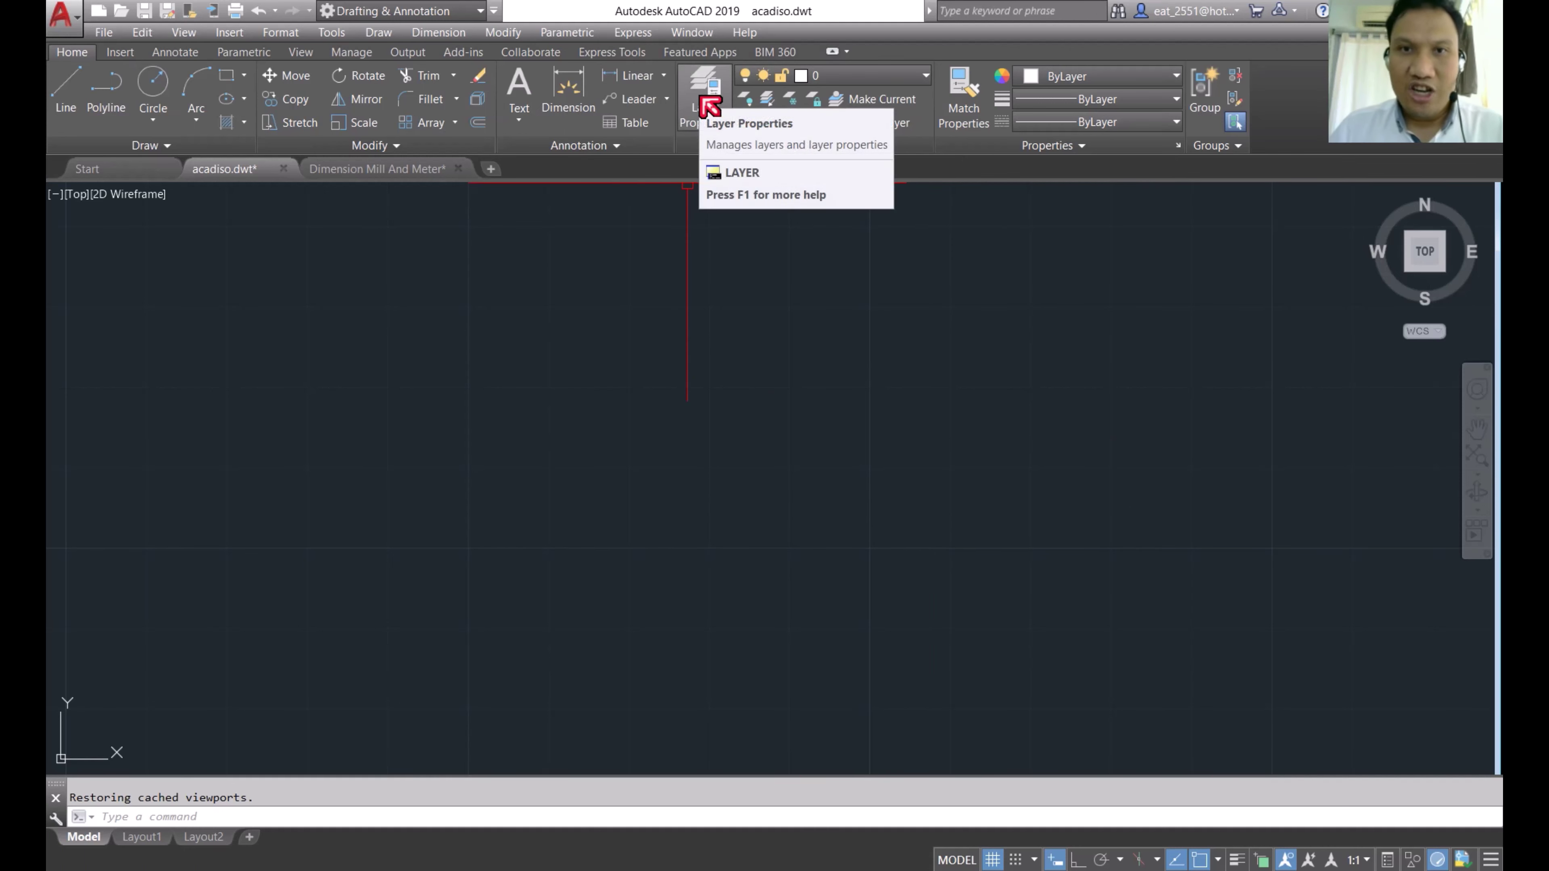
Step: Create a new layer named Frame Tb in the Layer Properties Manager
{"action": "left_click", "coordinate": [704, 107]}
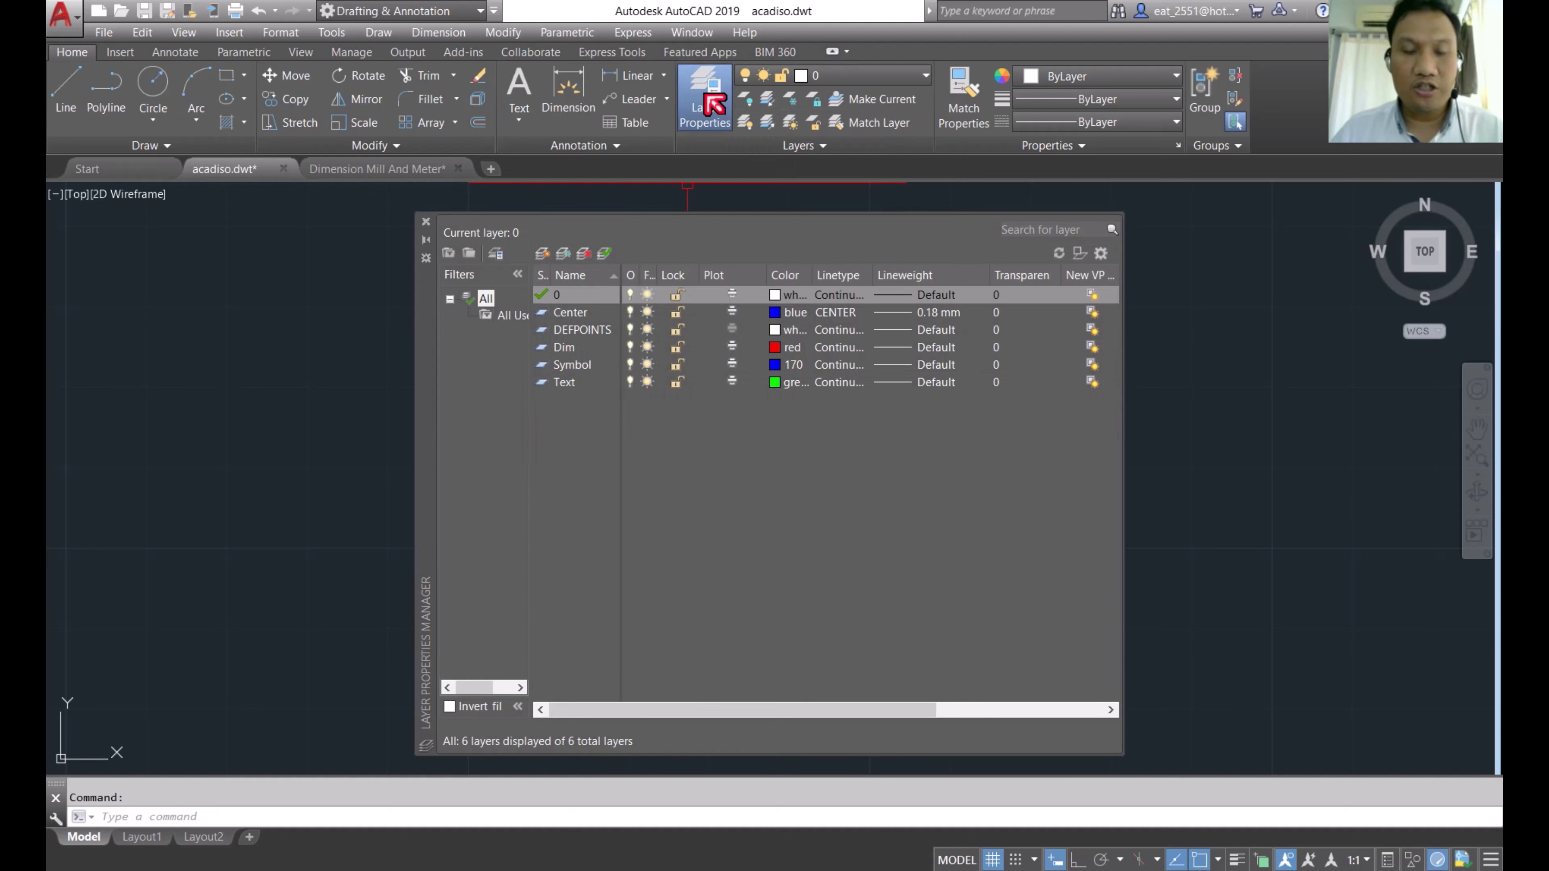
{"action": "left_click", "coordinate": [518, 250]}
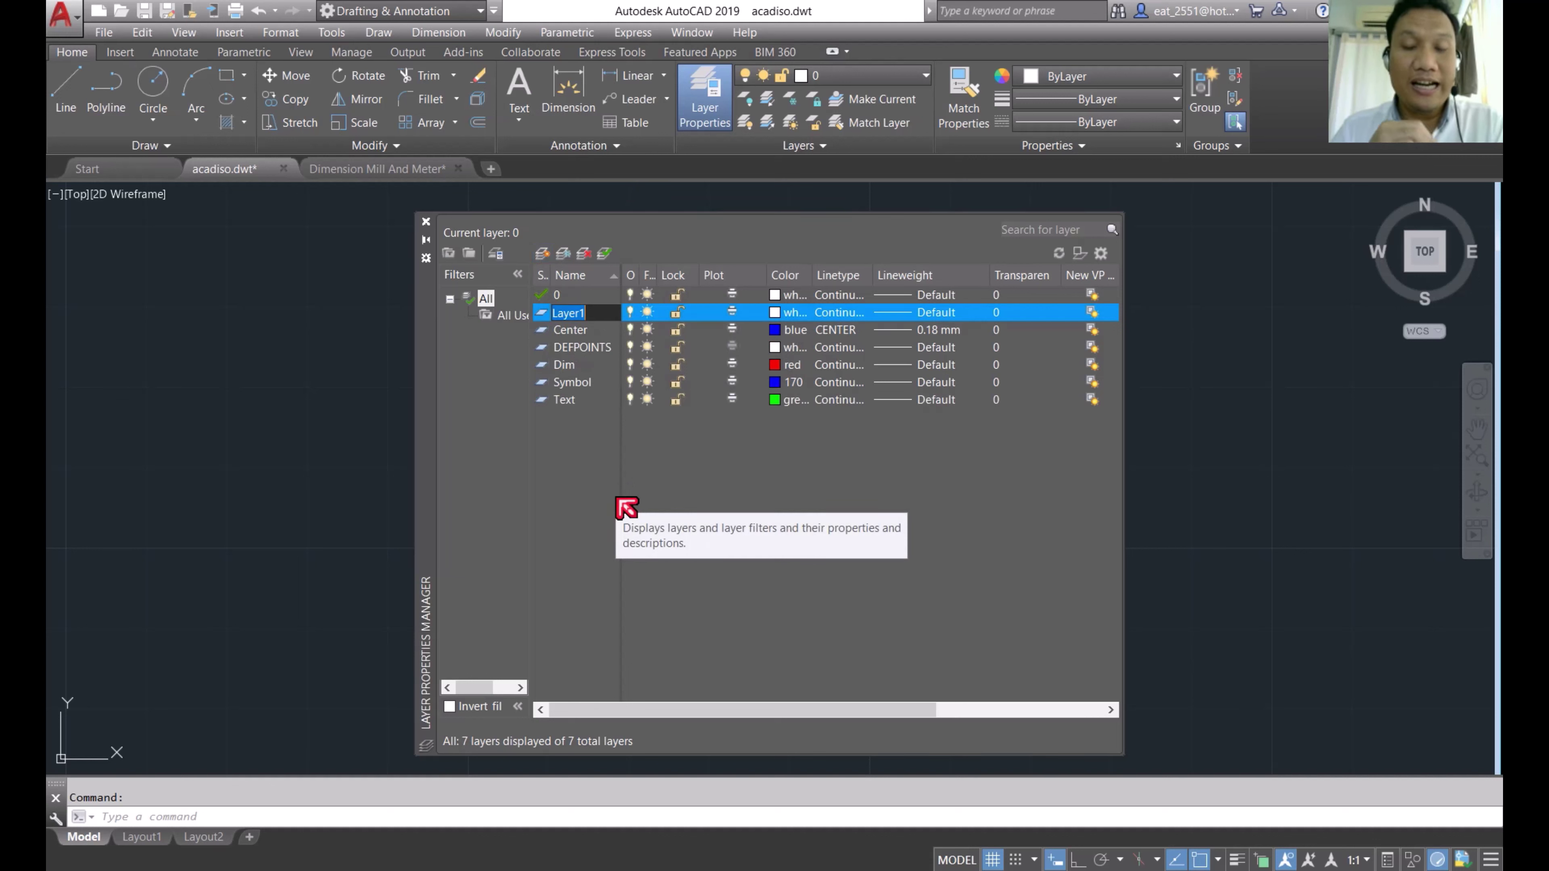
{"action": "key", "text": "BackSpace"}
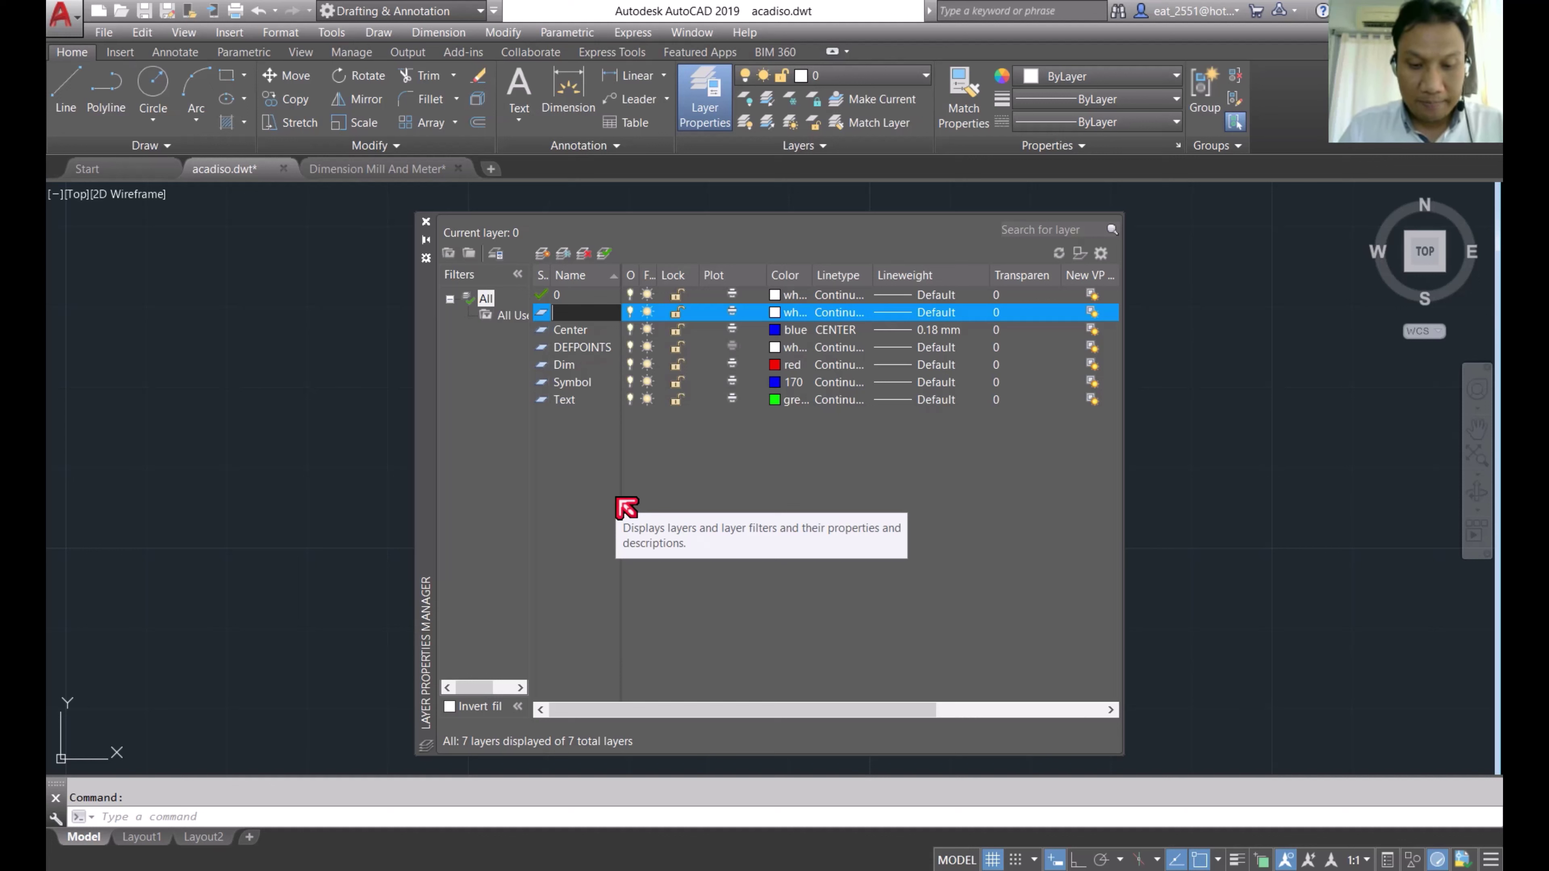
{"action": "type", "text": "f"}
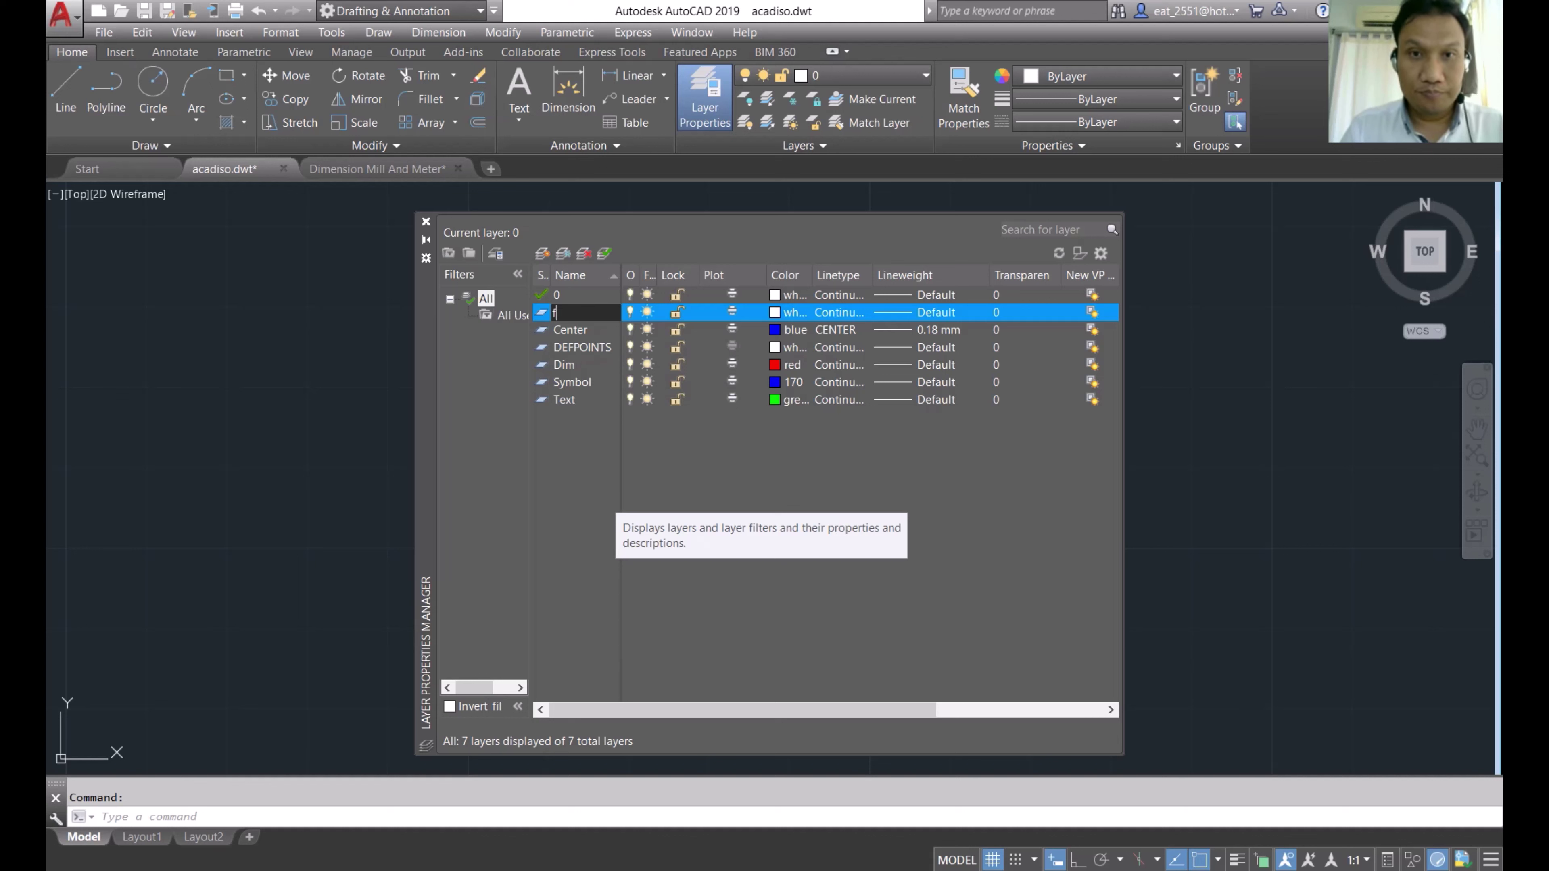
{"action": "key", "text": "BackSpace"}
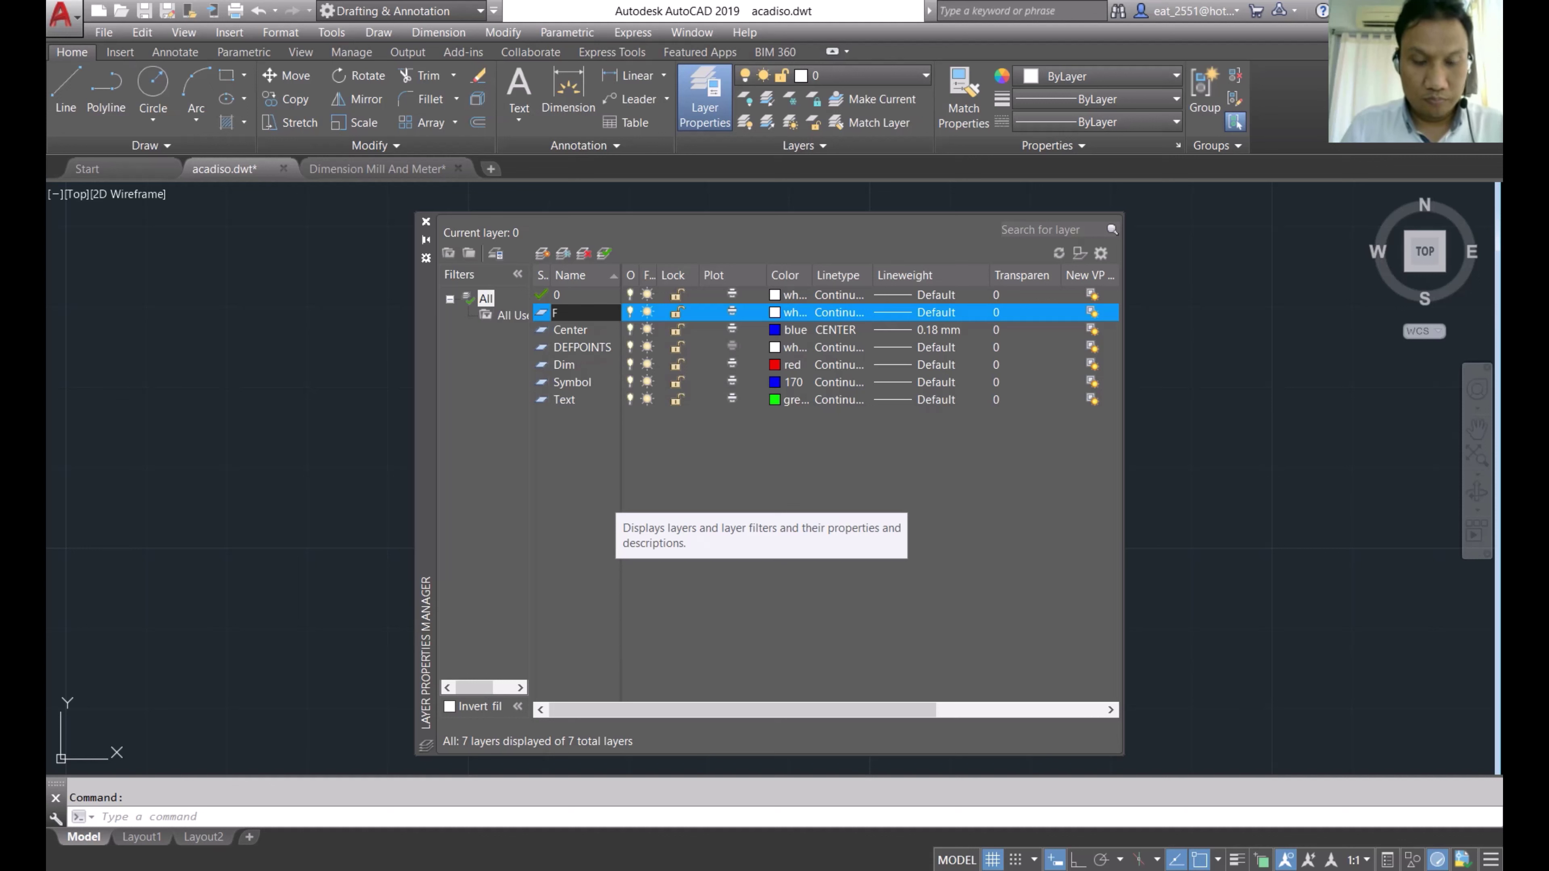
{"action": "type", "text": "ram"}
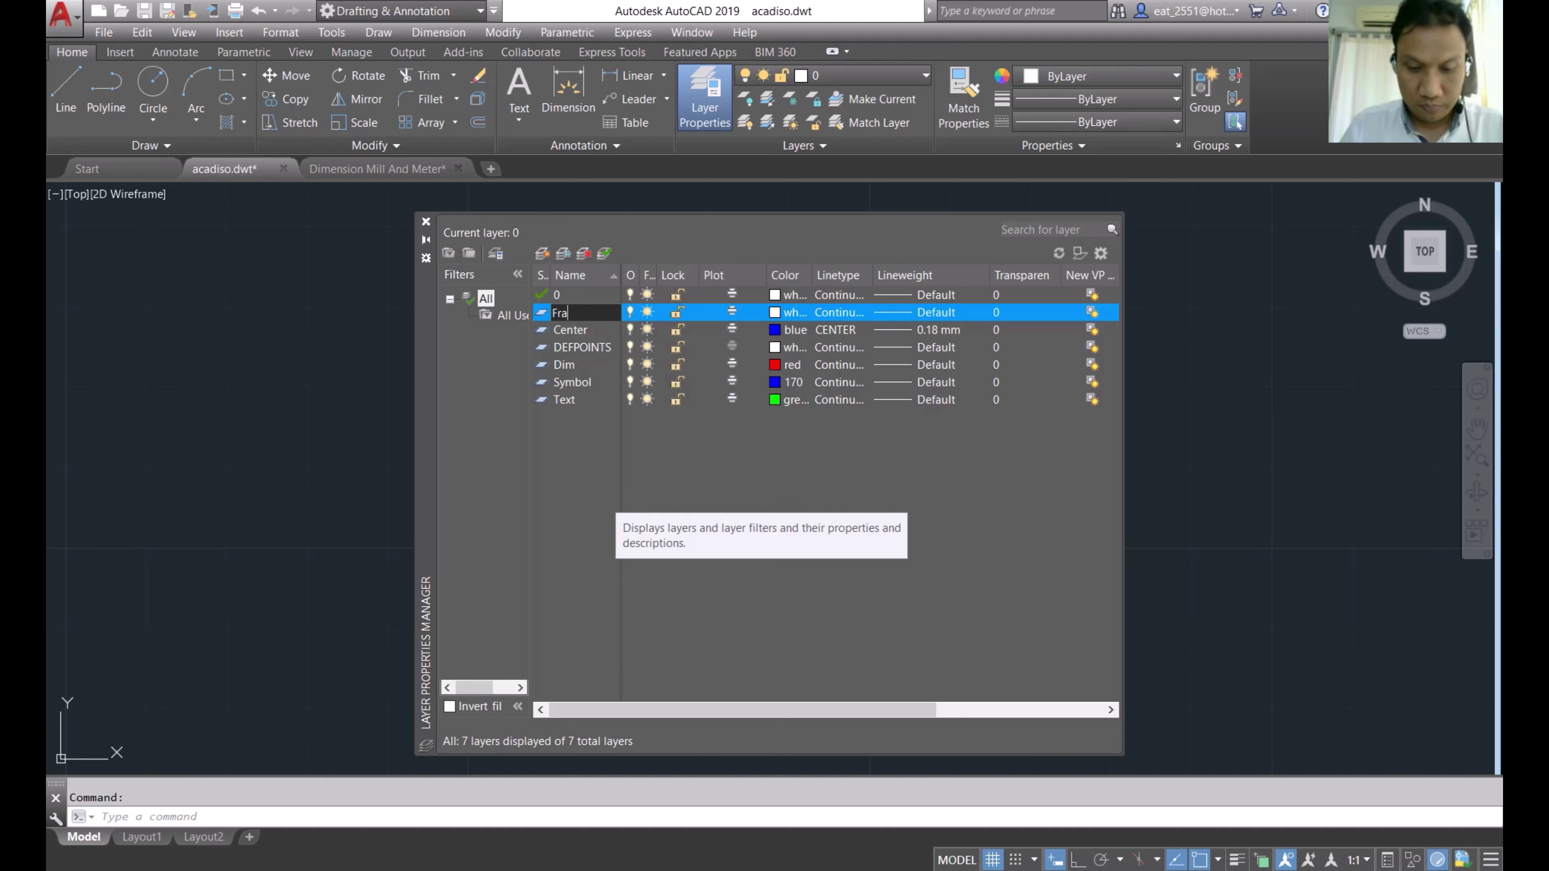
{"action": "type", "text": "e"}
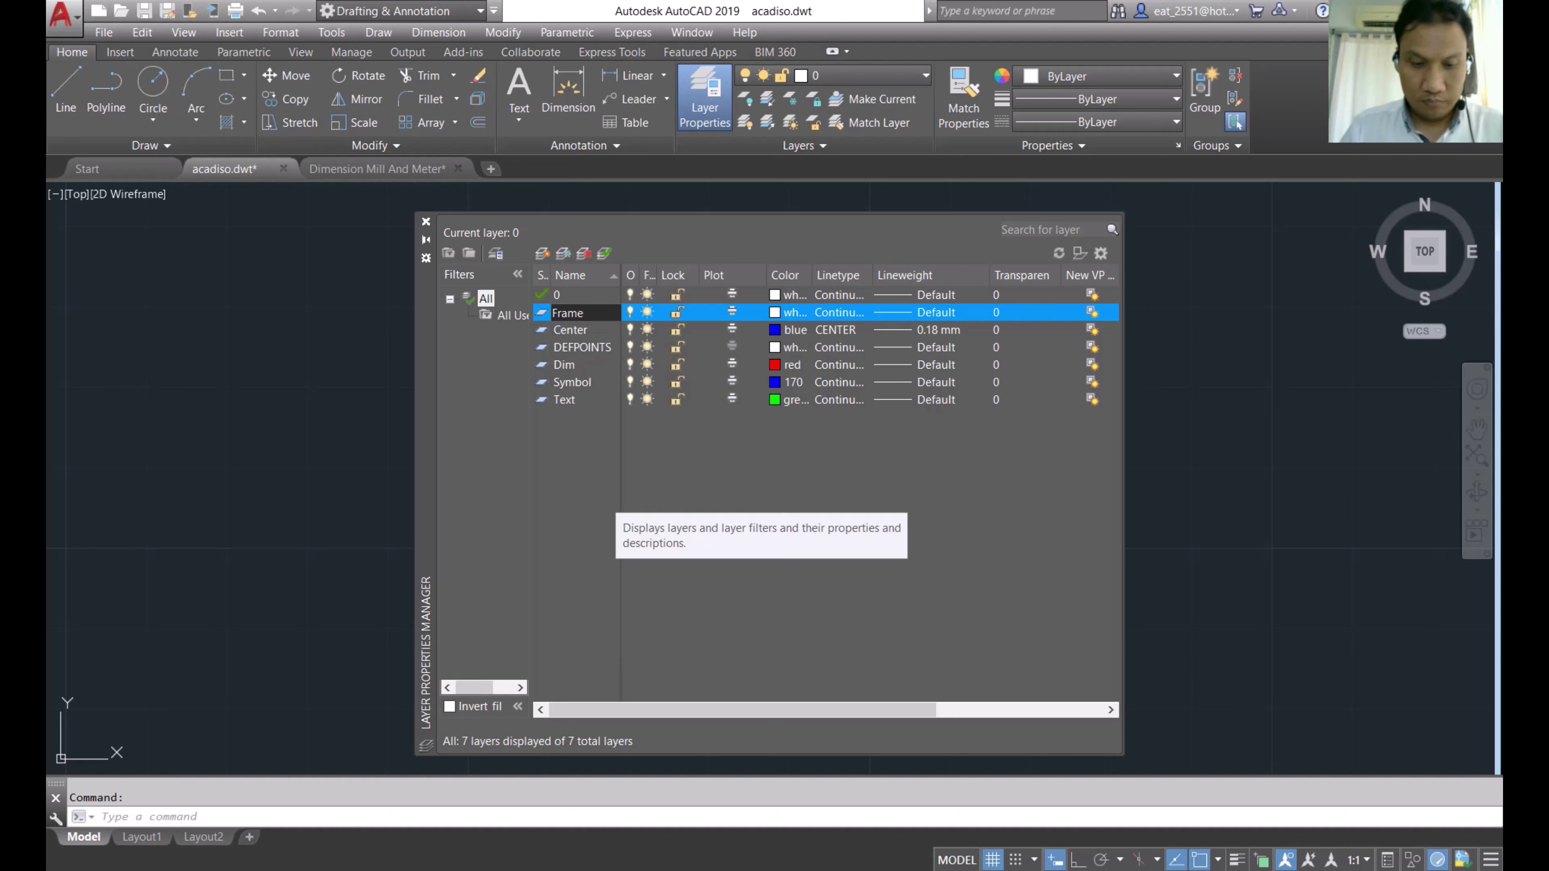
{"action": "type", "text": " Tb"}
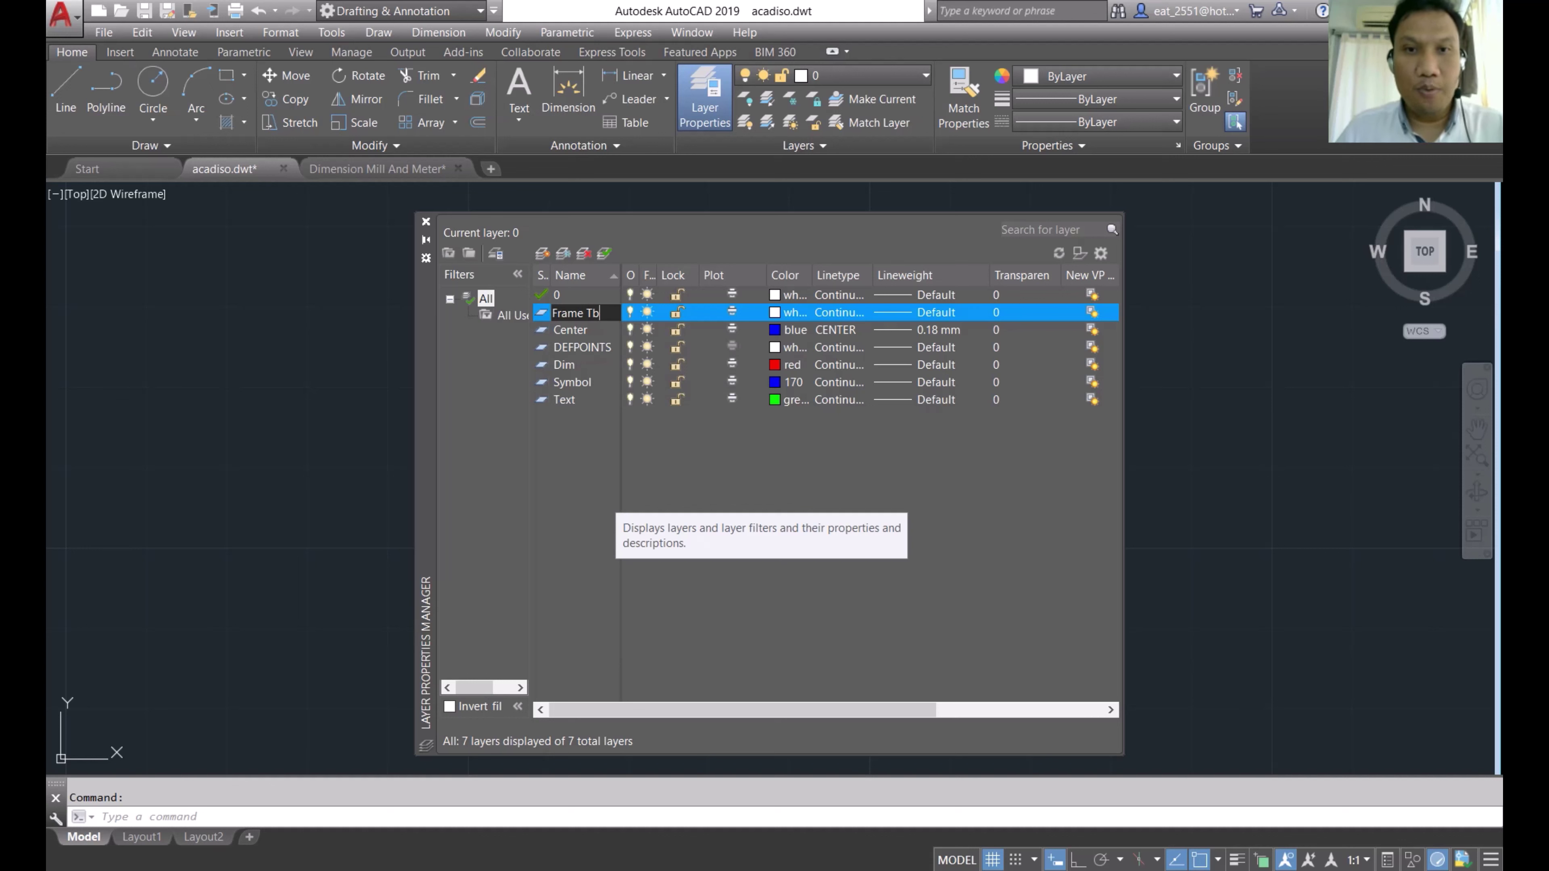
{"action": "key", "text": "Return"}
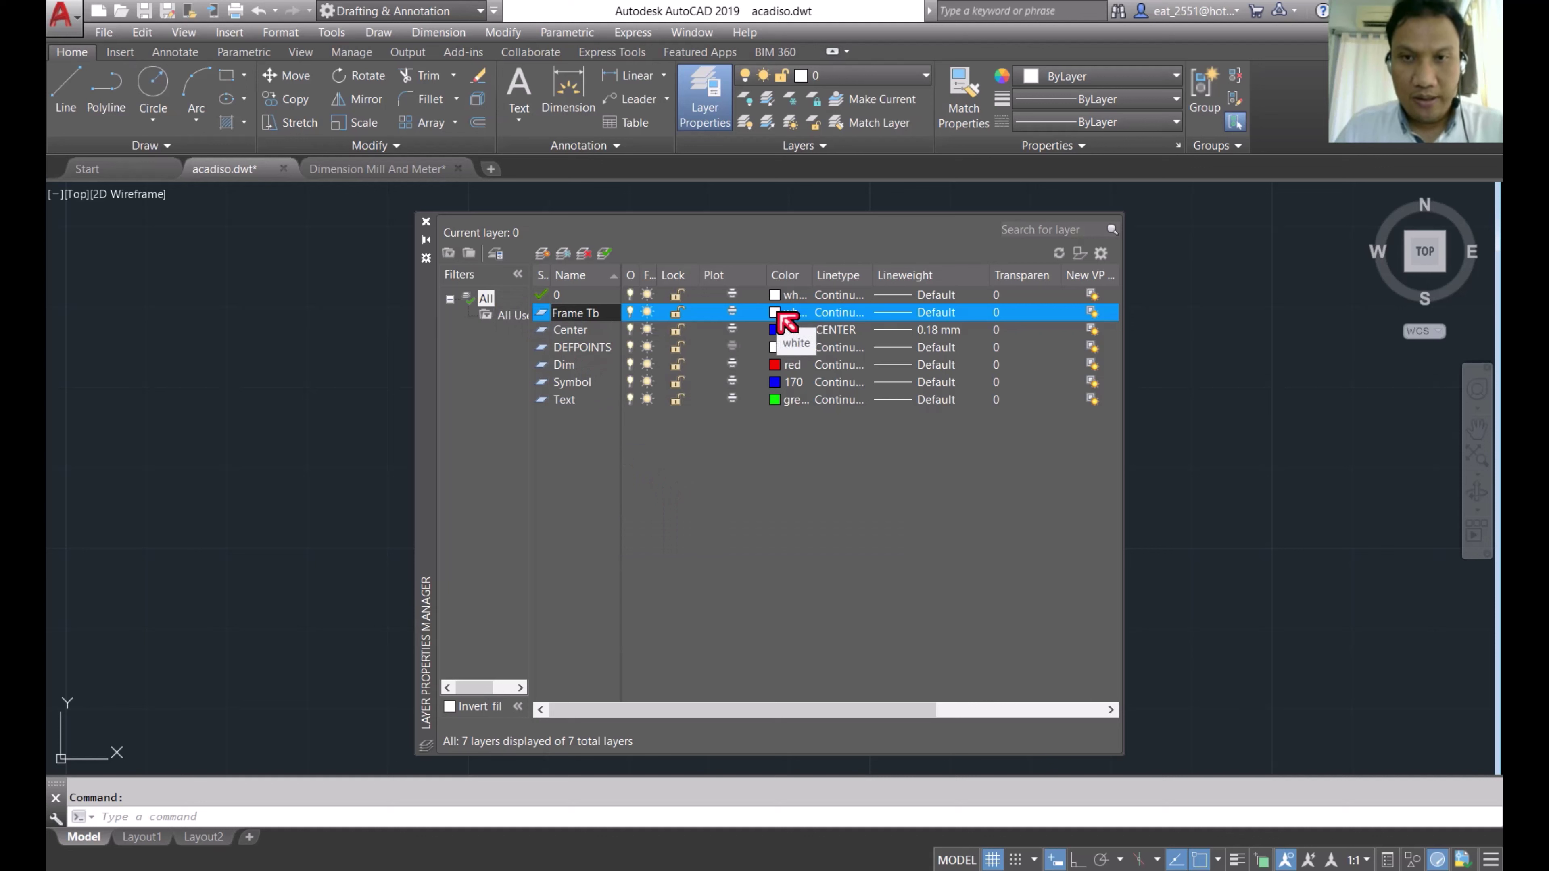
Step: Keep the Frame Tb layer's linetype Continuous and set its lineweight to 0.70 mm
{"action": "left_click", "coordinate": [825, 313]}
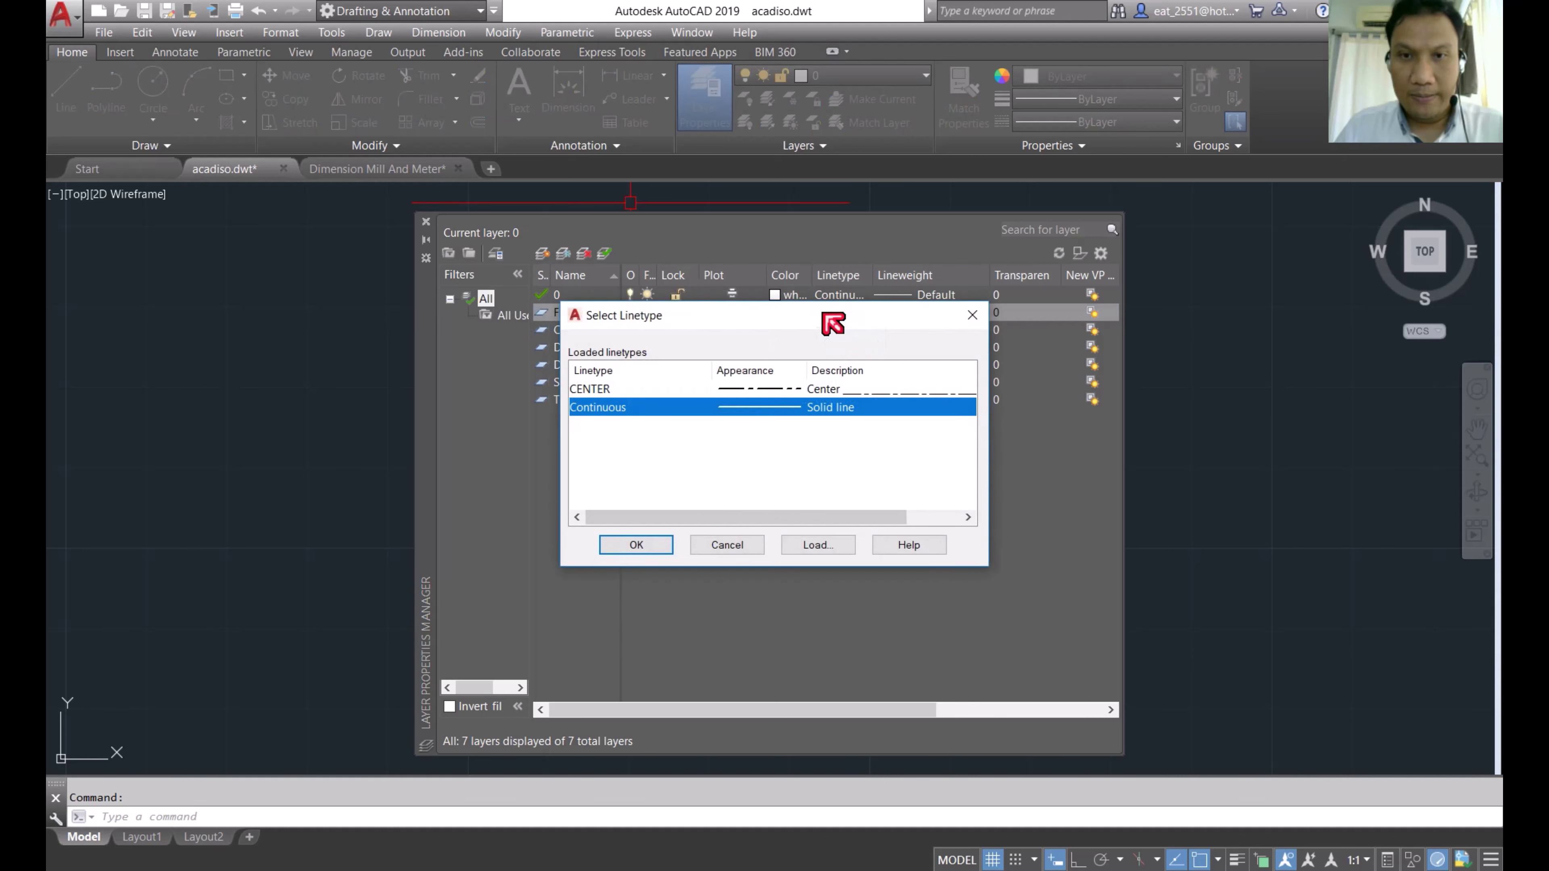
{"action": "left_click", "coordinate": [640, 544]}
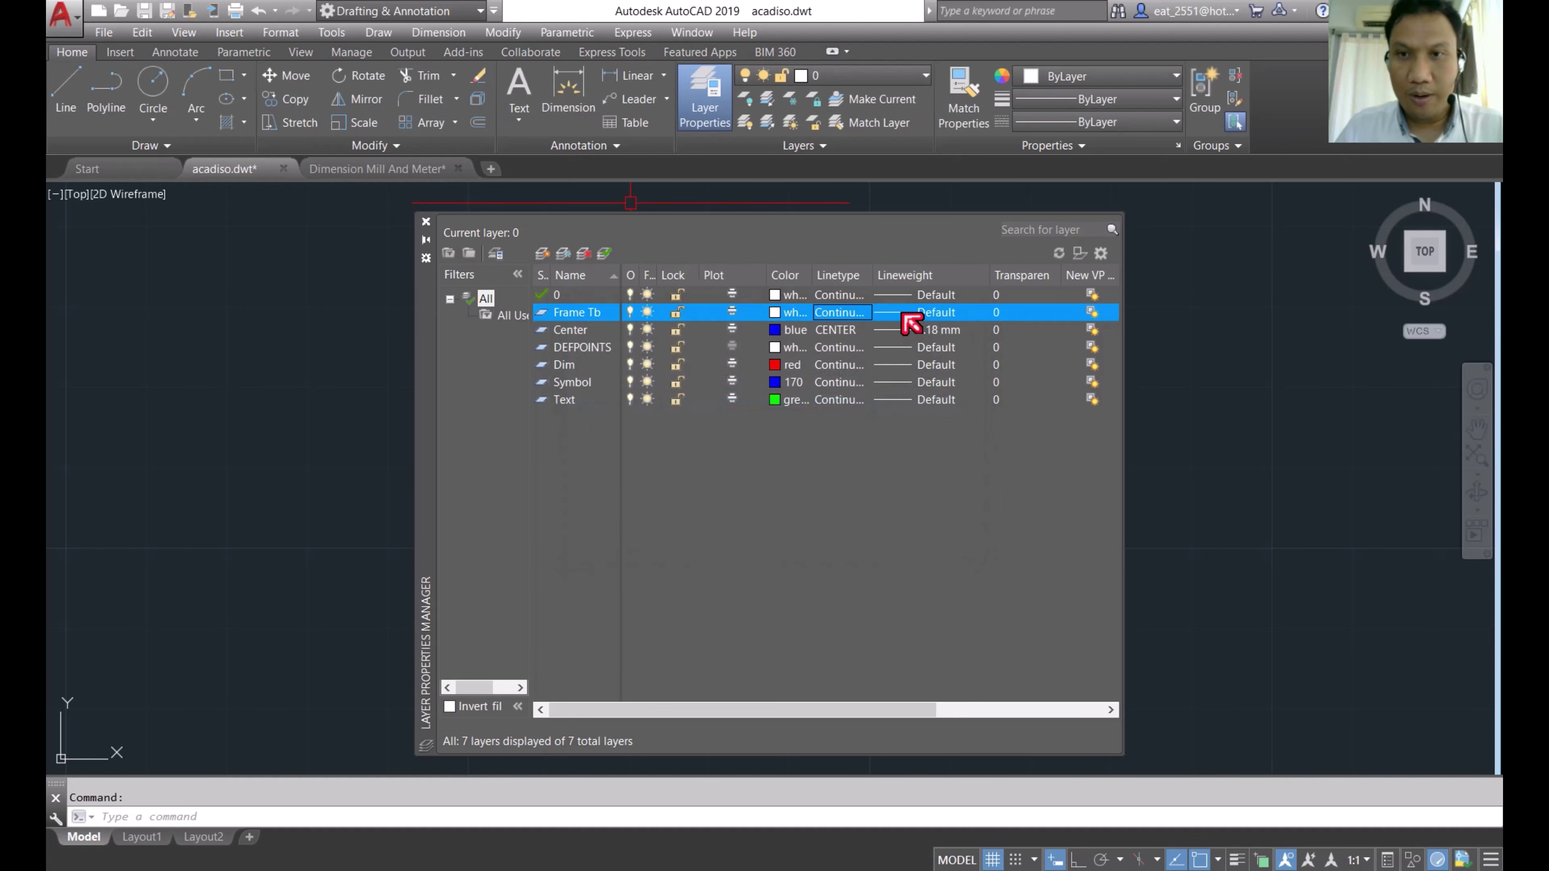
{"action": "left_click", "coordinate": [904, 313]}
{"action": "scroll", "coordinate": [793, 409], "scroll_direction": "down", "scroll_amount": 3}
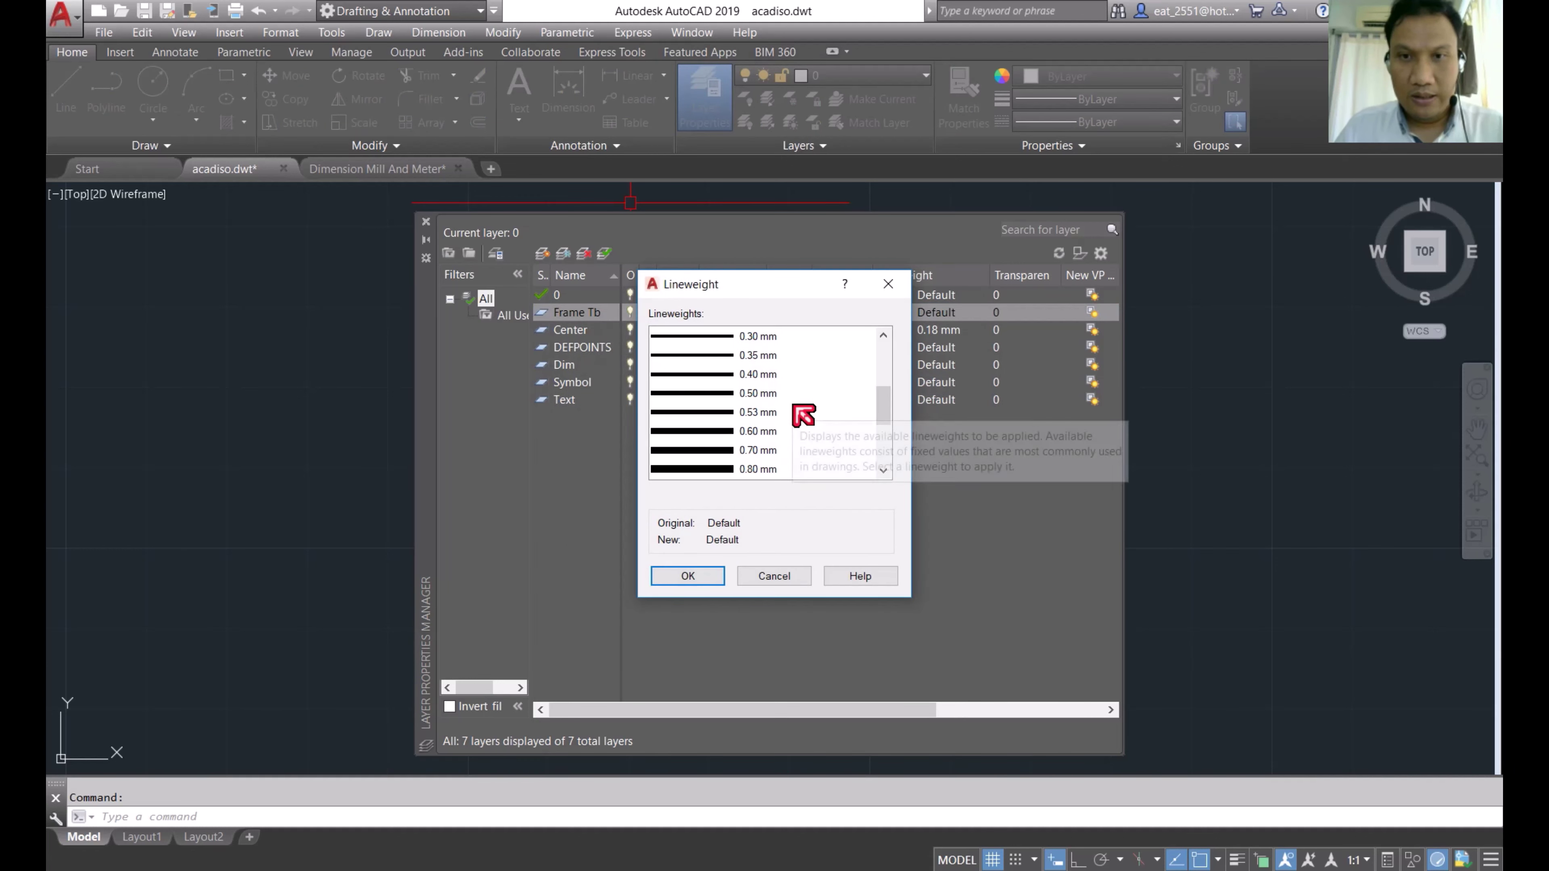
{"action": "left_click", "coordinate": [720, 451]}
{"action": "left_click", "coordinate": [704, 576]}
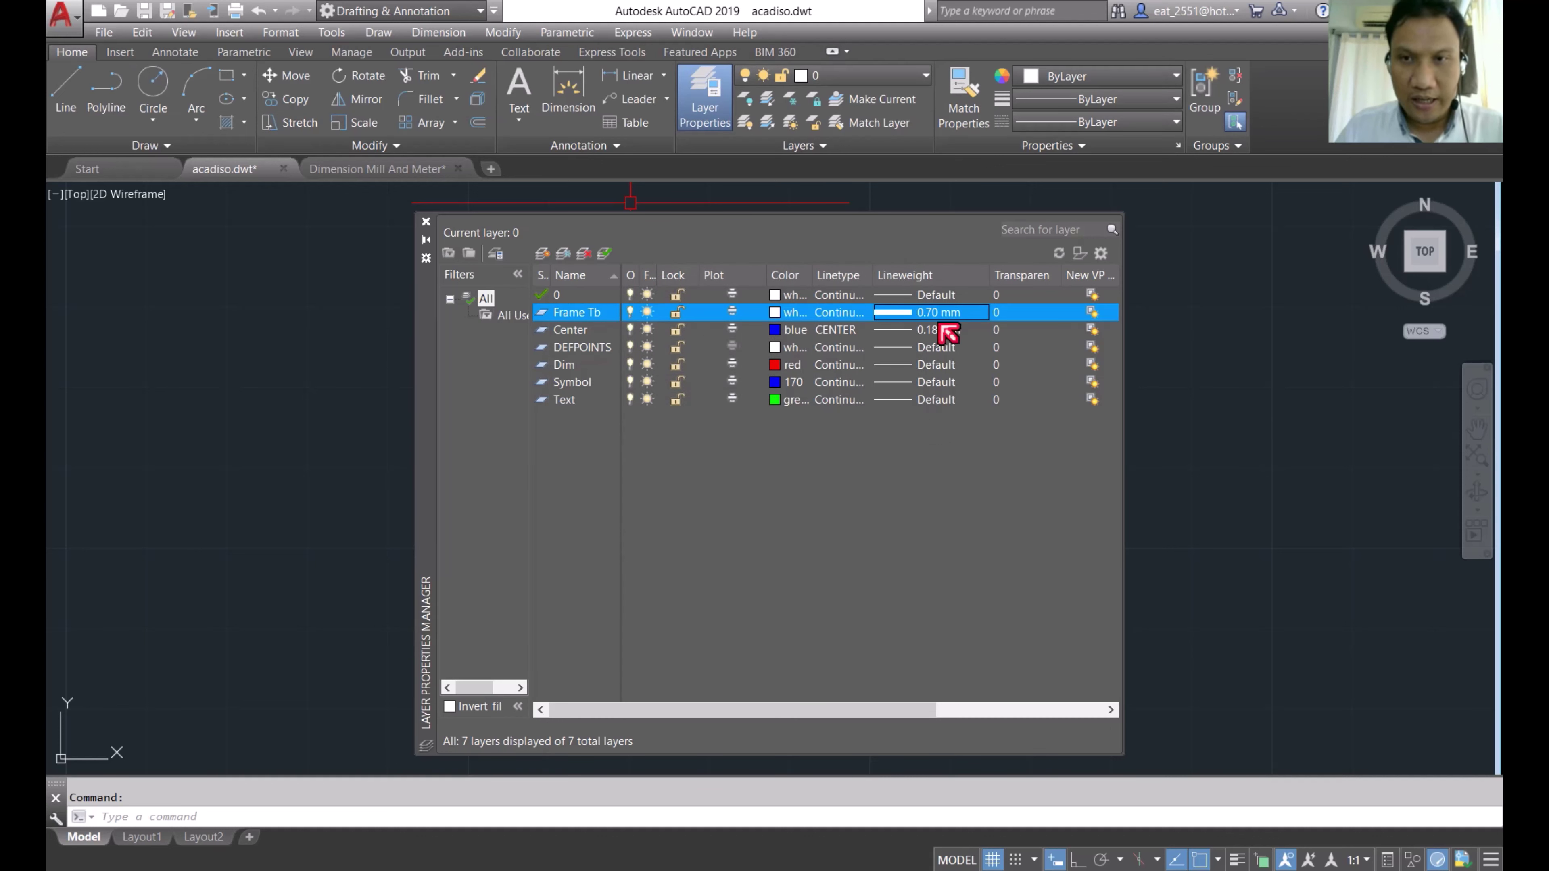
{"action": "left_click", "coordinate": [902, 312]}
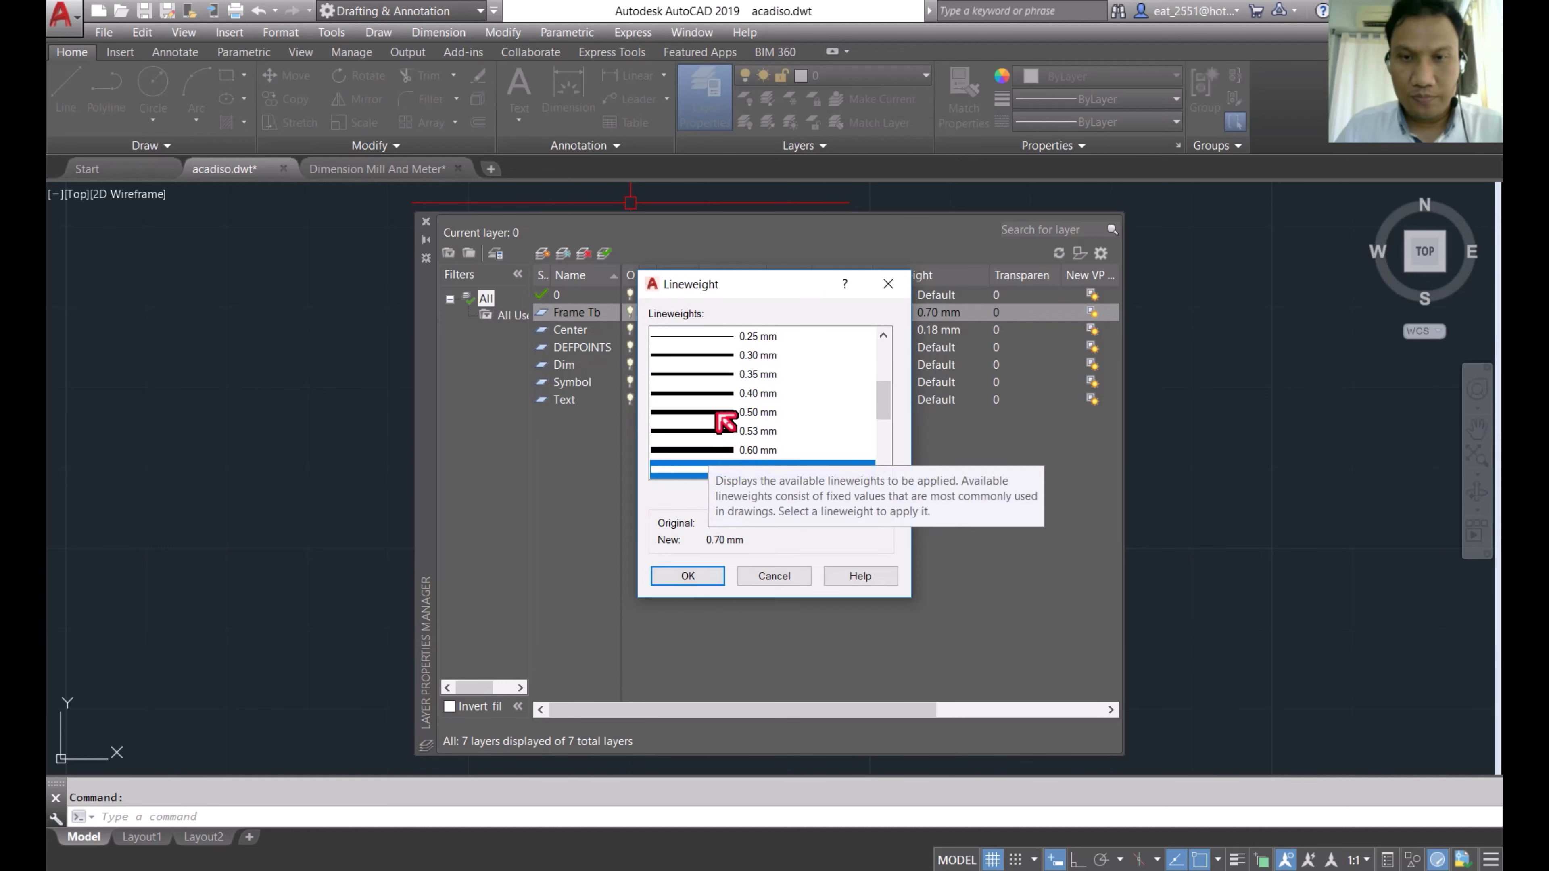
{"action": "left_click", "coordinate": [699, 580]}
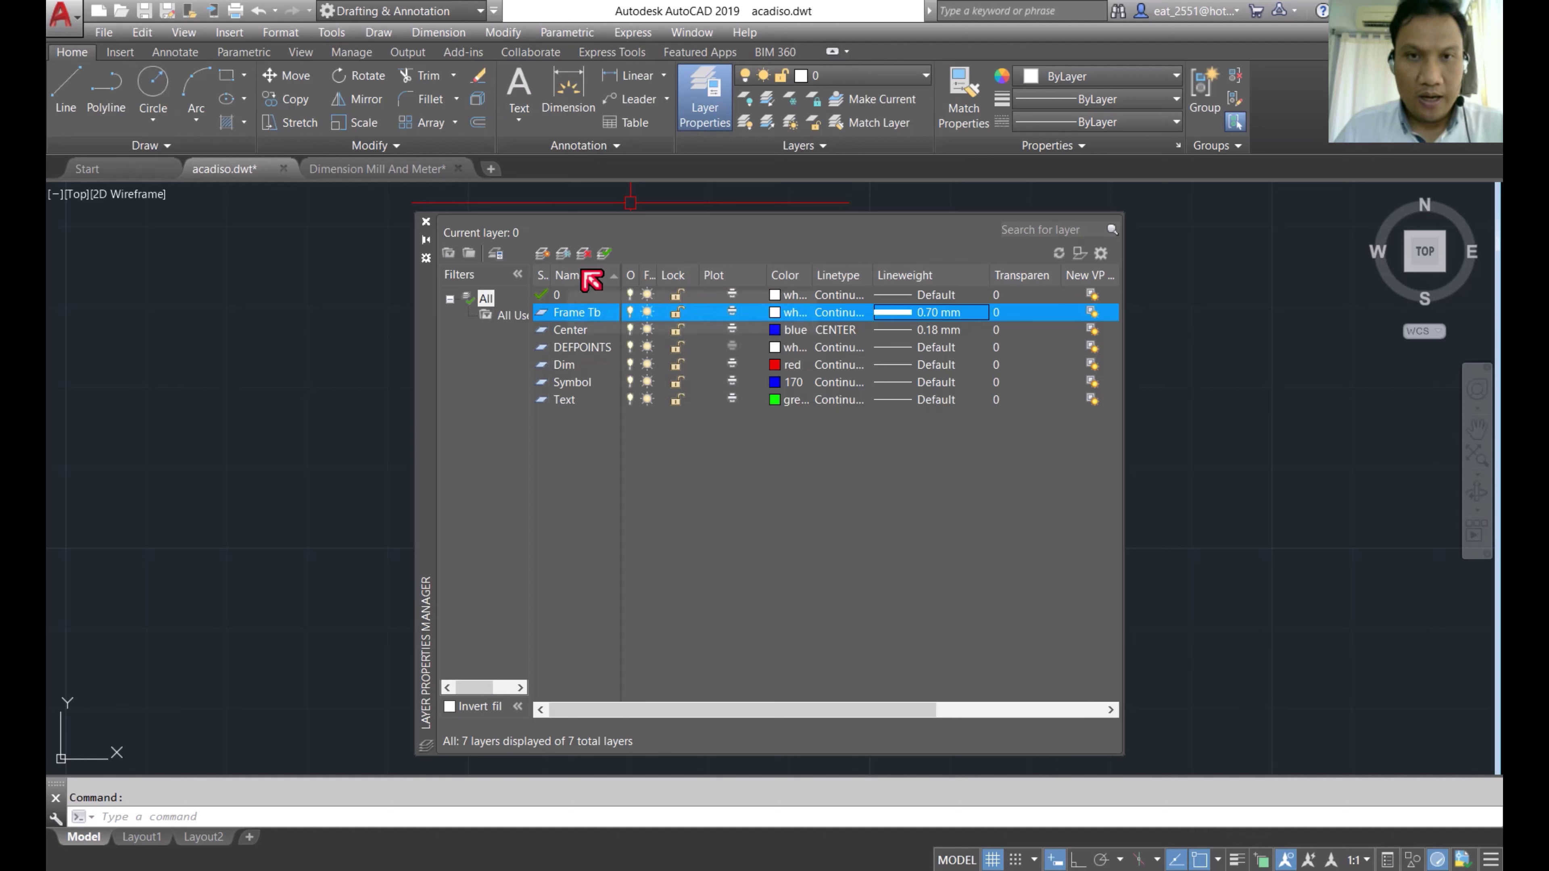
Step: Create a new layer named Text TB with orange index colour 30
{"action": "left_click", "coordinate": [542, 253]}
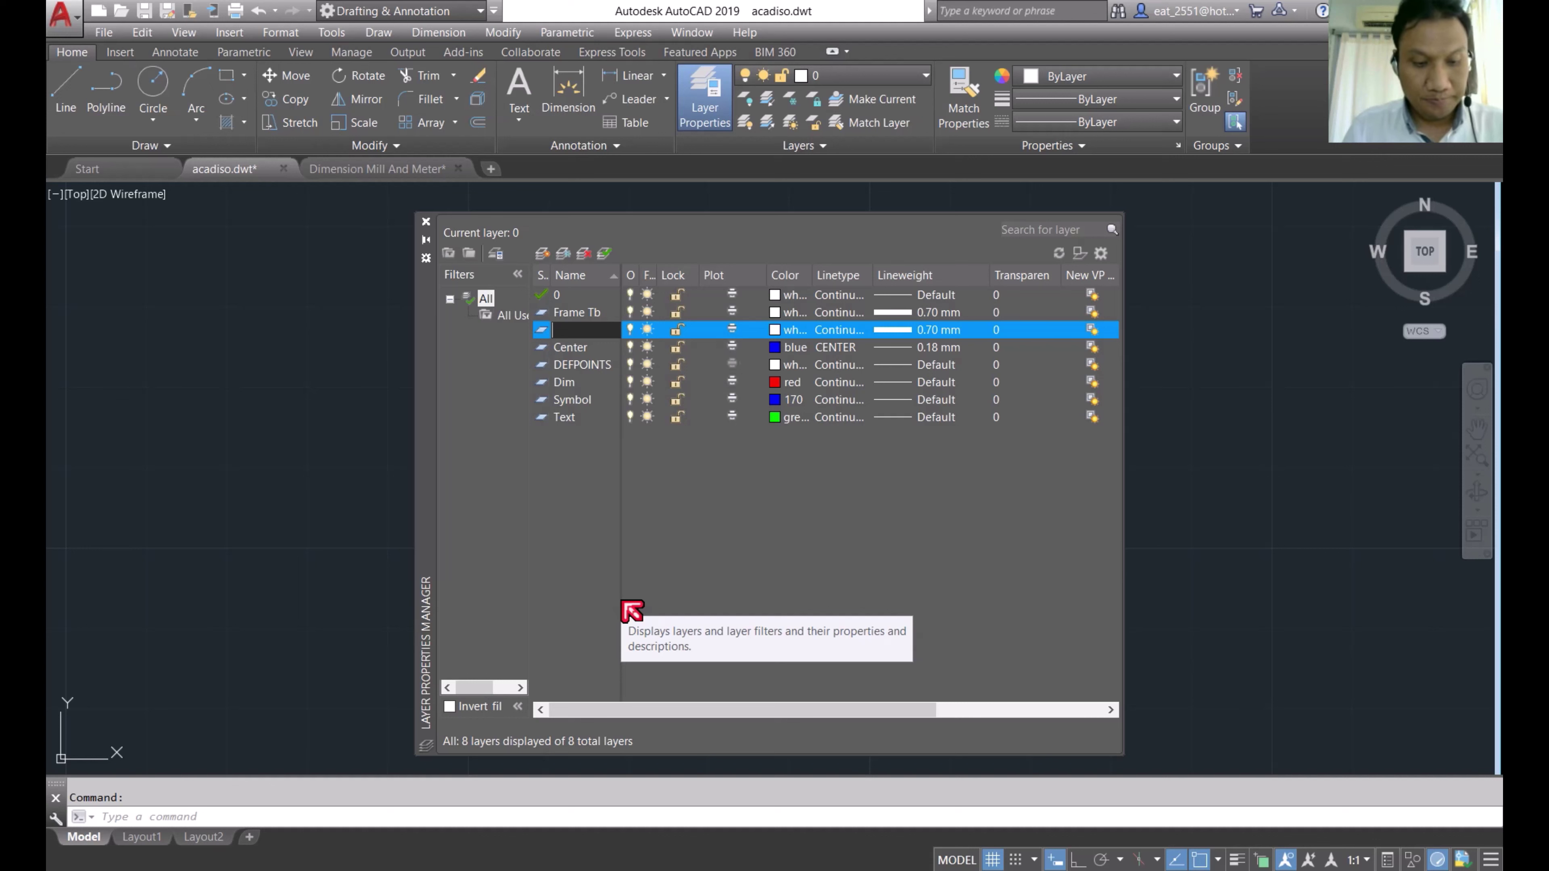
{"action": "type", "text": "T"}
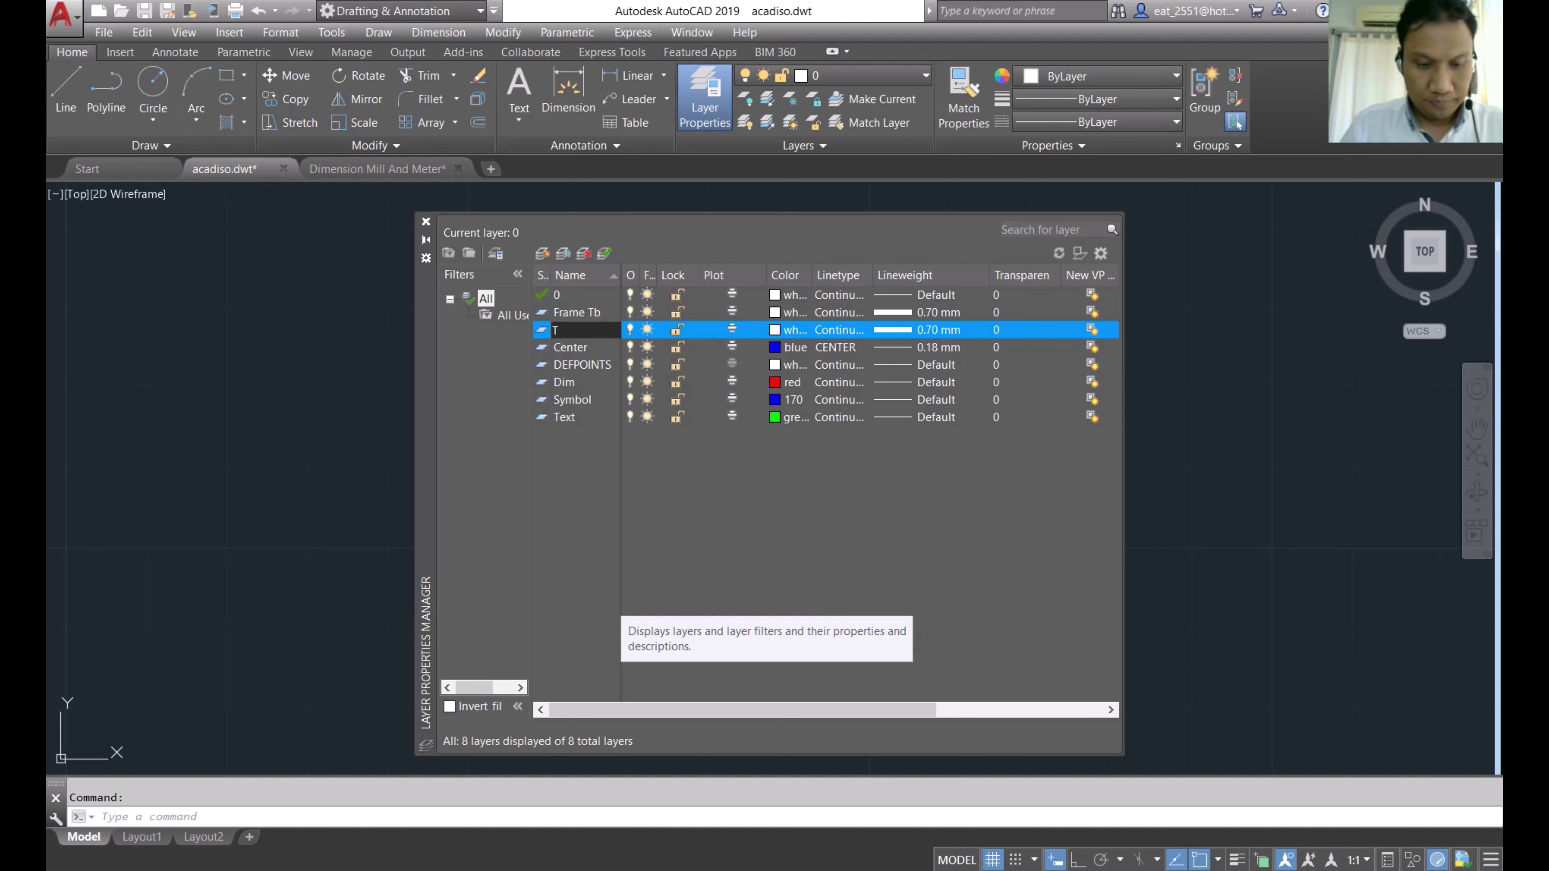
{"action": "type", "text": "ex"}
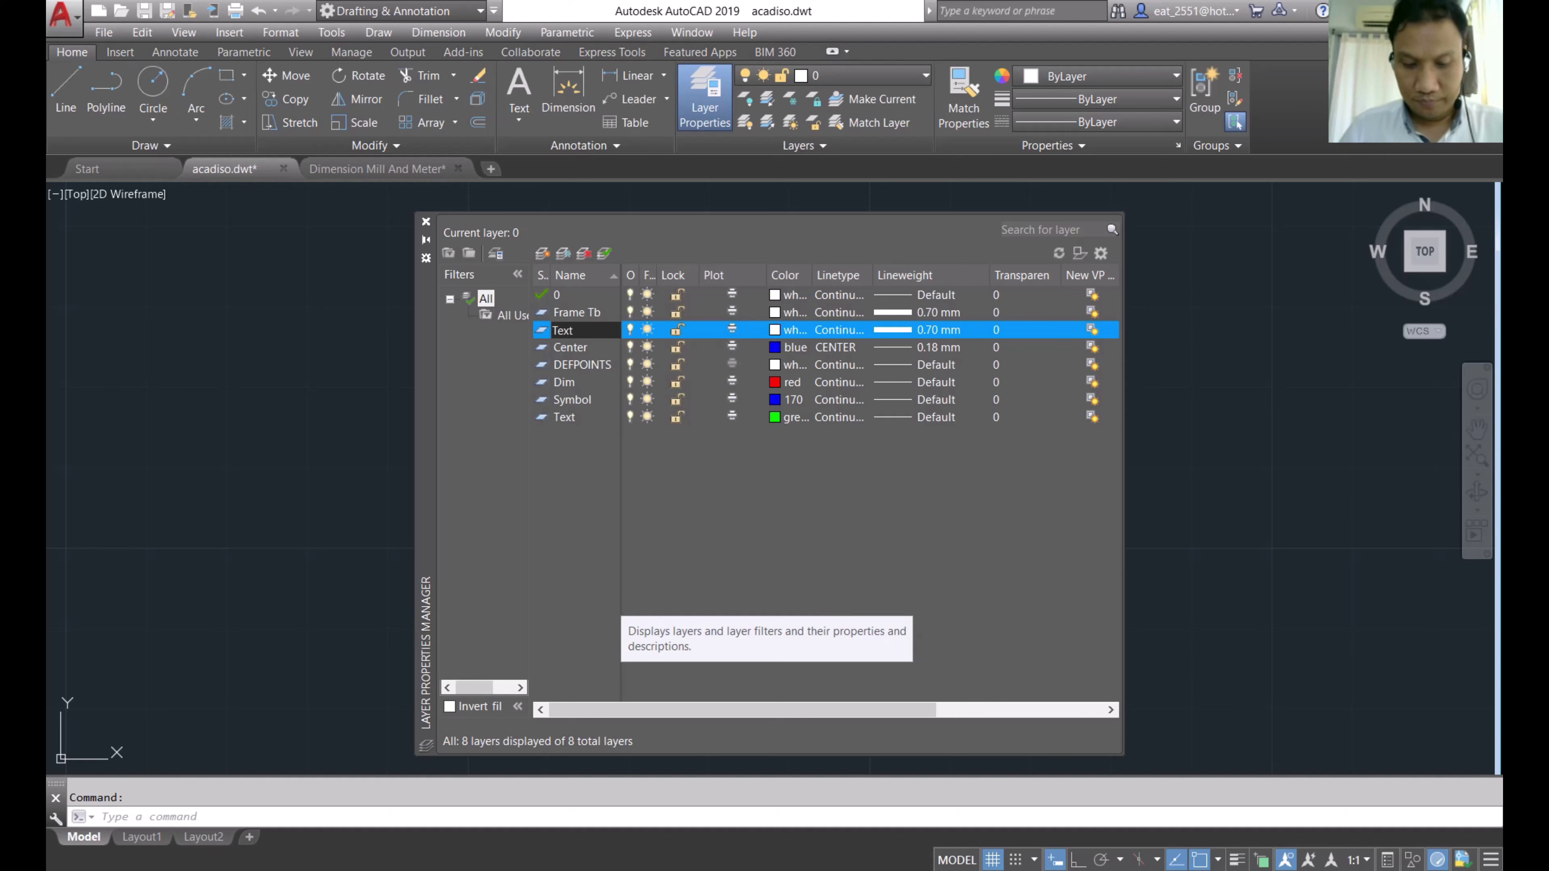
{"action": "type", "text": "t TB"}
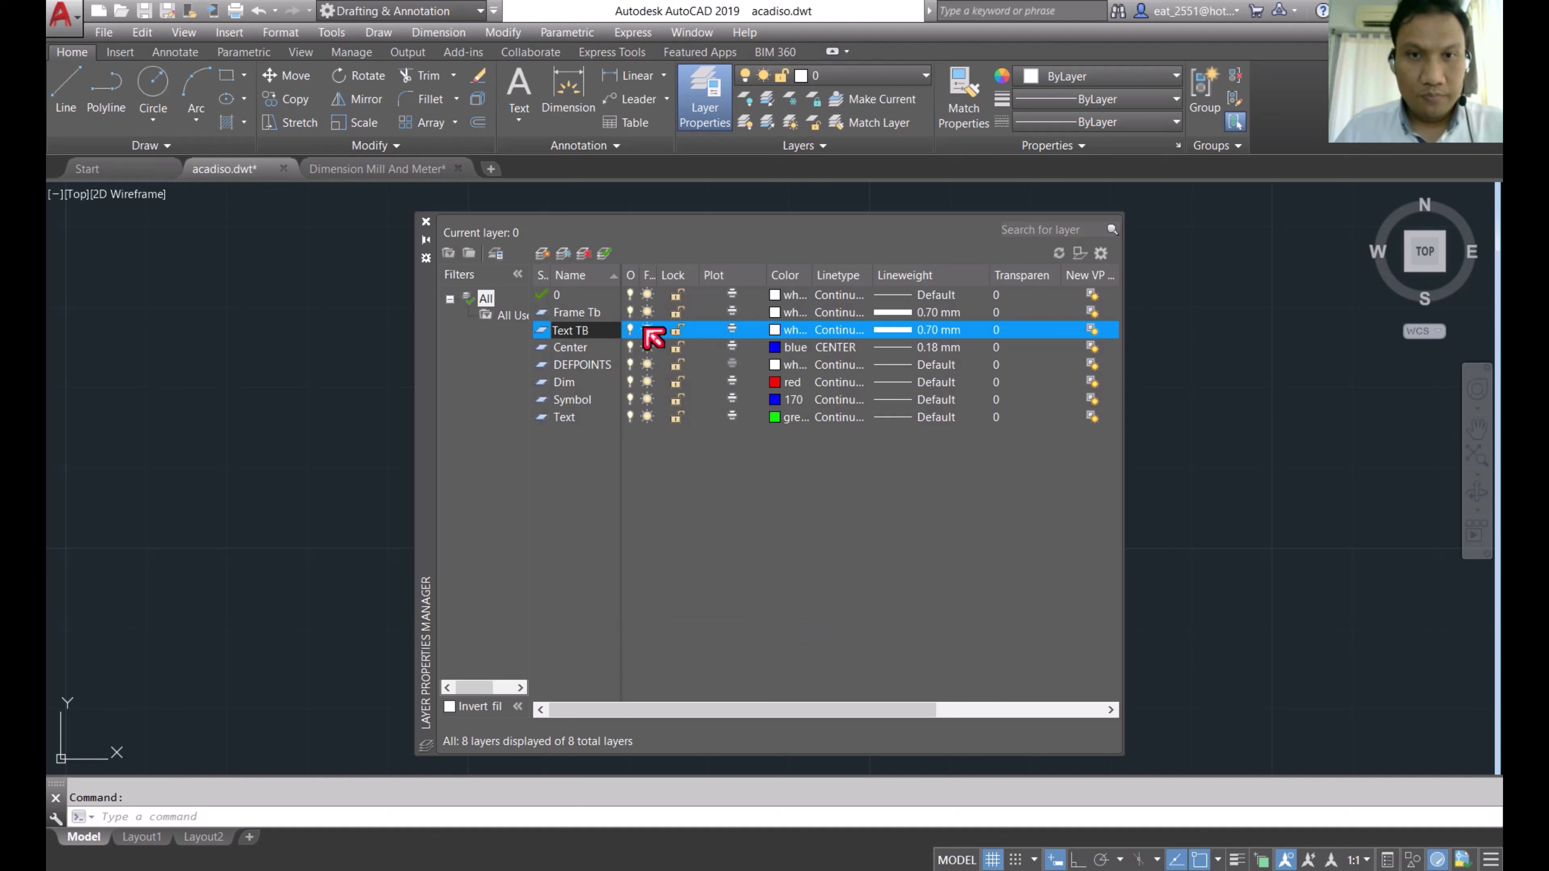
{"action": "left_click", "coordinate": [777, 332]}
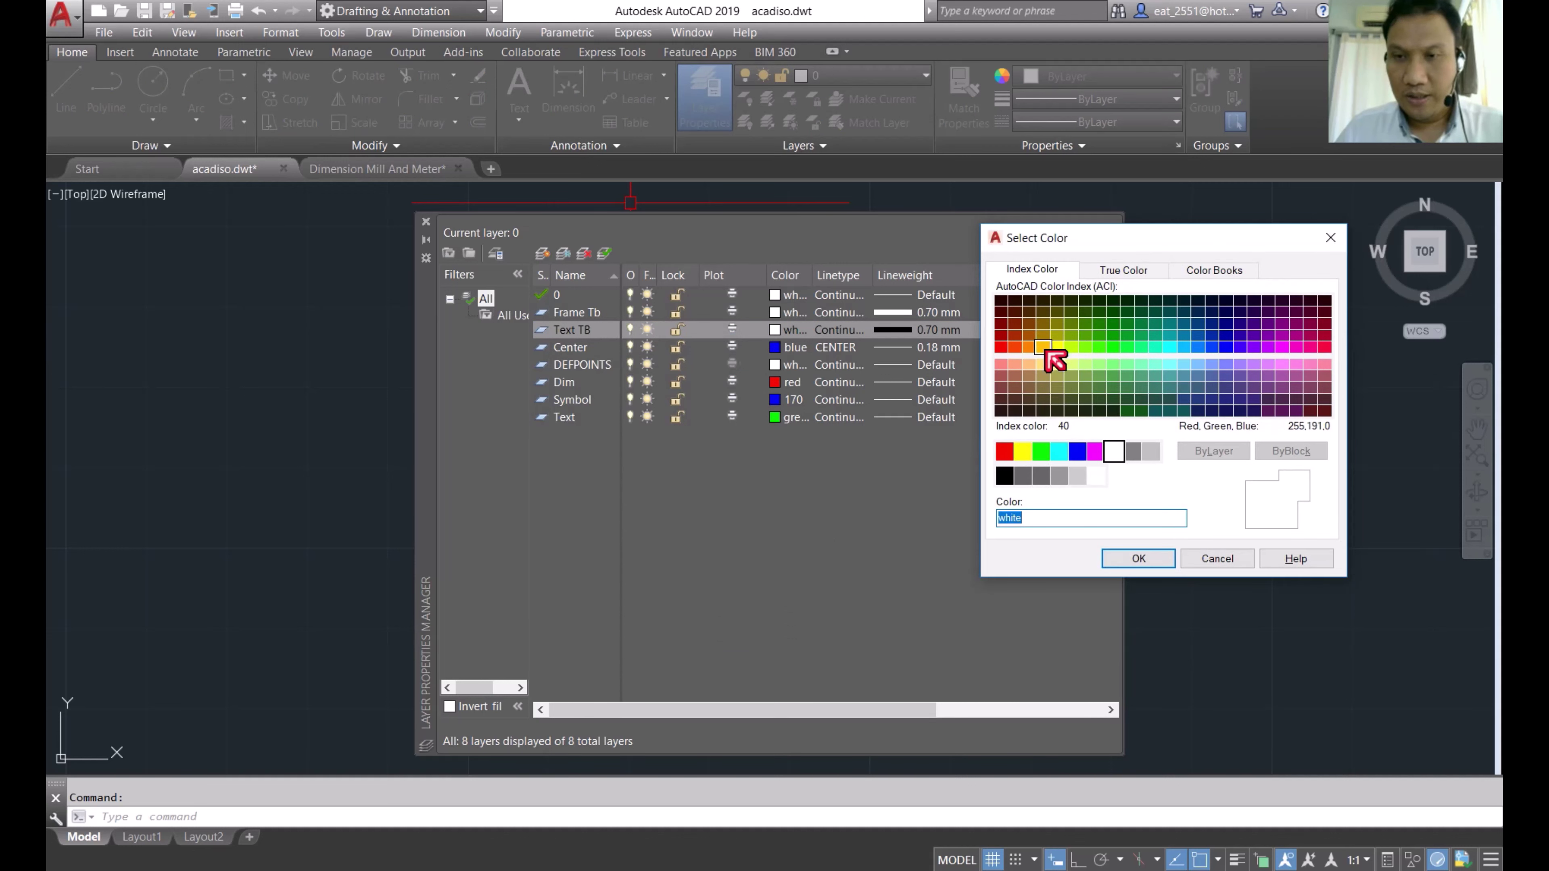
{"action": "left_click", "coordinate": [1042, 347]}
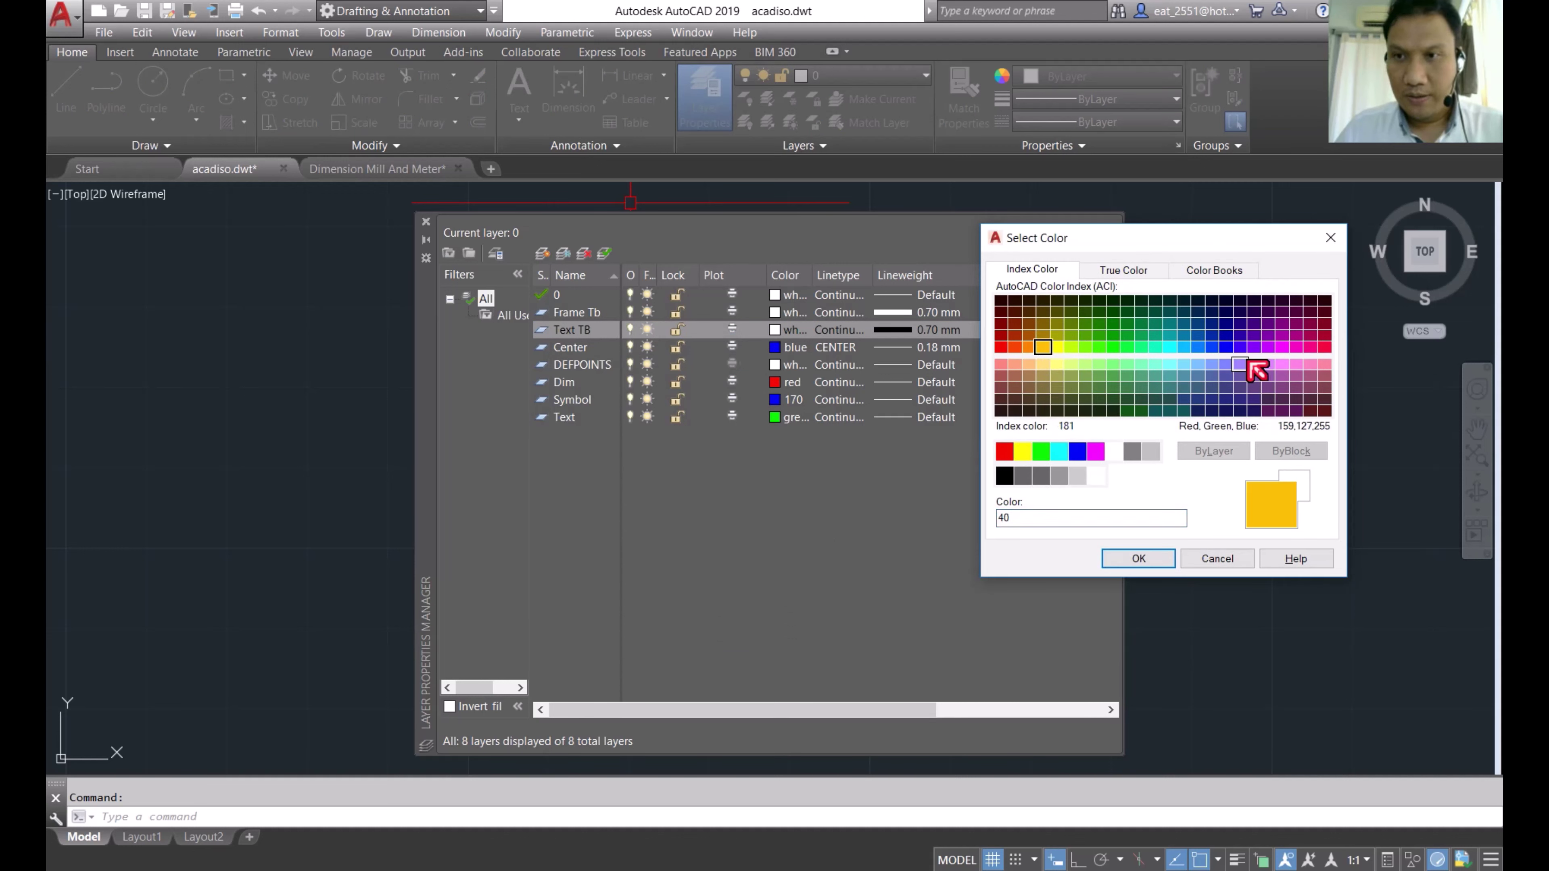
{"action": "left_click", "coordinate": [1282, 365]}
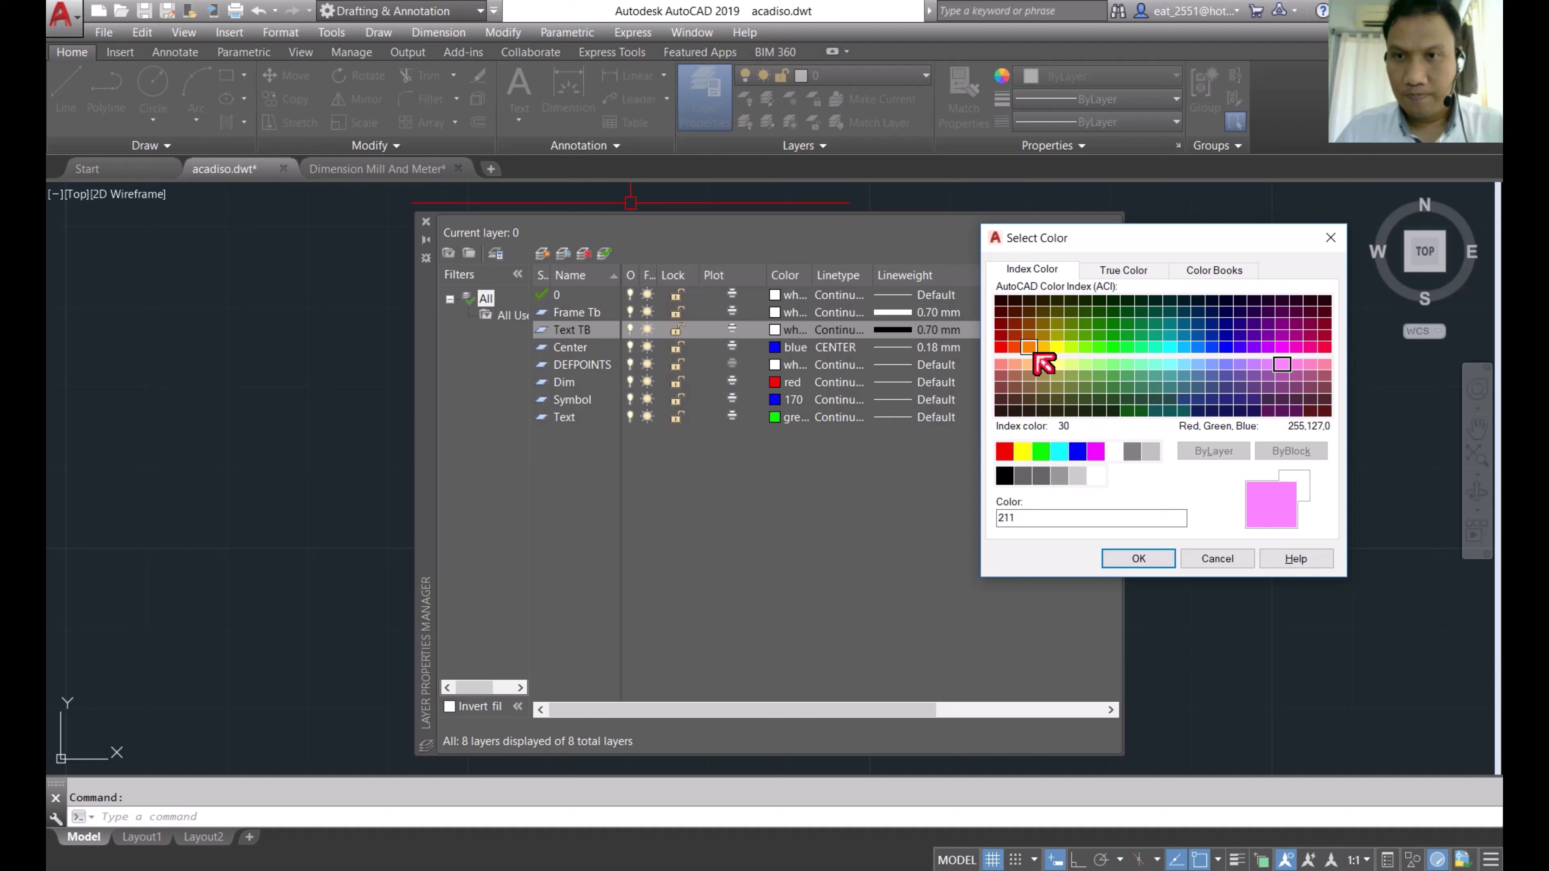
{"action": "left_click", "coordinate": [1030, 347]}
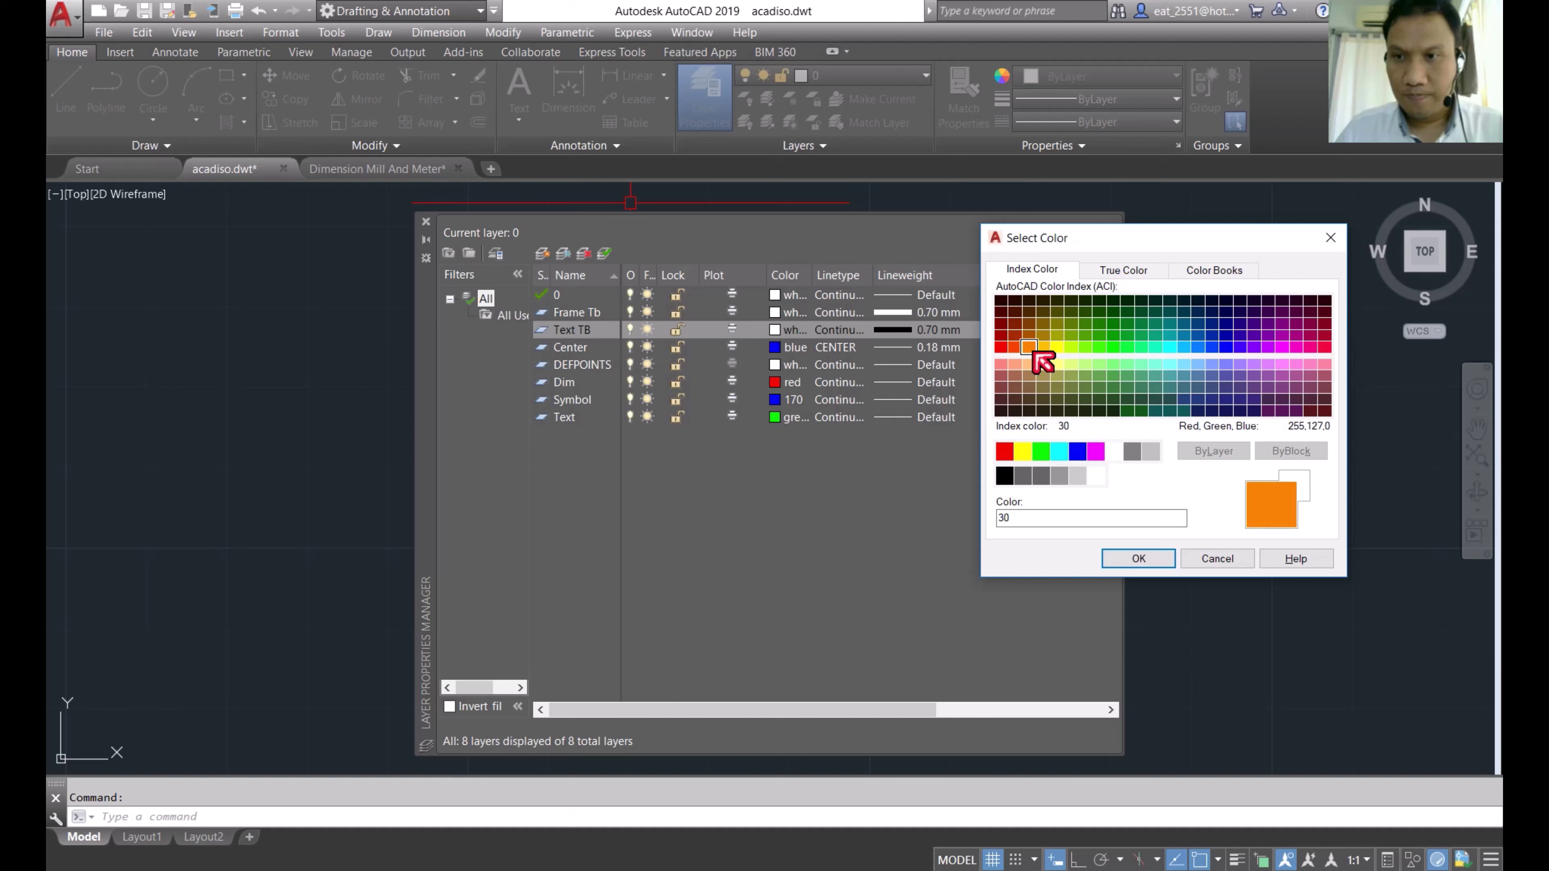
{"action": "left_click", "coordinate": [1149, 559]}
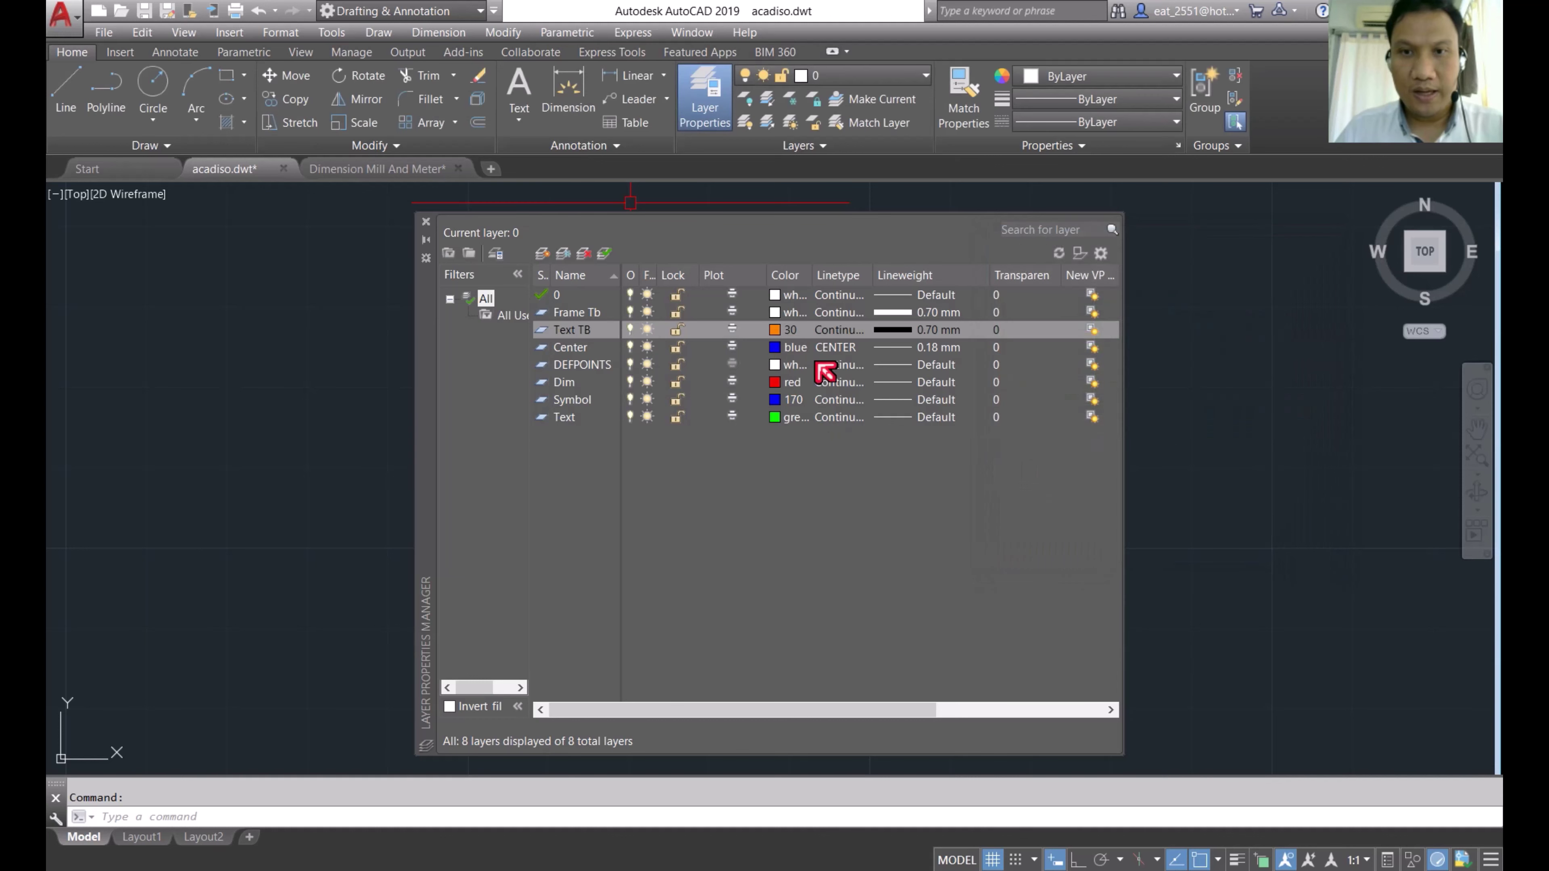
Step: Give the Text TB layer a 0.18 mm lineweight and add another new layer
{"action": "left_click", "coordinate": [910, 331]}
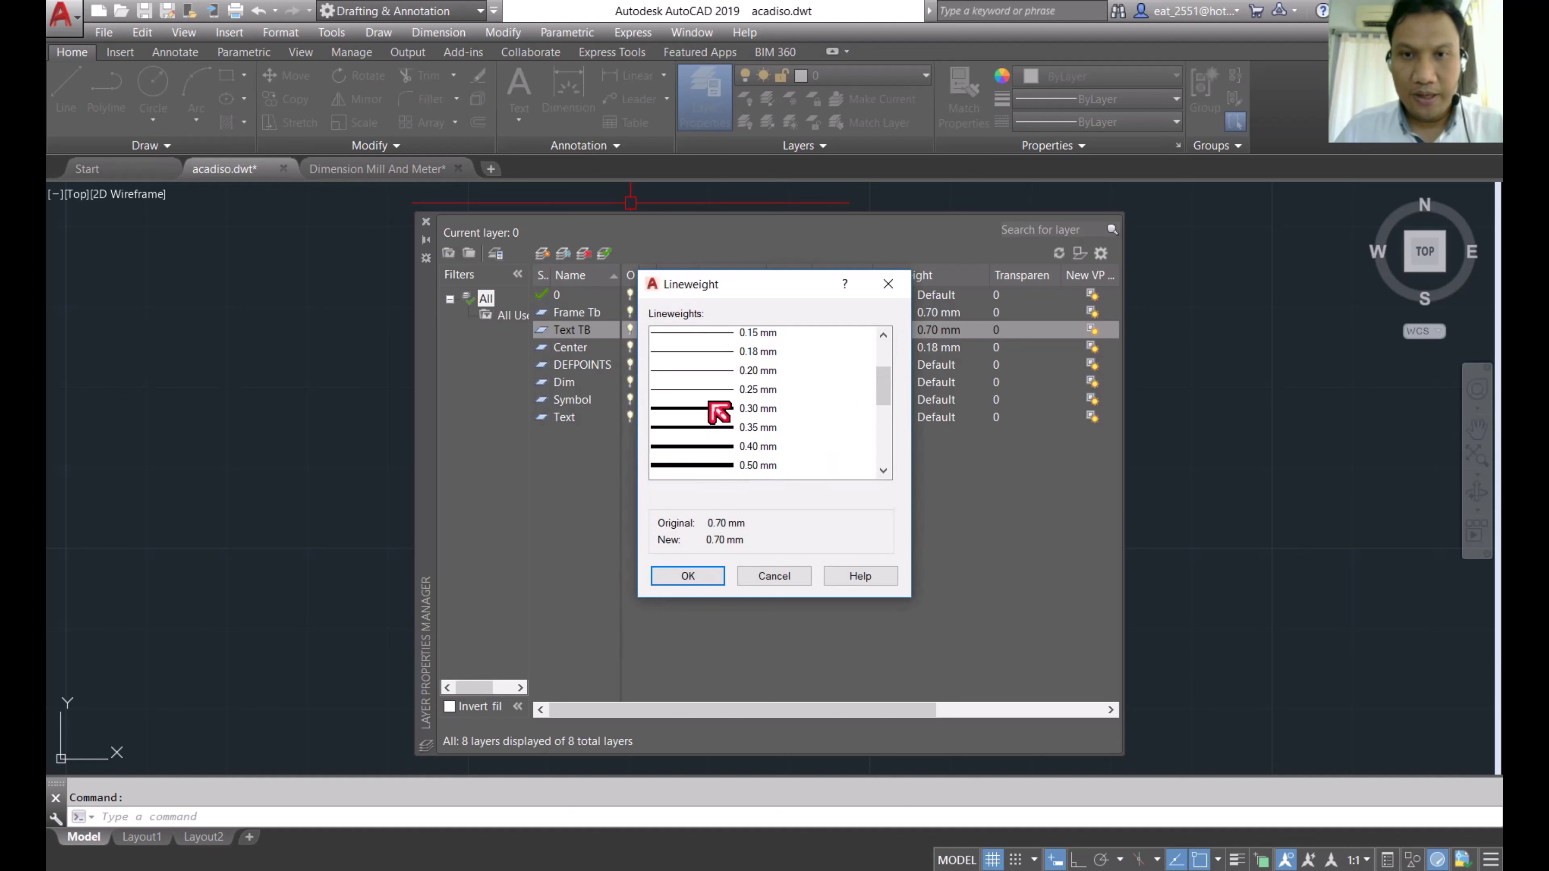
{"action": "scroll", "coordinate": [711, 397], "scroll_direction": "up", "scroll_amount": 1}
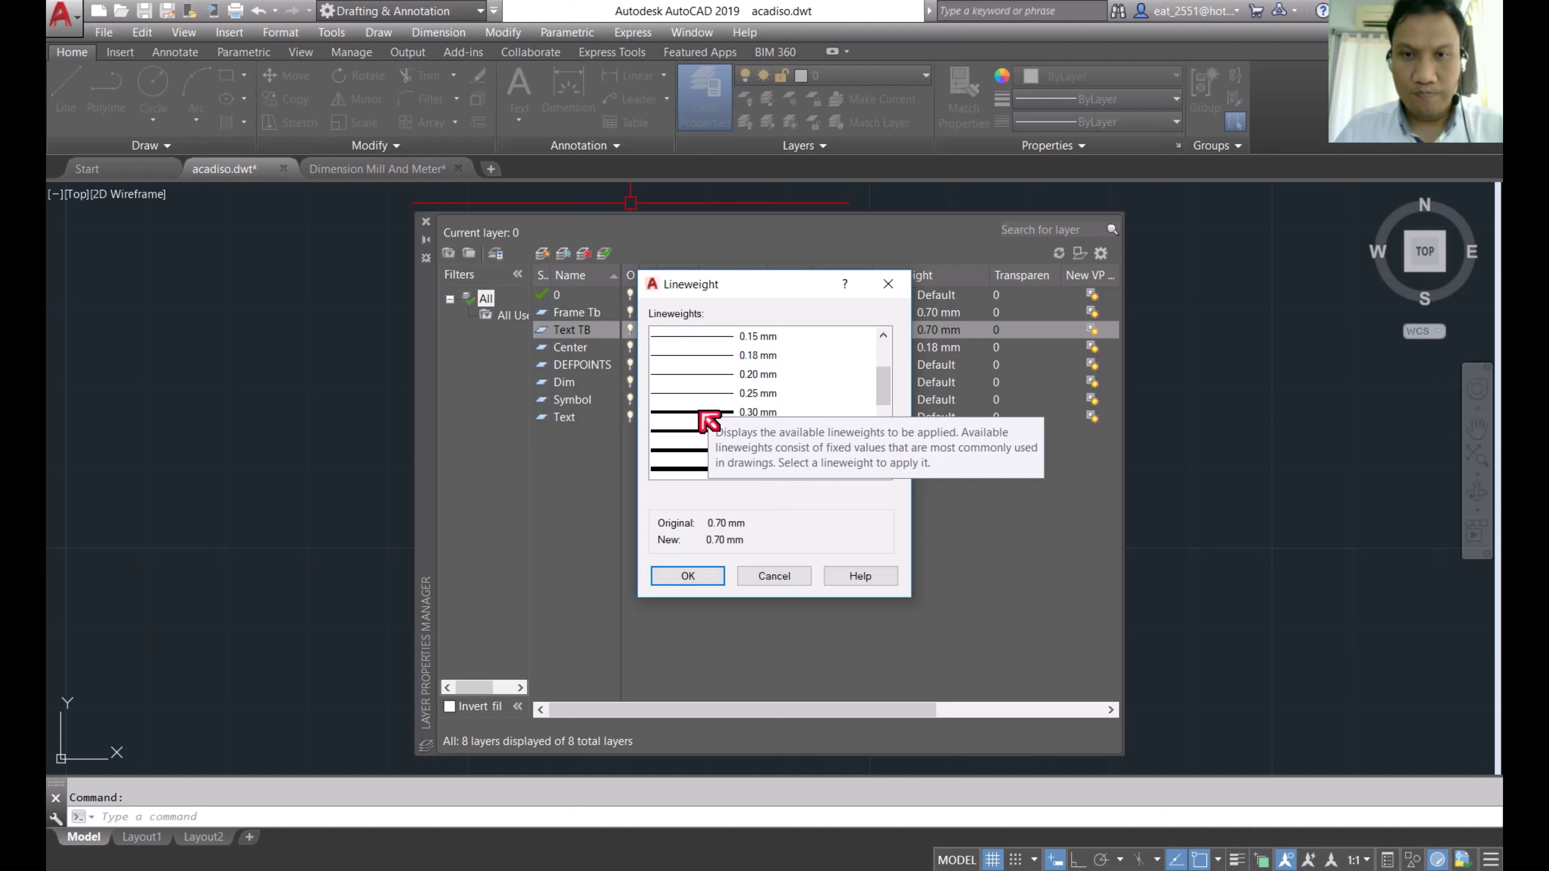
{"action": "left_click", "coordinate": [716, 355]}
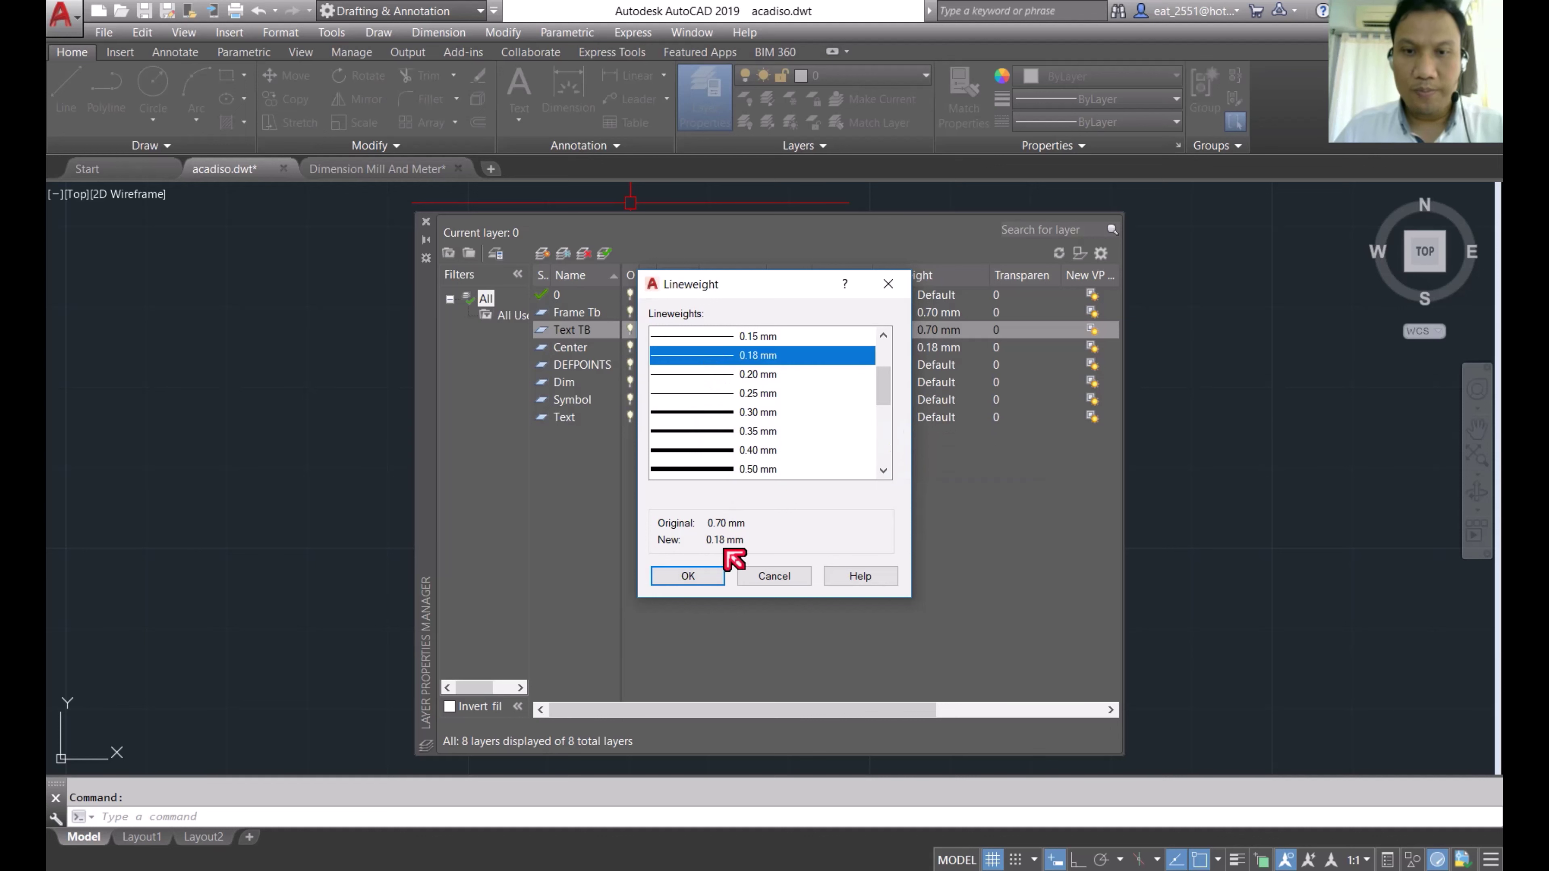
{"action": "left_click", "coordinate": [714, 576]}
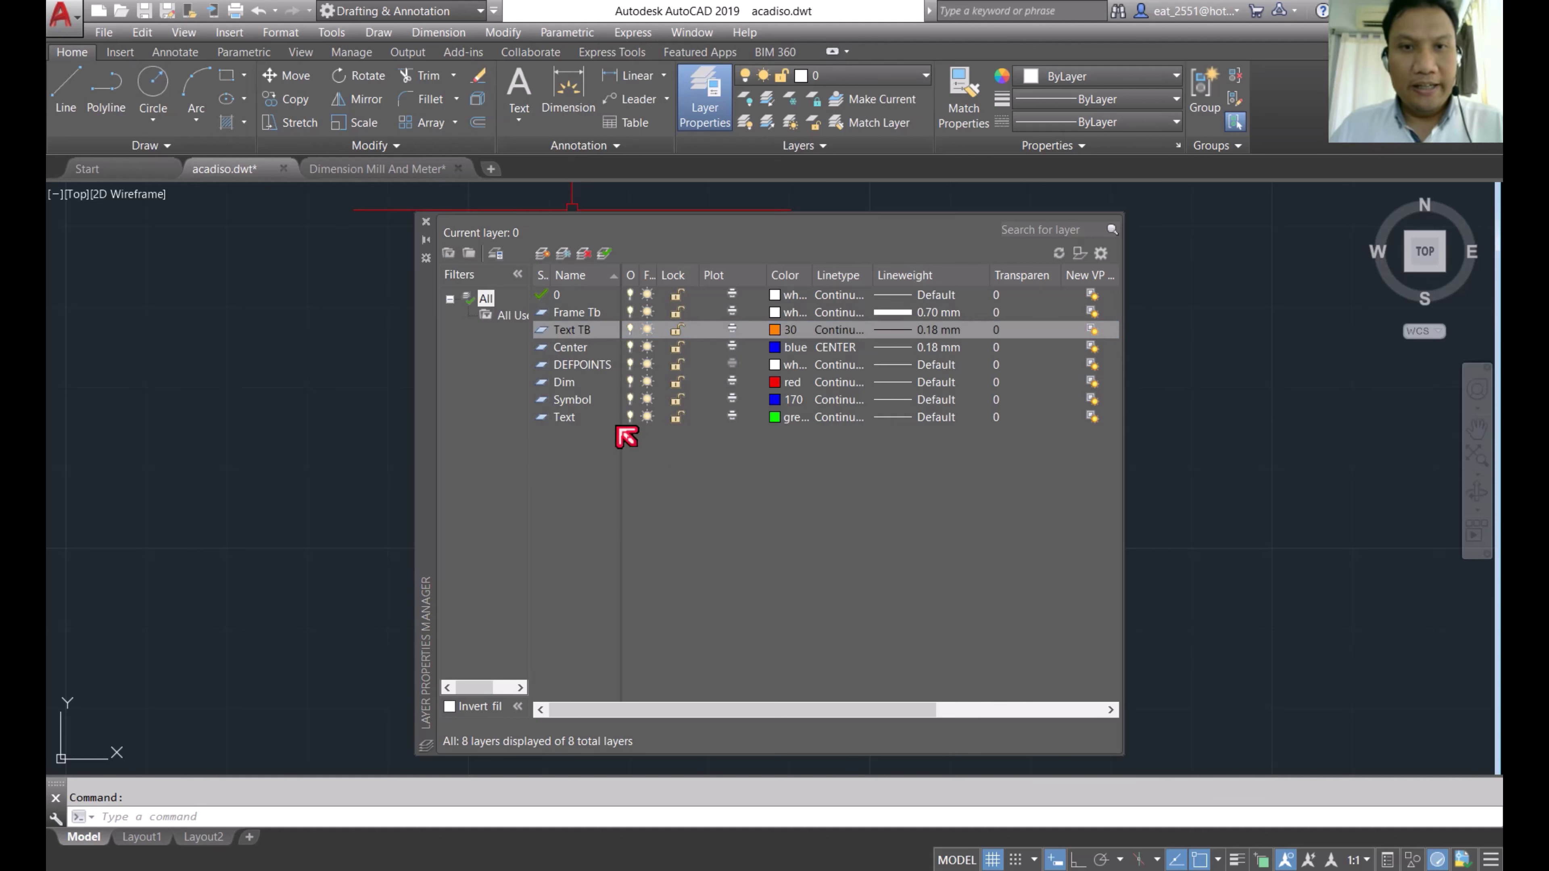
{"action": "left_click", "coordinate": [542, 252]}
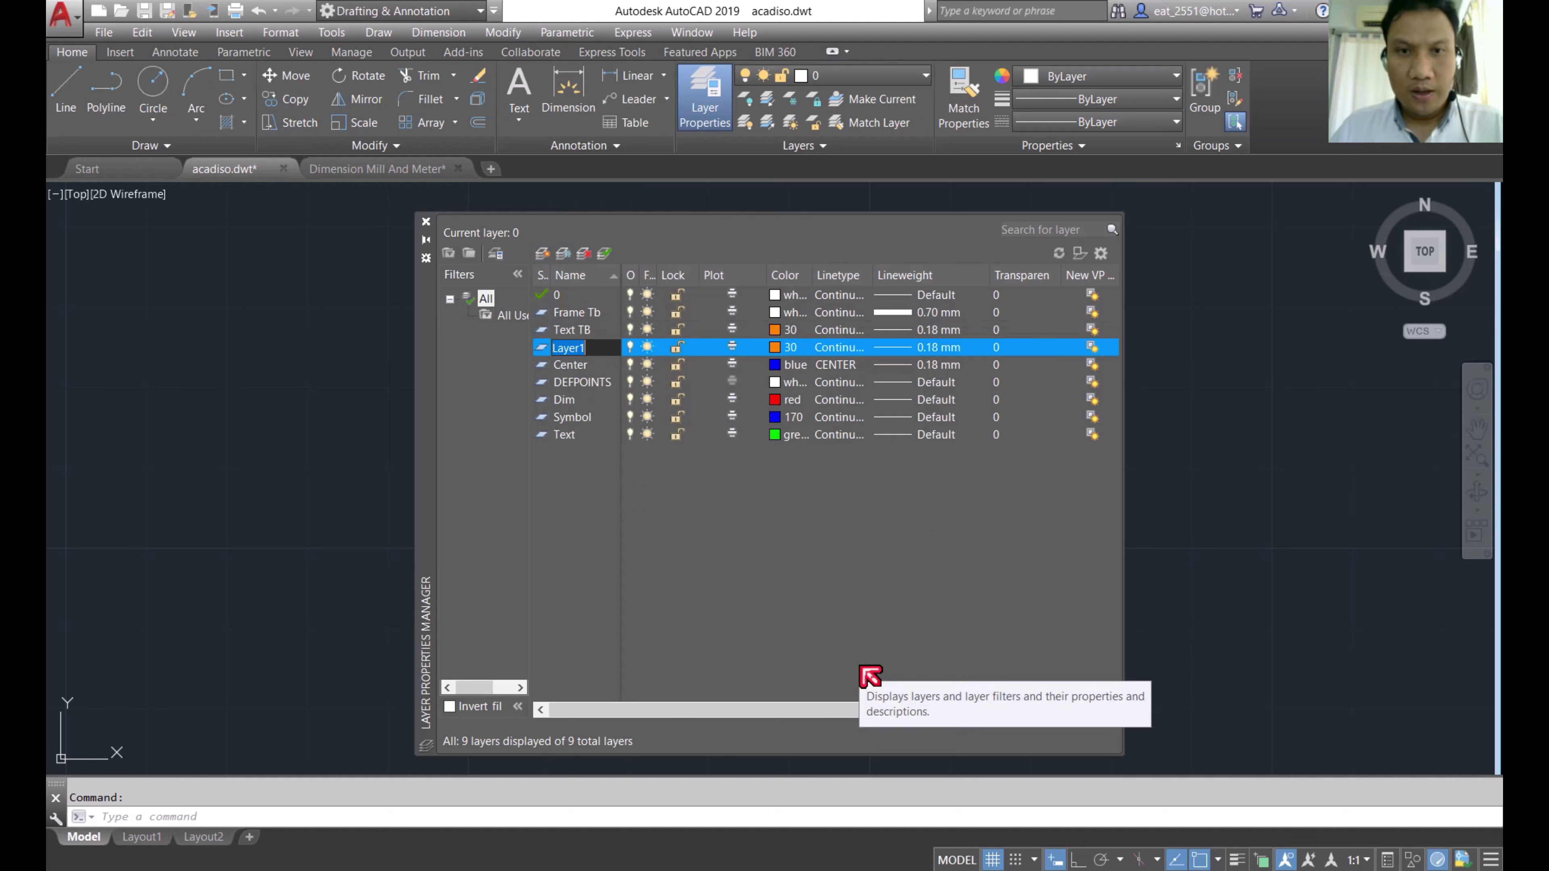
Step: Rename the new Layer1 to Viewport
{"action": "key", "text": "BackSpace"}
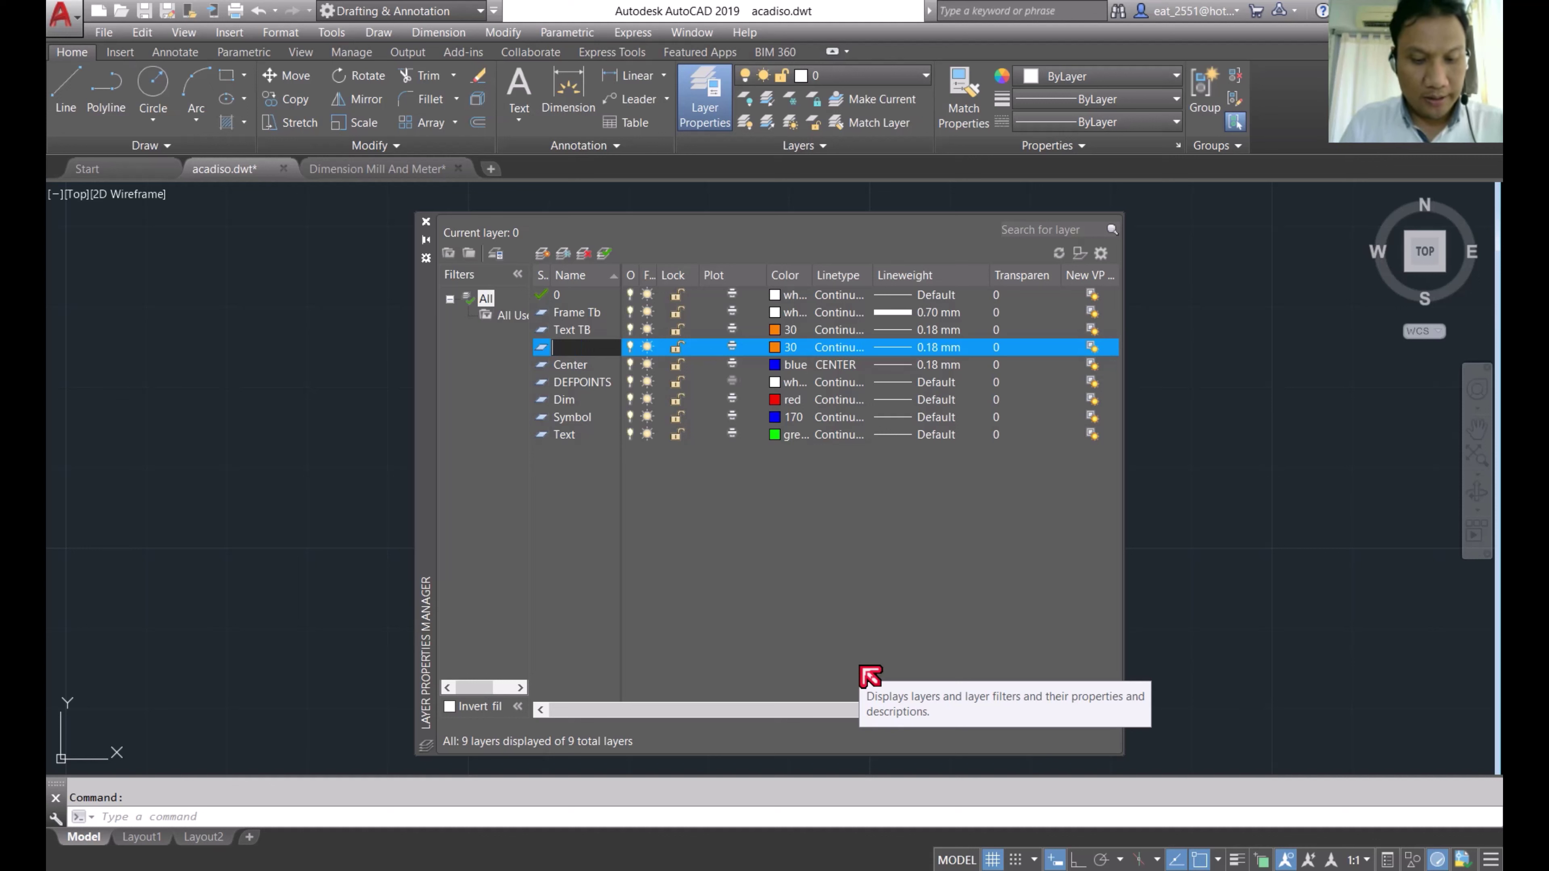
{"action": "type", "text": "Vi"}
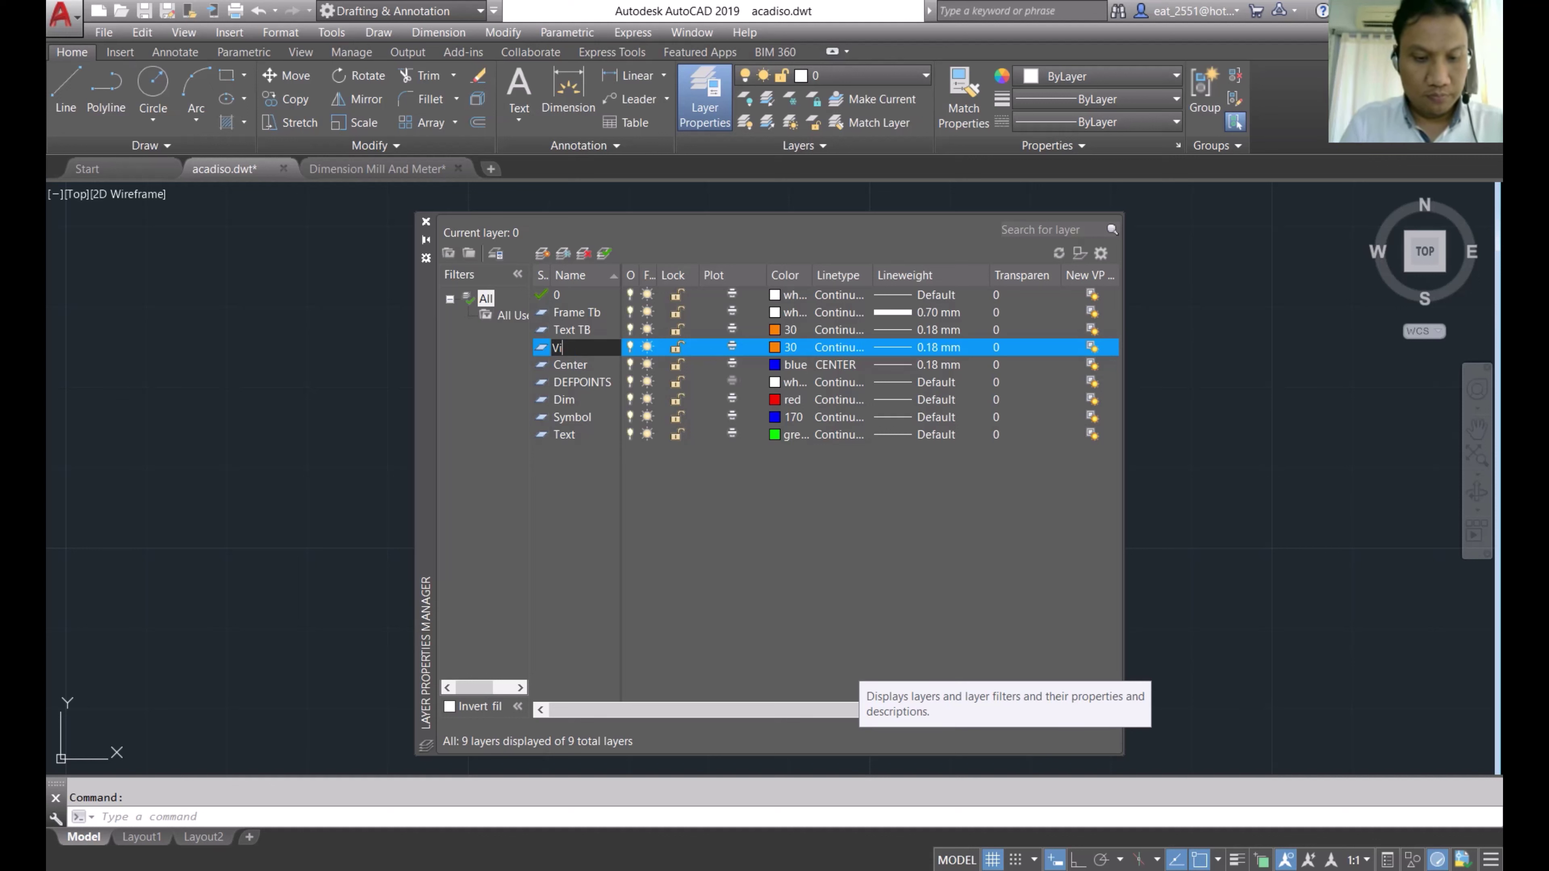
{"action": "type", "text": "ew"}
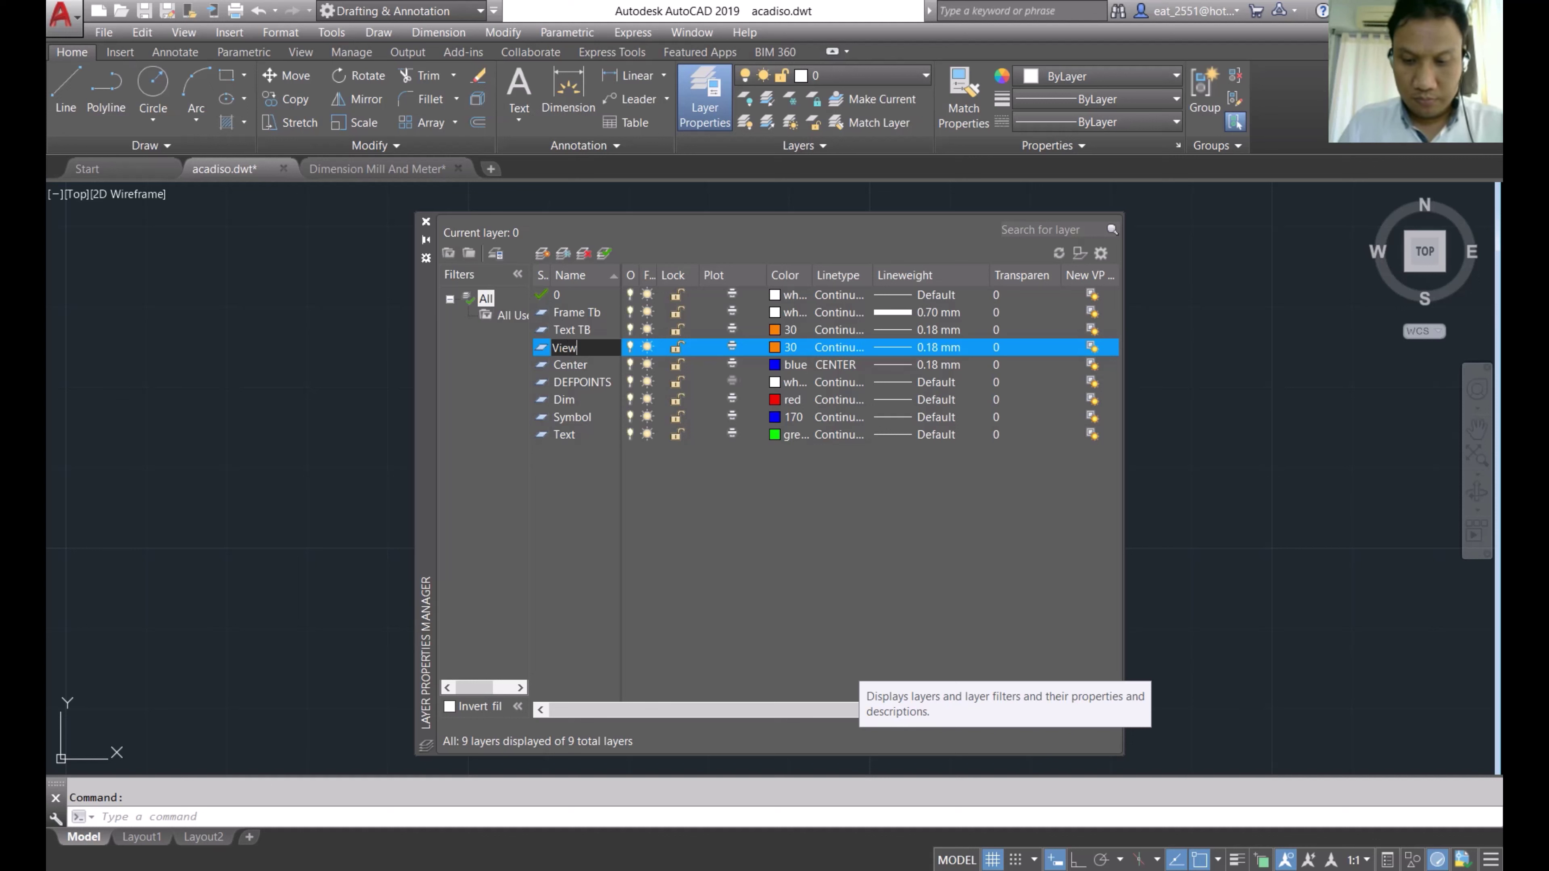
{"action": "type", "text": "port"}
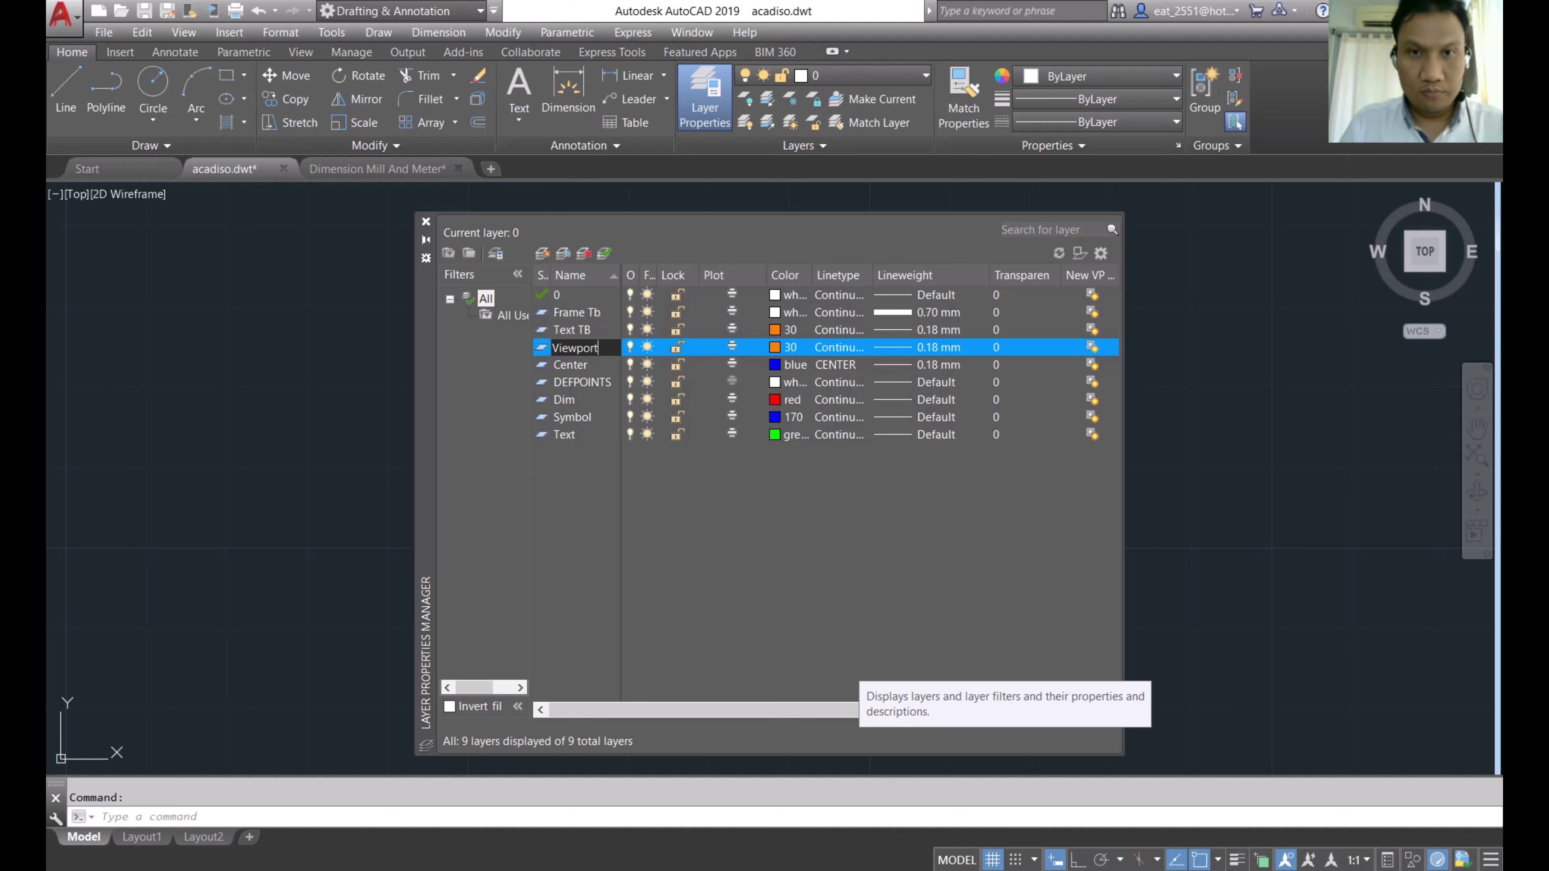
Step: Make the Viewport layer white with Default lineweight and close the layer manager
{"action": "left_click", "coordinate": [776, 348]}
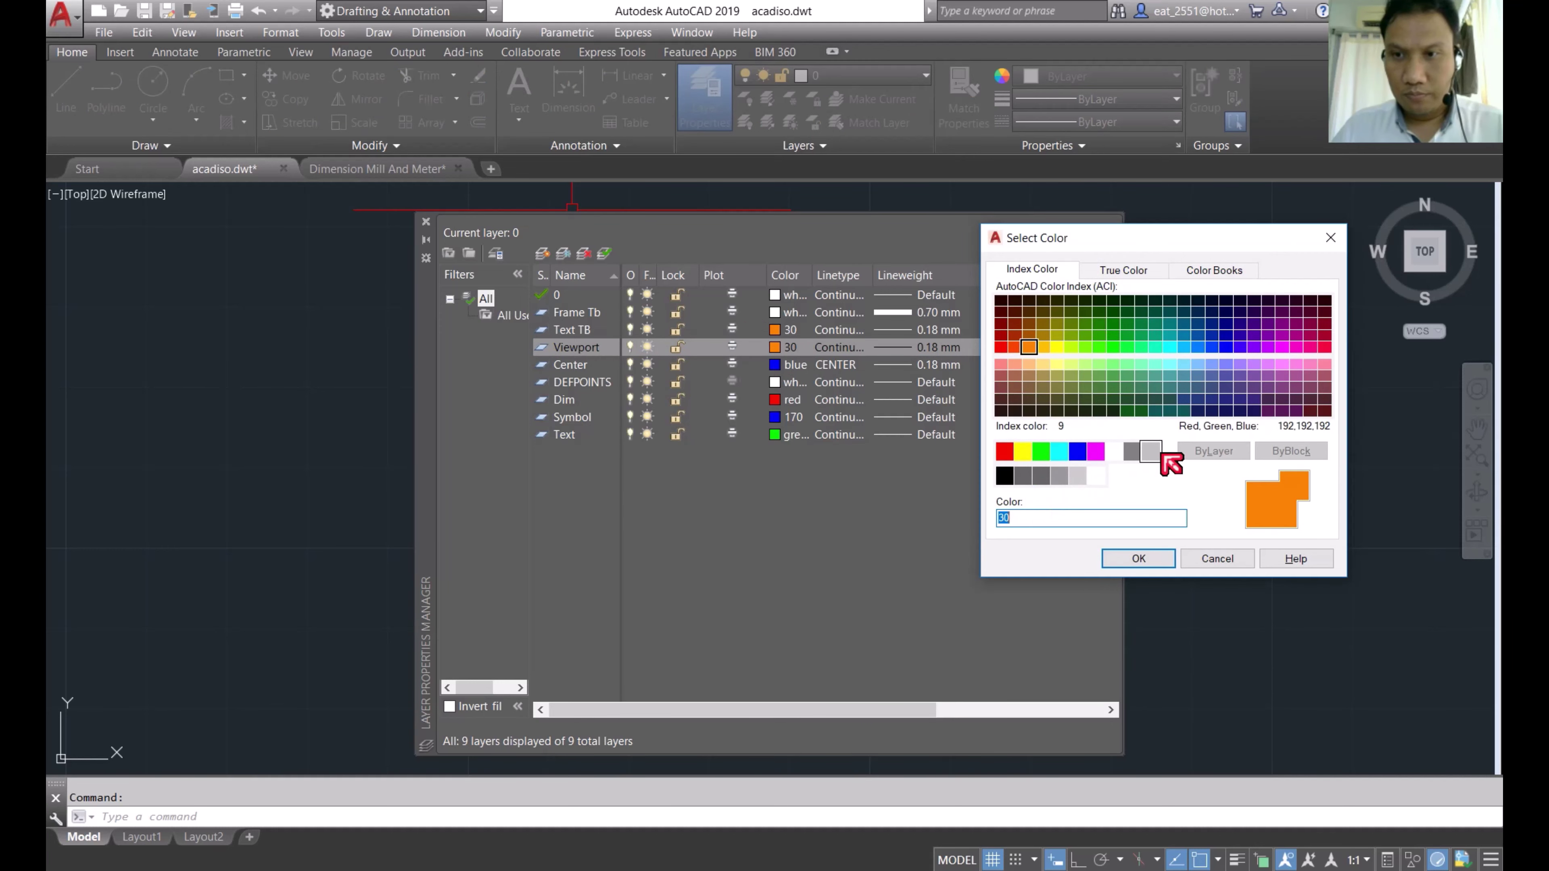
{"action": "left_click", "coordinate": [1114, 451]}
{"action": "left_click", "coordinate": [1138, 556]}
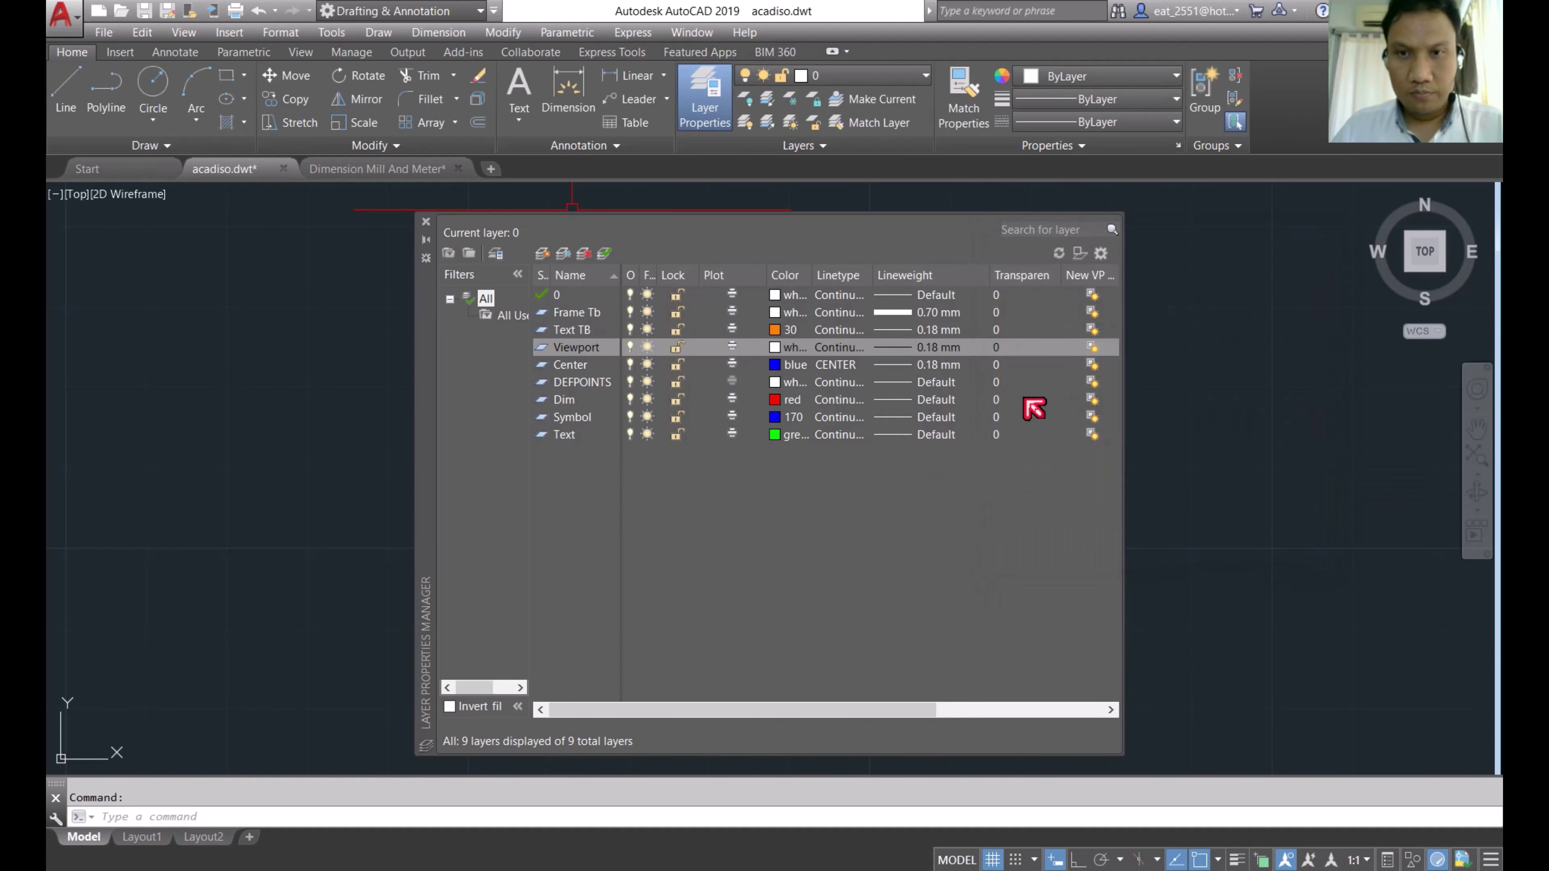
{"action": "left_click", "coordinate": [894, 350]}
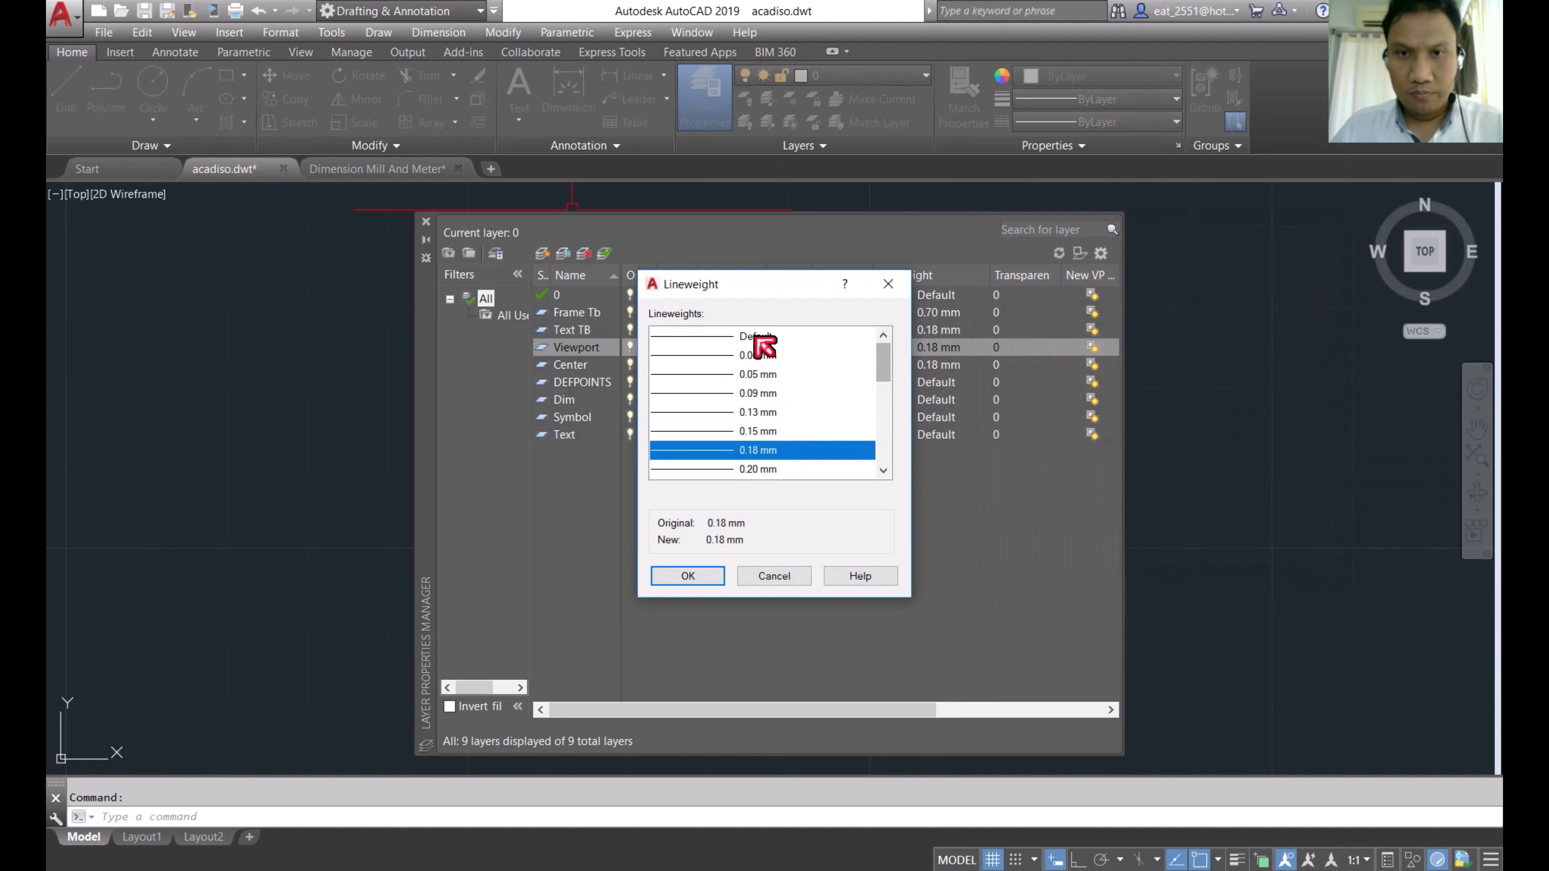
{"action": "left_click", "coordinate": [708, 337]}
{"action": "left_click", "coordinate": [698, 574]}
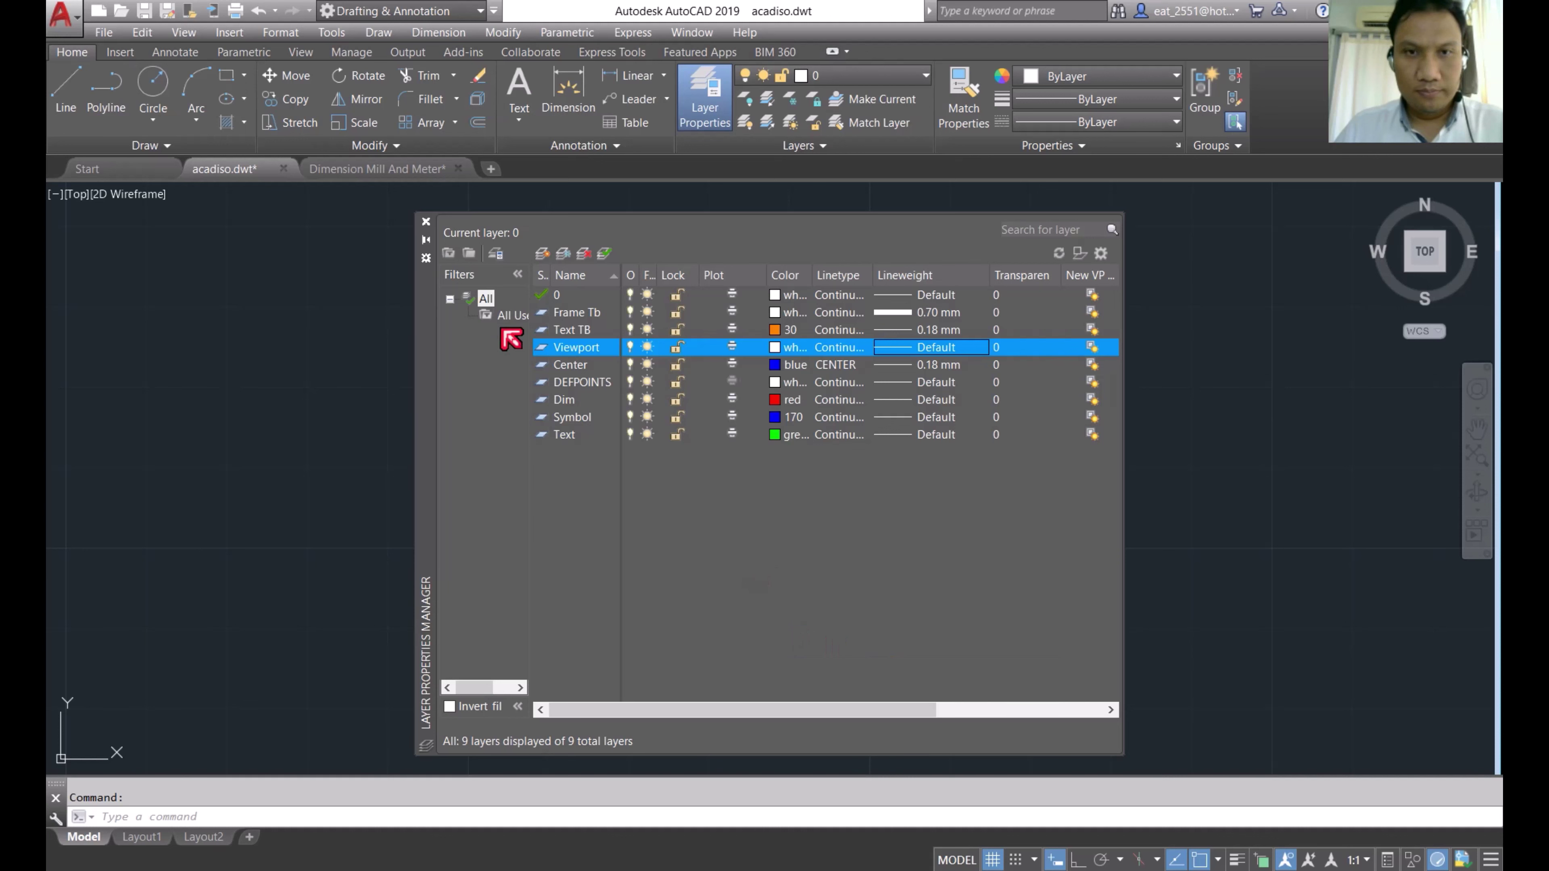
{"action": "left_click", "coordinate": [425, 221]}
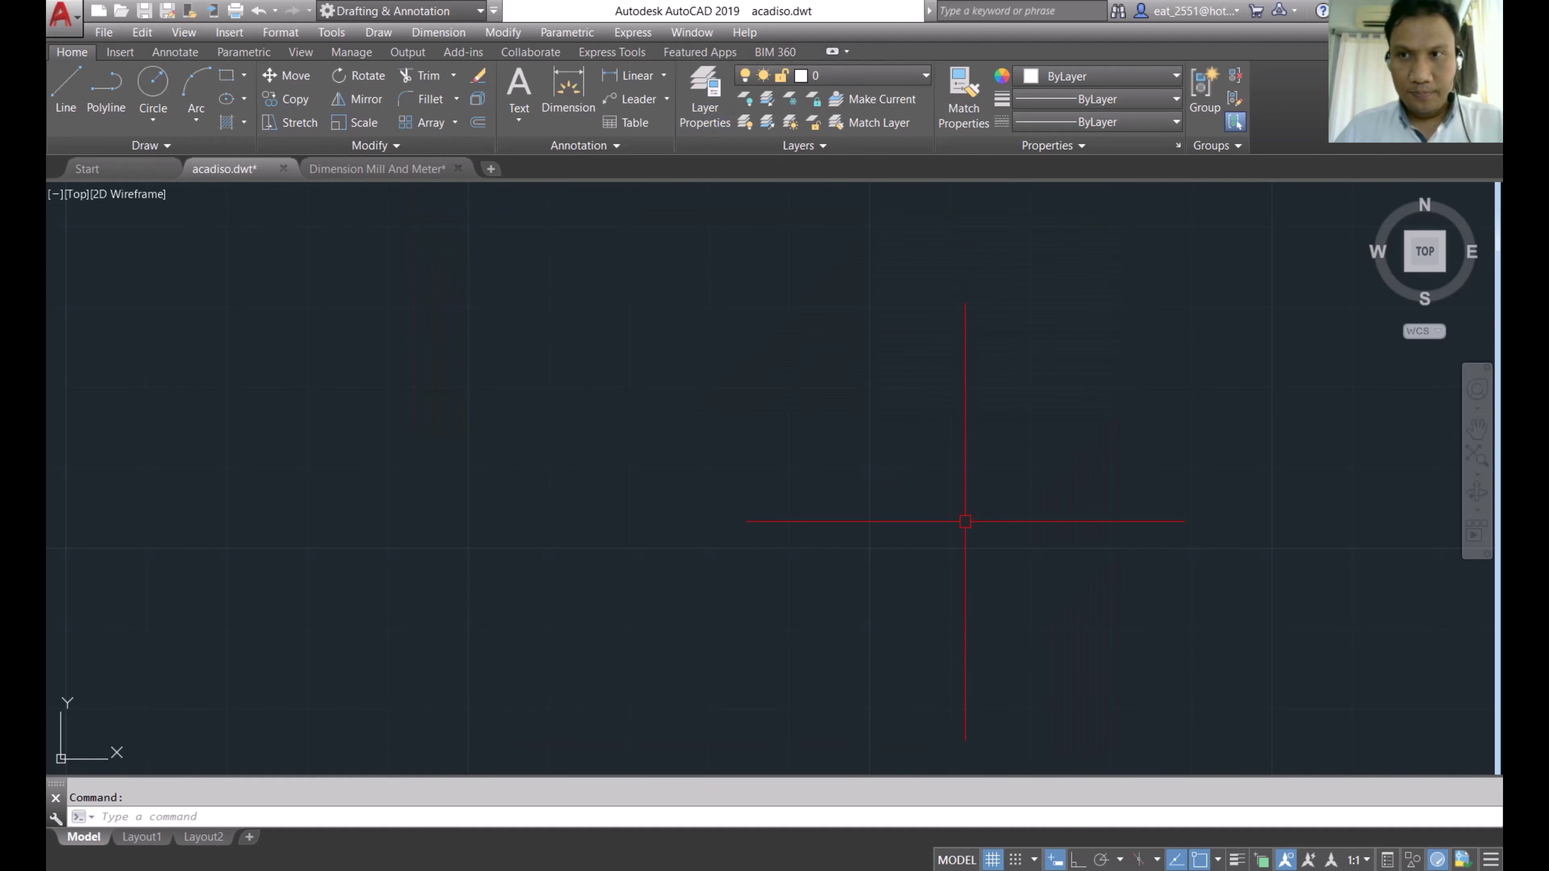
Step: Zoom to extents in model space, then switch to the Layout1 paper sheet
{"action": "left_click", "coordinate": [1476, 455]}
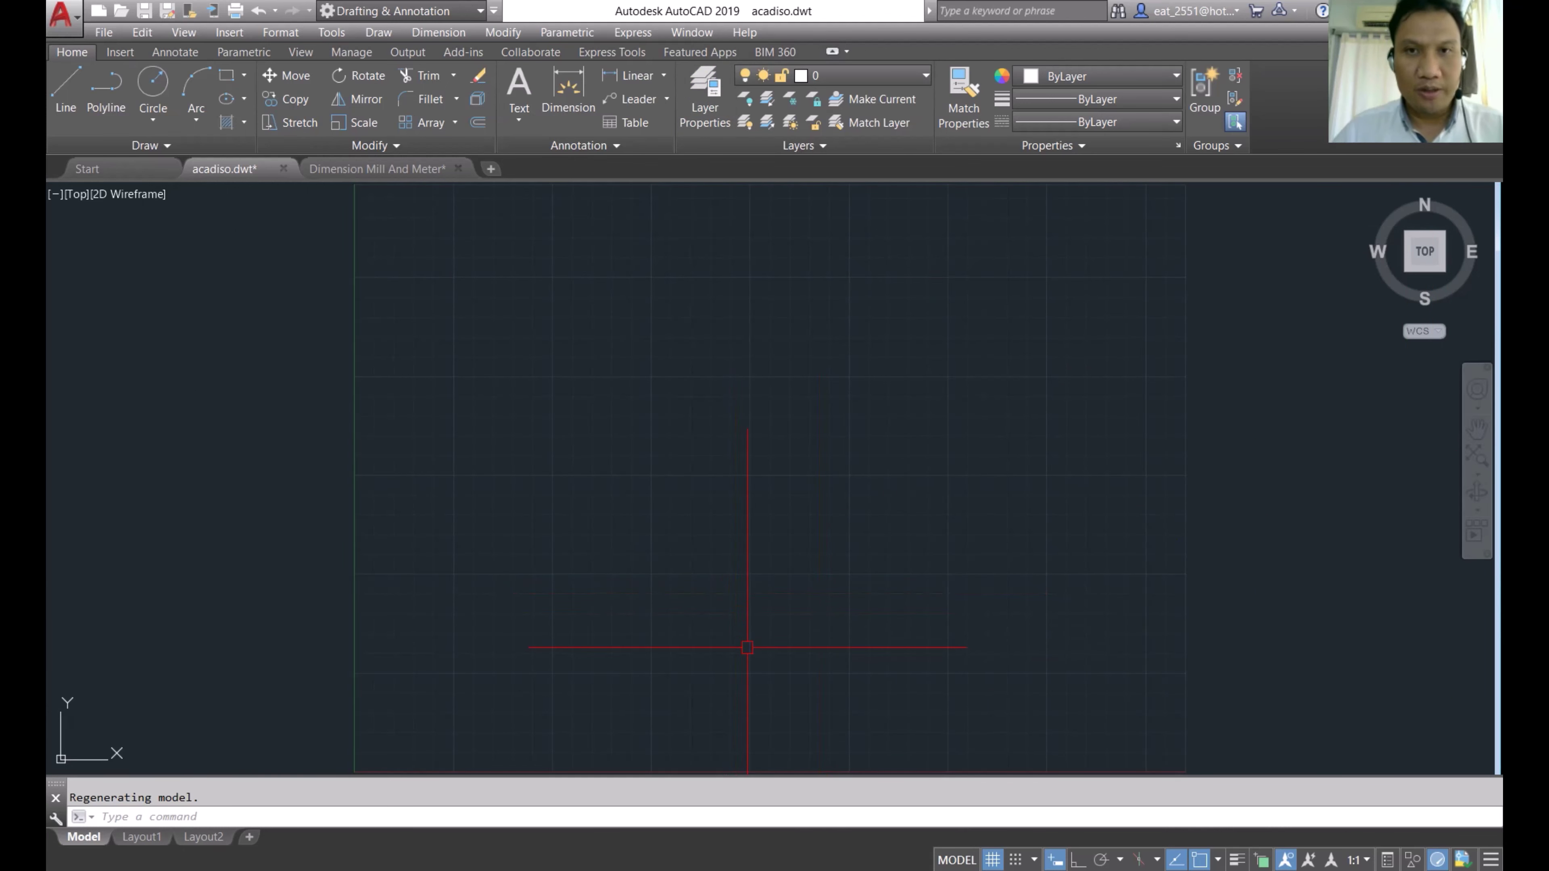
{"action": "left_click", "coordinate": [143, 840]}
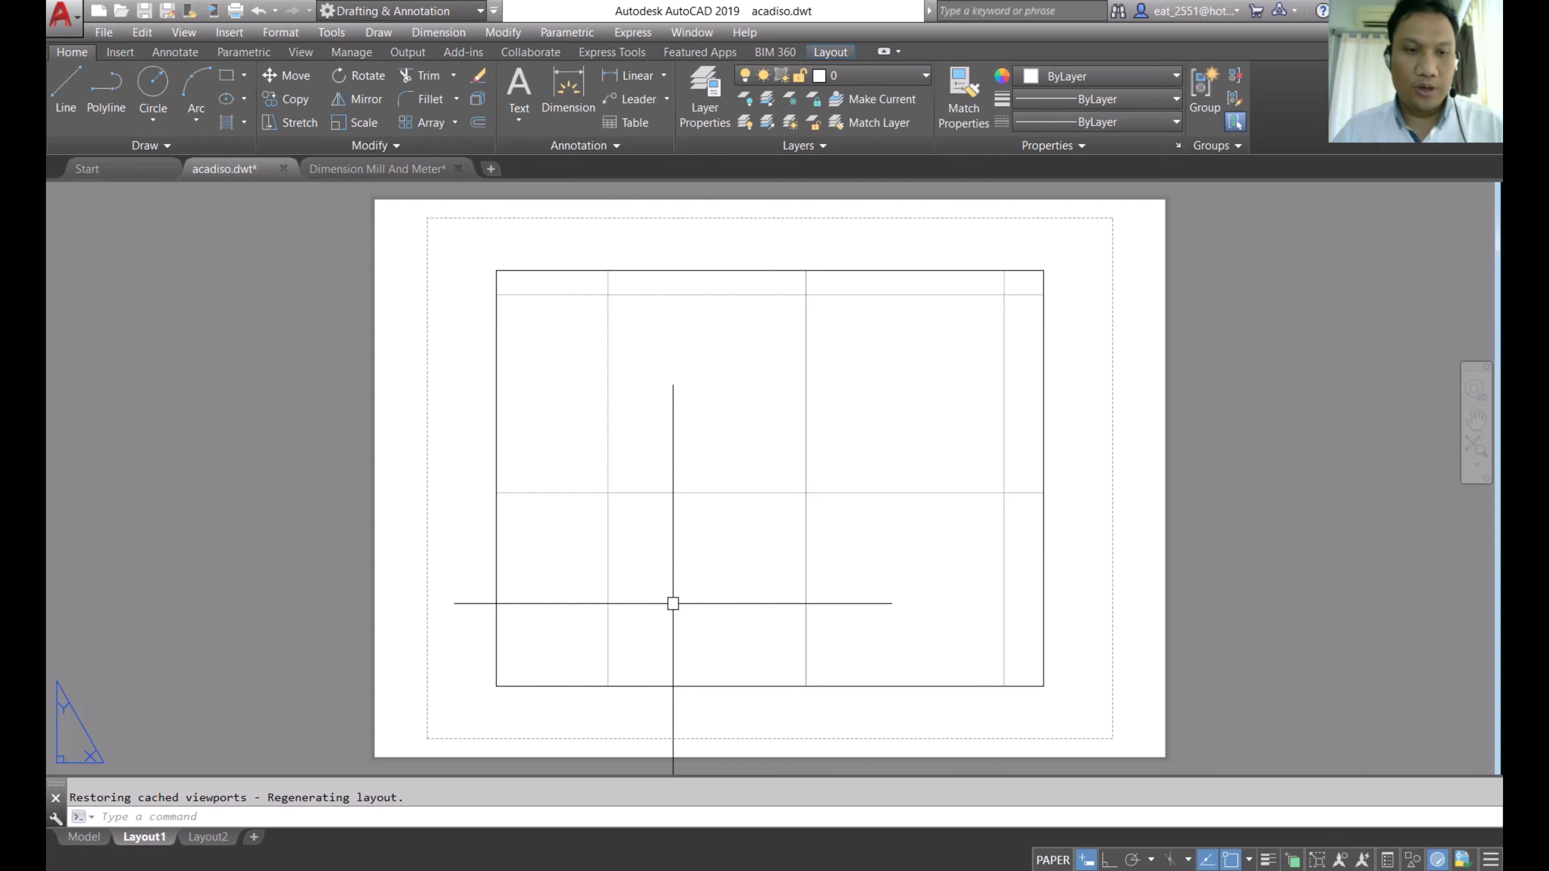
Step: Rename the Layout1 layout tab to A3-M
{"action": "right_click", "coordinate": [145, 845]}
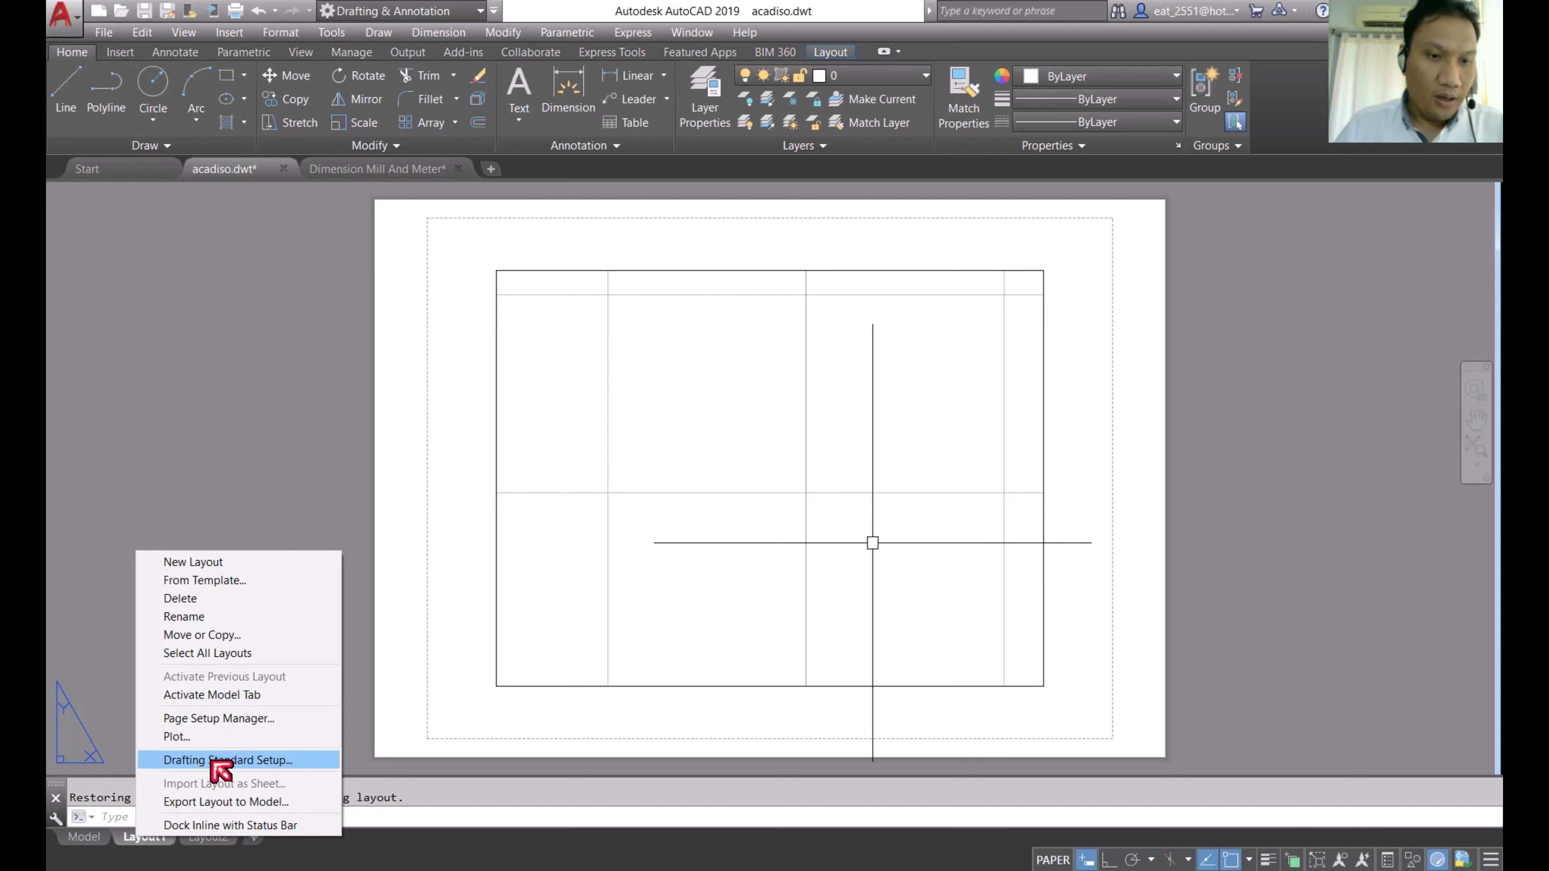
{"action": "left_click", "coordinate": [213, 720]}
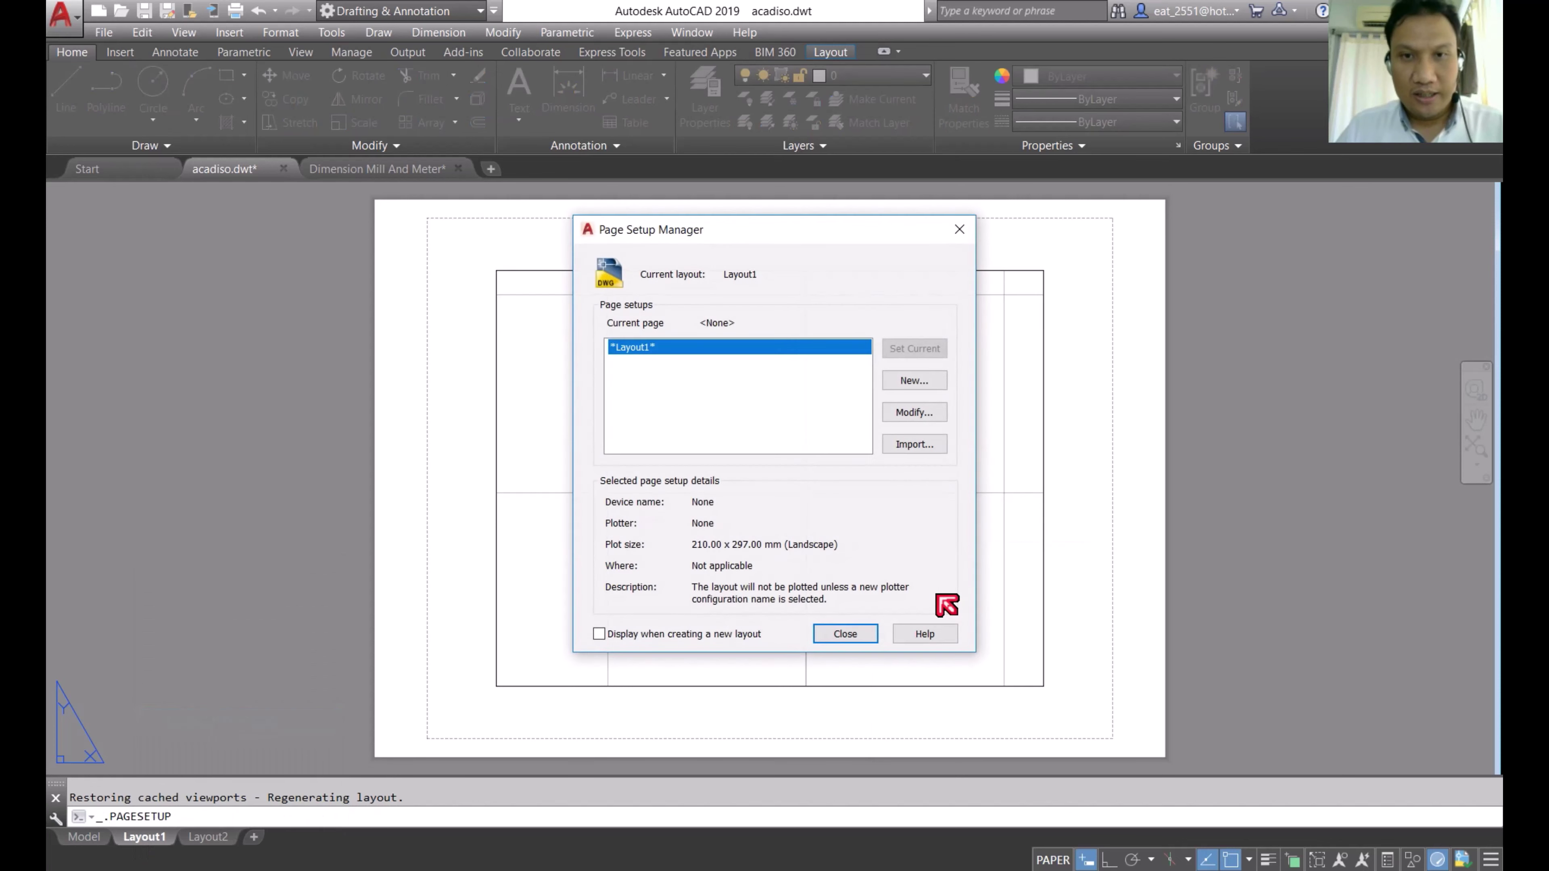
{"action": "left_click", "coordinate": [960, 229]}
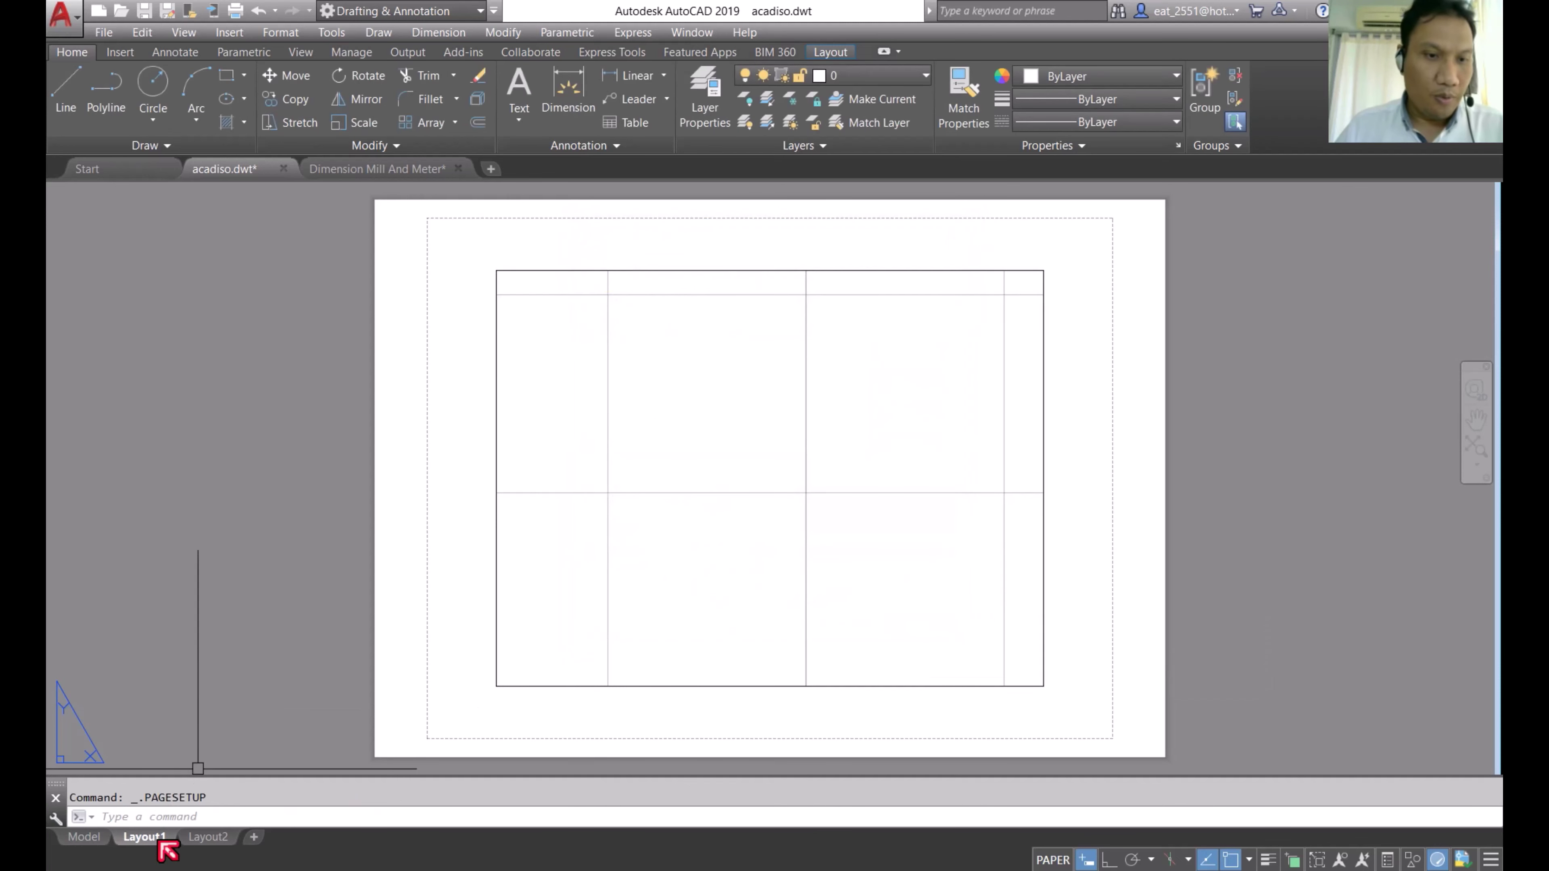
{"action": "right_click", "coordinate": [156, 837]}
{"action": "left_click", "coordinate": [243, 616]}
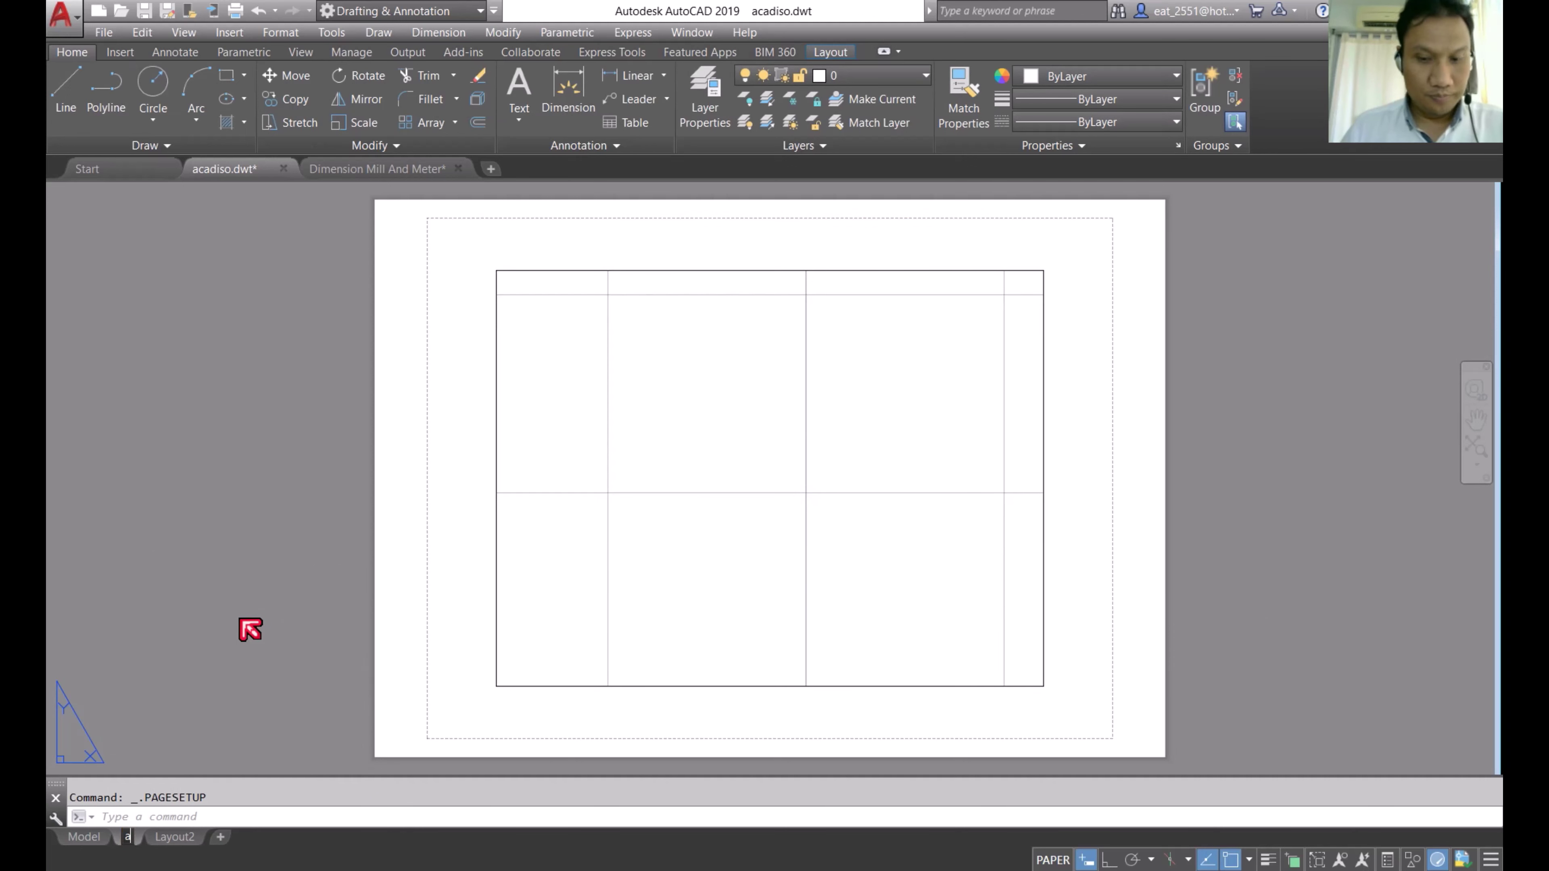
{"action": "type", "text": "A"}
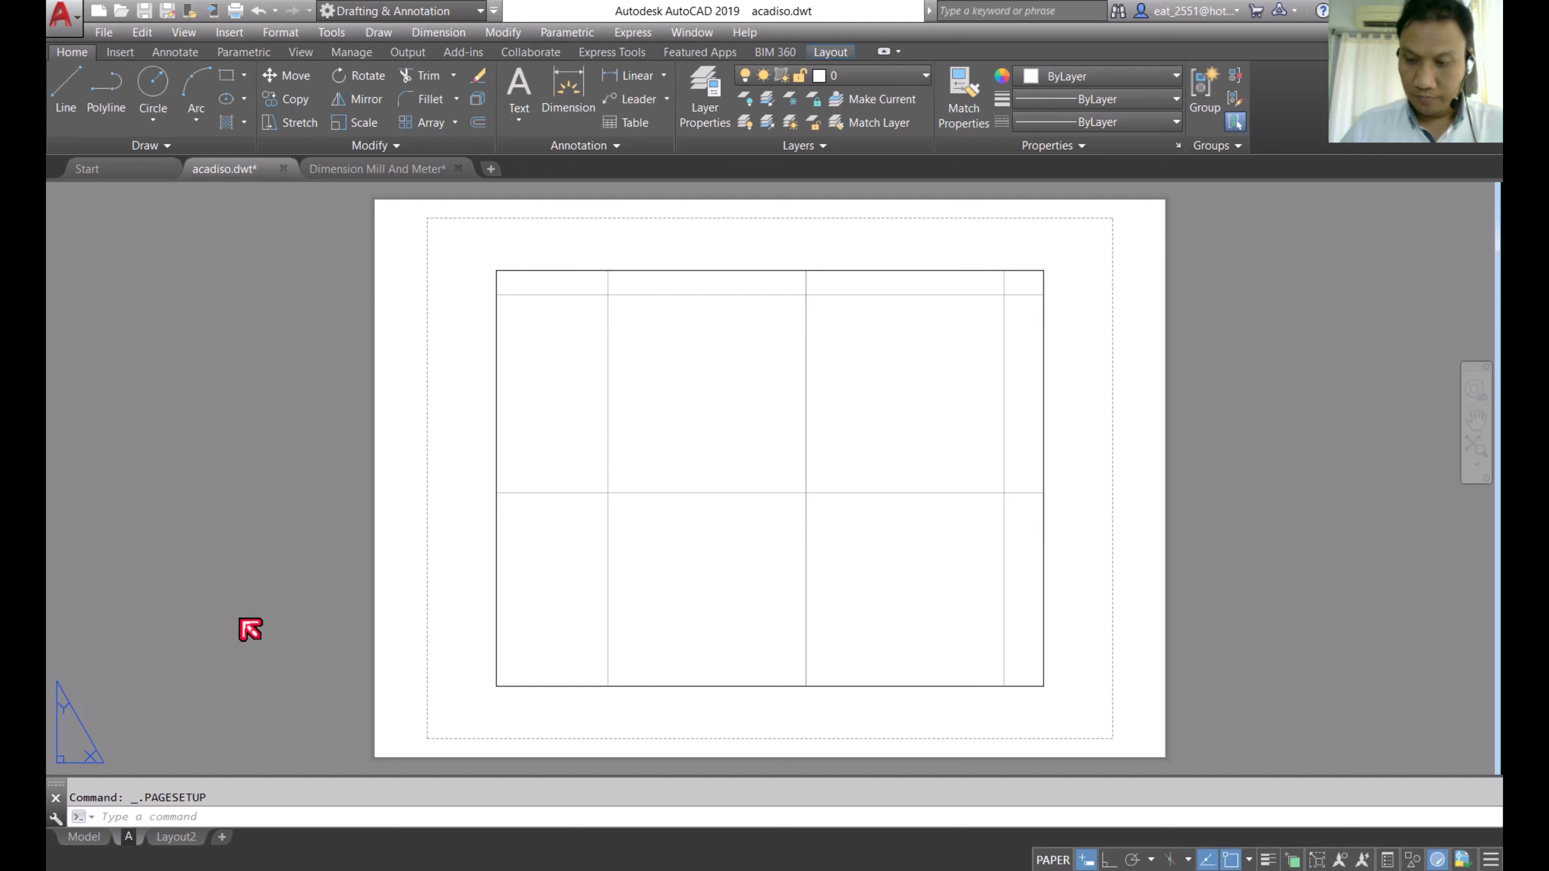
{"action": "type", "text": "3"}
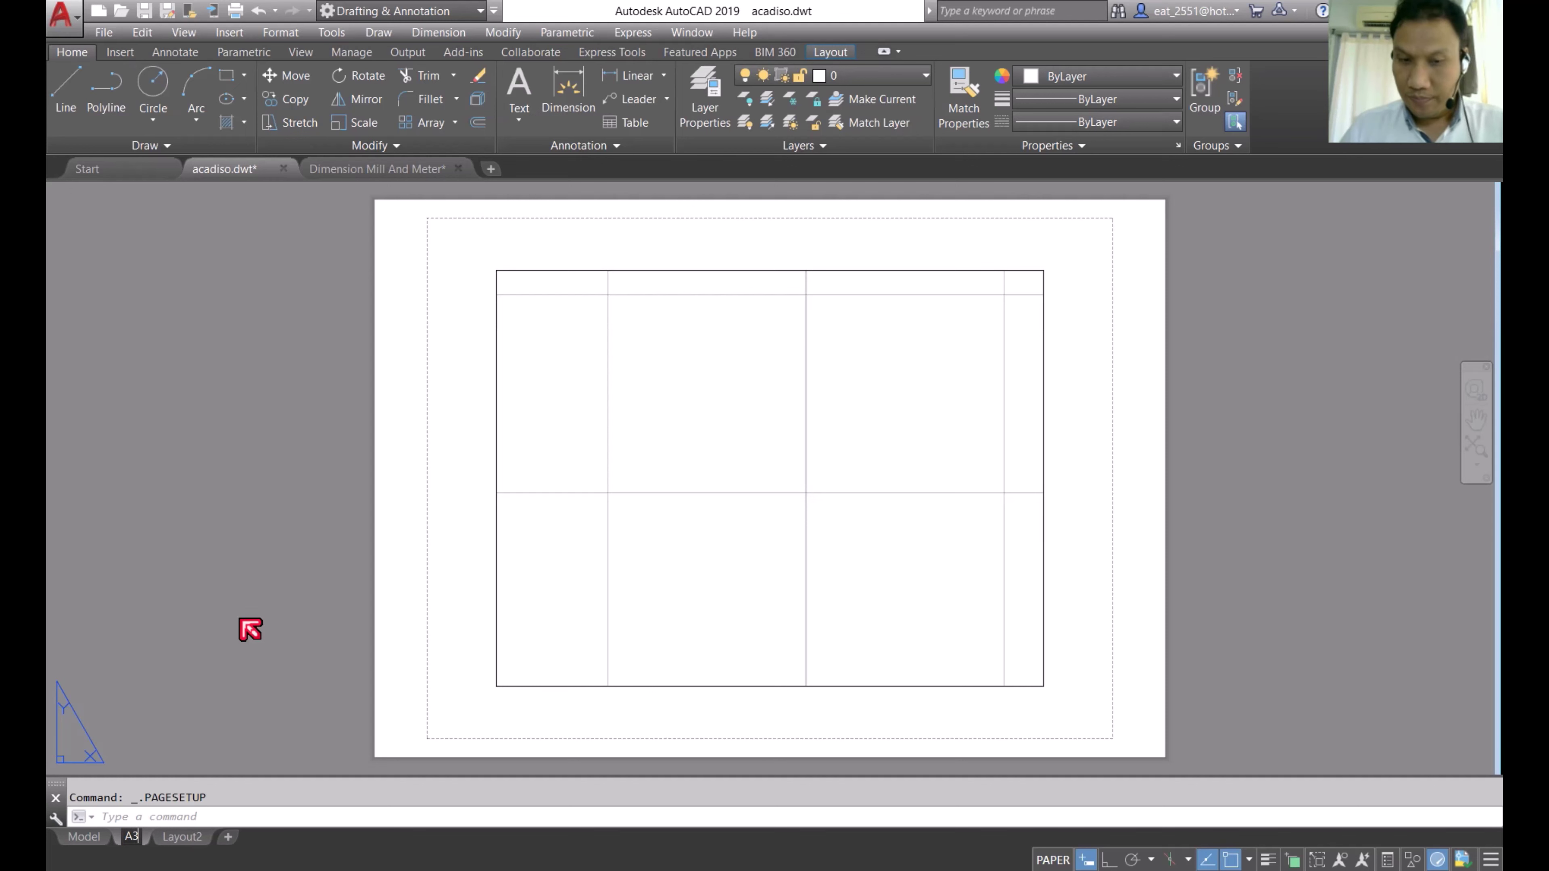
{"action": "type", "text": "-"}
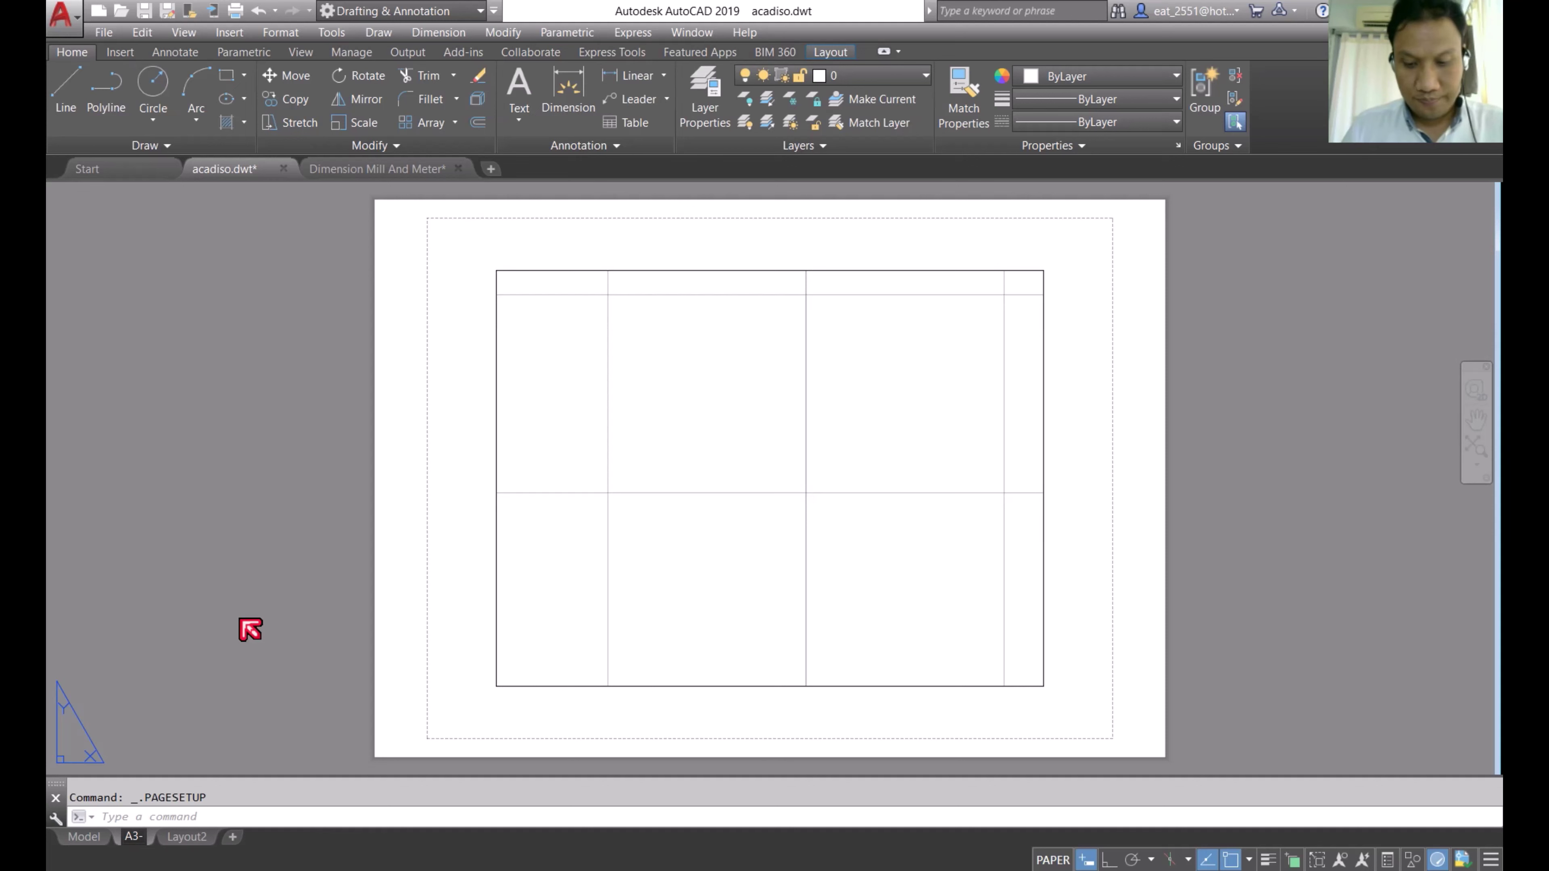
{"action": "type", "text": "M"}
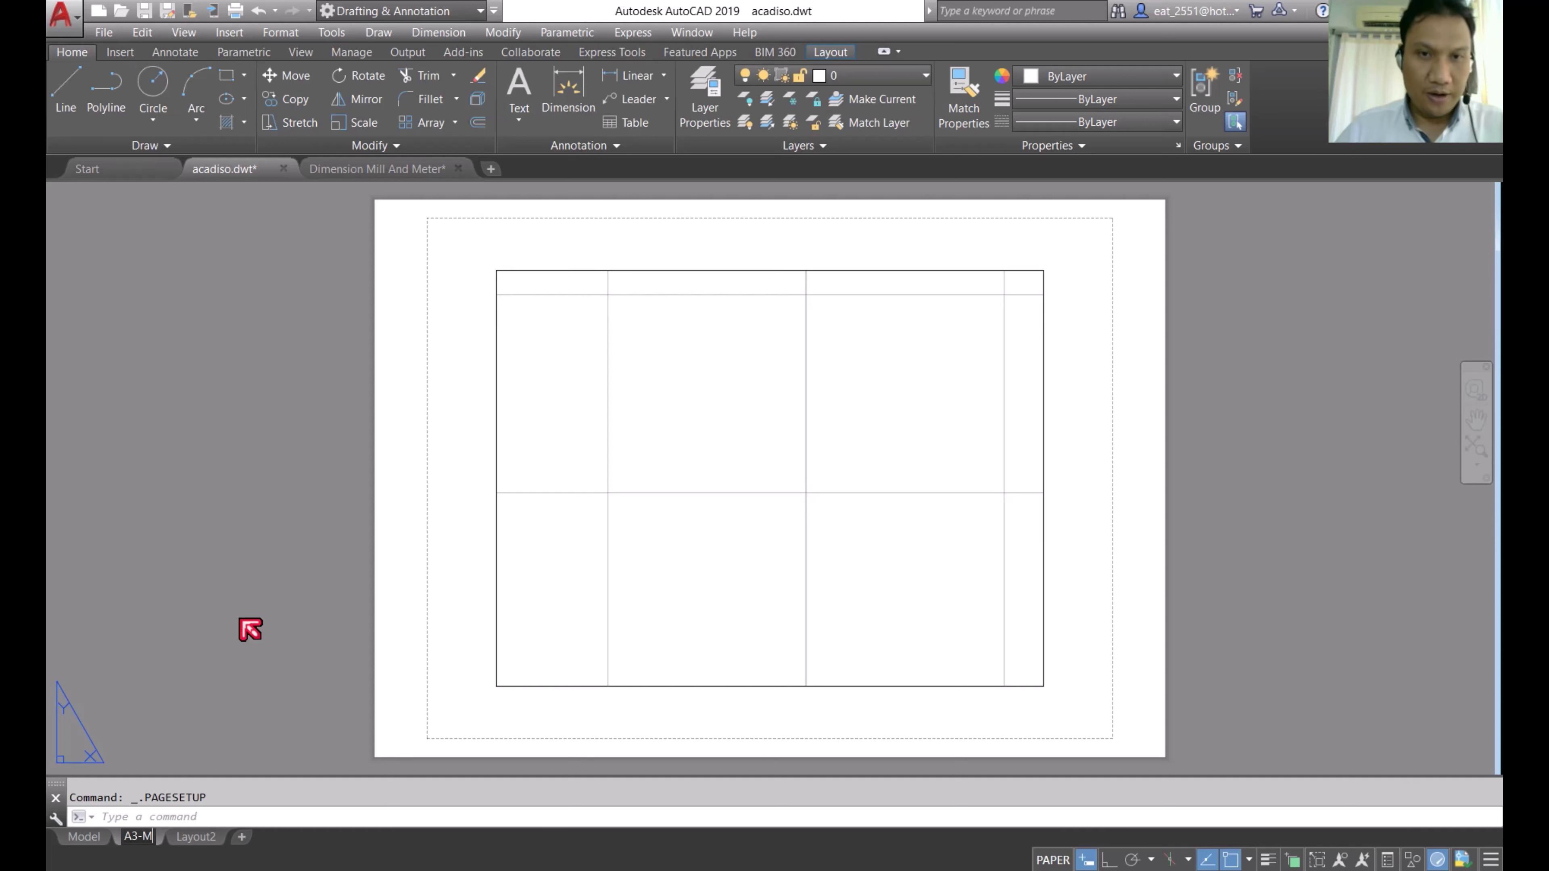
{"action": "left_click", "coordinate": [478, 488]}
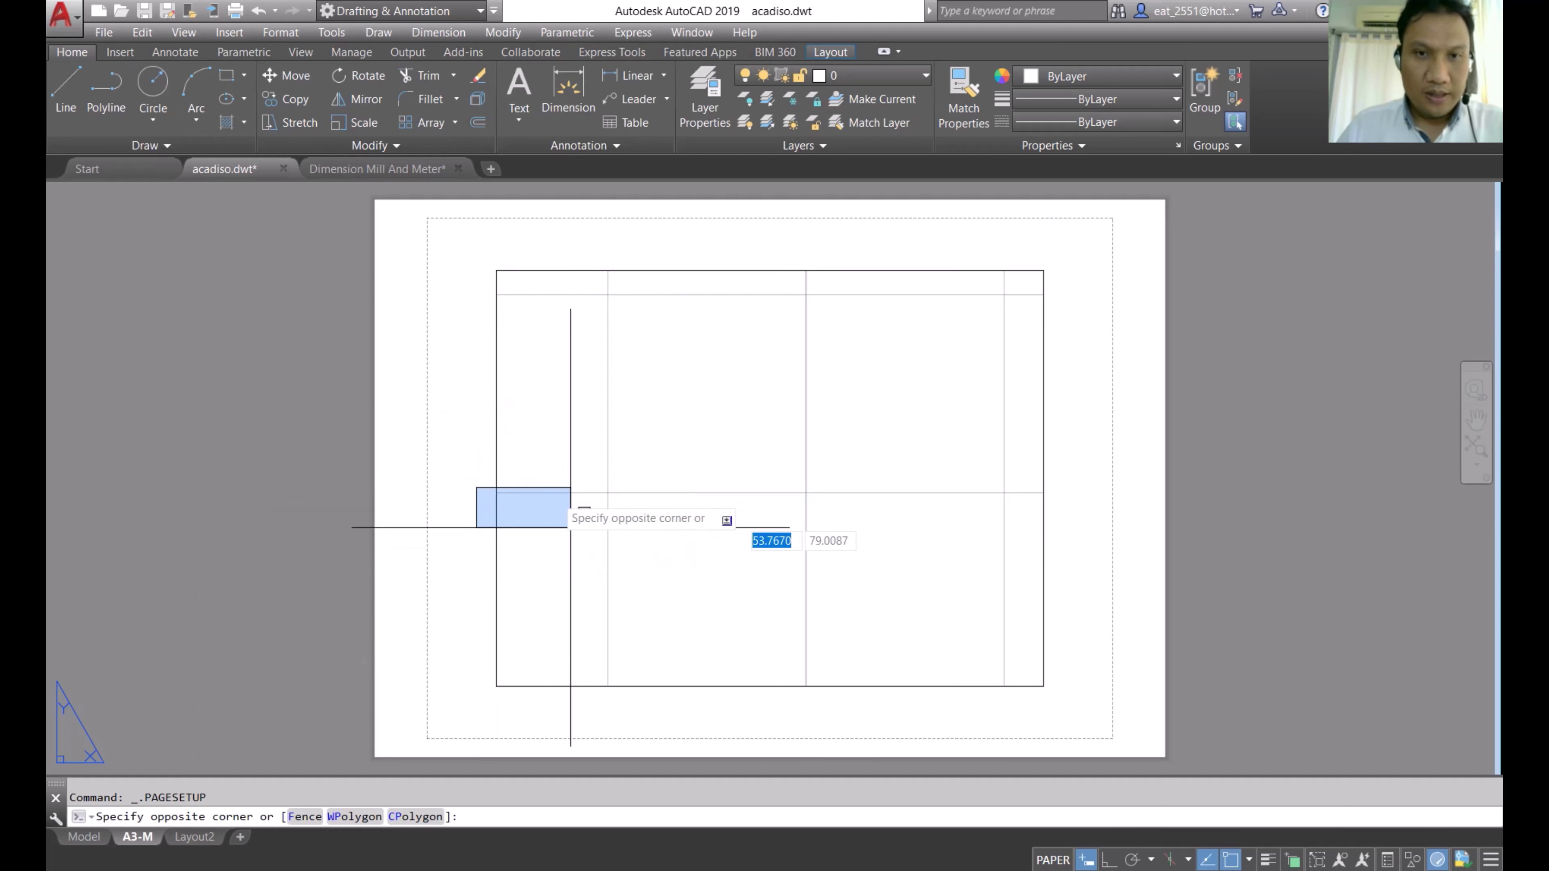
Step: Erase the A3-M sheet's viewport and bring up its Page Setup Manager
{"action": "left_click", "coordinate": [435, 714]}
{"action": "key", "text": "Delete"}
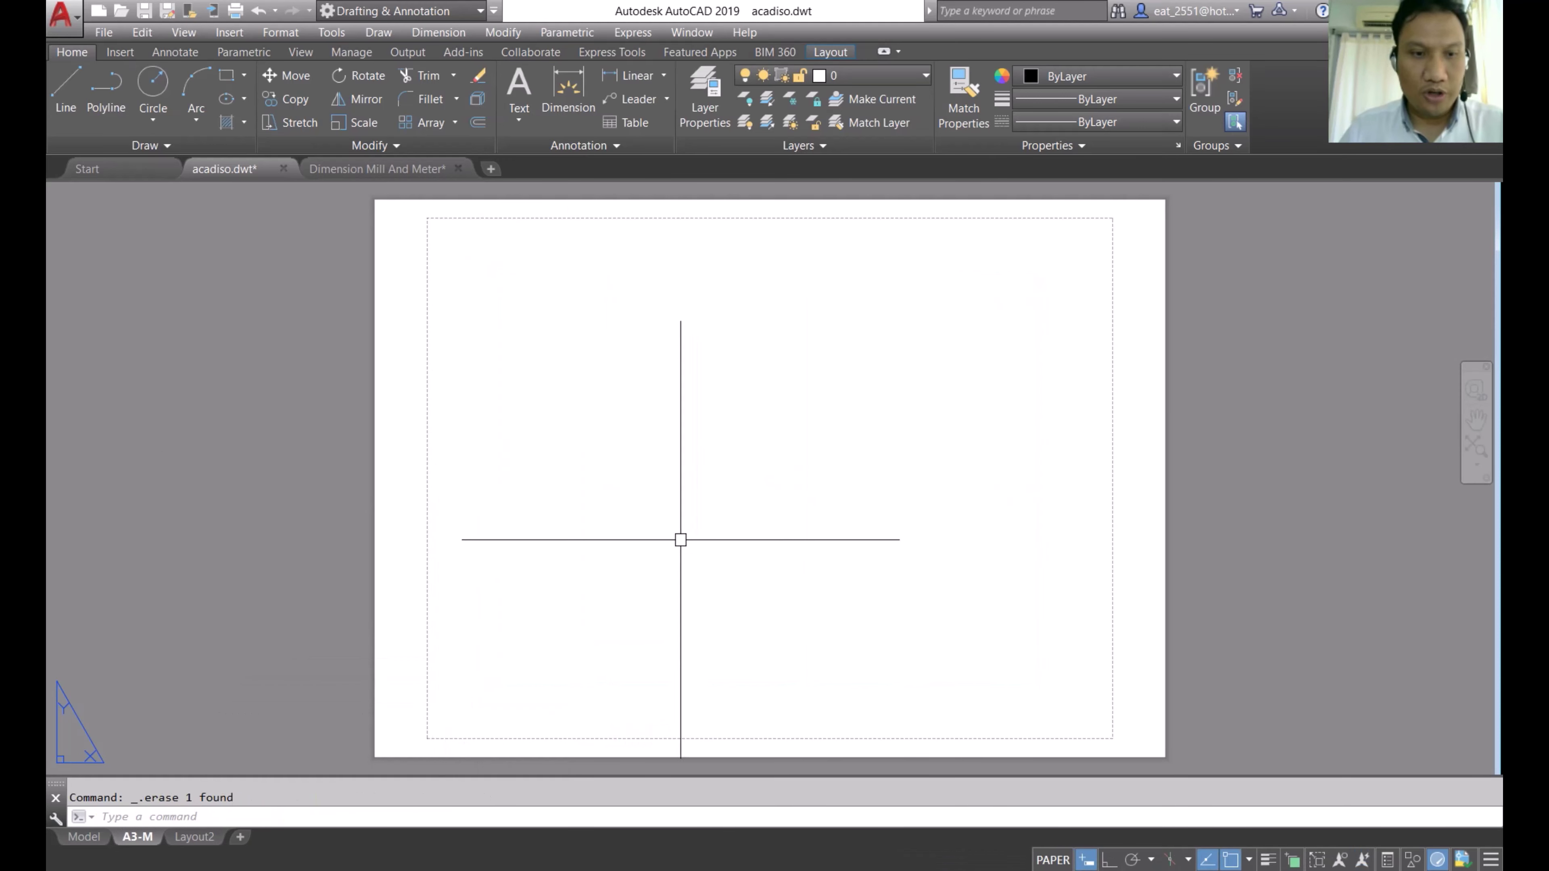
{"action": "right_click", "coordinate": [139, 839]}
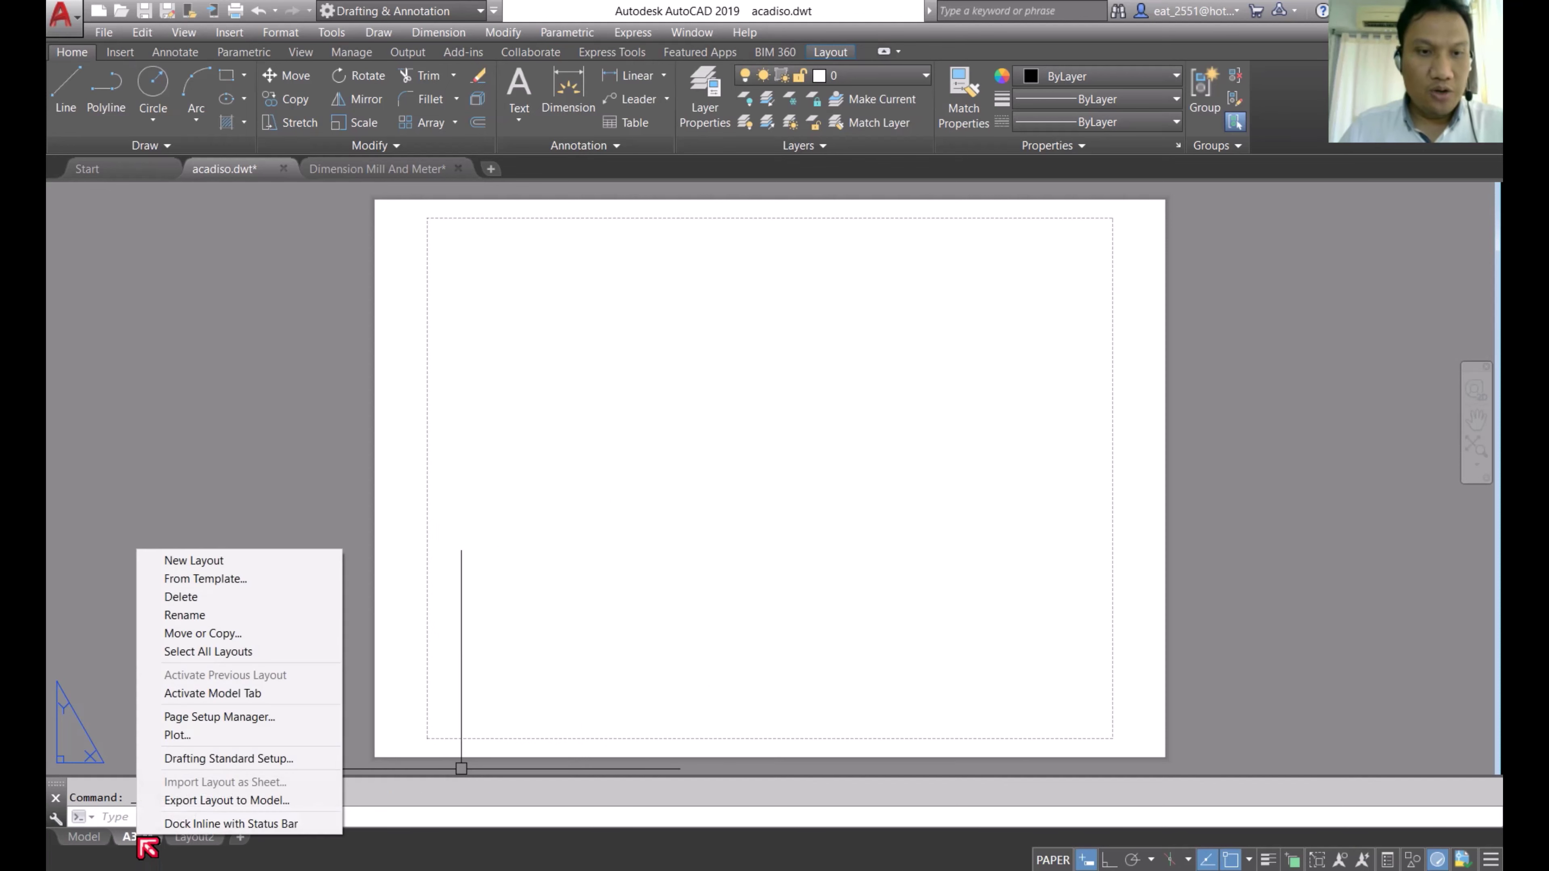
{"action": "left_click", "coordinate": [211, 717]}
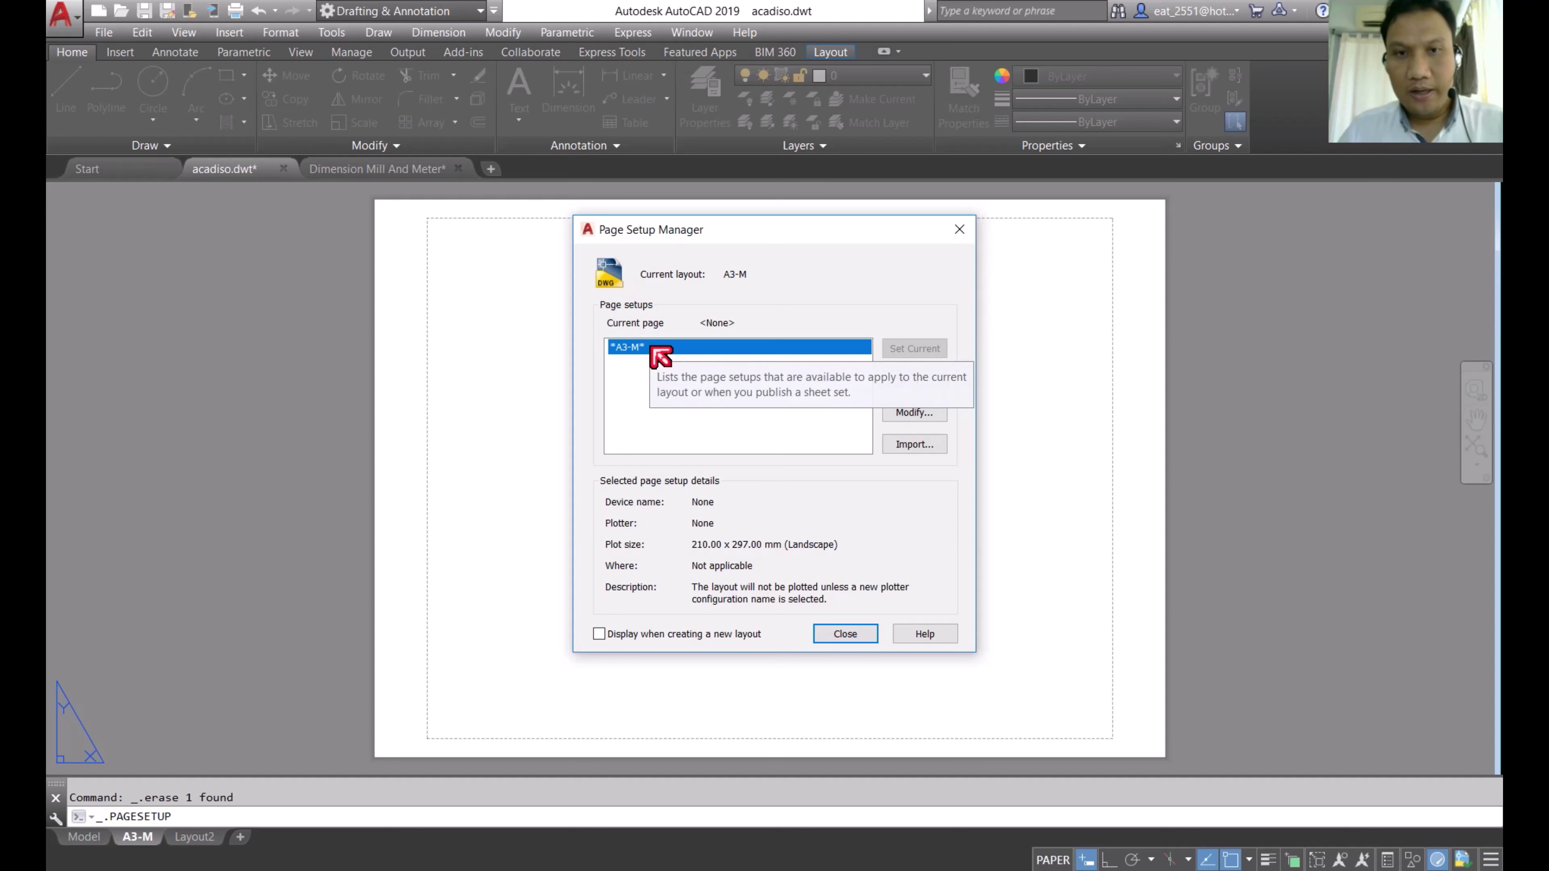
Step: Modify the A3-M page setup to plot with DWF6 ePlot.pc3
{"action": "left_click", "coordinate": [923, 415]}
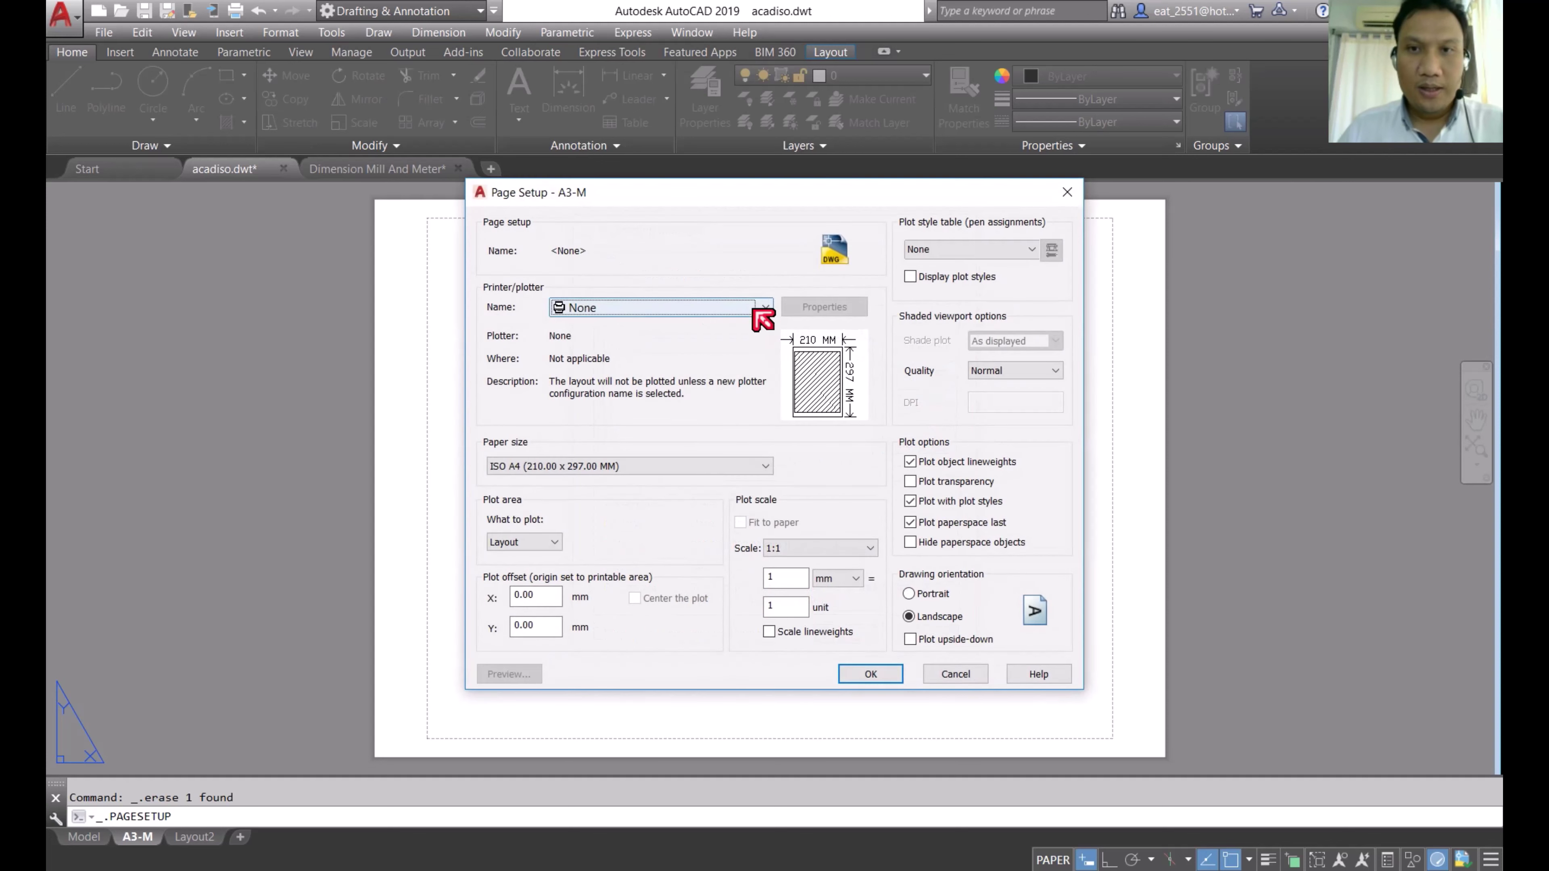
{"action": "left_click", "coordinate": [765, 309]}
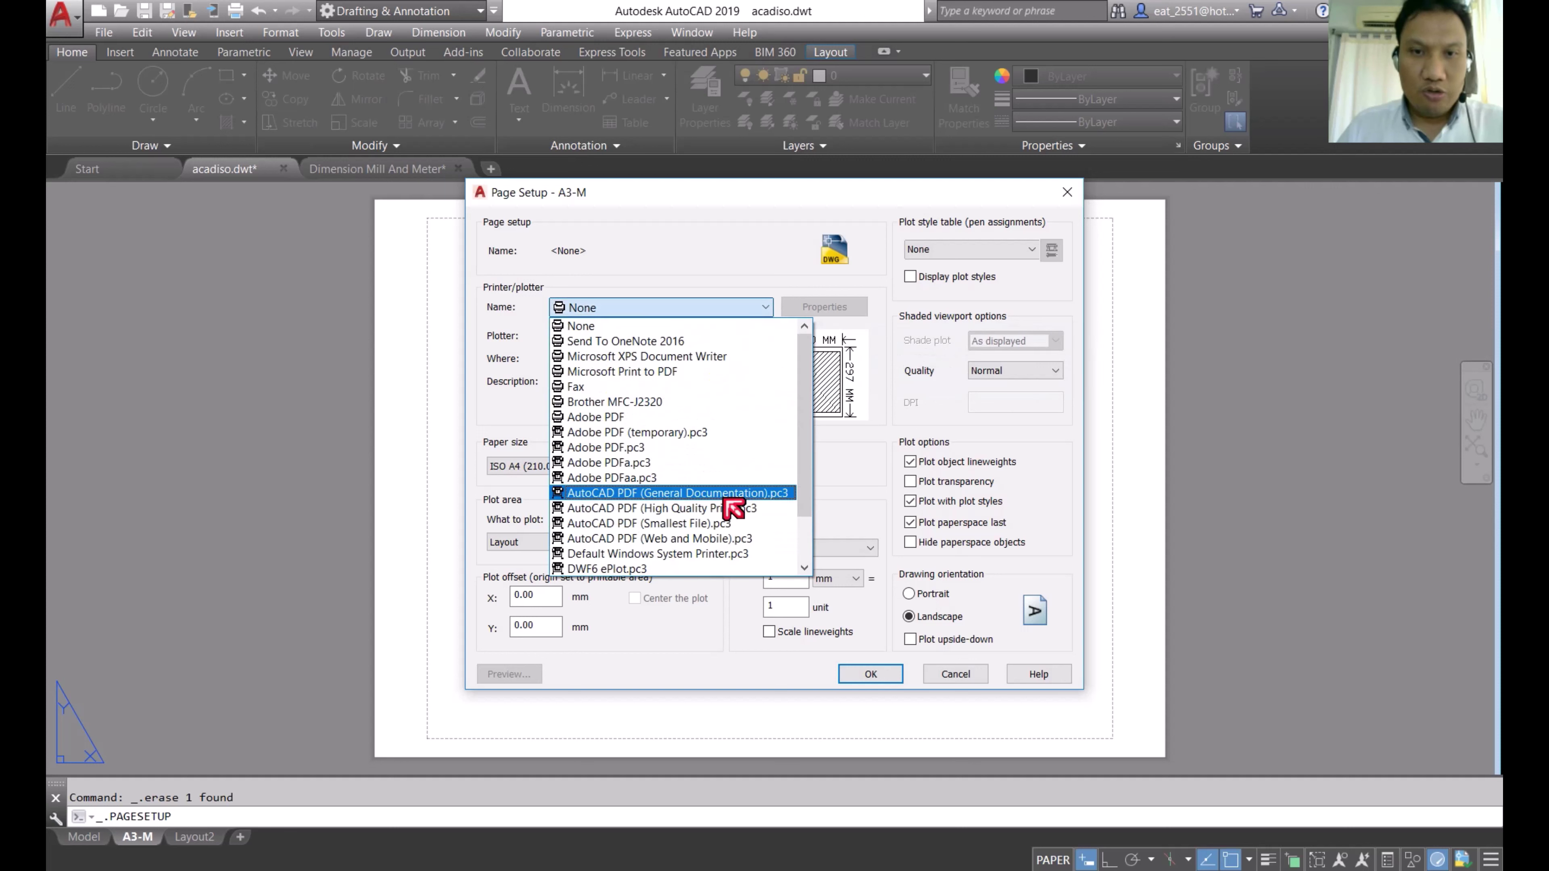
{"action": "scroll", "coordinate": [731, 482], "scroll_direction": "down", "scroll_amount": 2}
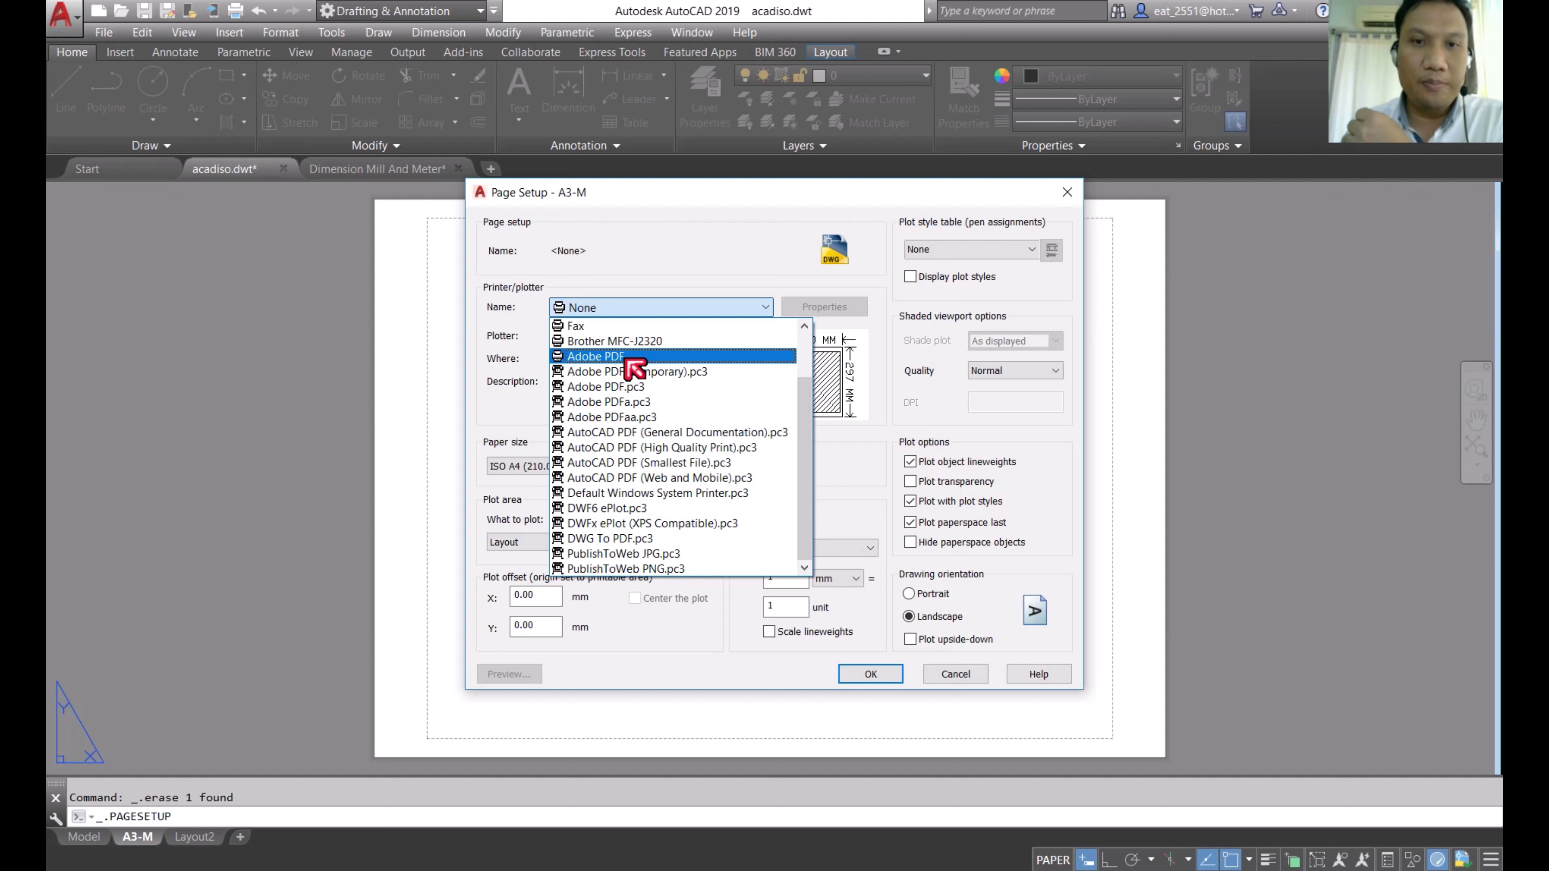
{"action": "left_click", "coordinate": [623, 510]}
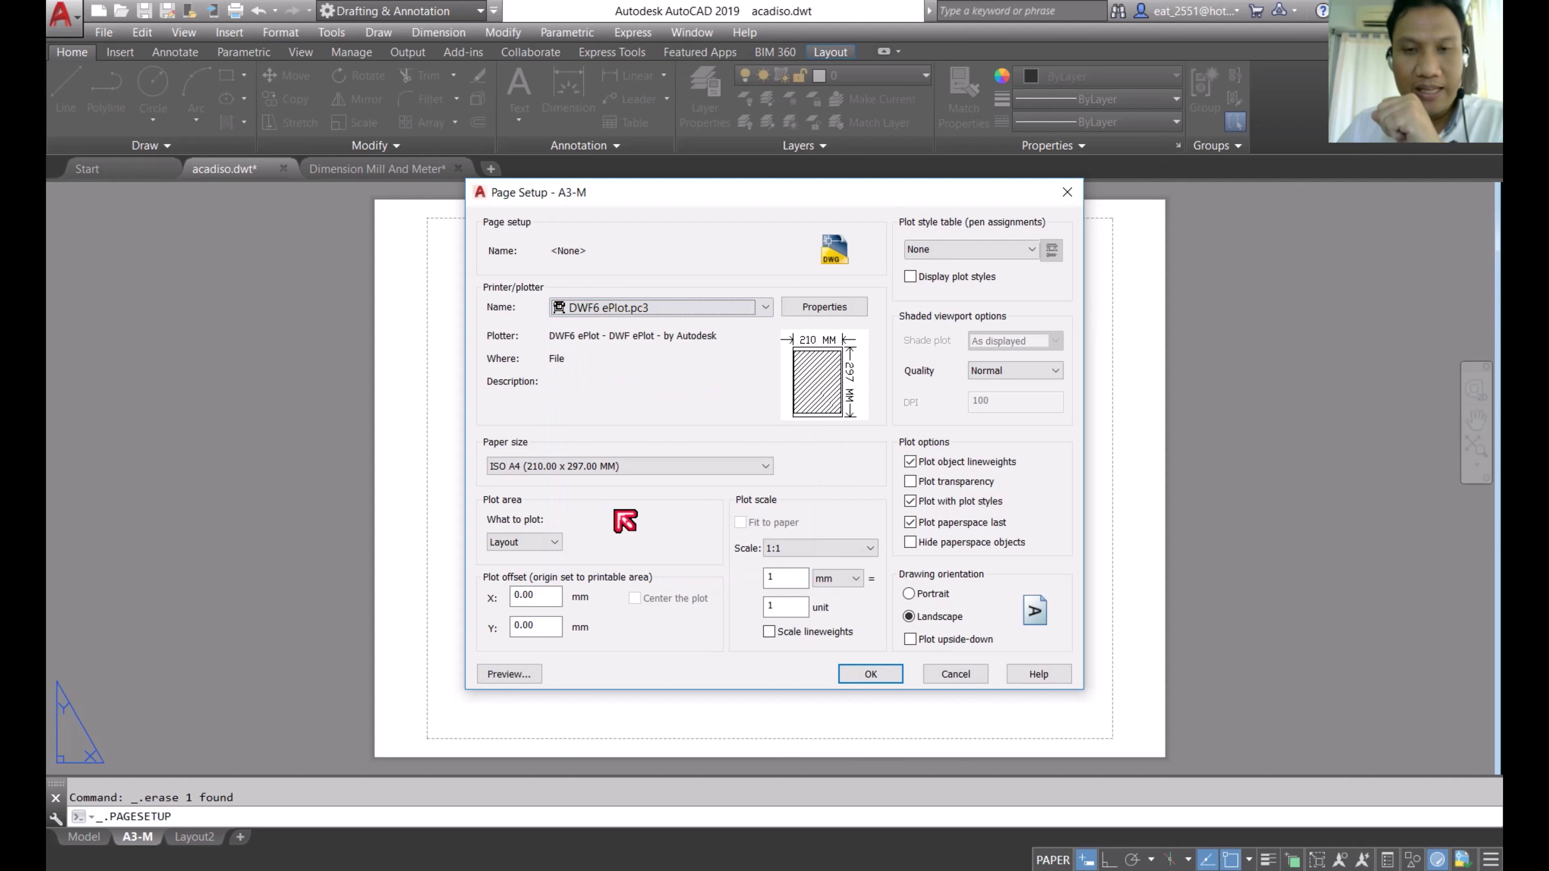
Step: Choose ISO full bleed A3 paper, keep Layout as plot area, and enter 1000 mm scale
{"action": "left_click", "coordinate": [760, 468]}
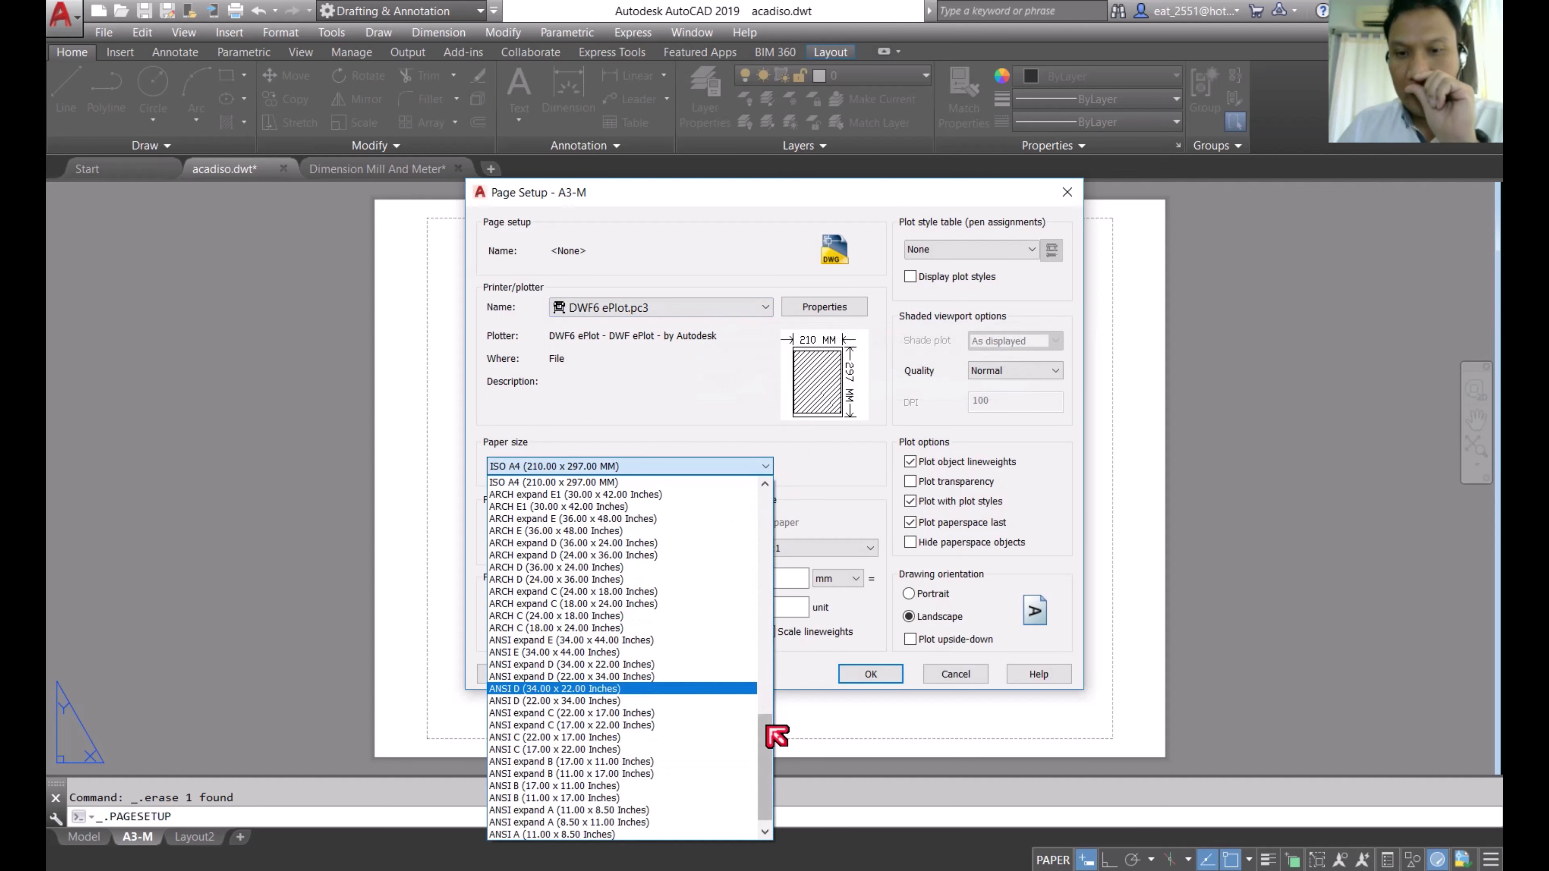
{"action": "left_click_drag", "start_coordinate": [766, 721], "coordinate": [777, 495]}
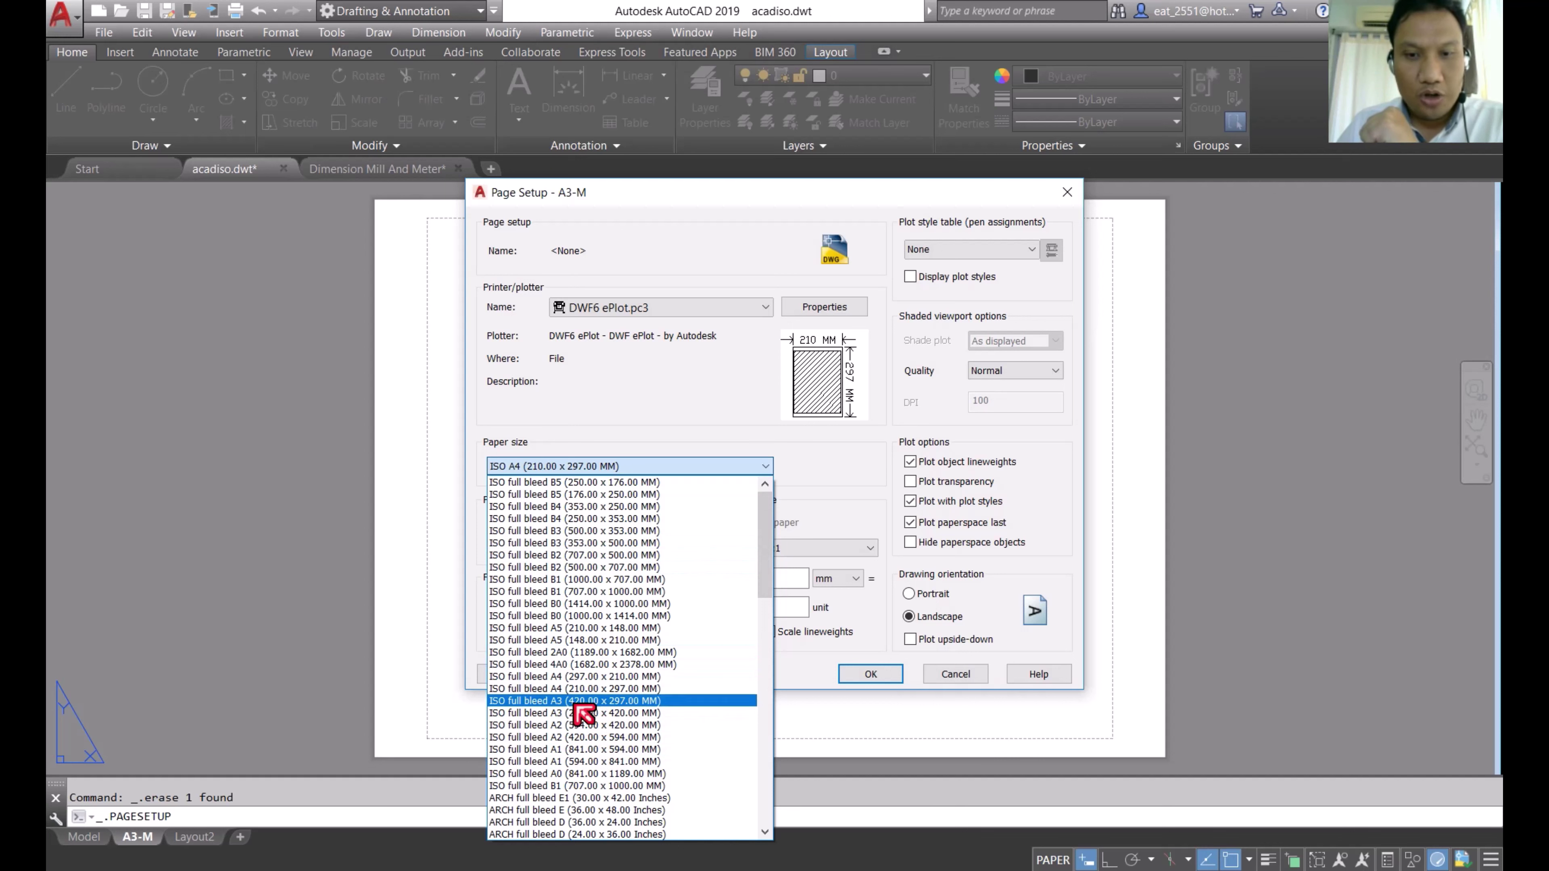
{"action": "left_click", "coordinate": [587, 701]}
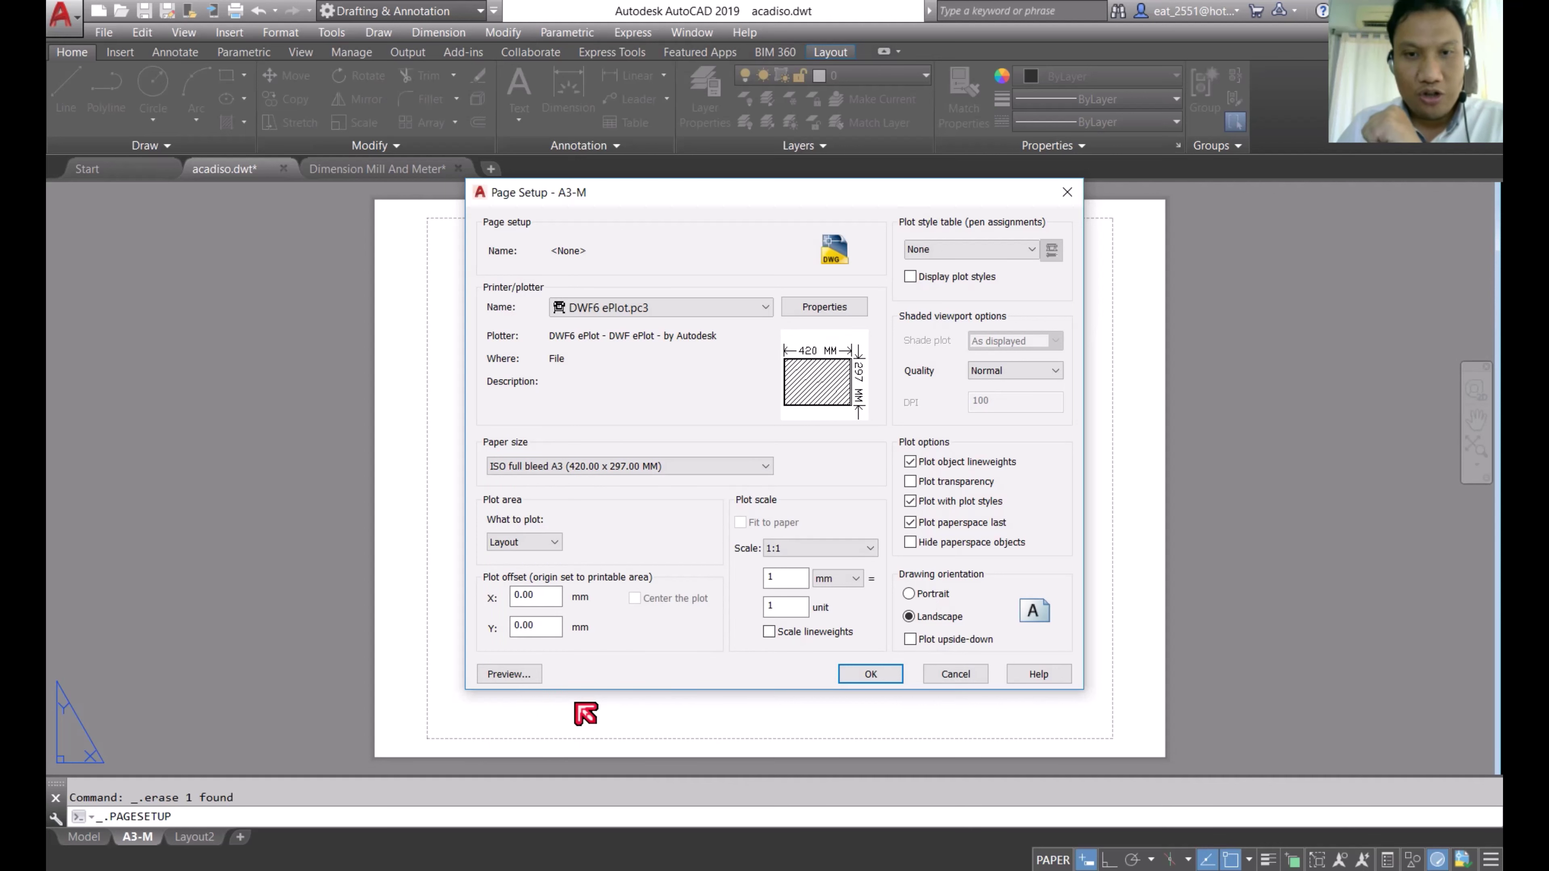
{"action": "left_click", "coordinate": [536, 542]}
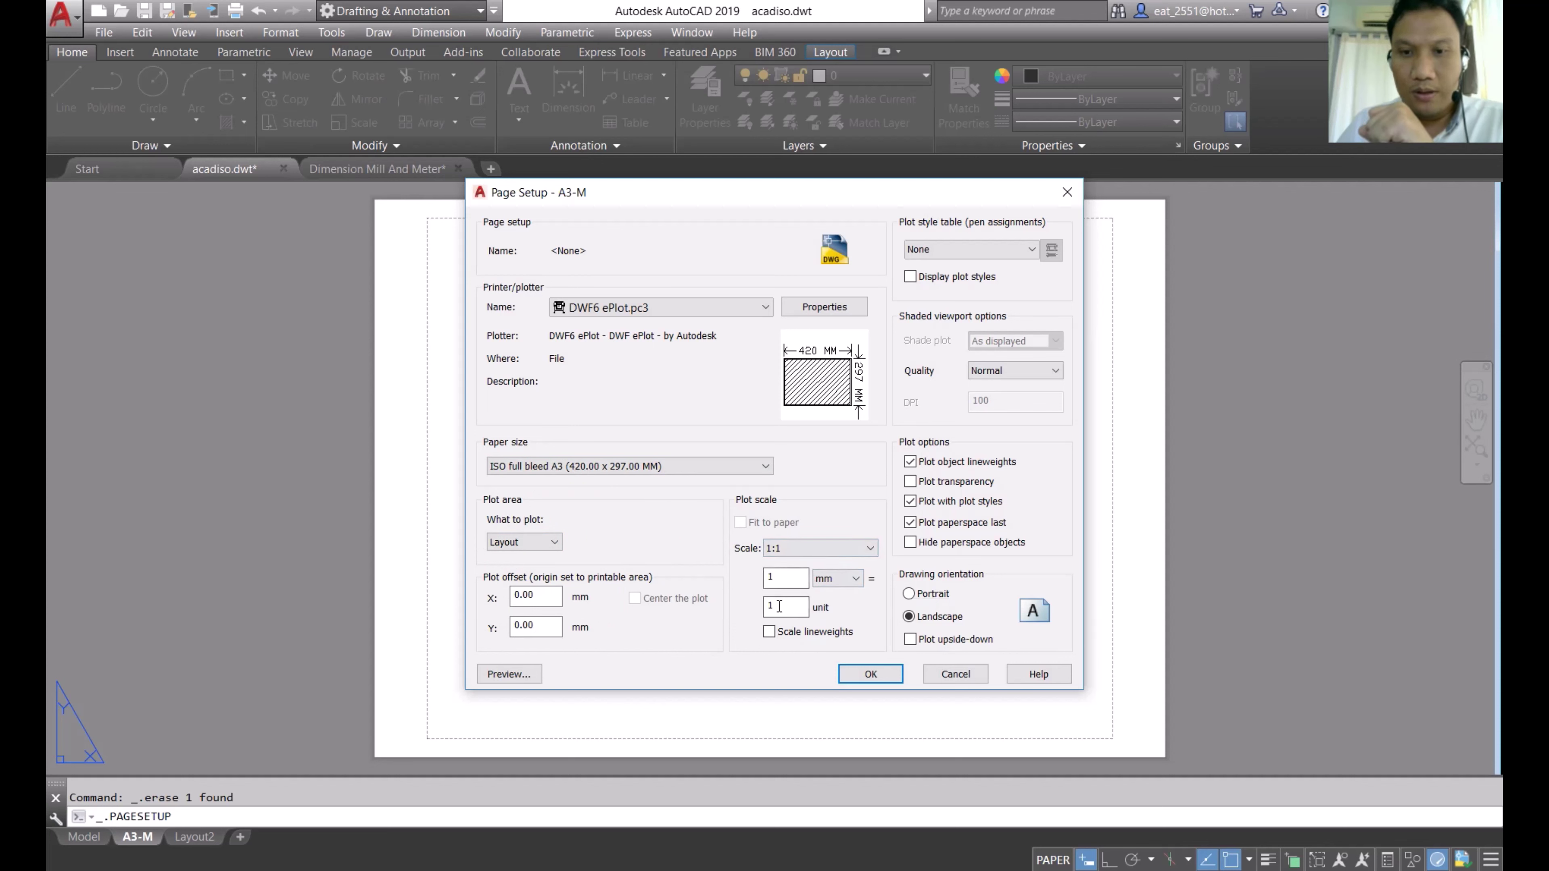
{"action": "left_click", "coordinate": [790, 576]}
{"action": "type", "text": "000"}
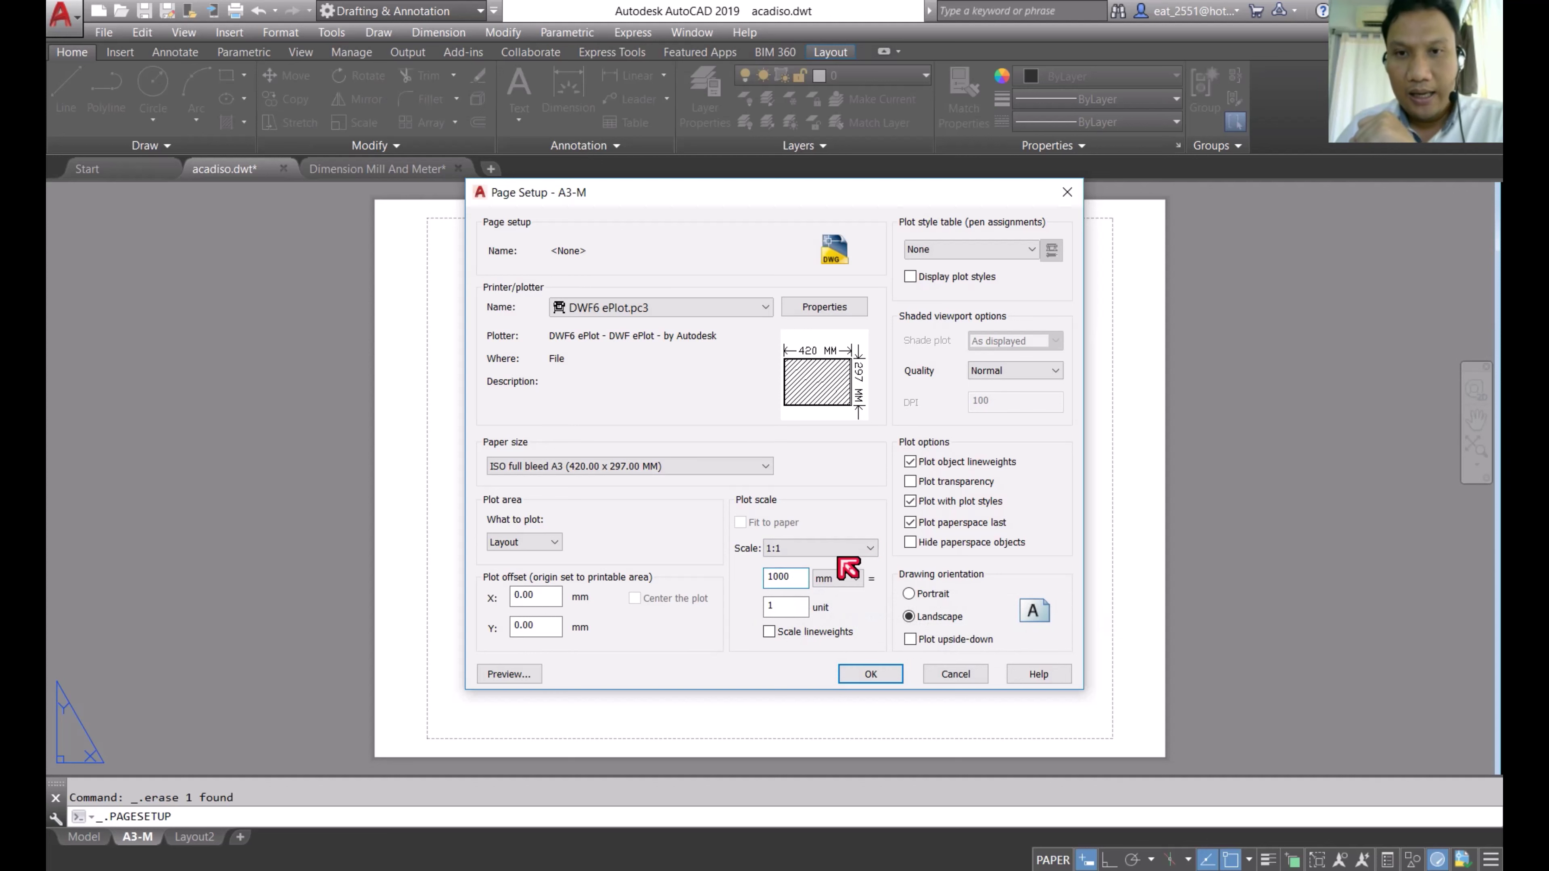
Step: In the DWF6 ePlot properties, select ISO full bleed A3 under Modify Standard Paper Sizes
{"action": "left_click", "coordinate": [823, 308]}
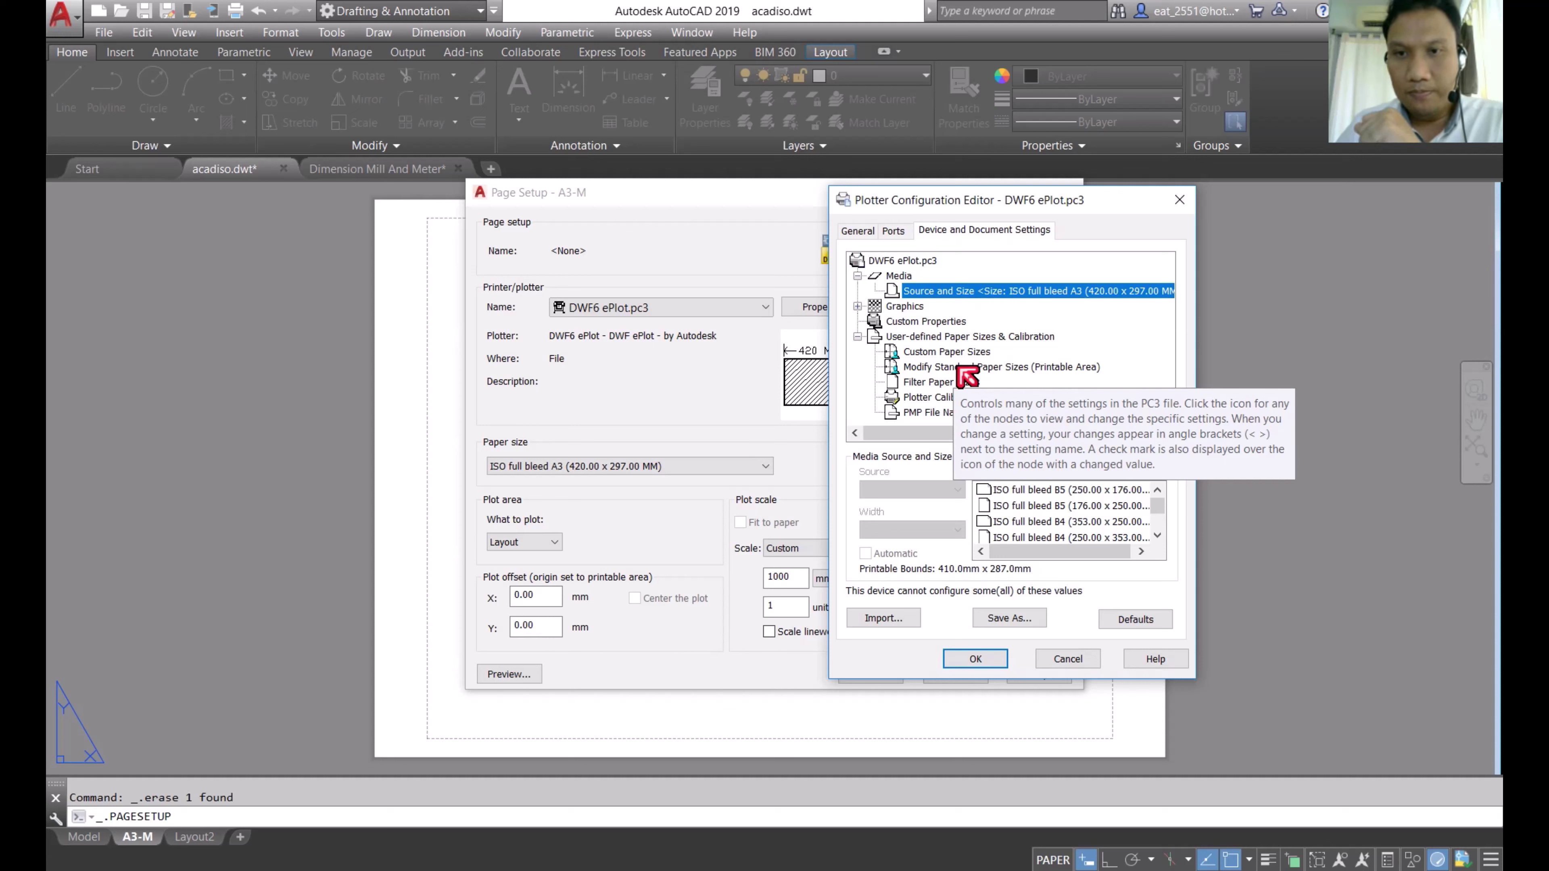
{"action": "left_click", "coordinate": [959, 367]}
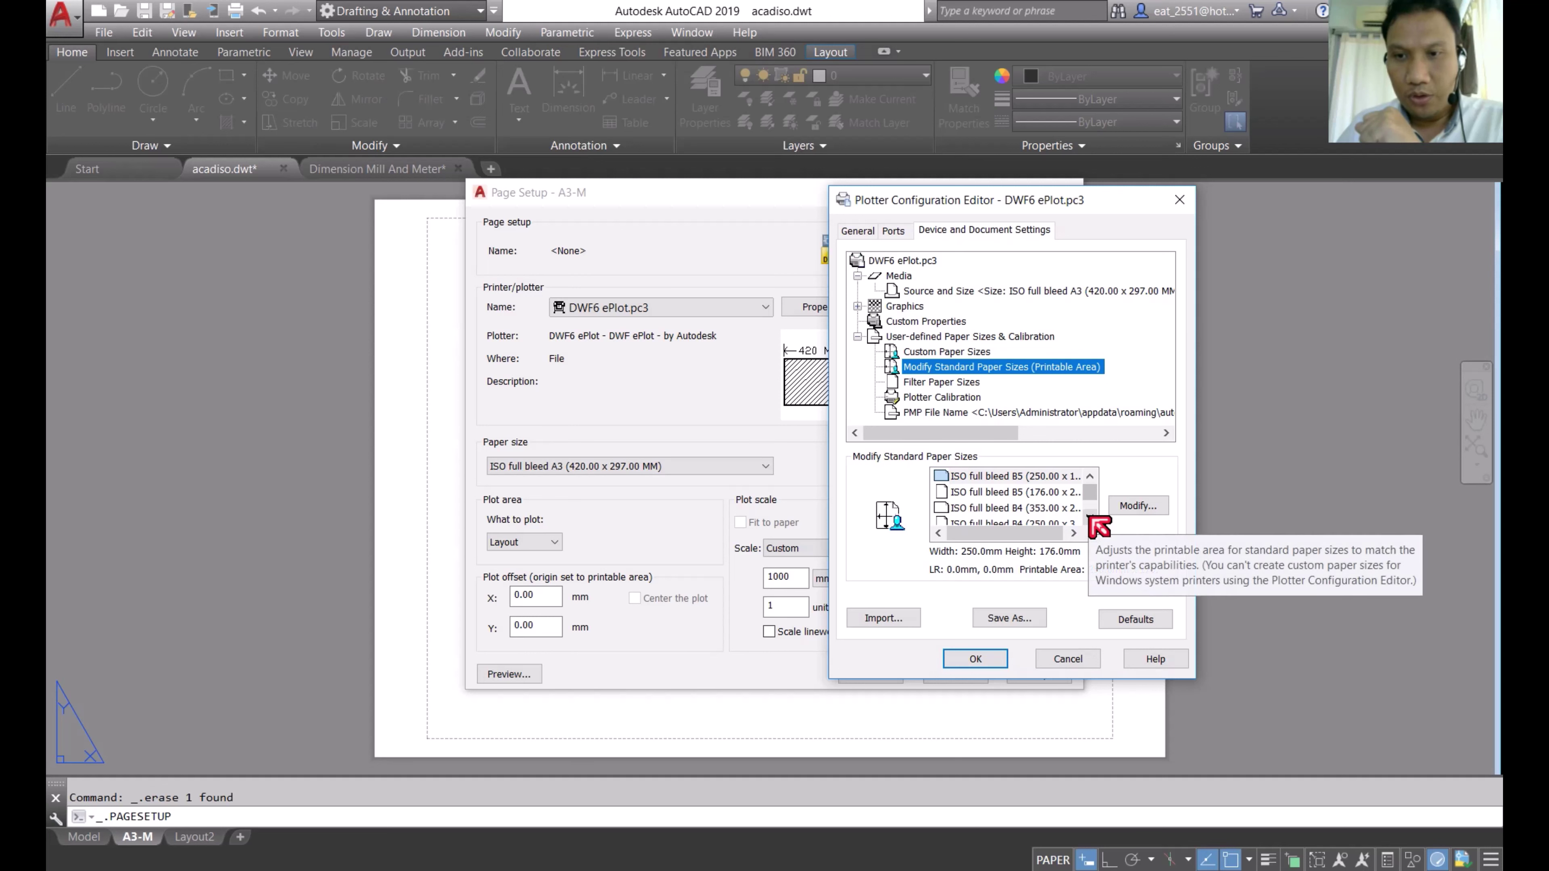
{"action": "scroll", "coordinate": [1090, 517], "scroll_direction": "down", "scroll_amount": 1}
{"action": "scroll", "coordinate": [1090, 517], "scroll_direction": "down", "scroll_amount": 2}
{"action": "scroll", "coordinate": [1090, 516], "scroll_direction": "down", "scroll_amount": 2}
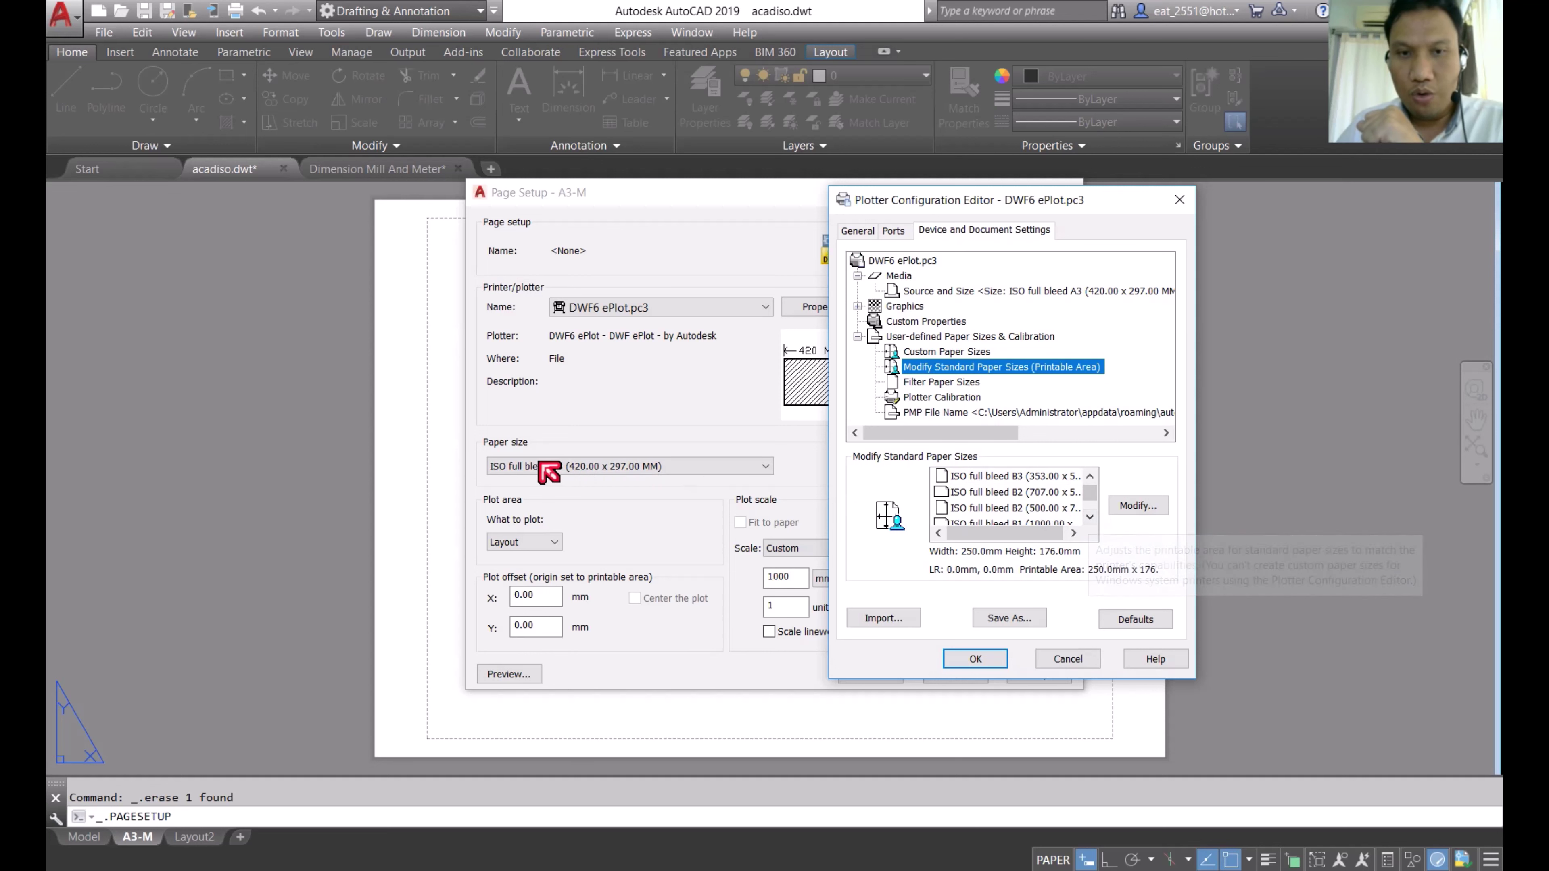
{"action": "mouse_move", "coordinate": [914, 202]}
{"action": "left_mouse_down"}
{"action": "mouse_move", "coordinate": [1026, 202]}
{"action": "mouse_move", "coordinate": [983, 223]}
{"action": "left_mouse_up"}
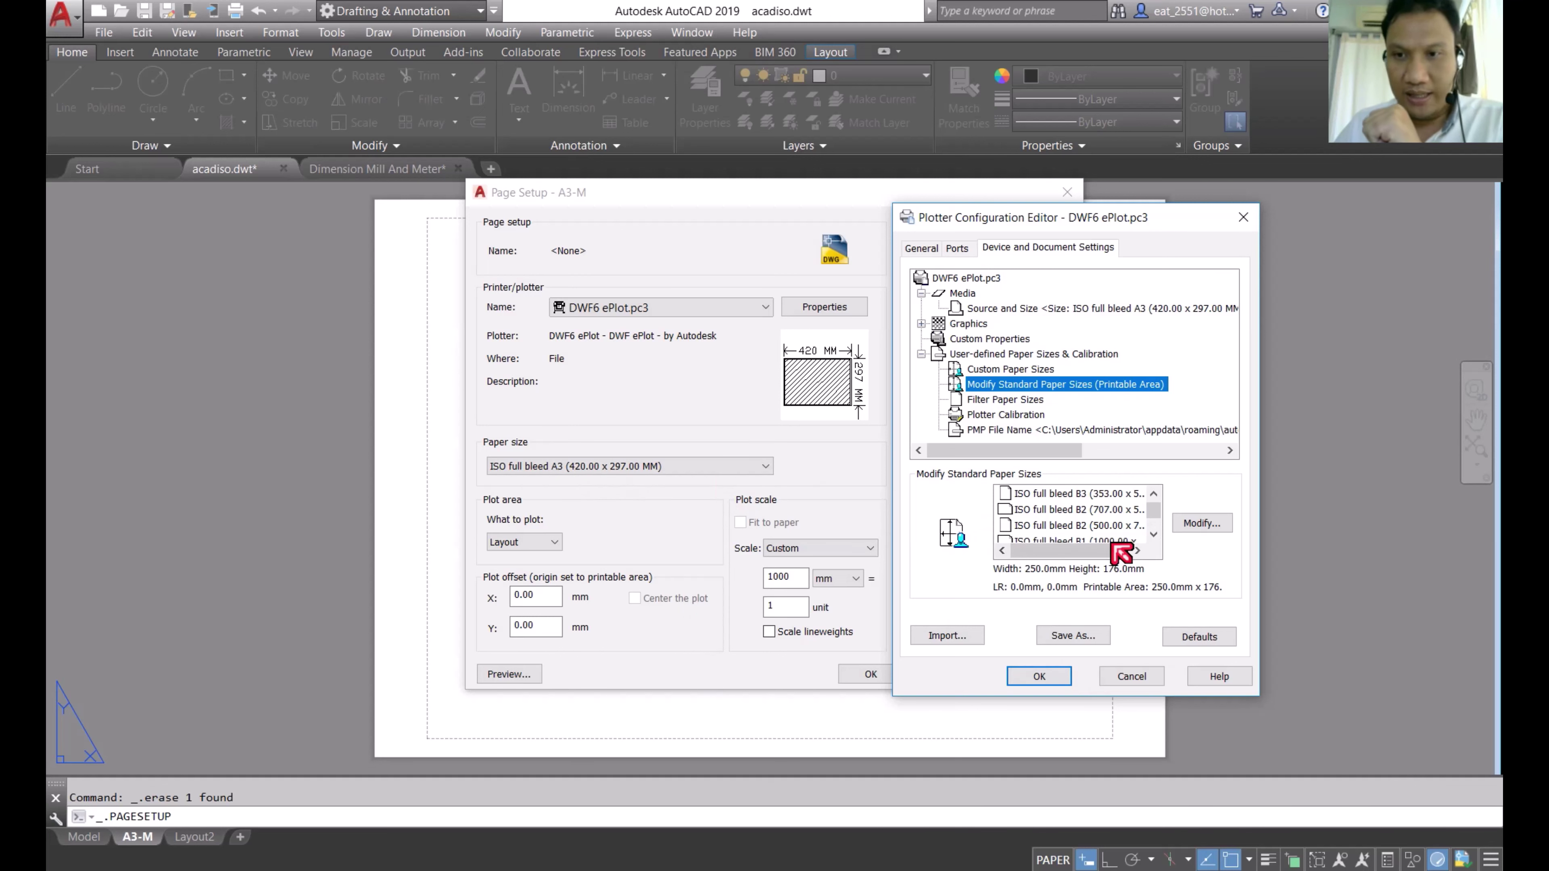
{"action": "left_click", "coordinate": [1154, 533]}
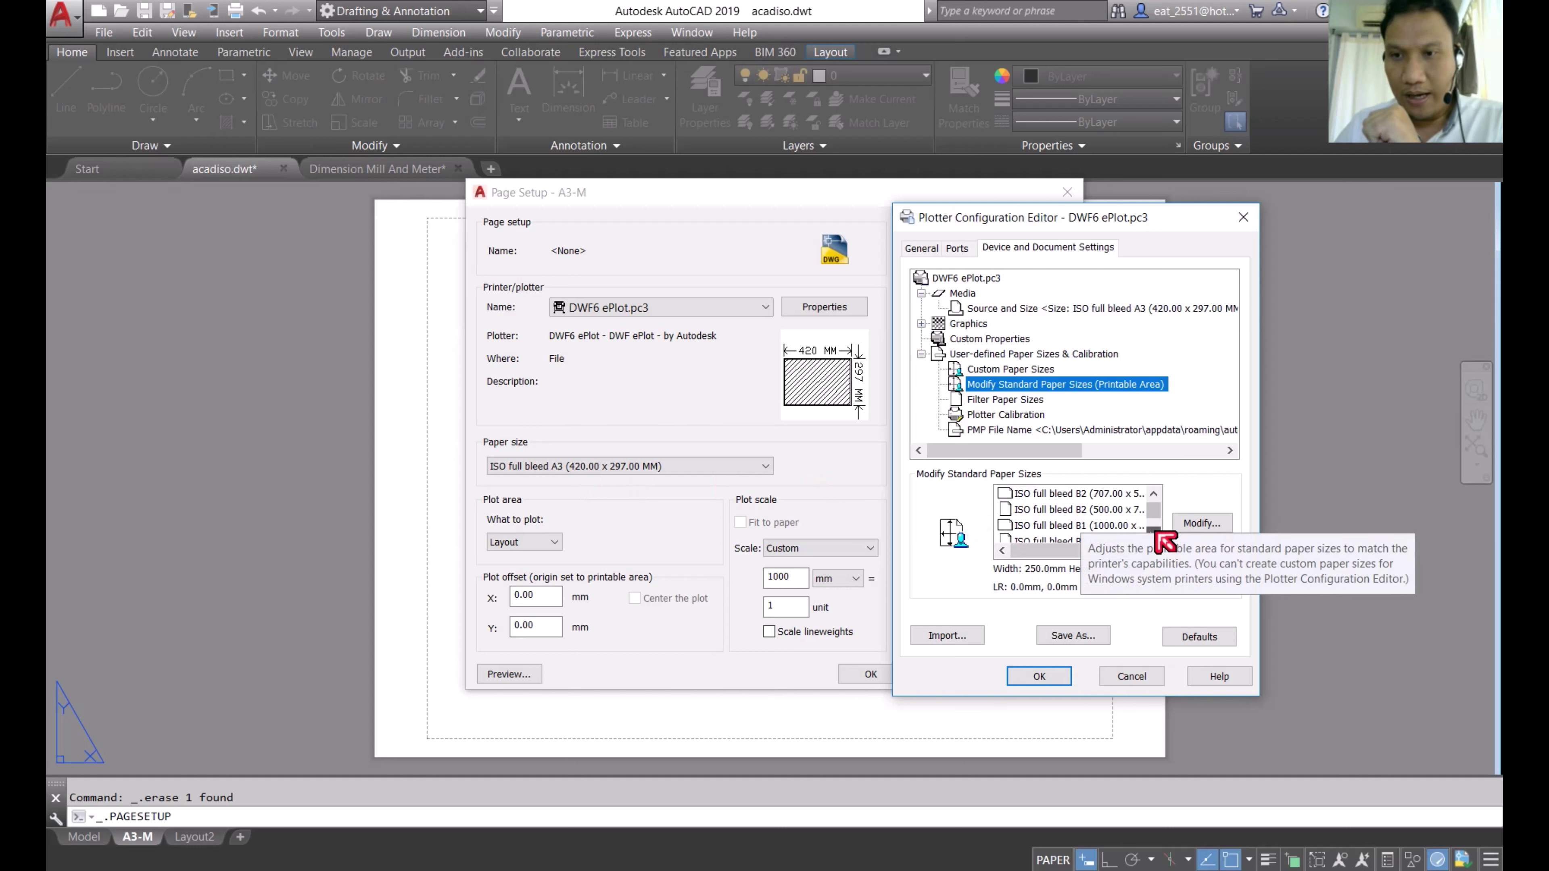
{"action": "left_click", "coordinate": [1154, 530]}
{"action": "left_click", "coordinate": [1154, 530]}
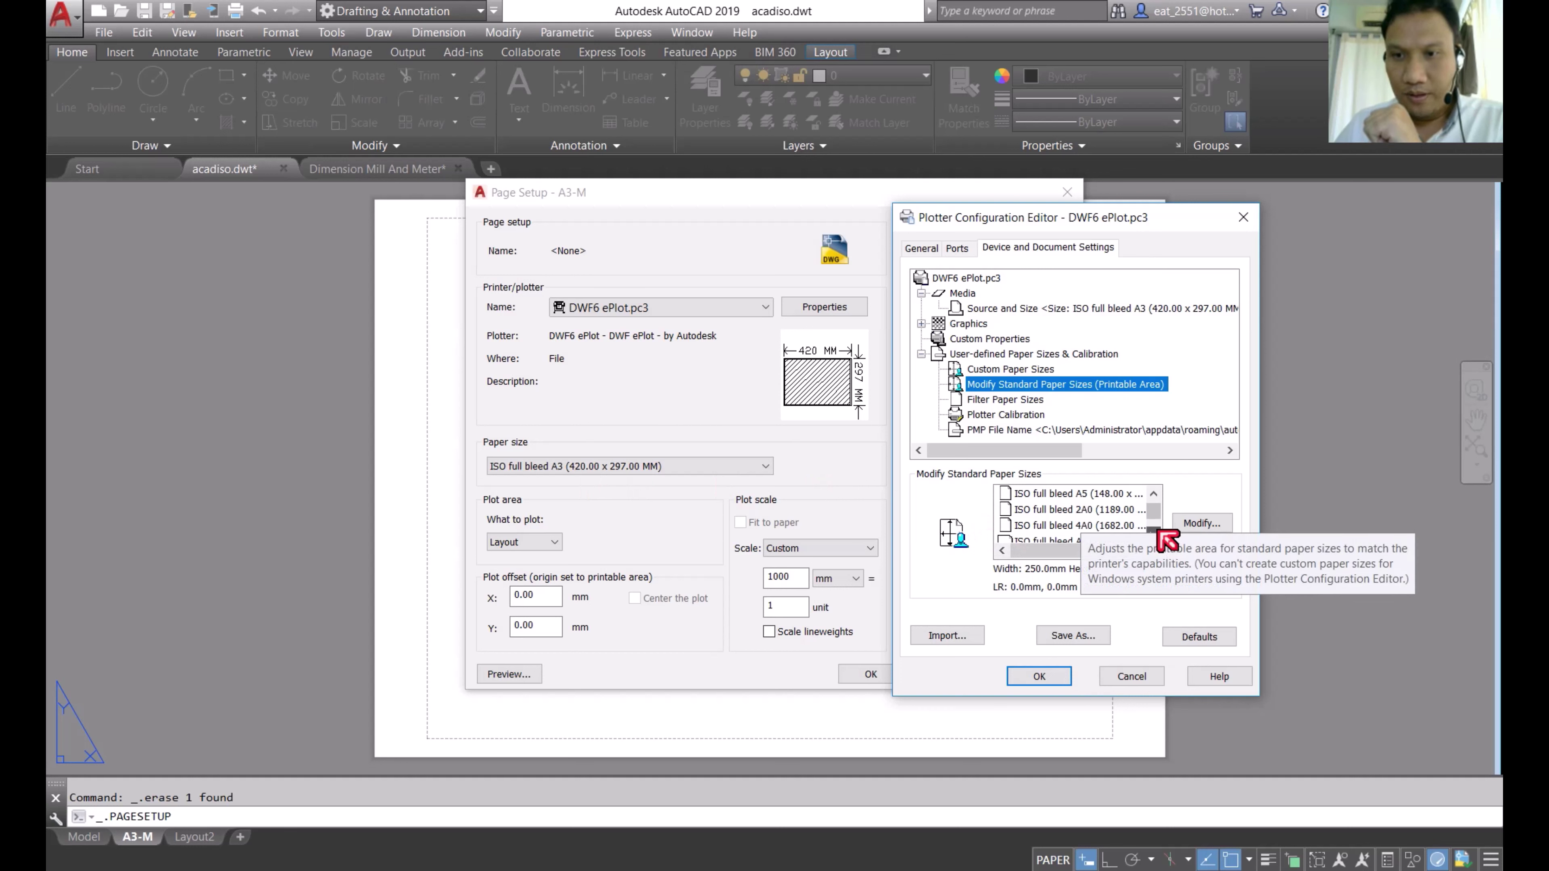
{"action": "left_click", "coordinate": [1154, 530]}
{"action": "left_click", "coordinate": [1153, 530]}
{"action": "left_click", "coordinate": [1153, 529]}
{"action": "left_click", "coordinate": [1154, 530]}
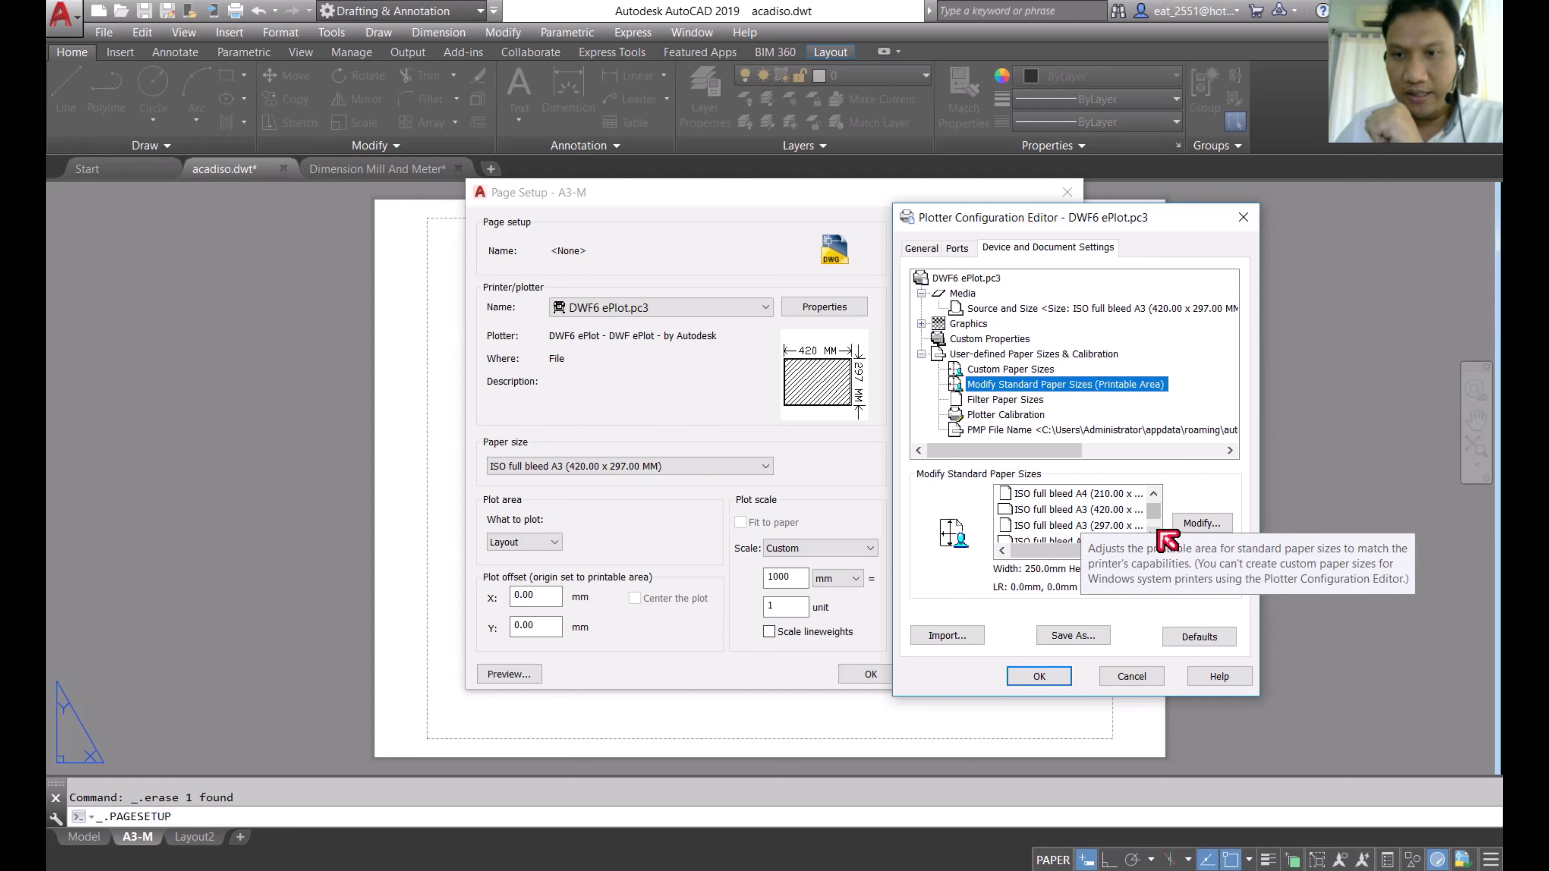
{"action": "left_click", "coordinate": [1077, 510]}
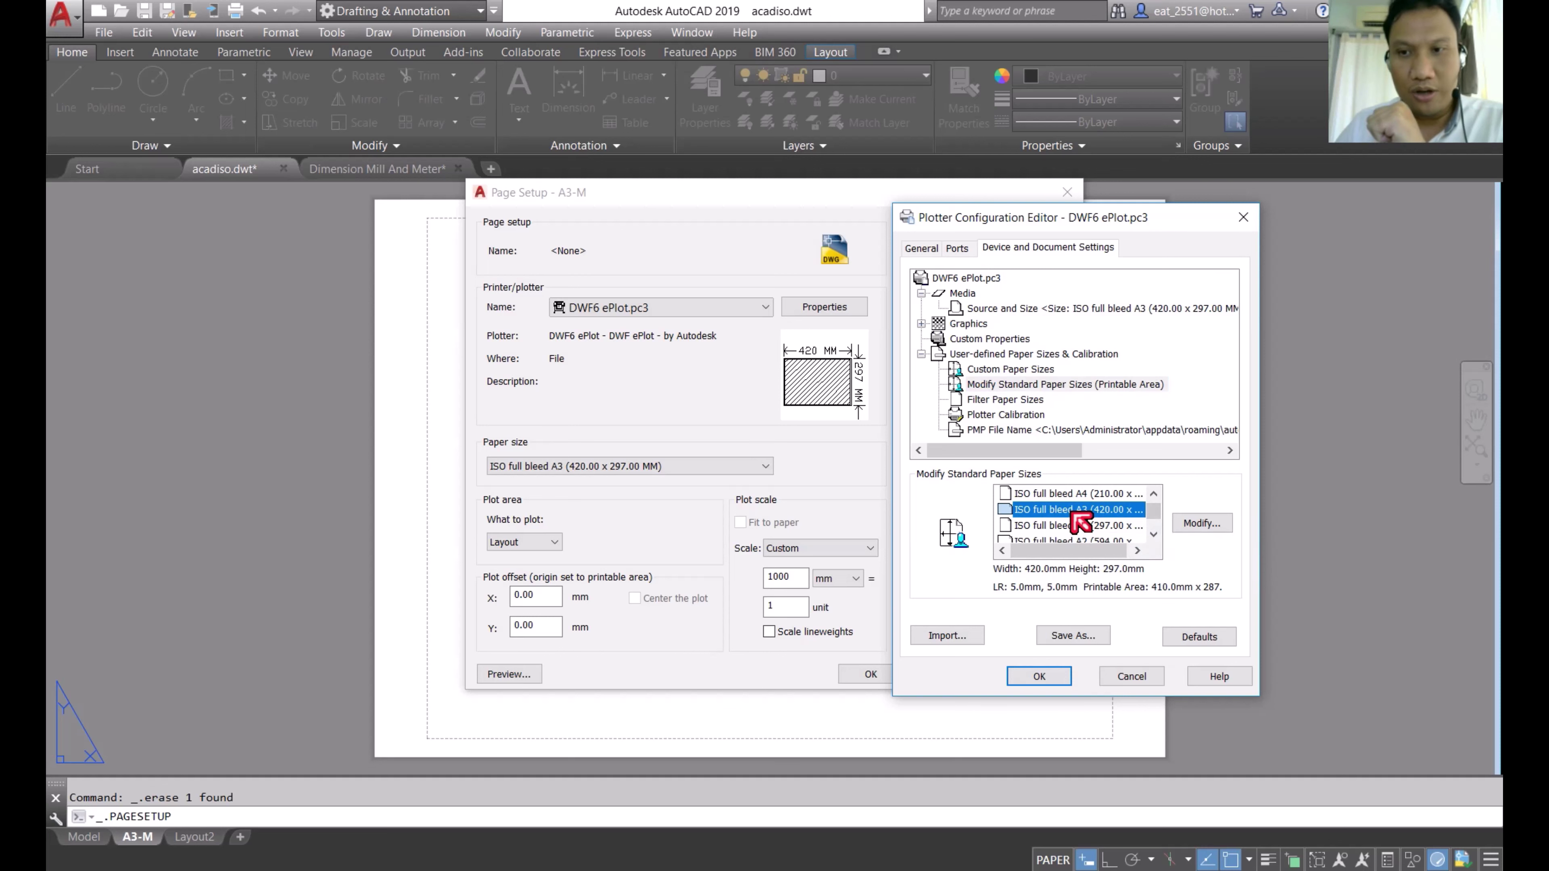
Step: Set the A3 paper's printable-area margins to 5 on all sides and apply the configuration
{"action": "left_click", "coordinate": [1202, 523]}
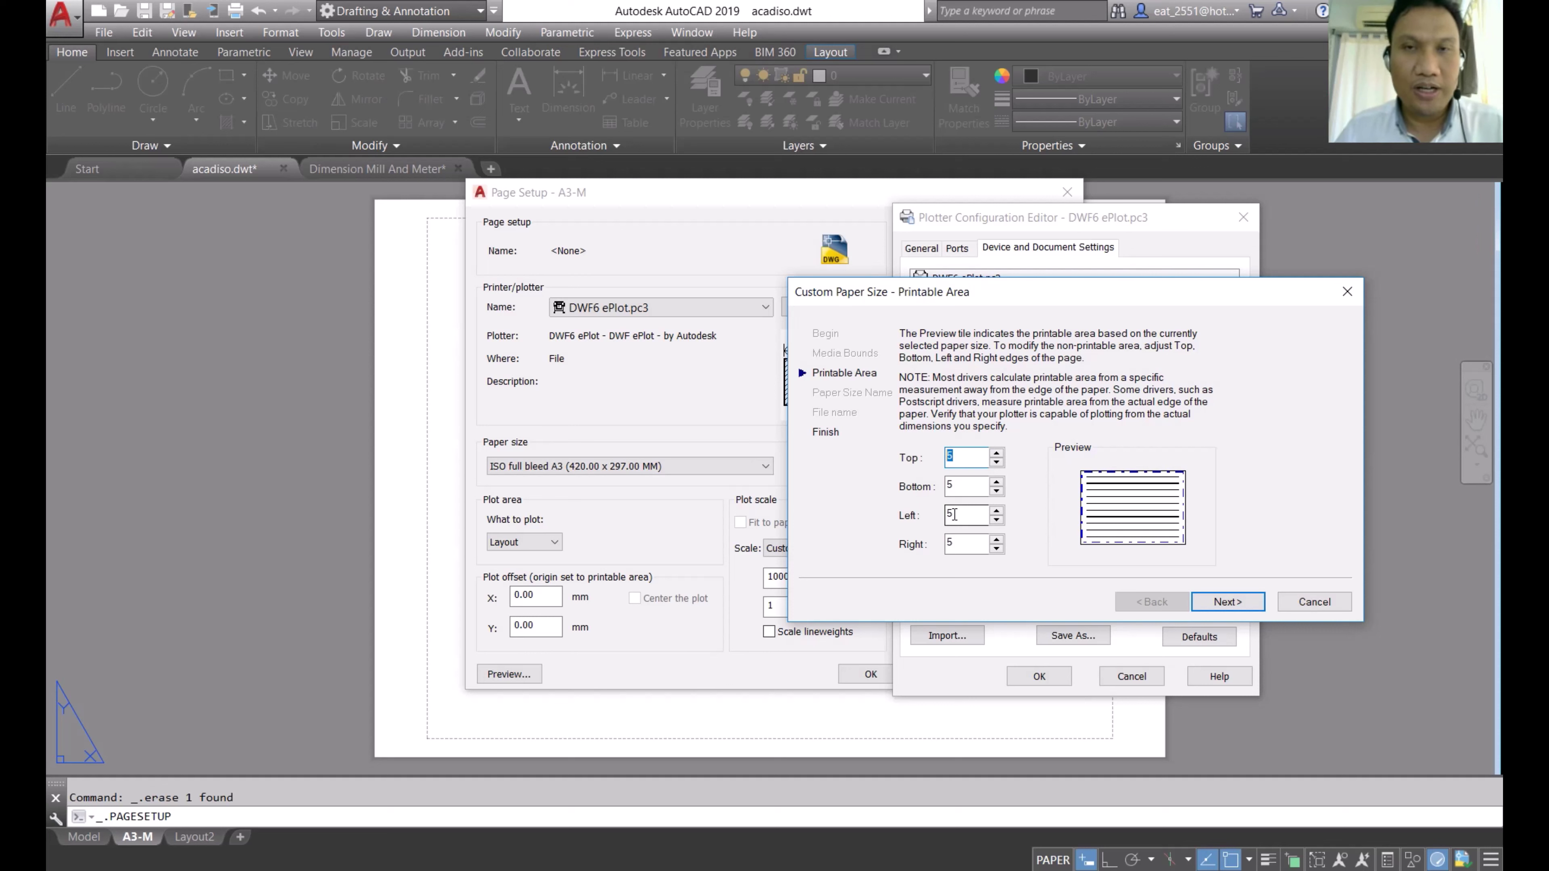
{"action": "left_click", "coordinate": [1225, 603]}
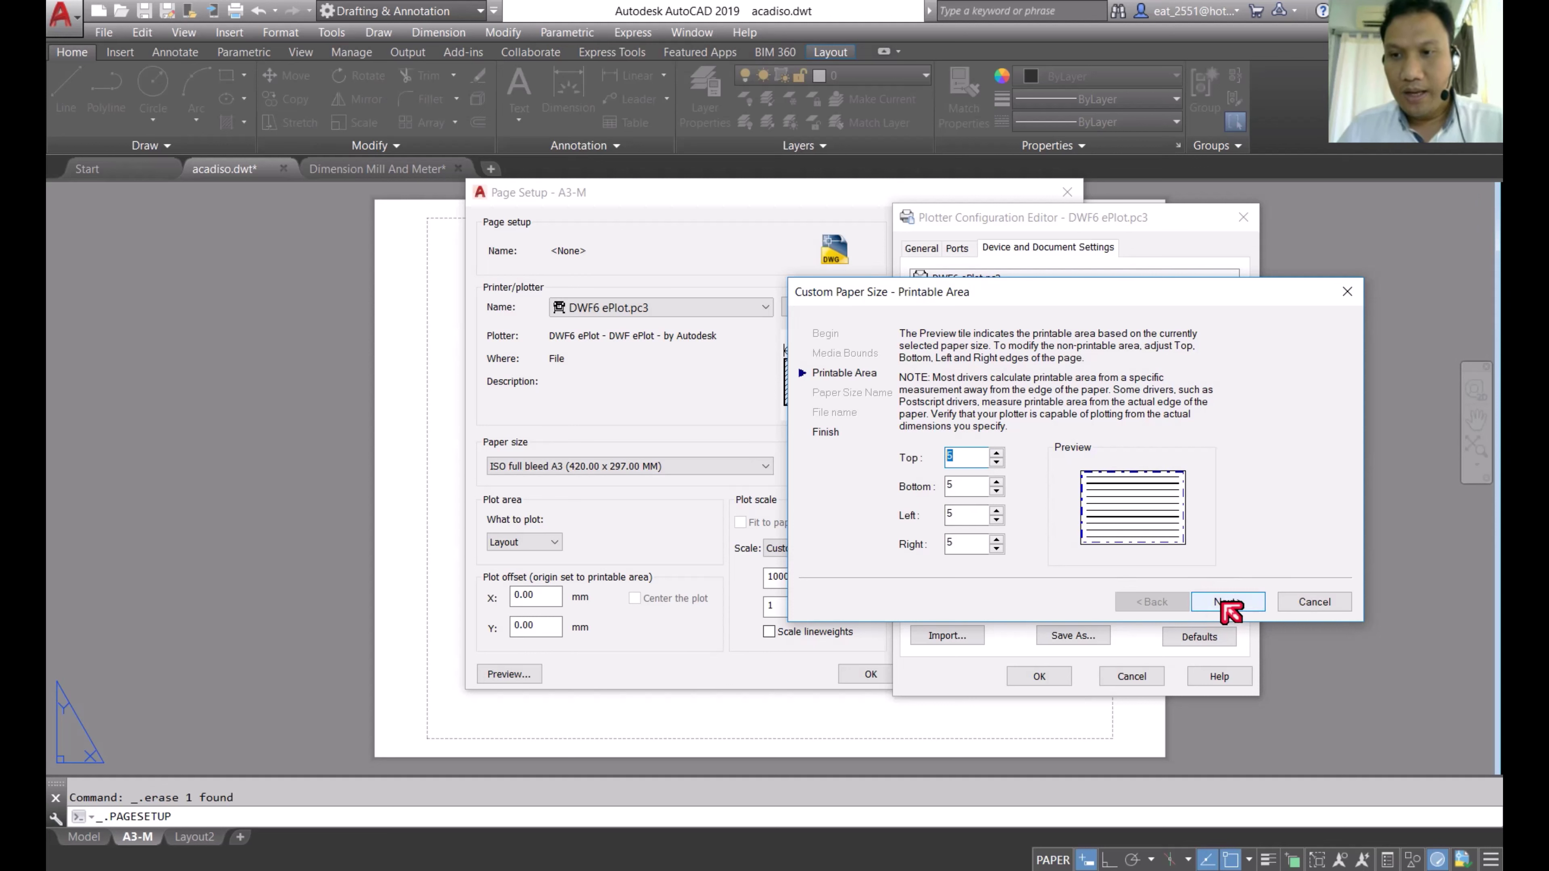
{"action": "left_click", "coordinate": [1225, 602]}
{"action": "left_click", "coordinate": [1226, 604]}
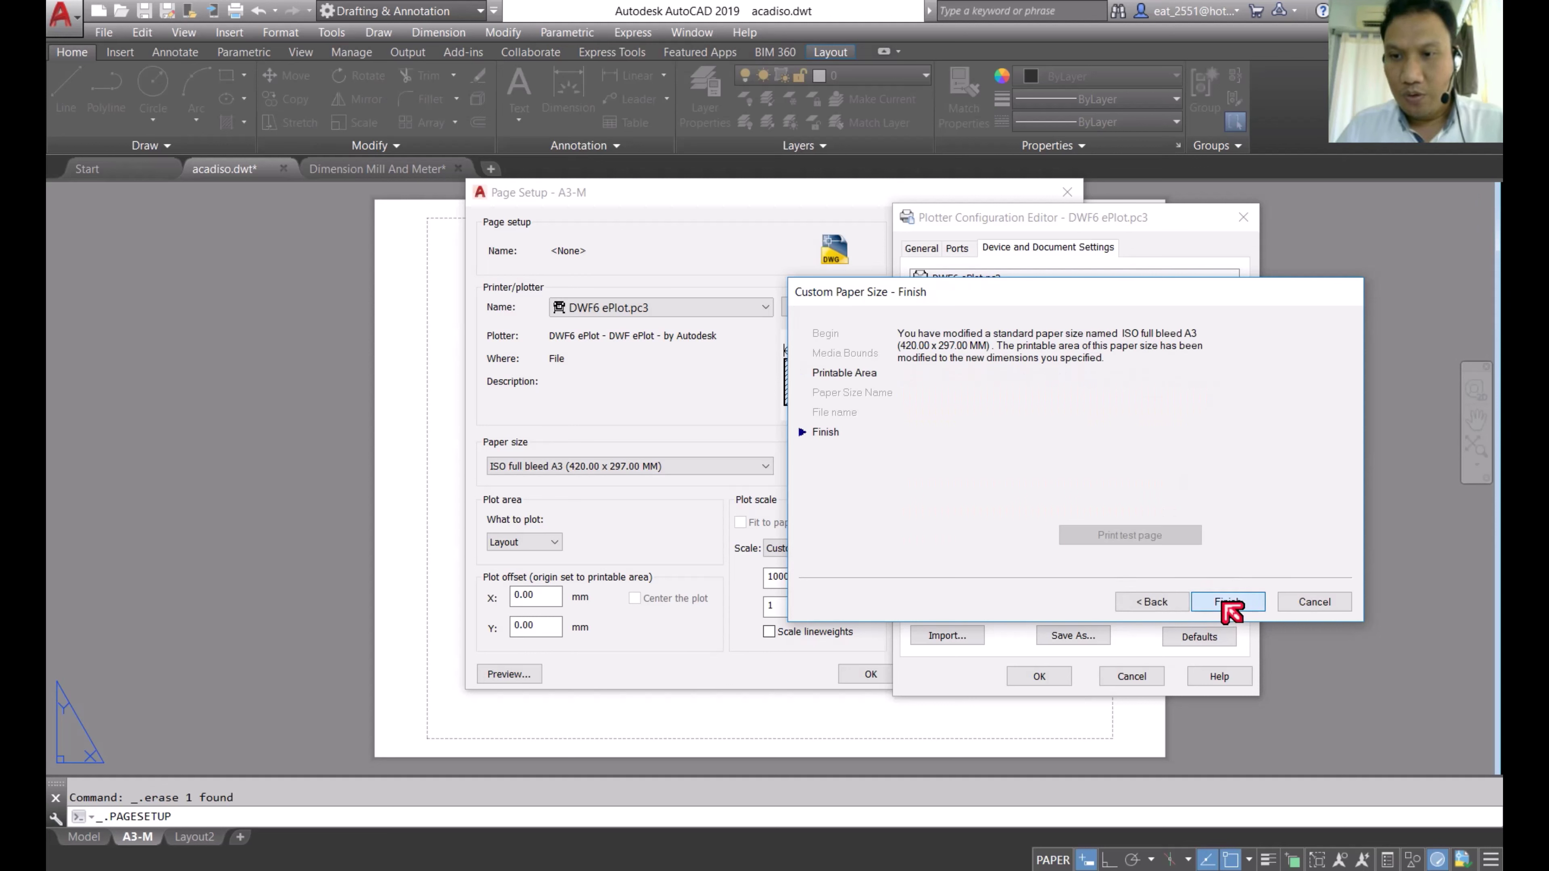
{"action": "left_click", "coordinate": [1044, 676]}
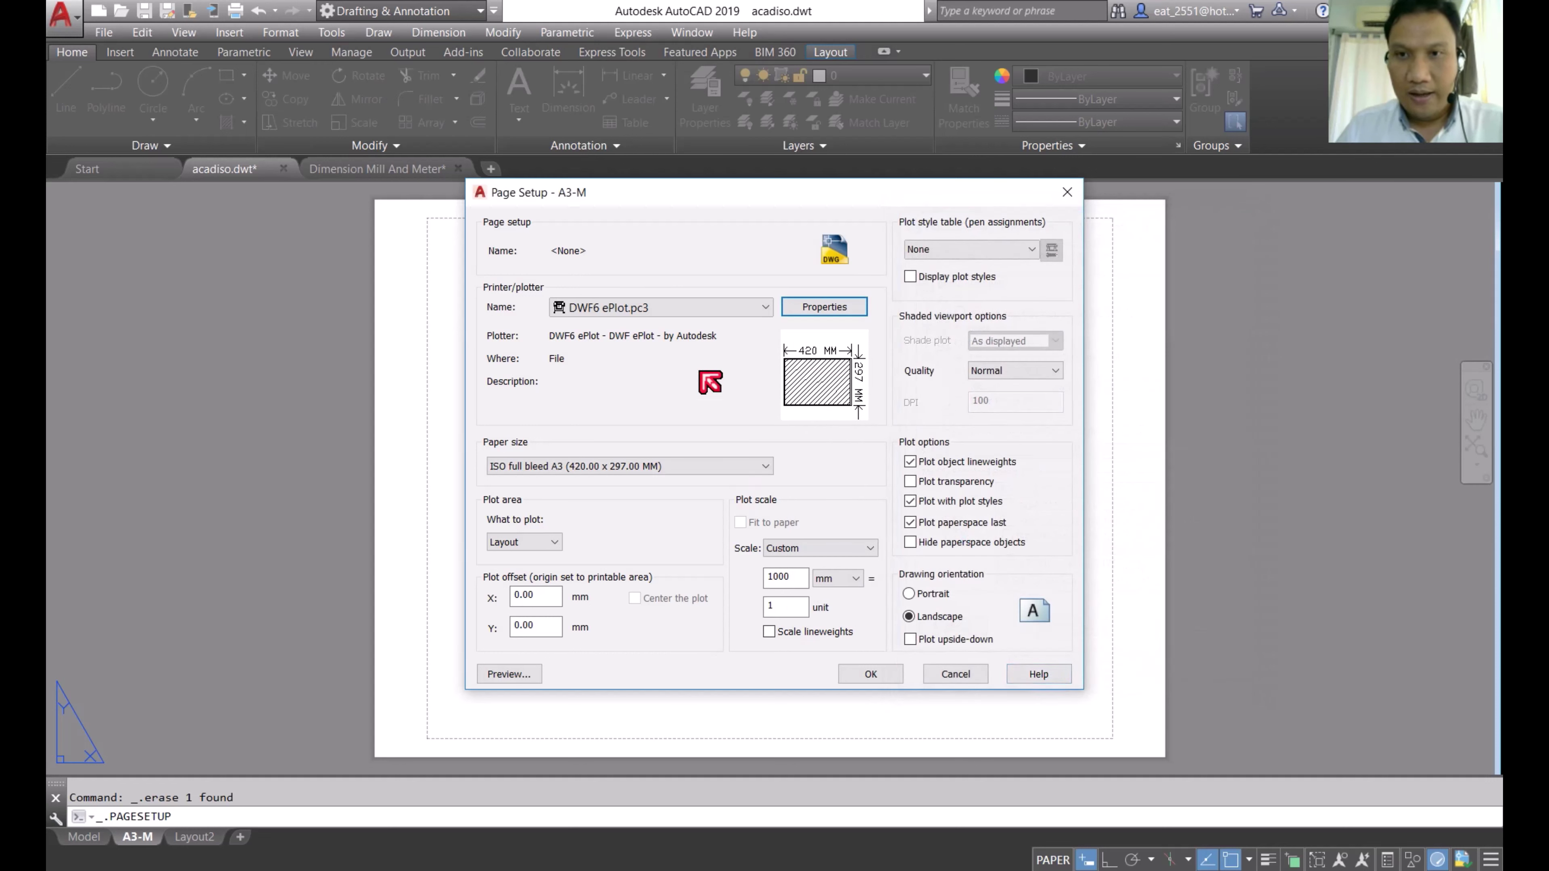
Step: Assign the acad.ctb plot style table, accept the A3-M page setup, and close the manager
{"action": "left_click", "coordinate": [1029, 249]}
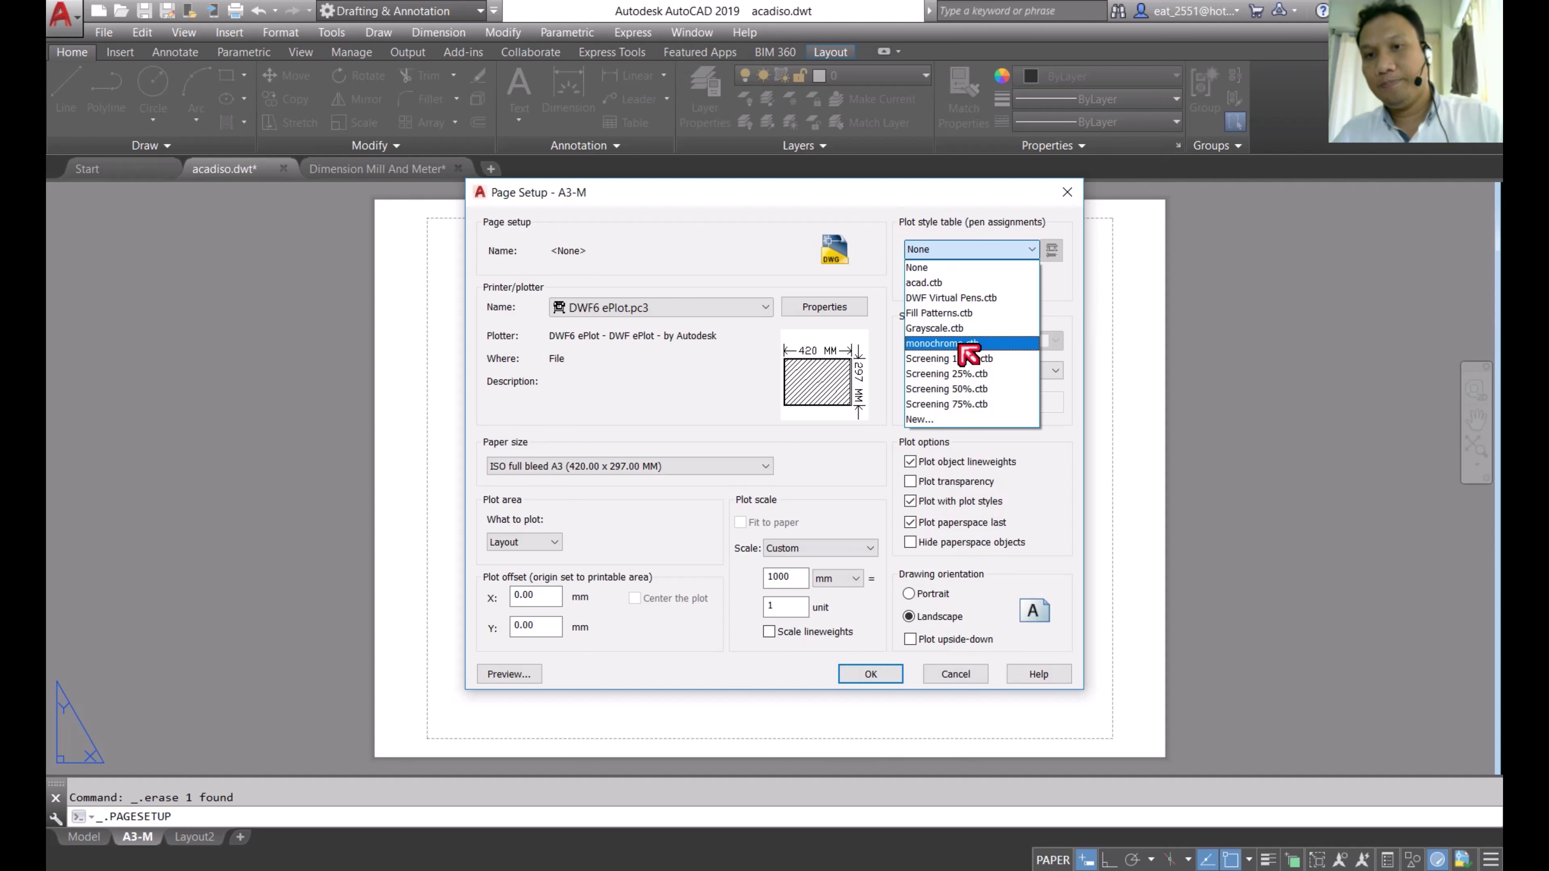
{"action": "left_click", "coordinate": [963, 359]}
{"action": "left_click", "coordinate": [996, 251]}
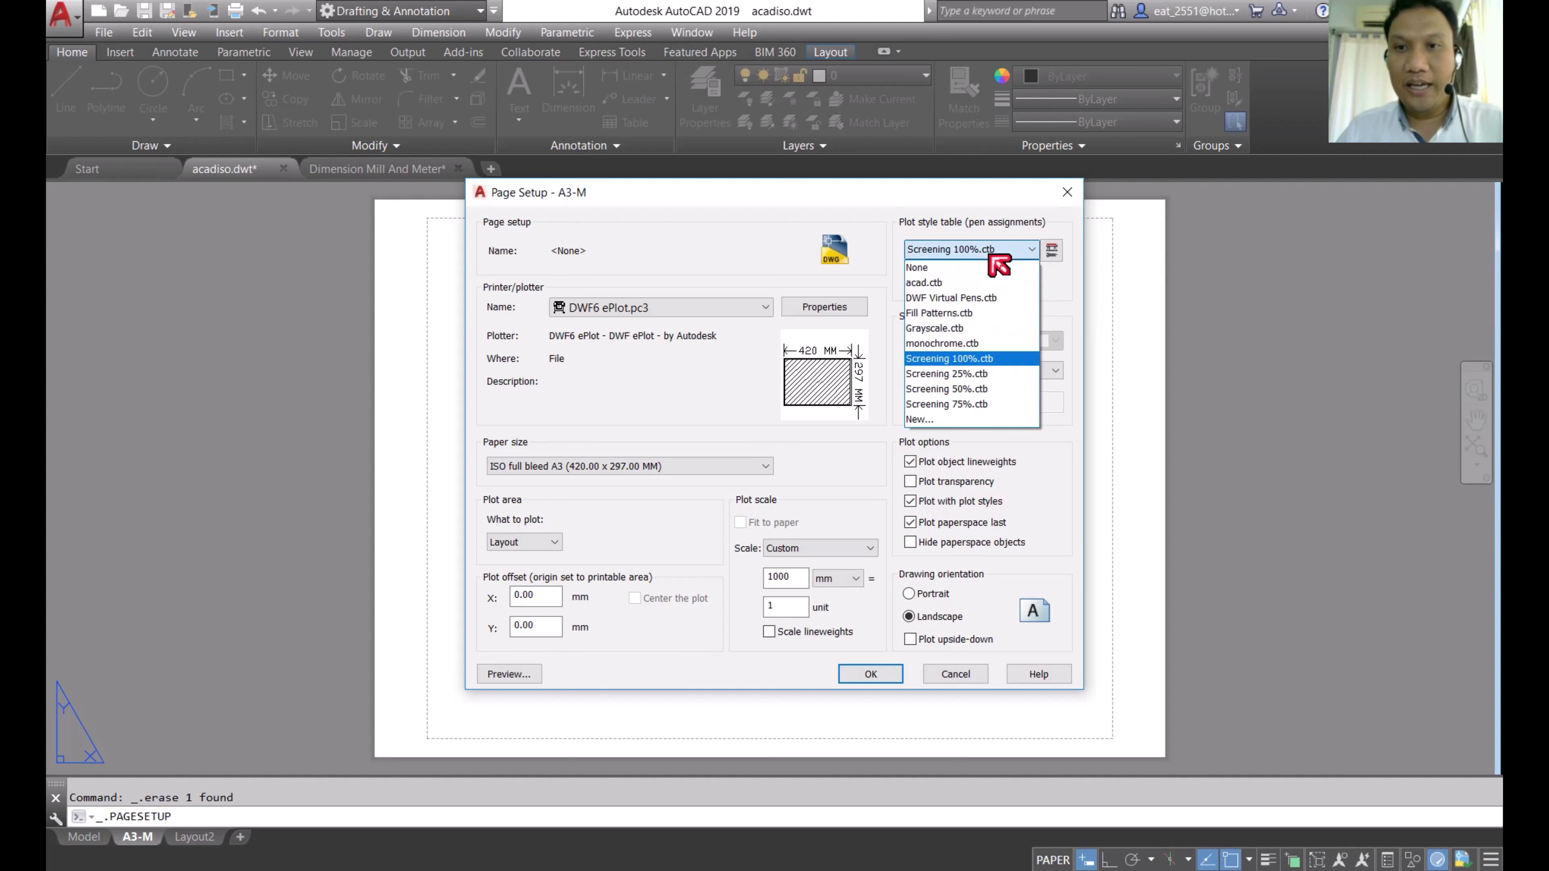
{"action": "left_click", "coordinate": [987, 283]}
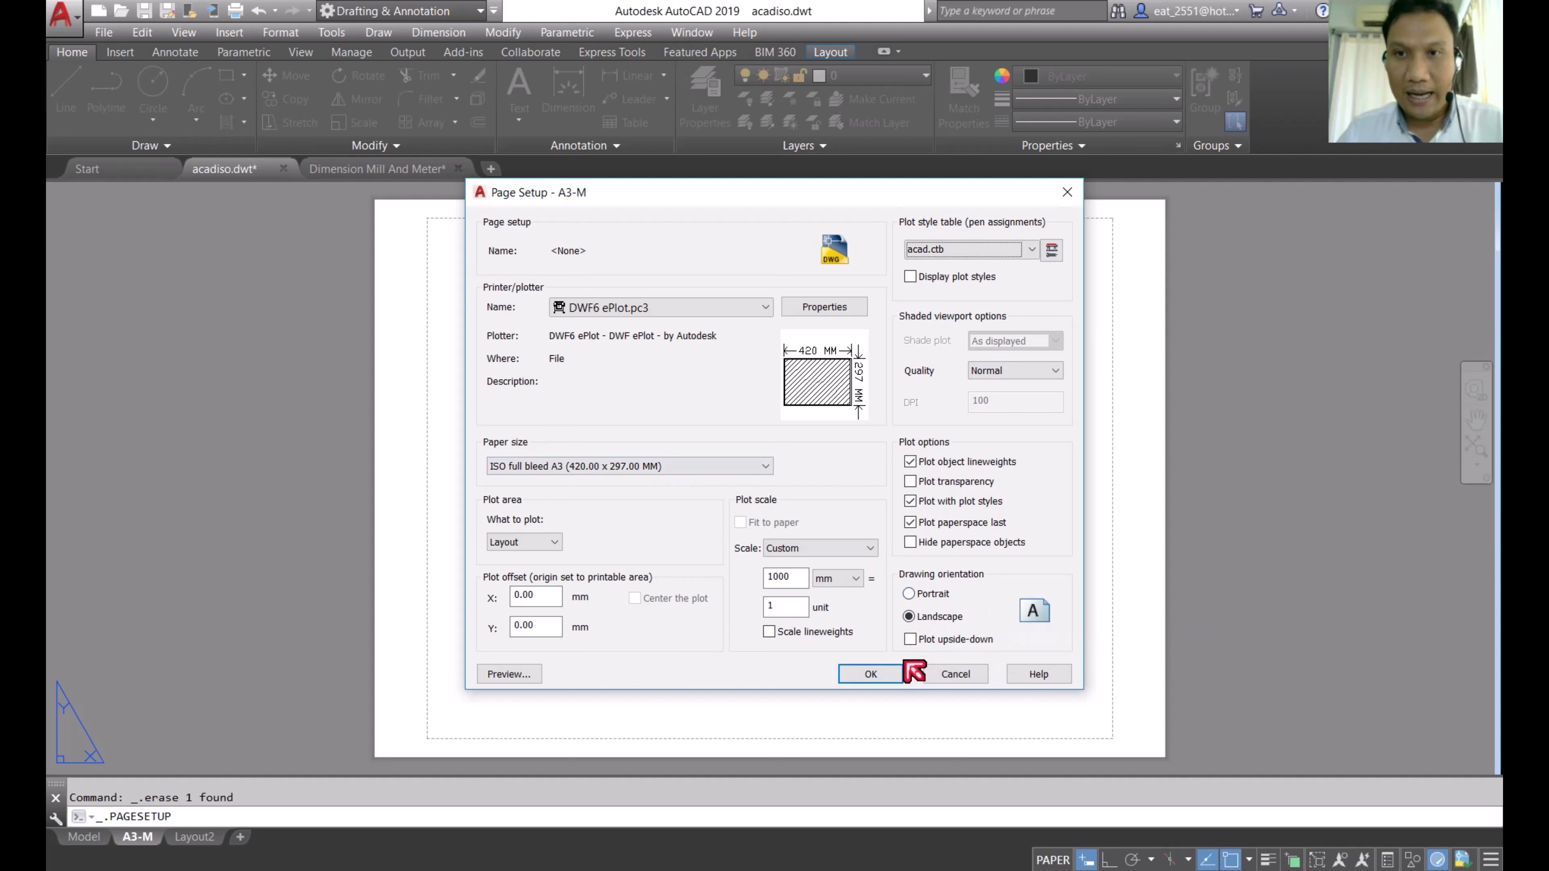
{"action": "left_click", "coordinate": [867, 675]}
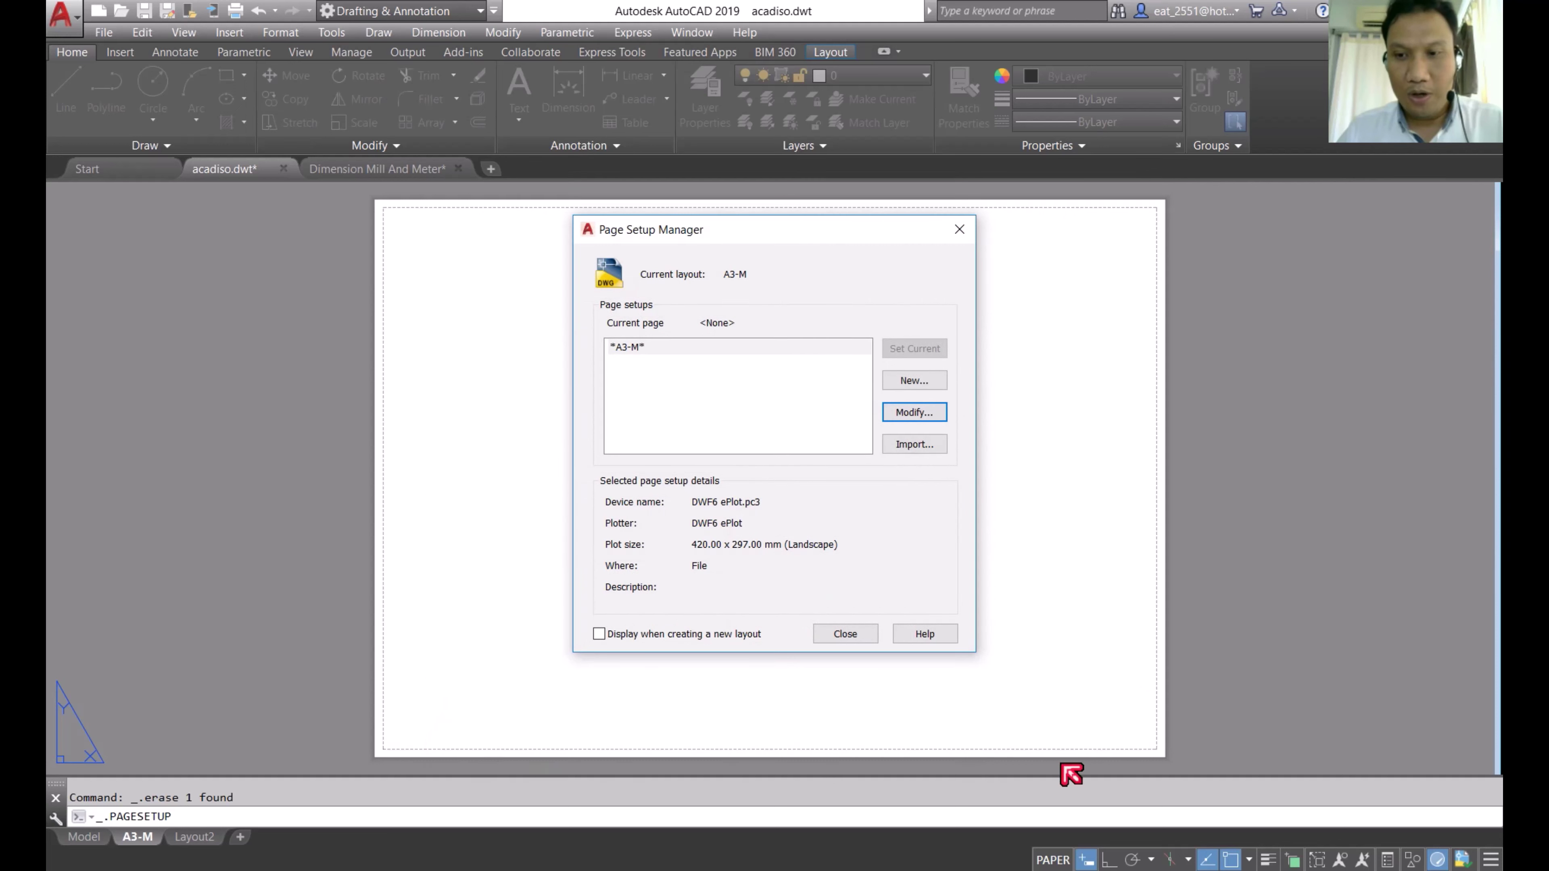
{"action": "left_click", "coordinate": [856, 637]}
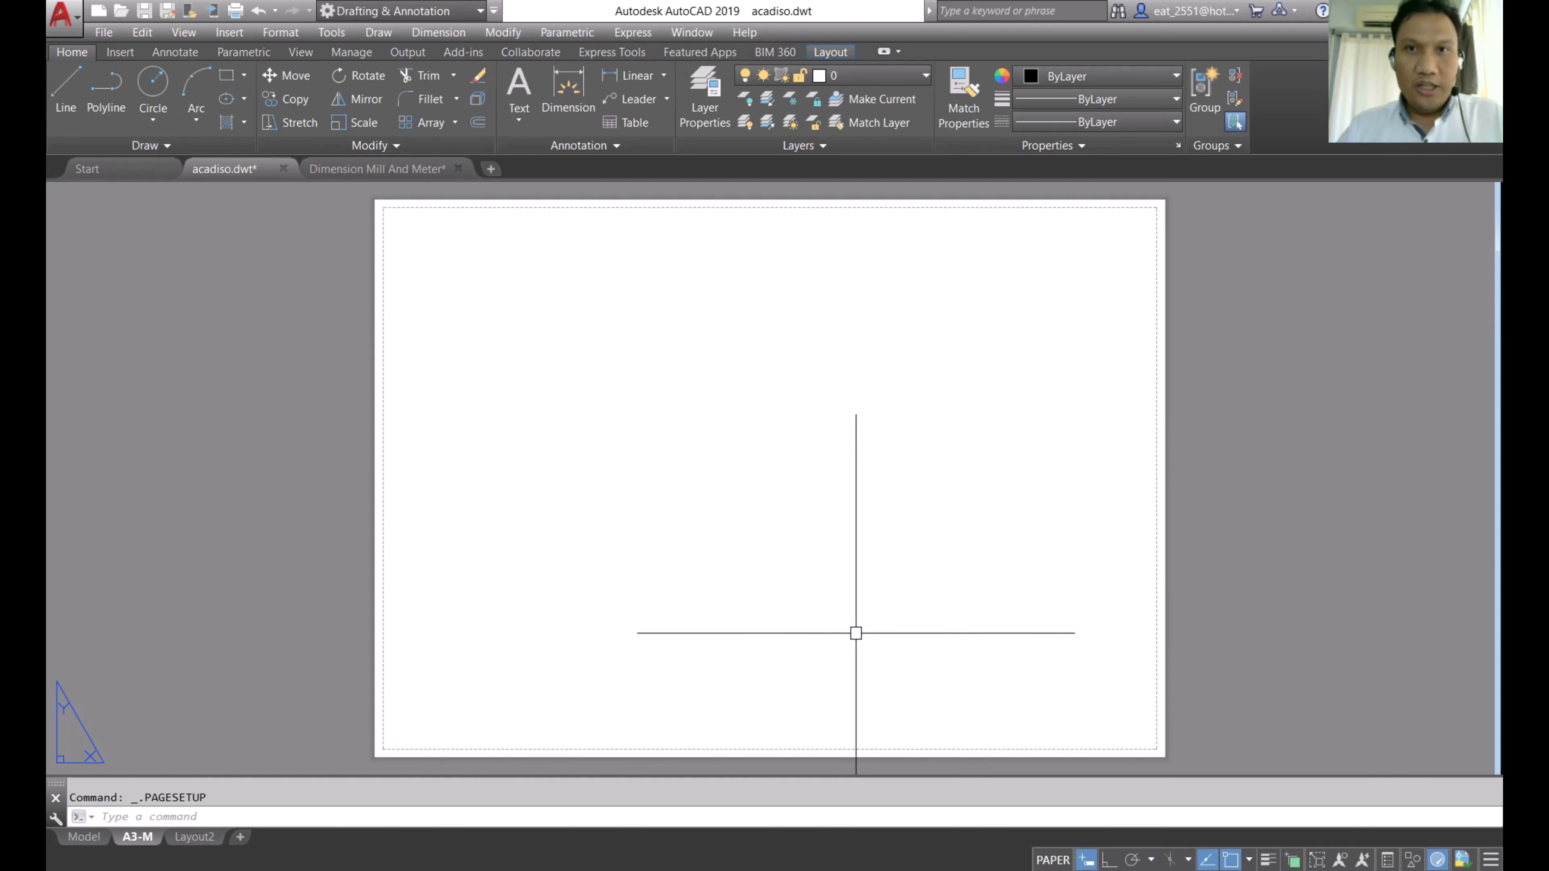
Step: Make Frame Tb the current layer and draw the frame rectangle across the paper
{"action": "left_click", "coordinate": [893, 76]}
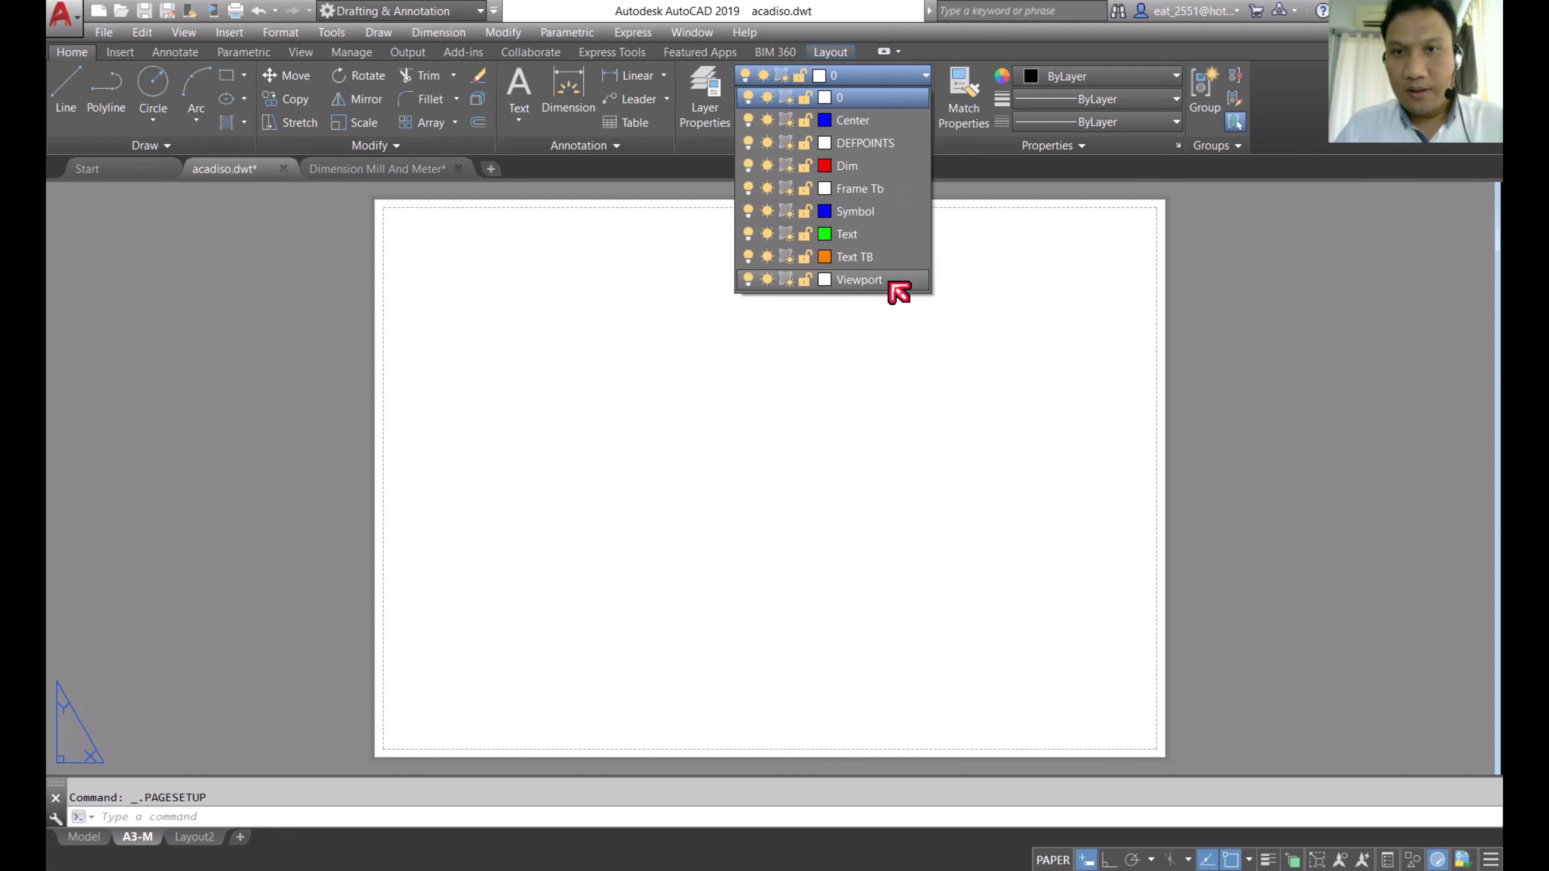
{"action": "left_click", "coordinate": [882, 201]}
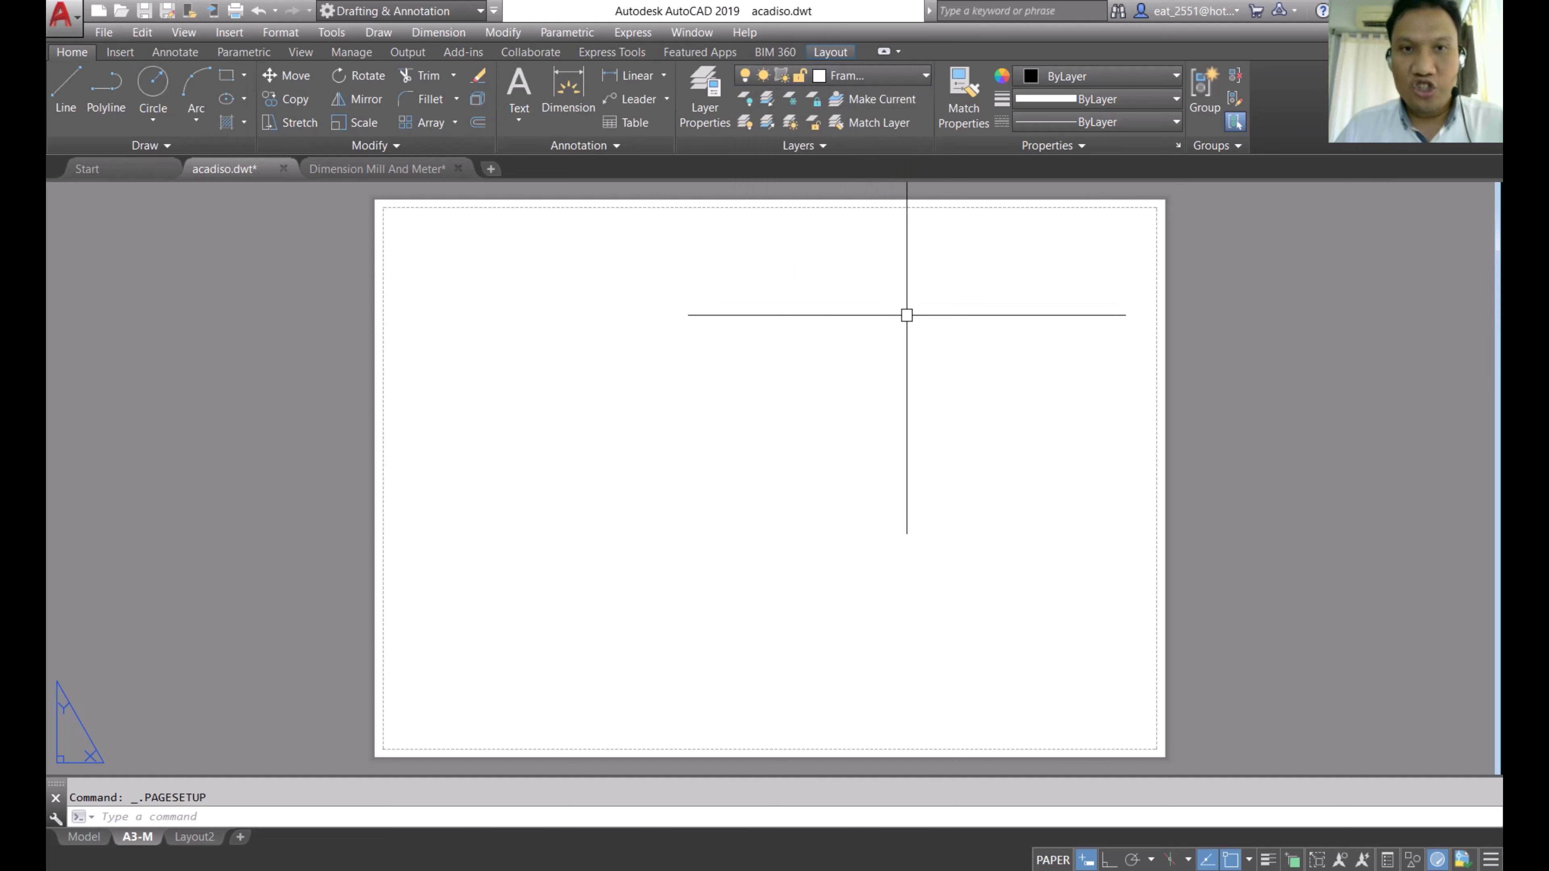
{"action": "left_click", "coordinate": [226, 75]}
{"action": "scroll", "coordinate": [391, 214], "scroll_direction": "up", "scroll_amount": 4}
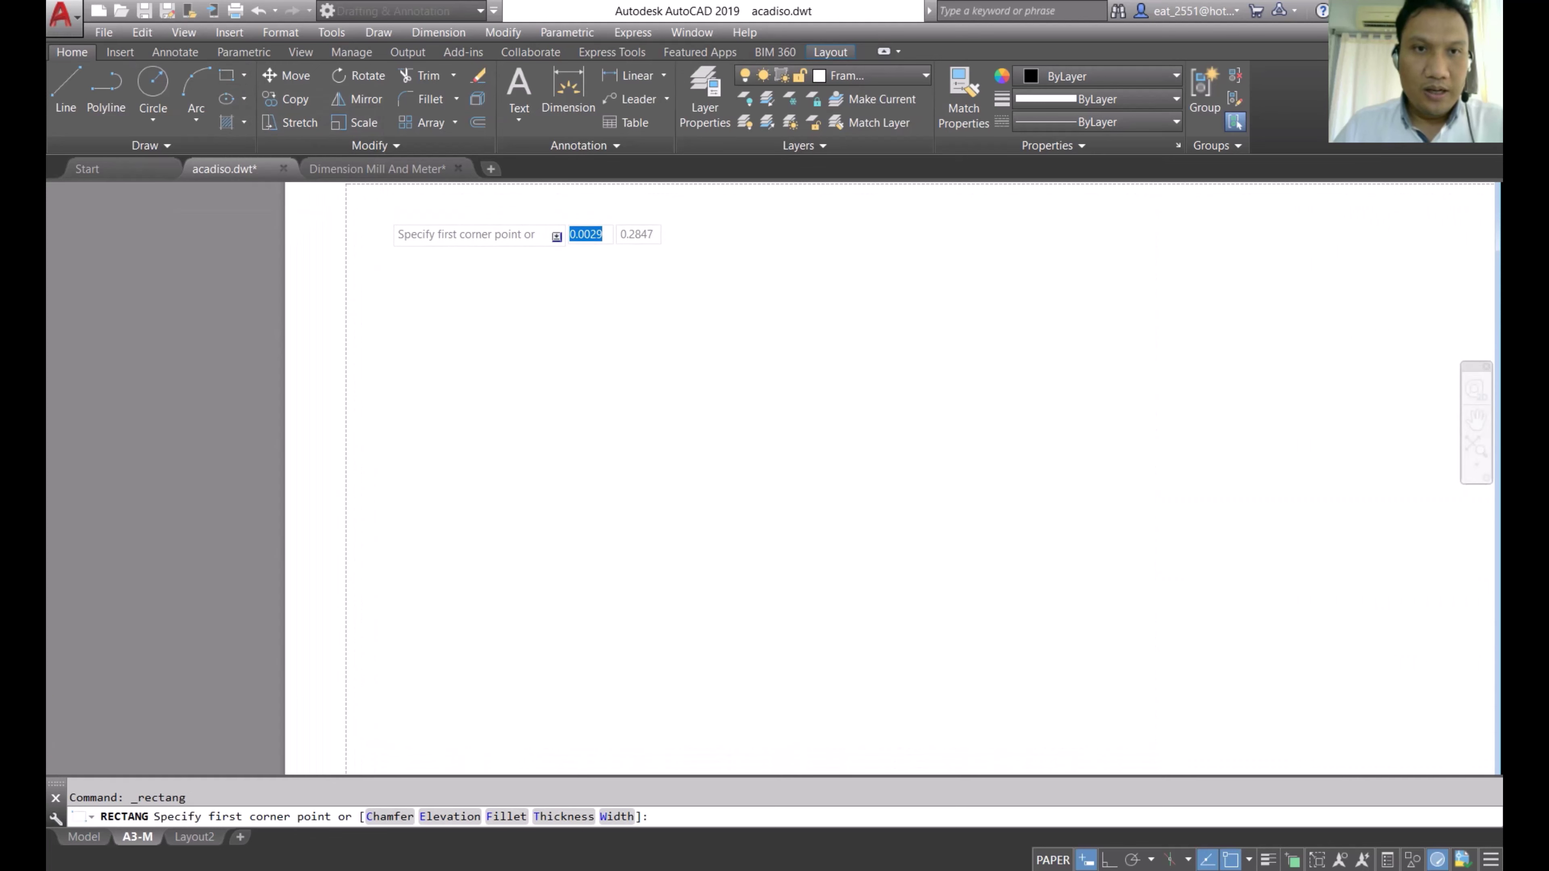
{"action": "mouse_move", "coordinate": [390, 214]}
{"action": "middle_mouse_down"}
{"action": "mouse_move", "coordinate": [373, 208]}
{"action": "mouse_move", "coordinate": [373, 247]}
{"action": "middle_mouse_up"}
{"action": "scroll", "coordinate": [371, 296], "scroll_direction": "up", "scroll_amount": 4}
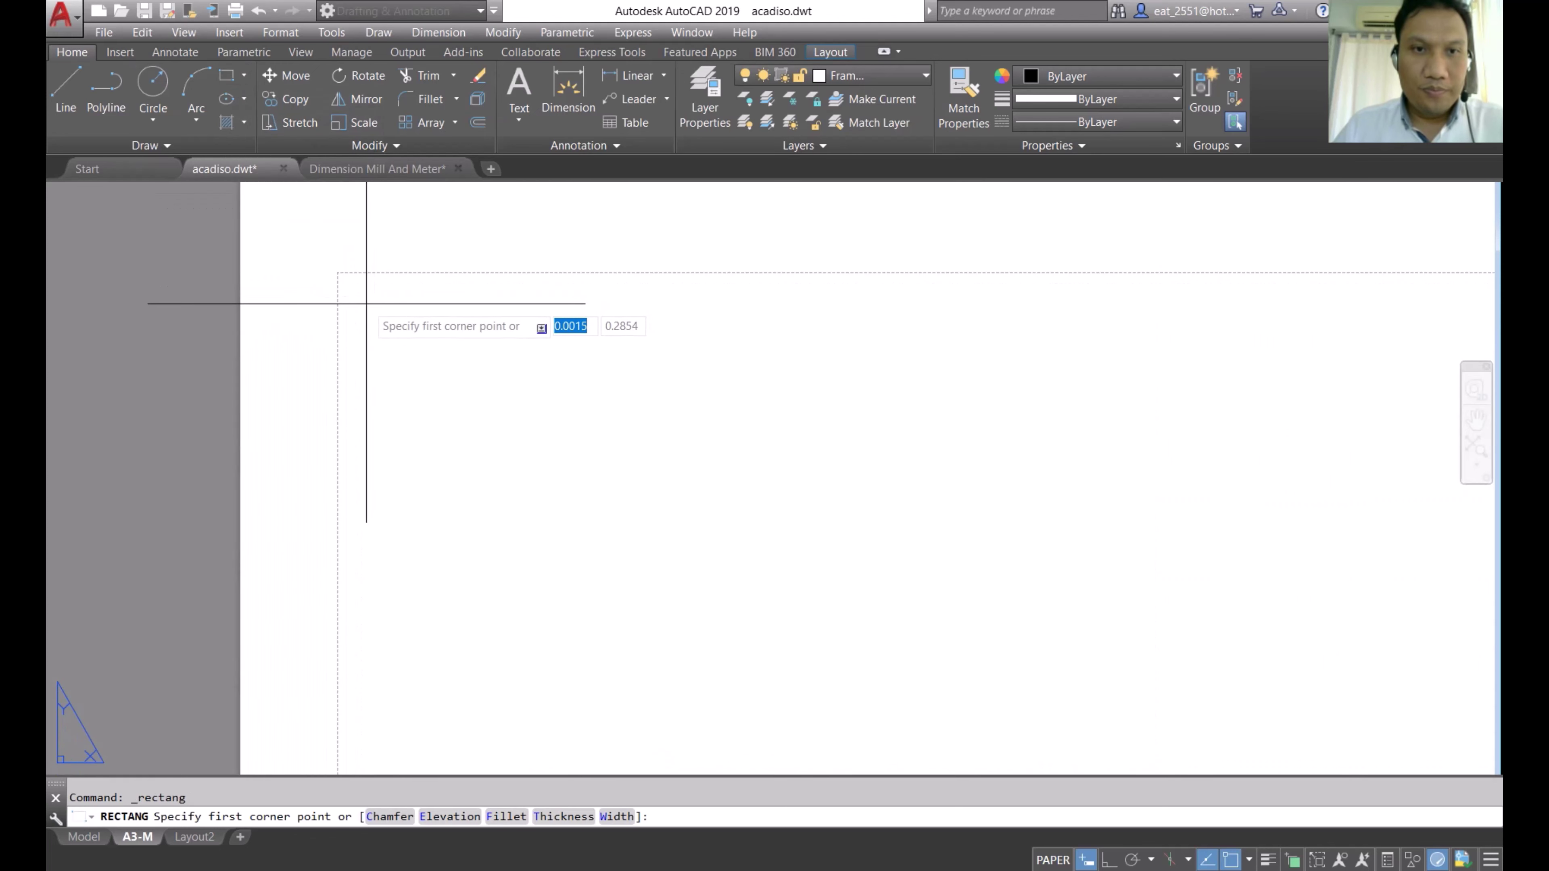
{"action": "left_click", "coordinate": [365, 301]}
{"action": "scroll", "coordinate": [443, 286], "scroll_direction": "down", "scroll_amount": 2}
{"action": "scroll", "coordinate": [547, 360], "scroll_direction": "down", "scroll_amount": 3}
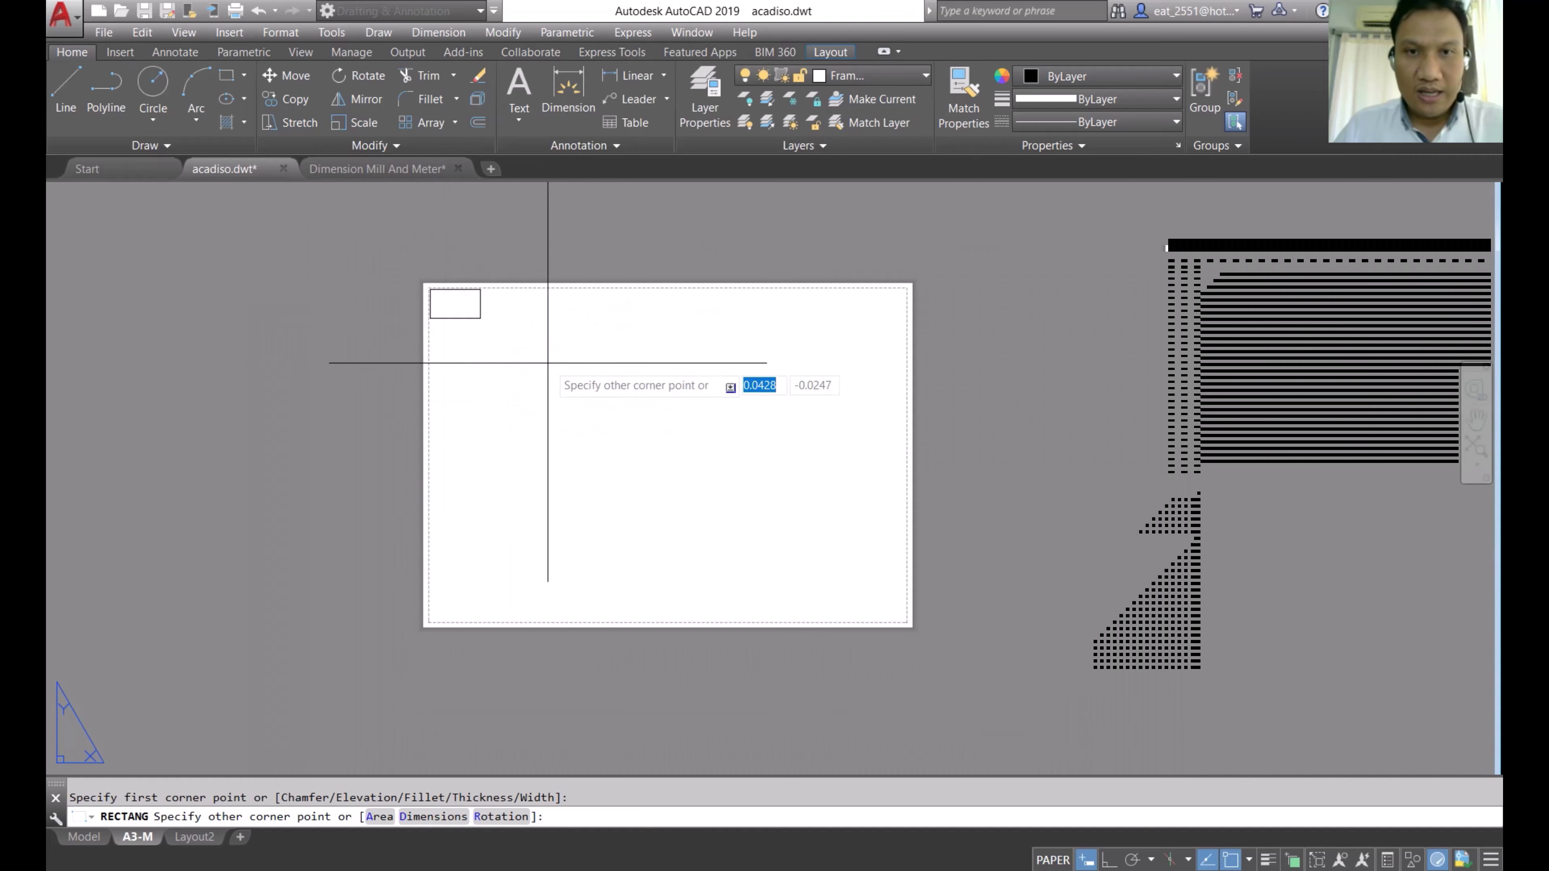
{"action": "scroll", "coordinate": [898, 592], "scroll_direction": "up", "scroll_amount": 3}
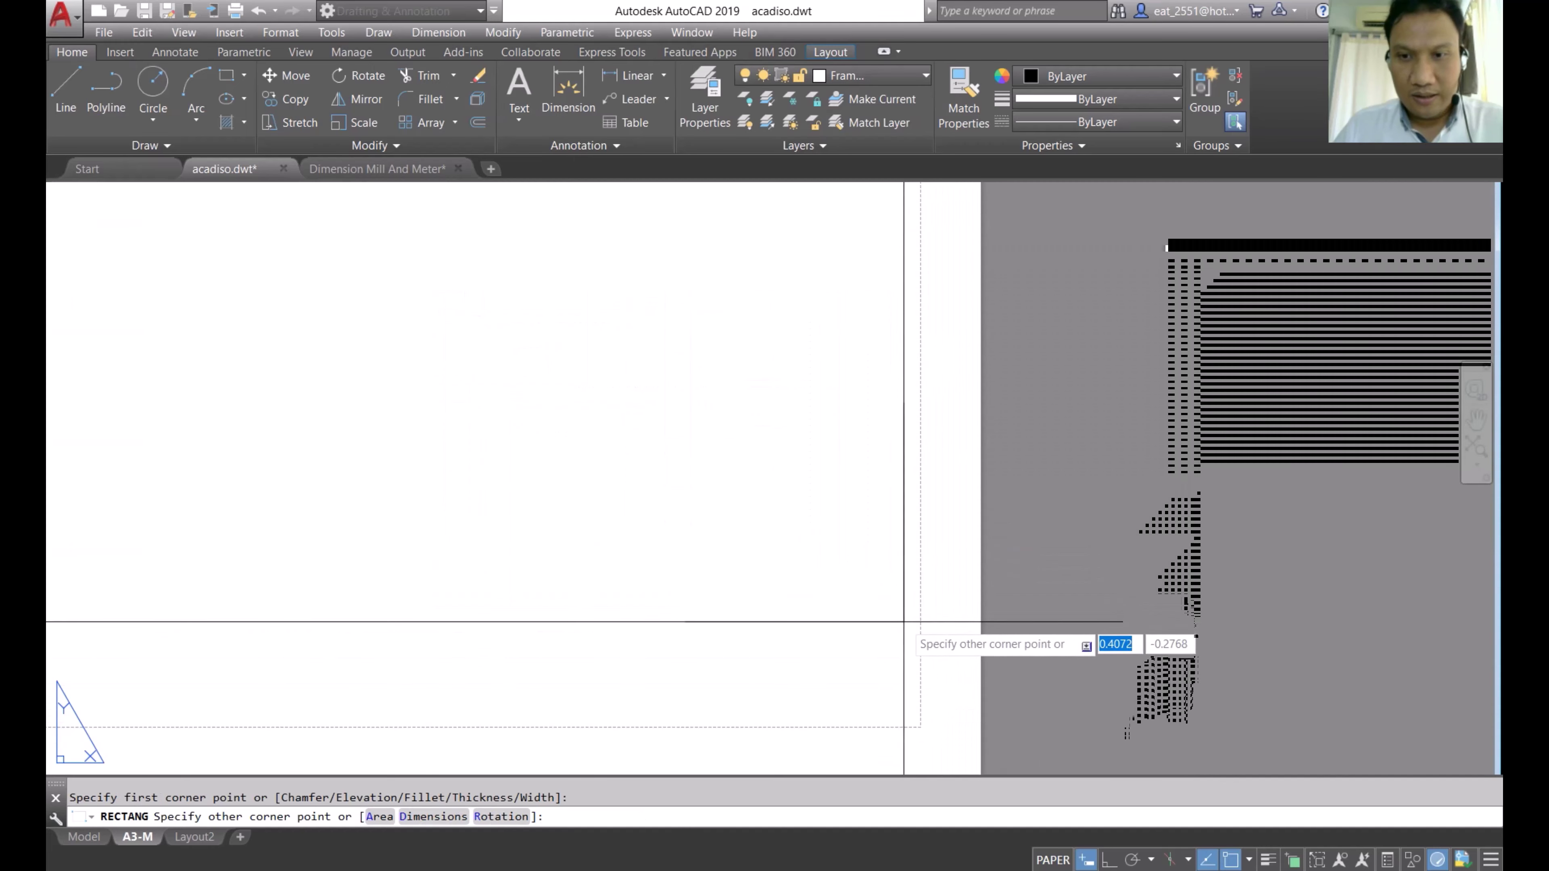
{"action": "left_click", "coordinate": [899, 705]}
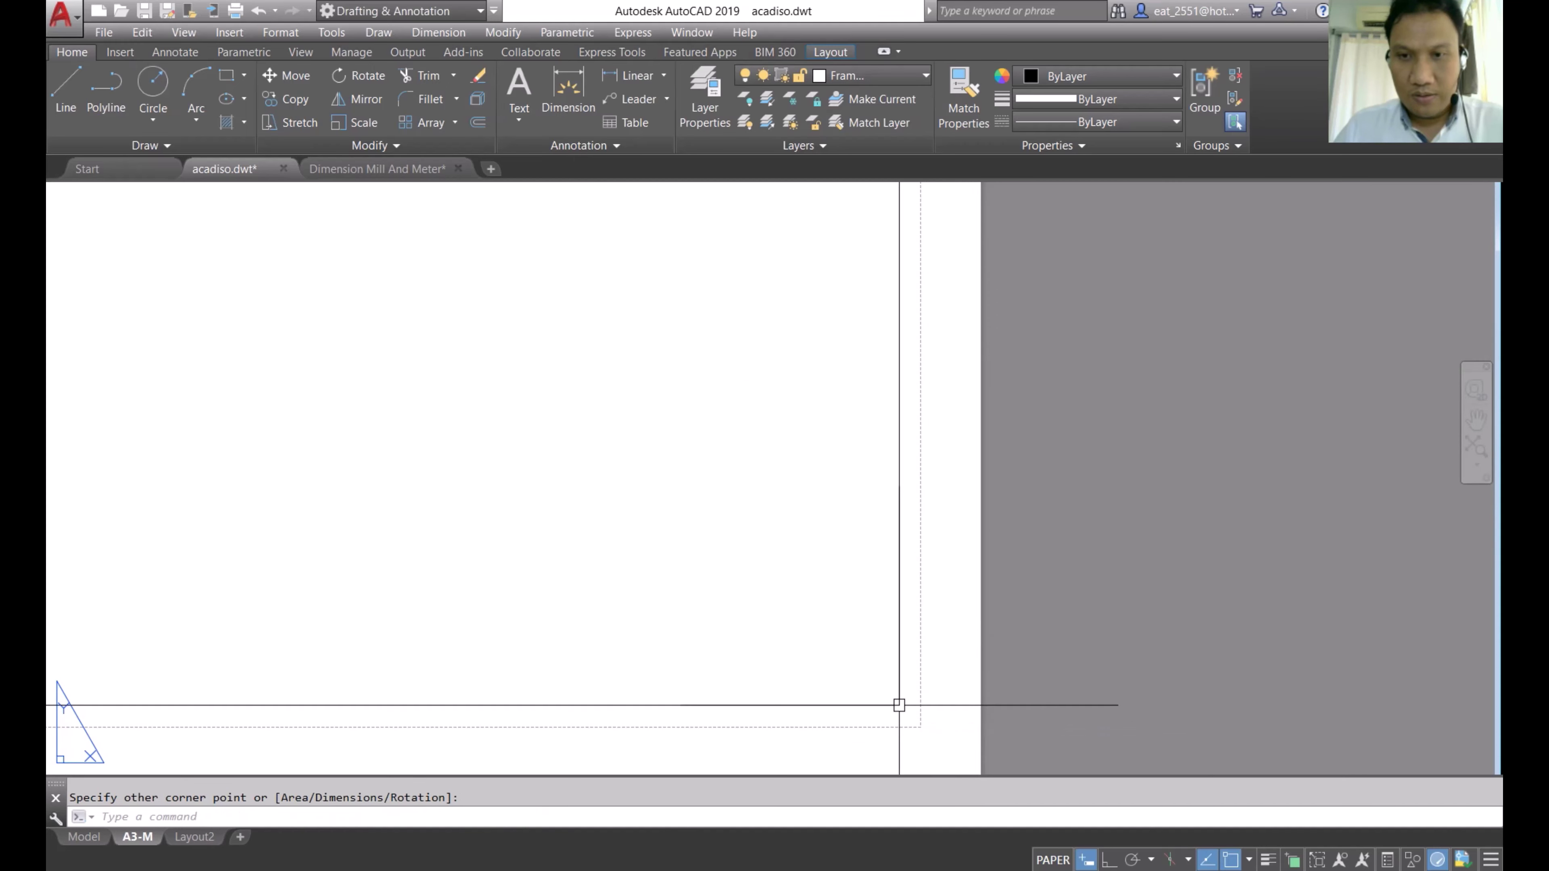
{"action": "scroll", "coordinate": [992, 536], "scroll_direction": "down", "scroll_amount": 2}
{"action": "scroll", "coordinate": [895, 464], "scroll_direction": "down", "scroll_amount": 2}
{"action": "scroll", "coordinate": [847, 473], "scroll_direction": "up", "scroll_amount": 4}
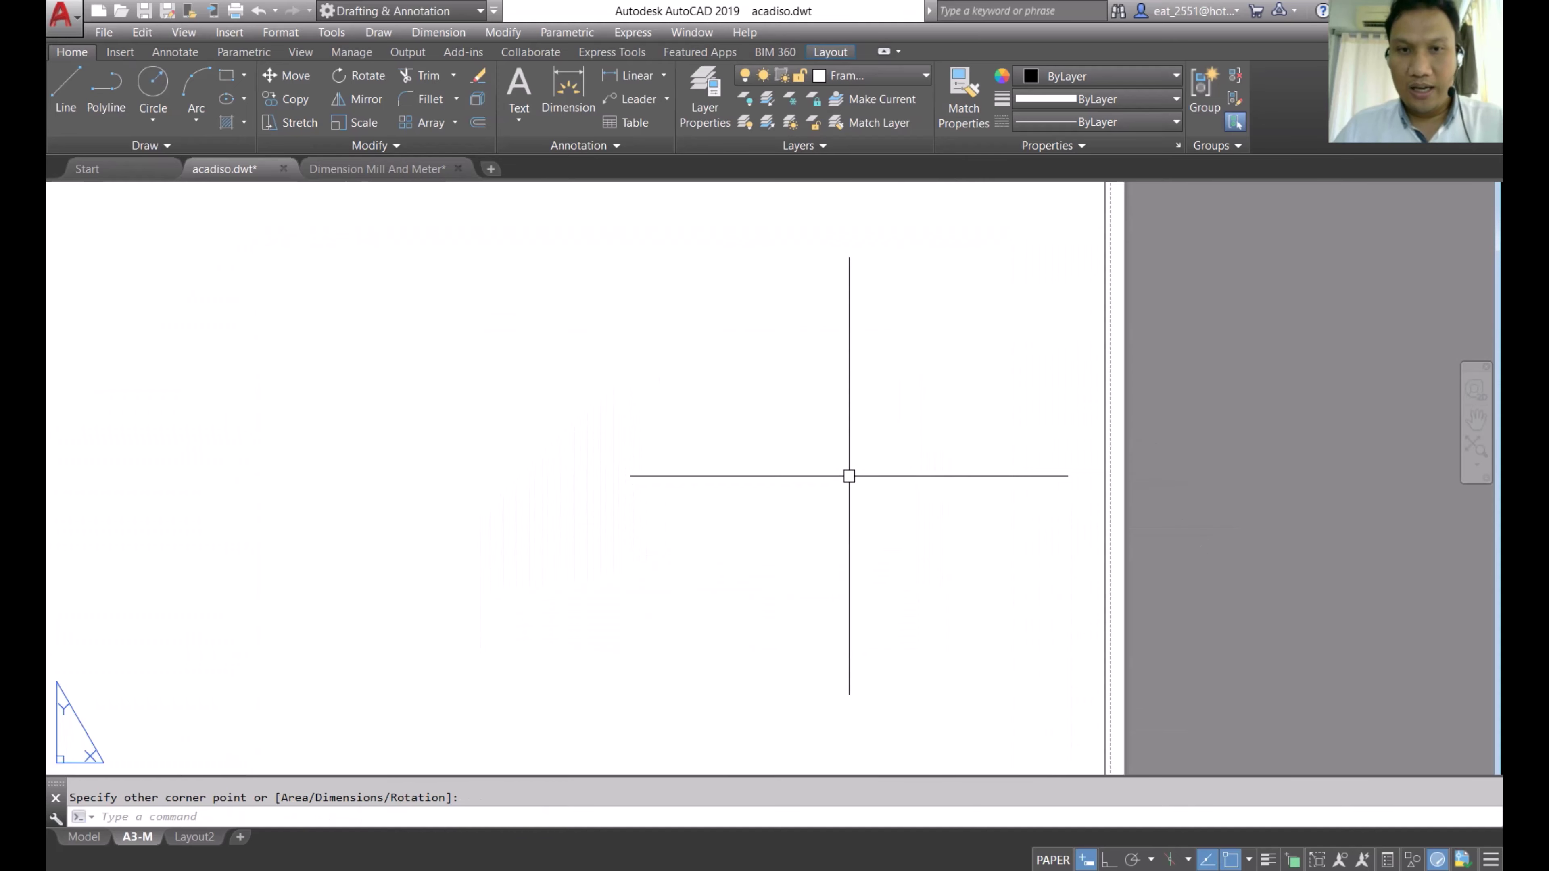
{"action": "scroll", "coordinate": [901, 470], "scroll_direction": "down", "scroll_amount": 3}
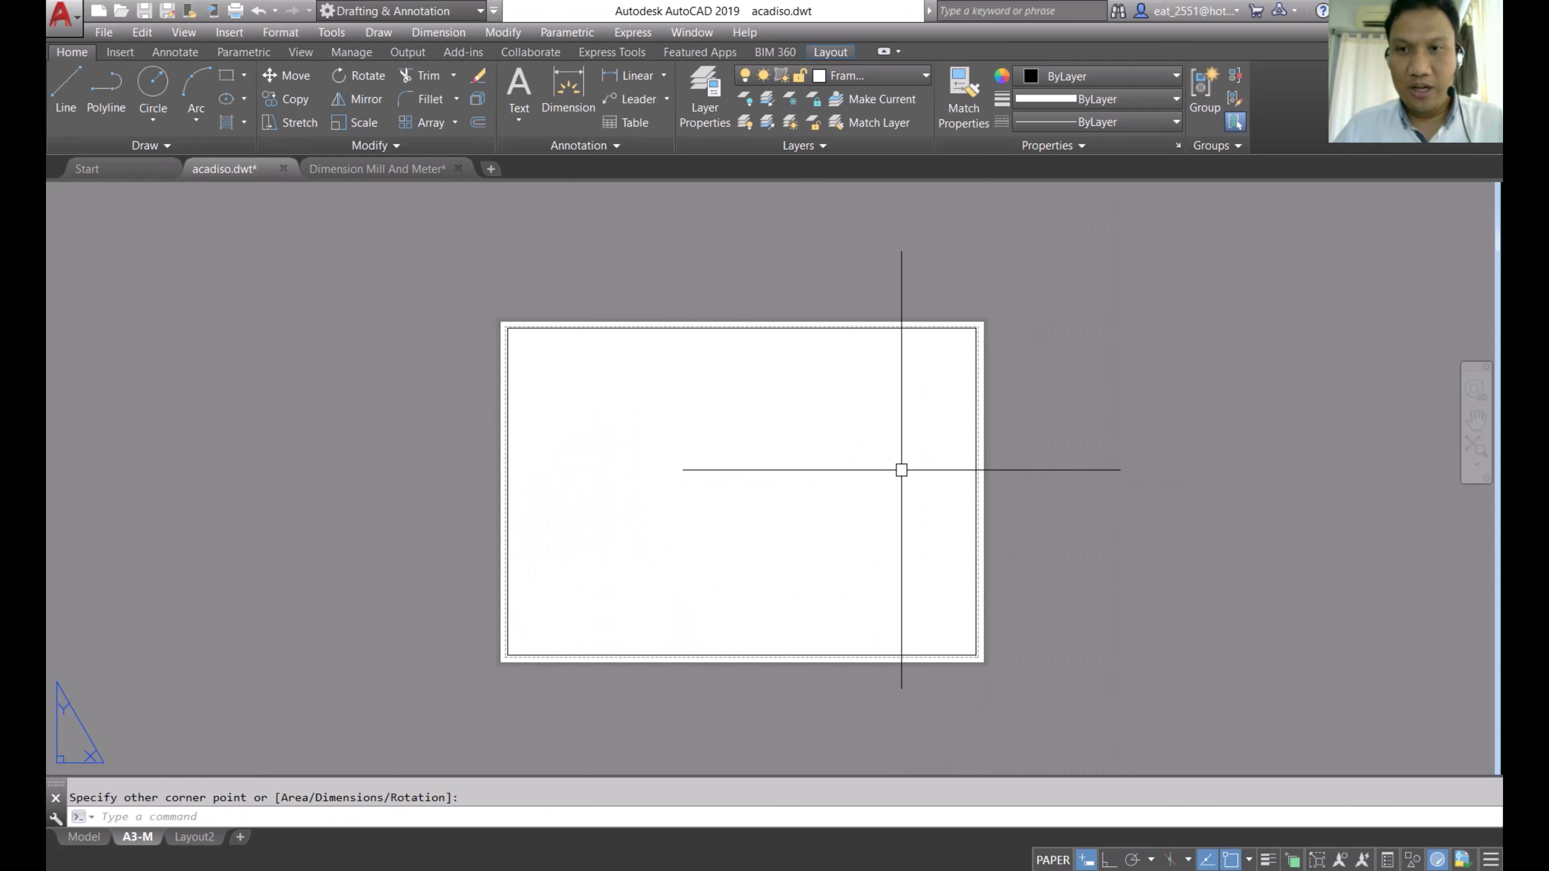
Step: Turn on lineweight display and frame the whole A3 sheet in view
{"action": "left_click", "coordinate": [1268, 860]}
{"action": "scroll", "coordinate": [985, 671], "scroll_direction": "up", "scroll_amount": 5}
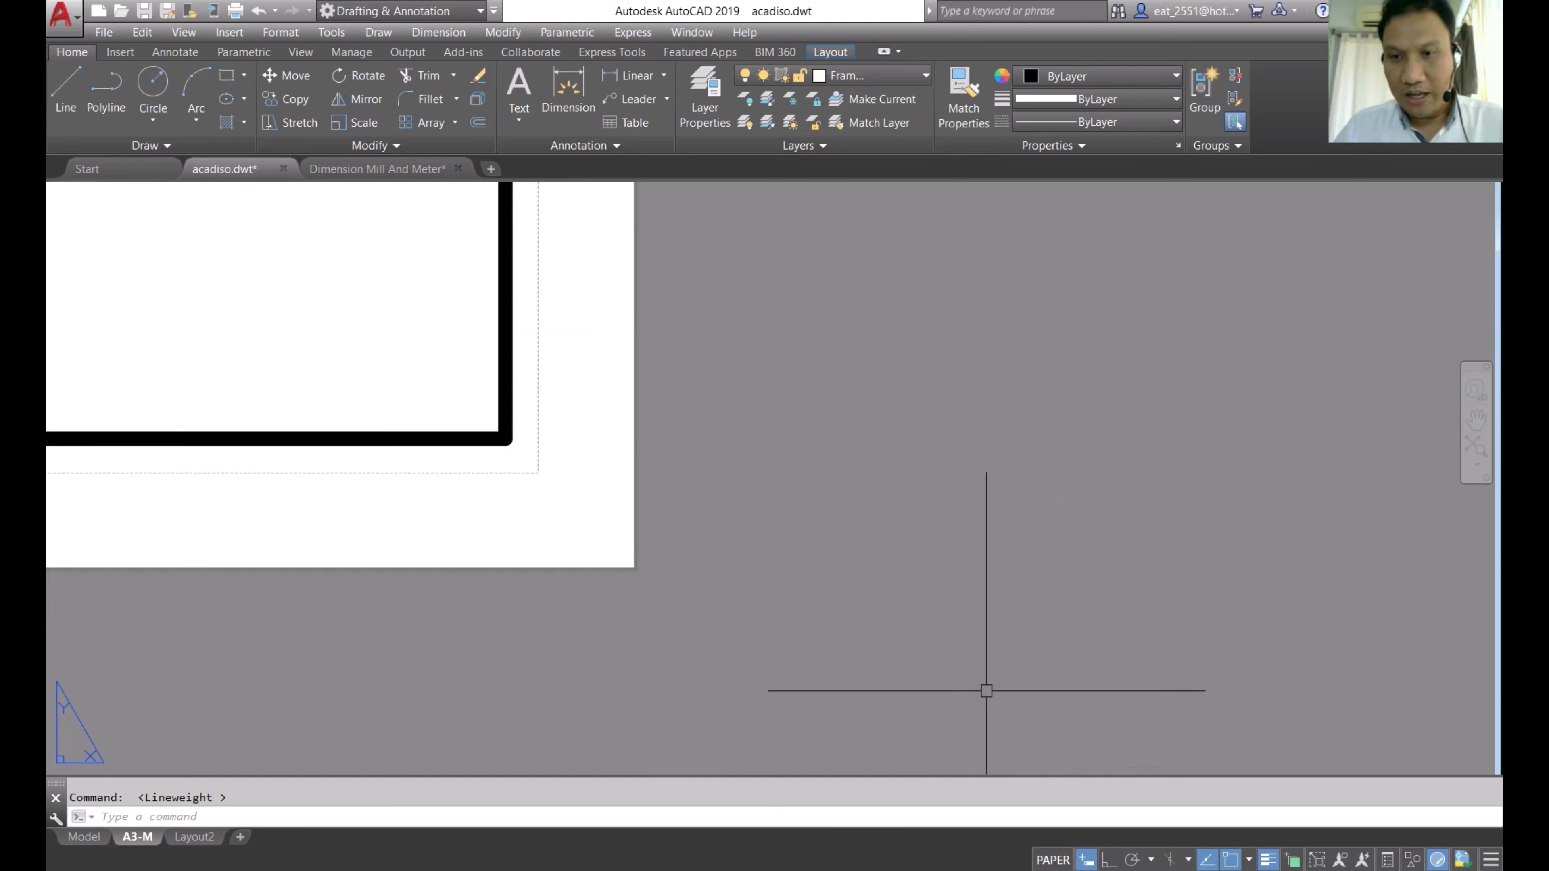
{"action": "scroll", "coordinate": [950, 581], "scroll_direction": "down", "scroll_amount": 3}
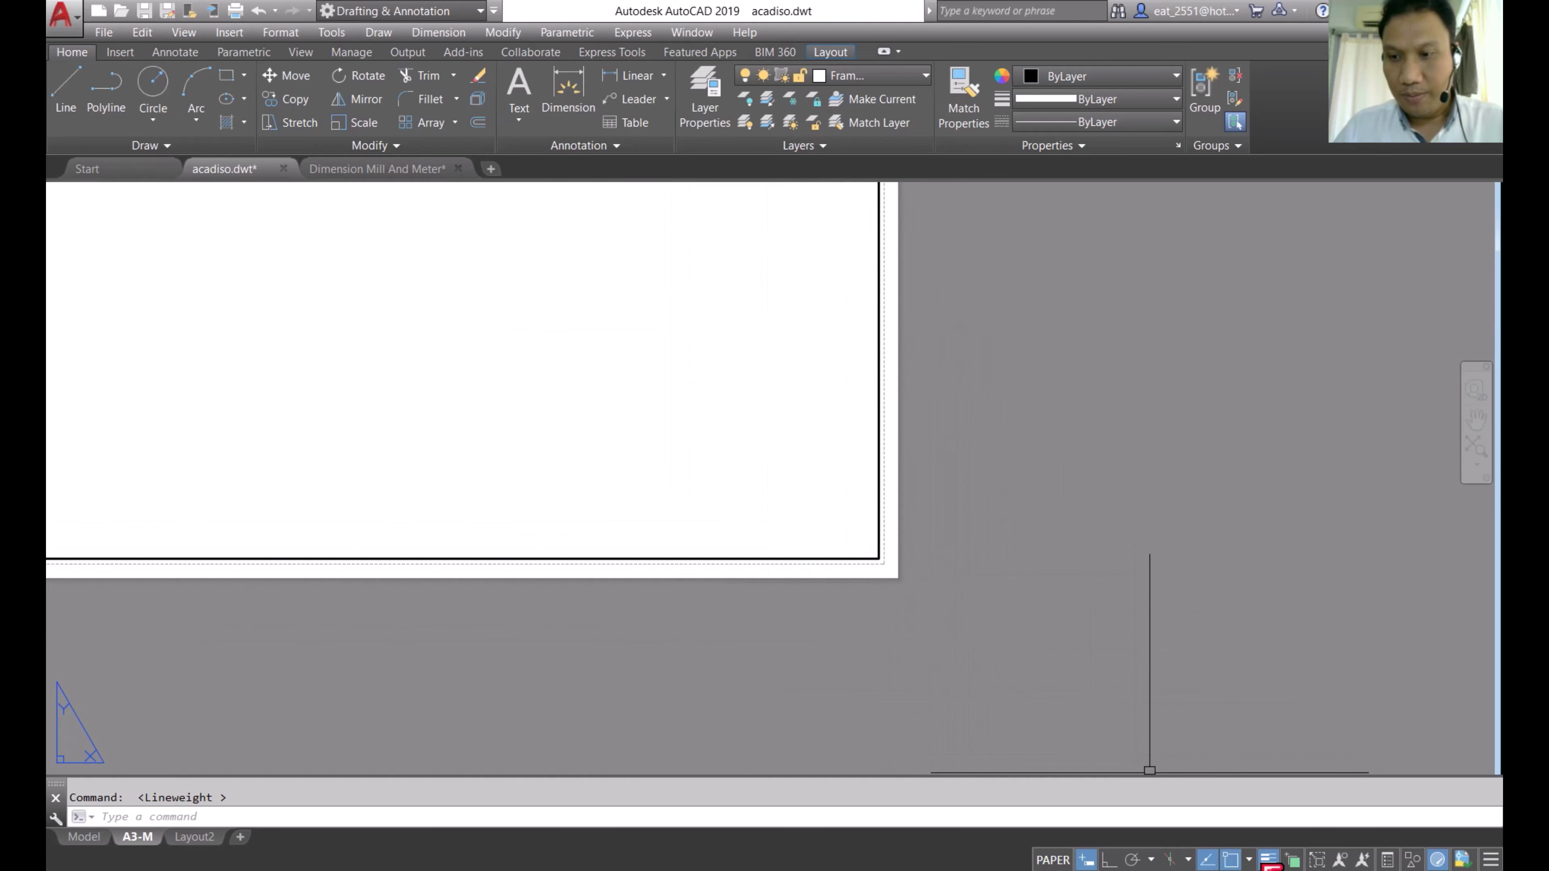
{"action": "scroll", "coordinate": [1098, 561], "scroll_direction": "down", "scroll_amount": 5}
{"action": "scroll", "coordinate": [1099, 488], "scroll_direction": "down", "scroll_amount": 2}
{"action": "scroll", "coordinate": [1094, 488], "scroll_direction": "up", "scroll_amount": 2}
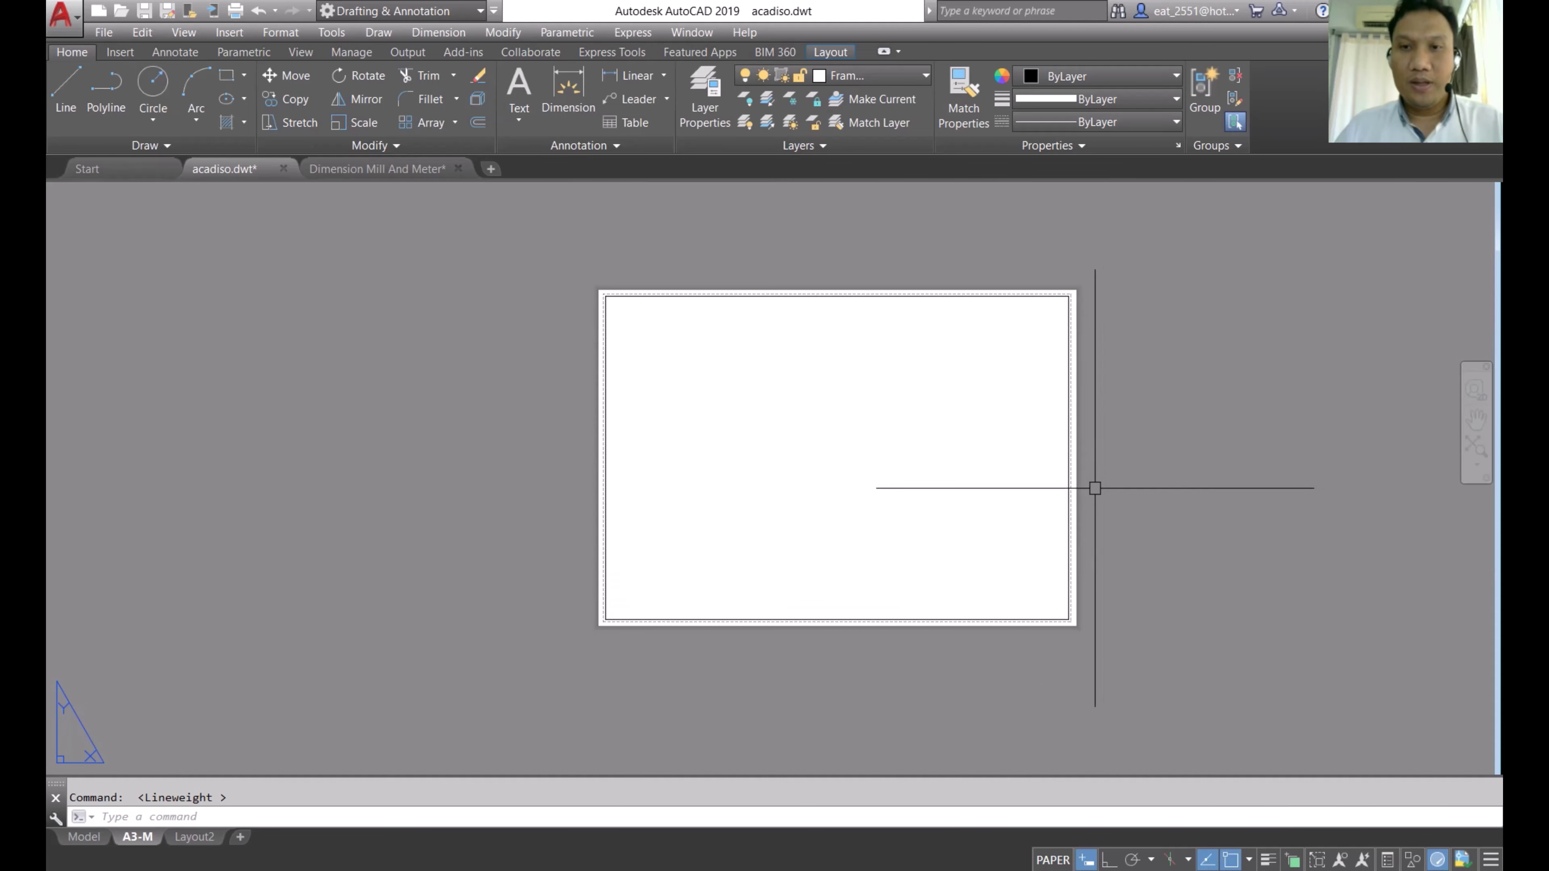
{"action": "middle_click_drag", "start_coordinate": [1033, 475], "coordinate": [986, 466]}
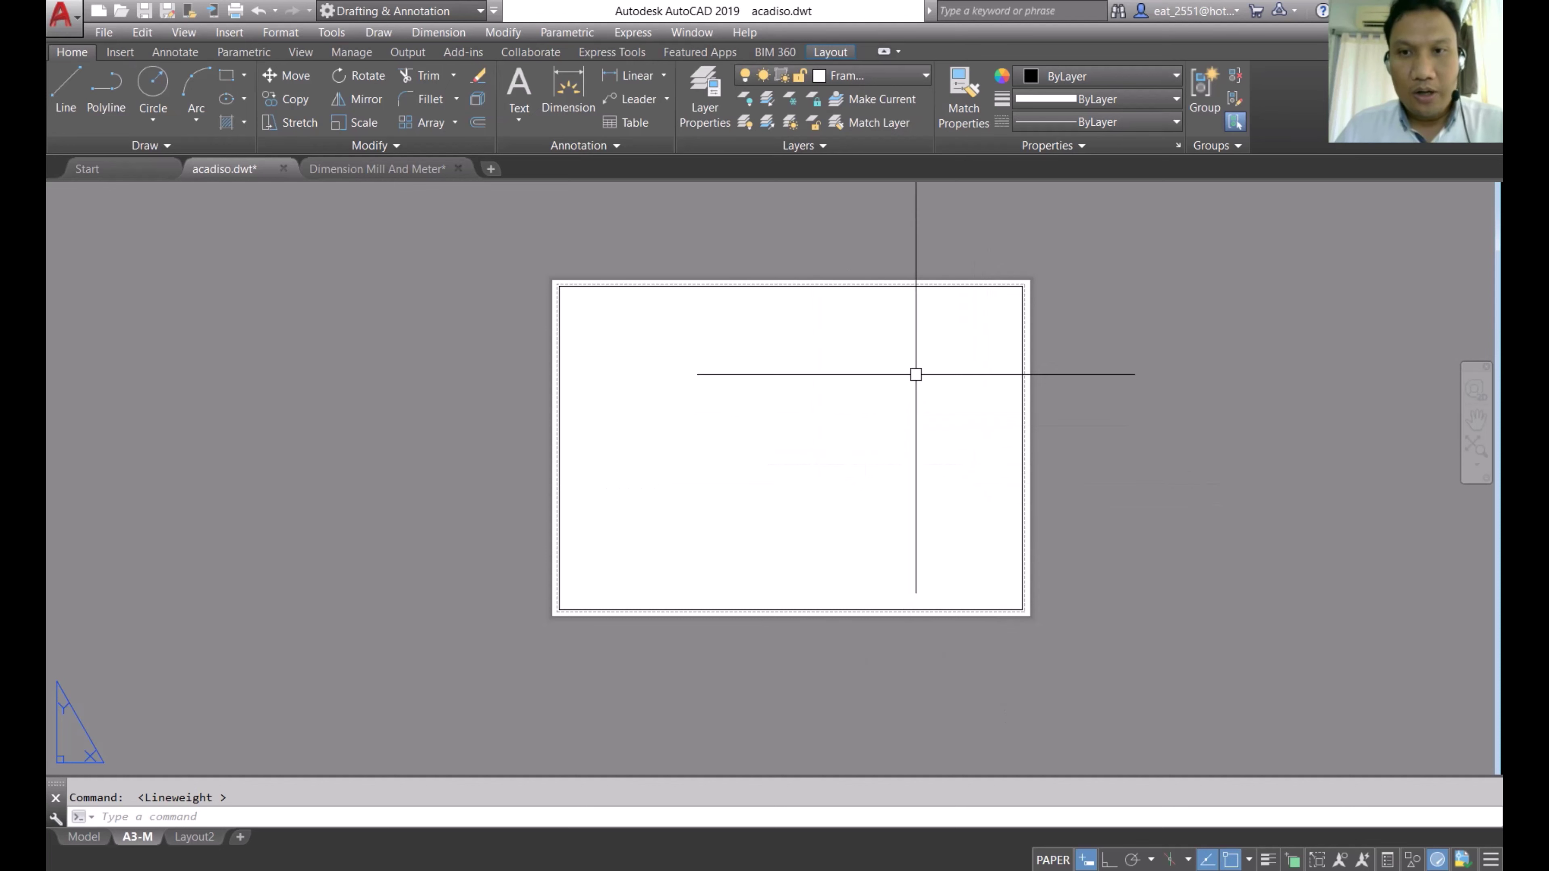
{"action": "scroll", "coordinate": [916, 374], "scroll_direction": "up", "scroll_amount": 2}
{"action": "middle_click_drag", "start_coordinate": [940, 375], "coordinate": [934, 353]}
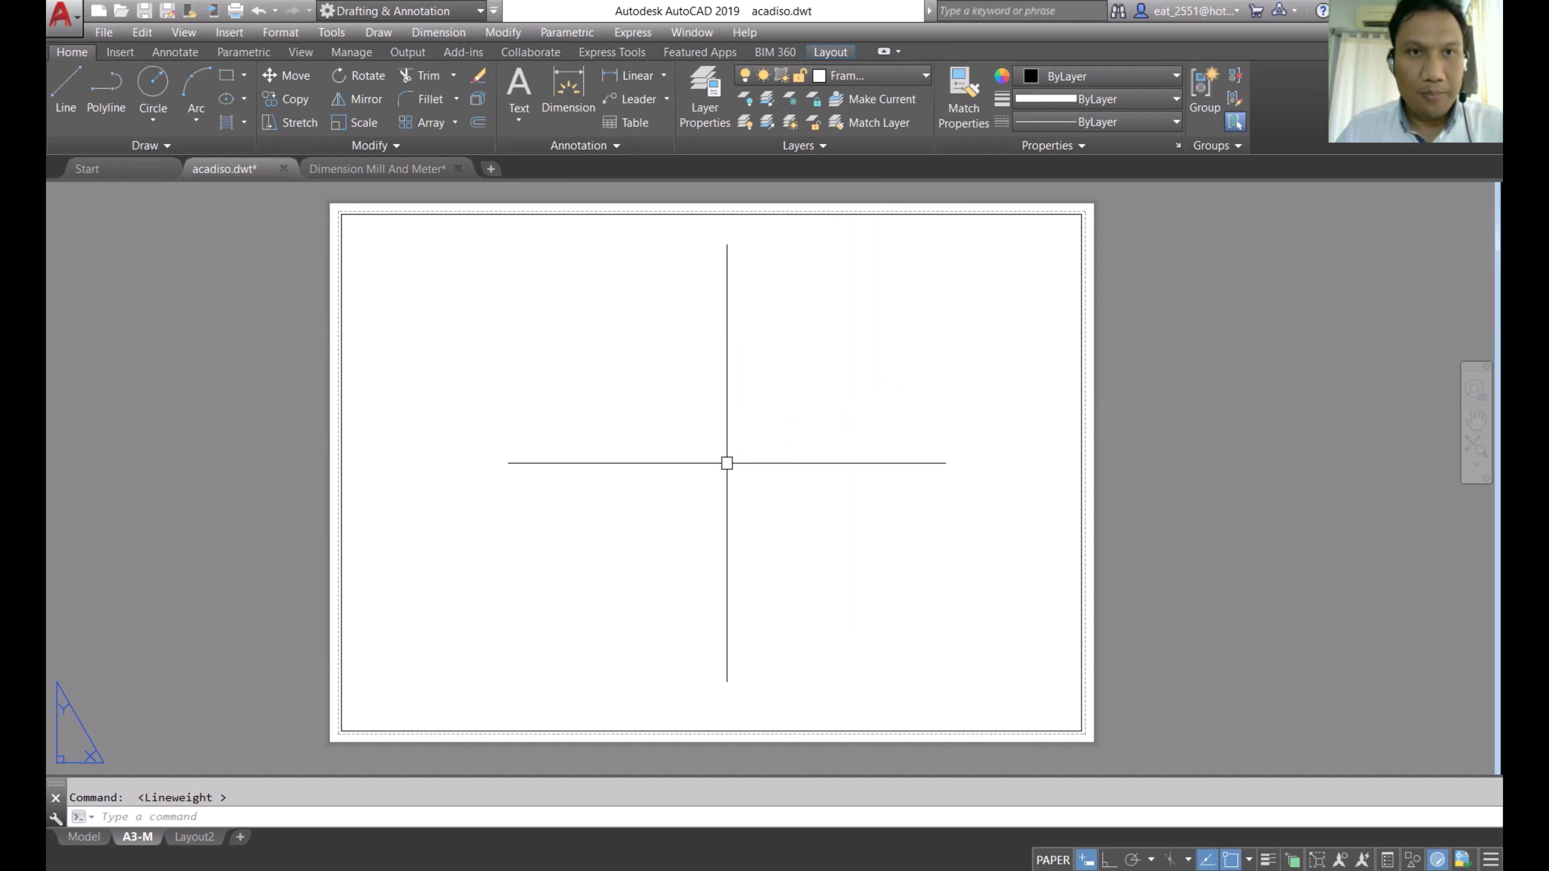
Step: Explode the frame border rectangle into lines, then cancel a trial 65 offset of the right edge
{"action": "left_click", "coordinate": [480, 100]}
{"action": "left_click", "coordinate": [1082, 308]}
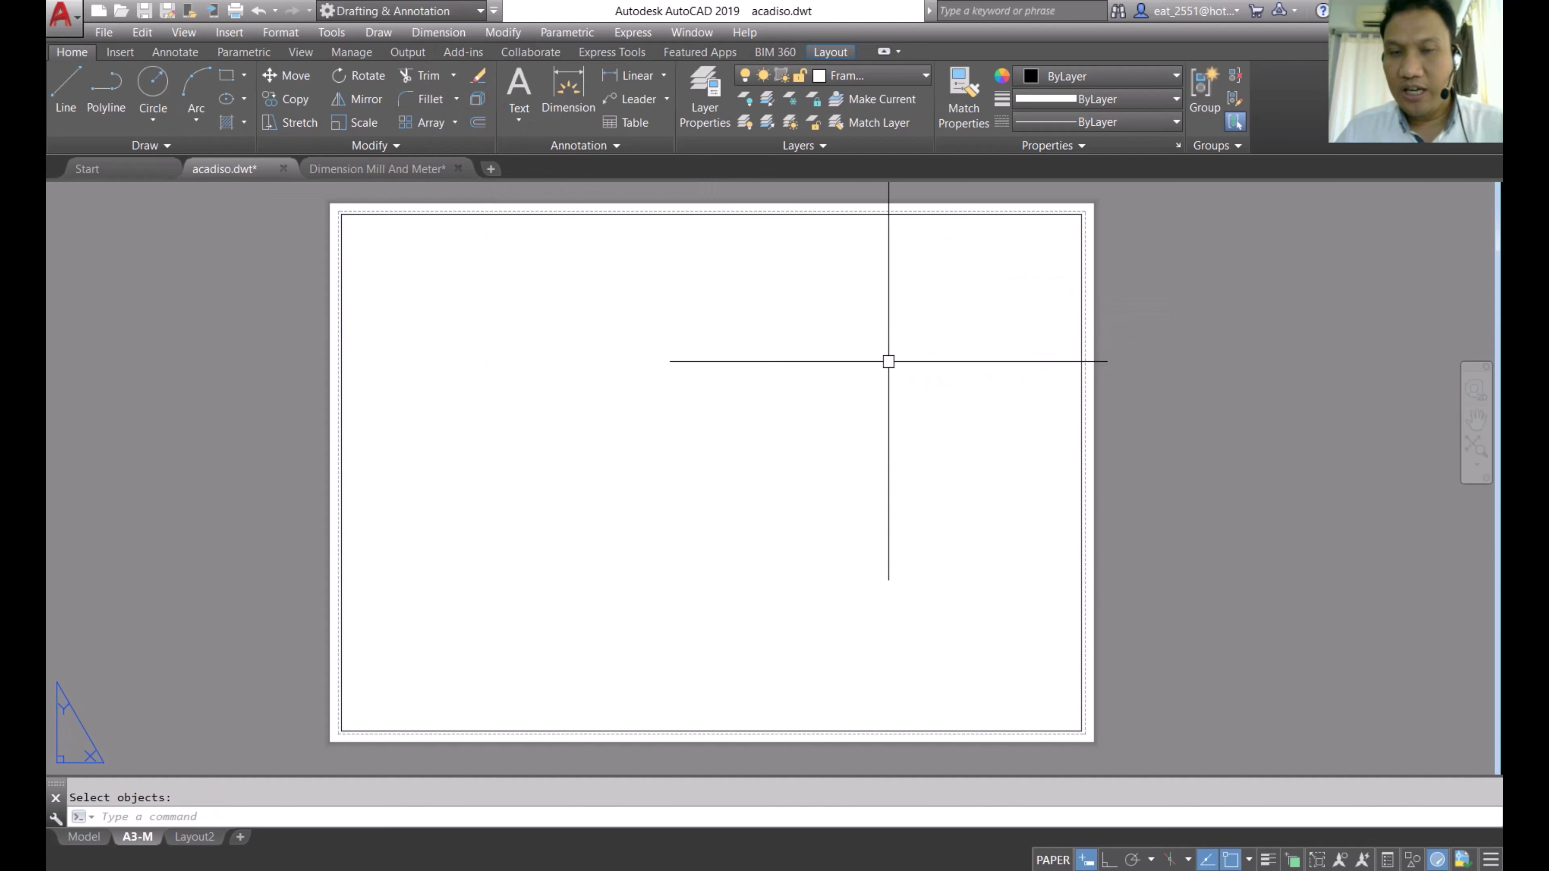
{"action": "left_click", "coordinate": [478, 122]}
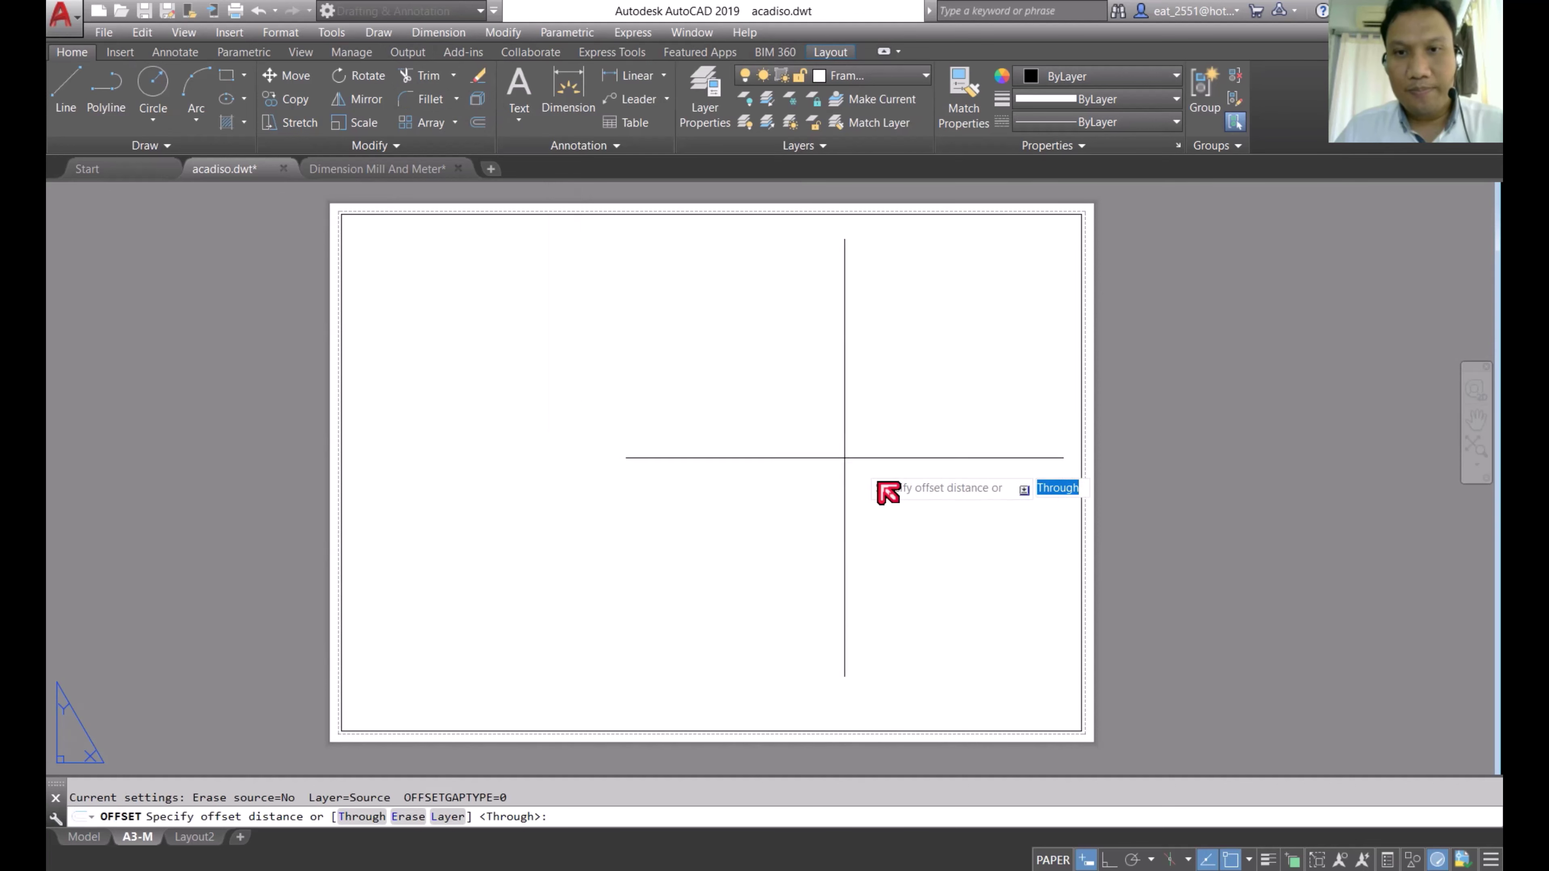
{"action": "type", "text": "65"}
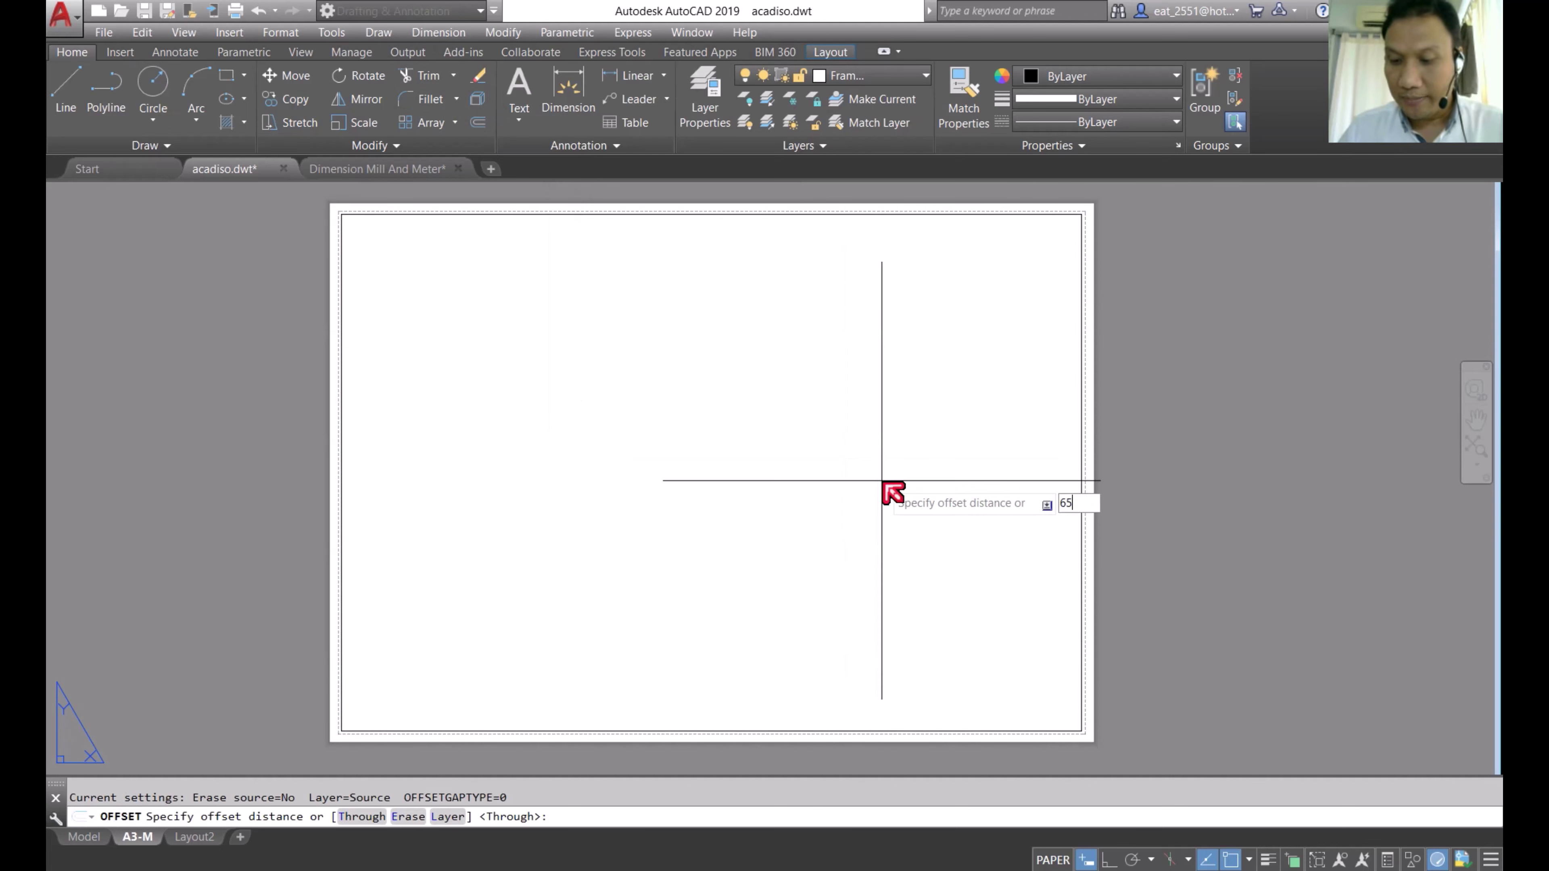
{"action": "key", "text": "Return"}
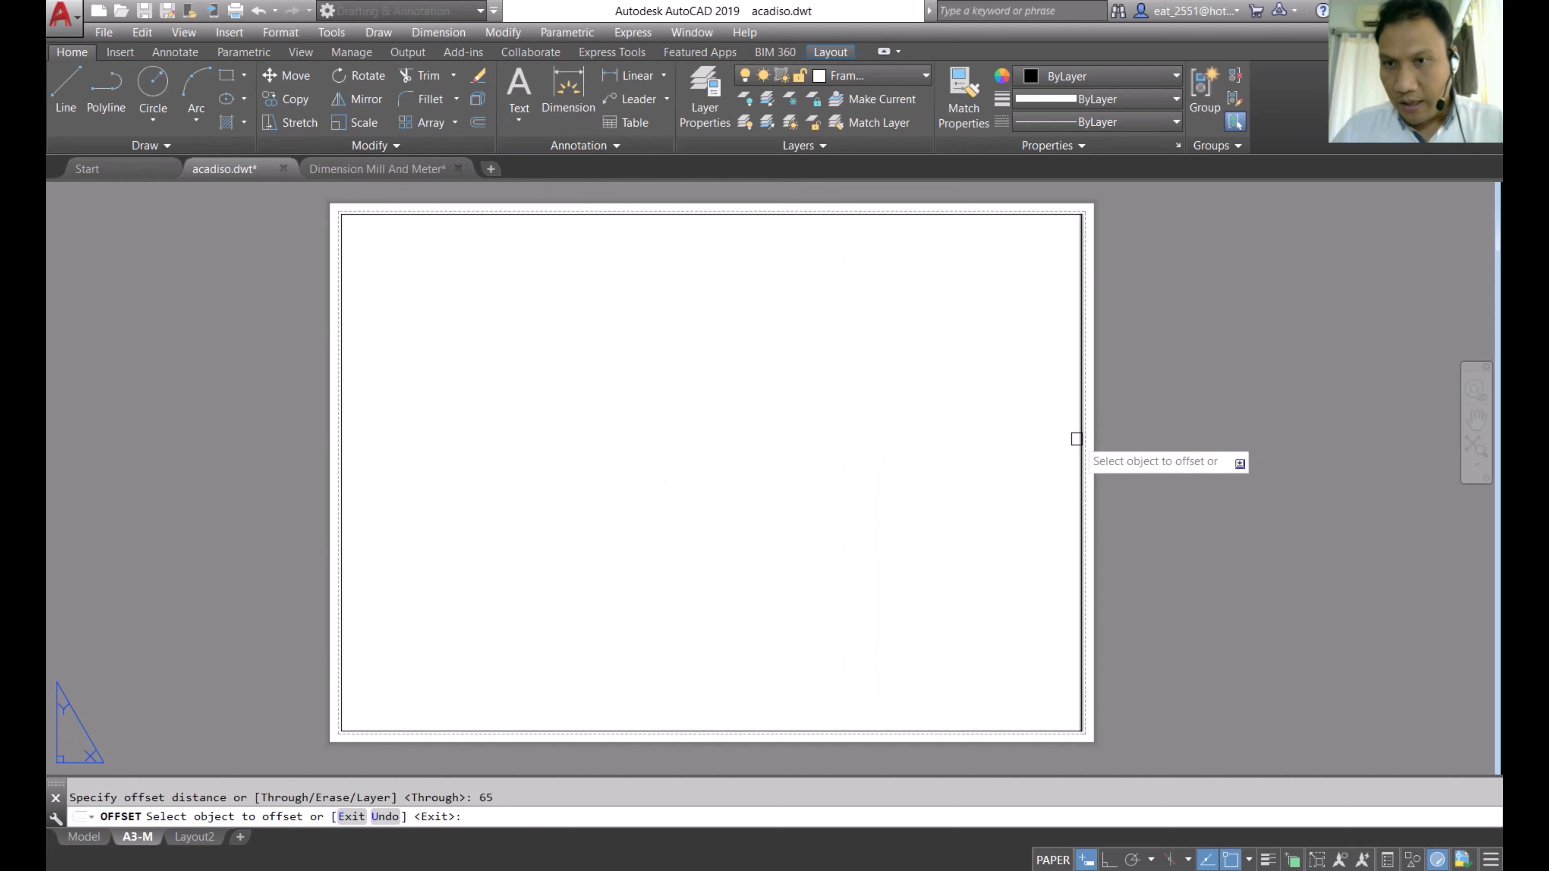
{"action": "left_click", "coordinate": [1079, 435]}
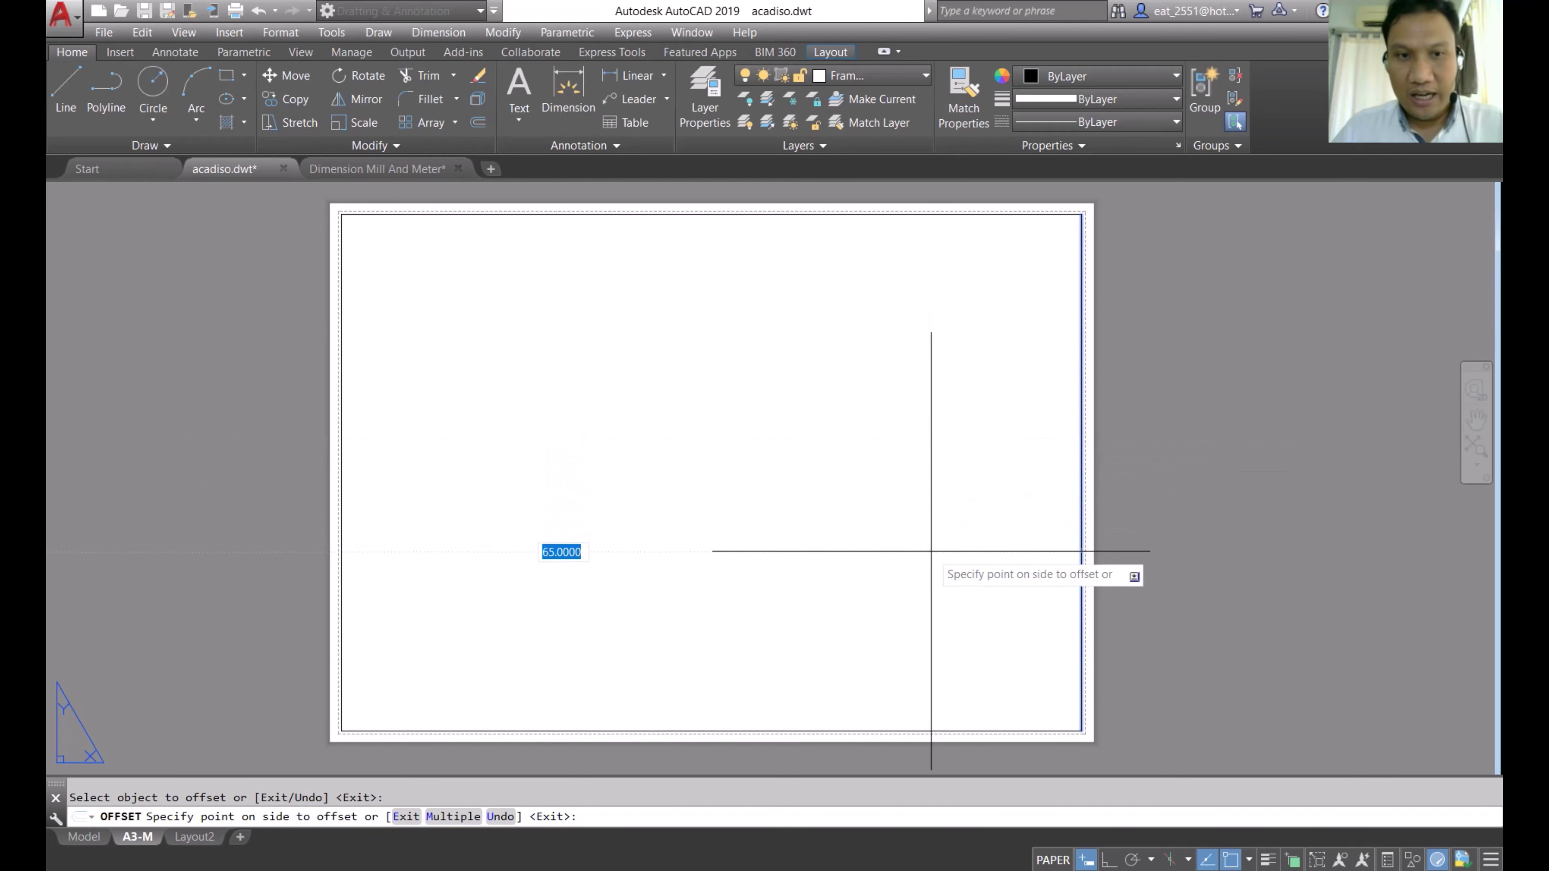
{"action": "scroll", "coordinate": [931, 553], "scroll_direction": "down", "scroll_amount": 5}
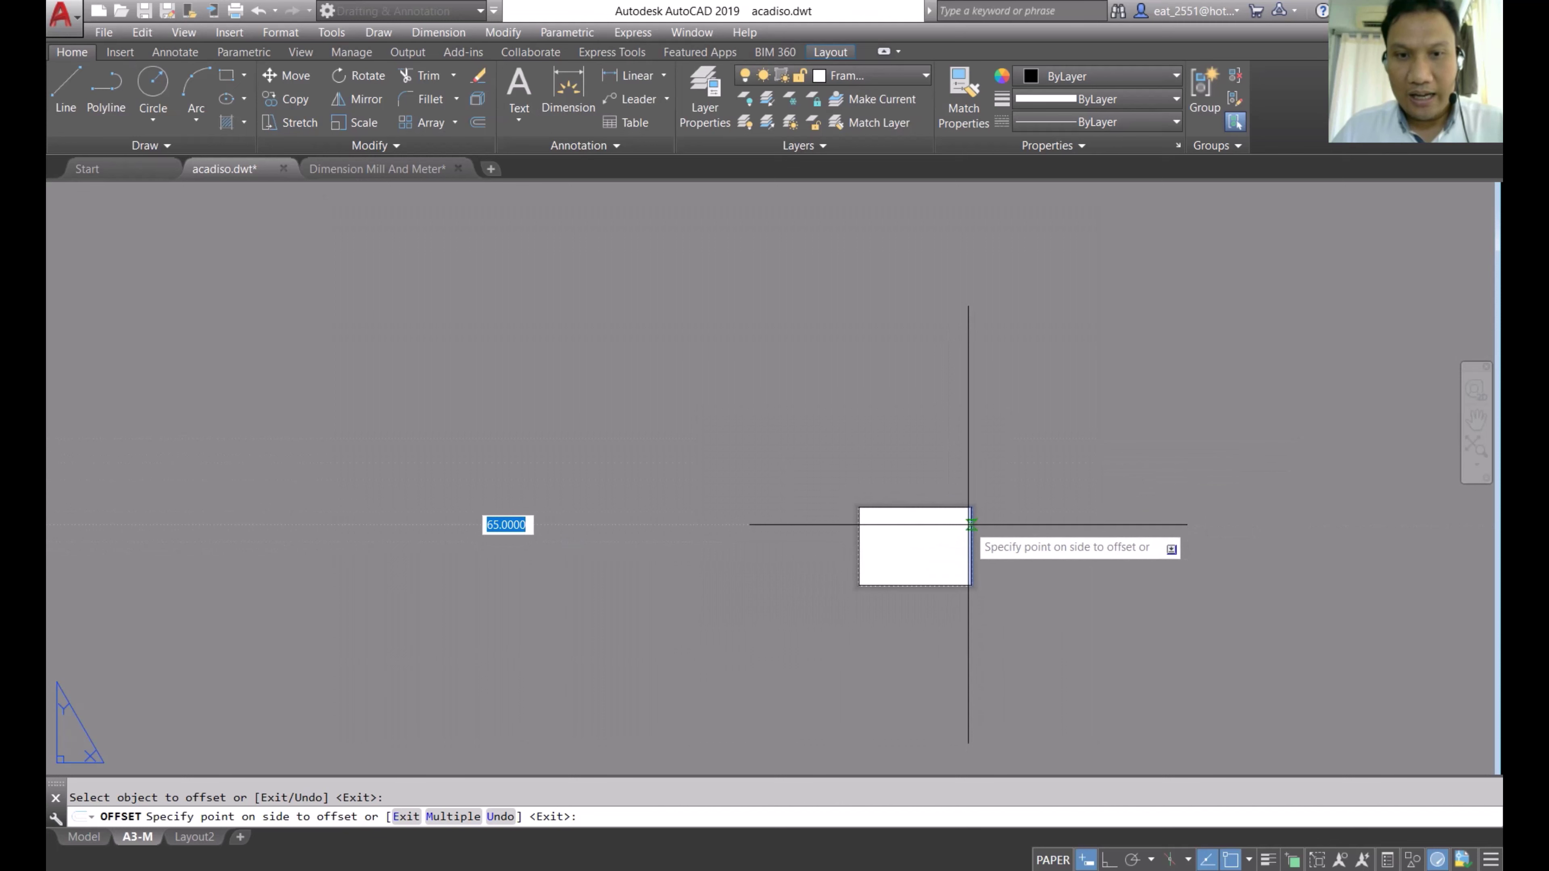
{"action": "scroll", "coordinate": [969, 524], "scroll_direction": "up", "scroll_amount": 5}
{"action": "scroll", "coordinate": [973, 518], "scroll_direction": "up", "scroll_amount": 4}
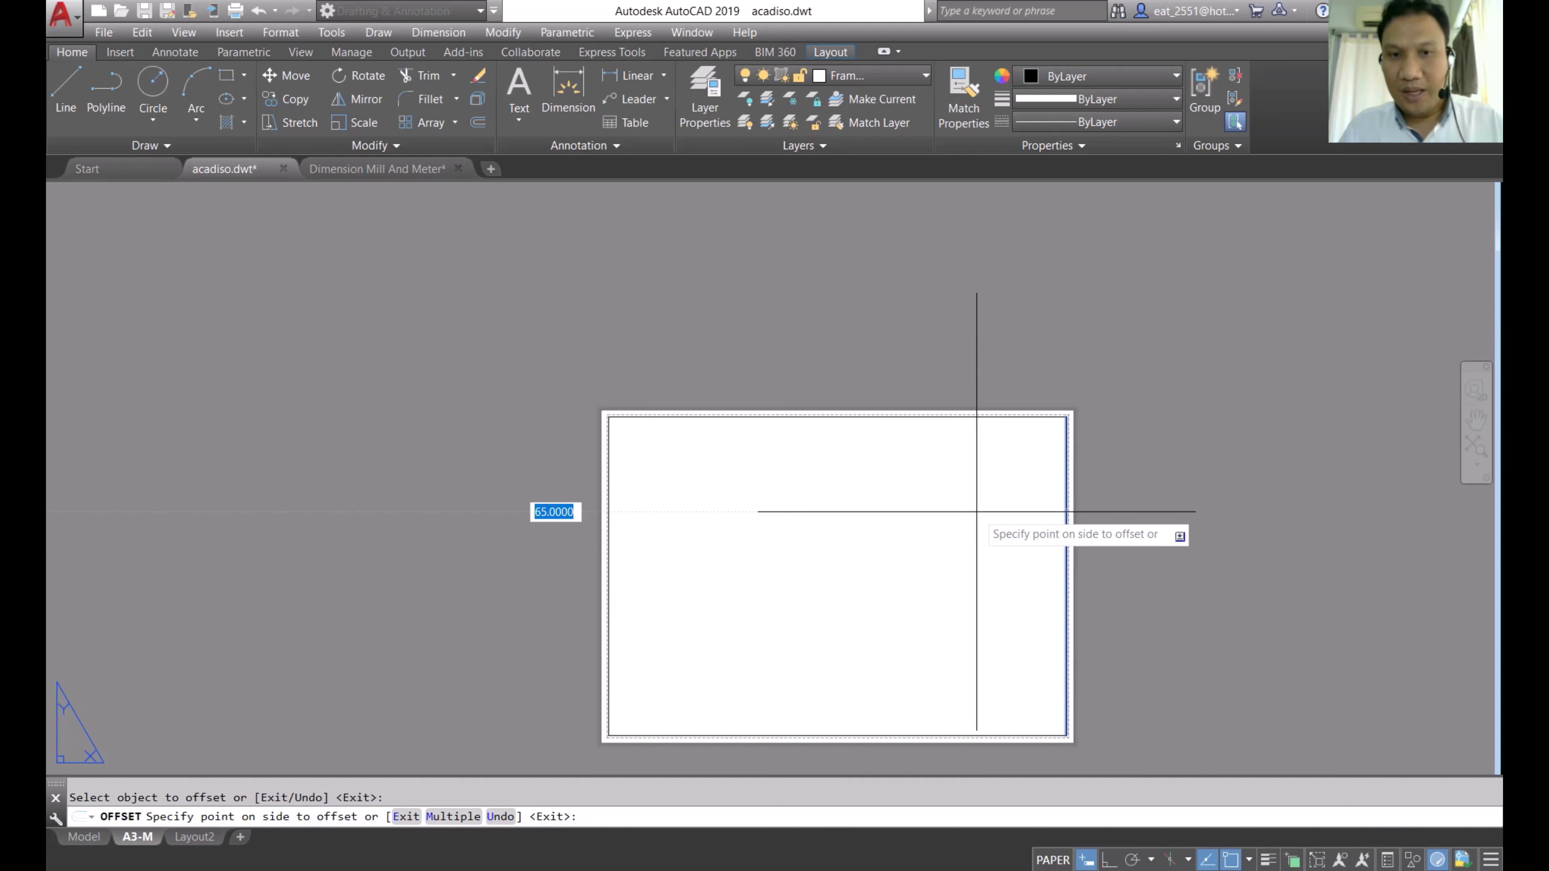
{"action": "key", "text": "Escape"}
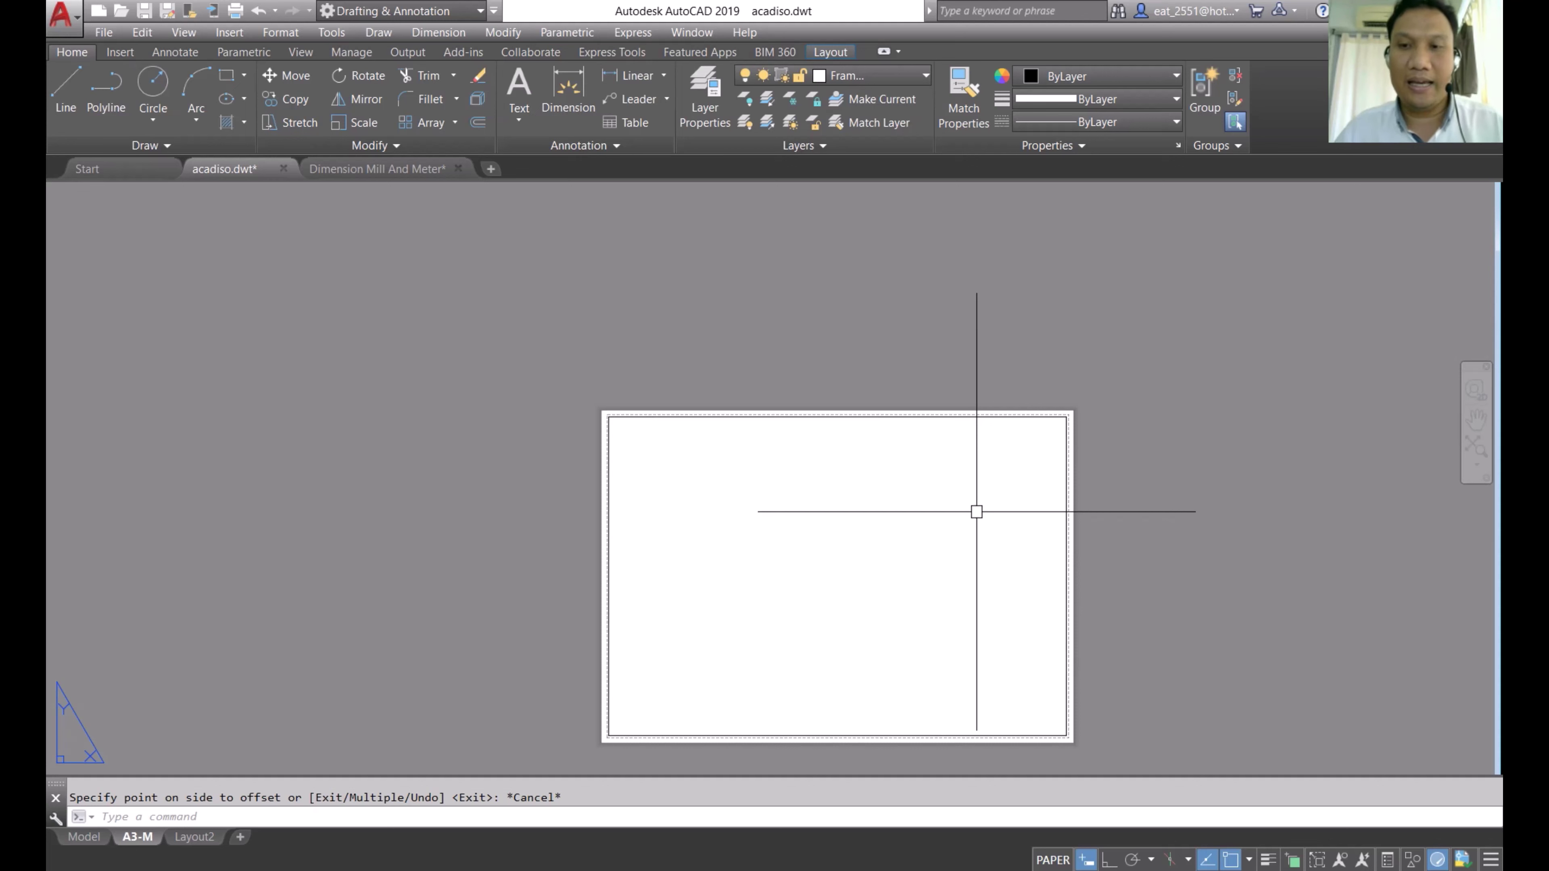
{"action": "scroll", "coordinate": [1037, 623], "scroll_direction": "up", "scroll_amount": 4}
{"action": "scroll", "coordinate": [989, 609], "scroll_direction": "down", "scroll_amount": 2}
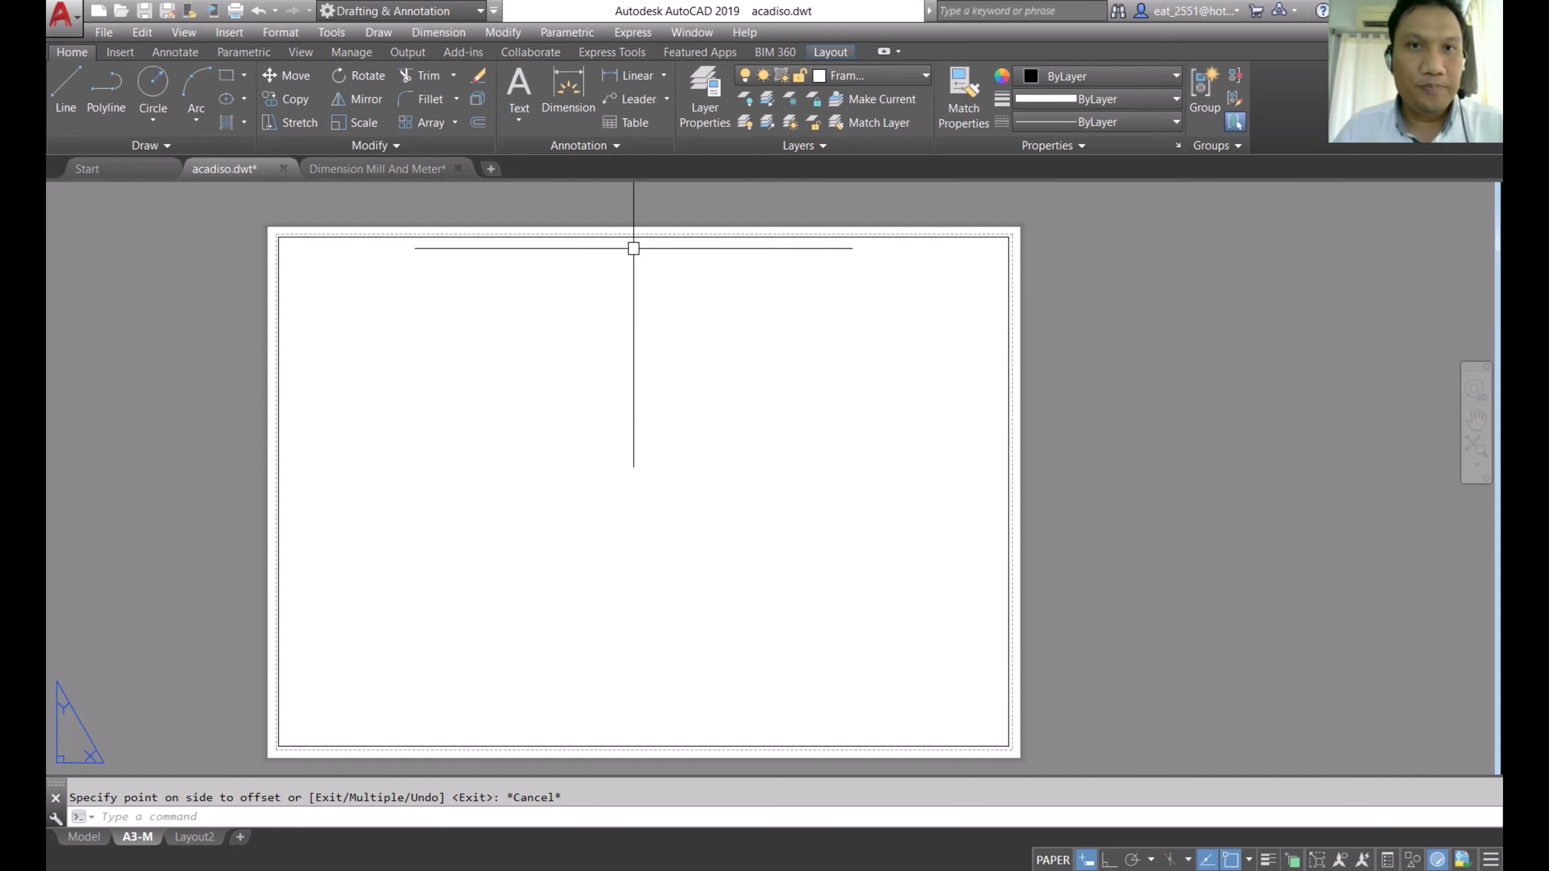
Step: Offset the right border line 0.06 inward as a vertical divider
{"action": "left_click", "coordinate": [473, 122]}
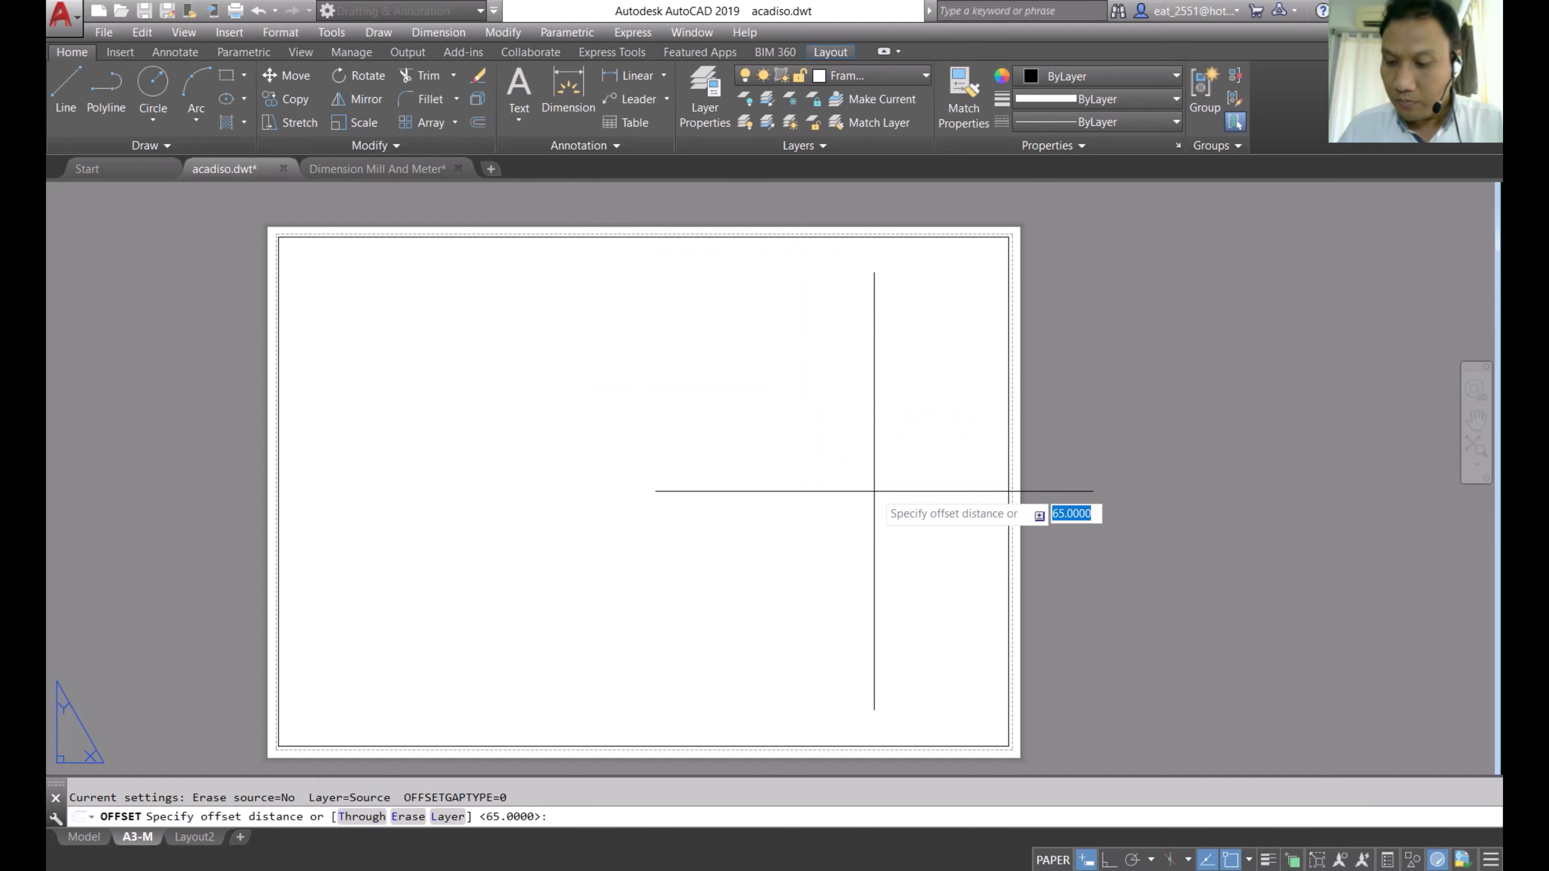
{"action": "type", "text": ".06"}
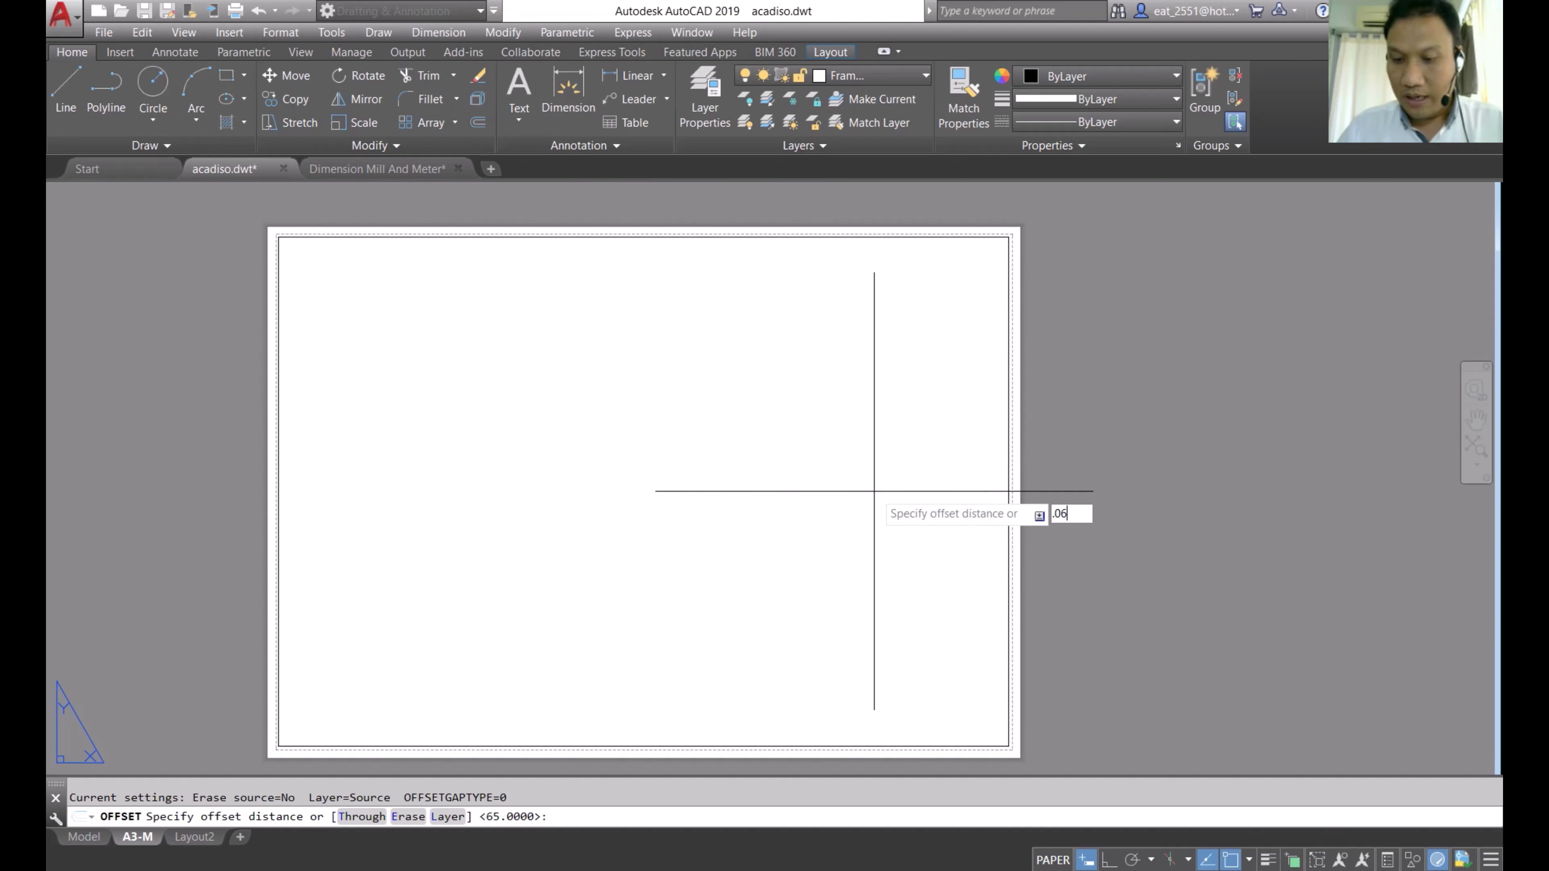
{"action": "key", "text": "Return"}
{"action": "left_click", "coordinate": [1007, 465]}
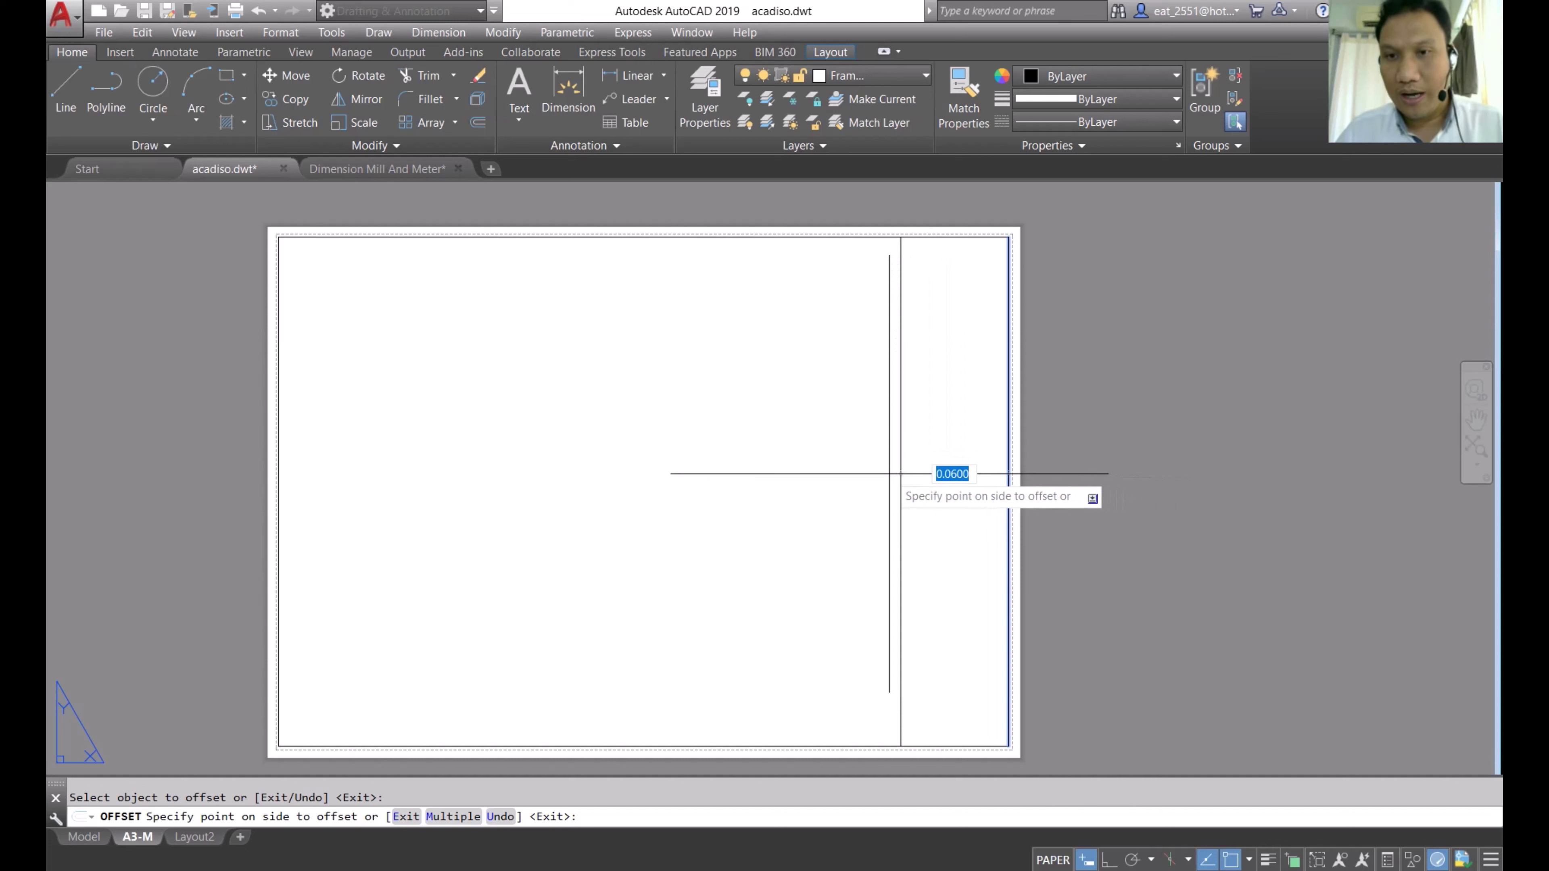
{"action": "left_click", "coordinate": [873, 488]}
Step: Offset the bottom border upward three times to add three horizontal band lines
{"action": "scroll", "coordinate": [930, 770], "scroll_direction": "up", "scroll_amount": 2}
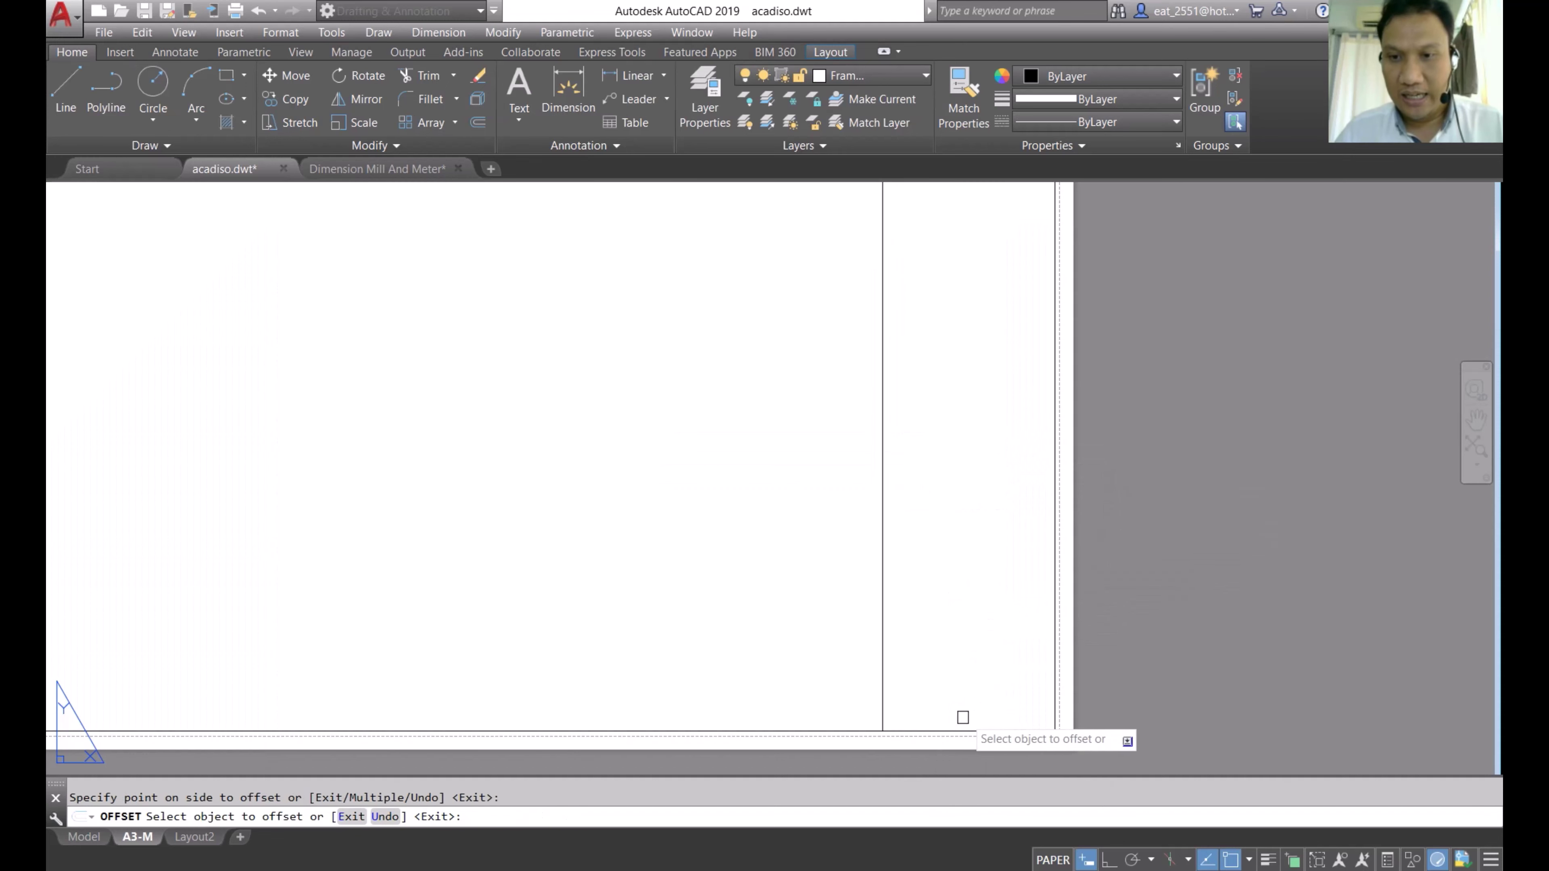
{"action": "left_click", "coordinate": [964, 730]}
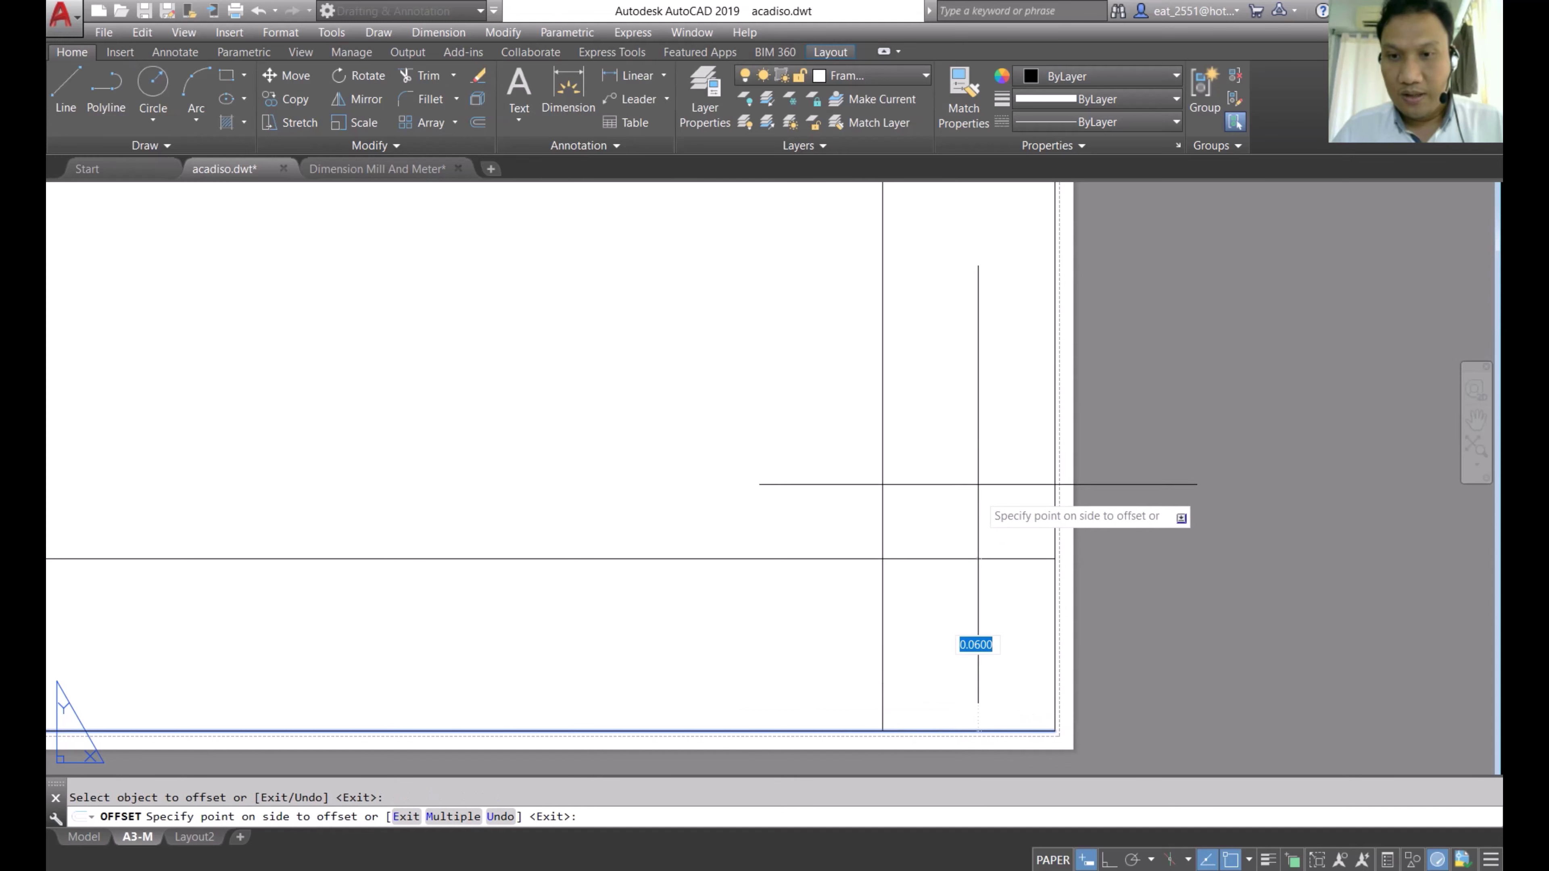
{"action": "left_click", "coordinate": [966, 450]}
{"action": "left_click", "coordinate": [965, 556]}
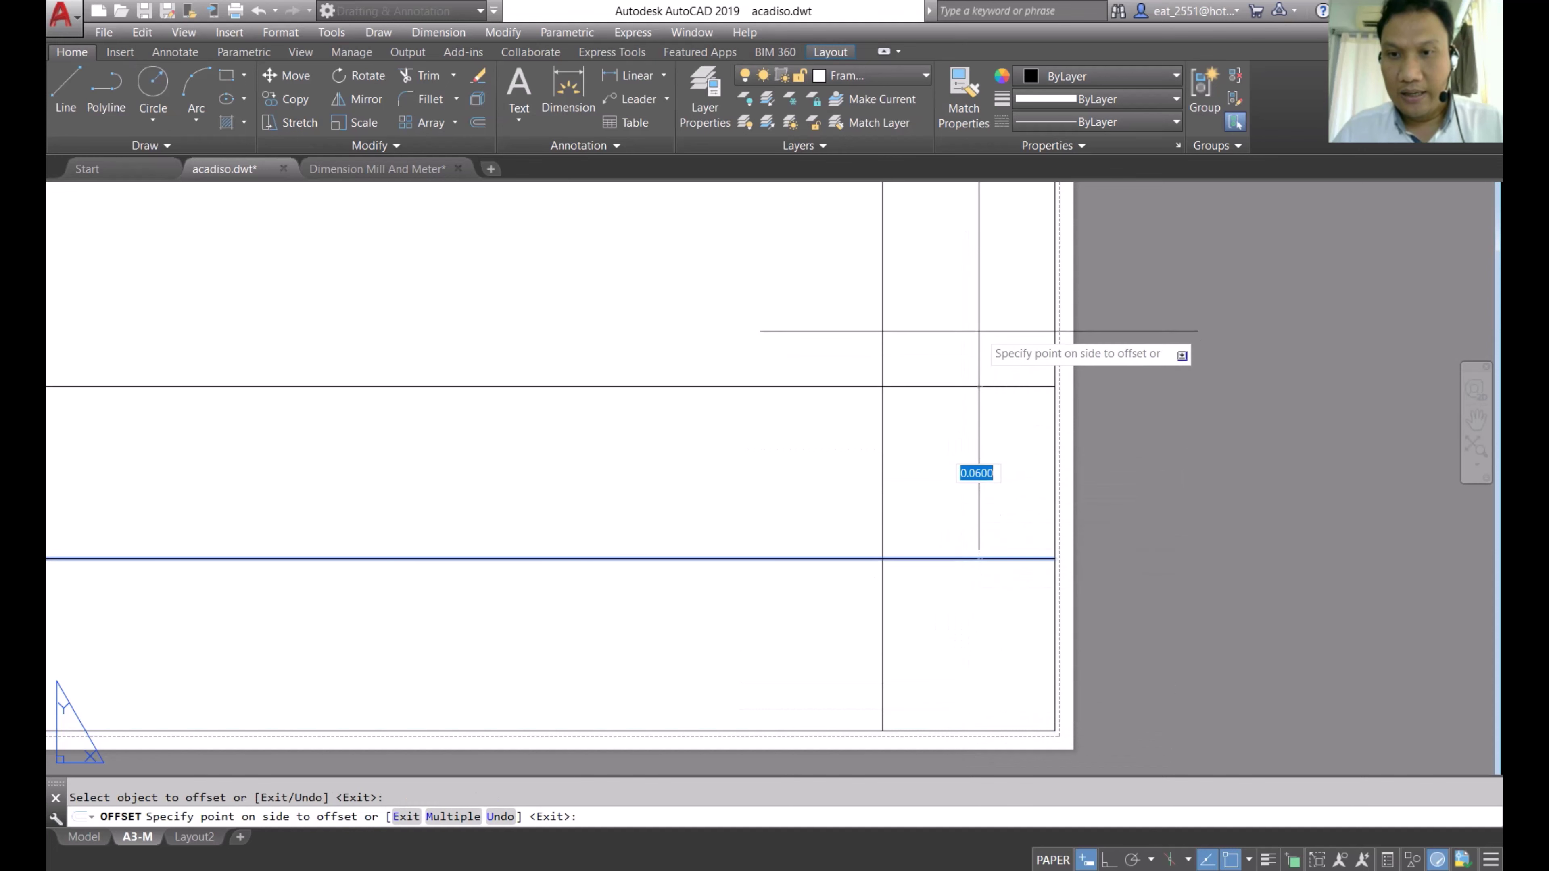
{"action": "left_click", "coordinate": [982, 342]}
{"action": "scroll", "coordinate": [917, 554], "scroll_direction": "down", "scroll_amount": 4}
{"action": "left_click", "coordinate": [938, 502]}
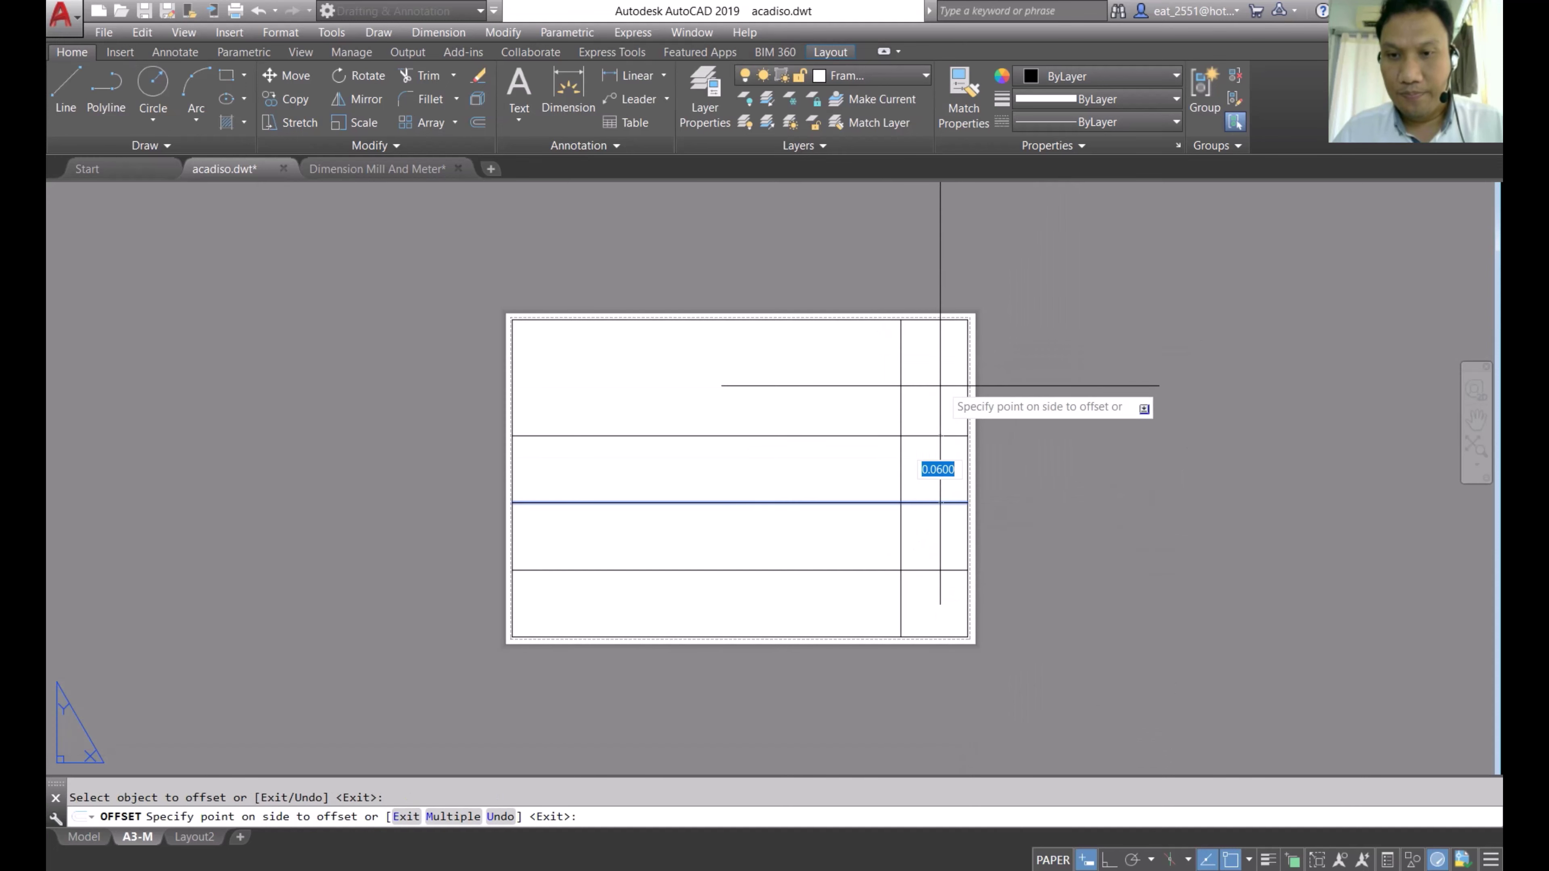
{"action": "left_click", "coordinate": [942, 379]}
{"action": "scroll", "coordinate": [922, 591], "scroll_direction": "up", "scroll_amount": 4}
{"action": "scroll", "coordinate": [924, 588], "scroll_direction": "down", "scroll_amount": 2}
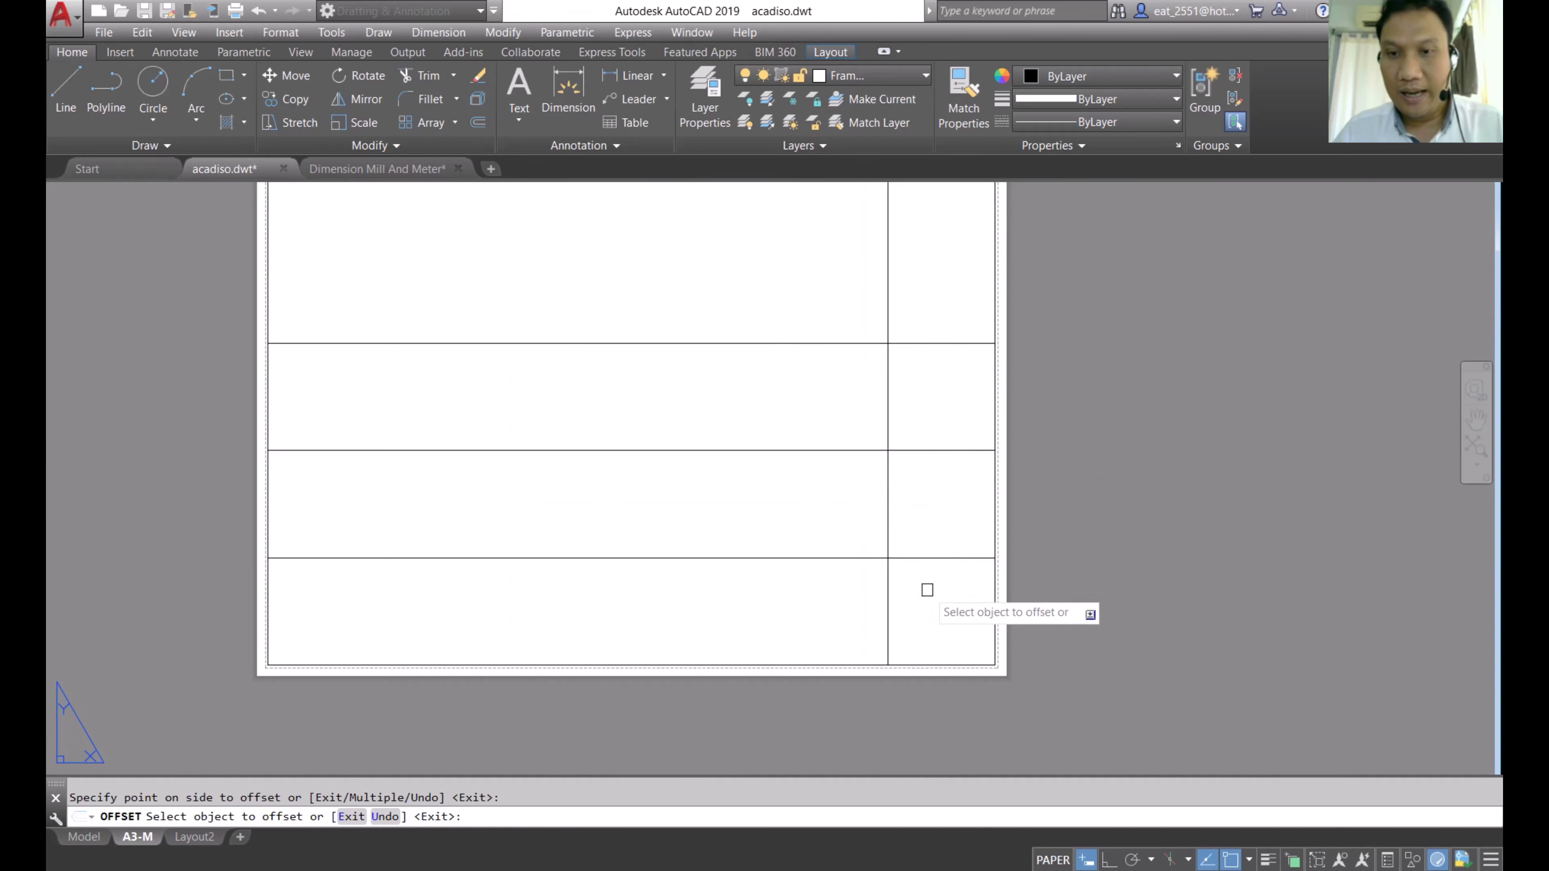
{"action": "scroll", "coordinate": [927, 589], "scroll_direction": "down", "scroll_amount": 2}
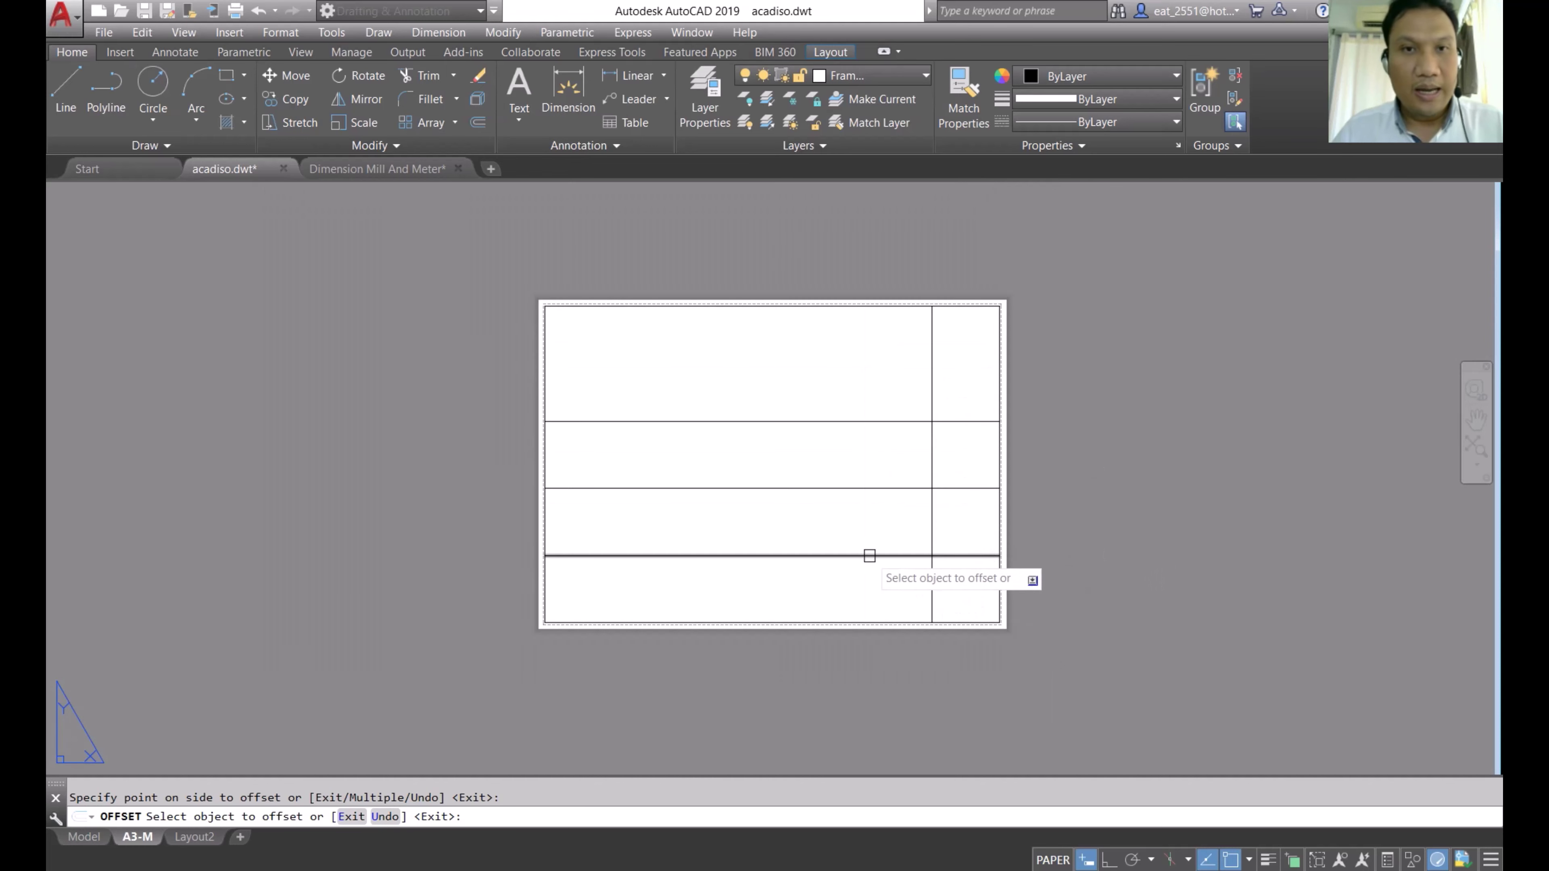
Step: Trim the horizontal lines off to the left of the vertical divider
{"action": "left_click", "coordinate": [453, 76]}
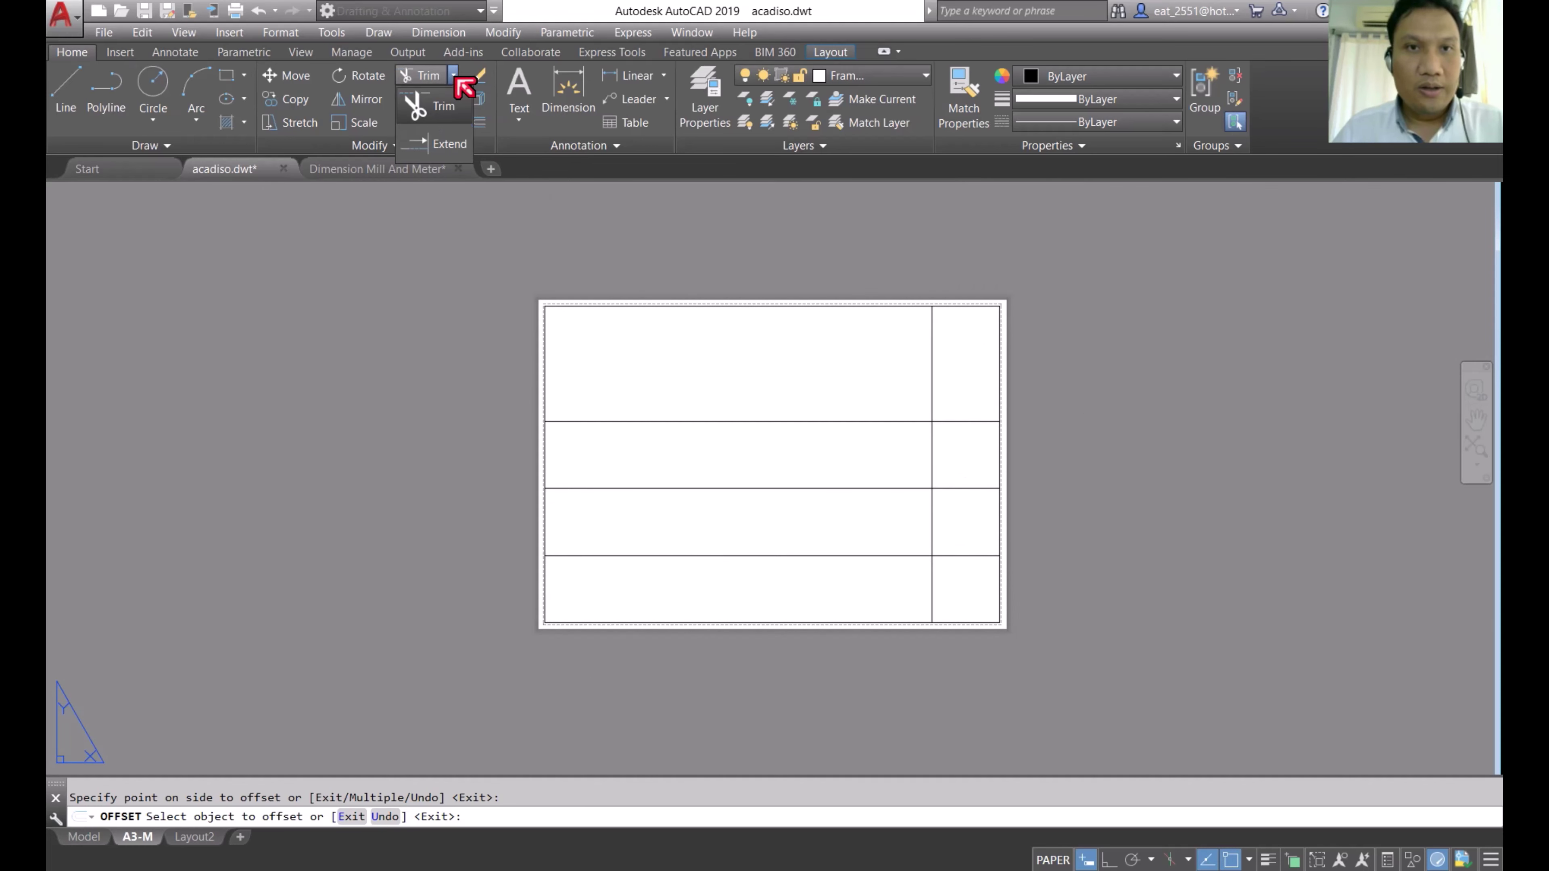
{"action": "left_click", "coordinate": [446, 113]}
{"action": "key", "text": "Return"}
{"action": "left_click", "coordinate": [908, 374]}
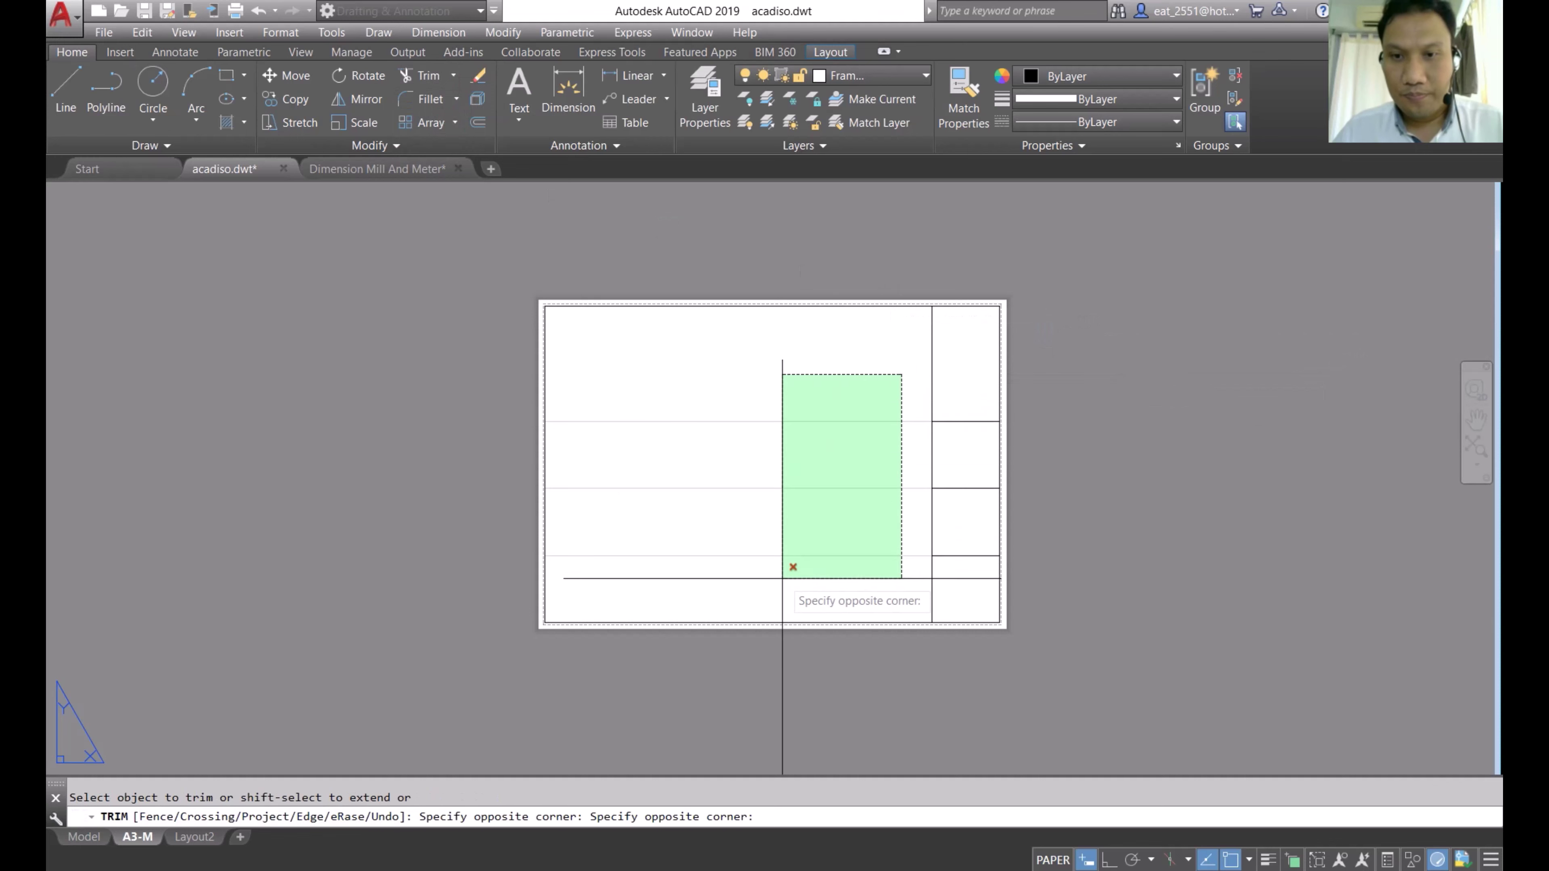
{"action": "left_click", "coordinate": [782, 580]}
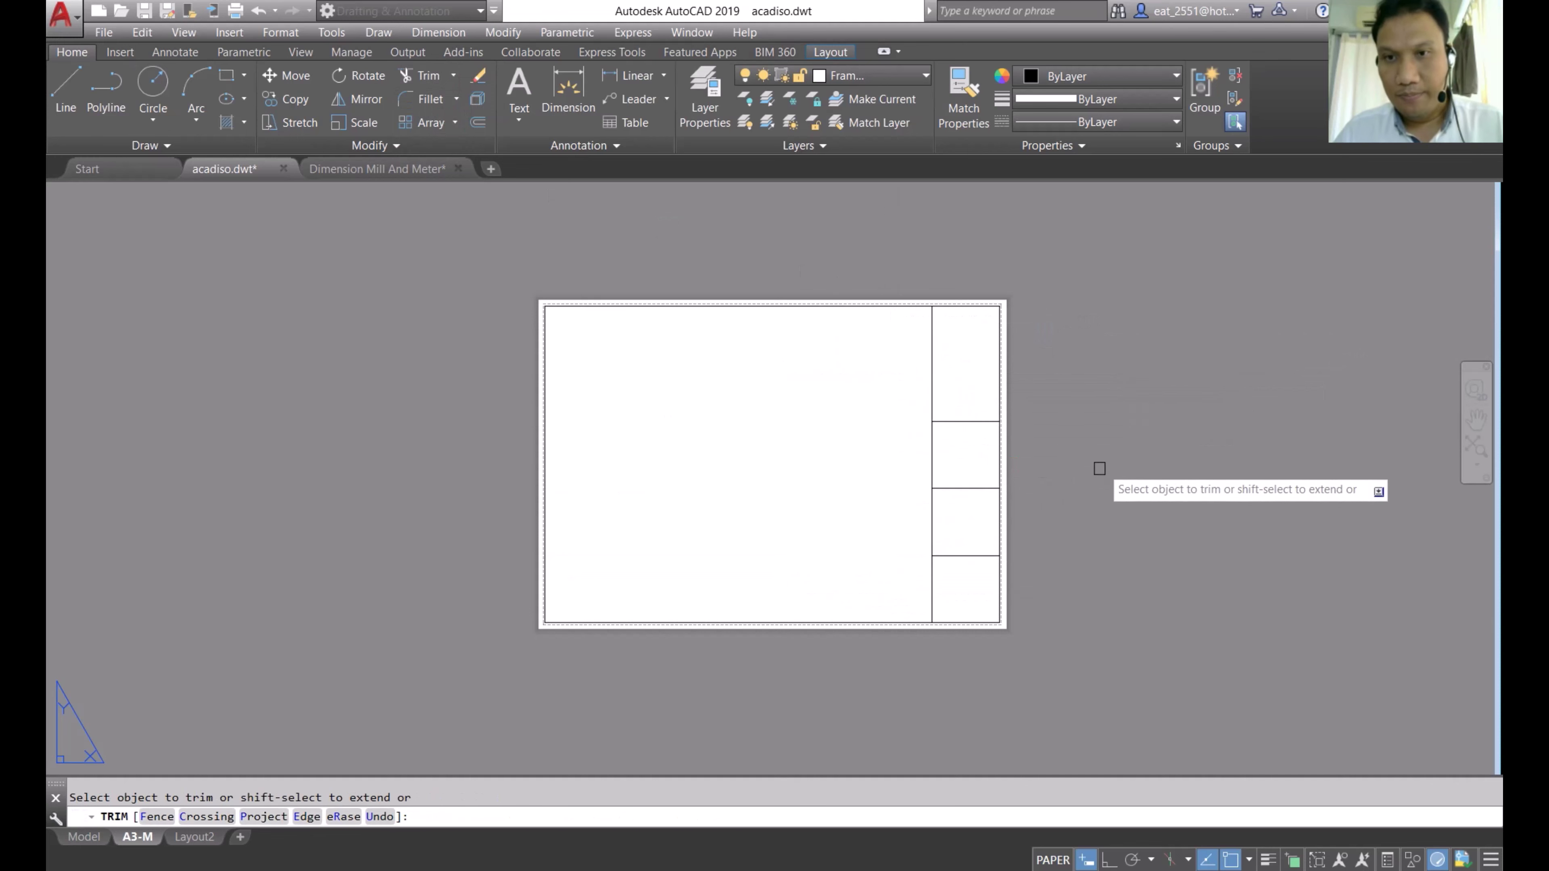
{"action": "scroll", "coordinate": [1074, 408], "scroll_direction": "up", "scroll_amount": 2}
{"action": "right_click", "coordinate": [1037, 323]}
{"action": "left_click", "coordinate": [1061, 334]}
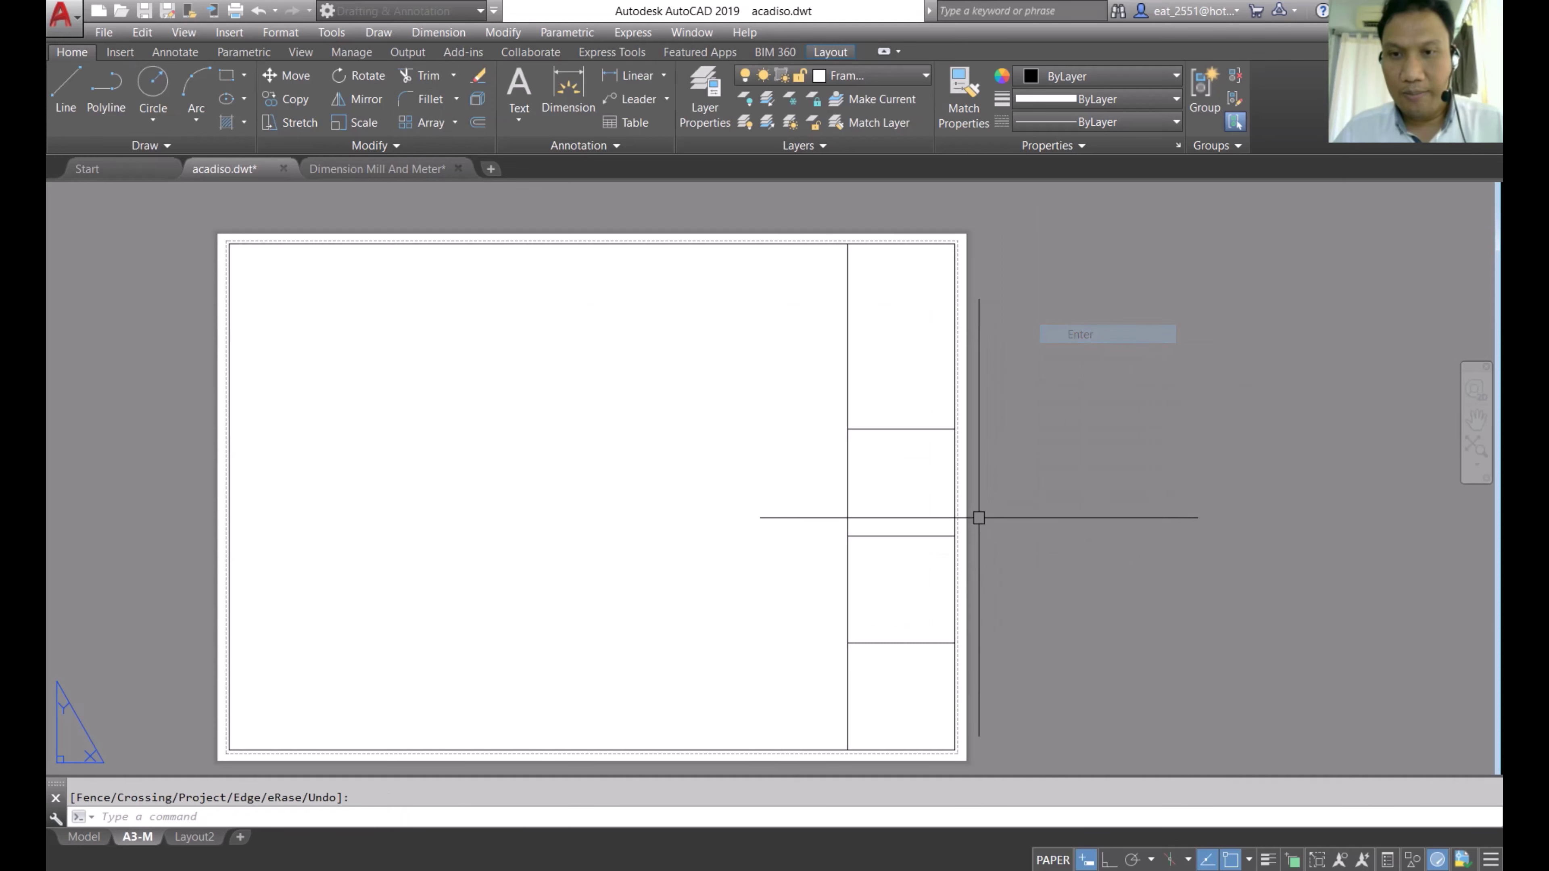
{"action": "scroll", "coordinate": [912, 561], "scroll_direction": "up", "scroll_amount": 1}
{"action": "scroll", "coordinate": [890, 568], "scroll_direction": "up", "scroll_amount": 1}
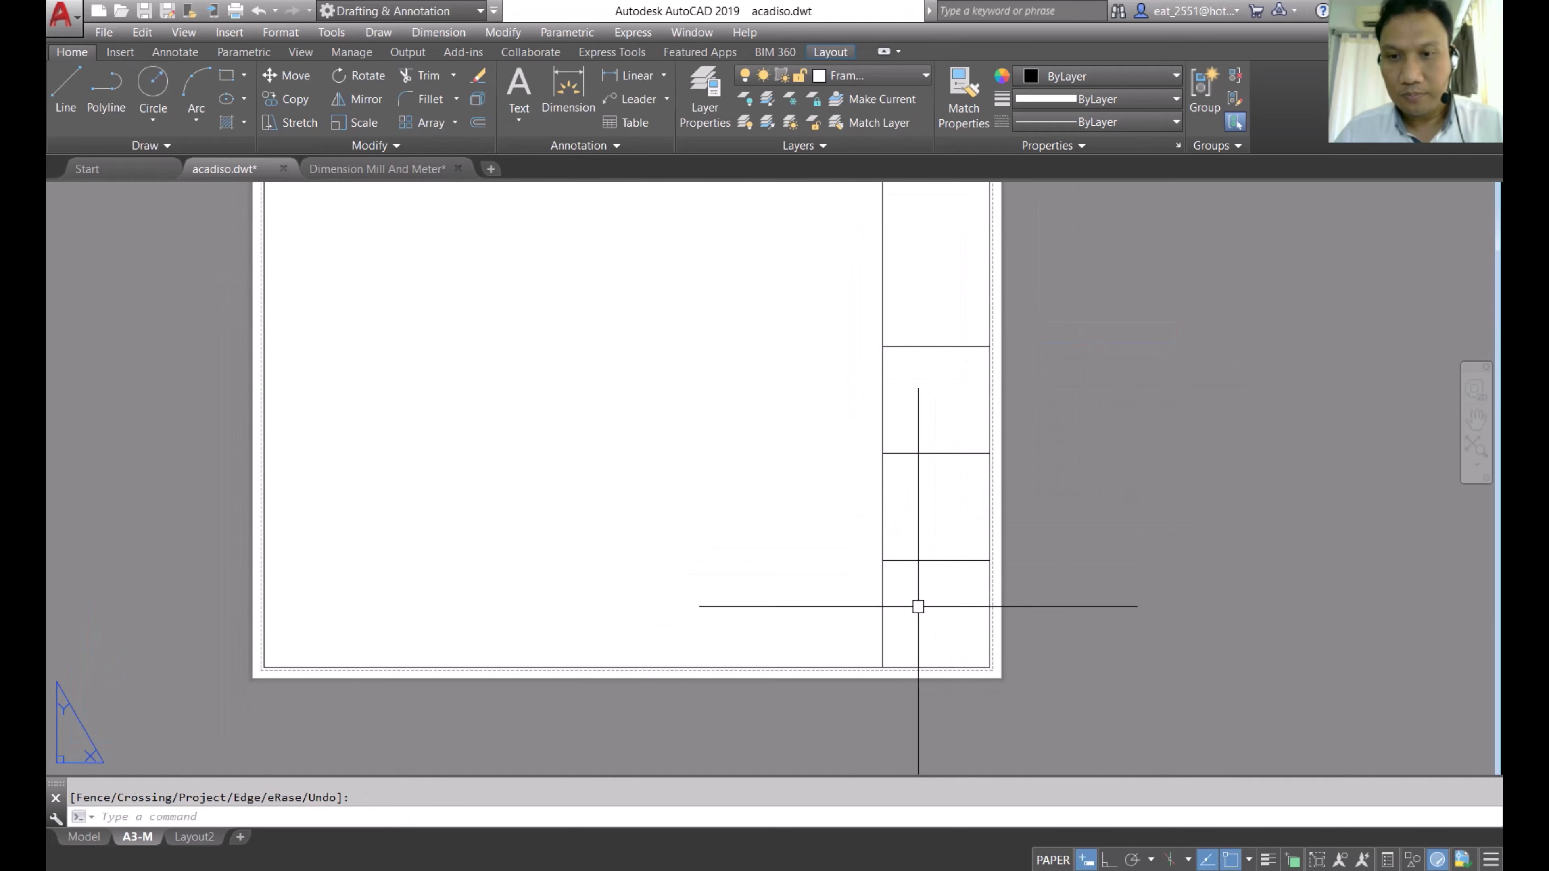
{"action": "scroll", "coordinate": [909, 549], "scroll_direction": "up", "scroll_amount": 2}
{"action": "scroll", "coordinate": [902, 519], "scroll_direction": "down", "scroll_amount": 2}
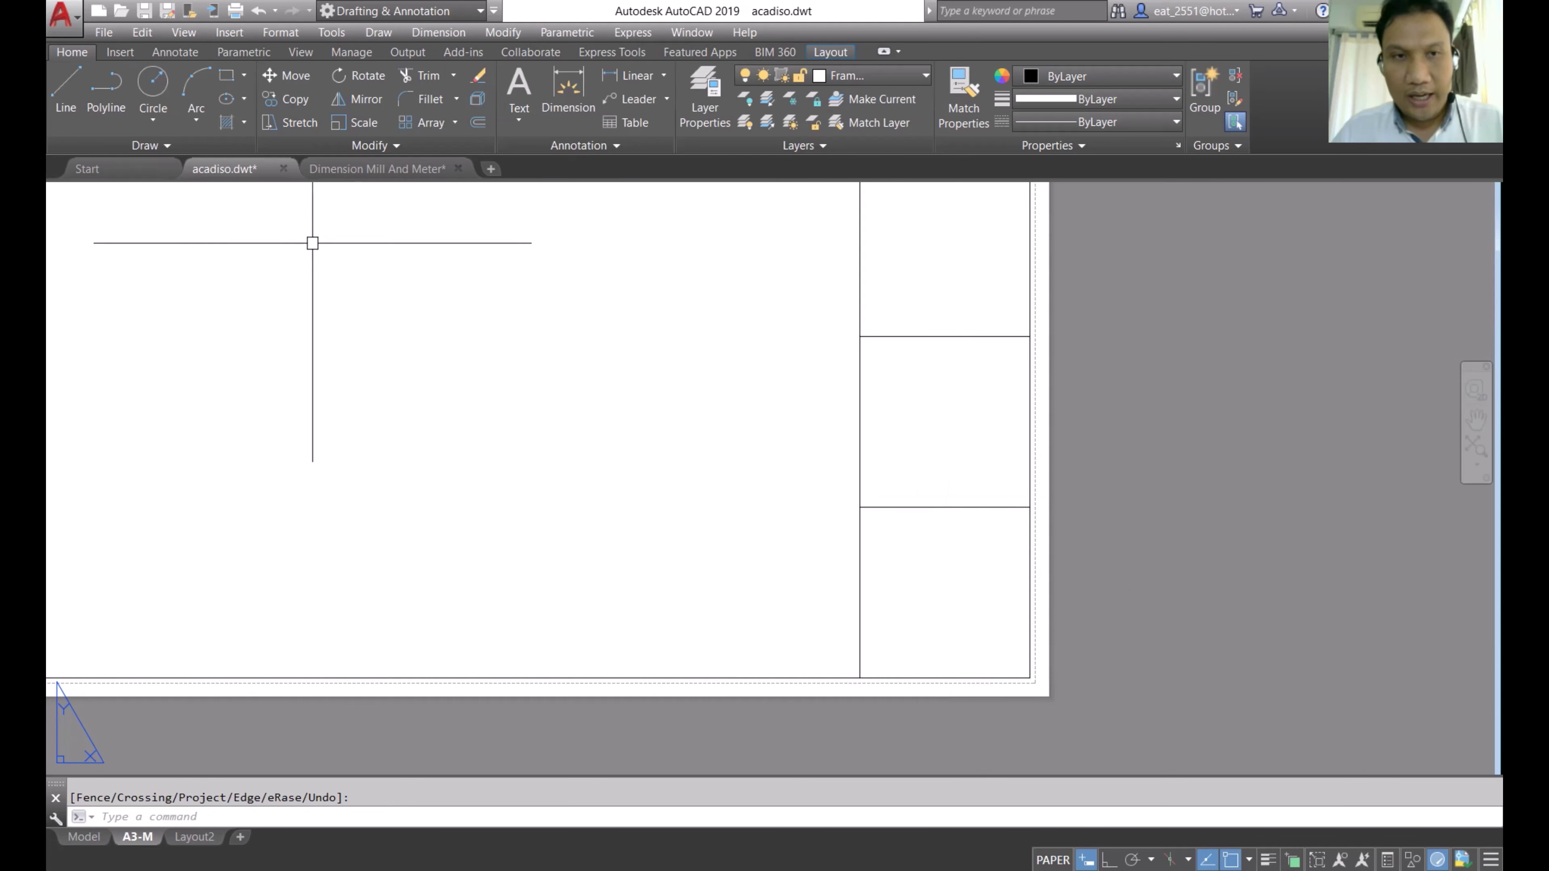
Step: Try a 0.02 offset on the cell's horizontal line, then cancel it
{"action": "left_click", "coordinate": [477, 122]}
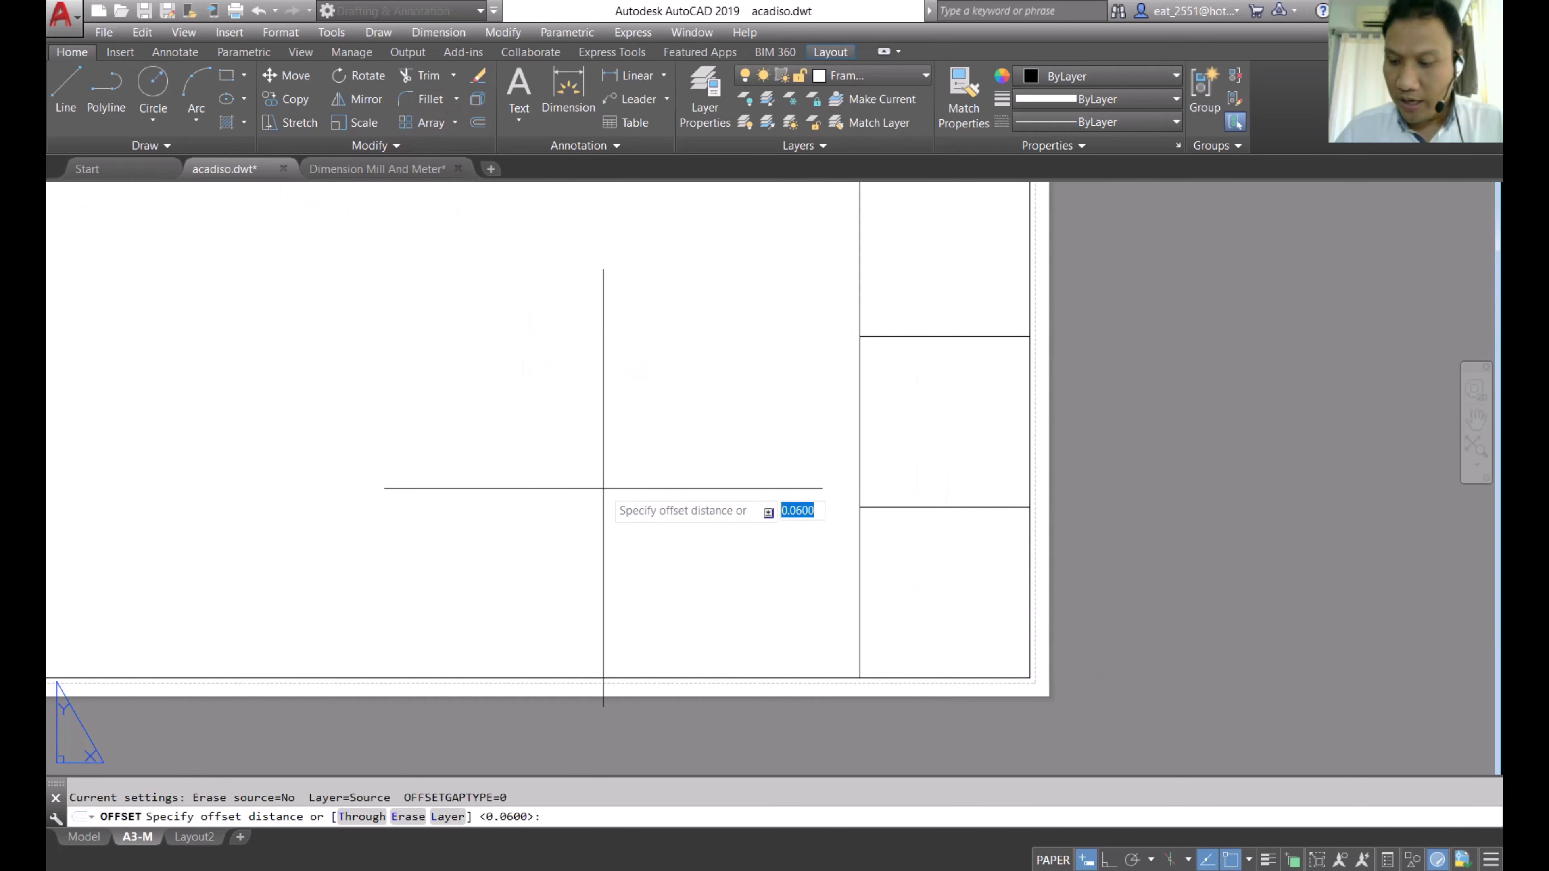
{"action": "key", "text": "BackSpace"}
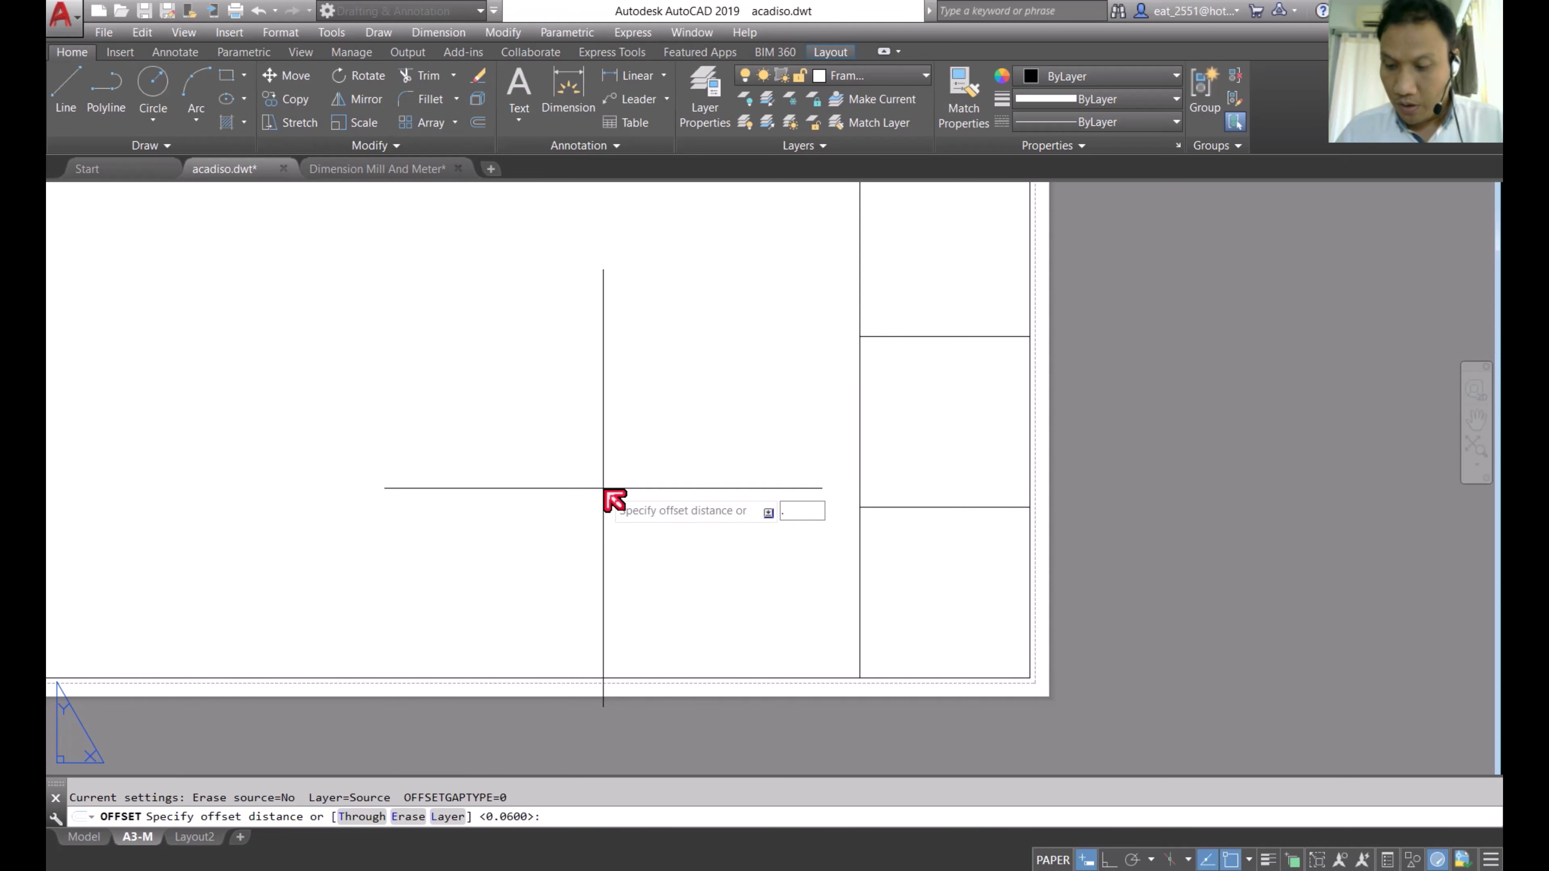
{"action": "type", "text": "02"}
{"action": "key", "text": "Return"}
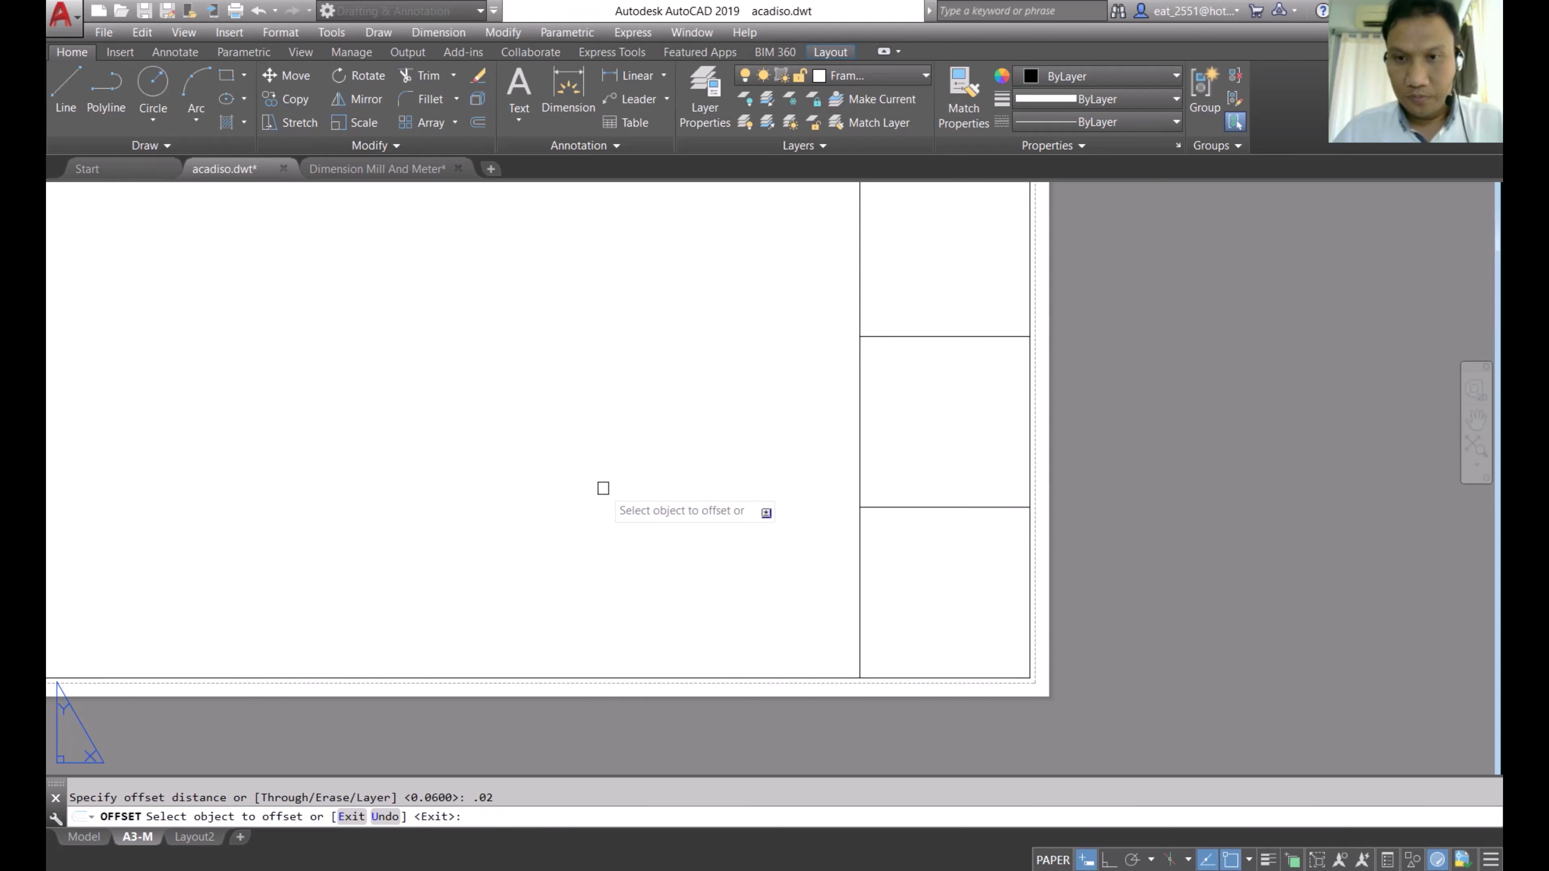
{"action": "left_click", "coordinate": [927, 506]}
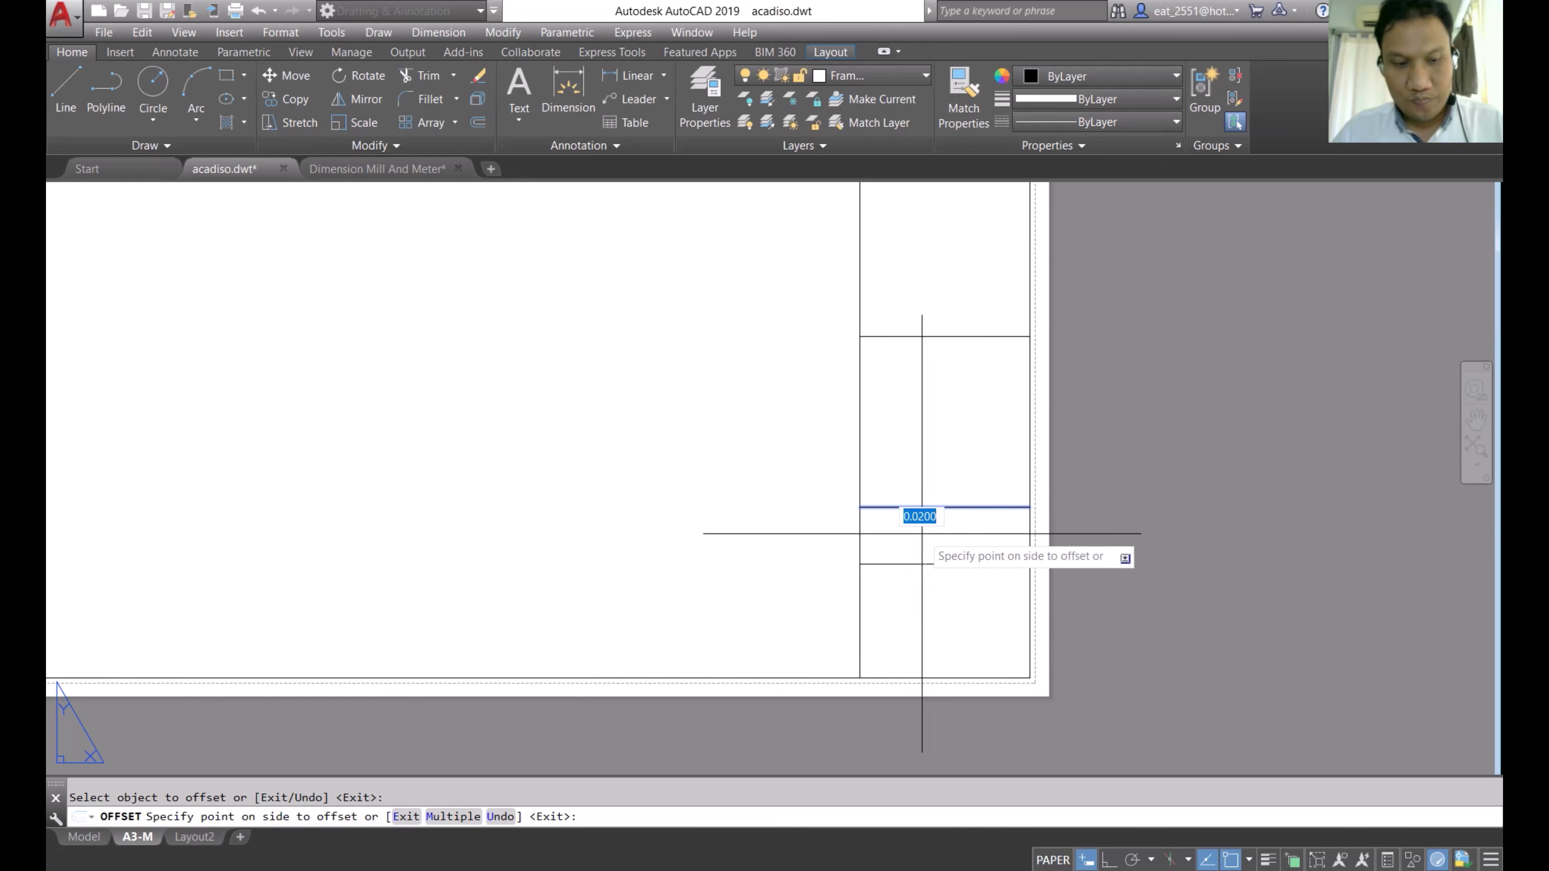
{"action": "key", "text": "Escape"}
Step: Offset the cell's top line downward at 0.015 to add three row lines
{"action": "left_click", "coordinate": [477, 122]}
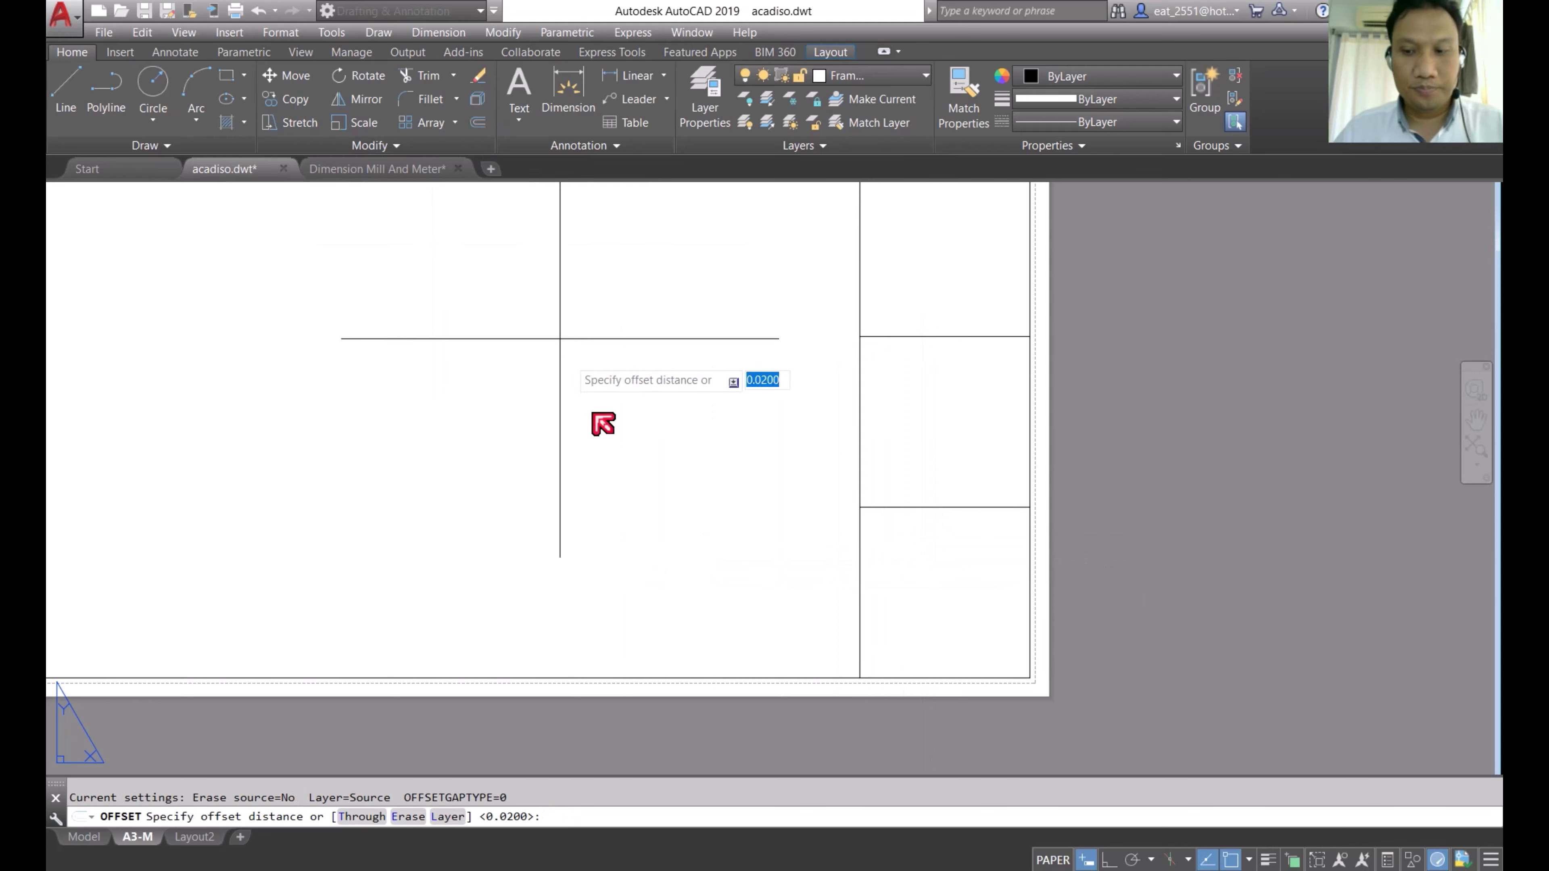
{"action": "type", "text": ".015"}
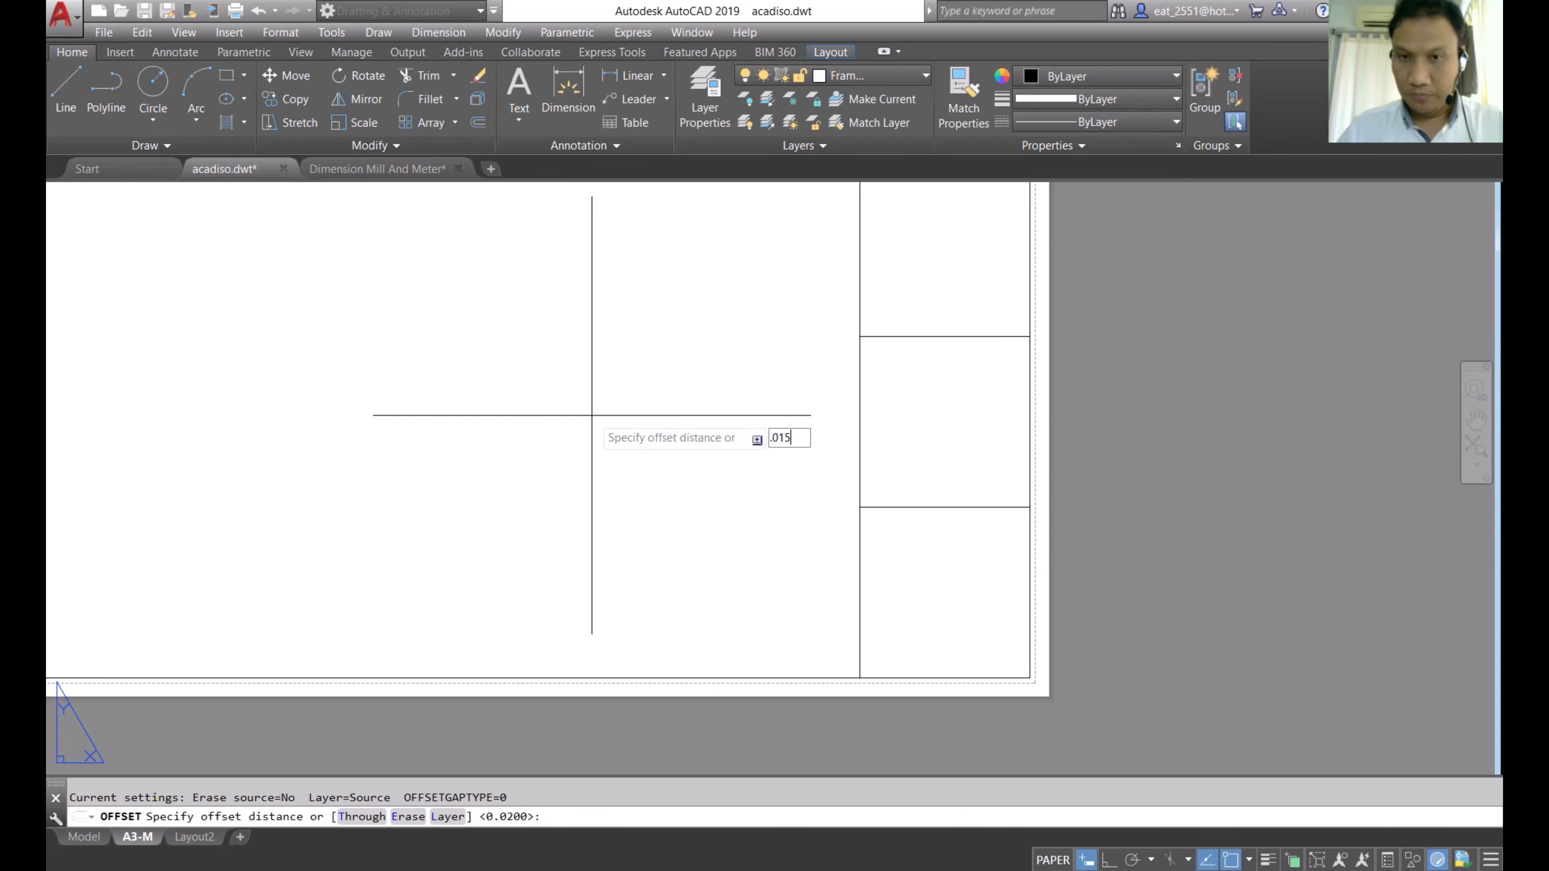
{"action": "key", "text": "Return"}
{"action": "left_click", "coordinate": [930, 507]}
{"action": "left_click", "coordinate": [933, 556]}
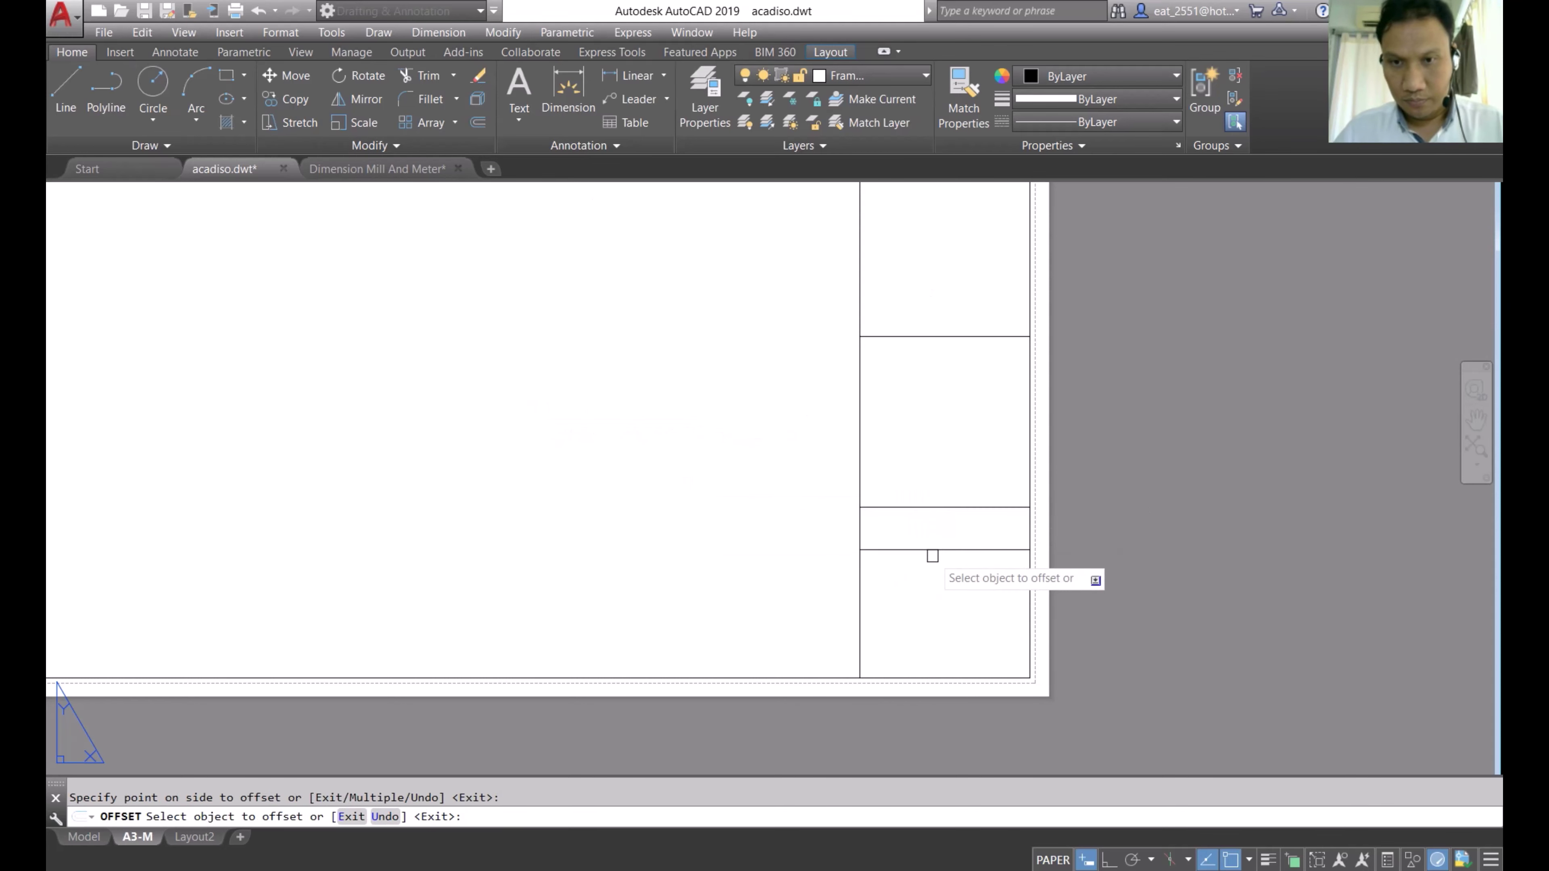
{"action": "left_click", "coordinate": [923, 589]}
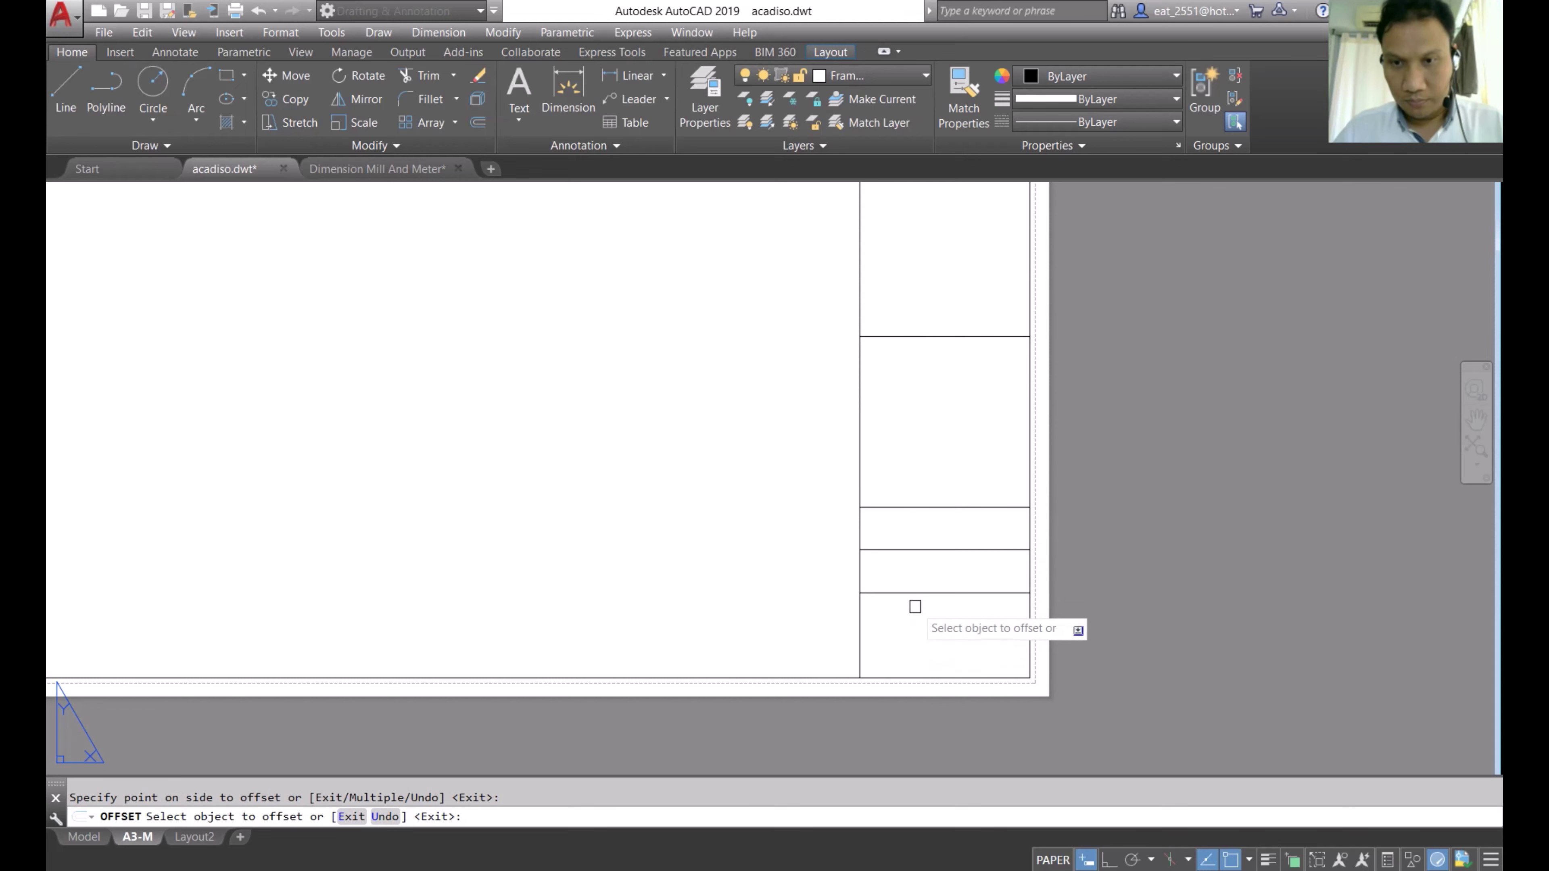
{"action": "left_click", "coordinate": [915, 592]}
{"action": "left_click", "coordinate": [908, 652]}
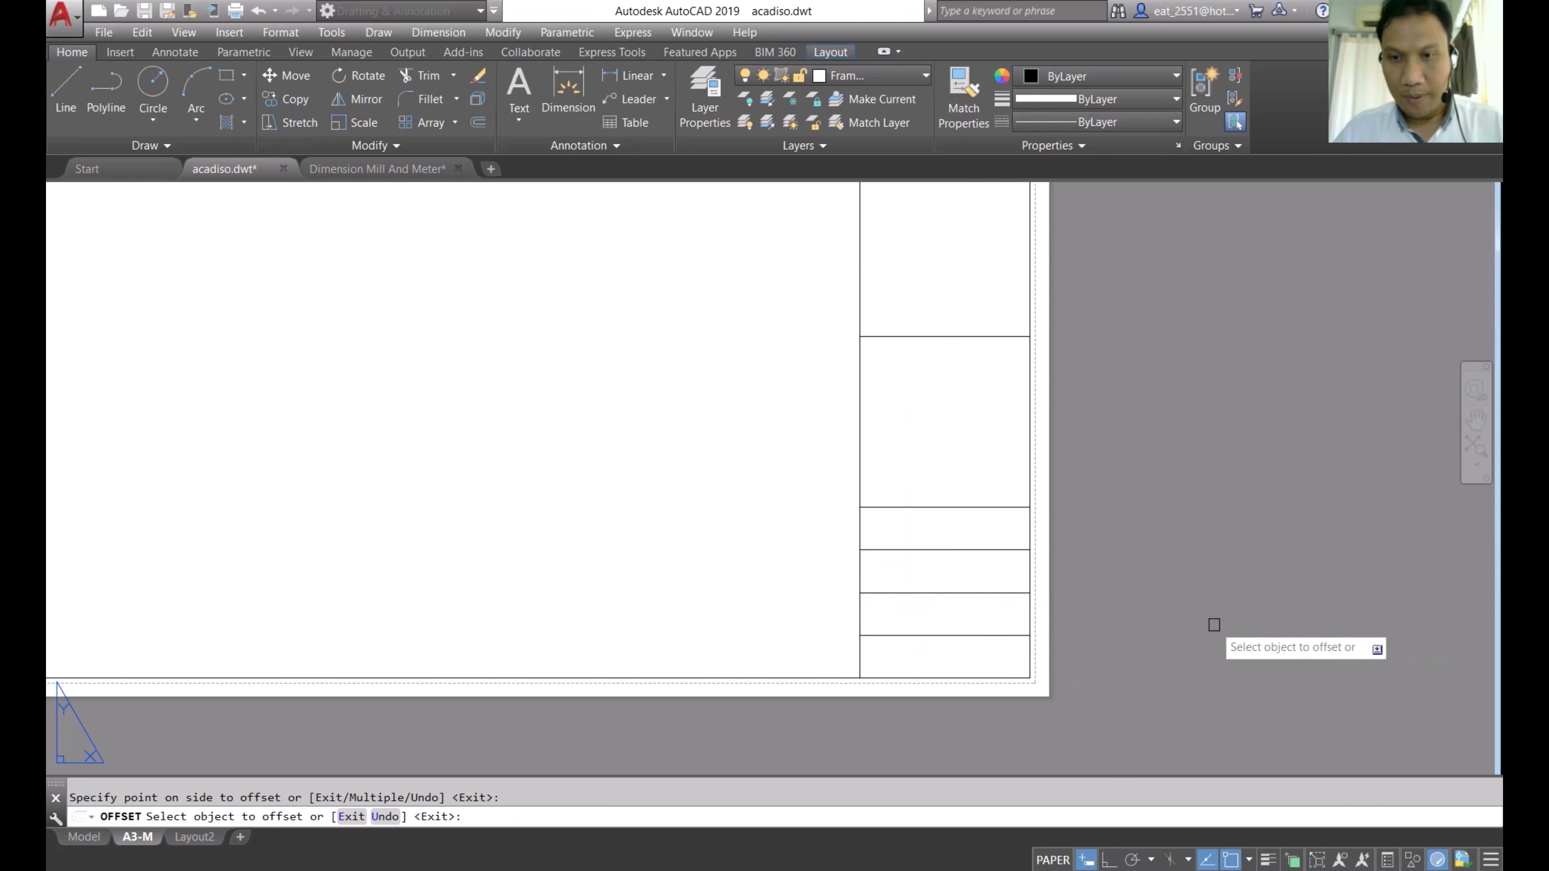
{"action": "key", "text": "Escape"}
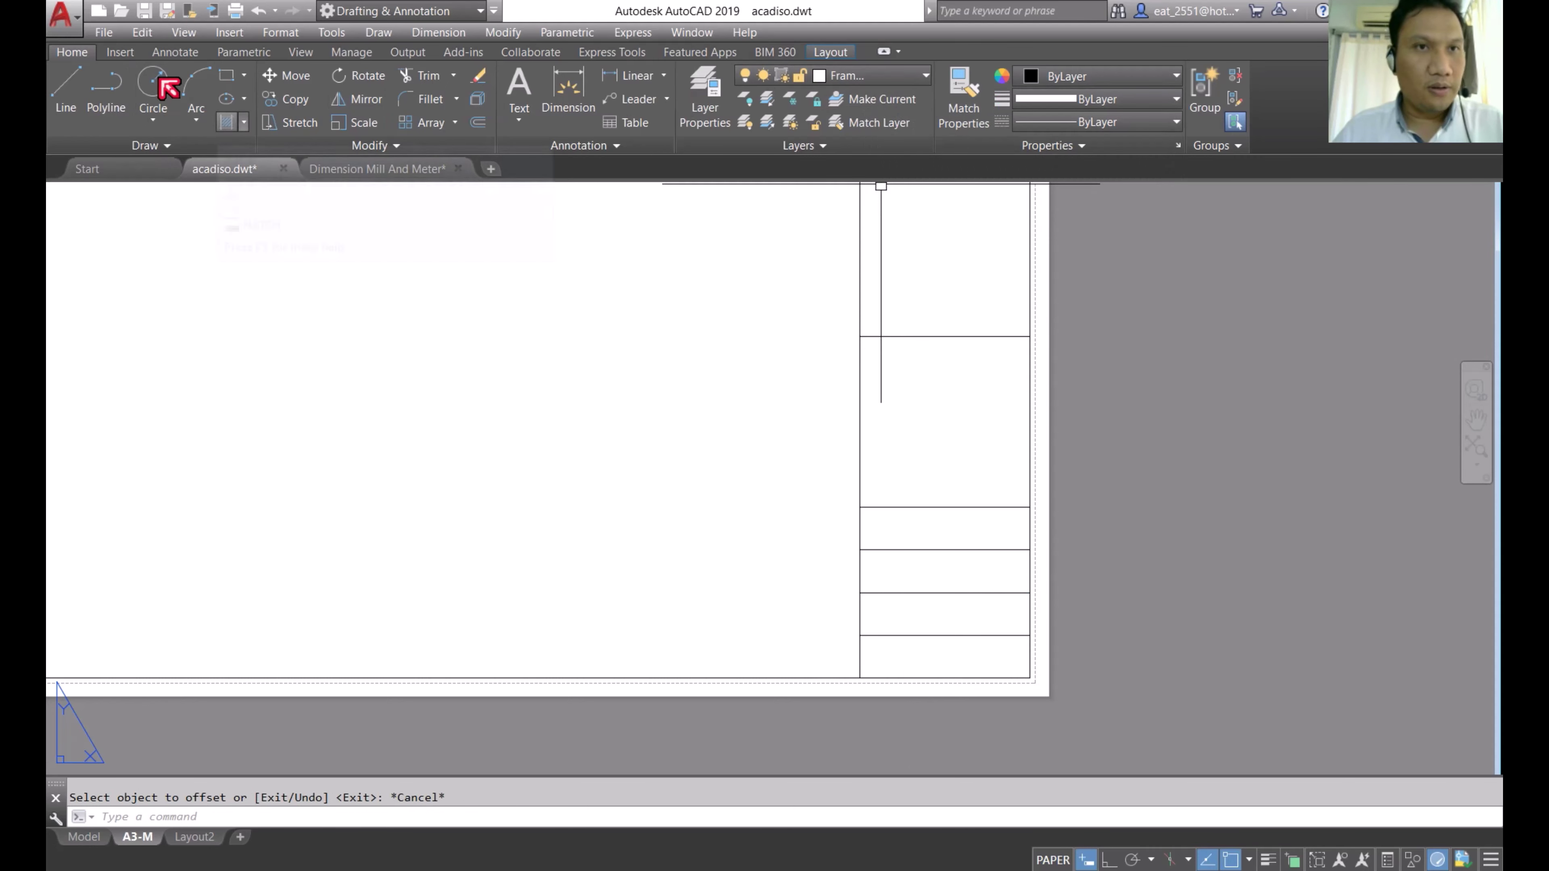
Step: Draw a vertical line from the row line's midpoint down to the bottom border
{"action": "left_click", "coordinate": [74, 83]}
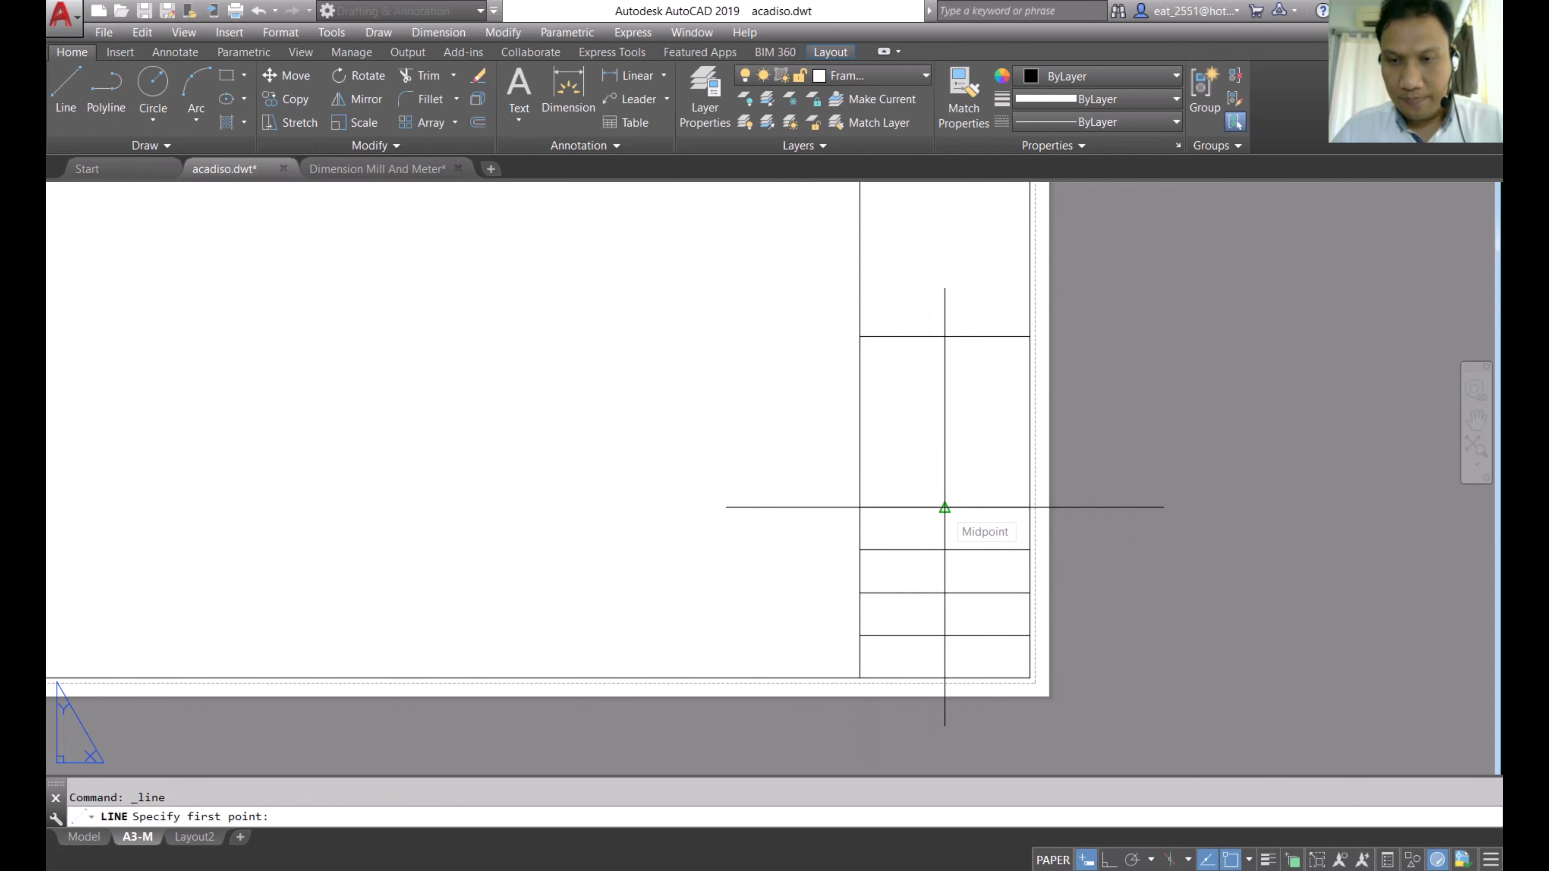
{"action": "left_click", "coordinate": [944, 550]}
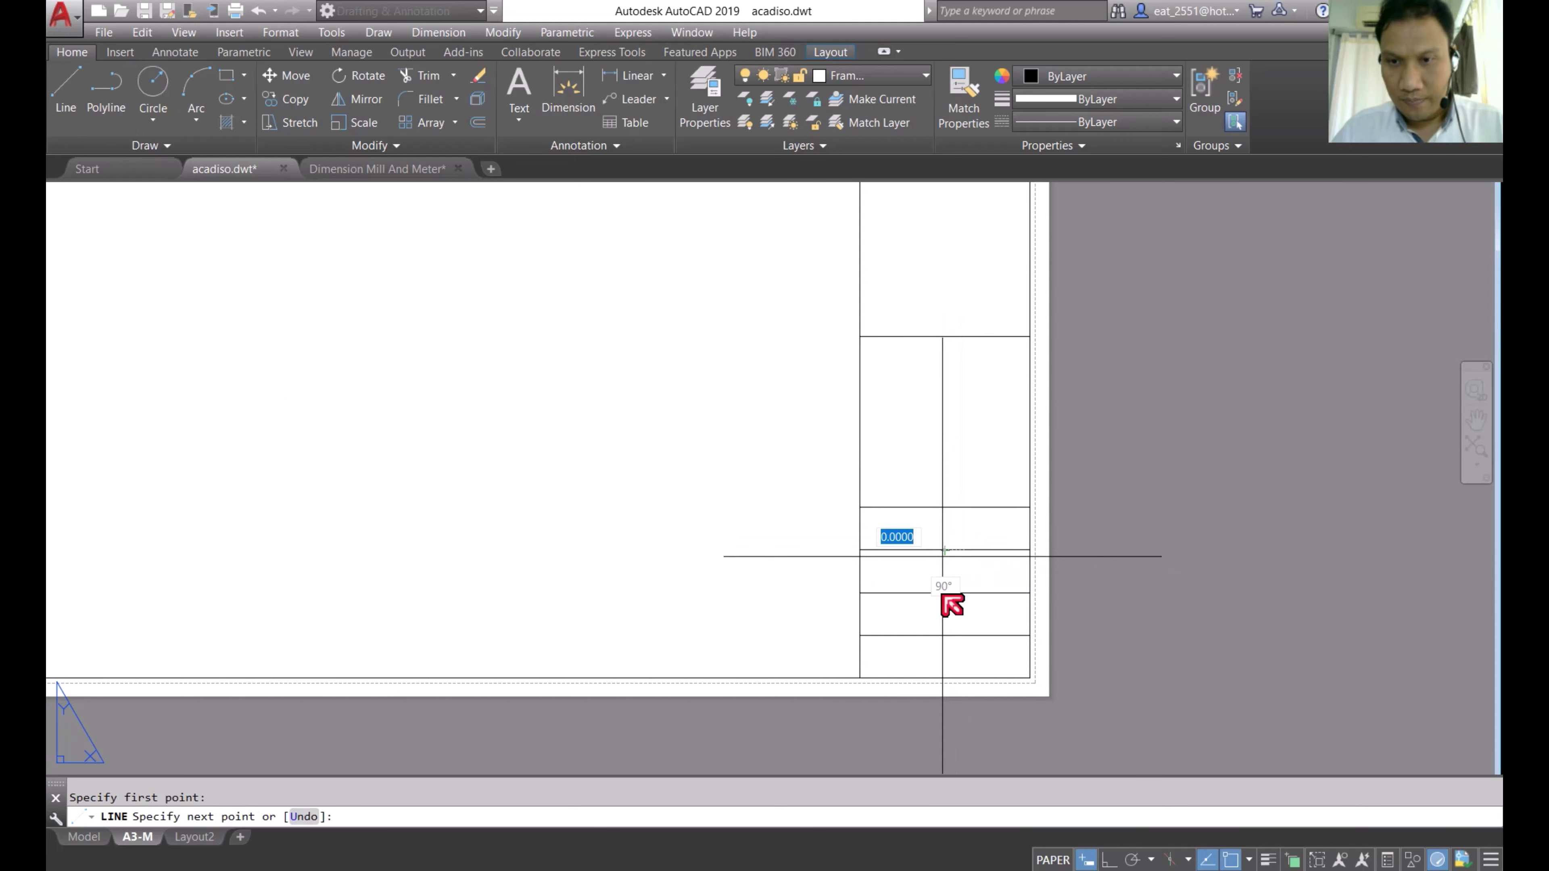
{"action": "left_click", "coordinate": [943, 679]}
{"action": "key", "text": "Escape"}
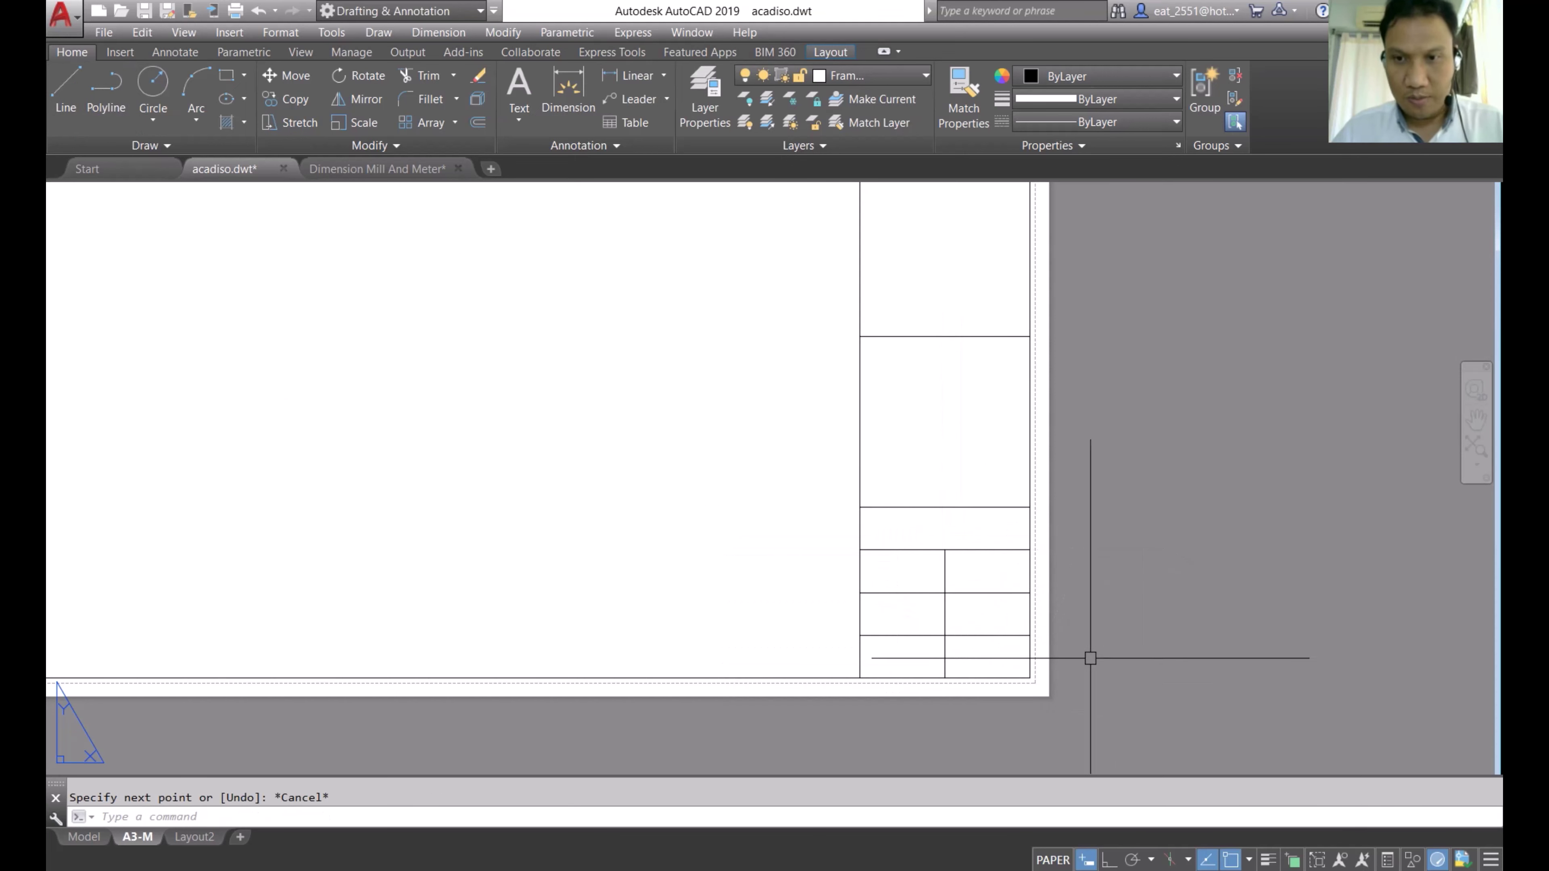
Step: Trim the two lowest row lines to the right of the new divider
{"action": "left_click", "coordinate": [422, 76]}
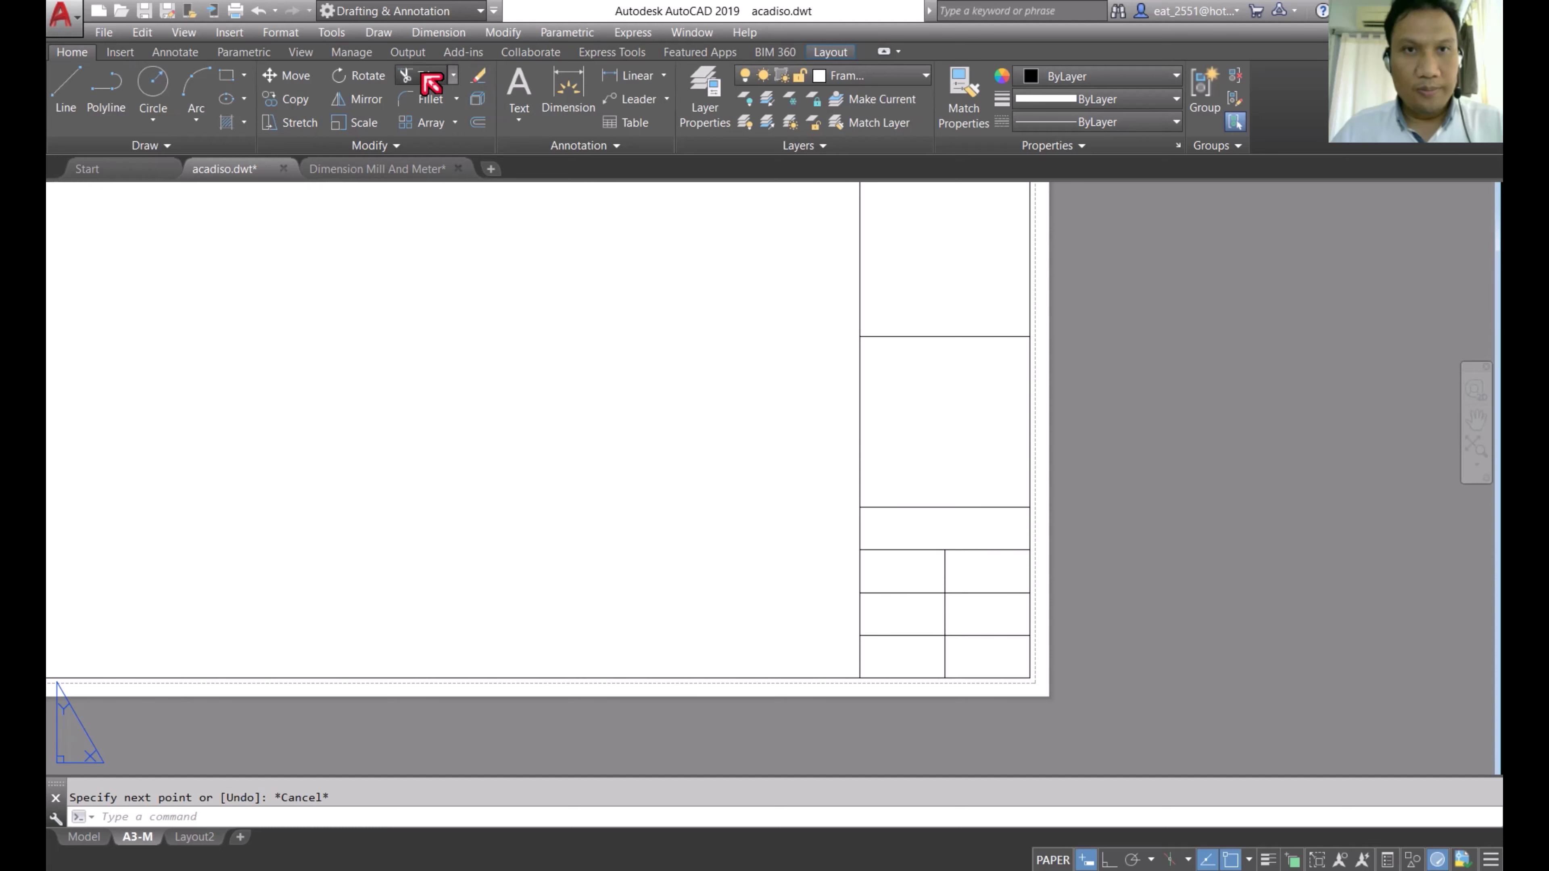
{"action": "left_click", "coordinate": [1010, 574]}
{"action": "left_click", "coordinate": [983, 653]}
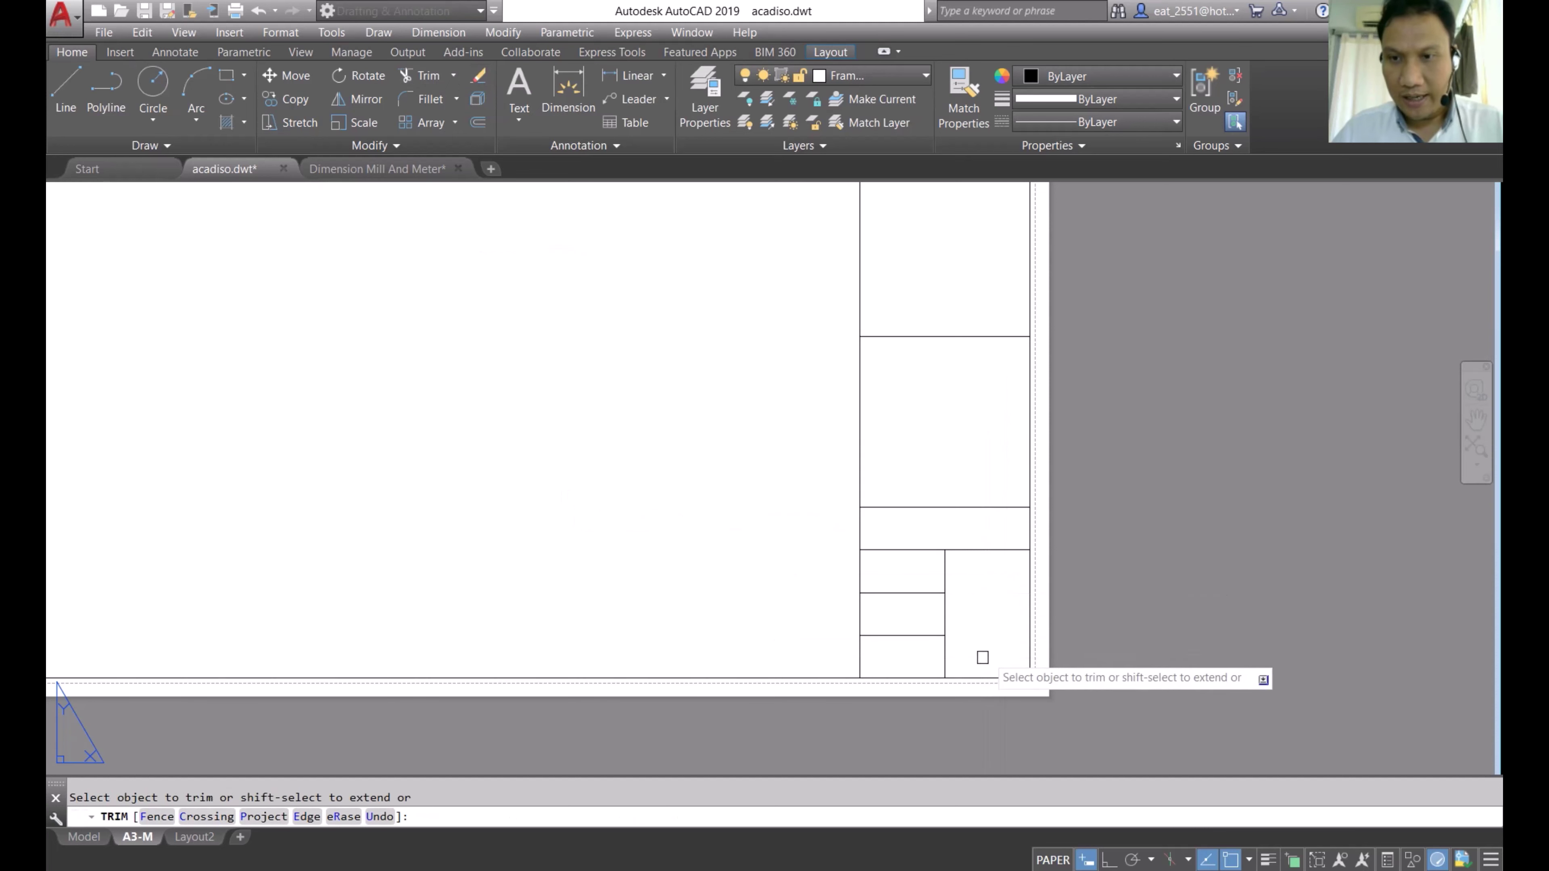
{"action": "right_click", "coordinate": [1139, 566]}
{"action": "left_click", "coordinate": [1171, 582]}
{"action": "middle_click_drag", "start_coordinate": [975, 484], "coordinate": [923, 630]}
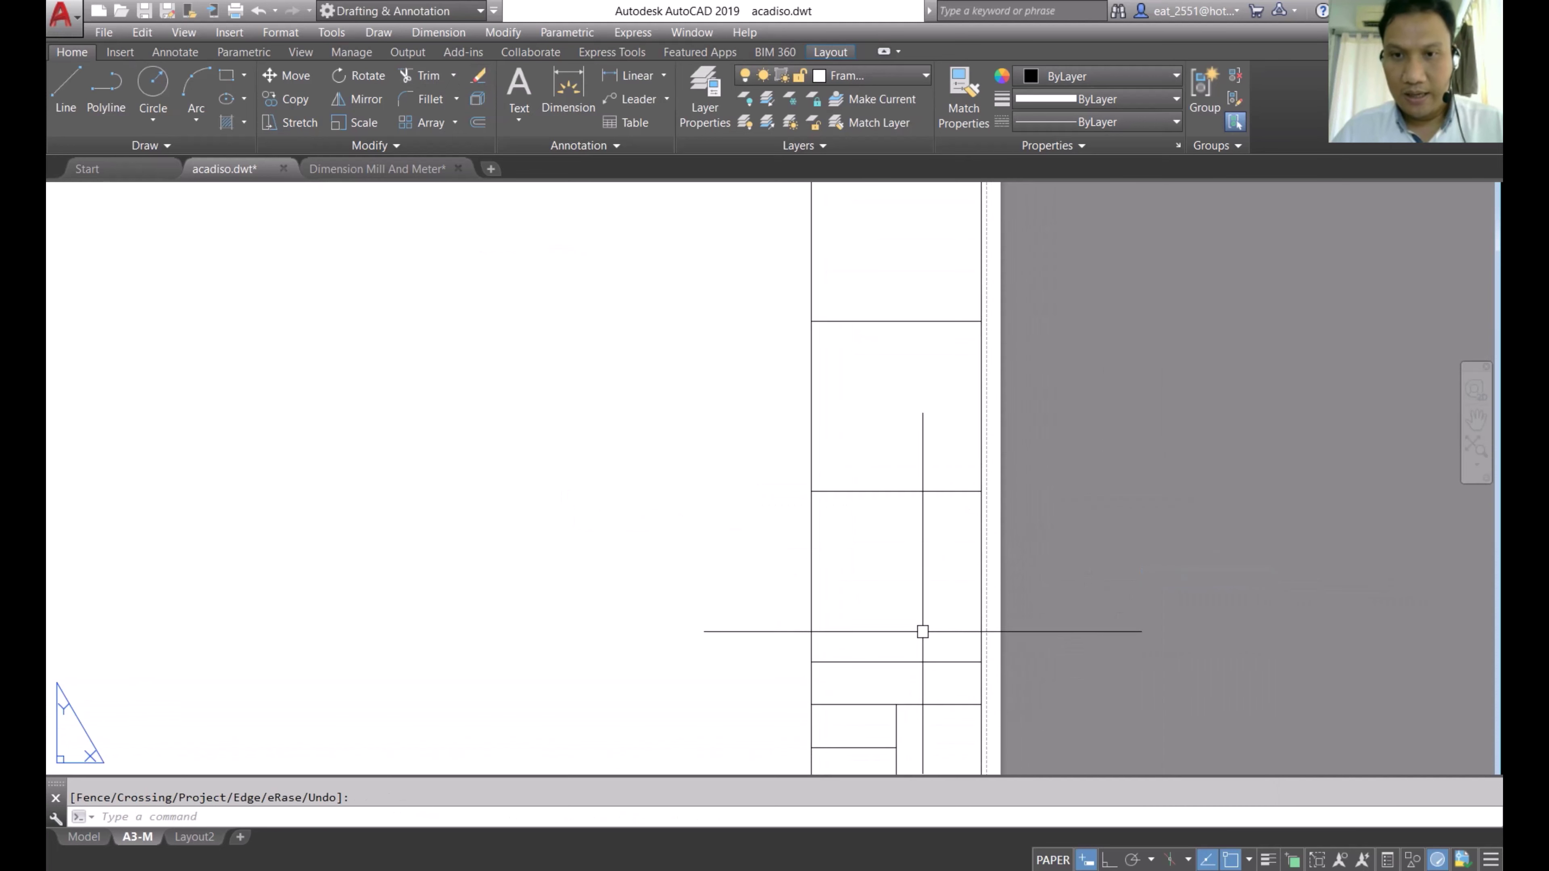
{"action": "scroll", "coordinate": [864, 411], "scroll_direction": "up", "scroll_amount": 2}
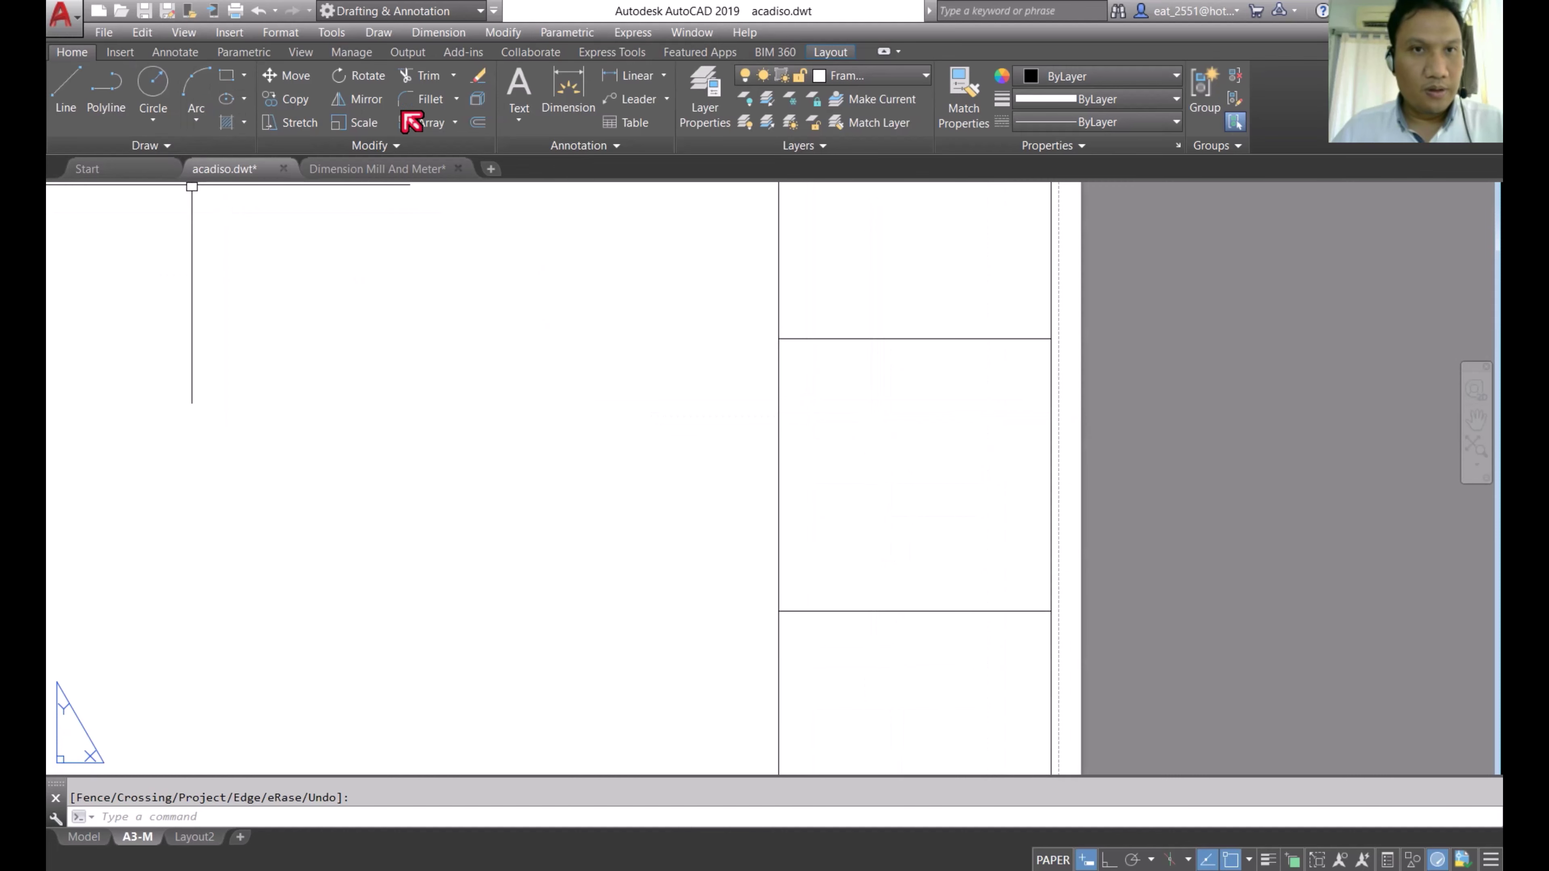
Step: Offset the upper cell's bottom line downward at 0.015 repeatedly to add narrow rows
{"action": "left_click", "coordinate": [480, 123]}
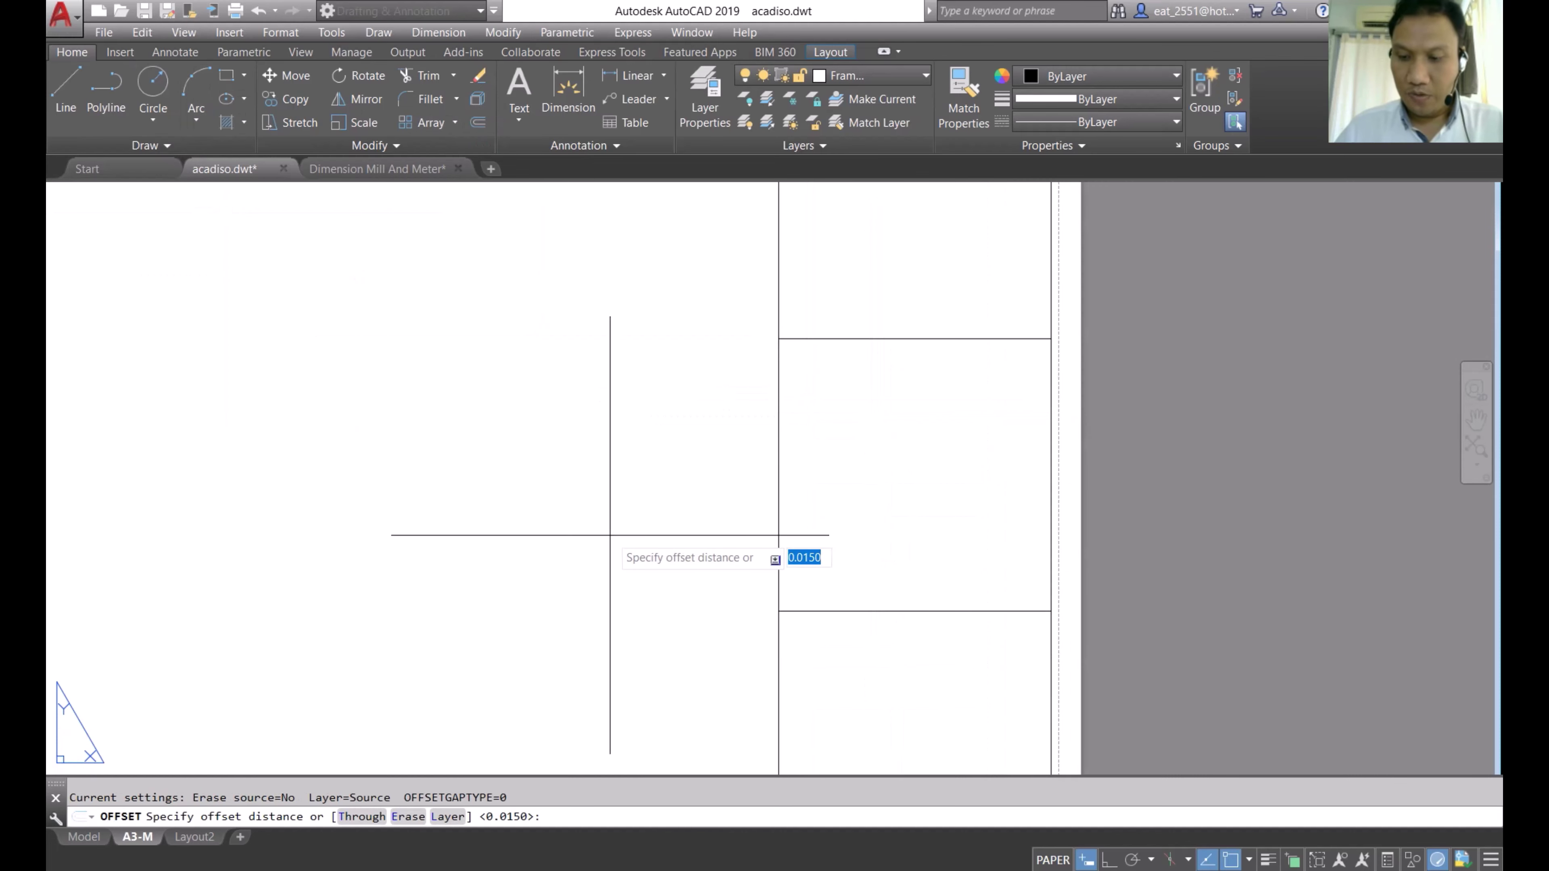
{"action": "key", "text": "Return"}
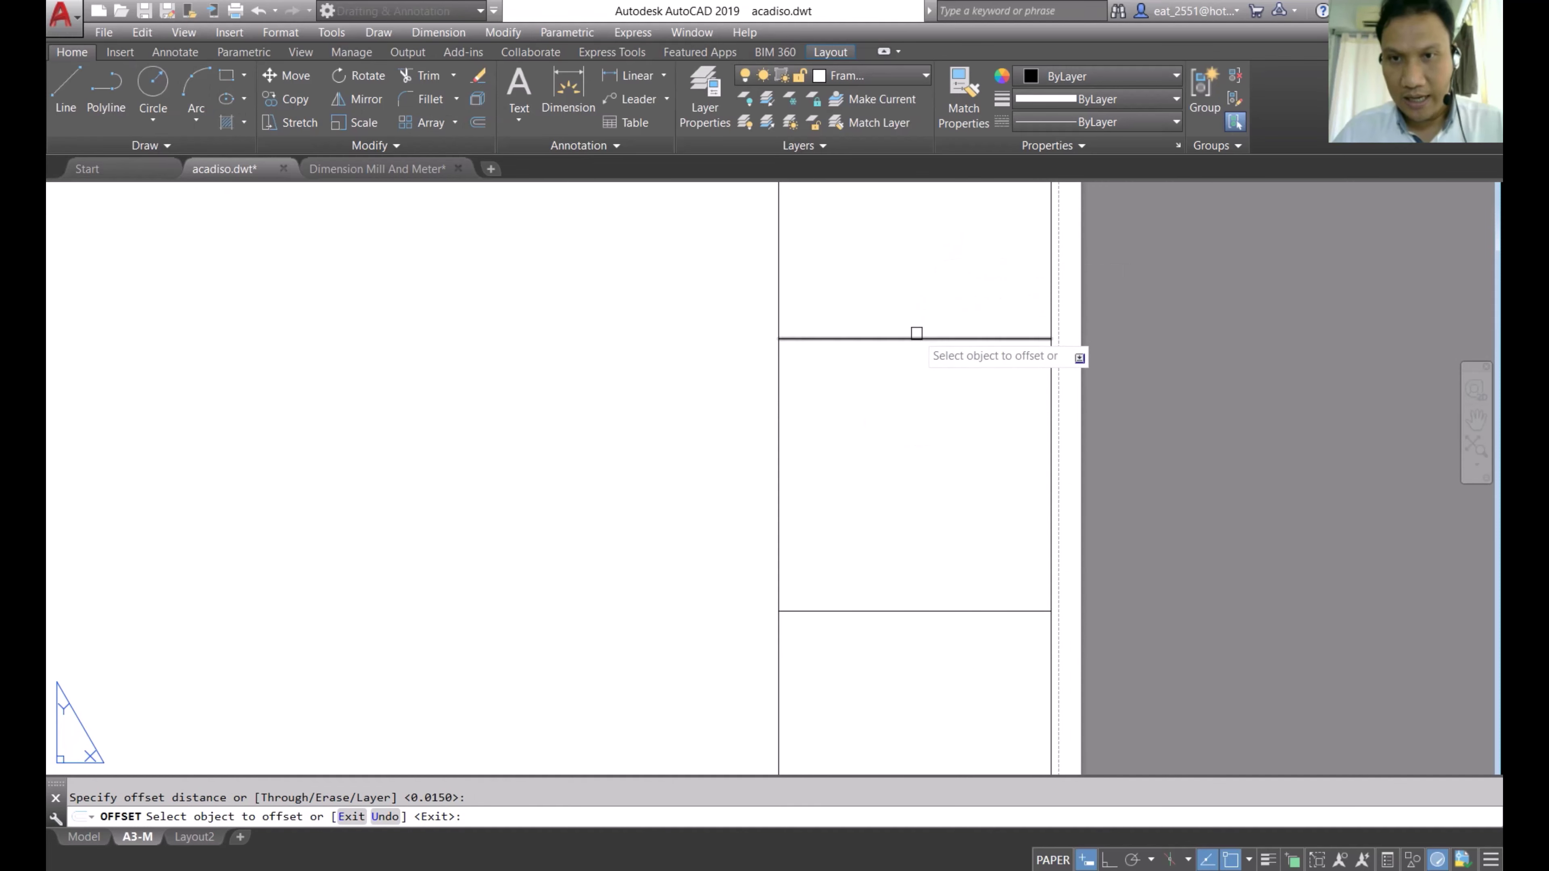
{"action": "left_click", "coordinate": [916, 339]}
{"action": "left_click", "coordinate": [916, 400]}
{"action": "left_click", "coordinate": [918, 485]}
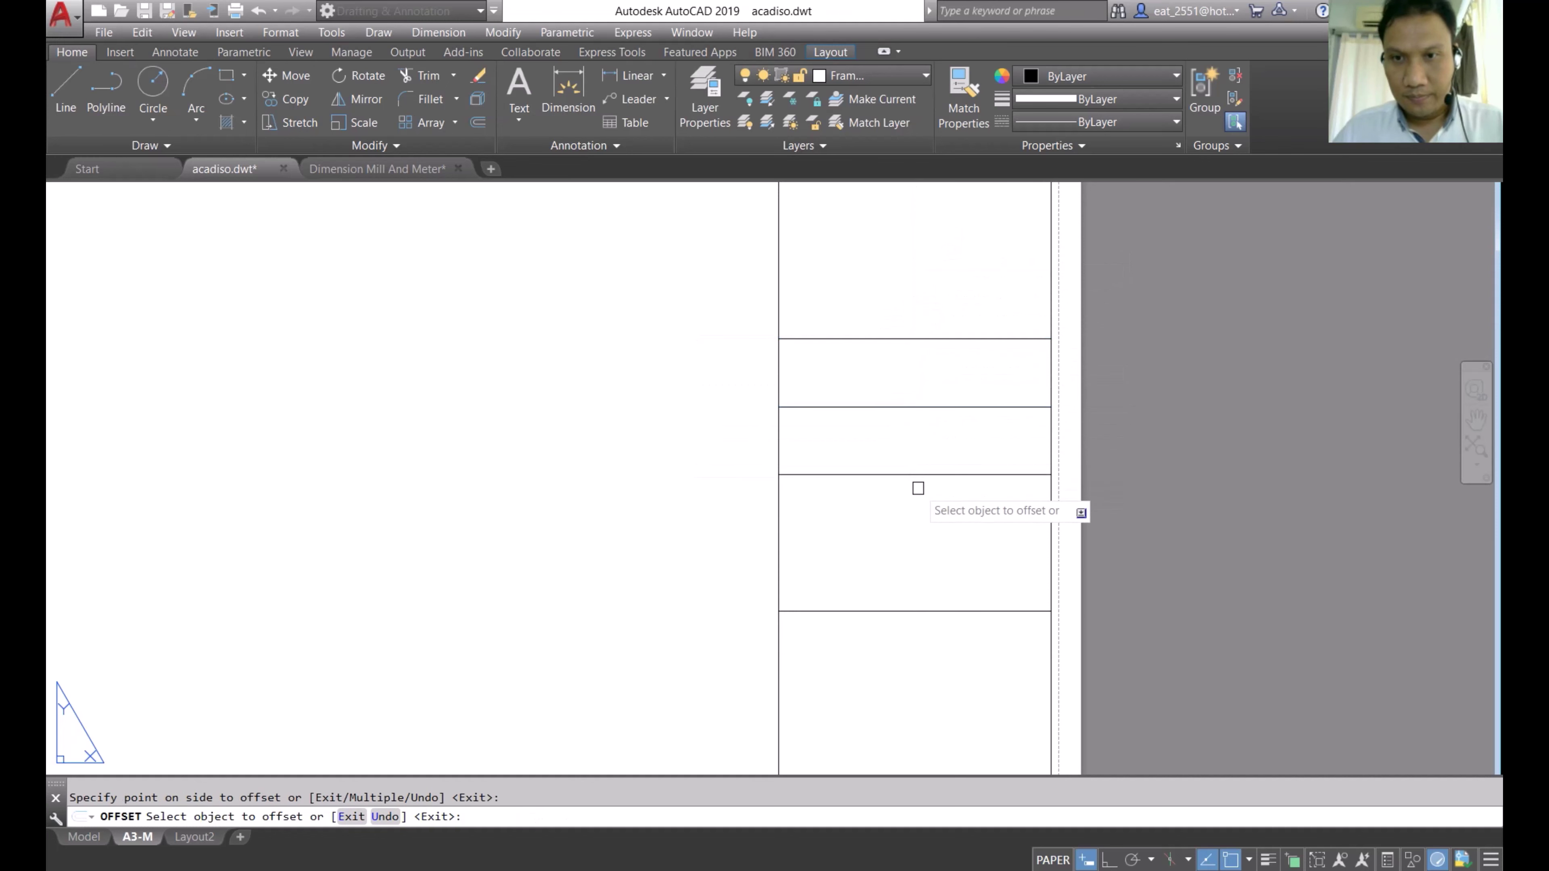
{"action": "left_click", "coordinate": [916, 543]}
{"action": "scroll", "coordinate": [979, 381], "scroll_direction": "down", "scroll_amount": 5}
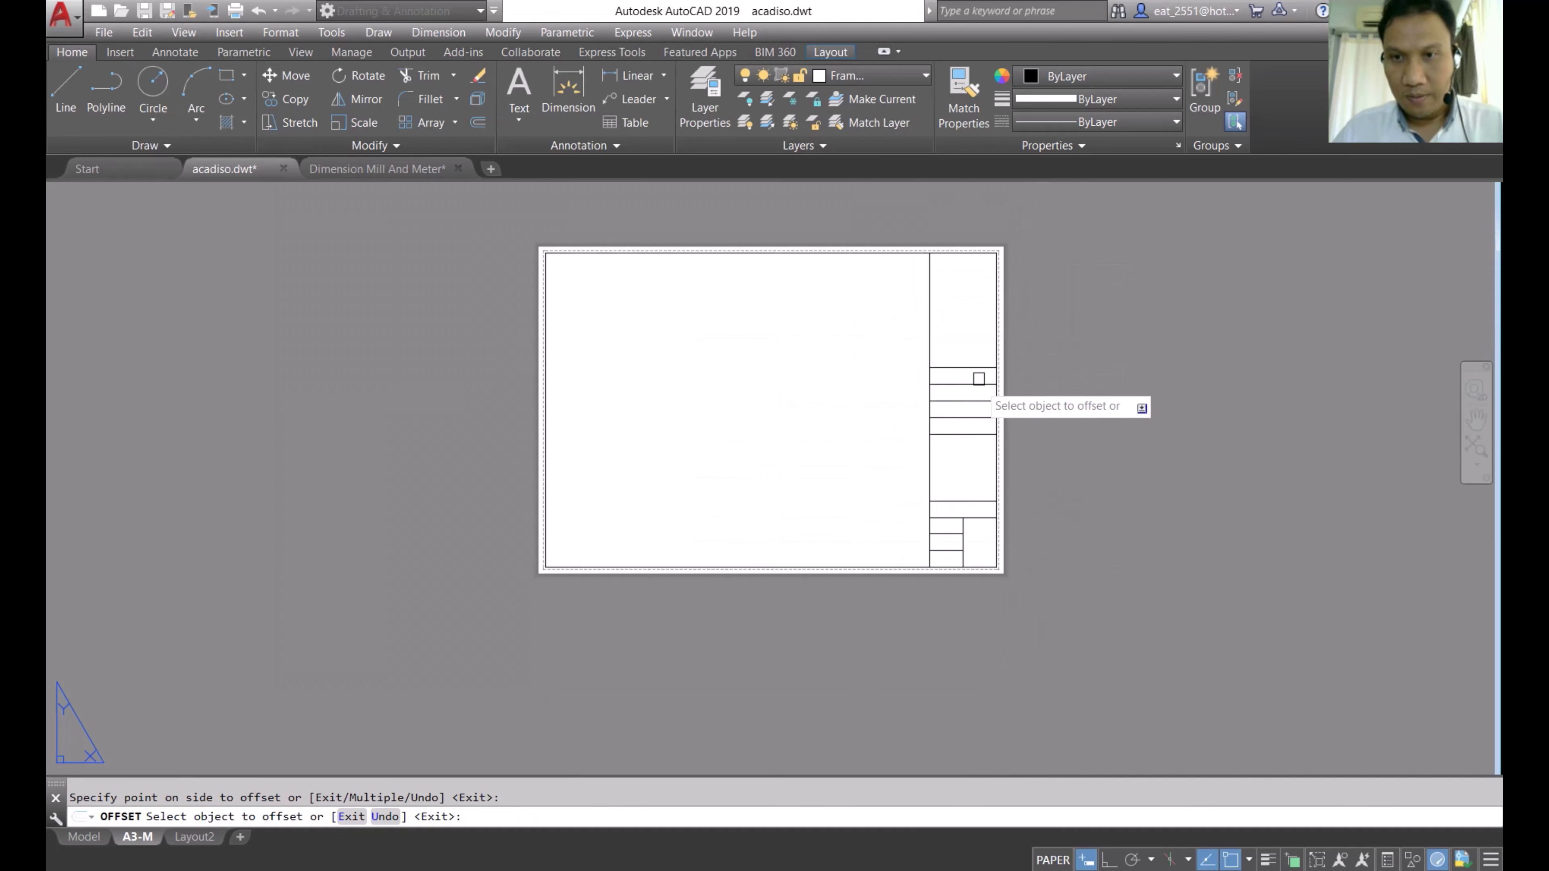
{"action": "scroll", "coordinate": [1032, 444], "scroll_direction": "up", "scroll_amount": 2}
{"action": "key", "text": "Escape"}
{"action": "scroll", "coordinate": [968, 432], "scroll_direction": "down", "scroll_amount": 2}
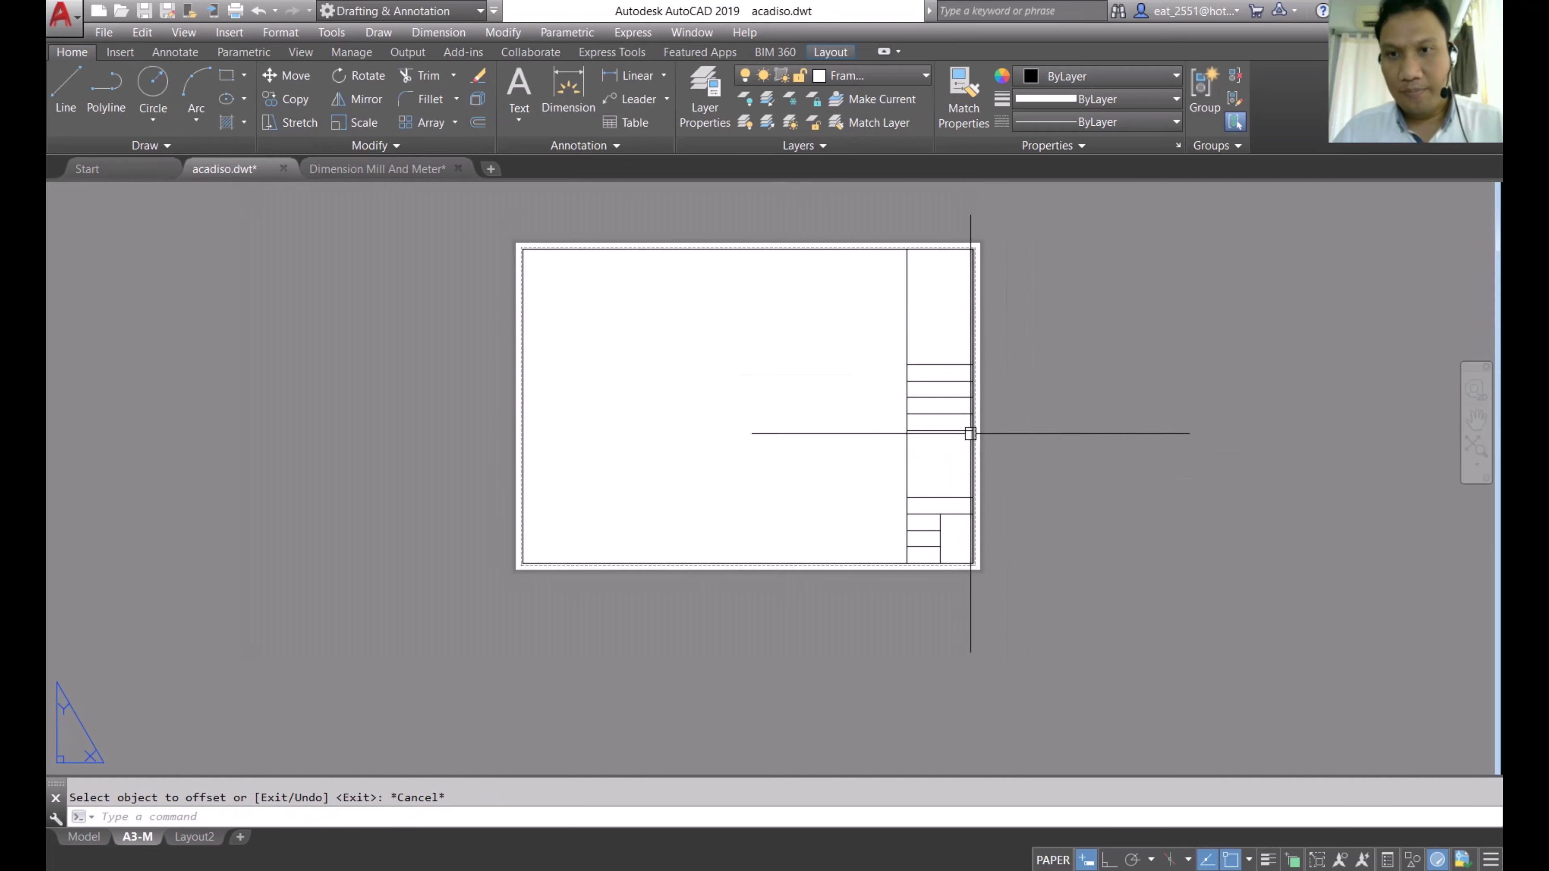
{"action": "scroll", "coordinate": [979, 451], "scroll_direction": "up", "scroll_amount": 4}
{"action": "scroll", "coordinate": [971, 443], "scroll_direction": "down", "scroll_amount": 2}
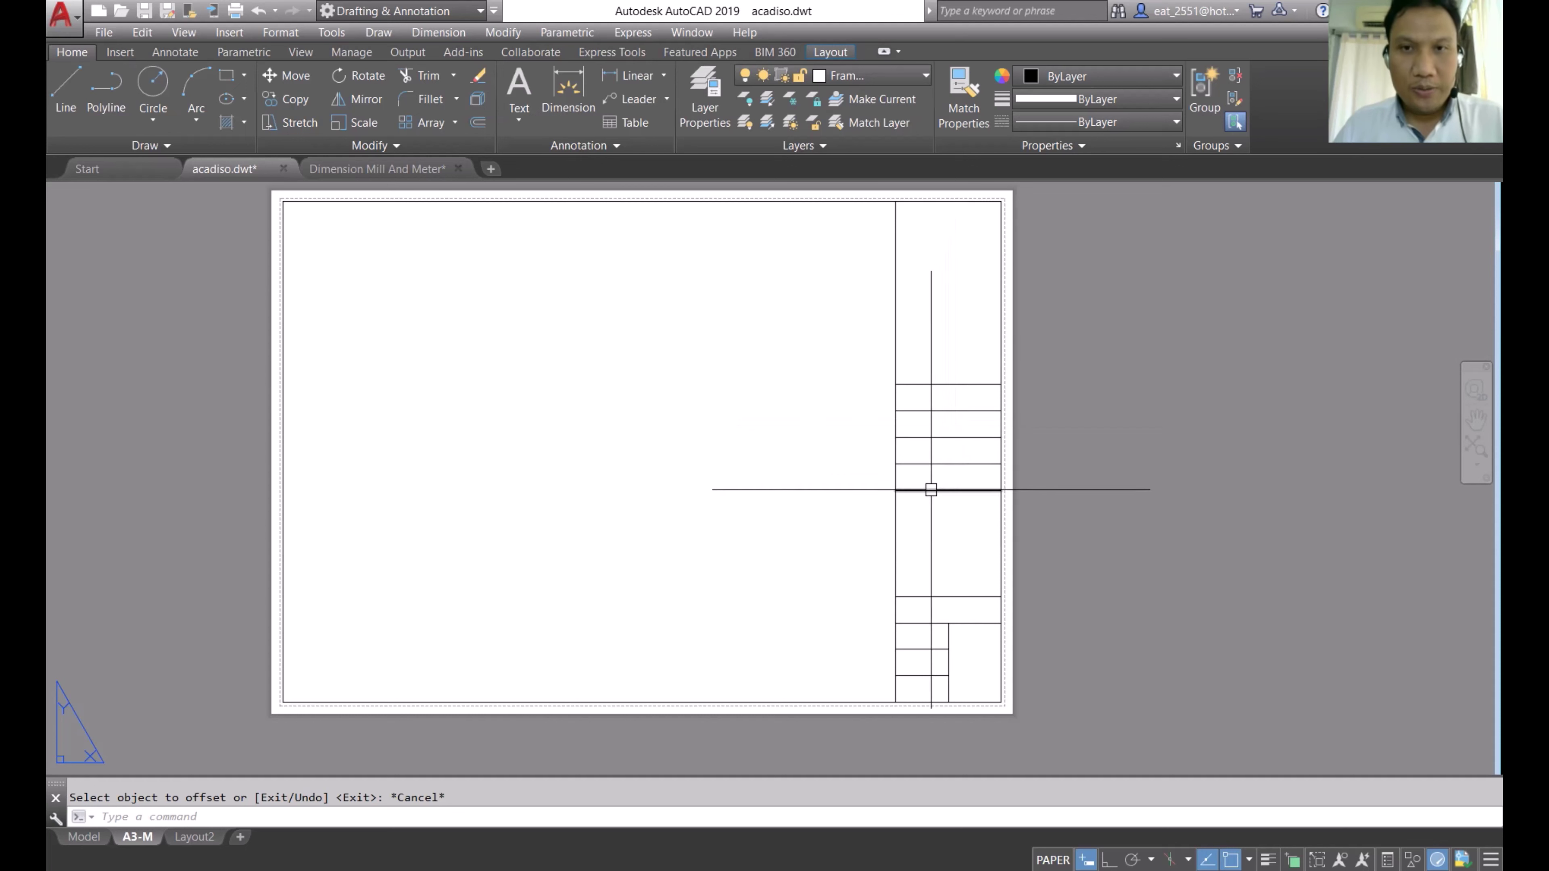
{"action": "left_click", "coordinate": [175, 49]}
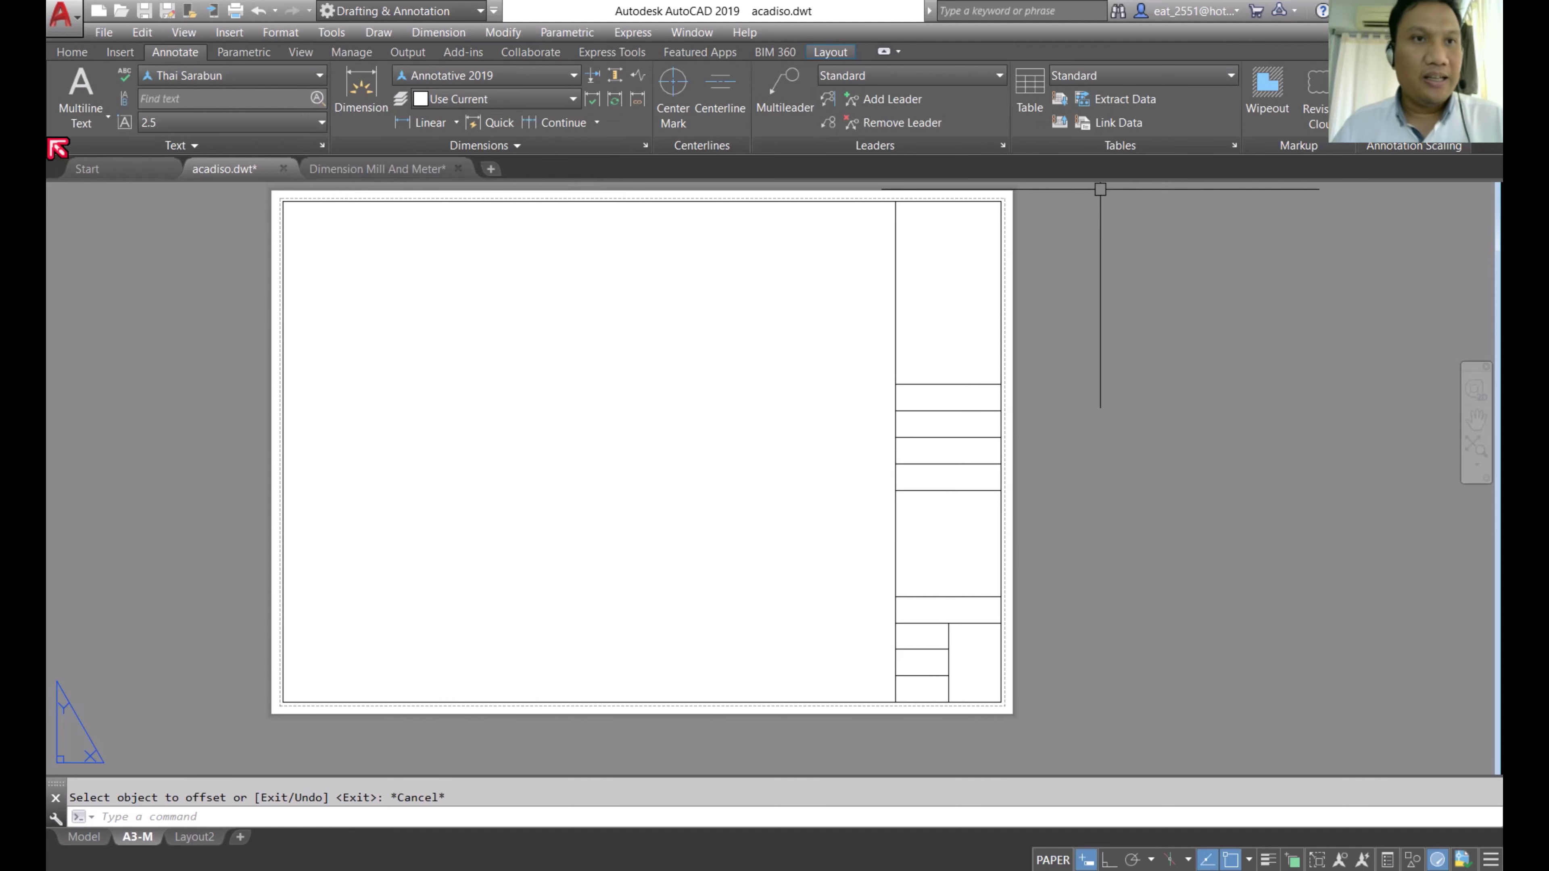
{"action": "left_click", "coordinate": [70, 52]}
Step: Choose Text TB as the current layer from the Layer dropdown, then undo once
{"action": "left_click", "coordinate": [920, 78]}
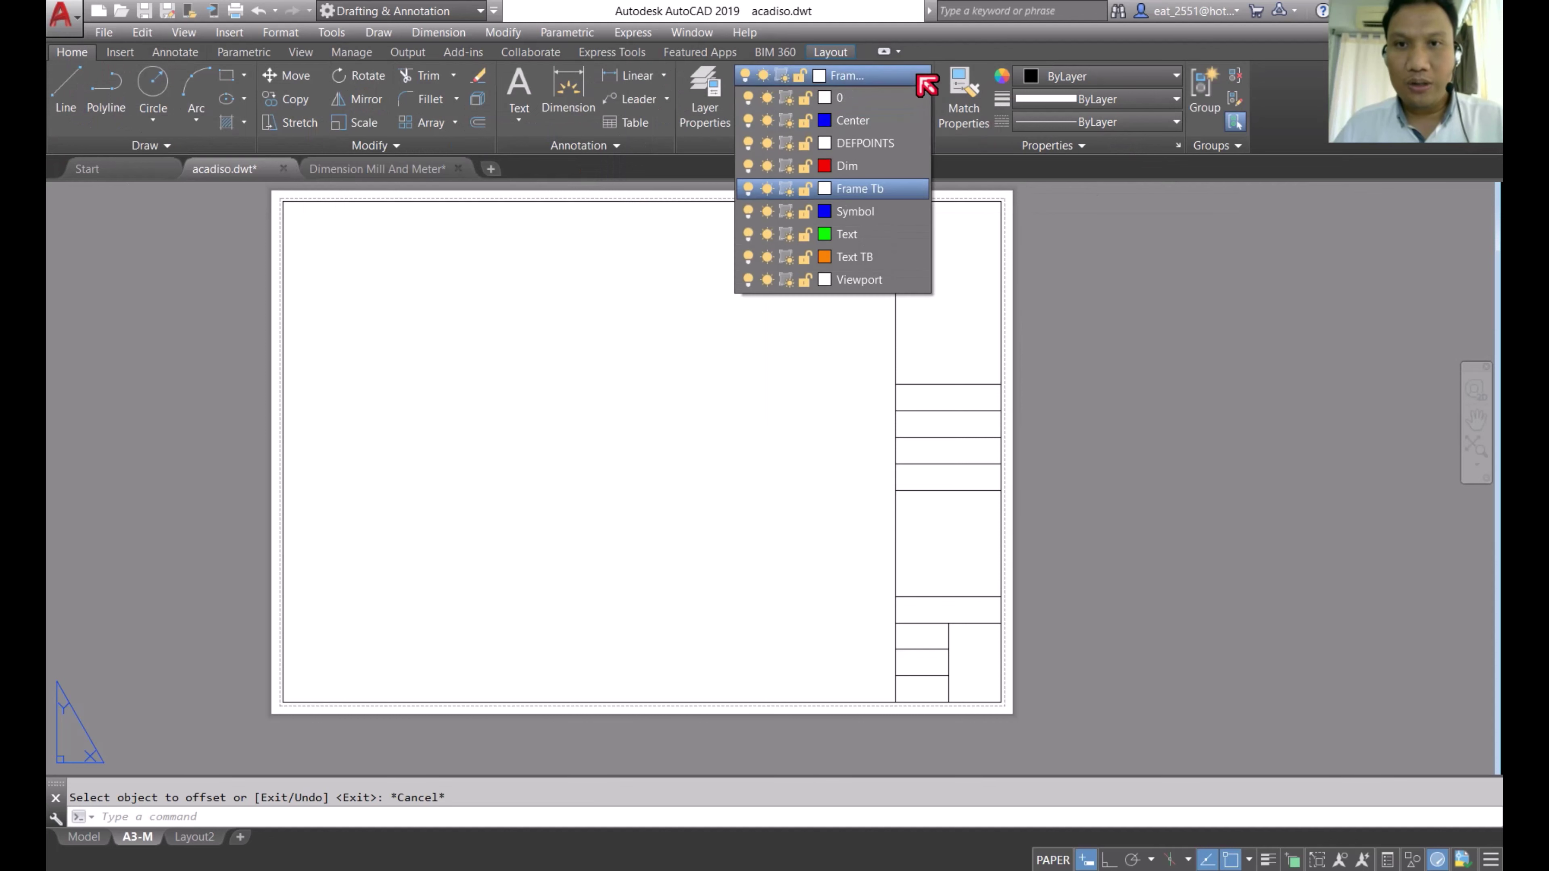
{"action": "left_click", "coordinate": [872, 257]}
{"action": "scroll", "coordinate": [975, 417], "scroll_direction": "up", "scroll_amount": 3}
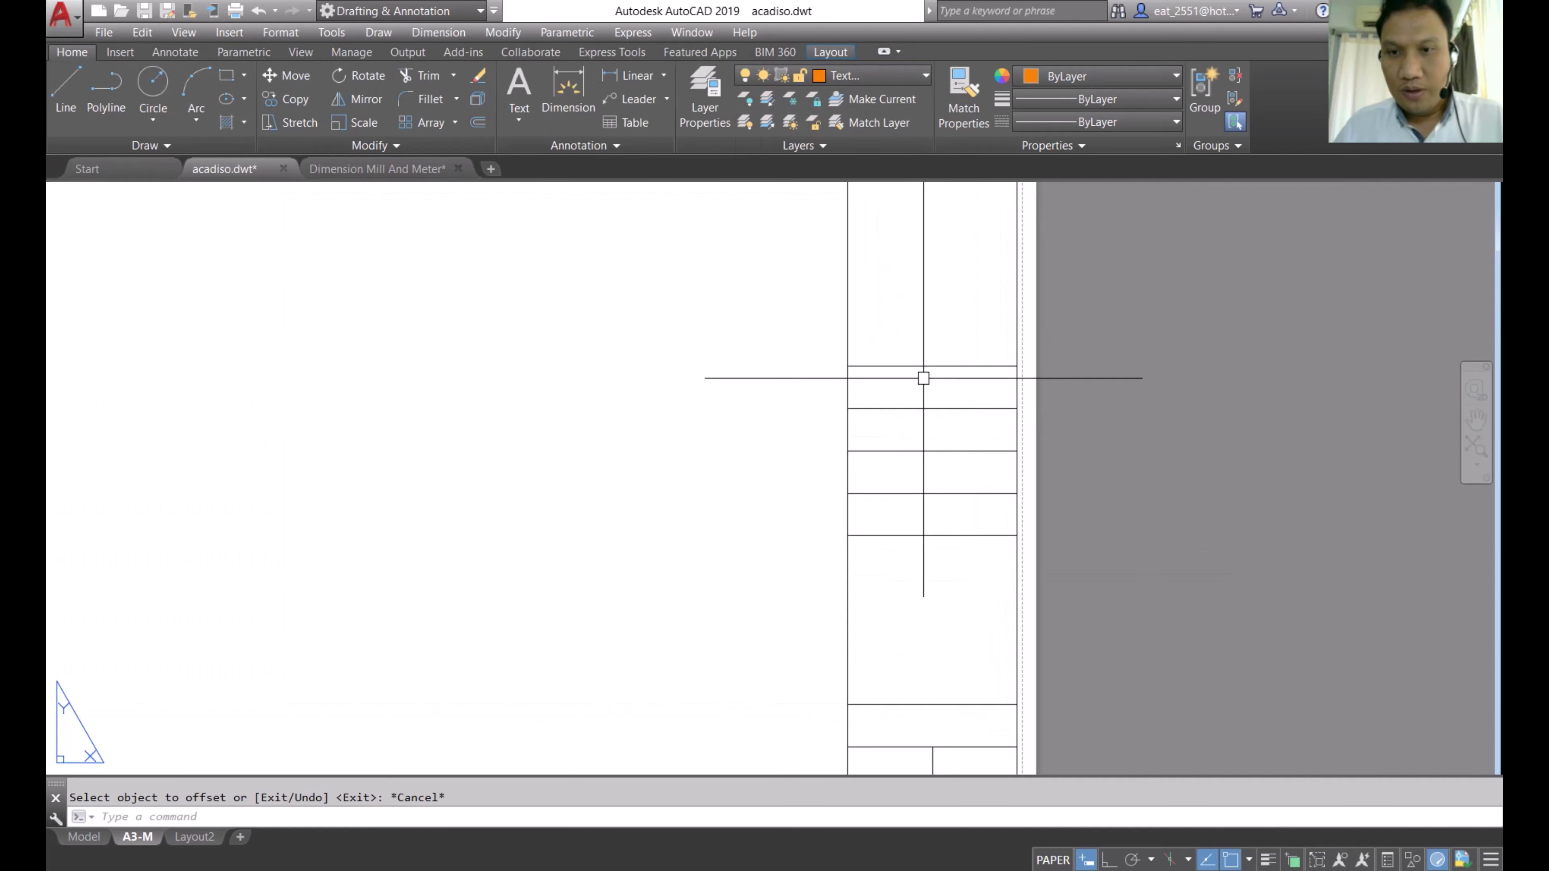
{"action": "scroll", "coordinate": [923, 377], "scroll_direction": "down", "scroll_amount": 3}
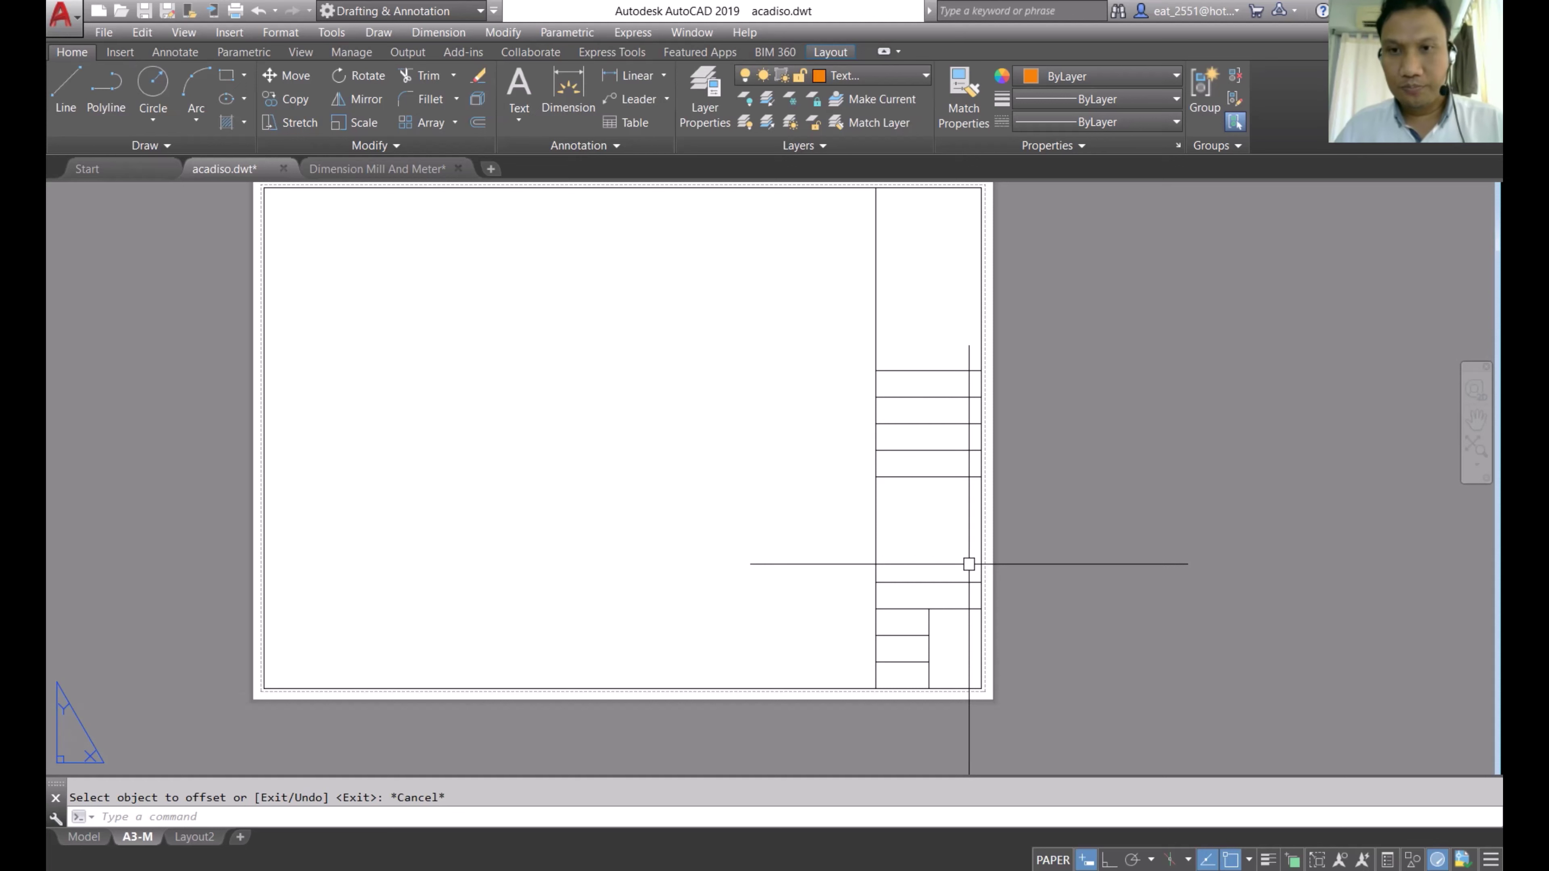
{"action": "key", "text": "ctrl+z"}
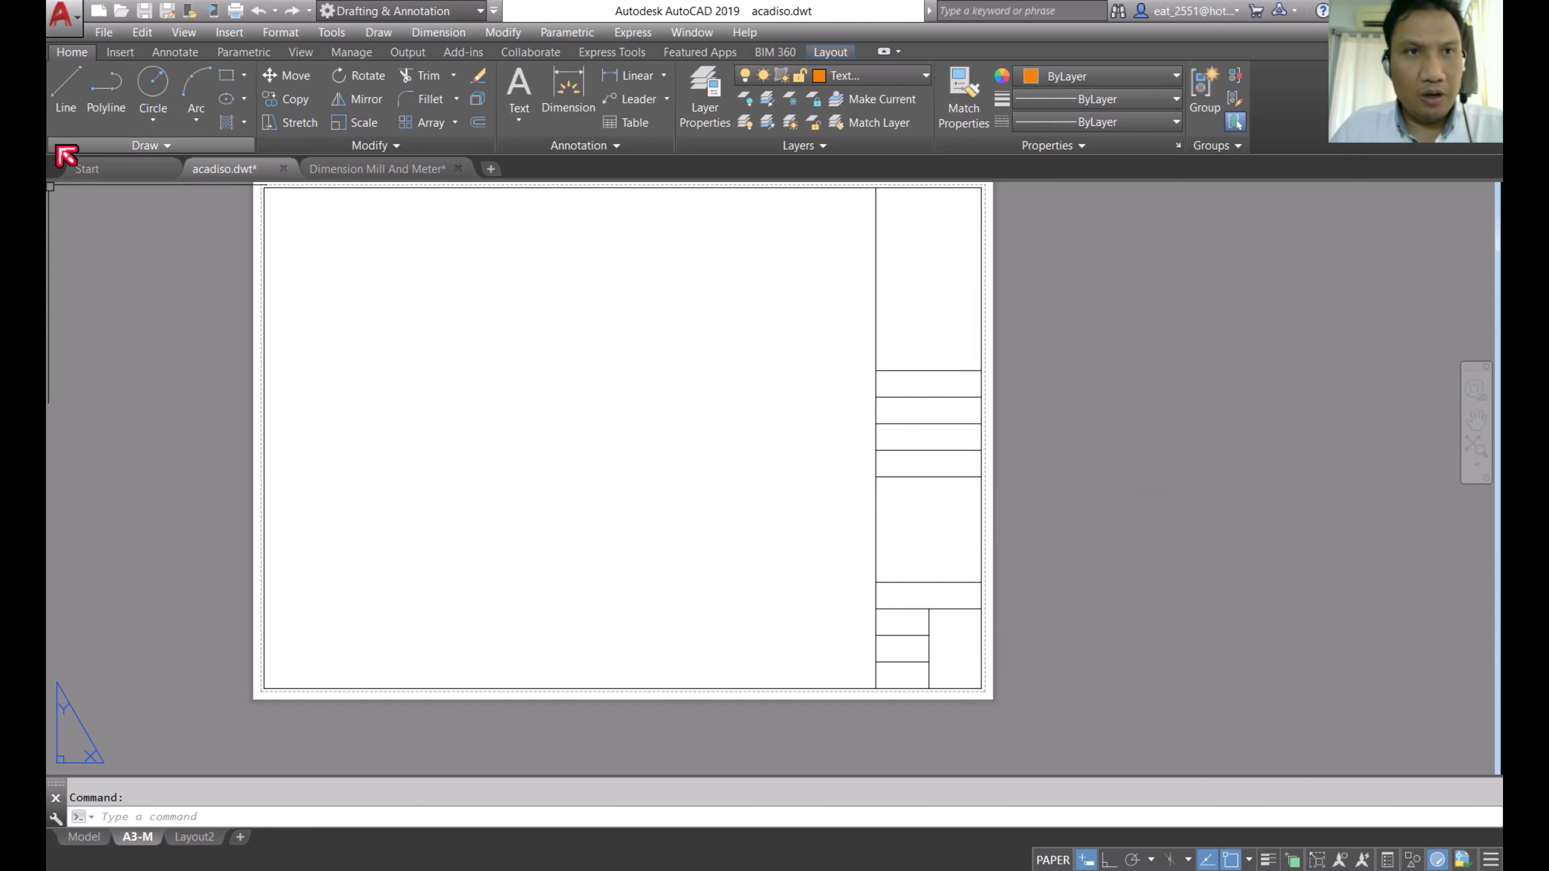
Step: Start single-line text in the title-block cell with height 0.01 and rotation 0
{"action": "left_click", "coordinate": [159, 53]}
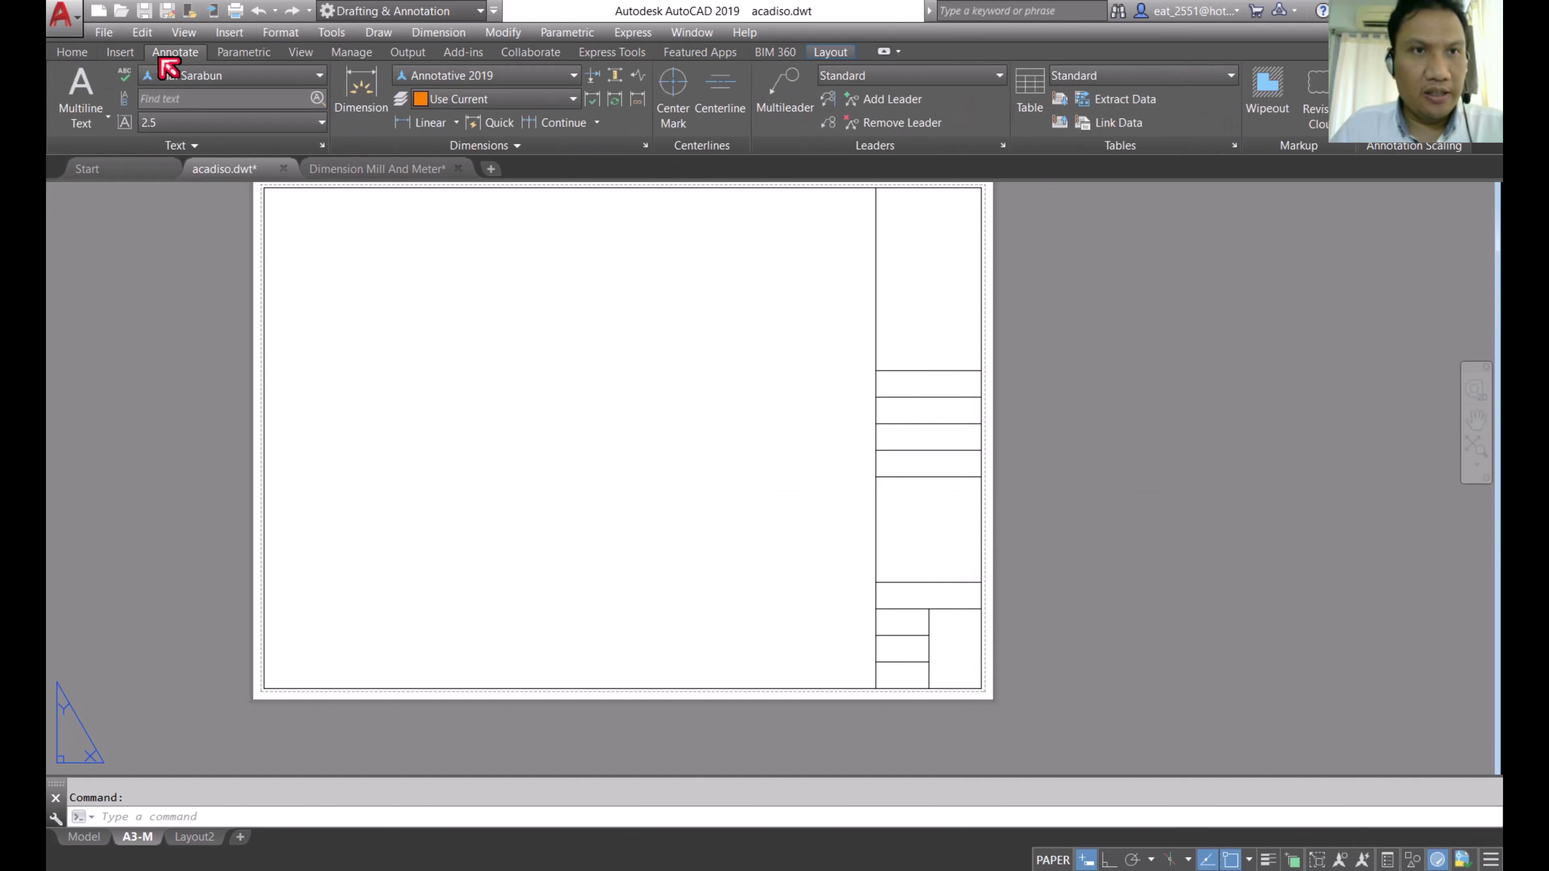
{"action": "left_click", "coordinate": [81, 121]}
{"action": "left_click", "coordinate": [146, 193]}
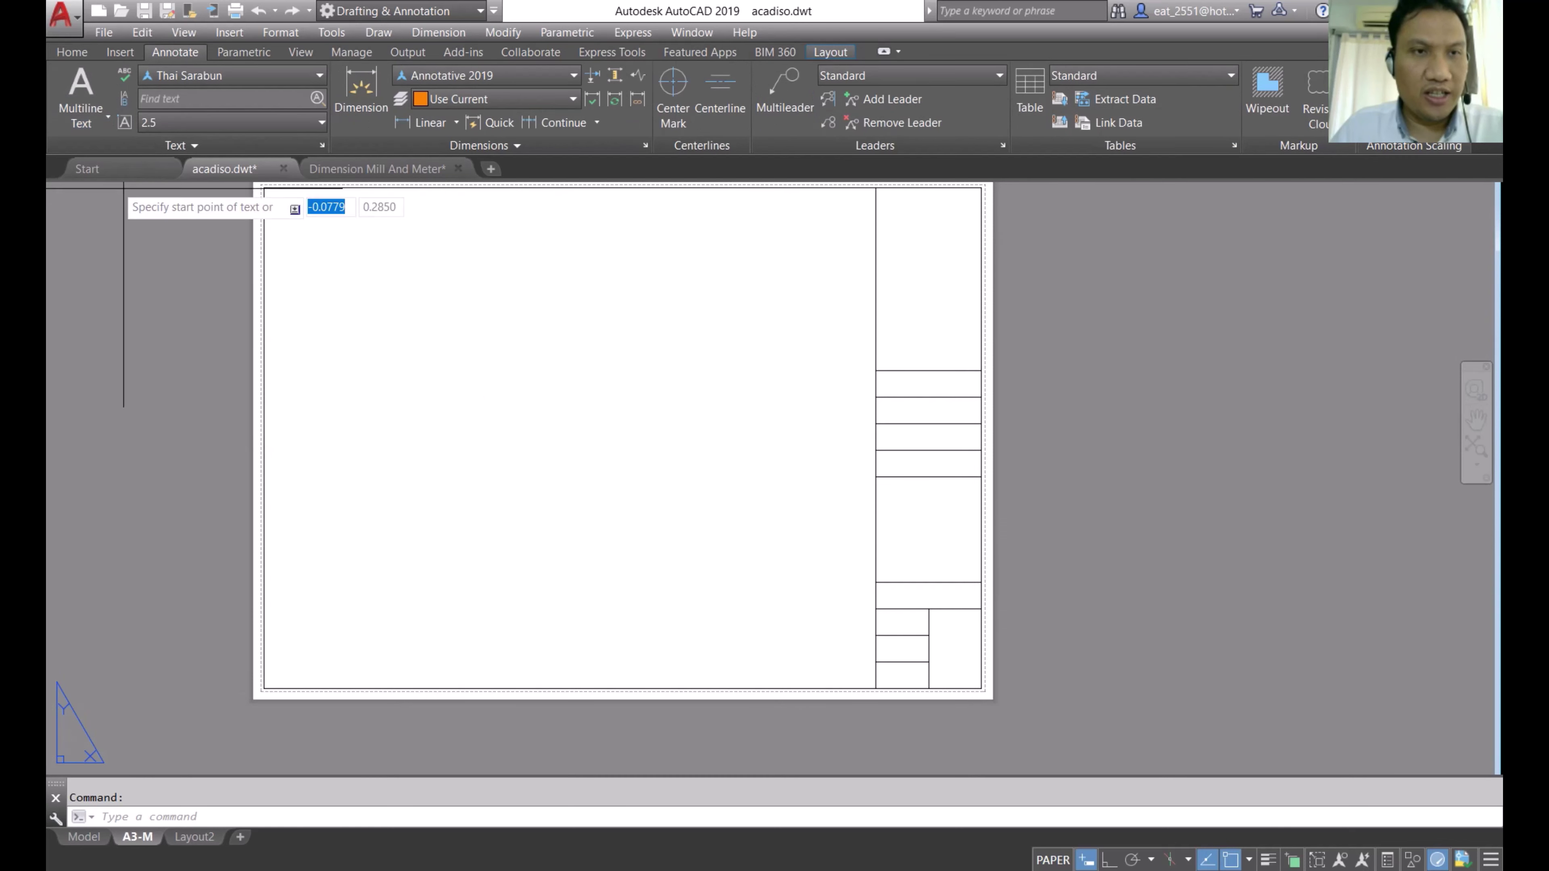
{"action": "scroll", "coordinate": [882, 671], "scroll_direction": "up", "scroll_amount": 2}
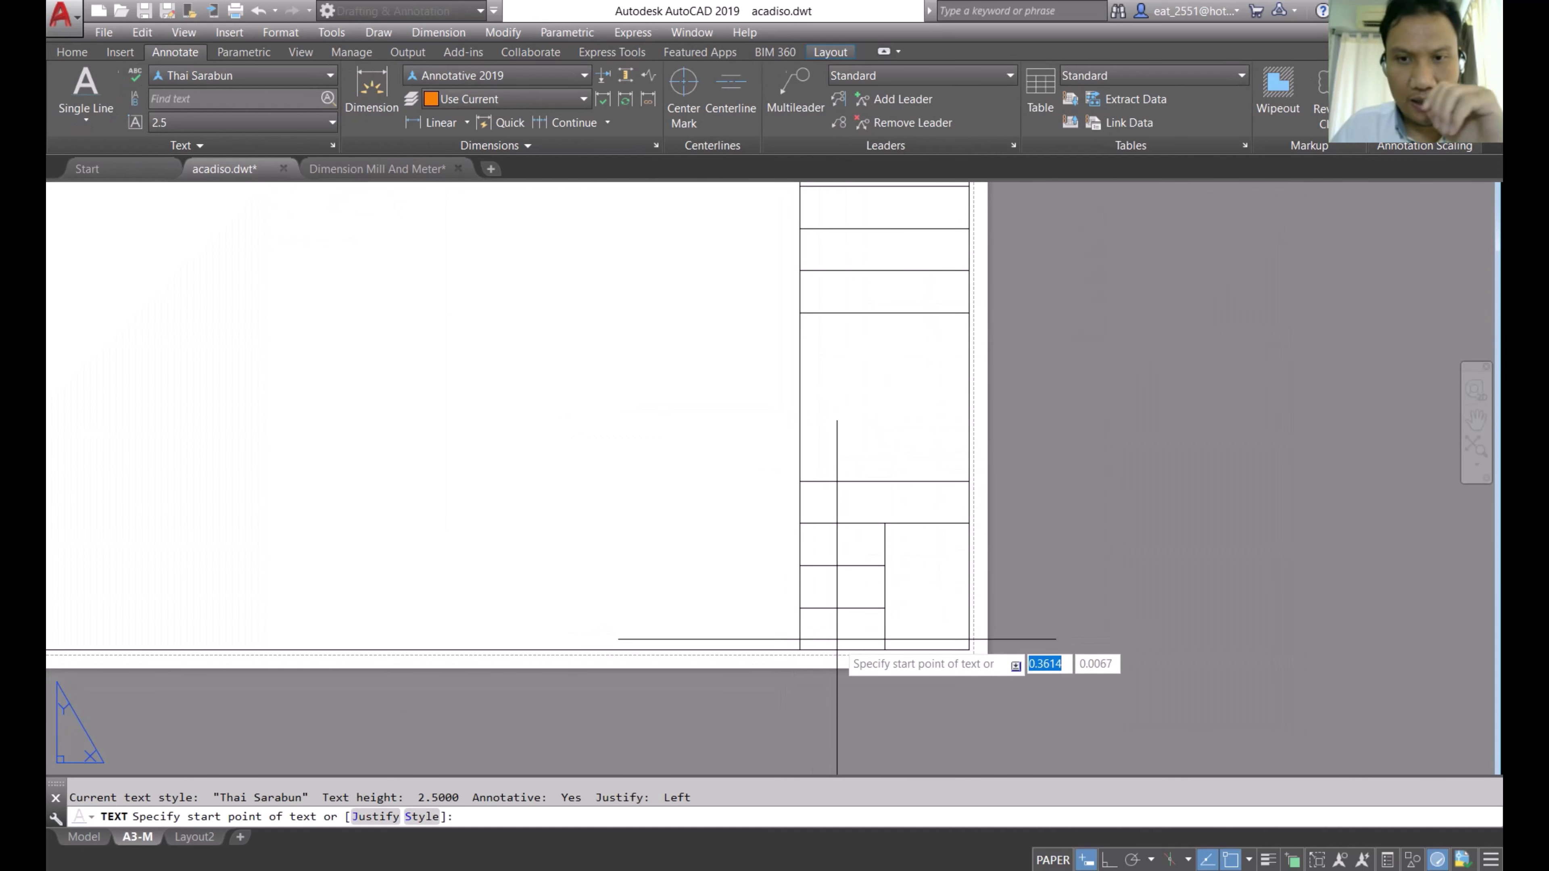
{"action": "scroll", "coordinate": [826, 549], "scroll_direction": "up", "scroll_amount": 5}
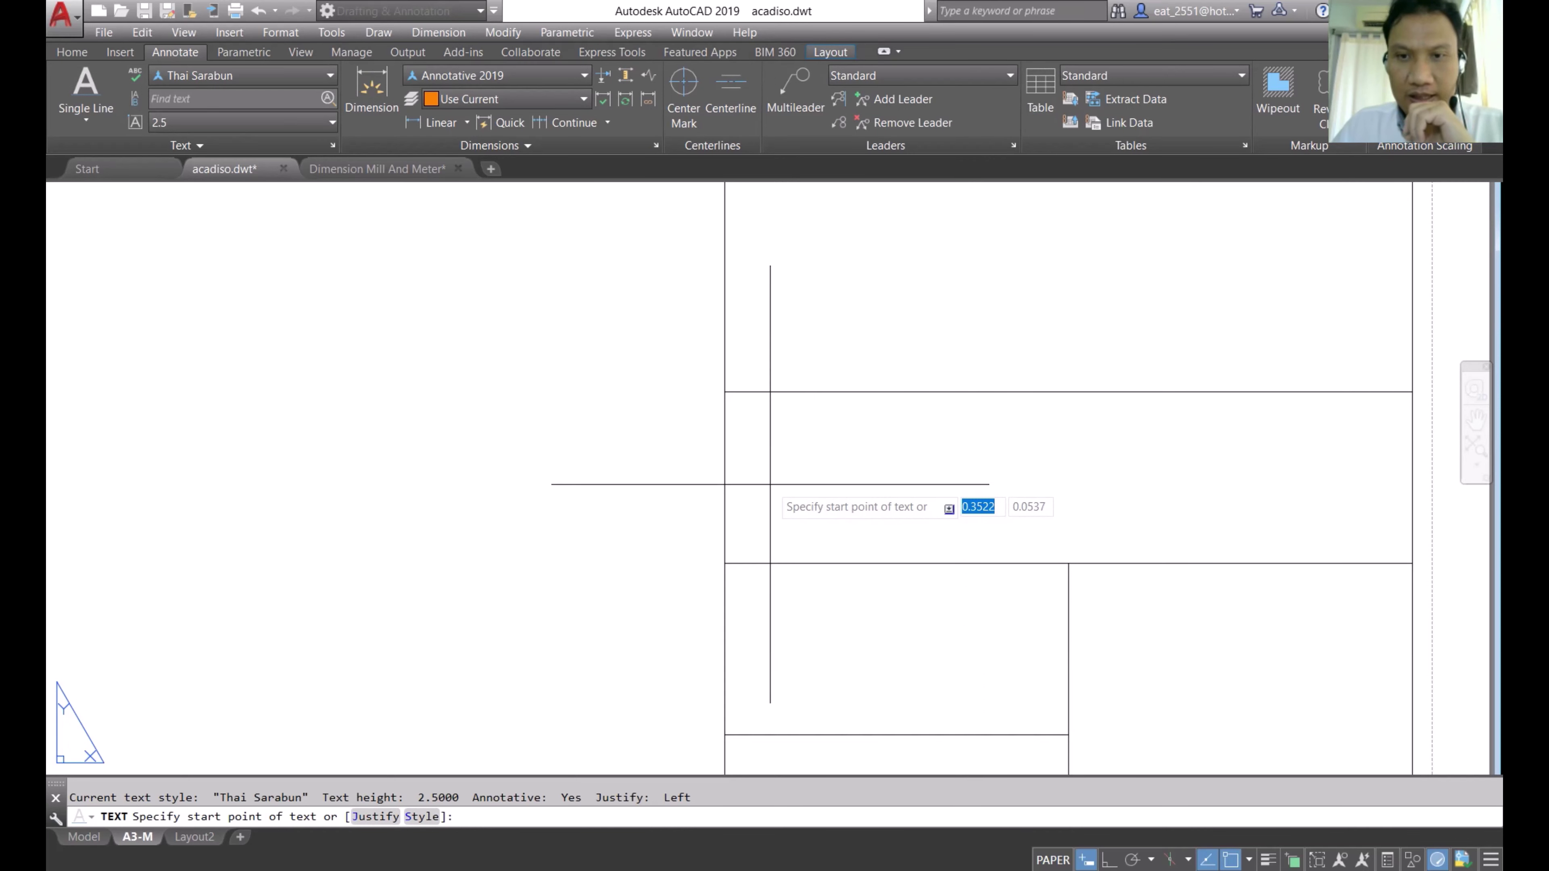
{"action": "left_click", "coordinate": [765, 486]}
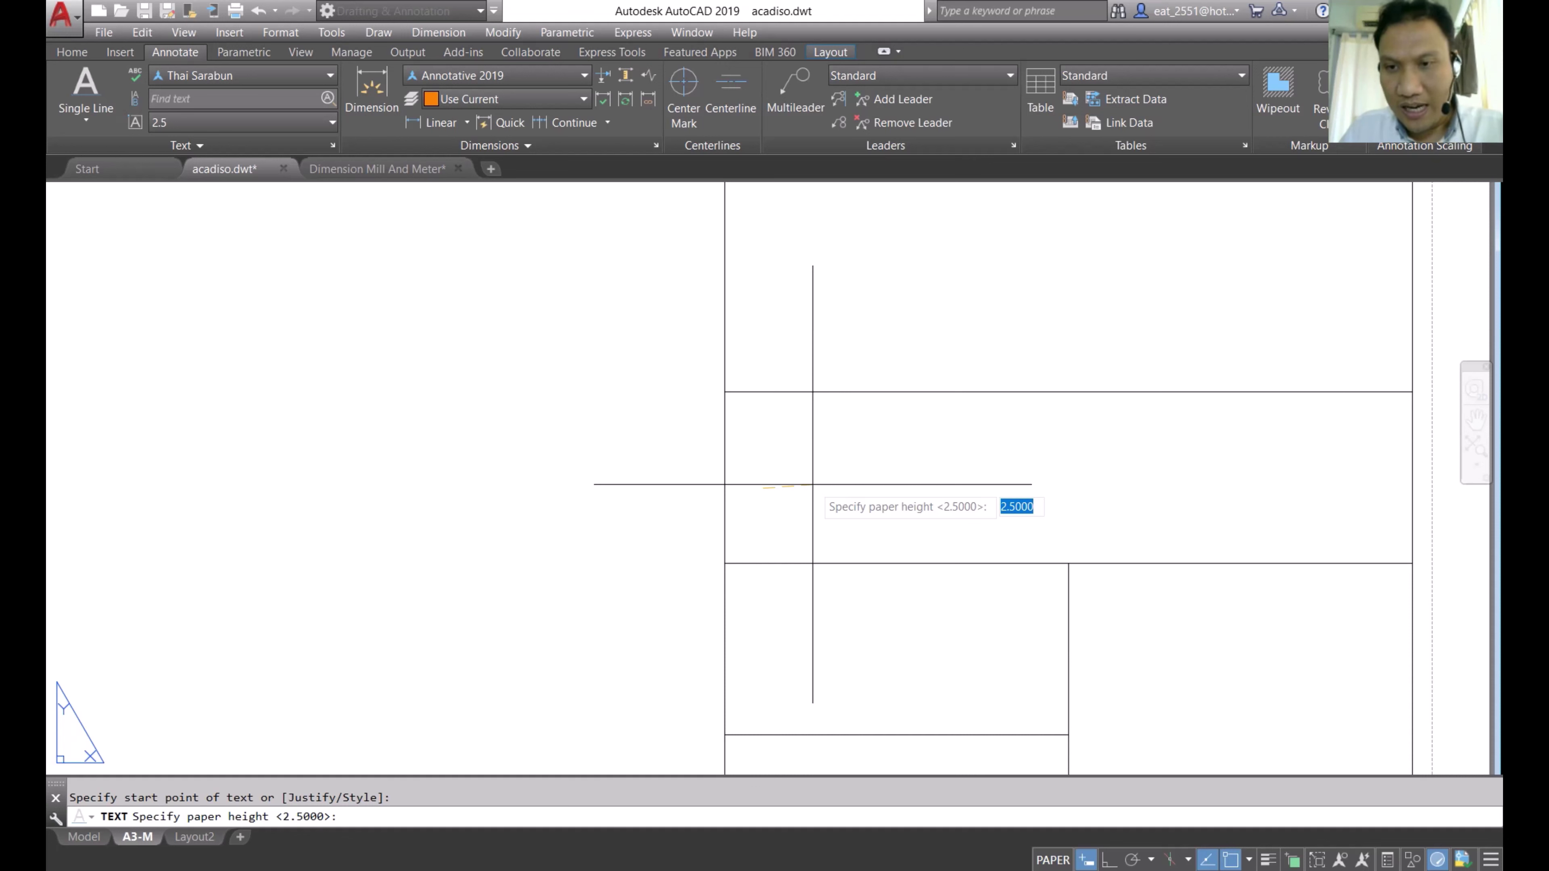
{"action": "type", "text": ".01"}
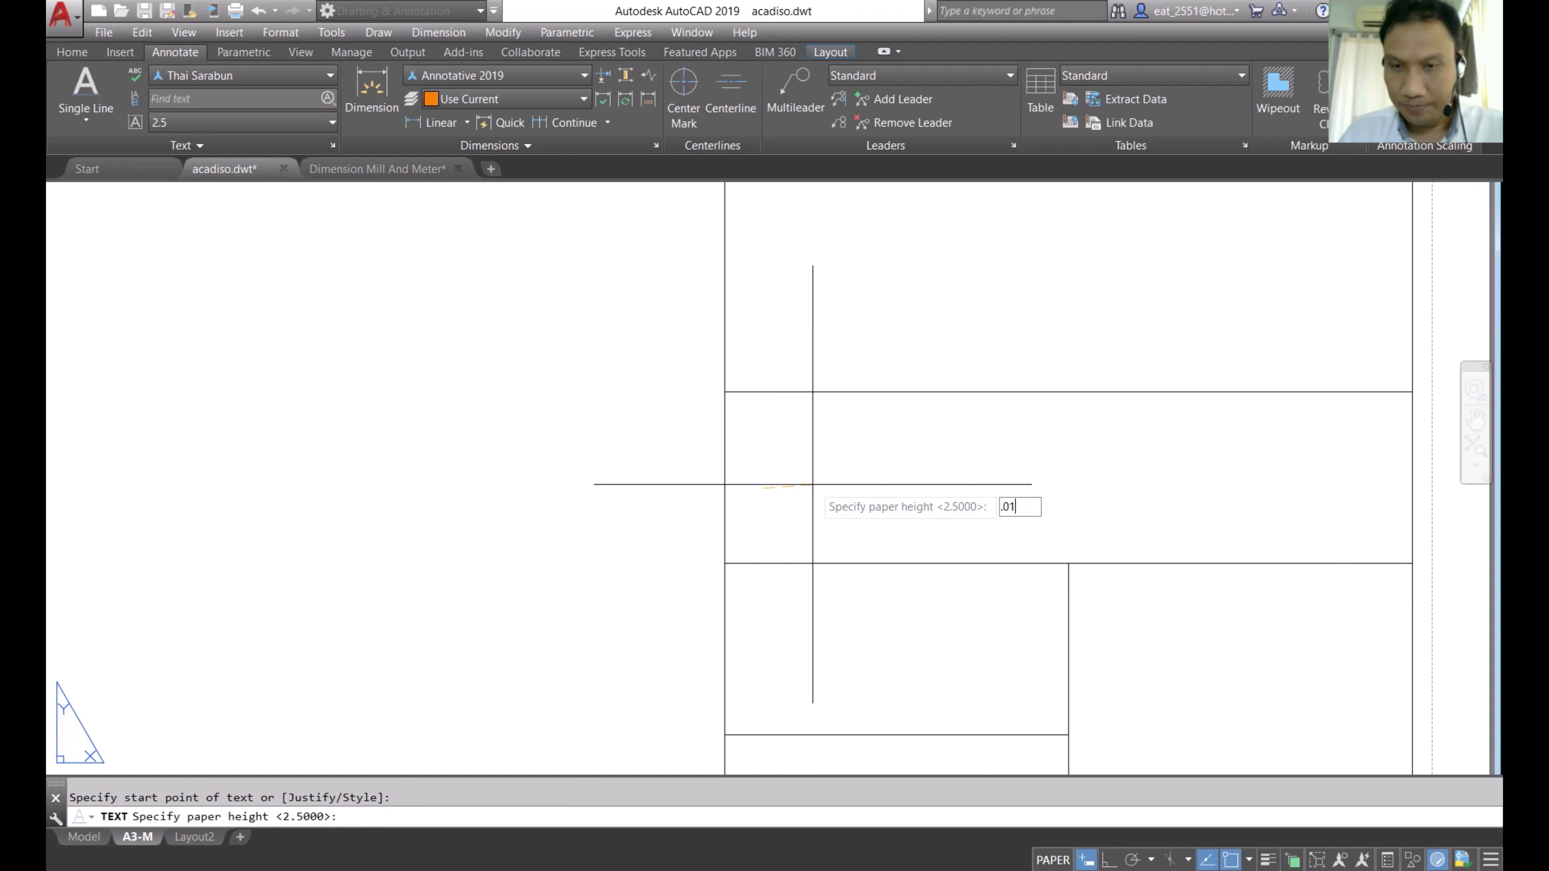
{"action": "key", "text": "Return"}
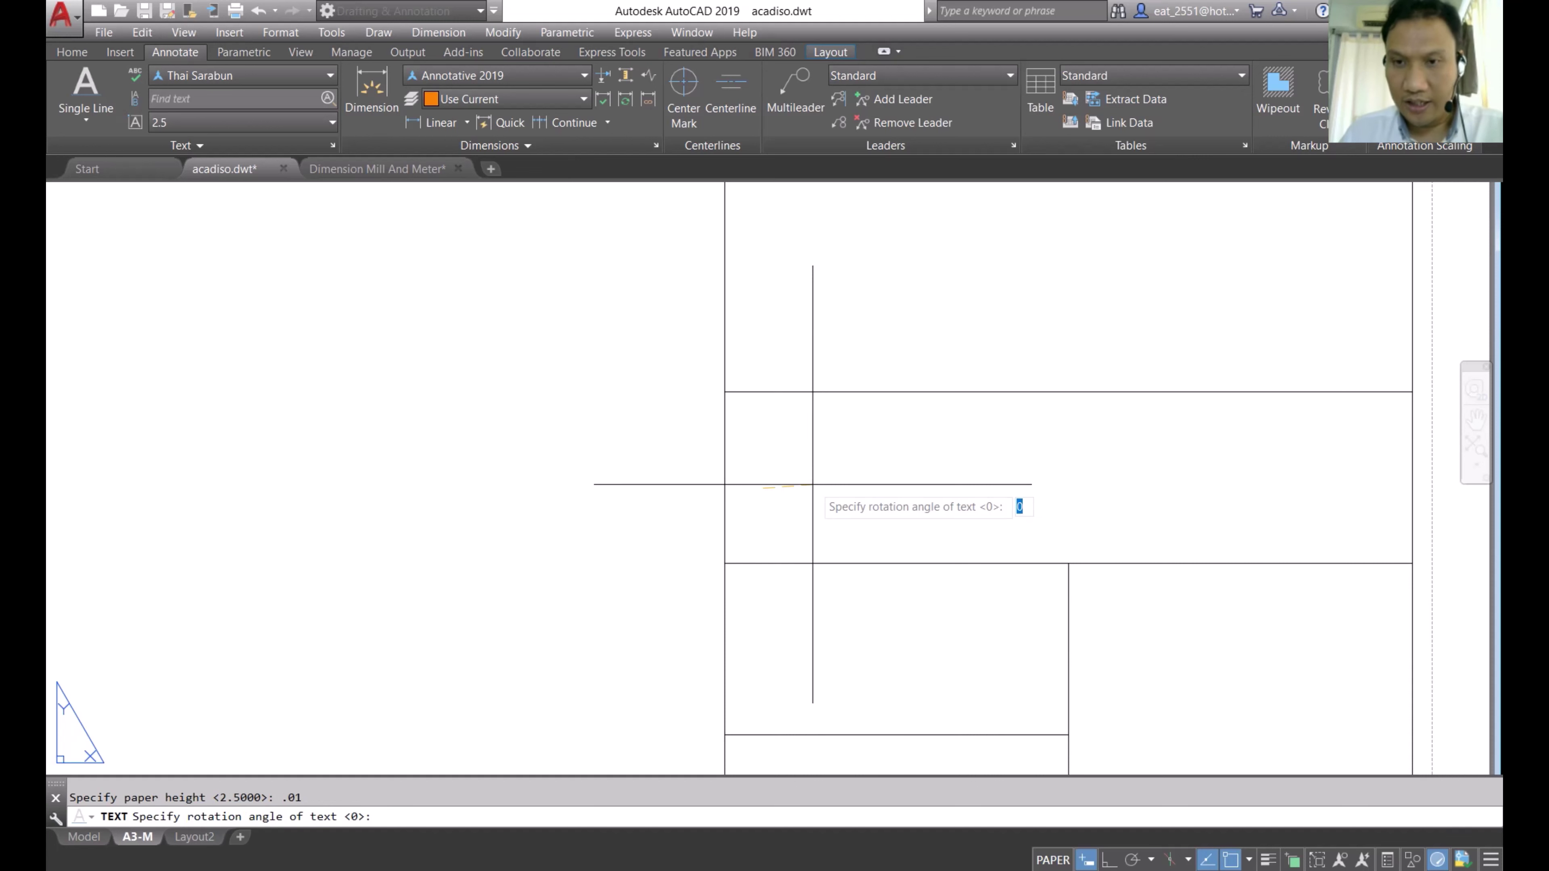
{"action": "key", "text": "Return"}
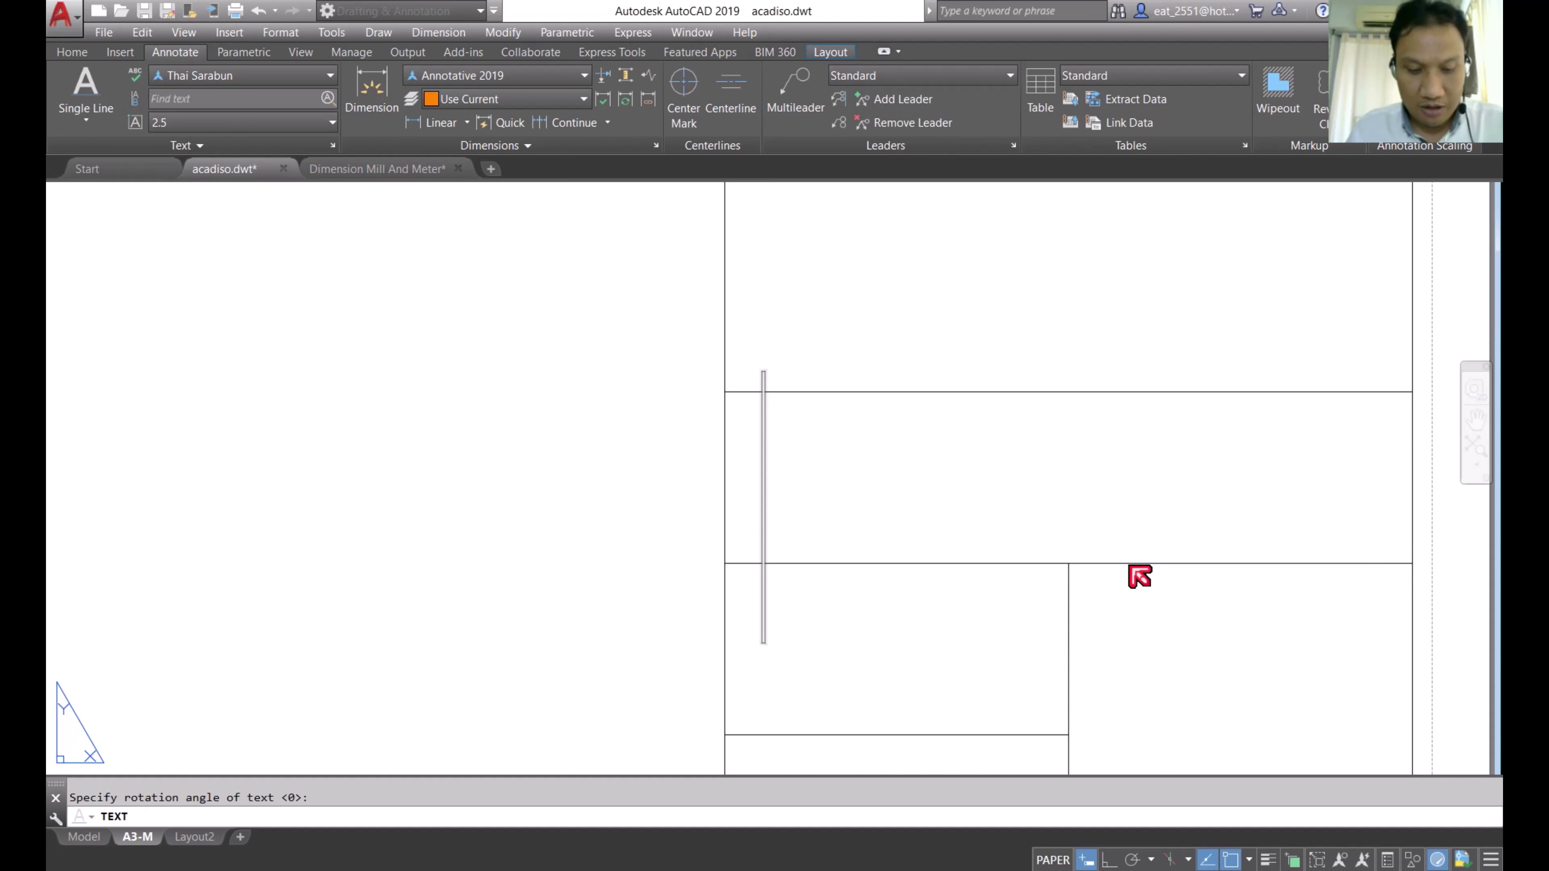
Step: Type the Thai label ผู้เขียนแบบ, clearing stray characters, and end the text command
{"action": "type", "text": "Z"}
{"action": "key", "text": "BackSpace"}
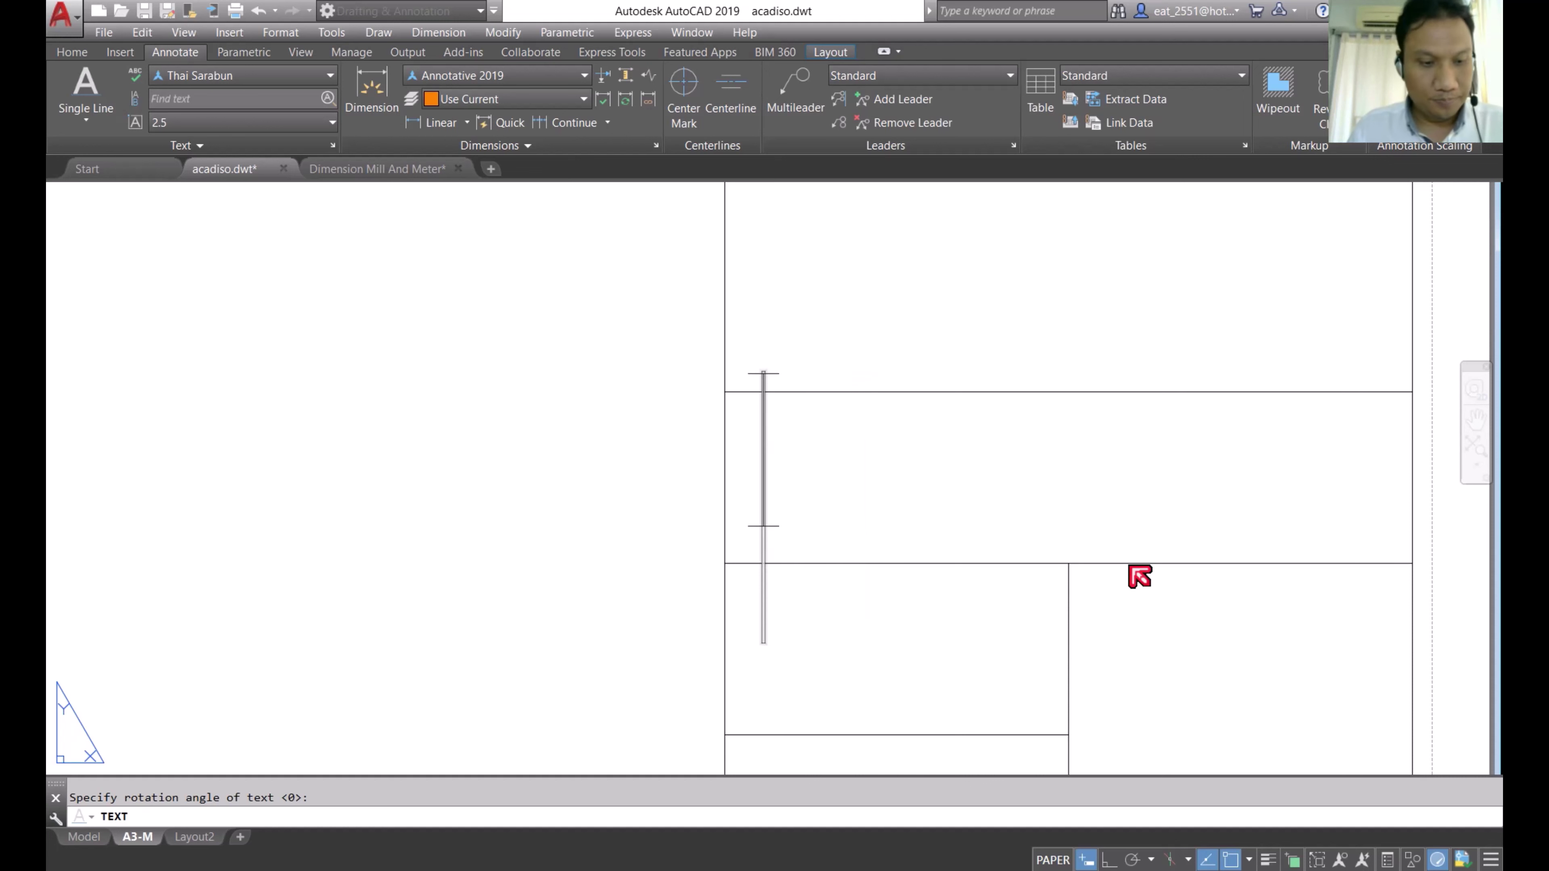
{"action": "type", "text": "("}
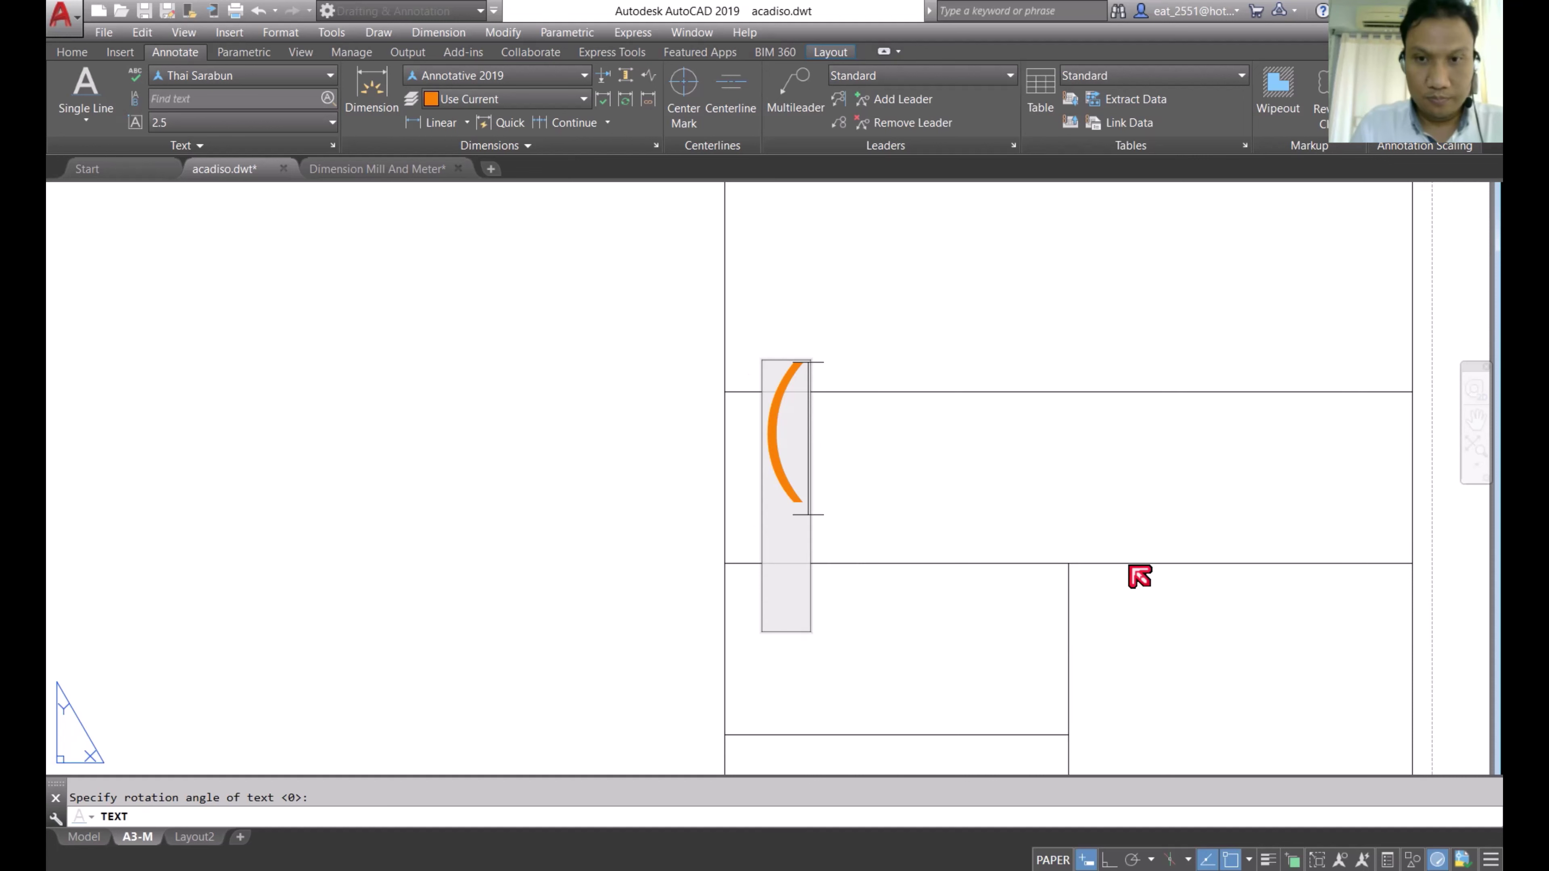
{"action": "key", "text": "BackSpace"}
{"action": "type", "text": "Z"}
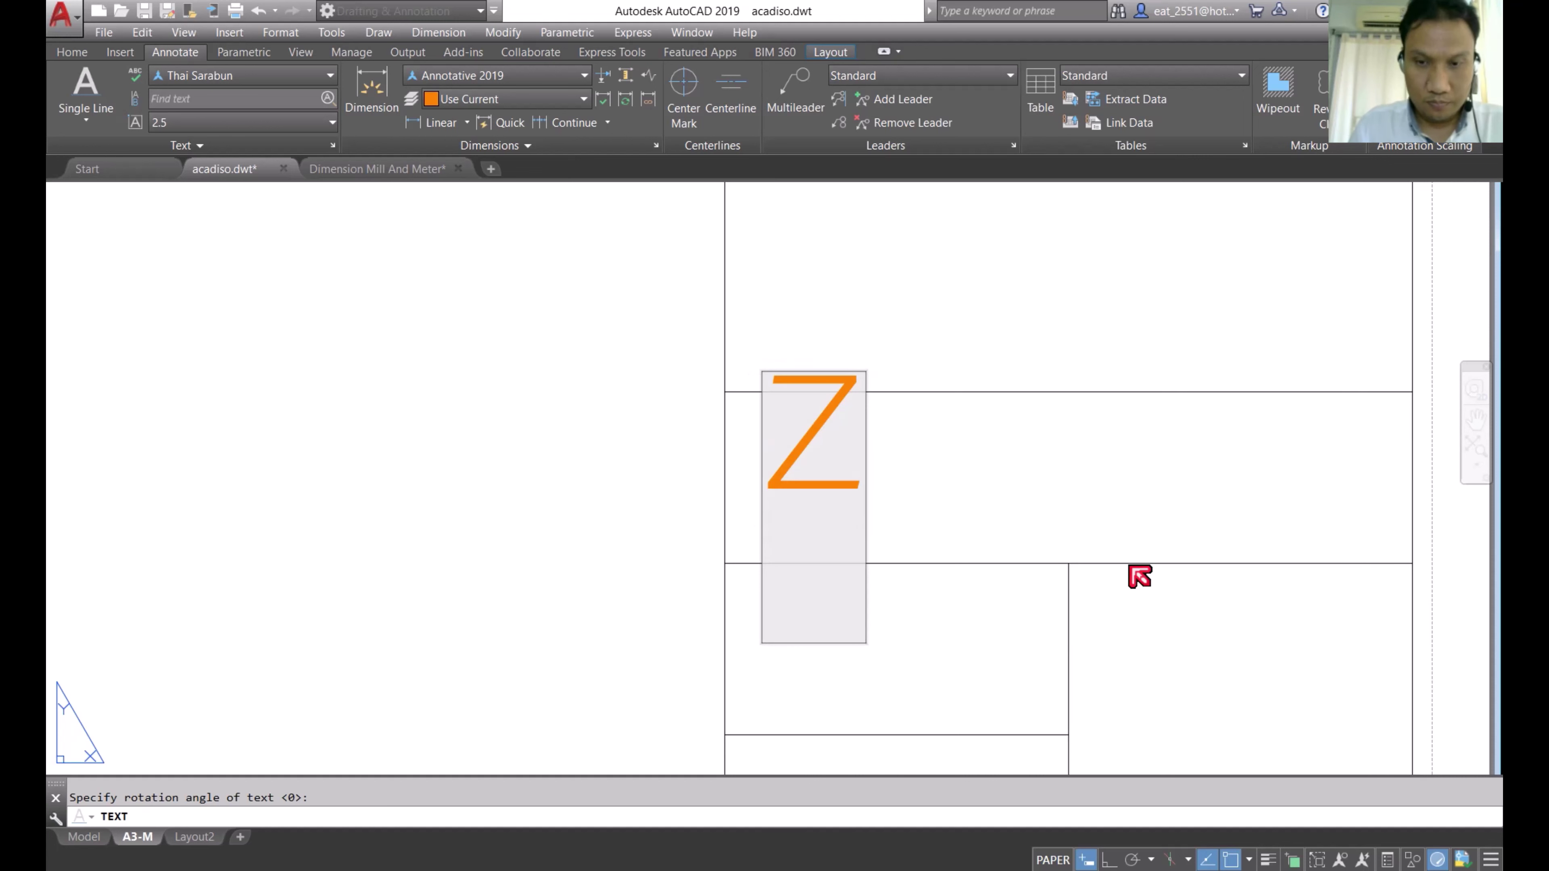
{"action": "key", "text": "BackSpace"}
{"action": "type", "text": "("}
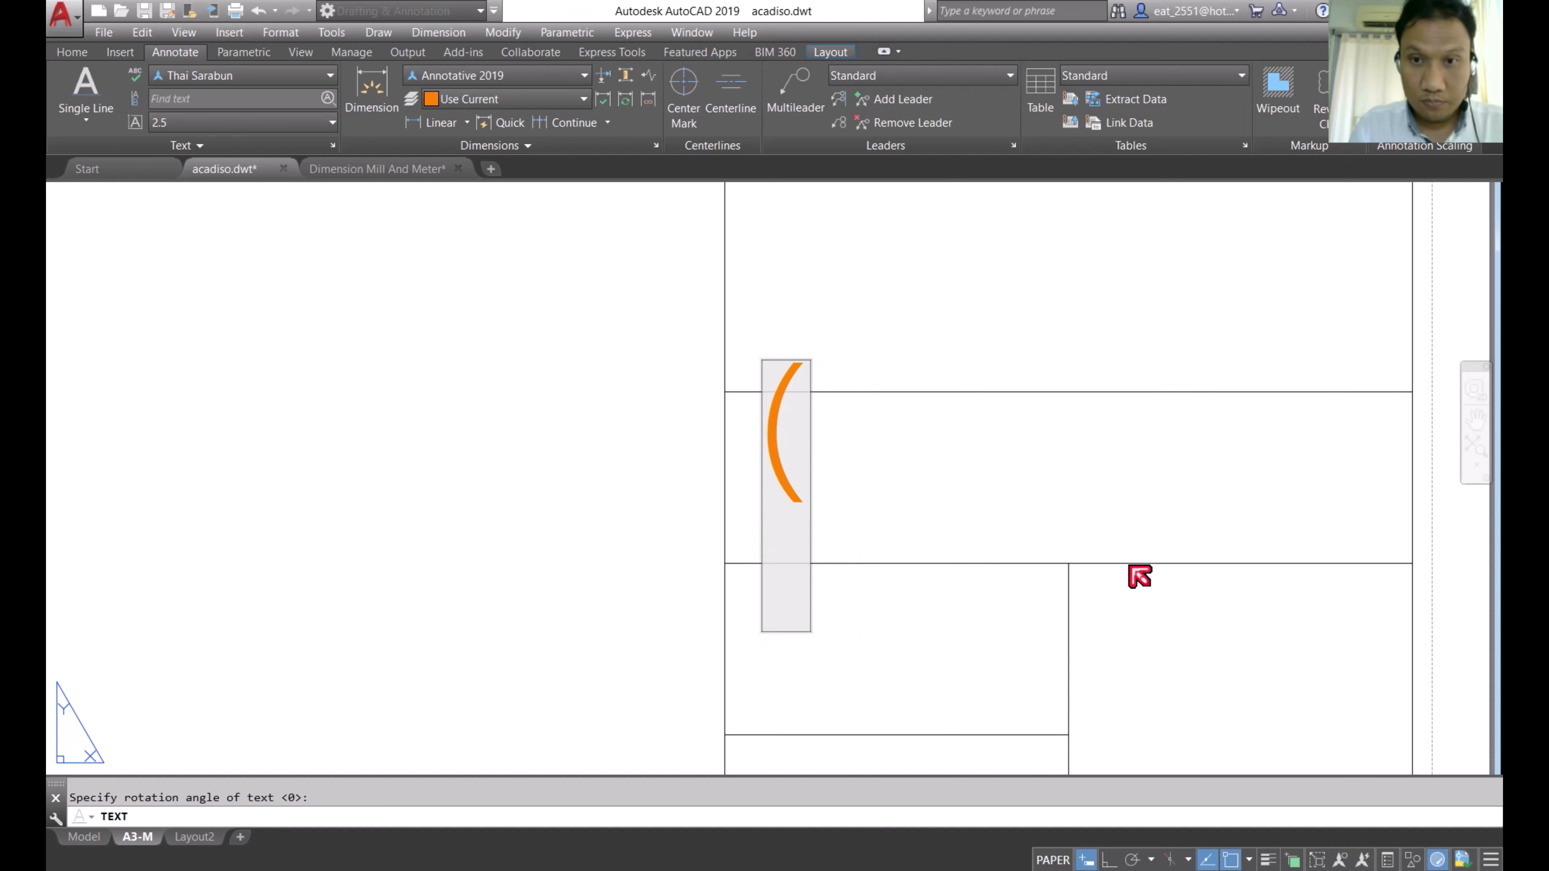
{"action": "key", "text": "BackSpace"}
{"action": "type", "text": "("}
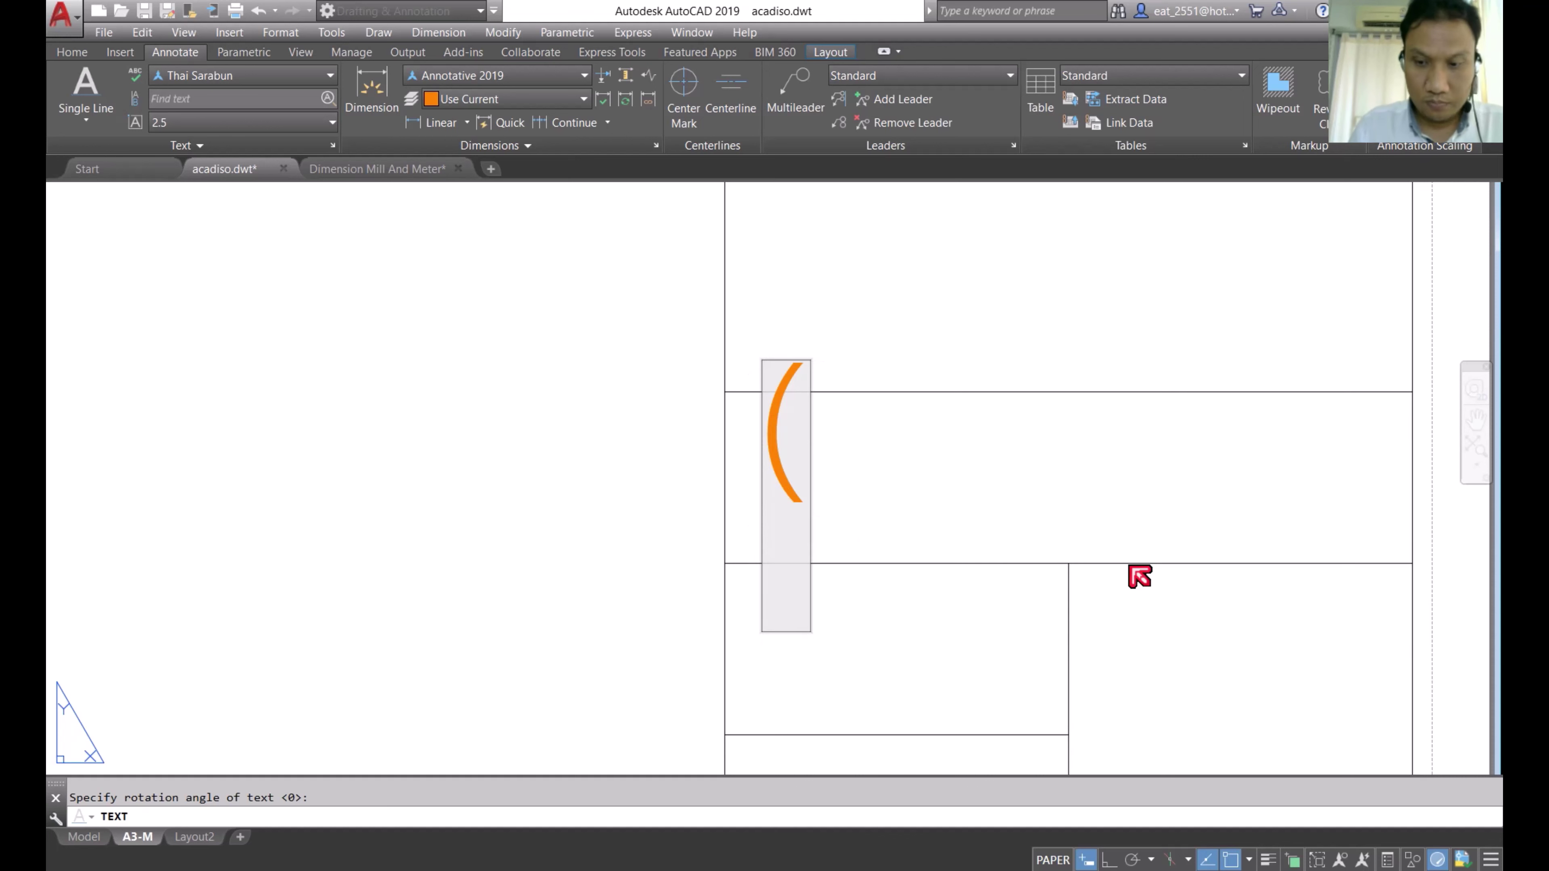
{"action": "key", "text": "BackSpace"}
{"action": "type", "text": "พ"}
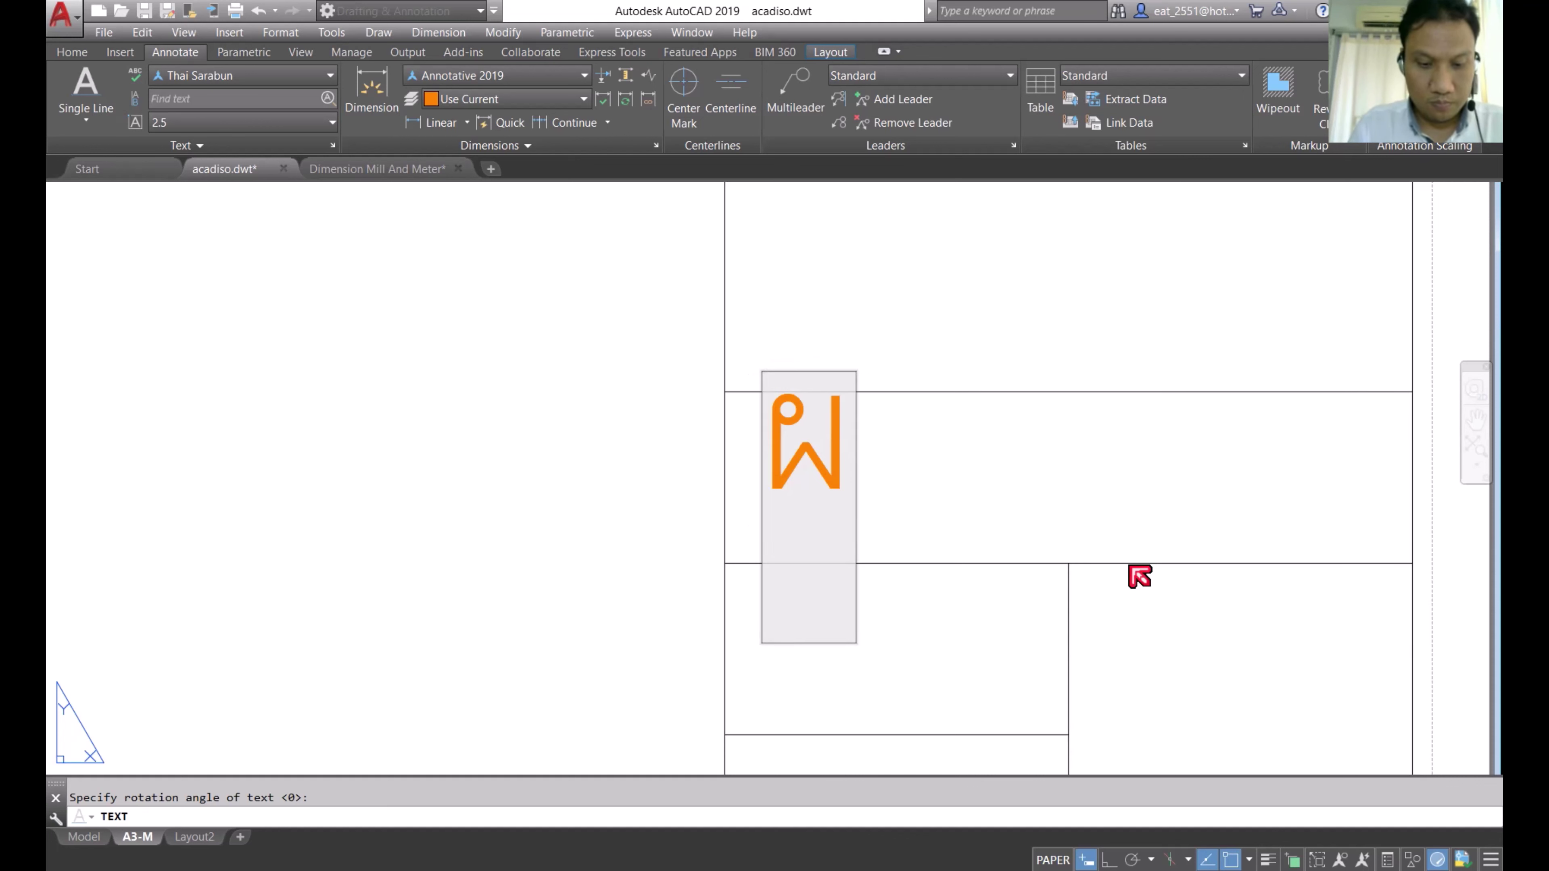
{"action": "type", "text": "น"}
{"action": "type", "text": "้เข"}
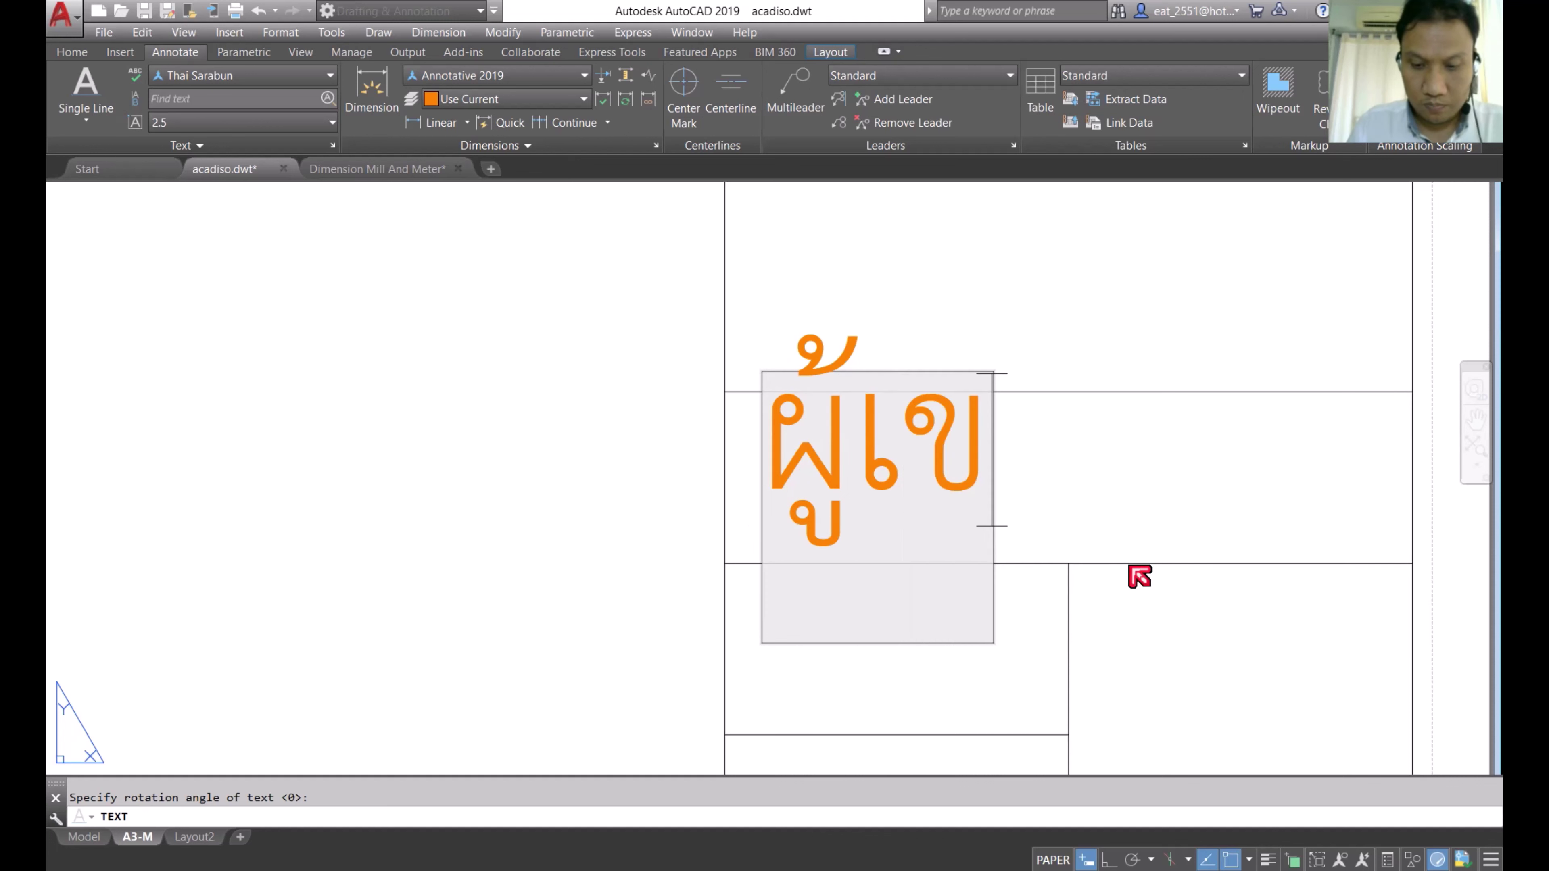
{"action": "type", "text": "ร"}
{"action": "key", "text": "BackSpace"}
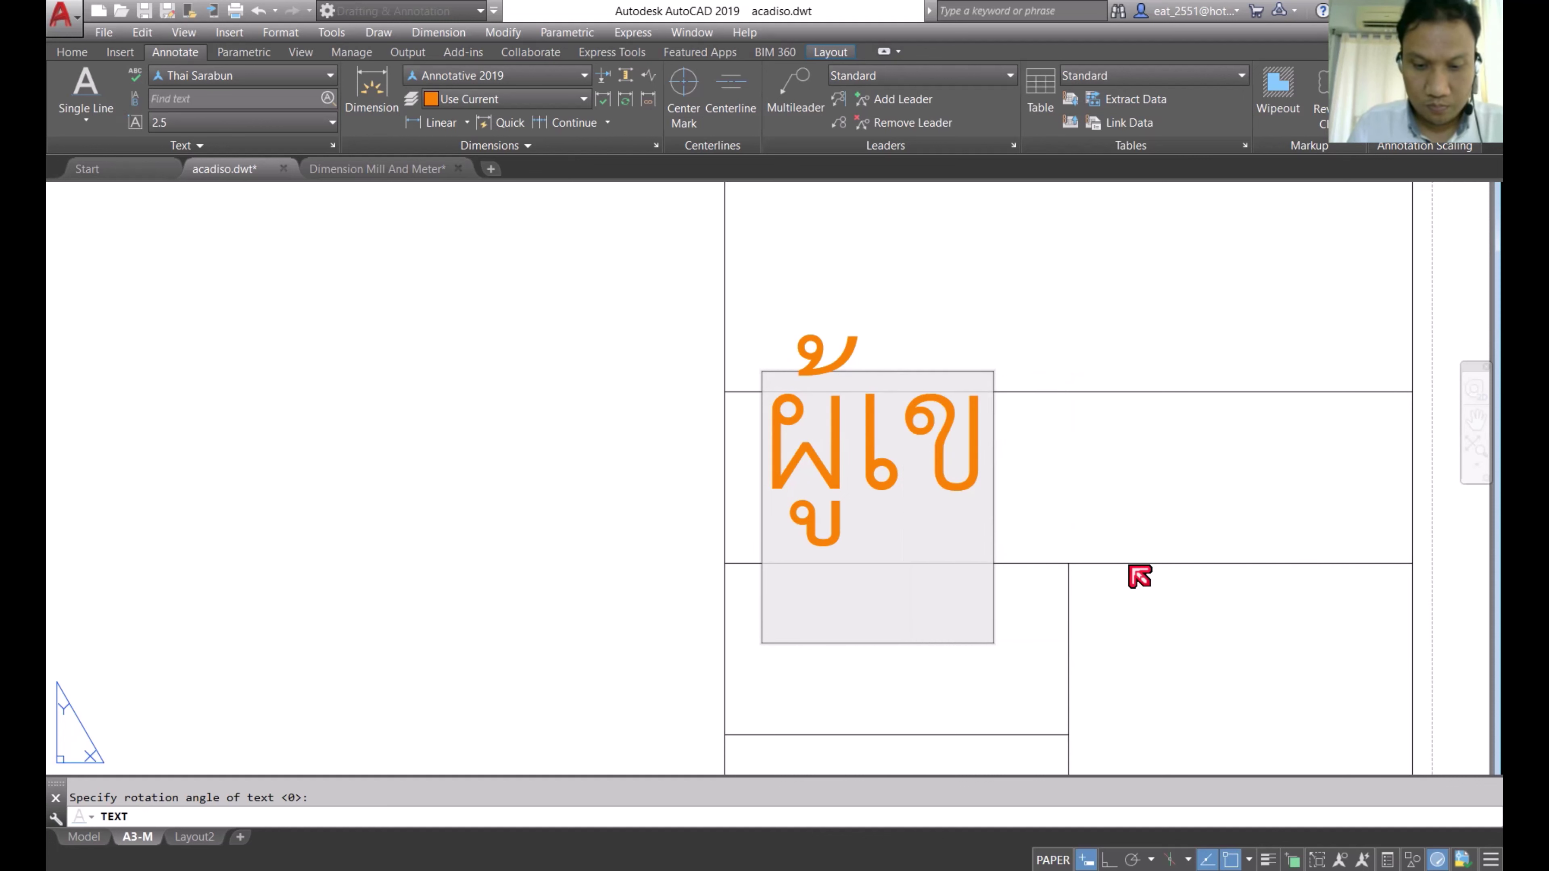
{"action": "type", "text": "ียน"}
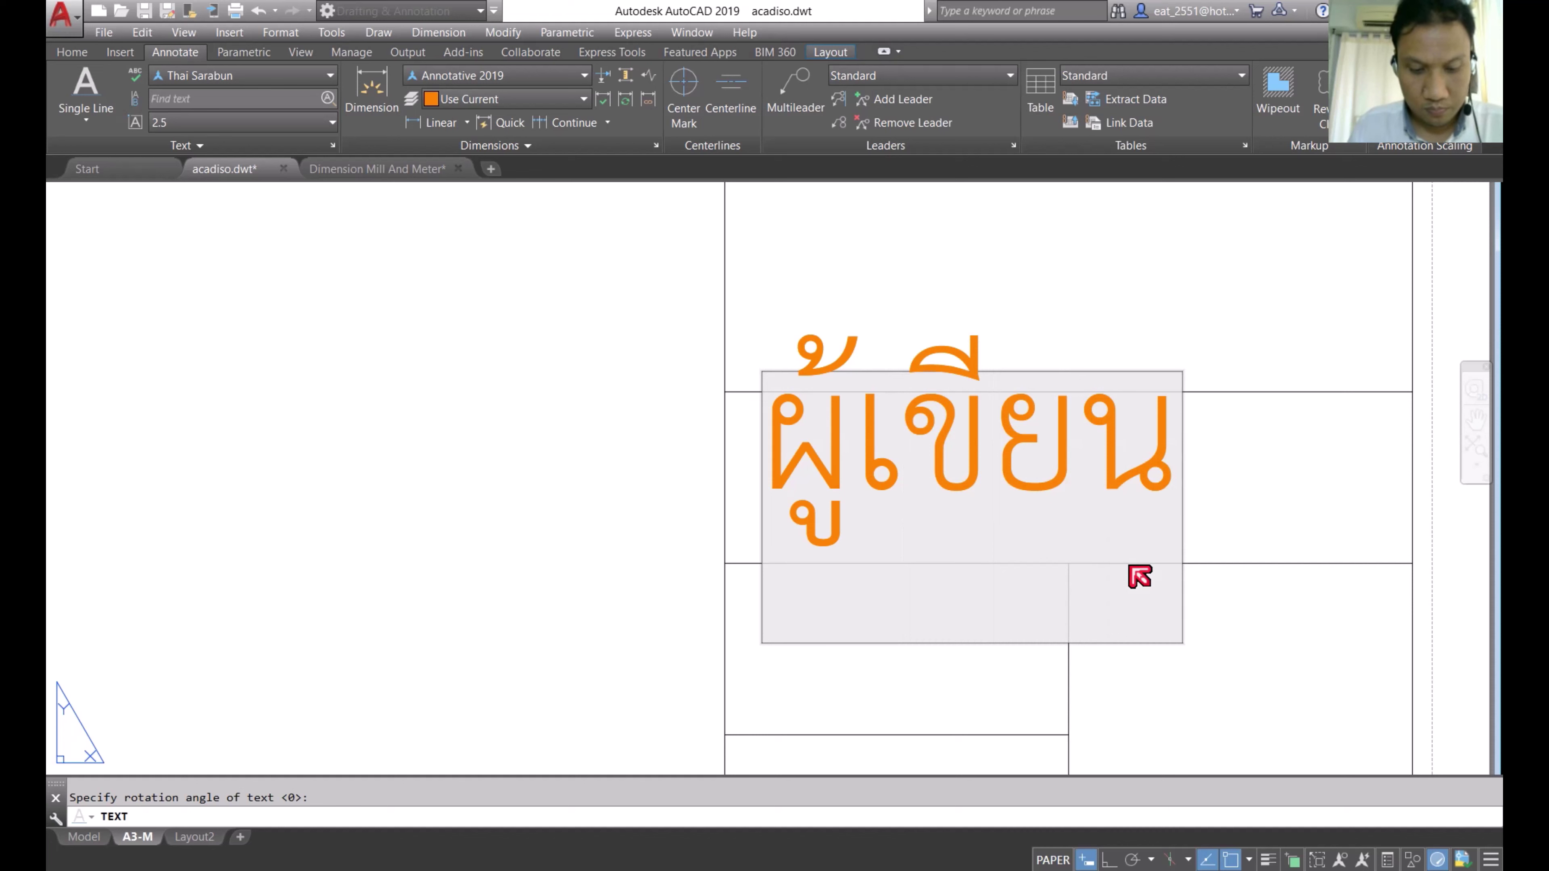
{"action": "type", "text": "แบบ"}
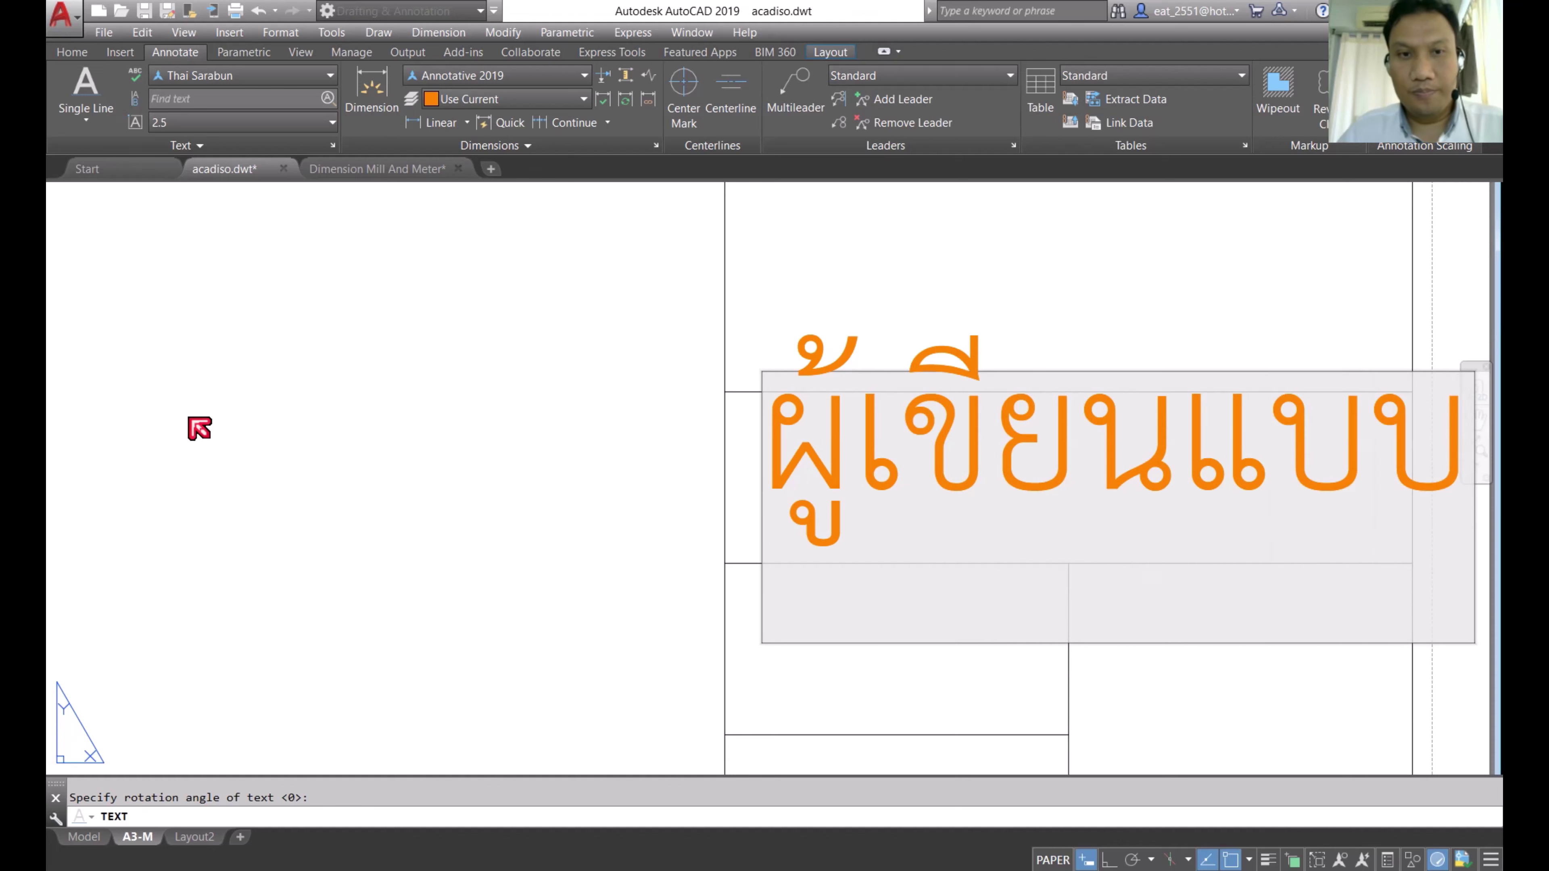
{"action": "left_click", "coordinate": [434, 537]}
{"action": "key", "text": "Return"}
{"action": "scroll", "coordinate": [443, 433], "scroll_direction": "down", "scroll_amount": 5}
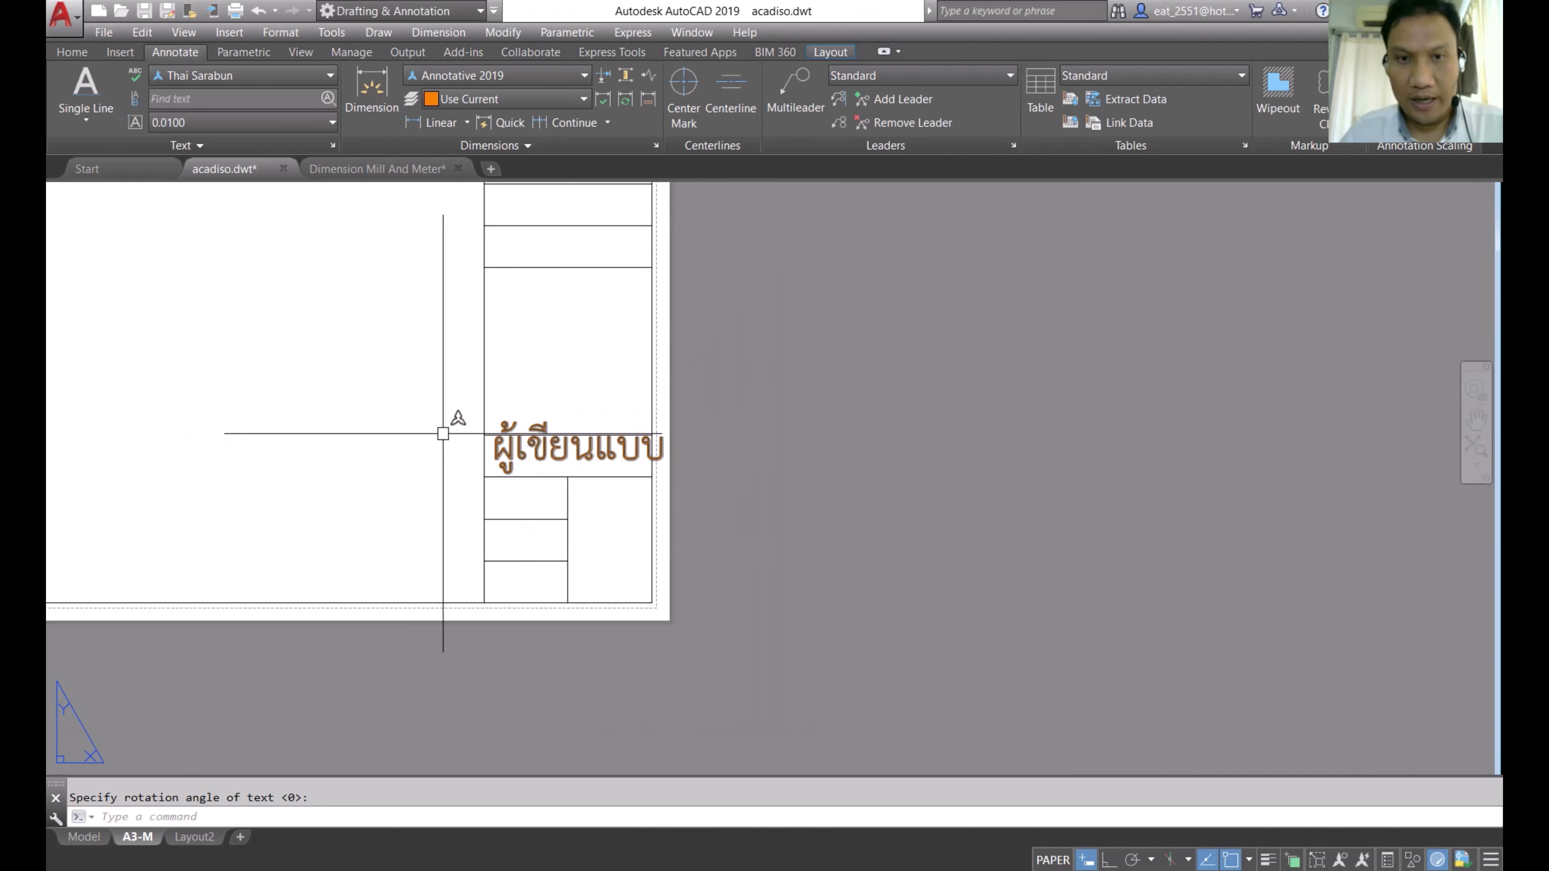
{"action": "scroll", "coordinate": [451, 432], "scroll_direction": "up", "scroll_amount": 2}
Step: With quick properties on, give the ผู้เขียนแบบ label a paper text height of 0.005
{"action": "left_click", "coordinate": [1391, 860]}
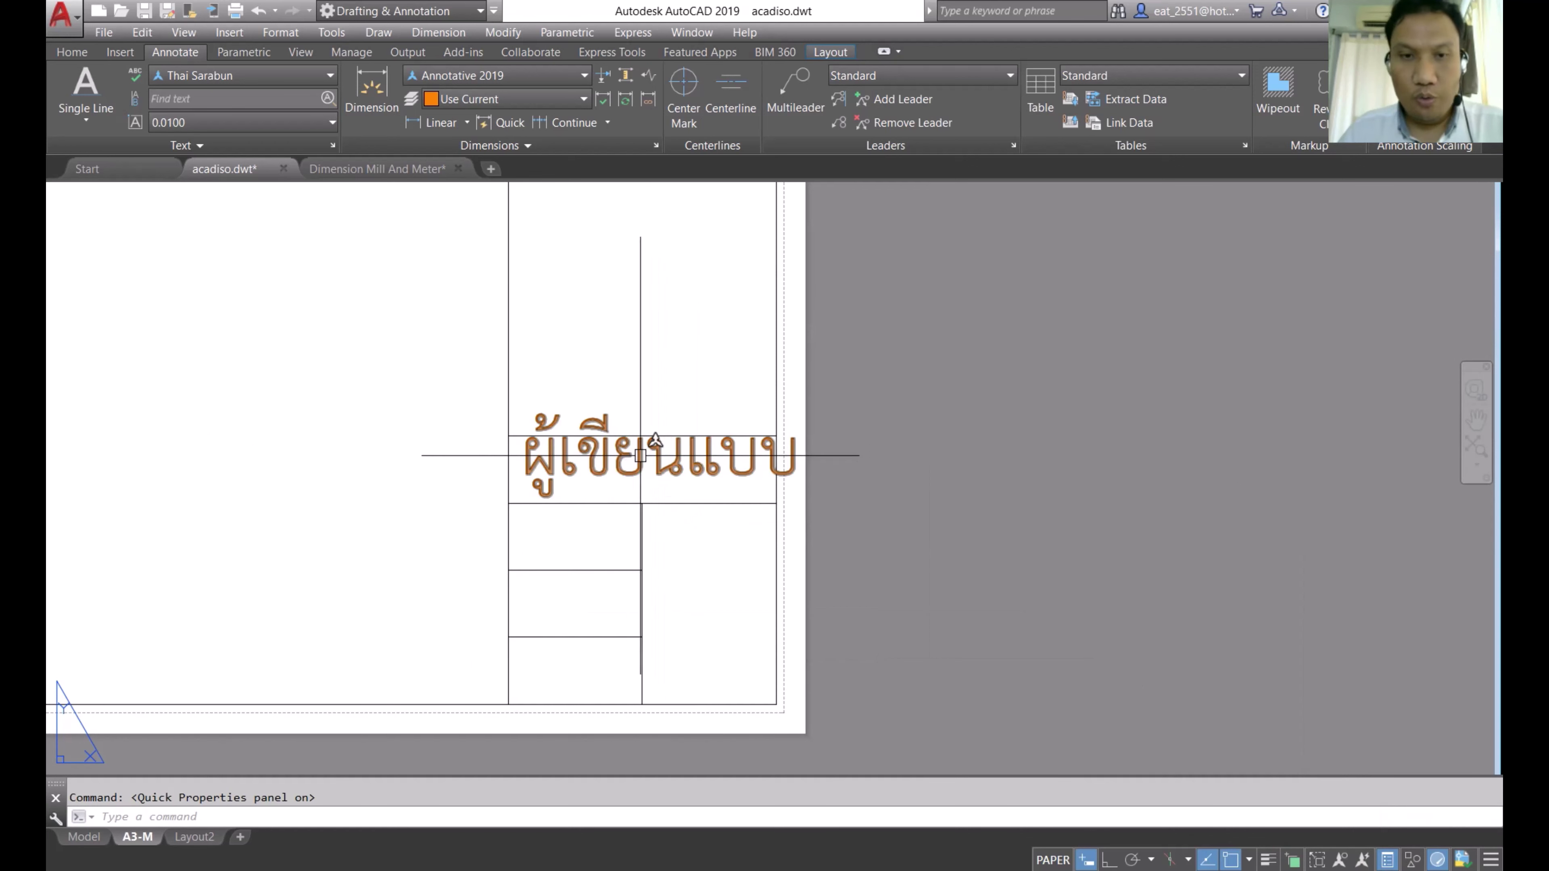
{"action": "left_click", "coordinate": [607, 453]}
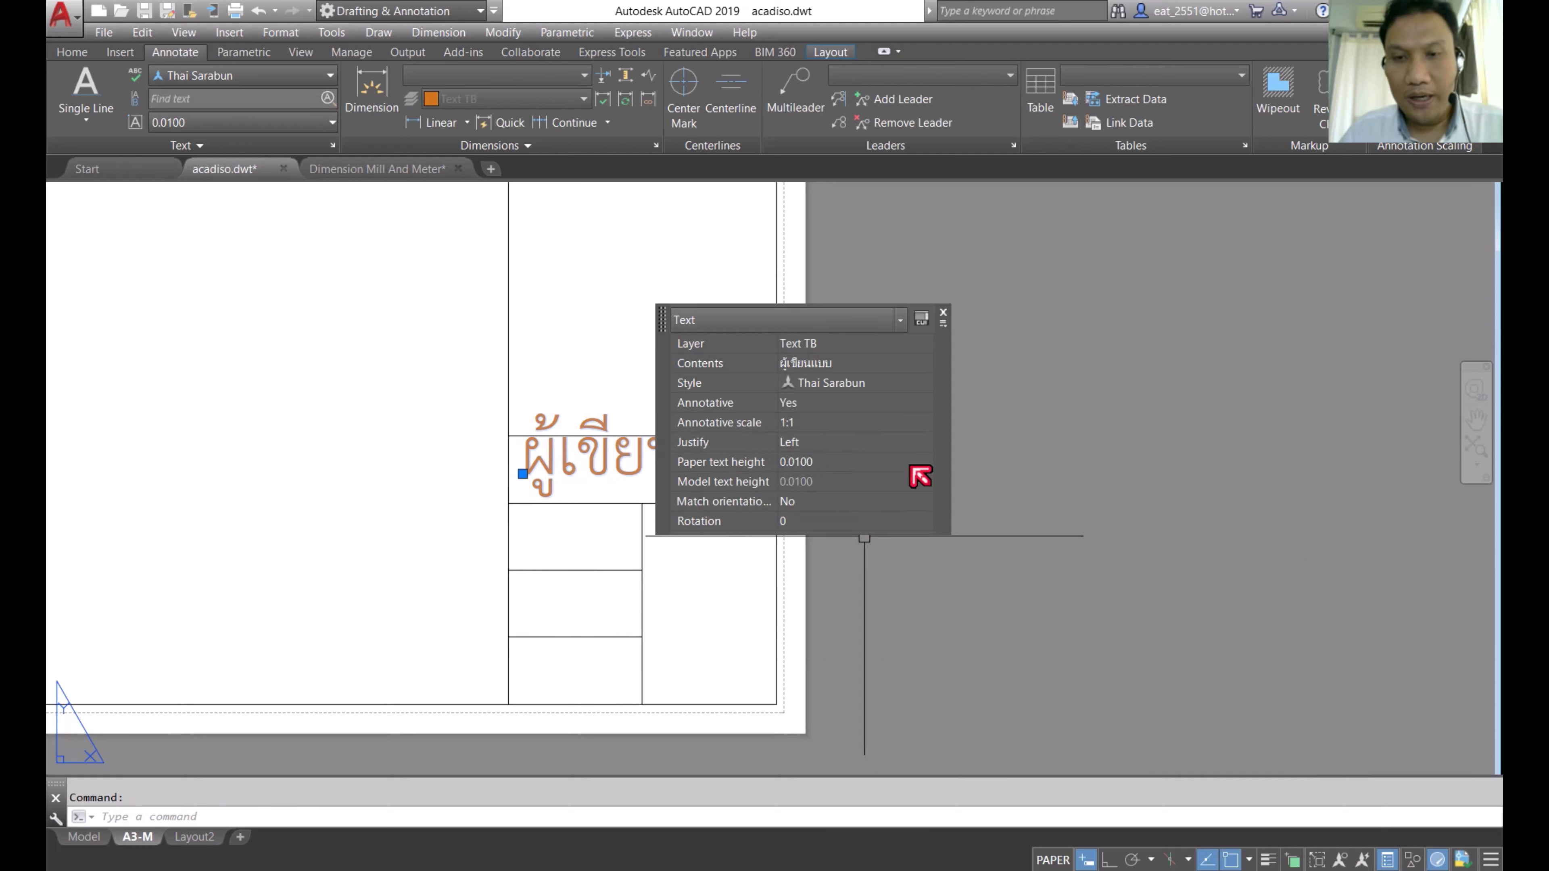
{"action": "left_click", "coordinate": [903, 424]}
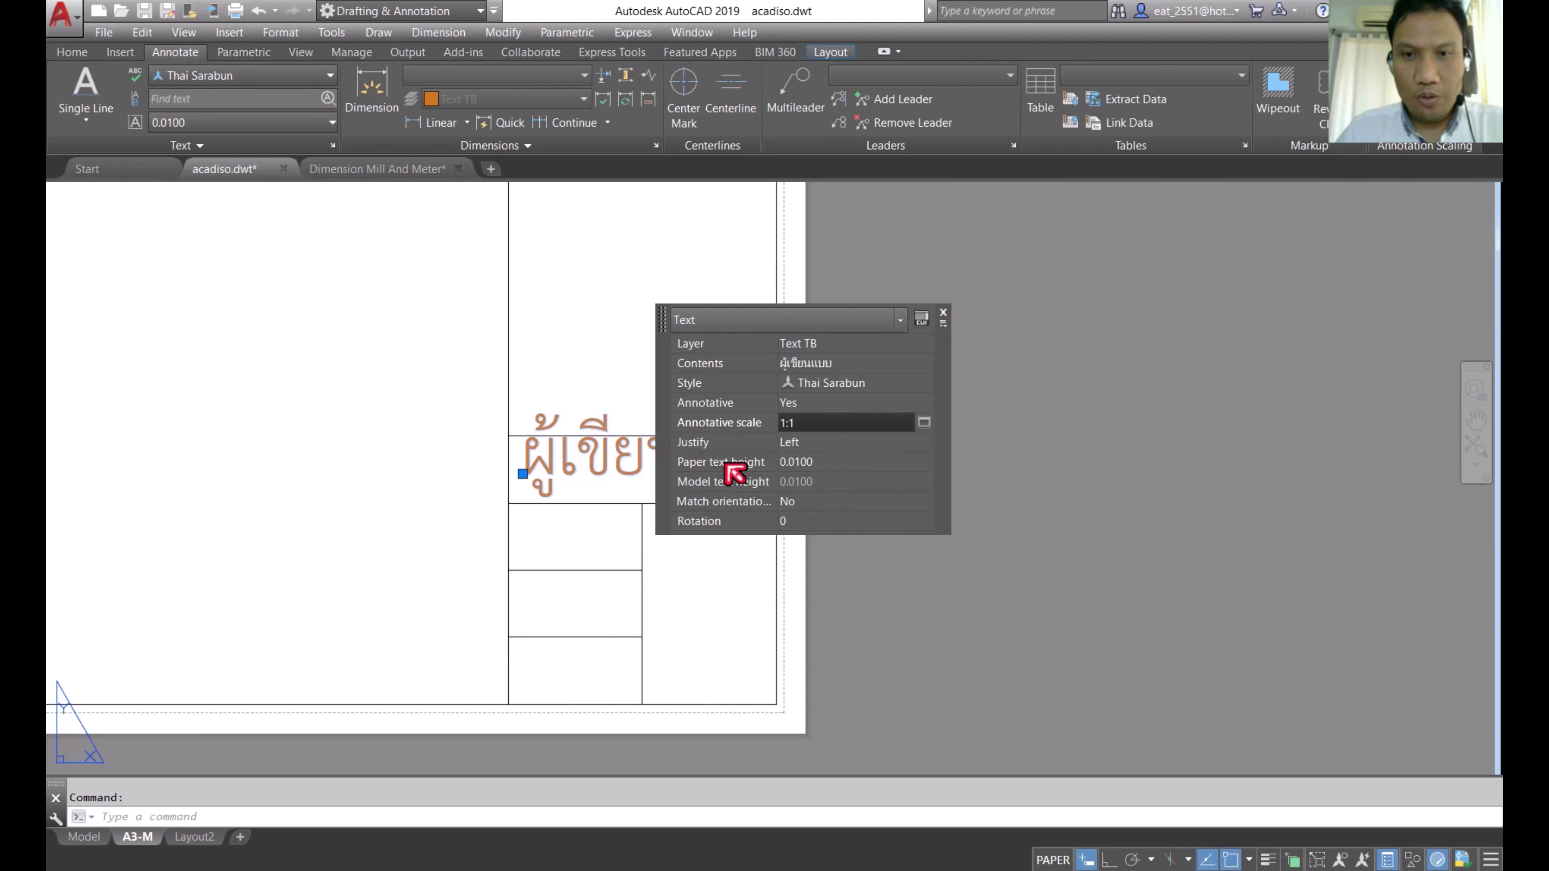
{"action": "left_click", "coordinate": [821, 462]}
{"action": "type", "text": "0.005"}
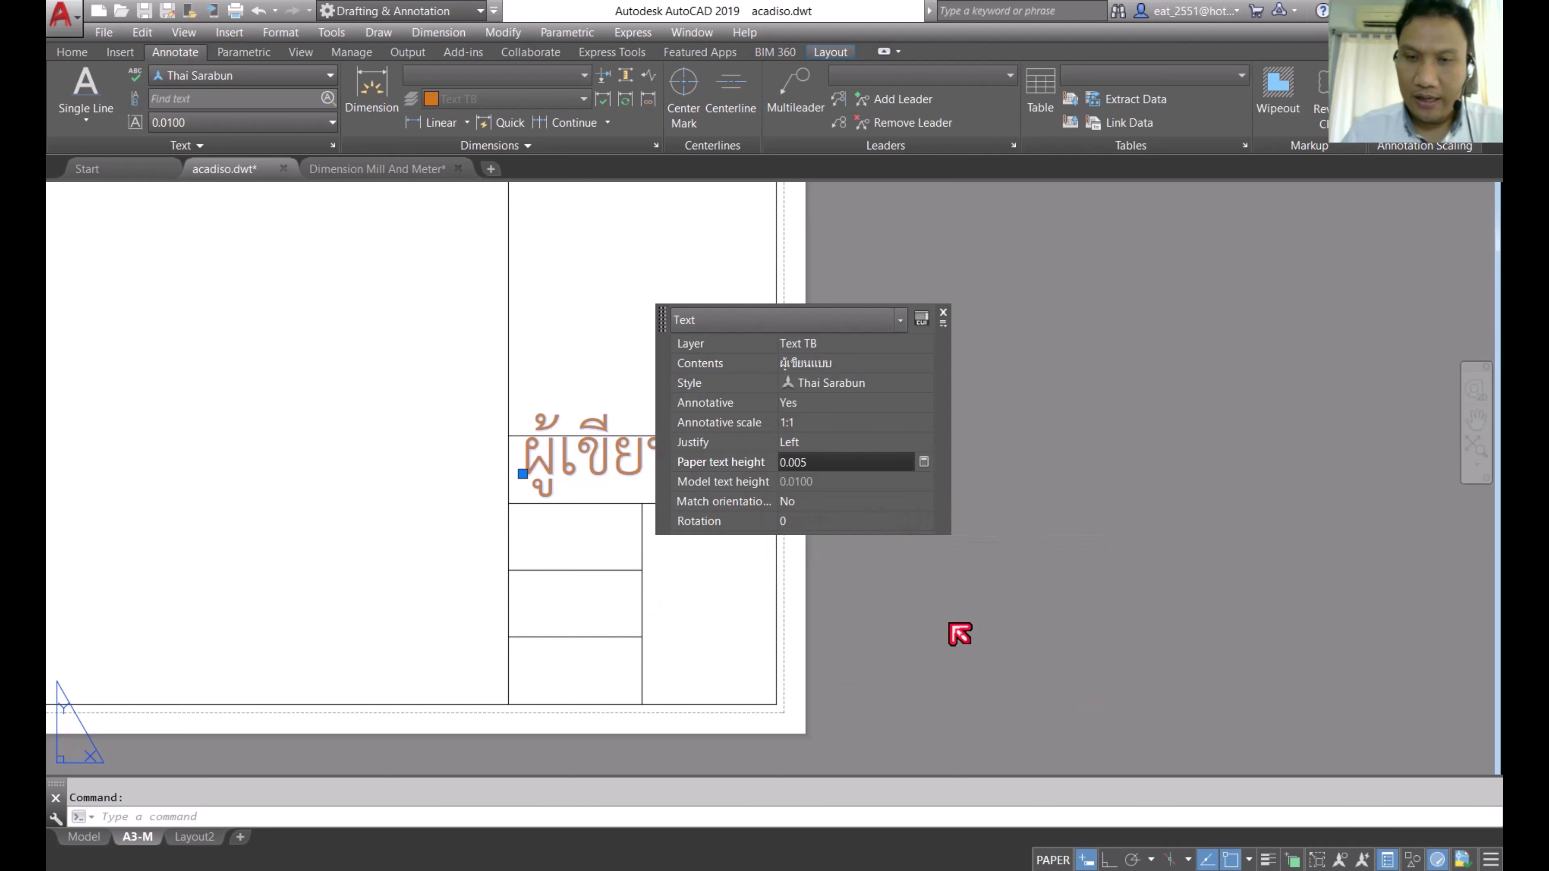
{"action": "key", "text": "Return"}
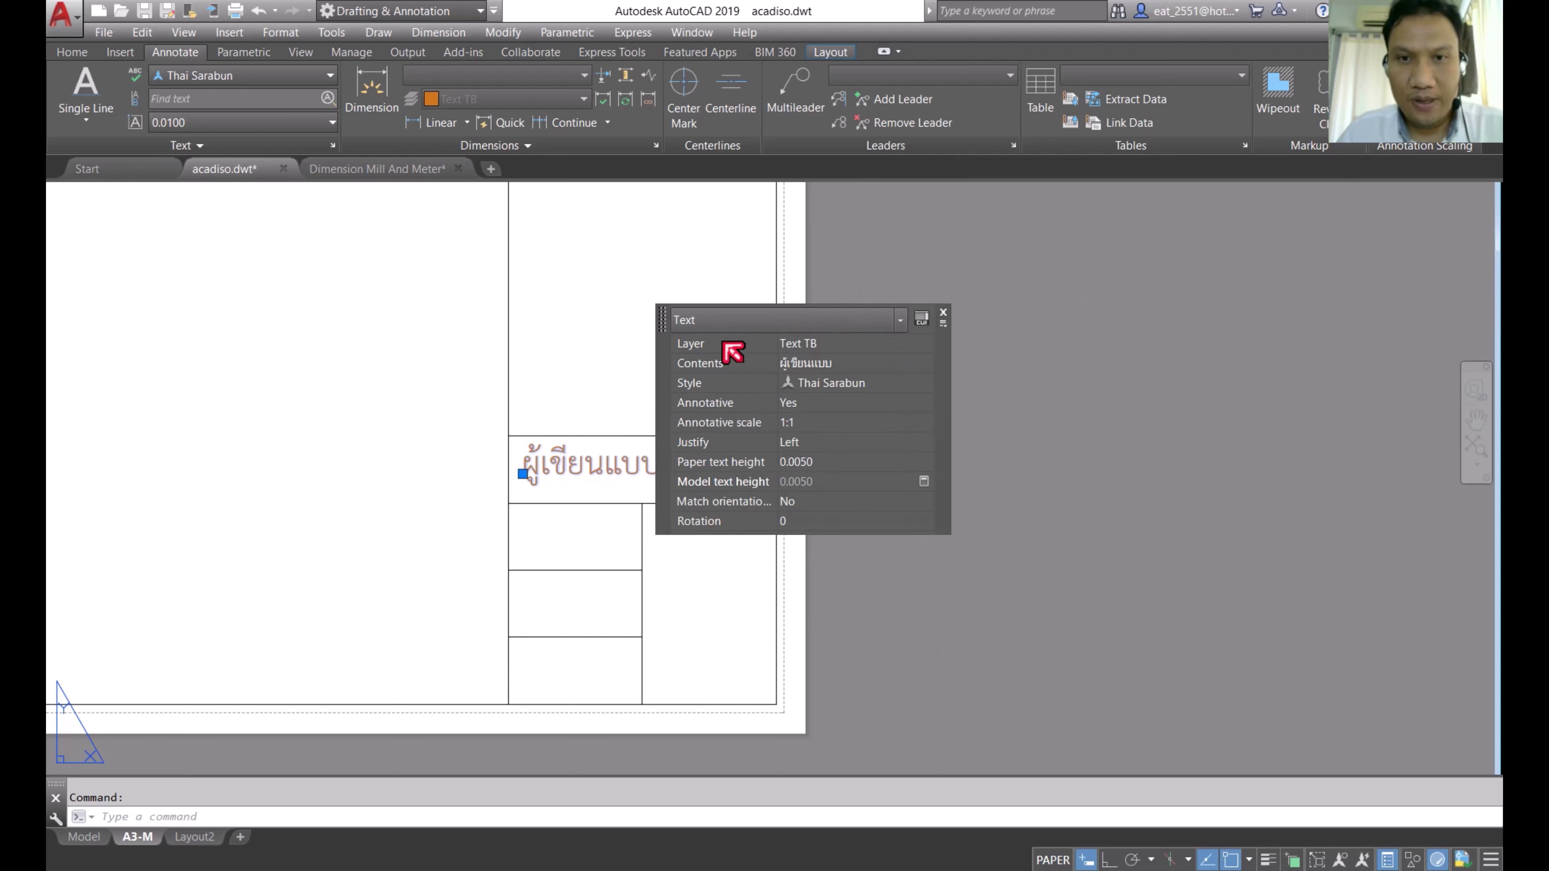
Step: Reduce the label's paper text height further to 0.0025, then close the properties and deselect
{"action": "left_click_drag", "start_coordinate": [668, 366], "coordinate": [1030, 390]}
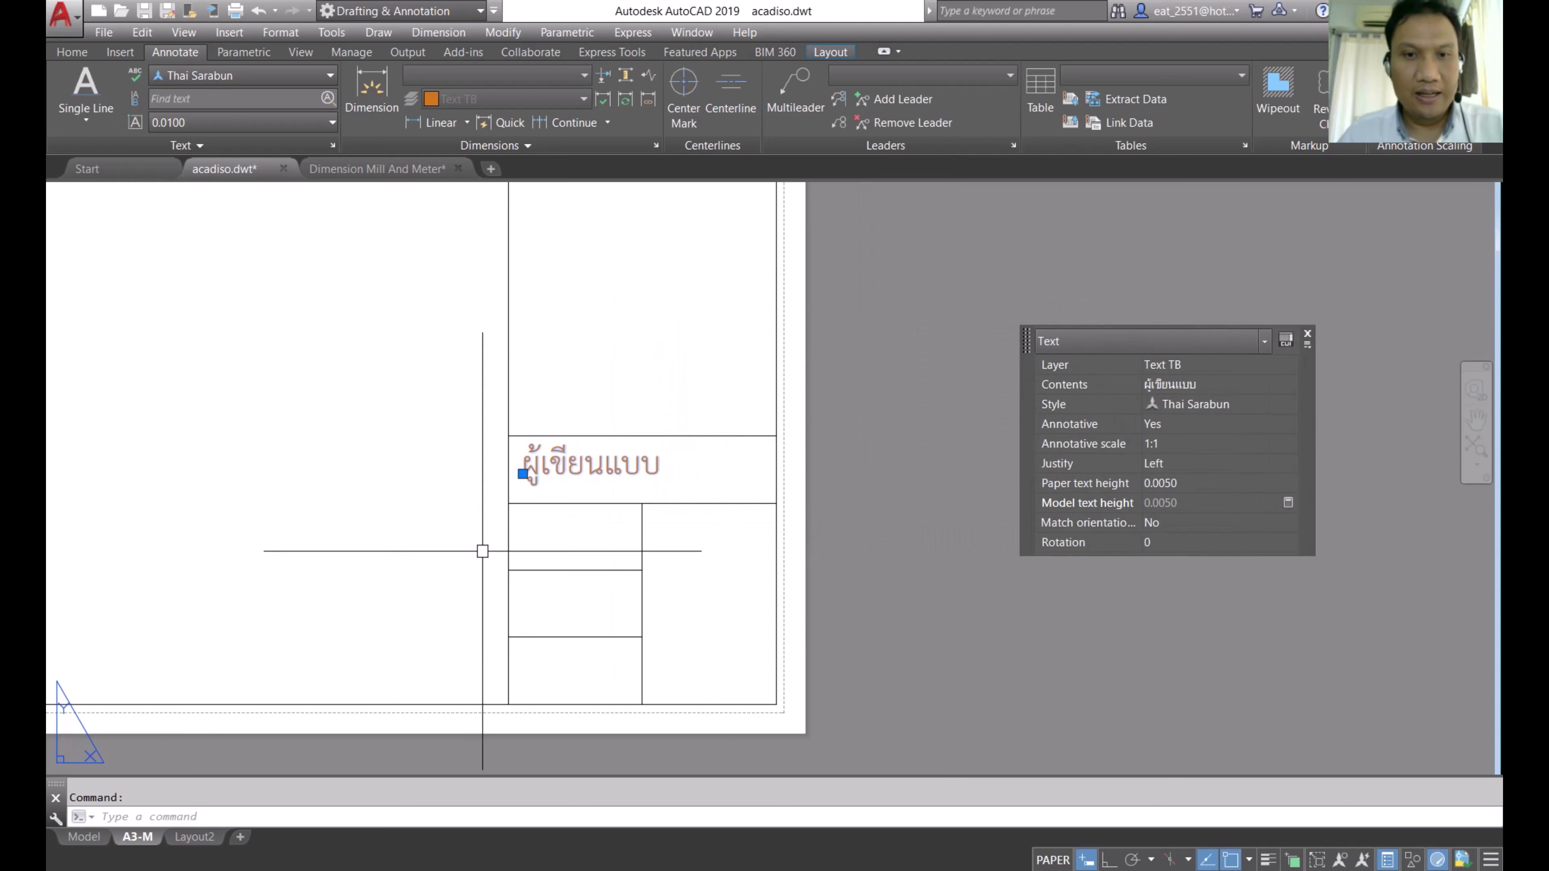
{"action": "middle_click_drag", "start_coordinate": [482, 551], "coordinate": [558, 480]}
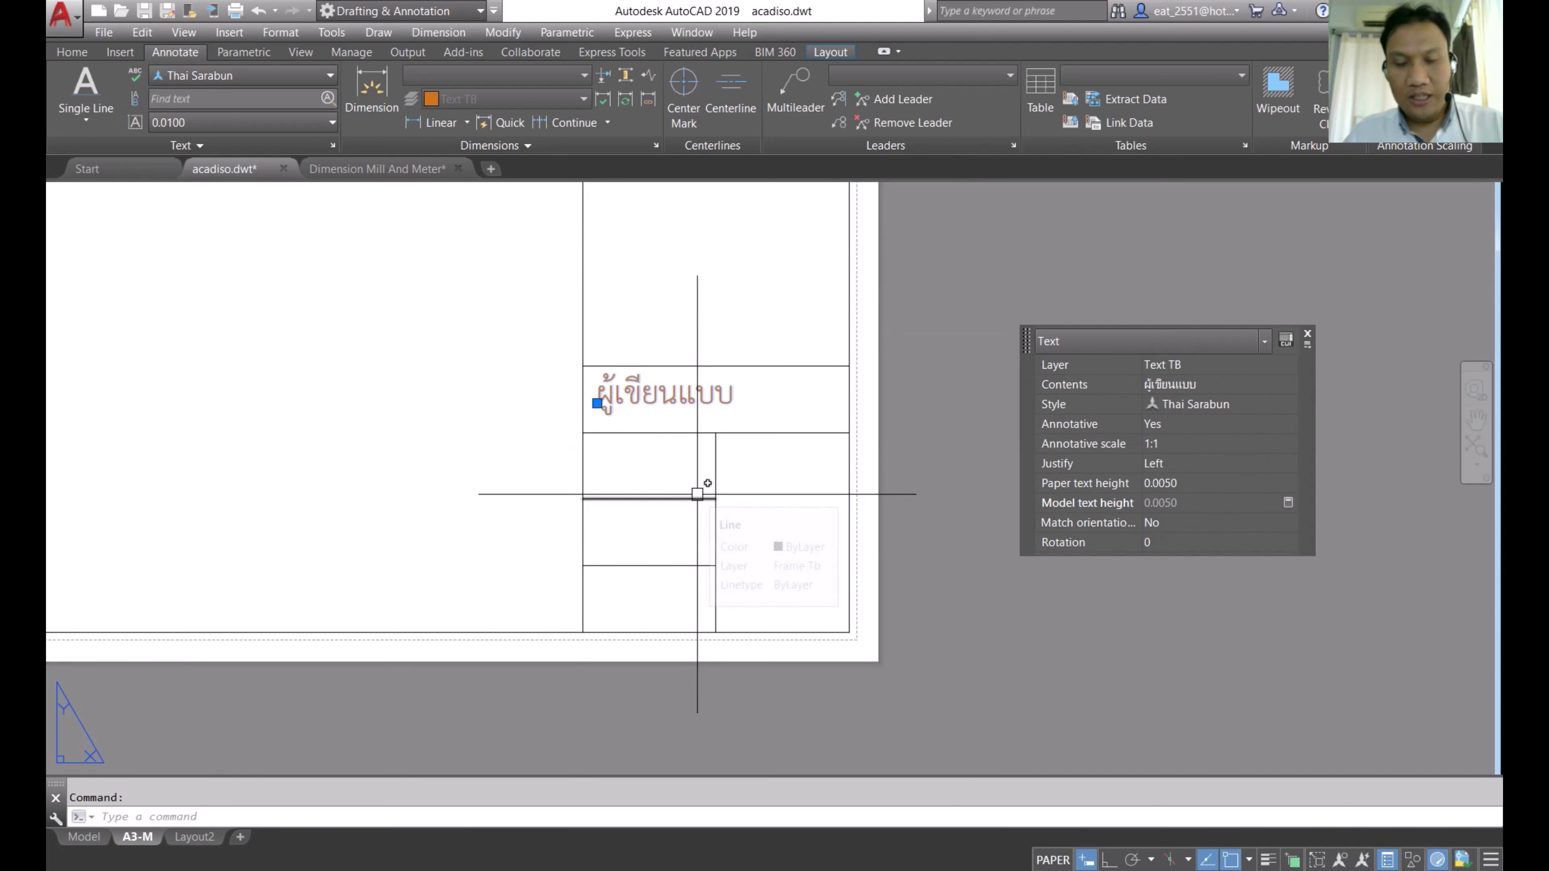
{"action": "scroll", "coordinate": [697, 494], "scroll_direction": "down", "scroll_amount": 6}
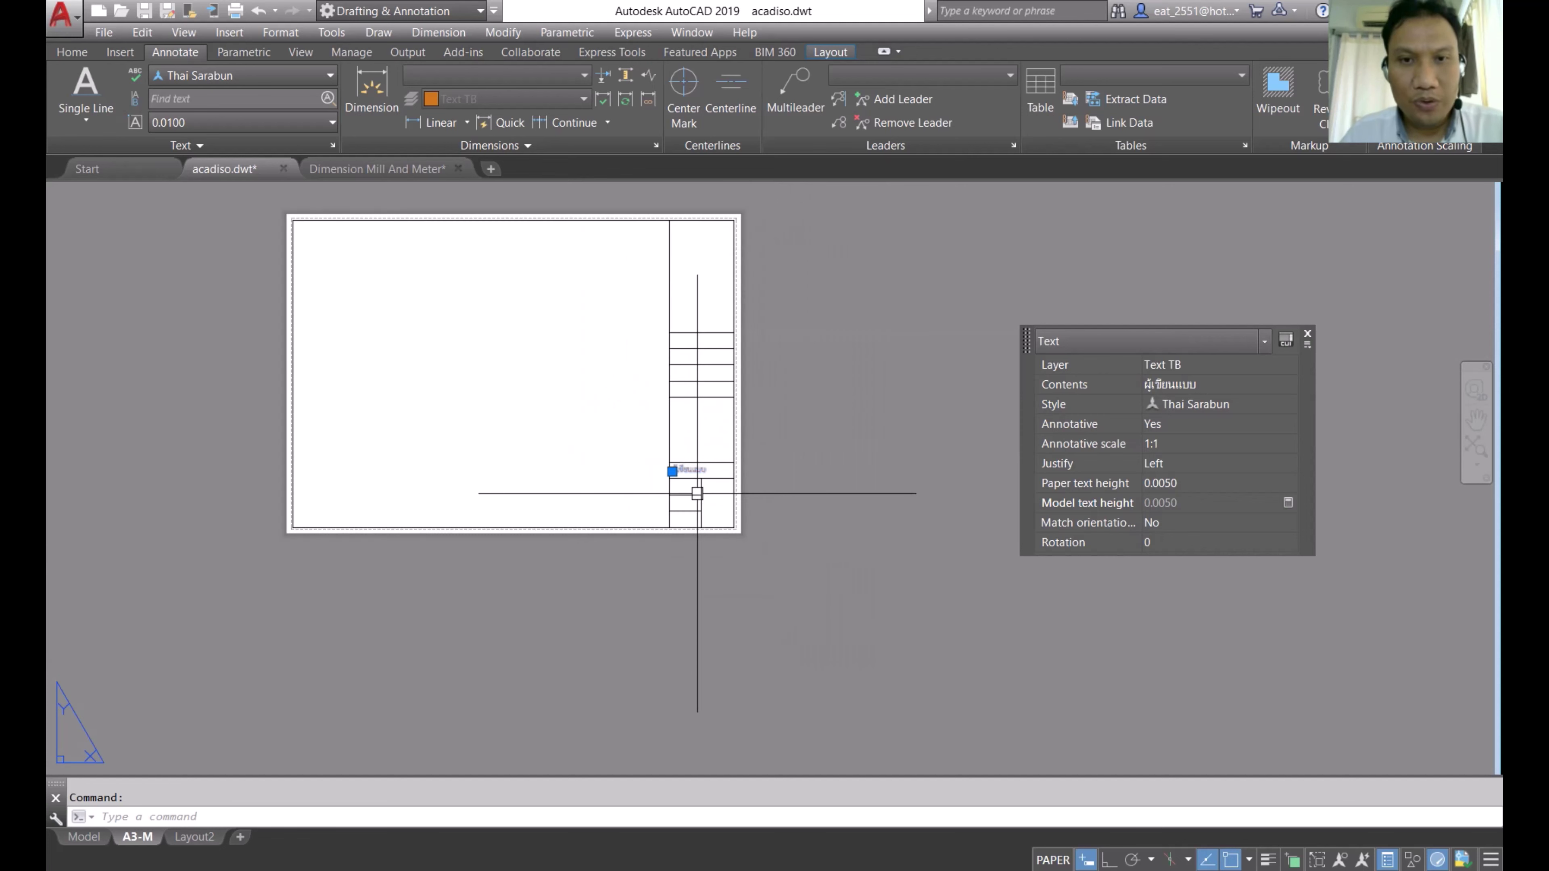
{"action": "scroll", "coordinate": [676, 433], "scroll_direction": "up", "scroll_amount": 2}
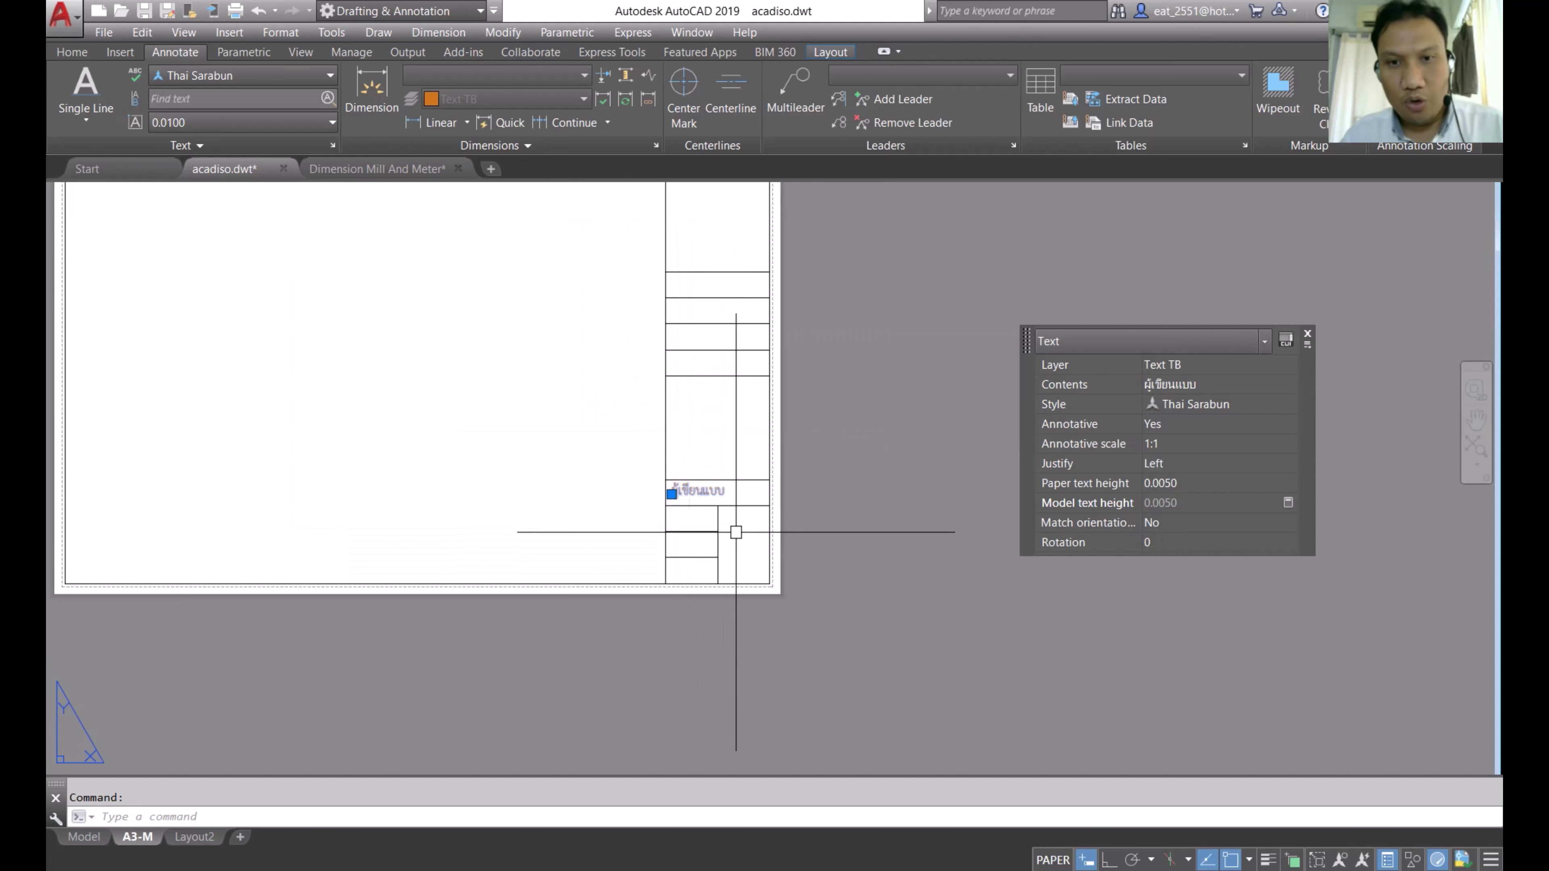
{"action": "scroll", "coordinate": [701, 508], "scroll_direction": "up", "scroll_amount": 2}
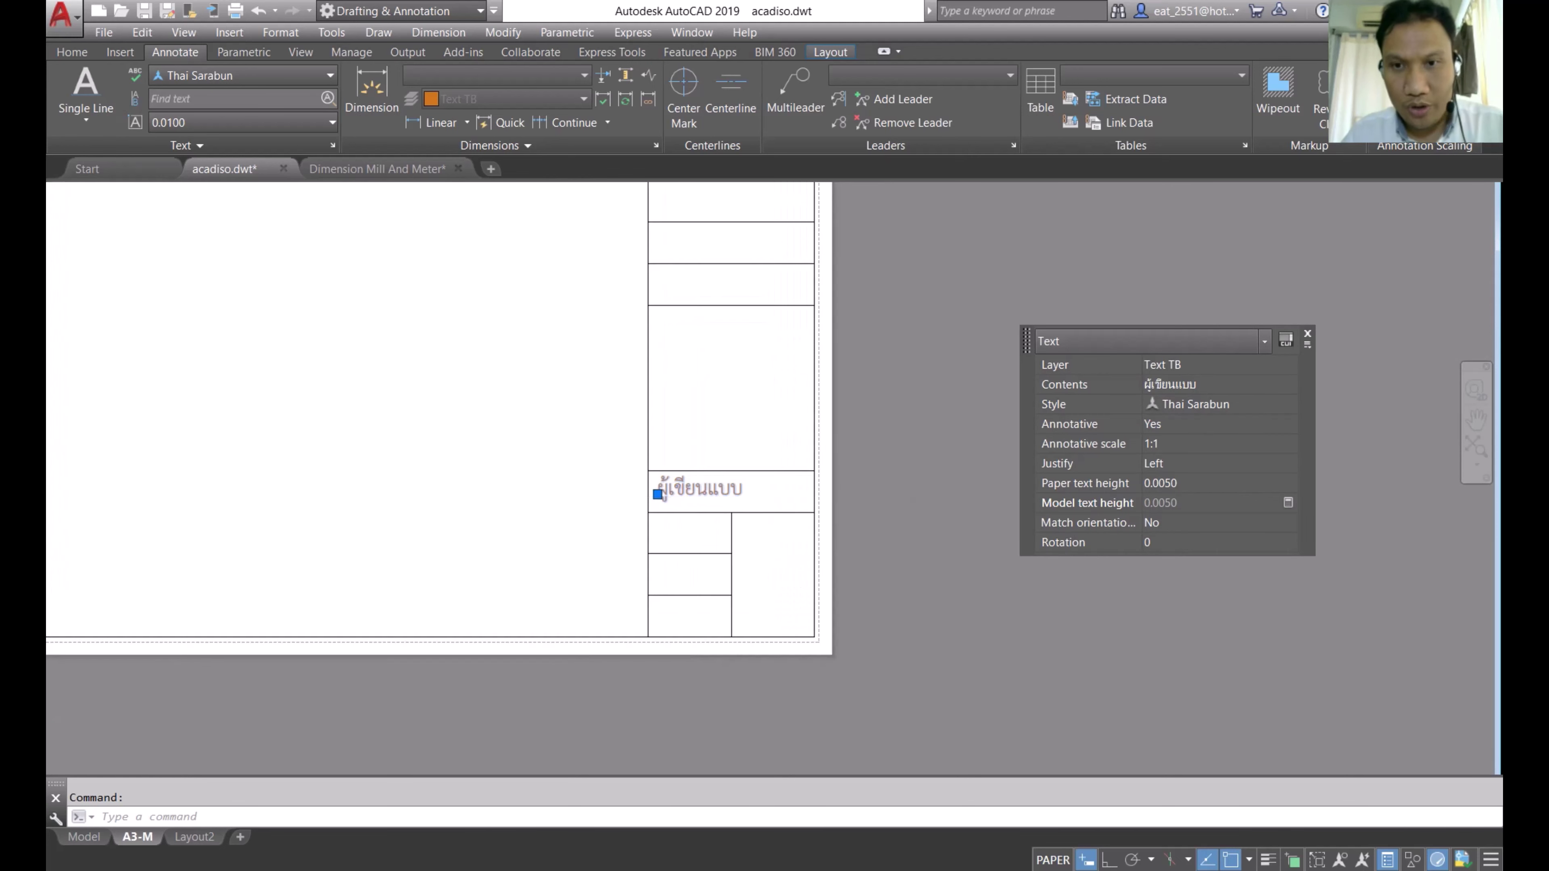
{"action": "scroll", "coordinate": [701, 507], "scroll_direction": "up", "scroll_amount": 2}
{"action": "left_click", "coordinate": [1206, 484]}
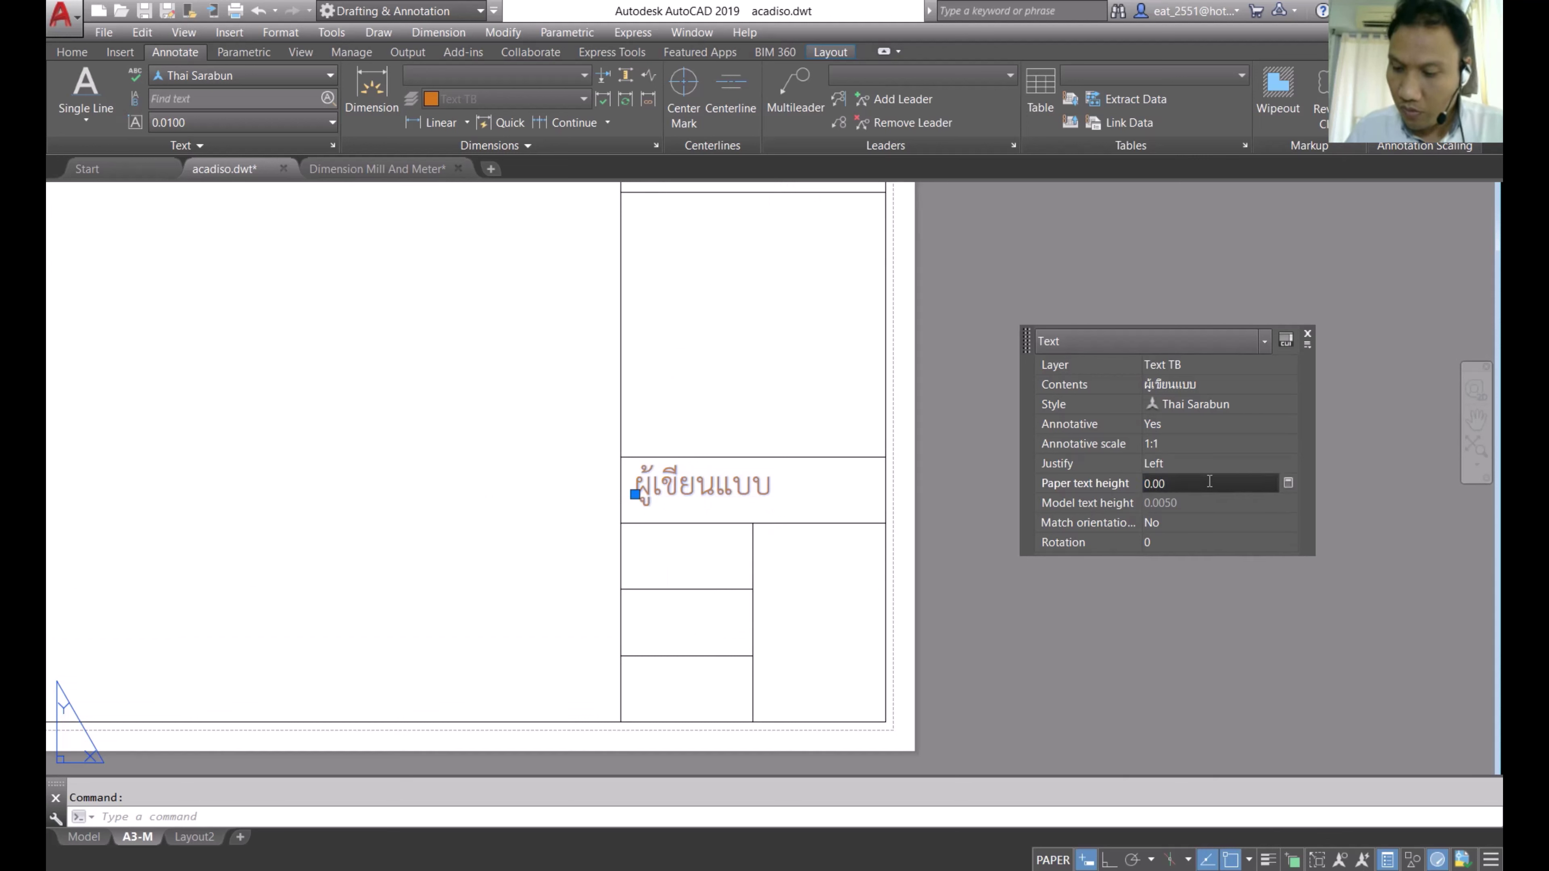
{"action": "type", "text": "25"}
{"action": "key", "text": "Return"}
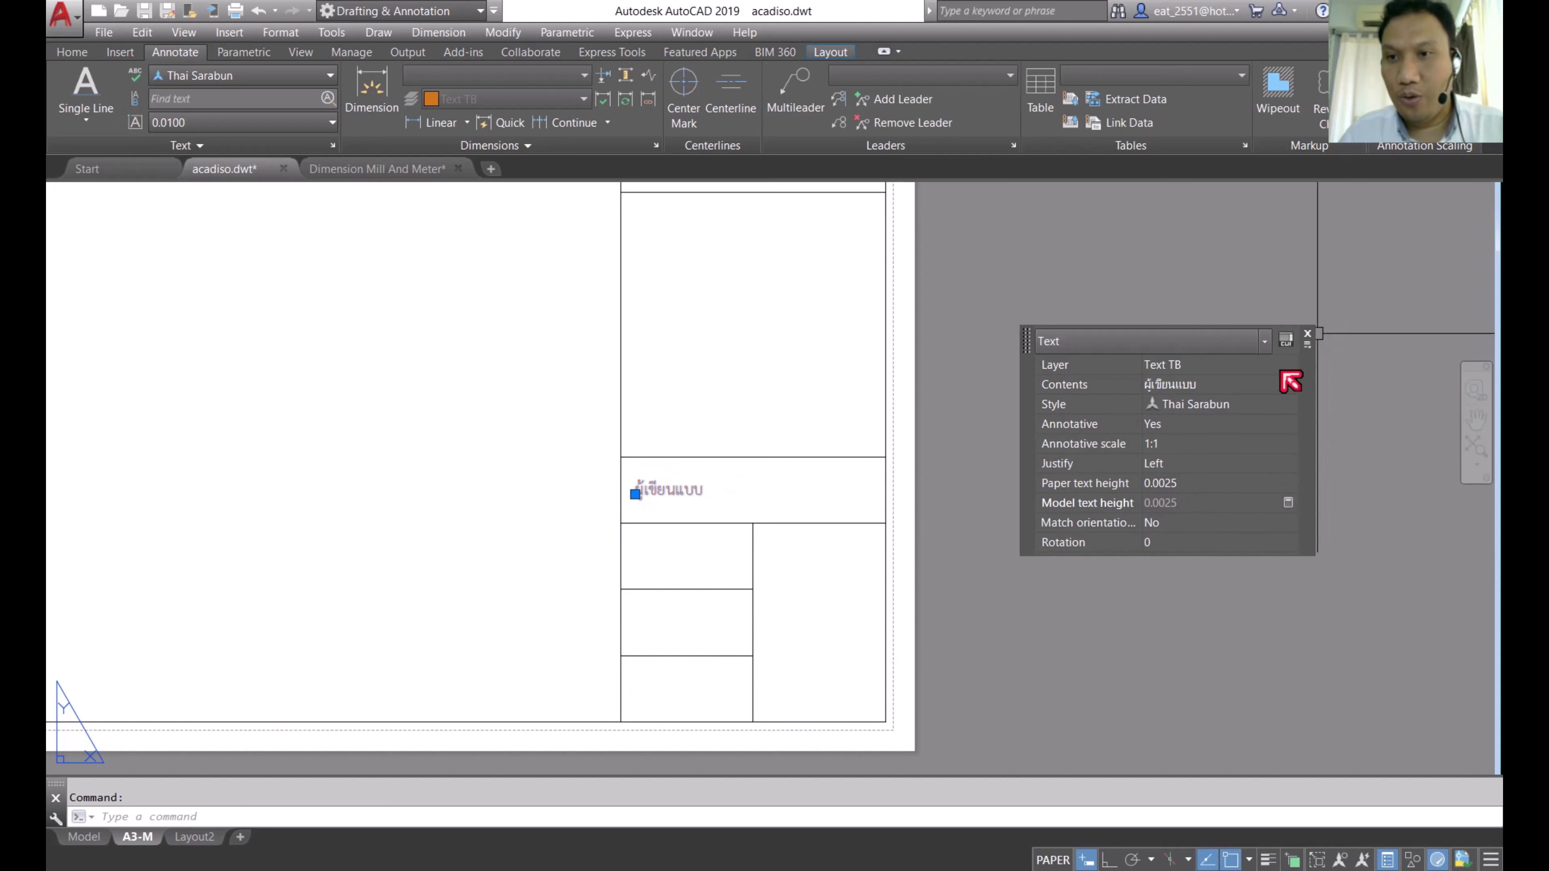
{"action": "left_click", "coordinate": [1308, 335]}
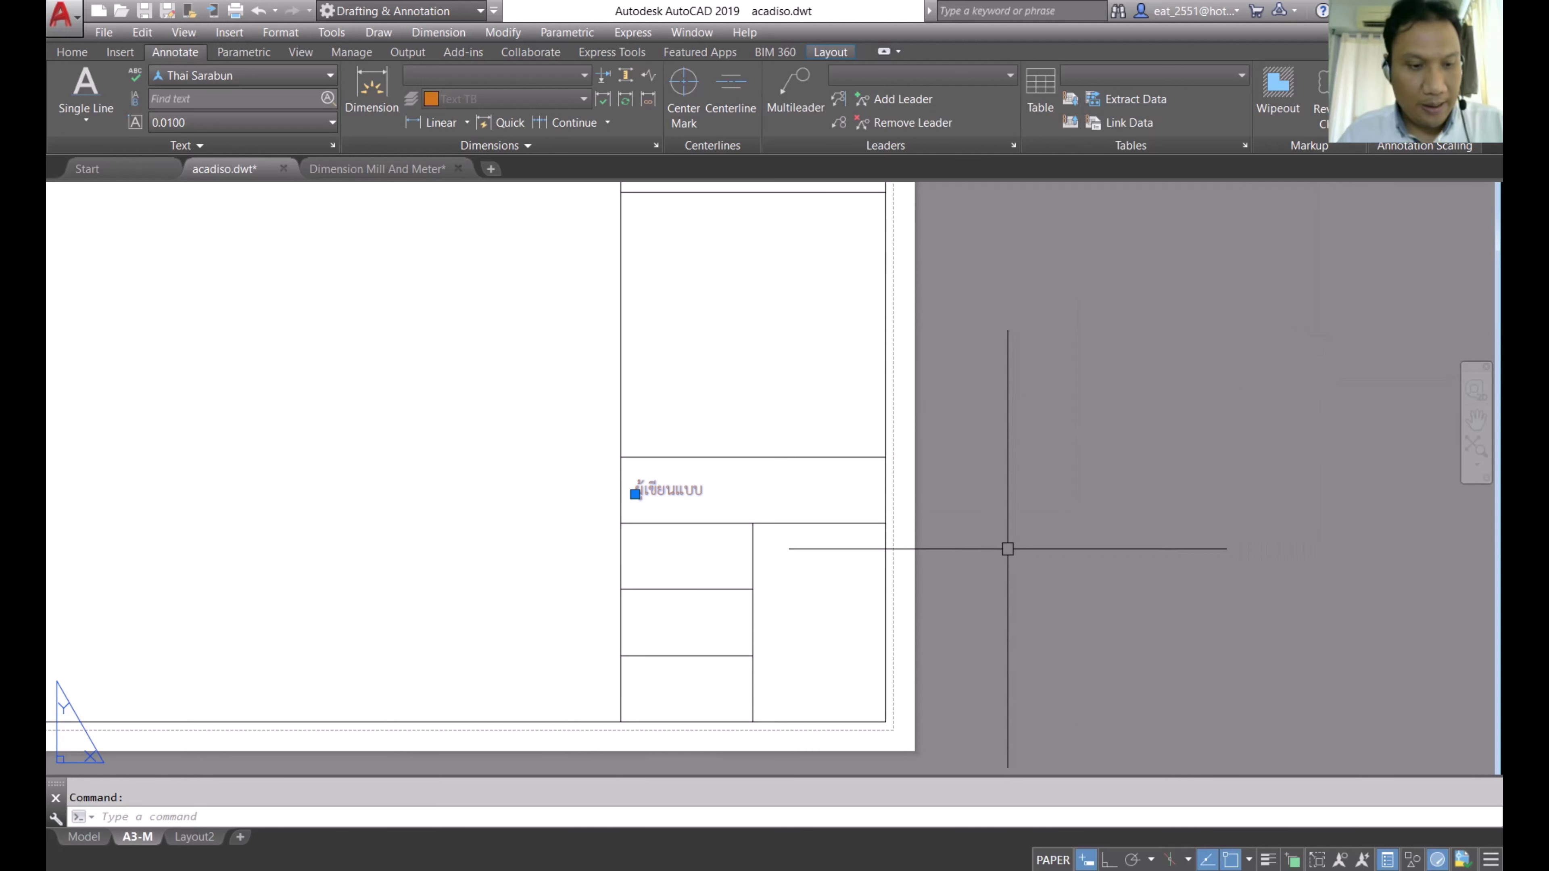
{"action": "key", "text": "Escape"}
{"action": "scroll", "coordinate": [662, 540], "scroll_direction": "up", "scroll_amount": 5}
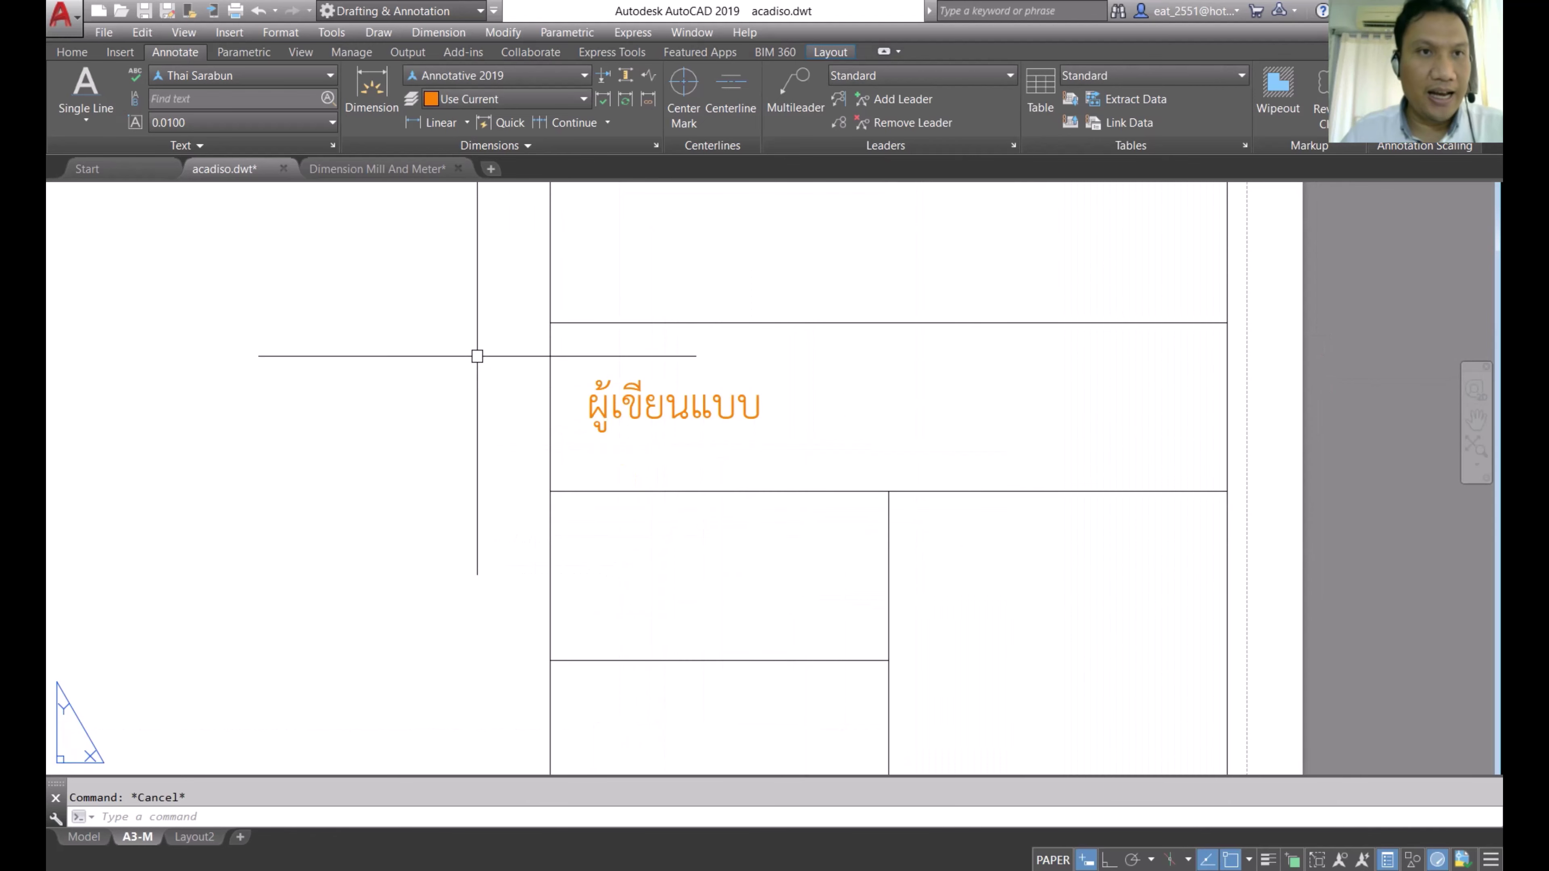
Step: Move the ผู้เขียนแบบ label down from the wide cell into the top-left small title-block cell
{"action": "left_click", "coordinate": [71, 52]}
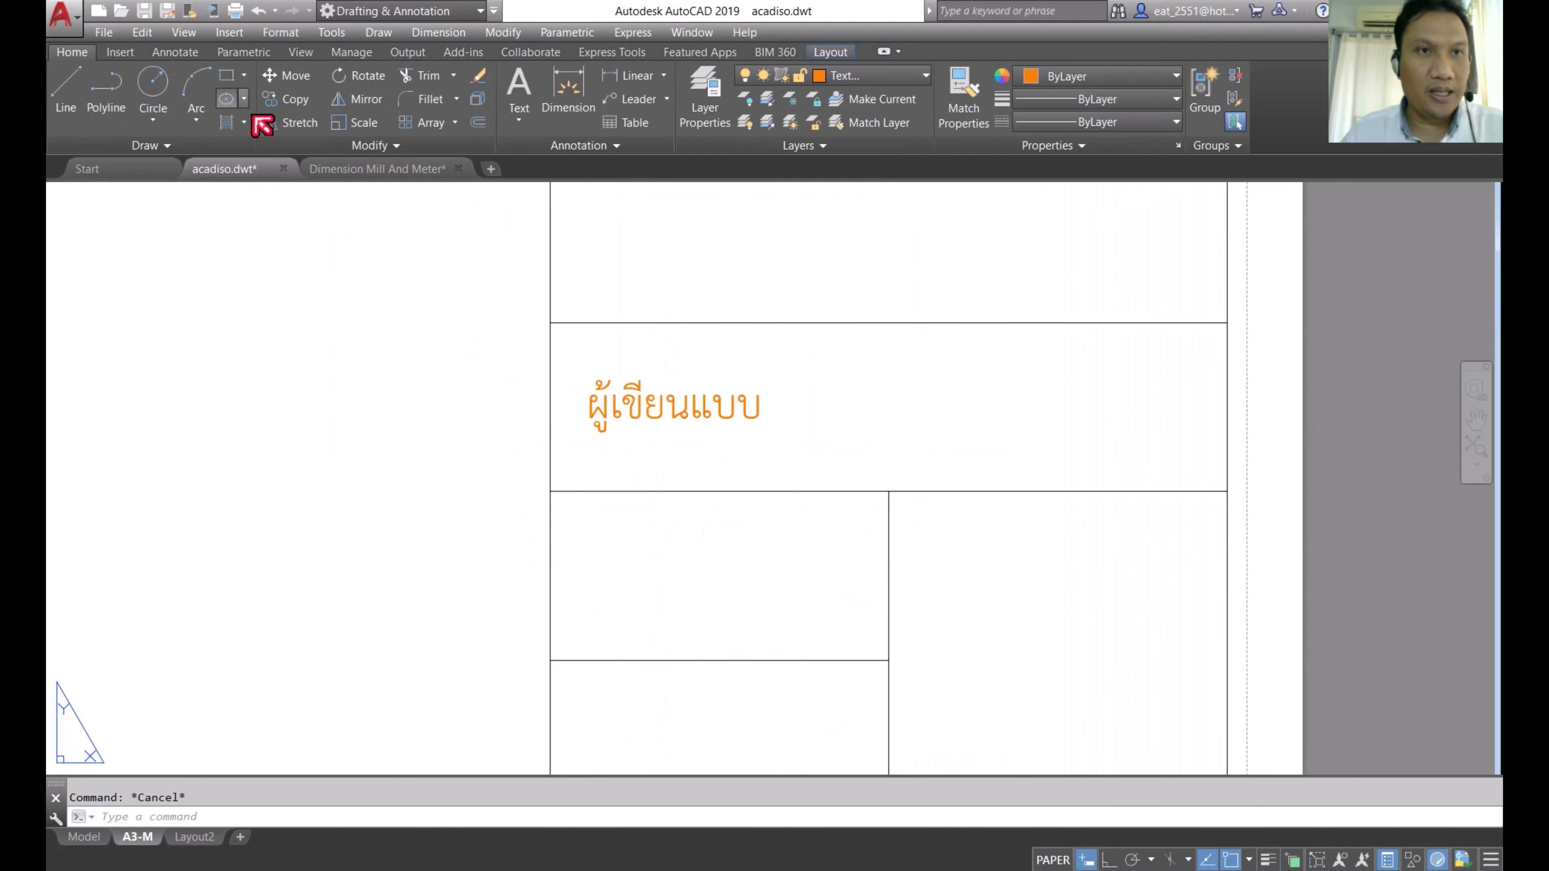
{"action": "left_click", "coordinate": [292, 82]}
{"action": "left_click", "coordinate": [669, 407]}
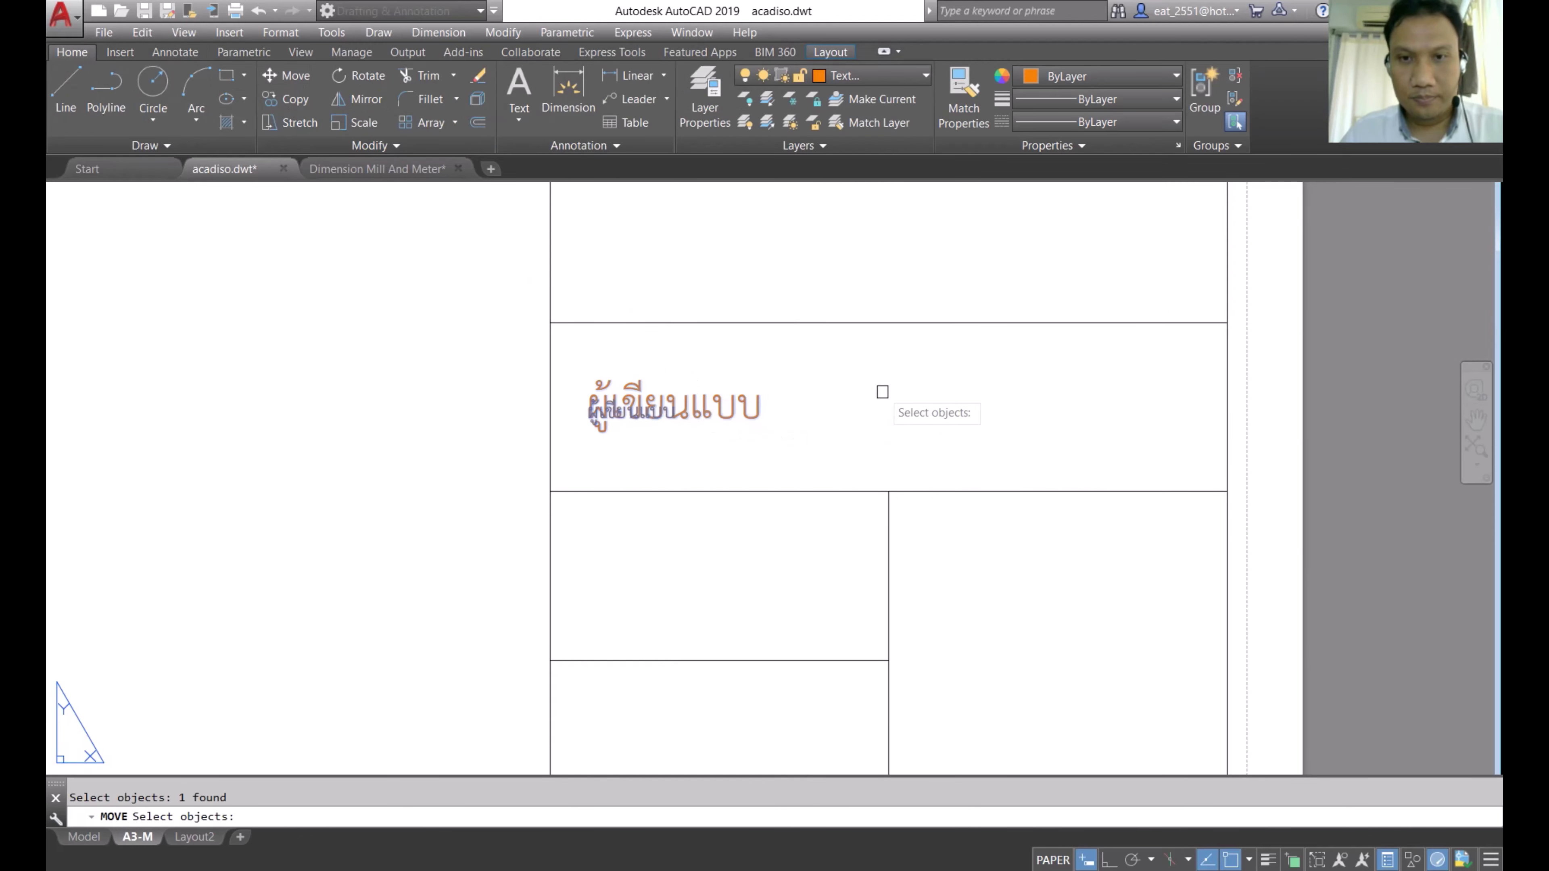
{"action": "scroll", "coordinate": [888, 390], "scroll_direction": "down", "scroll_amount": 2}
{"action": "key", "text": "Return"}
{"action": "left_click", "coordinate": [1272, 370]}
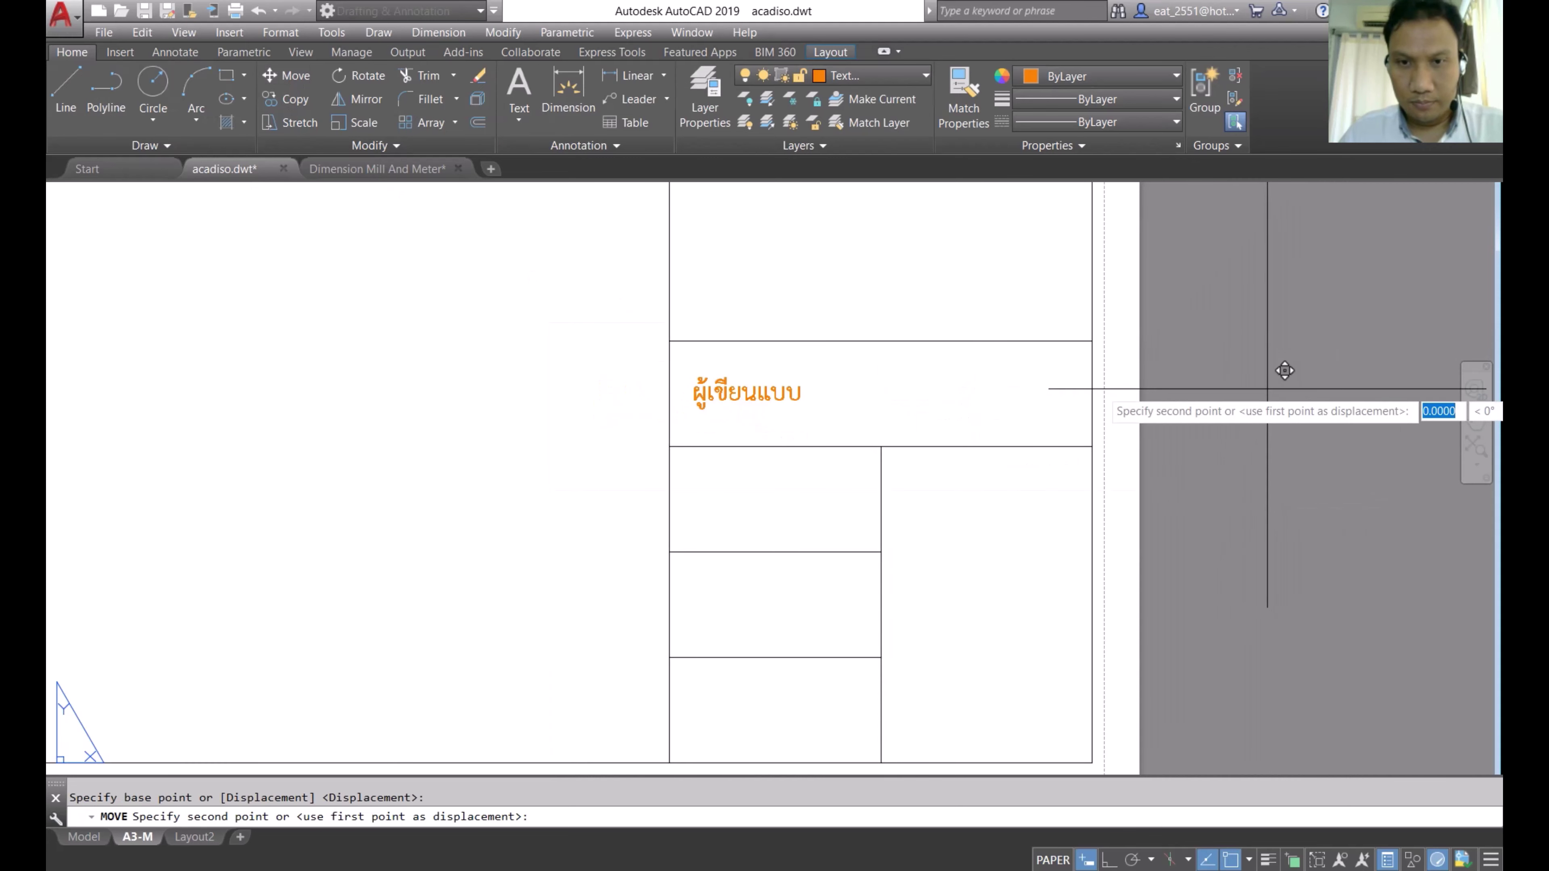
{"action": "scroll", "coordinate": [1273, 370], "scroll_direction": "down", "scroll_amount": 2}
{"action": "scroll", "coordinate": [1282, 362], "scroll_direction": "up", "scroll_amount": 2}
{"action": "scroll", "coordinate": [1282, 360], "scroll_direction": "up", "scroll_amount": 2}
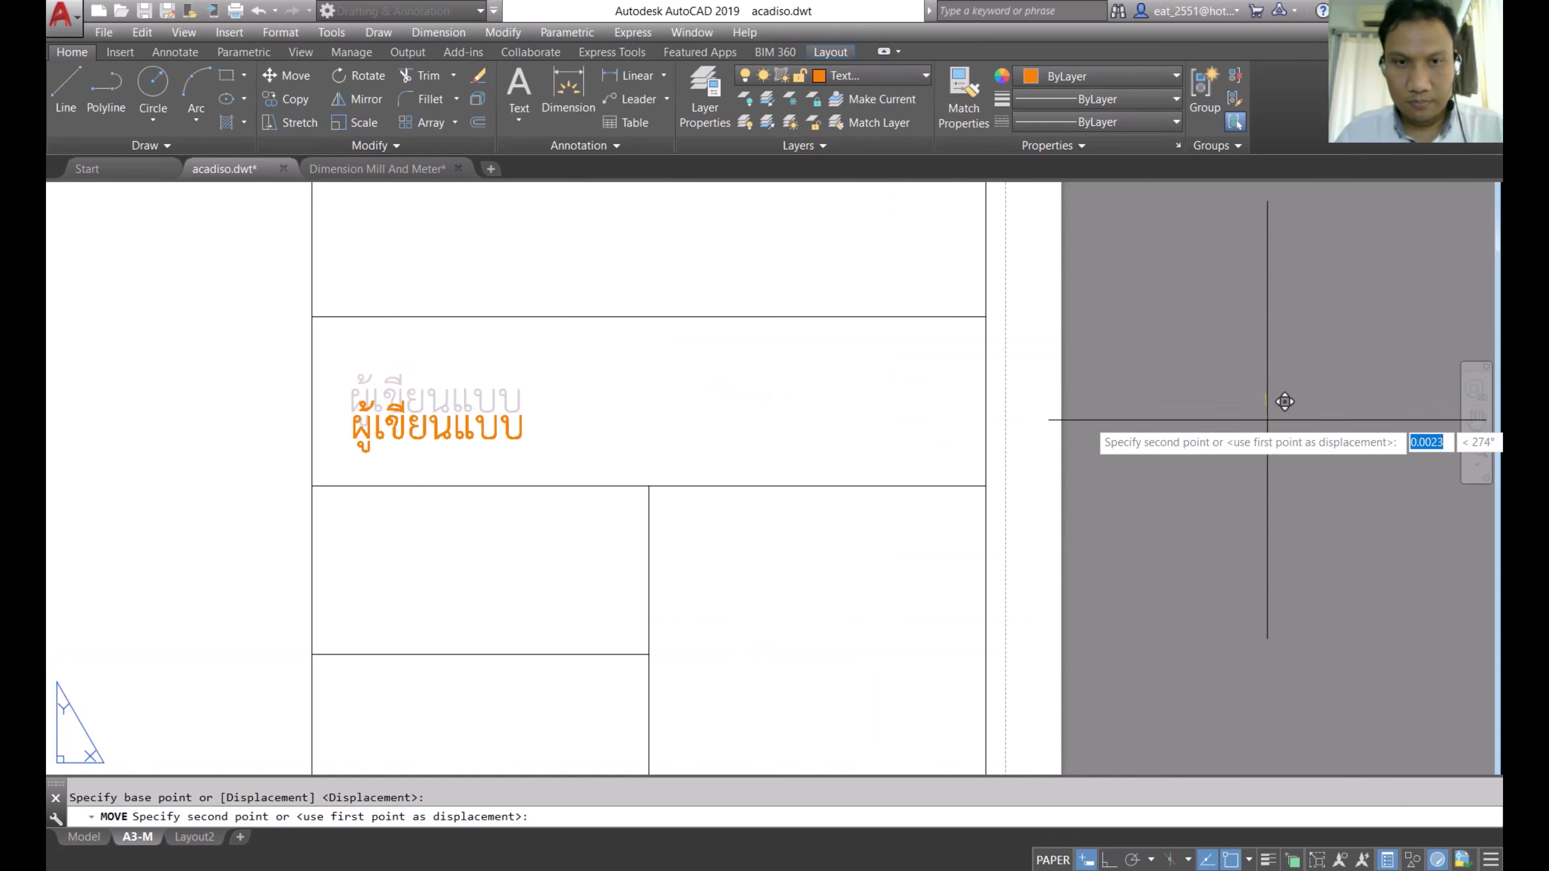
{"action": "scroll", "coordinate": [1282, 402], "scroll_direction": "down", "scroll_amount": 5}
{"action": "scroll", "coordinate": [1271, 506], "scroll_direction": "up", "scroll_amount": 3}
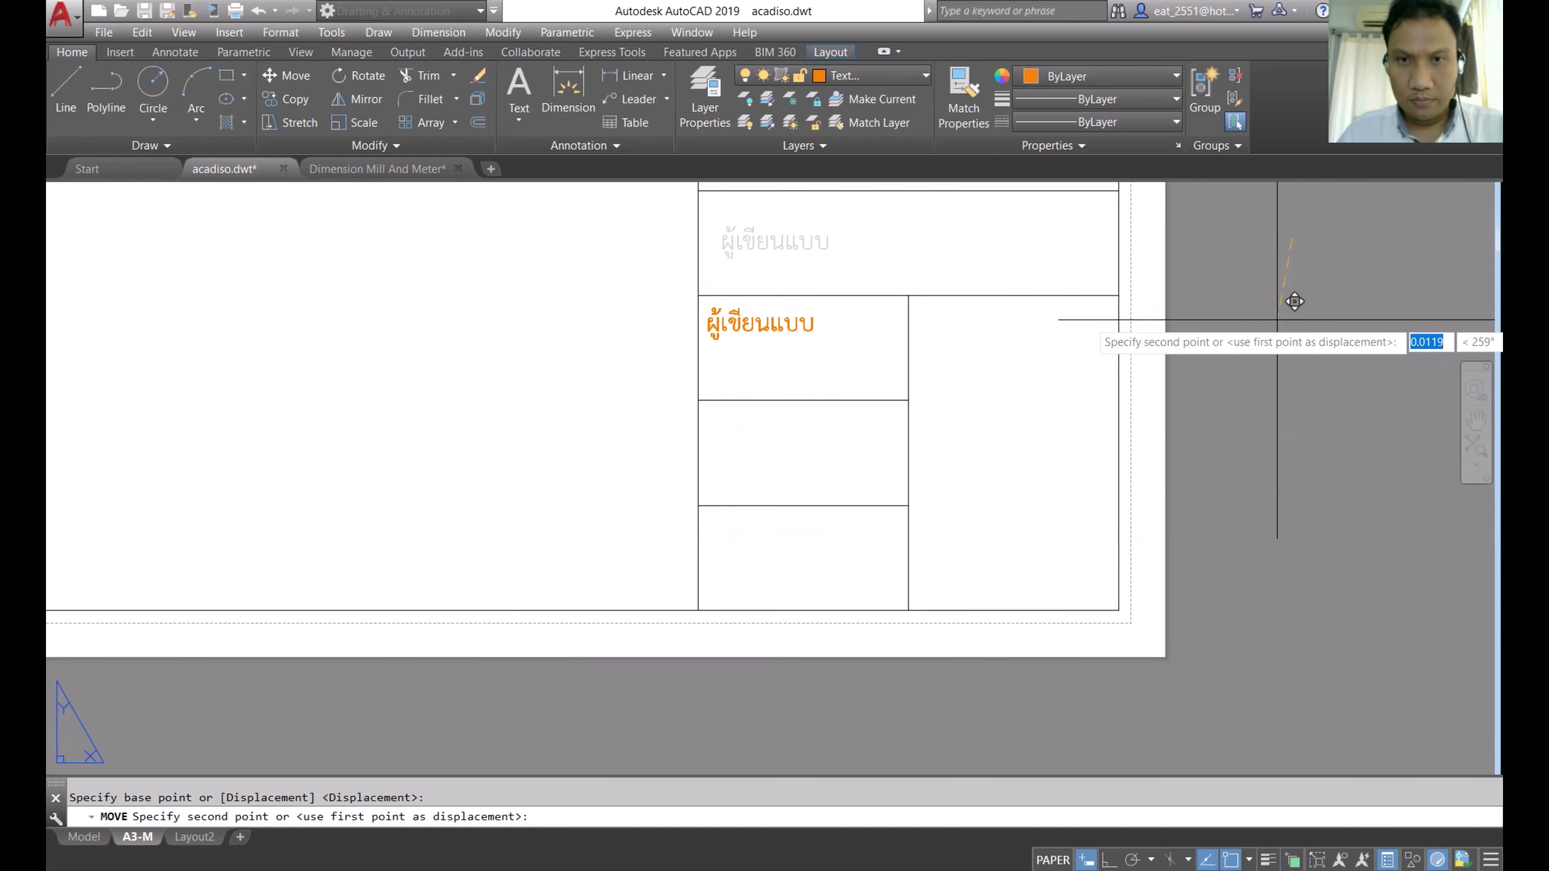
{"action": "left_click", "coordinate": [1277, 319]}
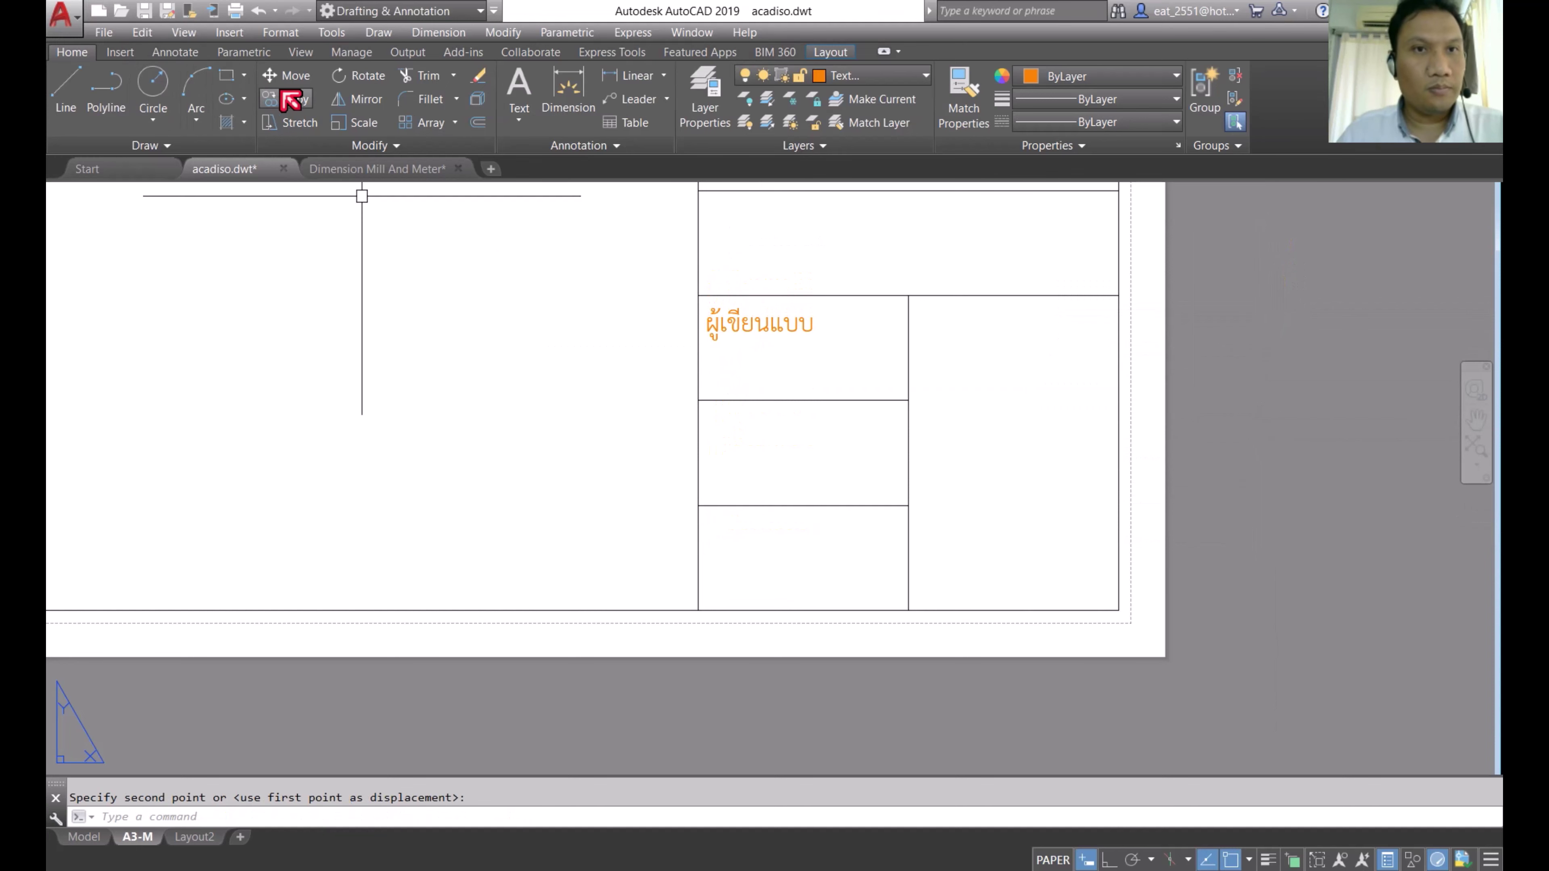
{"action": "left_click", "coordinate": [291, 101]}
{"action": "left_click", "coordinate": [761, 325]}
Step: Cancel the first copy attempt, reselect the label and turn off the quick properties panel
{"action": "key", "text": "Return"}
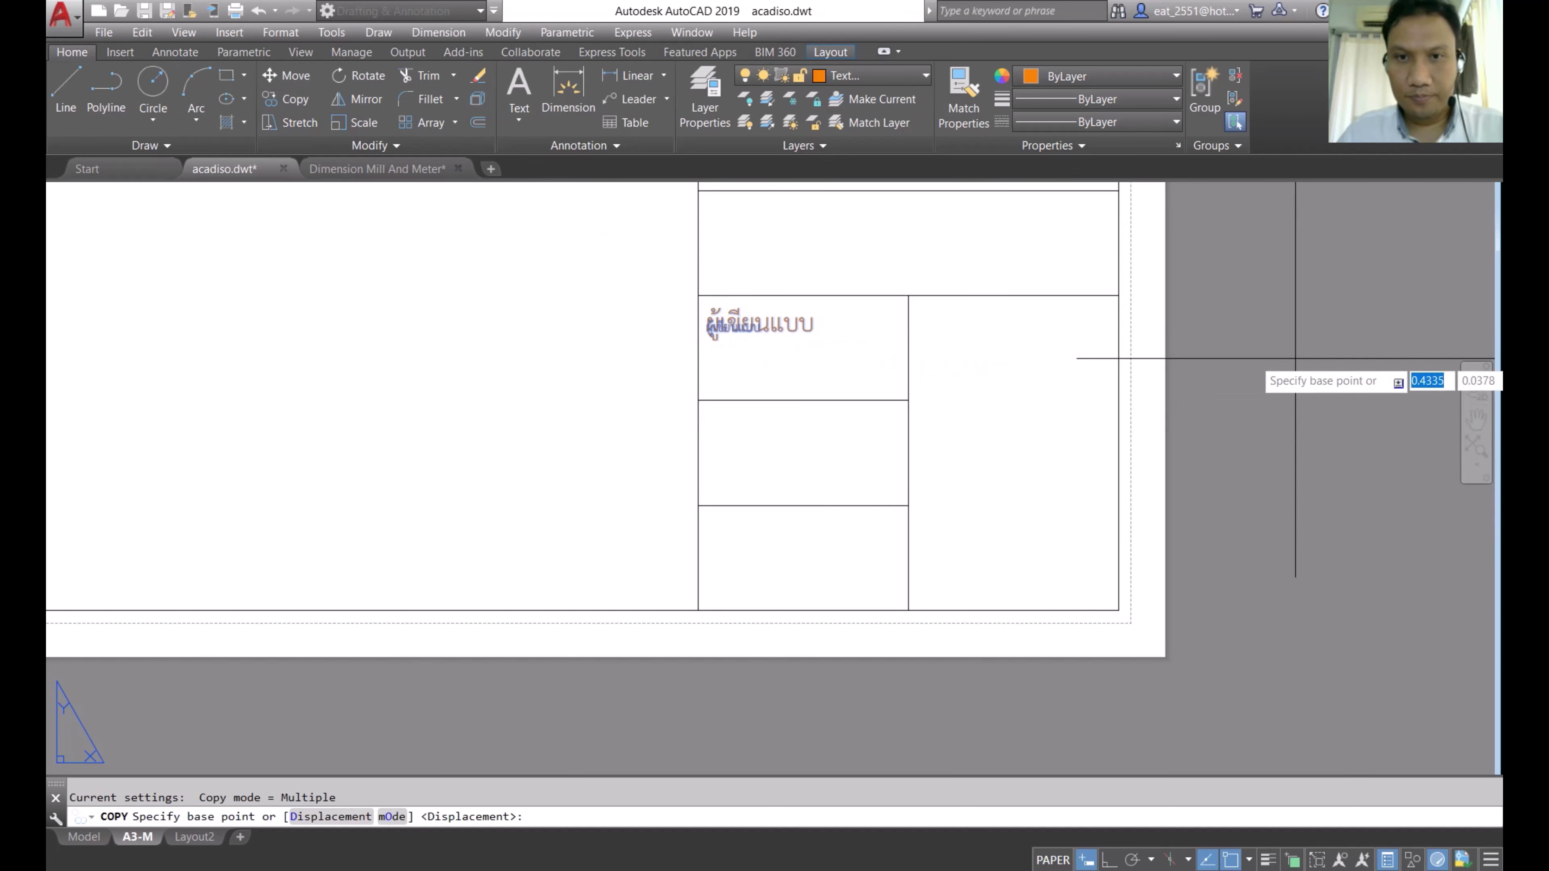
{"action": "left_click", "coordinate": [1295, 358]}
{"action": "key", "text": "Escape"}
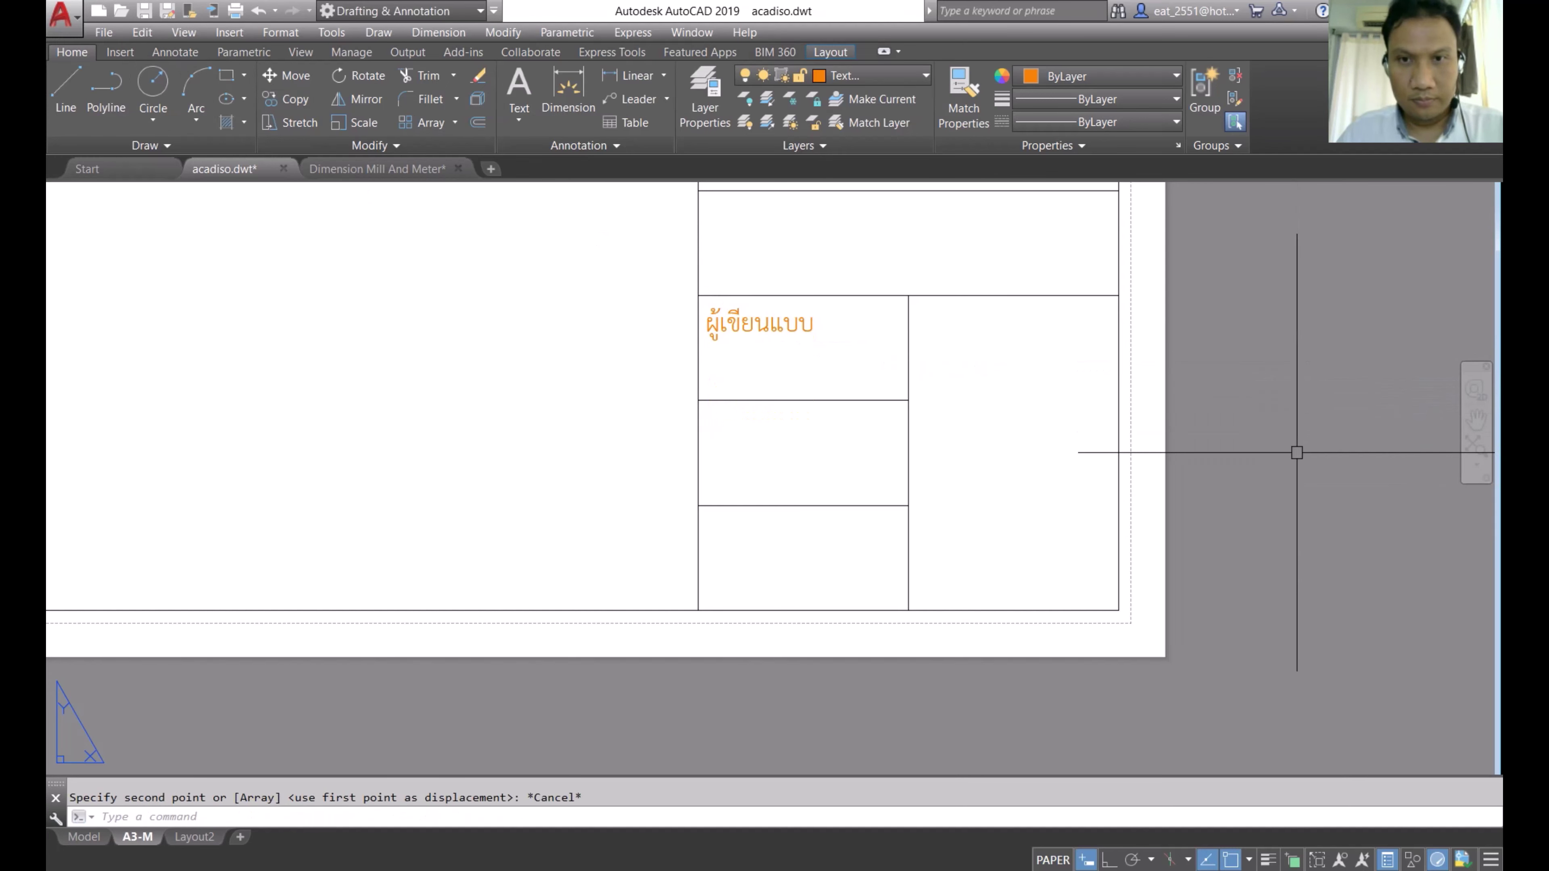
{"action": "left_click", "coordinate": [765, 332]}
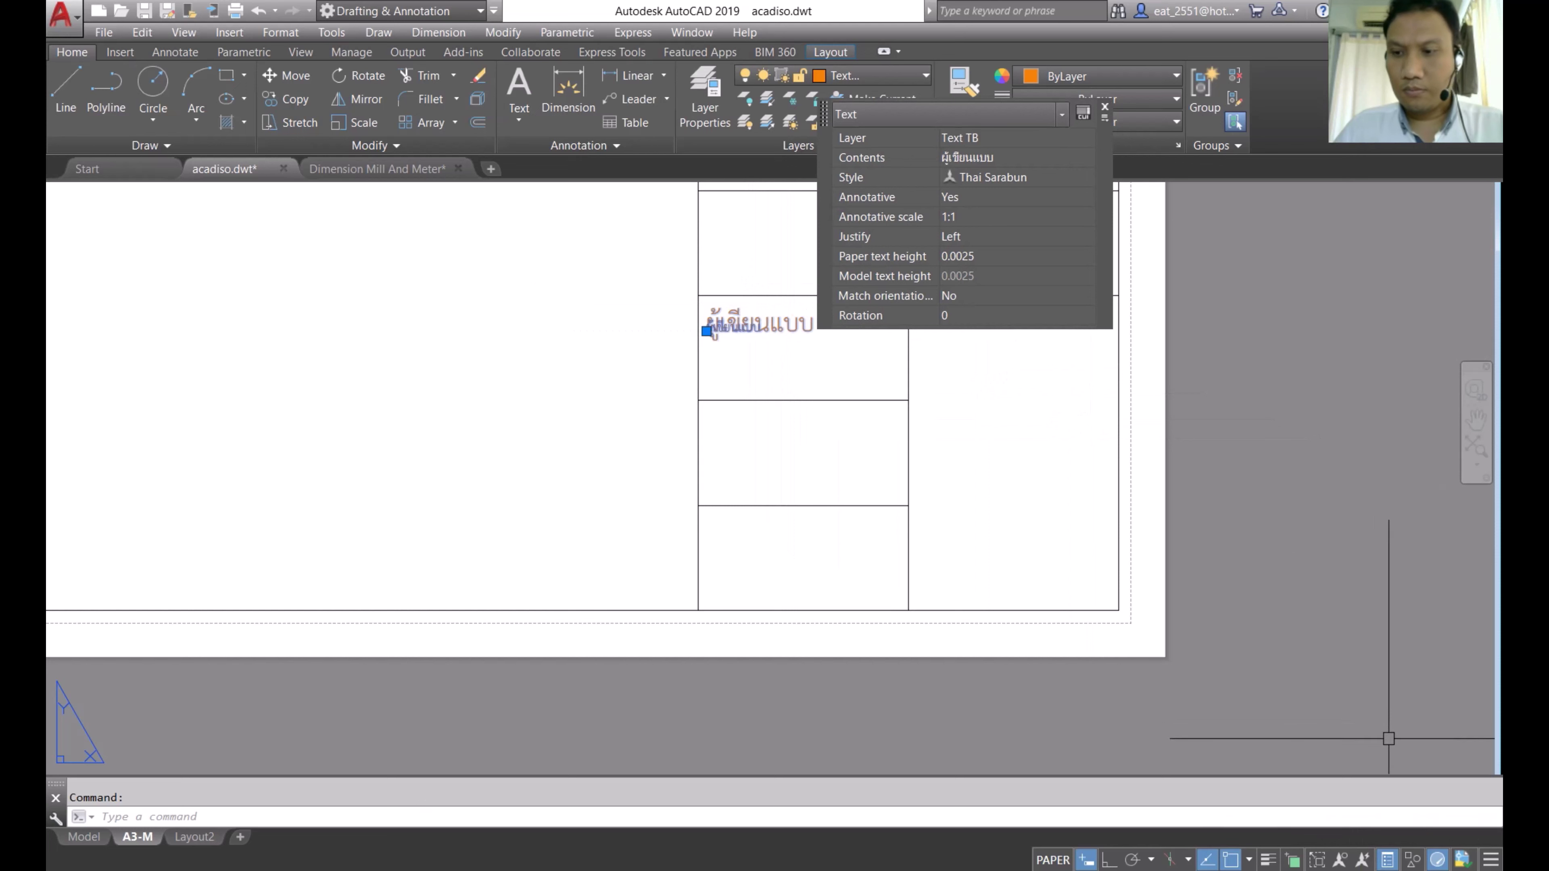
{"action": "left_click", "coordinate": [1390, 861]}
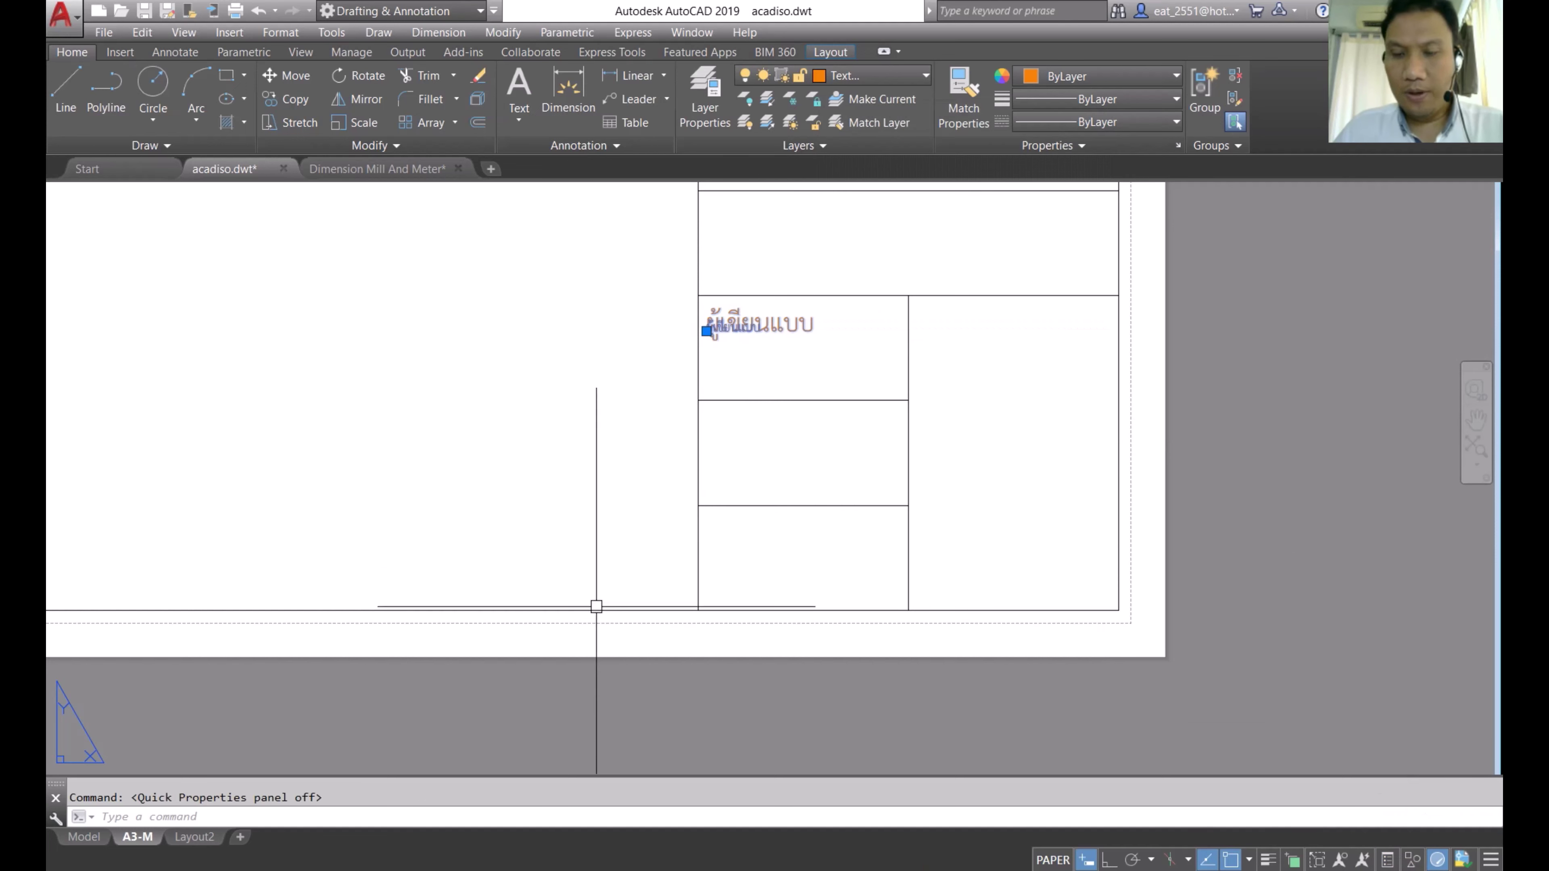
Step: Copy the label from its cell corner into the two left-hand cells below
{"action": "left_click", "coordinate": [299, 104]}
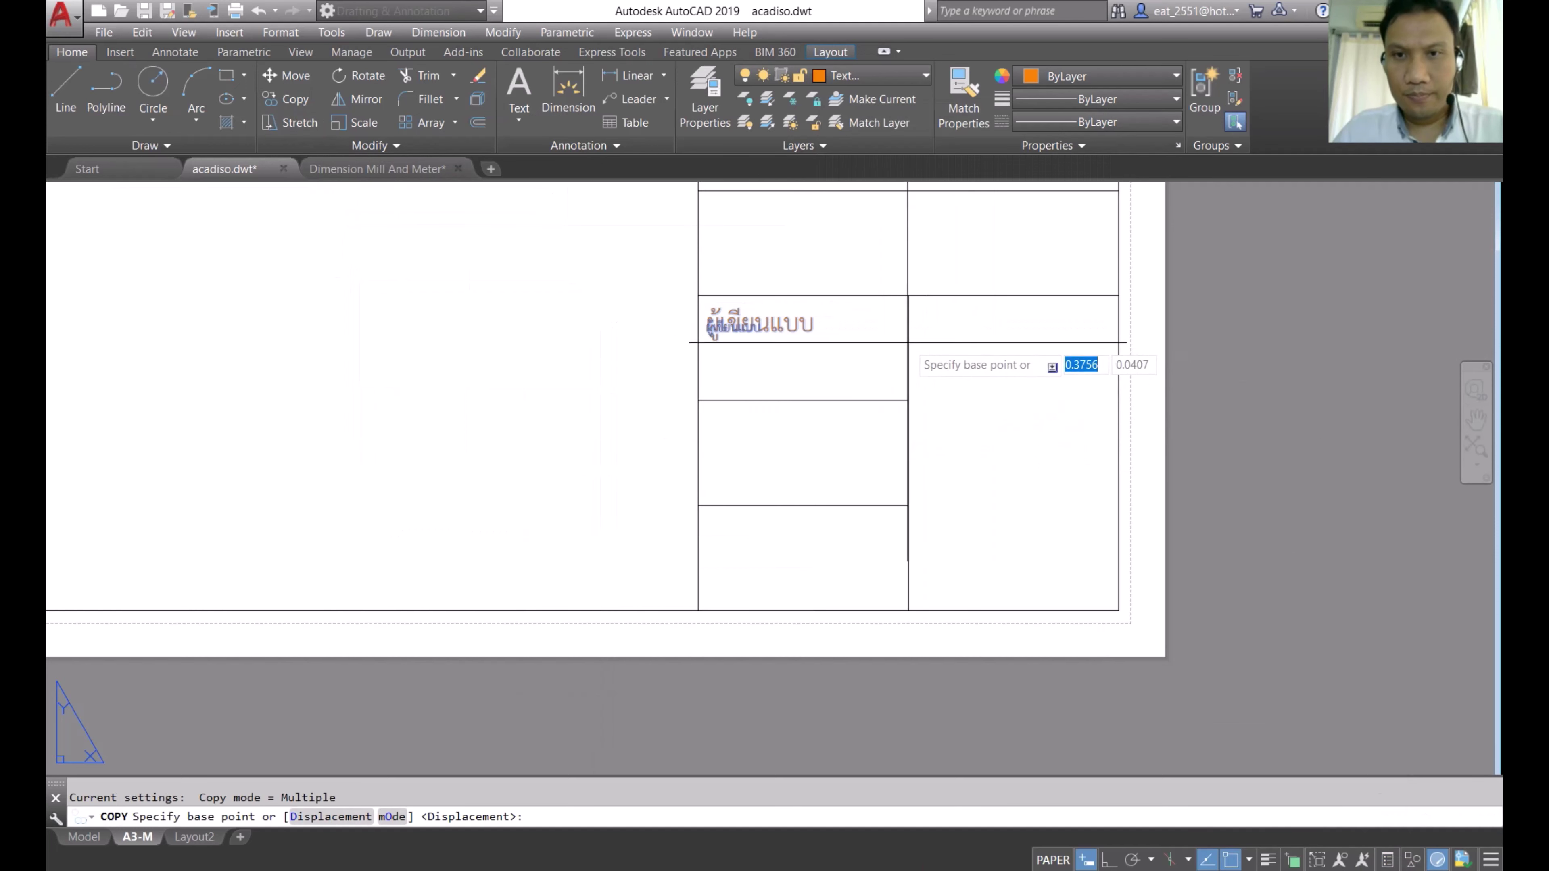
{"action": "left_click", "coordinate": [908, 295]}
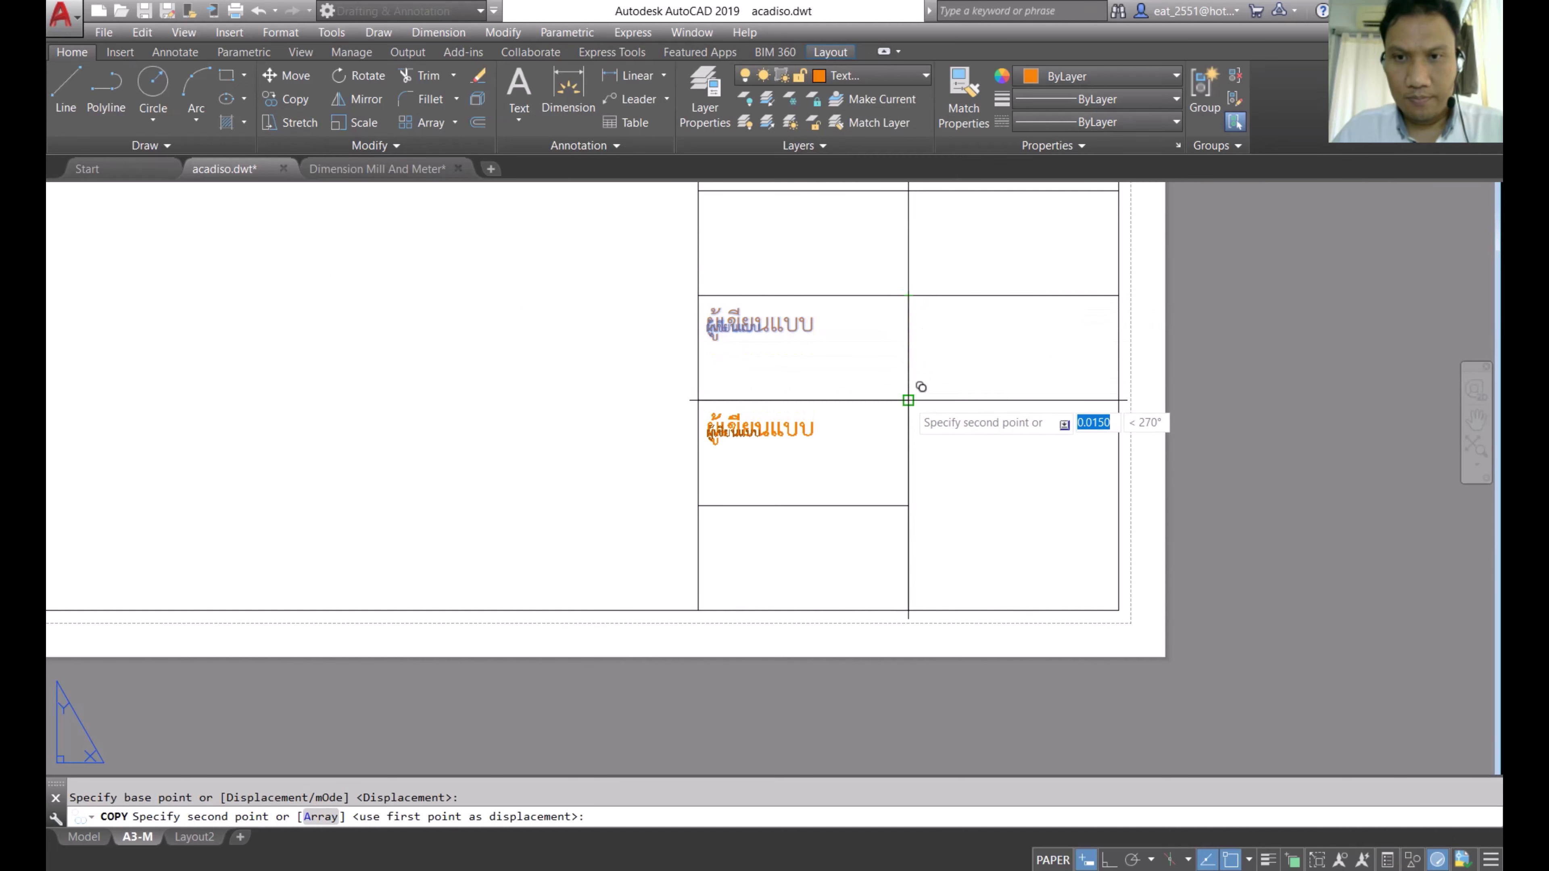
{"action": "left_click", "coordinate": [908, 400]}
{"action": "left_click", "coordinate": [908, 505]}
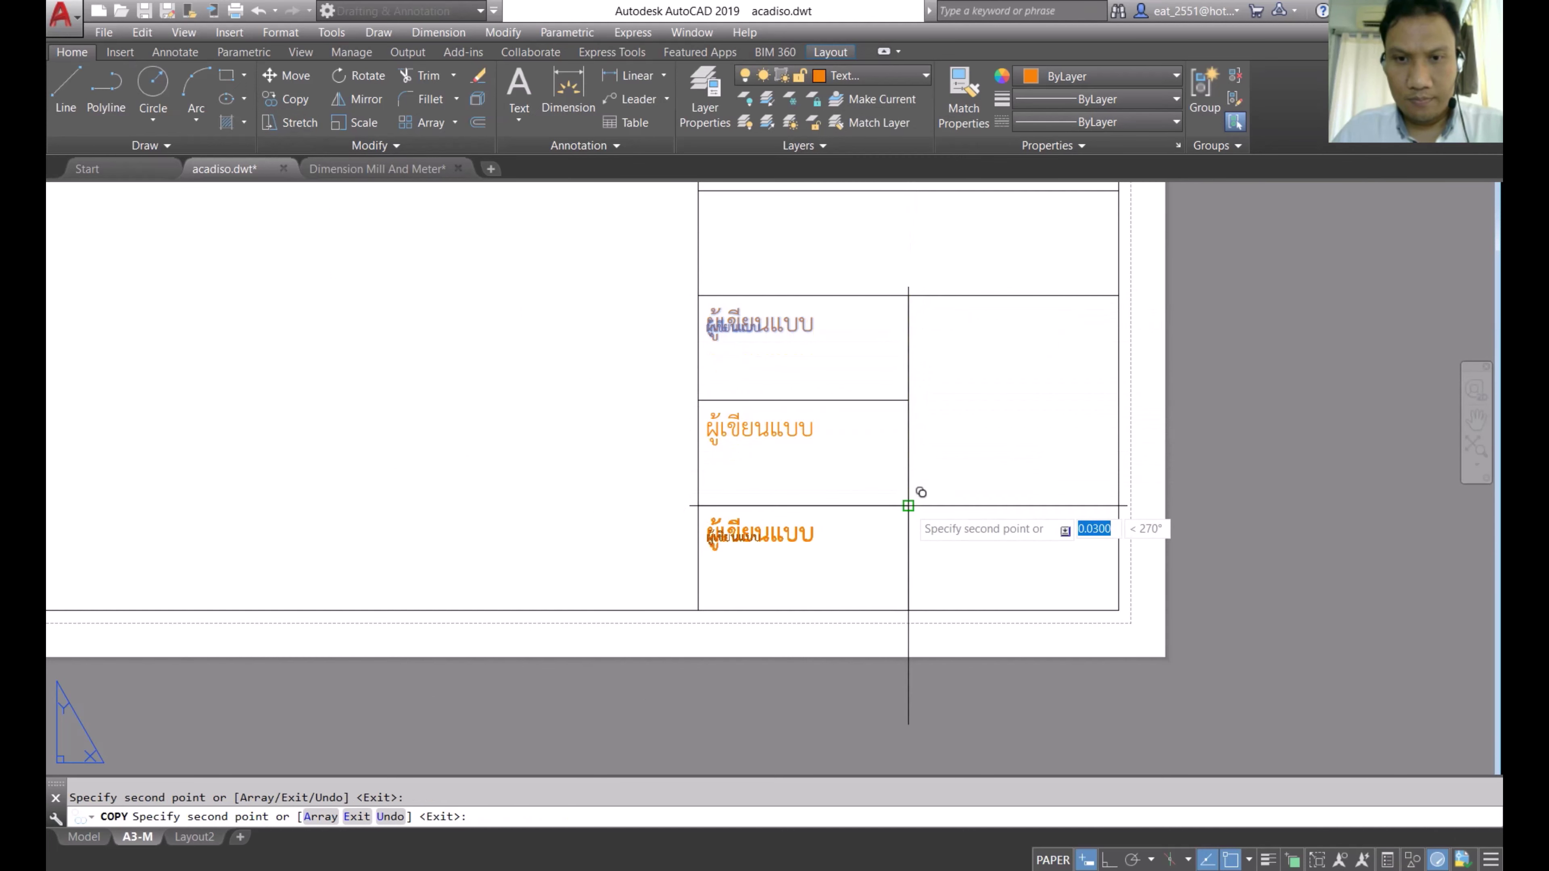
{"action": "key", "text": "Escape"}
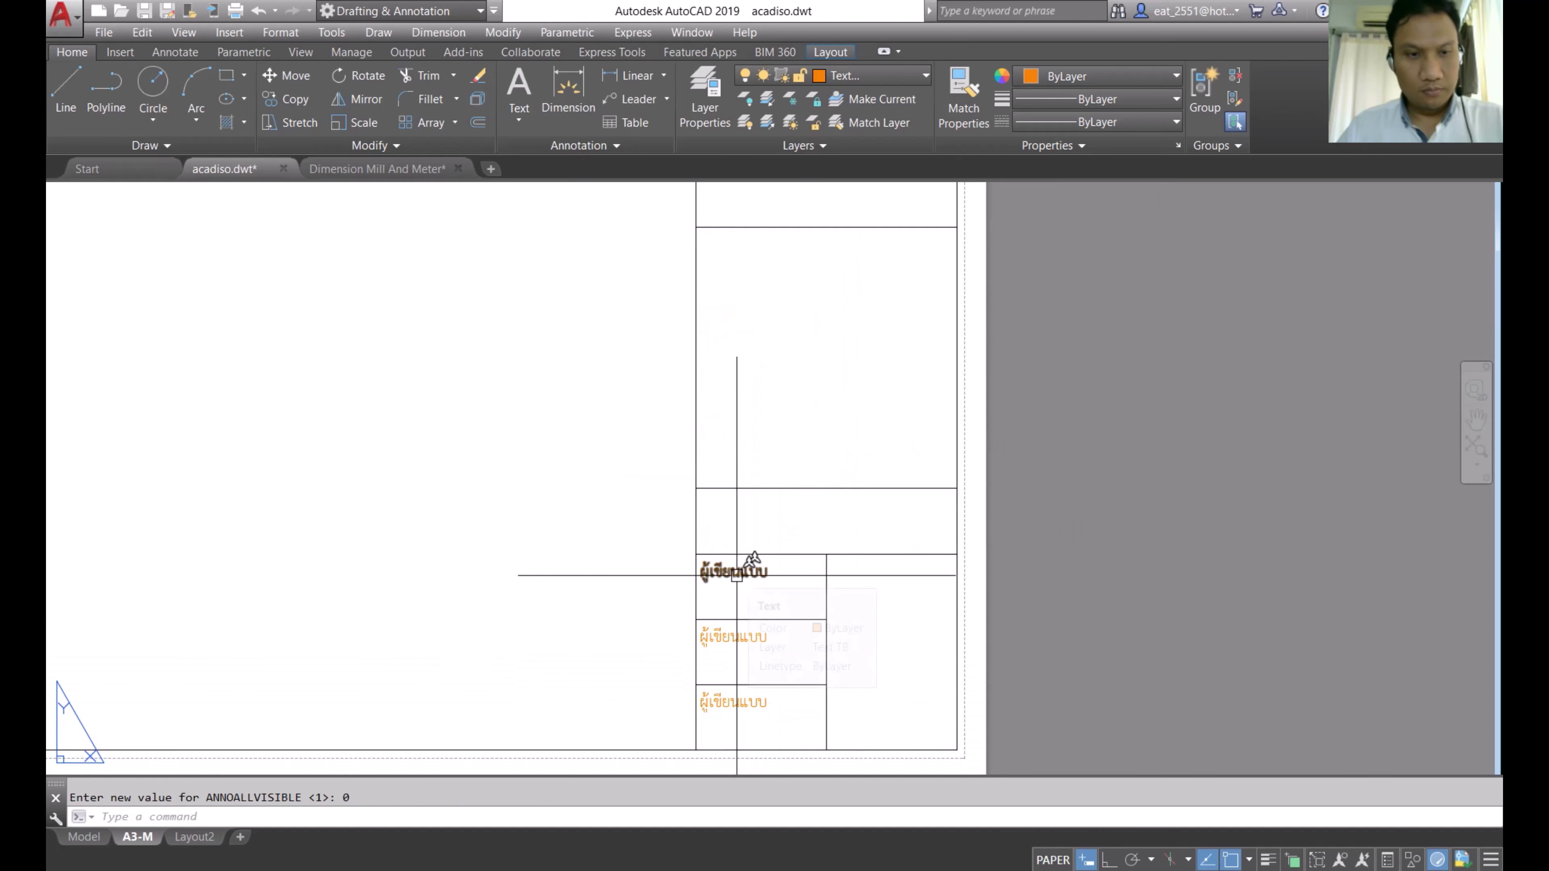
Step: Copy the ผู้เขียนแบบ label into the tall right-hand title-block cell
{"action": "left_click", "coordinate": [753, 561]}
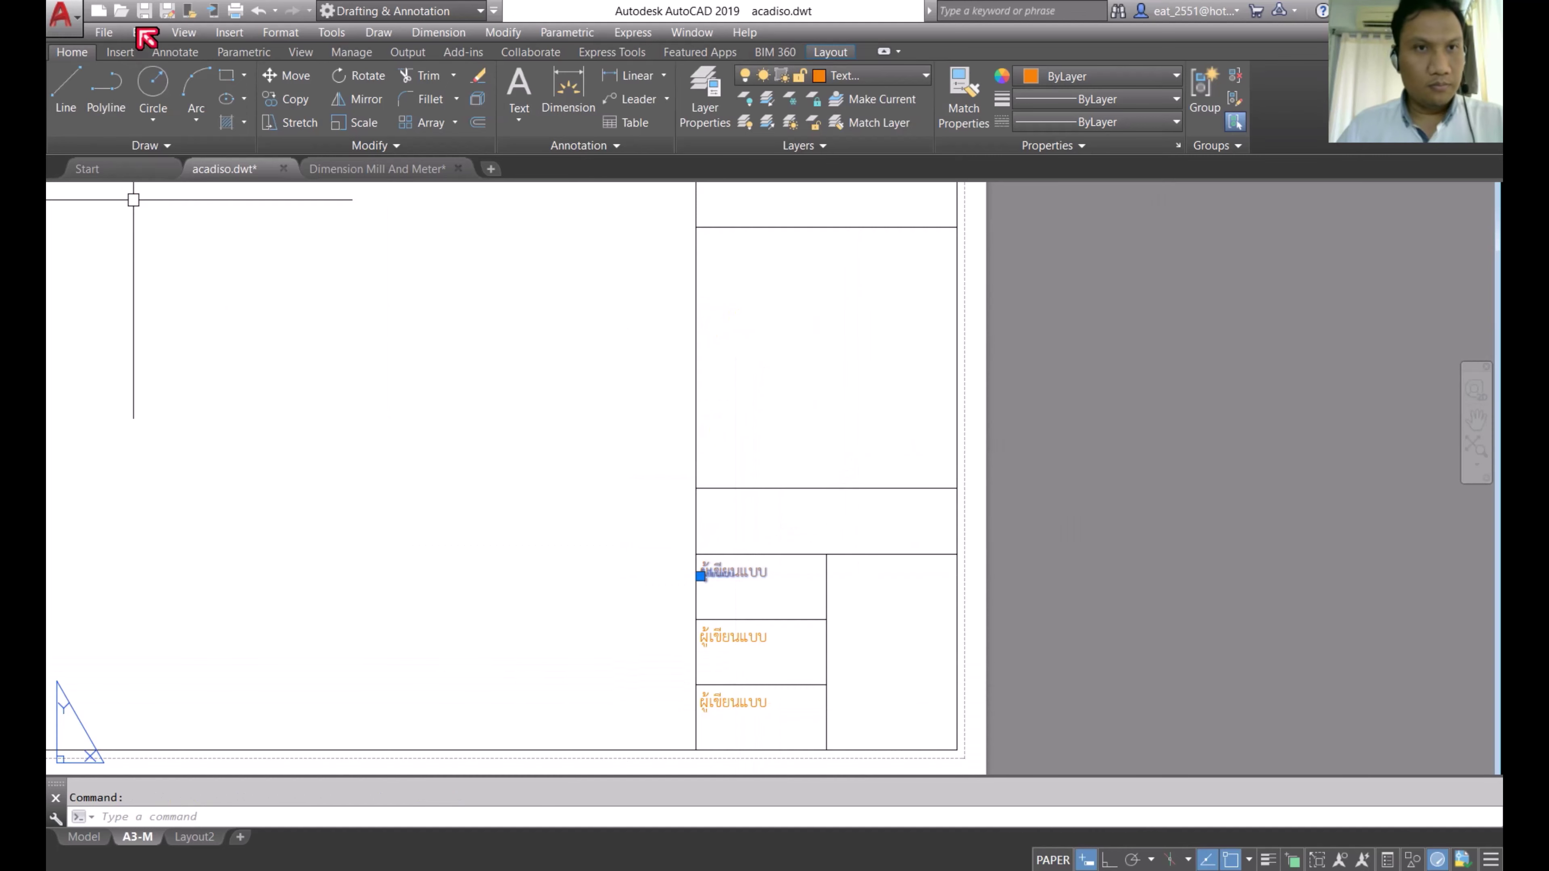
{"action": "left_click", "coordinate": [287, 99]}
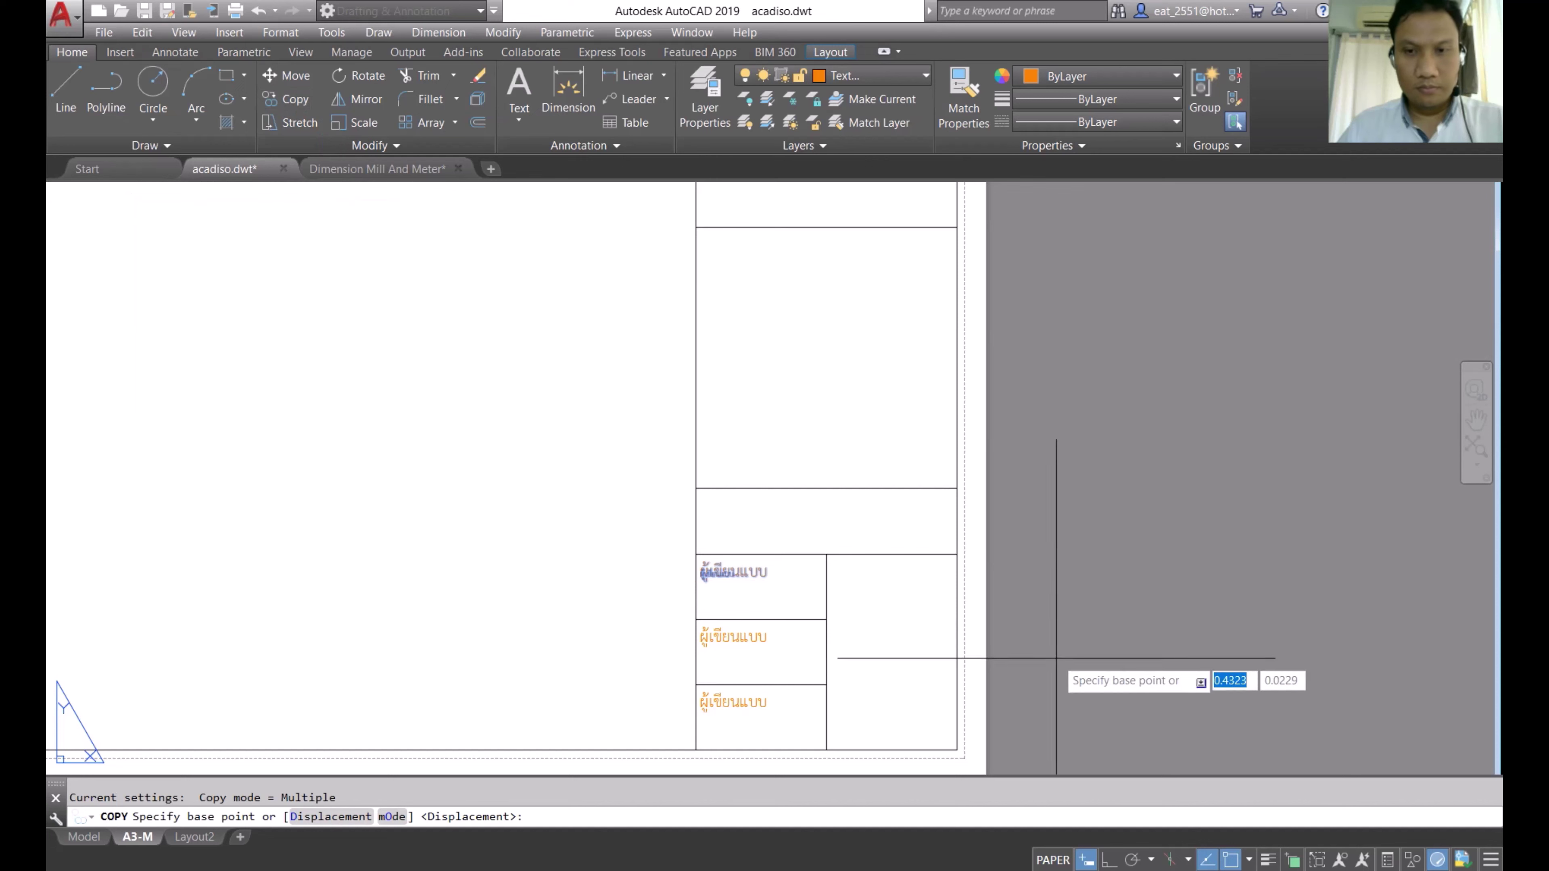
{"action": "left_click", "coordinate": [827, 554]}
{"action": "left_click", "coordinate": [957, 553]}
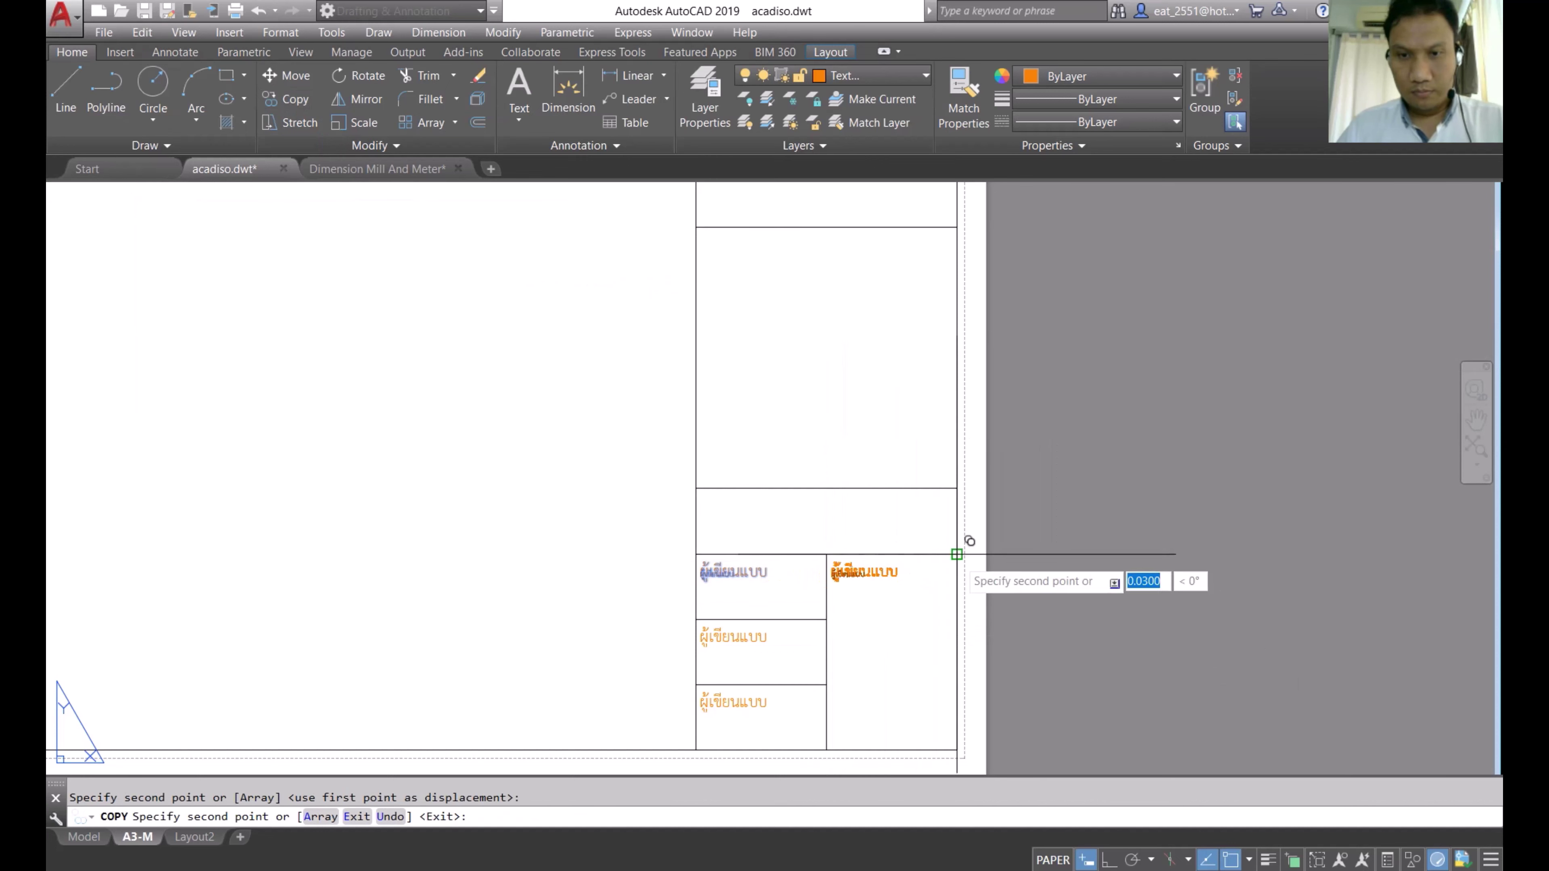
{"action": "key", "text": "Escape"}
{"action": "scroll", "coordinate": [952, 470], "scroll_direction": "down", "scroll_amount": 3}
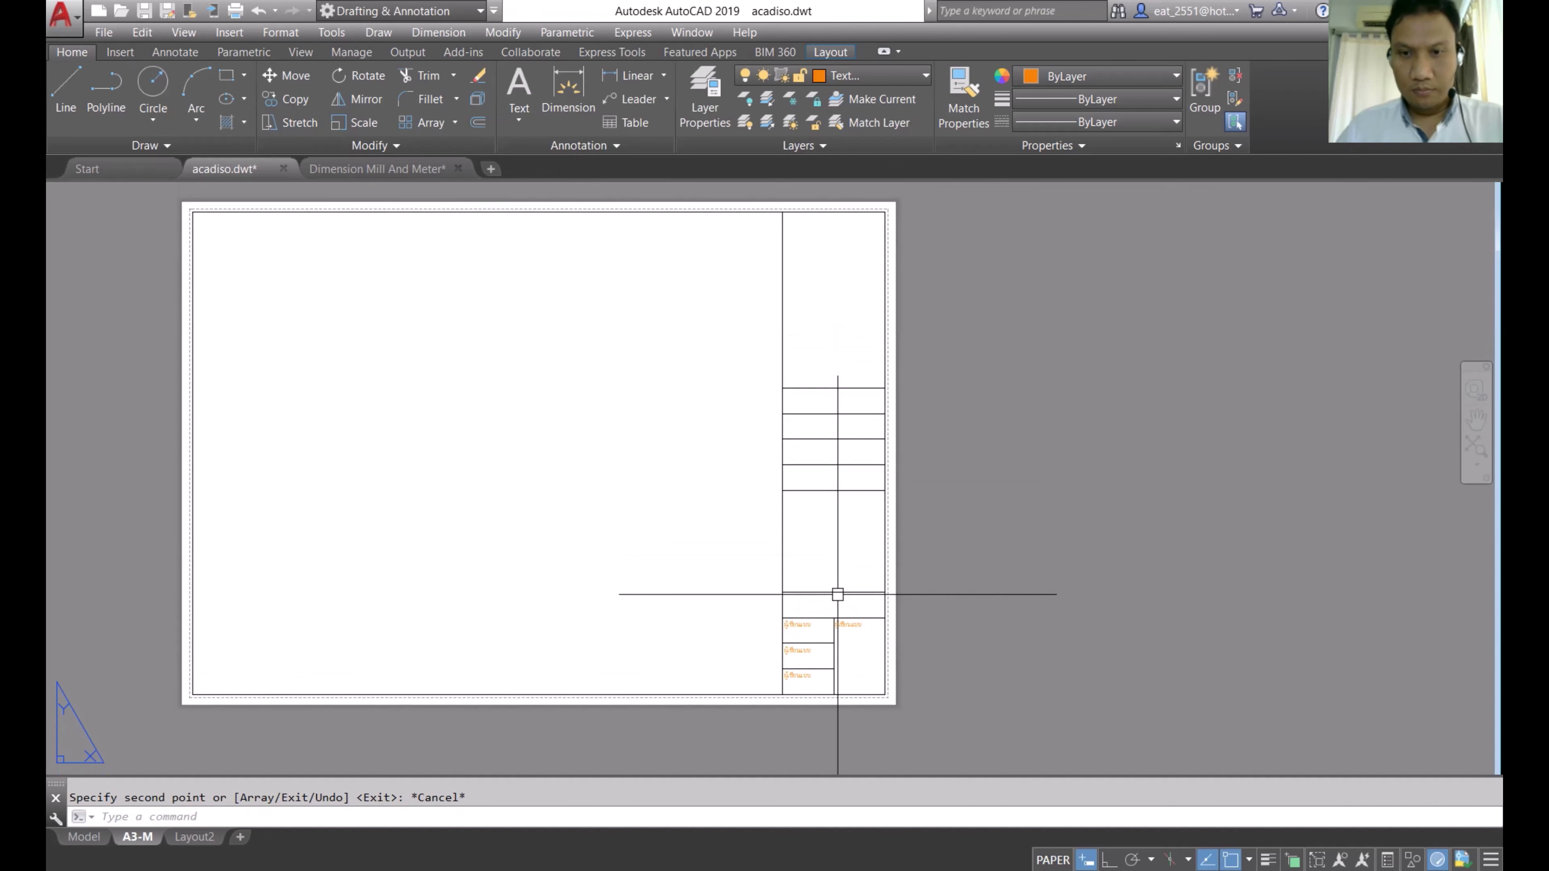
{"action": "scroll", "coordinate": [875, 678], "scroll_direction": "up", "scroll_amount": 3}
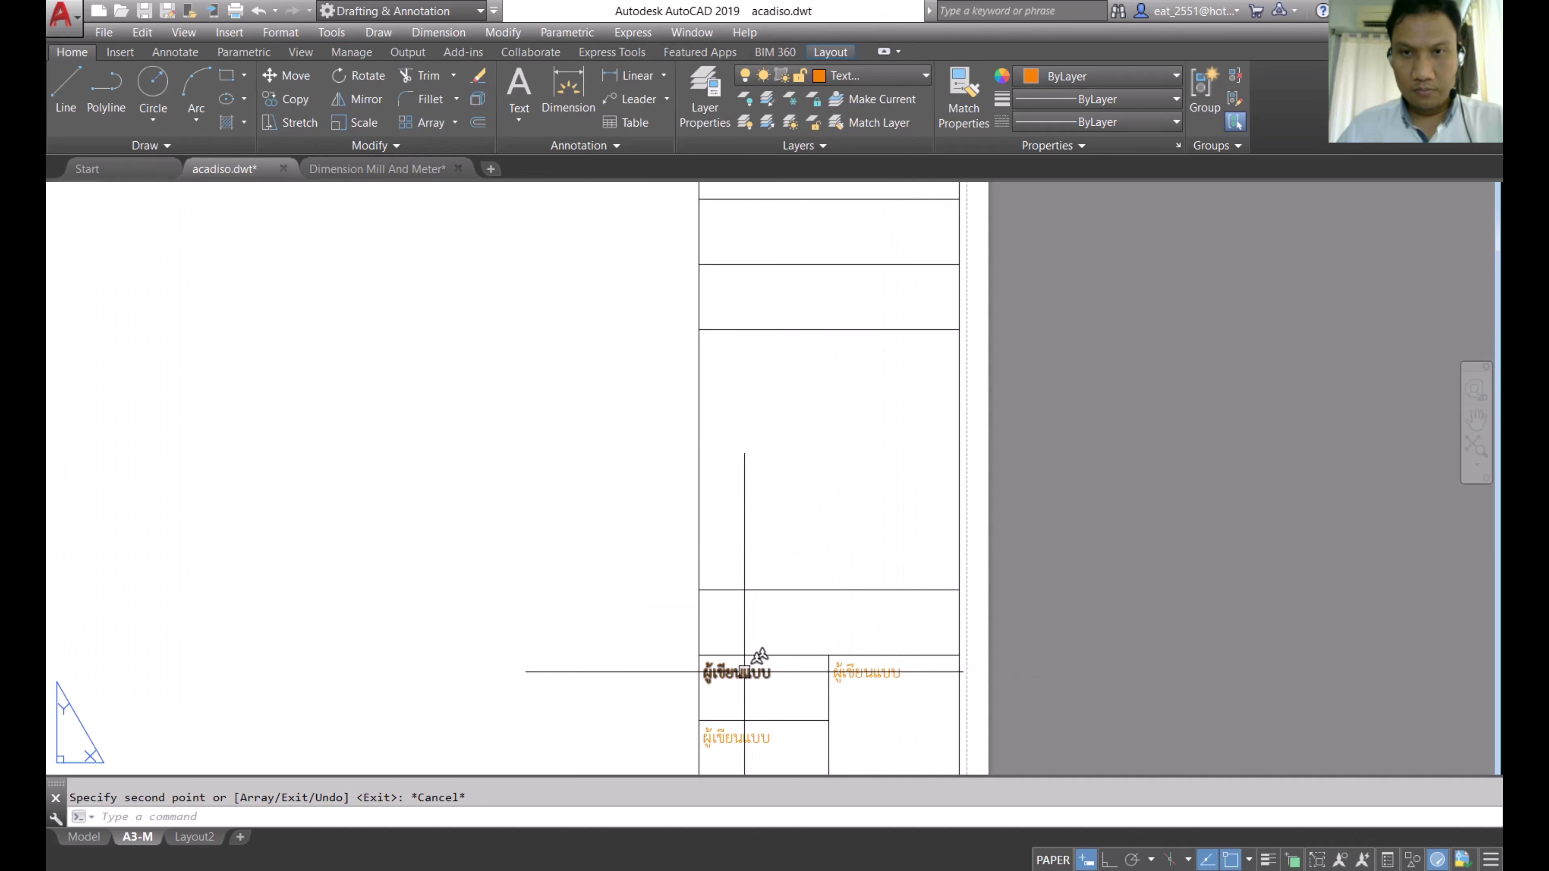
Step: Copy the label from the title-block corner into three more title-block cells
{"action": "left_click", "coordinate": [741, 675]}
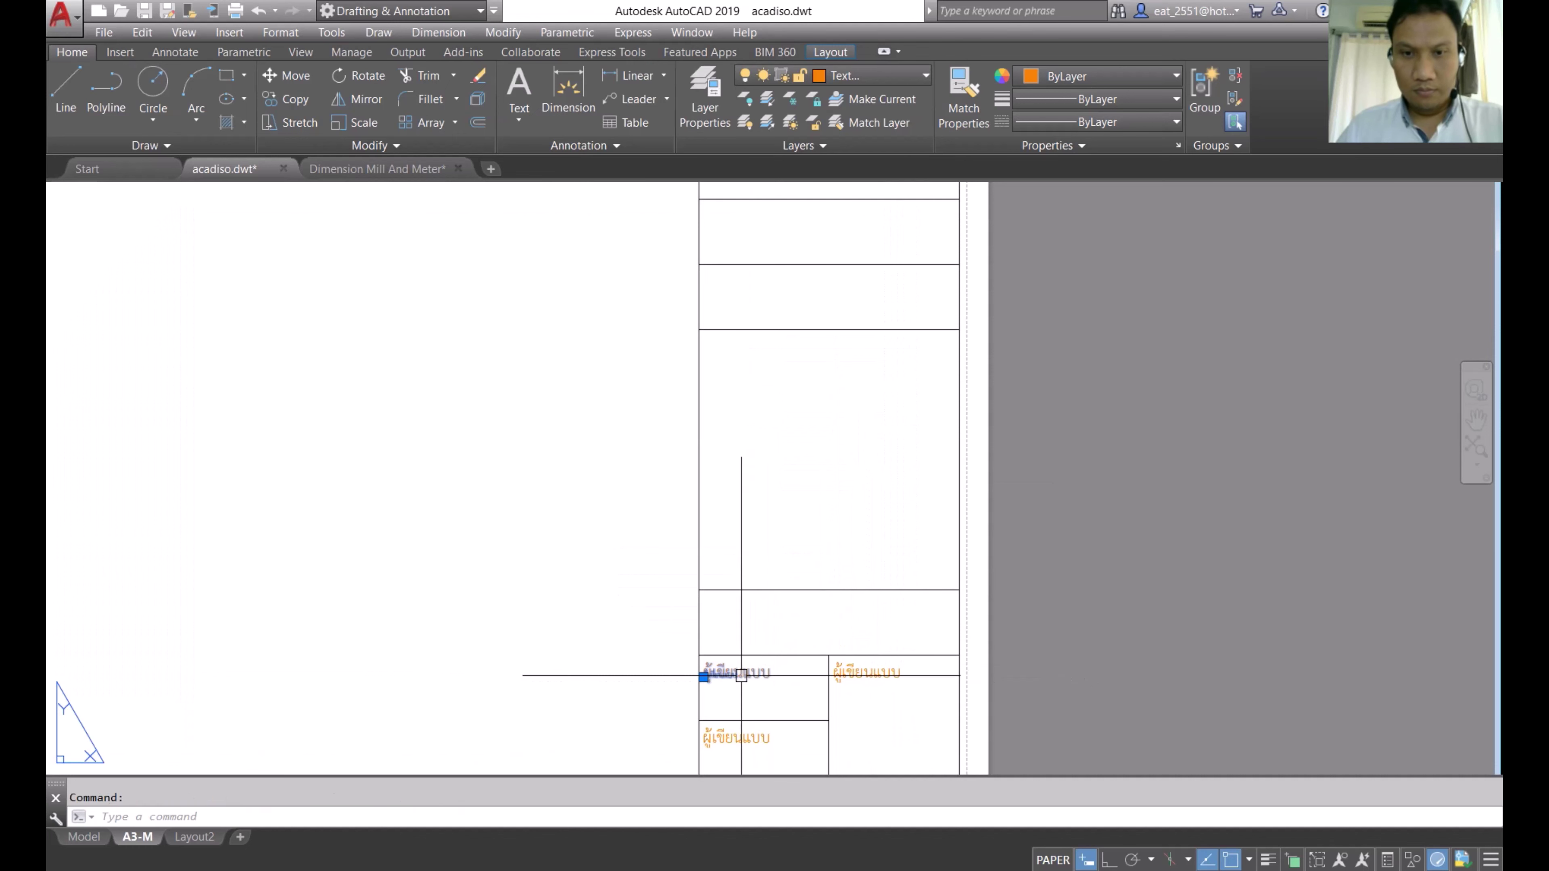
{"action": "left_click", "coordinate": [287, 99]}
{"action": "scroll", "coordinate": [658, 650], "scroll_direction": "up", "scroll_amount": 3}
{"action": "left_click", "coordinate": [761, 661]}
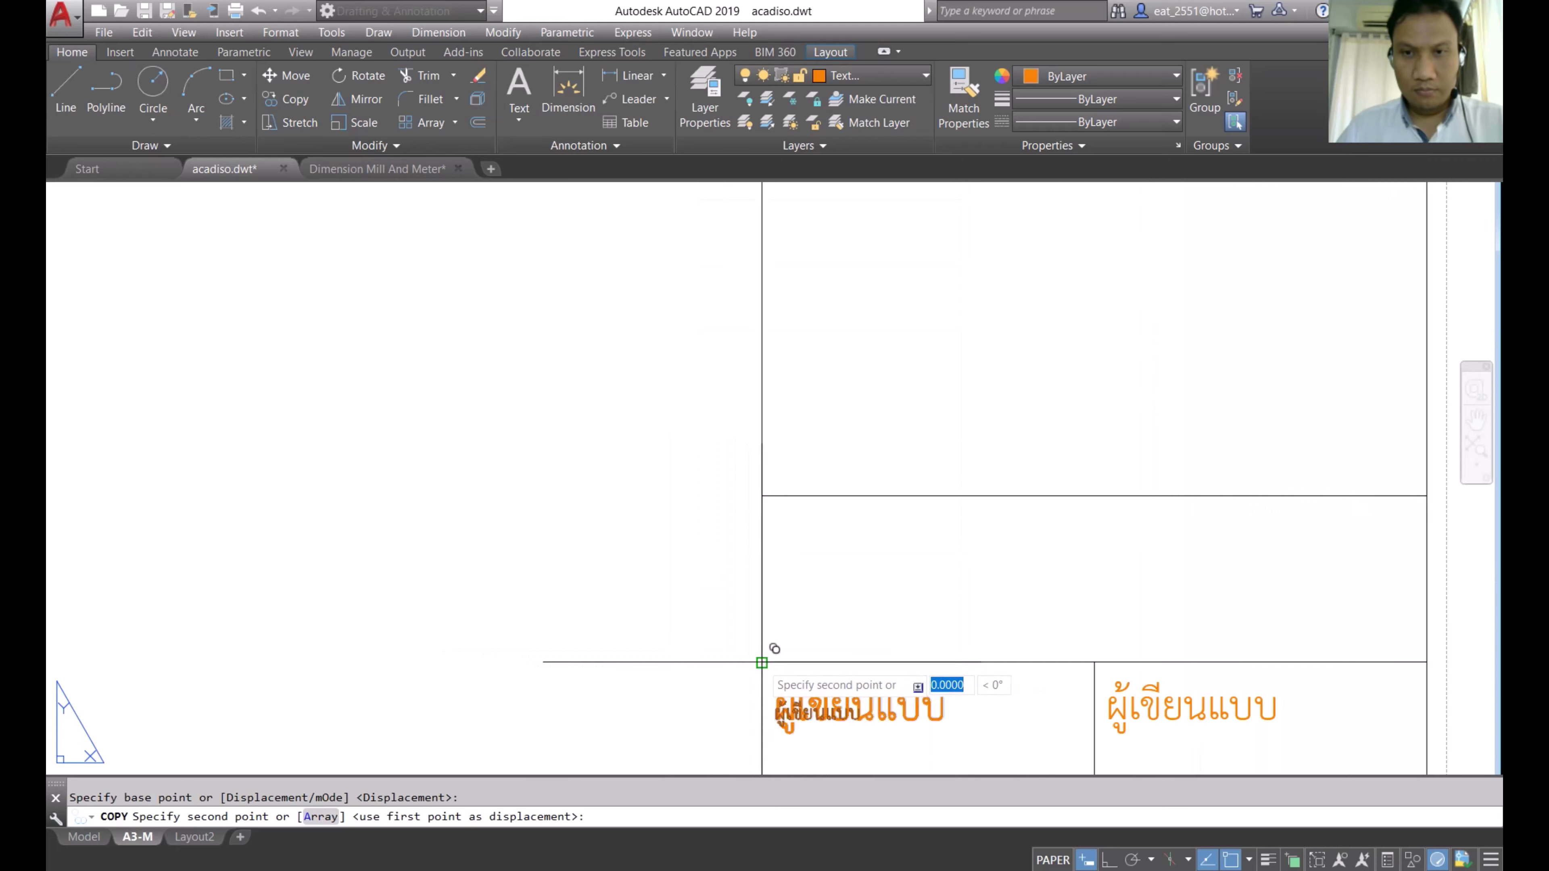
{"action": "scroll", "coordinate": [763, 659], "scroll_direction": "down", "scroll_amount": 3}
{"action": "scroll", "coordinate": [764, 581], "scroll_direction": "up", "scroll_amount": 3}
{"action": "scroll", "coordinate": [768, 525], "scroll_direction": "down", "scroll_amount": 3}
{"action": "scroll", "coordinate": [768, 354], "scroll_direction": "up", "scroll_amount": 3}
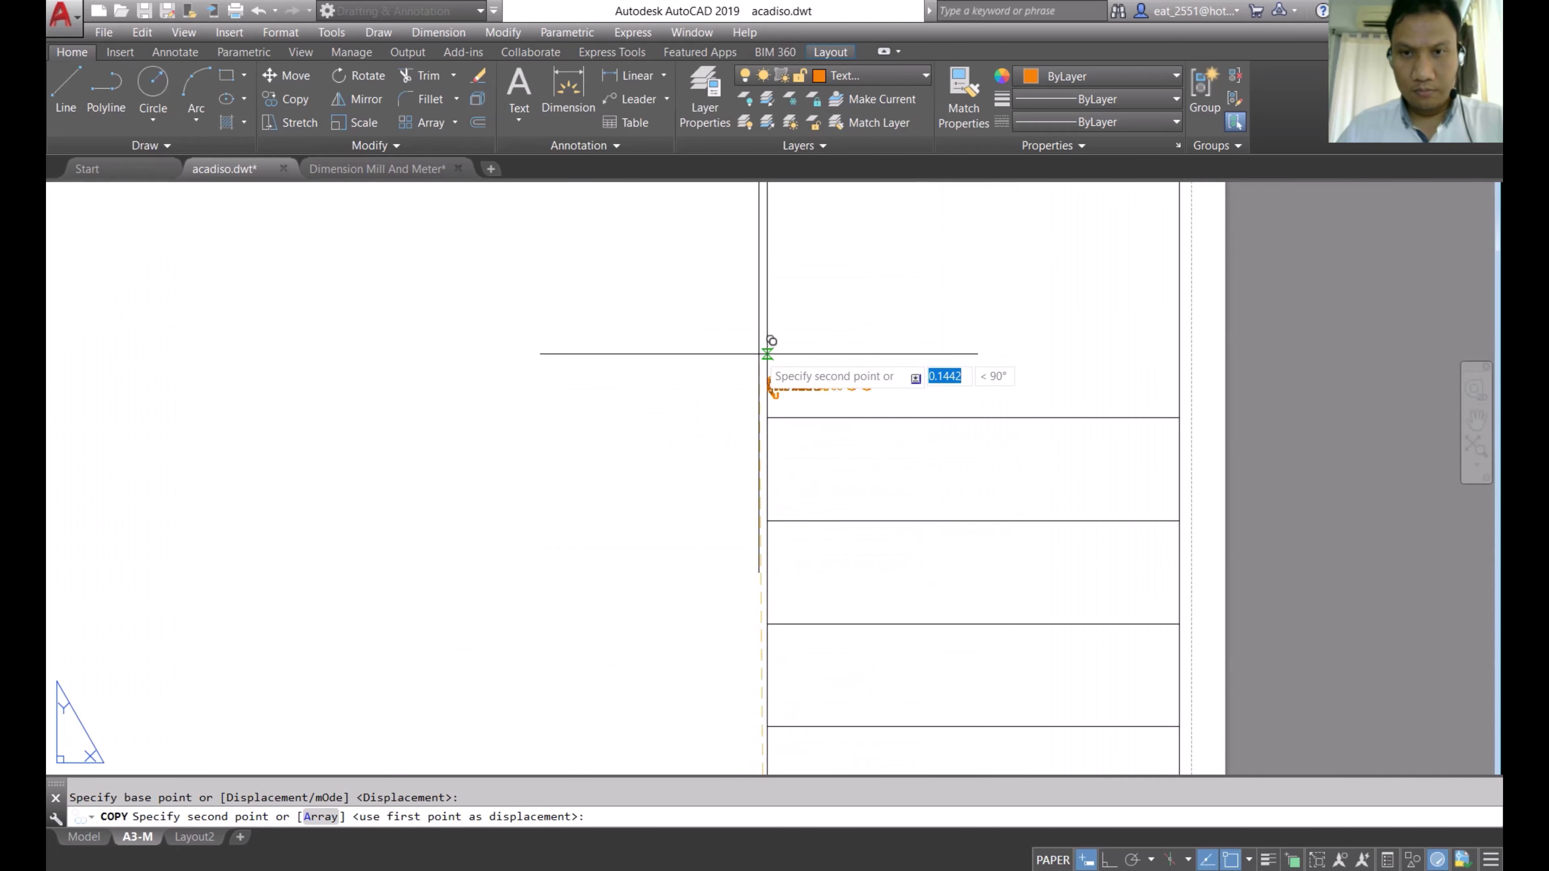
{"action": "left_click", "coordinate": [767, 418]}
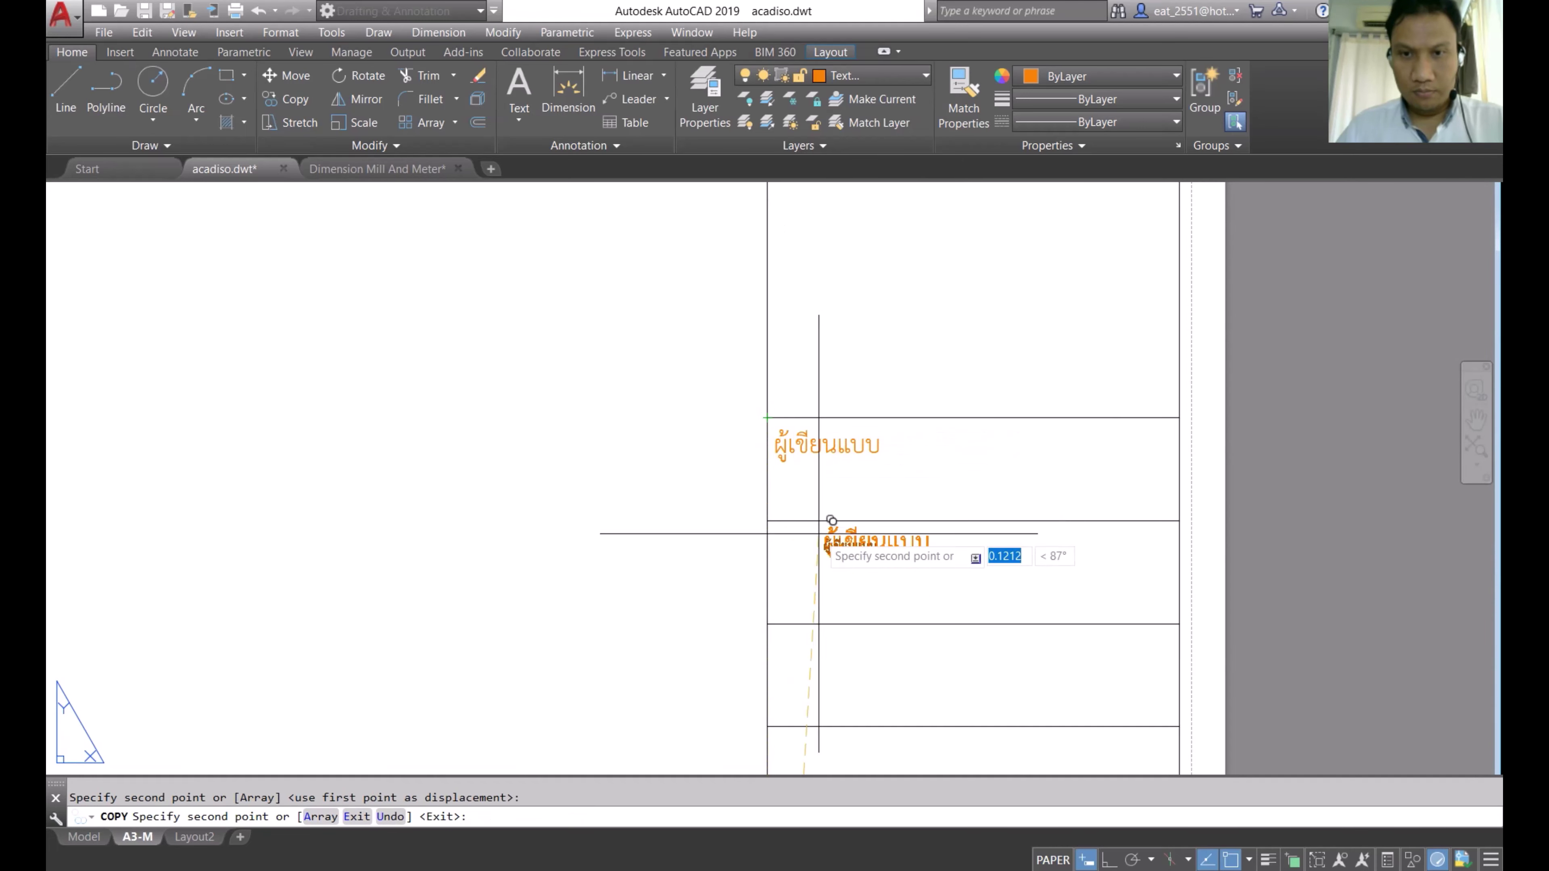
{"action": "left_click", "coordinate": [767, 520]}
{"action": "scroll", "coordinate": [768, 521], "scroll_direction": "down", "scroll_amount": 3}
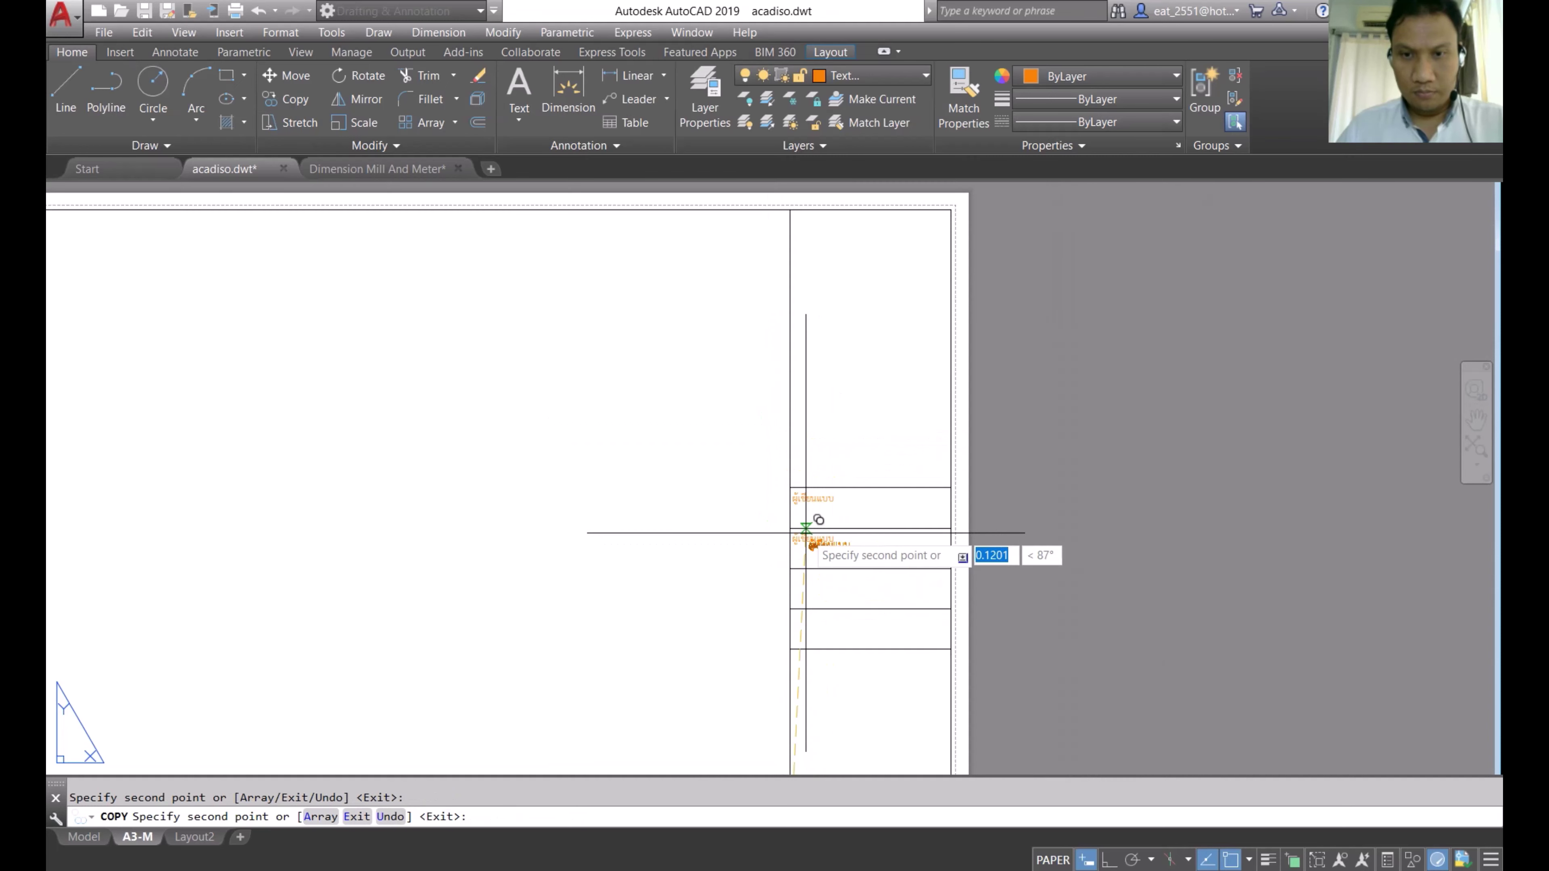
{"action": "scroll", "coordinate": [750, 524], "scroll_direction": "up", "scroll_amount": 5}
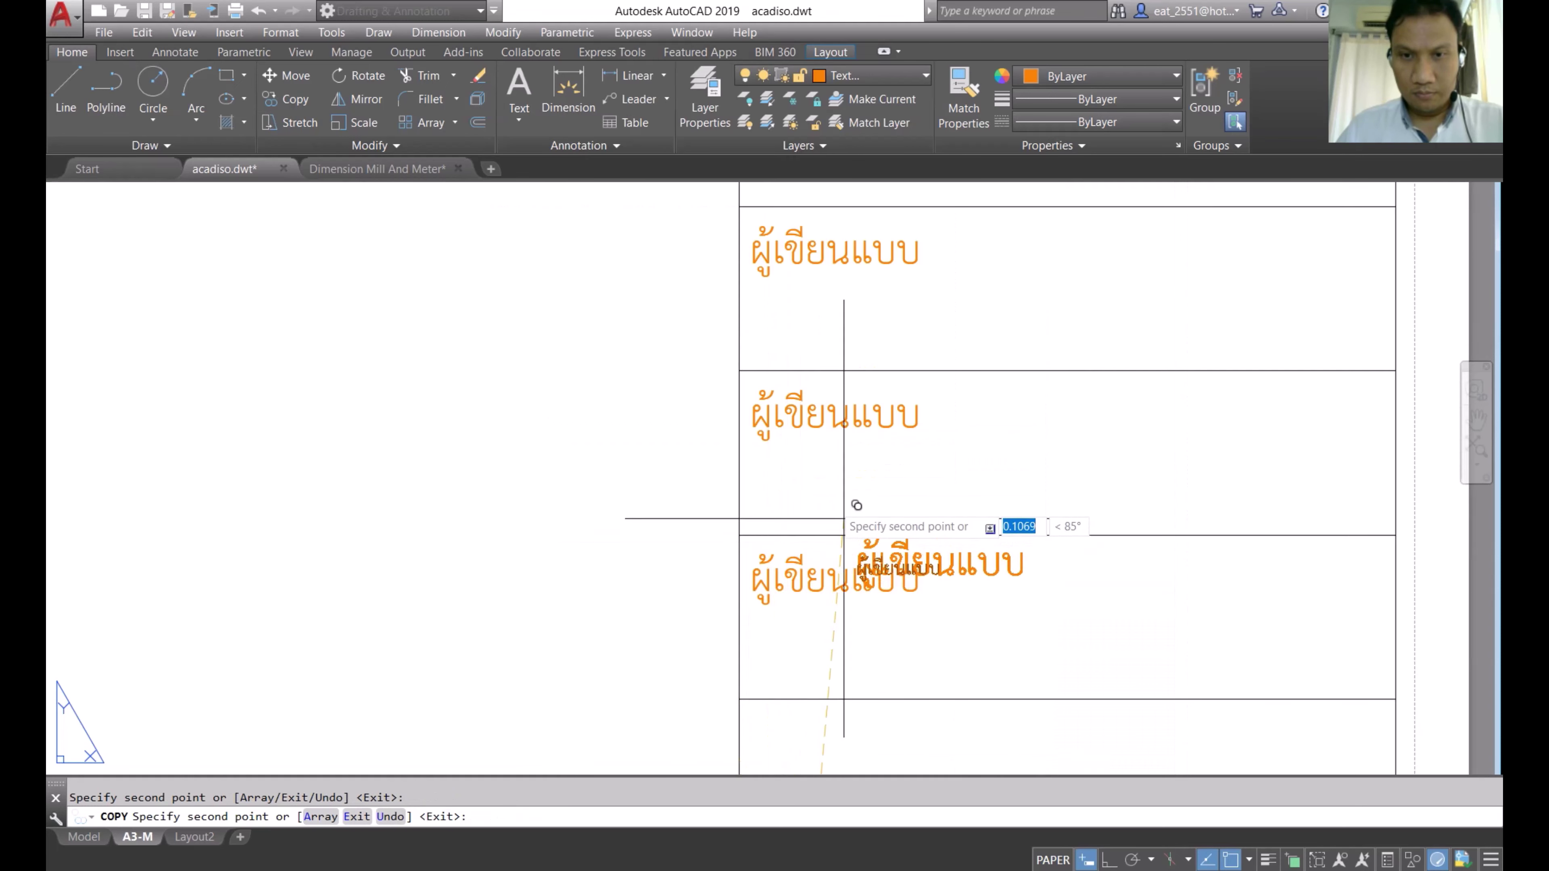
{"action": "scroll", "coordinate": [833, 549], "scroll_direction": "down", "scroll_amount": 3}
{"action": "scroll", "coordinate": [747, 482], "scroll_direction": "up", "scroll_amount": 3}
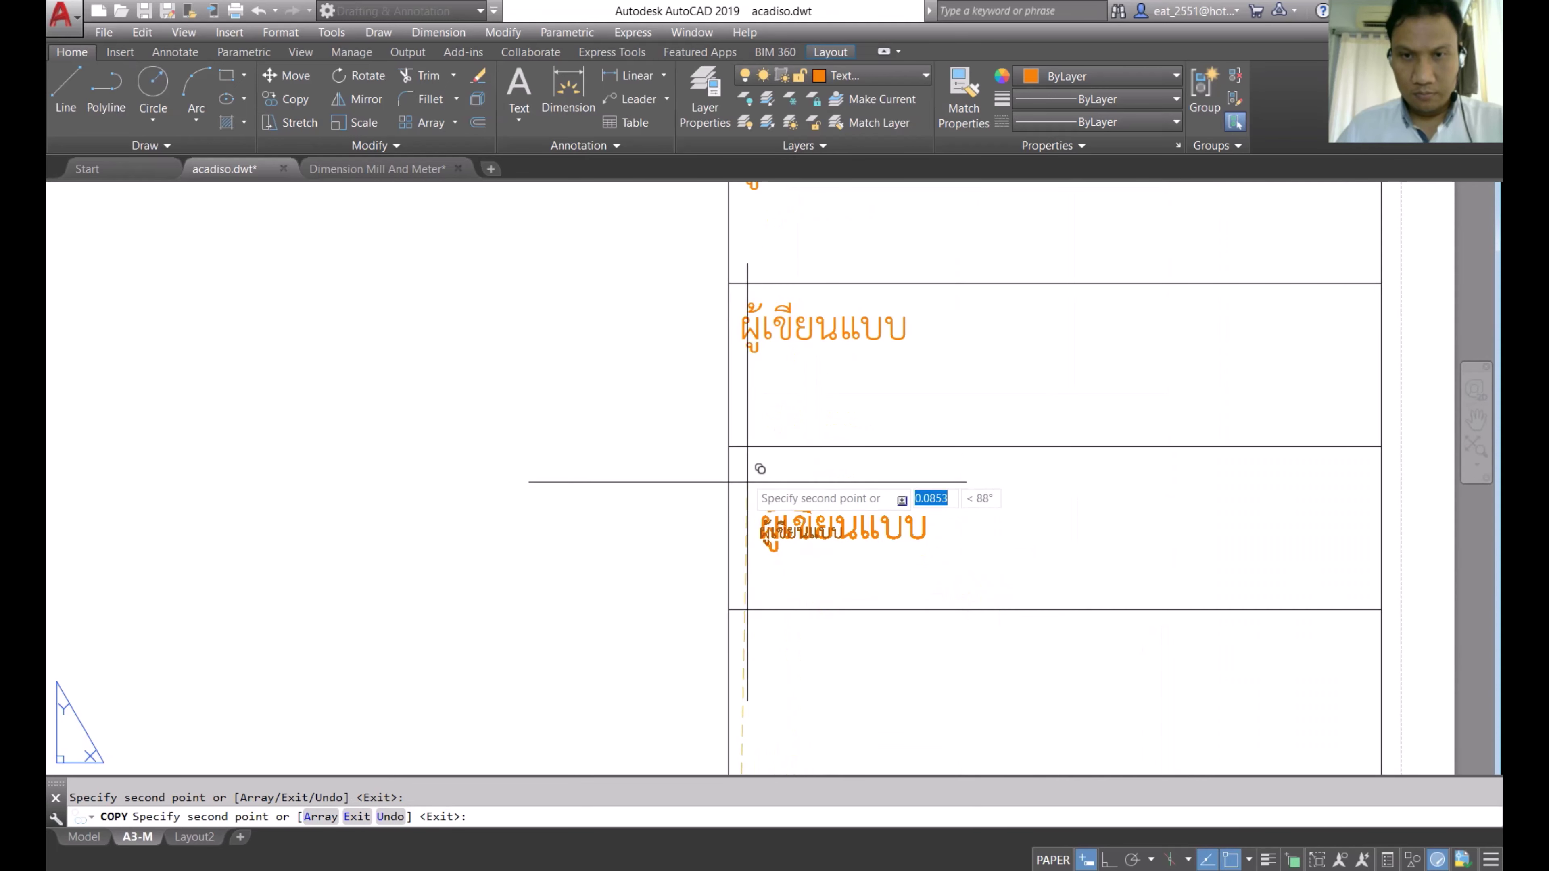
{"action": "left_click", "coordinate": [728, 446]}
{"action": "key", "text": "Escape"}
Step: Pan and zoom to review the whole title block
{"action": "scroll", "coordinate": [777, 548], "scroll_direction": "down", "scroll_amount": 5}
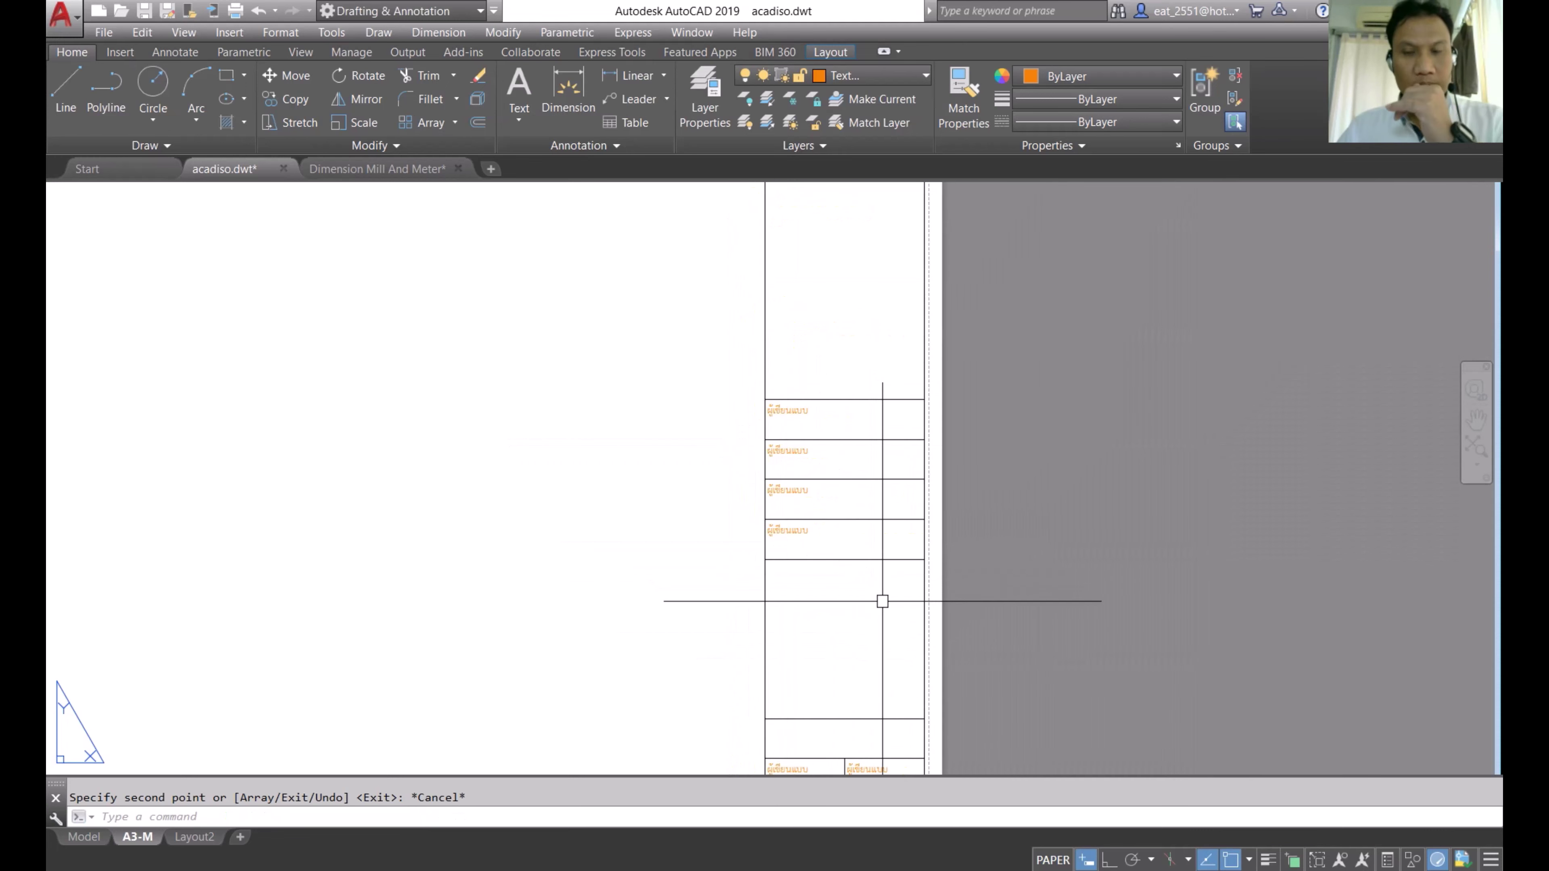
{"action": "middle_click_drag", "start_coordinate": [889, 615], "coordinate": [900, 521]}
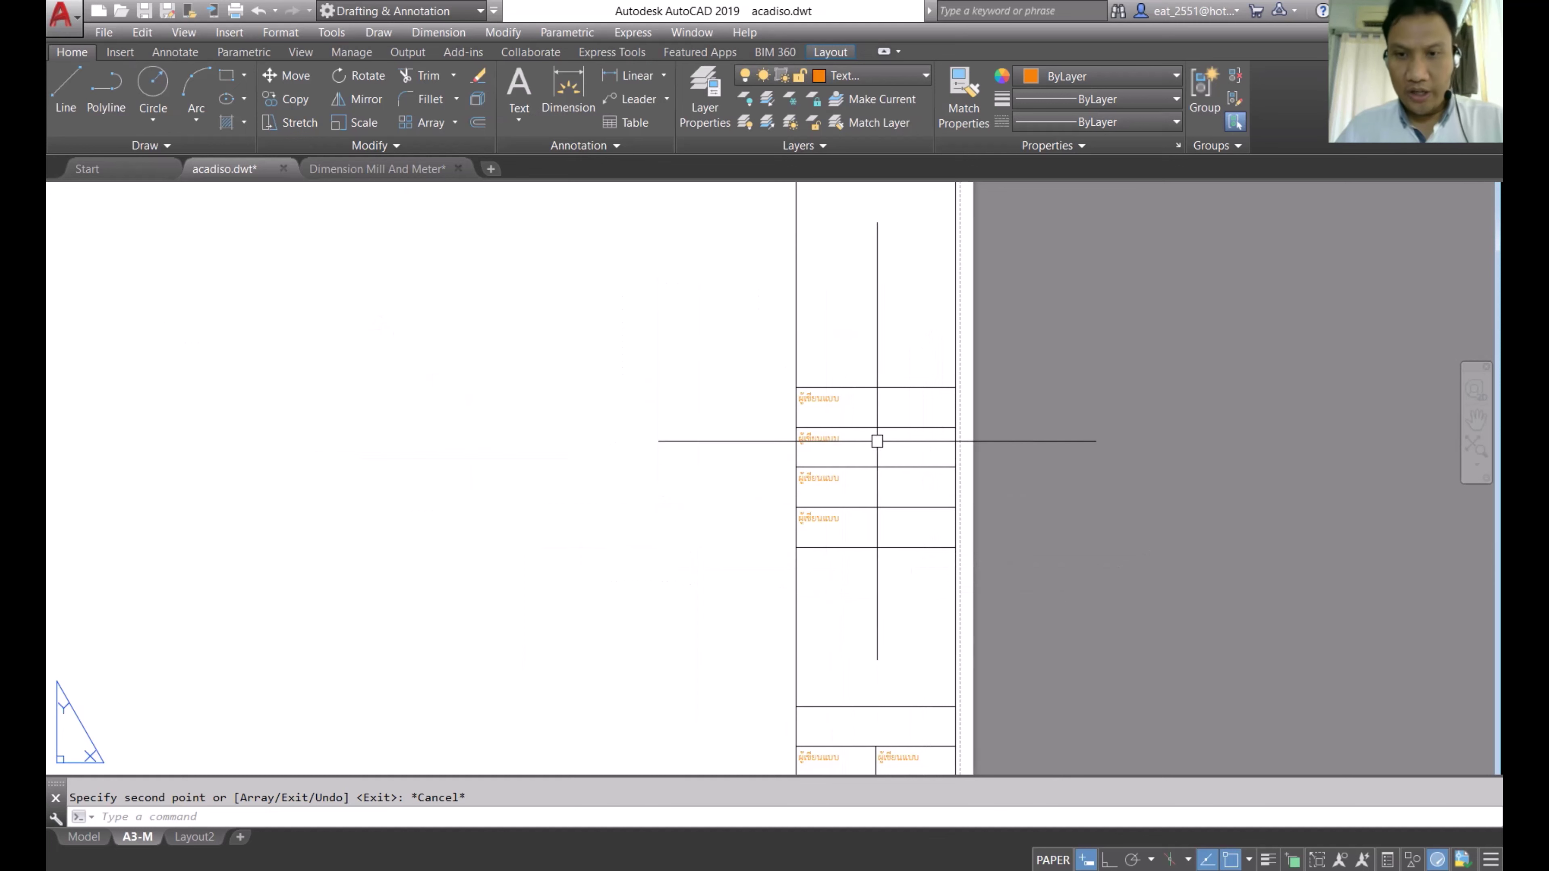
{"action": "scroll", "coordinate": [872, 425], "scroll_direction": "down", "scroll_amount": 2}
{"action": "scroll", "coordinate": [902, 638], "scroll_direction": "up", "scroll_amount": 4}
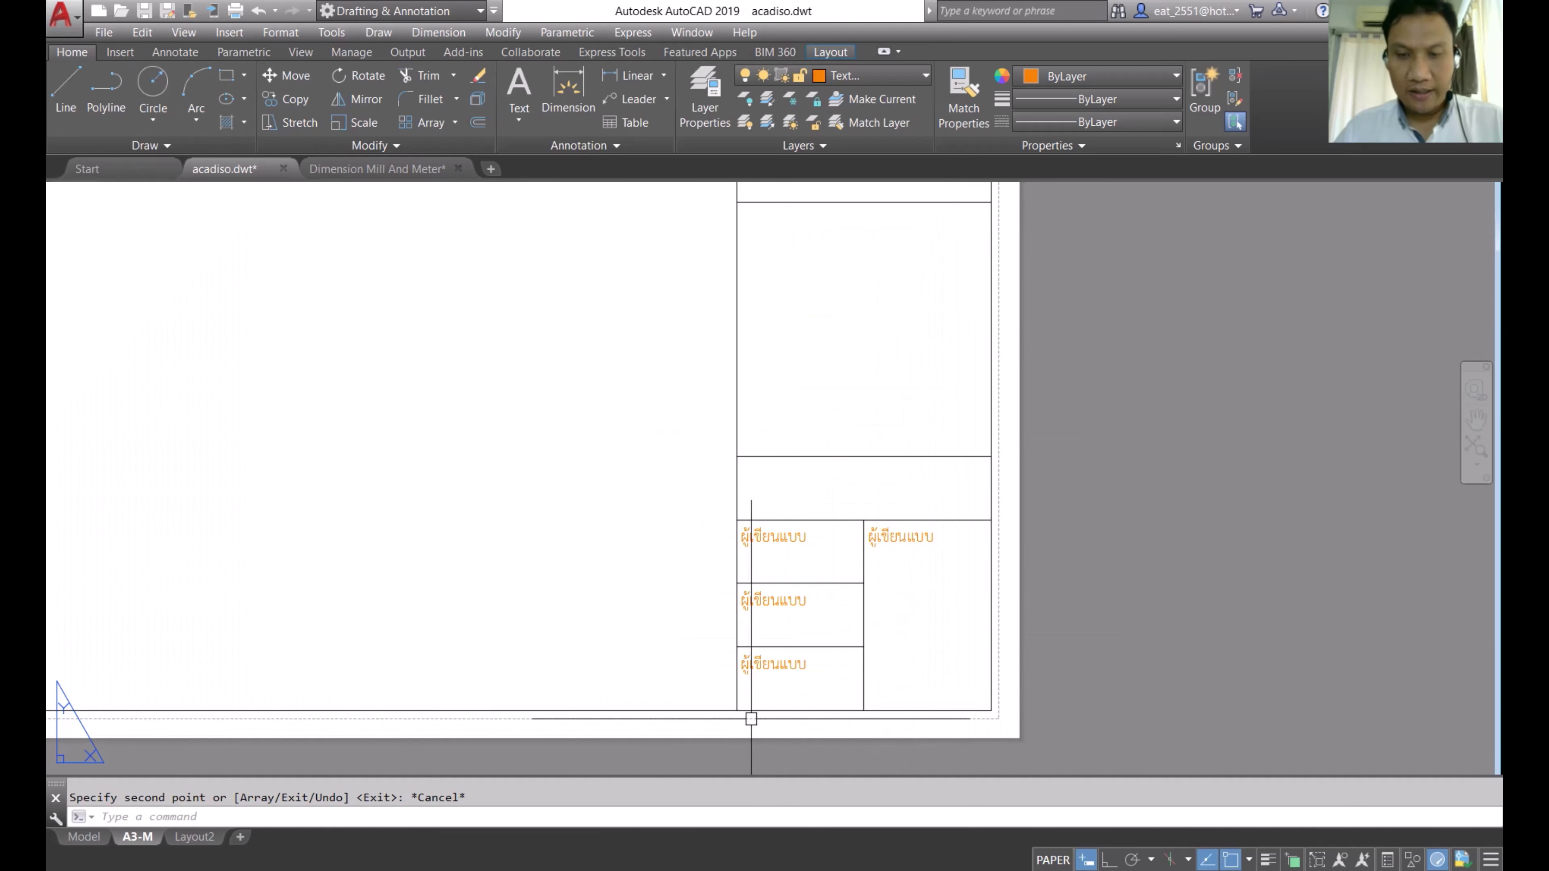
{"action": "scroll", "coordinate": [747, 719], "scroll_direction": "up", "scroll_amount": 2}
Step: Retype the bottom-left label as ผู้อนุมัติแบบ
{"action": "double_click", "coordinate": [790, 638]}
{"action": "type", "text": "ผู้อนุมัติ"}
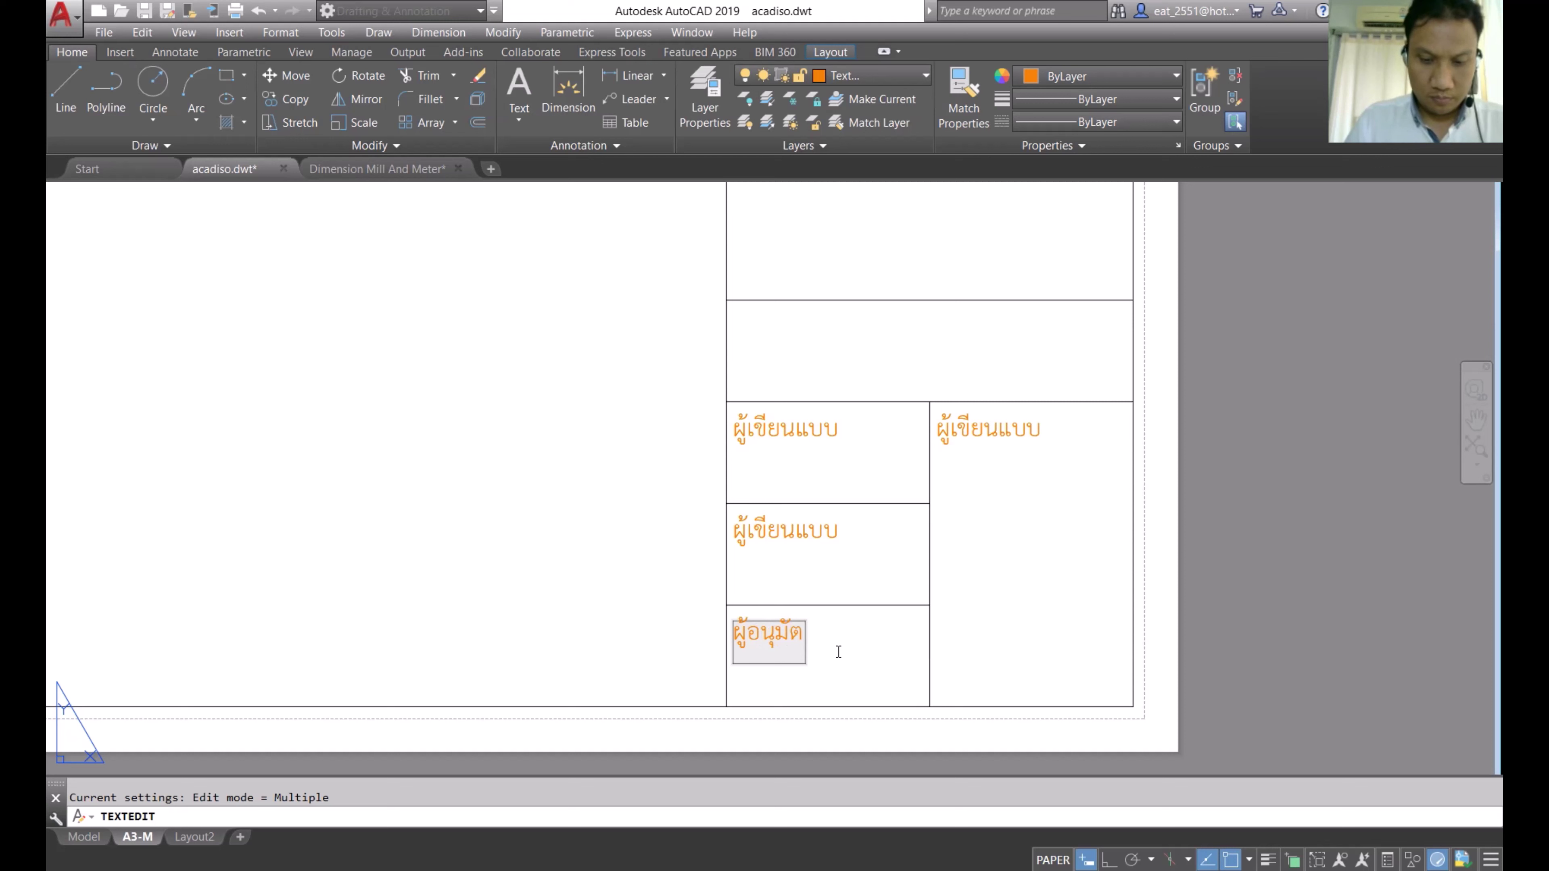
{"action": "left_click", "coordinate": [870, 670]}
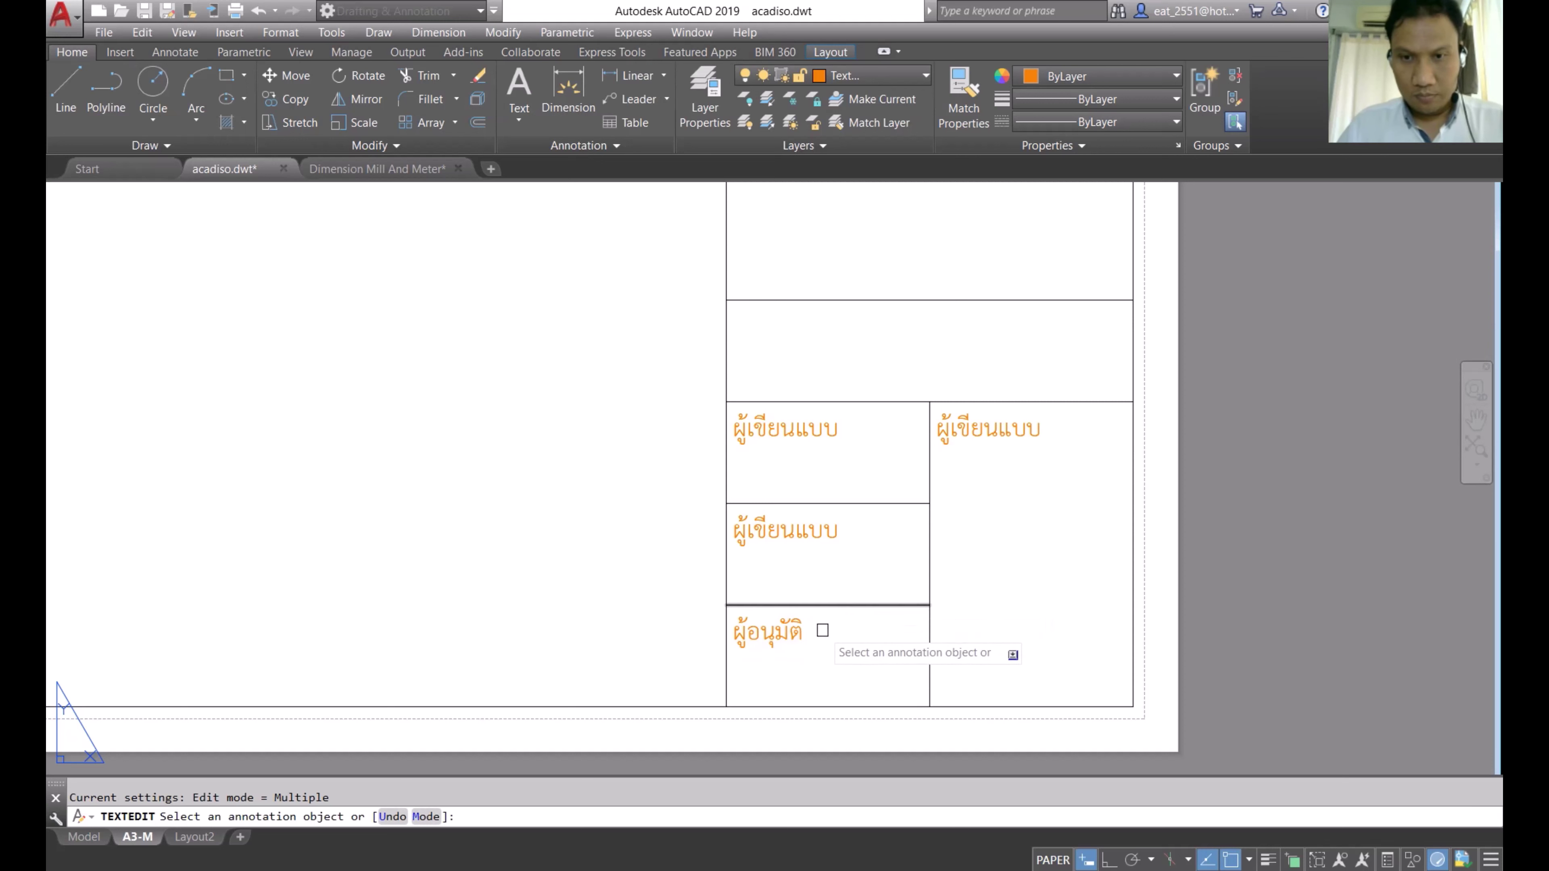
{"action": "key", "text": "Escape"}
{"action": "double_click", "coordinate": [796, 639]}
{"action": "type", "text": "แบบ"}
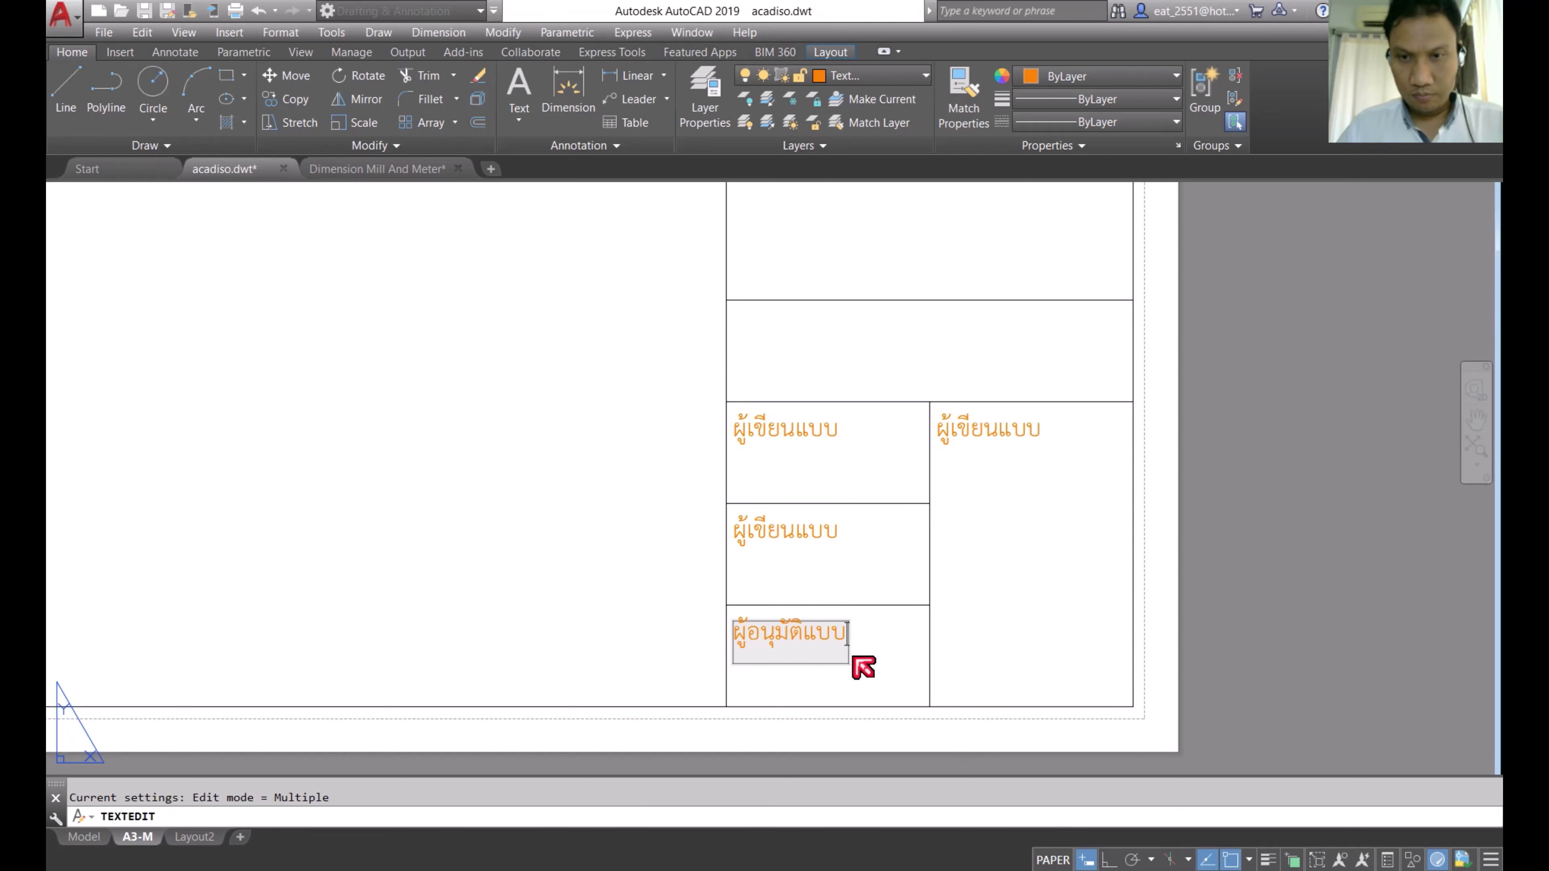
{"action": "left_click", "coordinate": [902, 664]}
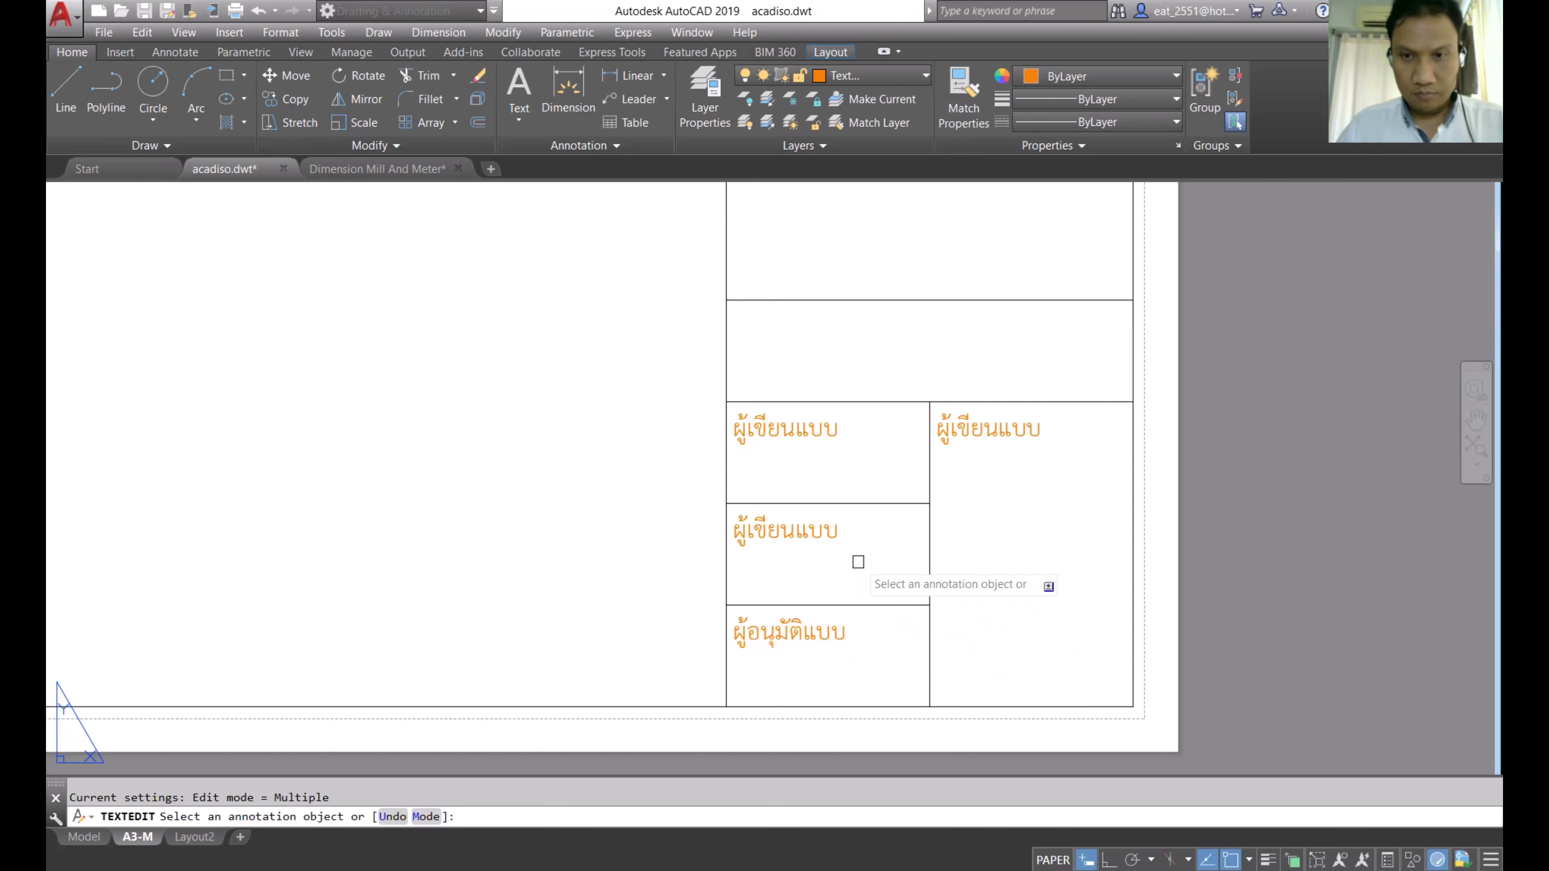
{"action": "key", "text": "Escape"}
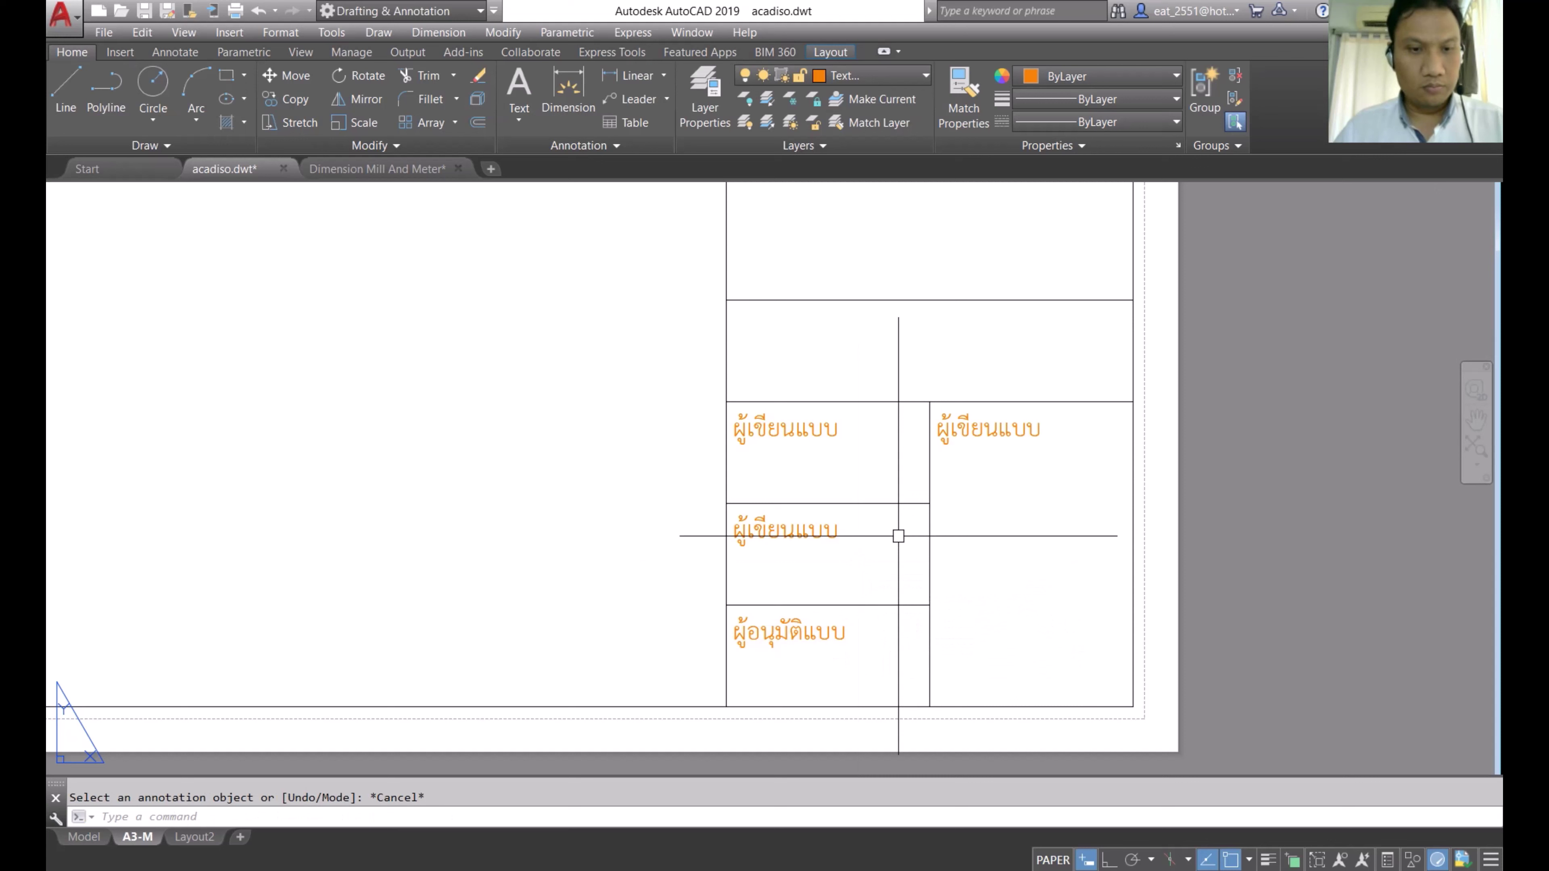
Step: Edit the middle-left label to read ผู้ตรวจแบบ
{"action": "double_click", "coordinate": [817, 529]}
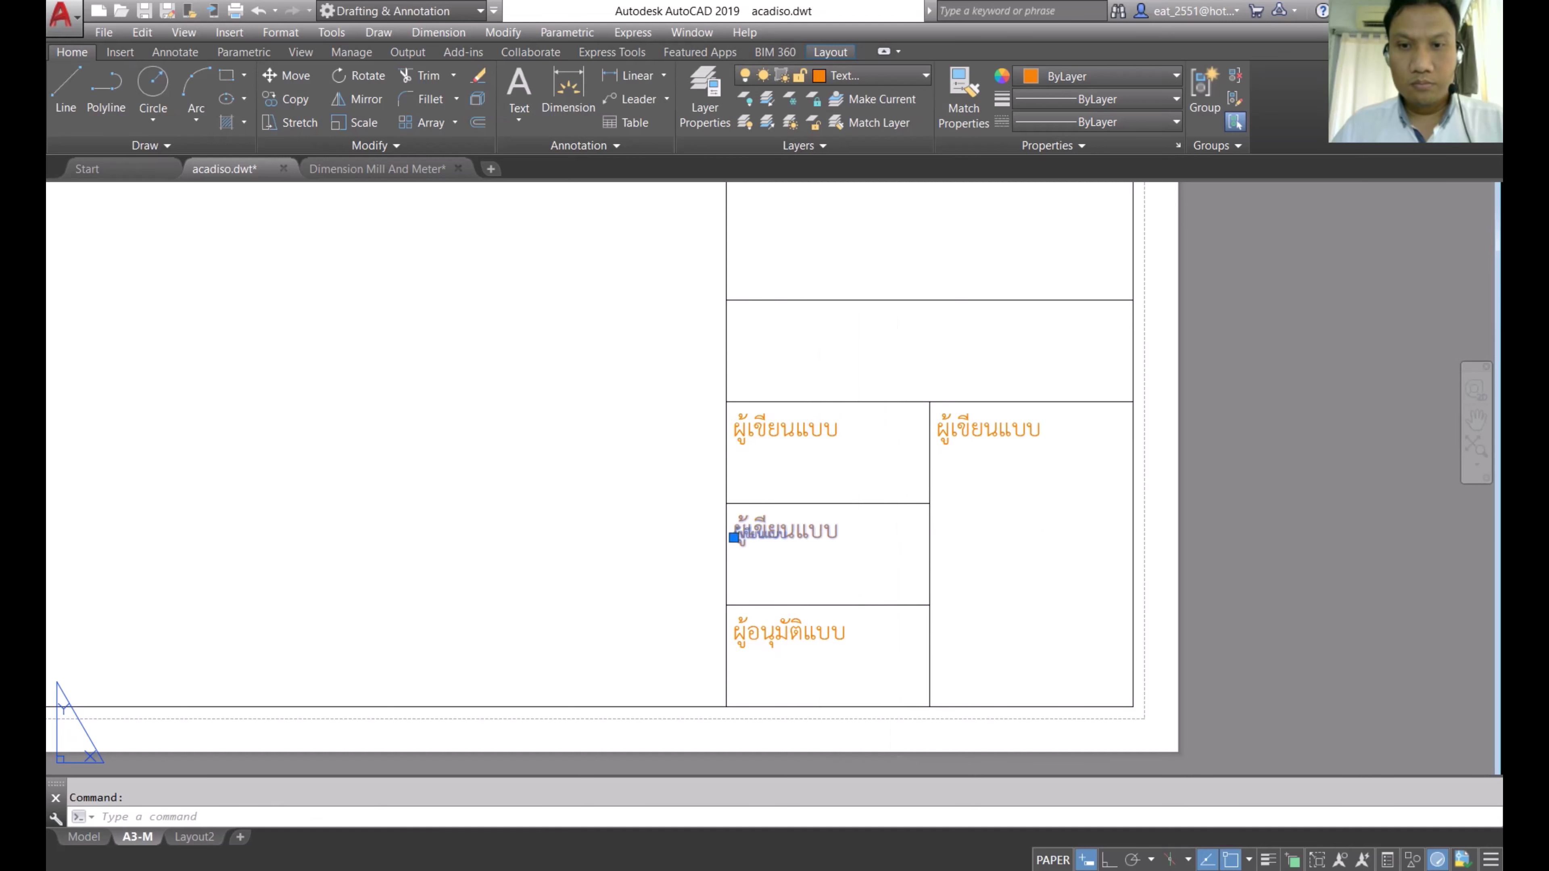
{"action": "left_click", "coordinate": [831, 534]}
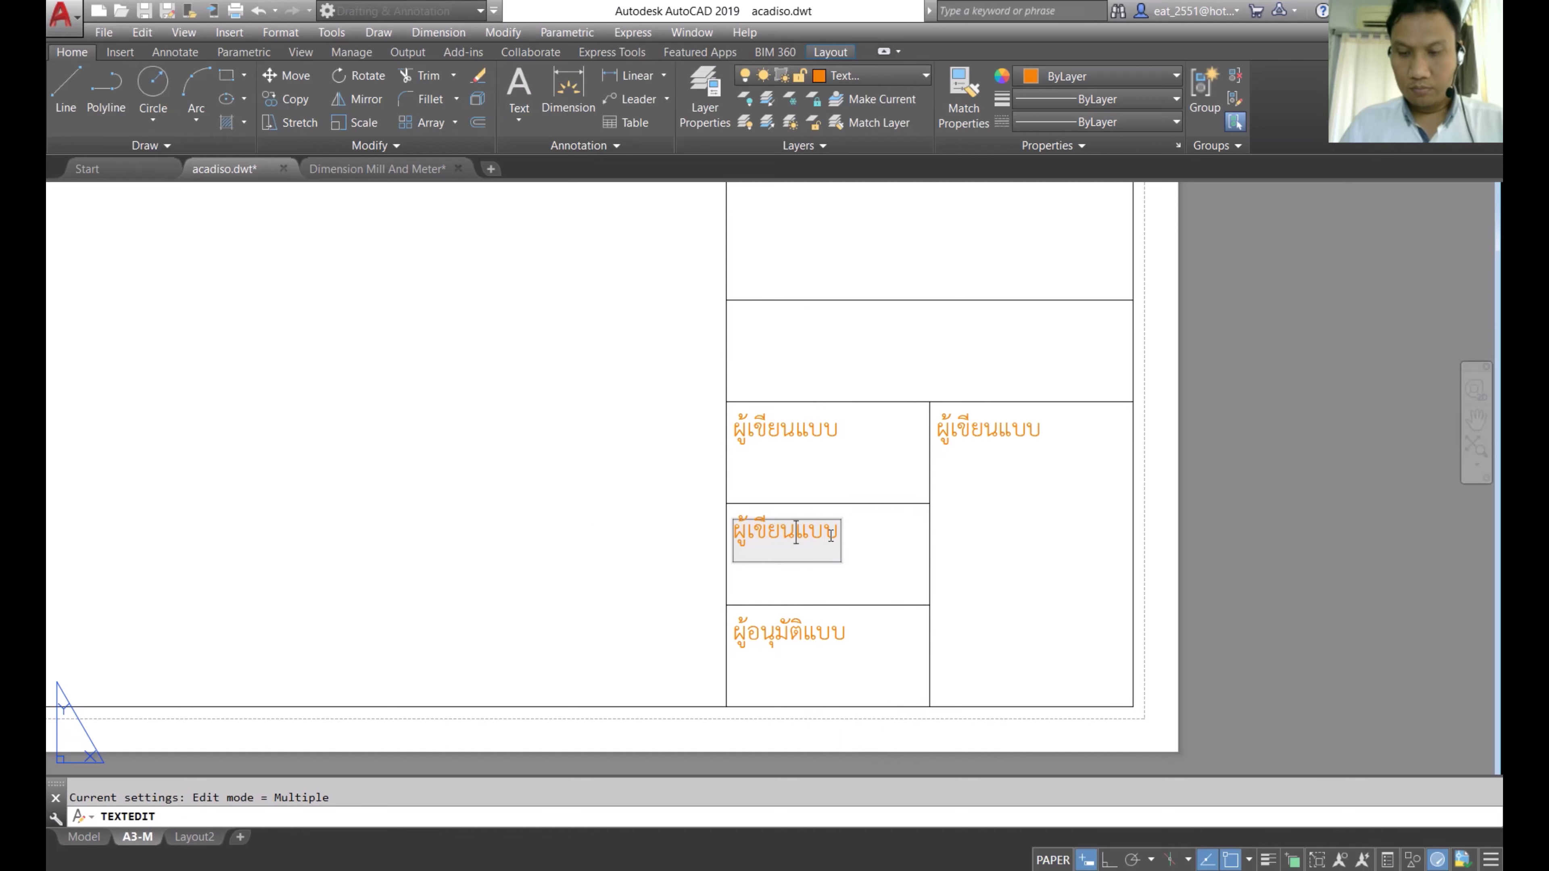
{"action": "key", "text": "BackSpace"}
{"action": "key", "text": "BackSpace"}
{"action": "key", "text": "BackSpace"}
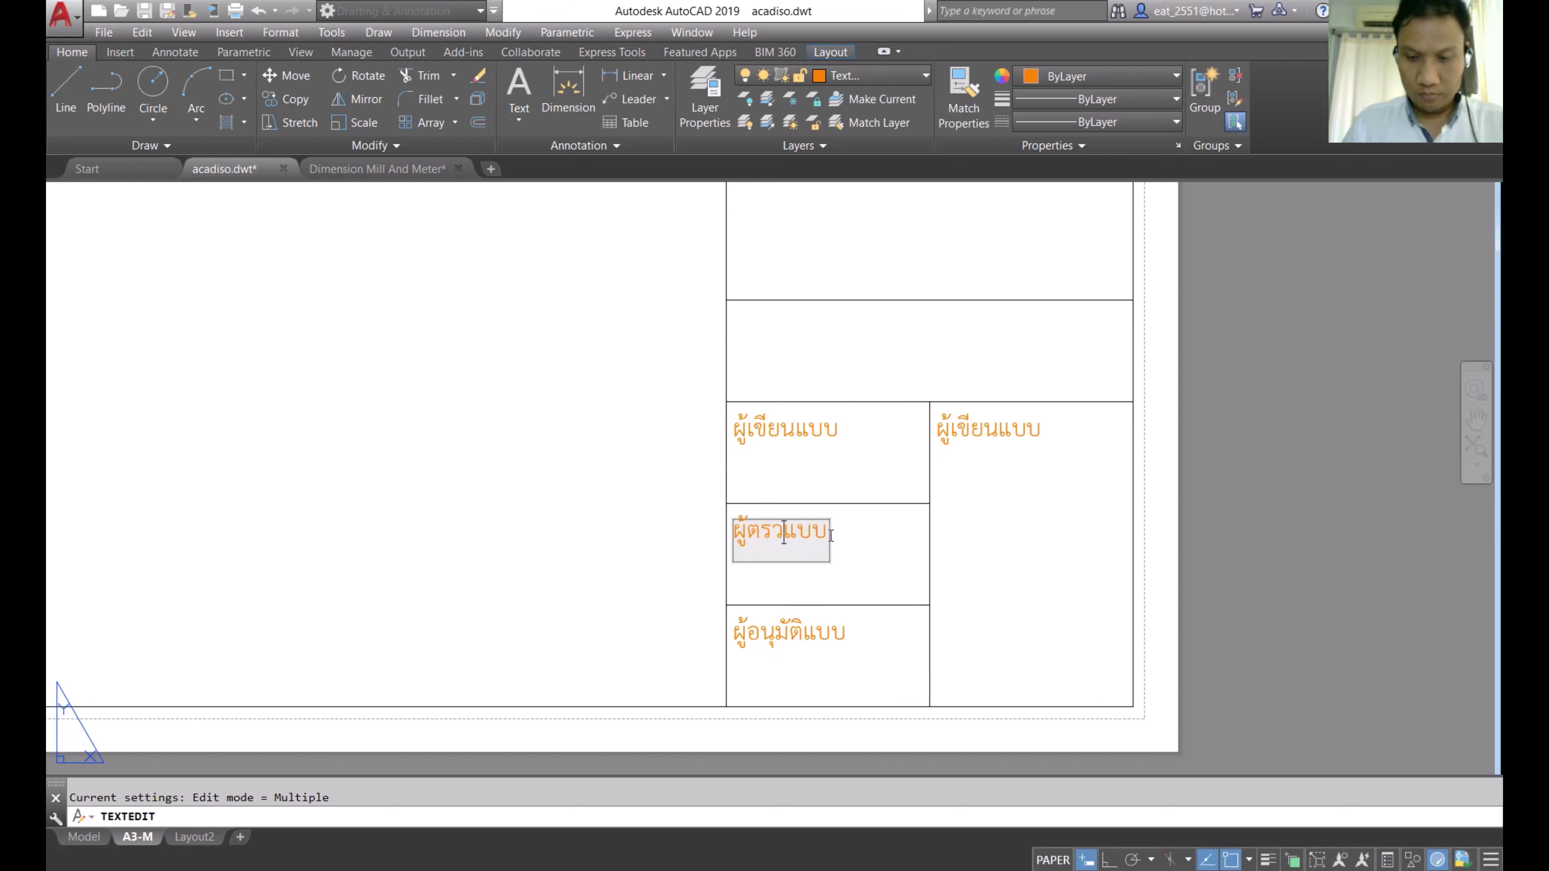
{"action": "type", "text": "จ"}
{"action": "left_click", "coordinate": [874, 542]}
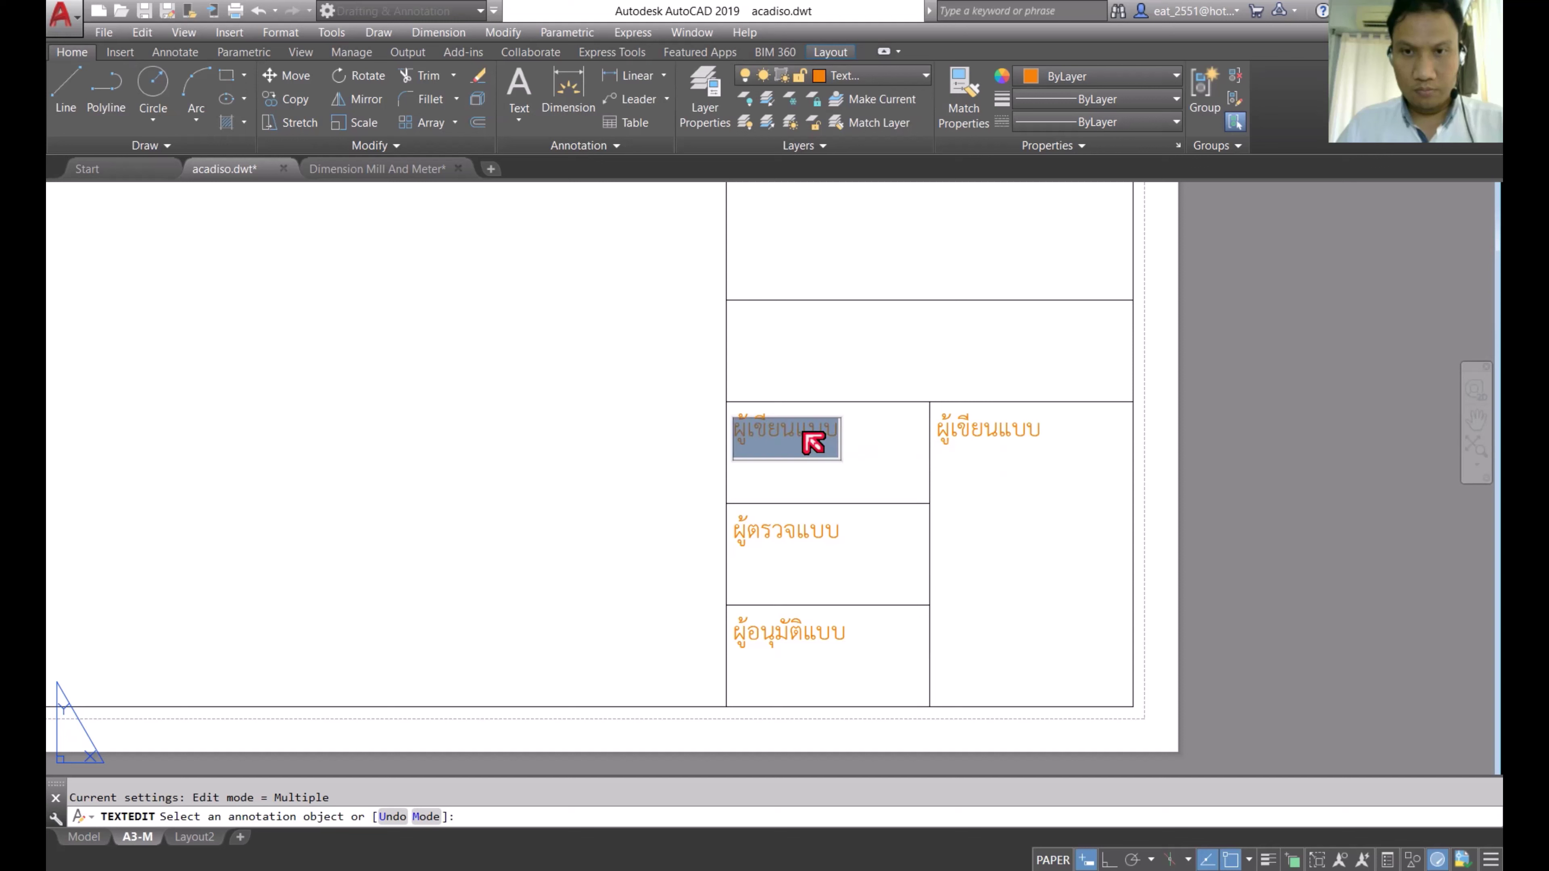
Step: Leave the top-left label unchanged and retype the right-hand cell's label as หมายเลขแบบ
{"action": "left_click", "coordinate": [818, 438]}
{"action": "left_click", "coordinate": [869, 468]}
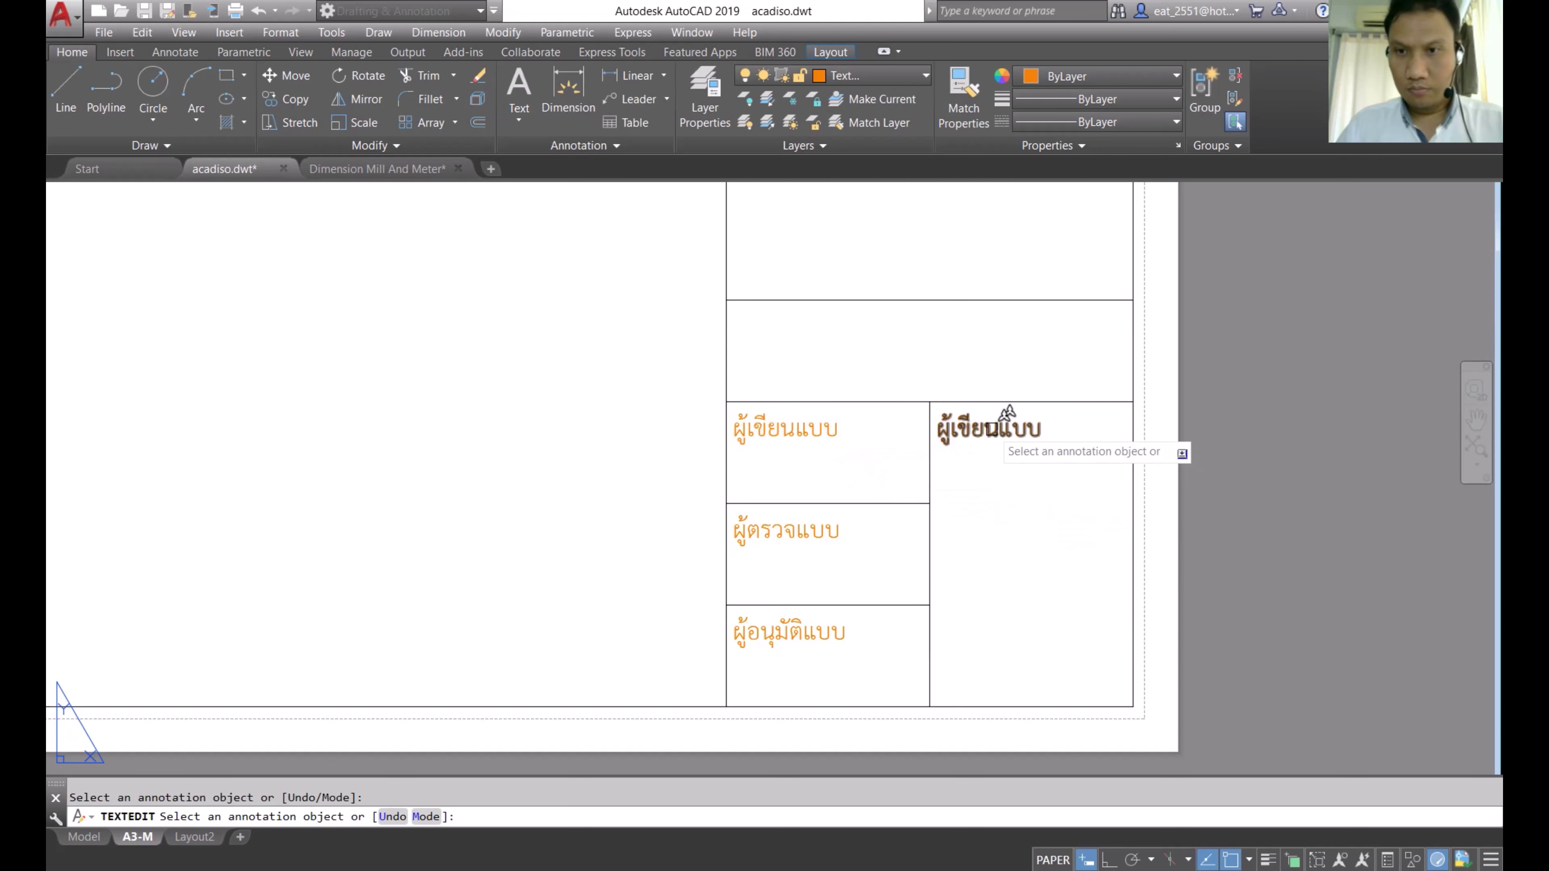
{"action": "left_click", "coordinate": [998, 443]}
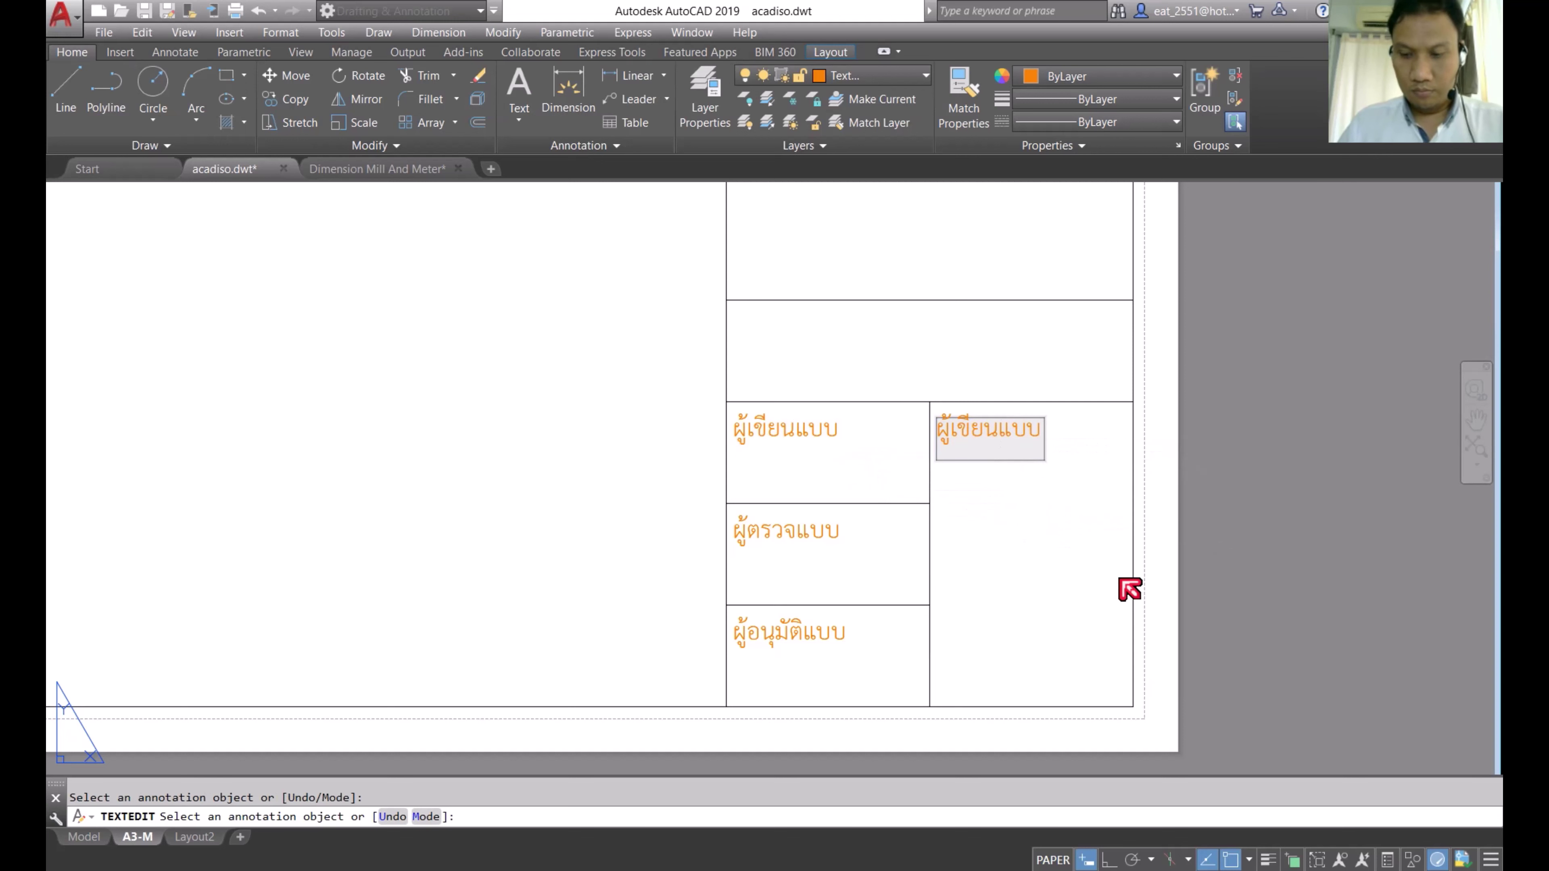
{"action": "key", "text": "BackSpace"}
{"action": "key", "text": "BackSpace"}
{"action": "key", "text": "BackSpace"}
{"action": "key", "text": "BackSpace"}
{"action": "key", "text": "BackSpace"}
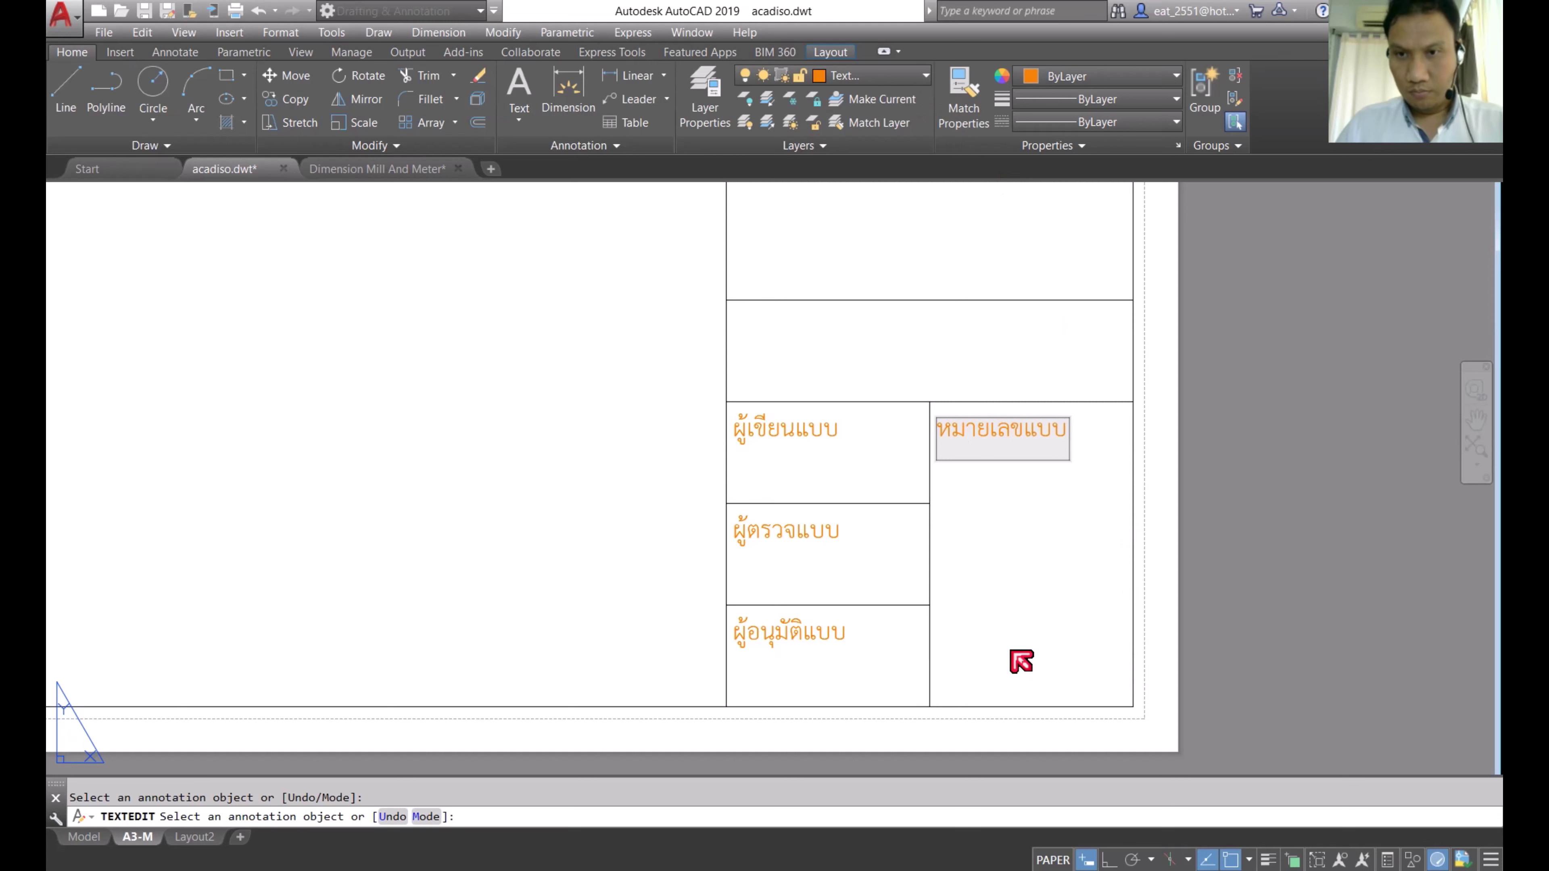
{"action": "key", "text": "Escape"}
Step: Select the top ผู้เขียนแบบ label and start the Move command
{"action": "scroll", "coordinate": [940, 444], "scroll_direction": "down", "scroll_amount": 5}
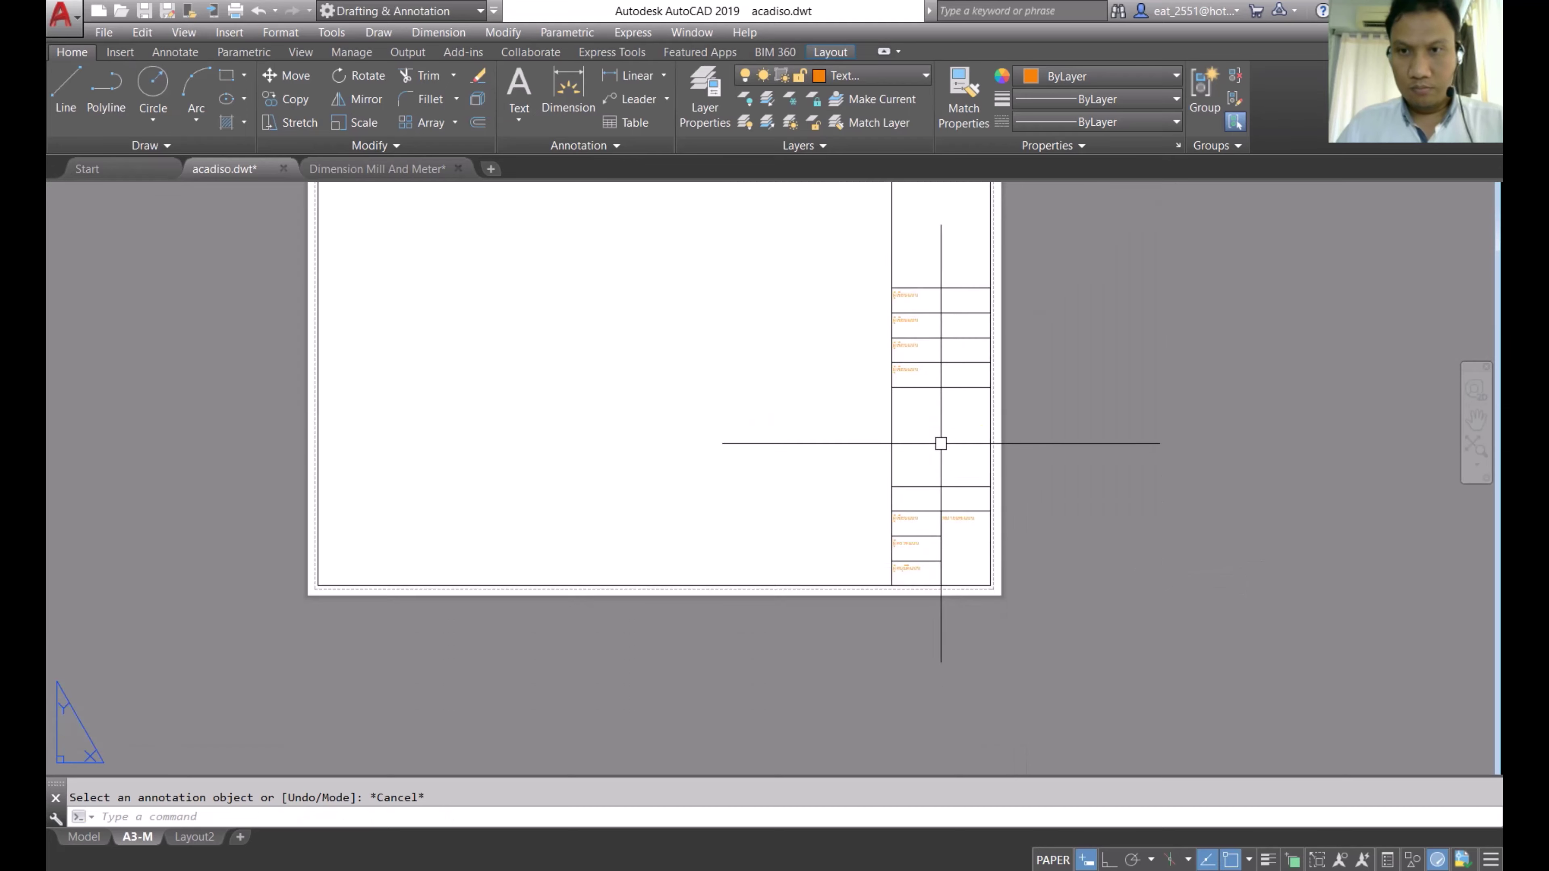
{"action": "scroll", "coordinate": [909, 512], "scroll_direction": "down", "scroll_amount": 2}
{"action": "scroll", "coordinate": [854, 474], "scroll_direction": "up", "scroll_amount": 8}
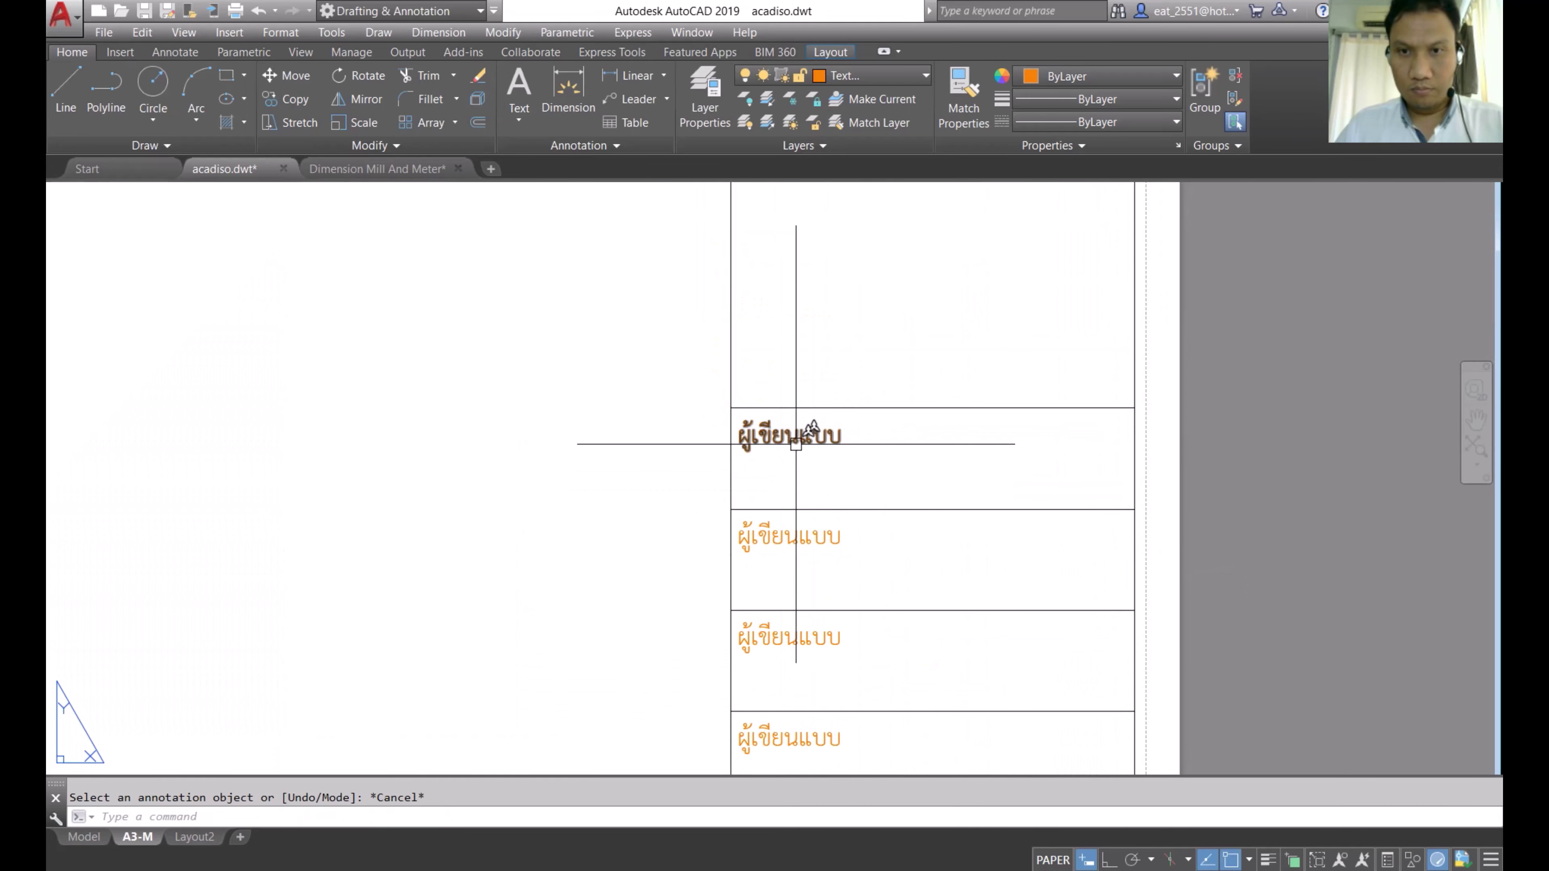
{"action": "left_click", "coordinate": [795, 443]}
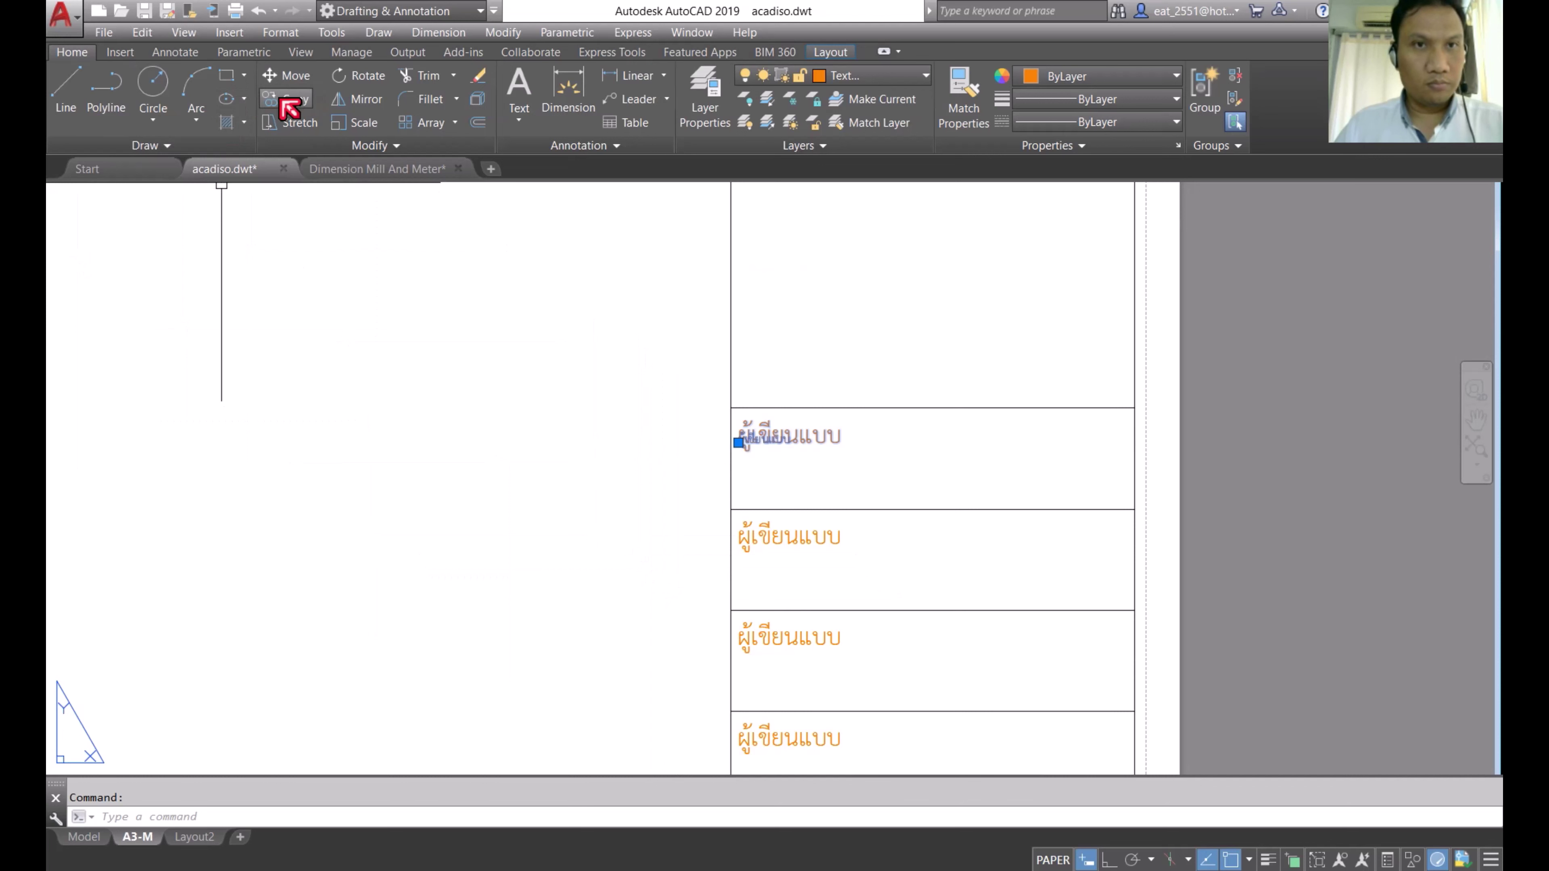
{"action": "left_click", "coordinate": [285, 77]}
{"action": "scroll", "coordinate": [783, 456], "scroll_direction": "up", "scroll_amount": 3}
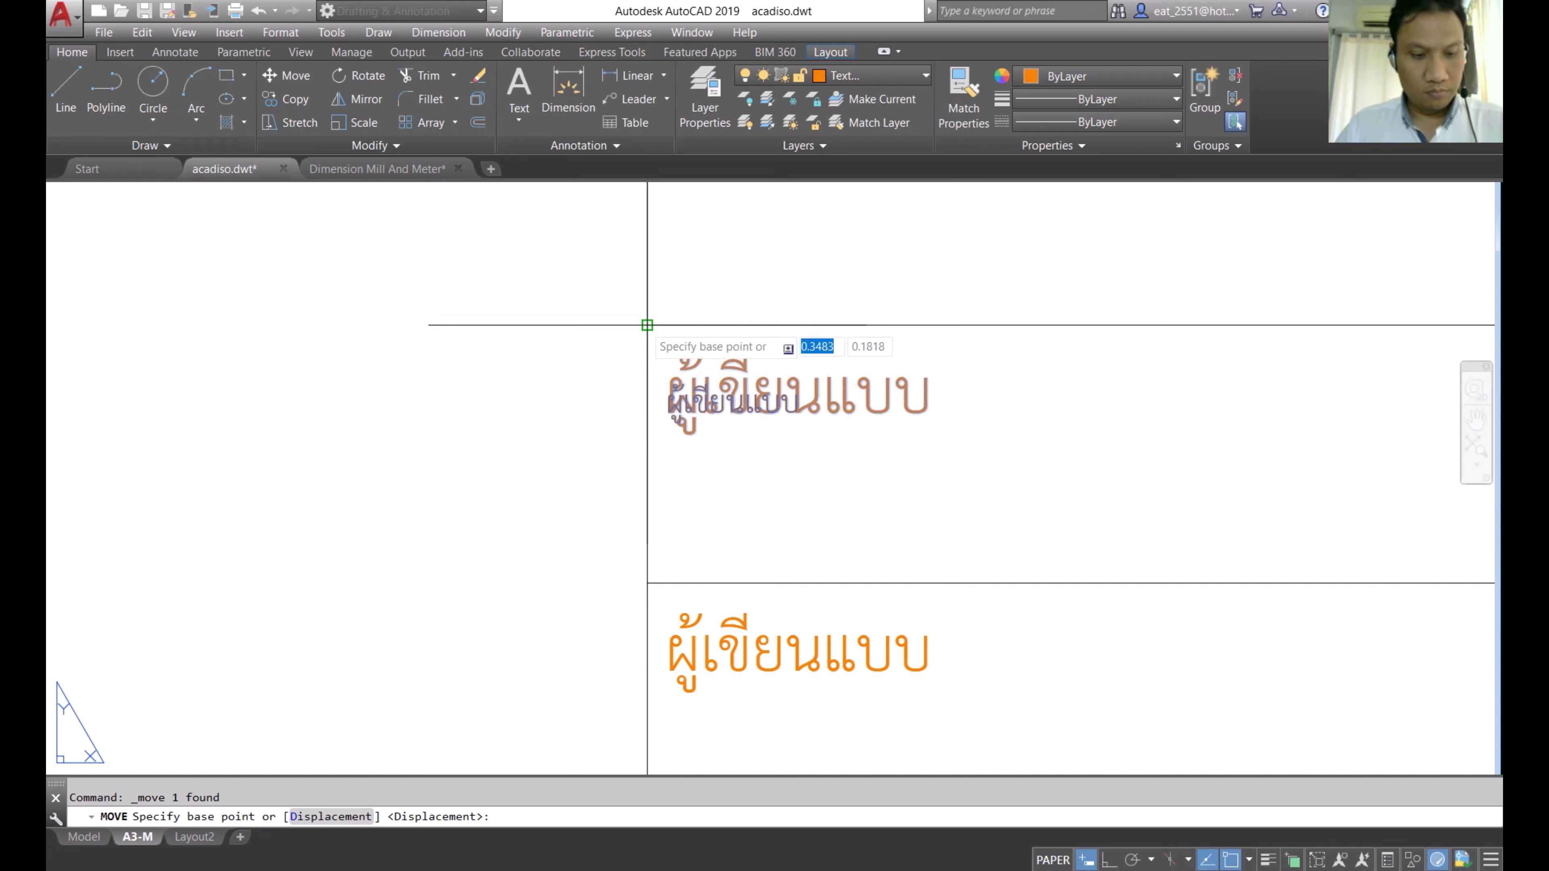
{"action": "scroll", "coordinate": [710, 419], "scroll_direction": "down", "scroll_amount": 3}
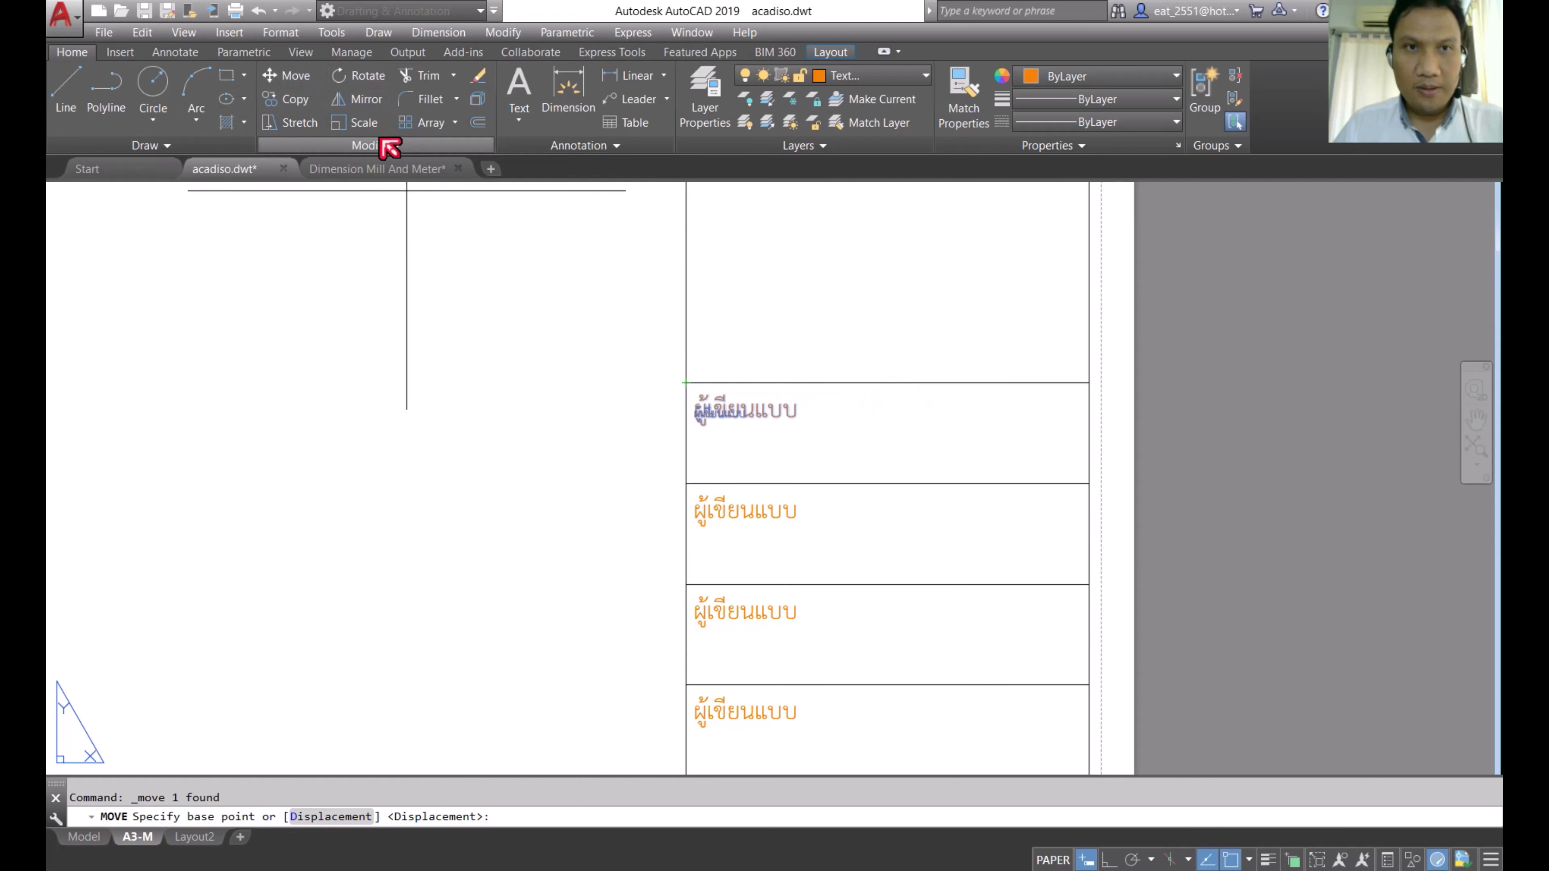
Step: Move the top label using a base point midway between its cell's two corners
{"action": "left_click", "coordinate": [292, 78]}
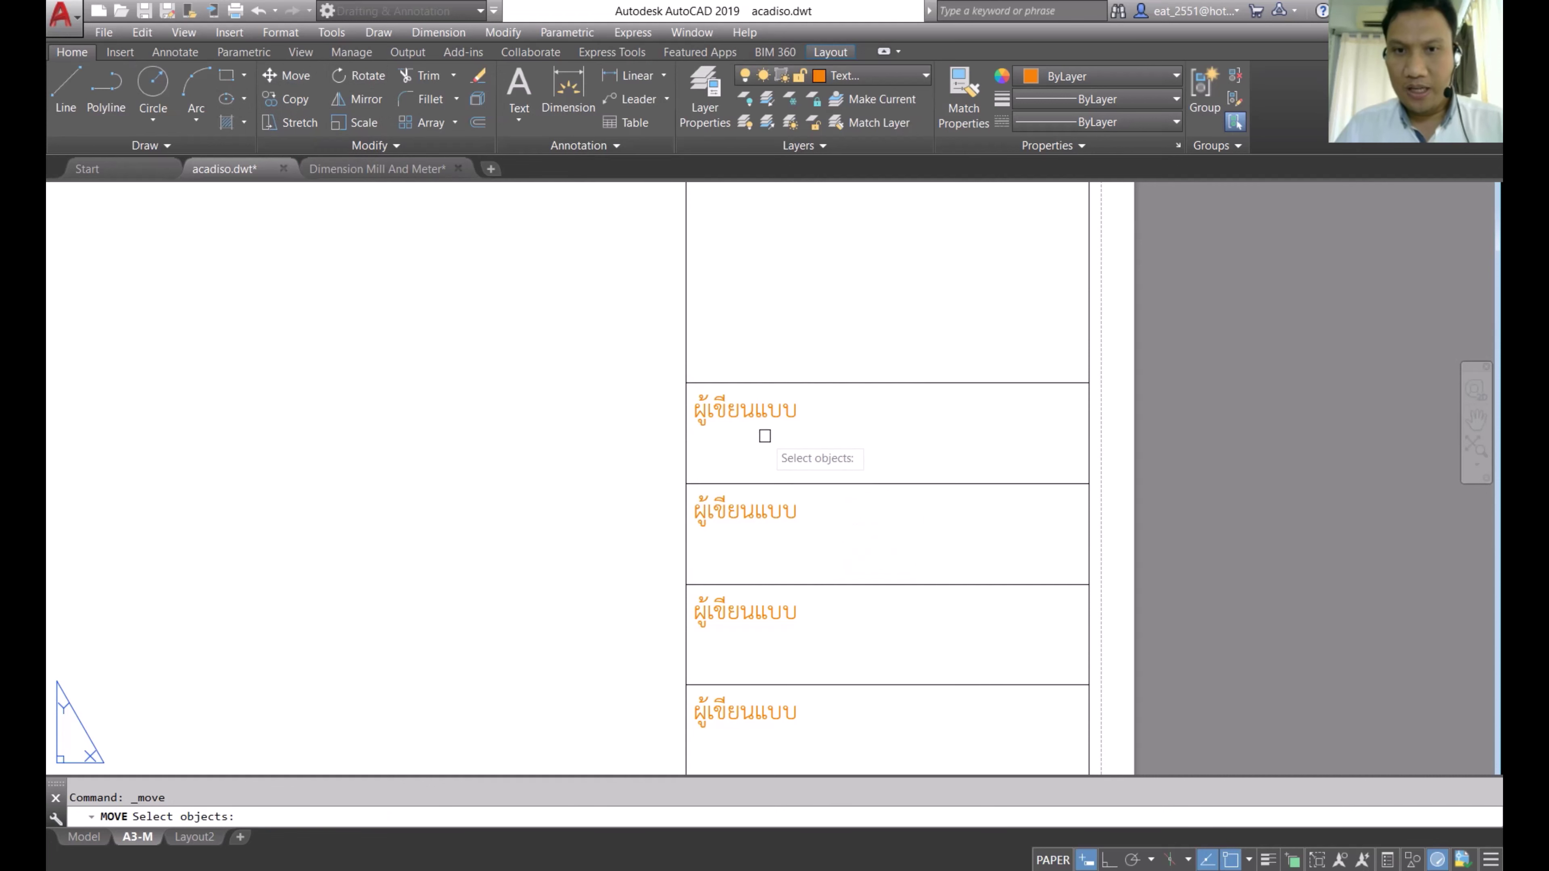
{"action": "left_click", "coordinate": [770, 408]}
{"action": "key", "text": "Return"}
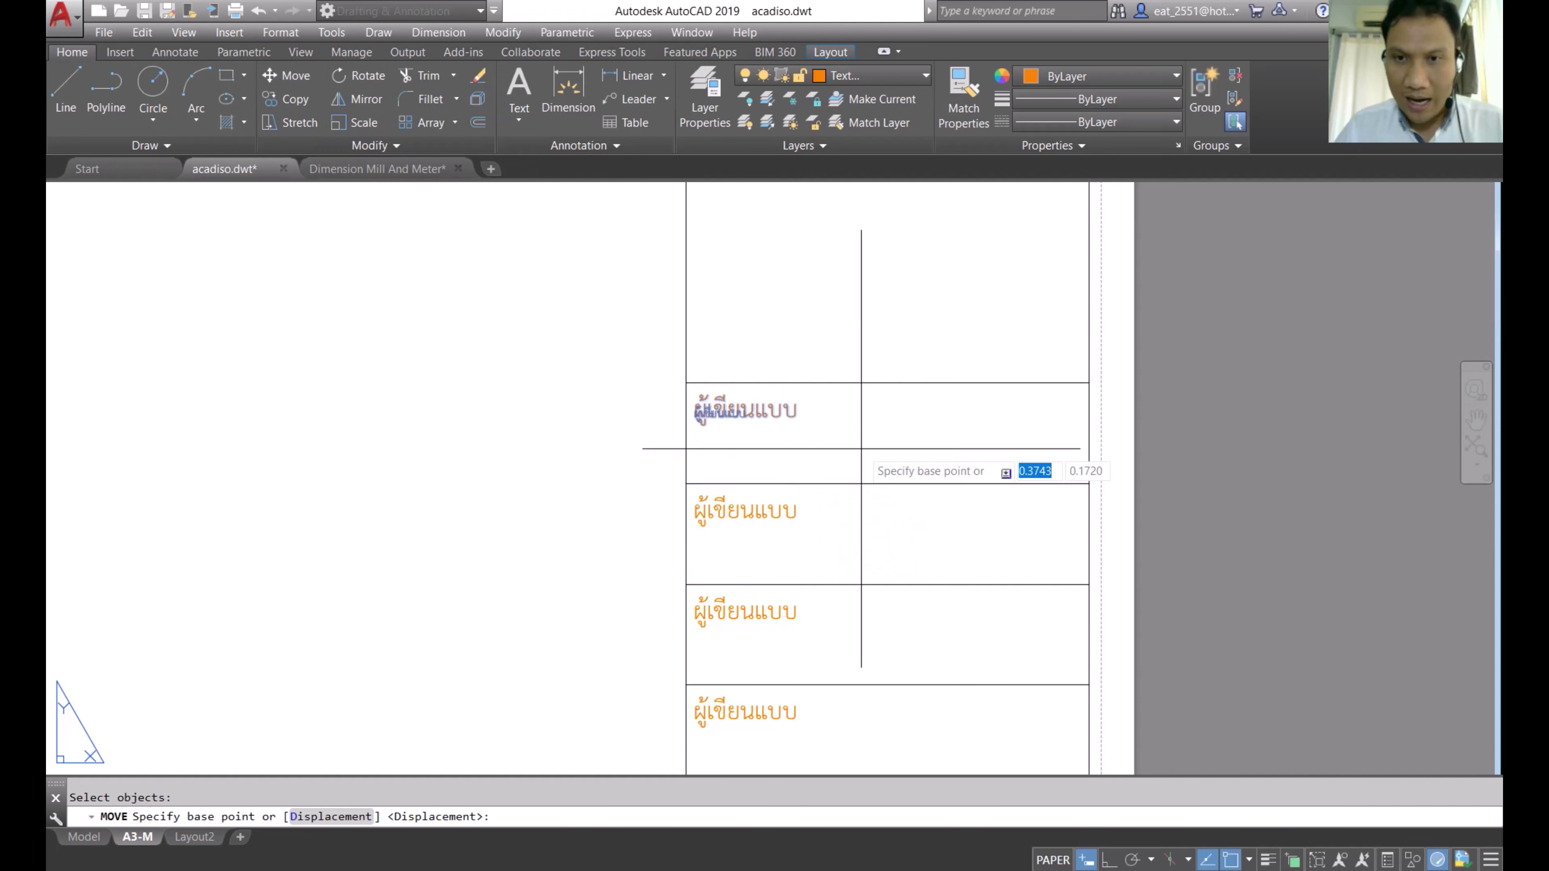
{"action": "right_click", "coordinate": [861, 450], "text": "shift"}
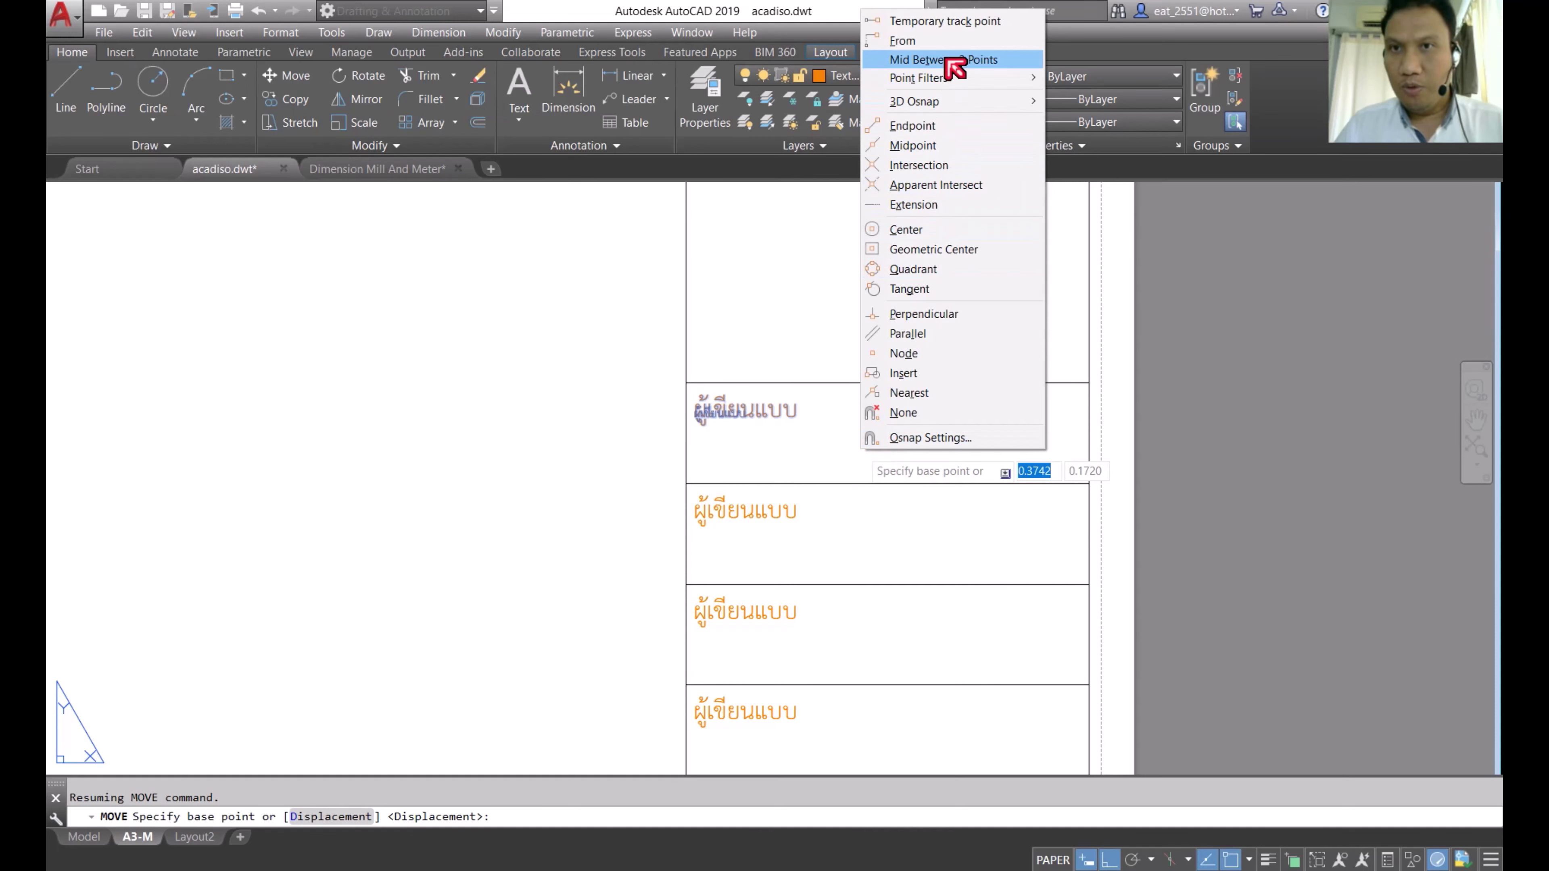
{"action": "left_click", "coordinate": [947, 59]}
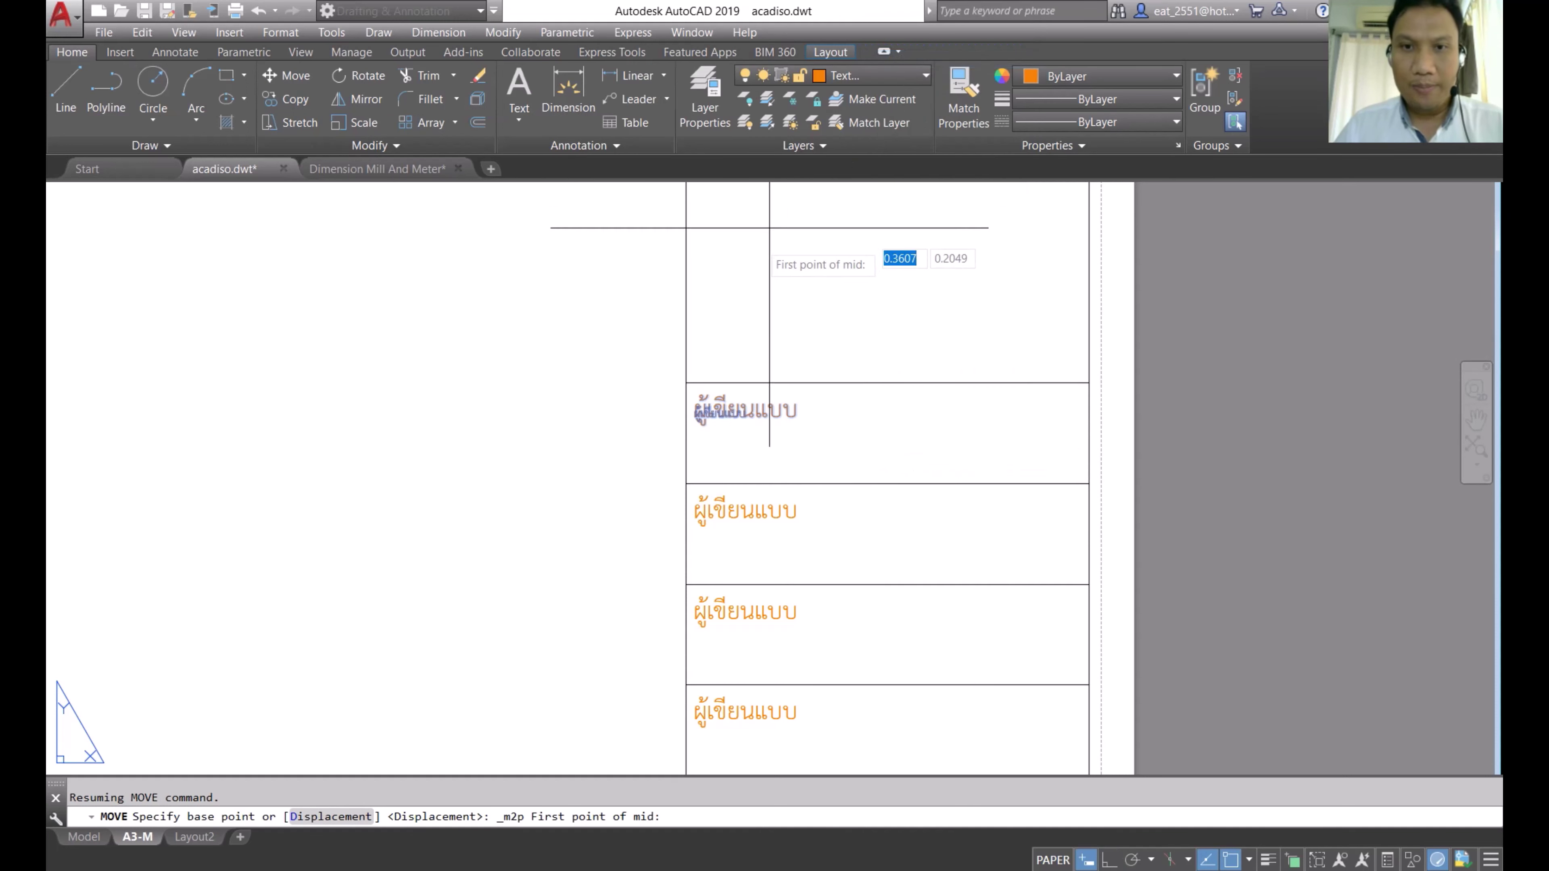
{"action": "left_click", "coordinate": [686, 382]}
{"action": "left_click", "coordinate": [1089, 382]}
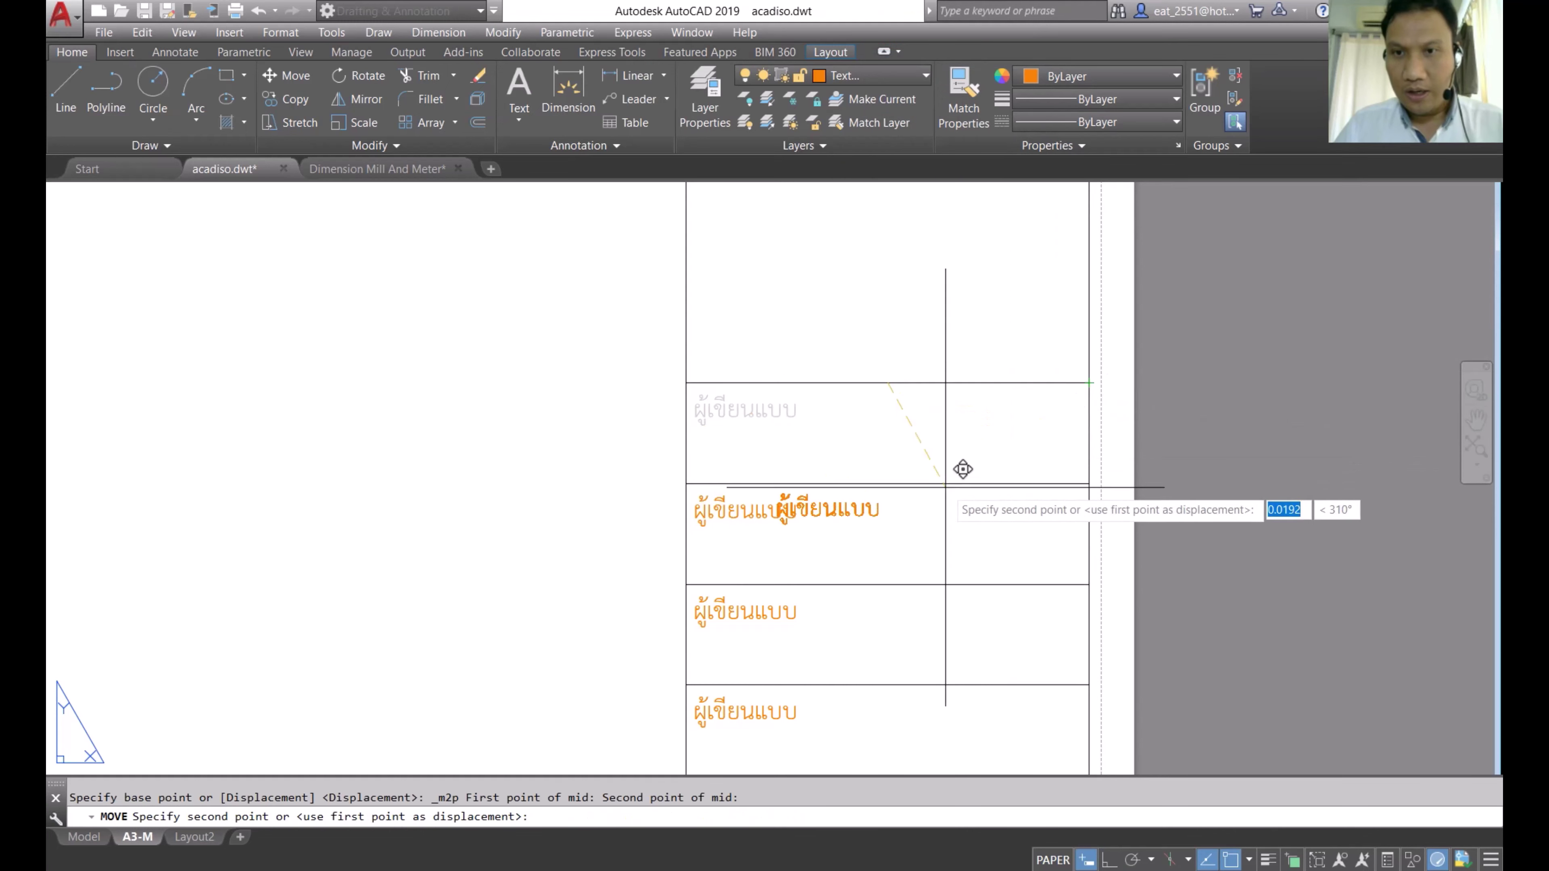
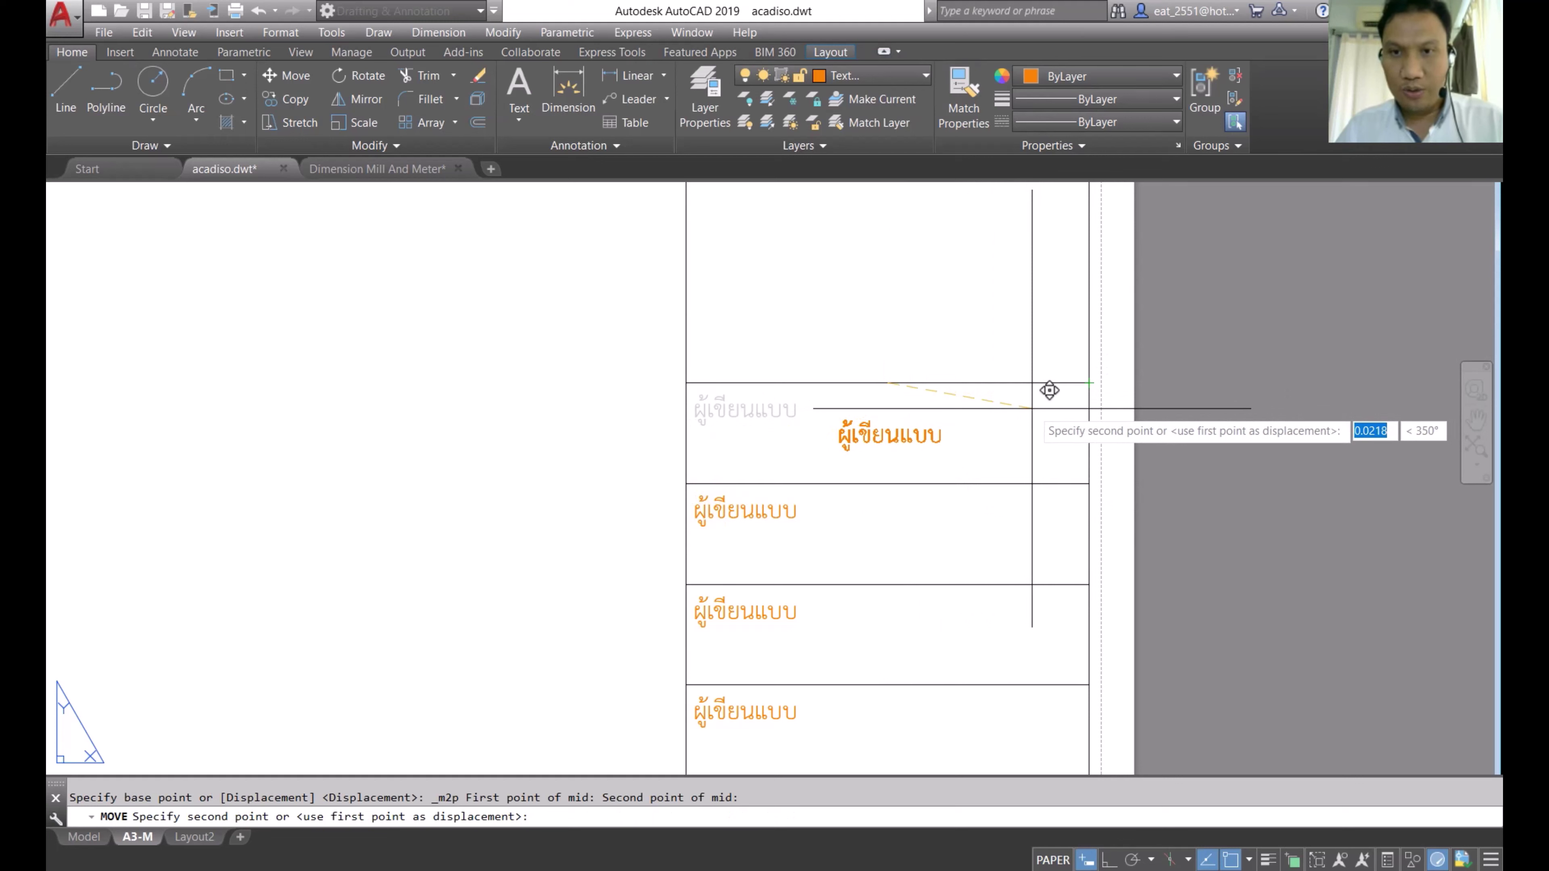
Step: Move the top ผู้เขียนแบบ label to the midpoint between its cell's opposite corners
{"action": "key", "text": "Escape"}
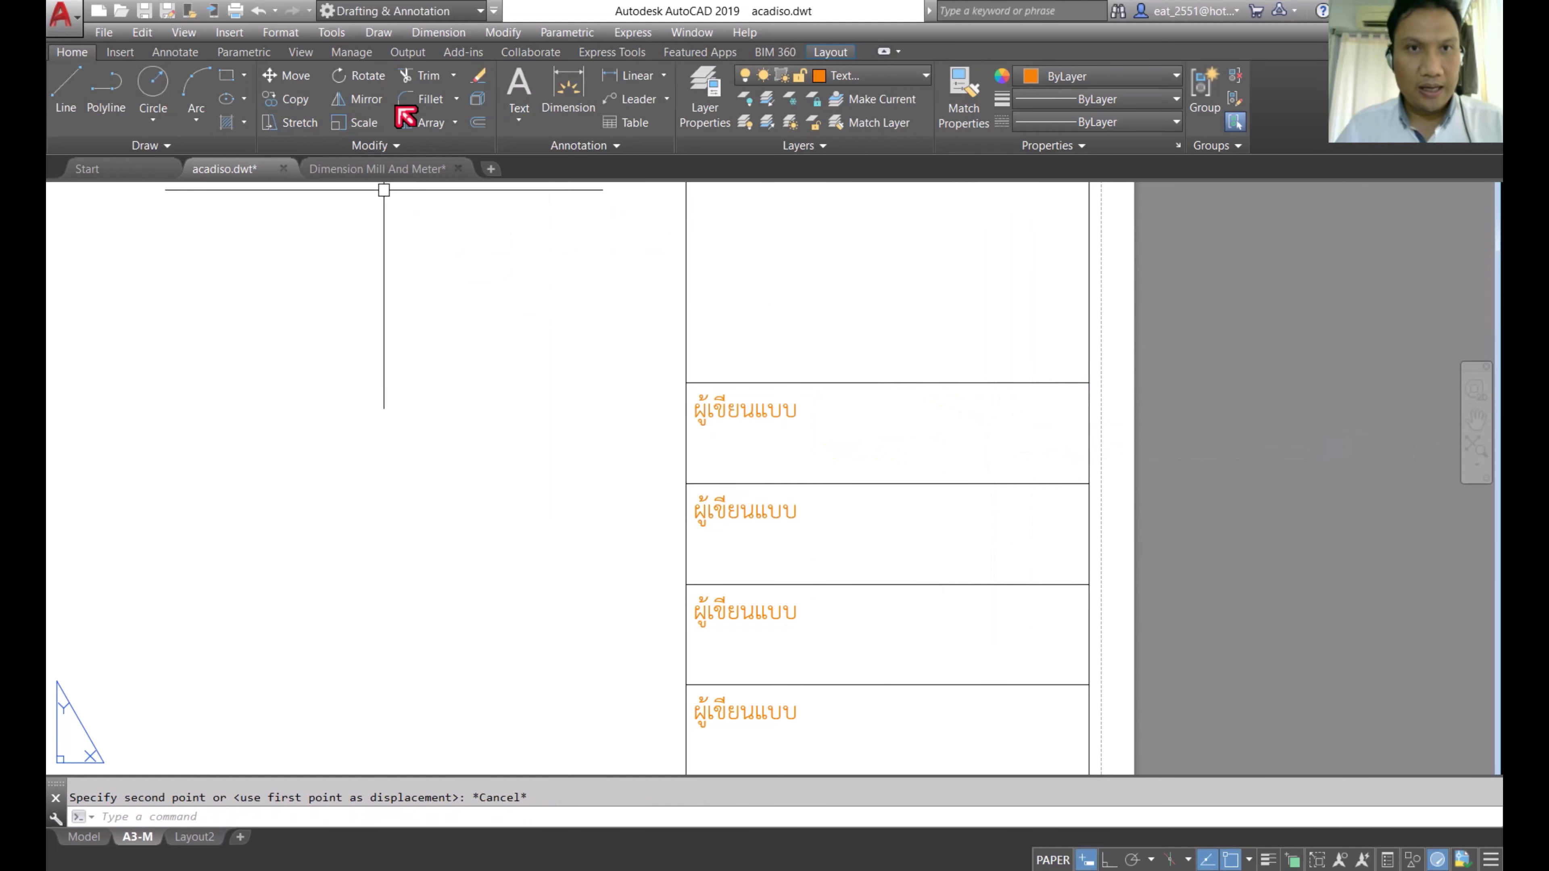
{"action": "left_click", "coordinate": [280, 80]}
{"action": "left_click", "coordinate": [757, 409]}
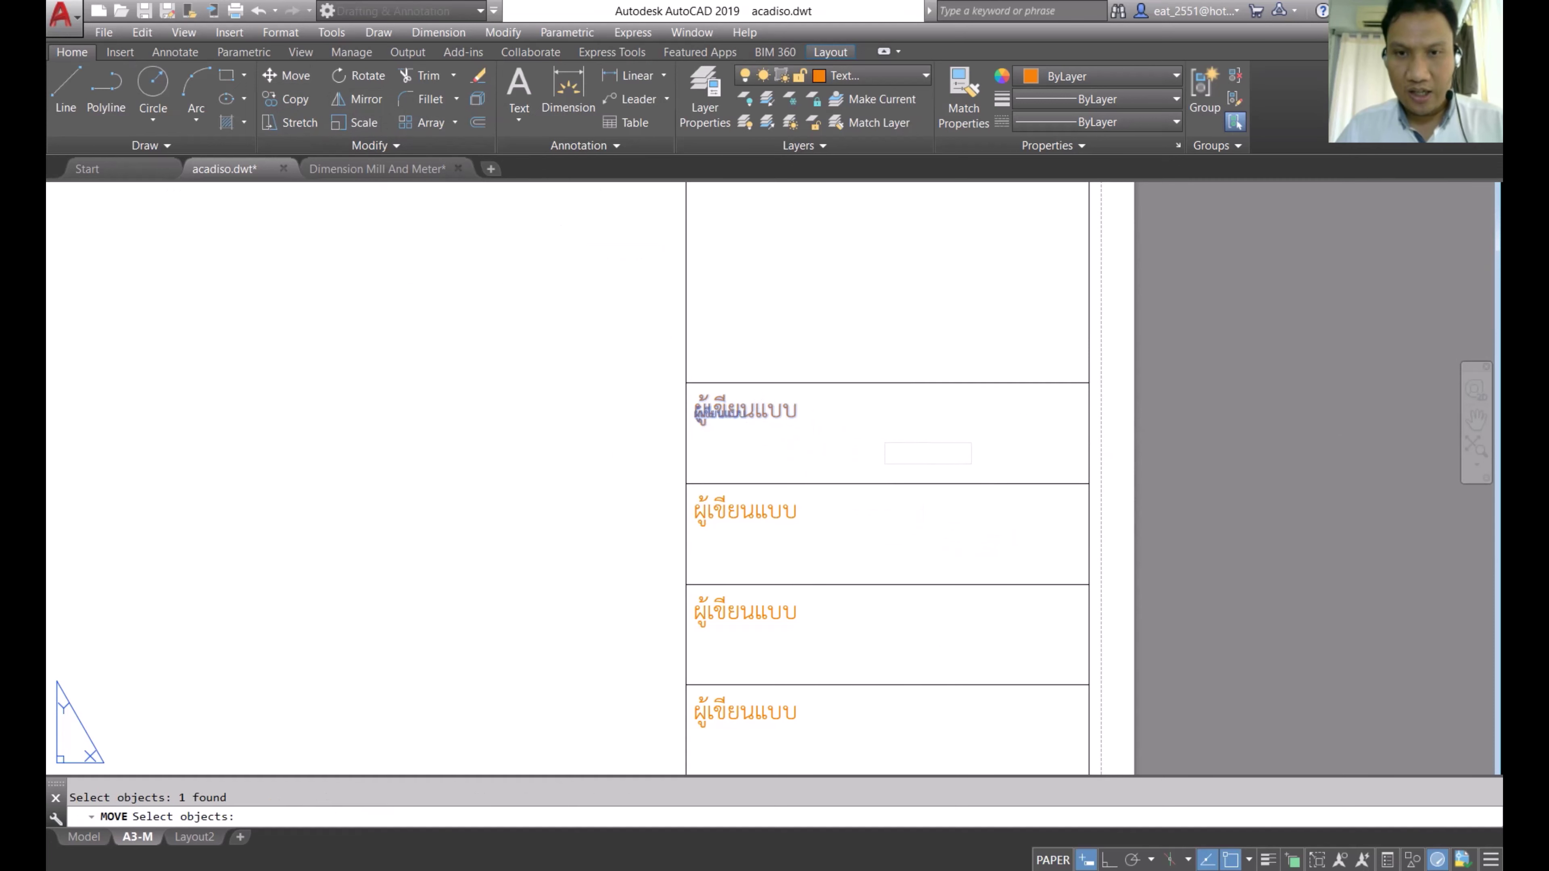
{"action": "key", "text": "Return"}
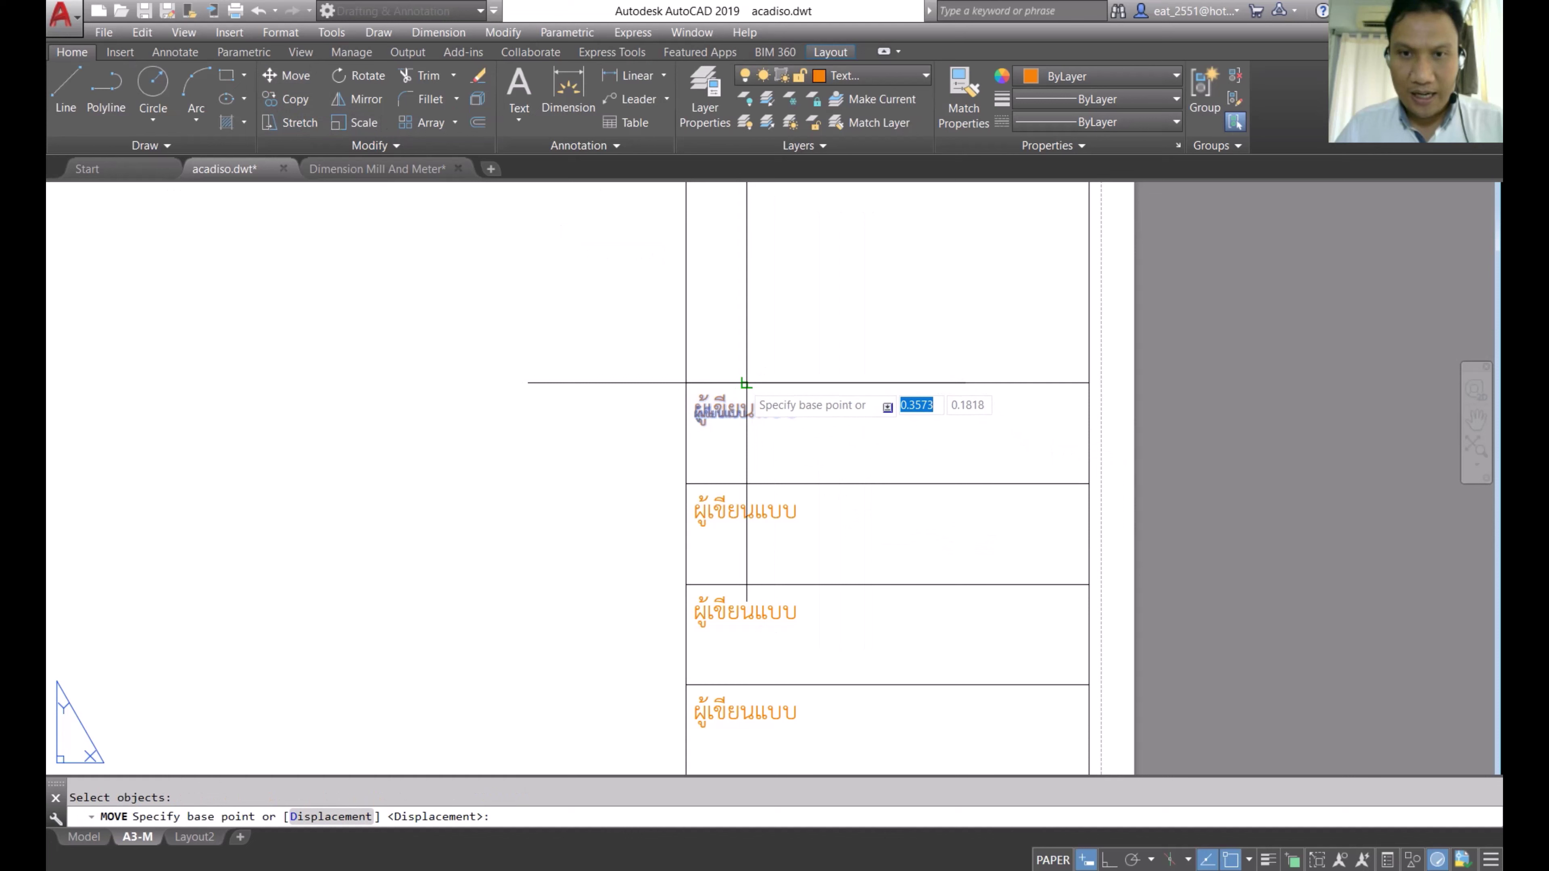
{"action": "scroll", "coordinate": [745, 384], "scroll_direction": "up", "scroll_amount": 2}
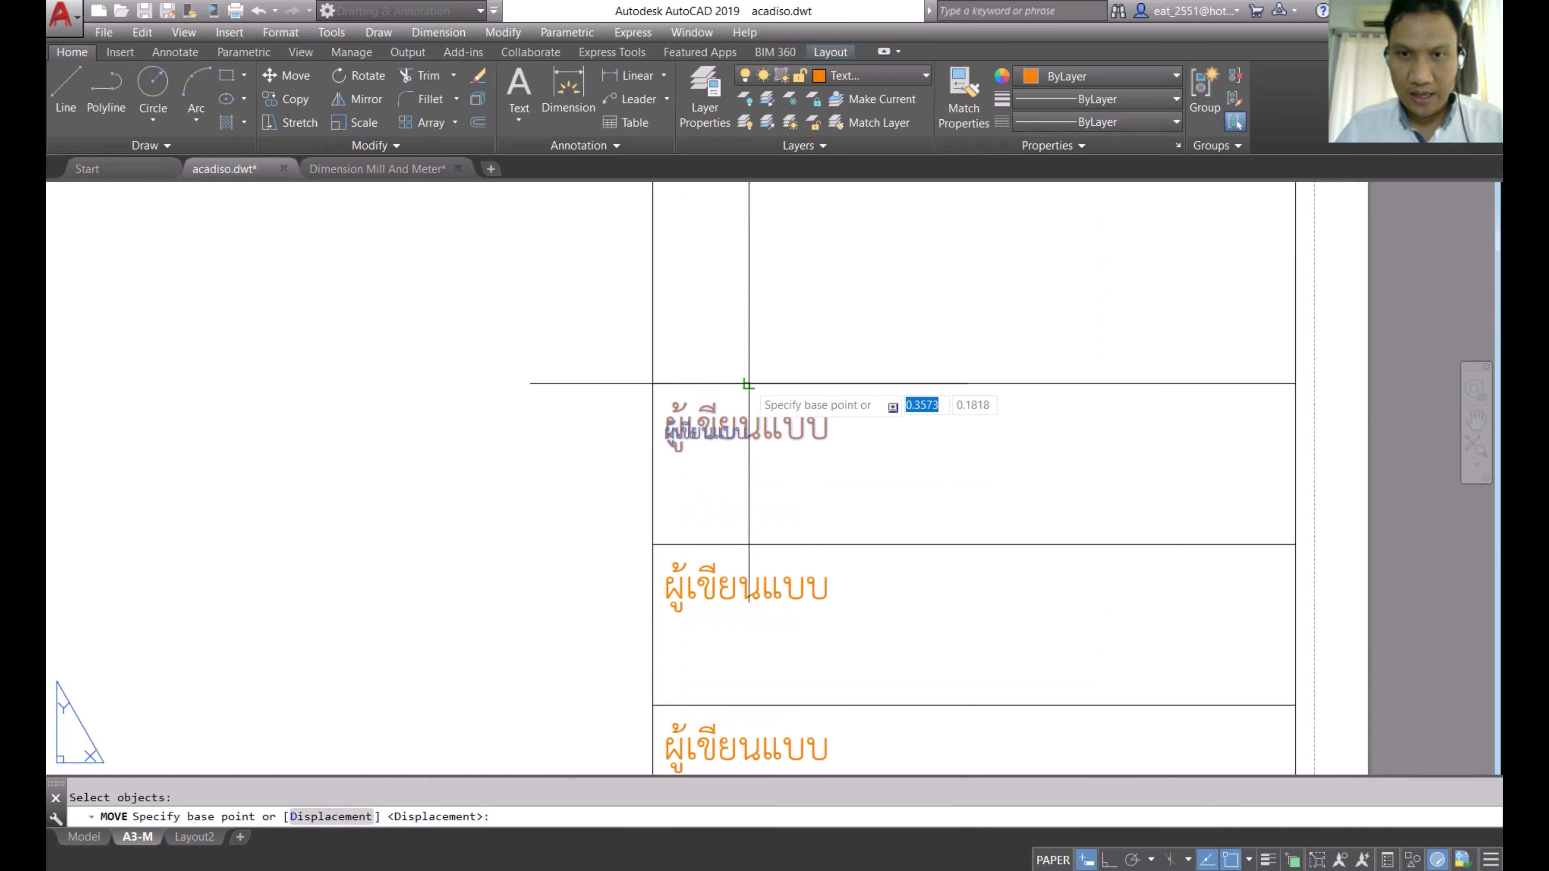
{"action": "left_click", "coordinate": [749, 383]}
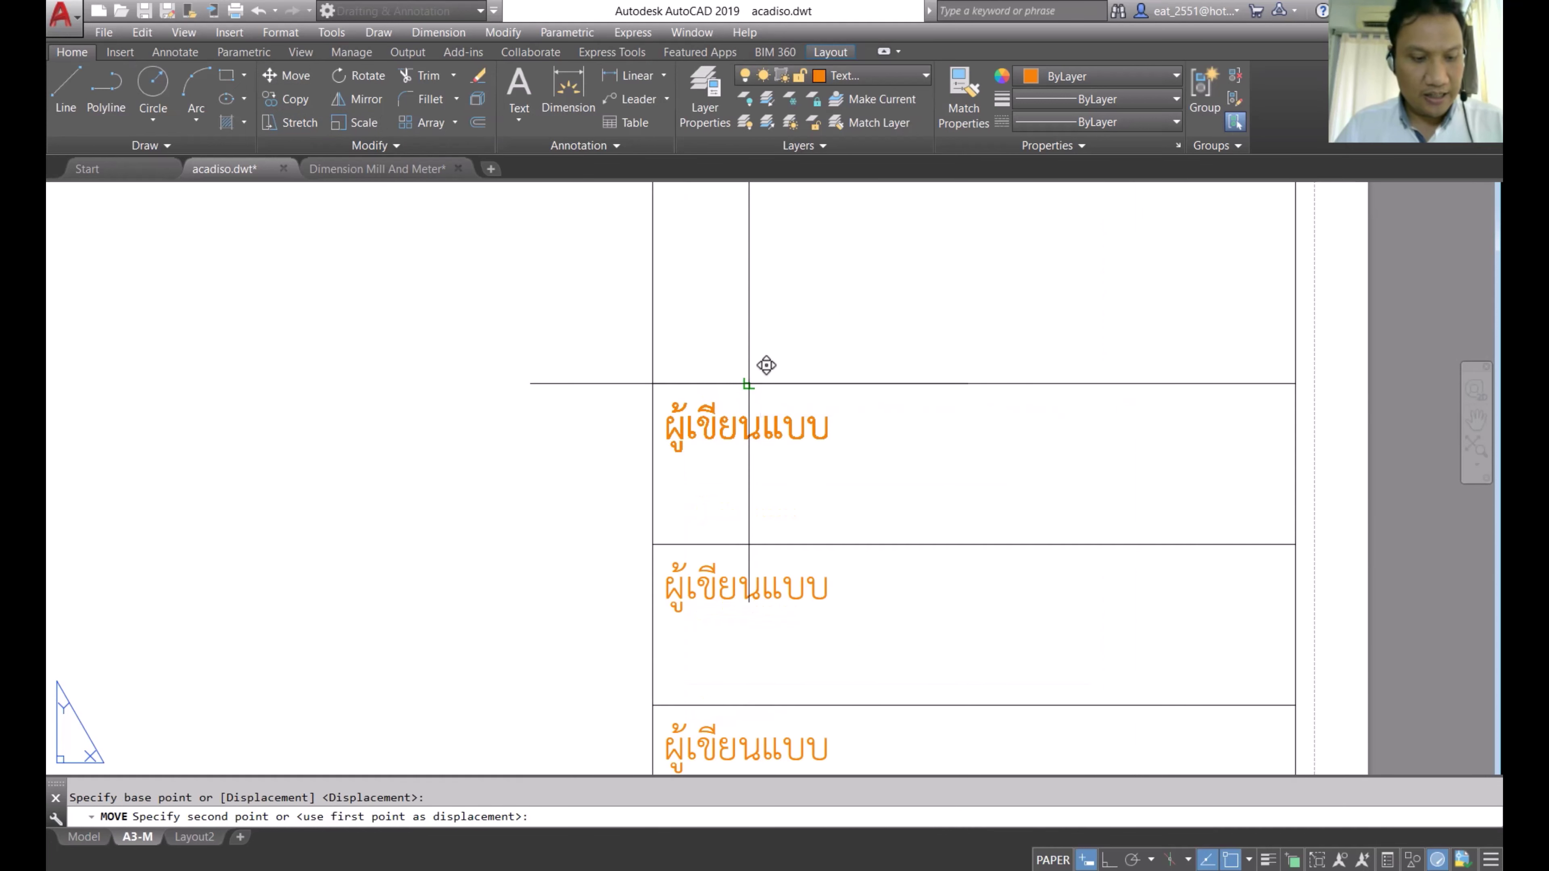
{"action": "right_click", "coordinate": [749, 383], "text": "shift"}
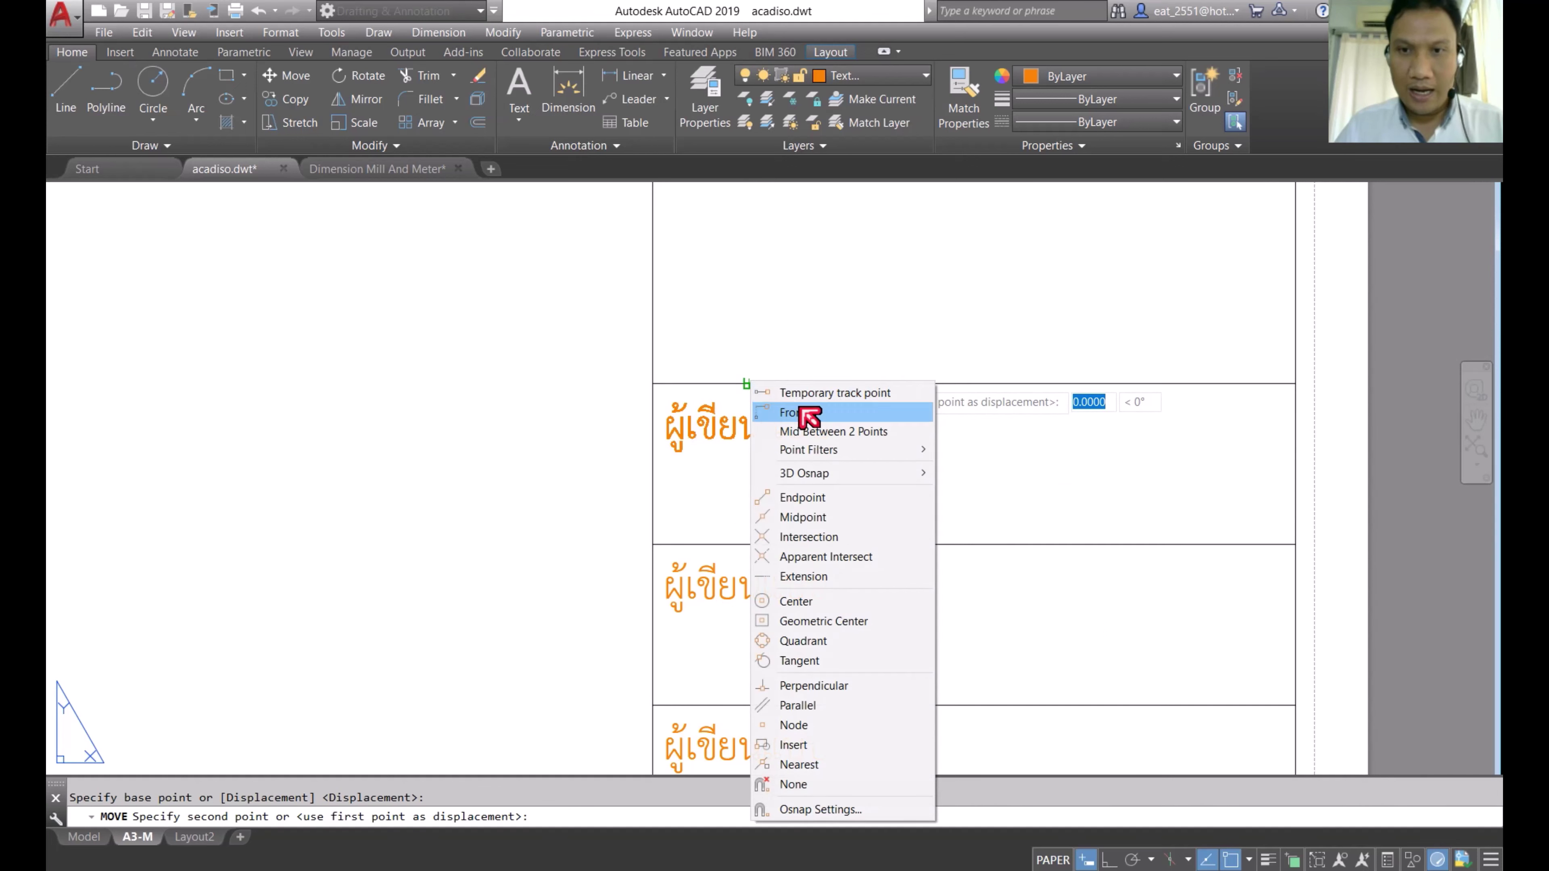
{"action": "left_click", "coordinate": [817, 433]}
{"action": "left_click", "coordinate": [653, 384]}
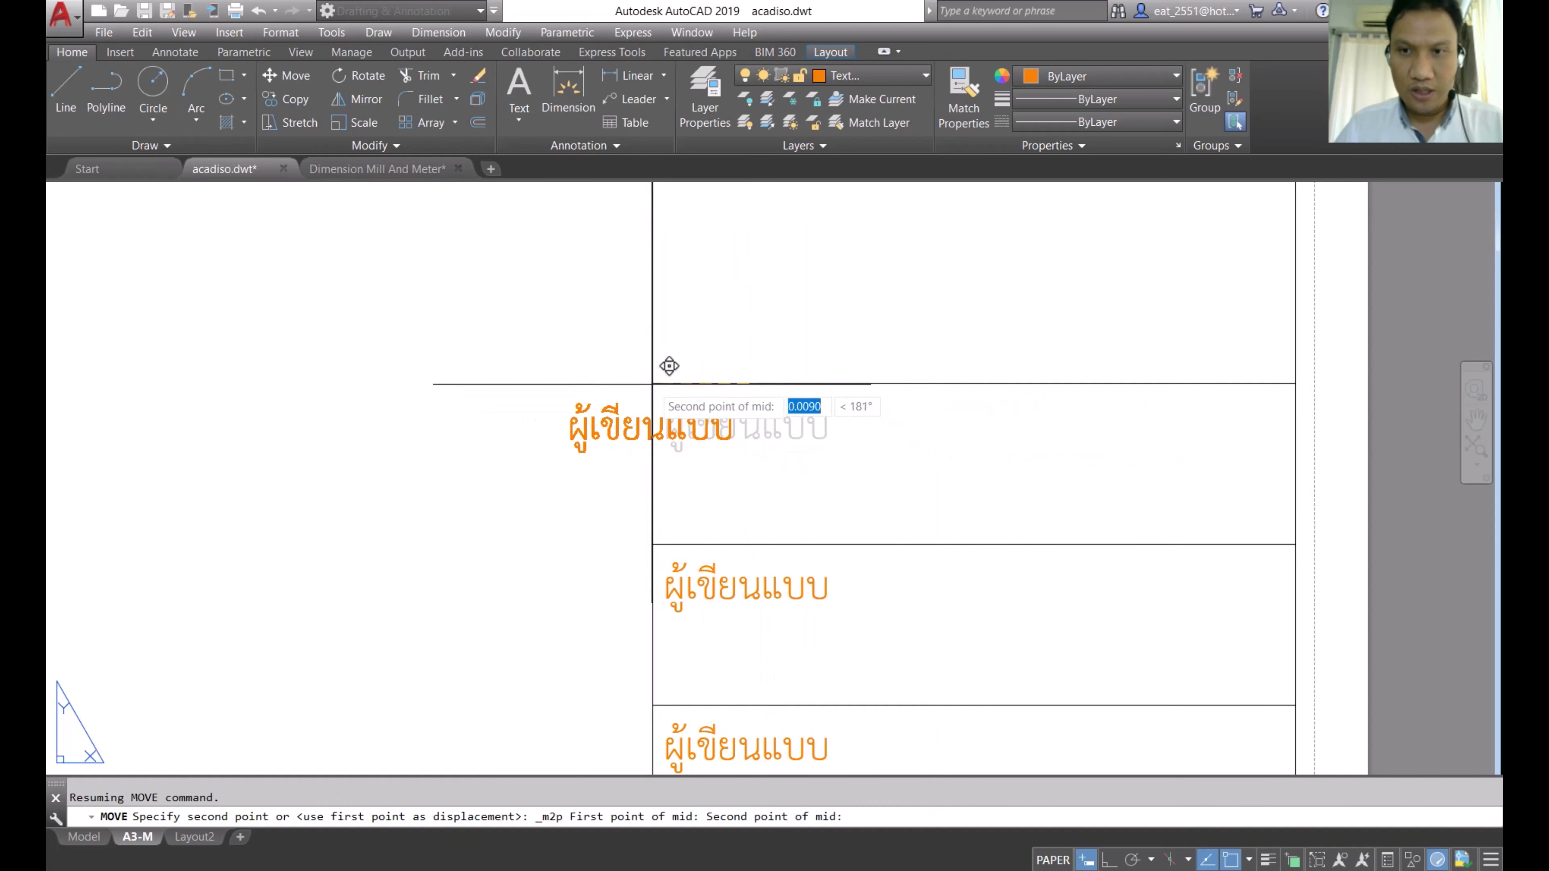
{"action": "left_click", "coordinate": [1295, 383]}
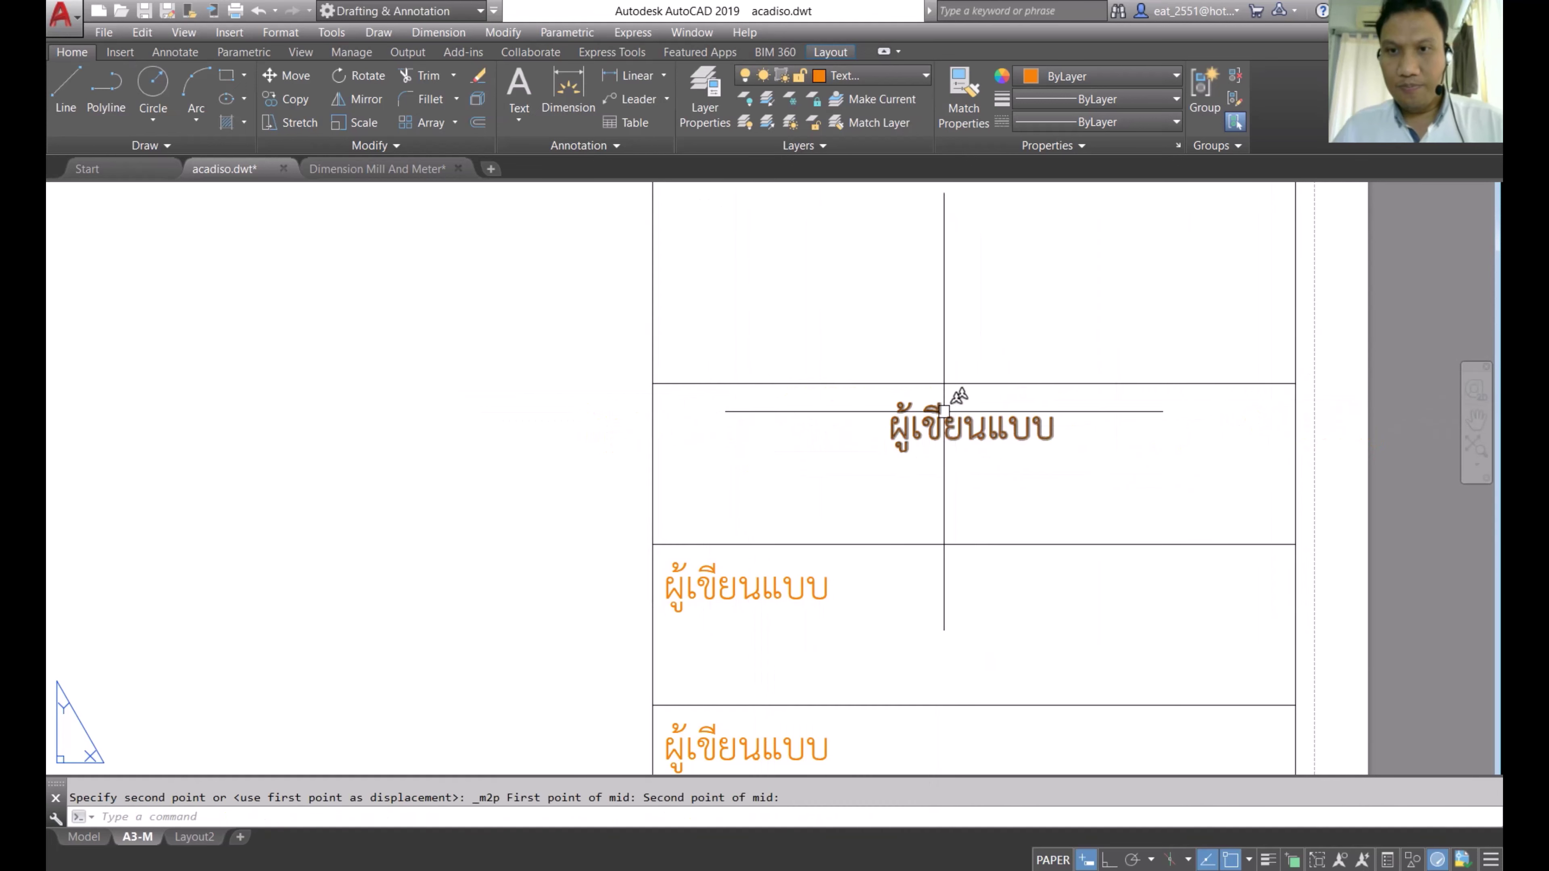
{"action": "scroll", "coordinate": [944, 408], "scroll_direction": "down", "scroll_amount": 1}
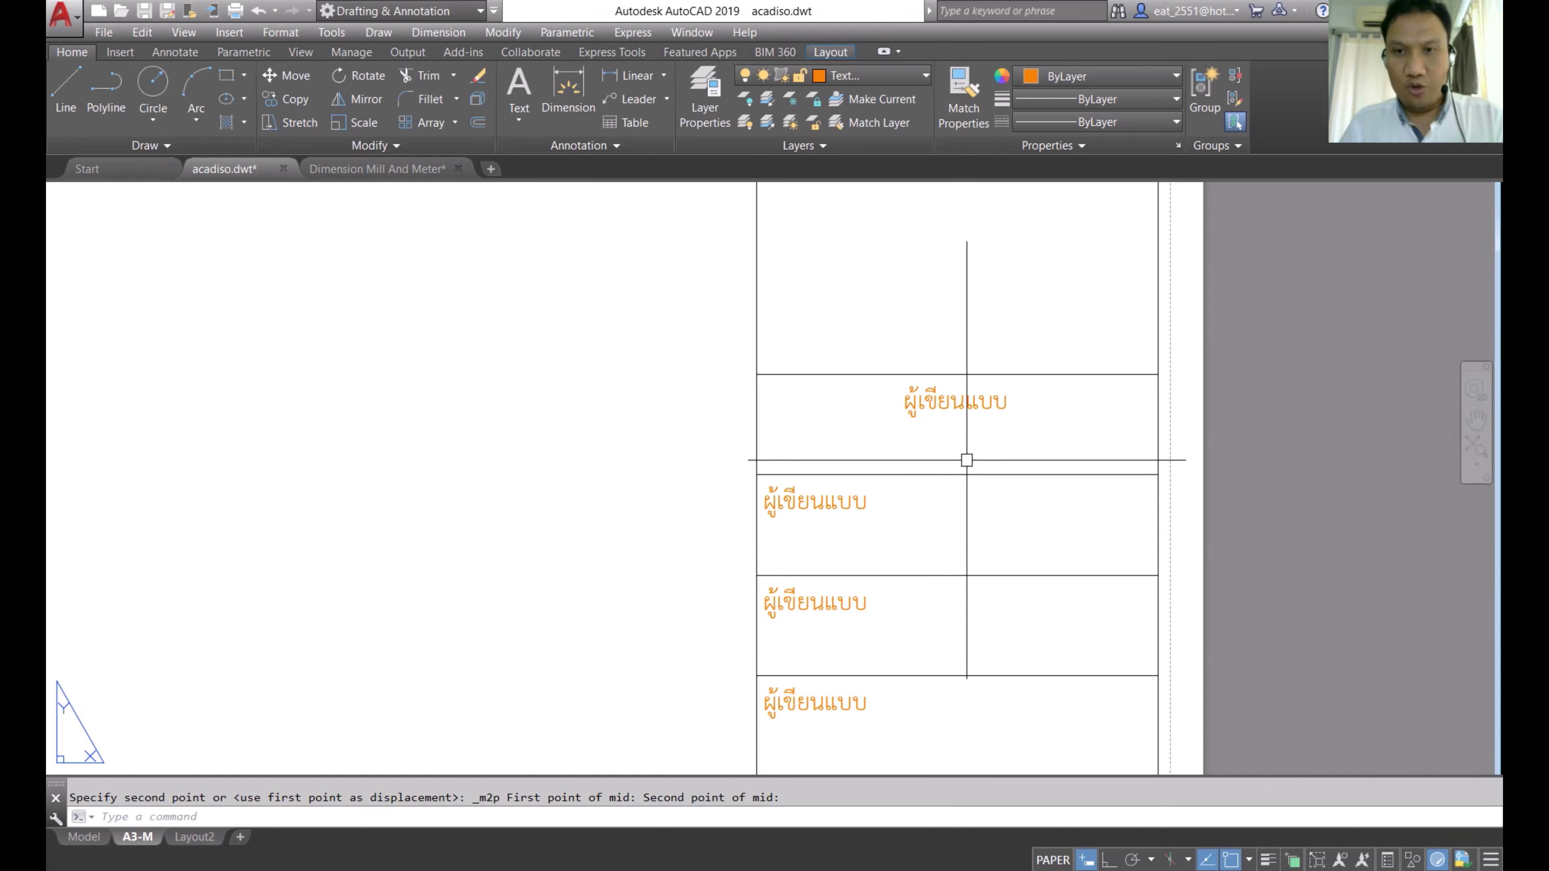
Step: Retype the centred top label so it reads ชื่อโครงการ
{"action": "double_click", "coordinate": [951, 405]}
{"action": "key", "text": "BackSpace"}
{"action": "type", "text": "ชื่อ"}
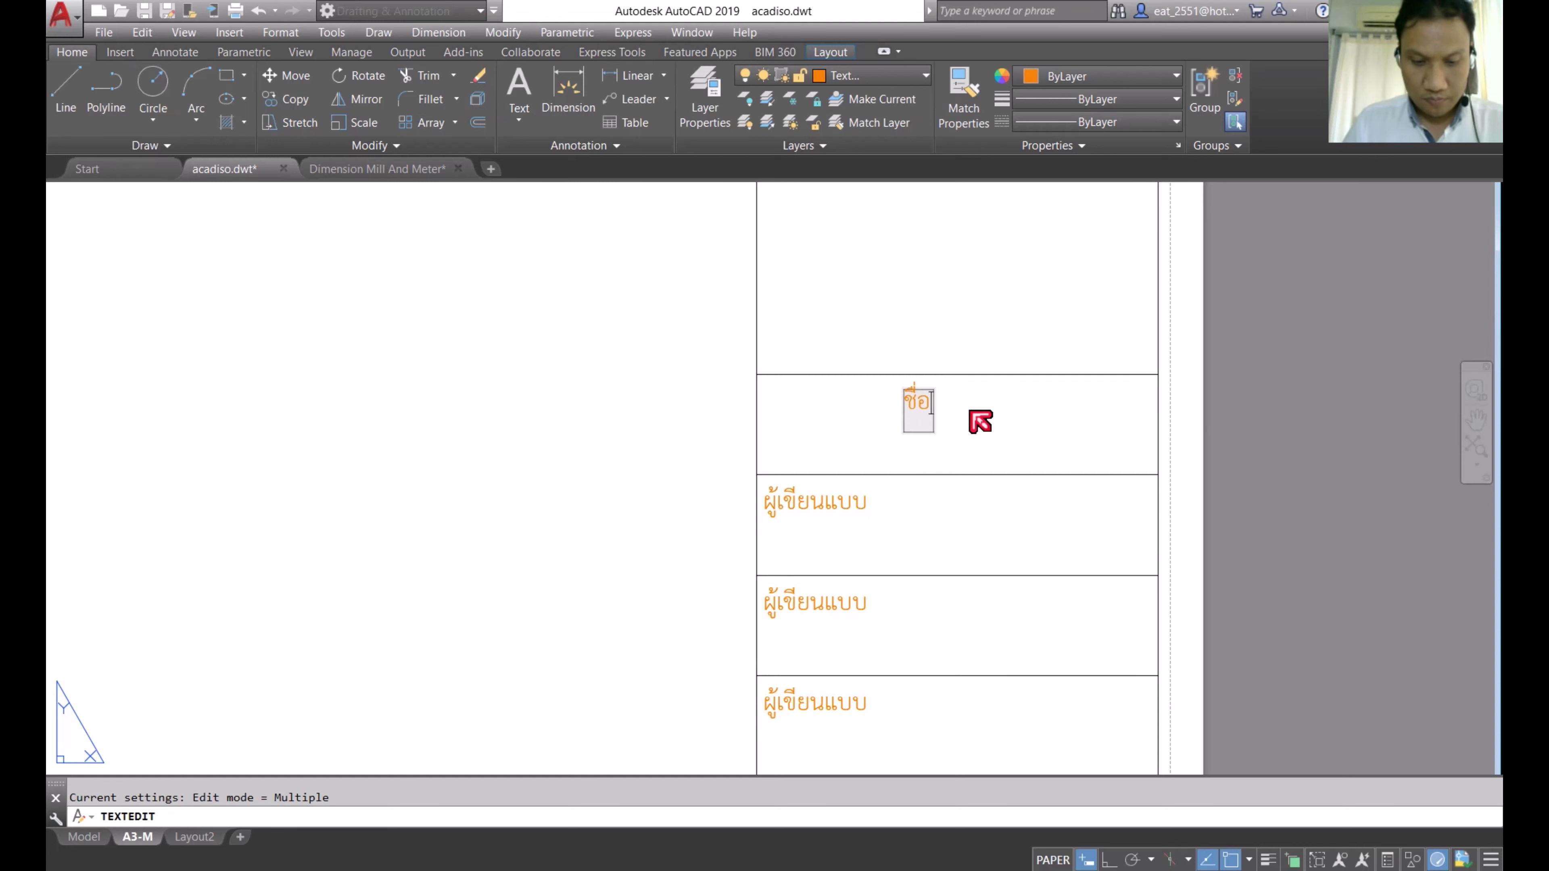
{"action": "type", "text": "โครงการ"}
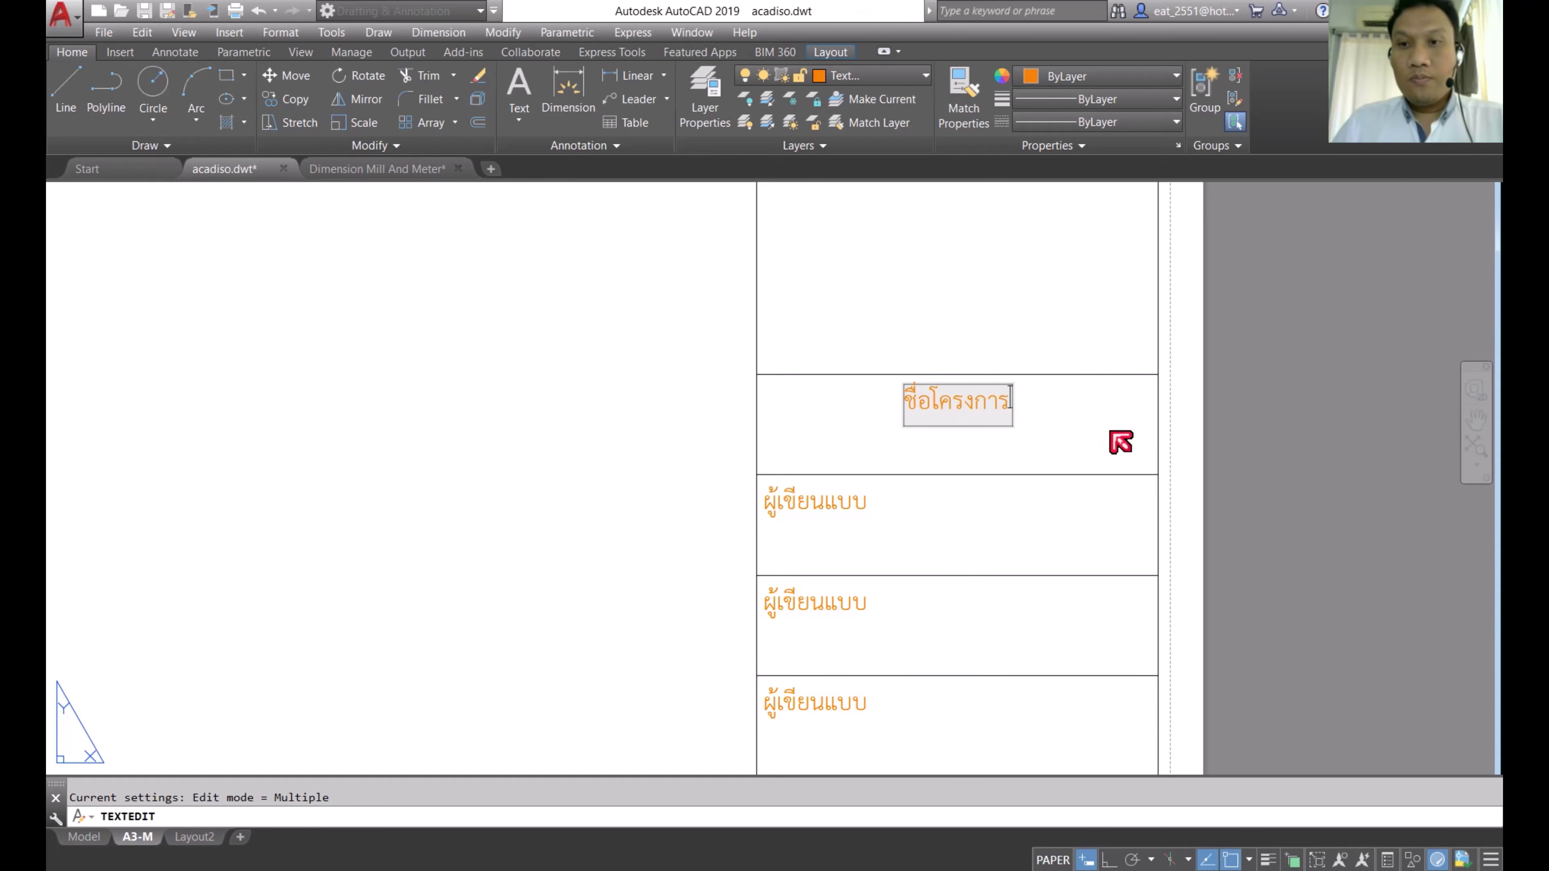
{"action": "left_click", "coordinate": [1110, 432]}
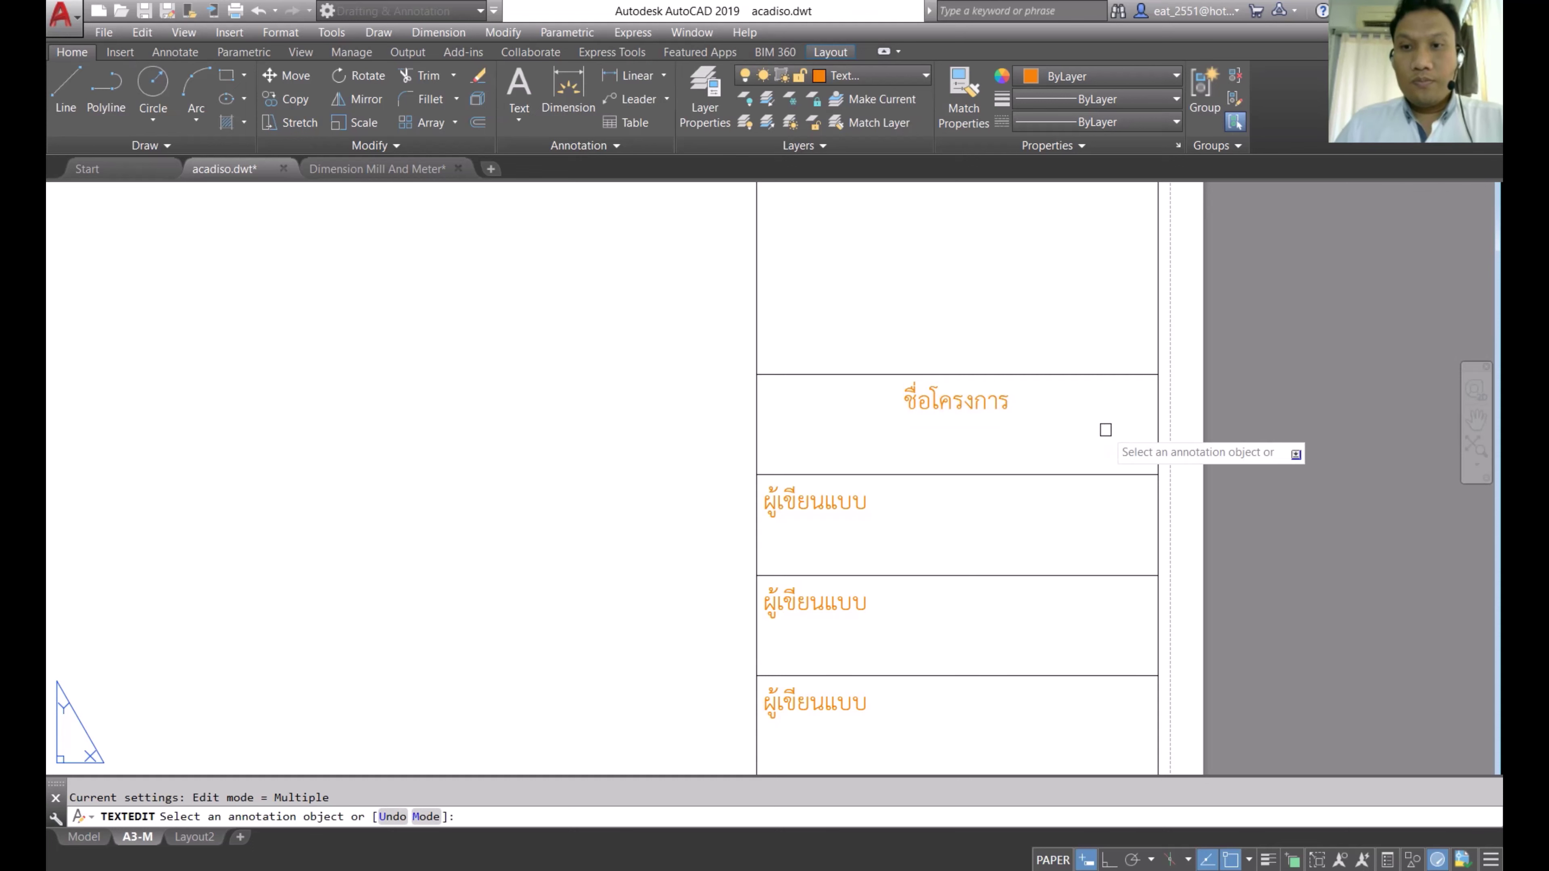
{"action": "key", "text": "Escape"}
{"action": "scroll", "coordinate": [943, 485], "scroll_direction": "down", "scroll_amount": 2}
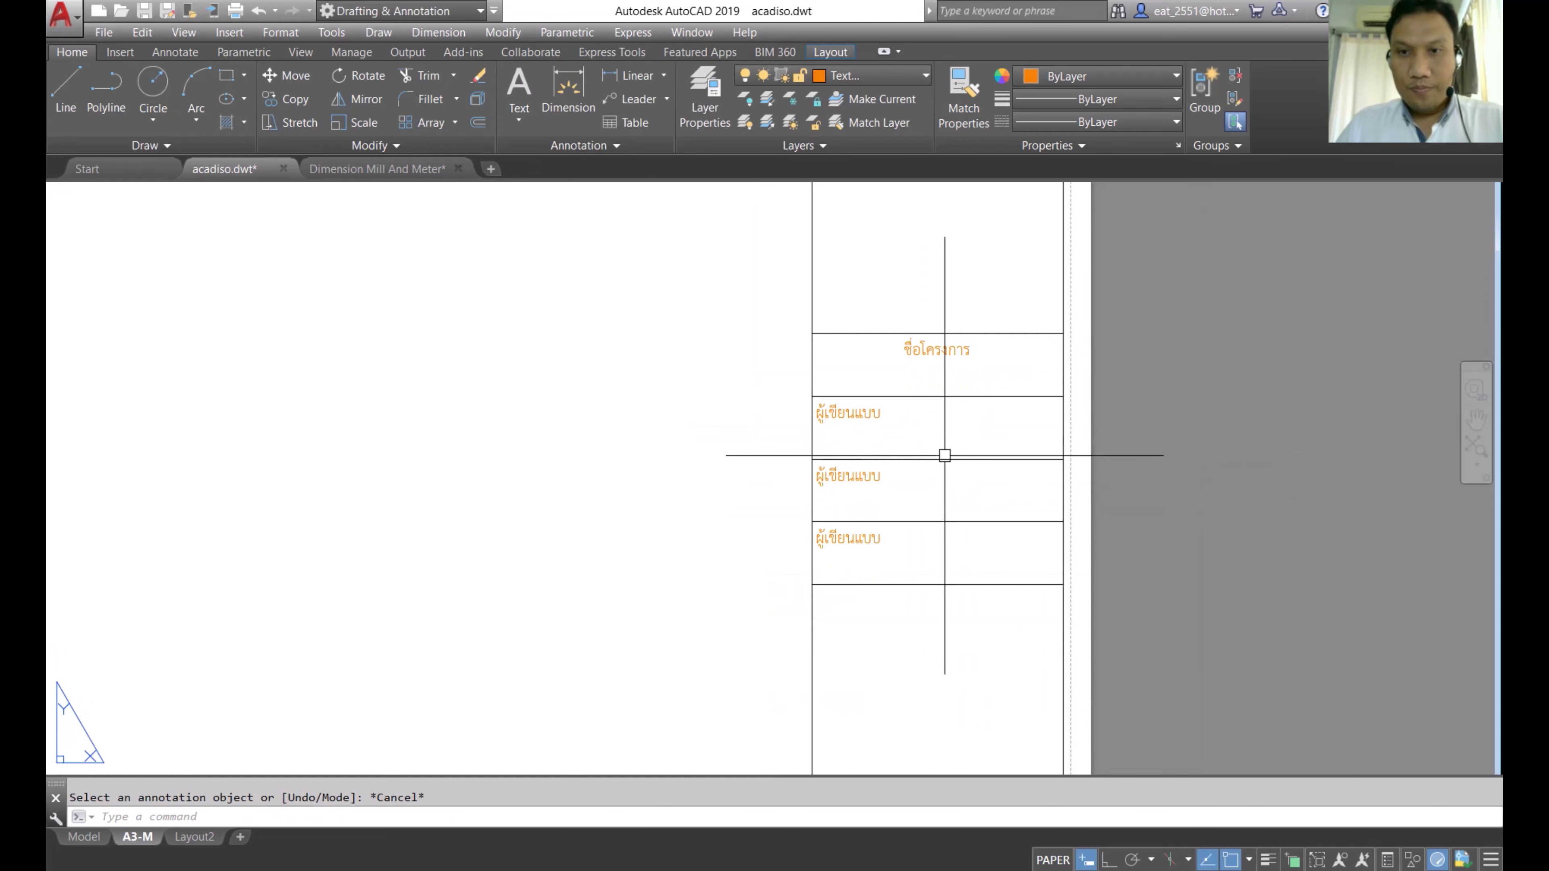
Step: Delete the extra ผู้เขียนแบบ label beneath the project name
{"action": "scroll", "coordinate": [915, 457], "scroll_direction": "up", "scroll_amount": 2}
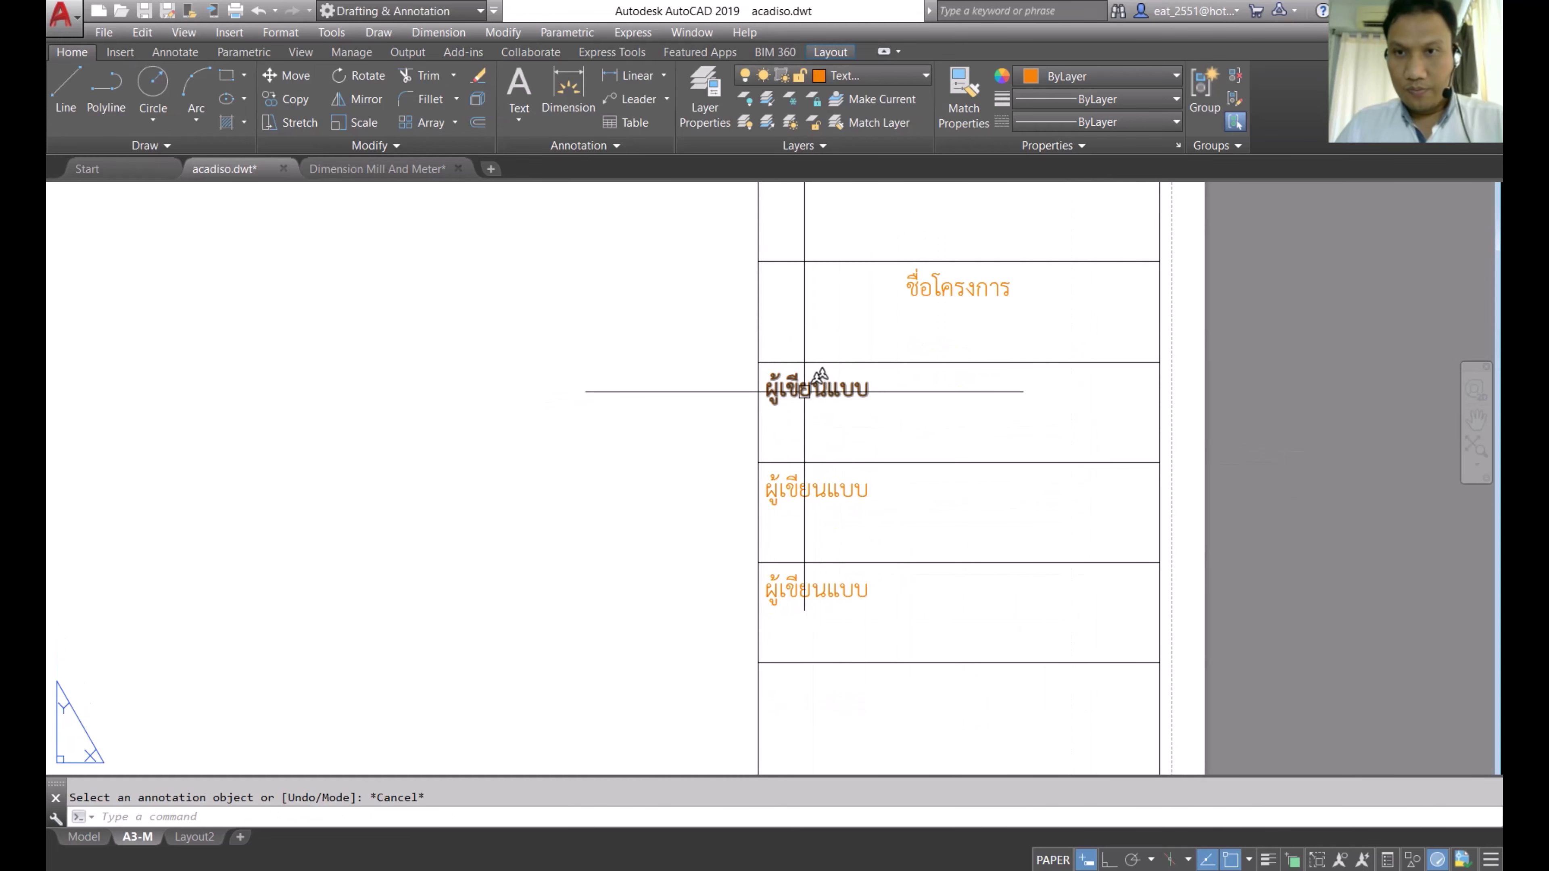
{"action": "left_click", "coordinate": [804, 392]}
{"action": "key", "text": "Delete"}
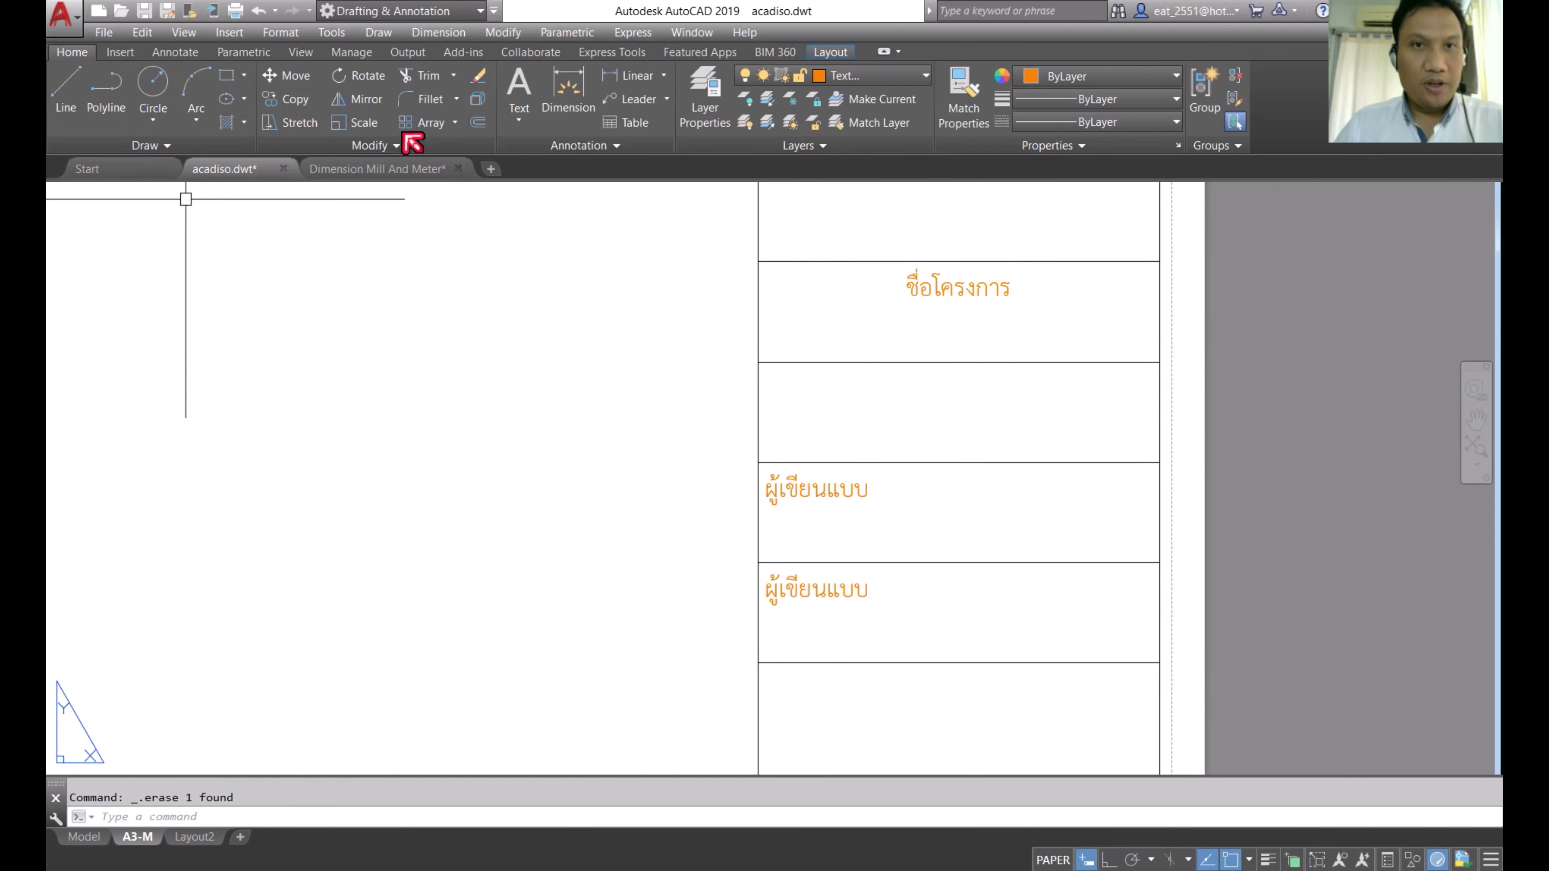
Step: Offset two new vertical lines at 0.01 spacing and erase the surplus vertical line
{"action": "left_click", "coordinate": [477, 122]}
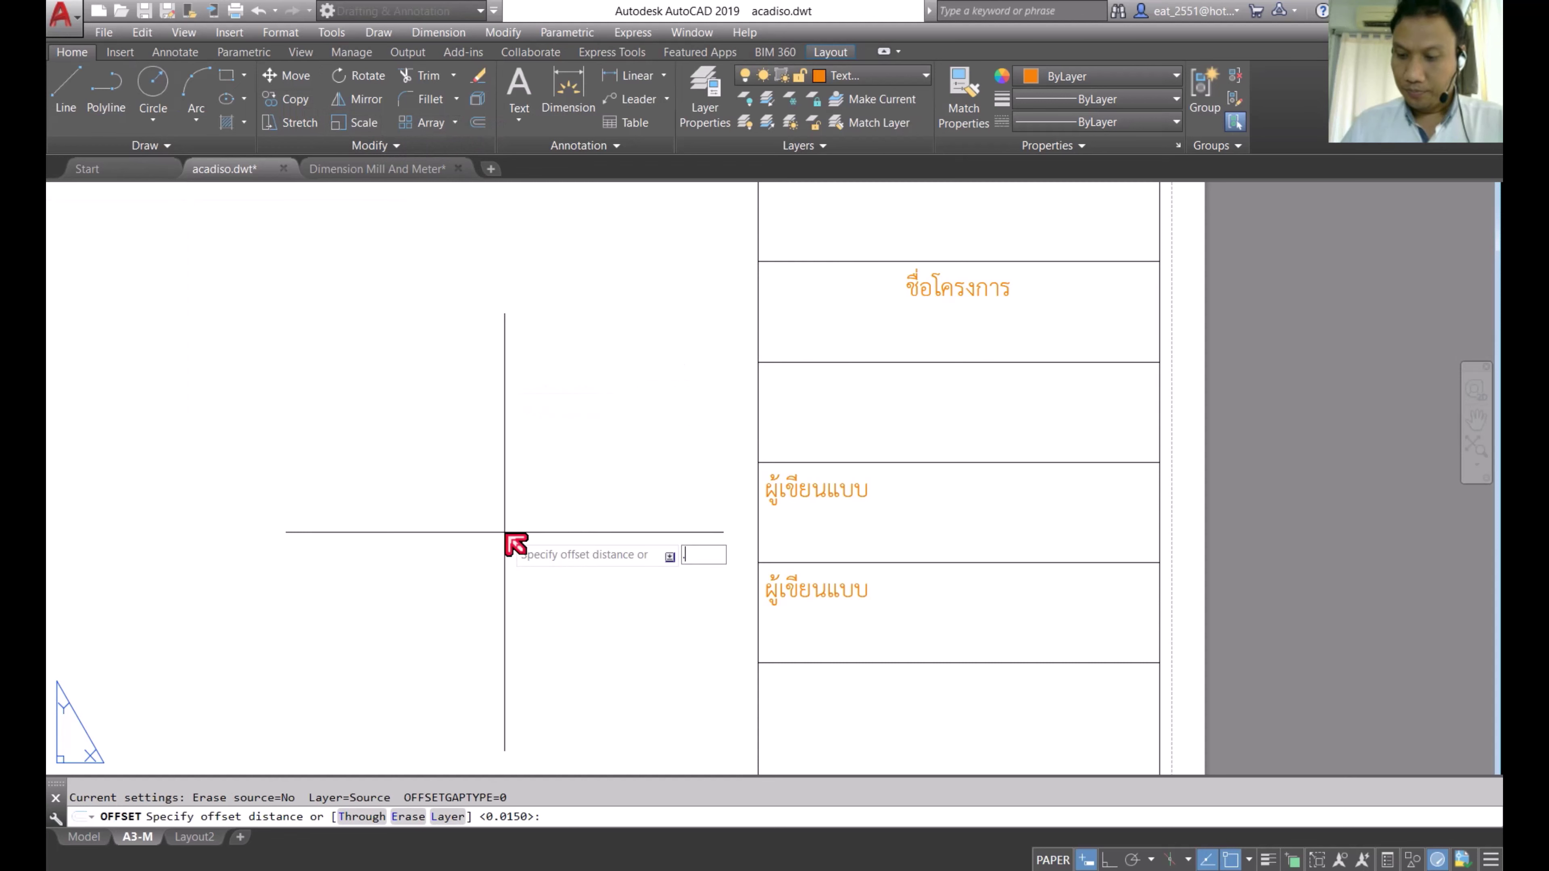
{"action": "type", "text": ".01"}
{"action": "key", "text": "Return"}
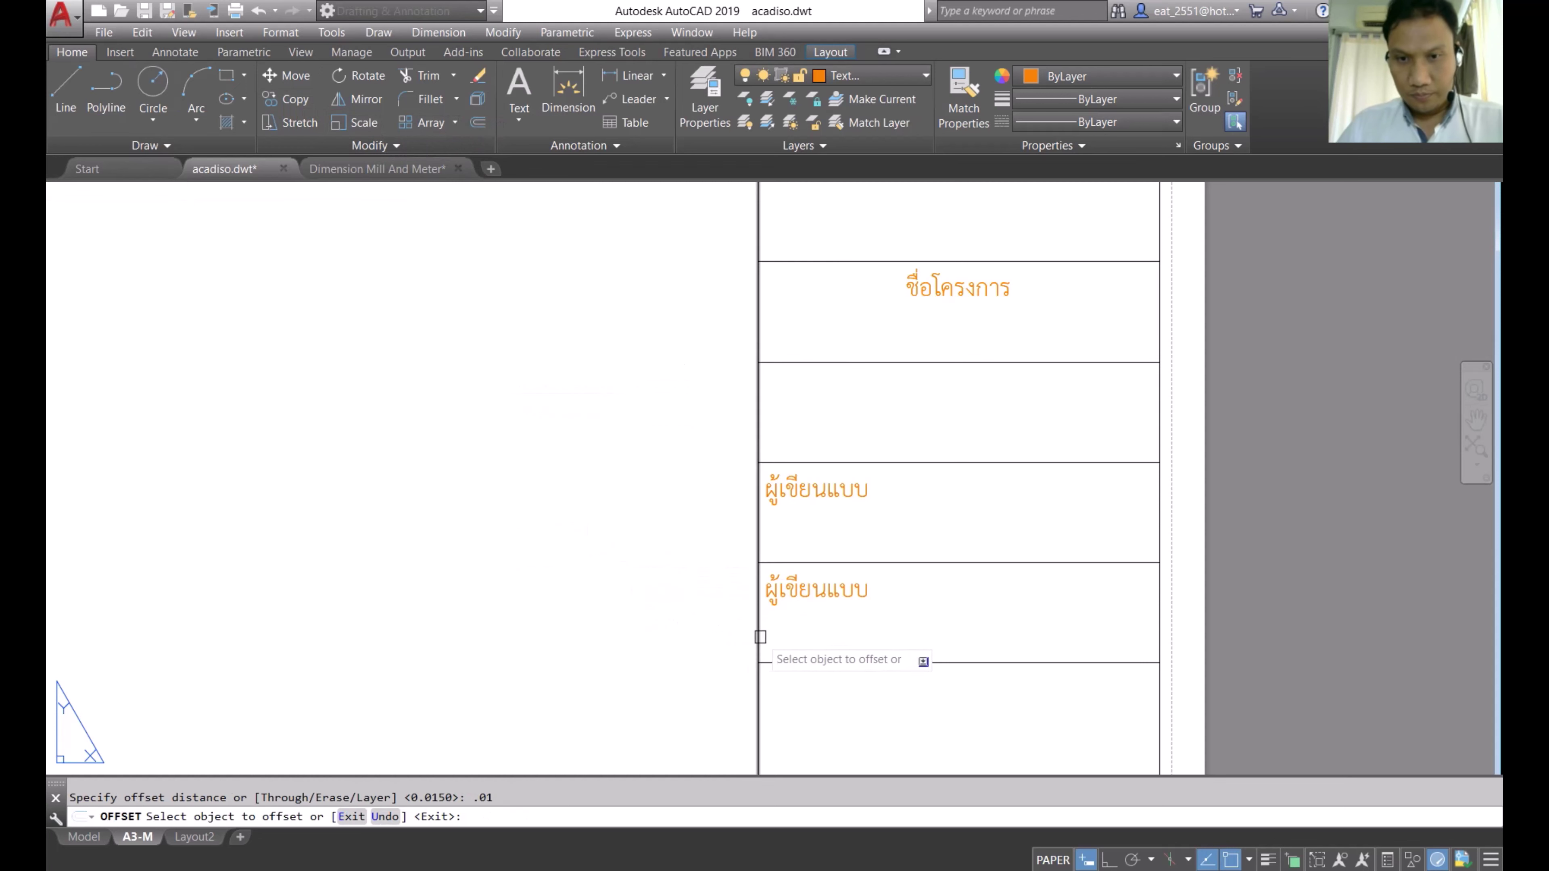
{"action": "left_click", "coordinate": [758, 635]}
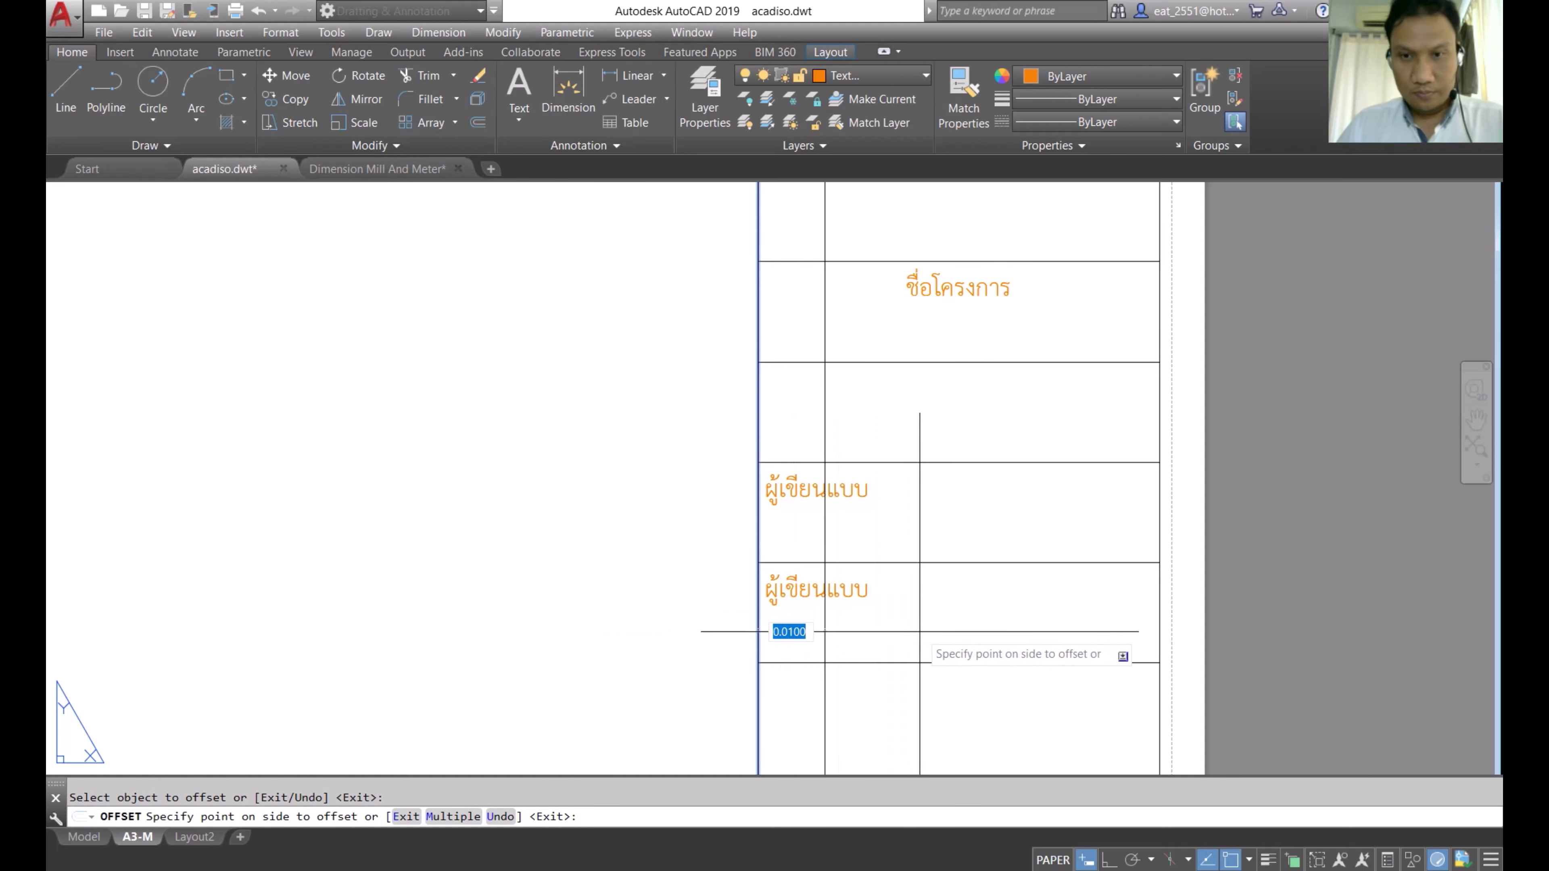
{"action": "left_click", "coordinate": [920, 632]}
{"action": "left_click", "coordinate": [825, 624]}
{"action": "left_click", "coordinate": [958, 640]}
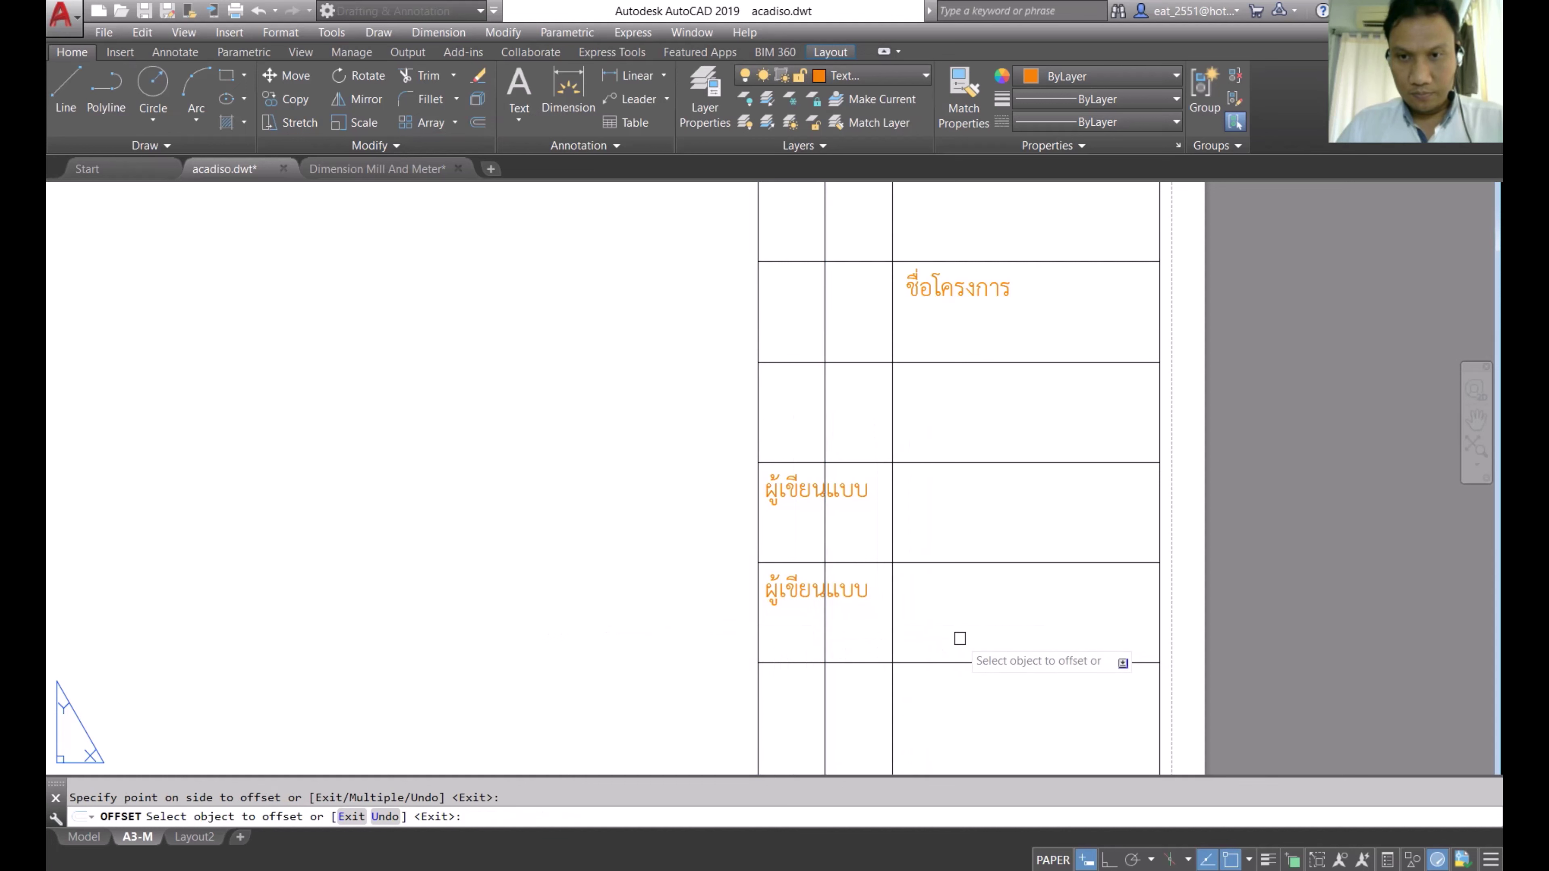
{"action": "key", "text": "Escape"}
{"action": "left_click", "coordinate": [823, 398]}
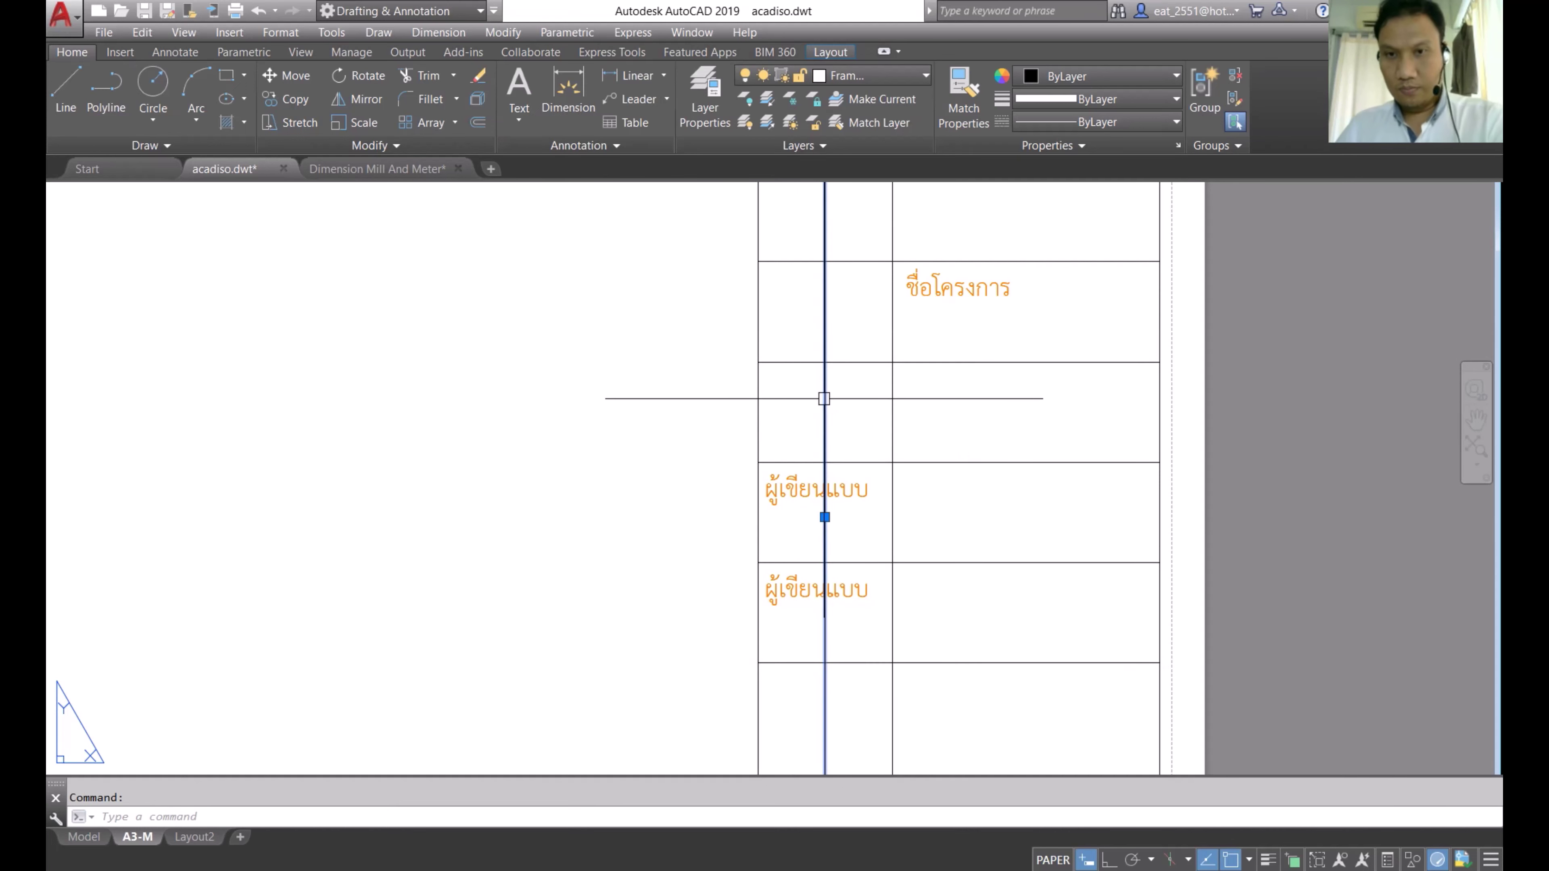
{"action": "key", "text": "Delete"}
{"action": "scroll", "coordinate": [813, 541], "scroll_direction": "down", "scroll_amount": 2}
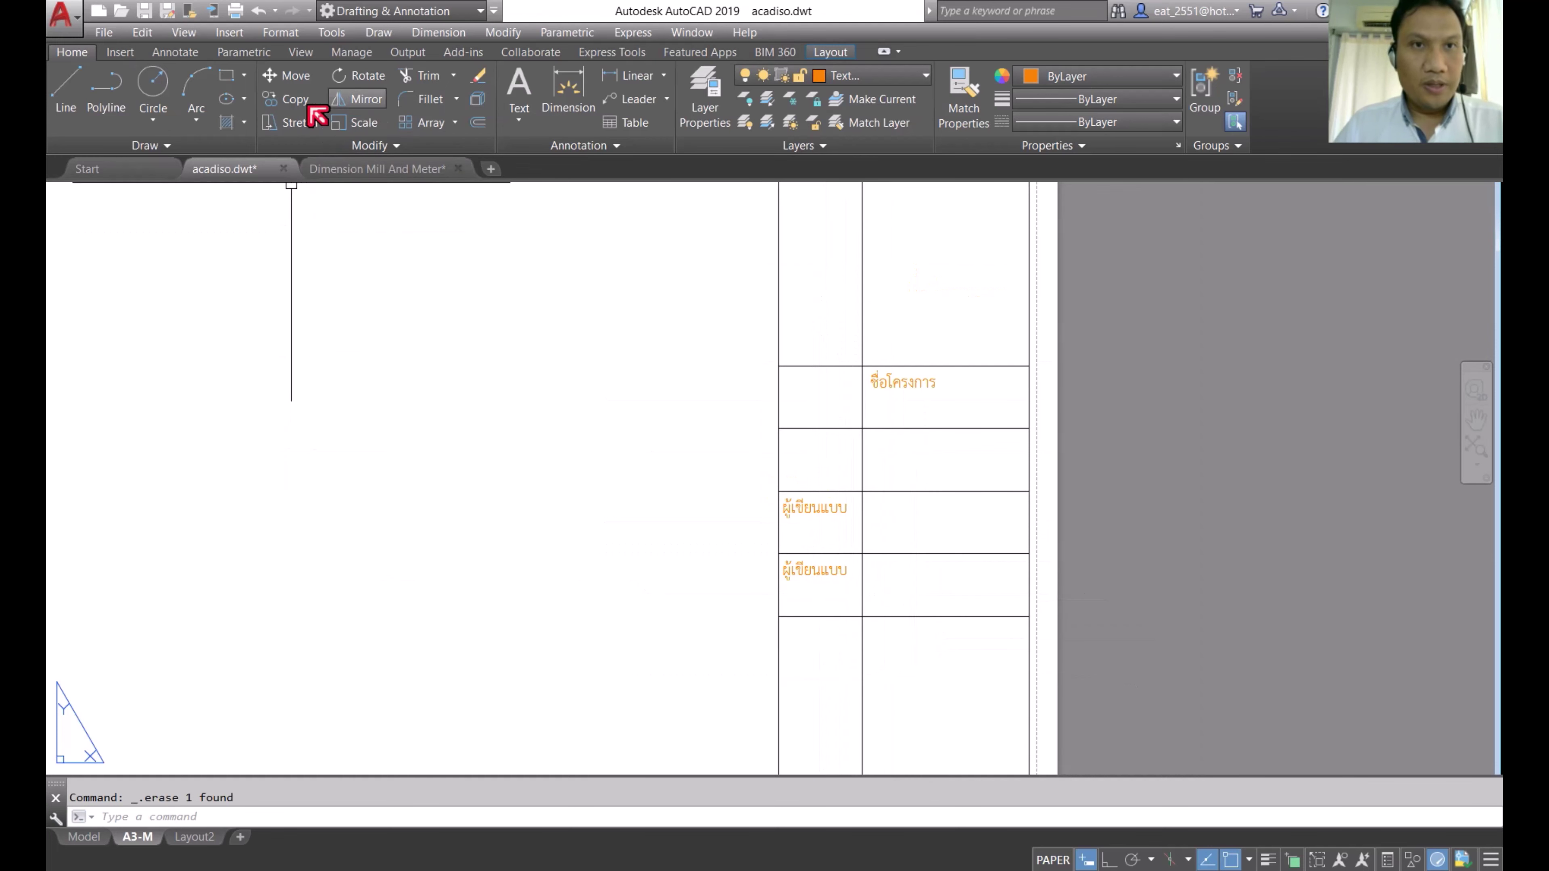
Step: Trim the divider out of the empty row and erase the leftover vertical line
{"action": "left_click", "coordinate": [427, 80]}
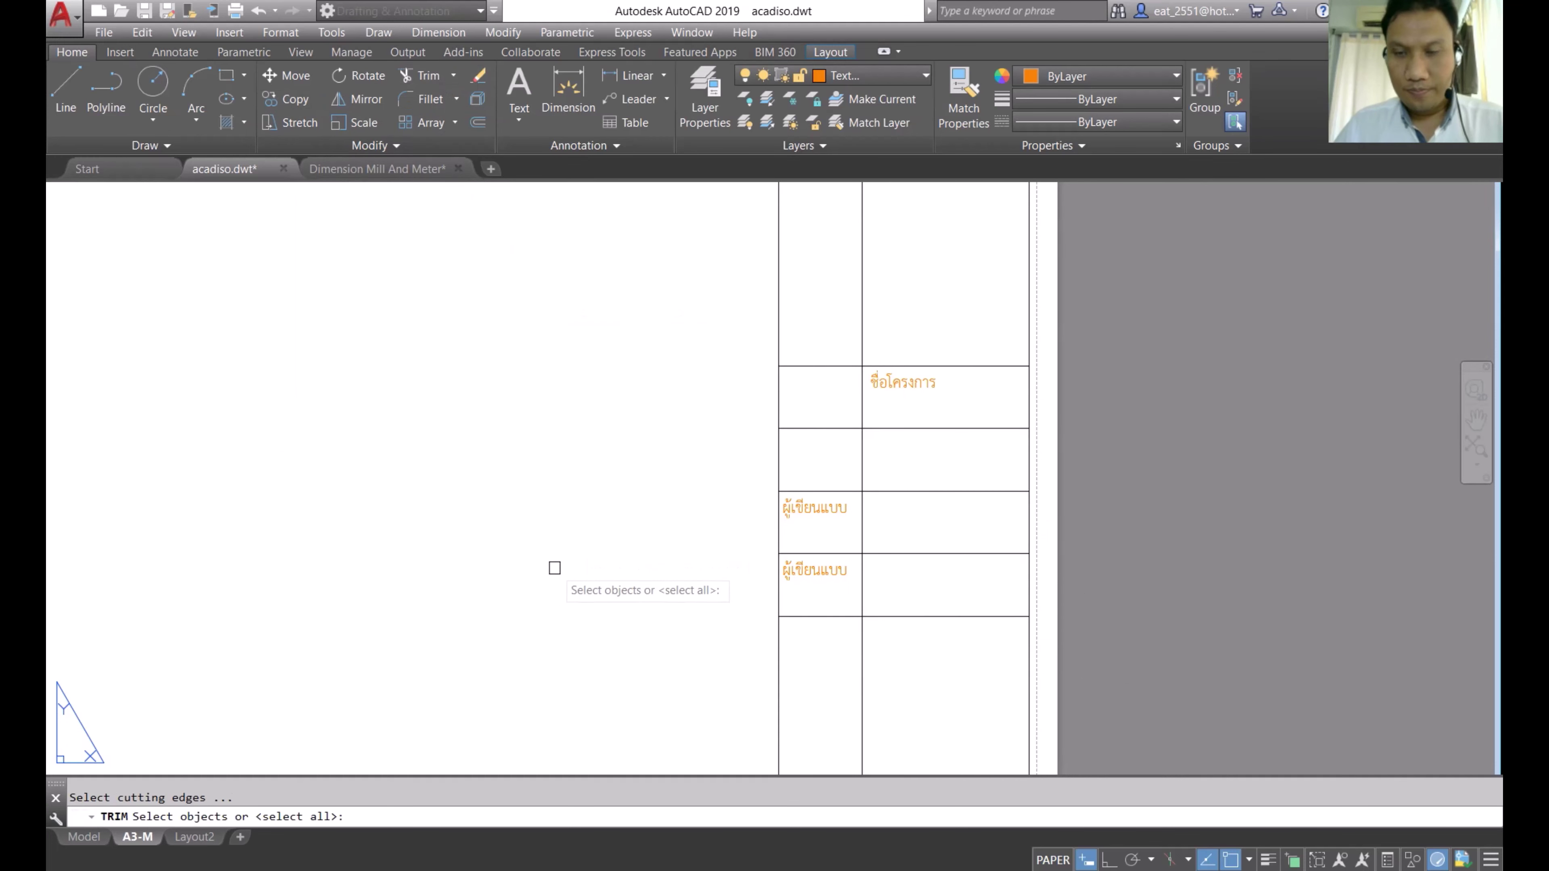
{"action": "key", "text": "Return"}
{"action": "left_click", "coordinate": [862, 454]}
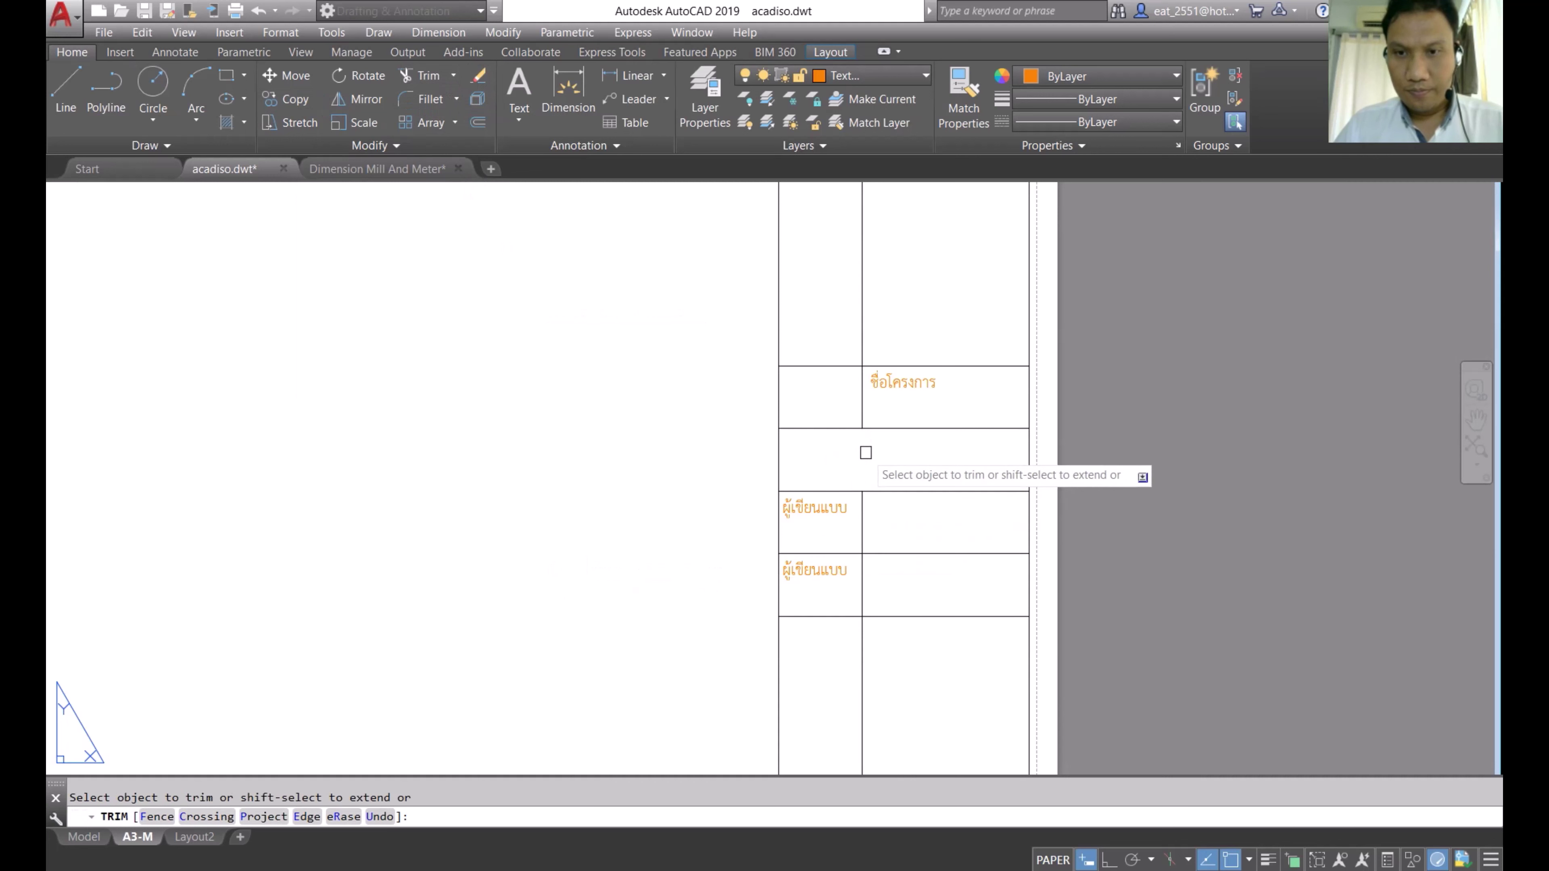
{"action": "right_click", "coordinate": [1214, 548]}
{"action": "left_click", "coordinate": [1220, 558]}
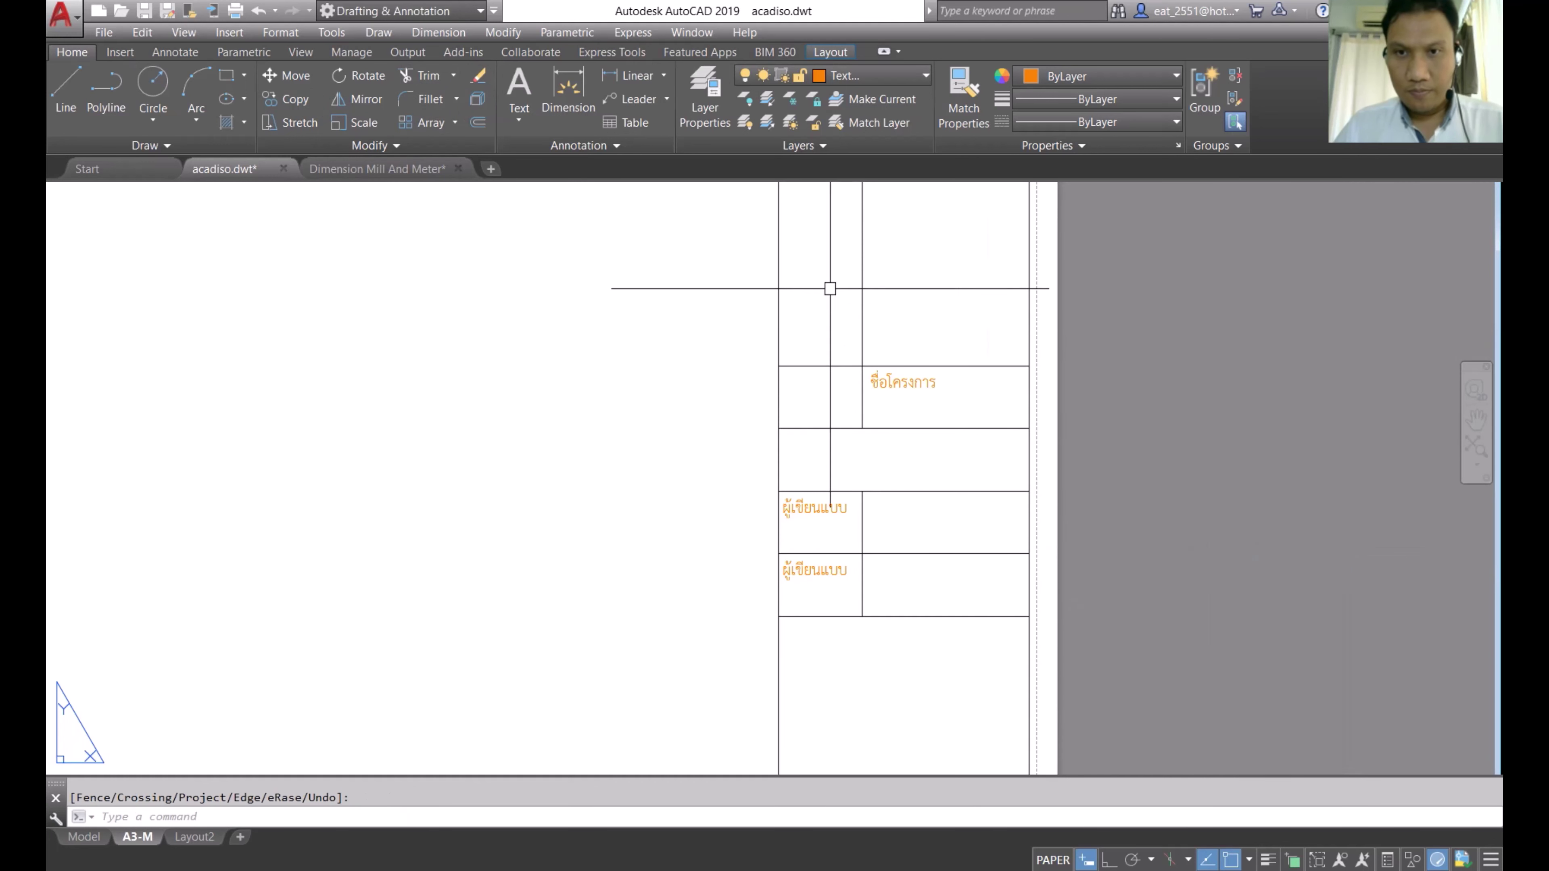
{"action": "left_click", "coordinate": [863, 315]}
{"action": "scroll", "coordinate": [1098, 549], "scroll_direction": "down", "scroll_amount": 4}
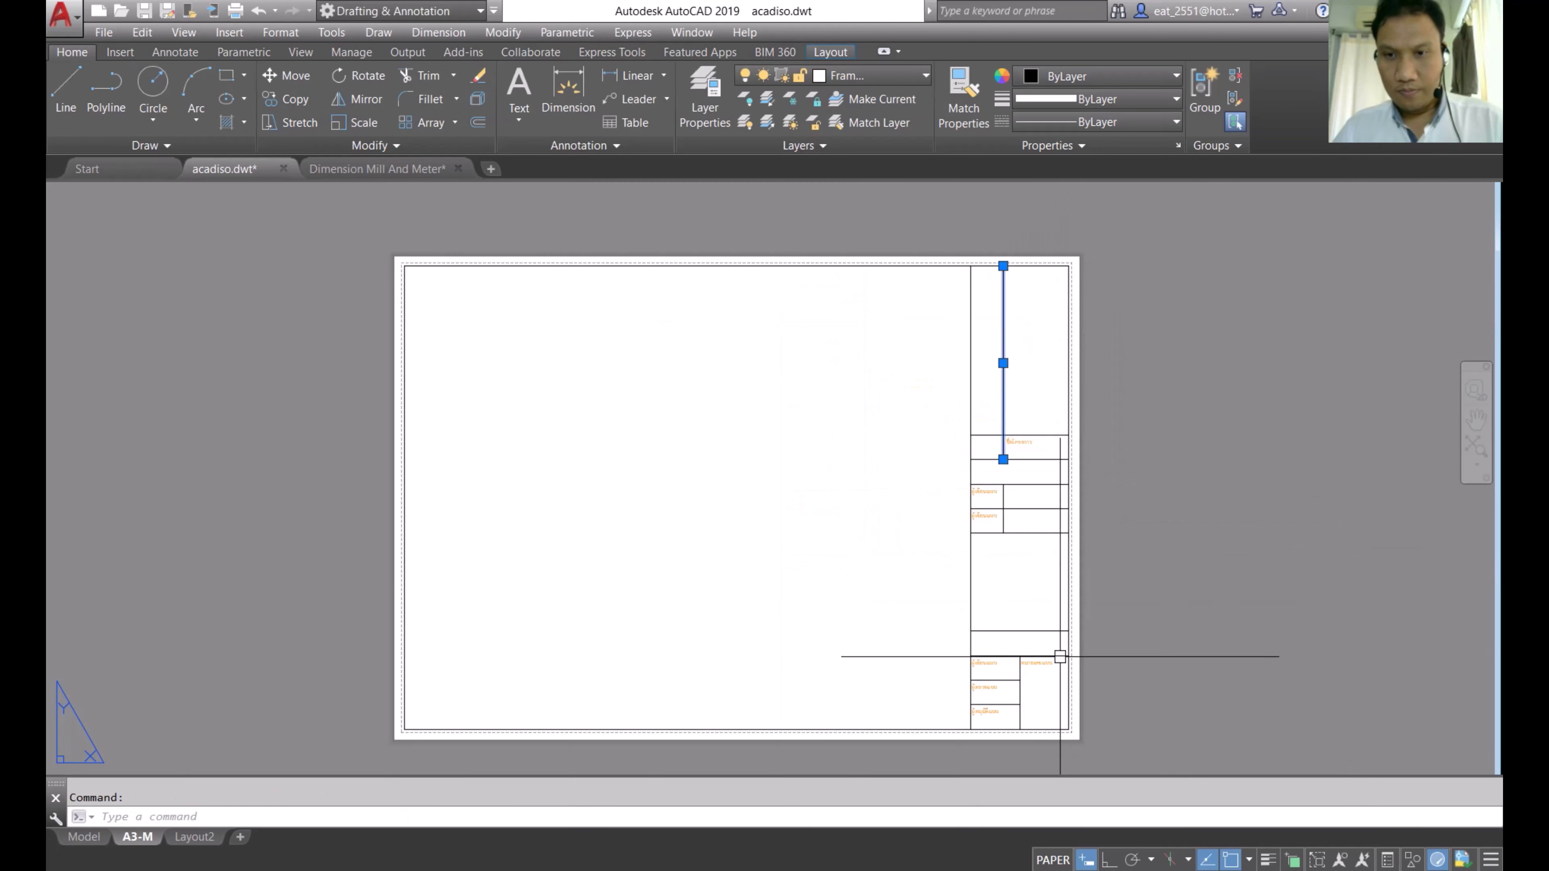
{"action": "middle_click_drag", "start_coordinate": [1152, 656], "coordinate": [1113, 560]}
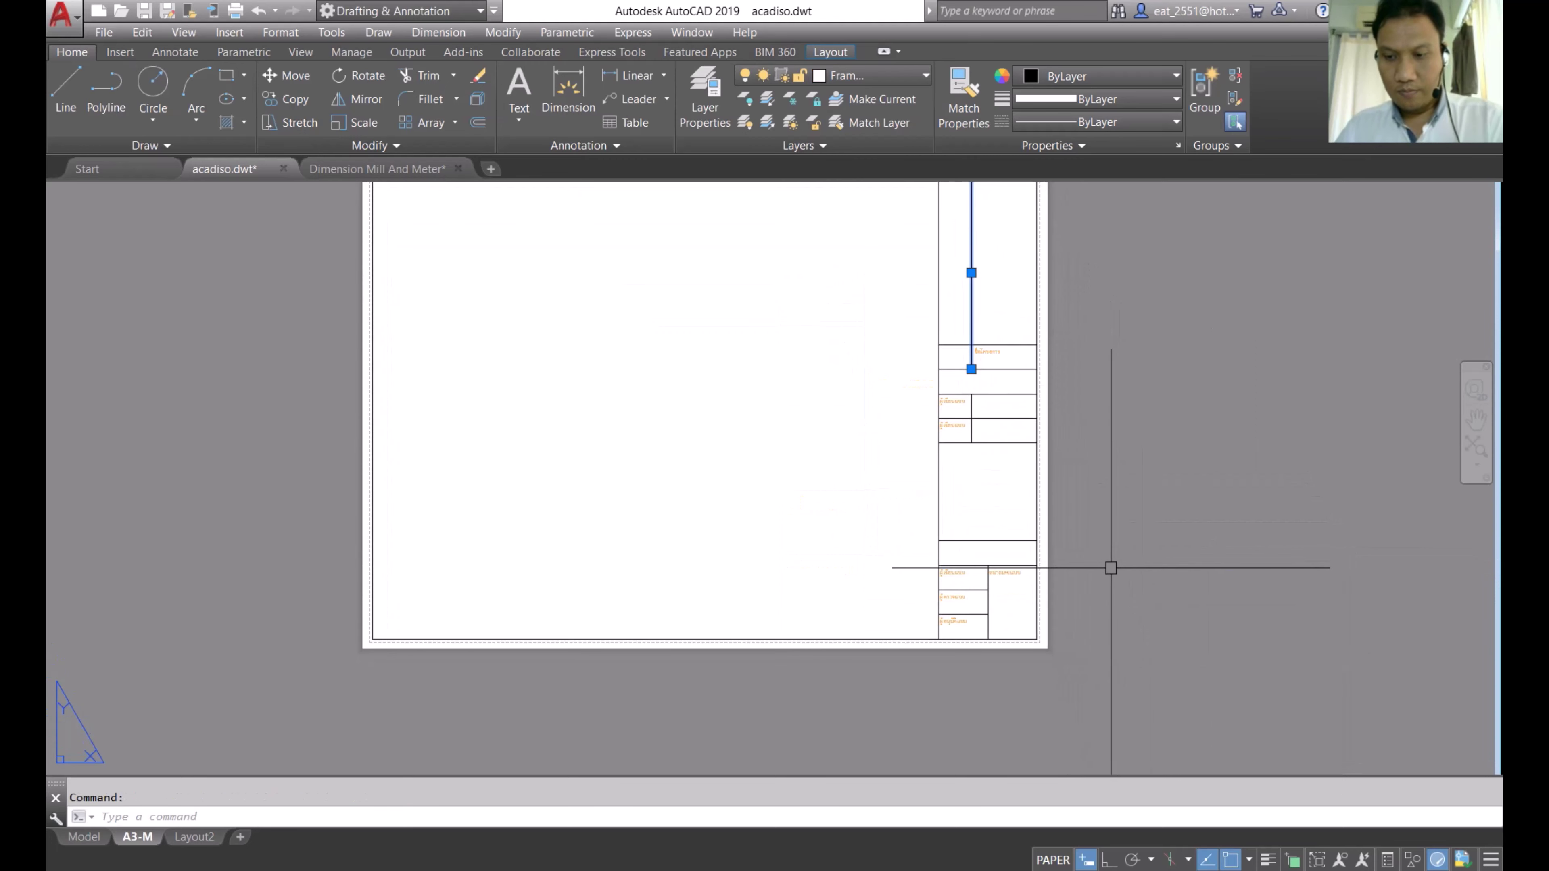
{"action": "key", "text": "Delete"}
{"action": "middle_click_drag", "start_coordinate": [965, 488], "coordinate": [925, 571]}
{"action": "scroll", "coordinate": [924, 571], "scroll_direction": "up", "scroll_amount": 8}
{"action": "middle_click_drag", "start_coordinate": [931, 519], "coordinate": [919, 616]}
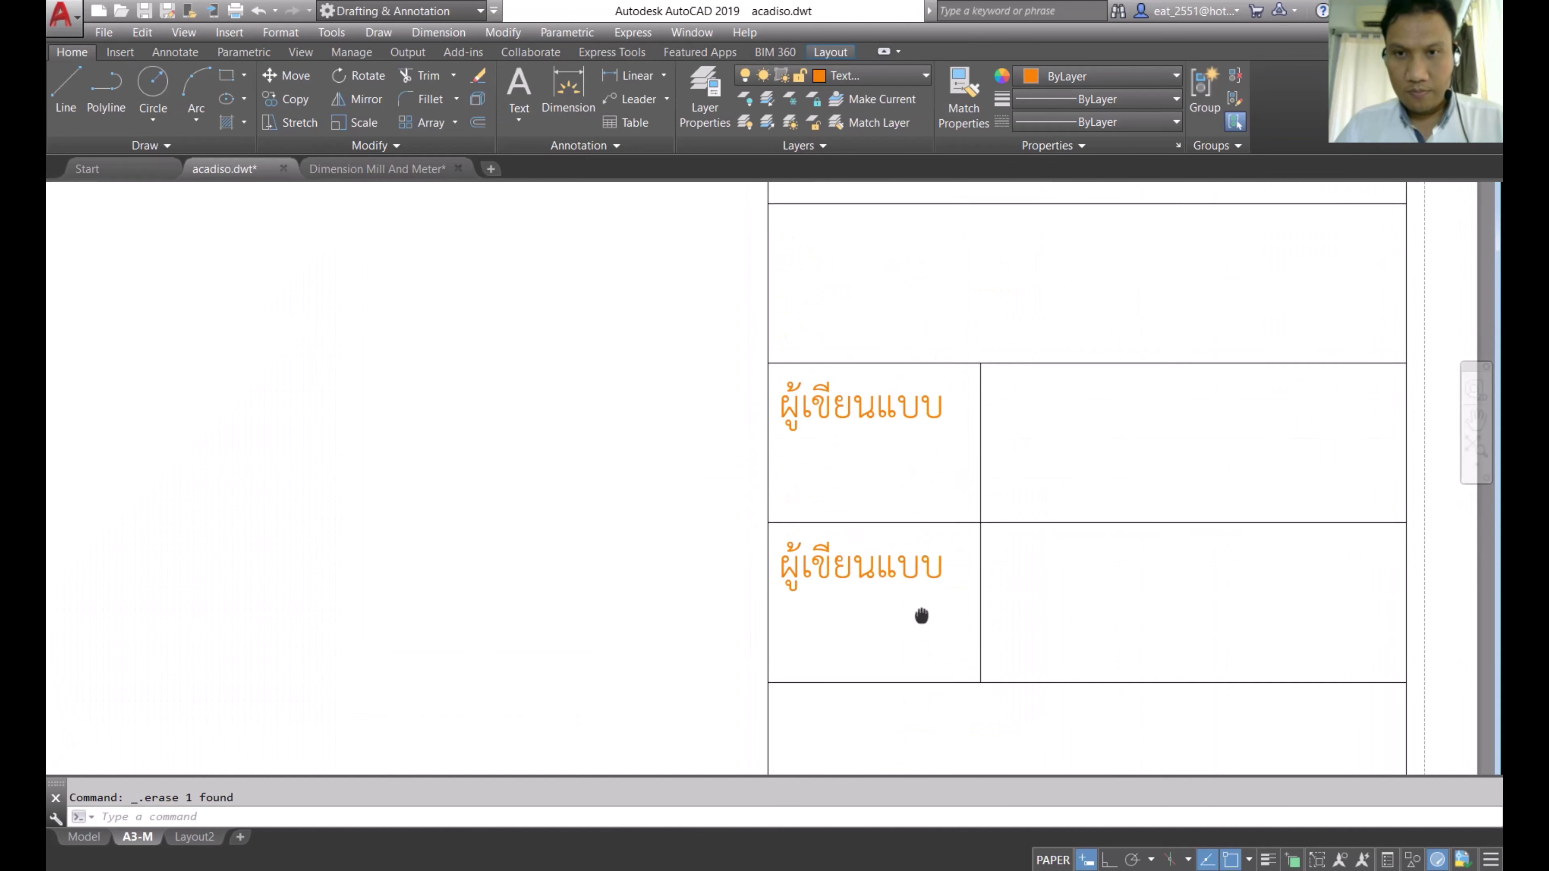
Step: Move the lower ผู้เขียนแบบ label over into the neighbouring right-hand cell
{"action": "left_click", "coordinate": [856, 571]}
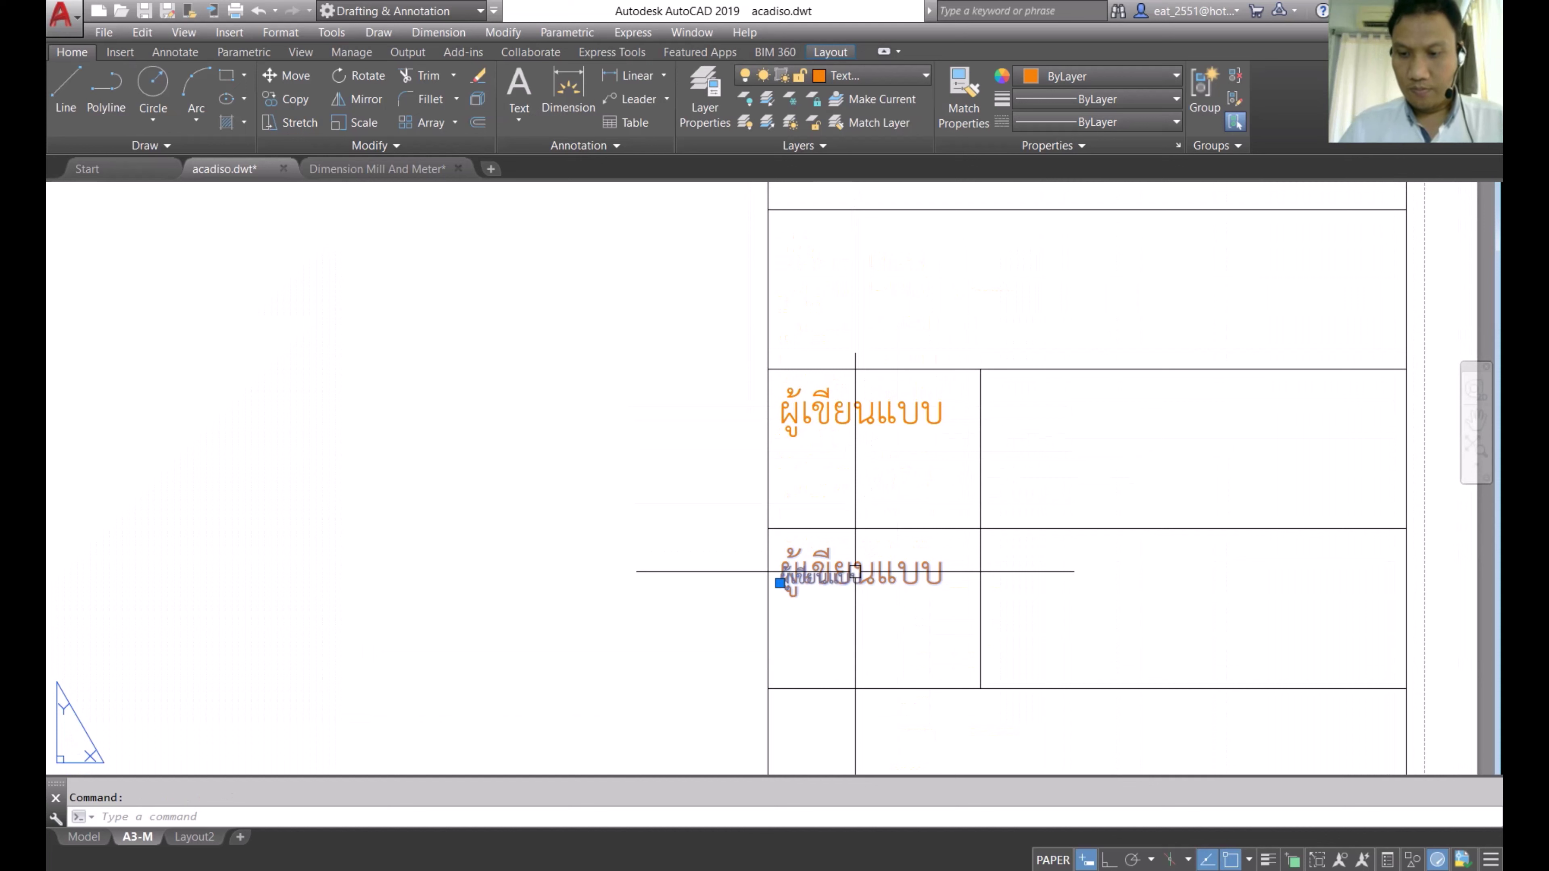
{"action": "left_click", "coordinate": [292, 84]}
{"action": "left_click", "coordinate": [768, 527]}
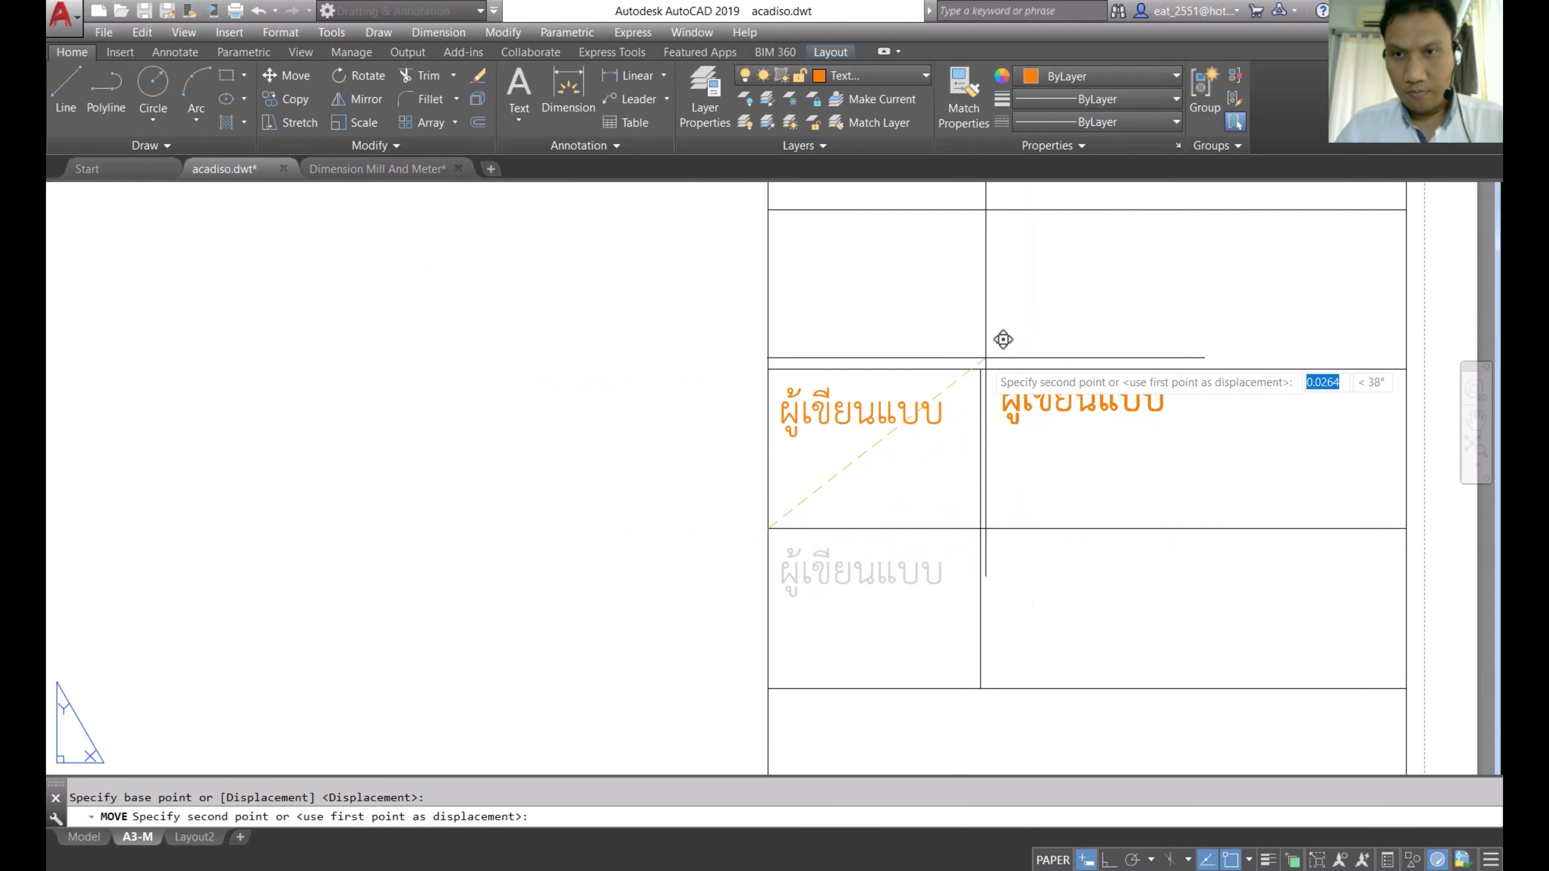
{"action": "left_click", "coordinate": [982, 368]}
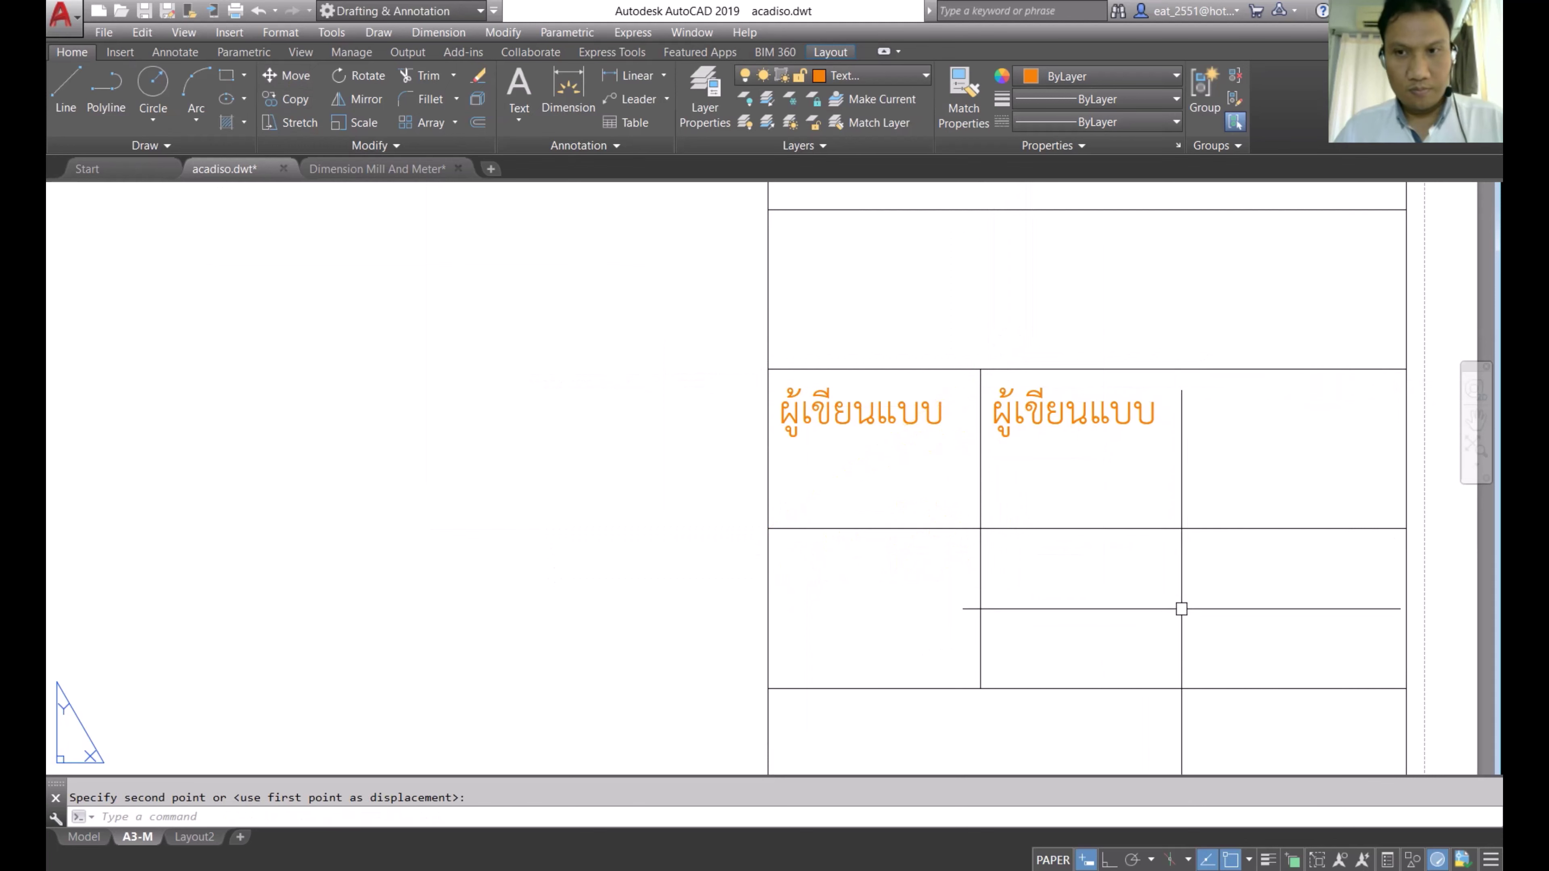
{"action": "mouse_move", "coordinate": [1181, 608]}
{"action": "middle_mouse_down"}
{"action": "mouse_move", "coordinate": [1009, 692]}
{"action": "mouse_move", "coordinate": [958, 736]}
{"action": "middle_mouse_up"}
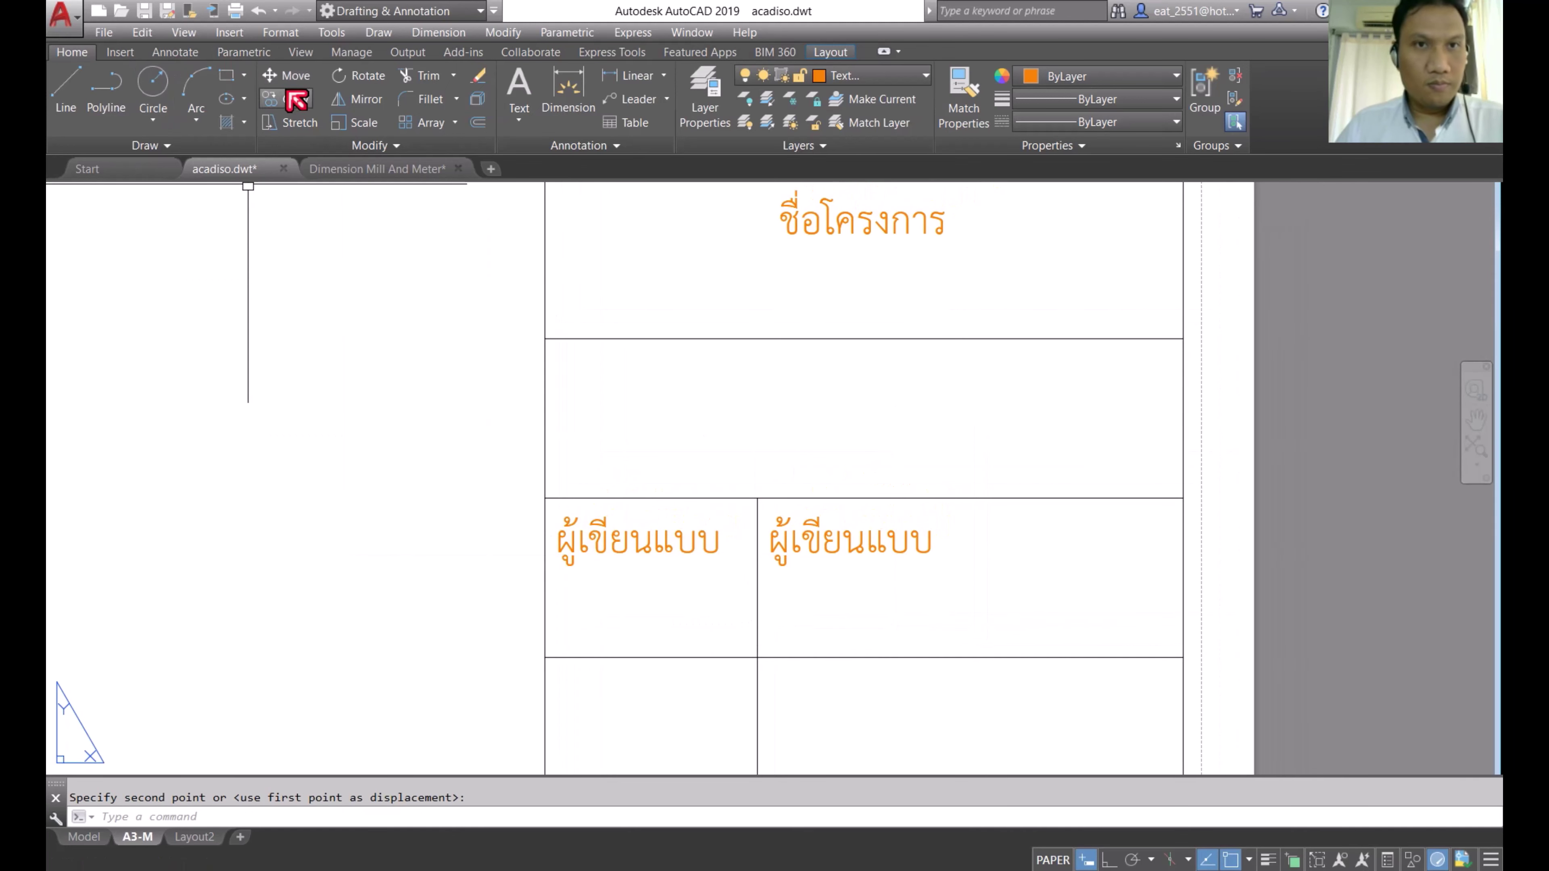
Step: Centre that label between the cell's left and right edges using Mid Between 2 Points
{"action": "left_click", "coordinate": [286, 76]}
{"action": "left_click", "coordinate": [850, 543]}
{"action": "key", "text": "Return"}
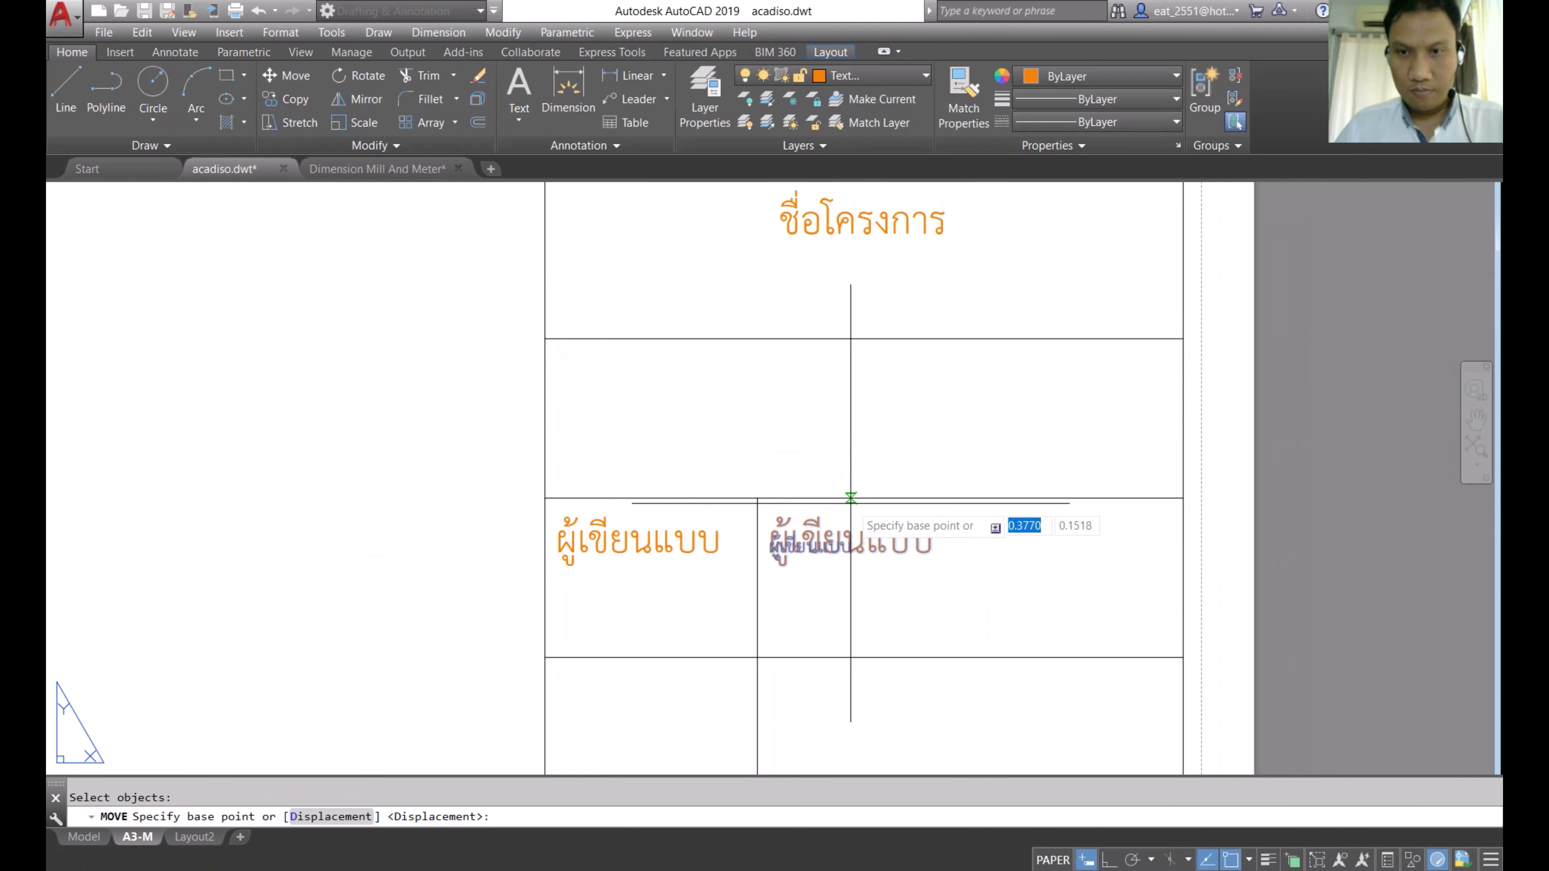
{"action": "left_click", "coordinate": [831, 498]}
{"action": "right_click", "coordinate": [833, 496], "text": "shift"}
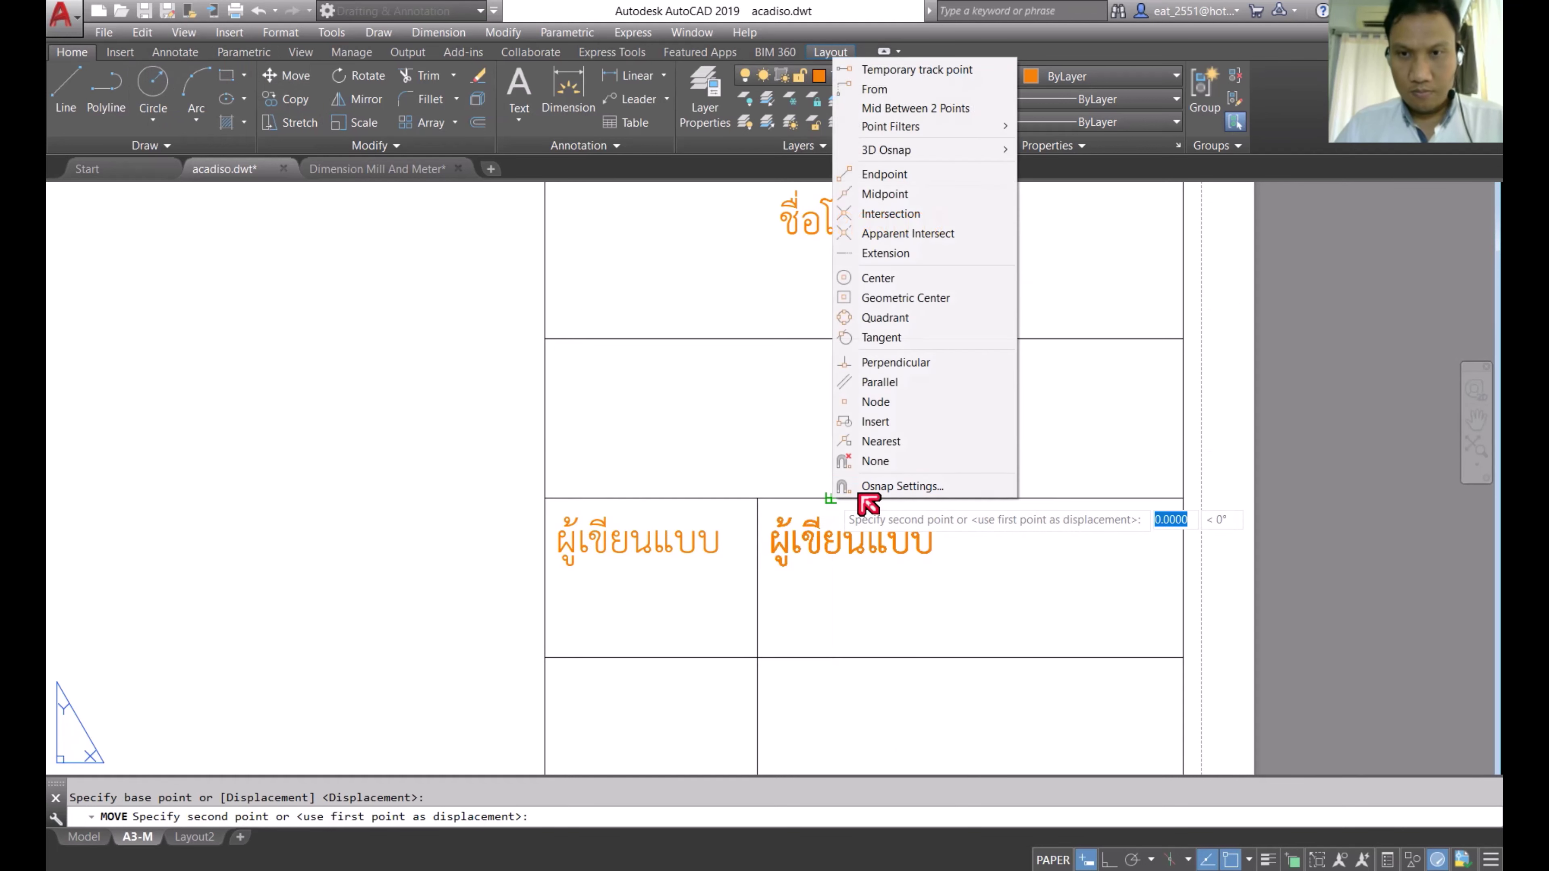
{"action": "left_click", "coordinate": [894, 108]}
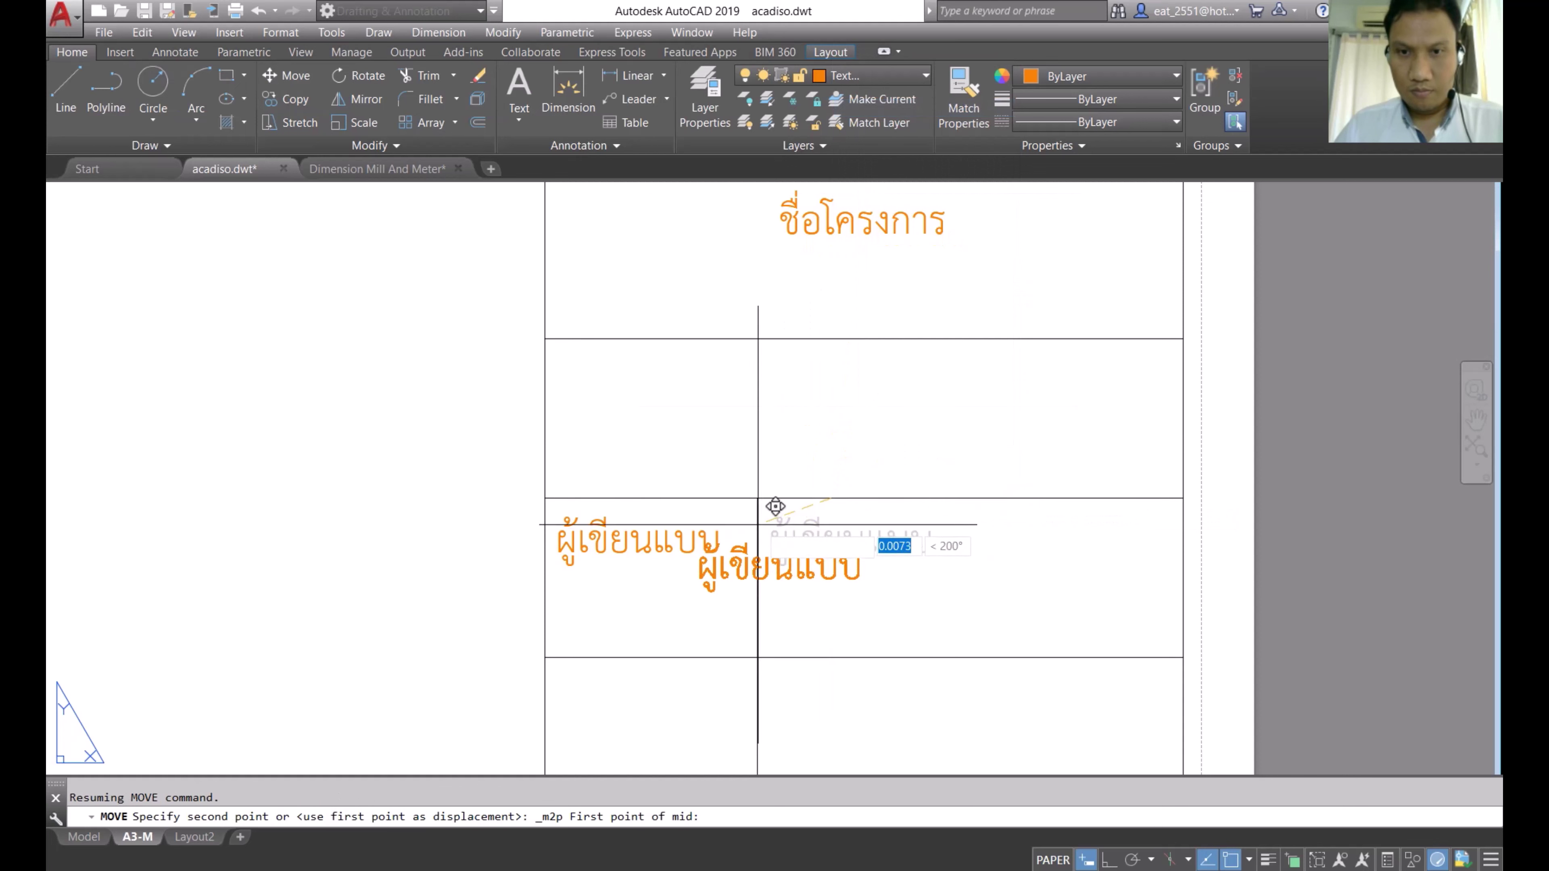
{"action": "left_click", "coordinate": [772, 481]}
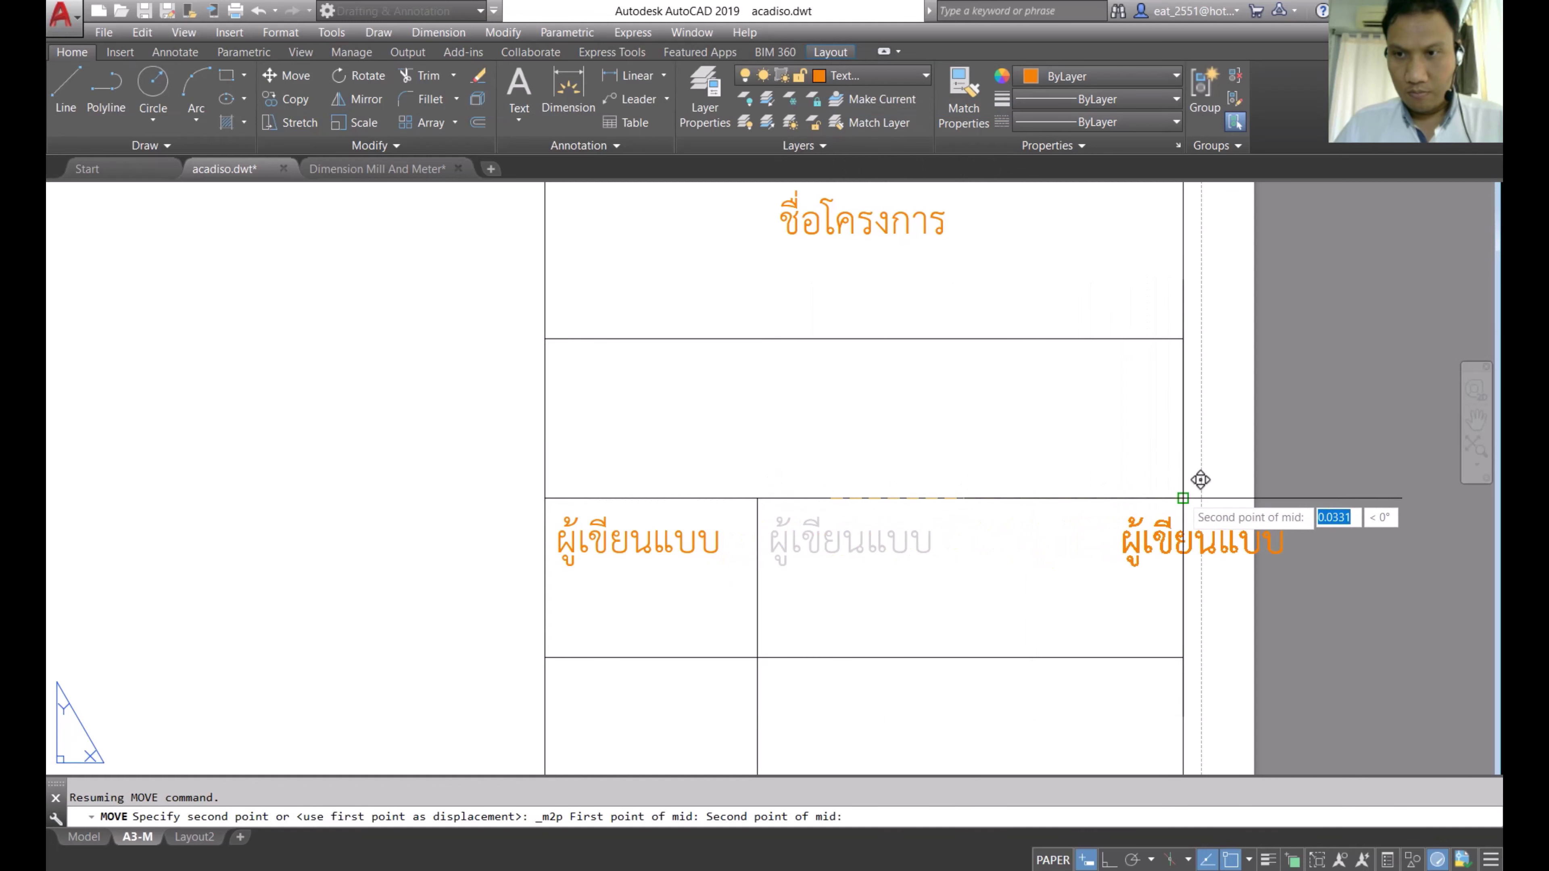
{"action": "left_click", "coordinate": [1183, 497]}
{"action": "scroll", "coordinate": [890, 536], "scroll_direction": "up", "scroll_amount": 1}
{"action": "scroll", "coordinate": [837, 536], "scroll_direction": "up", "scroll_amount": 3}
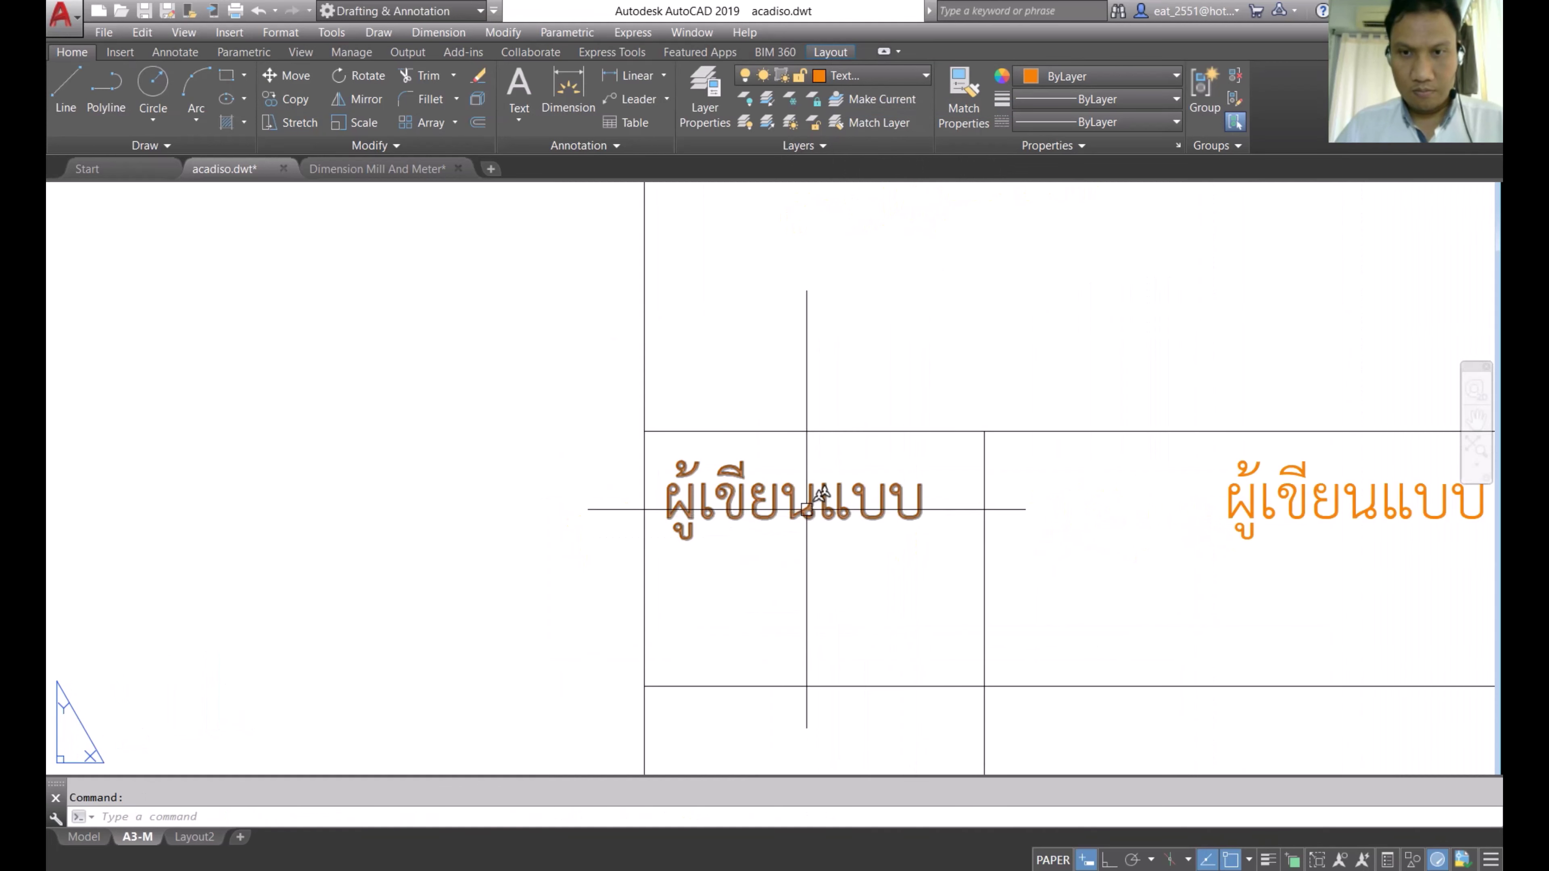
Step: Change the left ผู้เขียนแบบ label to read ครั้งที่
{"action": "double_click", "coordinate": [856, 568]}
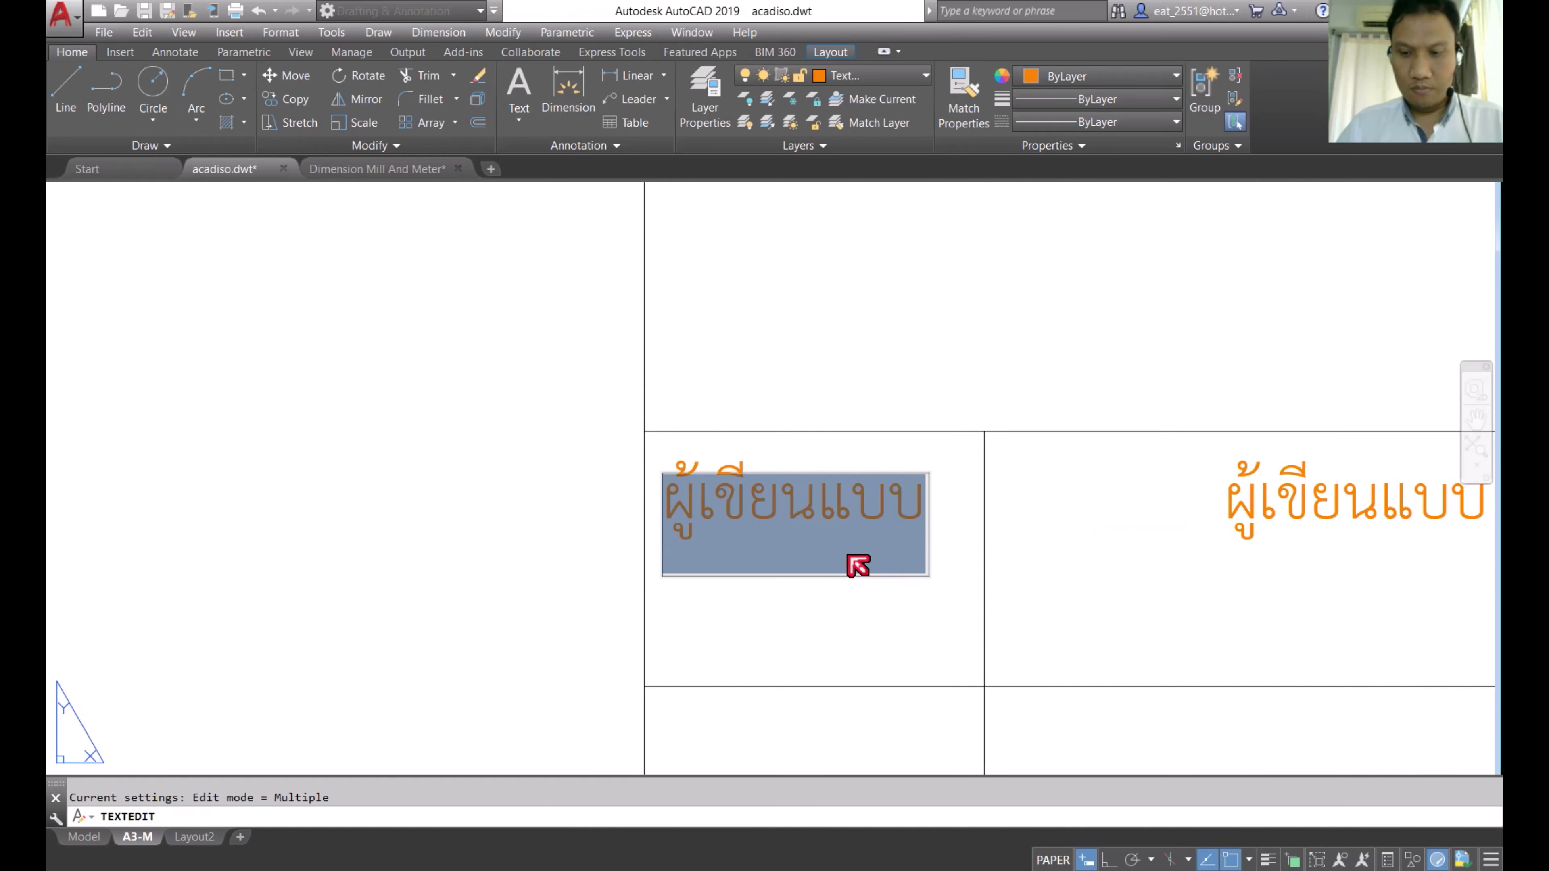
{"action": "key", "text": "Delete"}
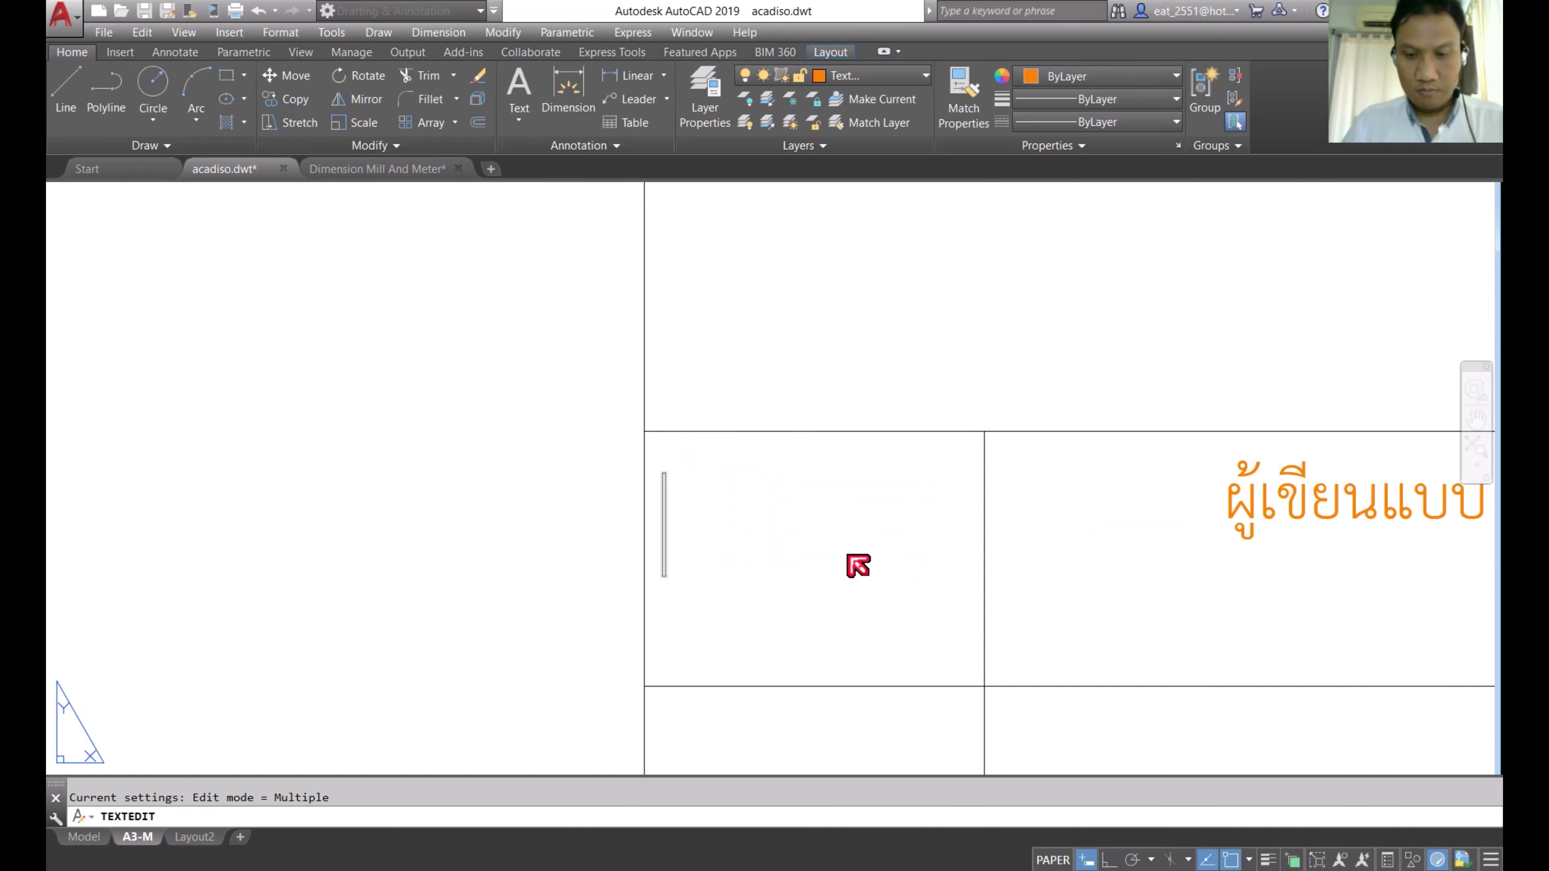
{"action": "type", "text": "ครั้"}
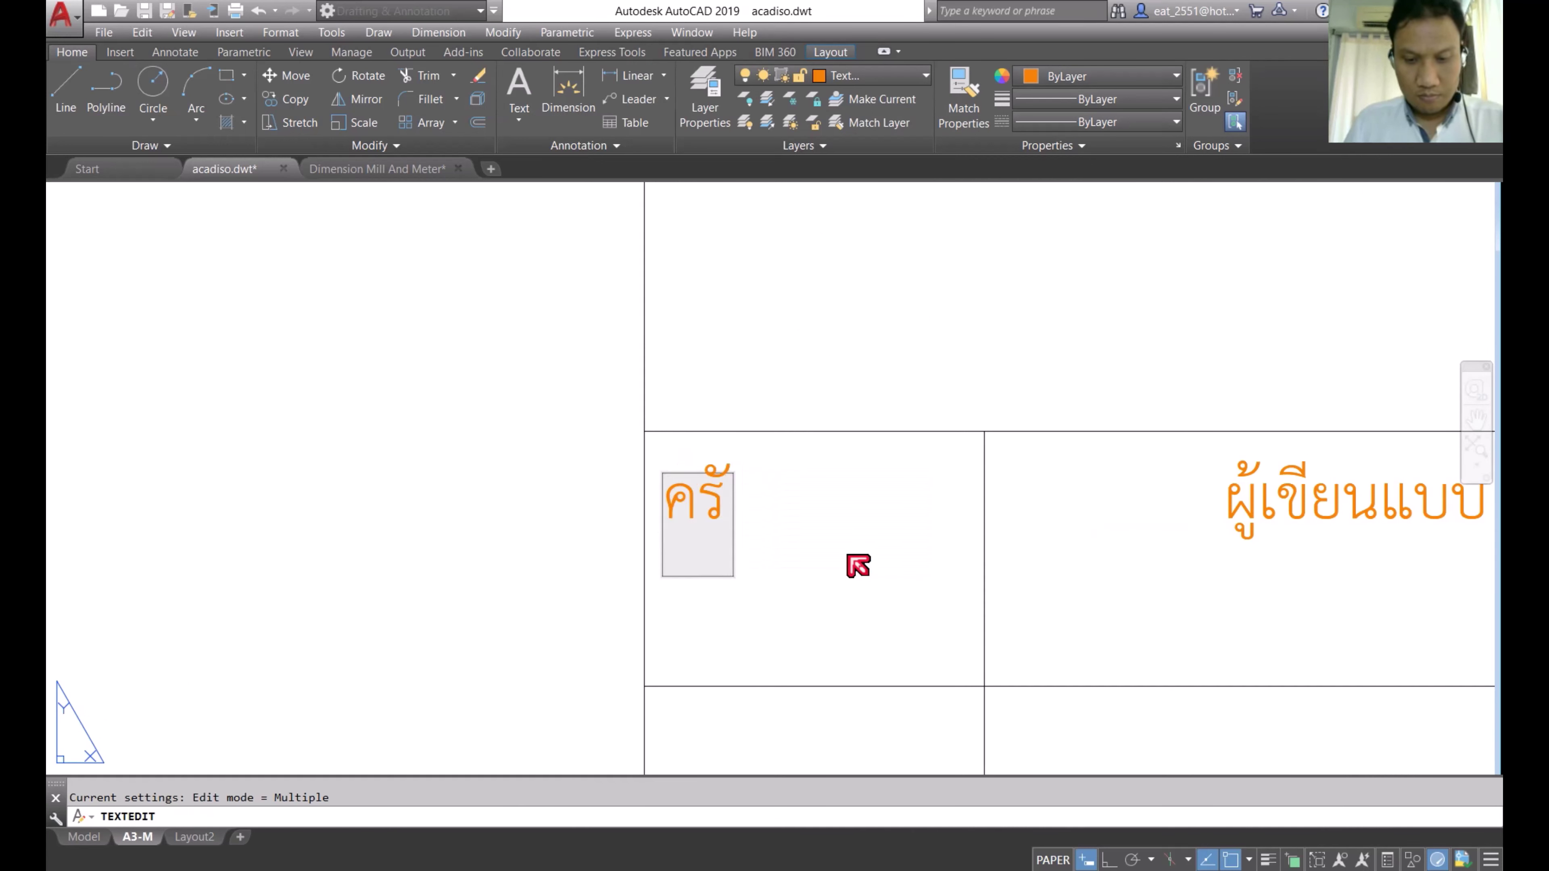
{"action": "type", "text": "งที่"}
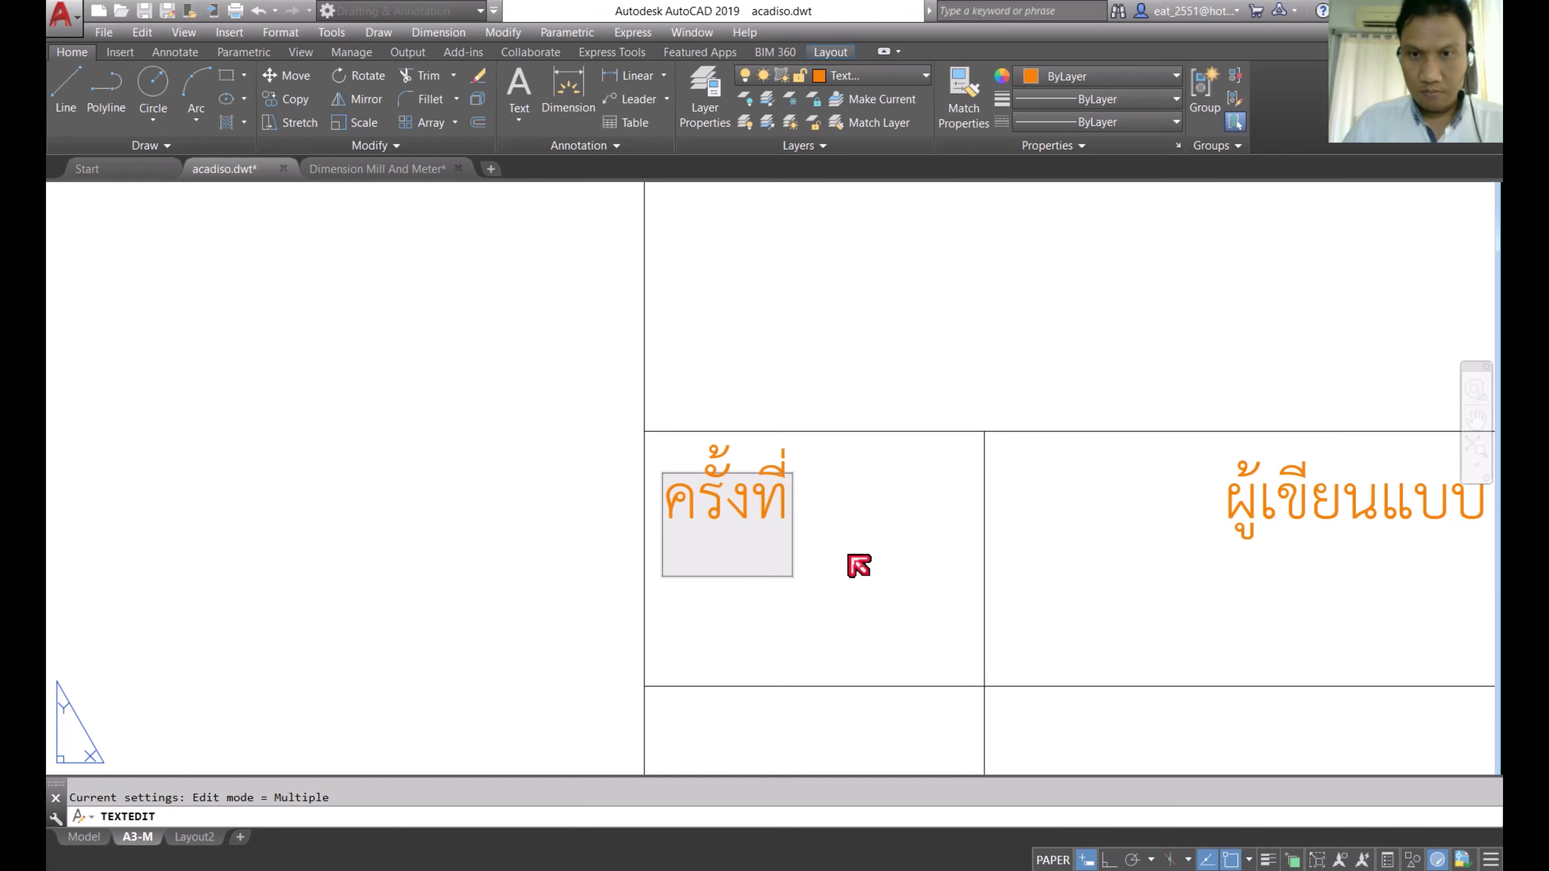
{"action": "left_click", "coordinate": [765, 619]}
{"action": "key", "text": "Escape"}
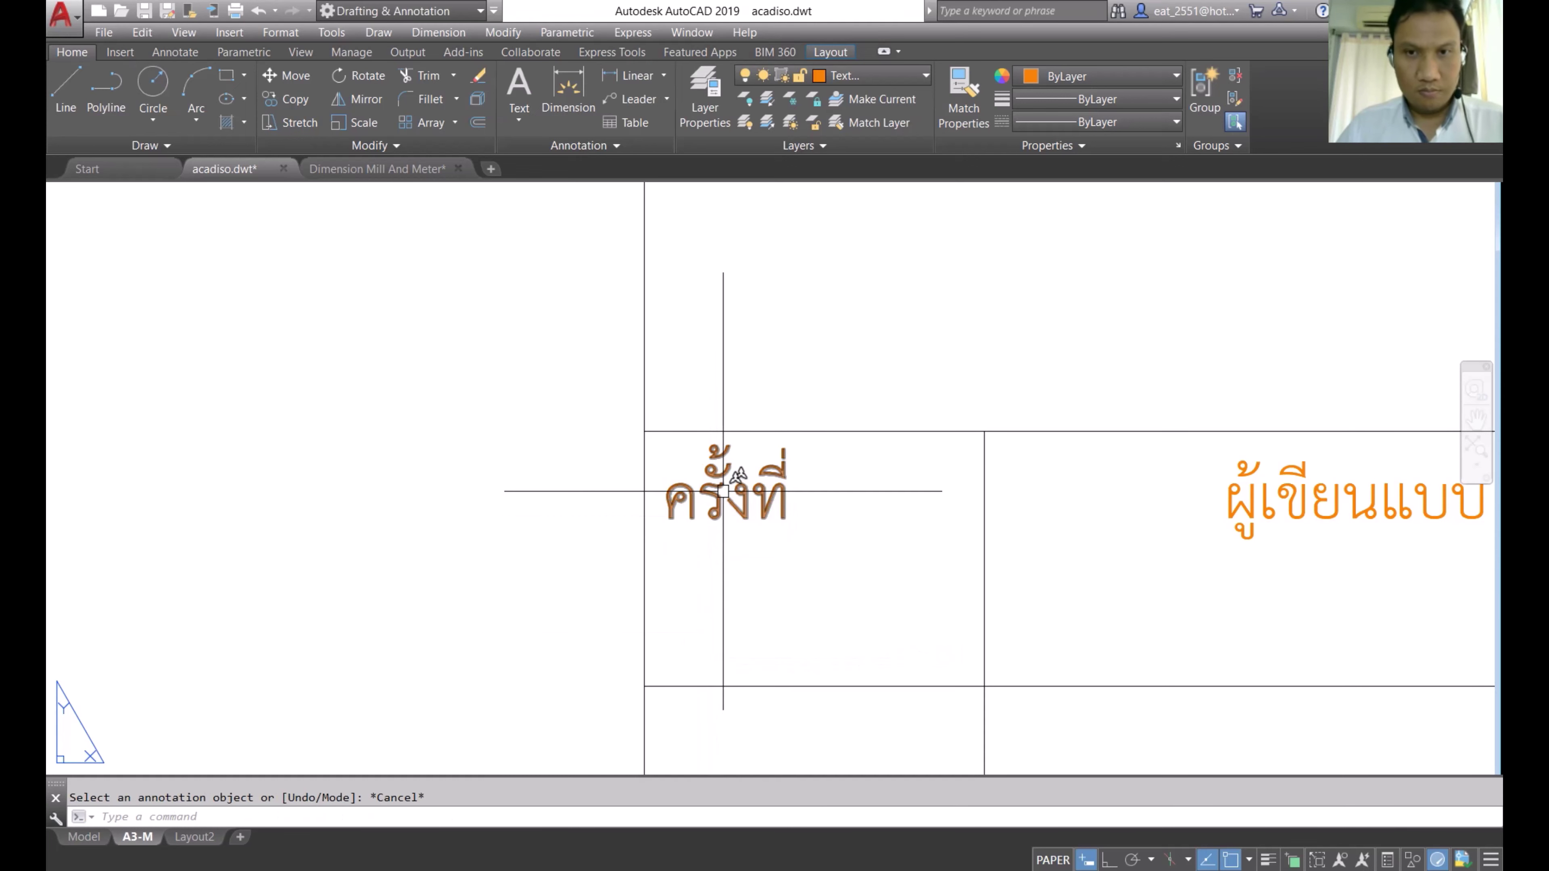
Step: Centre the ครั้งที่ label across its cell using Mid Between 2 Points
{"action": "left_click", "coordinate": [722, 491]}
{"action": "left_click", "coordinate": [295, 79]}
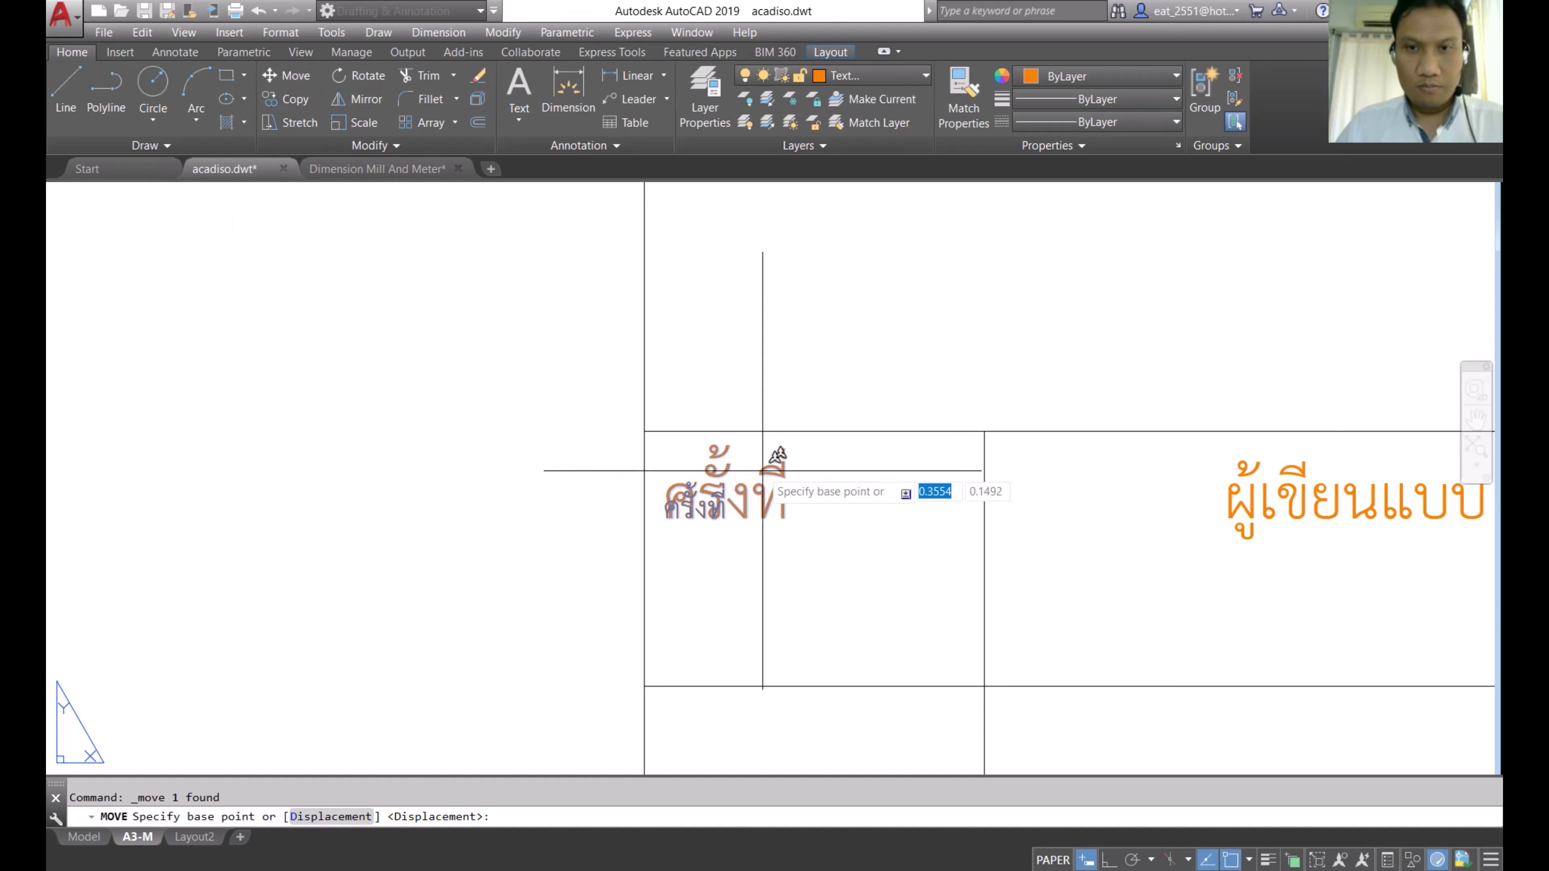
{"action": "left_click", "coordinate": [718, 431]}
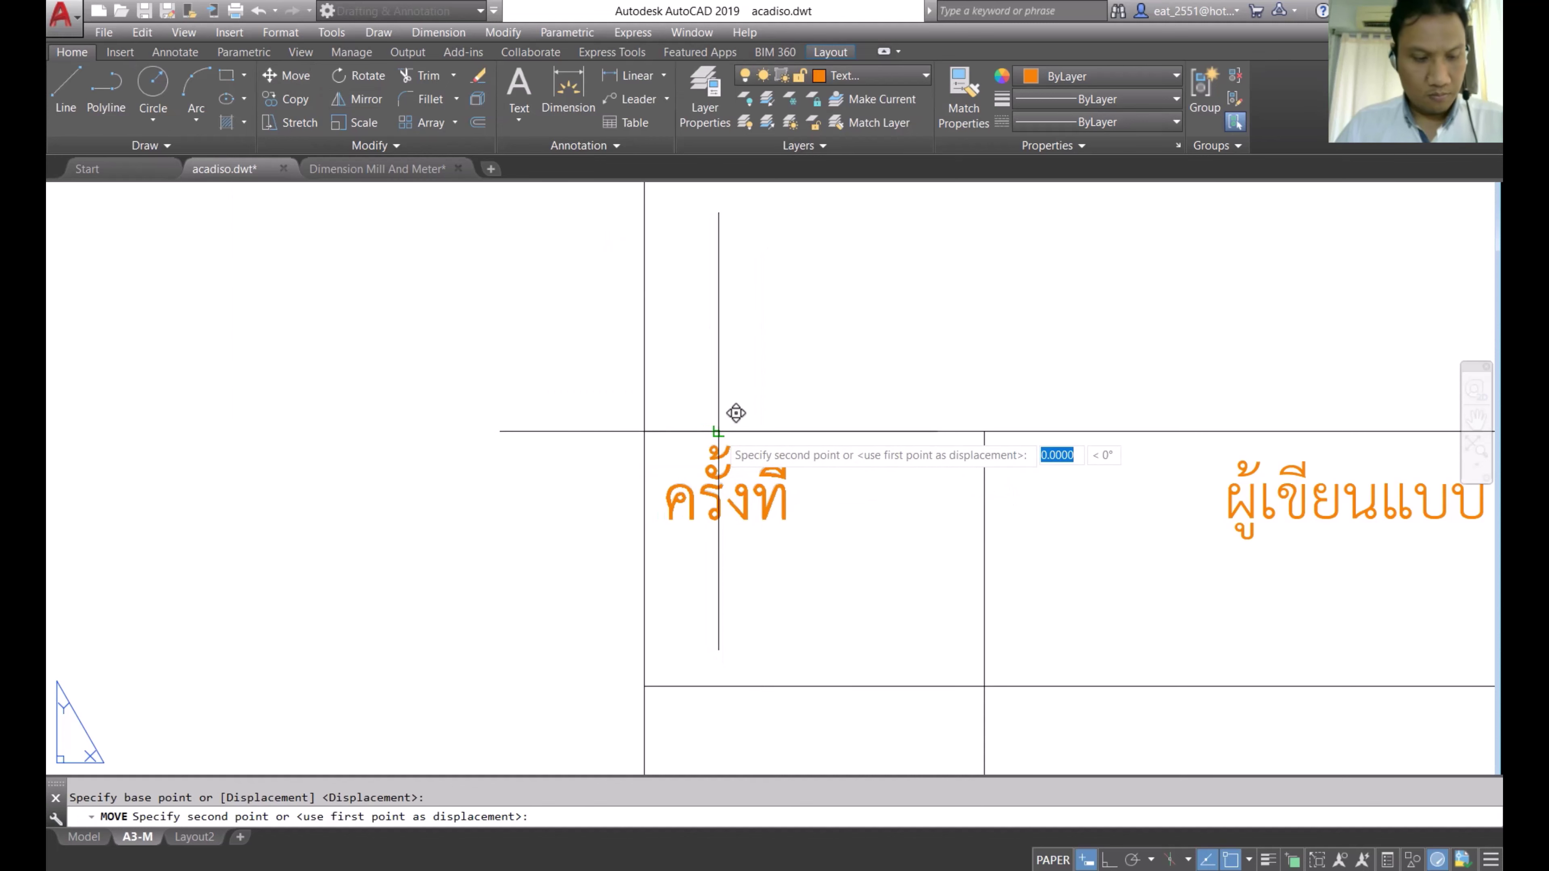
{"action": "right_click", "coordinate": [717, 432], "text": "shift"}
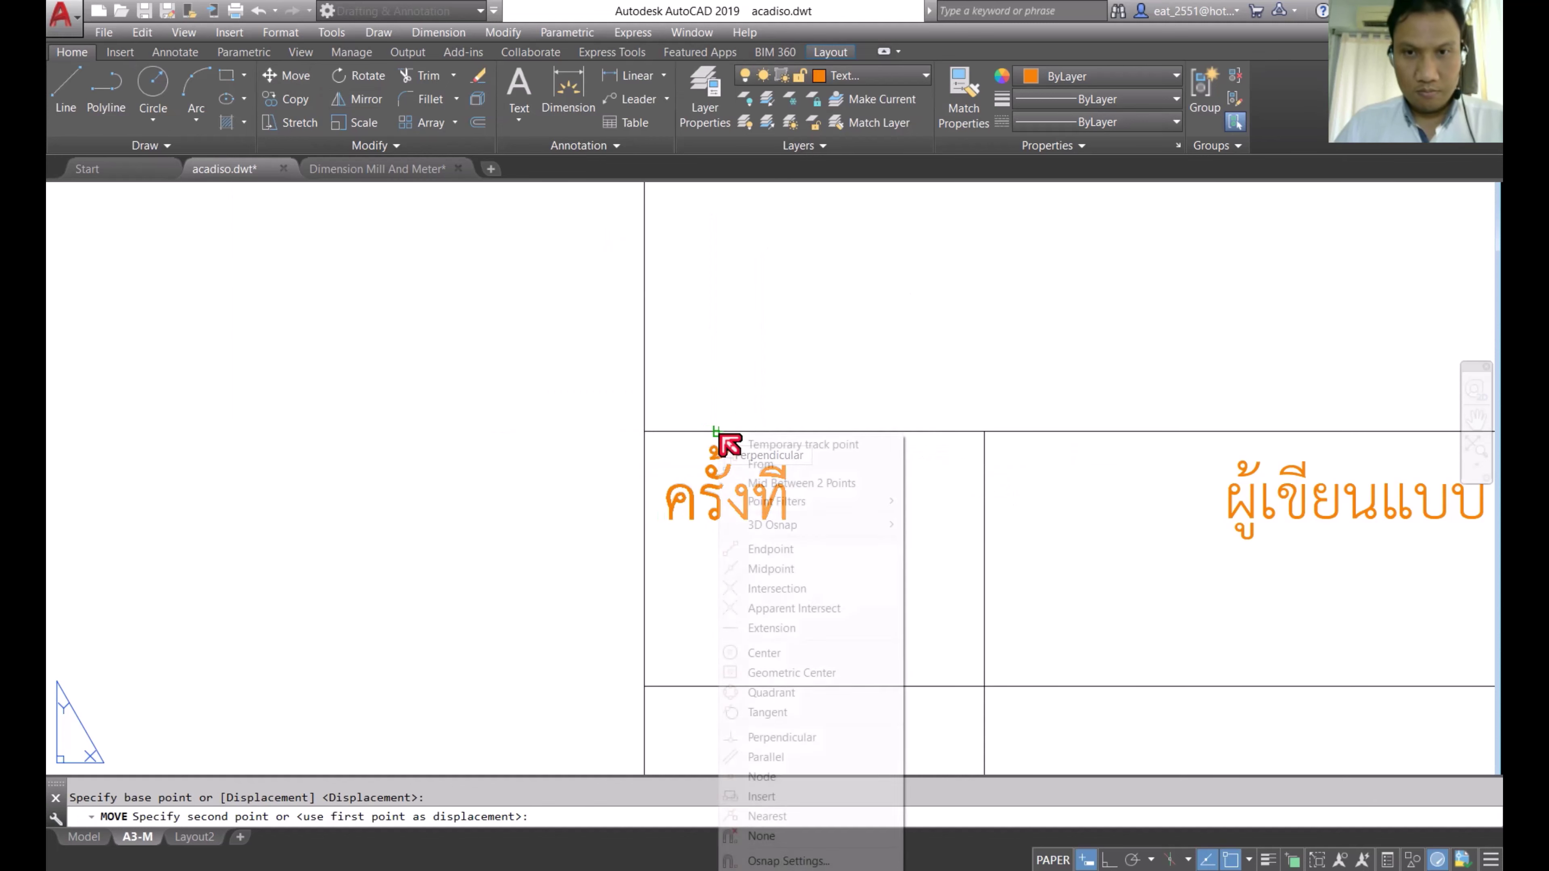
{"action": "left_click", "coordinate": [829, 482]}
{"action": "left_click", "coordinate": [661, 414]}
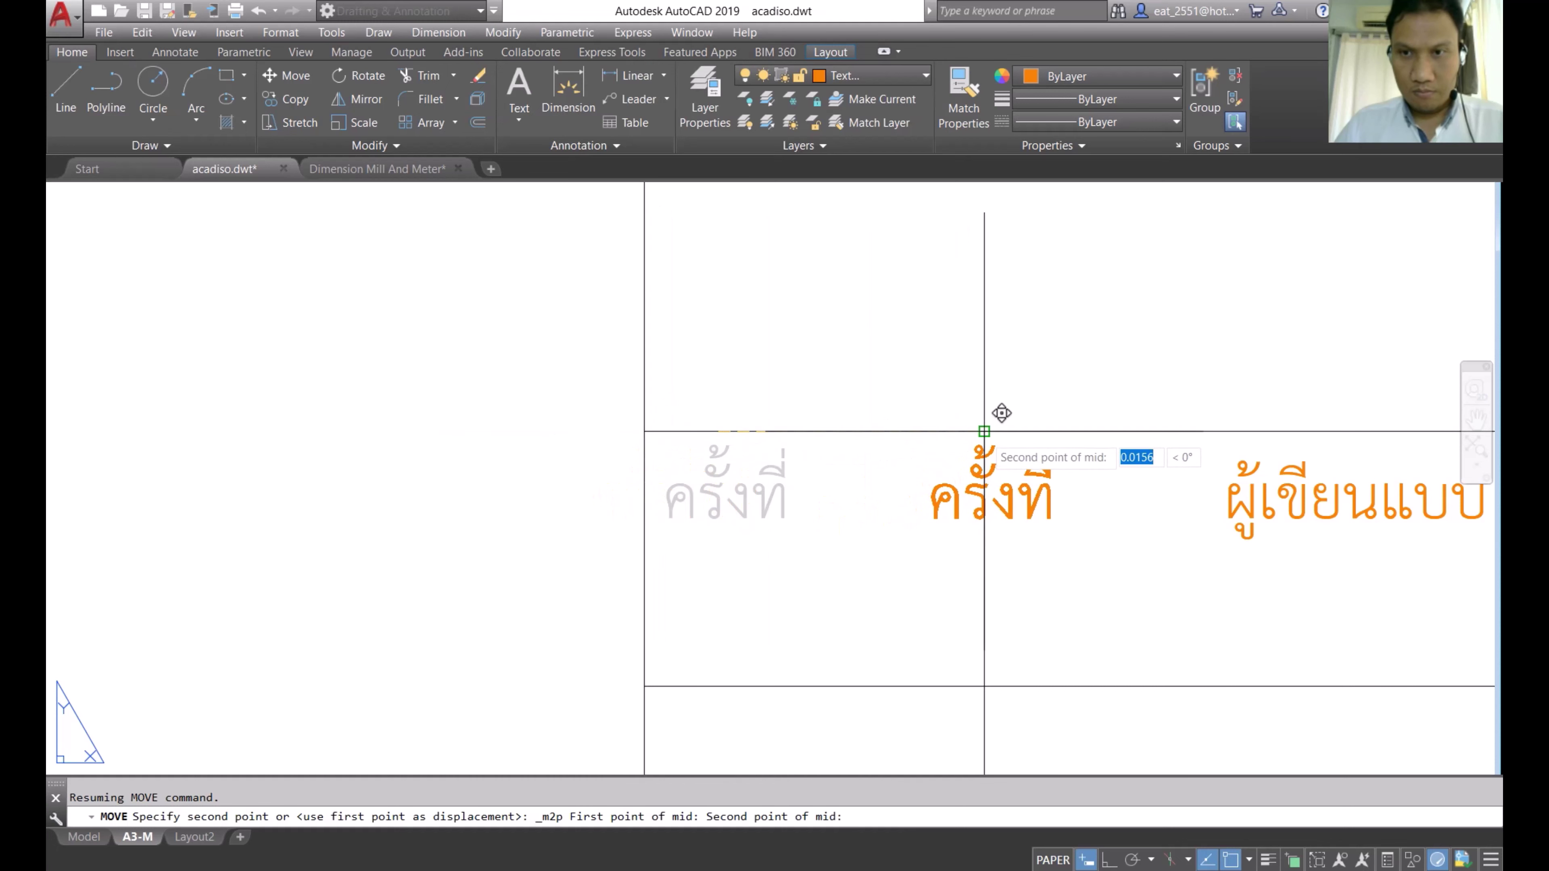
{"action": "left_click", "coordinate": [985, 433]}
{"action": "scroll", "coordinate": [737, 423], "scroll_direction": "down", "scroll_amount": 4}
{"action": "middle_click_drag", "start_coordinate": [737, 422], "coordinate": [575, 441]}
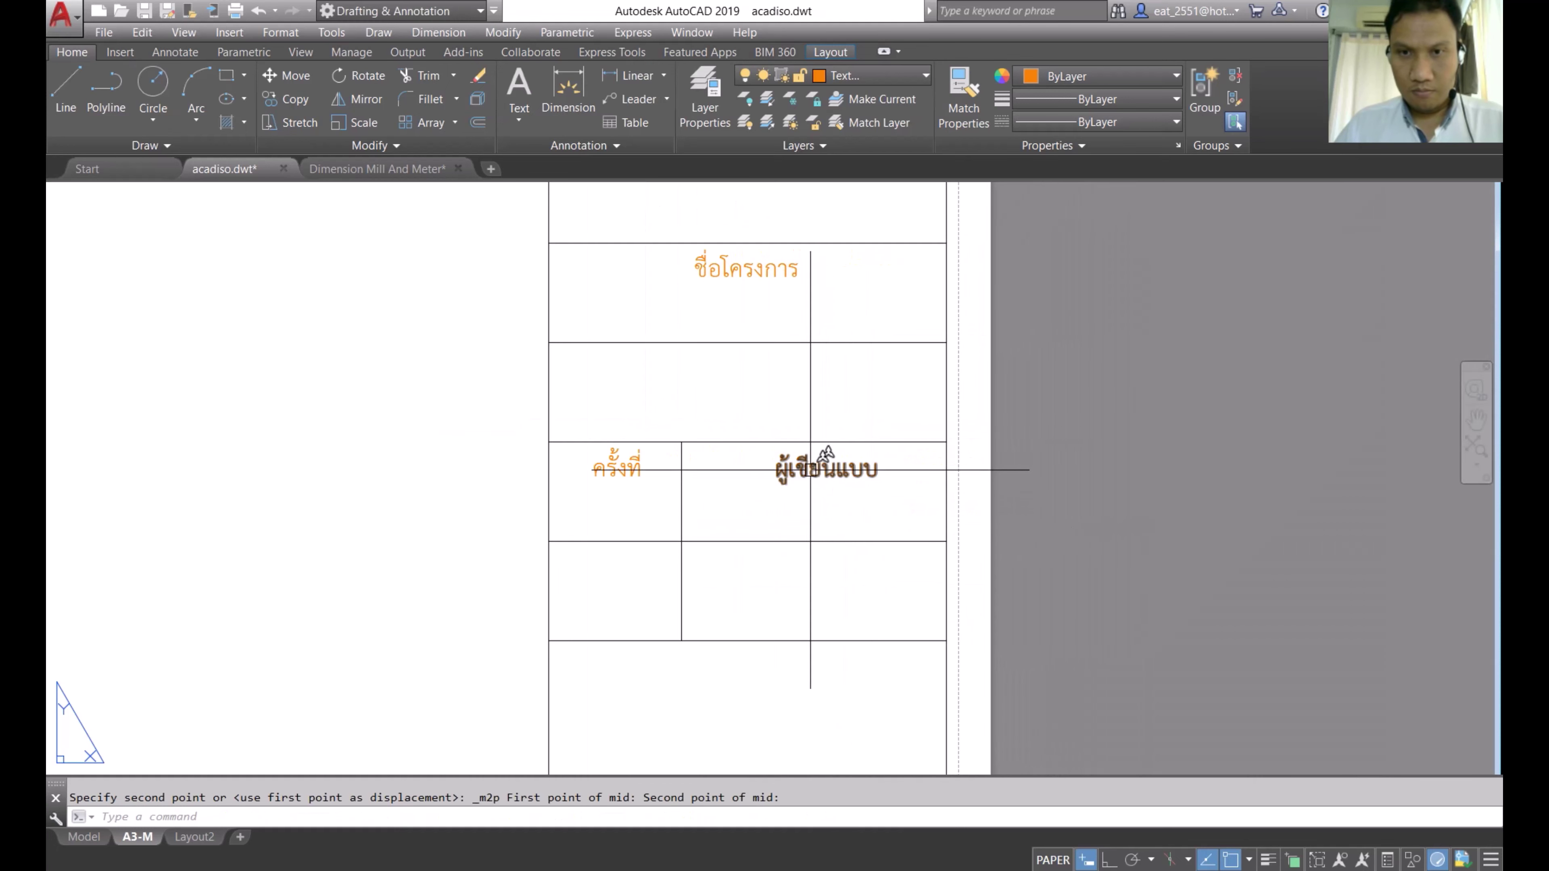
{"action": "scroll", "coordinate": [817, 464], "scroll_direction": "up", "scroll_amount": 2}
{"action": "scroll", "coordinate": [829, 467], "scroll_direction": "down", "scroll_amount": 2}
{"action": "scroll", "coordinate": [839, 463], "scroll_direction": "up", "scroll_amount": 2}
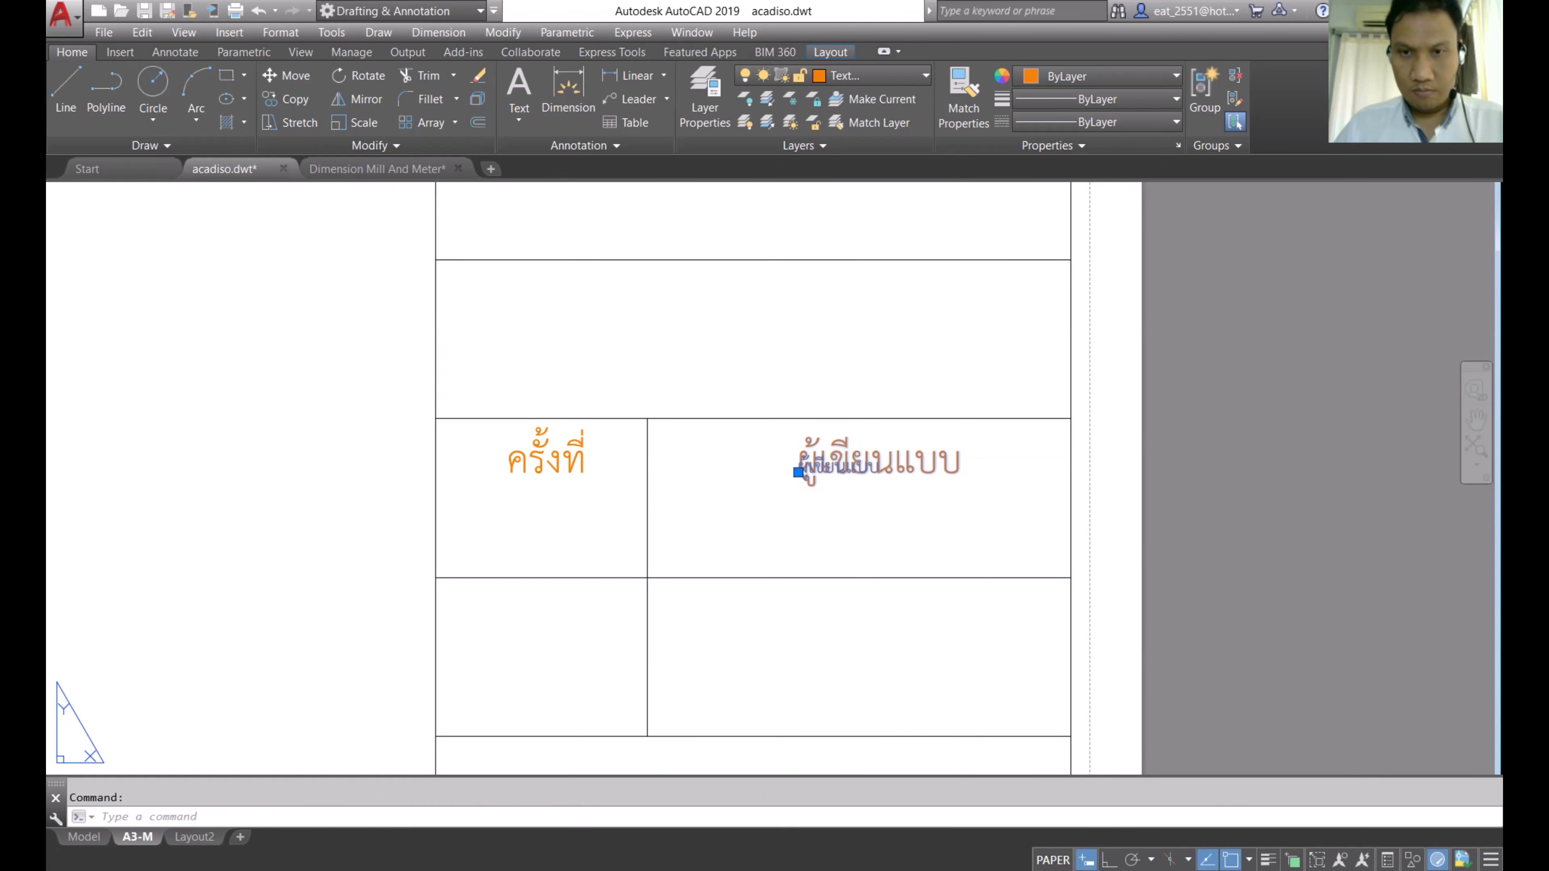
Step: Change the right ผู้เขียนแบบ label to read วันที่
{"action": "double_click", "coordinate": [798, 469]}
{"action": "key", "text": "BackSpace"}
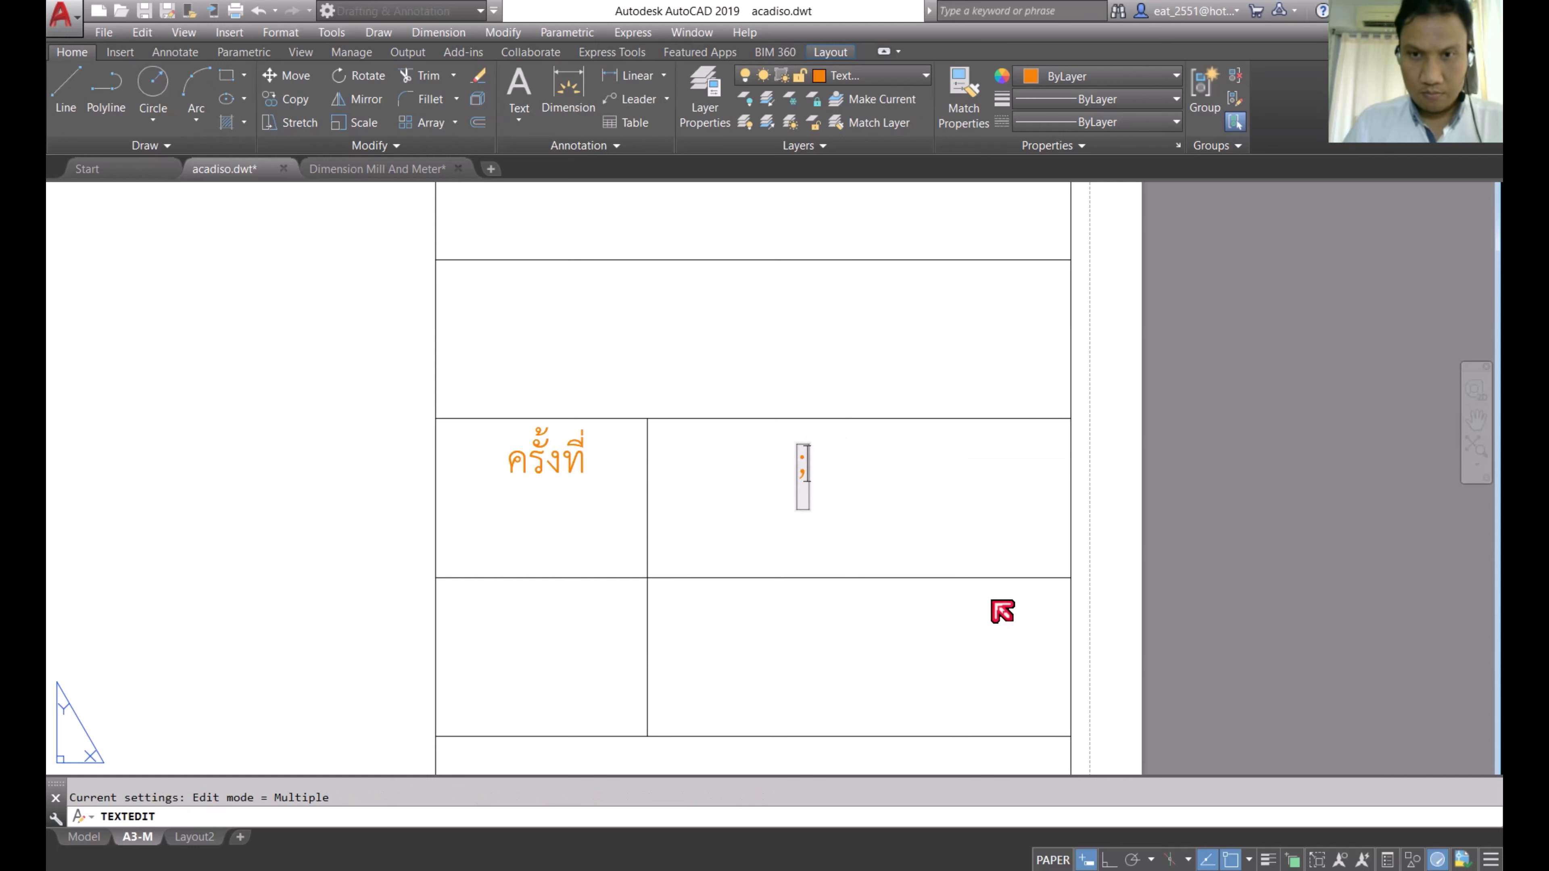
{"action": "type", "text": "วั"}
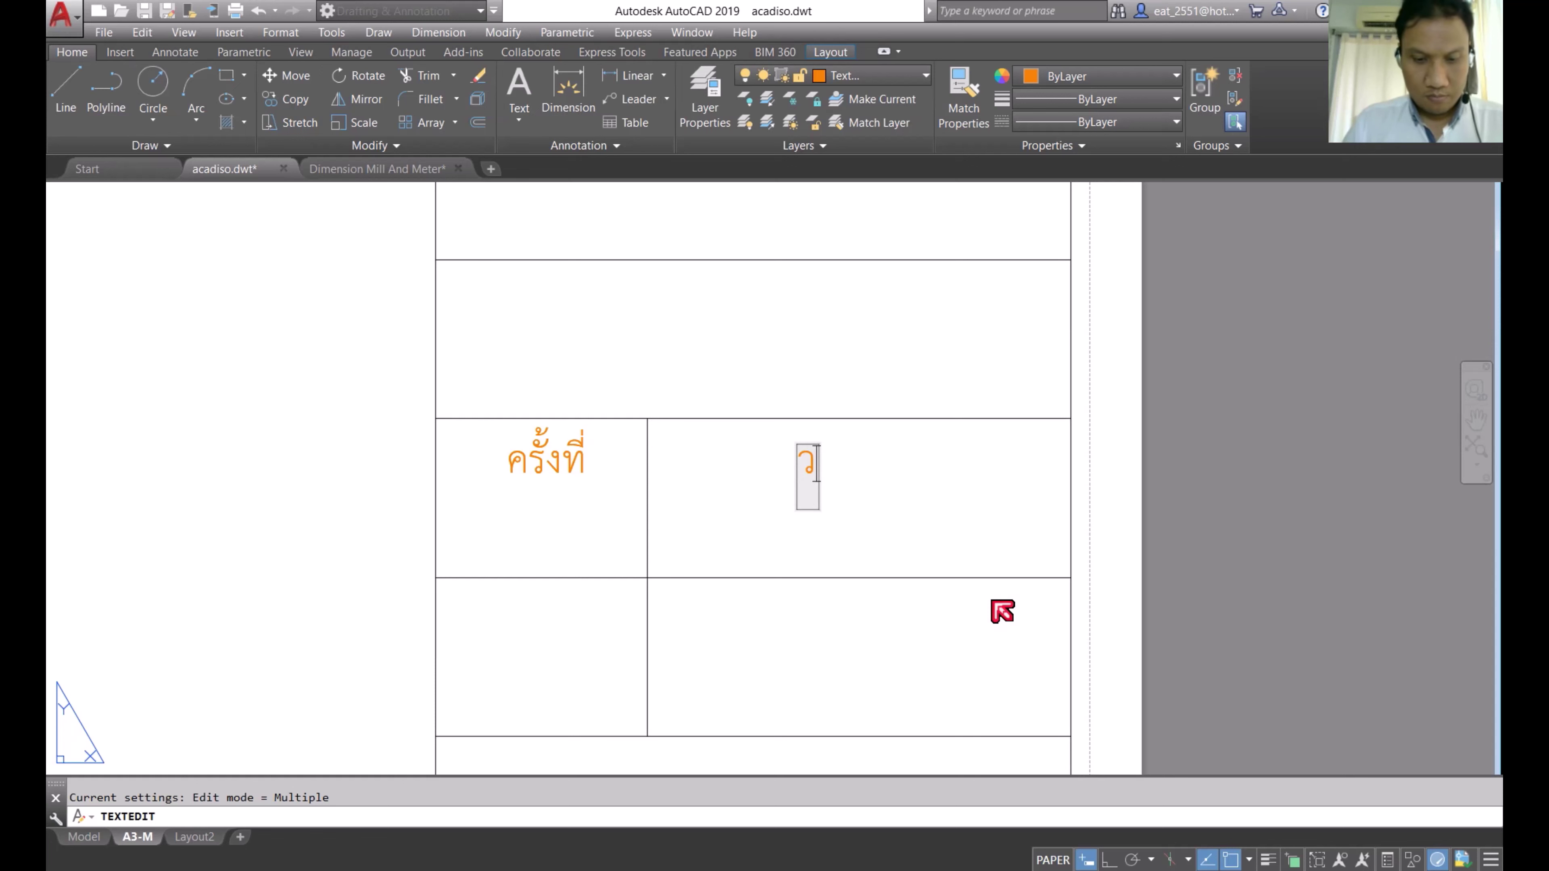
{"action": "type", "text": "น"}
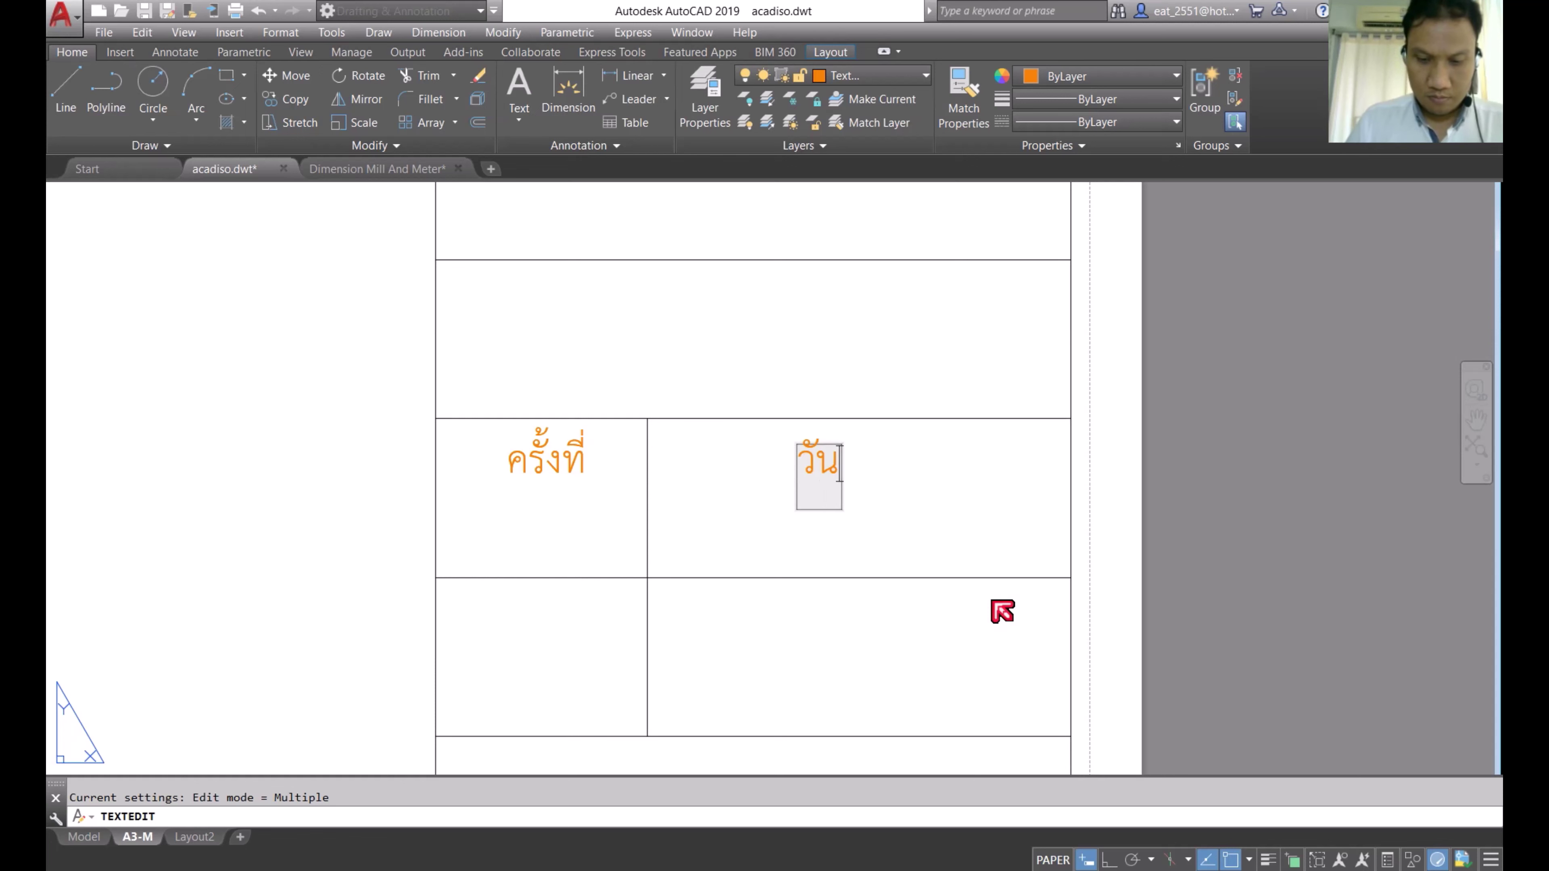
{"action": "type", "text": "ที่"}
{"action": "left_click", "coordinate": [917, 567]}
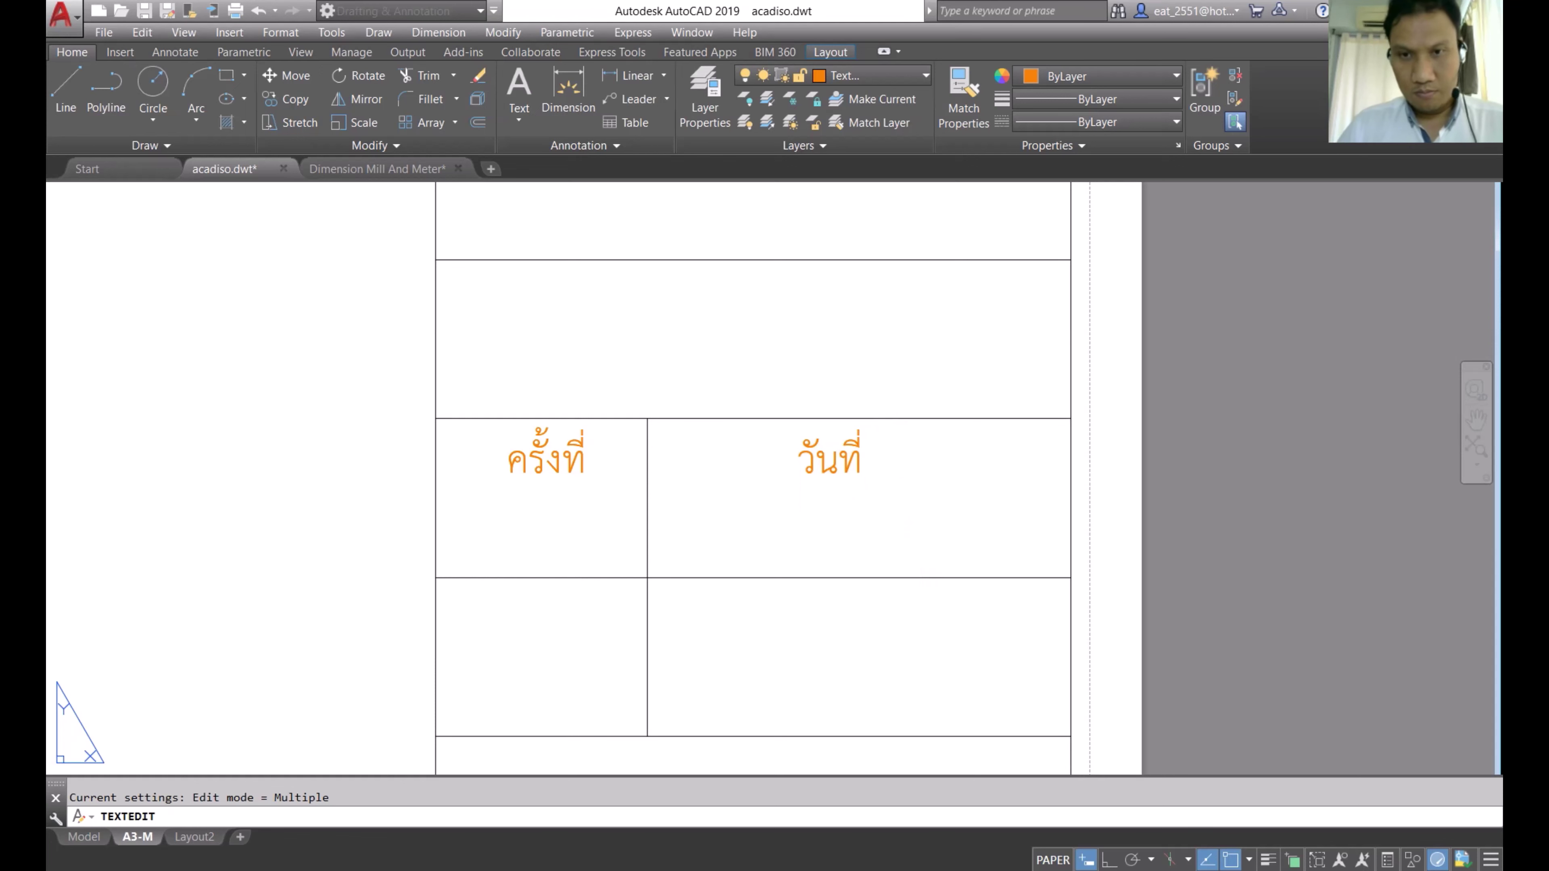
{"action": "scroll", "coordinate": [886, 391], "scroll_direction": "down", "scroll_amount": 3}
Step: End the open text edit and zoom out to show the whole A3 sheet
{"action": "scroll", "coordinate": [971, 526], "scroll_direction": "down", "scroll_amount": 4}
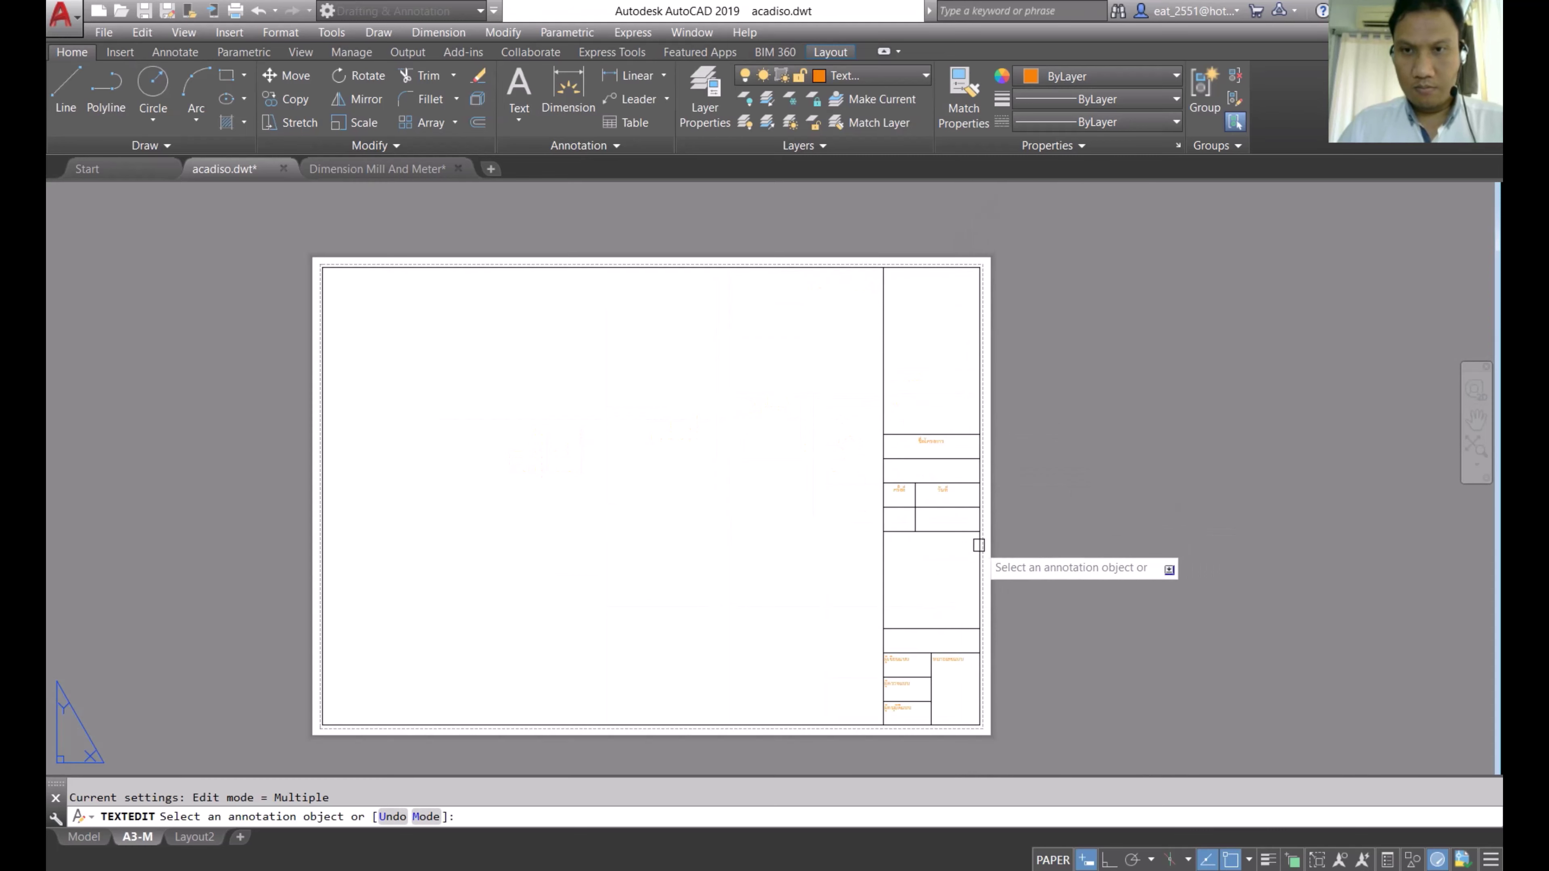
{"action": "middle_click_drag", "start_coordinate": [979, 543], "coordinate": [899, 363]}
{"action": "right_click", "coordinate": [1026, 424]}
{"action": "left_click", "coordinate": [1038, 440]}
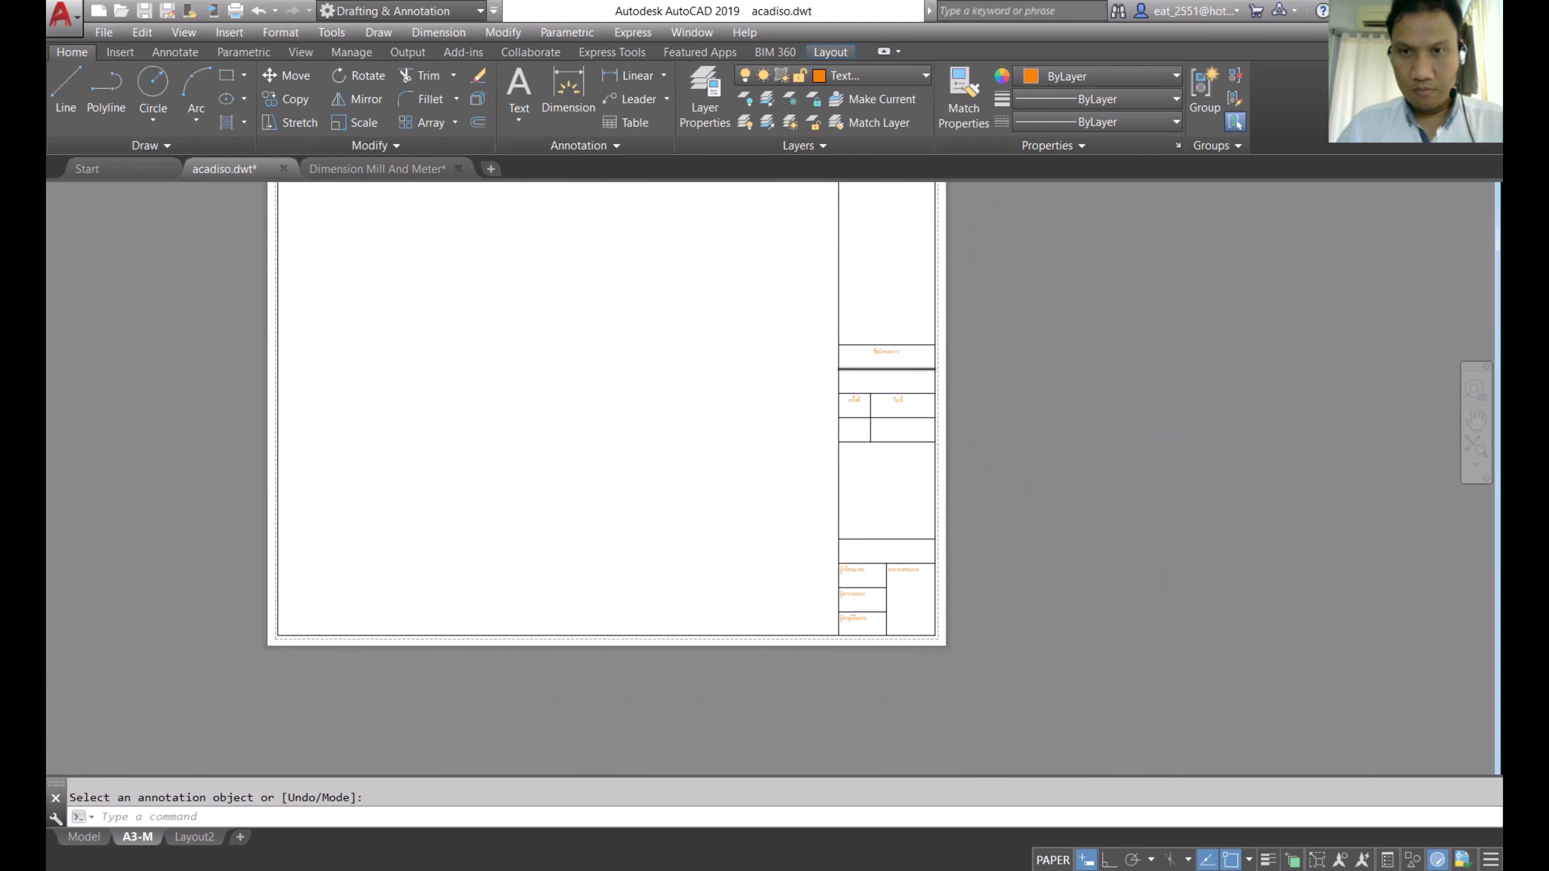
{"action": "scroll", "coordinate": [901, 360], "scroll_direction": "up", "scroll_amount": 8}
Step: Move the ชื่อโครงการ title straight down, lower in its cell, with ortho on
{"action": "left_click", "coordinate": [763, 298]}
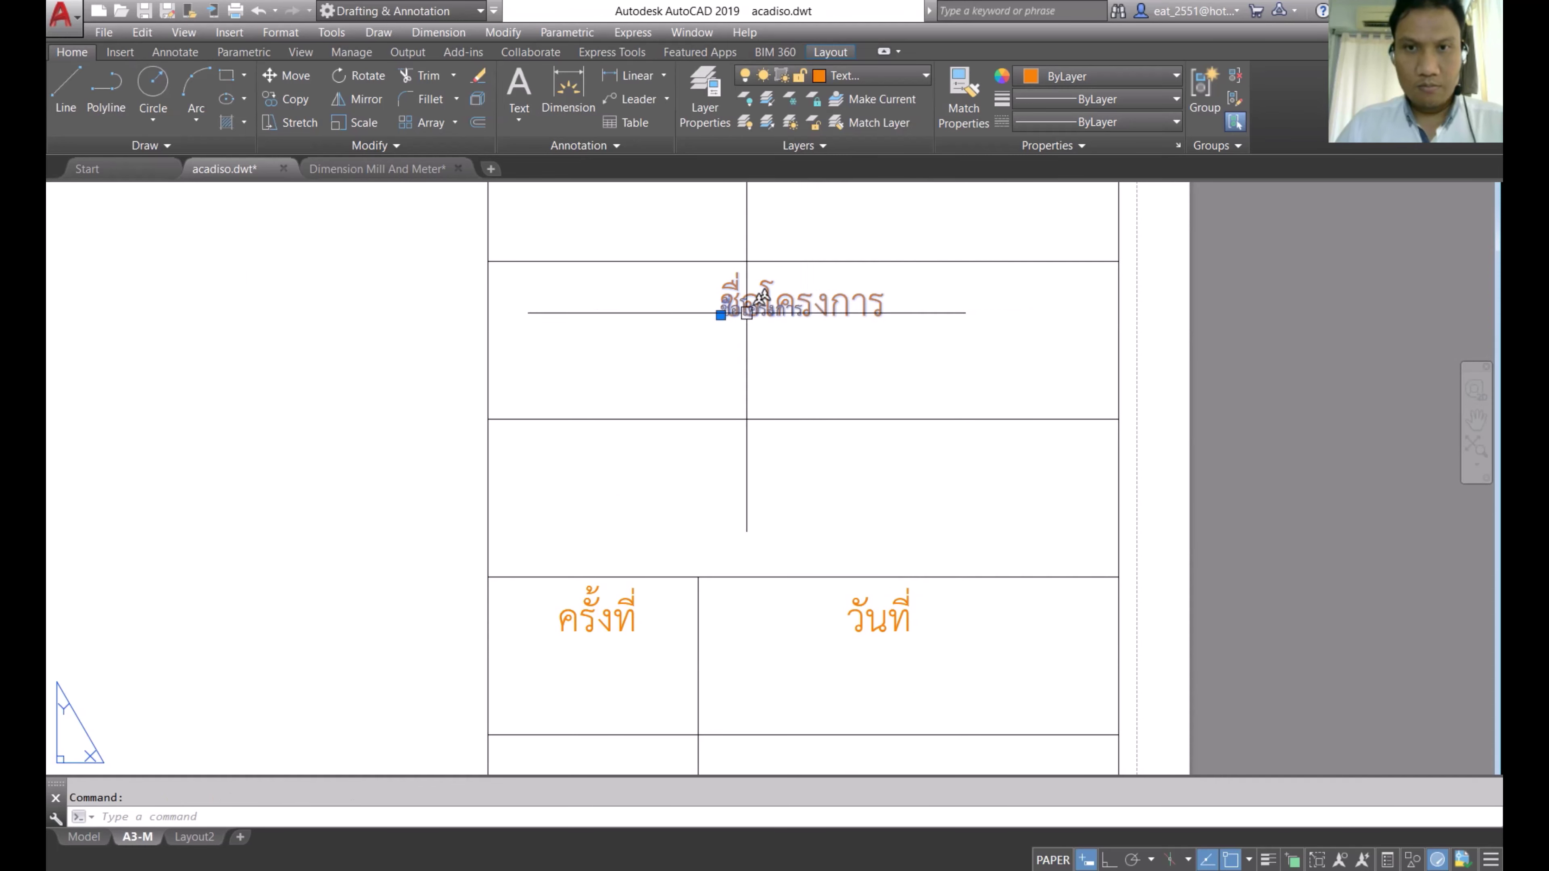
{"action": "left_click", "coordinate": [289, 76]}
{"action": "left_click", "coordinate": [797, 285]}
{"action": "scroll", "coordinate": [817, 378], "scroll_direction": "down", "scroll_amount": 2}
{"action": "scroll", "coordinate": [823, 464], "scroll_direction": "down", "scroll_amount": 3}
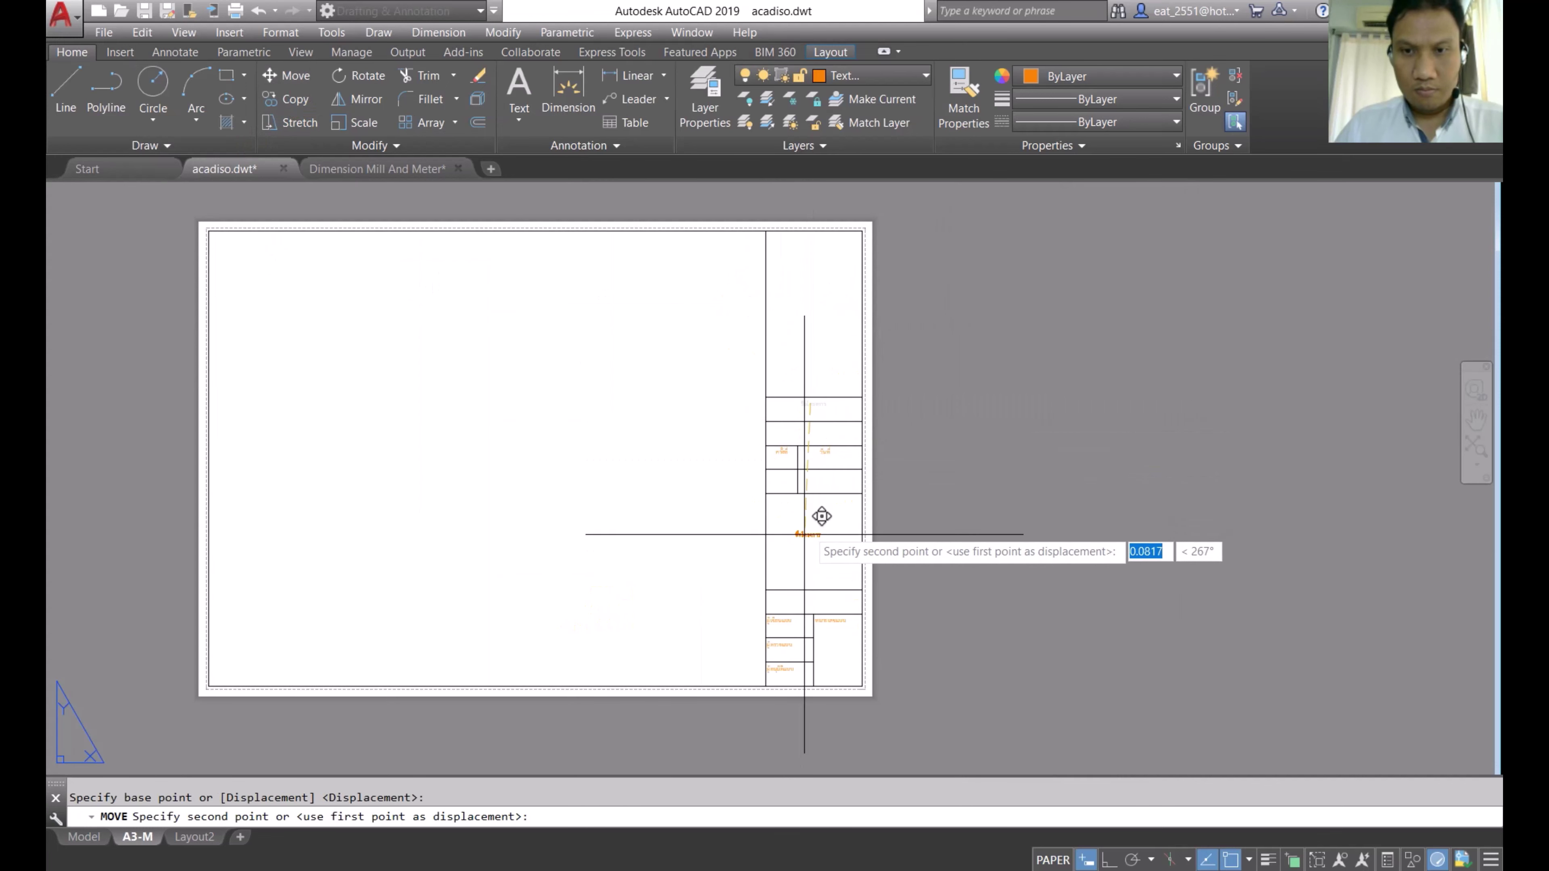
{"action": "scroll", "coordinate": [823, 507], "scroll_direction": "up", "scroll_amount": 4}
{"action": "key", "text": "F8"}
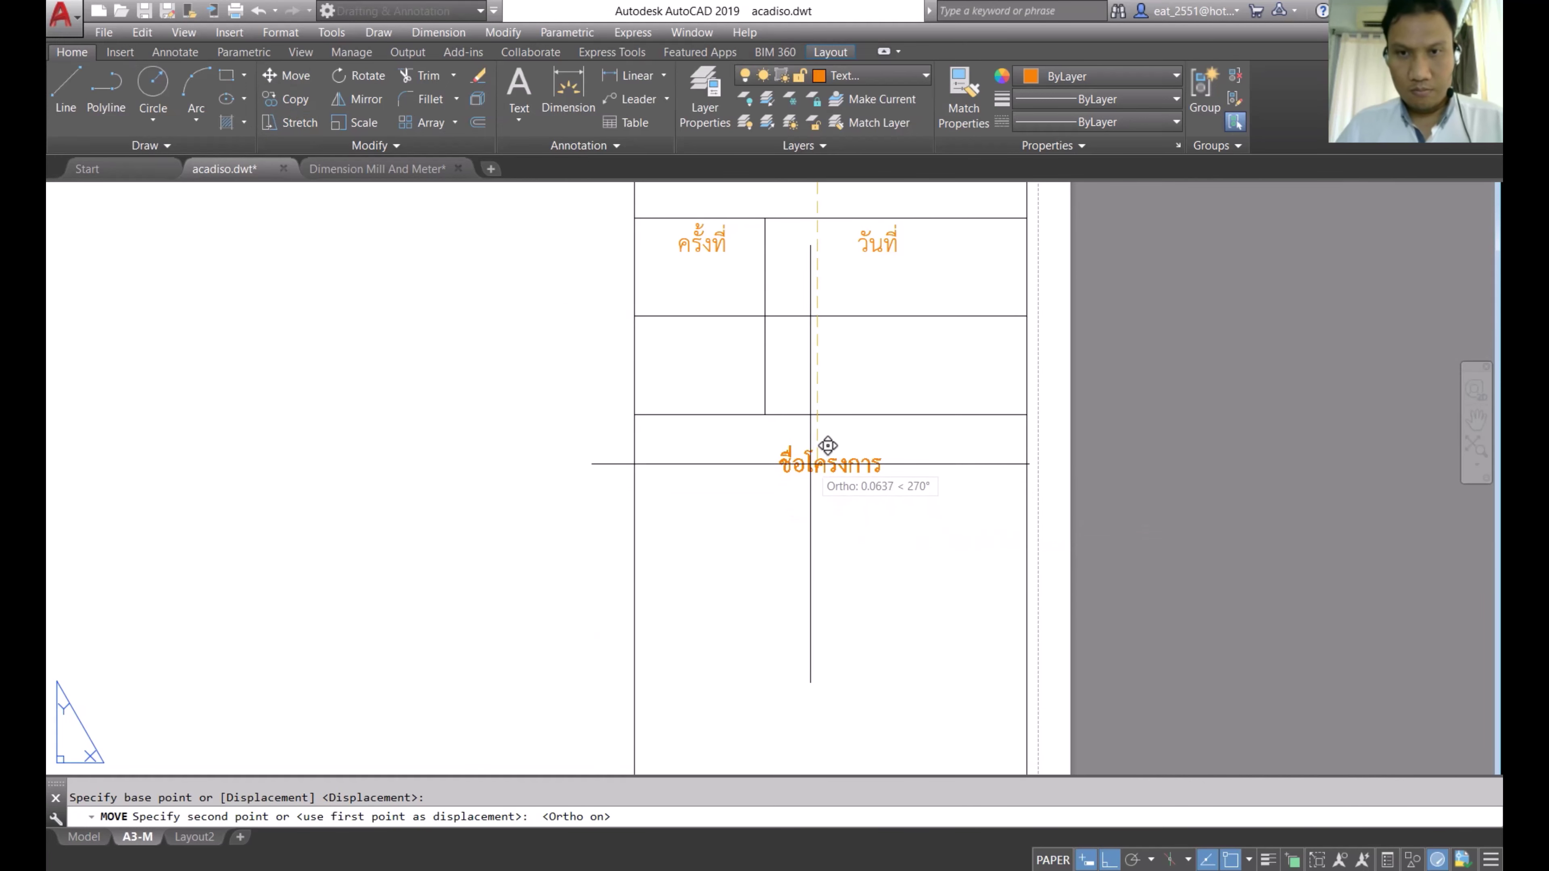
{"action": "scroll", "coordinate": [826, 453], "scroll_direction": "down", "scroll_amount": 2}
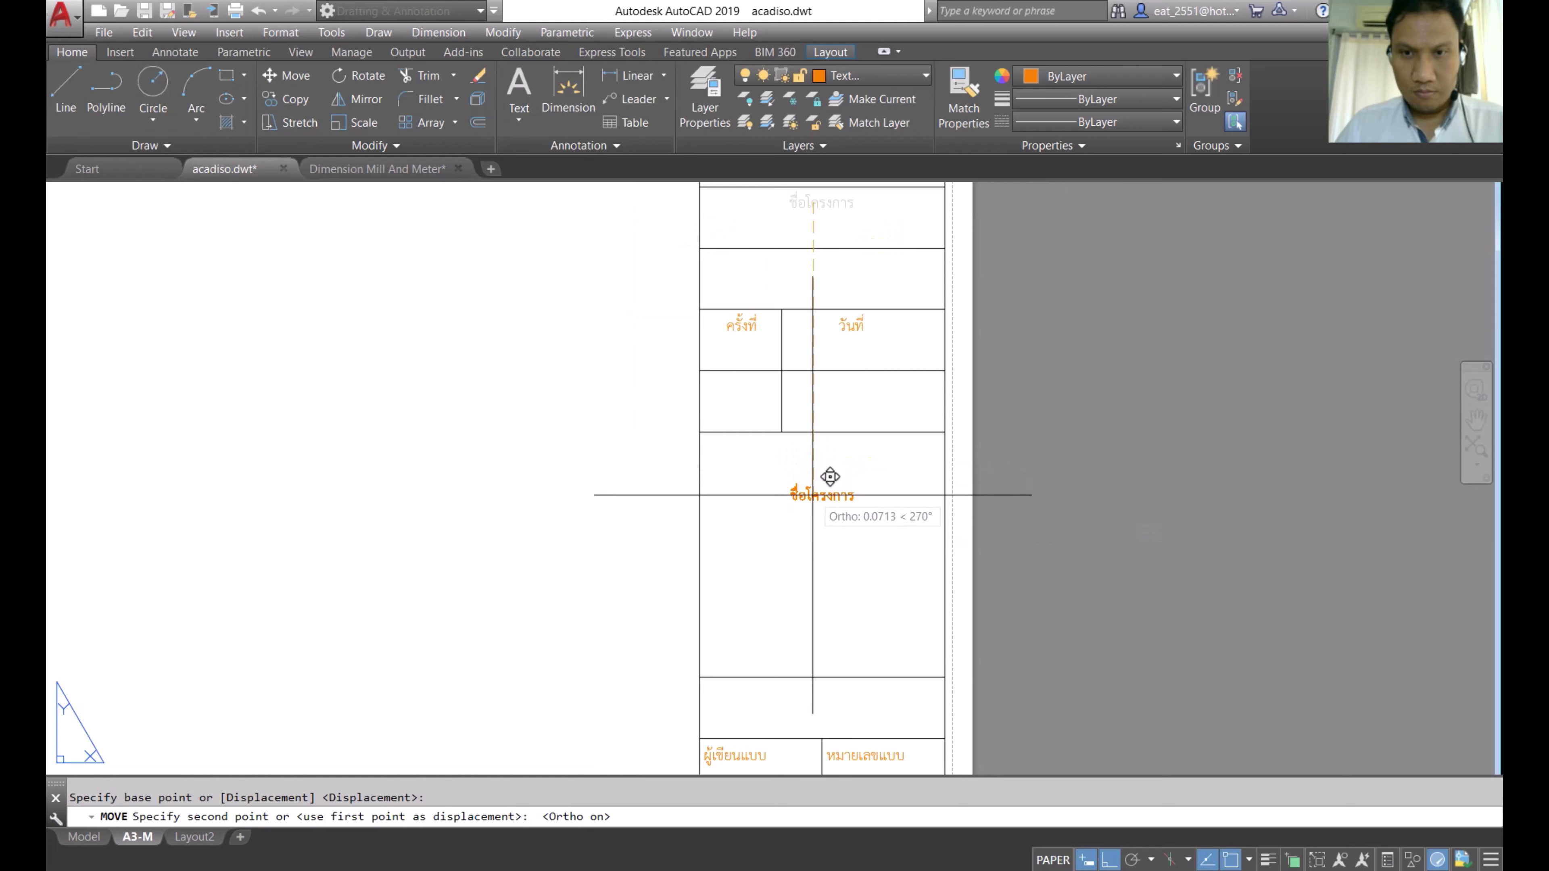
{"action": "left_click", "coordinate": [812, 496]}
{"action": "key", "text": "Escape"}
{"action": "scroll", "coordinate": [813, 497], "scroll_direction": "up", "scroll_amount": 2}
{"action": "scroll", "coordinate": [854, 506], "scroll_direction": "up", "scroll_amount": 2}
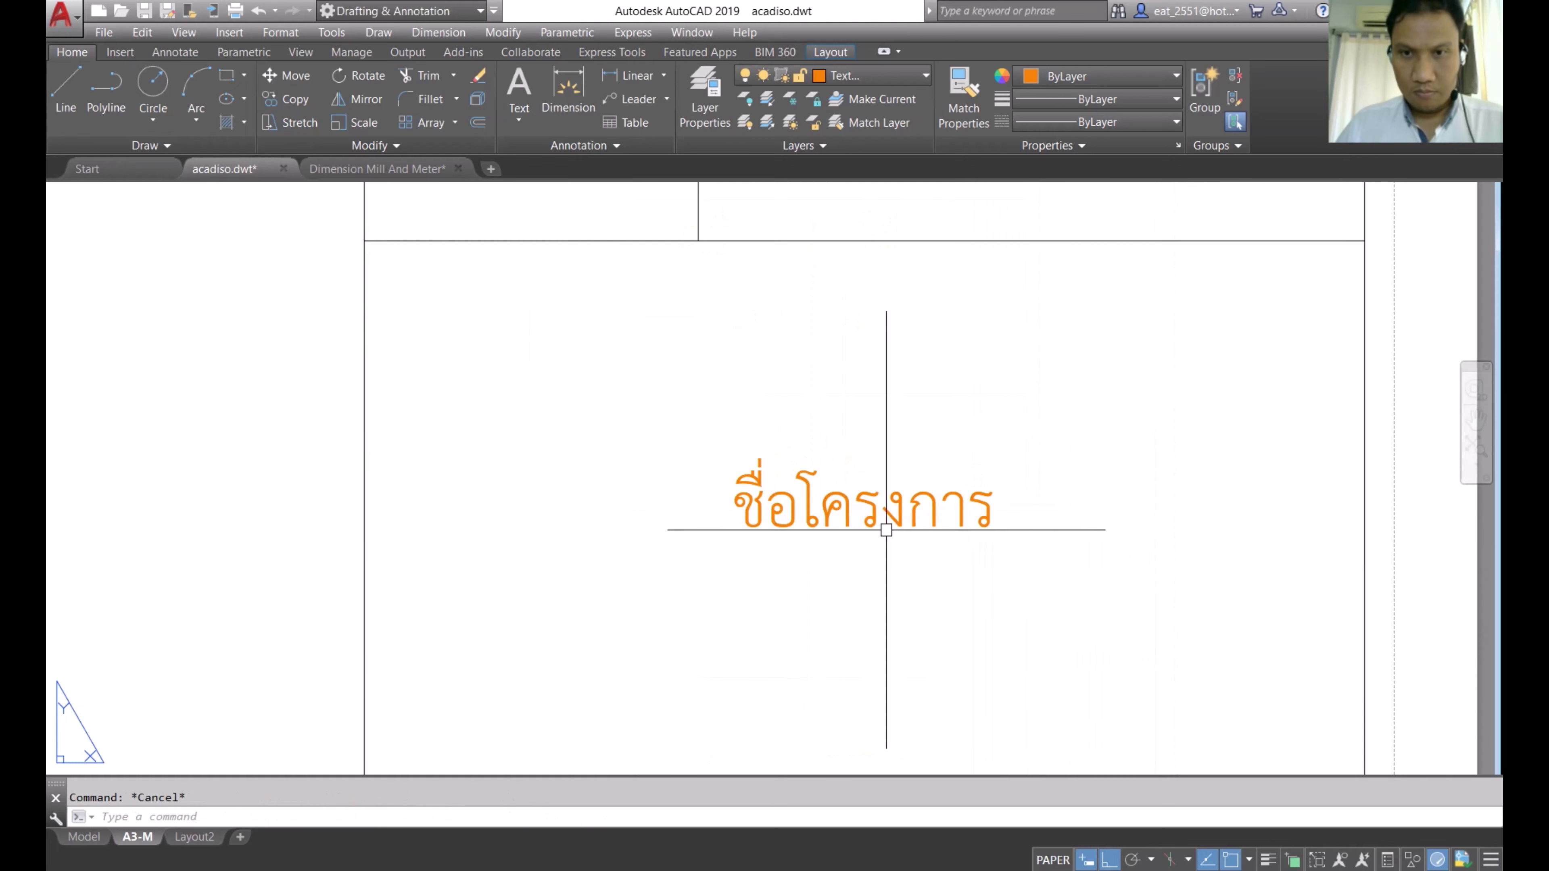
{"action": "scroll", "coordinate": [857, 497], "scroll_direction": "up", "scroll_amount": 1}
{"action": "scroll", "coordinate": [854, 506], "scroll_direction": "up", "scroll_amount": 2}
Step: Edit the title text to read เจ้าของโครงการ
{"action": "double_click", "coordinate": [840, 540]}
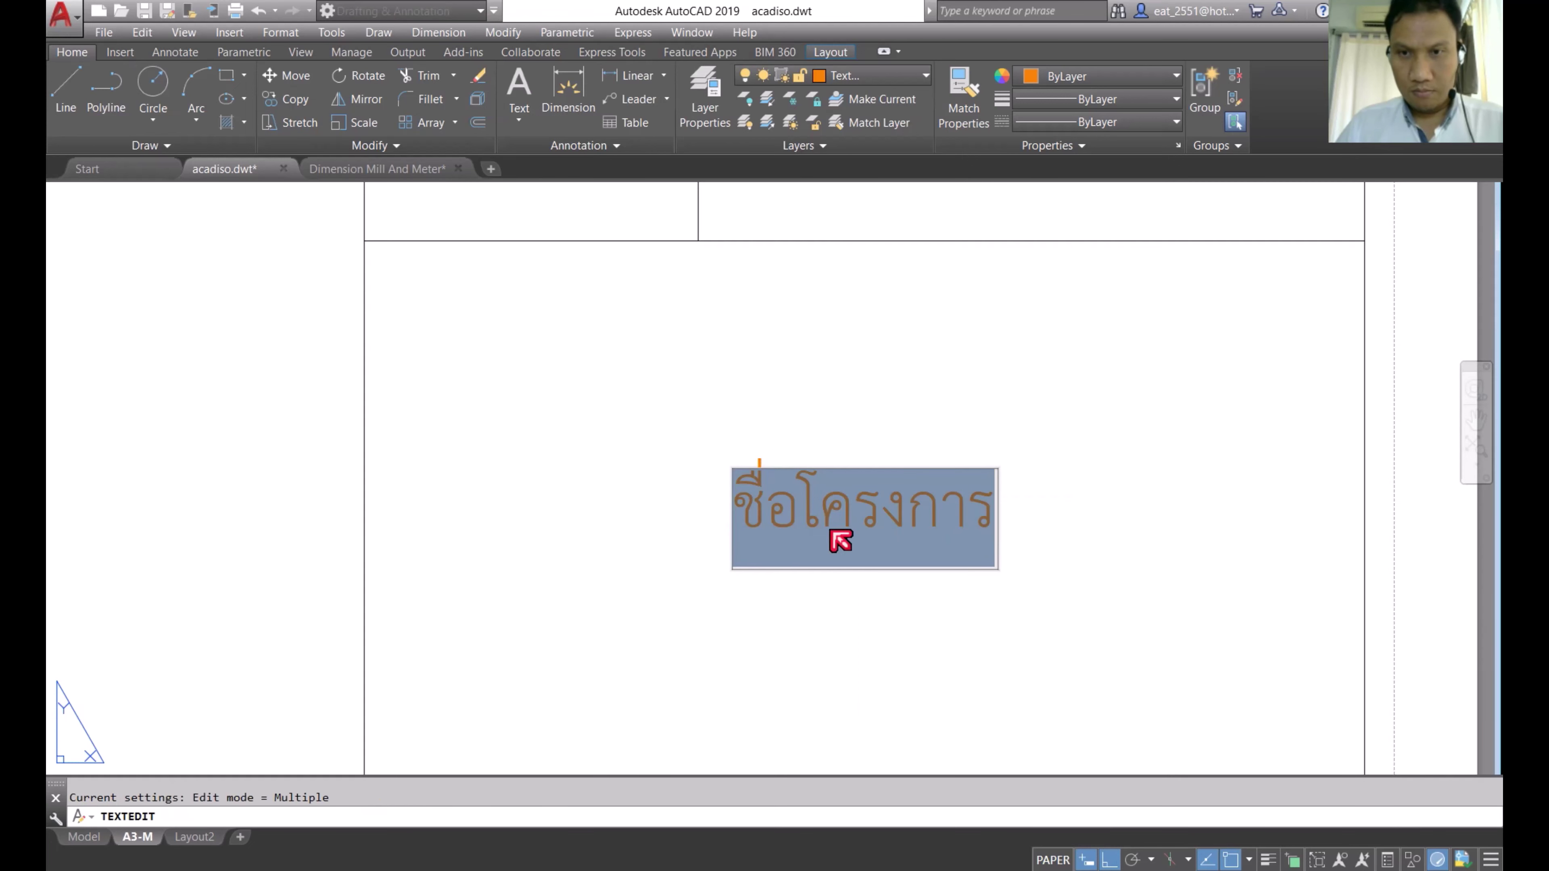
{"action": "left_click", "coordinate": [792, 519]}
{"action": "key", "text": "BackSpace"}
{"action": "key", "text": "BackSpace"}
{"action": "key", "text": "BackSpace"}
{"action": "key", "text": "BackSpace"}
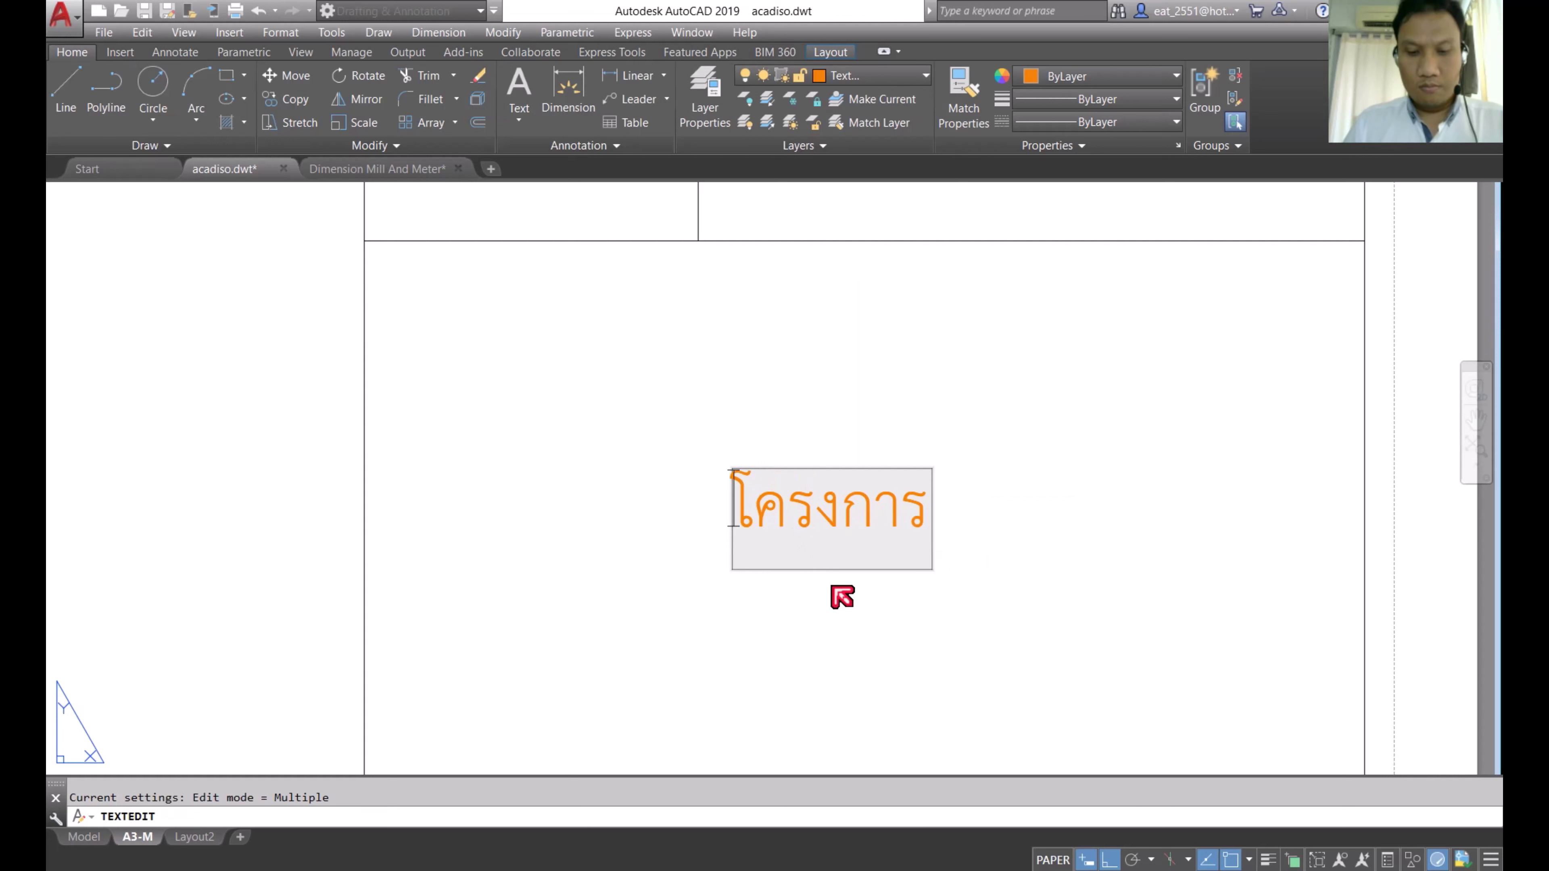
{"action": "type", "text": "เ"}
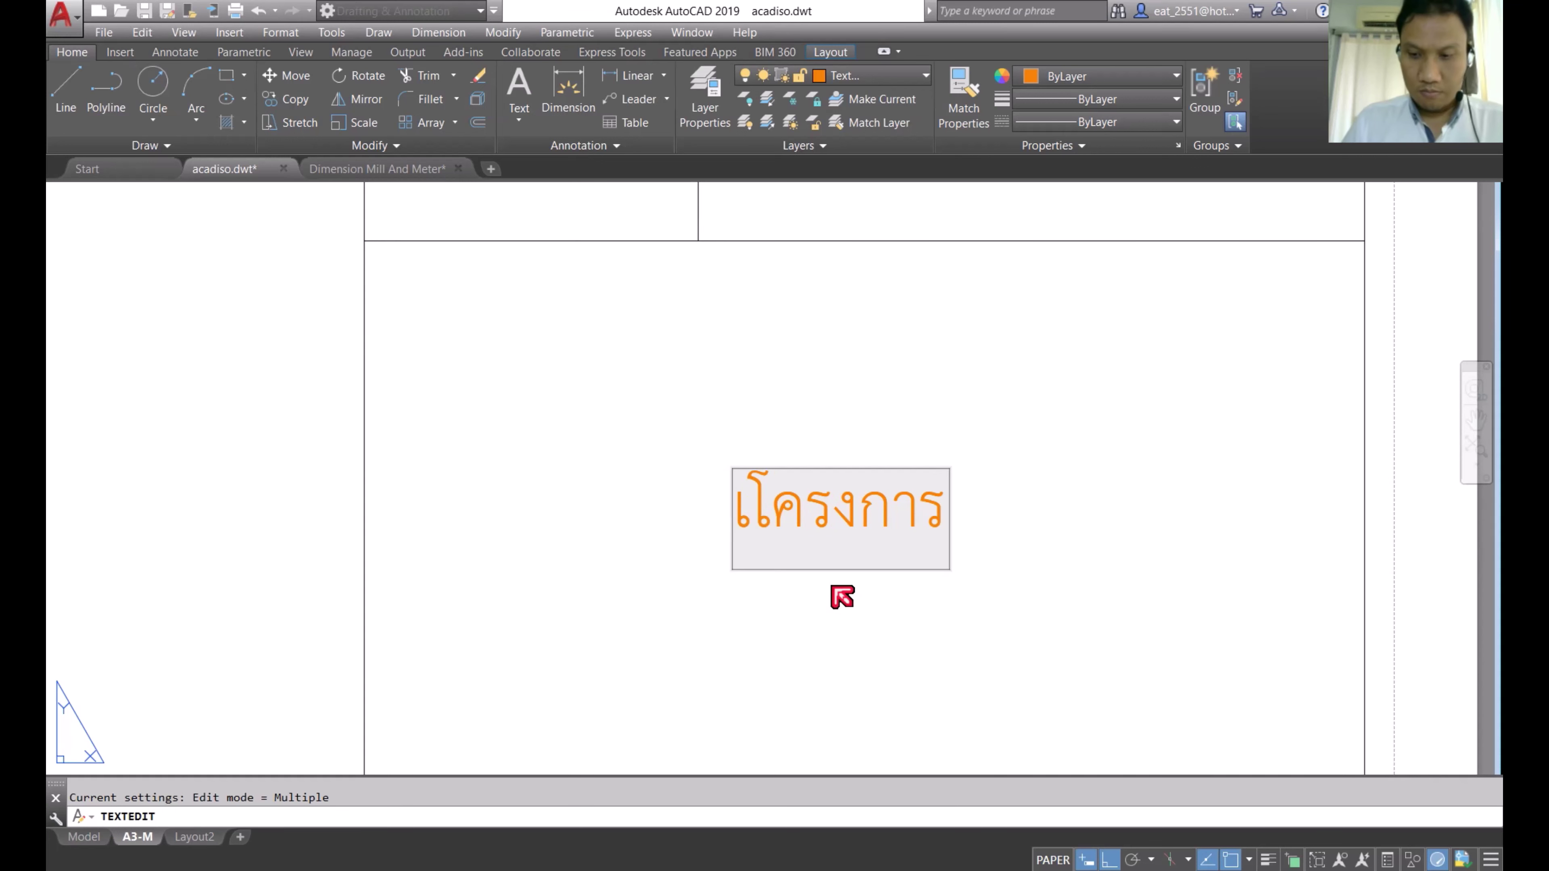
{"action": "type", "text": "จ้าข"}
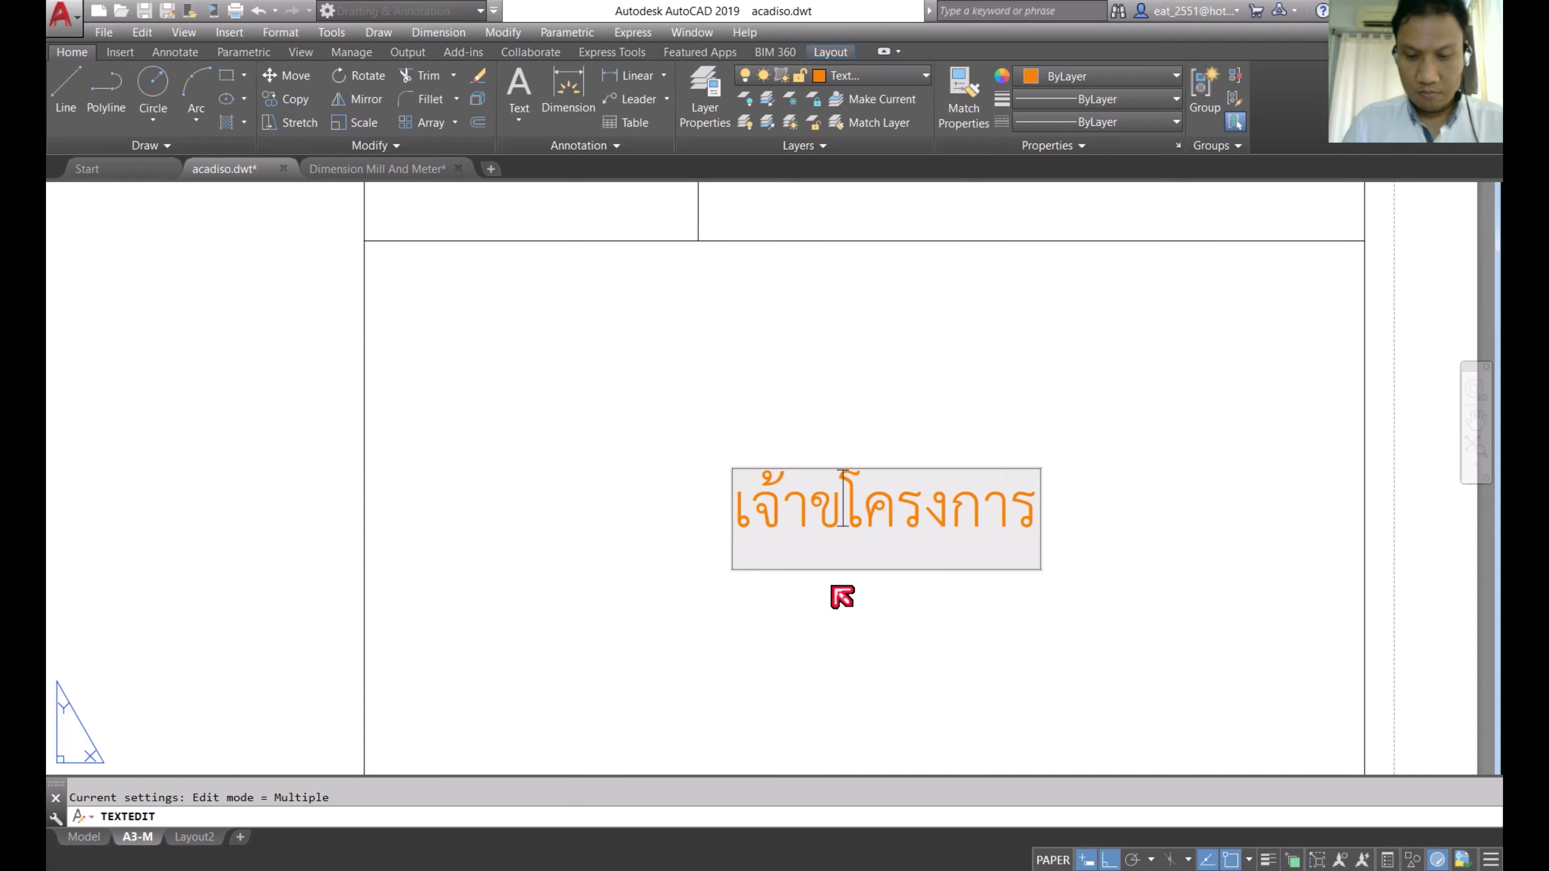
{"action": "type", "text": "อง"}
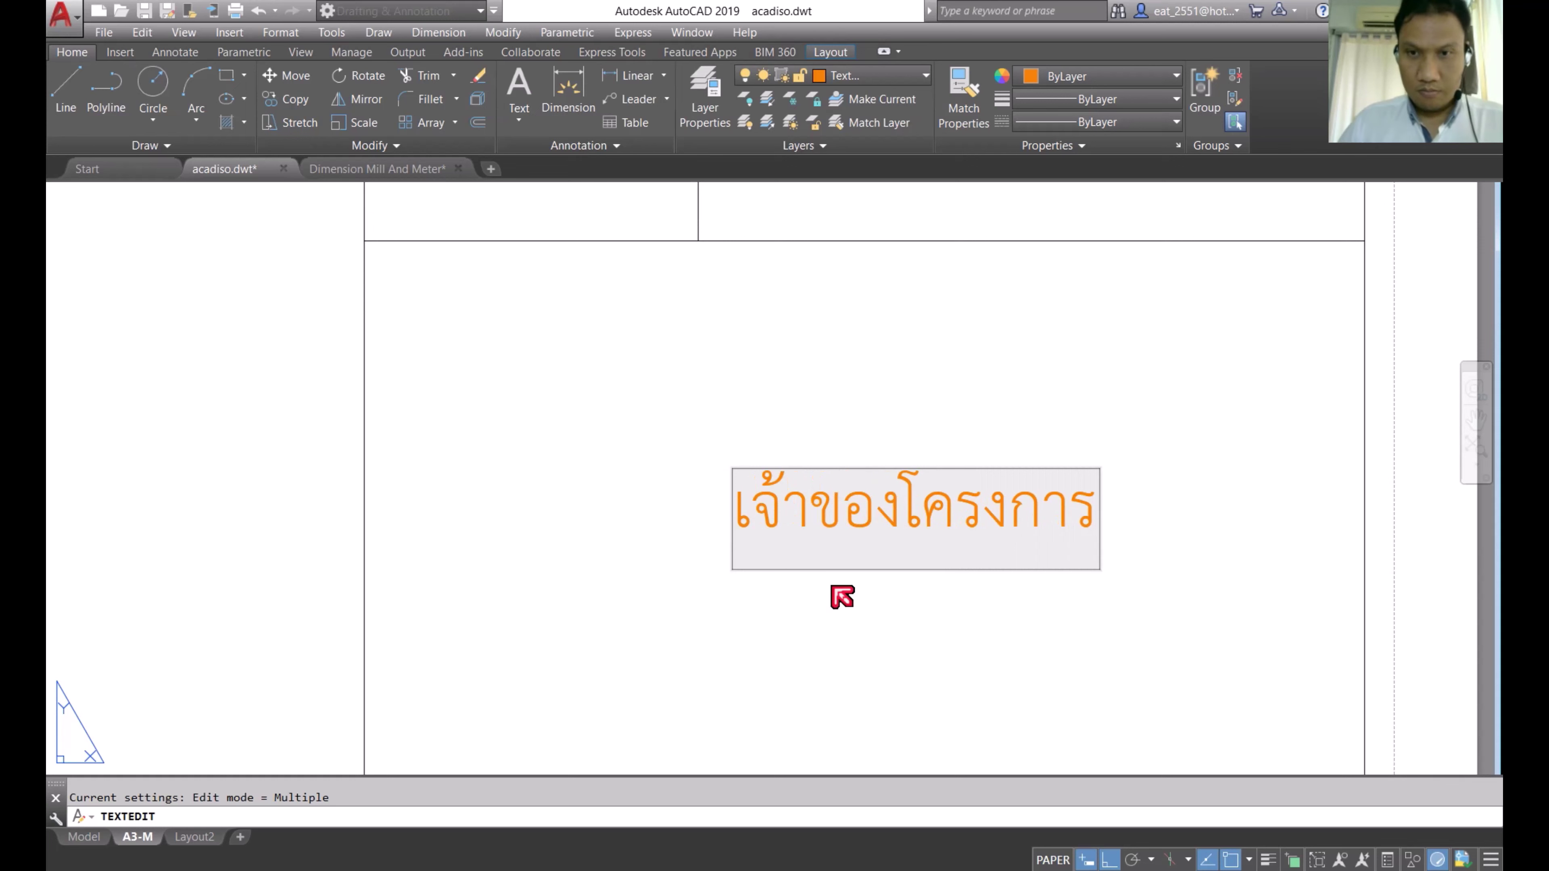
{"action": "left_click", "coordinate": [856, 604]}
{"action": "key", "text": "Escape"}
{"action": "scroll", "coordinate": [860, 648], "scroll_direction": "down", "scroll_amount": 3}
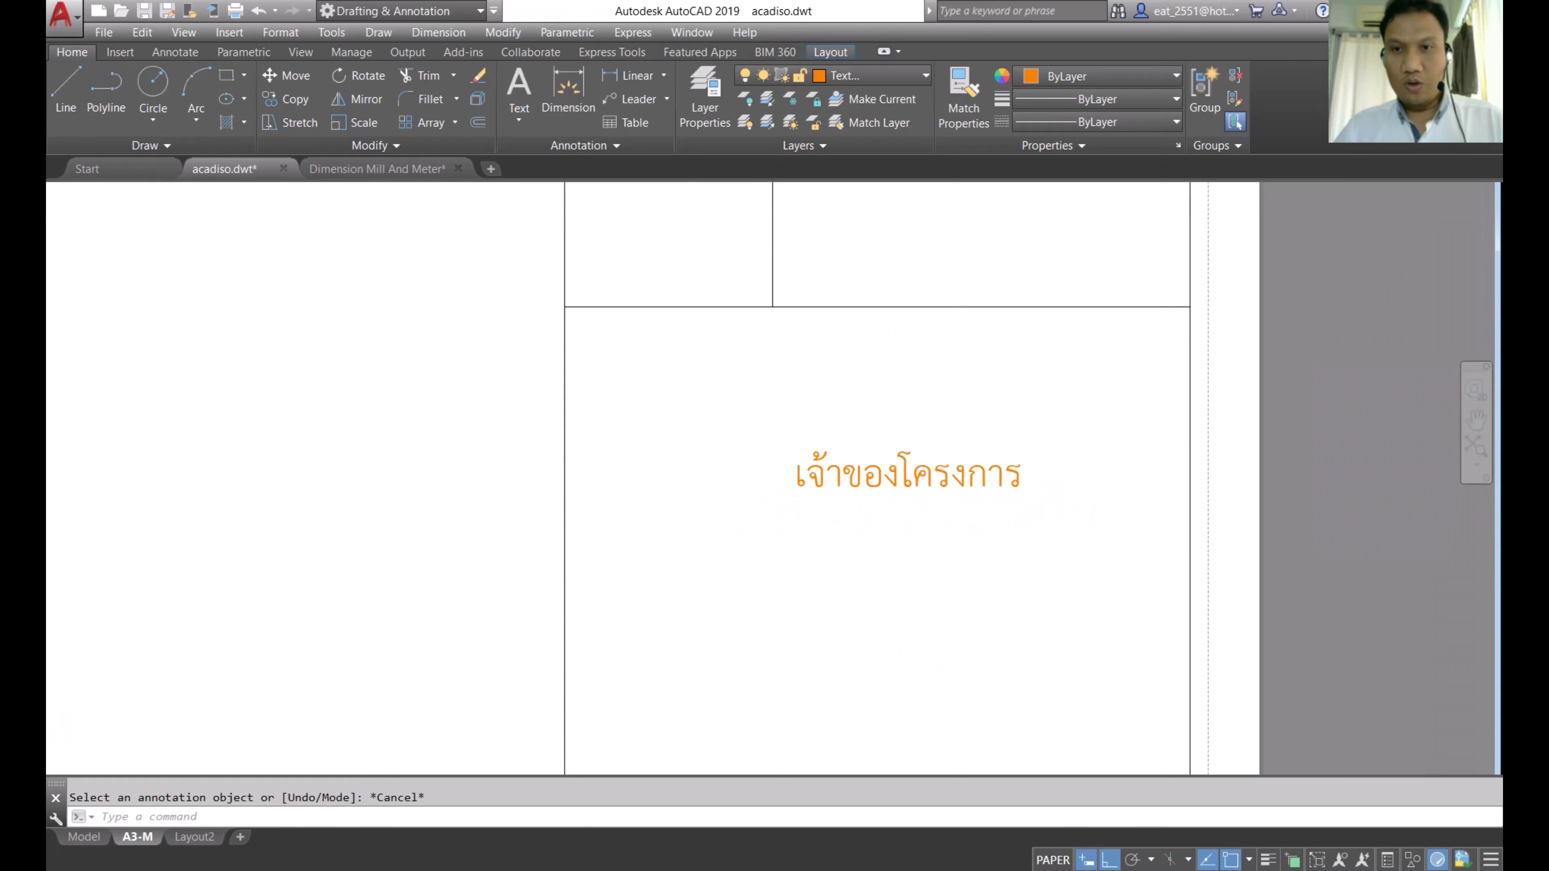
{"action": "scroll", "coordinate": [940, 518], "scroll_direction": "down", "scroll_amount": 3}
{"action": "scroll", "coordinate": [924, 606], "scroll_direction": "down", "scroll_amount": 1}
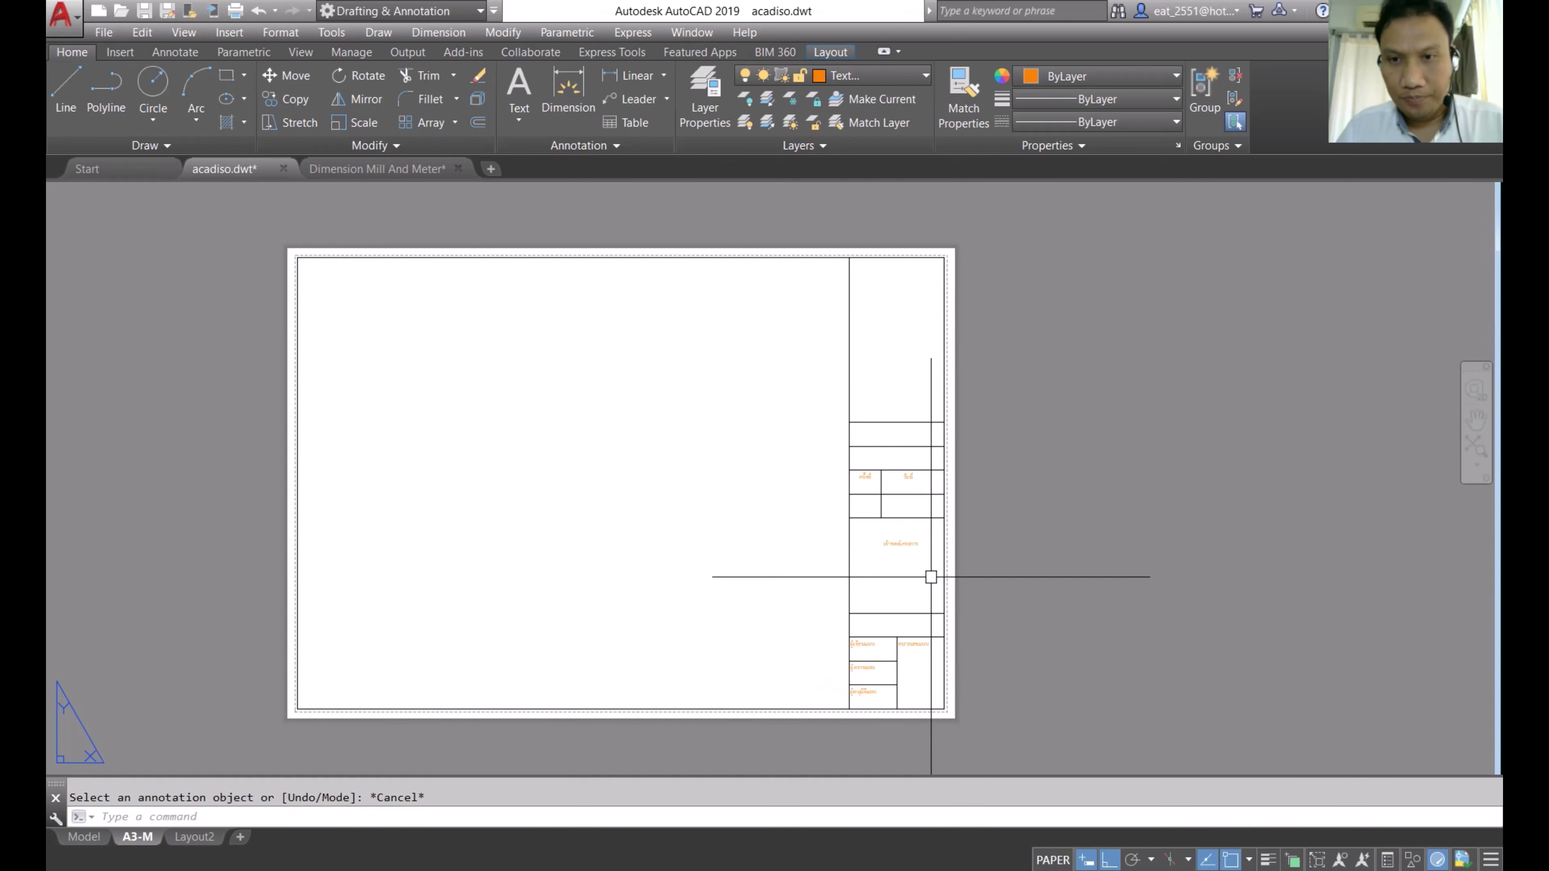
Step: Copy the เจ้าของโครงการ label up into the empty cell above
{"action": "scroll", "coordinate": [892, 572], "scroll_direction": "up", "scroll_amount": 5}
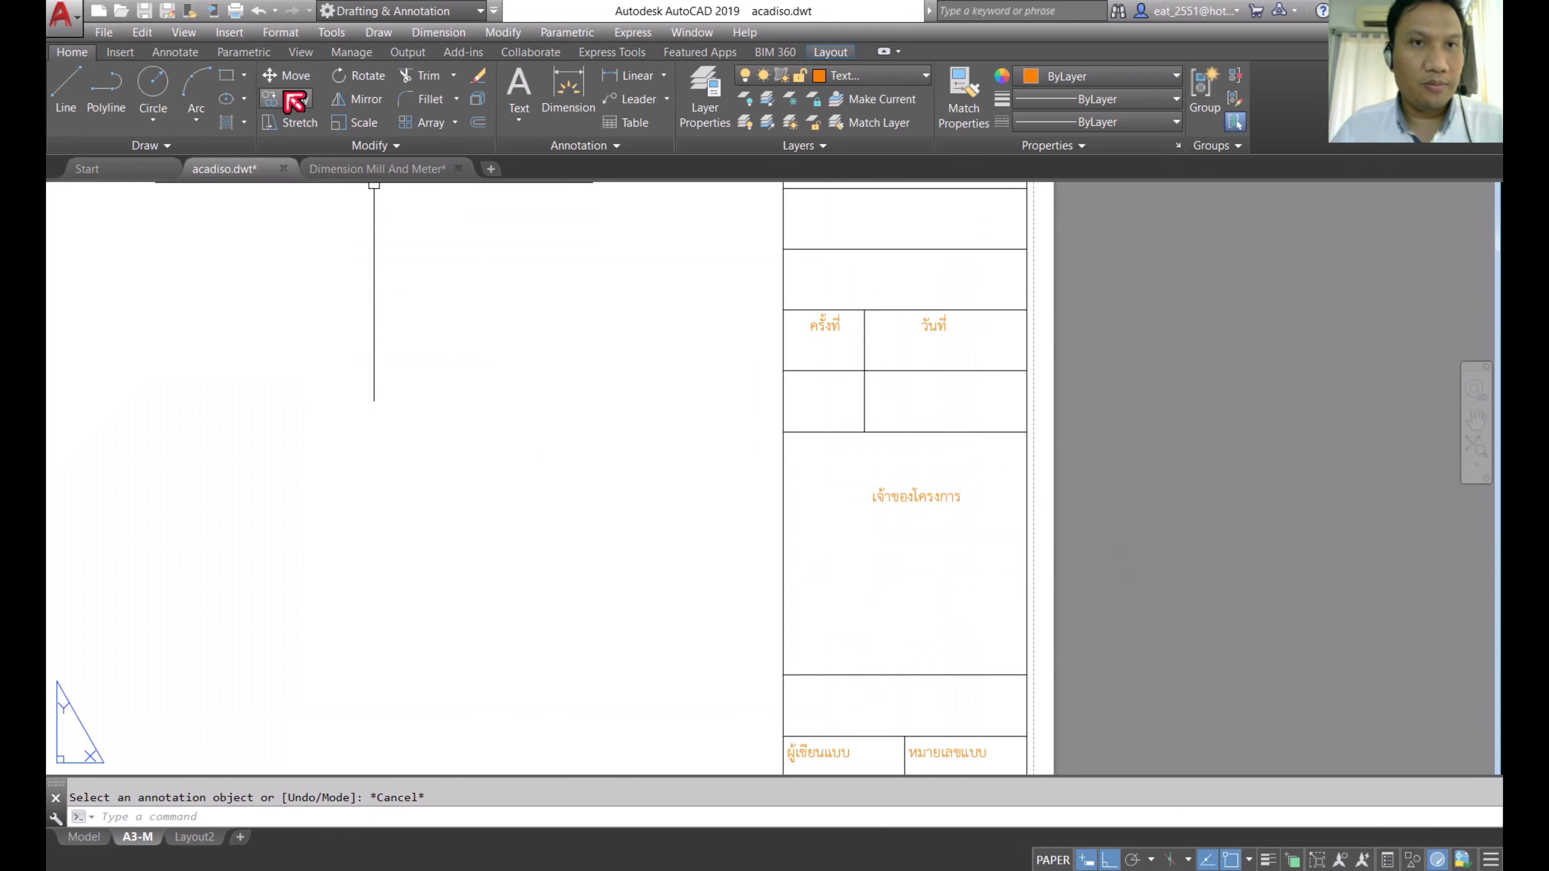
{"action": "left_click", "coordinate": [295, 102]}
{"action": "left_click", "coordinate": [915, 496]}
{"action": "key", "text": "Return"}
{"action": "left_click", "coordinate": [1207, 561]}
{"action": "middle_click_drag", "start_coordinate": [1177, 440], "coordinate": [1188, 698]}
{"action": "left_click", "coordinate": [1199, 541]}
{"action": "key", "text": "Escape"}
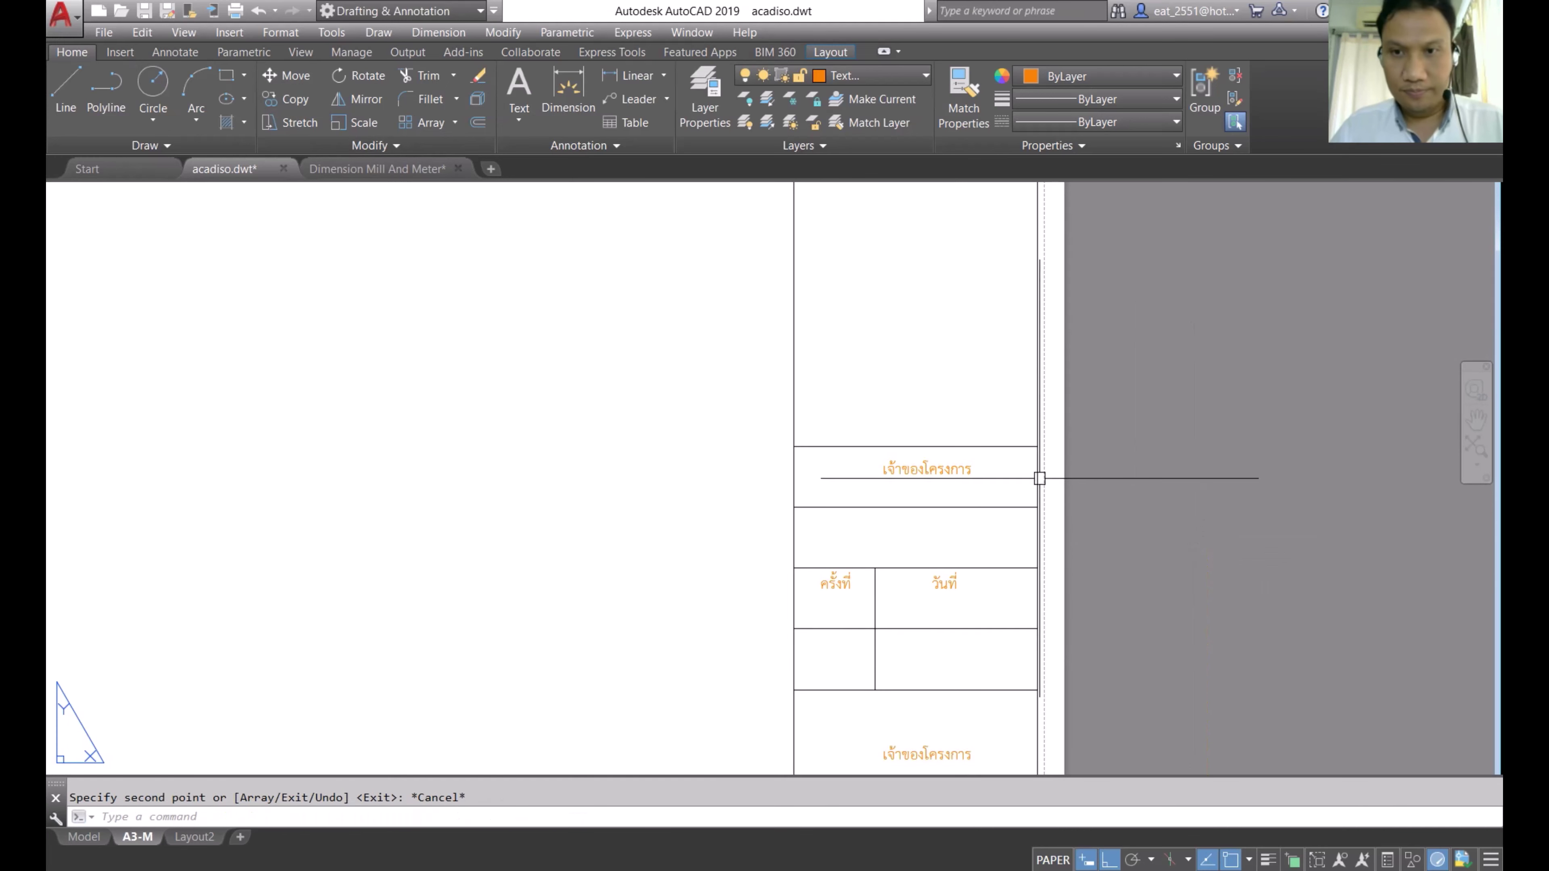
{"action": "scroll", "coordinate": [1039, 479], "scroll_direction": "up", "scroll_amount": 3}
{"action": "scroll", "coordinate": [829, 470], "scroll_direction": "up", "scroll_amount": 3}
Step: Edit the copied label to read ชื่อโครงการ
{"action": "double_click", "coordinate": [824, 478]}
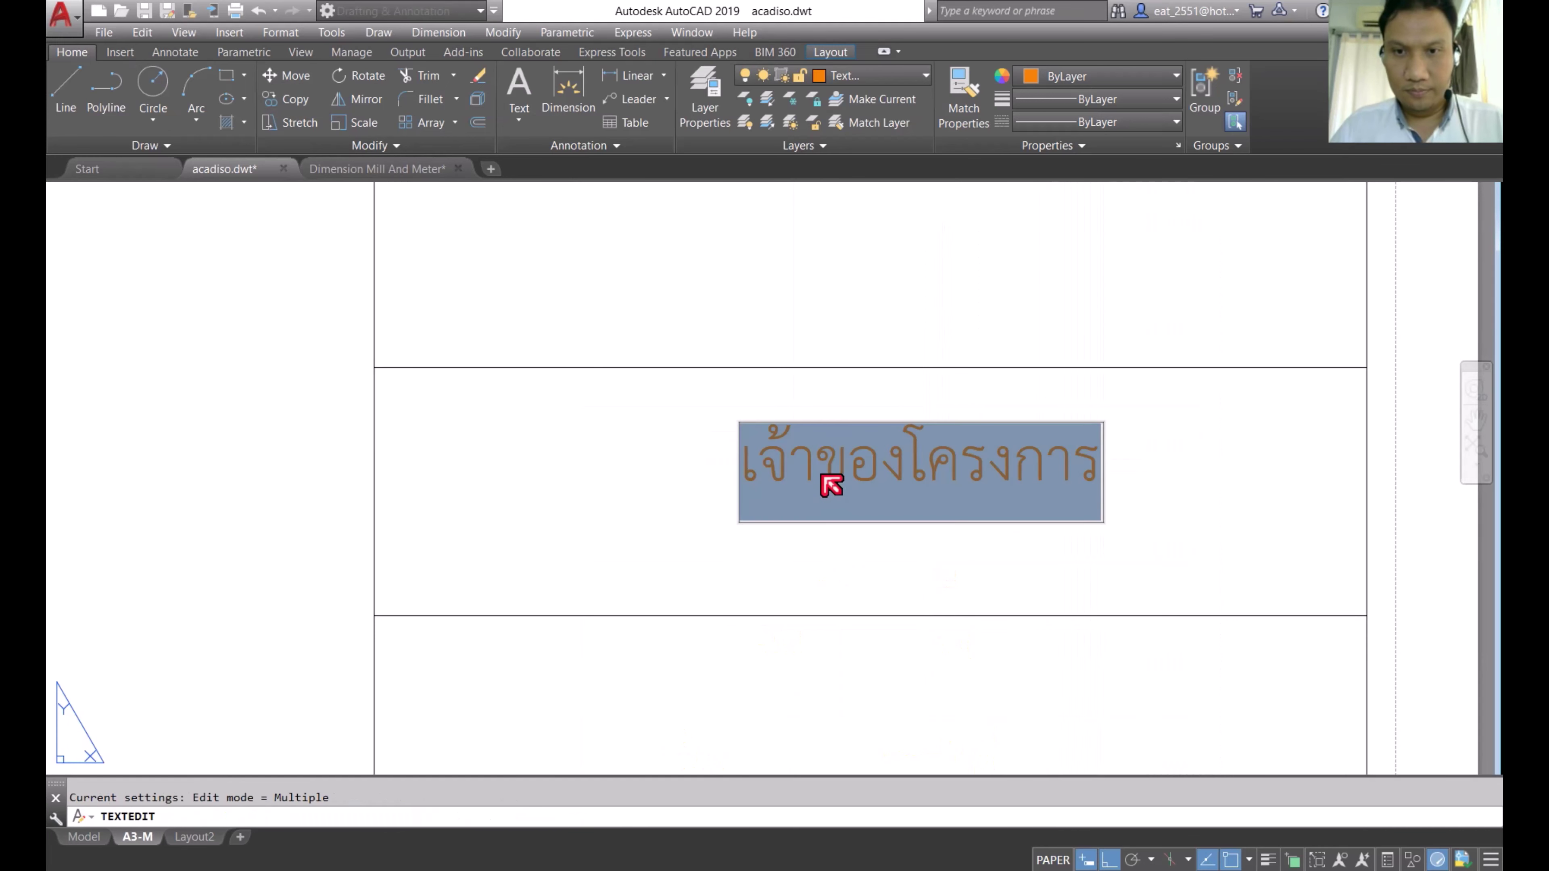
{"action": "left_click", "coordinate": [825, 474]}
{"action": "key", "text": "BackSpace"}
{"action": "key", "text": "BackSpace"}
{"action": "key", "text": "BackSpace"}
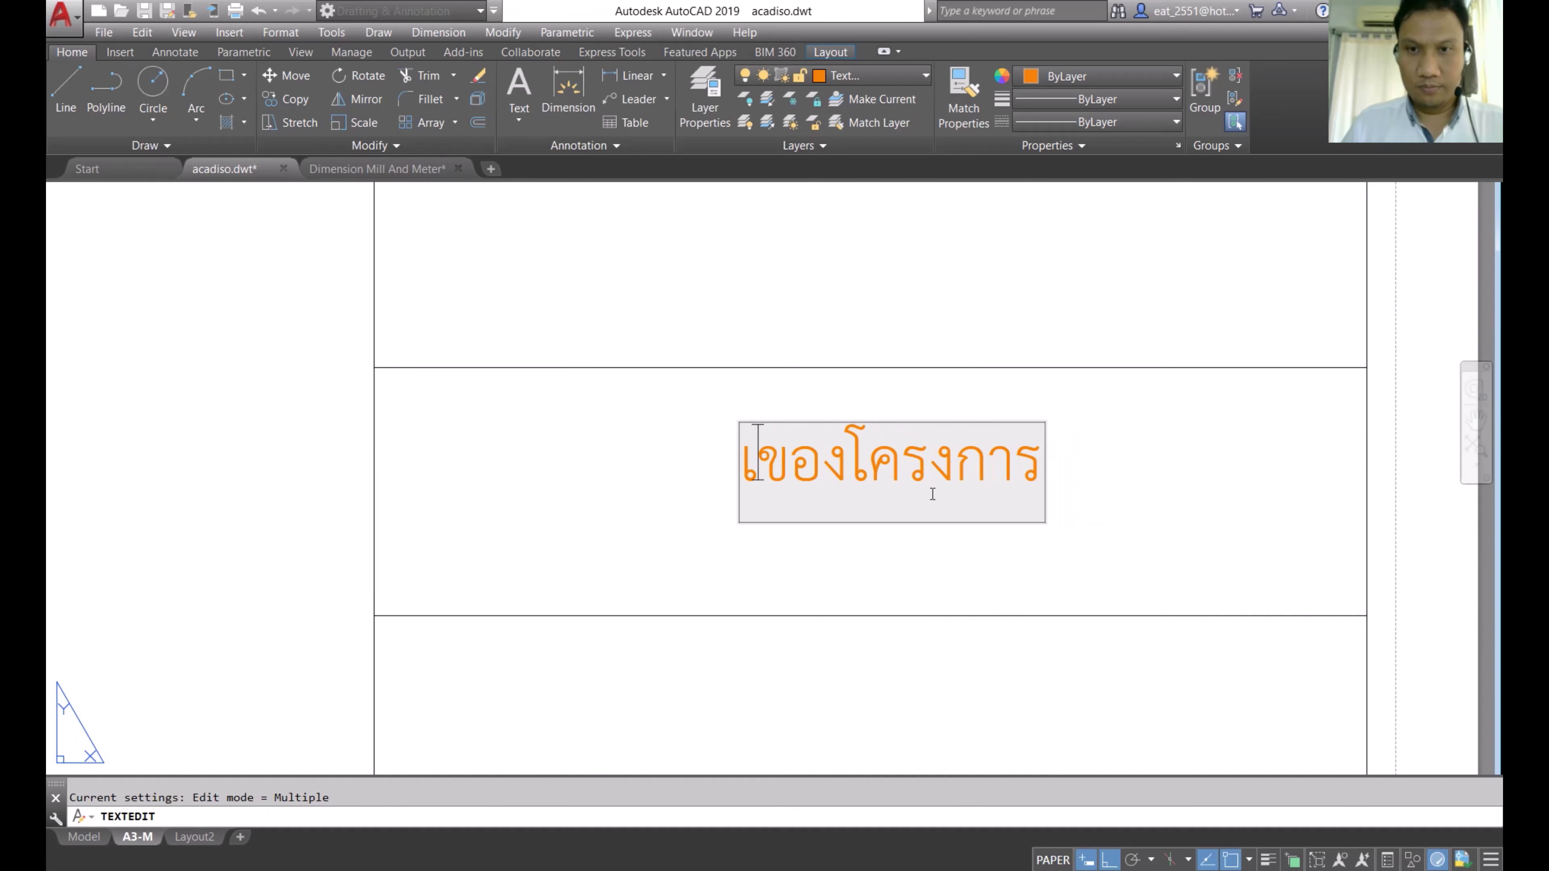
{"action": "key", "text": "BackSpace"}
{"action": "type", "text": "=nj"}
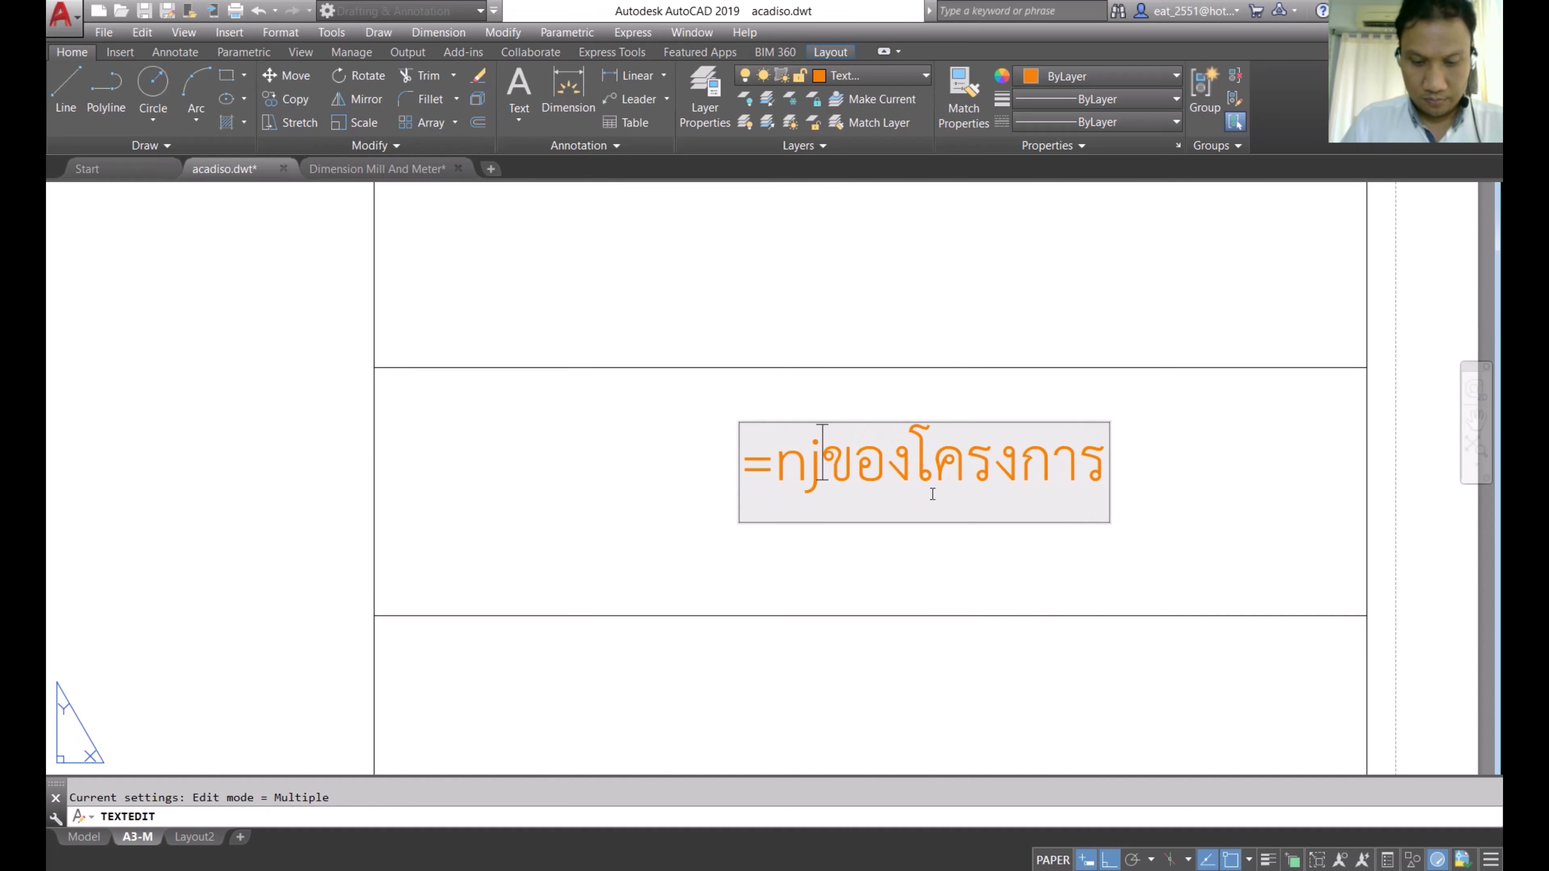
{"action": "key", "text": "BackSpace"}
{"action": "key", "text": "BackSpace"}
{"action": "key", "text": "BackSpace"}
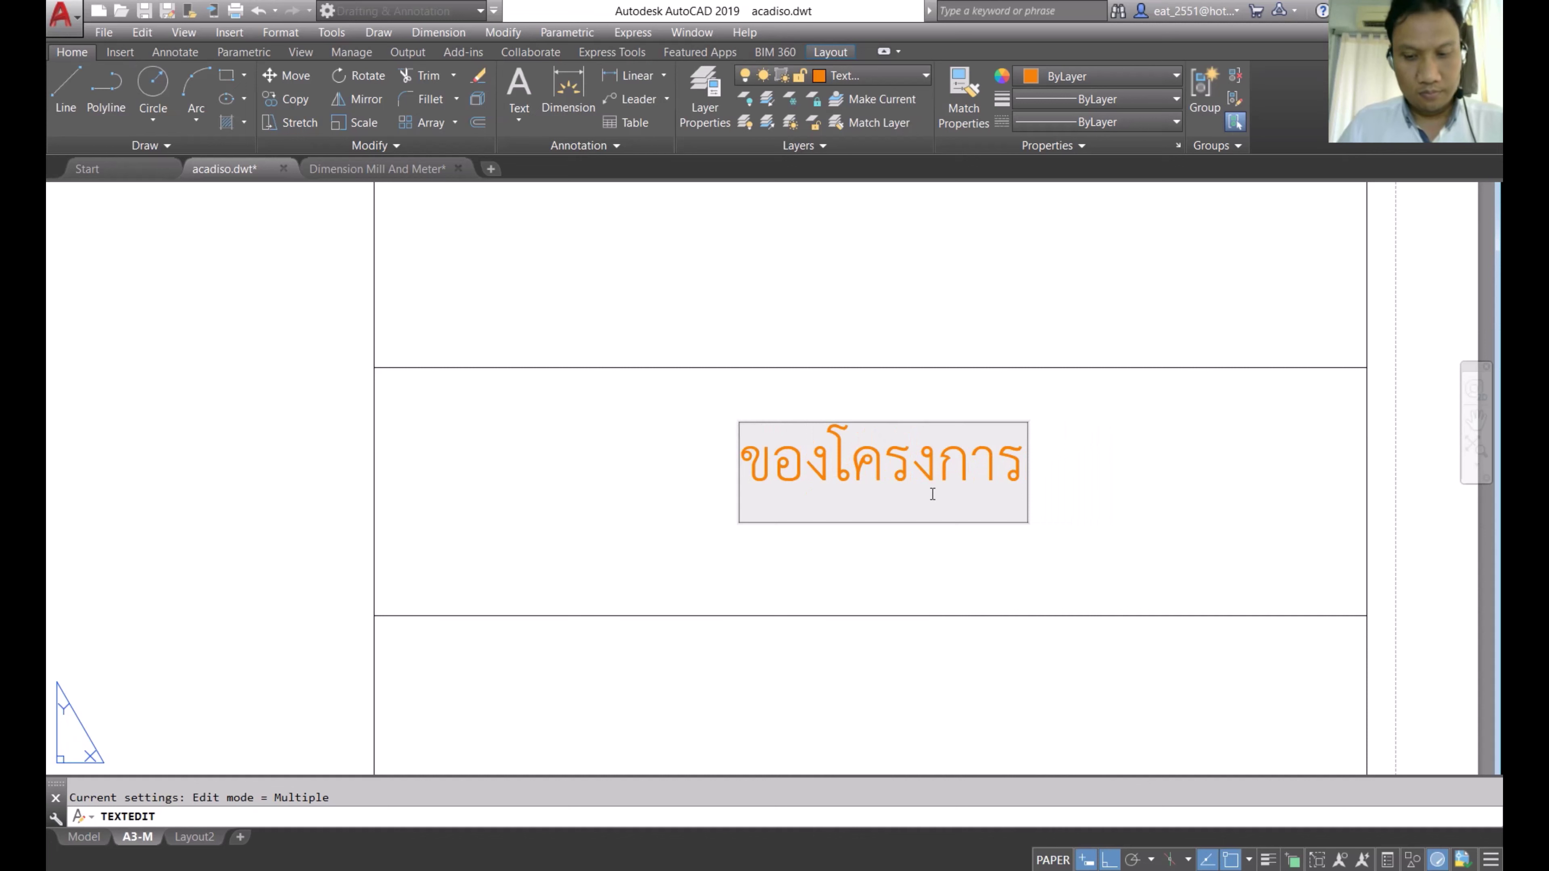
{"action": "type", "text": "ชื่อ"}
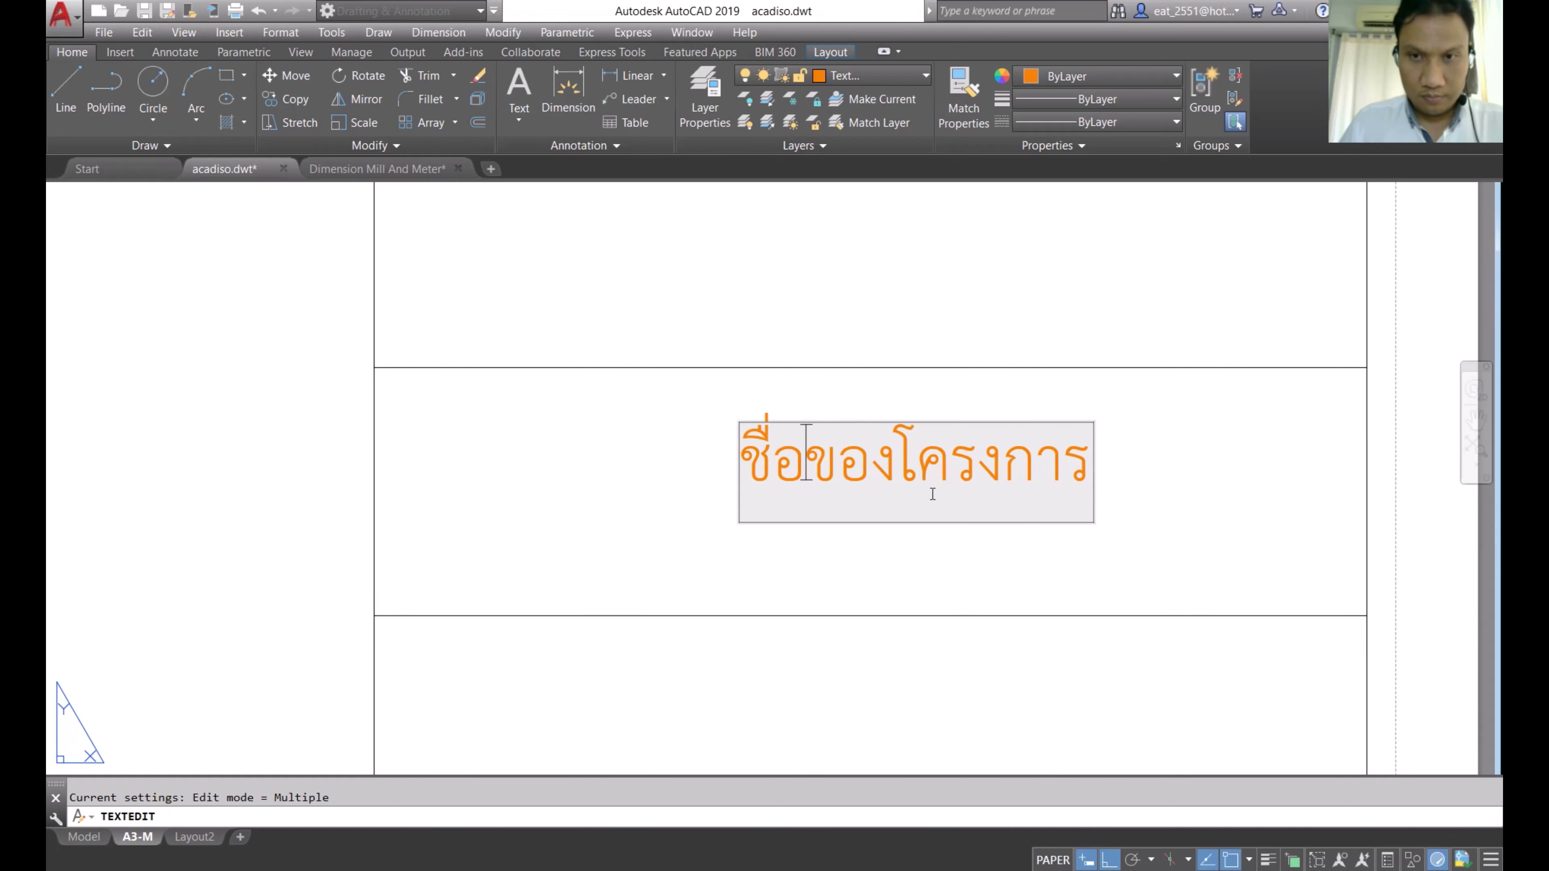
{"action": "key", "text": "BackSpace"}
{"action": "key", "text": "BackSpace"}
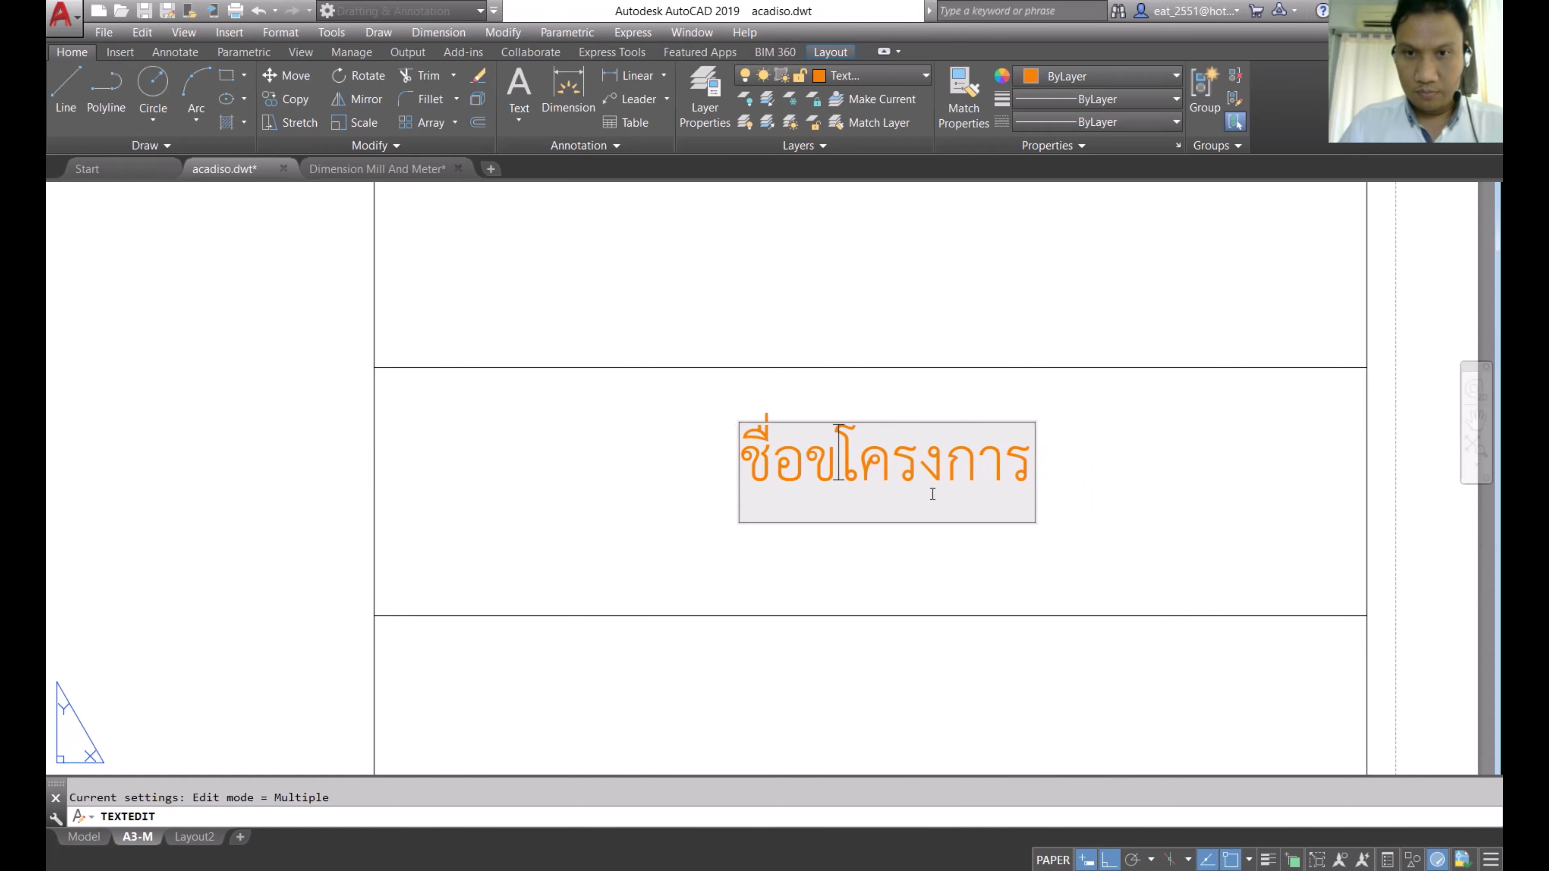
{"action": "key", "text": "BackSpace"}
{"action": "left_click", "coordinate": [1131, 505]}
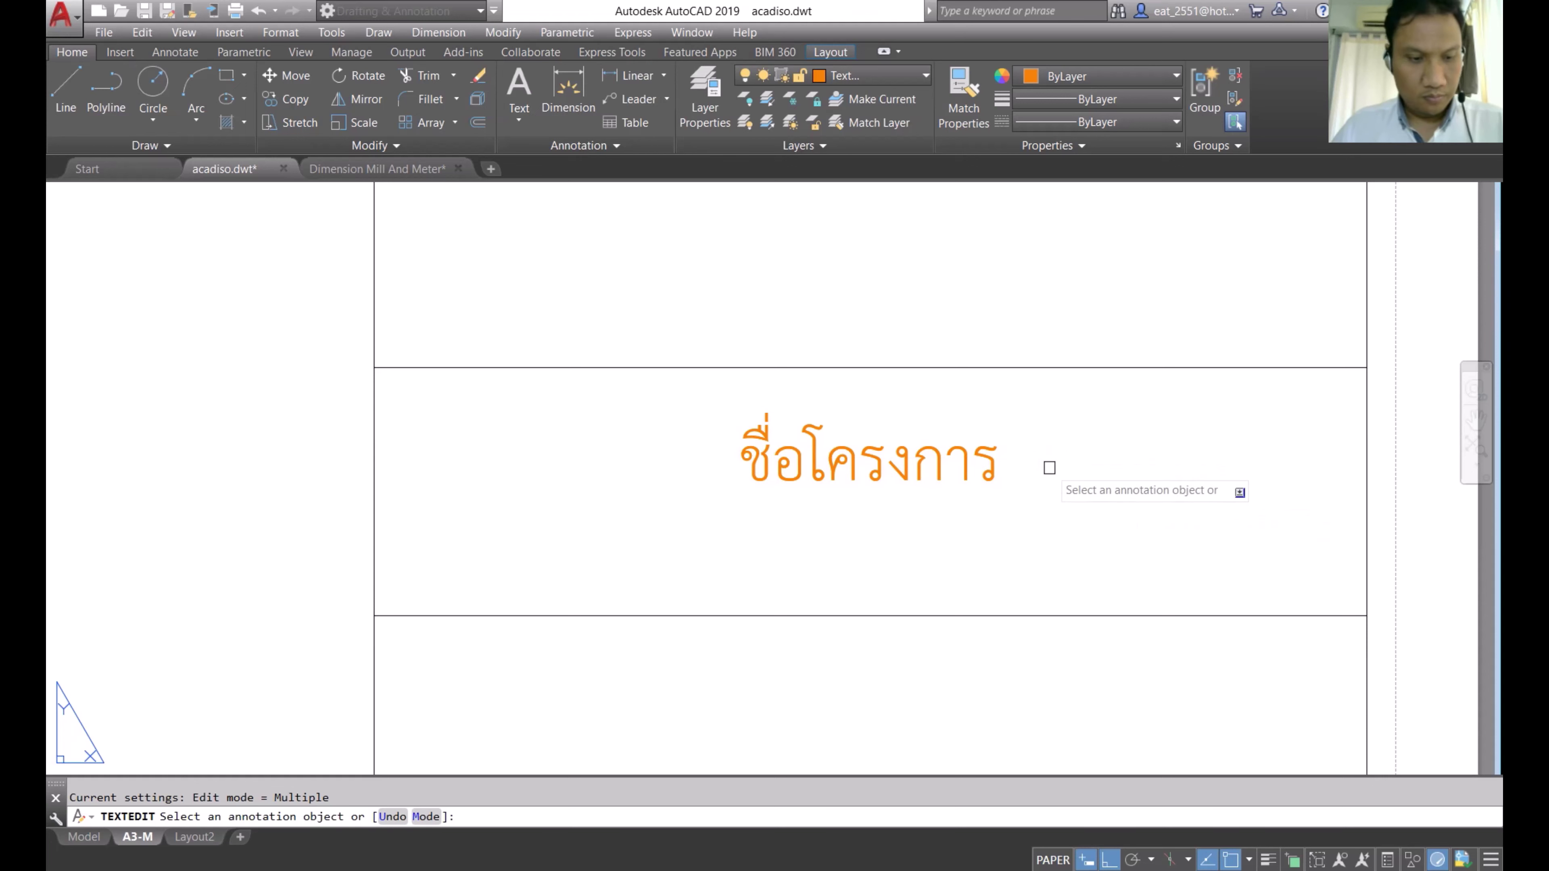
{"action": "key", "text": "Escape"}
{"action": "scroll", "coordinate": [1048, 464], "scroll_direction": "down", "scroll_amount": 5}
{"action": "middle_click_drag", "start_coordinate": [1021, 460], "coordinate": [952, 422]}
{"action": "scroll", "coordinate": [952, 423], "scroll_direction": "down", "scroll_amount": 5}
Step: Recentre the sheet in the view and bring up the Annotate tab's text tools
{"action": "middle_click_drag", "start_coordinate": [875, 349], "coordinate": [934, 543]}
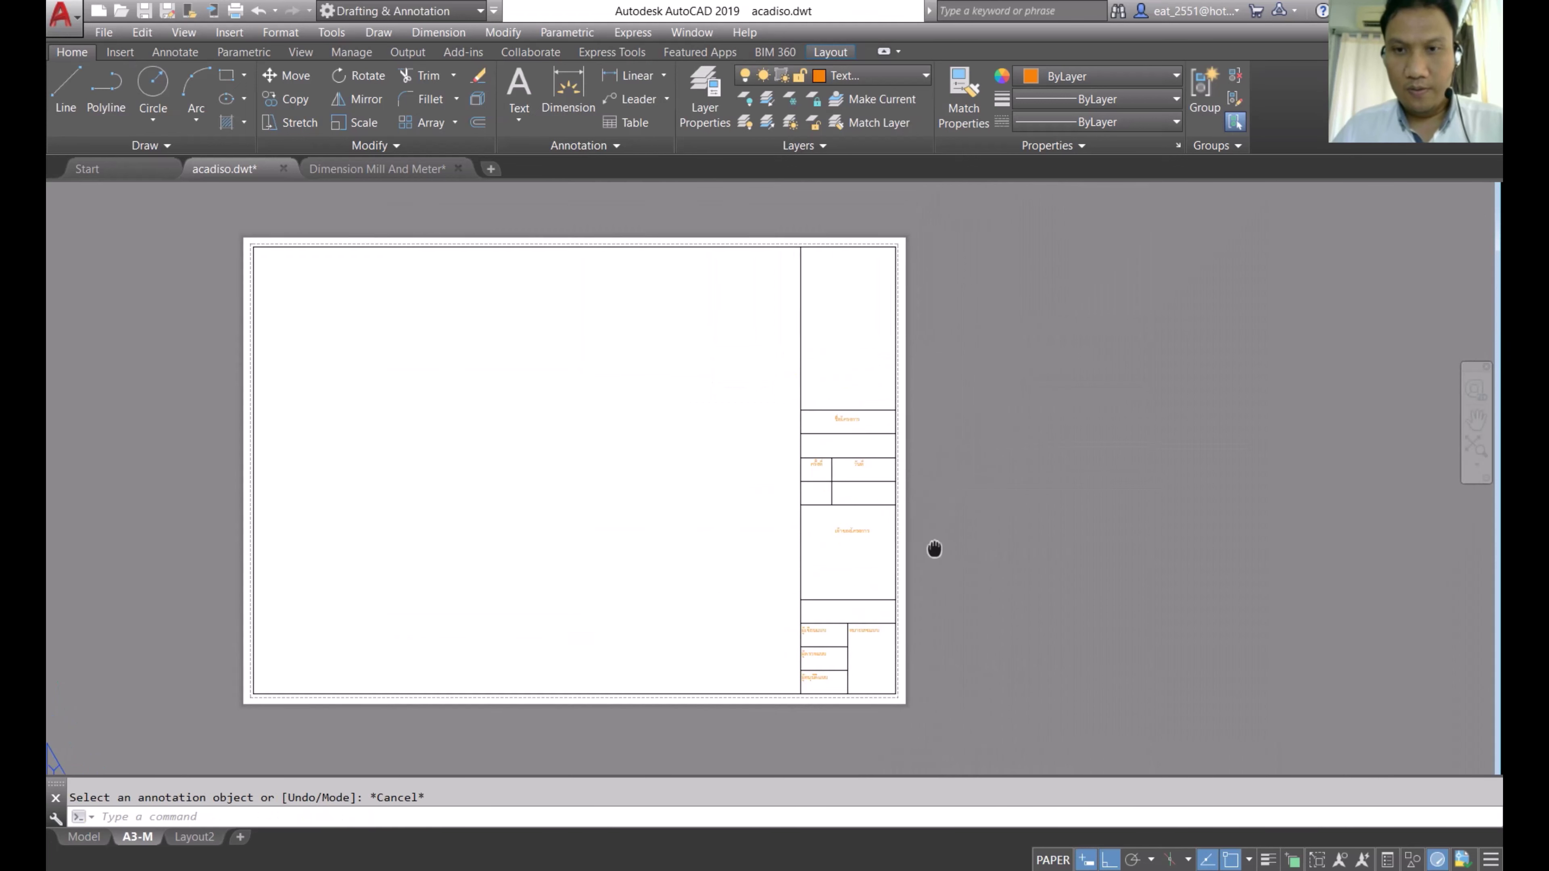
{"action": "middle_click_drag", "start_coordinate": [874, 681], "coordinate": [896, 589]}
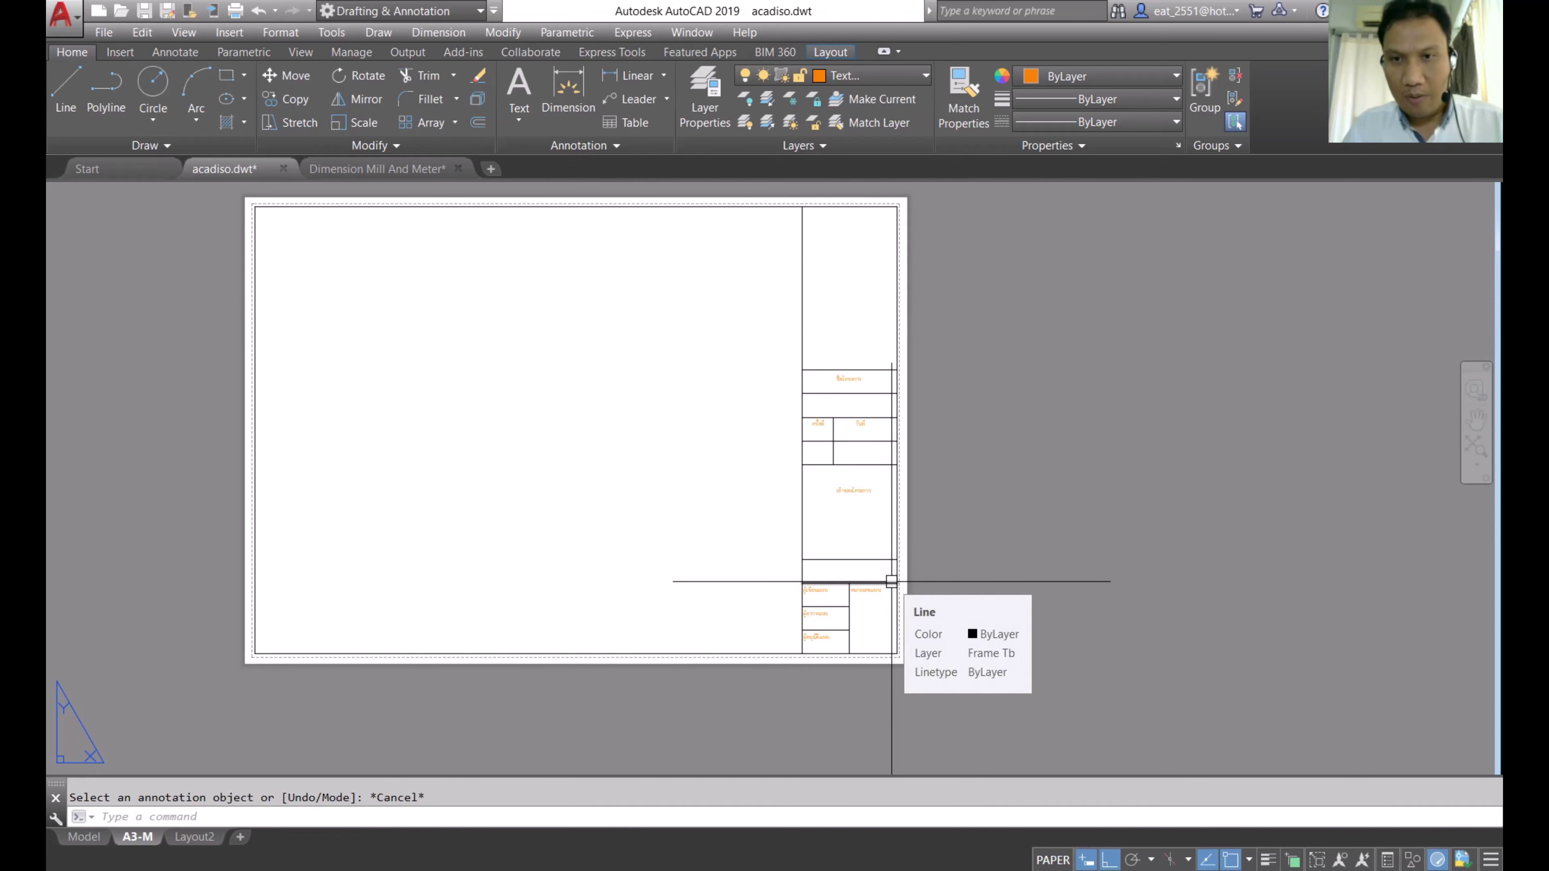
{"action": "scroll", "coordinate": [891, 580], "scroll_direction": "up", "scroll_amount": 2}
{"action": "scroll", "coordinate": [891, 544], "scroll_direction": "up", "scroll_amount": 2}
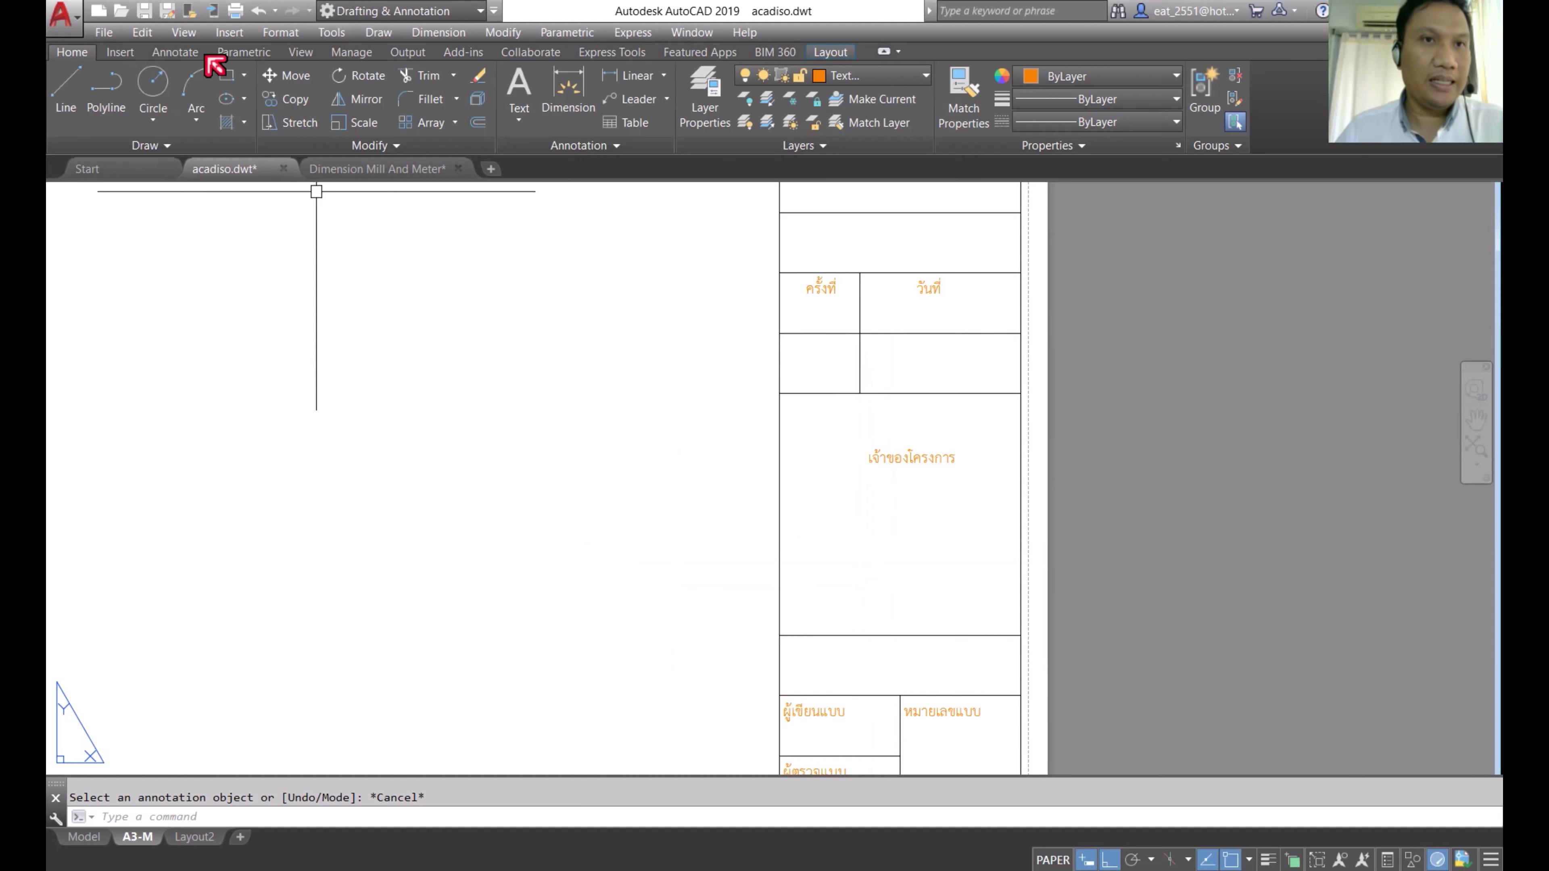
{"action": "left_click", "coordinate": [167, 54]}
{"action": "type", "text": "Thai Sarabun B"}
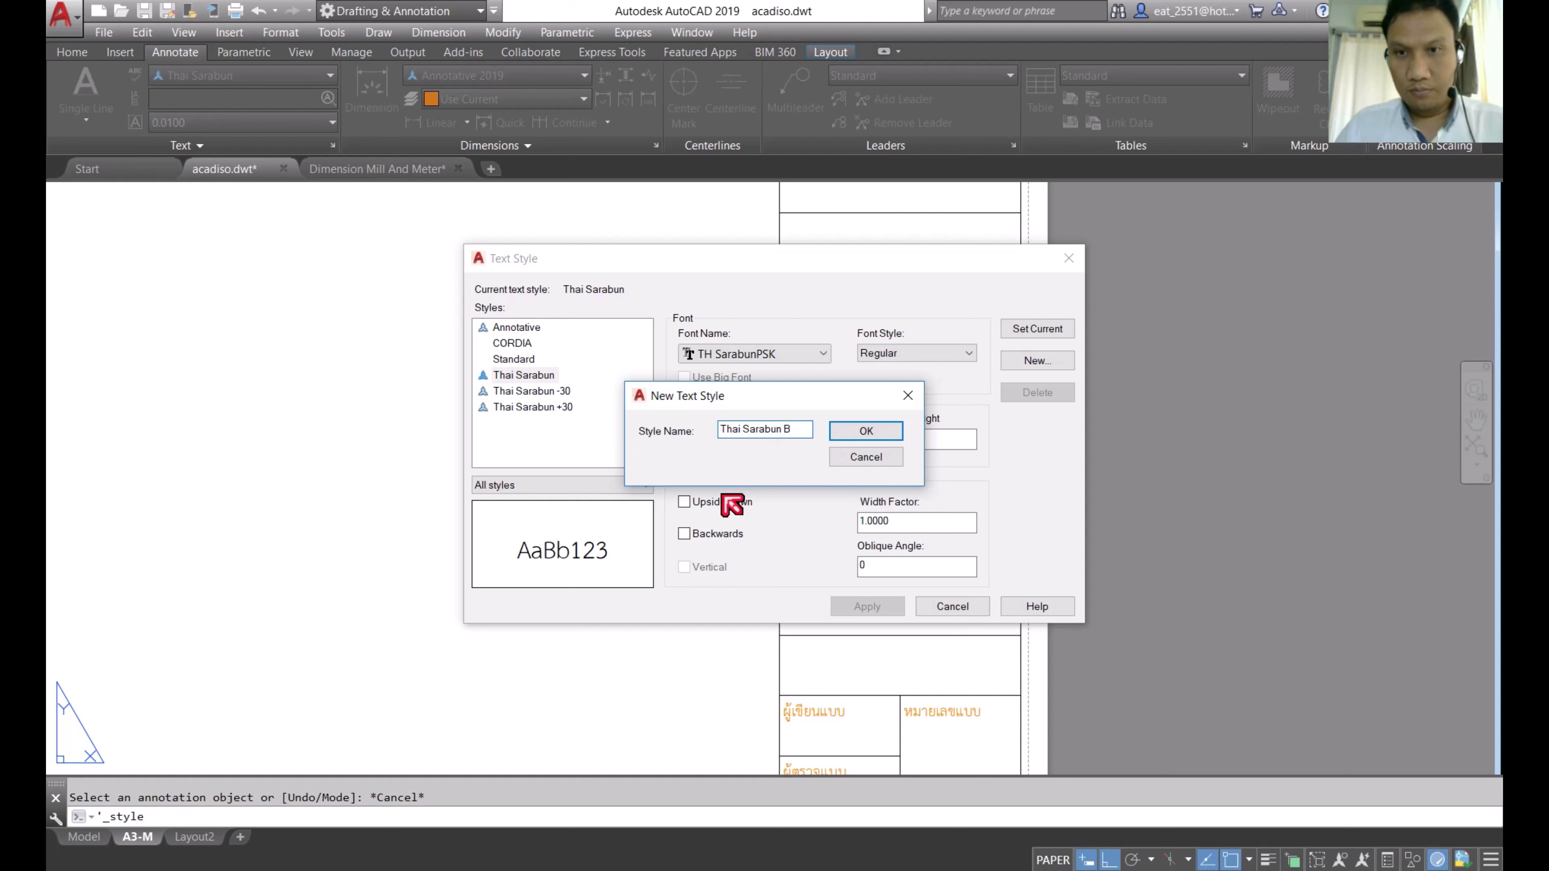
Step: Create the Thai Sarabun B text style with a Bold font style and apply it
{"action": "left_click", "coordinate": [886, 444]}
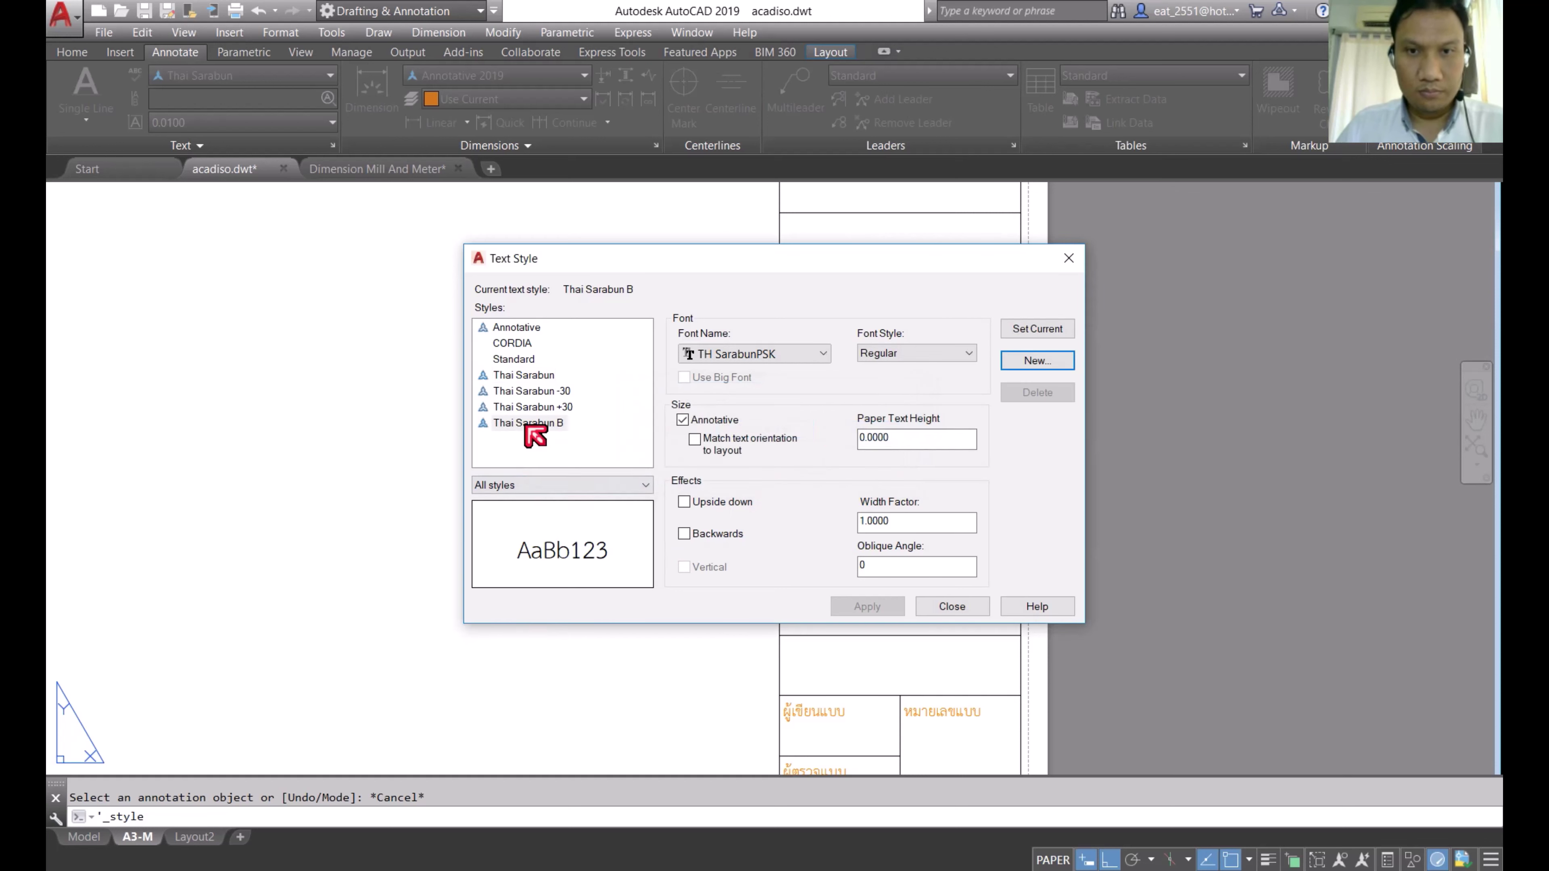
{"action": "left_click", "coordinate": [933, 353]}
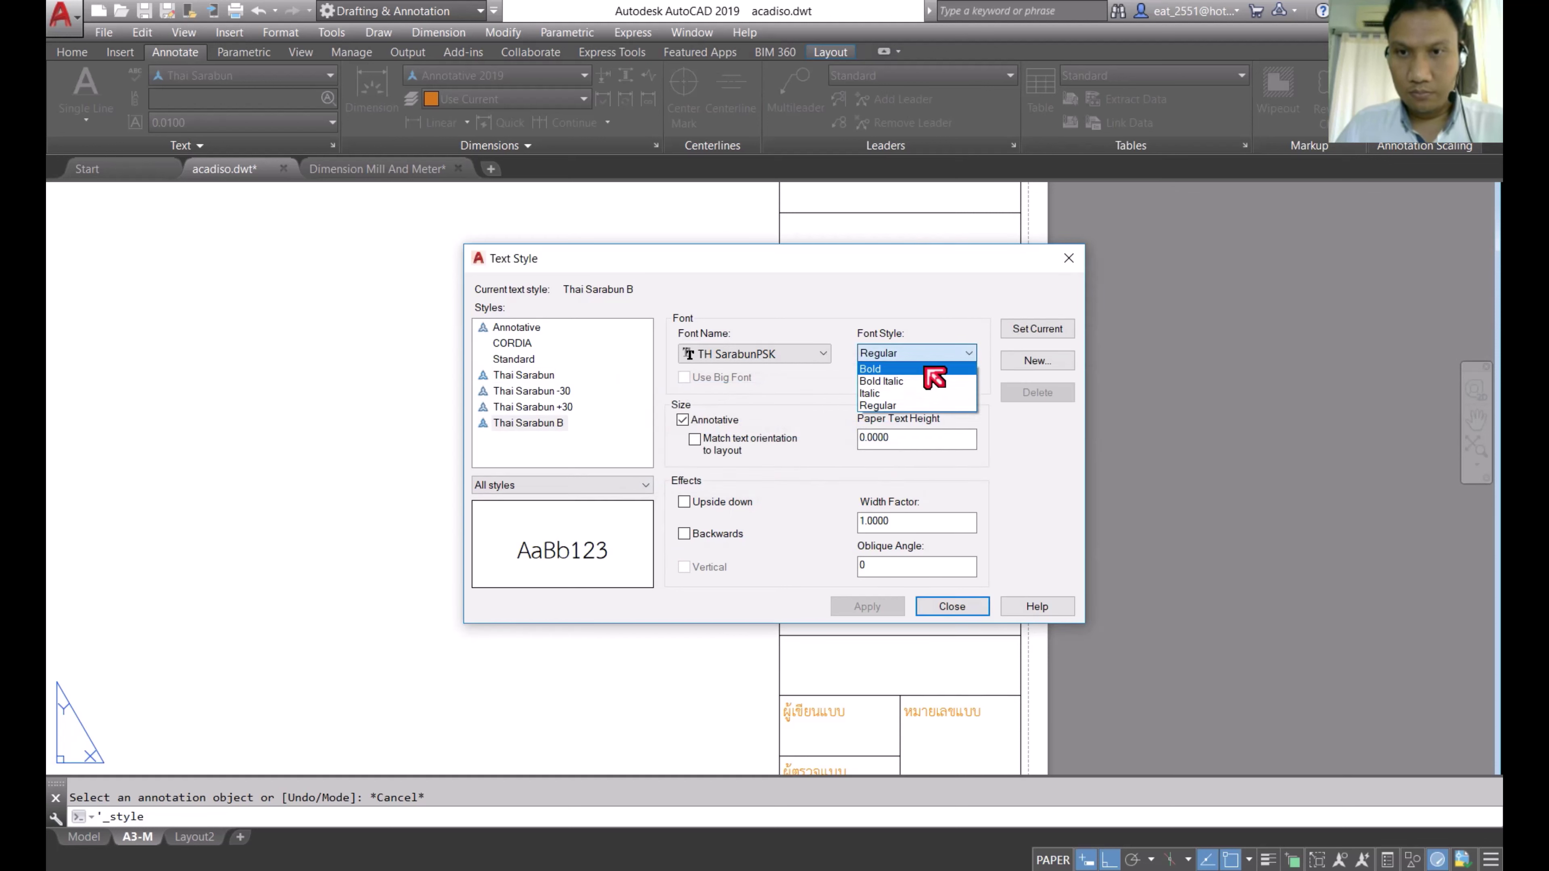
{"action": "left_click", "coordinate": [890, 370]}
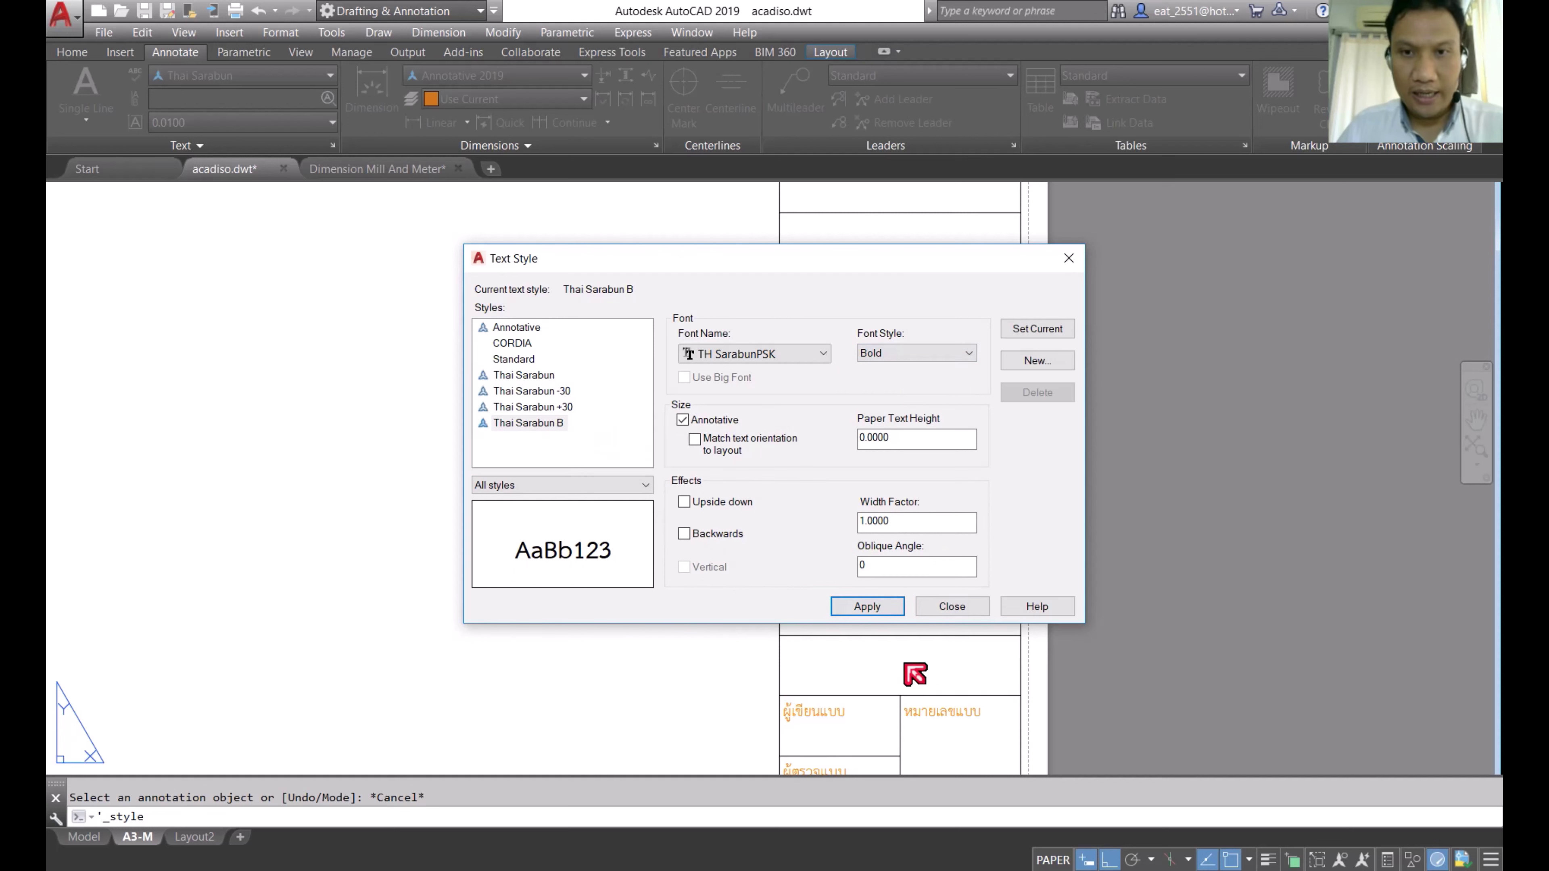
{"action": "left_click", "coordinate": [878, 614]}
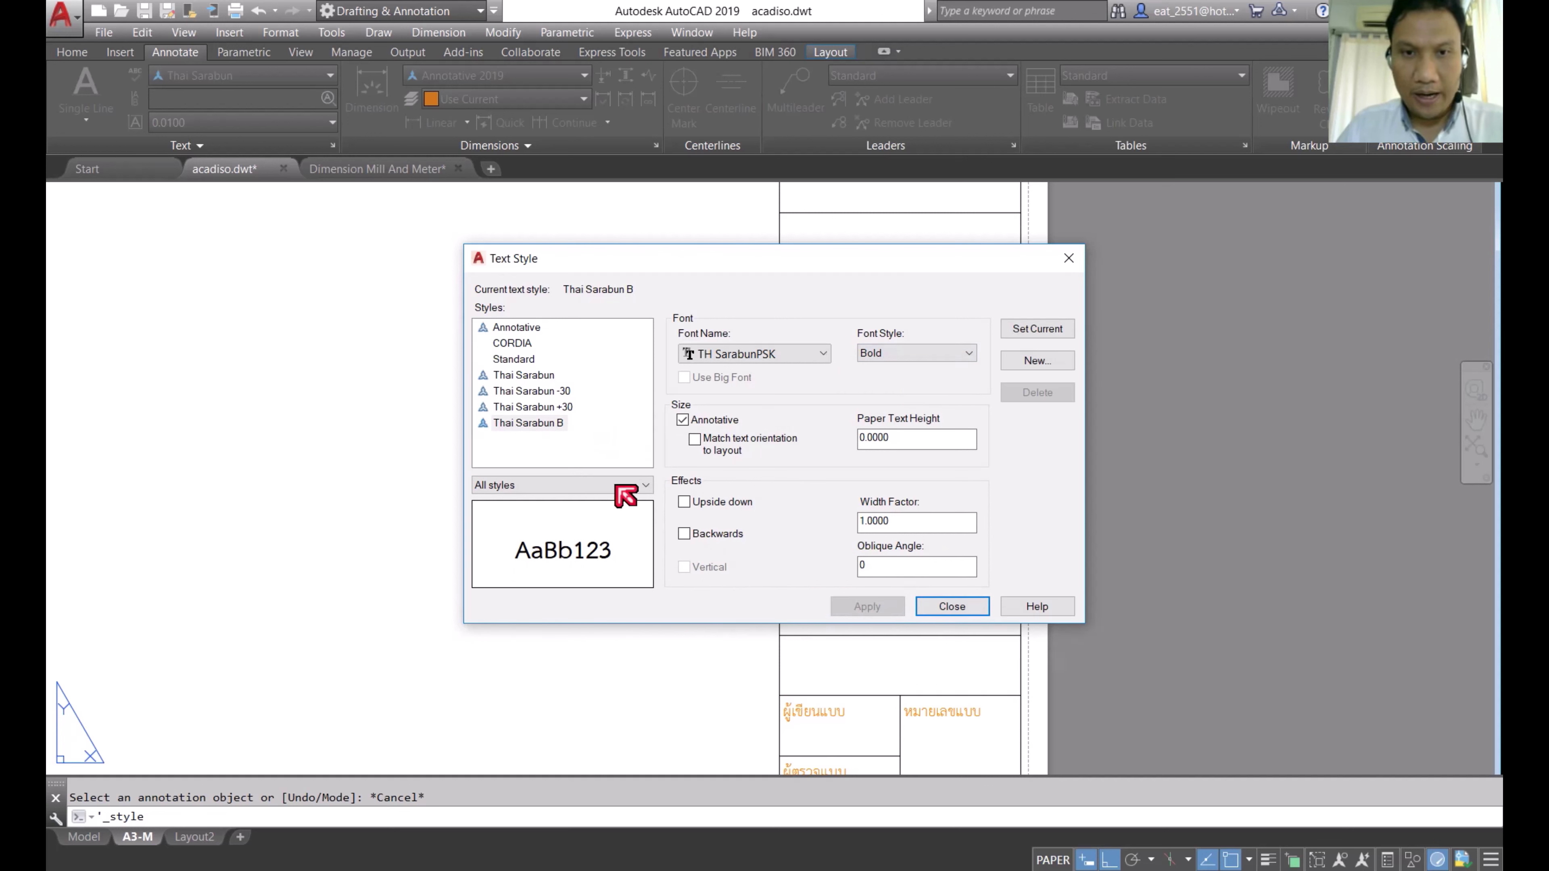
{"action": "left_click", "coordinate": [970, 610]}
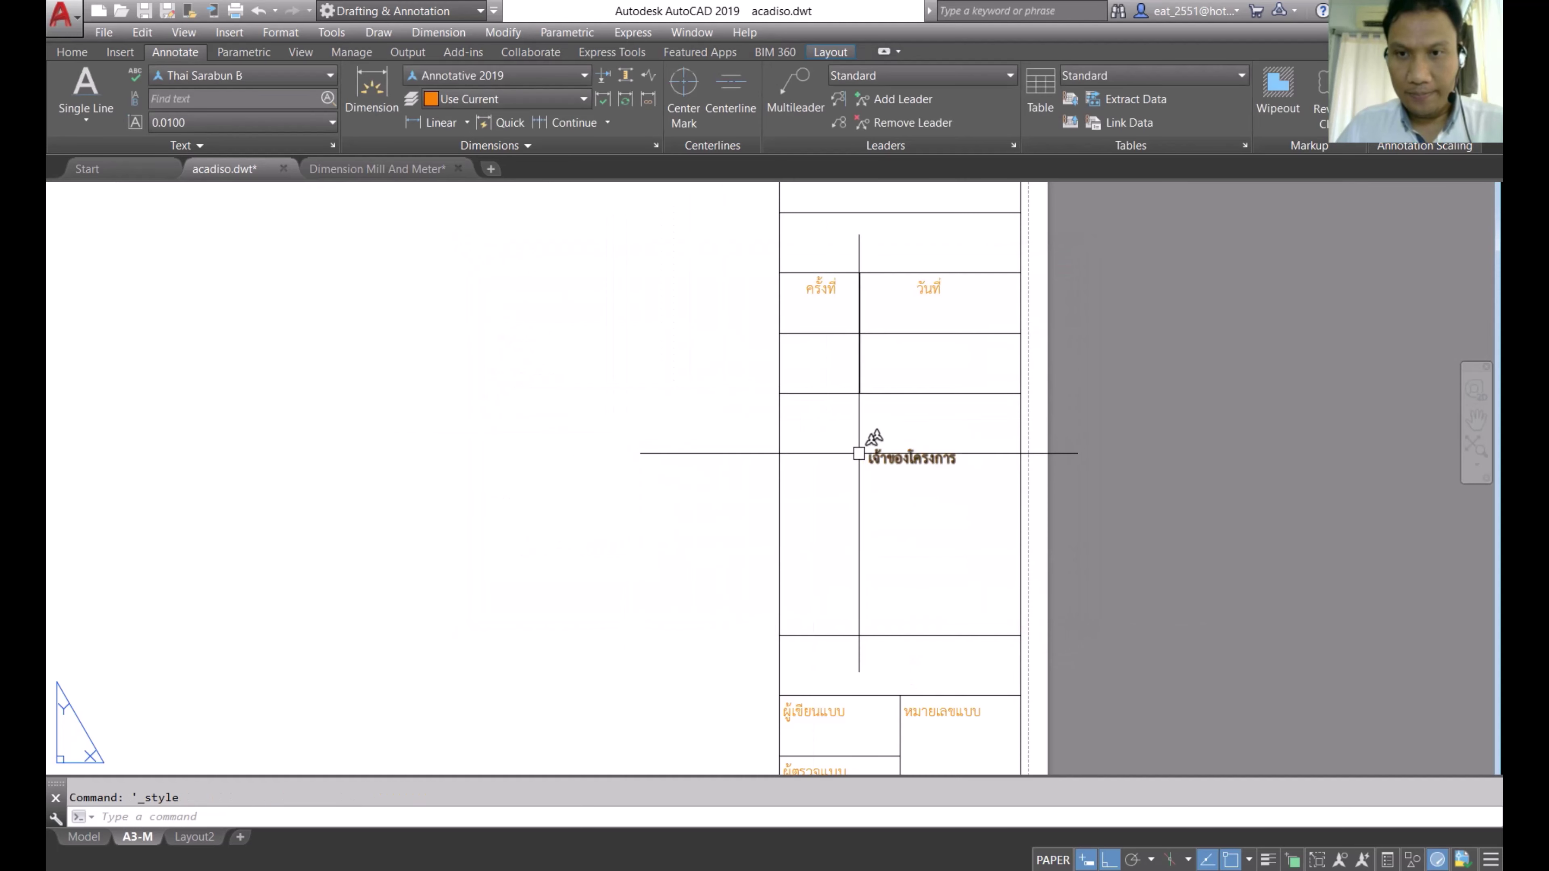
Step: Assign Thai Sarabun B to the ชื่อโครงการ and เจ้าของโครงการ labels
{"action": "scroll", "coordinate": [864, 450], "scroll_direction": "down", "scroll_amount": 2}
{"action": "scroll", "coordinate": [799, 356], "scroll_direction": "up", "scroll_amount": 2}
{"action": "left_click", "coordinate": [852, 412]}
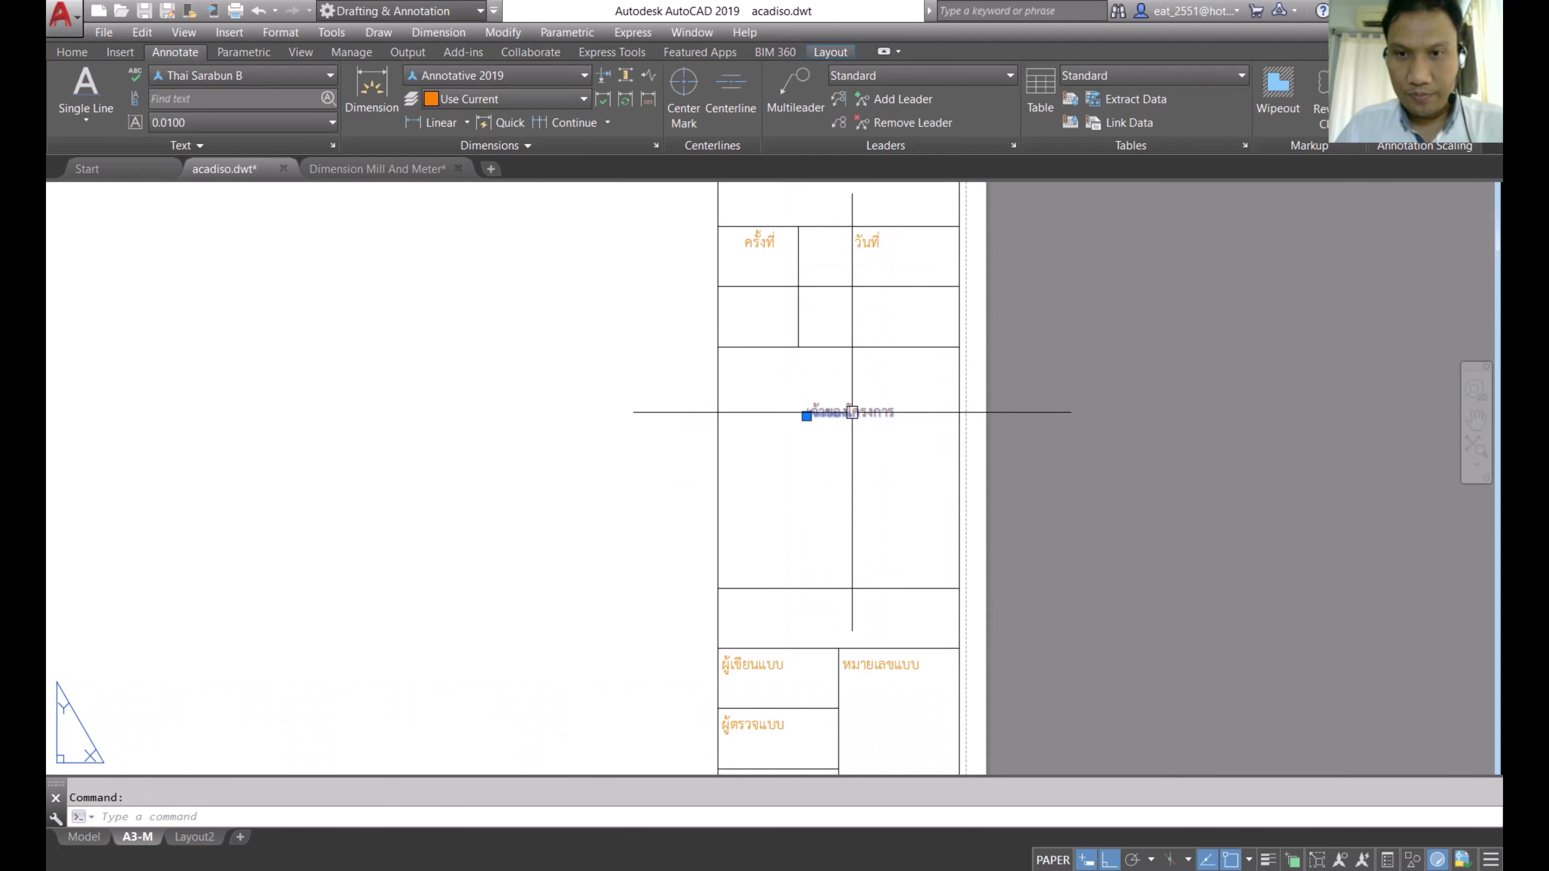
{"action": "middle_click_drag", "start_coordinate": [874, 330], "coordinate": [864, 537]}
{"action": "left_click", "coordinate": [823, 332]}
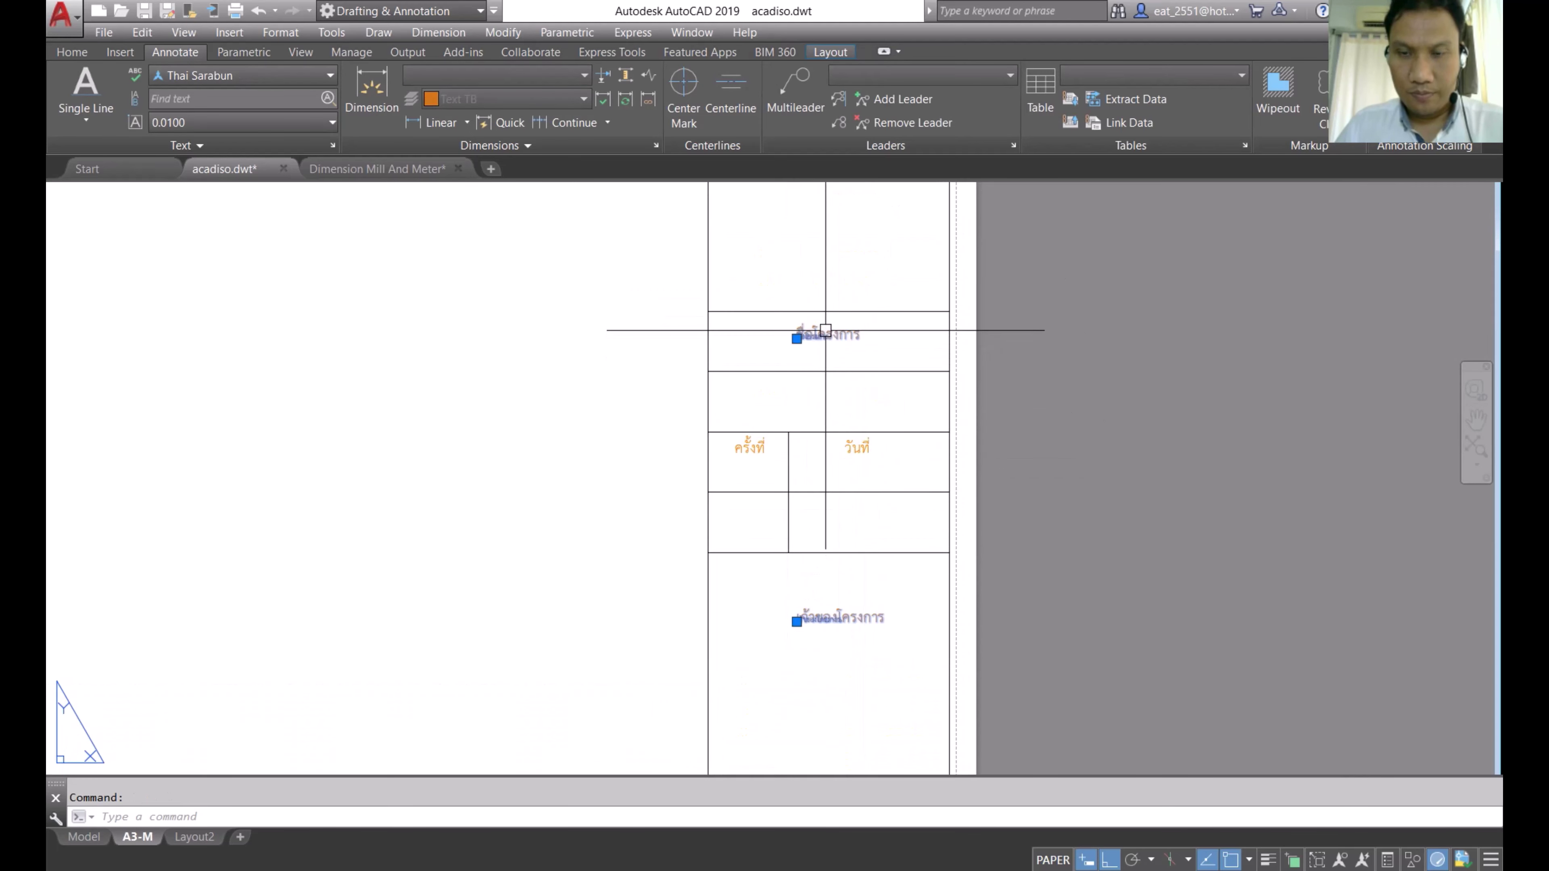
{"action": "scroll", "coordinate": [820, 439], "scroll_direction": "down", "scroll_amount": 4}
{"action": "left_click", "coordinate": [292, 75]}
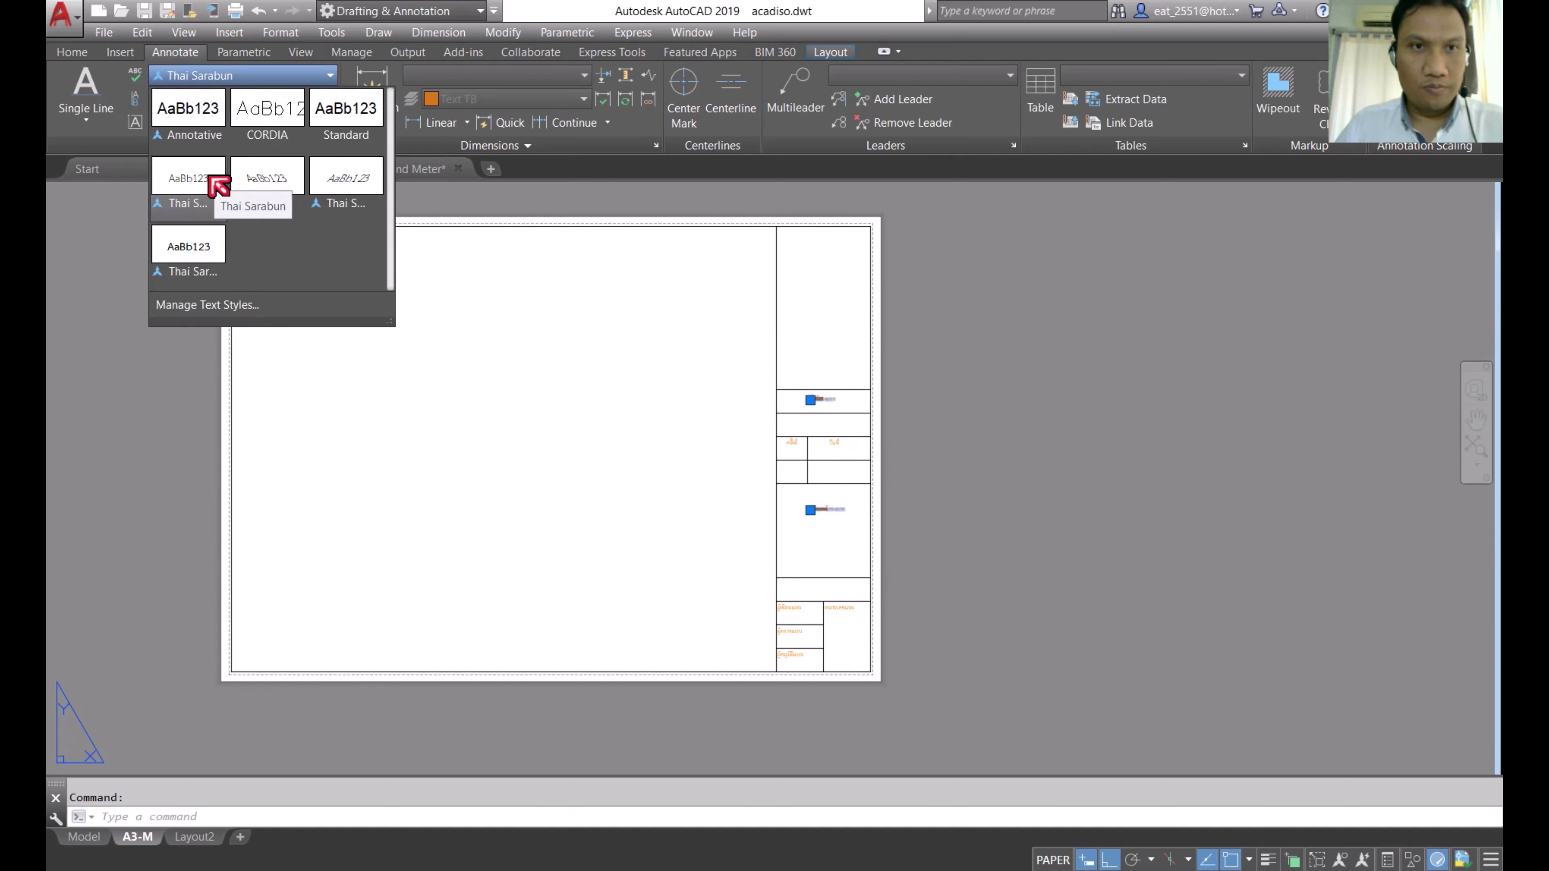
{"action": "left_click", "coordinate": [214, 257]}
Step: Reselect both labels and bring up their Quick Properties
{"action": "scroll", "coordinate": [764, 526], "scroll_direction": "up", "scroll_amount": 3}
{"action": "scroll", "coordinate": [919, 595], "scroll_direction": "up", "scroll_amount": 2}
{"action": "key", "text": "Escape"}
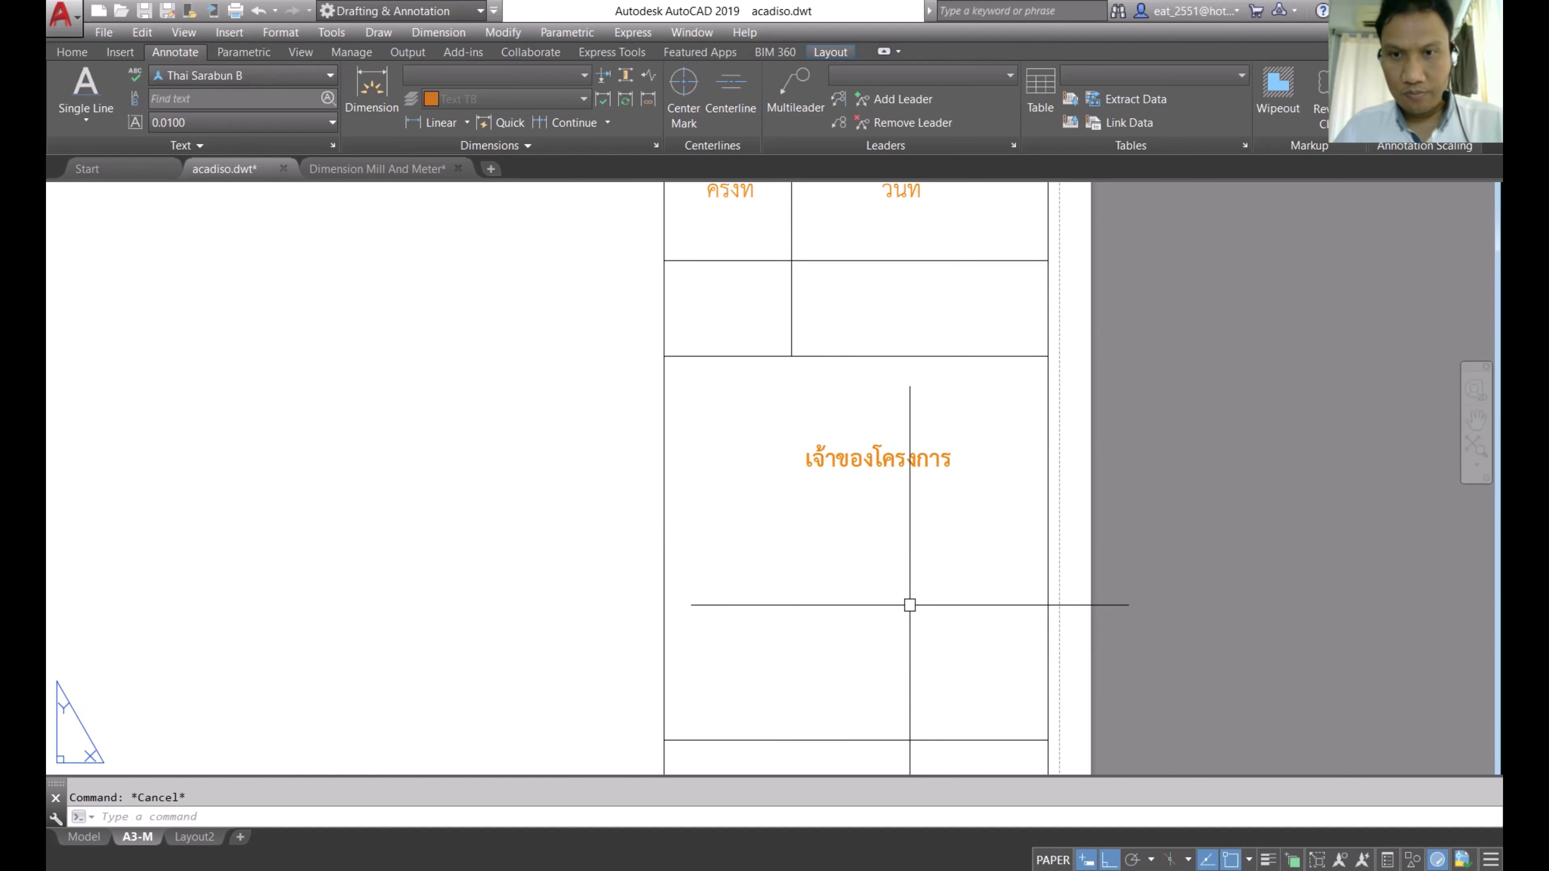
{"action": "middle_click_drag", "start_coordinate": [818, 459], "coordinate": [788, 529]}
{"action": "middle_click_drag", "start_coordinate": [857, 329], "coordinate": [829, 415]}
{"action": "middle_click_drag", "start_coordinate": [822, 235], "coordinate": [824, 448]}
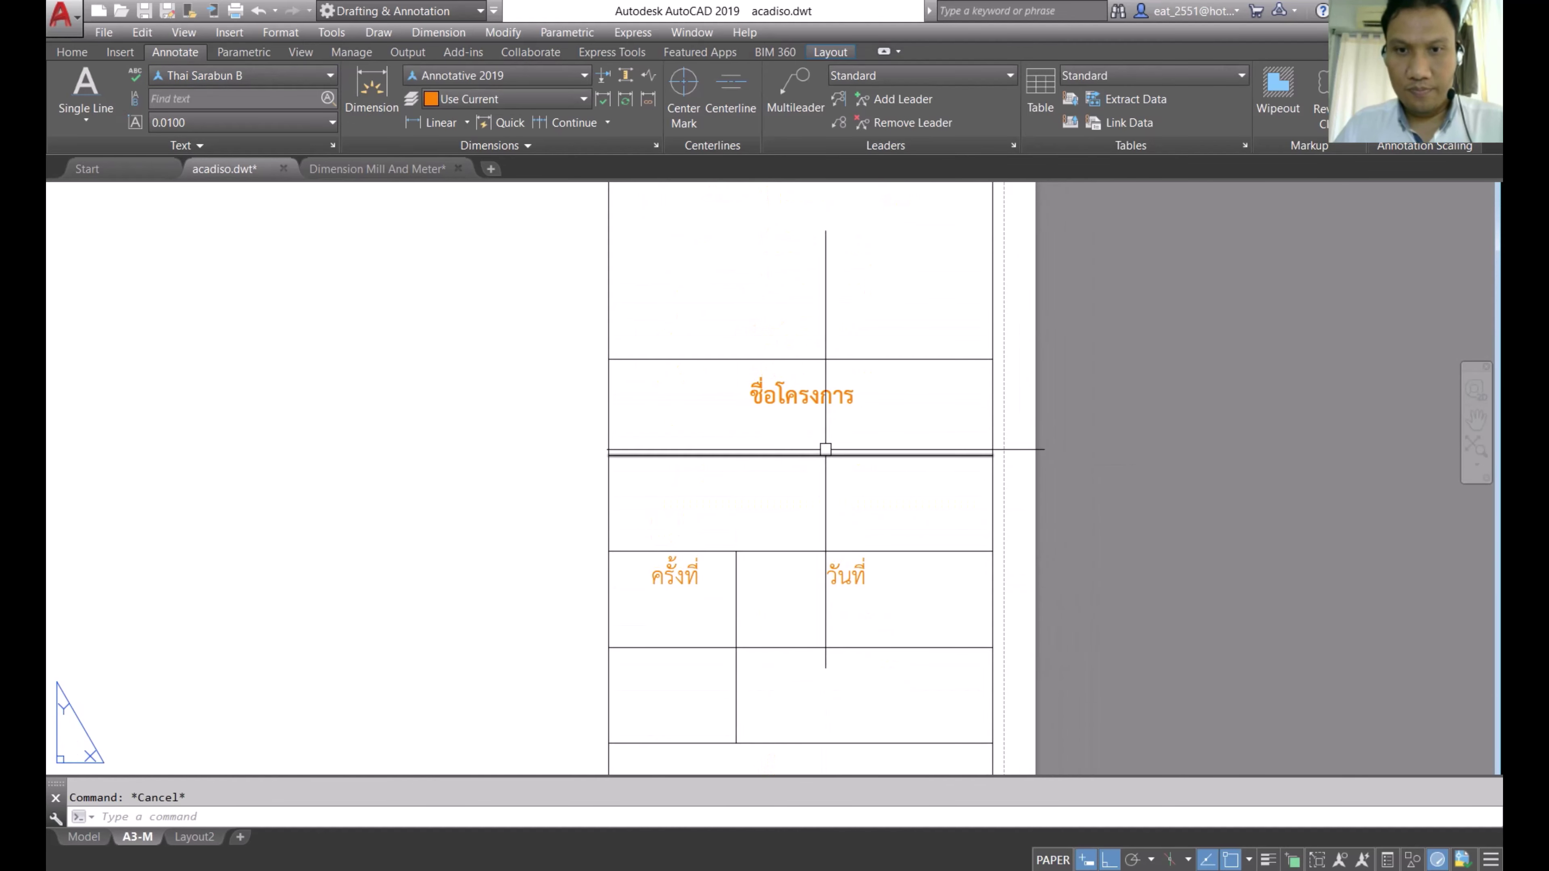
{"action": "scroll", "coordinate": [825, 448], "scroll_direction": "up", "scroll_amount": 4}
{"action": "scroll", "coordinate": [868, 384], "scroll_direction": "down", "scroll_amount": 5}
{"action": "scroll", "coordinate": [902, 405], "scroll_direction": "down", "scroll_amount": 2}
{"action": "scroll", "coordinate": [831, 336], "scroll_direction": "up", "scroll_amount": 4}
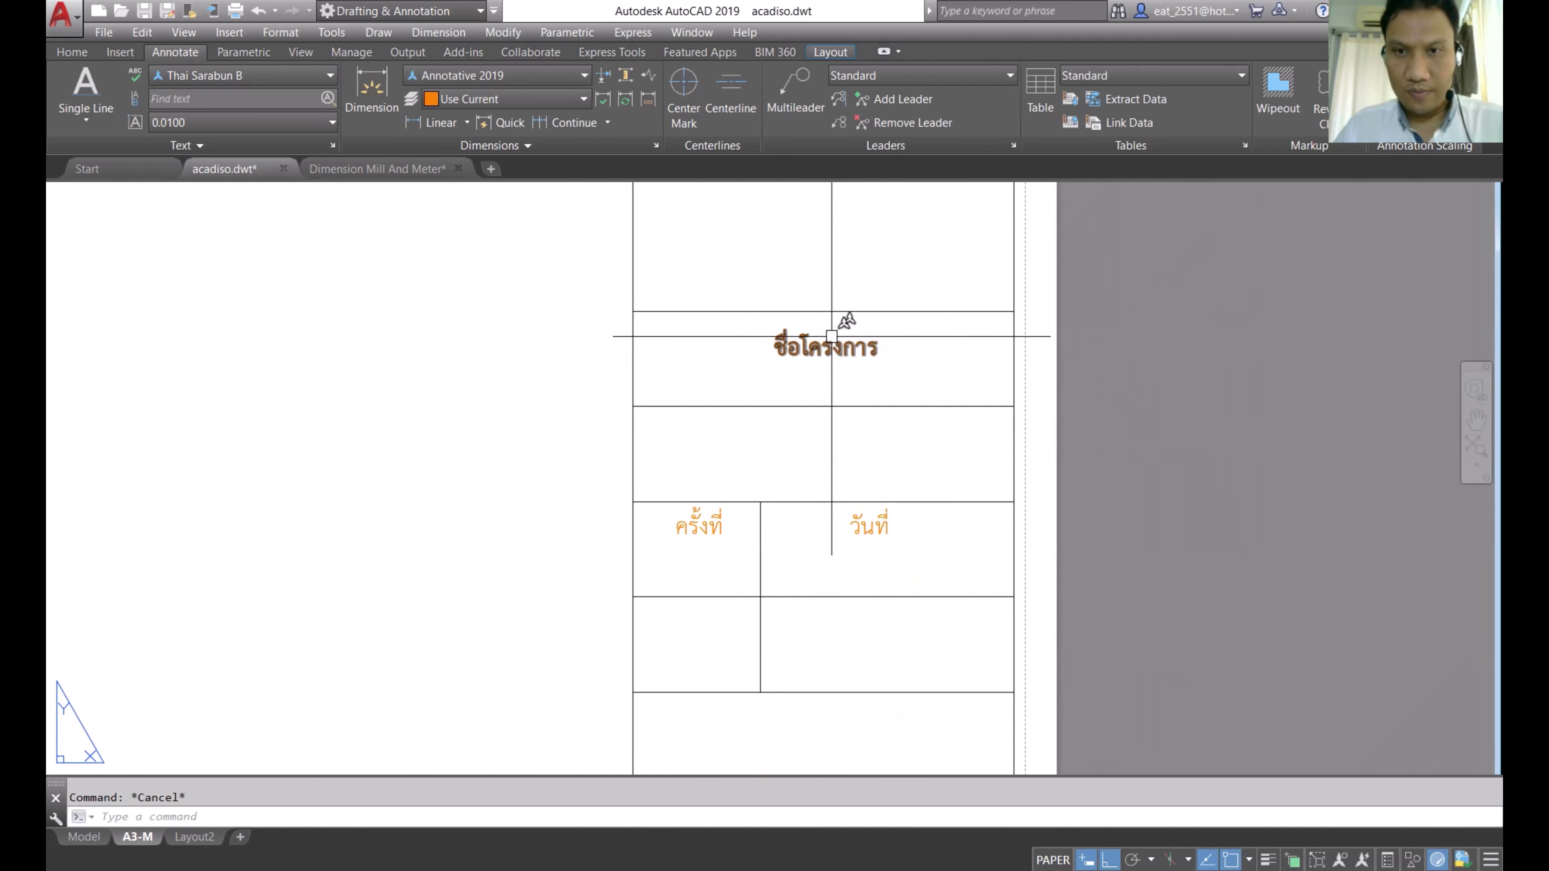
{"action": "scroll", "coordinate": [899, 394], "scroll_direction": "down", "scroll_amount": 2}
{"action": "left_click", "coordinate": [819, 330]}
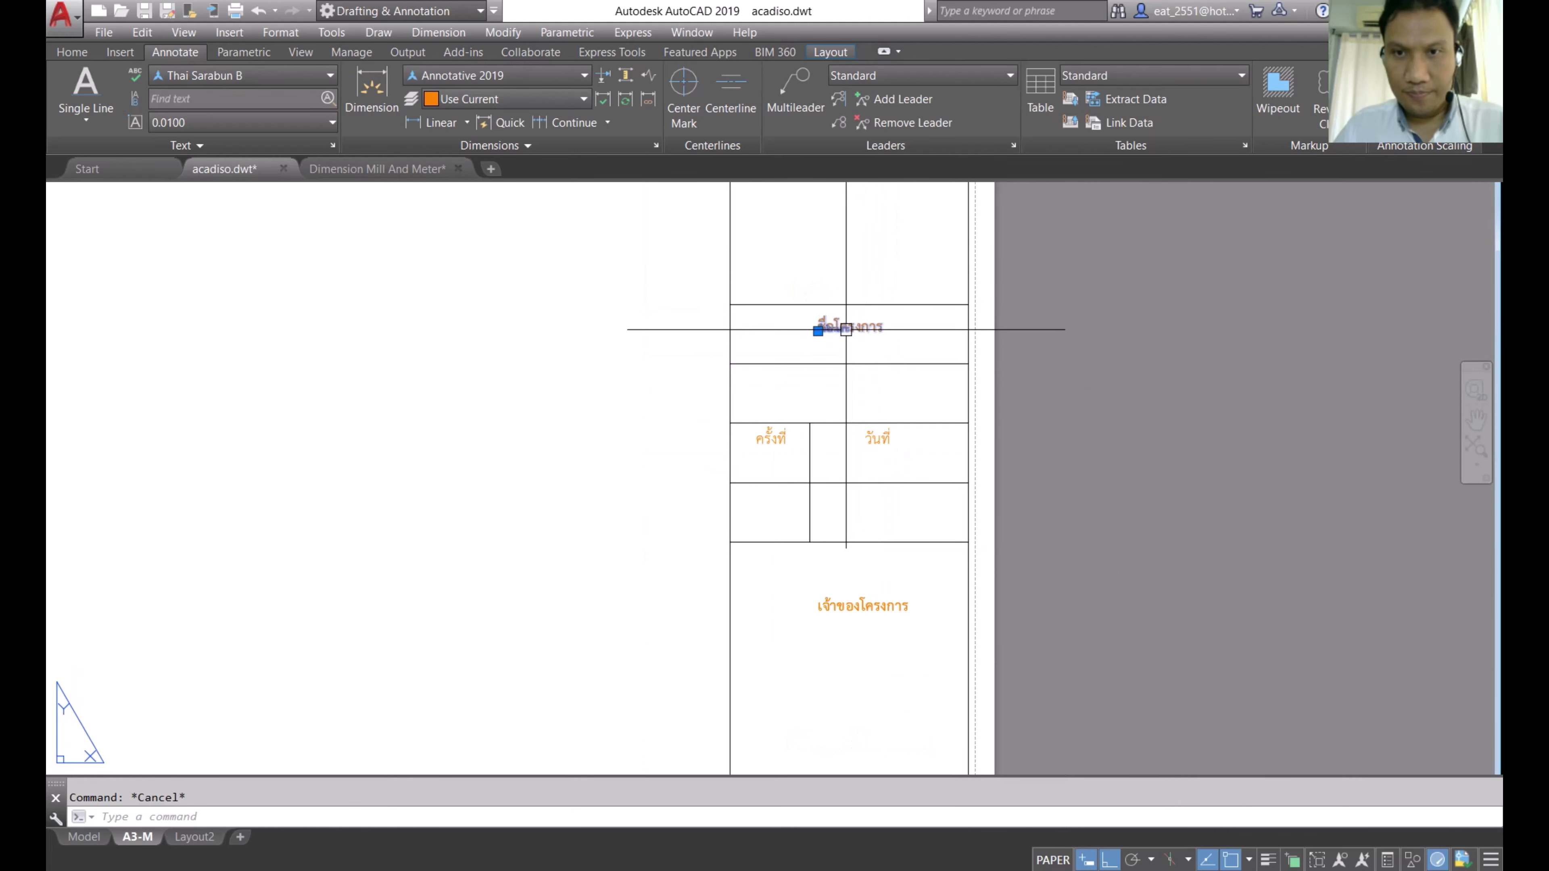
{"action": "left_click", "coordinate": [881, 616]}
{"action": "key", "text": "ctrl+shift+p"}
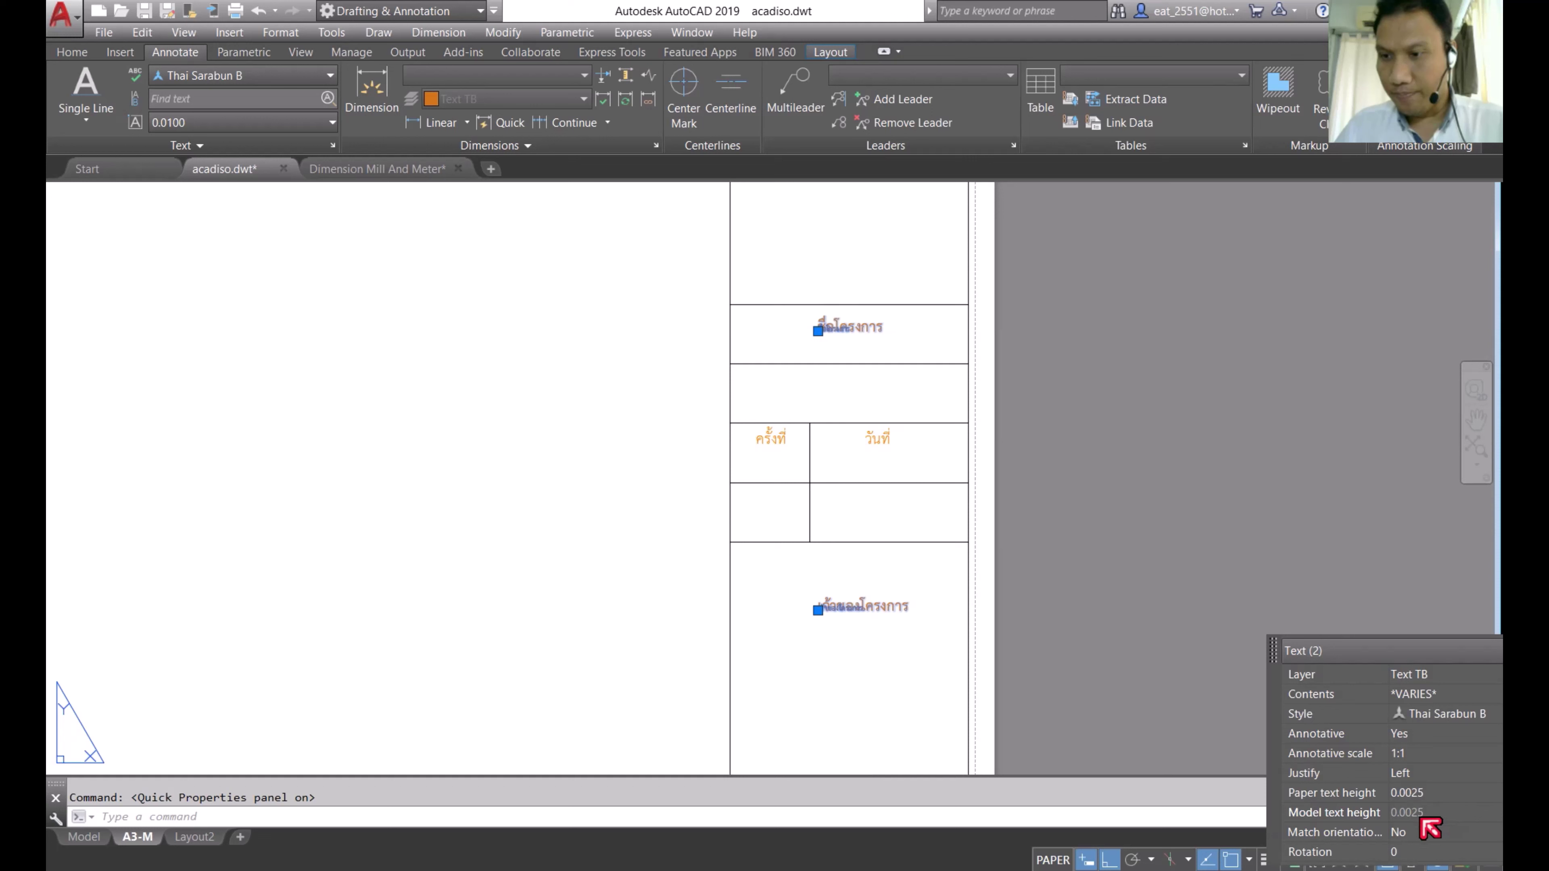
Step: Change both labels' paper text height to 0.005 in Quick Properties
{"action": "left_click", "coordinate": [1434, 793]}
{"action": "key", "text": "BackSpace"}
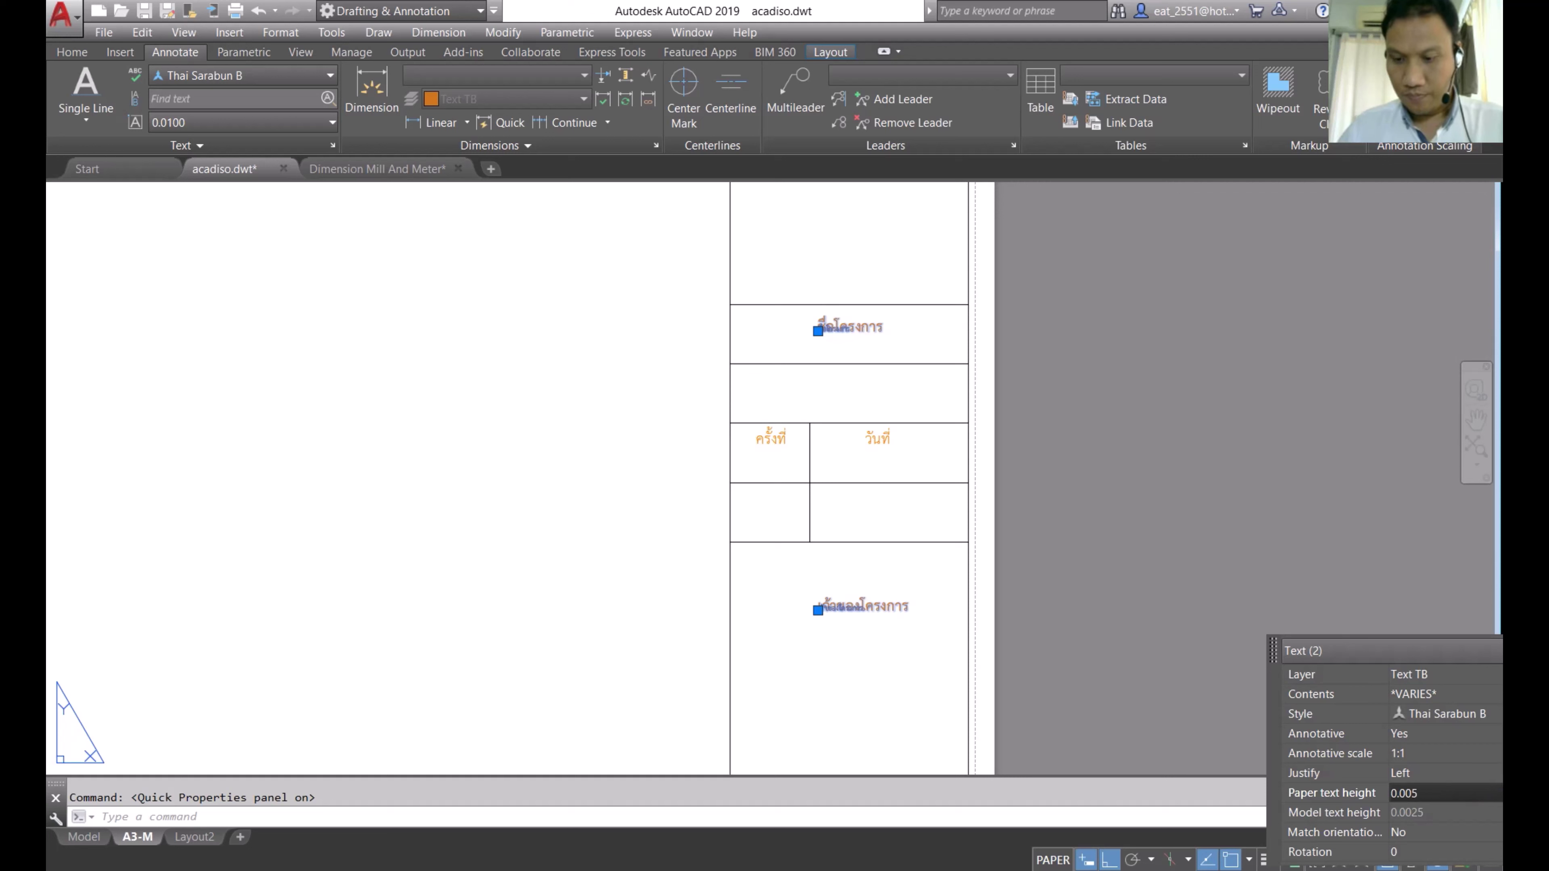
{"action": "type", "text": "0"}
{"action": "key", "text": "Return"}
{"action": "key", "text": "Escape"}
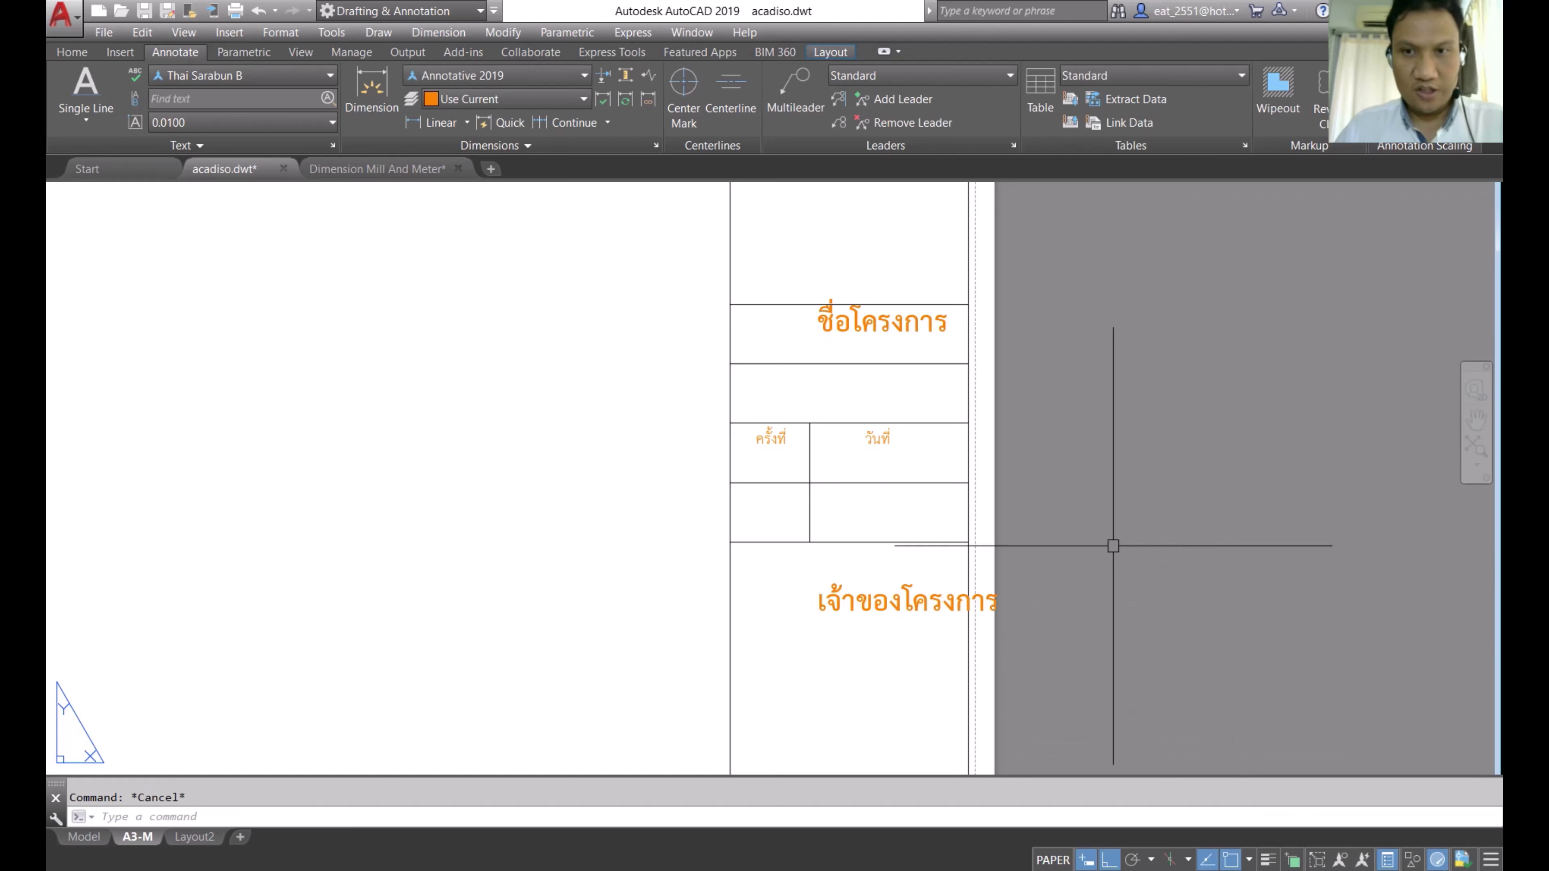
{"action": "scroll", "coordinate": [945, 378], "scroll_direction": "down", "scroll_amount": 2}
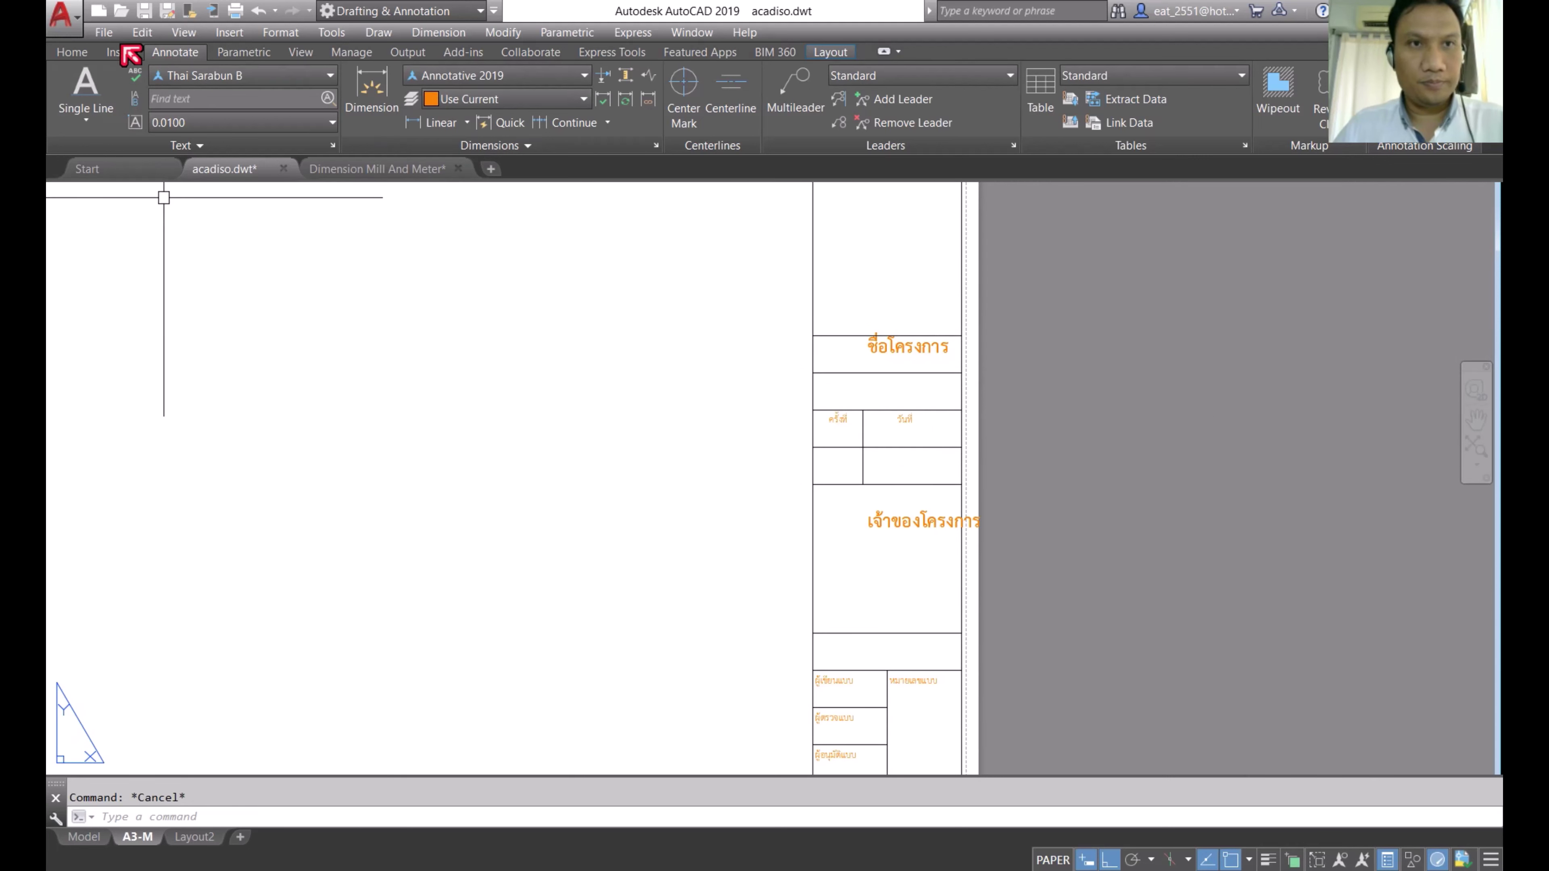
{"action": "left_click", "coordinate": [71, 53]}
{"action": "left_click", "coordinate": [287, 75]}
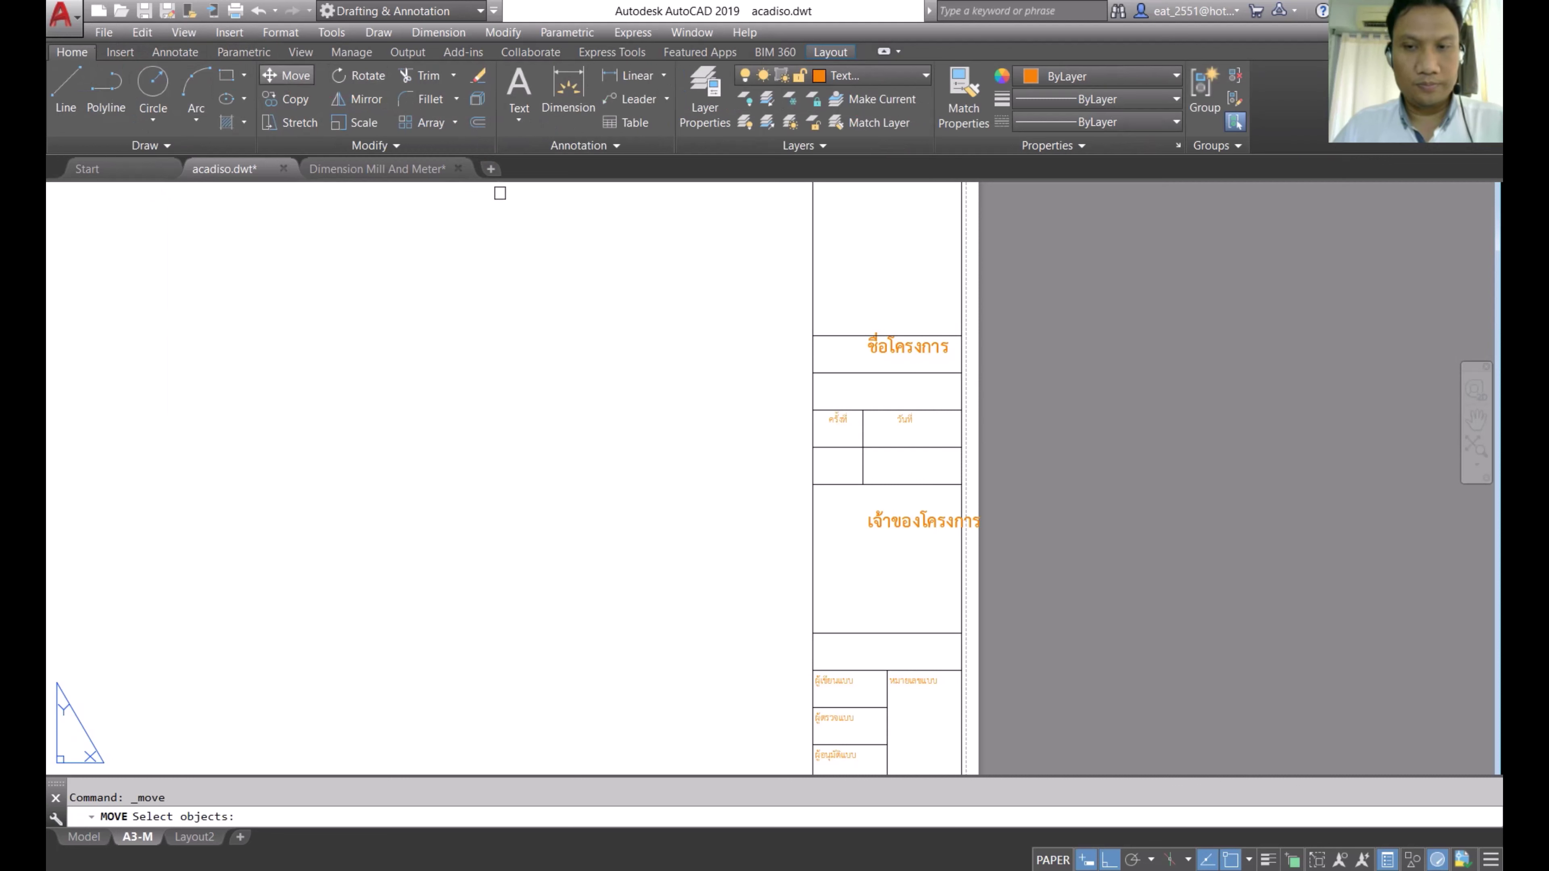
Step: Move the ชื่อโครงการ label into its cell with Ortho turned off
{"action": "scroll", "coordinate": [891, 339], "scroll_direction": "up", "scroll_amount": 3}
{"action": "left_click", "coordinate": [895, 339]}
{"action": "key", "text": "Return"}
{"action": "left_click", "coordinate": [1359, 322]}
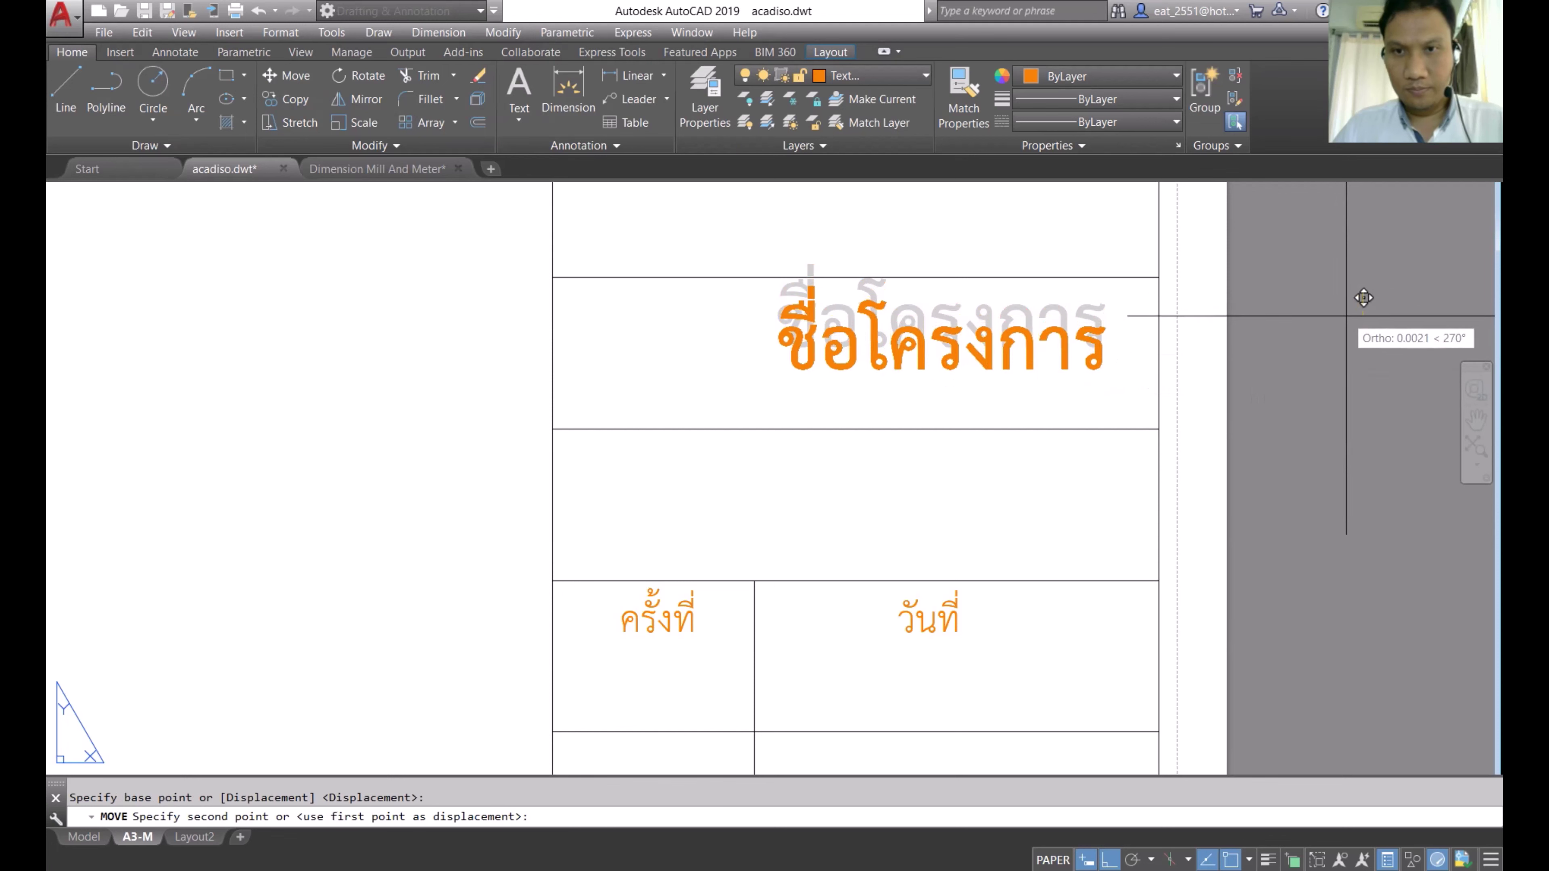
{"action": "key", "text": "F8"}
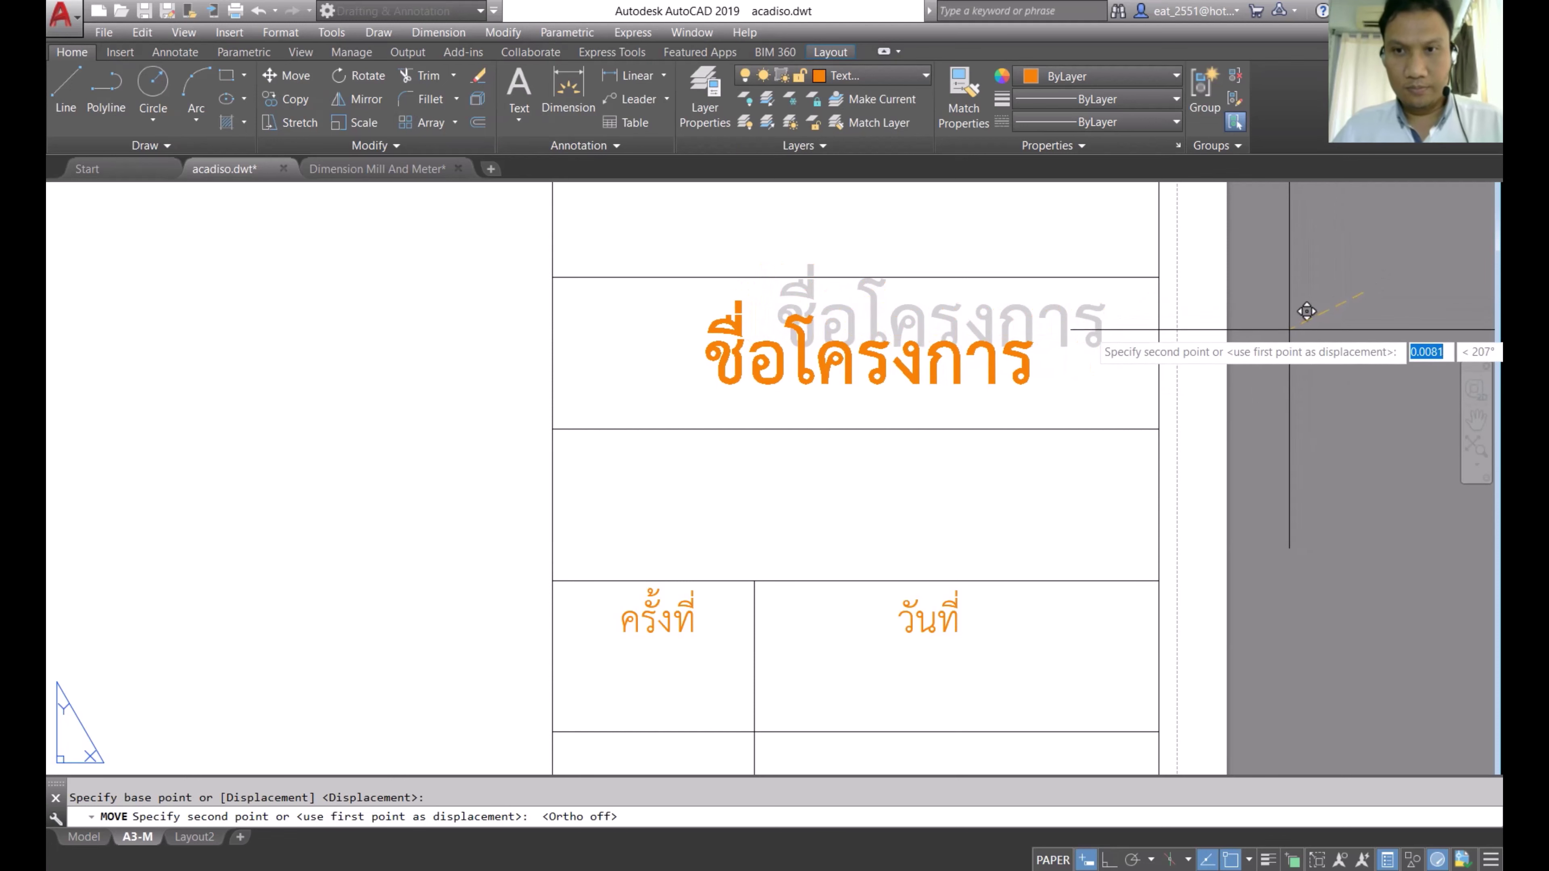
{"action": "left_click", "coordinate": [1306, 306]}
Step: Move the เจ้าของโครงการ label further left within its cell
{"action": "scroll", "coordinate": [1176, 321], "scroll_direction": "down", "scroll_amount": 2}
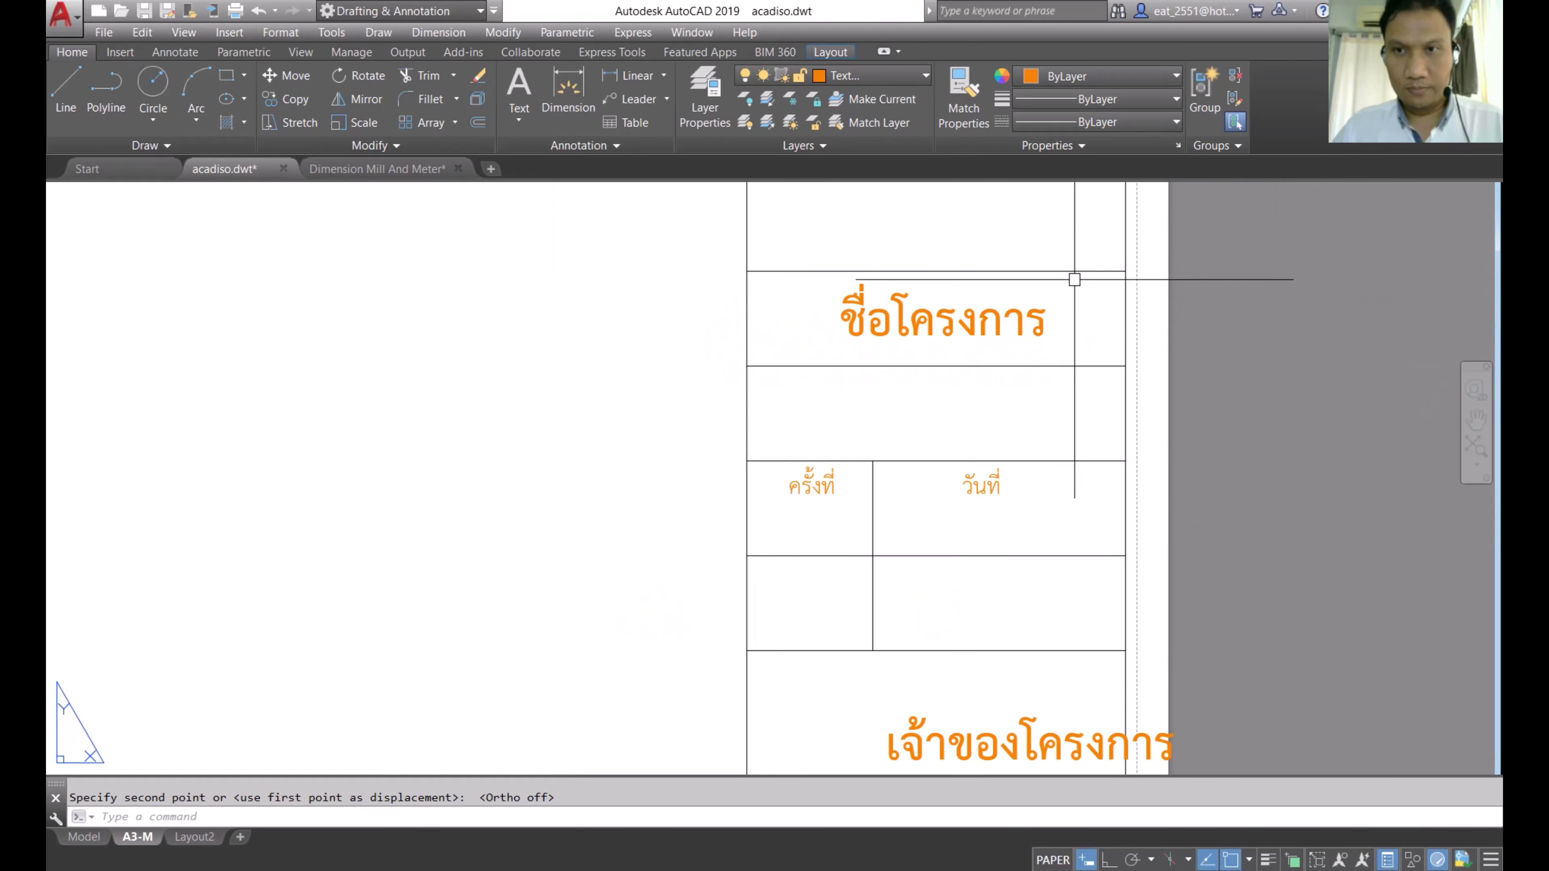
{"action": "middle_click_drag", "start_coordinate": [970, 473], "coordinate": [847, 336]}
{"action": "left_click", "coordinate": [854, 586]}
{"action": "scroll", "coordinate": [547, 335], "scroll_direction": "down", "scroll_amount": 2}
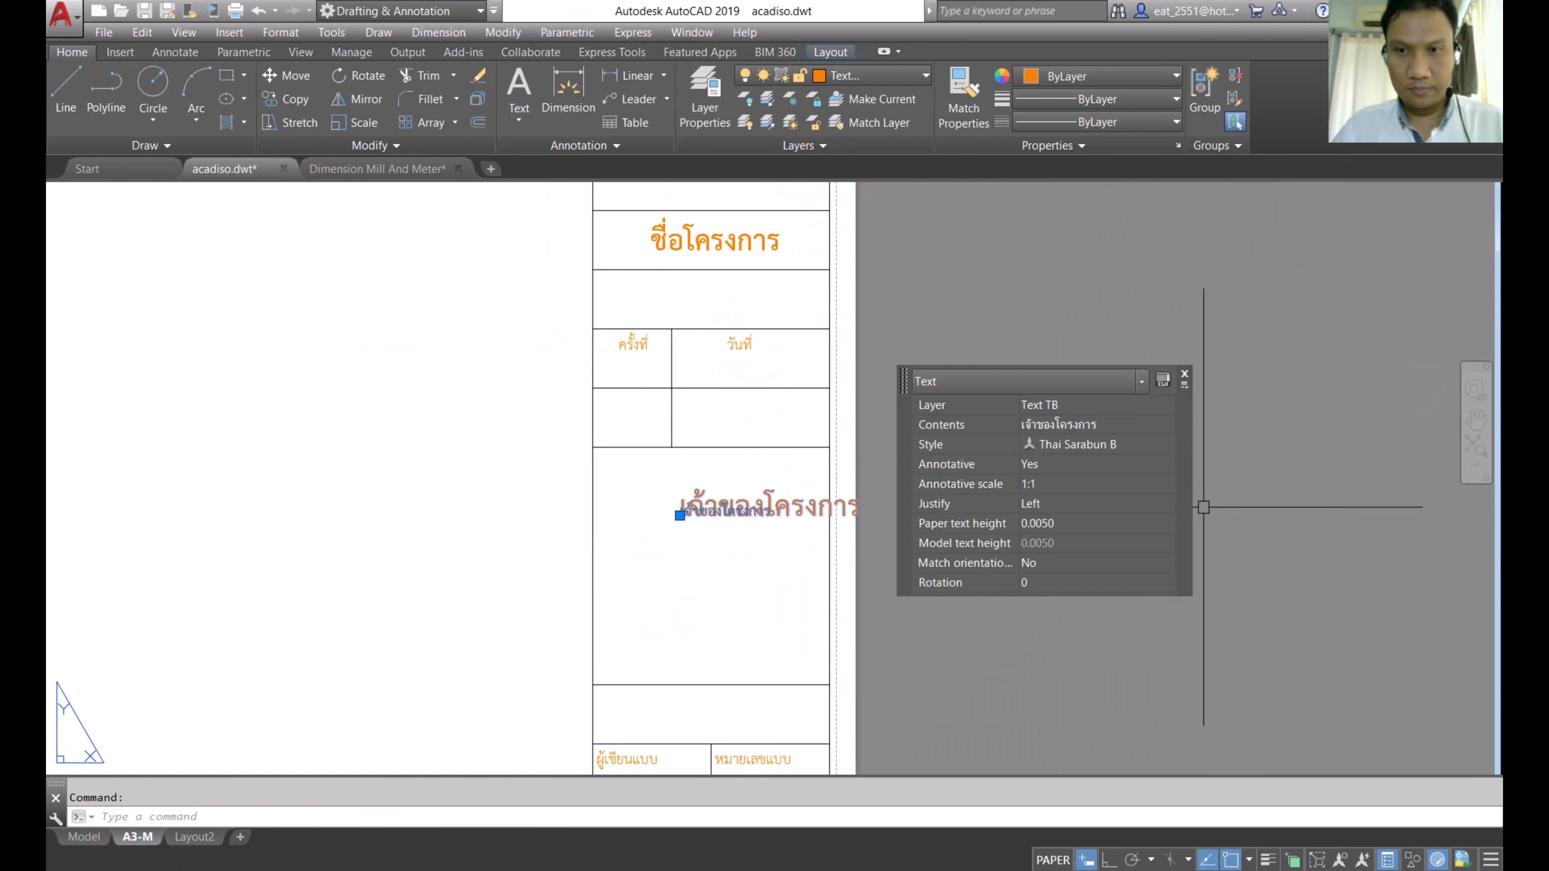
{"action": "scroll", "coordinate": [645, 476], "scroll_direction": "up", "scroll_amount": 2}
{"action": "left_click", "coordinate": [287, 75]}
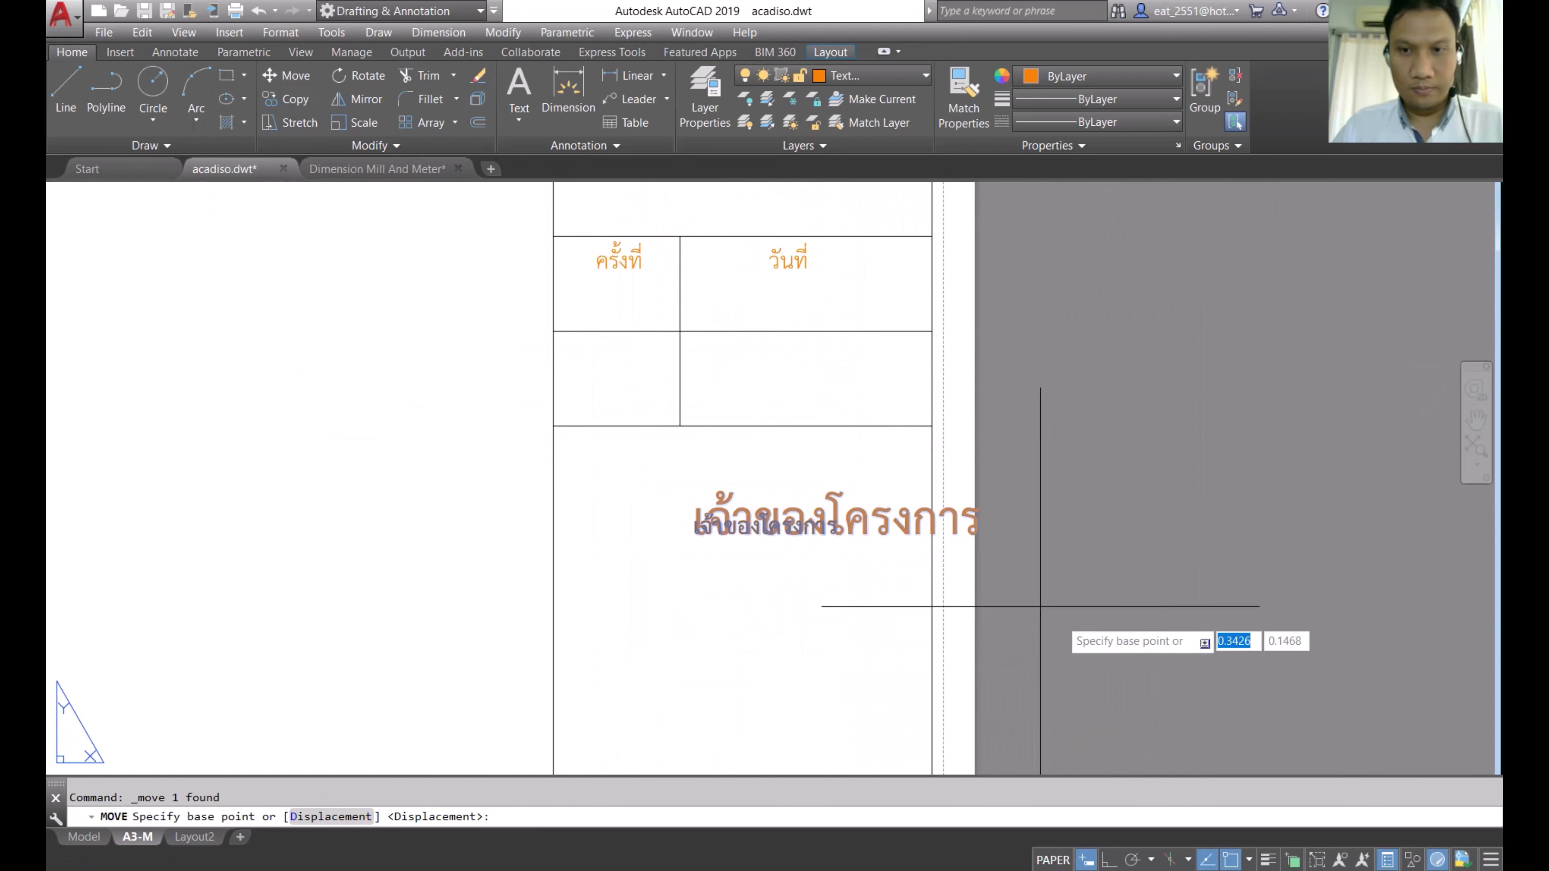
{"action": "left_click", "coordinate": [1257, 532]}
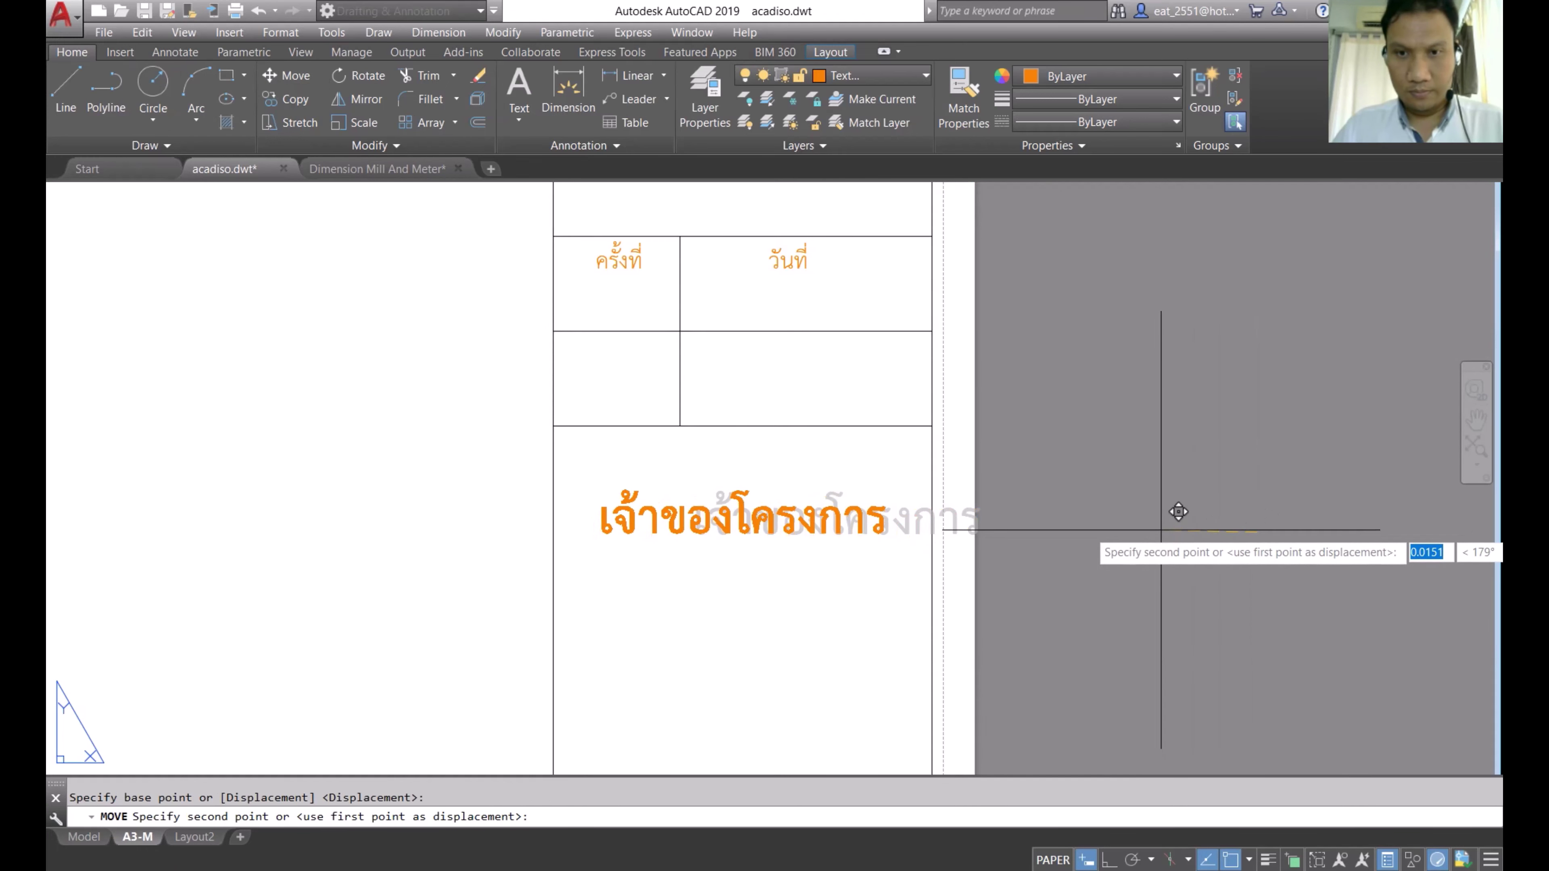
{"action": "left_click", "coordinate": [1162, 528]}
{"action": "scroll", "coordinate": [991, 385], "scroll_direction": "down", "scroll_amount": 4}
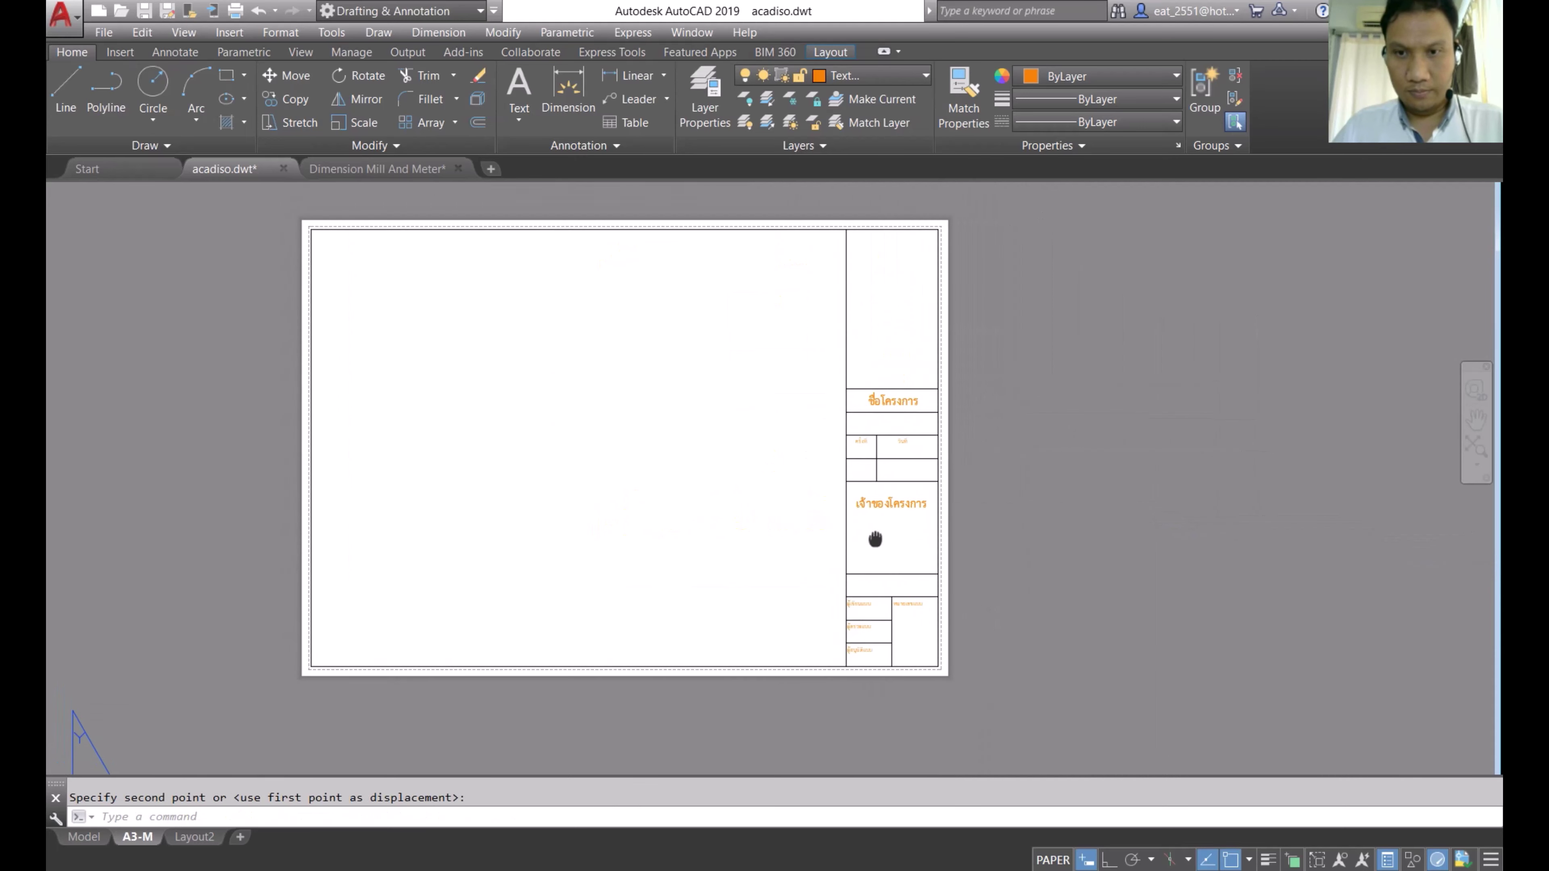
{"action": "scroll", "coordinate": [874, 540], "scroll_direction": "up", "scroll_amount": 3}
{"action": "scroll", "coordinate": [923, 558], "scroll_direction": "up", "scroll_amount": 4}
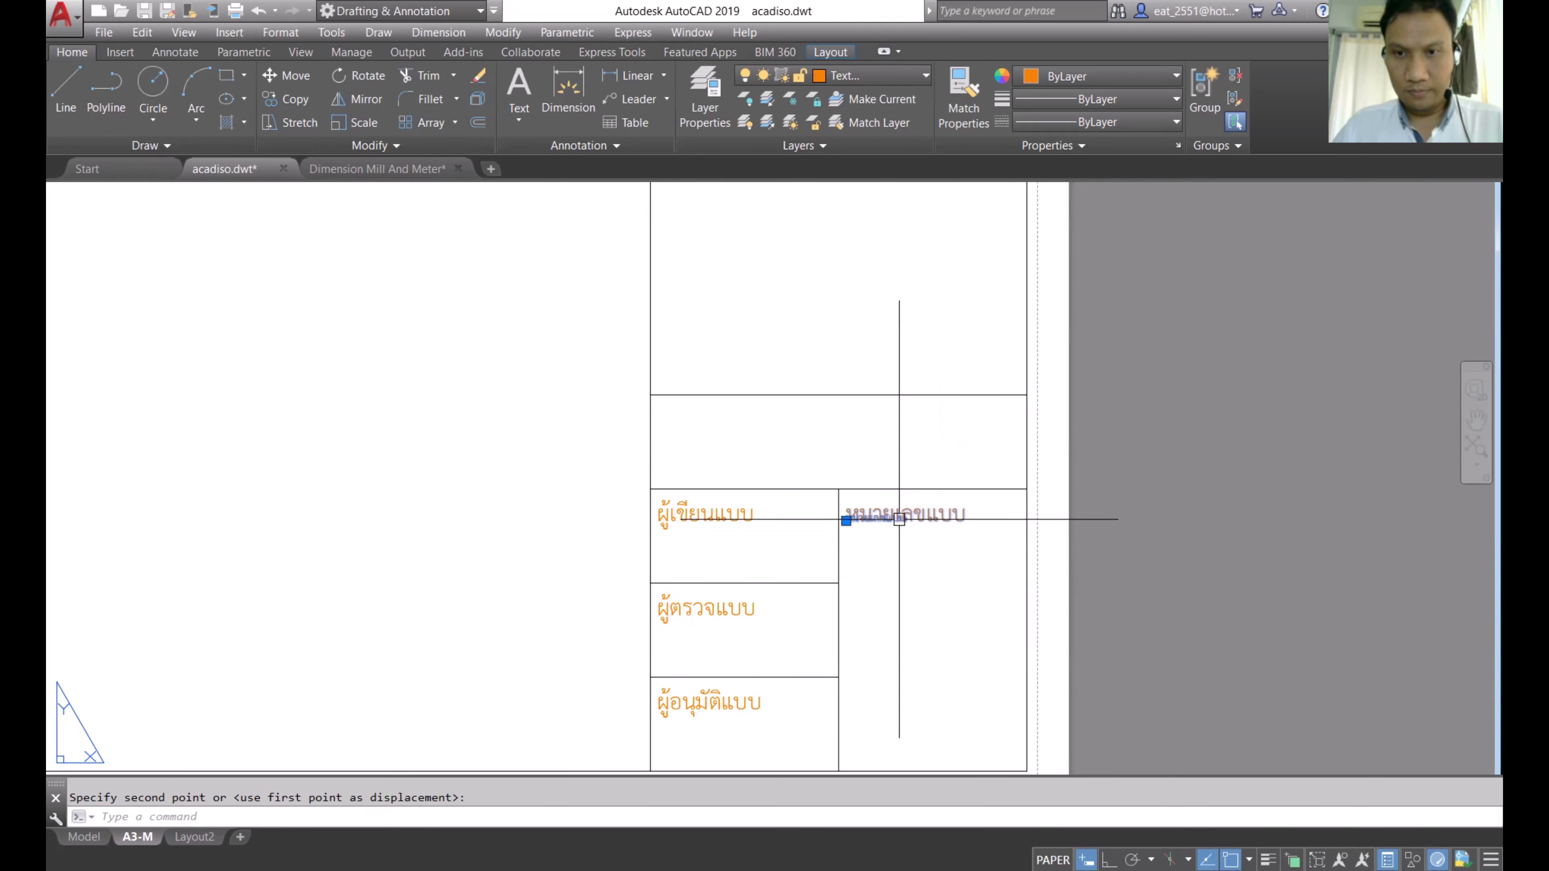
Step: Switch the หมายเลขแบบ label to the bold Thai Sarabun text style
{"action": "left_click", "coordinate": [902, 519]}
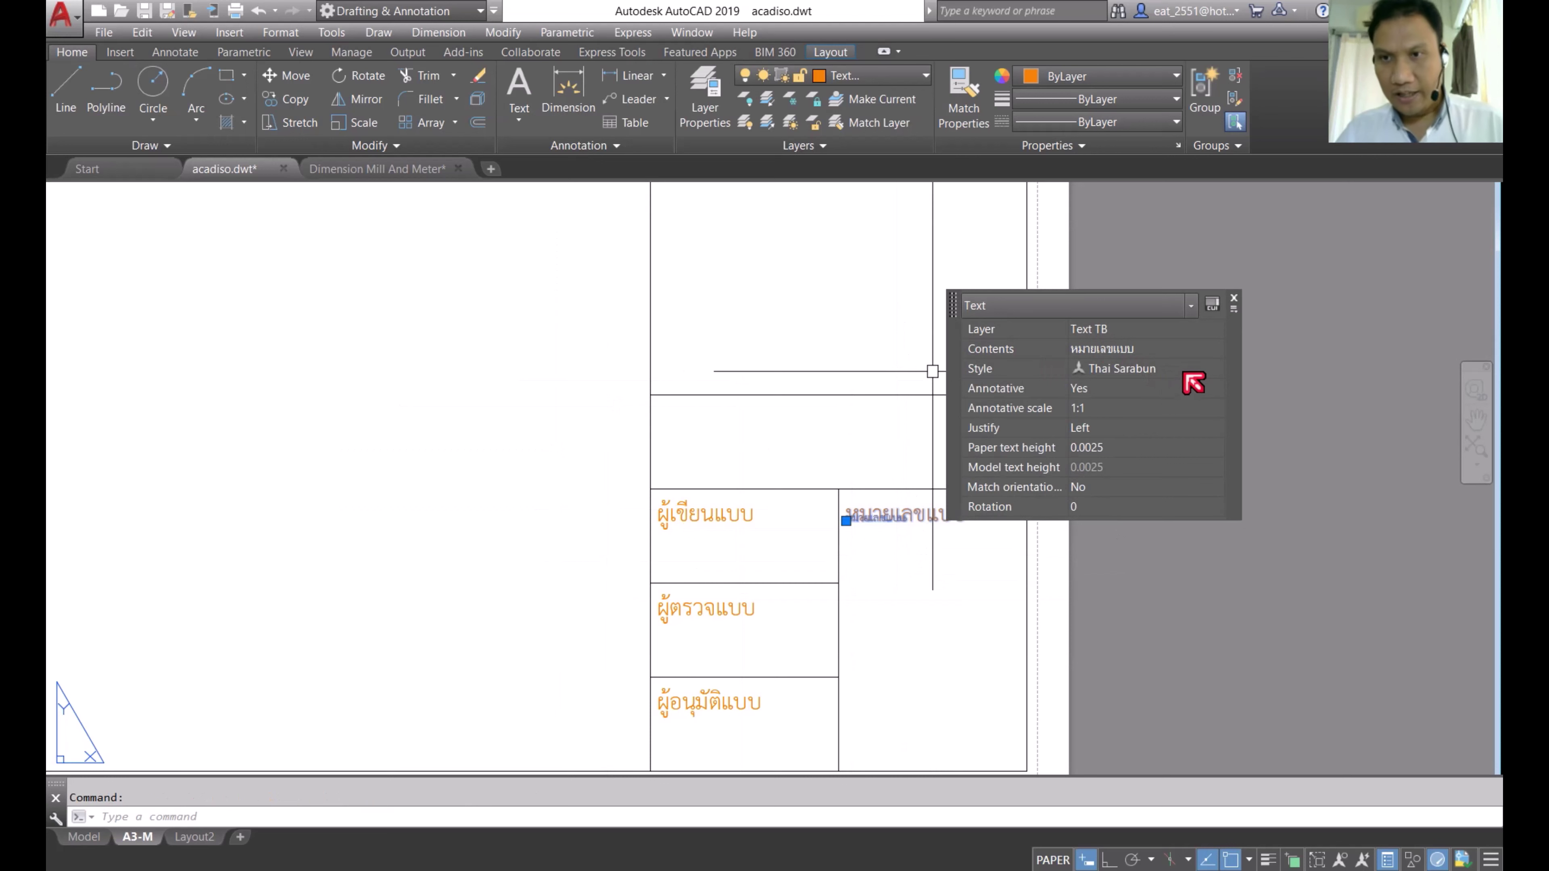
{"action": "left_click", "coordinate": [1182, 375]}
{"action": "left_click", "coordinate": [1213, 369]}
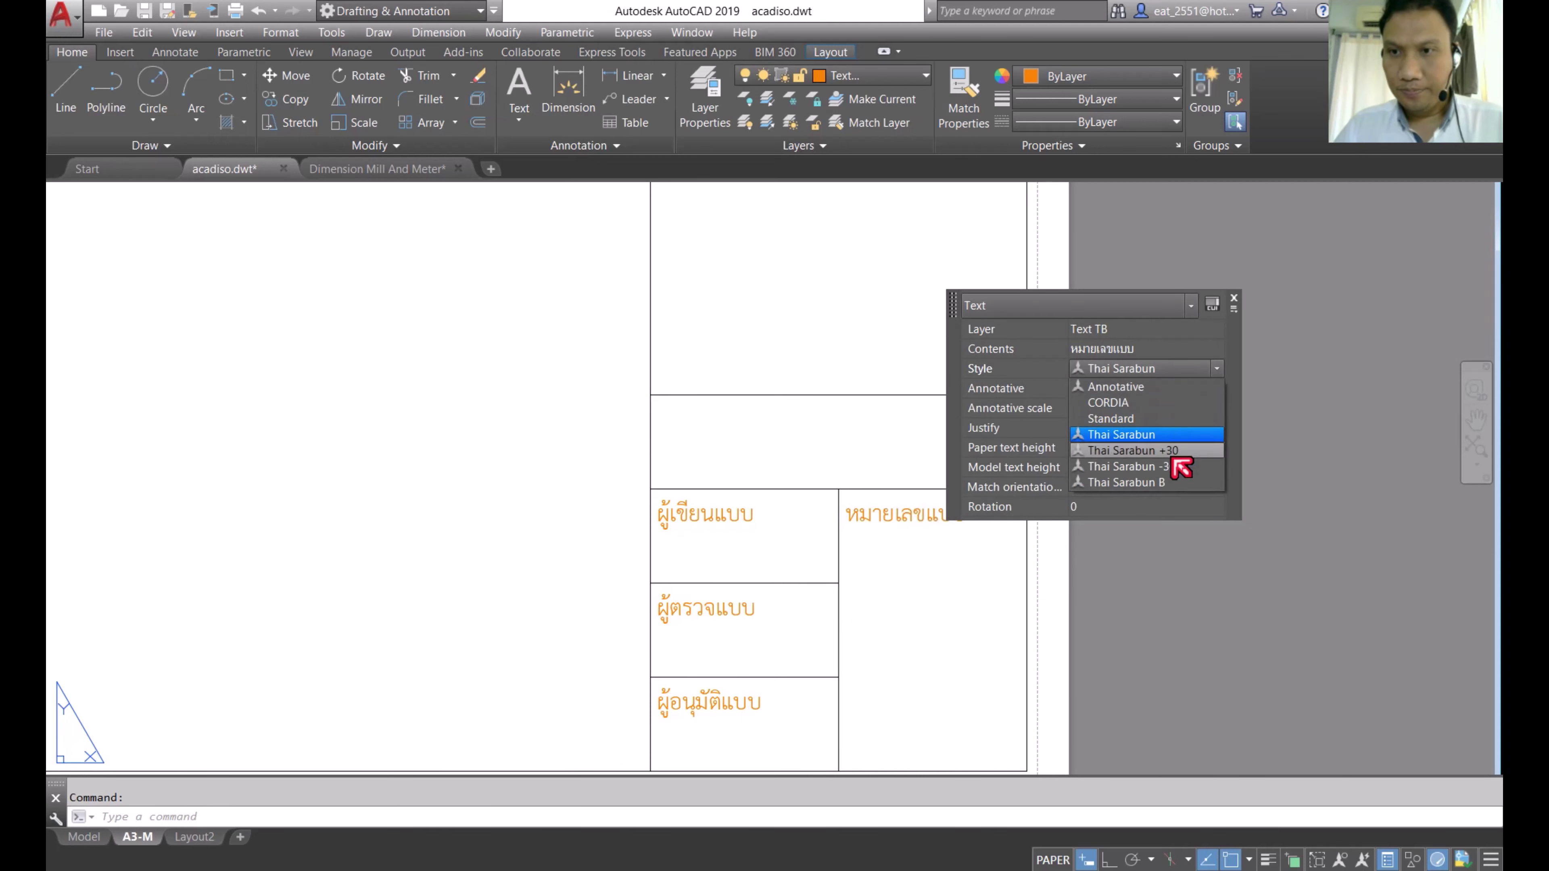
{"action": "left_click", "coordinate": [1176, 488]}
{"action": "key", "text": "Escape"}
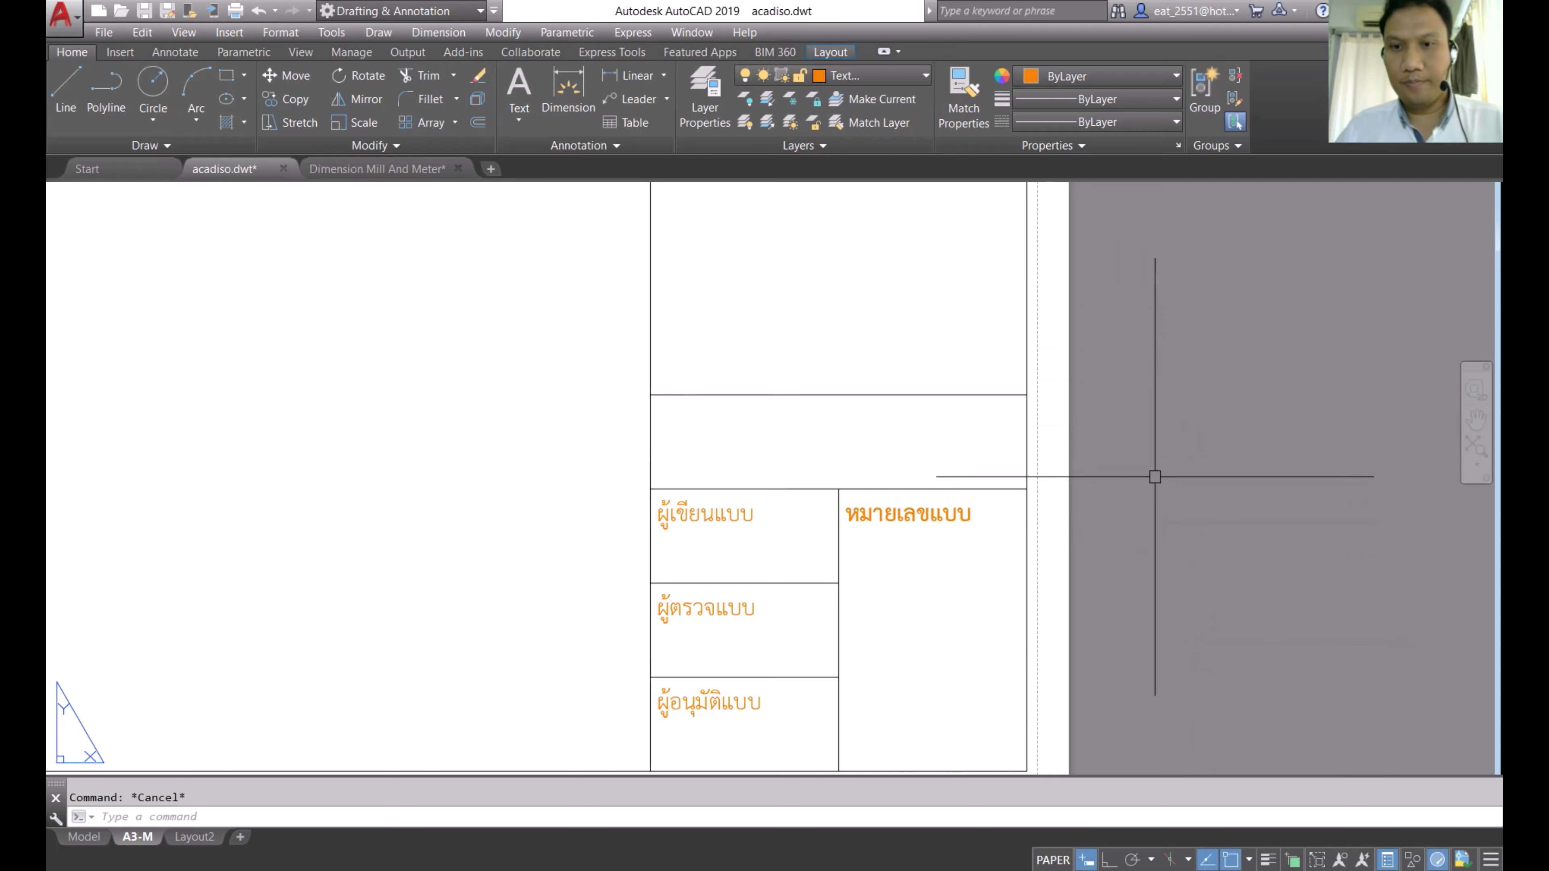
Step: Move the หมายเลขแบบ label slightly to sit neatly in its cell
{"action": "scroll", "coordinate": [940, 474], "scroll_direction": "down", "scroll_amount": 1}
{"action": "scroll", "coordinate": [967, 461], "scroll_direction": "down", "scroll_amount": 2}
{"action": "scroll", "coordinate": [957, 530], "scroll_direction": "up", "scroll_amount": 2}
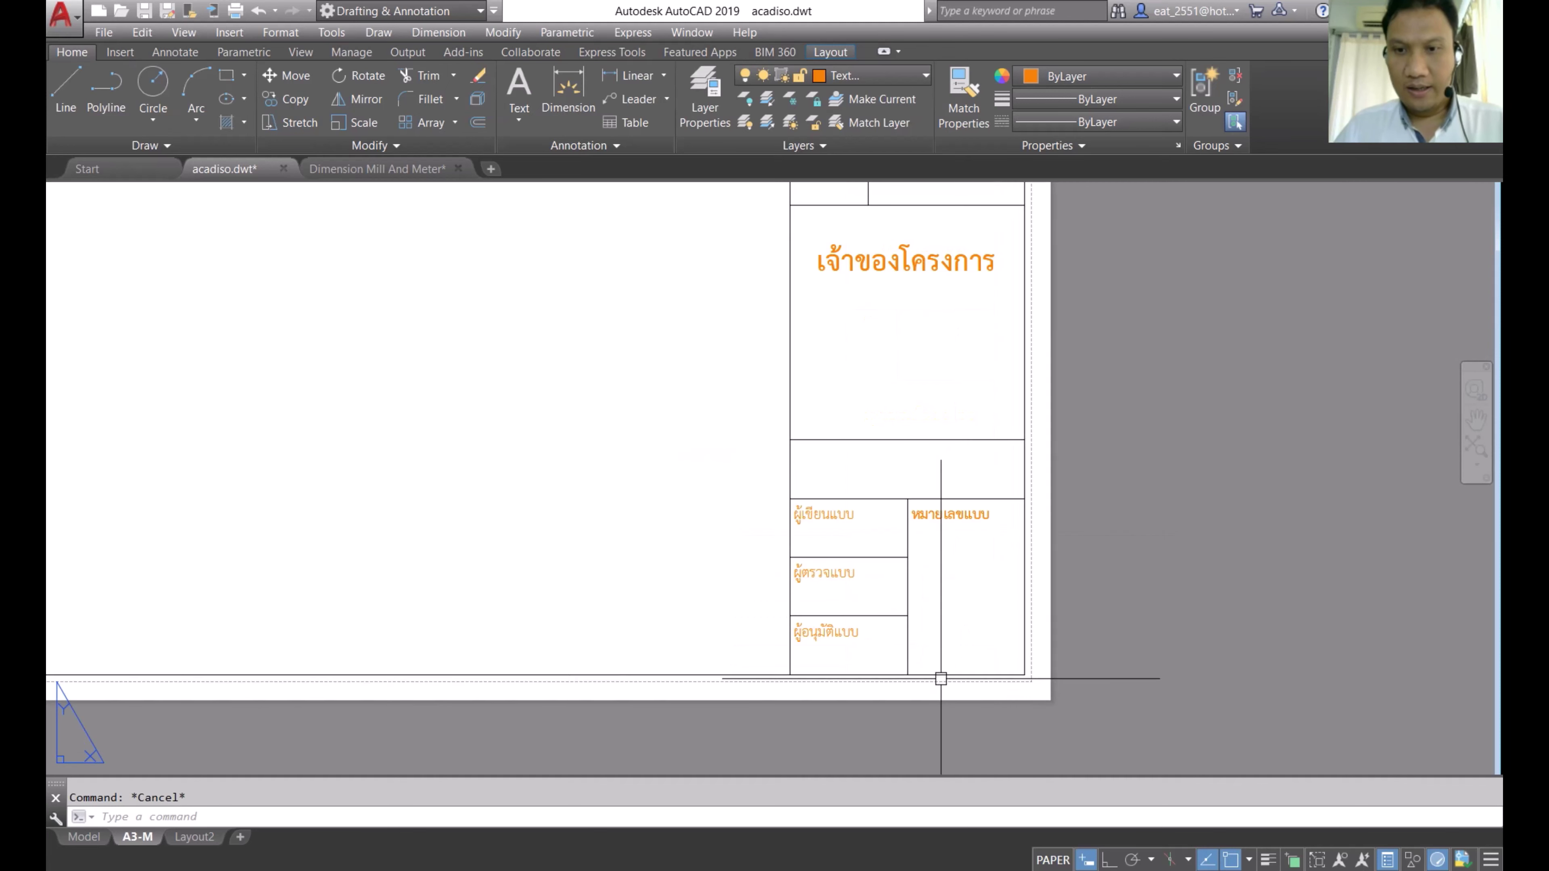
{"action": "middle_click_drag", "start_coordinate": [978, 560], "coordinate": [979, 643]}
{"action": "scroll", "coordinate": [975, 513], "scroll_direction": "up", "scroll_amount": 1}
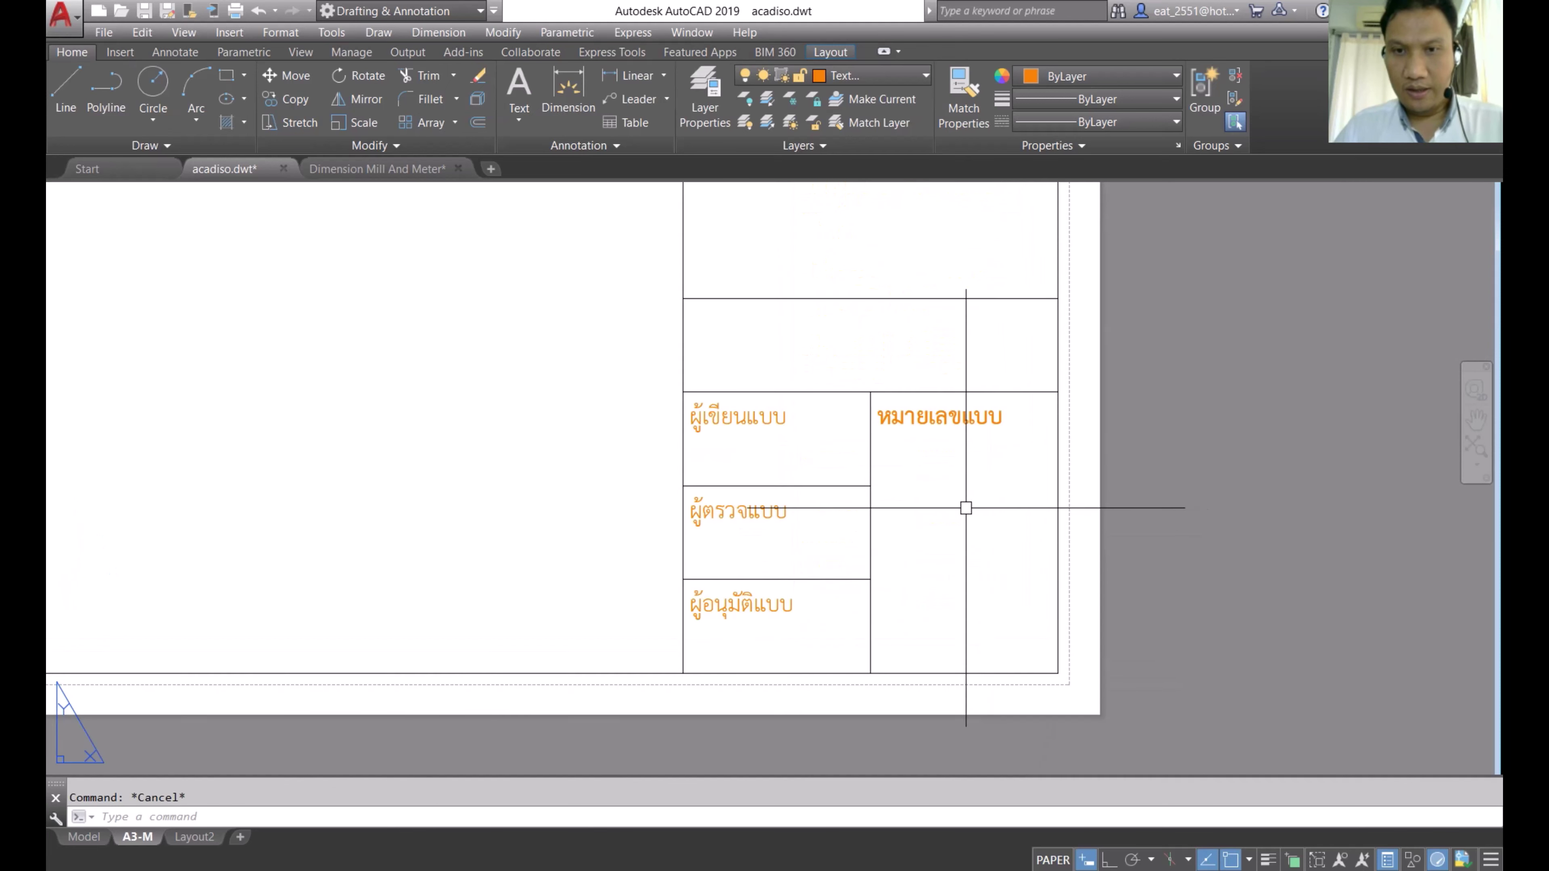
{"action": "scroll", "coordinate": [965, 509], "scroll_direction": "down", "scroll_amount": 2}
{"action": "scroll", "coordinate": [961, 511], "scroll_direction": "up", "scroll_amount": 2}
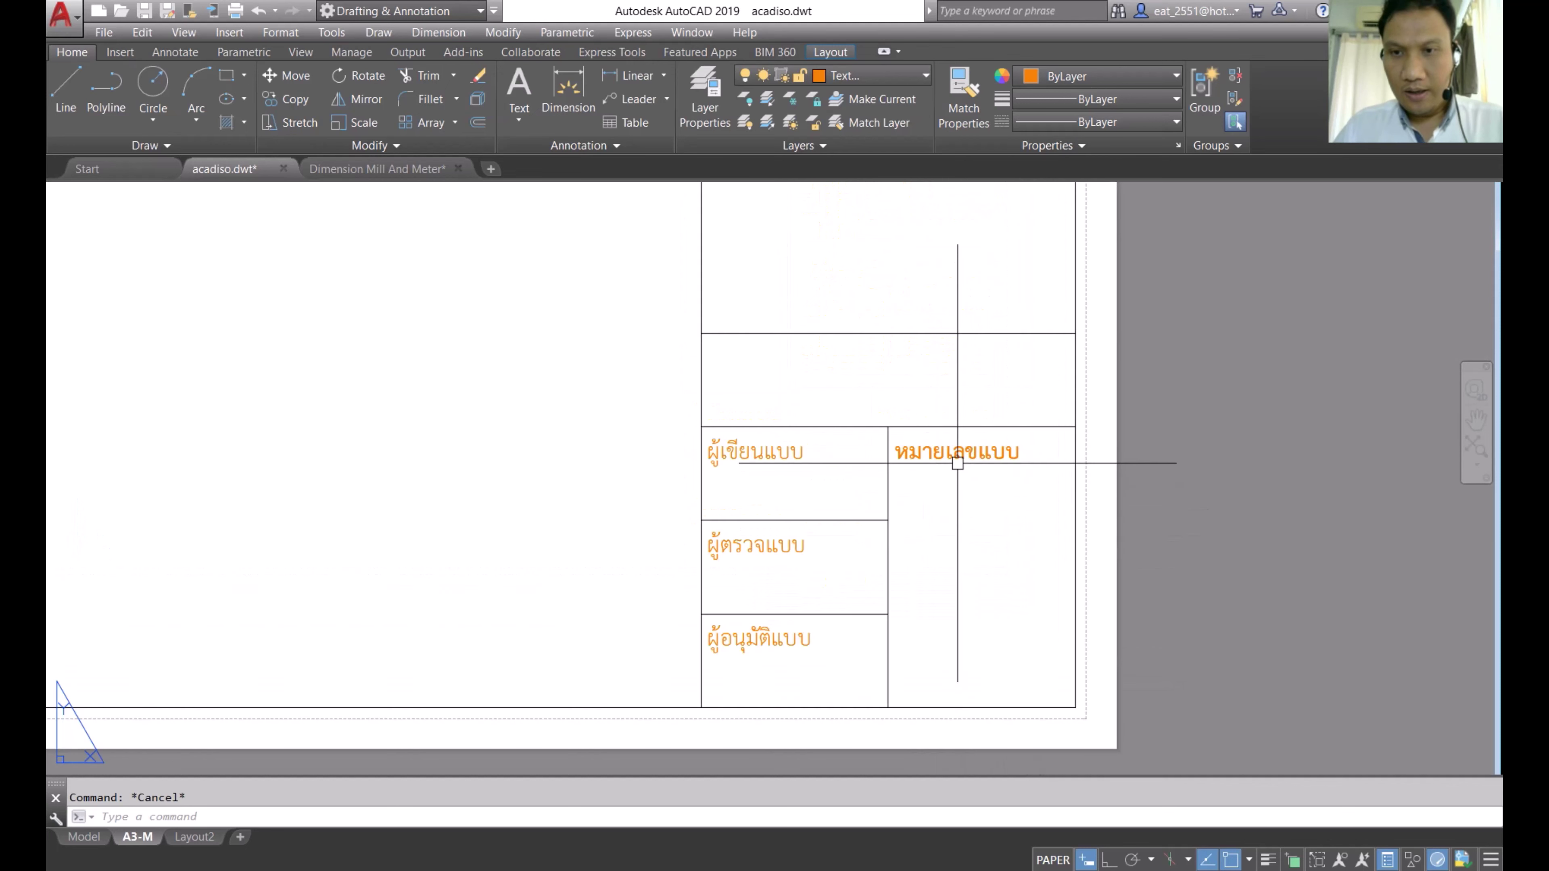
{"action": "left_click", "coordinate": [955, 459]}
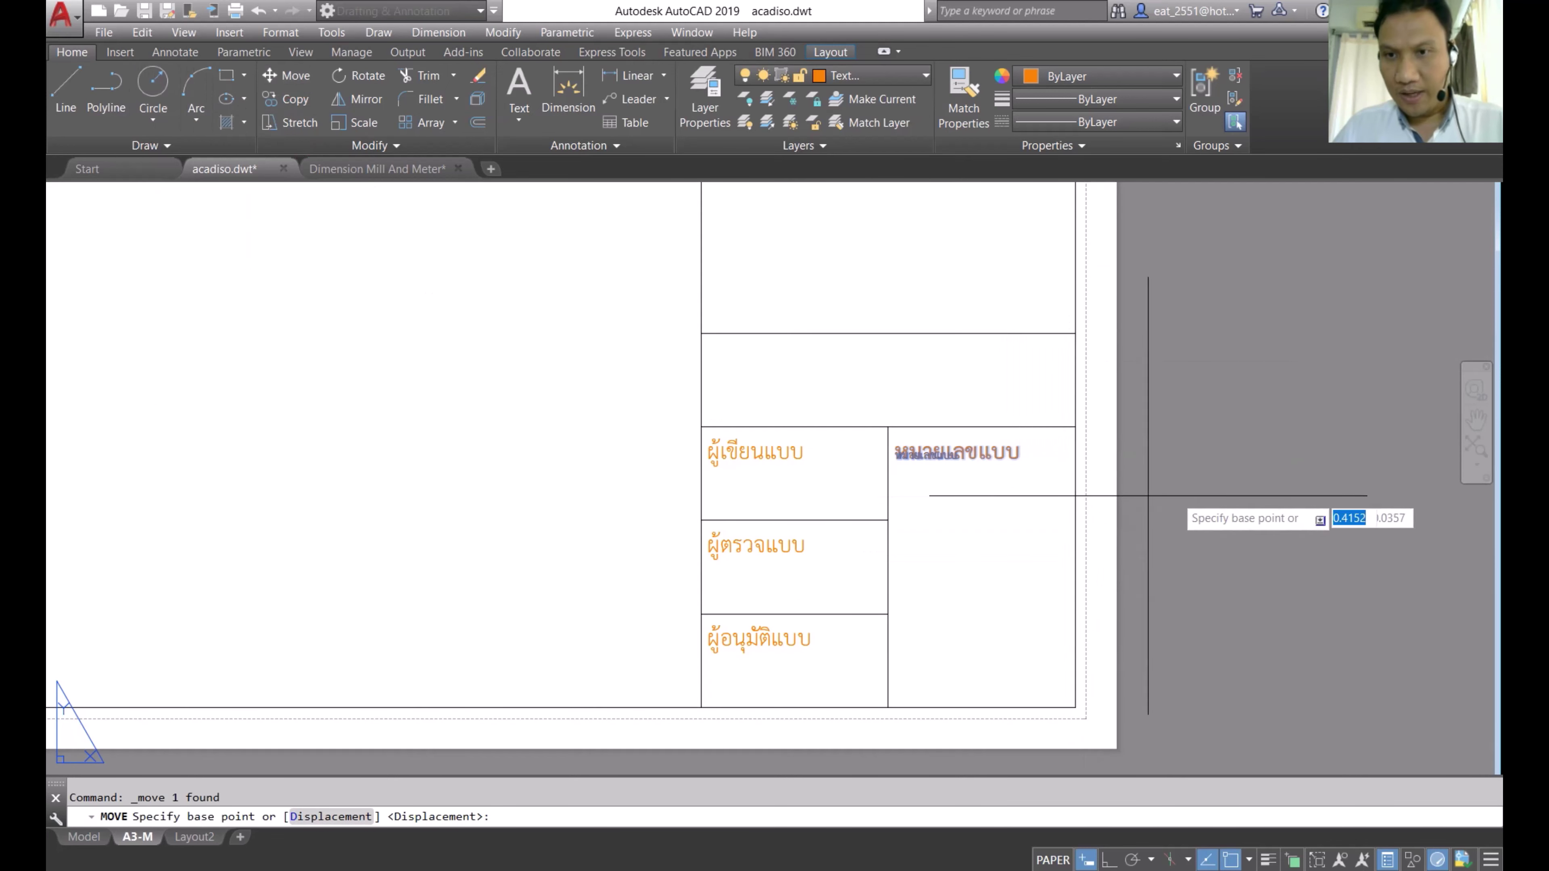
{"action": "left_click", "coordinate": [1208, 495]}
{"action": "left_click", "coordinate": [1223, 495]}
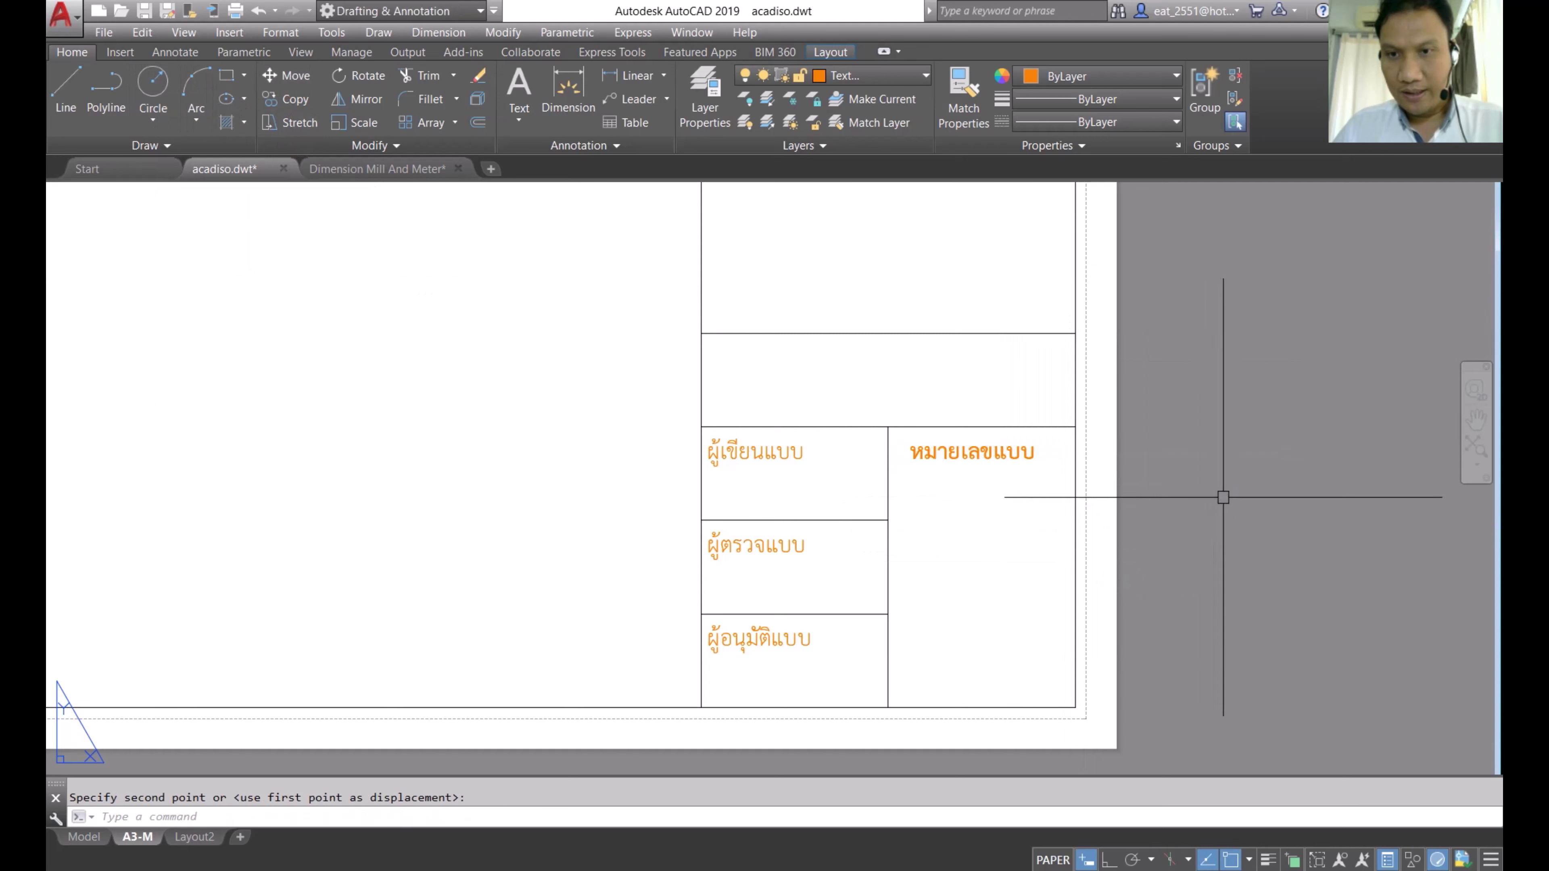
{"action": "scroll", "coordinate": [916, 439], "scroll_direction": "down", "scroll_amount": 2}
{"action": "mouse_move", "coordinate": [954, 574]}
{"action": "middle_mouse_down"}
{"action": "mouse_move", "coordinate": [892, 594]}
{"action": "mouse_move", "coordinate": [861, 705]}
{"action": "middle_mouse_up"}
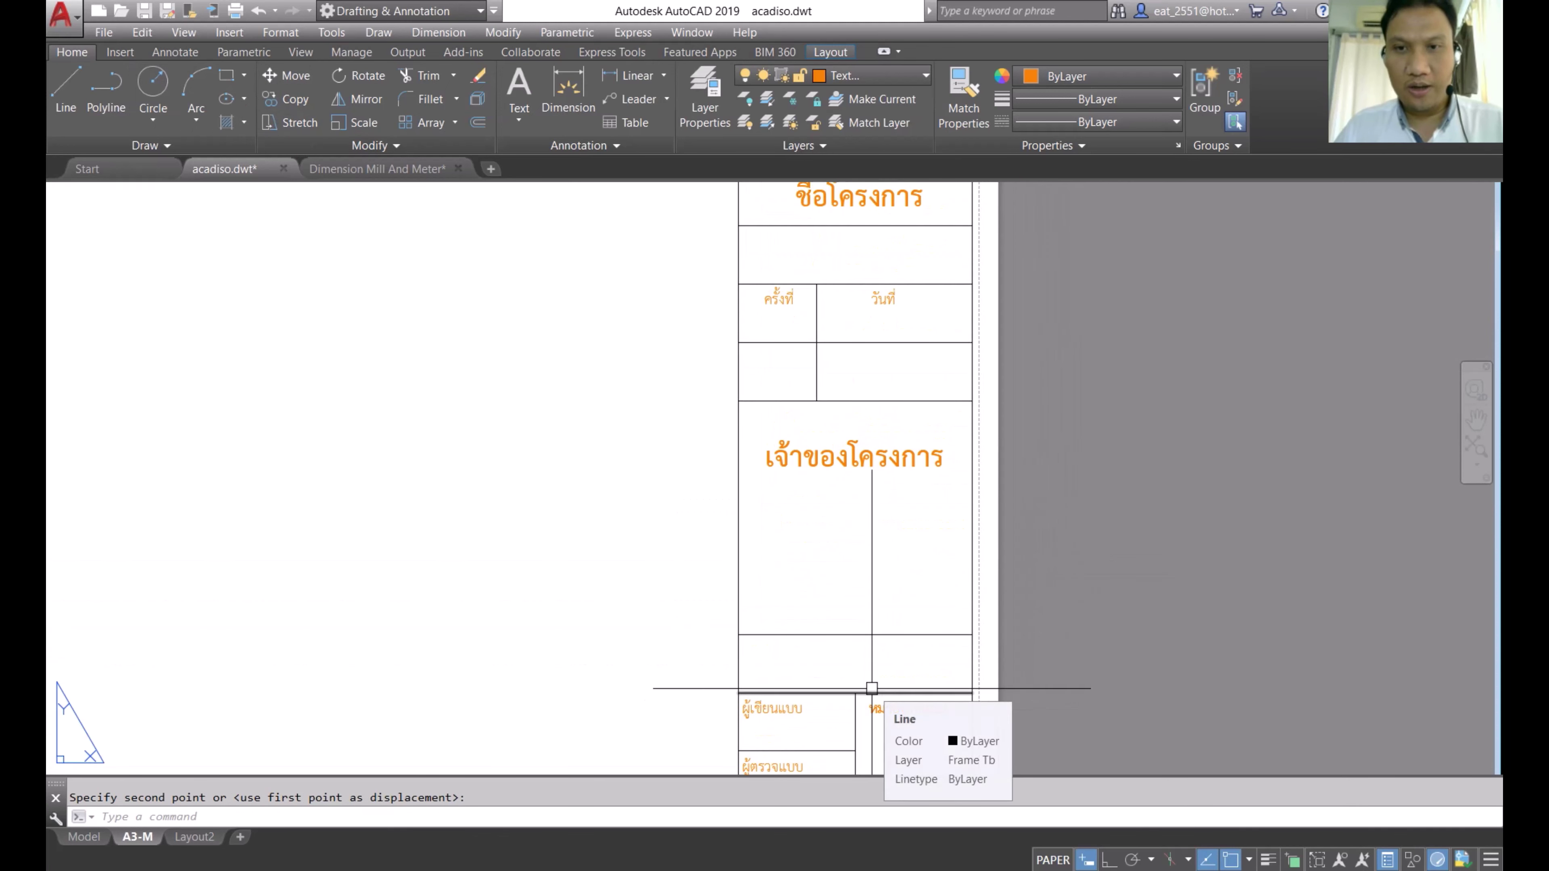
Step: Make Viewport the current layer and show the Layout ribbon tools
{"action": "scroll", "coordinate": [950, 626], "scroll_direction": "down", "scroll_amount": 2}
{"action": "scroll", "coordinate": [976, 504], "scroll_direction": "down", "scroll_amount": 1}
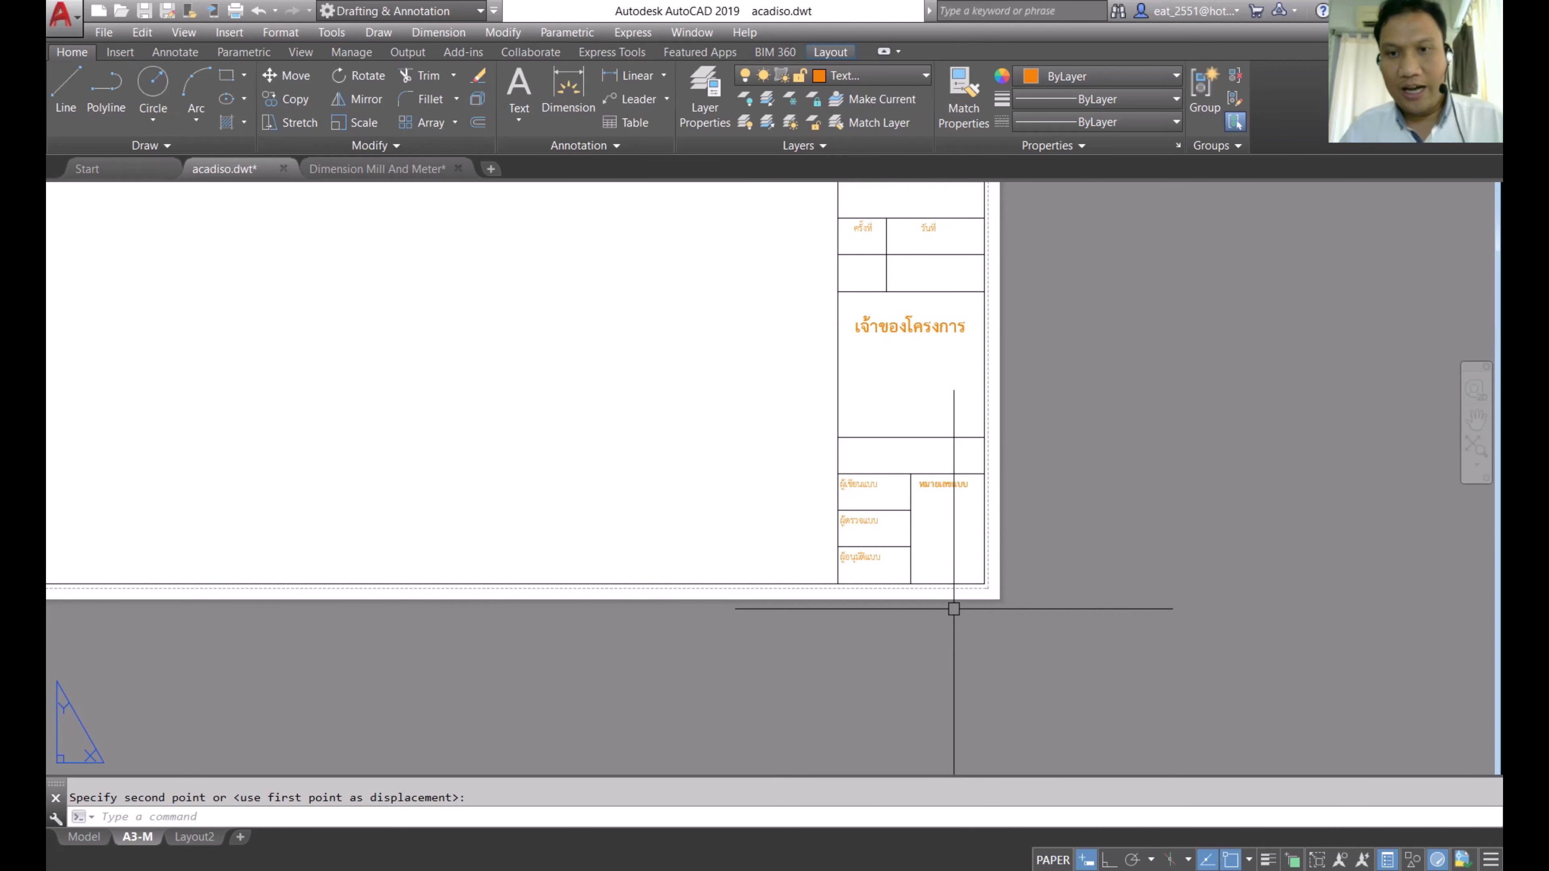
{"action": "scroll", "coordinate": [996, 518], "scroll_direction": "down", "scroll_amount": 2}
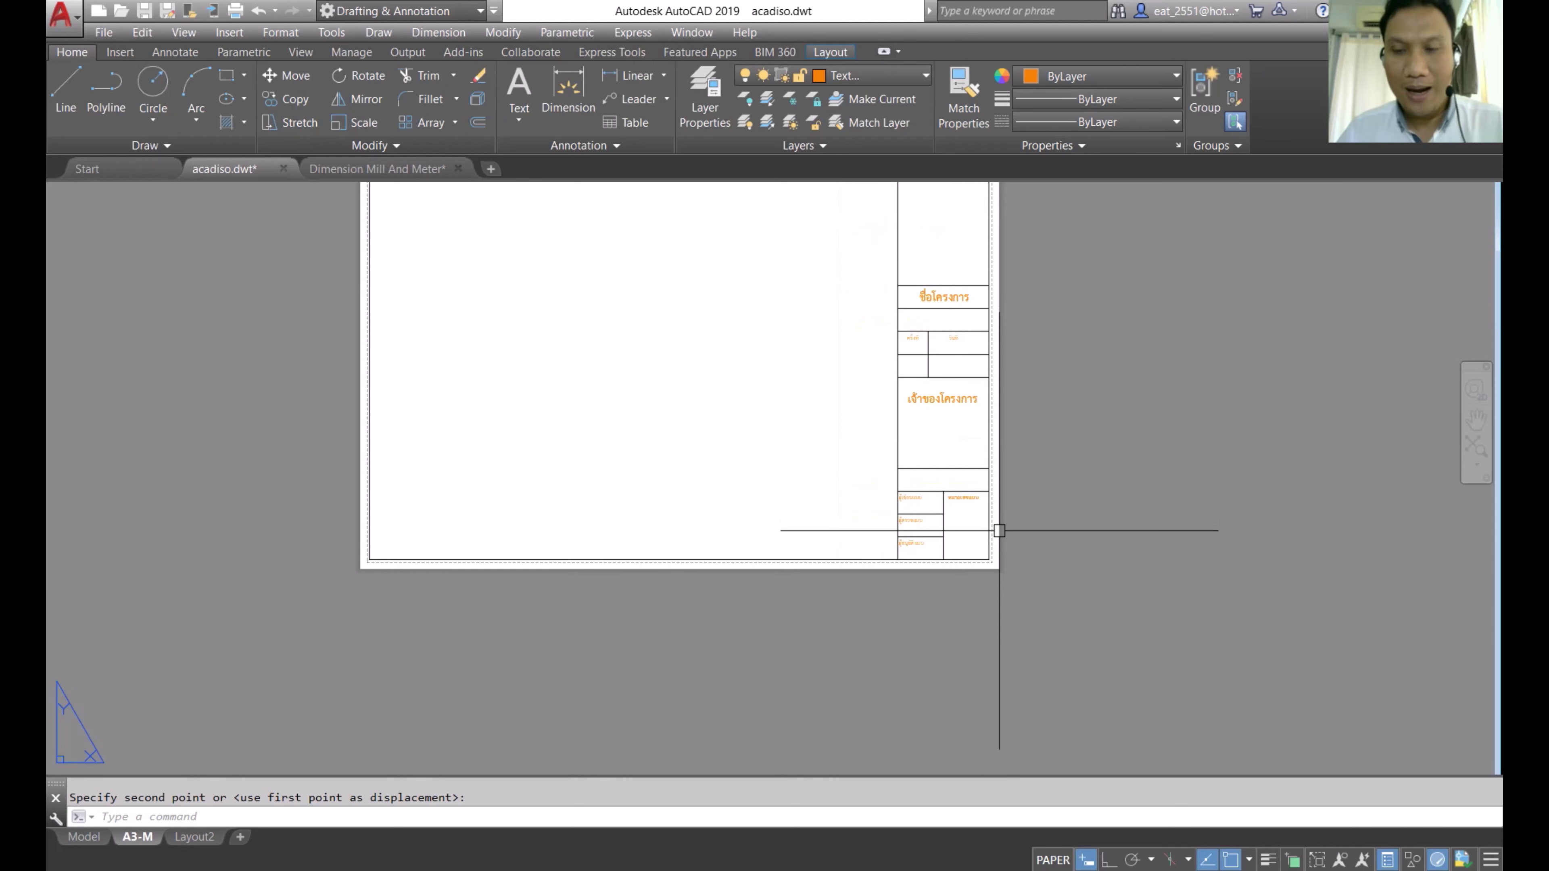
{"action": "mouse_move", "coordinate": [941, 336]}
{"action": "middle_mouse_down"}
{"action": "mouse_move", "coordinate": [935, 503]}
{"action": "mouse_move", "coordinate": [963, 488]}
{"action": "middle_mouse_up"}
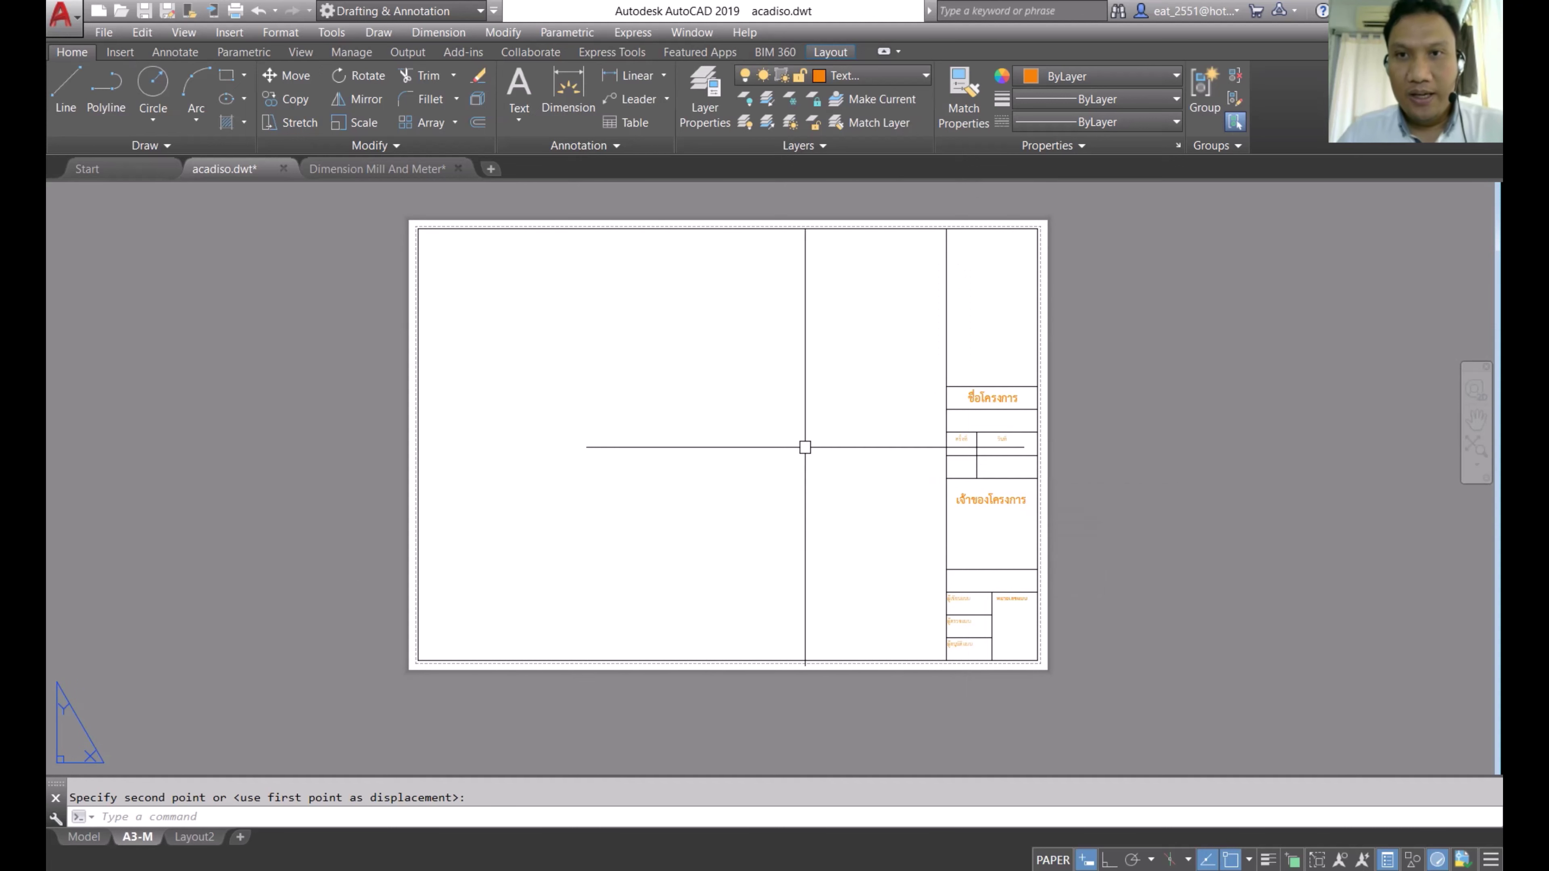
{"action": "left_click", "coordinate": [915, 76]}
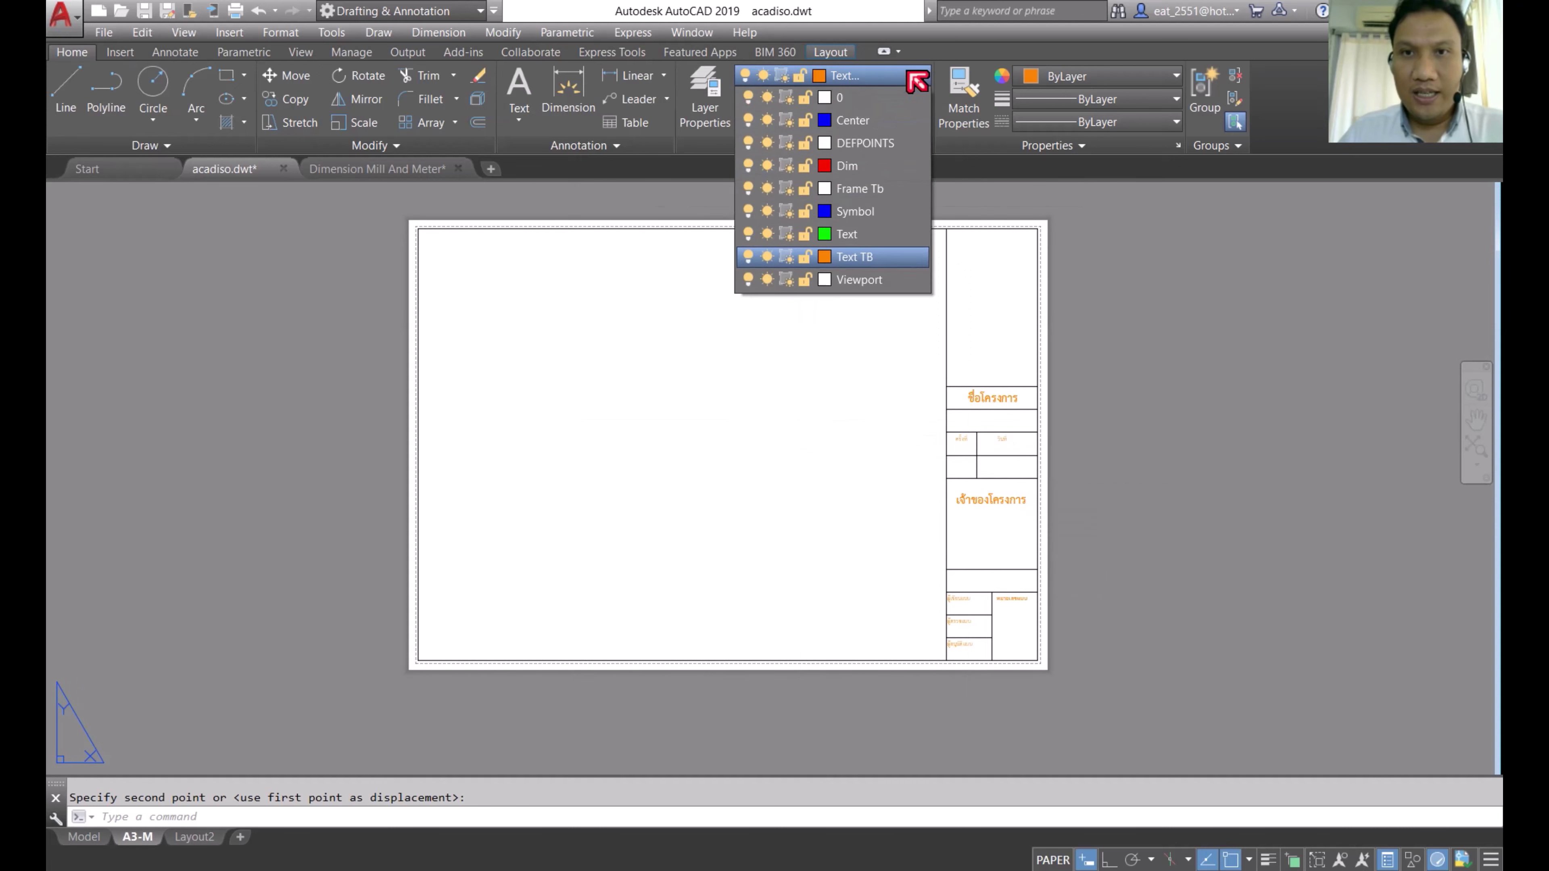
{"action": "left_click", "coordinate": [875, 281]}
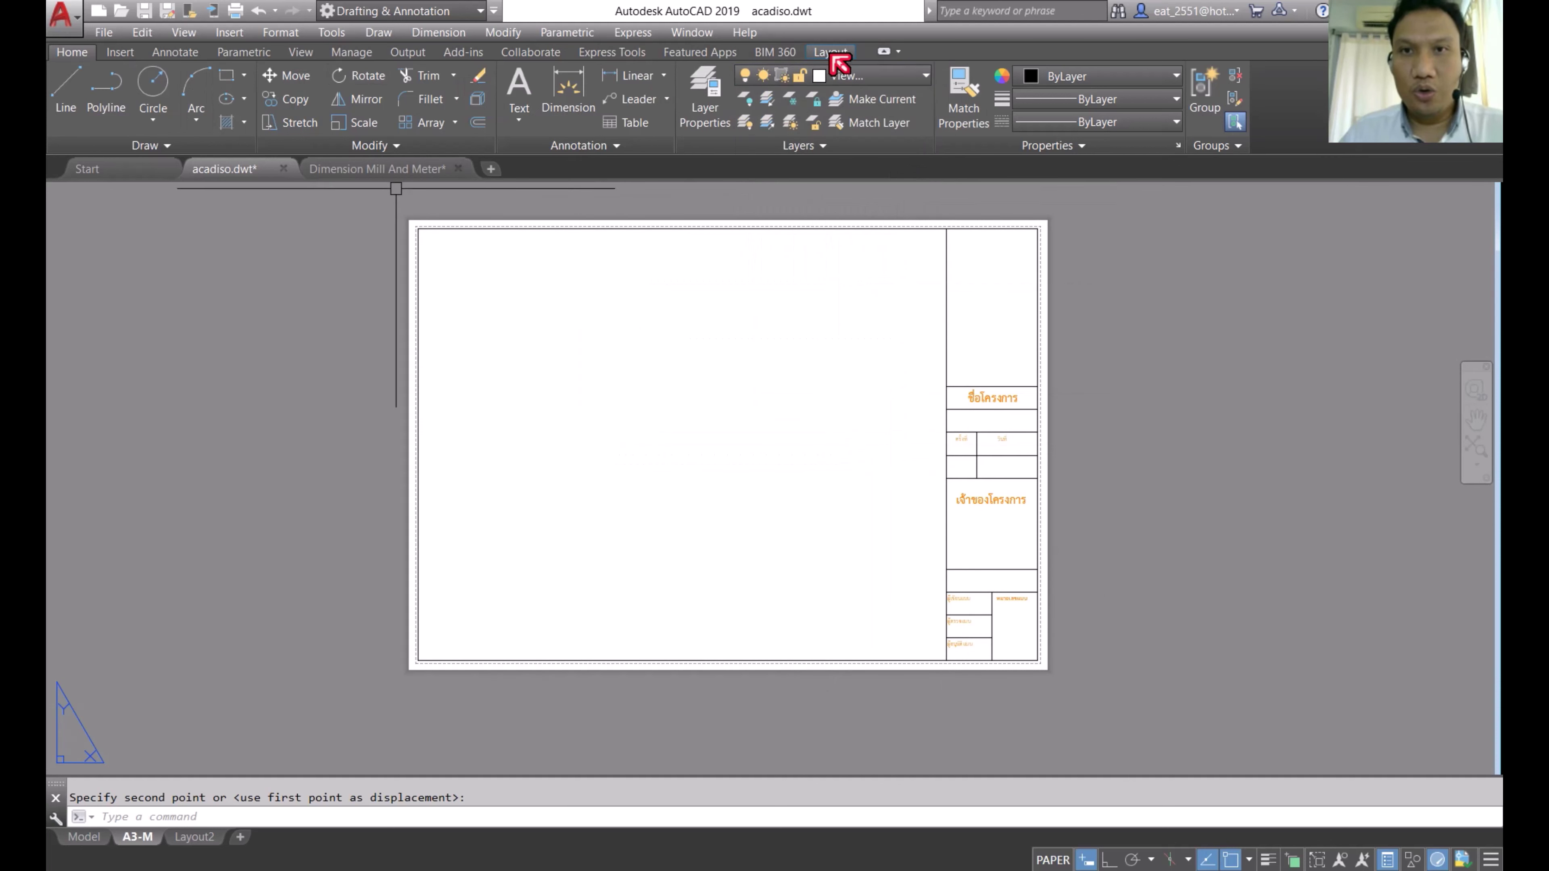
{"action": "left_click", "coordinate": [830, 52]}
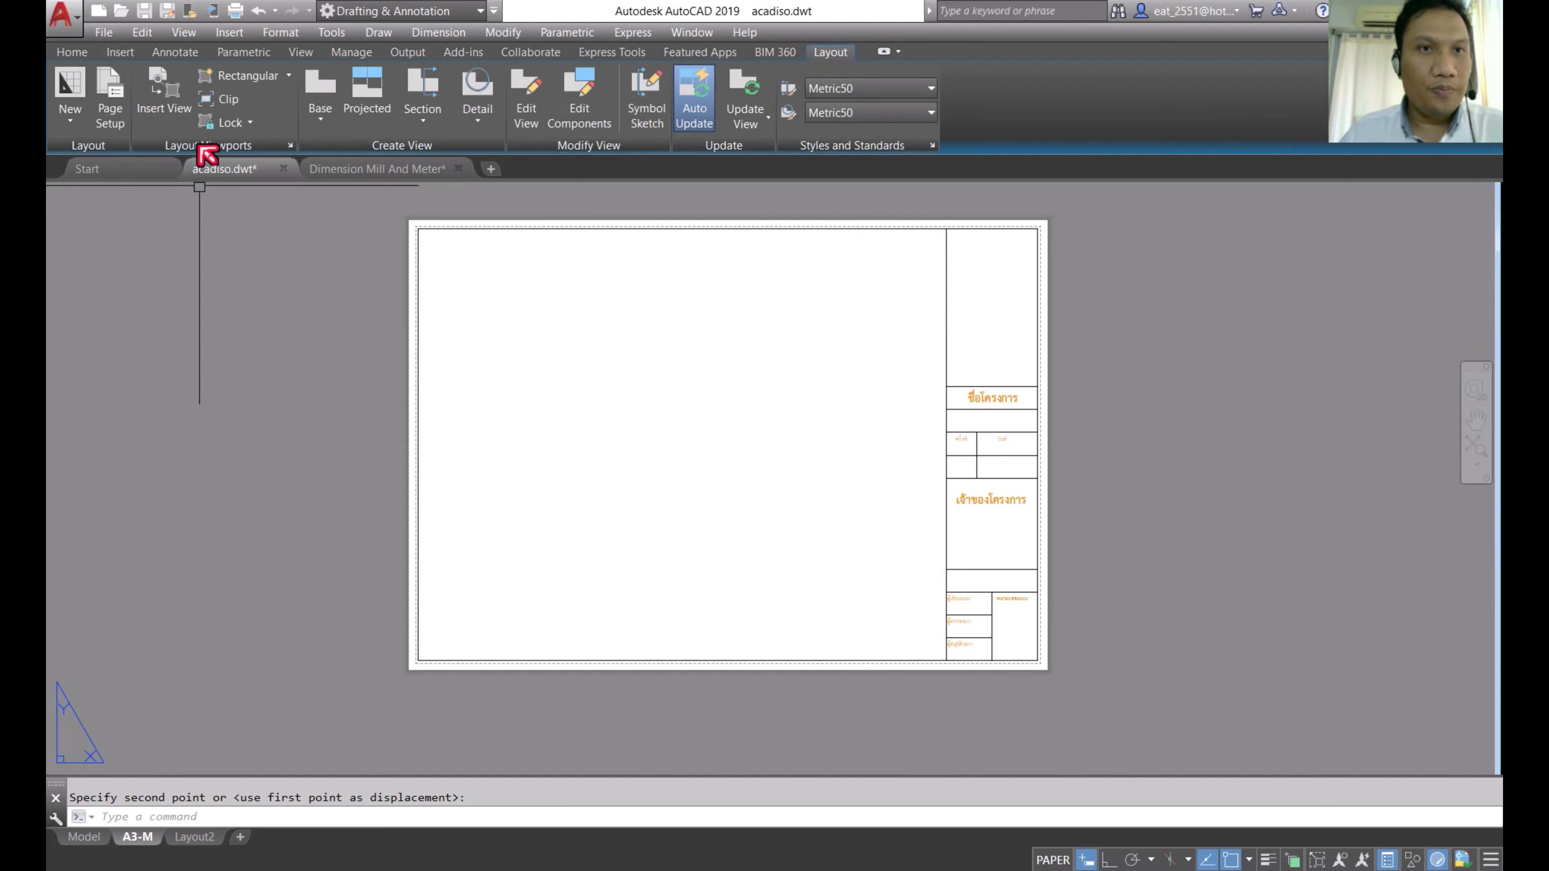
Step: Draw a rectangular viewport from the sheet's top-left to beside the title block, then activate it
{"action": "left_click", "coordinate": [240, 86]}
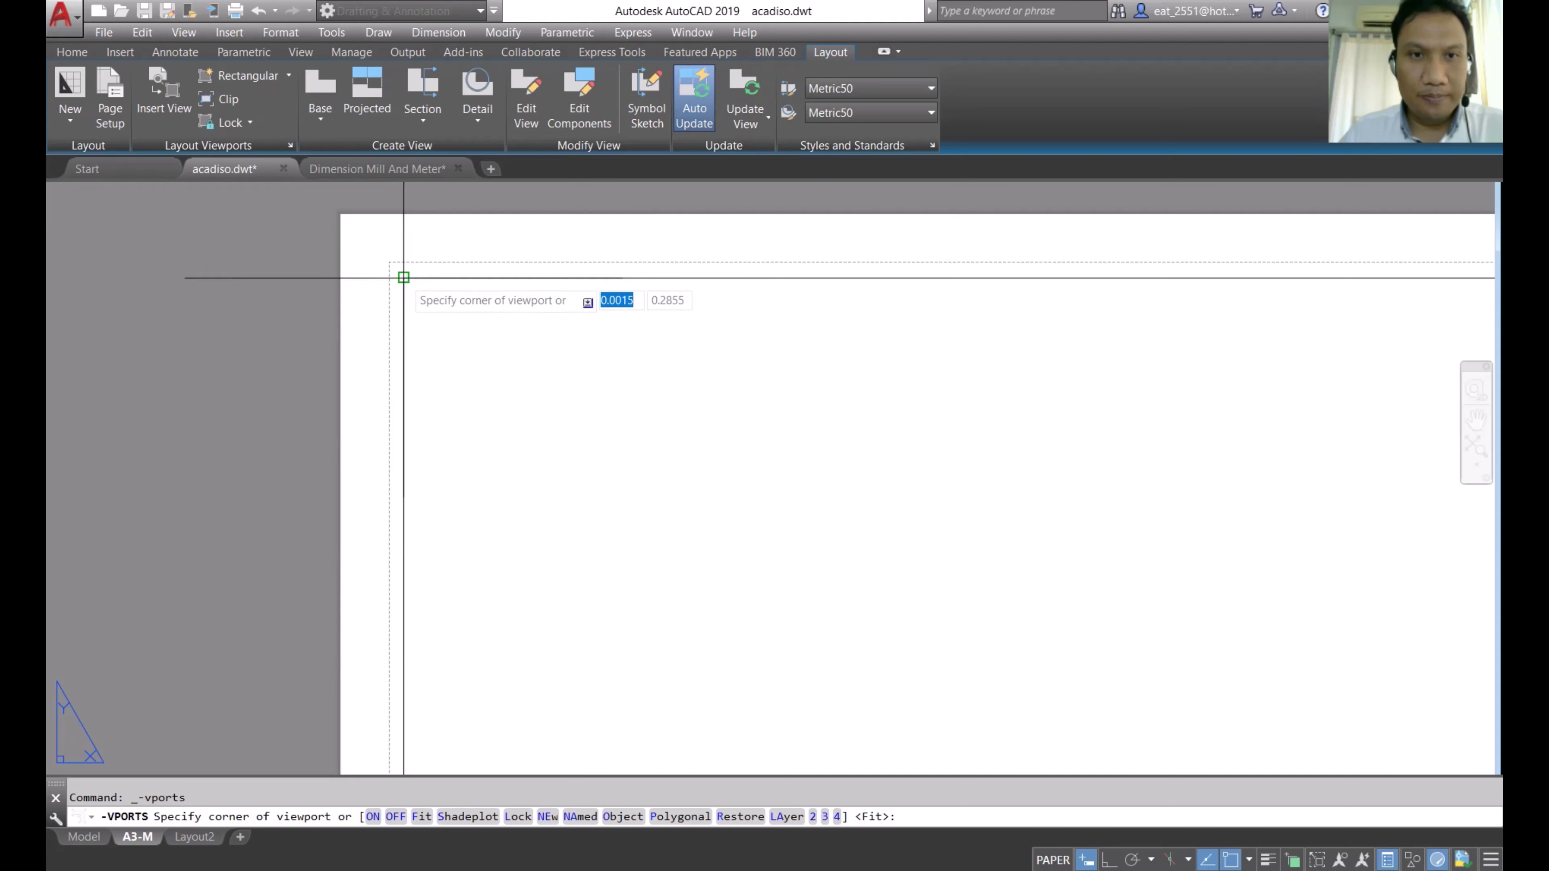
{"action": "left_click", "coordinate": [404, 277]}
{"action": "scroll", "coordinate": [737, 395], "scroll_direction": "down", "scroll_amount": 3}
{"action": "scroll", "coordinate": [738, 395], "scroll_direction": "up", "scroll_amount": 5}
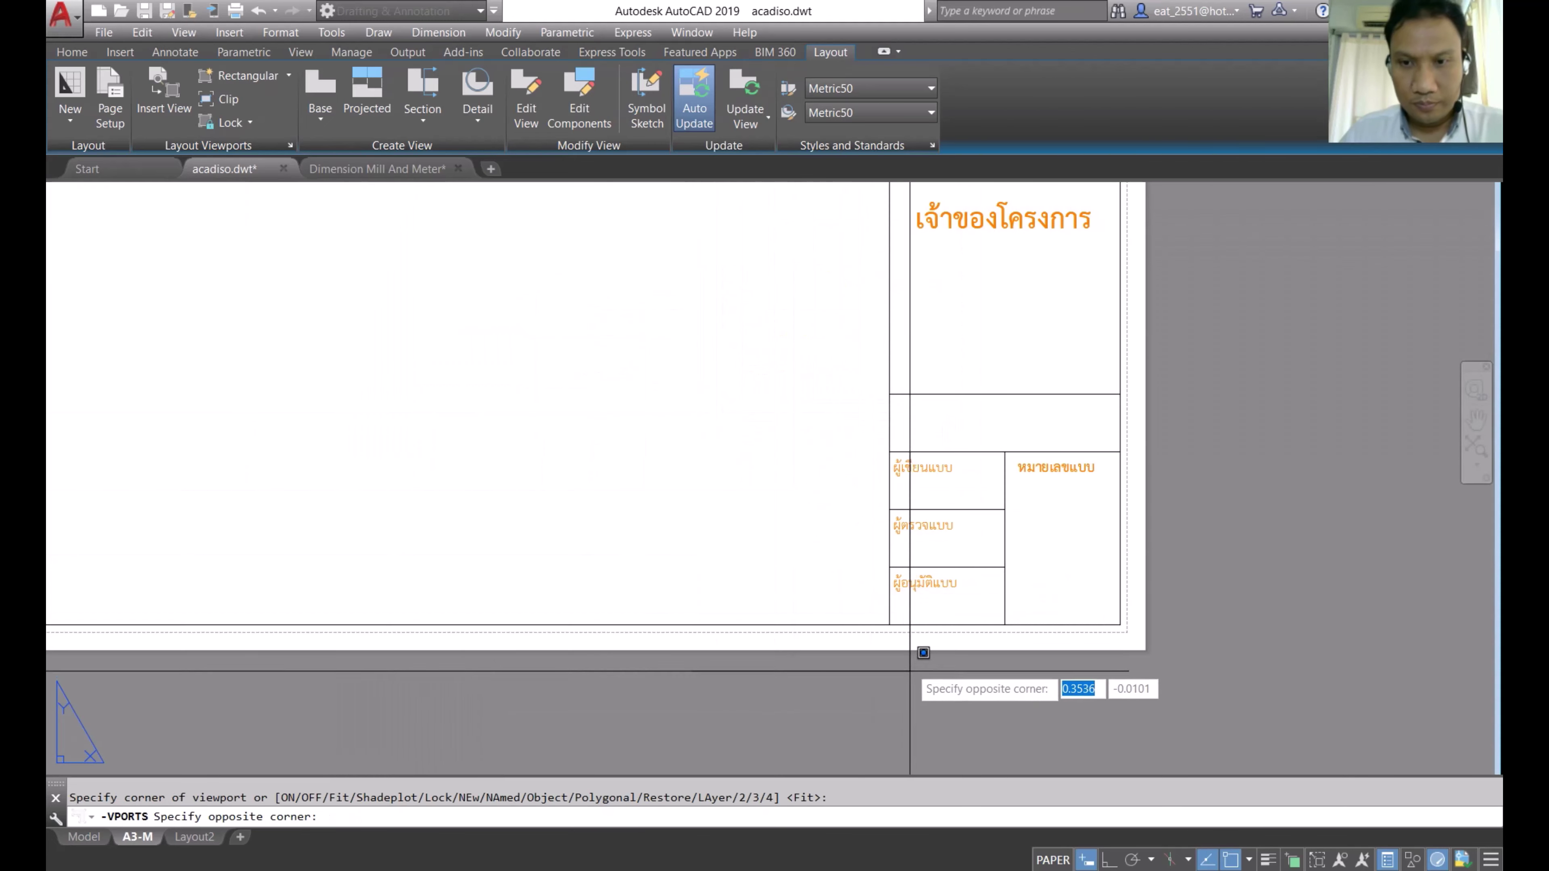
{"action": "left_click", "coordinate": [889, 625]}
{"action": "scroll", "coordinate": [1027, 497], "scroll_direction": "down", "scroll_amount": 3}
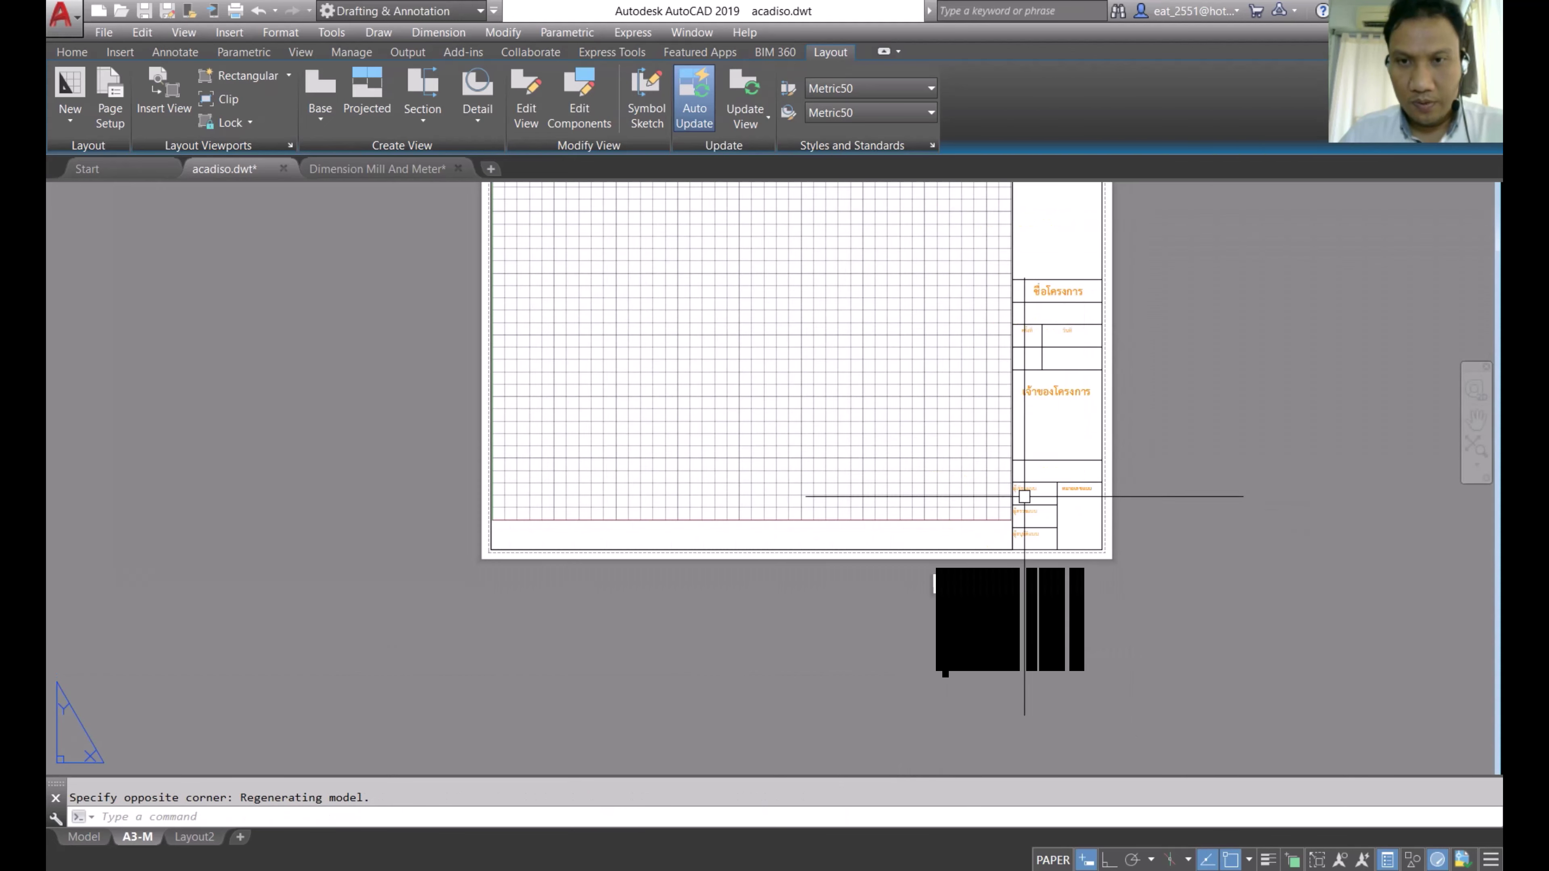
{"action": "scroll", "coordinate": [847, 537], "scroll_direction": "down", "scroll_amount": 2}
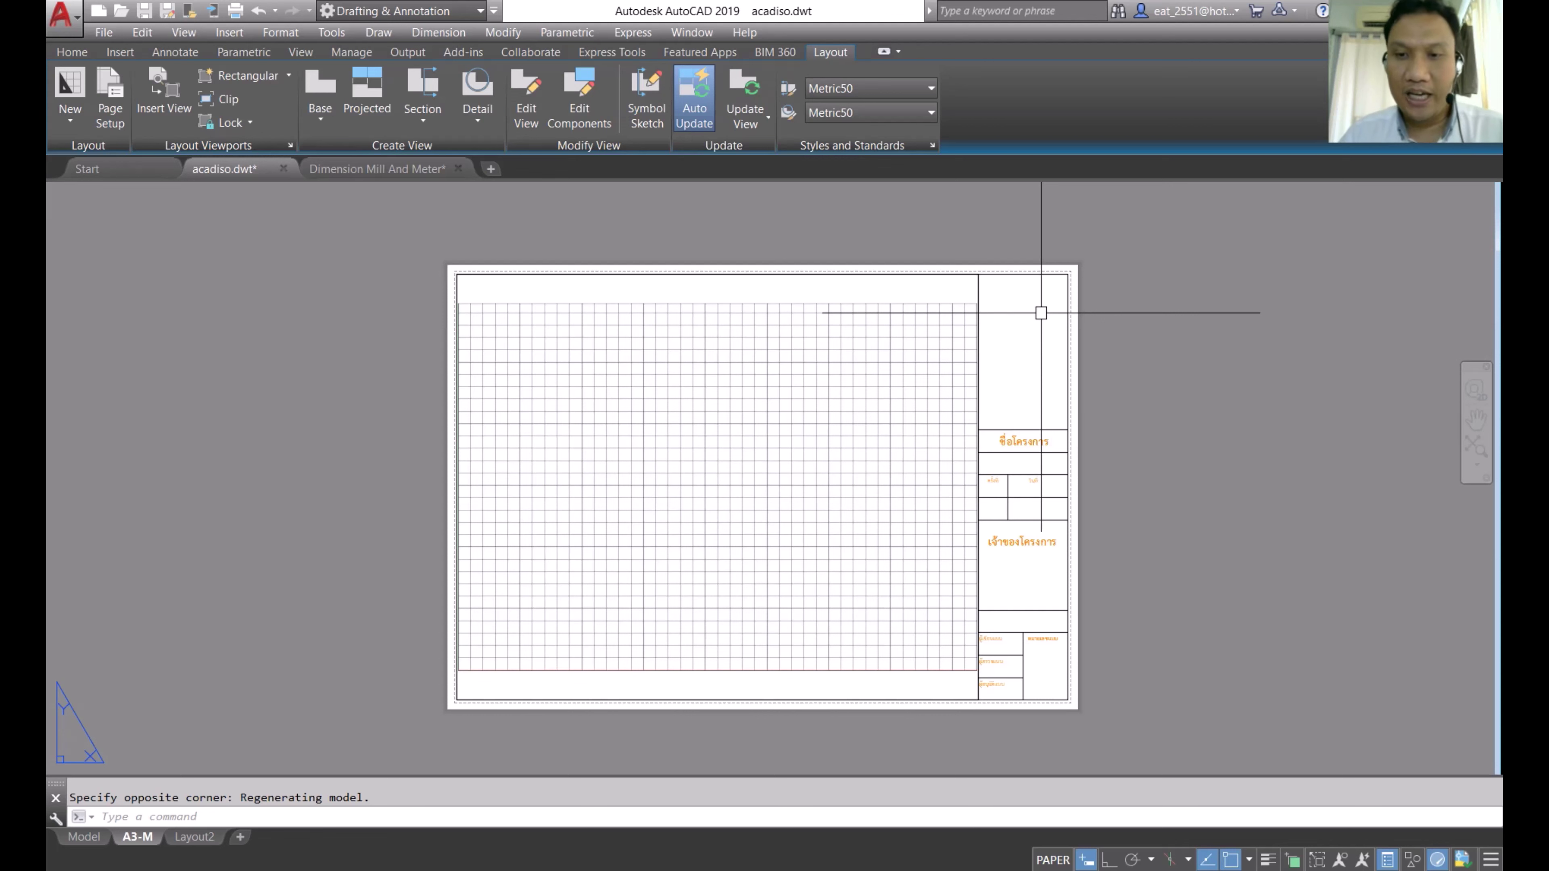
{"action": "middle_click_drag", "start_coordinate": [809, 404], "coordinate": [785, 380]}
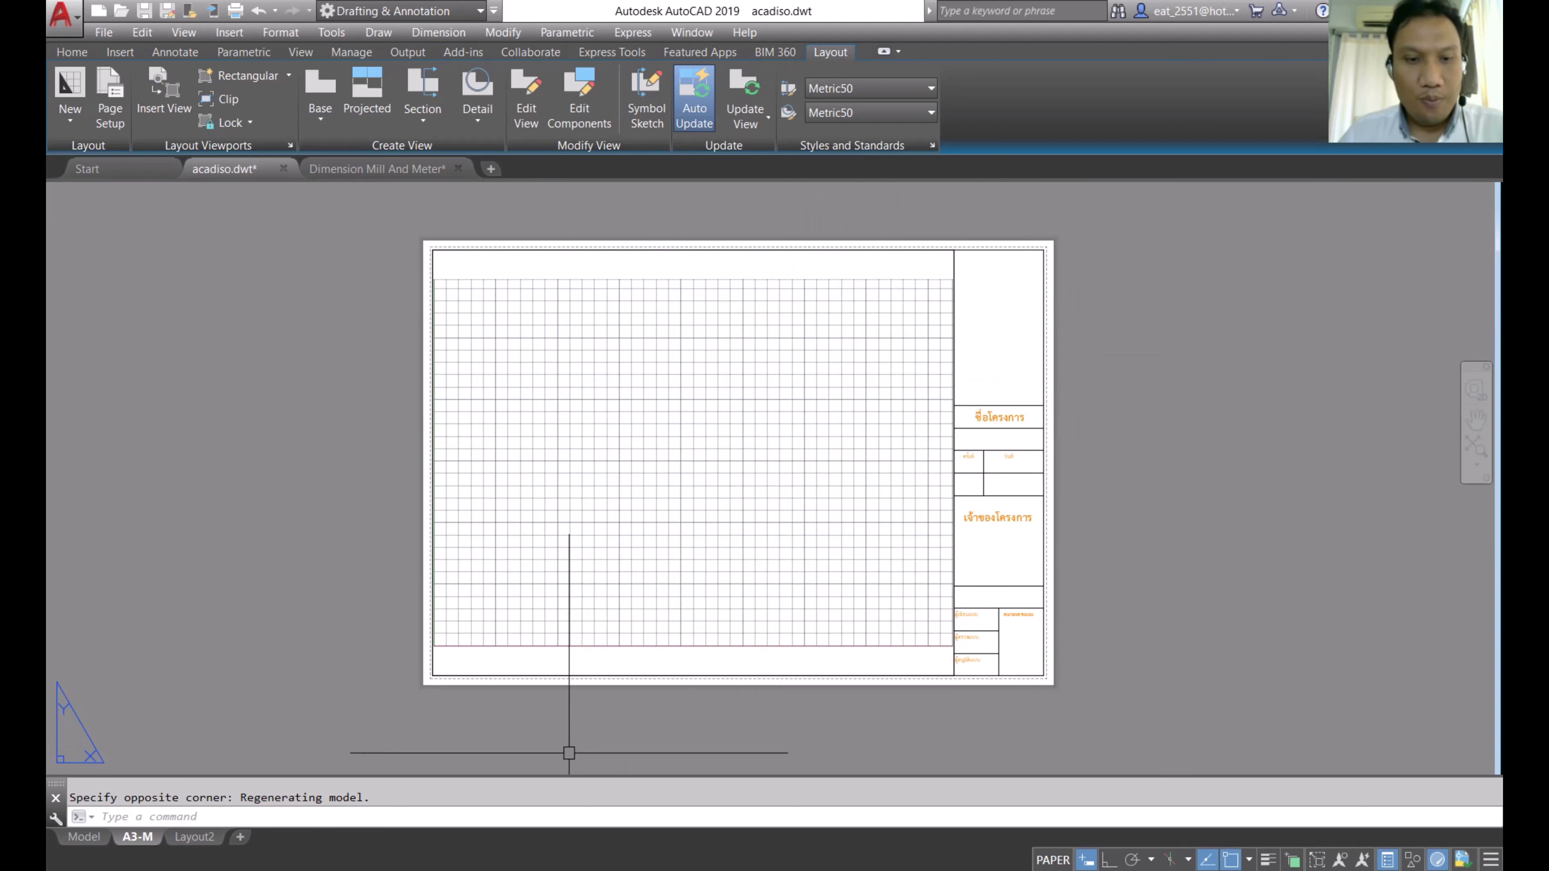
{"action": "left_click", "coordinate": [1053, 859]}
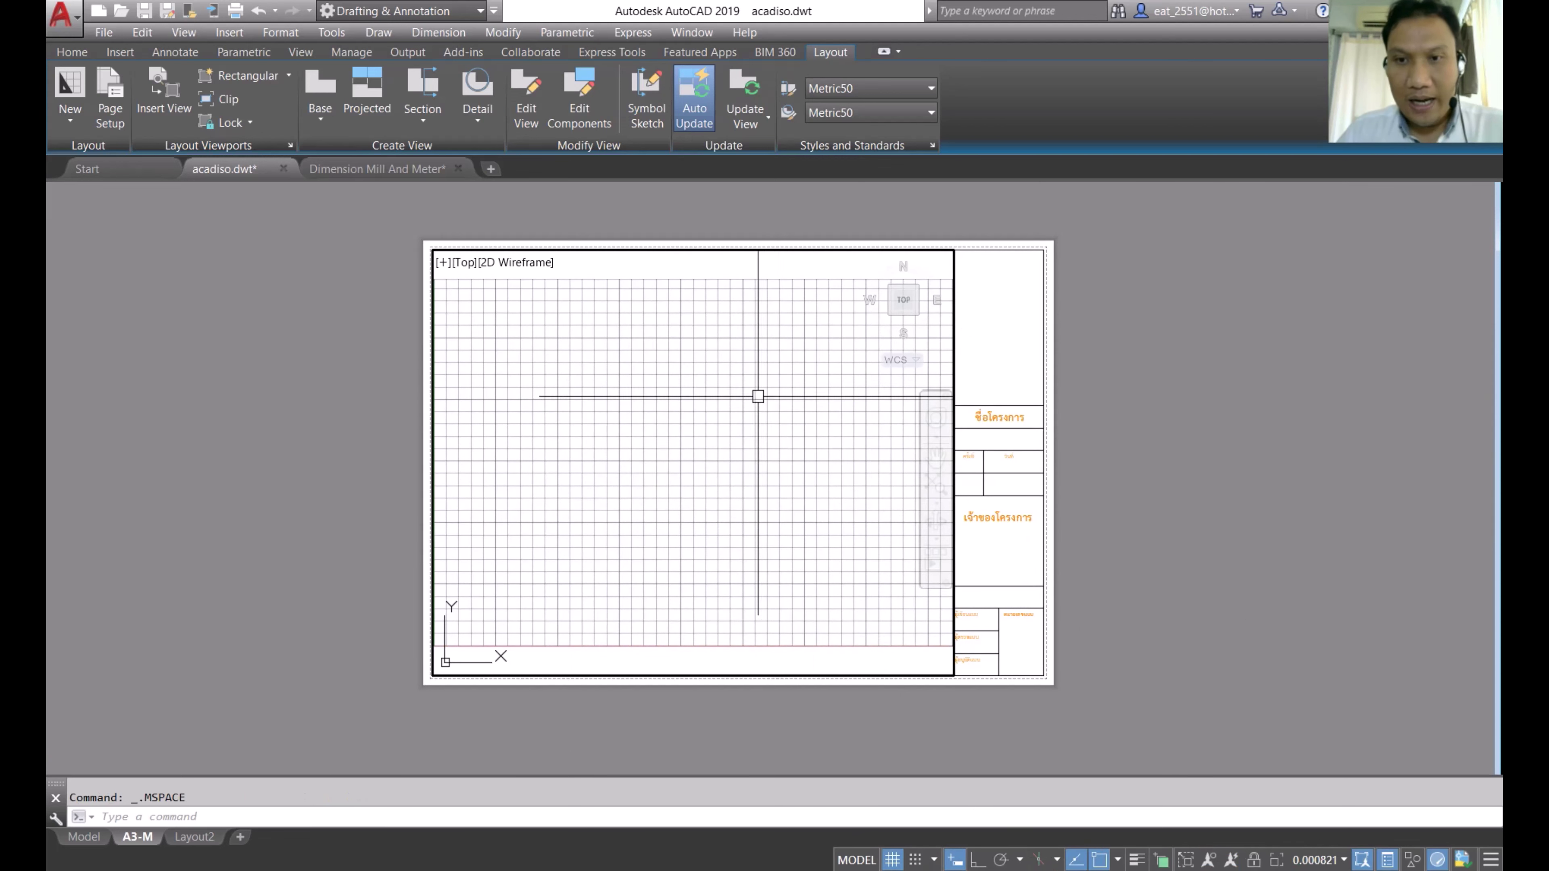
Step: Switch from the A3-M layout to the Model tab
{"action": "left_click", "coordinate": [934, 488]}
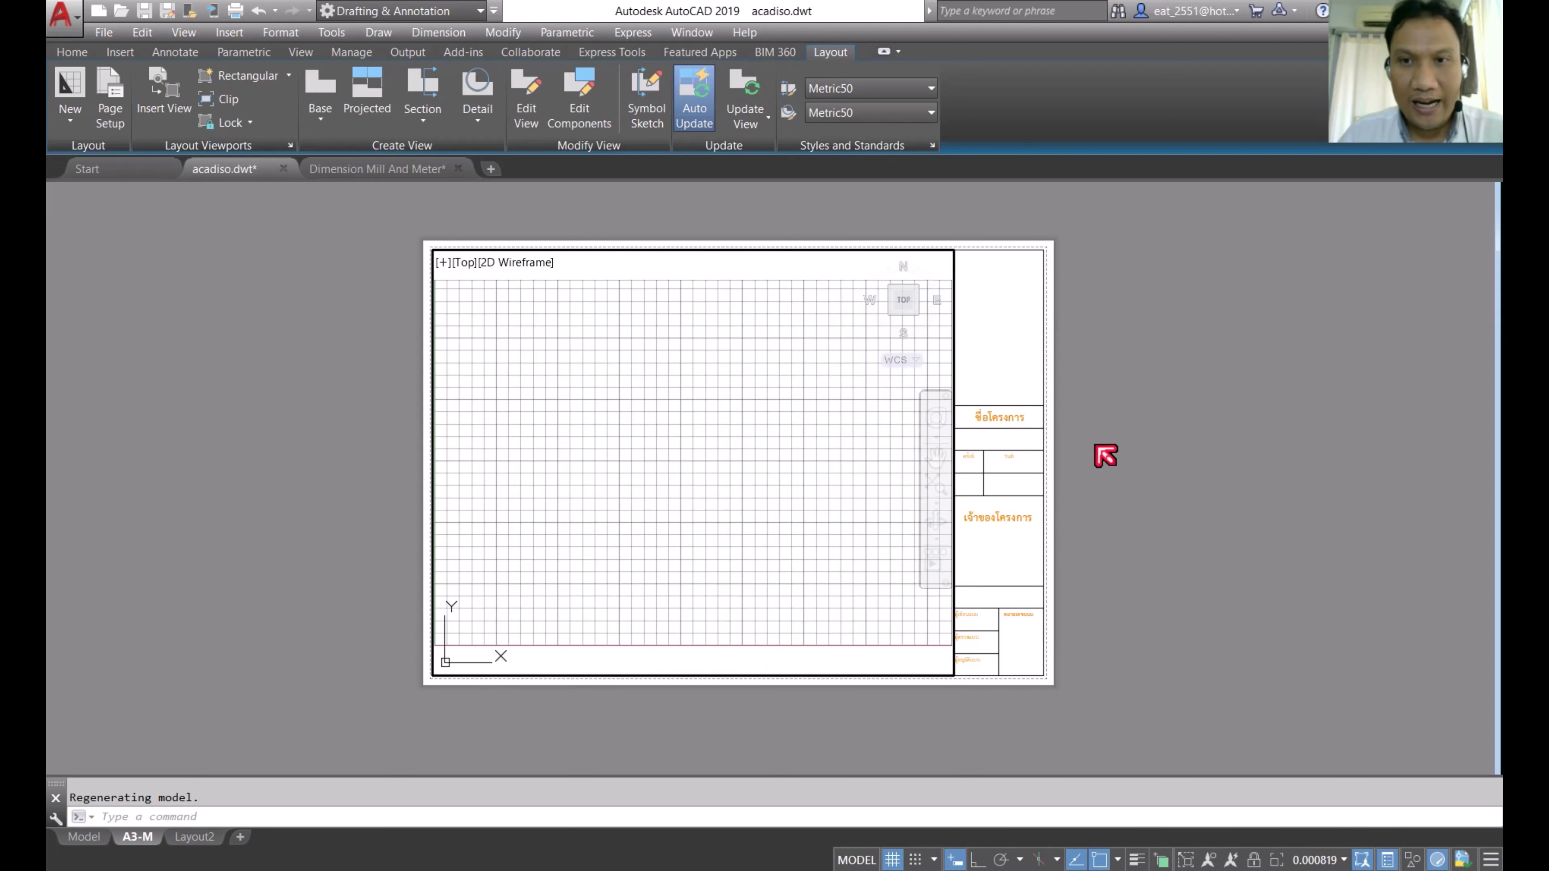
{"action": "left_click", "coordinate": [89, 839]}
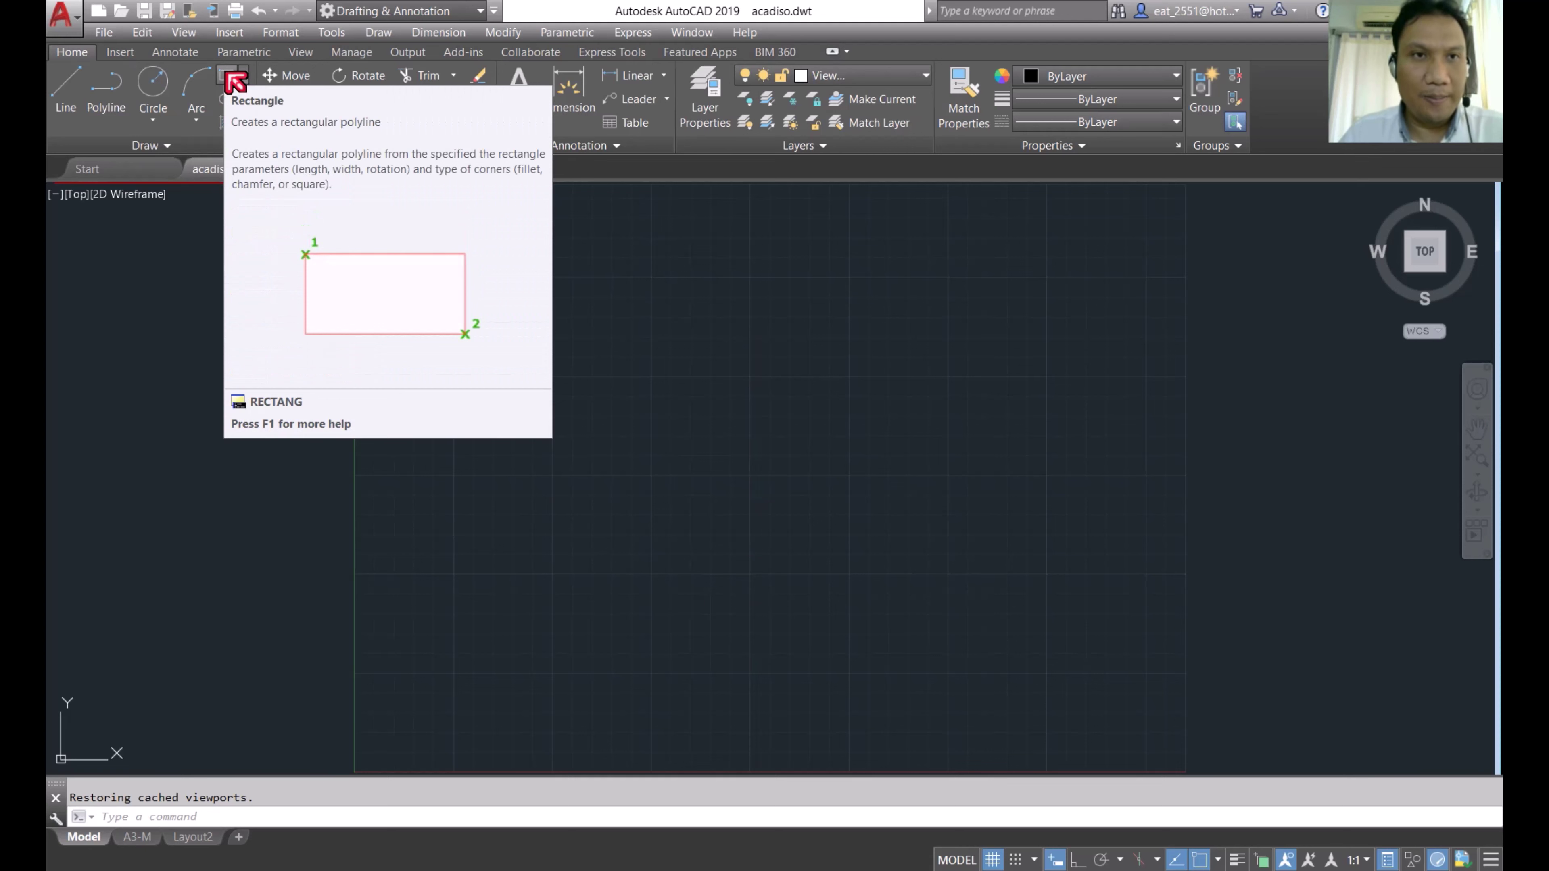
Step: Cancel the stray rectangle and make layer 0 current
{"action": "left_click", "coordinate": [235, 80]}
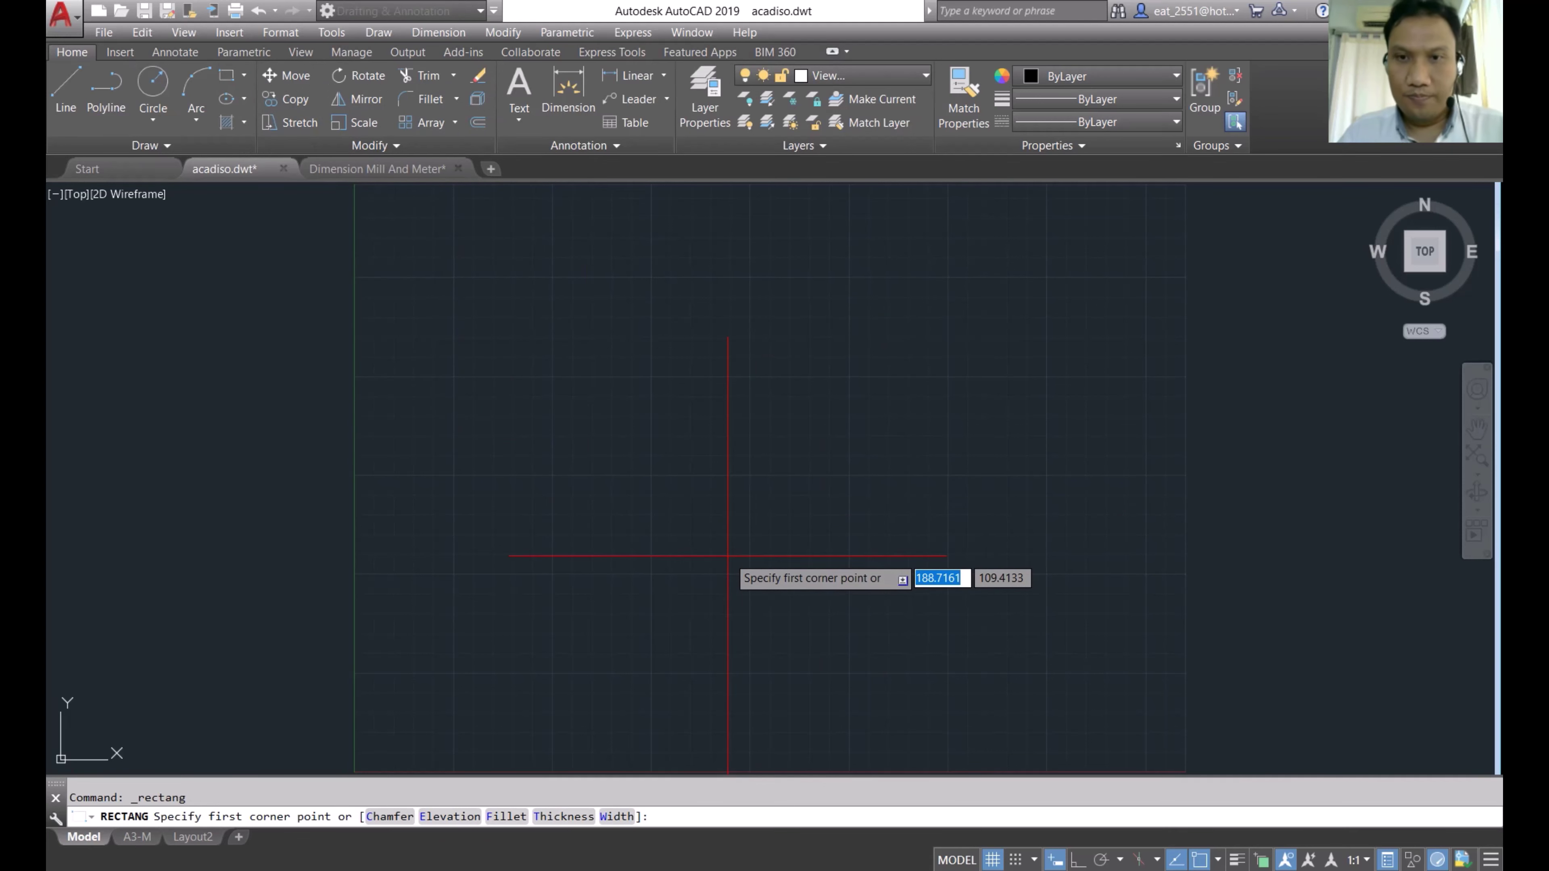
{"action": "left_click", "coordinate": [653, 382]}
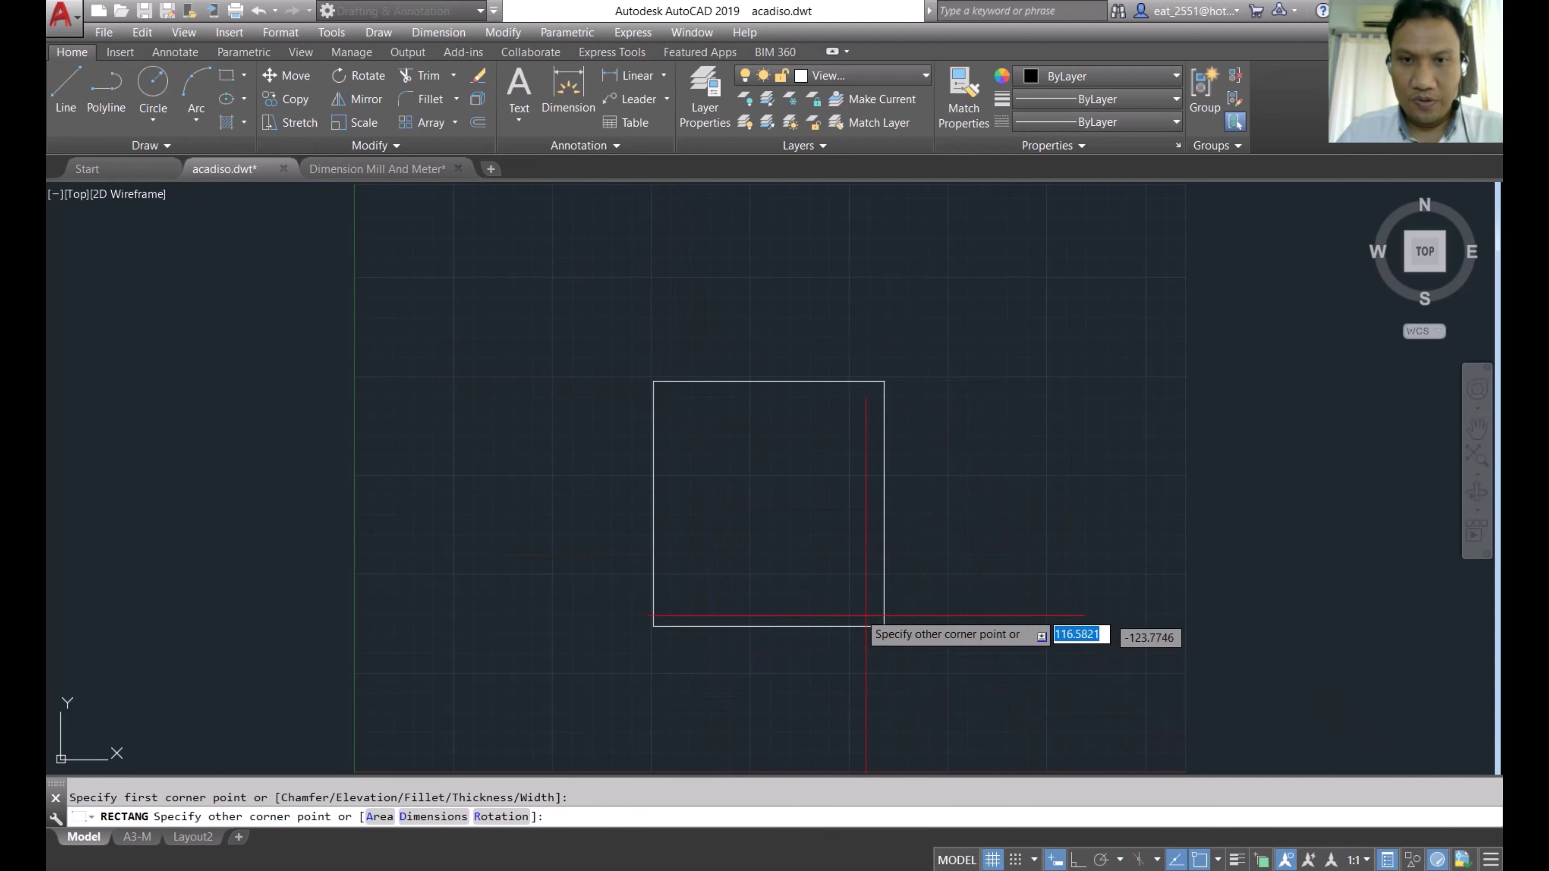
{"action": "key", "text": "Escape"}
{"action": "left_click", "coordinate": [903, 76]}
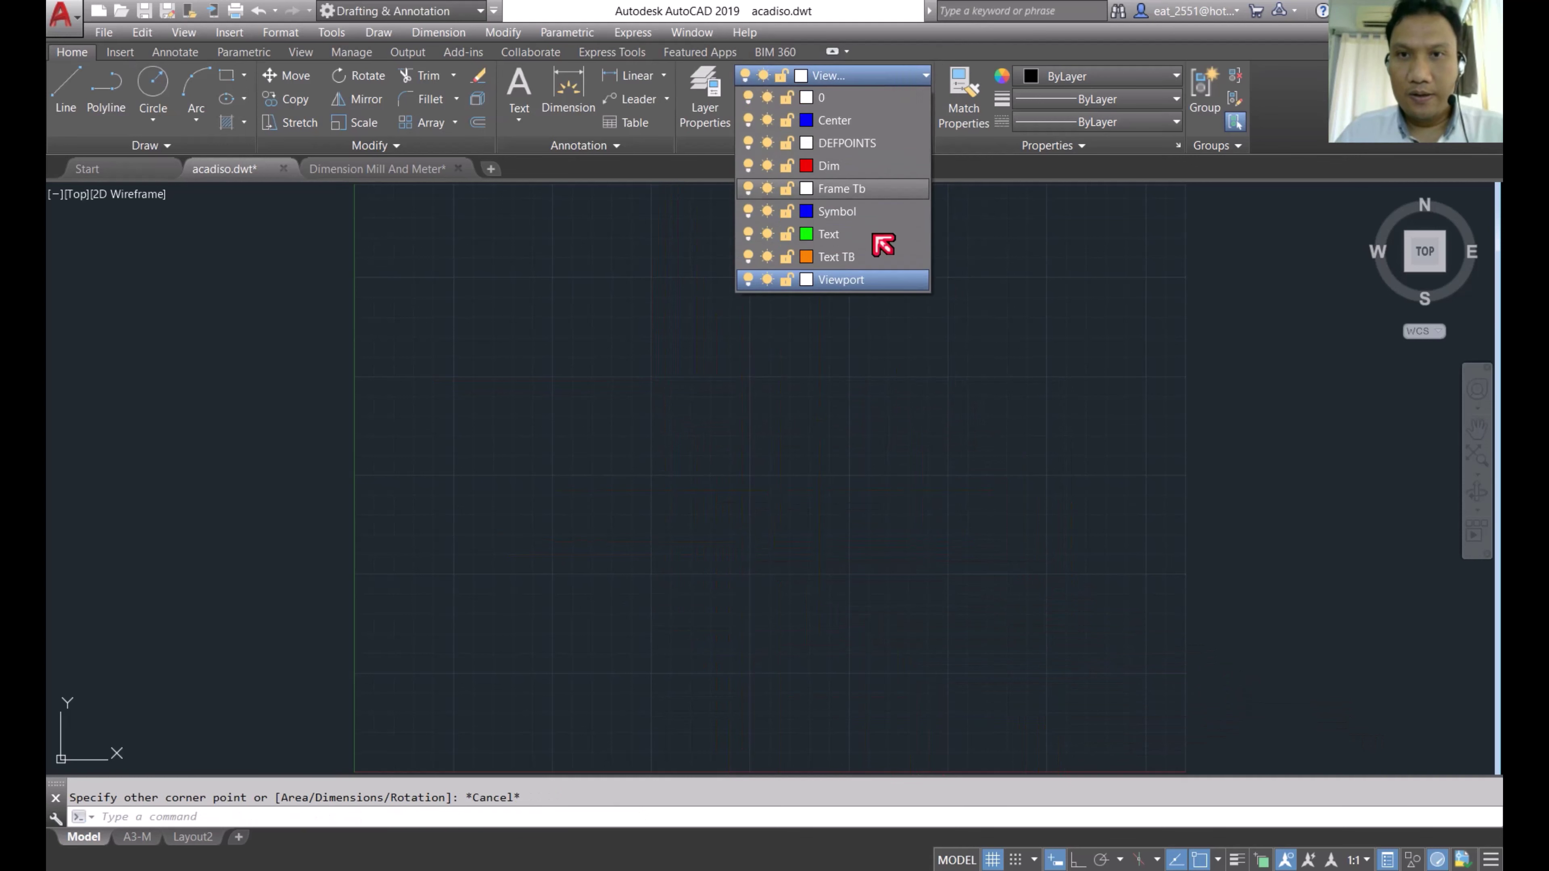
{"action": "left_click", "coordinate": [821, 98]}
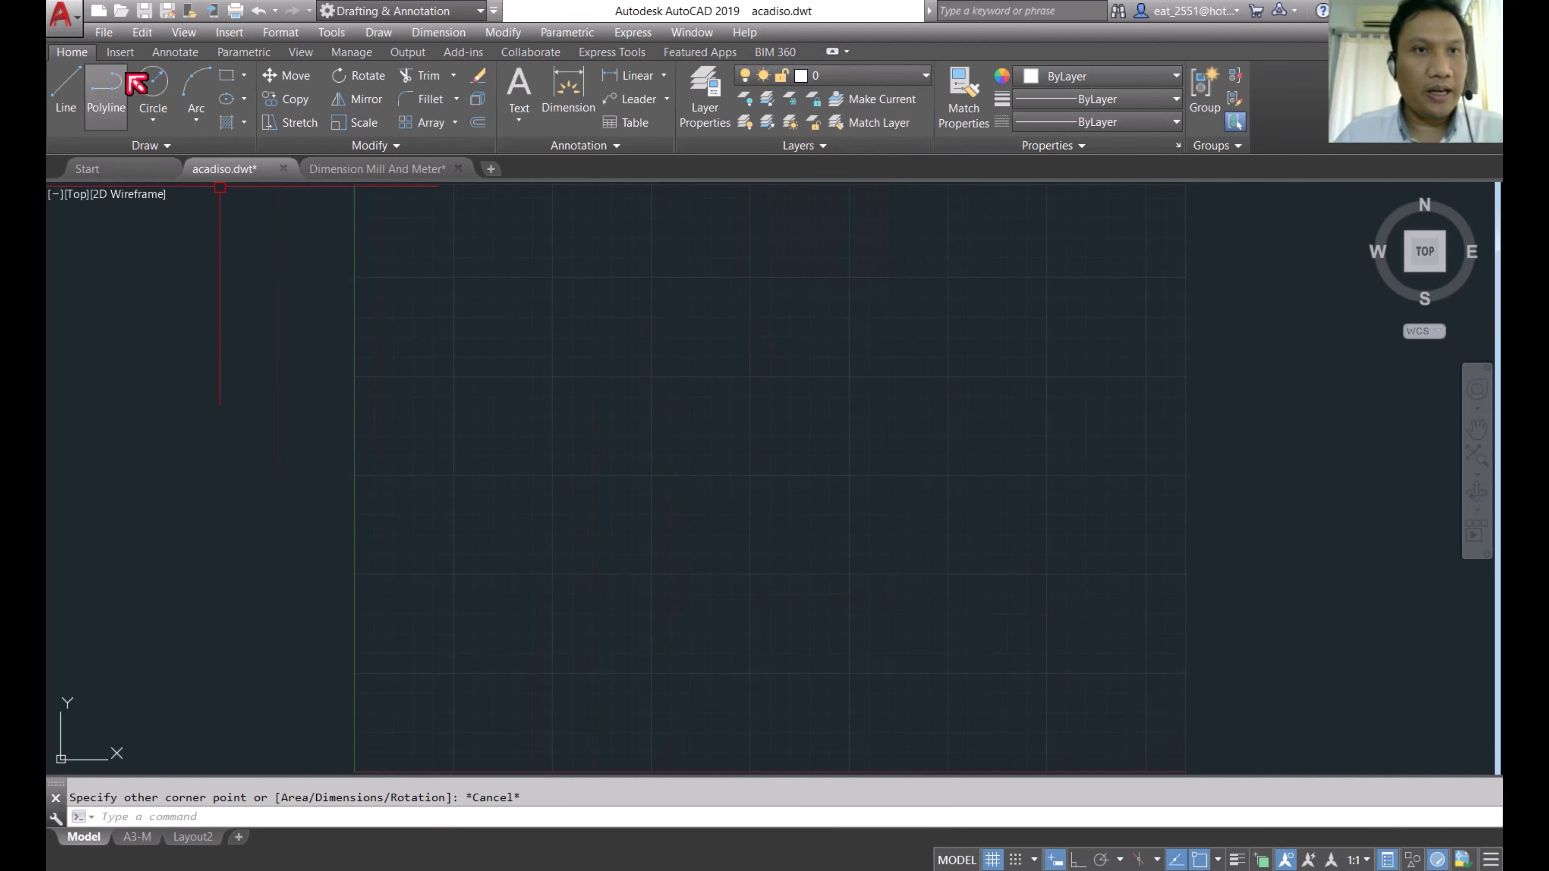
Step: Draw a 10 × 10 square using the rectangle Dimensions option and zoom to fit
{"action": "left_click", "coordinate": [221, 78]}
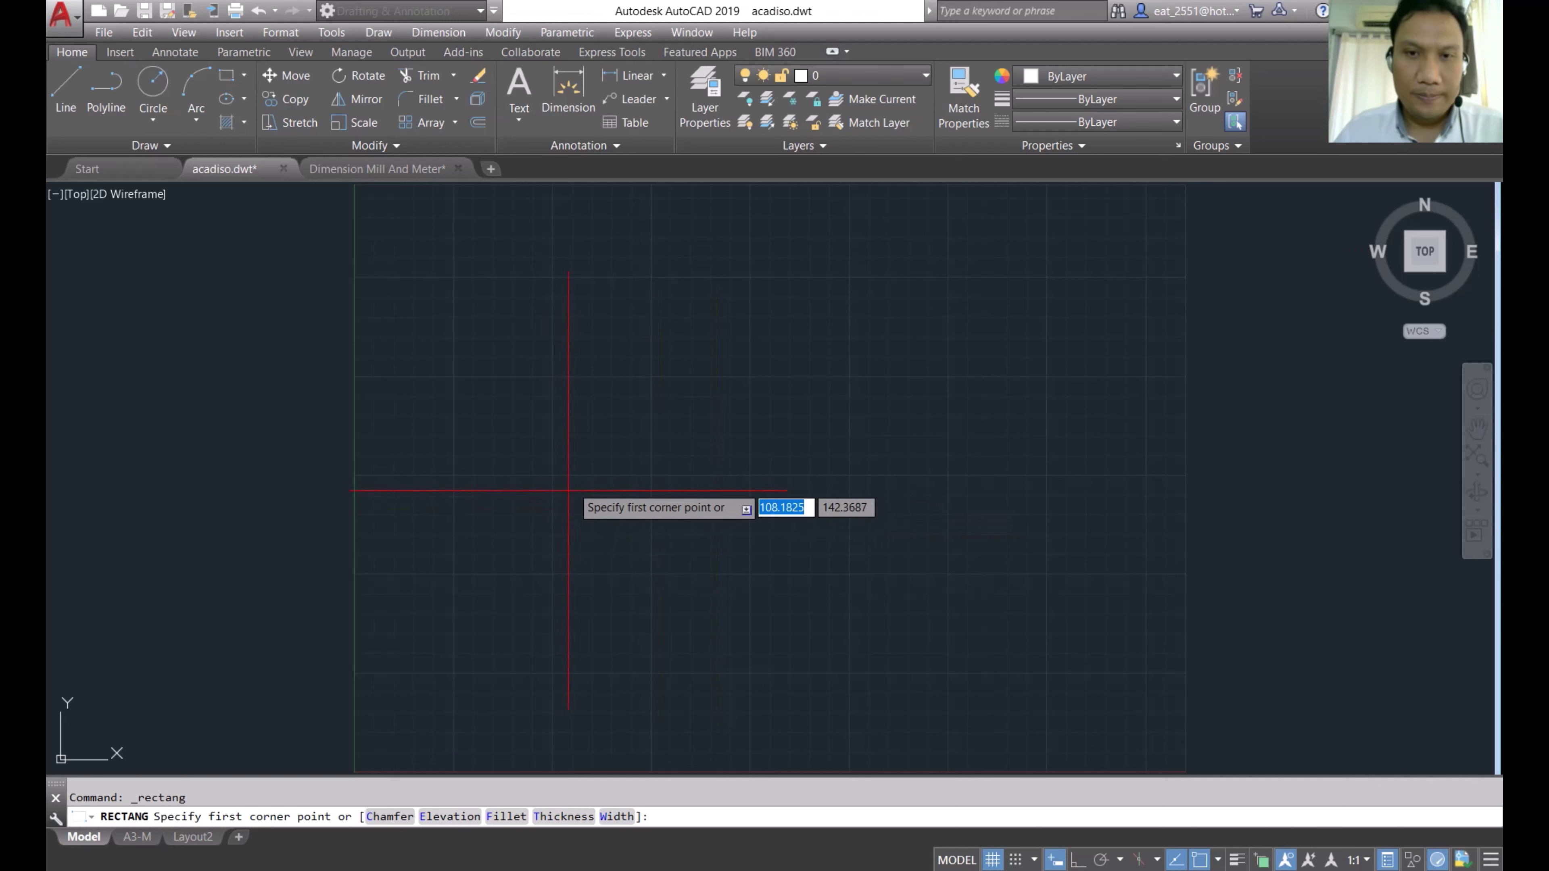
{"action": "left_click", "coordinate": [582, 418]}
{"action": "type", "text": "D"}
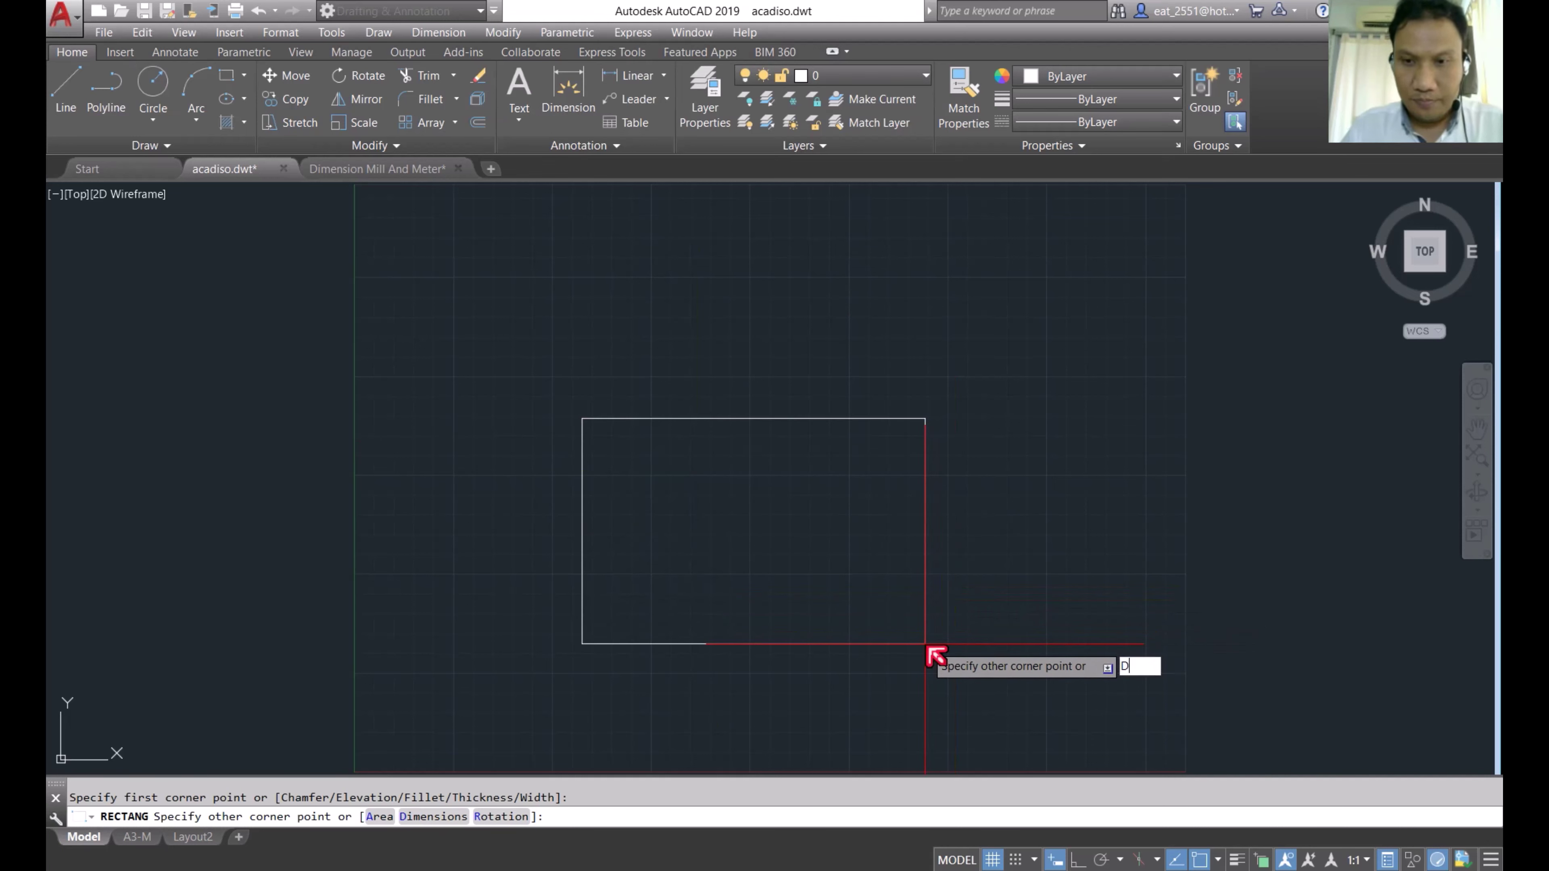
{"action": "key", "text": "Return"}
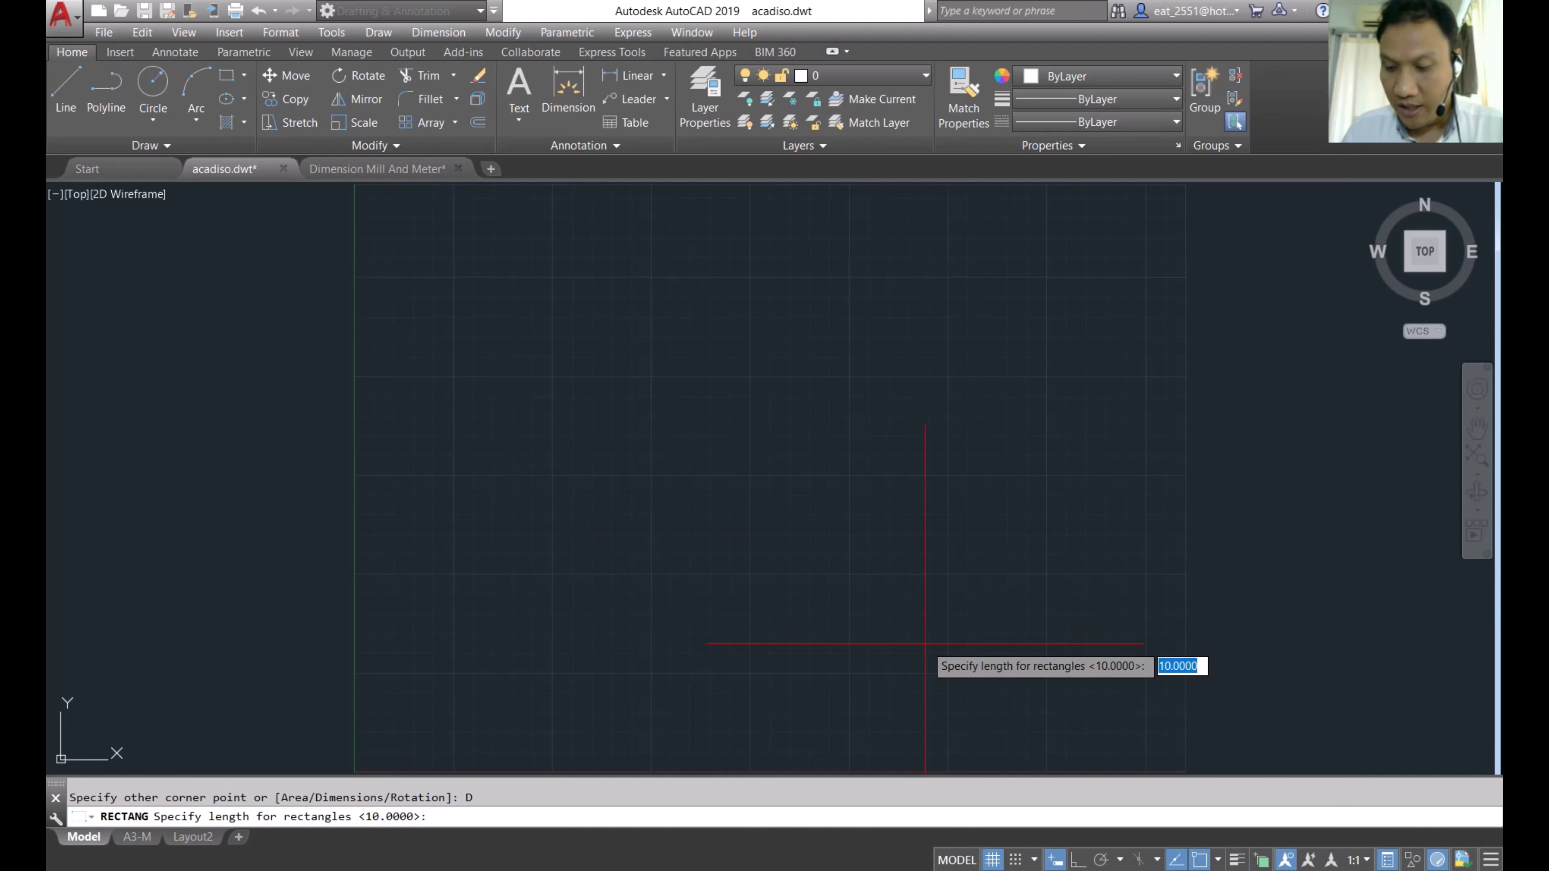
{"action": "type", "text": "10"}
{"action": "key", "text": "Return"}
{"action": "type", "text": "10"}
{"action": "key", "text": "Return"}
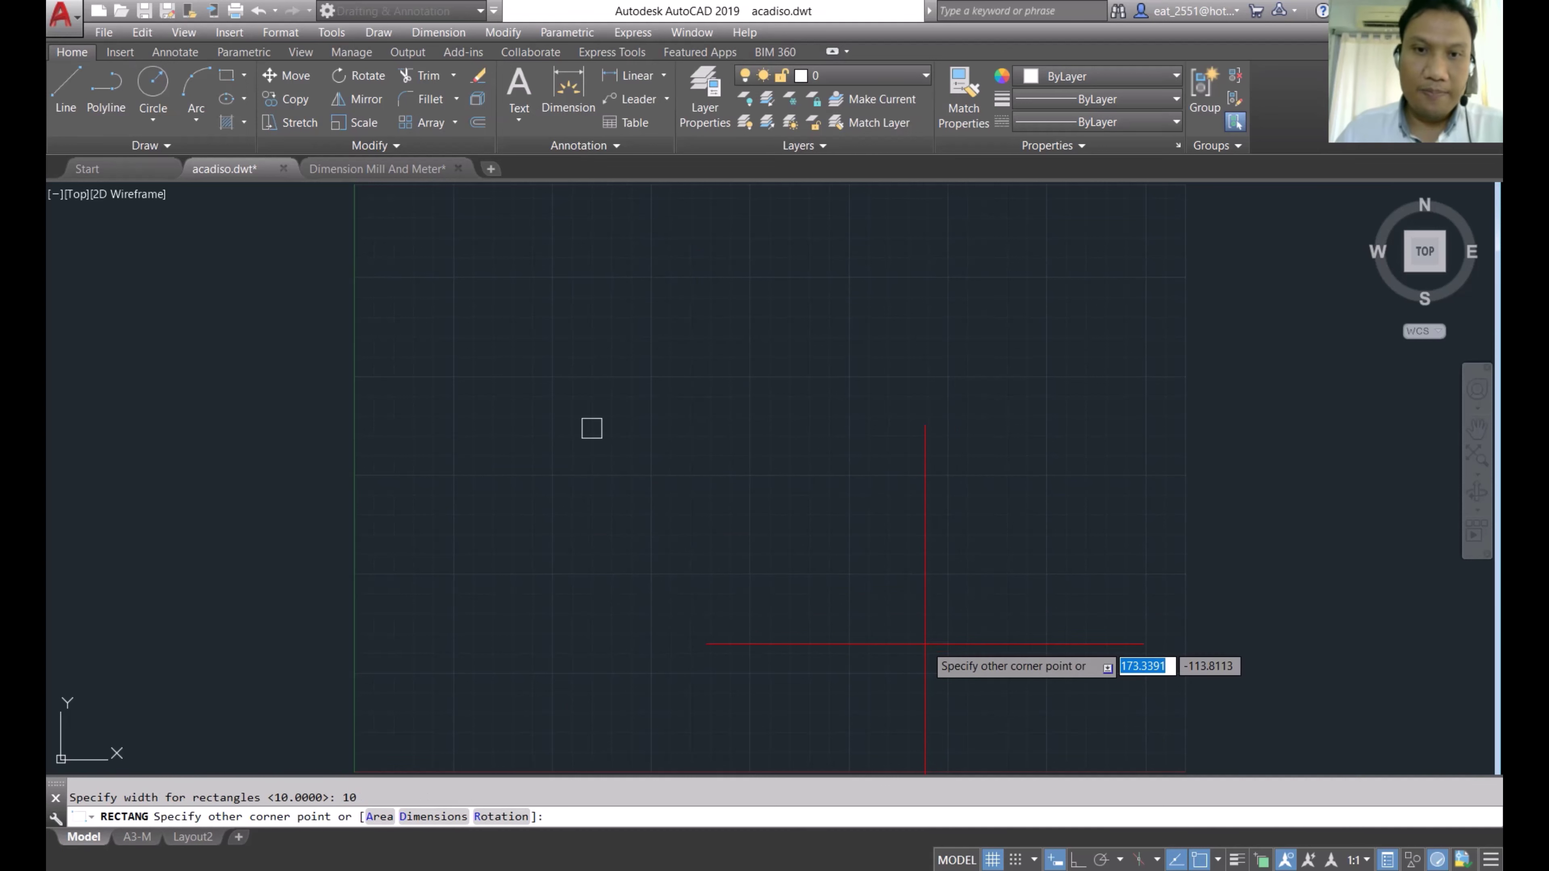
{"action": "left_click", "coordinate": [992, 581]}
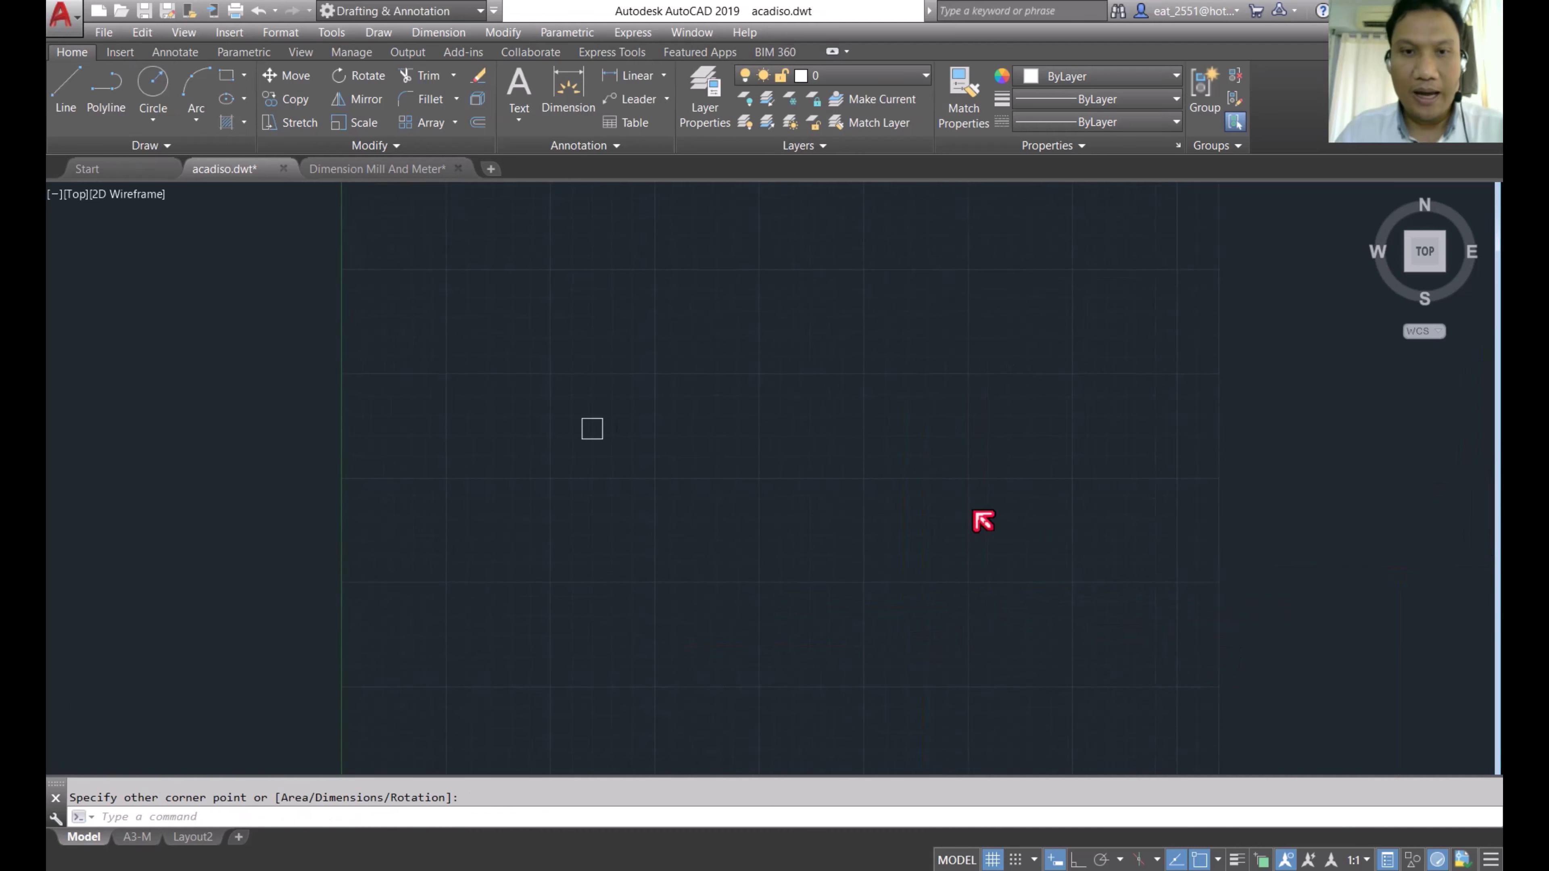
{"action": "middle_click", "coordinate": [983, 521]}
{"action": "middle_click", "coordinate": [982, 520]}
{"action": "scroll", "coordinate": [866, 518], "scroll_direction": "down", "scroll_amount": 4}
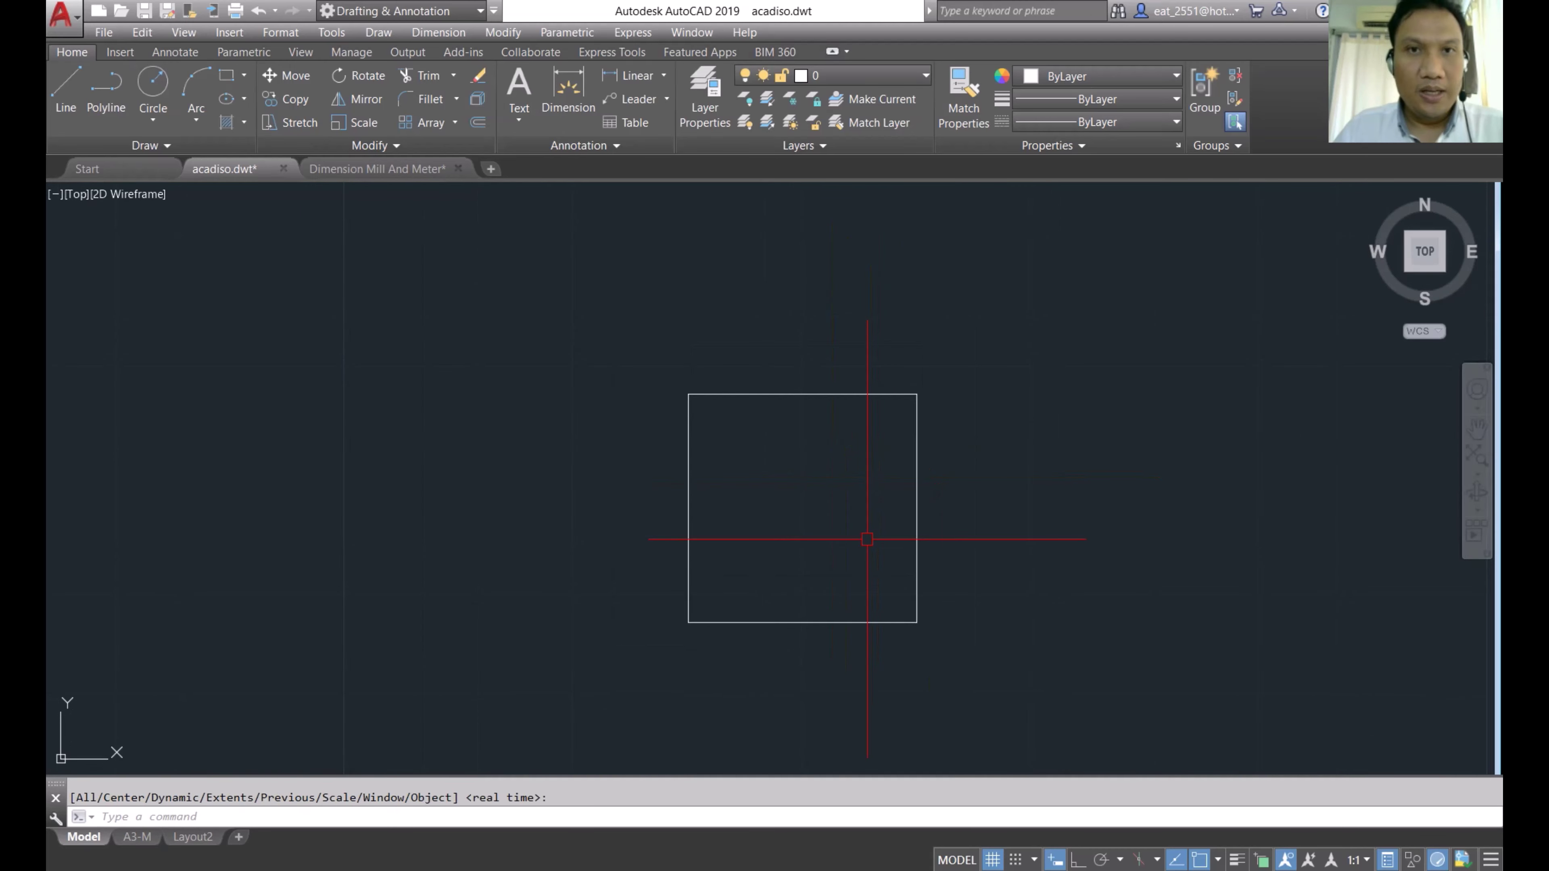
Step: Check the dimension styles, then make Dim the current layer
{"action": "left_click", "coordinate": [197, 50]}
{"action": "left_click", "coordinate": [556, 80]}
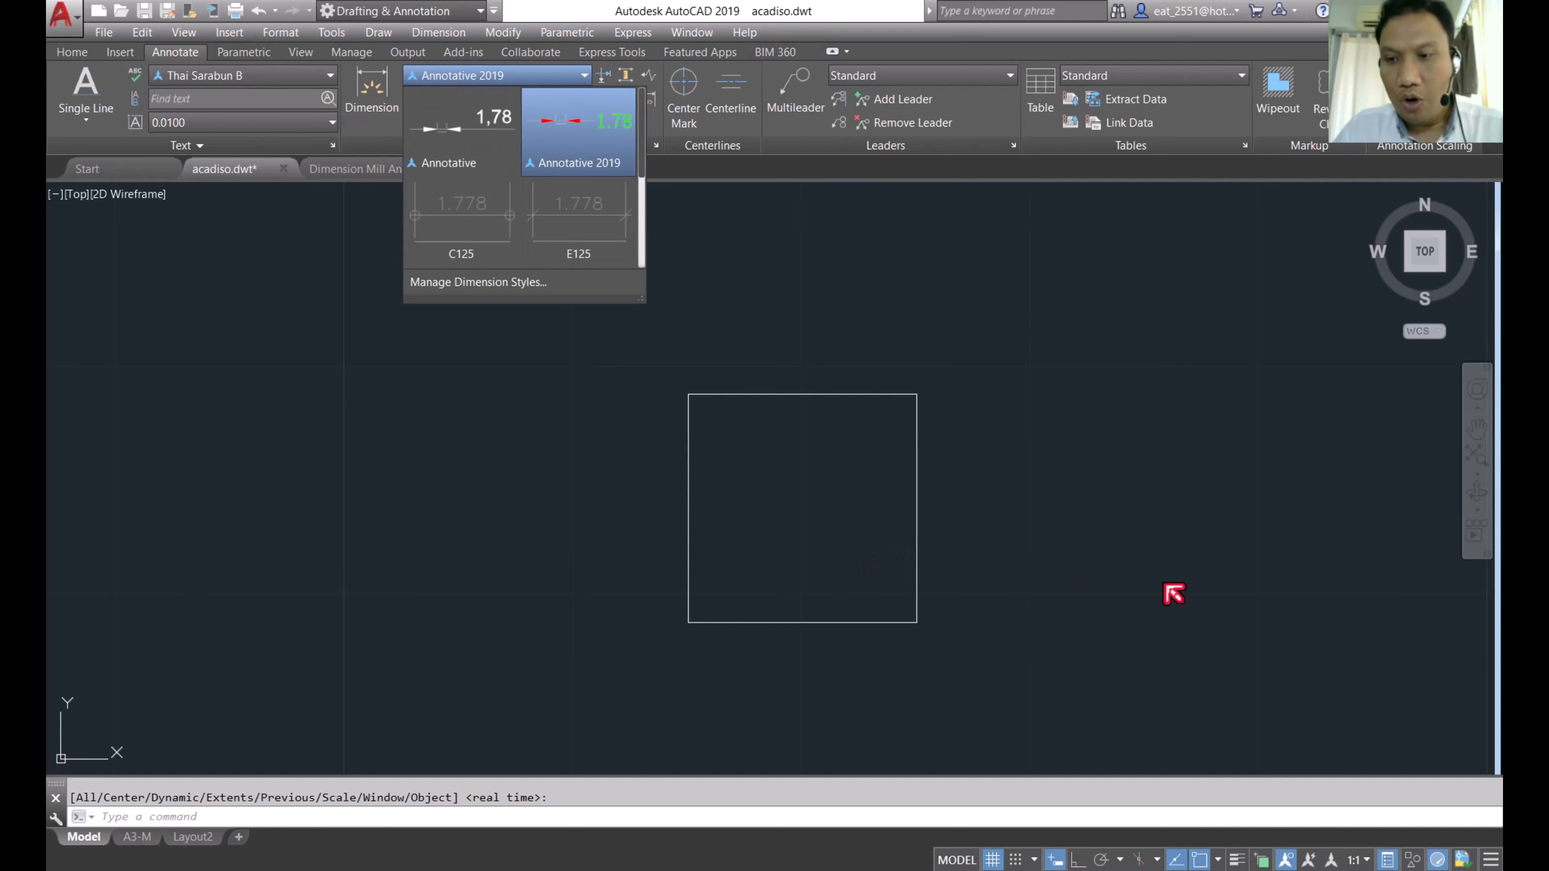
{"action": "left_click", "coordinate": [1174, 595]}
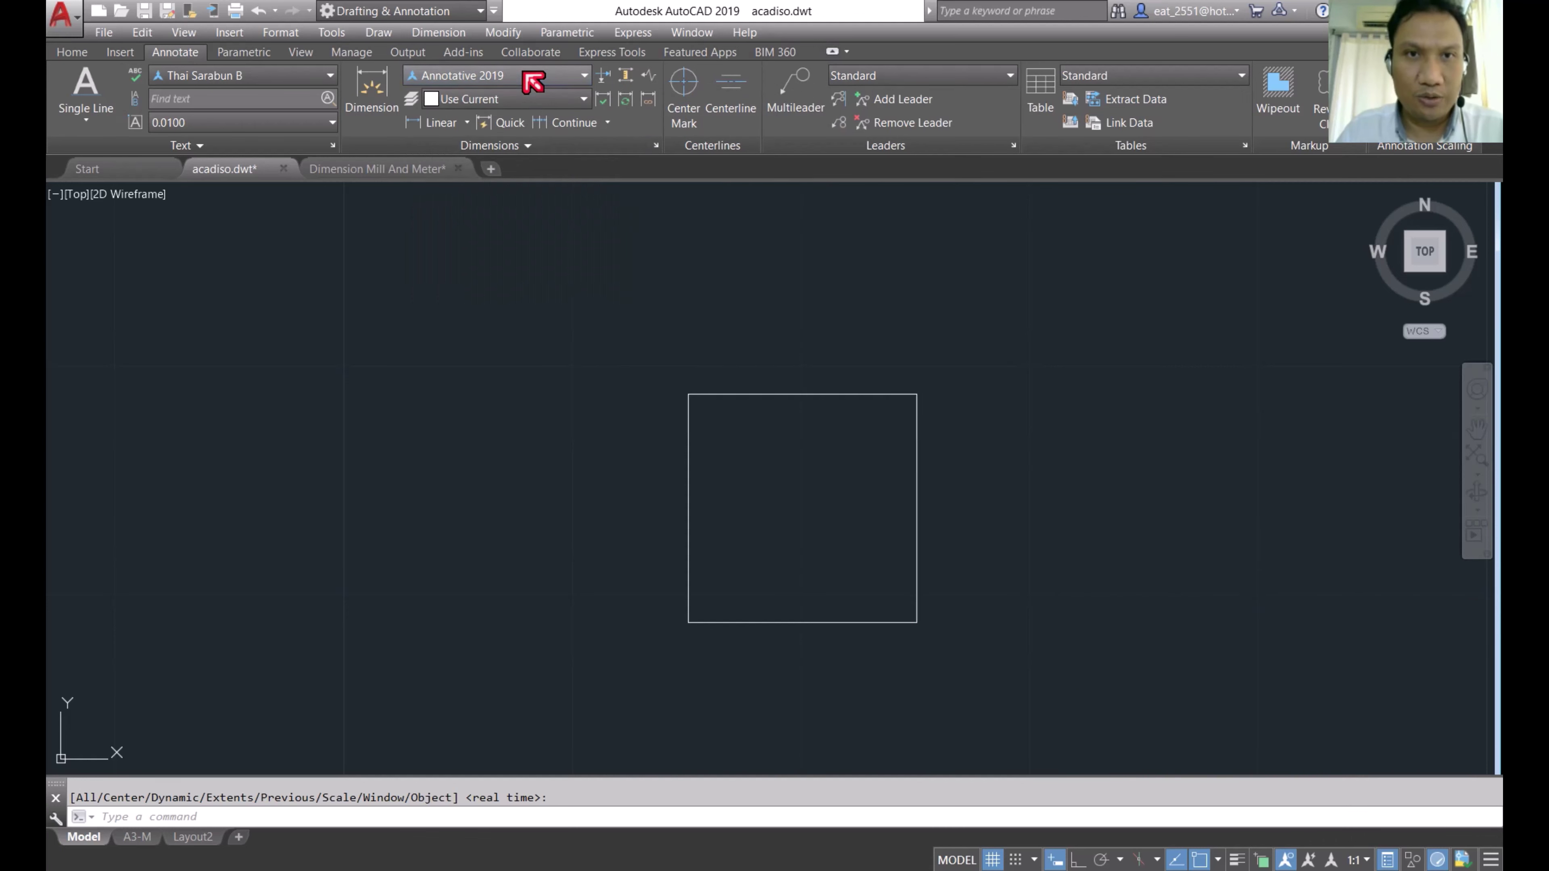
{"action": "left_click", "coordinate": [442, 128]}
{"action": "key", "text": "Escape"}
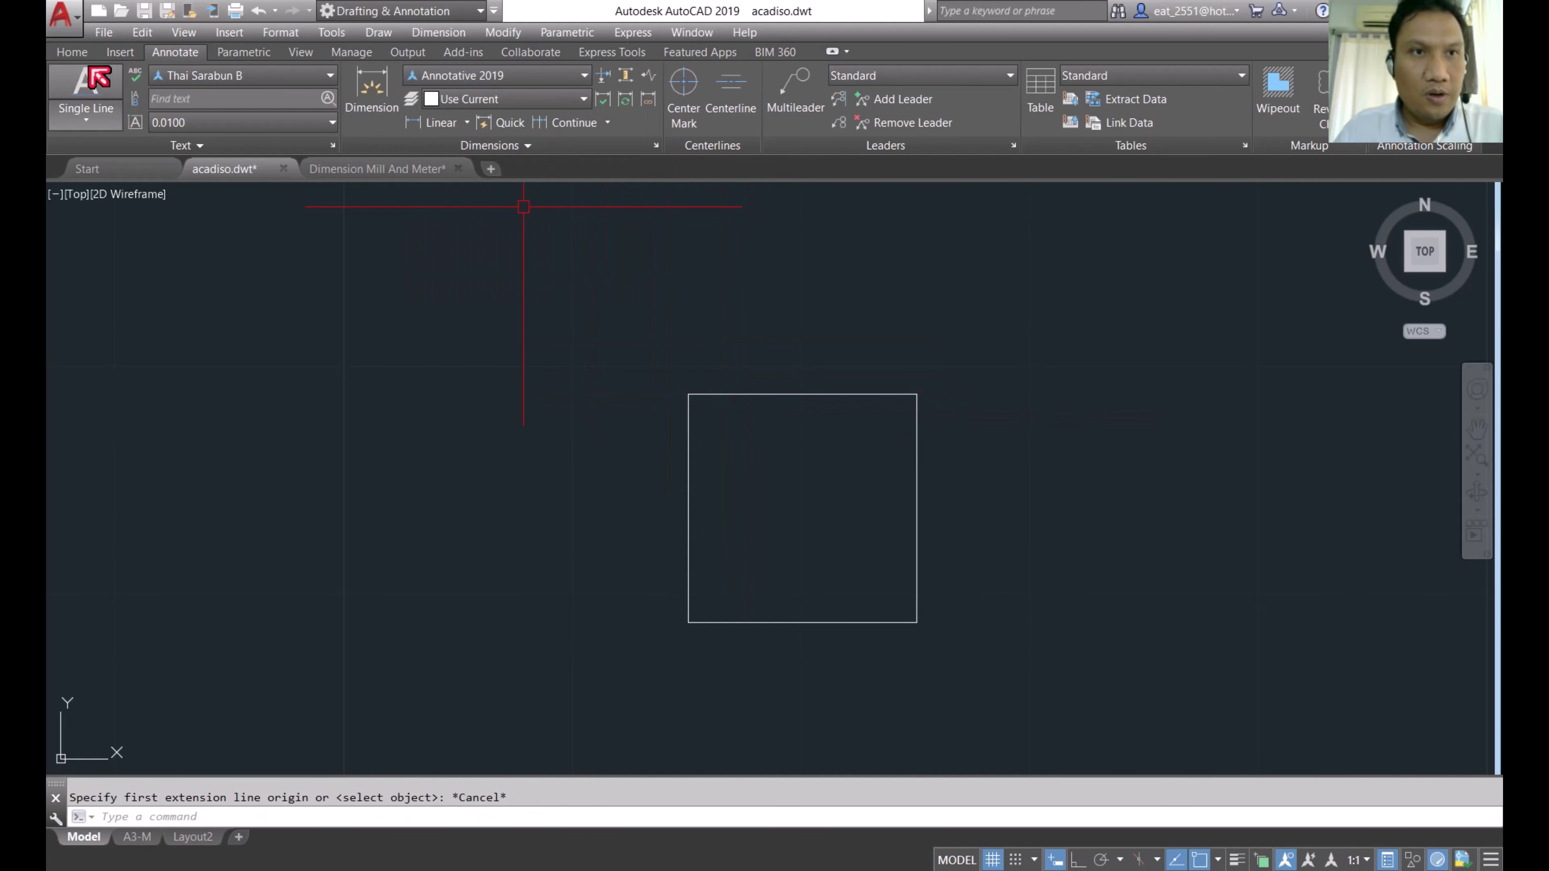
{"action": "left_click", "coordinate": [72, 52]}
{"action": "left_click", "coordinate": [888, 75]}
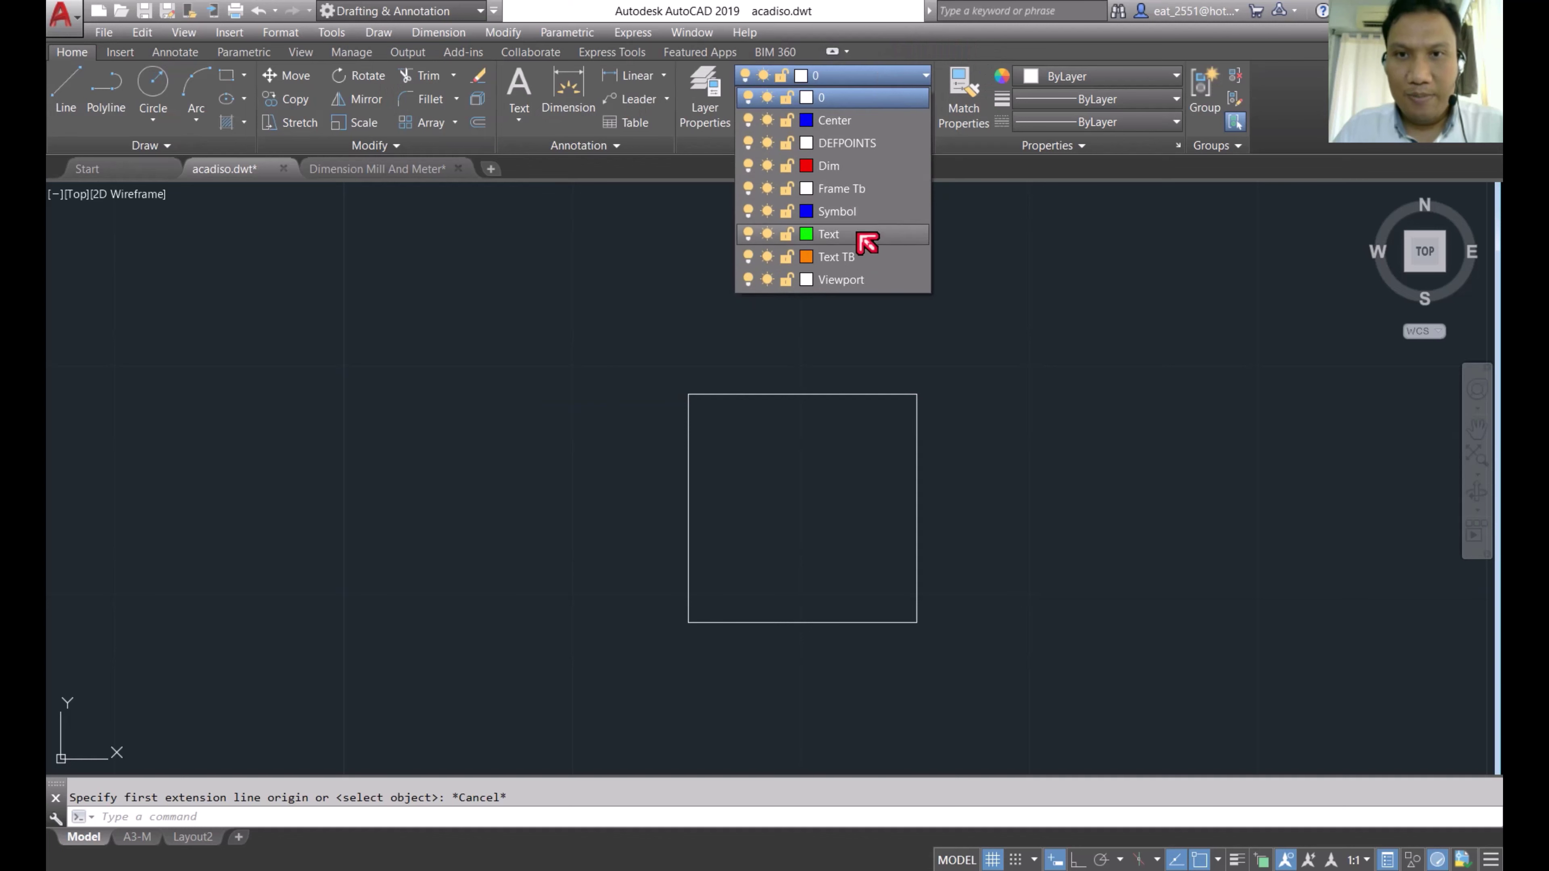
{"action": "left_click", "coordinate": [851, 165]}
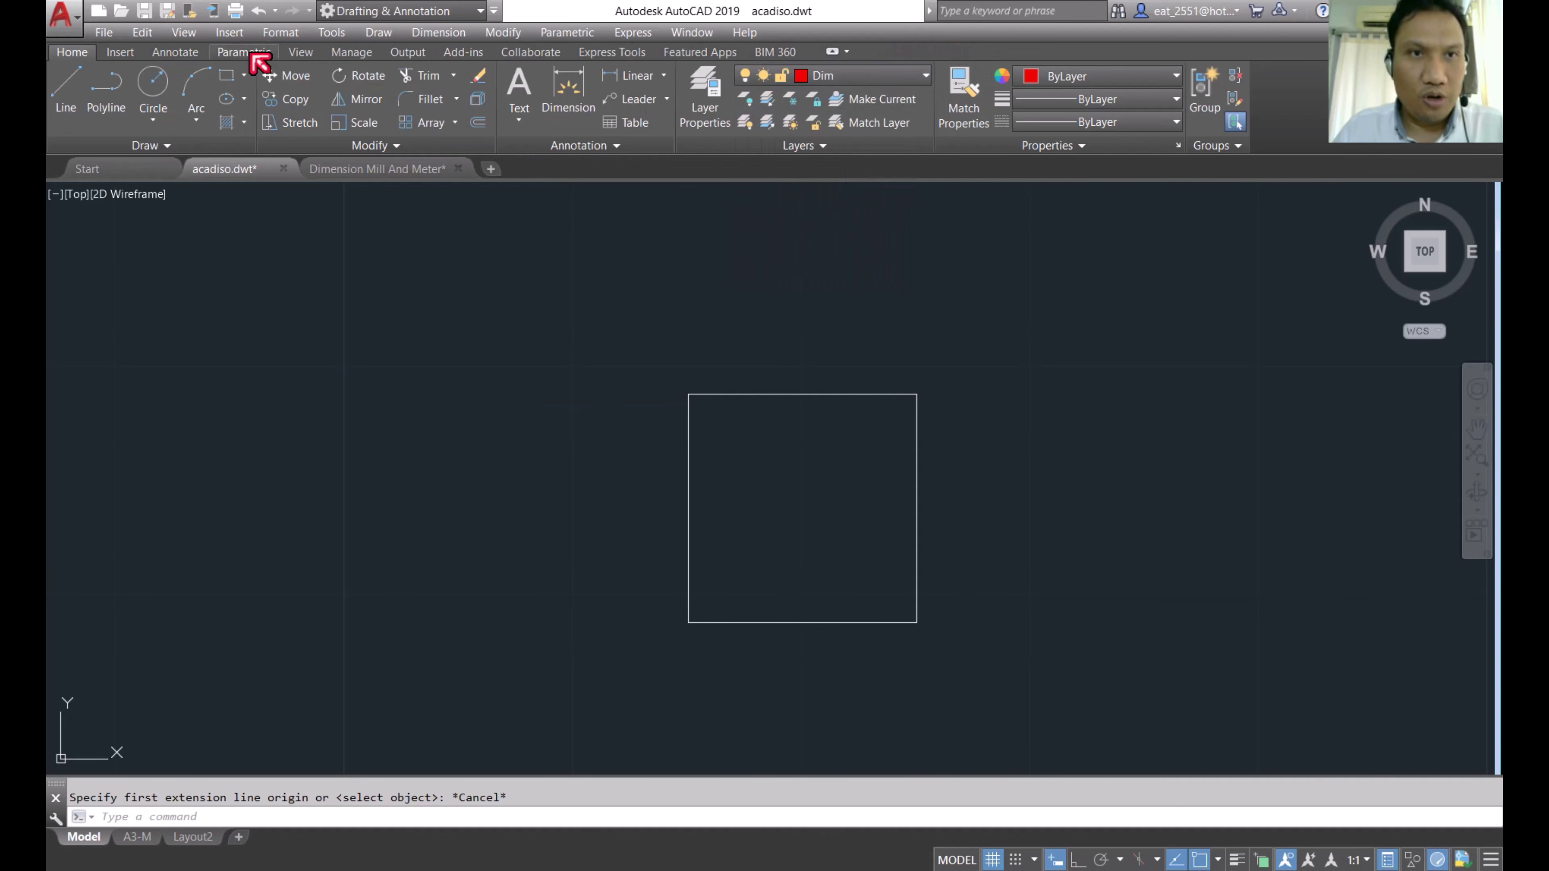
Step: Add a 10.00 Annotative 2019 linear dimension above the square's top edge
{"action": "left_click", "coordinate": [176, 52]}
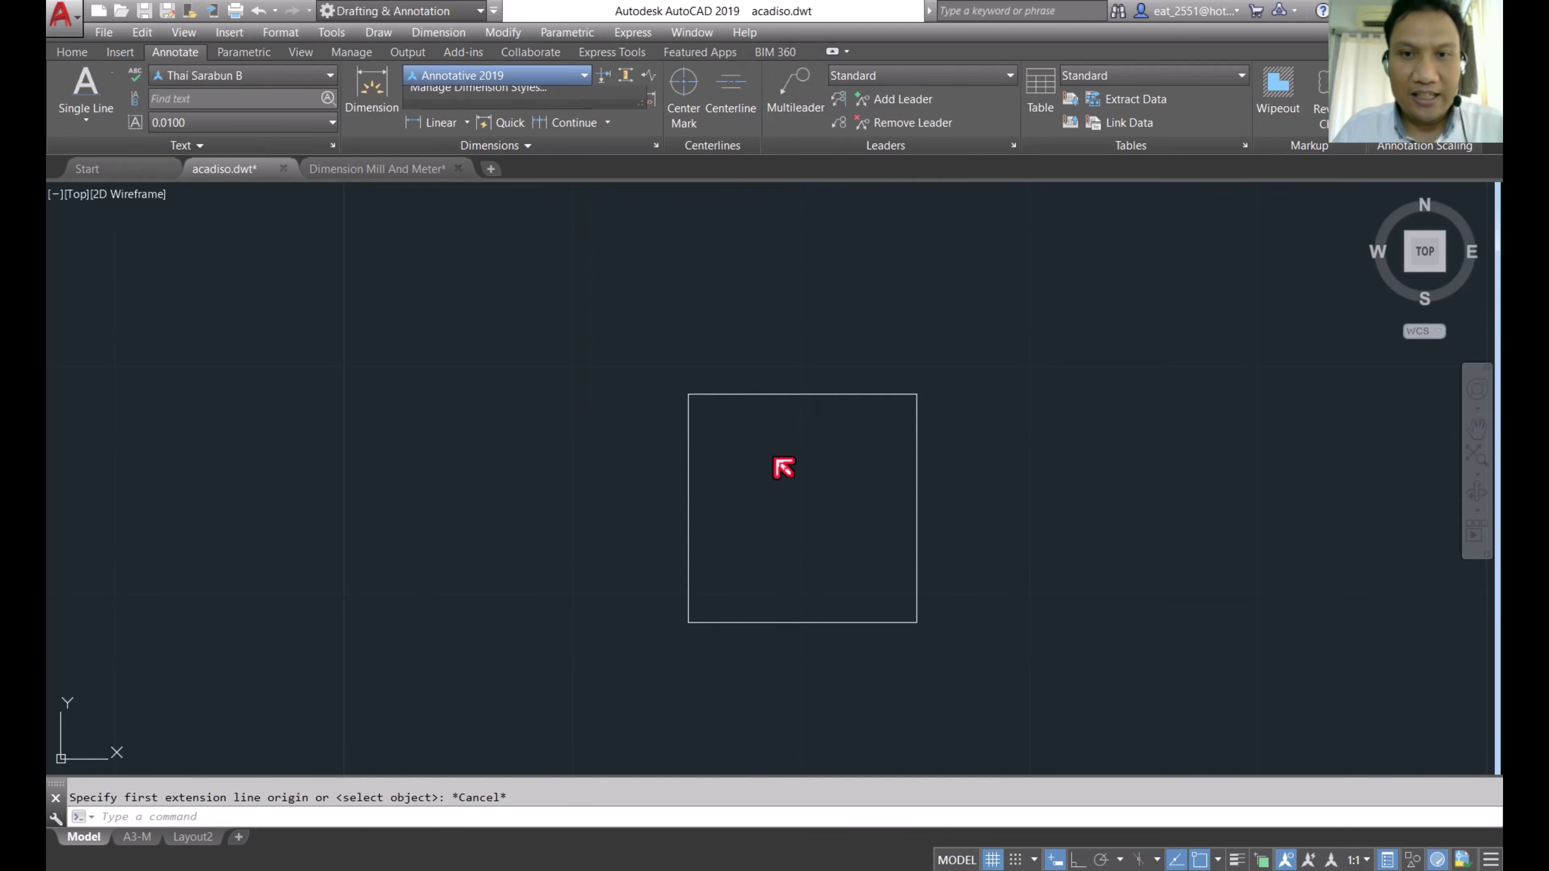
{"action": "left_click", "coordinate": [579, 198]}
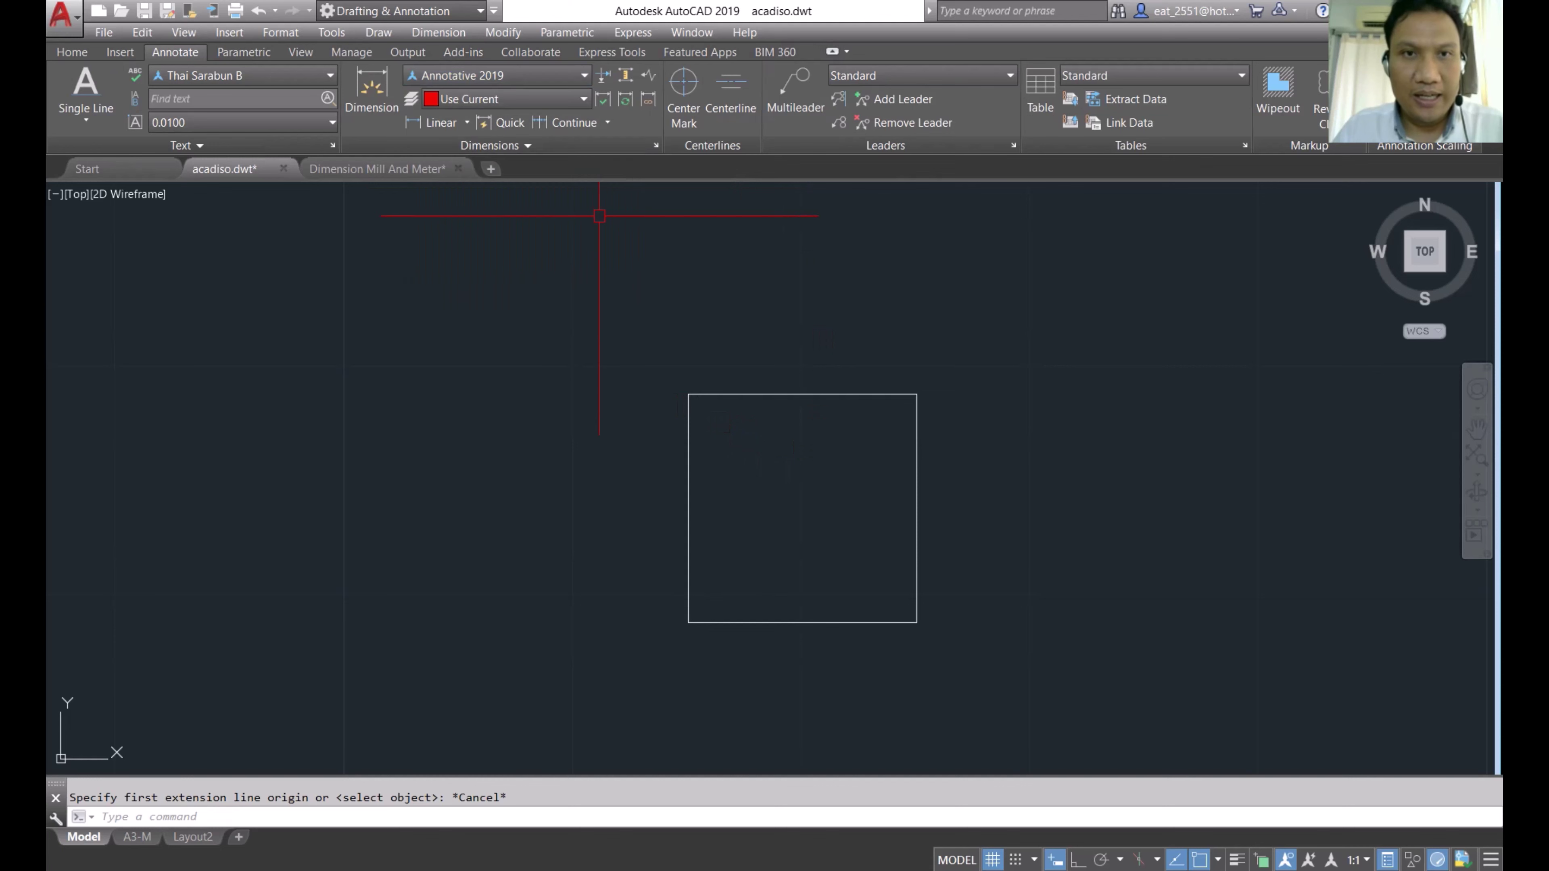
{"action": "left_click", "coordinate": [436, 120]}
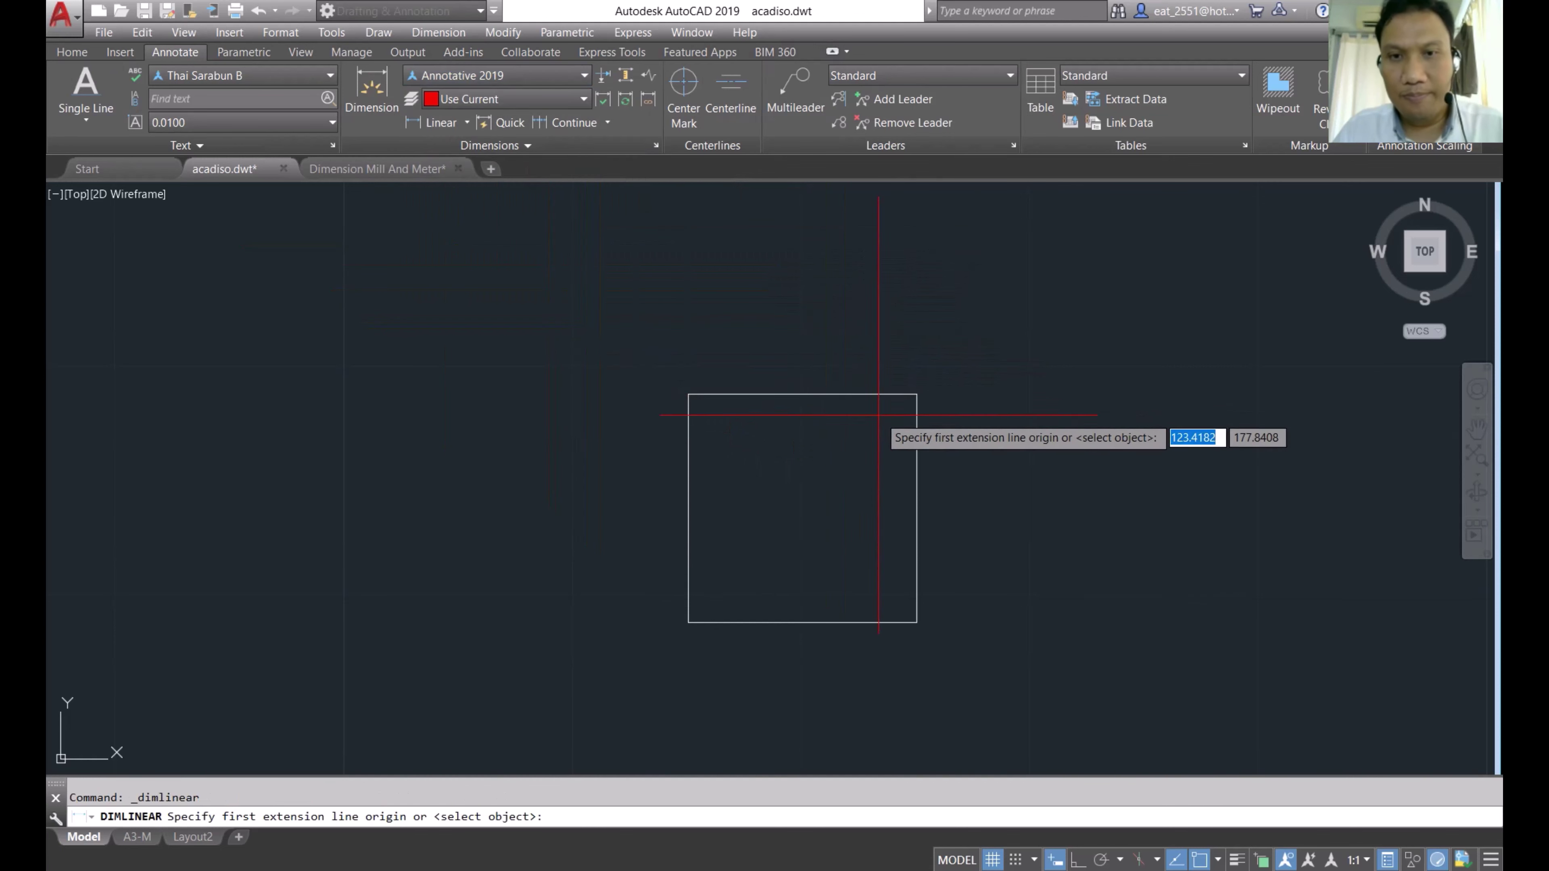
{"action": "left_click", "coordinate": [688, 394]}
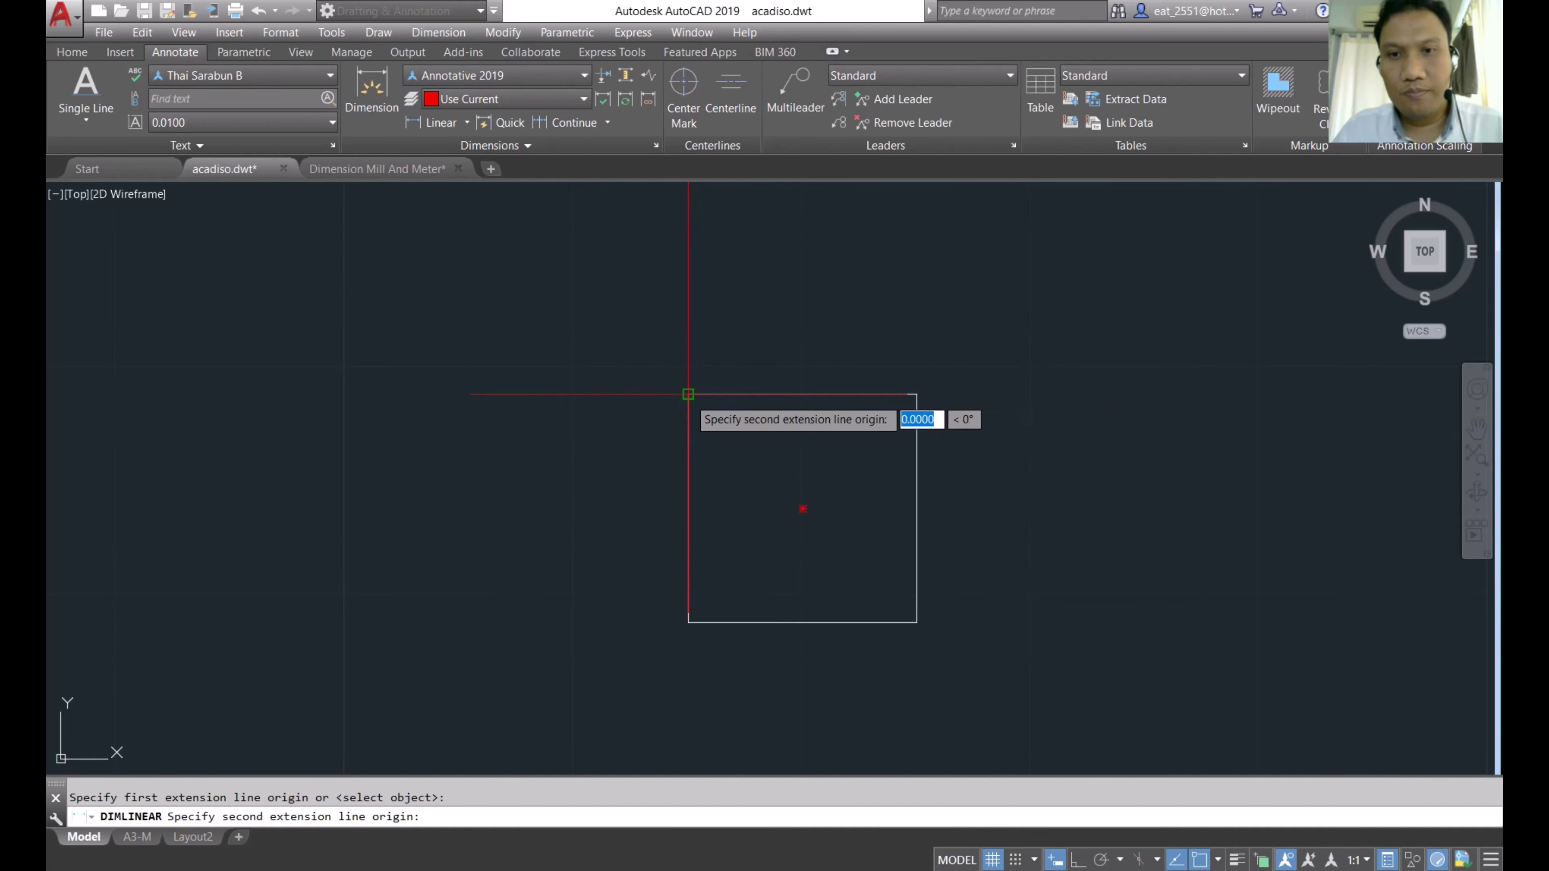
{"action": "left_click", "coordinate": [916, 394]}
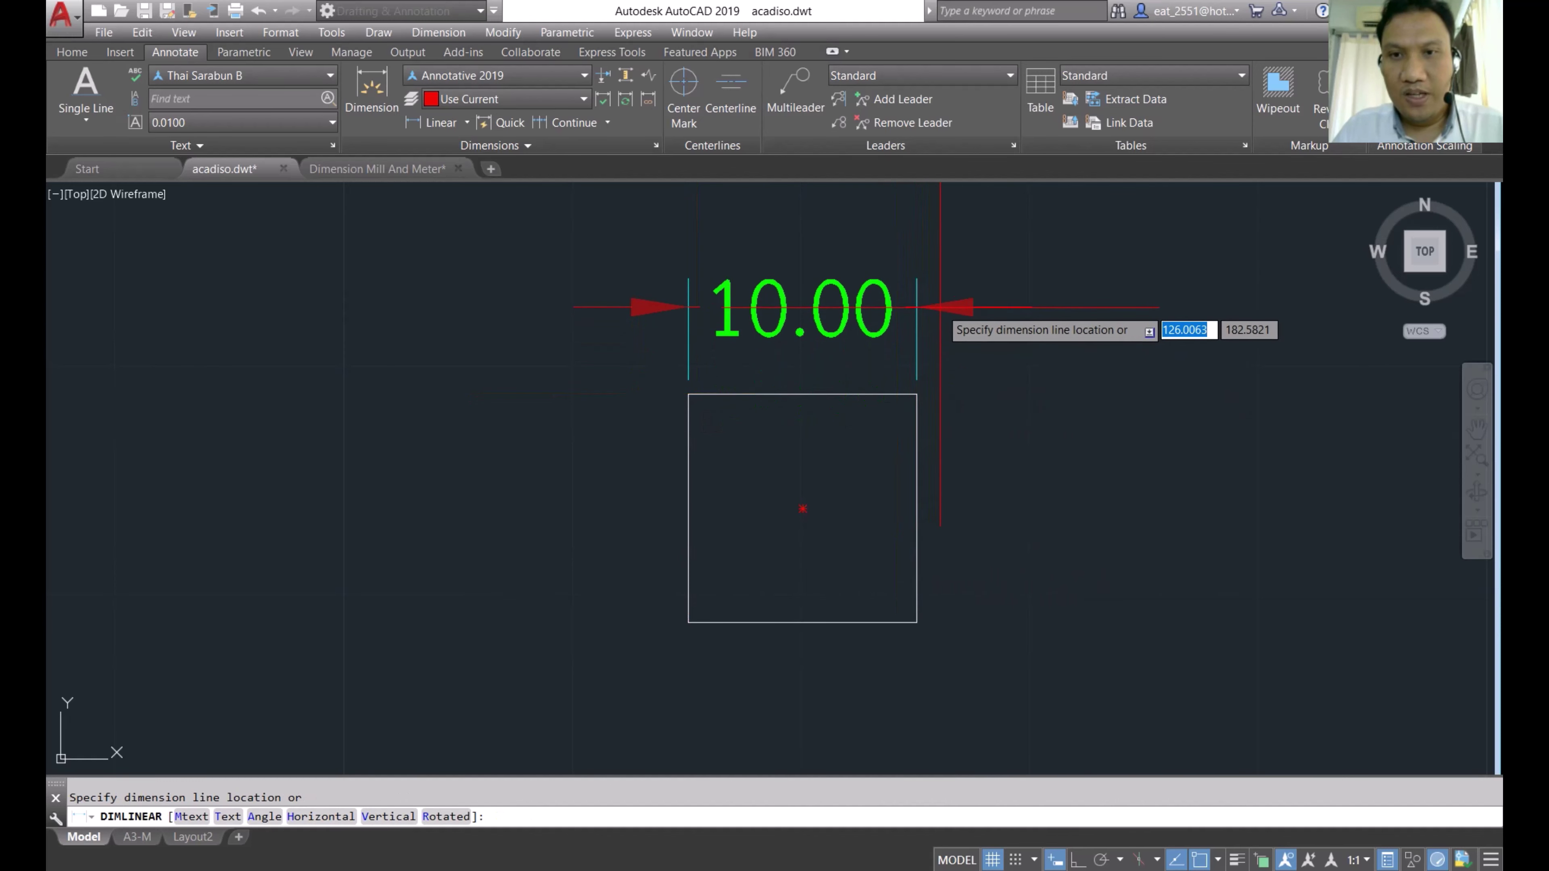
{"action": "left_click", "coordinate": [951, 313]}
{"action": "scroll", "coordinate": [799, 345], "scroll_direction": "up", "scroll_amount": 2}
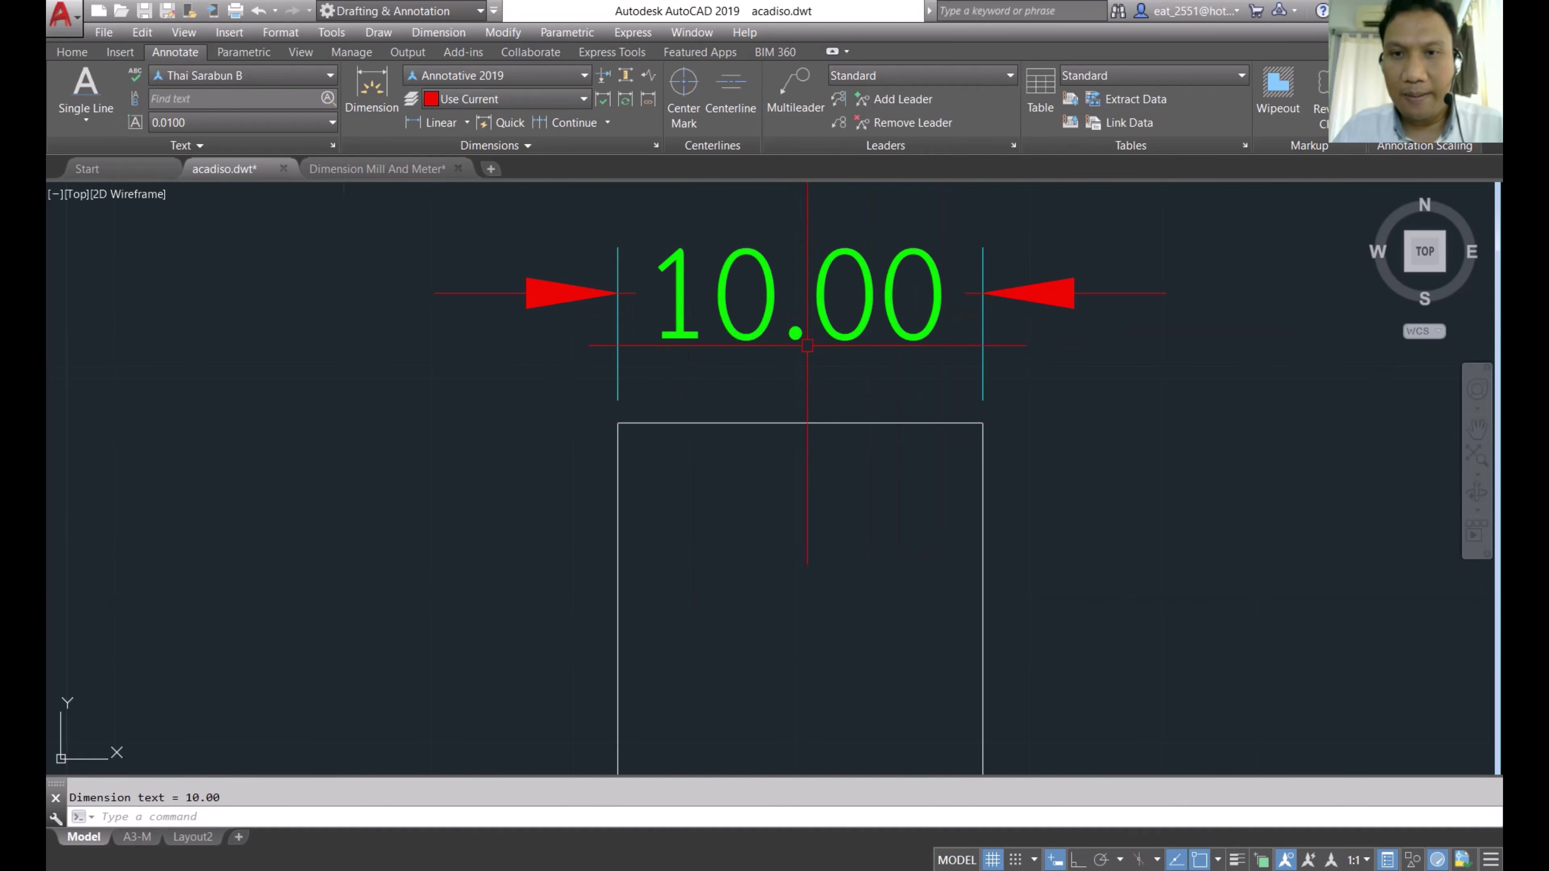
{"action": "scroll", "coordinate": [799, 345], "scroll_direction": "down", "scroll_amount": 2}
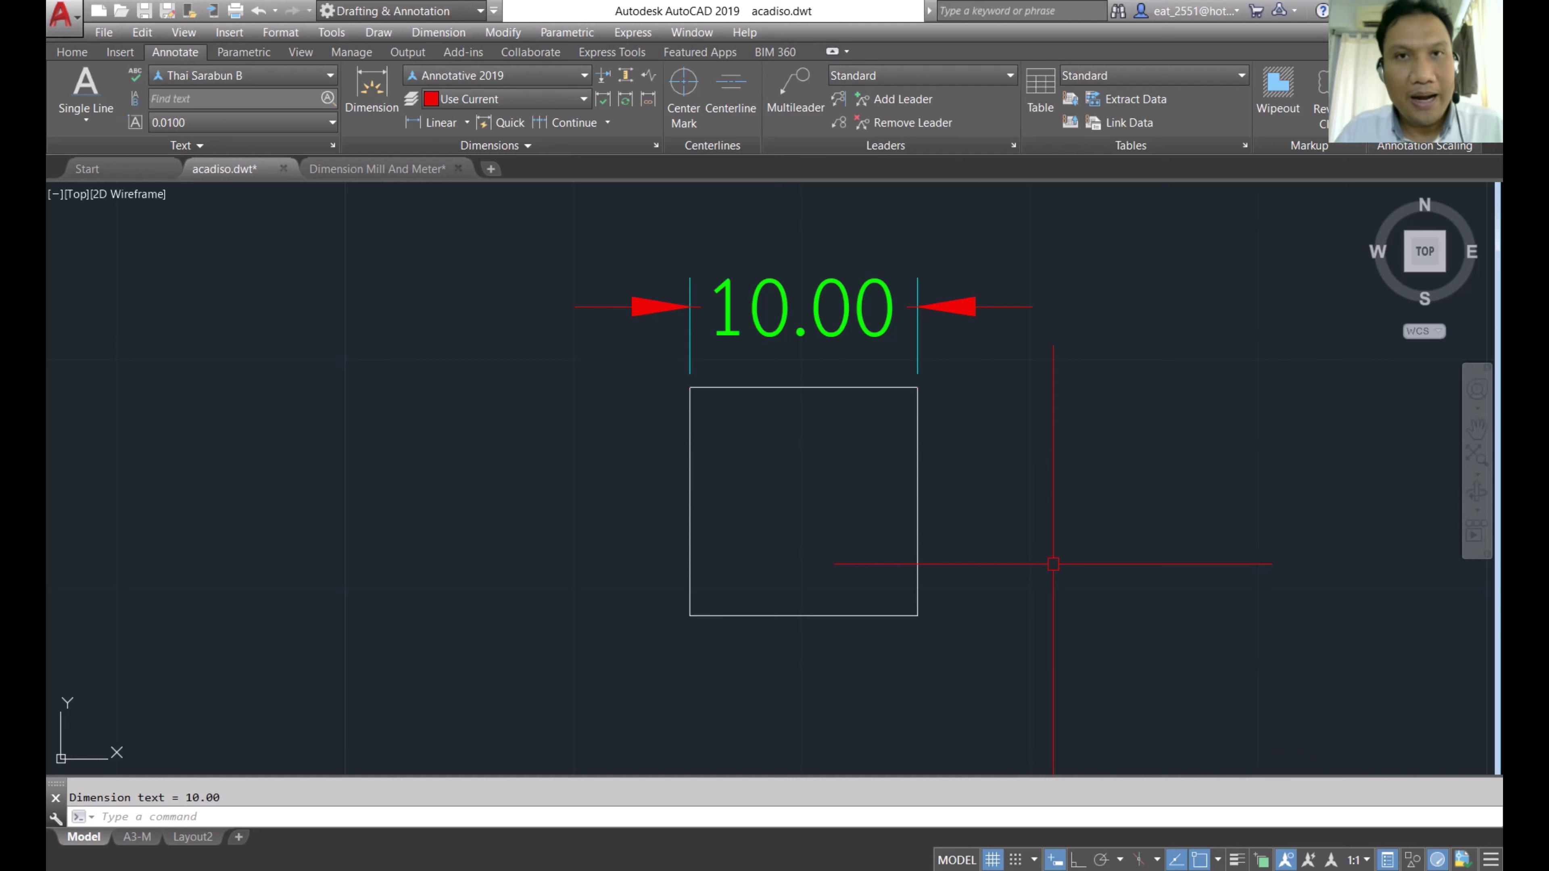
Step: Set annotation scale to 2:1 and dimension the square's bottom edge at 10.00
{"action": "left_click", "coordinate": [1366, 860]}
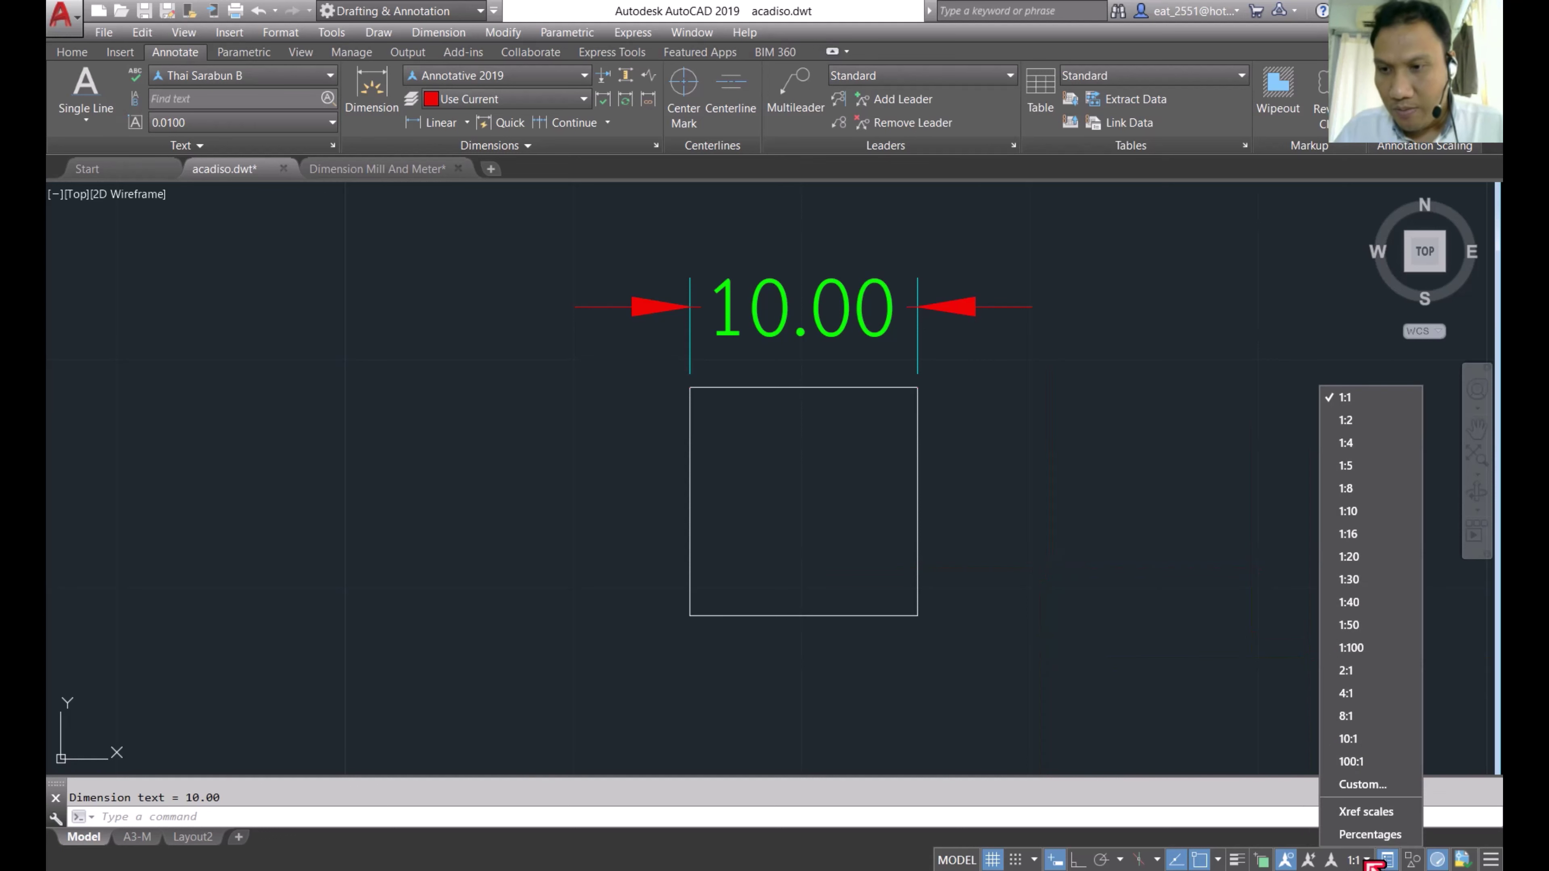
{"action": "left_click", "coordinate": [1372, 674]}
{"action": "left_click", "coordinate": [435, 122]}
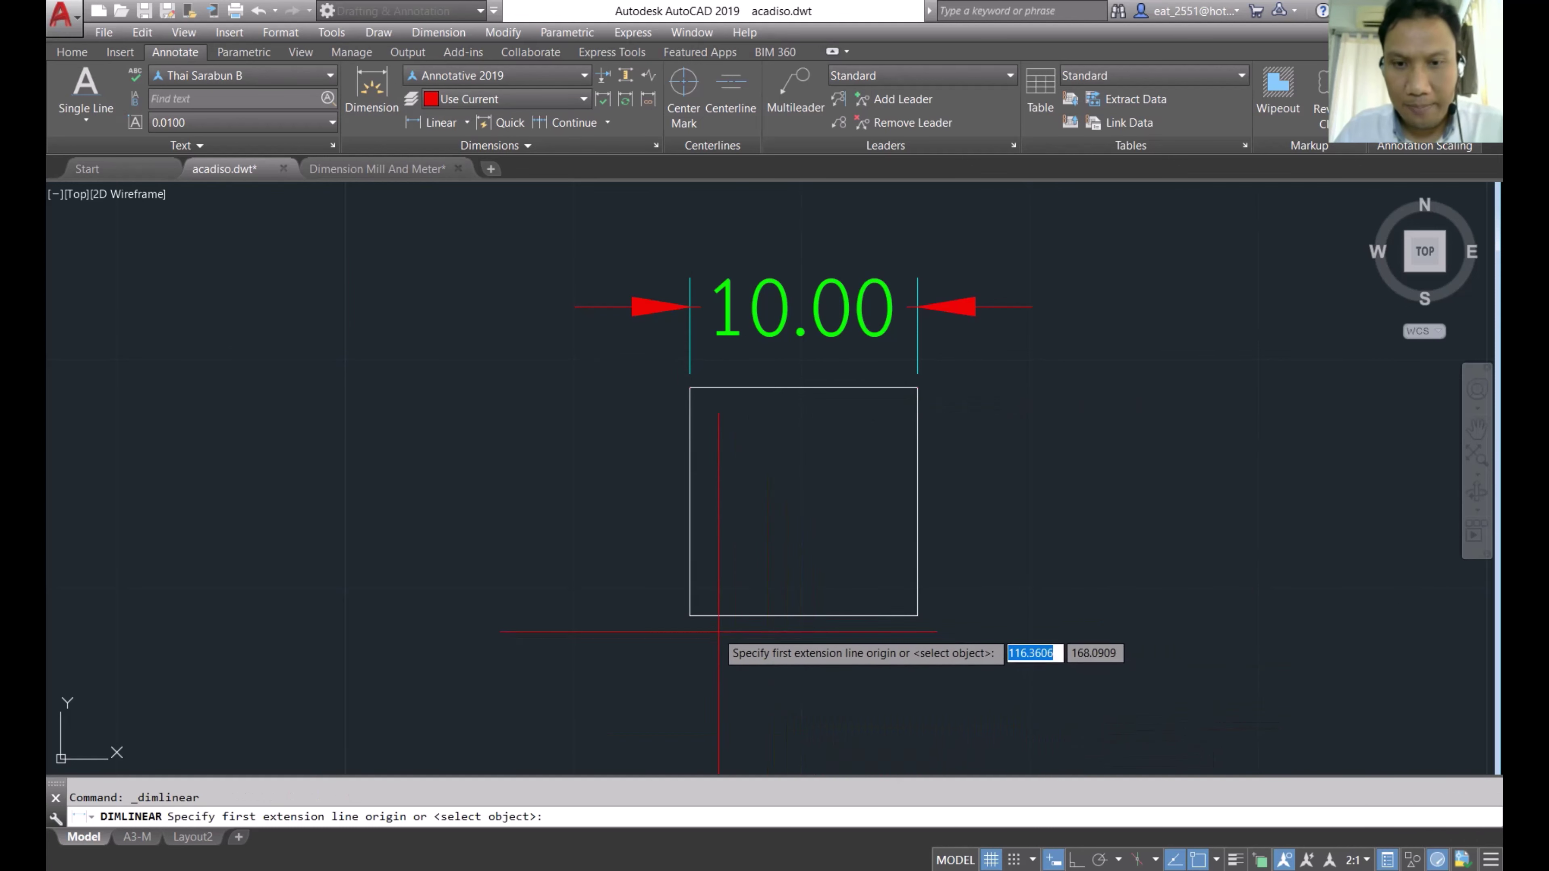
{"action": "left_click", "coordinate": [690, 615]}
{"action": "left_click", "coordinate": [917, 615]}
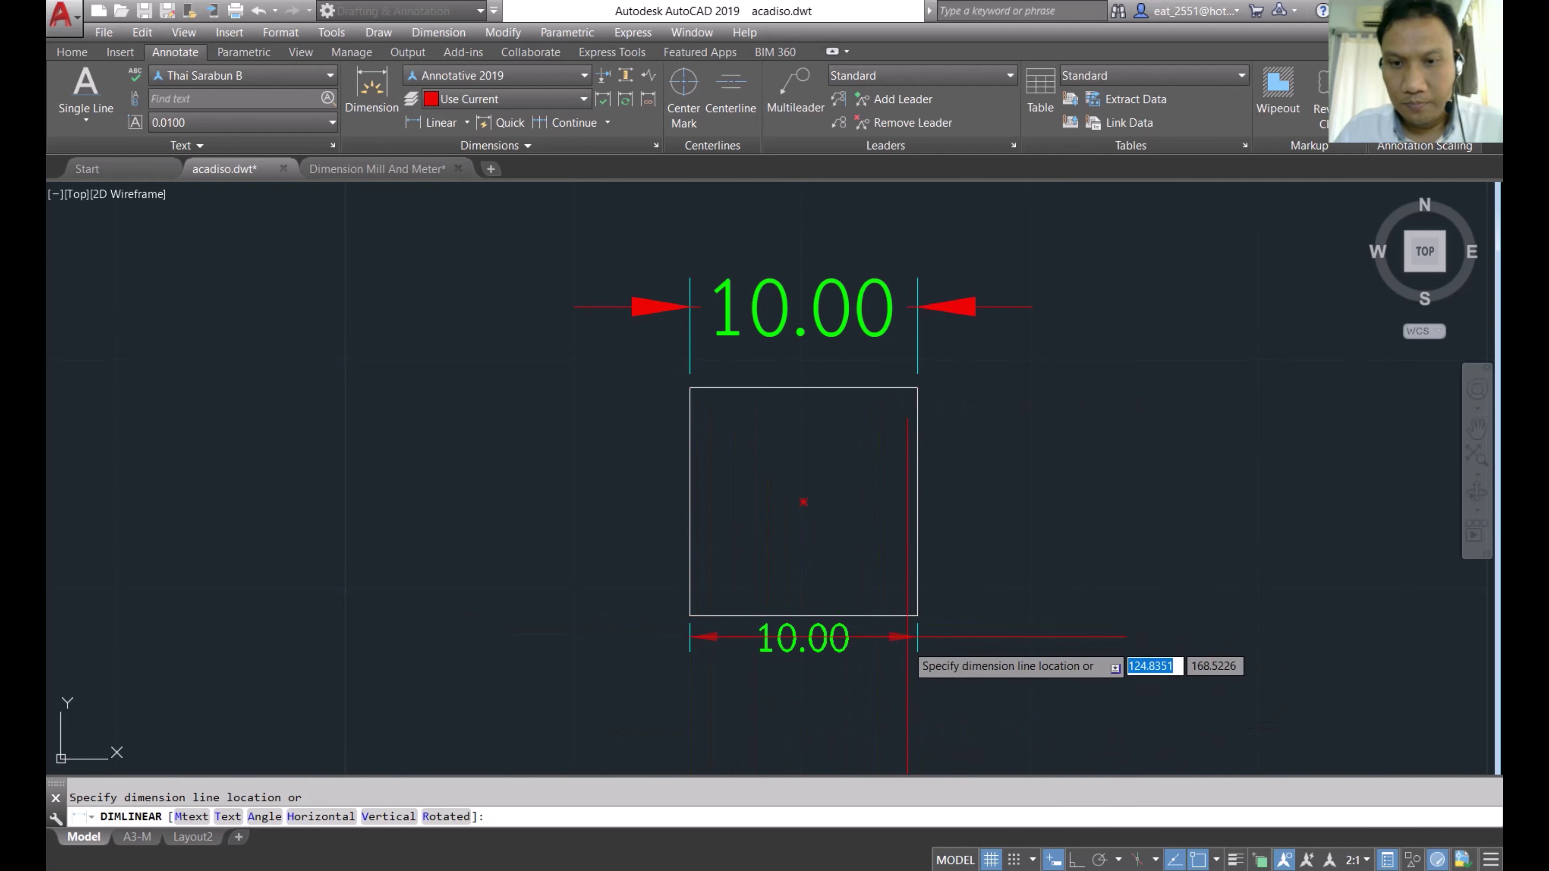
{"action": "left_click", "coordinate": [887, 685]}
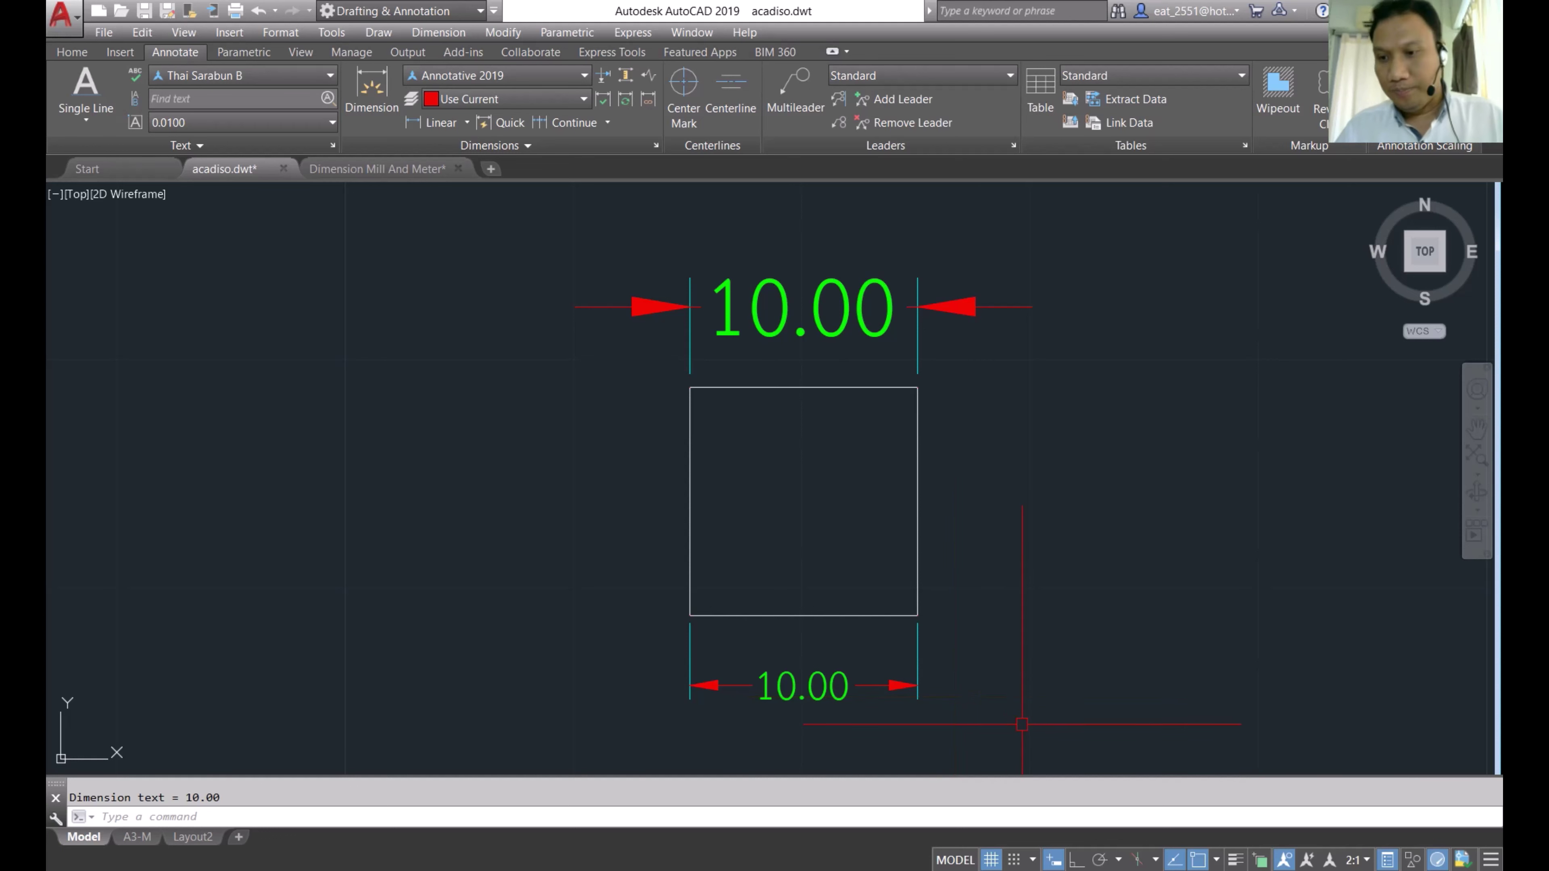
Step: Set the annotation scale to 4:1 and delete the existing 10.00 dimensions
{"action": "left_click", "coordinate": [1377, 862]}
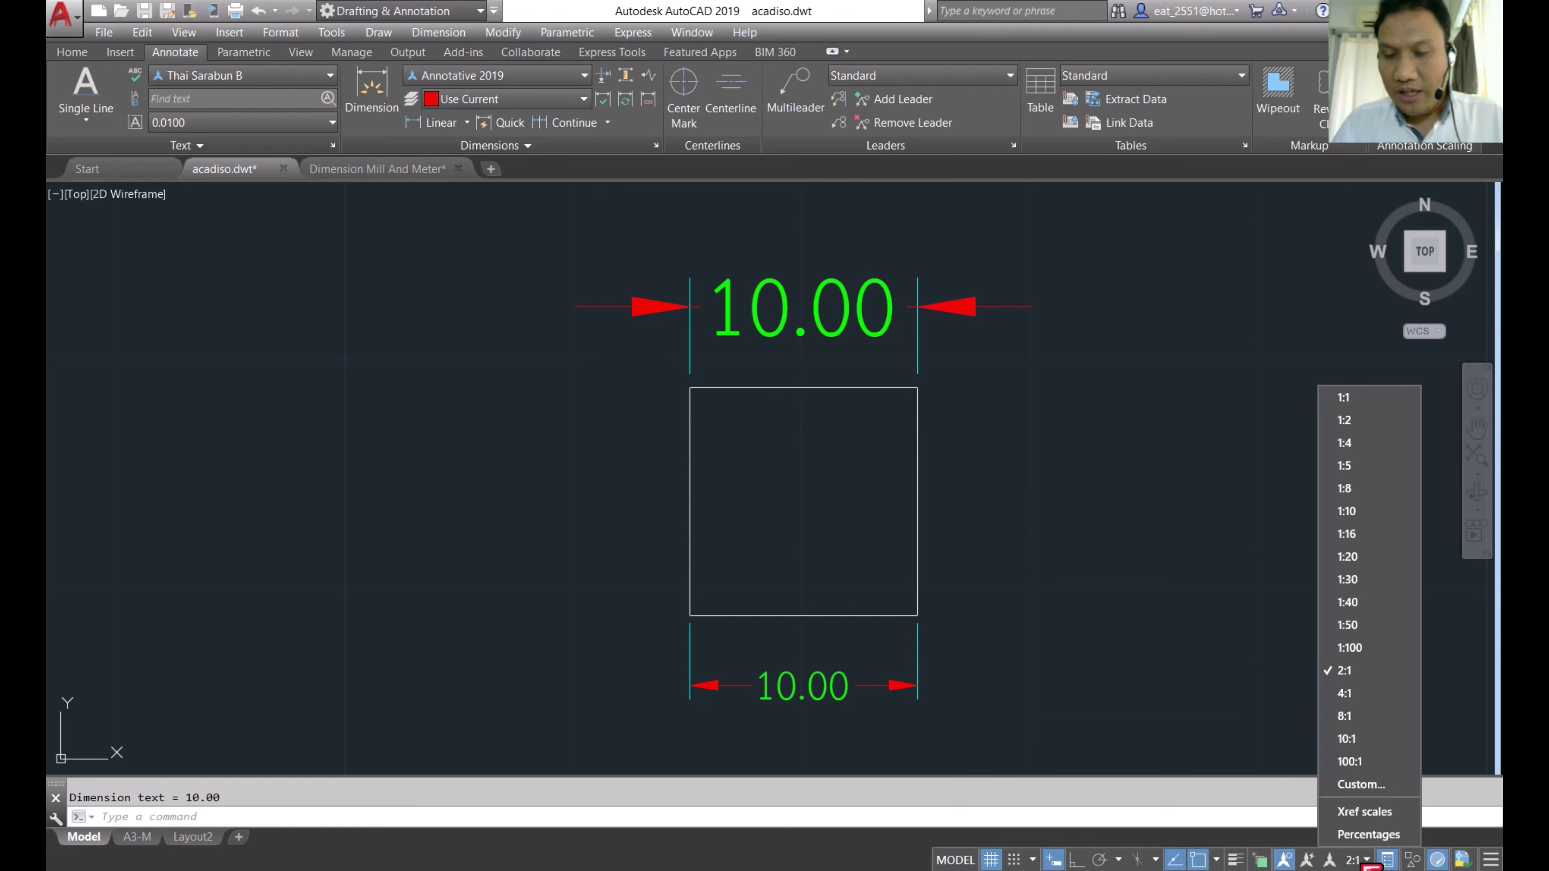
{"action": "left_click", "coordinate": [1369, 695]}
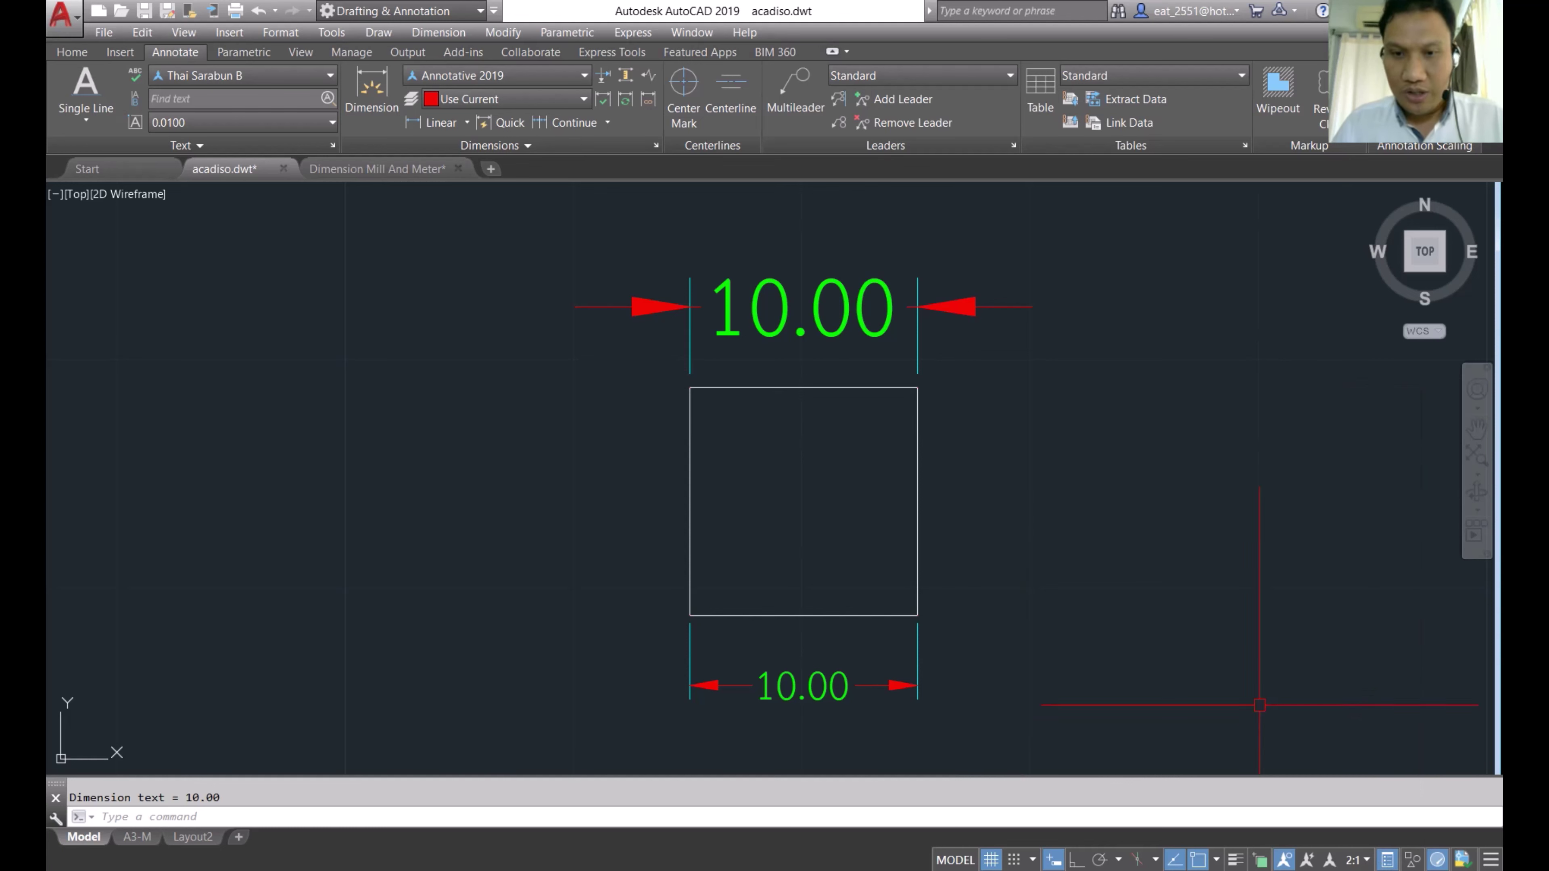
{"action": "left_click", "coordinate": [855, 282]}
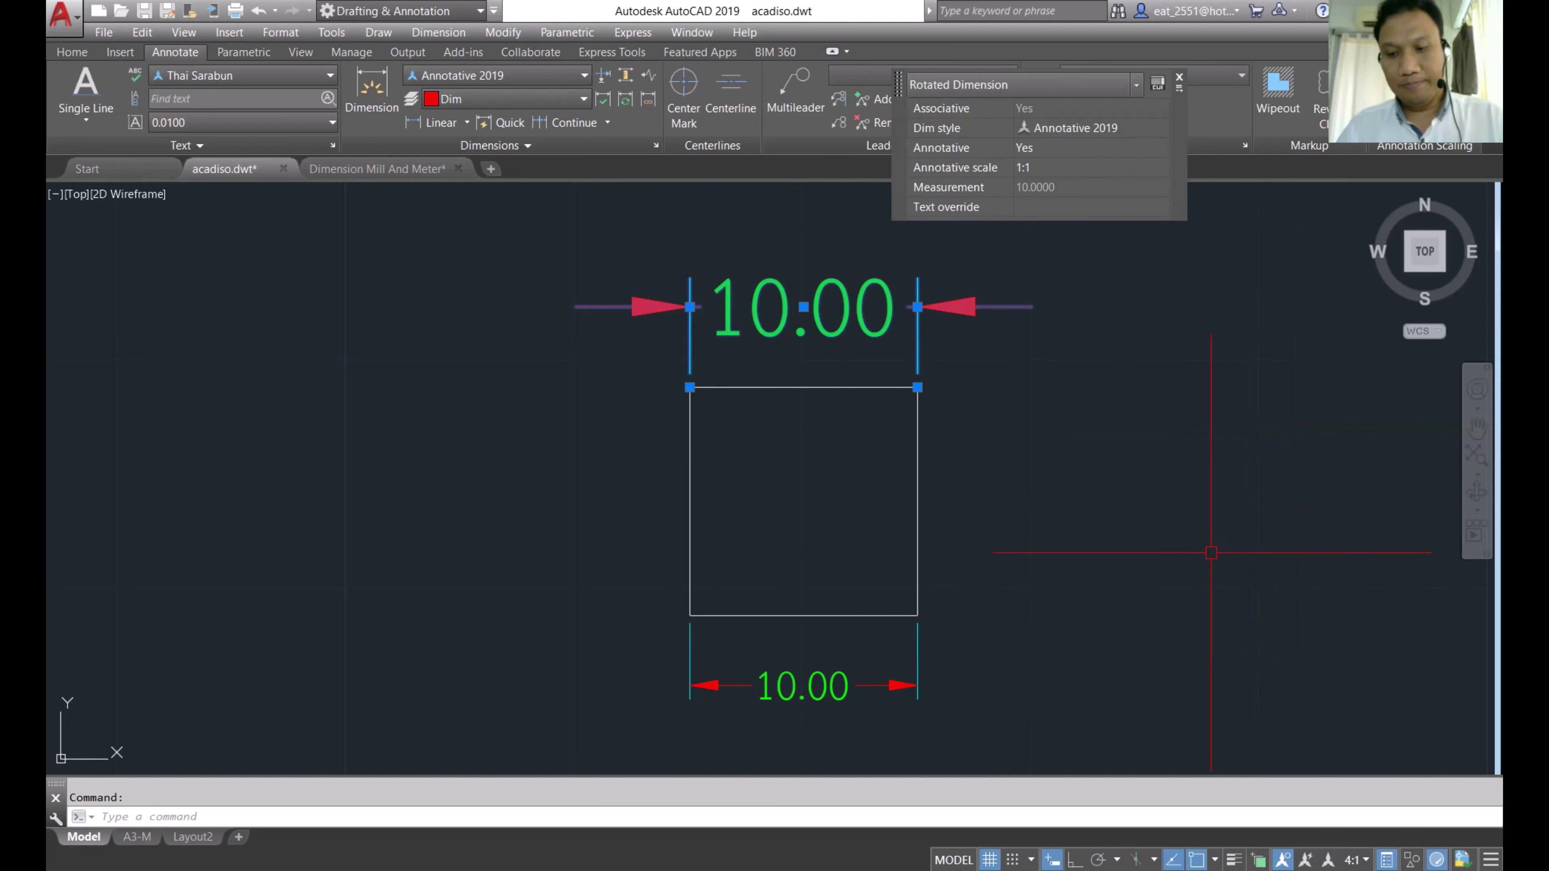
{"action": "key", "text": "Delete"}
{"action": "left_click", "coordinate": [819, 689]}
{"action": "key", "text": "Delete"}
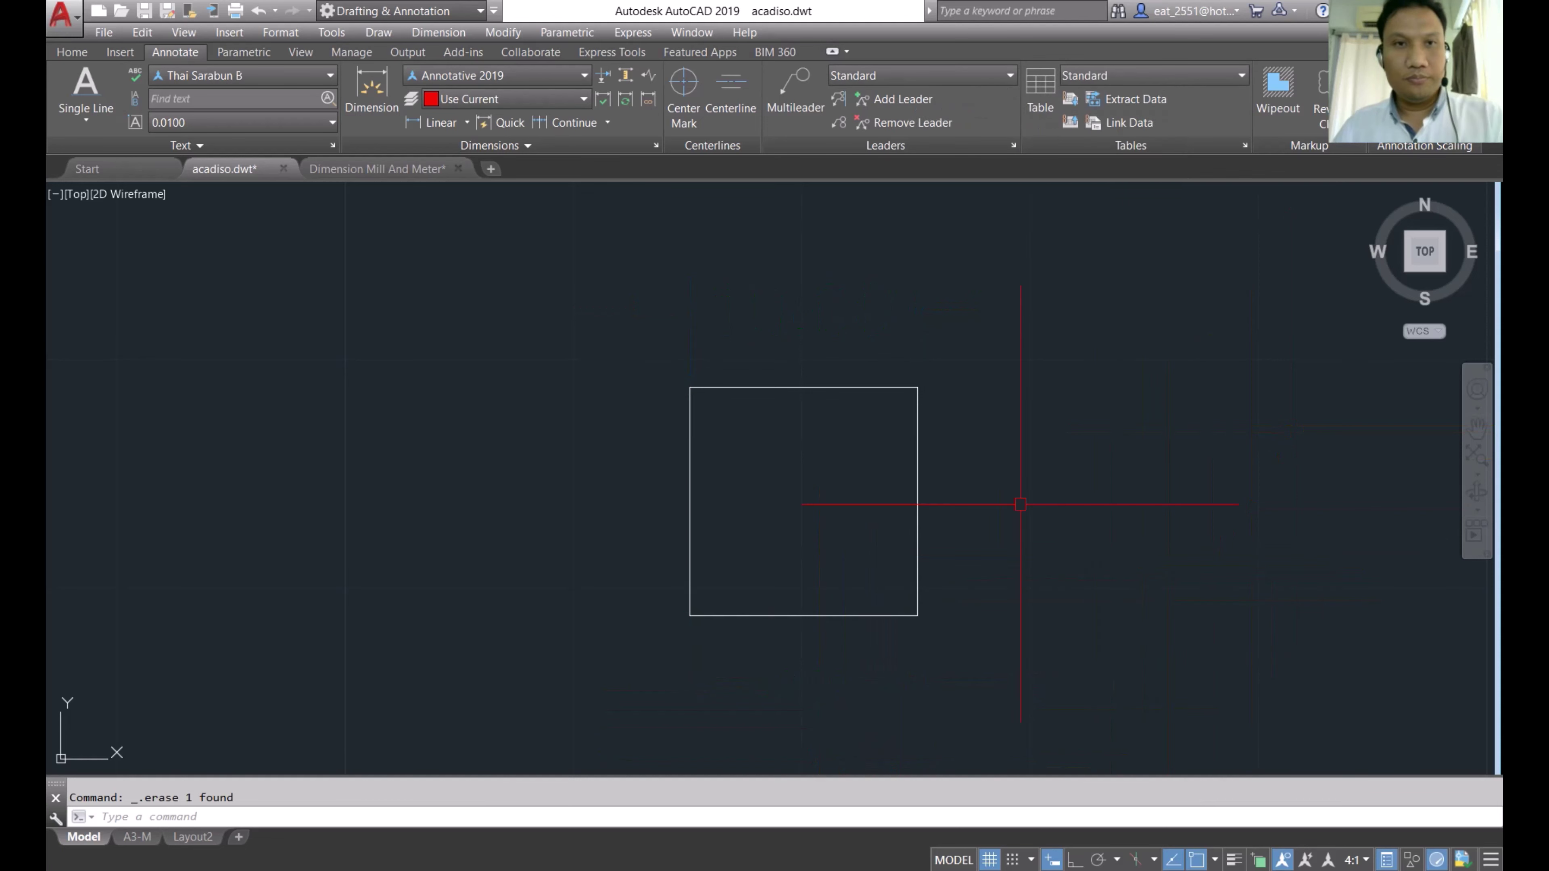
Step: Dimension the square's top and right sides at 10.00, then return to the A3-M layout
{"action": "left_click", "coordinate": [440, 125]}
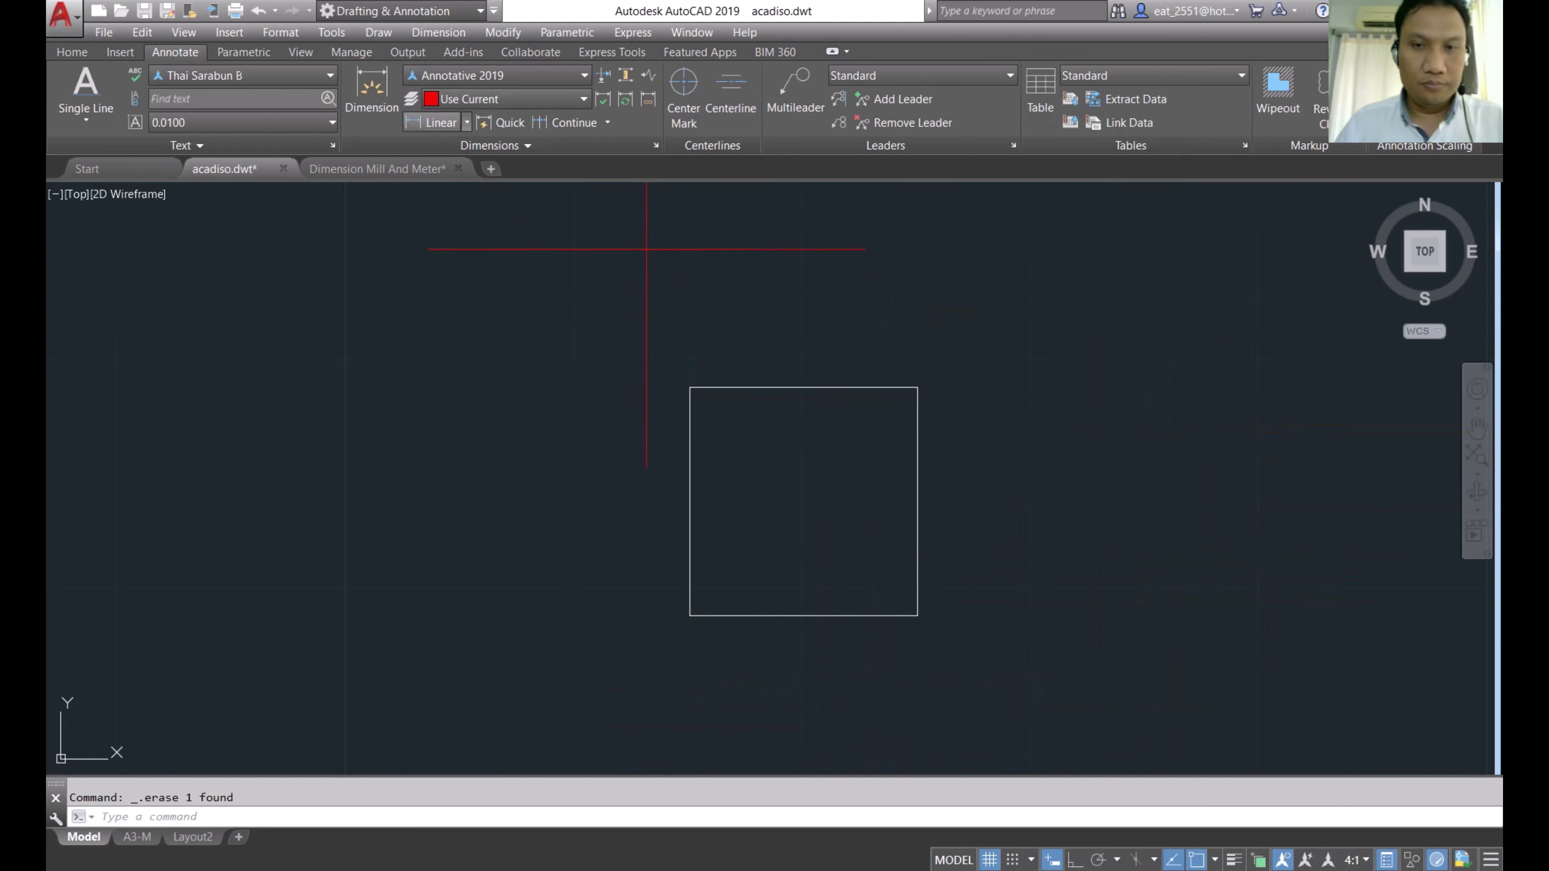
{"action": "left_click", "coordinate": [690, 386]}
{"action": "left_click", "coordinate": [917, 387]}
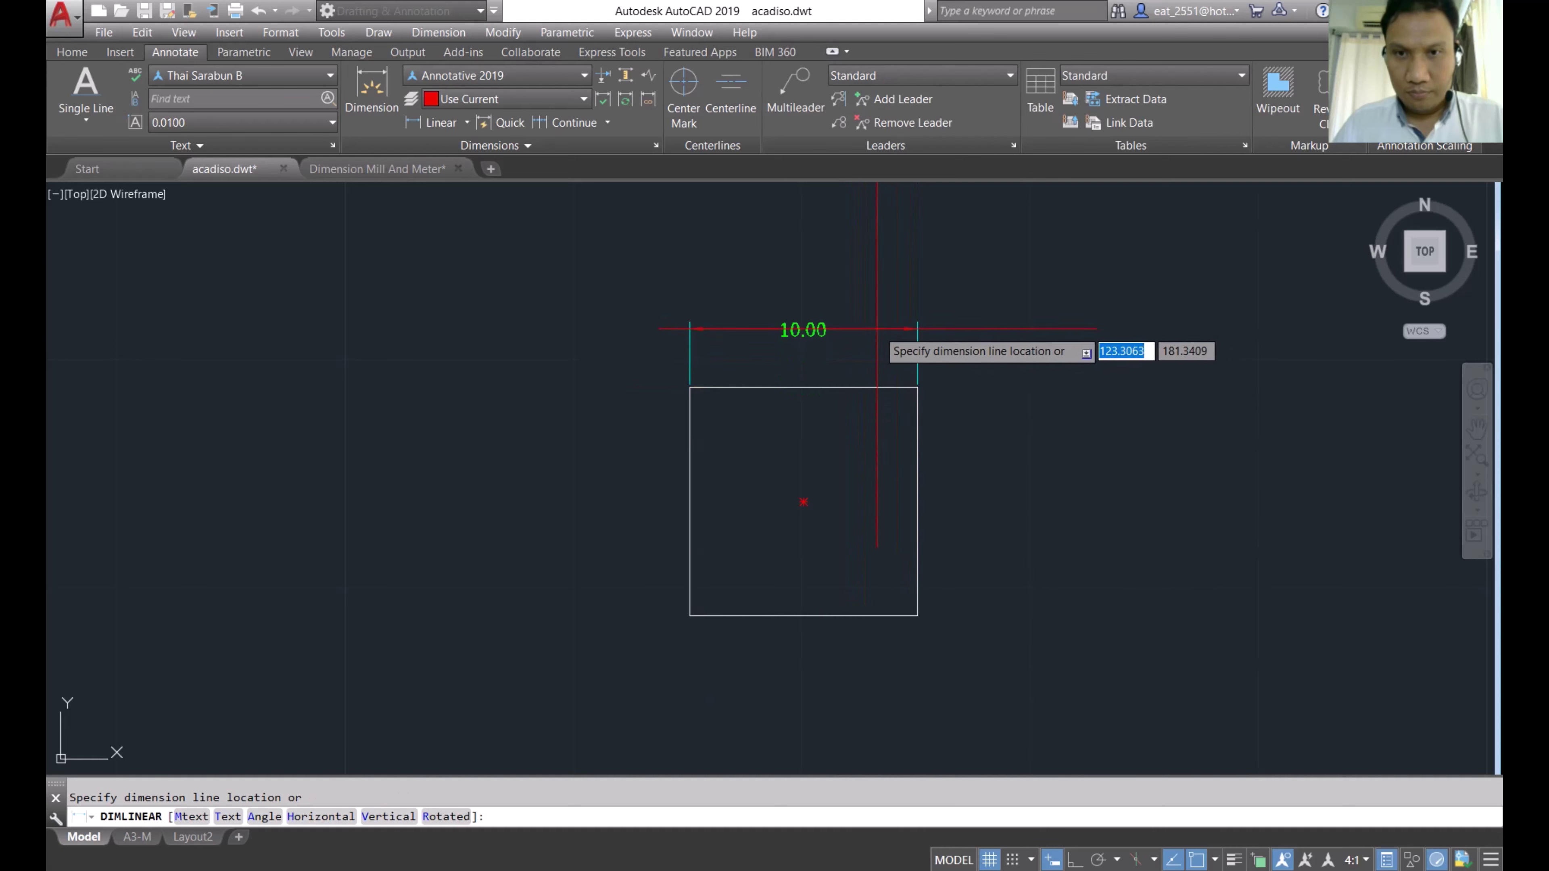
{"action": "left_click", "coordinate": [871, 357]}
{"action": "key", "text": "Return"}
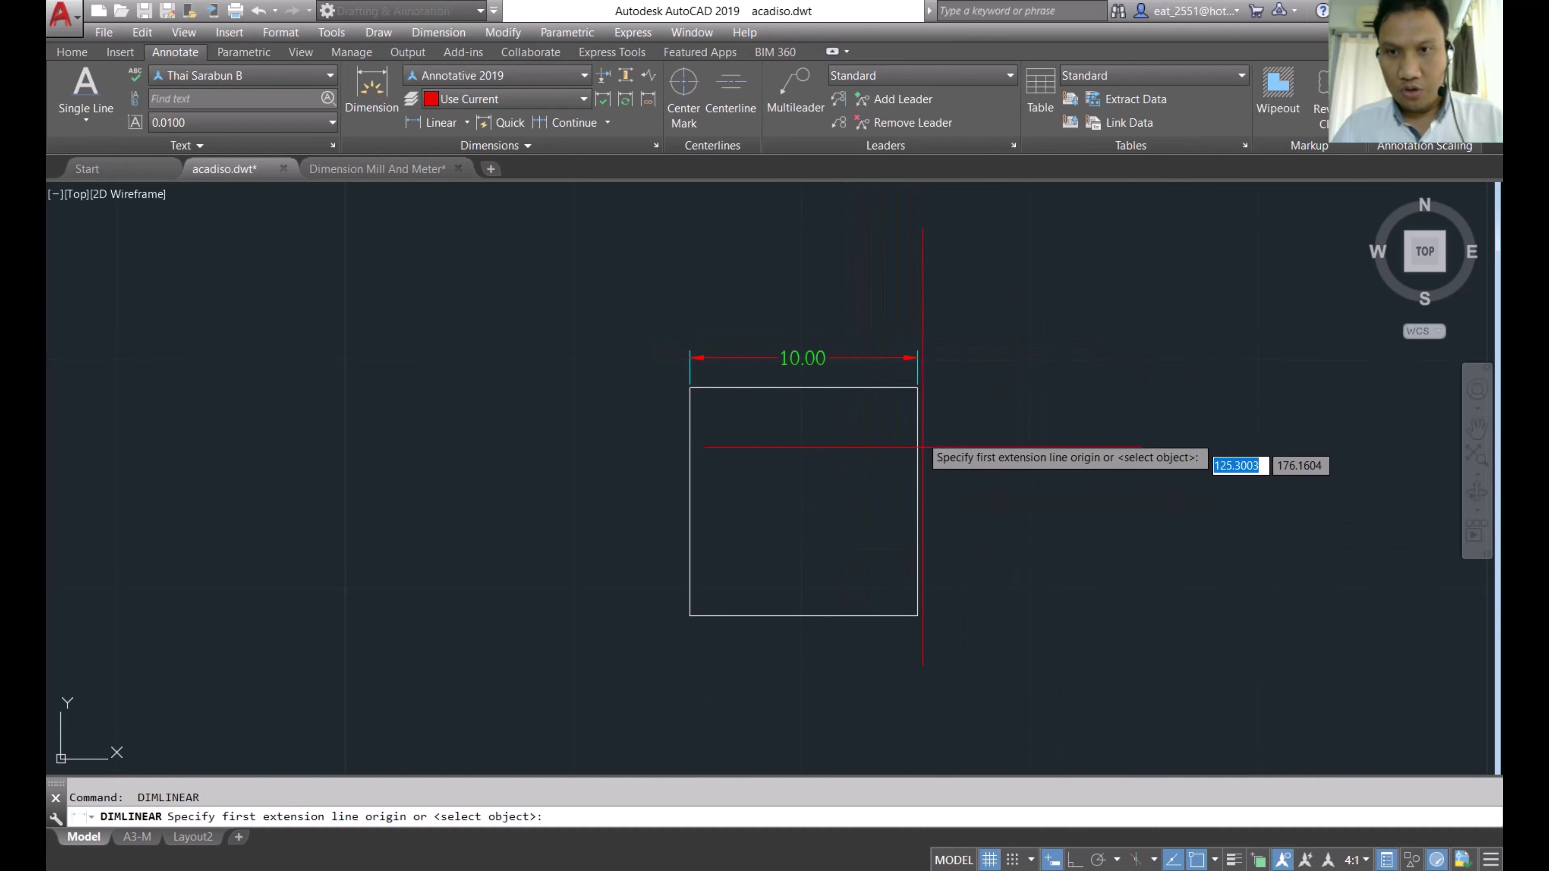
{"action": "left_click", "coordinate": [917, 387]}
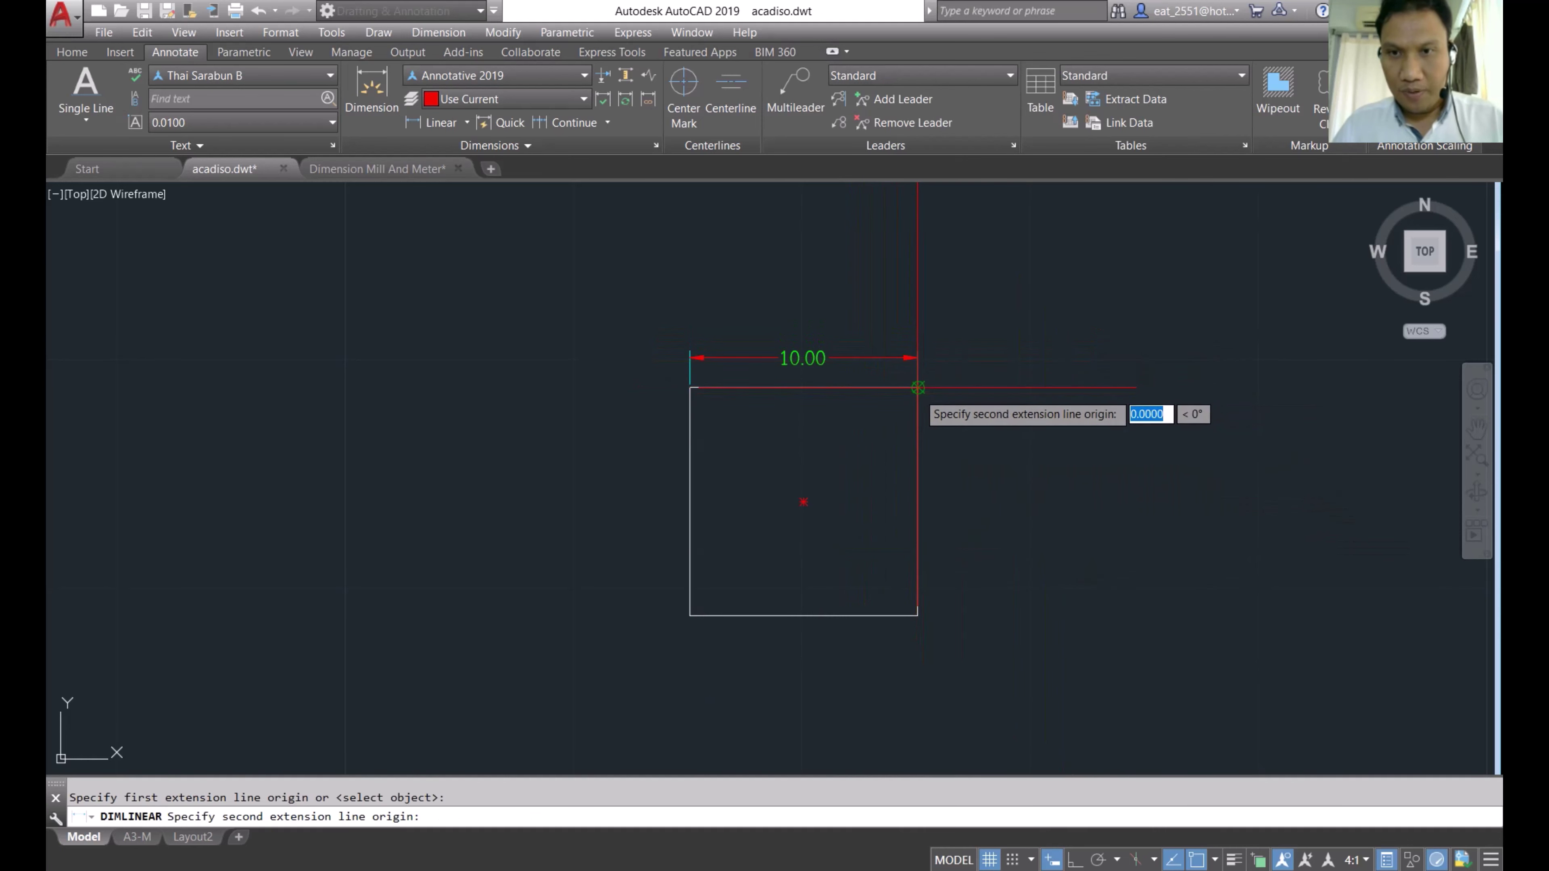
{"action": "left_click", "coordinate": [917, 616]}
{"action": "left_click", "coordinate": [944, 586]}
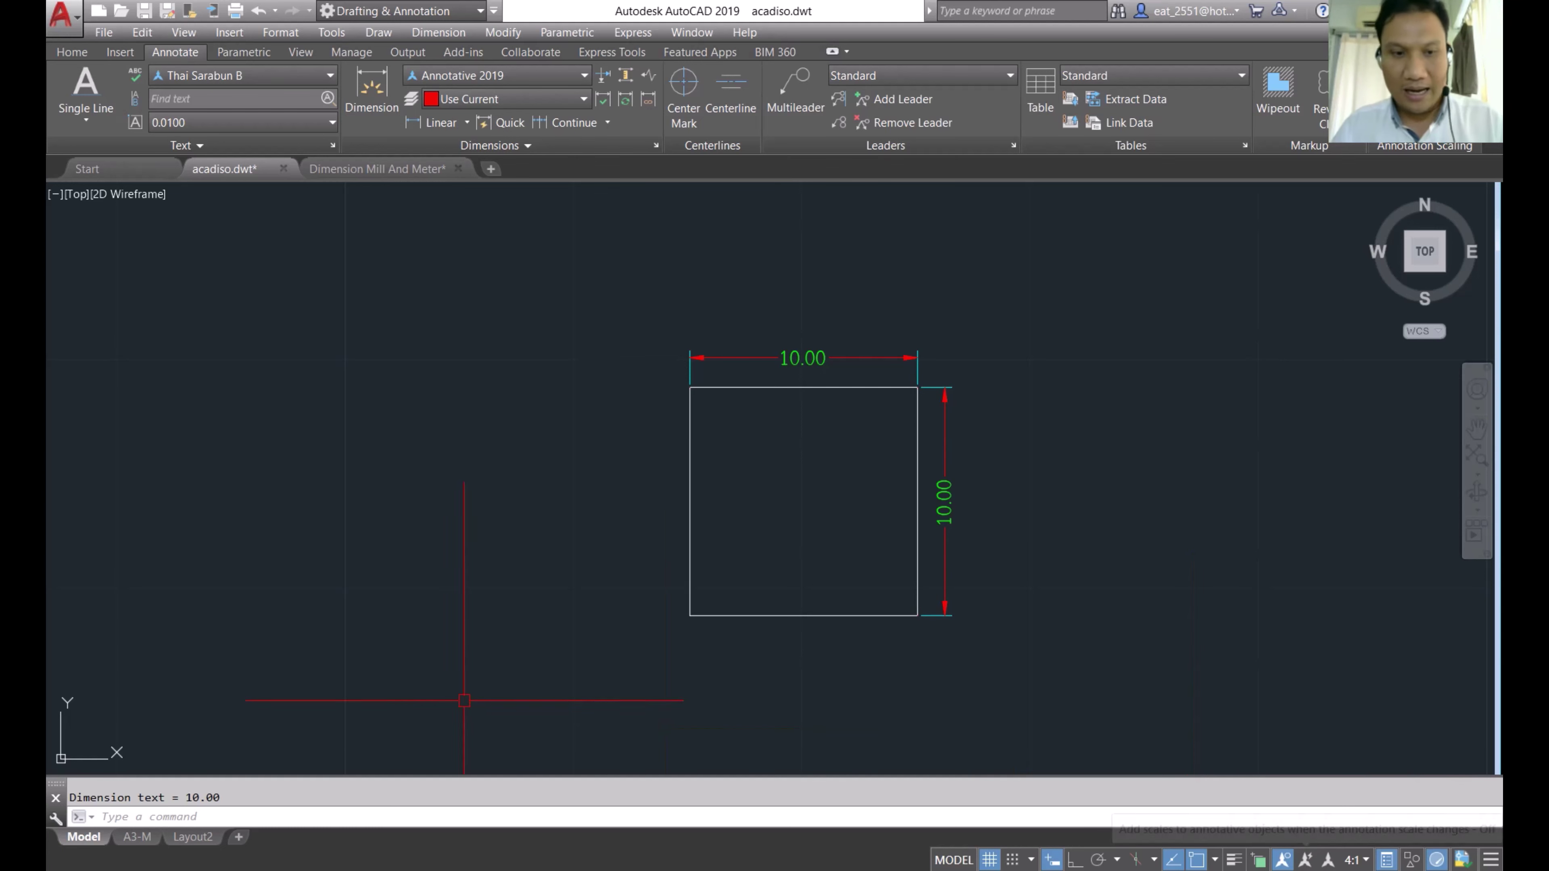
{"action": "left_click", "coordinate": [137, 837]}
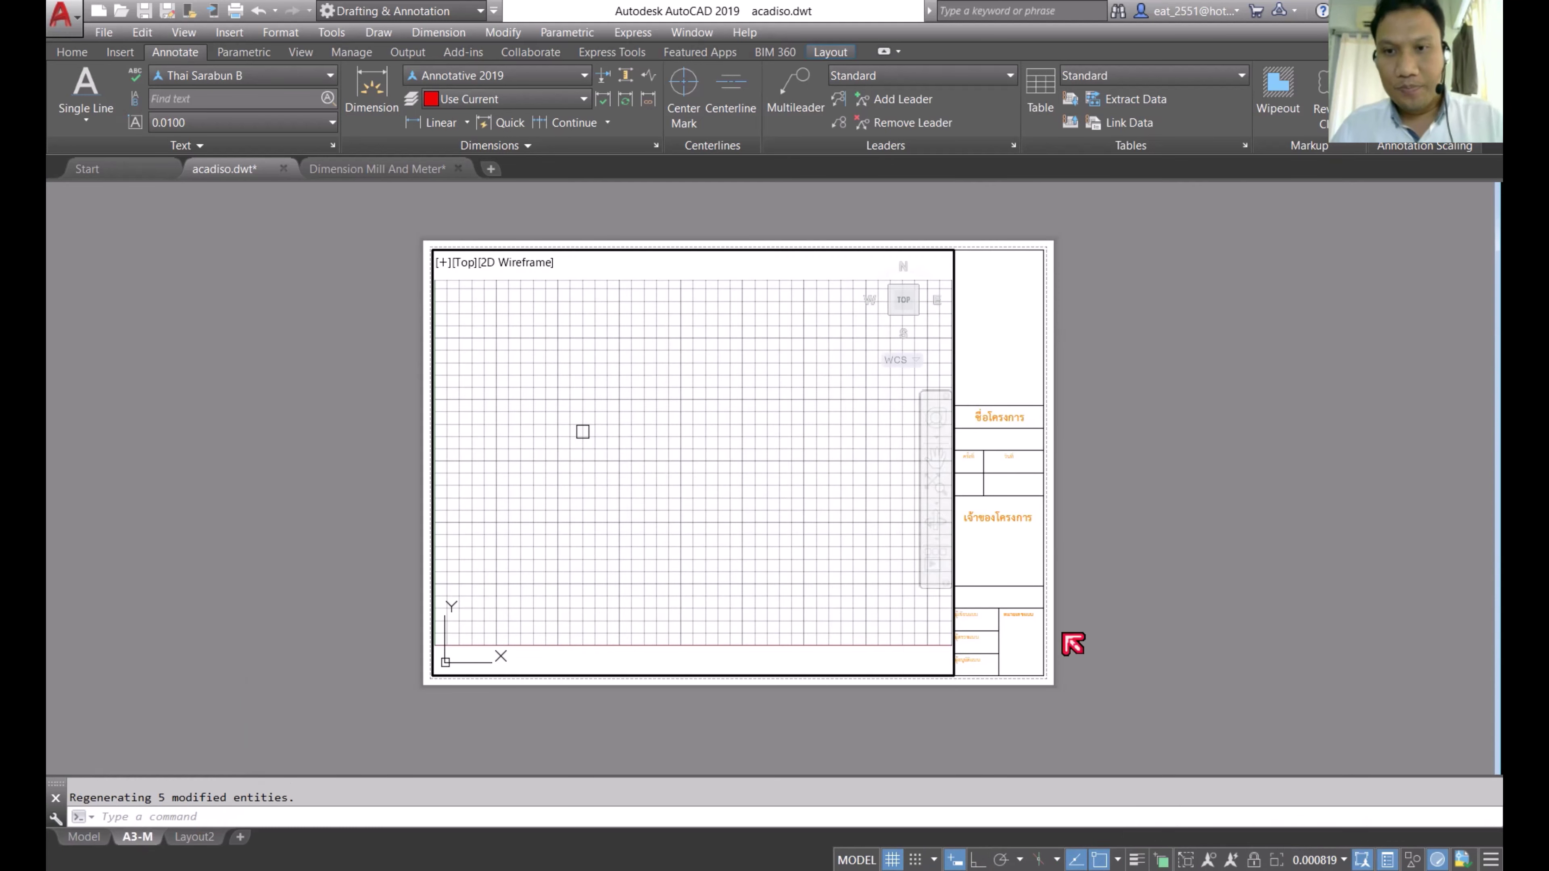
Step: Zoom the A3-M viewport to extents, turn the grid off, and show annotation objects
{"action": "scroll", "coordinate": [579, 430], "scroll_direction": "up", "scroll_amount": 5}
{"action": "middle_click", "coordinate": [614, 582]}
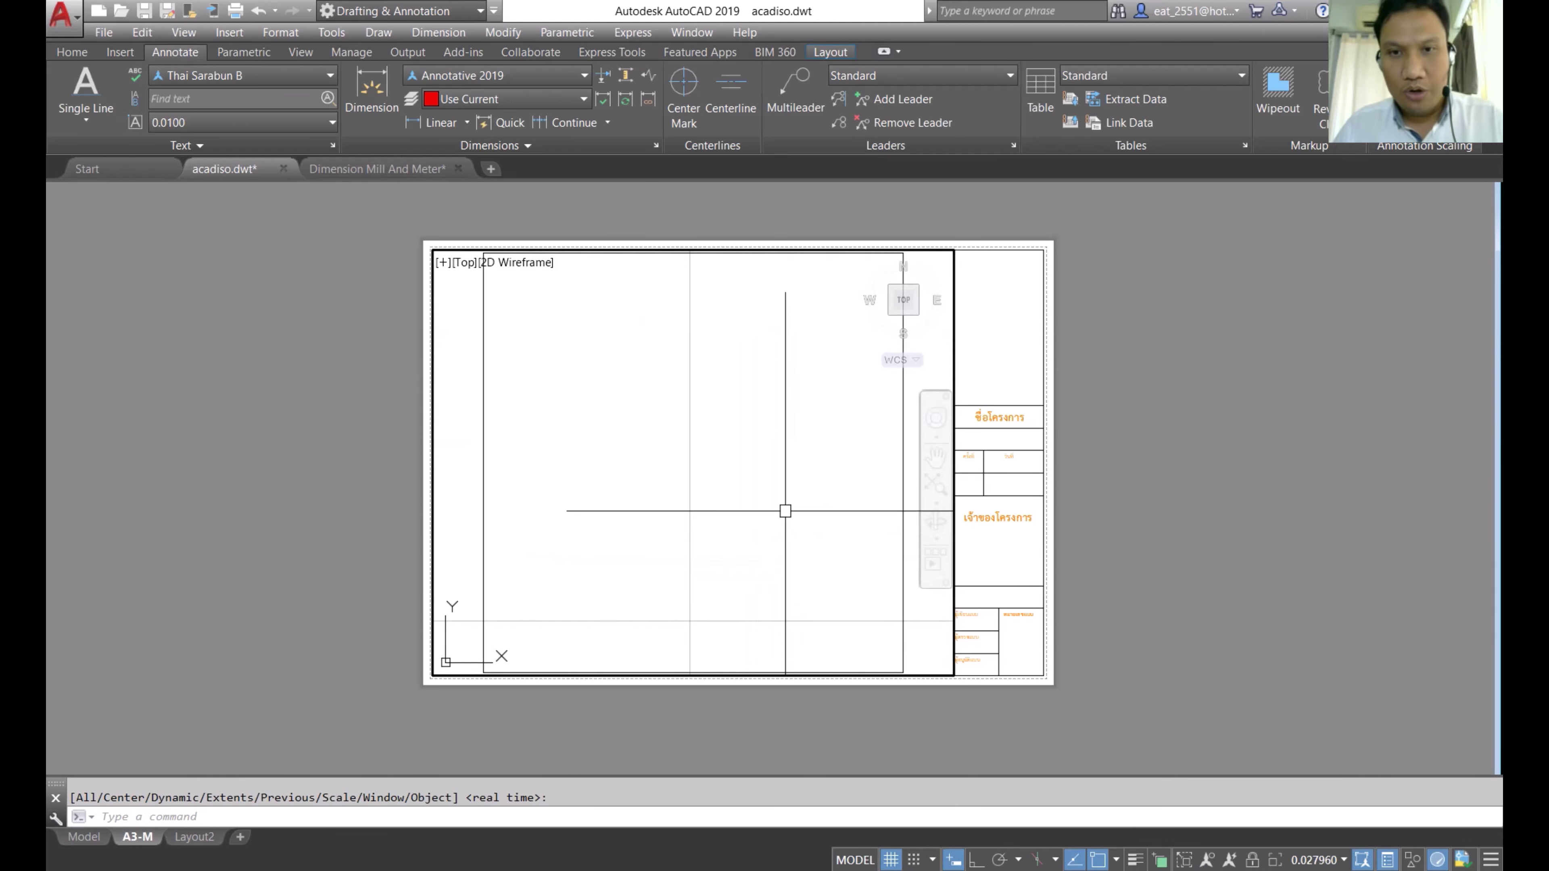
{"action": "scroll", "coordinate": [785, 509], "scroll_direction": "down", "scroll_amount": 2}
{"action": "left_click", "coordinate": [894, 859]}
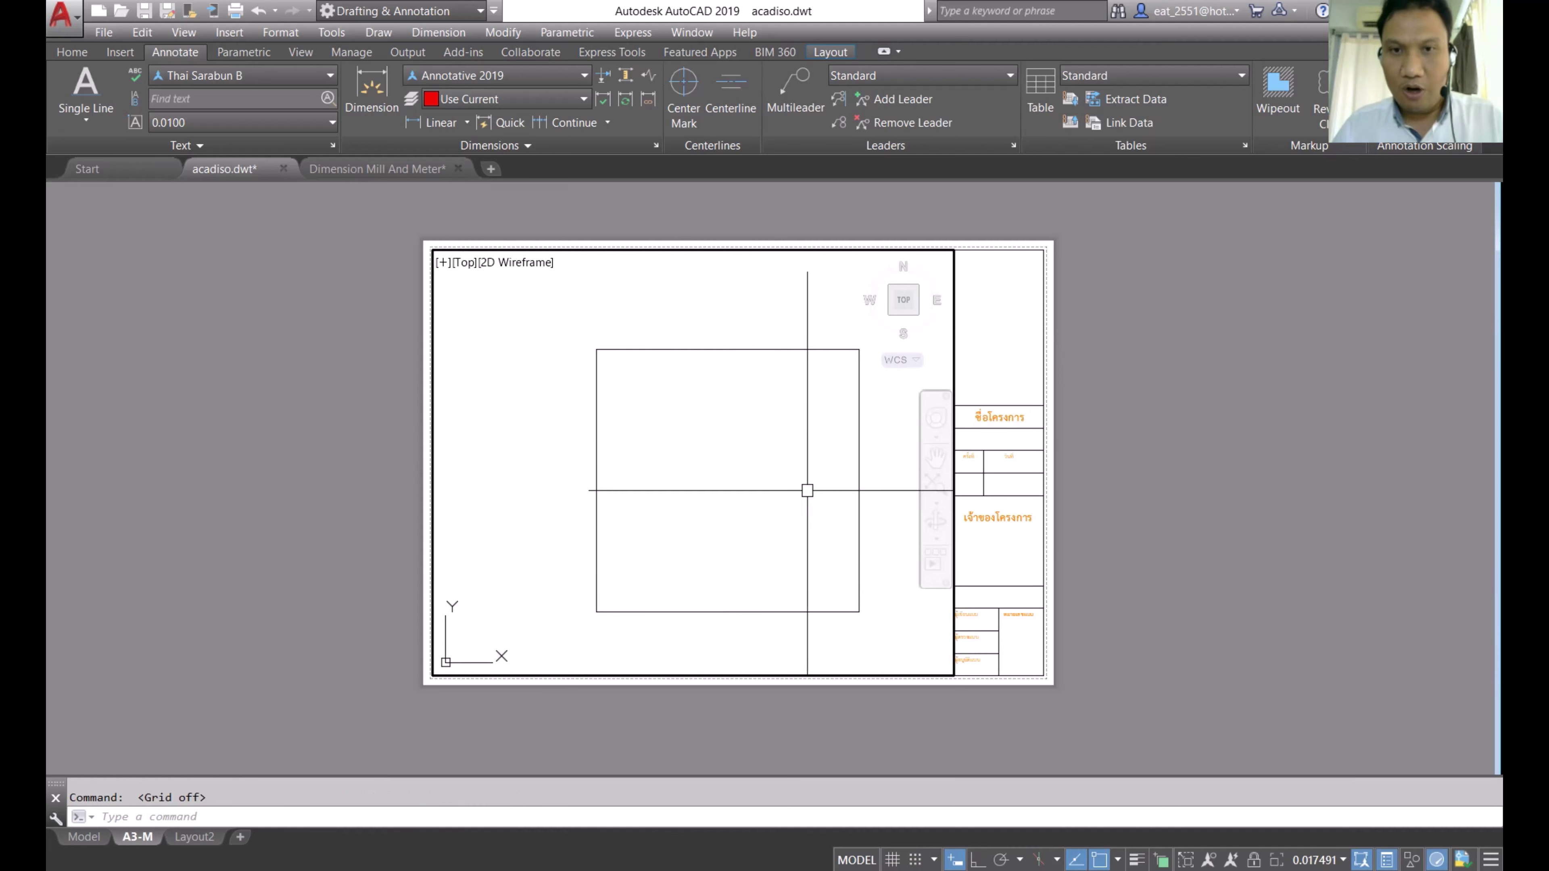
{"action": "left_click", "coordinate": [1217, 862]}
{"action": "mouse_move", "coordinate": [788, 441]}
{"action": "middle_mouse_down"}
{"action": "mouse_move", "coordinate": [691, 439]}
{"action": "mouse_move", "coordinate": [716, 436]}
{"action": "middle_mouse_up"}
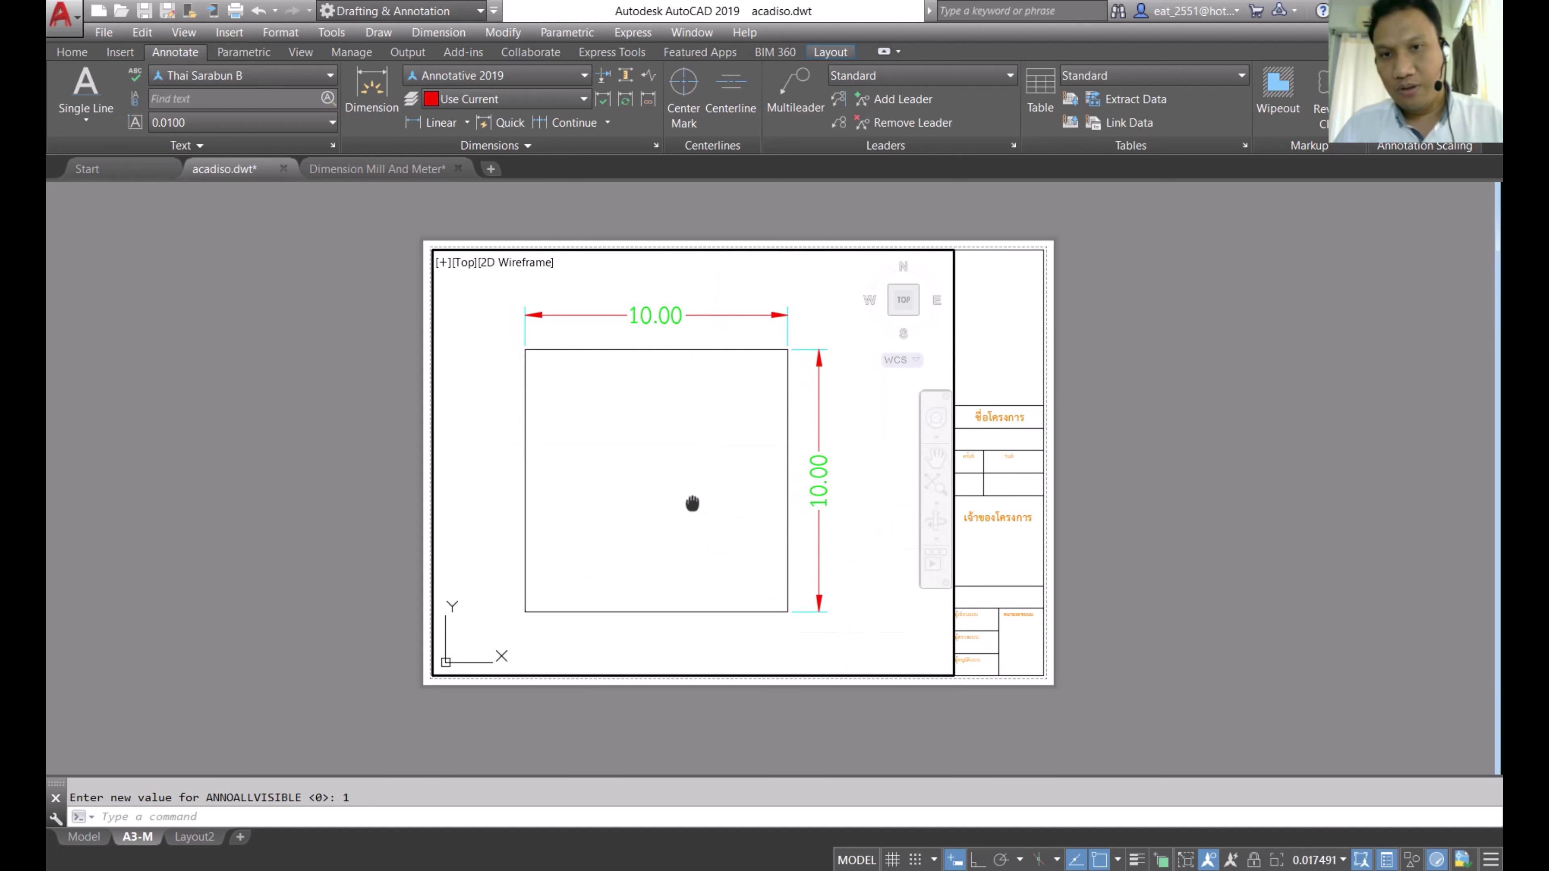
{"action": "middle_click_drag", "start_coordinate": [690, 508], "coordinate": [699, 510]}
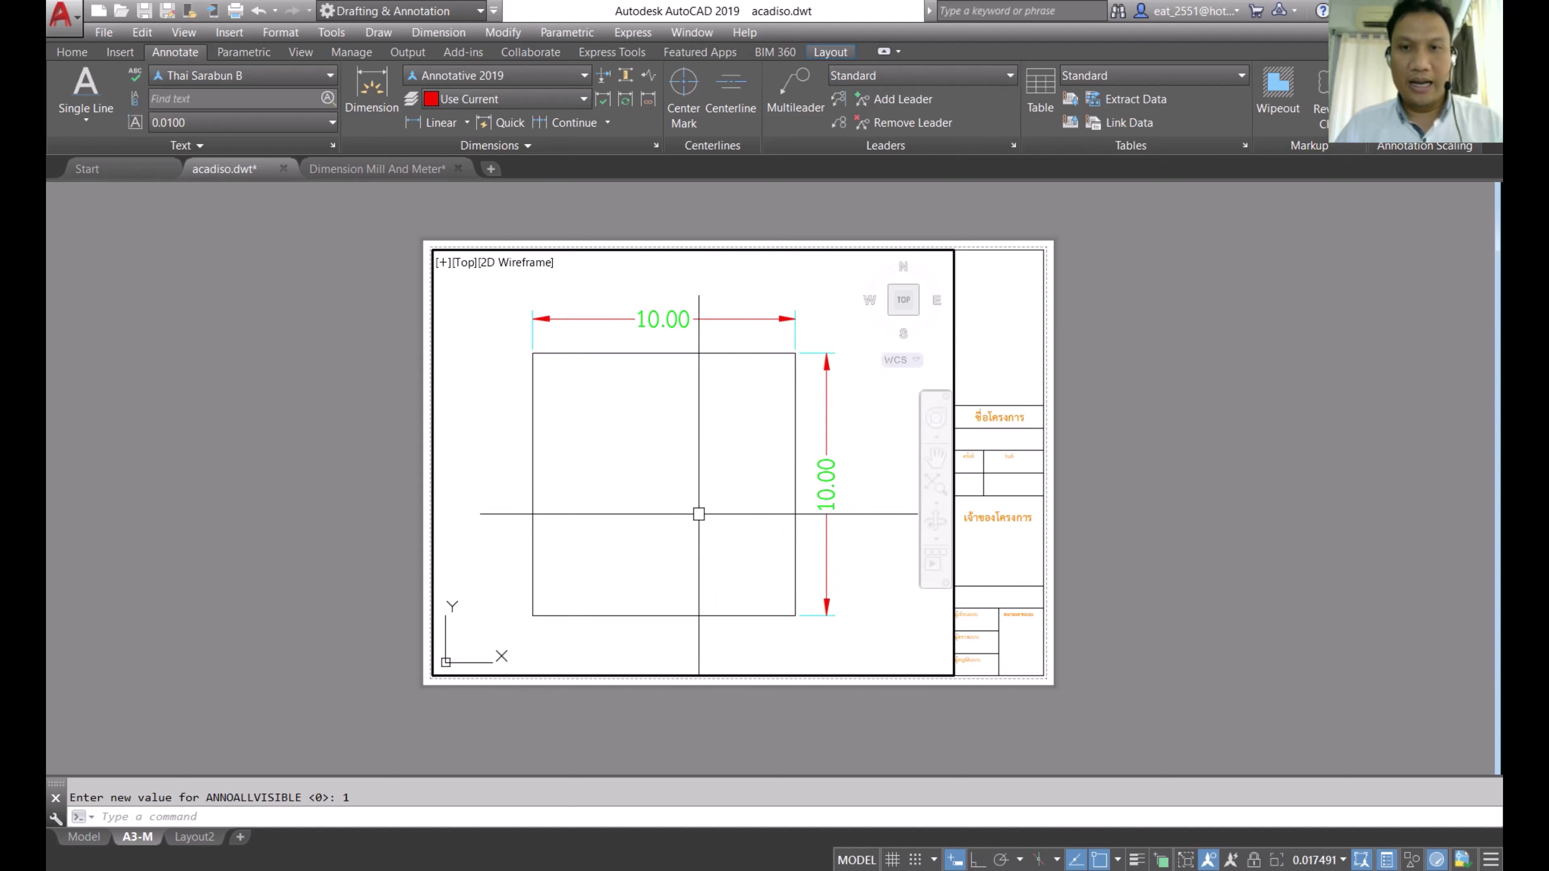
{"action": "middle_click_drag", "start_coordinate": [699, 514], "coordinate": [705, 512]}
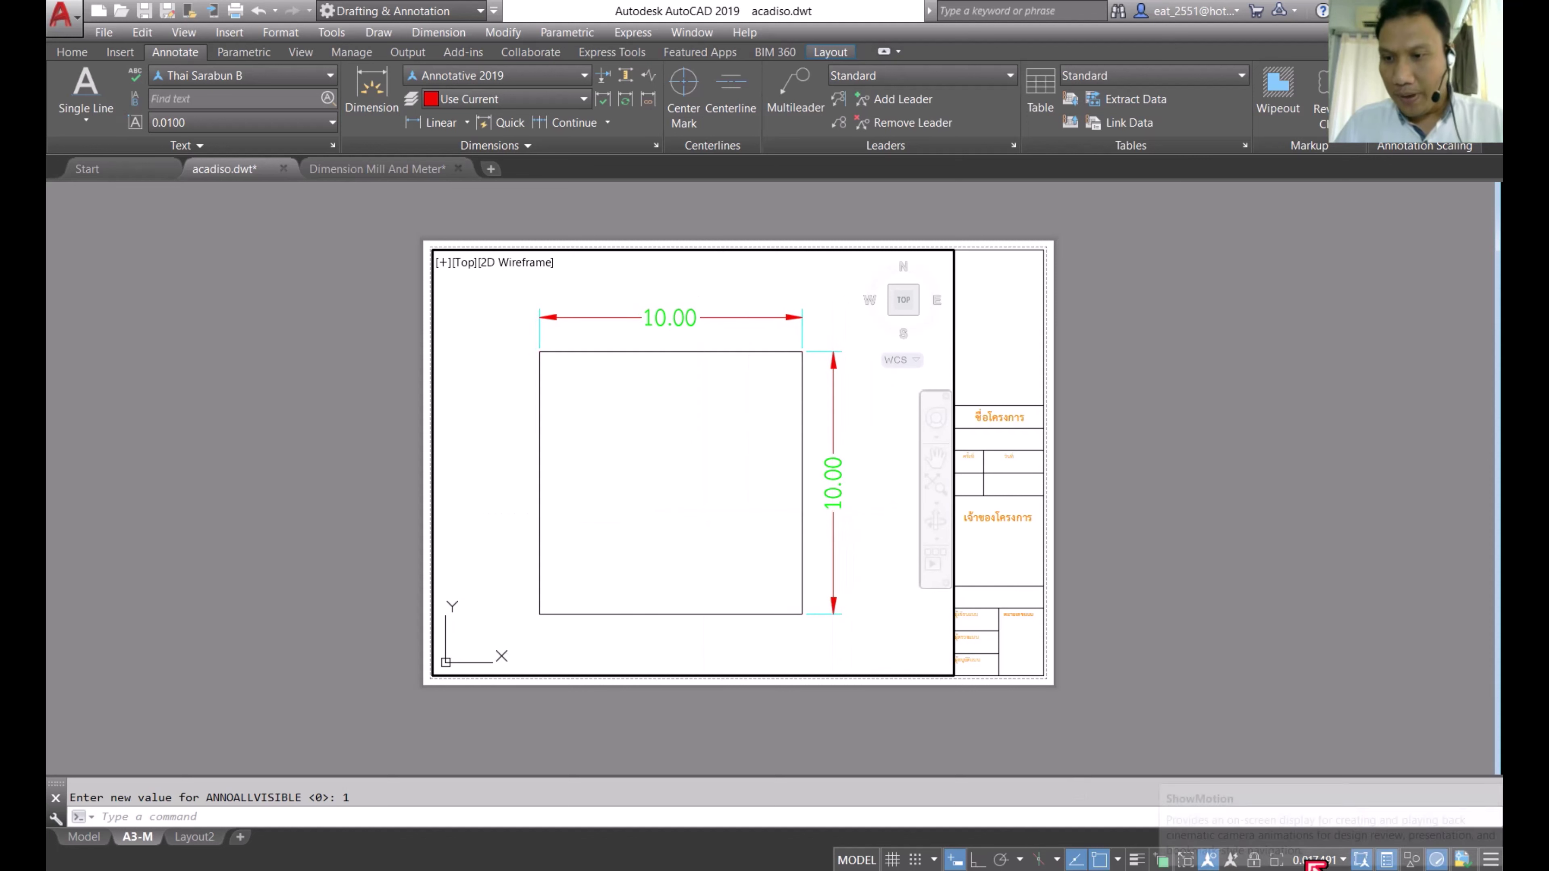
Step: Set the viewport scale to 1:100 and return to paper space
{"action": "left_click", "coordinate": [1348, 864]}
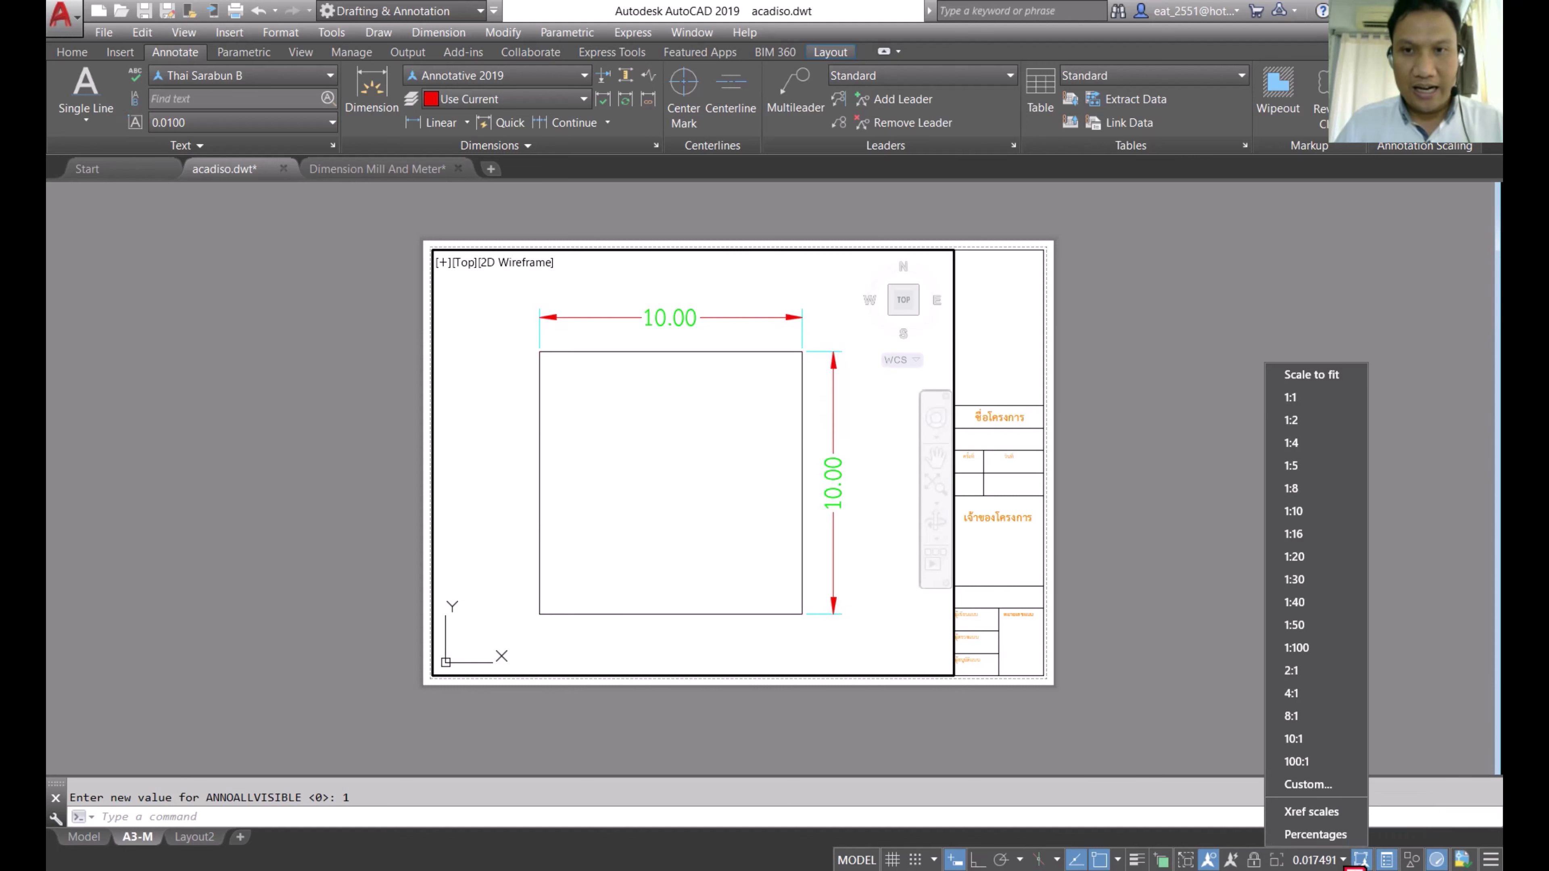
{"action": "left_click", "coordinate": [1353, 627]}
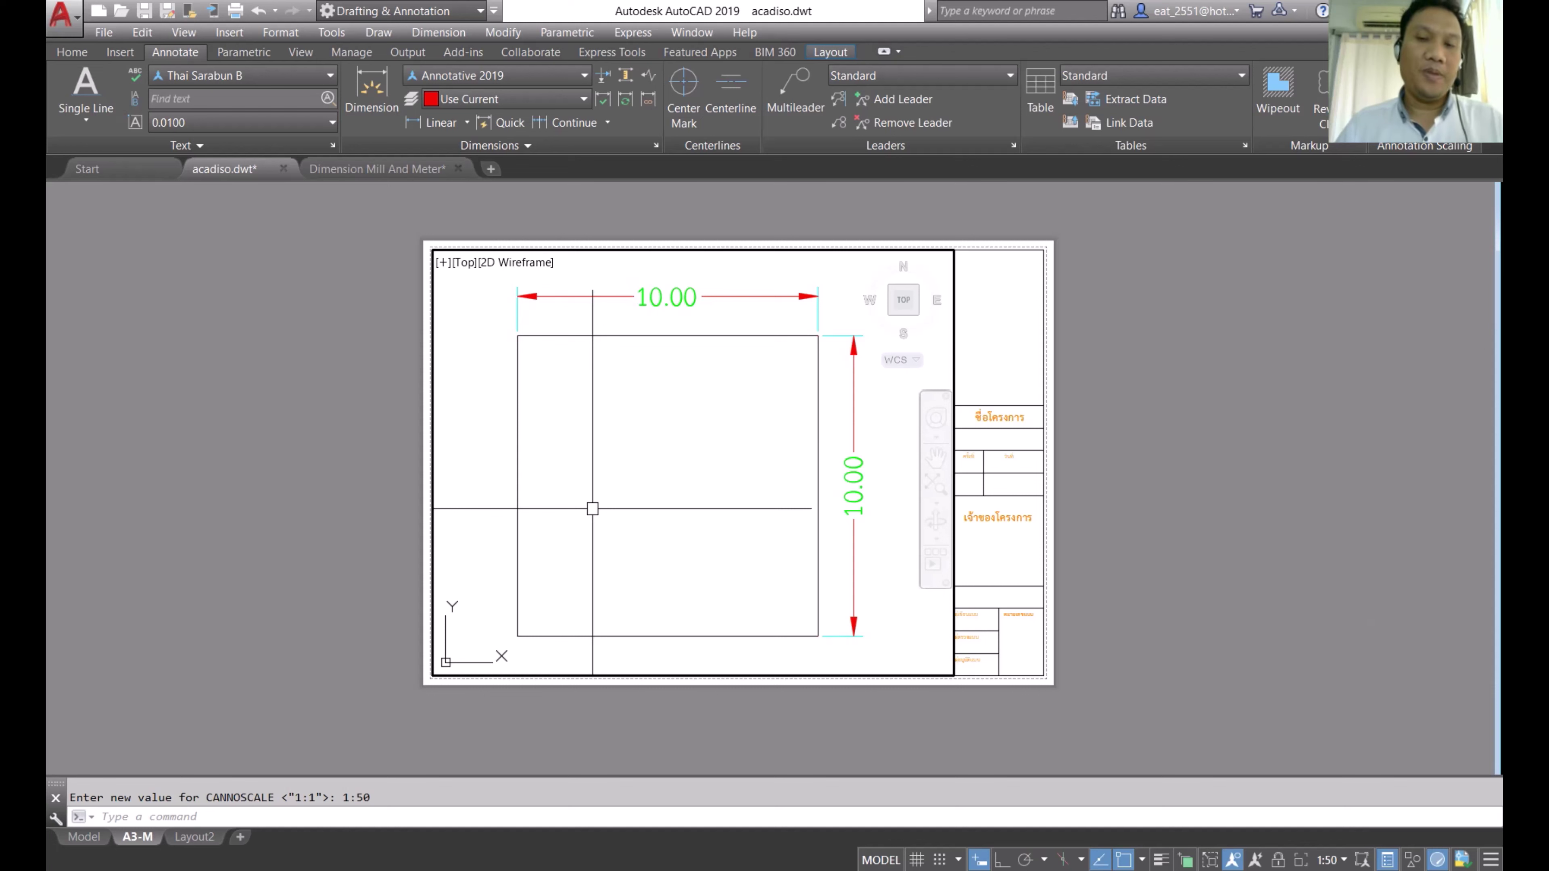
{"action": "left_click", "coordinate": [1341, 861]}
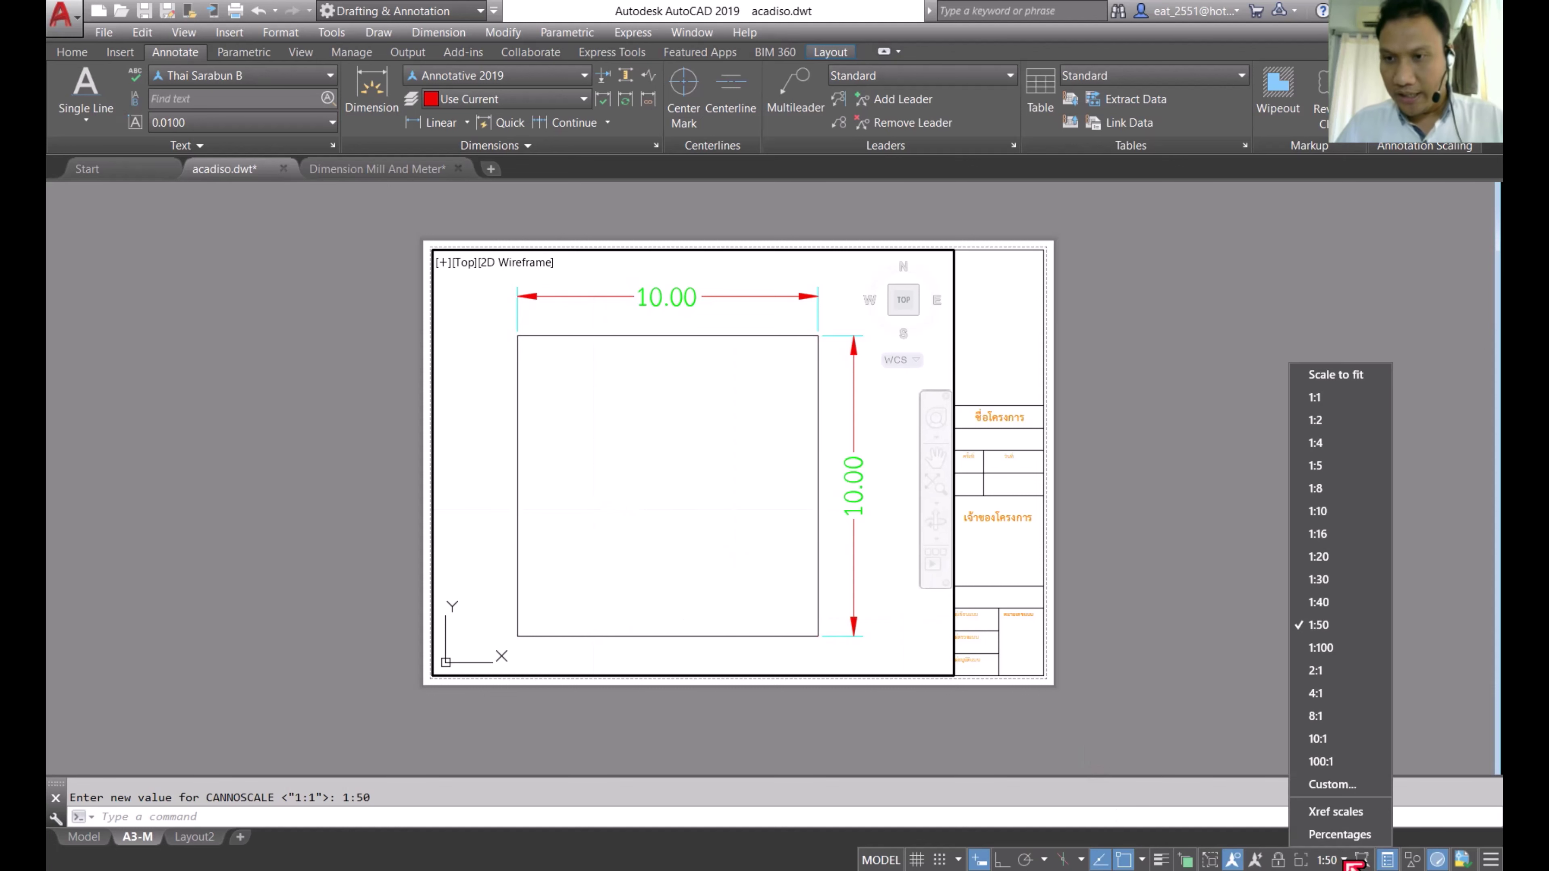
{"action": "left_click", "coordinate": [1354, 640]}
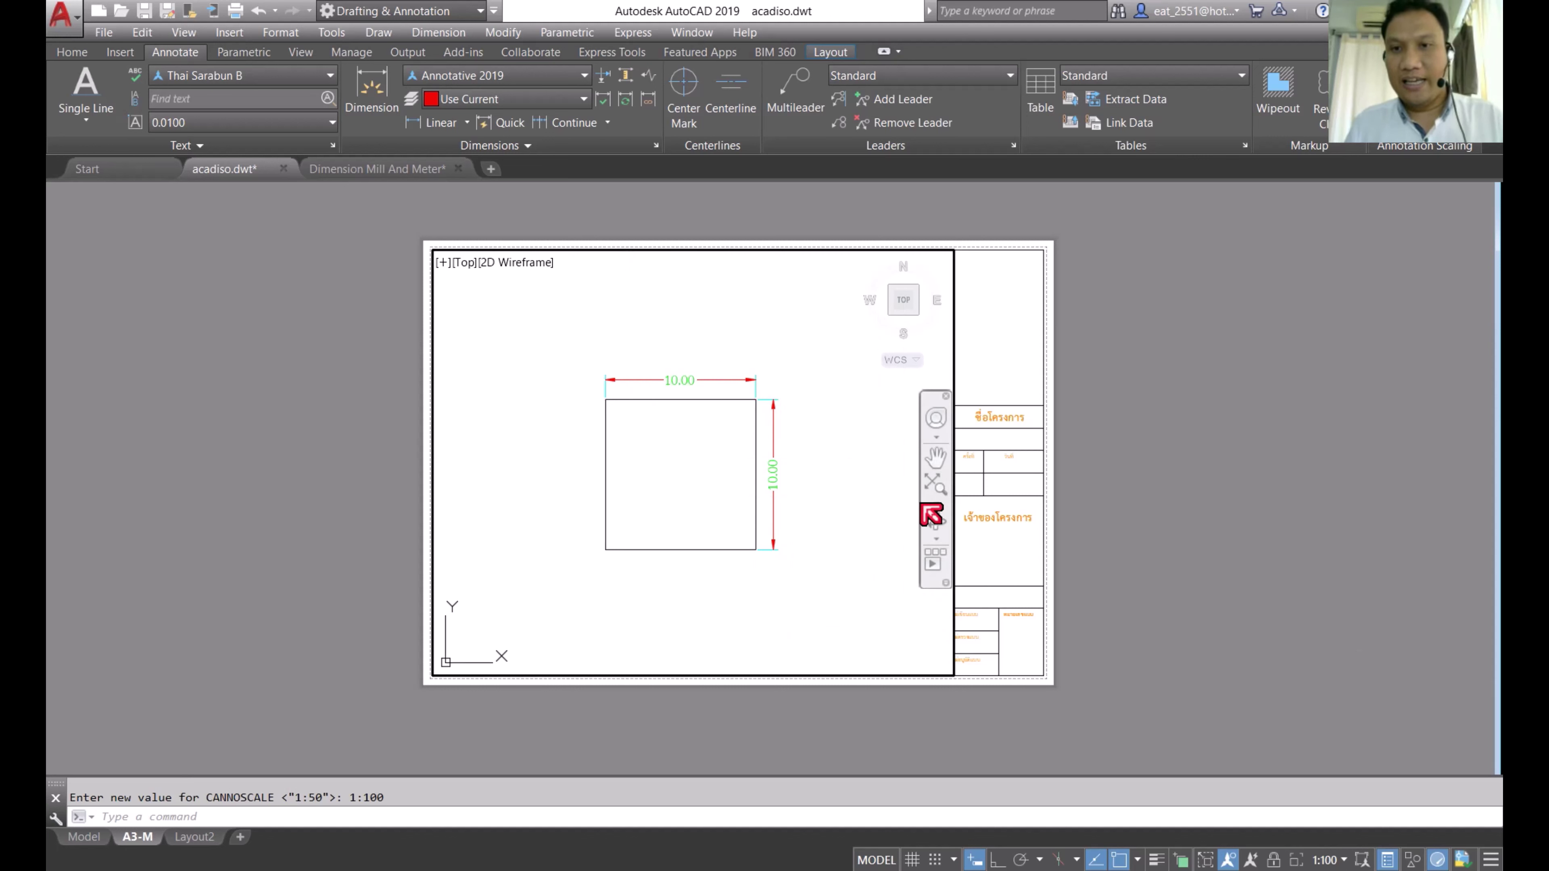
{"action": "left_click", "coordinate": [876, 860]}
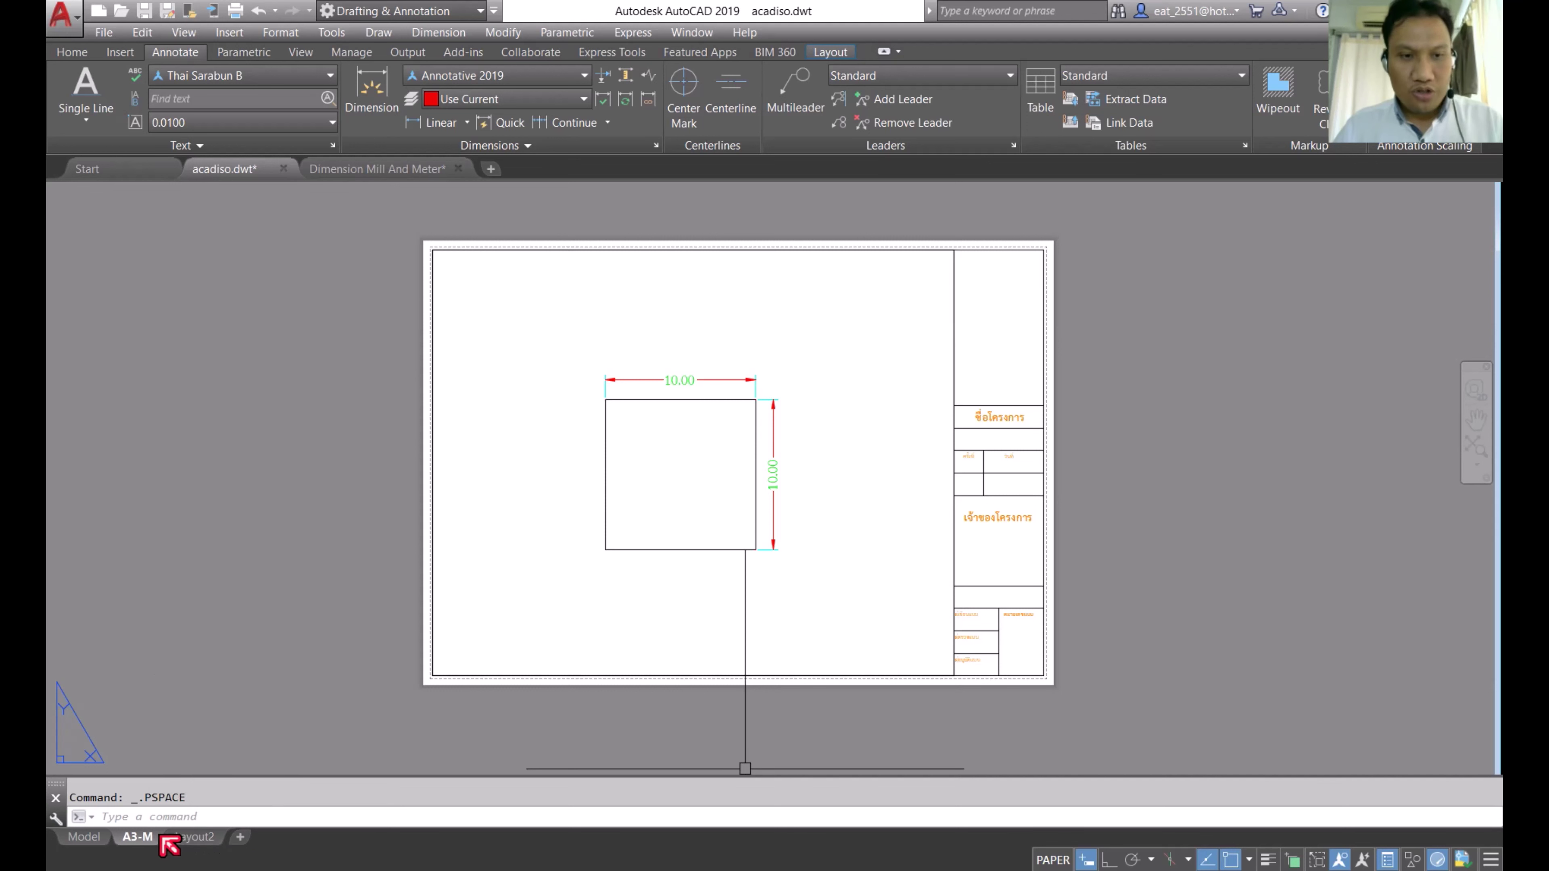
{"action": "mouse_move", "coordinate": [137, 836]}
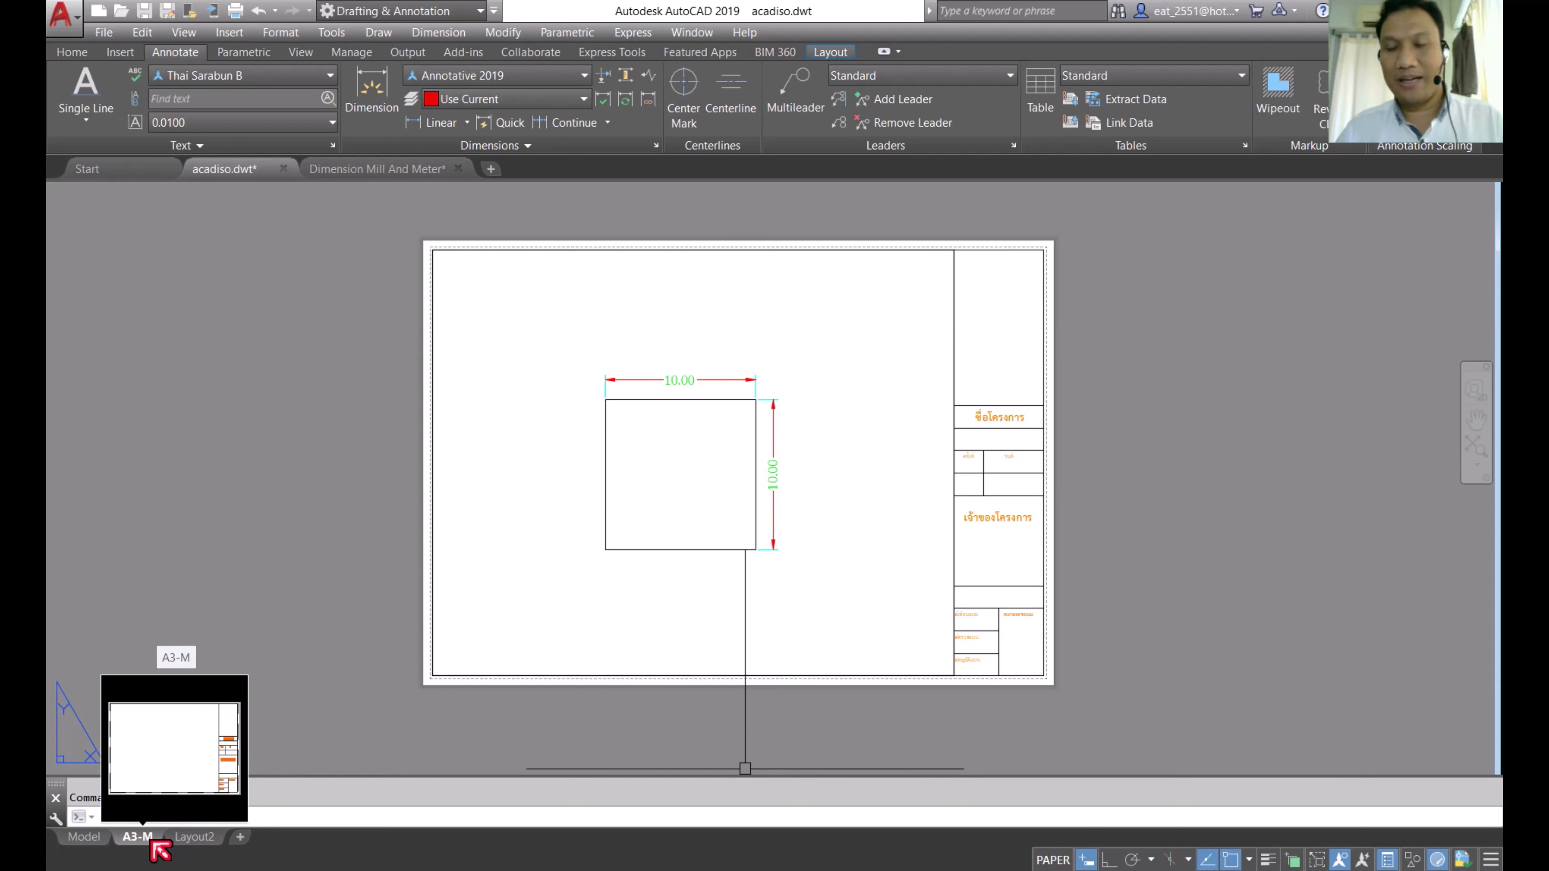
{"action": "left_click", "coordinate": [157, 842]}
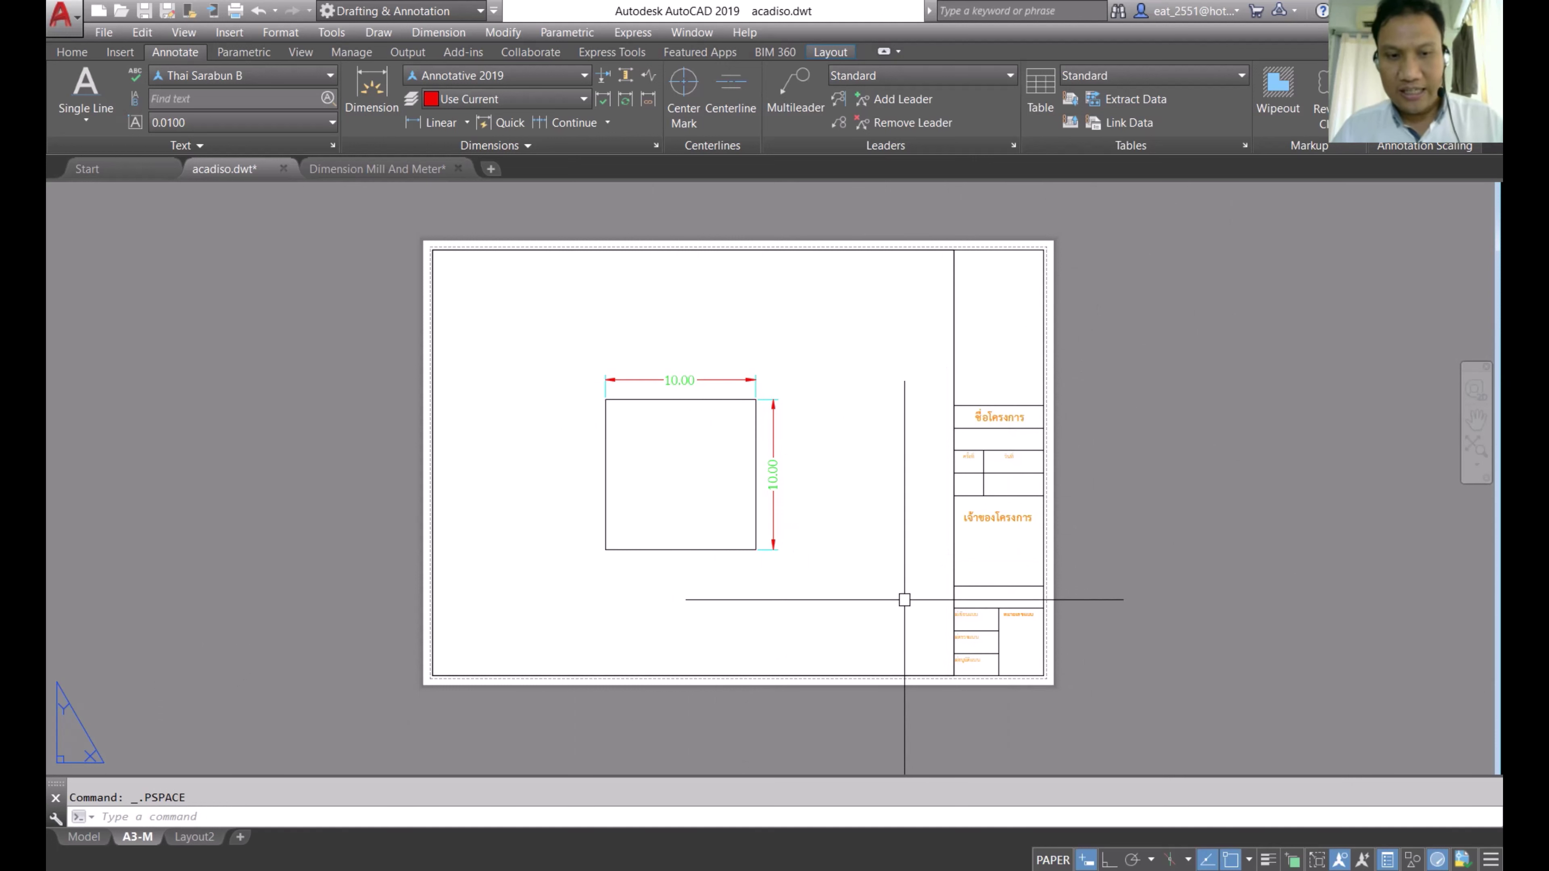
Step: Rename the Layout2 sheet to A4-M
{"action": "left_click", "coordinate": [194, 836]}
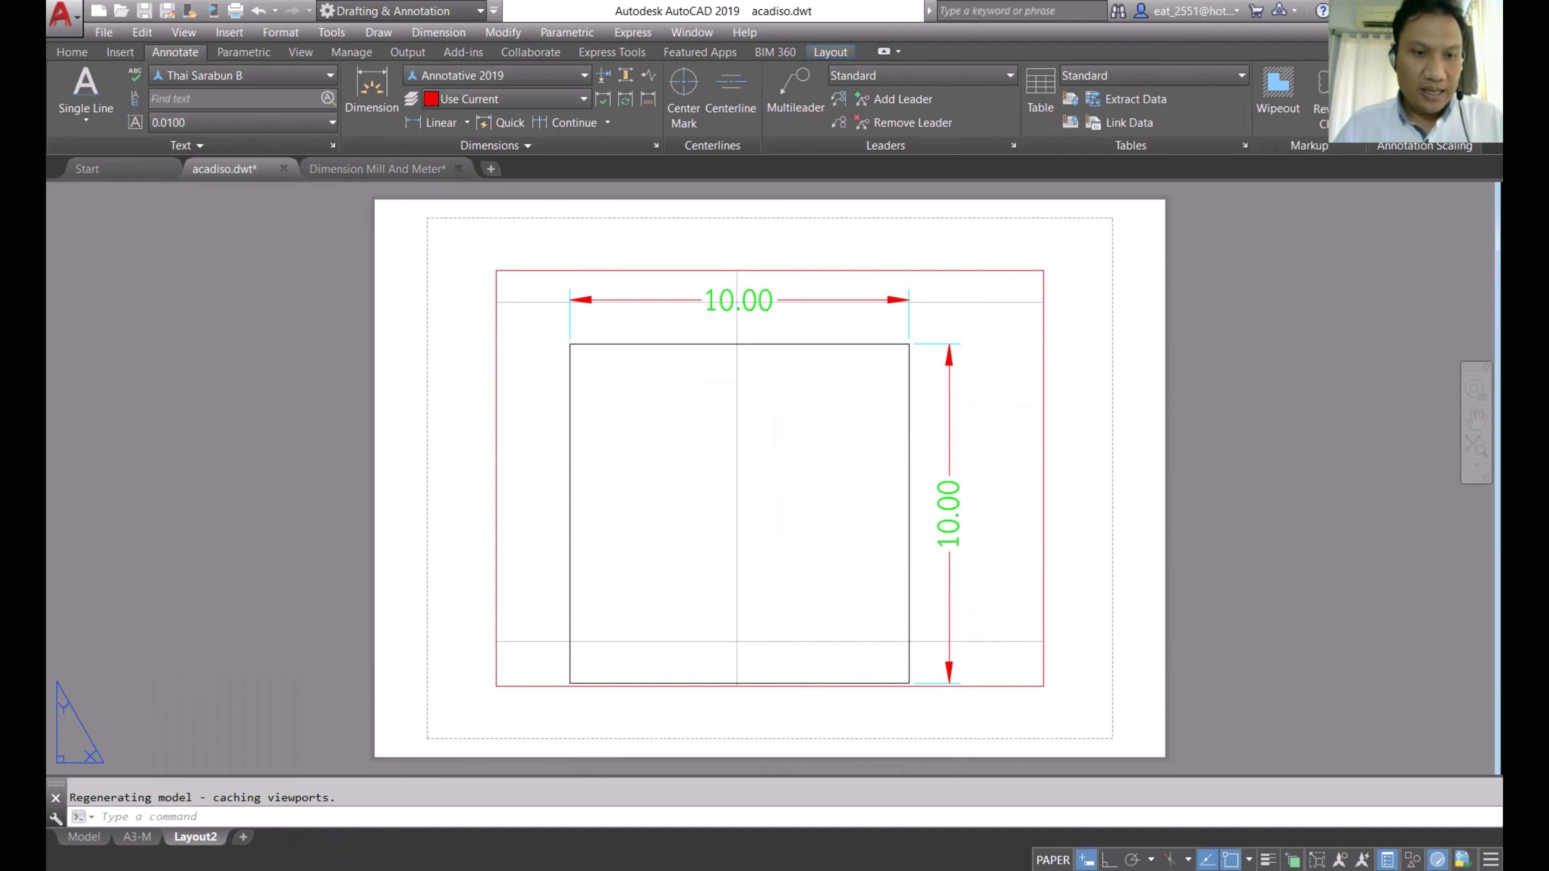
{"action": "right_click", "coordinate": [198, 840]}
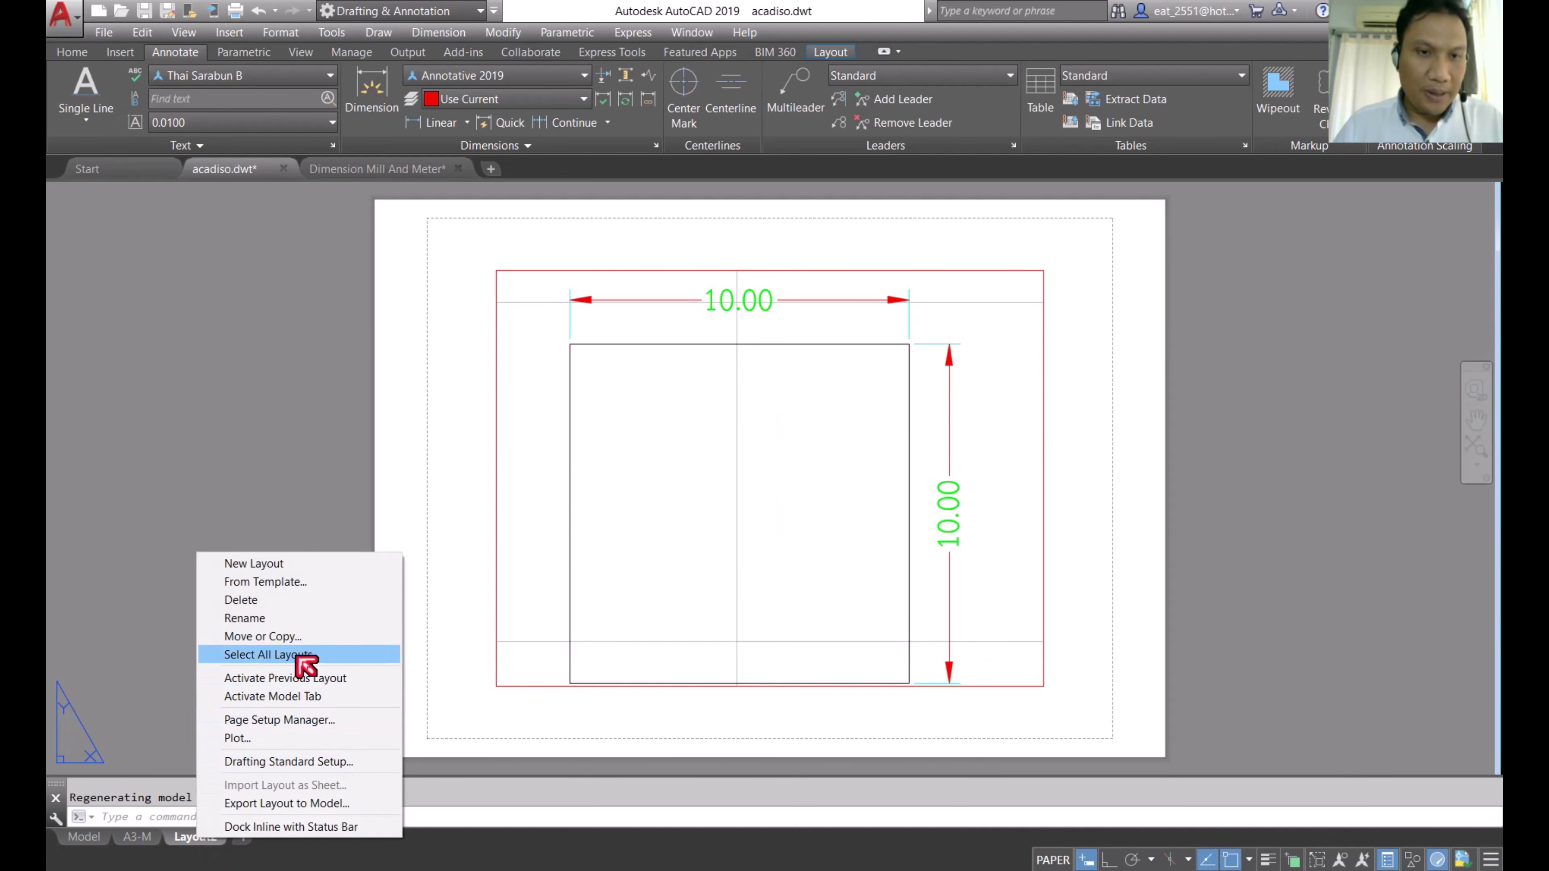
{"action": "left_click", "coordinate": [333, 618]}
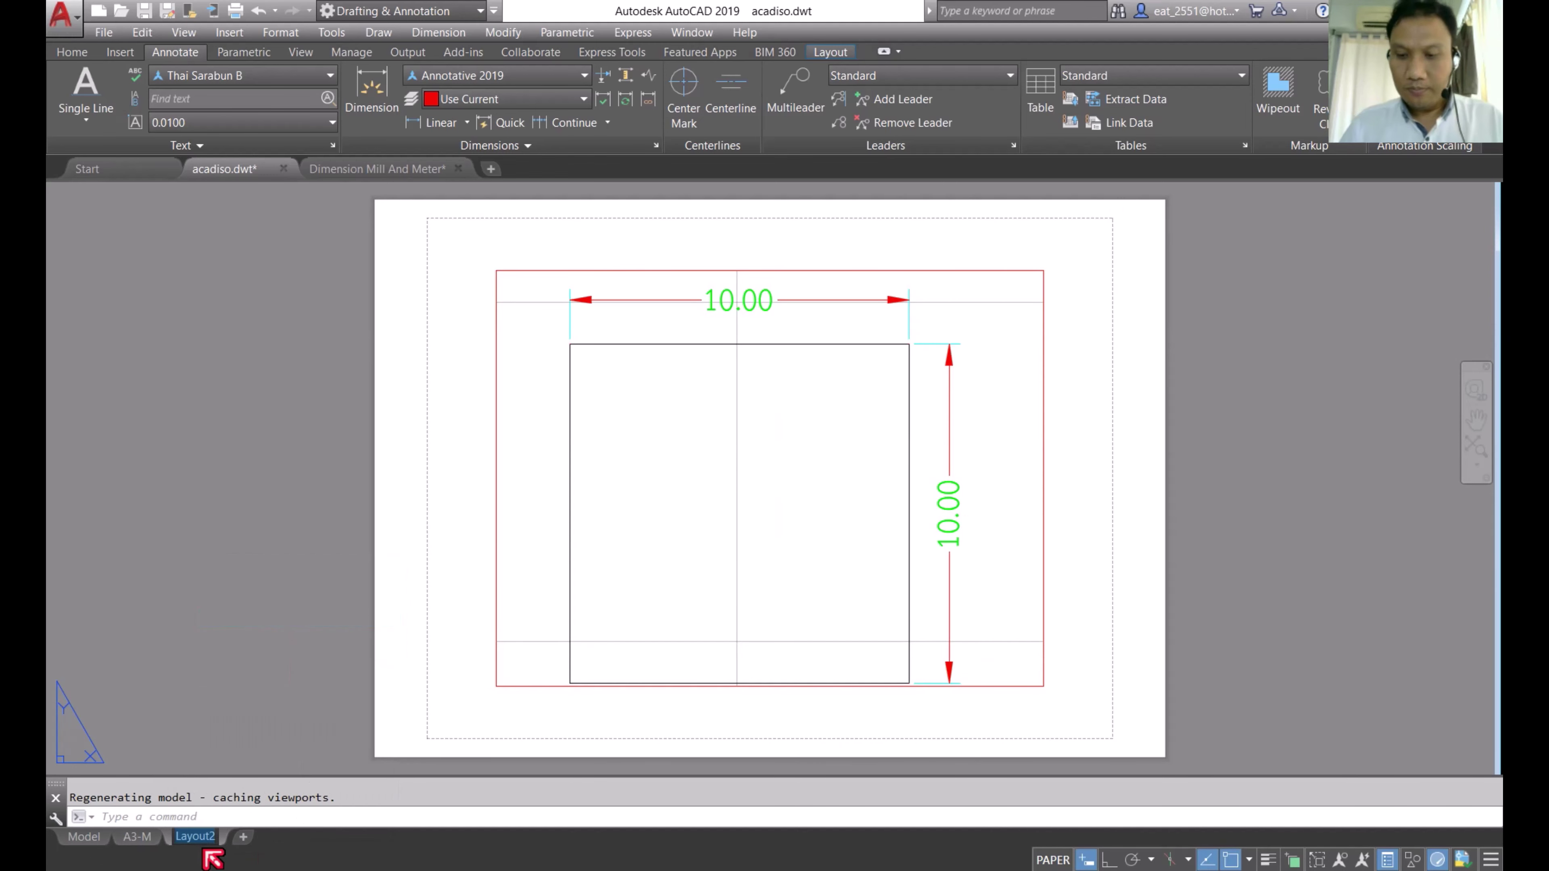
{"action": "key", "text": "BackSpace"}
{"action": "type", "text": "A4-"}
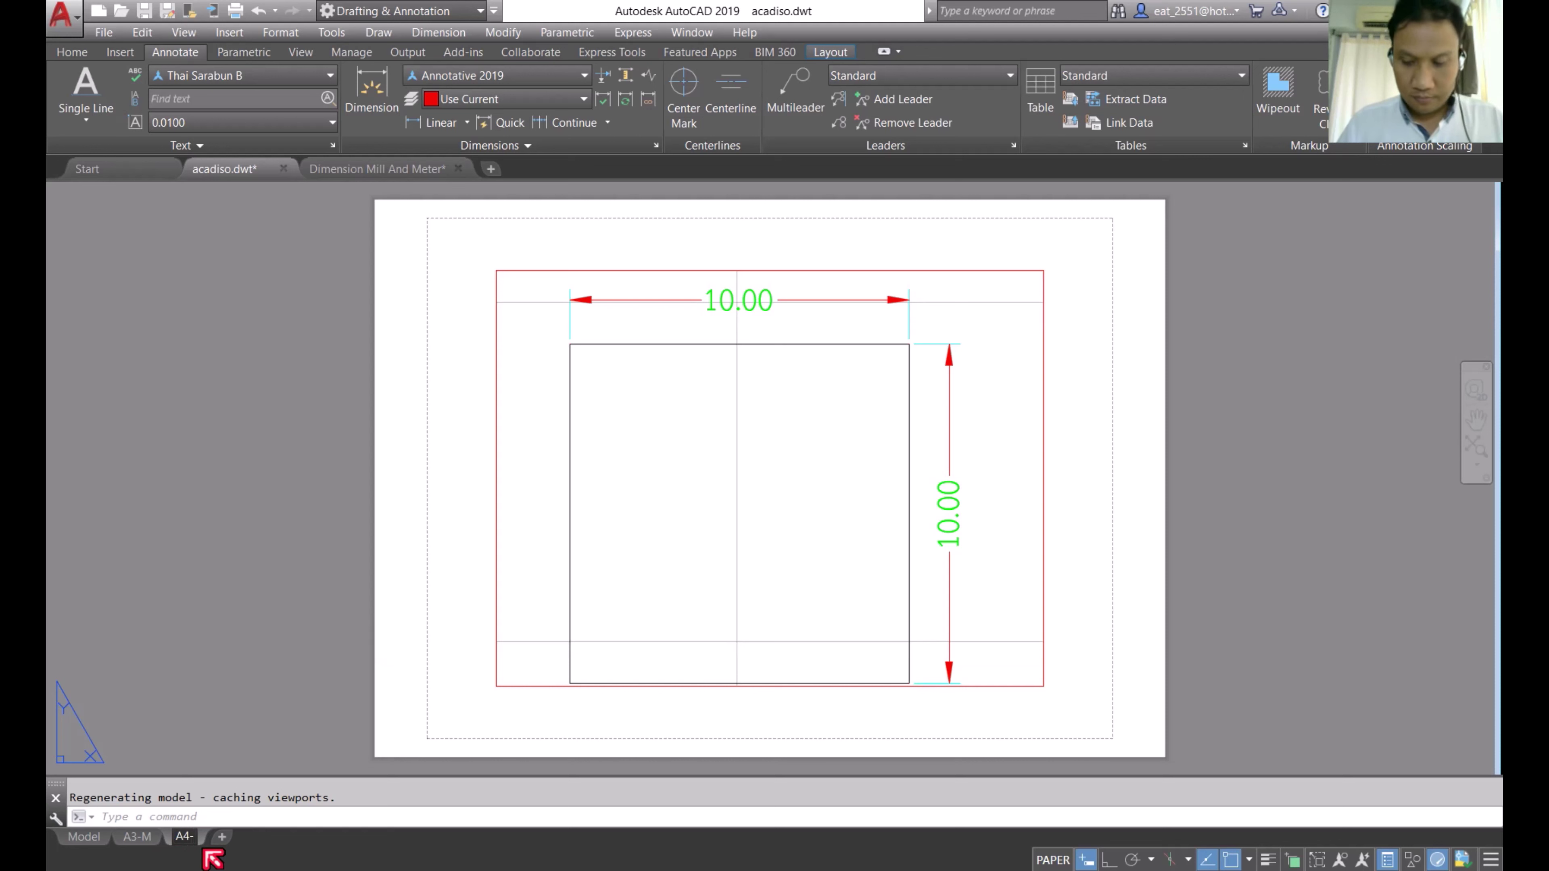
{"action": "type", "text": "M"}
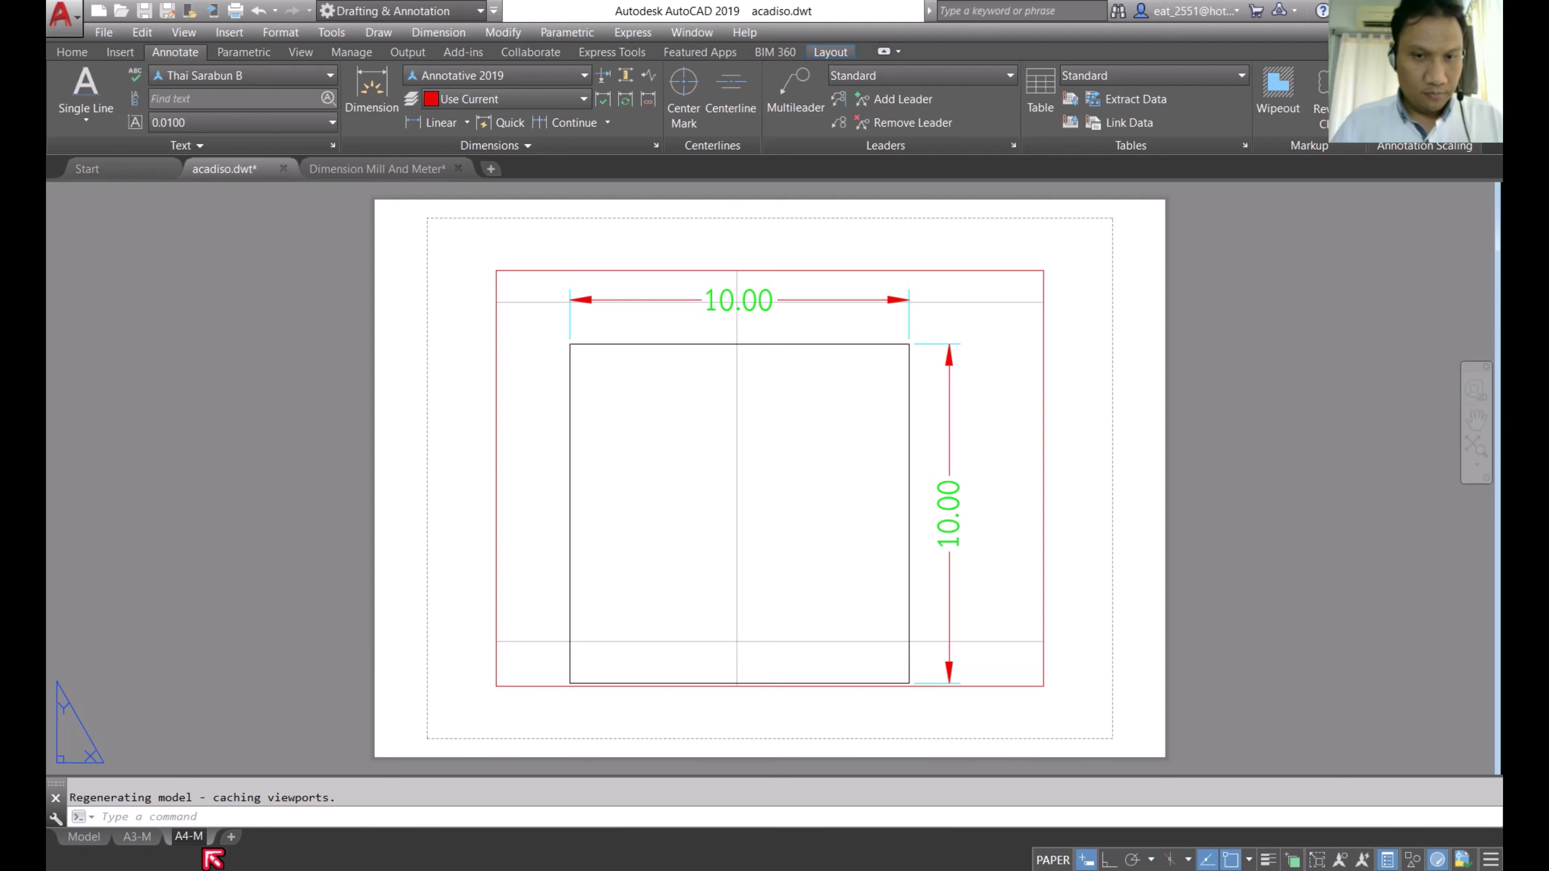
Step: Delete the copied viewport from the A4-M sheet
{"action": "left_click", "coordinate": [1067, 237]}
{"action": "left_click", "coordinate": [405, 722]}
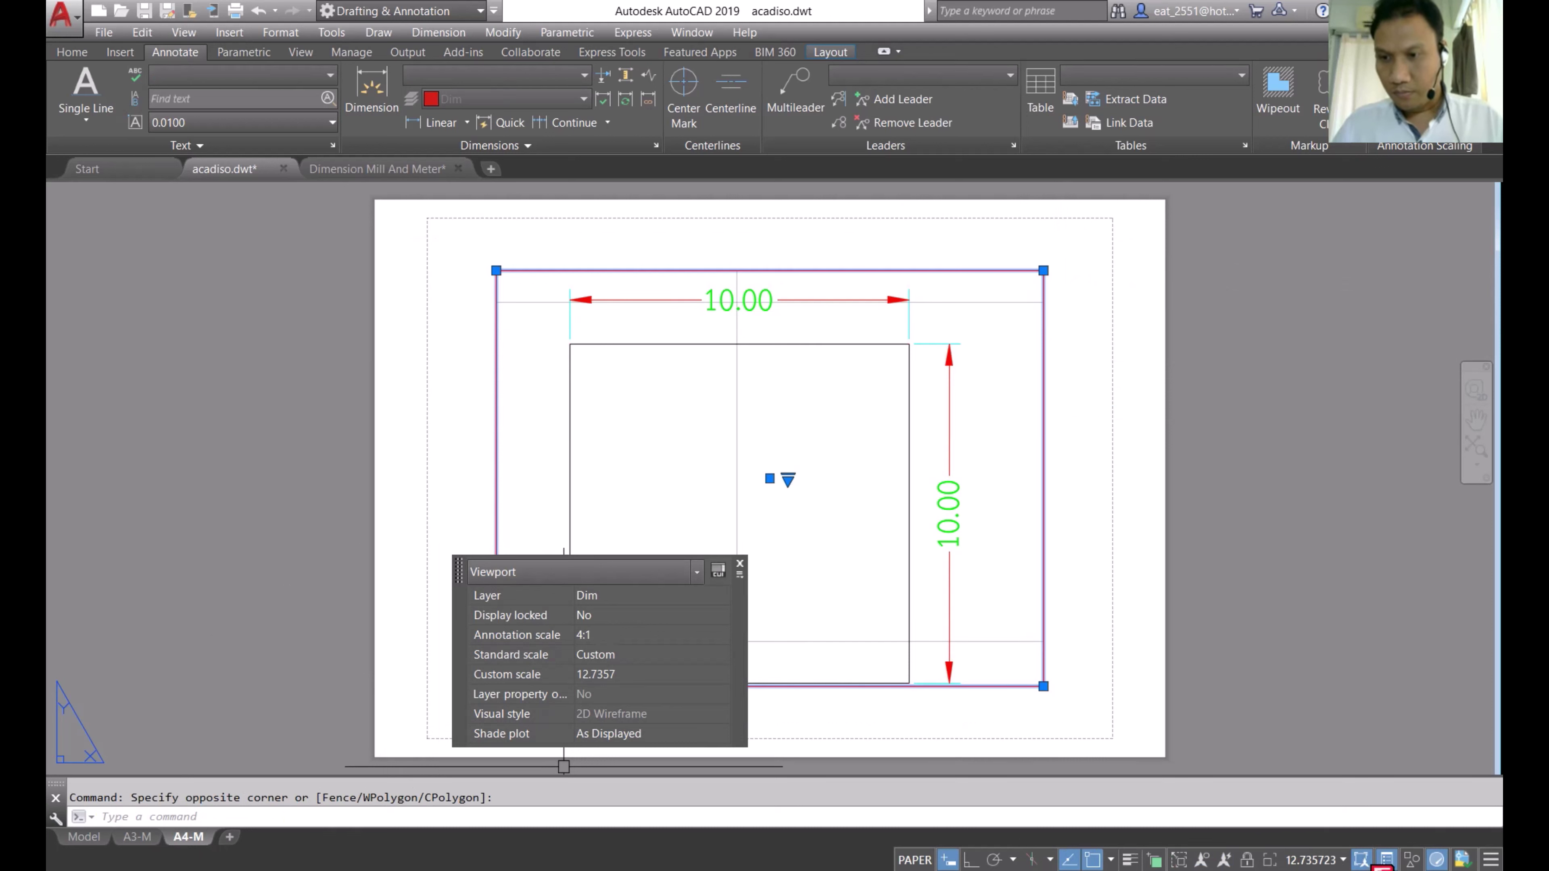
{"action": "key", "text": "ctrl+shift+p"}
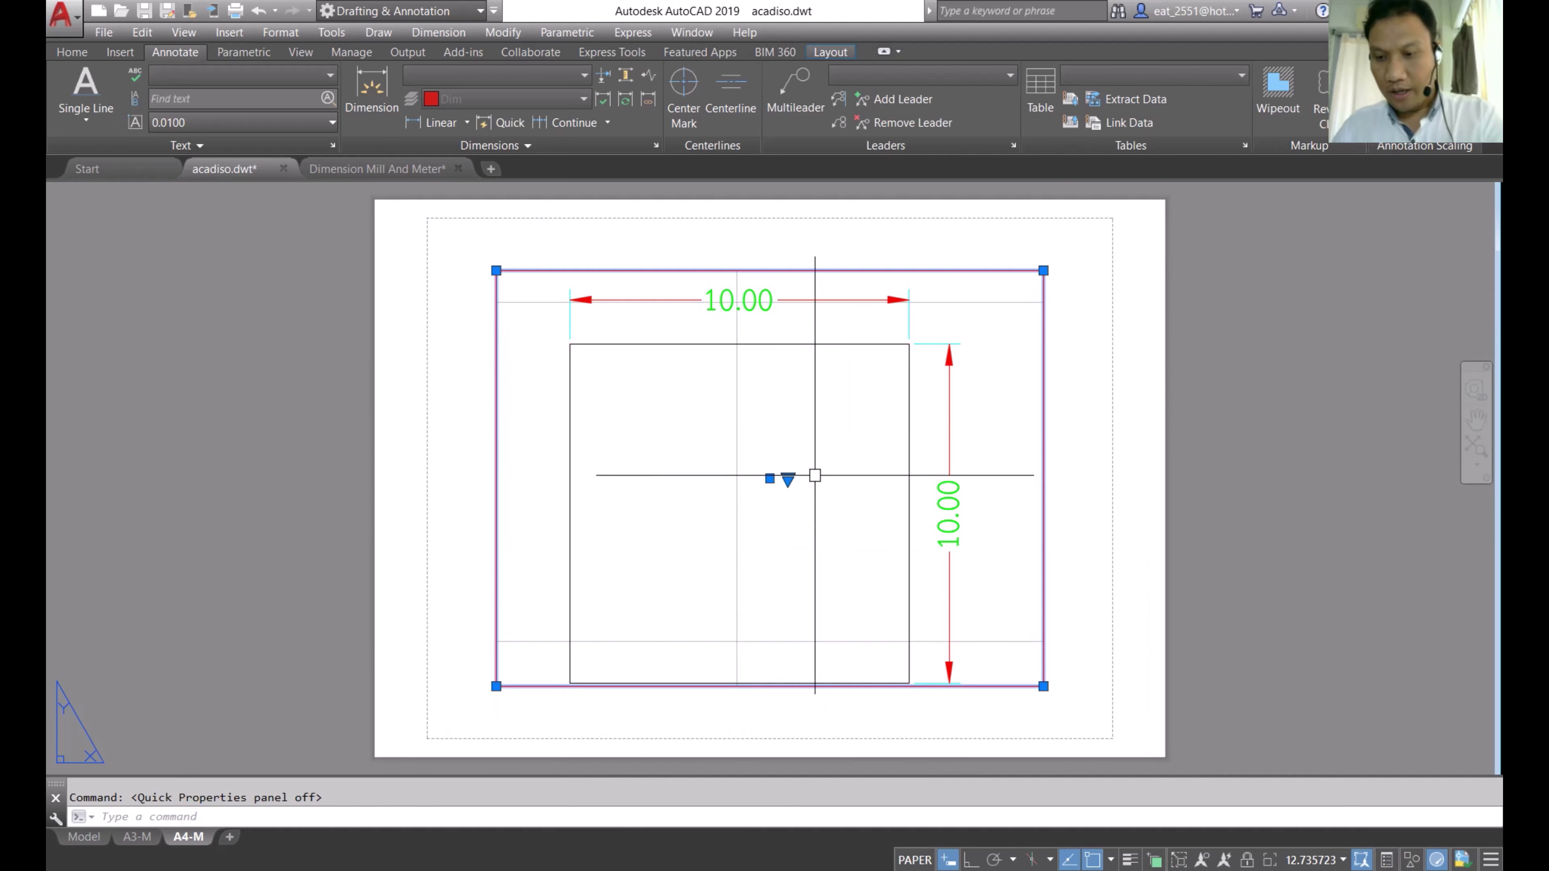
{"action": "key", "text": "Delete"}
{"action": "mouse_move", "coordinate": [188, 836]}
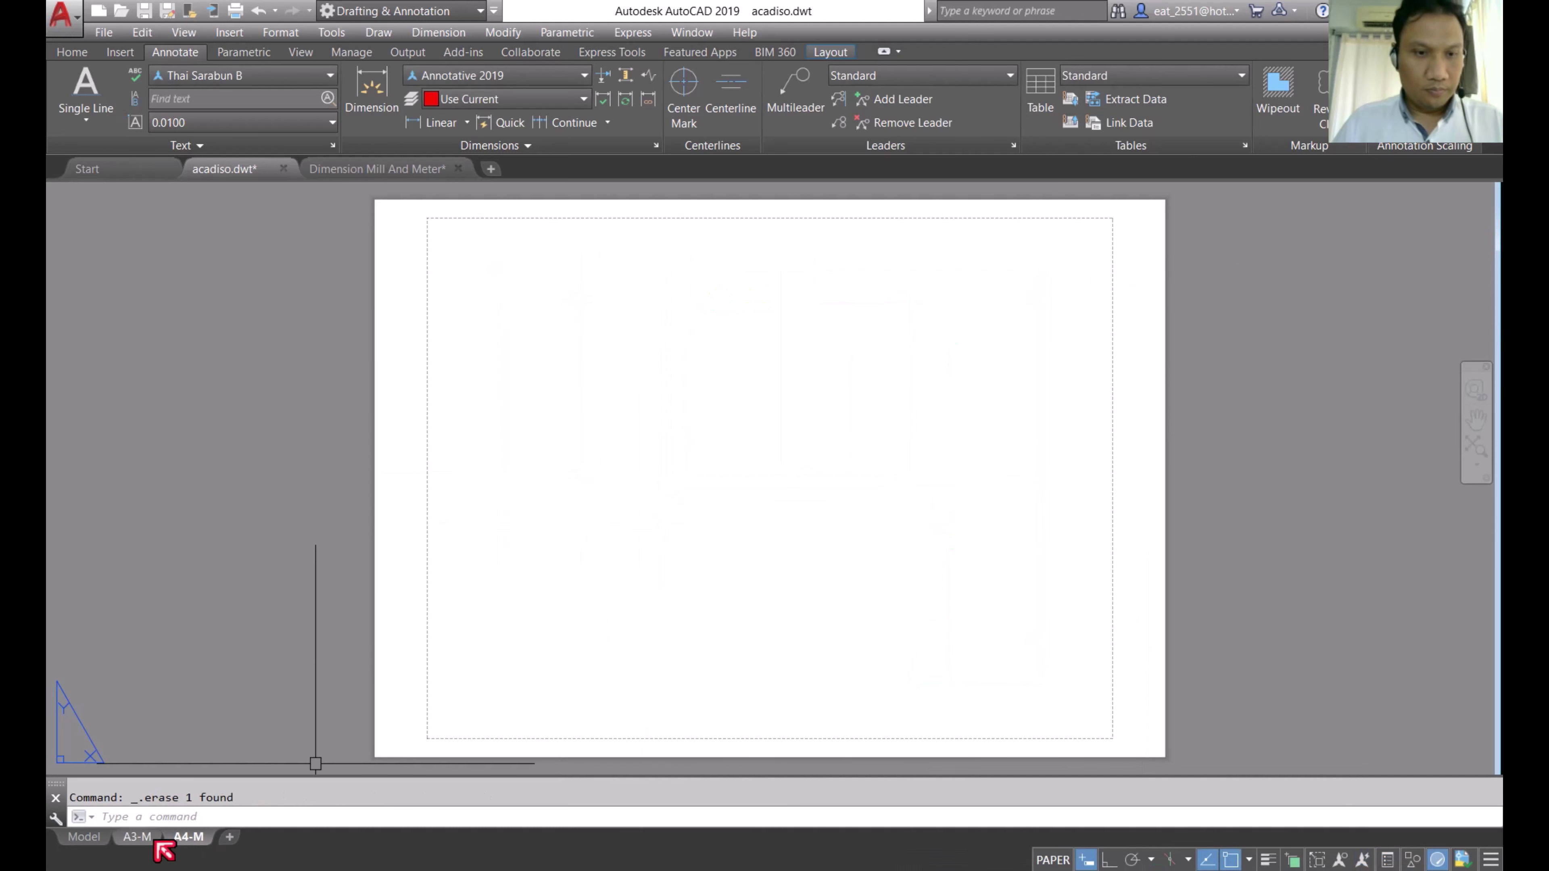
Step: Choose DWF6 ePlot.pc3 as the plotter in the A4-M page setup
{"action": "right_click", "coordinate": [191, 841]}
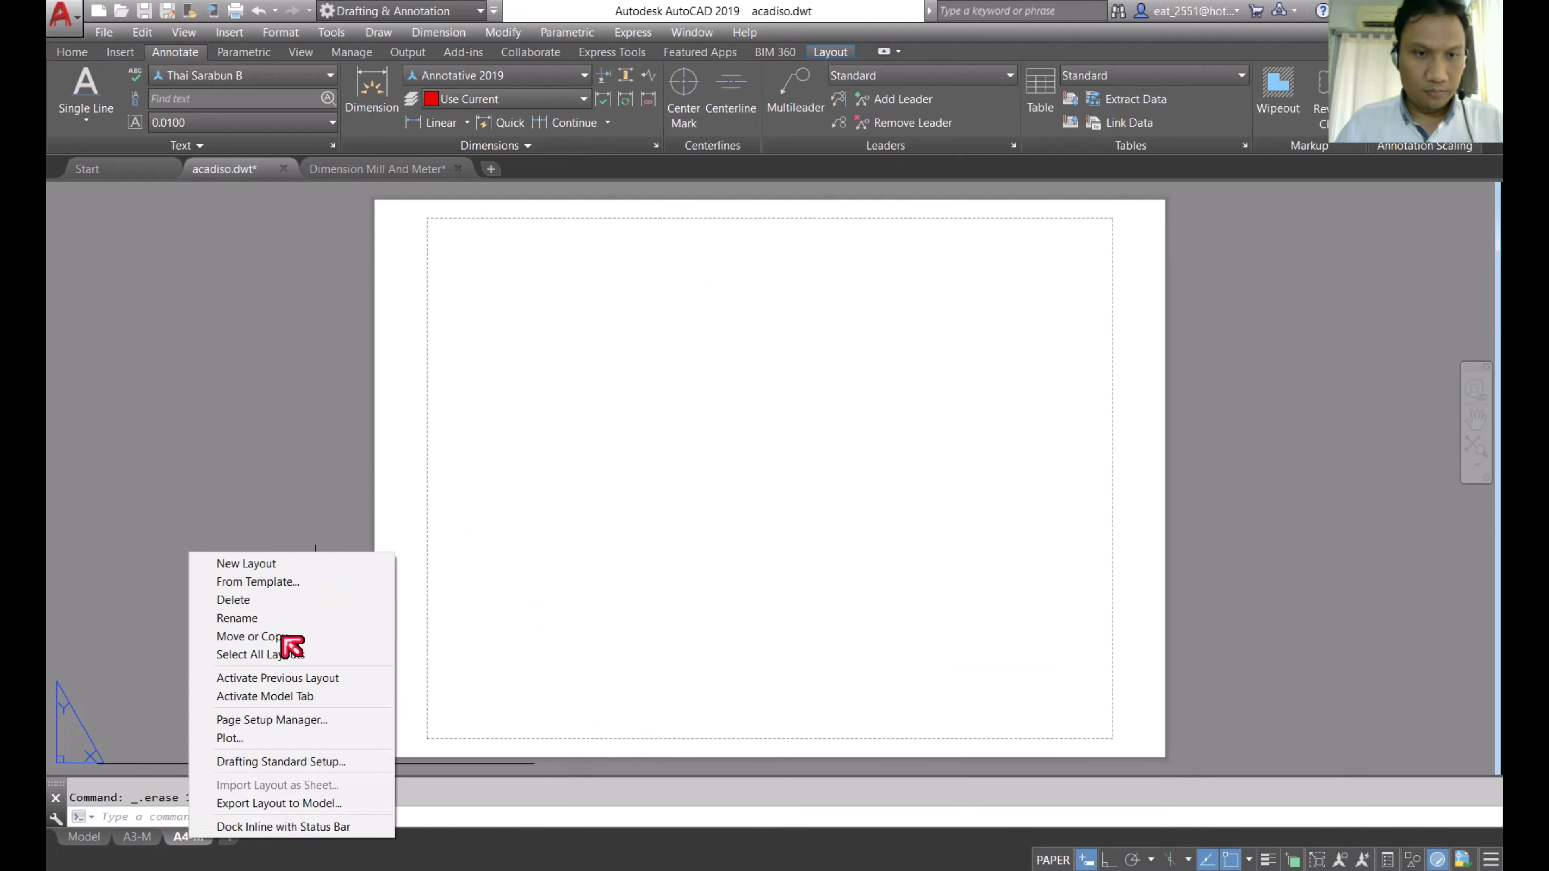
{"action": "left_click", "coordinate": [297, 722]}
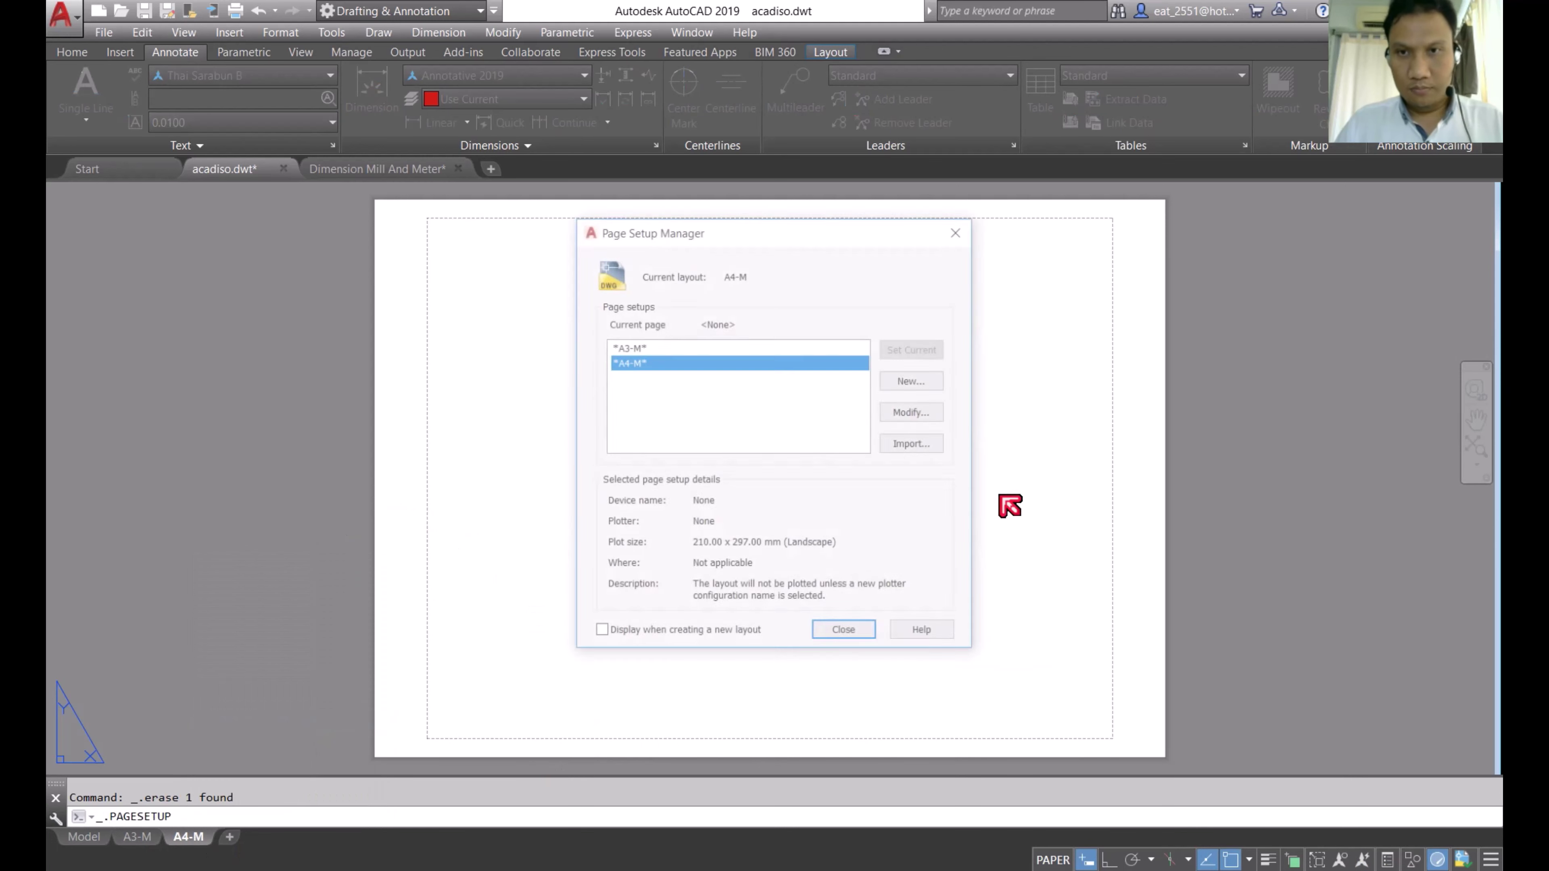
{"action": "left_click", "coordinate": [913, 412]}
{"action": "left_click", "coordinate": [755, 309]}
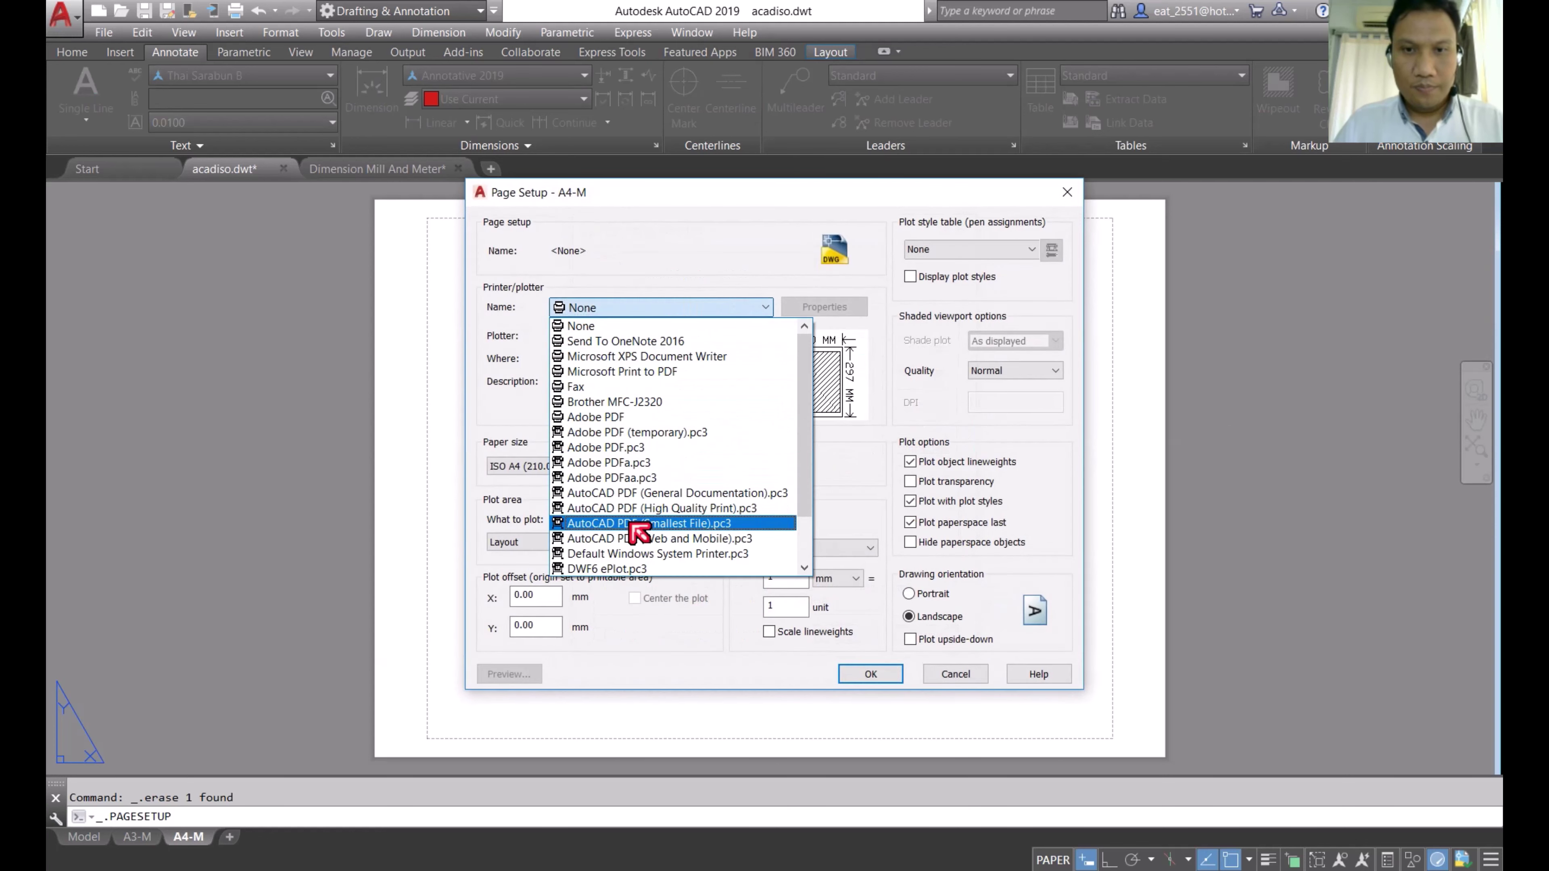
{"action": "scroll", "coordinate": [640, 524], "scroll_direction": "down", "scroll_amount": 1}
{"action": "left_click", "coordinate": [634, 509]}
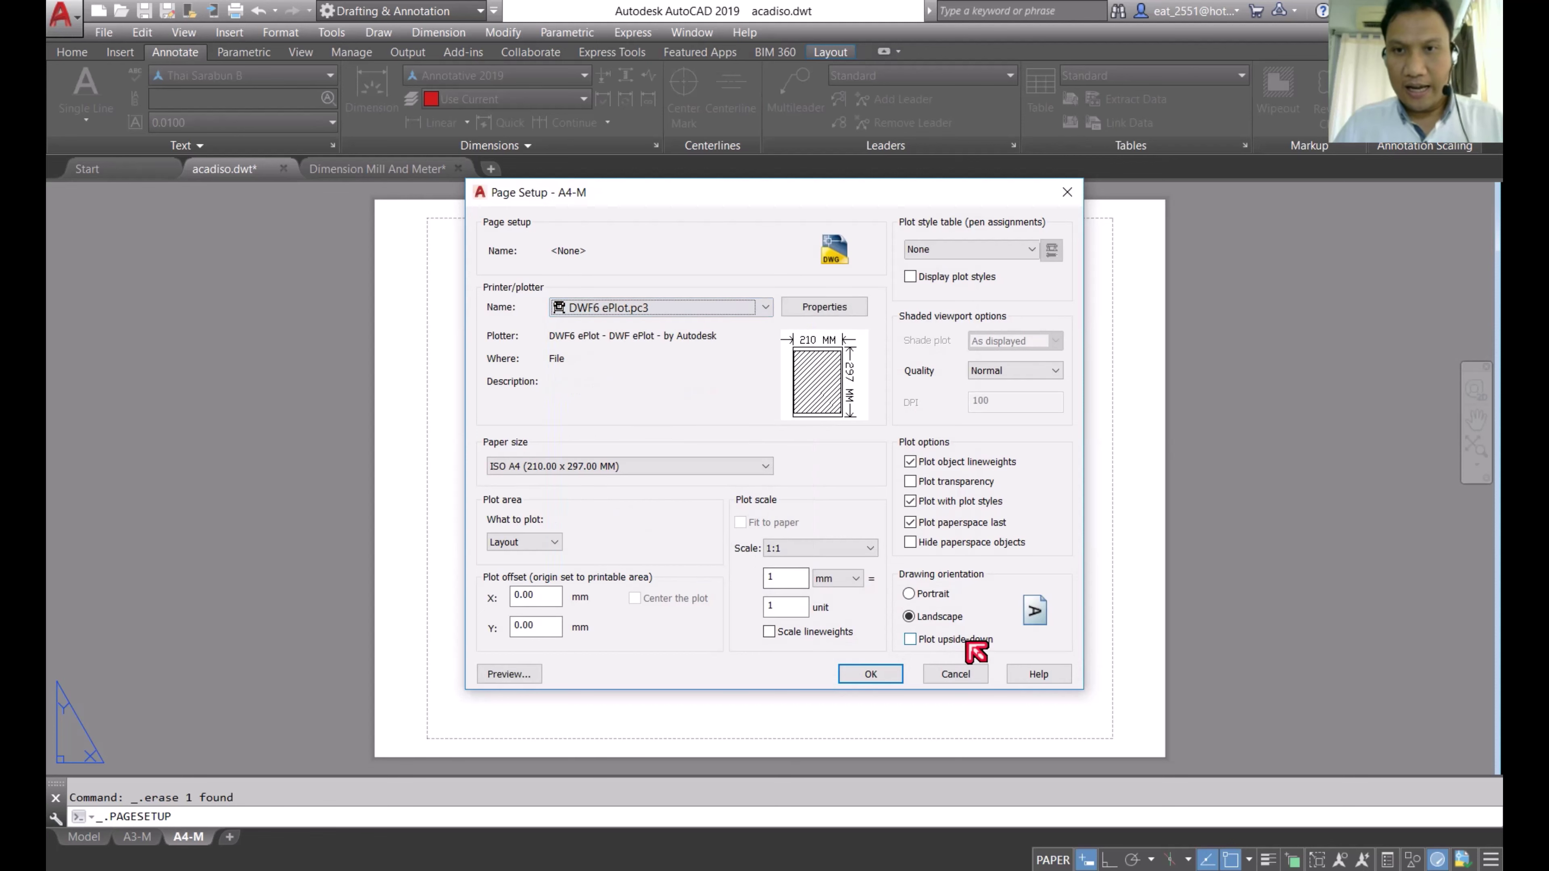
Step: Use ISO full bleed A4 (297.00 x 210.00 MM) paper at 1000 mm = 1 unit scale
{"action": "left_click", "coordinate": [702, 467]}
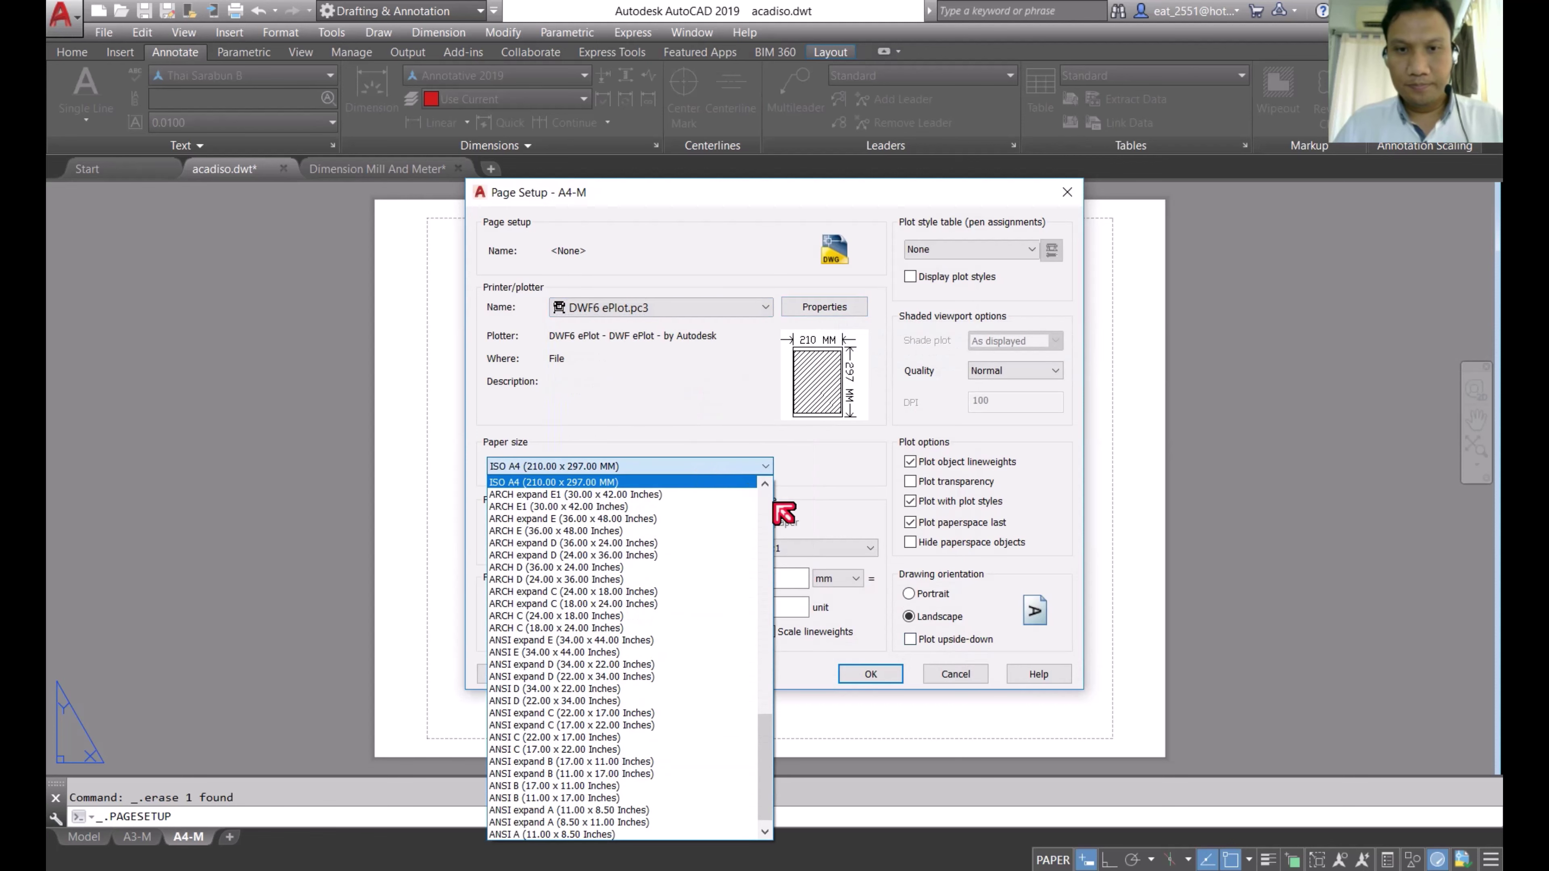
{"action": "left_click_drag", "start_coordinate": [775, 755], "coordinate": [788, 522]}
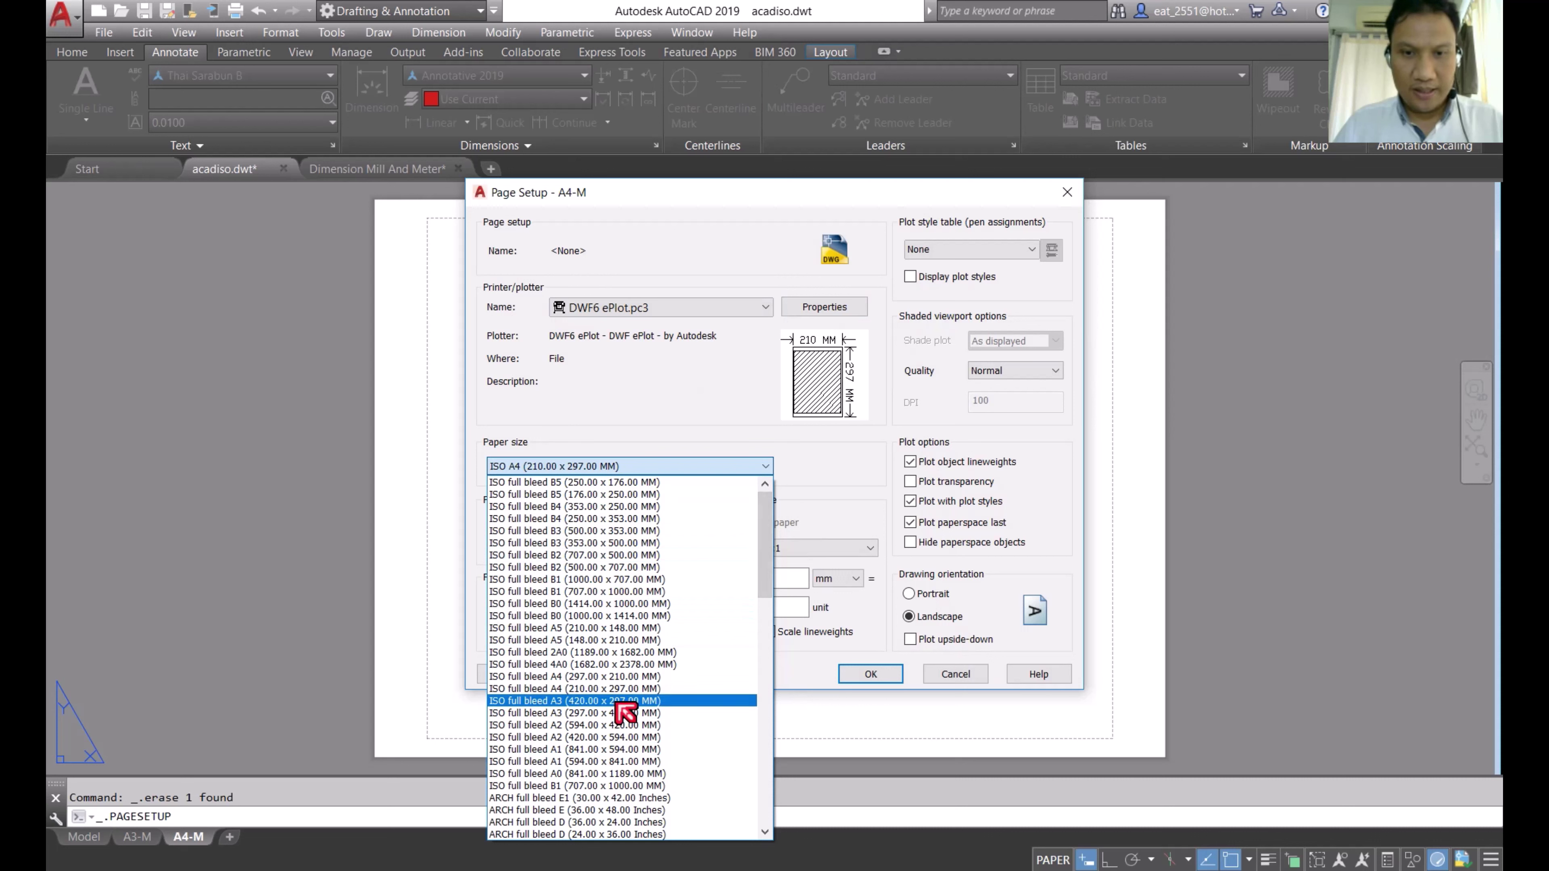
{"action": "left_click", "coordinate": [615, 678]}
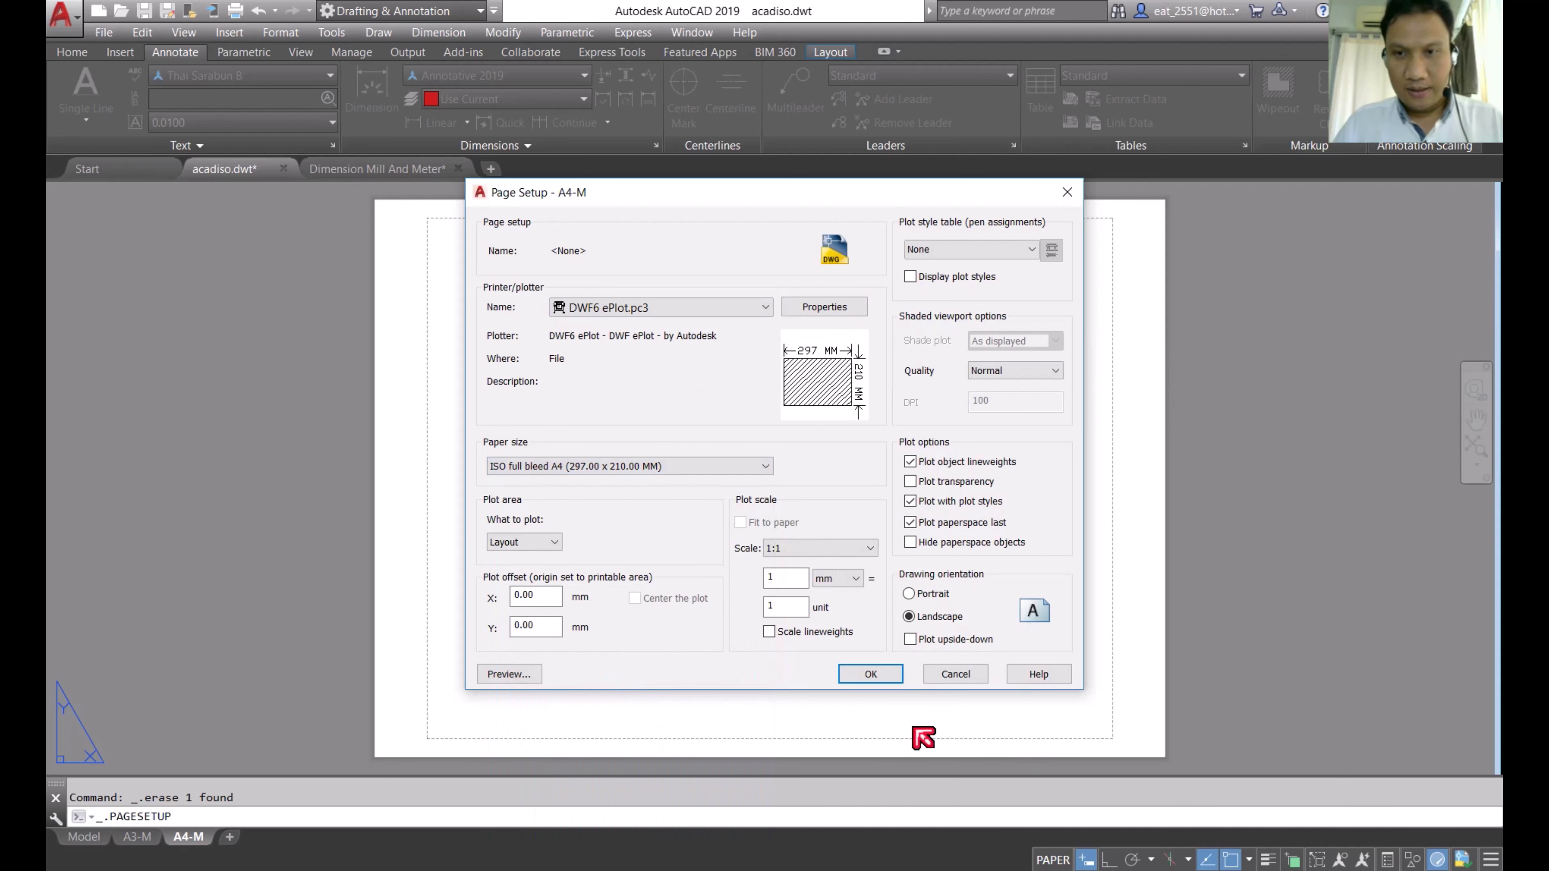
{"action": "left_click", "coordinate": [787, 578]}
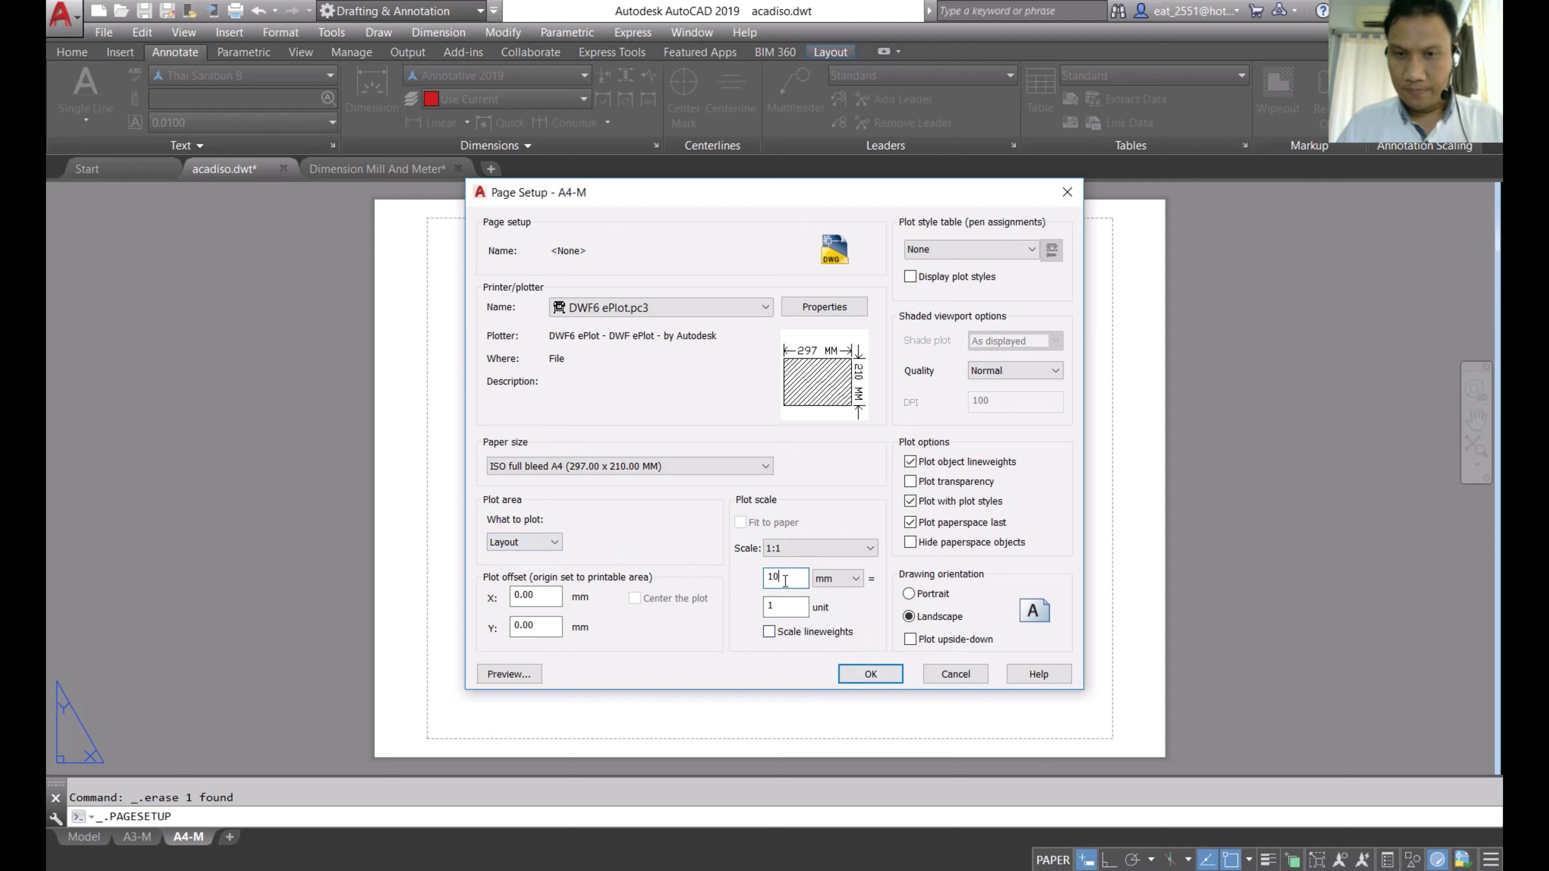
{"action": "type", "text": "000"}
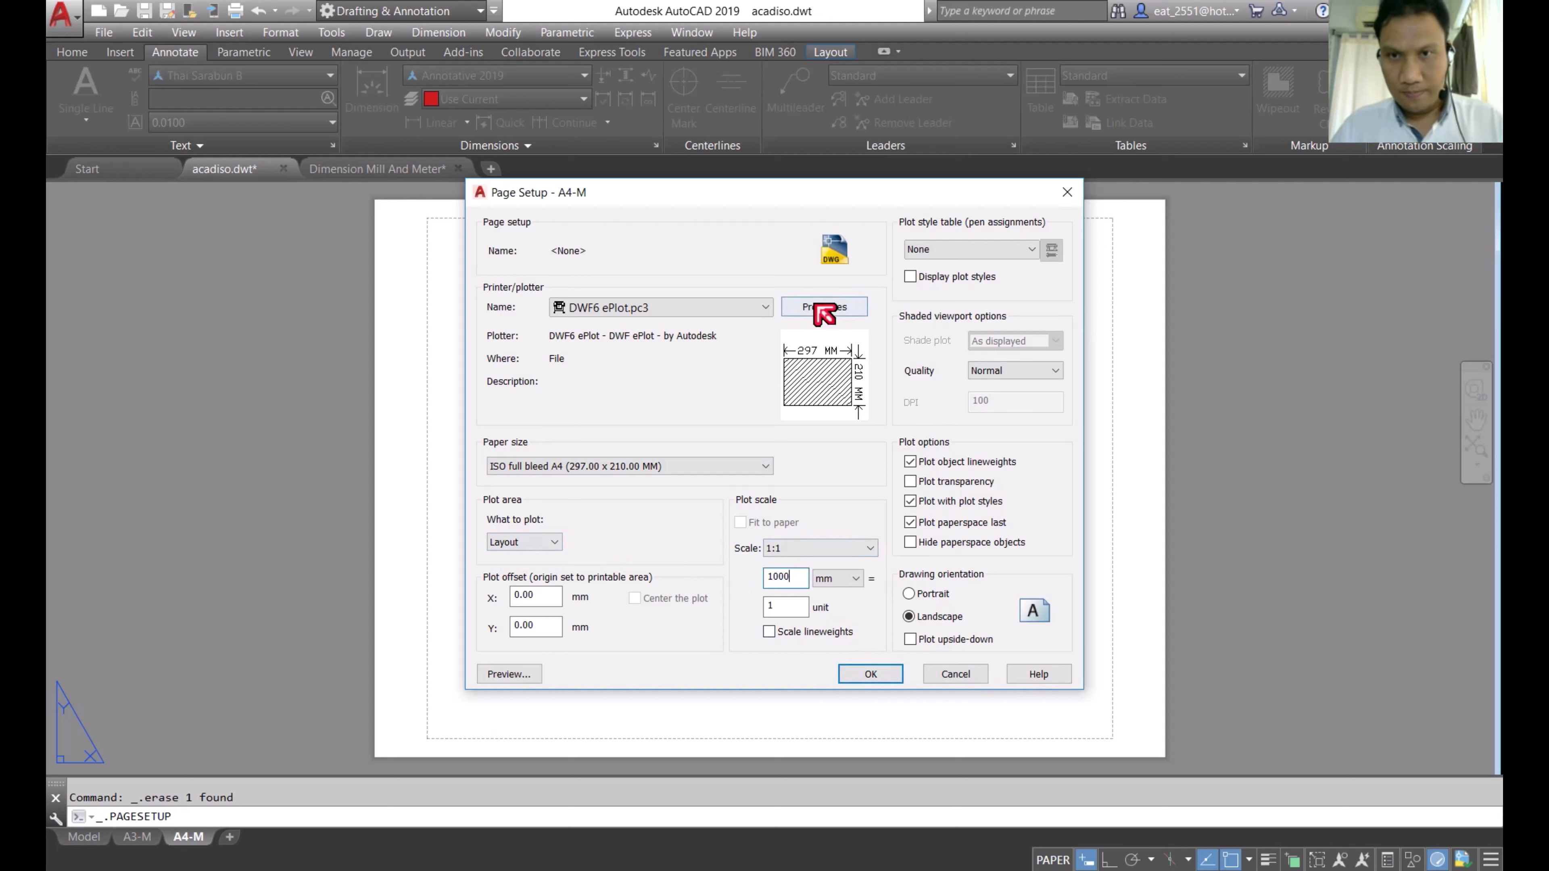
{"action": "left_click", "coordinate": [824, 308]}
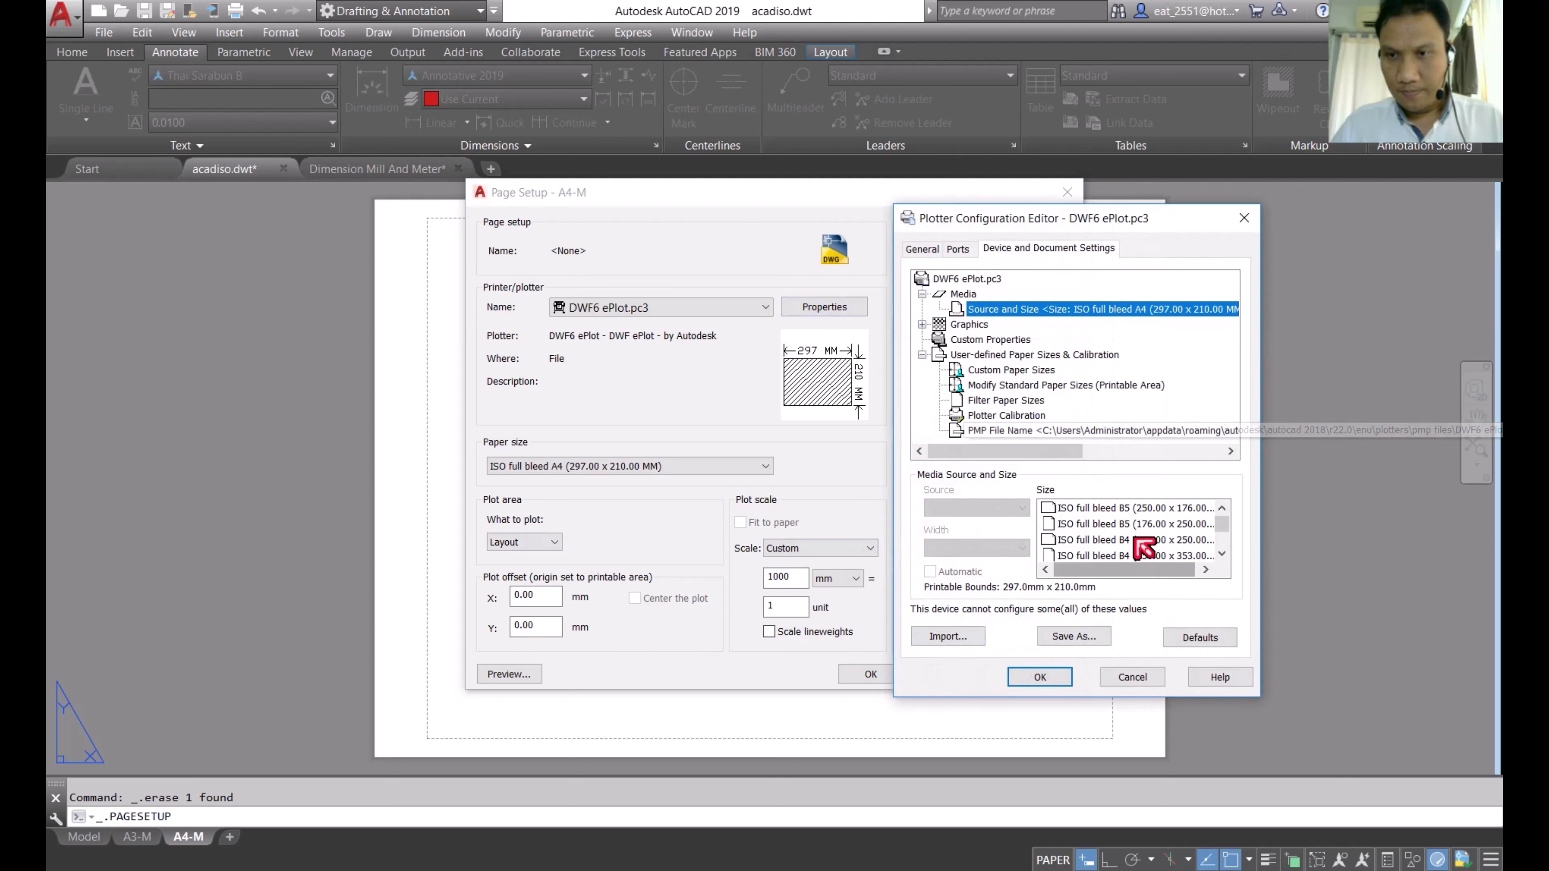
Step: Give ISO full bleed A4 paper 2.5 mm printable margins and save the PC3 file
{"action": "left_click", "coordinate": [1031, 386]}
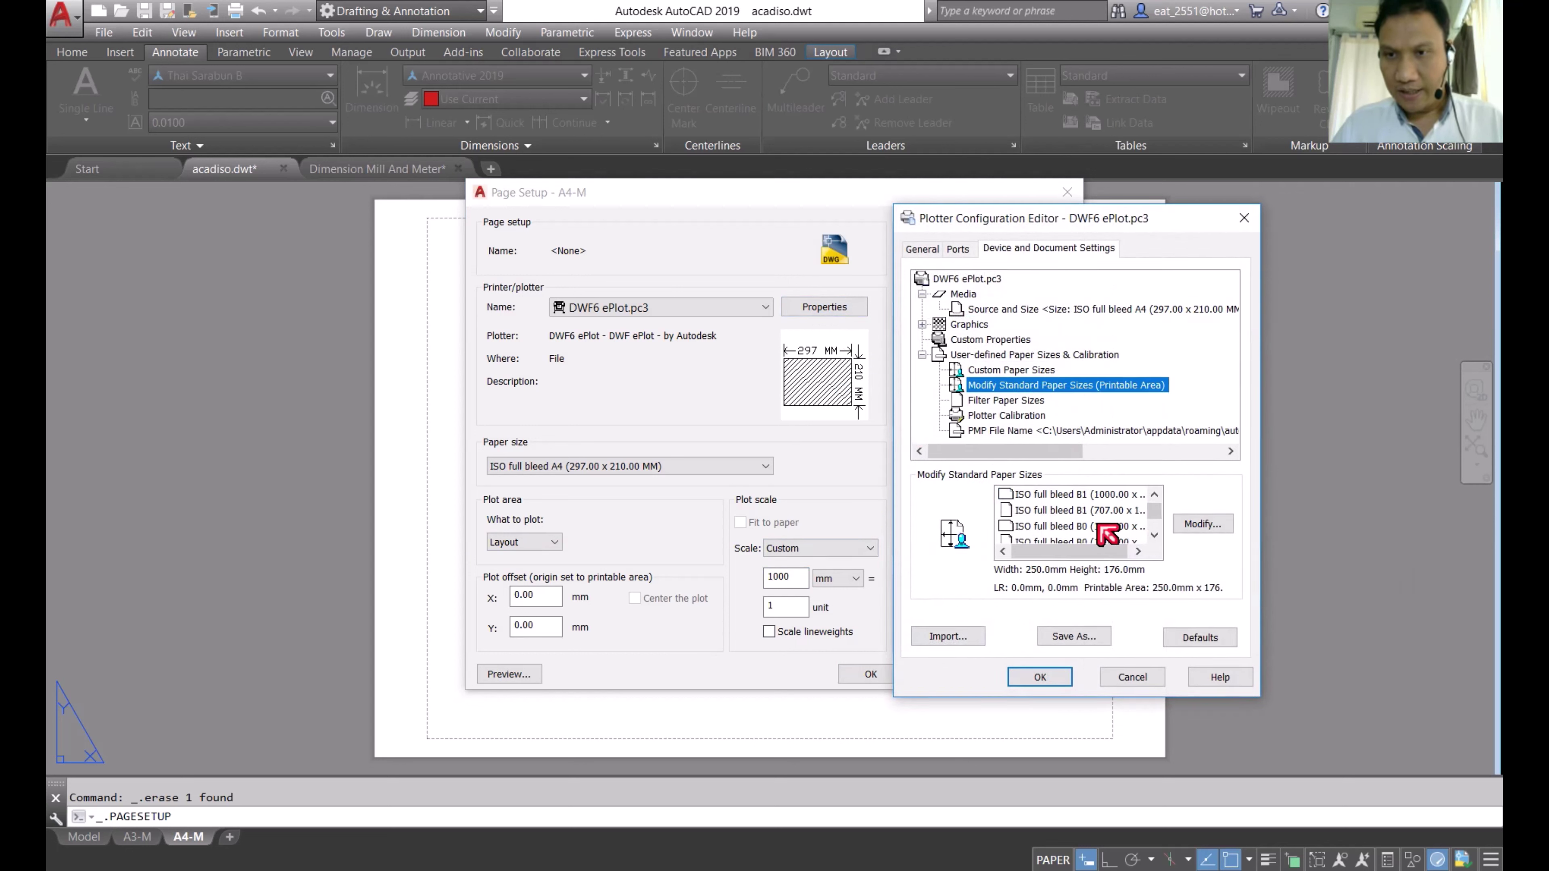
{"action": "scroll", "coordinate": [1097, 535], "scroll_direction": "down", "scroll_amount": 3}
{"action": "scroll", "coordinate": [1105, 534], "scroll_direction": "down", "scroll_amount": 2}
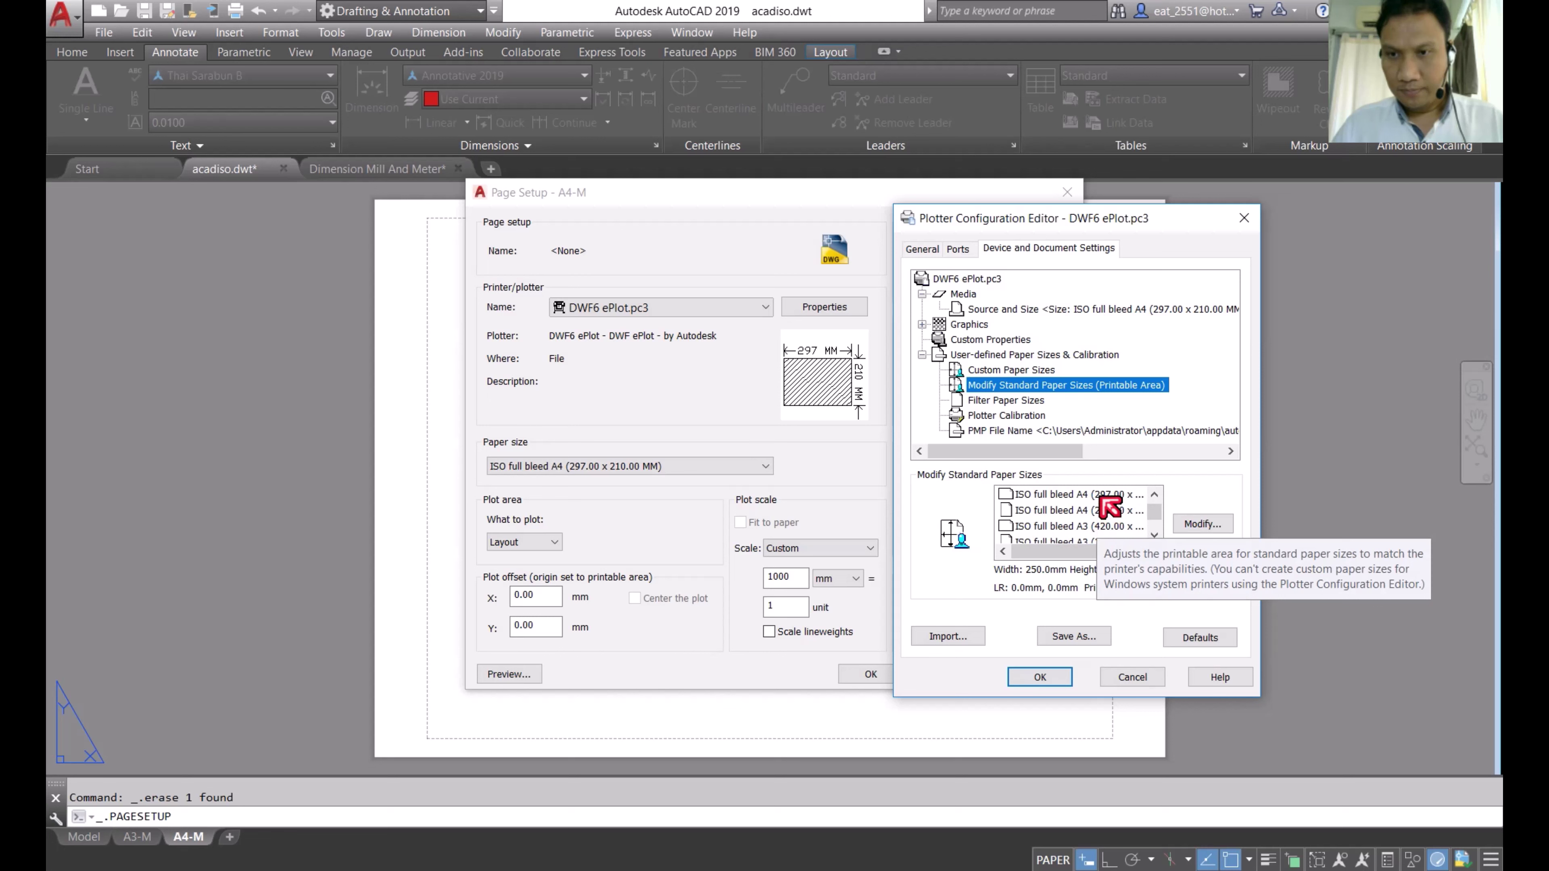
{"action": "left_click", "coordinate": [1101, 496]}
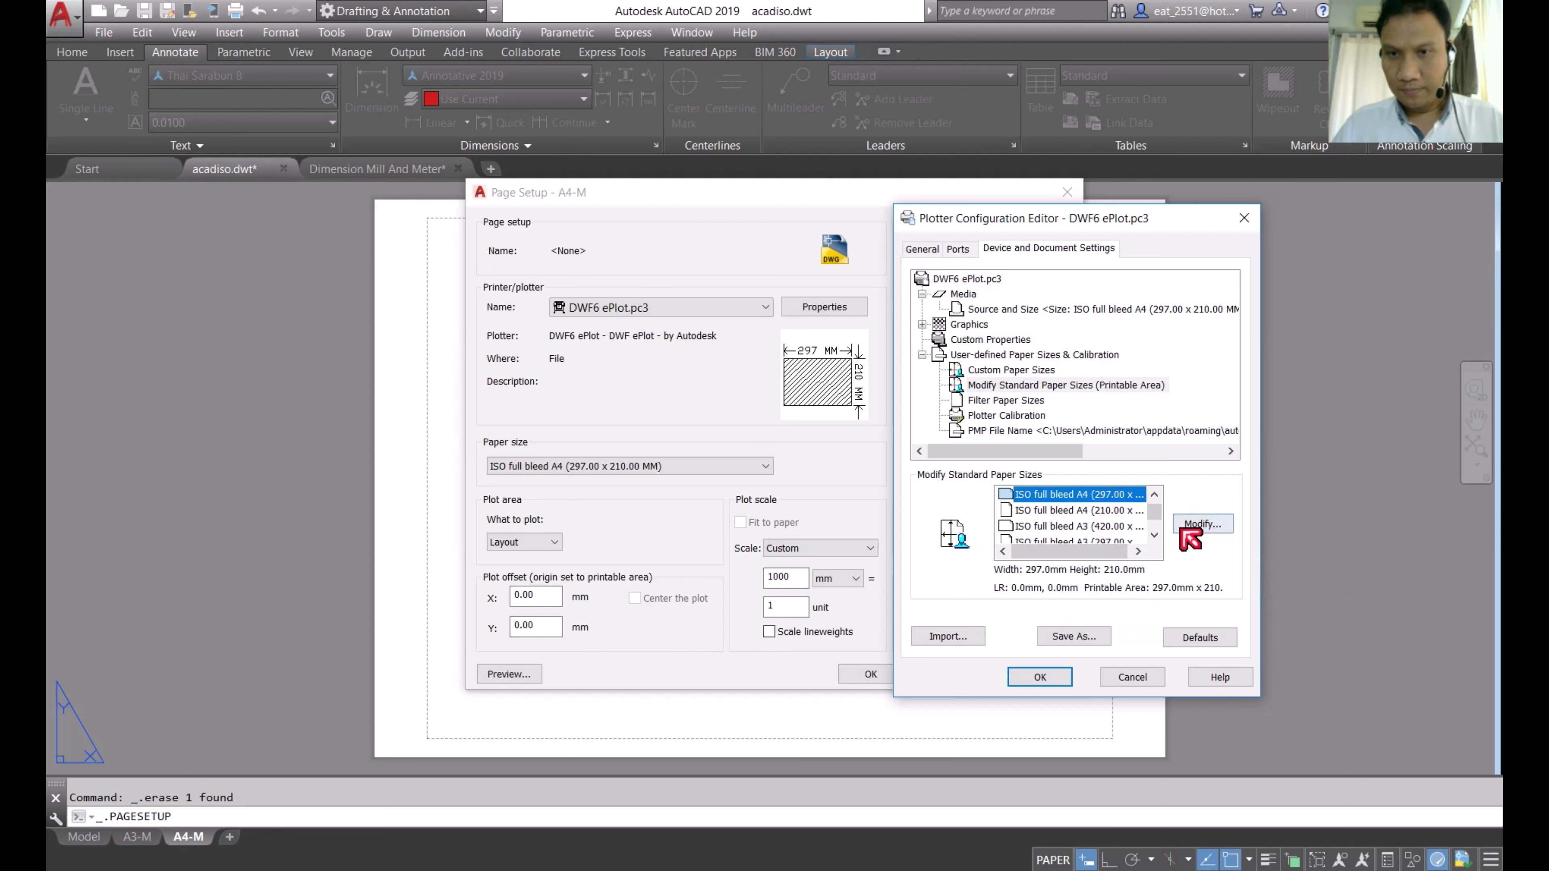
{"action": "left_click", "coordinate": [1192, 524]}
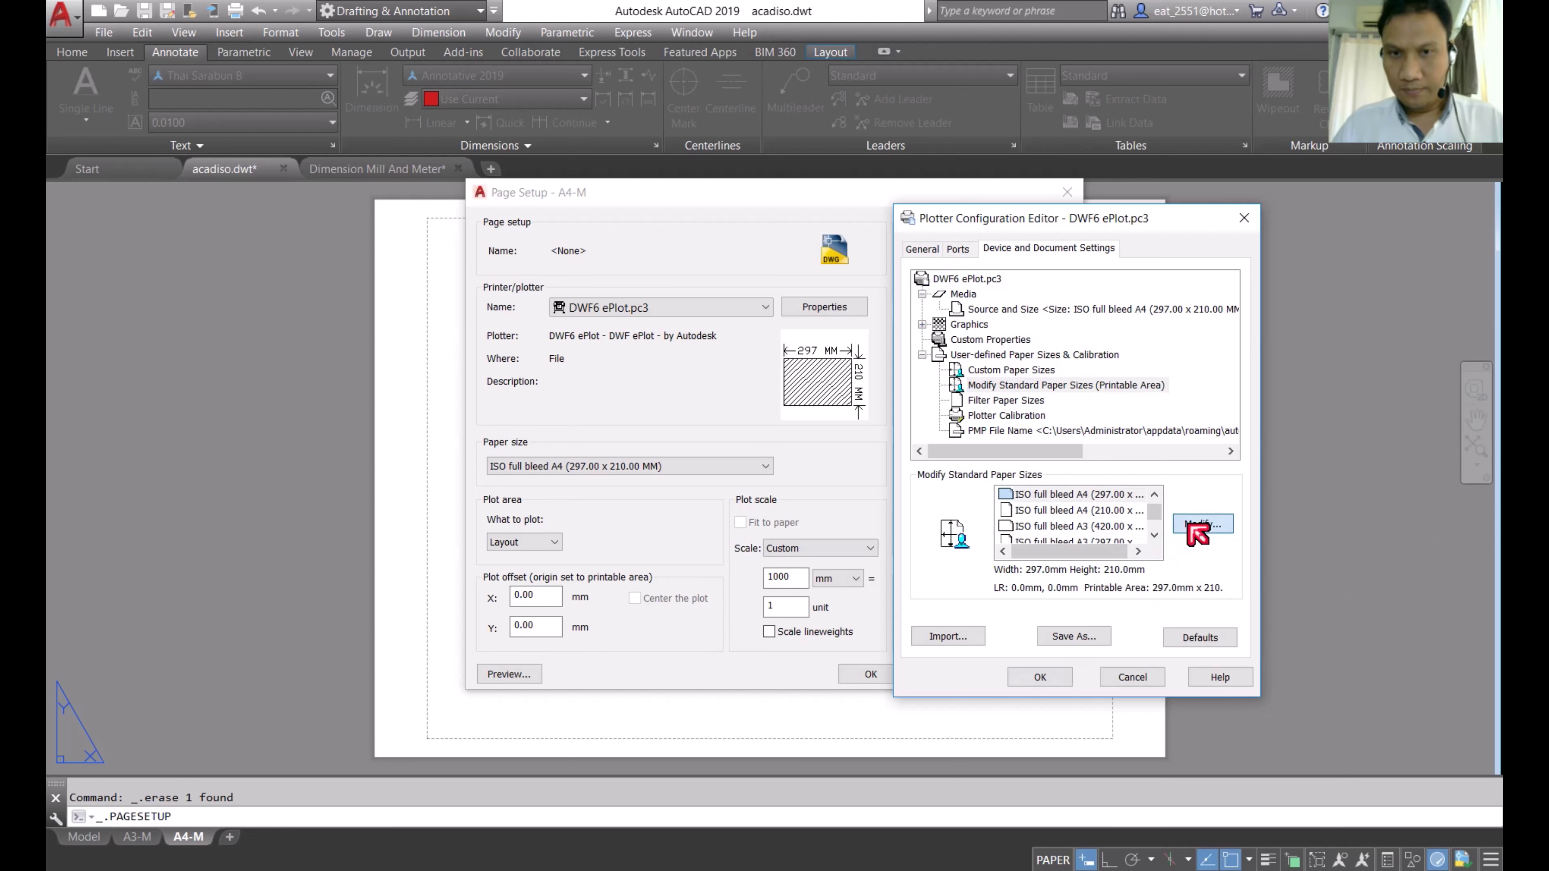
{"action": "double_click", "coordinate": [953, 455]}
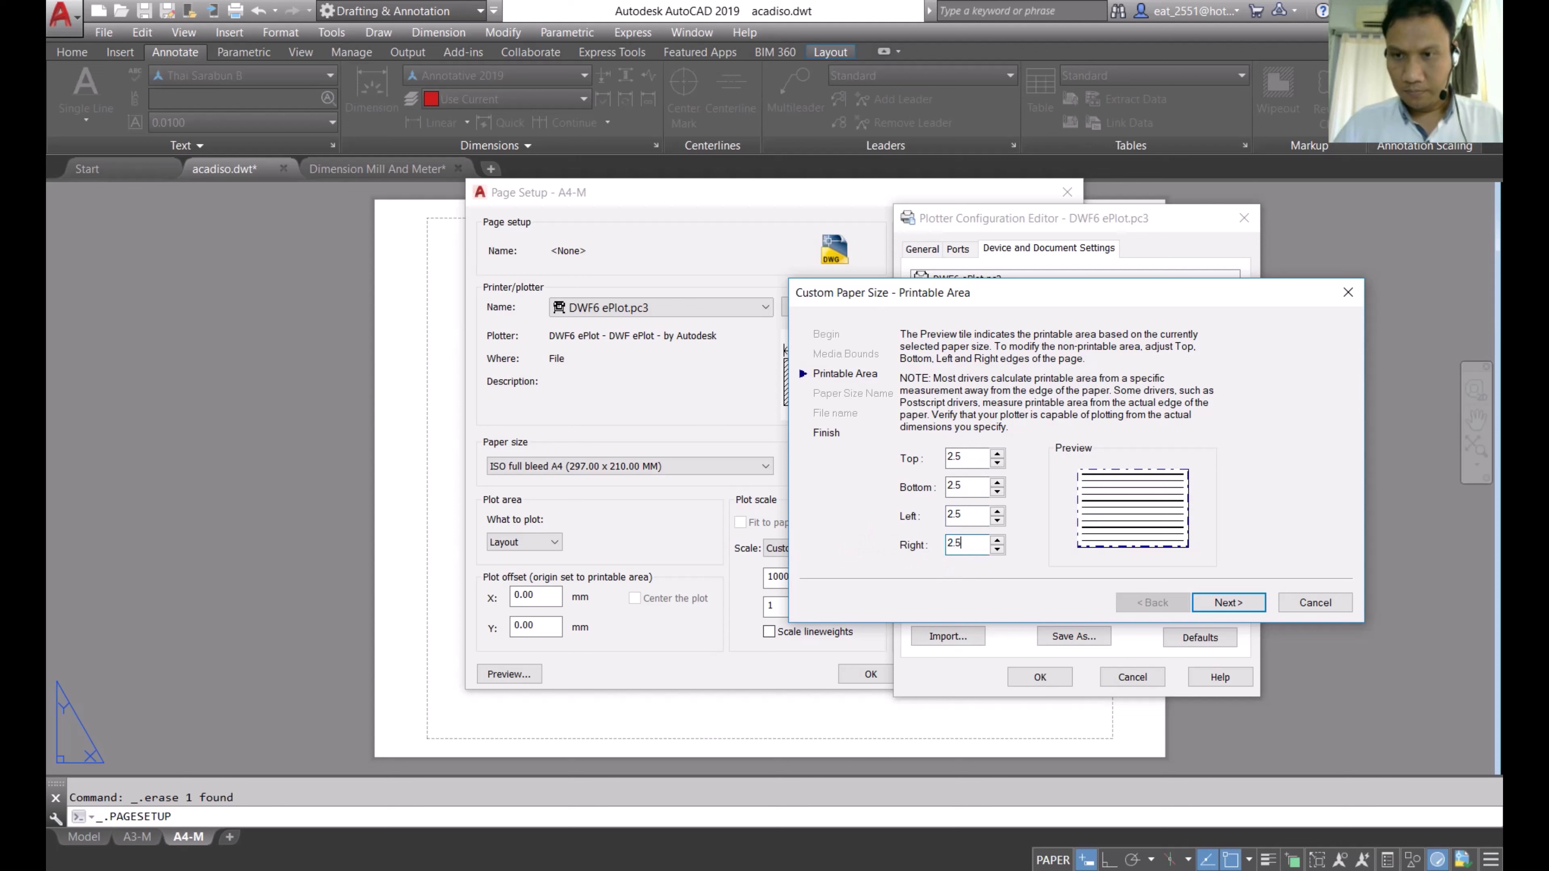
{"action": "left_click", "coordinate": [1226, 604]}
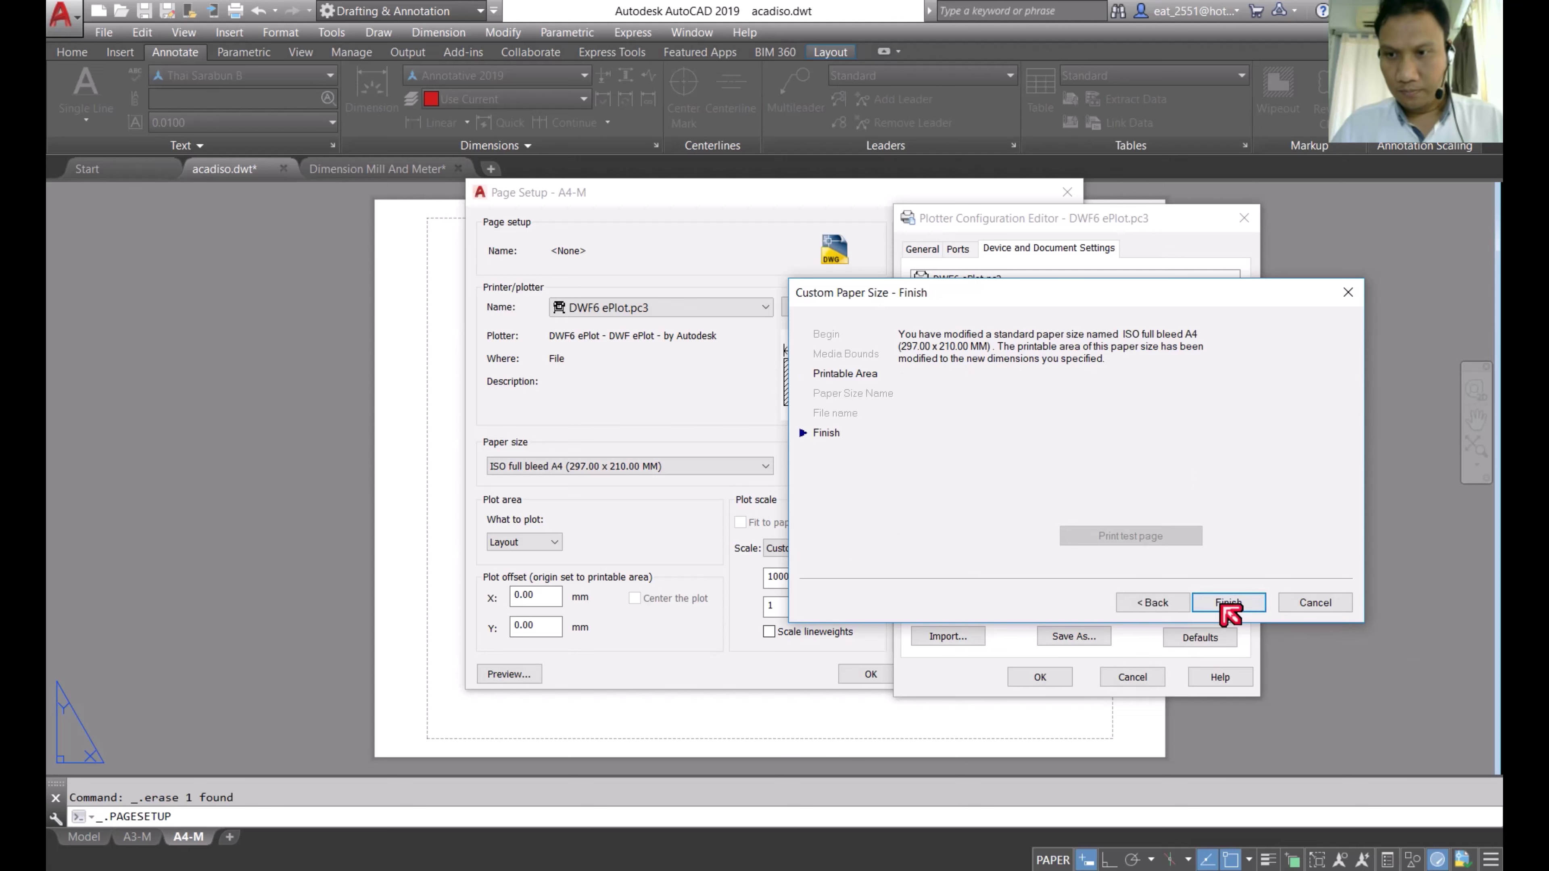
{"action": "left_click", "coordinate": [1229, 603]}
{"action": "left_click", "coordinate": [1050, 679]}
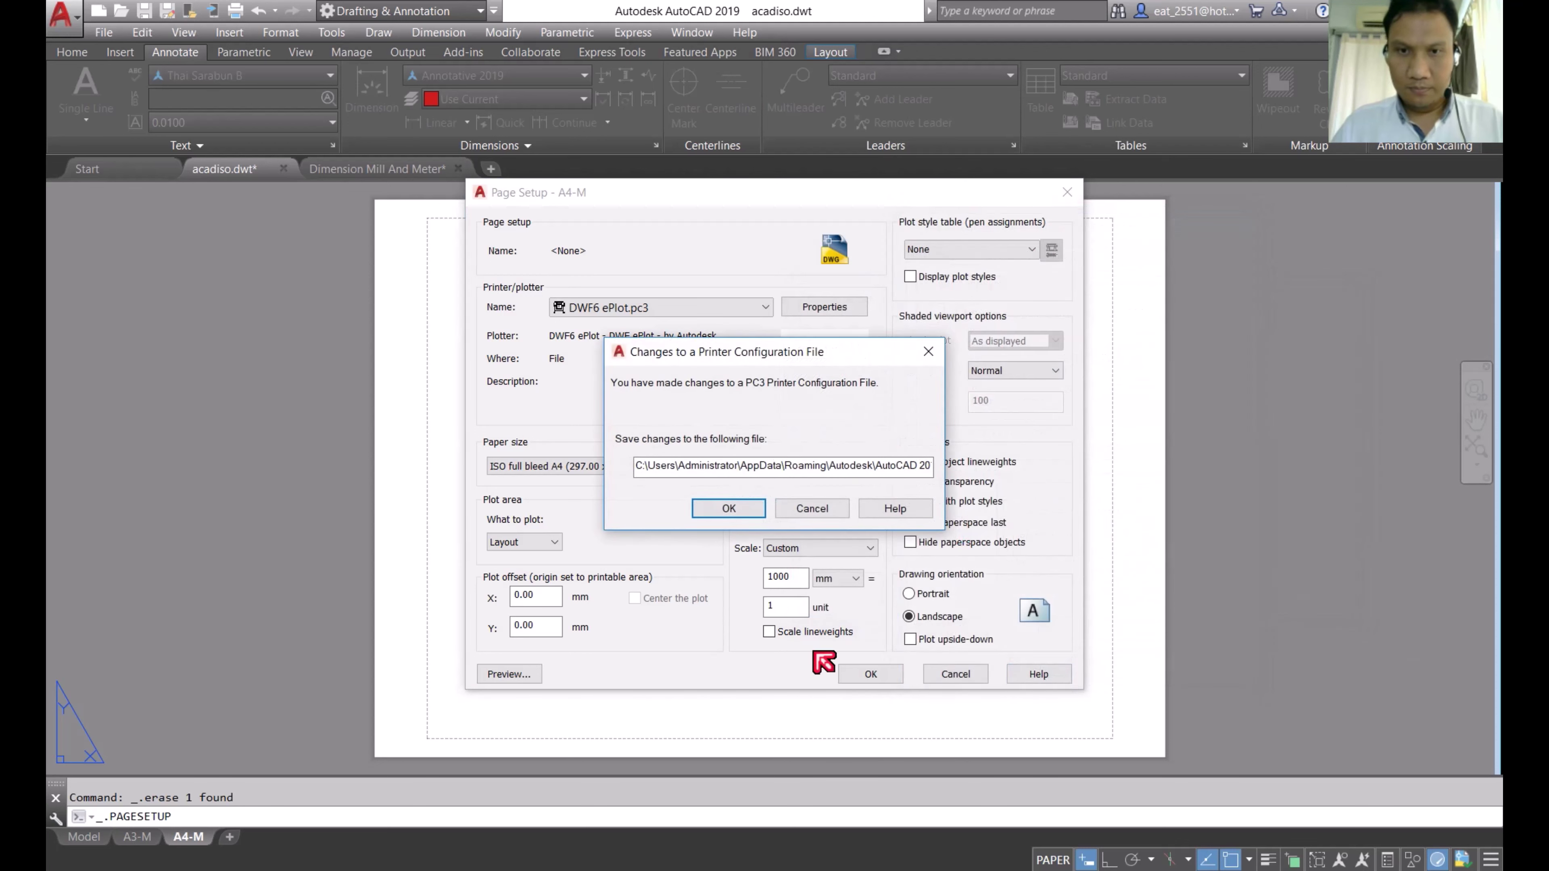
{"action": "left_click", "coordinate": [732, 510]}
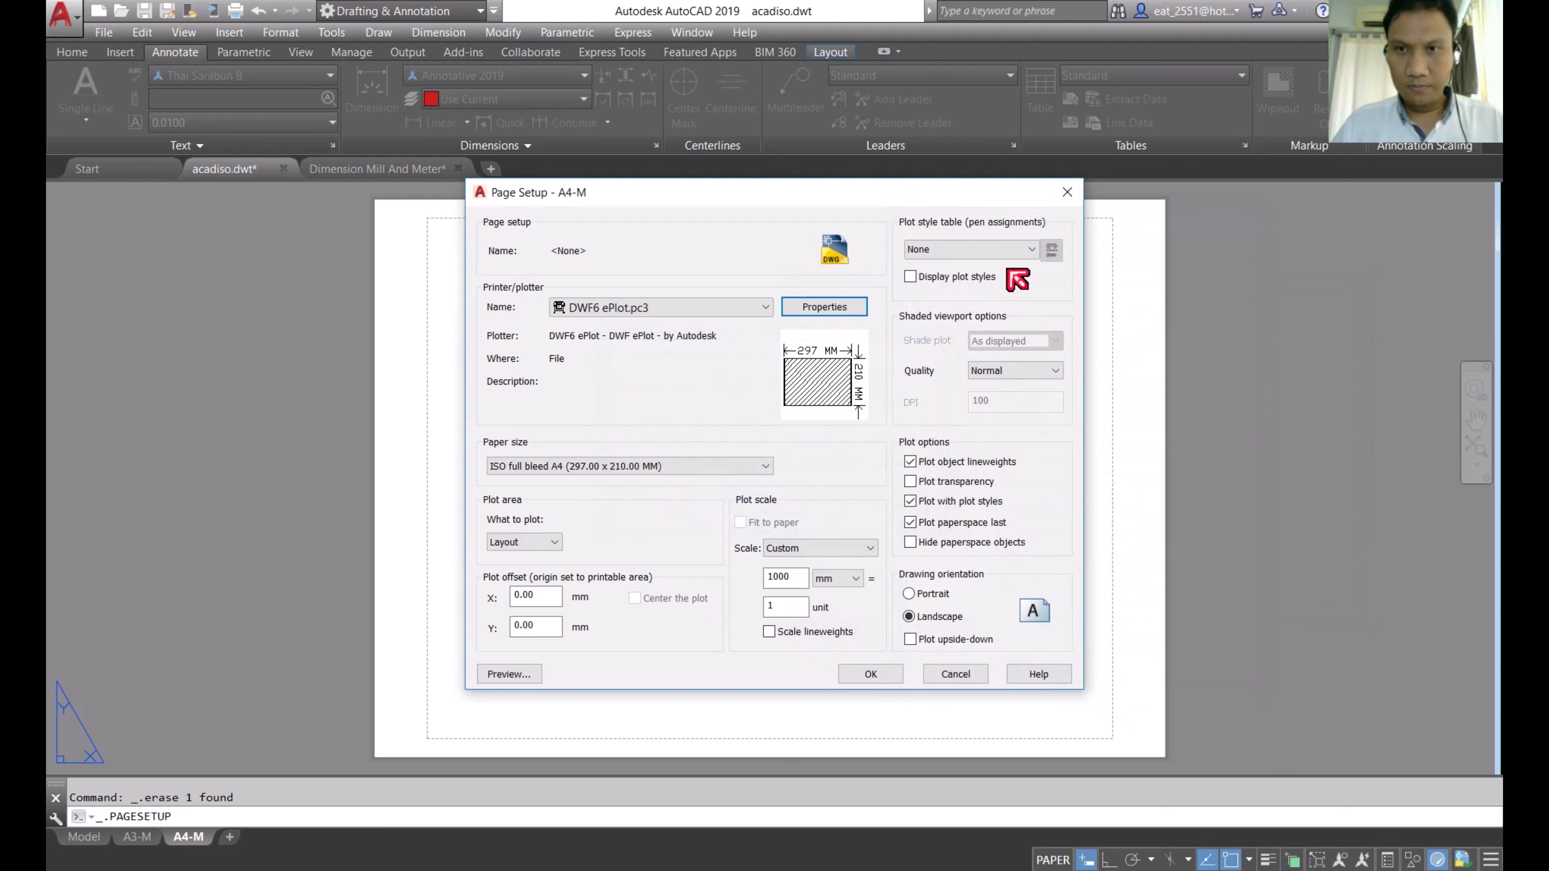
Step: Use the acad.ctb plot style table and apply the A4-M page setup
{"action": "left_click", "coordinate": [1014, 251]}
{"action": "left_click", "coordinate": [948, 284]}
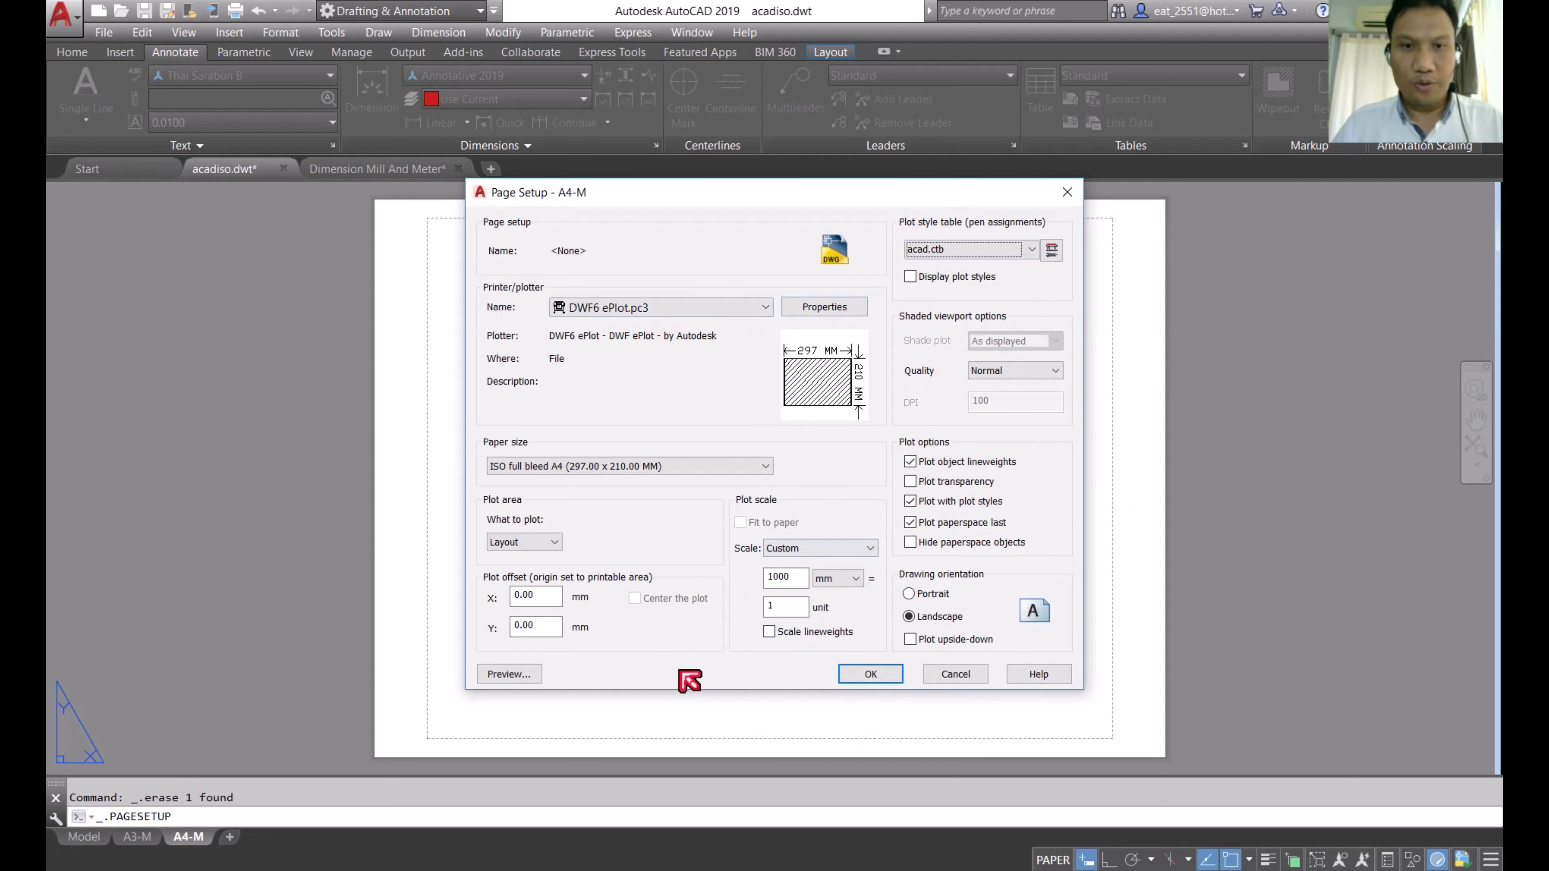
{"action": "left_click", "coordinate": [891, 678]}
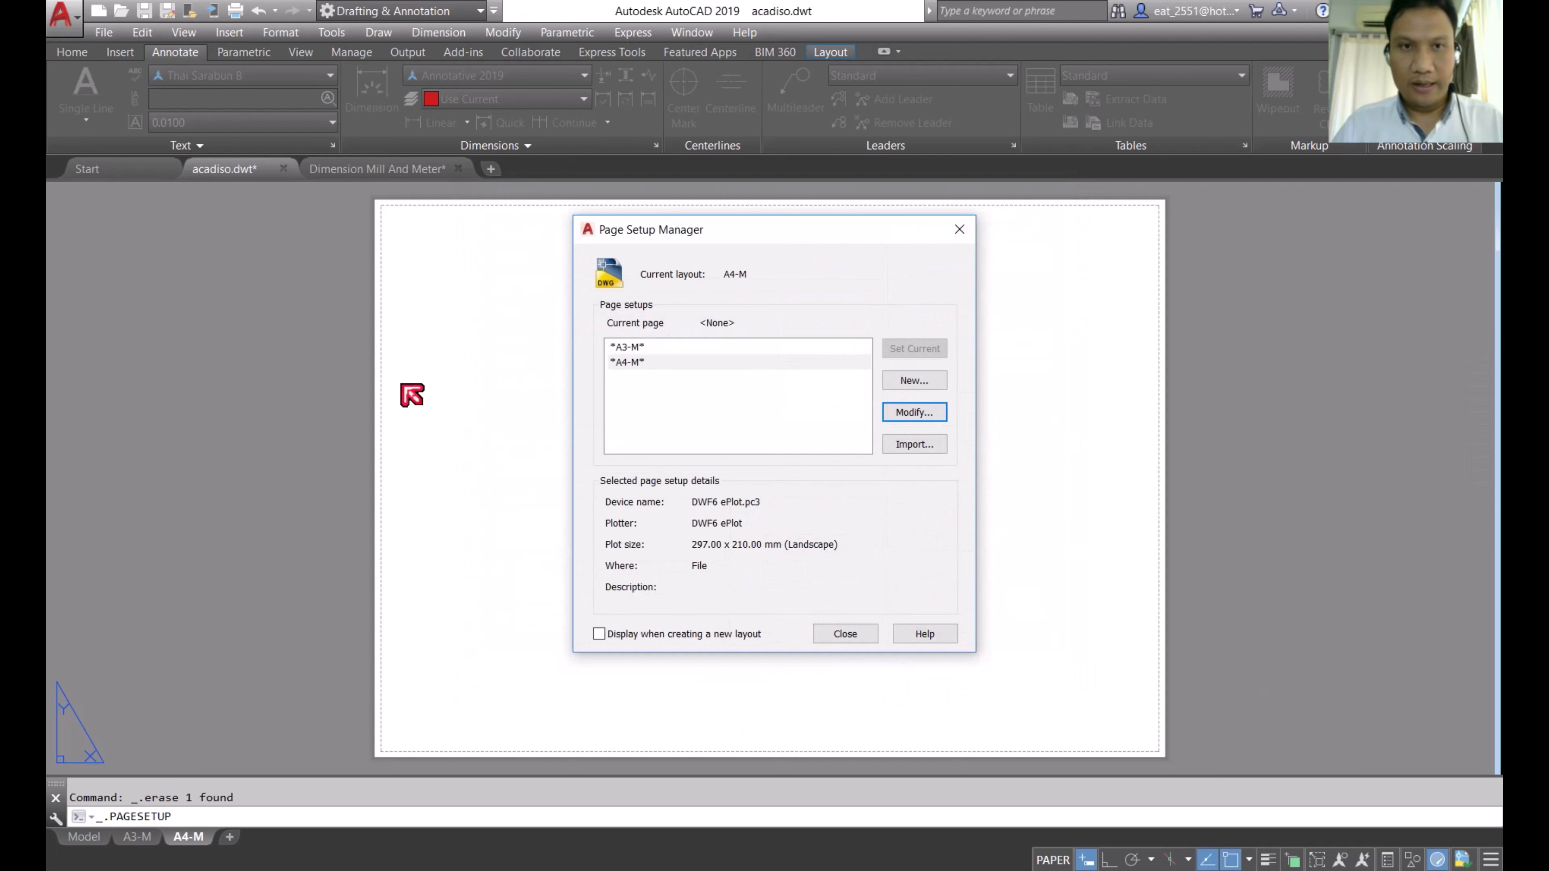
{"action": "left_click", "coordinate": [854, 635]}
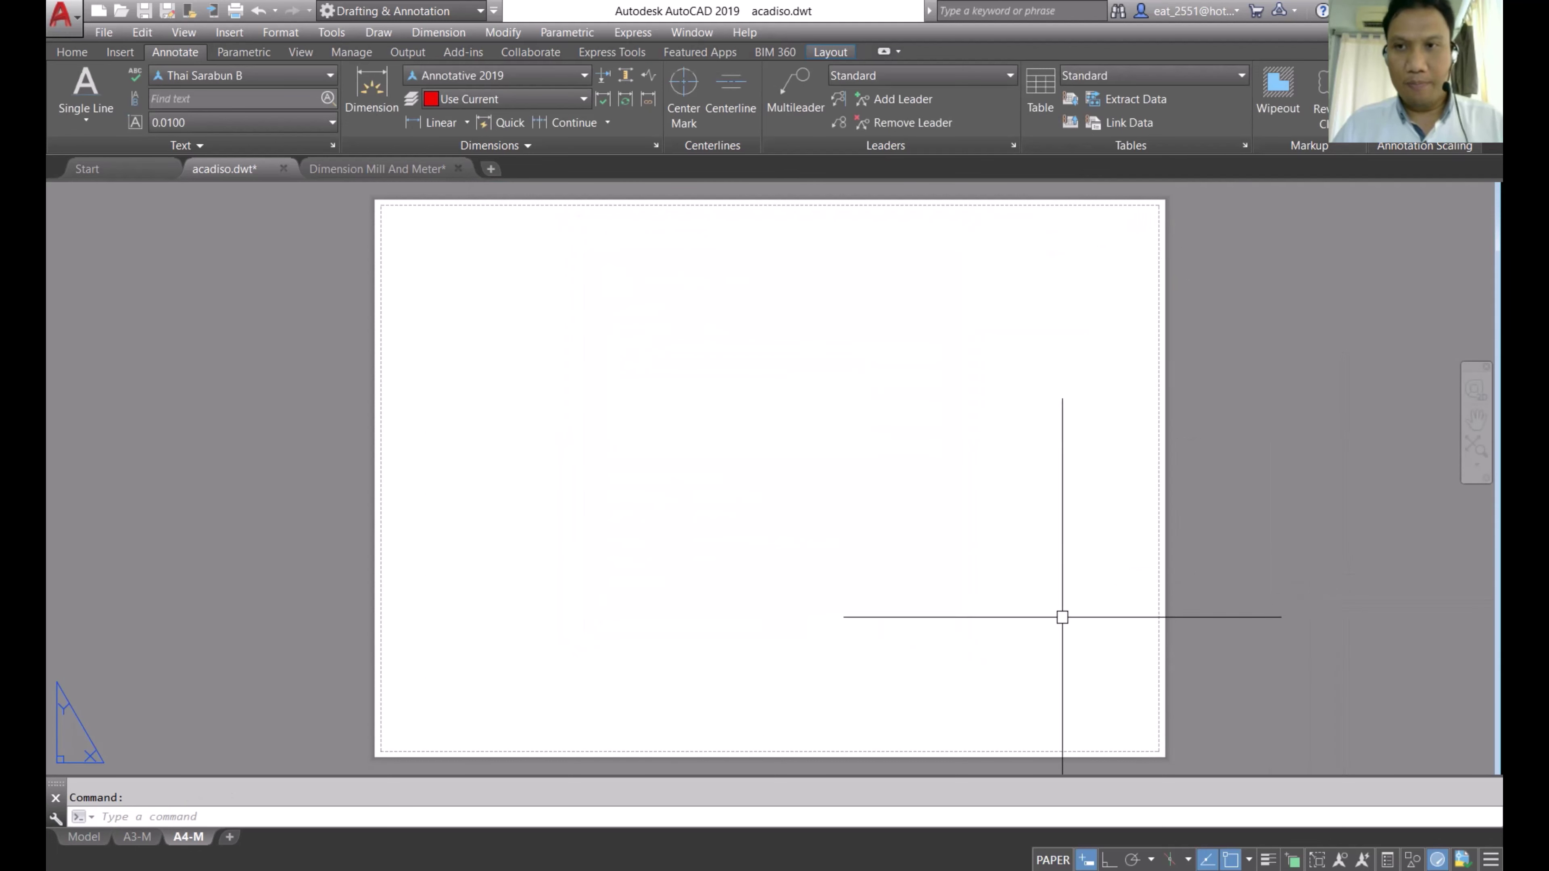
Step: Copy the A3-M title block and viewport to the clipboard
{"action": "left_click", "coordinate": [137, 837]}
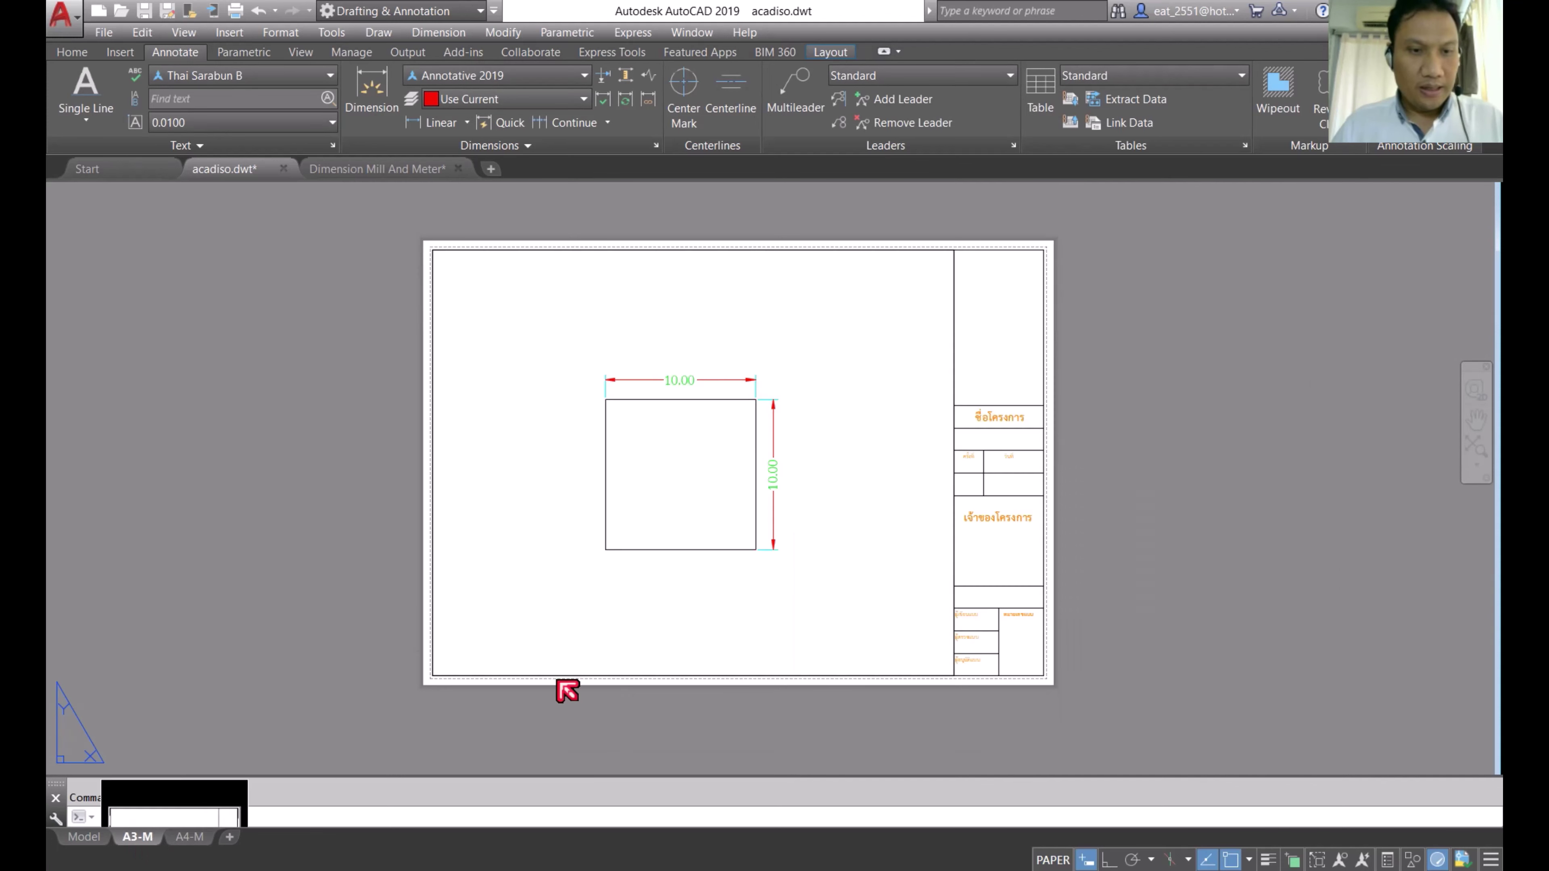
{"action": "left_click", "coordinate": [953, 286]}
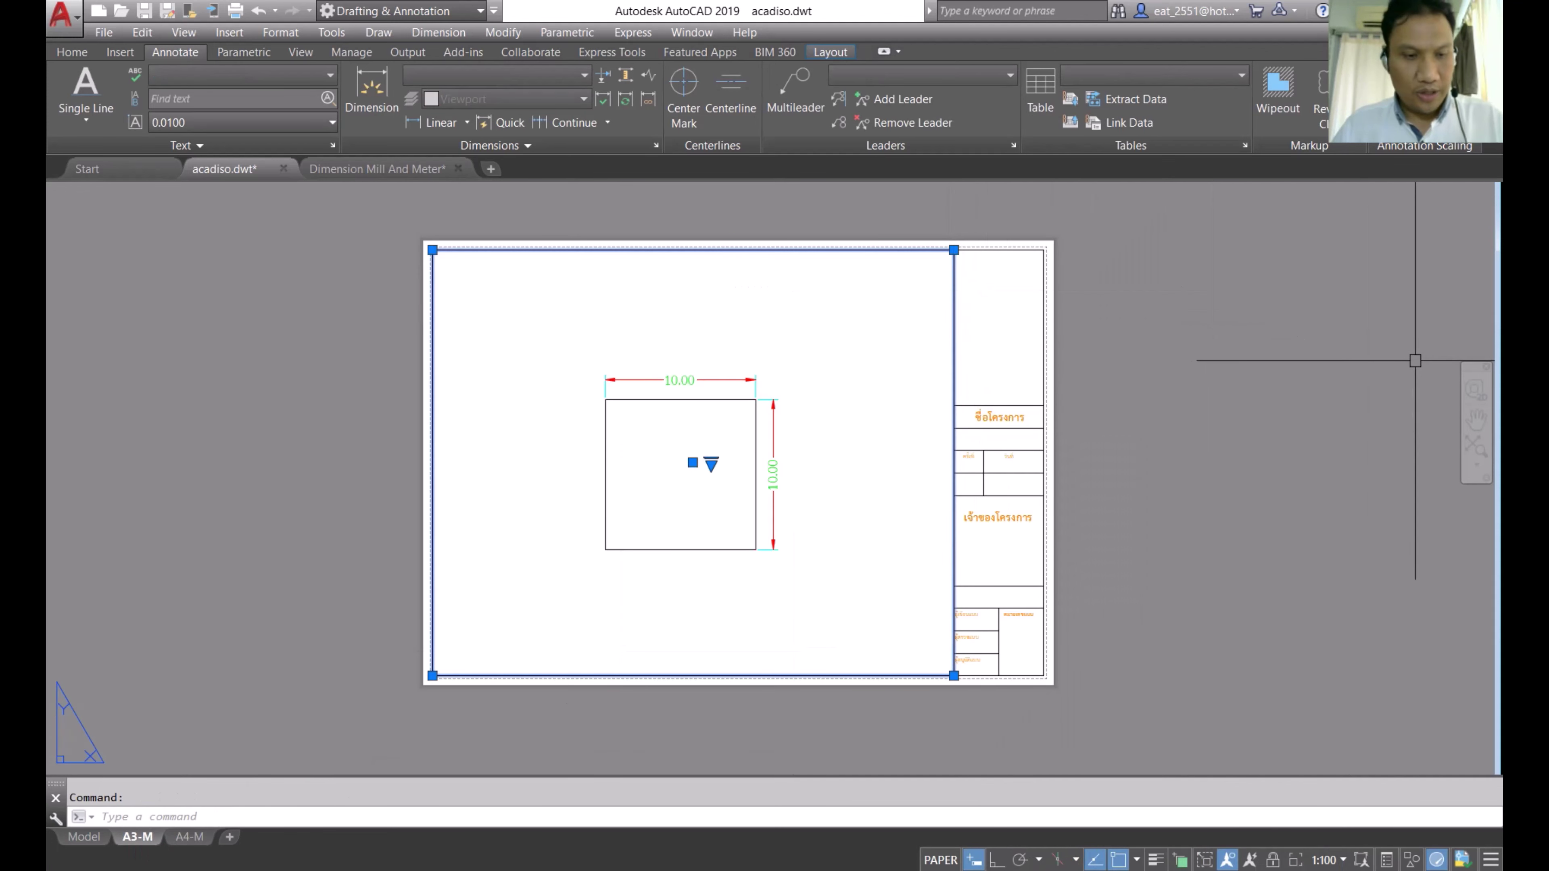
{"action": "key", "text": "Escape"}
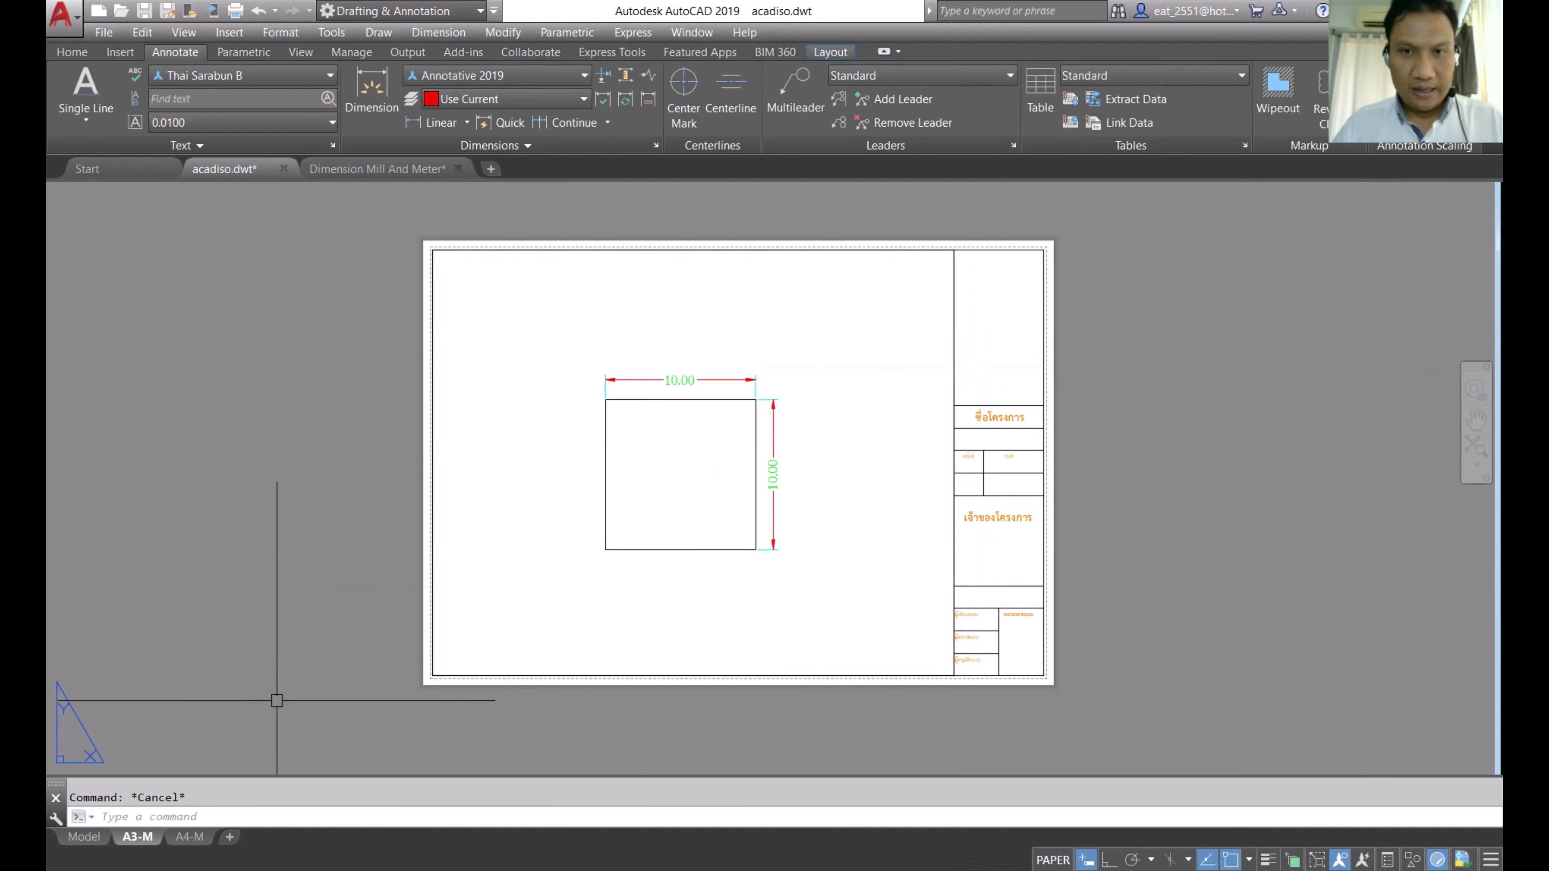
{"action": "left_click", "coordinate": [955, 303]}
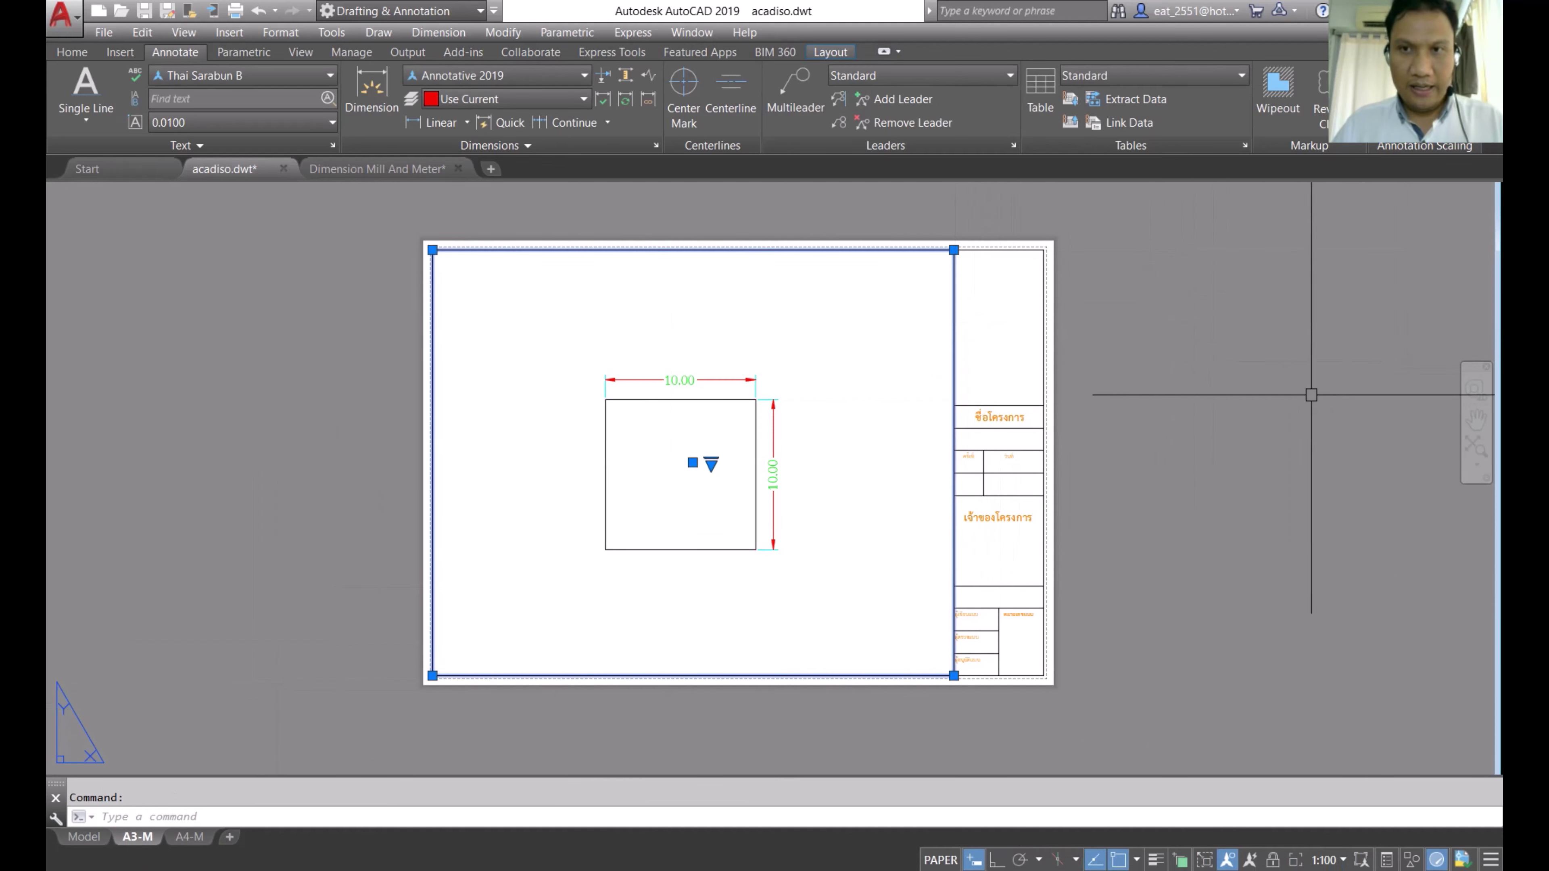
{"action": "key", "text": "Escape"}
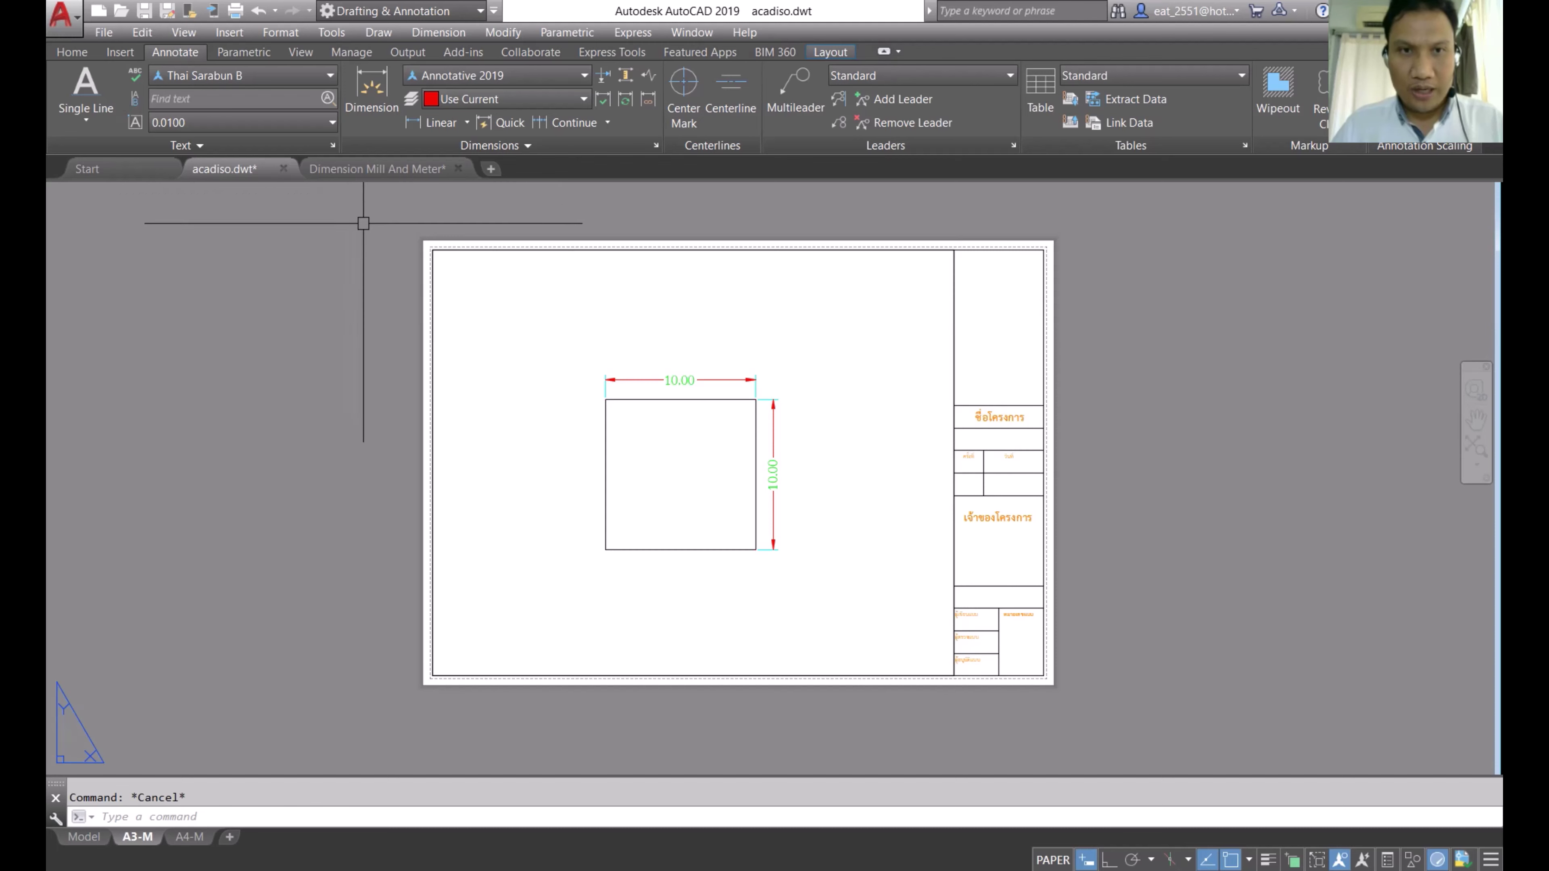
{"action": "left_click", "coordinate": [360, 221]}
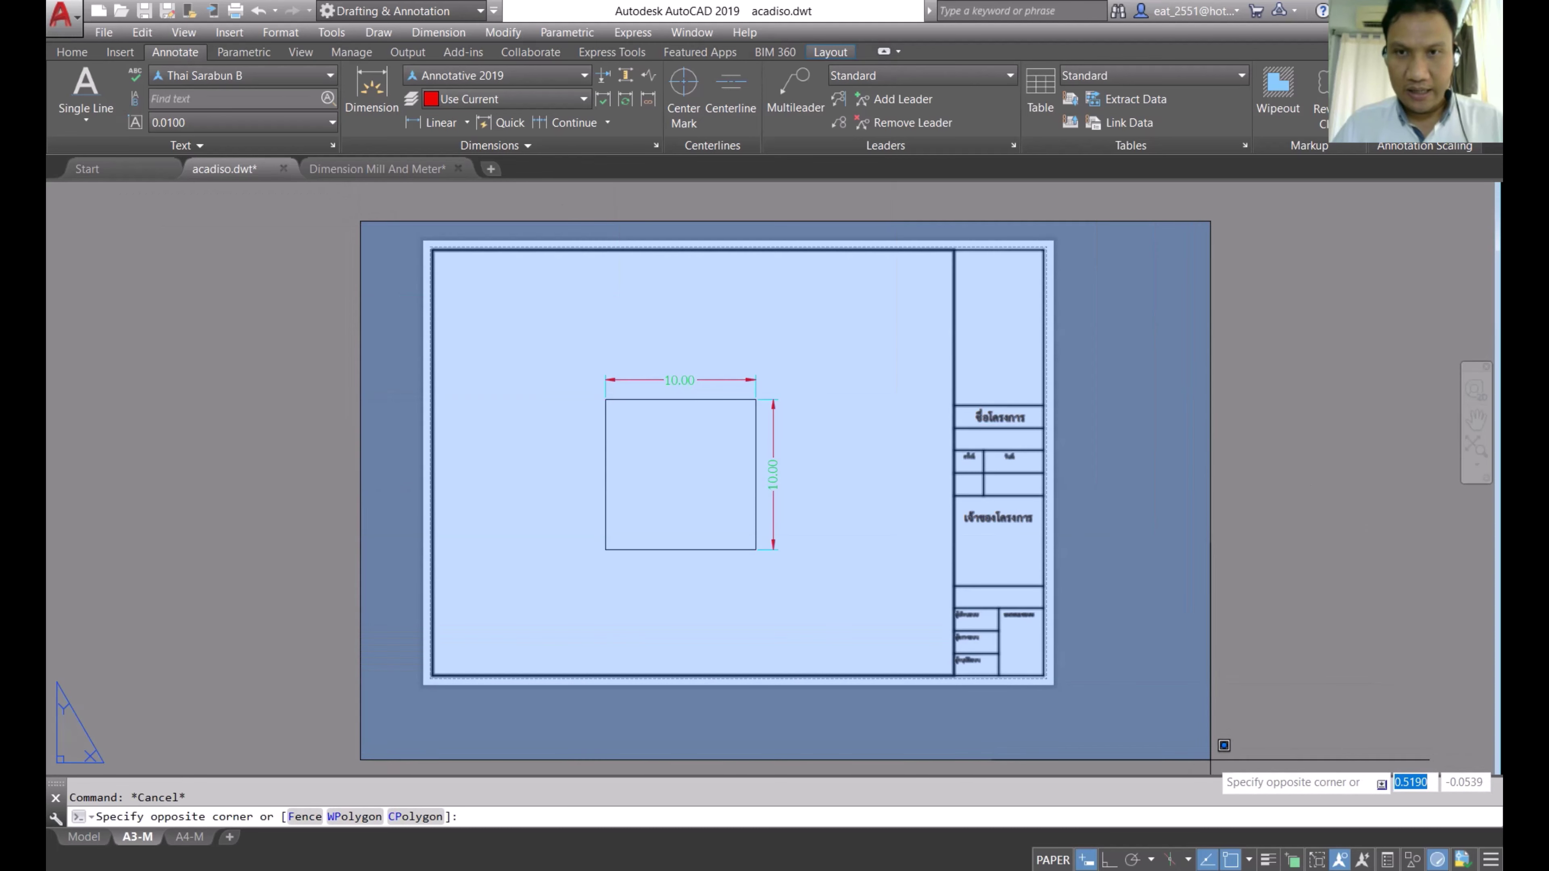
{"action": "left_click", "coordinate": [1211, 761]}
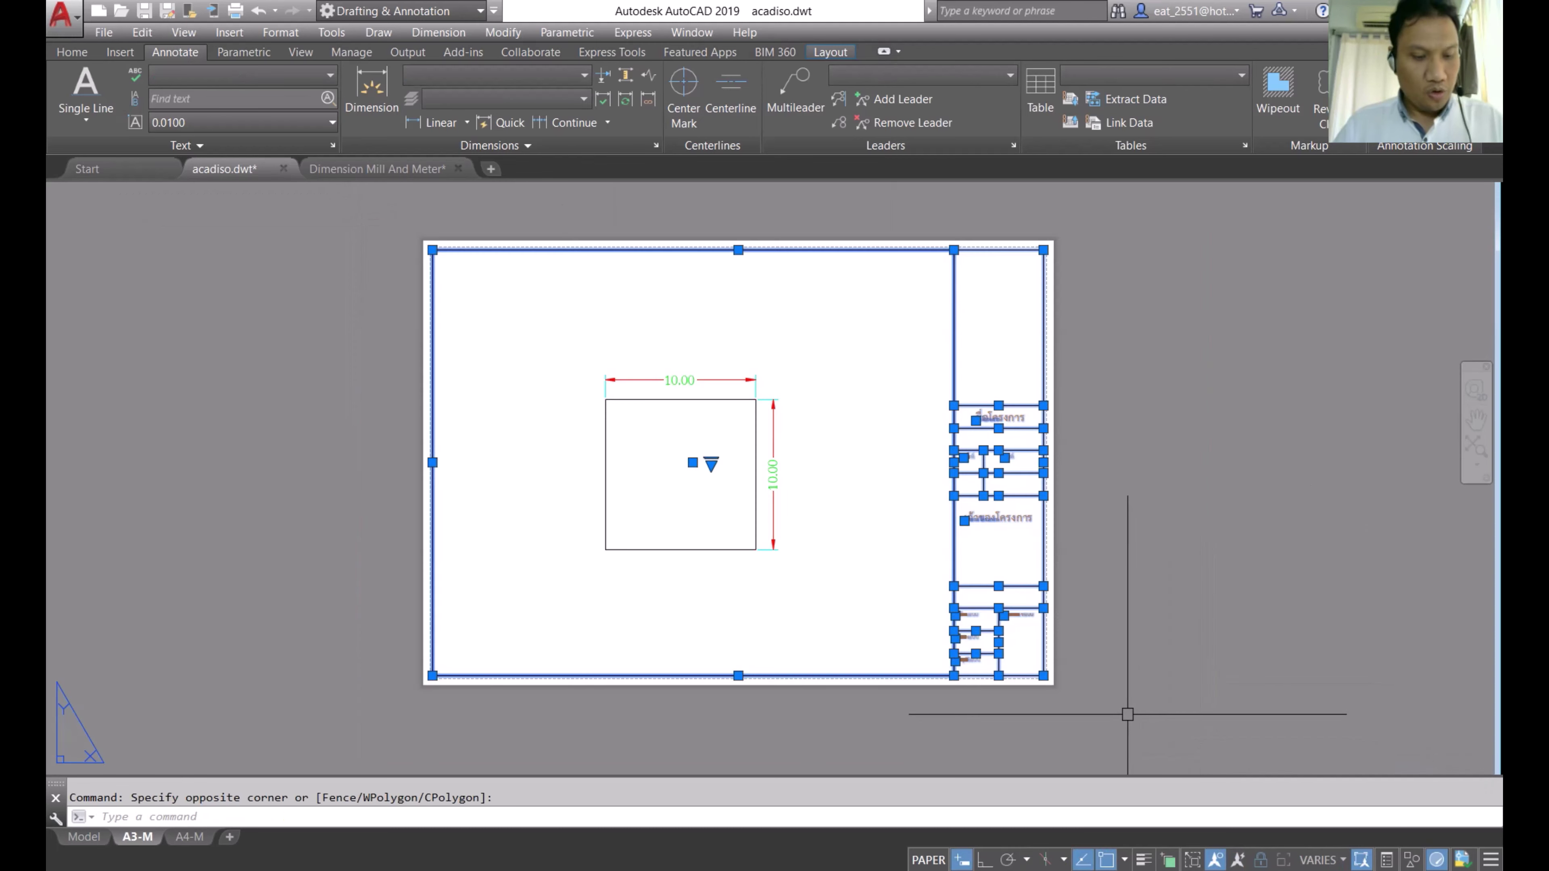
{"action": "key", "text": "ctrl+c"}
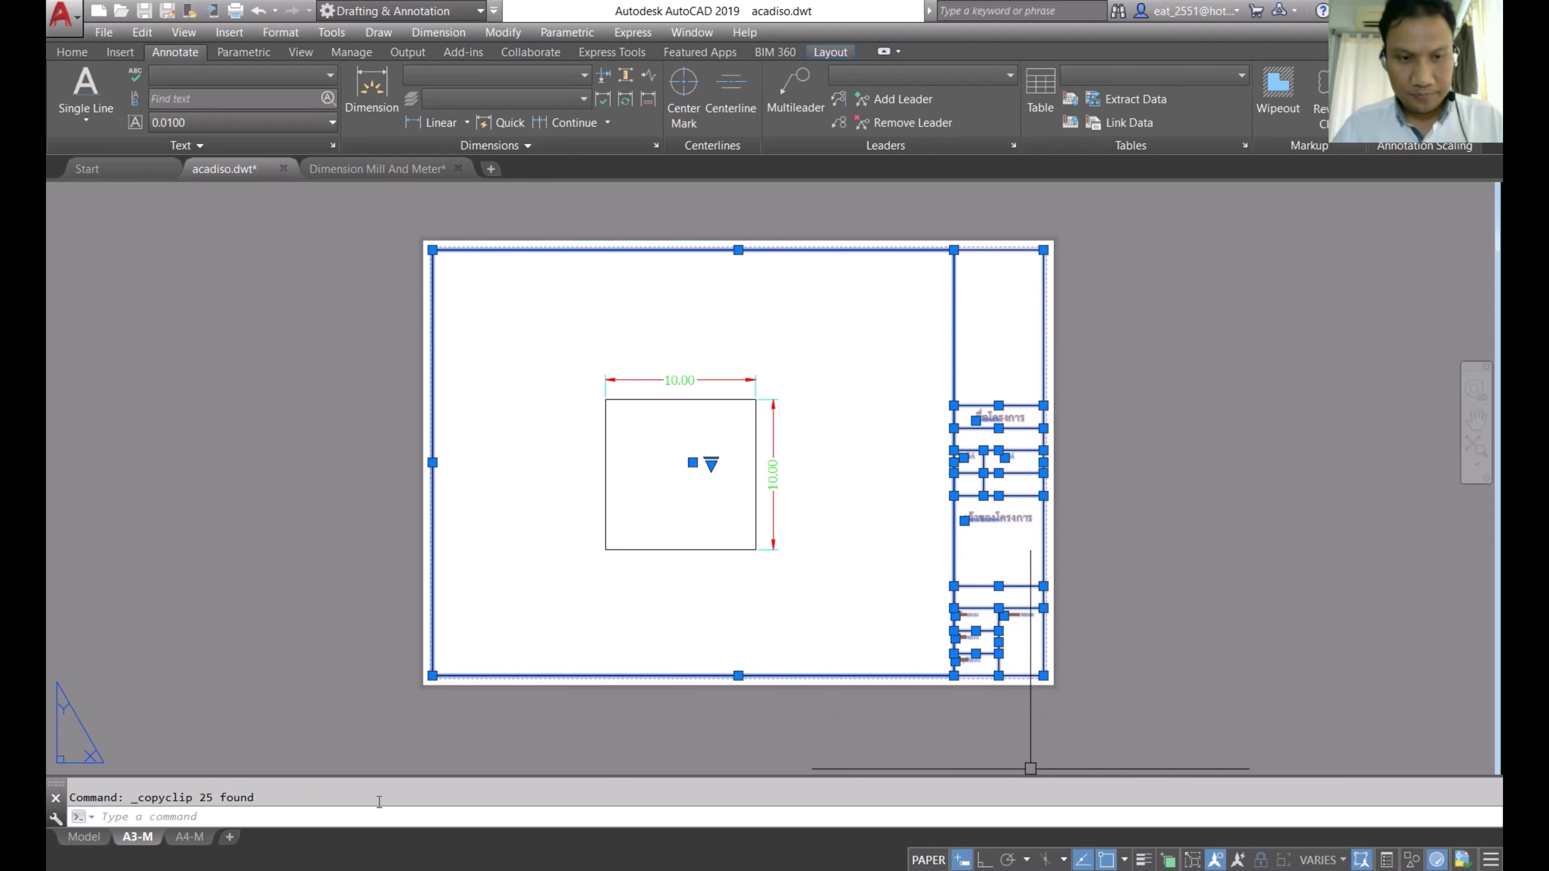
Step: Paste the title block into A4-M and erase the pasted viewport
{"action": "left_click", "coordinate": [194, 838]}
{"action": "scroll", "coordinate": [494, 523], "scroll_direction": "down", "scroll_amount": 5}
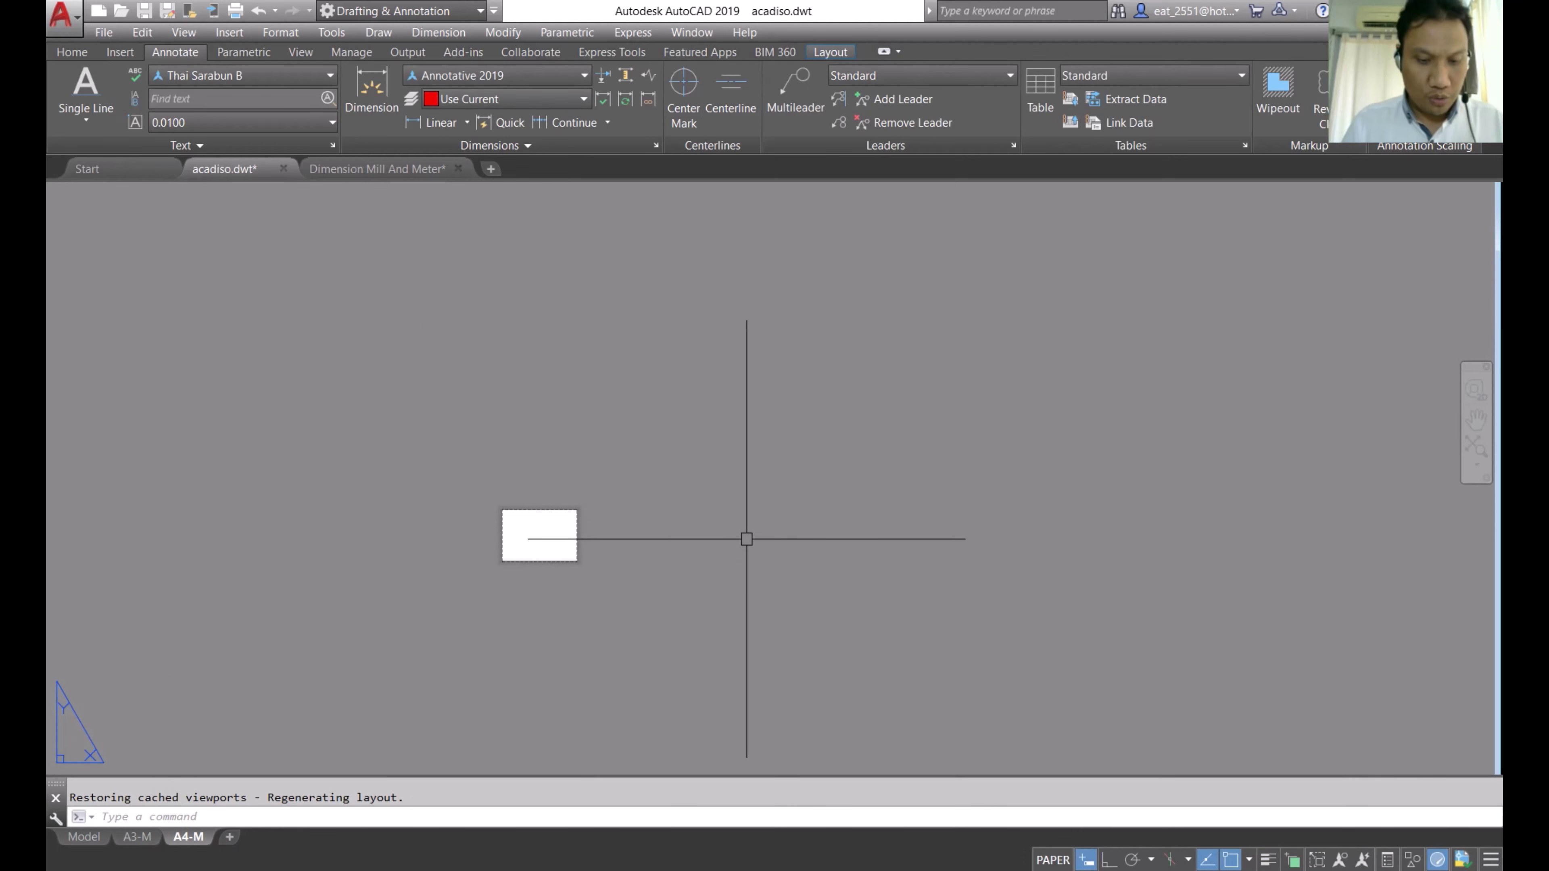
{"action": "key", "text": "ctrl+v"}
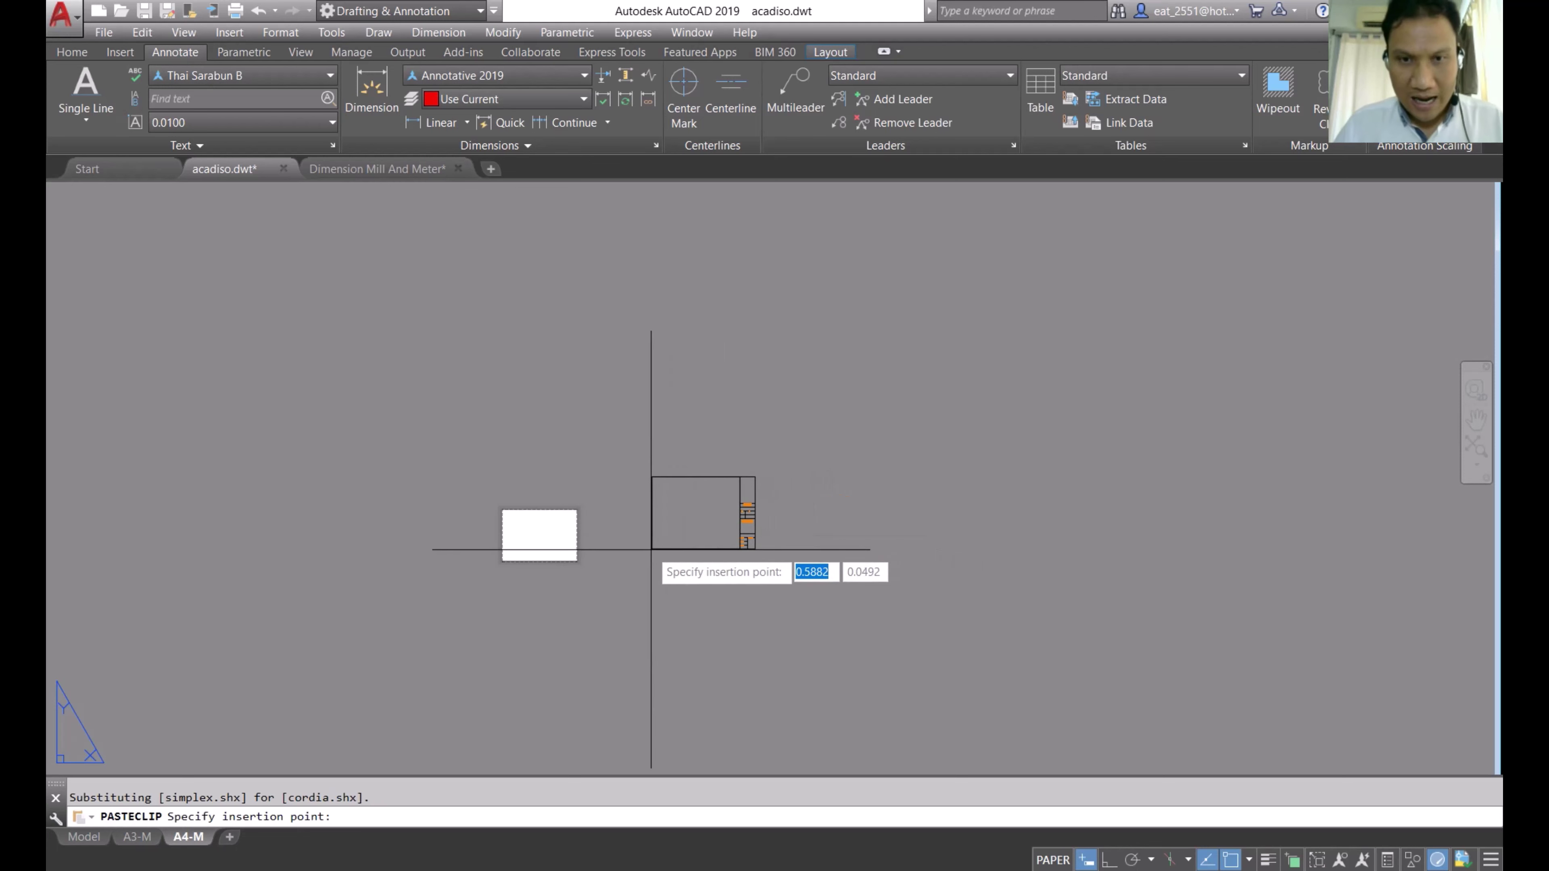
{"action": "scroll", "coordinate": [648, 548], "scroll_direction": "up", "scroll_amount": 2}
{"action": "left_click", "coordinate": [651, 566]}
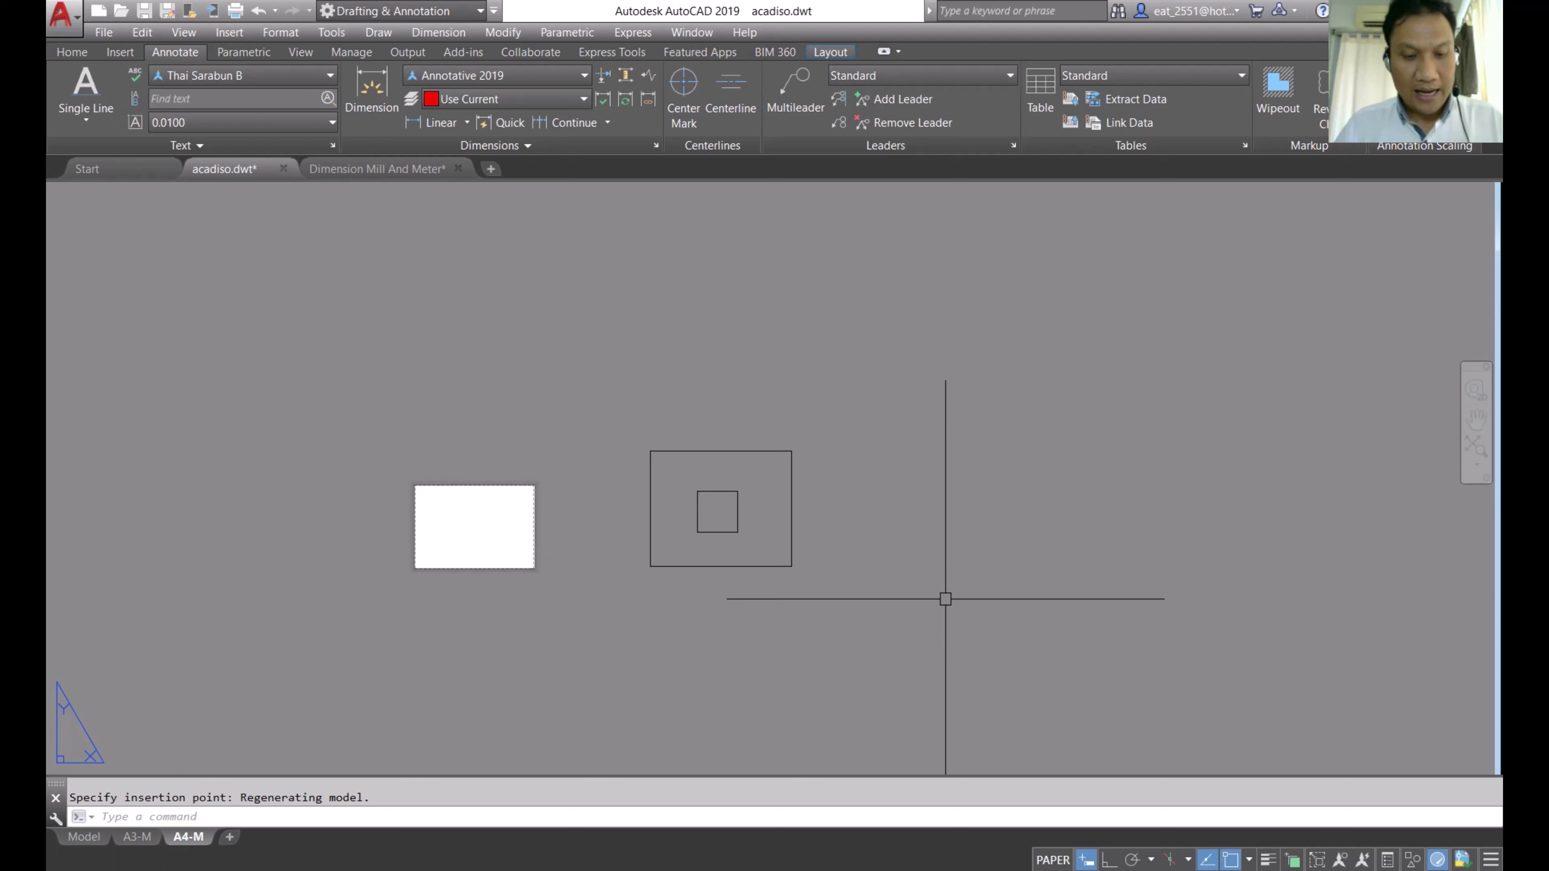
{"action": "type", "text": "RE"}
{"action": "key", "text": "Return"}
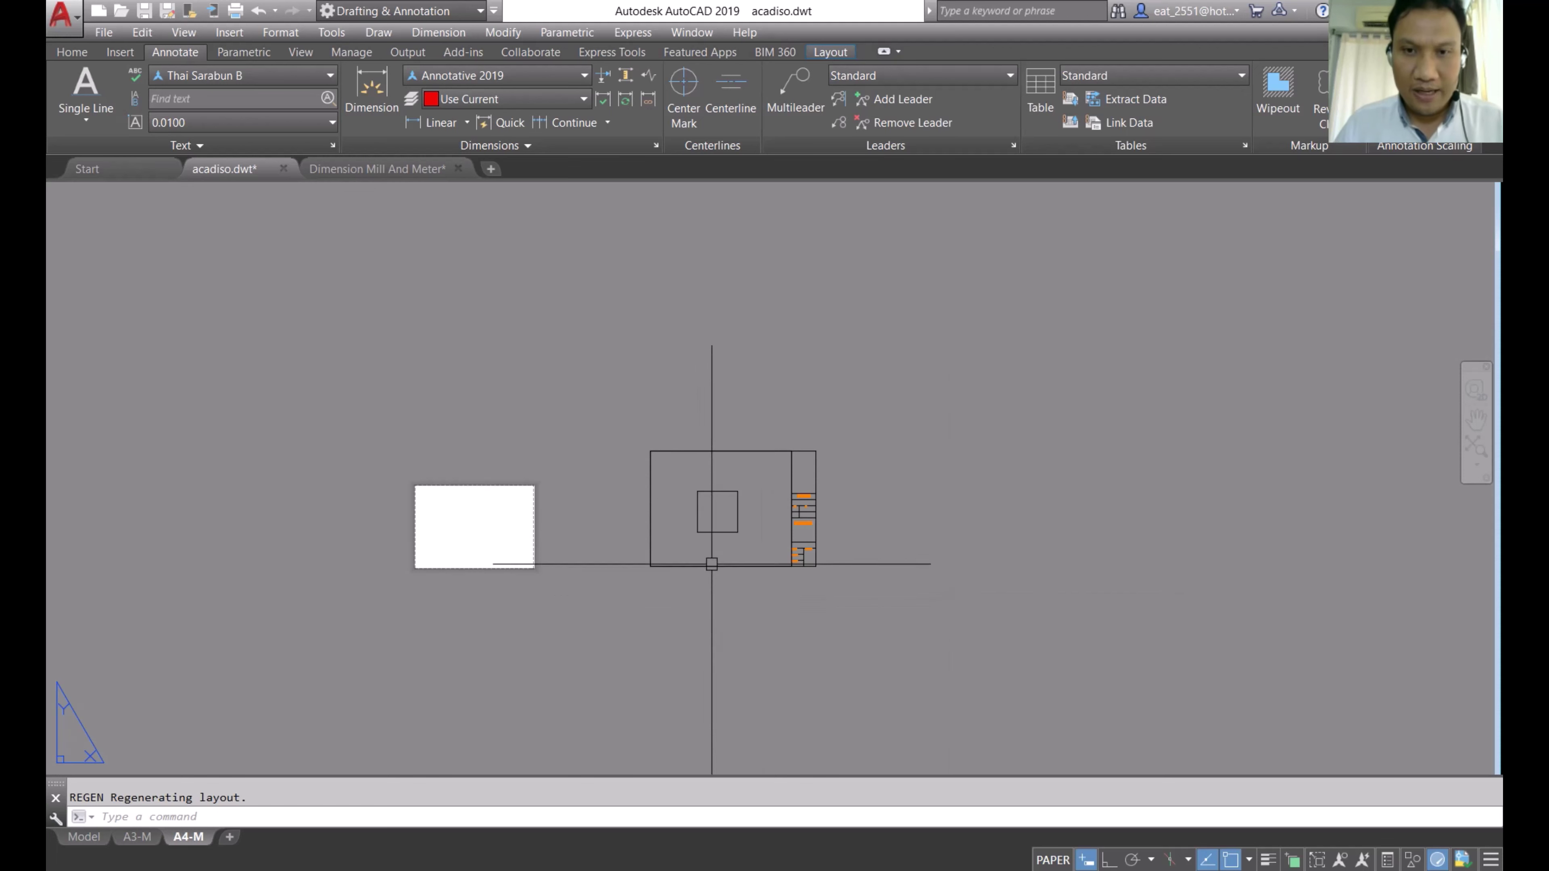
{"action": "scroll", "coordinate": [719, 561], "scroll_direction": "up", "scroll_amount": 6}
{"action": "left_click", "coordinate": [734, 592]}
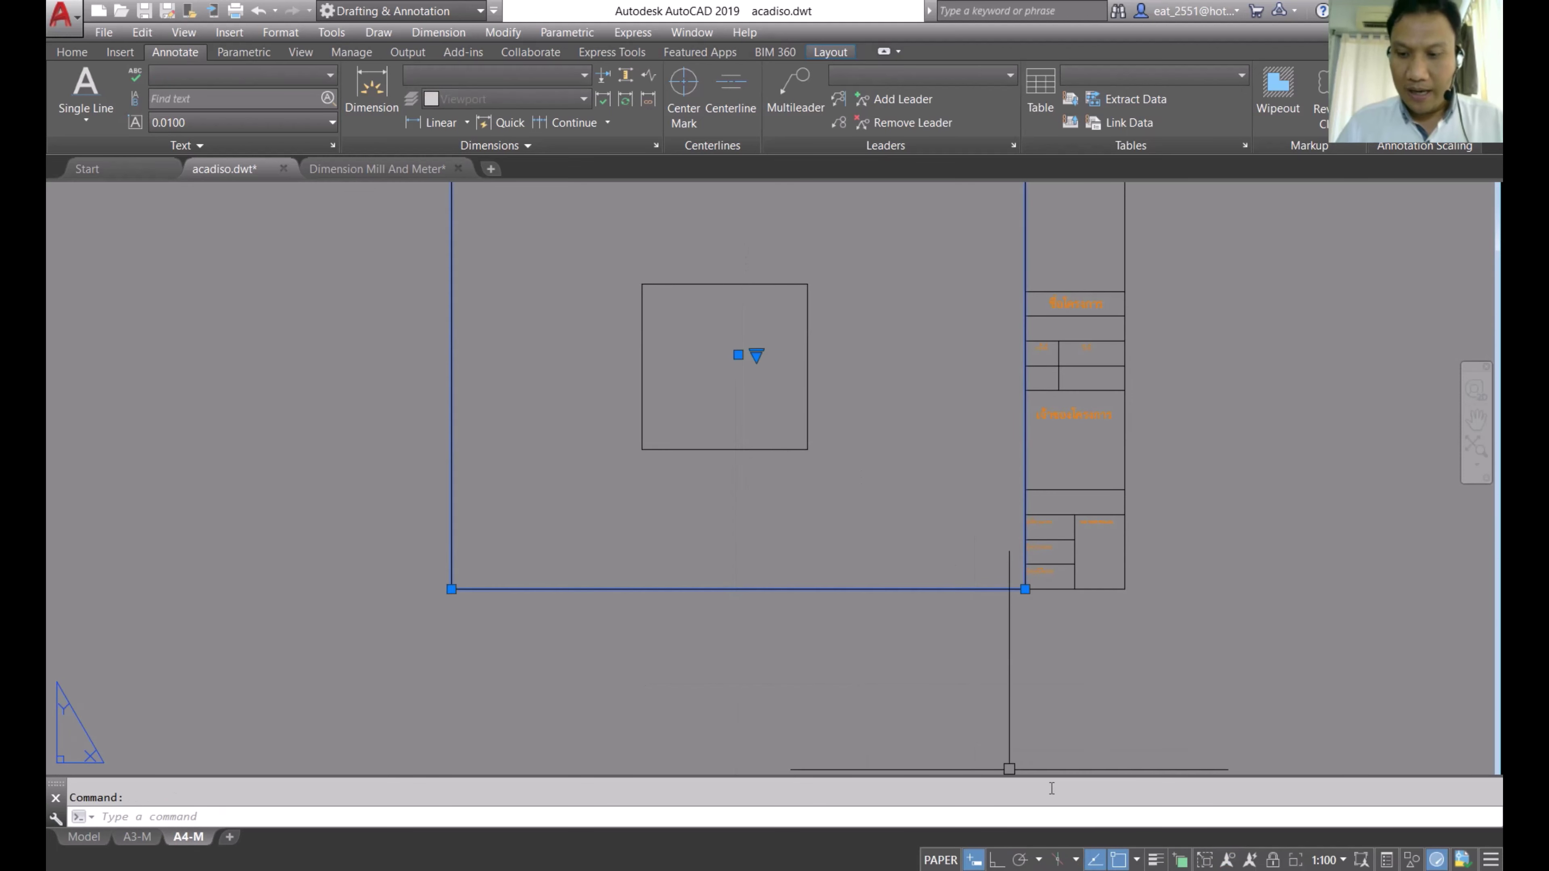
{"action": "key", "text": "Delete"}
{"action": "scroll", "coordinate": [1063, 692], "scroll_direction": "down", "scroll_amount": 4}
{"action": "middle_click_drag", "start_coordinate": [1062, 692], "coordinate": [982, 604]}
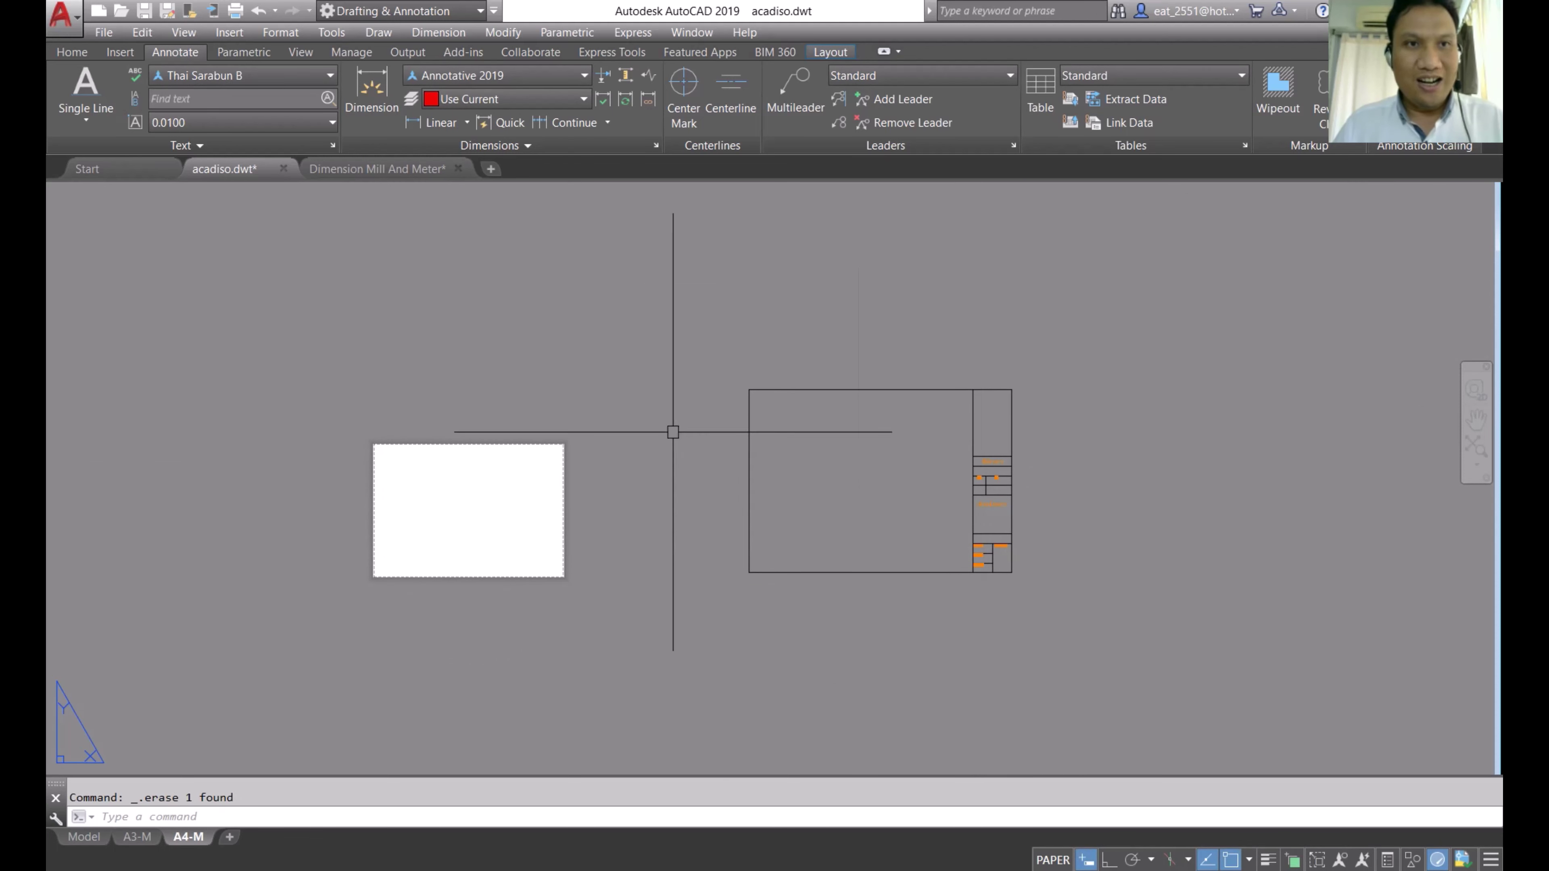
Step: Move the title block so its lower-left corner sits on the A4 sheet corner
{"action": "left_click", "coordinate": [71, 52]}
{"action": "left_click", "coordinate": [355, 124]}
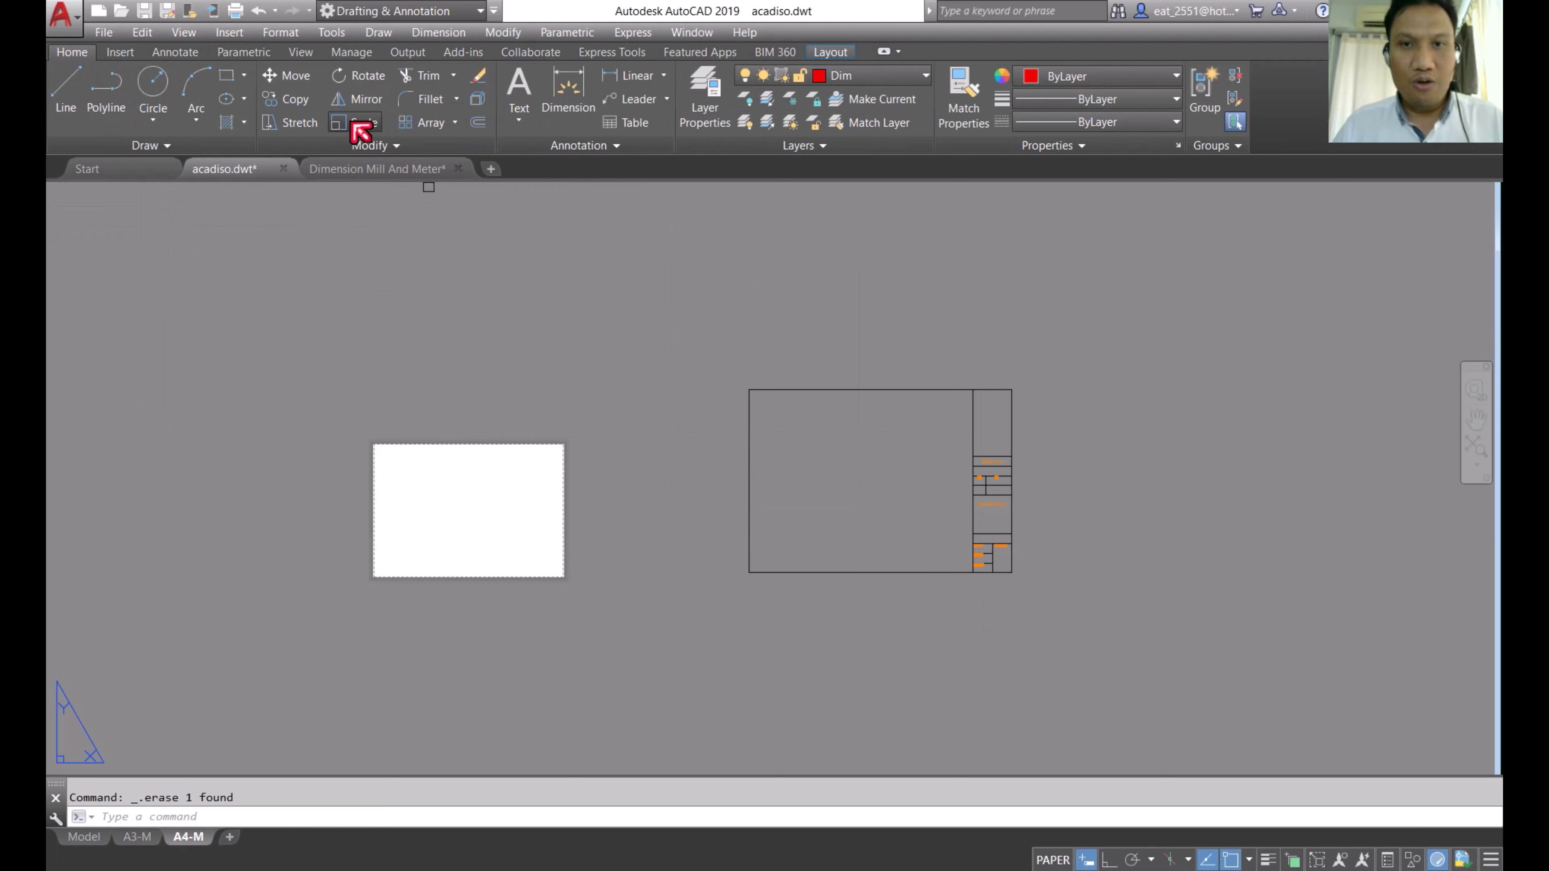
{"action": "left_click", "coordinate": [1091, 320]}
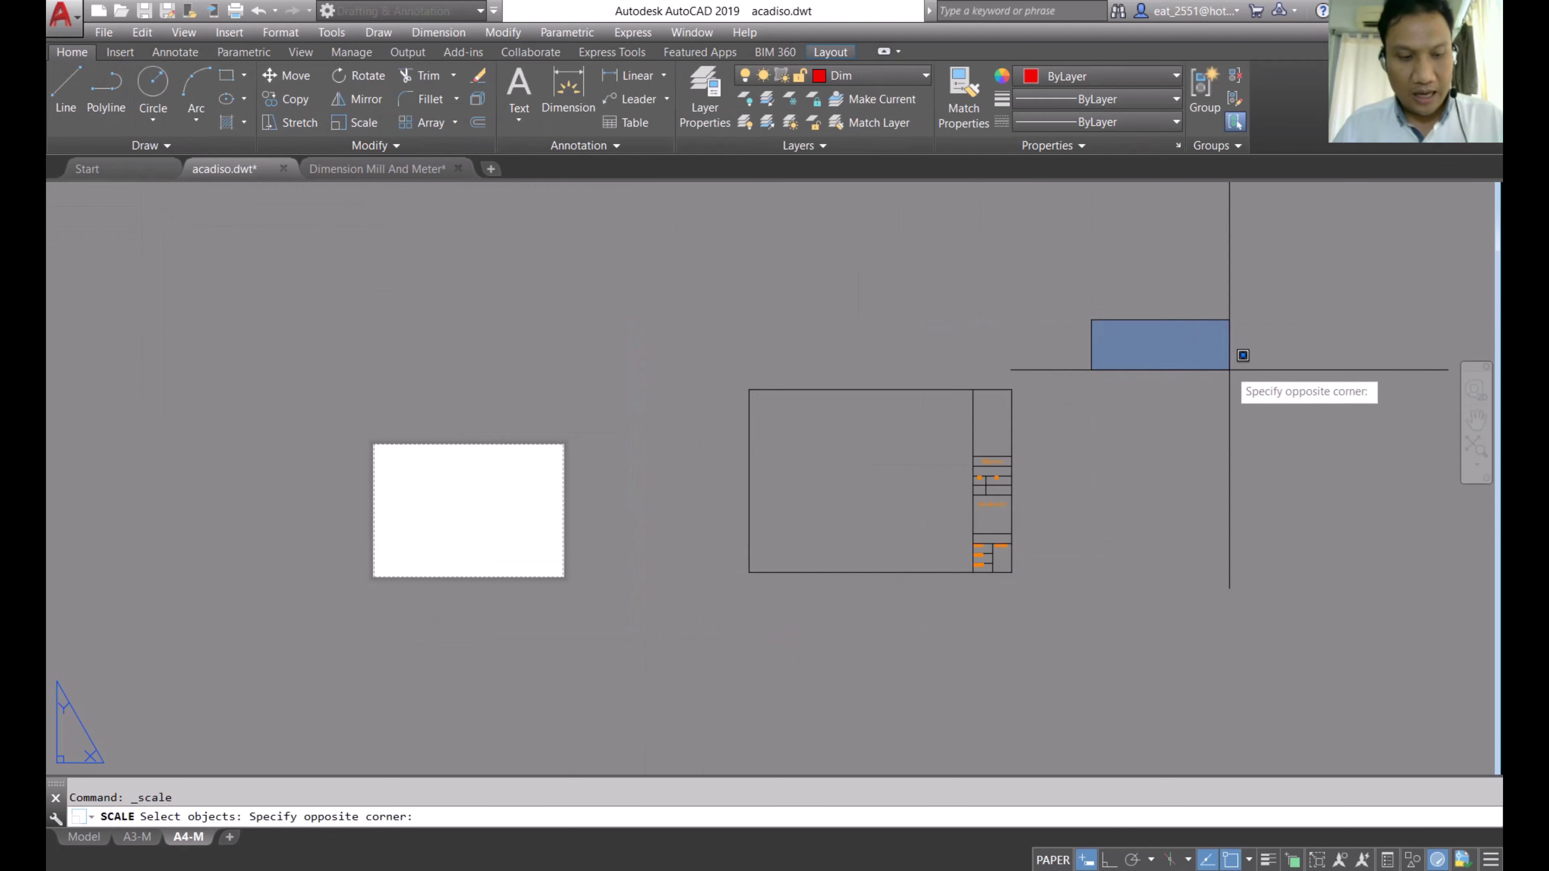
{"action": "left_click", "coordinate": [1230, 370]}
{"action": "left_click", "coordinate": [286, 75]}
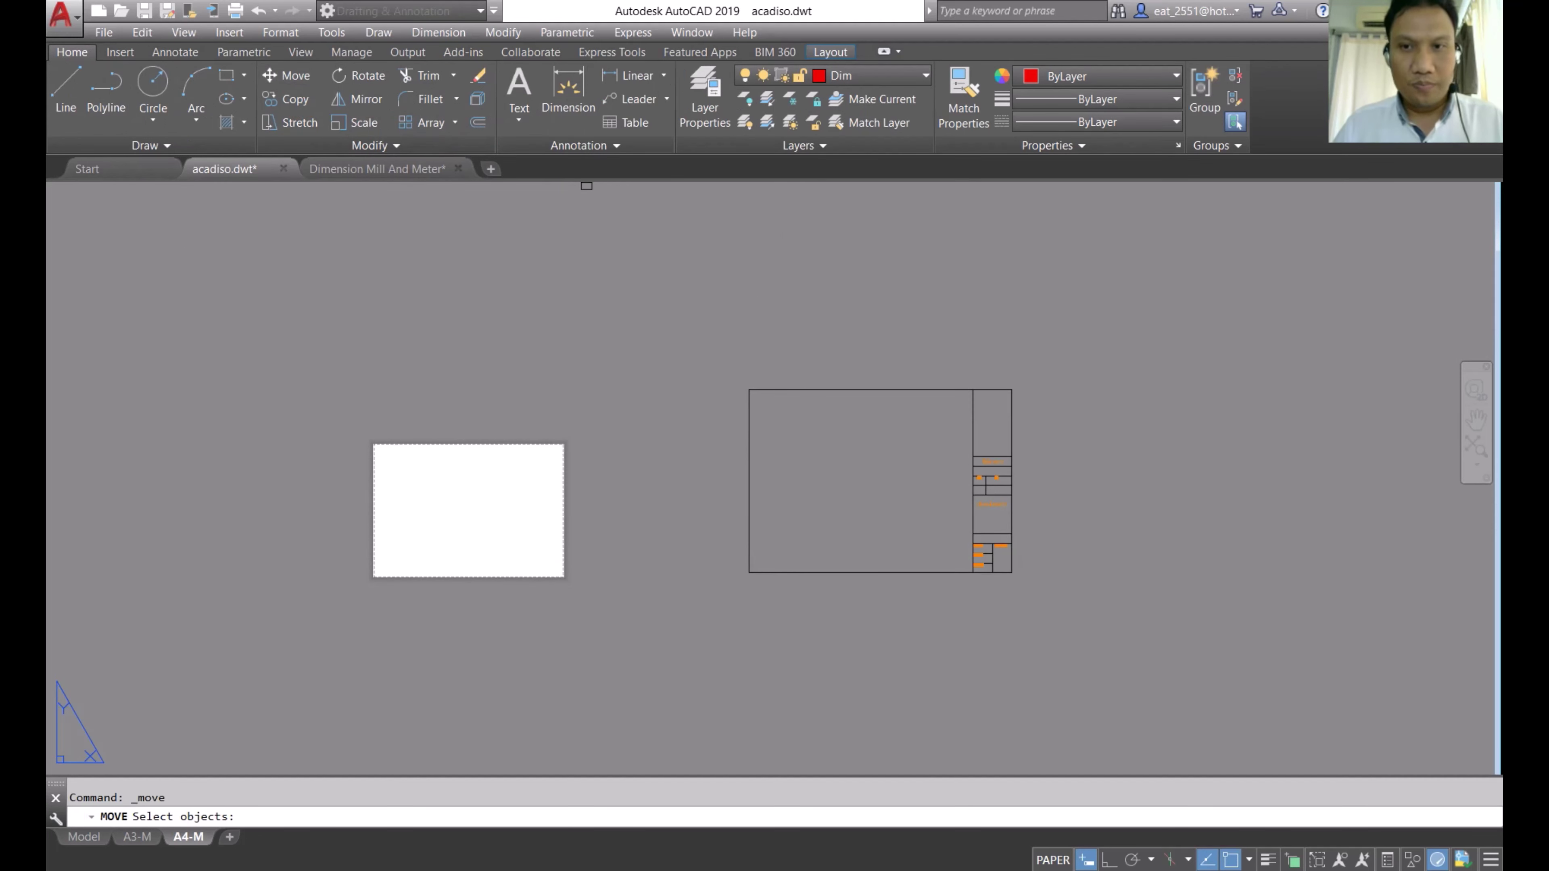
{"action": "left_click", "coordinate": [1183, 323]}
{"action": "left_click", "coordinate": [774, 592]}
{"action": "key", "text": "Return"}
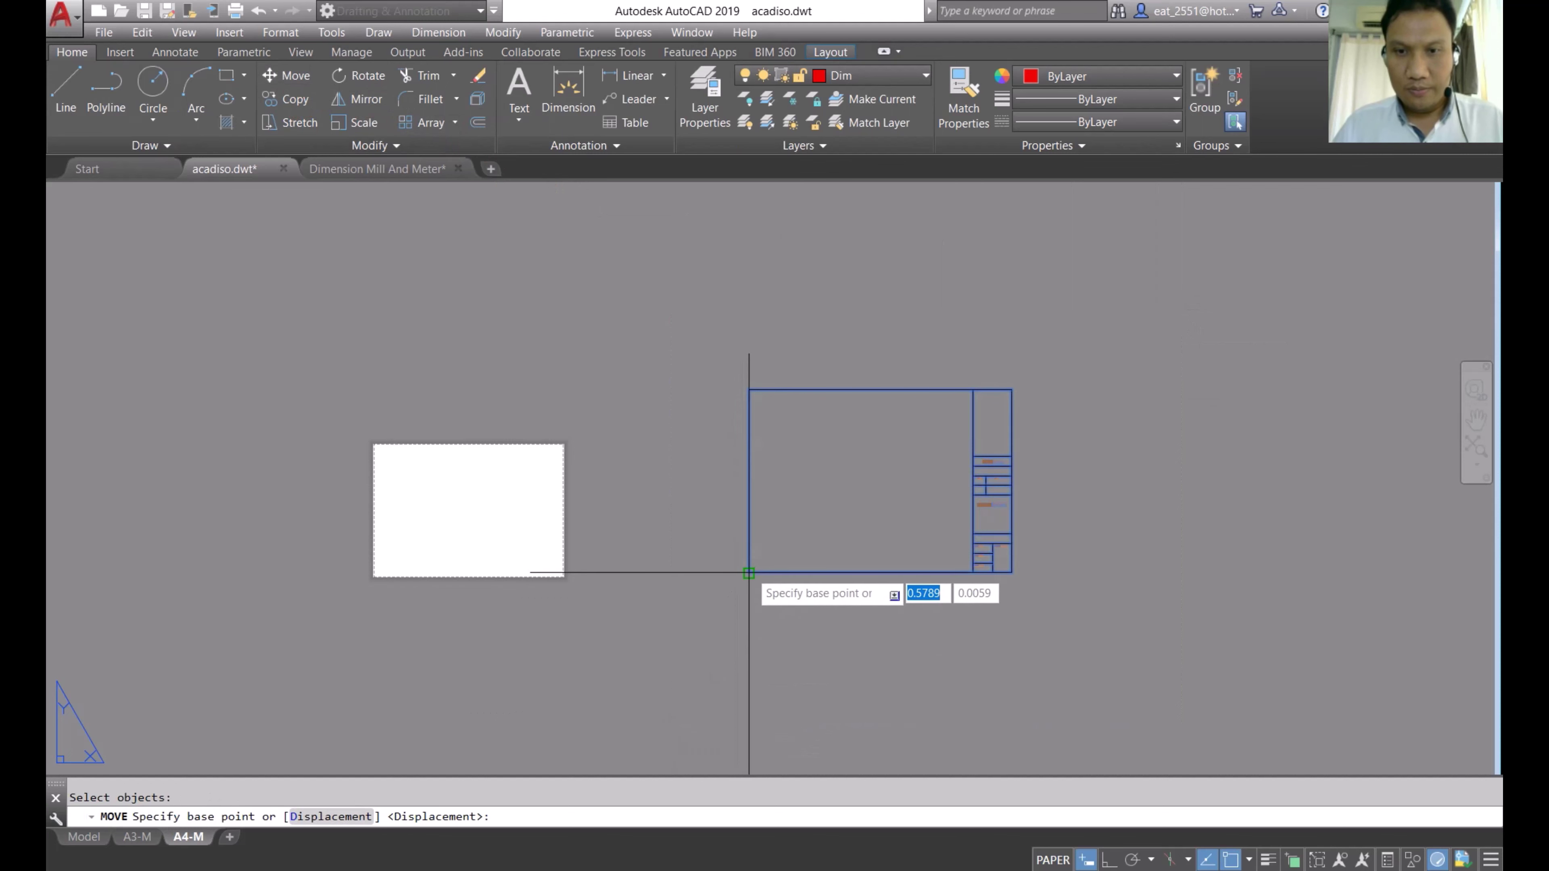
{"action": "left_click", "coordinate": [749, 572]}
{"action": "scroll", "coordinate": [342, 568], "scroll_direction": "up", "scroll_amount": 2}
{"action": "scroll", "coordinate": [330, 575], "scroll_direction": "up", "scroll_amount": 5}
{"action": "scroll", "coordinate": [519, 604], "scroll_direction": "up", "scroll_amount": 4}
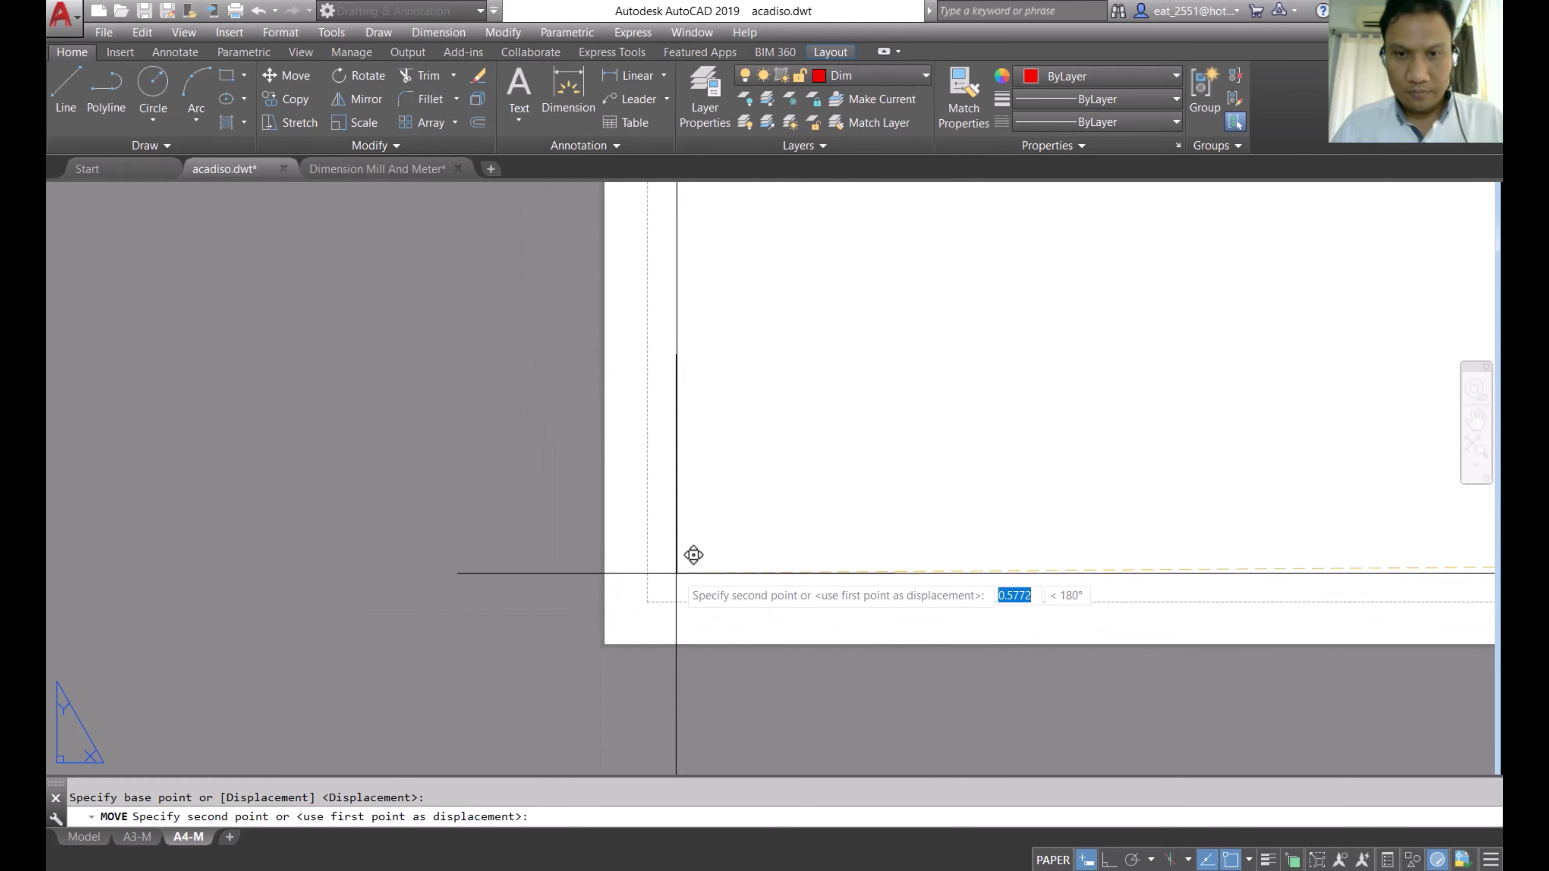
{"action": "left_click", "coordinate": [676, 572]}
{"action": "scroll", "coordinate": [550, 588], "scroll_direction": "down", "scroll_amount": 3}
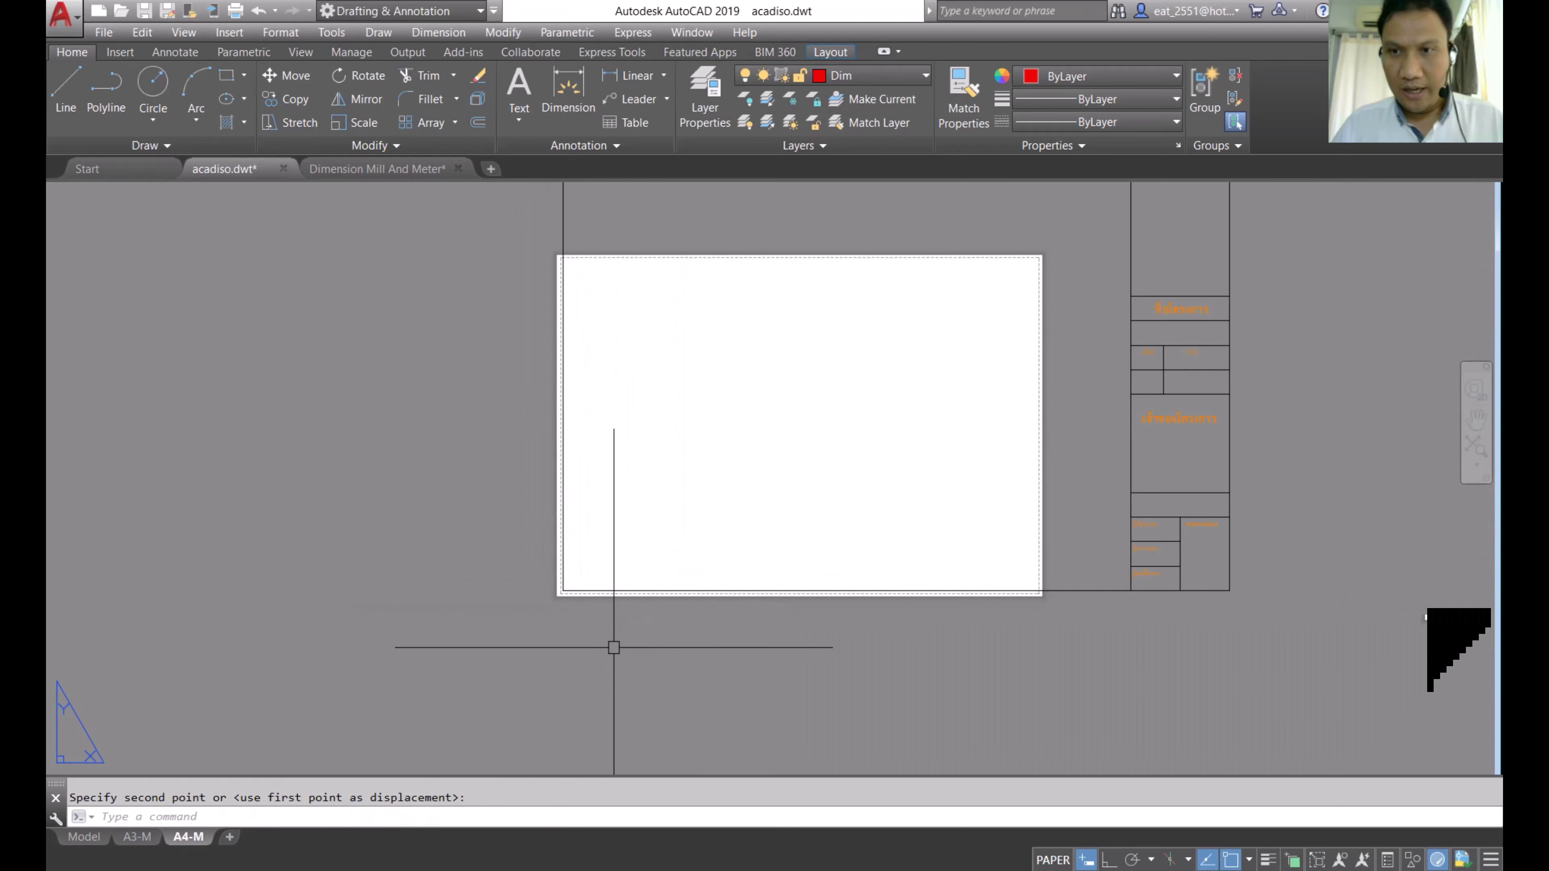
{"action": "scroll", "coordinate": [612, 643], "scroll_direction": "down", "scroll_amount": 2}
Step: Select the title block for scaling with its lower-left corner as base point
{"action": "left_click", "coordinate": [361, 123]}
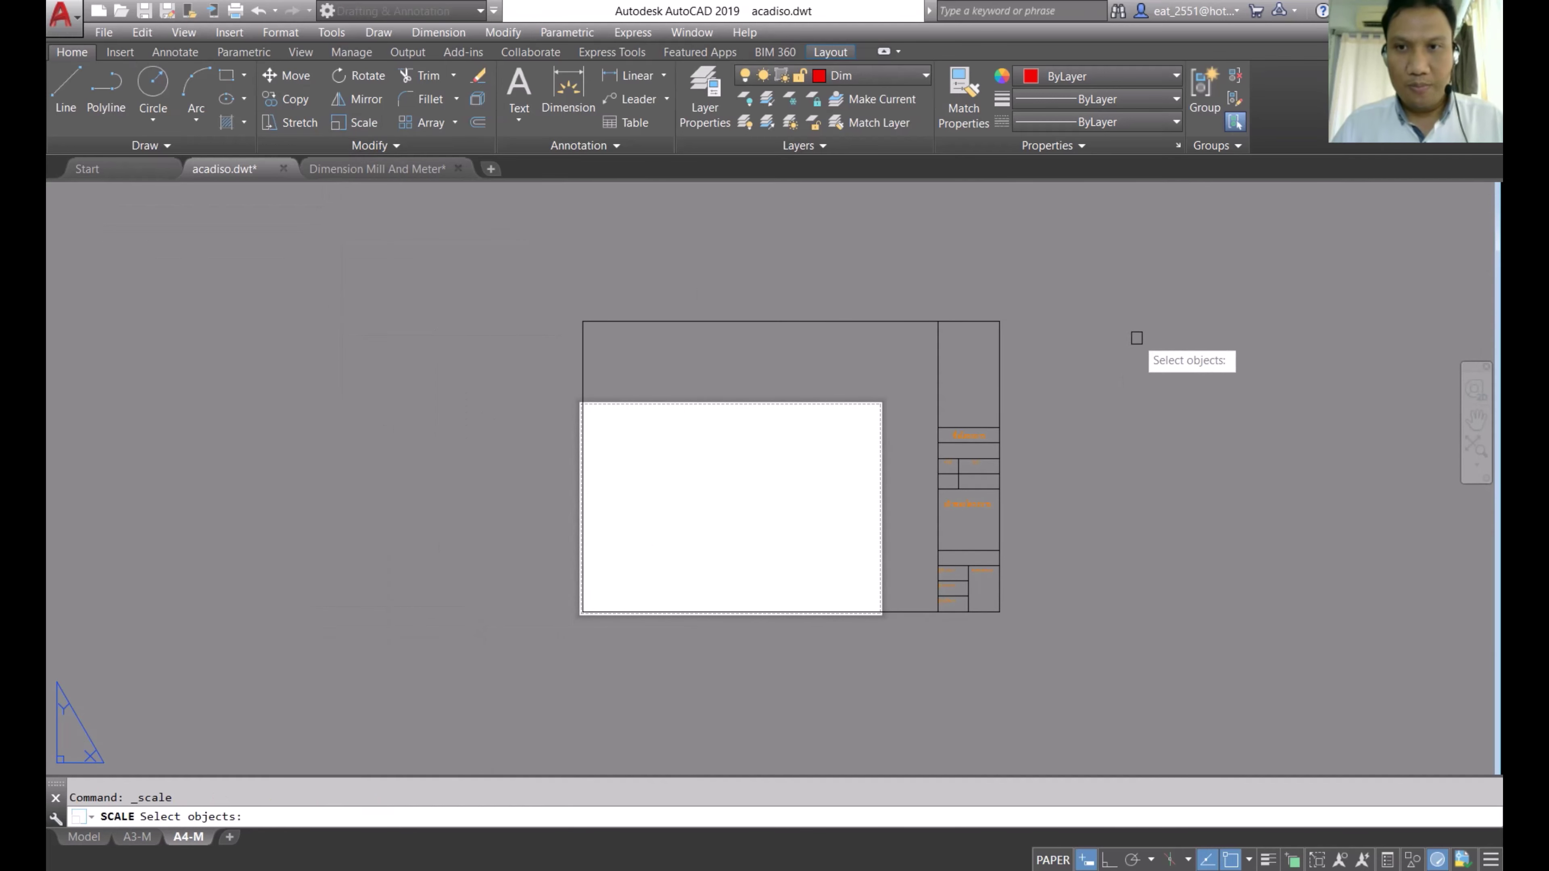
{"action": "left_click", "coordinate": [1227, 261]}
{"action": "left_click", "coordinate": [410, 723]}
{"action": "key", "text": "Return"}
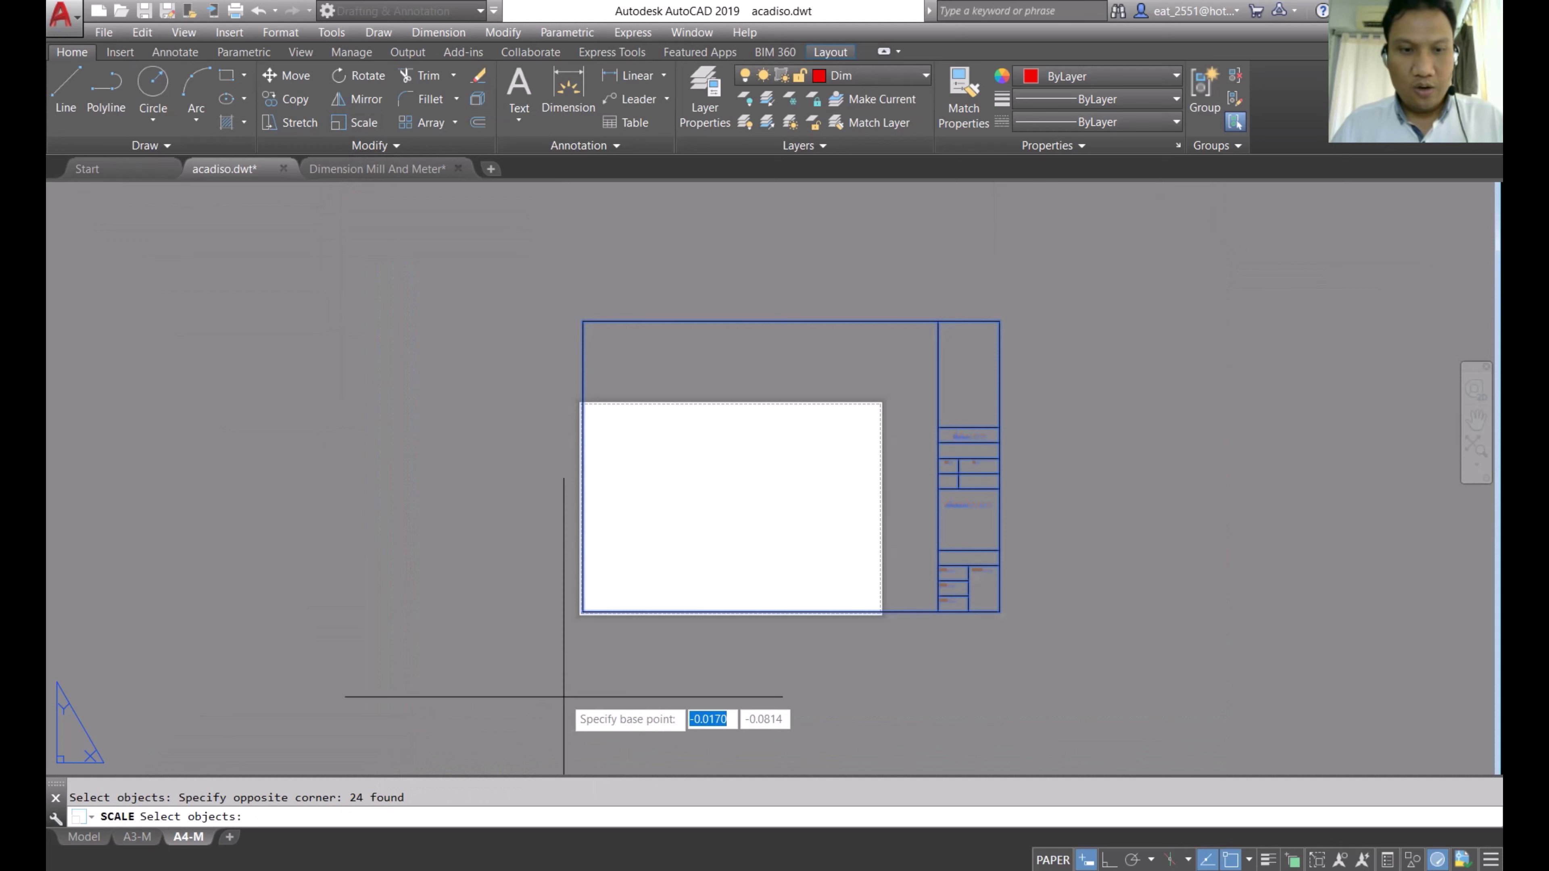
{"action": "scroll", "coordinate": [580, 613], "scroll_direction": "up", "scroll_amount": 5}
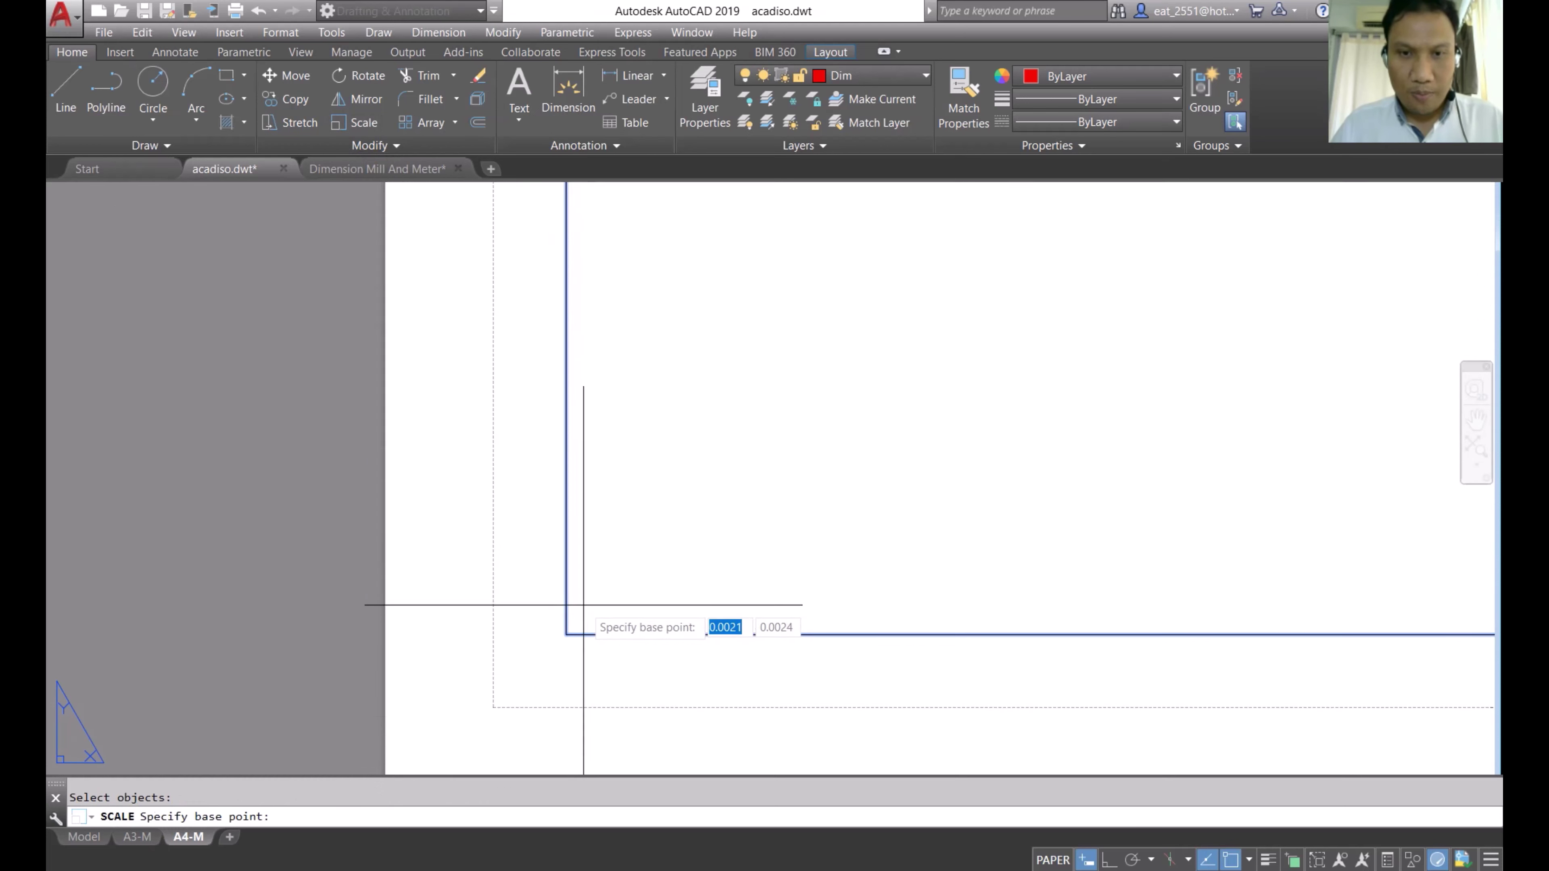
{"action": "left_click", "coordinate": [566, 636]}
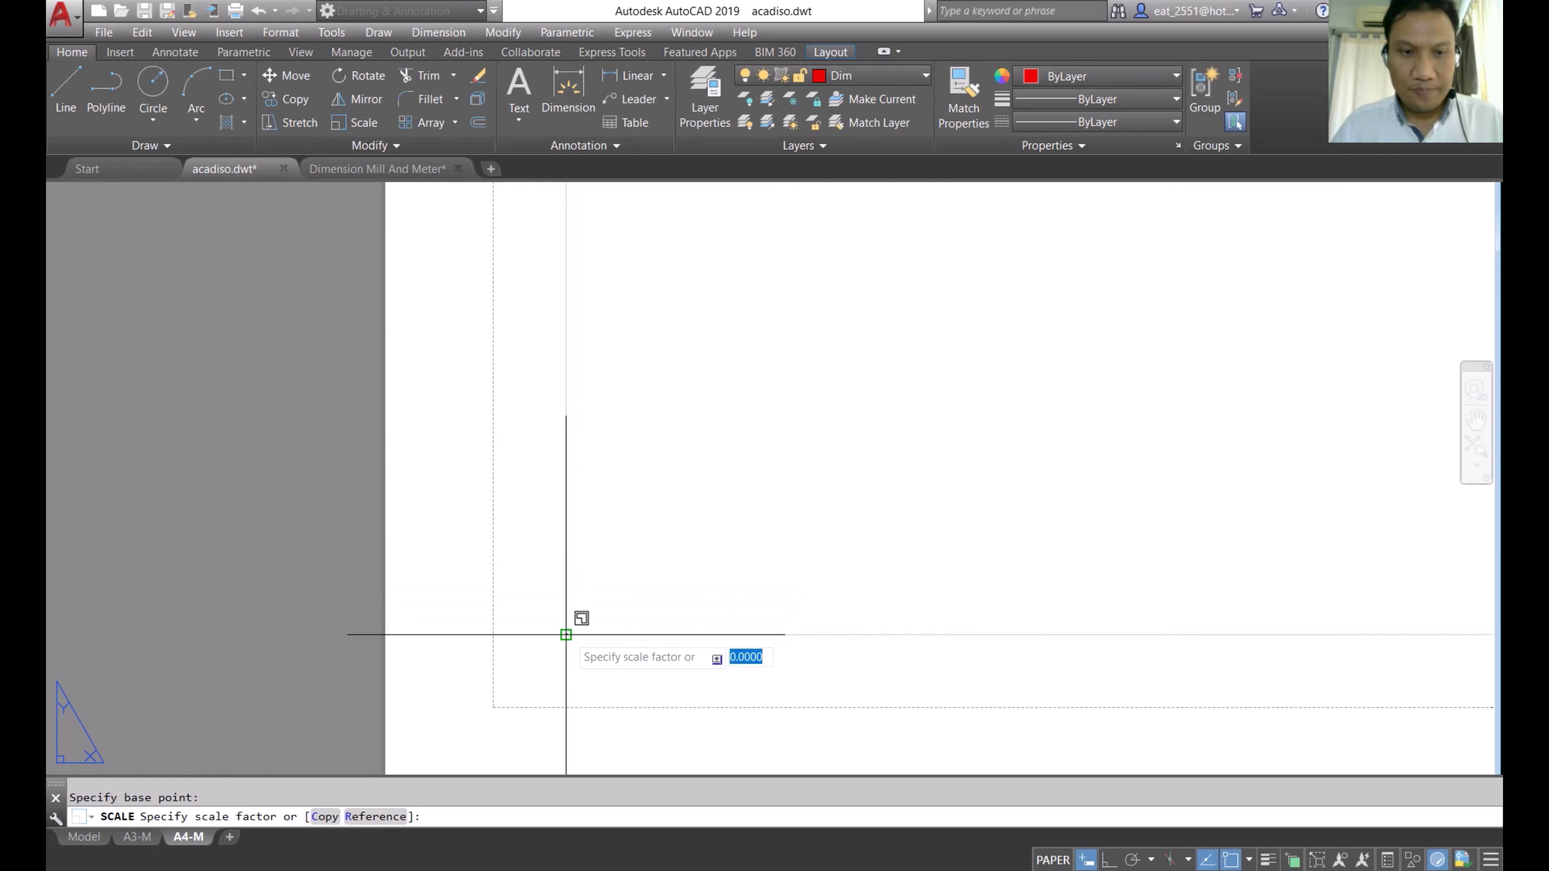
Step: Scale the title block by reference so its far corner meets the A4 sheet corner
{"action": "left_click", "coordinate": [375, 816]}
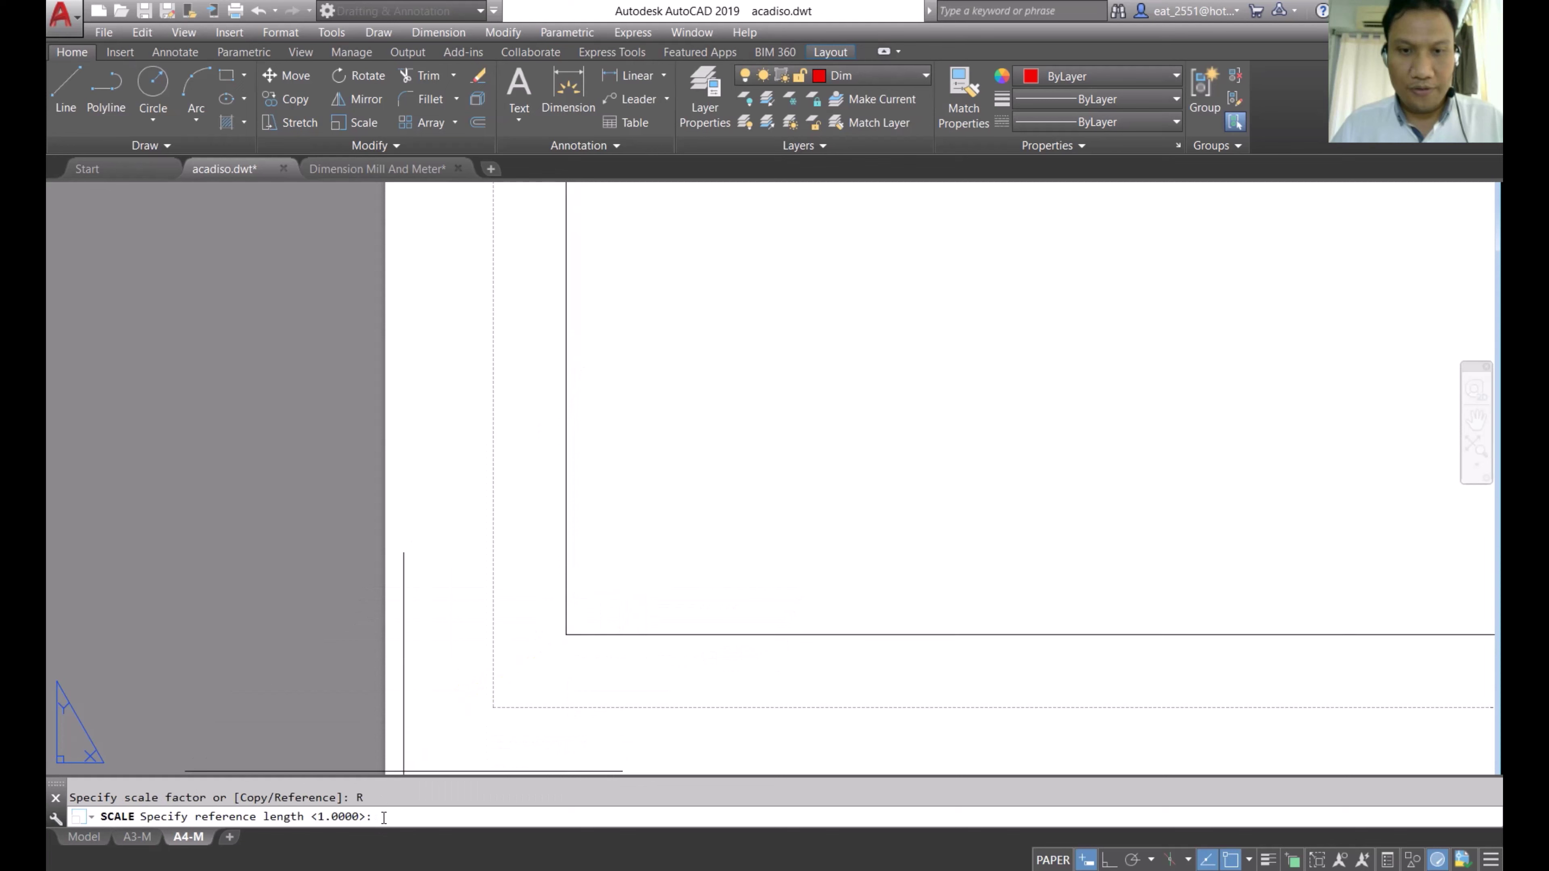
{"action": "left_click", "coordinate": [566, 635]}
{"action": "scroll", "coordinate": [566, 635], "scroll_direction": "down", "scroll_amount": 3}
{"action": "scroll", "coordinate": [951, 604], "scroll_direction": "down", "scroll_amount": 4}
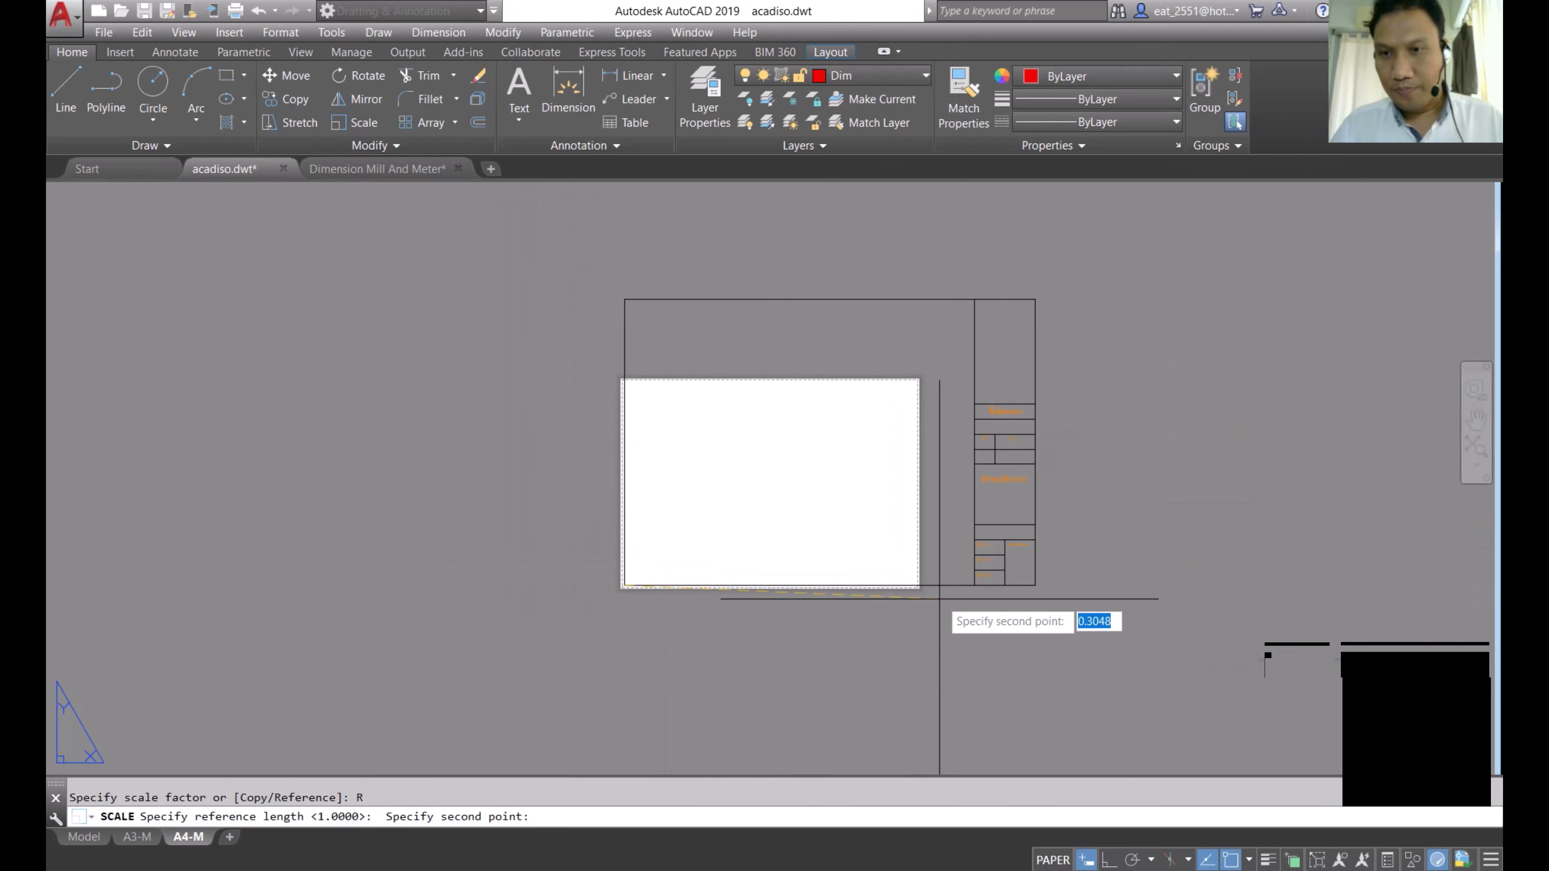
{"action": "scroll", "coordinate": [1013, 293], "scroll_direction": "up", "scroll_amount": 2}
{"action": "scroll", "coordinate": [1061, 305], "scroll_direction": "up", "scroll_amount": 2}
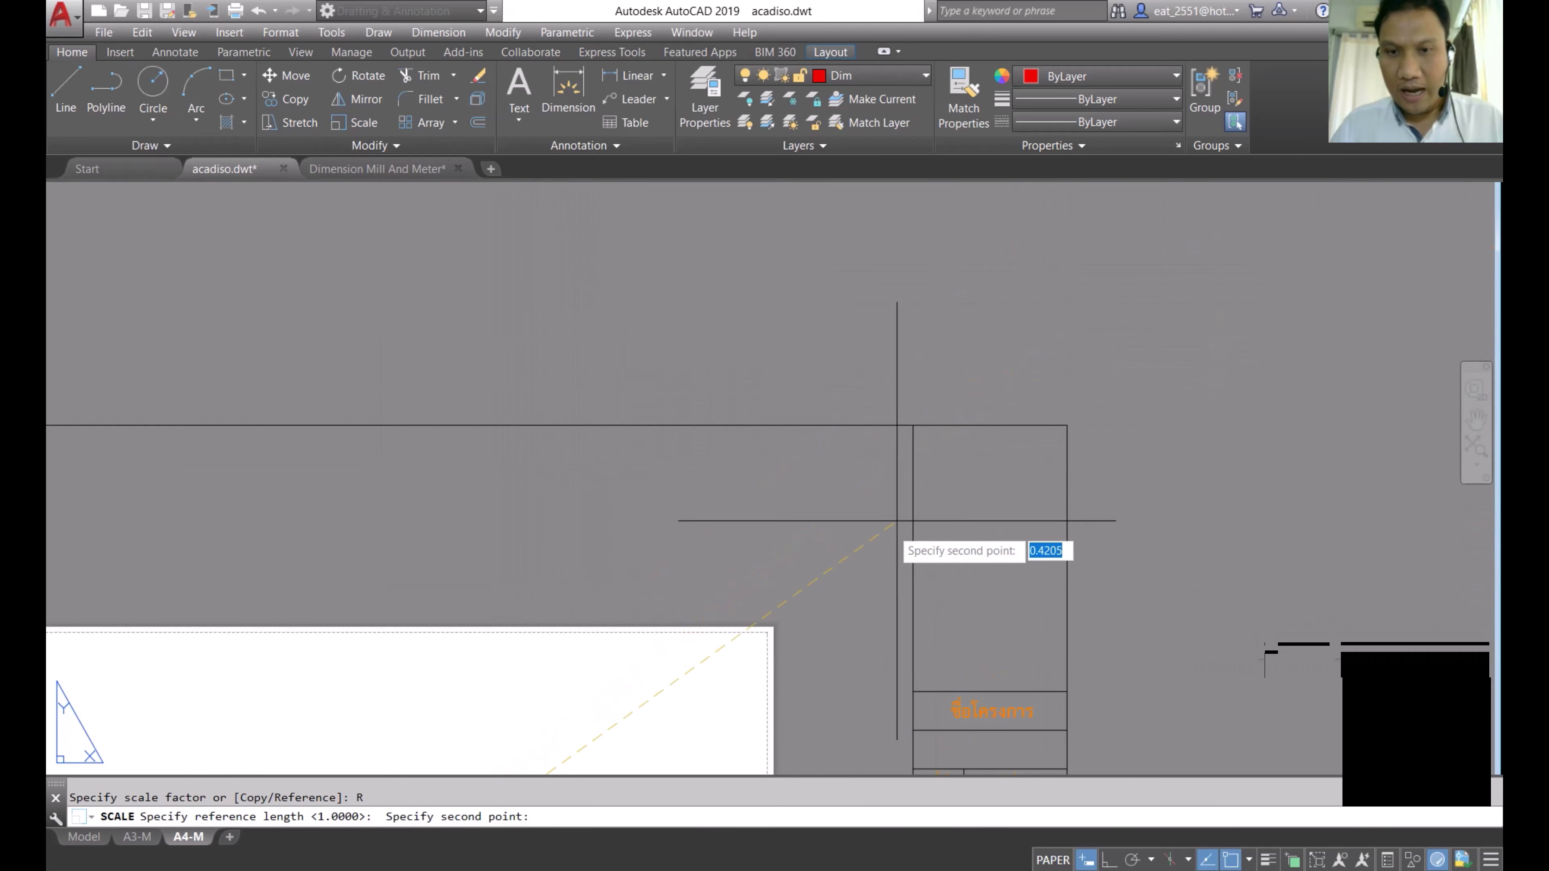
{"action": "middle_click_drag", "start_coordinate": [899, 526], "coordinate": [936, 454]}
{"action": "left_click", "coordinate": [1122, 332]}
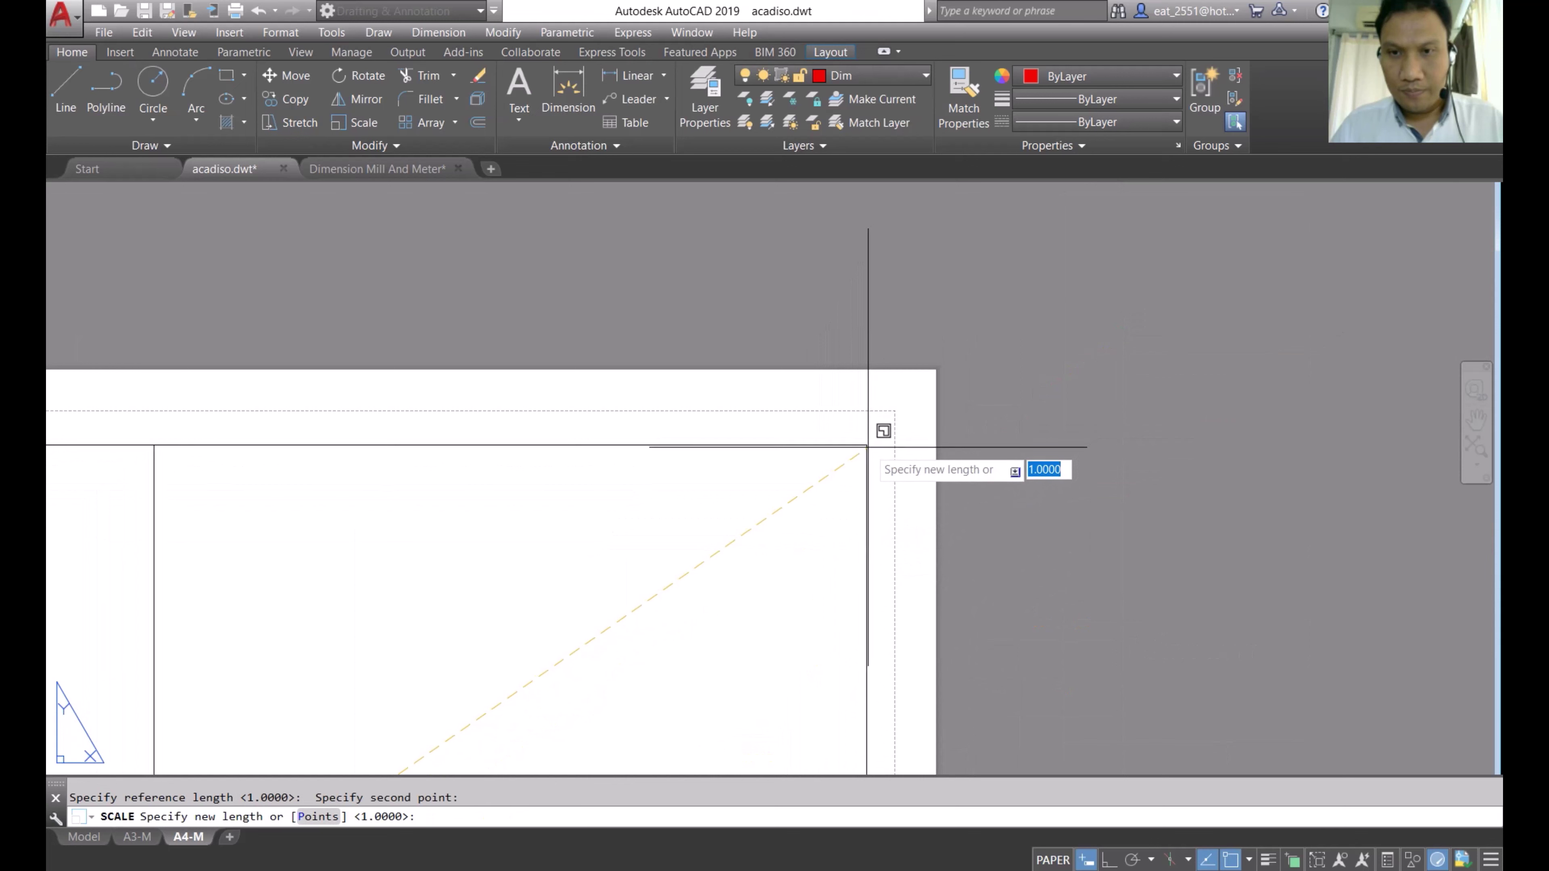
{"action": "left_click", "coordinate": [866, 447]}
{"action": "scroll", "coordinate": [866, 447], "scroll_direction": "down", "scroll_amount": 5}
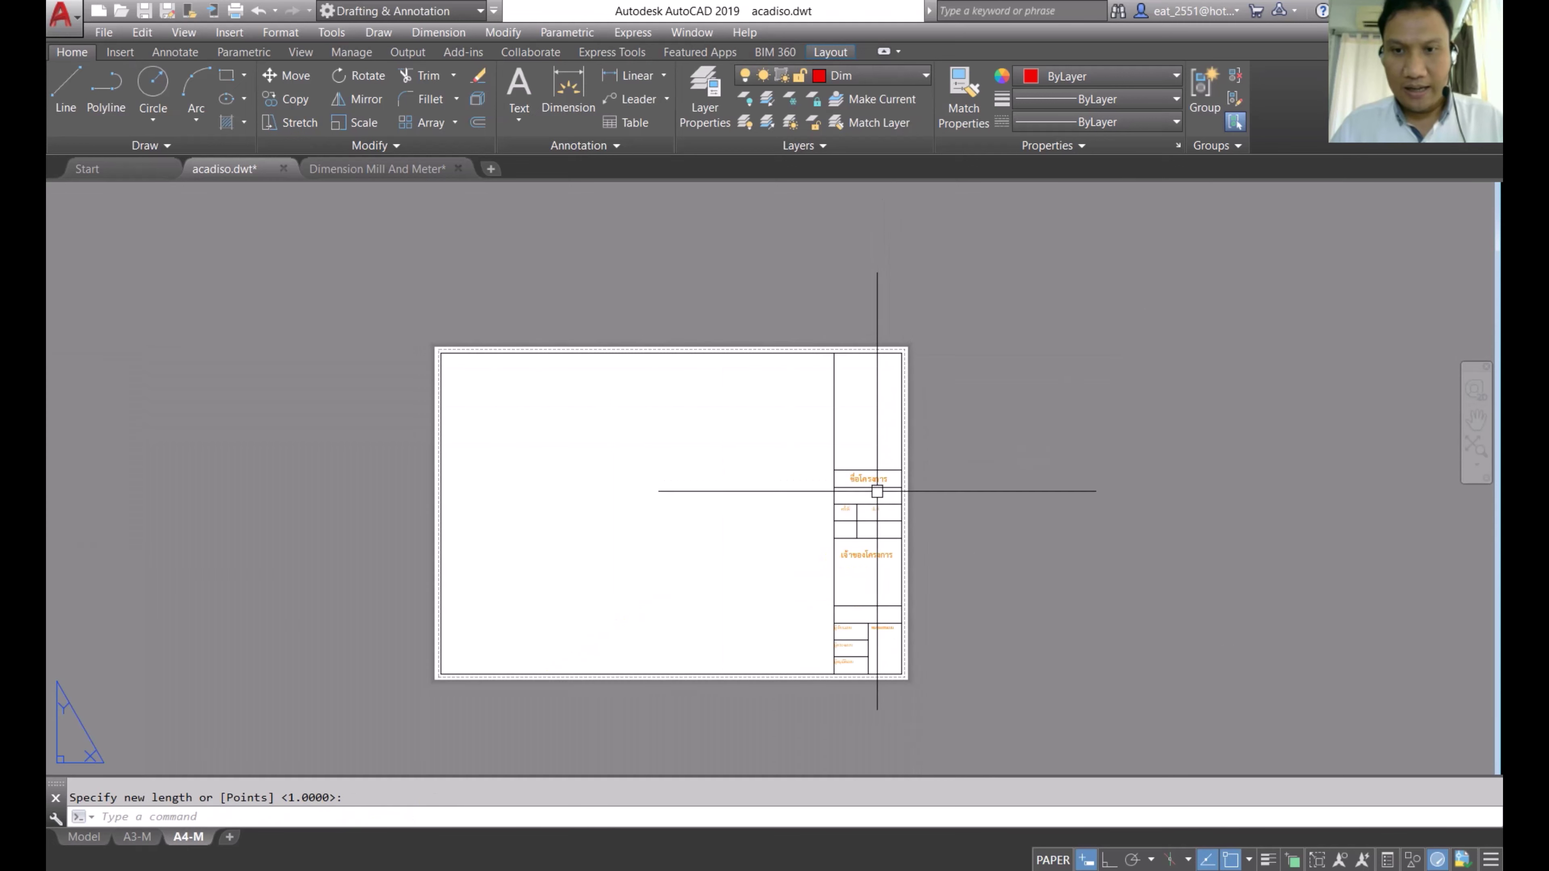
{"action": "scroll", "coordinate": [876, 639], "scroll_direction": "up", "scroll_amount": 2}
{"action": "middle_click_drag", "start_coordinate": [876, 639], "coordinate": [973, 639]}
{"action": "middle_click_drag", "start_coordinate": [851, 557], "coordinate": [847, 616]}
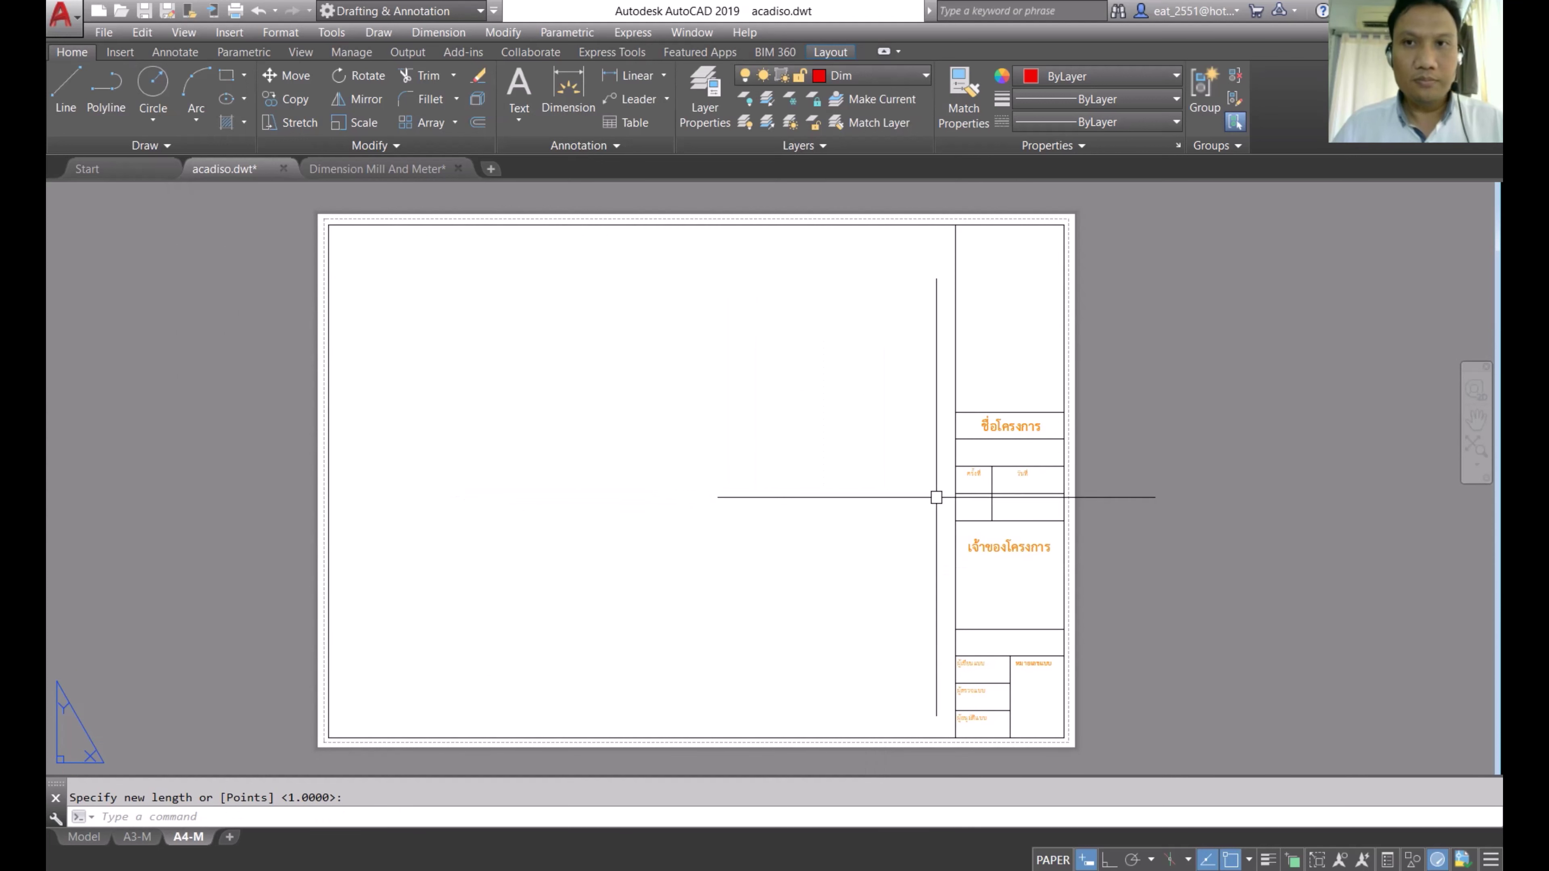
Step: On the Viewport layer, draw a rectangular viewport left of the title block showing the square
{"action": "left_click", "coordinate": [885, 76]}
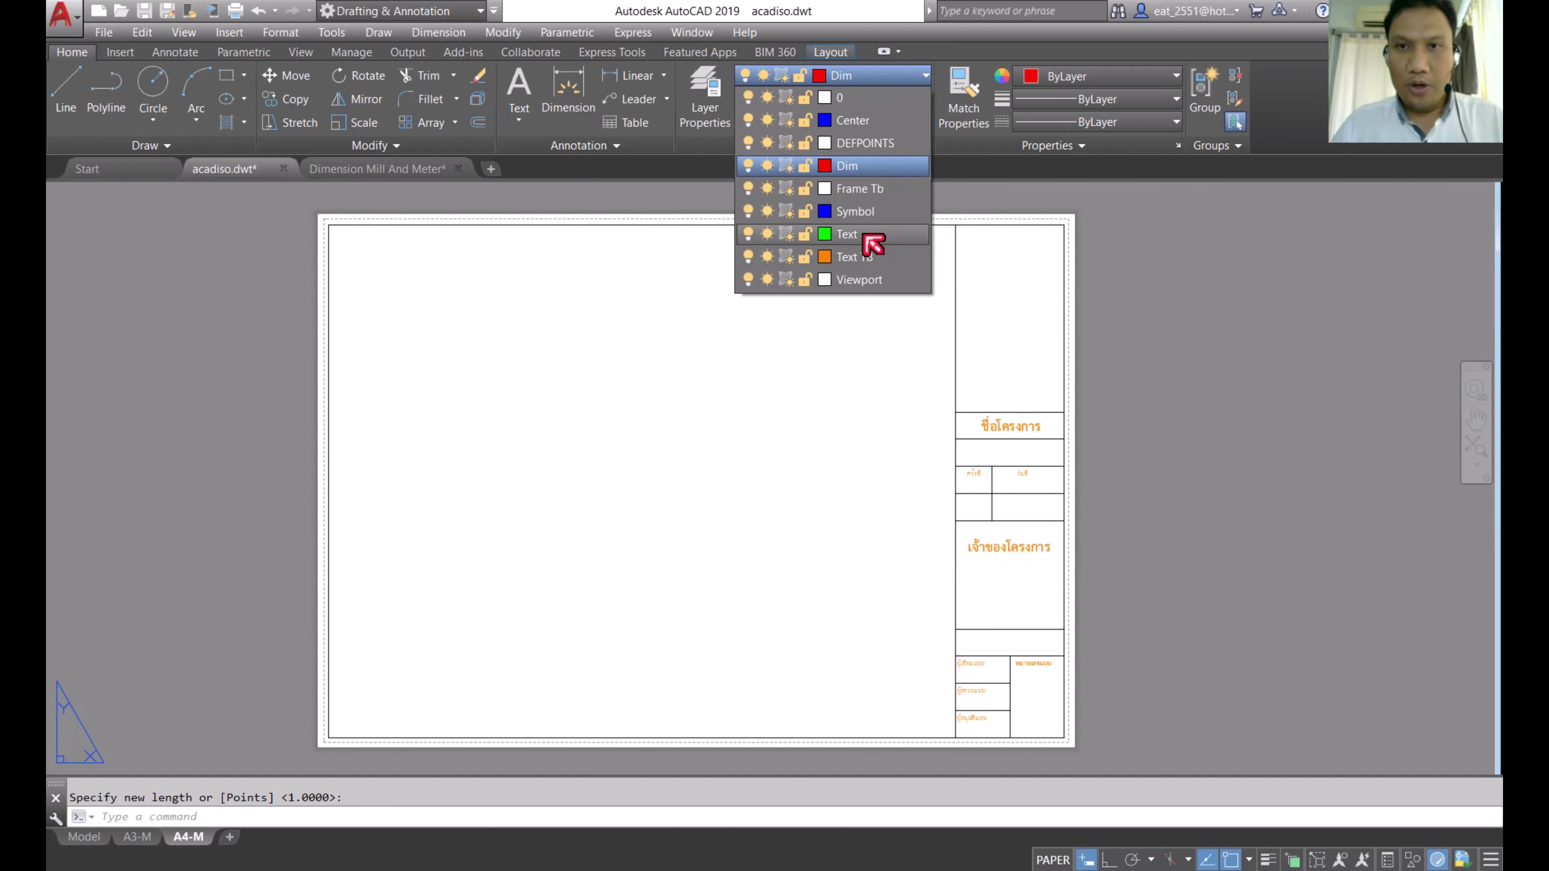
{"action": "left_click", "coordinate": [871, 281]}
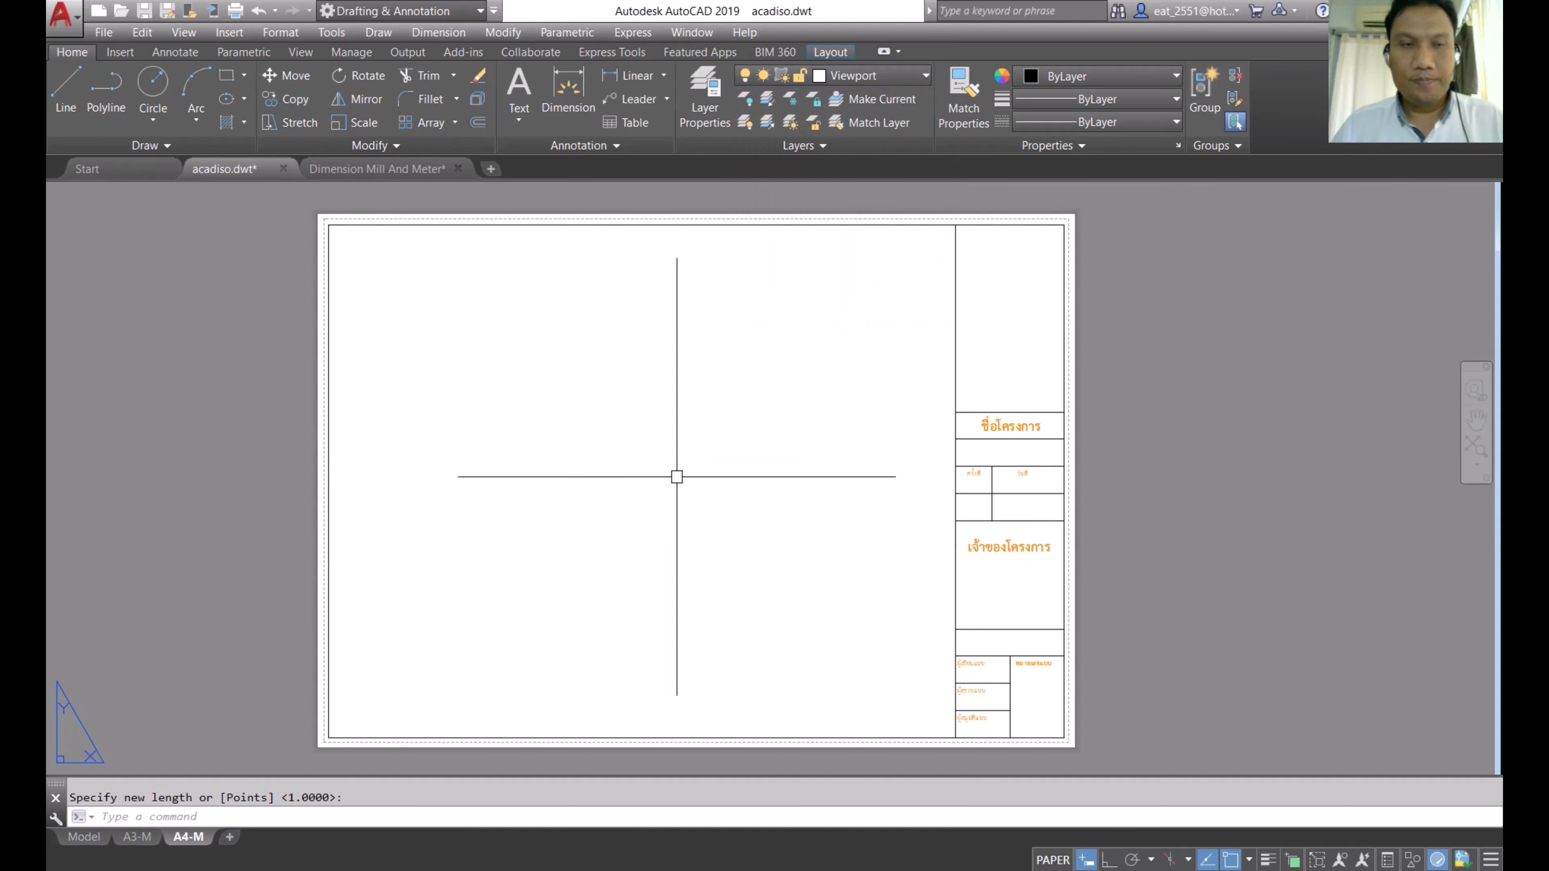
{"action": "left_click", "coordinate": [841, 57]}
{"action": "left_click", "coordinate": [244, 75]}
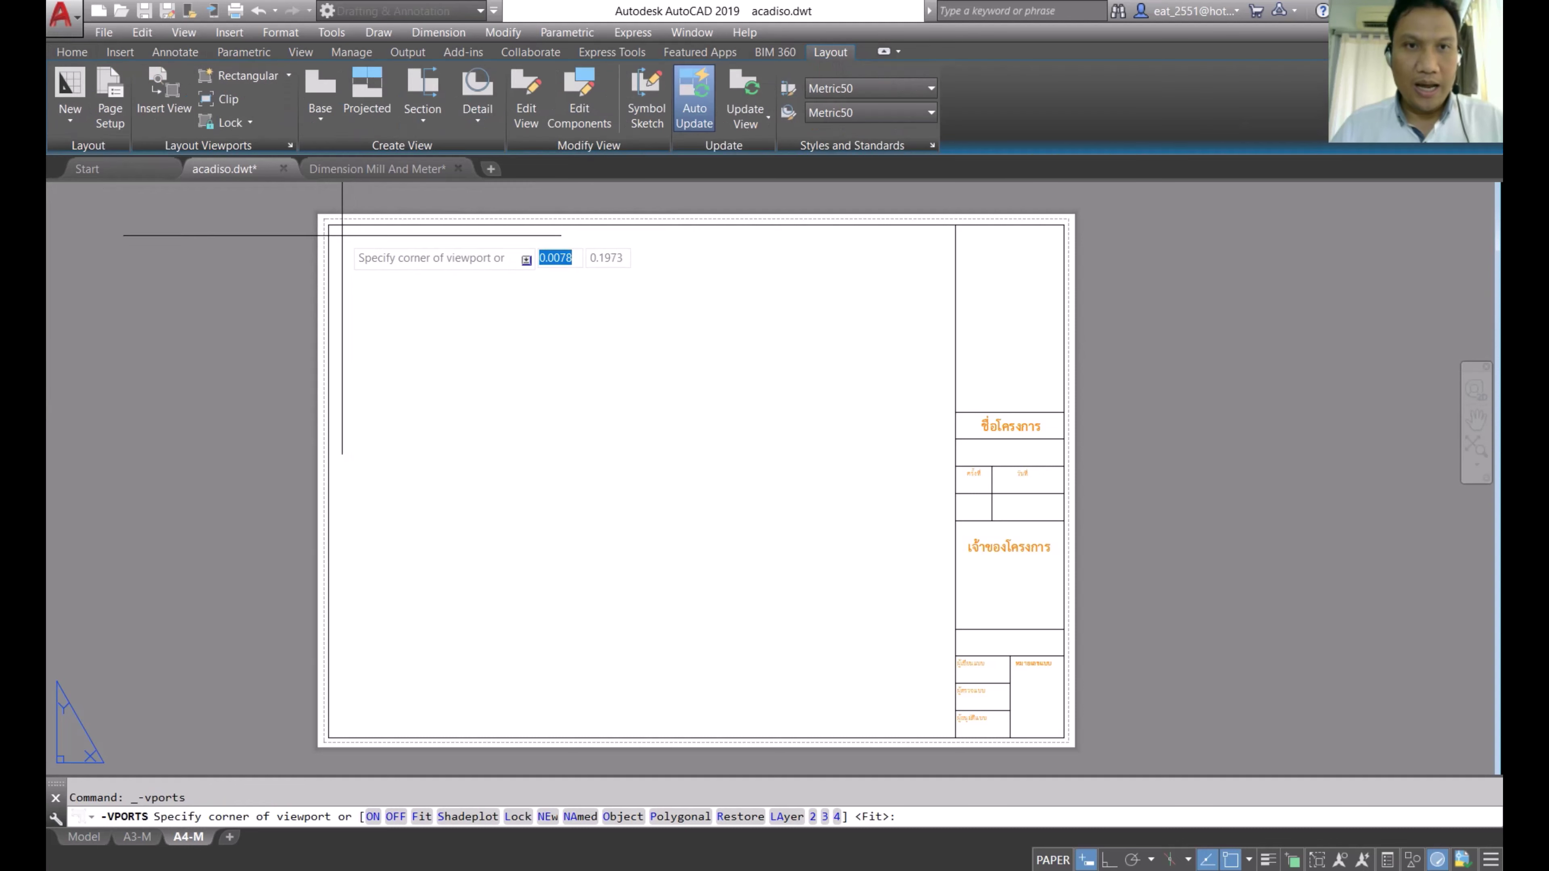
{"action": "left_click", "coordinate": [329, 226]}
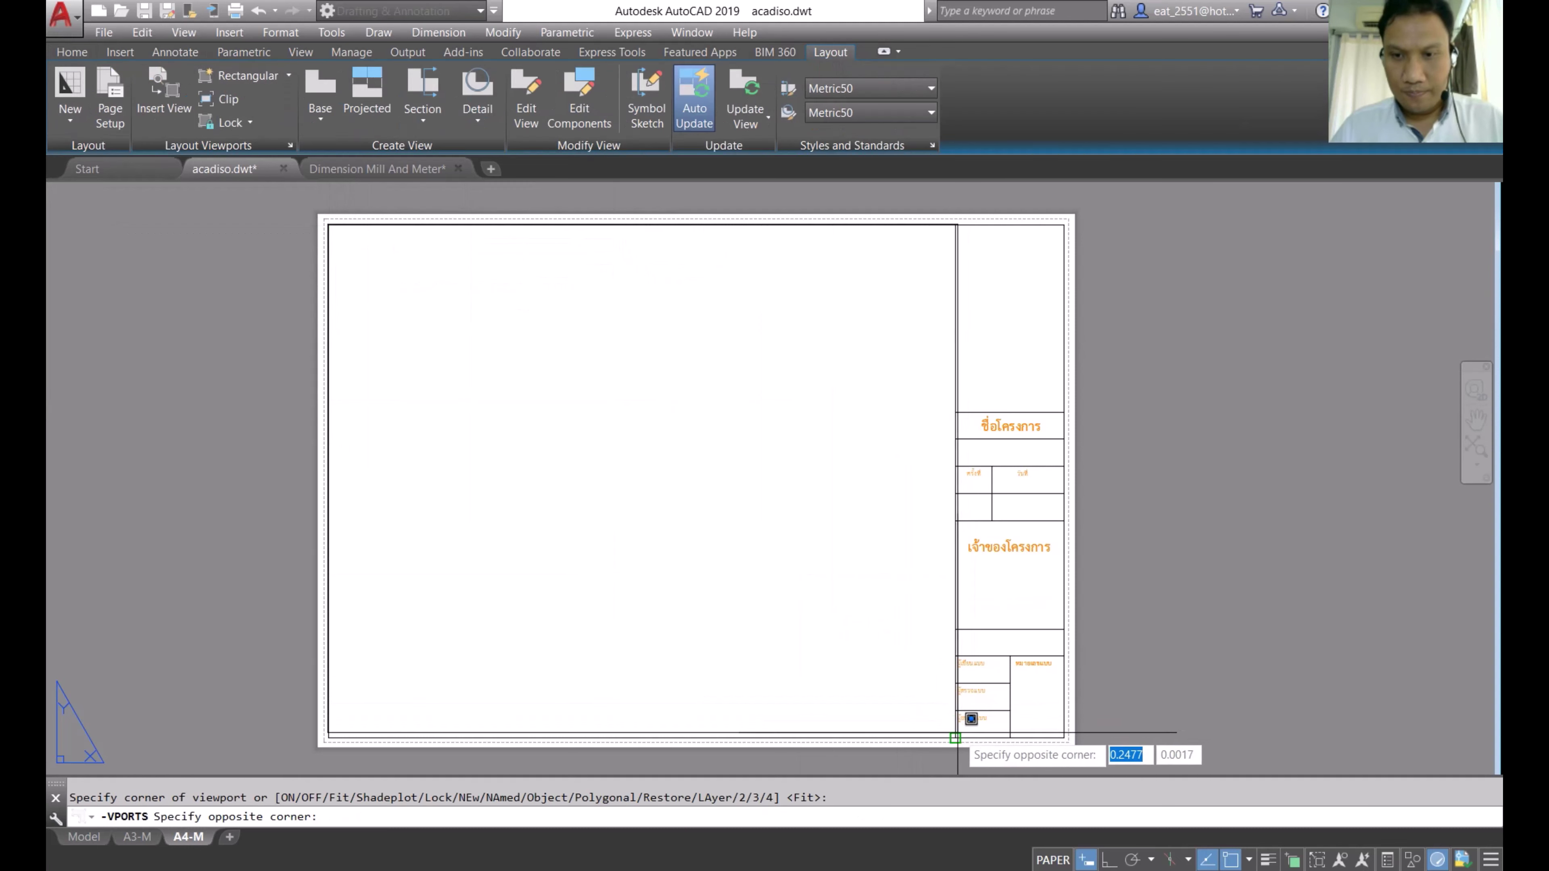
{"action": "left_click", "coordinate": [955, 738]}
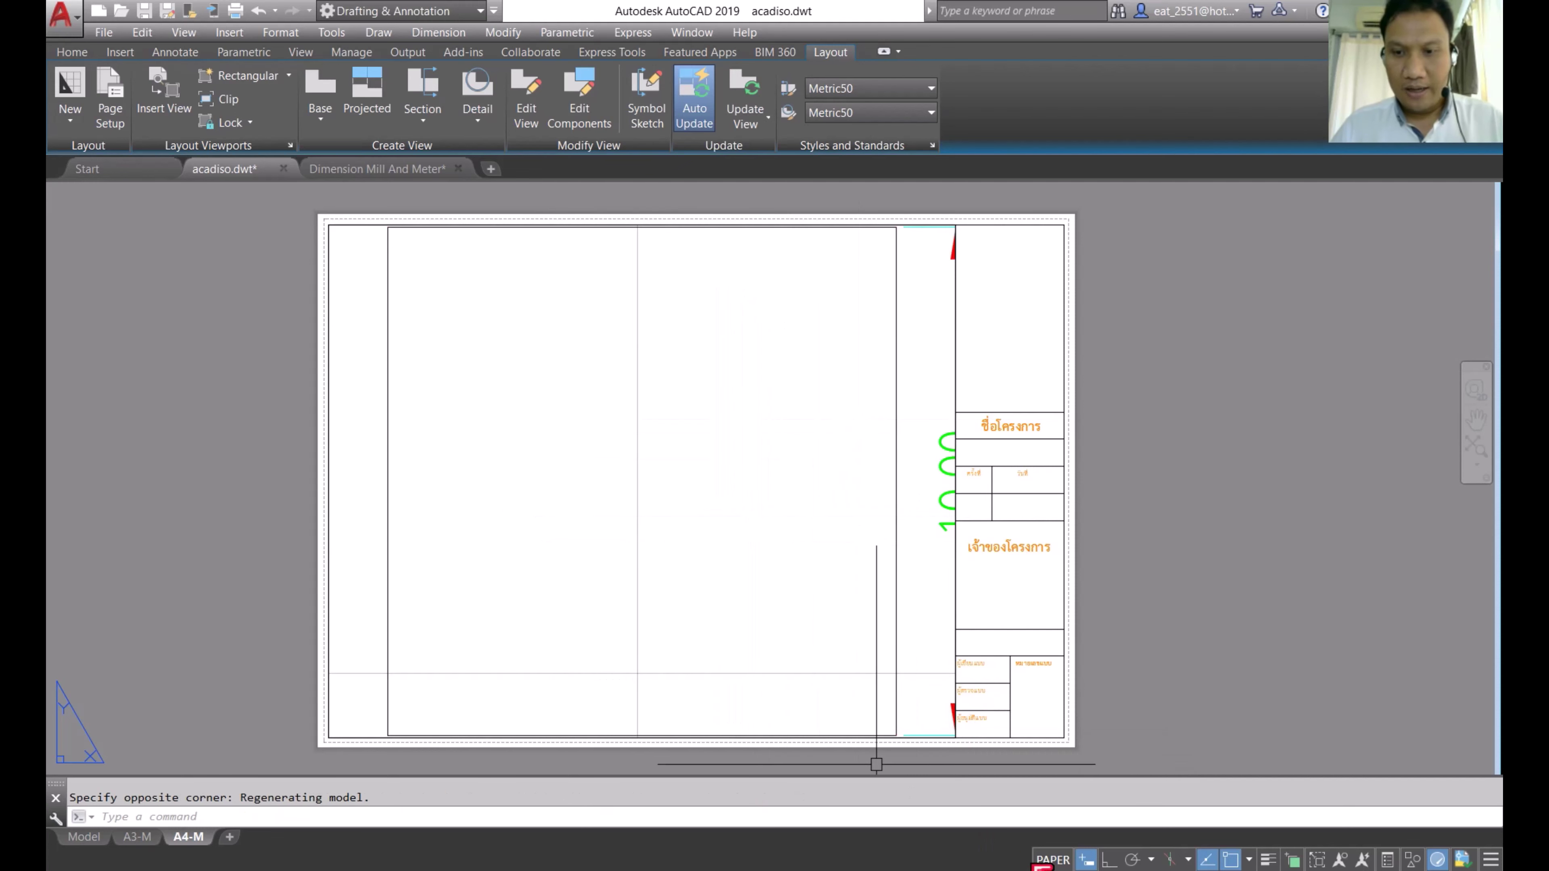
{"action": "left_click", "coordinate": [1051, 858]}
{"action": "left_click", "coordinate": [937, 480]}
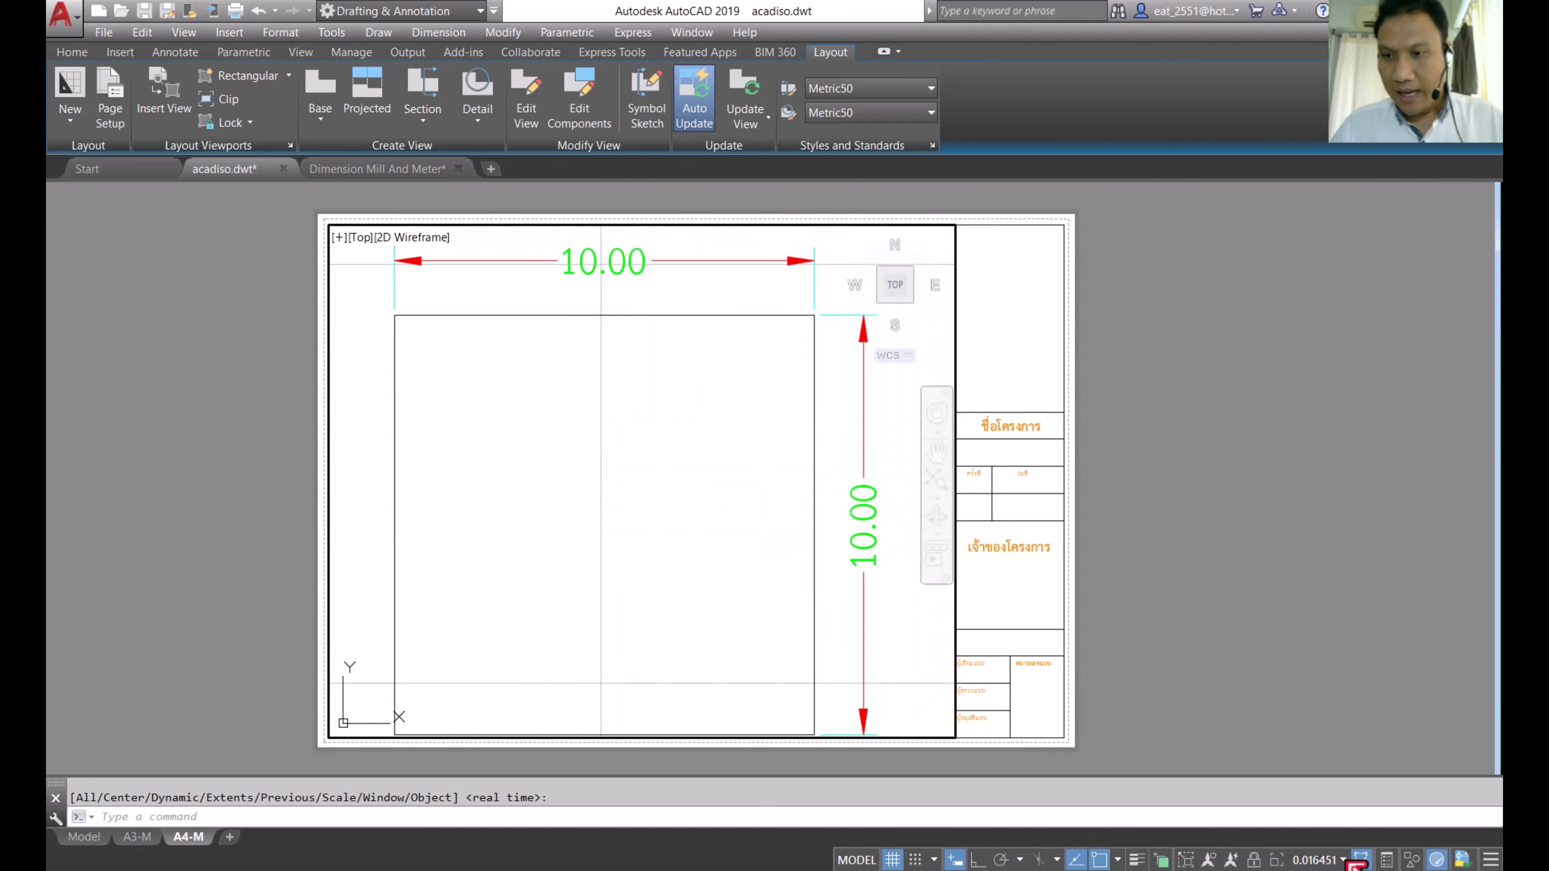
Step: Set the A4-M viewport to 1:100, show the 10.00 dimensions, hide the grid, then return to A3-M
{"action": "left_click", "coordinate": [1349, 862]}
{"action": "left_click", "coordinate": [1297, 647]}
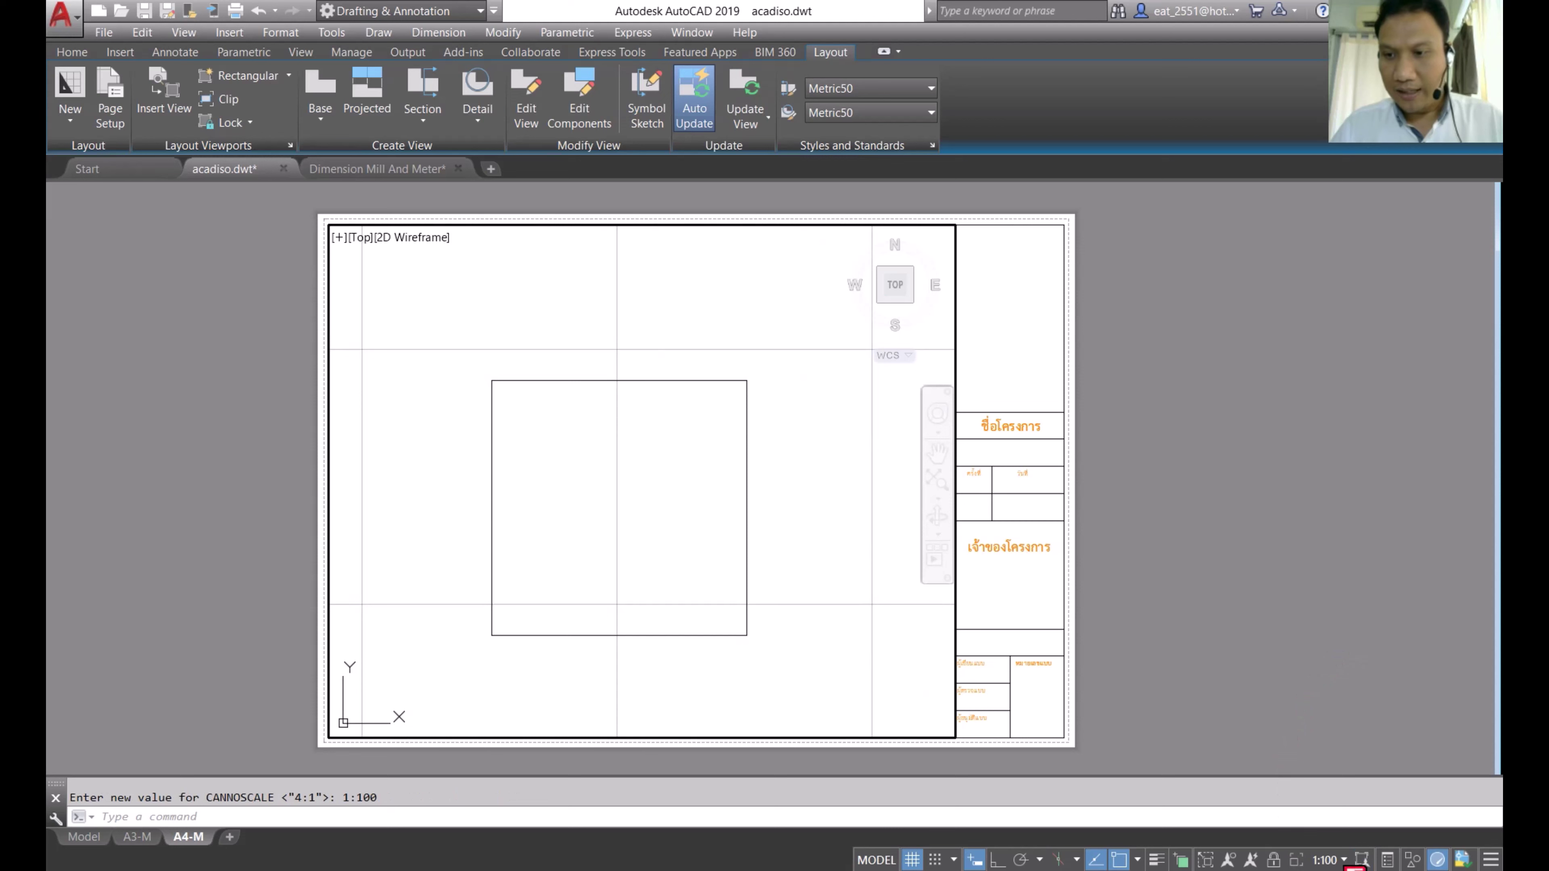
{"action": "left_click", "coordinate": [1351, 862]}
{"action": "left_click", "coordinate": [1350, 627]}
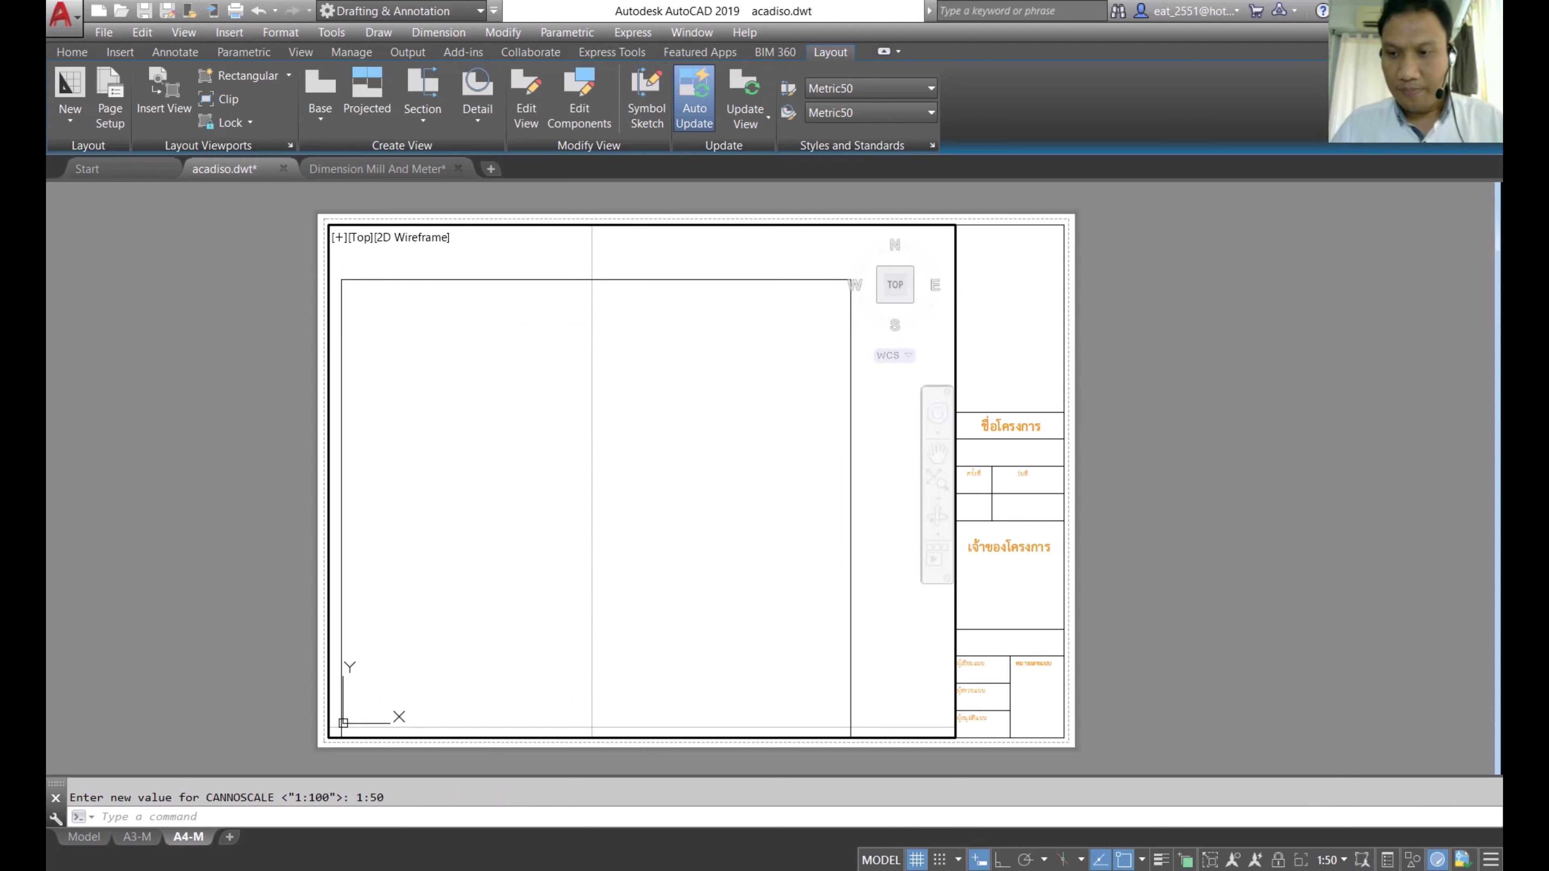
{"action": "left_click", "coordinate": [1347, 861]}
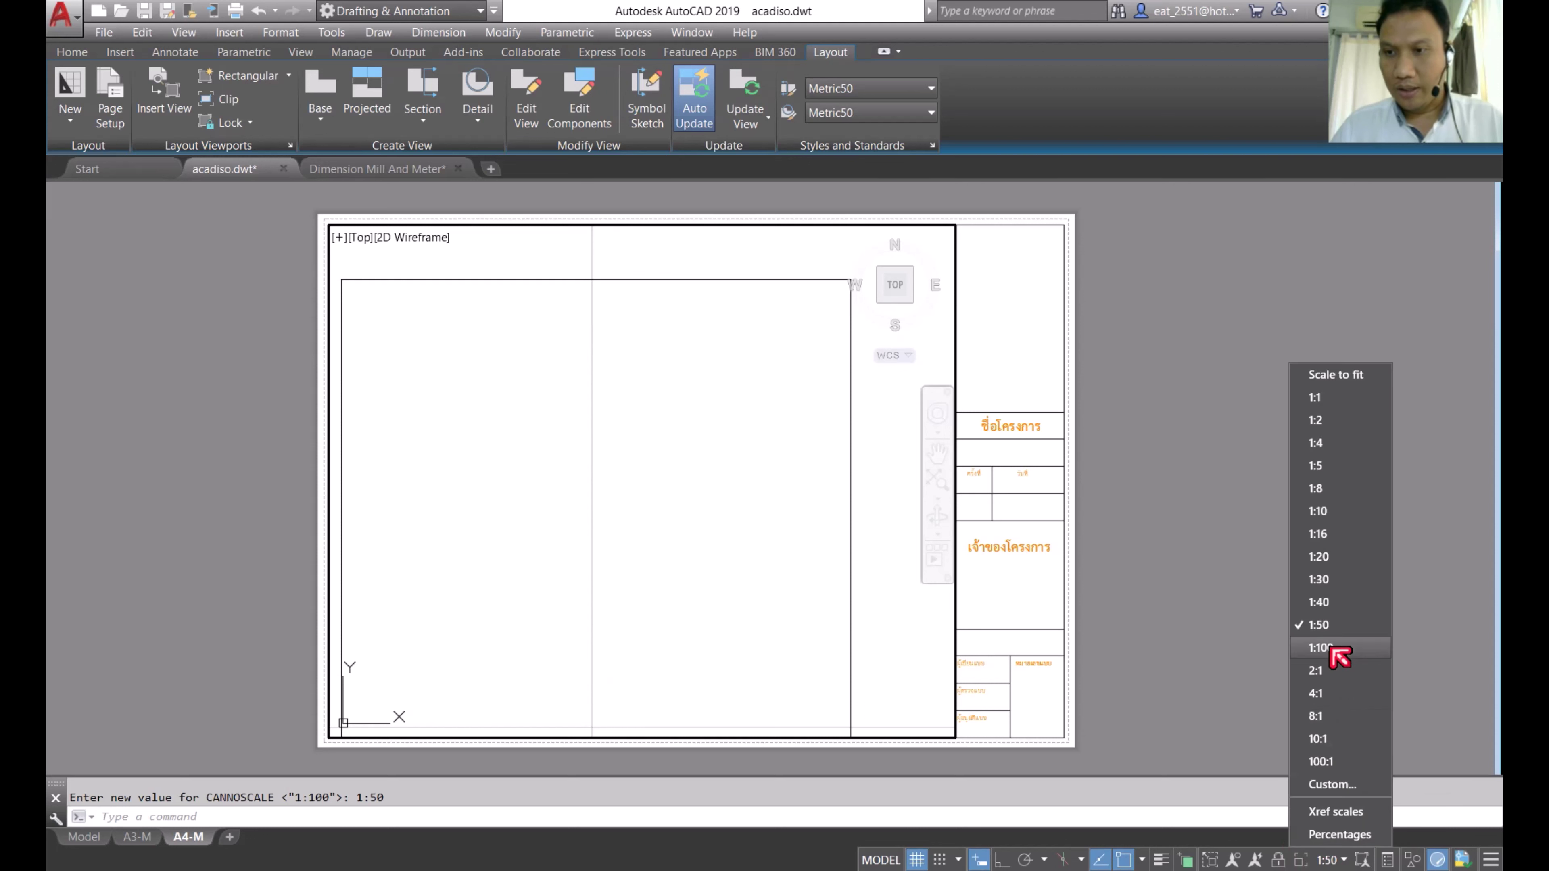
{"action": "left_click", "coordinate": [1344, 652]}
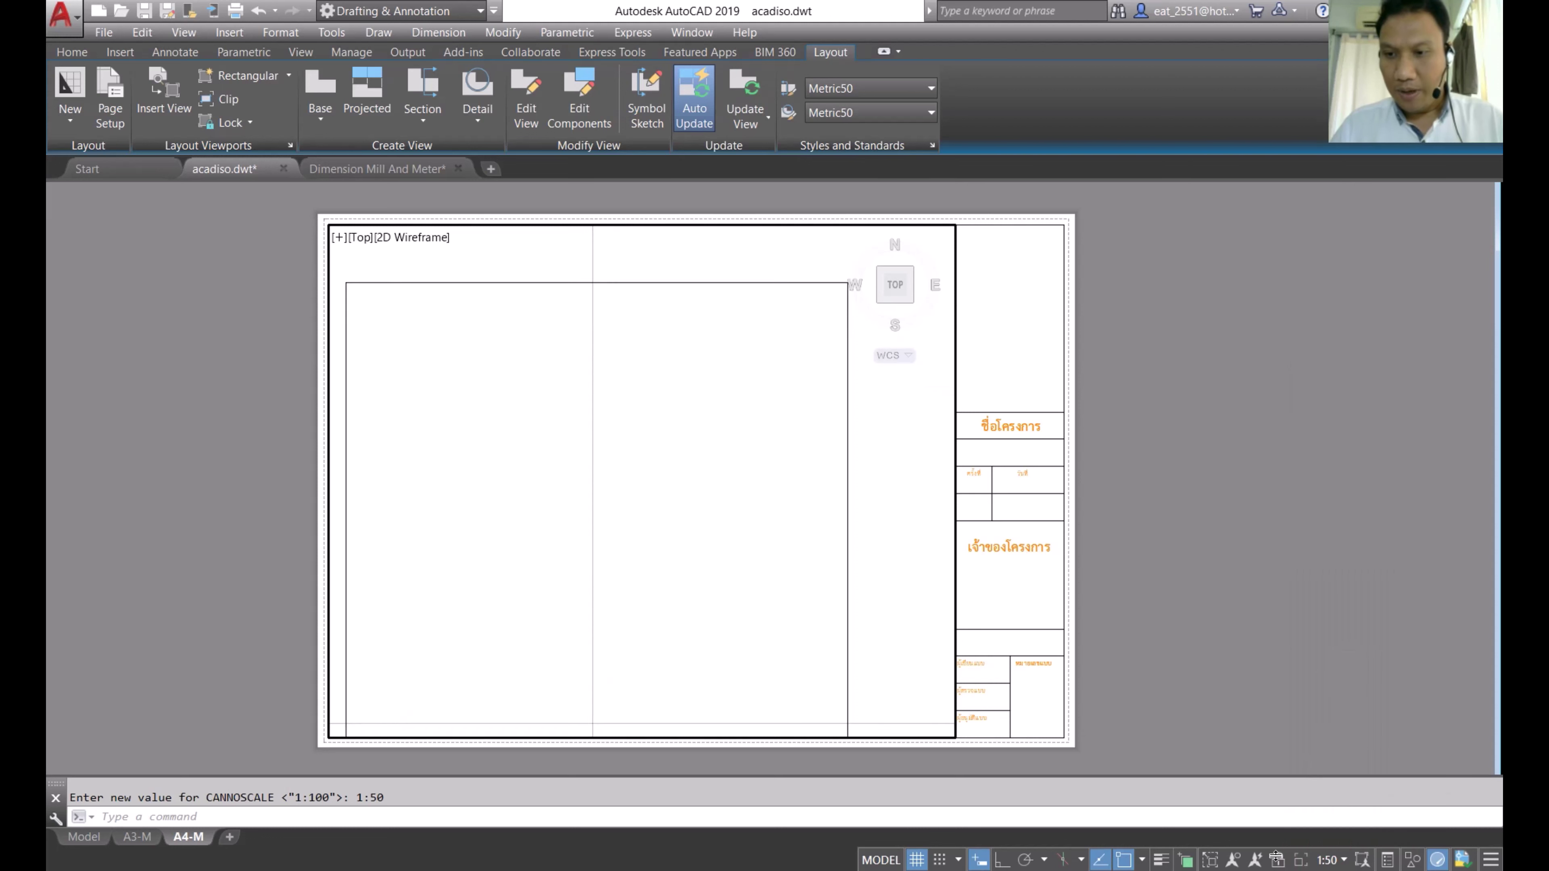
{"action": "left_click", "coordinate": [1238, 862]}
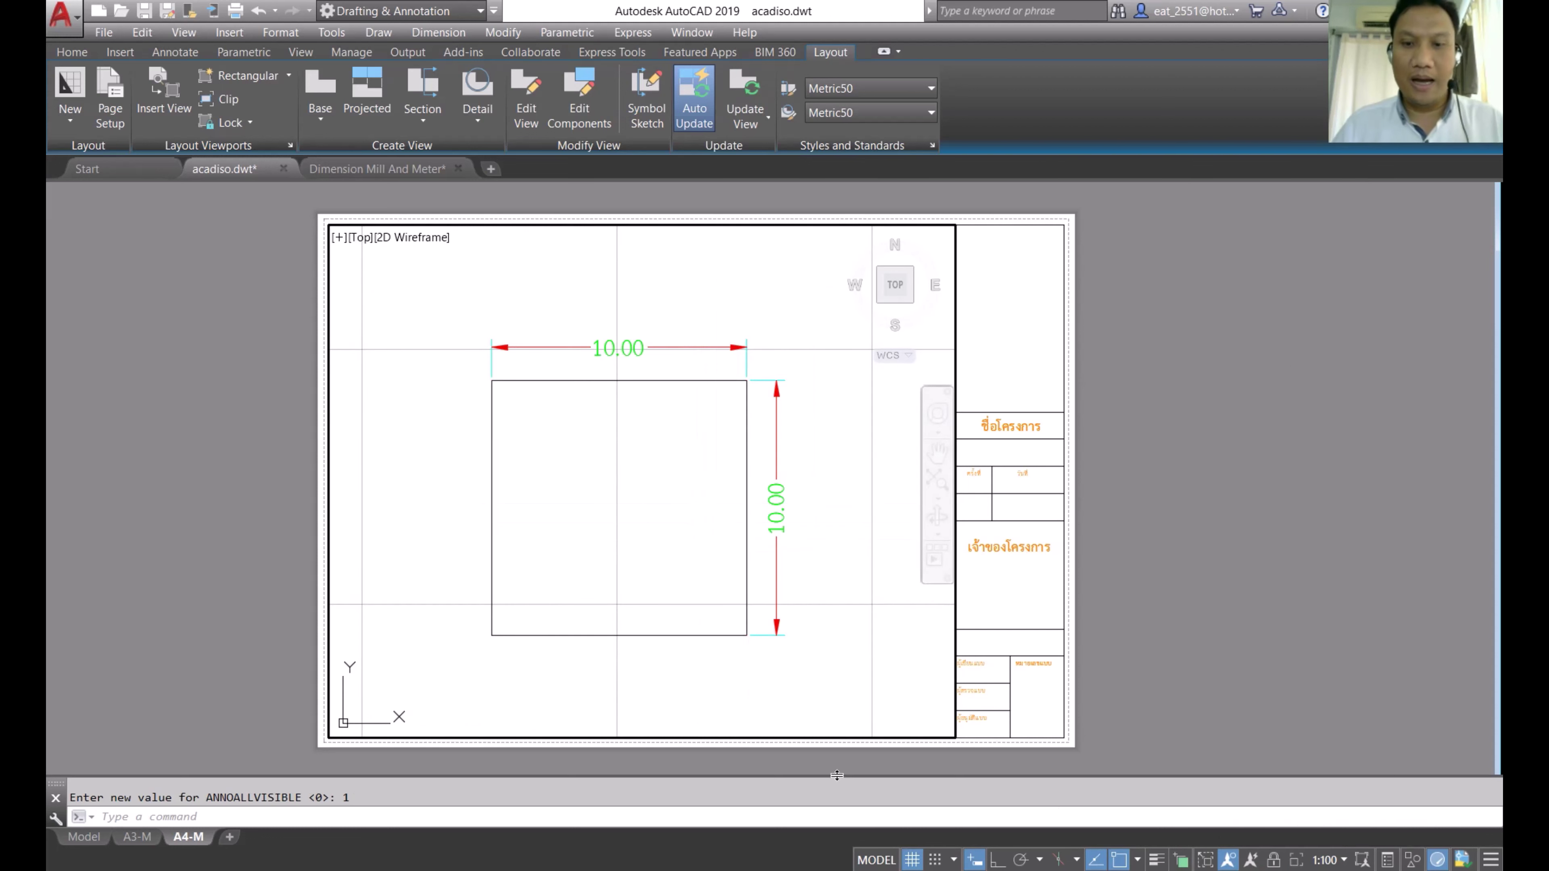
{"action": "left_click", "coordinate": [914, 863]}
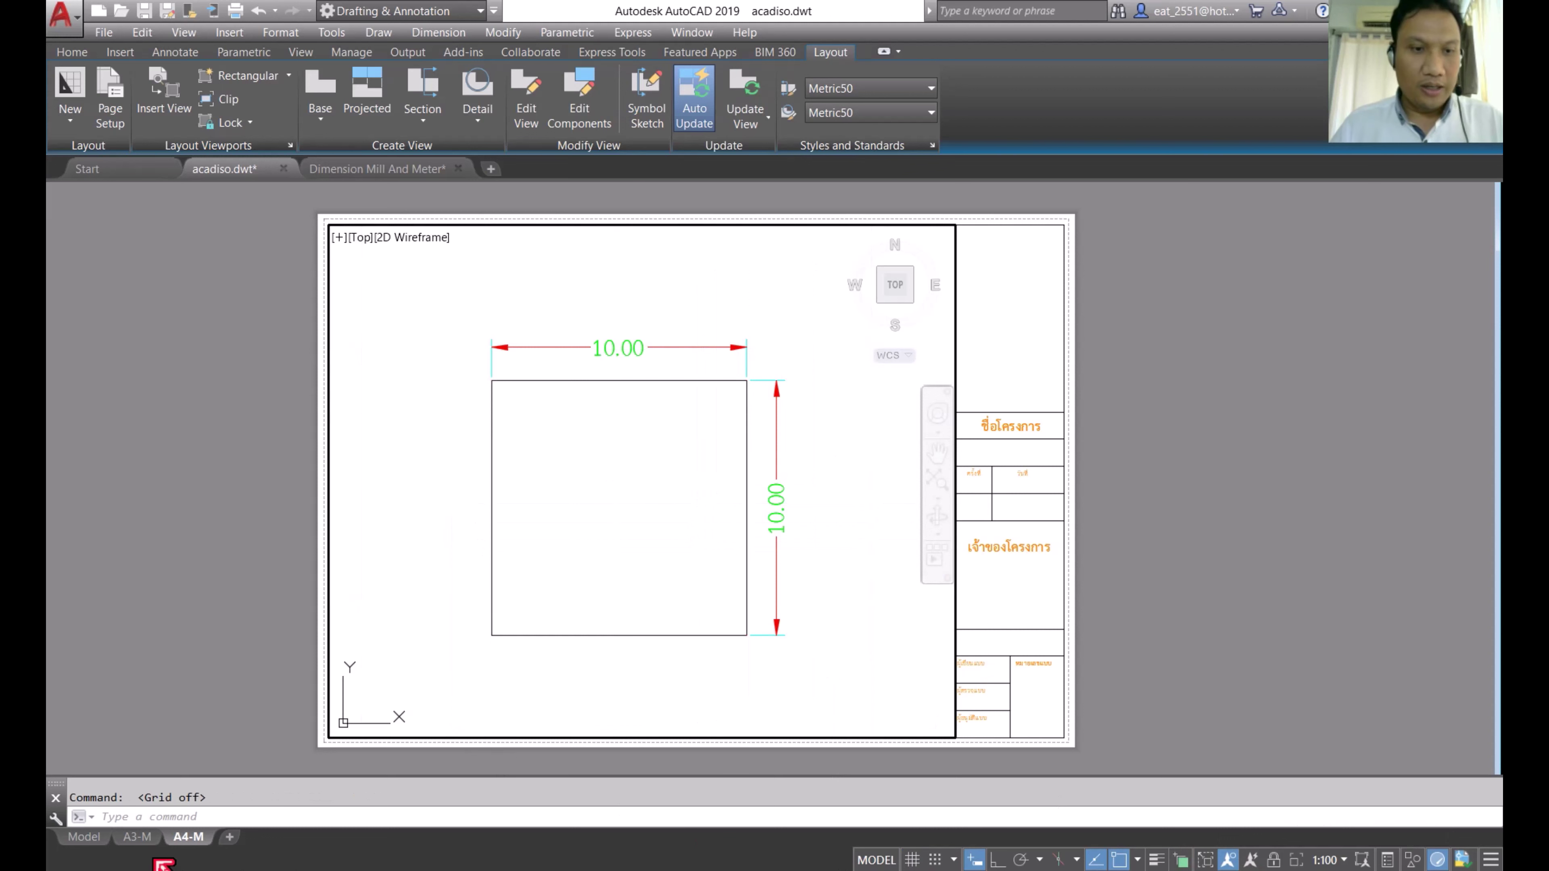
{"action": "left_click", "coordinate": [139, 838]}
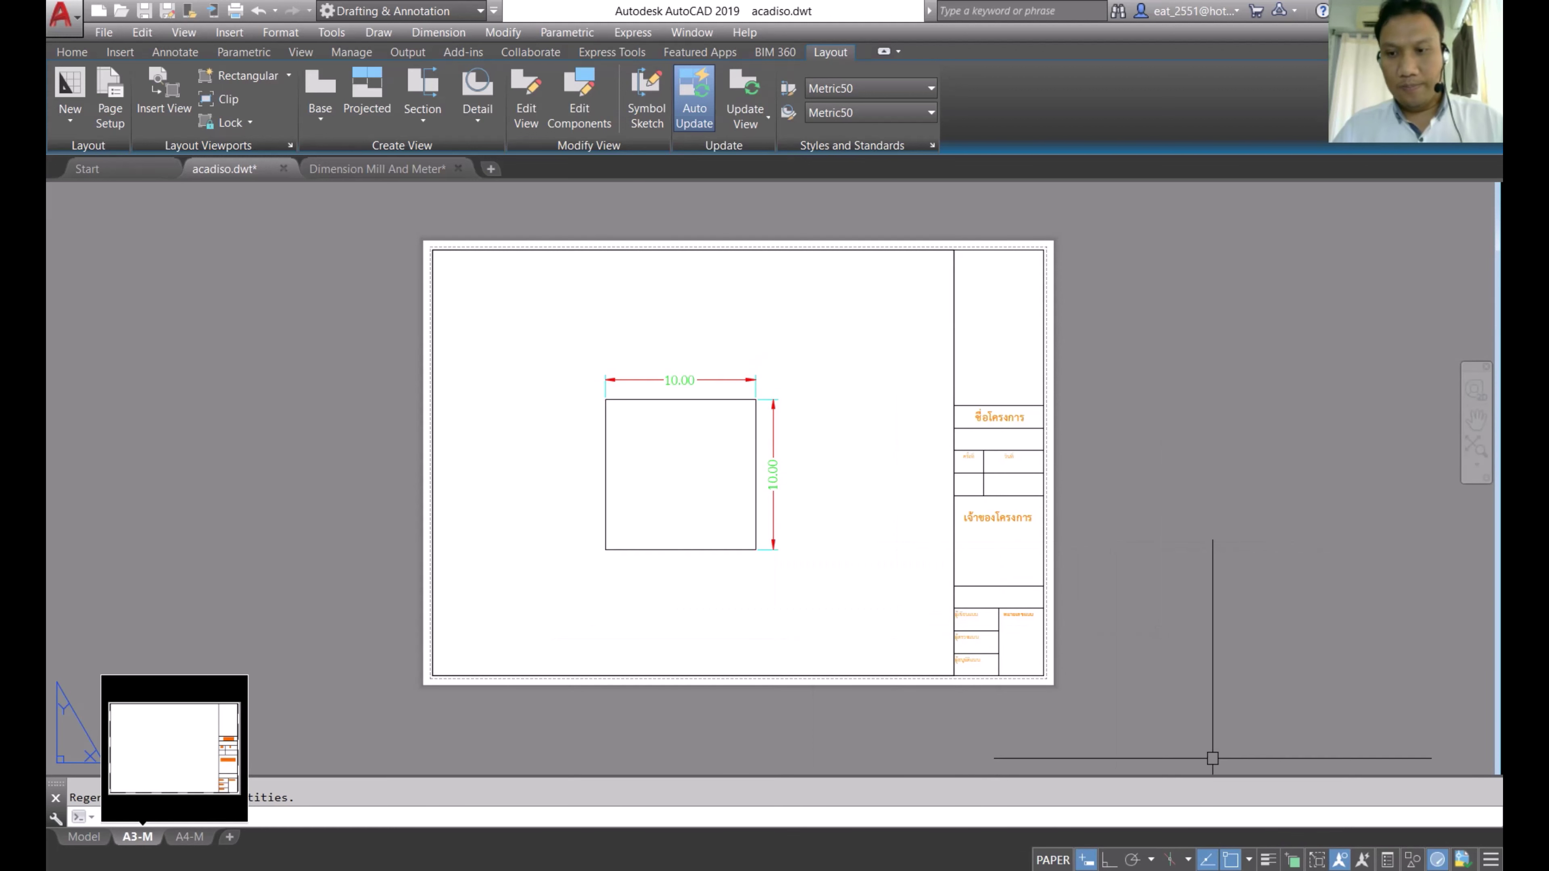
Step: Set the A3-M layout's viewport scale to 1:50
{"action": "left_click", "coordinate": [1053, 861]}
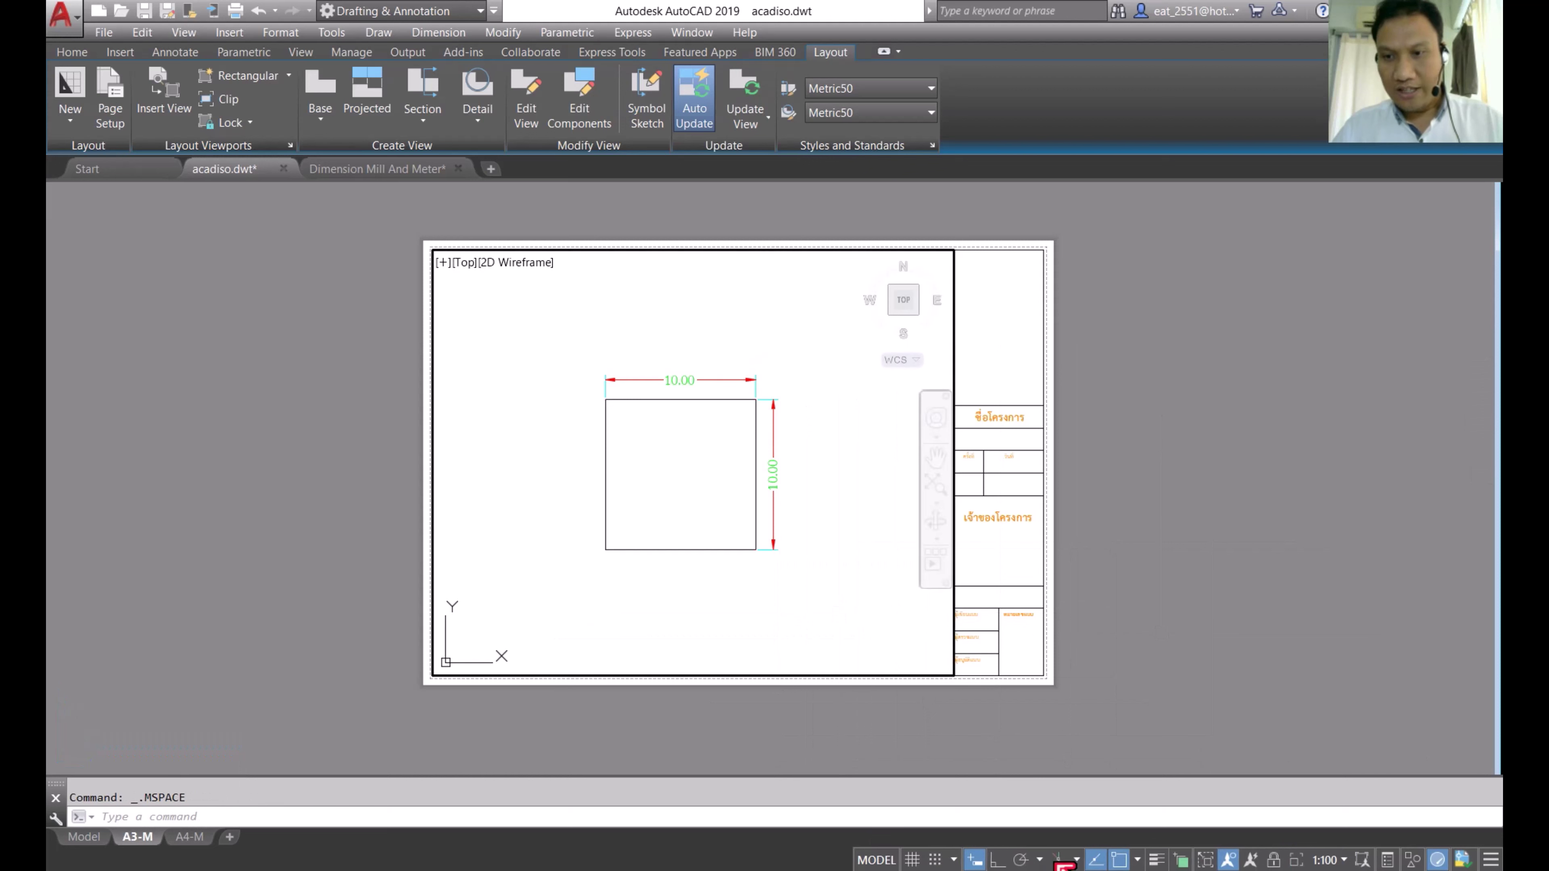
{"action": "left_click", "coordinate": [1348, 859]}
{"action": "left_click", "coordinate": [1335, 634]}
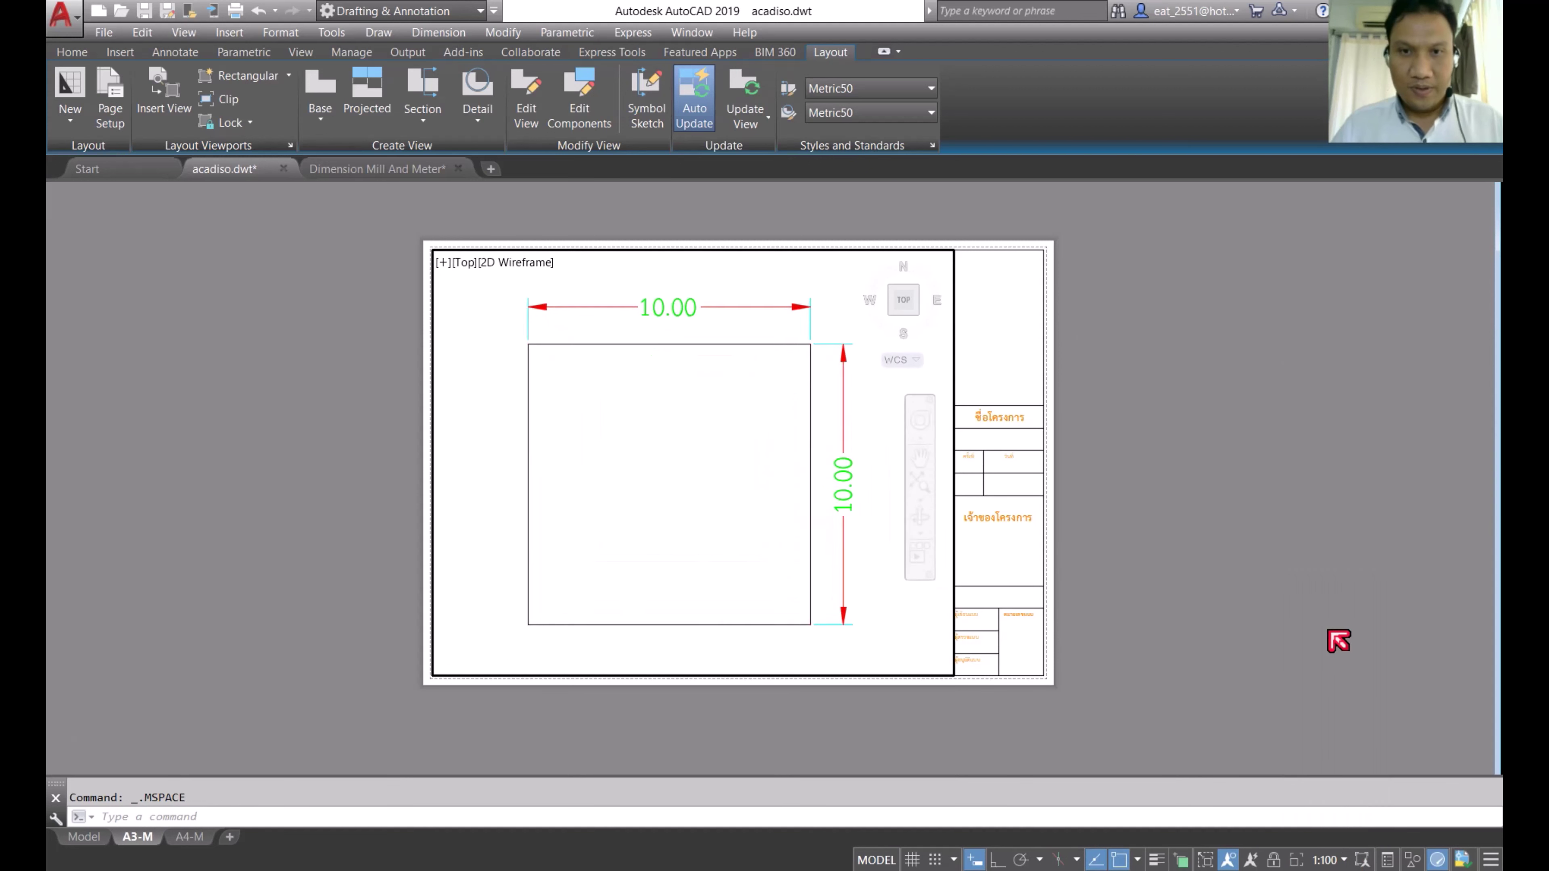
Step: On the A4-M layout, try 1:50, then settle the viewport at 1:100 and return to paper space
{"action": "left_click", "coordinate": [190, 839]}
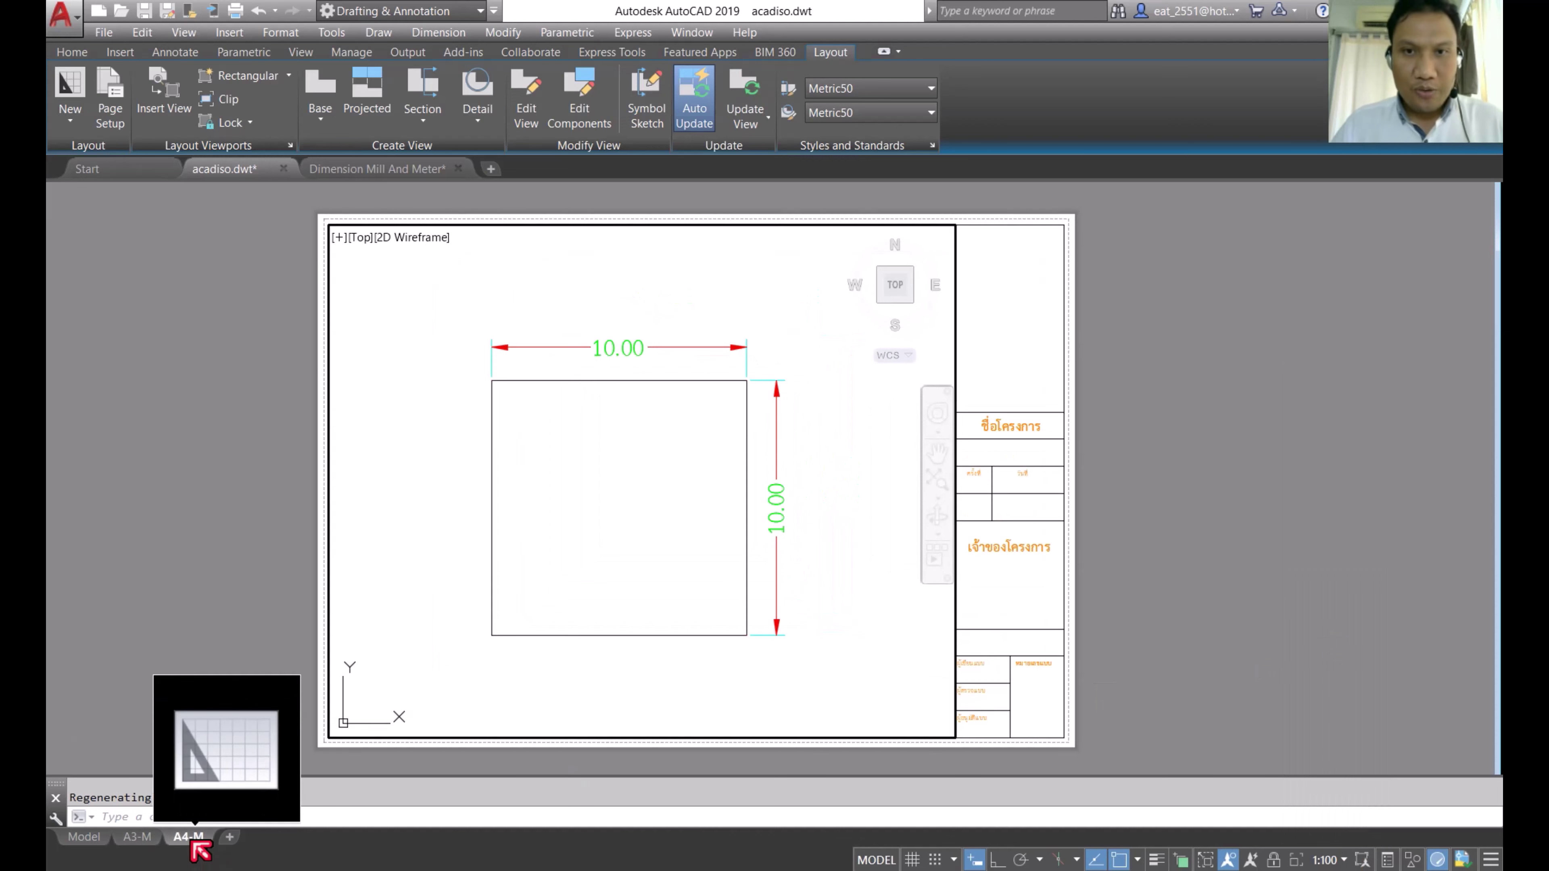
{"action": "left_click", "coordinate": [1344, 860]}
{"action": "left_click", "coordinate": [1347, 620]}
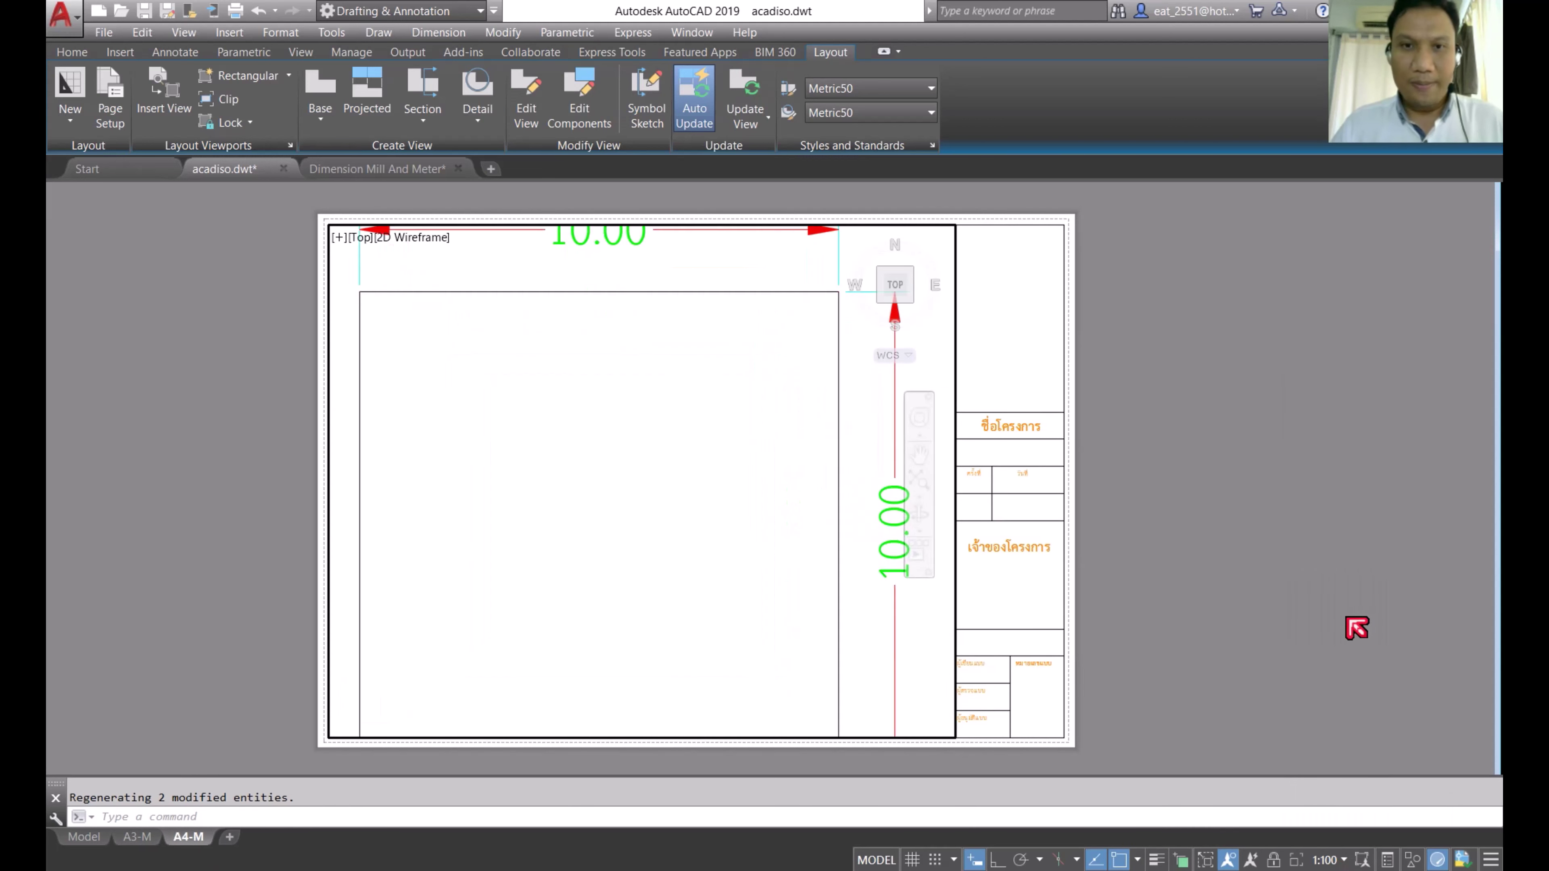
{"action": "left_click", "coordinate": [1344, 860]}
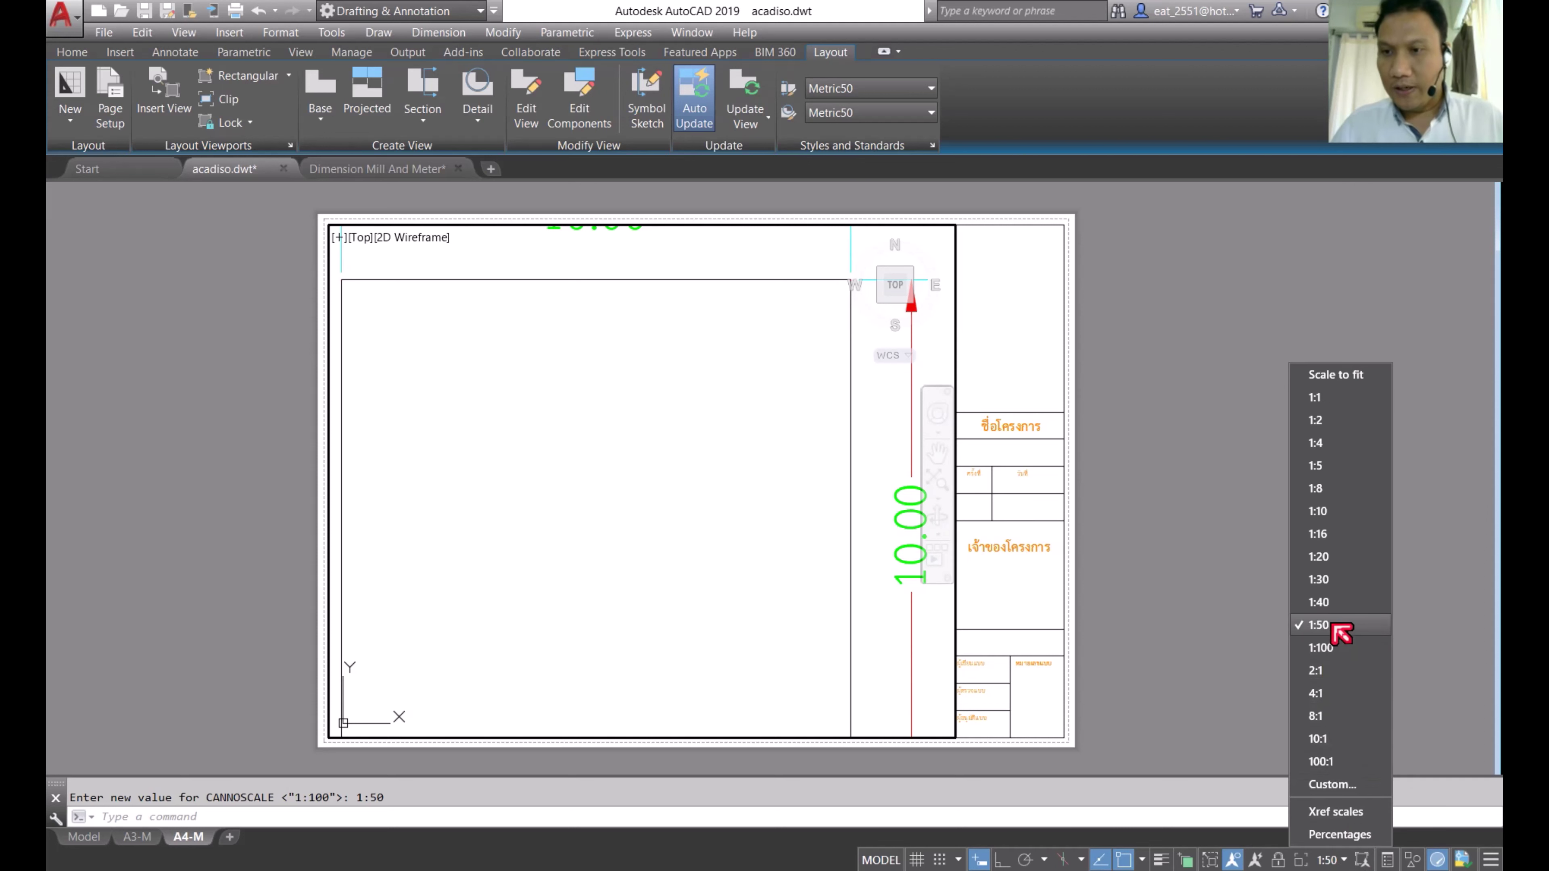
{"action": "left_click", "coordinate": [1334, 647]}
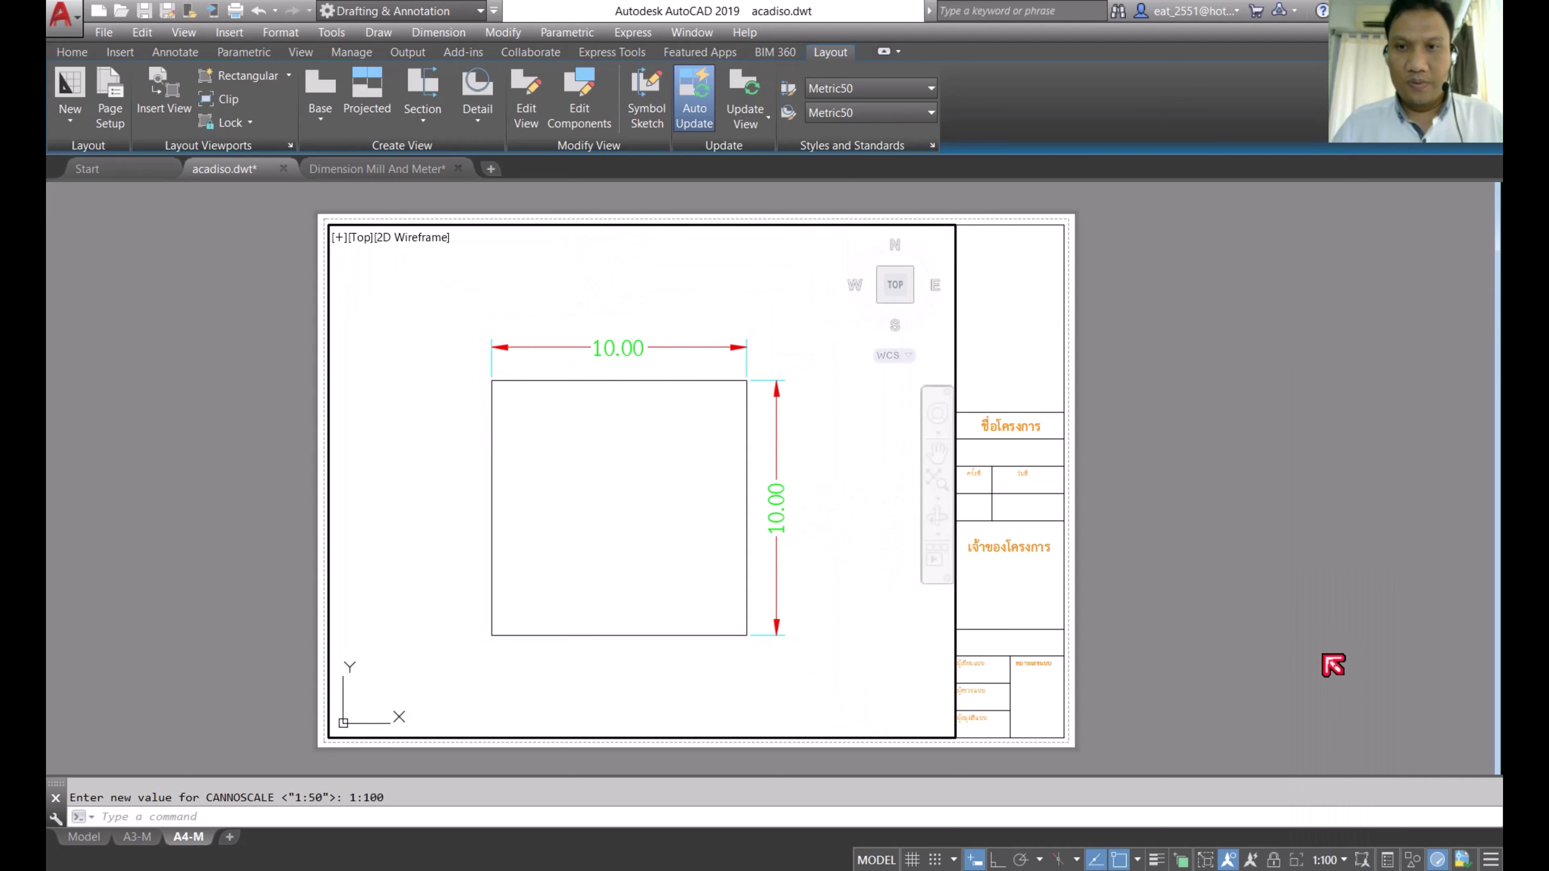
{"action": "double_click", "coordinate": [1287, 575]}
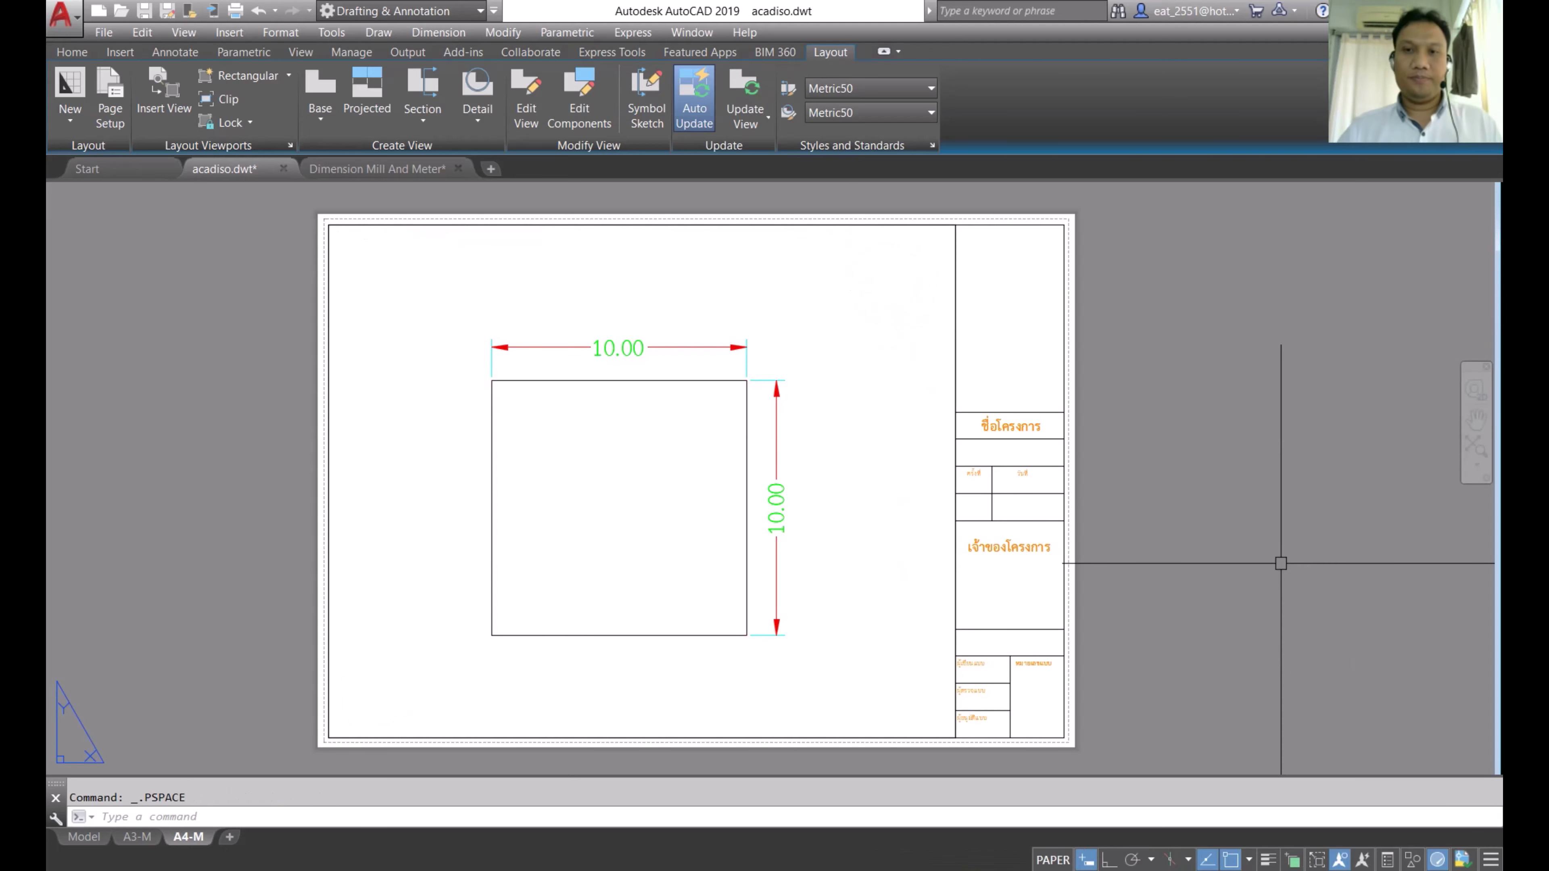
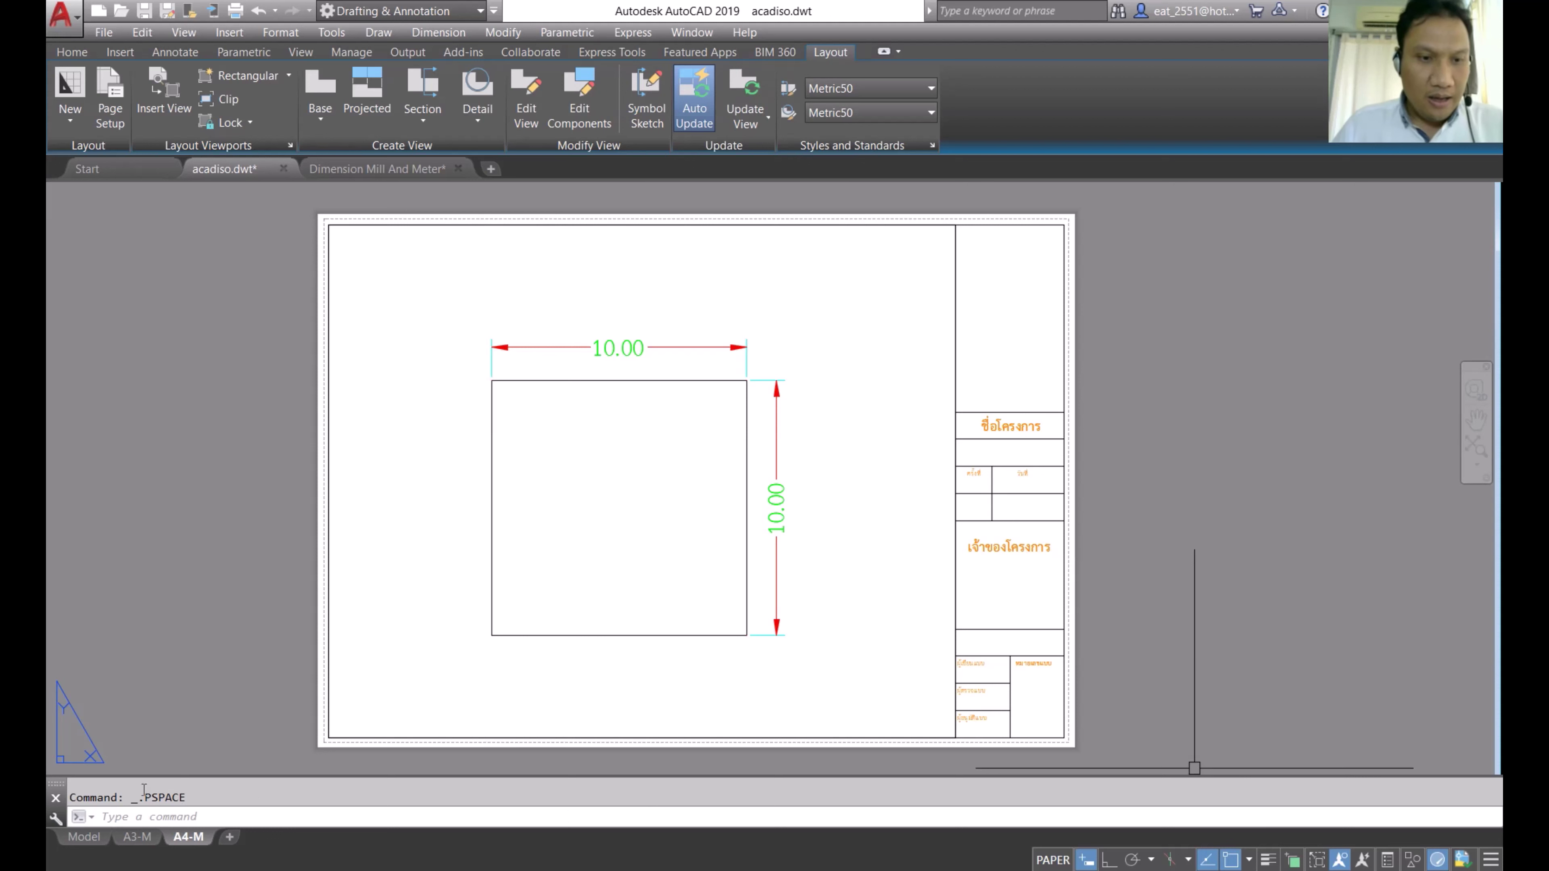
Step: Make a copy of the A3-M layout with Move or Copy
{"action": "left_click", "coordinate": [140, 838]}
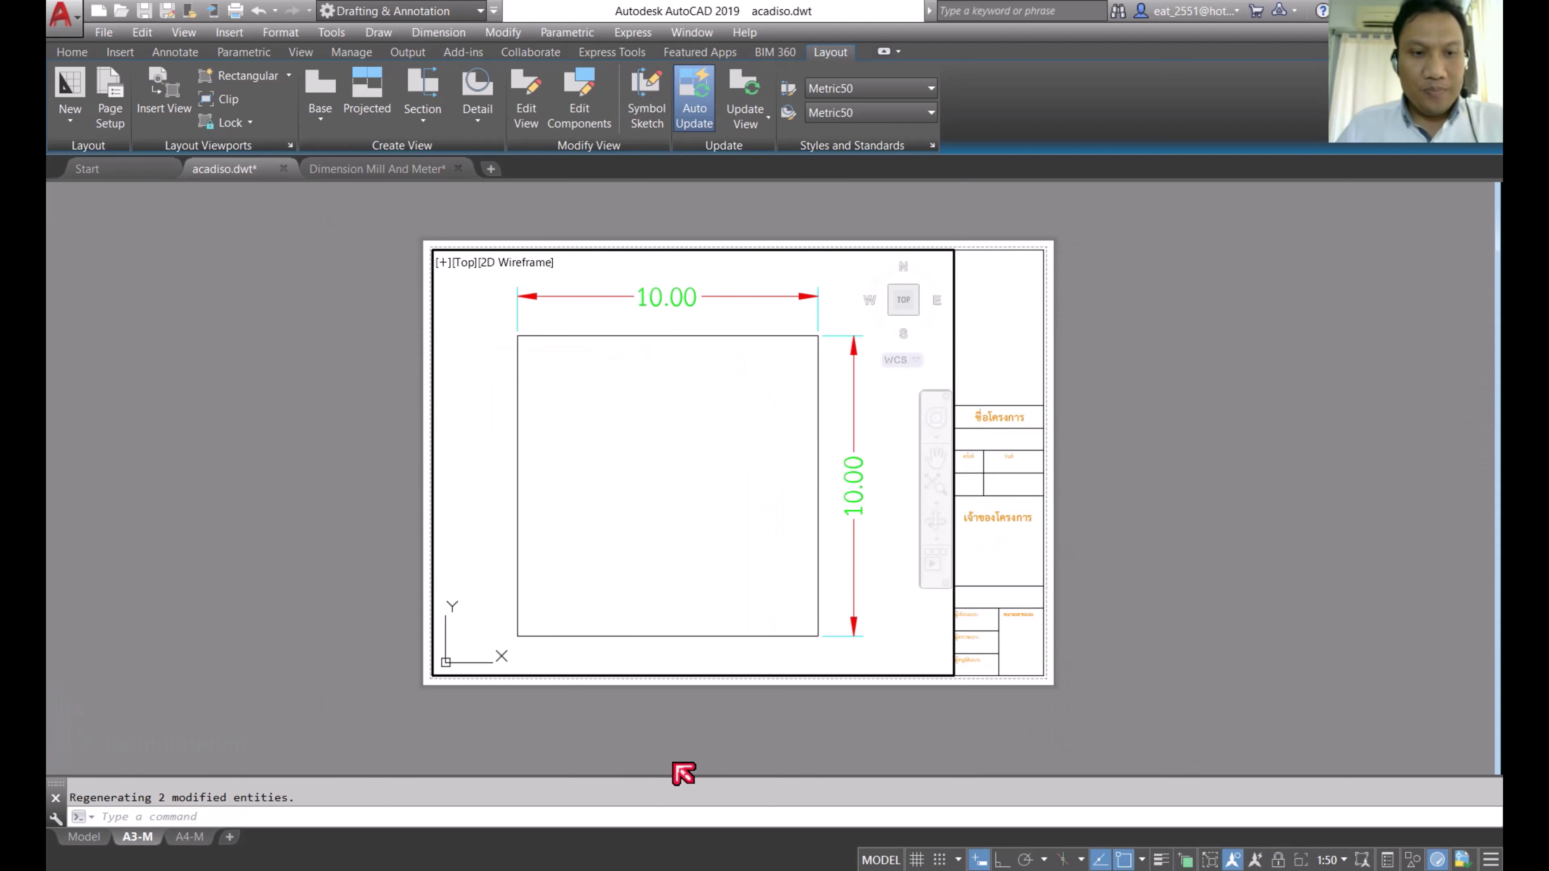
{"action": "right_click", "coordinate": [151, 837]}
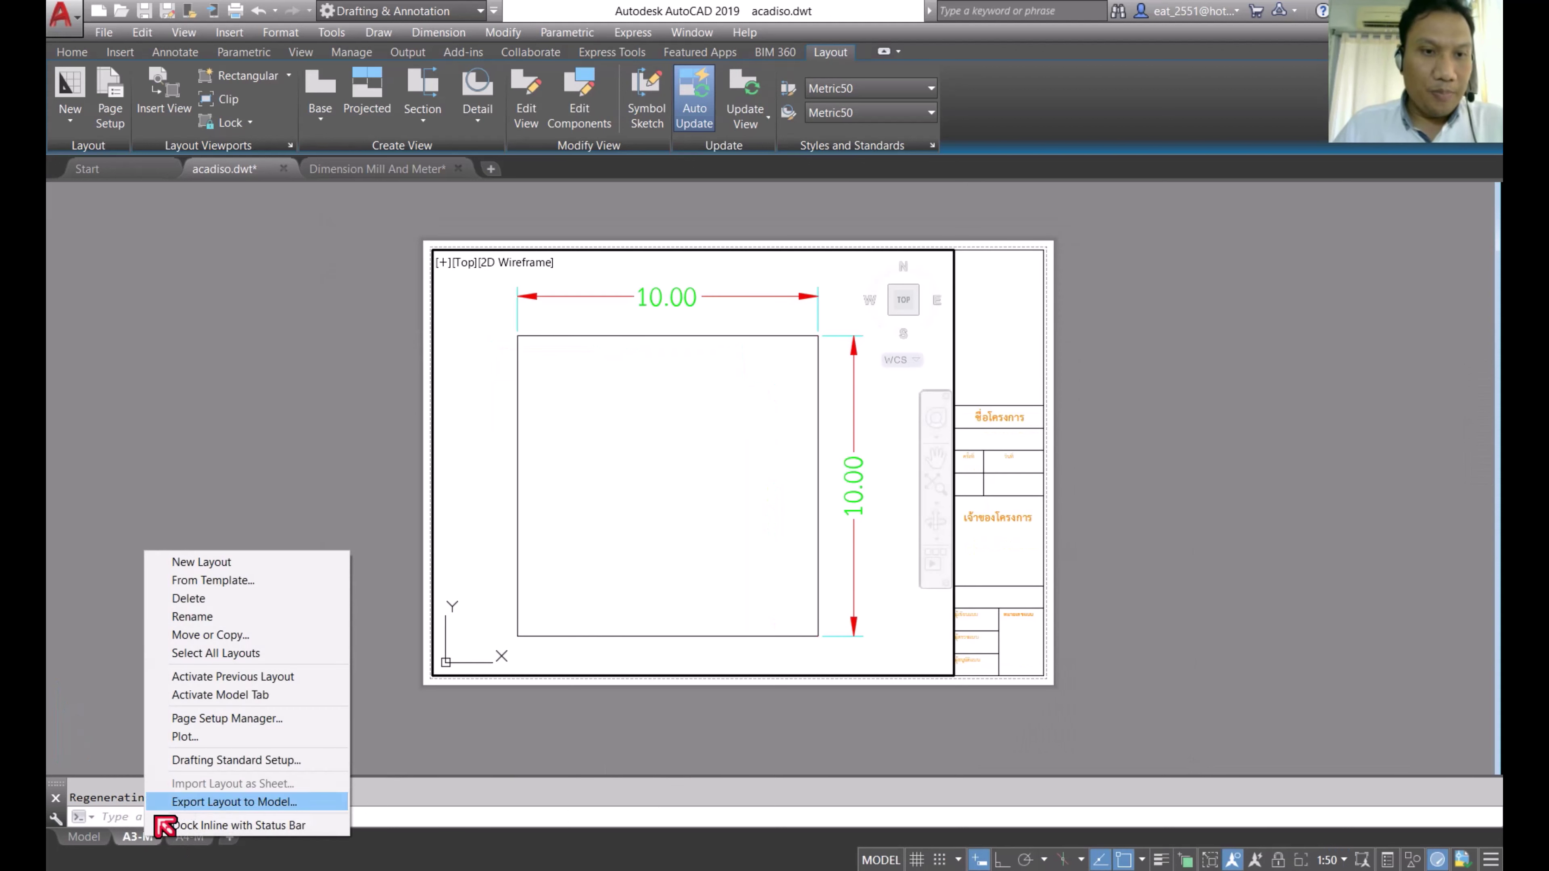
{"action": "left_click", "coordinate": [208, 637]}
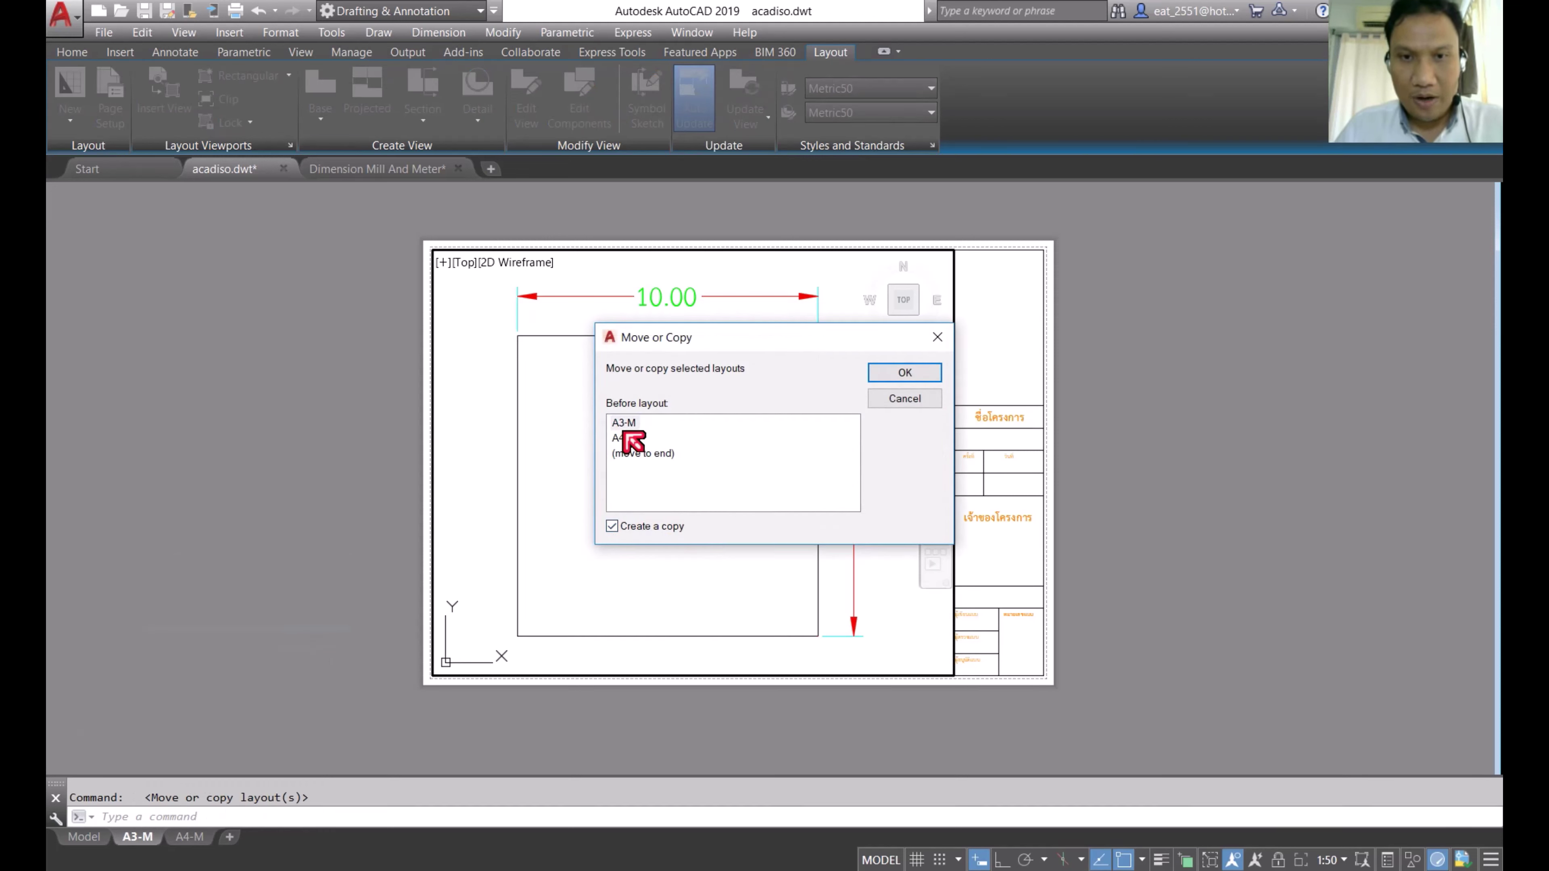
{"action": "left_click", "coordinate": [917, 373]}
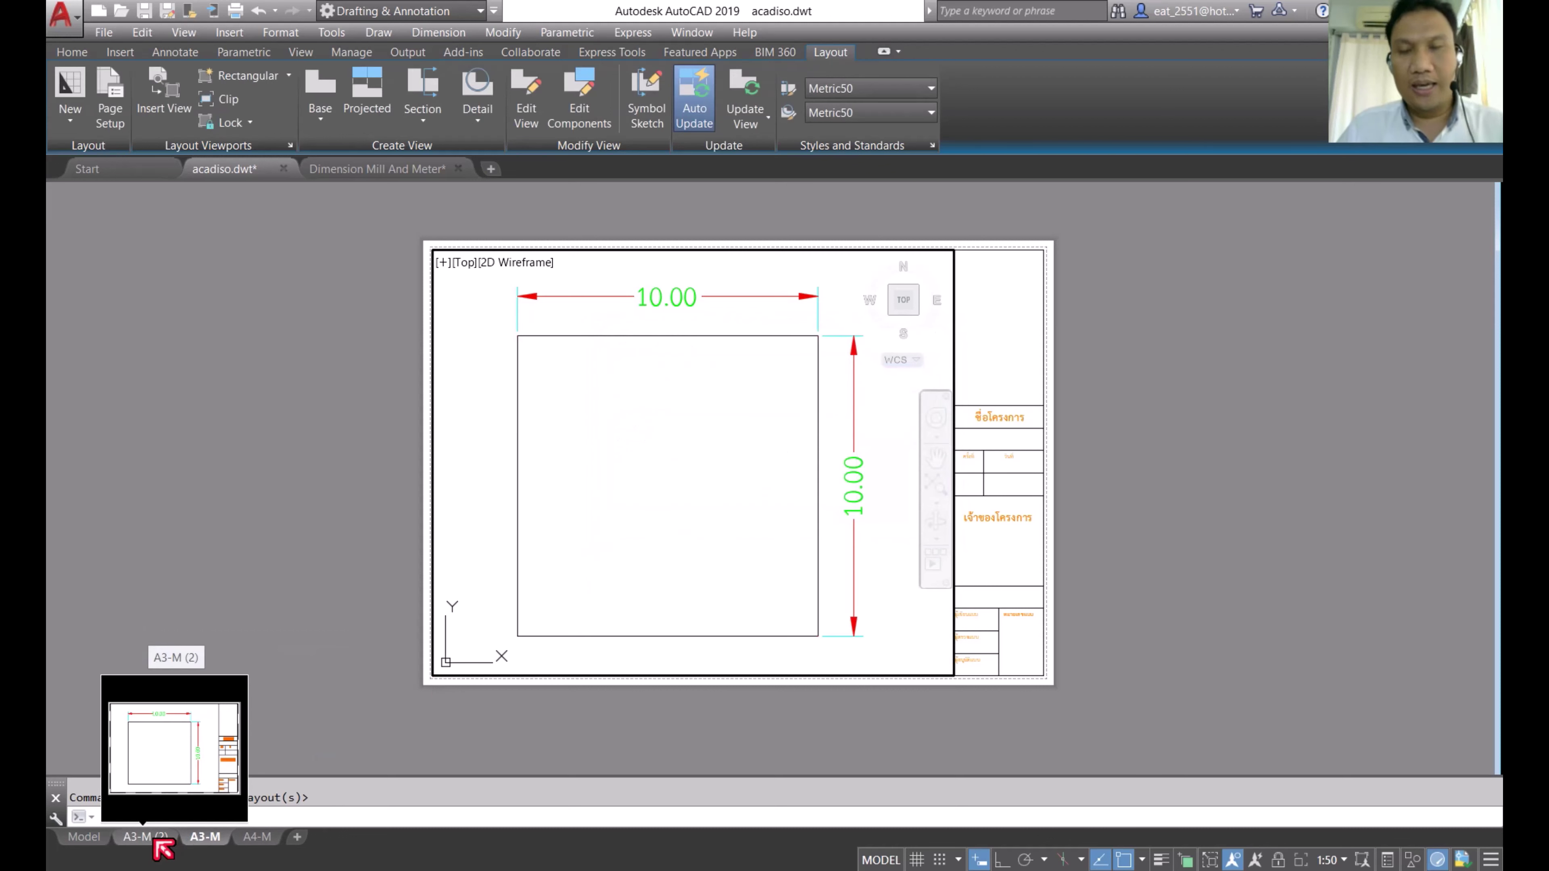
{"action": "mouse_move", "coordinate": [138, 836]}
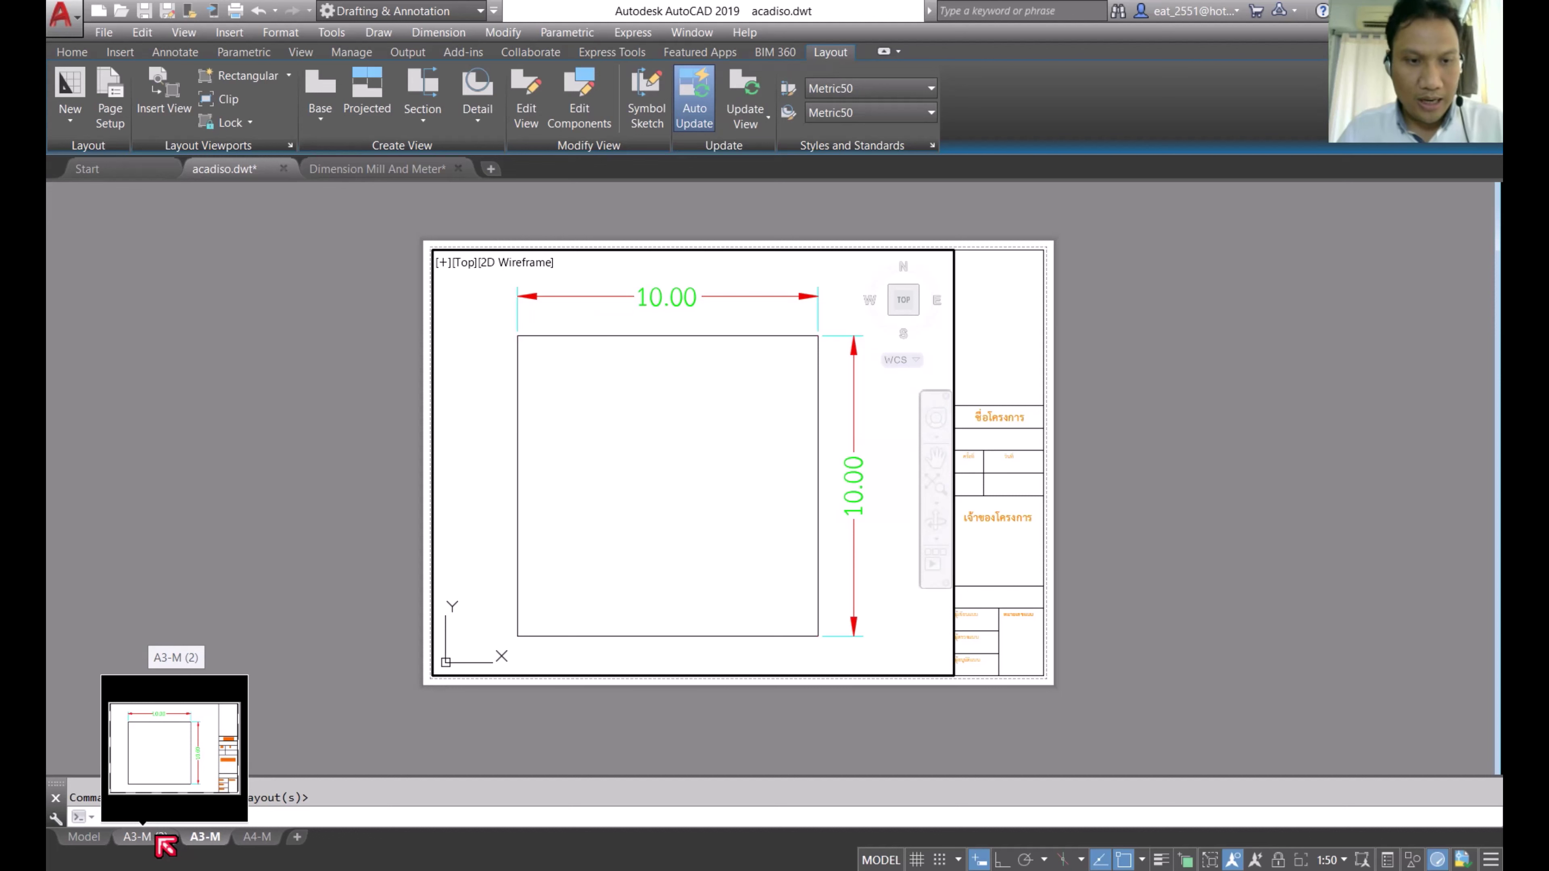
Step: Rename the copied layout to A3-MM
{"action": "right_click", "coordinate": [158, 839]}
{"action": "left_click", "coordinate": [237, 616]}
{"action": "type", "text": "M"}
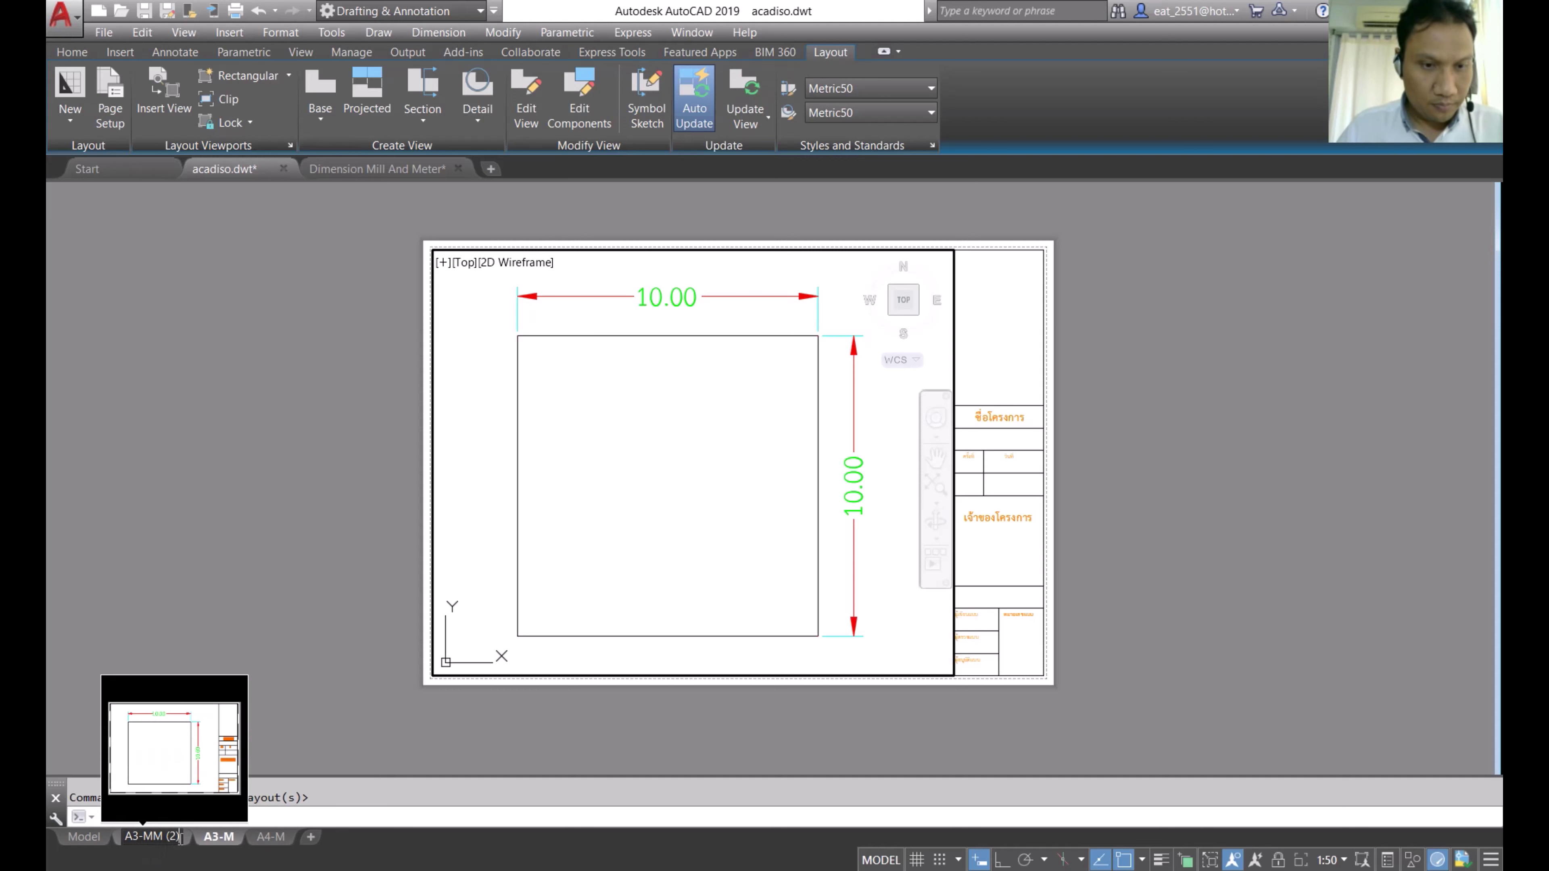
{"action": "key", "text": "BackSpace"}
{"action": "key", "text": "BackSpace"}
{"action": "key", "text": "BackSpace"}
{"action": "key", "text": "Return"}
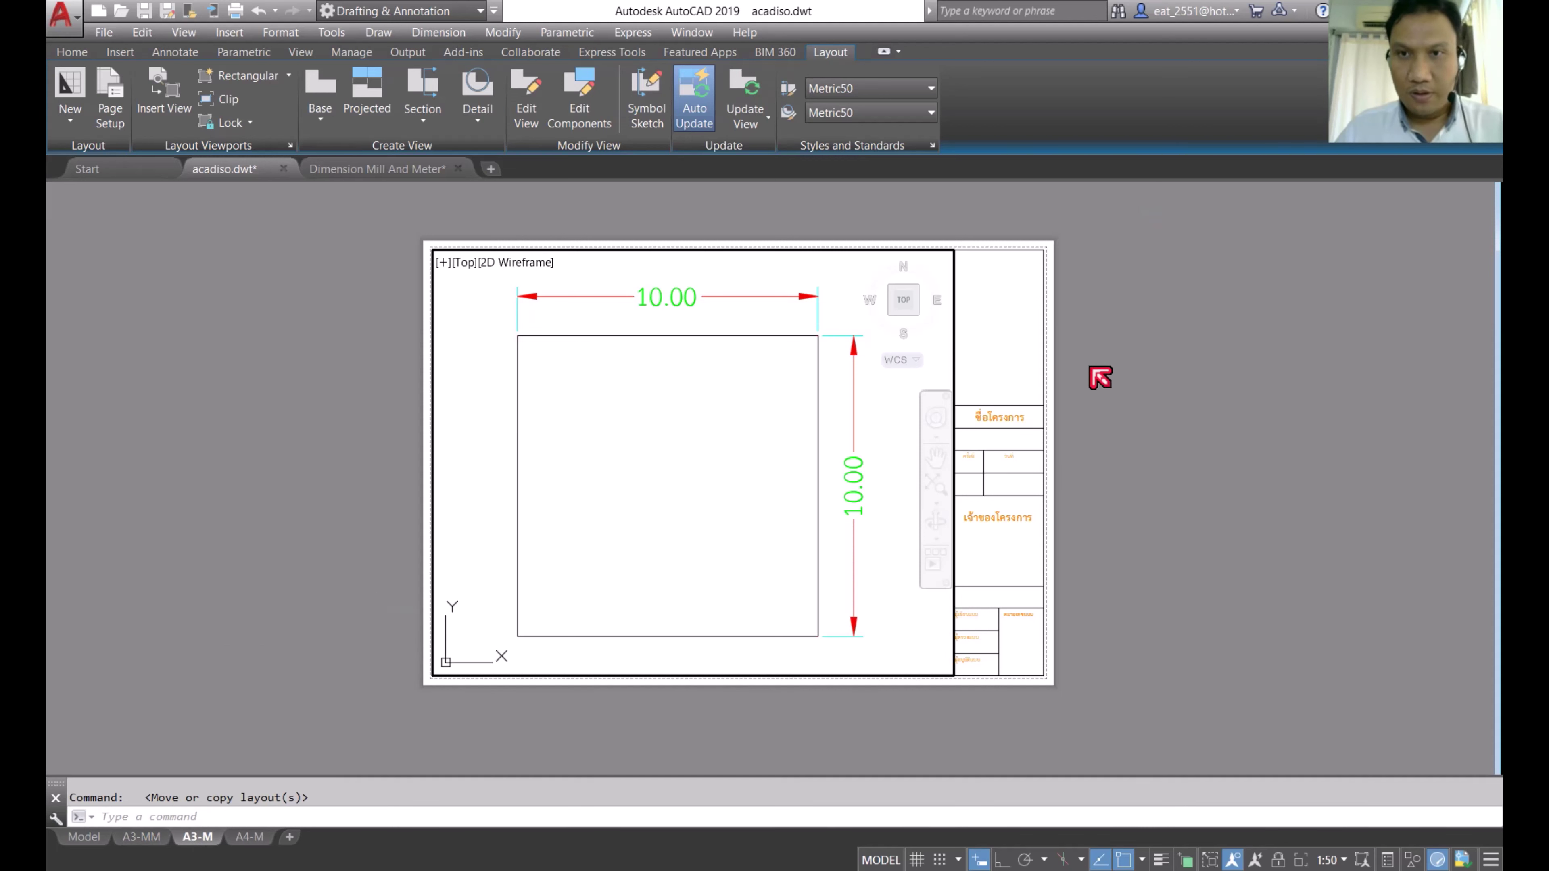
Step: Erase all 25 border, title-block and drawing objects from the A3-MM sheet with a crossing window
{"action": "left_click", "coordinate": [887, 861]}
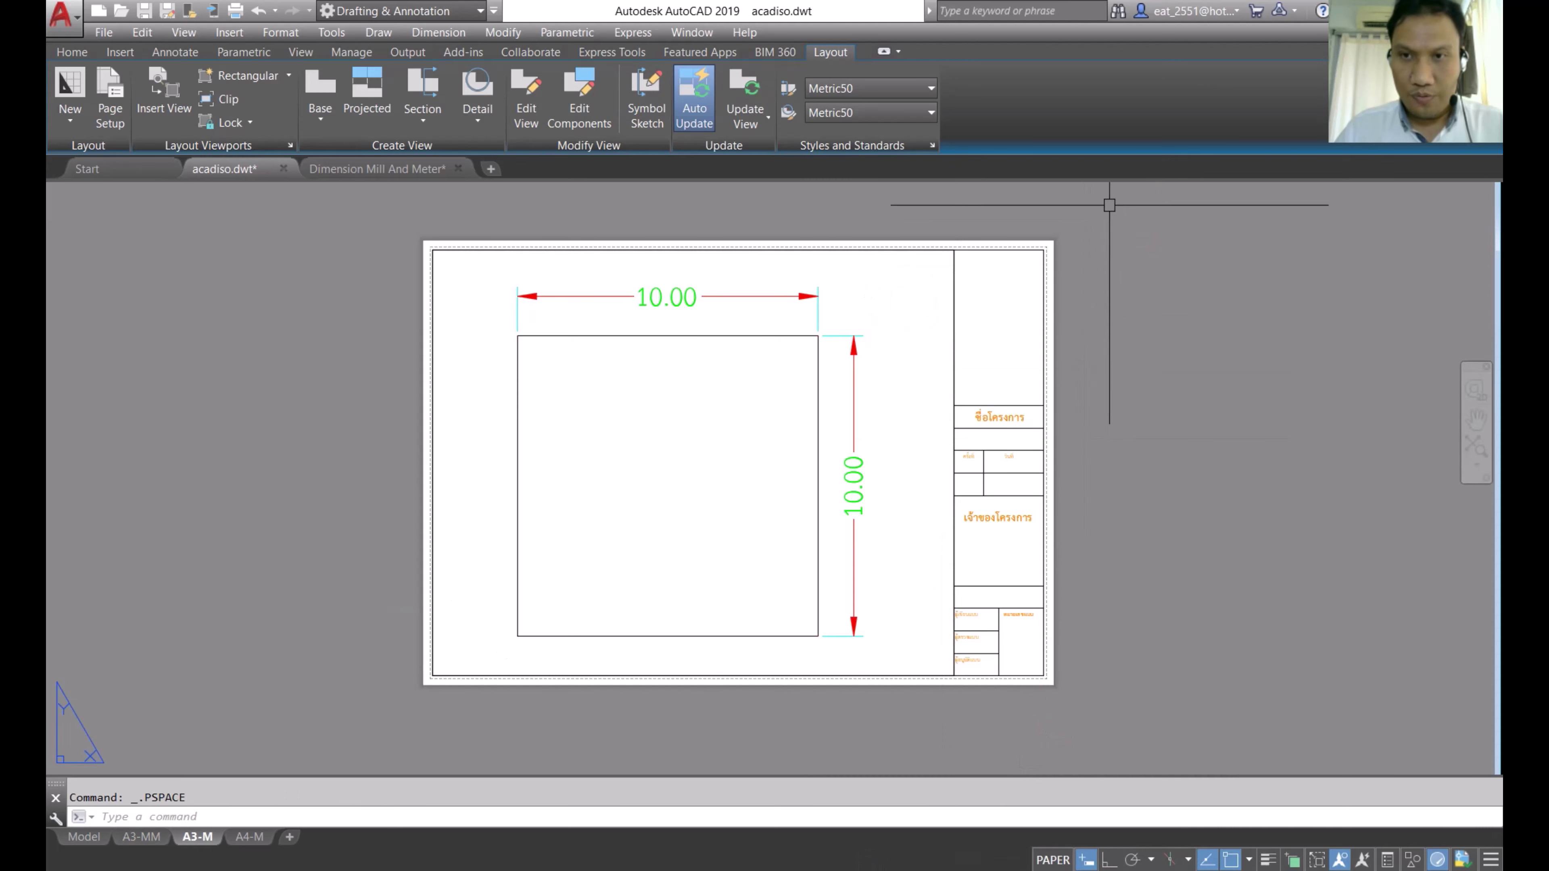
{"action": "left_click", "coordinate": [1111, 197]}
{"action": "left_click", "coordinate": [1232, 424]}
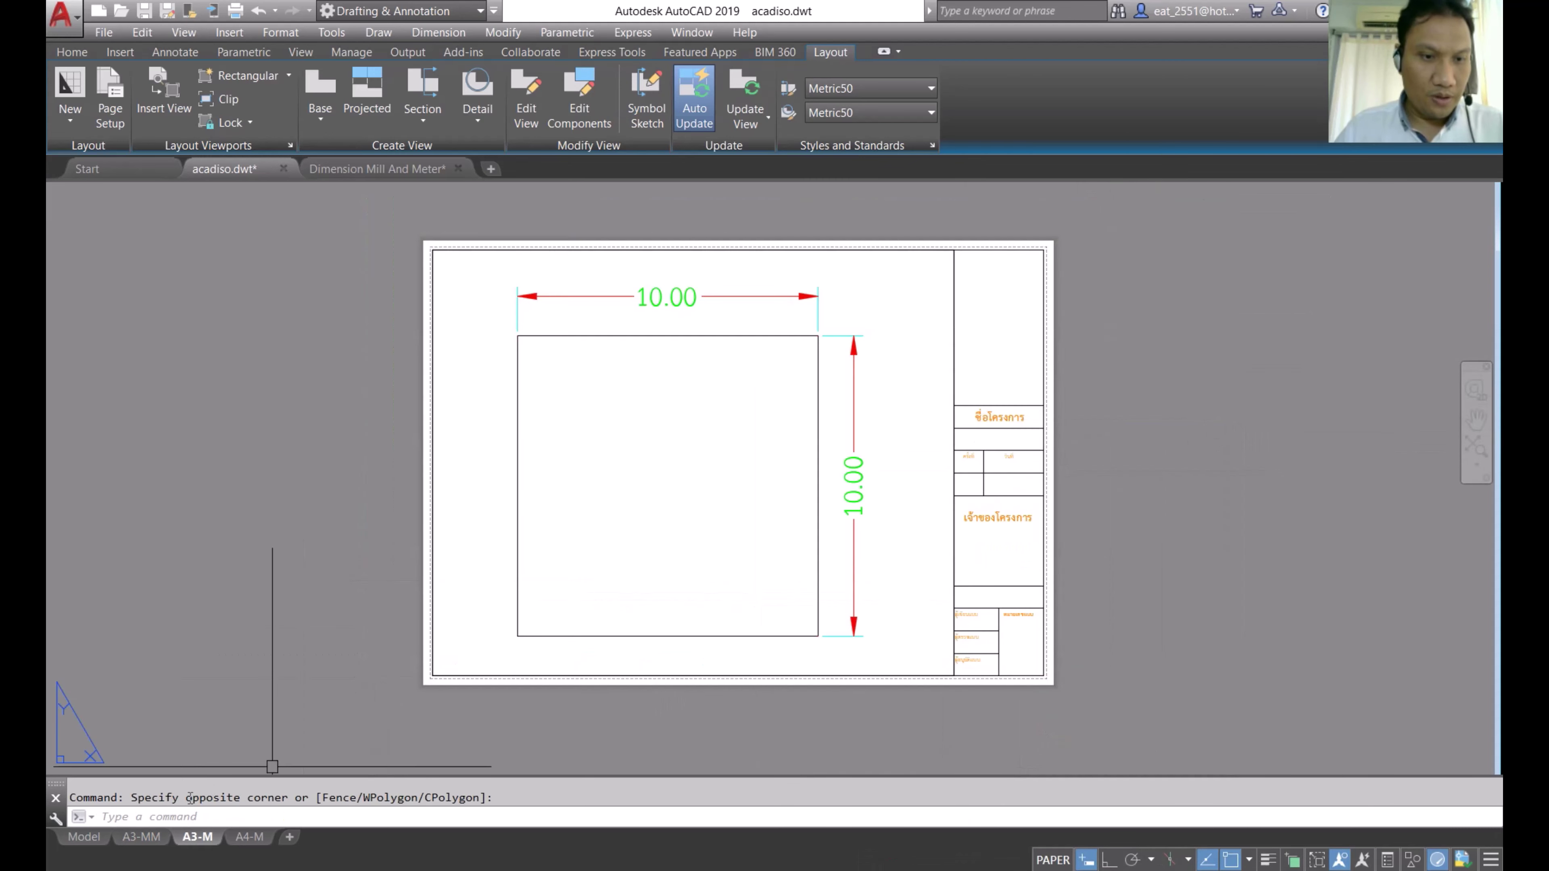
{"action": "left_click", "coordinate": [150, 836]}
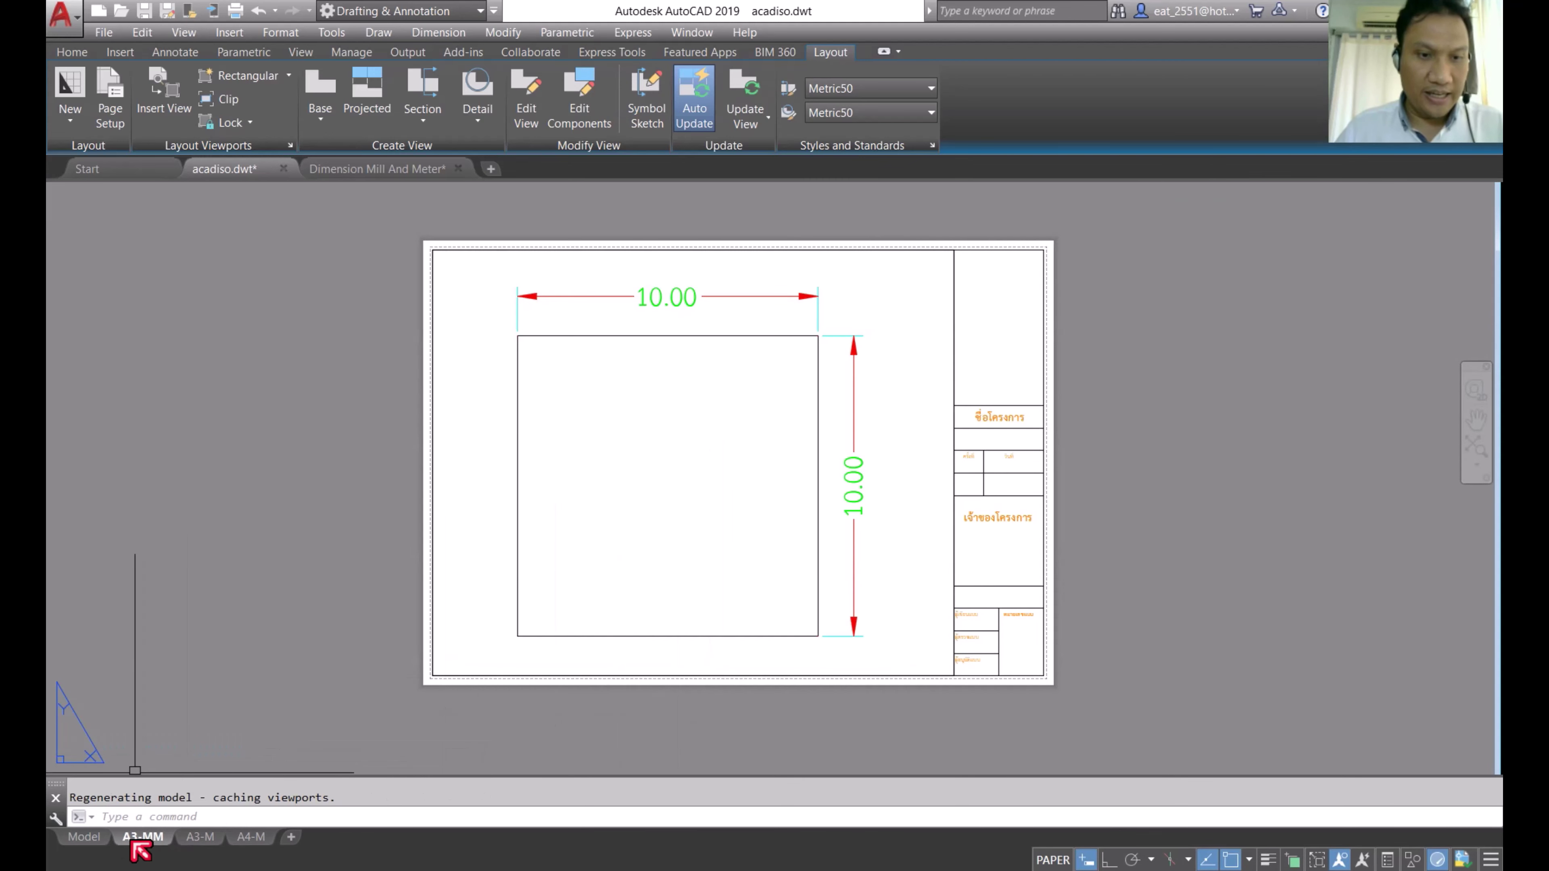
{"action": "left_click", "coordinate": [1131, 216]}
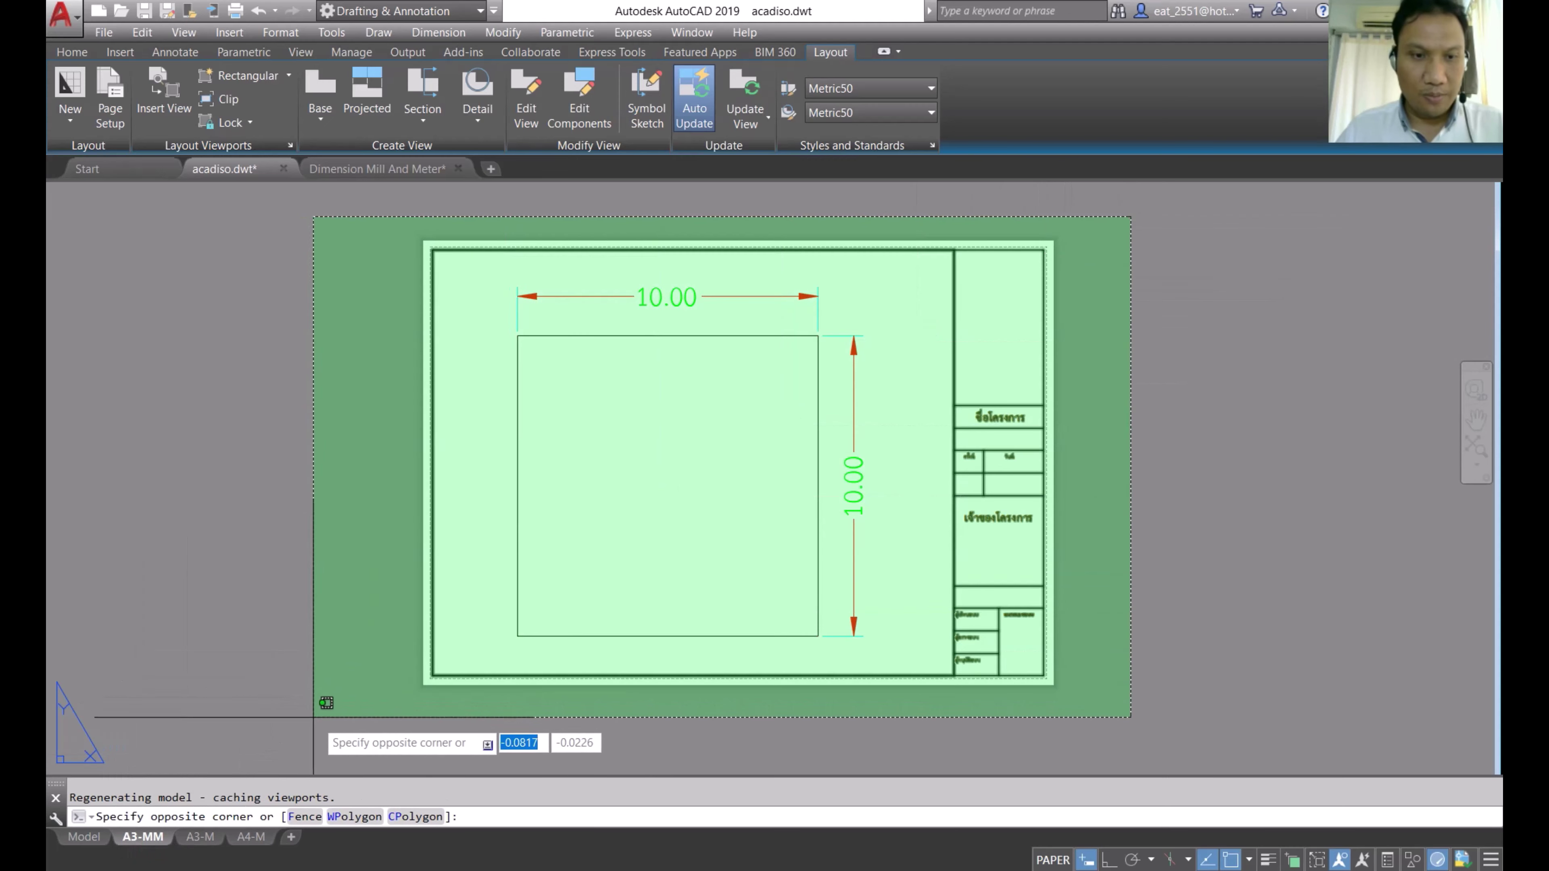
{"action": "left_click", "coordinate": [1155, 360]}
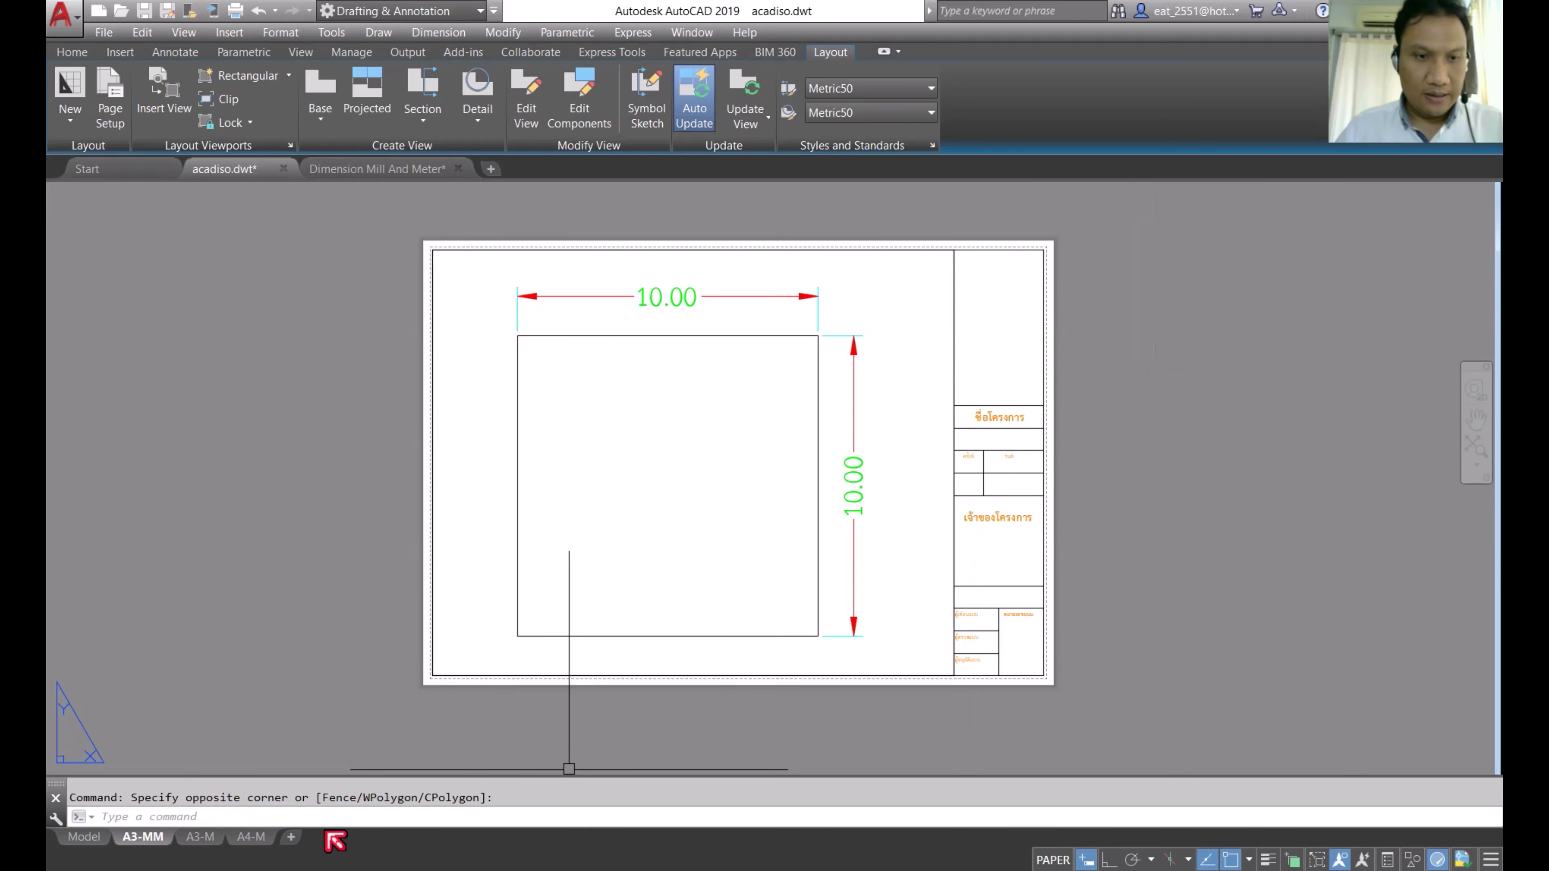
{"action": "left_click", "coordinate": [201, 837]}
{"action": "left_click", "coordinate": [141, 837]}
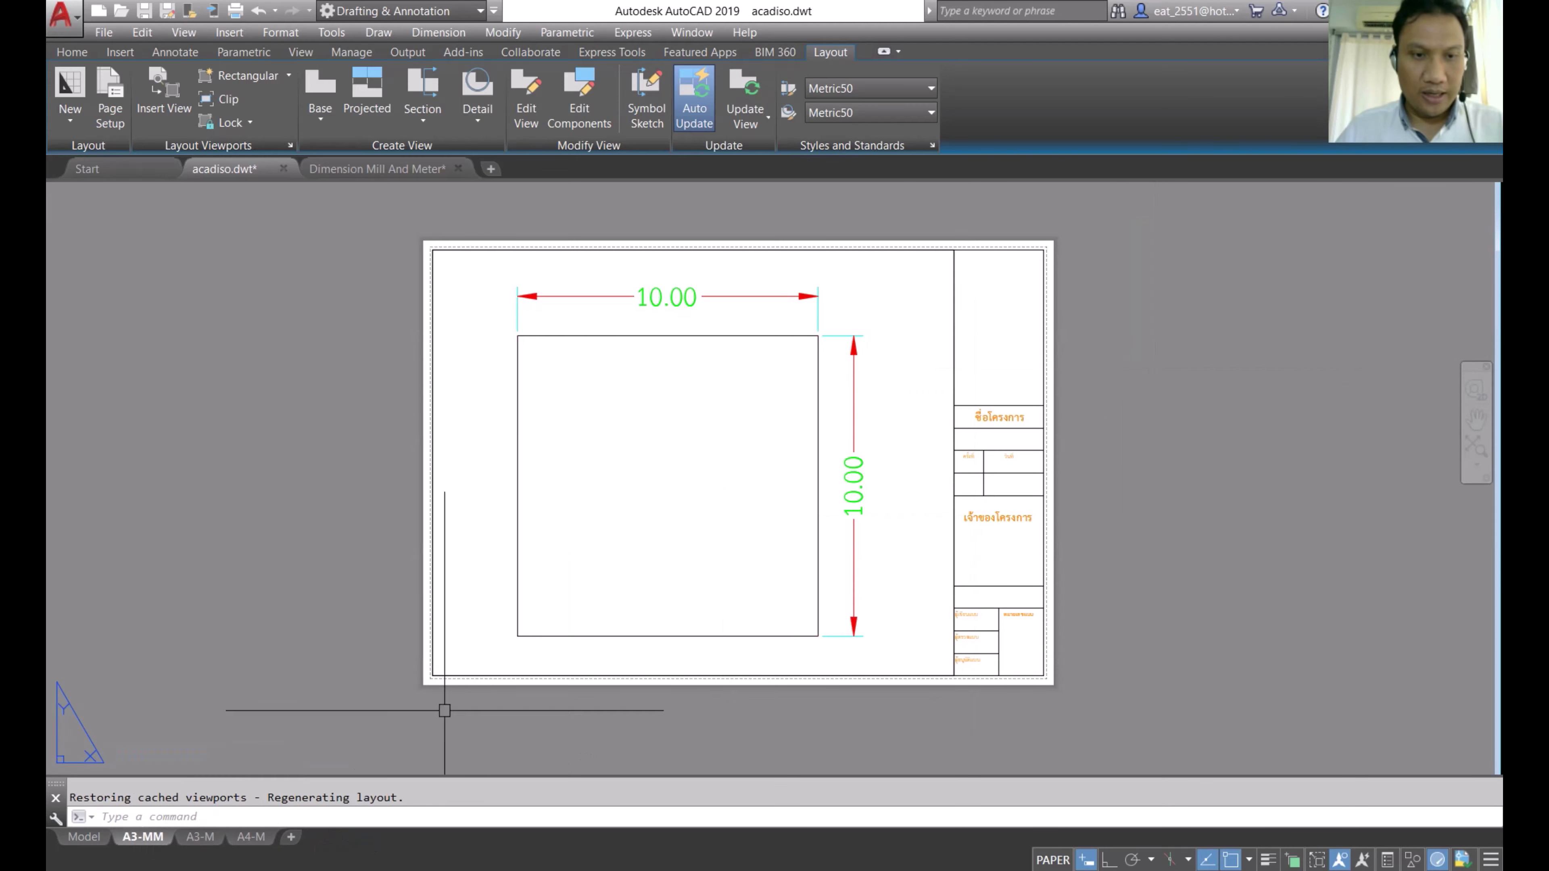
{"action": "left_click", "coordinate": [1129, 204]}
{"action": "left_click", "coordinate": [344, 716]}
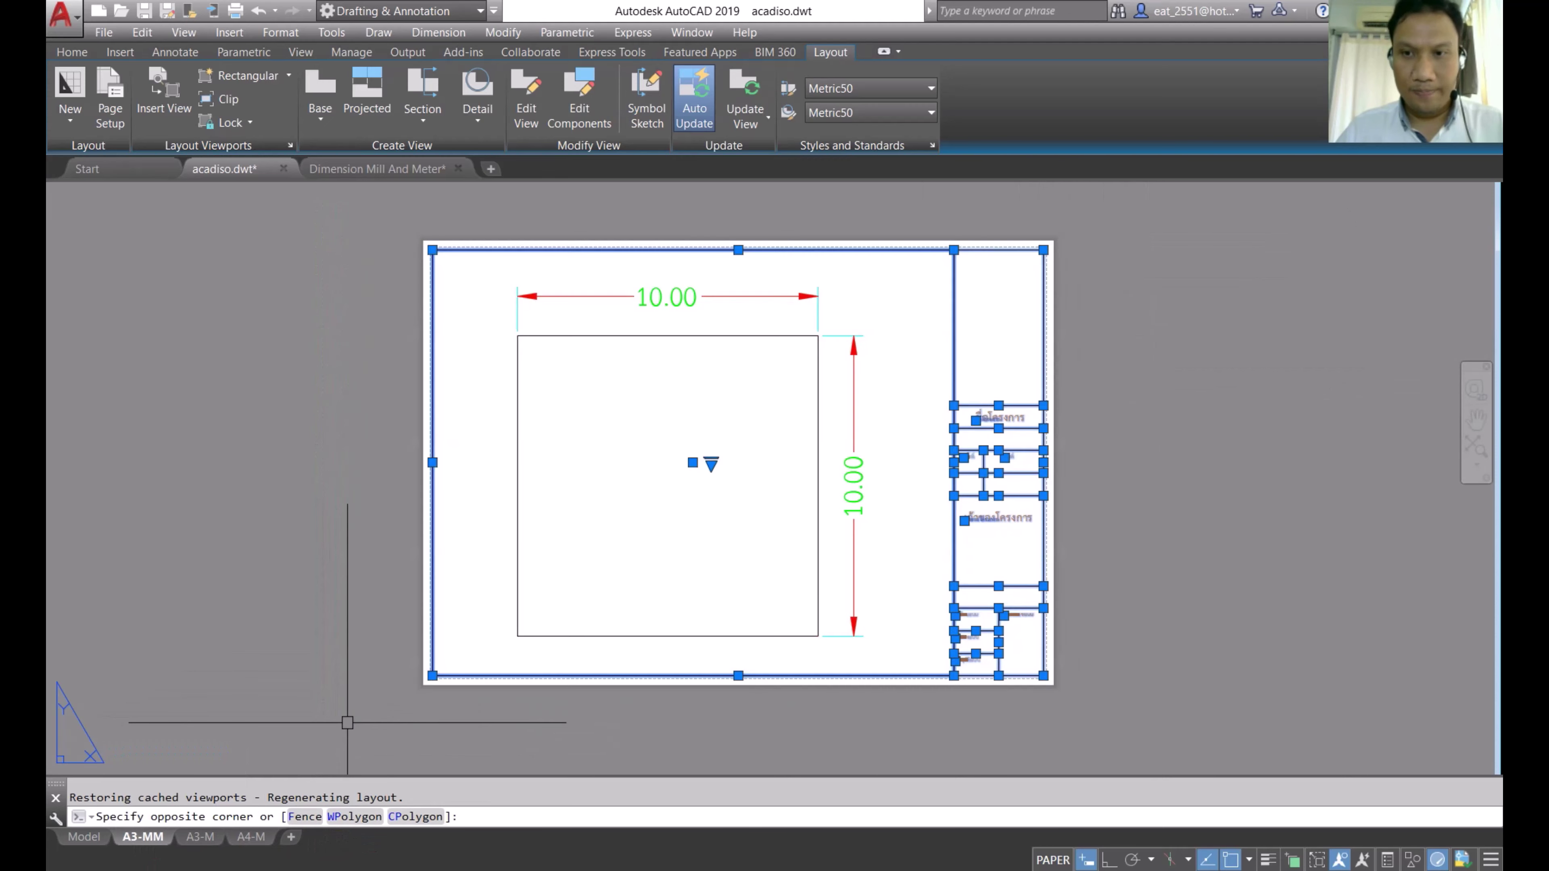
{"action": "key", "text": "Delete"}
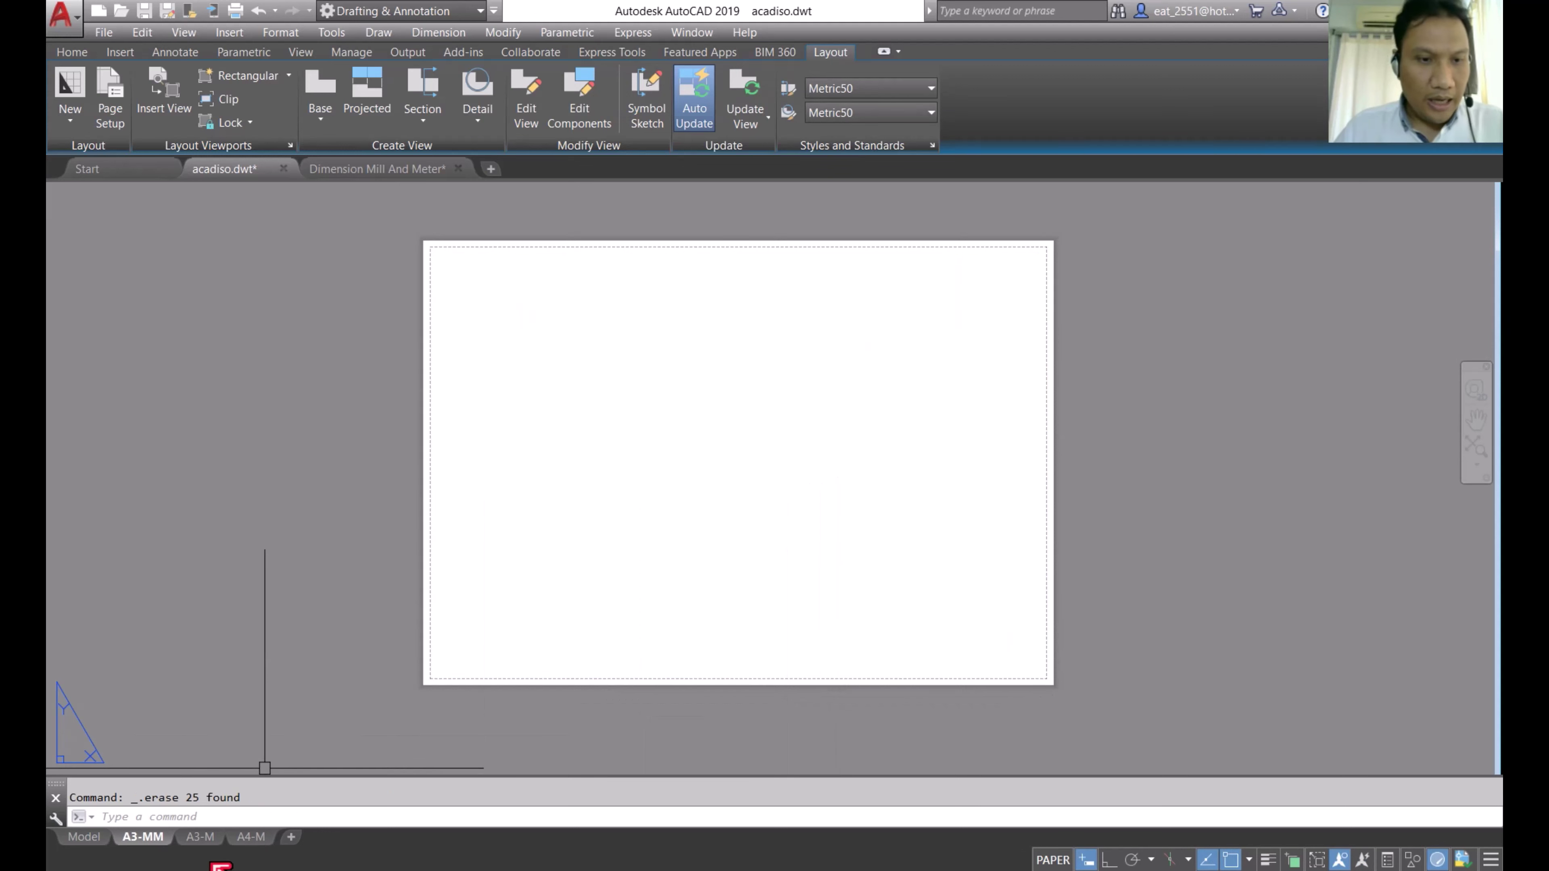
Step: Modify the A3-MM page setup to plot at 1 mm = 1 unit instead of 1000:1
{"action": "right_click", "coordinate": [157, 841]}
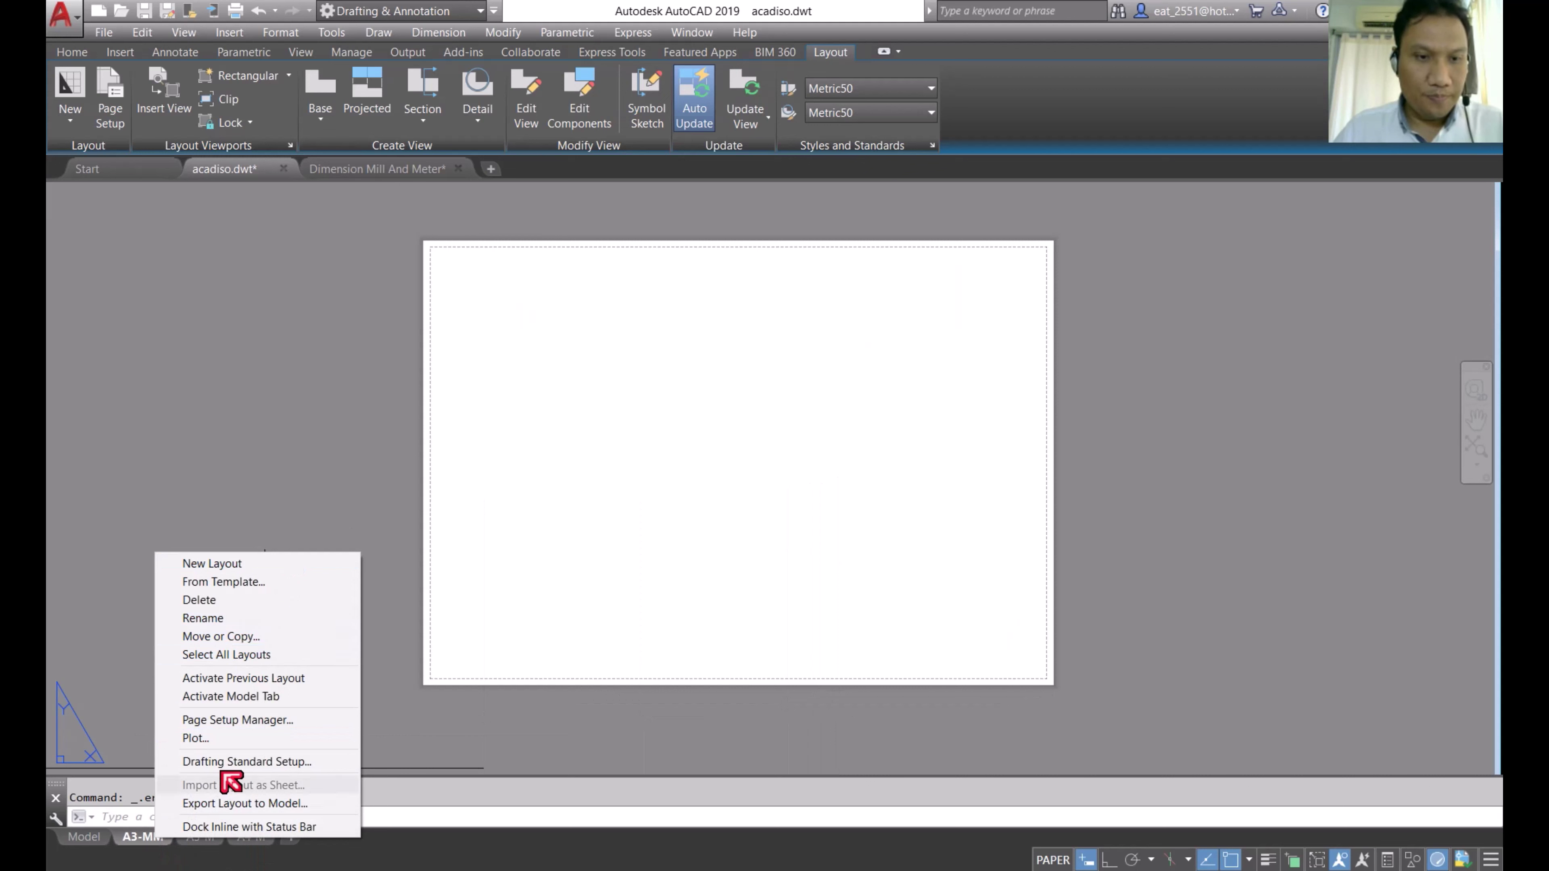
{"action": "left_click", "coordinate": [263, 721]}
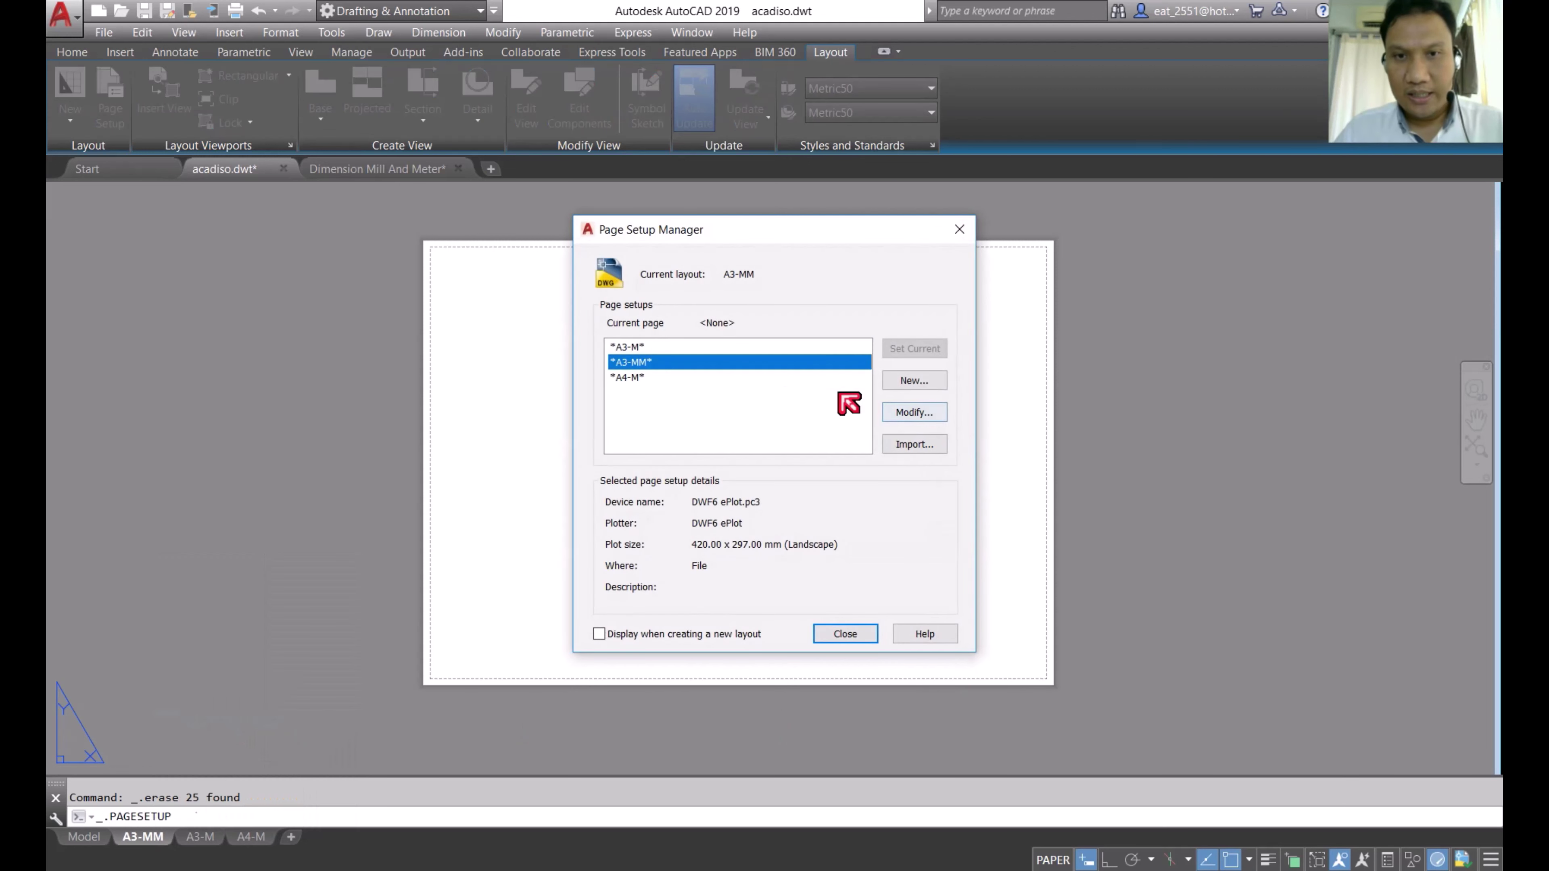
{"action": "left_click", "coordinate": [914, 412]}
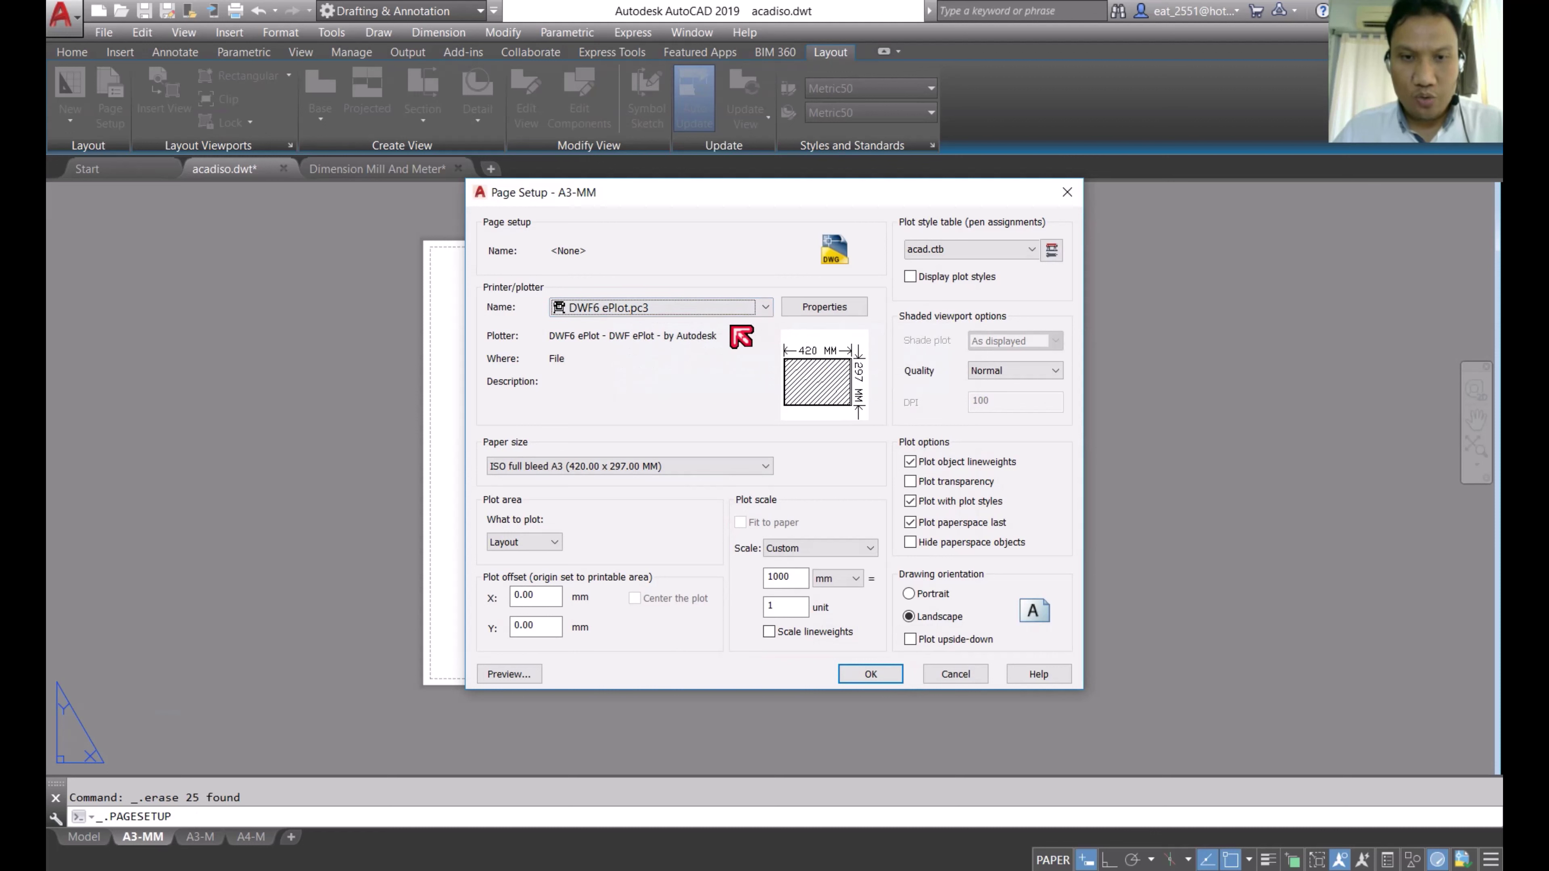
{"action": "double_click", "coordinate": [793, 581]}
{"action": "type", "text": "1"}
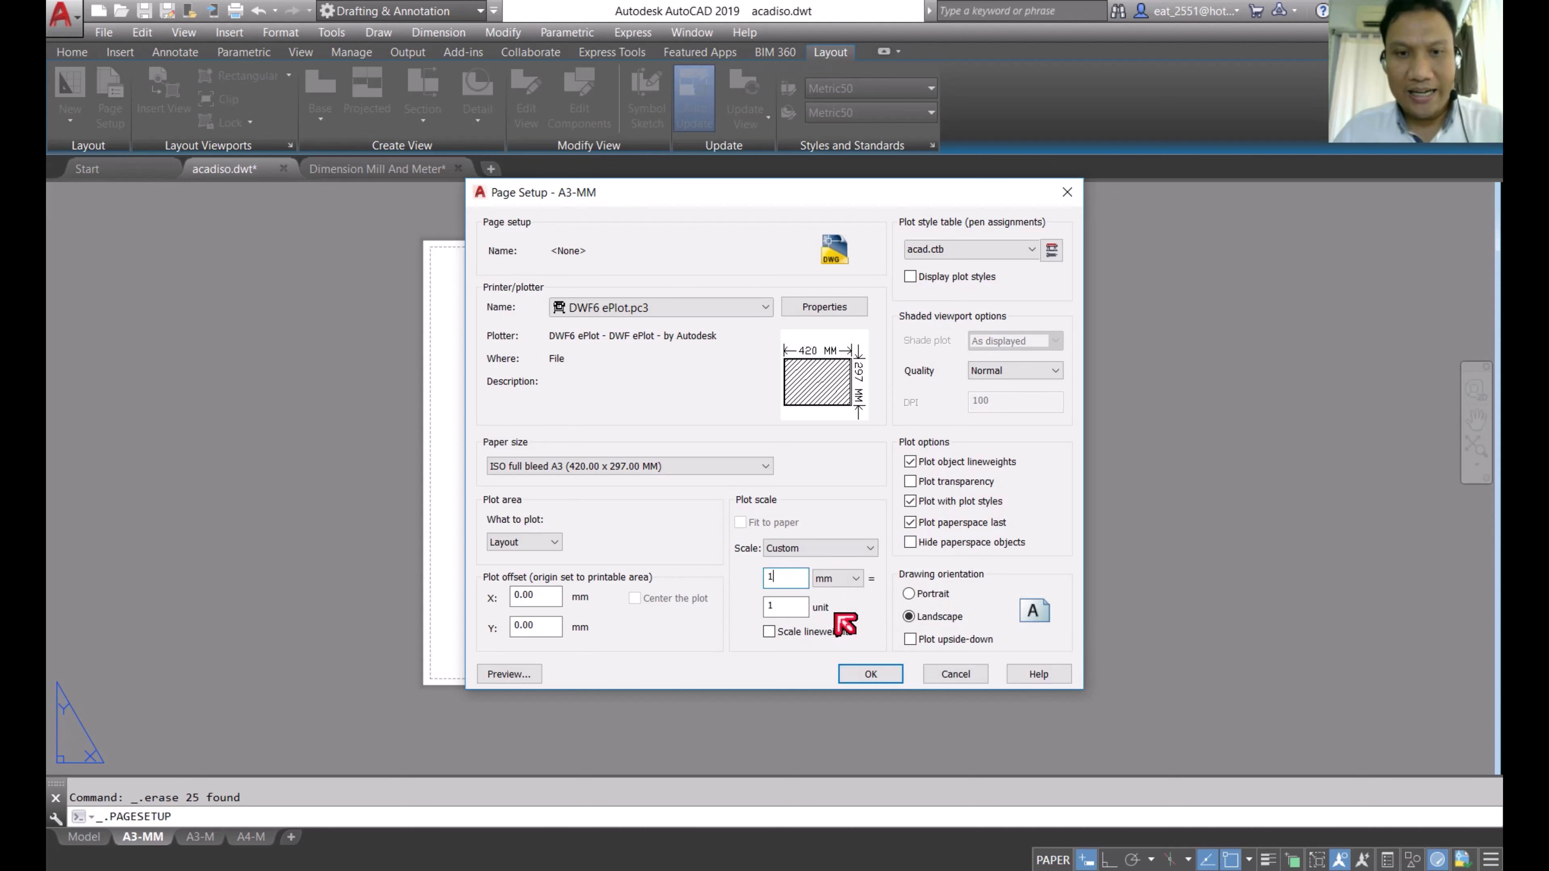
{"action": "left_click", "coordinate": [867, 675]}
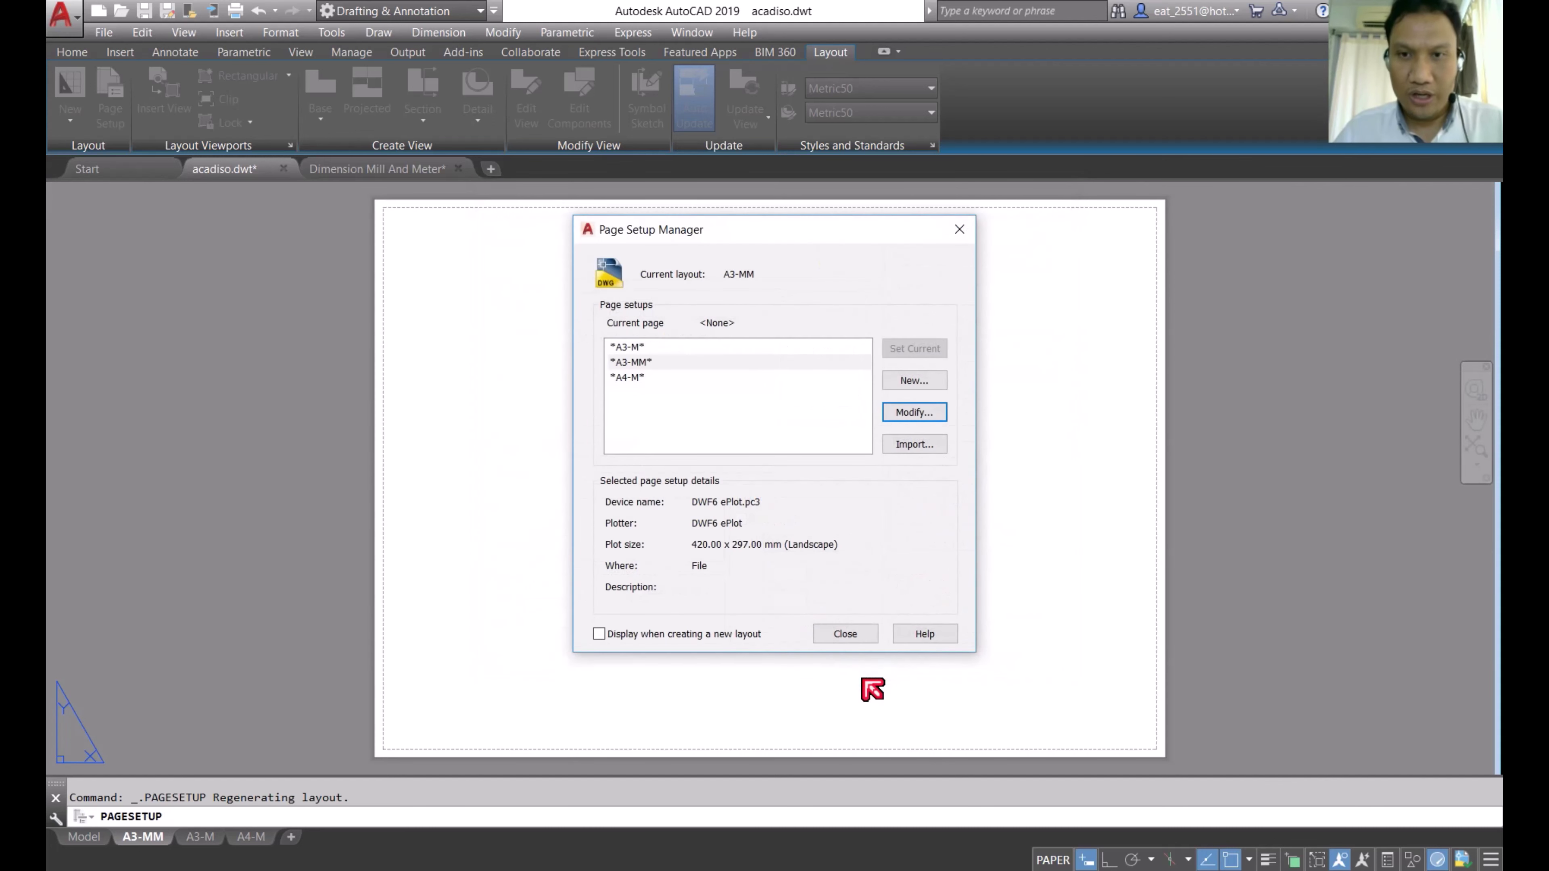
{"action": "left_click", "coordinate": [855, 636]}
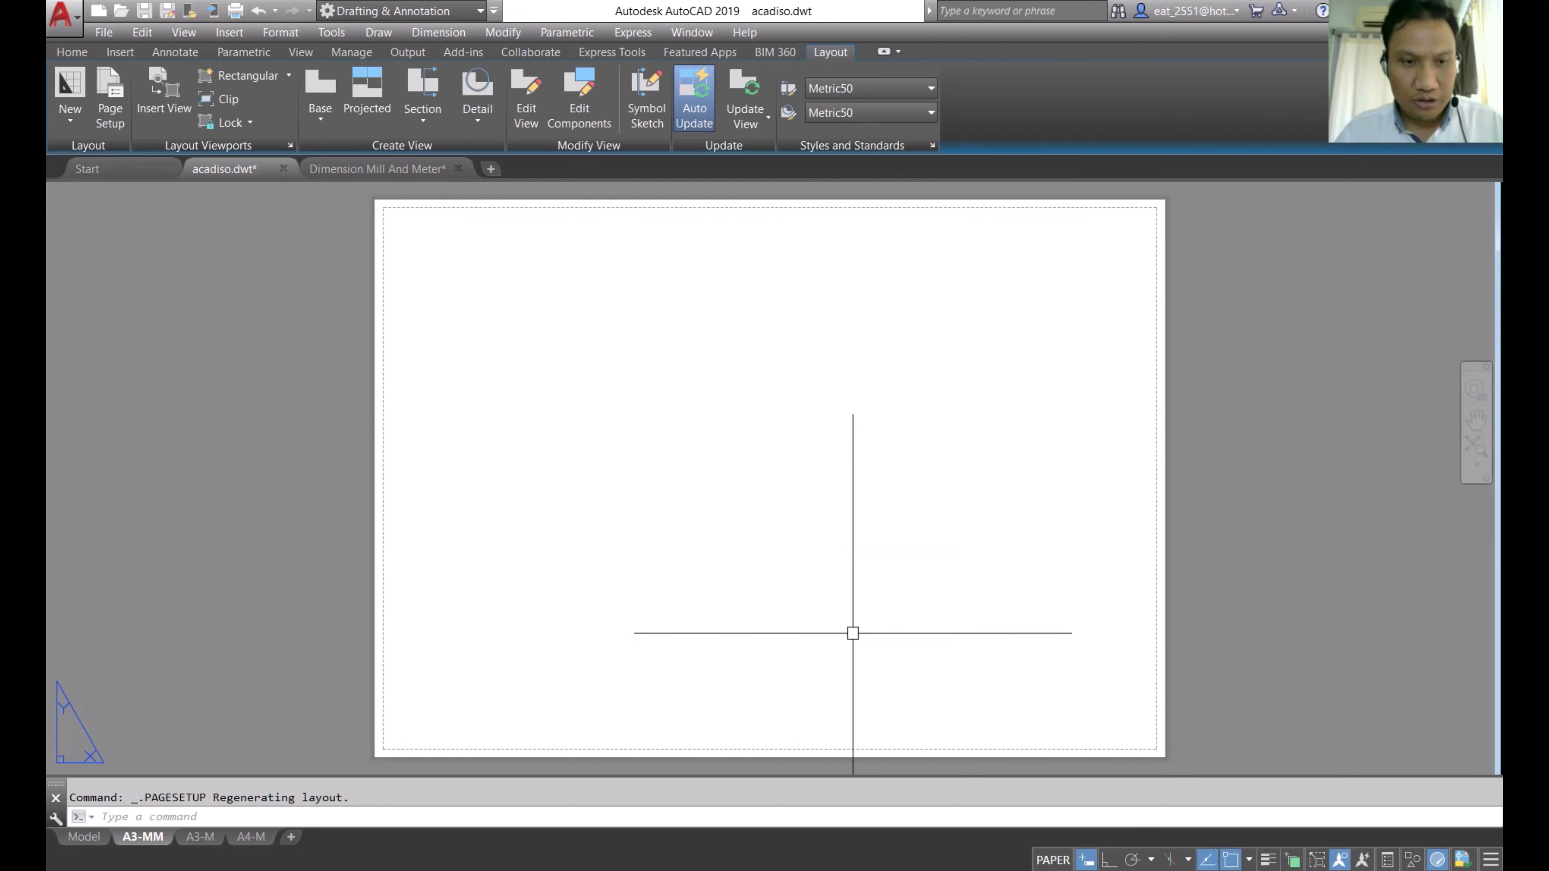
{"action": "mouse_move", "coordinate": [199, 837]}
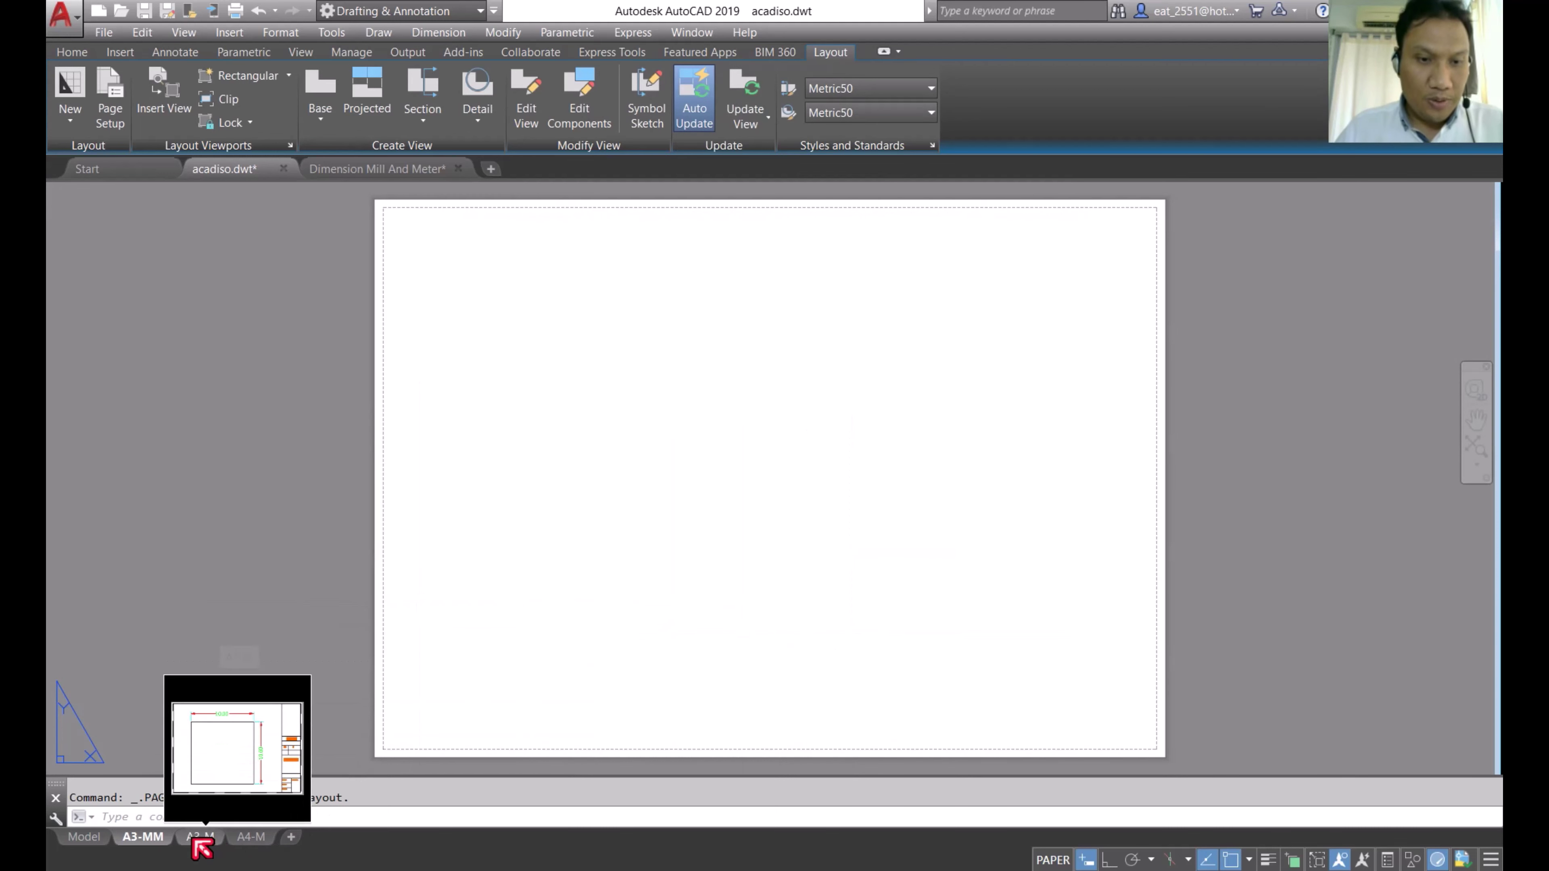
Step: Copy the A3-M frame and title block to the clipboard, then return to A3-MM
{"action": "left_click", "coordinate": [193, 840]}
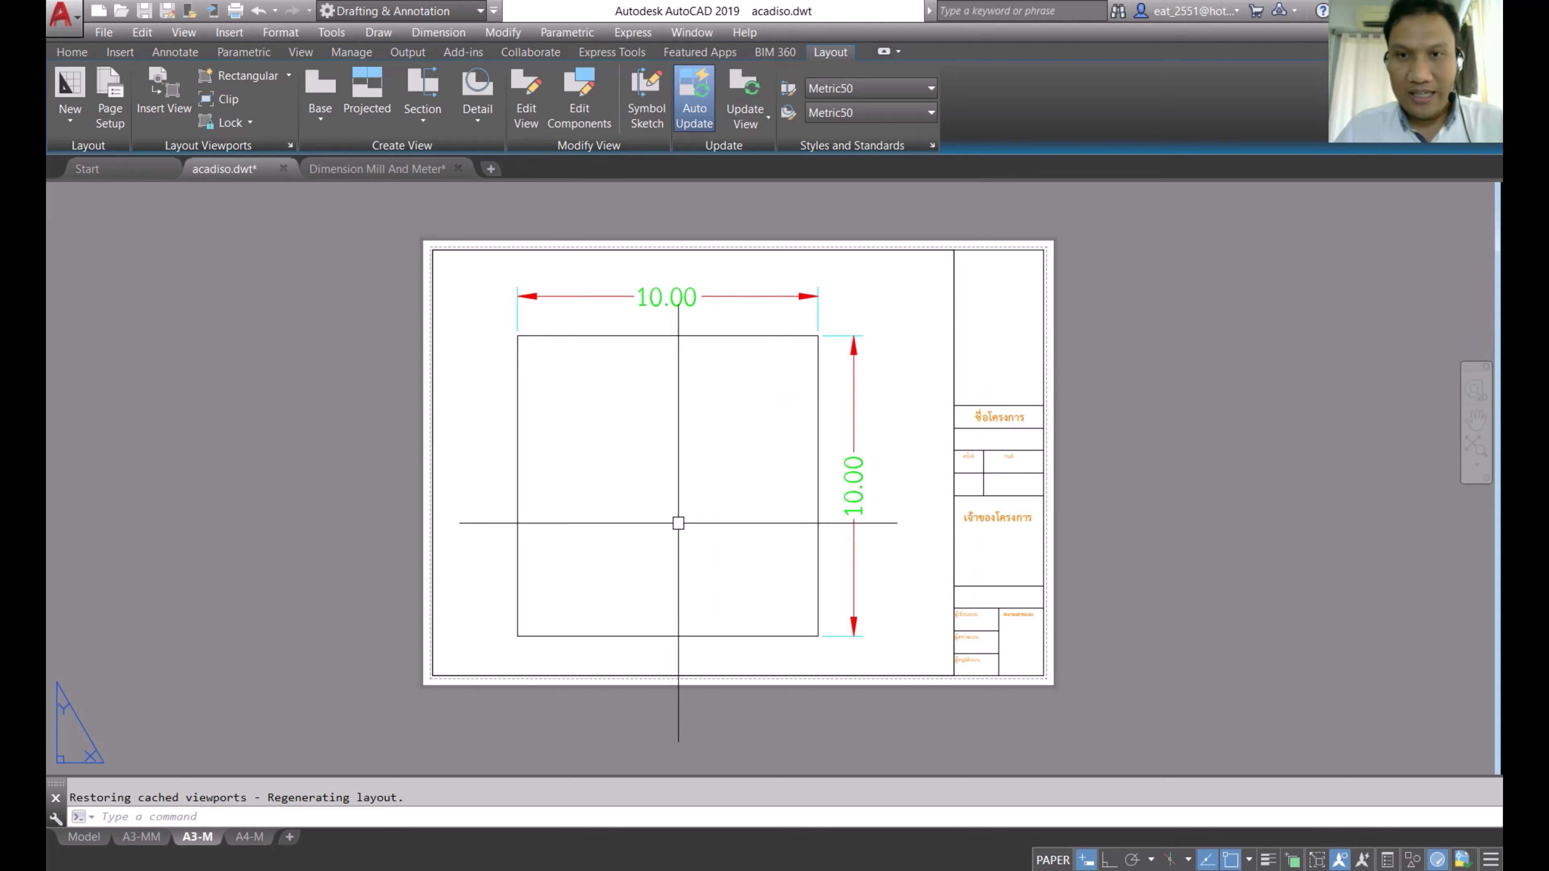
{"action": "left_click", "coordinate": [1163, 200]}
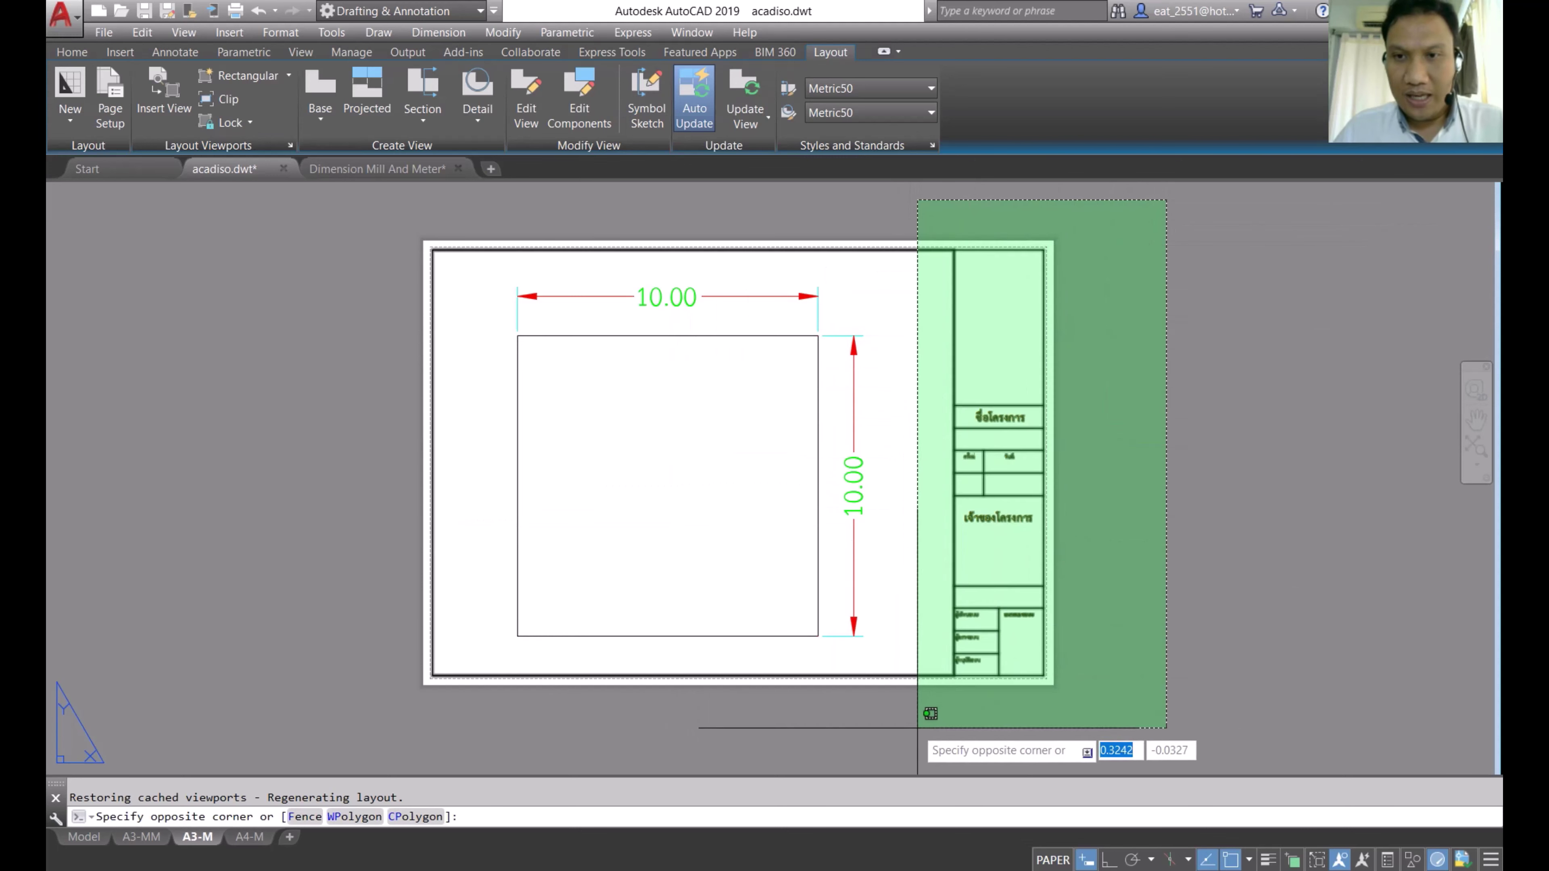
{"action": "left_click", "coordinate": [427, 701]}
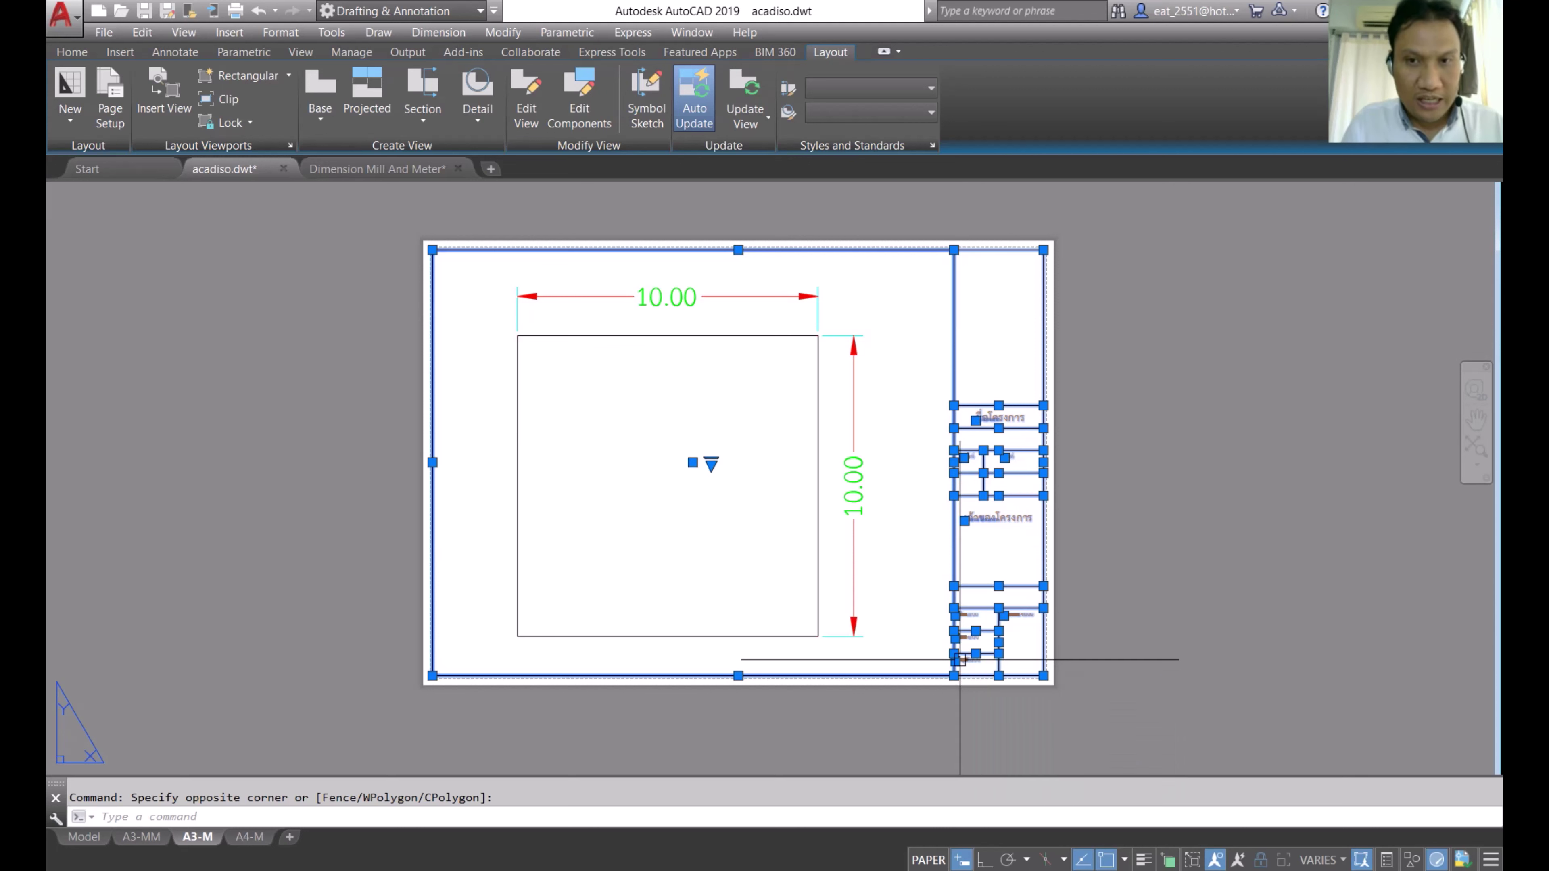
{"action": "key", "text": "ctrl+c"}
{"action": "left_click", "coordinate": [148, 842]}
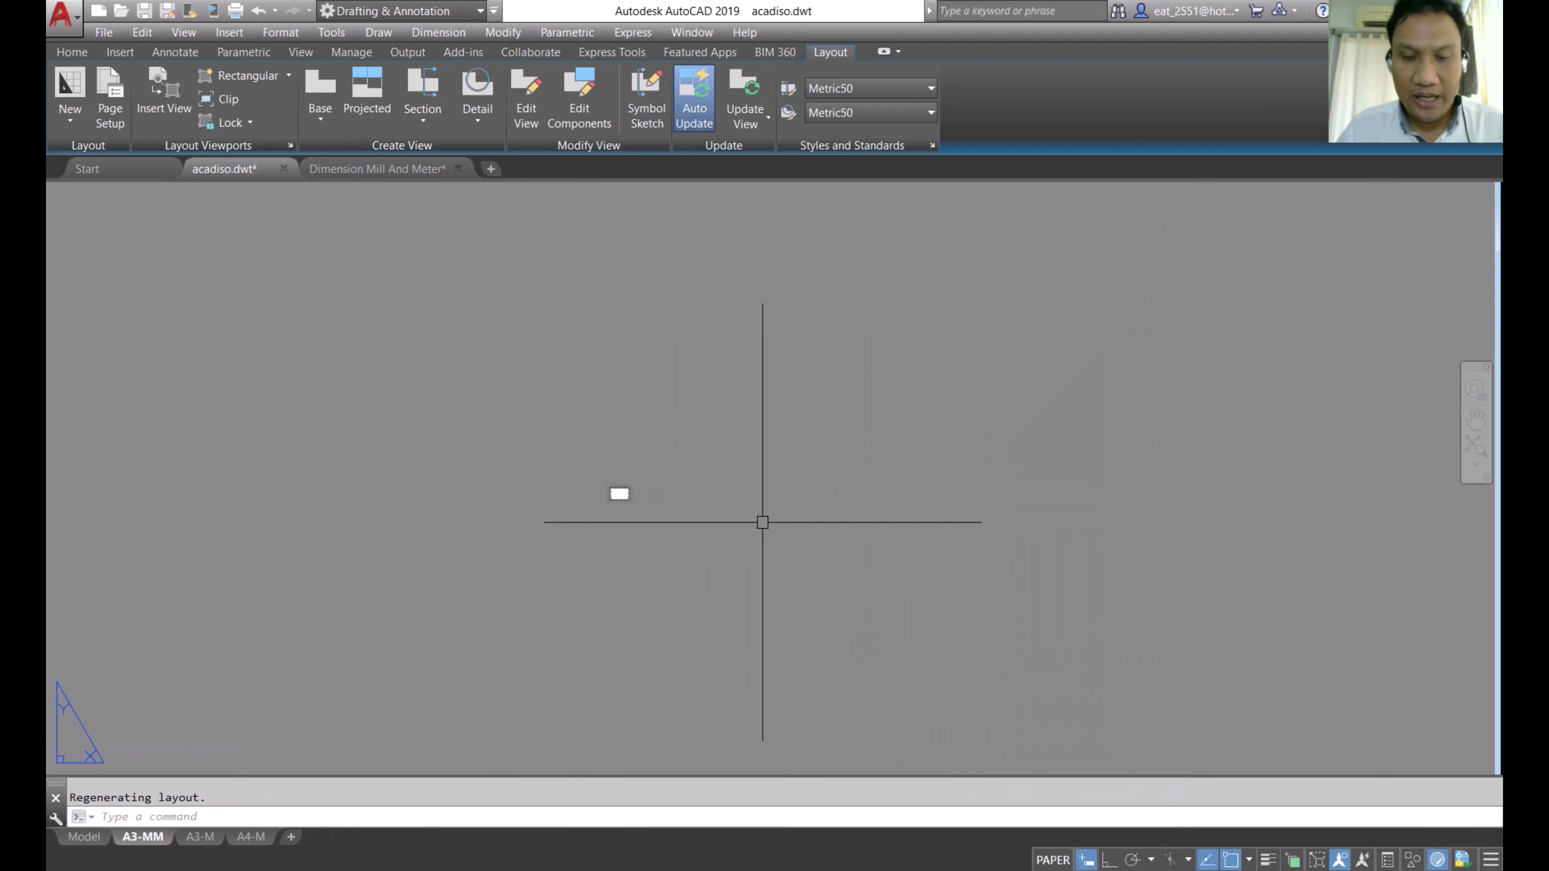
Step: Paste the copied border, title block and 10.00-square viewport onto the A3-MM sheet
{"action": "scroll", "coordinate": [667, 505], "scroll_direction": "up", "scroll_amount": 4}
{"action": "scroll", "coordinate": [487, 456], "scroll_direction": "up", "scroll_amount": 2}
{"action": "middle_click_drag", "start_coordinate": [487, 457], "coordinate": [812, 513]}
{"action": "scroll", "coordinate": [760, 492], "scroll_direction": "up", "scroll_amount": 2}
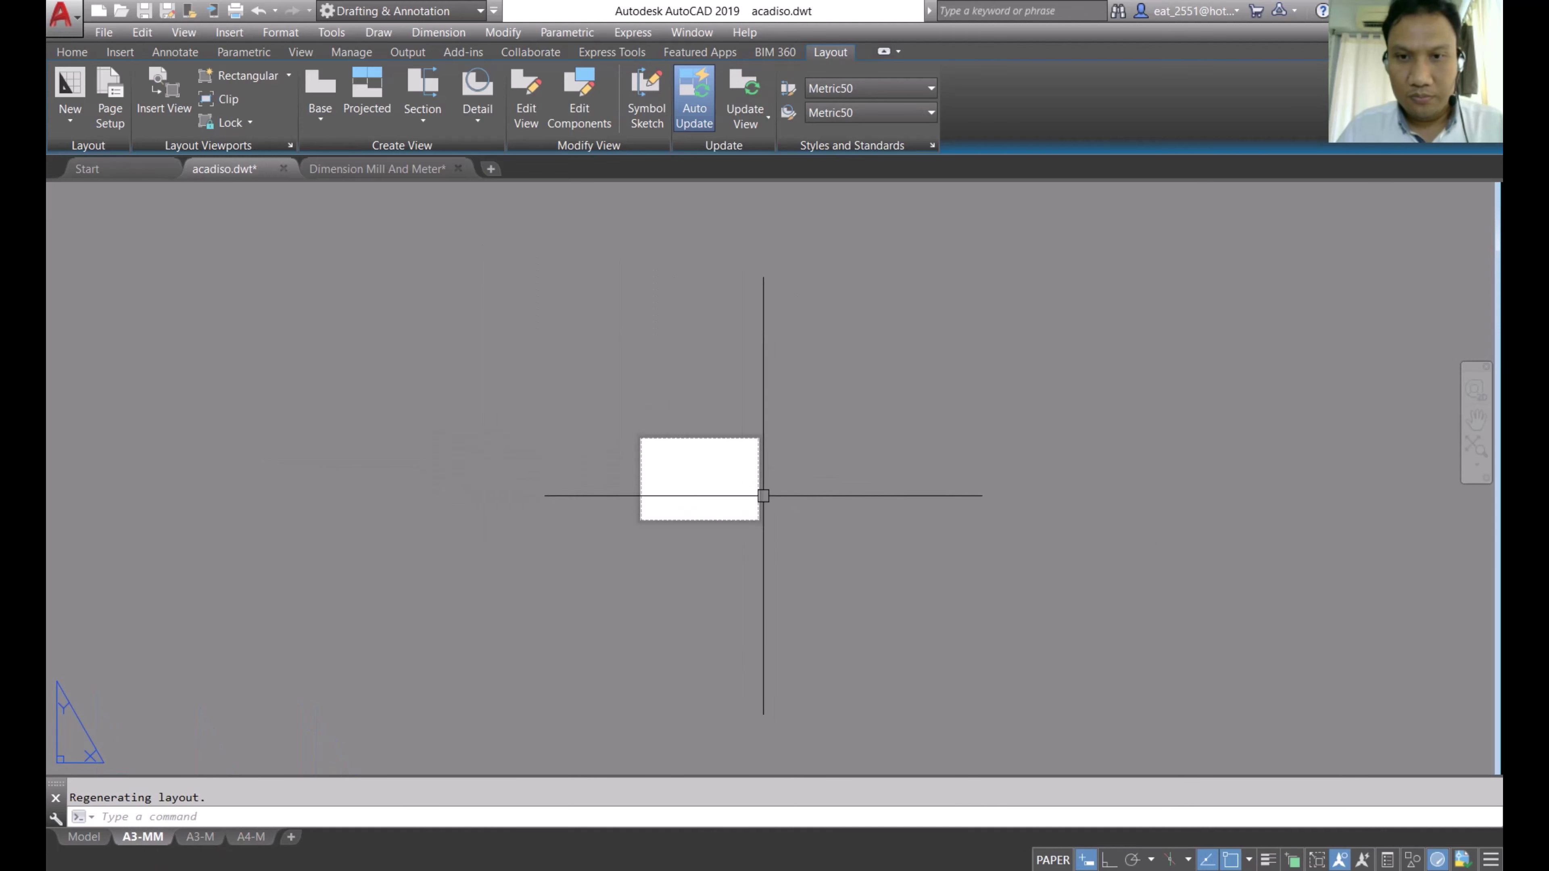
{"action": "scroll", "coordinate": [778, 474], "scroll_direction": "up", "scroll_amount": 2}
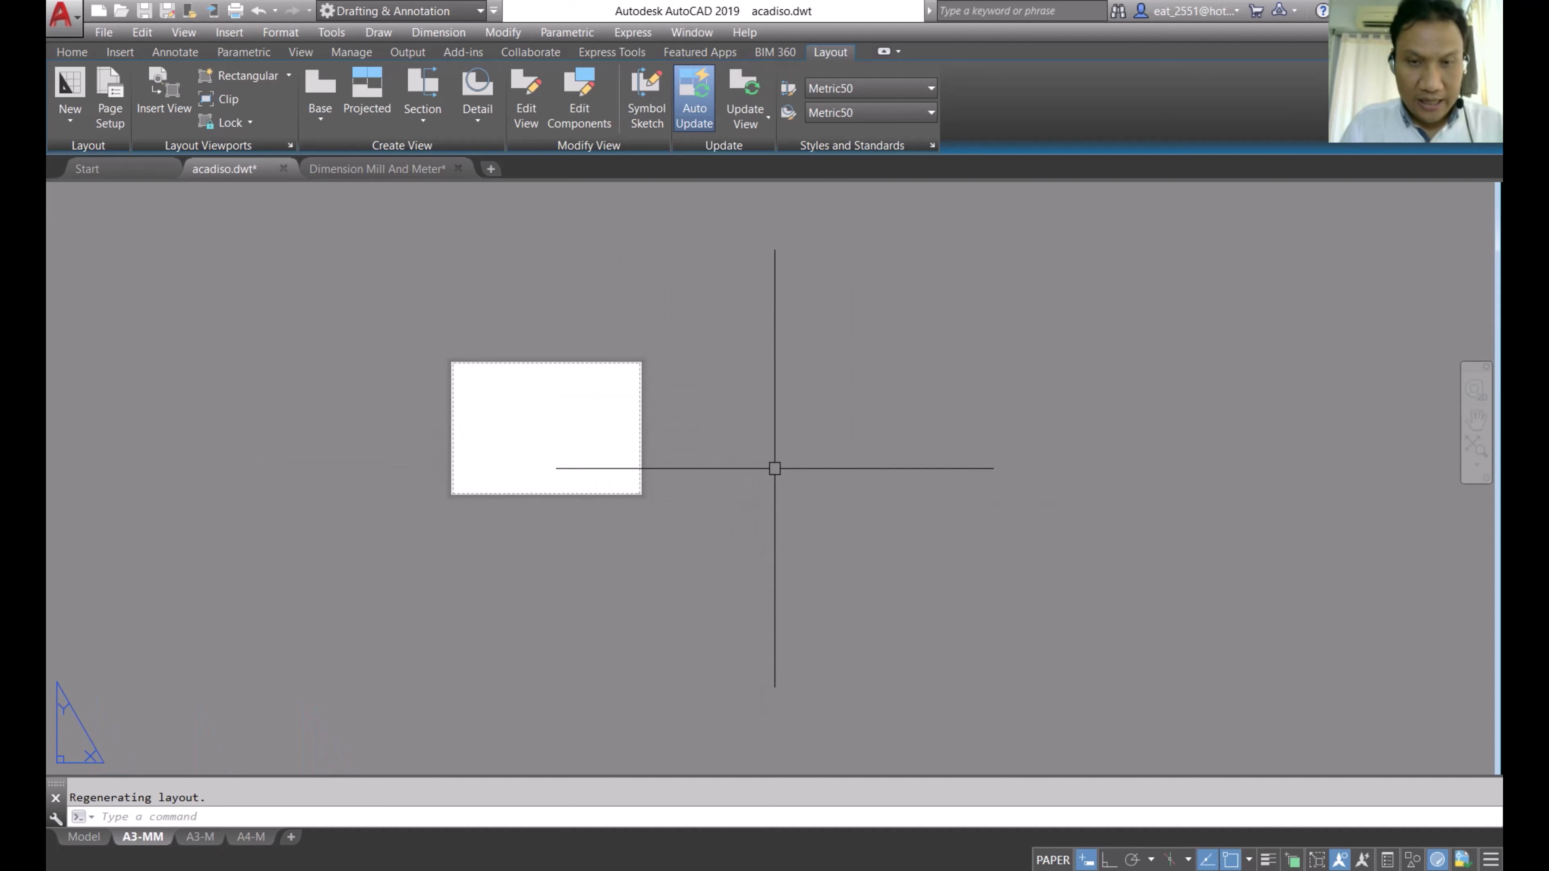
{"action": "key", "text": "ctrl+v"}
{"action": "scroll", "coordinate": [657, 432], "scroll_direction": "down", "scroll_amount": 3}
{"action": "scroll", "coordinate": [665, 439], "scroll_direction": "down", "scroll_amount": 2}
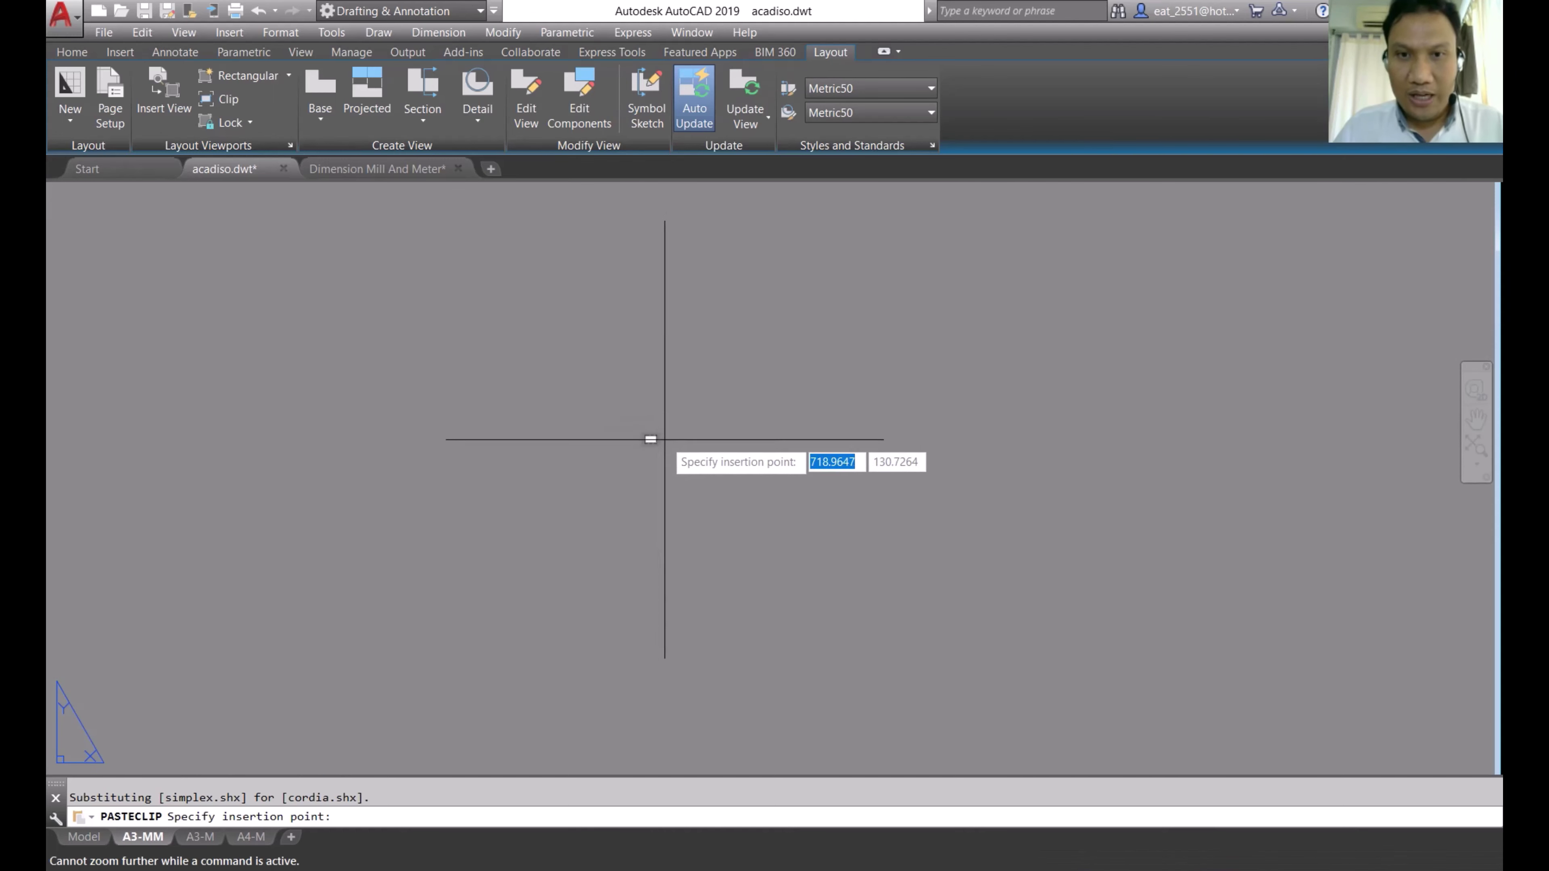
{"action": "scroll", "coordinate": [610, 403], "scroll_direction": "up", "scroll_amount": 3}
{"action": "scroll", "coordinate": [584, 374], "scroll_direction": "up", "scroll_amount": 3}
{"action": "scroll", "coordinate": [587, 370], "scroll_direction": "up", "scroll_amount": 2}
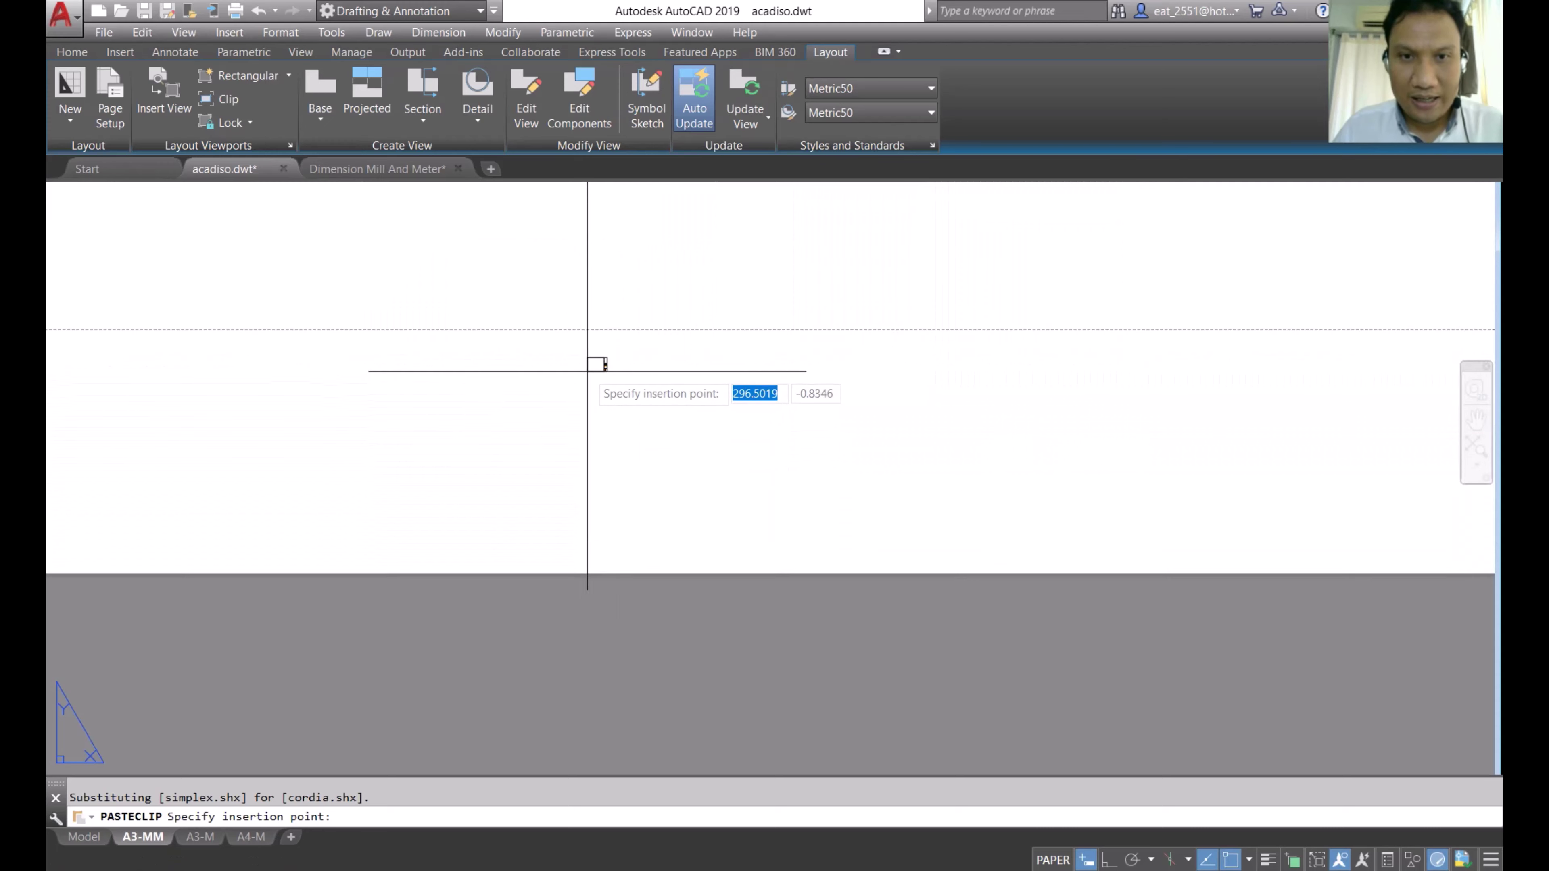
{"action": "scroll", "coordinate": [587, 370], "scroll_direction": "up", "scroll_amount": 5}
{"action": "scroll", "coordinate": [591, 408], "scroll_direction": "down", "scroll_amount": 4}
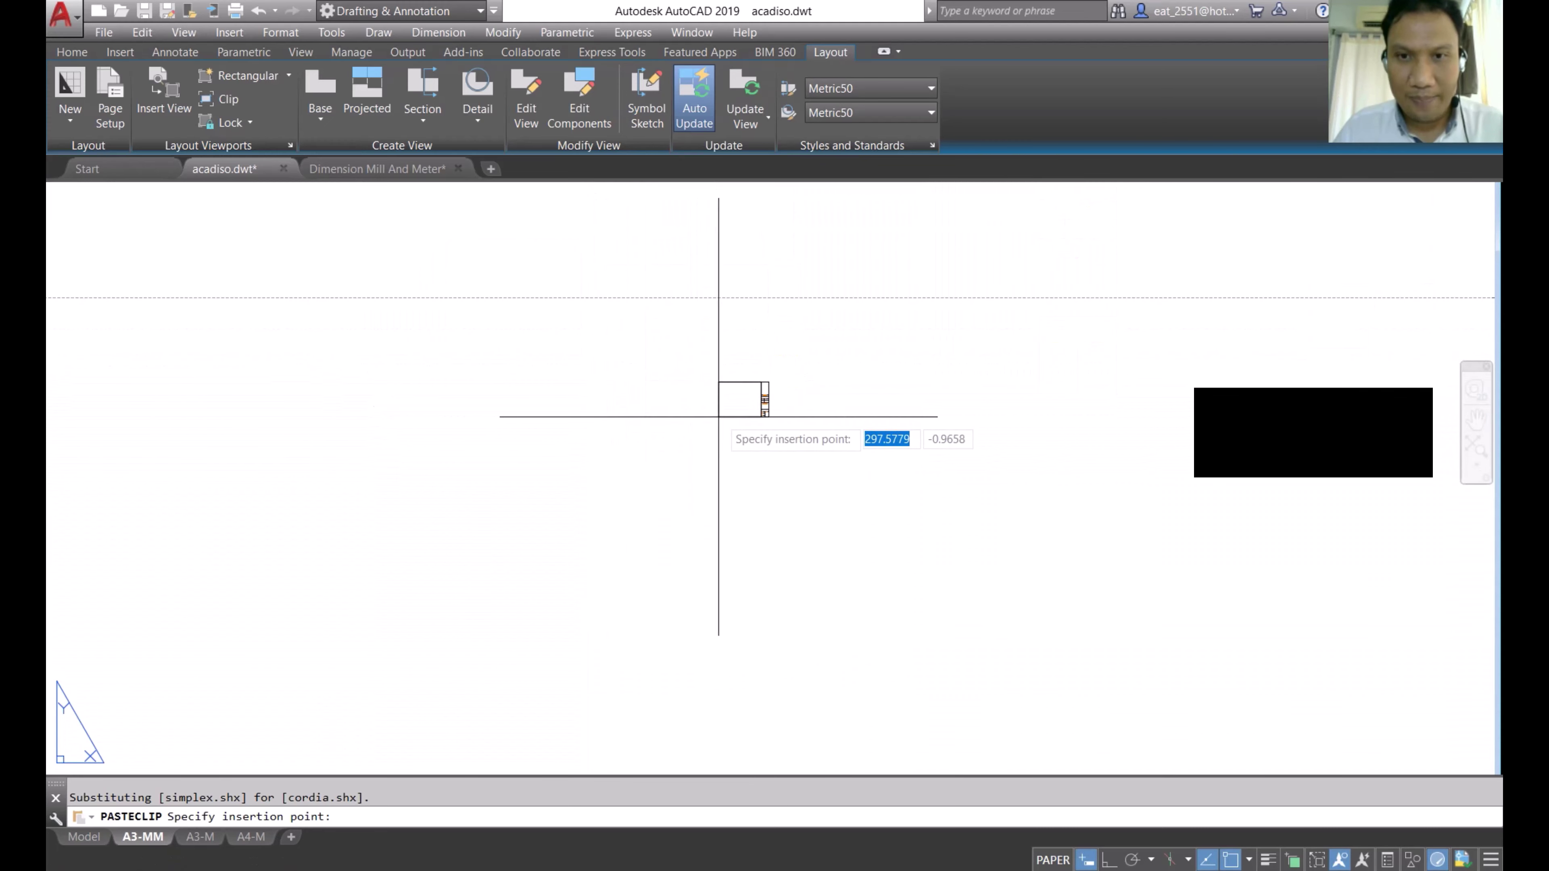
{"action": "scroll", "coordinate": [726, 409], "scroll_direction": "up", "scroll_amount": 5}
{"action": "scroll", "coordinate": [802, 462], "scroll_direction": "down", "scroll_amount": 6}
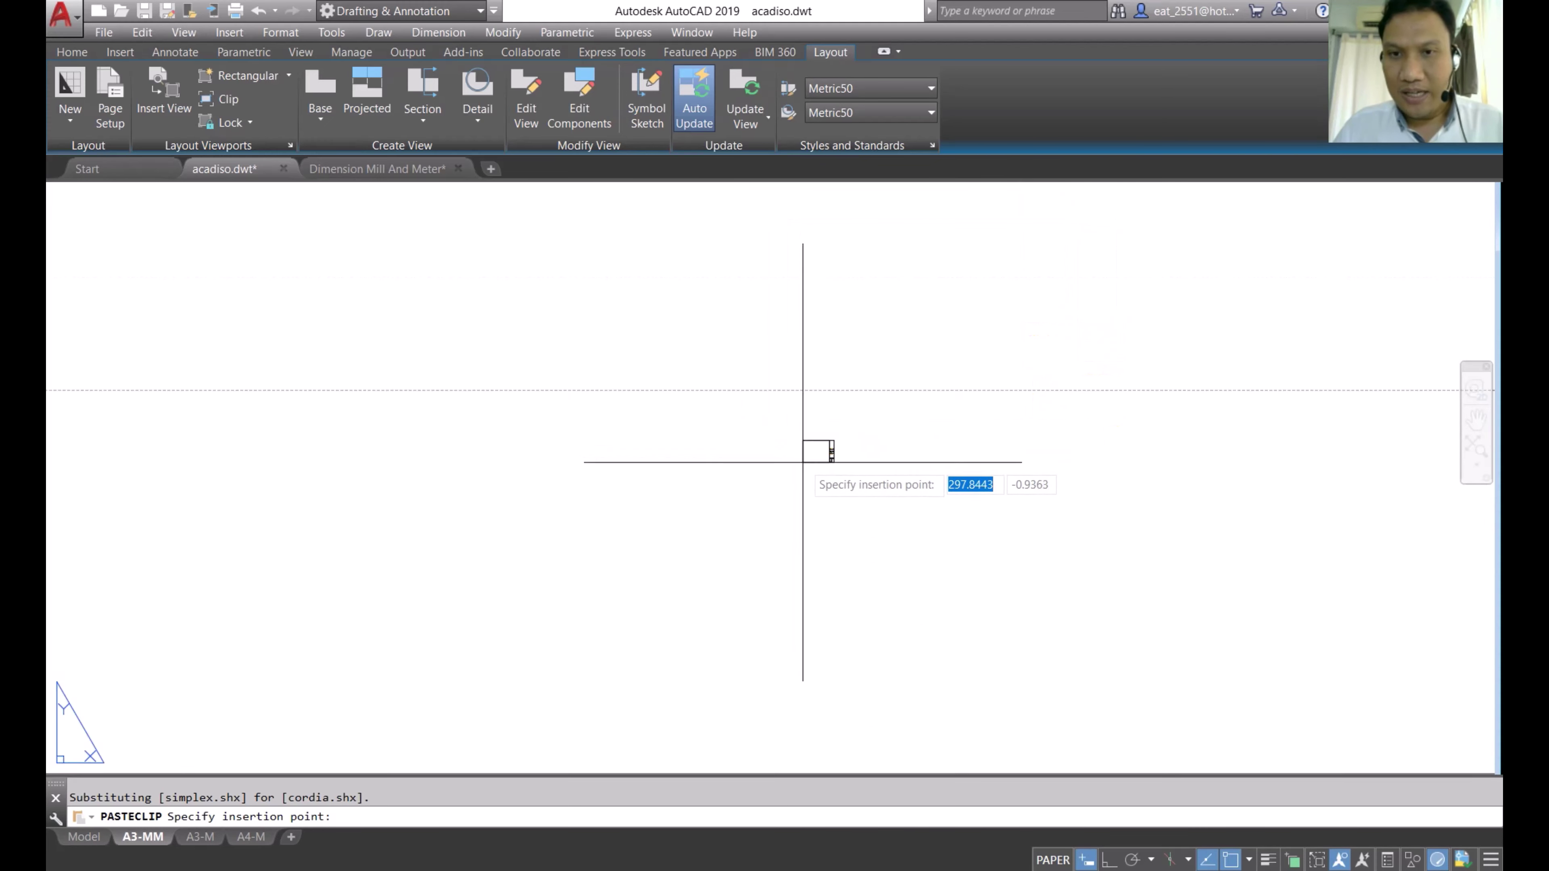
{"action": "scroll", "coordinate": [808, 451], "scroll_direction": "down", "scroll_amount": 3}
{"action": "scroll", "coordinate": [816, 441], "scroll_direction": "down", "scroll_amount": 3}
{"action": "scroll", "coordinate": [841, 442], "scroll_direction": "down", "scroll_amount": 2}
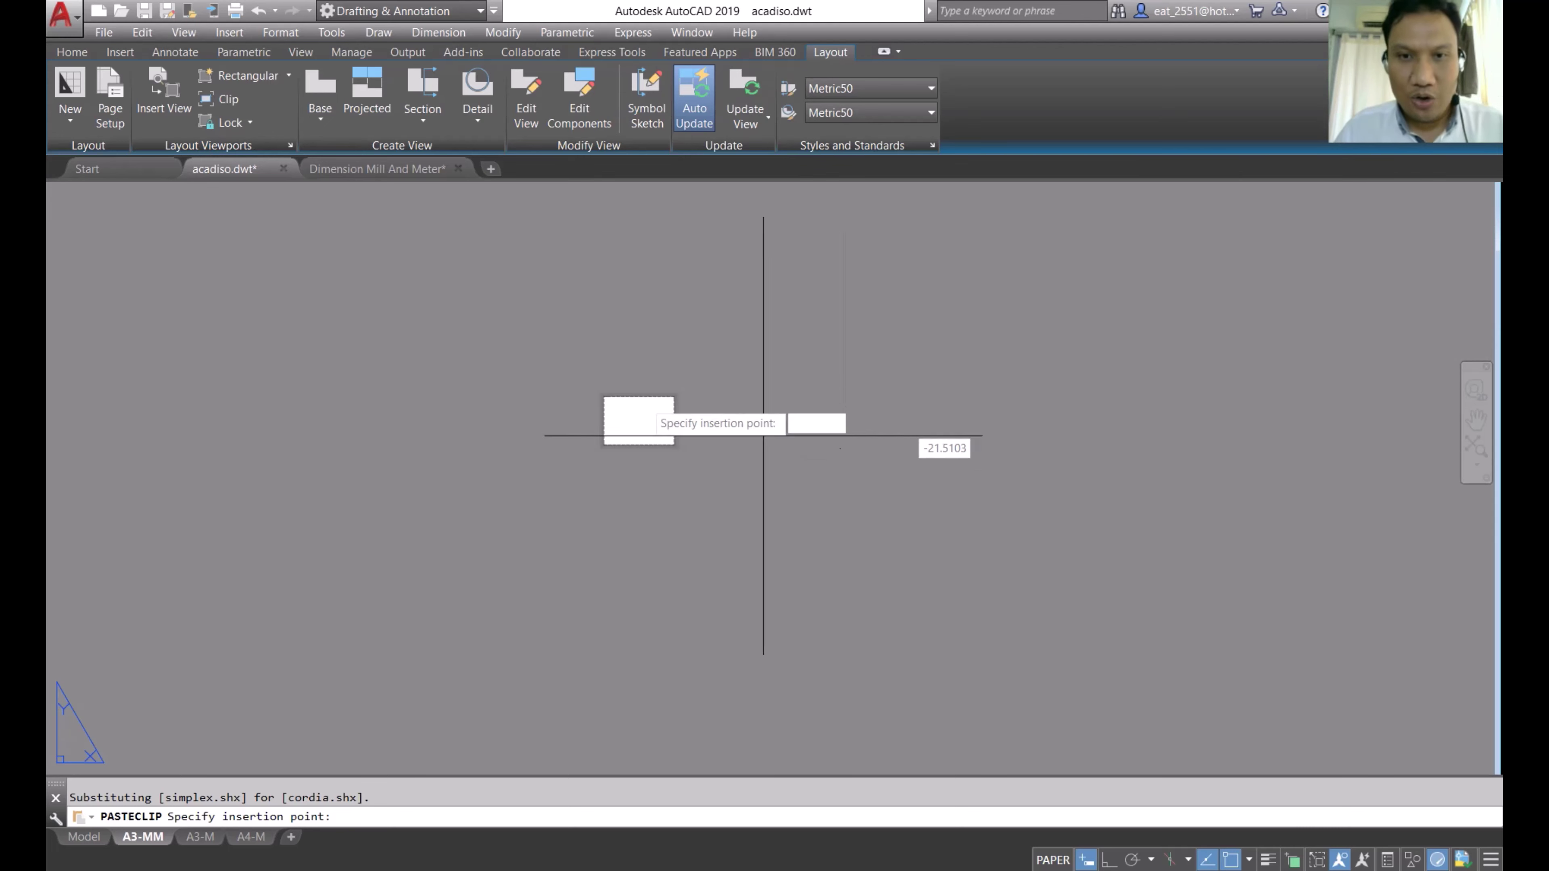
{"action": "scroll", "coordinate": [628, 427], "scroll_direction": "up", "scroll_amount": 4}
{"action": "scroll", "coordinate": [570, 519], "scroll_direction": "up", "scroll_amount": 4}
{"action": "scroll", "coordinate": [544, 555], "scroll_direction": "up", "scroll_amount": 4}
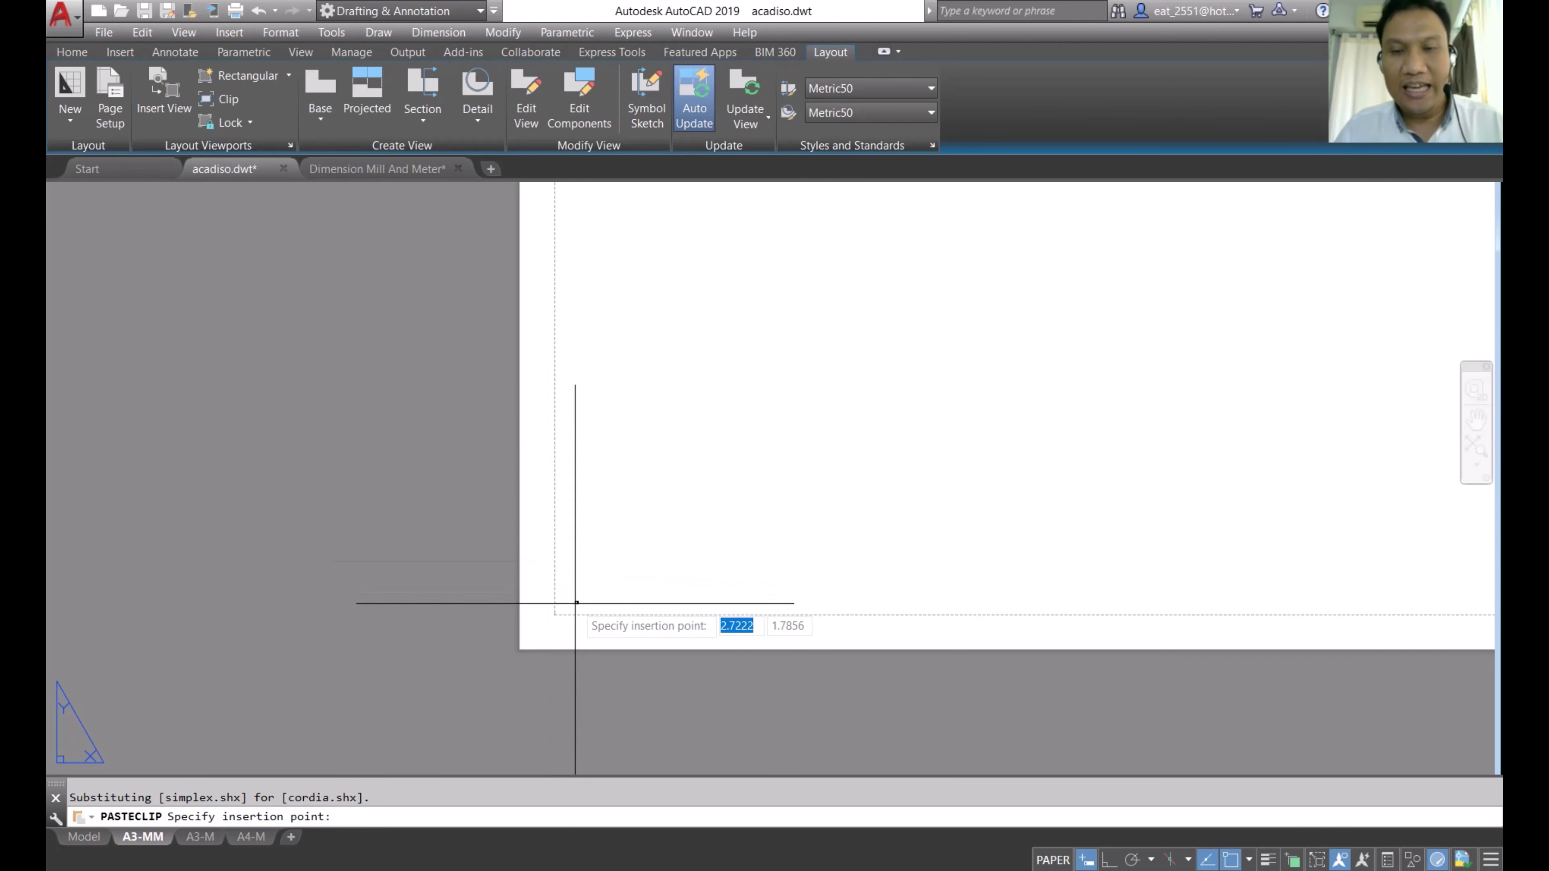
{"action": "scroll", "coordinate": [555, 604], "scroll_direction": "up", "scroll_amount": 3}
{"action": "scroll", "coordinate": [561, 605], "scroll_direction": "up", "scroll_amount": 2}
{"action": "scroll", "coordinate": [562, 604], "scroll_direction": "up", "scroll_amount": 2}
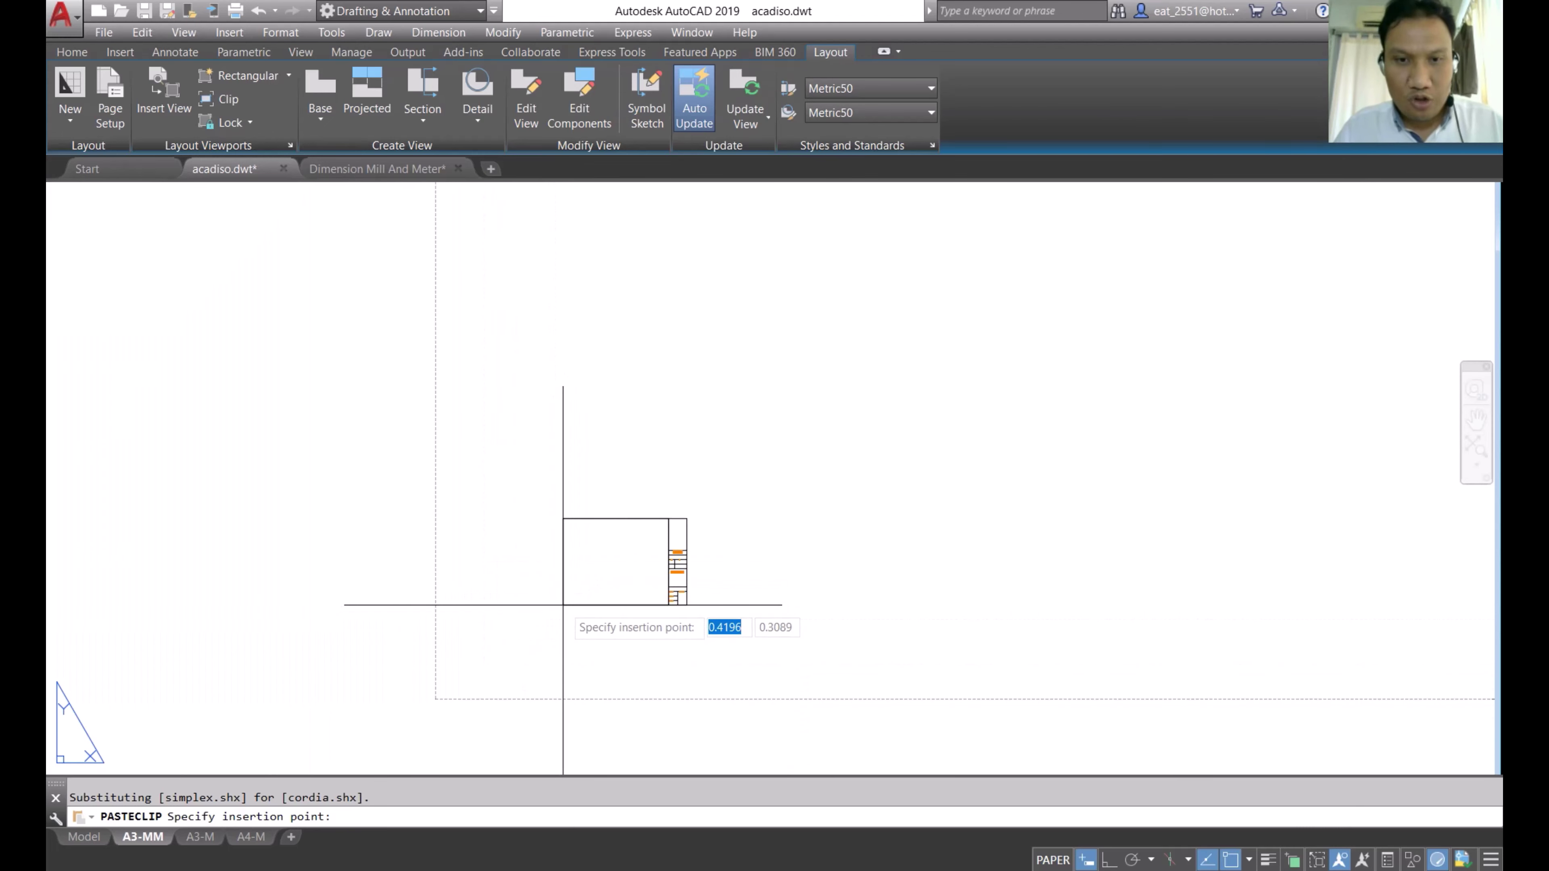
{"action": "scroll", "coordinate": [558, 535], "scroll_direction": "up", "scroll_amount": 5}
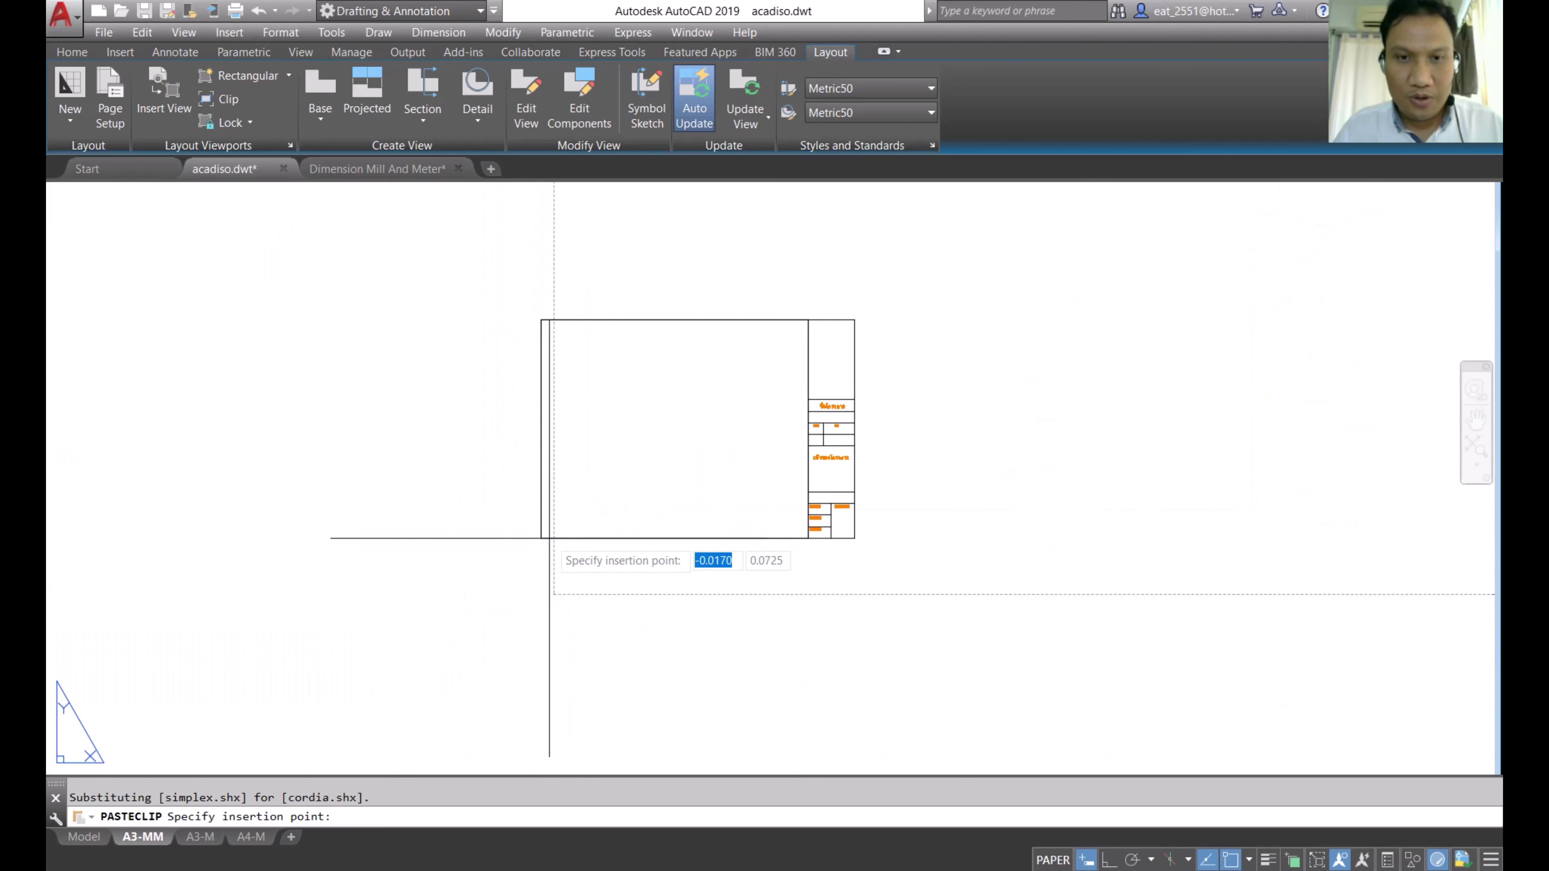
{"action": "scroll", "coordinate": [571, 578], "scroll_direction": "up", "scroll_amount": 3}
{"action": "scroll", "coordinate": [511, 582], "scroll_direction": "down", "scroll_amount": 3}
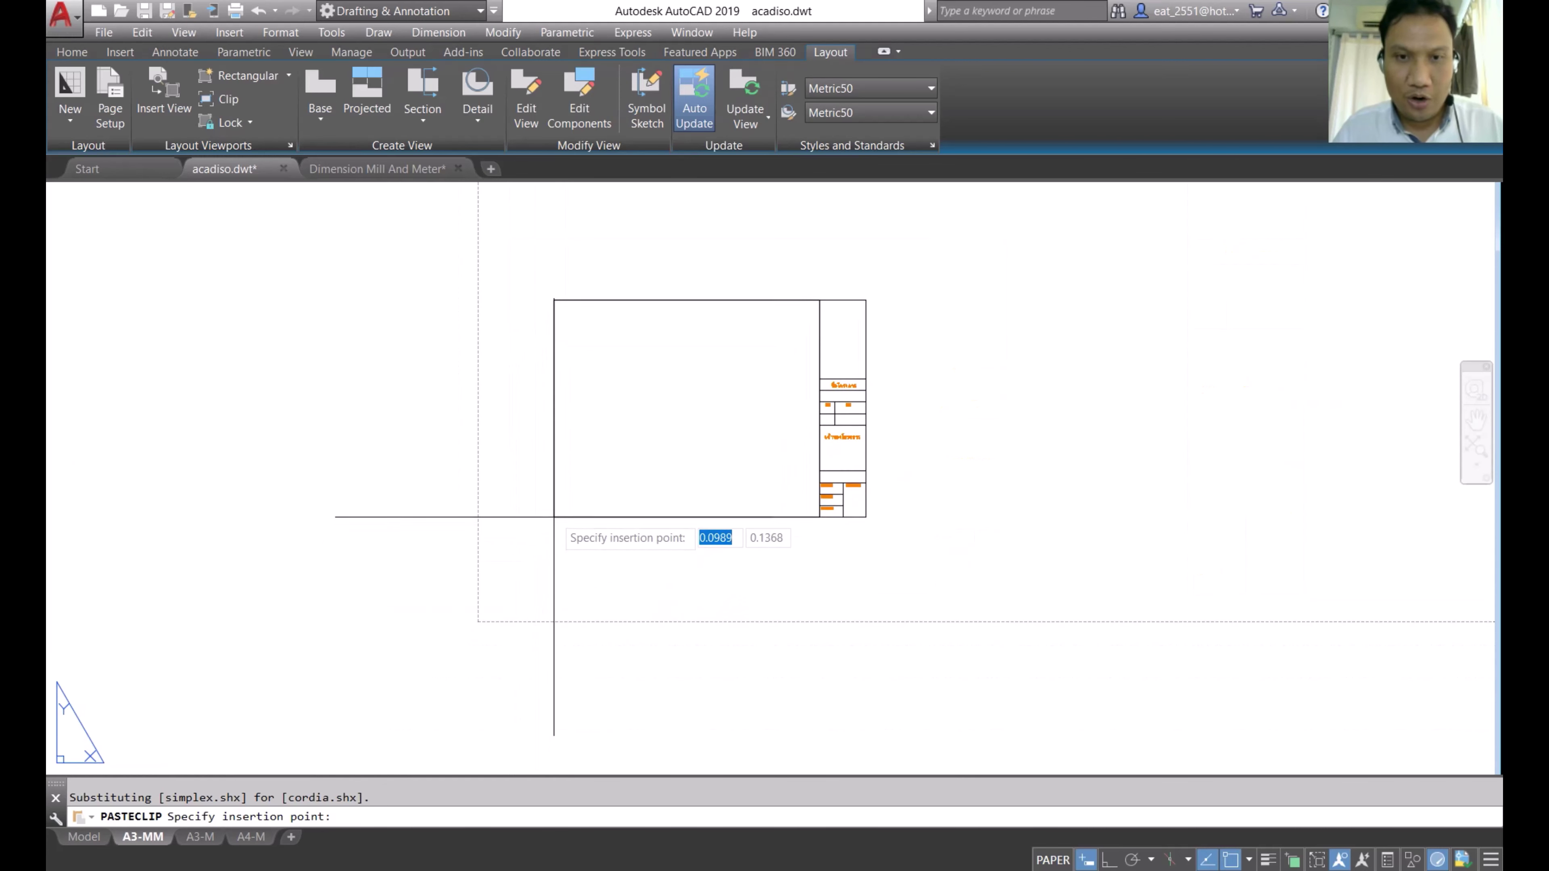
{"action": "left_click", "coordinate": [570, 510]}
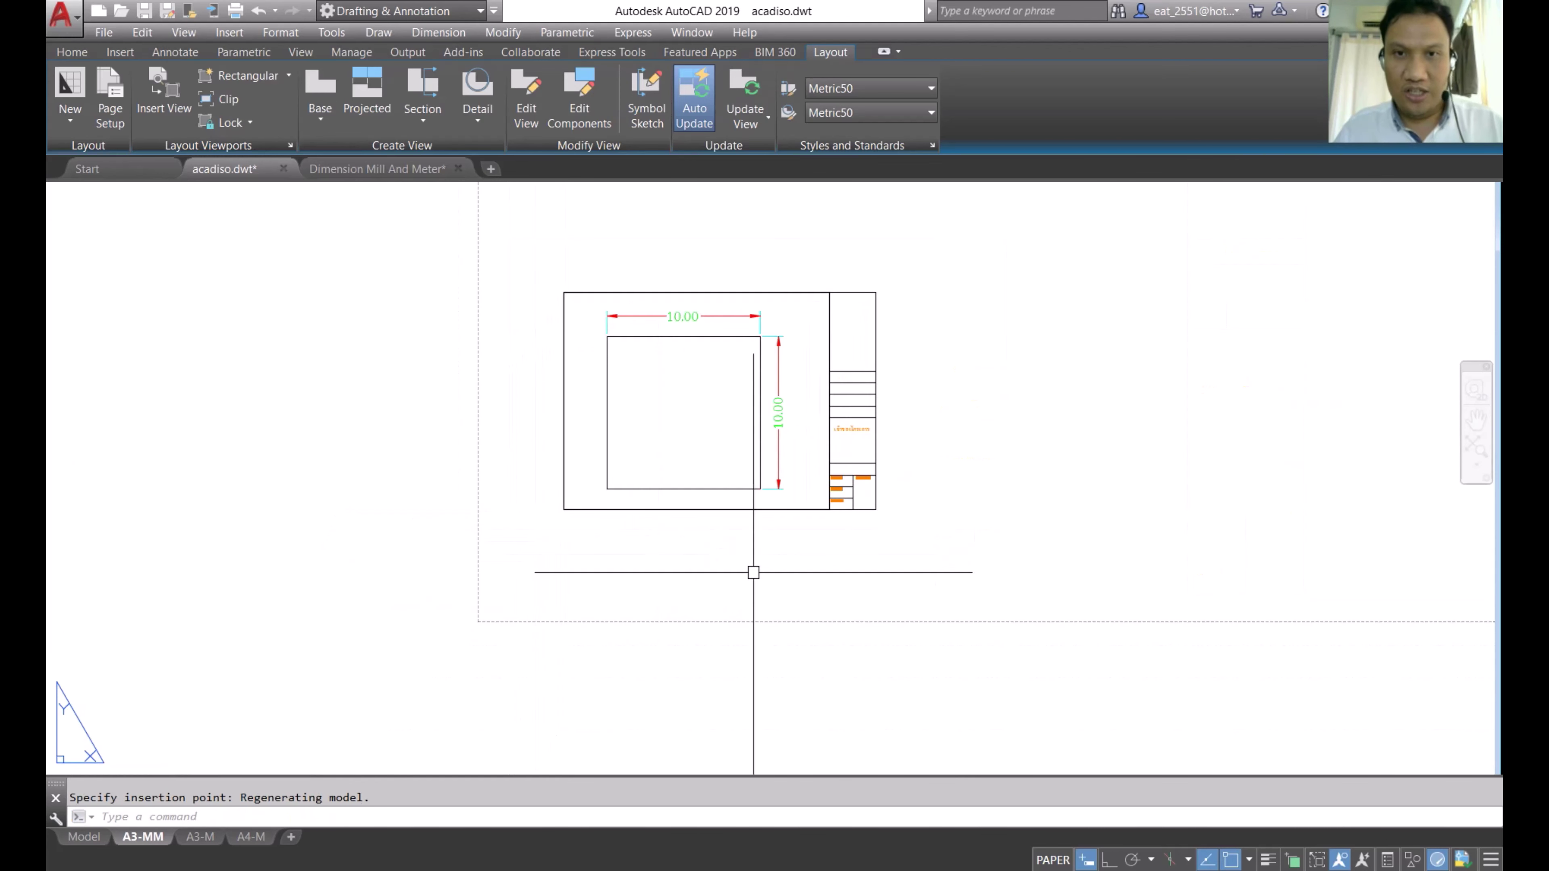
Step: Delete the viewport showing the dimensioned square and regenerate the layout
{"action": "left_click", "coordinate": [829, 336]}
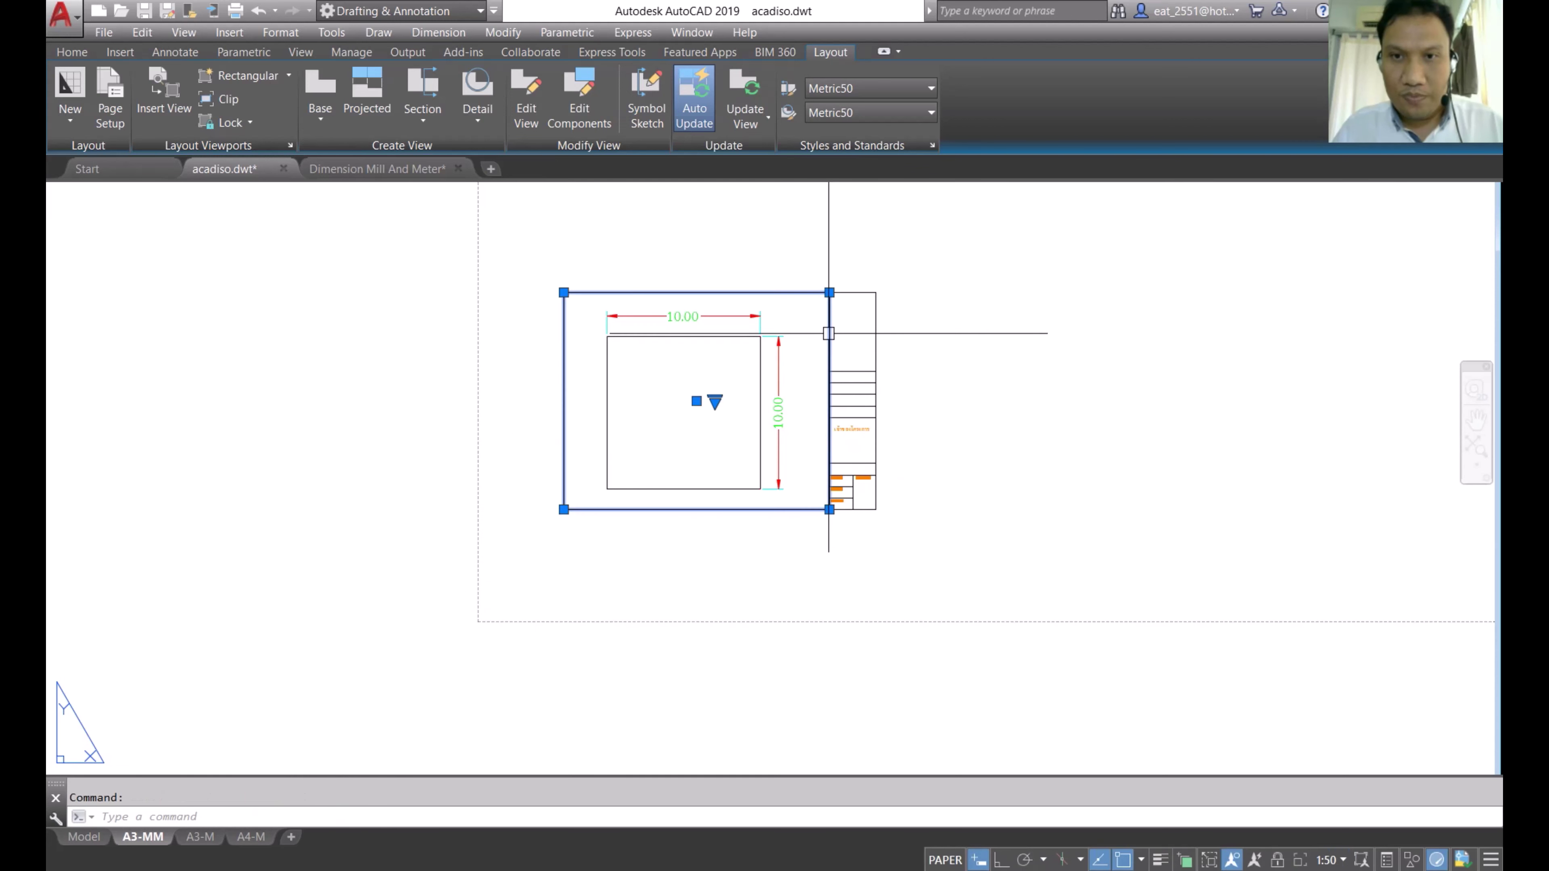
{"action": "key", "text": "Delete"}
{"action": "type", "text": "RE"}
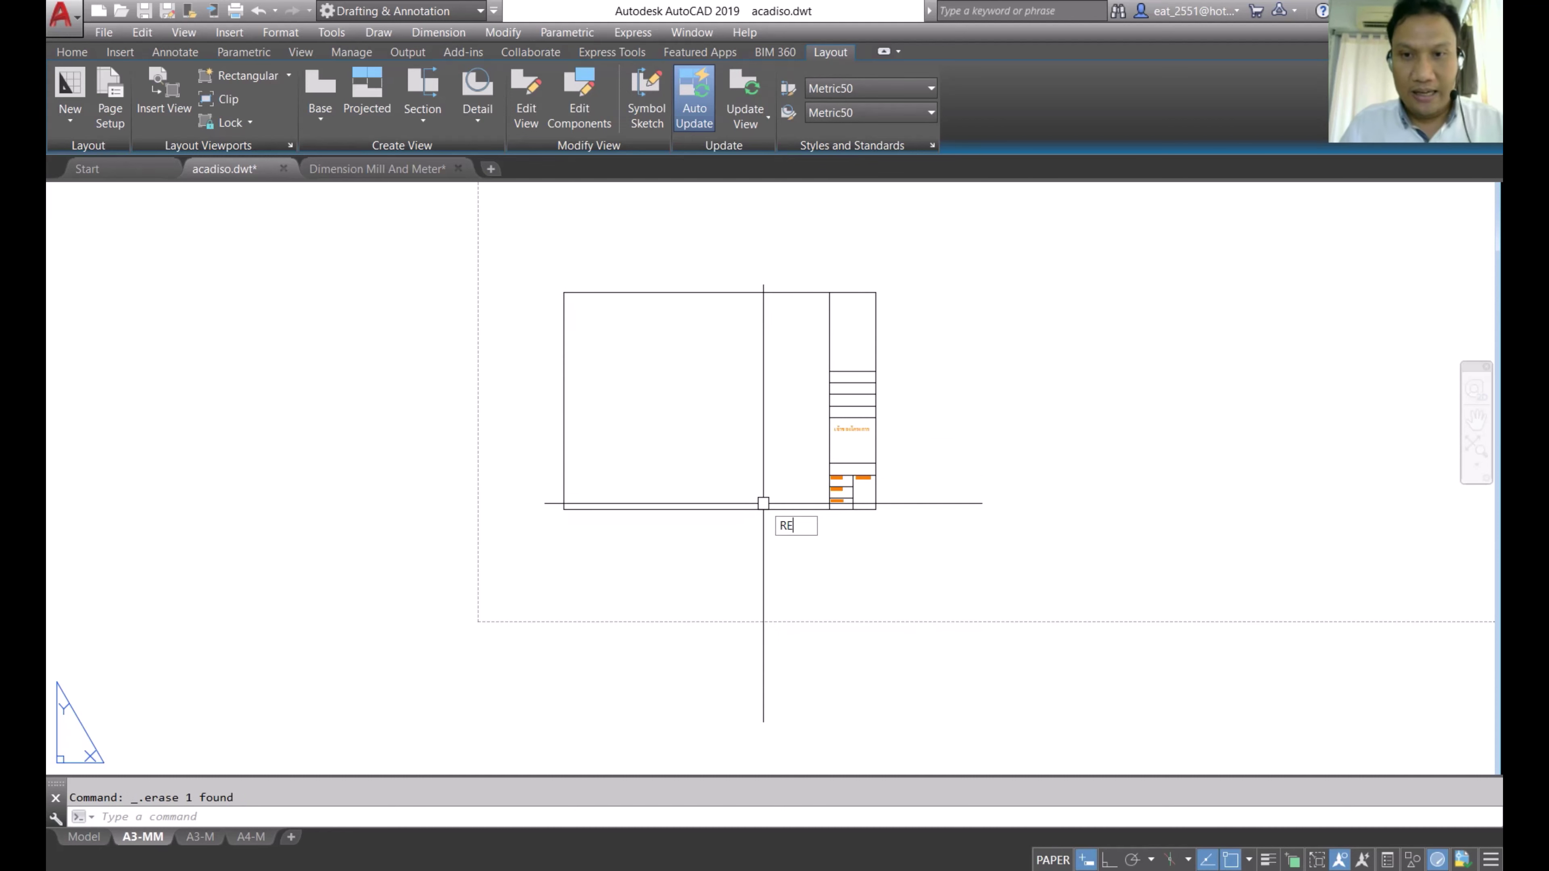
{"action": "key", "text": "Return"}
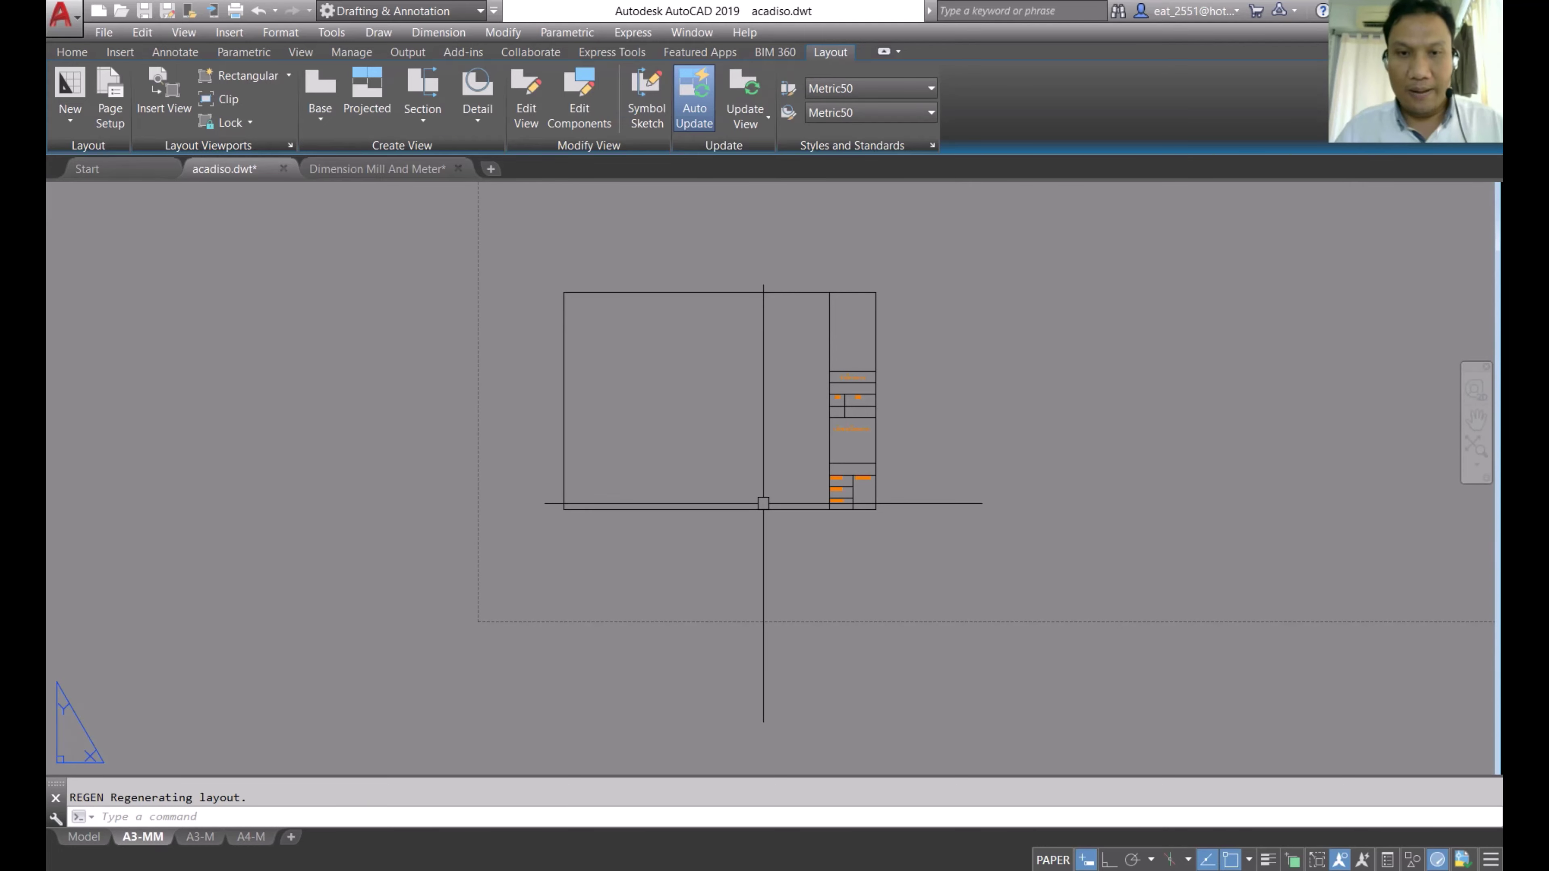
{"action": "scroll", "coordinate": [763, 503], "scroll_direction": "down", "scroll_amount": 5}
{"action": "scroll", "coordinate": [778, 408], "scroll_direction": "up", "scroll_amount": 1}
{"action": "scroll", "coordinate": [775, 384], "scroll_direction": "up", "scroll_amount": 2}
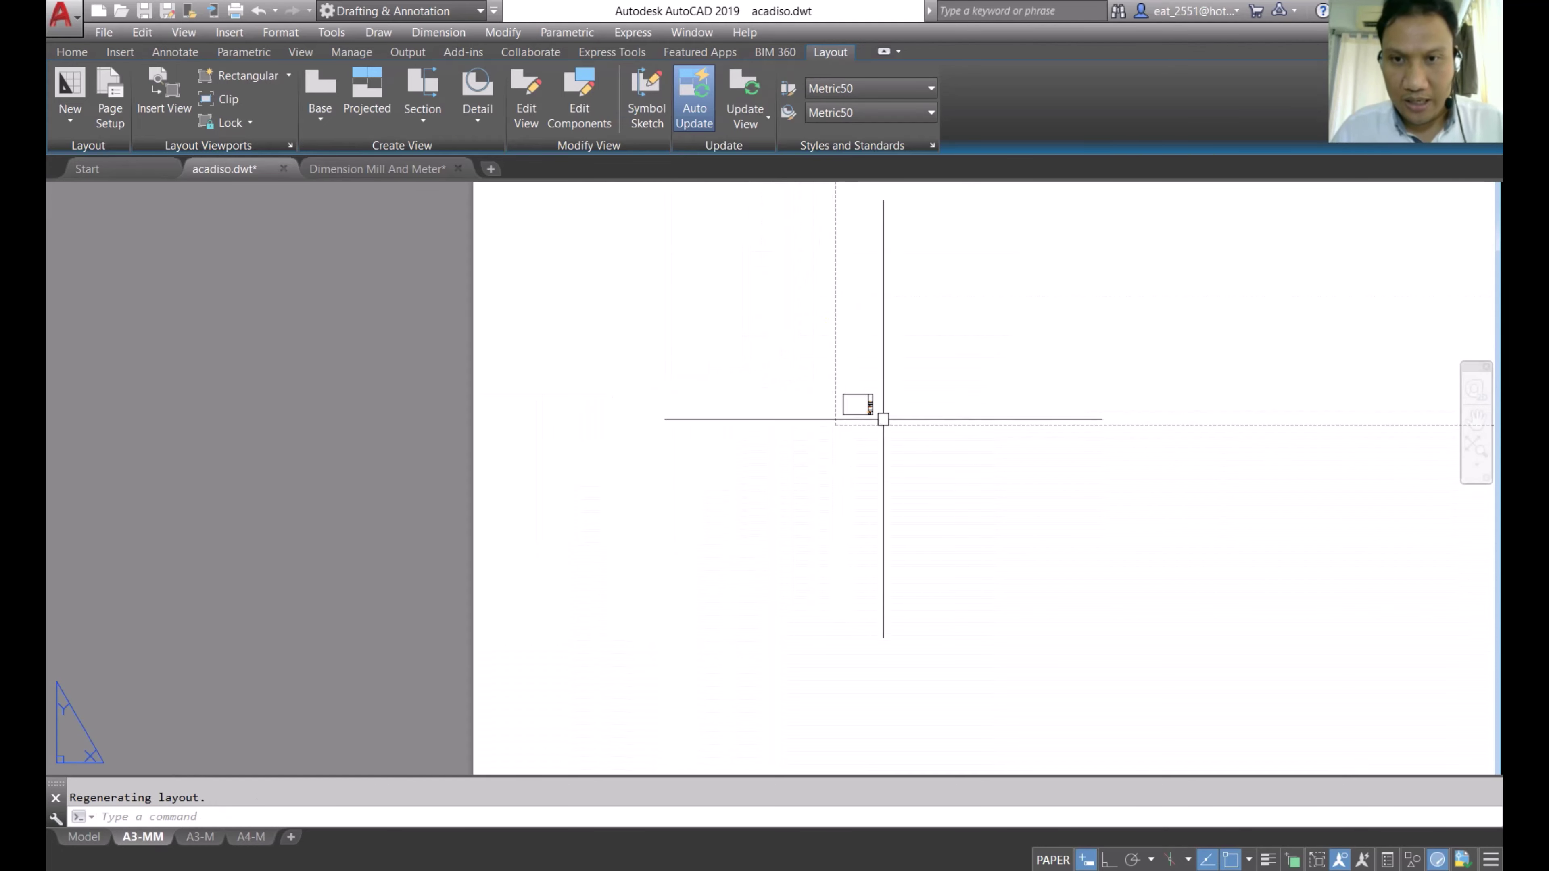
{"action": "scroll", "coordinate": [883, 419], "scroll_direction": "up", "scroll_amount": 3}
{"action": "middle_click_drag", "start_coordinate": [906, 474], "coordinate": [816, 436]}
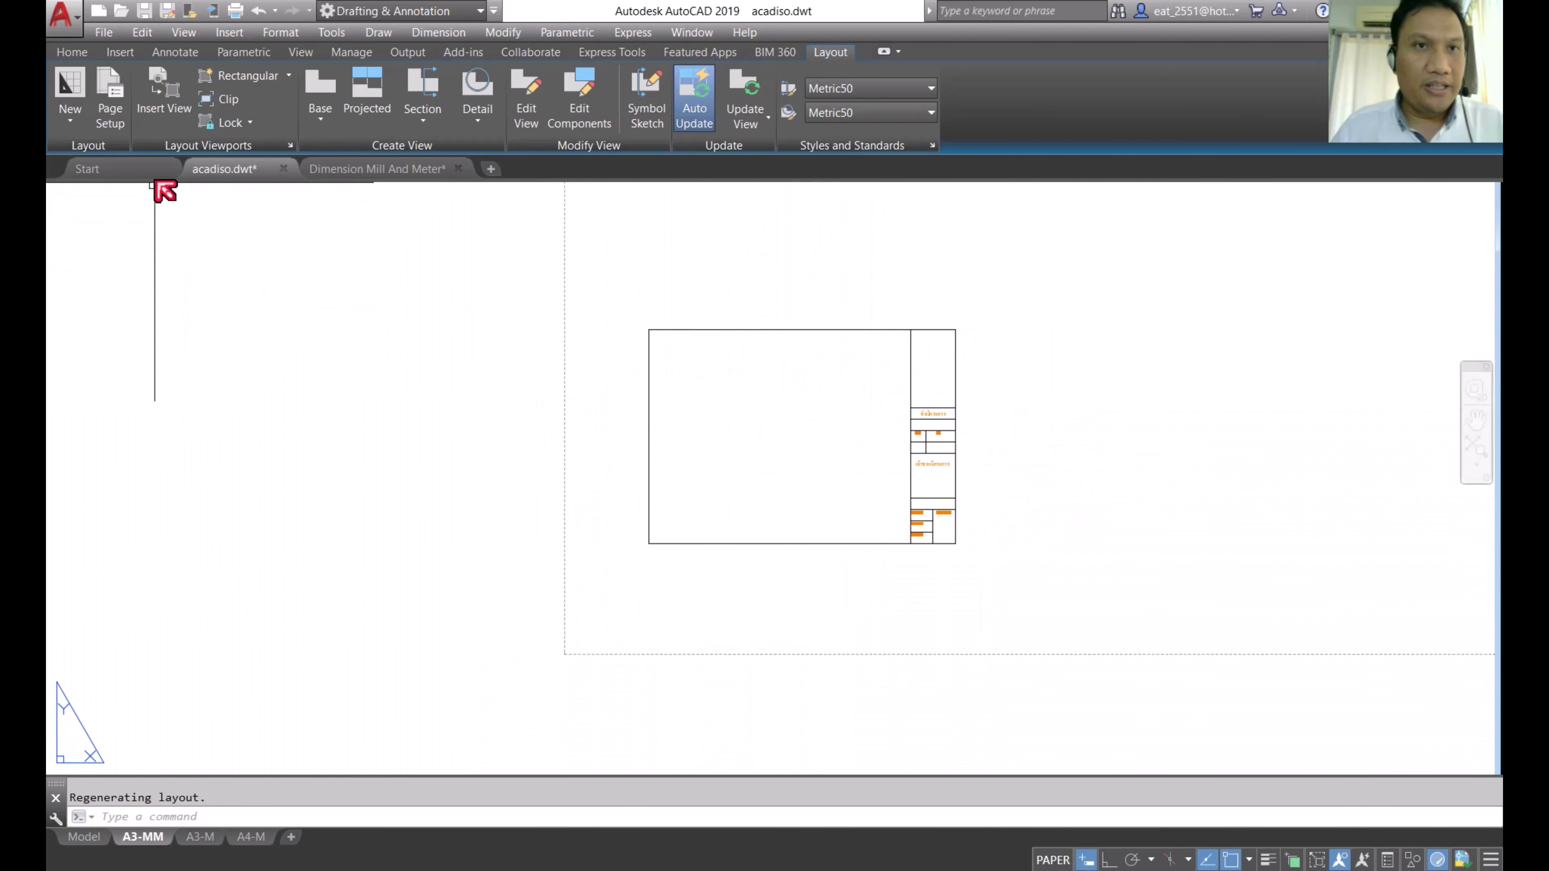
Step: Scale the title block from its lower-left corner, picking two reference-length points
{"action": "left_click", "coordinate": [72, 52]}
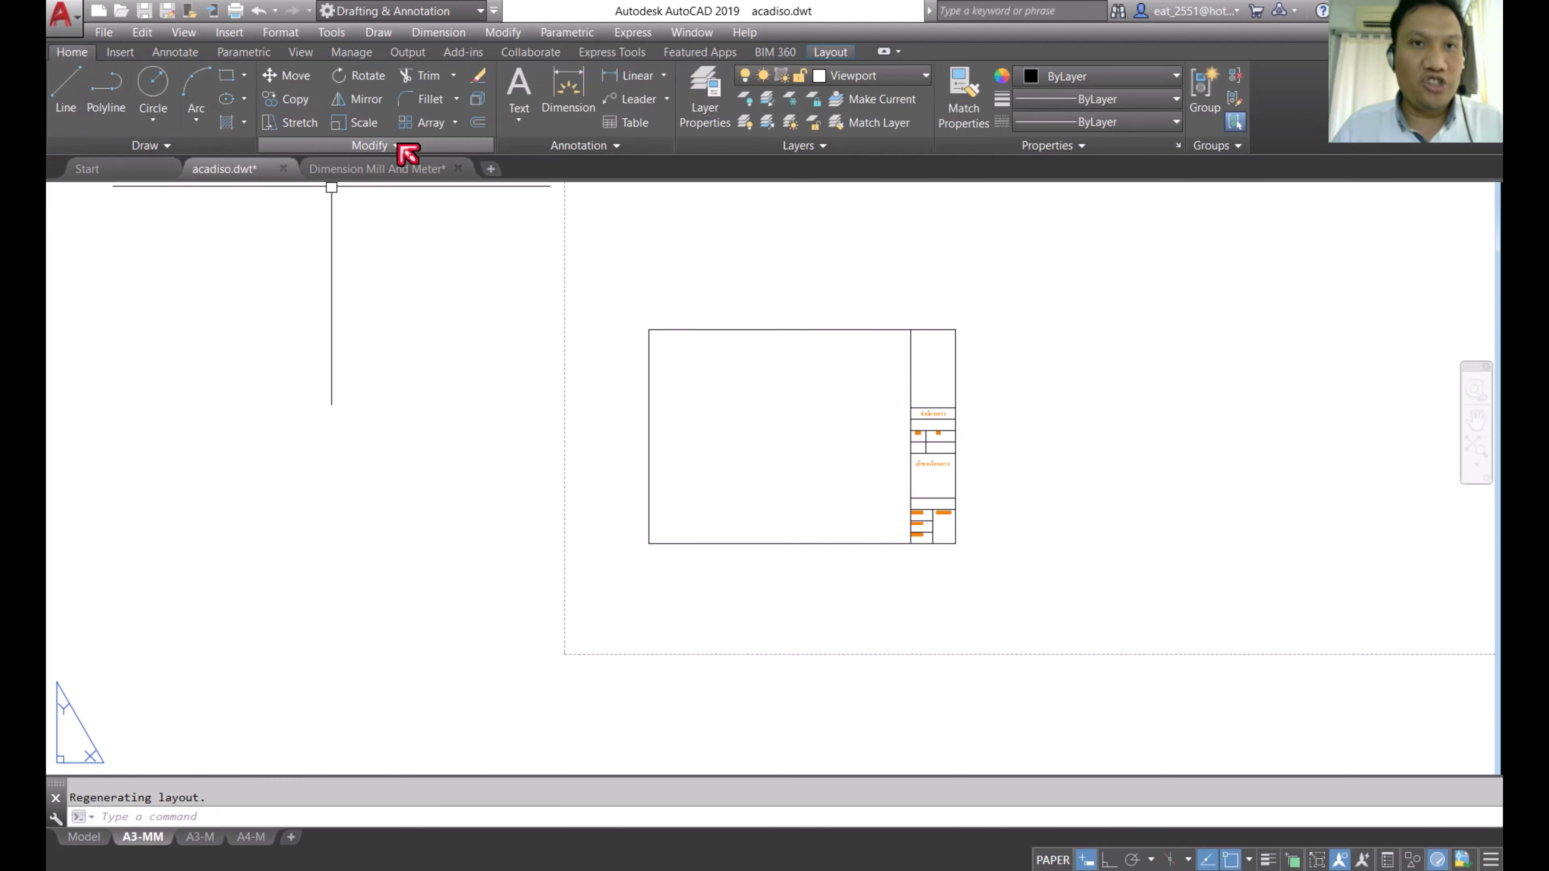
{"action": "left_click", "coordinate": [355, 123]}
{"action": "left_click", "coordinate": [1078, 277]}
{"action": "left_click", "coordinate": [580, 645]}
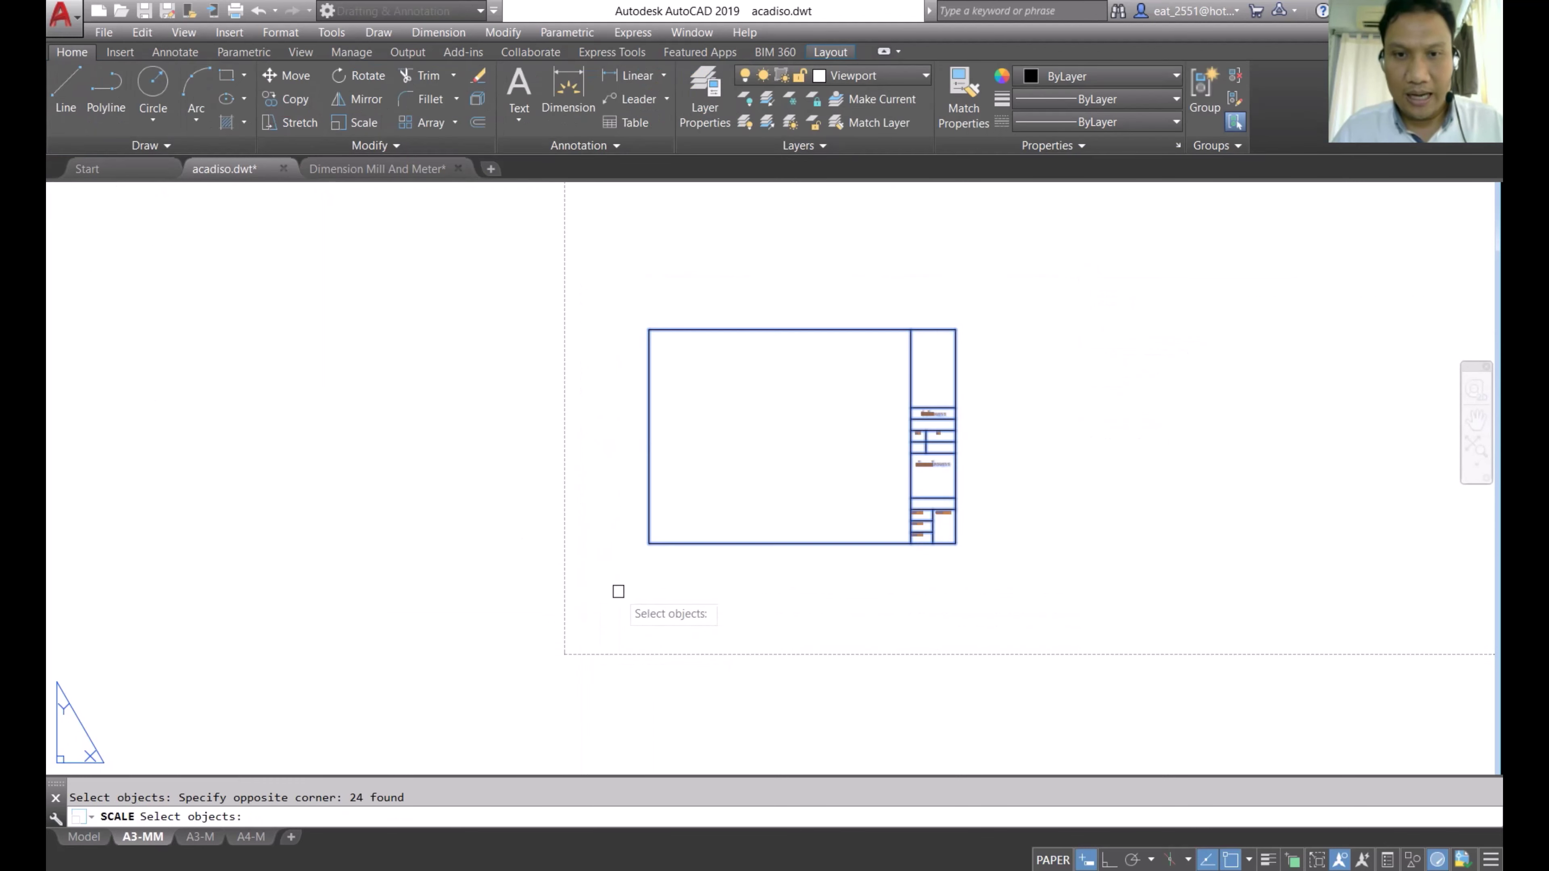
{"action": "key", "text": "Return"}
{"action": "left_click", "coordinate": [649, 543]}
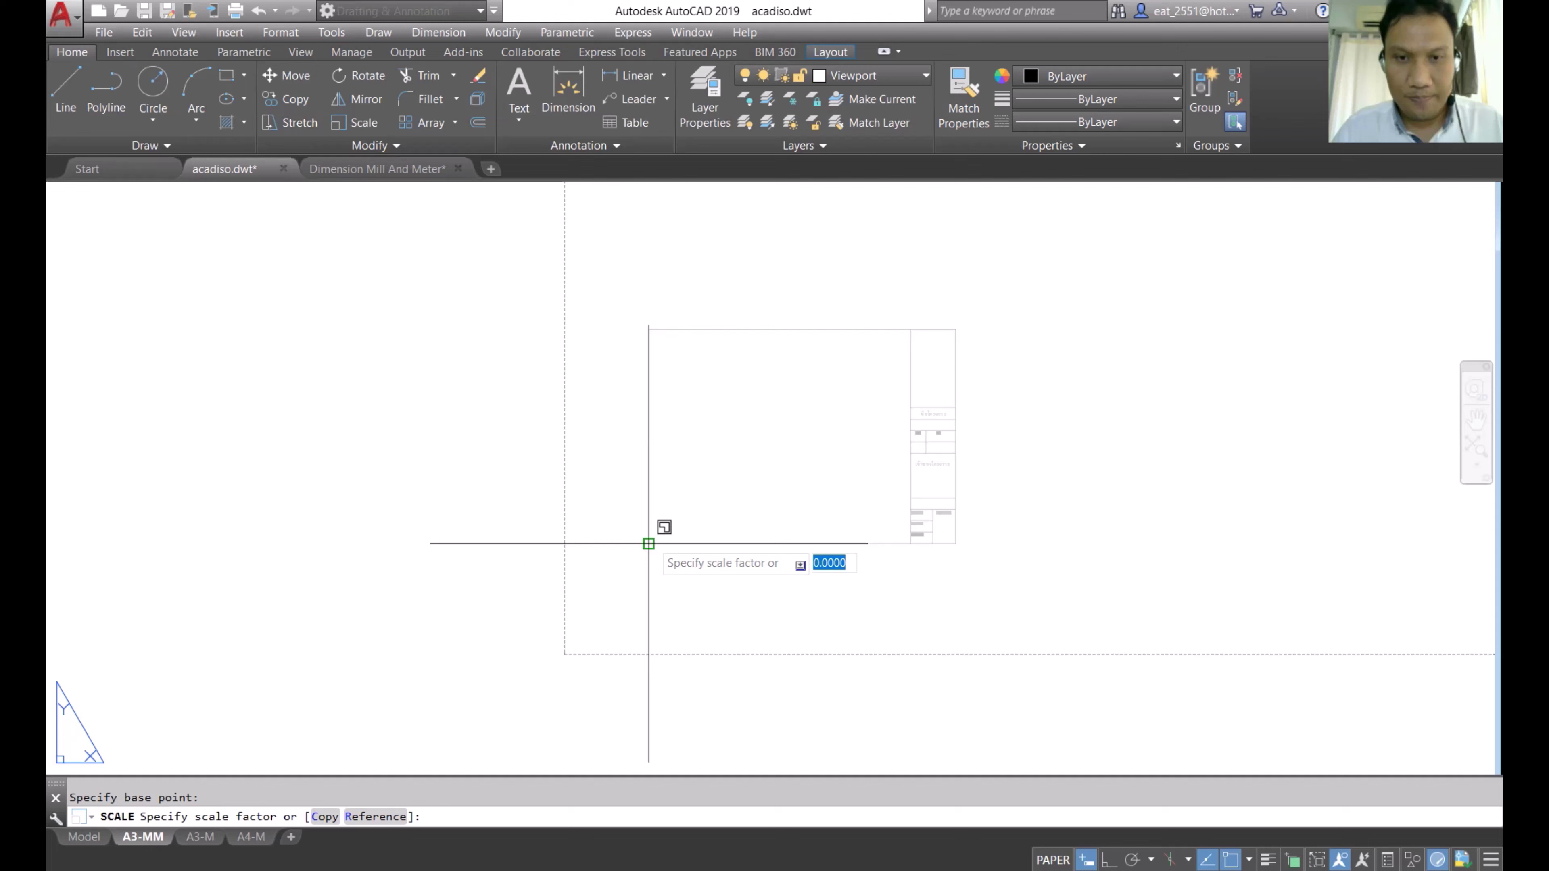
{"action": "left_click", "coordinate": [370, 818]}
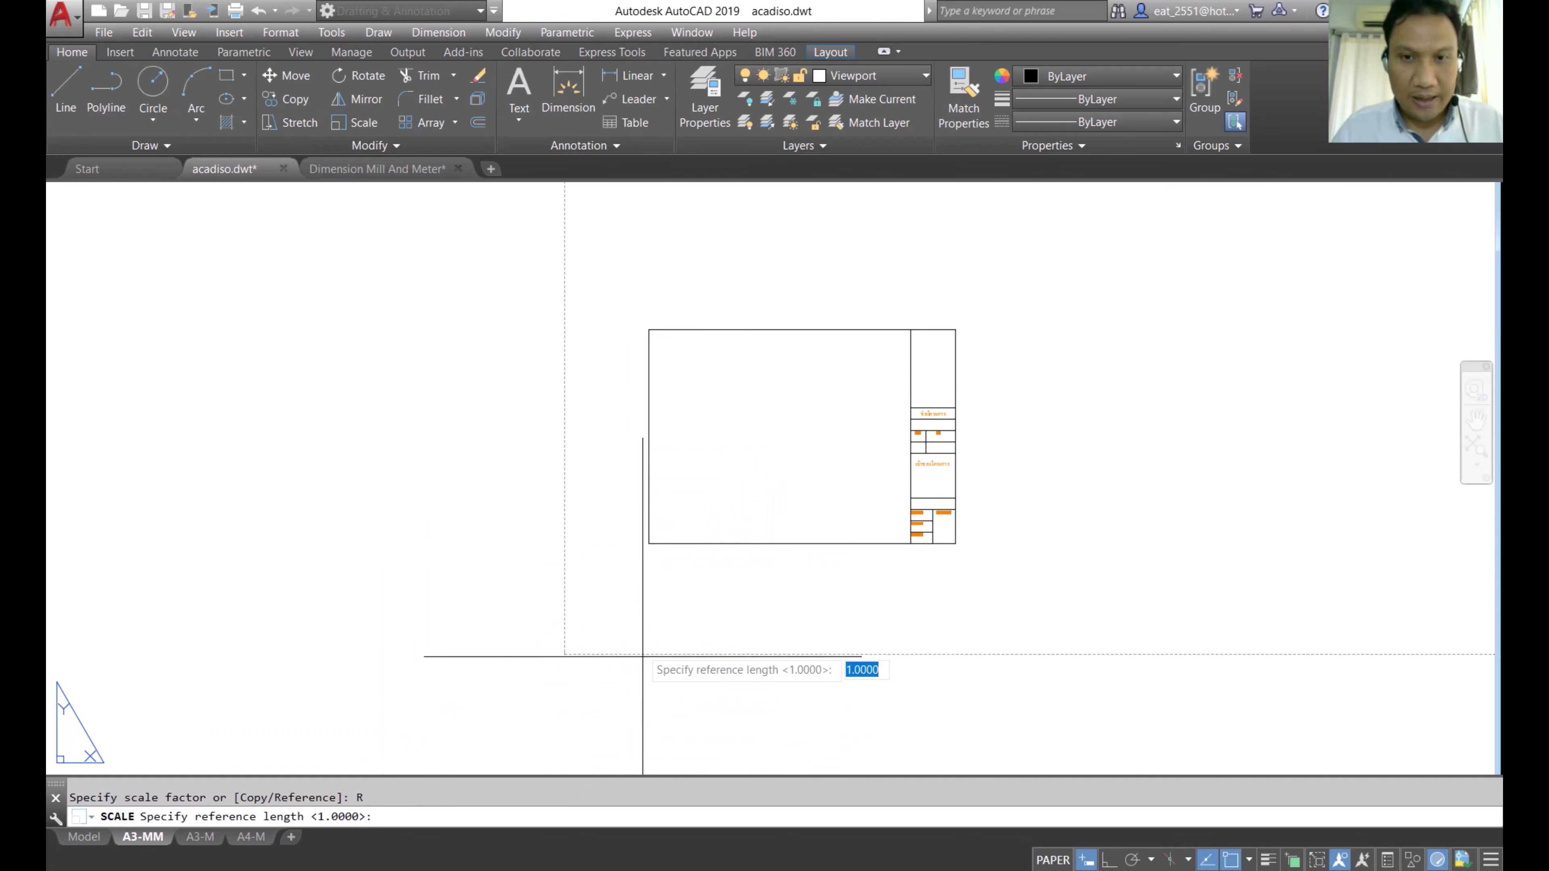
{"action": "left_click", "coordinate": [648, 543]}
{"action": "left_click", "coordinate": [955, 330]}
Step: Pick the new reference length to finish resizing the title block
{"action": "scroll", "coordinate": [540, 543], "scroll_direction": "up", "scroll_amount": 3}
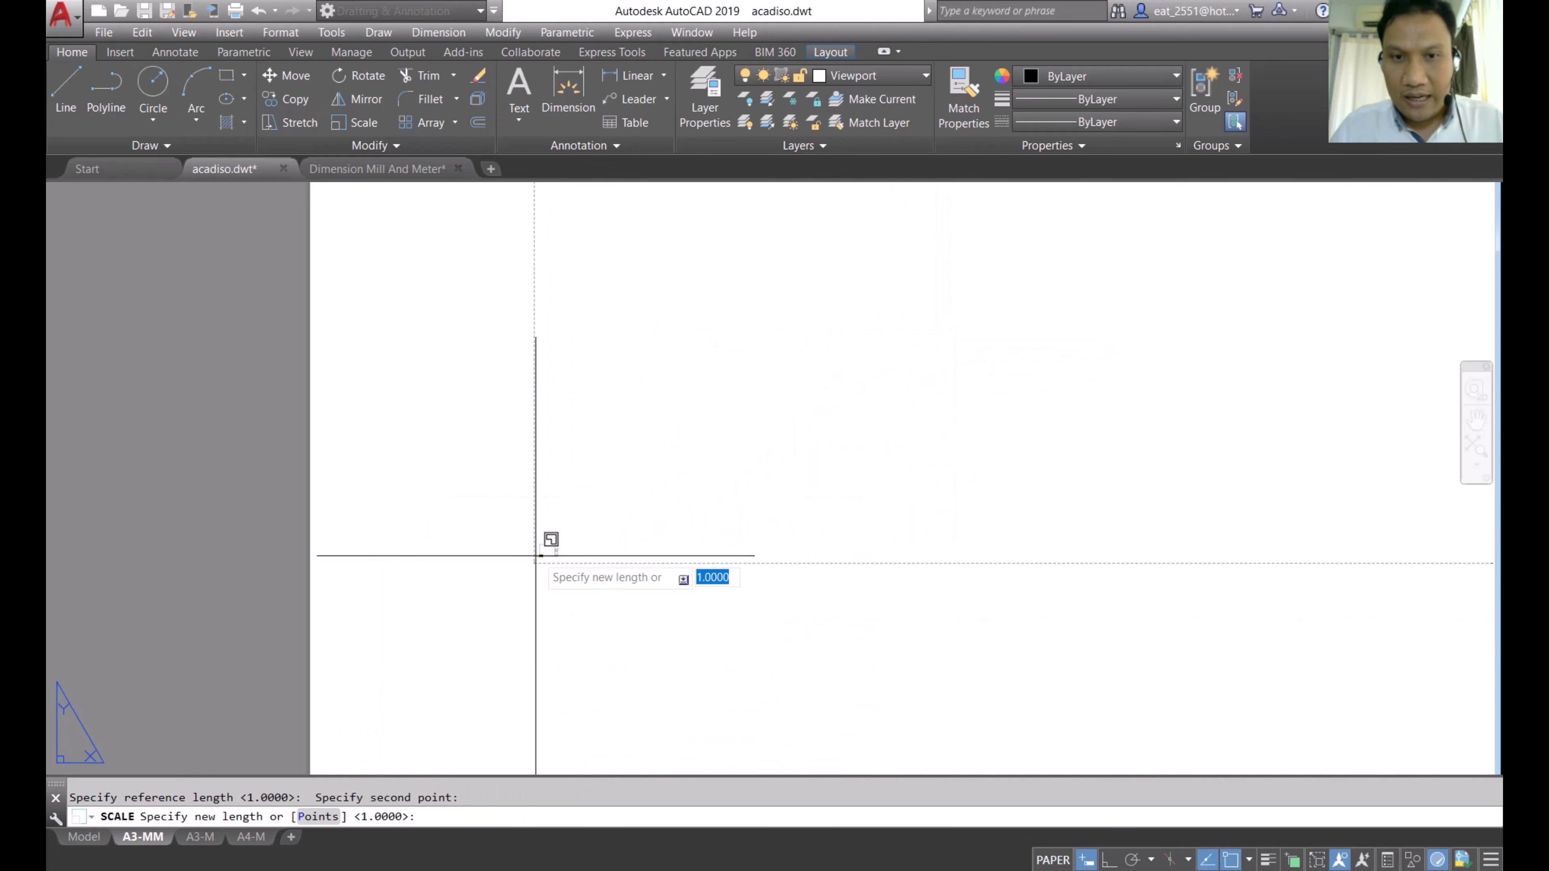
{"action": "scroll", "coordinate": [545, 551], "scroll_direction": "up", "scroll_amount": 3}
{"action": "scroll", "coordinate": [544, 551], "scroll_direction": "down", "scroll_amount": 3}
{"action": "scroll", "coordinate": [820, 388], "scroll_direction": "up", "scroll_amount": 2}
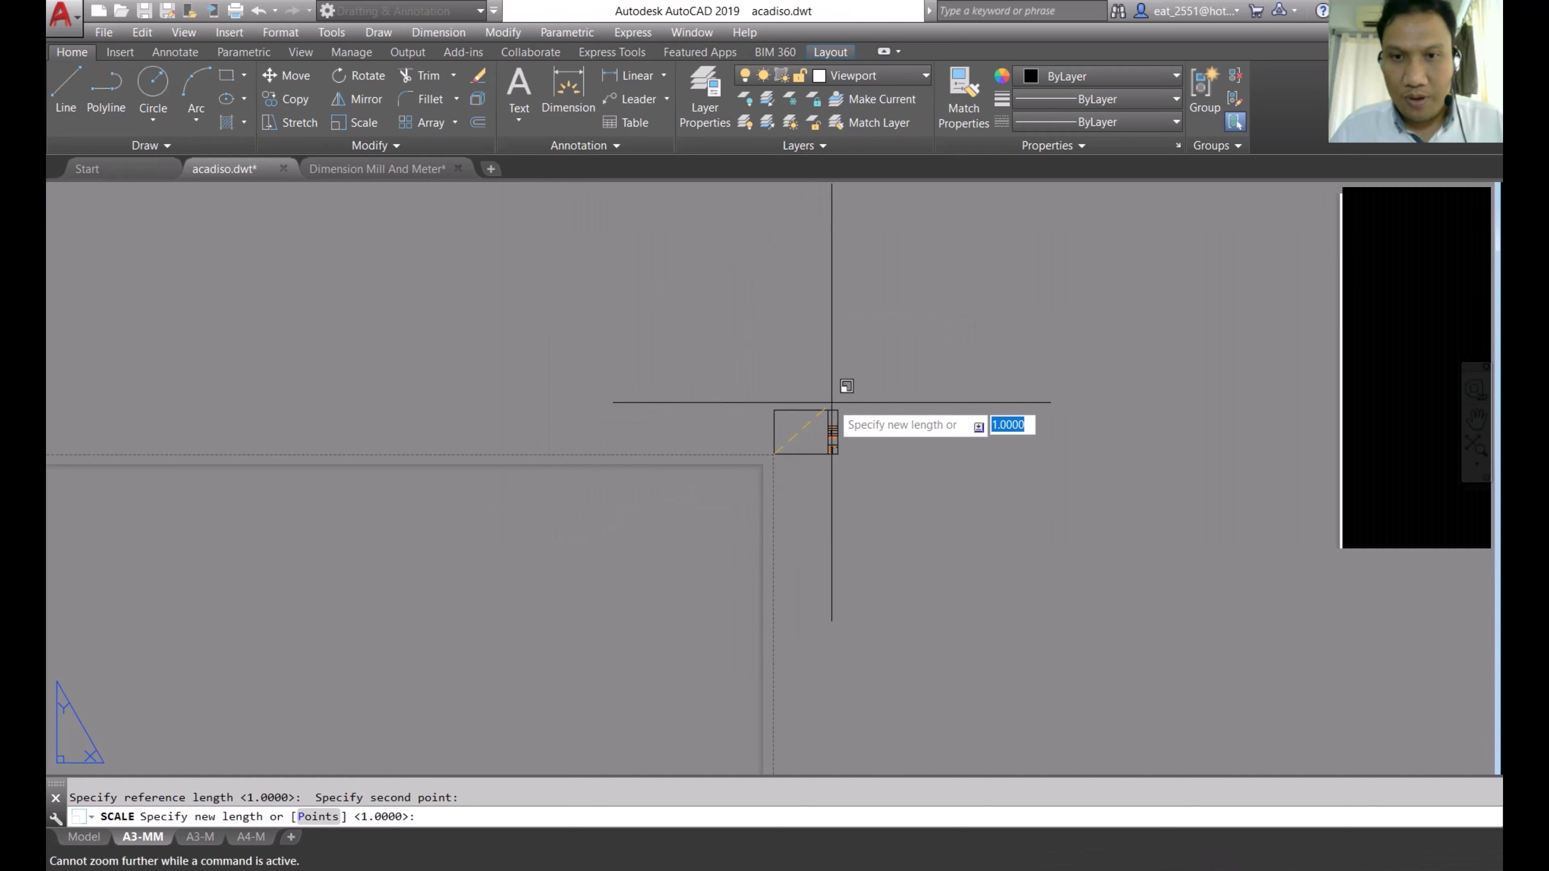
{"action": "scroll", "coordinate": [778, 446], "scroll_direction": "up", "scroll_amount": 2}
{"action": "scroll", "coordinate": [747, 488], "scroll_direction": "up", "scroll_amount": 2}
{"action": "scroll", "coordinate": [747, 488], "scroll_direction": "down", "scroll_amount": 2}
{"action": "scroll", "coordinate": [747, 488], "scroll_direction": "down", "scroll_amount": 1}
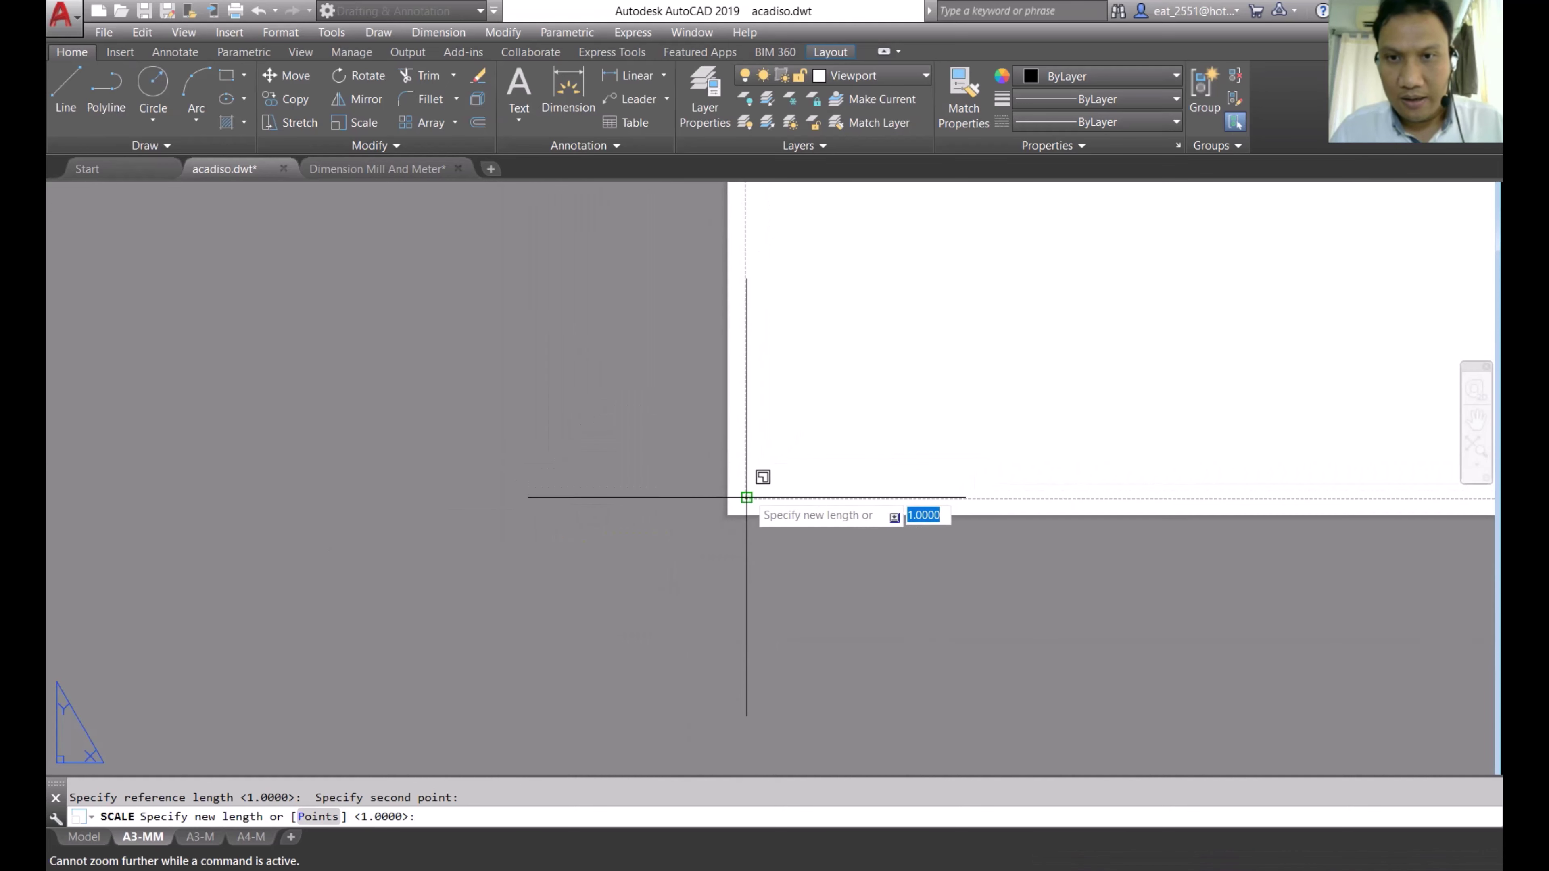
{"action": "middle_click_drag", "start_coordinate": [996, 350], "coordinate": [550, 602]}
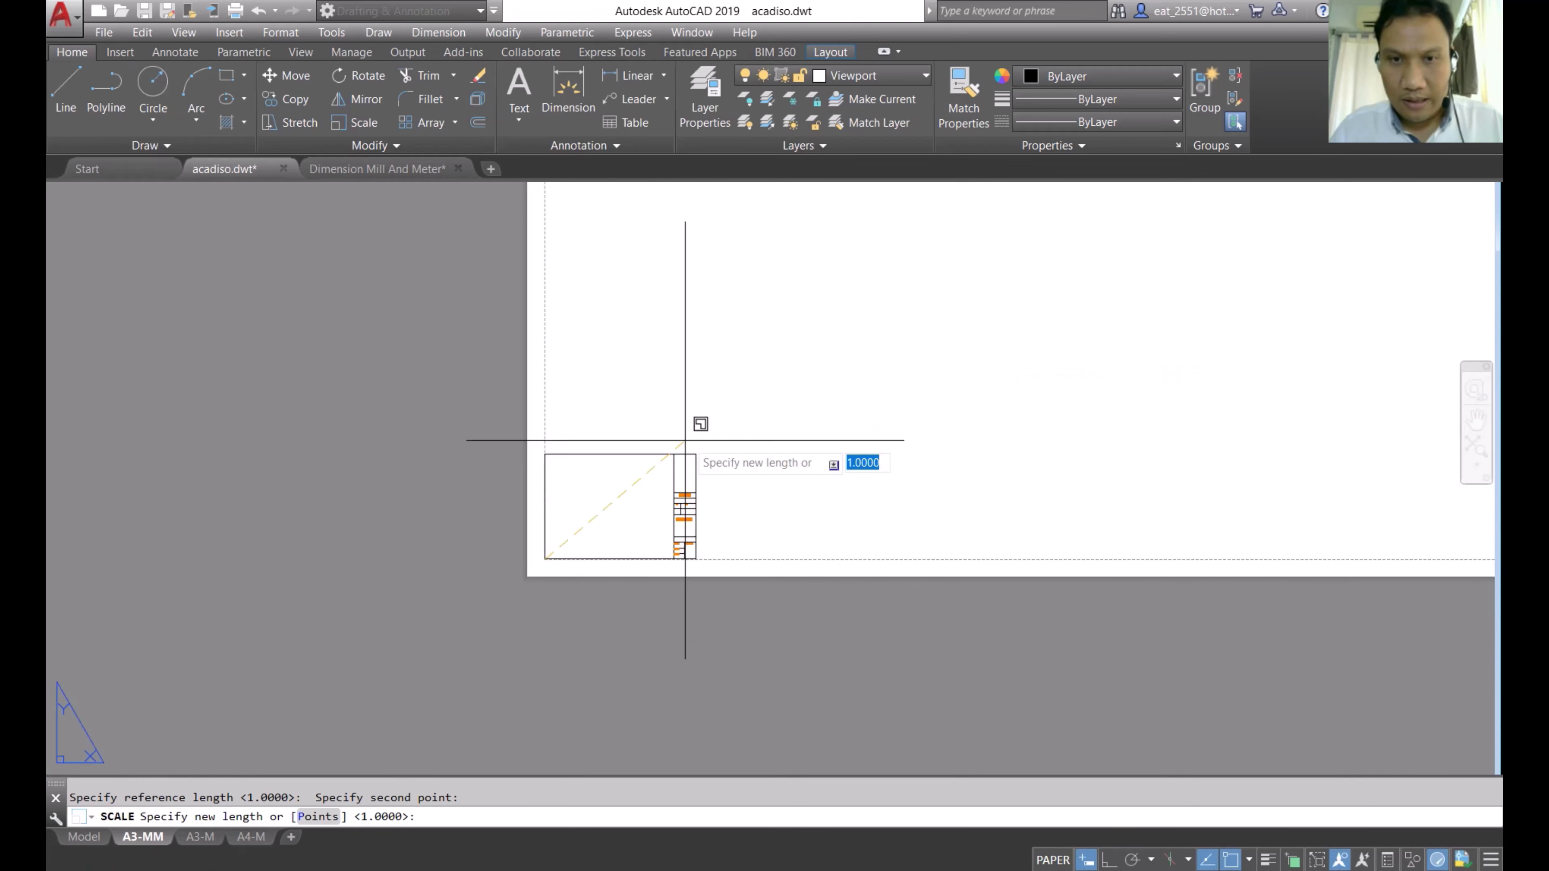
{"action": "mouse_move", "coordinate": [685, 439]}
{"action": "middle_mouse_down"}
{"action": "mouse_move", "coordinate": [822, 385]}
{"action": "mouse_move", "coordinate": [750, 386]}
{"action": "middle_mouse_up"}
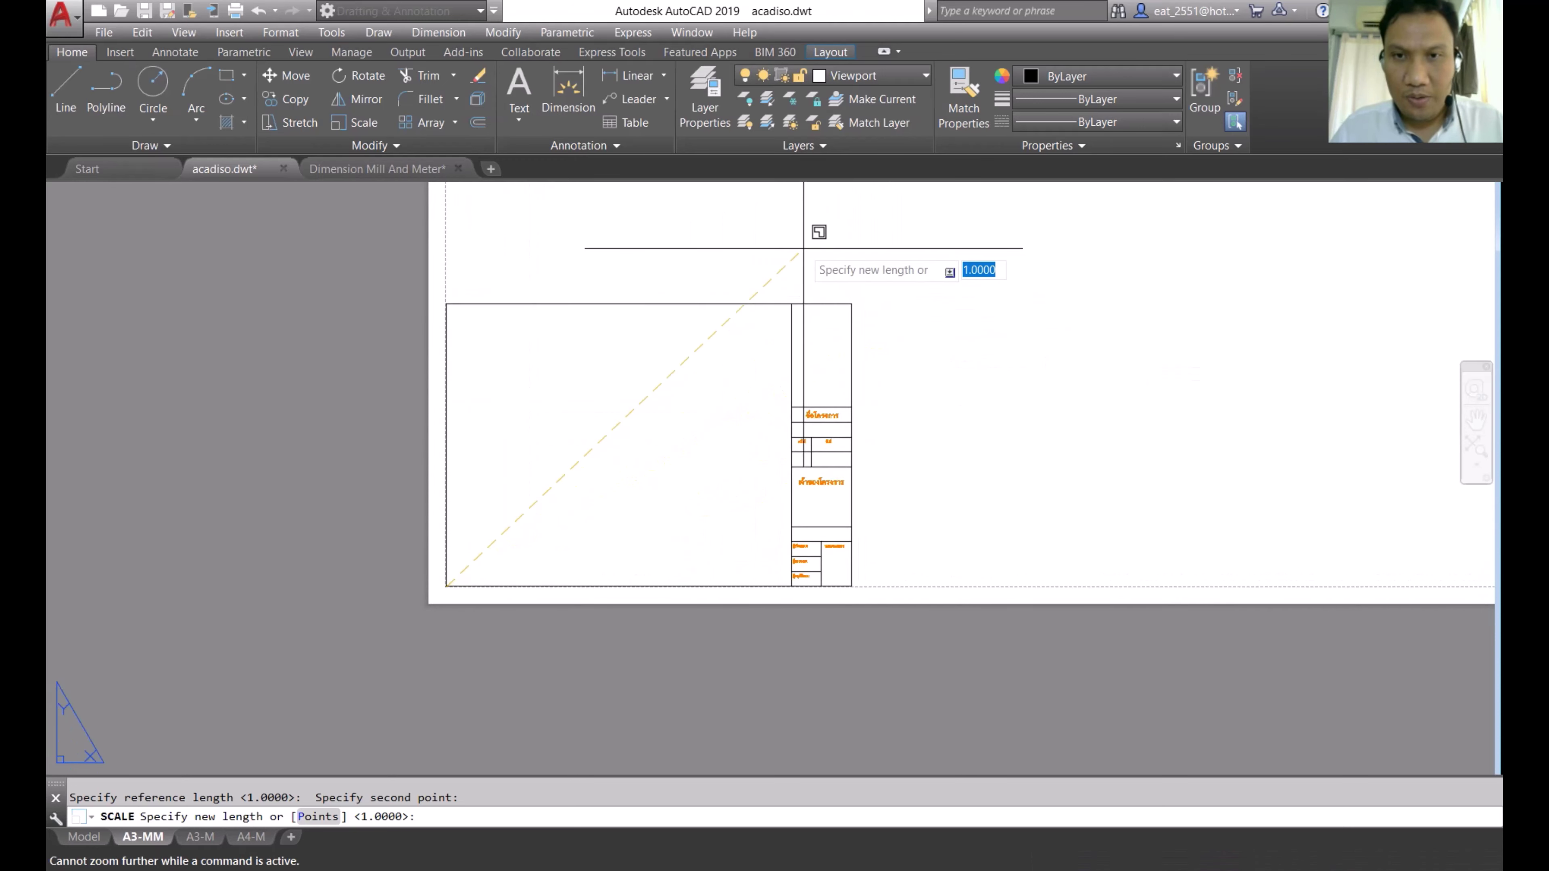
{"action": "scroll", "coordinate": [633, 388], "scroll_direction": "up", "scroll_amount": 1}
{"action": "scroll", "coordinate": [1106, 305], "scroll_direction": "up", "scroll_amount": 3}
{"action": "scroll", "coordinate": [1038, 340], "scroll_direction": "down", "scroll_amount": 3}
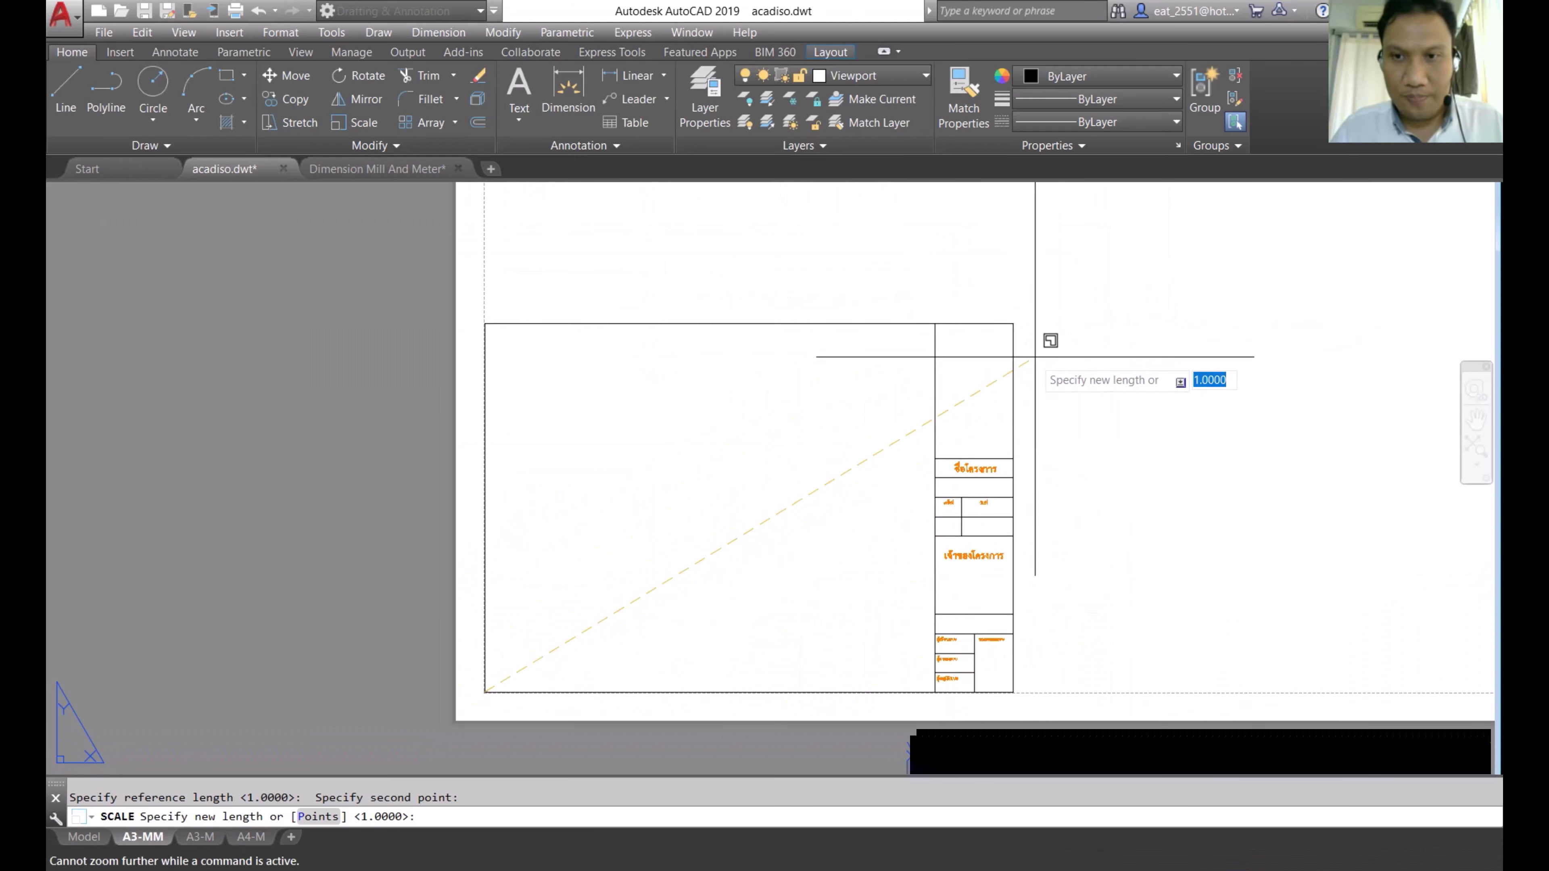
{"action": "scroll", "coordinate": [1145, 553], "scroll_direction": "up", "scroll_amount": 2}
{"action": "scroll", "coordinate": [1055, 501], "scroll_direction": "down", "scroll_amount": 2}
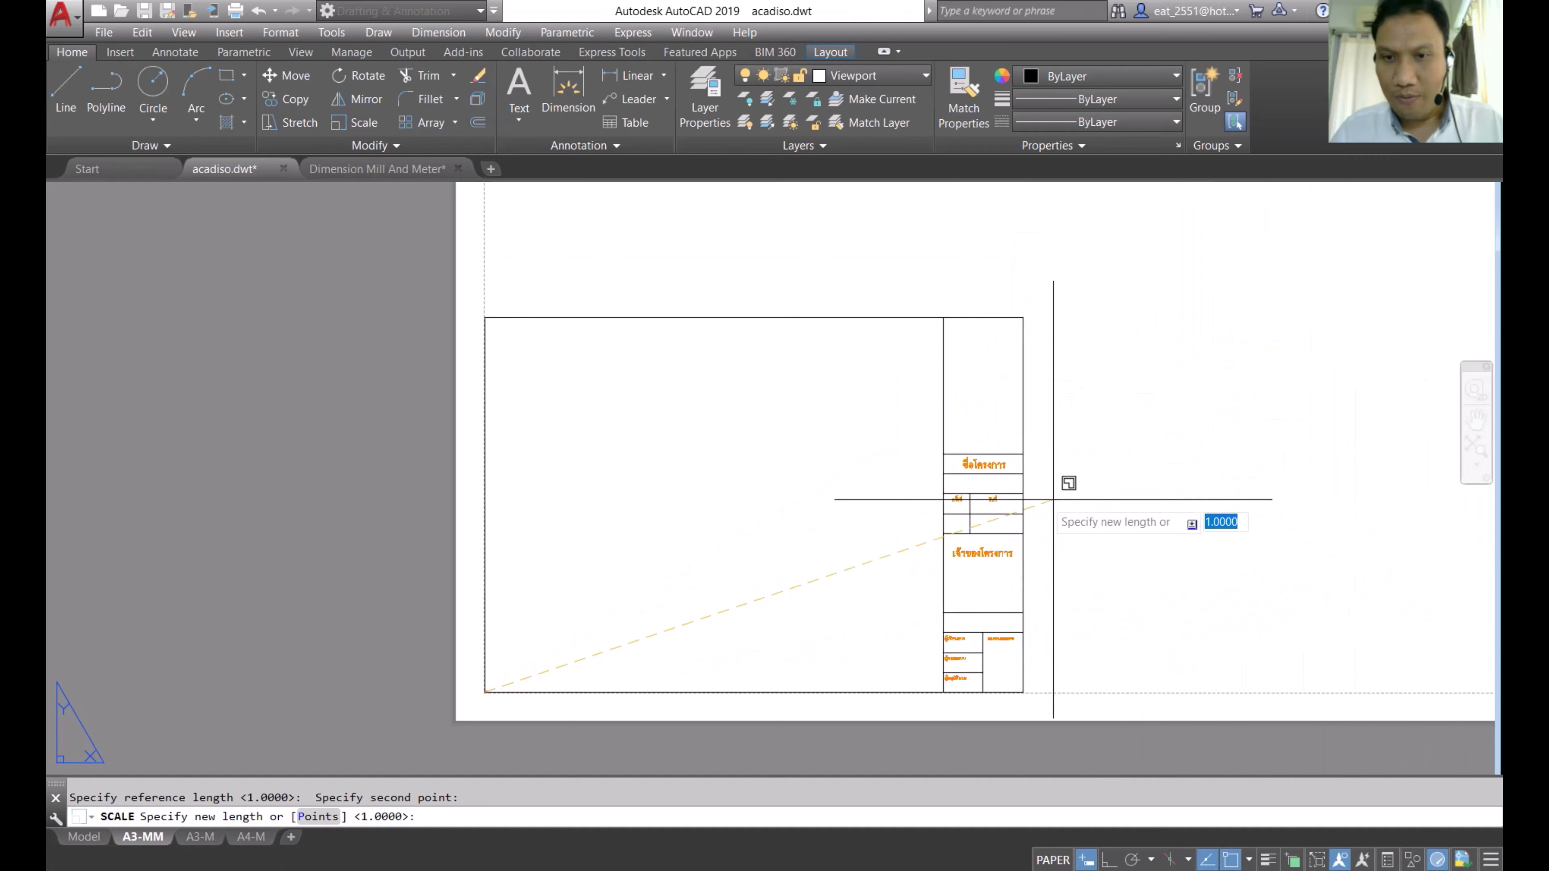
{"action": "scroll", "coordinate": [892, 510], "scroll_direction": "down", "scroll_amount": 1}
{"action": "left_click", "coordinate": [956, 364]}
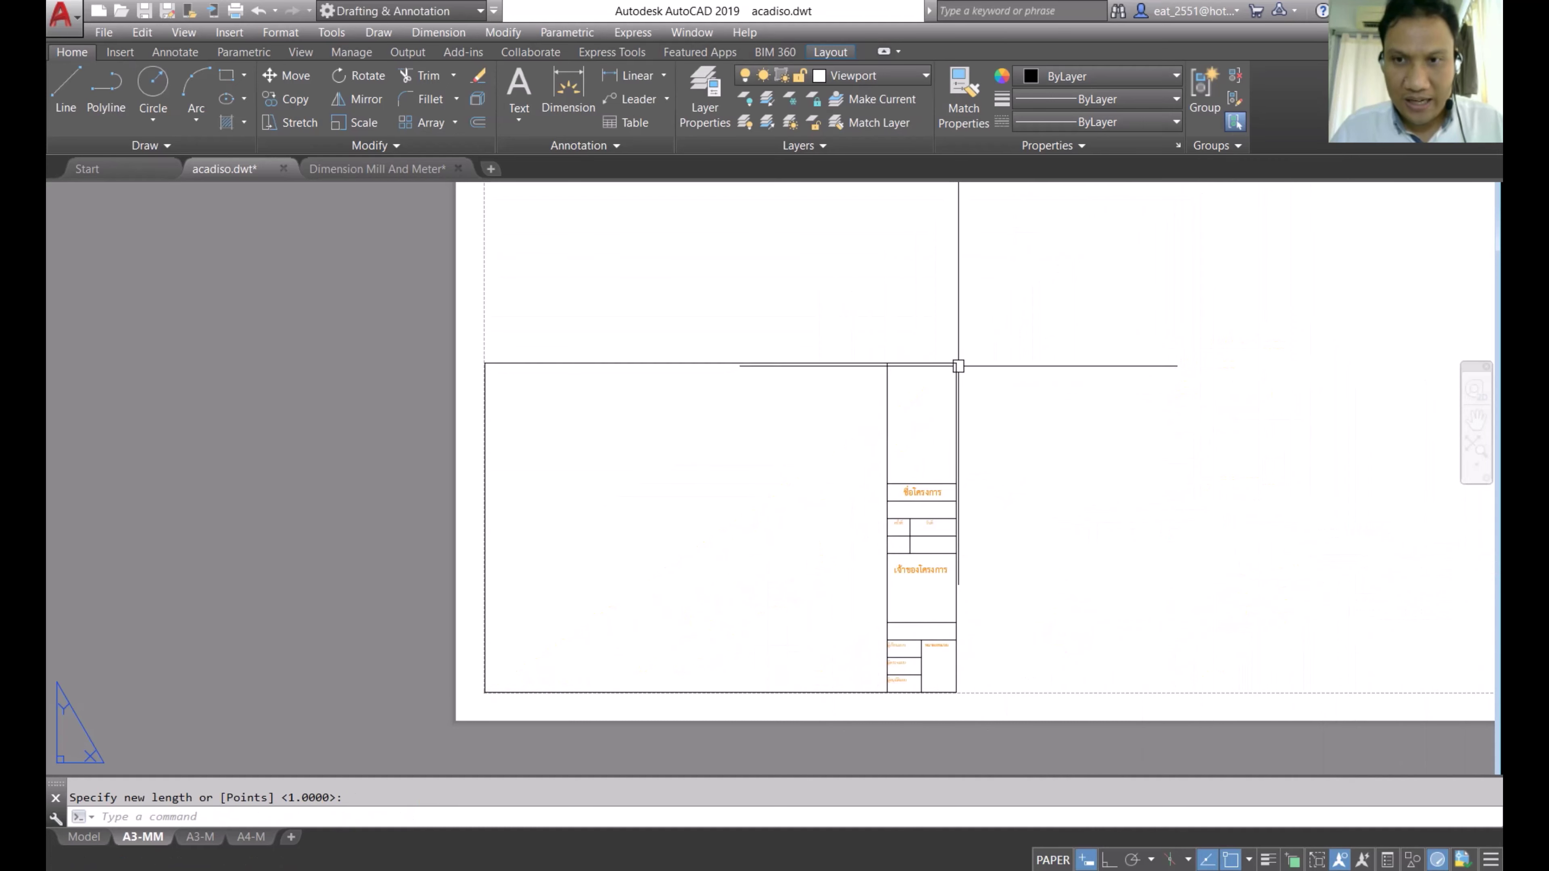
{"action": "mouse_move", "coordinate": [933, 491]}
{"action": "middle_mouse_down"}
{"action": "mouse_move", "coordinate": [1234, 486]}
{"action": "mouse_move", "coordinate": [719, 525]}
{"action": "middle_mouse_up"}
{"action": "scroll", "coordinate": [713, 519], "scroll_direction": "down", "scroll_amount": 5}
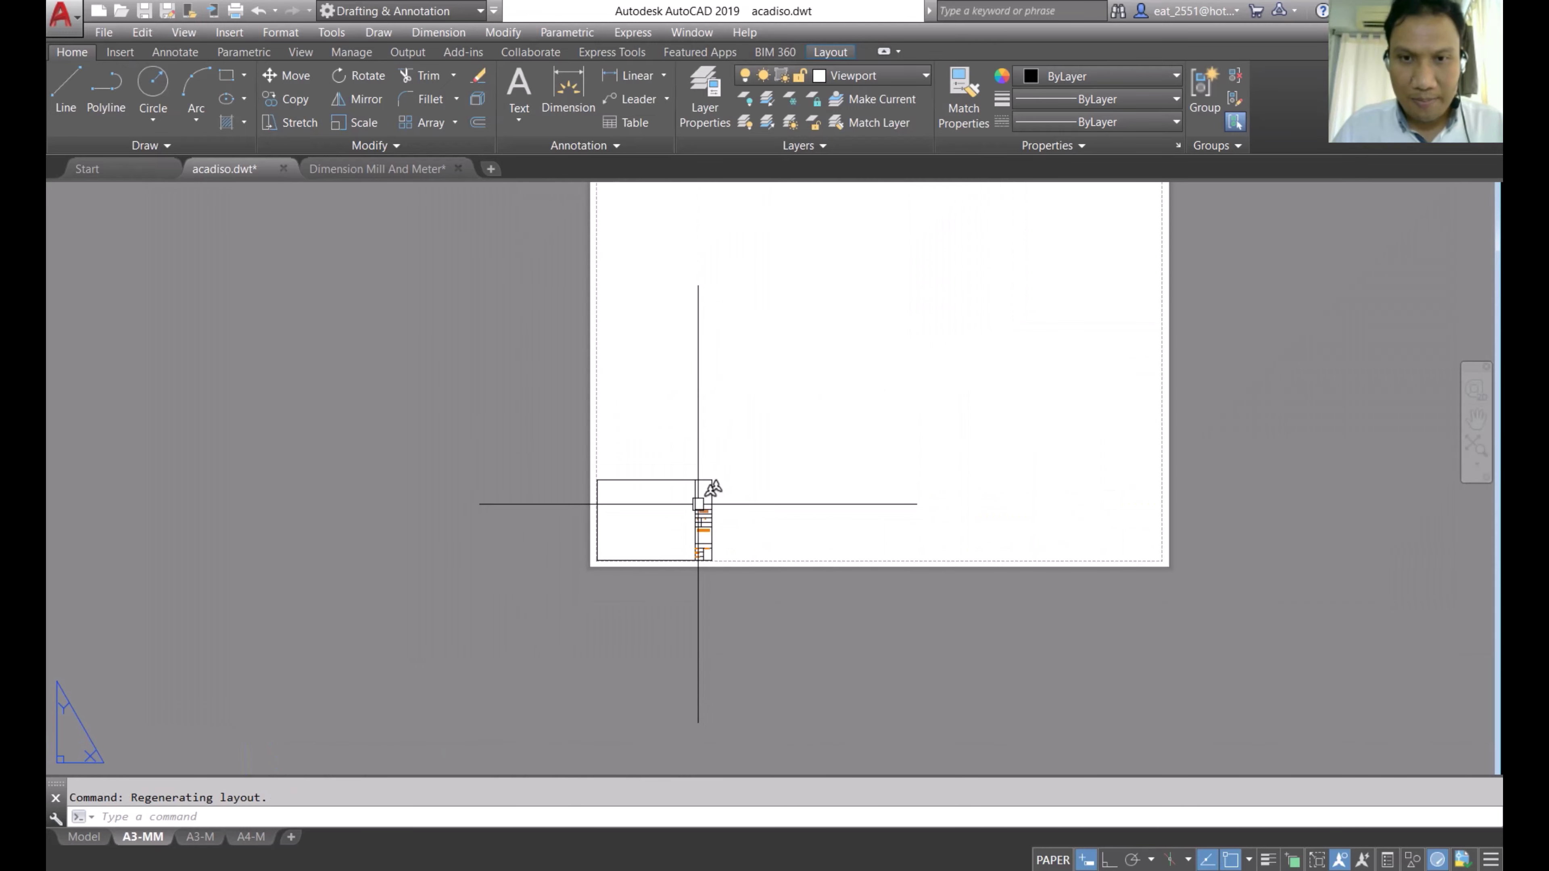
{"action": "scroll", "coordinate": [702, 505], "scroll_direction": "down", "scroll_amount": 4}
{"action": "scroll", "coordinate": [707, 482], "scroll_direction": "up", "scroll_amount": 2}
{"action": "middle_click_drag", "start_coordinate": [788, 473], "coordinate": [743, 495]}
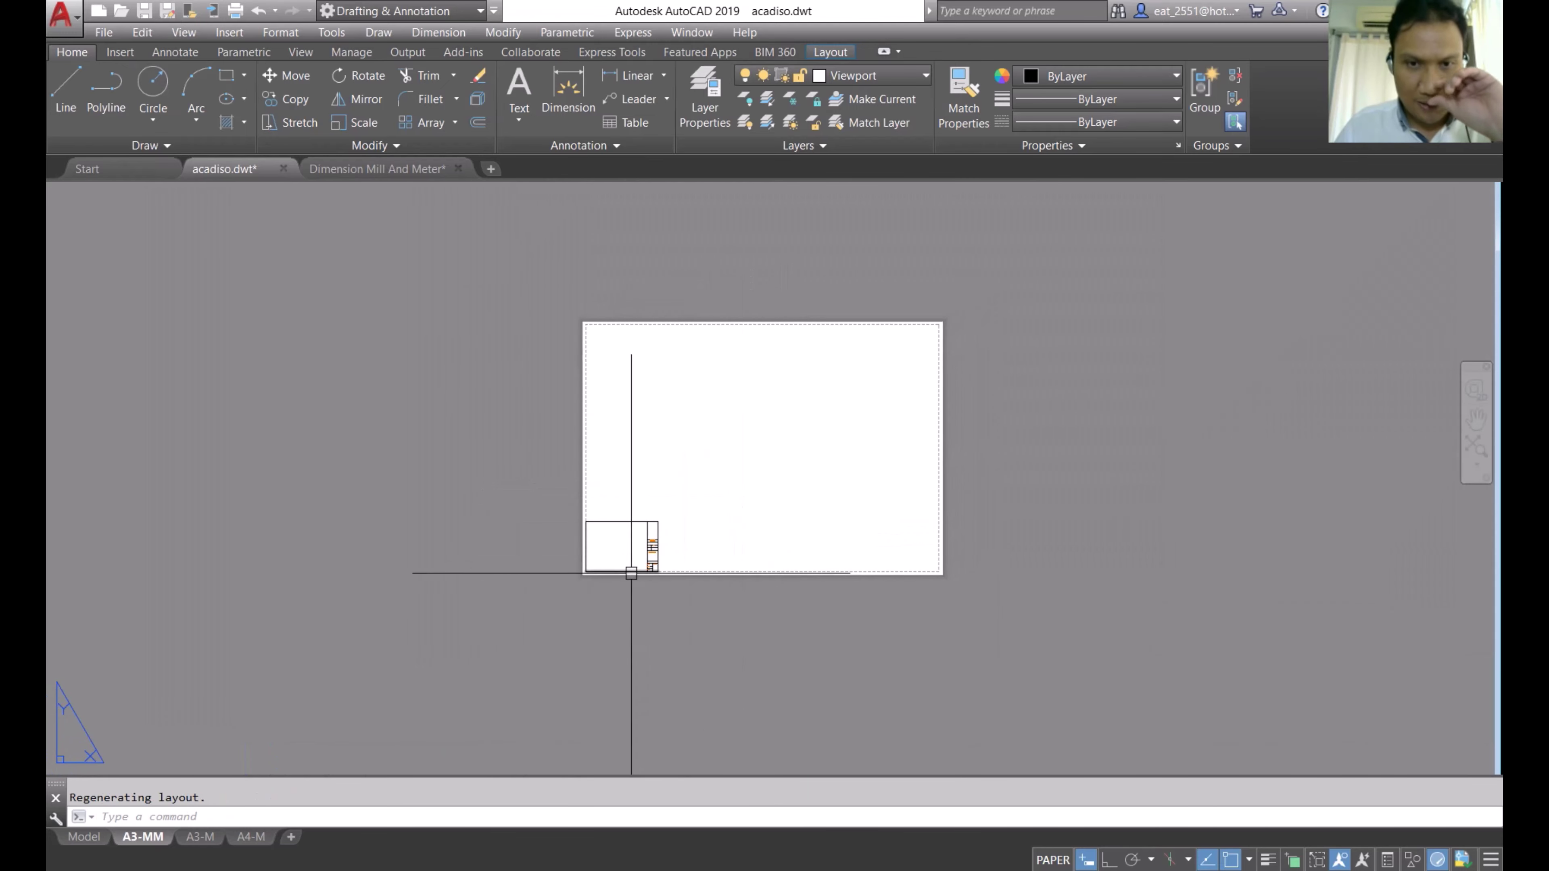
{"action": "scroll", "coordinate": [613, 566], "scroll_direction": "up", "scroll_amount": 4}
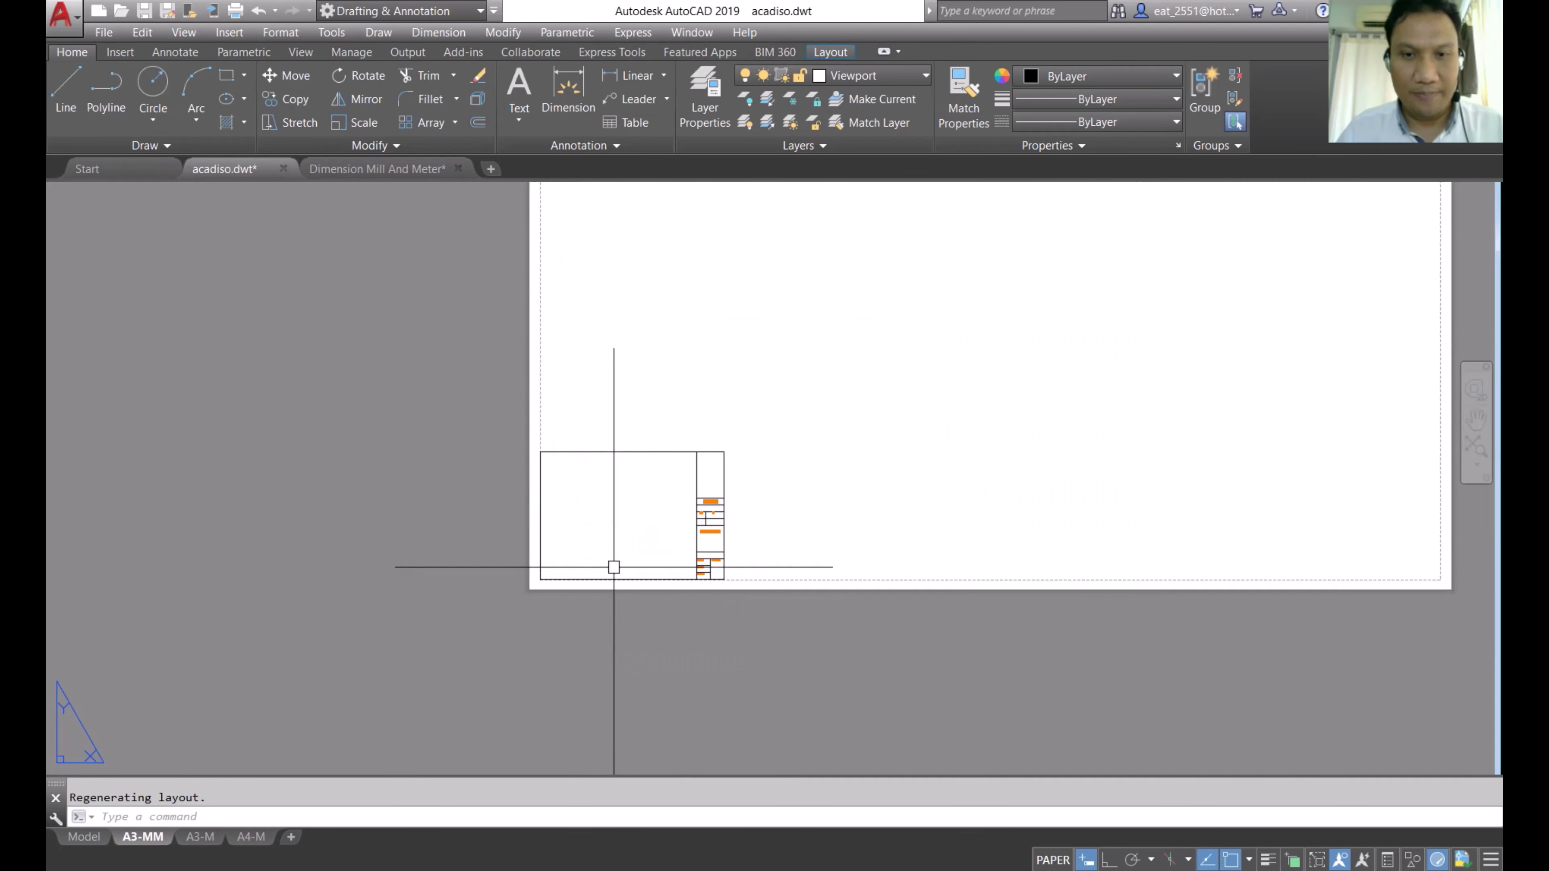
{"action": "middle_click_drag", "start_coordinate": [630, 516], "coordinate": [546, 652]}
{"action": "scroll", "coordinate": [549, 616], "scroll_direction": "down", "scroll_amount": 2}
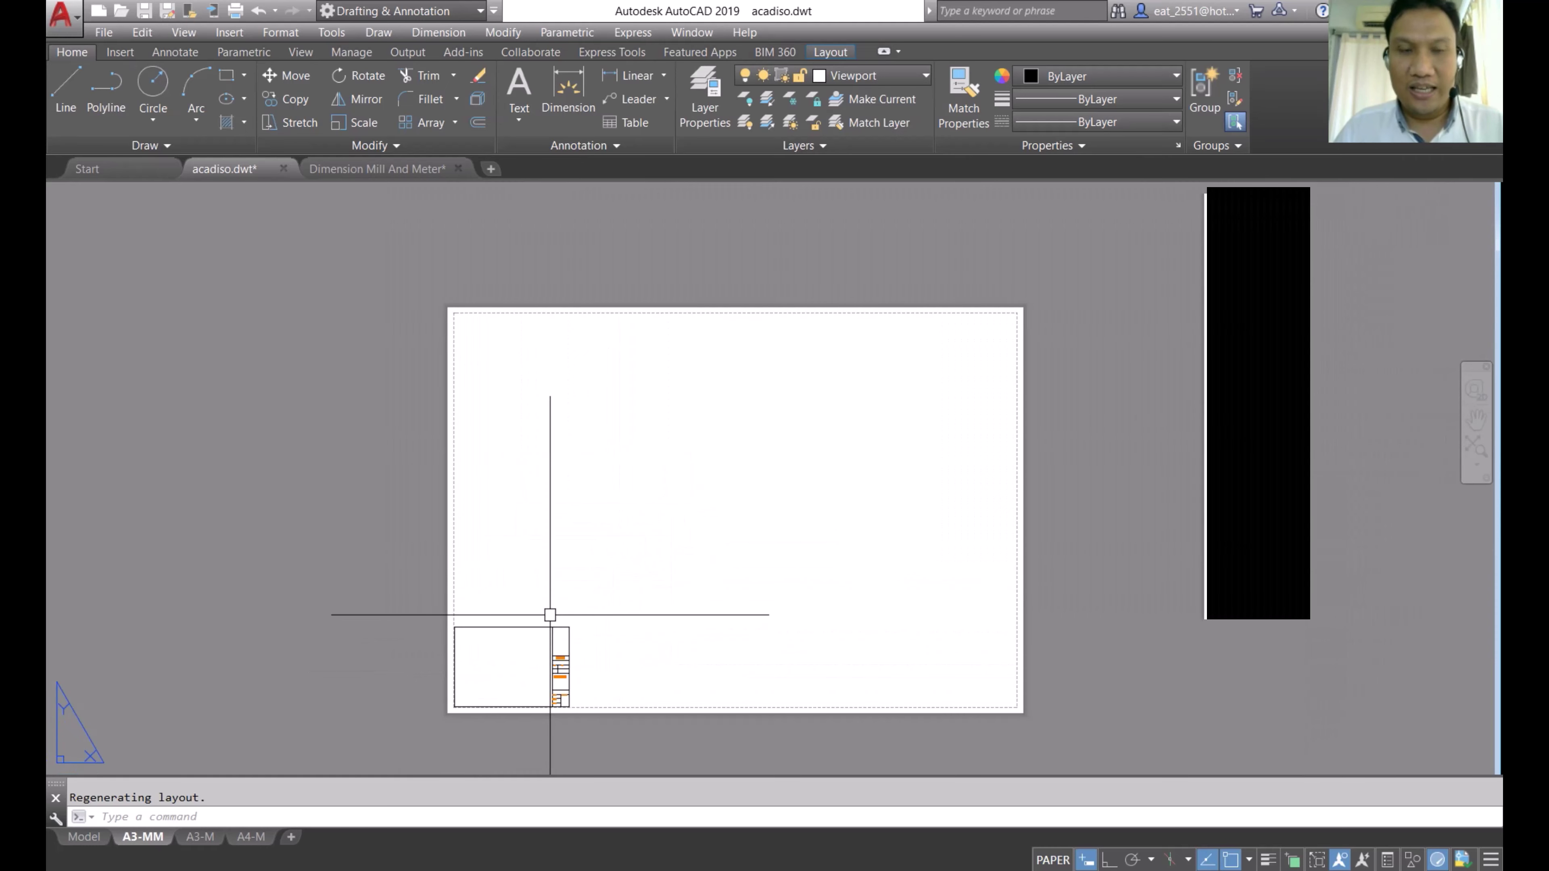
Step: Rescale the title-block border by reference from its corner to fit the A3 sheet
{"action": "left_click", "coordinate": [364, 122]}
{"action": "left_click", "coordinate": [403, 580]}
{"action": "left_click", "coordinate": [612, 754]}
{"action": "key", "text": "Return"}
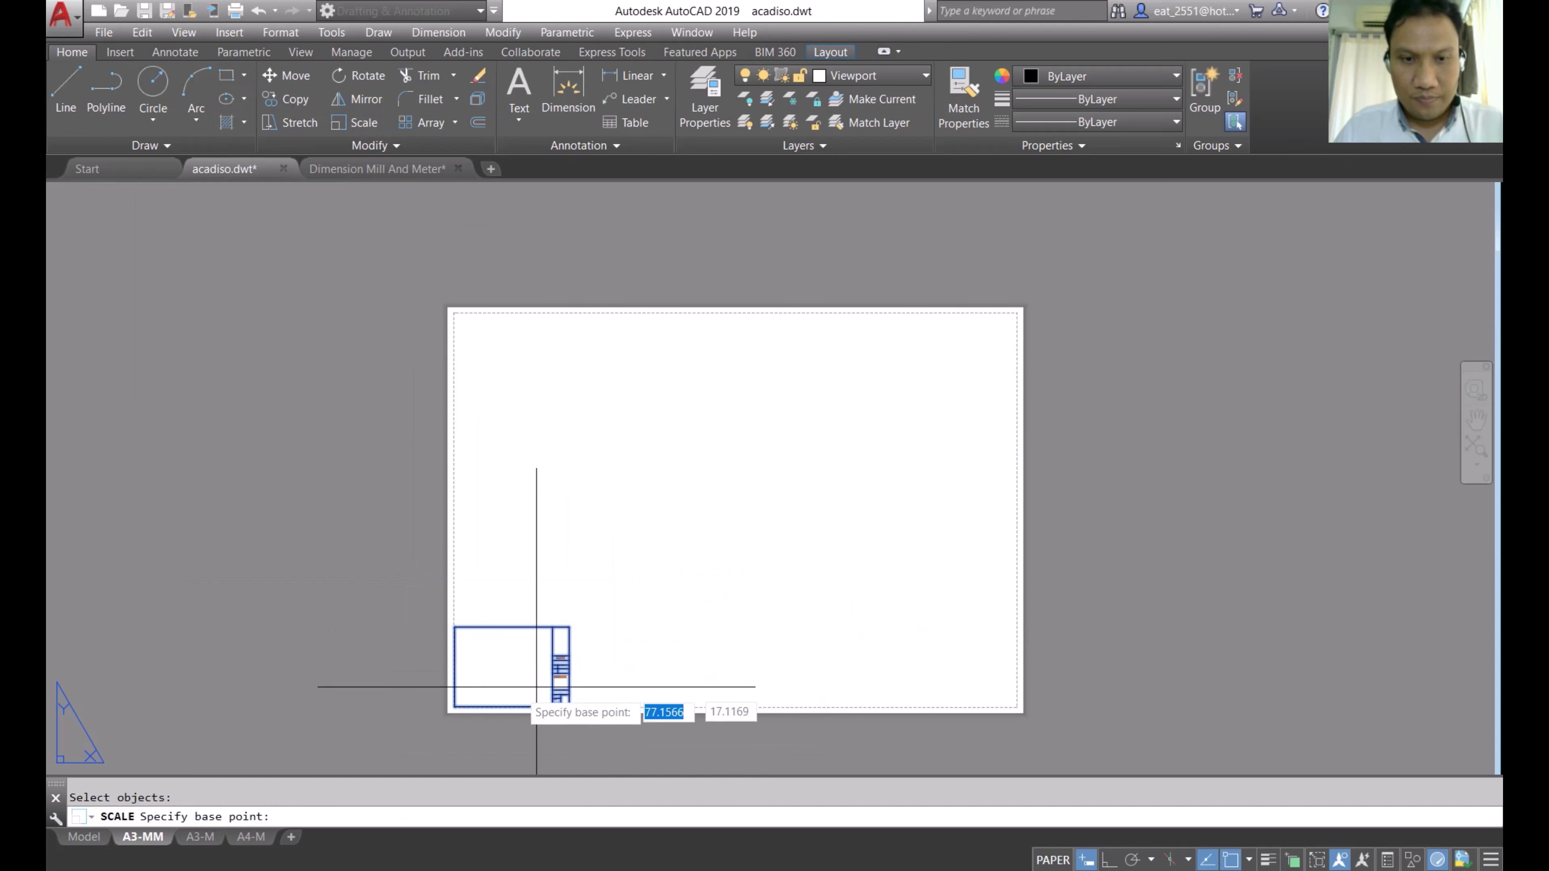
{"action": "scroll", "coordinate": [454, 707], "scroll_direction": "up", "scroll_amount": 5}
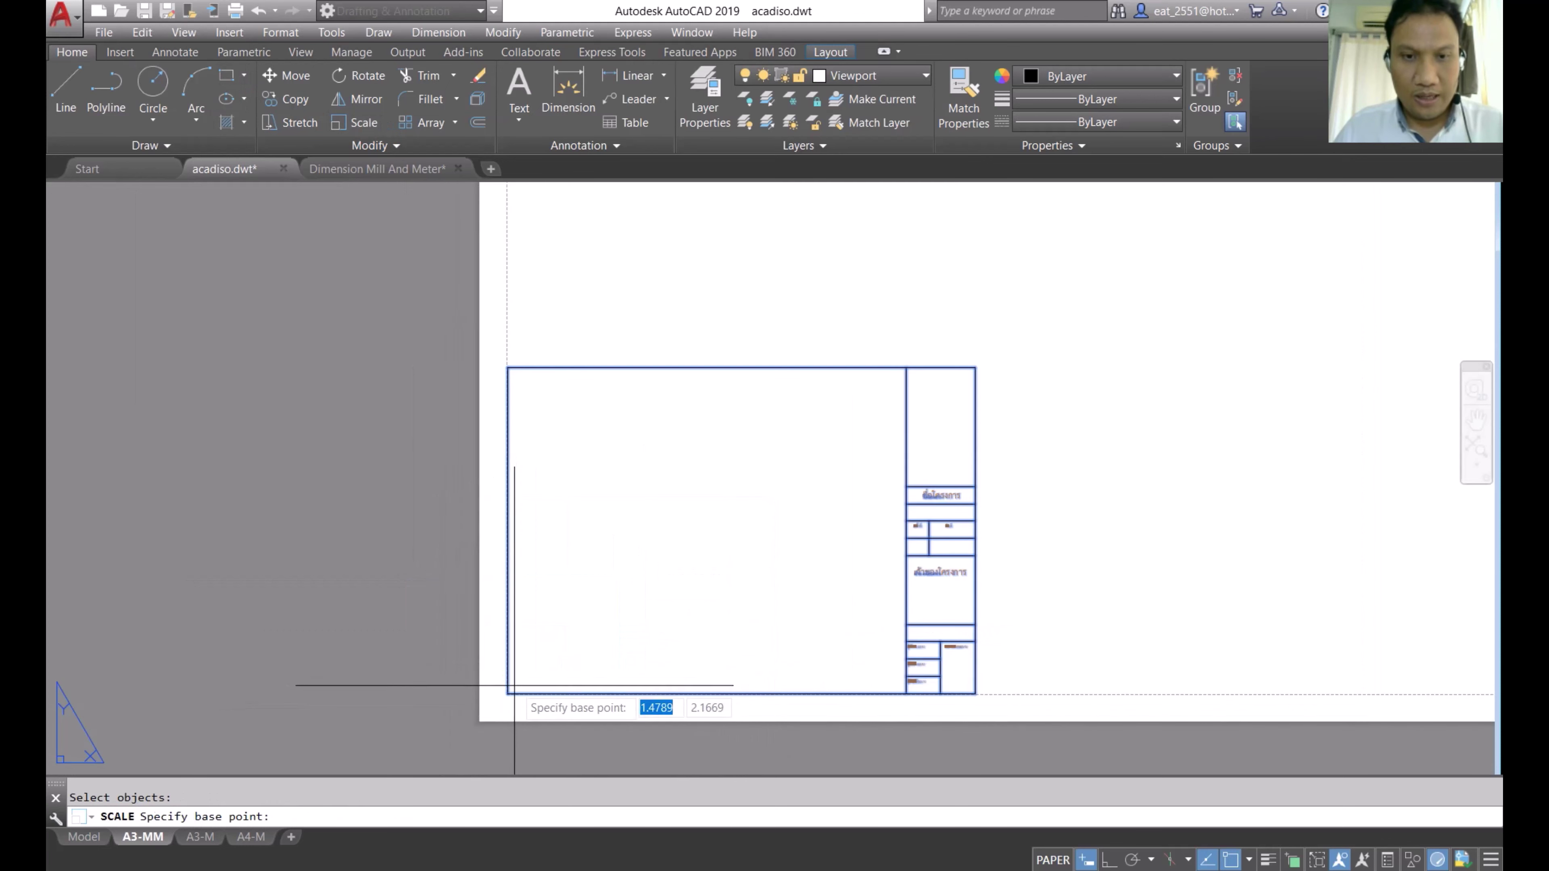
{"action": "scroll", "coordinate": [508, 692], "scroll_direction": "down", "scroll_amount": 2}
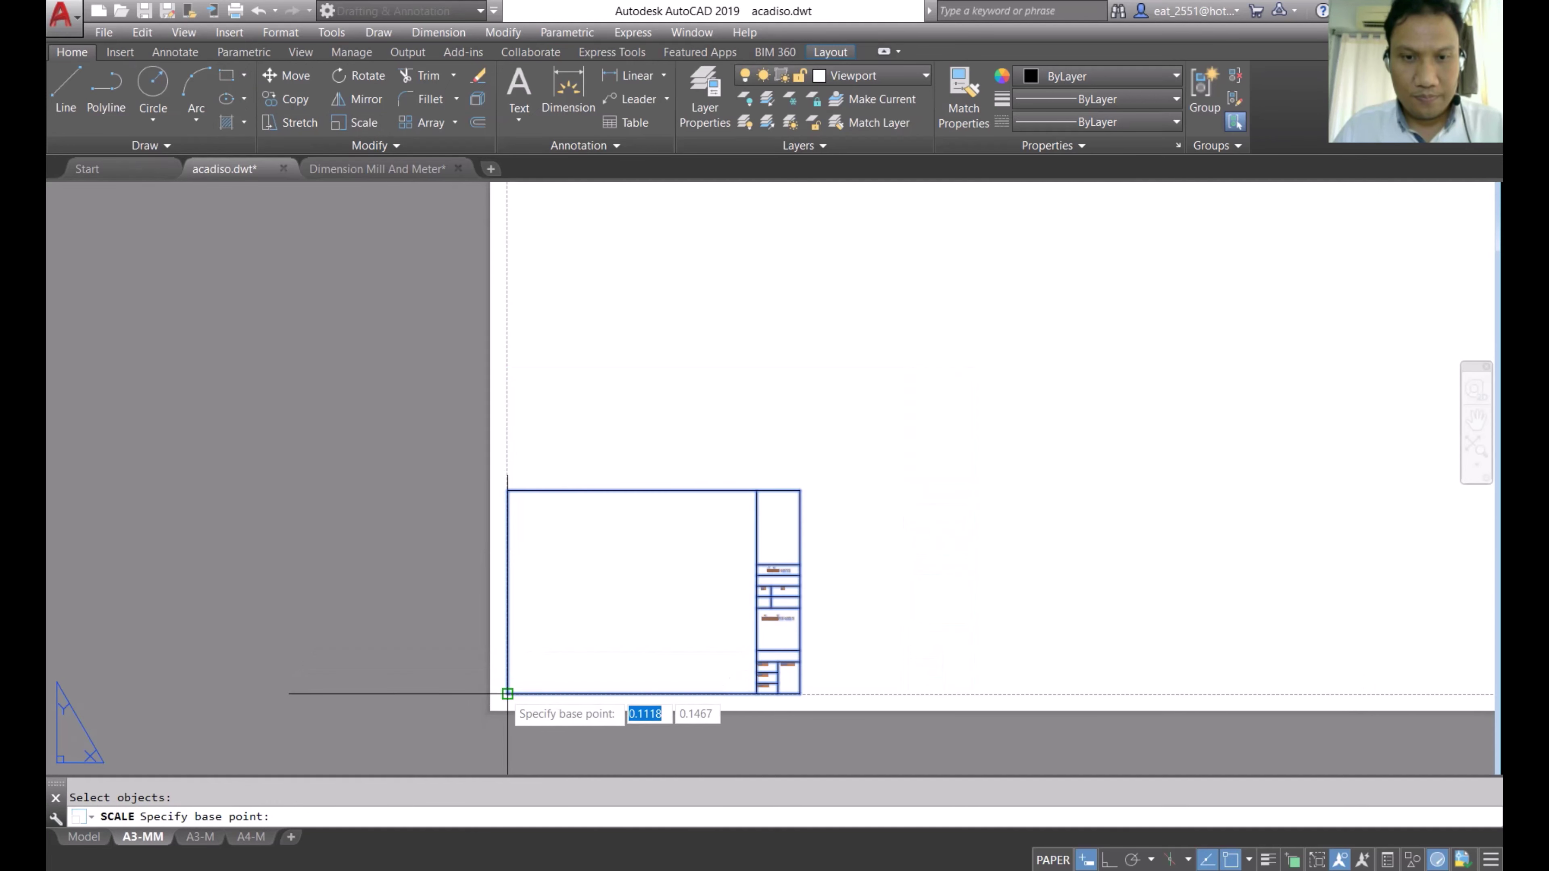
{"action": "scroll", "coordinate": [508, 693], "scroll_direction": "up", "scroll_amount": 3}
{"action": "left_click", "coordinate": [502, 701]}
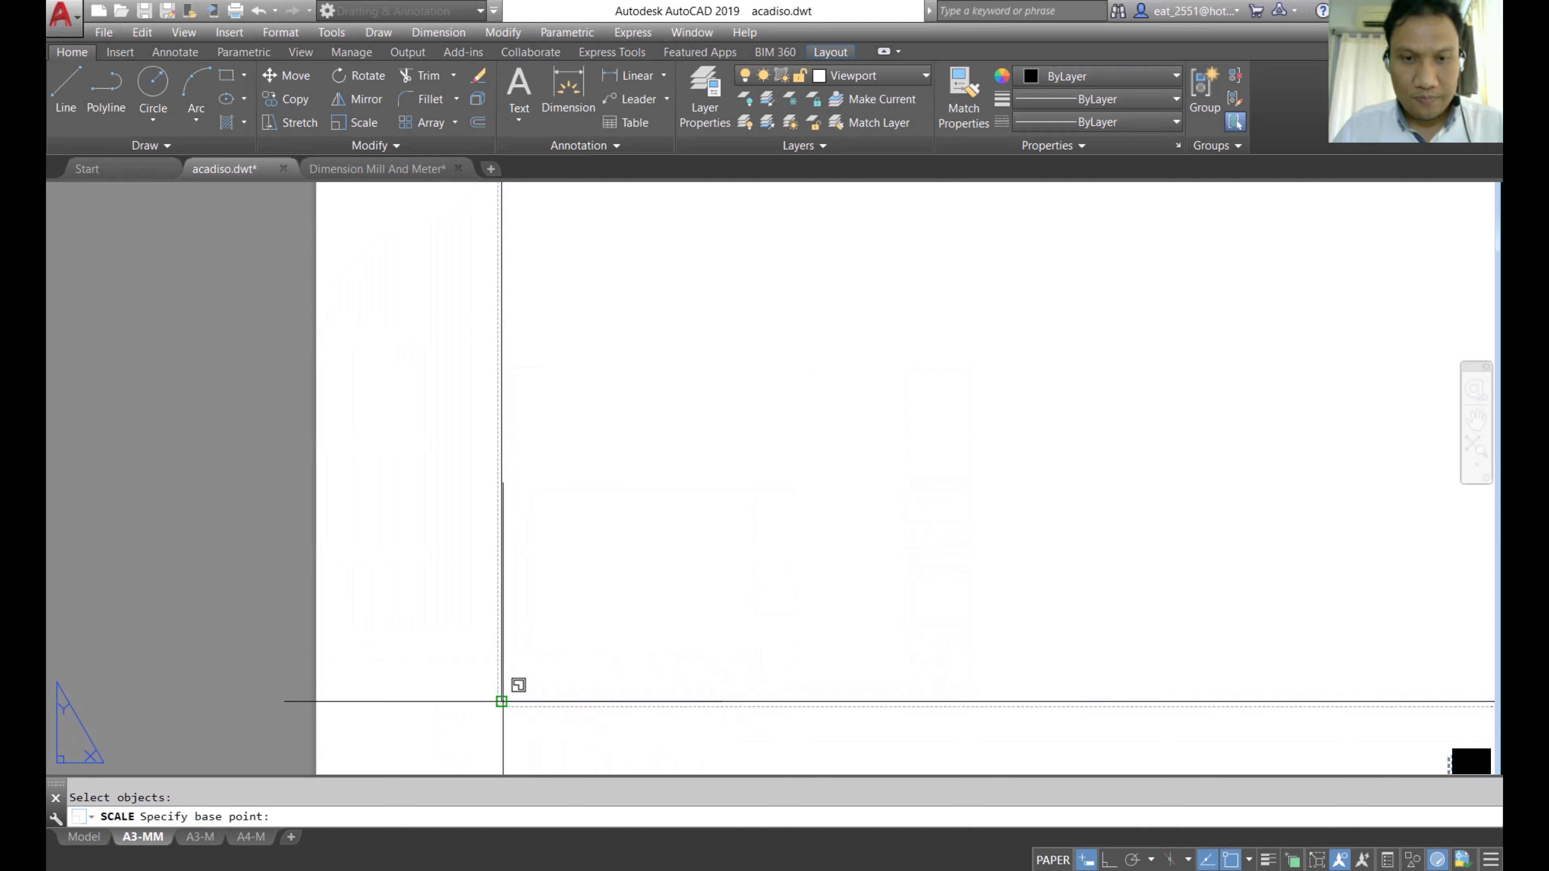
{"action": "scroll", "coordinate": [499, 706], "scroll_direction": "down", "scroll_amount": 3}
{"action": "scroll", "coordinate": [499, 706], "scroll_direction": "down", "scroll_amount": 3}
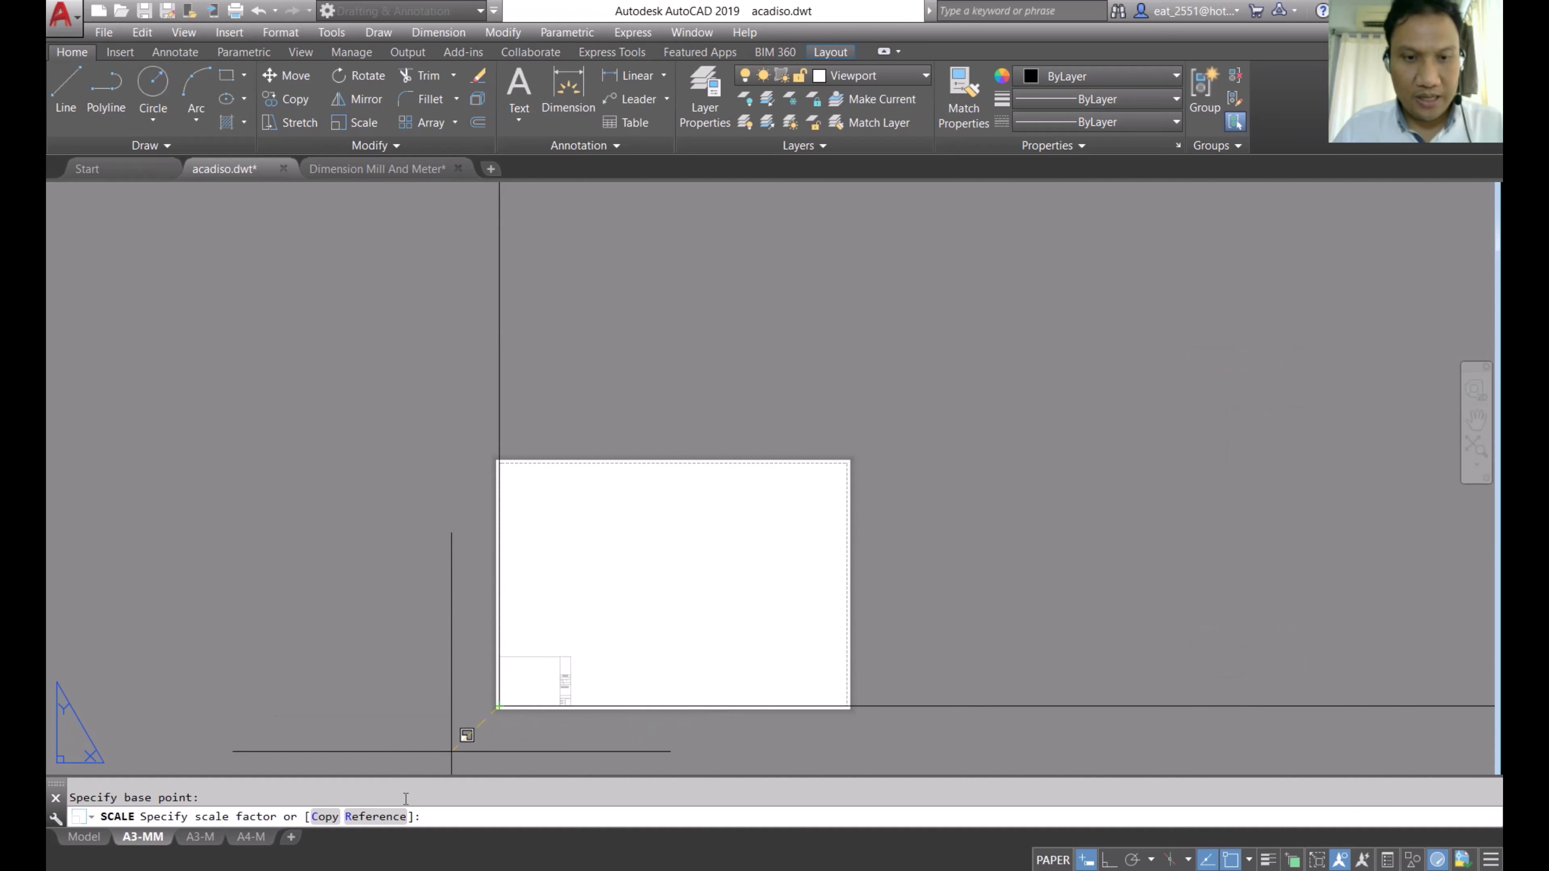
{"action": "left_click", "coordinate": [389, 817]}
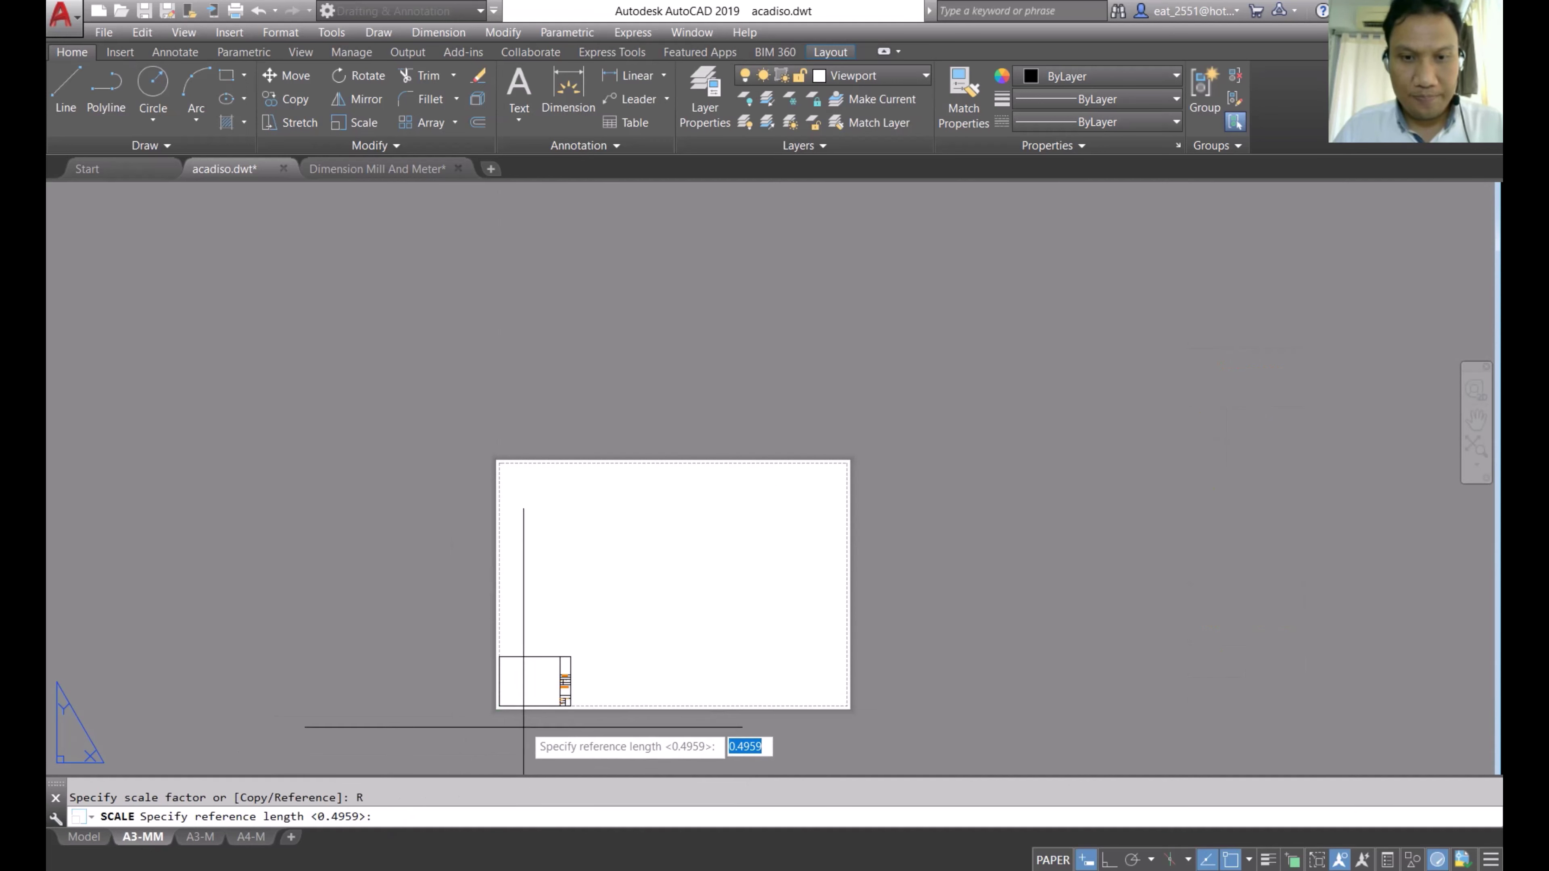
{"action": "left_click", "coordinate": [498, 706]}
{"action": "left_click", "coordinate": [569, 657]}
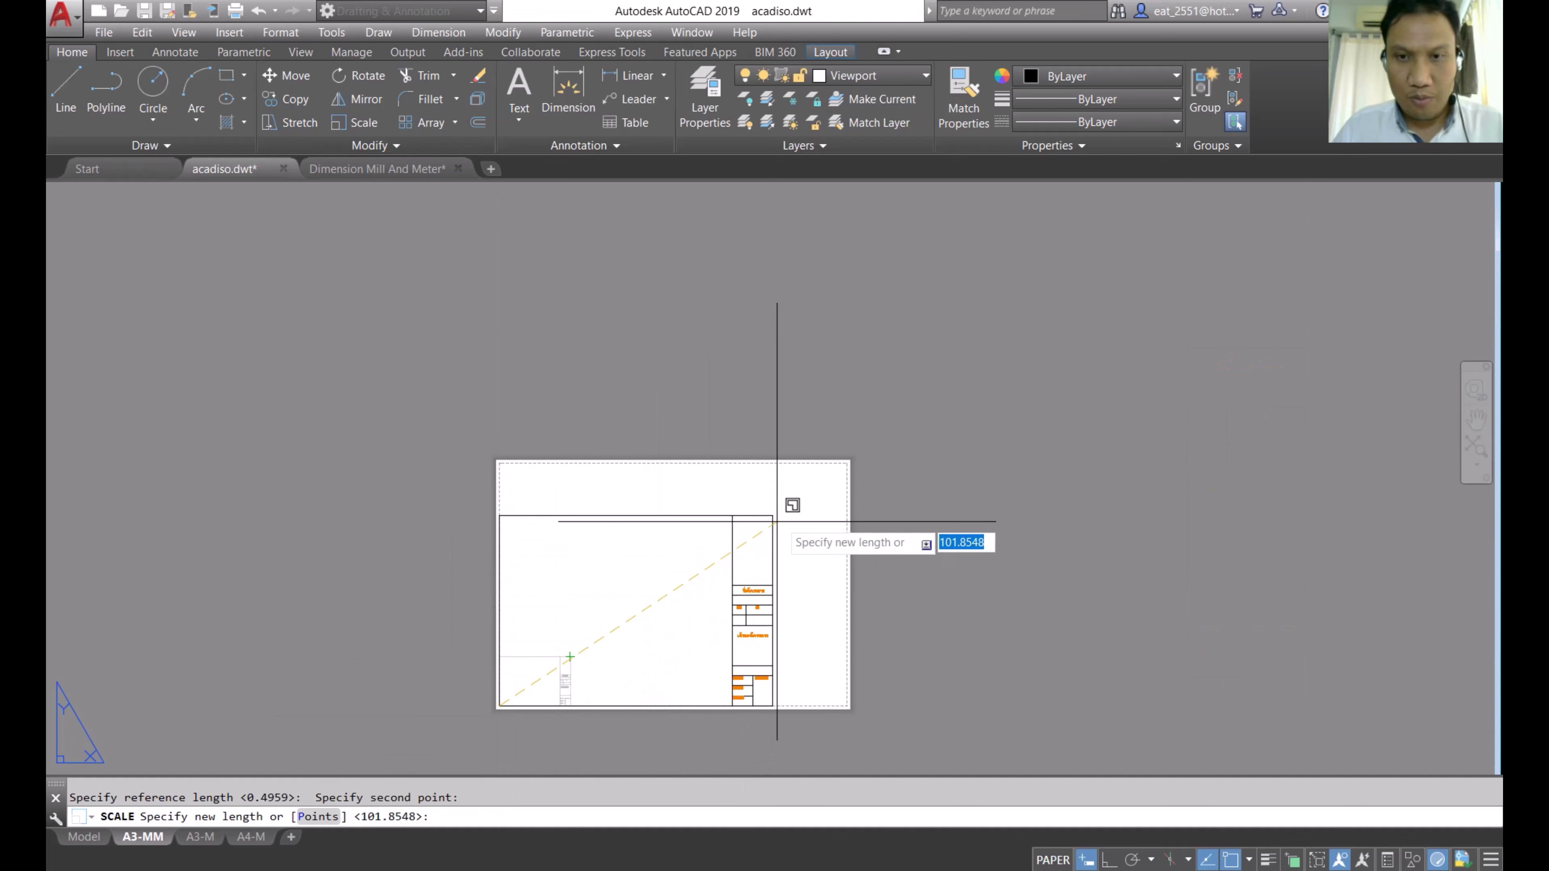
{"action": "left_click", "coordinate": [842, 466]}
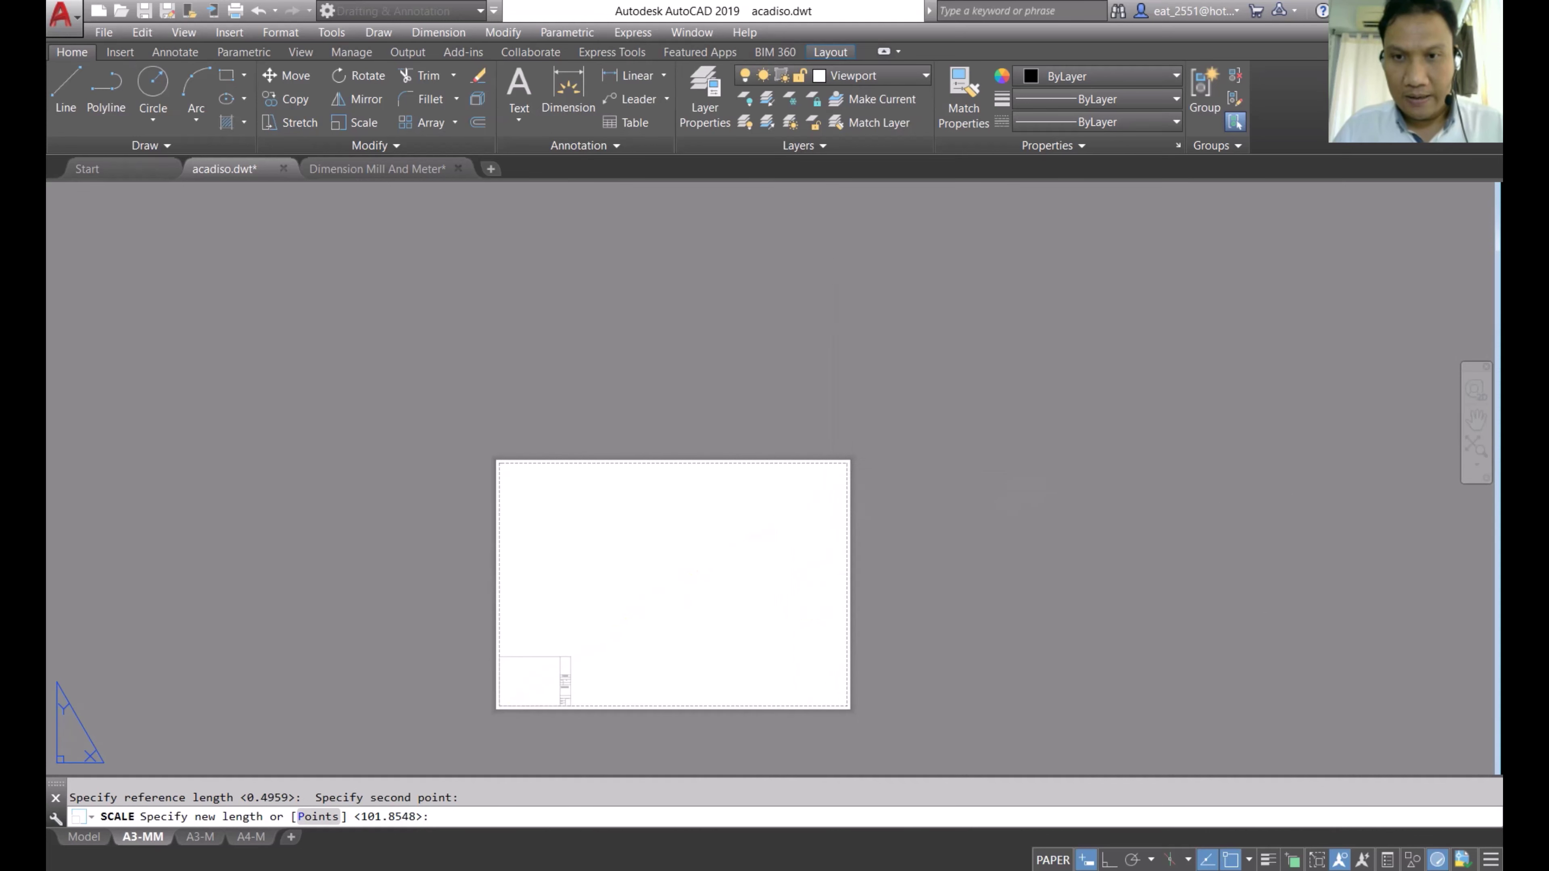
{"action": "scroll", "coordinate": [820, 543], "scroll_direction": "up", "scroll_amount": 2}
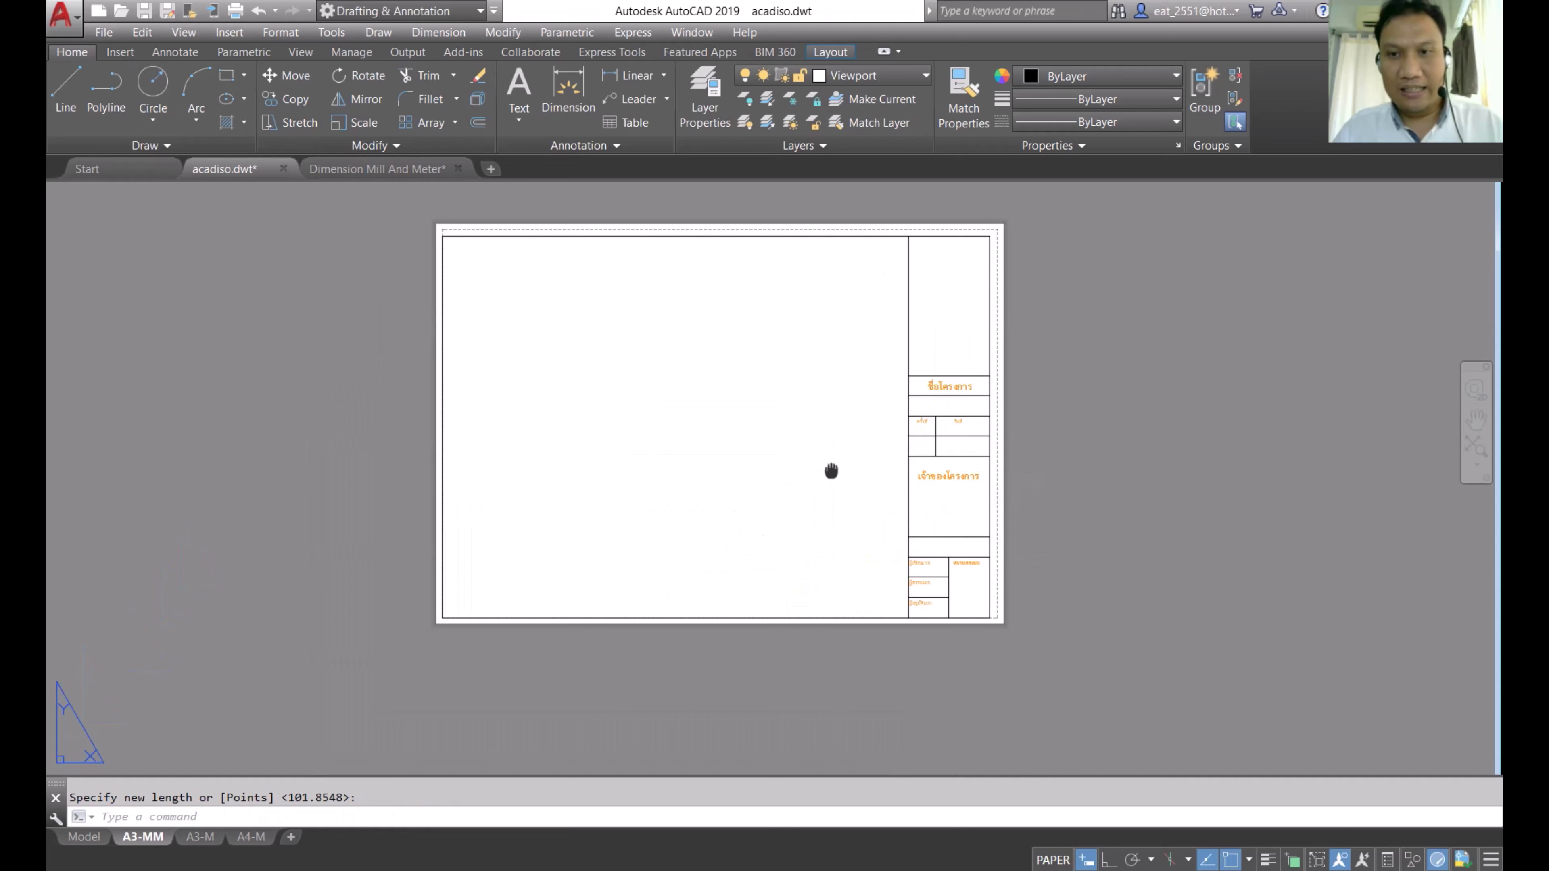
{"action": "middle_click_drag", "start_coordinate": [830, 467], "coordinate": [894, 609]}
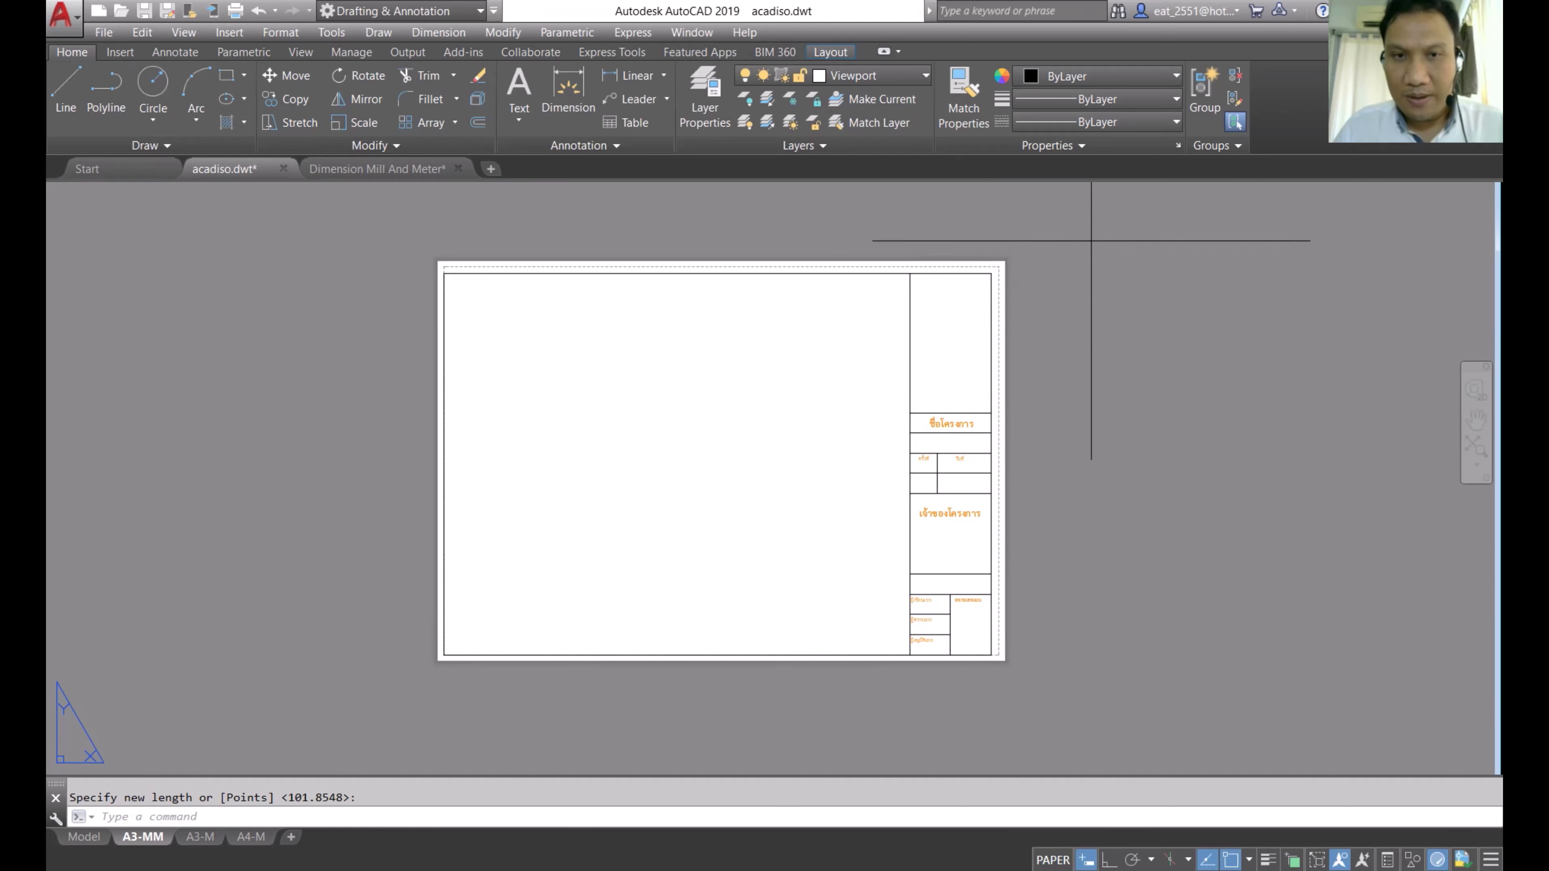
Step: Move the border to align with the sheet's dashed printable-area boundary
{"action": "left_click", "coordinate": [1092, 241]}
{"action": "left_click", "coordinate": [407, 690]}
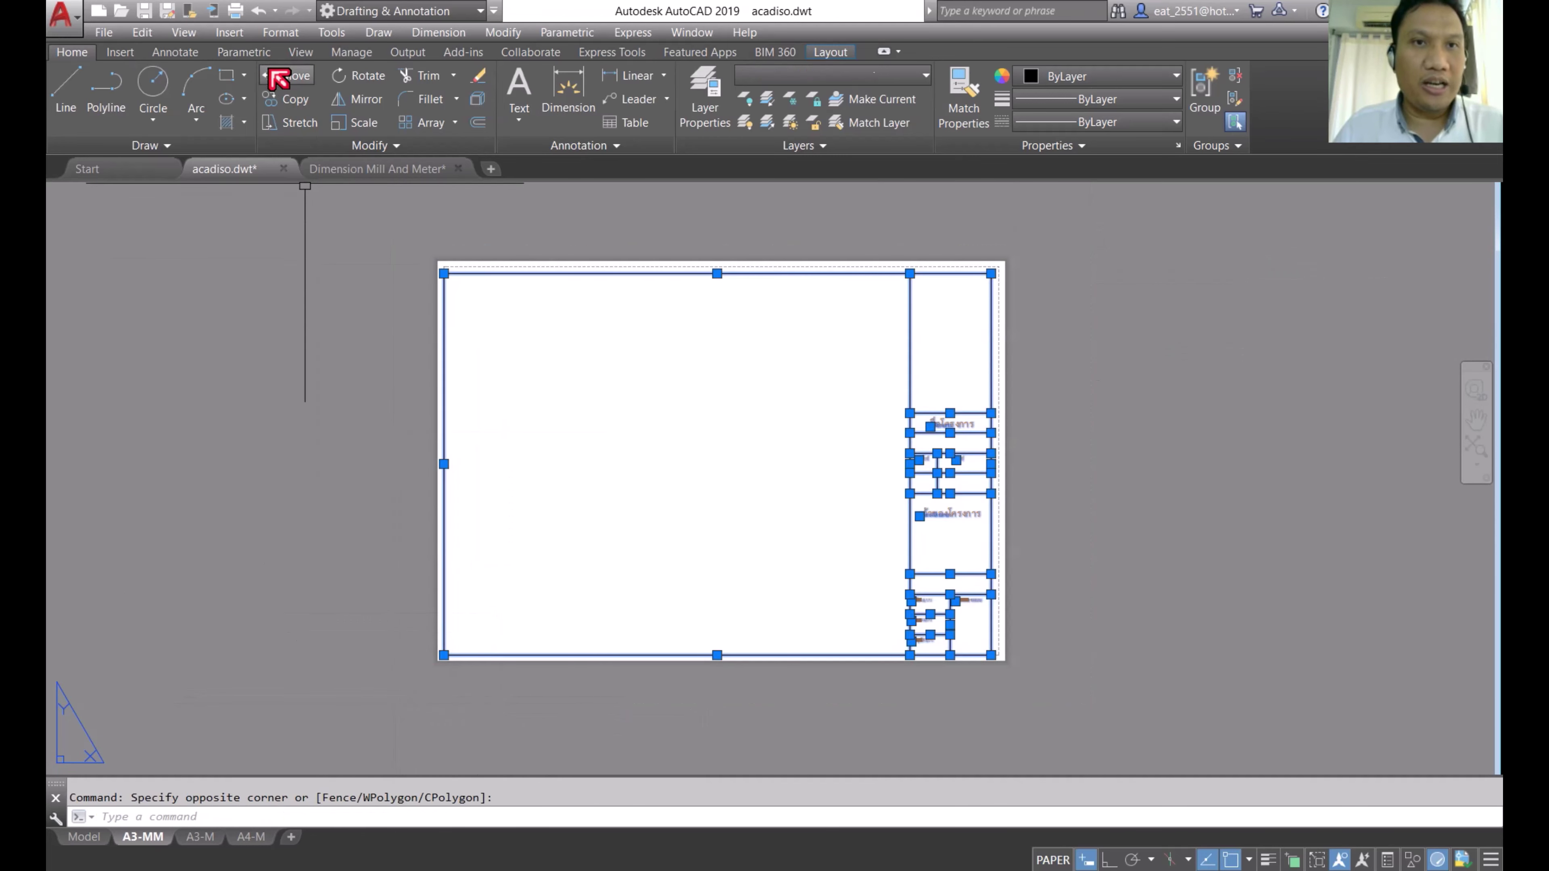
{"action": "left_click", "coordinate": [287, 75]}
{"action": "scroll", "coordinate": [1042, 216], "scroll_direction": "up", "scroll_amount": 2}
{"action": "scroll", "coordinate": [1002, 243], "scroll_direction": "up", "scroll_amount": 2}
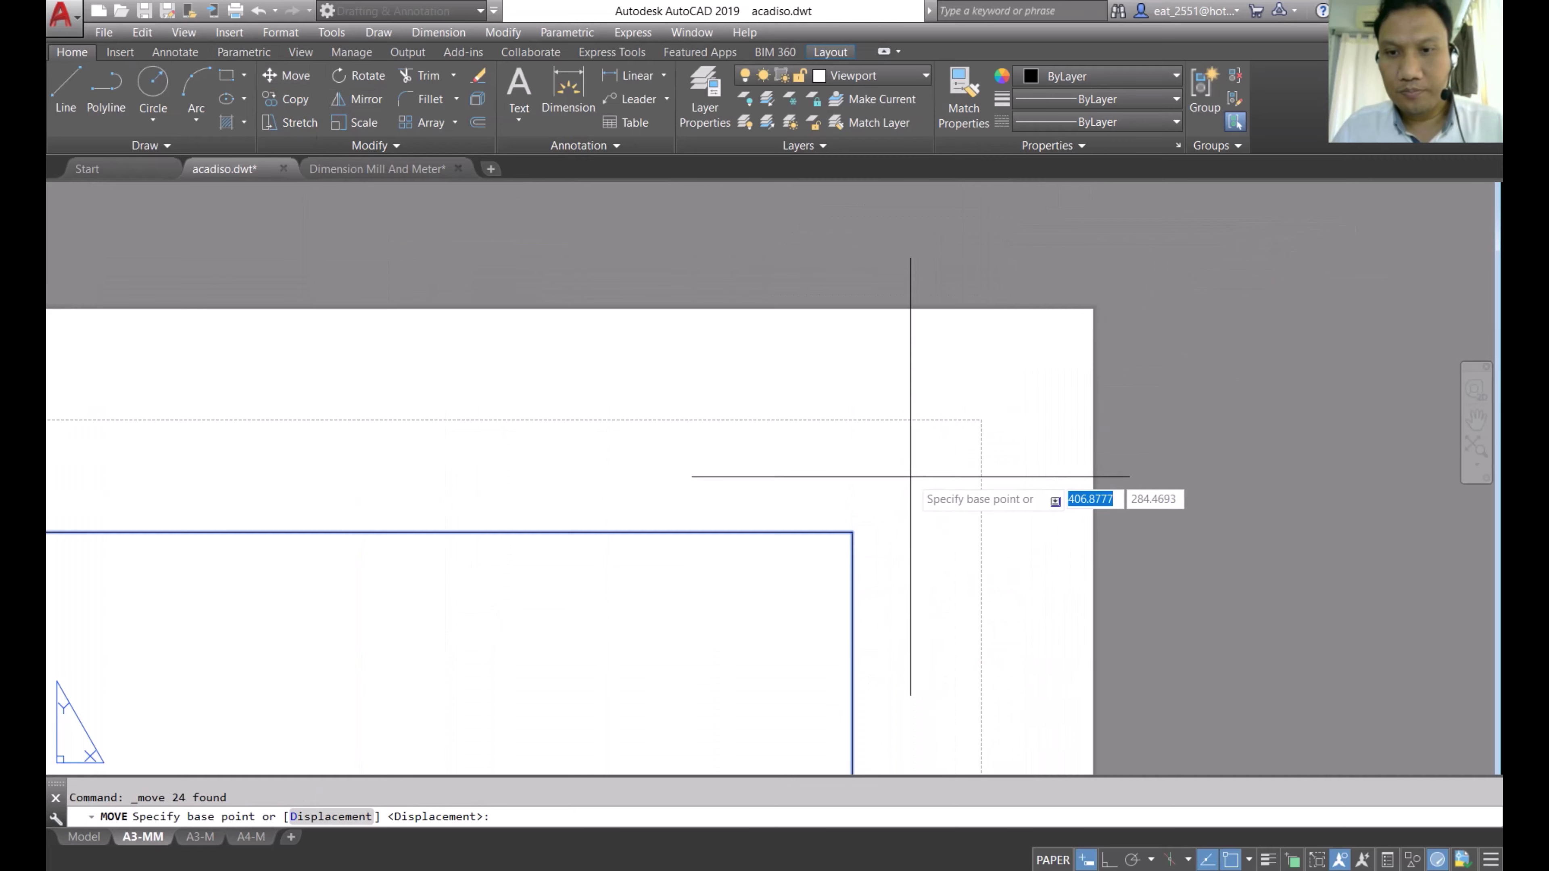
{"action": "left_click", "coordinate": [852, 533]}
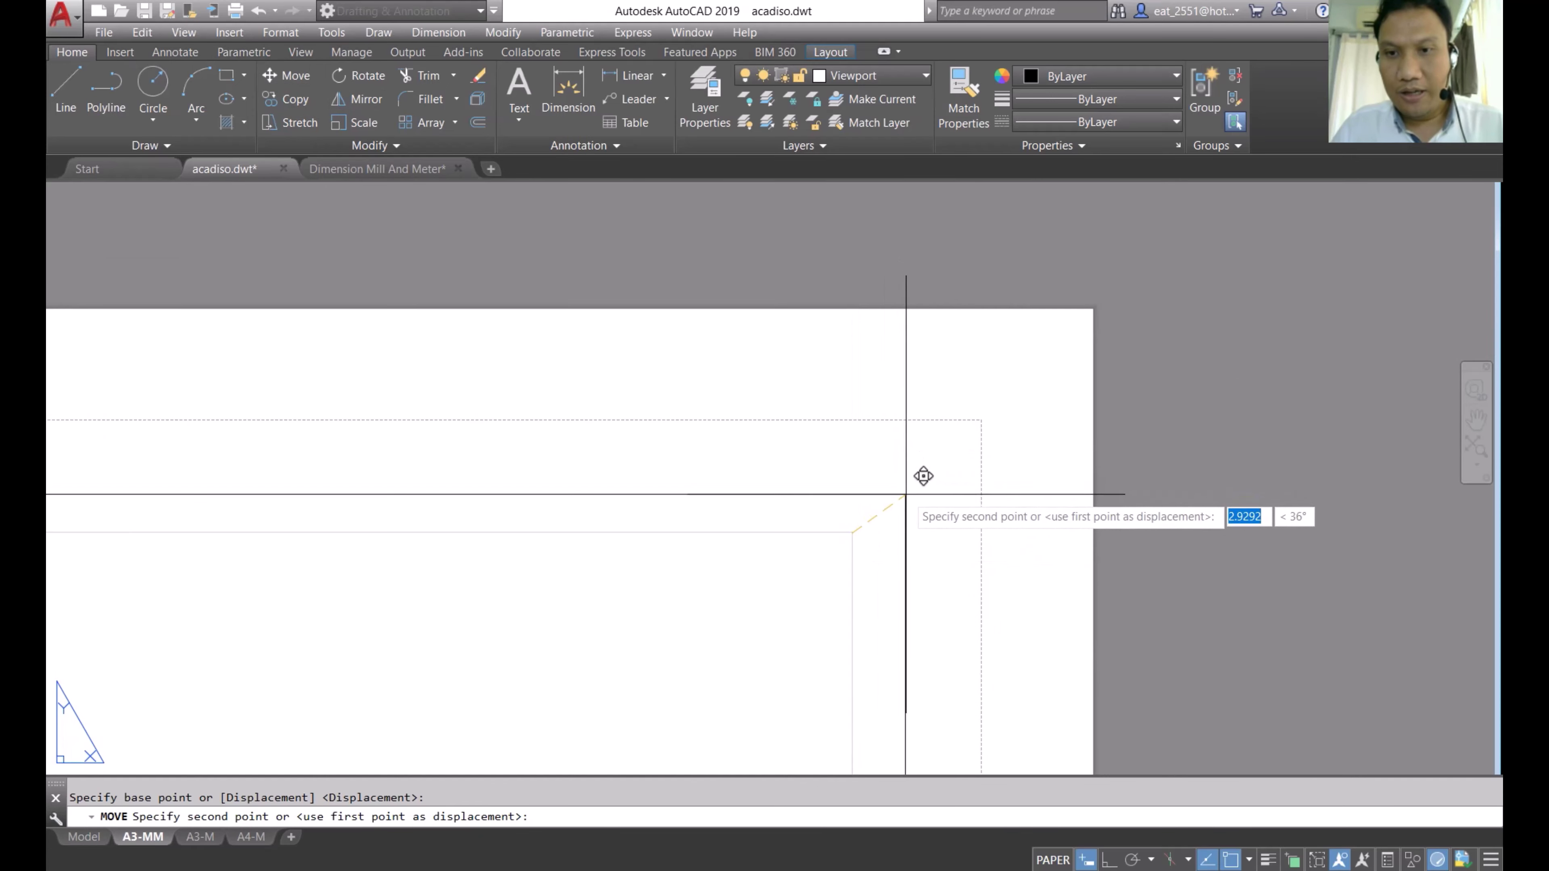
{"action": "left_click", "coordinate": [906, 494]}
{"action": "scroll", "coordinate": [898, 373], "scroll_direction": "down", "scroll_amount": 2}
{"action": "scroll", "coordinate": [764, 450], "scroll_direction": "down", "scroll_amount": 3}
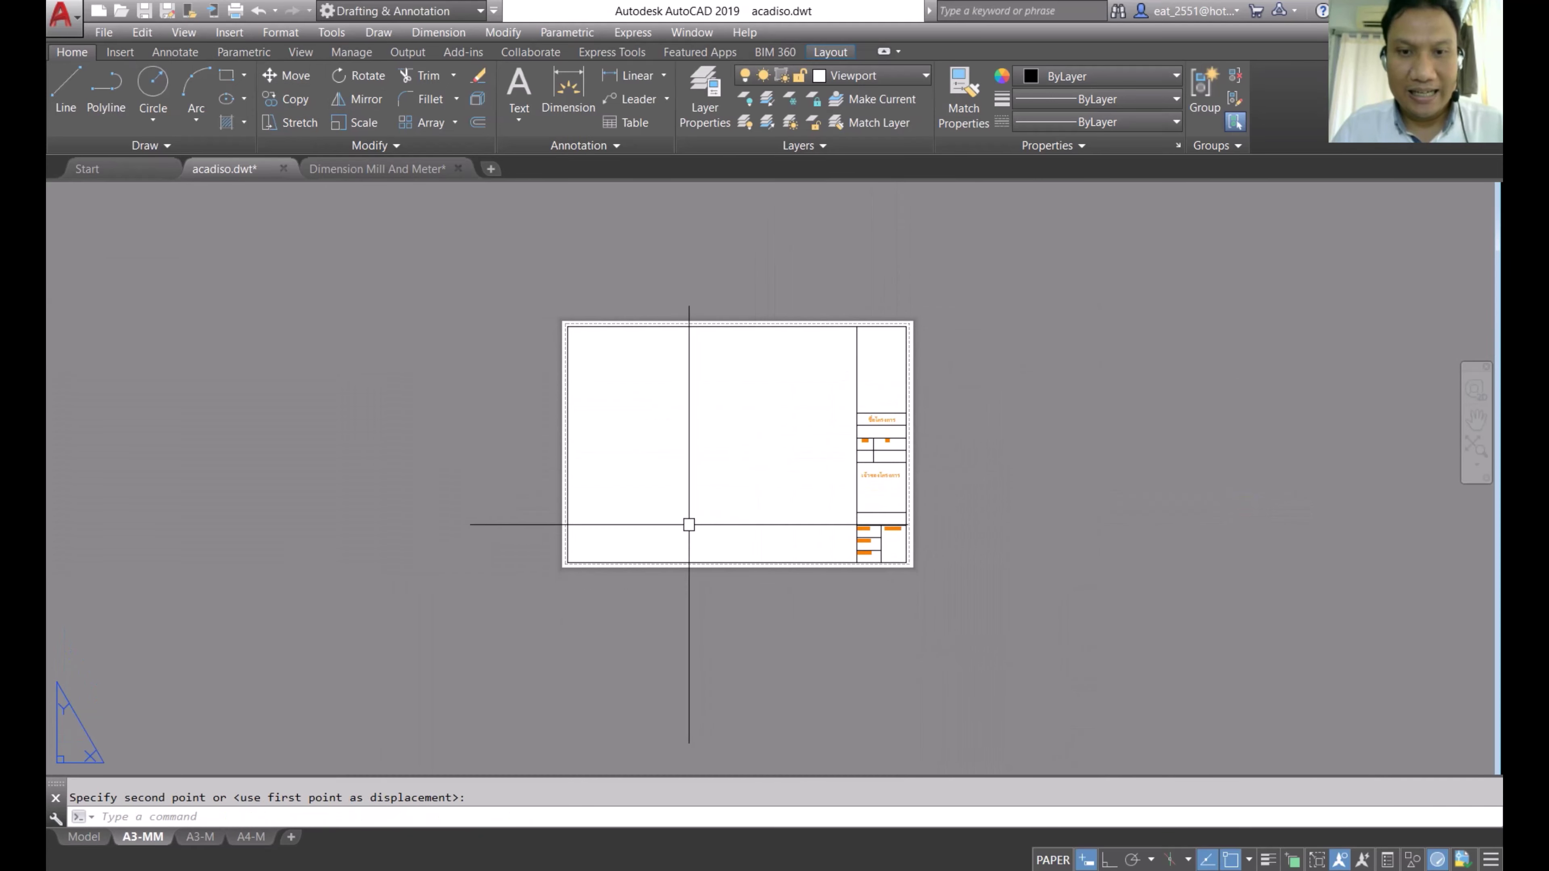
{"action": "scroll", "coordinate": [708, 551], "scroll_direction": "up", "scroll_amount": 2}
{"action": "scroll", "coordinate": [708, 551], "scroll_direction": "up", "scroll_amount": 2}
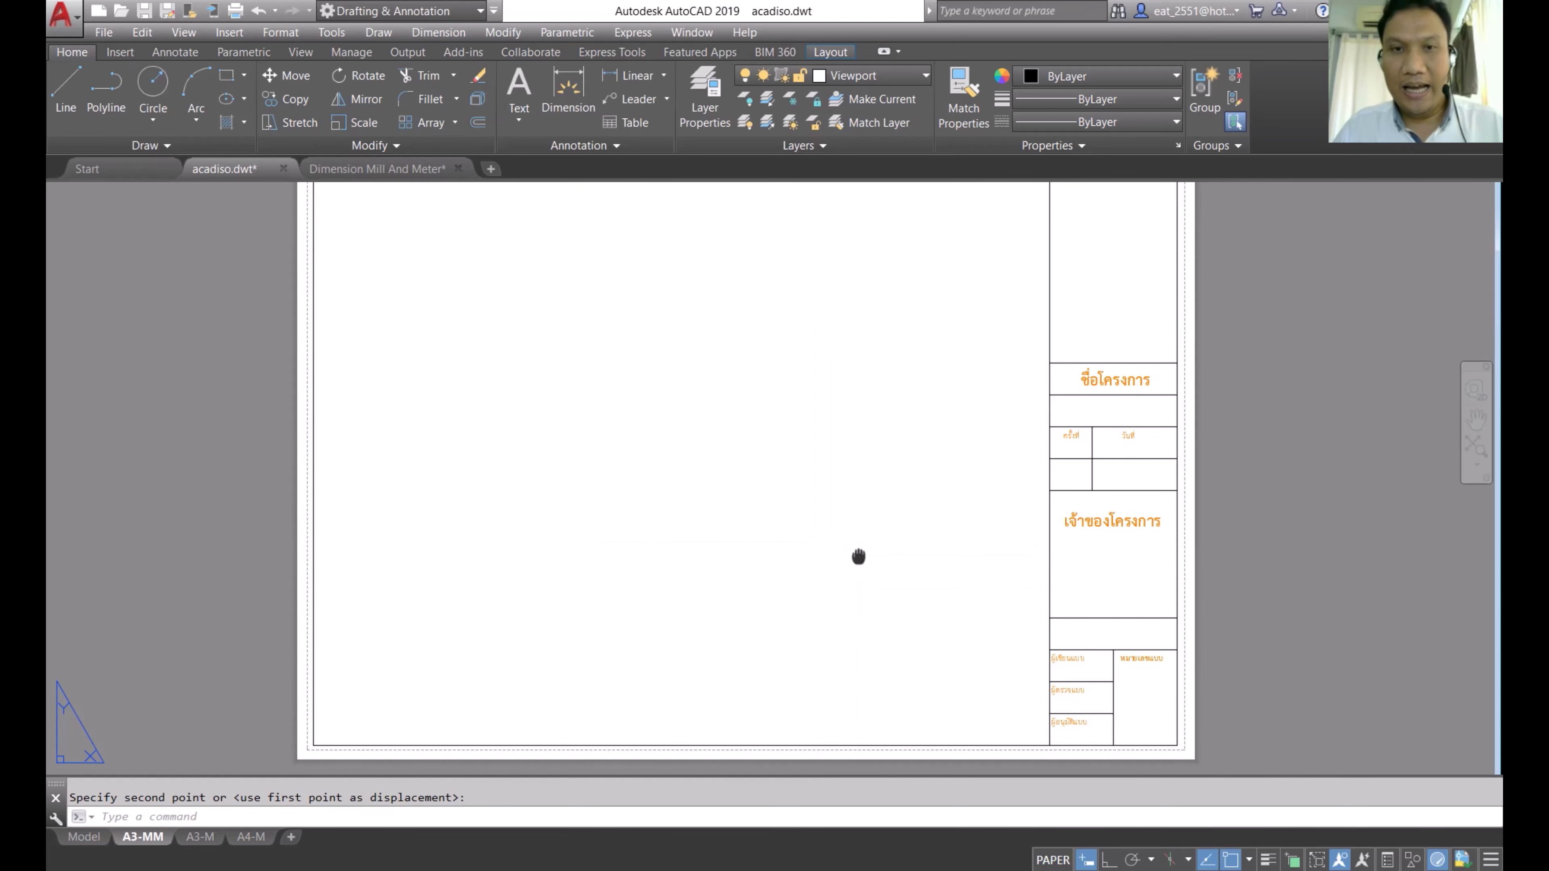
{"action": "scroll", "coordinate": [826, 540], "scroll_direction": "down", "scroll_amount": 2}
{"action": "middle_click_drag", "start_coordinate": [826, 540], "coordinate": [815, 500]}
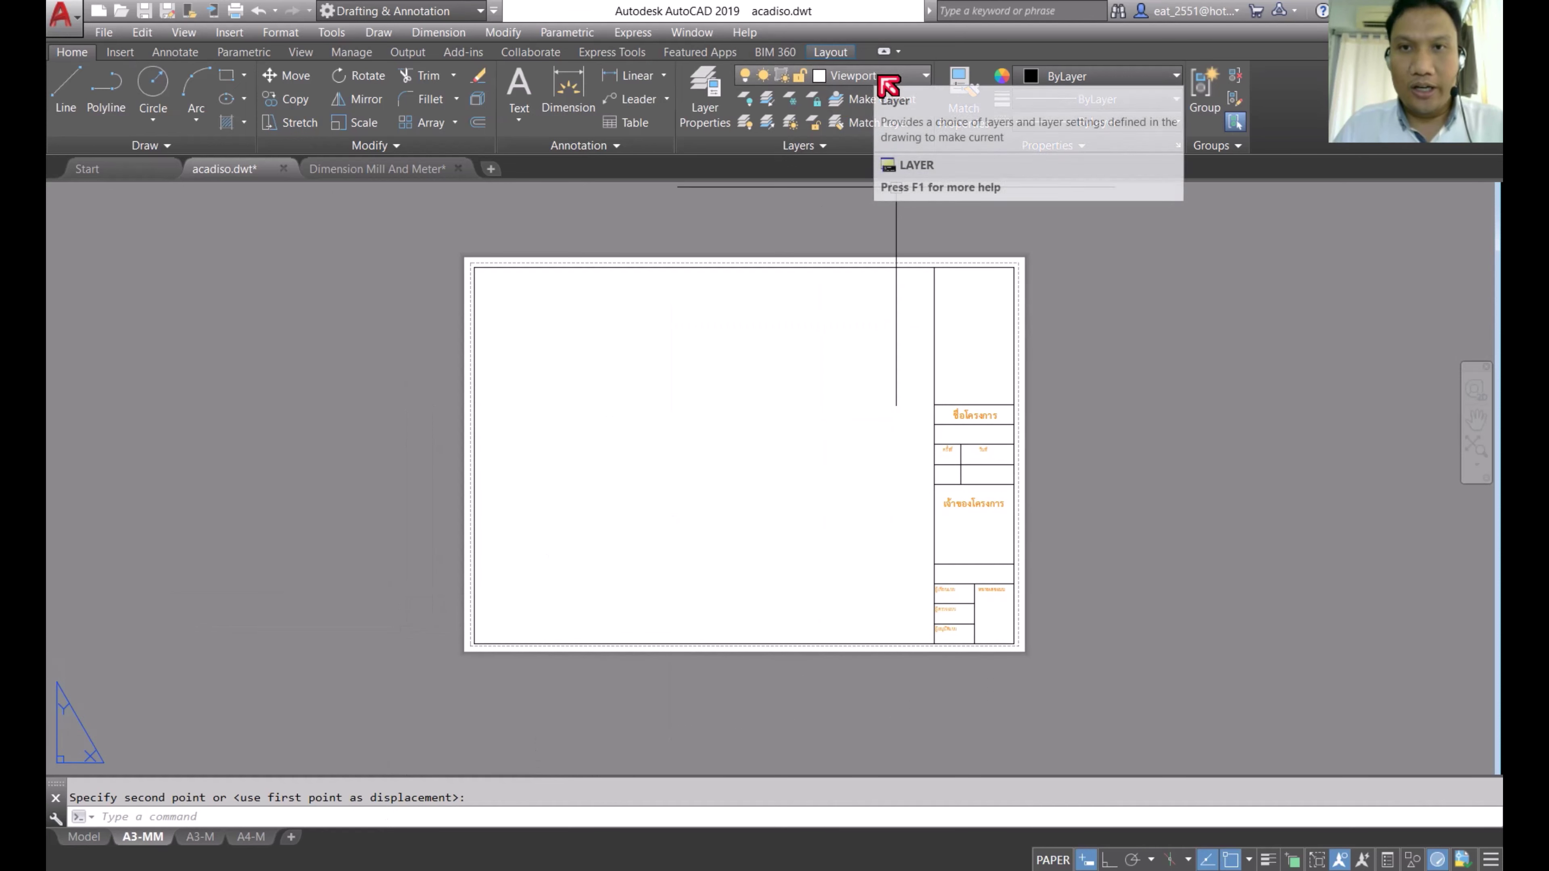
Step: Create a rectangular viewport filling the border's drawing area beside the title block
{"action": "left_click", "coordinate": [832, 52]}
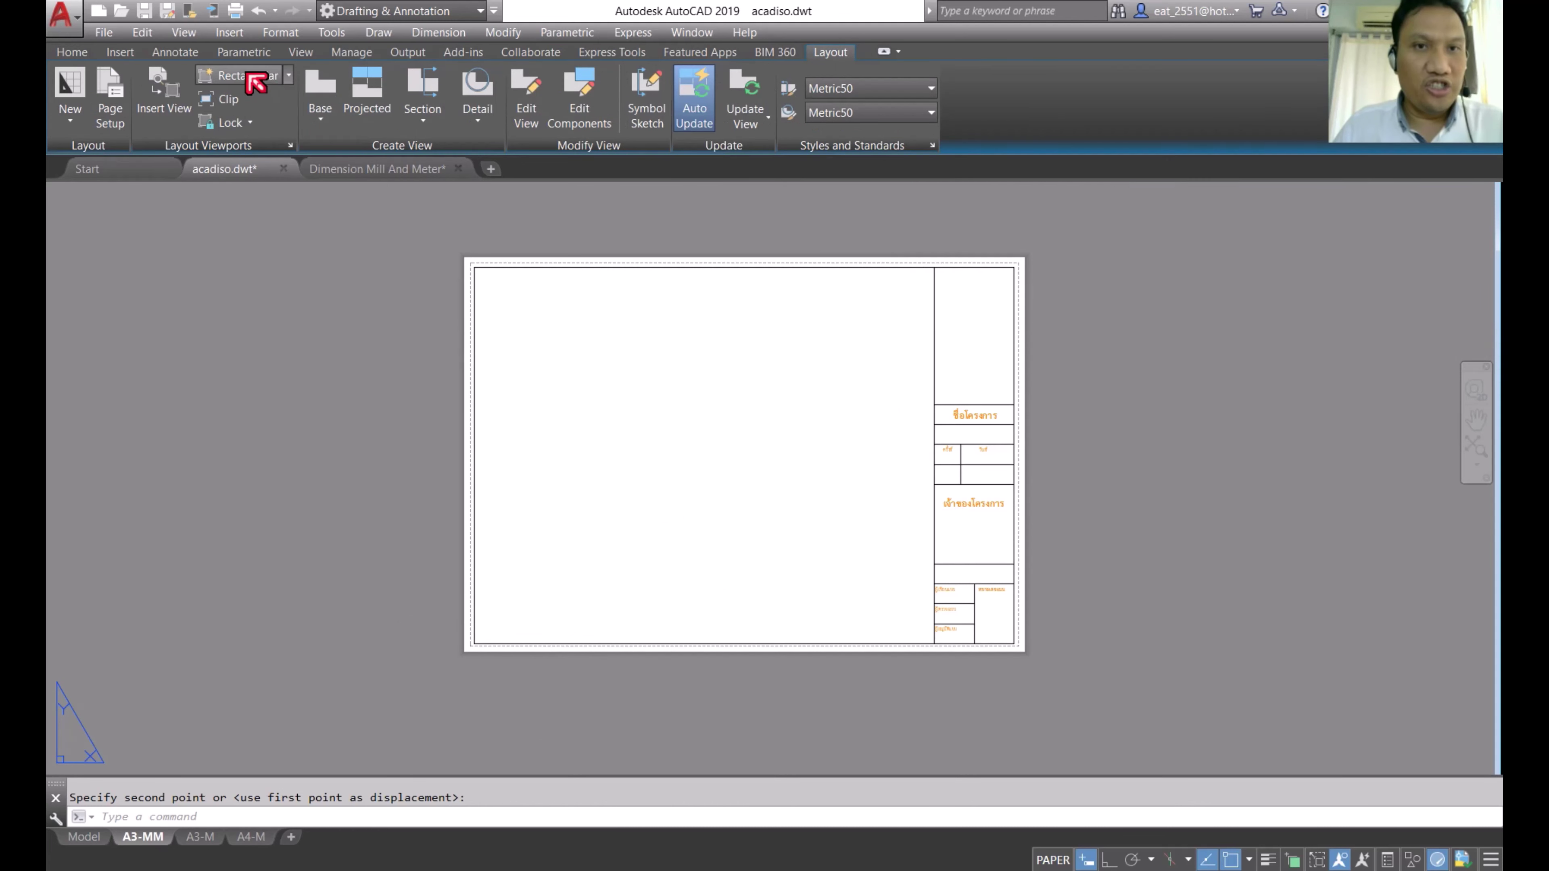
{"action": "left_click", "coordinate": [255, 83]}
{"action": "left_click", "coordinate": [475, 266]}
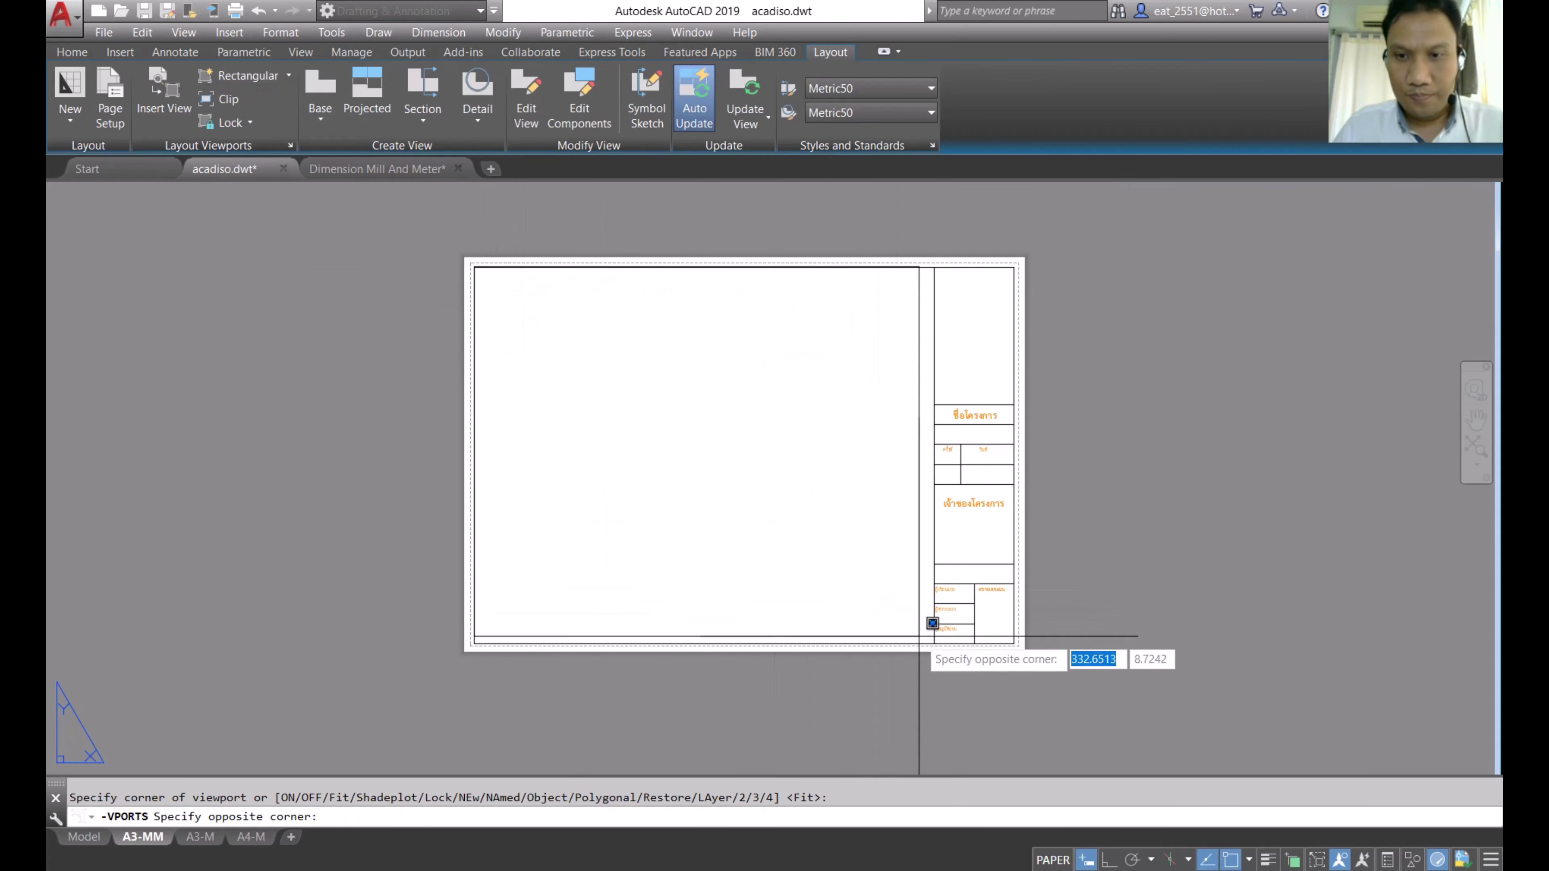
{"action": "left_click", "coordinate": [934, 642]}
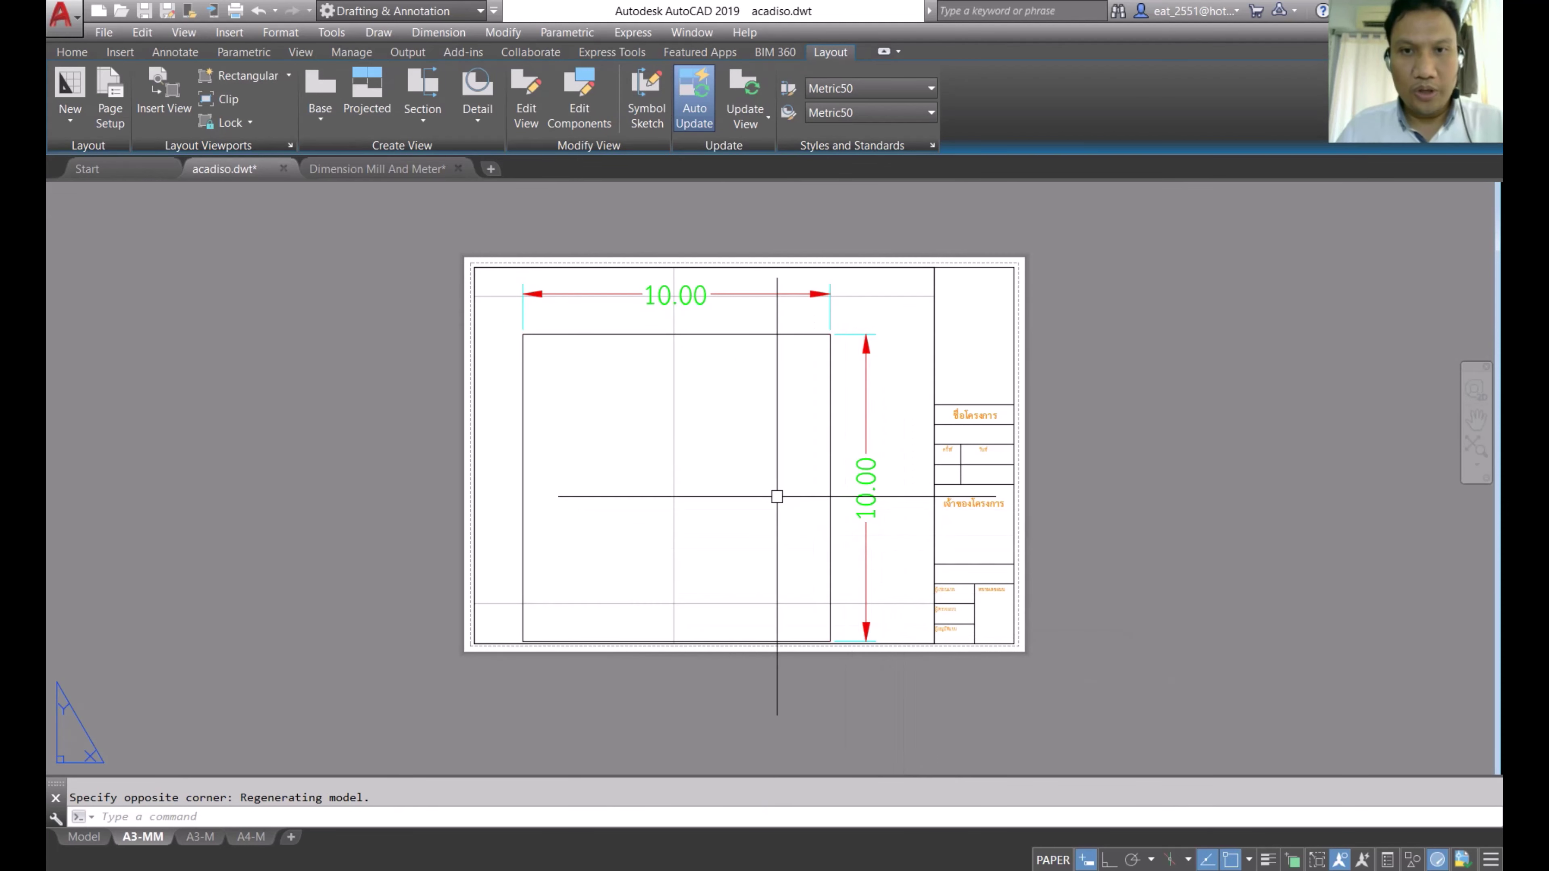
Step: Zoom the viewport to extents showing the 10.00 square, turn the grid off, then go to Model
{"action": "double_click", "coordinate": [913, 507]}
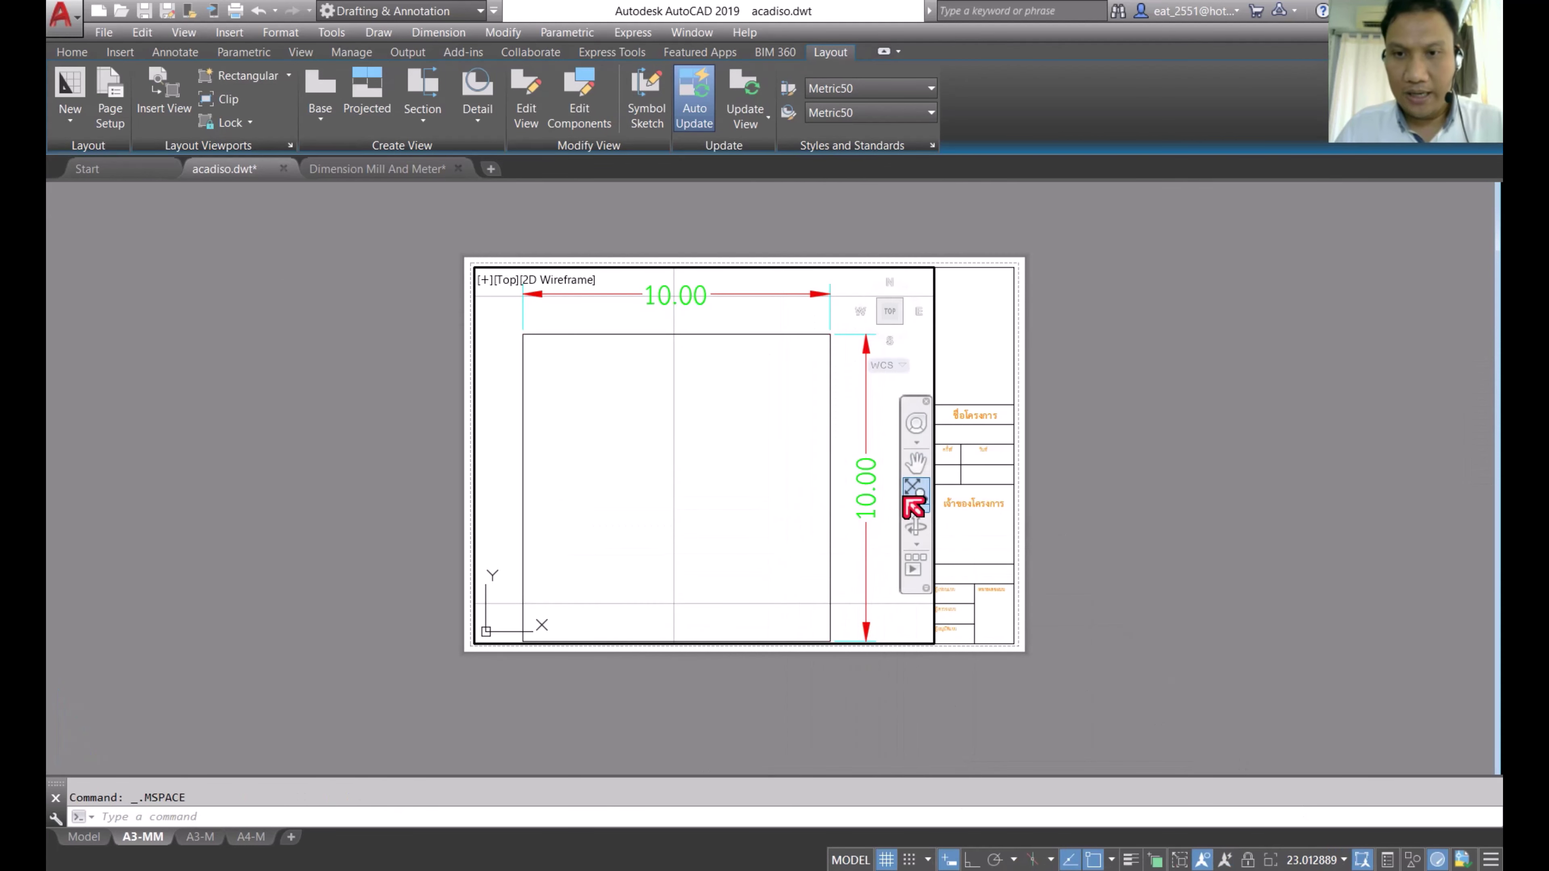
{"action": "left_click", "coordinate": [917, 491]}
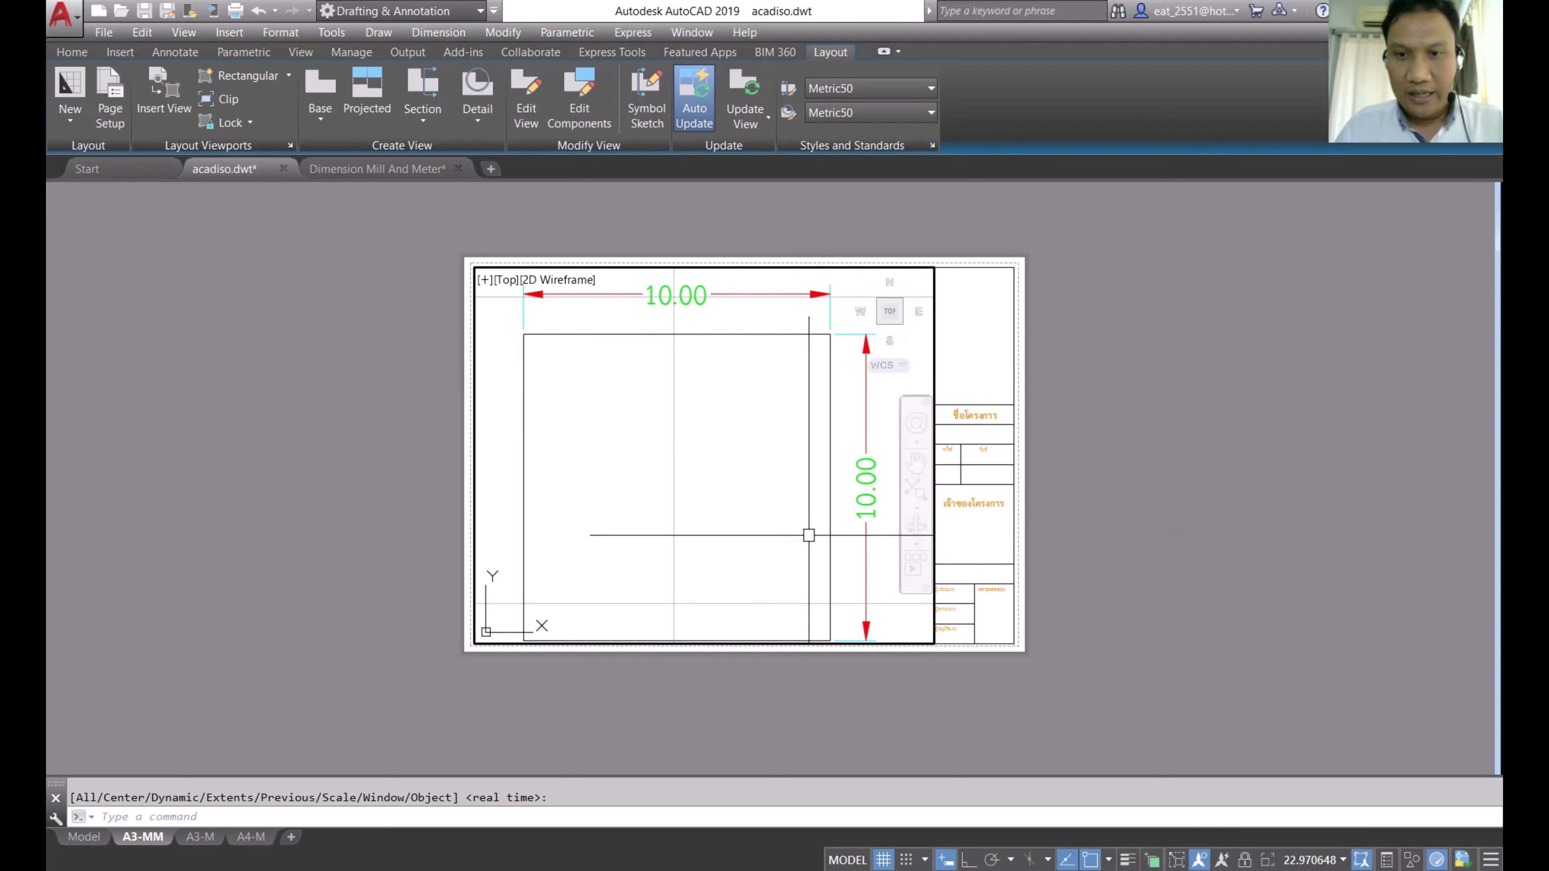
{"action": "key", "text": "F7"}
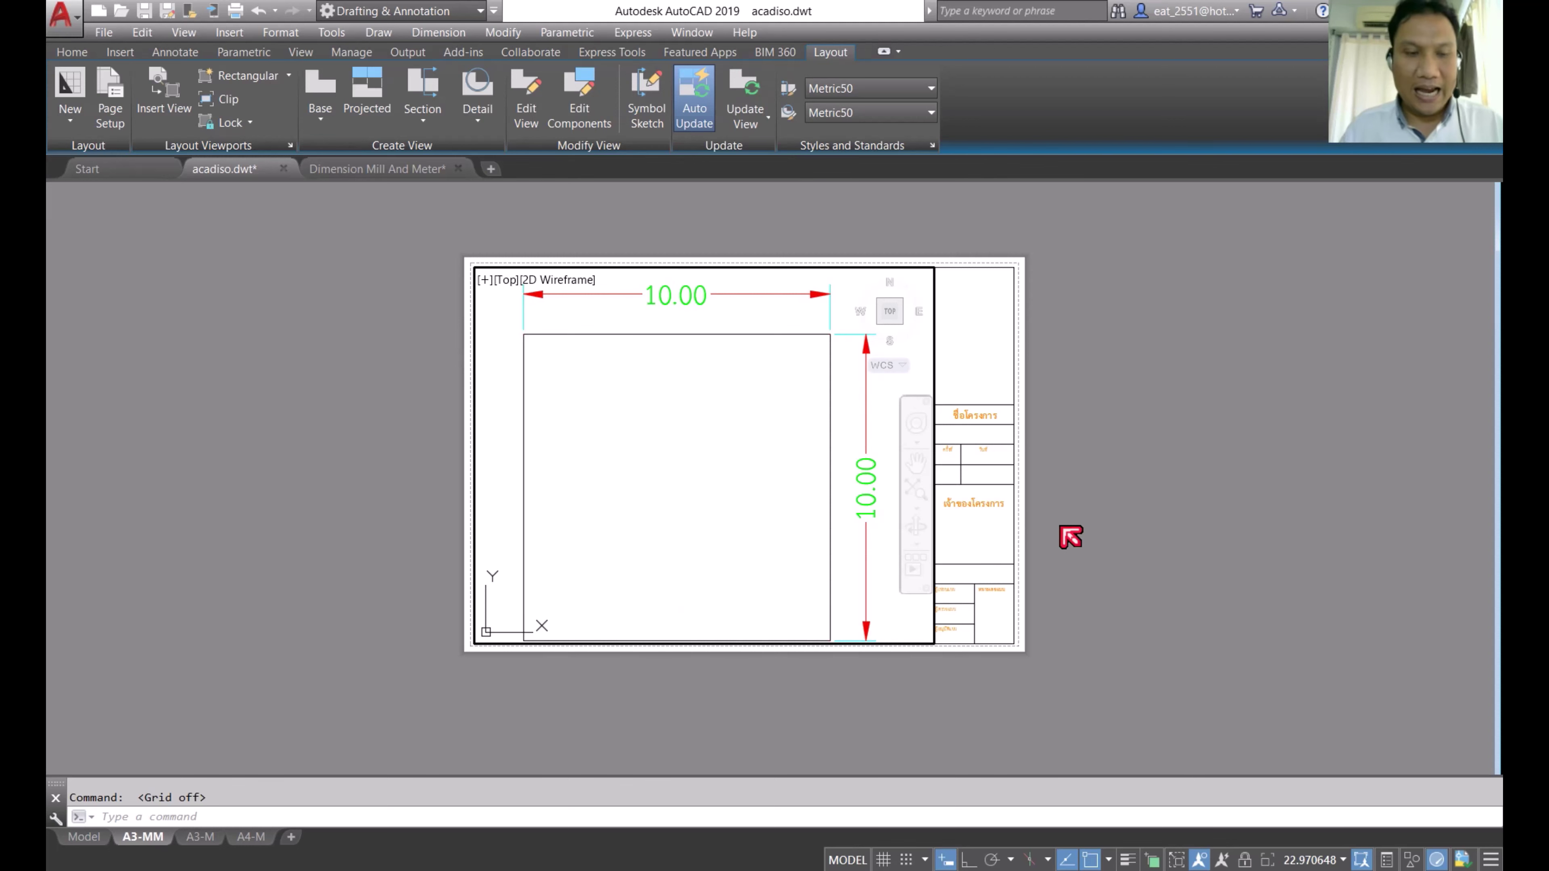
{"action": "left_click", "coordinate": [85, 839]}
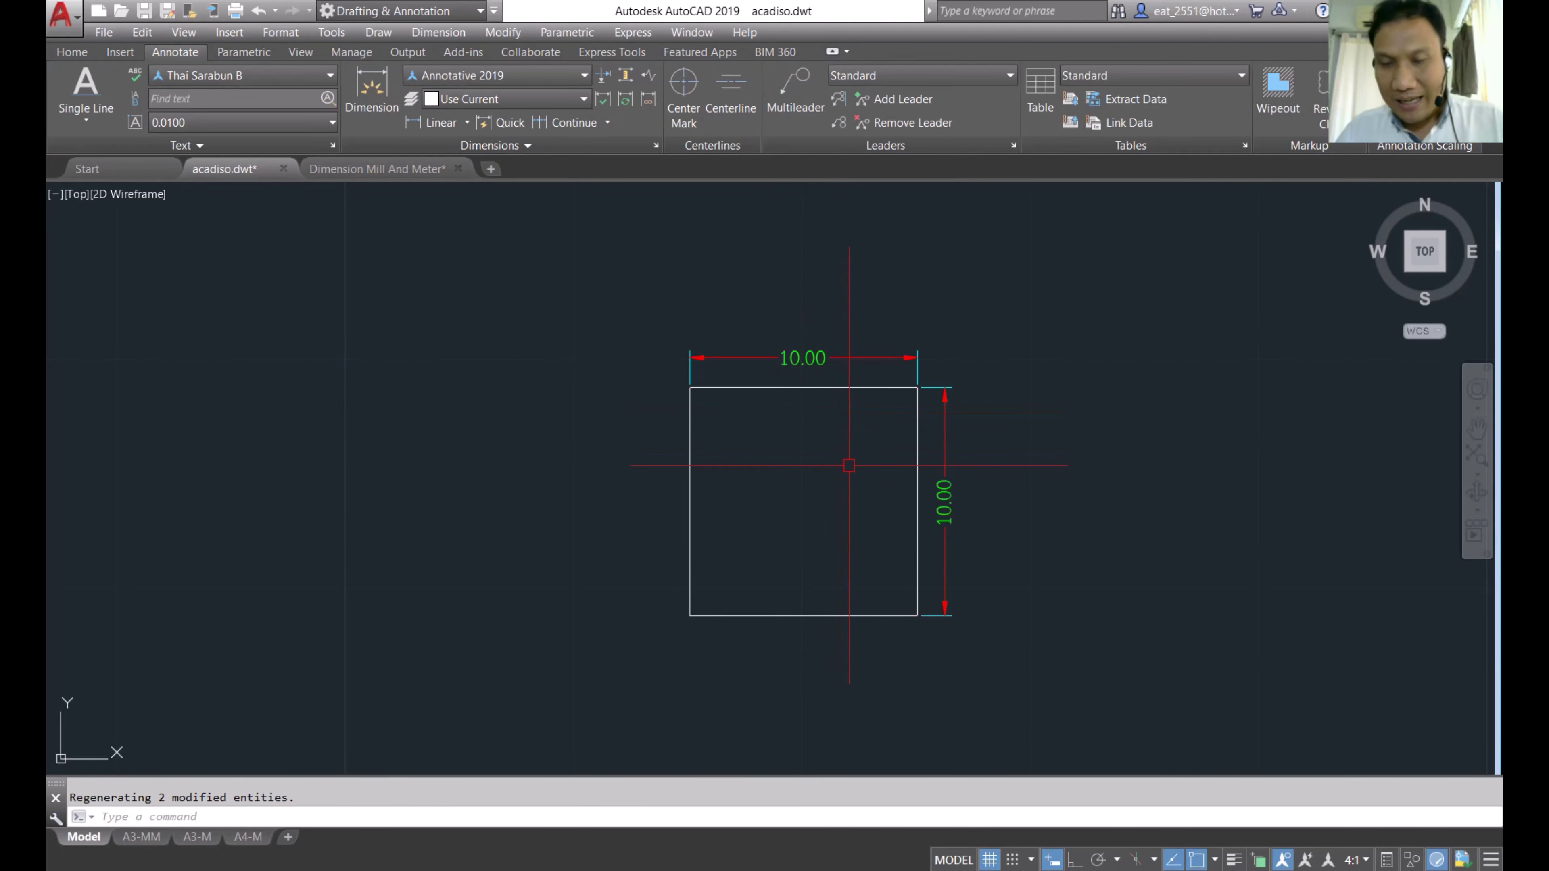
Step: Window-select and delete the 10.00 square and its dimensions
{"action": "scroll", "coordinate": [819, 442], "scroll_direction": "down", "scroll_amount": 2}
{"action": "left_click", "coordinate": [940, 343]}
{"action": "left_click", "coordinate": [573, 645]}
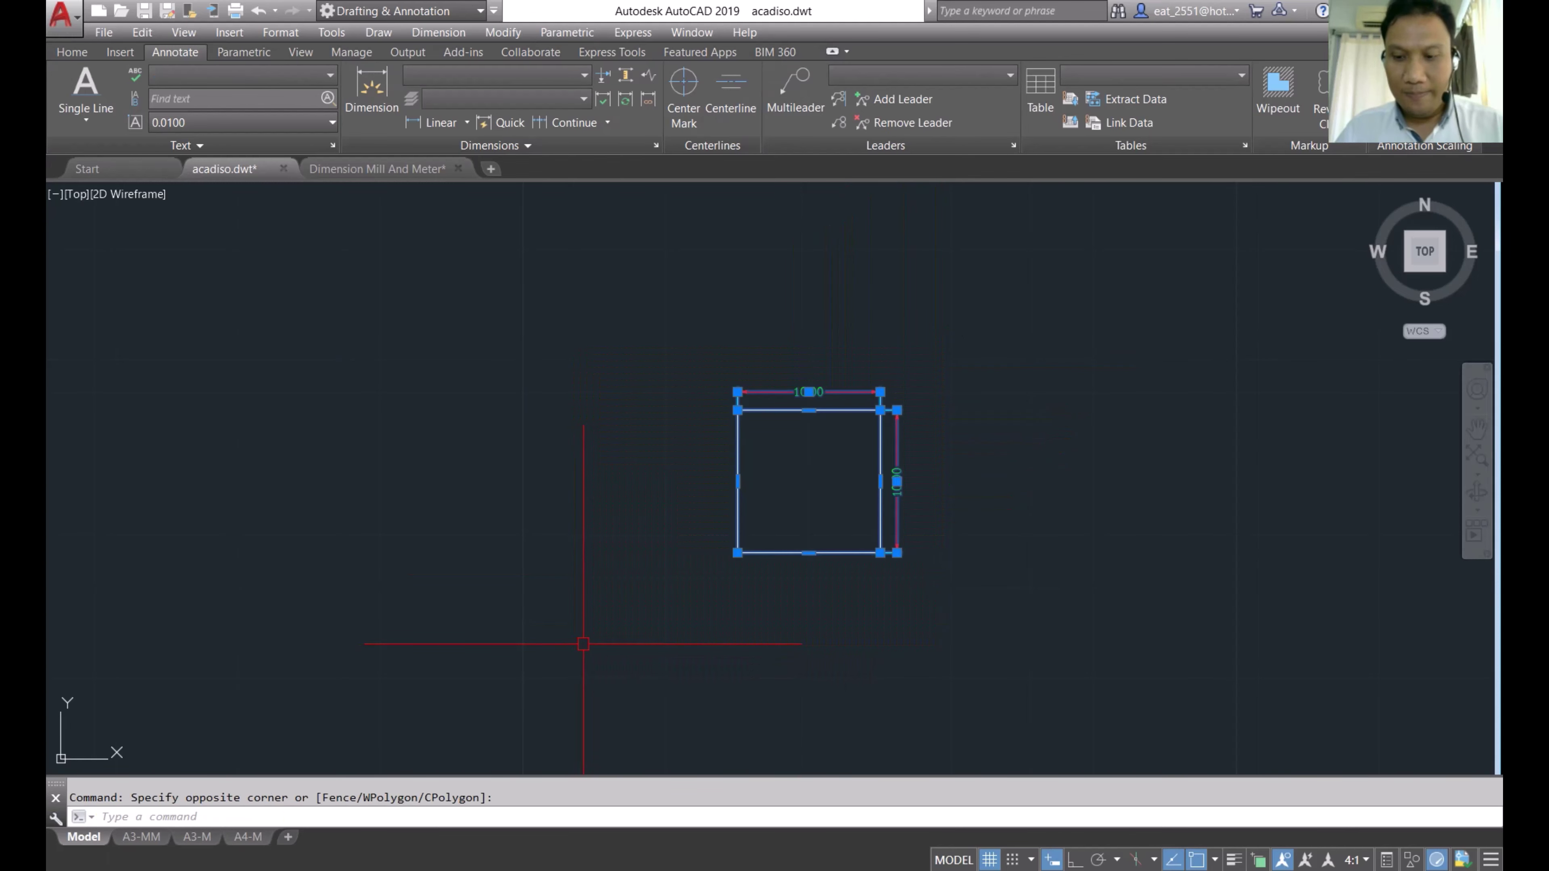
{"action": "key", "text": "Delete"}
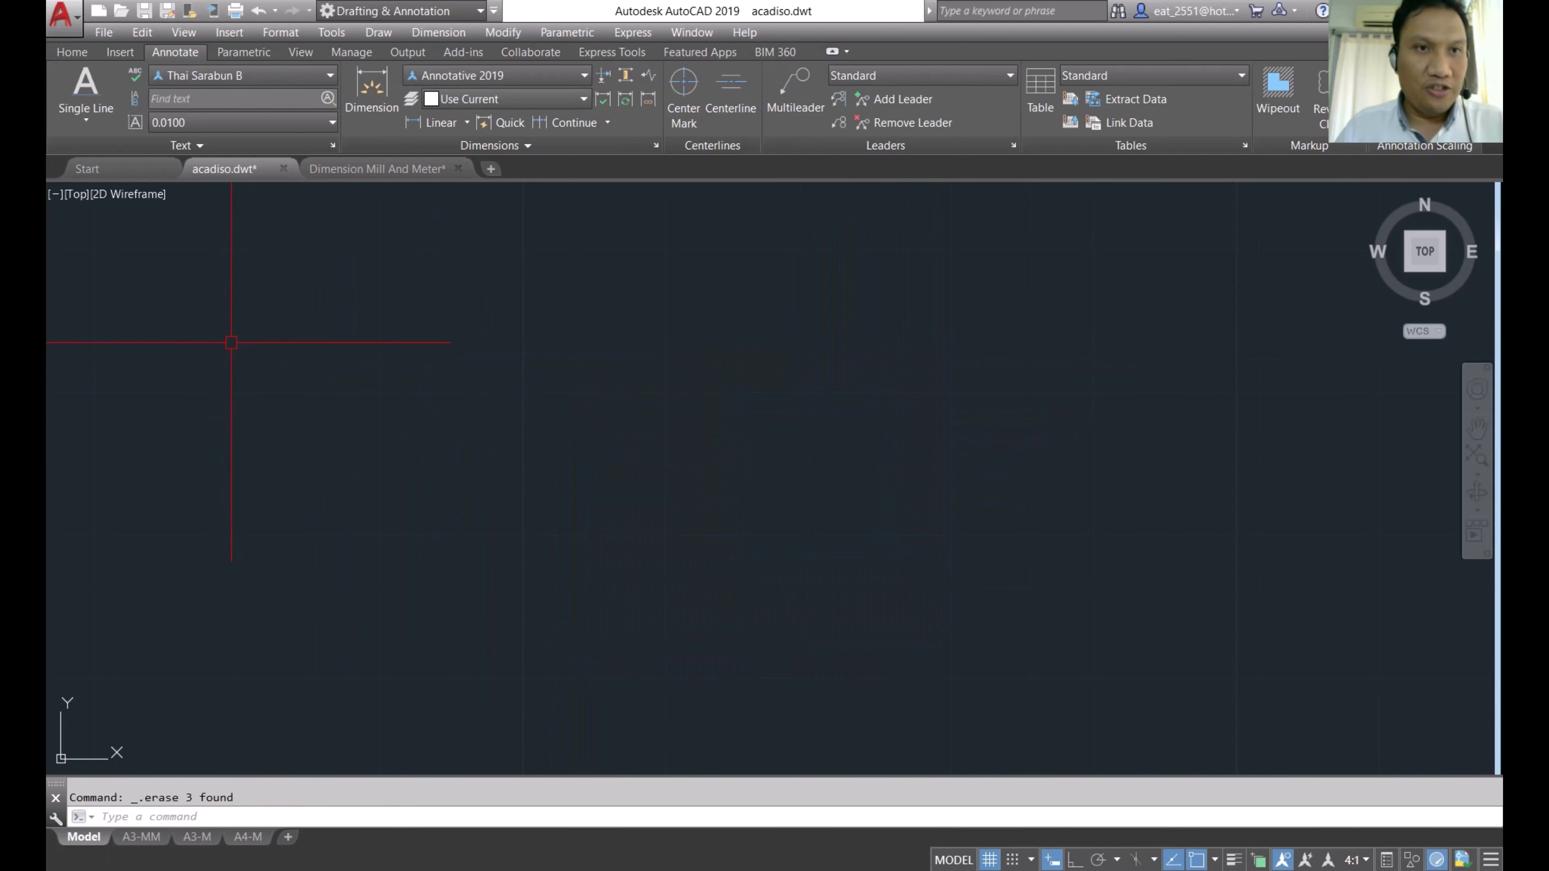
Step: Draw a 100 × 100 rectangle using the Rectangle Dimensions option
{"action": "left_click", "coordinate": [72, 52]}
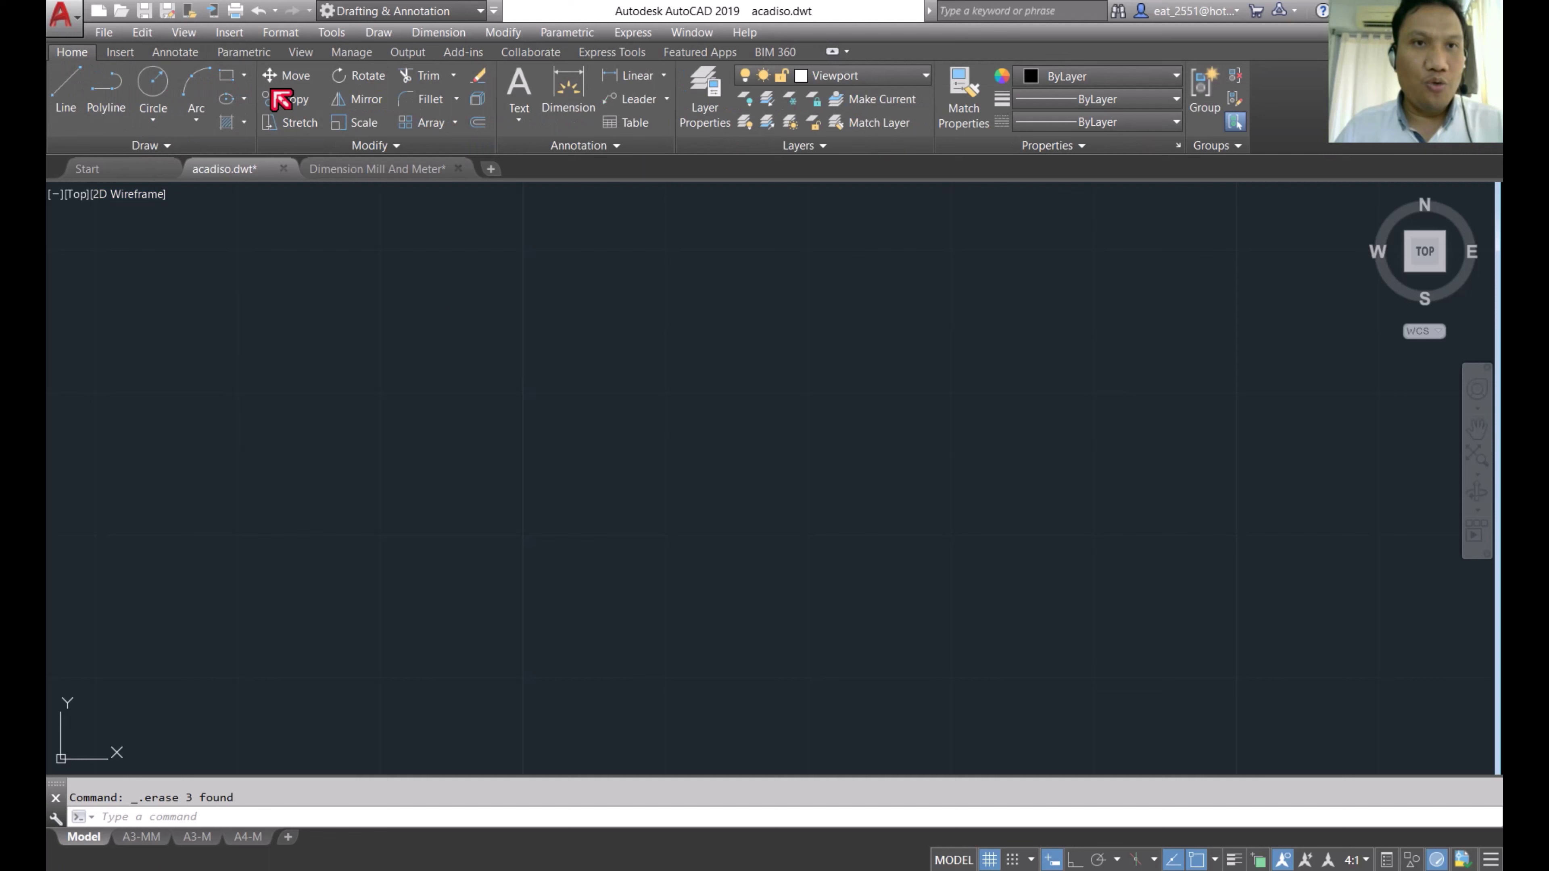
{"action": "left_click", "coordinate": [226, 74]}
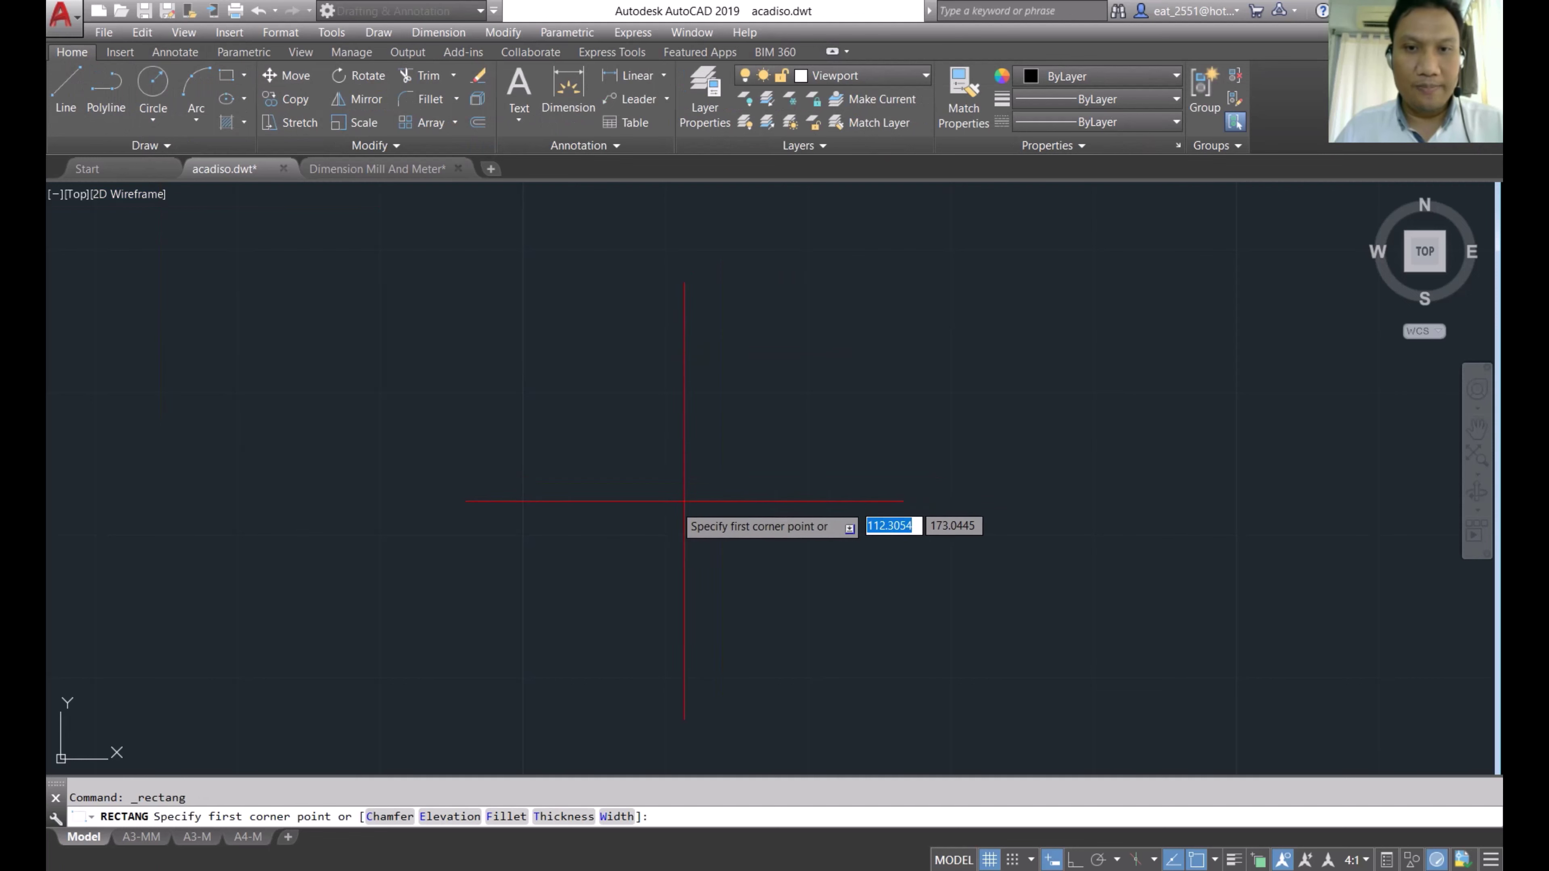
{"action": "left_click", "coordinate": [532, 425]}
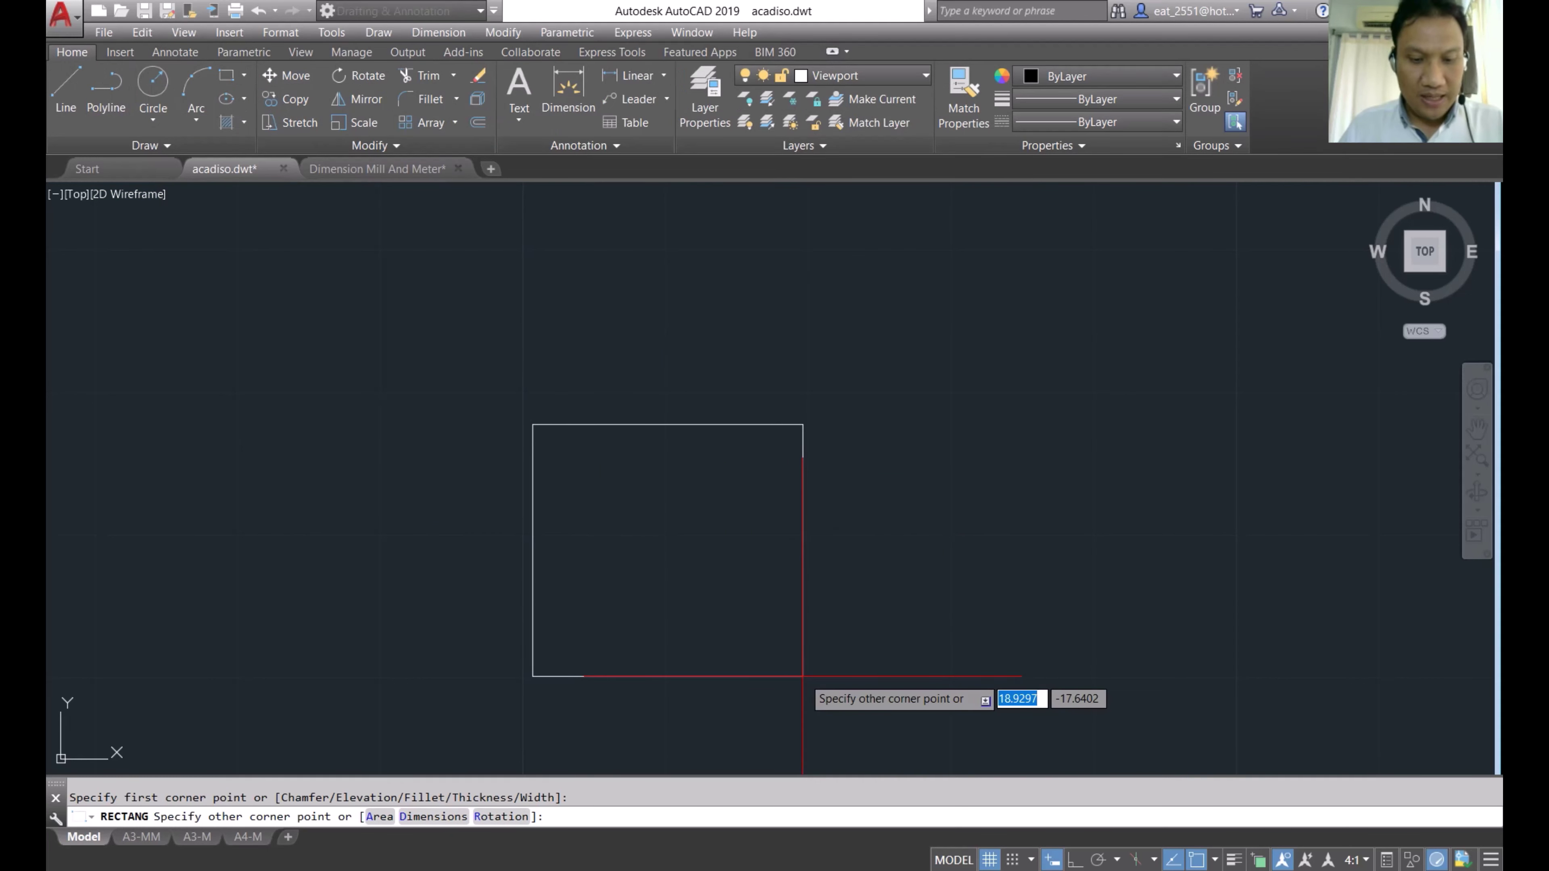
{"action": "type", "text": "D"}
{"action": "key", "text": "Return"}
{"action": "type", "text": "100"}
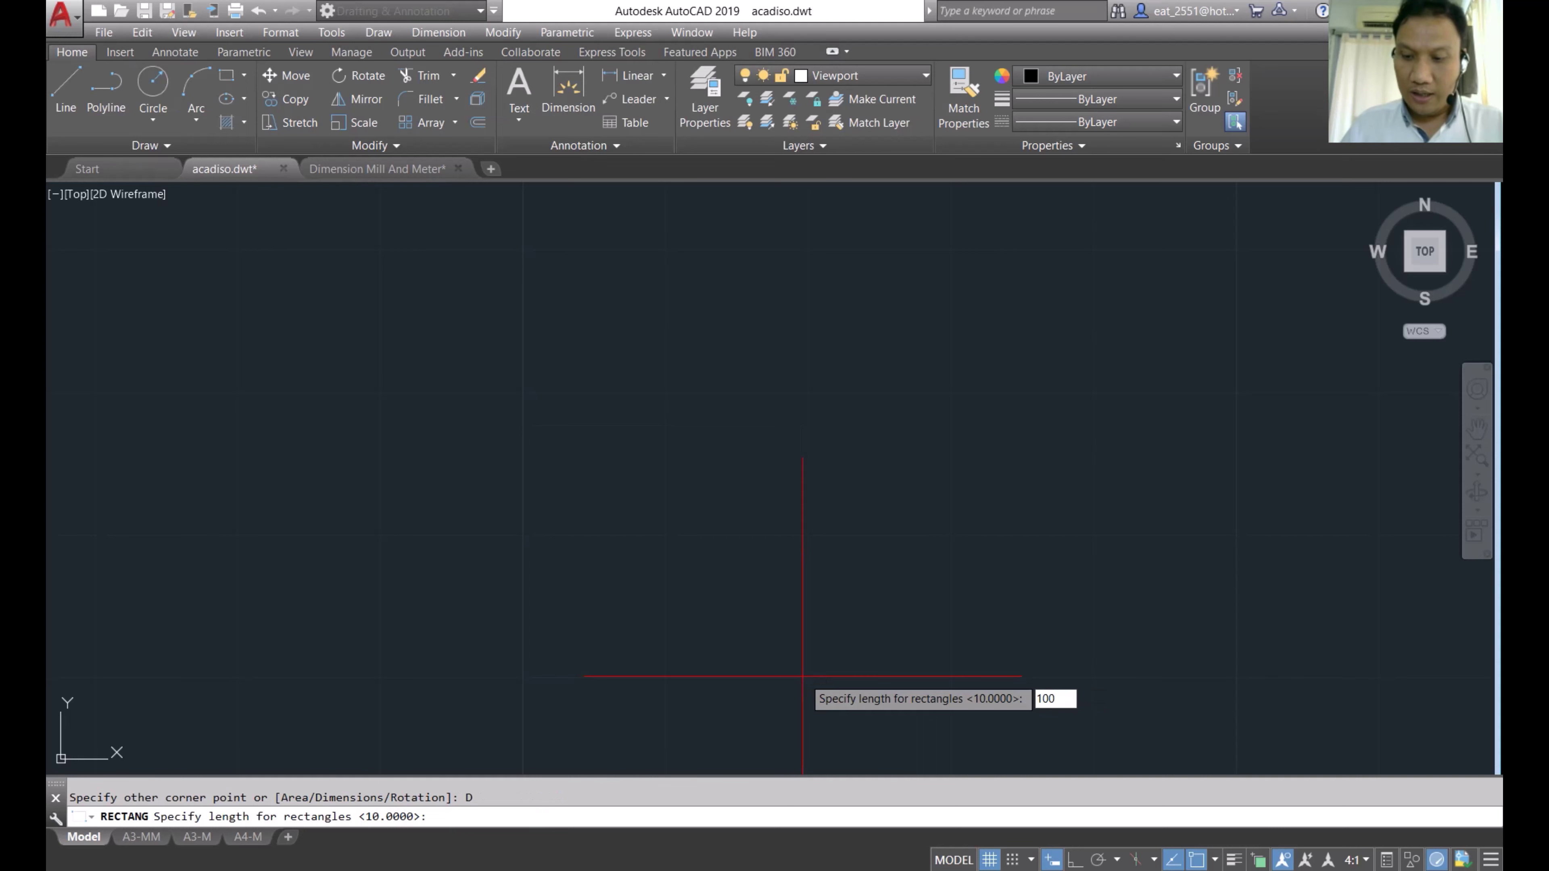
{"action": "key", "text": "Return"}
{"action": "type", "text": "100"}
{"action": "key", "text": "Return"}
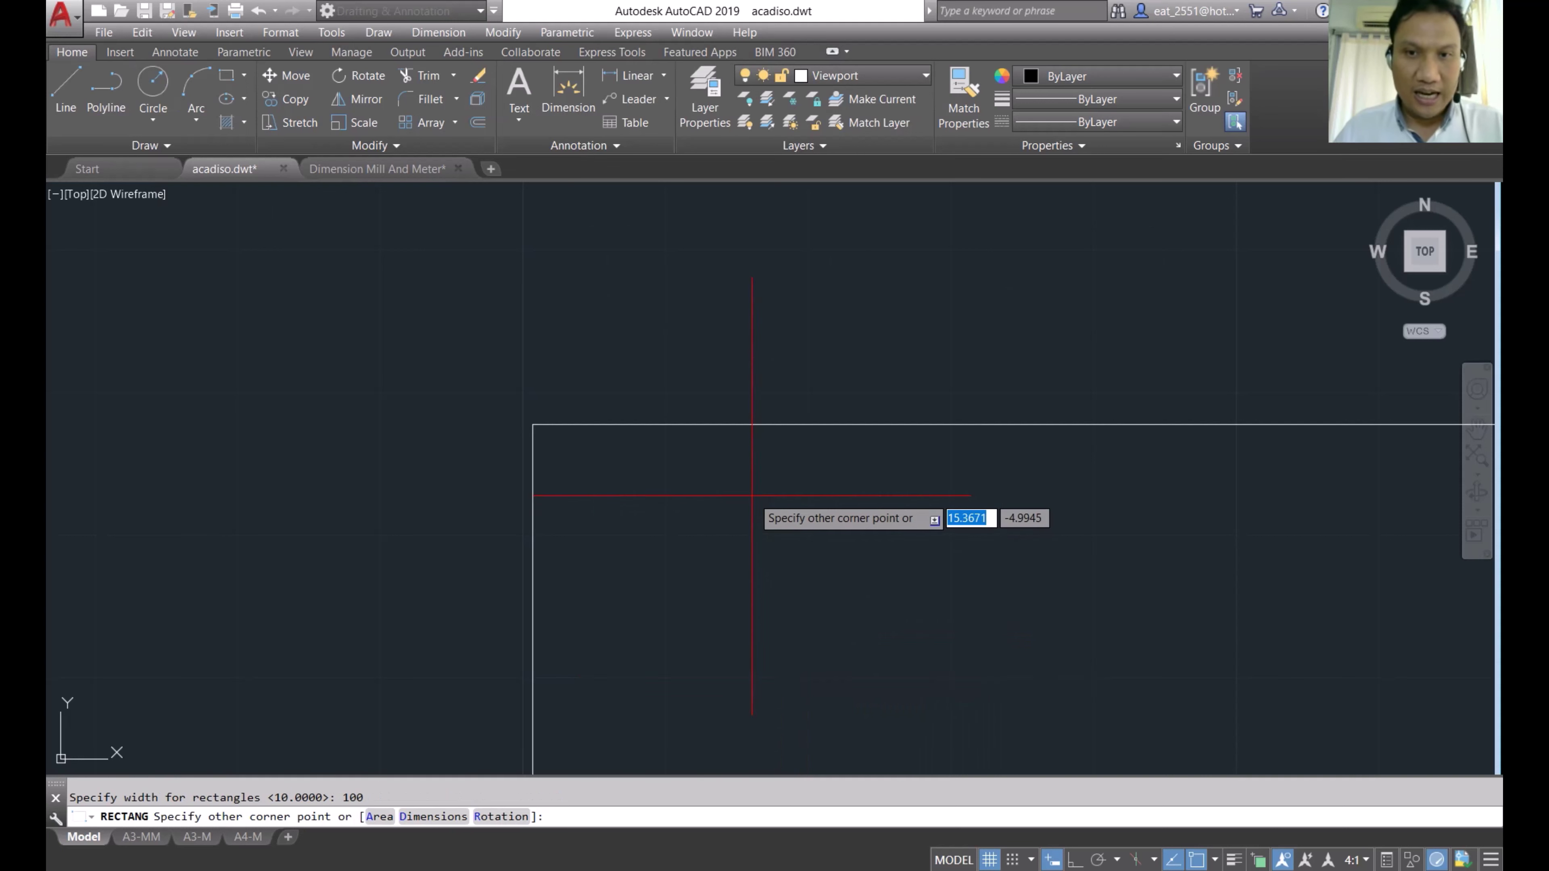
{"action": "scroll", "coordinate": [754, 495], "scroll_direction": "down", "scroll_amount": 5}
{"action": "left_click", "coordinate": [933, 572]}
{"action": "scroll", "coordinate": [835, 588], "scroll_direction": "up", "scroll_amount": 6}
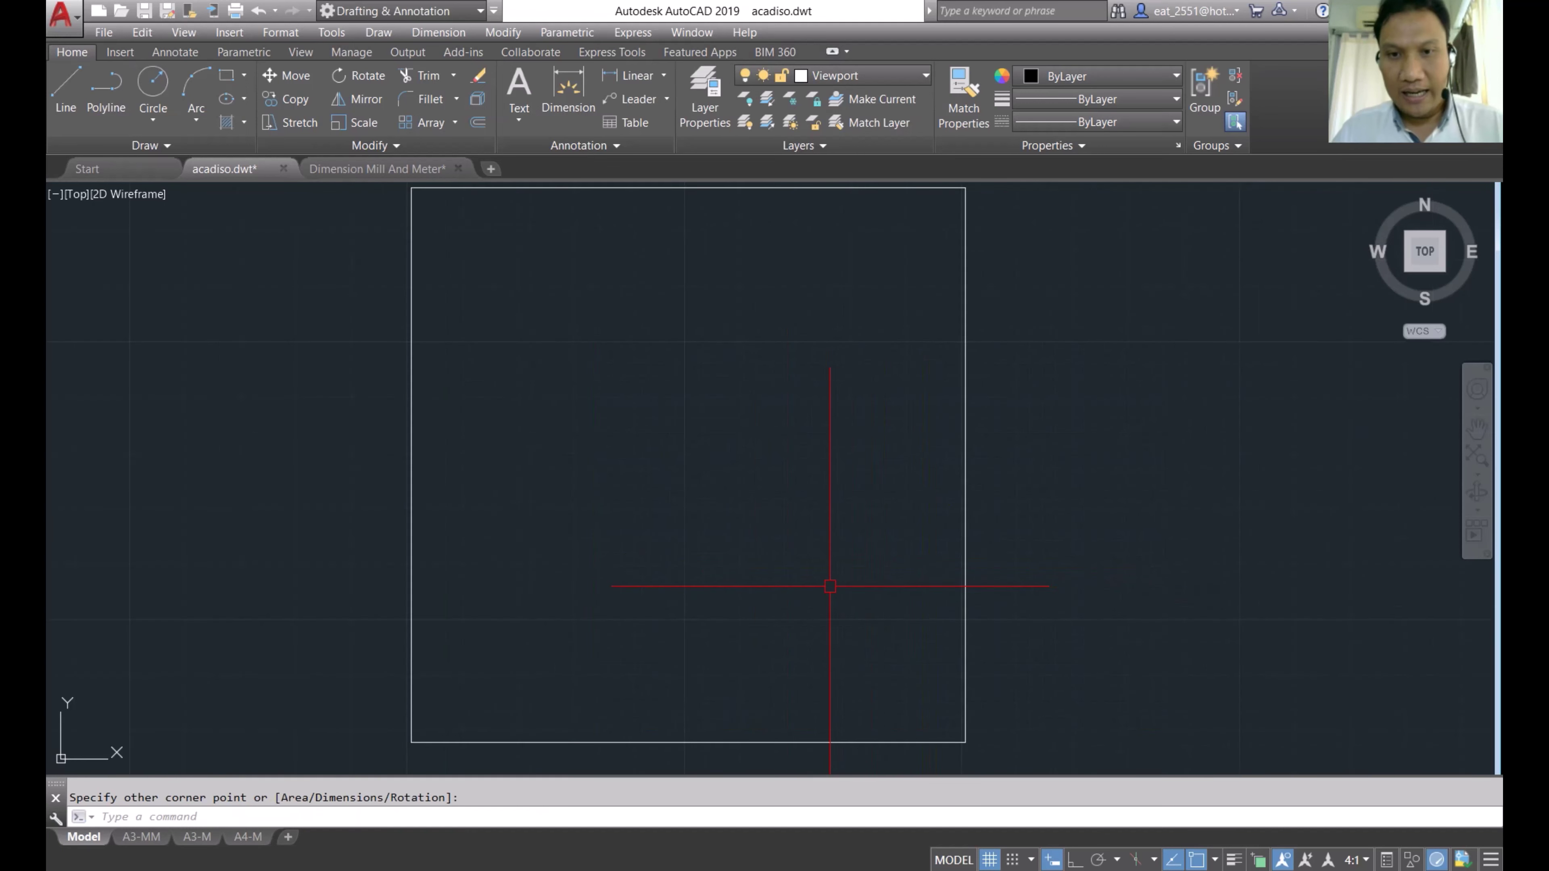
{"action": "scroll", "coordinate": [810, 538], "scroll_direction": "down", "scroll_amount": 2}
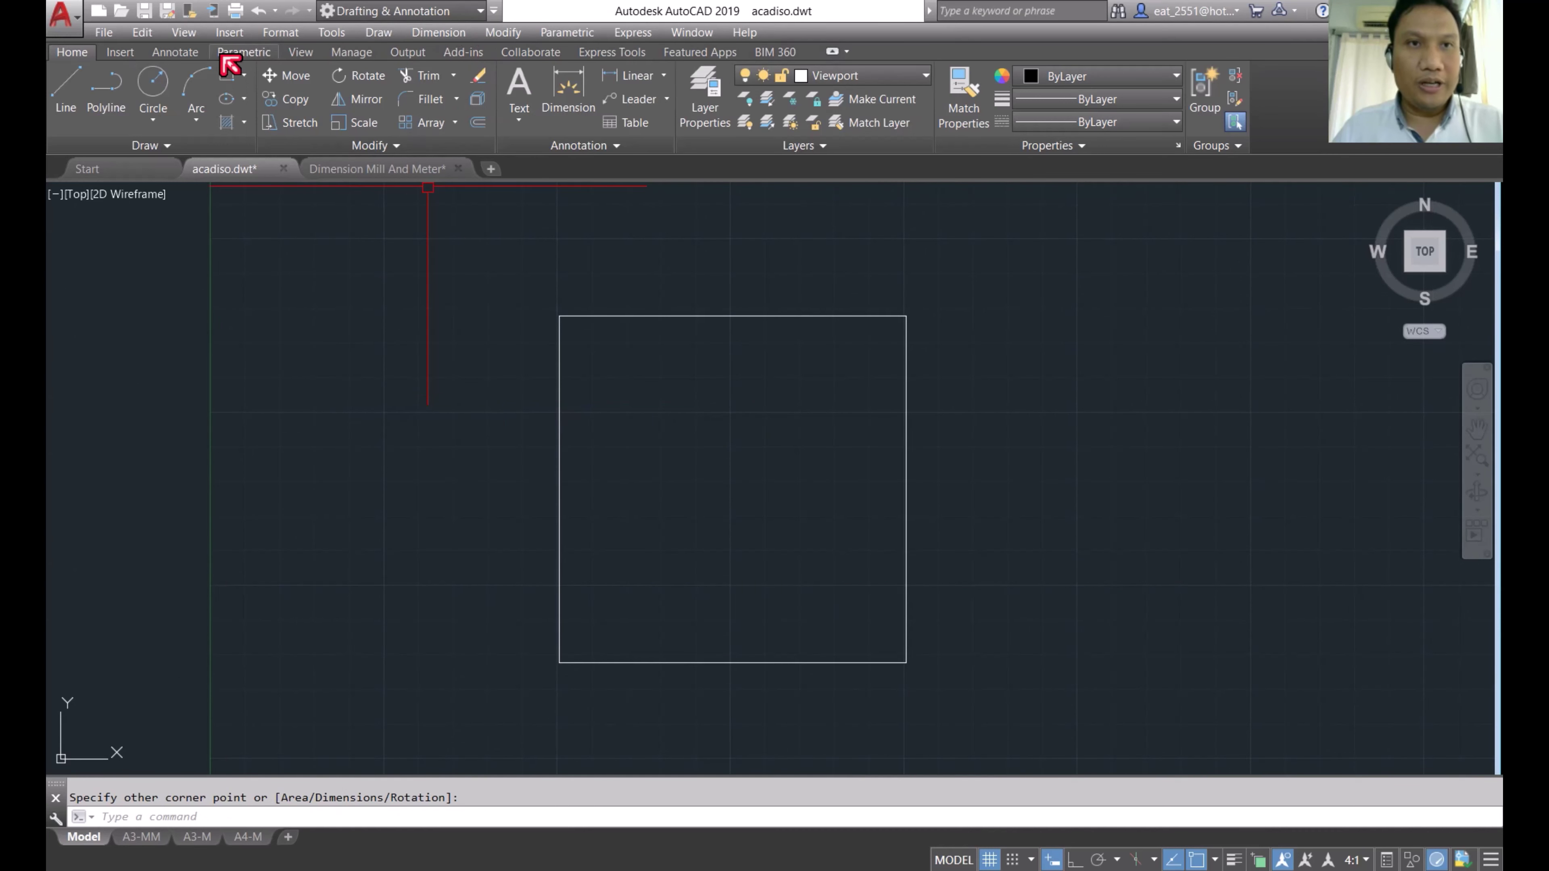
{"action": "left_click", "coordinate": [175, 52]}
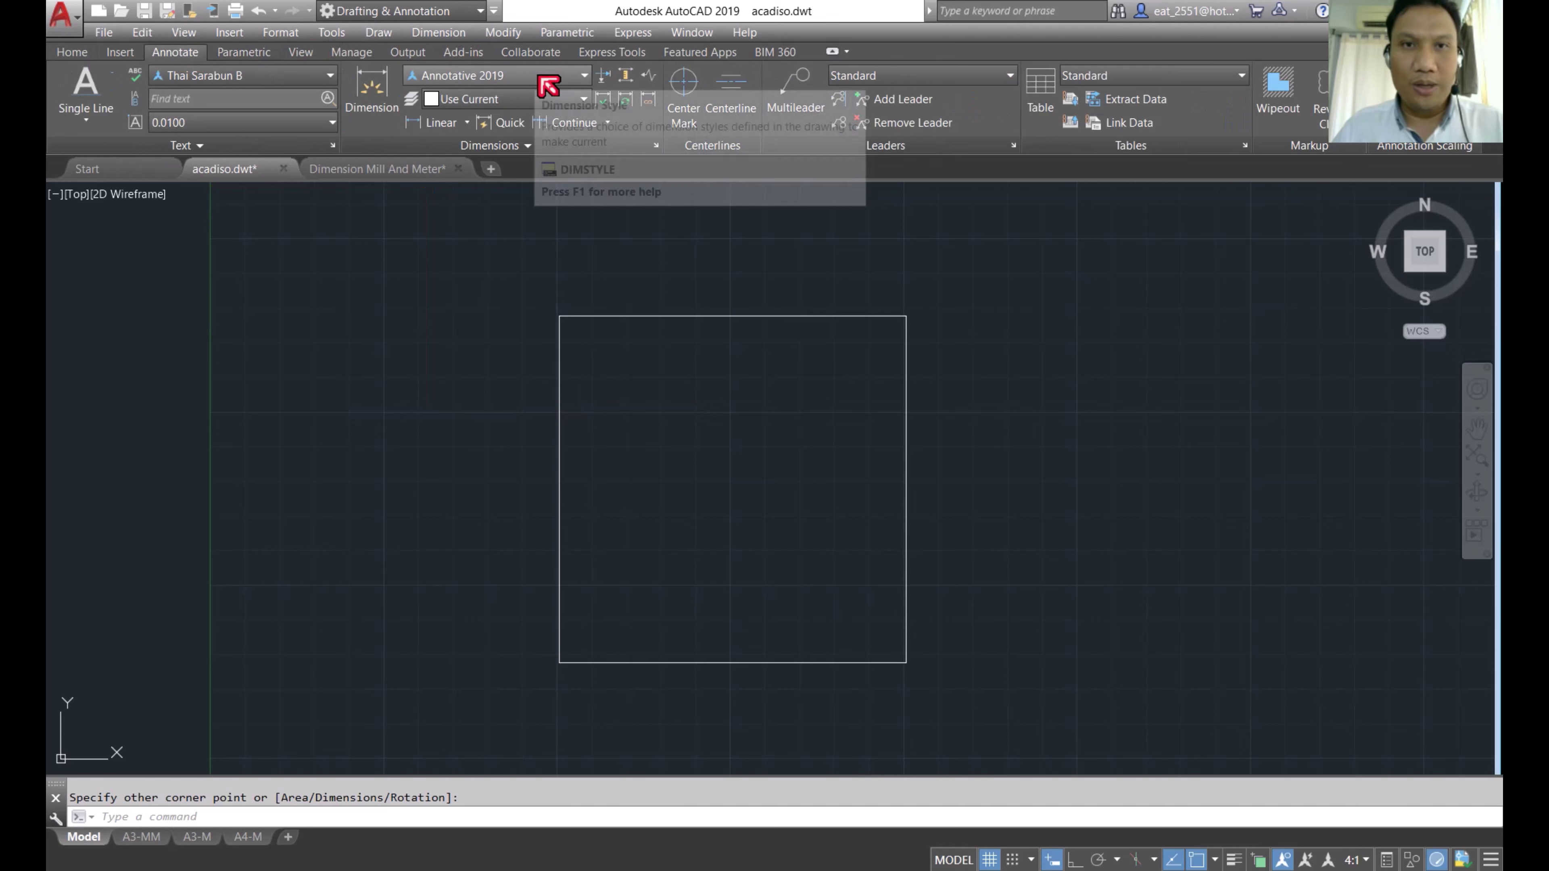
Step: Dimension the rectangle's top edge at 100.00 and set annotation scale to 1:1
{"action": "left_click", "coordinate": [434, 123]}
{"action": "left_click", "coordinate": [559, 316]}
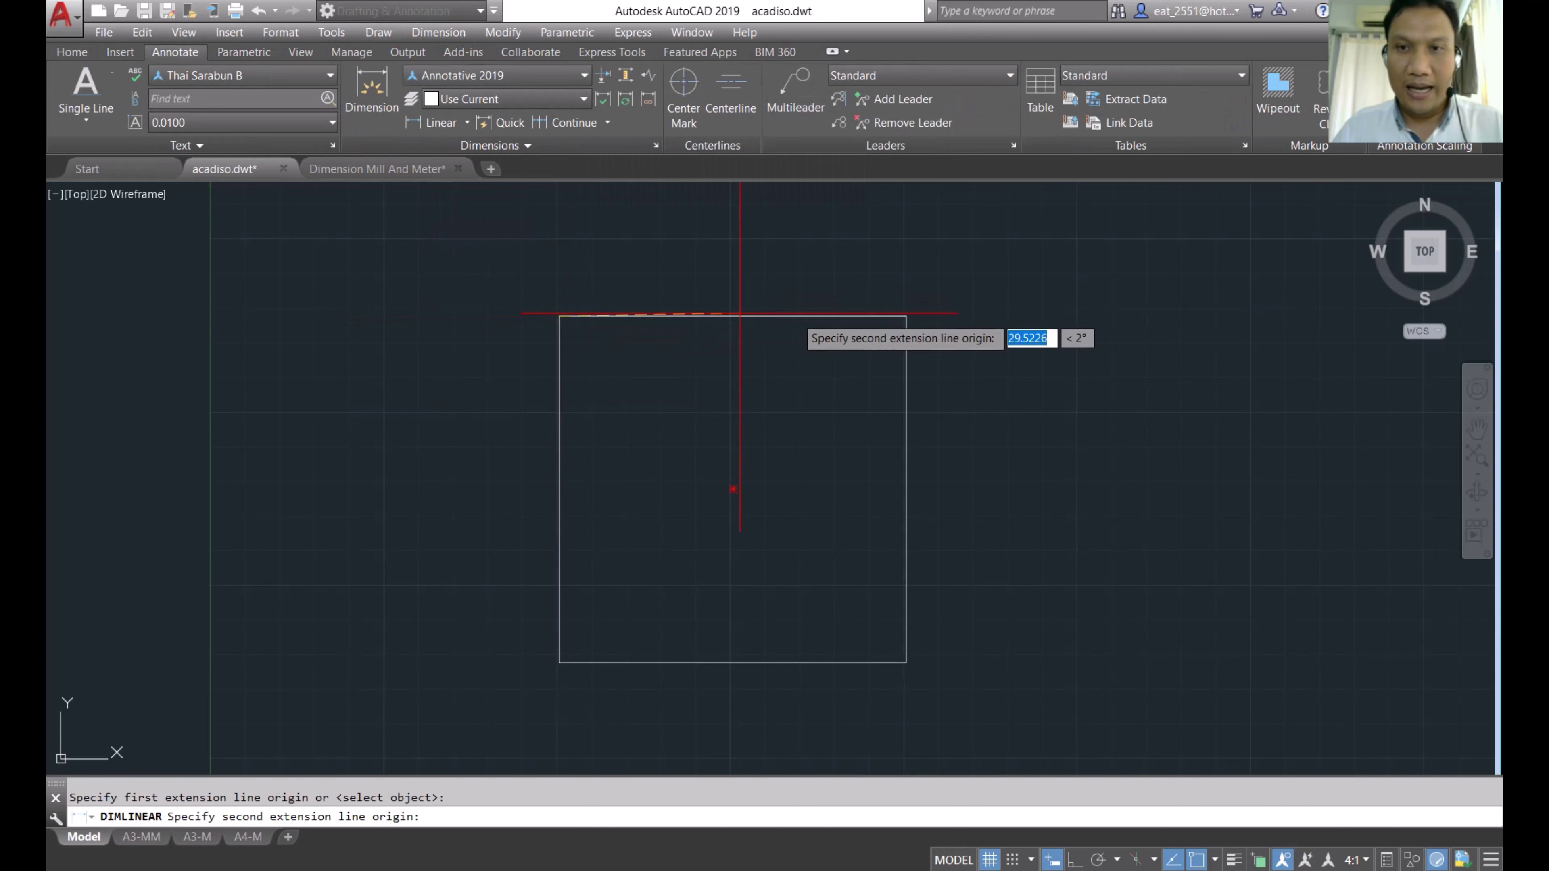
{"action": "left_click", "coordinate": [906, 316]}
{"action": "scroll", "coordinate": [732, 281], "scroll_direction": "up", "scroll_amount": 5}
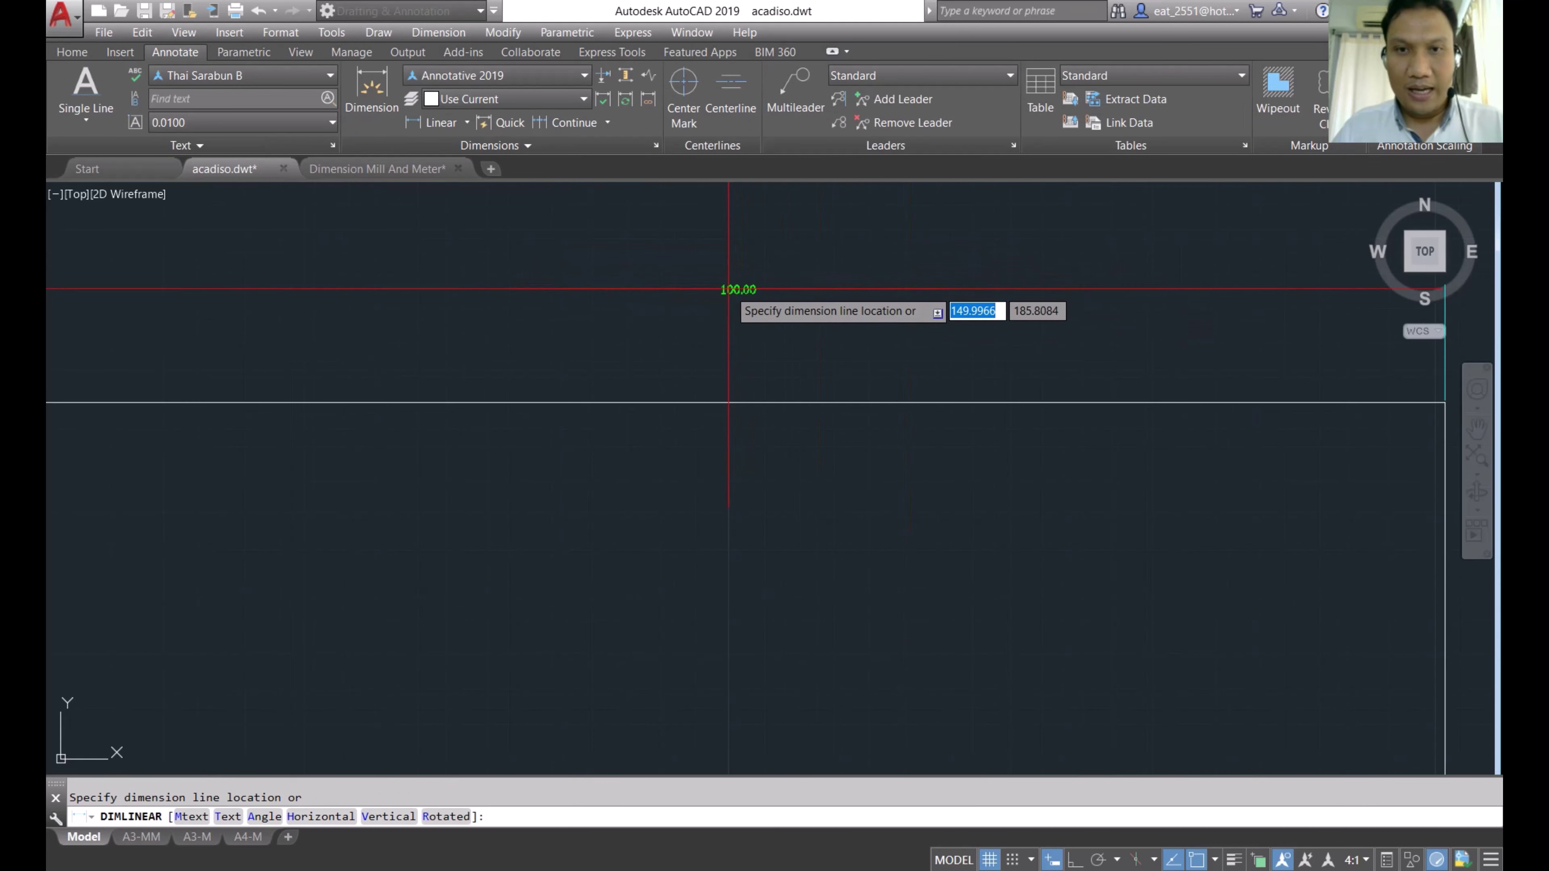
{"action": "scroll", "coordinate": [774, 308], "scroll_direction": "down", "scroll_amount": 5}
{"action": "scroll", "coordinate": [750, 314], "scroll_direction": "up", "scroll_amount": 4}
{"action": "left_click", "coordinate": [761, 308]}
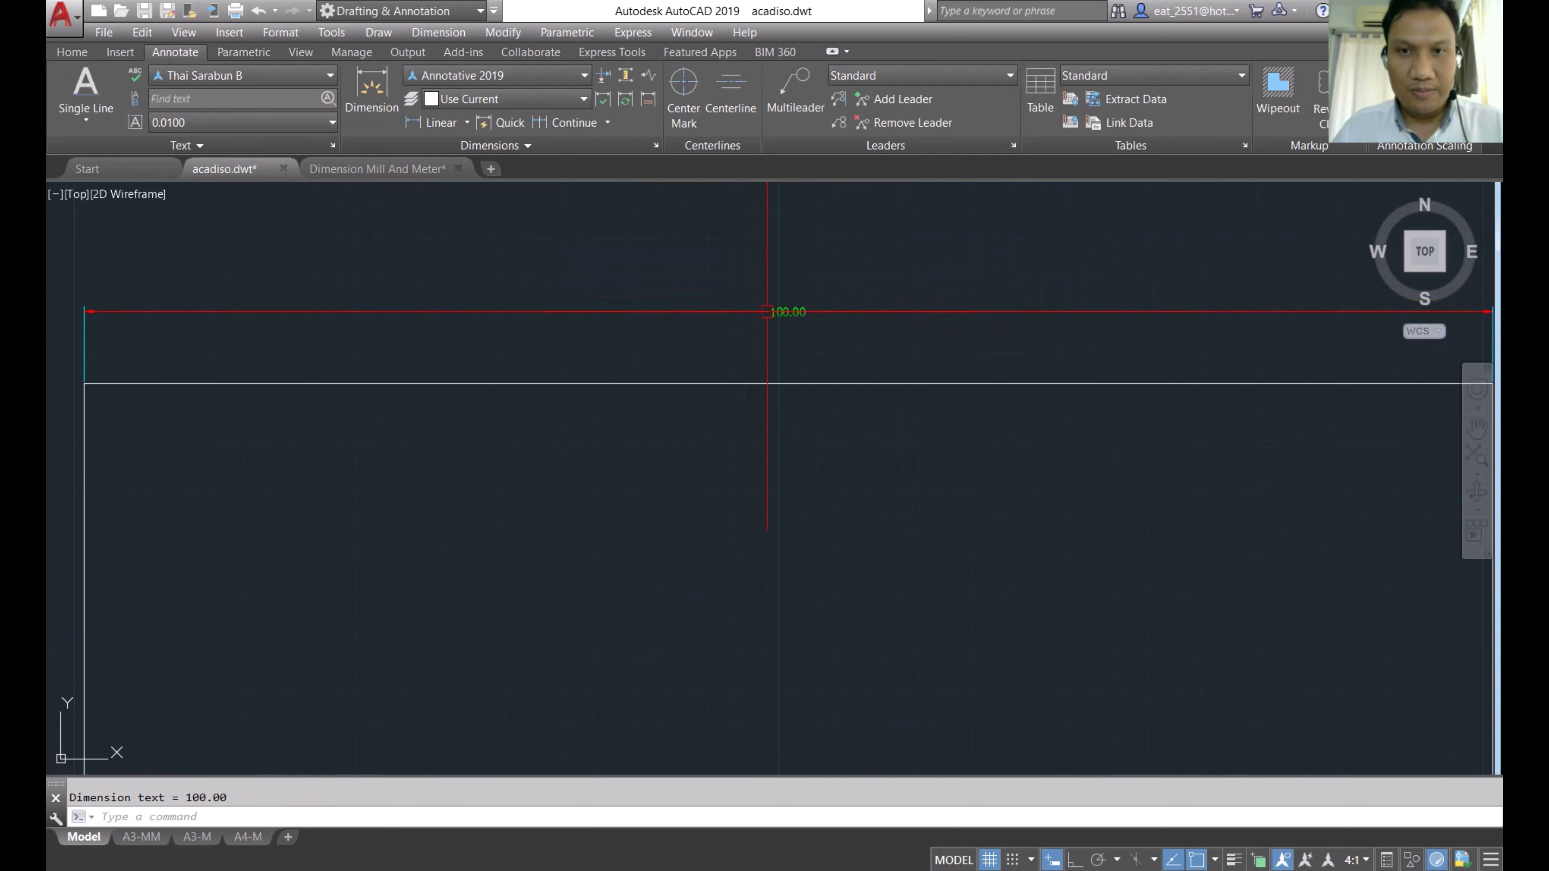
{"action": "scroll", "coordinate": [734, 443], "scroll_direction": "down", "scroll_amount": 2}
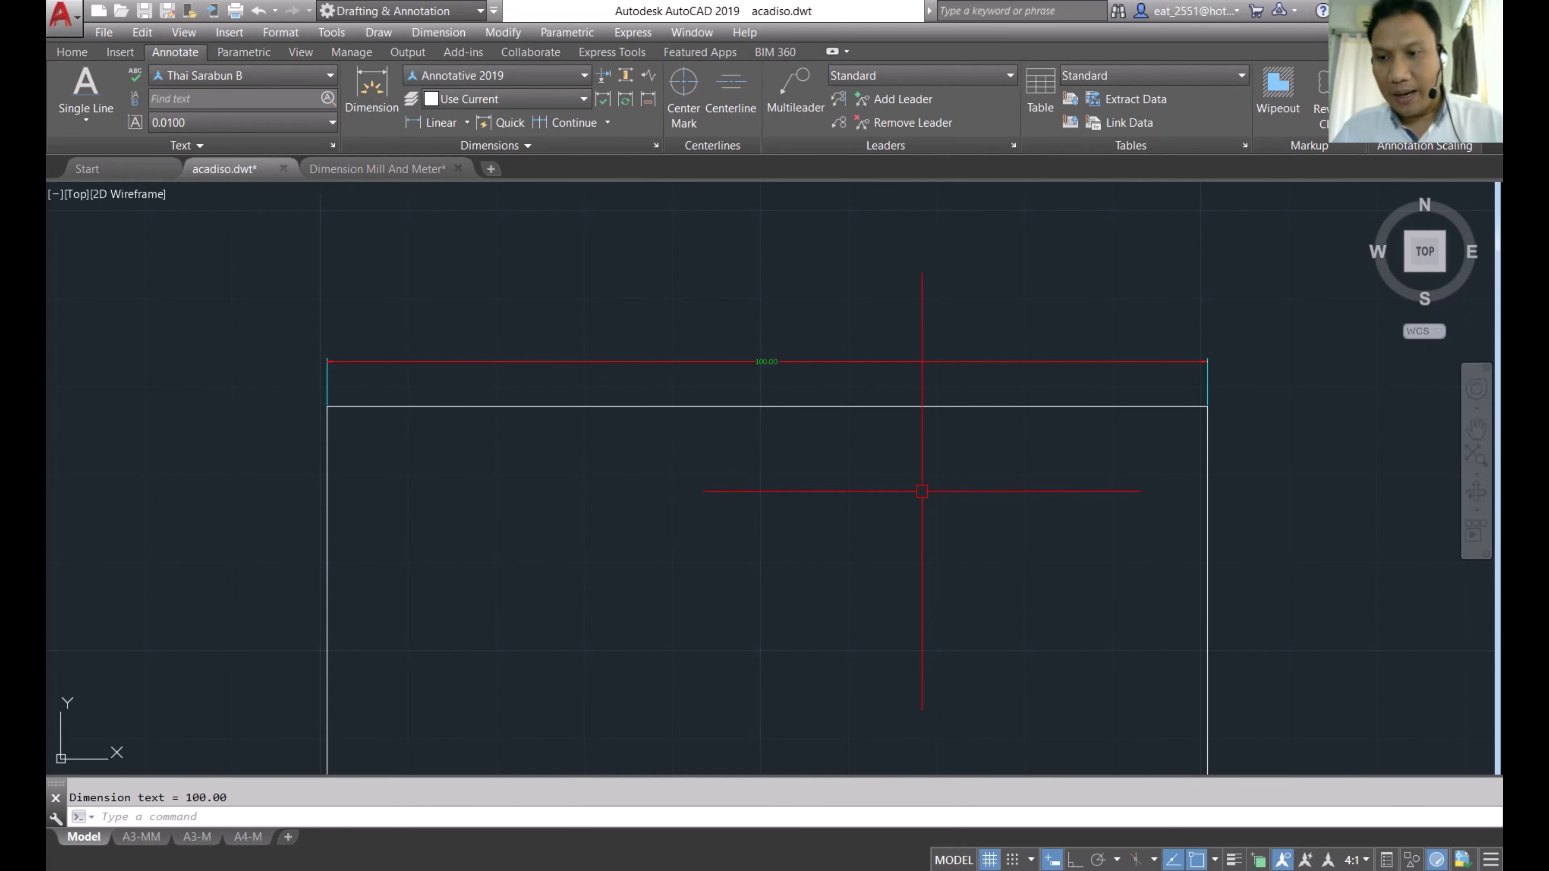
{"action": "left_click", "coordinate": [1365, 860]}
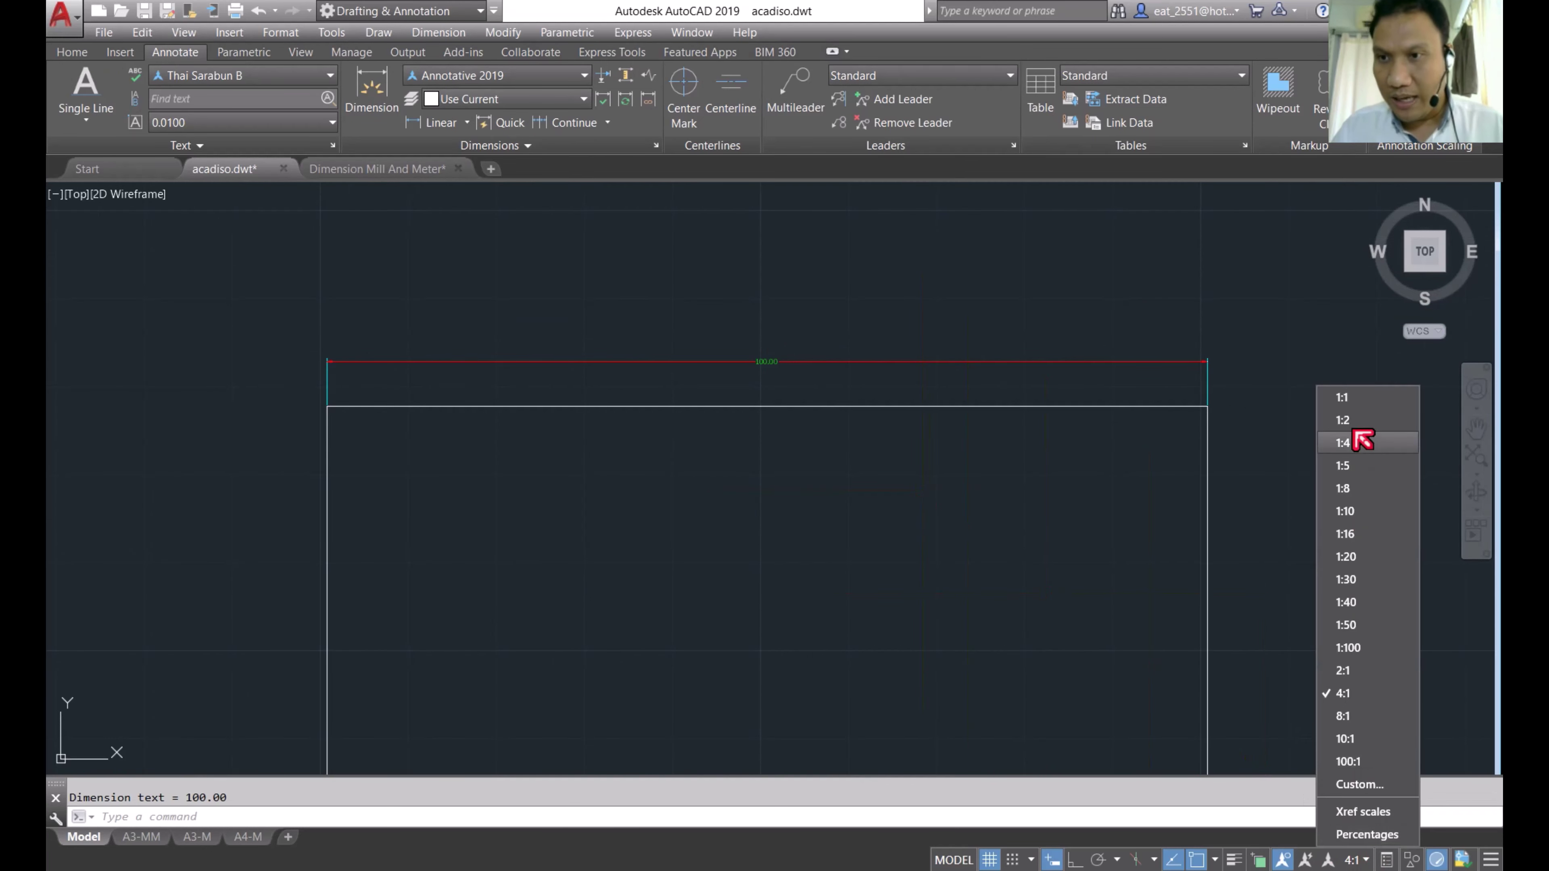
{"action": "left_click", "coordinate": [1363, 409]}
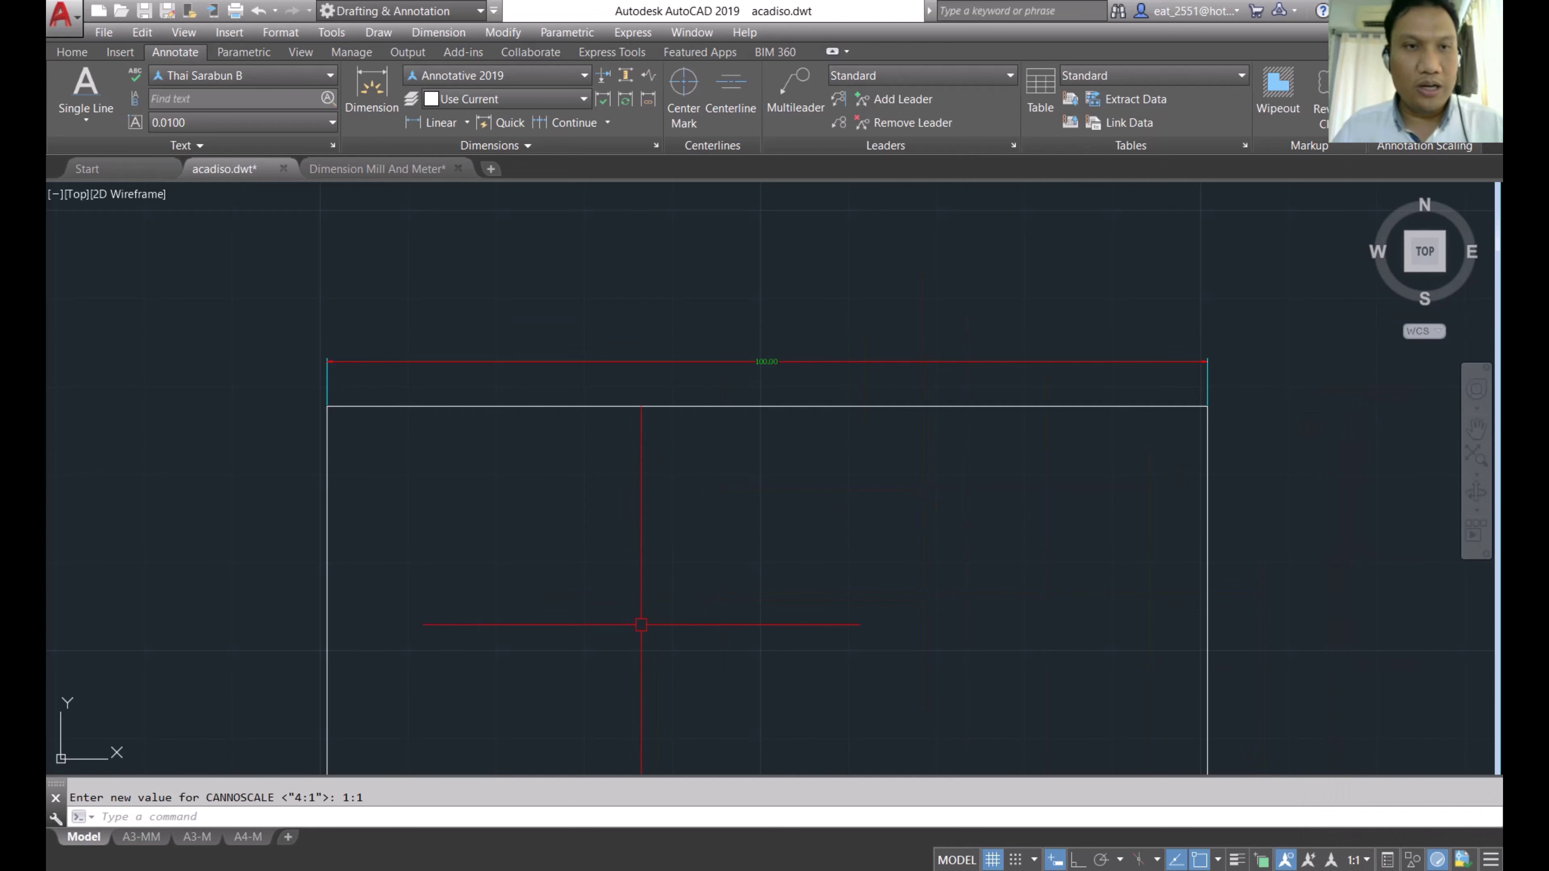
Step: Redraw the top 100.00 dimension and erase the duplicate one
{"action": "left_click", "coordinate": [436, 123]}
{"action": "left_click", "coordinate": [327, 406]}
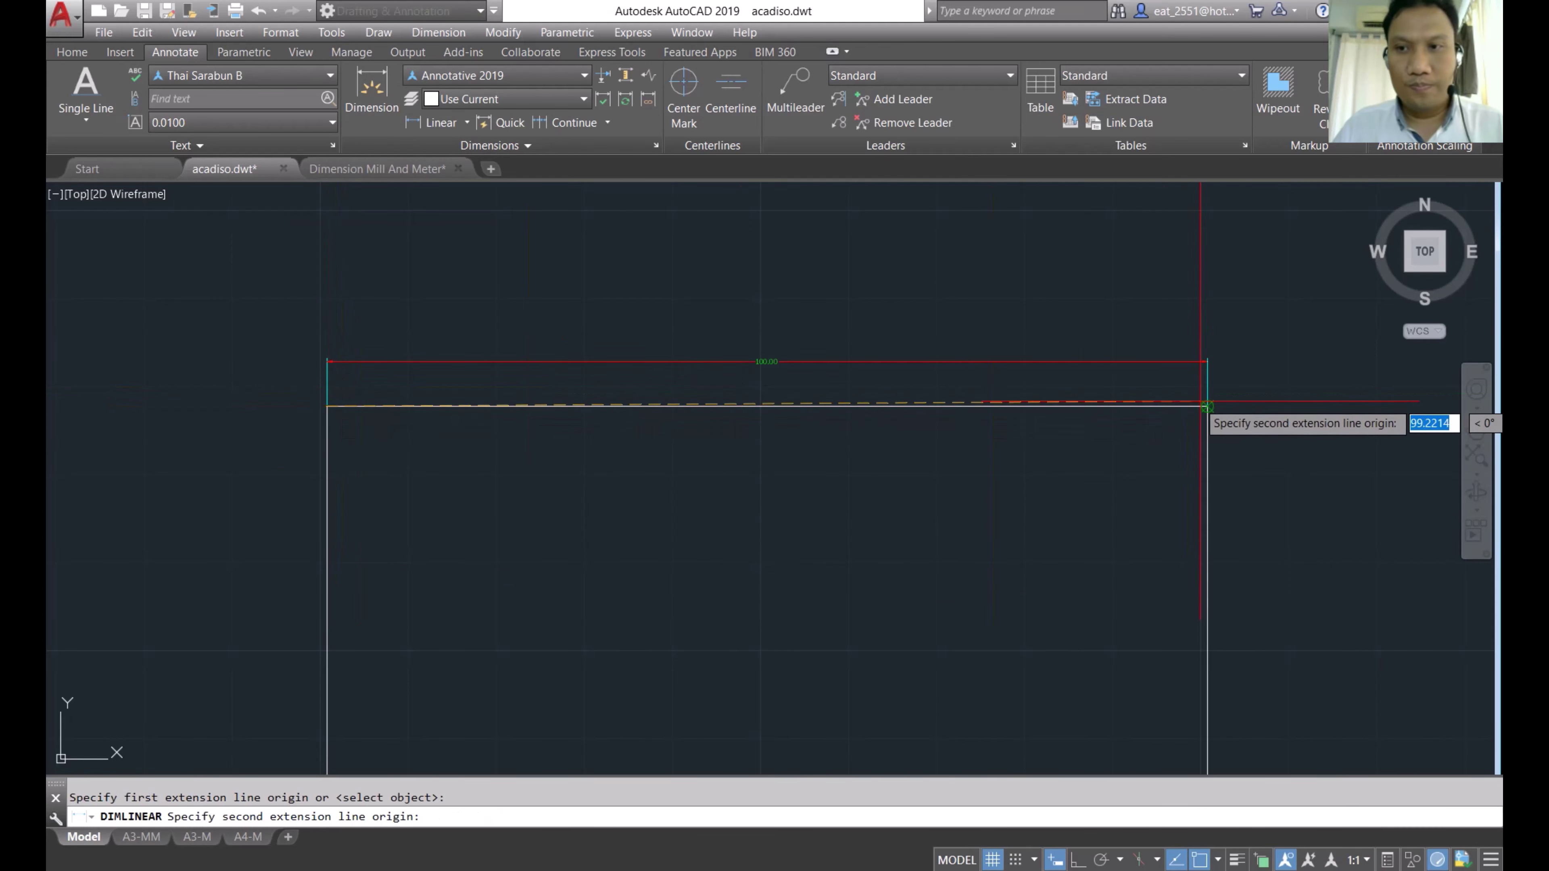
{"action": "left_click", "coordinate": [1207, 406]}
{"action": "scroll", "coordinate": [959, 287], "scroll_direction": "down", "scroll_amount": 2}
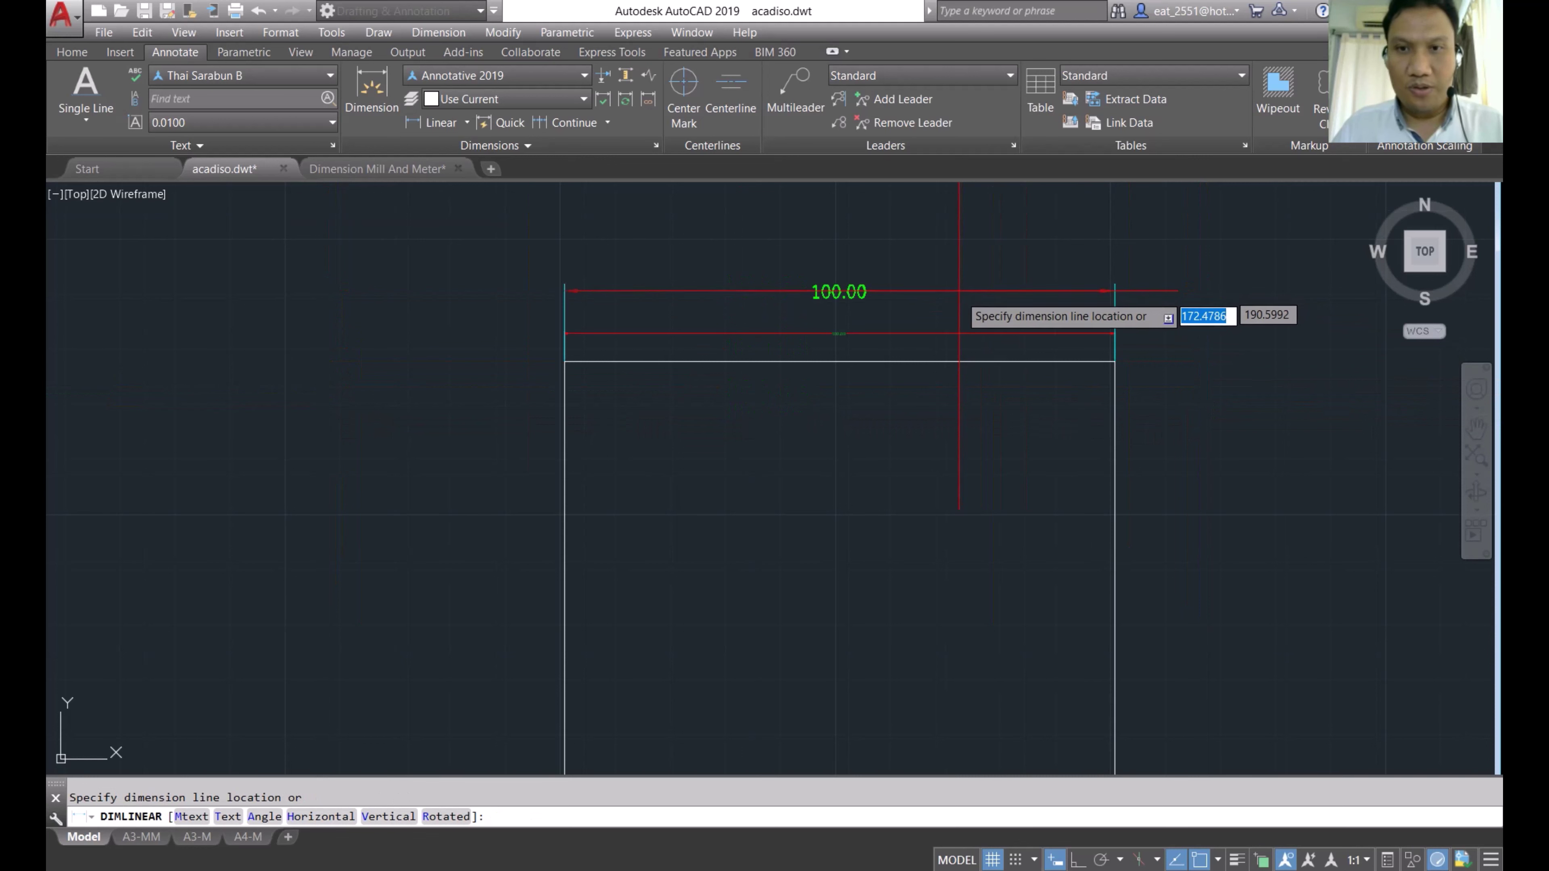
{"action": "left_click", "coordinate": [963, 305]}
{"action": "left_click", "coordinate": [927, 334]}
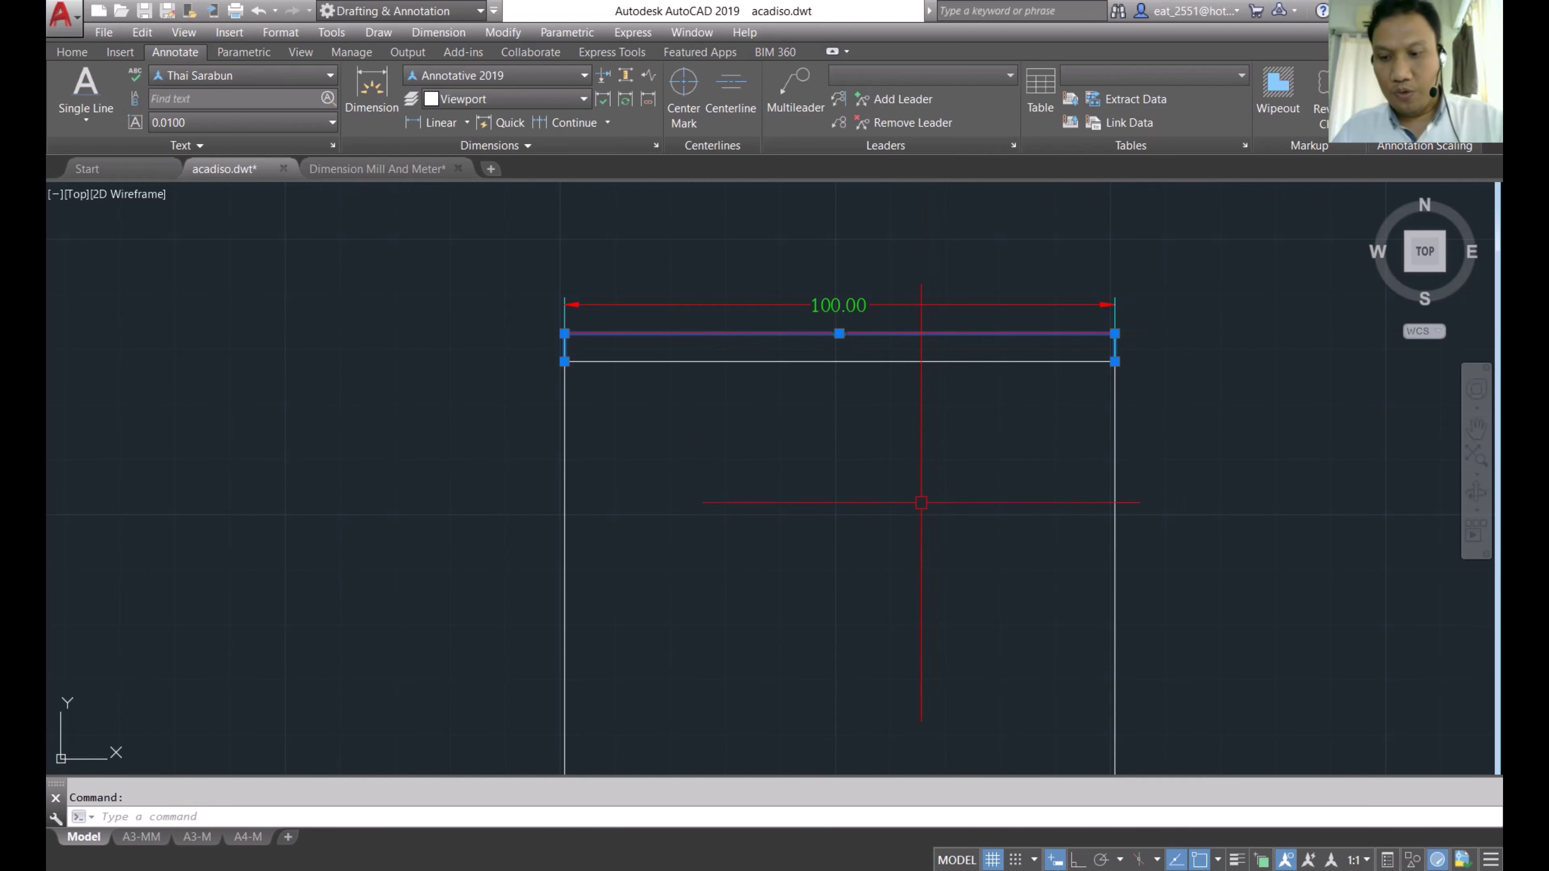
{"action": "key", "text": "Delete"}
{"action": "scroll", "coordinate": [641, 311], "scroll_direction": "down", "scroll_amount": 2}
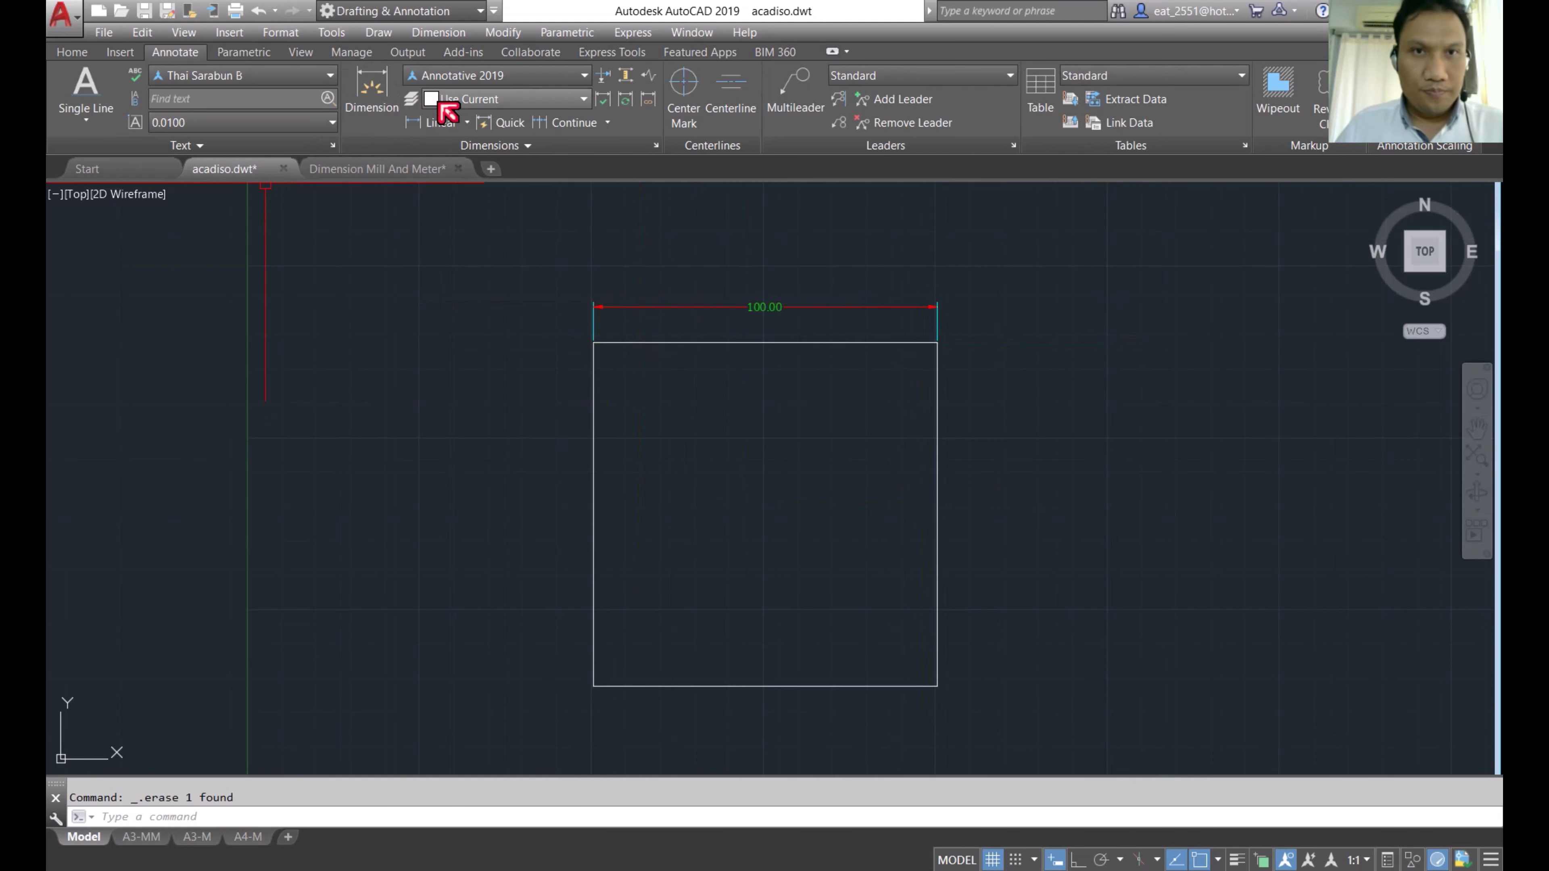
Step: Add a vertical 100.00 dimension on the right side, then go to the A3-MM layout
{"action": "left_click", "coordinate": [430, 123]}
{"action": "scroll", "coordinate": [888, 343], "scroll_direction": "up", "scroll_amount": 2}
{"action": "scroll", "coordinate": [908, 345], "scroll_direction": "up", "scroll_amount": 3}
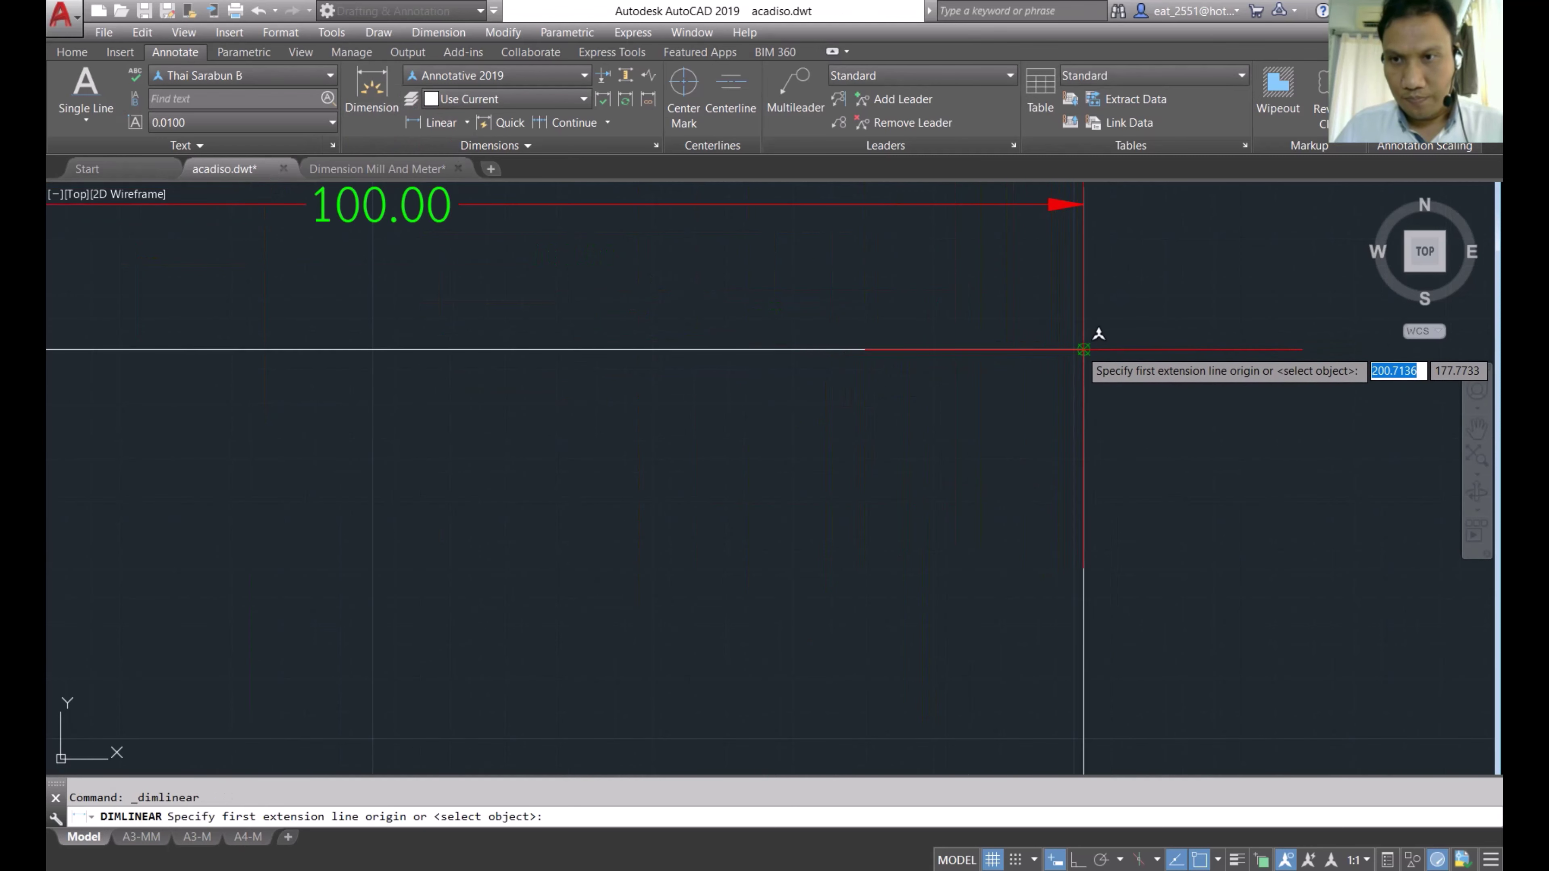
{"action": "left_click", "coordinate": [1092, 341]}
{"action": "scroll", "coordinate": [964, 412], "scroll_direction": "down", "scroll_amount": 5}
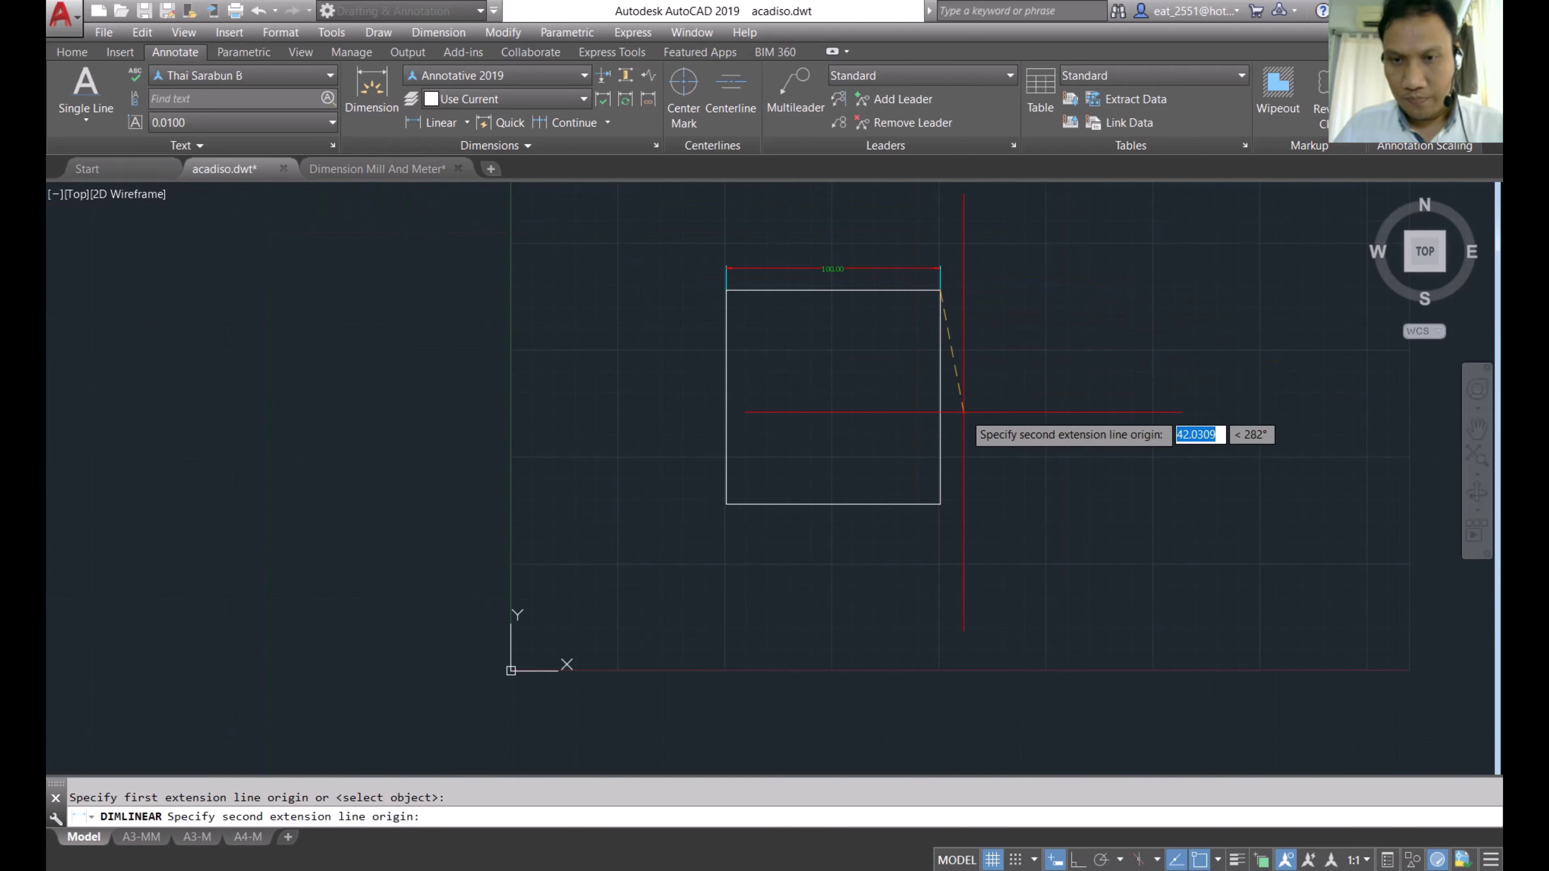
{"action": "left_click", "coordinate": [940, 504]}
{"action": "scroll", "coordinate": [943, 375], "scroll_direction": "up", "scroll_amount": 4}
{"action": "scroll", "coordinate": [989, 379], "scroll_direction": "down", "scroll_amount": 3}
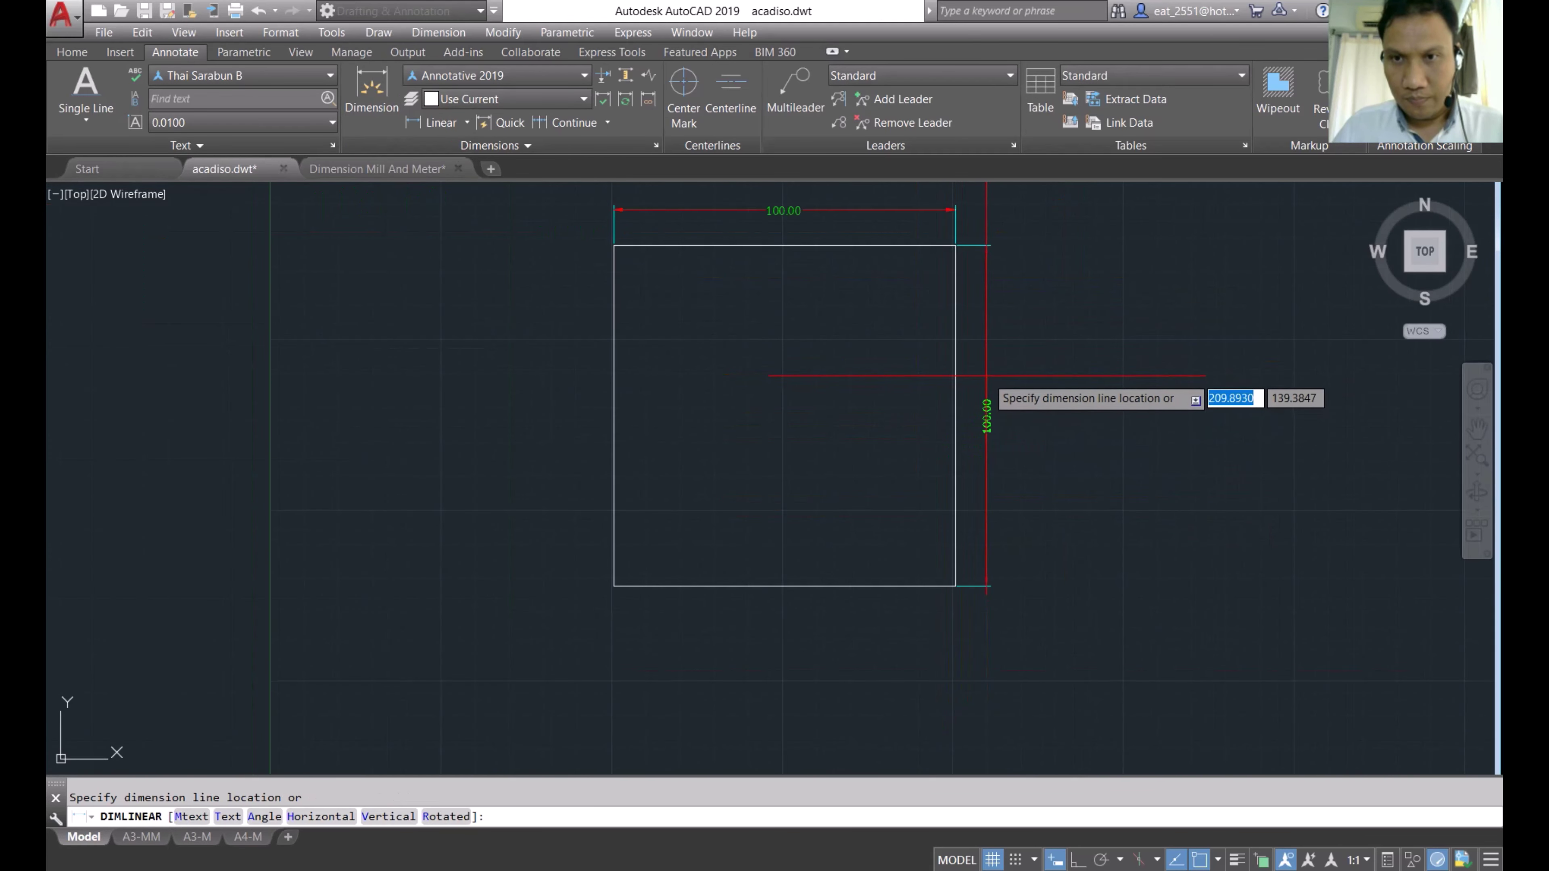
{"action": "left_click", "coordinate": [985, 408]}
{"action": "middle_click_drag", "start_coordinate": [1094, 336], "coordinate": [1072, 401]}
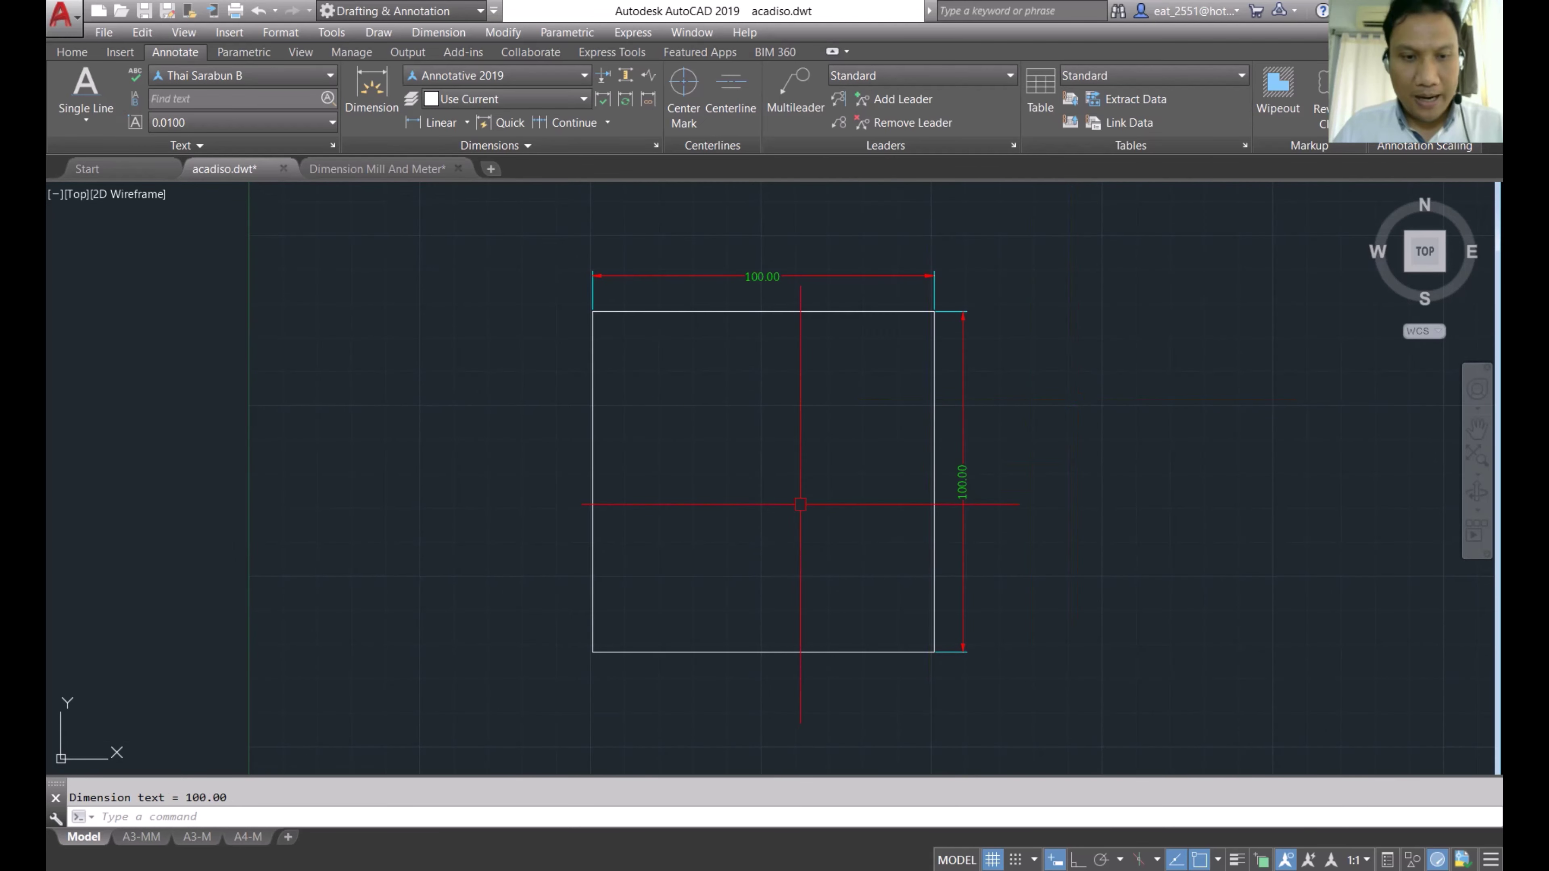
{"action": "left_click", "coordinate": [152, 843]}
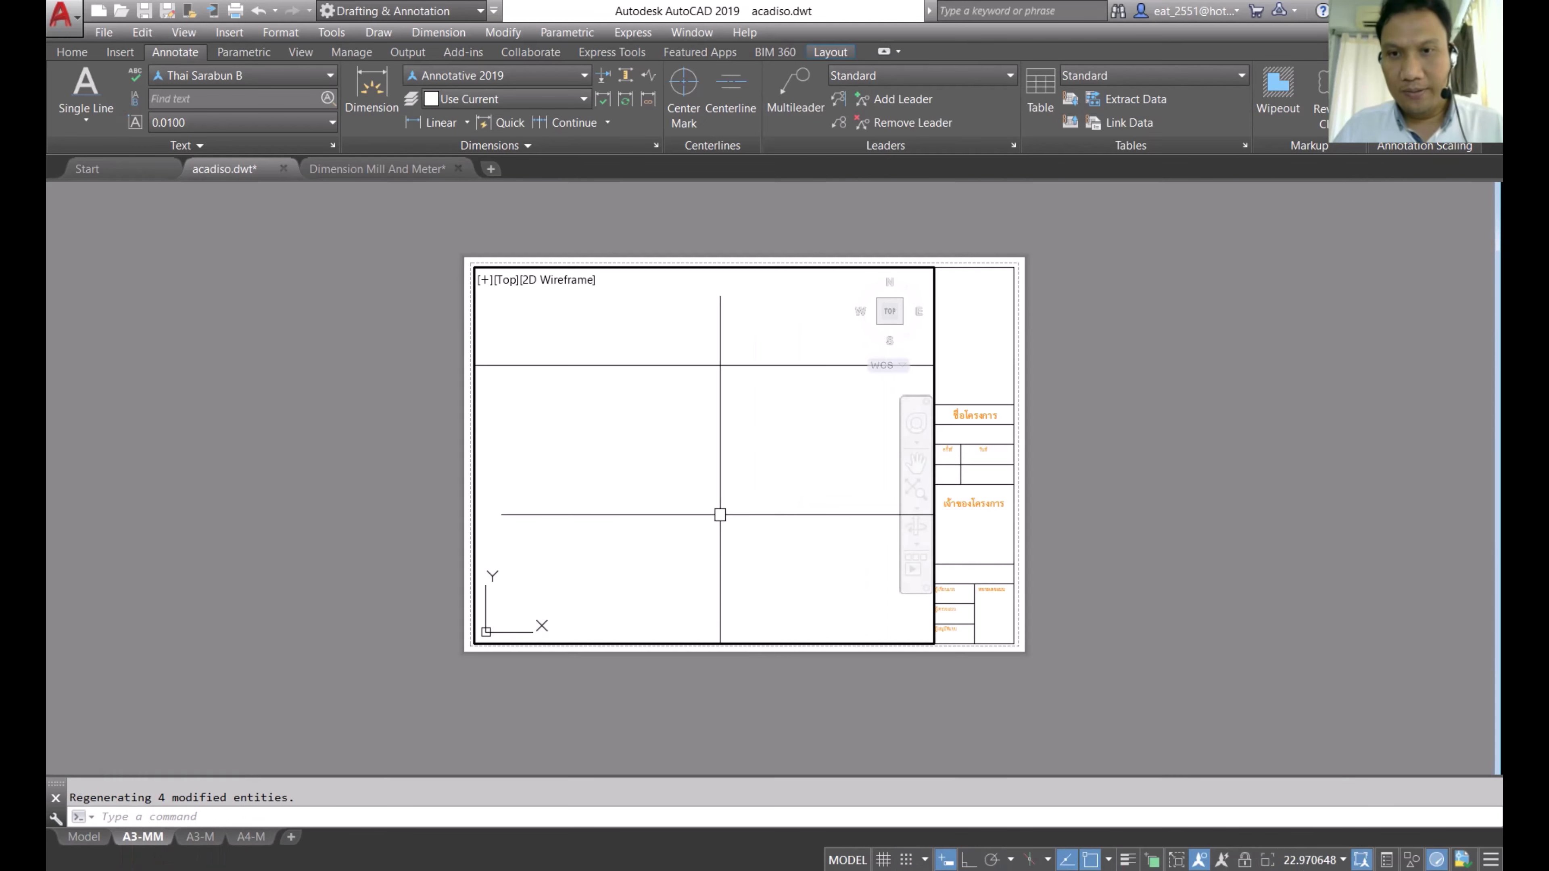
Step: Fit the square in the A3-MM viewport with 1:1 viewport scale, 2:1 annotation scale
{"action": "left_click", "coordinate": [915, 488]}
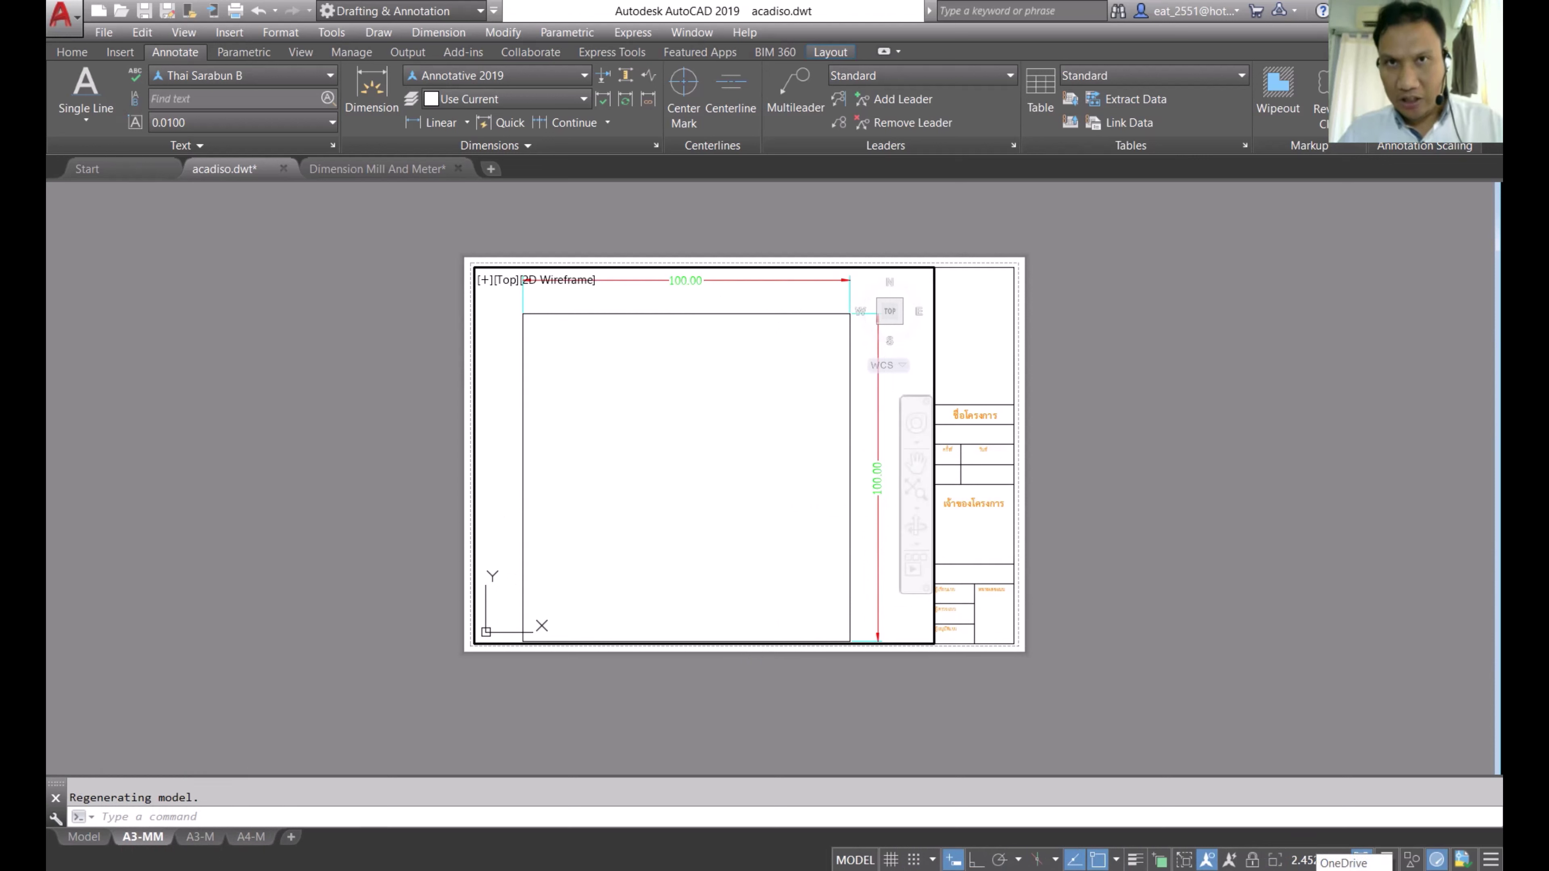
{"action": "left_click", "coordinate": [1345, 859]}
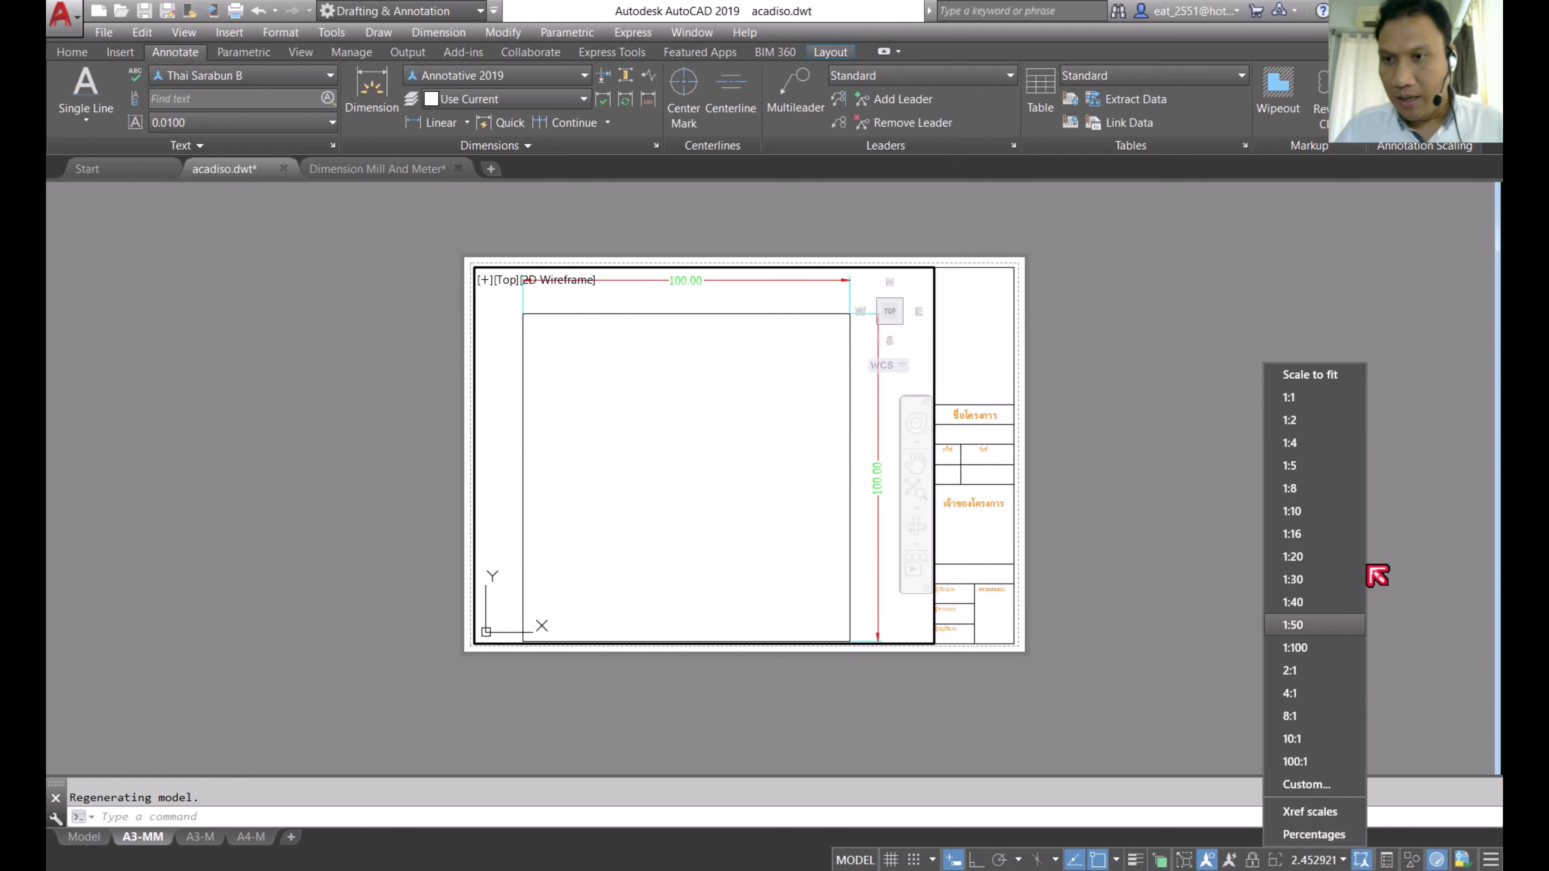
{"action": "left_click", "coordinate": [1331, 407]}
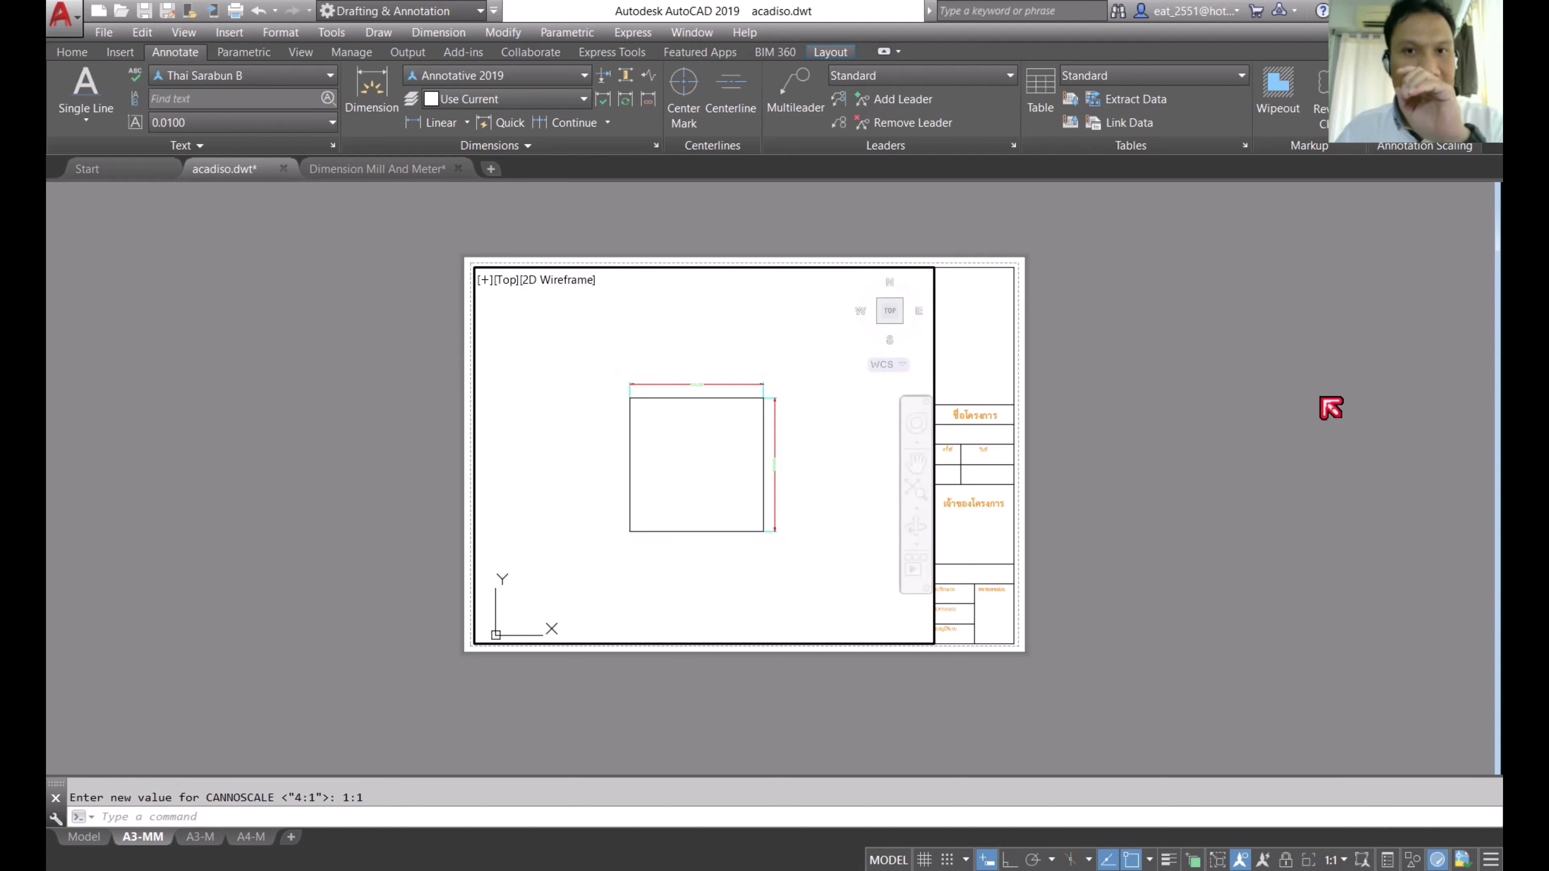
{"action": "left_click", "coordinate": [1353, 864]}
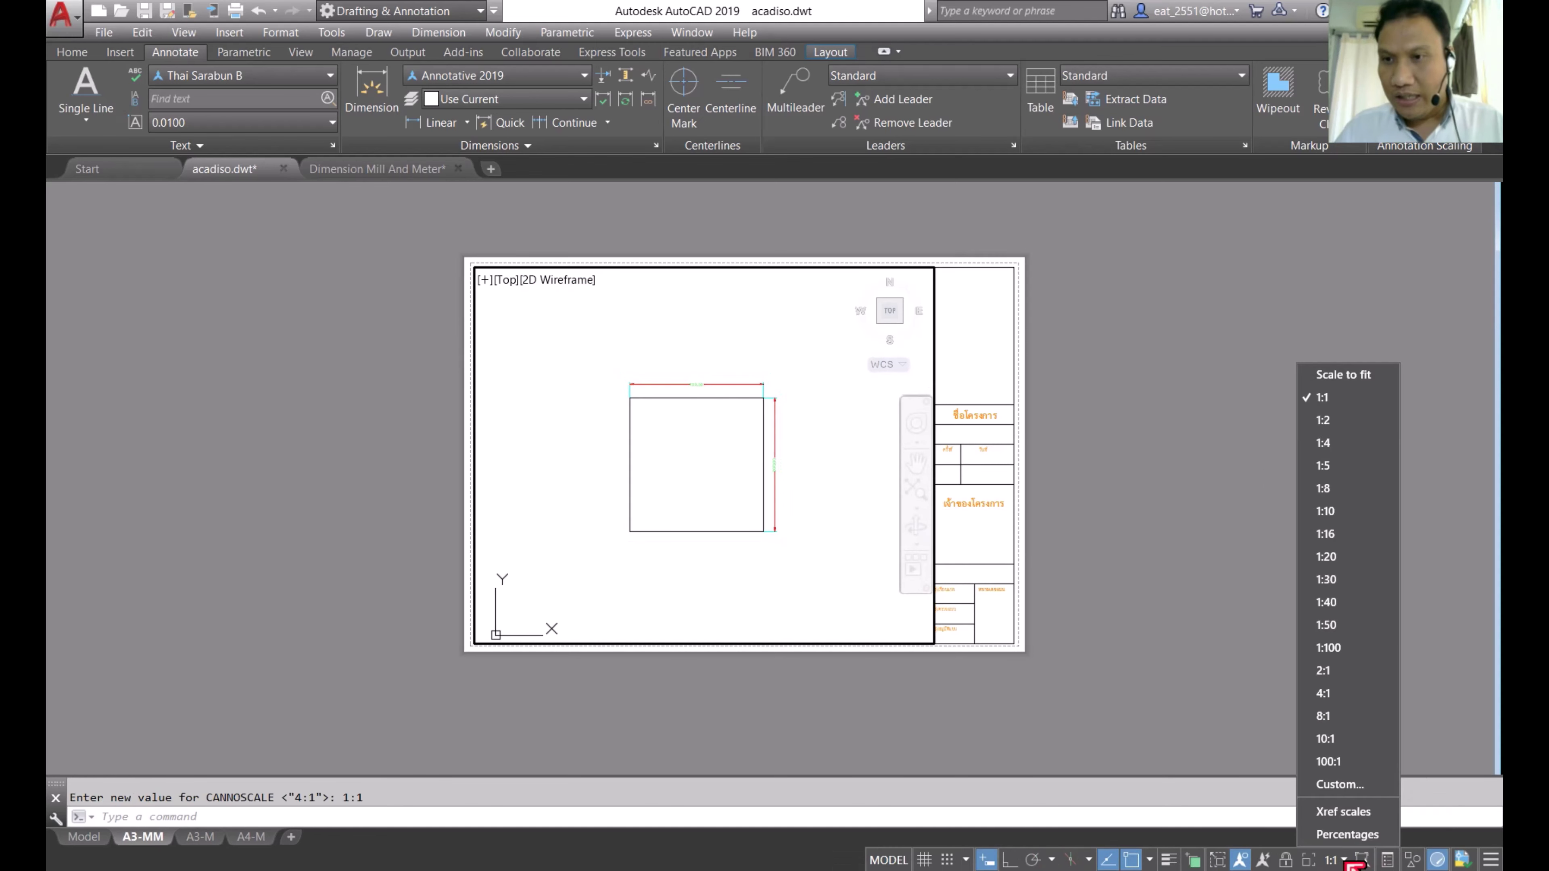
{"action": "left_click", "coordinate": [1333, 424]}
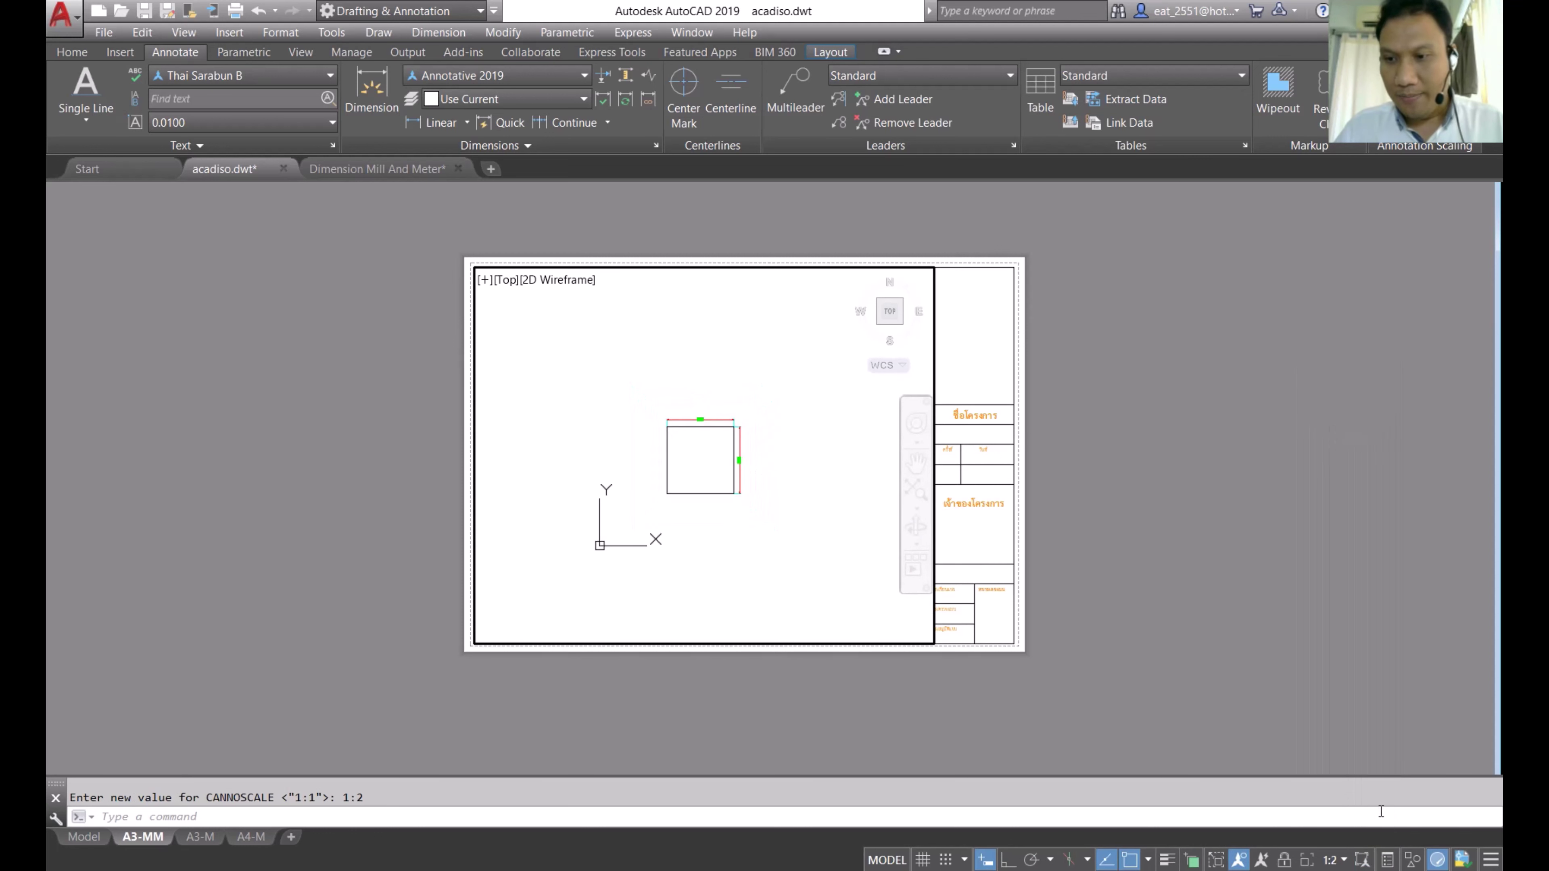
{"action": "left_click", "coordinate": [1351, 861]}
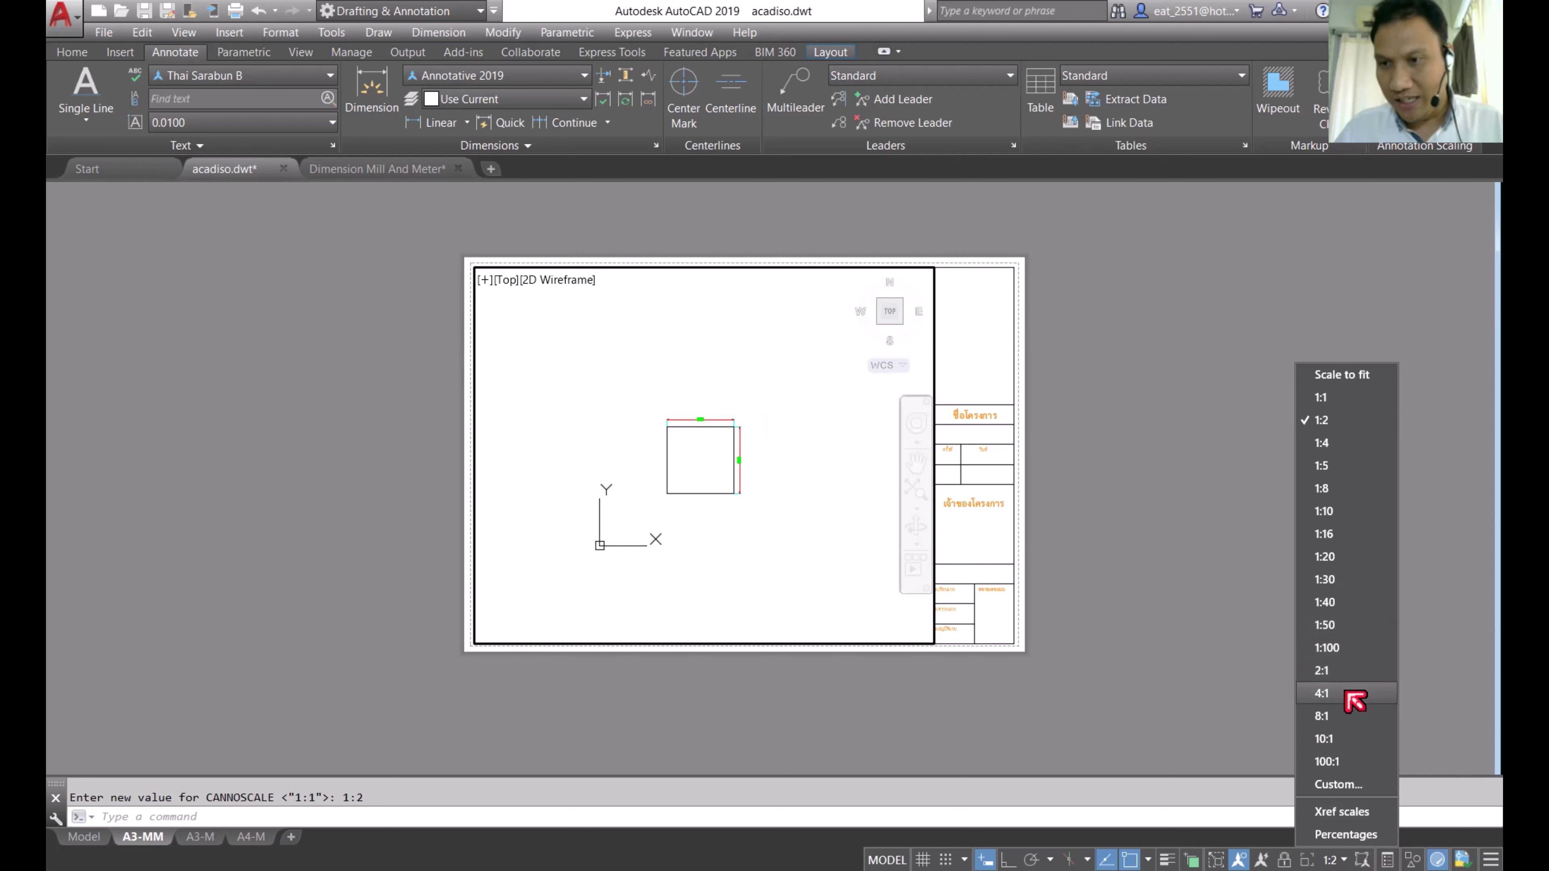
{"action": "left_click", "coordinate": [1350, 674]}
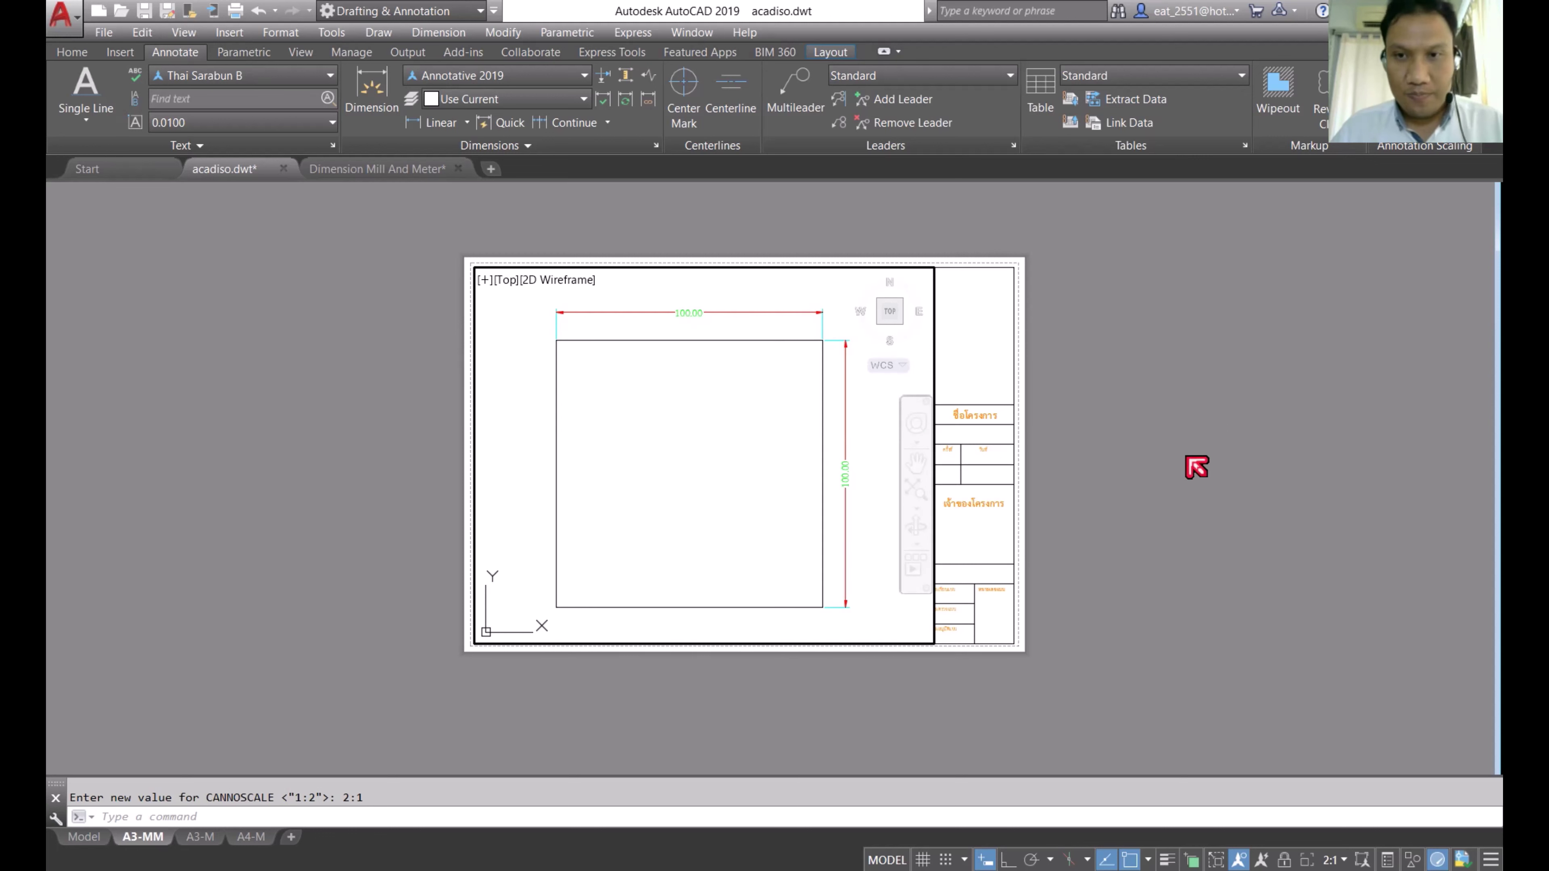
{"action": "double_click", "coordinate": [1154, 487]}
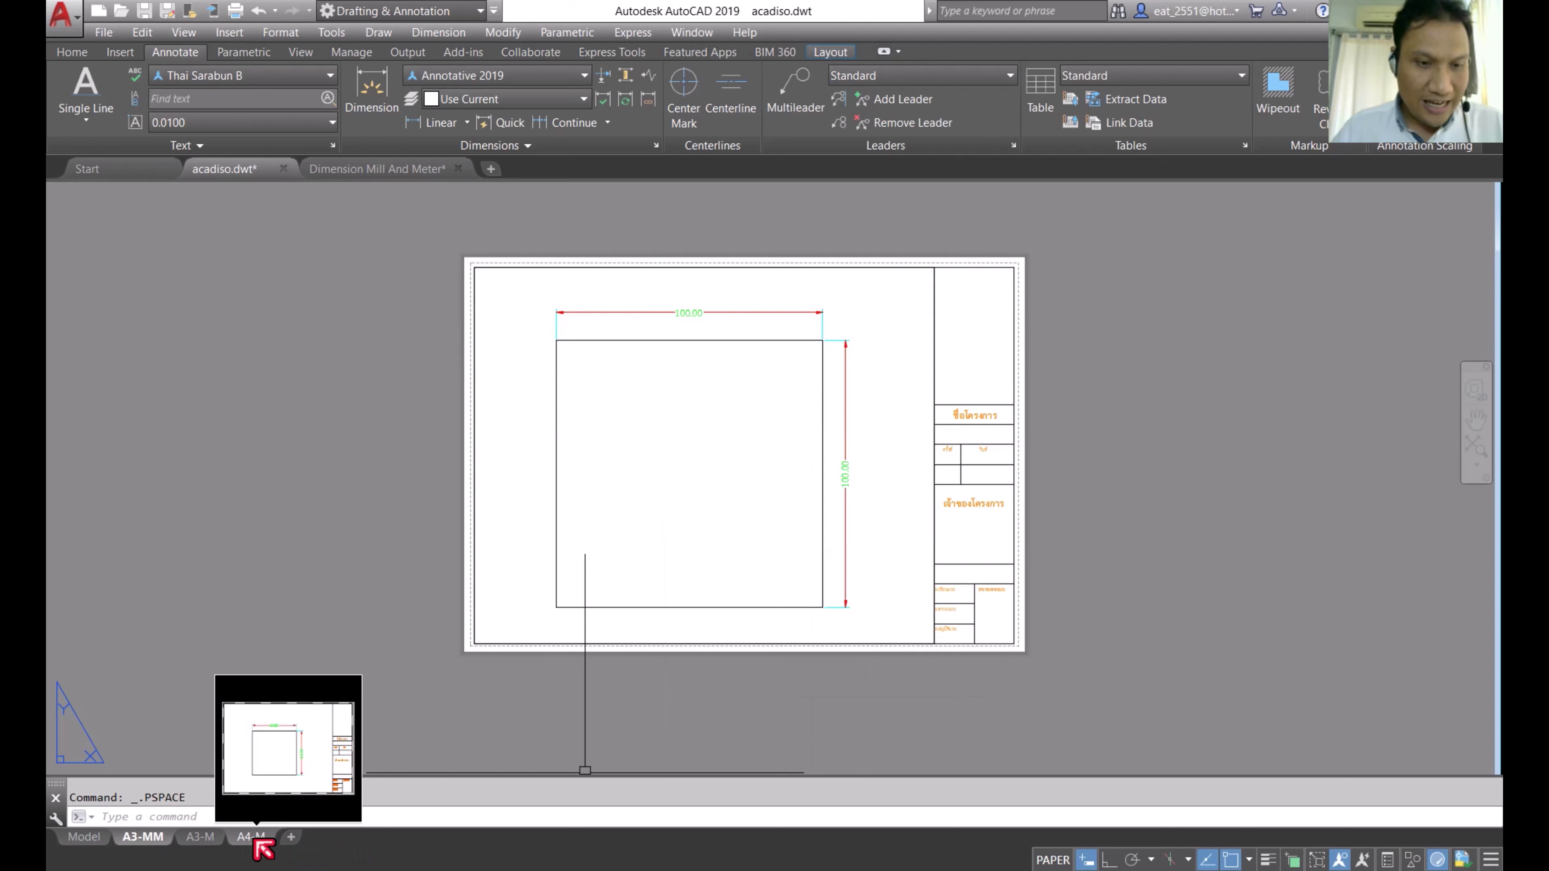
{"action": "mouse_move", "coordinate": [143, 836]}
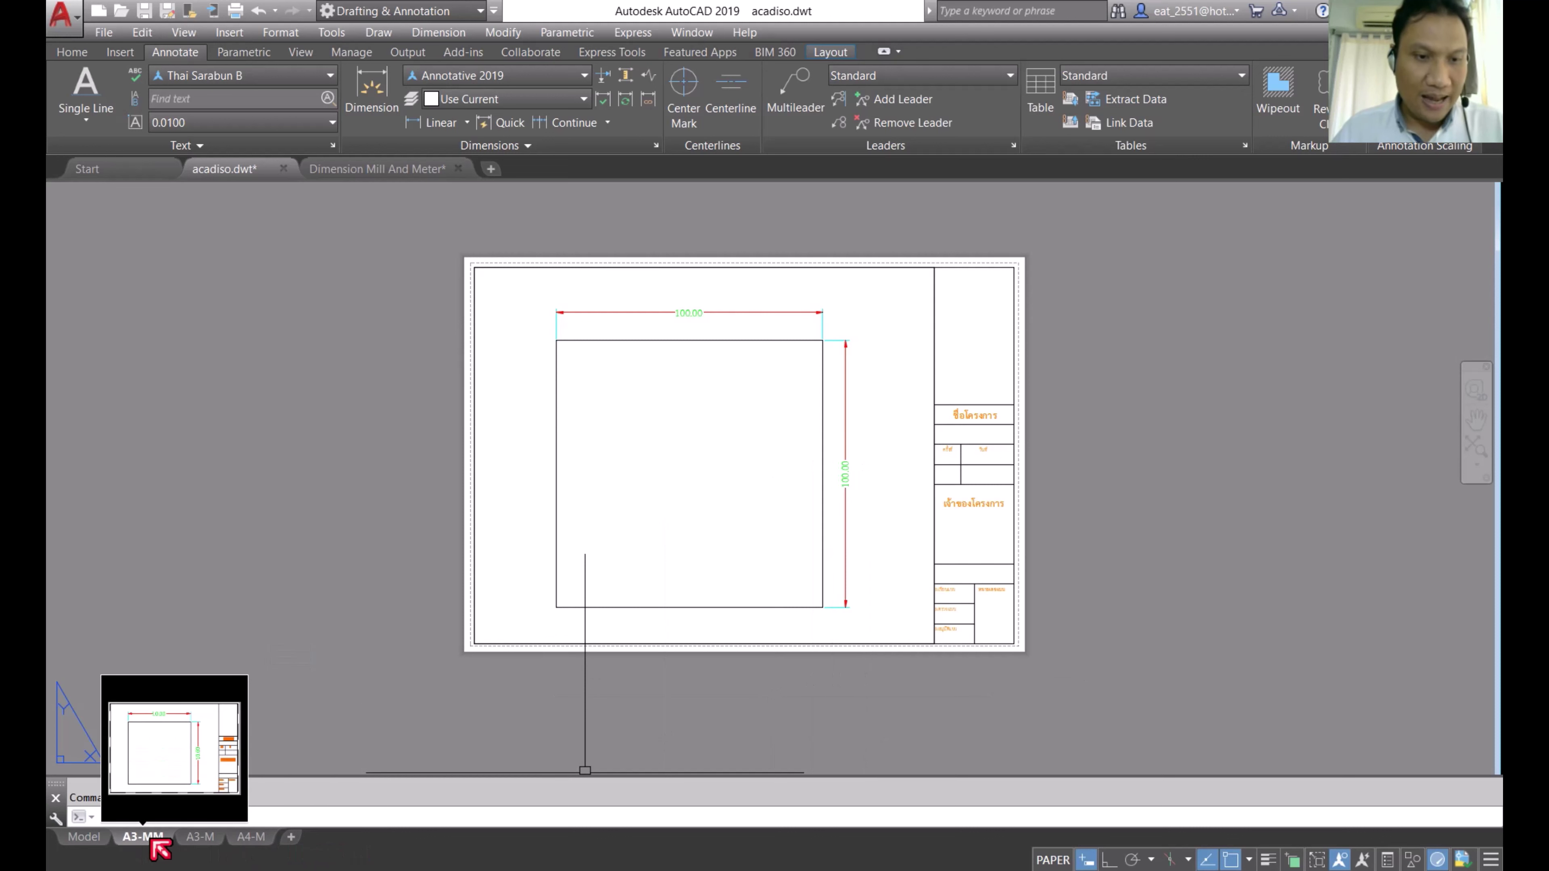
Step: Copy the A3-MM layout and rename the copy to A4-MM
{"action": "right_click", "coordinate": [153, 841]}
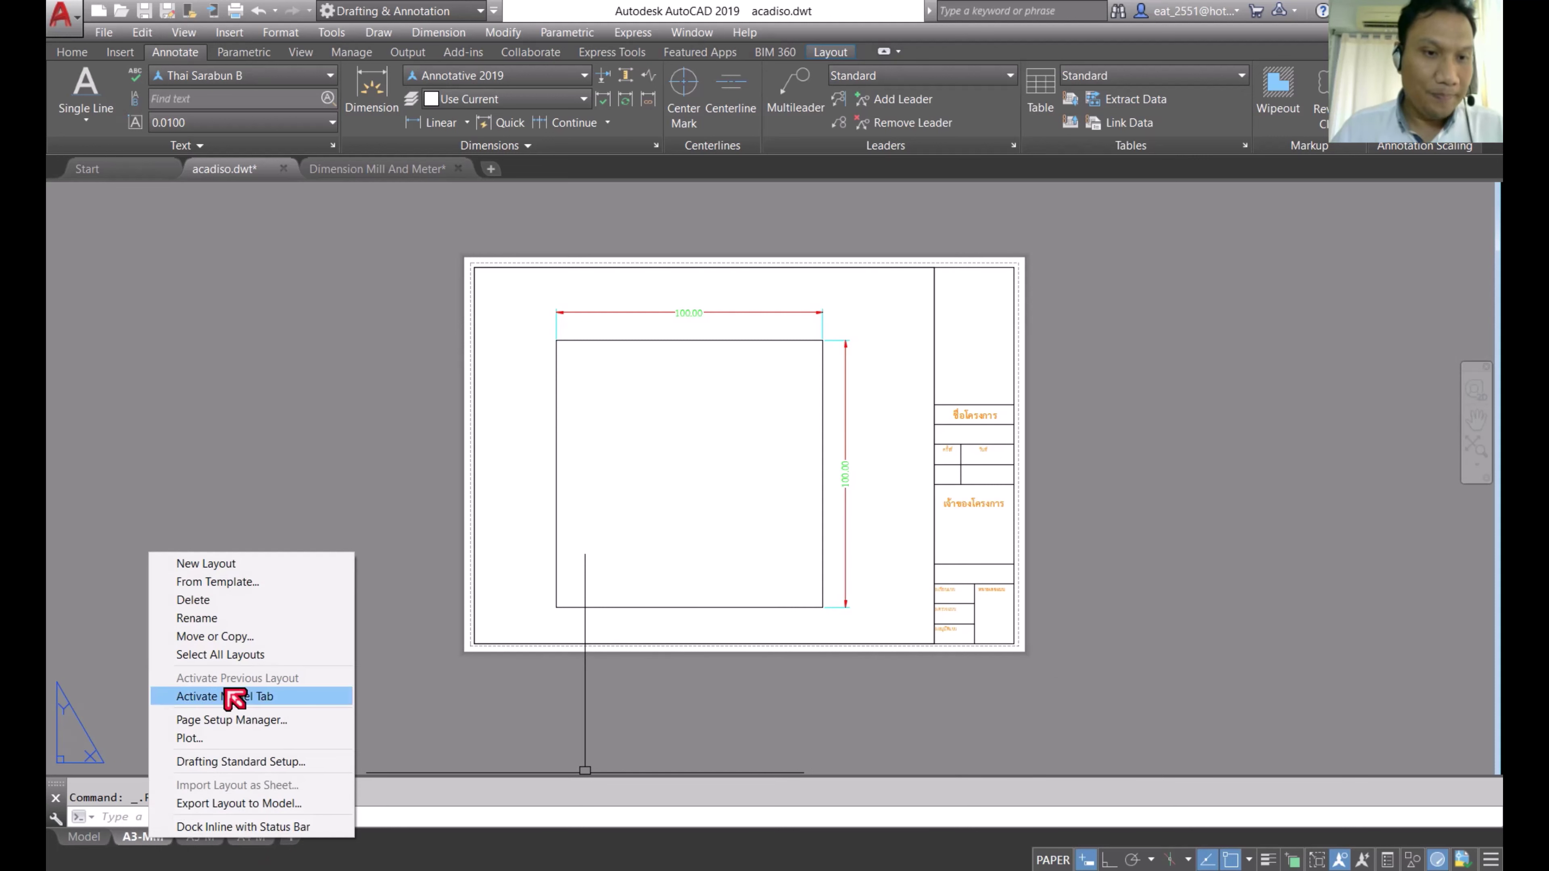
{"action": "left_click", "coordinate": [232, 636]}
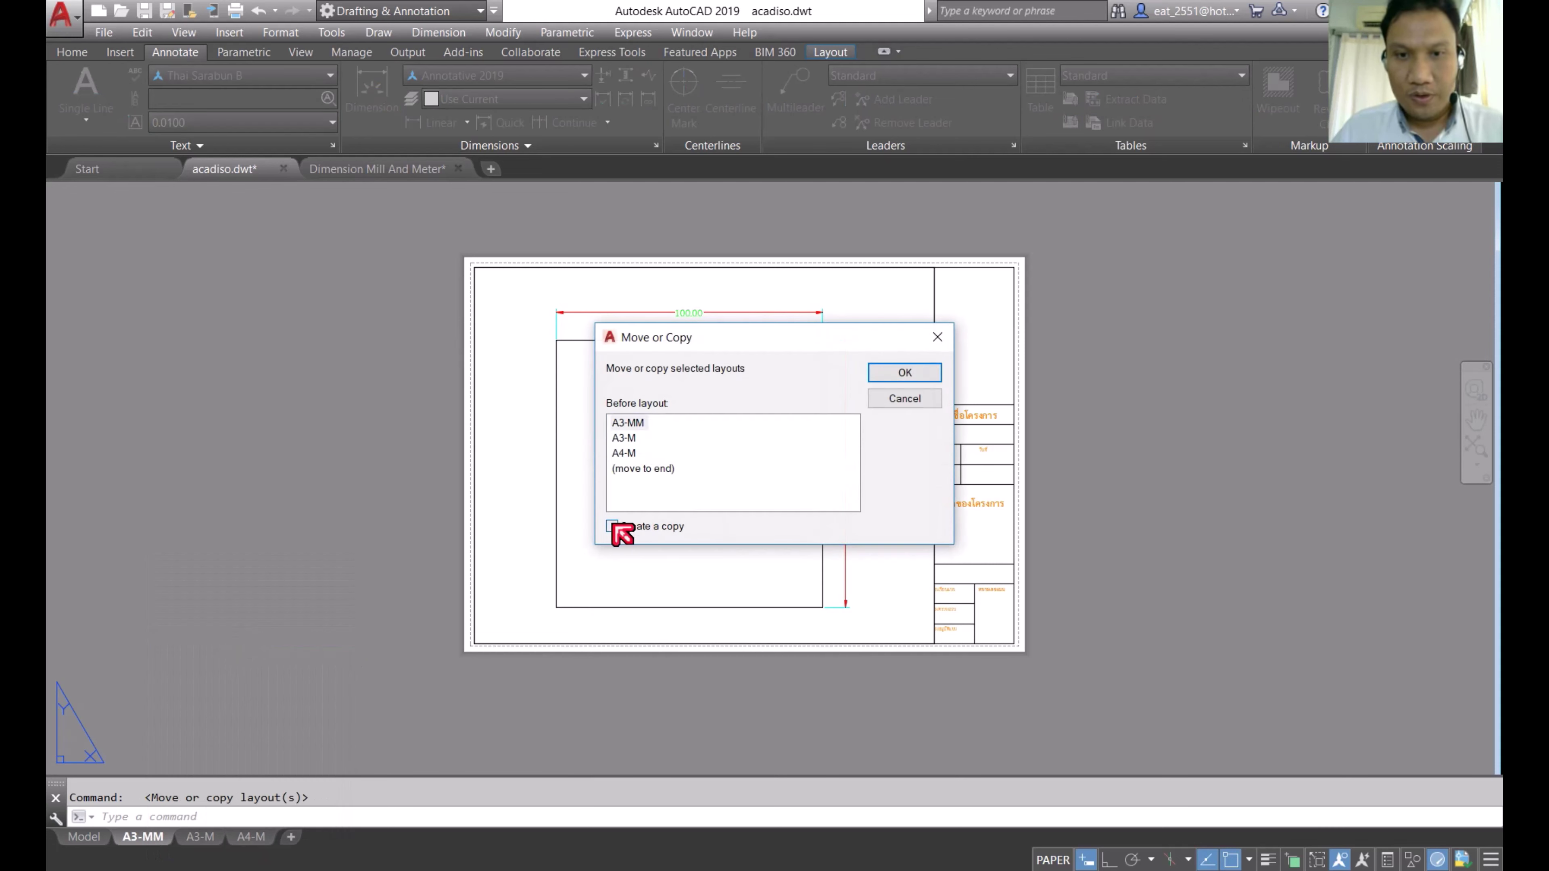
{"action": "left_click", "coordinate": [902, 373]}
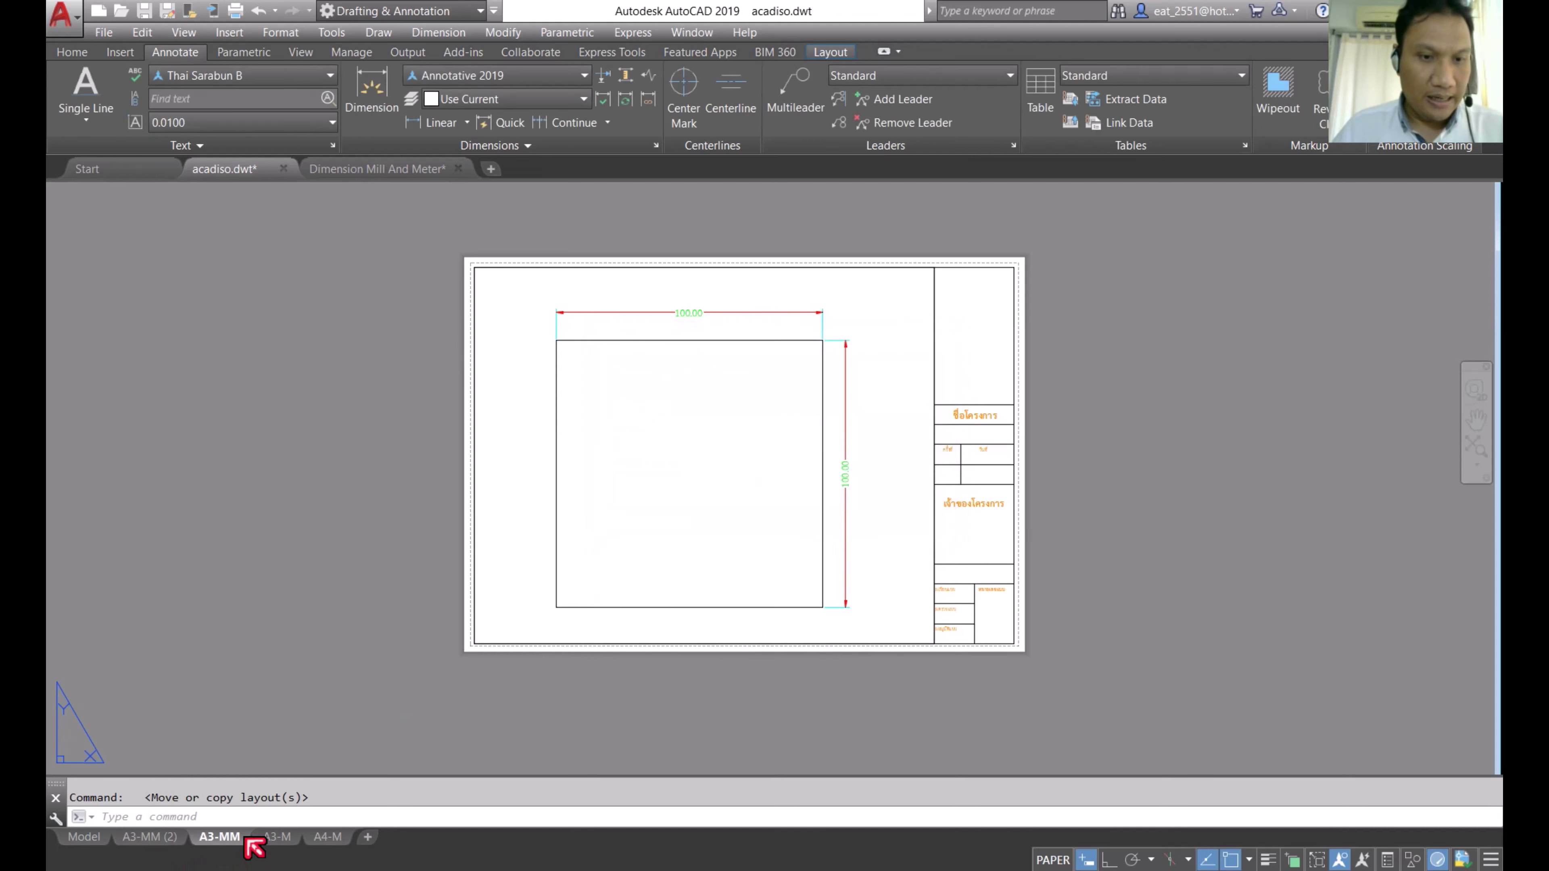
{"action": "left_click", "coordinate": [168, 844]}
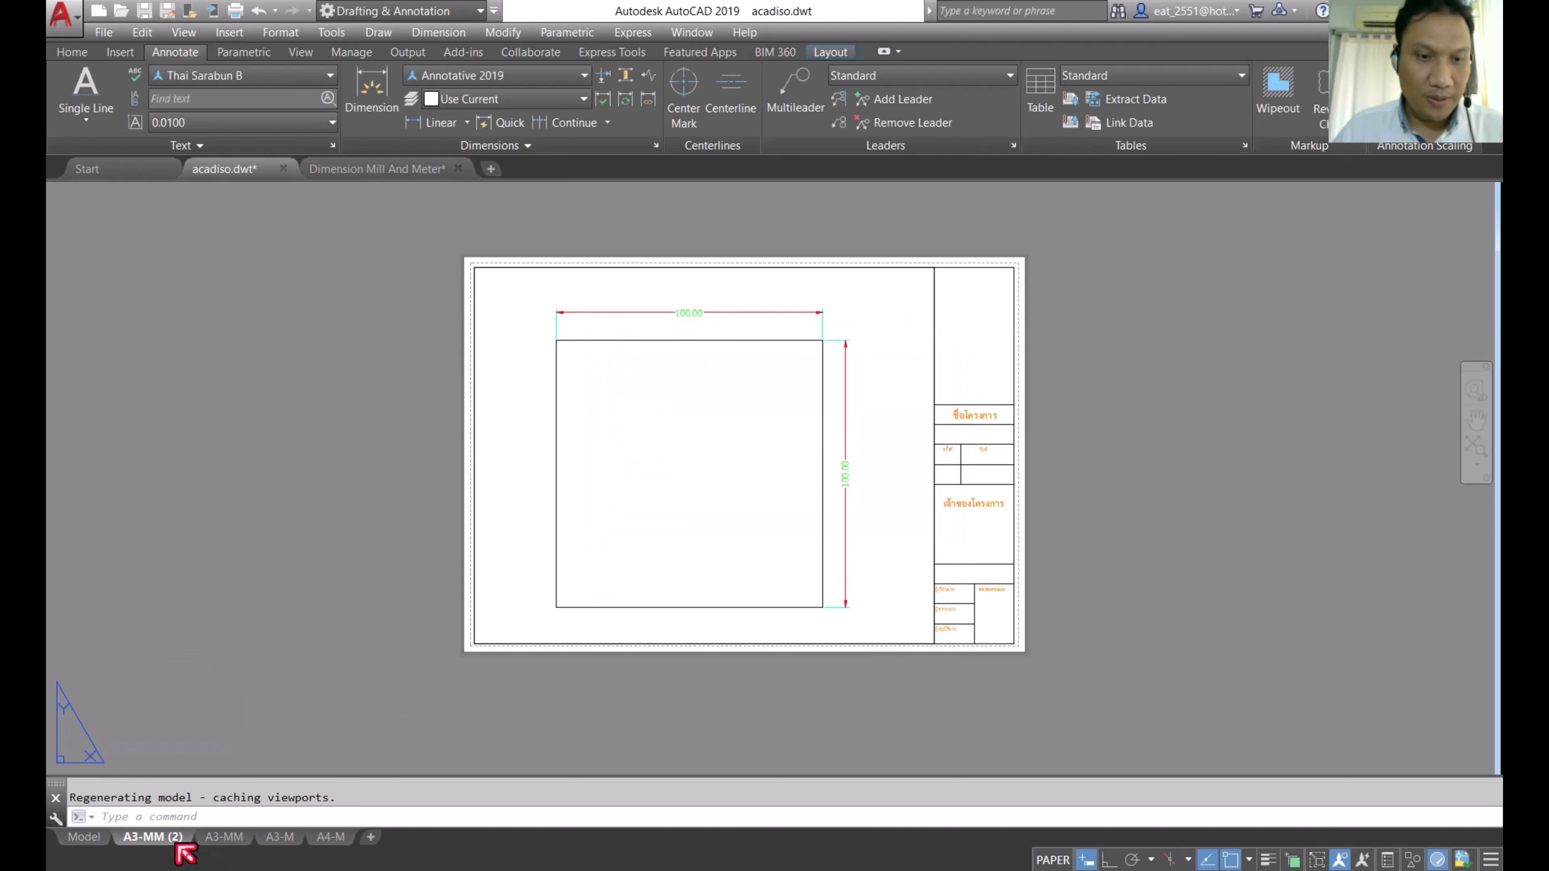
{"action": "right_click", "coordinate": [153, 841]}
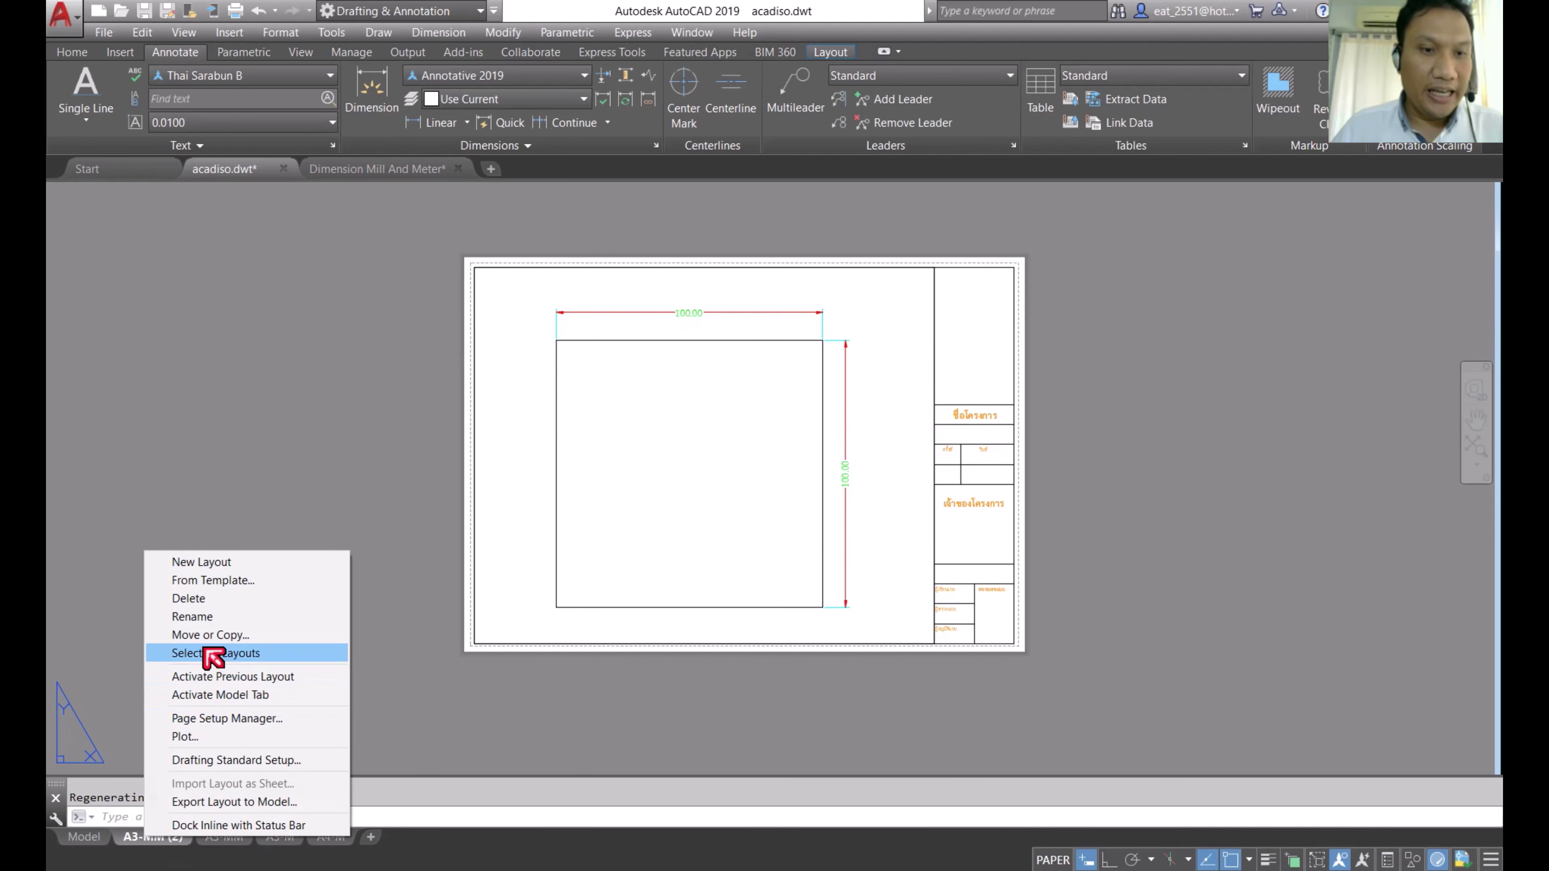
{"action": "left_click", "coordinate": [201, 617]}
{"action": "type", "text": "A4-MM"}
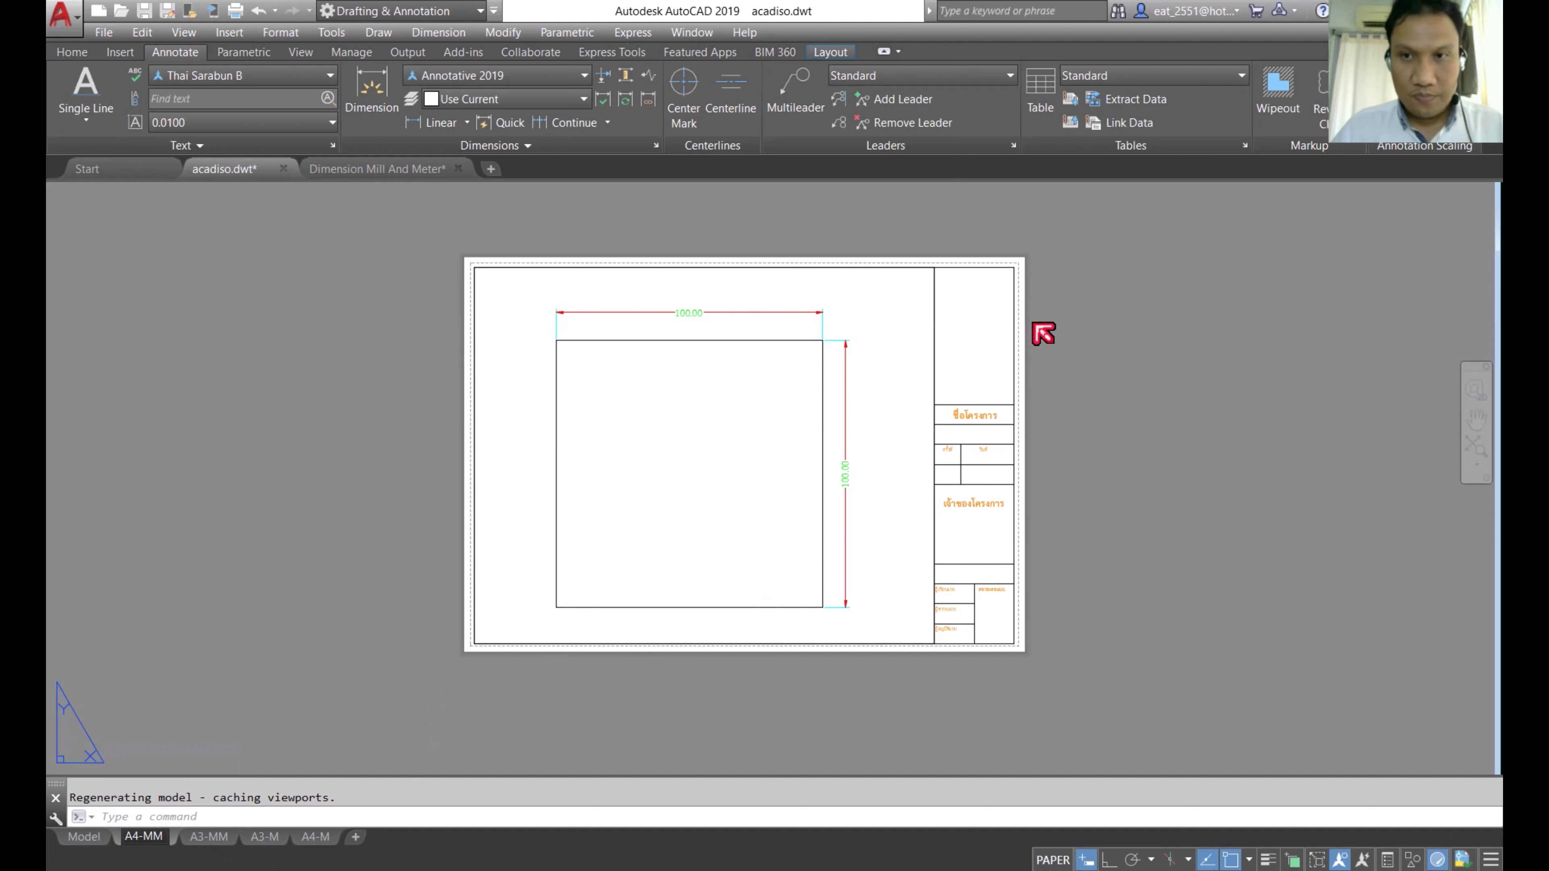
Step: Erase the title block, border and viewport from the A4-MM sheet
{"action": "left_click", "coordinate": [1108, 211]}
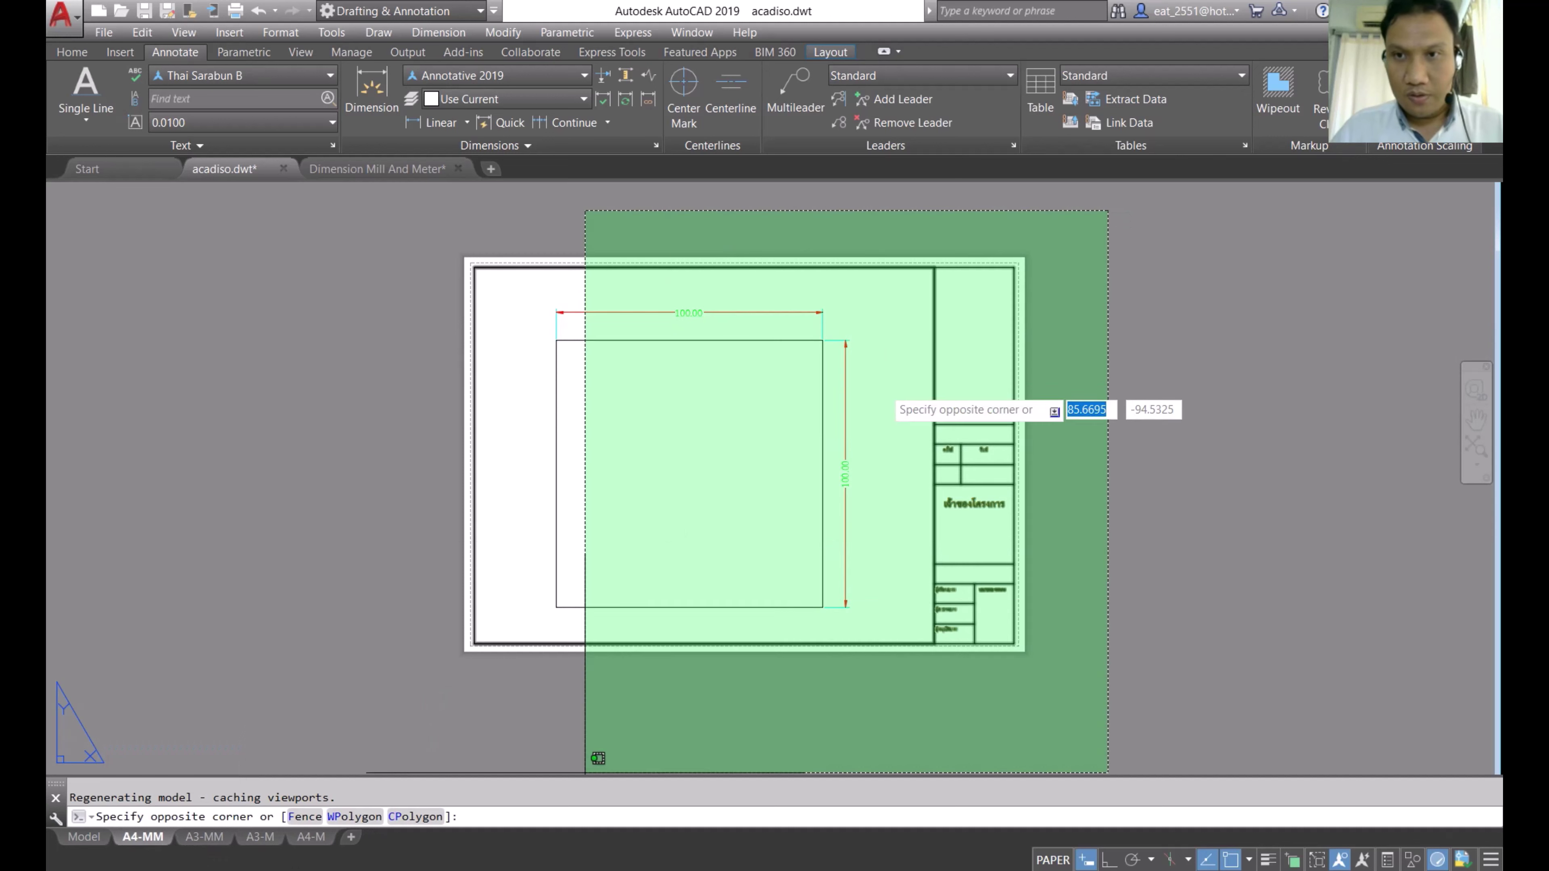
{"action": "left_click", "coordinate": [373, 674]}
{"action": "key", "text": "Delete"}
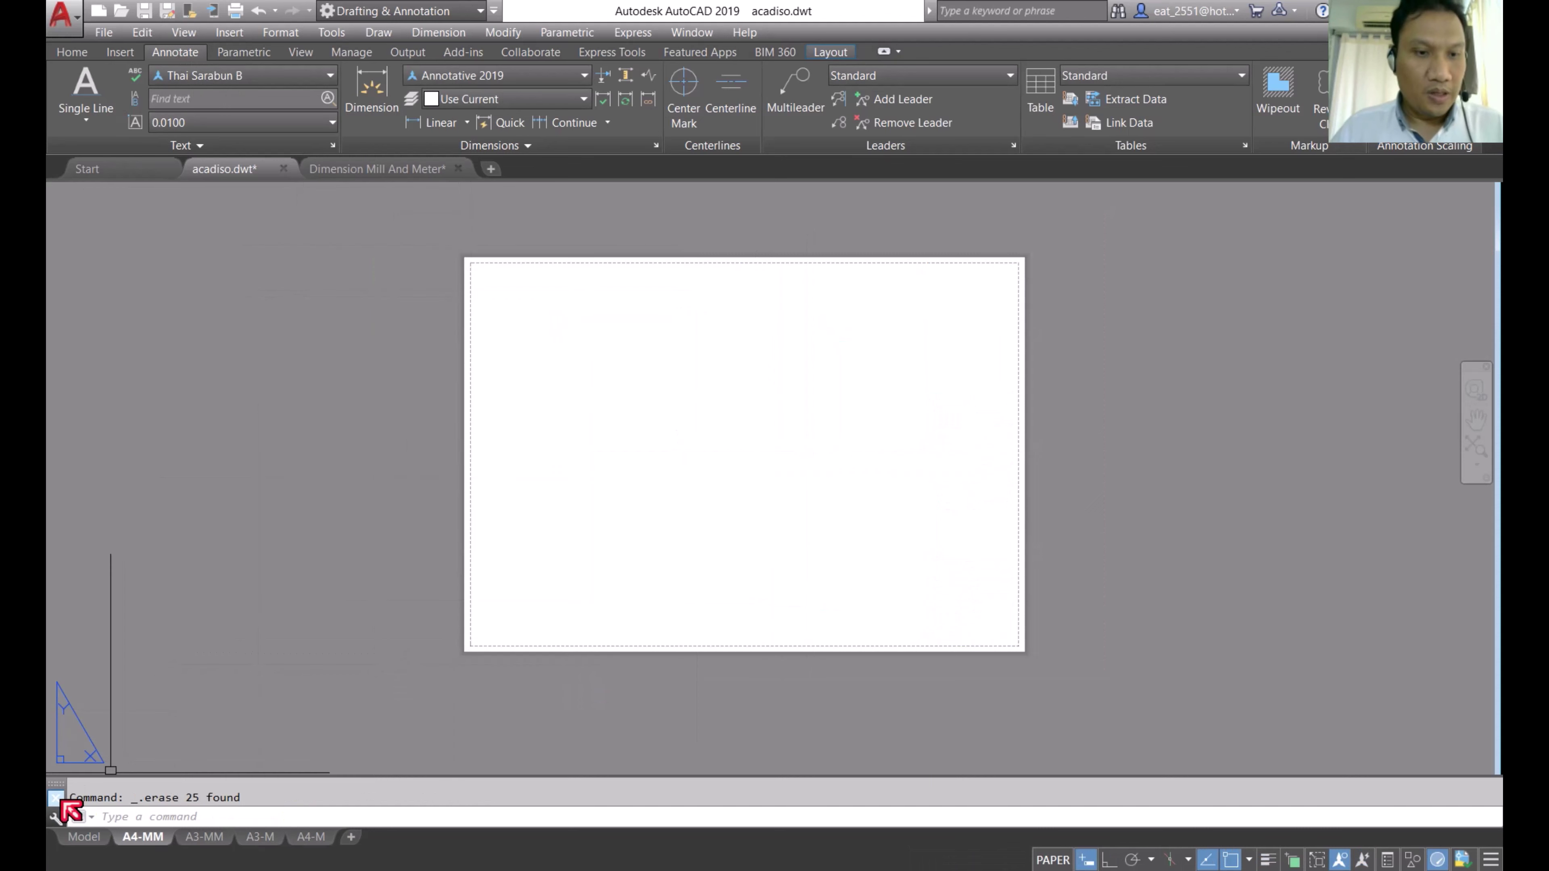
{"action": "right_click", "coordinate": [132, 846]}
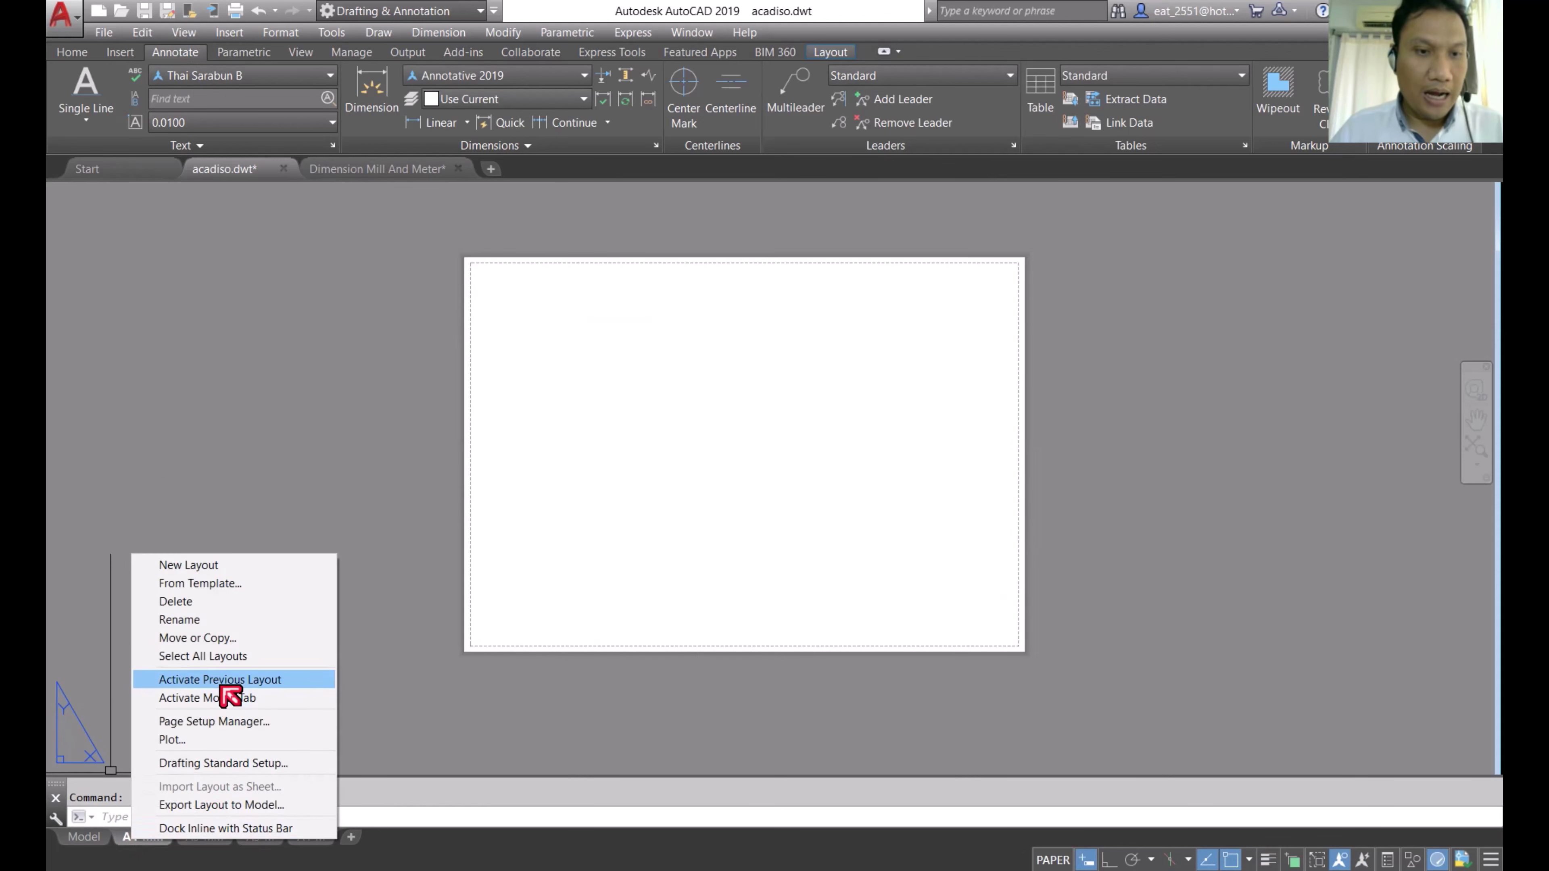
Step: Set the A4-MM page setup paper size to ISO full bleed A4 (297 x 210 mm)
{"action": "left_click", "coordinate": [219, 727]}
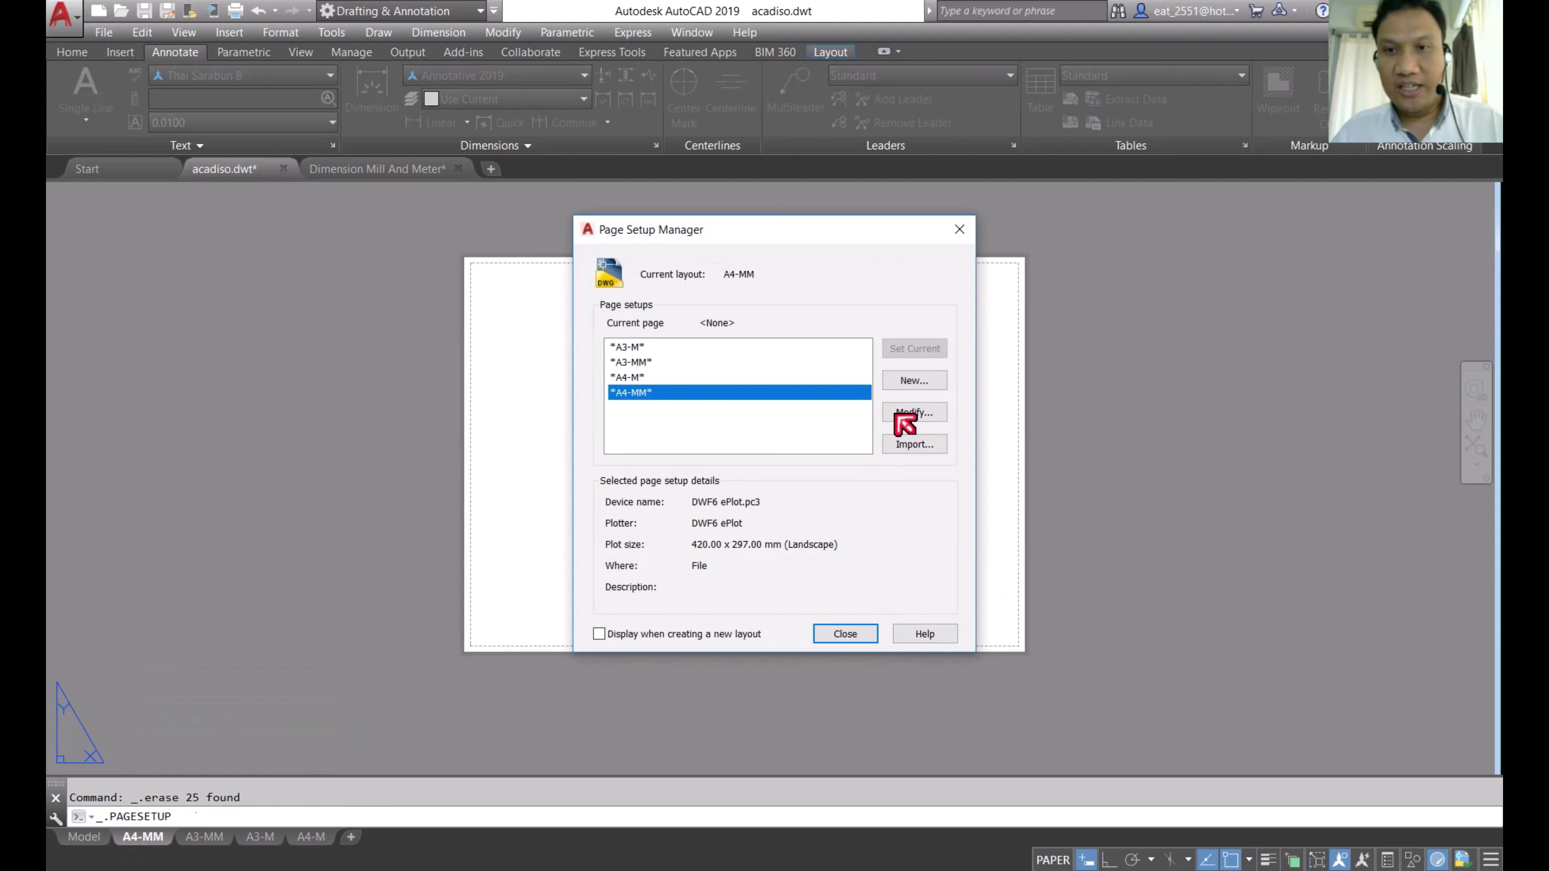
{"action": "left_click", "coordinate": [907, 415]}
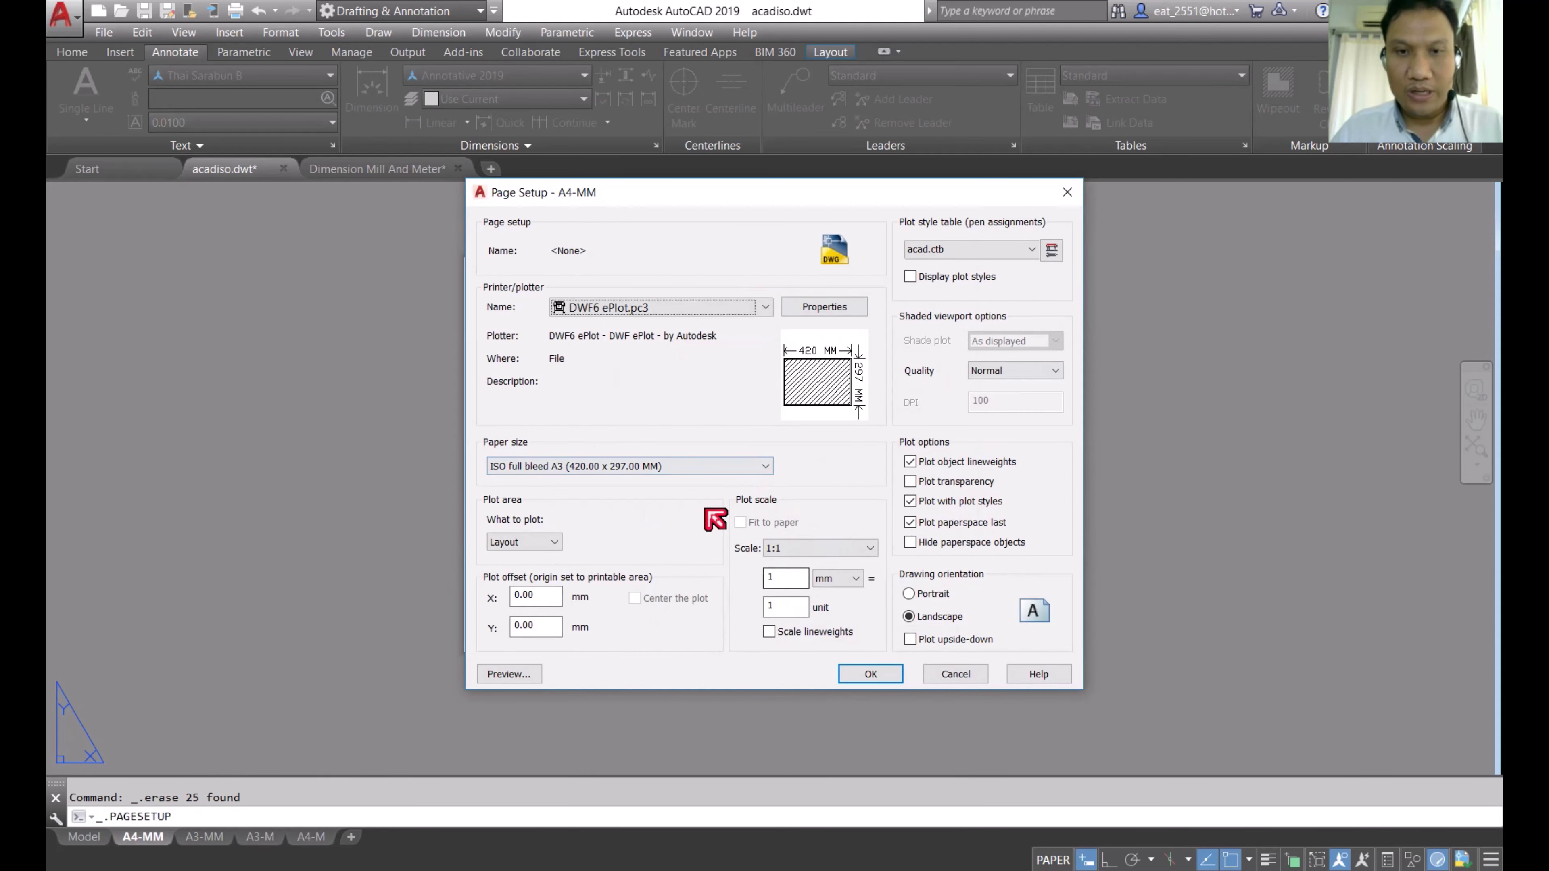
{"action": "left_click", "coordinate": [761, 469]}
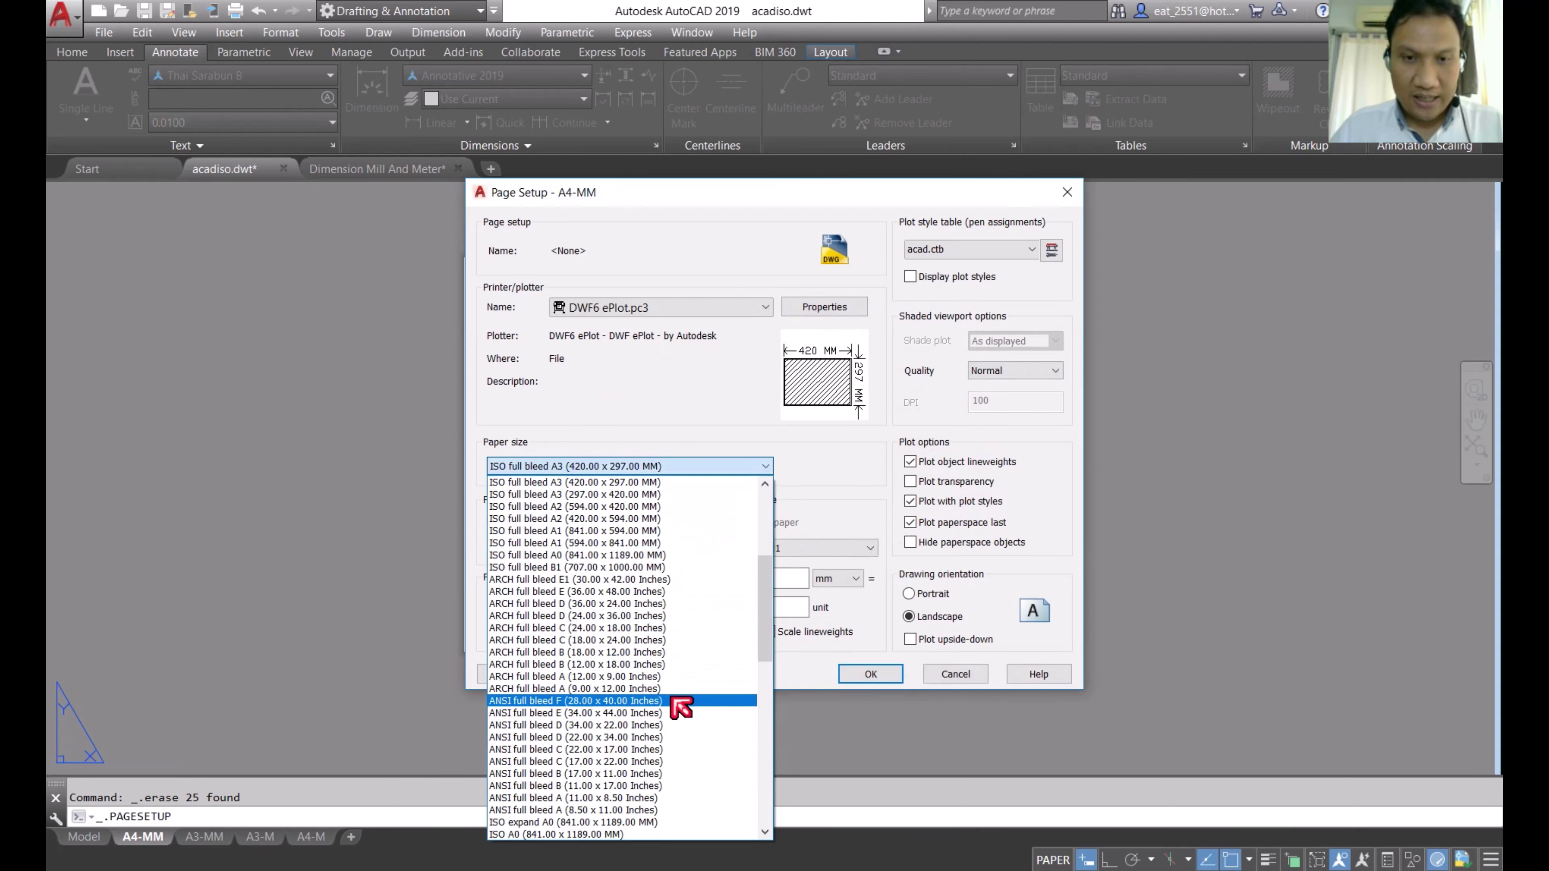
{"action": "scroll", "coordinate": [671, 546], "scroll_direction": "up", "scroll_amount": 1}
{"action": "scroll", "coordinate": [671, 546], "scroll_direction": "up", "scroll_amount": 1}
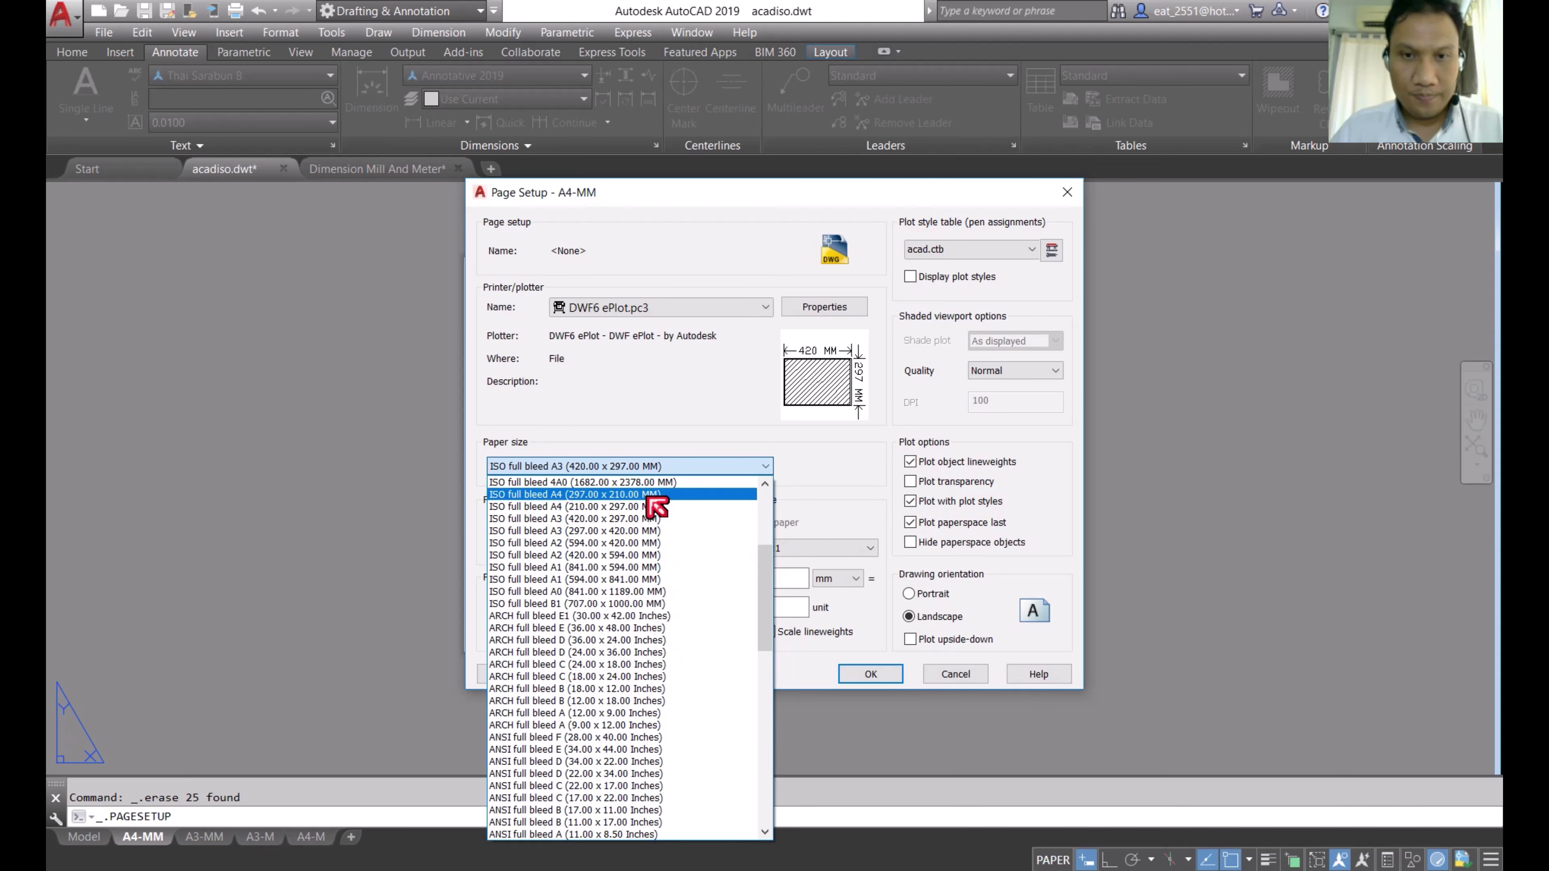
{"action": "left_click", "coordinate": [655, 503]}
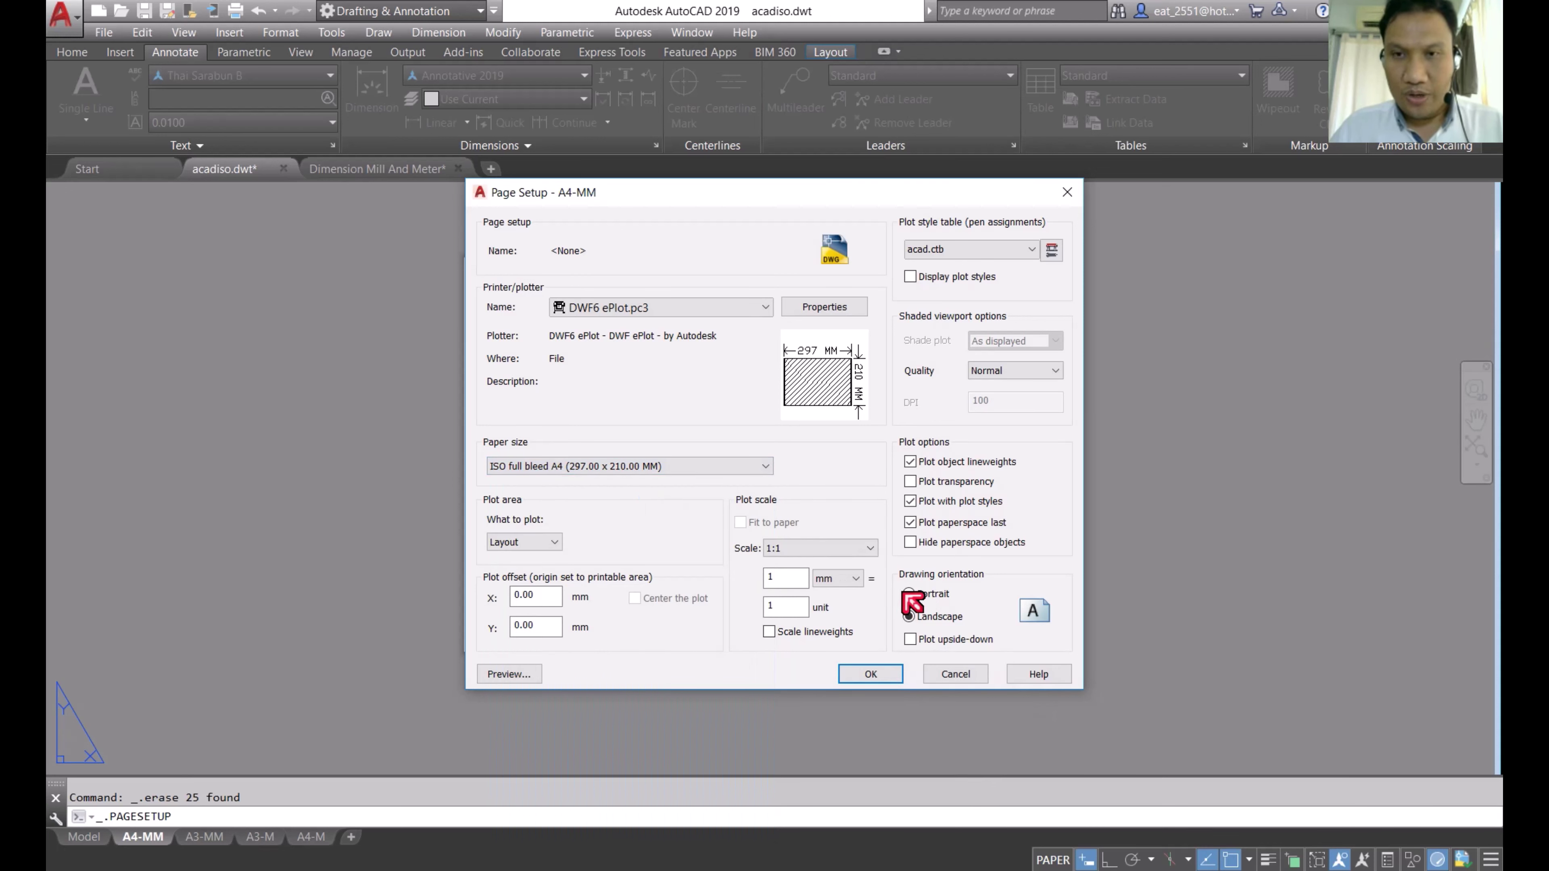
Step: Give ISO full bleed A4 5 mm printable-area margins and save the plotter configuration
{"action": "left_click", "coordinate": [829, 308]}
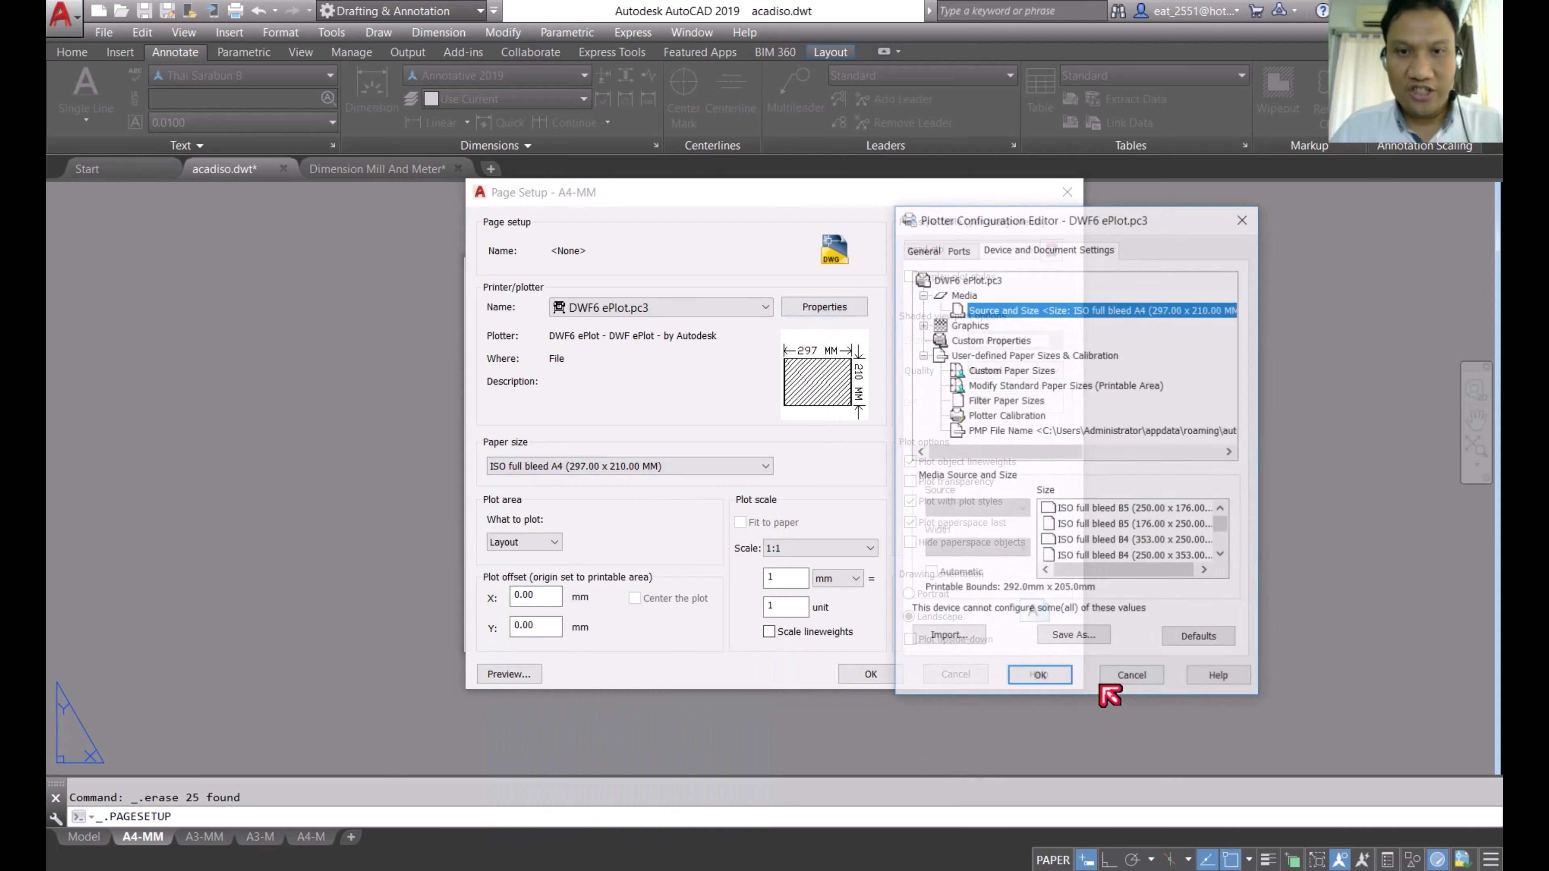
{"action": "left_click", "coordinate": [1040, 386]}
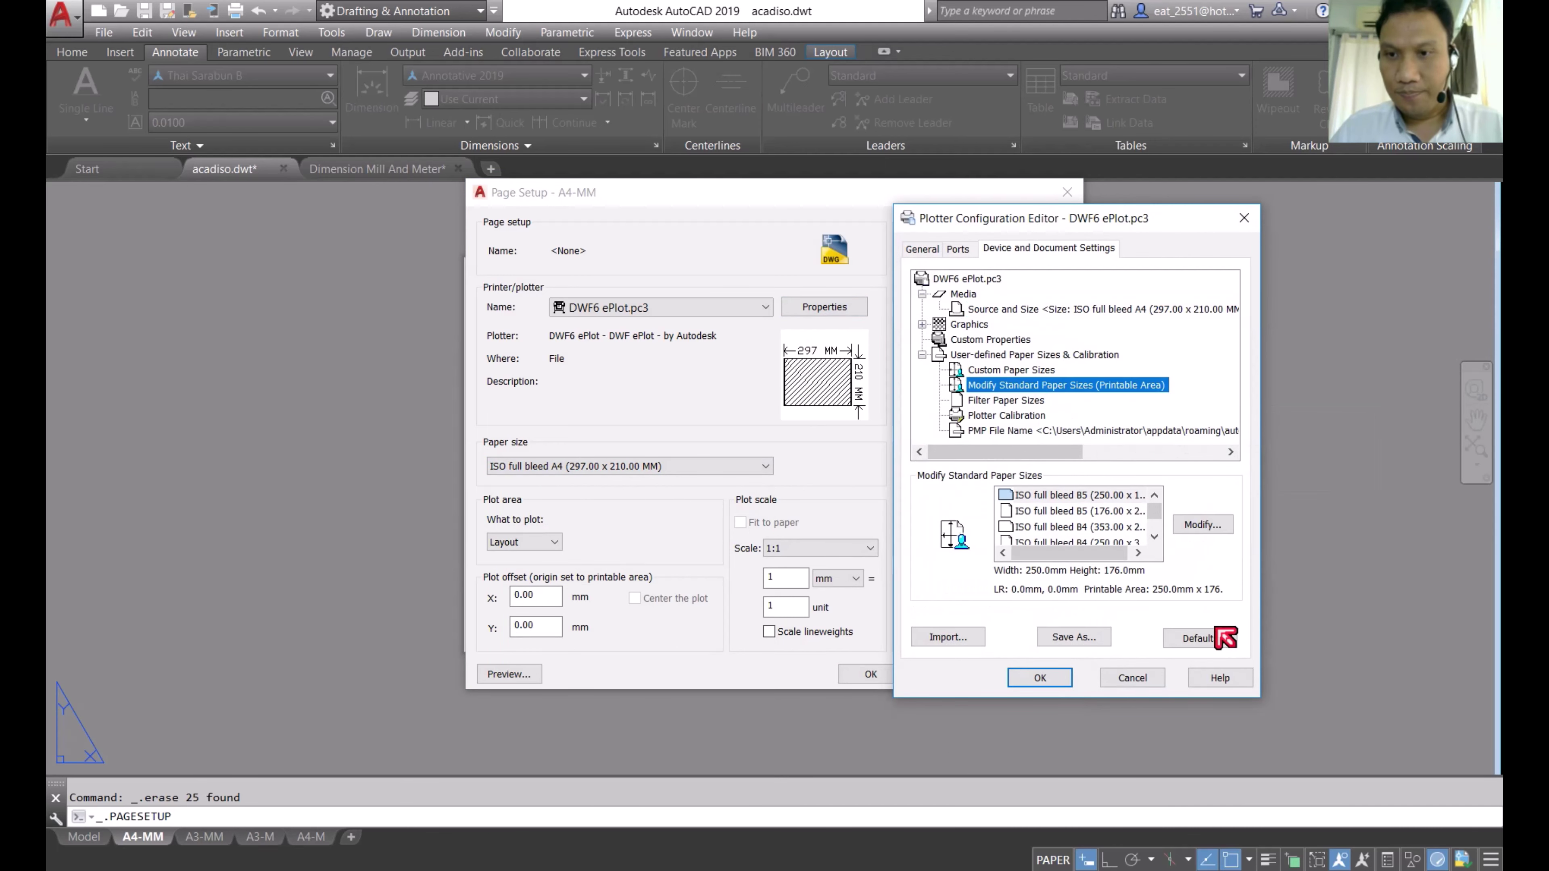
{"action": "scroll", "coordinate": [1096, 519], "scroll_direction": "down", "scroll_amount": 2}
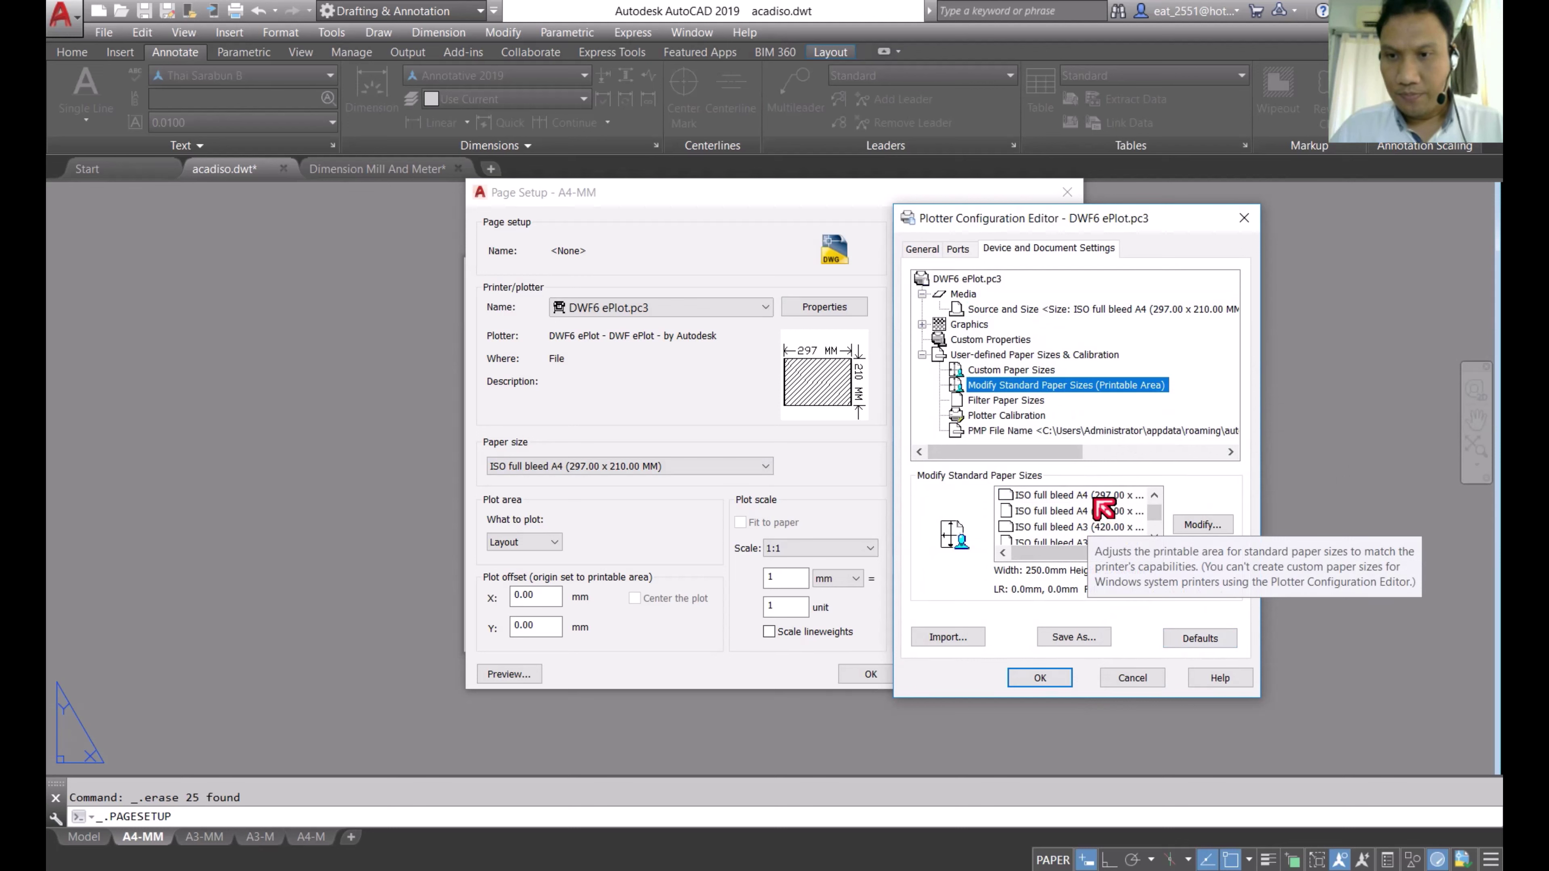
{"action": "left_click", "coordinate": [1096, 498]}
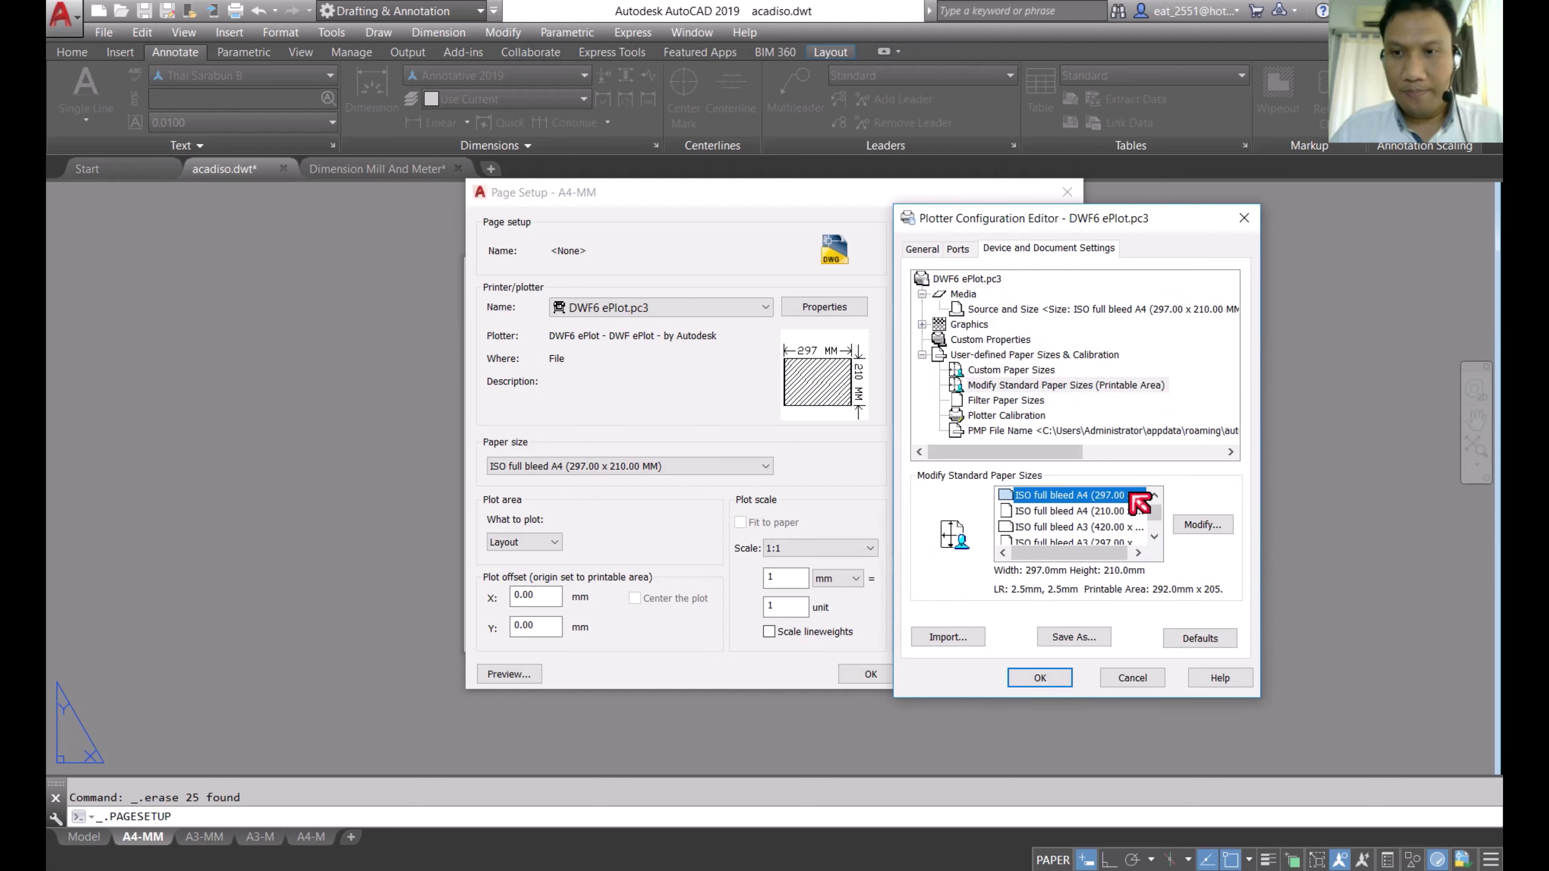
{"action": "left_click", "coordinate": [1199, 526]}
{"action": "type", "text": "5"}
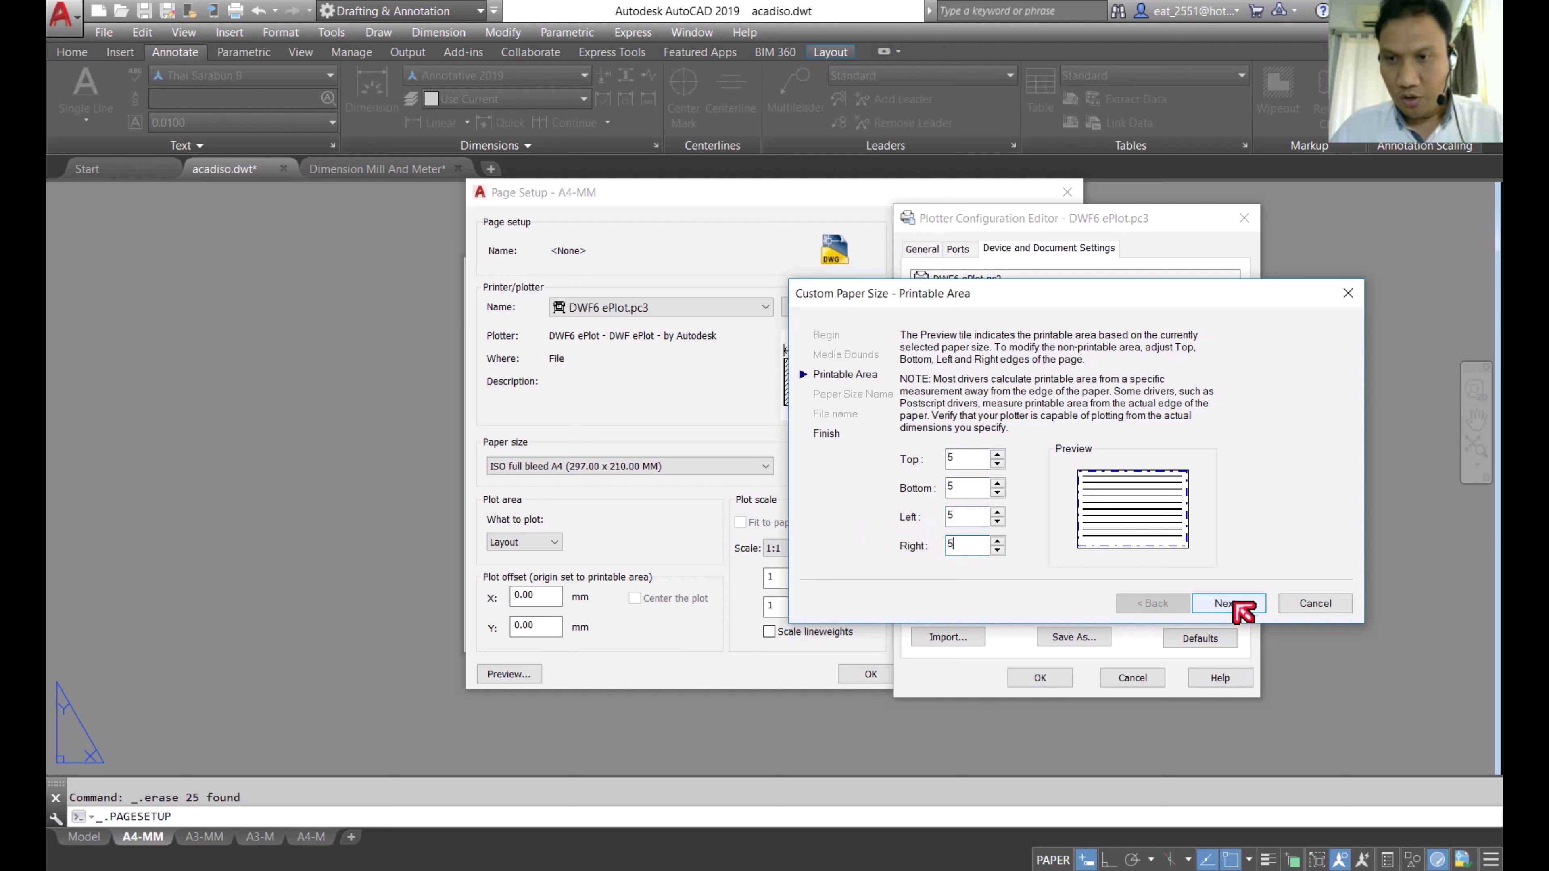
{"action": "left_click", "coordinate": [1232, 604]}
{"action": "left_click", "coordinate": [1229, 603]}
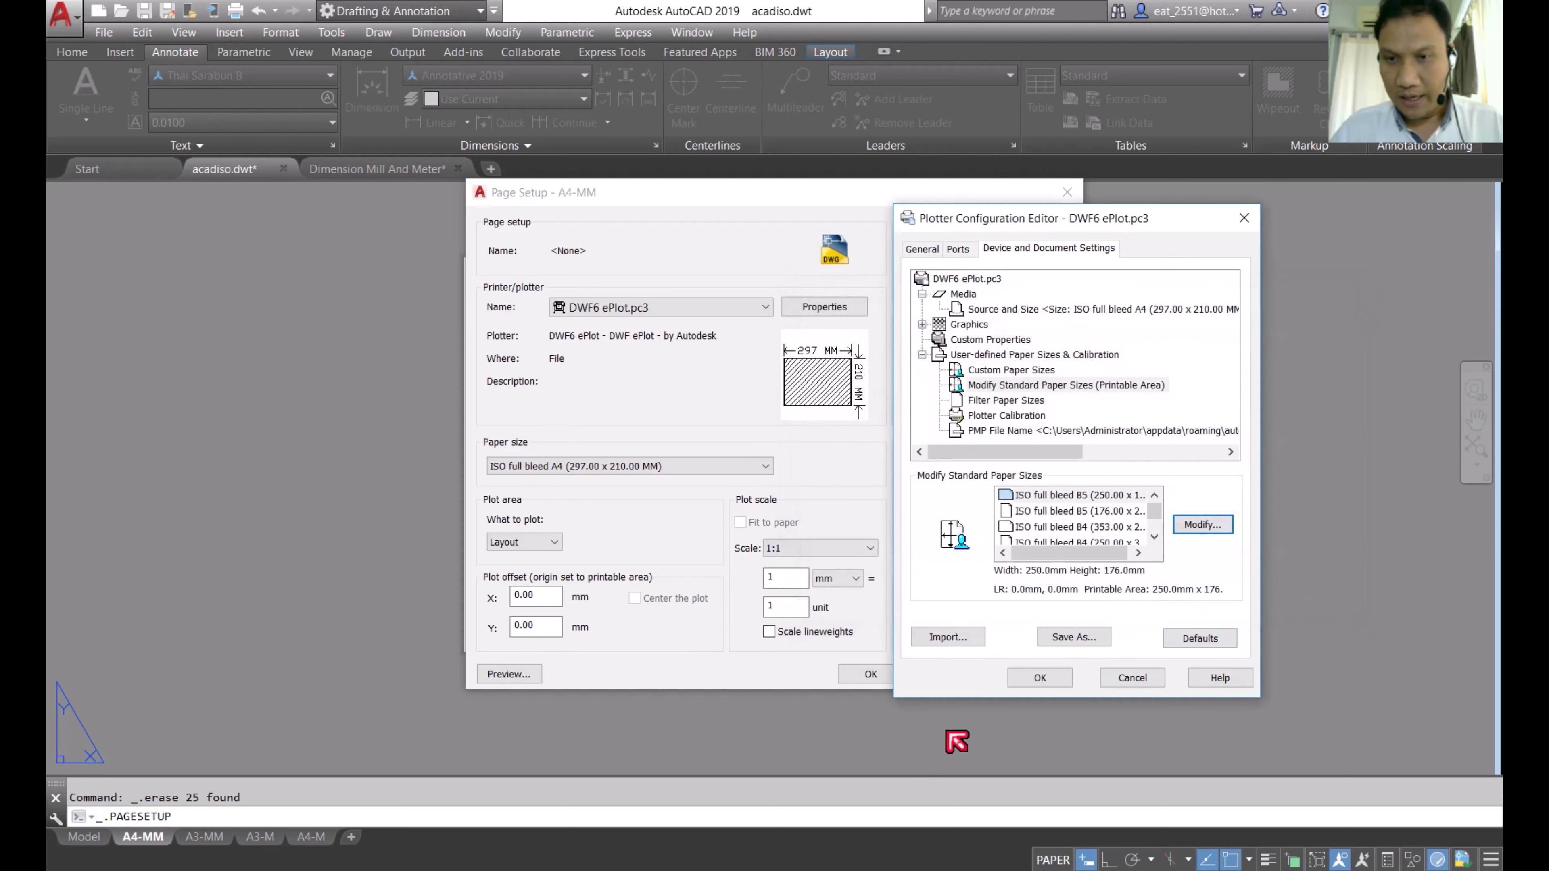
{"action": "left_click", "coordinate": [1046, 681]}
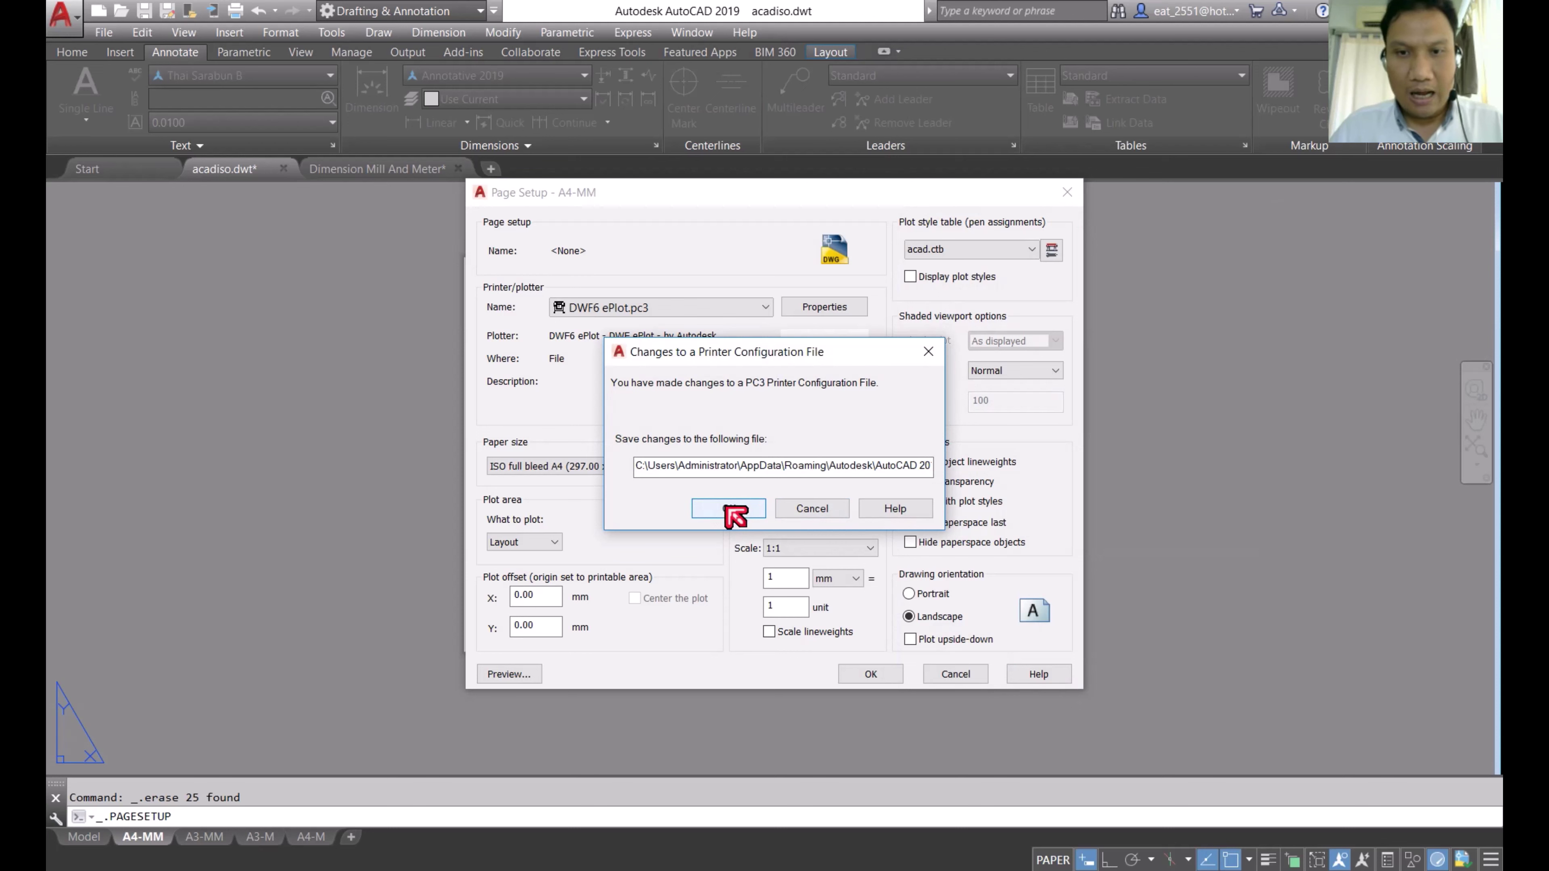
{"action": "left_click", "coordinate": [727, 507]}
Step: Apply the updated page setup to A4-MM and return to the A3-MM layout
{"action": "left_click", "coordinate": [867, 674]}
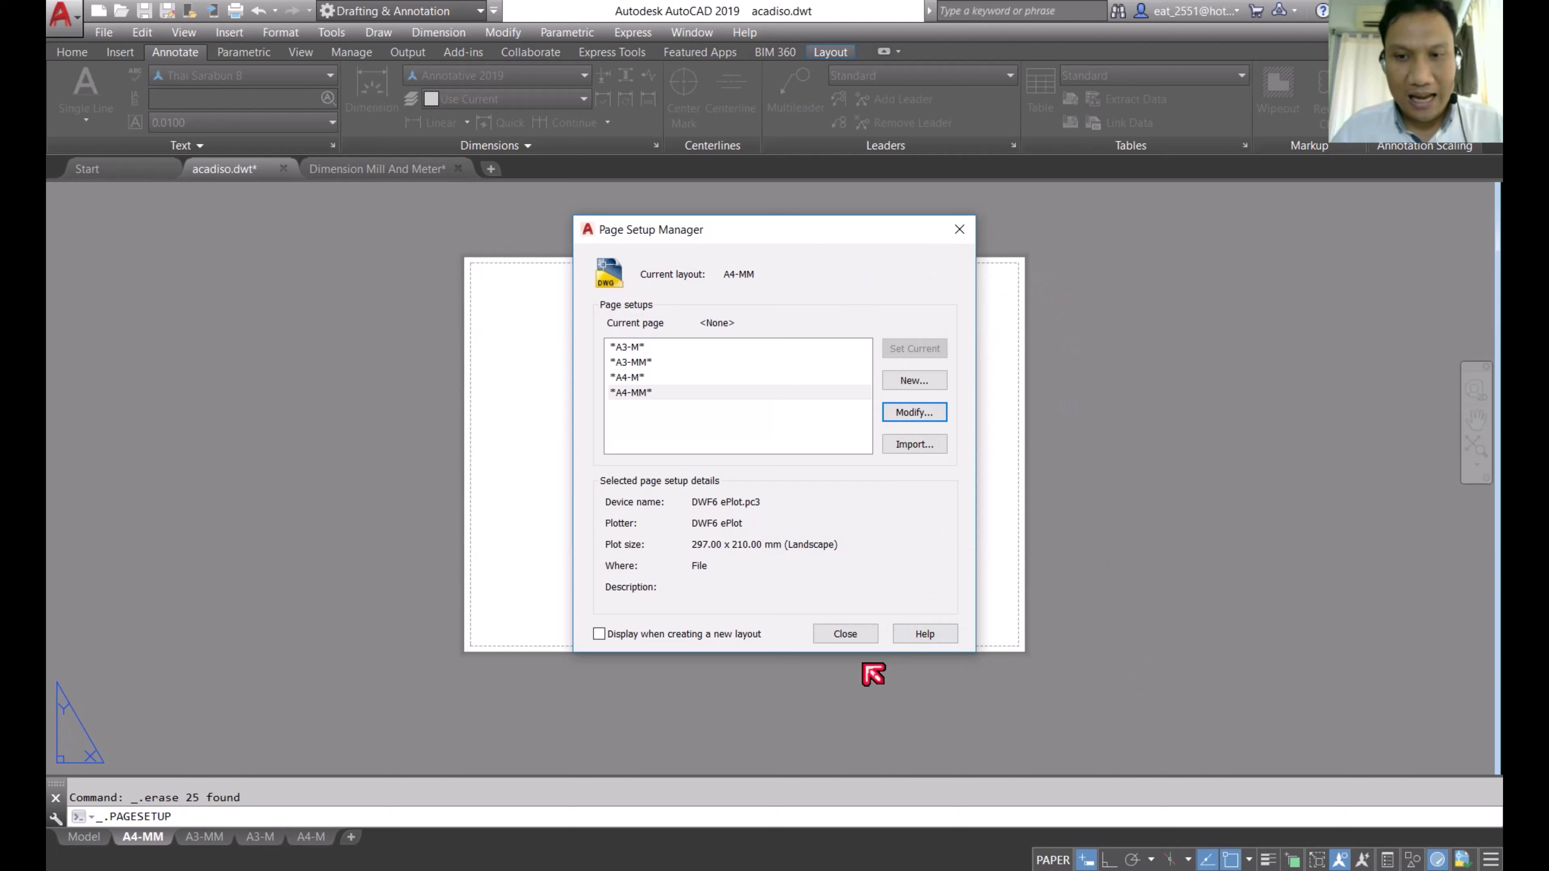
{"action": "left_click", "coordinate": [844, 638]}
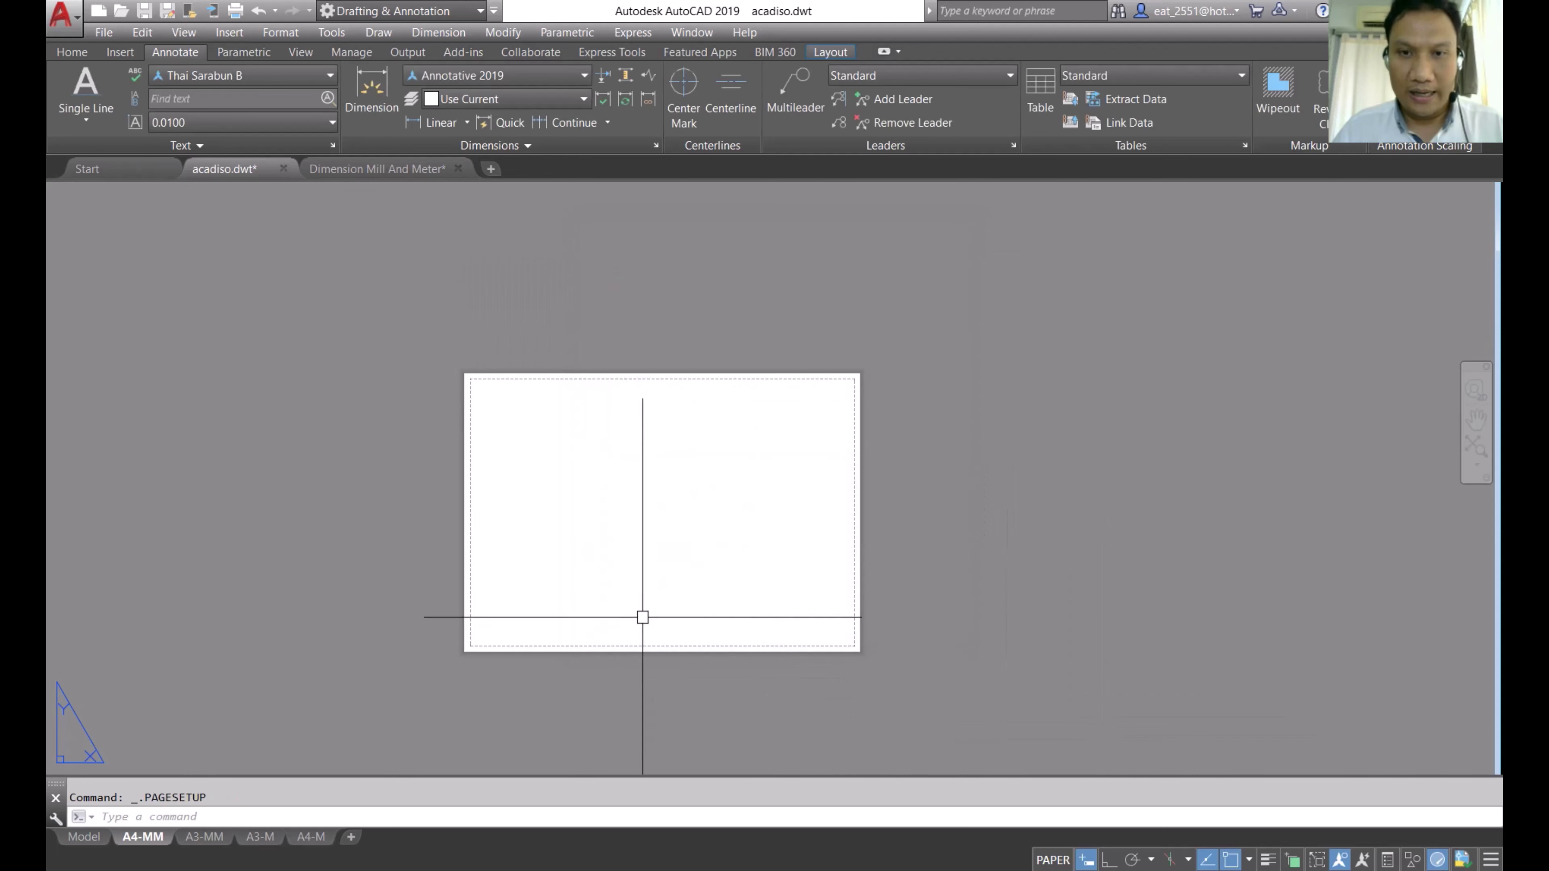
{"action": "scroll", "coordinate": [624, 564], "scroll_direction": "up", "scroll_amount": 2}
{"action": "middle_click_drag", "start_coordinate": [747, 547], "coordinate": [774, 561]}
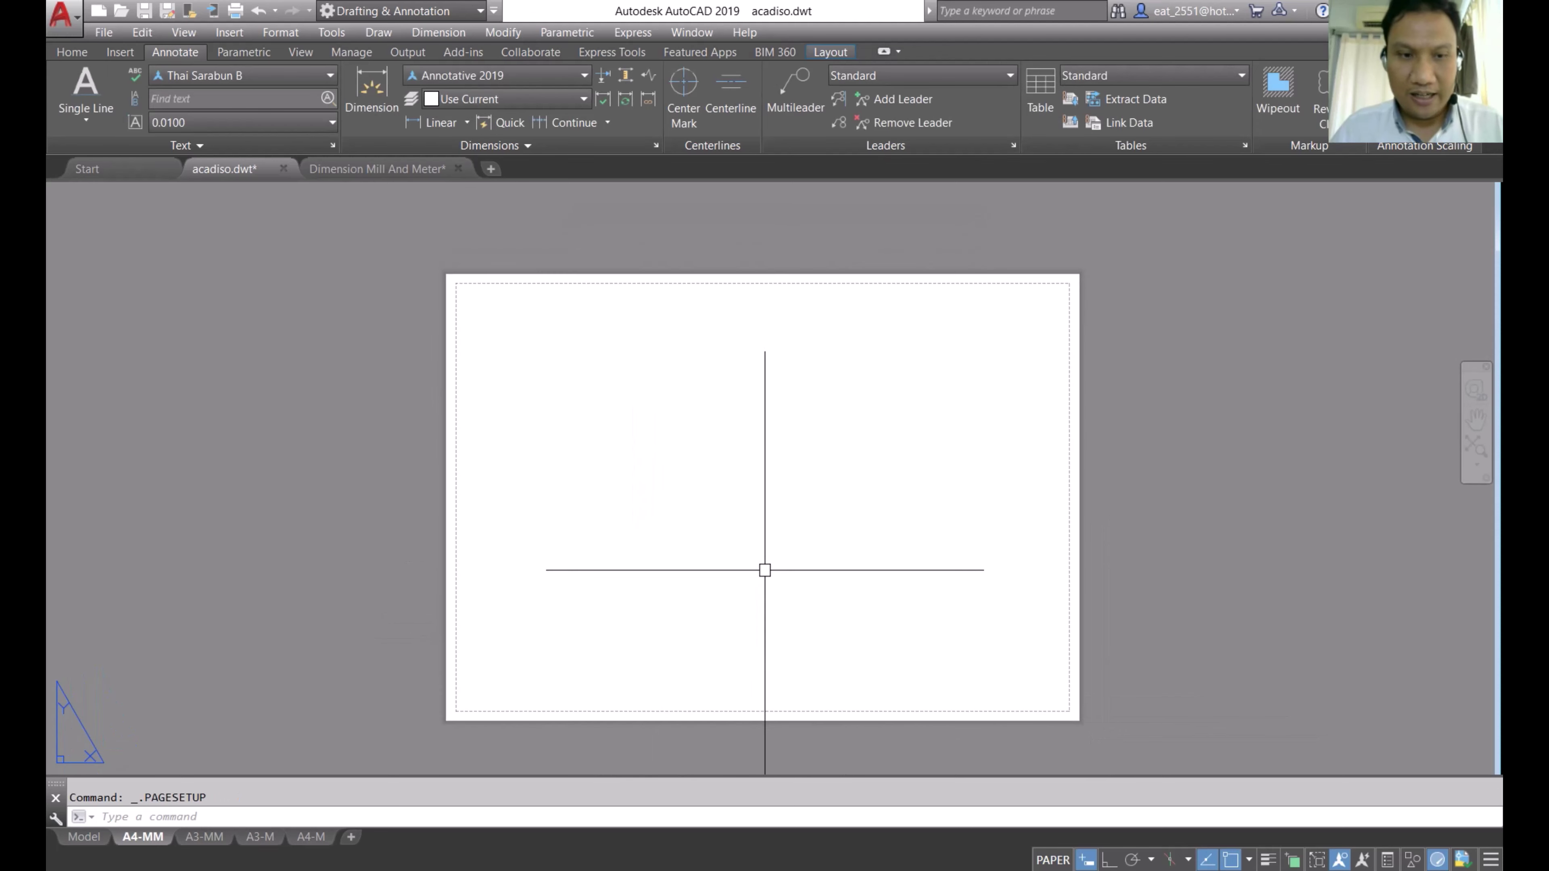
{"action": "left_click", "coordinate": [205, 841]}
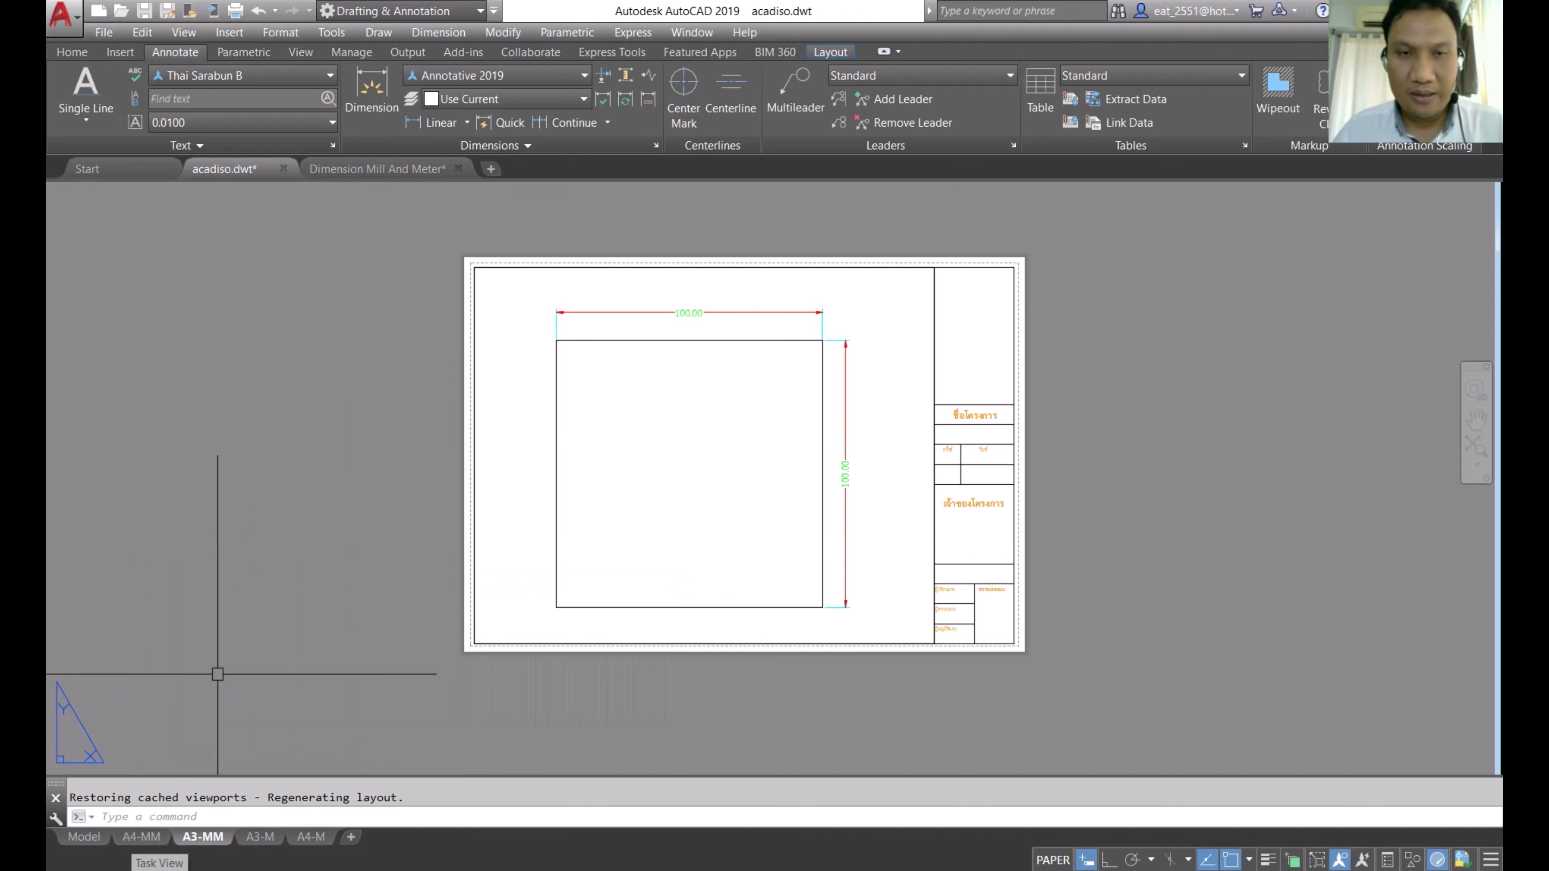
Step: Copy the A3-MM title block and border and paste them beside the A4-MM paper
{"action": "left_click", "coordinate": [418, 236]}
{"action": "left_click", "coordinate": [1076, 693]}
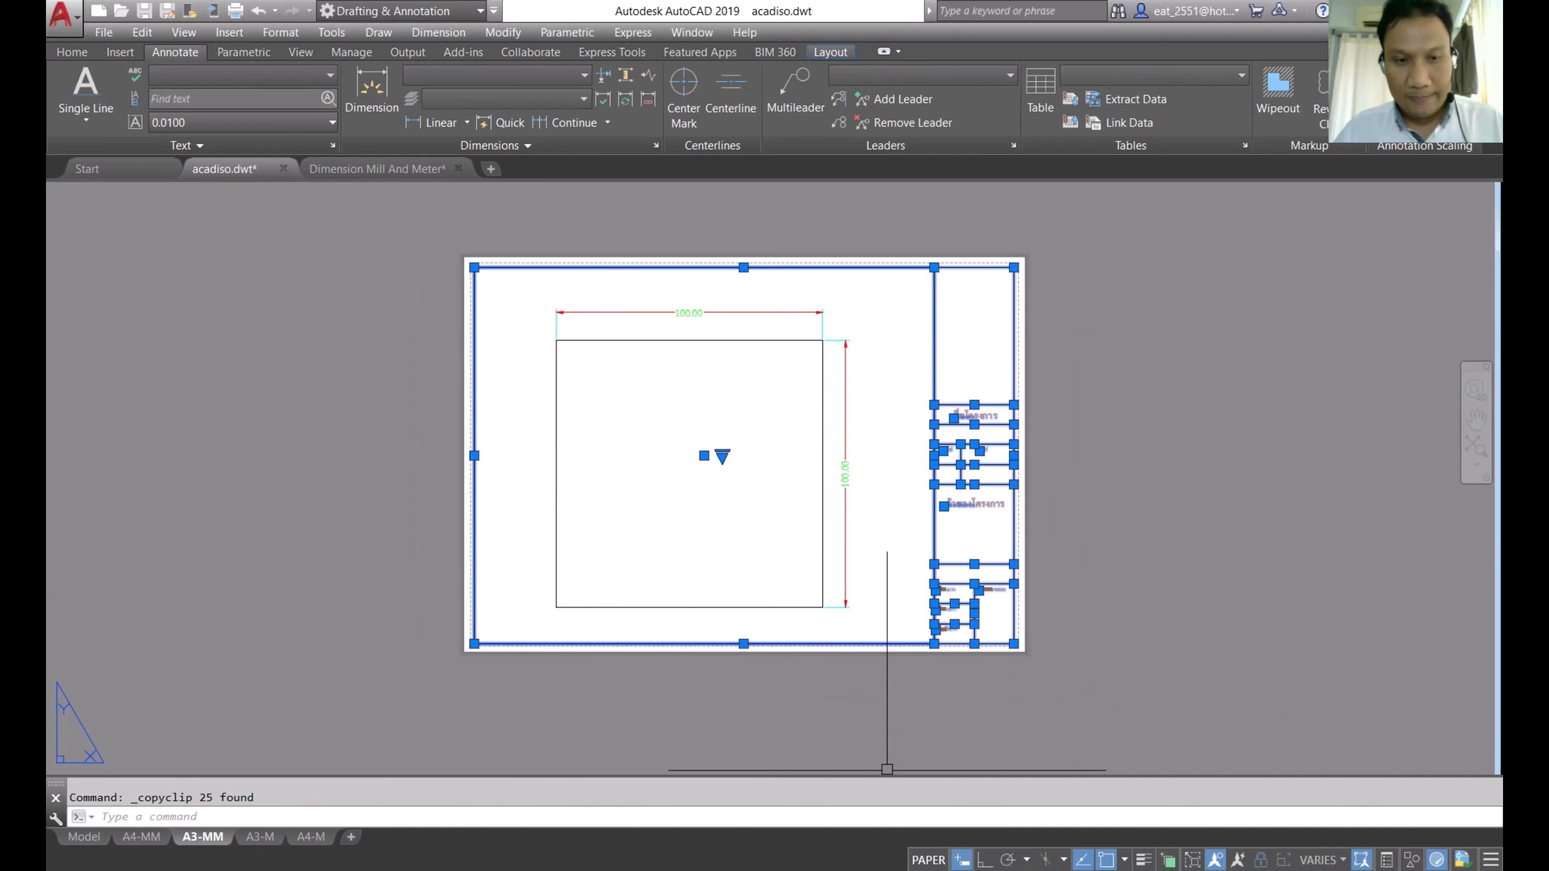
{"action": "left_click", "coordinate": [155, 839]}
{"action": "scroll", "coordinate": [598, 470], "scroll_direction": "down", "scroll_amount": 2}
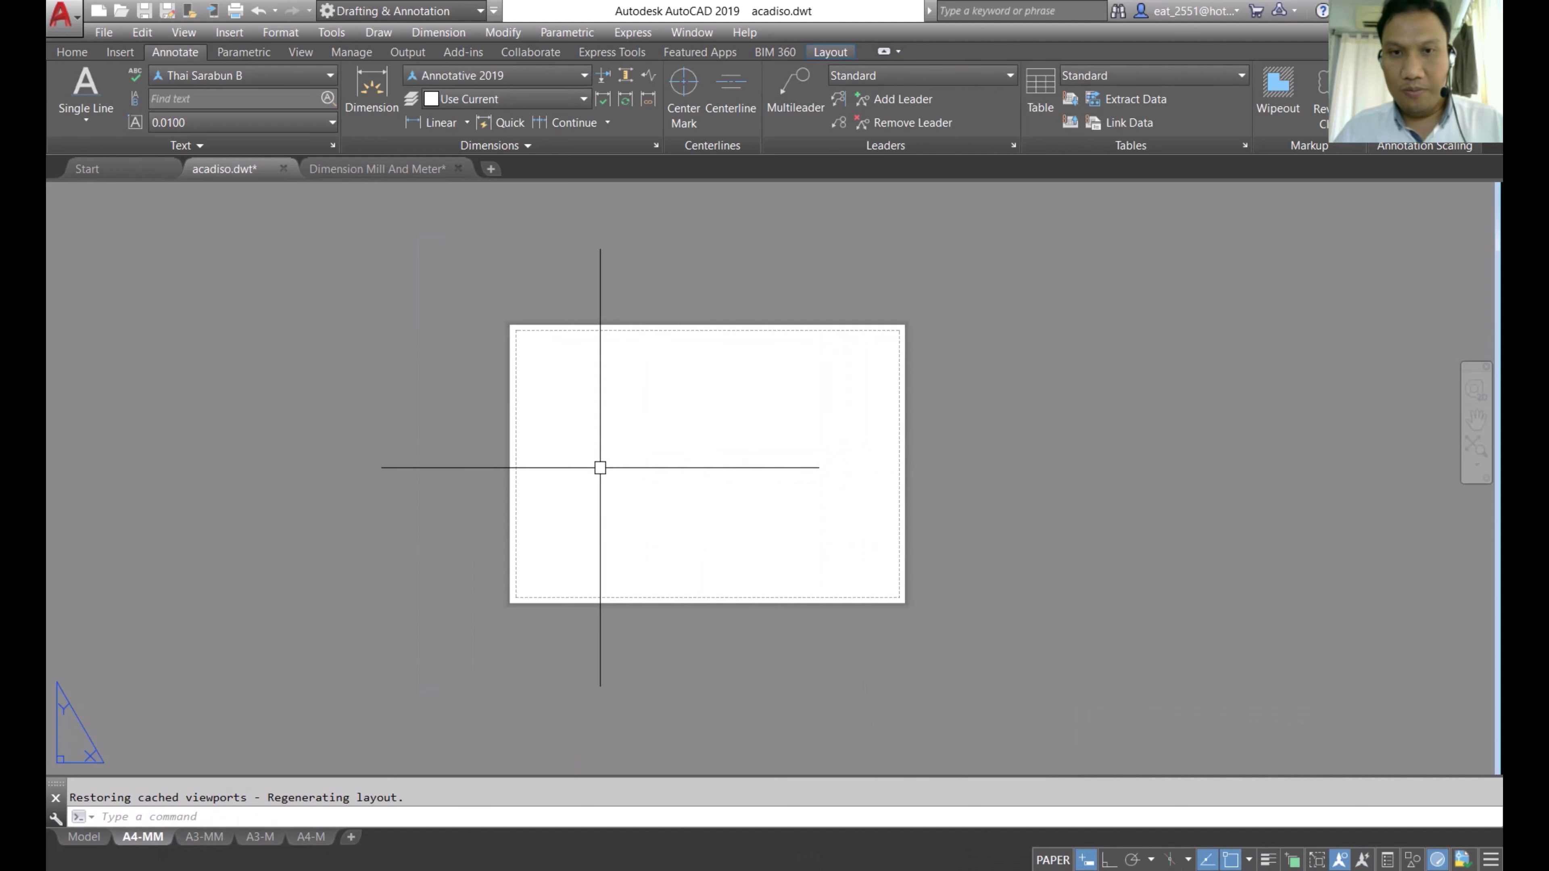
{"action": "middle_click_drag", "start_coordinate": [989, 467], "coordinate": [692, 588]}
{"action": "scroll", "coordinate": [744, 479], "scroll_direction": "down", "scroll_amount": 2}
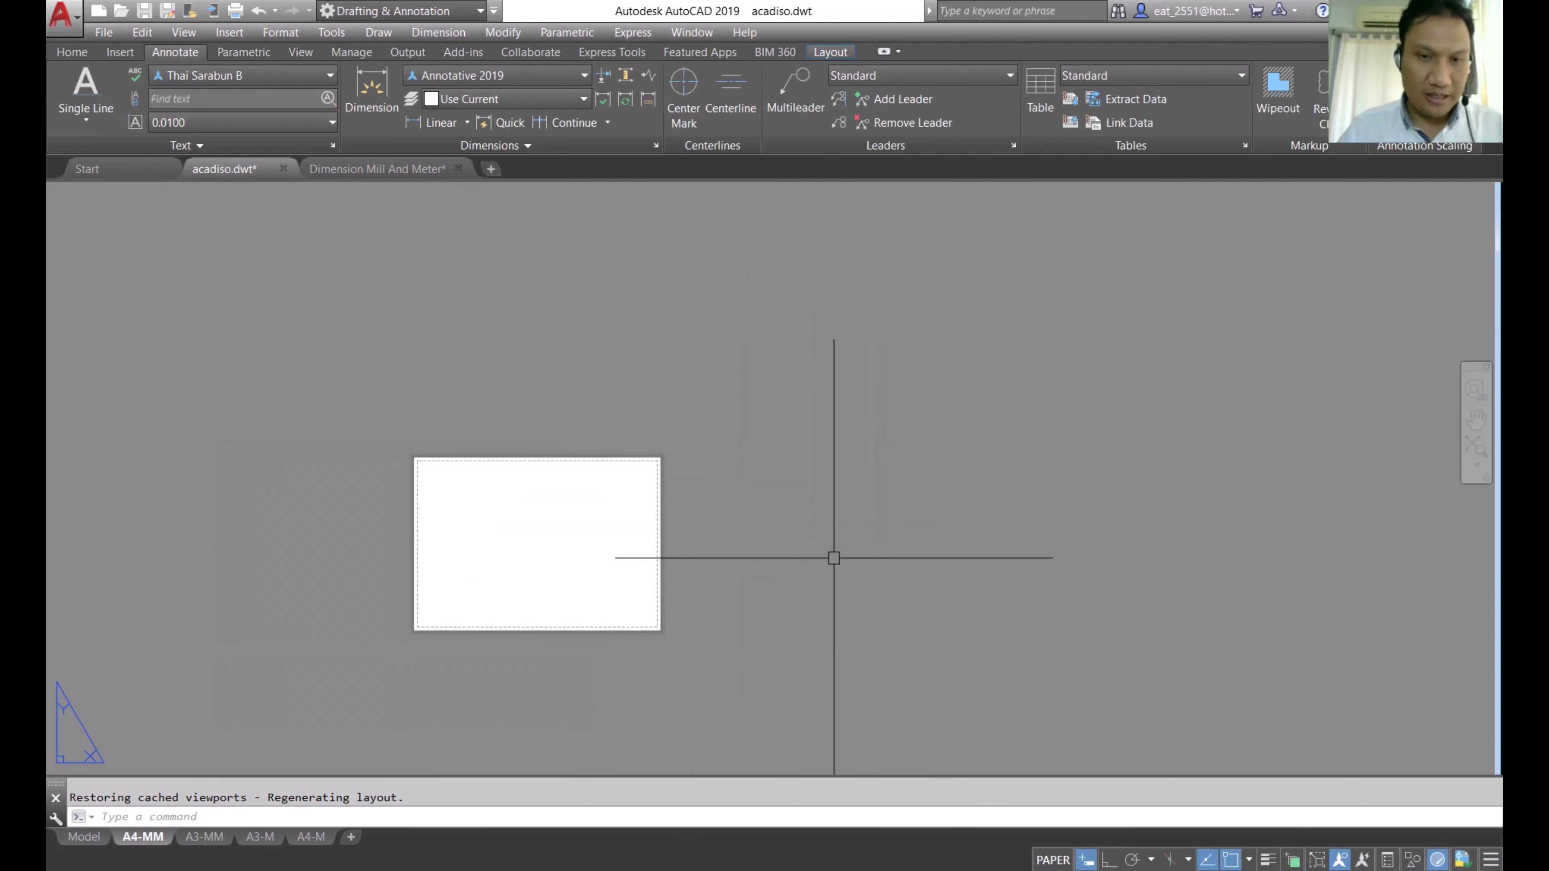
{"action": "key", "text": "ctrl+v"}
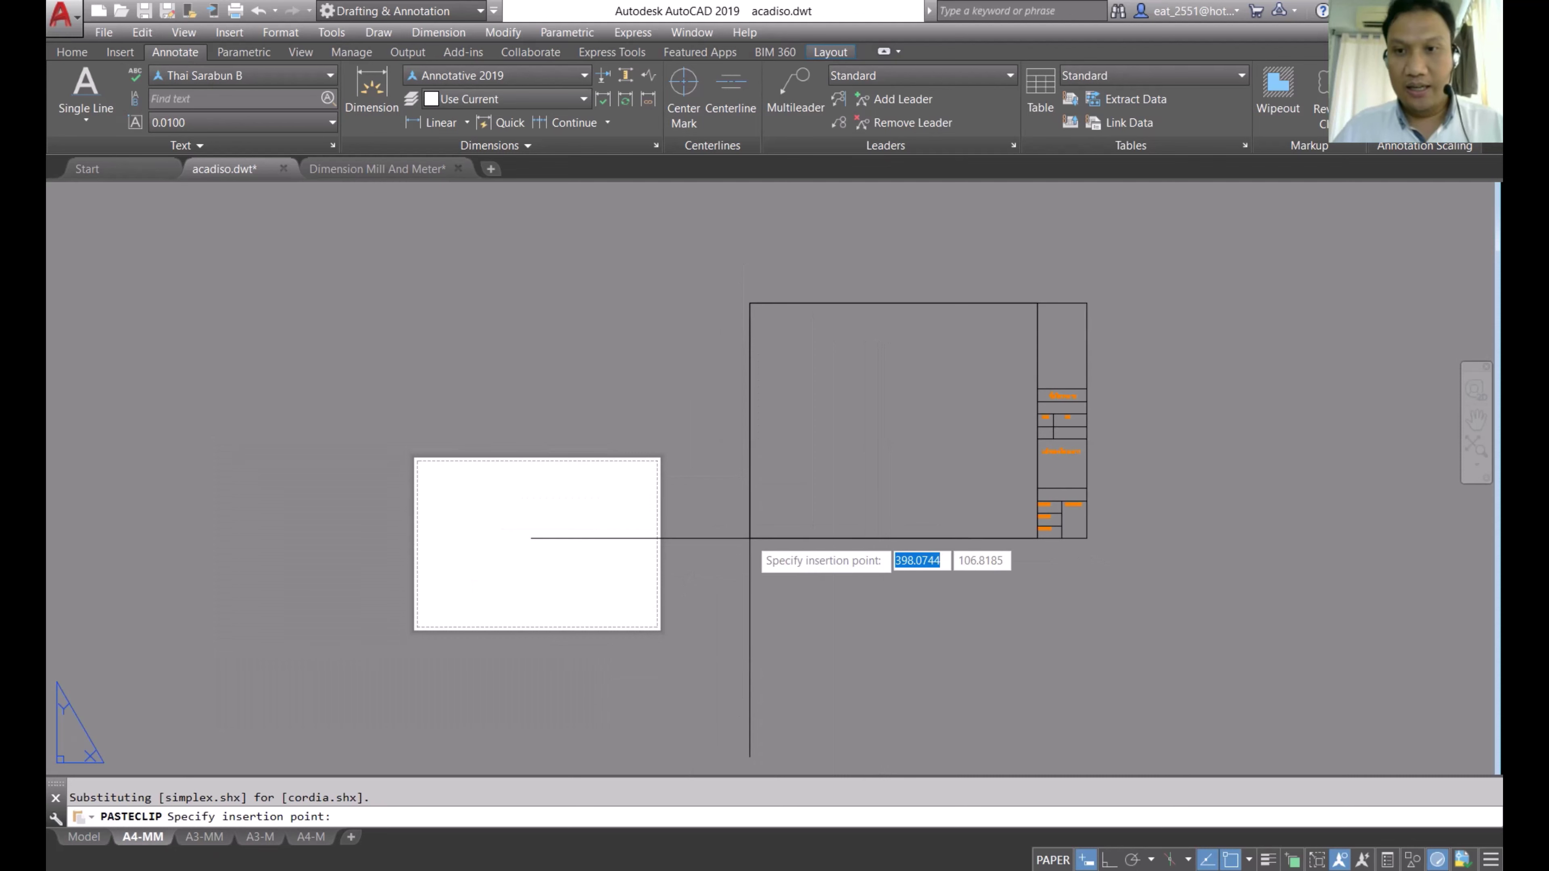
{"action": "left_click", "coordinate": [822, 605]}
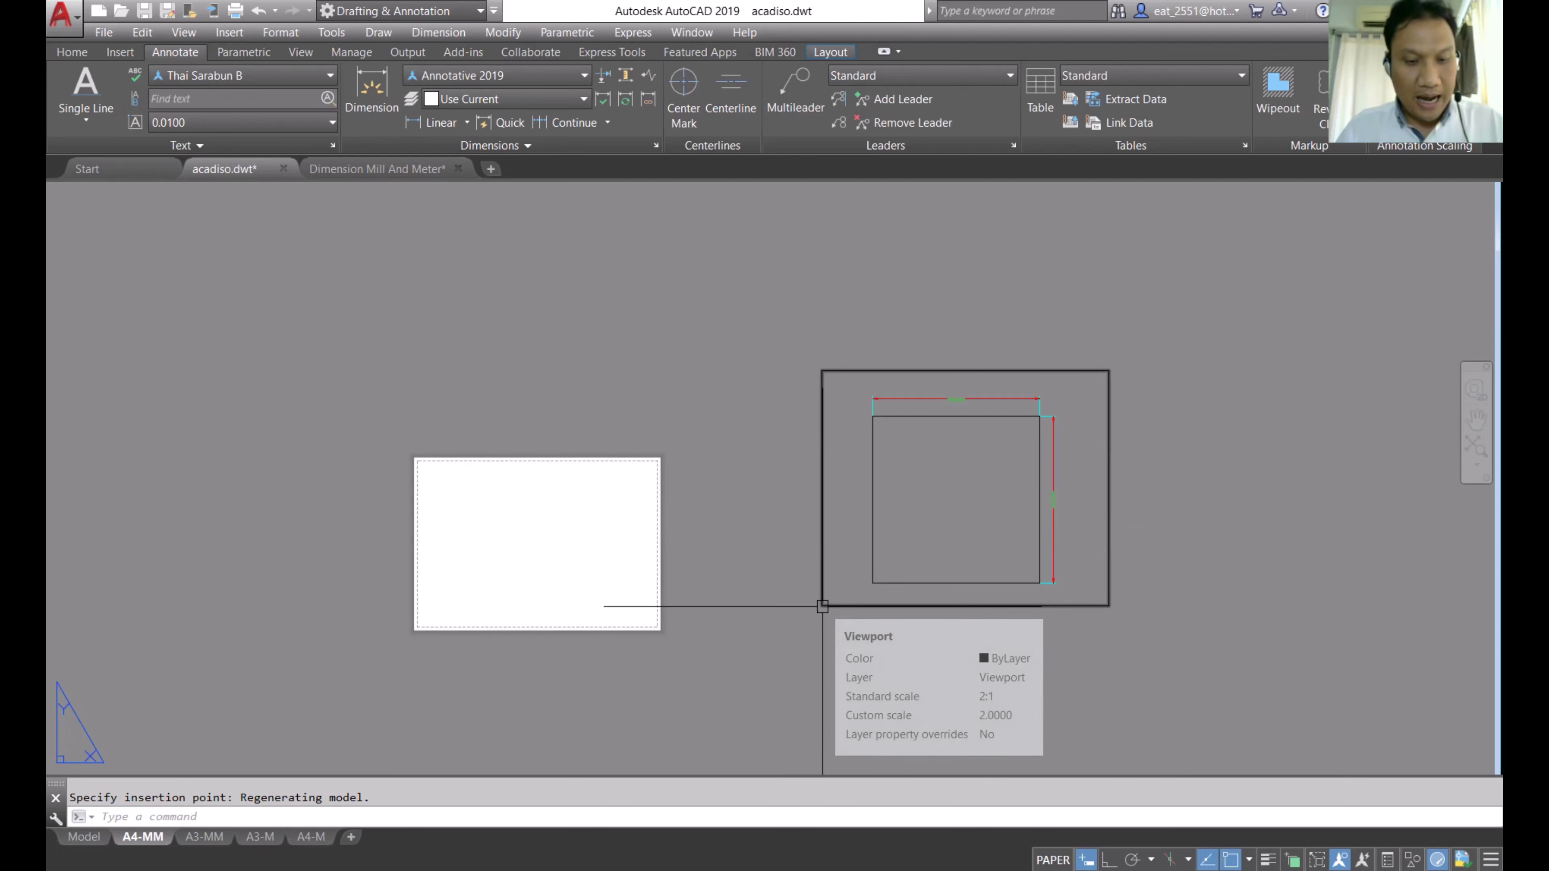
Step: Regenerate the drawing and erase the pasted viewport
{"action": "type", "text": "RE"}
{"action": "key", "text": "Return"}
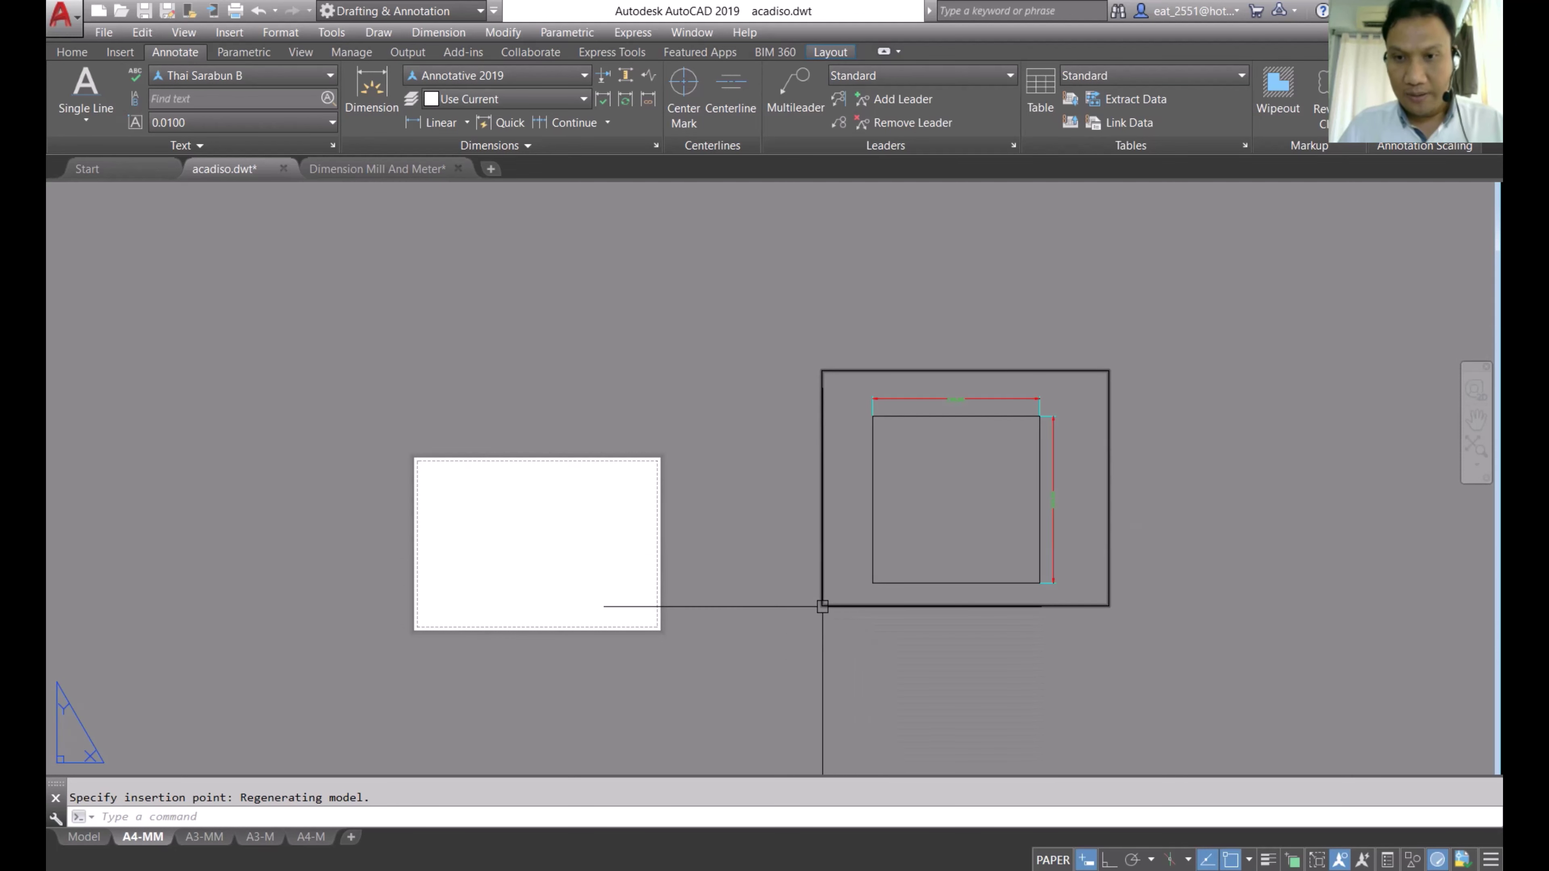
{"action": "left_click", "coordinate": [1057, 376]}
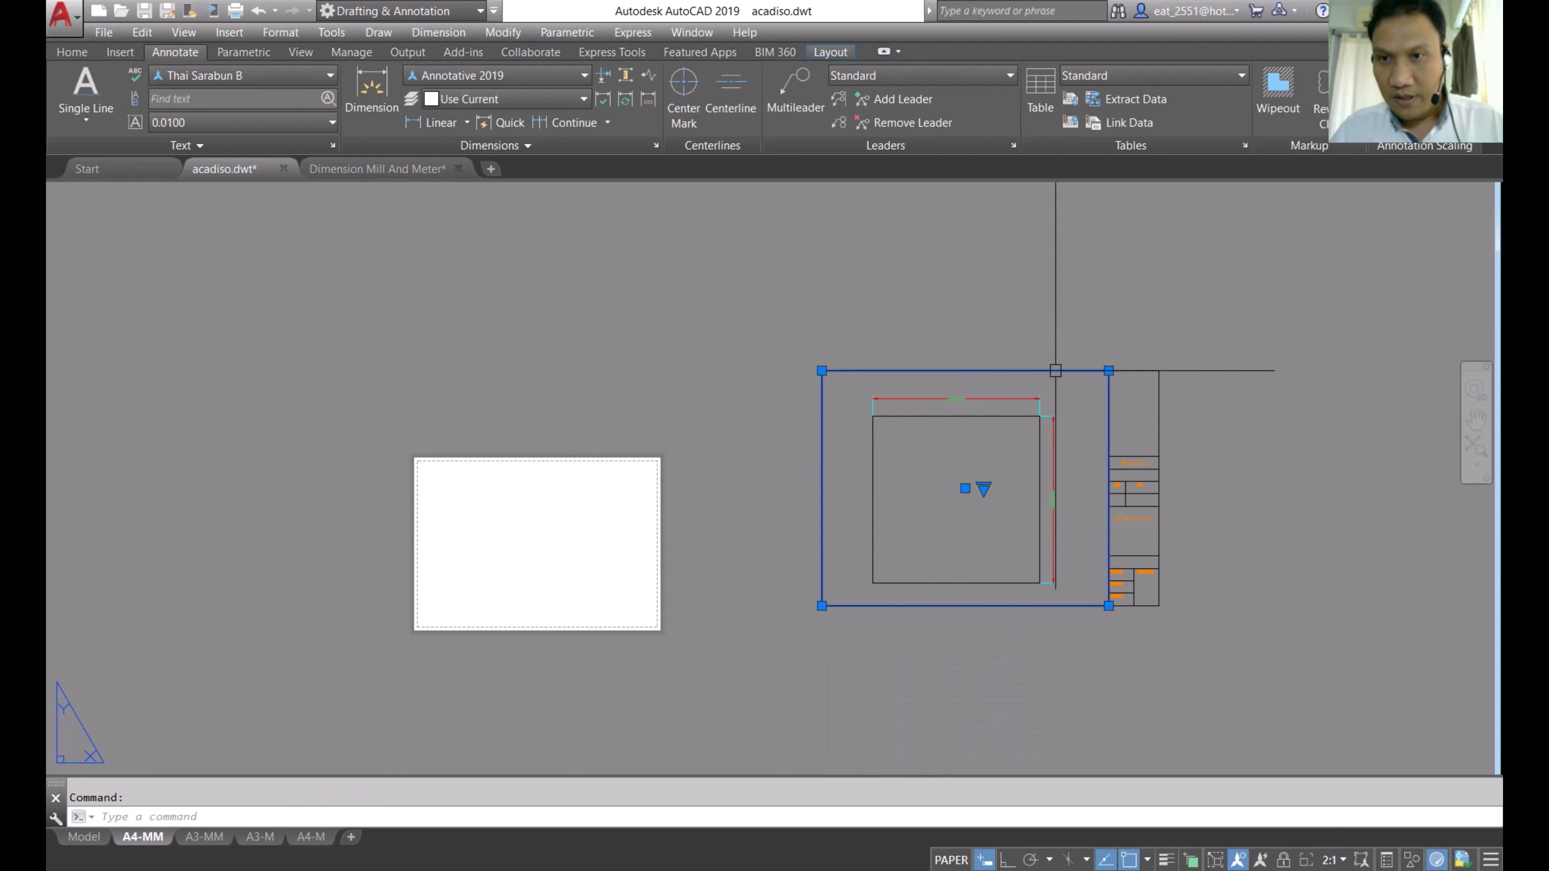
{"action": "key", "text": "Delete"}
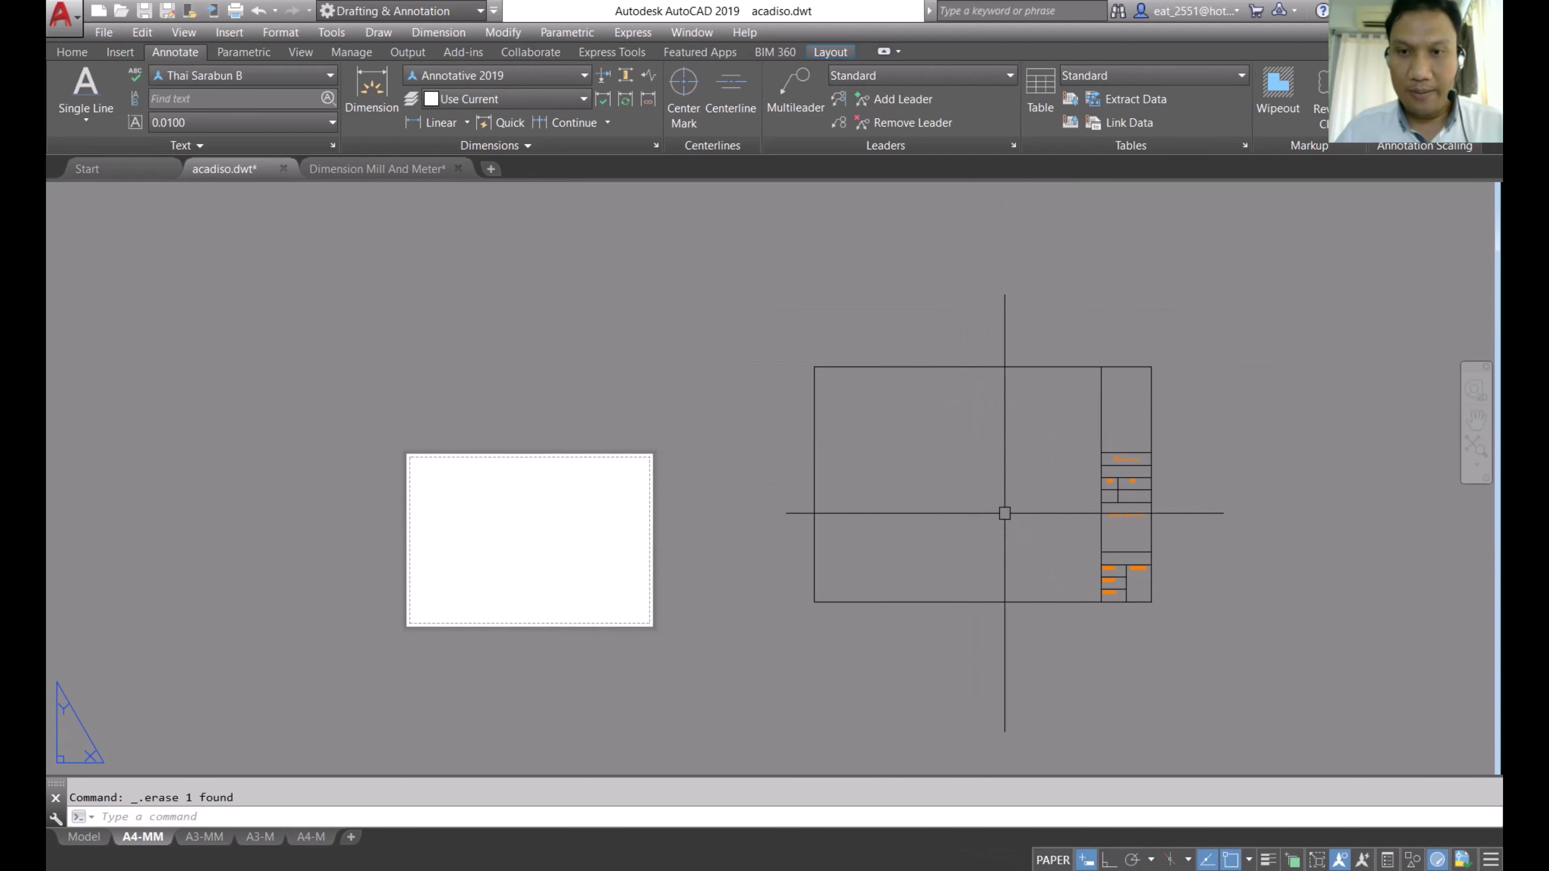
{"action": "scroll", "coordinate": [983, 503], "scroll_direction": "down", "scroll_amount": 2}
{"action": "left_click", "coordinate": [850, 365]}
Step: Select the pasted border and title block and begin moving them from their corner
{"action": "left_click", "coordinate": [1242, 672]}
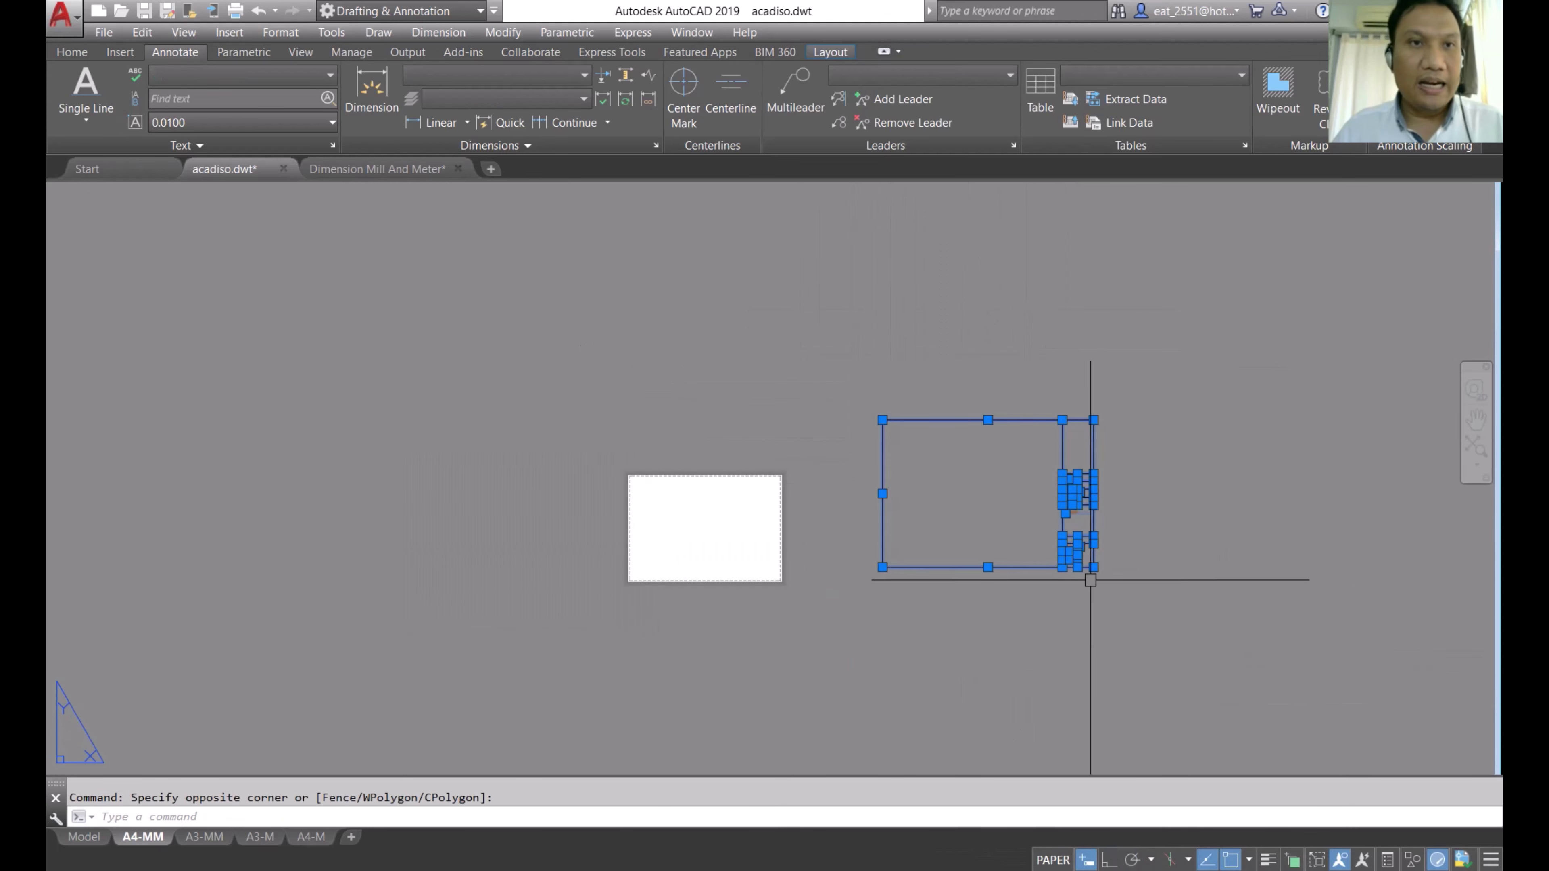
{"action": "left_click", "coordinate": [65, 52]}
{"action": "left_click", "coordinate": [302, 87]}
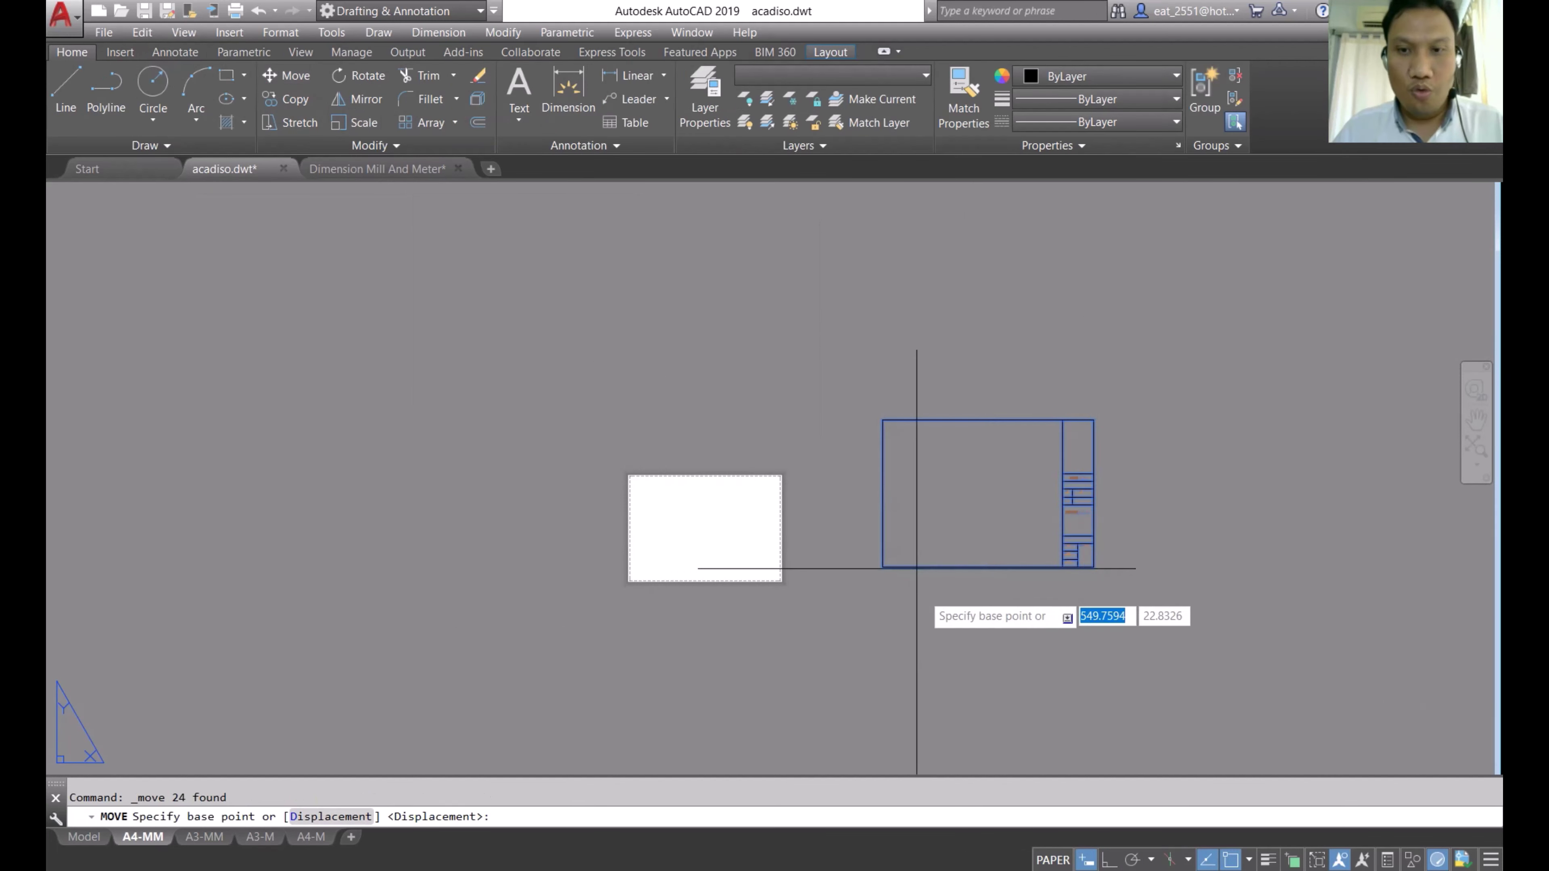
{"action": "scroll", "coordinate": [878, 568], "scroll_direction": "up", "scroll_amount": 2}
{"action": "scroll", "coordinate": [918, 559], "scroll_direction": "up", "scroll_amount": 2}
{"action": "left_click", "coordinate": [923, 562]}
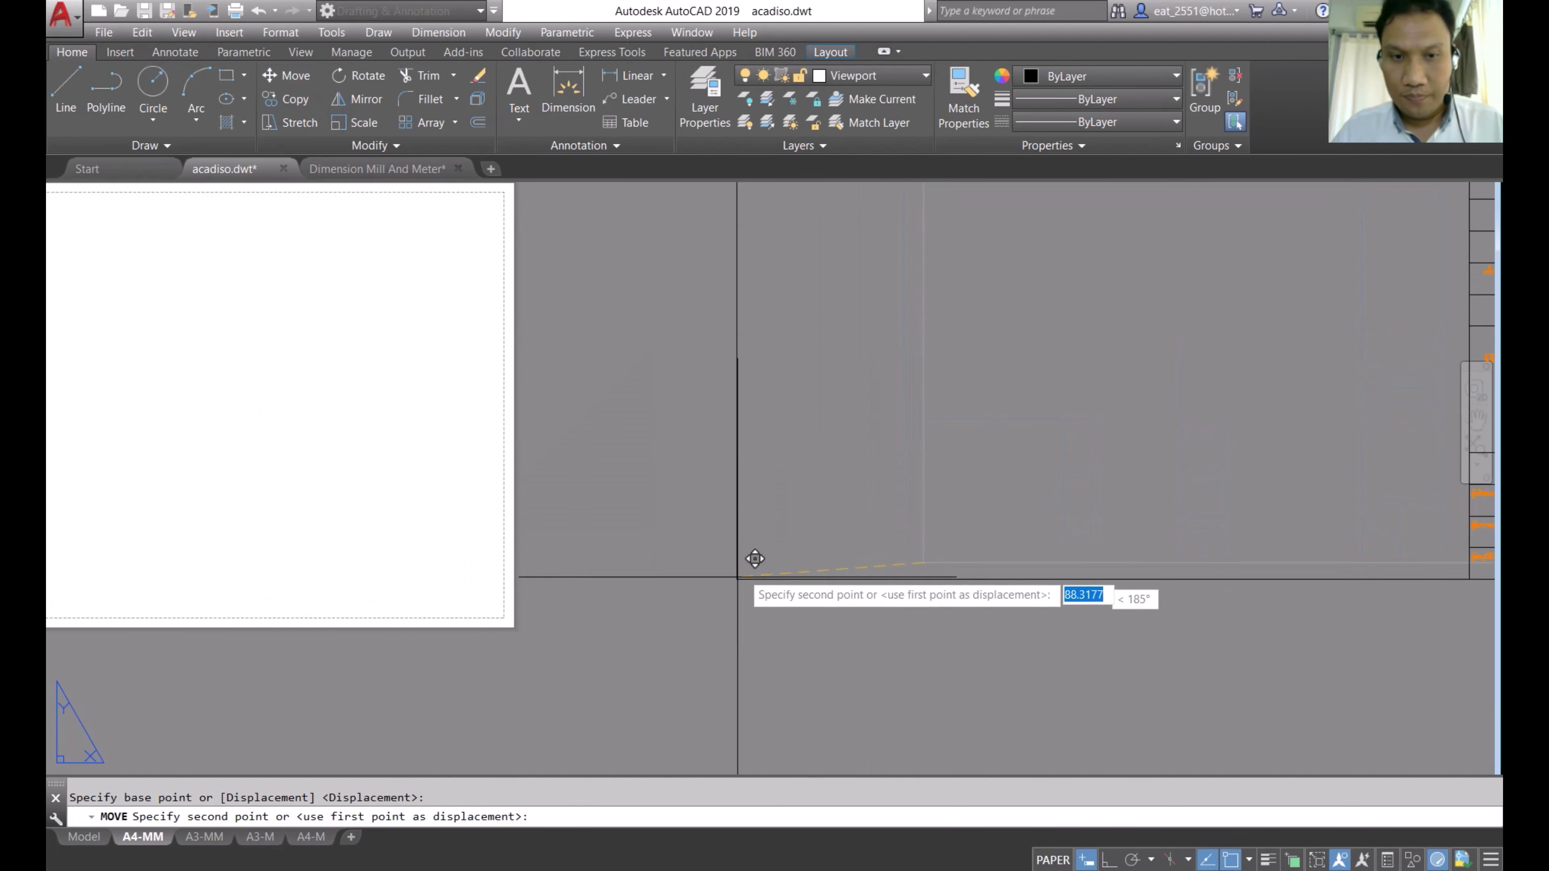
{"action": "scroll", "coordinate": [854, 484], "scroll_direction": "down", "scroll_amount": 3}
{"action": "scroll", "coordinate": [986, 470], "scroll_direction": "up", "scroll_amount": 3}
{"action": "scroll", "coordinate": [902, 486], "scroll_direction": "up", "scroll_amount": 1}
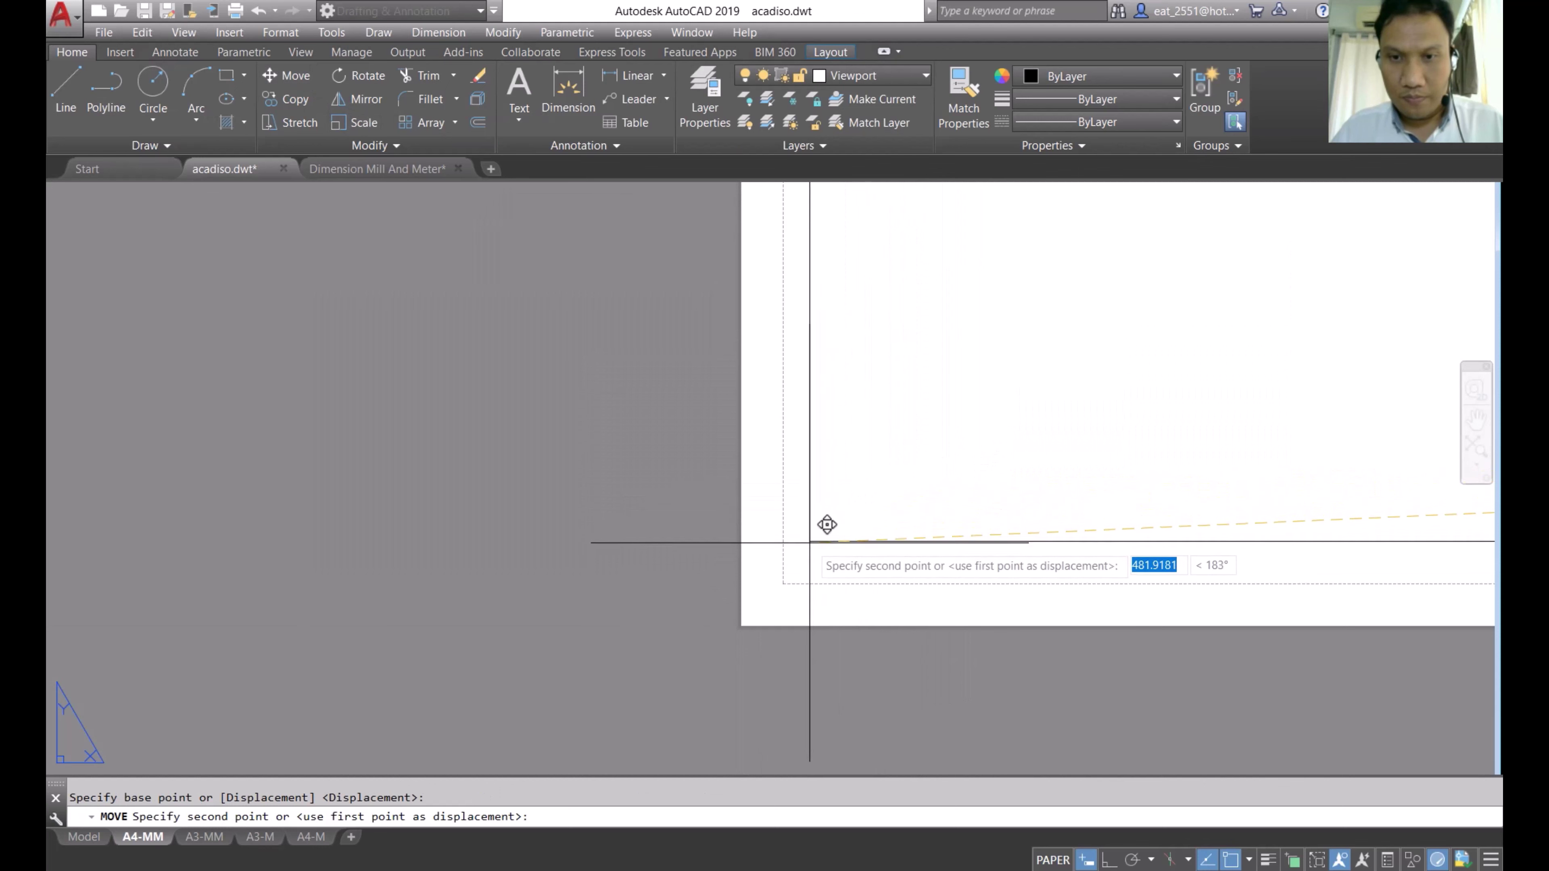
{"action": "scroll", "coordinate": [638, 578], "scroll_direction": "down", "scroll_amount": 3}
{"action": "scroll", "coordinate": [638, 579], "scroll_direction": "down", "scroll_amount": 2}
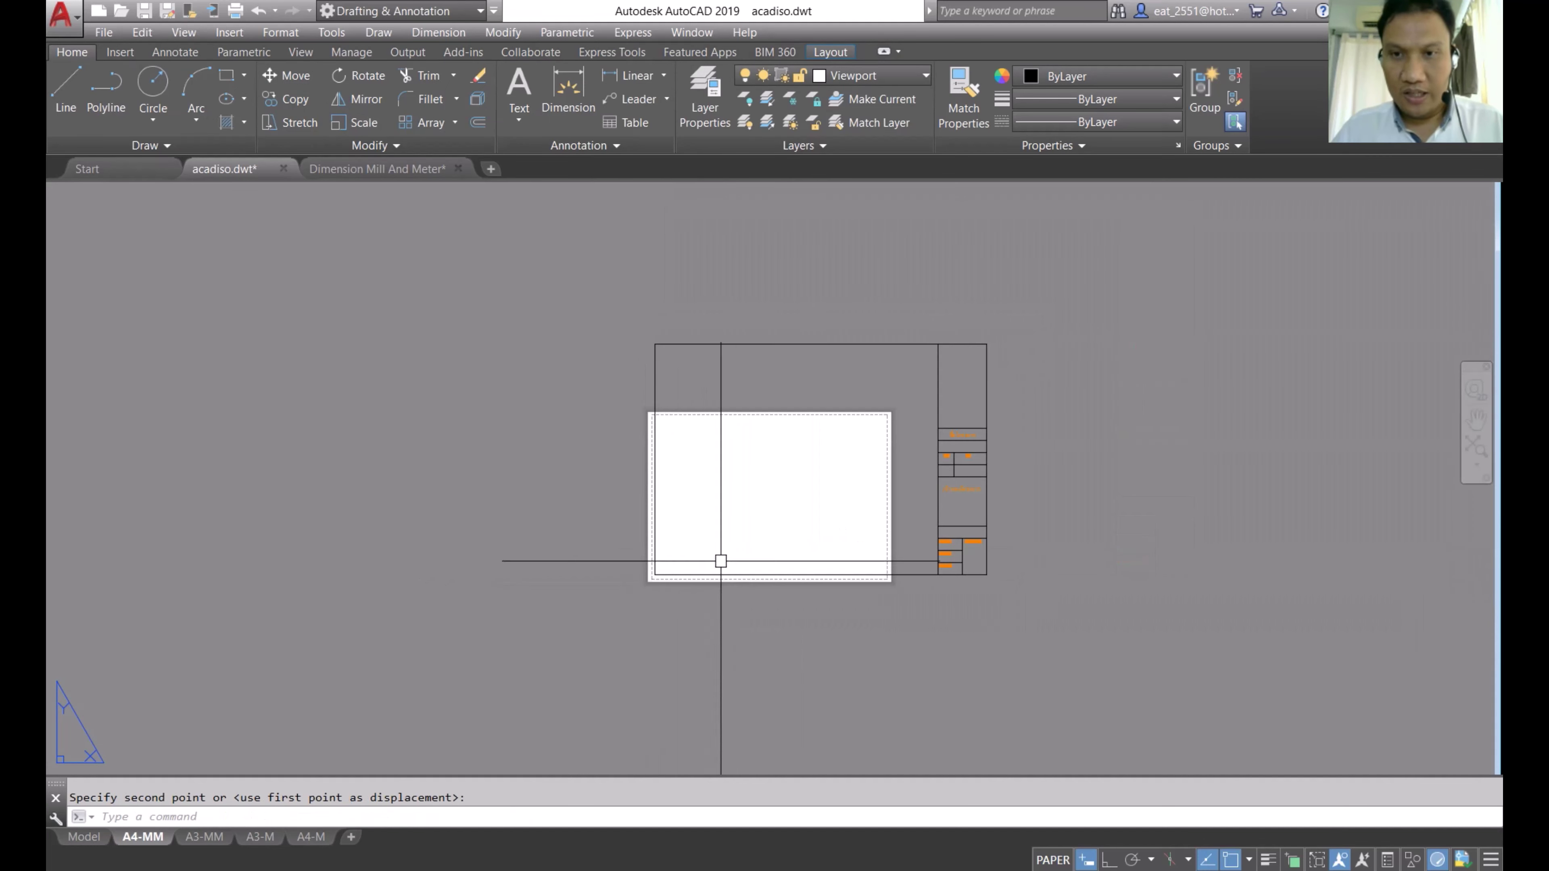
Step: Scale the border and title block from the lower-left base point using Reference
{"action": "left_click", "coordinate": [363, 122]}
{"action": "left_click", "coordinate": [1089, 267]}
{"action": "left_click", "coordinate": [550, 647]}
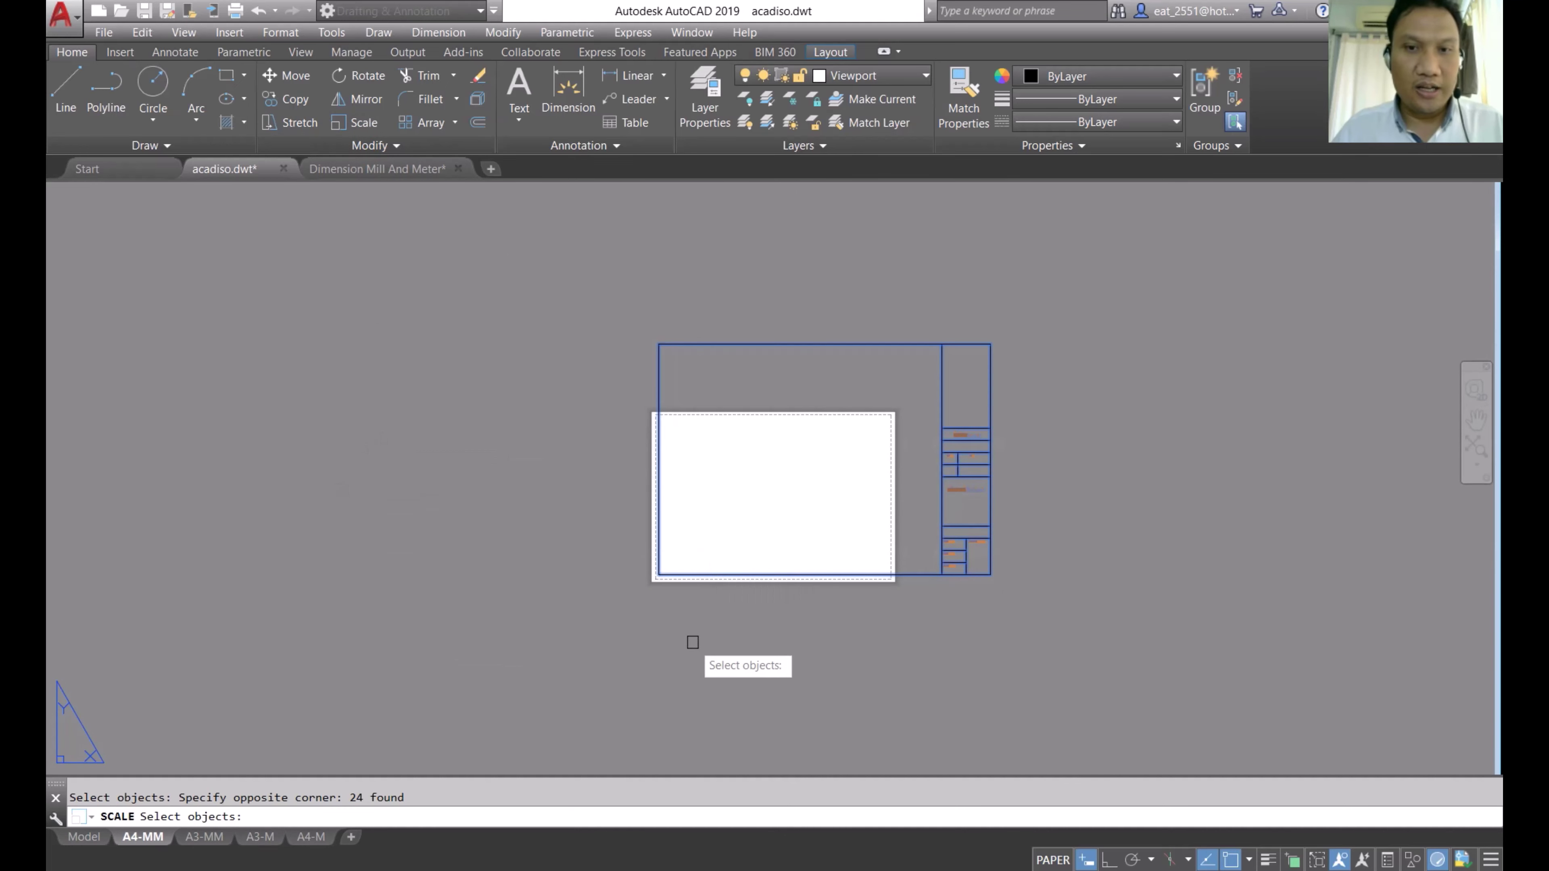
{"action": "key", "text": "Return"}
{"action": "left_click", "coordinate": [653, 579]}
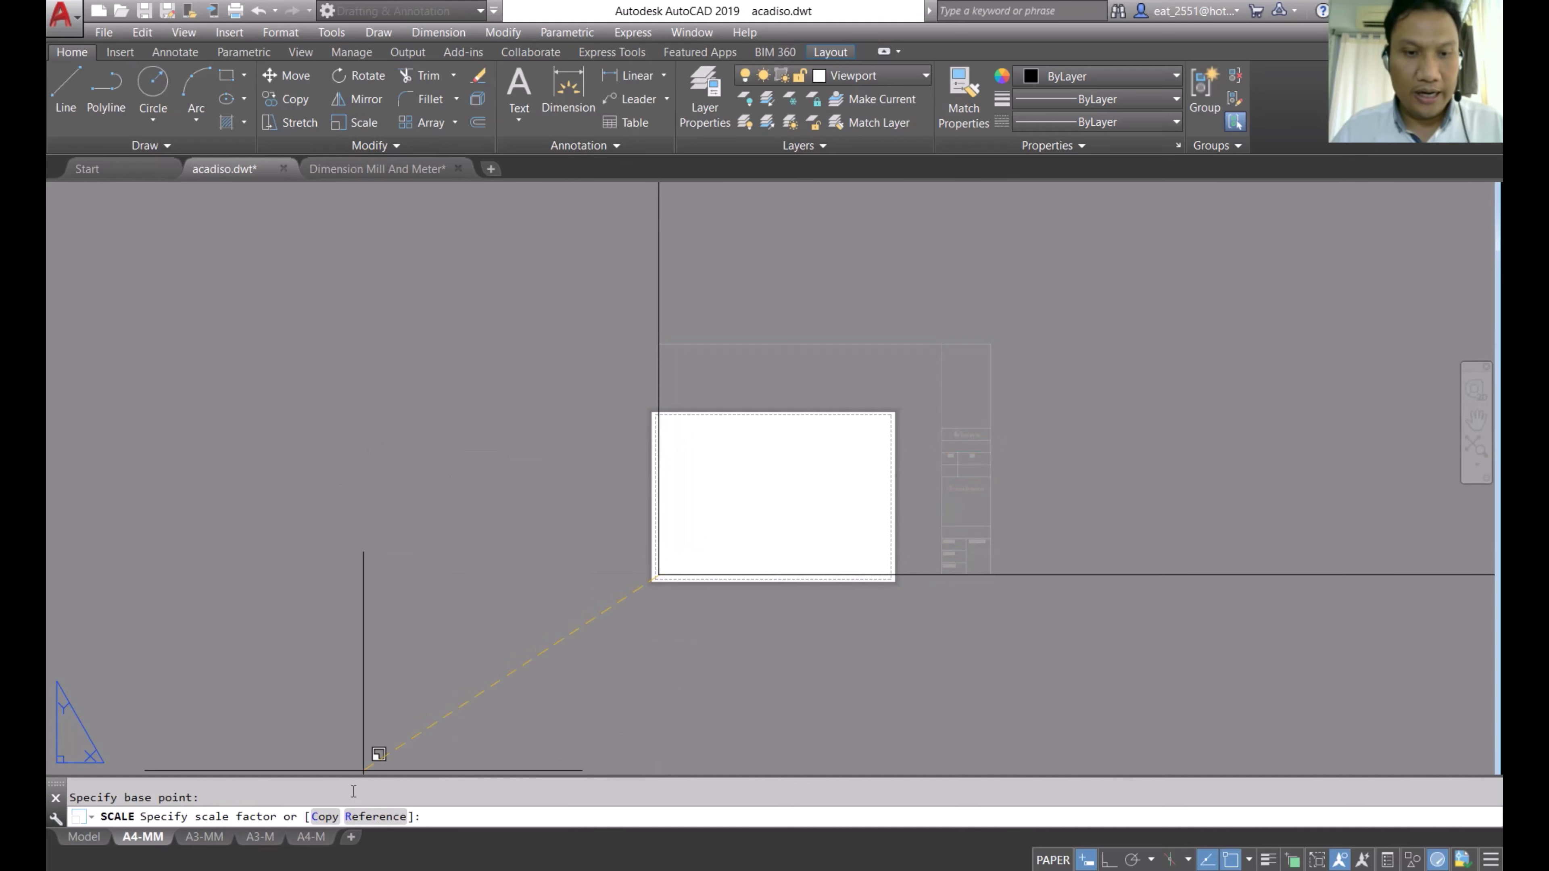
{"action": "left_click", "coordinate": [376, 819]}
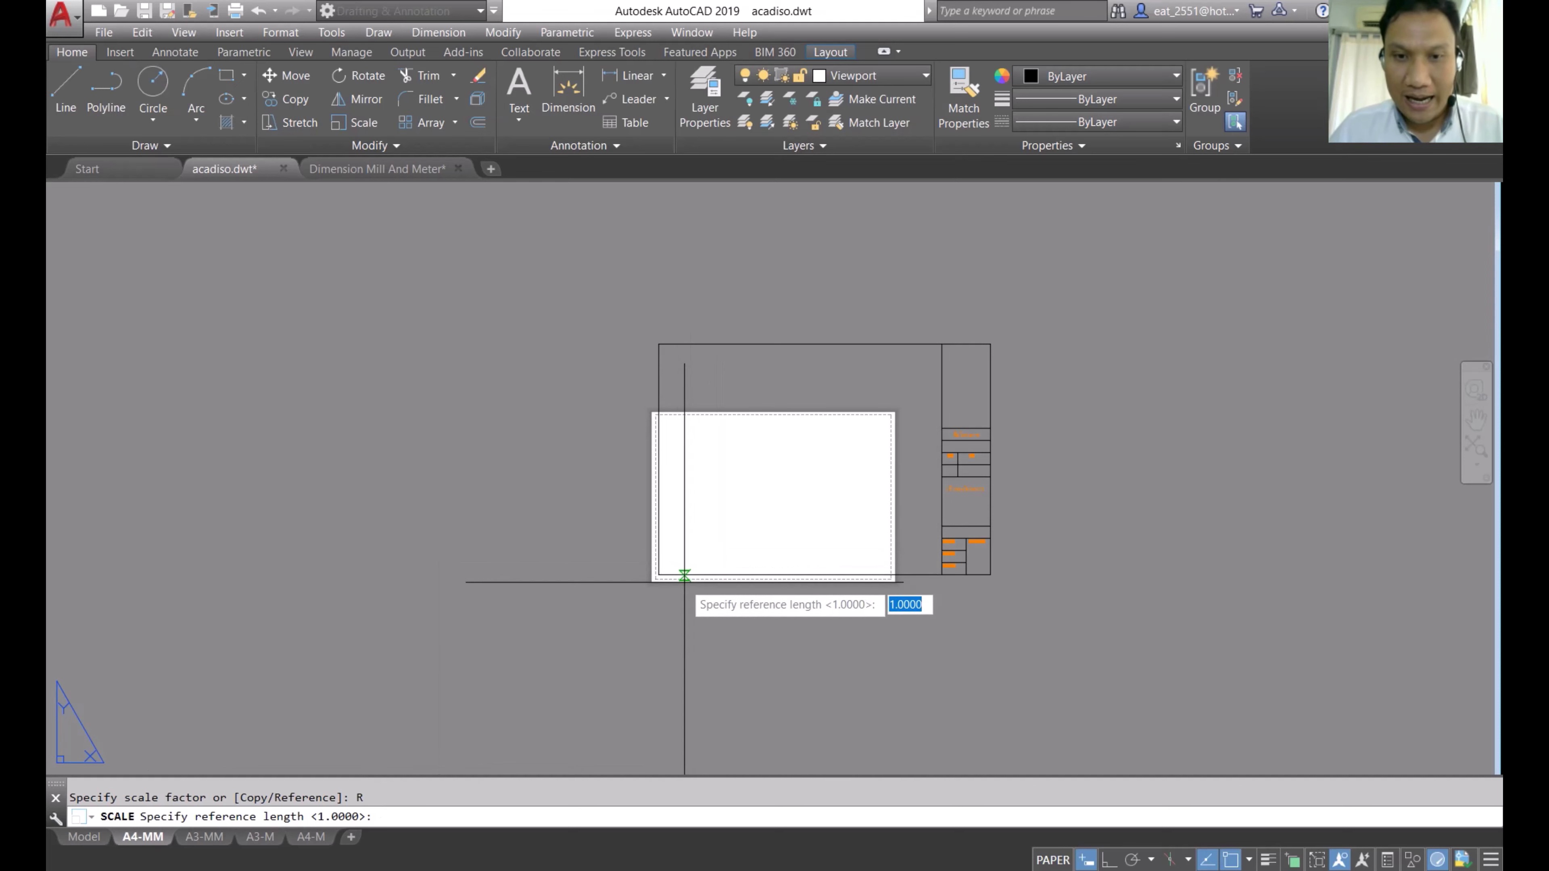
Step: Pick the reference points at the paper corner and apply the new length to fit the sheet
{"action": "scroll", "coordinate": [695, 568], "scroll_direction": "up", "scroll_amount": 4}
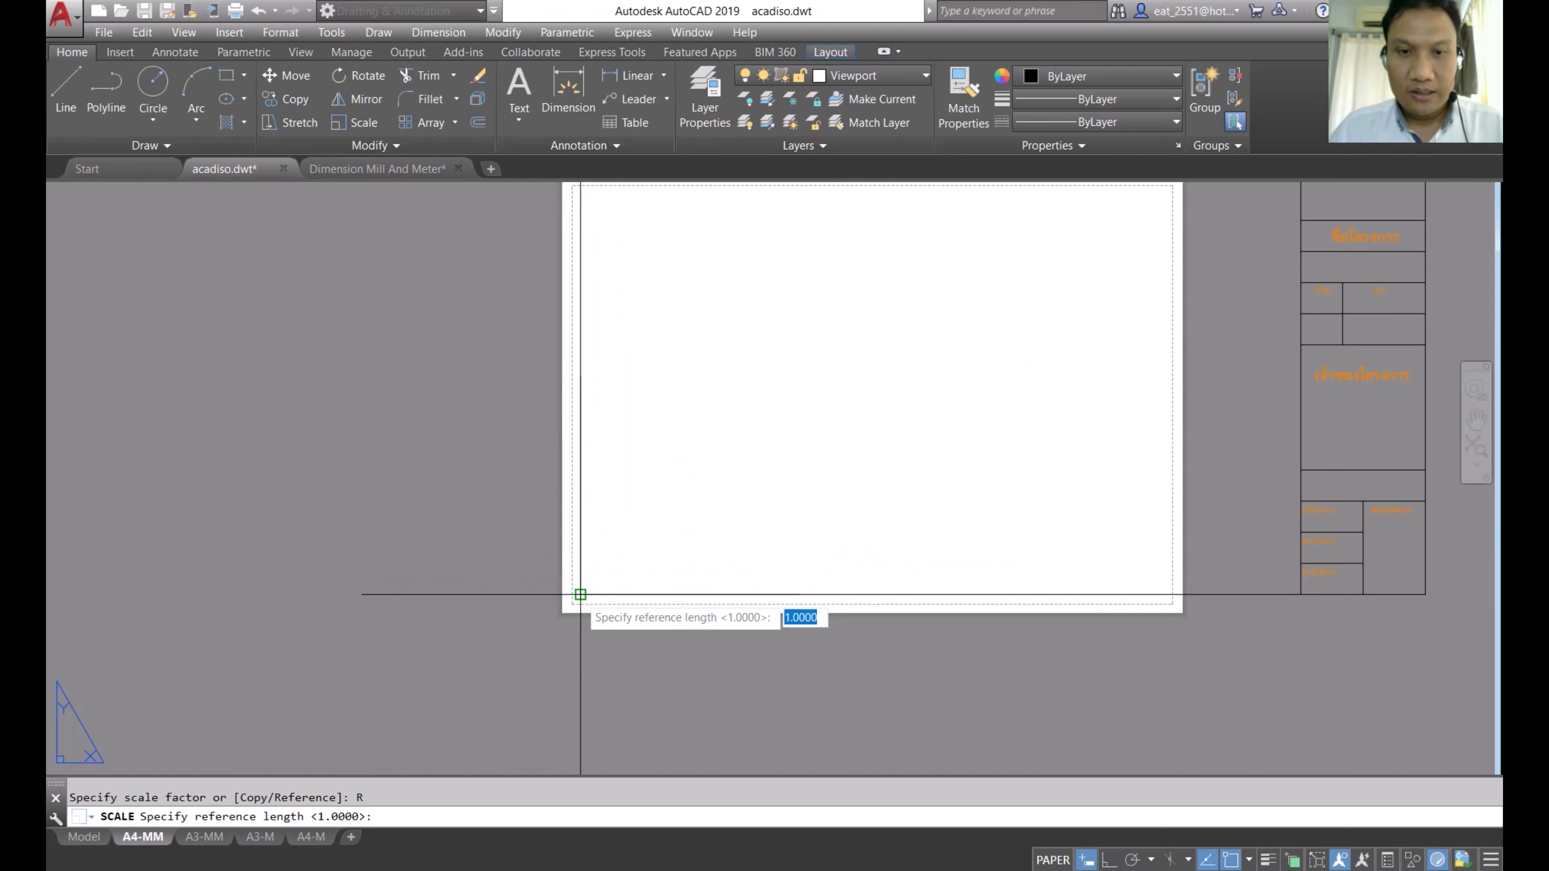
{"action": "left_click", "coordinate": [579, 594]}
{"action": "scroll", "coordinate": [677, 545], "scroll_direction": "down", "scroll_amount": 4}
{"action": "scroll", "coordinate": [854, 427], "scroll_direction": "up", "scroll_amount": 2}
{"action": "scroll", "coordinate": [892, 388], "scroll_direction": "up", "scroll_amount": 4}
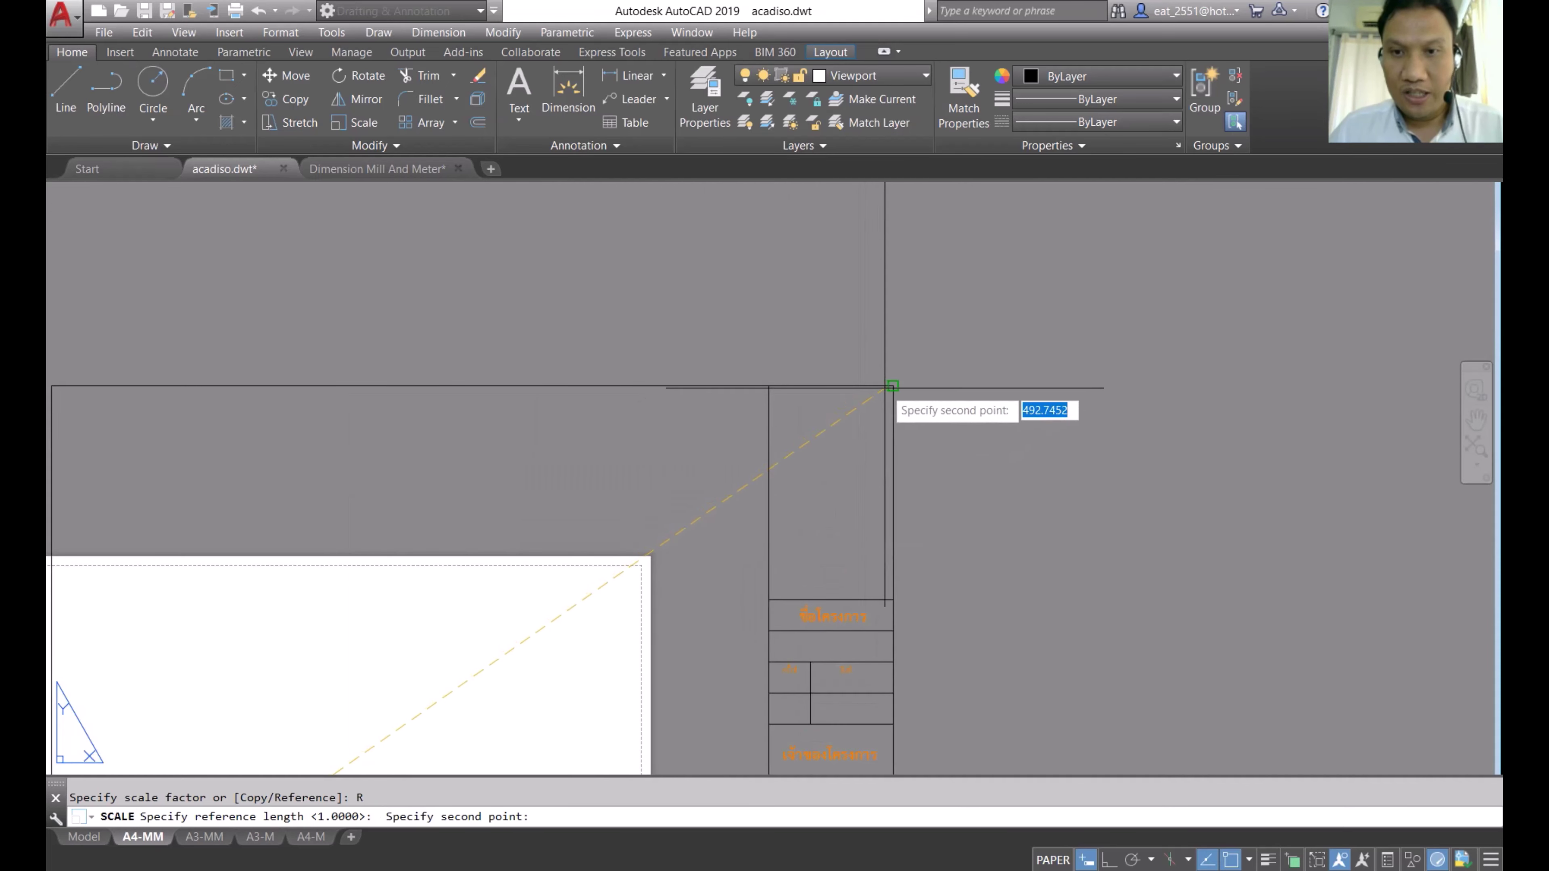
{"action": "left_click", "coordinate": [624, 571]}
{"action": "scroll", "coordinate": [618, 573], "scroll_direction": "up", "scroll_amount": 2}
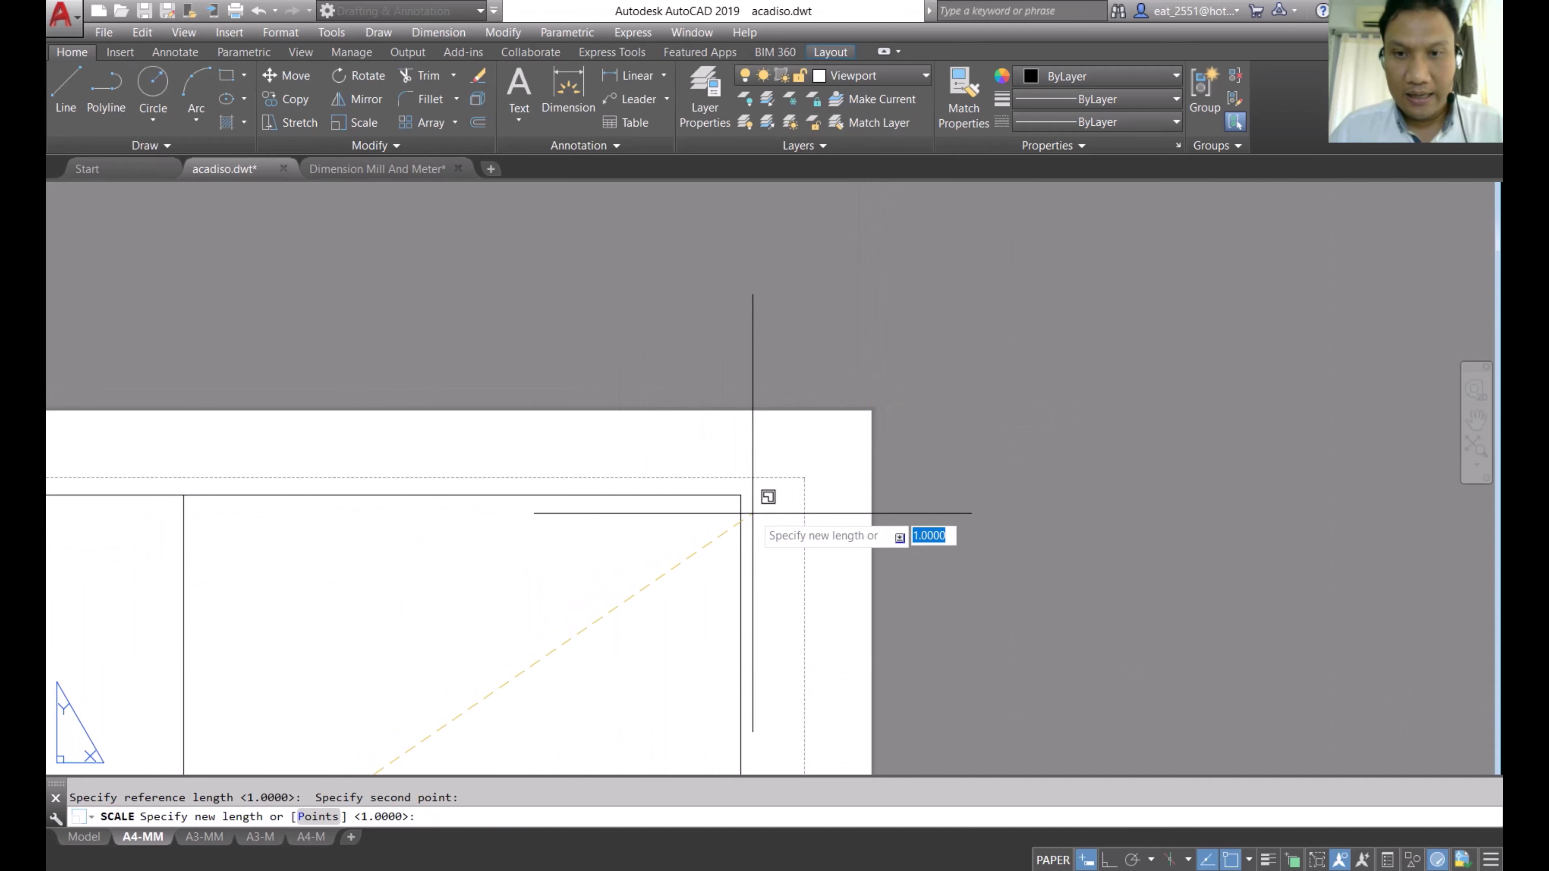
{"action": "scroll", "coordinate": [726, 564], "scroll_direction": "down", "scroll_amount": 2}
{"action": "scroll", "coordinate": [768, 537], "scroll_direction": "down", "scroll_amount": 1}
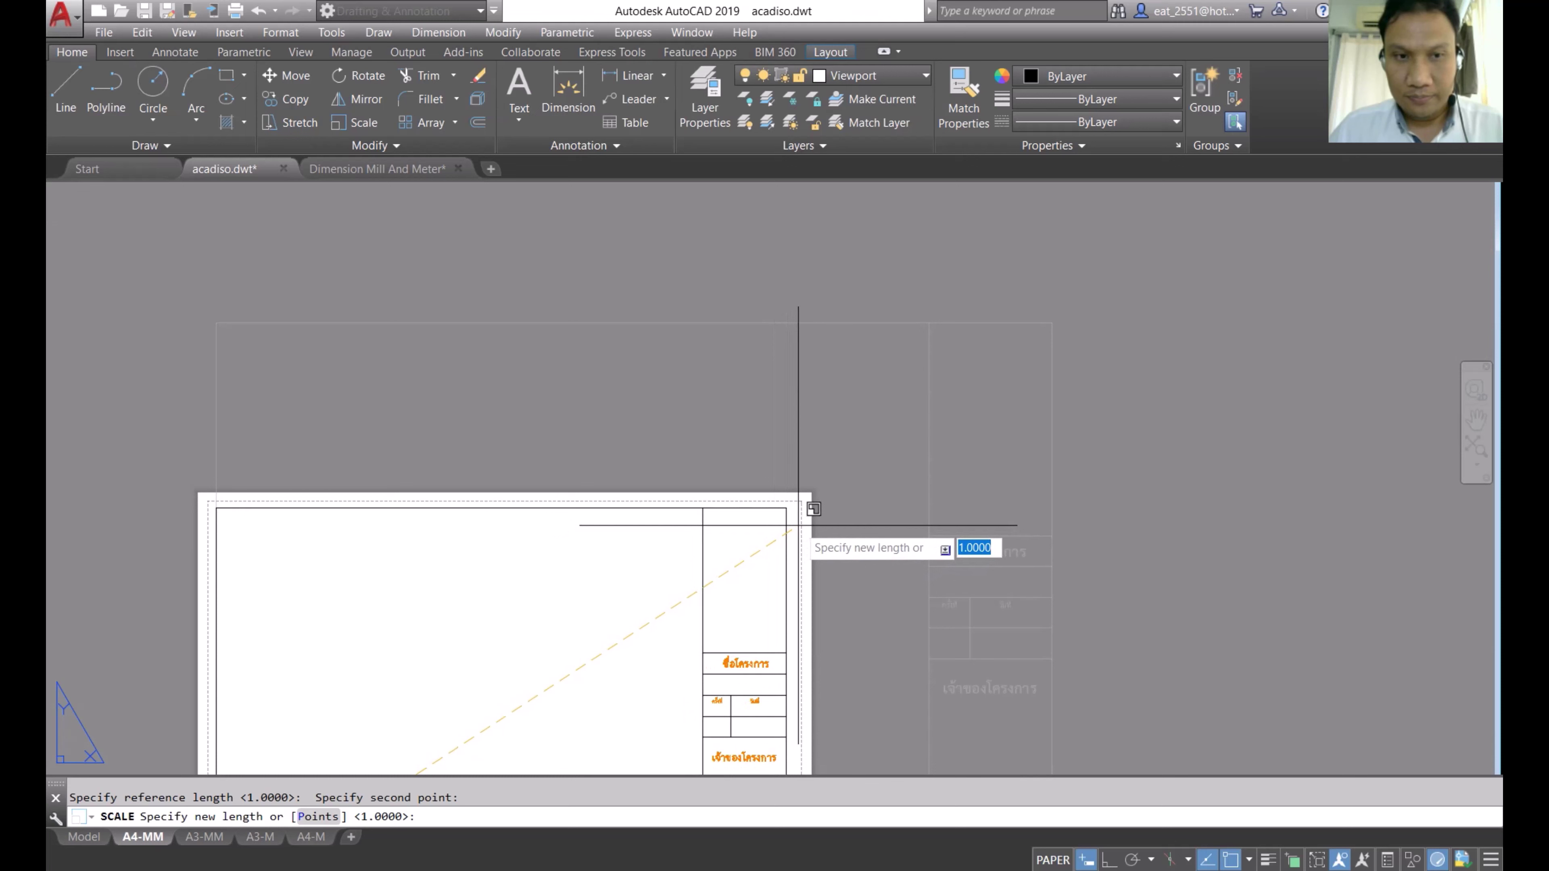
{"action": "key", "text": "Return"}
{"action": "scroll", "coordinate": [845, 389], "scroll_direction": "down", "scroll_amount": 2}
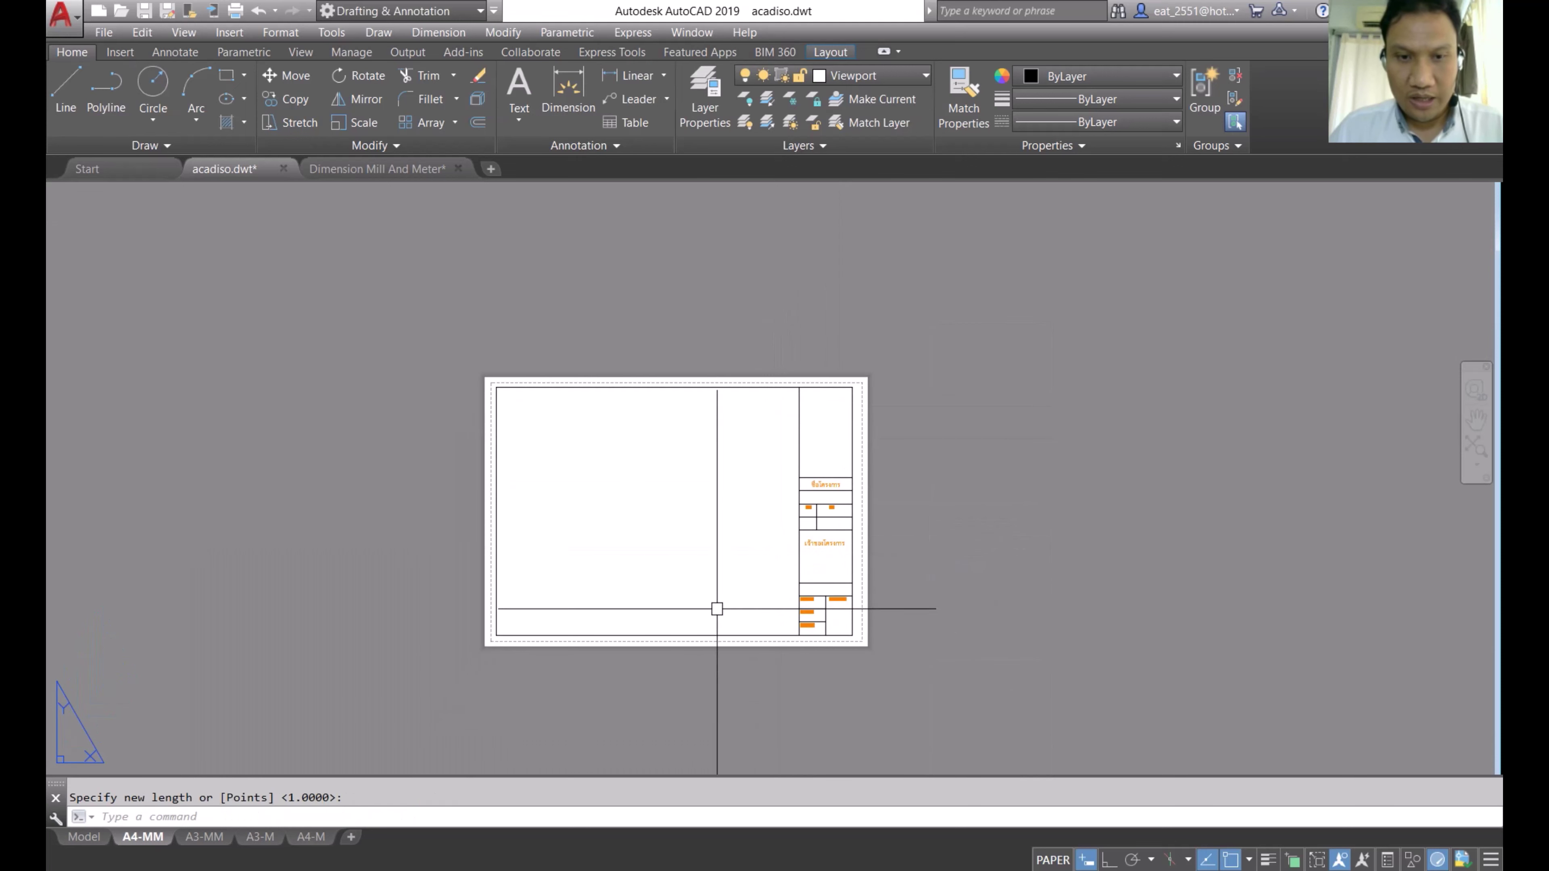
{"action": "scroll", "coordinate": [713, 607], "scroll_direction": "up", "scroll_amount": 2}
{"action": "scroll", "coordinate": [683, 500], "scroll_direction": "up", "scroll_amount": 2}
{"action": "scroll", "coordinate": [720, 391], "scroll_direction": "down", "scroll_amount": 3}
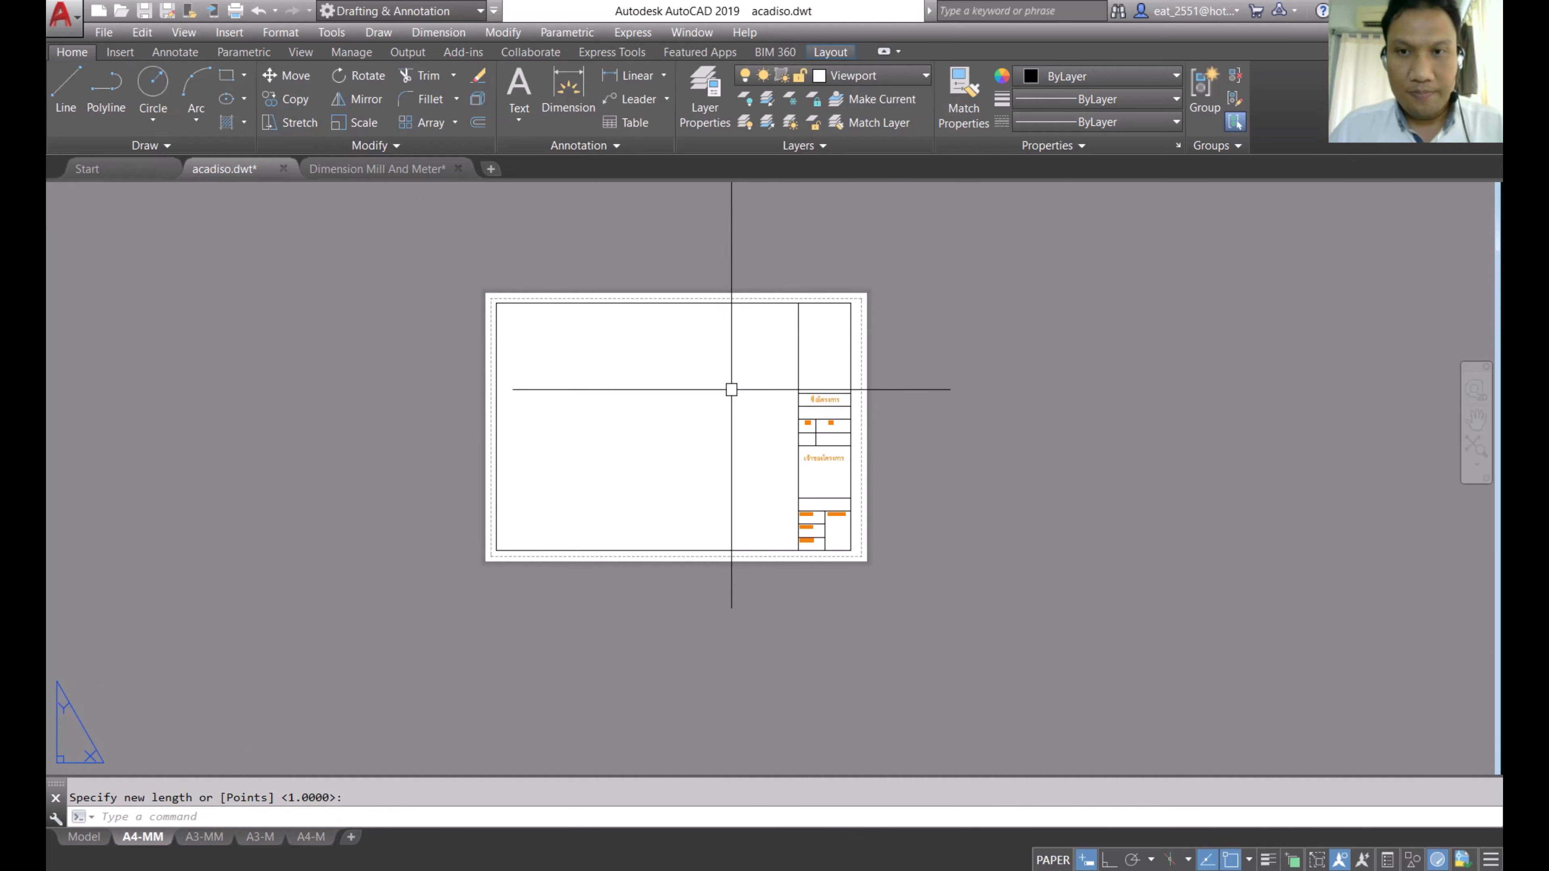
{"action": "scroll", "coordinate": [771, 312], "scroll_direction": "up", "scroll_amount": 2}
{"action": "middle_click_drag", "start_coordinate": [653, 365], "coordinate": [767, 269]}
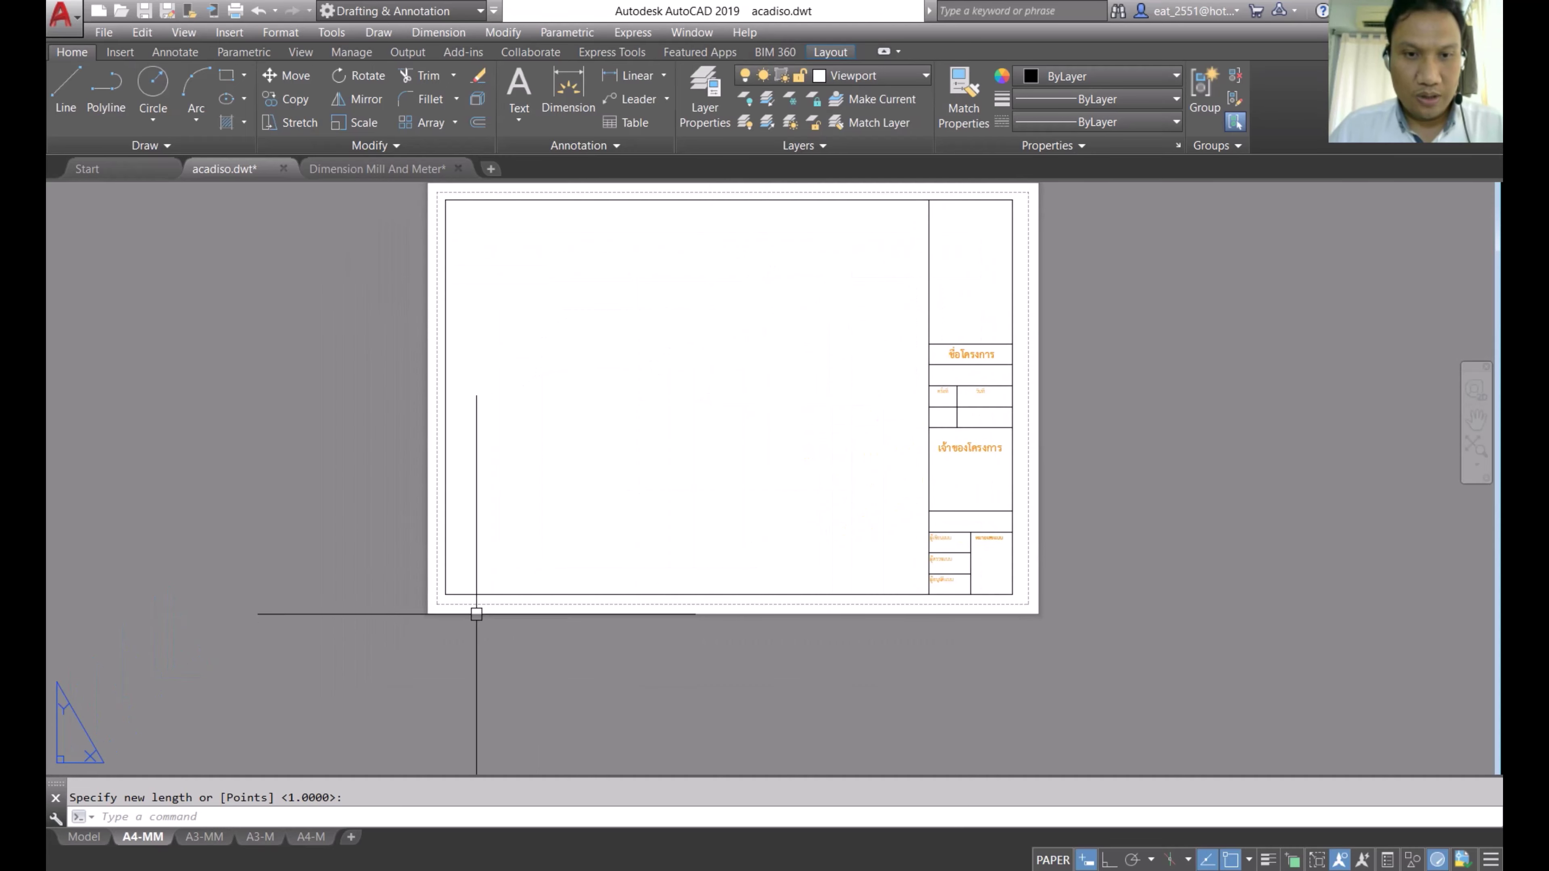
{"action": "scroll", "coordinate": [474, 613], "scroll_direction": "up", "scroll_amount": 2}
{"action": "scroll", "coordinate": [478, 611], "scroll_direction": "down", "scroll_amount": 4}
{"action": "scroll", "coordinate": [642, 503], "scroll_direction": "up", "scroll_amount": 2}
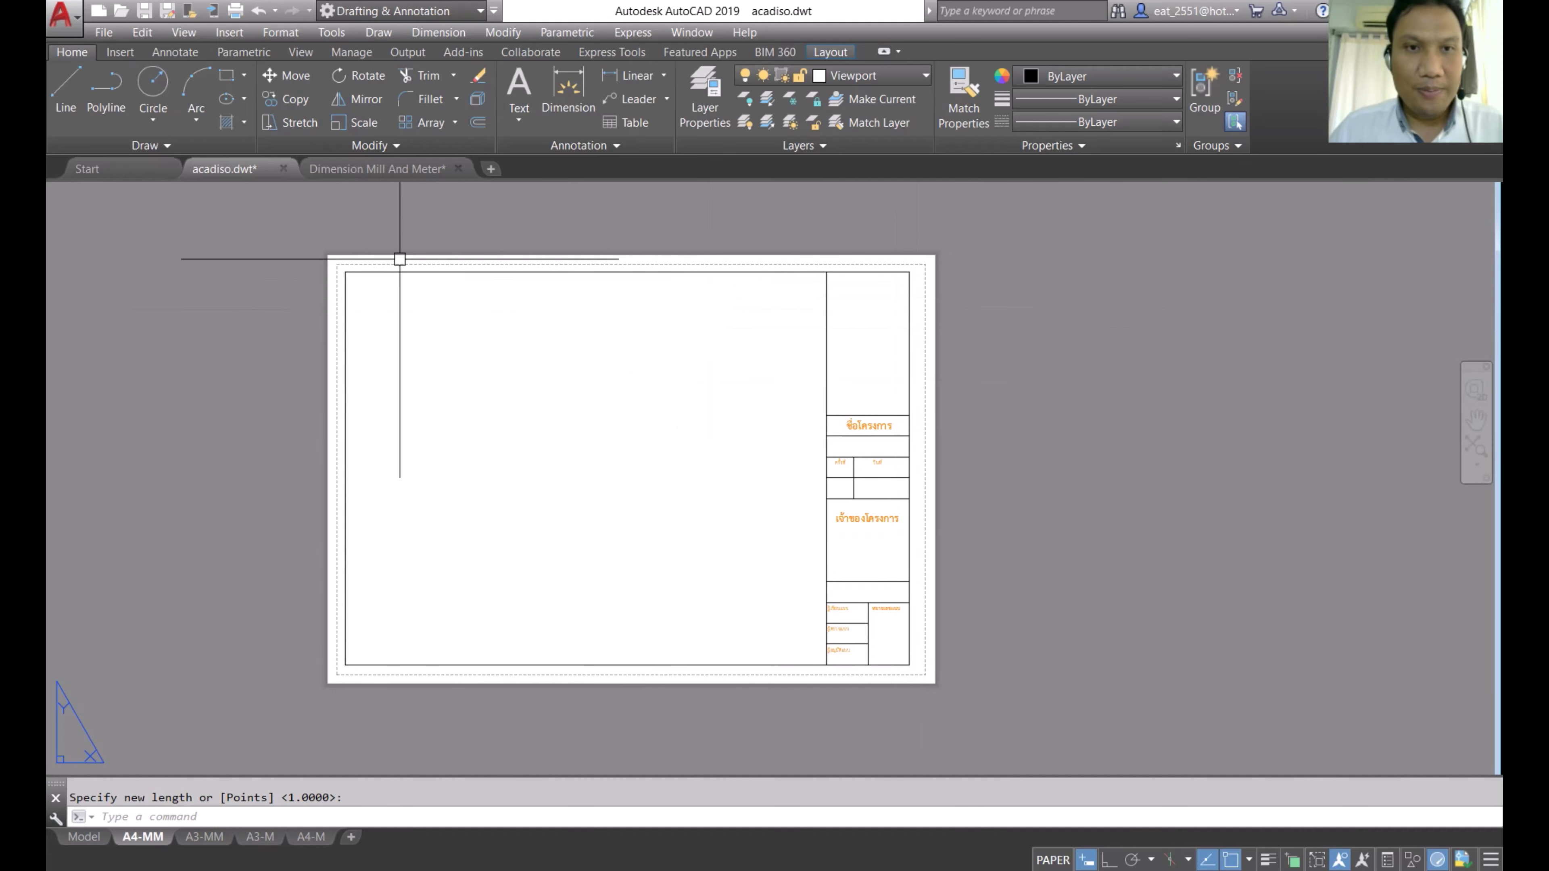
Step: Window-select the whole border and title block and shift it slightly on the sheet
{"action": "left_click", "coordinate": [232, 238]}
{"action": "left_click", "coordinate": [1218, 774]}
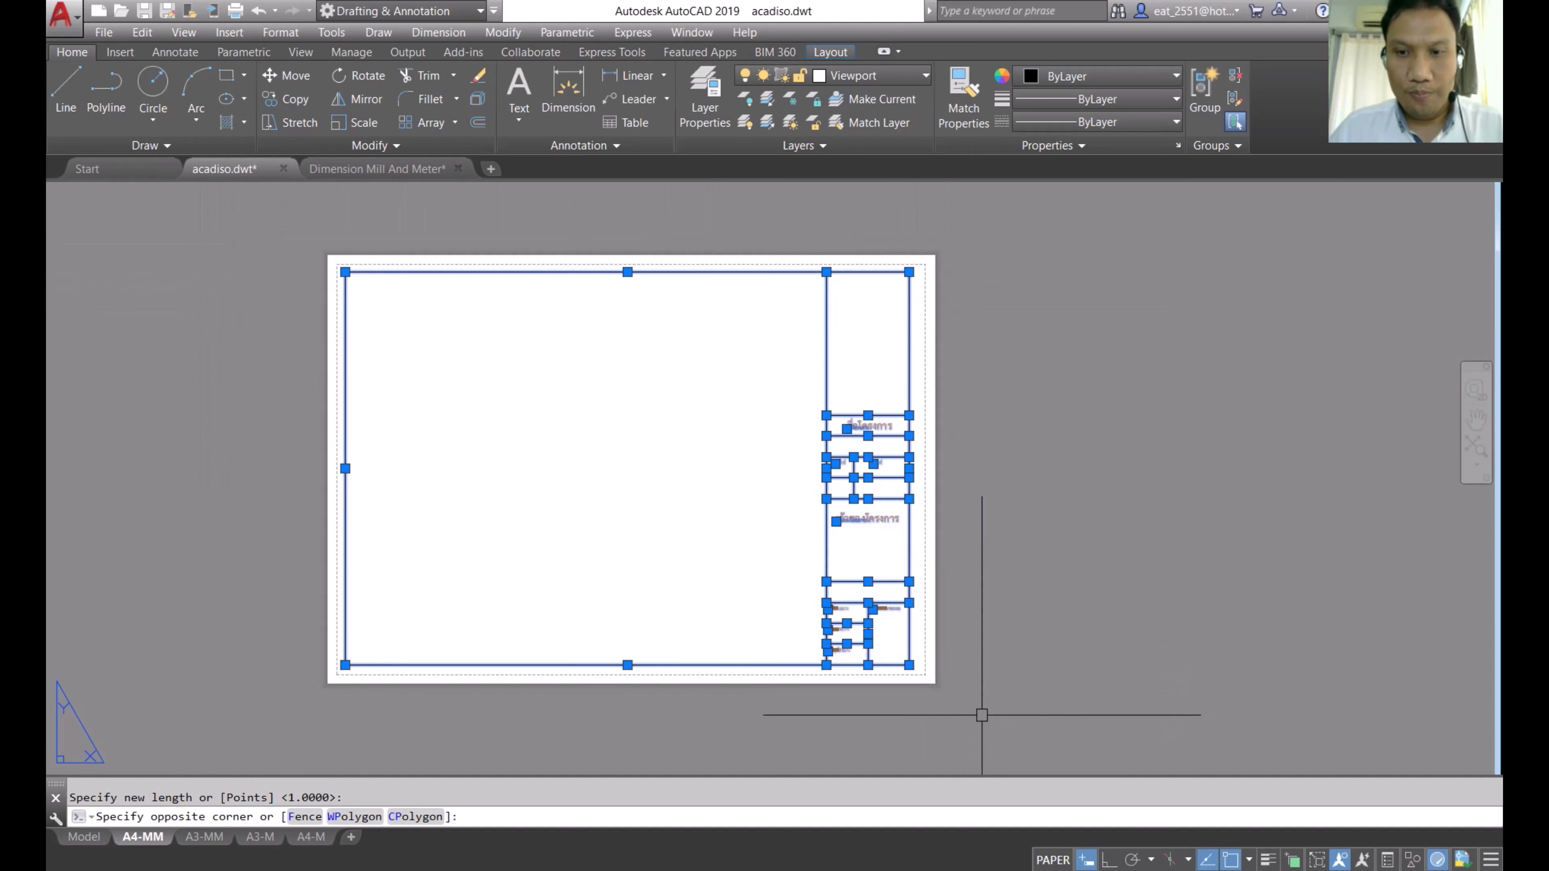
{"action": "left_click", "coordinate": [282, 84]}
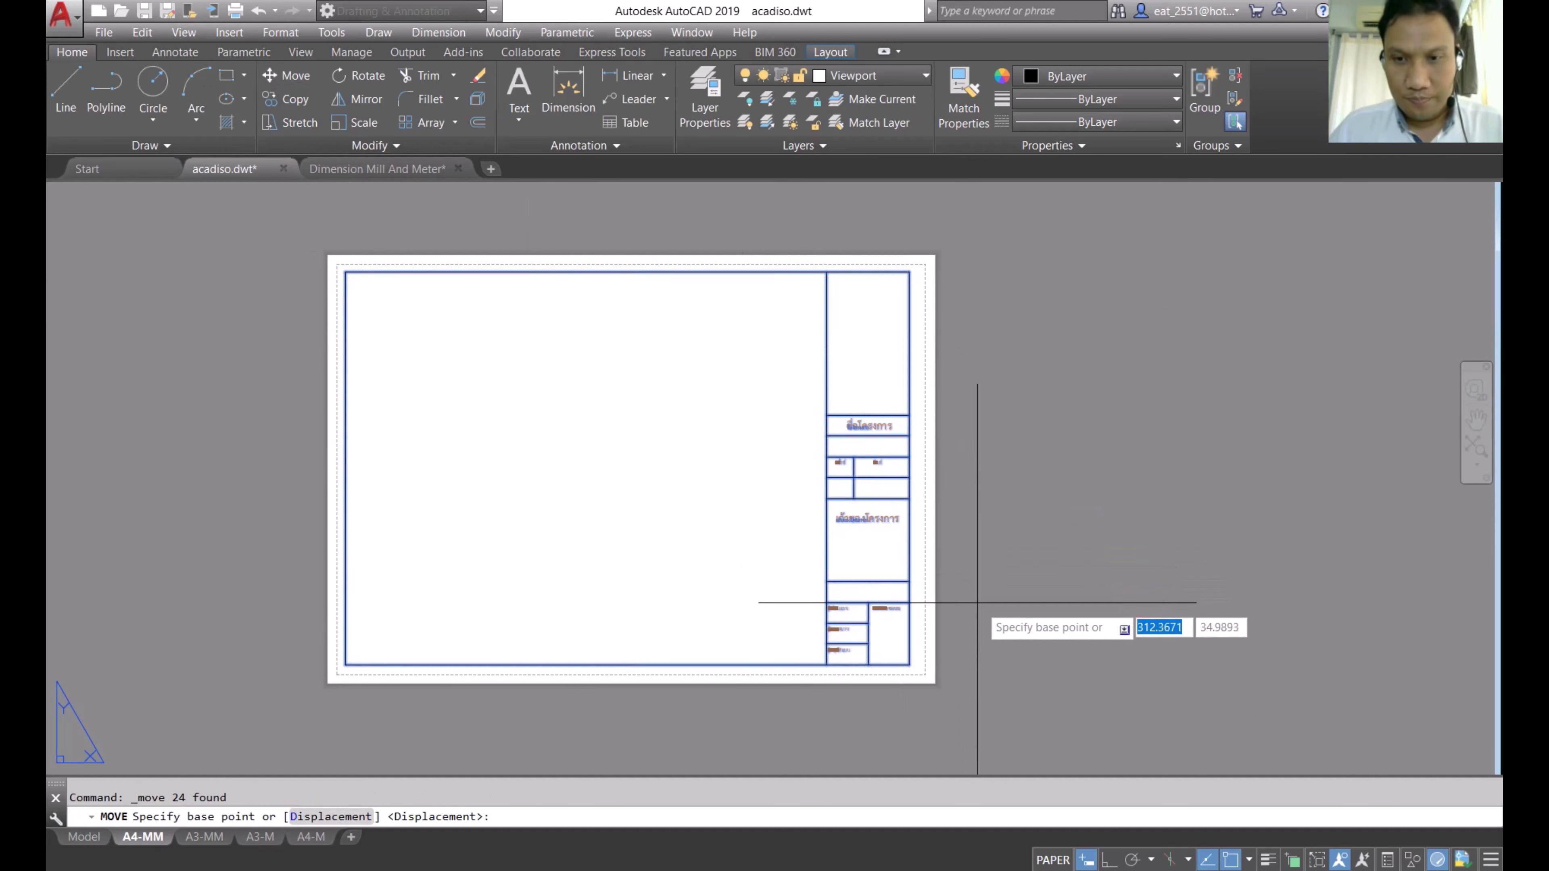
{"action": "left_click", "coordinate": [989, 610]}
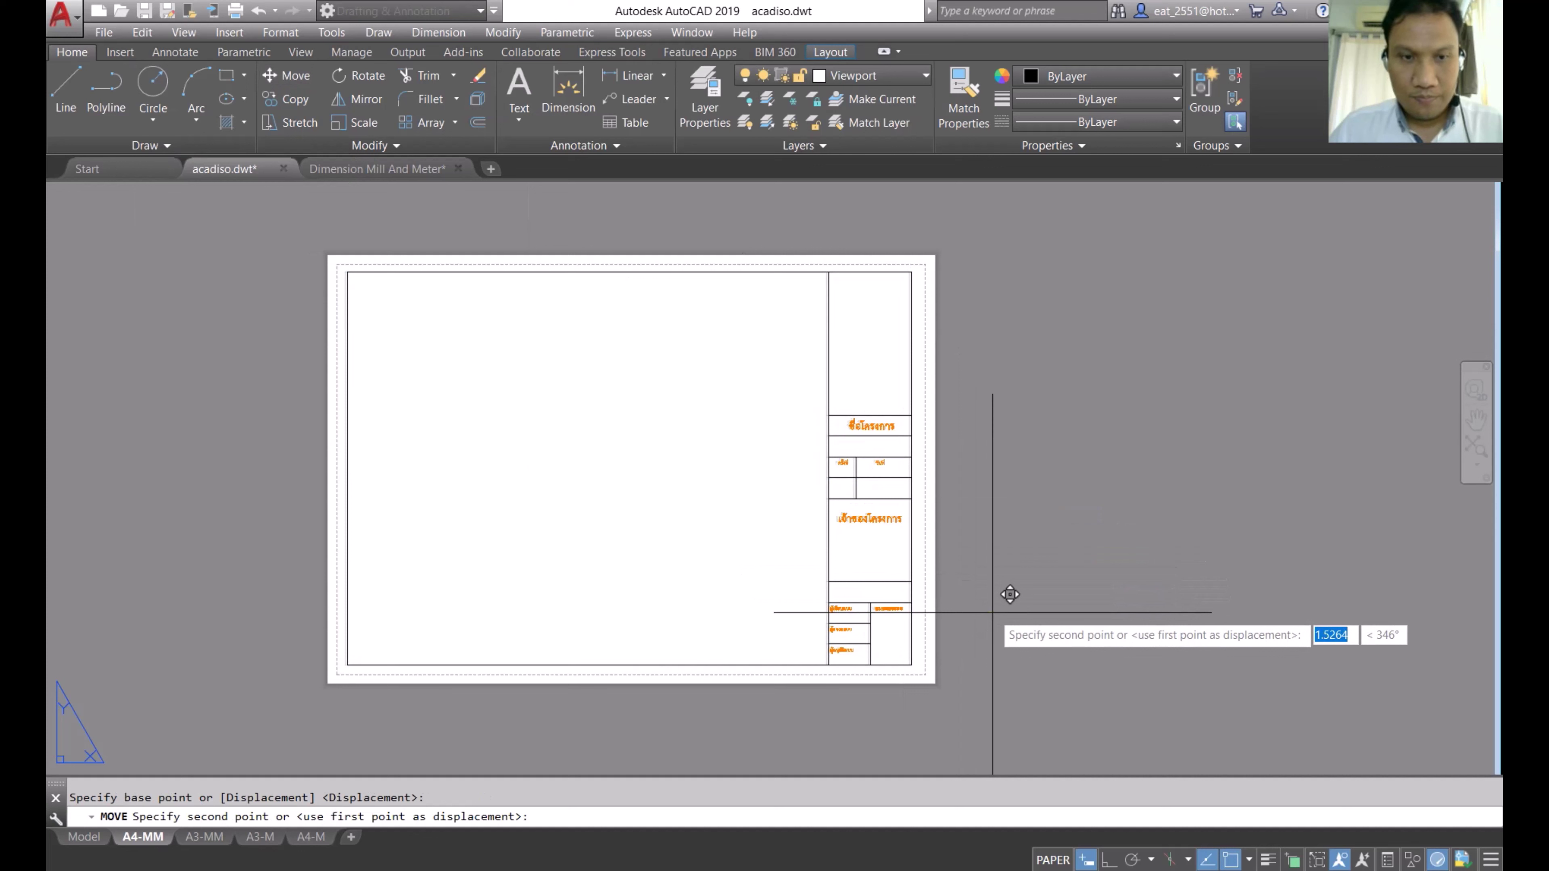
{"action": "left_click", "coordinate": [993, 612]}
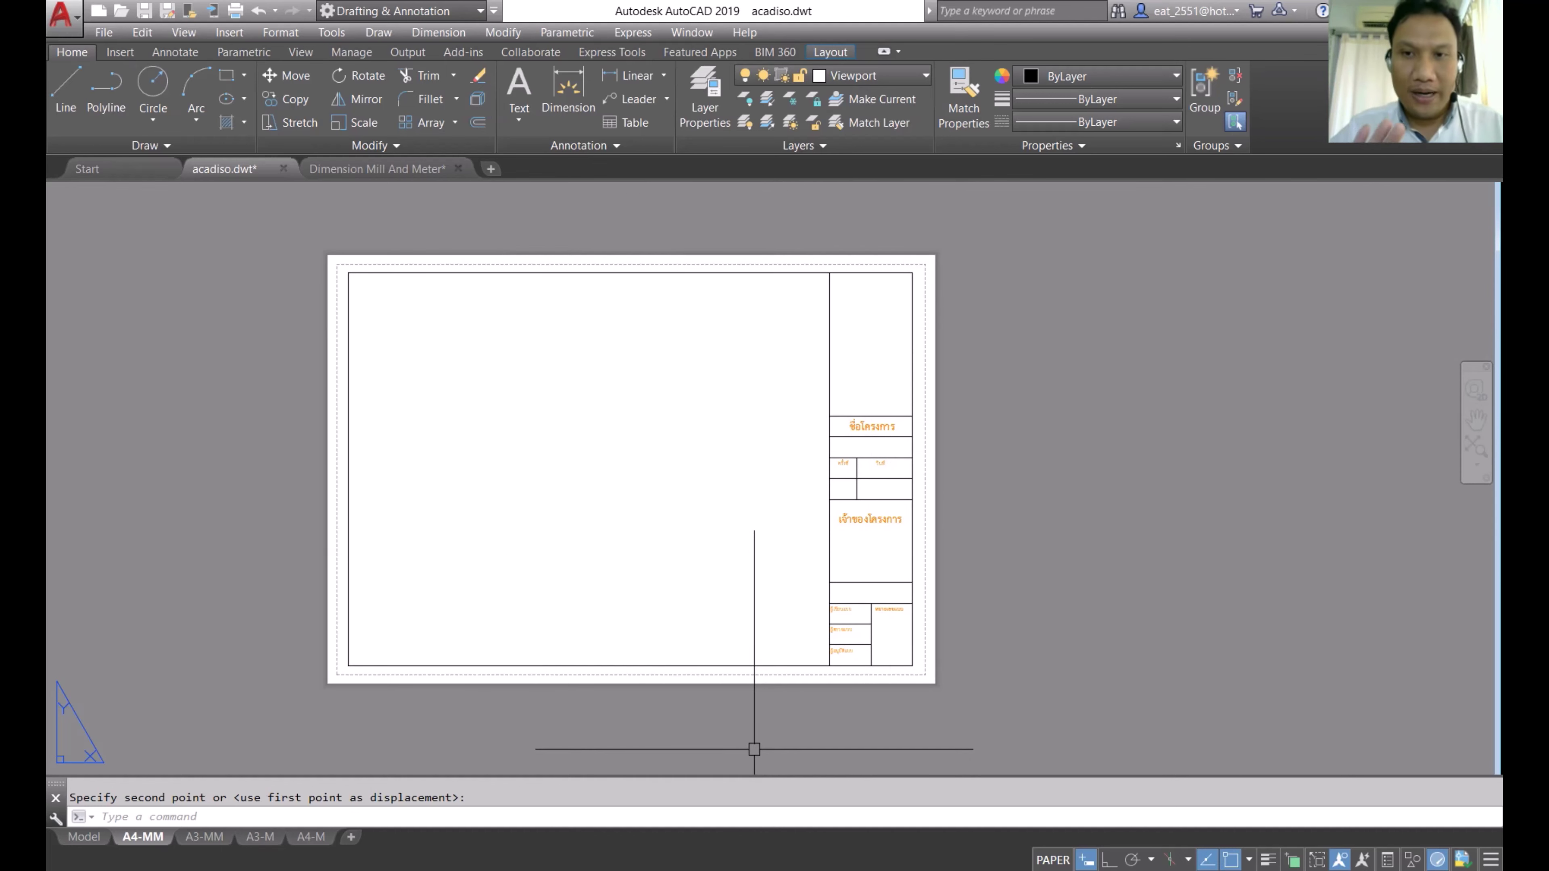
Step: Stretch the title block's right edge out to the printable-area margin
{"action": "left_click", "coordinate": [292, 122]}
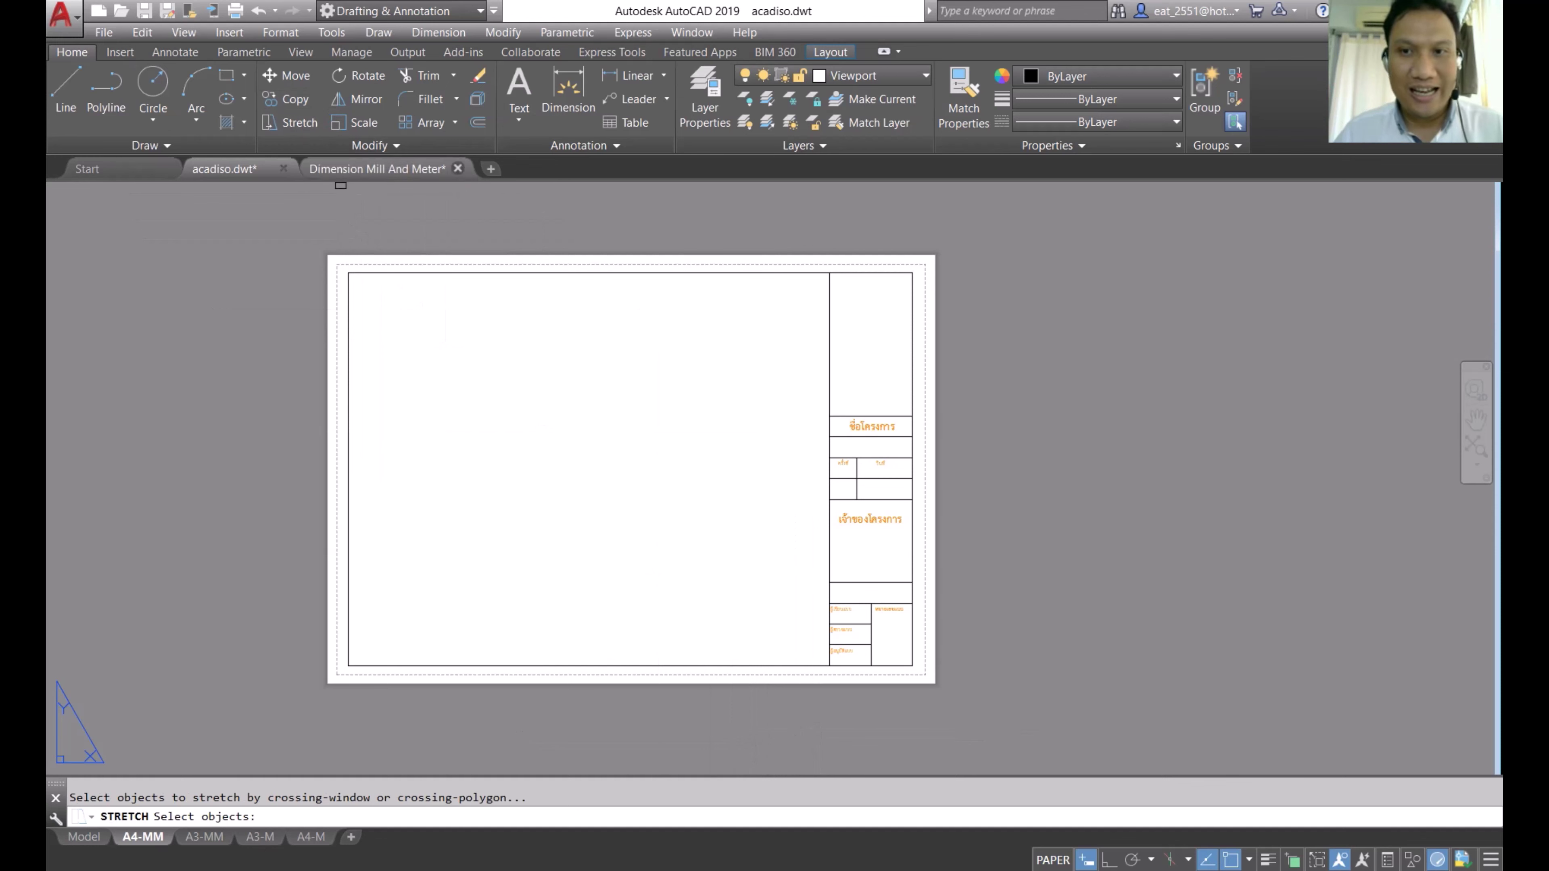
{"action": "left_click", "coordinate": [1053, 214]}
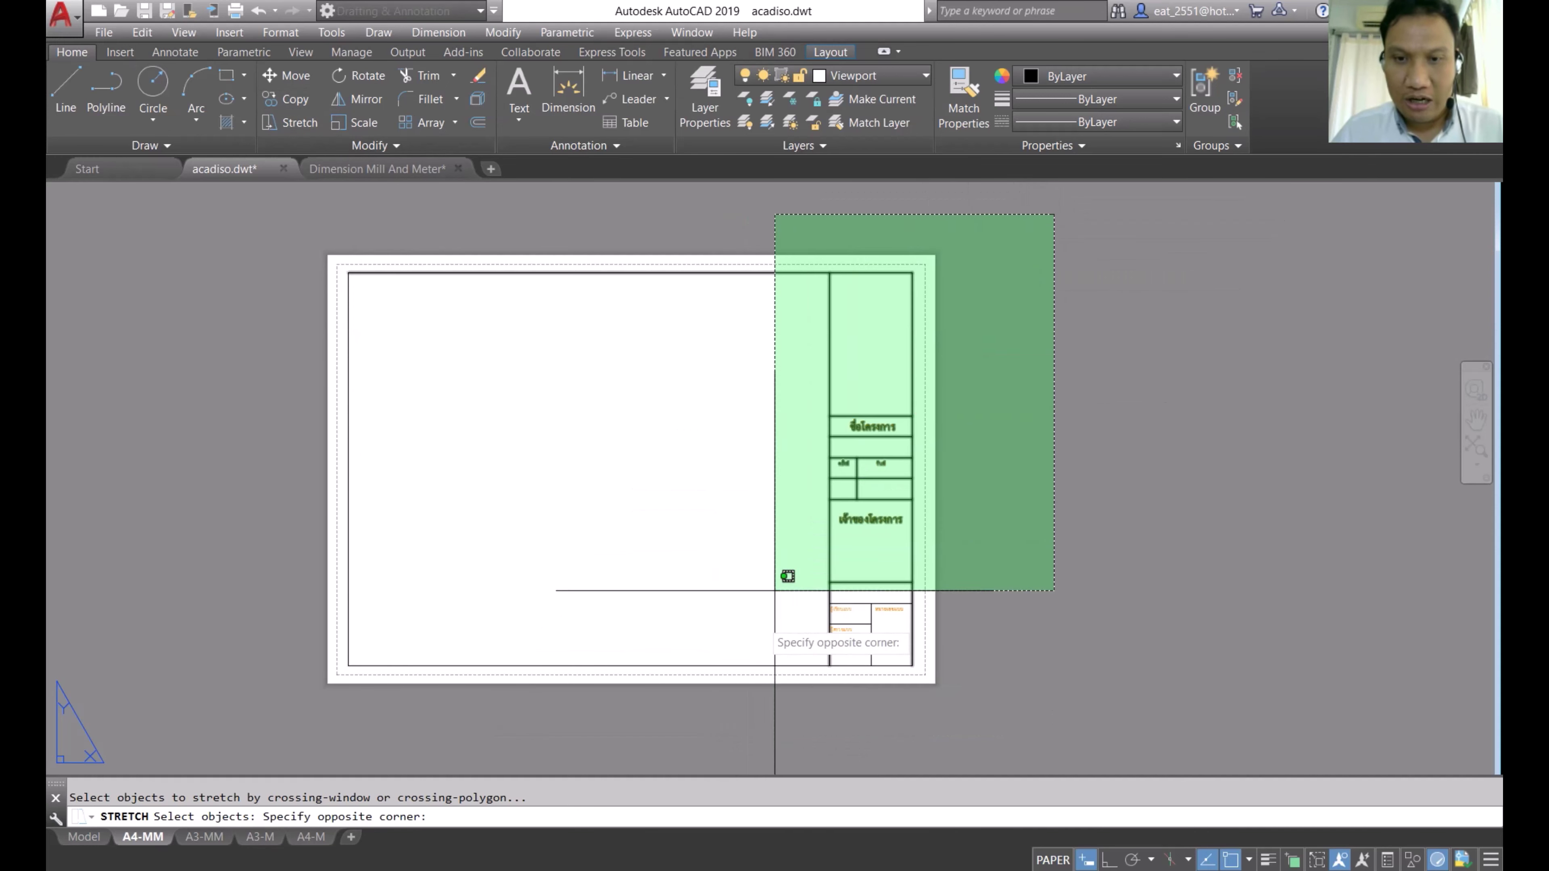
{"action": "left_click", "coordinate": [726, 739]}
{"action": "key", "text": "Return"}
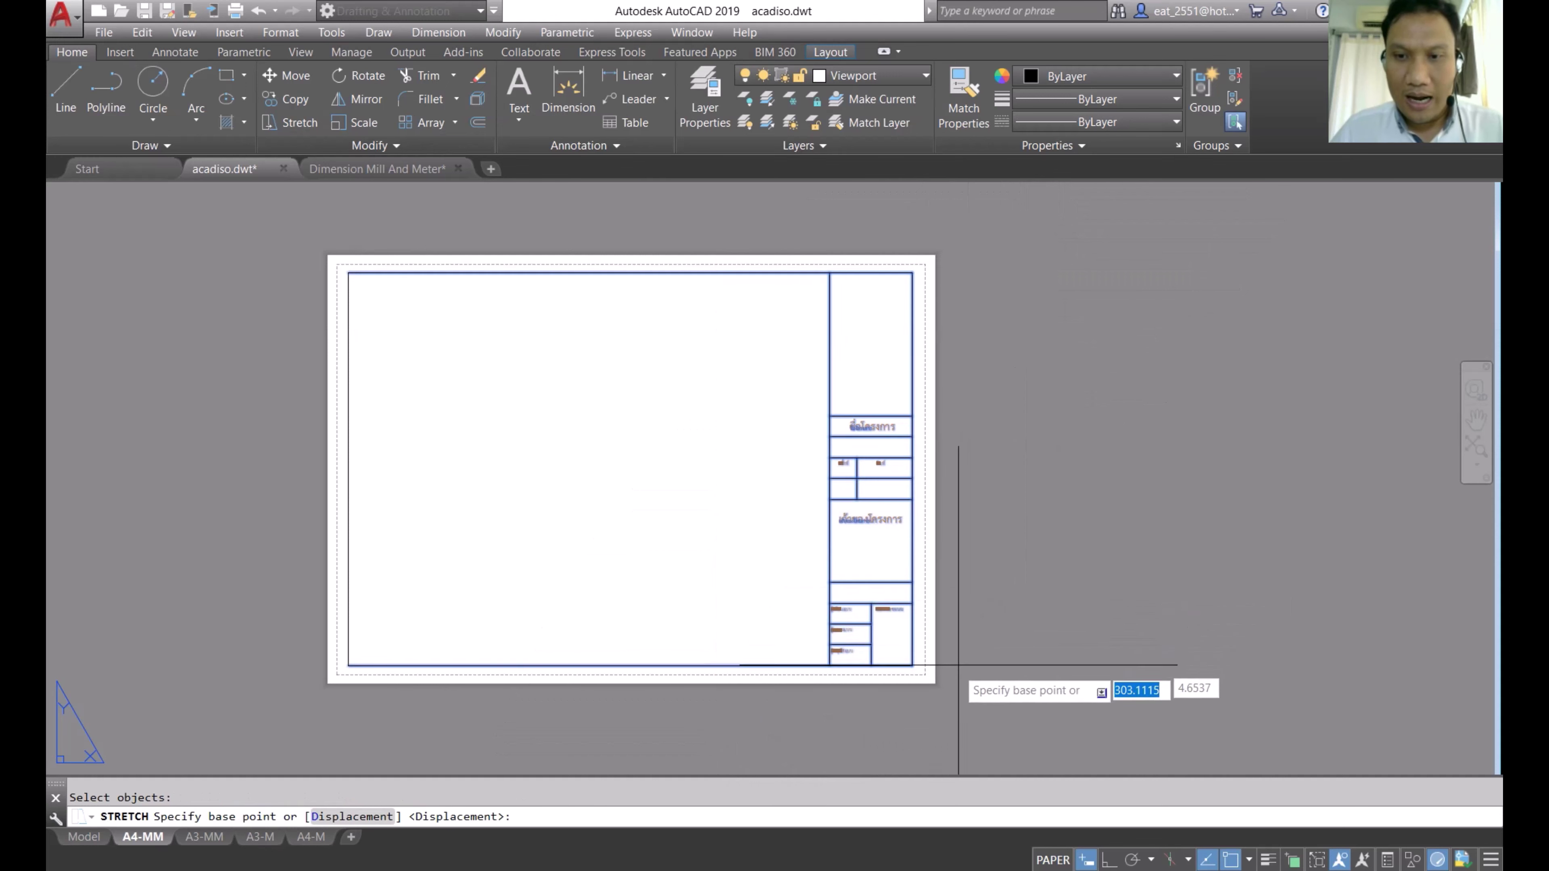
{"action": "scroll", "coordinate": [958, 664], "scroll_direction": "up", "scroll_amount": 5}
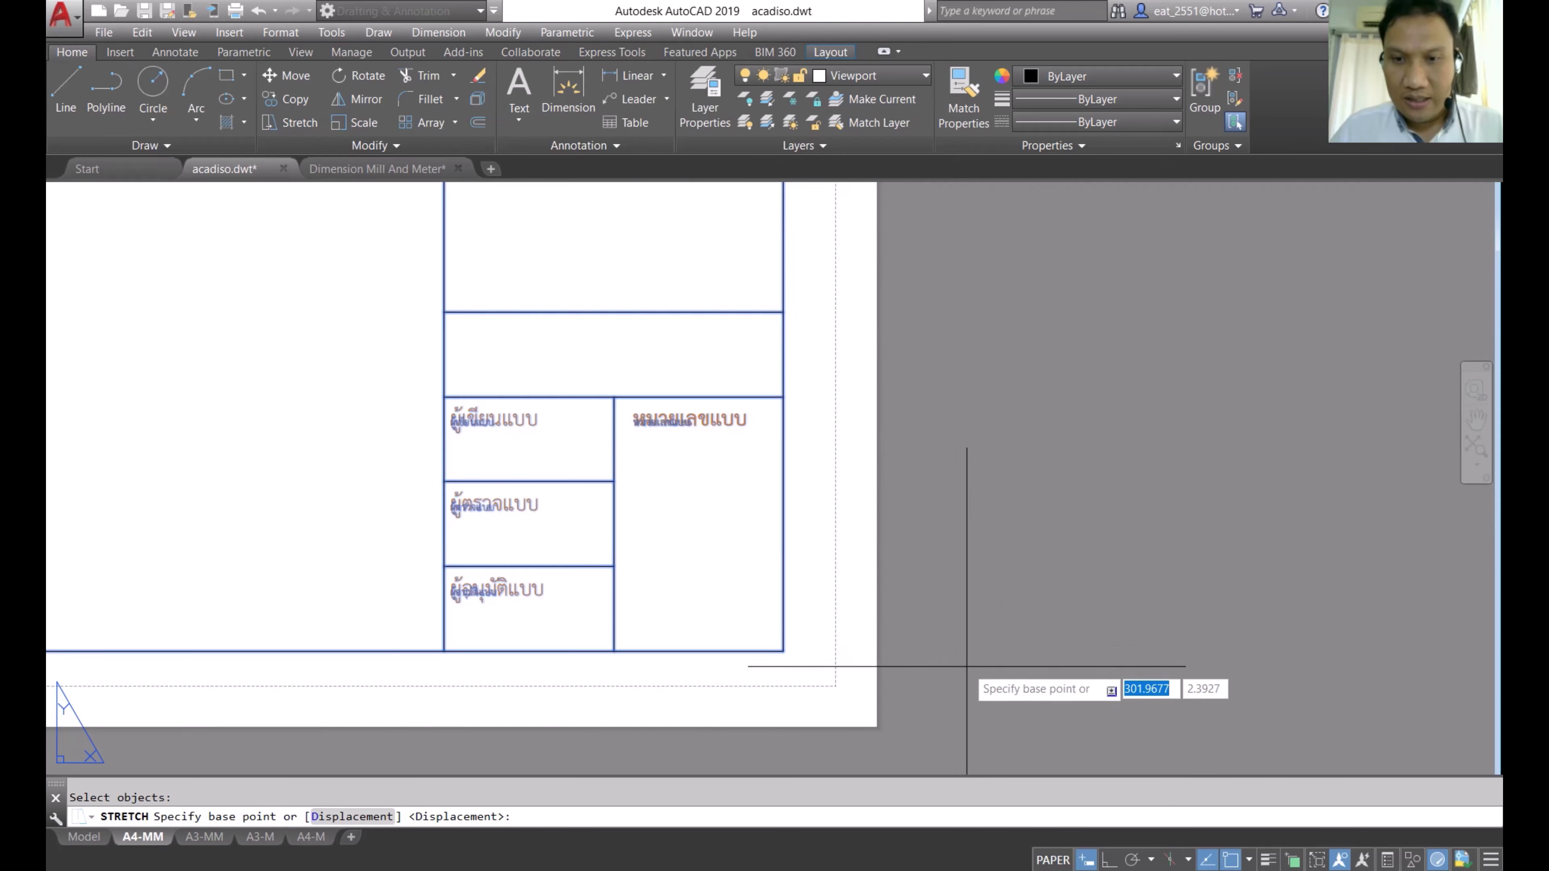
{"action": "left_click", "coordinate": [783, 651]}
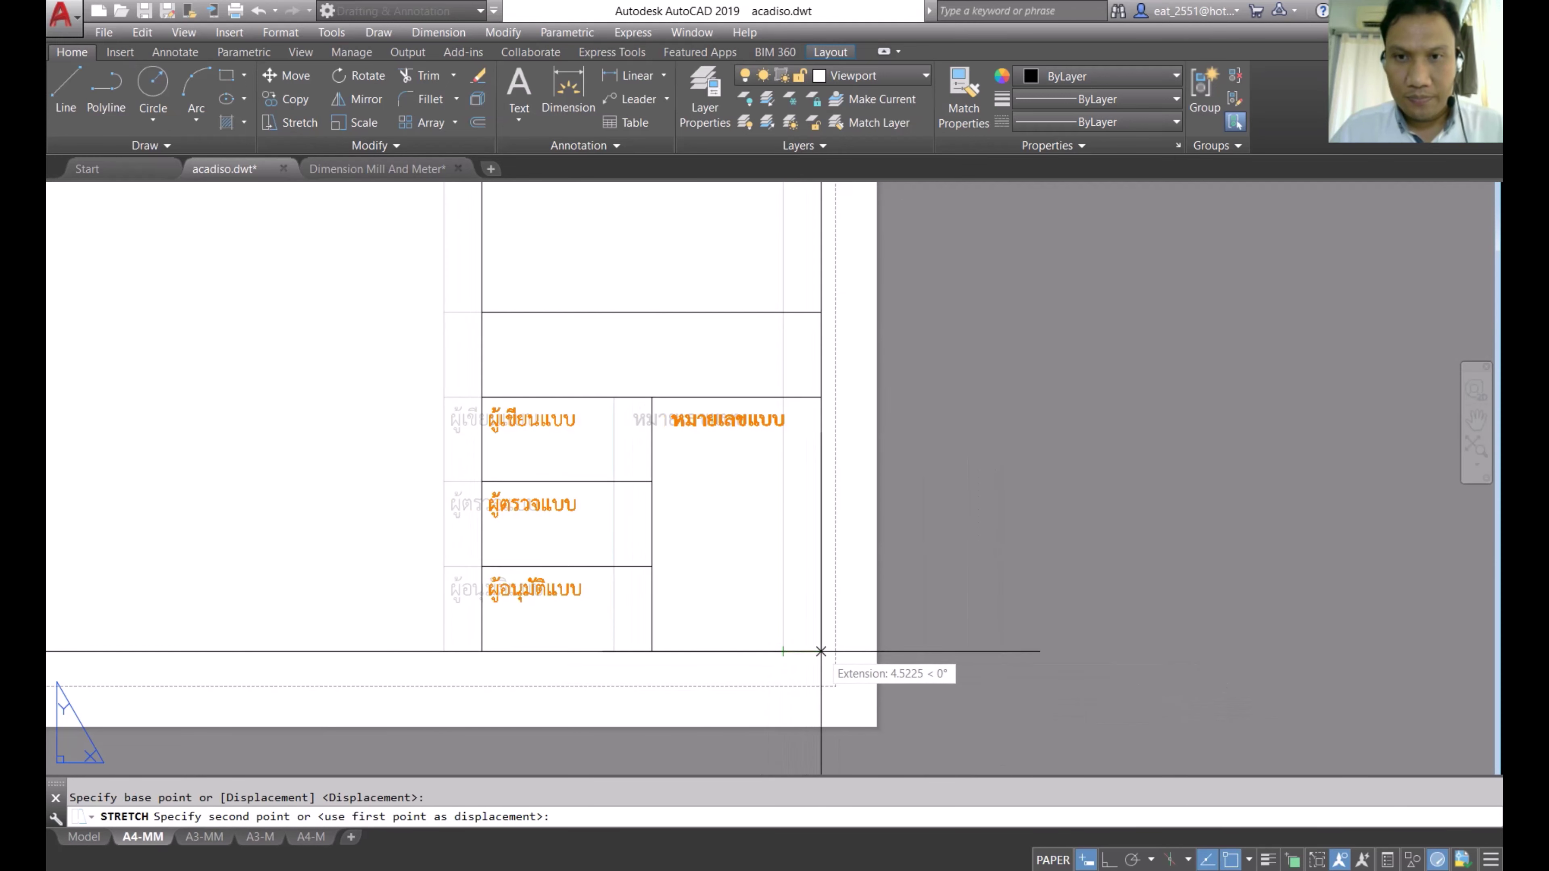
{"action": "left_click", "coordinate": [806, 651]}
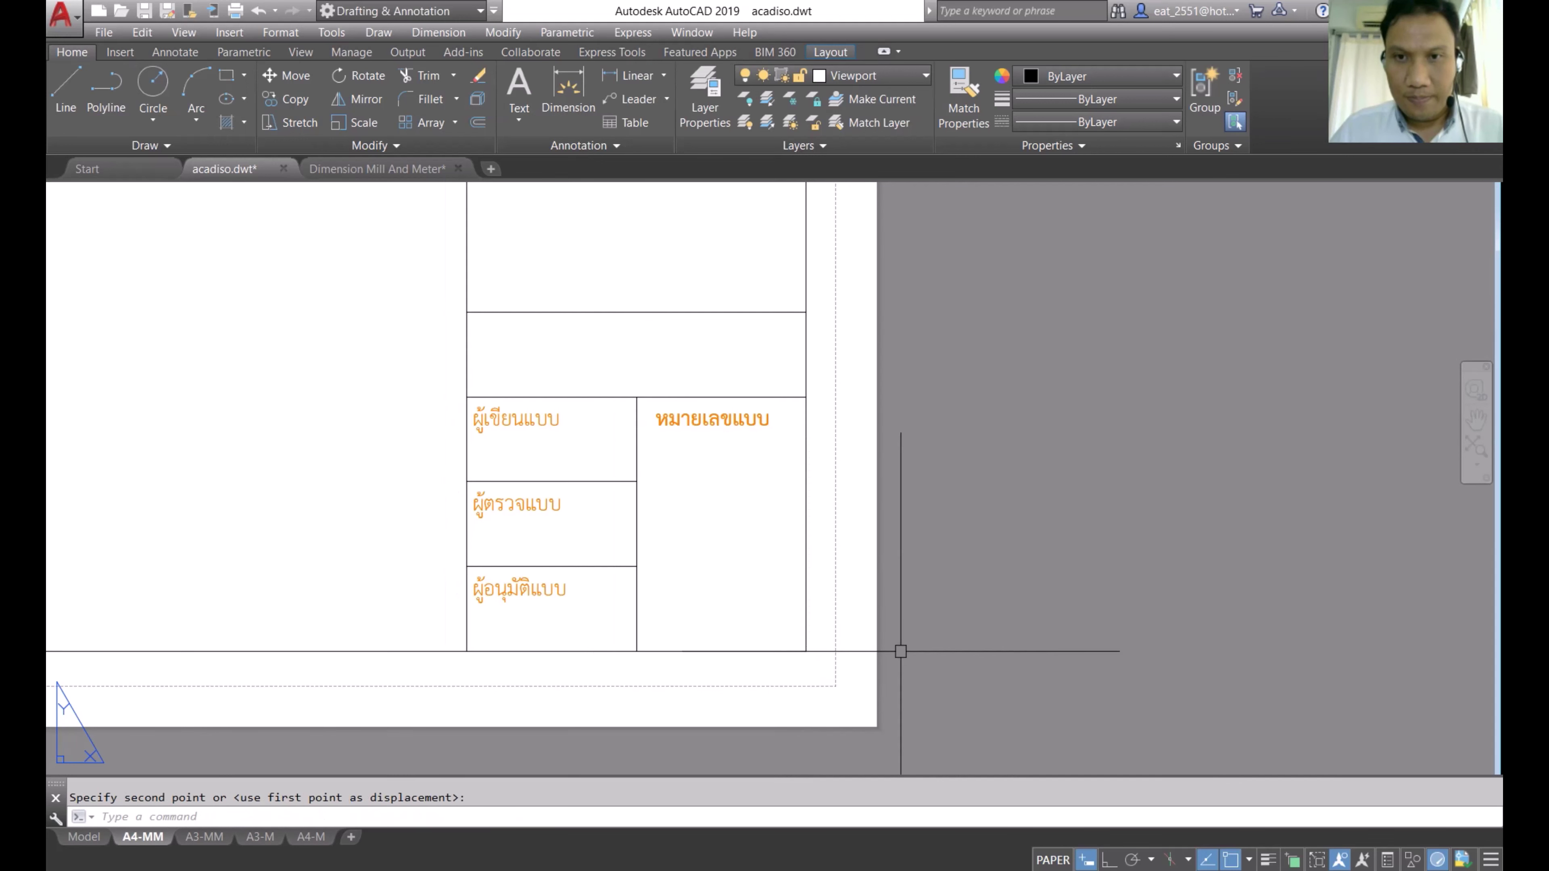
{"action": "scroll", "coordinate": [1078, 605], "scroll_direction": "down", "scroll_amount": 5}
{"action": "scroll", "coordinate": [1023, 218], "scroll_direction": "down", "scroll_amount": 2}
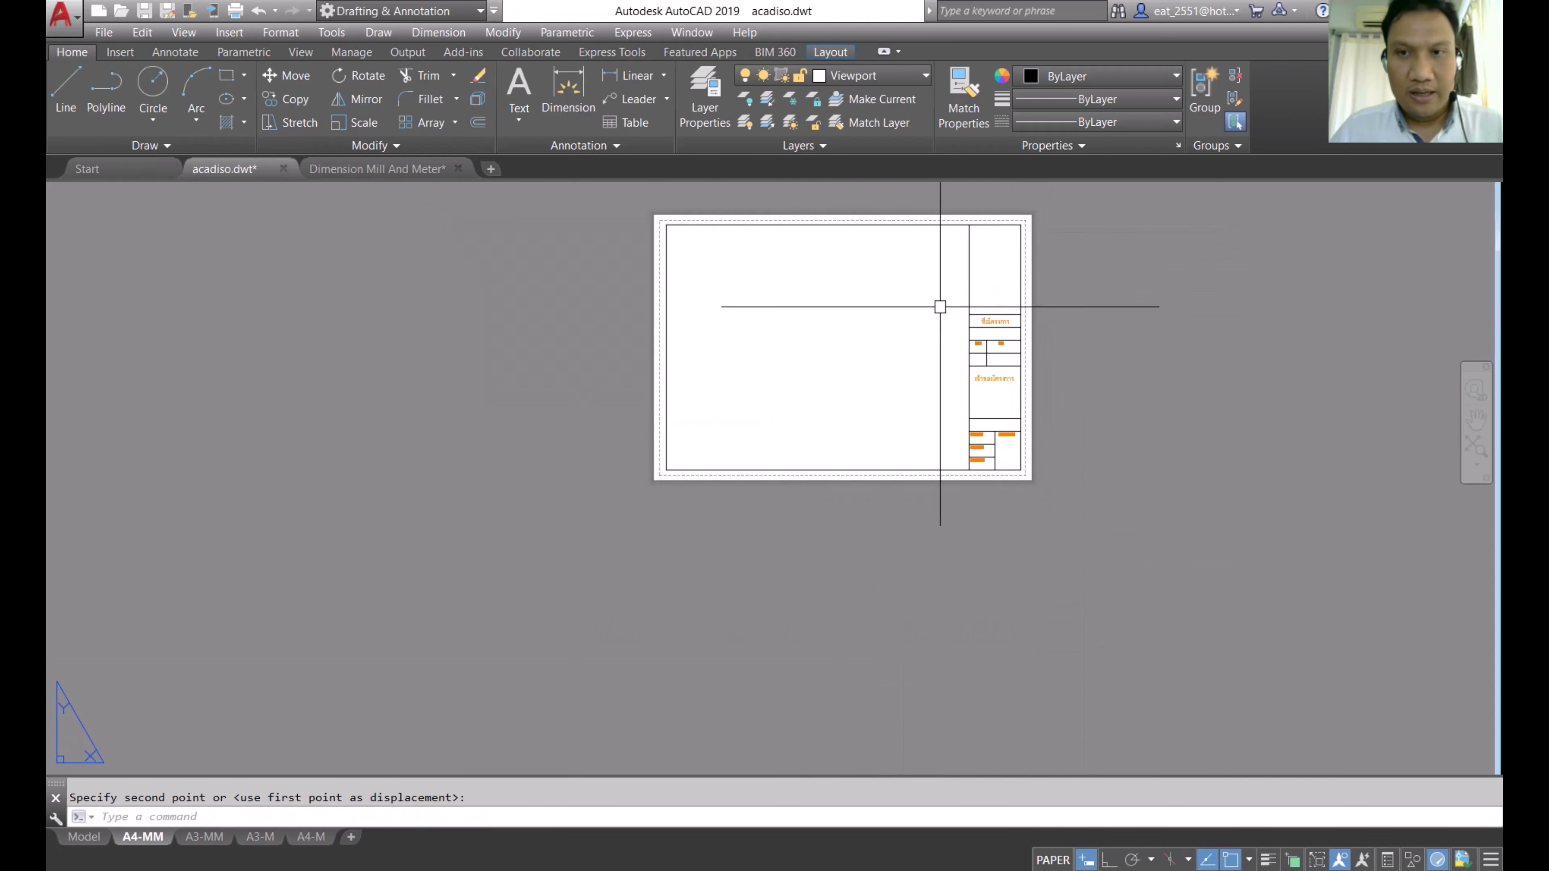
{"action": "scroll", "coordinate": [940, 306], "scroll_direction": "up", "scroll_amount": 2}
{"action": "middle_click_drag", "start_coordinate": [886, 276], "coordinate": [851, 373]}
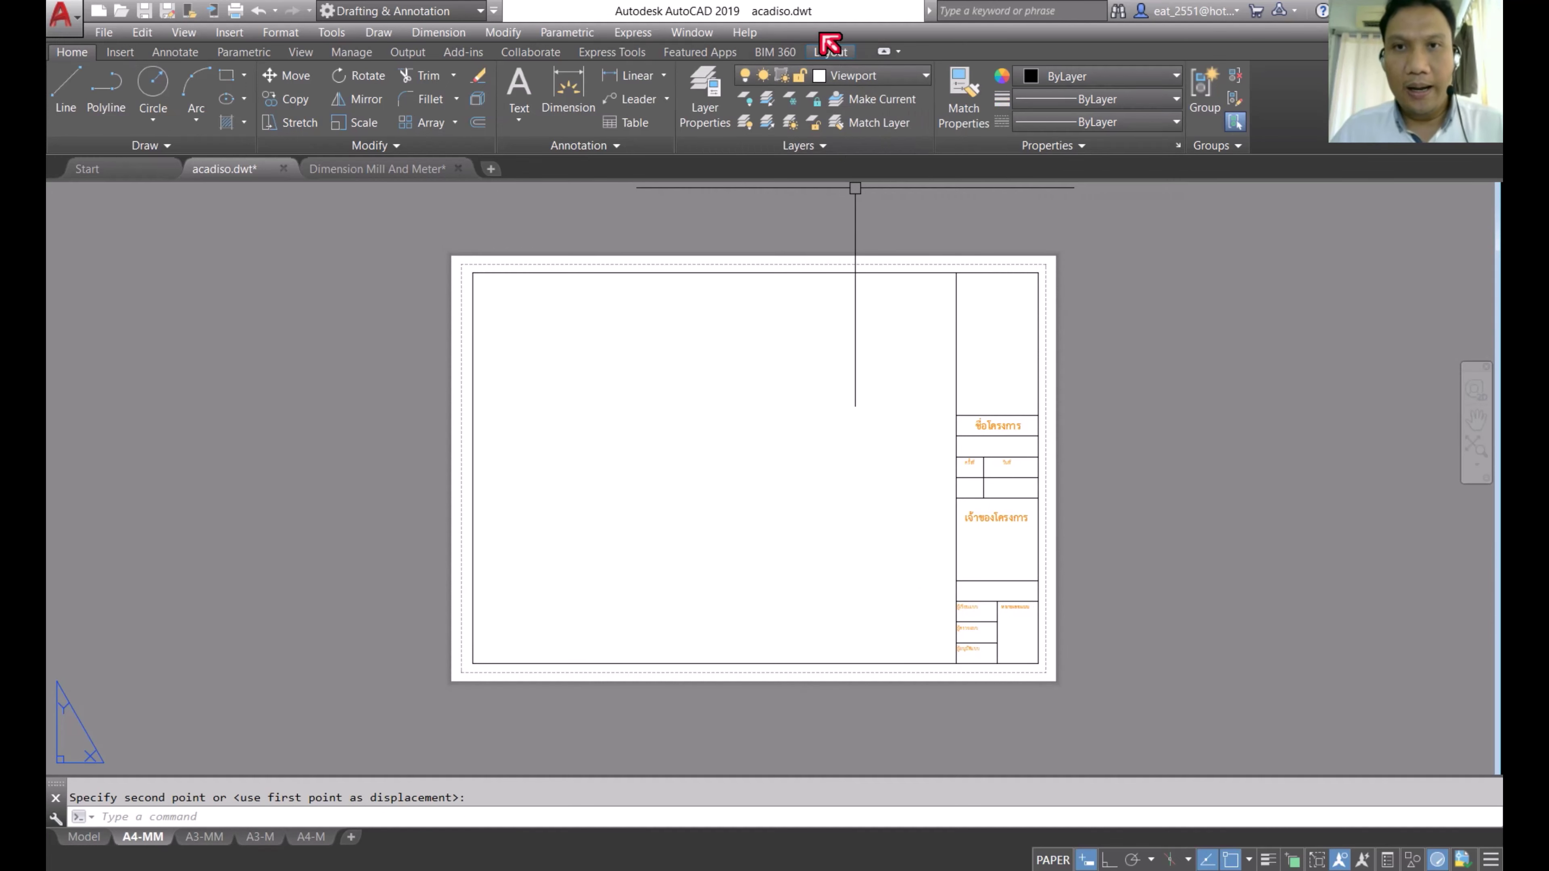
Step: Start a rectangular viewport, cancel it, and return to the Home tools
{"action": "left_click", "coordinate": [835, 53]}
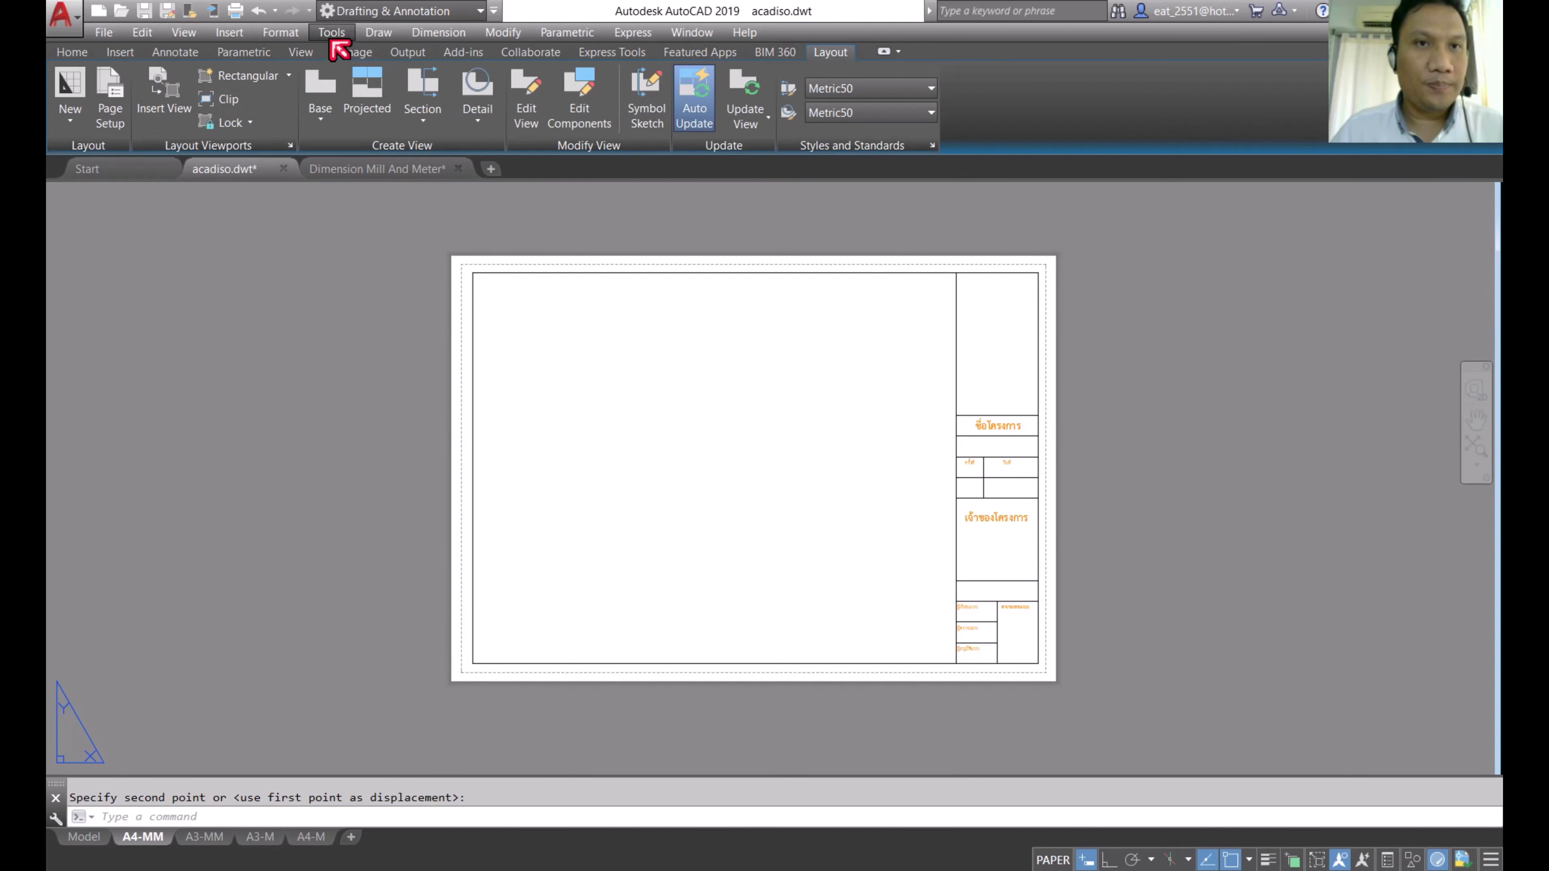
{"action": "left_click", "coordinate": [261, 84]}
{"action": "scroll", "coordinate": [473, 308], "scroll_direction": "up", "scroll_amount": 4}
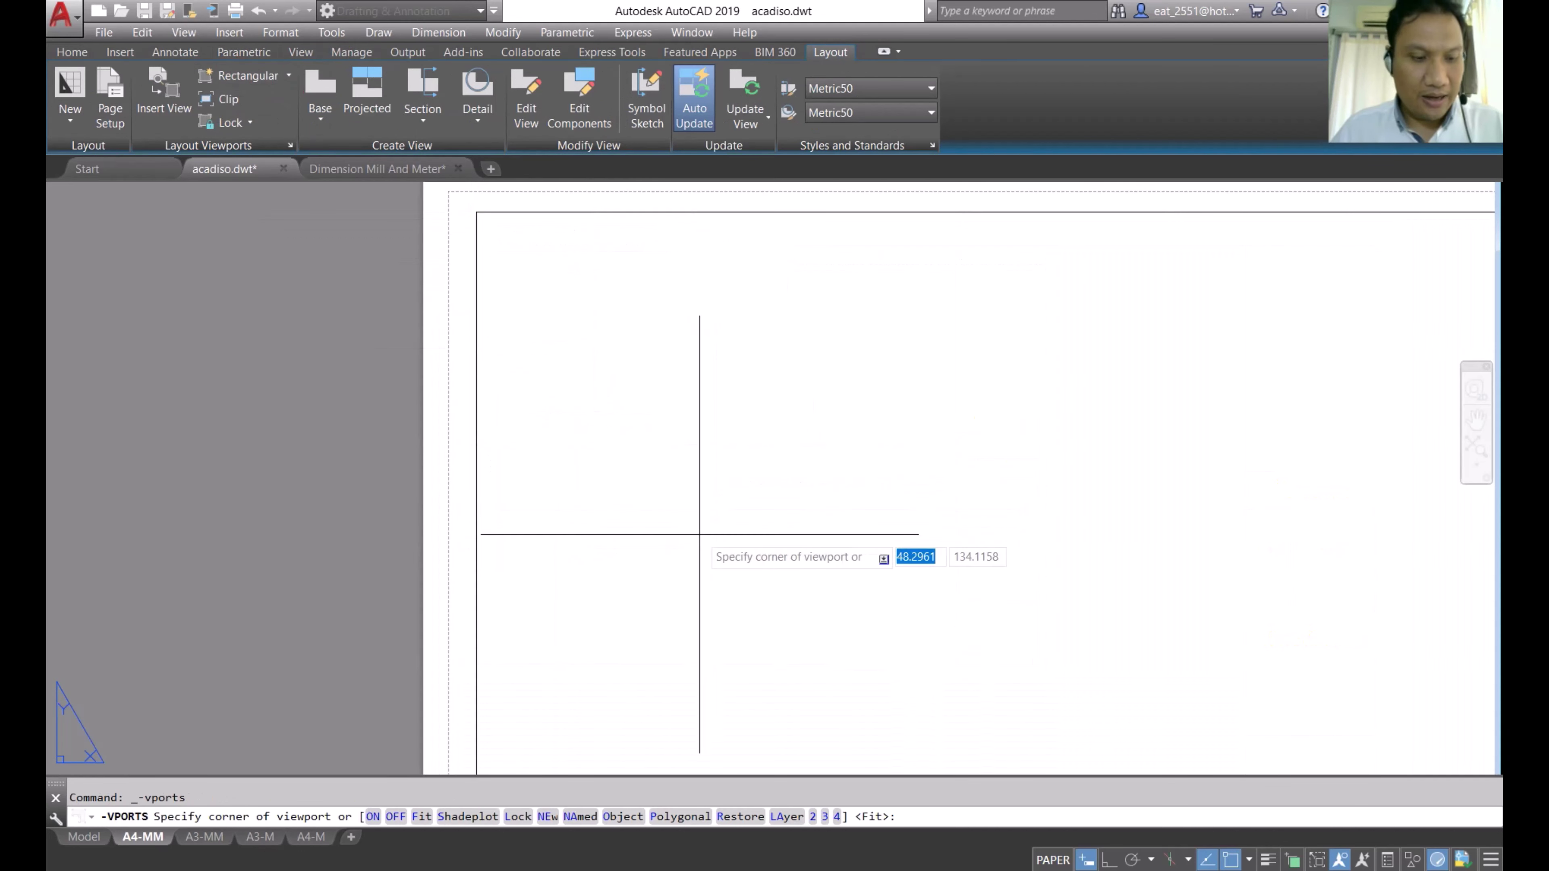
{"action": "key", "text": "Escape"}
{"action": "scroll", "coordinate": [689, 439], "scroll_direction": "down", "scroll_amount": 4}
{"action": "mouse_move", "coordinate": [778, 588]}
{"action": "middle_mouse_down"}
{"action": "mouse_move", "coordinate": [681, 502]}
{"action": "mouse_move", "coordinate": [634, 555]}
{"action": "middle_mouse_up"}
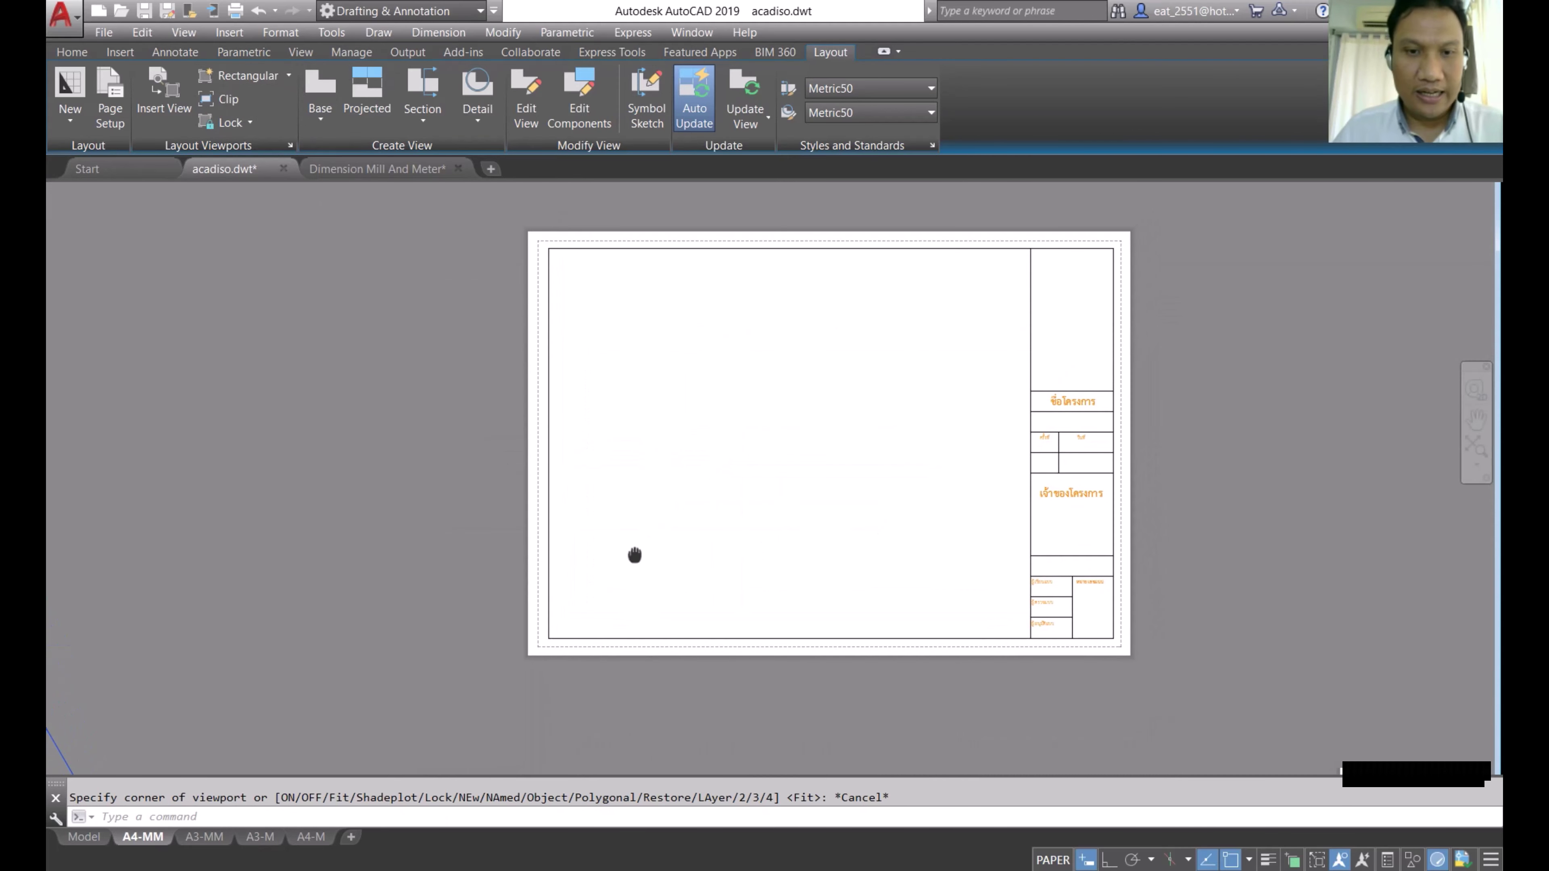
{"action": "left_click", "coordinate": [60, 56]}
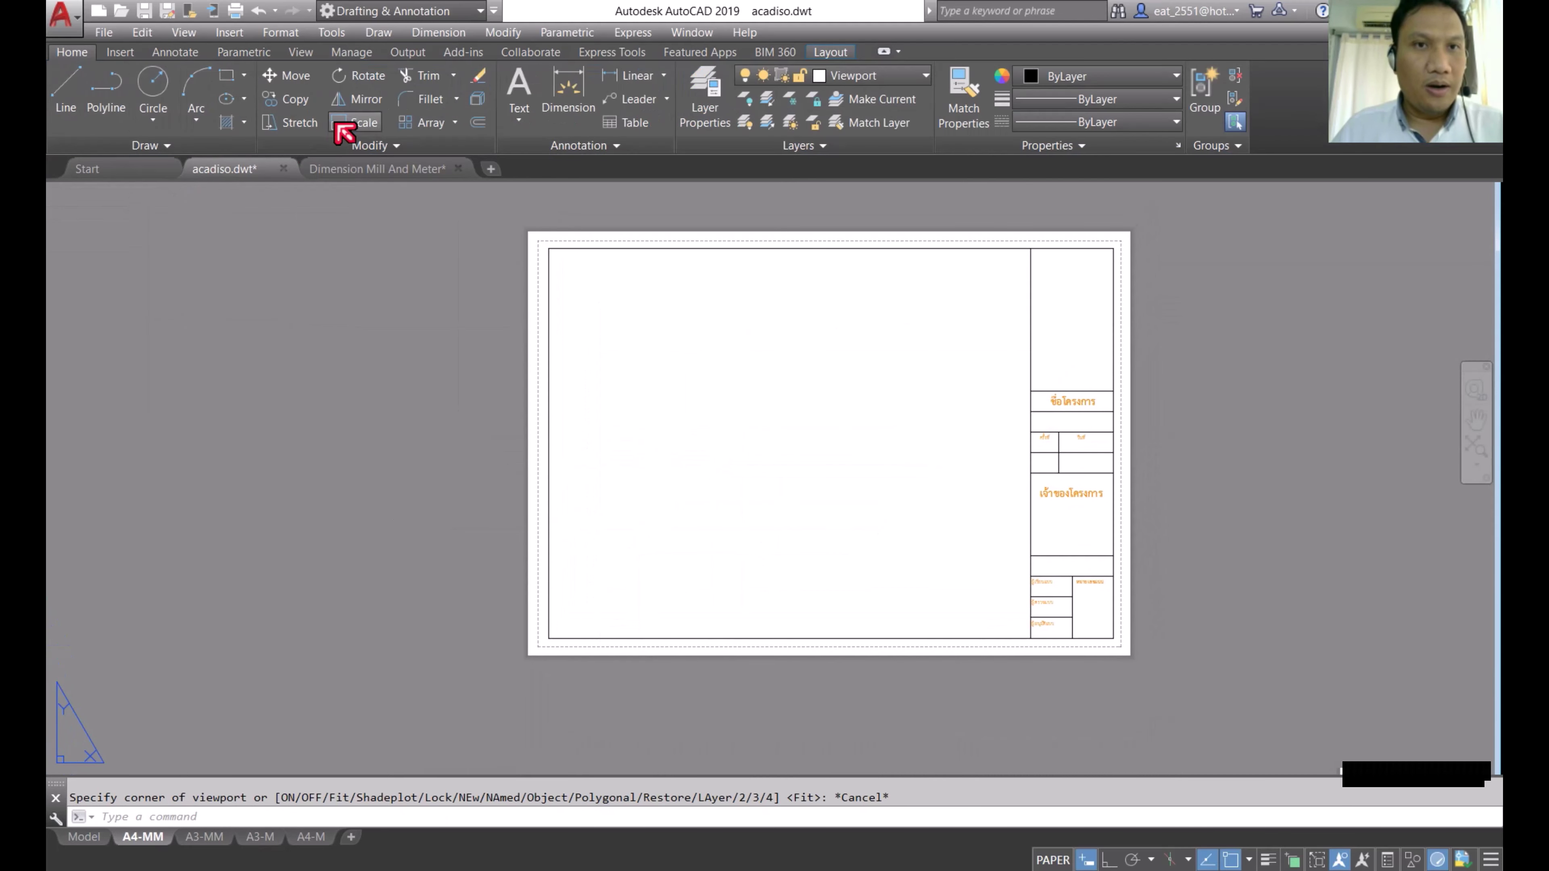
Step: Stretch the border's left edge out to the printable-area margin
{"action": "left_click", "coordinate": [299, 122]}
{"action": "left_click", "coordinate": [584, 214]}
{"action": "left_click", "coordinate": [363, 662]}
{"action": "key", "text": "Return"}
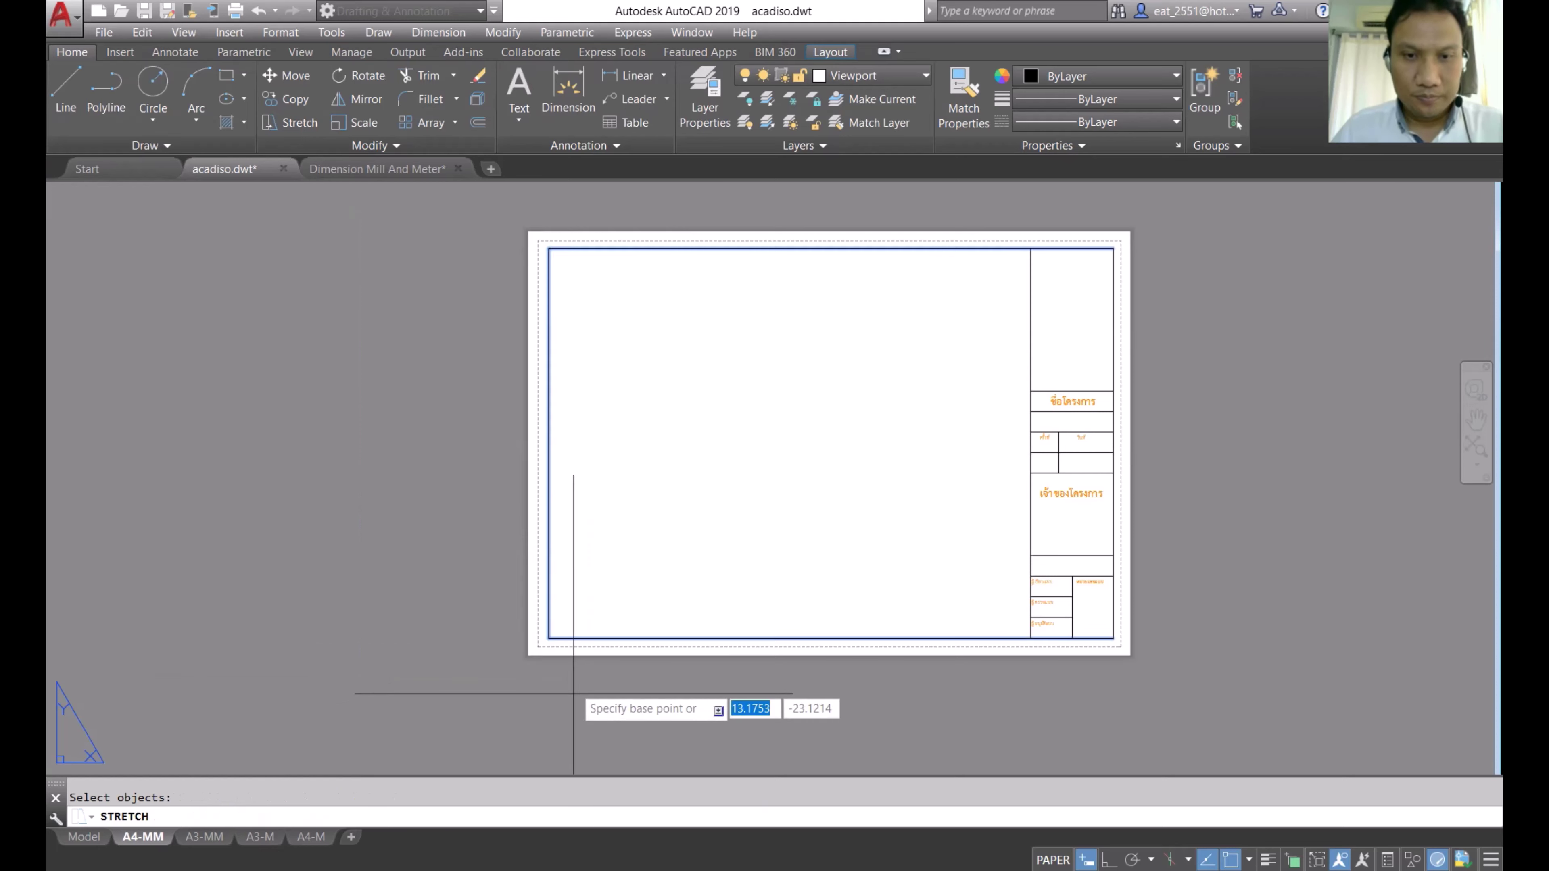
{"action": "scroll", "coordinate": [599, 643], "scroll_direction": "up", "scroll_amount": 4}
{"action": "left_click", "coordinate": [661, 604]}
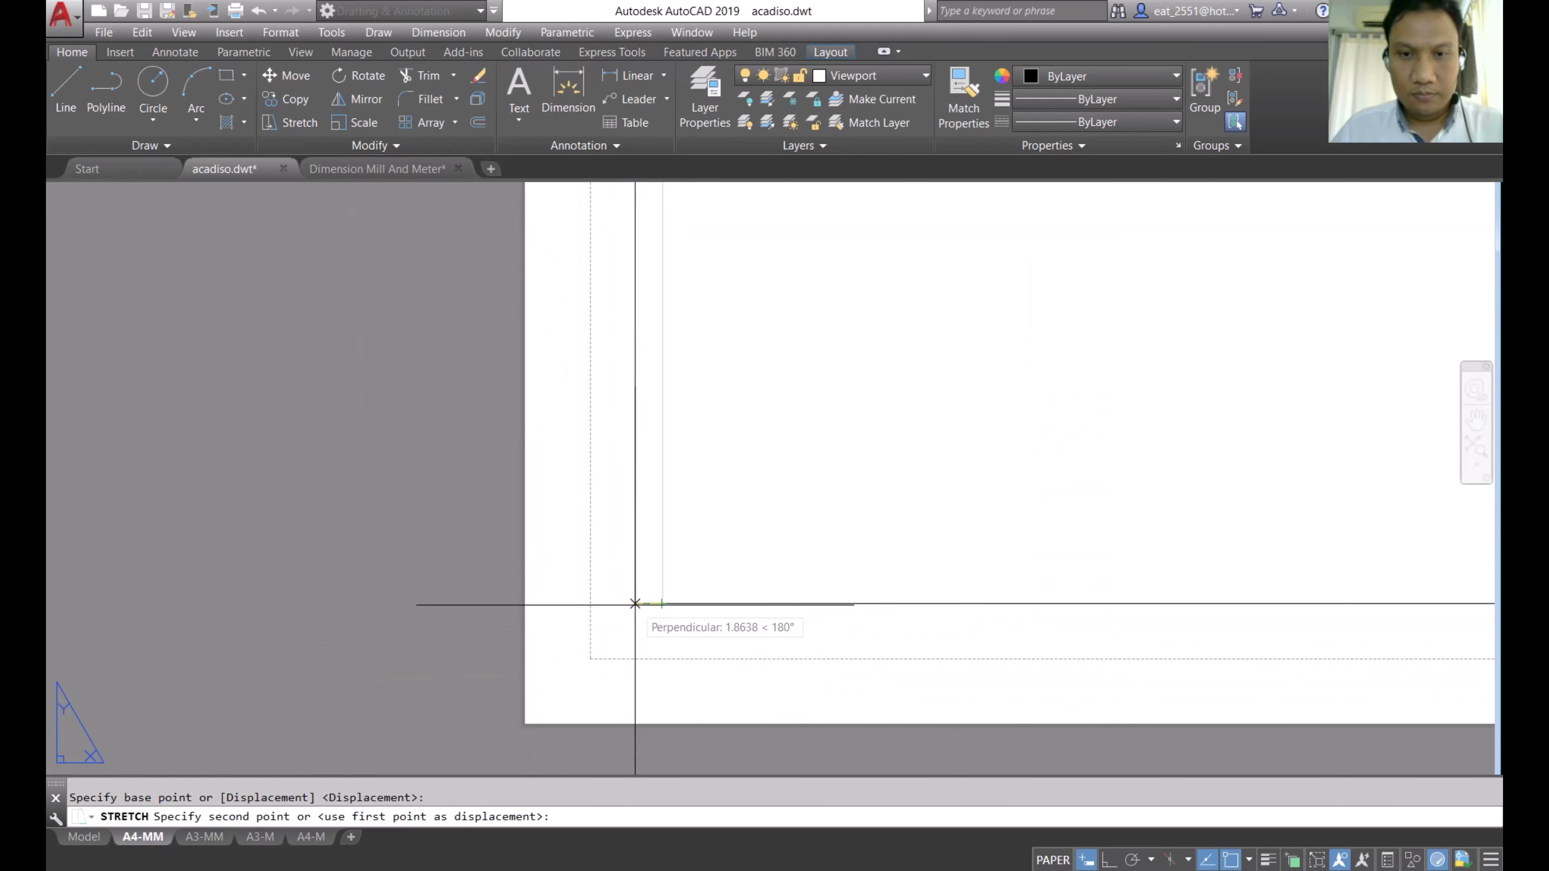
{"action": "left_click", "coordinate": [633, 604]}
{"action": "scroll", "coordinate": [610, 635], "scroll_direction": "down", "scroll_amount": 3}
{"action": "scroll", "coordinate": [611, 629], "scroll_direction": "down", "scroll_amount": 2}
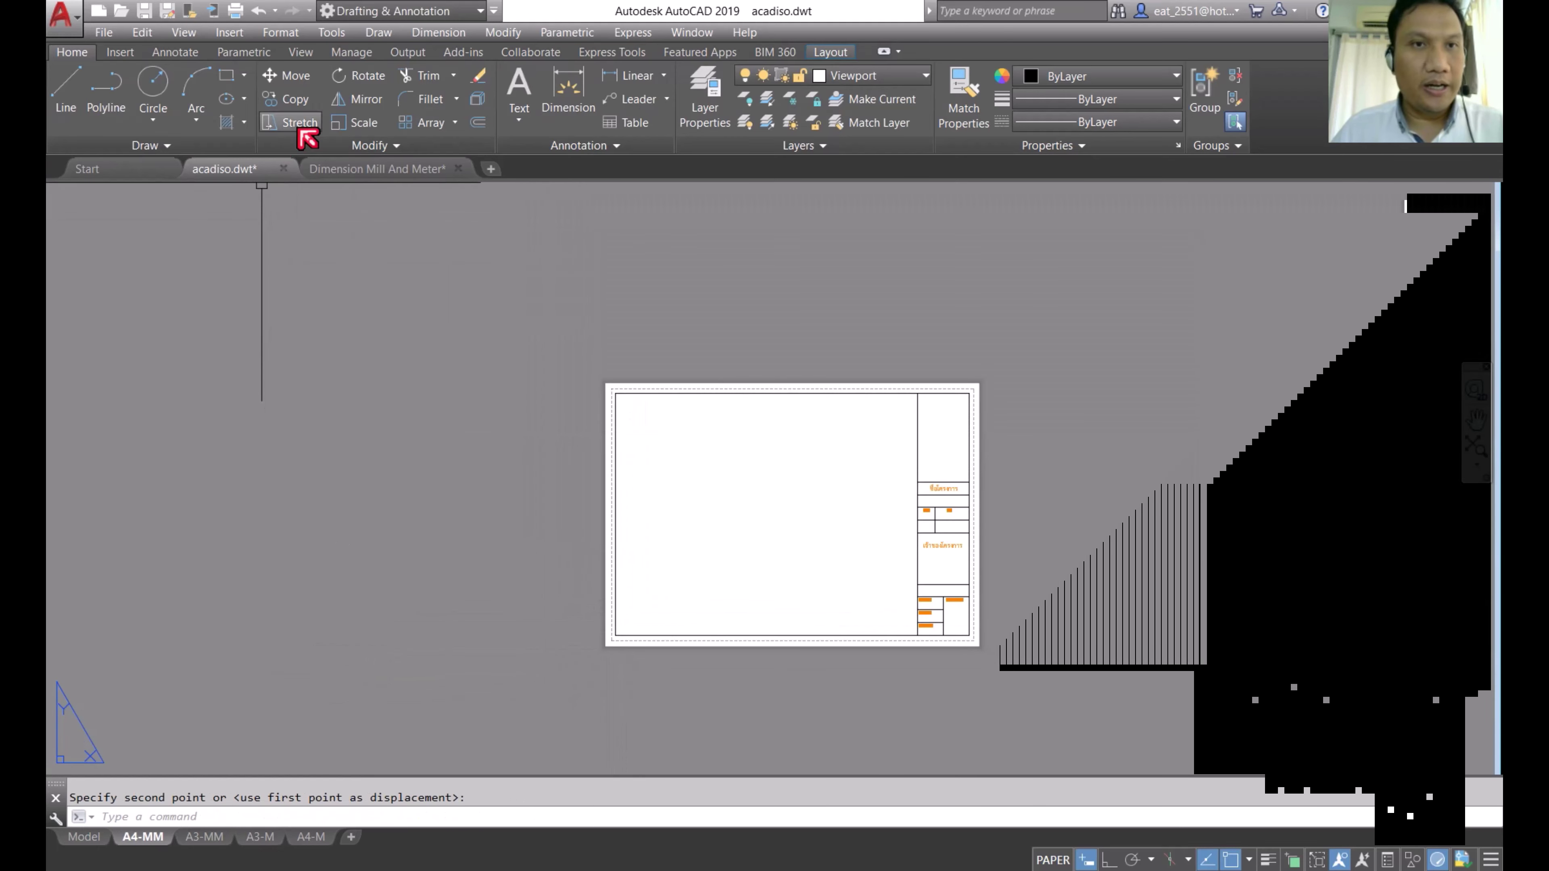
{"action": "left_click", "coordinate": [841, 54]}
Step: Draw a rectangular viewport inside the A4-MM frame and turn its grid off
{"action": "left_click", "coordinate": [249, 85]}
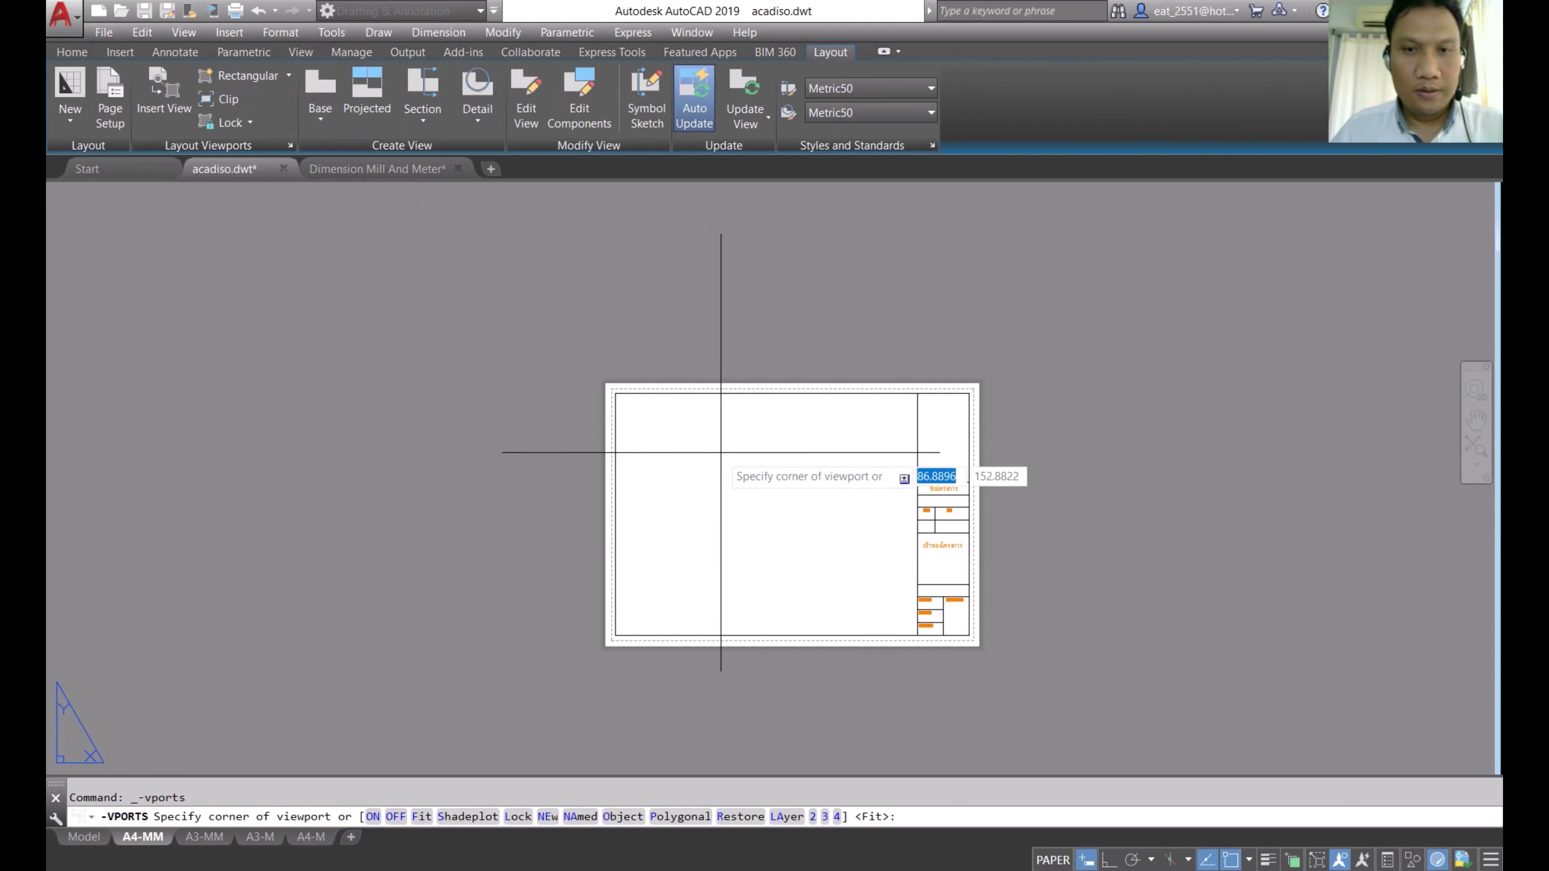
{"action": "scroll", "coordinate": [671, 428], "scroll_direction": "up", "scroll_amount": 4}
{"action": "left_click", "coordinate": [459, 263]}
{"action": "scroll", "coordinate": [610, 366], "scroll_direction": "down", "scroll_amount": 3}
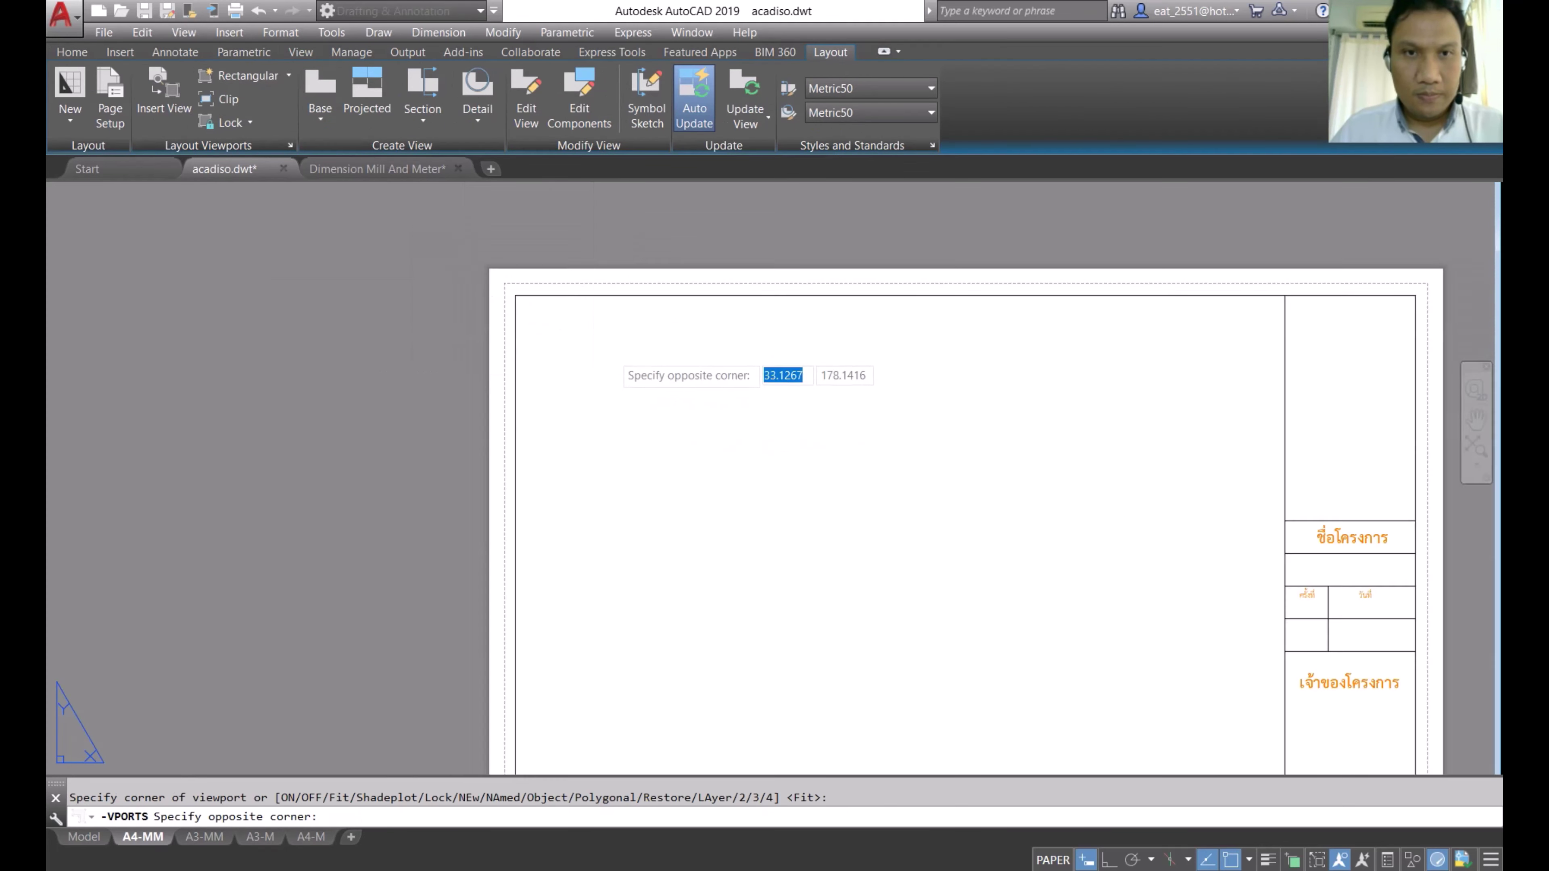
{"action": "scroll", "coordinate": [768, 442], "scroll_direction": "down", "scroll_amount": 2}
{"action": "scroll", "coordinate": [777, 555], "scroll_direction": "up", "scroll_amount": 5}
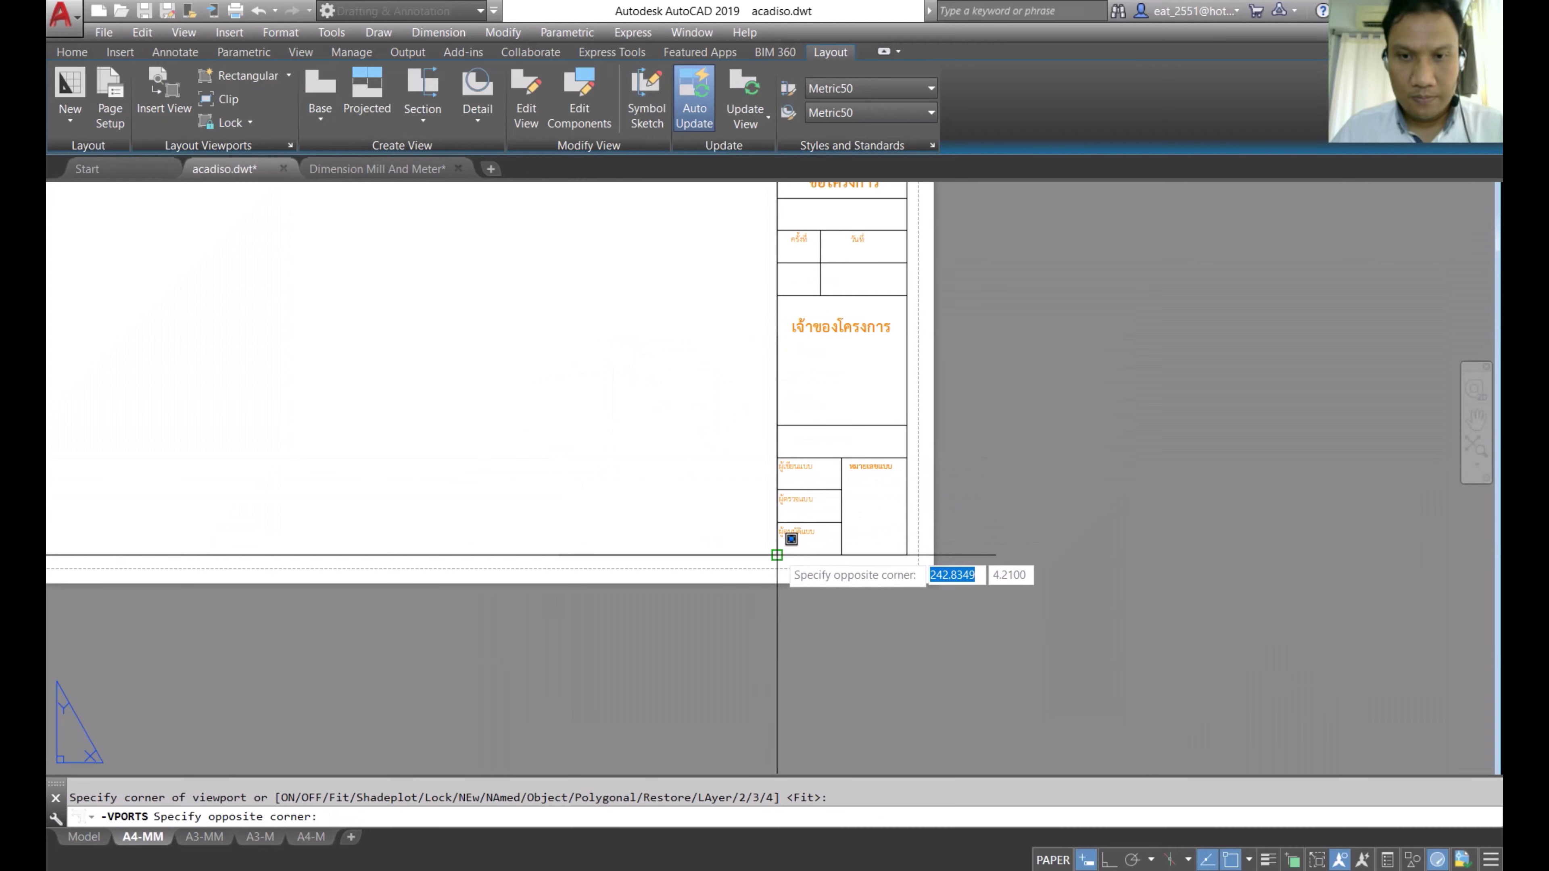
{"action": "left_click", "coordinate": [777, 555]}
{"action": "scroll", "coordinate": [914, 568], "scroll_direction": "down", "scroll_amount": 5}
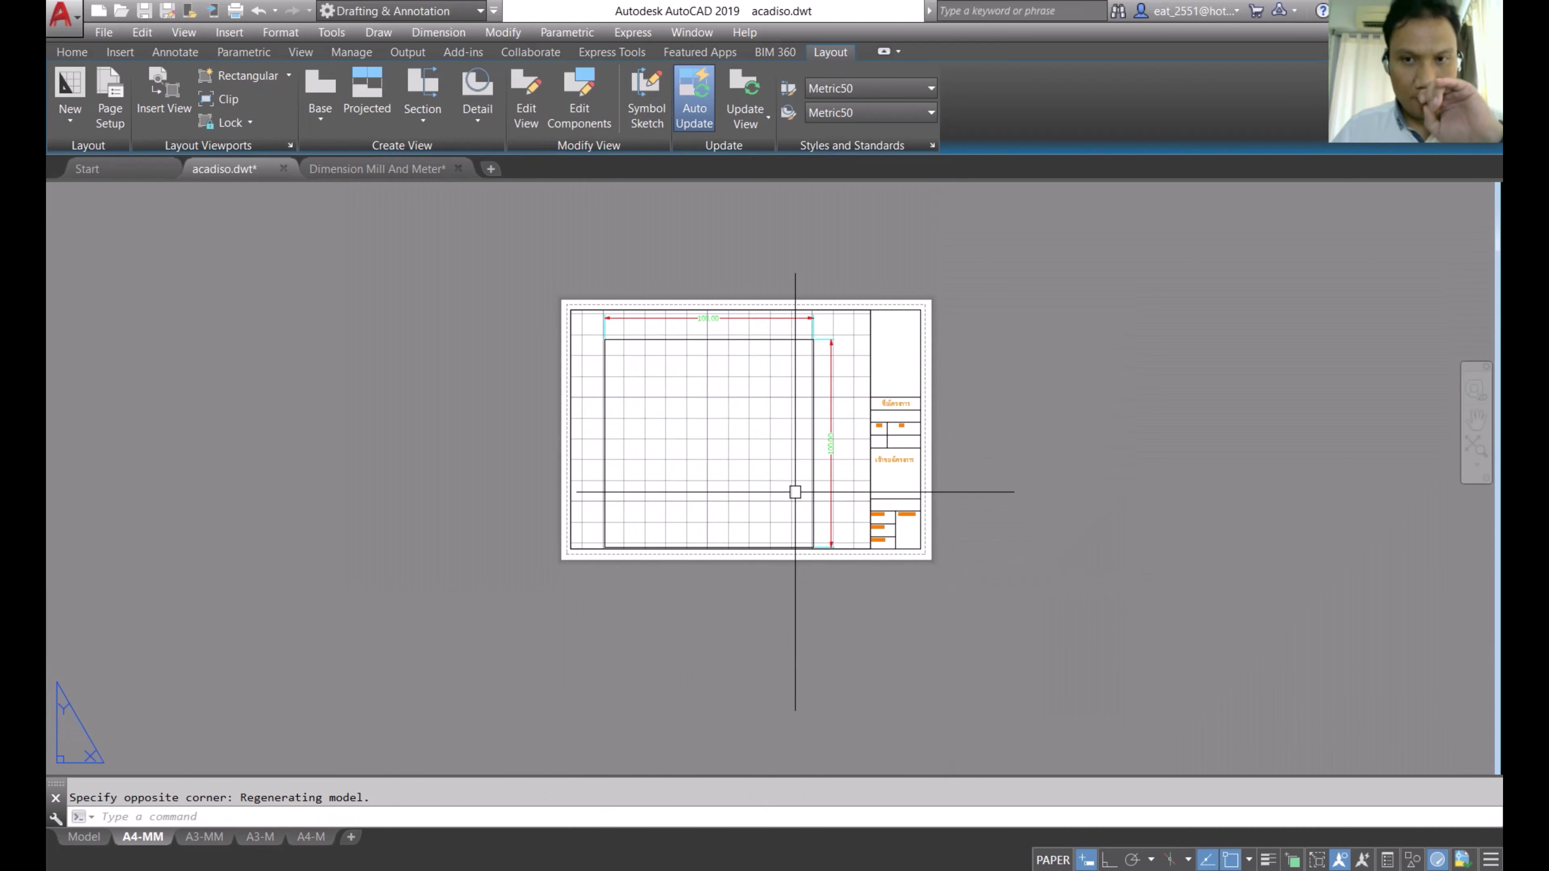
{"action": "double_click", "coordinate": [794, 448]}
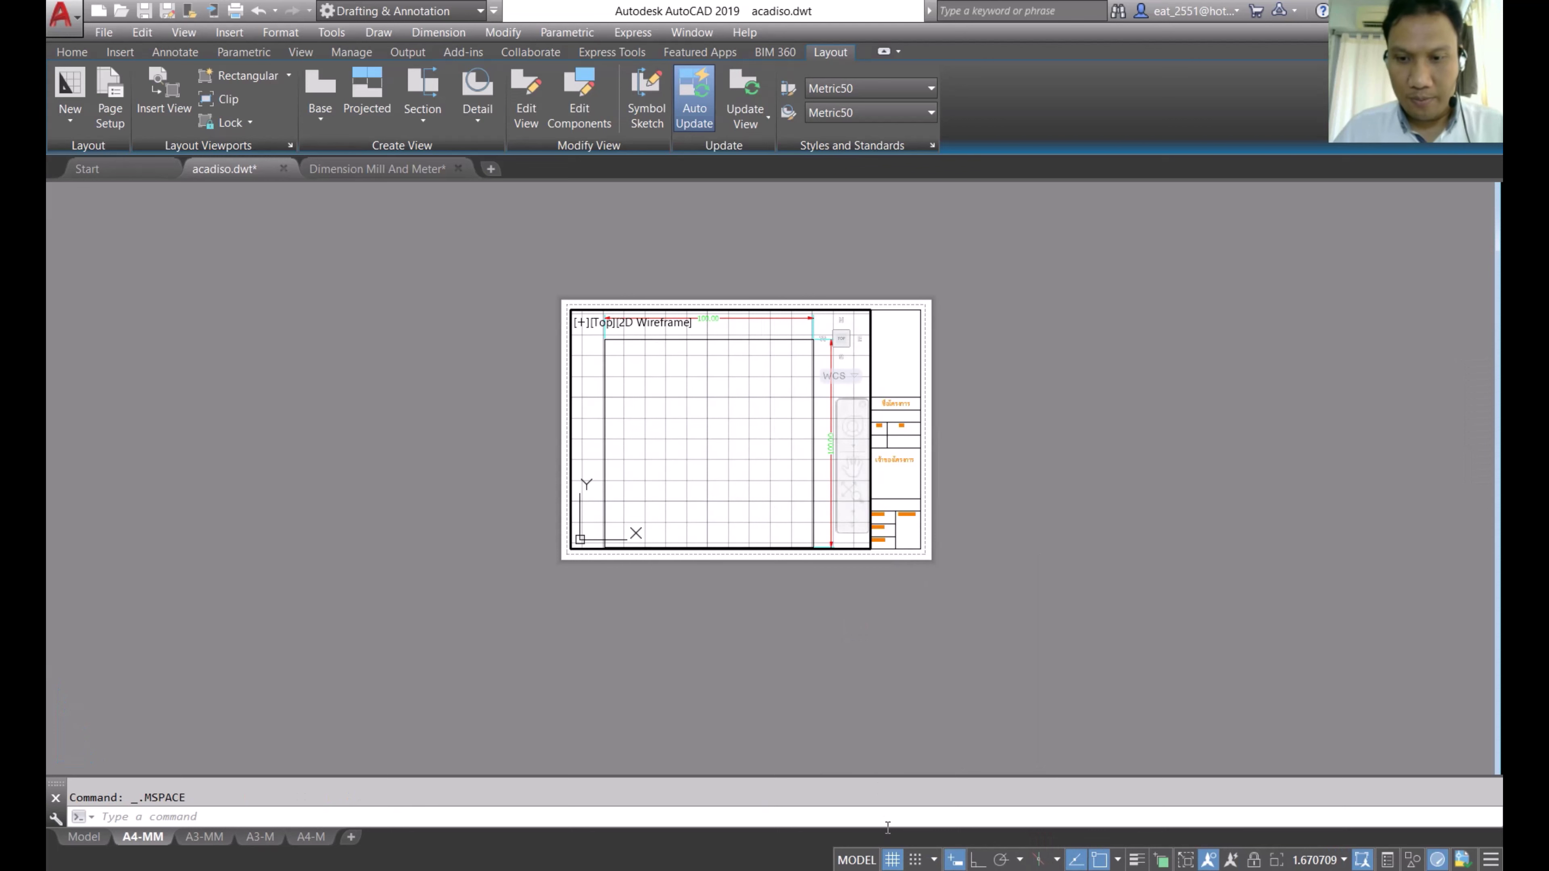
{"action": "left_click", "coordinate": [892, 859]}
{"action": "double_click", "coordinate": [1002, 464]}
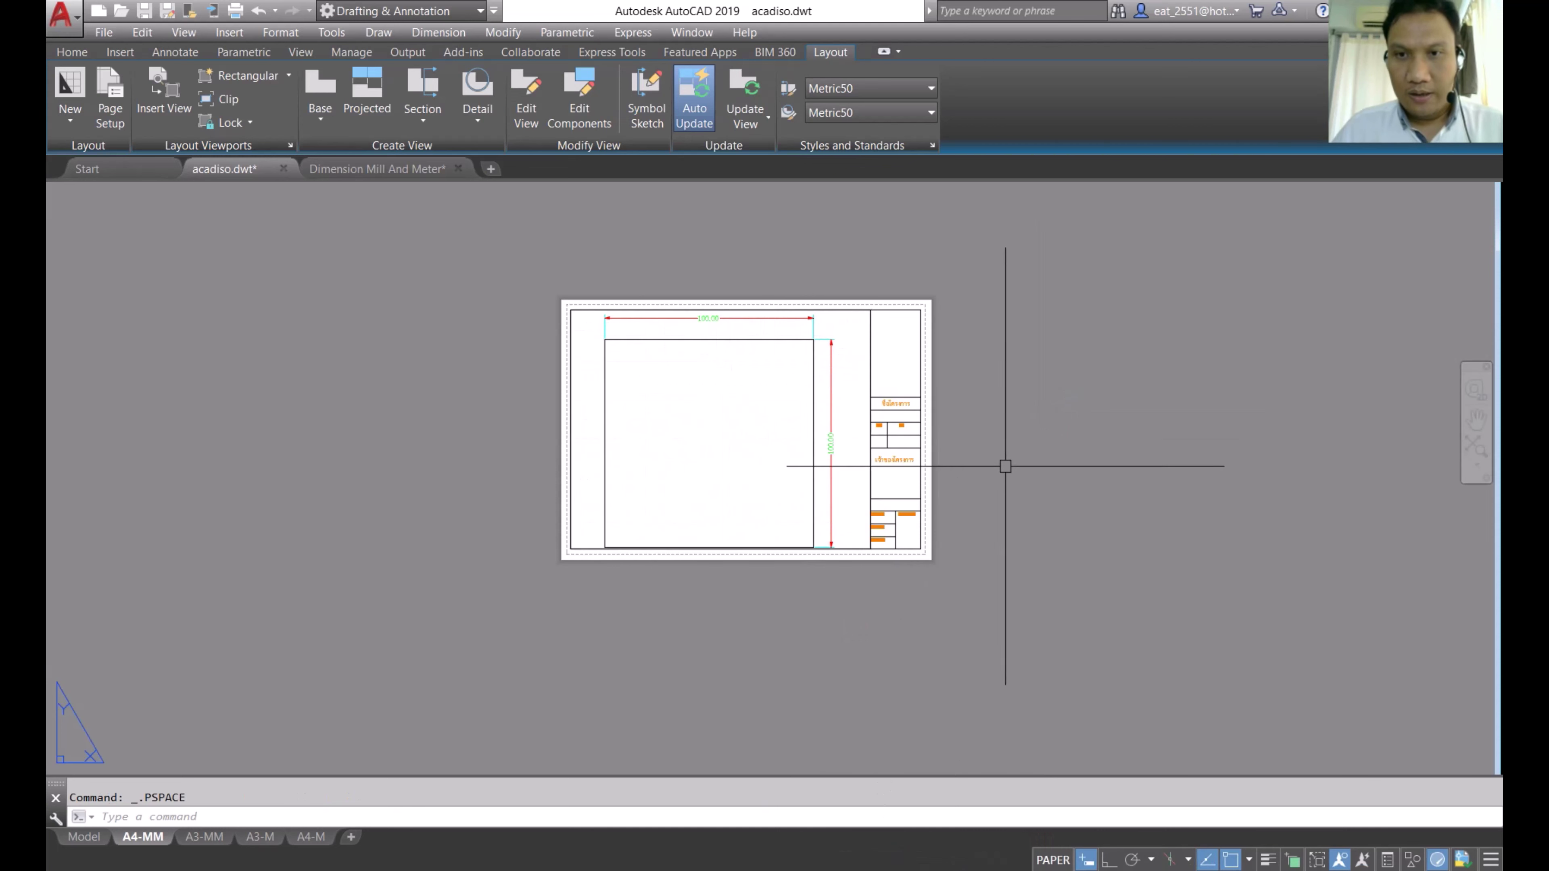
{"action": "scroll", "coordinate": [1054, 435], "scroll_direction": "up", "scroll_amount": 3}
{"action": "left_click", "coordinate": [1473, 453]}
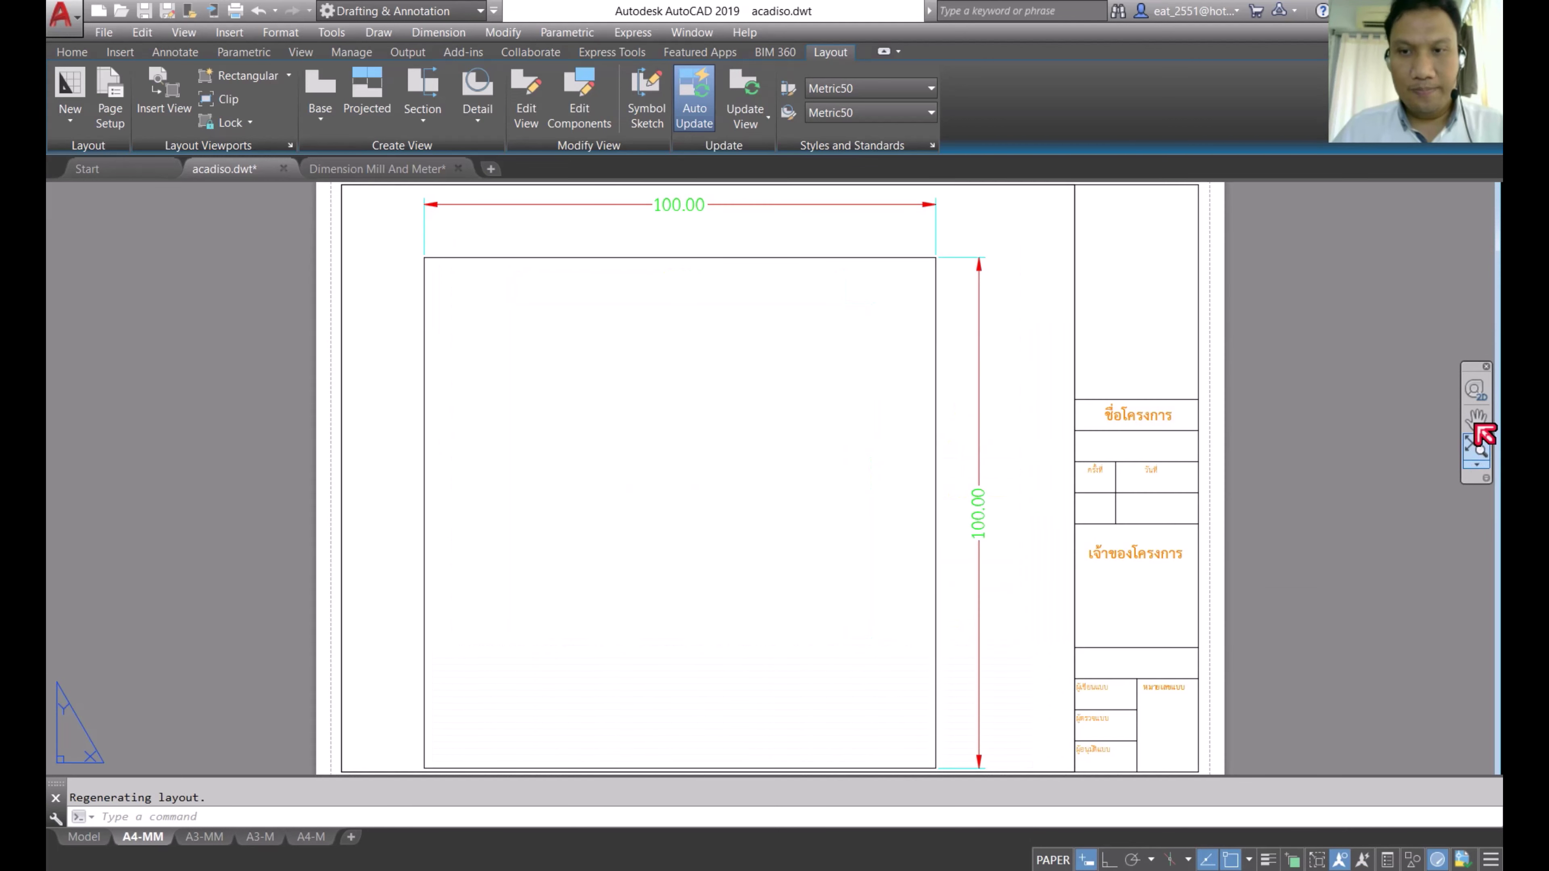
Step: Set the viewport scale to 1:1 showing the 100×100 square, then return to paper space
{"action": "double_click", "coordinate": [1027, 691]}
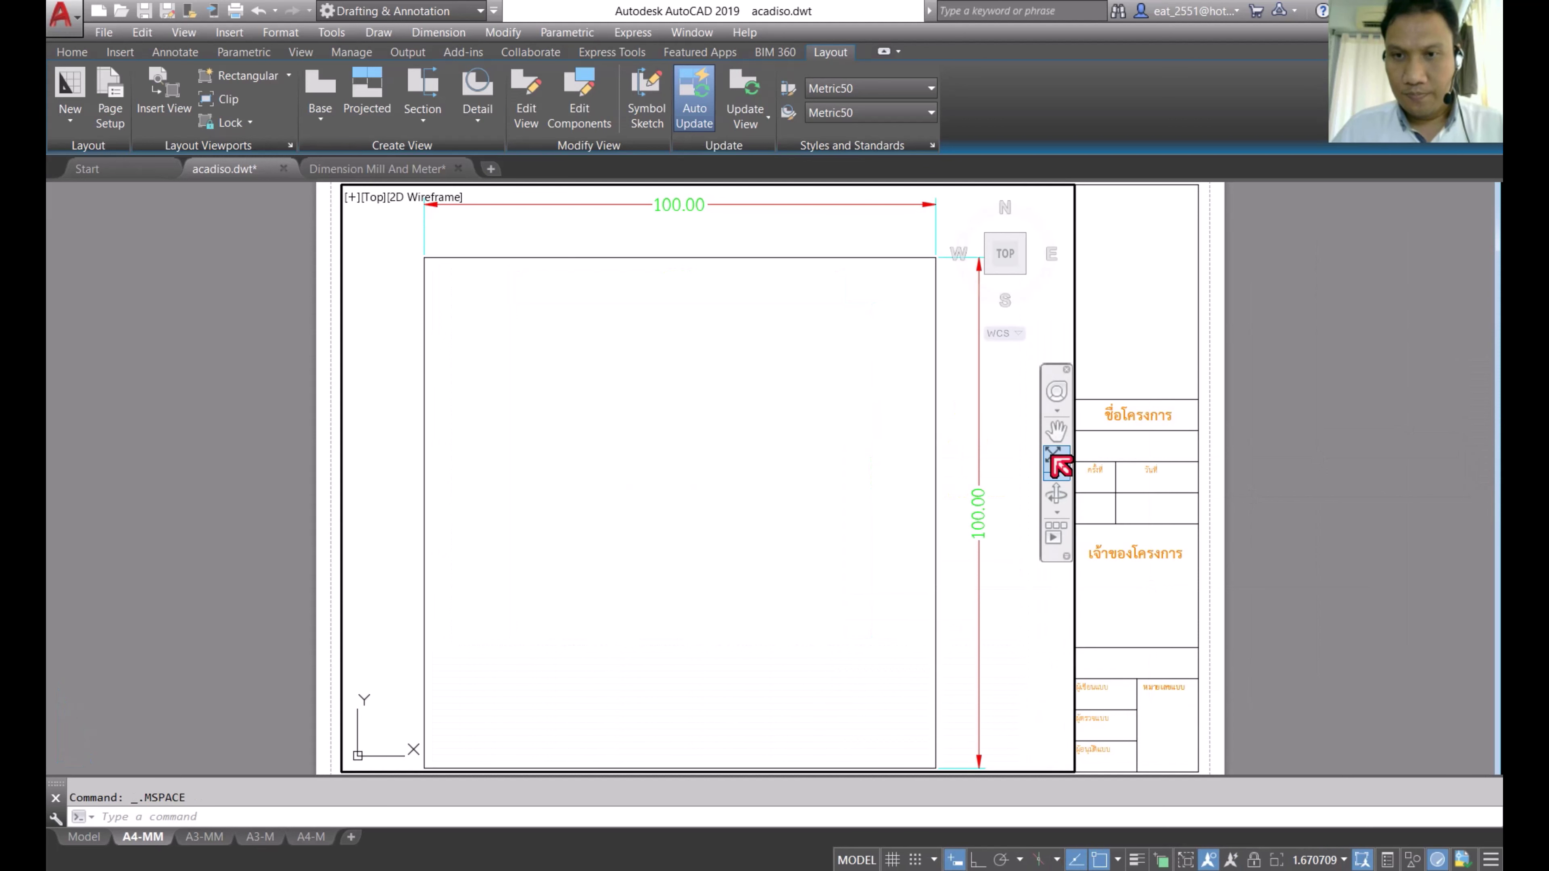
{"action": "left_click", "coordinate": [1060, 467]}
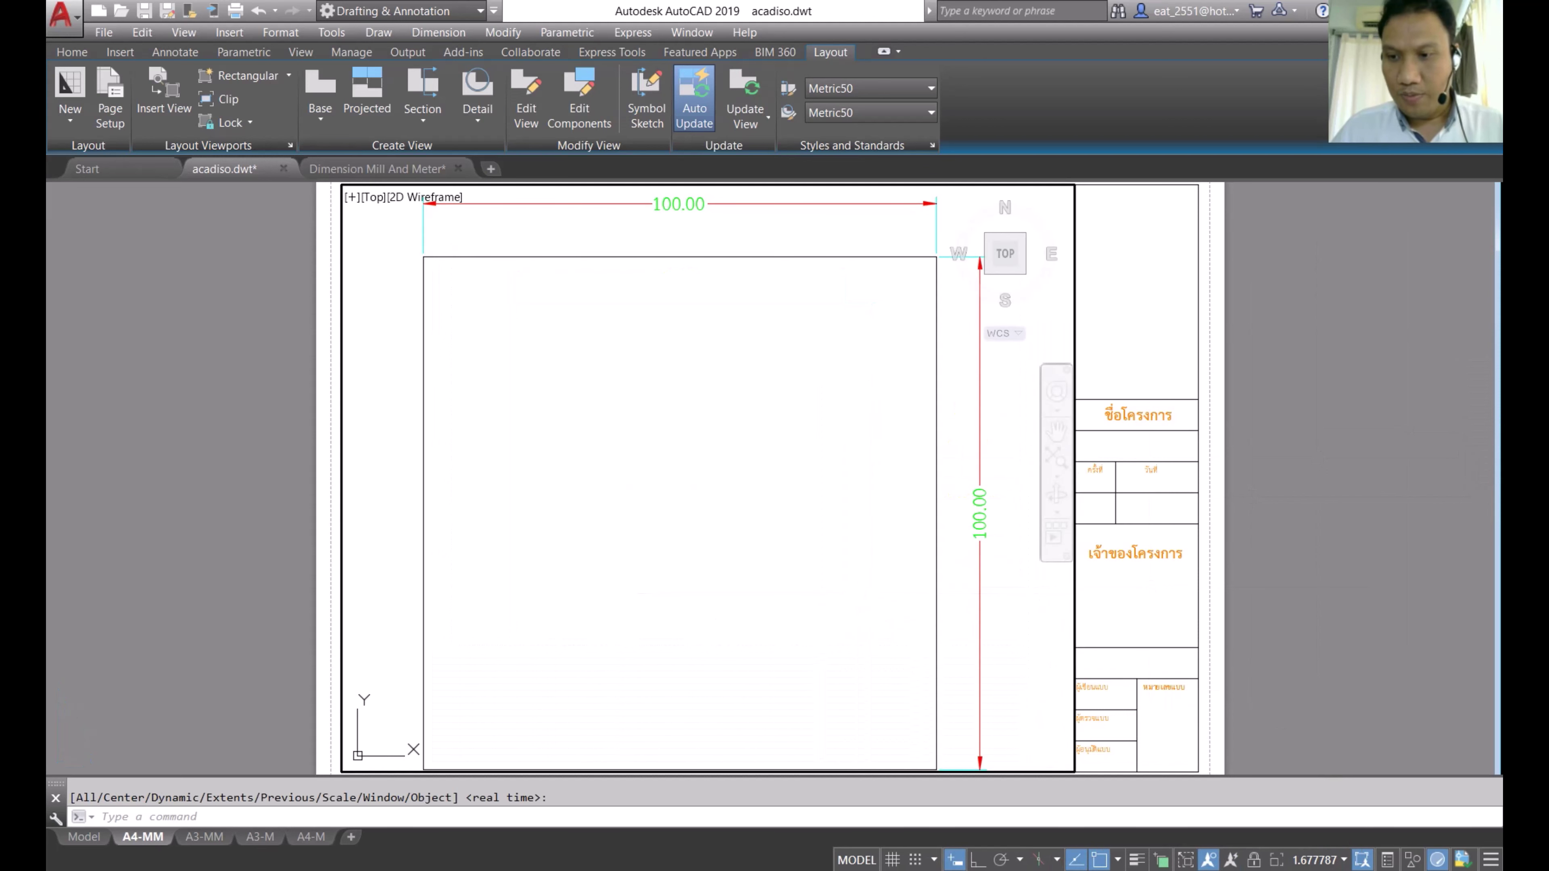
{"action": "left_click", "coordinate": [1345, 861]}
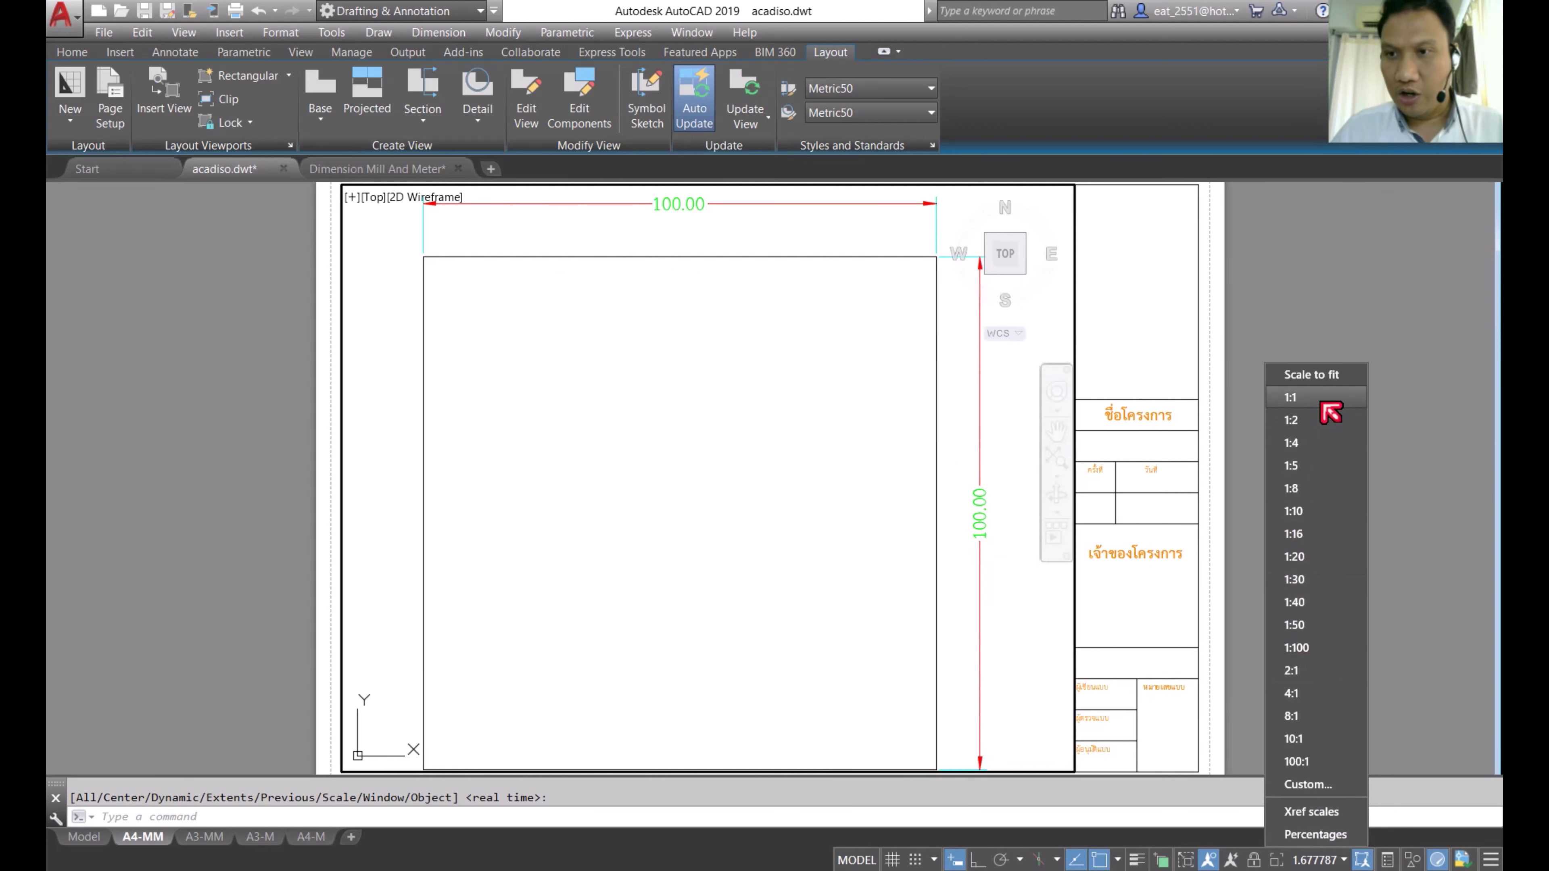
{"action": "left_click", "coordinate": [479, 693]}
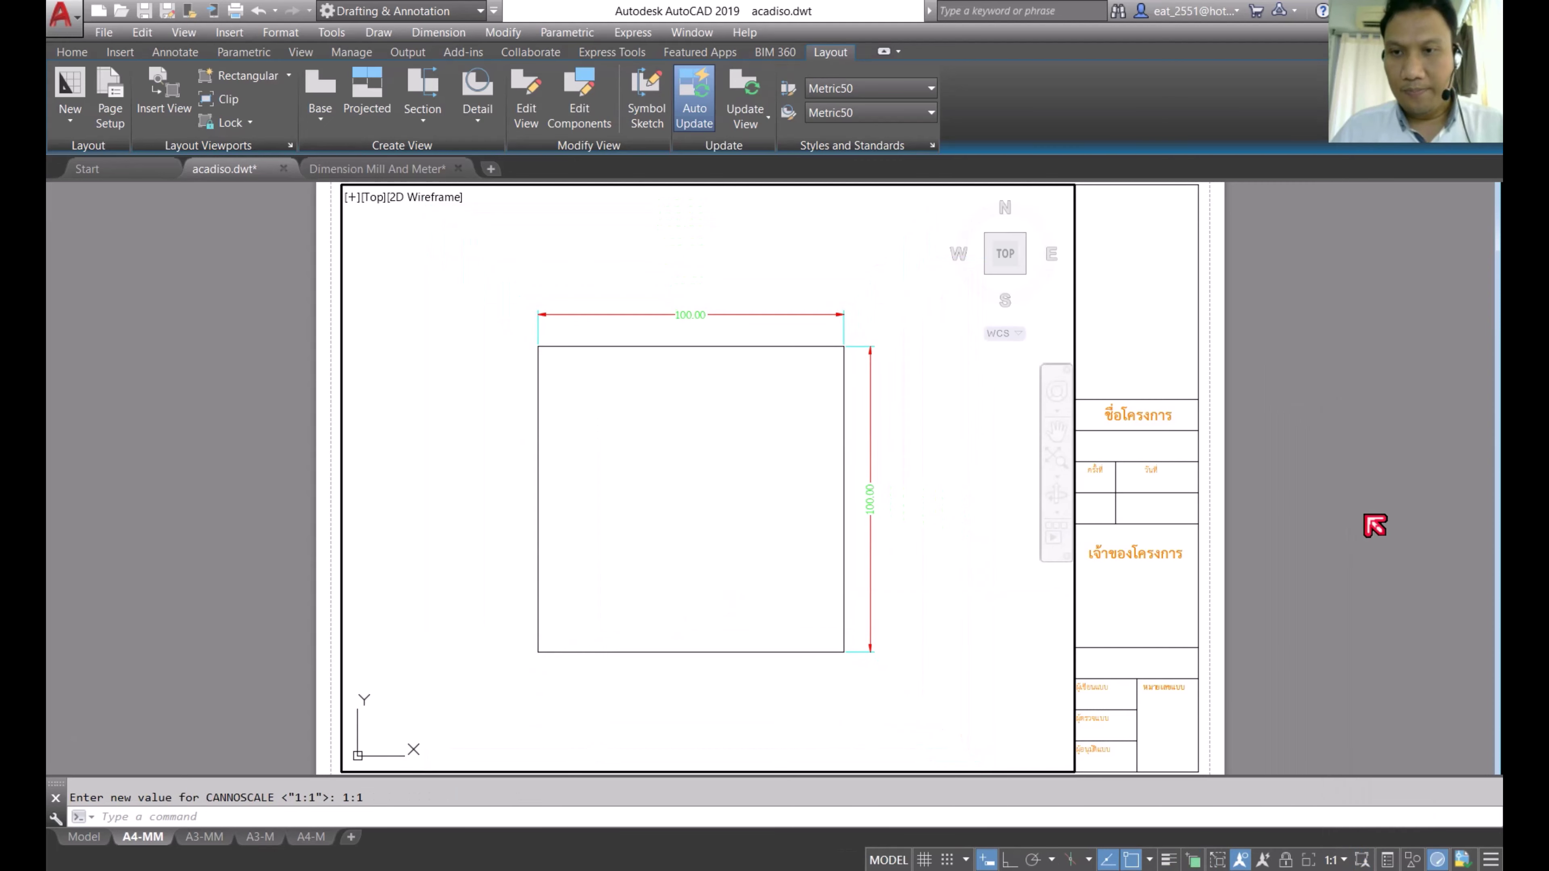
{"action": "double_click", "coordinate": [1372, 525]}
{"action": "scroll", "coordinate": [850, 546], "scroll_direction": "down", "scroll_amount": 2}
{"action": "scroll", "coordinate": [871, 542], "scroll_direction": "down", "scroll_amount": 1}
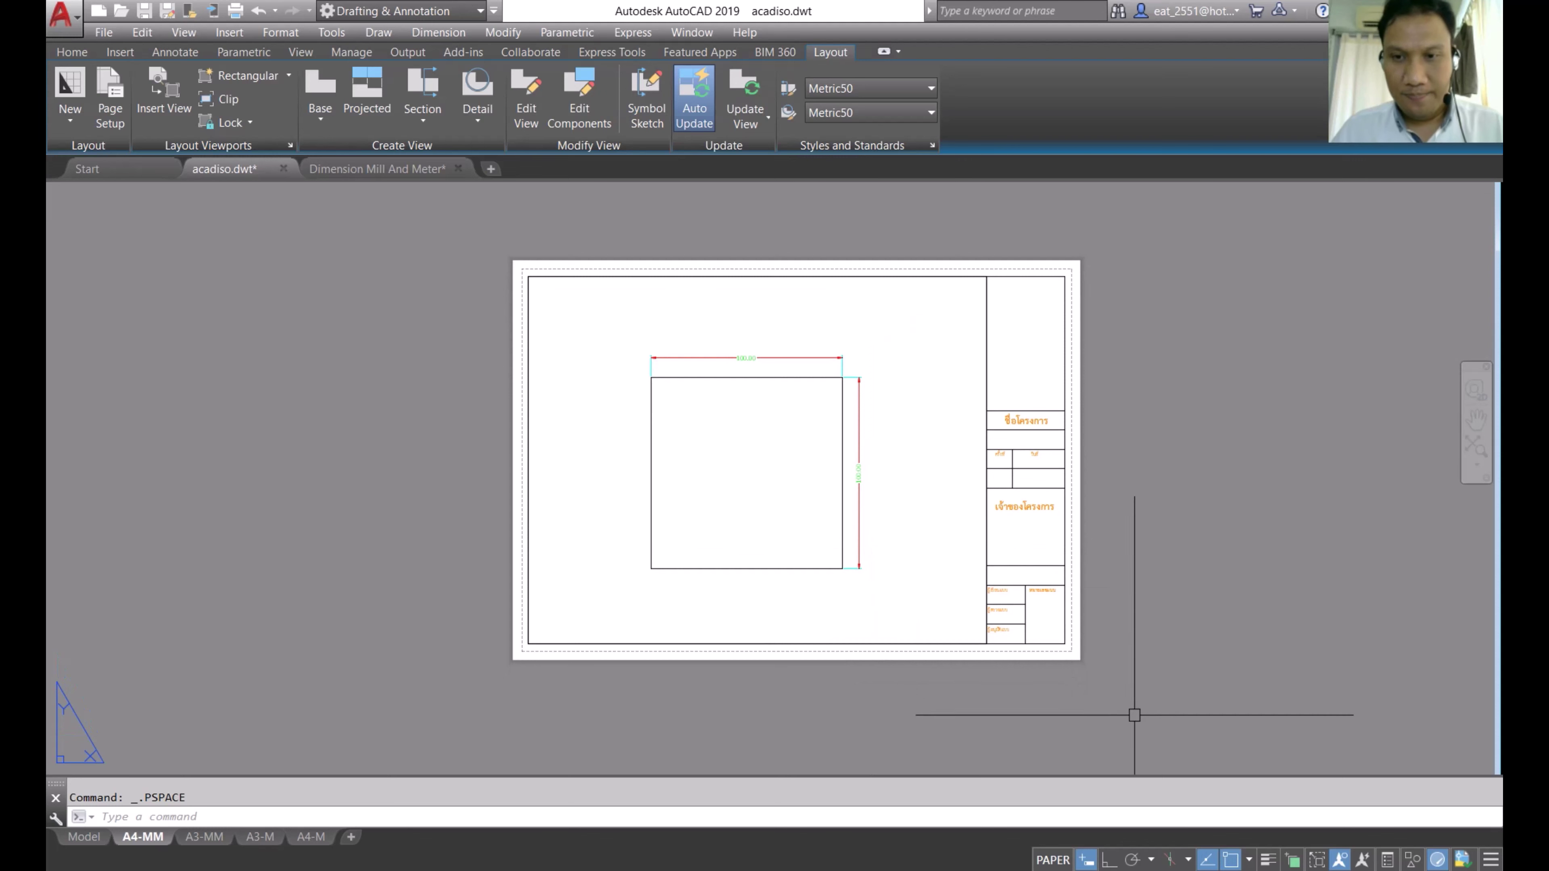
{"action": "mouse_move", "coordinate": [141, 836]}
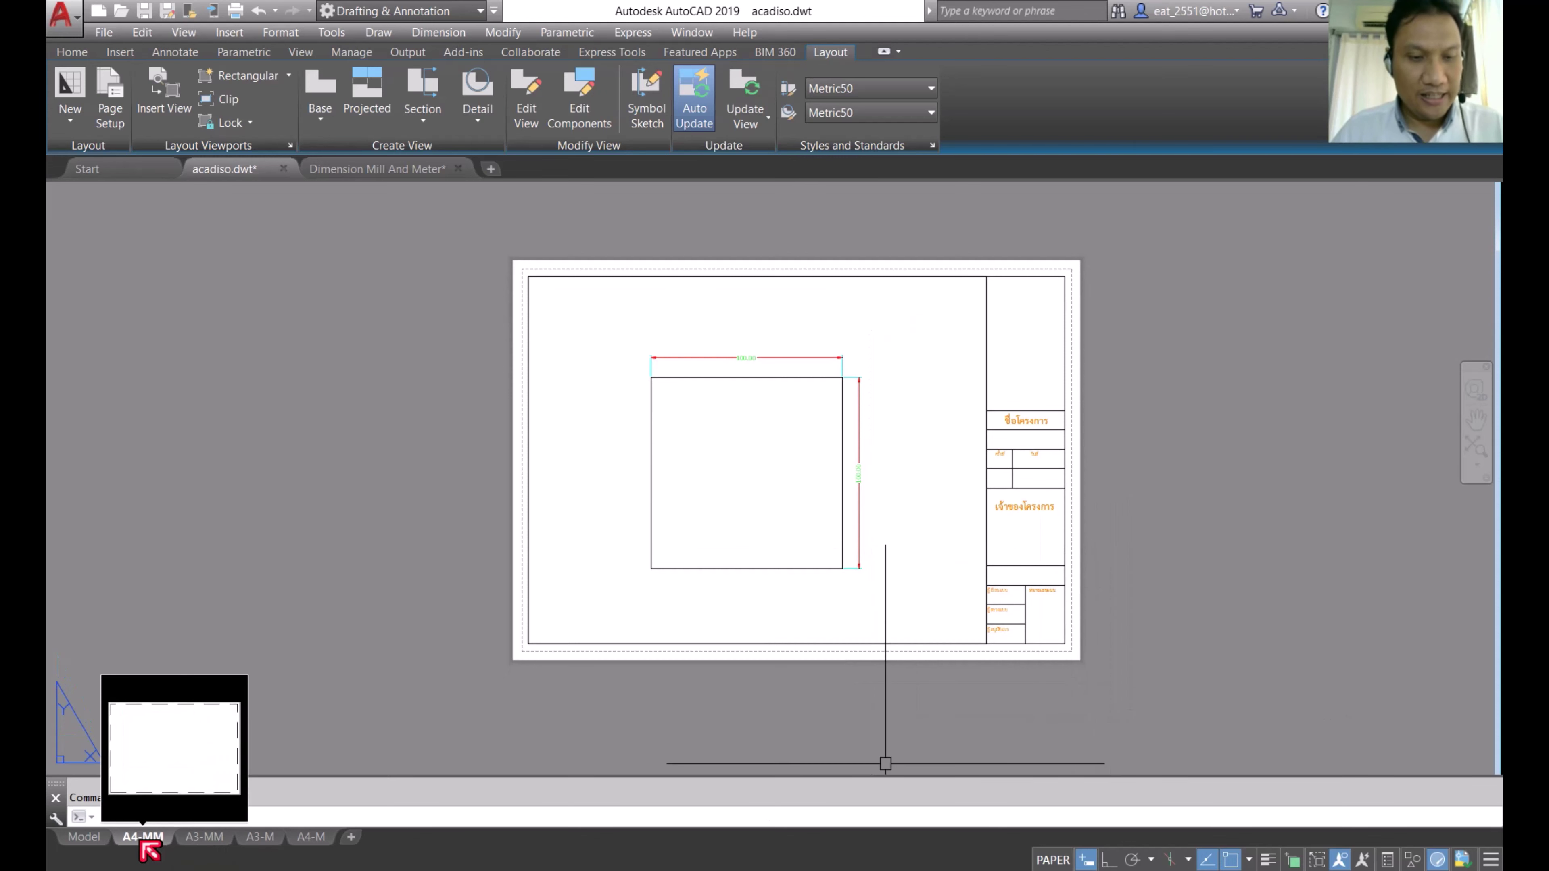
Step: Flip through the A3-MM, A3-M and A4-M layouts, then zoom to the square in Model space
{"action": "left_click", "coordinate": [204, 839]}
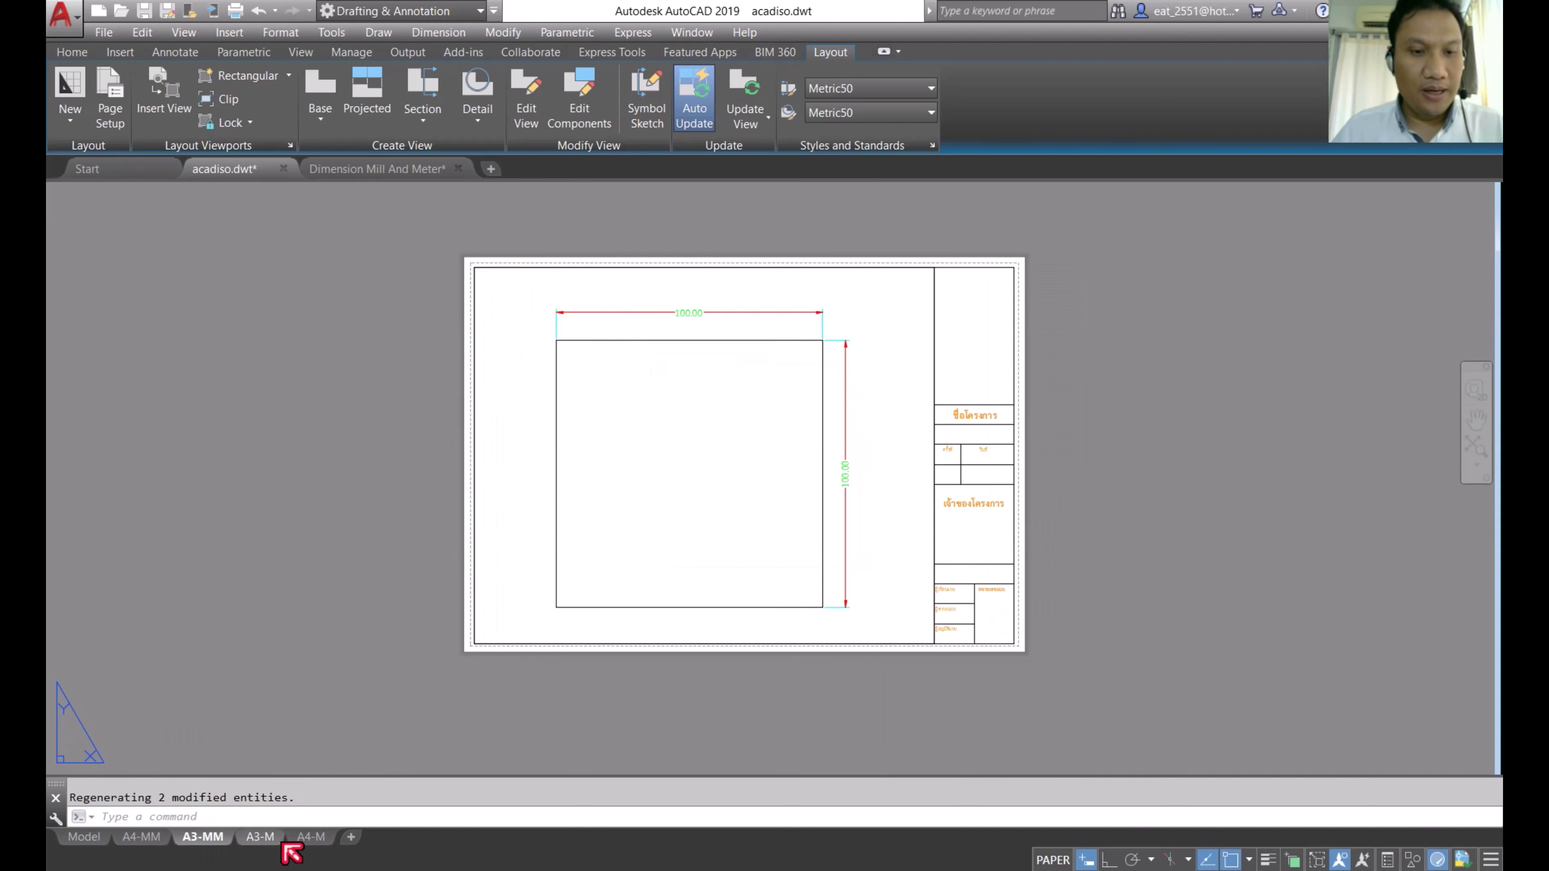
{"action": "left_click", "coordinate": [260, 841]}
{"action": "left_click", "coordinate": [314, 841]}
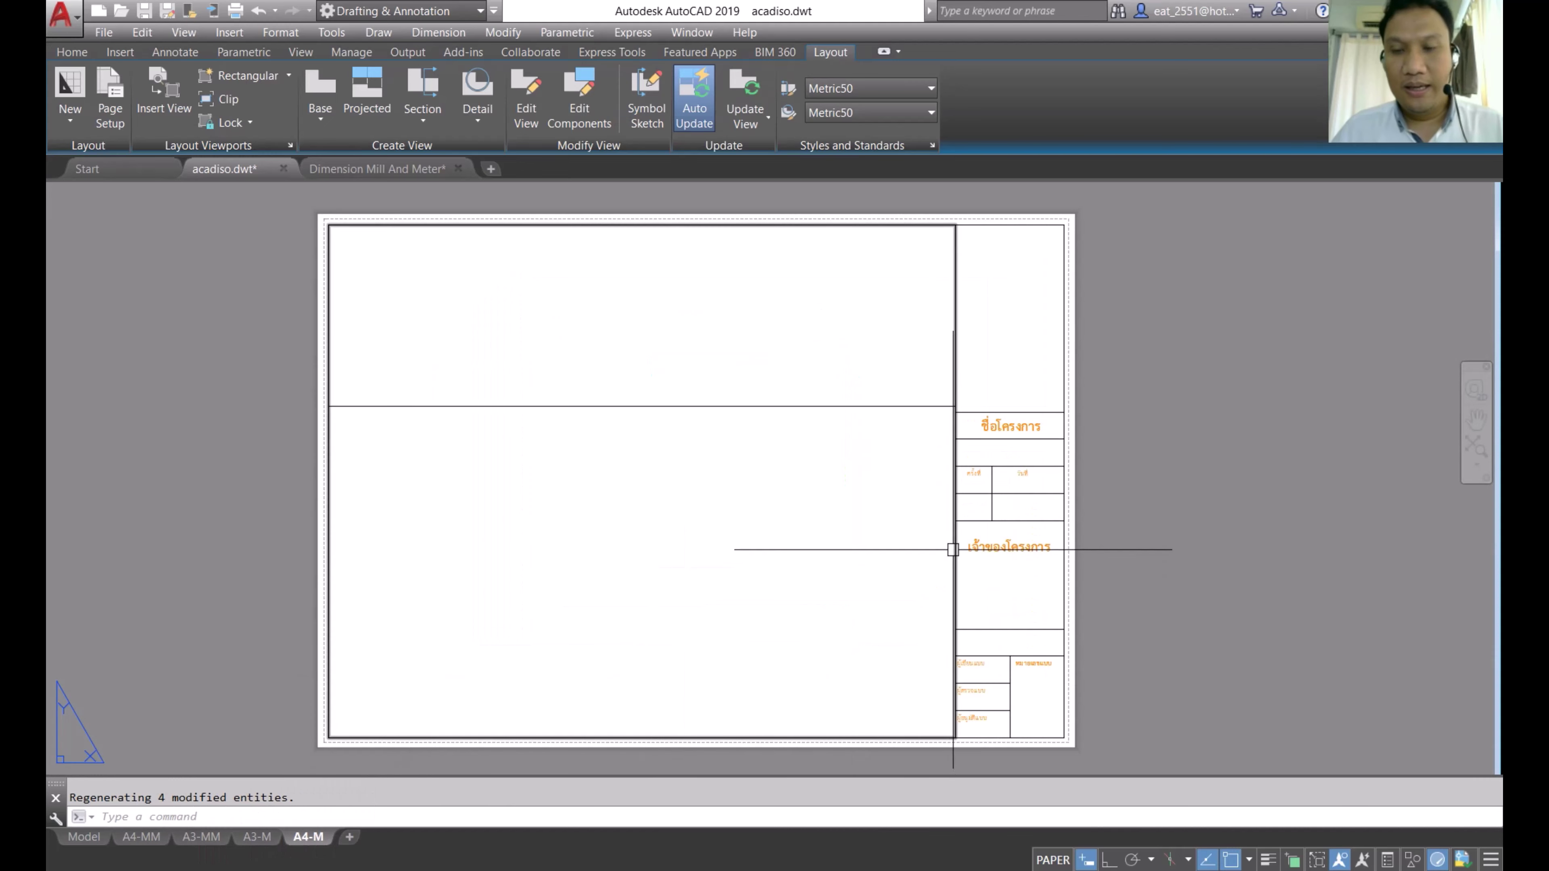
{"action": "left_click", "coordinate": [84, 836]}
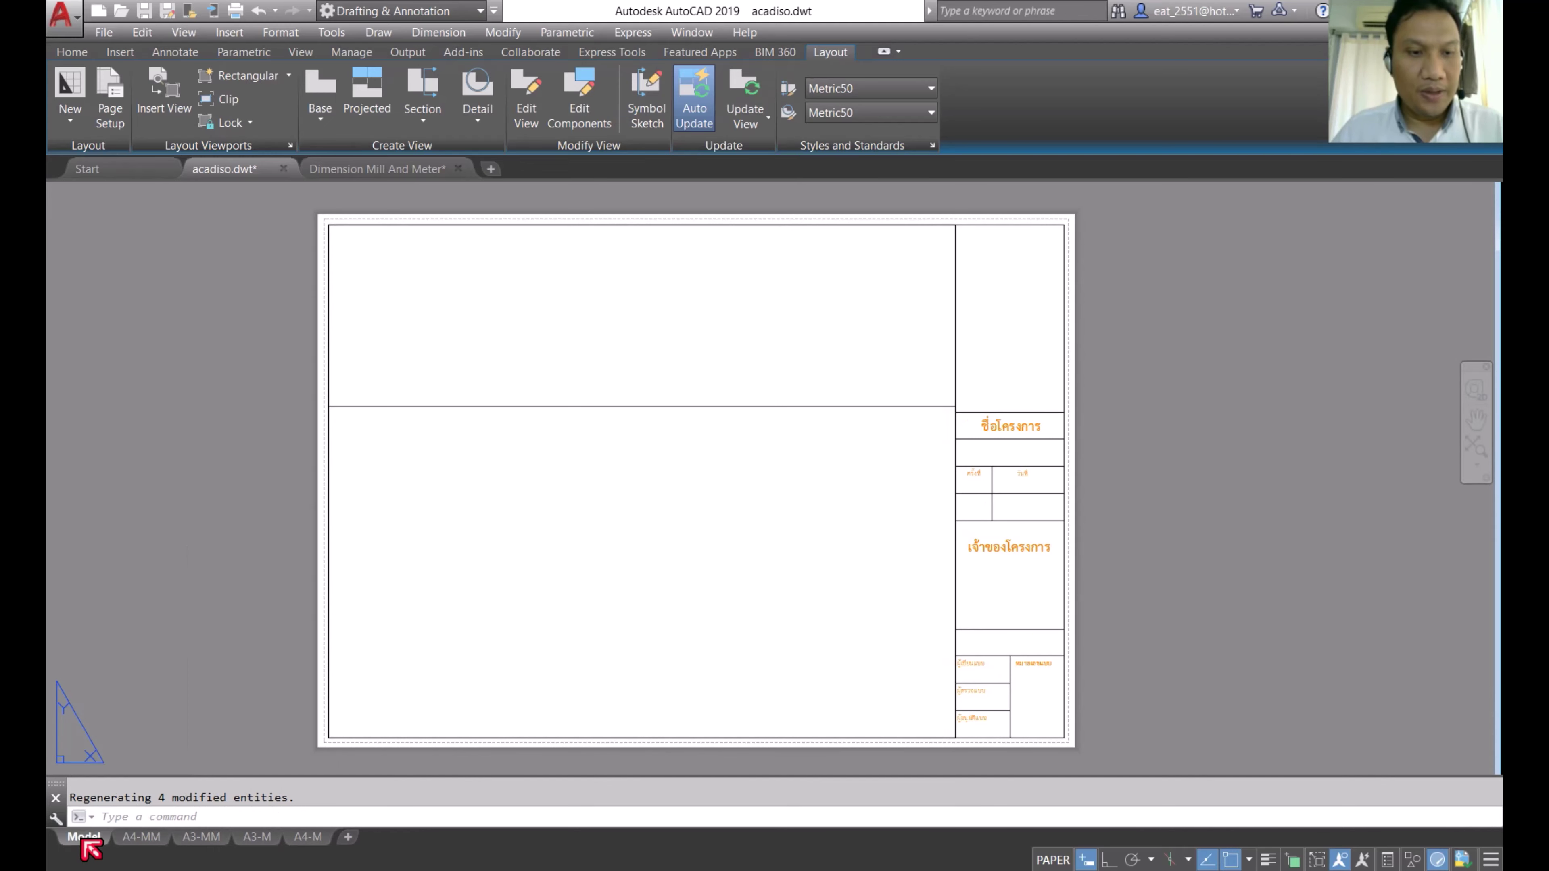
{"action": "scroll", "coordinate": [872, 395], "scroll_direction": "down", "scroll_amount": 2}
{"action": "scroll", "coordinate": [870, 398], "scroll_direction": "down", "scroll_amount": 1}
{"action": "scroll", "coordinate": [870, 397], "scroll_direction": "down", "scroll_amount": 2}
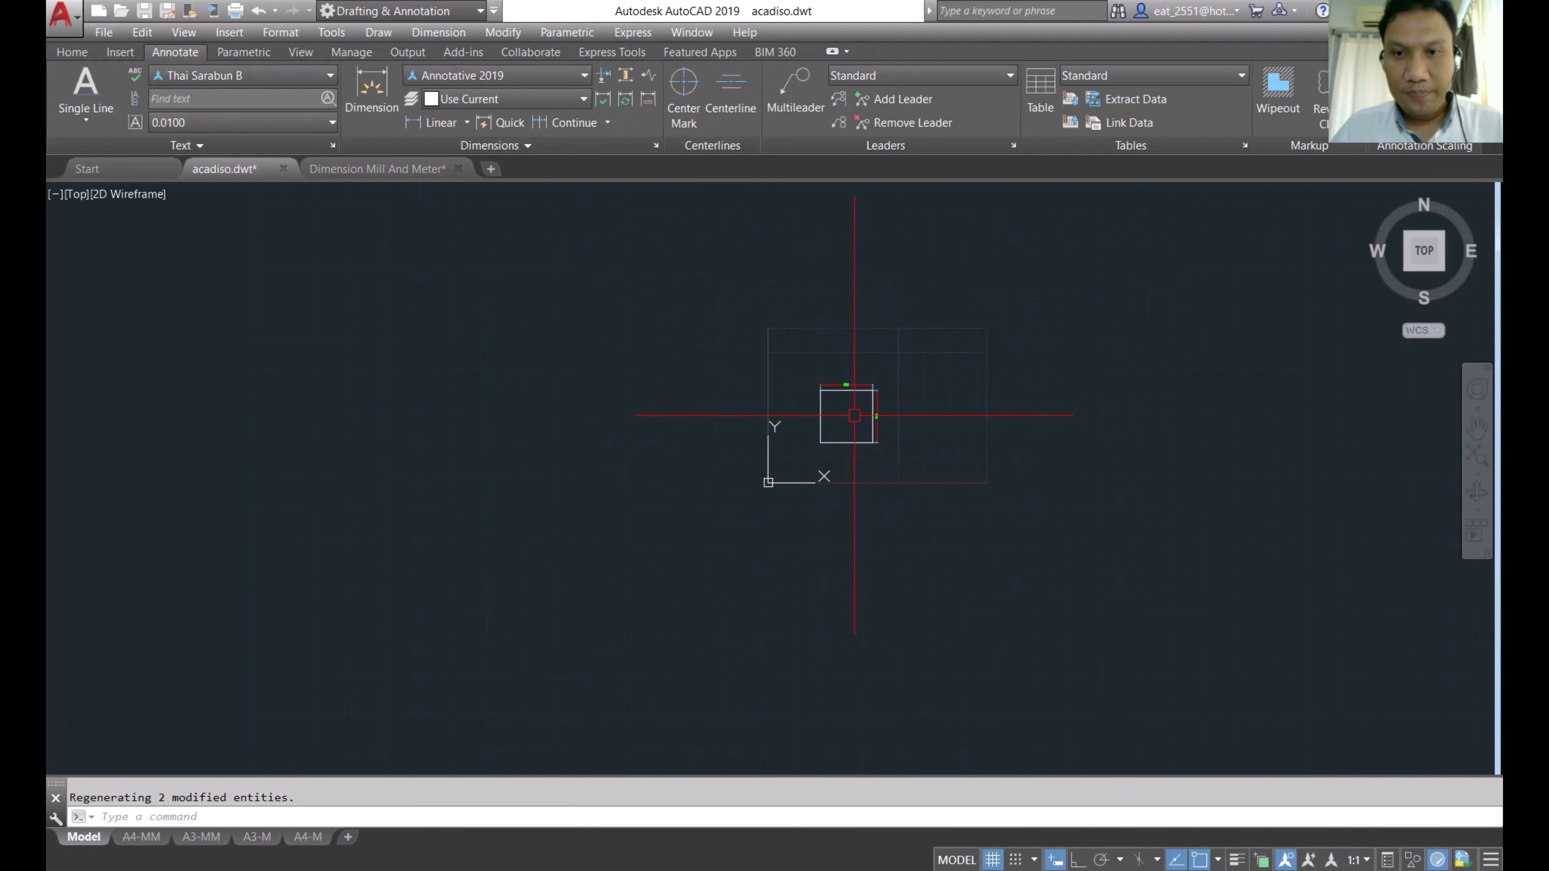
{"action": "scroll", "coordinate": [850, 417], "scroll_direction": "up", "scroll_amount": 4}
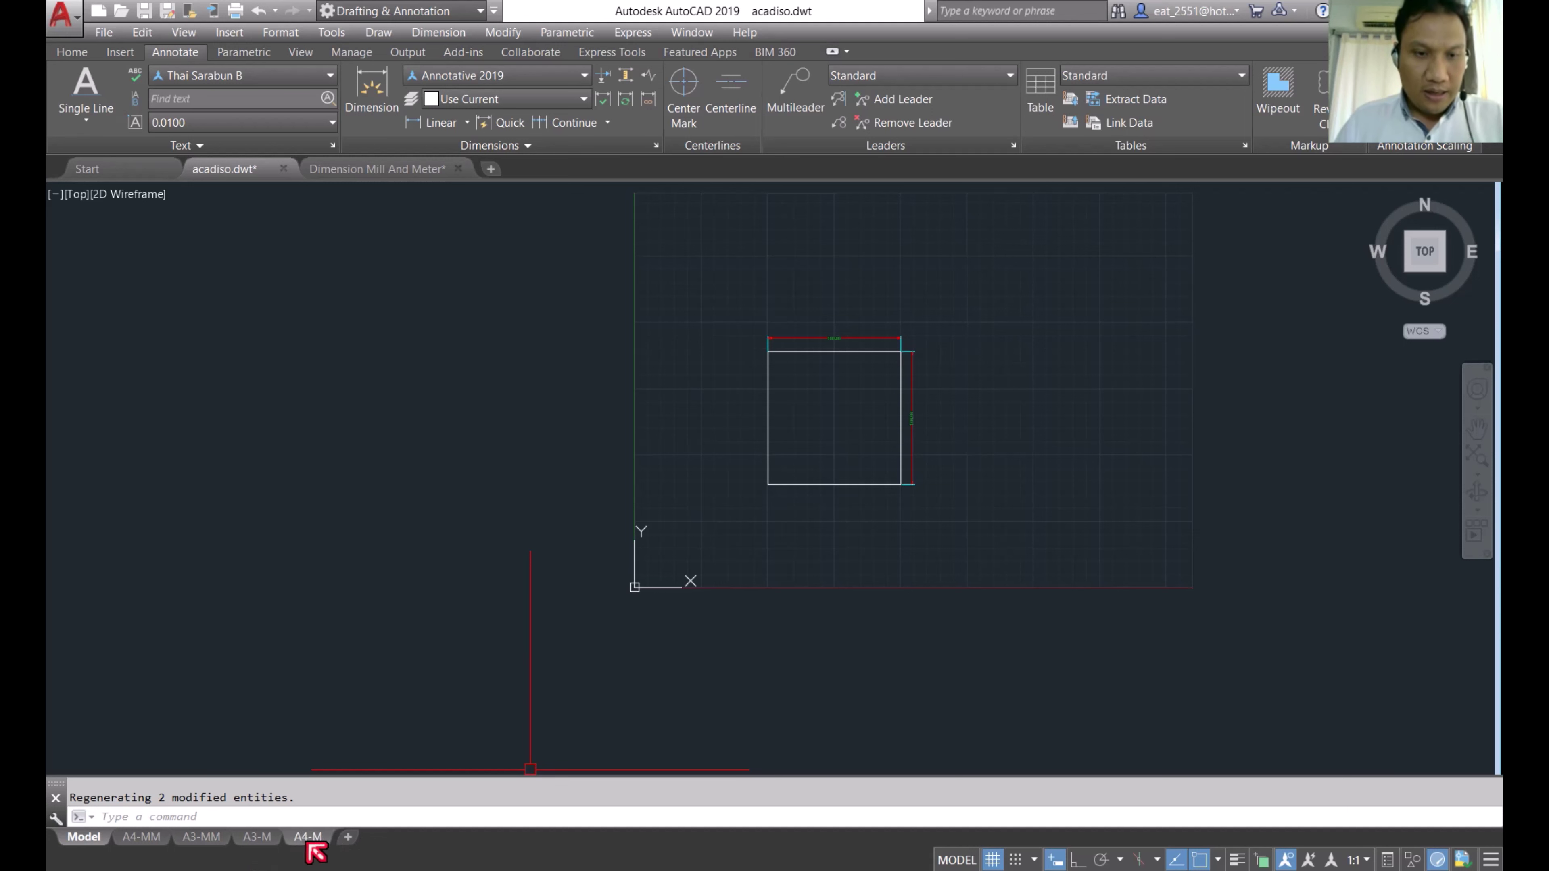
{"action": "mouse_move", "coordinate": [142, 838]}
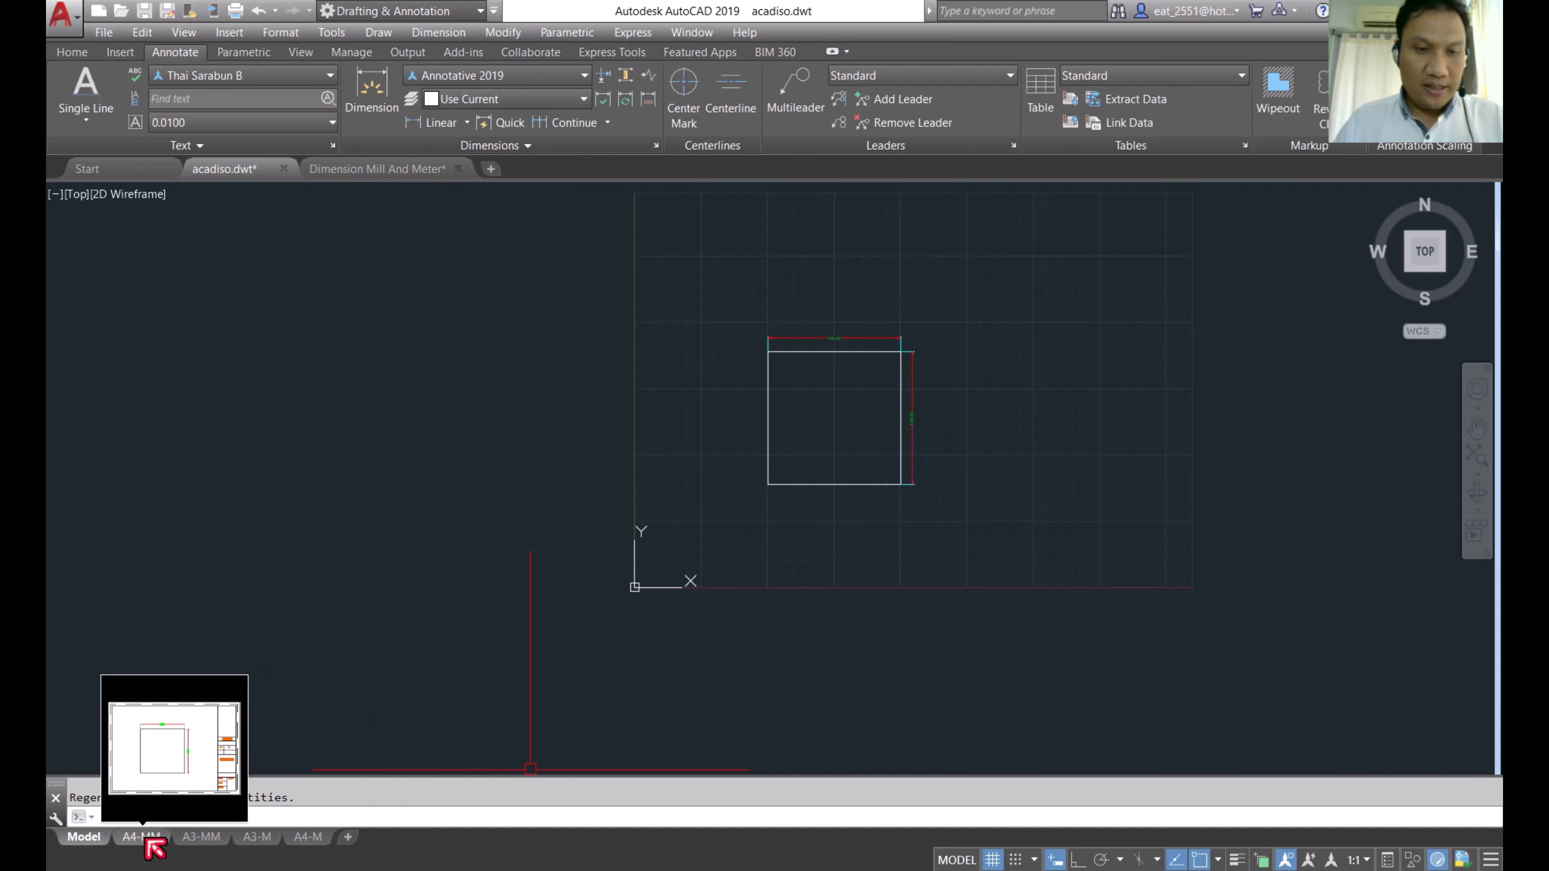
Step: Try renaming the A4-M layout
{"action": "left_click", "coordinate": [308, 837]}
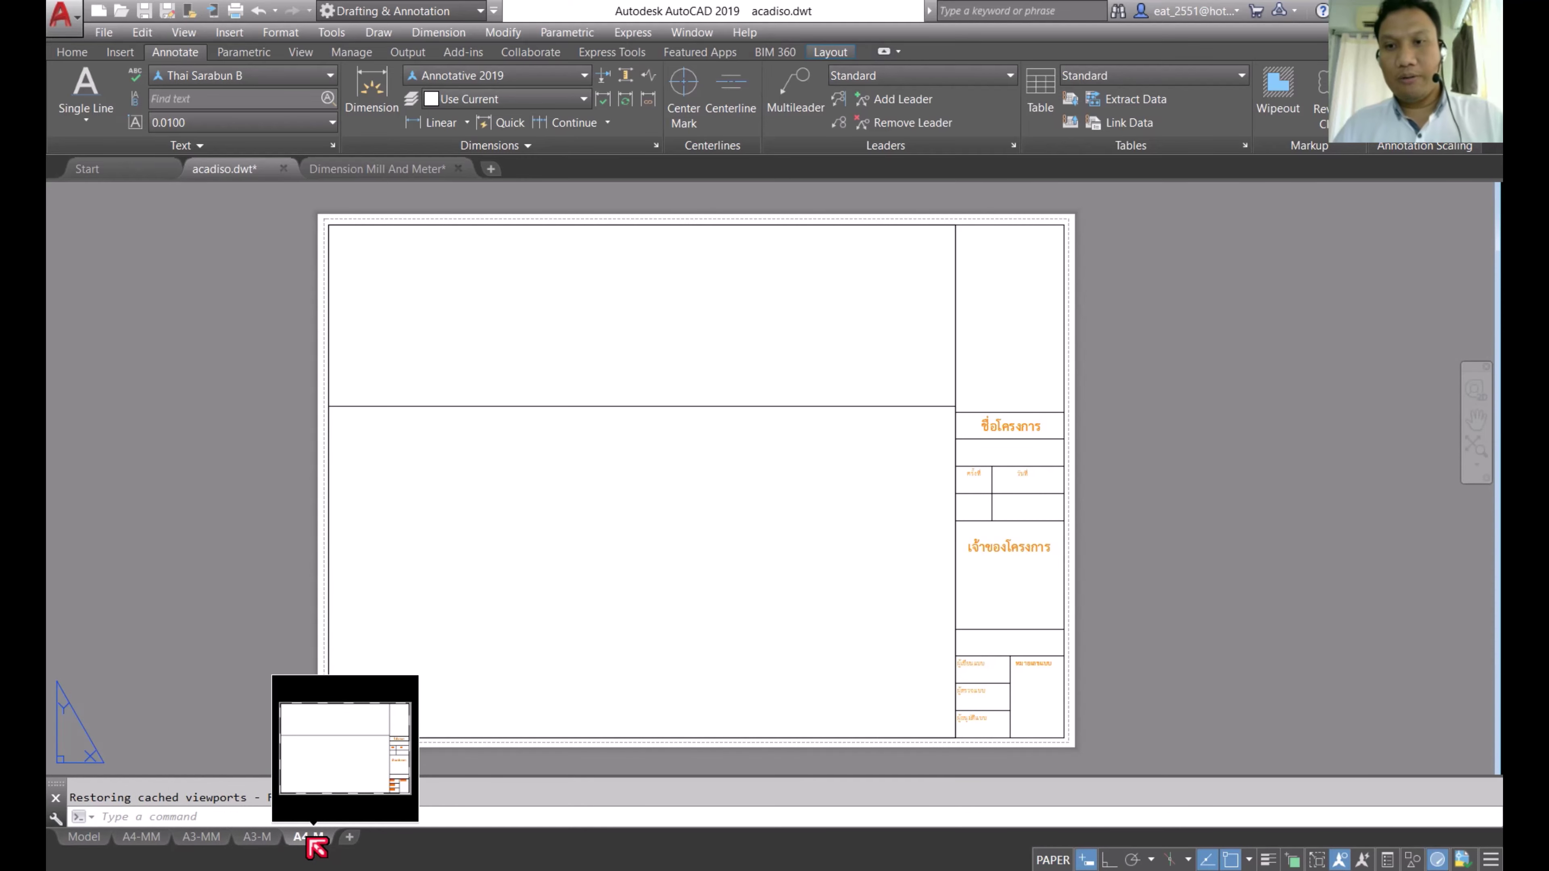
{"action": "right_click", "coordinate": [308, 839]}
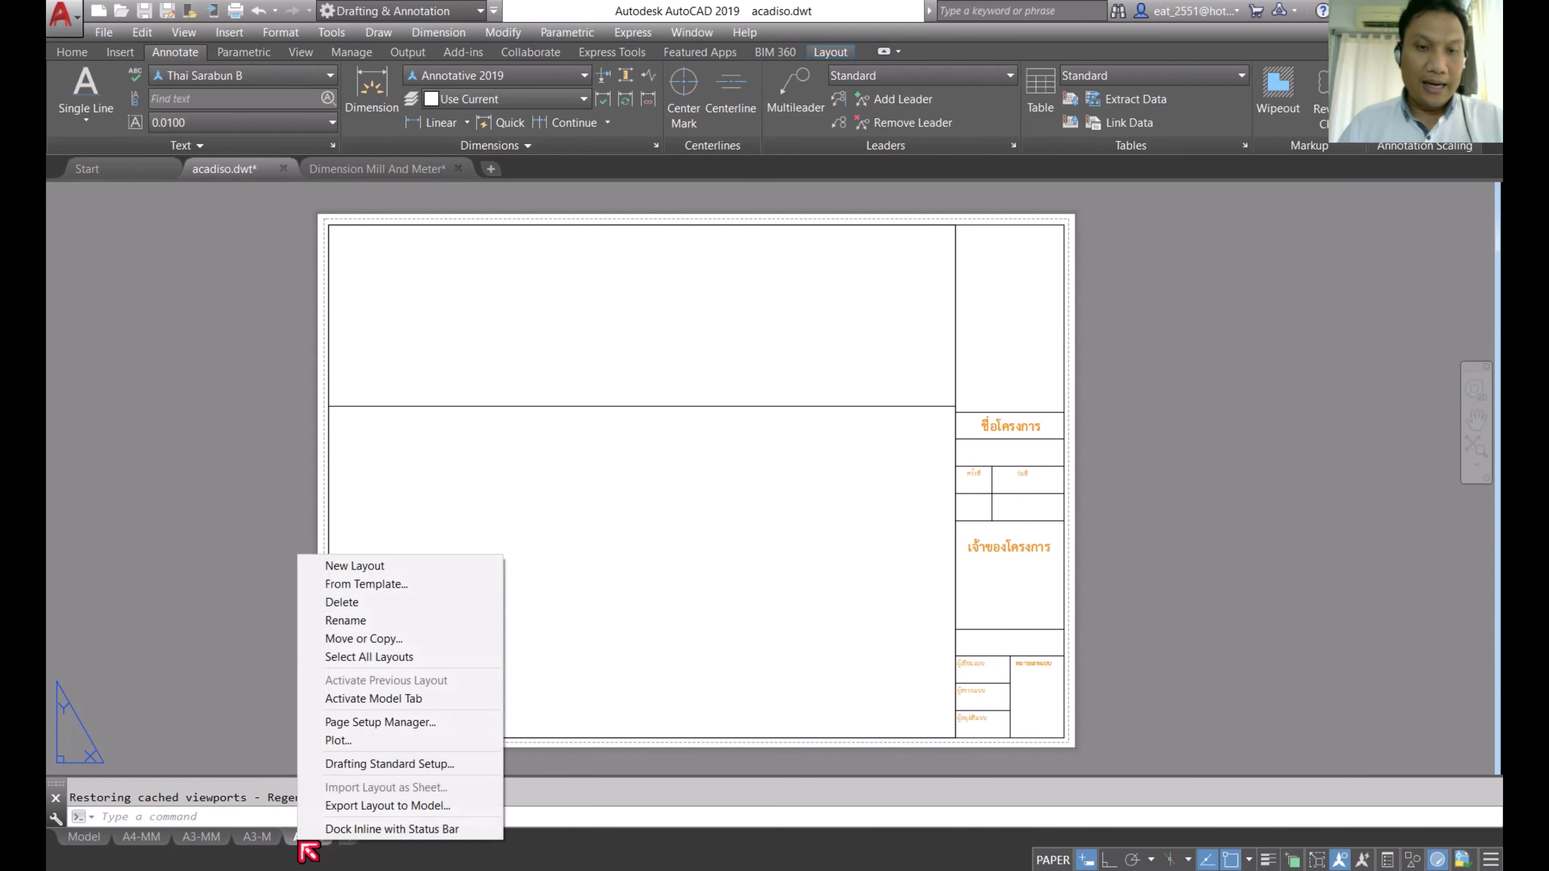
{"action": "left_click", "coordinate": [376, 623]}
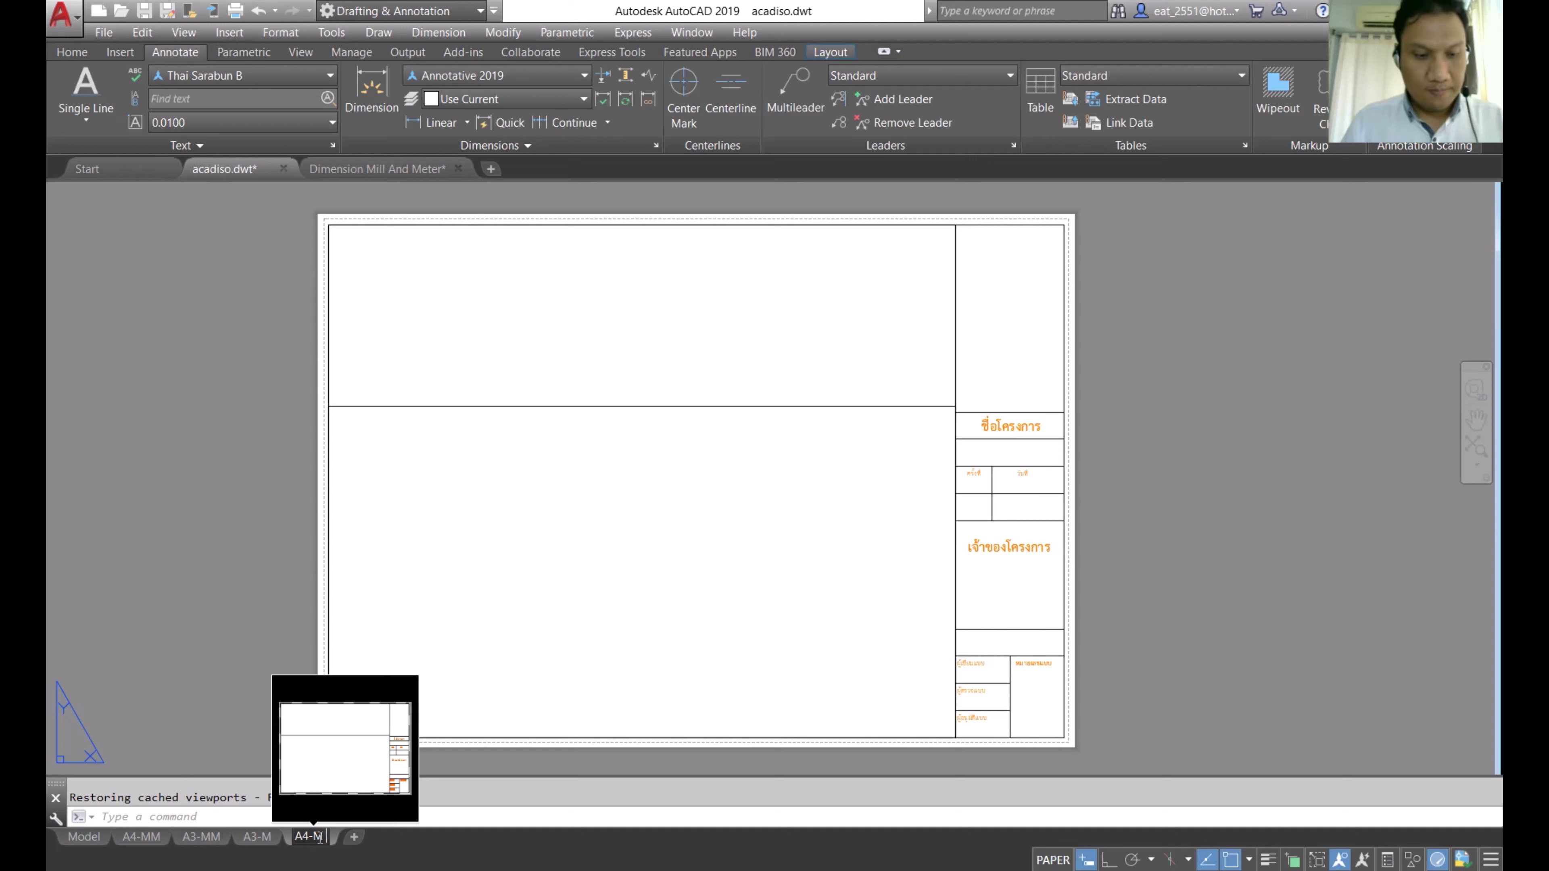
{"action": "type", "text": "ย"}
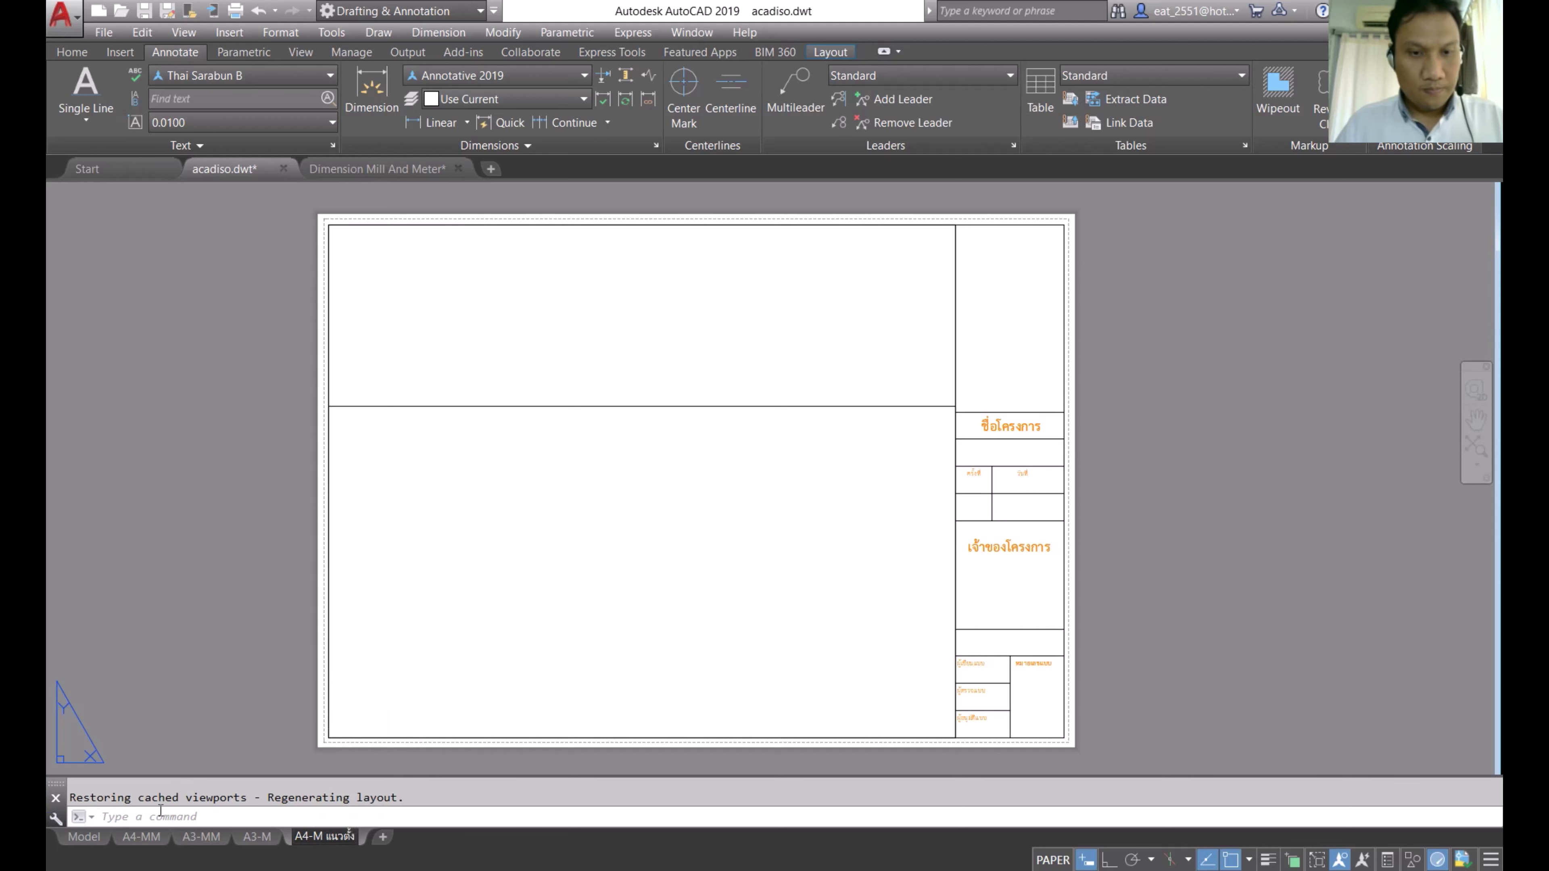
{"action": "left_click", "coordinate": [530, 768]}
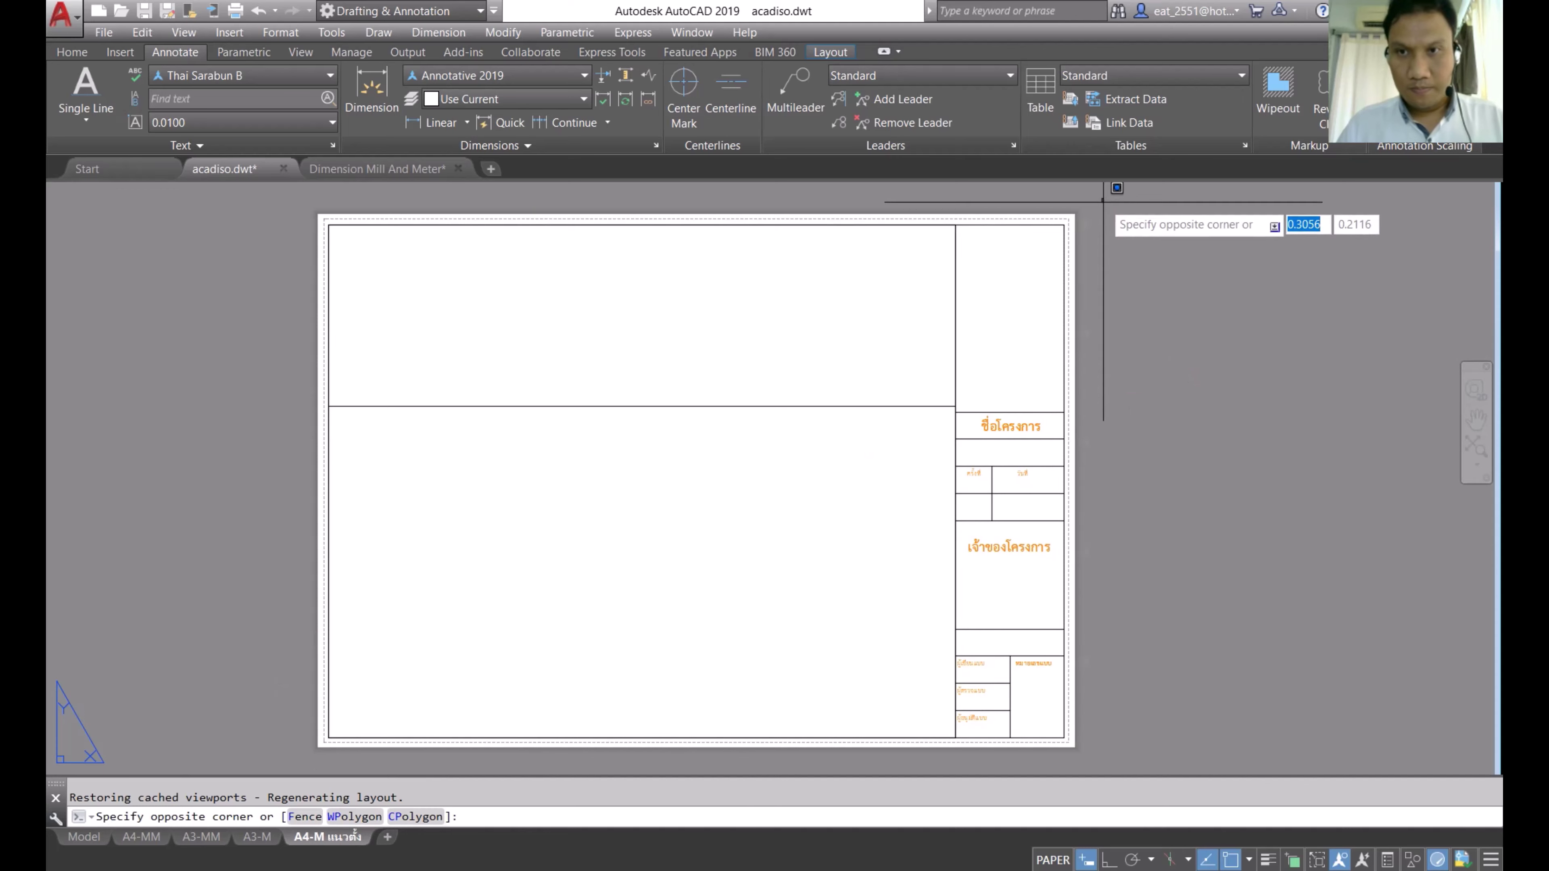
Step: Erase the A4-M border and title block, then undo to restore them
{"action": "left_click", "coordinate": [1102, 199]}
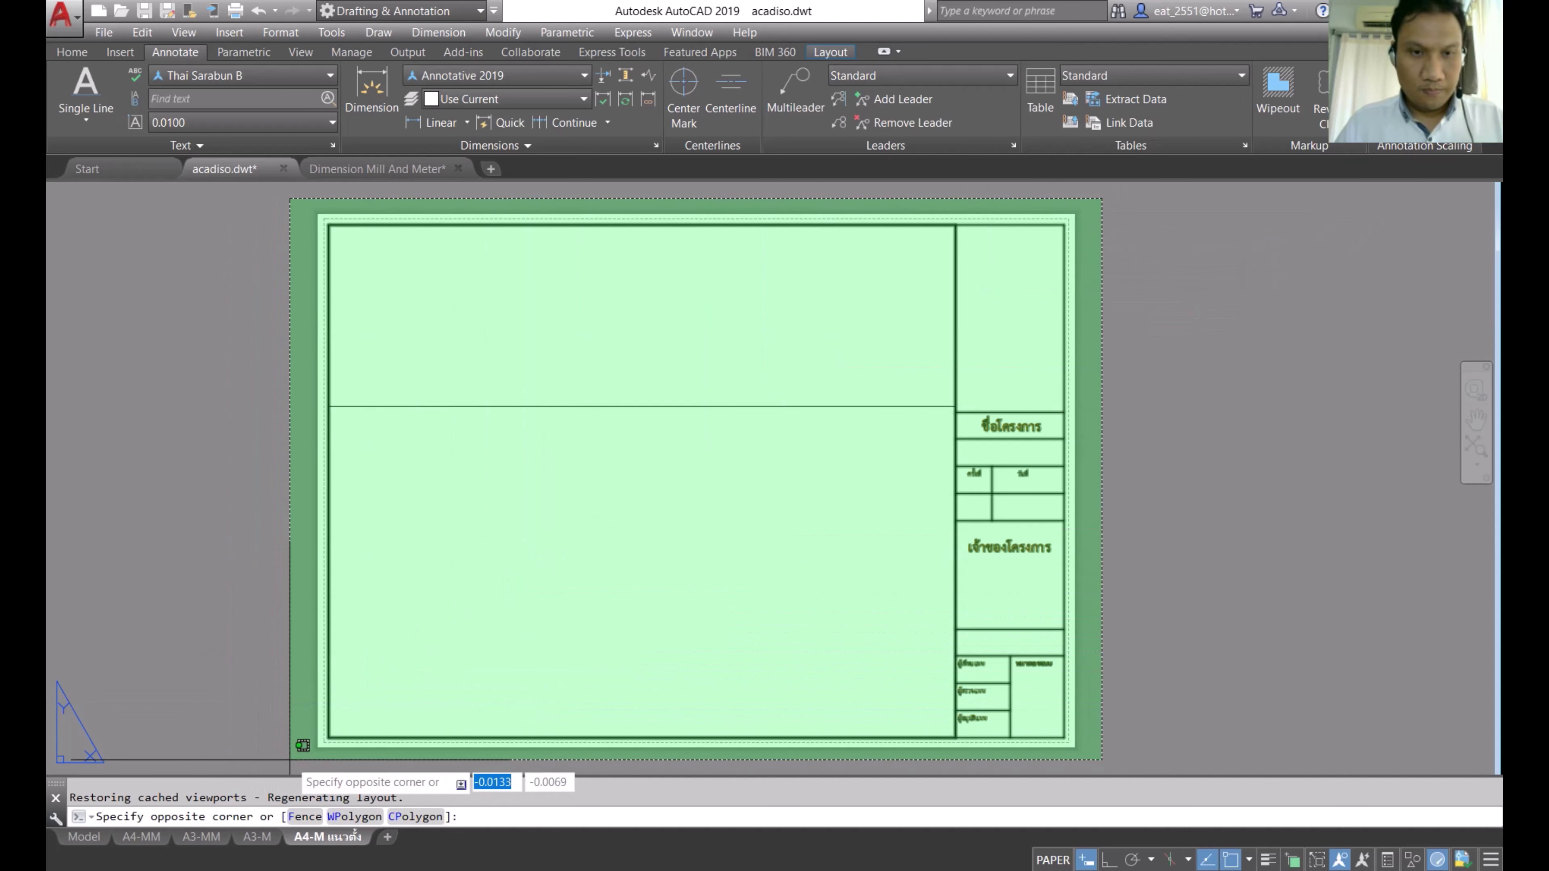
{"action": "left_click", "coordinate": [290, 759]}
{"action": "key", "text": "Delete"}
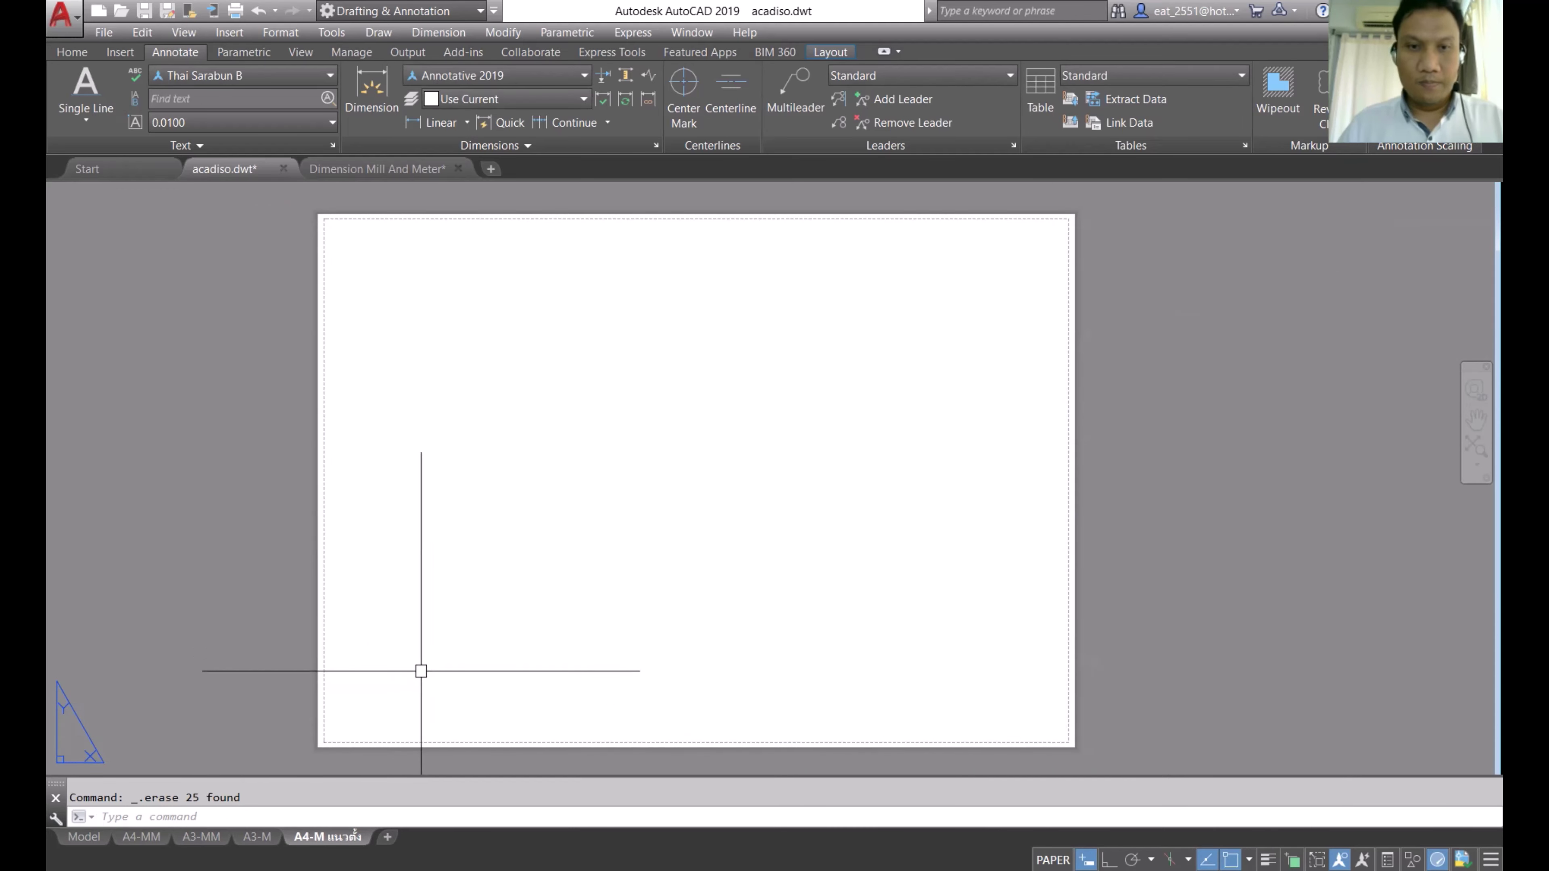
{"action": "right_click", "coordinate": [329, 842]}
{"action": "left_click", "coordinate": [259, 646]}
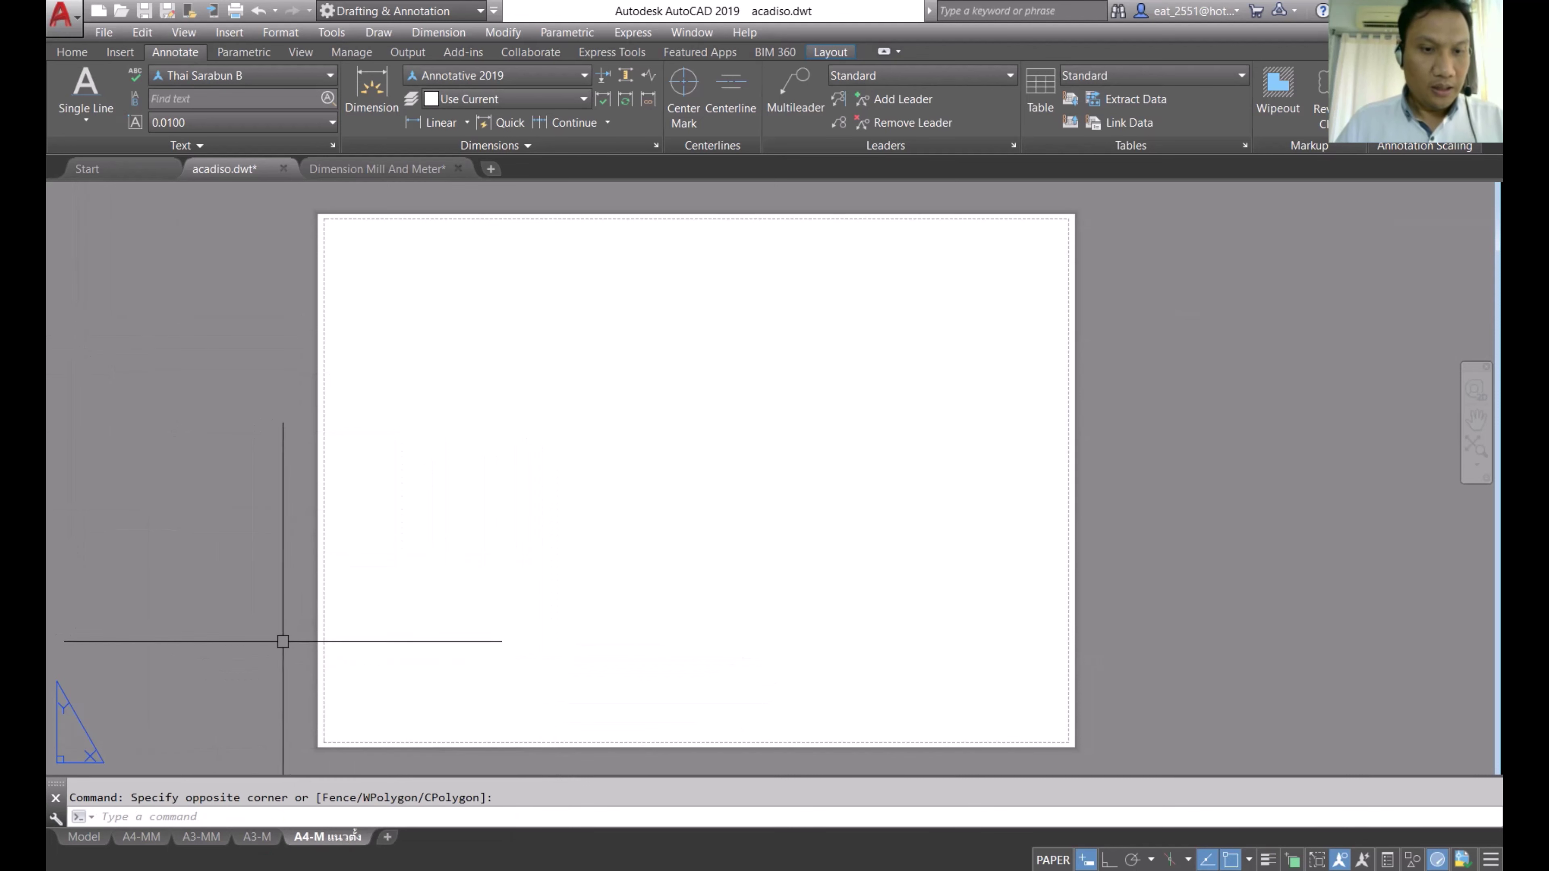
{"action": "left_click", "coordinate": [261, 11]}
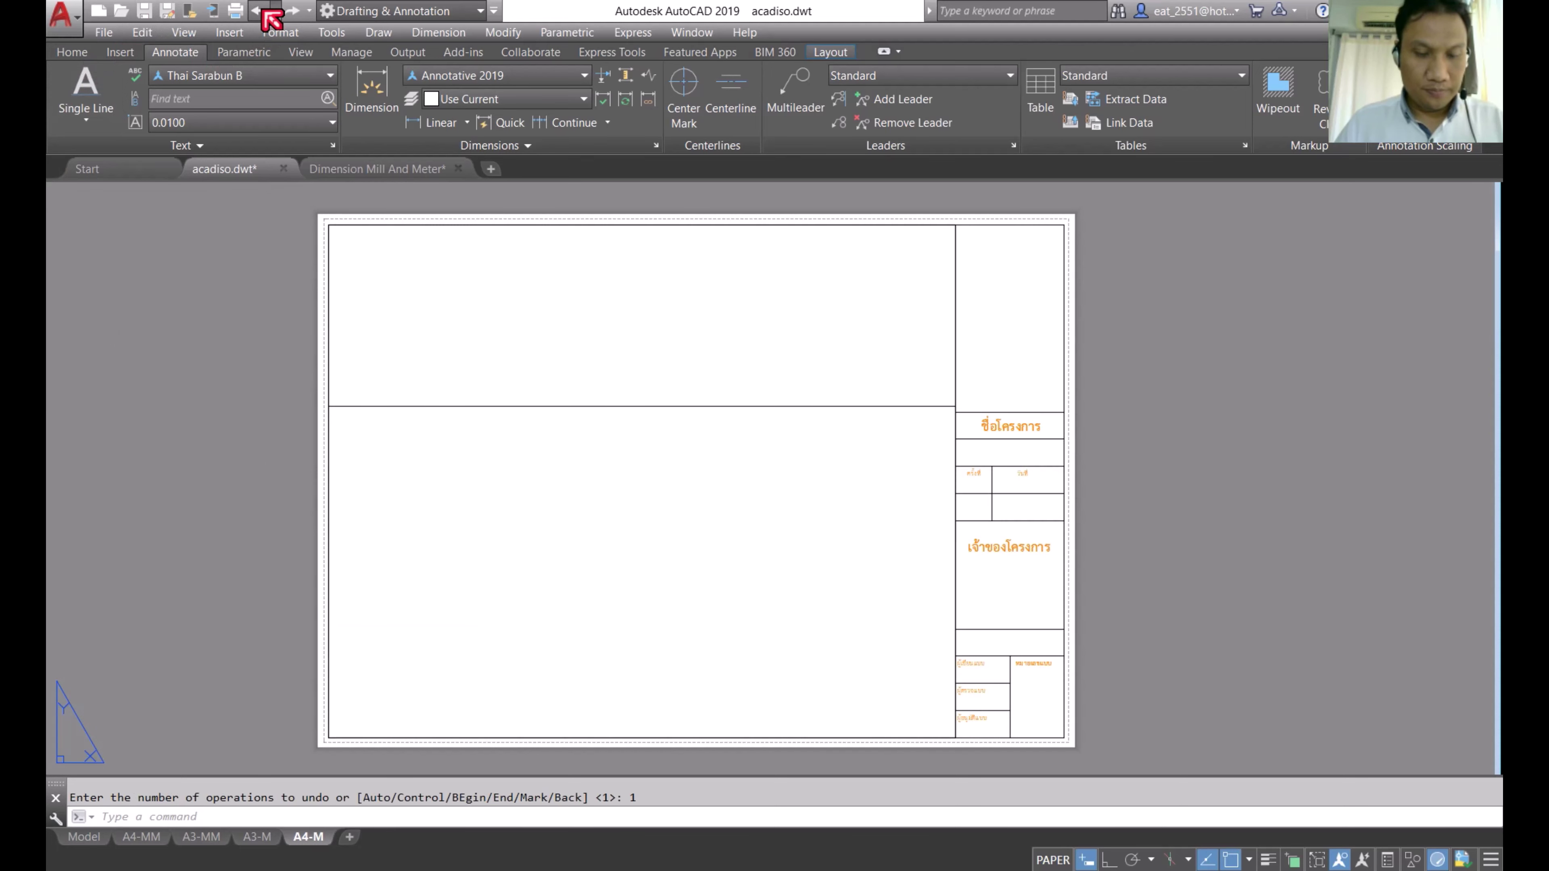
Step: Copy the A4-M layout, placing the copy before A3-M
{"action": "right_click", "coordinate": [310, 841]}
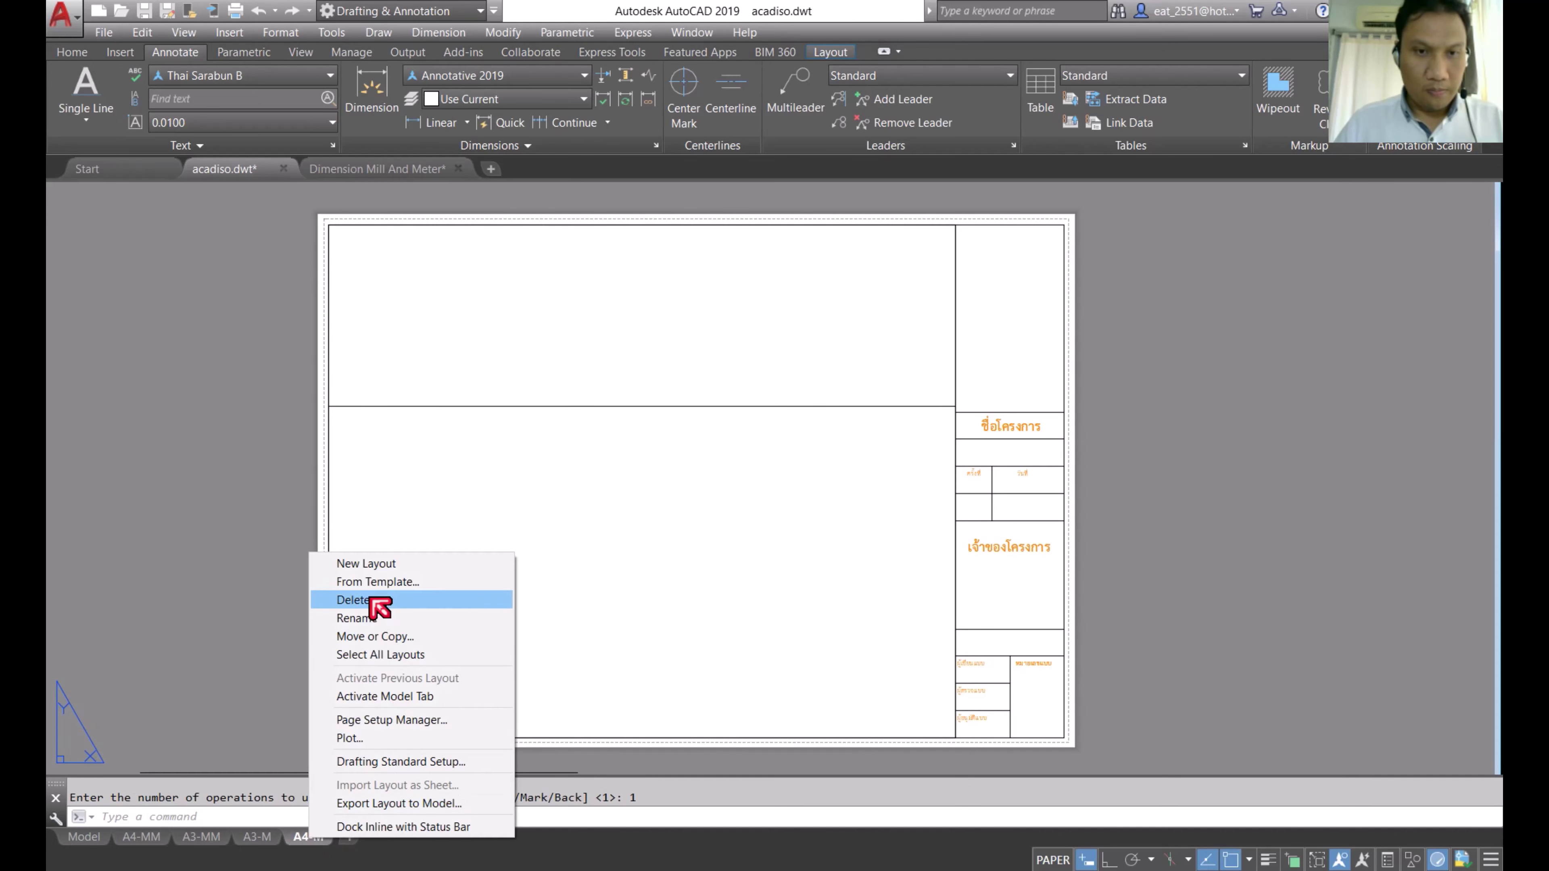
{"action": "left_click", "coordinate": [378, 637]}
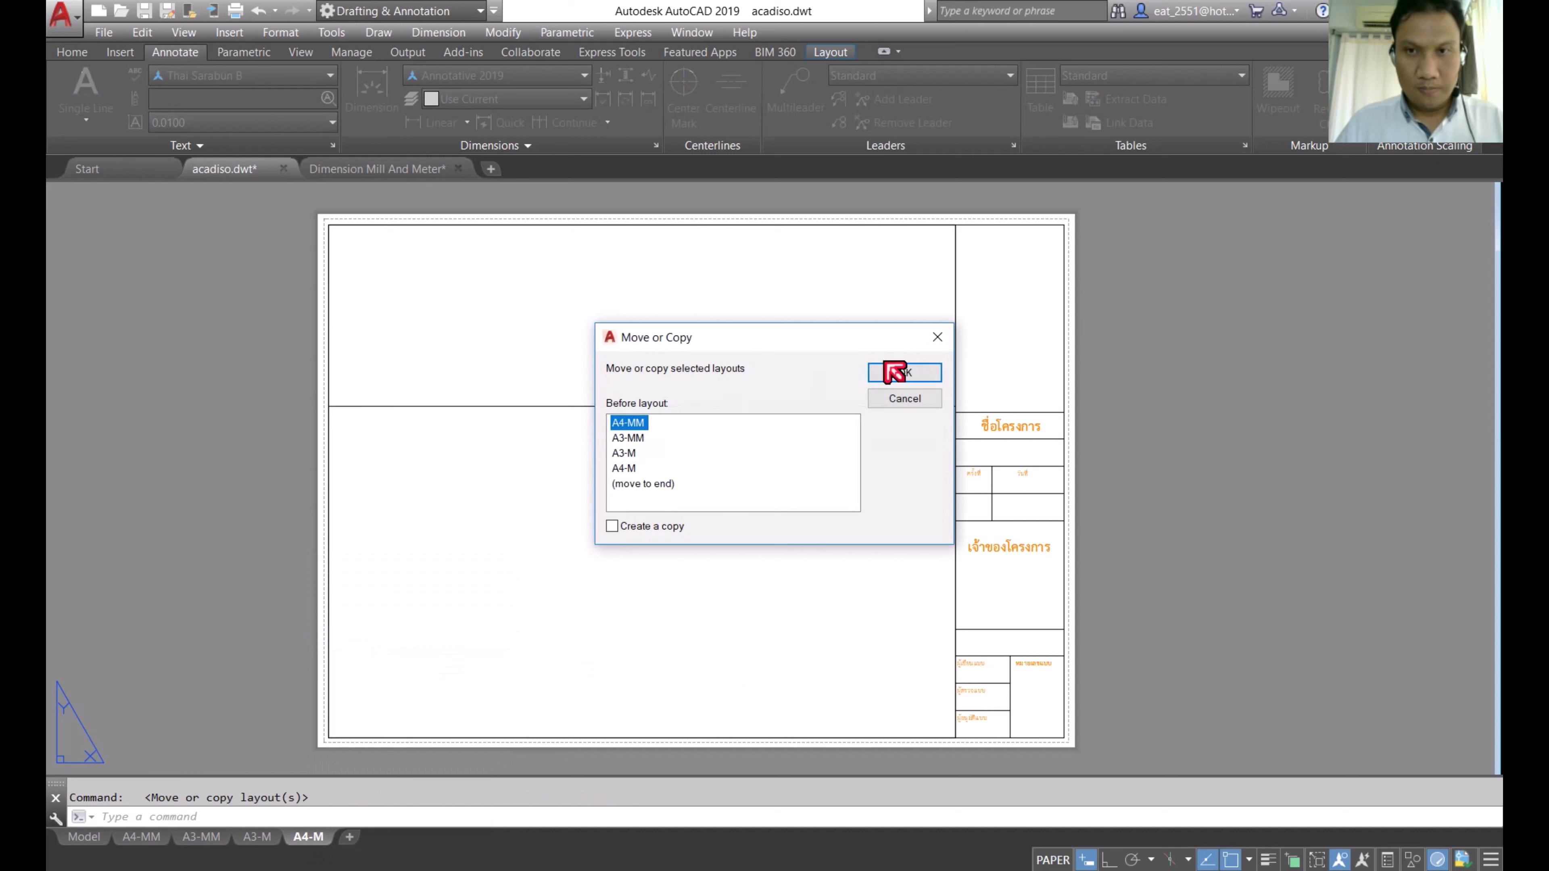
{"action": "left_click", "coordinate": [612, 526]}
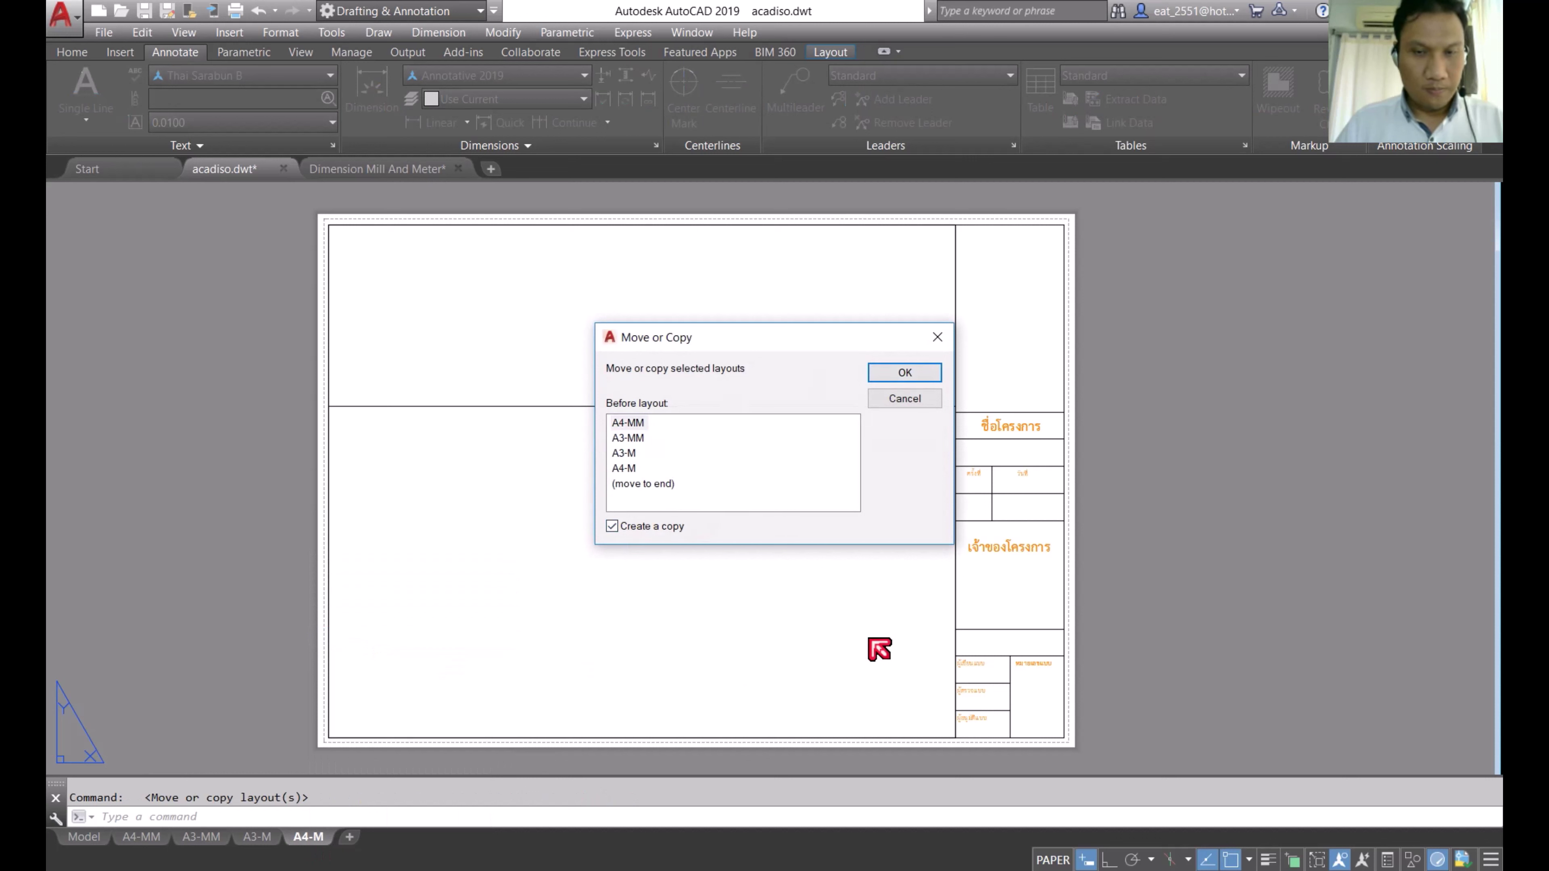
{"action": "left_click", "coordinate": [626, 455]}
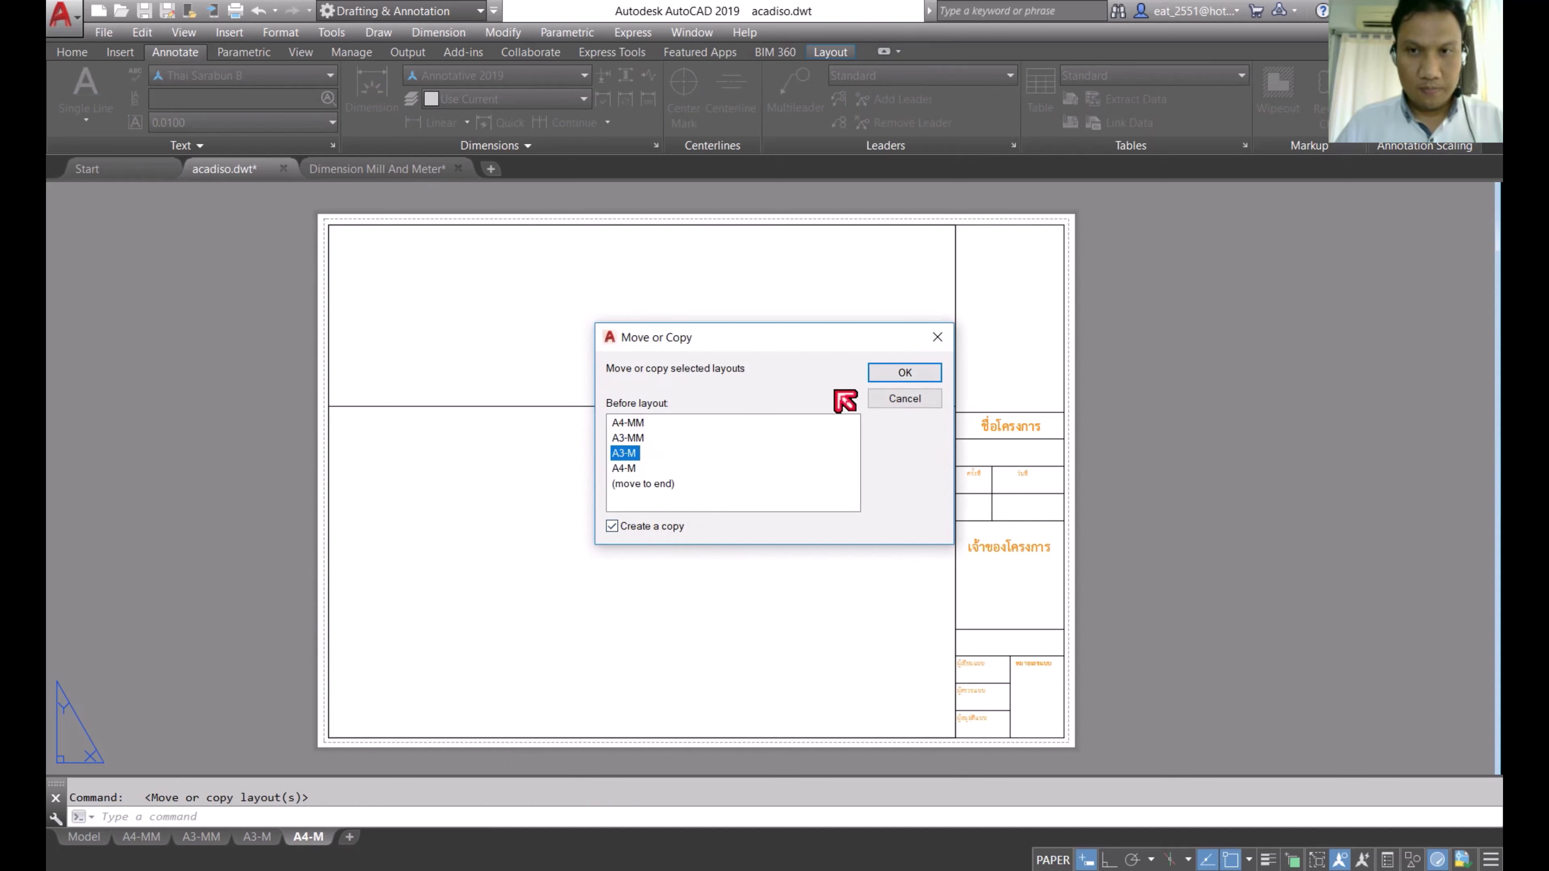
{"action": "left_click", "coordinate": [893, 374]}
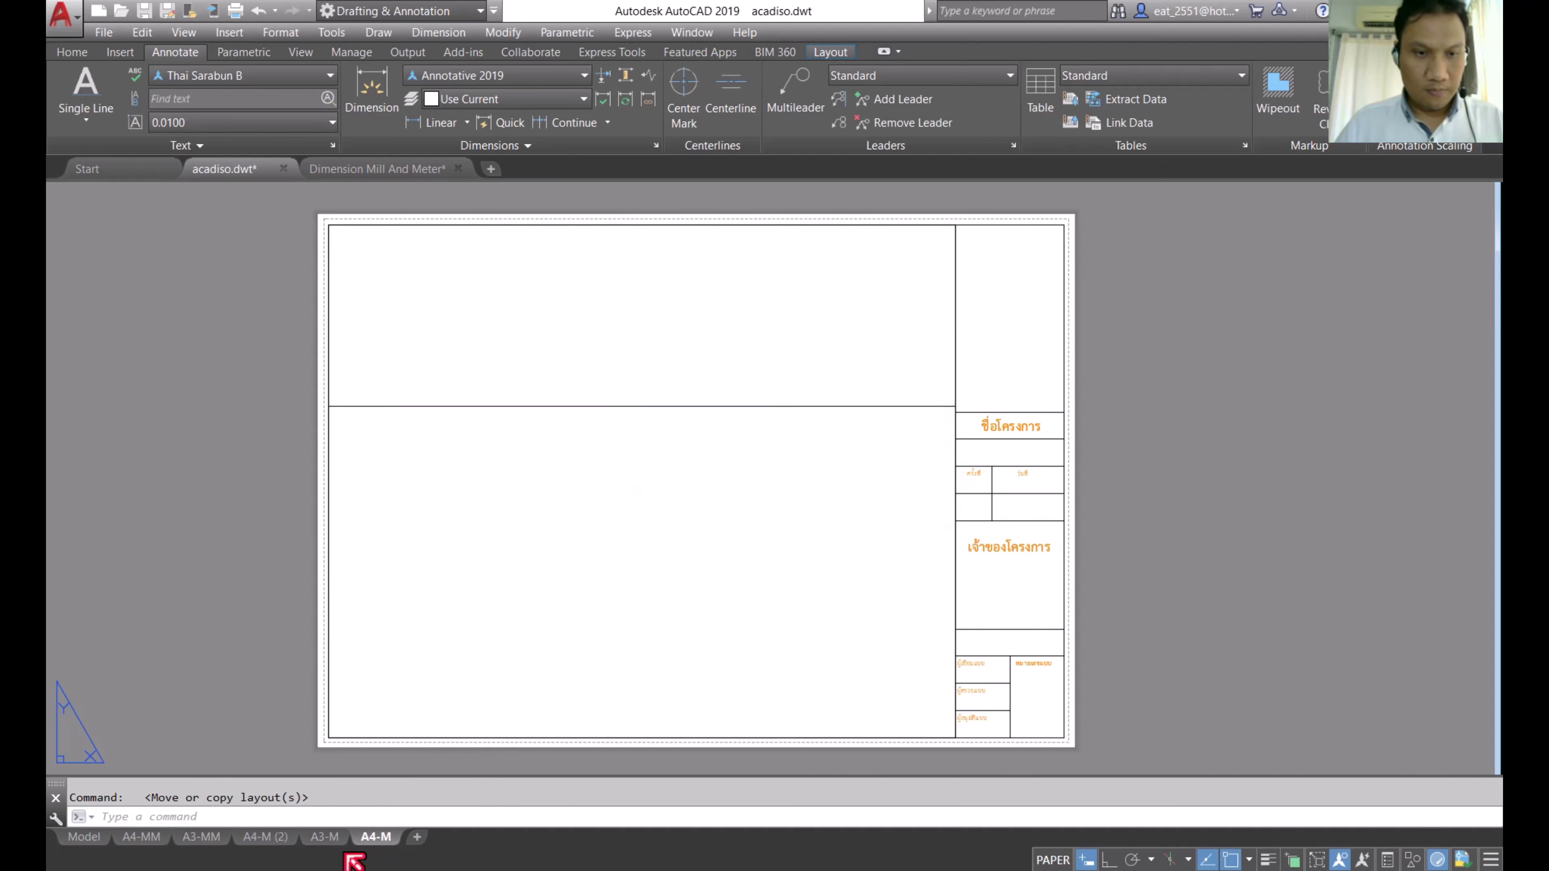
Step: Rename the A4-M (2) copy to 'A4-M แนวตั้ง'
{"action": "left_click", "coordinate": [272, 840]}
{"action": "right_click", "coordinate": [273, 843]}
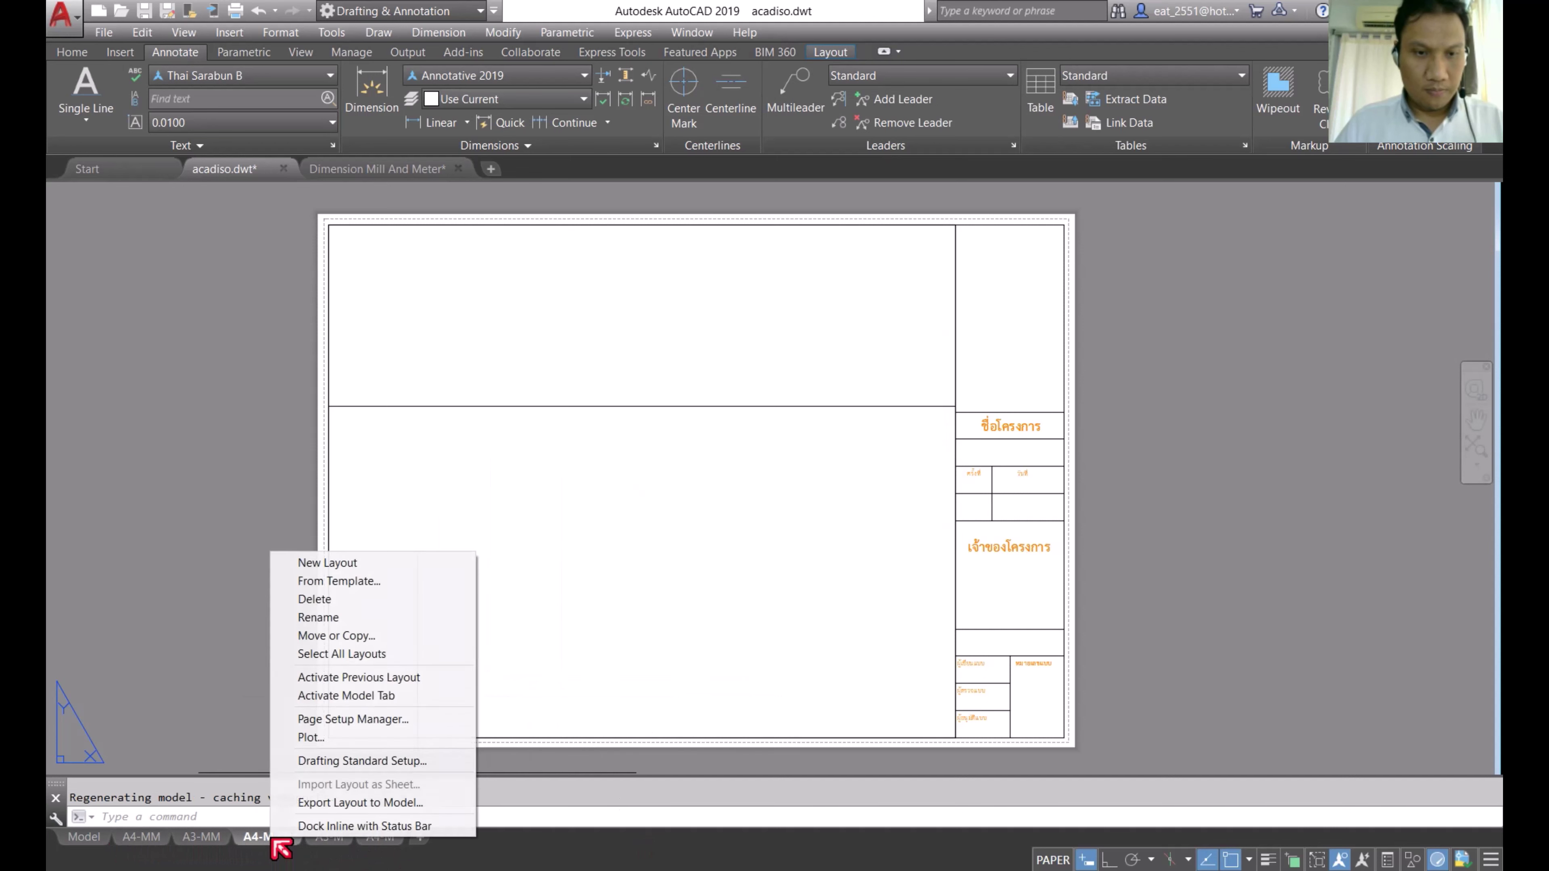
{"action": "left_click", "coordinate": [317, 618]}
{"action": "key", "text": "Return"}
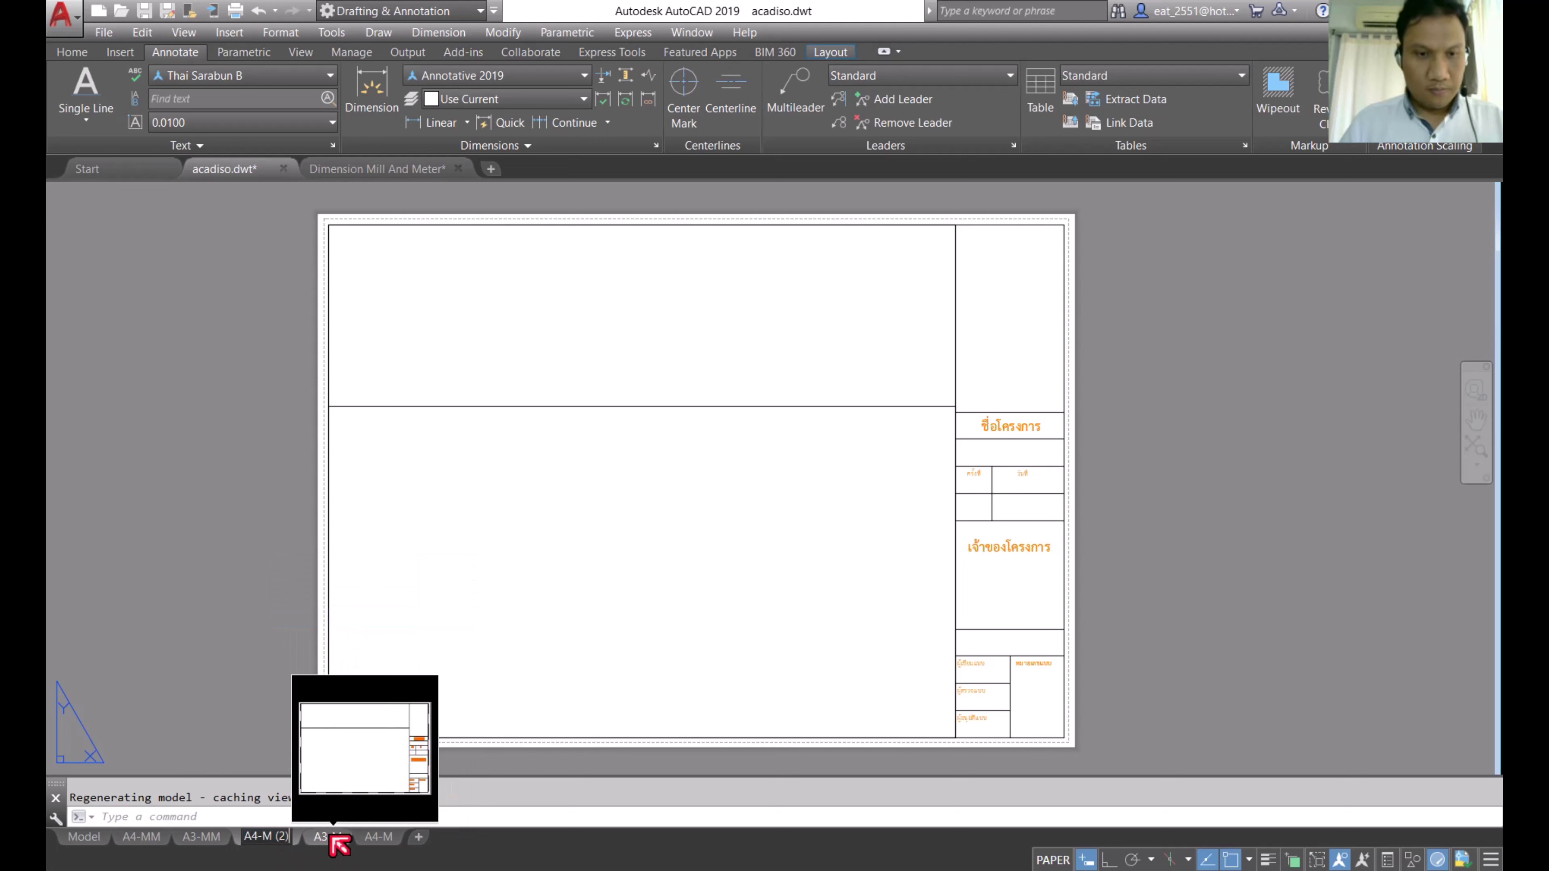
{"action": "key", "text": "BackSpace"}
{"action": "key", "text": "BackSpace"}
{"action": "key", "text": "BackSpace"}
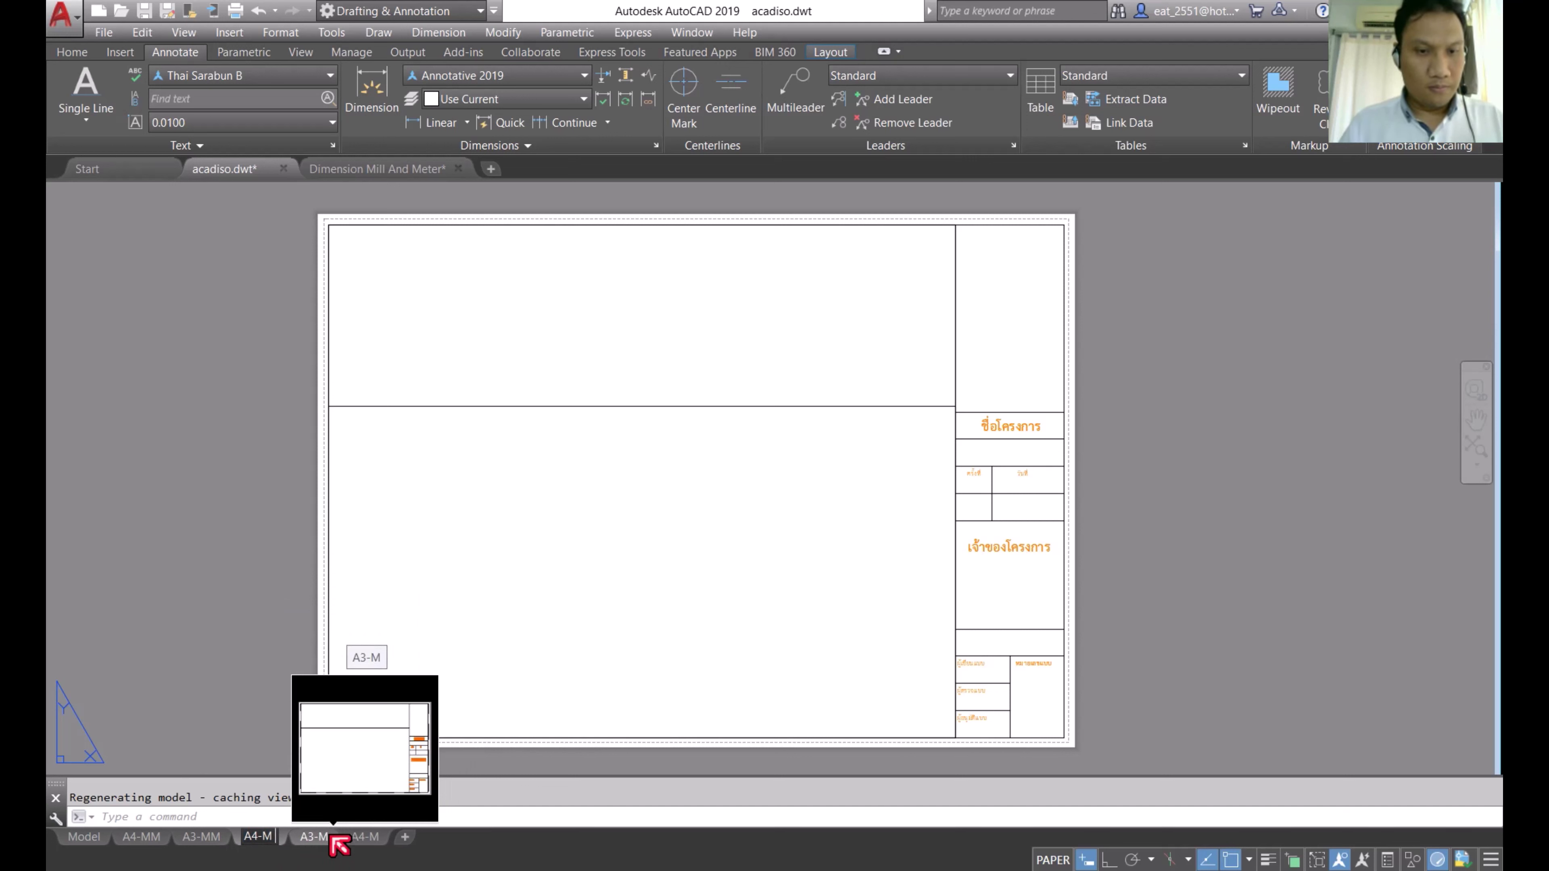
{"action": "key", "text": "BackSpace"}
{"action": "type", "text": "u"}
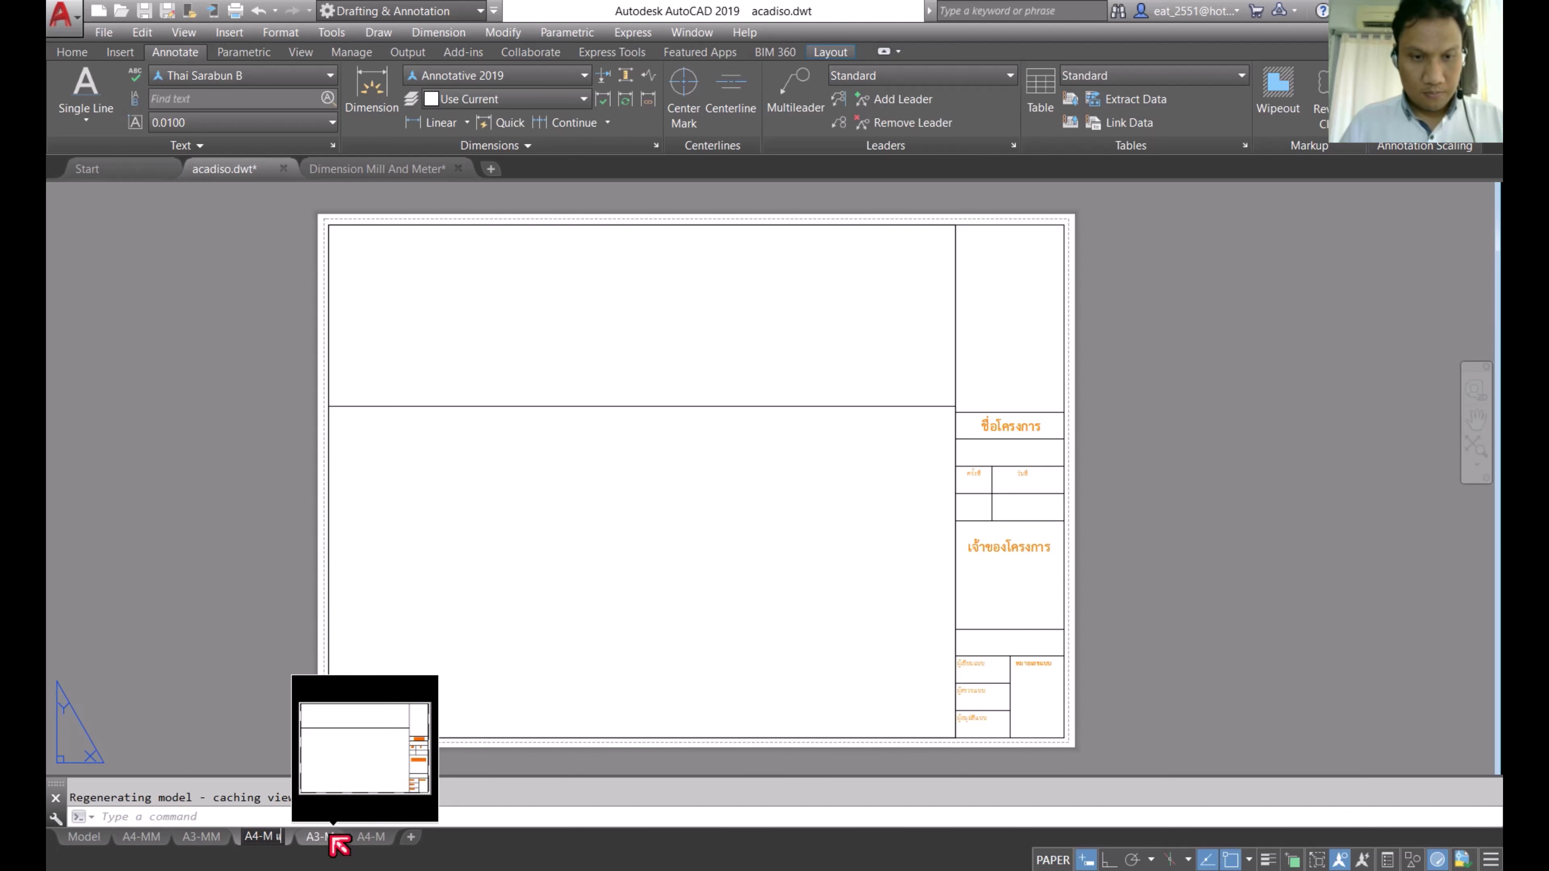
{"action": "type", "text": "นว"}
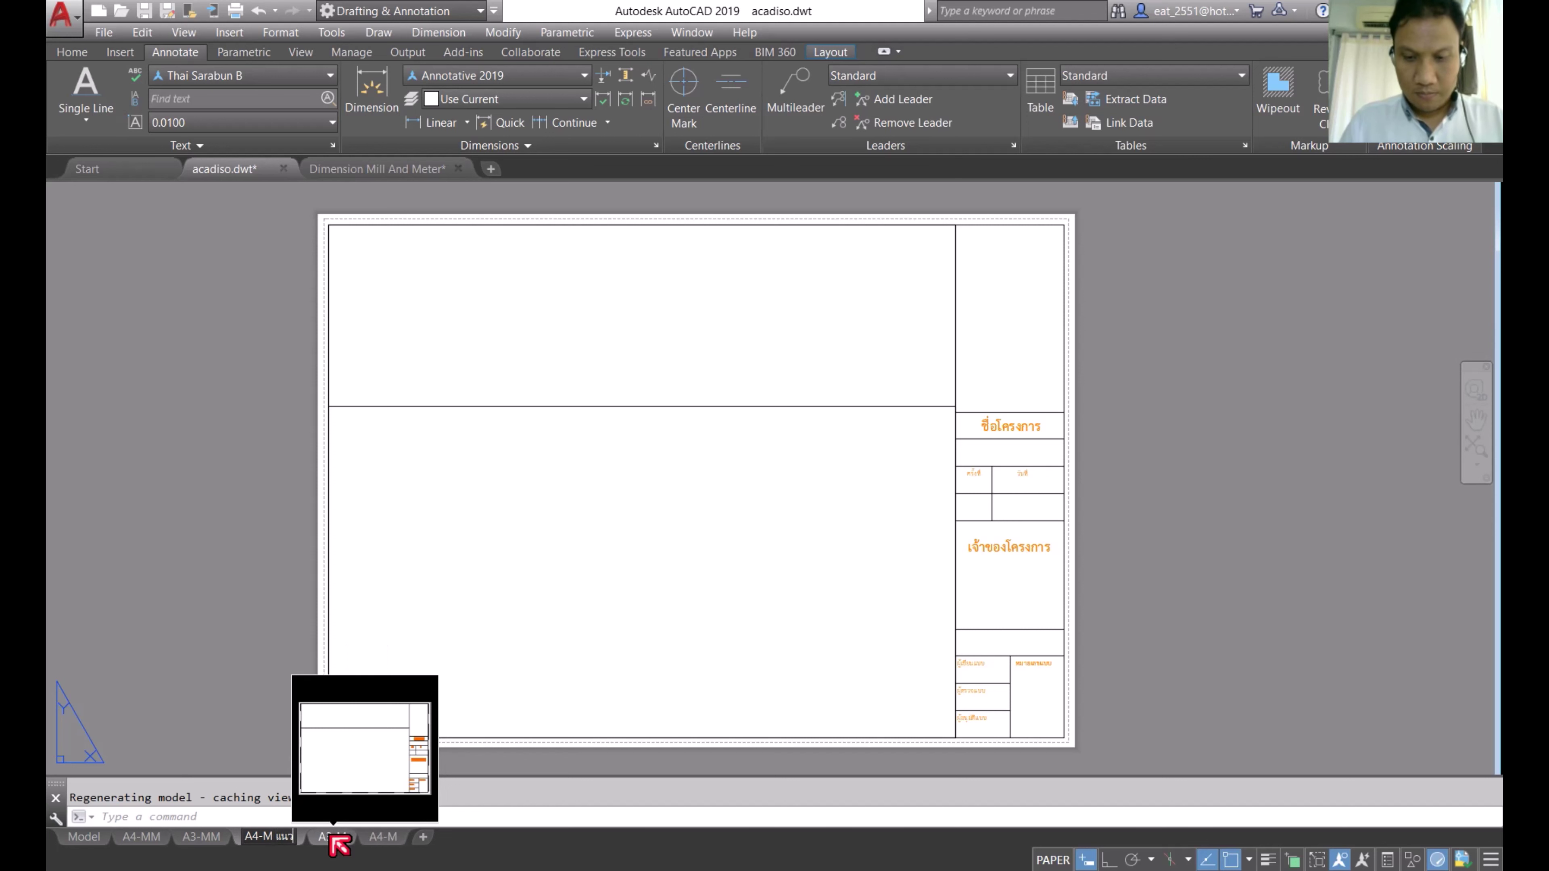
{"action": "type", "text": "ตั้ง"}
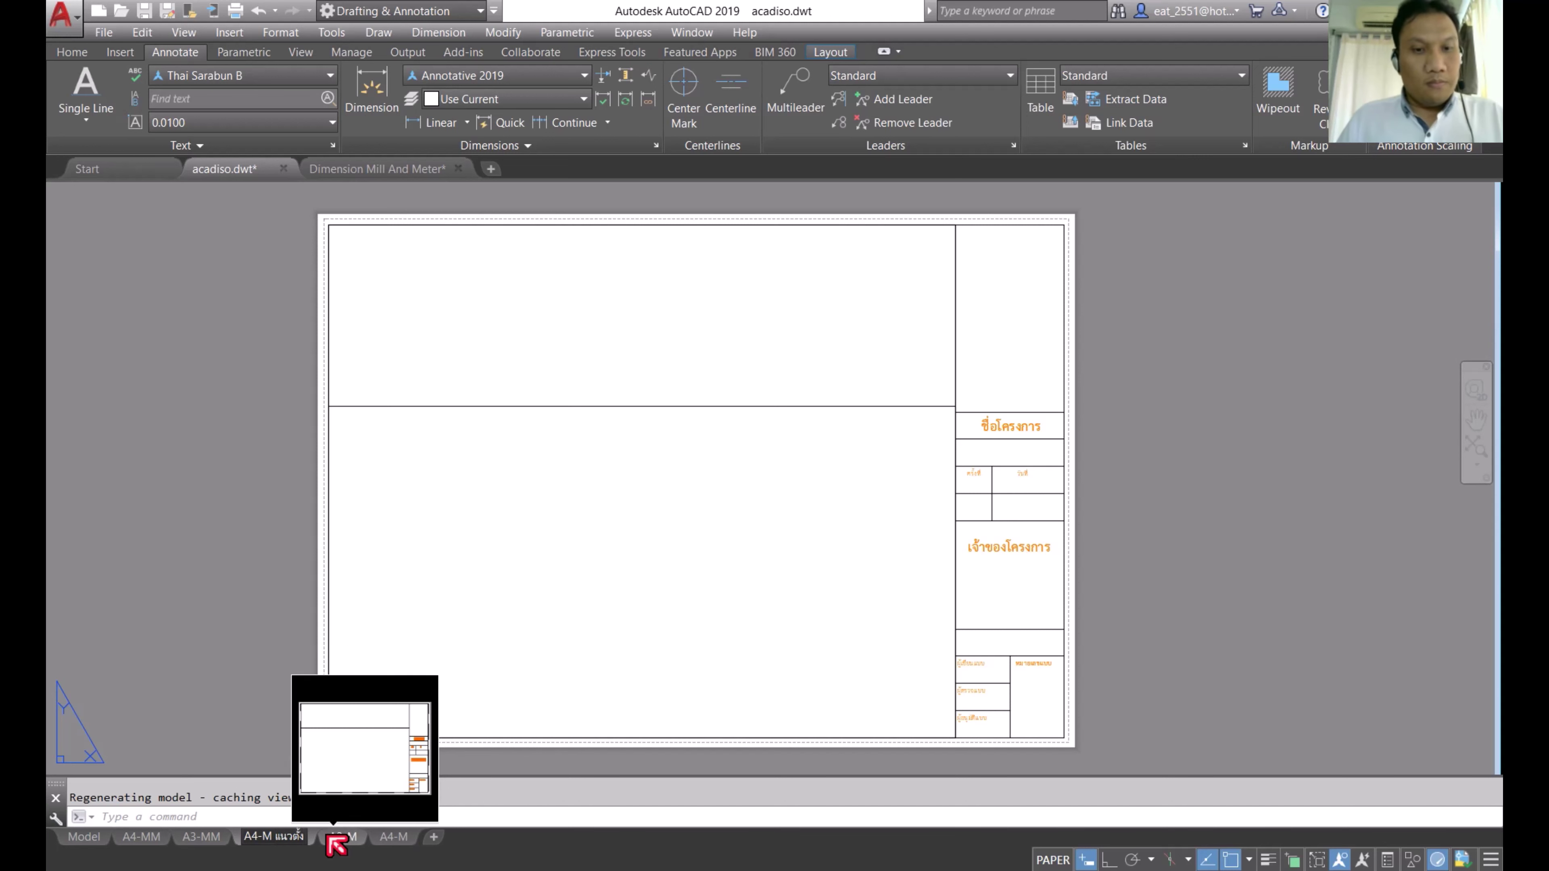
{"action": "key", "text": "Return"}
Step: Erase all border and title-block objects from the A4-M แนวตั้ง layout
{"action": "left_click", "coordinate": [494, 646]}
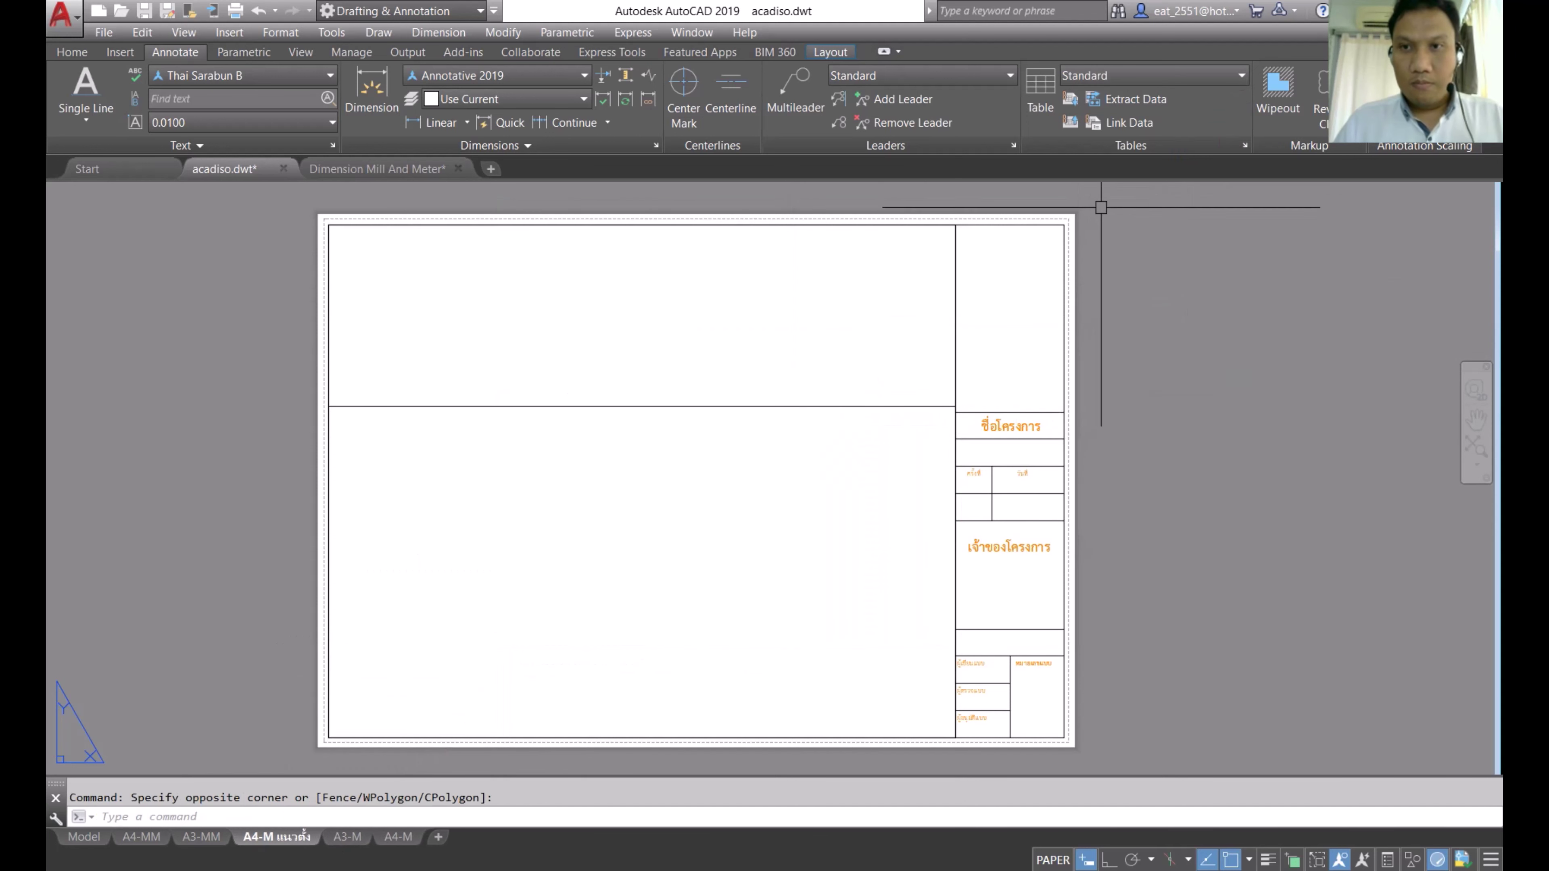
{"action": "left_click", "coordinate": [1097, 211]}
{"action": "left_click", "coordinate": [286, 736]}
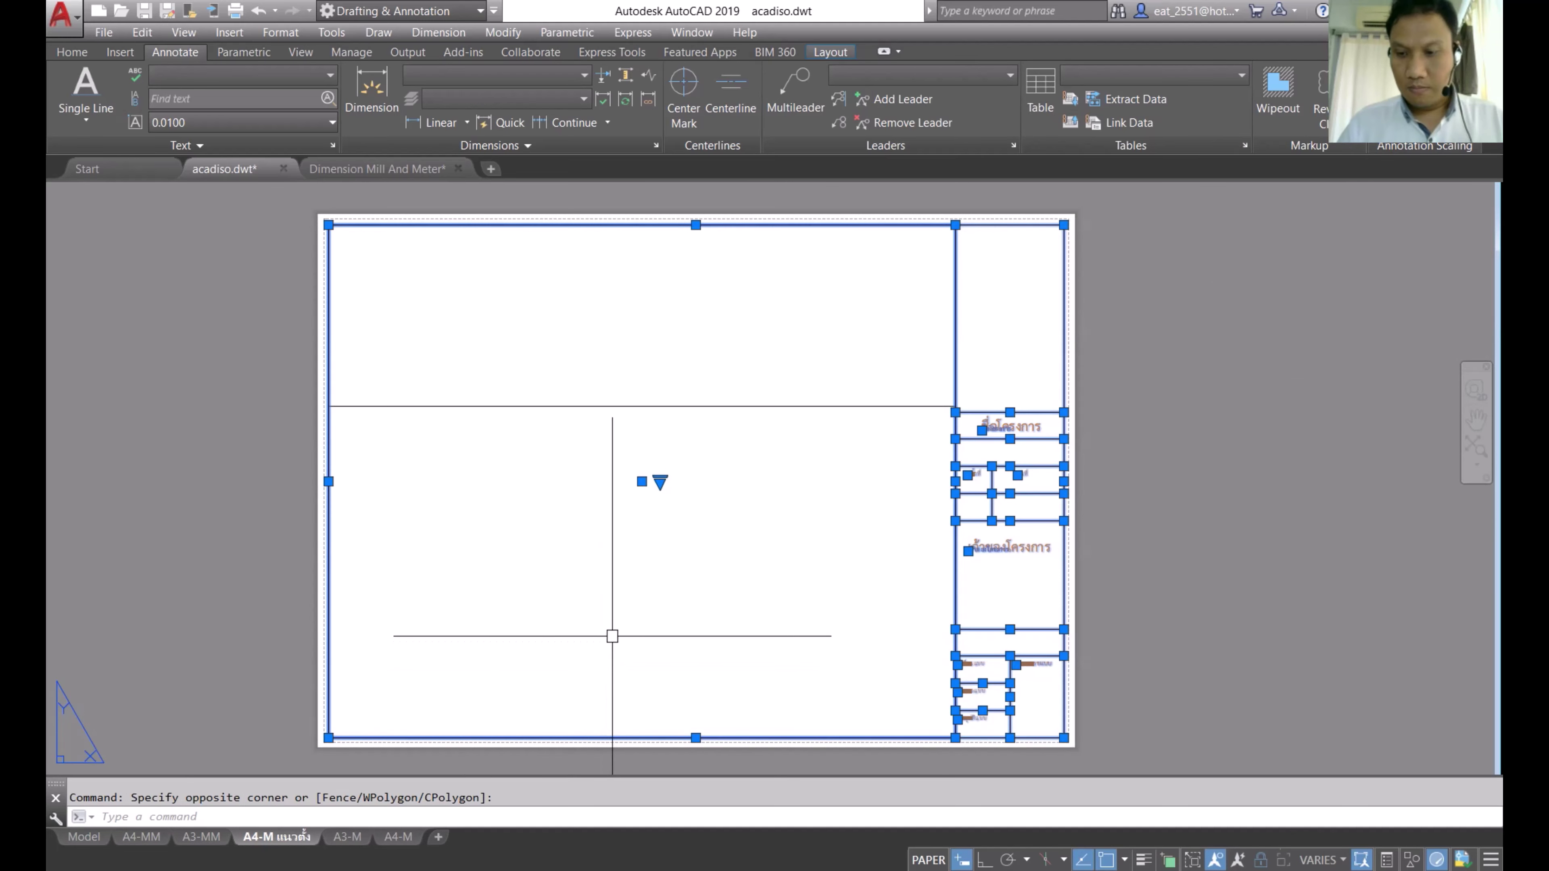
{"action": "key", "text": "Delete"}
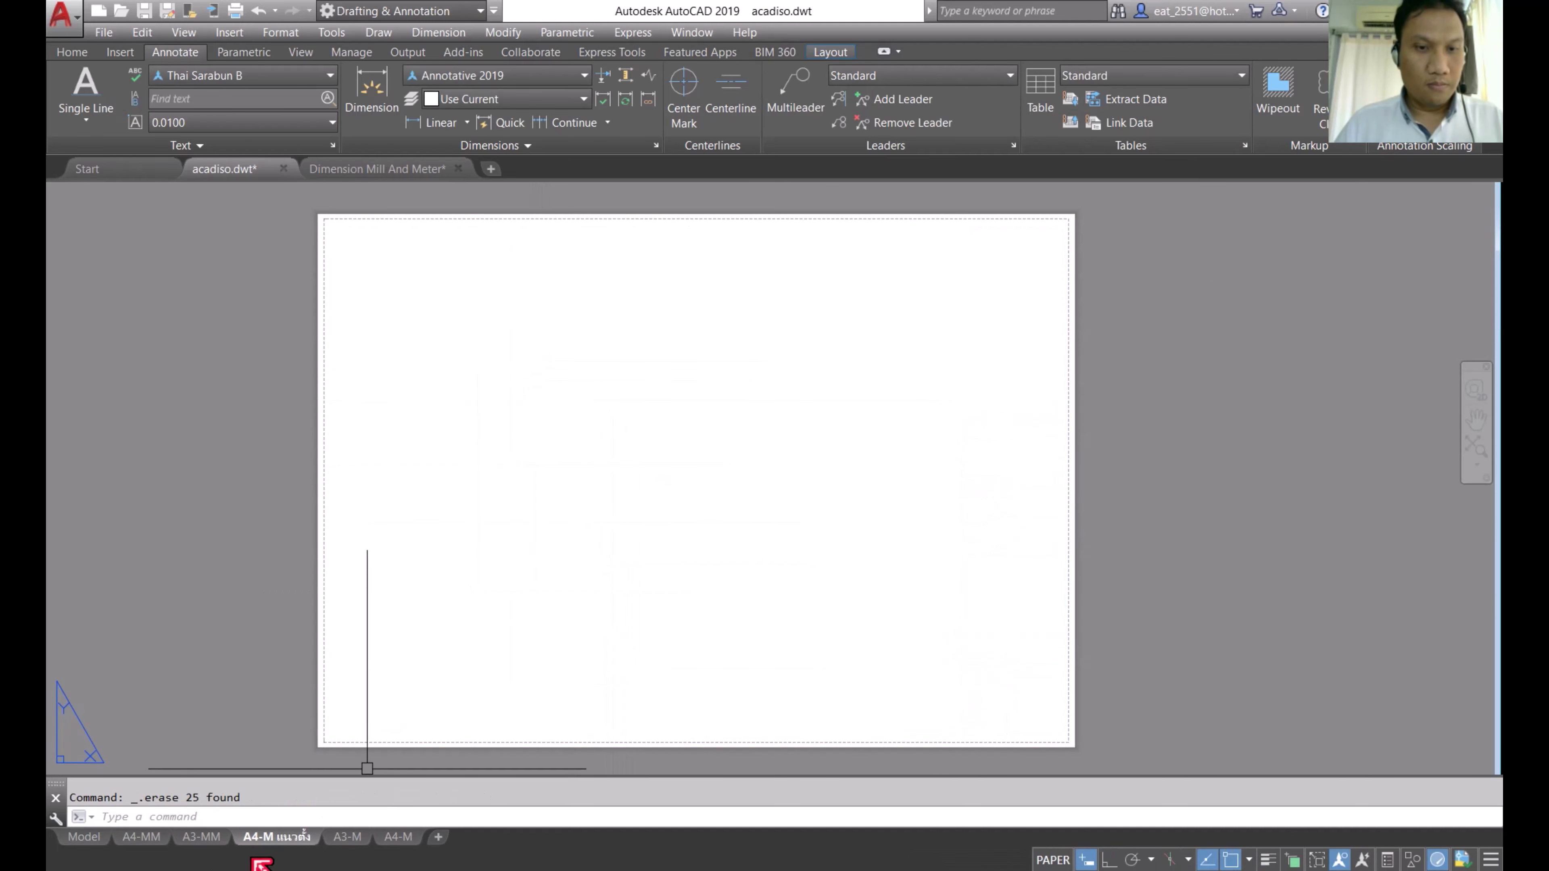
Step: Change the layout's page setup orientation to portrait (210 × 297 mm)
{"action": "right_click", "coordinate": [269, 838]}
{"action": "left_click", "coordinate": [341, 717]}
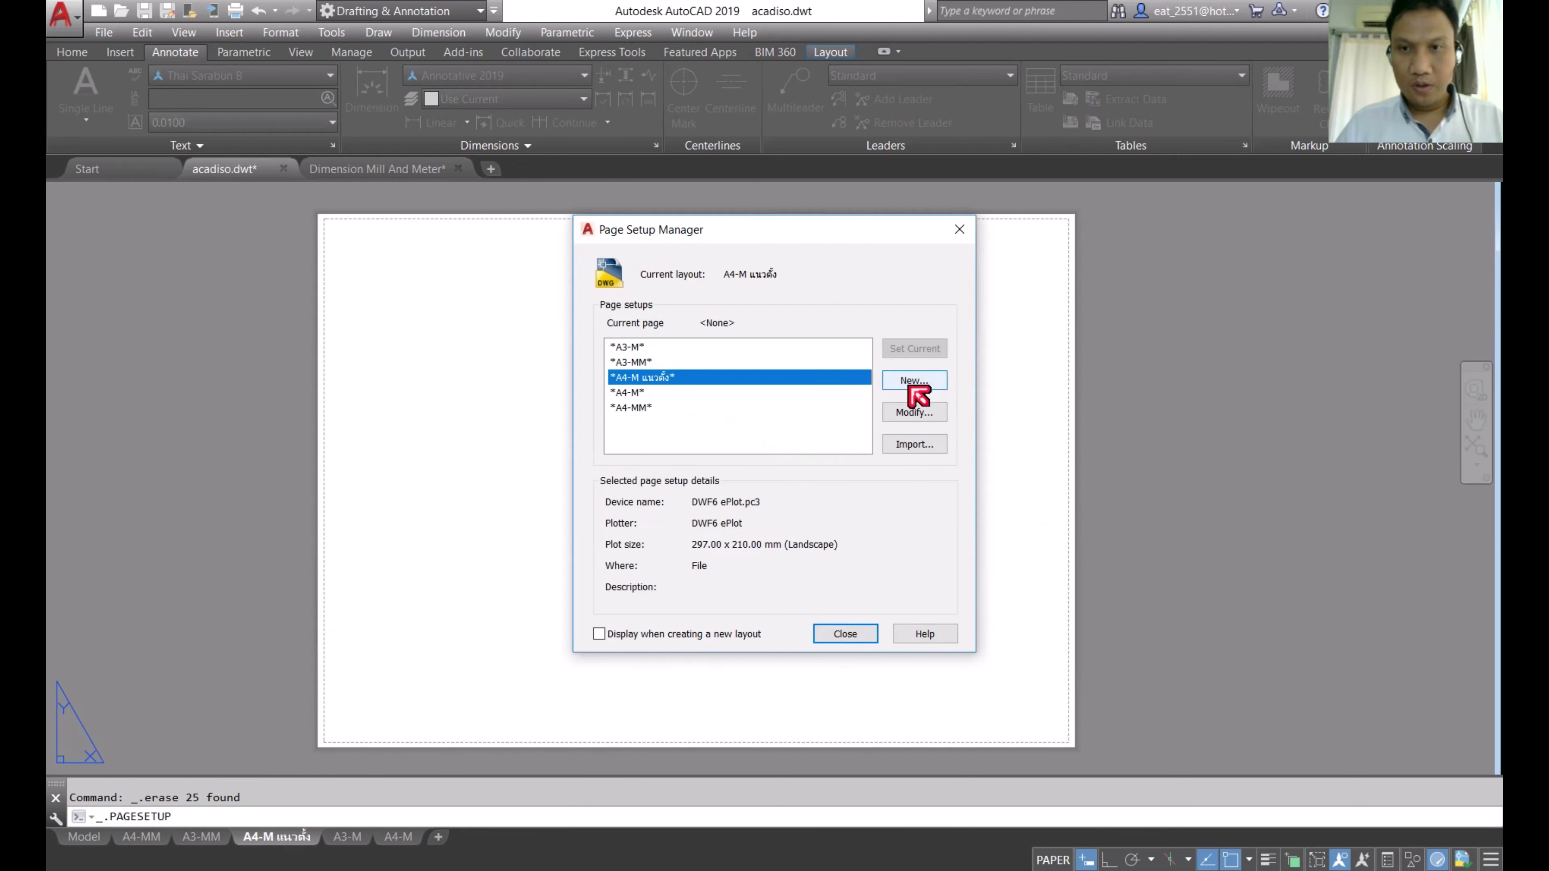
{"action": "left_click", "coordinate": [913, 414]}
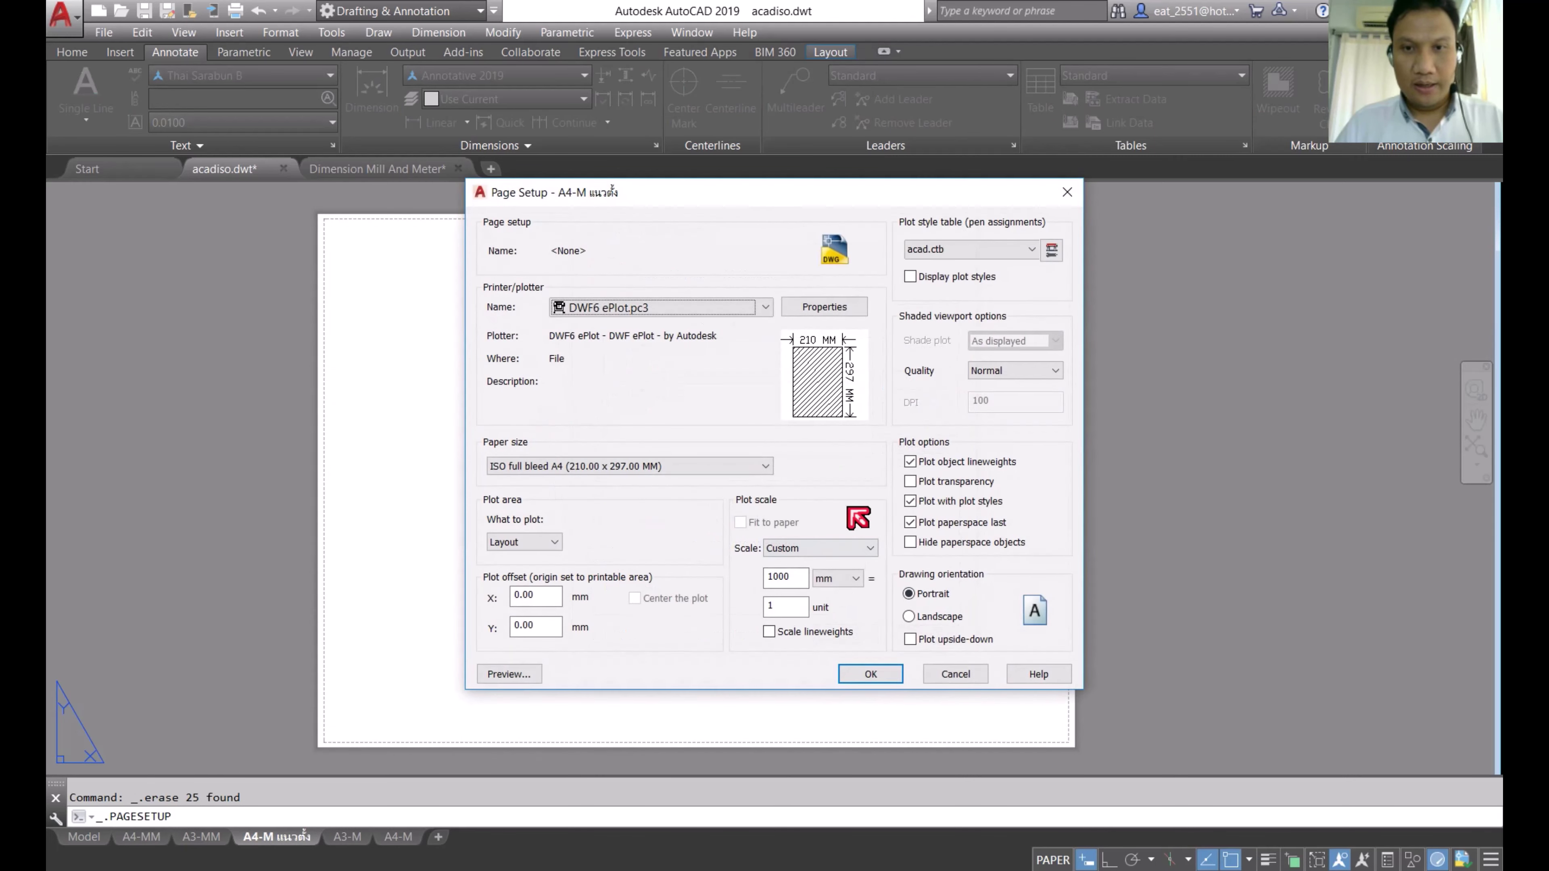
{"action": "left_click", "coordinate": [909, 616]}
{"action": "left_click", "coordinate": [870, 672]}
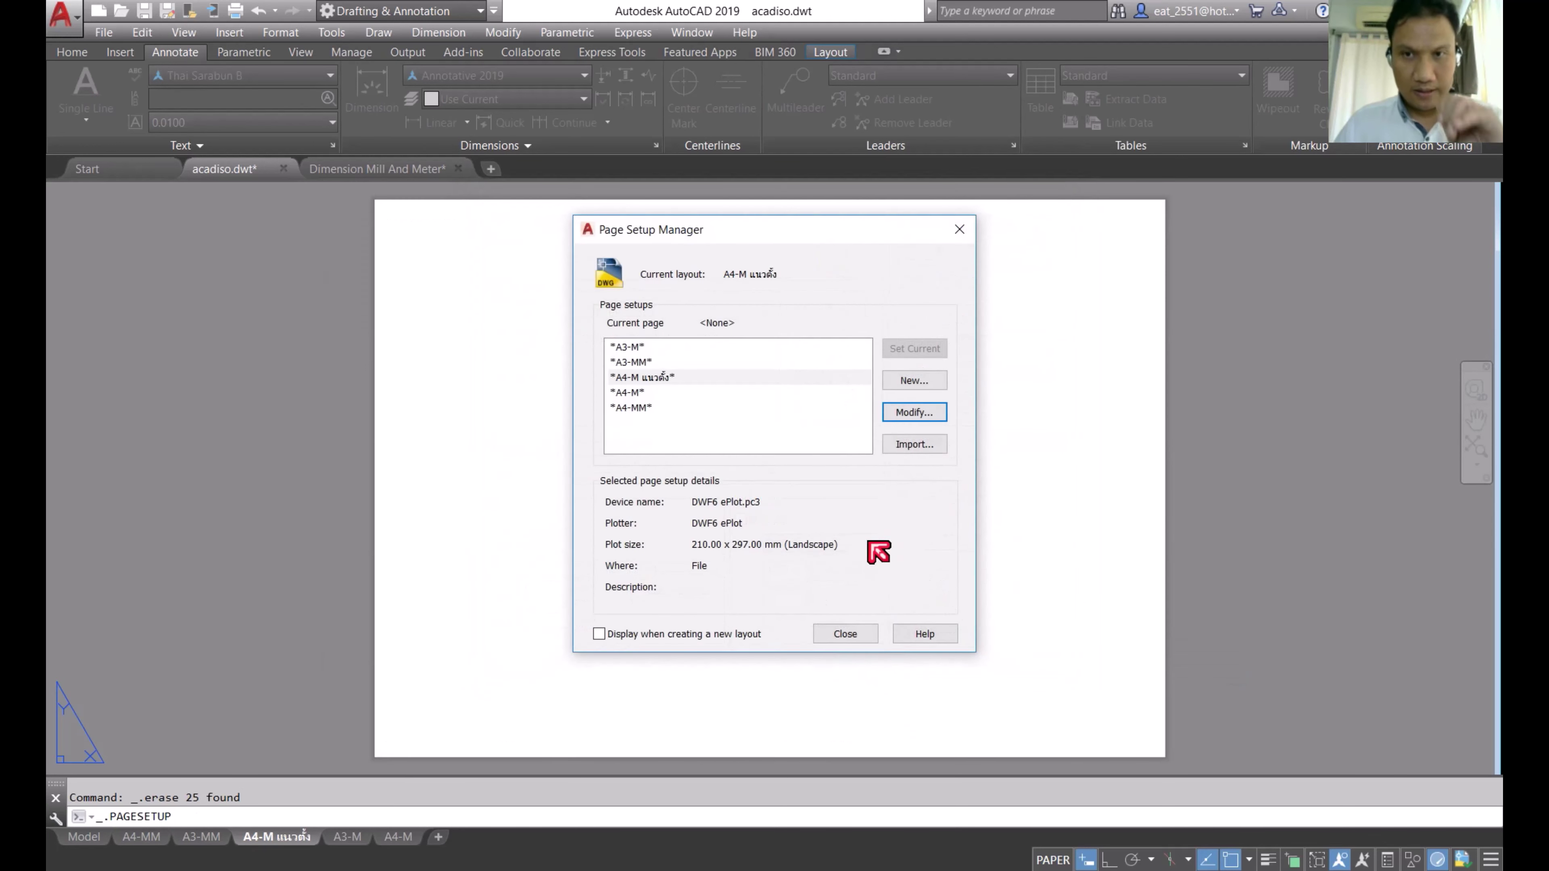
{"action": "left_click", "coordinate": [906, 415]}
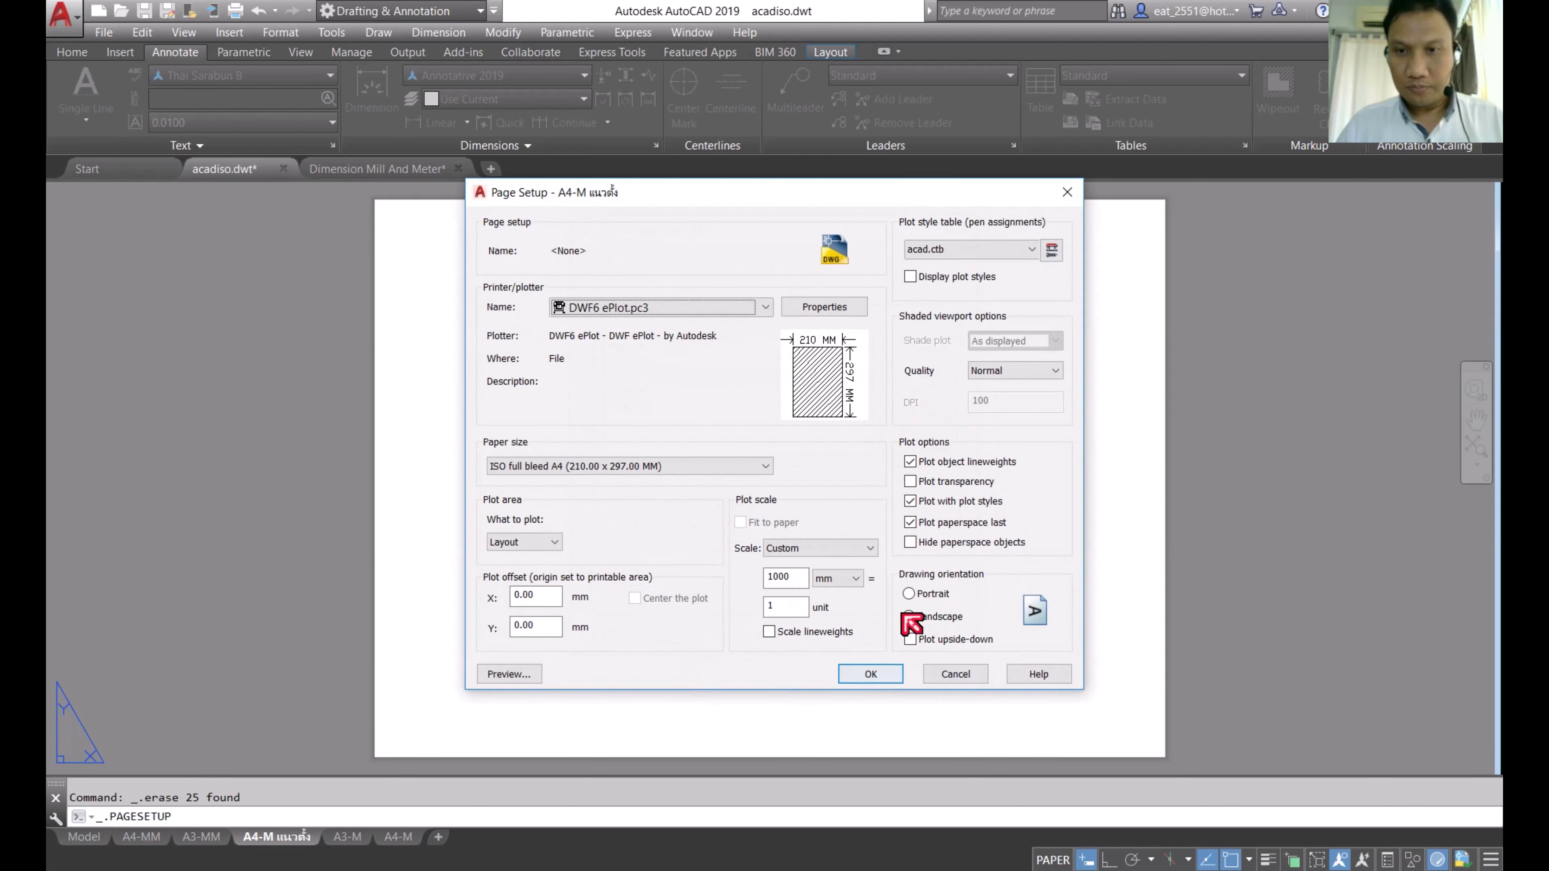
{"action": "left_click", "coordinate": [908, 593]}
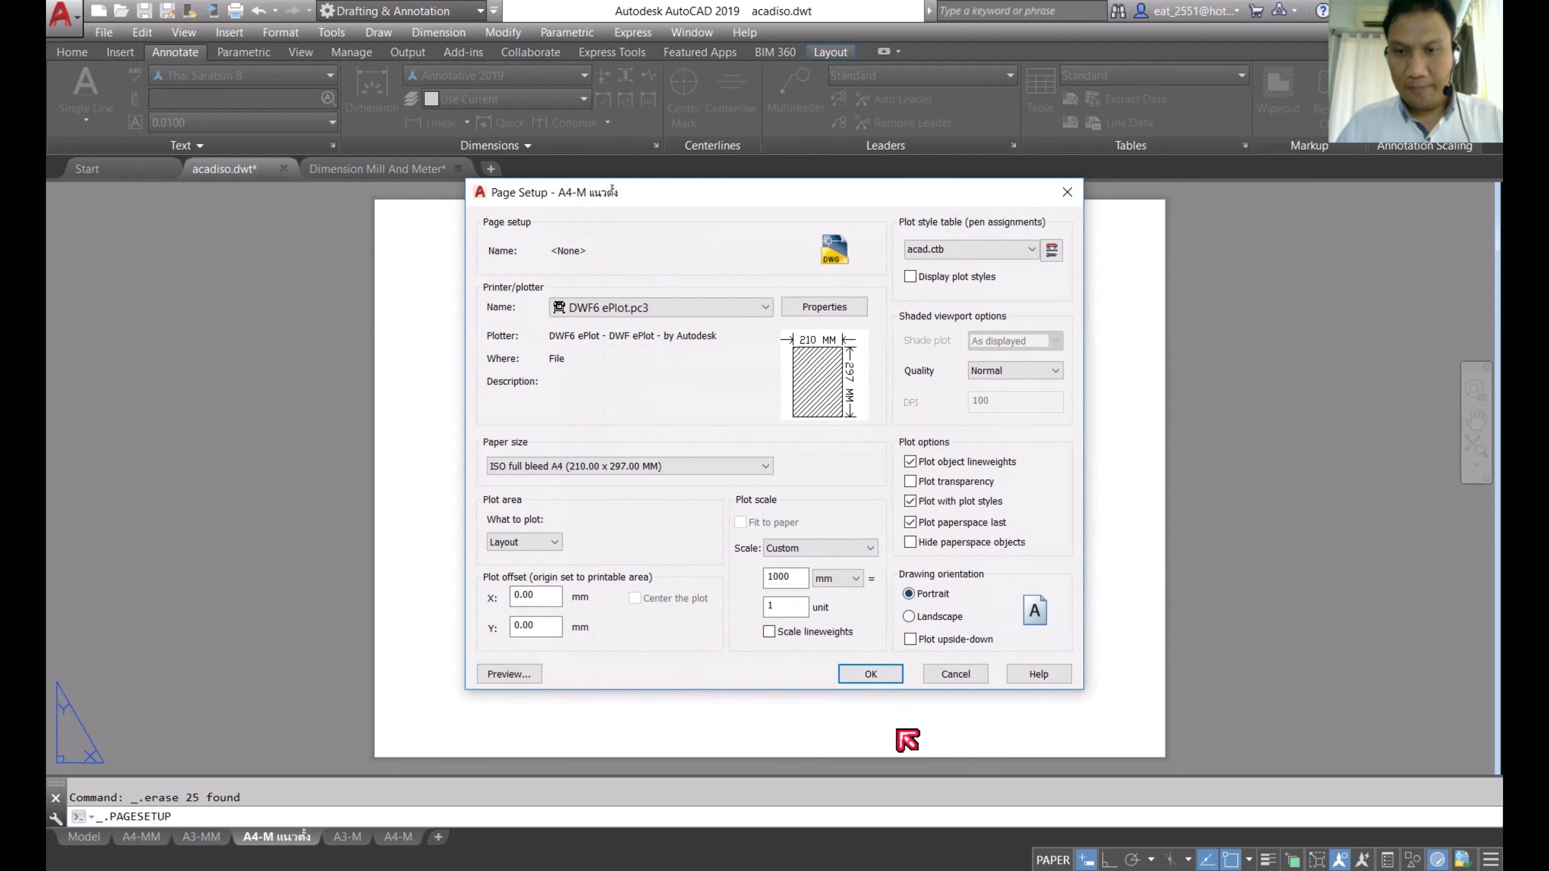
{"action": "left_click", "coordinate": [872, 674]}
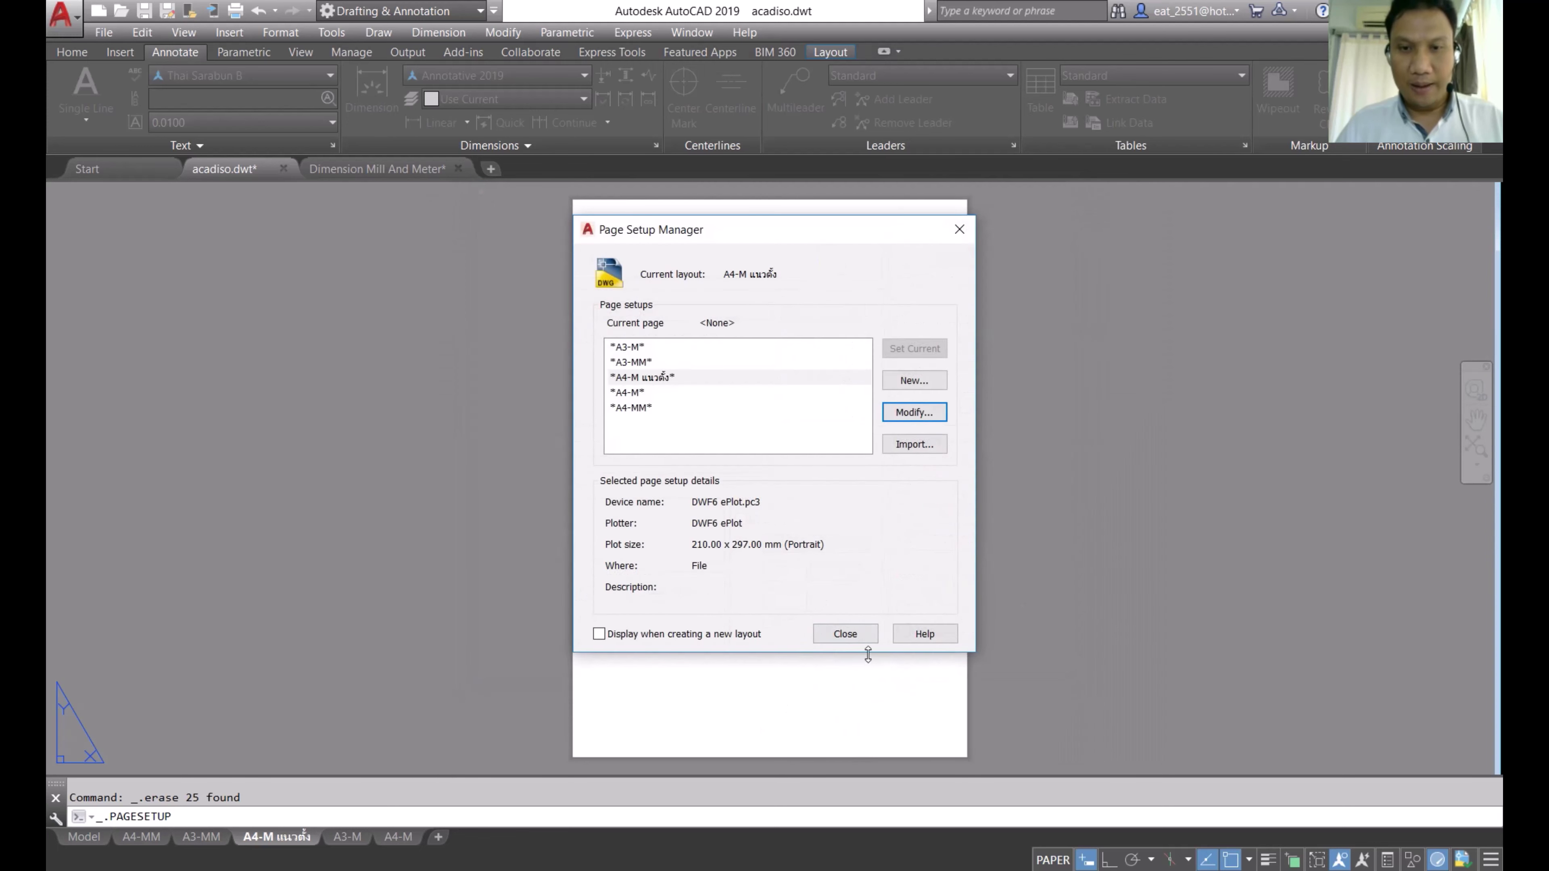
{"action": "left_click", "coordinate": [853, 638]}
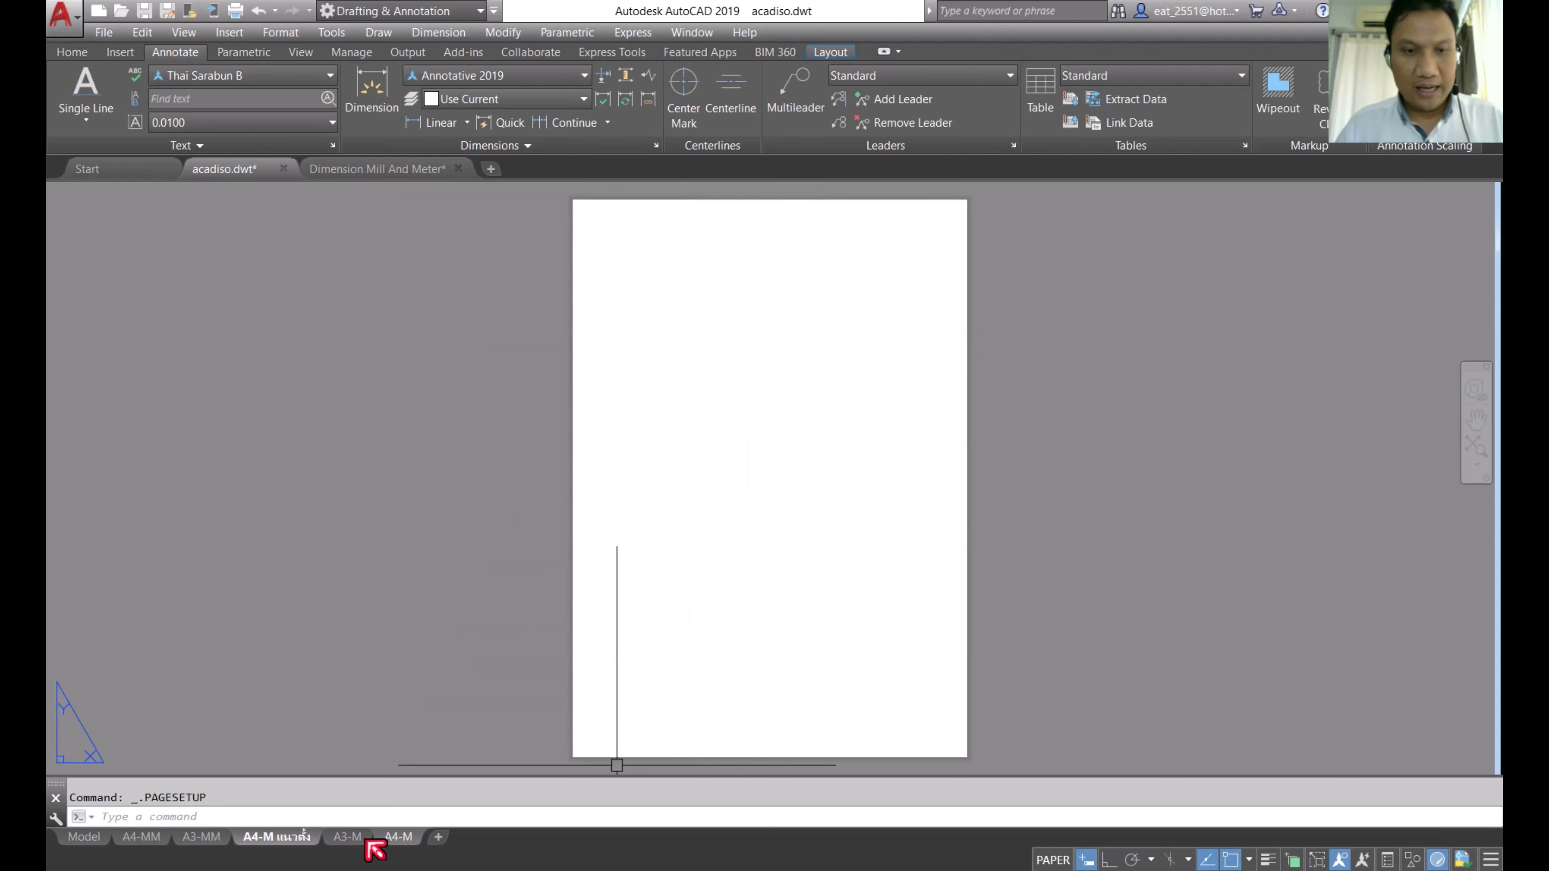
Step: In the plotter configuration, pick ISO full bleed A4 paper for printable-area editing
{"action": "right_click", "coordinate": [297, 839]}
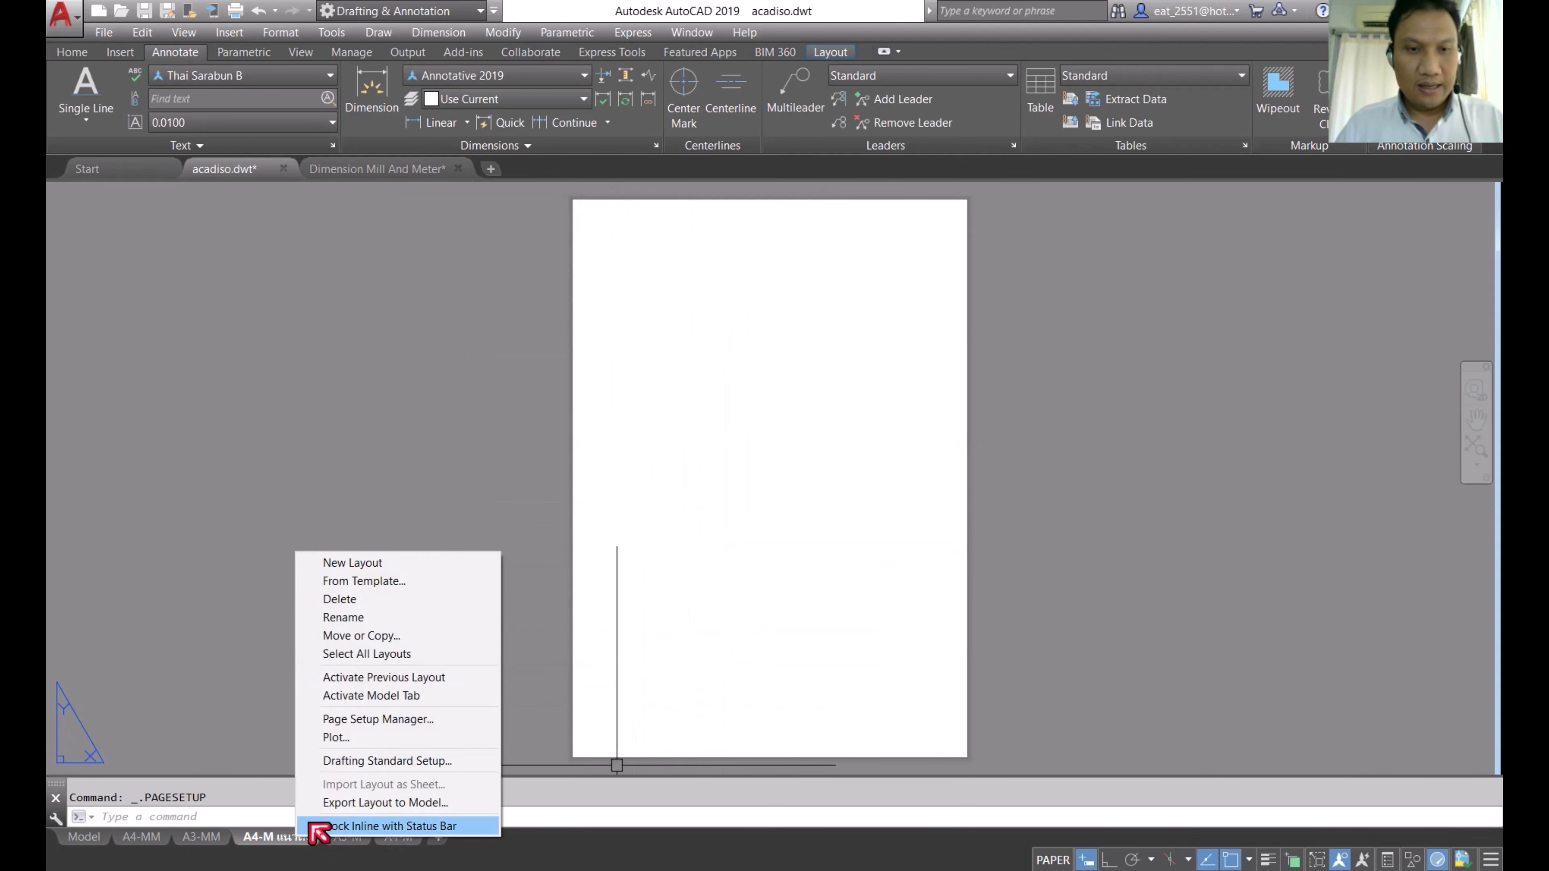
{"action": "left_click", "coordinate": [357, 720]}
{"action": "left_click", "coordinate": [922, 414]}
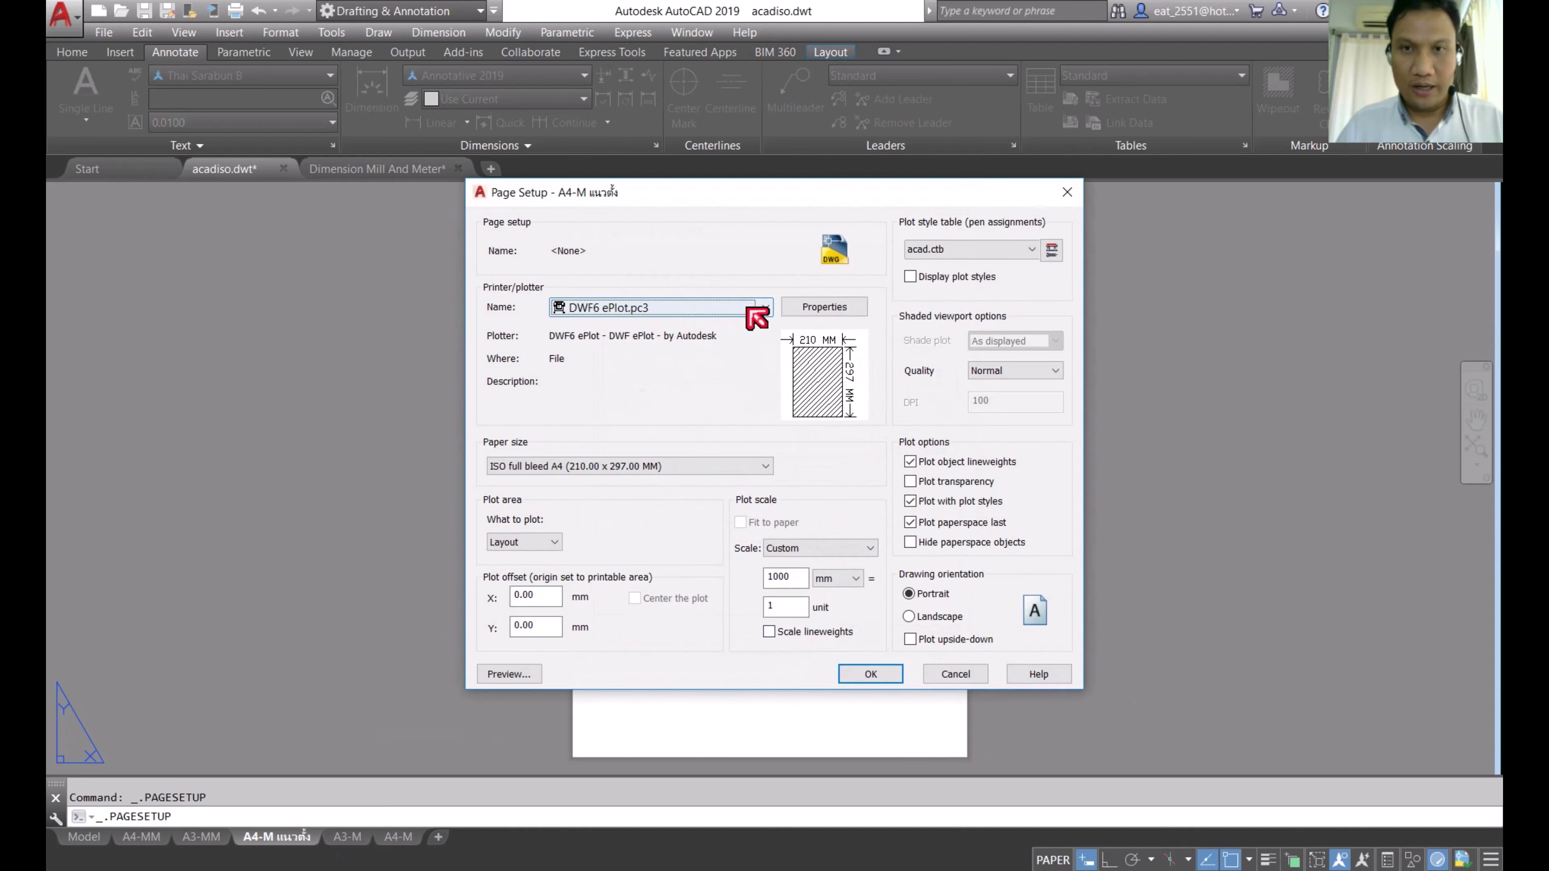
{"action": "left_click", "coordinate": [840, 309]}
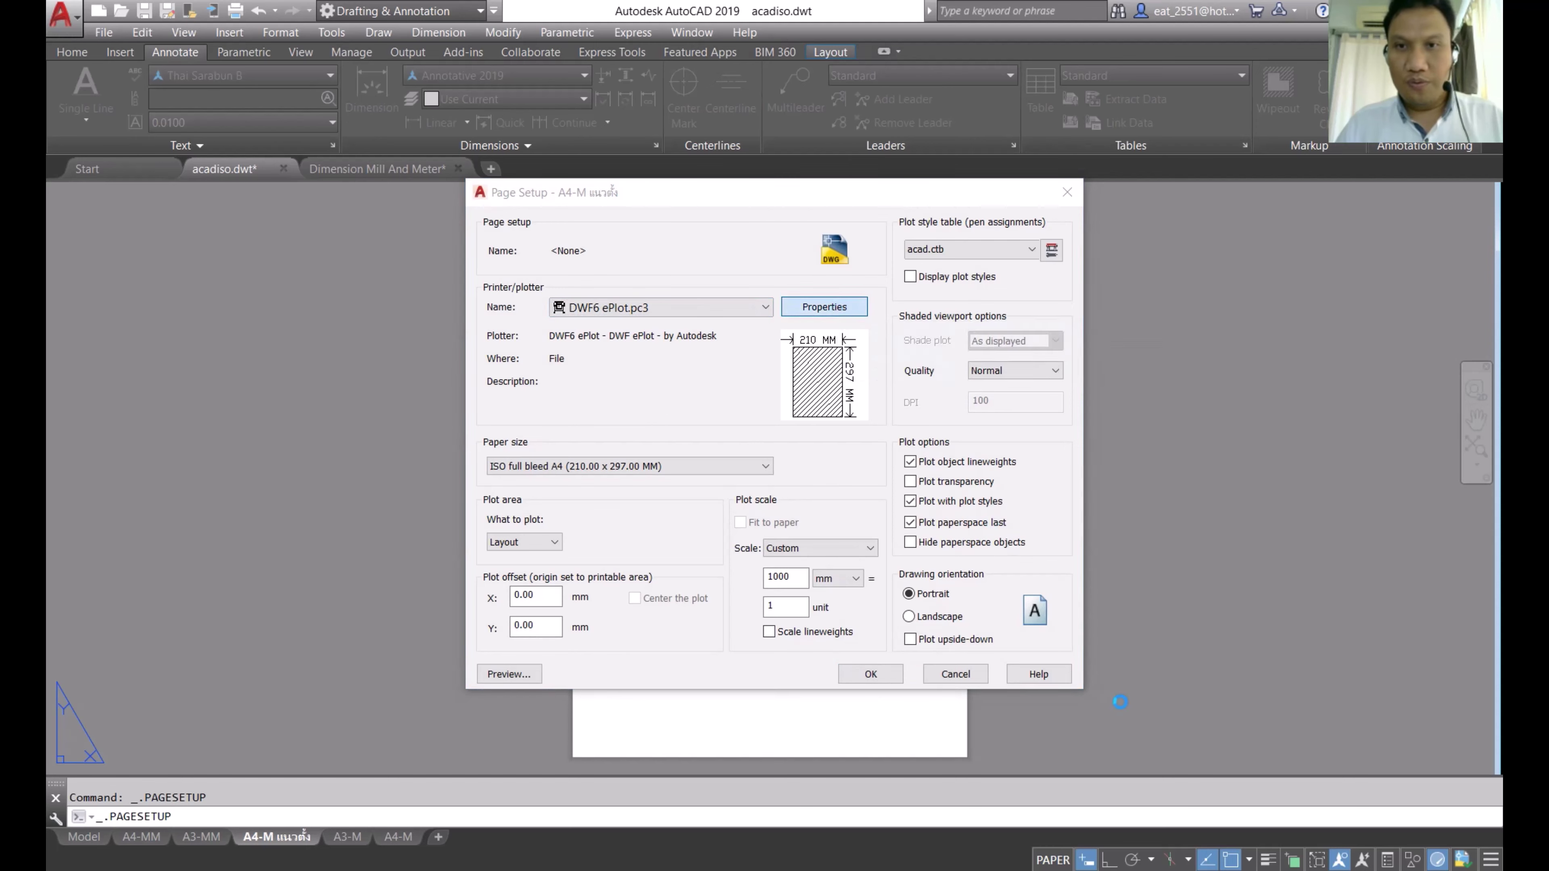
{"action": "left_click", "coordinate": [1040, 386]}
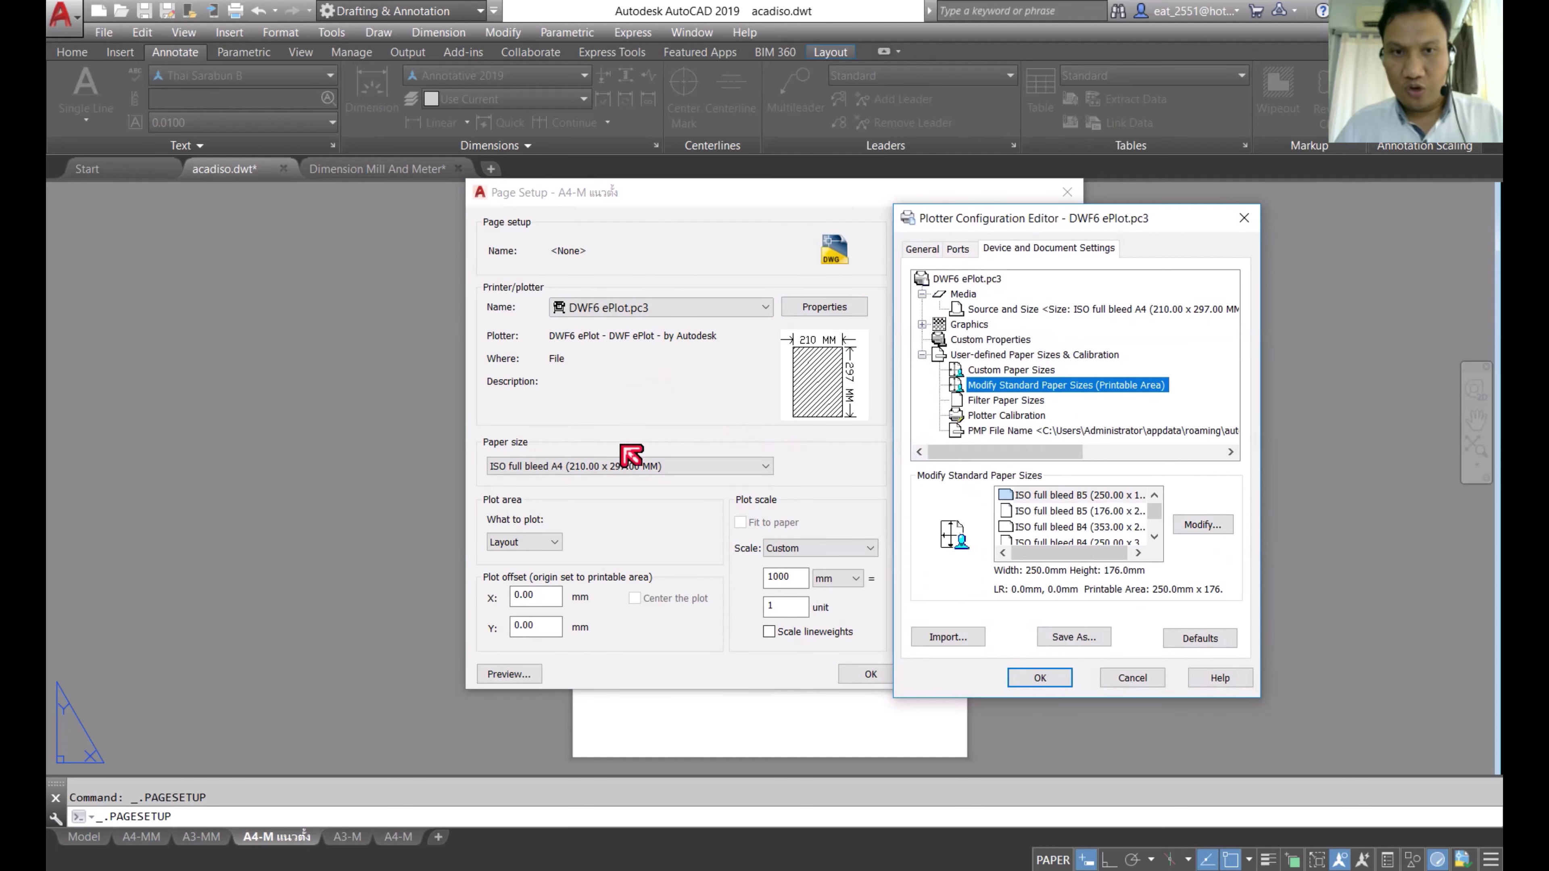
{"action": "scroll", "coordinate": [1086, 533], "scroll_direction": "down", "scroll_amount": 3}
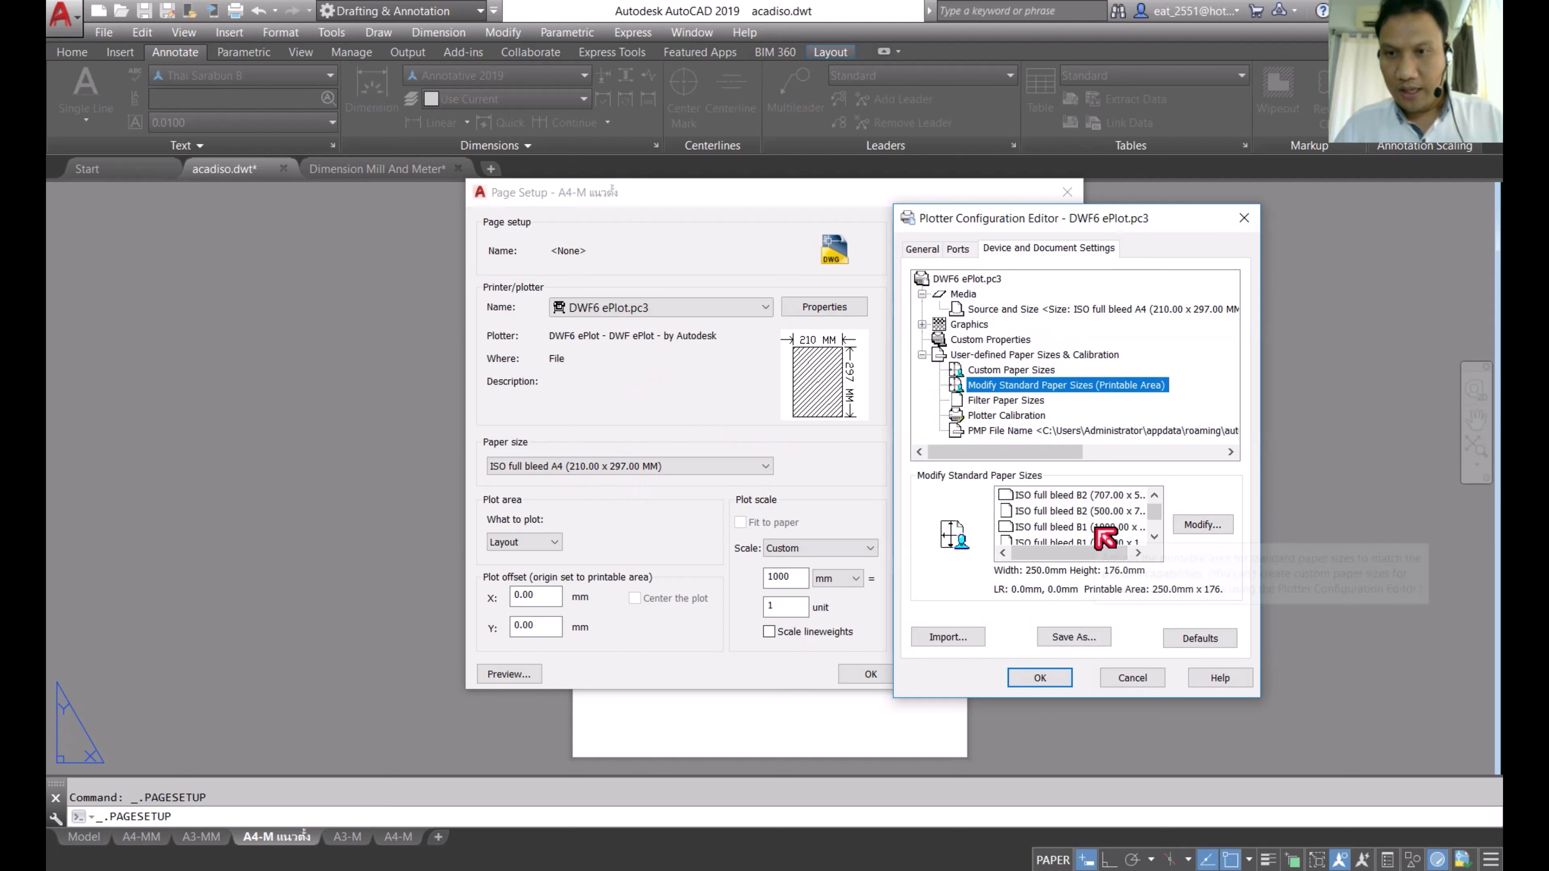
{"action": "scroll", "coordinate": [1103, 535], "scroll_direction": "up", "scroll_amount": 1}
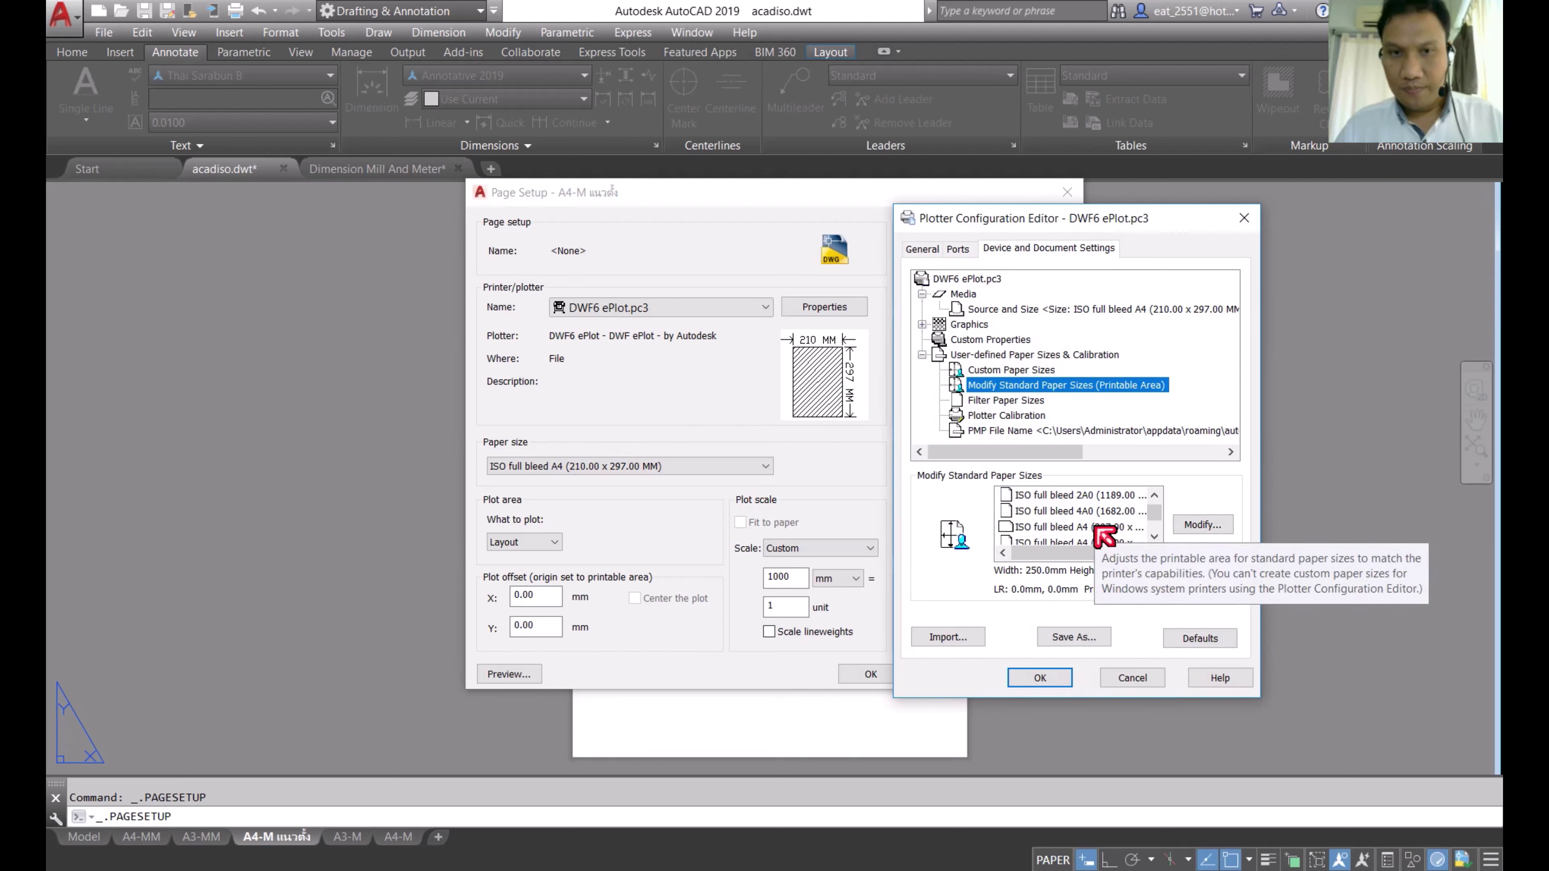
{"action": "scroll", "coordinate": [1103, 536], "scroll_direction": "down", "scroll_amount": 1}
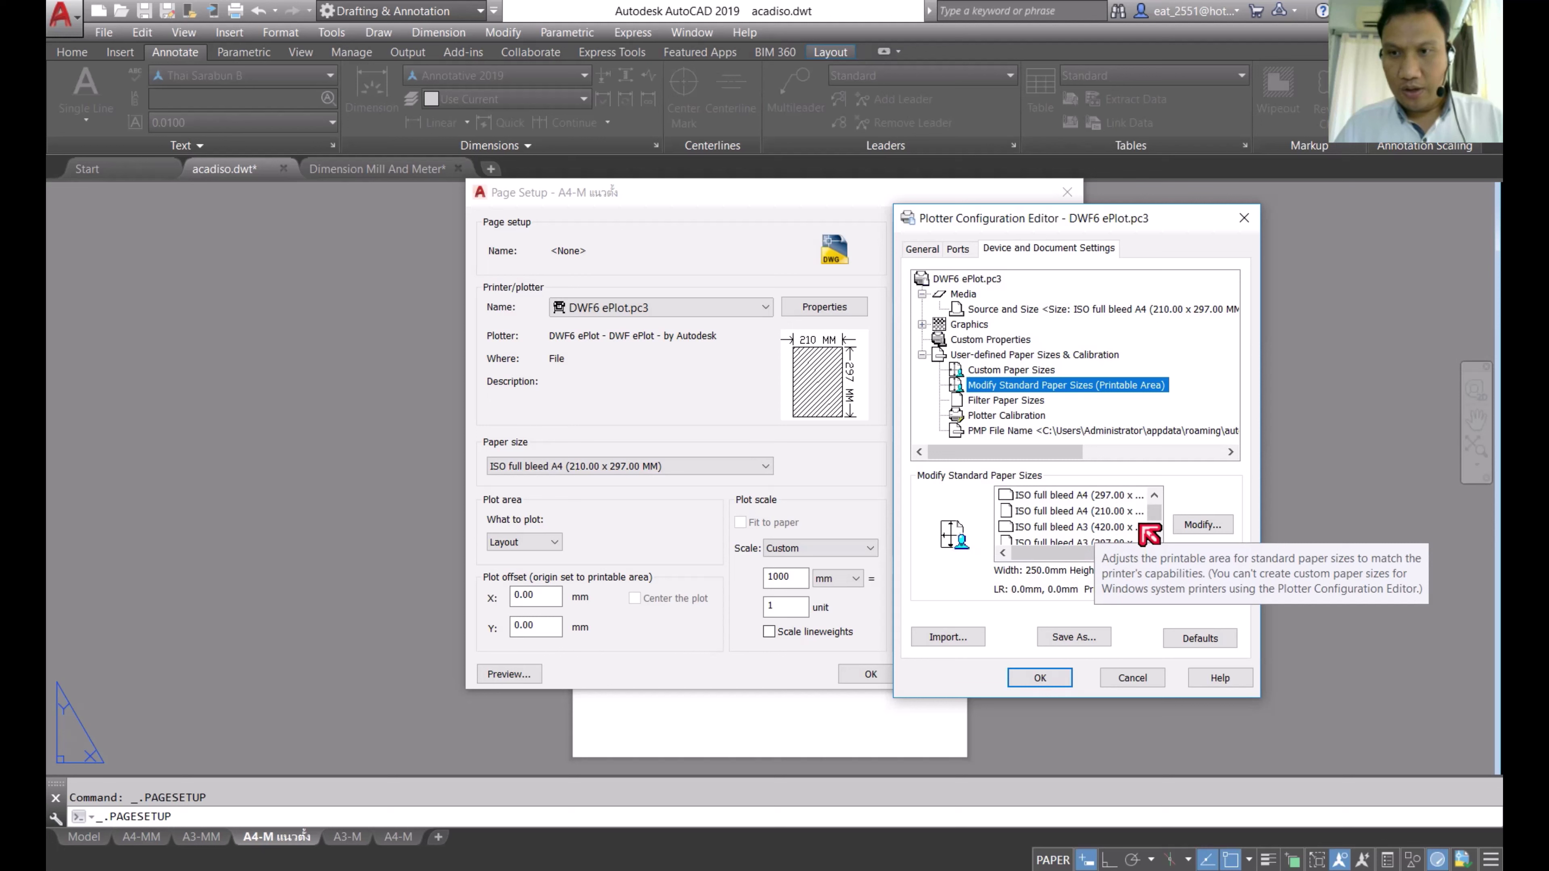
{"action": "left_click", "coordinate": [1105, 517]}
{"action": "left_click", "coordinate": [1201, 525]}
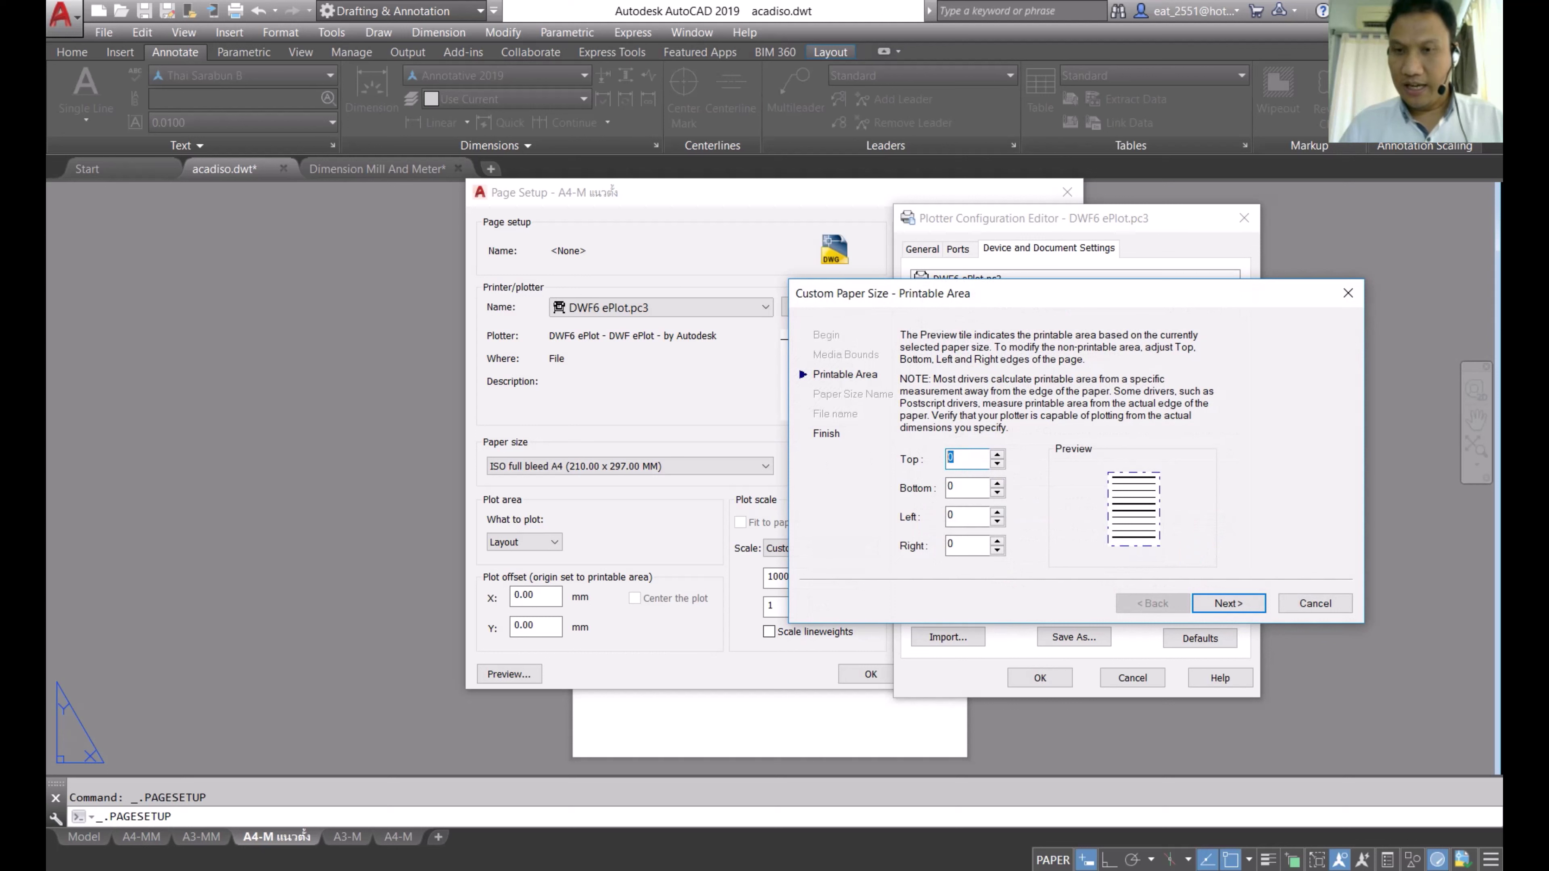
Step: Set 2.5 mm margins on every side, save the PC3 change, and apply the page setup
{"action": "type", "text": "5"}
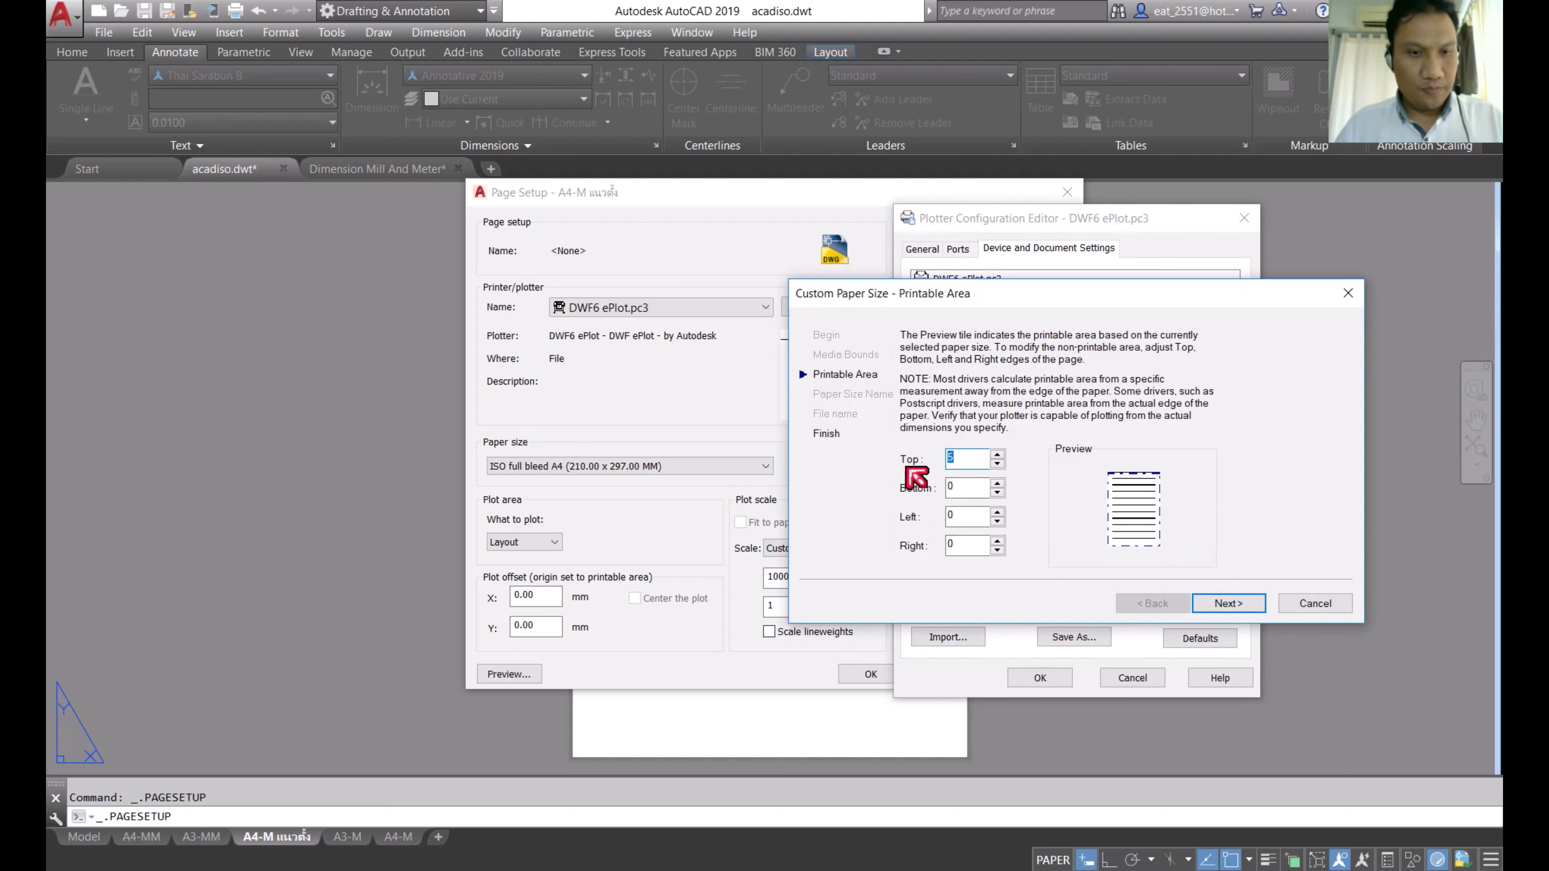
{"action": "type", "text": "2."}
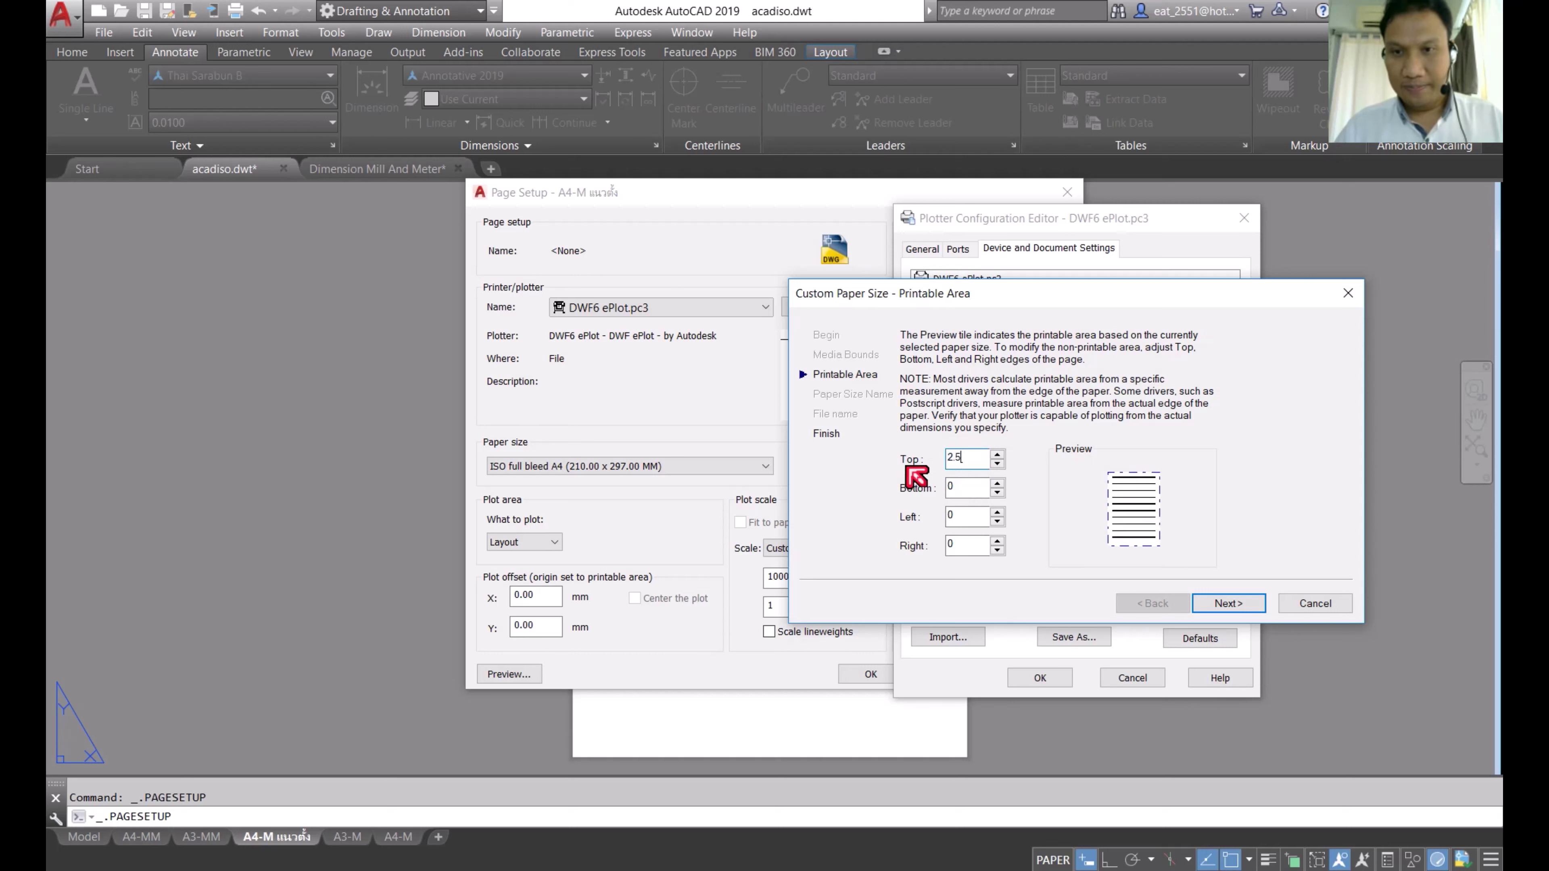
{"action": "type", "text": "2.5"}
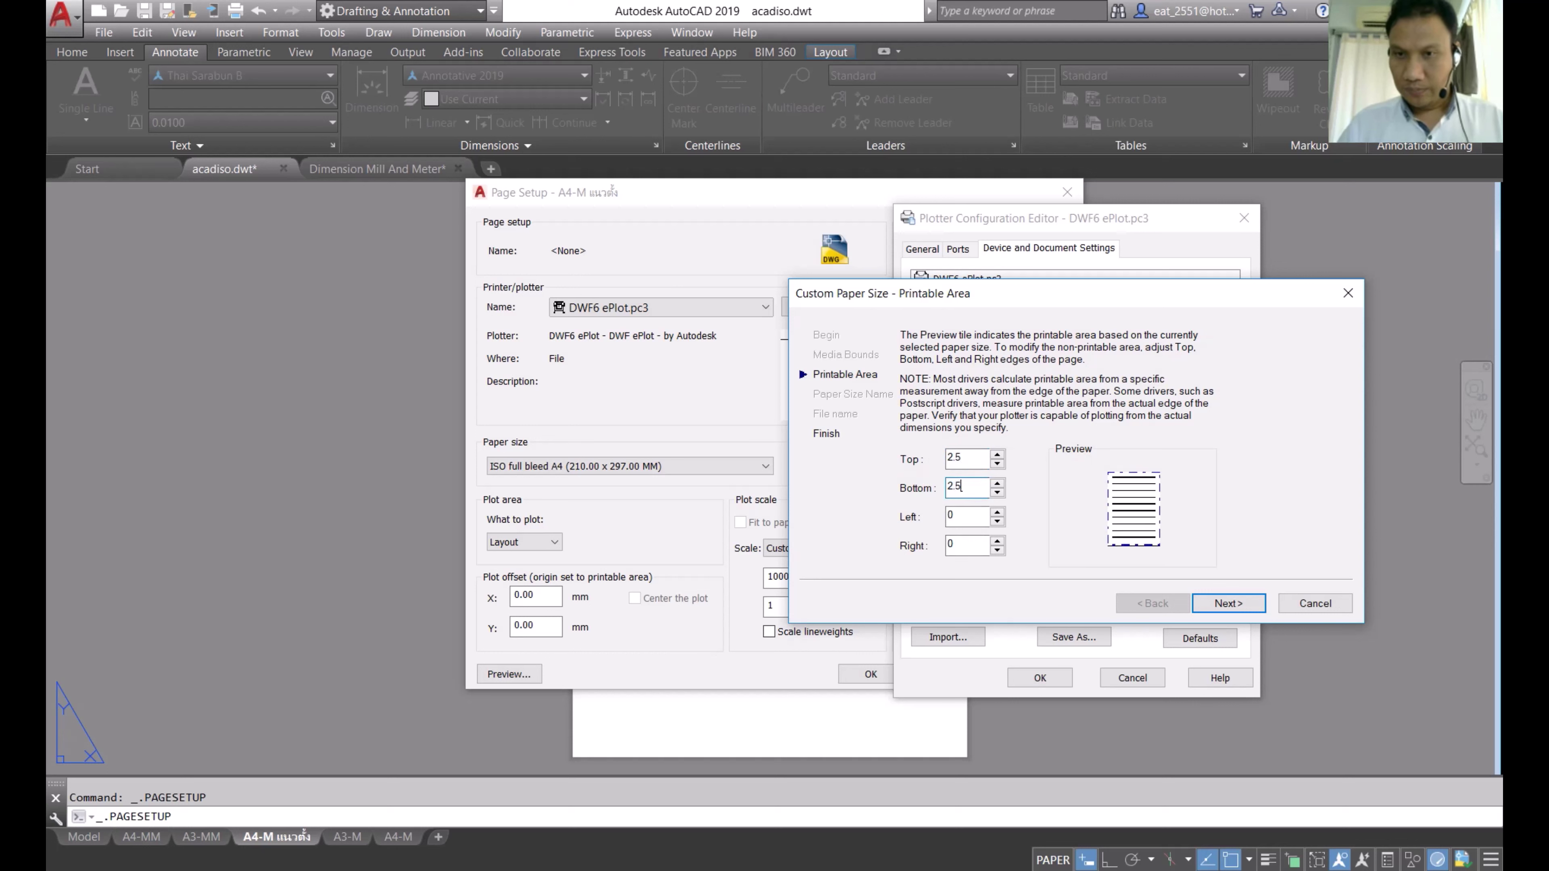
{"action": "key", "text": "Tab"}
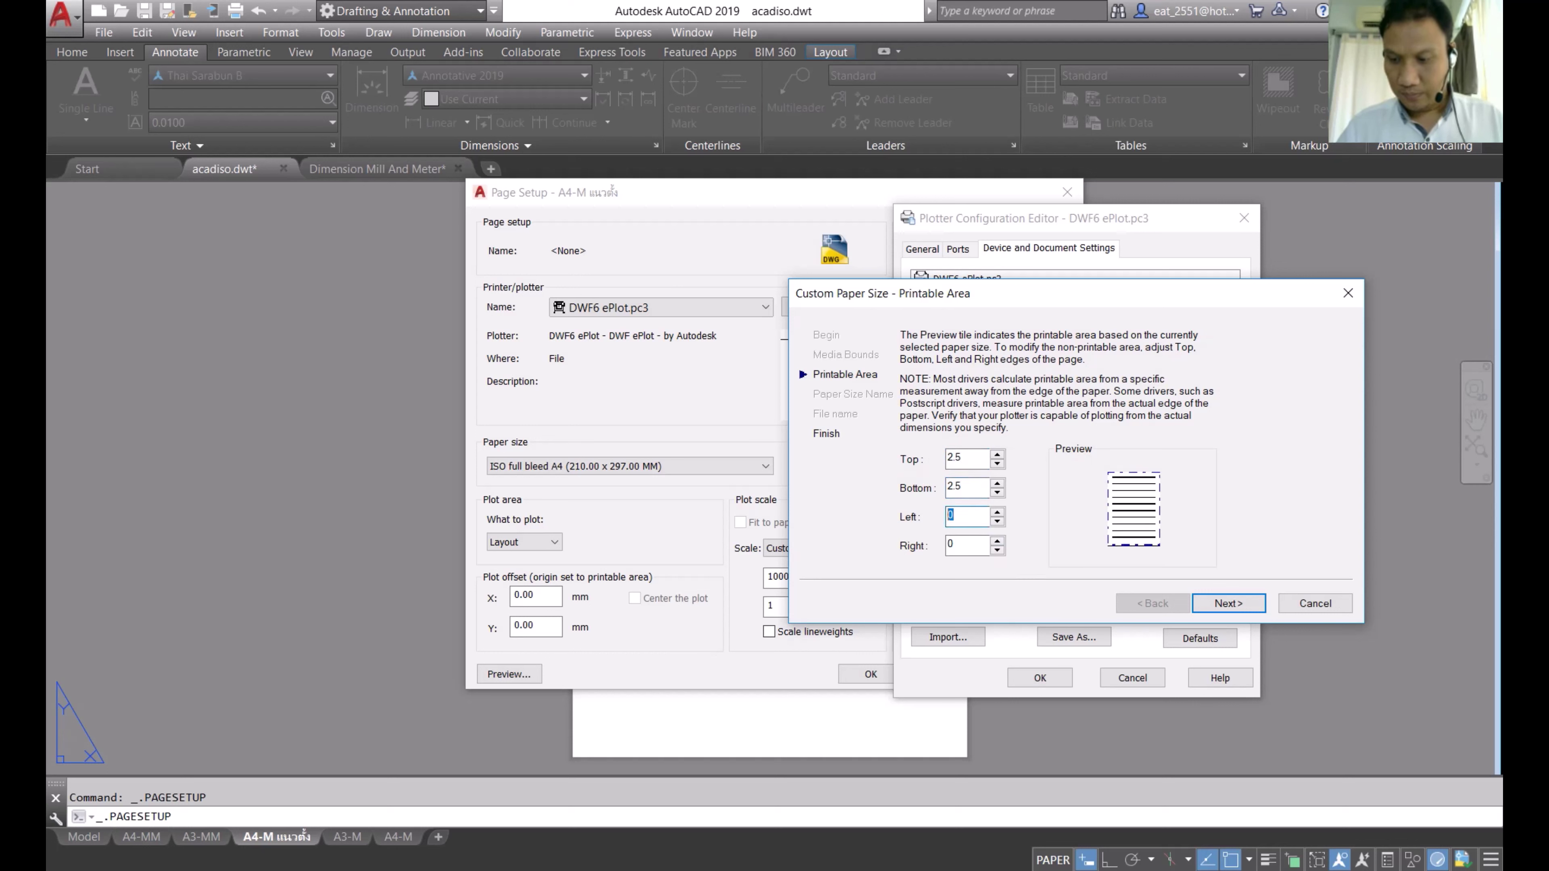
{"action": "key", "text": "Tab"}
{"action": "type", "text": "2"}
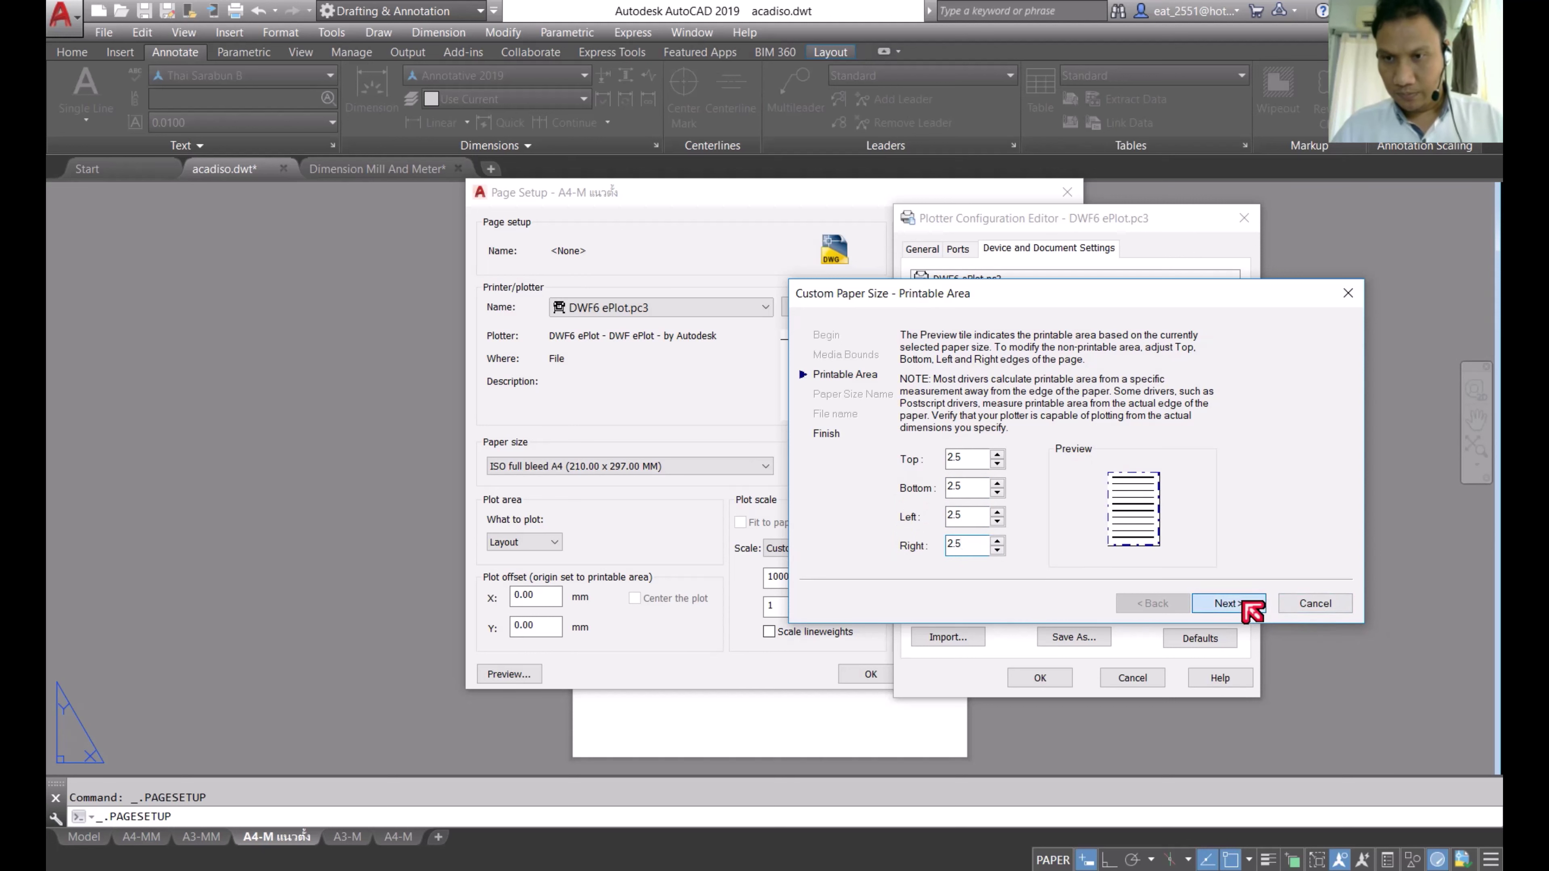
{"action": "left_click", "coordinate": [1256, 606]}
{"action": "left_click", "coordinate": [1225, 604]}
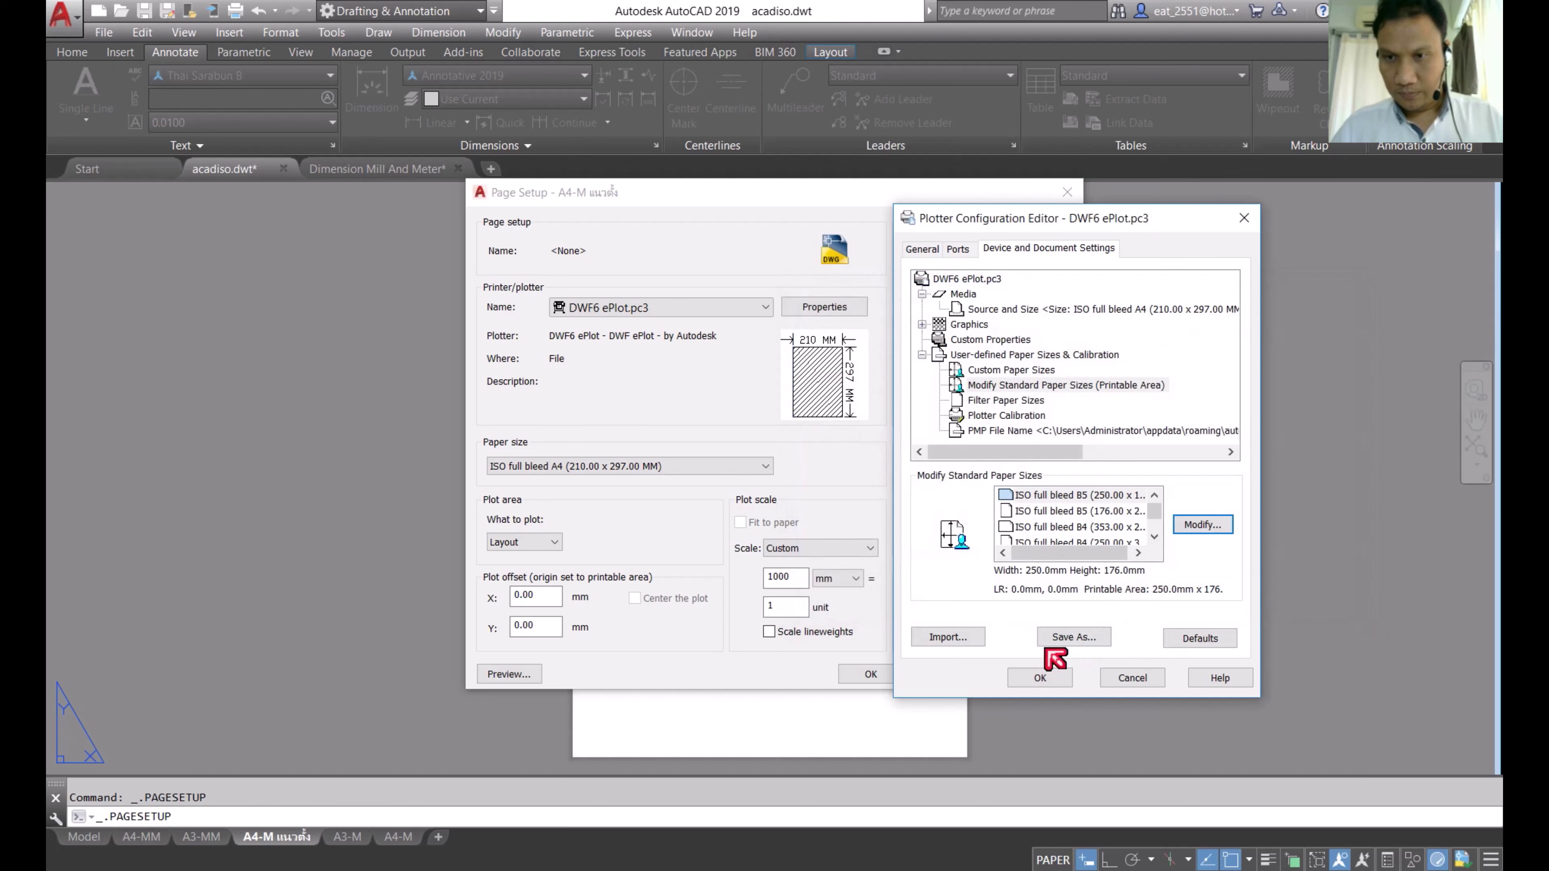
{"action": "left_click", "coordinate": [1047, 676]}
{"action": "left_click", "coordinate": [735, 509]}
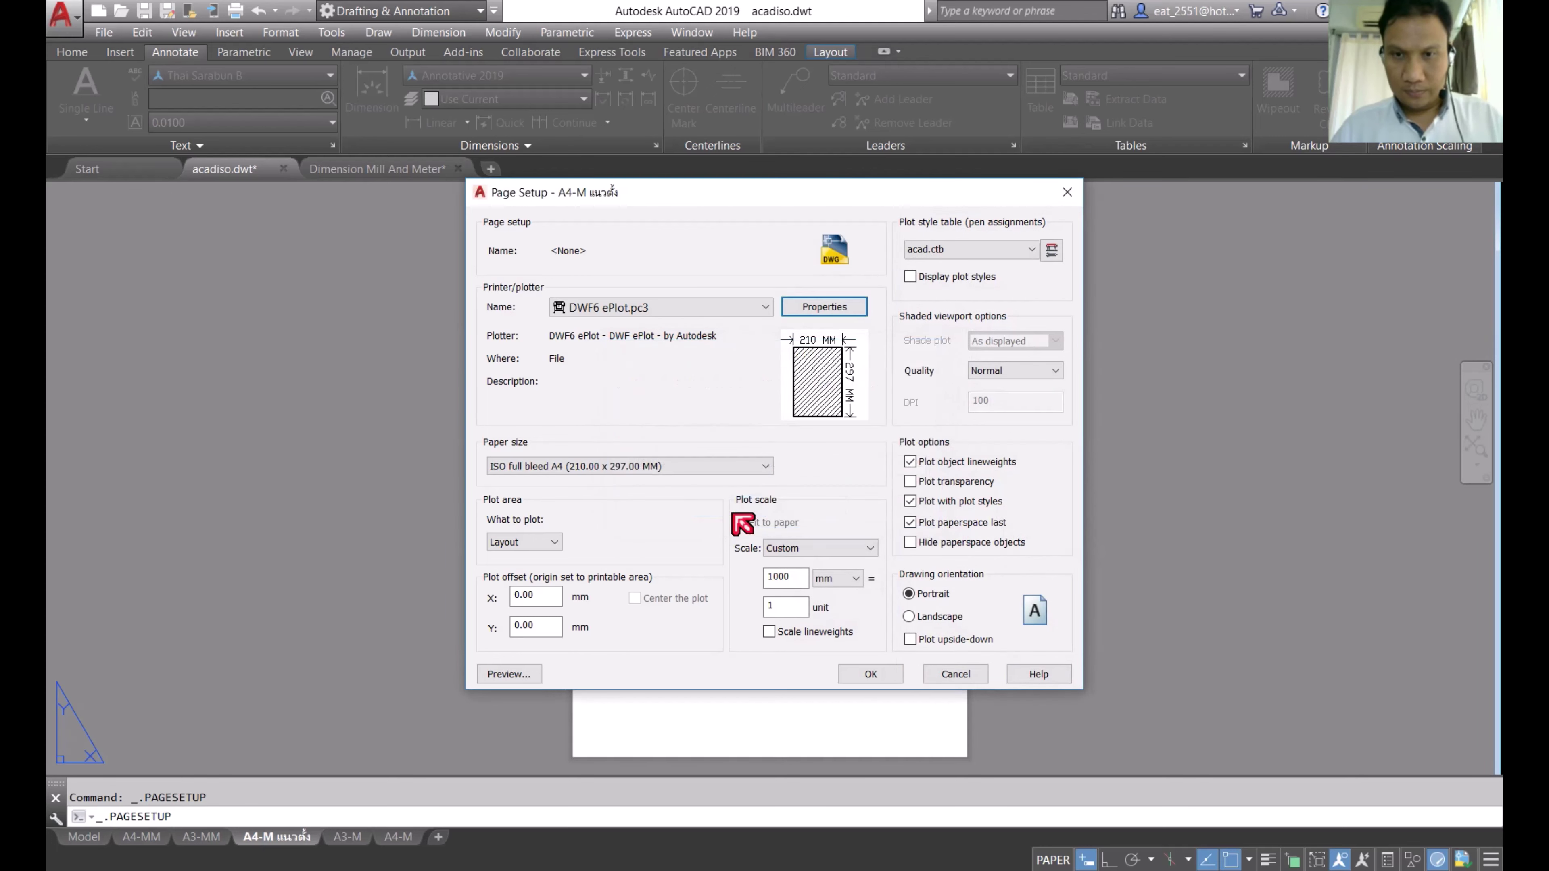
{"action": "left_click", "coordinate": [874, 672]}
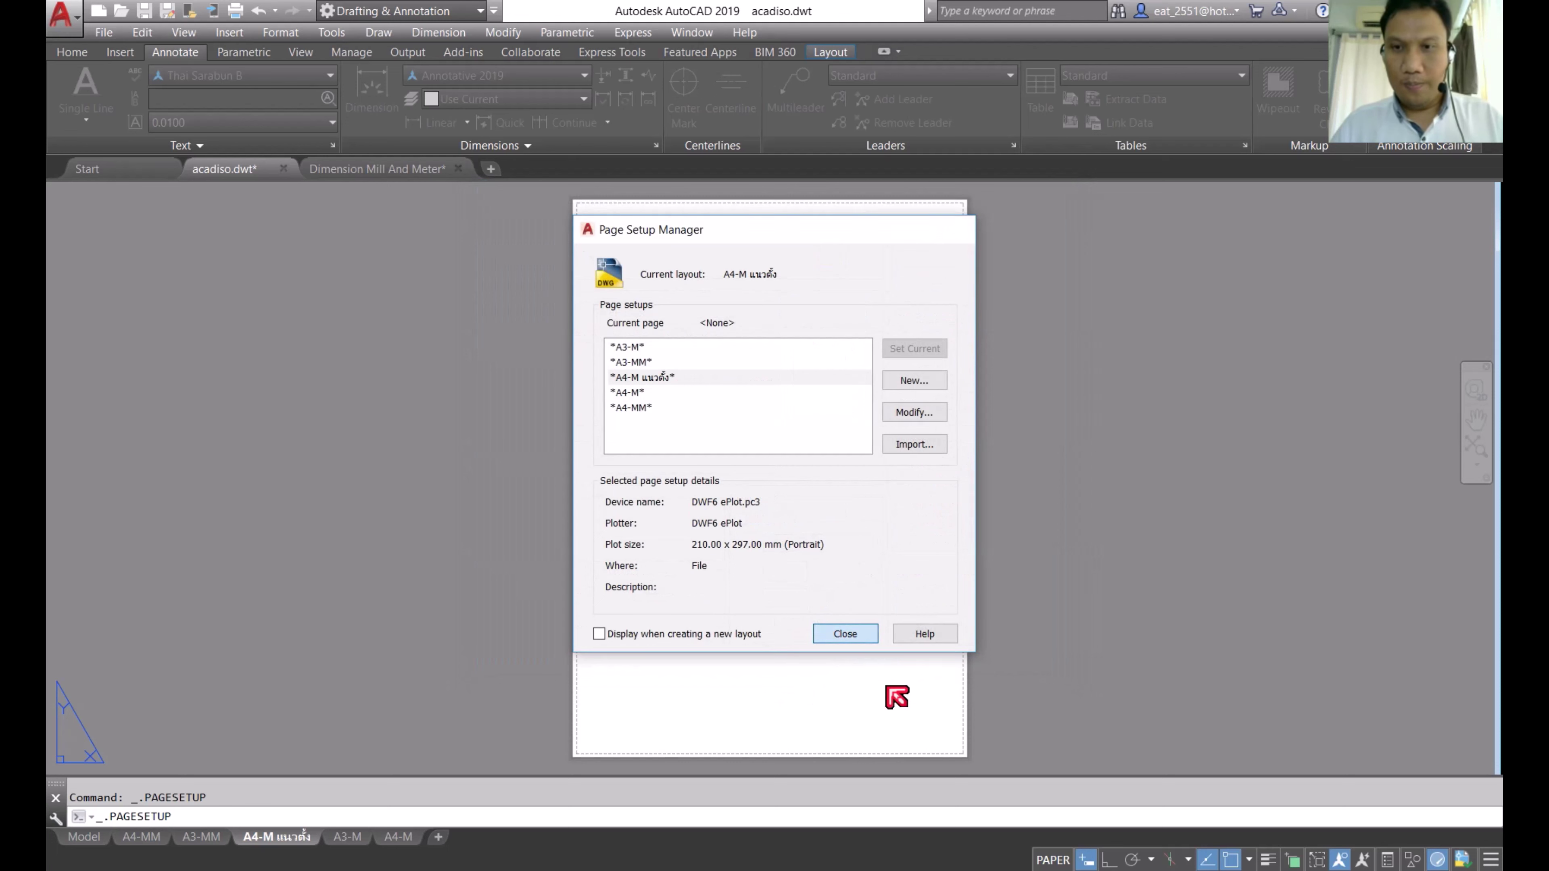
{"action": "left_click", "coordinate": [845, 633]}
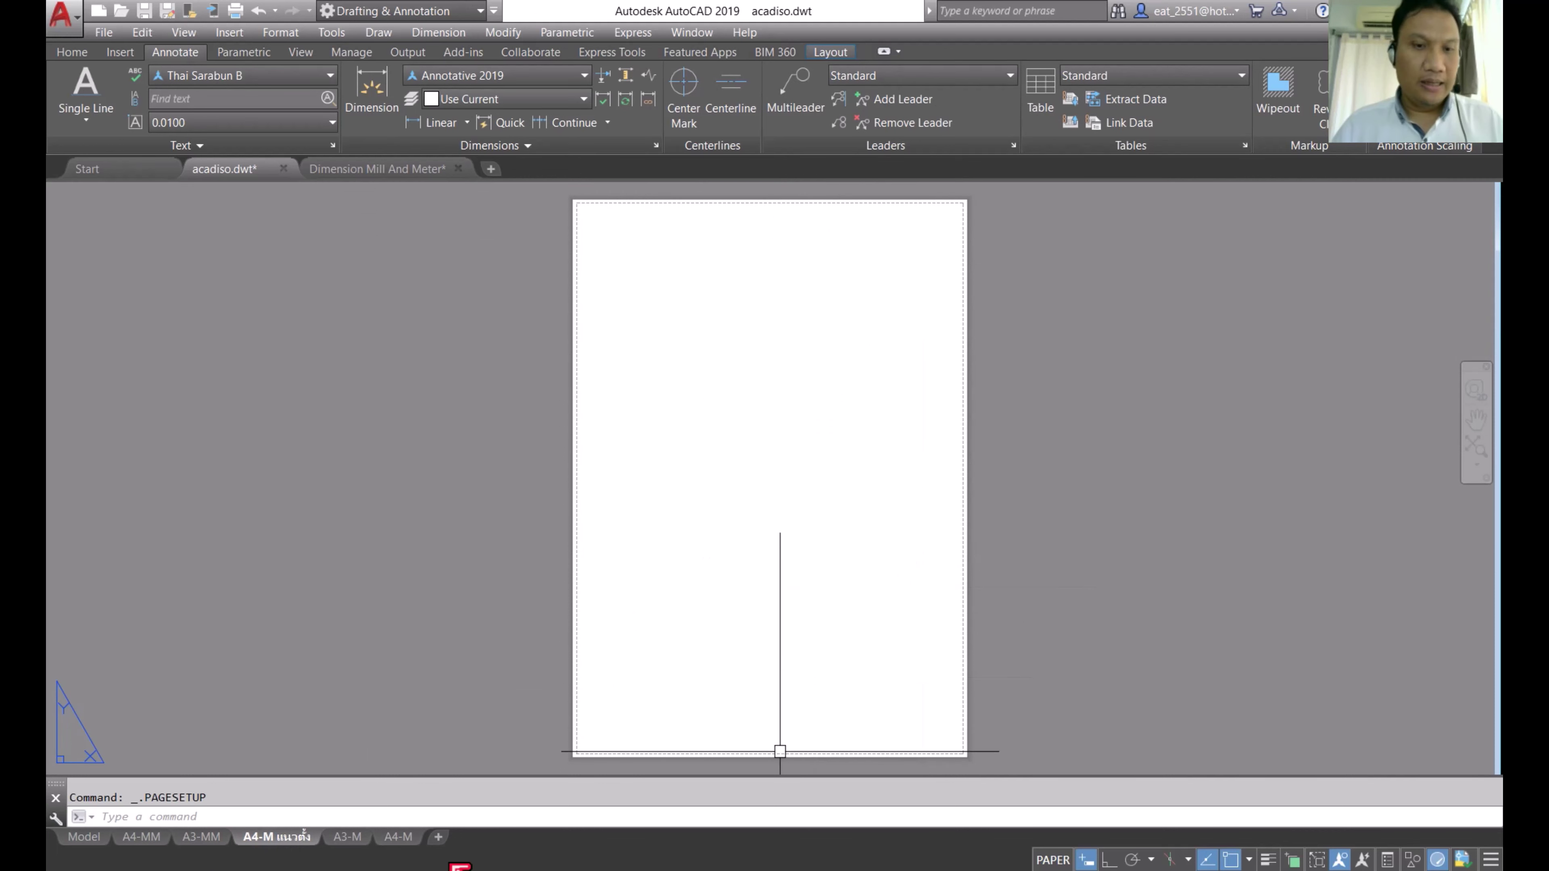
Step: Create a copy of the A3-M layout
{"action": "mouse_move", "coordinate": [348, 837]}
{"action": "left_click", "coordinate": [356, 845]}
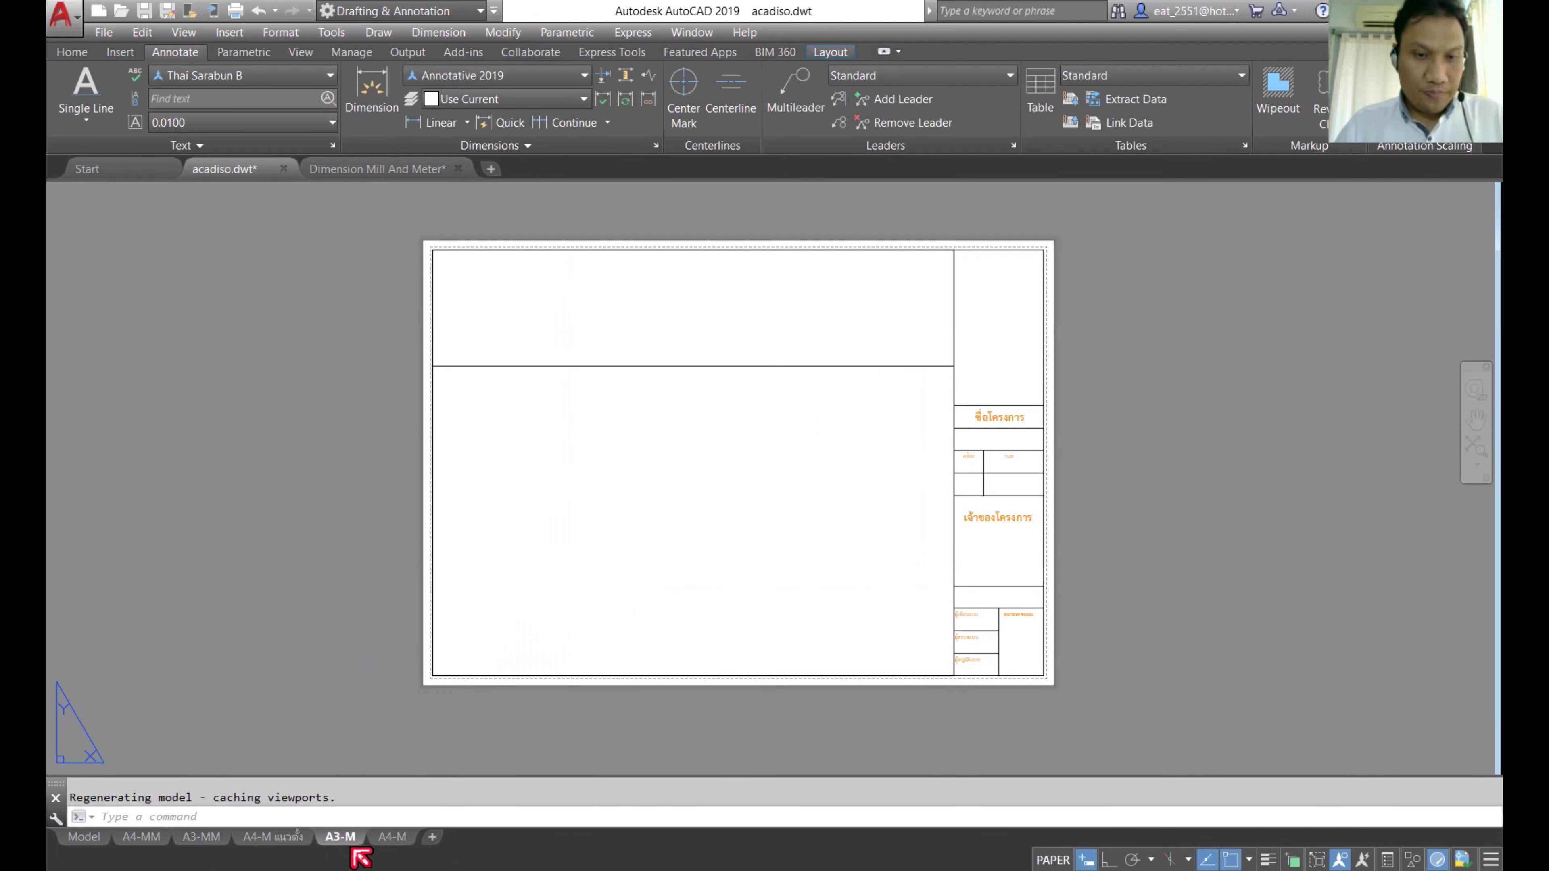
{"action": "right_click", "coordinate": [354, 844]}
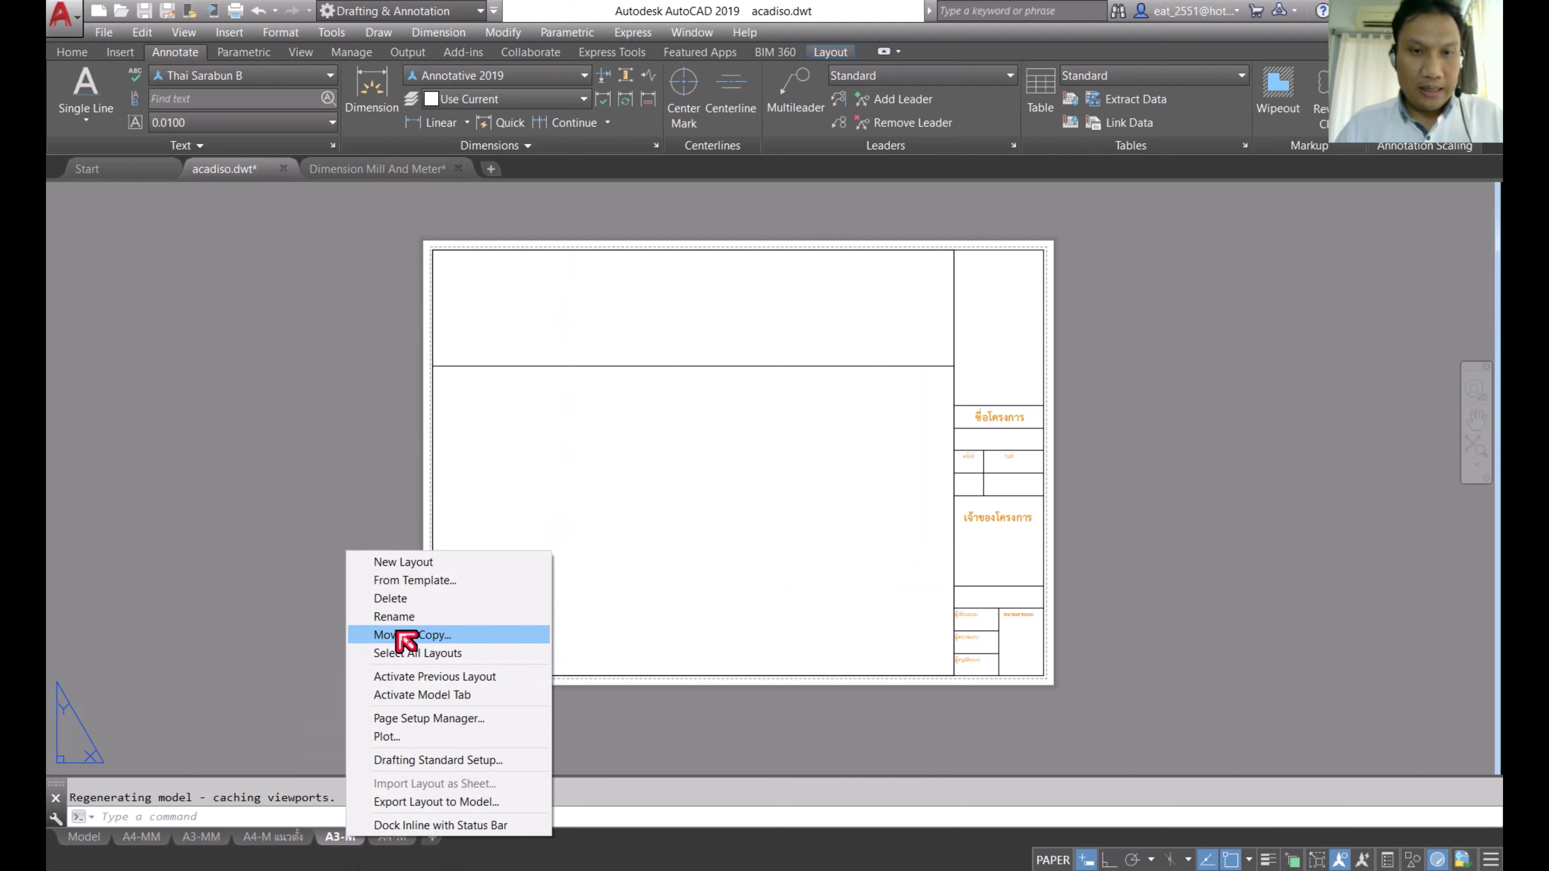
{"action": "left_click", "coordinate": [406, 636]}
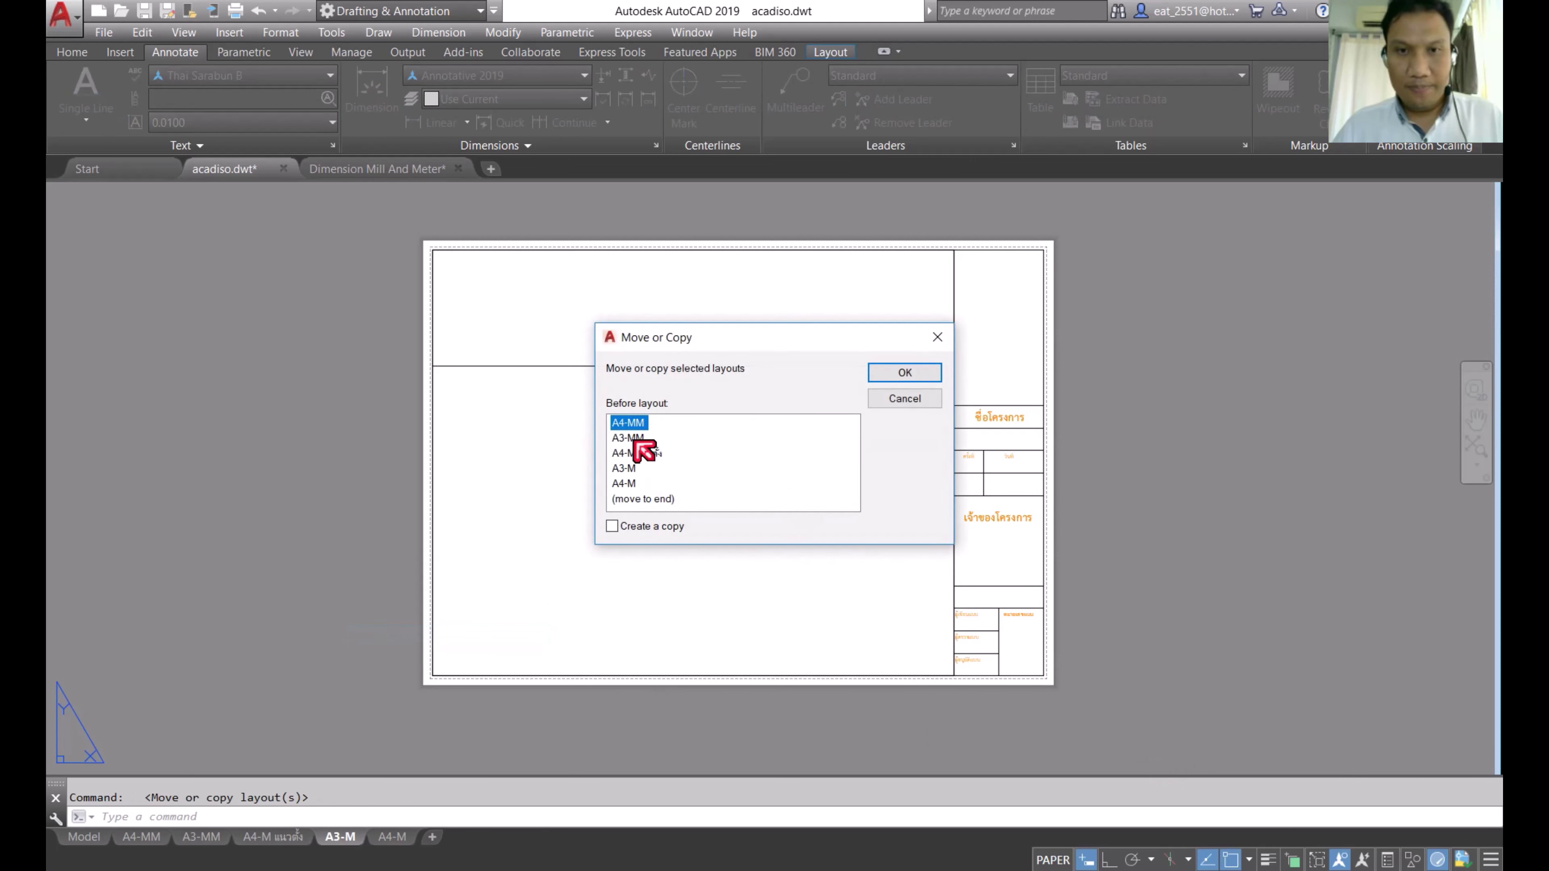
{"action": "left_click", "coordinate": [612, 526]}
{"action": "left_click", "coordinate": [909, 375]}
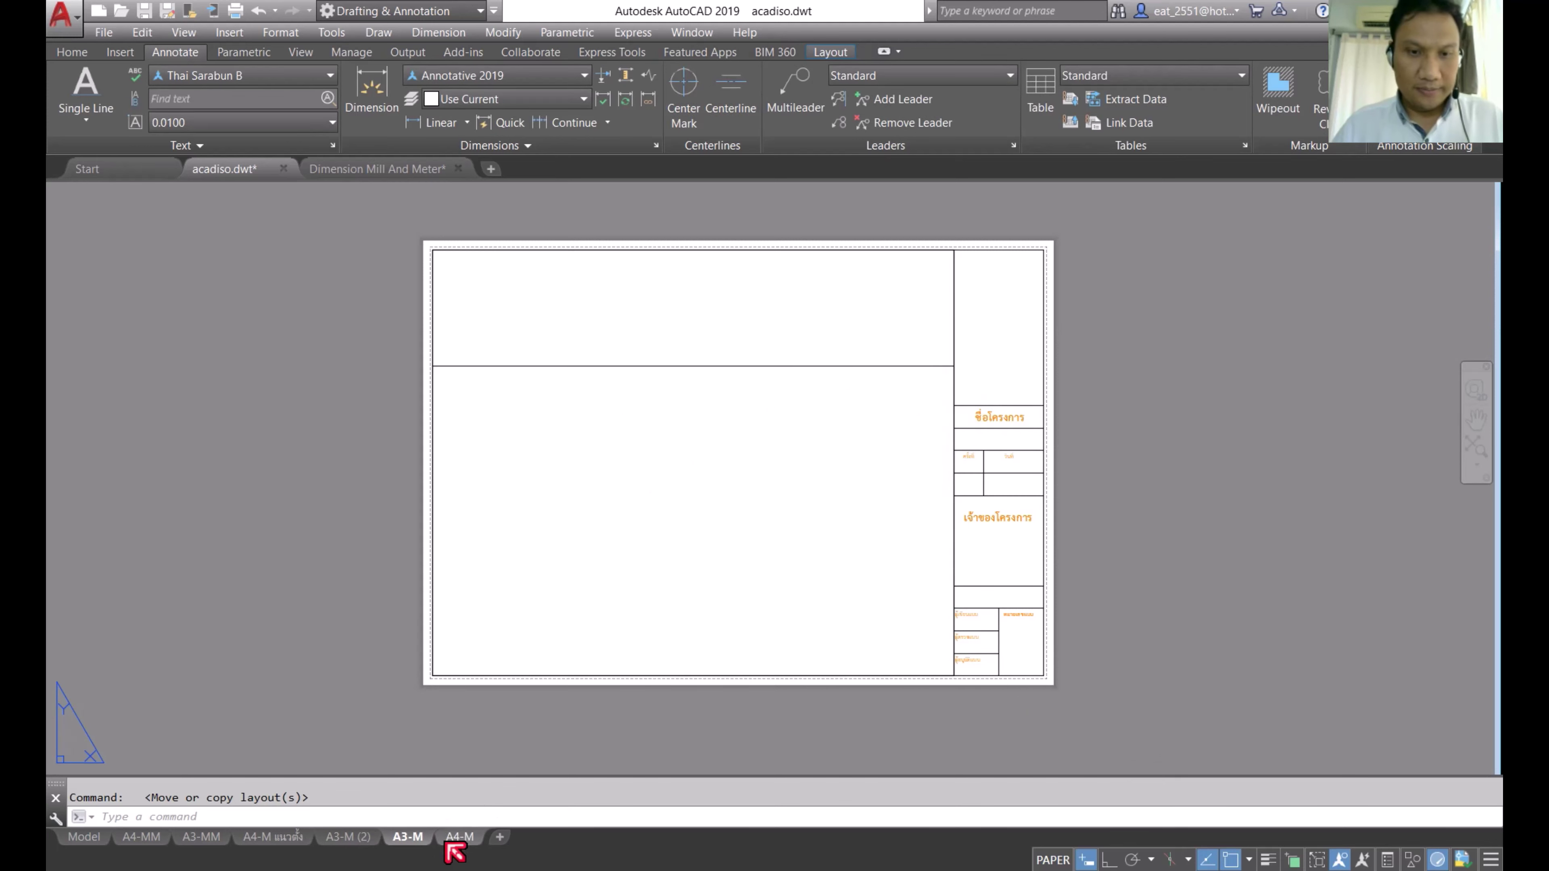
Step: Rename the copied layout to 'A3-M แนวตั้ง'
{"action": "right_click", "coordinate": [361, 836]}
{"action": "left_click", "coordinate": [419, 619]}
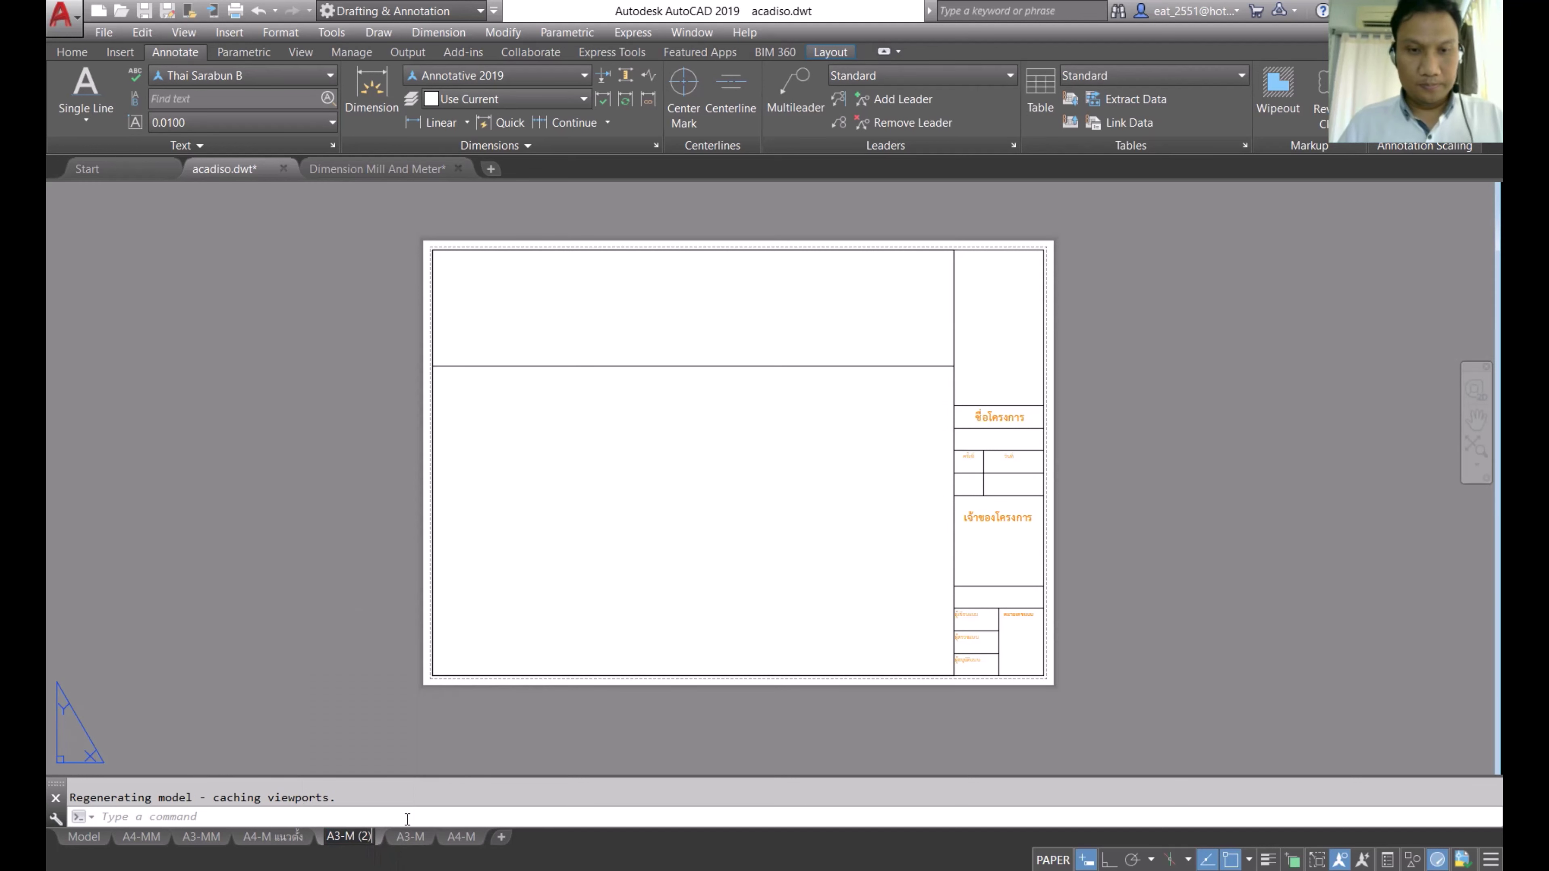
{"action": "key", "text": "BackSpace"}
{"action": "key", "text": "BackSpace"}
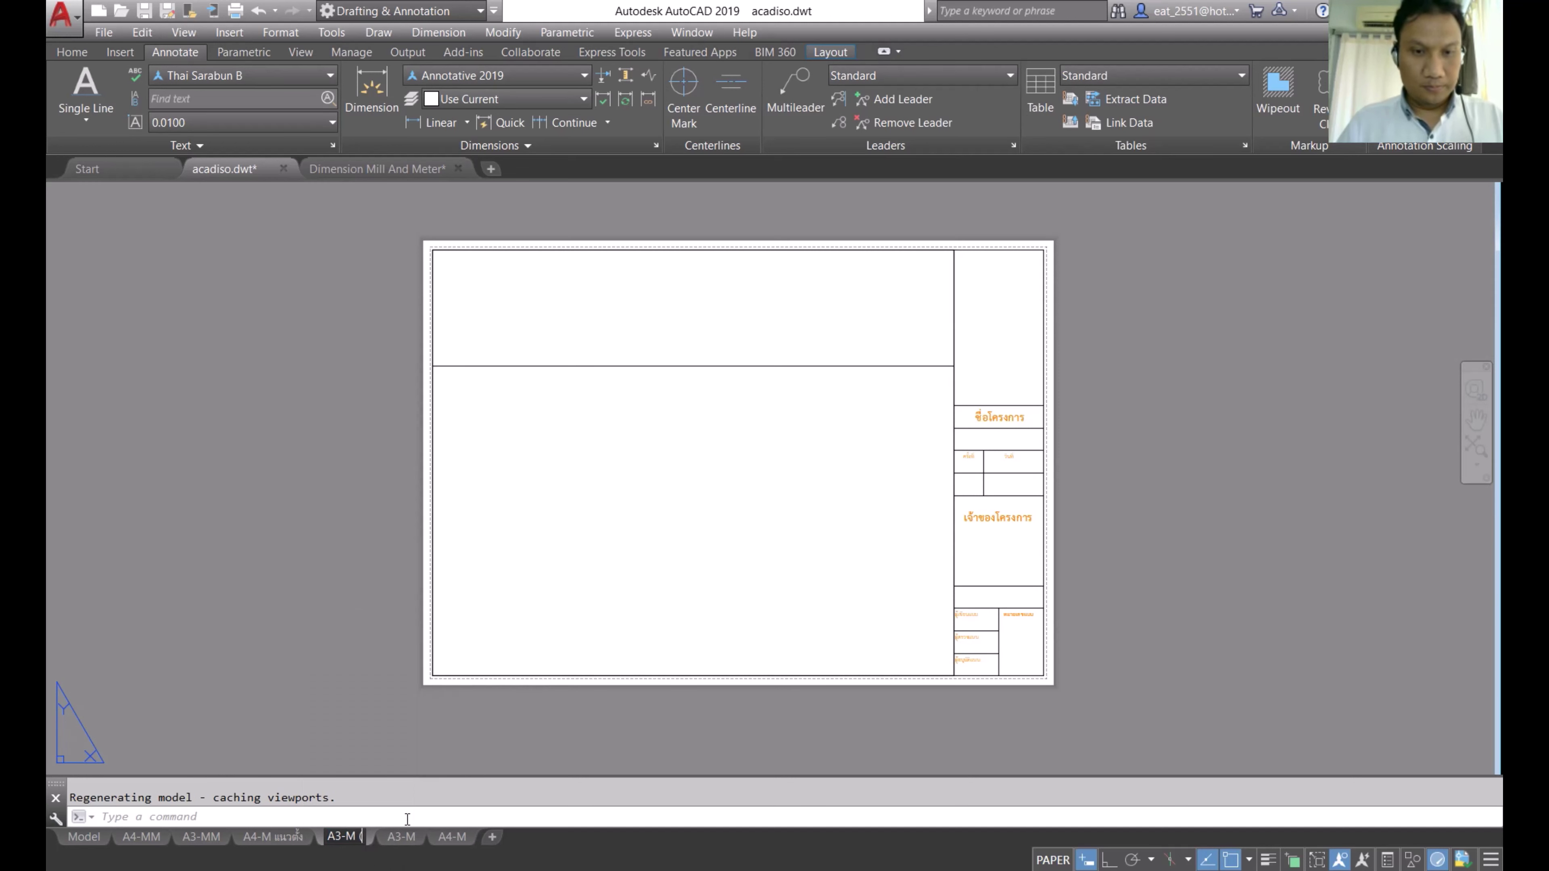
{"action": "key", "text": "BackSpace"}
{"action": "type", "text": "แนวตั้ง"}
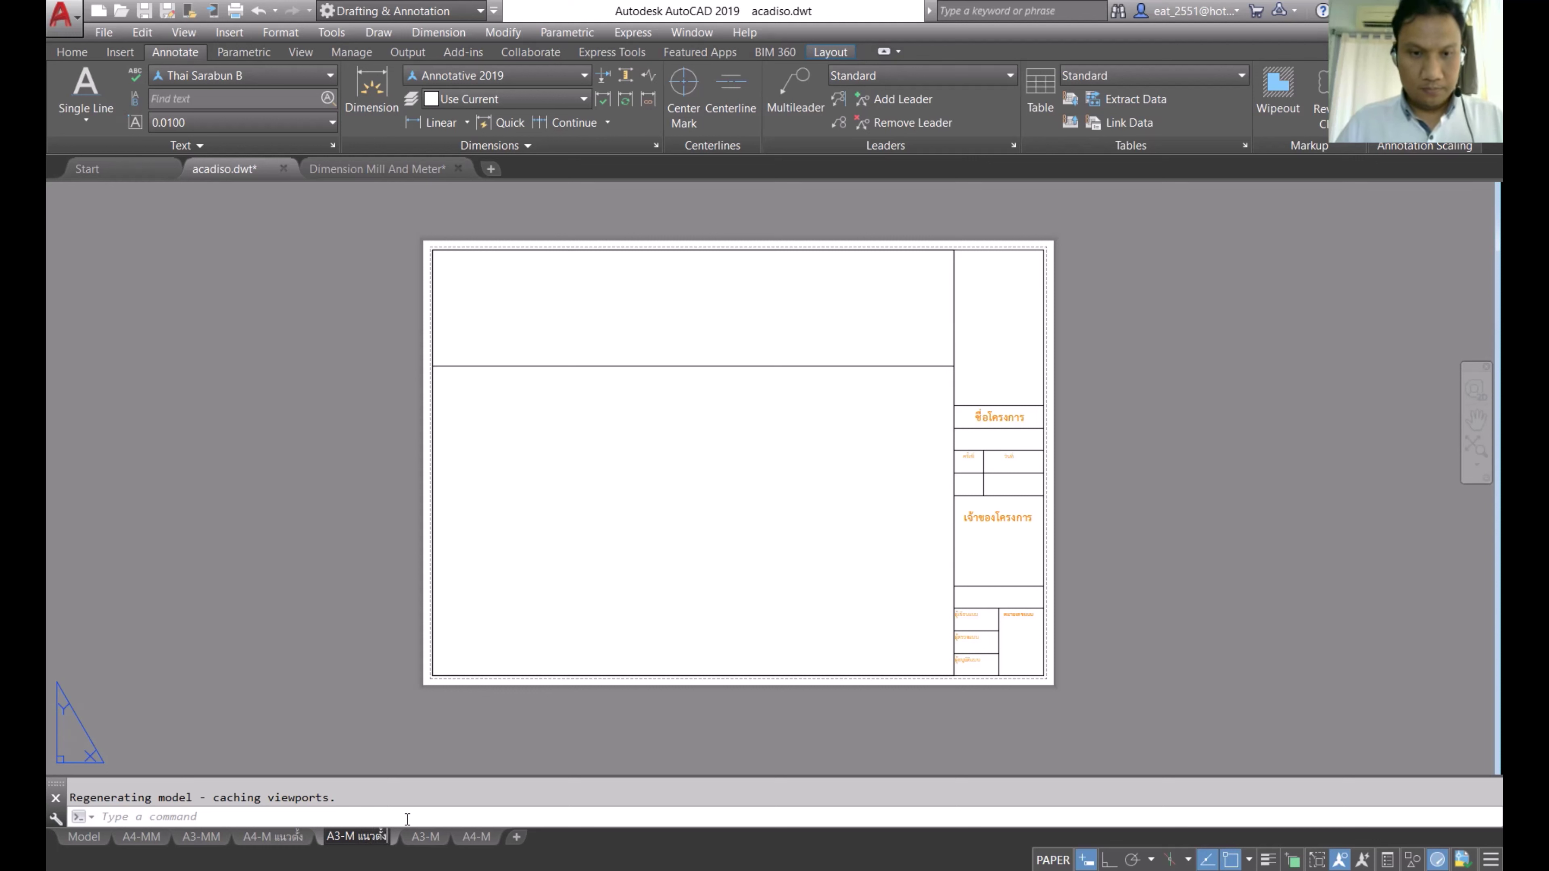
Step: Crossing-select and erase the whole title-block border, leaving a blank sheet
{"action": "left_click", "coordinate": [1116, 201]}
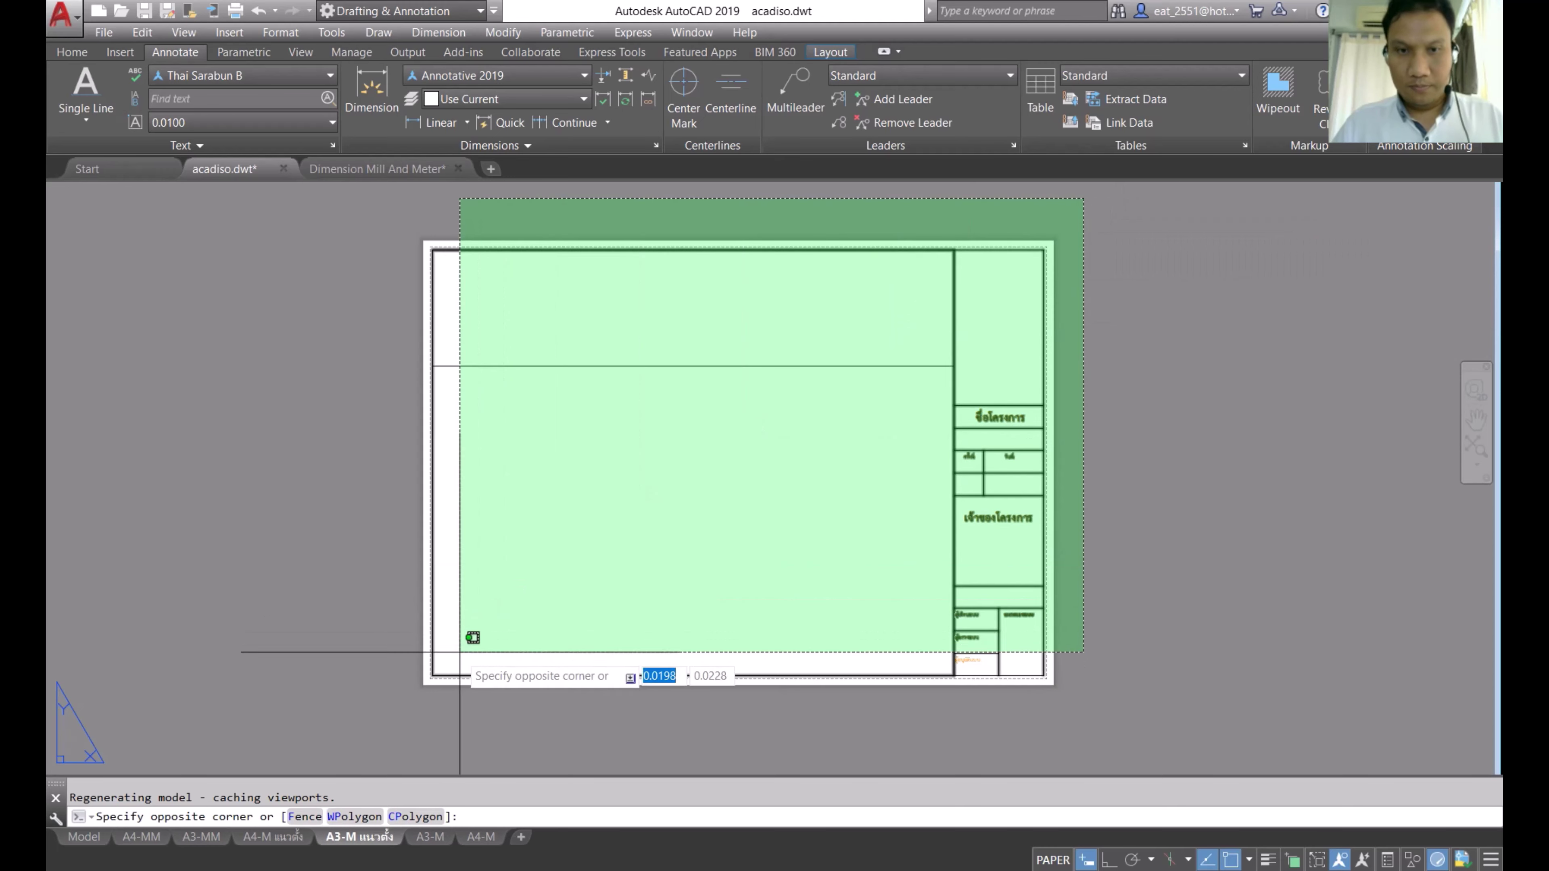
{"action": "left_click", "coordinate": [471, 638]}
{"action": "key", "text": "Delete"}
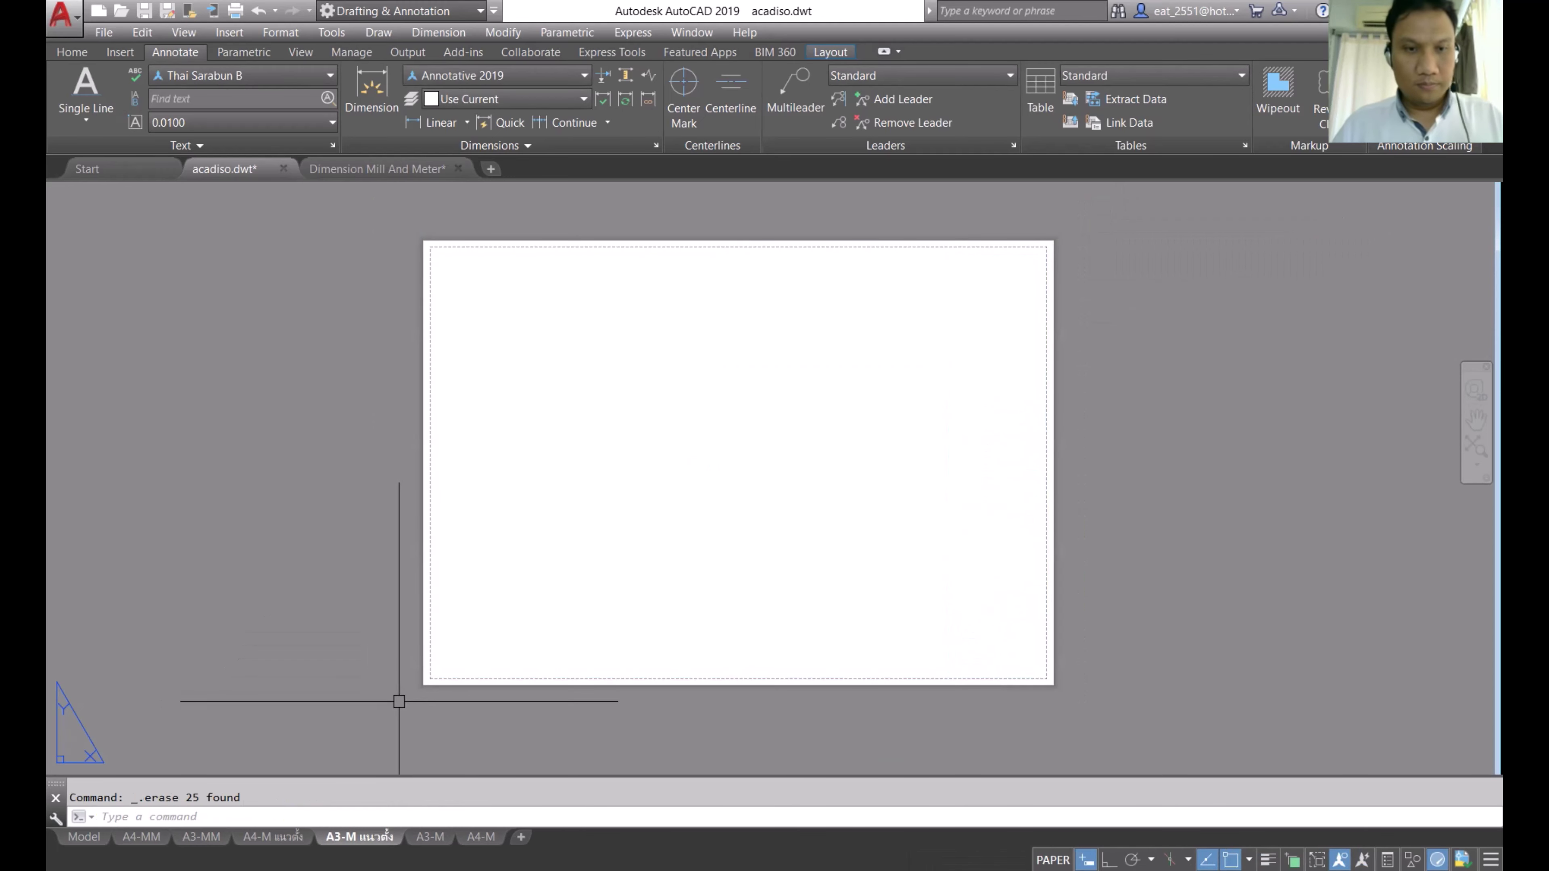
Step: Switch the A3-M แนวตั้ง layout's page setup to portrait orientation
{"action": "right_click", "coordinate": [361, 840]}
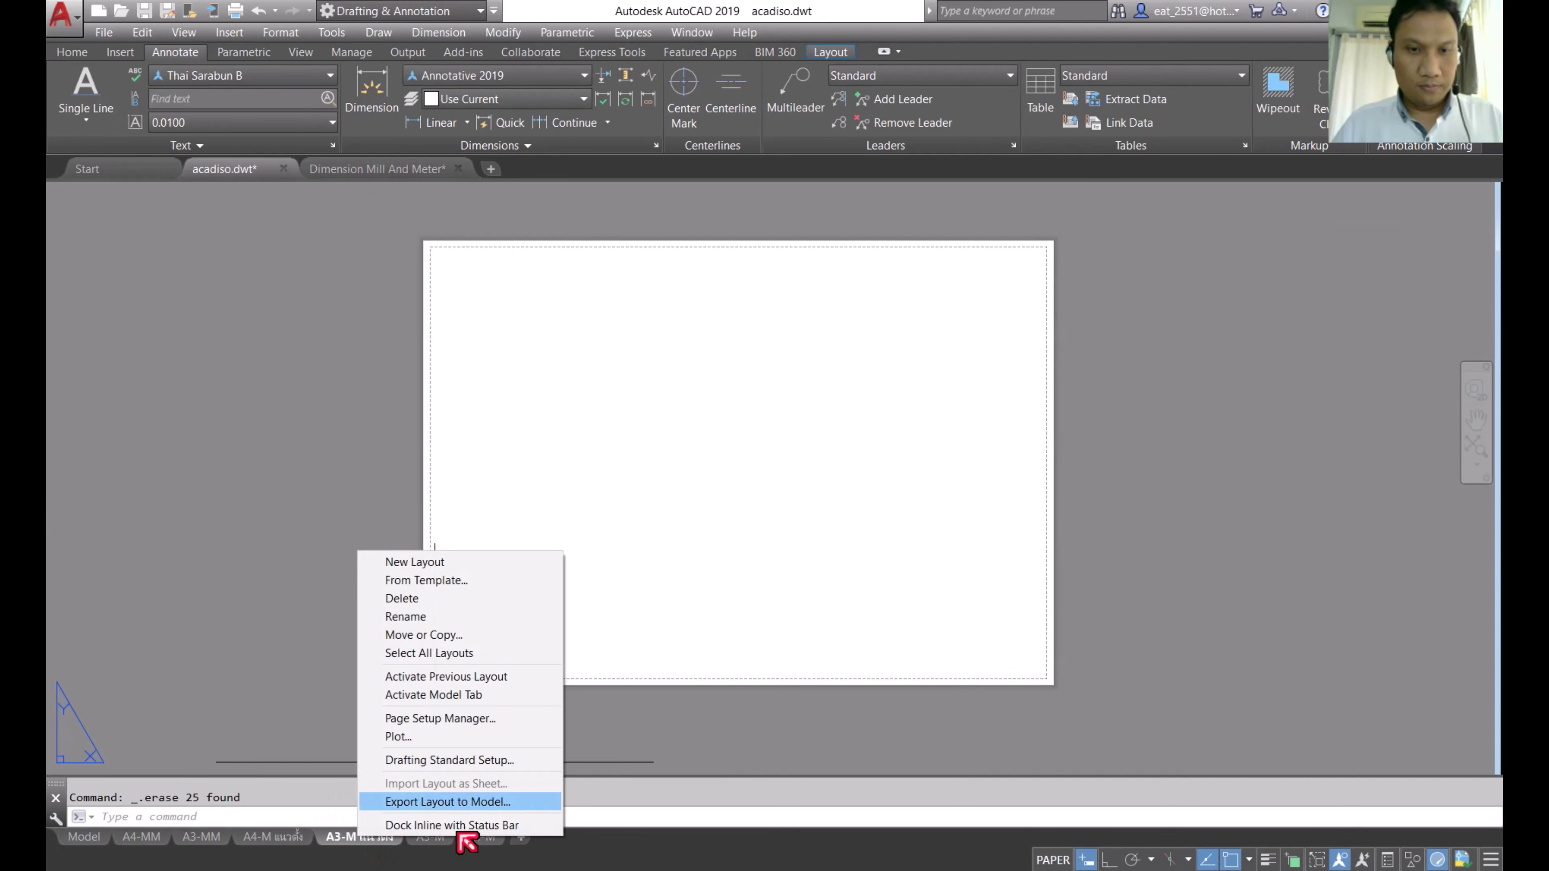
{"action": "left_click", "coordinate": [445, 720]}
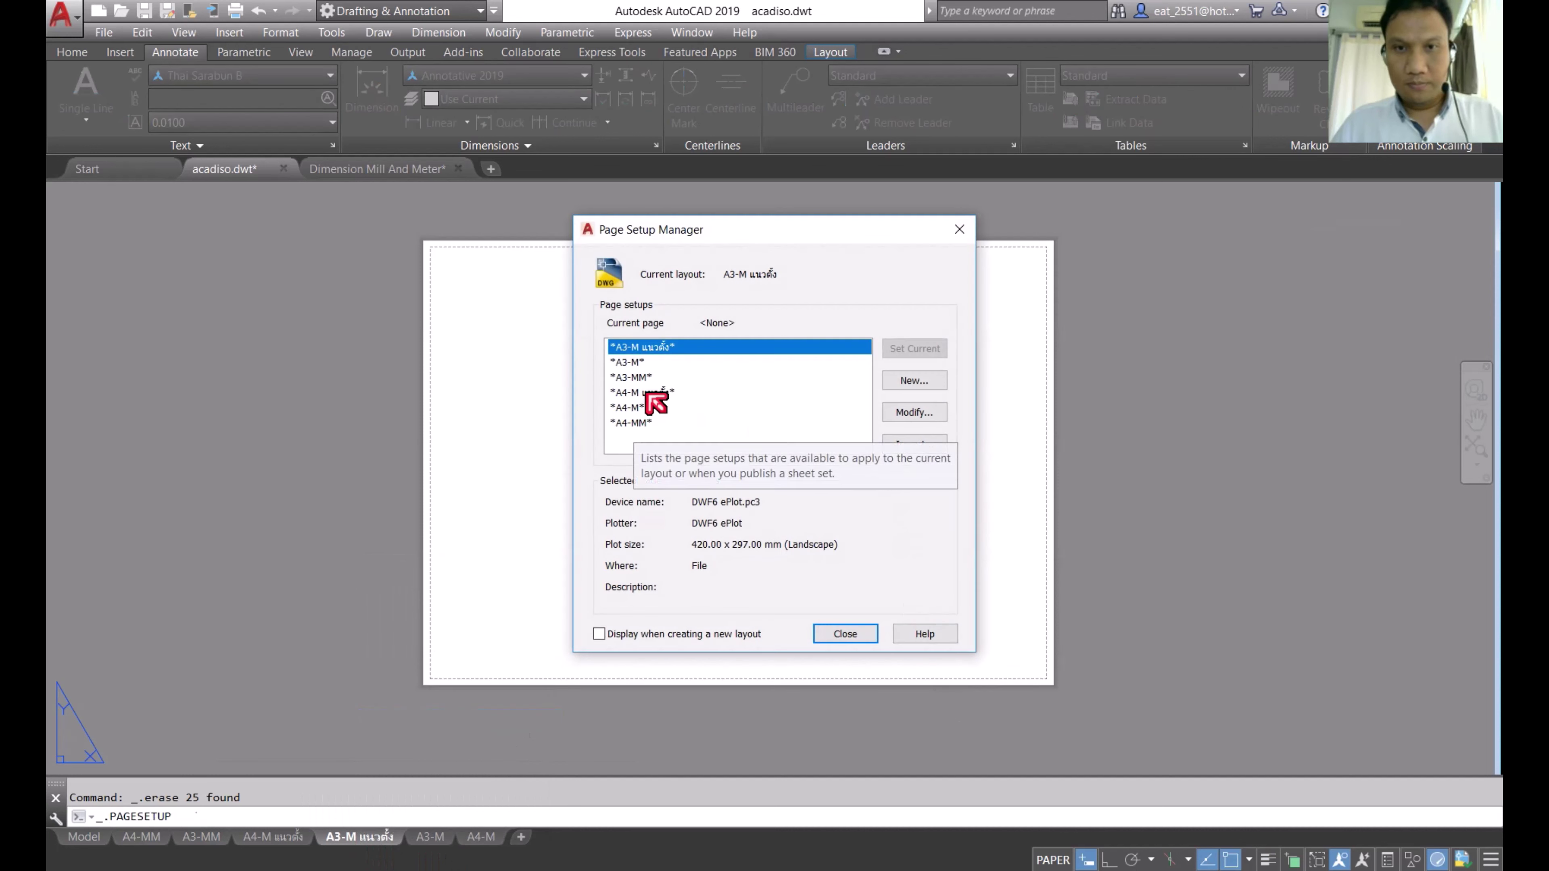
{"action": "left_click", "coordinate": [916, 412]}
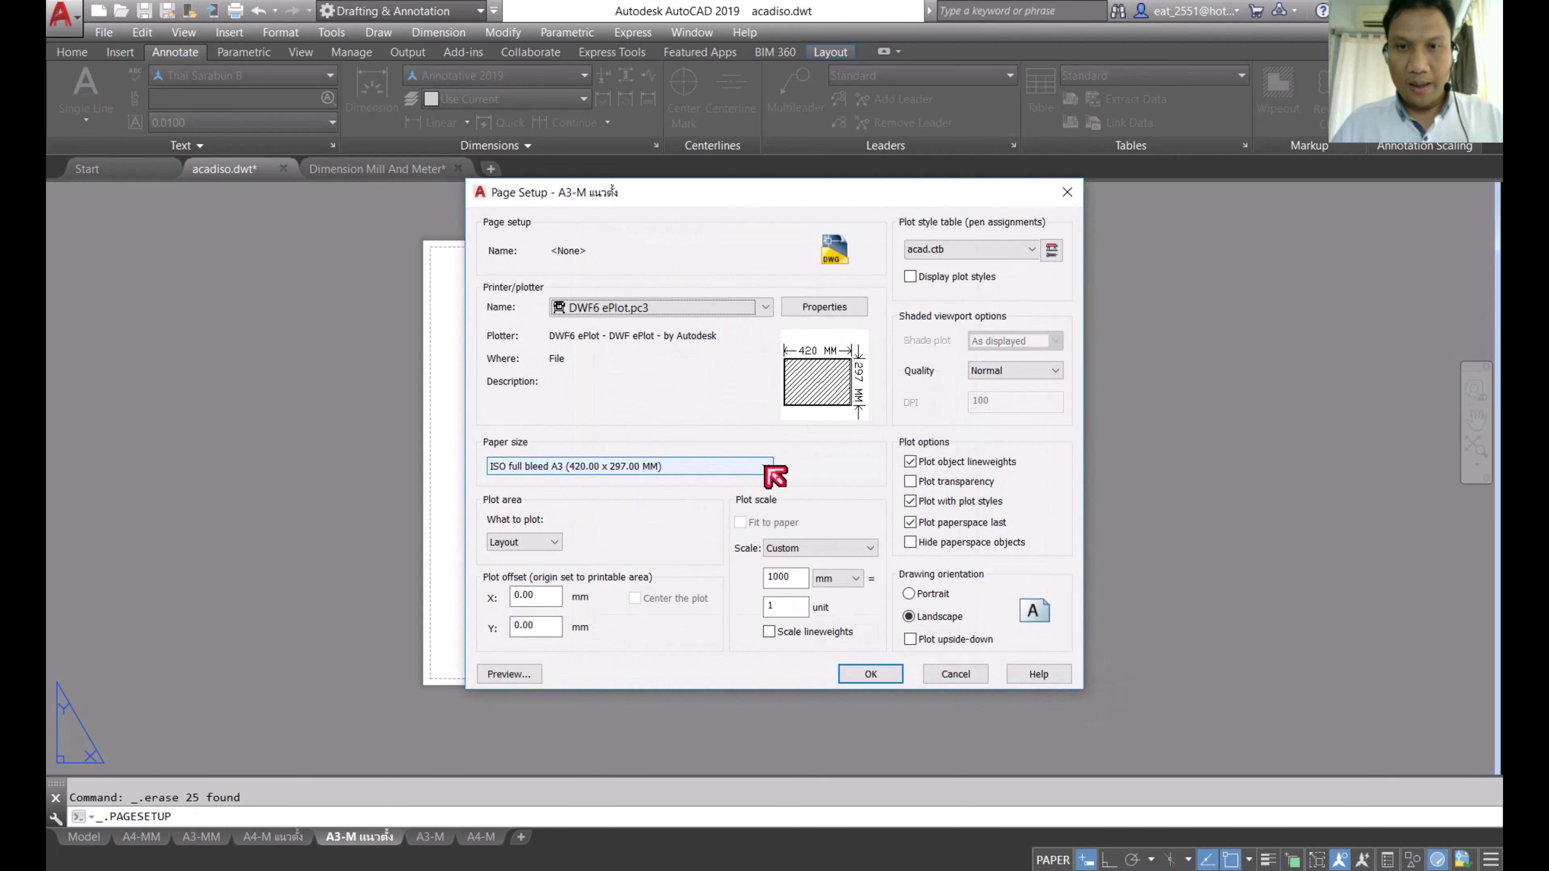
{"action": "left_click", "coordinate": [916, 600]}
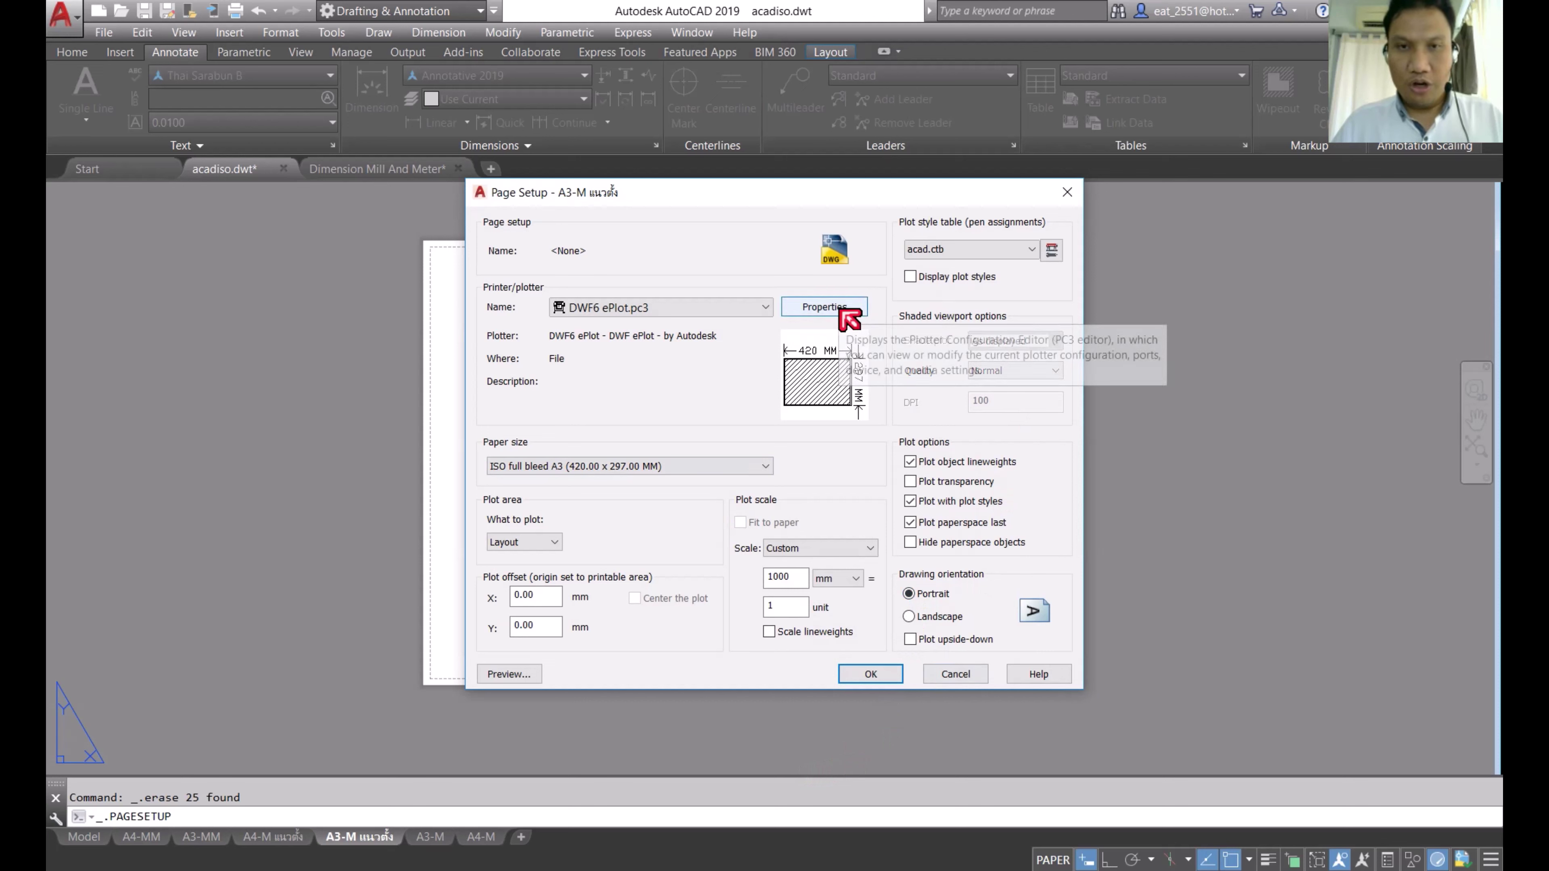
Step: Give the ISO full bleed A3 paper size a 5 mm printable-area margin on all sides
{"action": "left_click", "coordinate": [824, 307]}
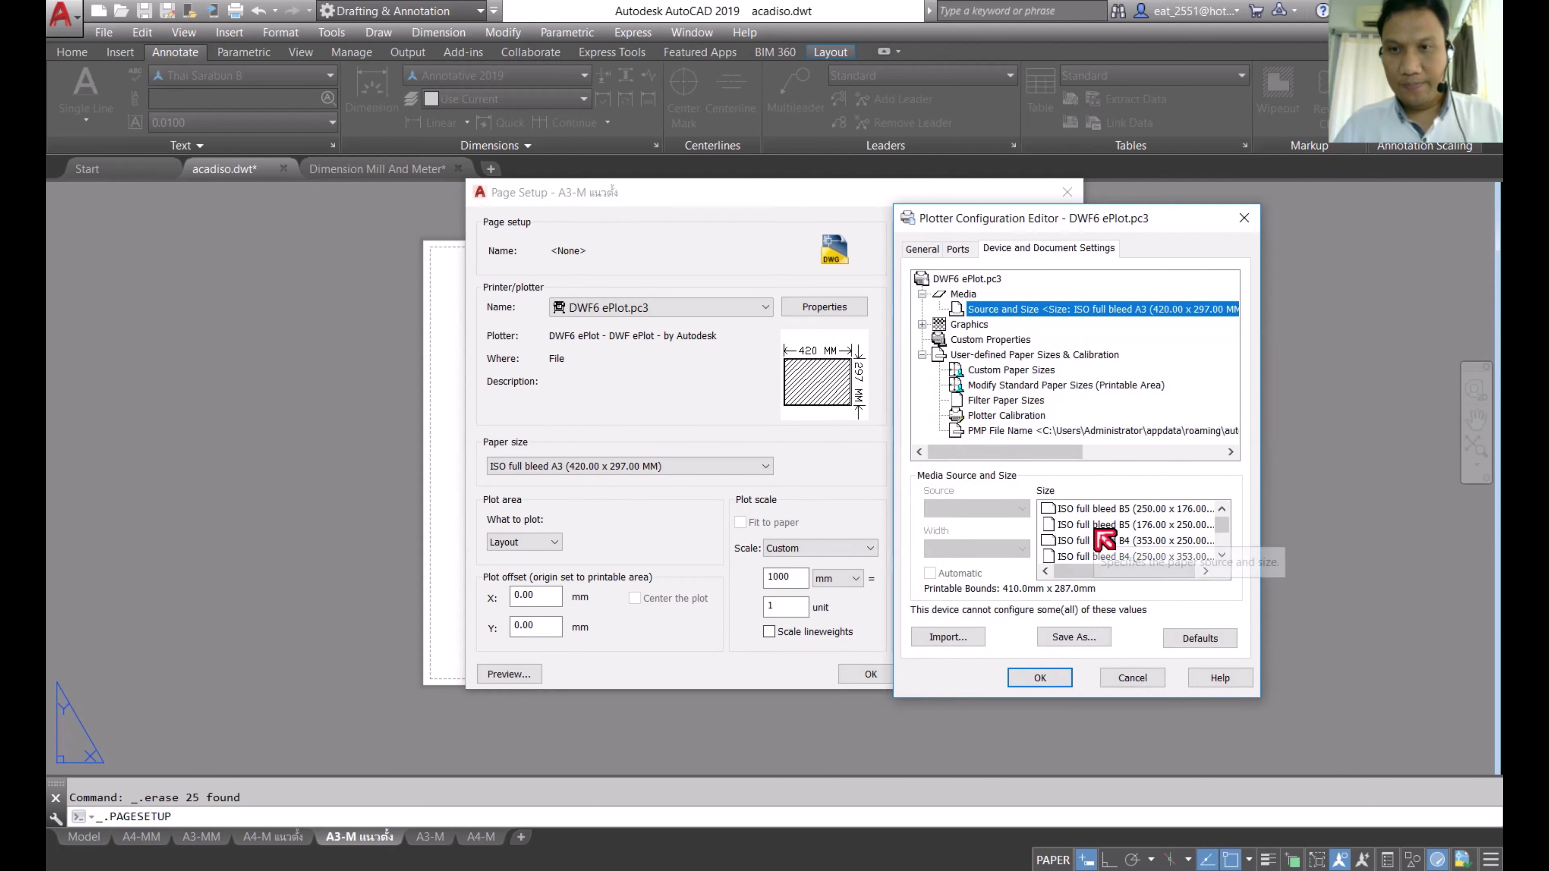
{"action": "left_click", "coordinate": [1031, 386]}
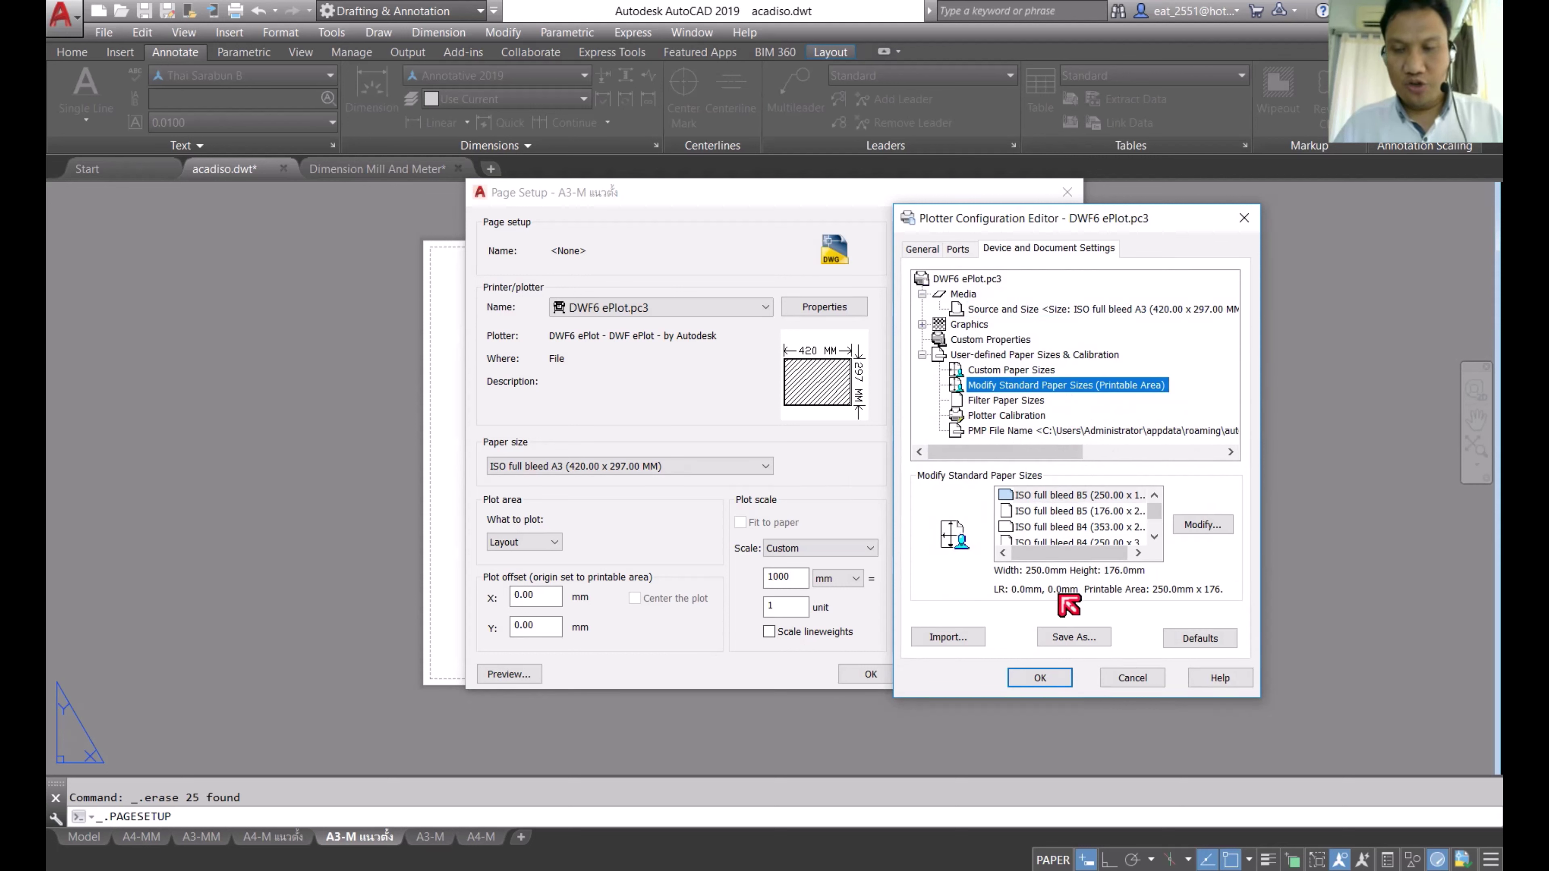
{"action": "scroll", "coordinate": [1073, 525], "scroll_direction": "down", "scroll_amount": 3}
{"action": "scroll", "coordinate": [1109, 530], "scroll_direction": "down", "scroll_amount": 3}
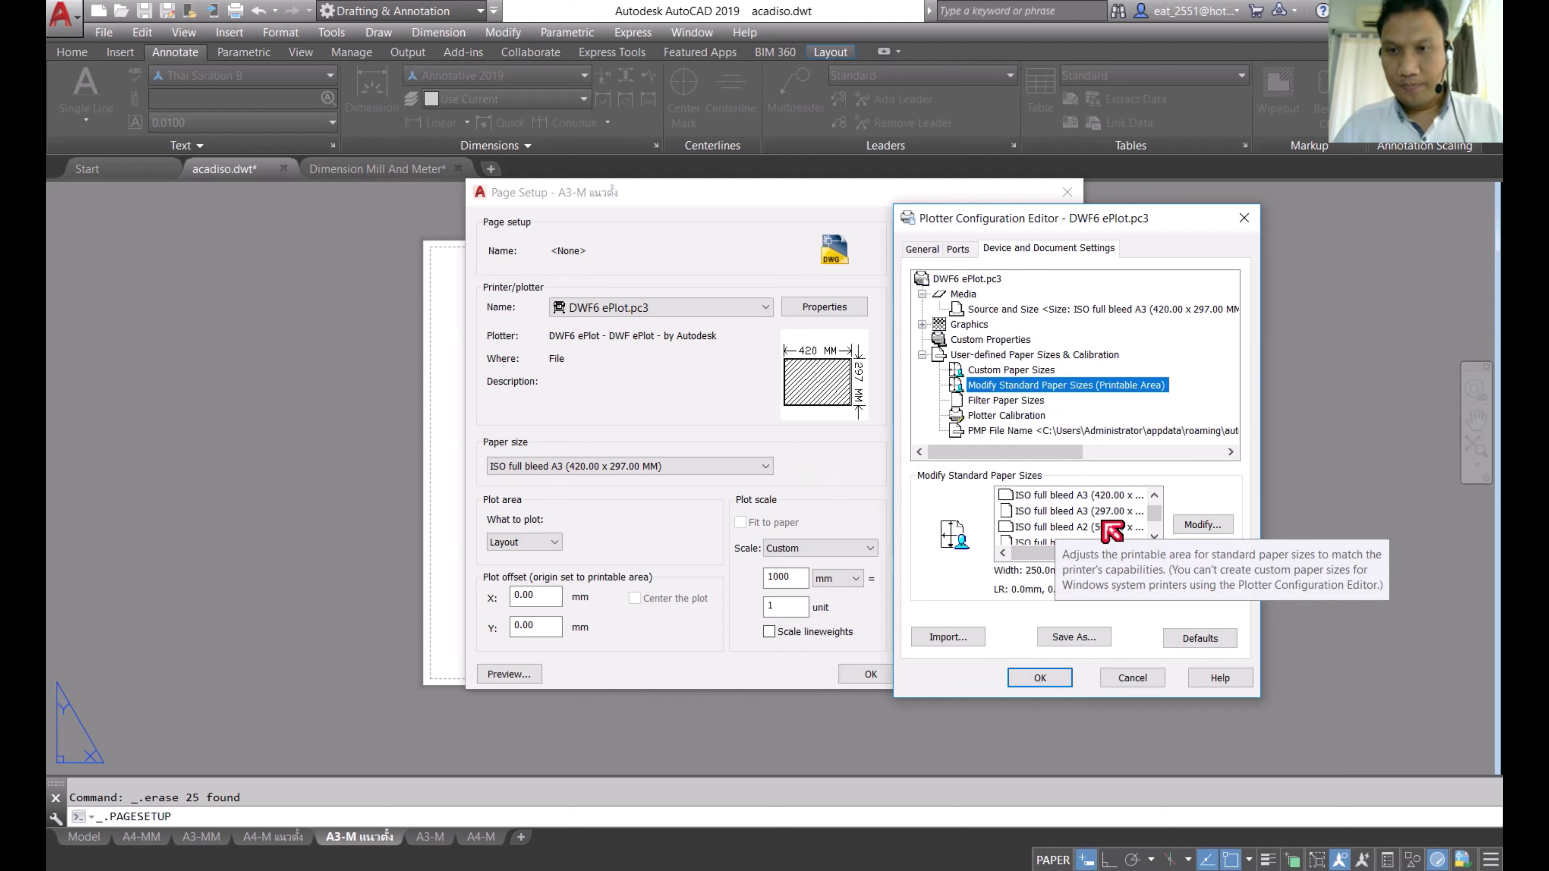
{"action": "left_click", "coordinate": [1091, 497]}
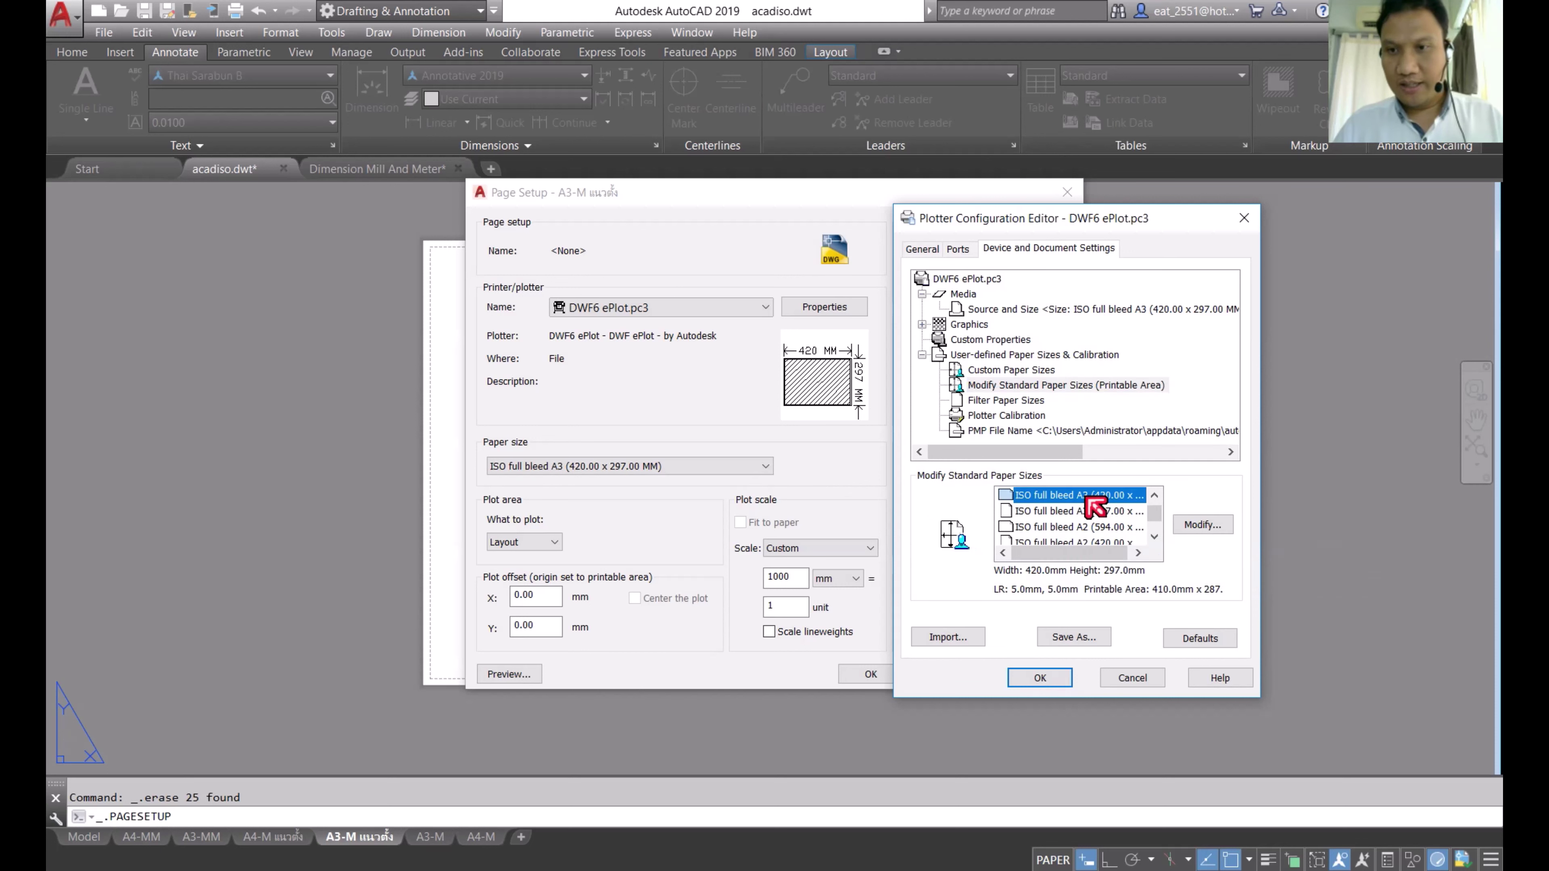
{"action": "left_click", "coordinate": [1213, 529]}
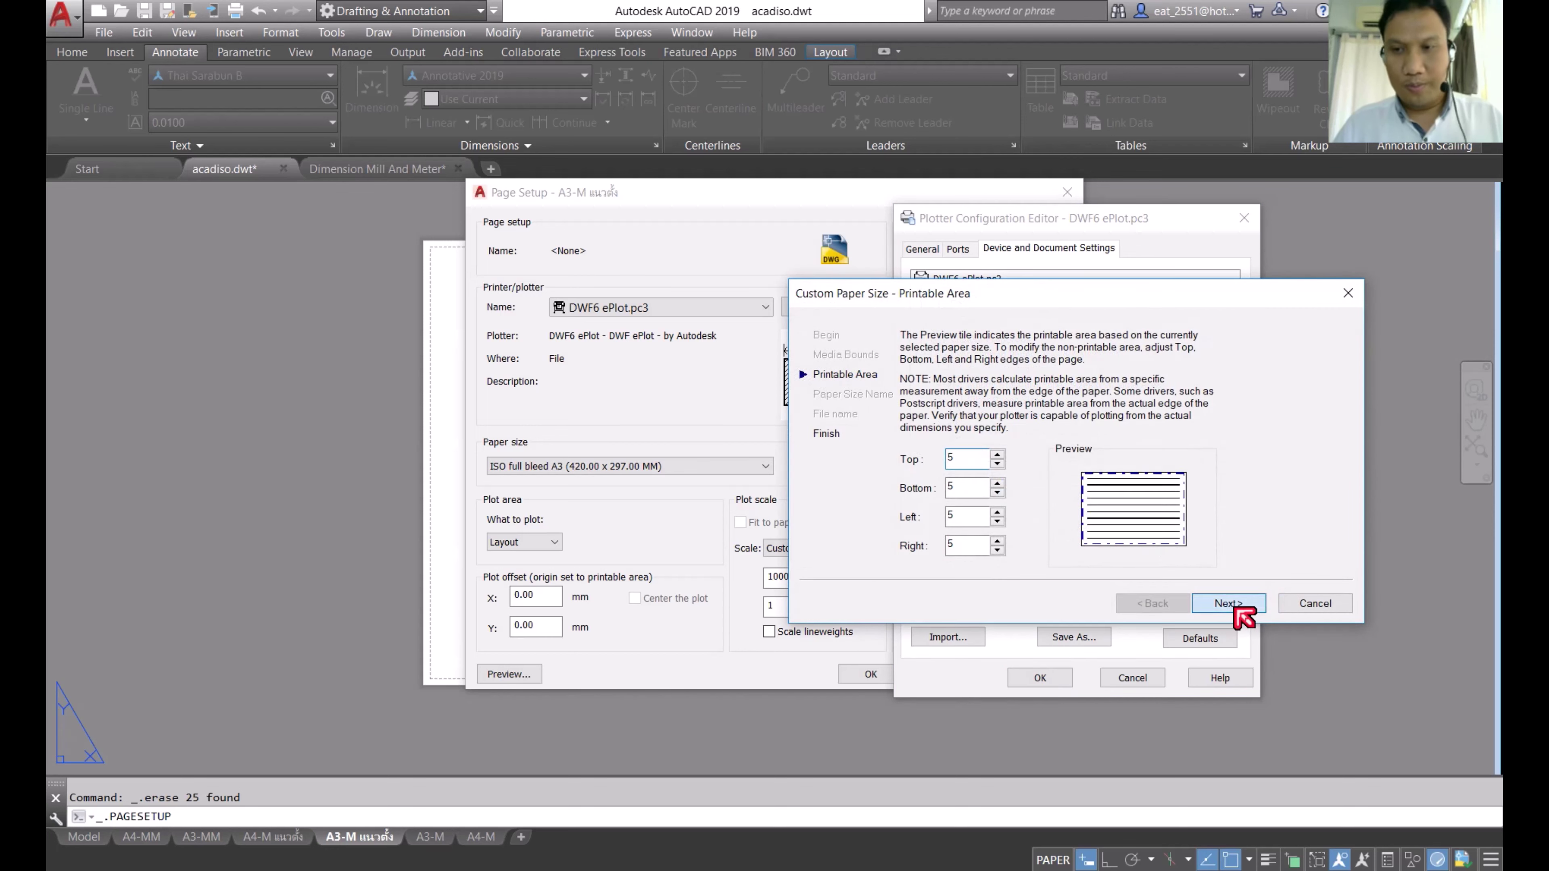
{"action": "left_click", "coordinate": [1231, 606]}
{"action": "left_click", "coordinate": [1232, 603]}
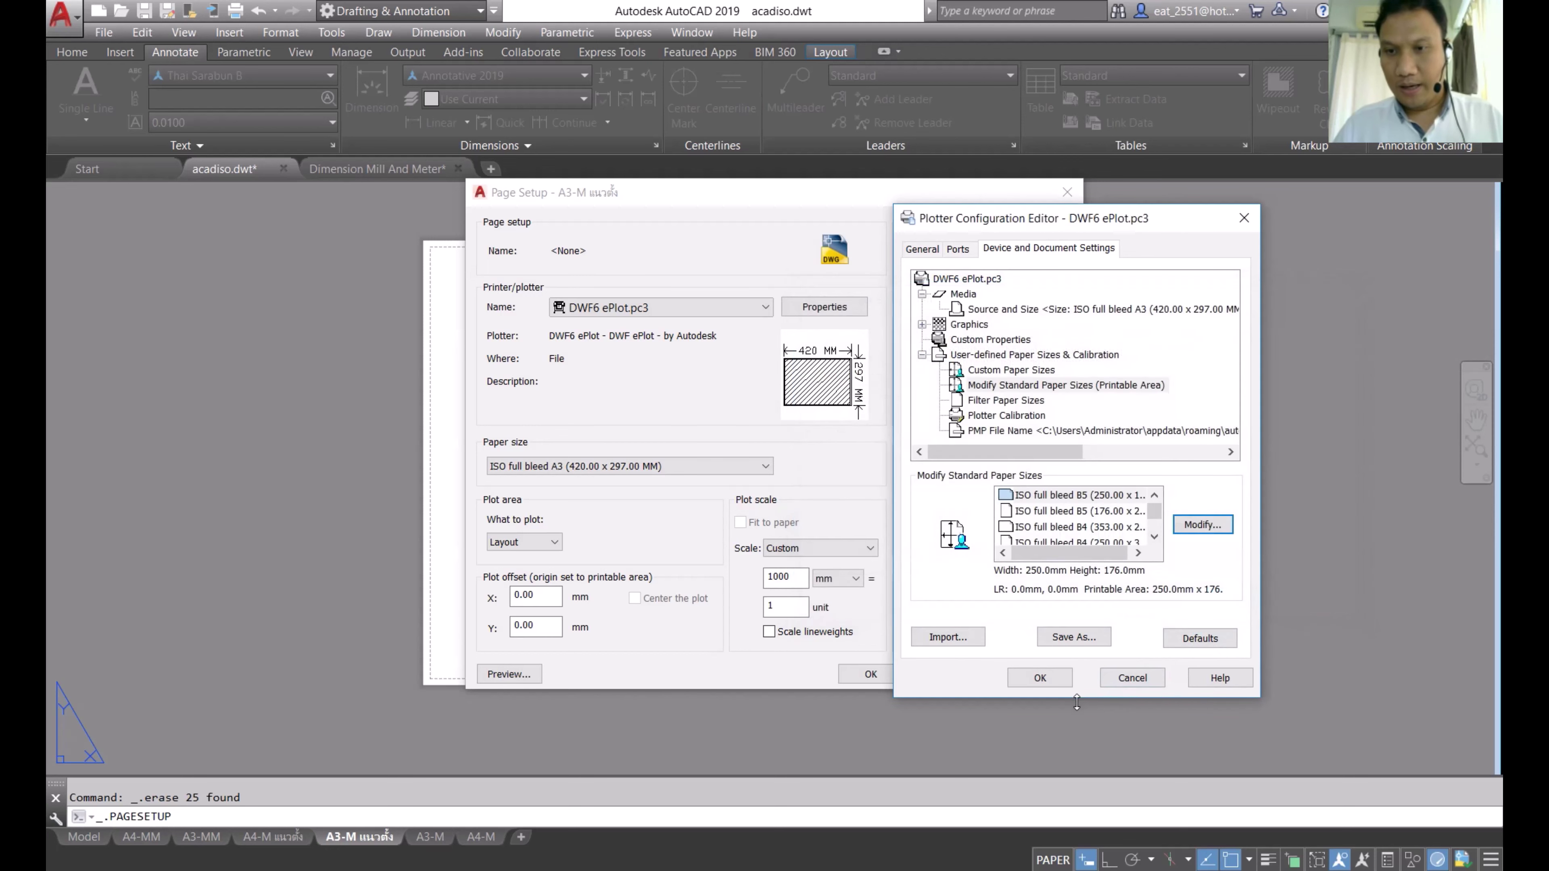
Step: Keep the plotter configuration changes and apply the page setup to the layout
{"action": "left_click", "coordinate": [1052, 684]}
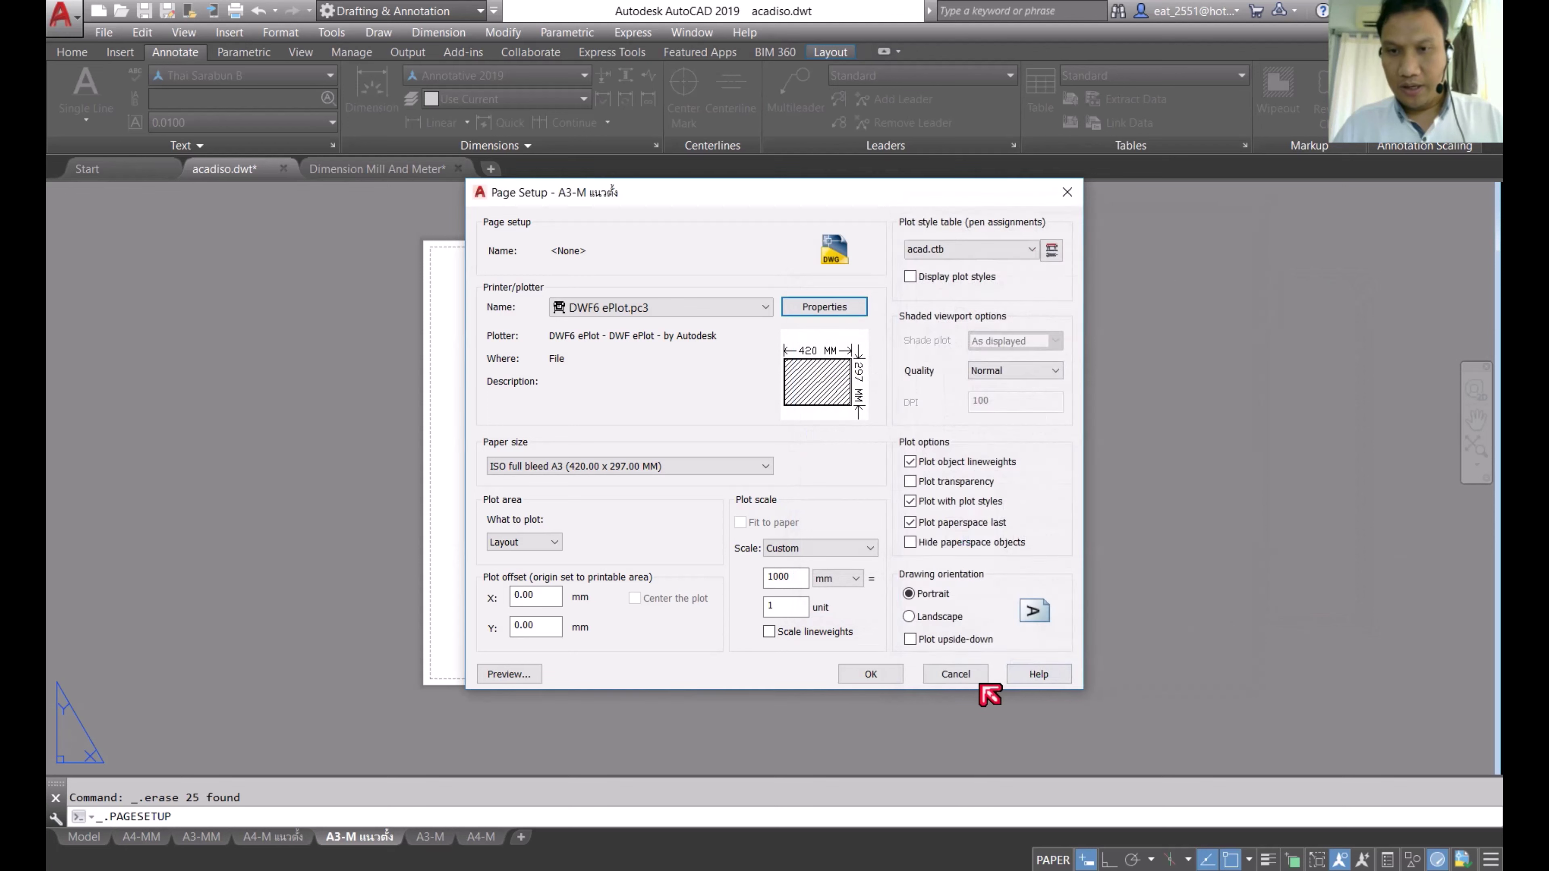
{"action": "left_click", "coordinate": [870, 674]}
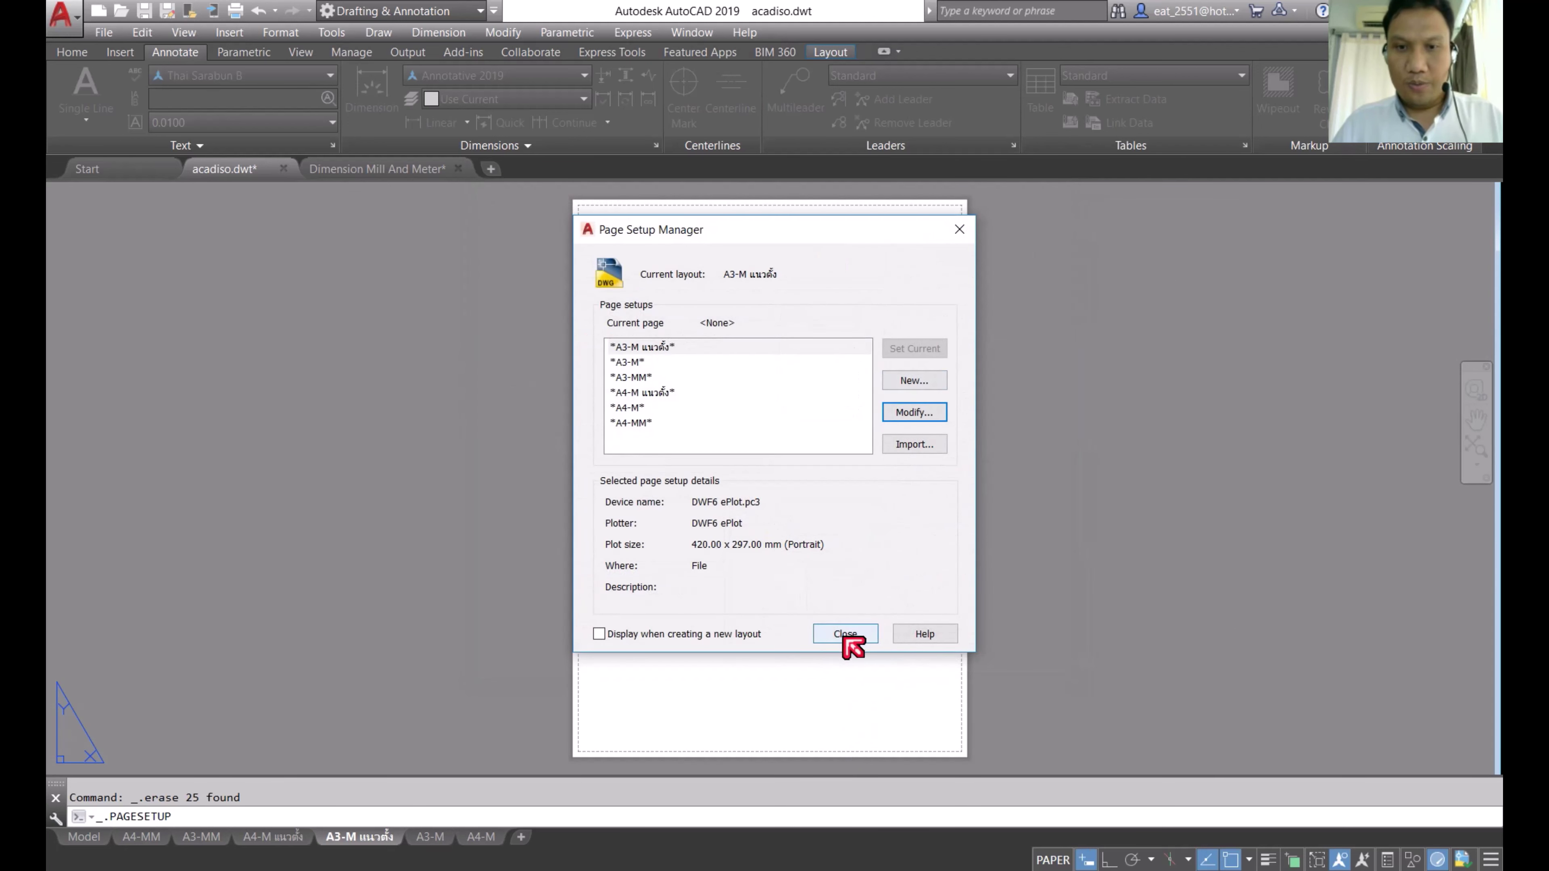
{"action": "left_click", "coordinate": [845, 637]}
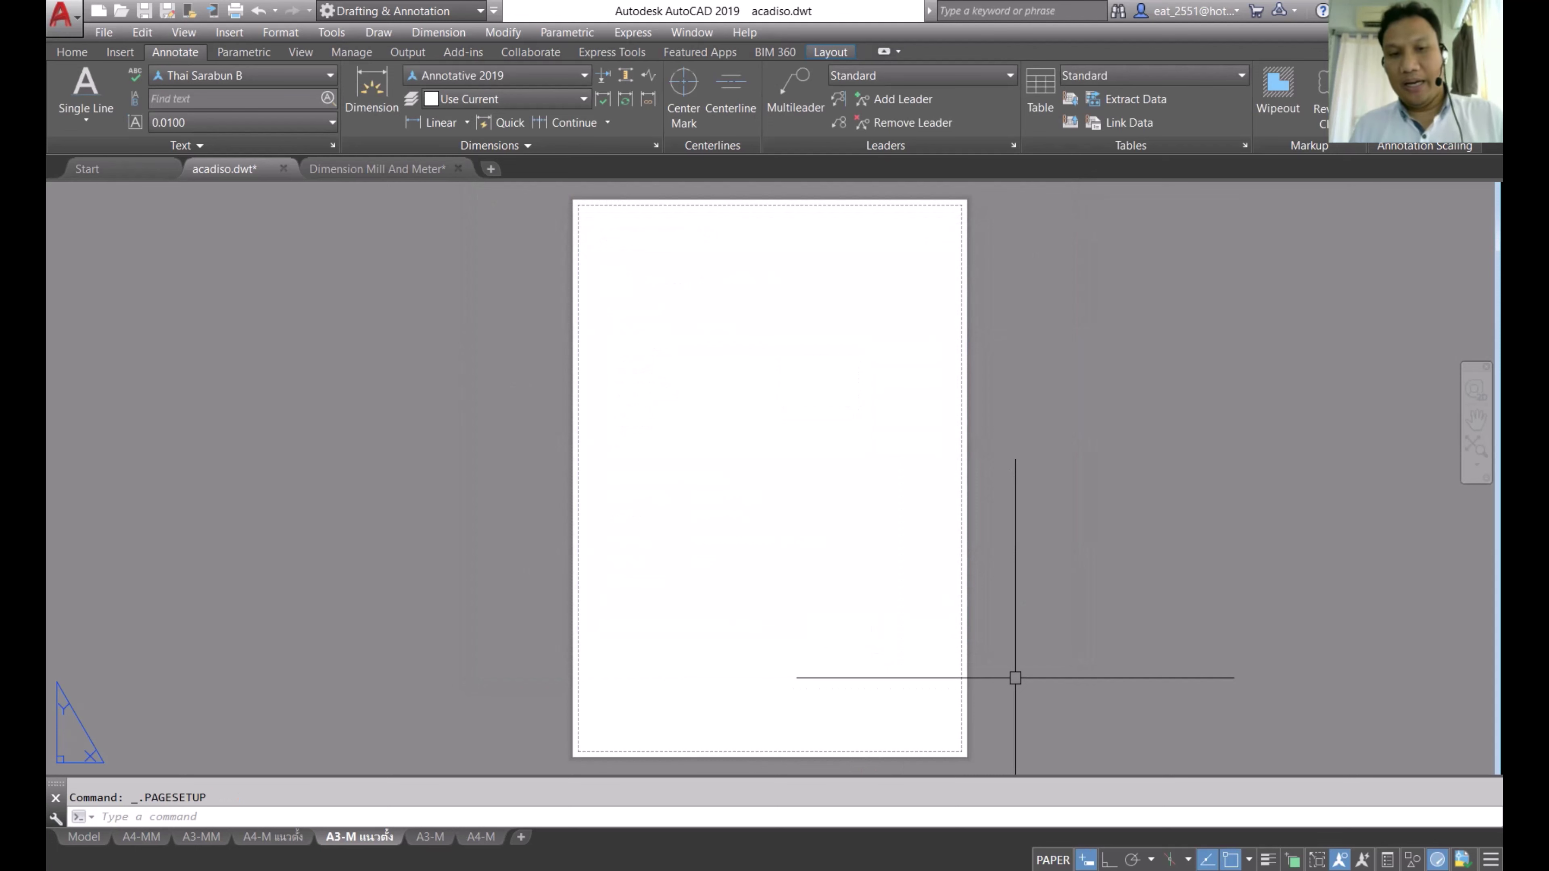
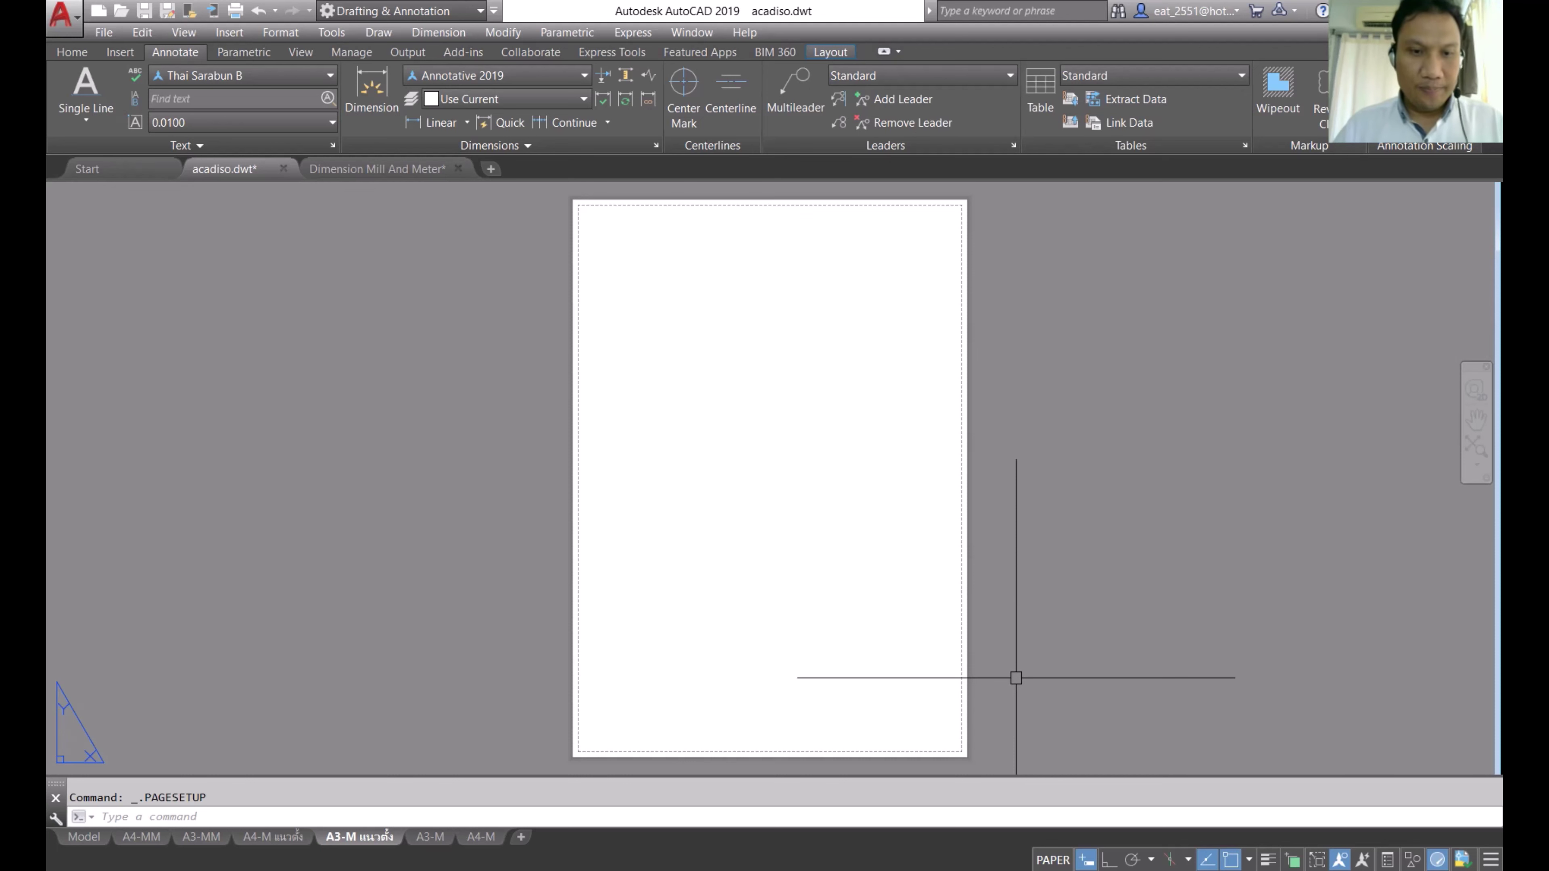
Step: On the A4-M layout, draw a sheet-sized border rectangle on layer Frame Tb
{"action": "left_click", "coordinate": [281, 839]}
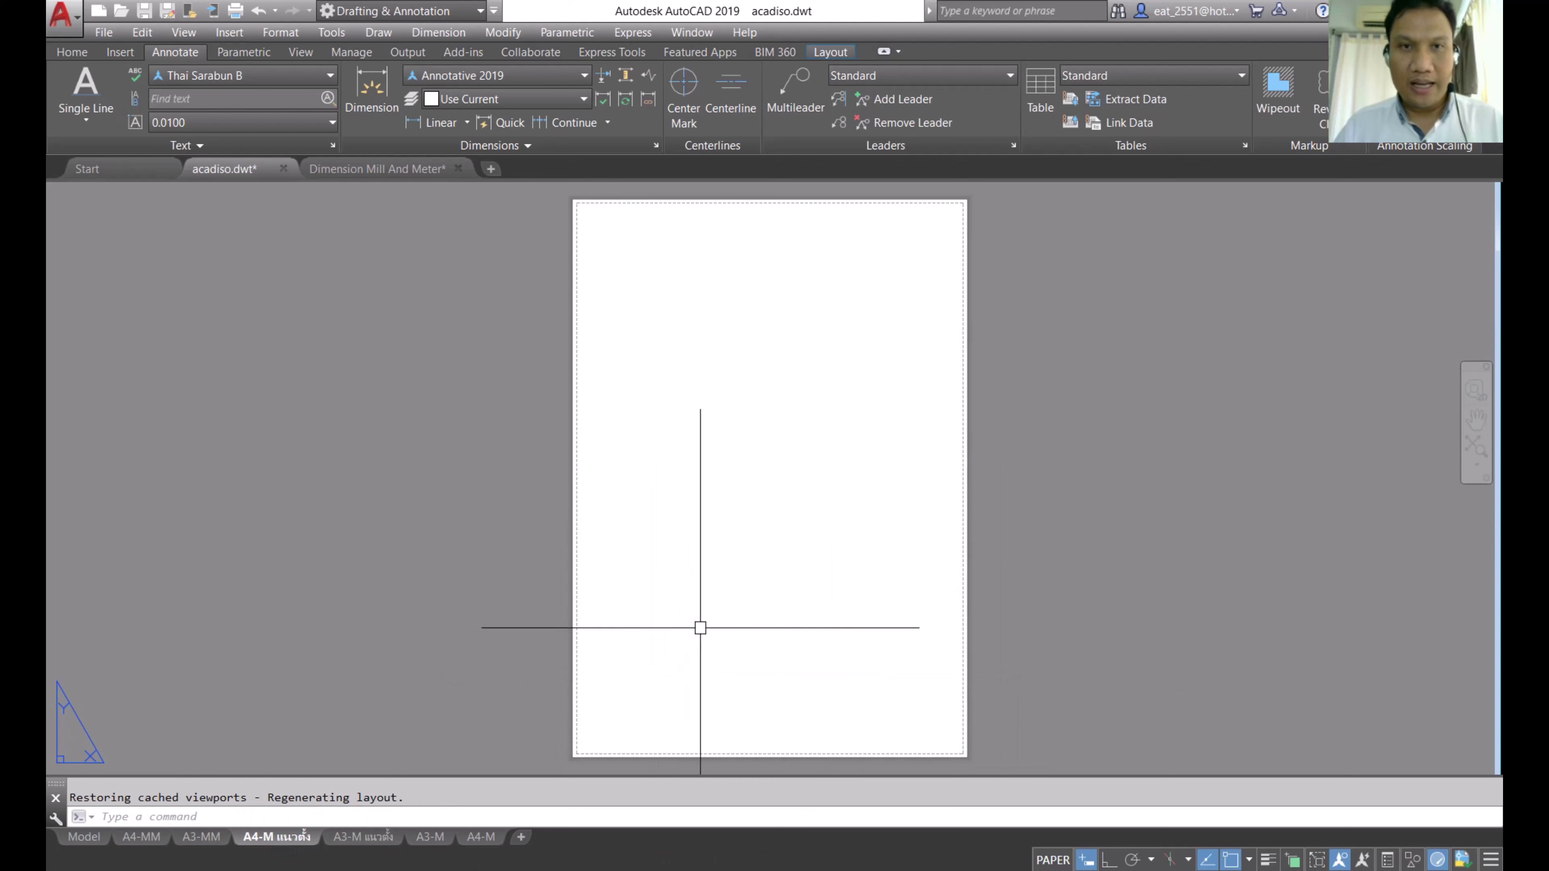
{"action": "left_click", "coordinate": [67, 53]}
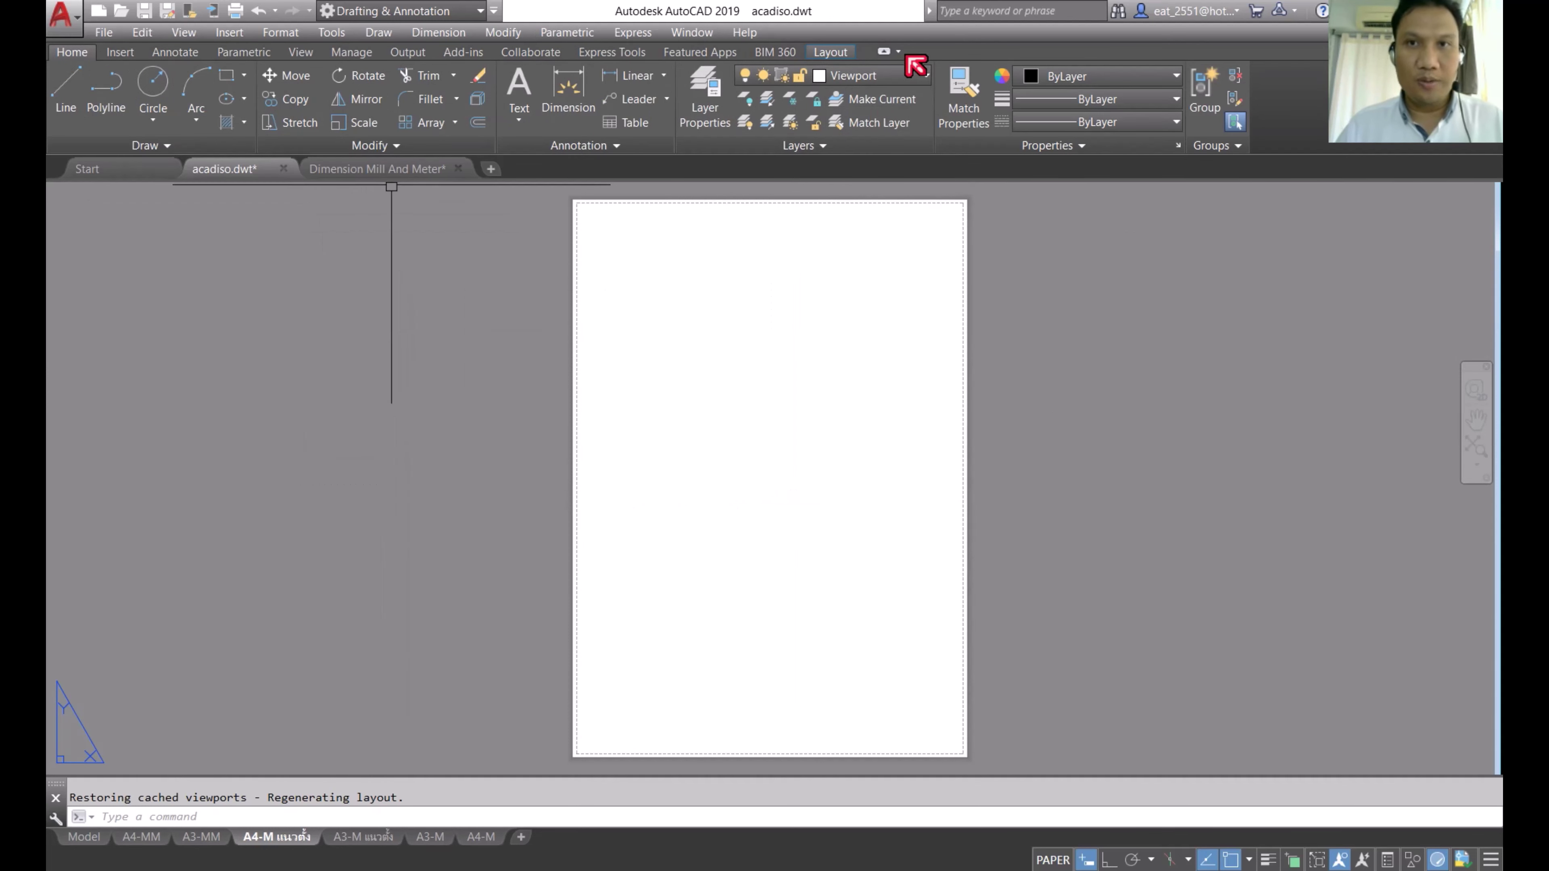
{"action": "left_click", "coordinate": [906, 77]}
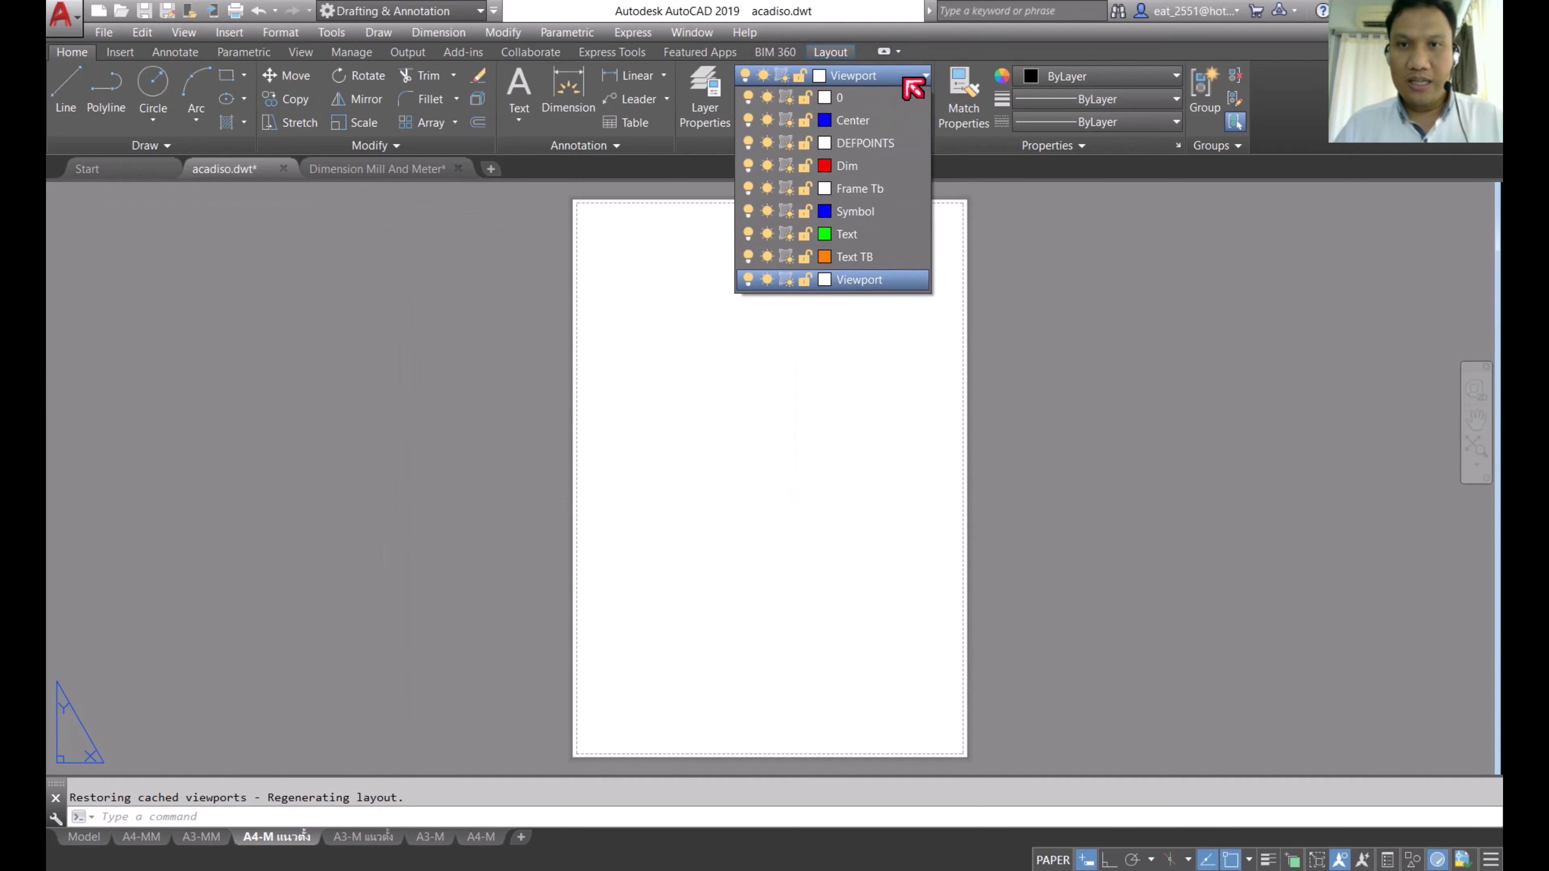
{"action": "left_click", "coordinate": [872, 190]}
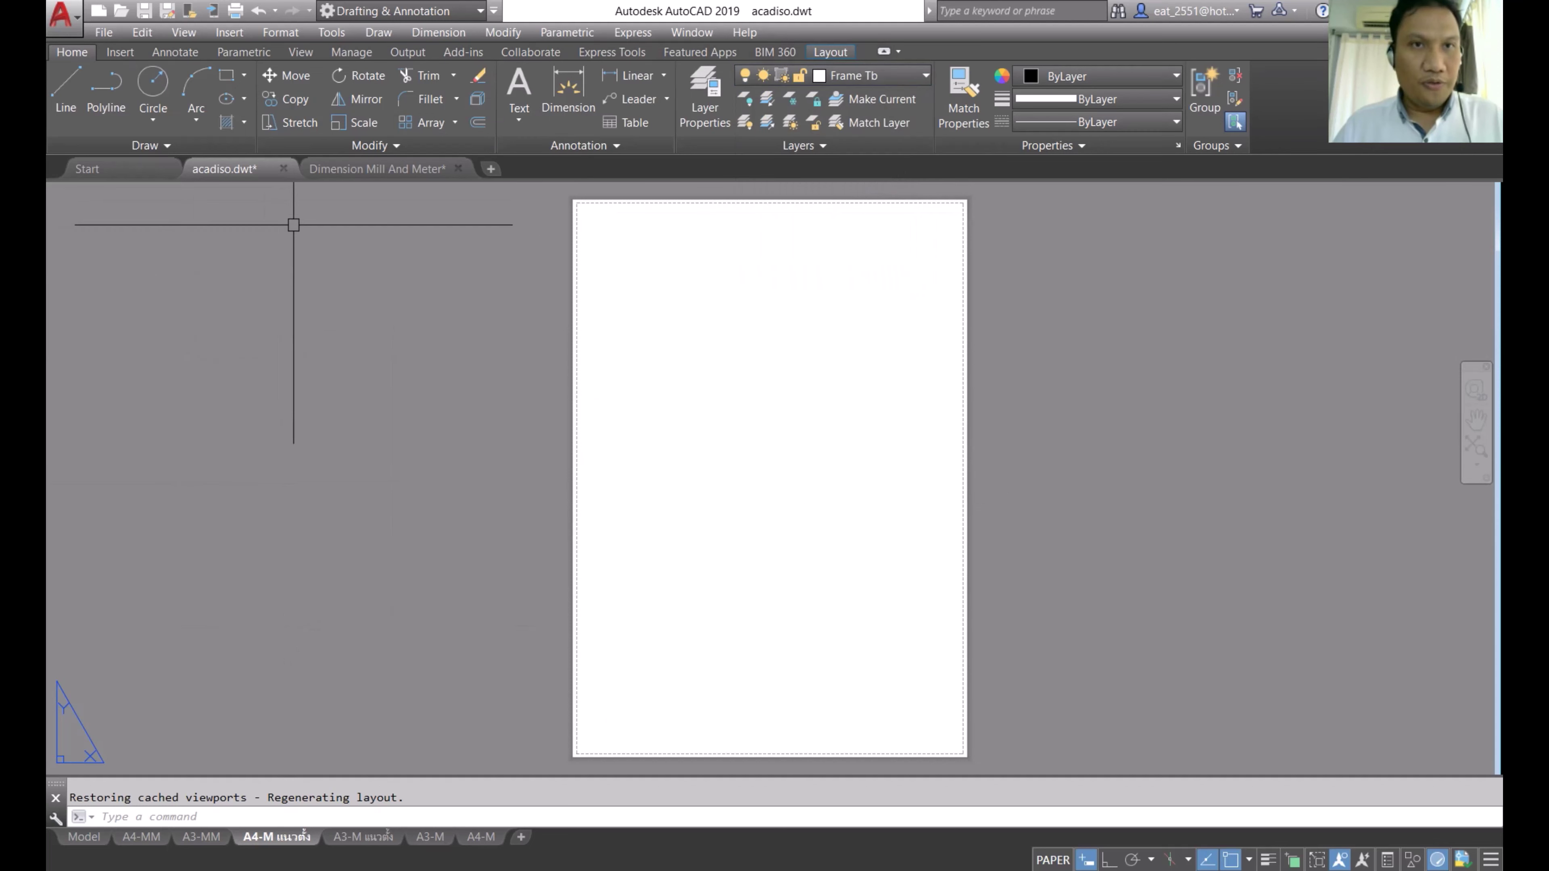
{"action": "left_click", "coordinate": [227, 76]}
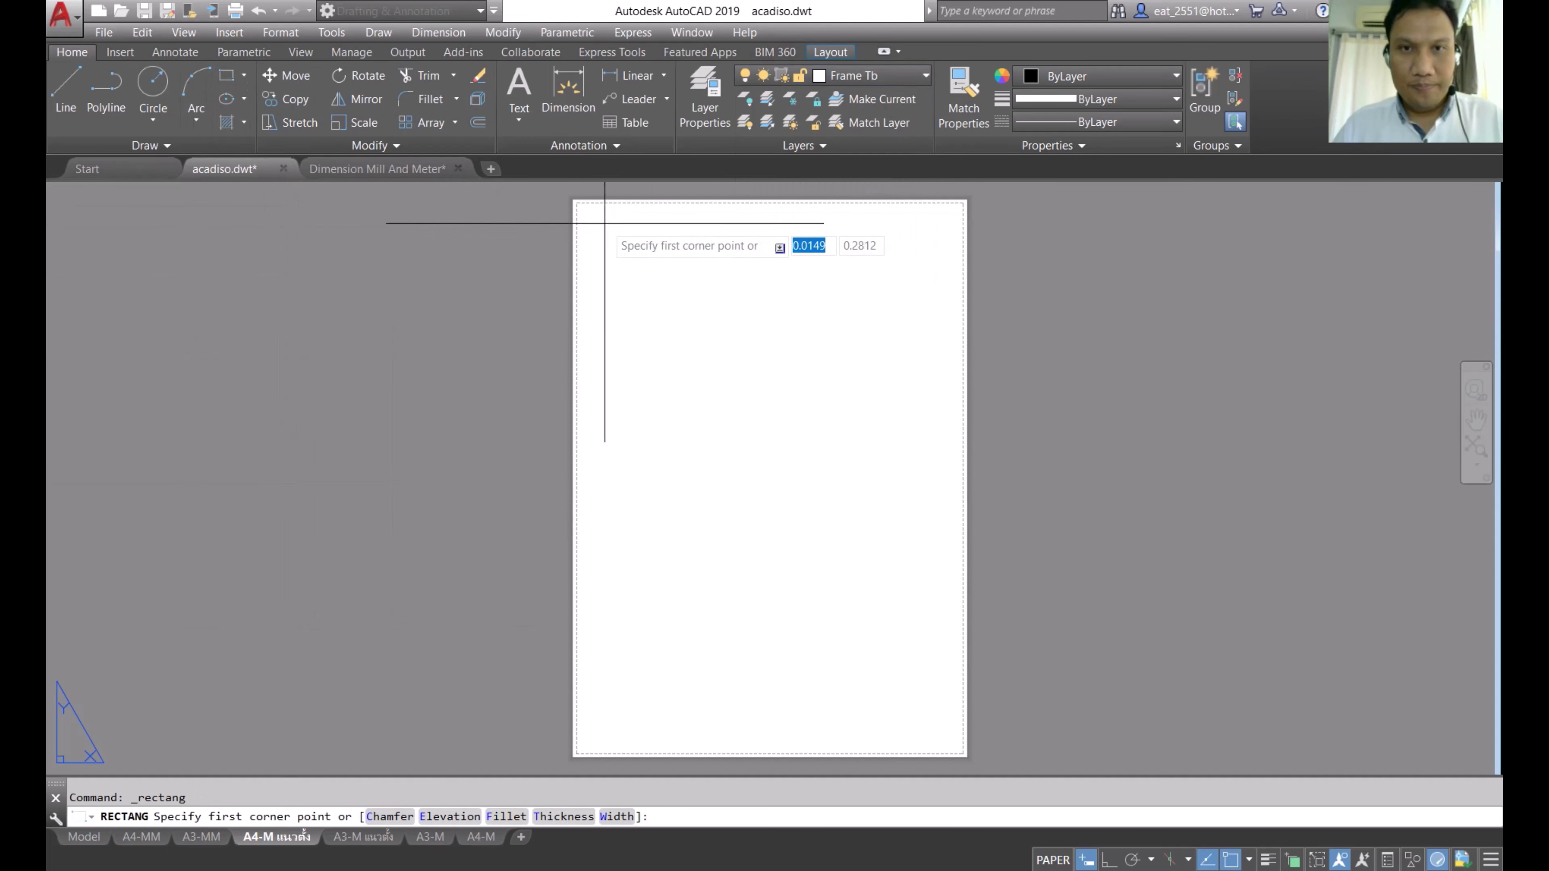
{"action": "left_click", "coordinate": [581, 208]}
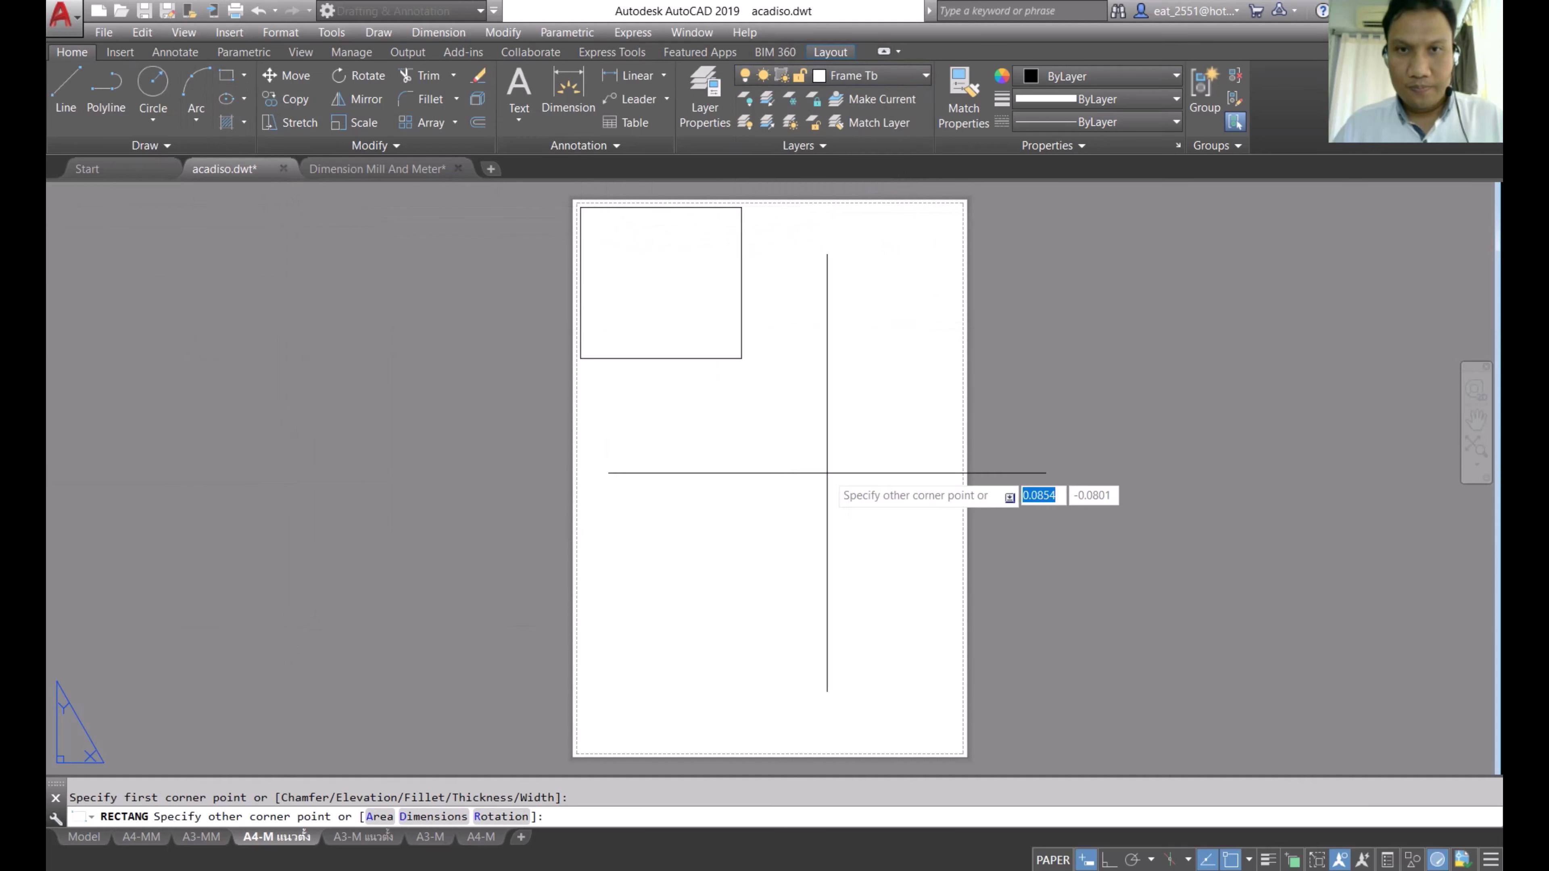
{"action": "left_click", "coordinate": [958, 750]}
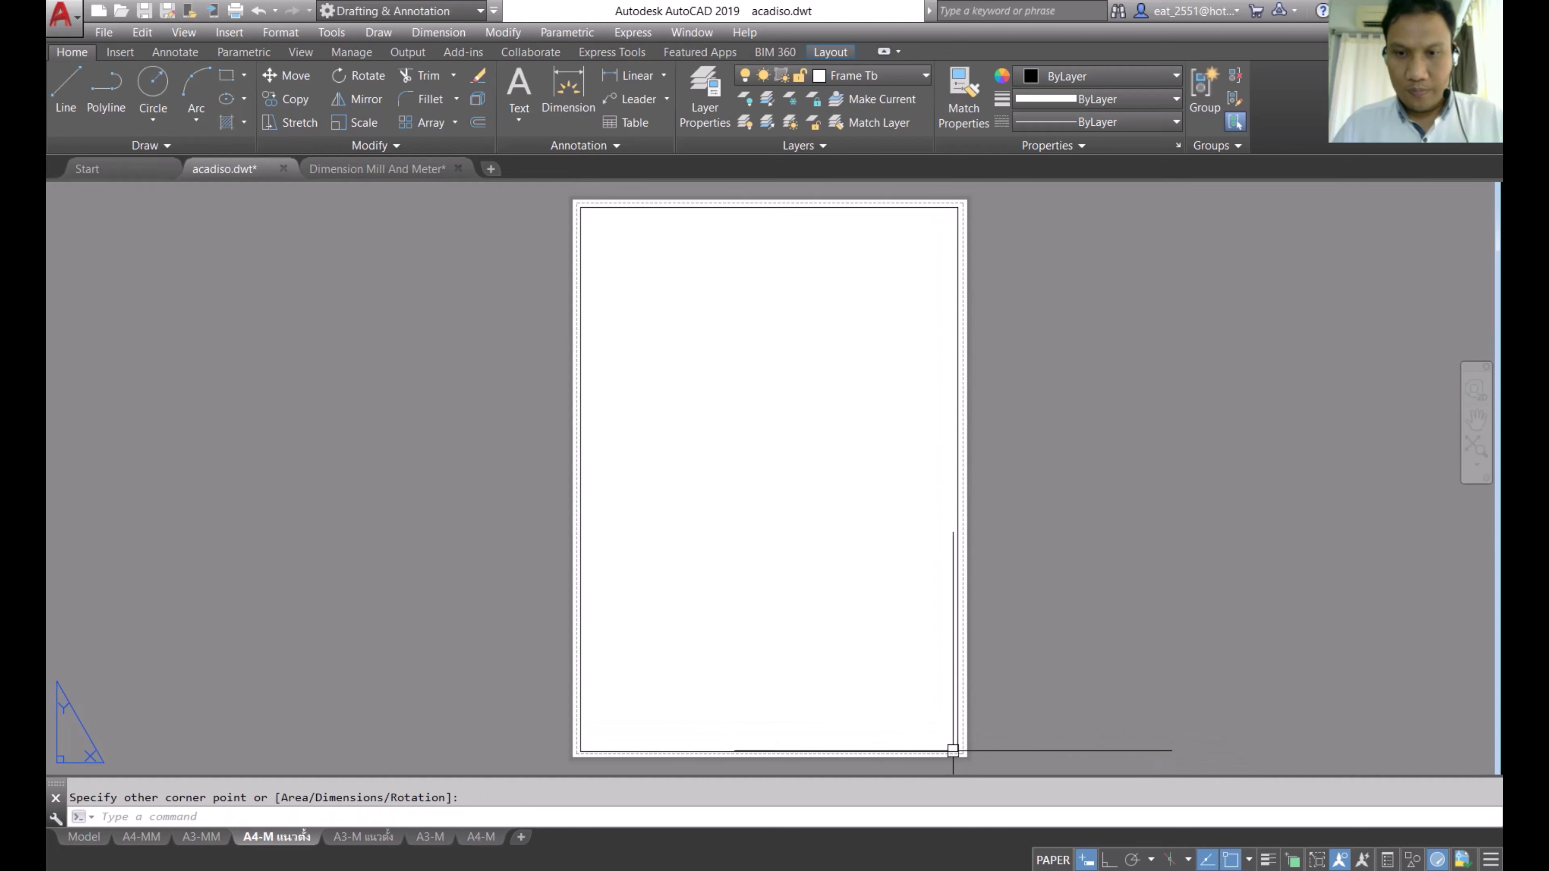
Step: Explode the border rectangle into separate lines
{"action": "left_click", "coordinate": [478, 99]}
{"action": "left_click", "coordinate": [752, 751]}
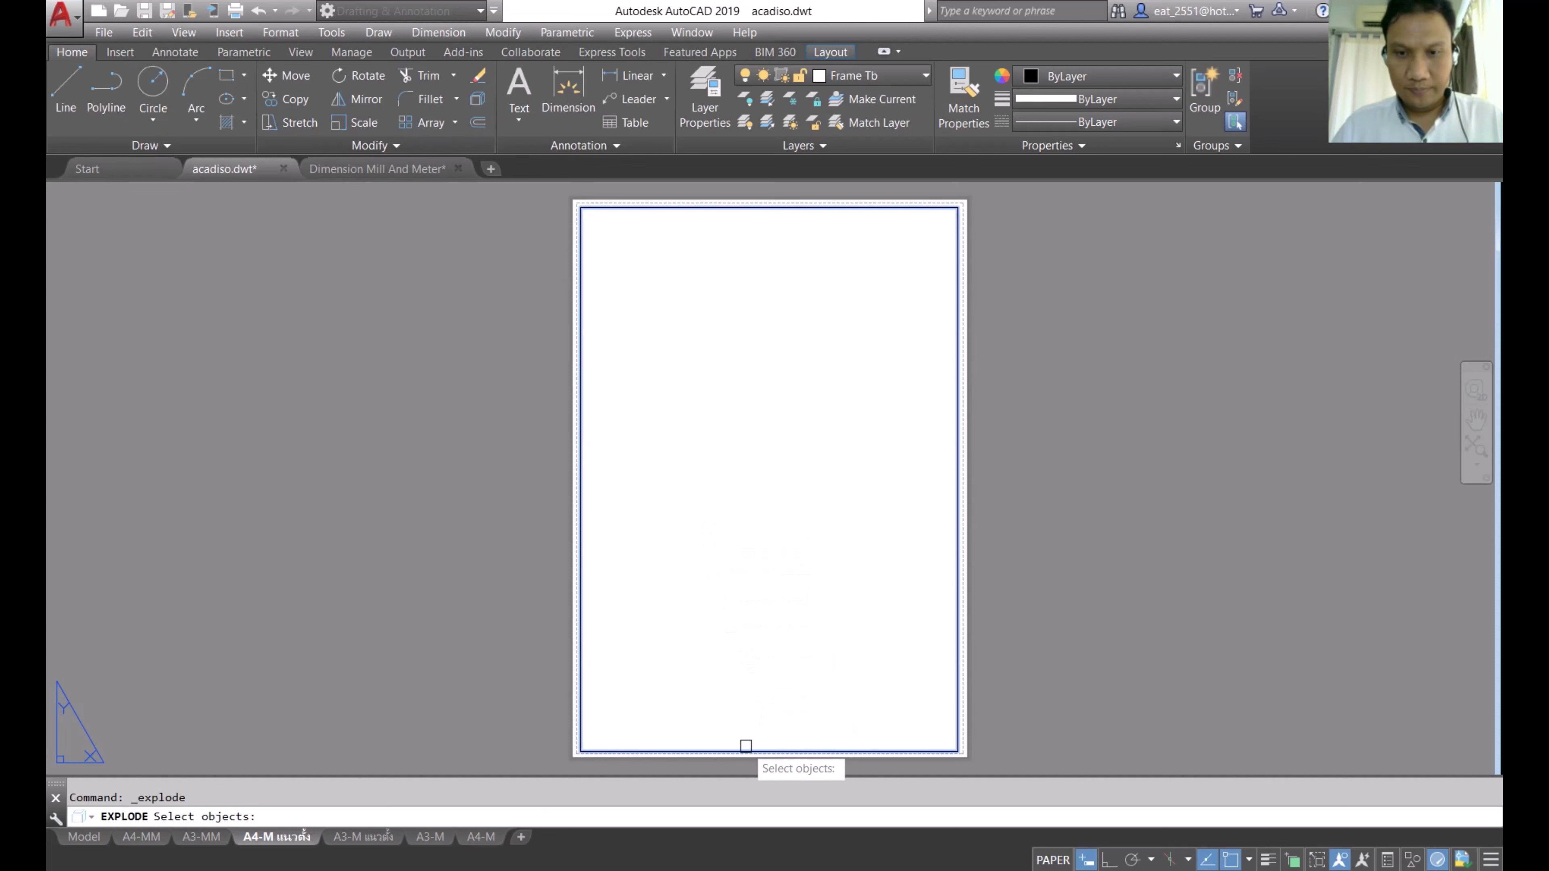
{"action": "key", "text": "Return"}
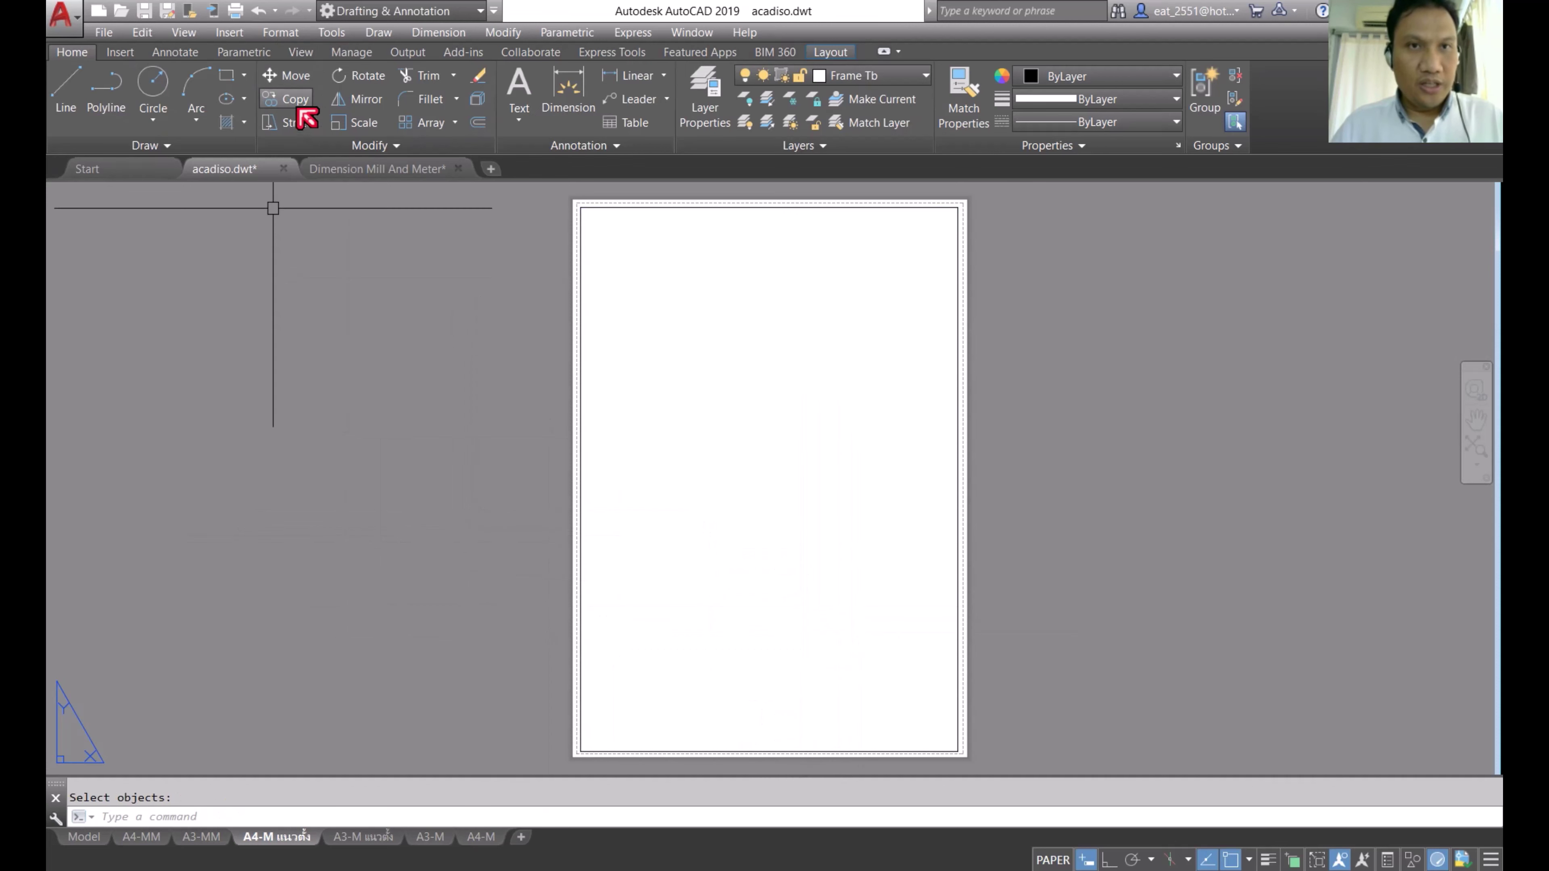
{"action": "left_click", "coordinate": [479, 122]}
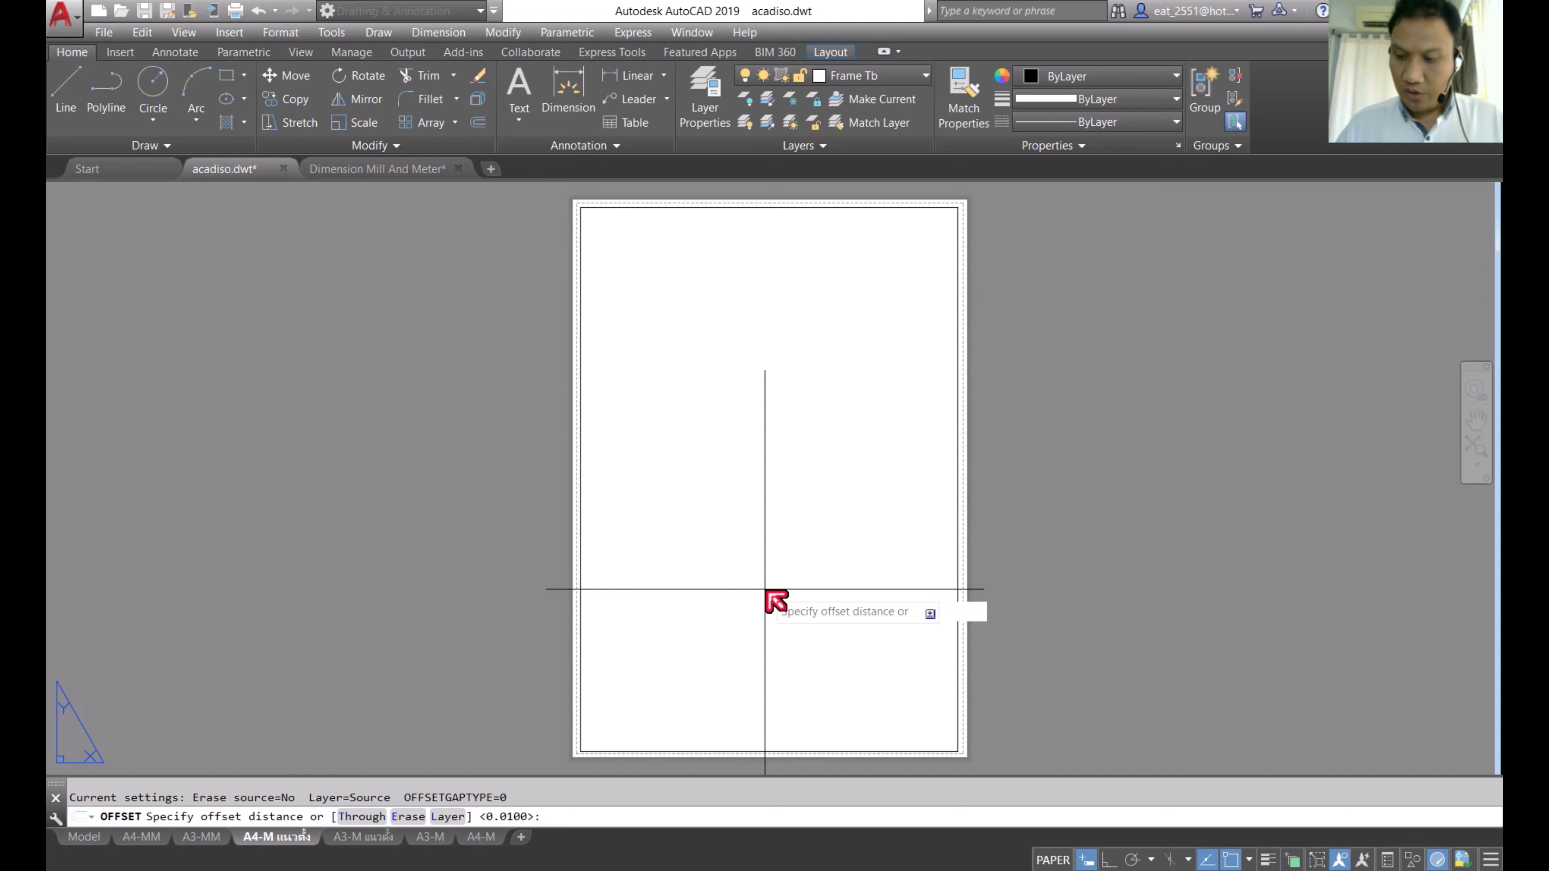
{"action": "type", "text": ".06"}
{"action": "key", "text": "Return"}
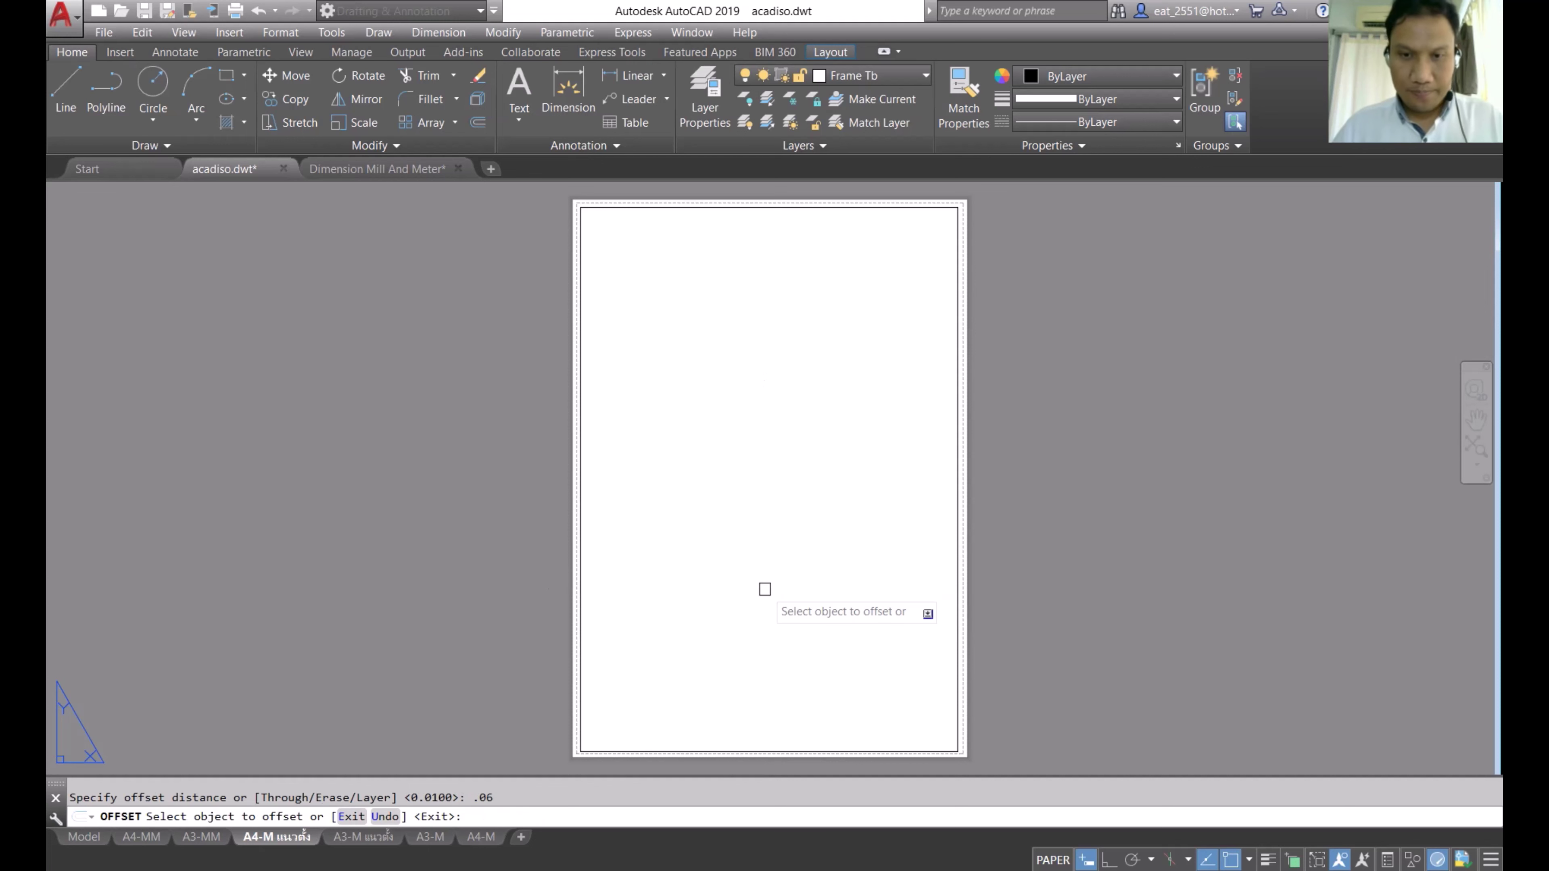
{"action": "left_click", "coordinate": [726, 751]}
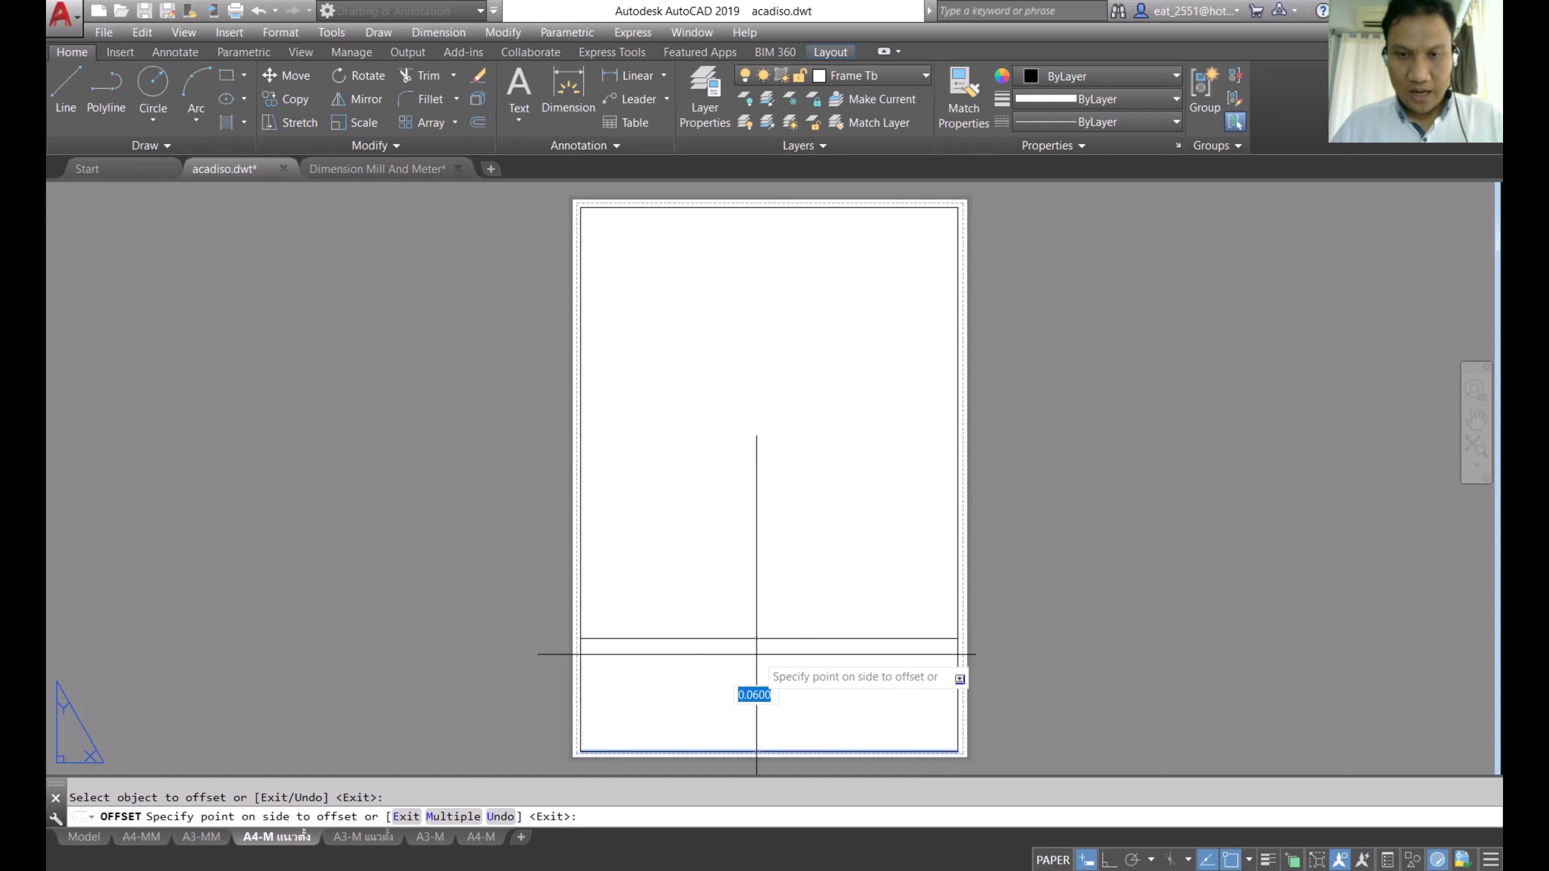
{"action": "key", "text": "Escape"}
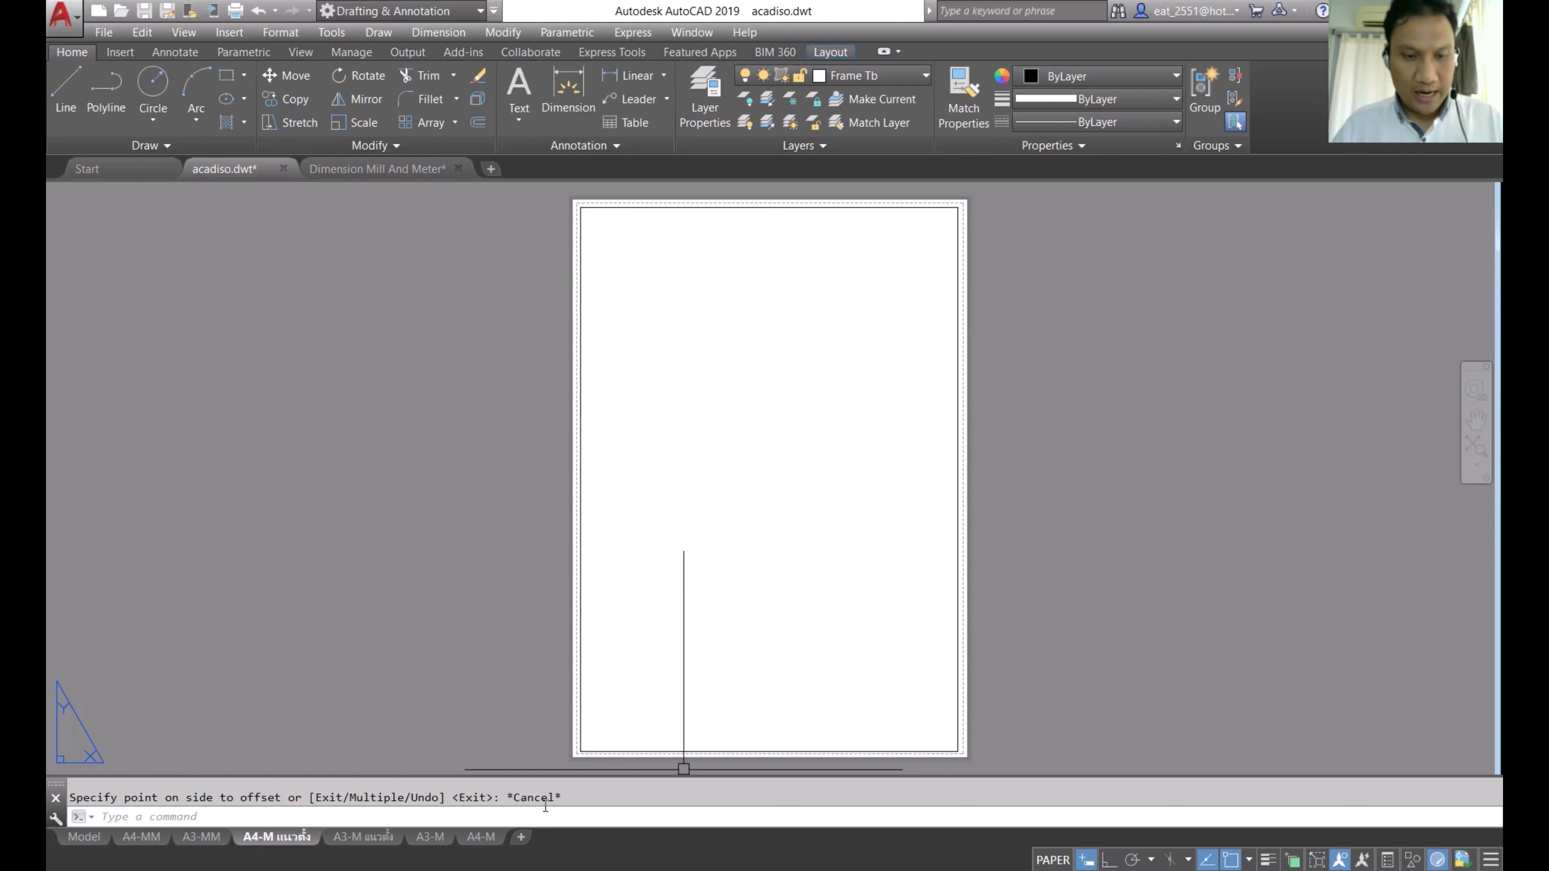
Step: Offset the bottom border line 0.04 upward, then make Viewport the current layer
{"action": "key", "text": "Return"}
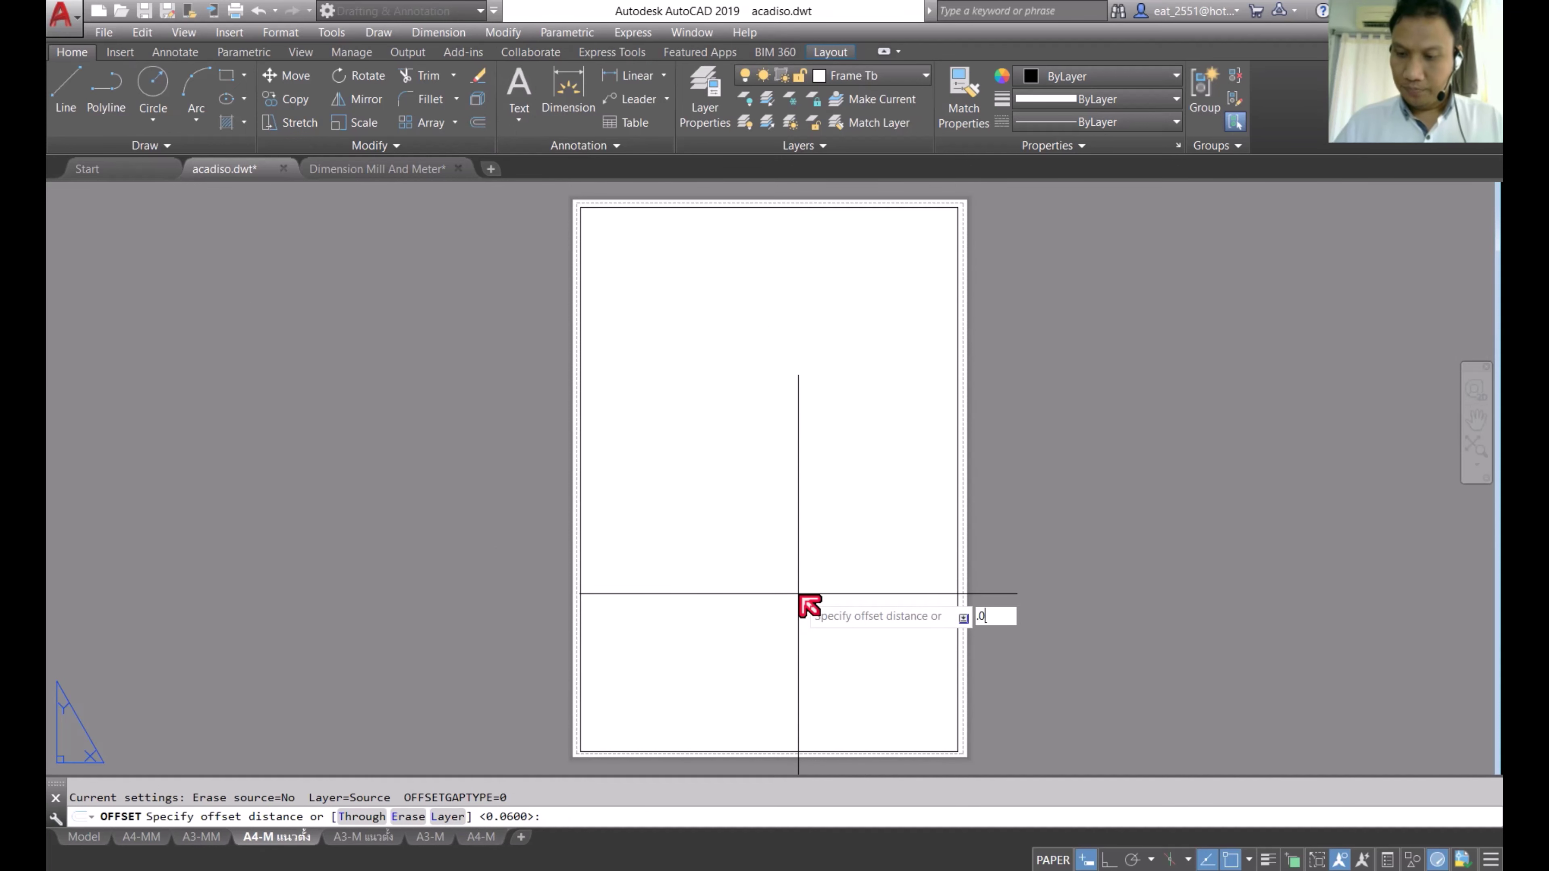
{"action": "type", "text": "4"}
{"action": "key", "text": "Return"}
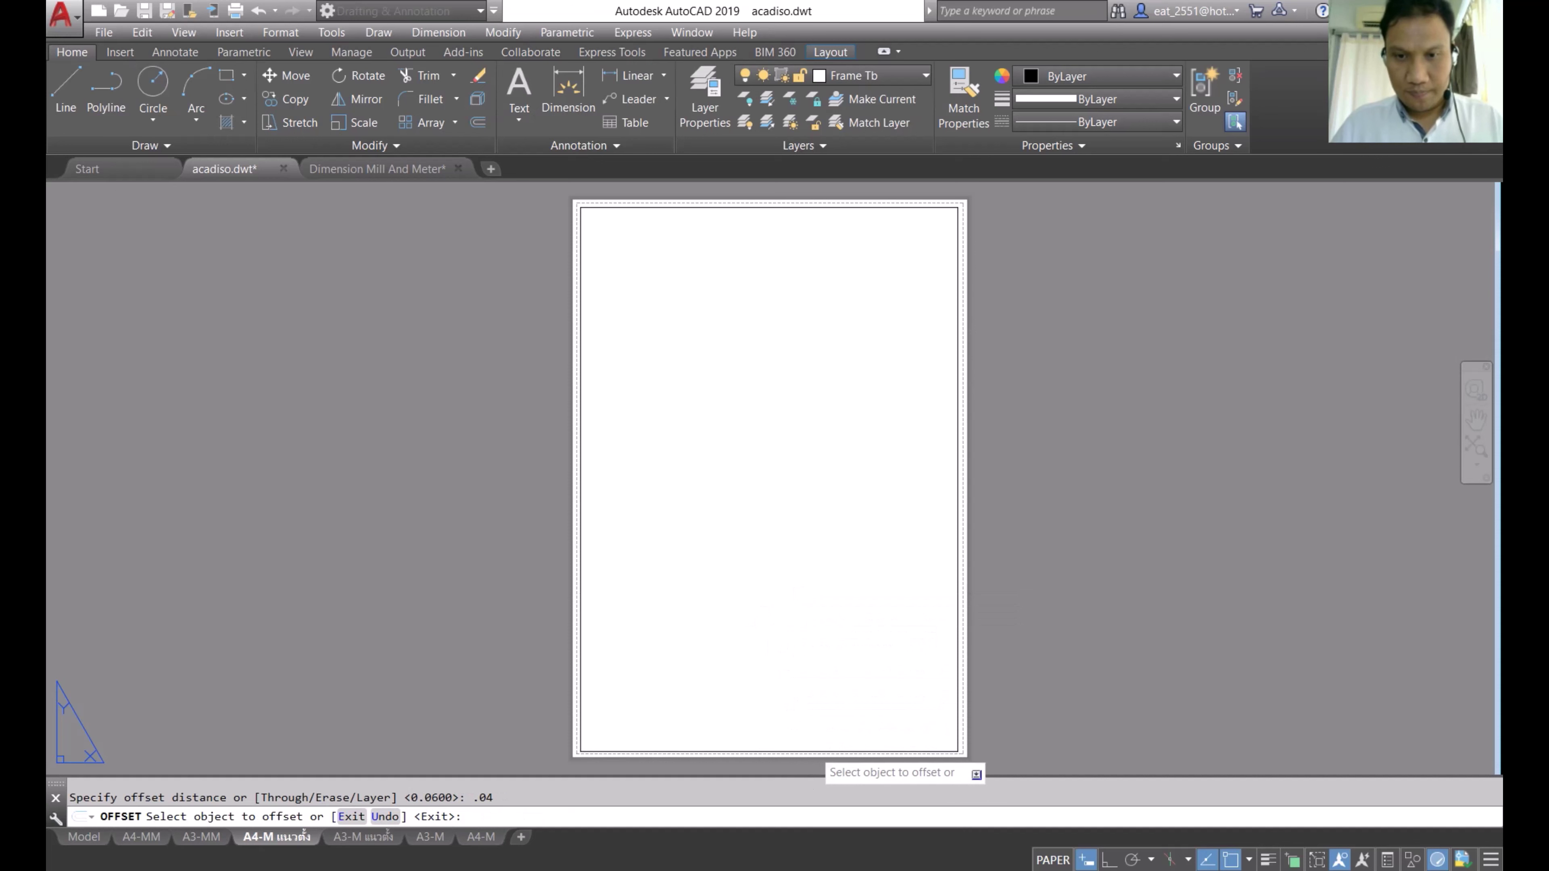
{"action": "left_click", "coordinate": [813, 751]}
{"action": "left_click", "coordinate": [812, 668]}
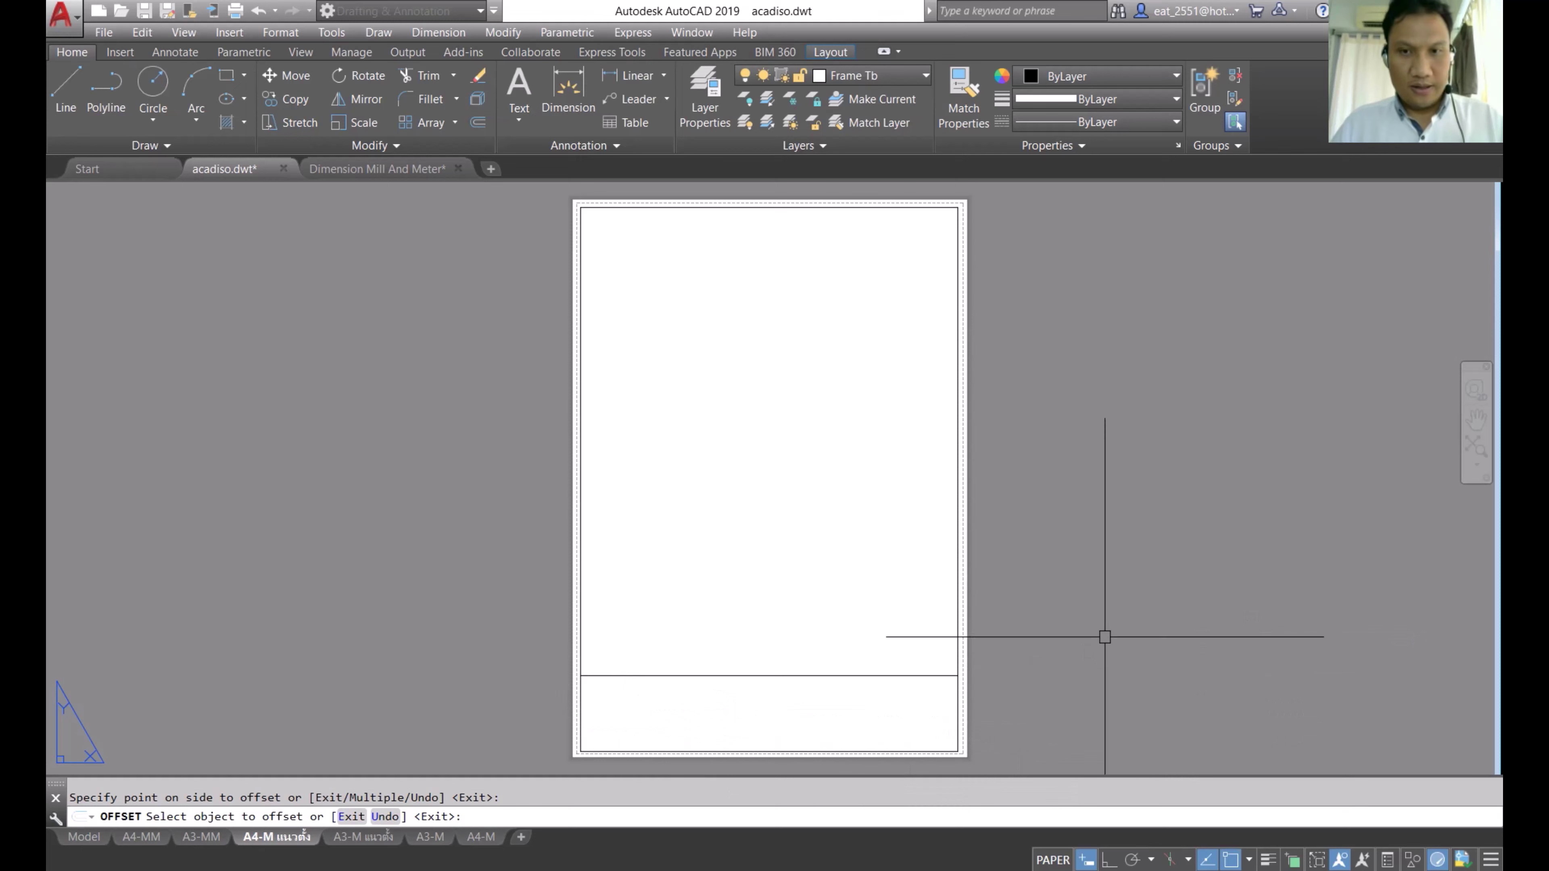
{"action": "key", "text": "Escape"}
{"action": "left_click", "coordinate": [891, 76]}
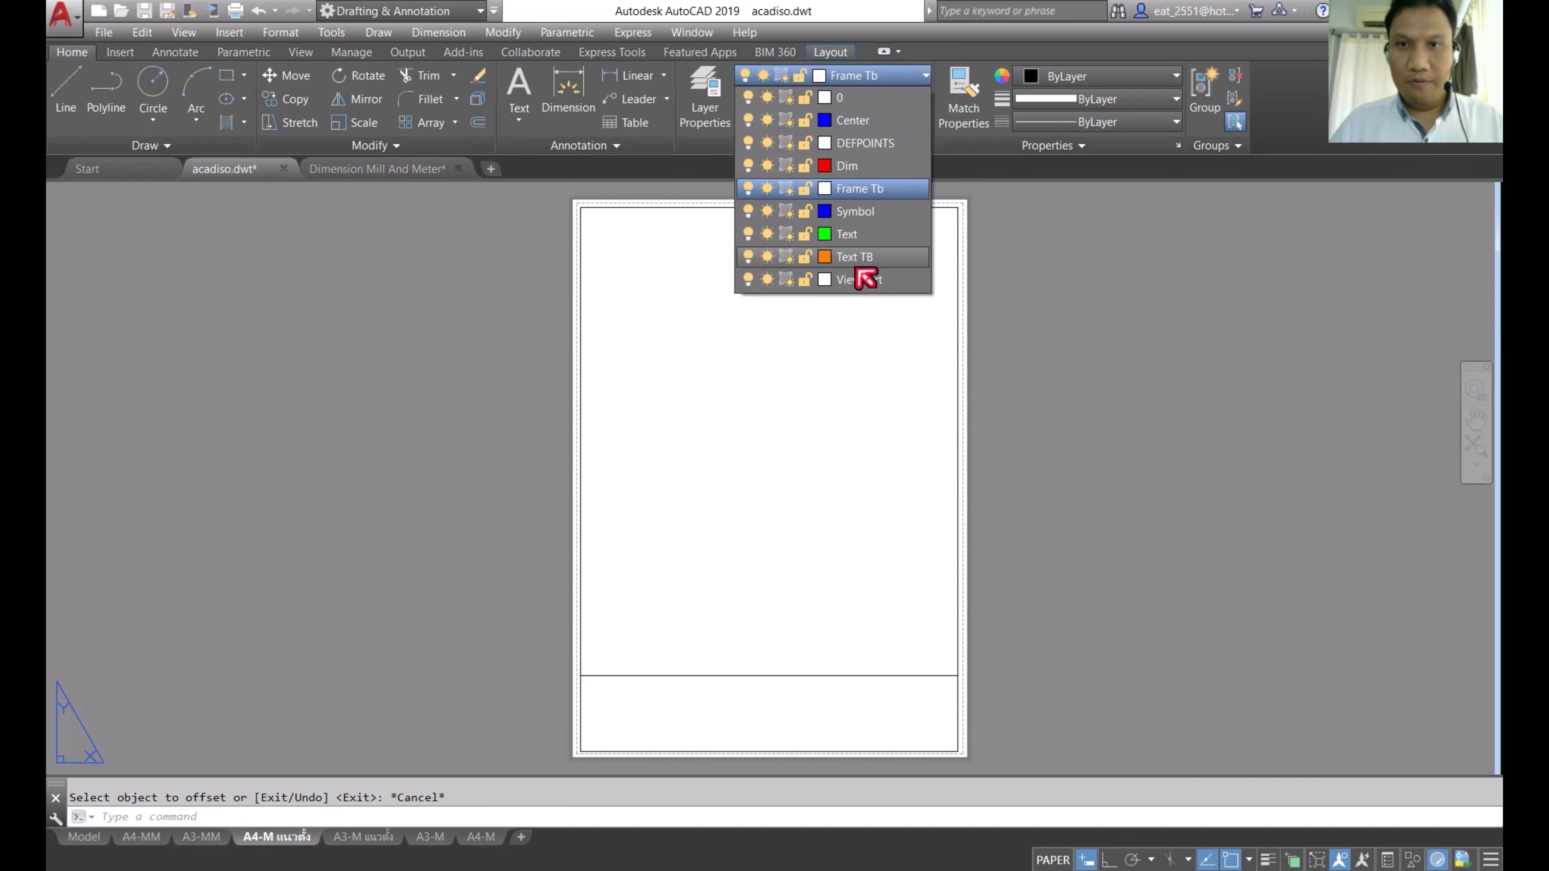
{"action": "left_click", "coordinate": [833, 278]}
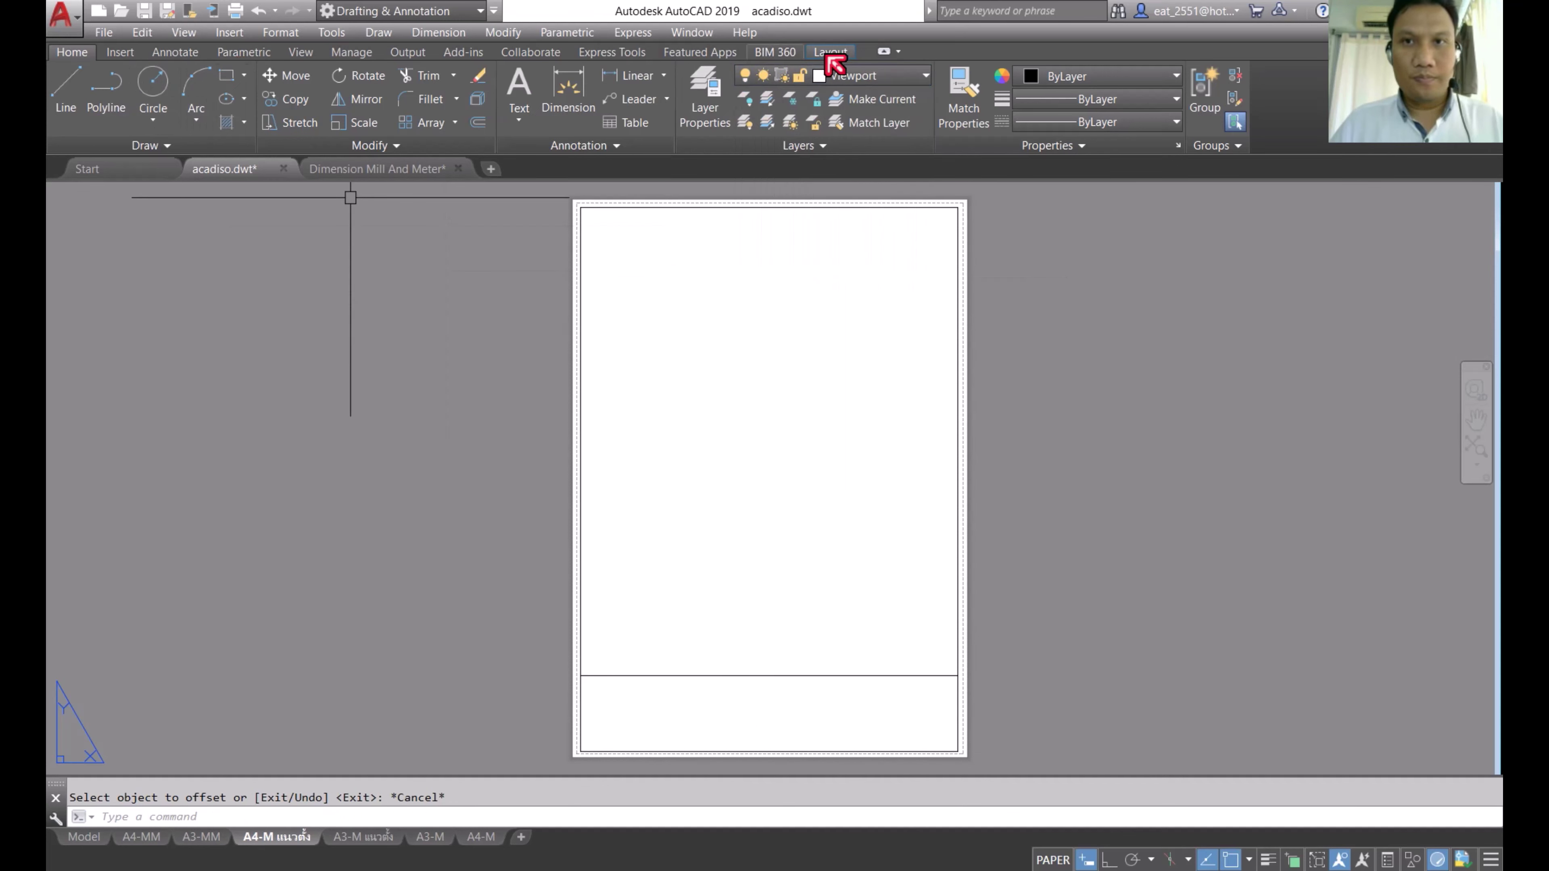
Step: Create a rectangular viewport from the frame's top-left to just above the title strip
{"action": "left_click", "coordinate": [829, 53]}
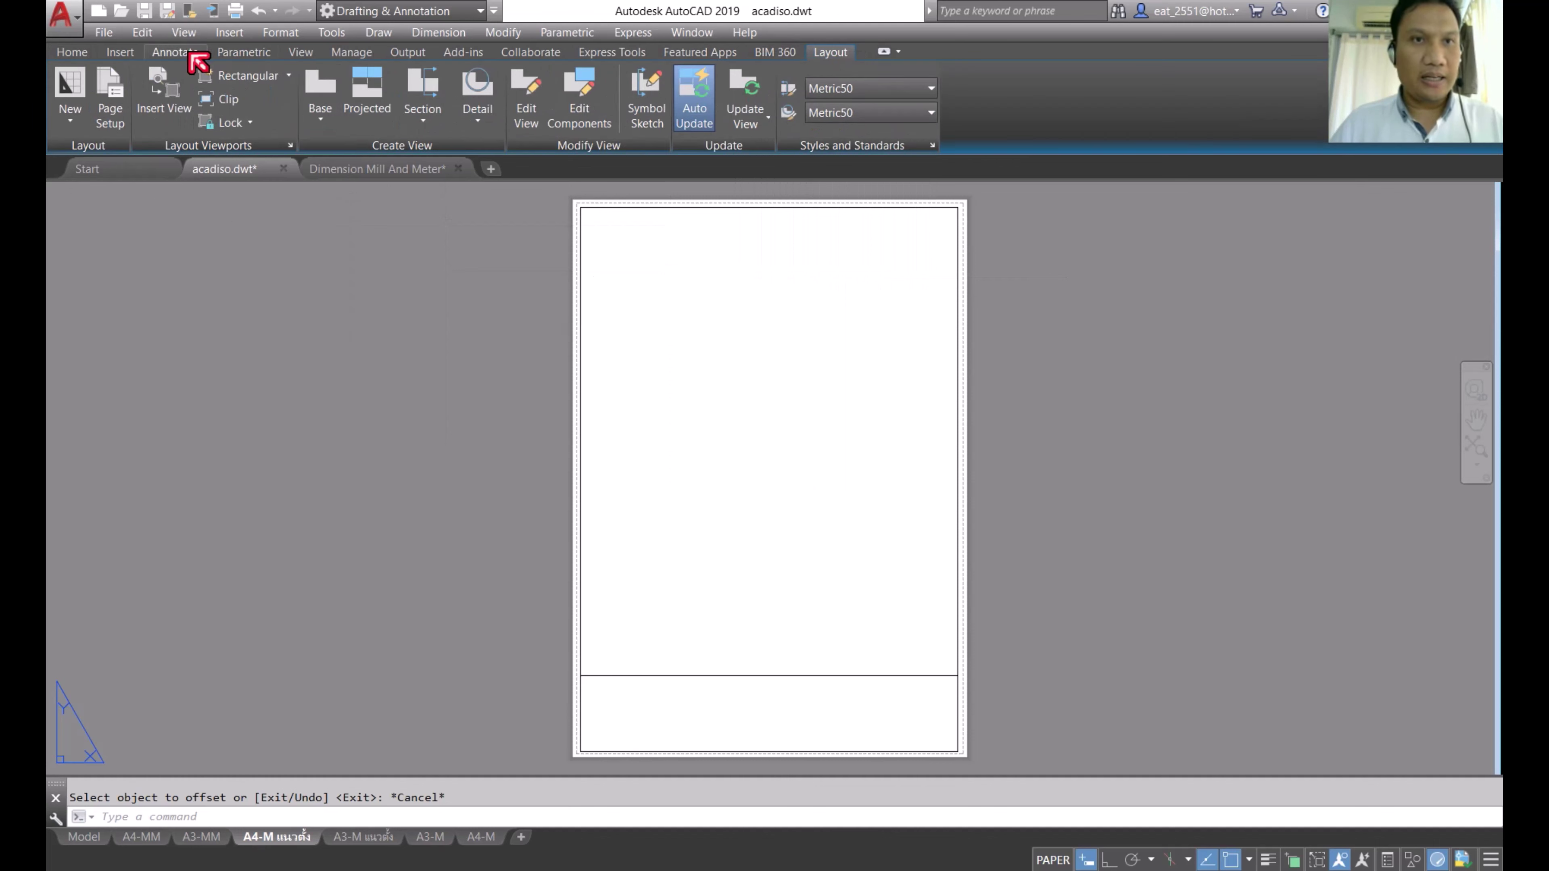
{"action": "left_click", "coordinate": [250, 76]}
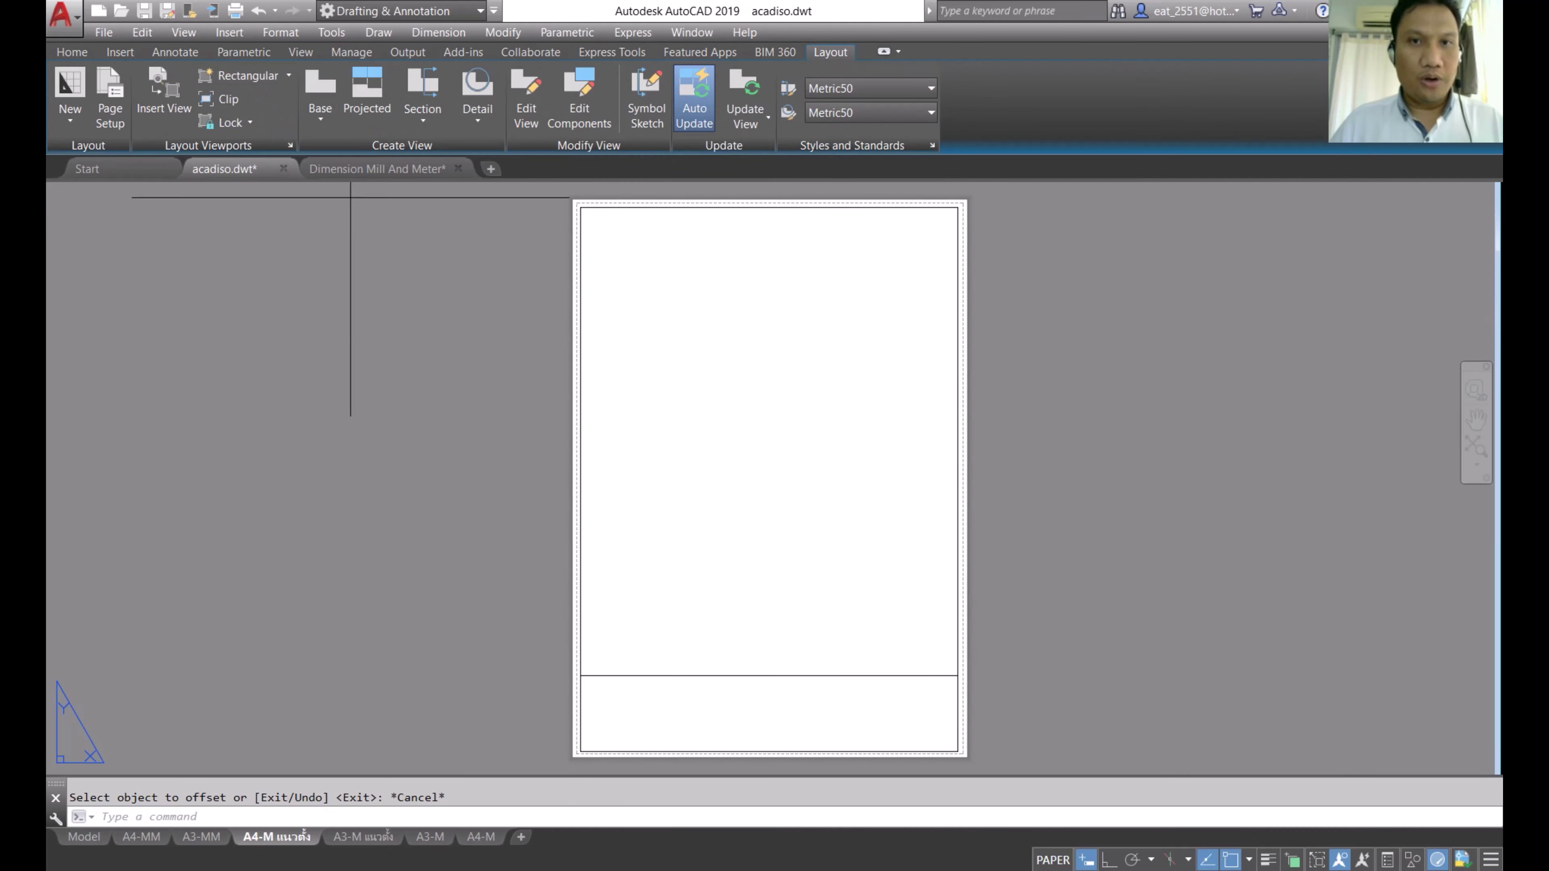
{"action": "left_click", "coordinate": [580, 207]}
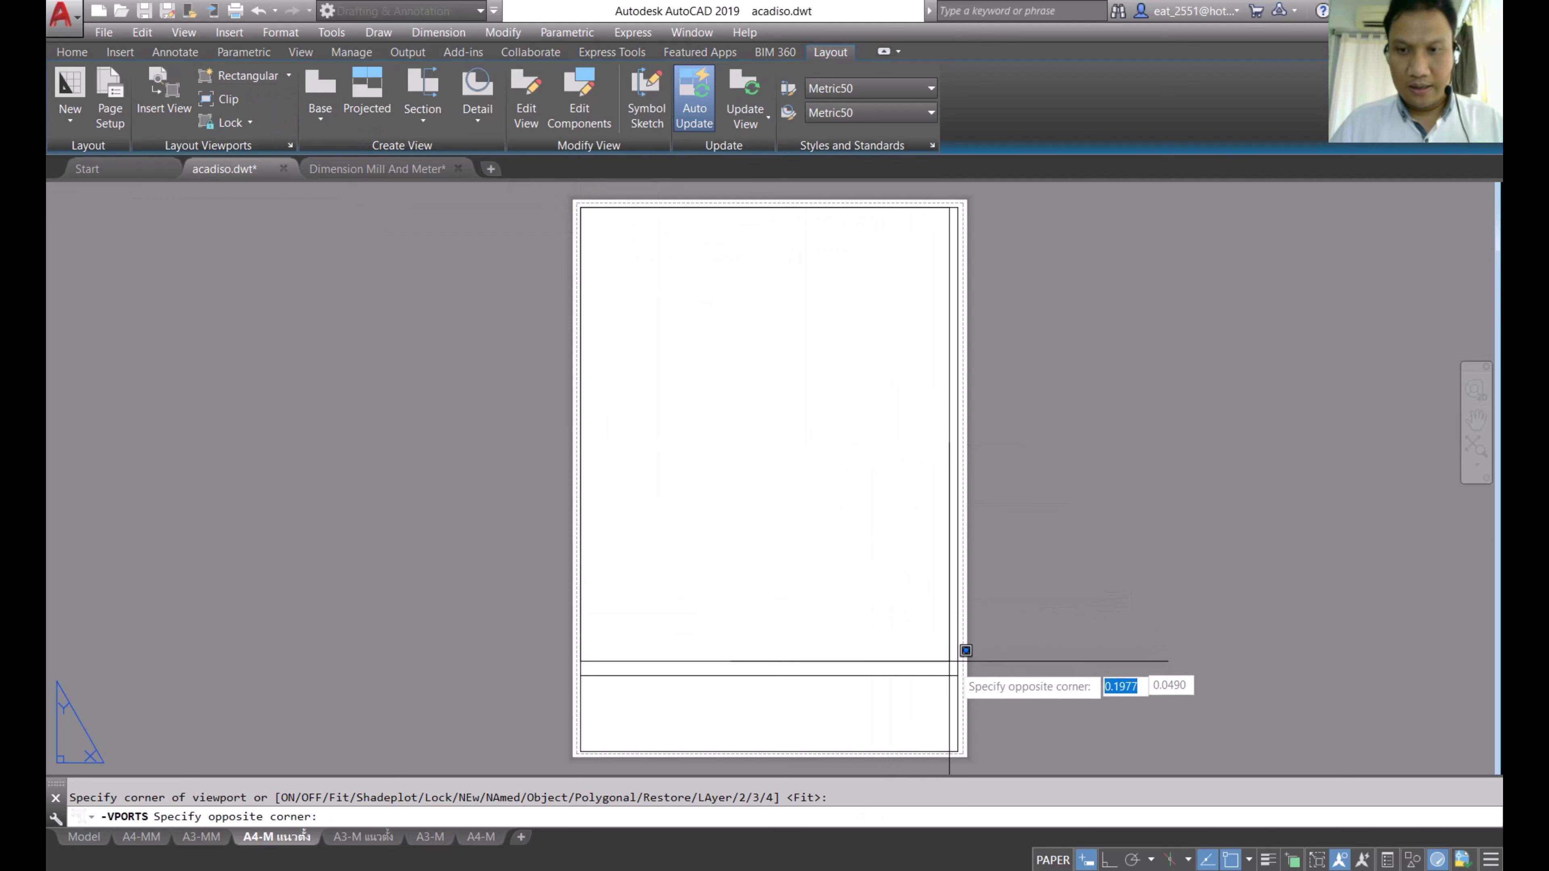
{"action": "left_click", "coordinate": [959, 671]}
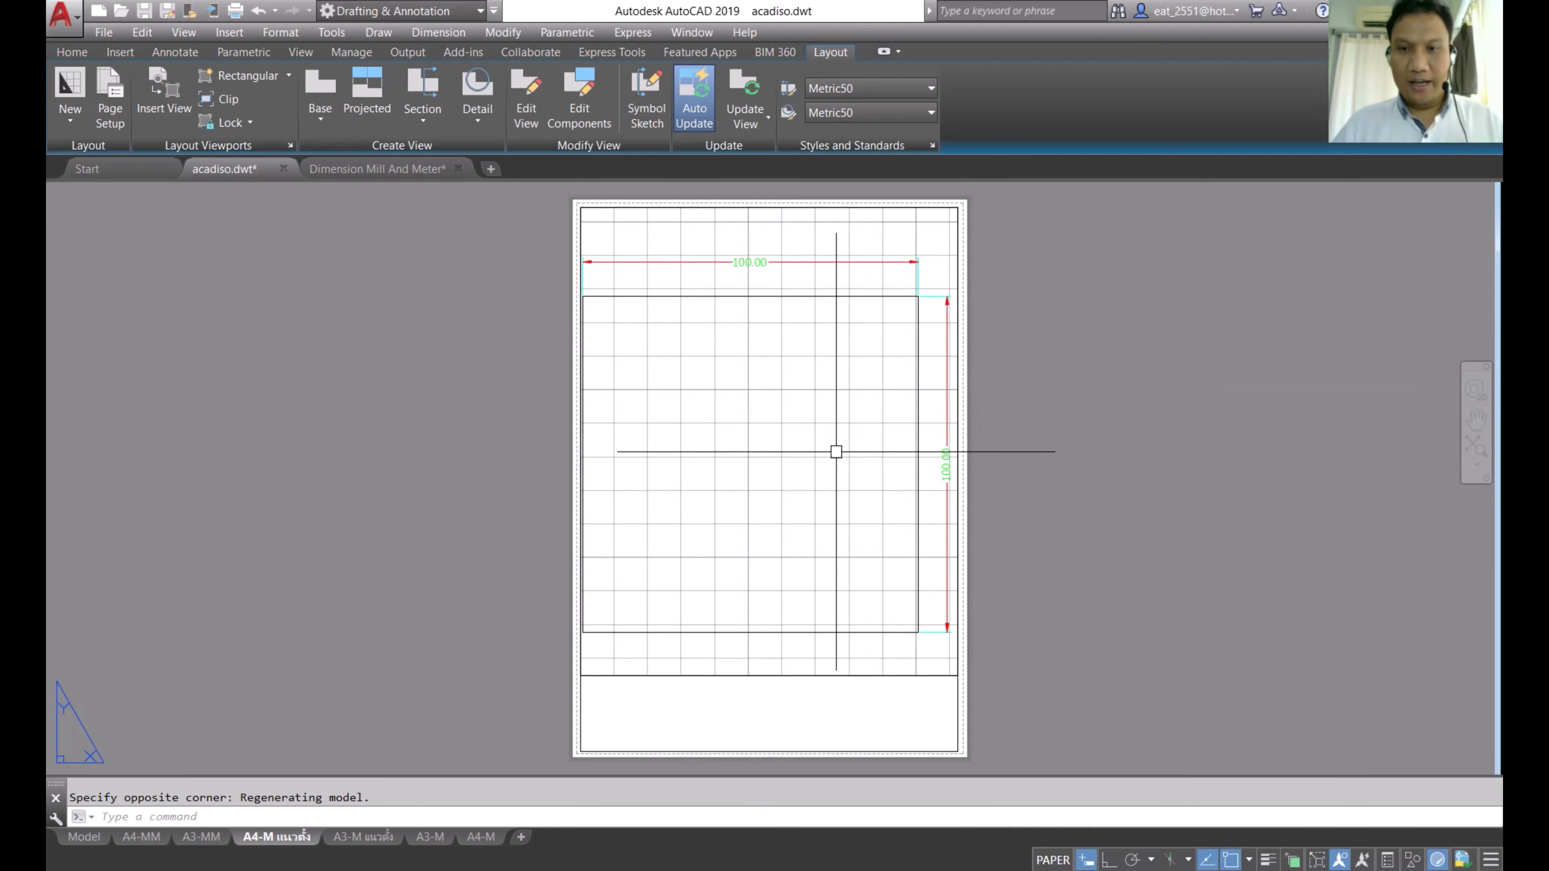
Step: Pan inside the viewport with the grid off, then go to the A3-M portrait layout
{"action": "left_click", "coordinate": [1069, 860]}
{"action": "scroll", "coordinate": [835, 482], "scroll_direction": "down", "scroll_amount": 3}
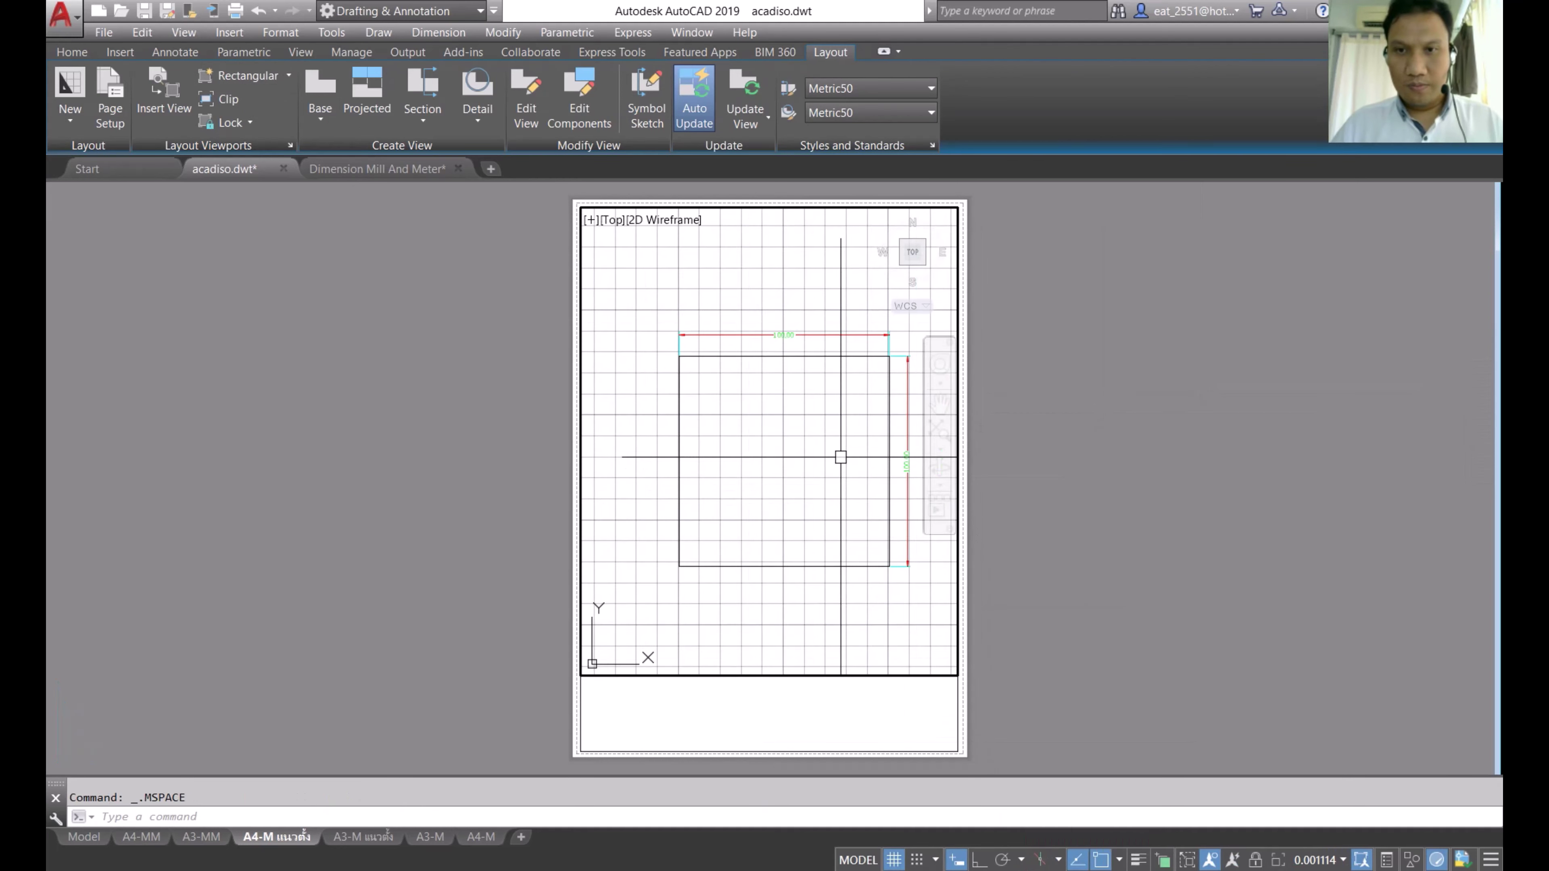
{"action": "middle_click_drag", "start_coordinate": [802, 450], "coordinate": [767, 428]}
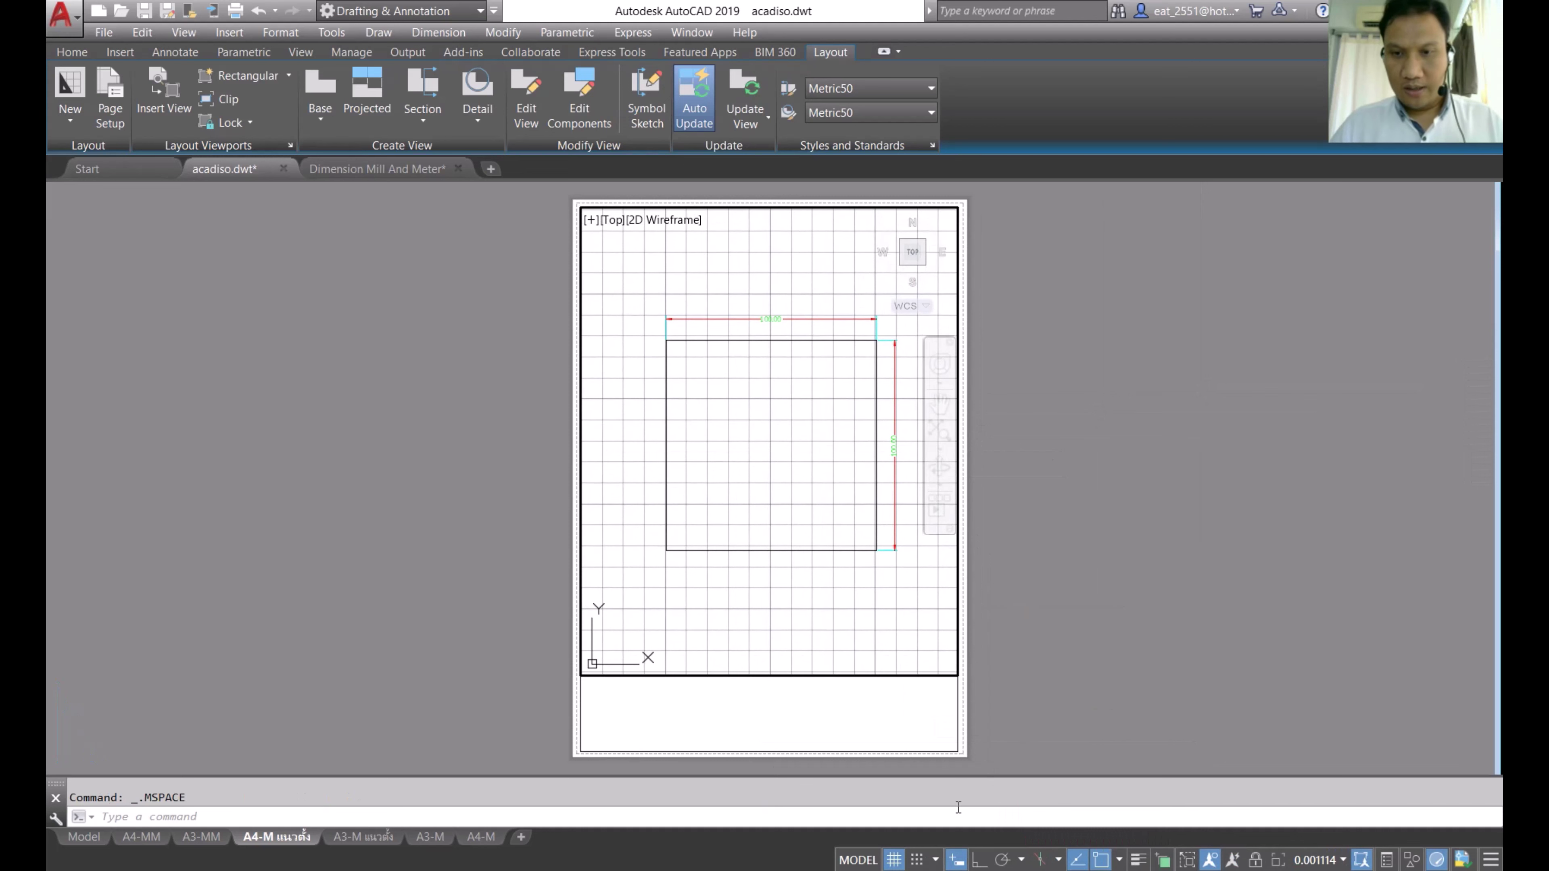
{"action": "left_click", "coordinate": [894, 860]}
{"action": "double_click", "coordinate": [1151, 540]}
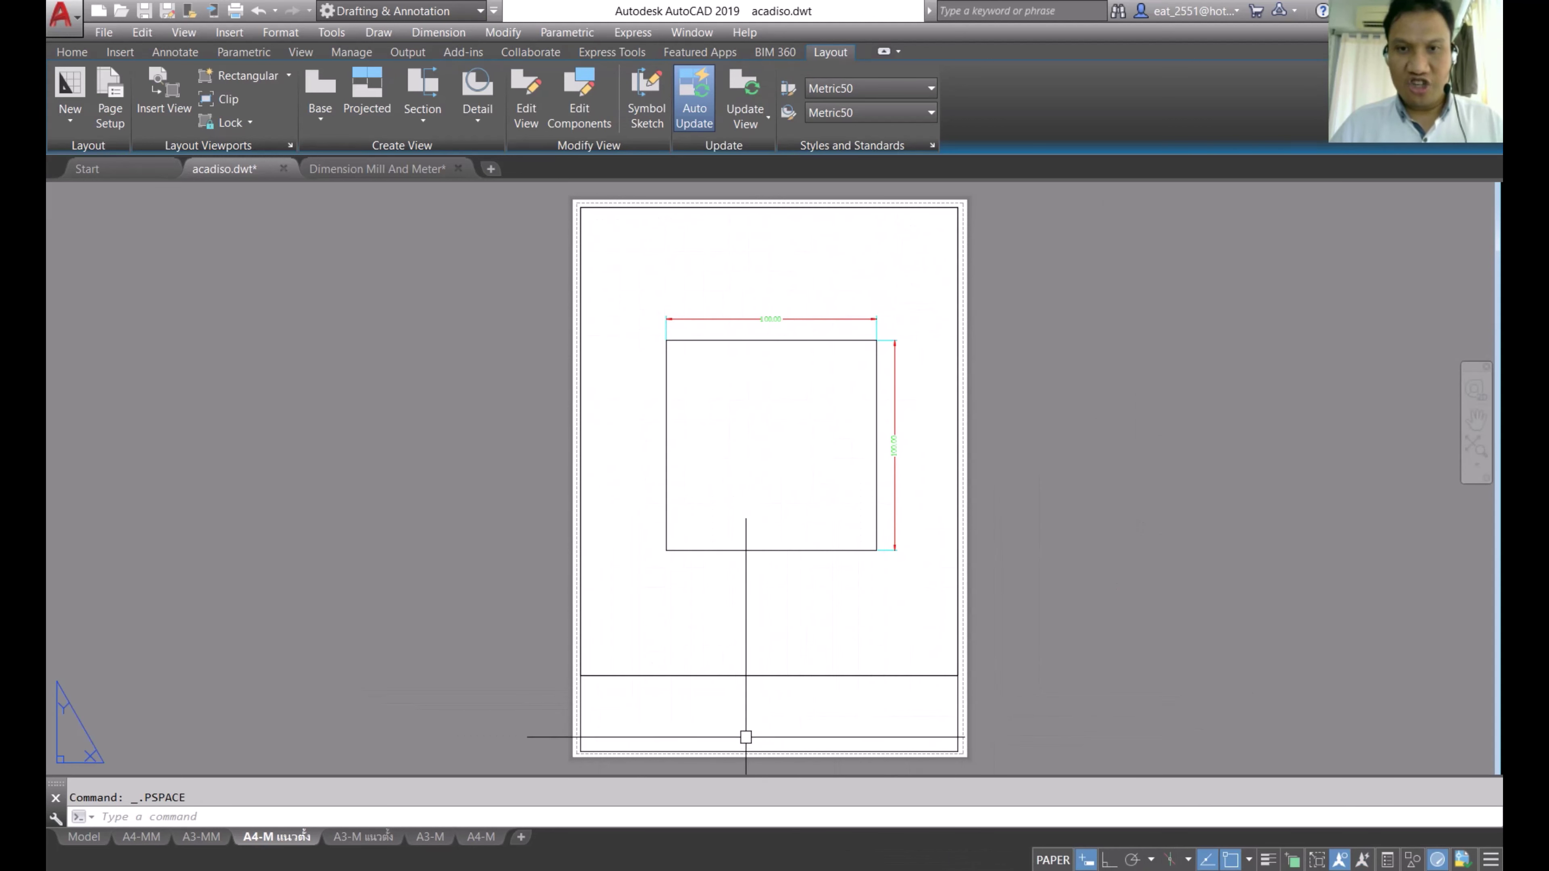
{"action": "left_click", "coordinate": [366, 837]}
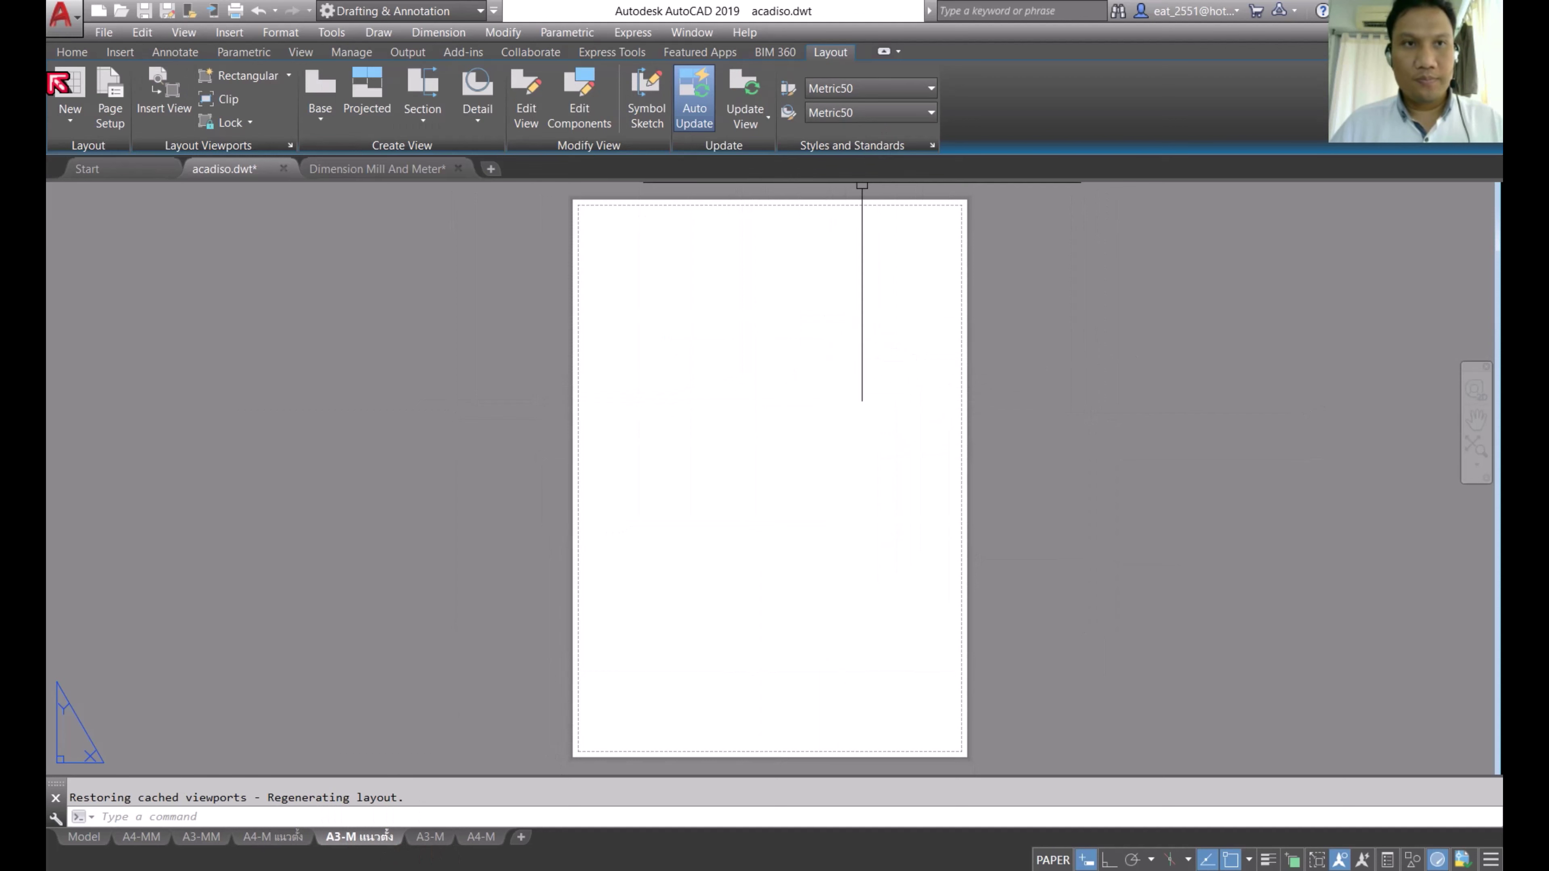
Step: Draw a sheet-sized border rectangle on layer Frame Tb
{"action": "left_click", "coordinate": [73, 53]}
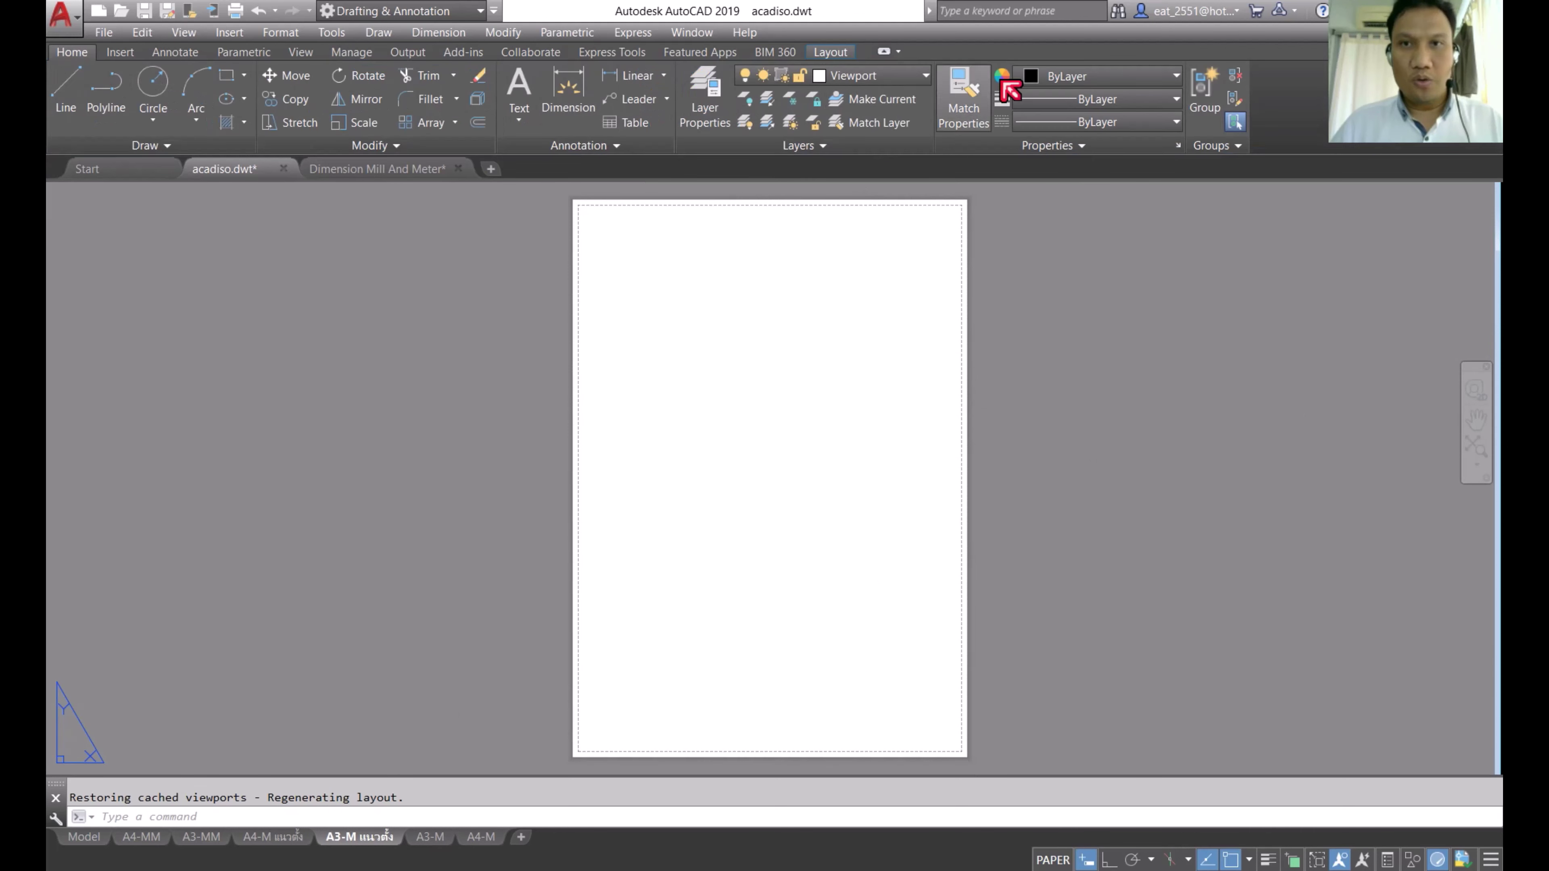
{"action": "left_click", "coordinate": [906, 78]}
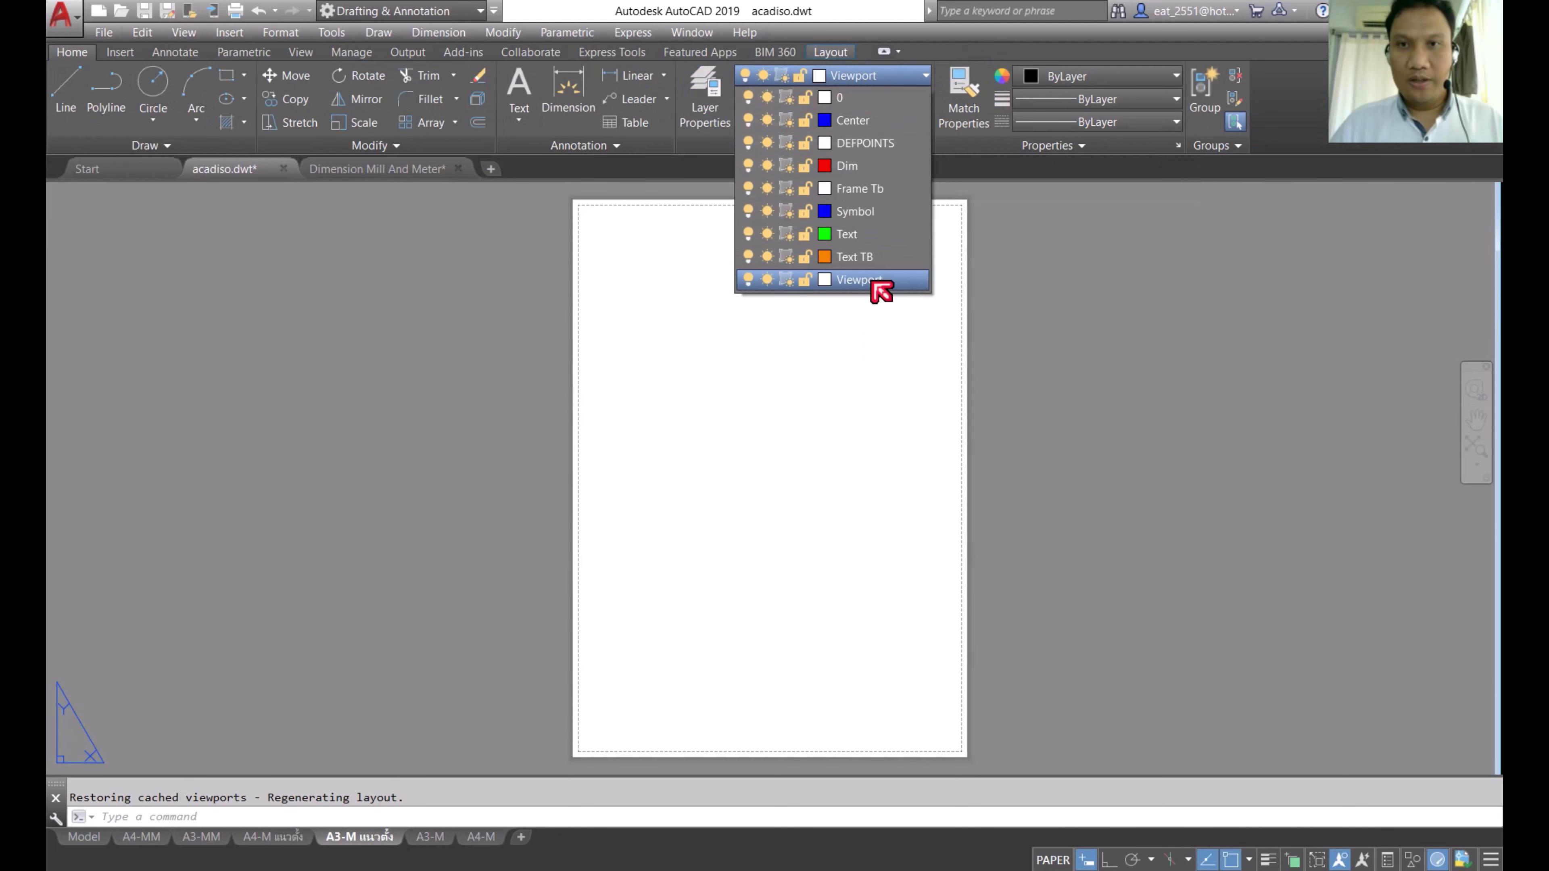
{"action": "left_click", "coordinate": [880, 193]}
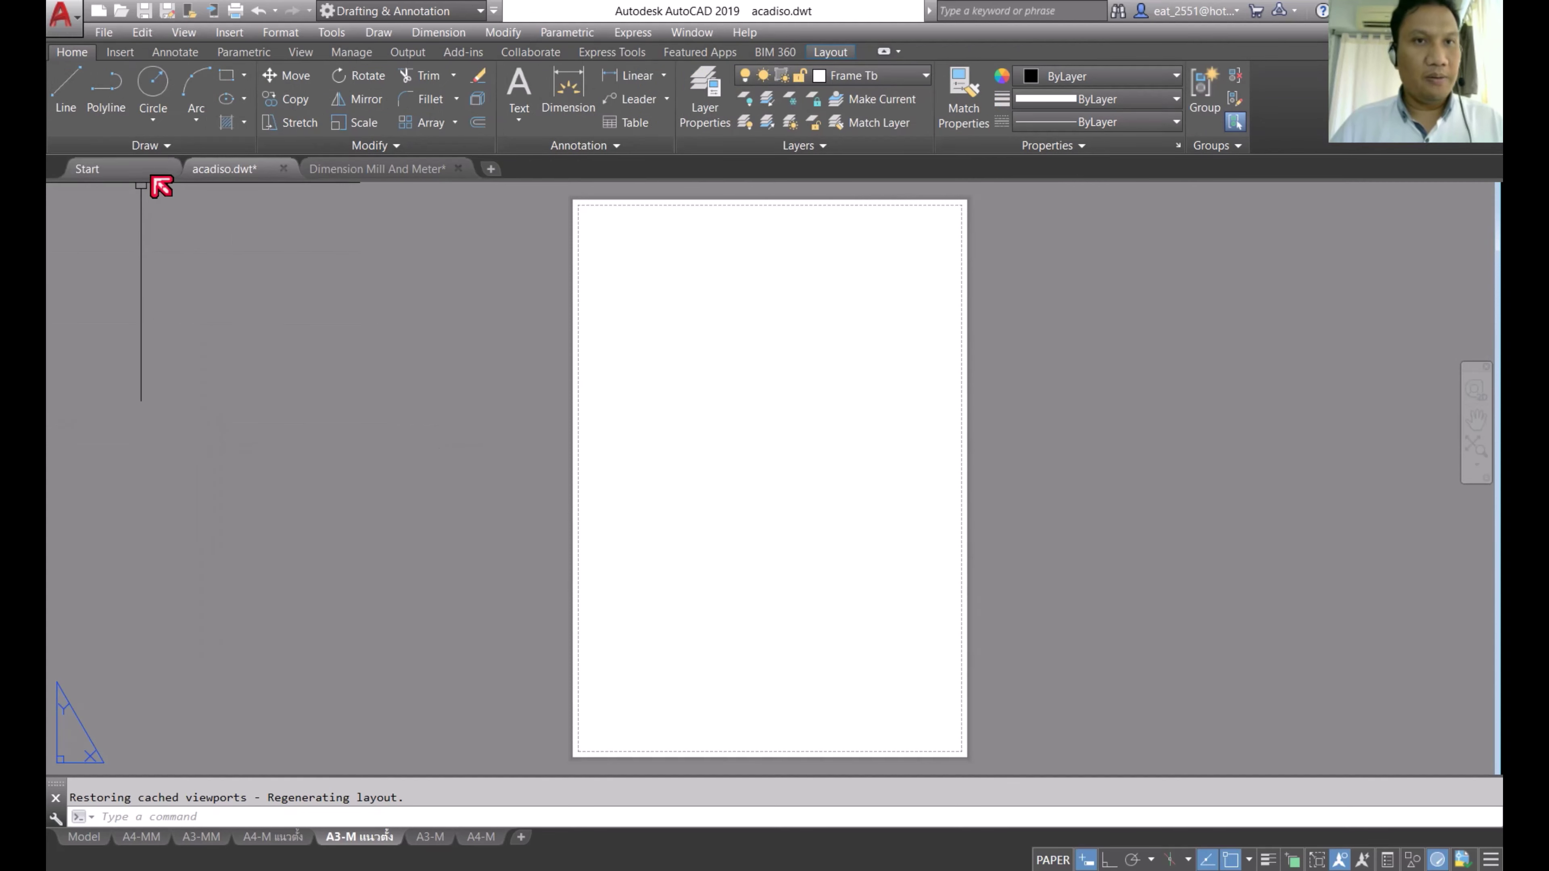
{"action": "left_click", "coordinate": [229, 76]}
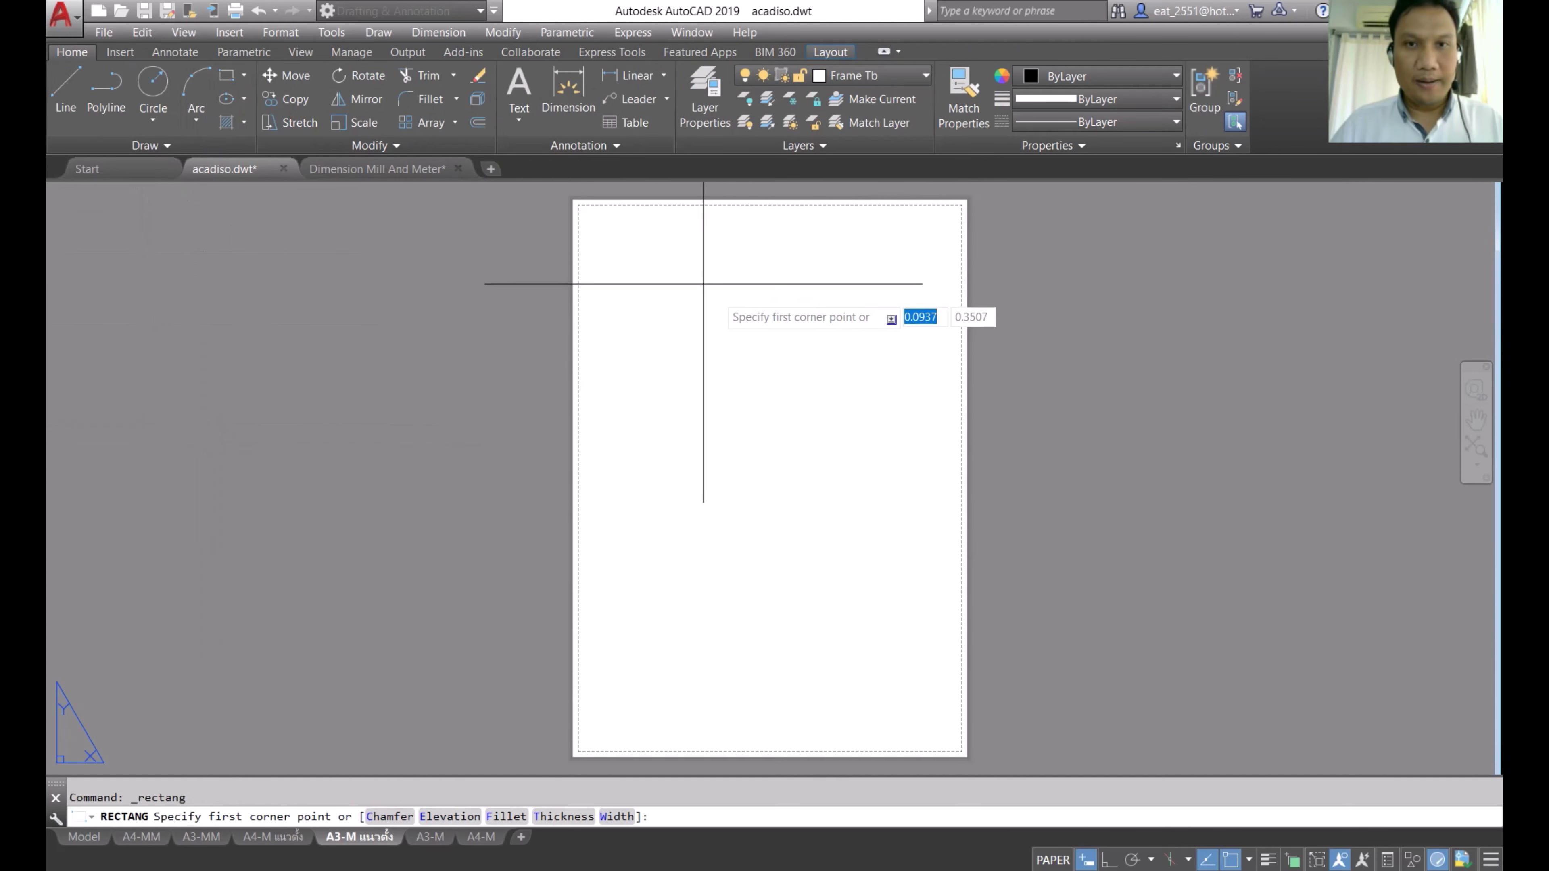
{"action": "left_click", "coordinate": [581, 210]}
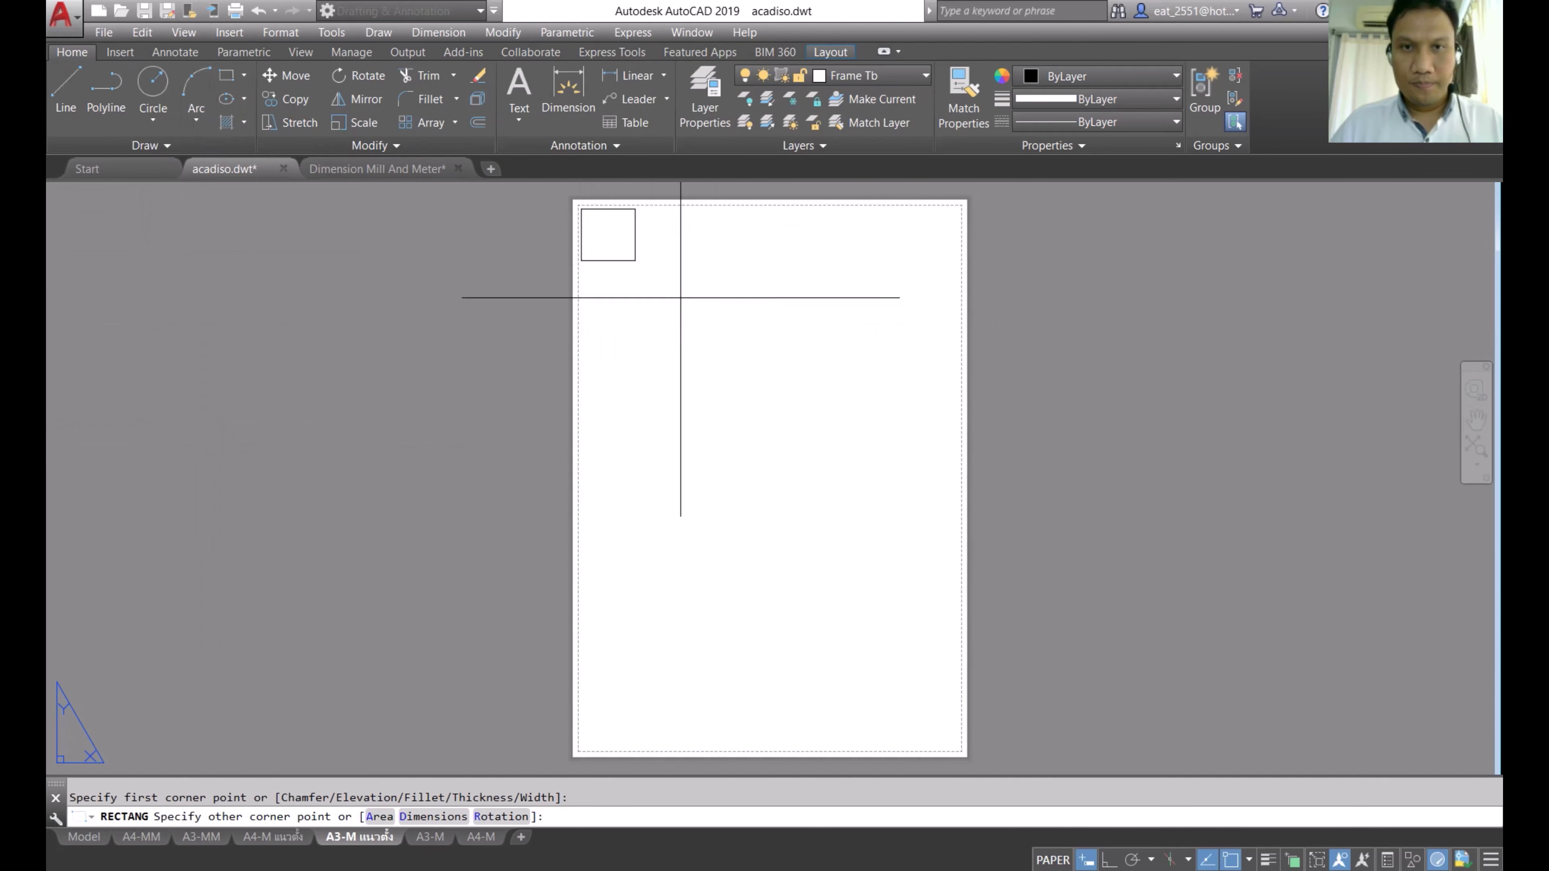
{"action": "left_click", "coordinate": [959, 746]}
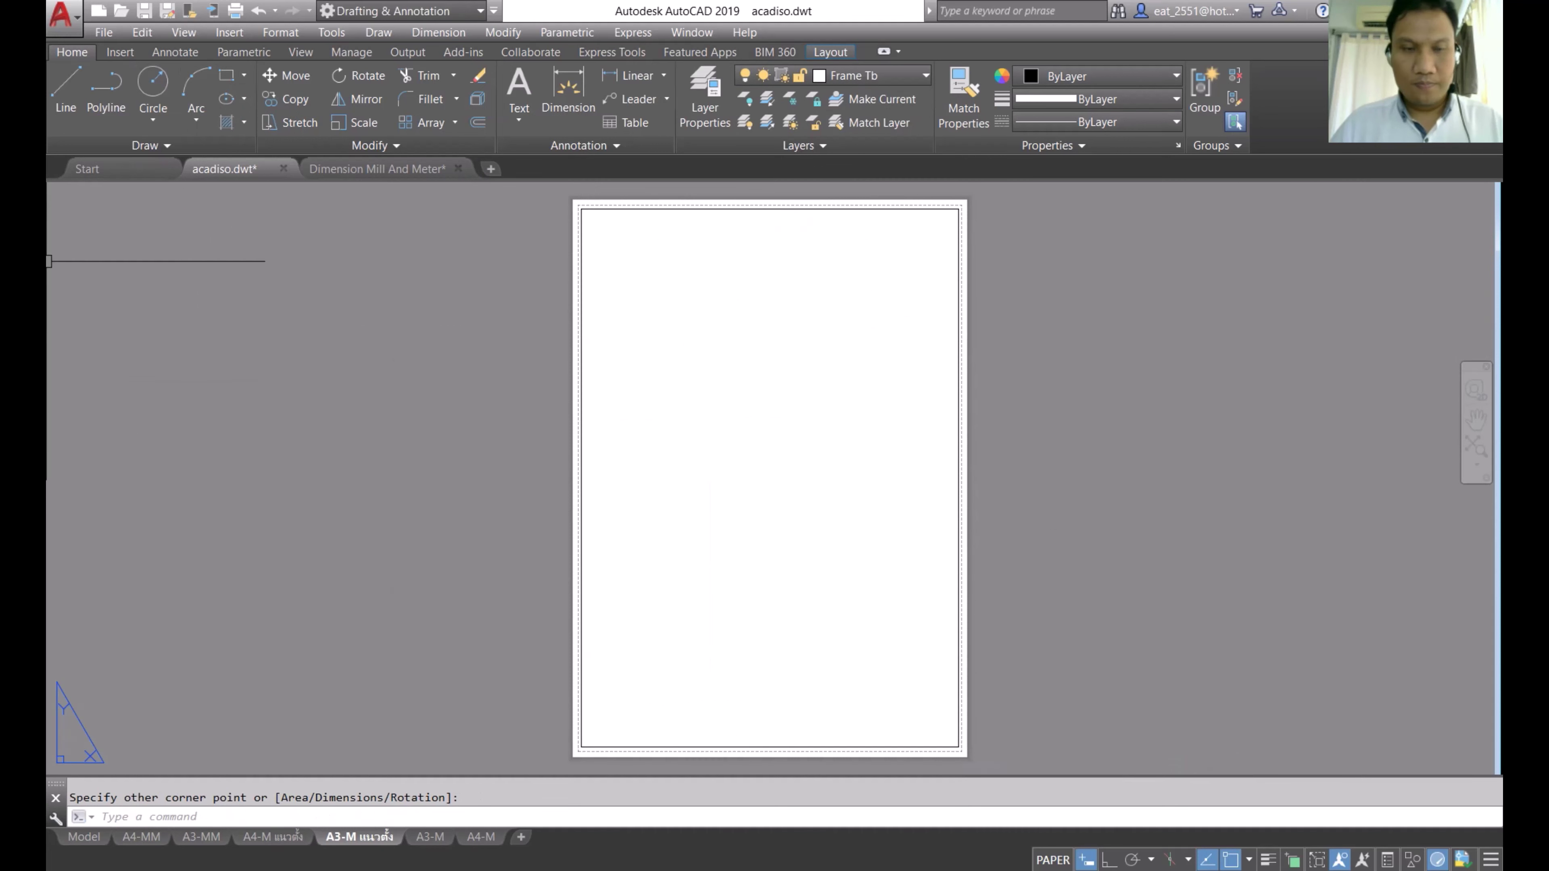
Step: Explode the border and offset its bottom line 0.05 upward for the title strip
{"action": "left_click", "coordinate": [478, 99]}
{"action": "left_click", "coordinate": [805, 746]}
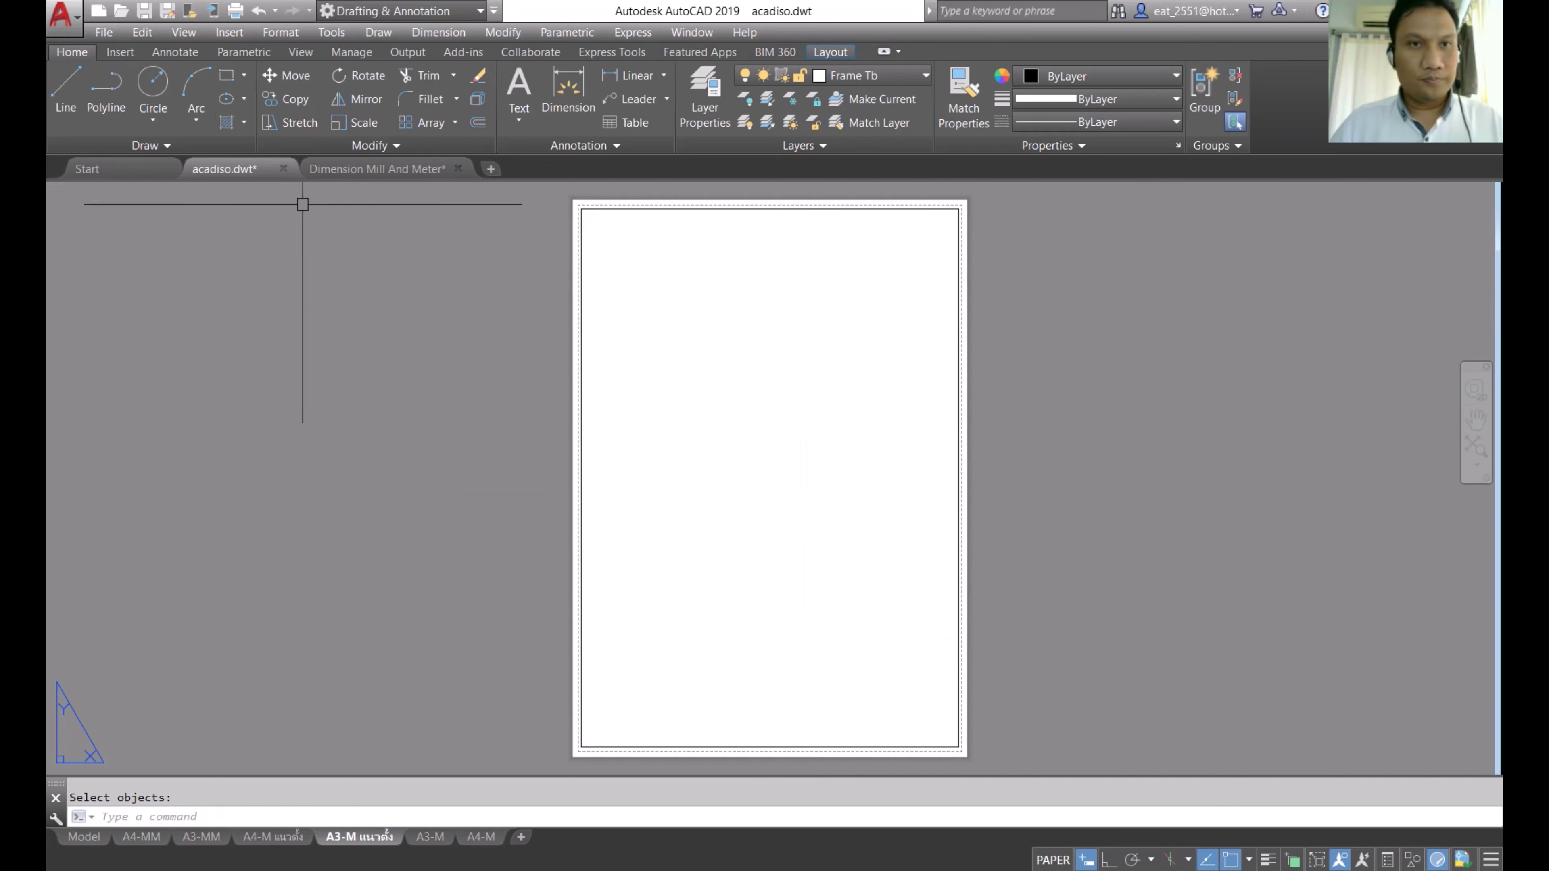
{"action": "left_click", "coordinate": [478, 122]}
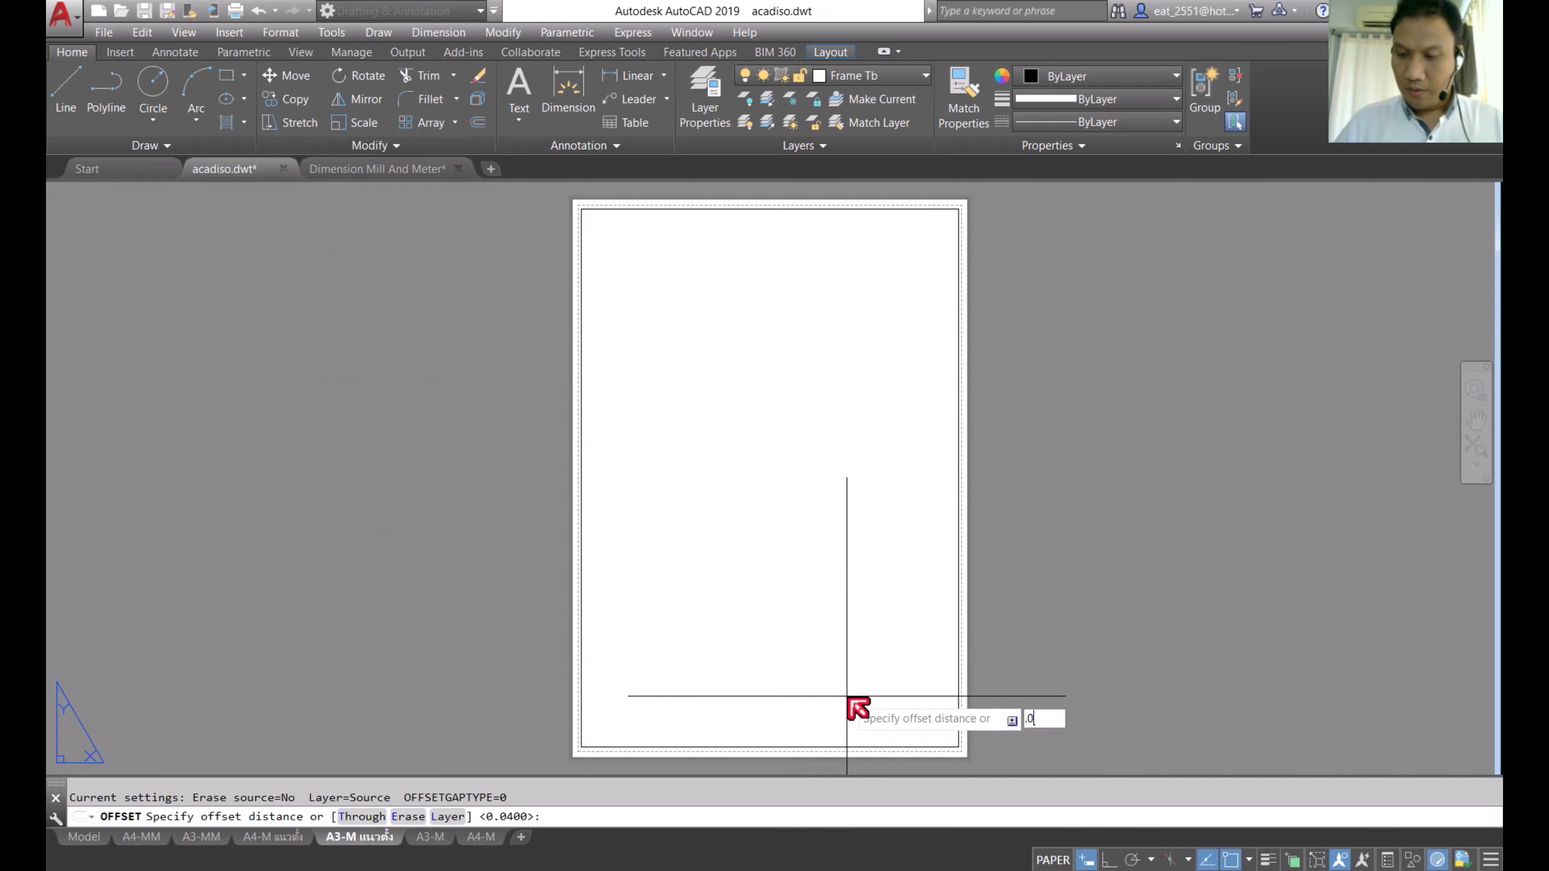
{"action": "type", "text": "5"}
{"action": "key", "text": "Return"}
{"action": "left_click", "coordinate": [796, 746]}
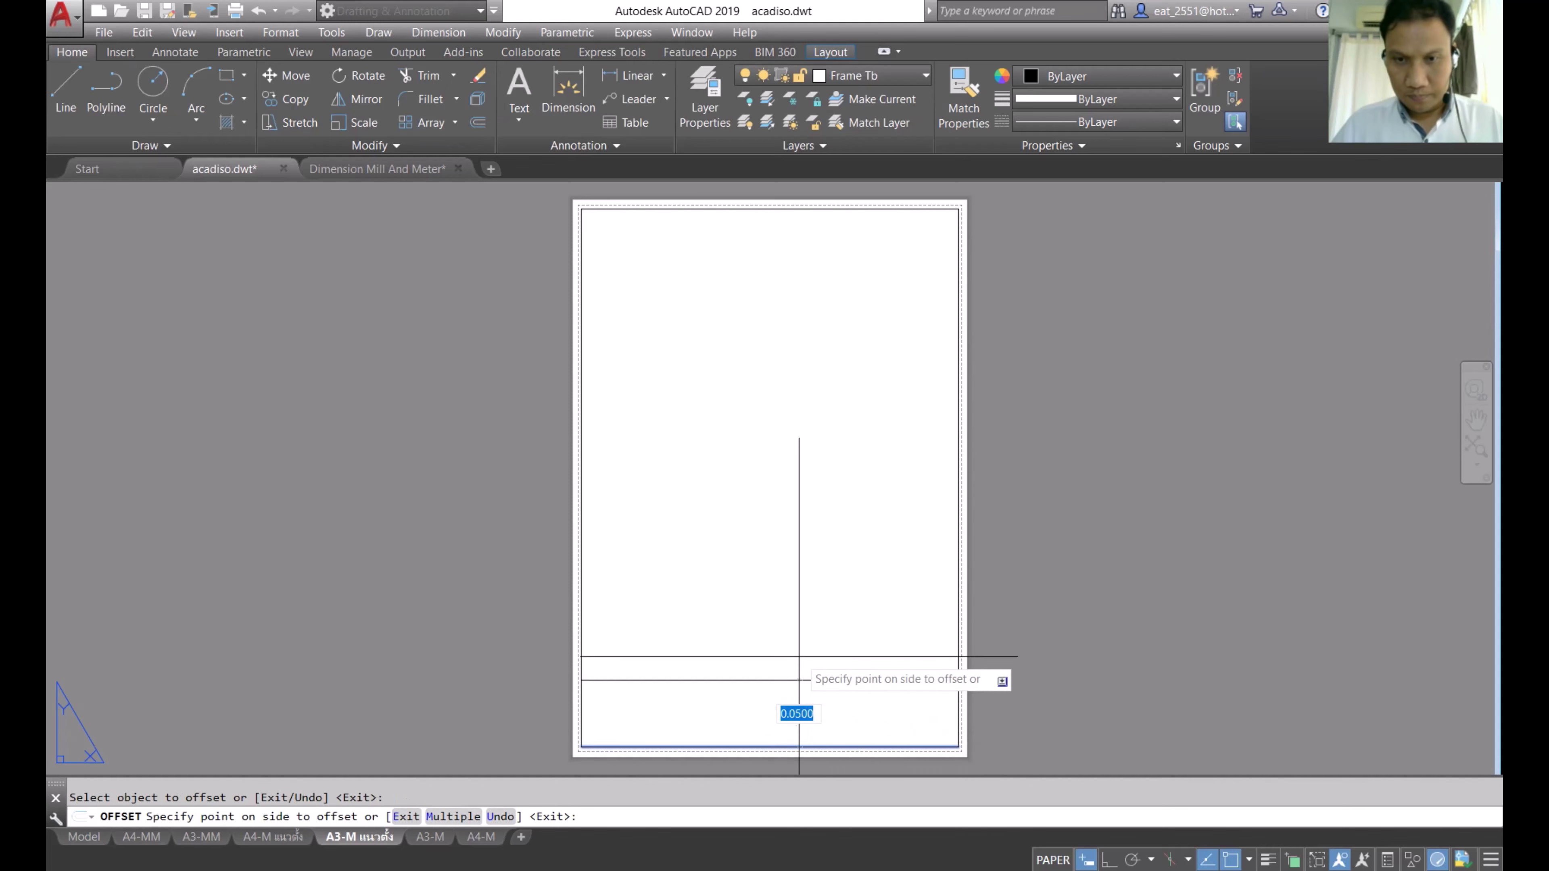
{"action": "left_click", "coordinate": [799, 679]}
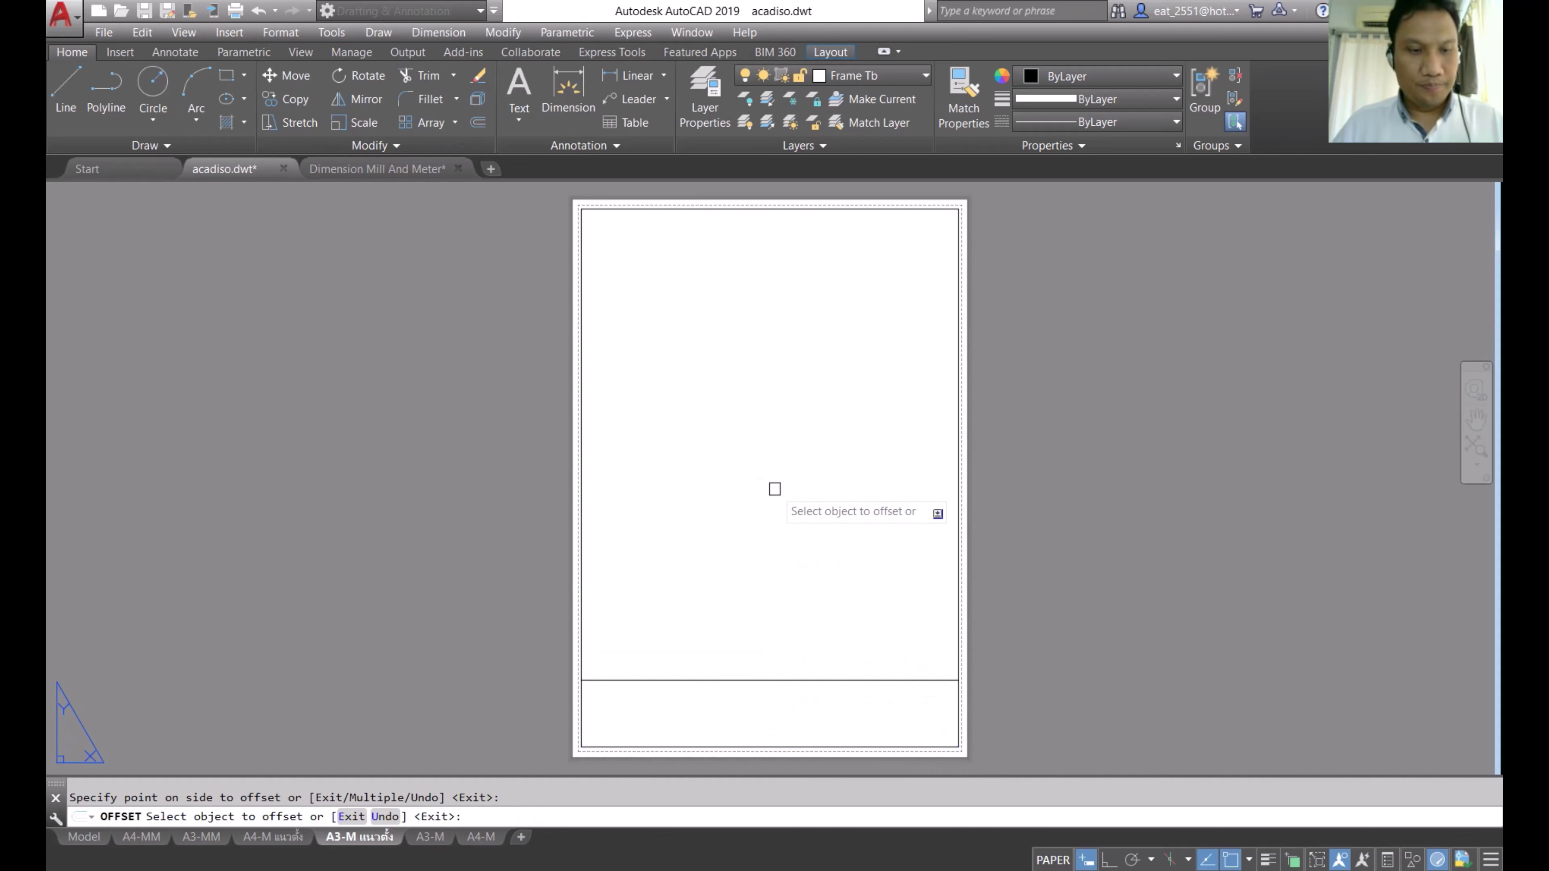
Step: On layer Viewport, create a rectangular viewport from the frame top-left to the strip line
{"action": "left_click", "coordinate": [915, 76]}
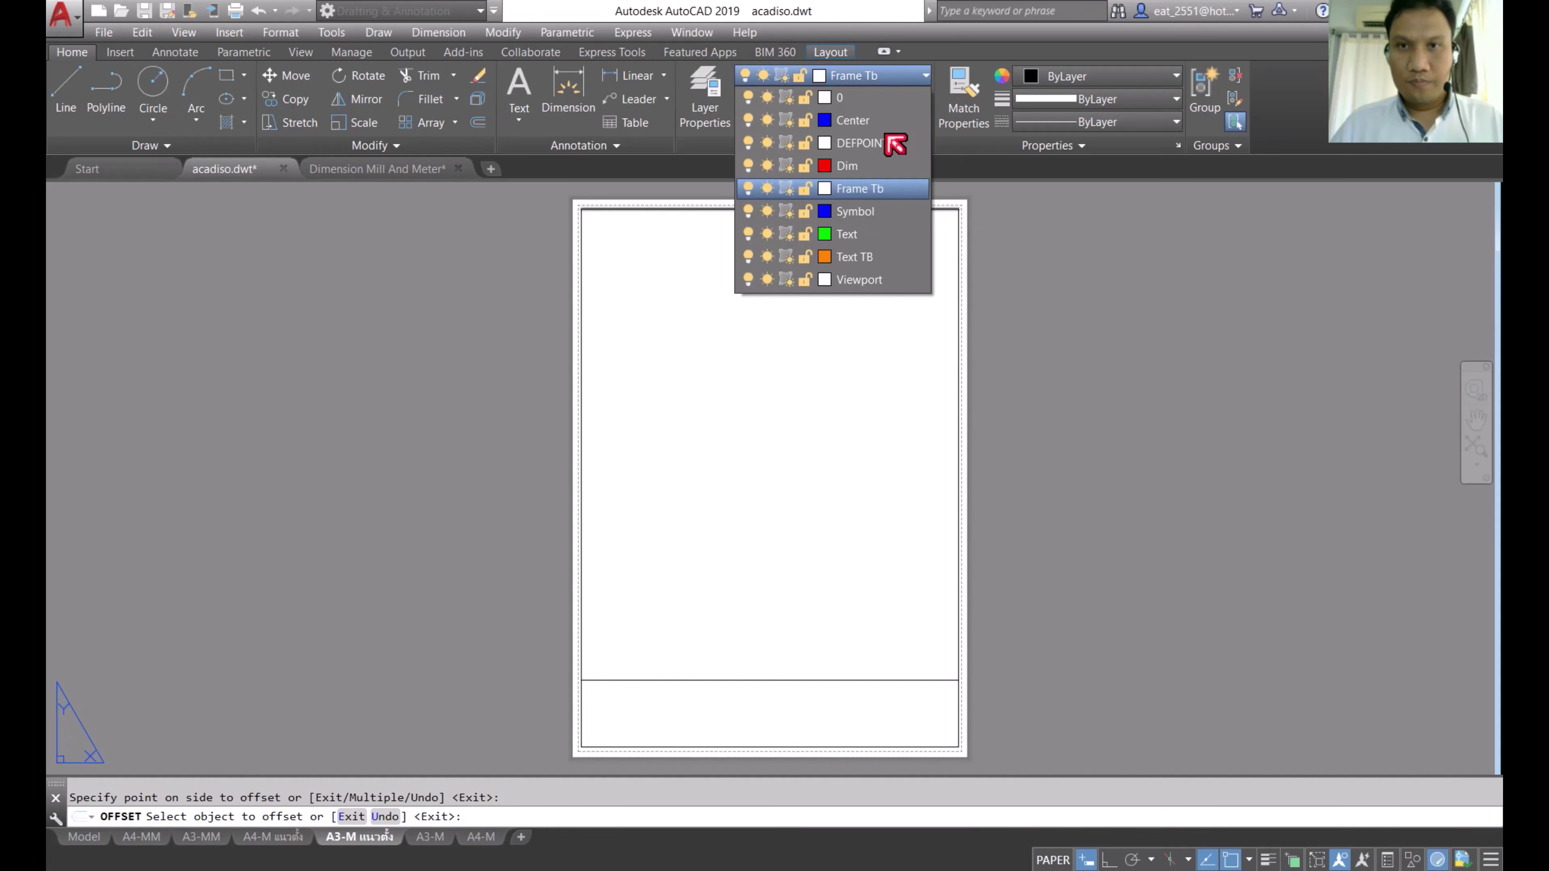
{"action": "left_click", "coordinate": [860, 280]}
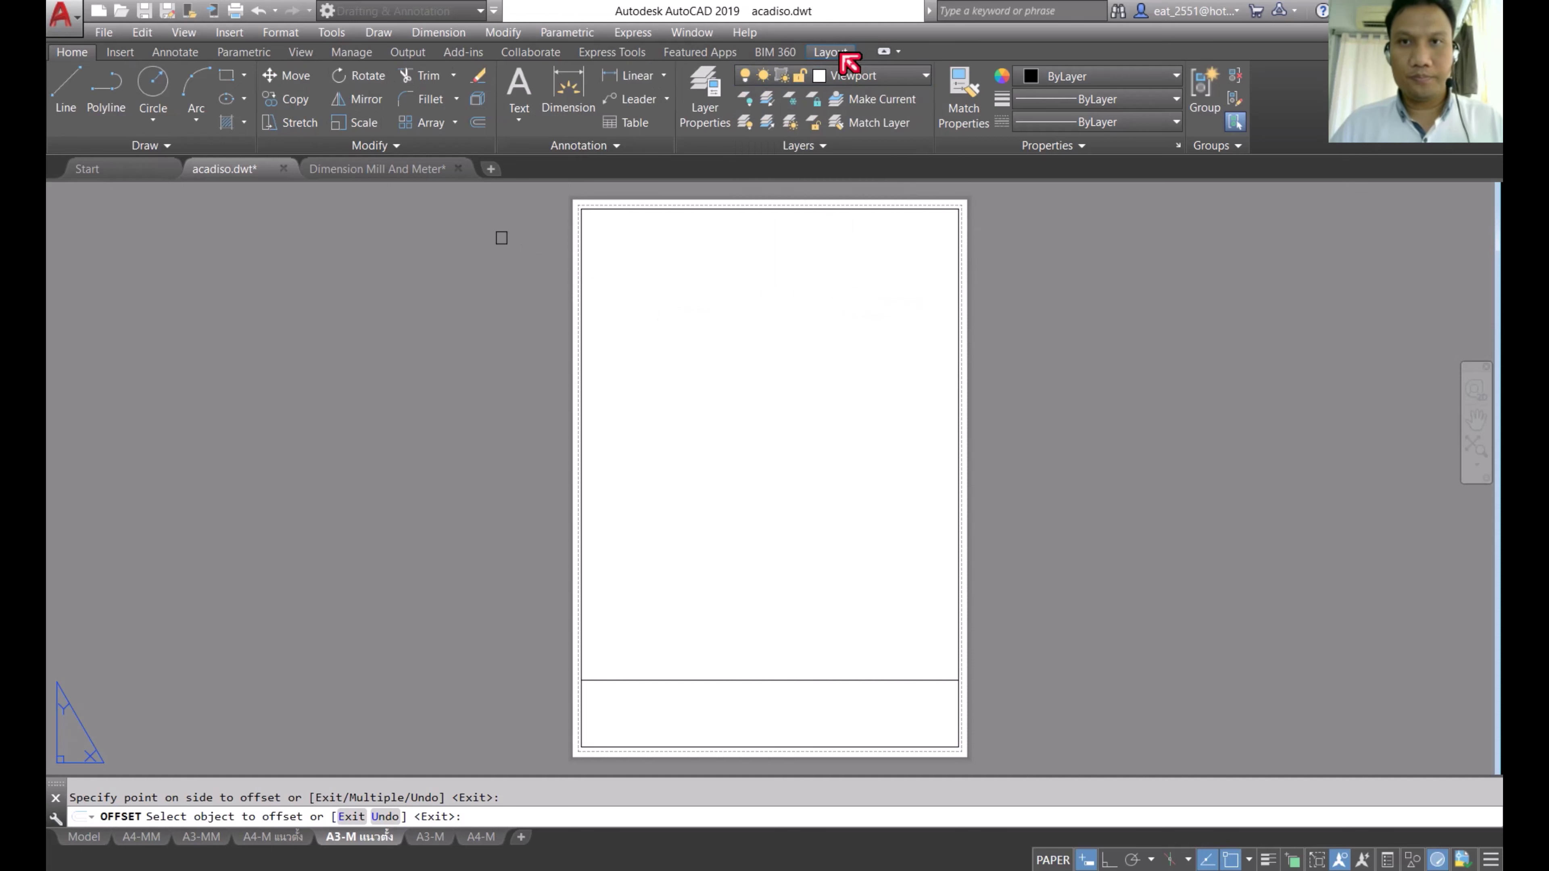
{"action": "left_click", "coordinate": [830, 52]}
{"action": "left_click", "coordinate": [238, 76]}
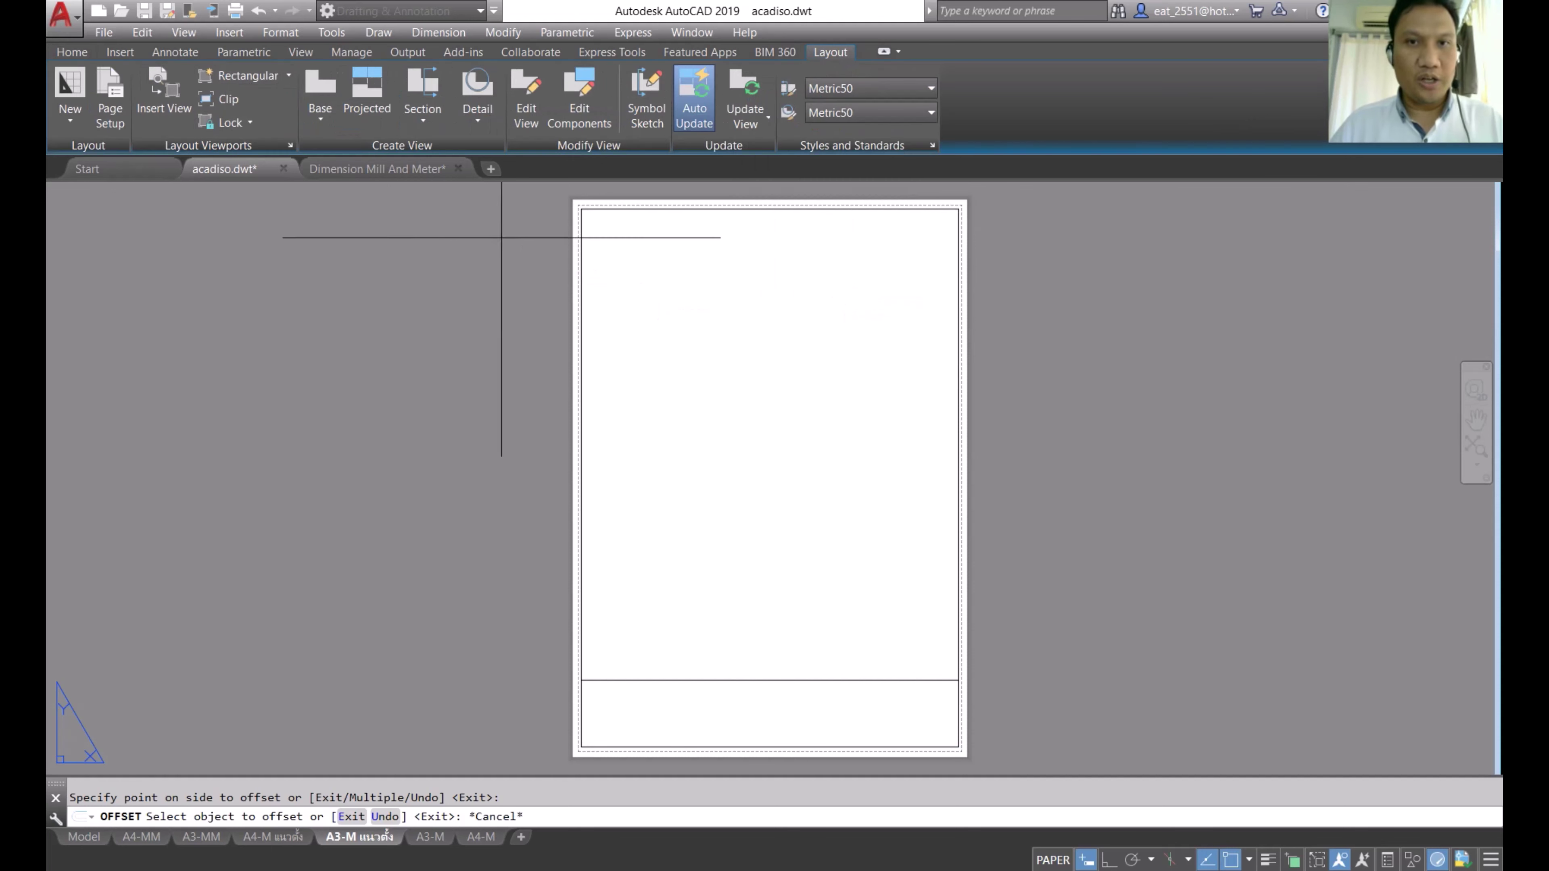
{"action": "left_click", "coordinate": [581, 210]}
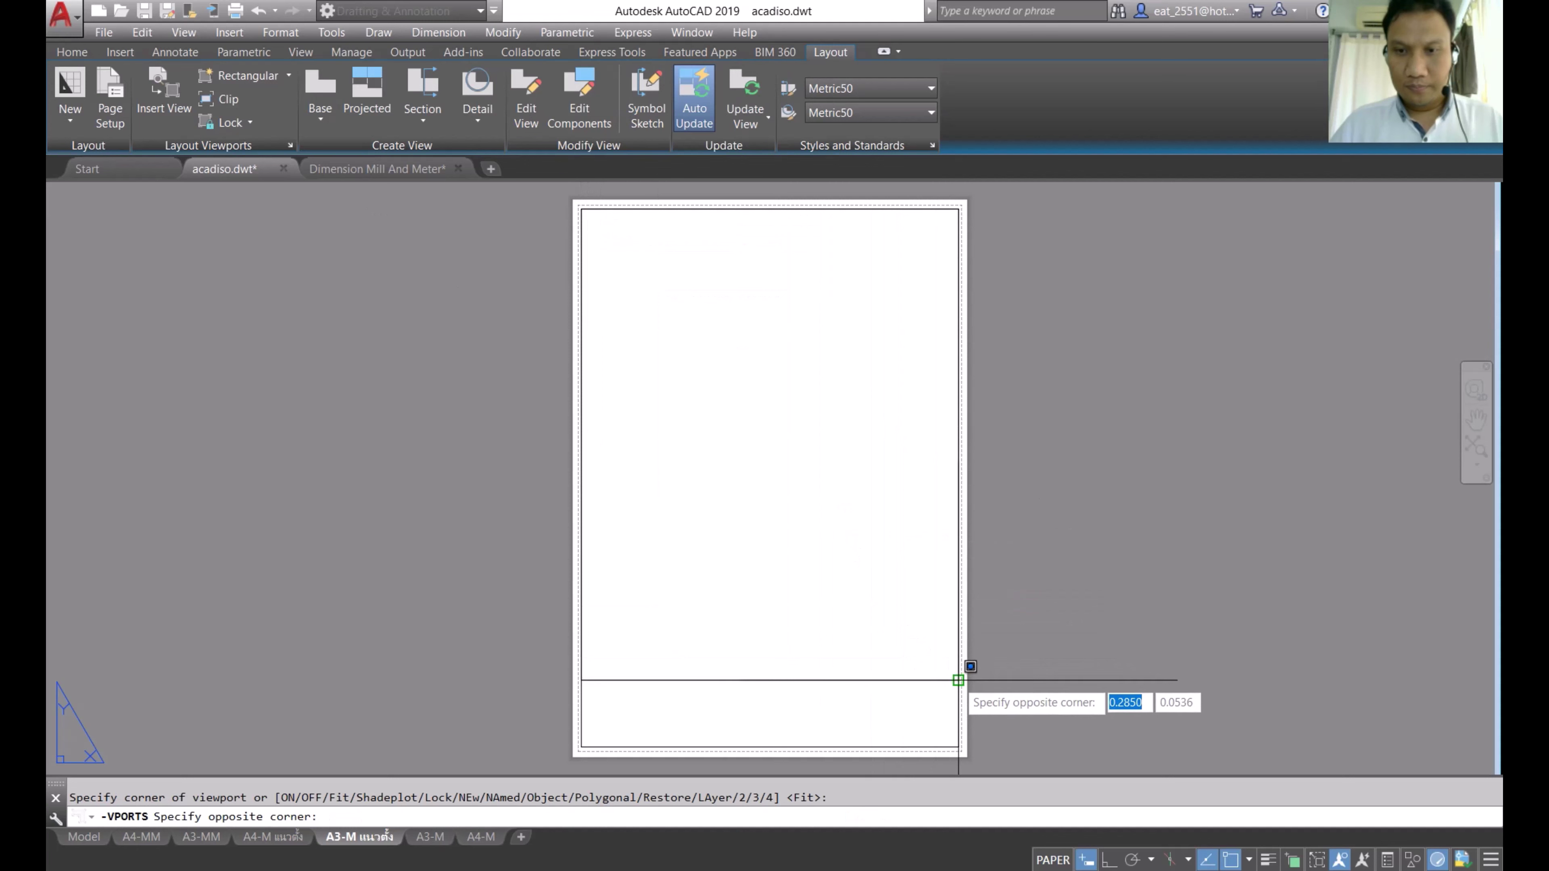
{"action": "left_click", "coordinate": [958, 679]}
Step: Turn the viewport's grid off, zoom inside it, then switch to model space
{"action": "left_click", "coordinate": [1053, 859]}
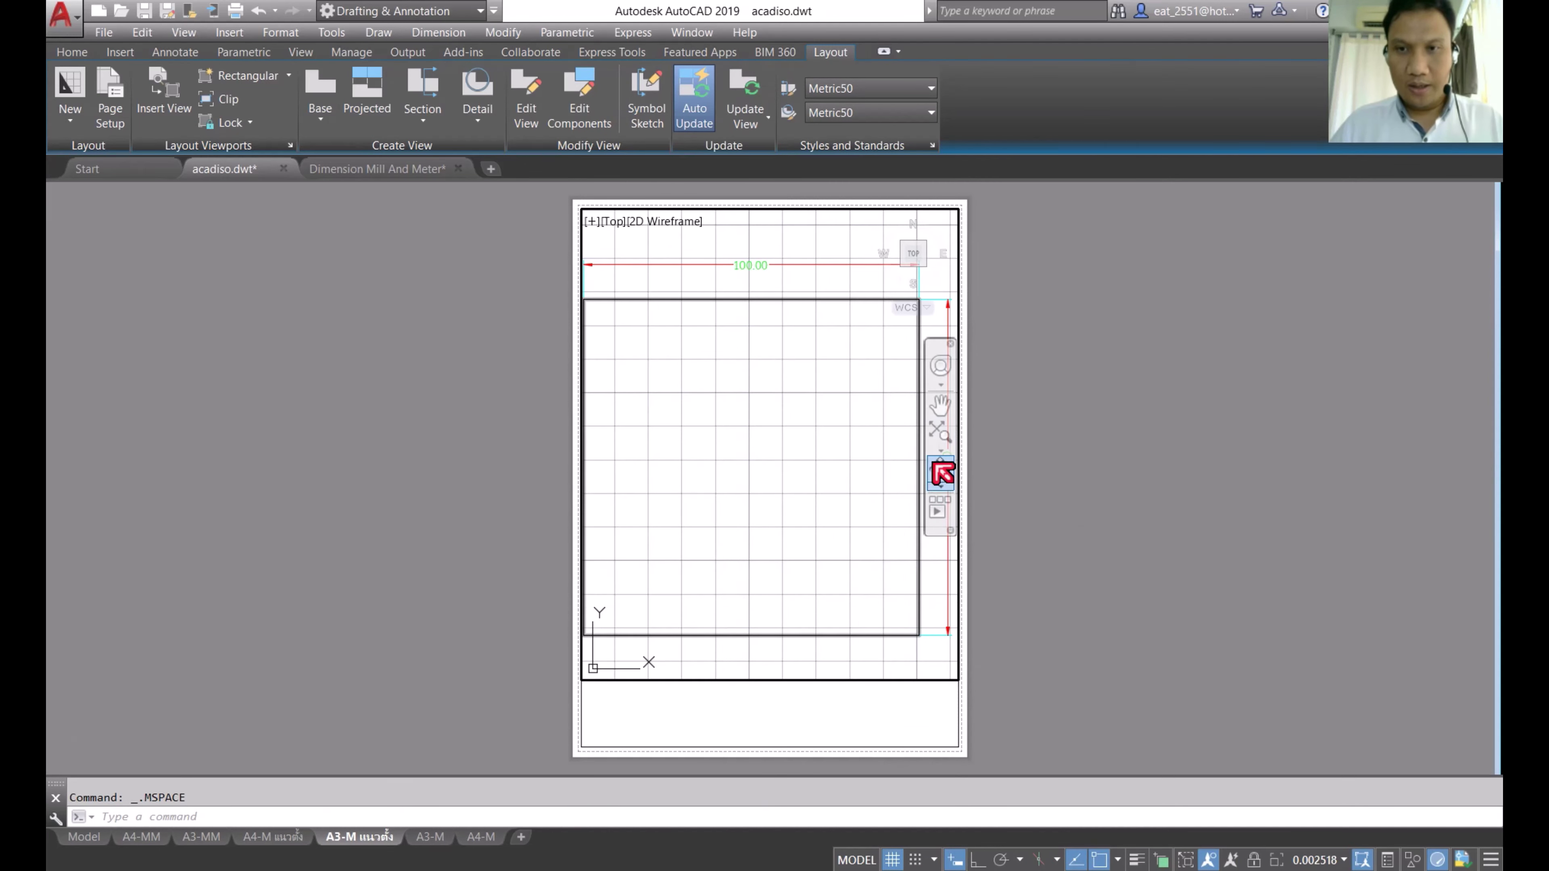
{"action": "left_click", "coordinate": [895, 861]}
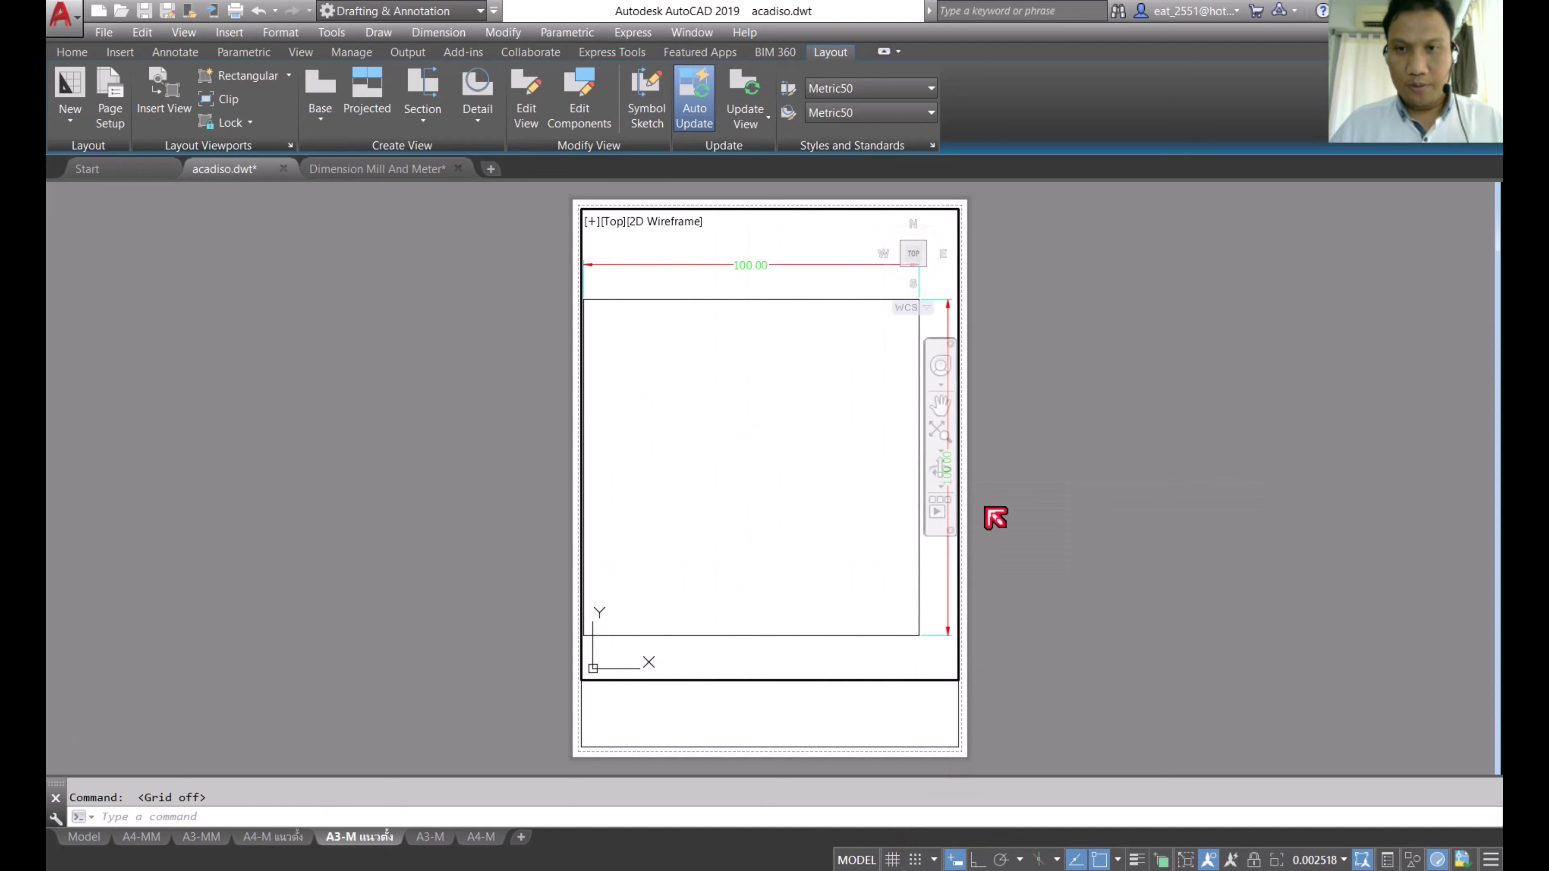
{"action": "left_click", "coordinate": [939, 435]}
{"action": "scroll", "coordinate": [809, 467], "scroll_direction": "down", "scroll_amount": 3}
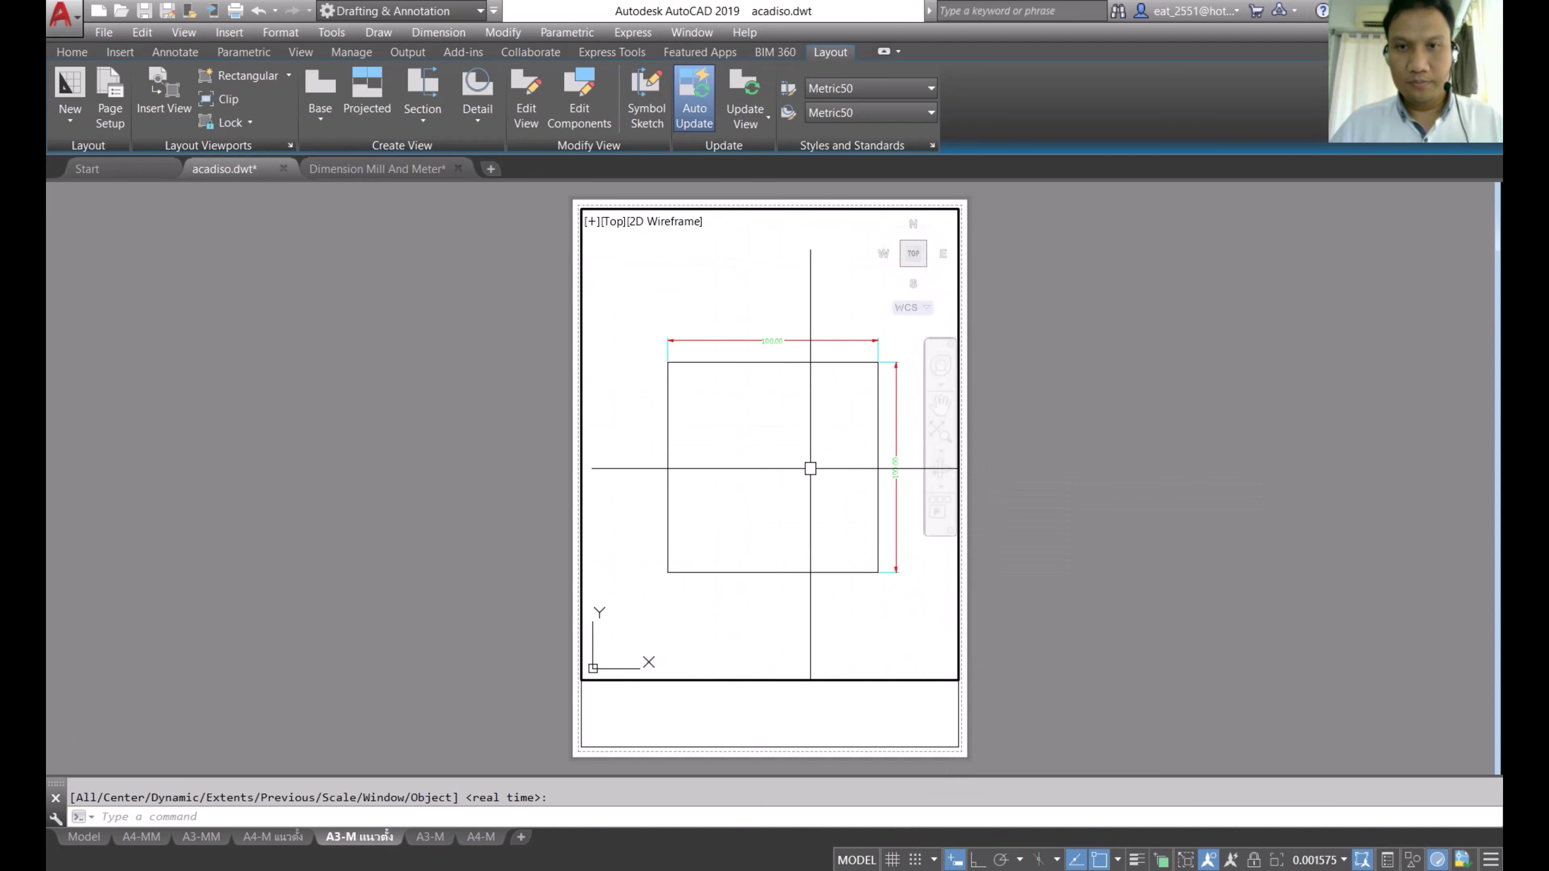
{"action": "double_click", "coordinate": [1126, 515]}
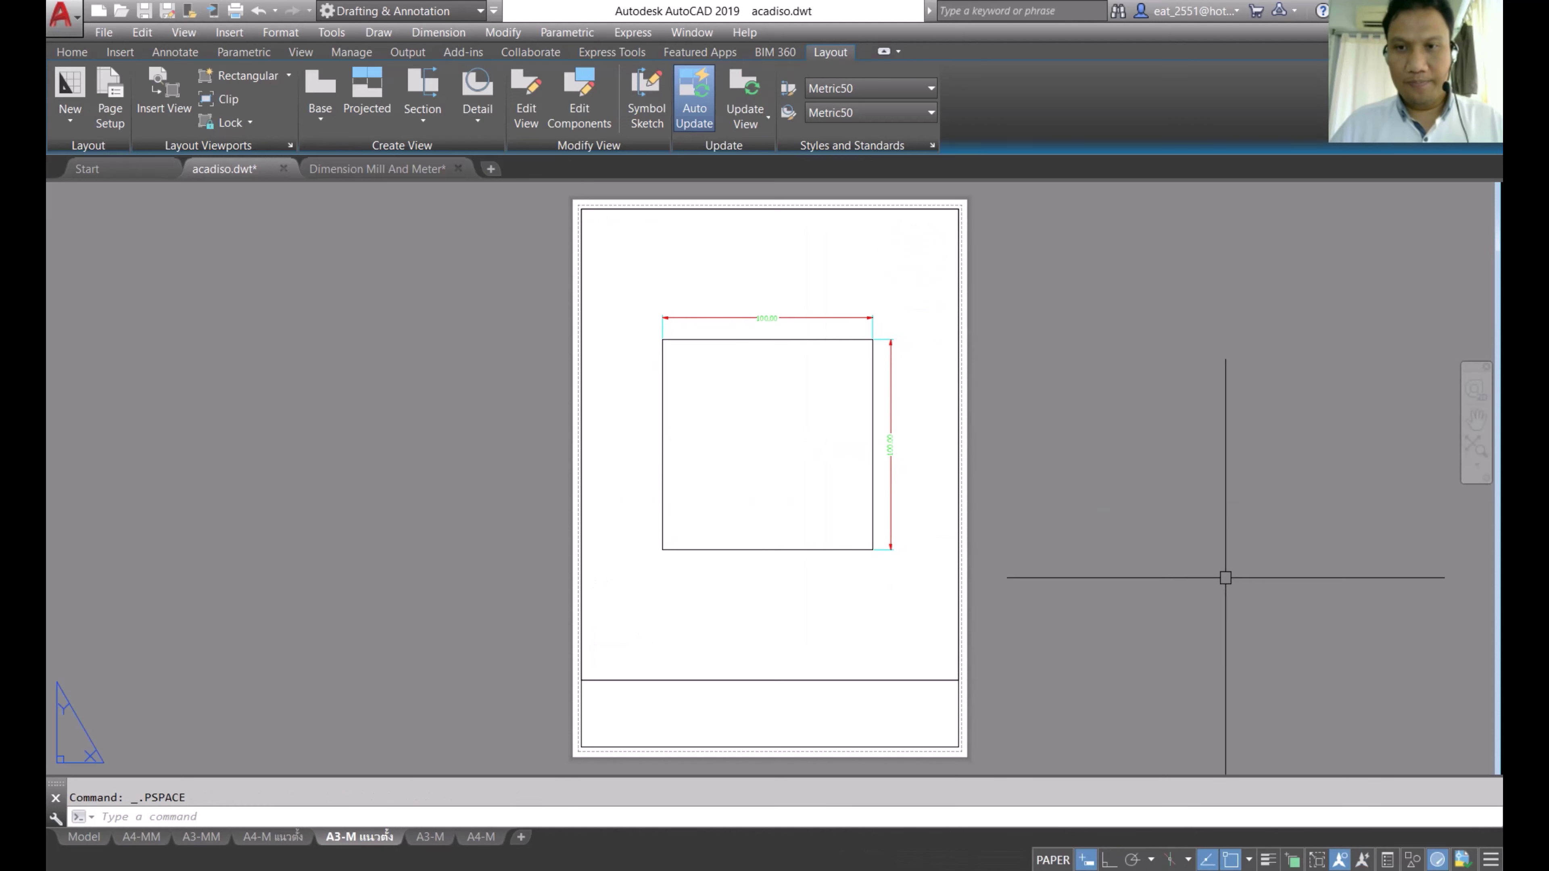
{"action": "left_click", "coordinate": [83, 840]}
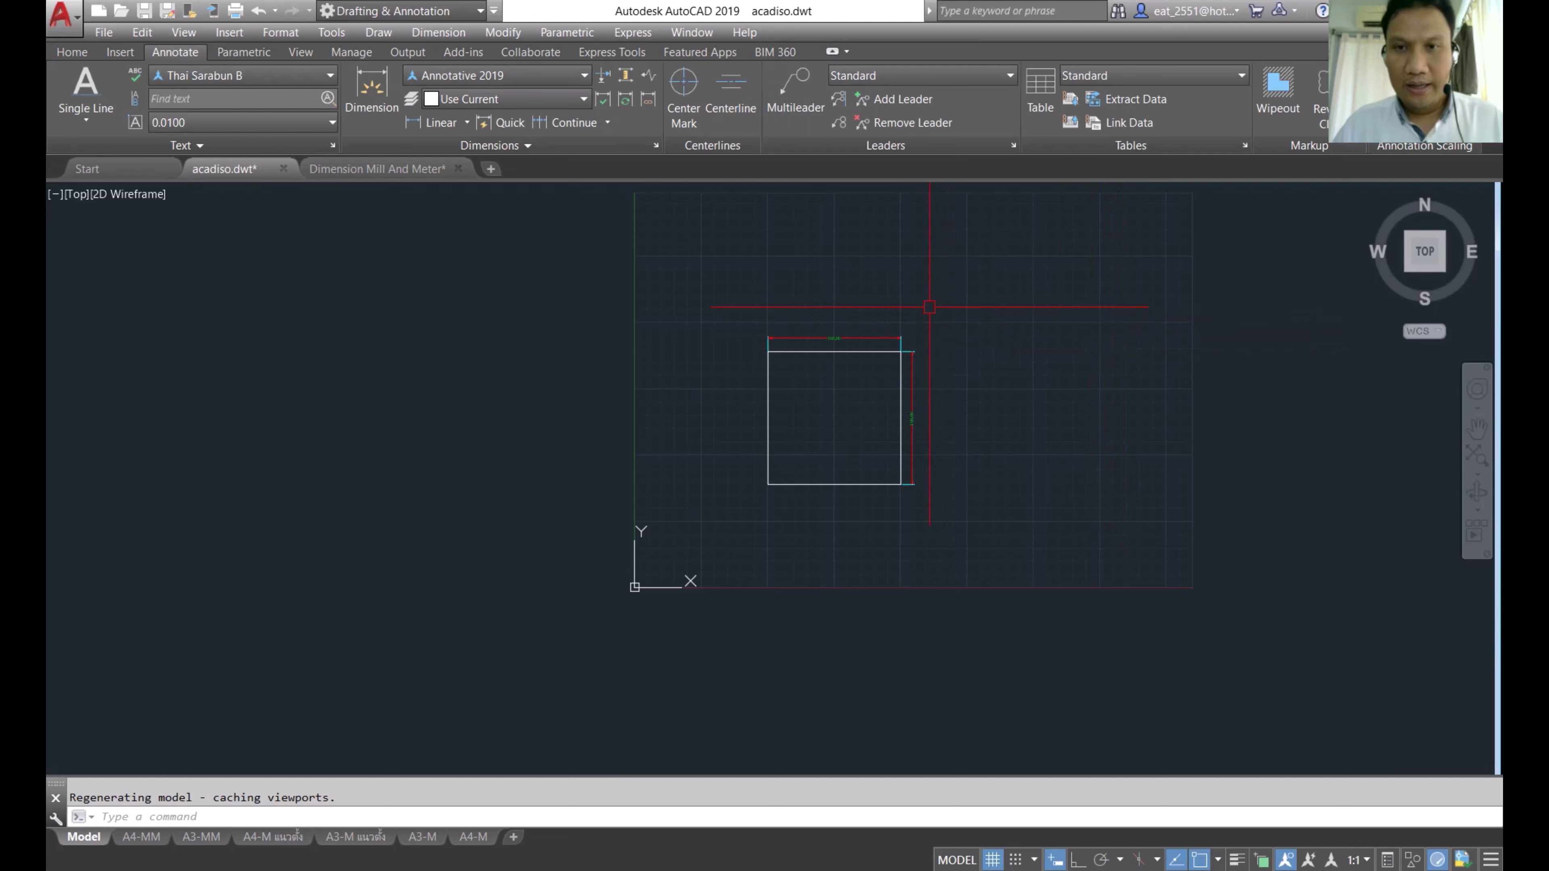
Step: Delete the sample square and its dimensions, then zoom to extents
{"action": "left_click", "coordinate": [964, 284]}
{"action": "left_click", "coordinate": [690, 520]}
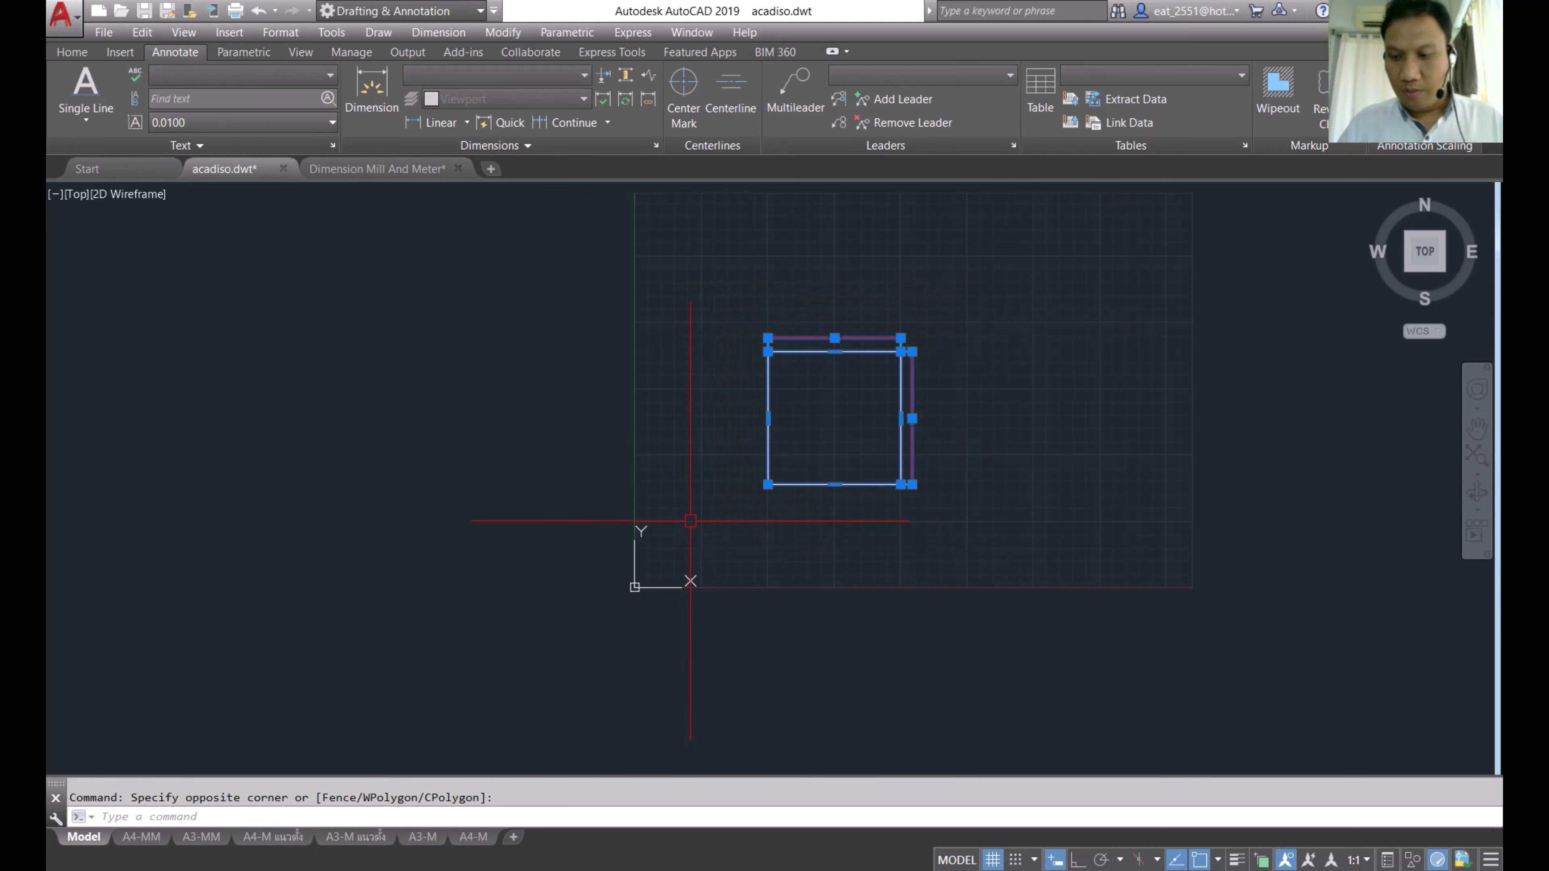
{"action": "key", "text": "Delete"}
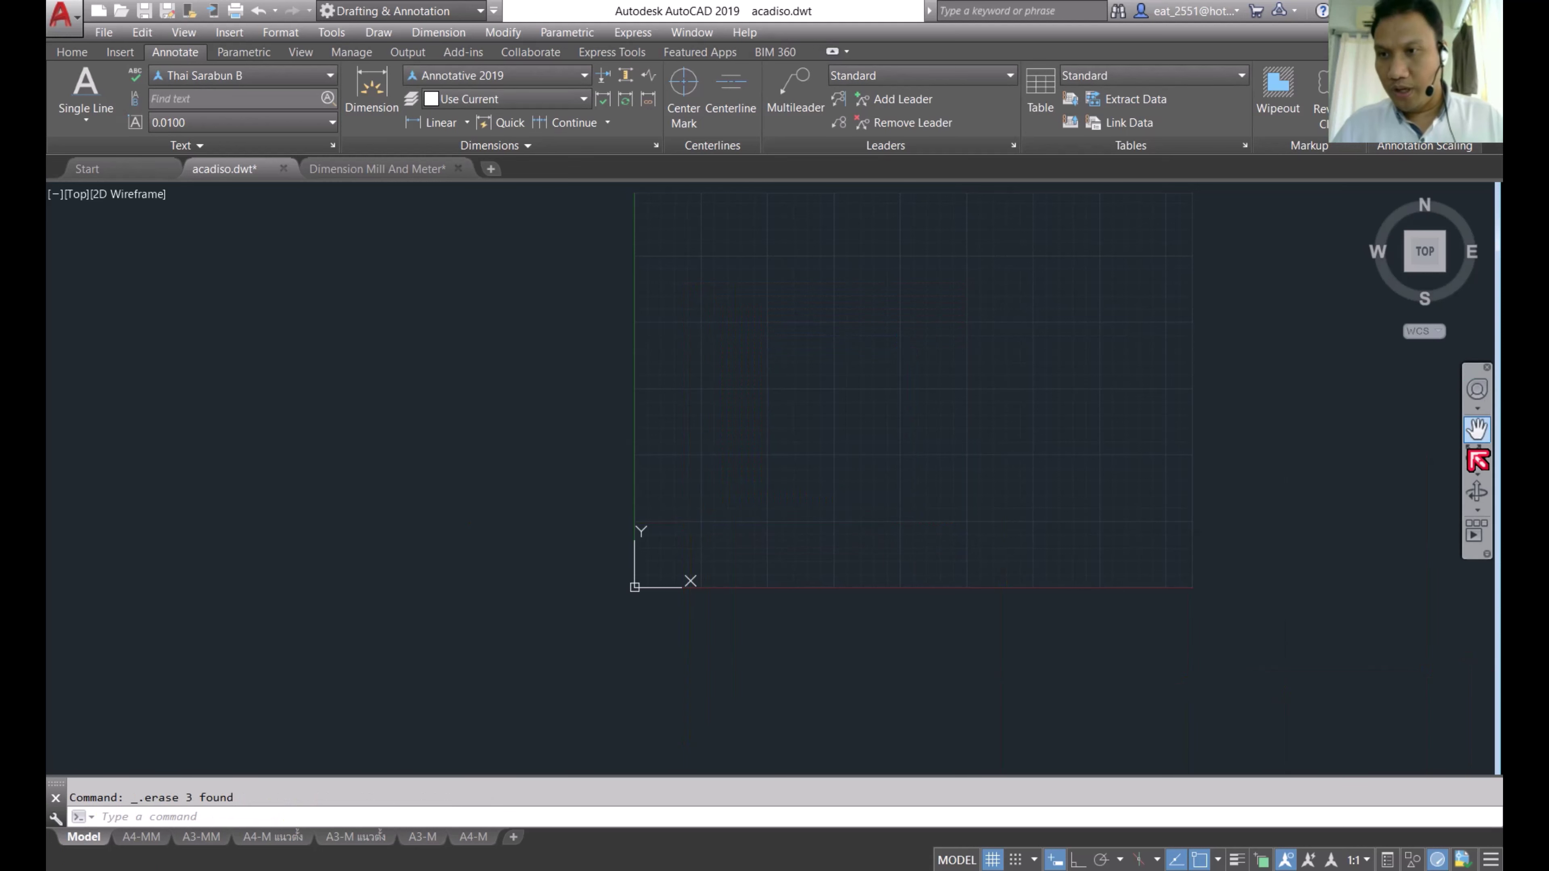
{"action": "left_click", "coordinate": [1474, 457]}
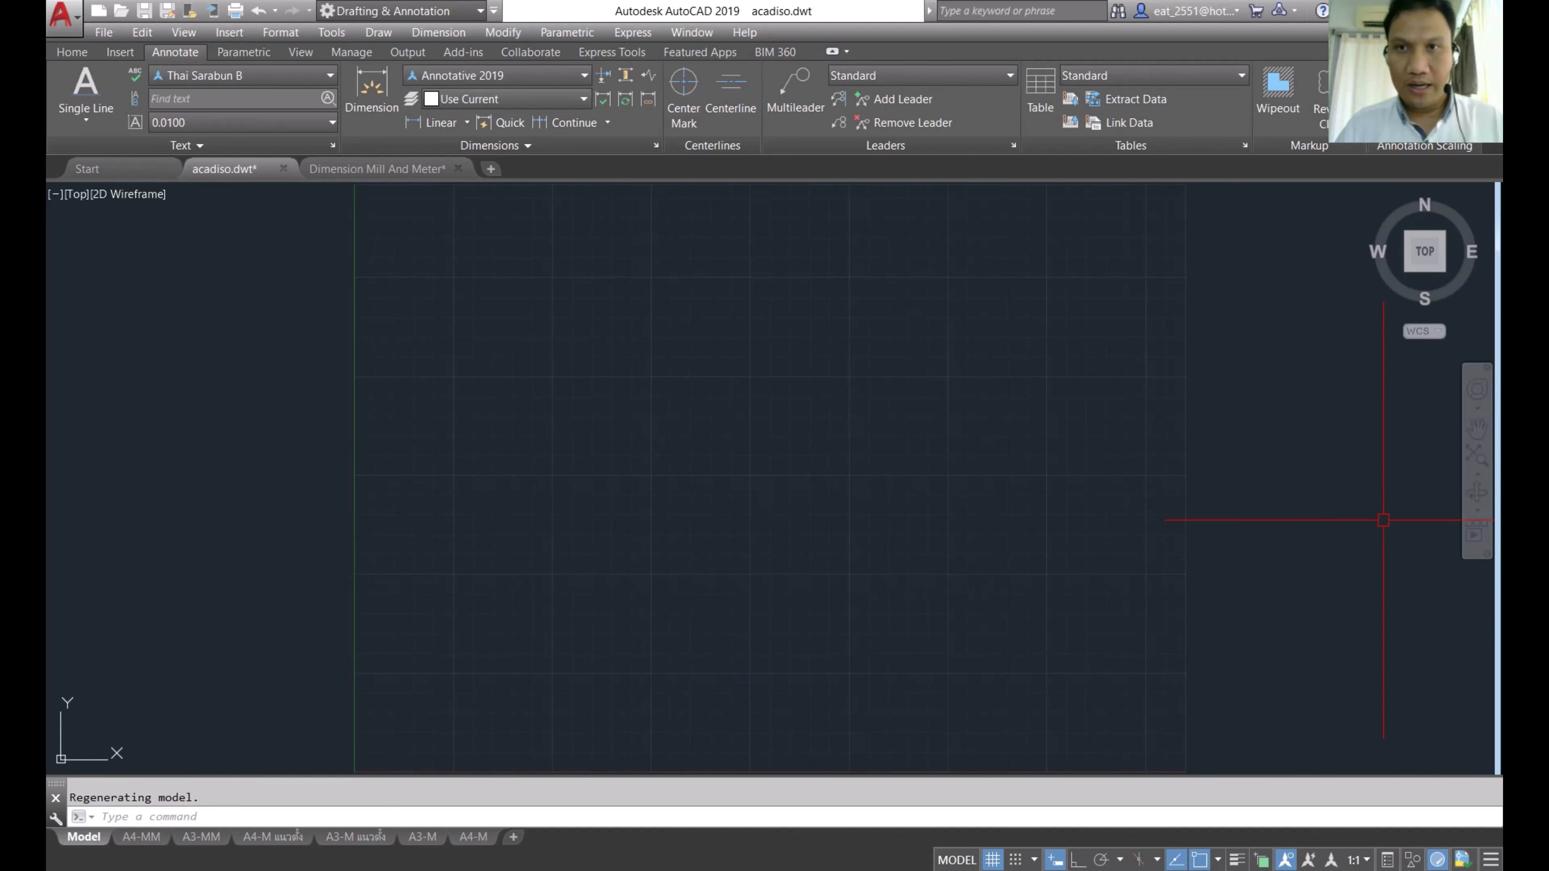
{"action": "left_click", "coordinate": [72, 53]}
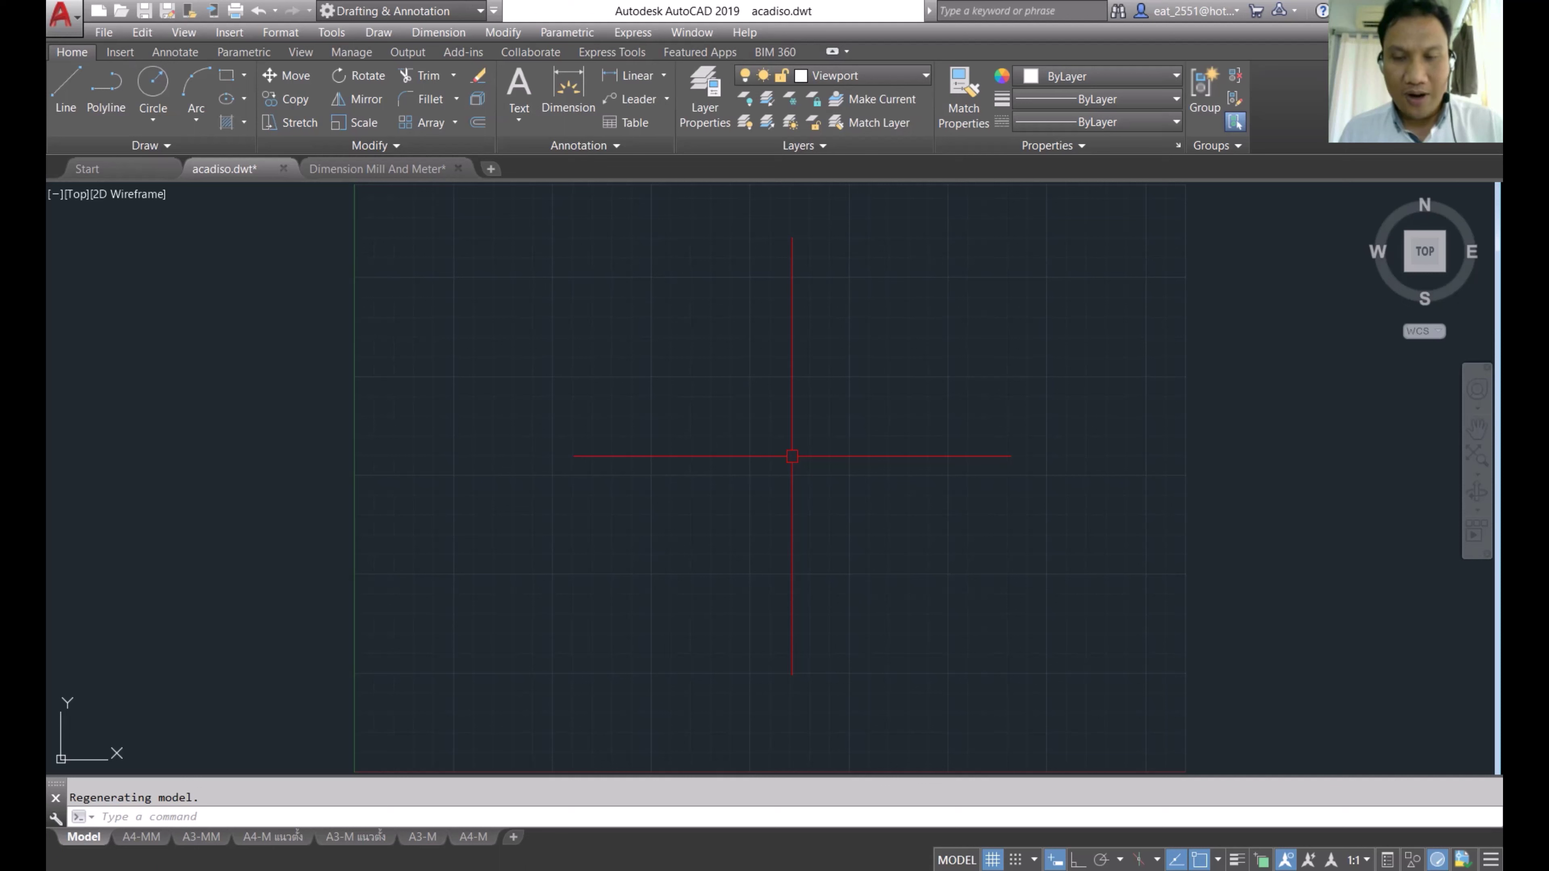
Step: In Options, make the Selection pickbox slightly larger
{"action": "right_click", "coordinate": [690, 398]}
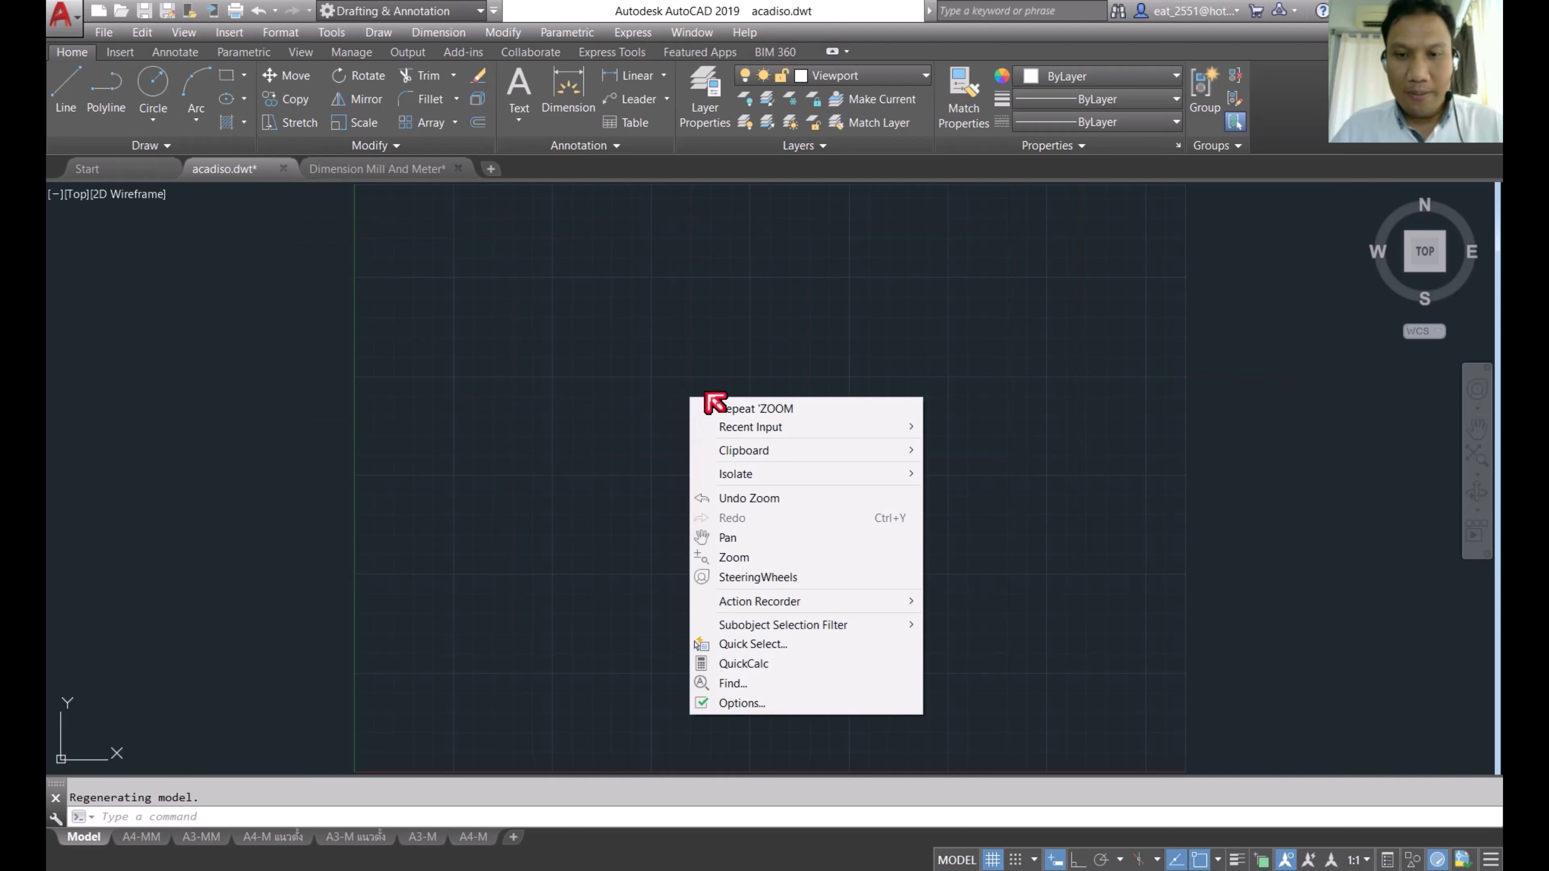
{"action": "left_click", "coordinate": [735, 708]}
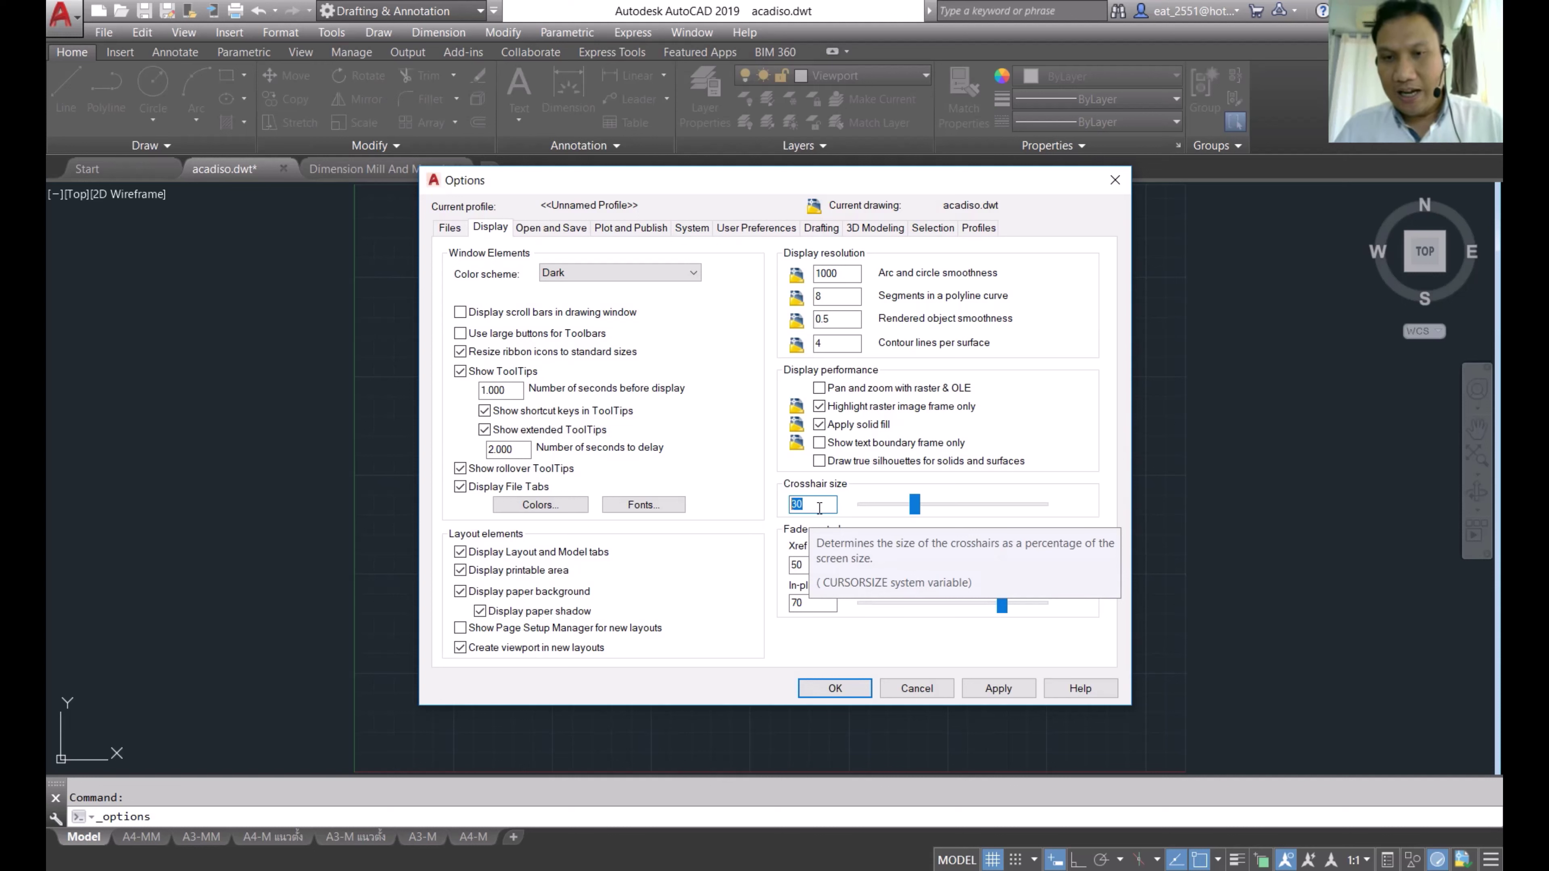
{"action": "left_click", "coordinate": [924, 230]}
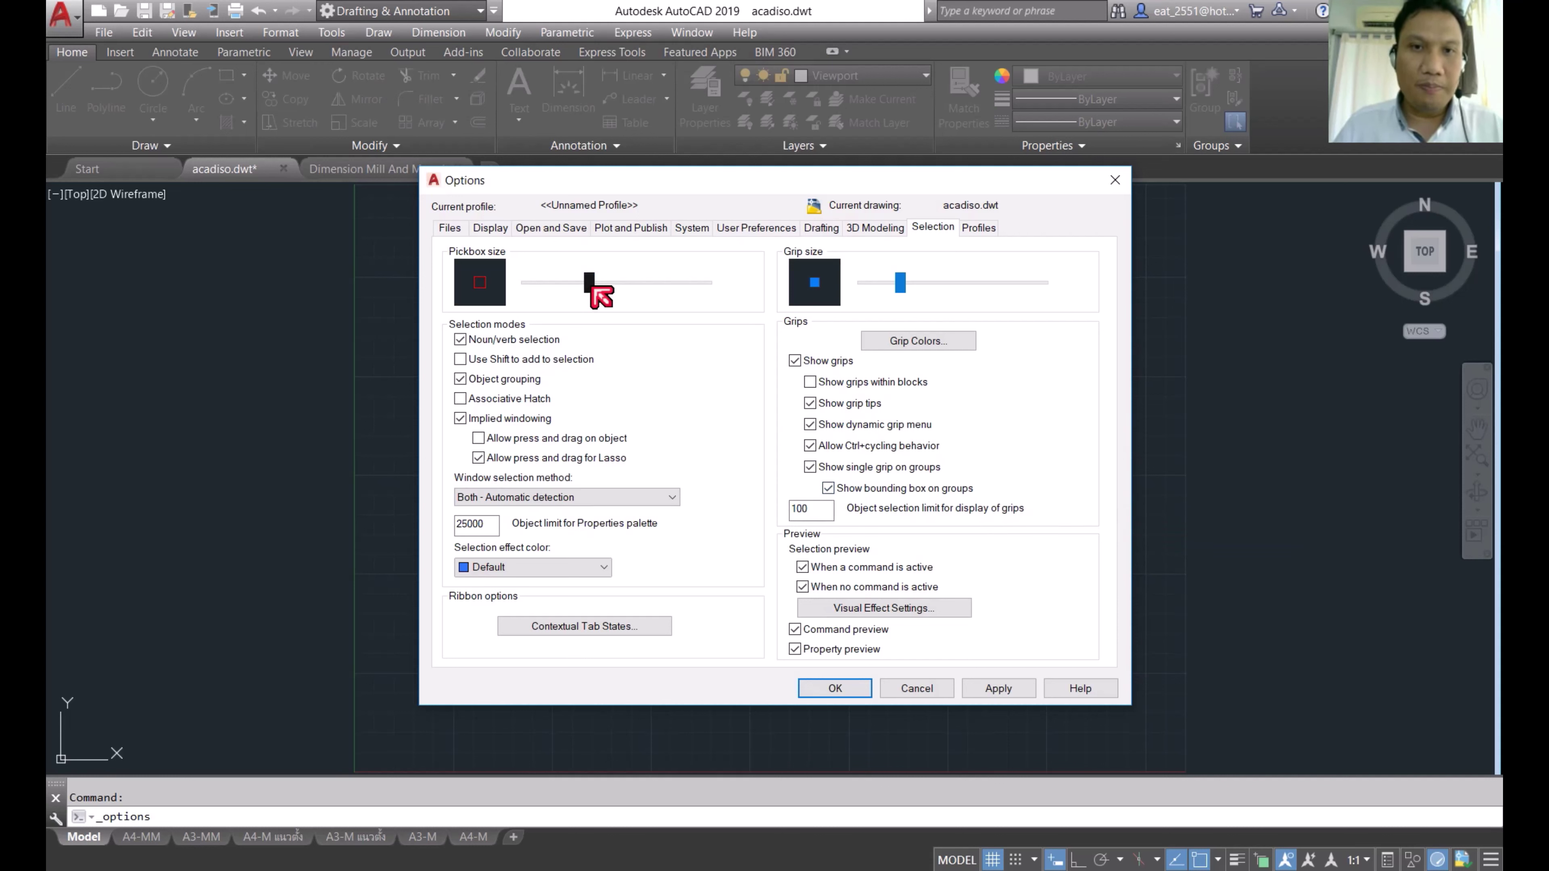
{"action": "mouse_move", "coordinate": [590, 283]}
{"action": "left_mouse_down"}
{"action": "mouse_move", "coordinate": [572, 282]}
{"action": "mouse_move", "coordinate": [591, 283]}
{"action": "left_mouse_up"}
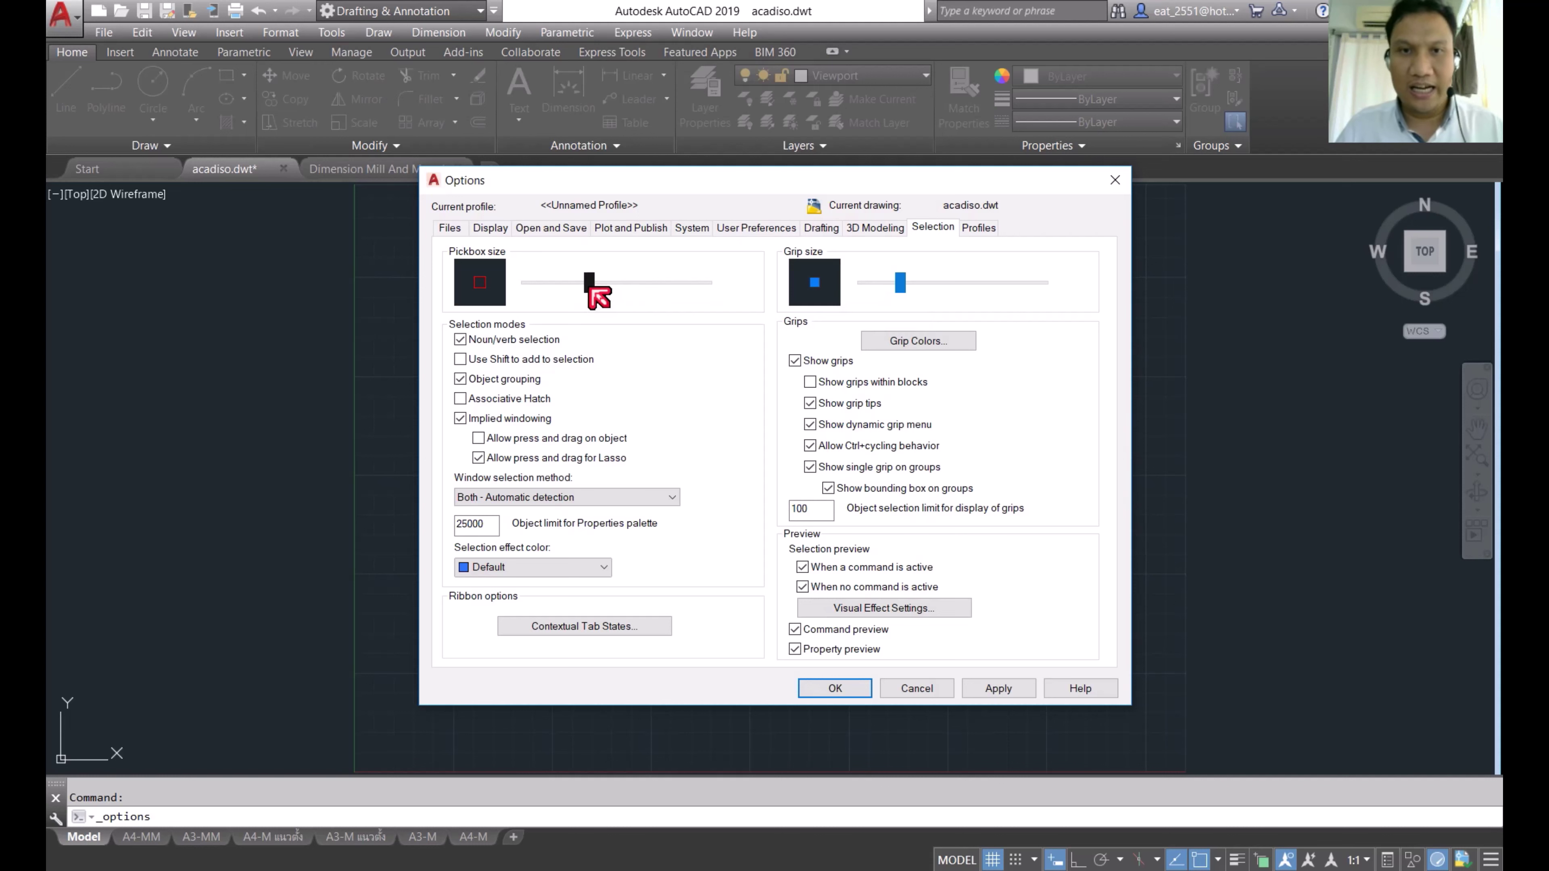
{"action": "left_click", "coordinate": [595, 286]}
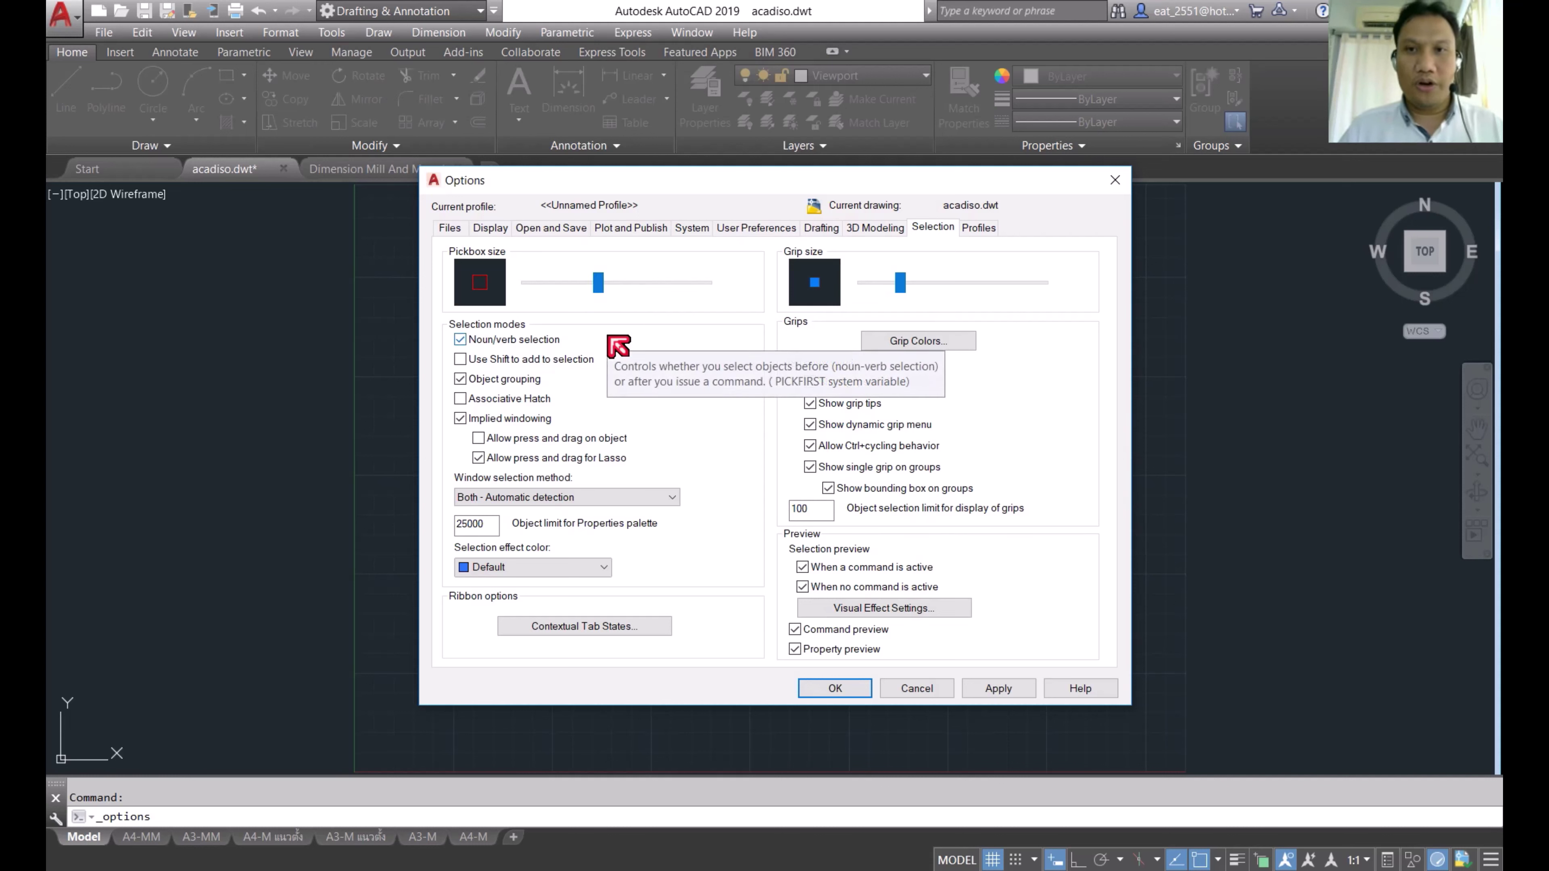
Step: Set the model-space crosshairs colour to red and apply the Options changes
{"action": "left_click", "coordinate": [497, 229]}
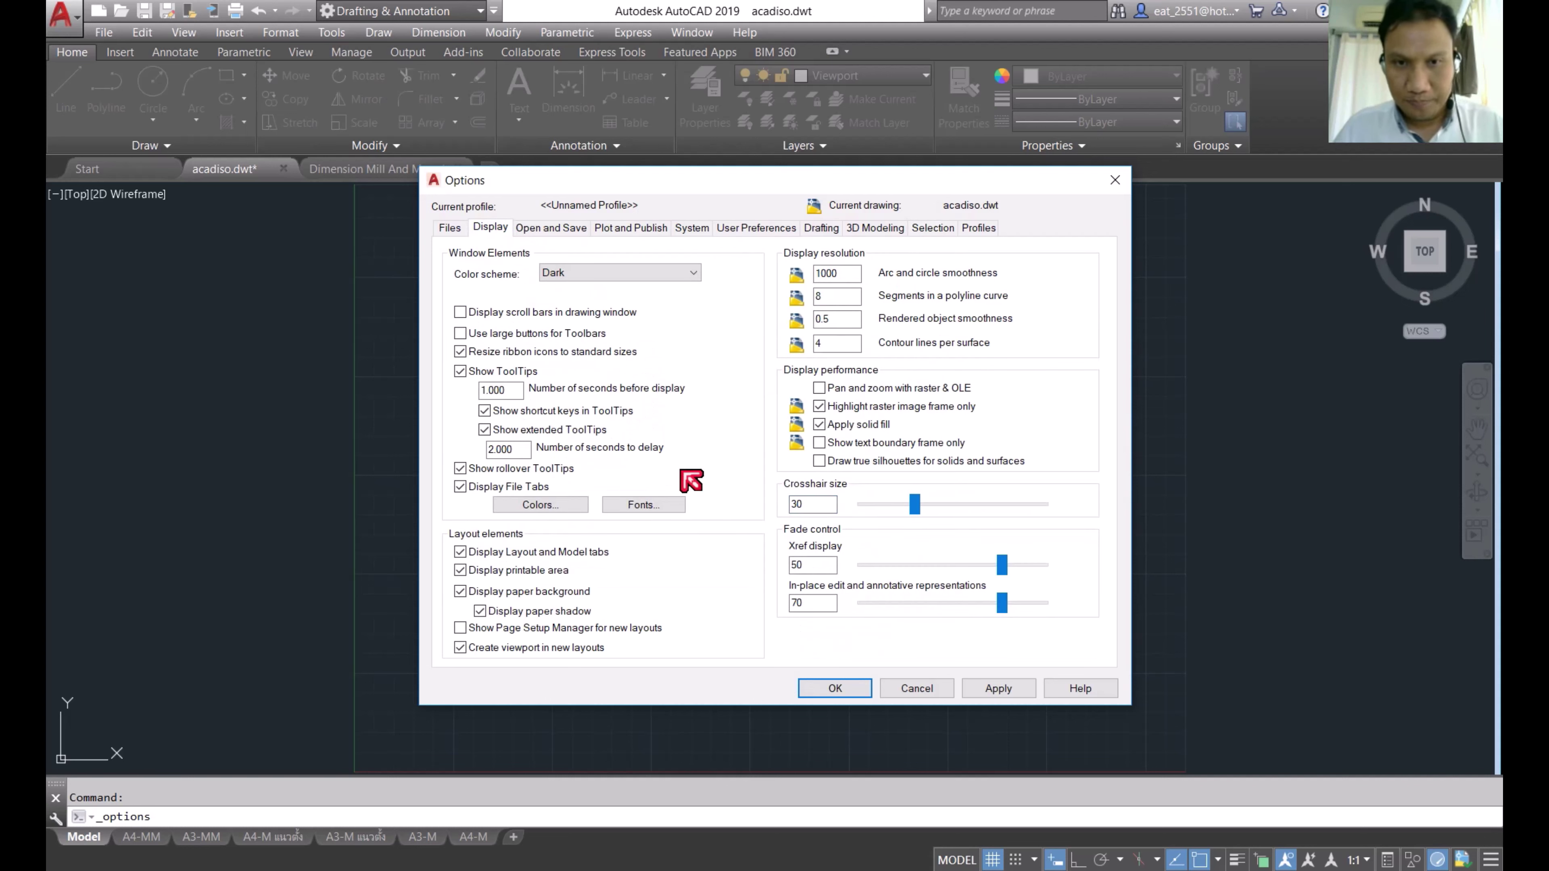
{"action": "left_click", "coordinate": [549, 505]}
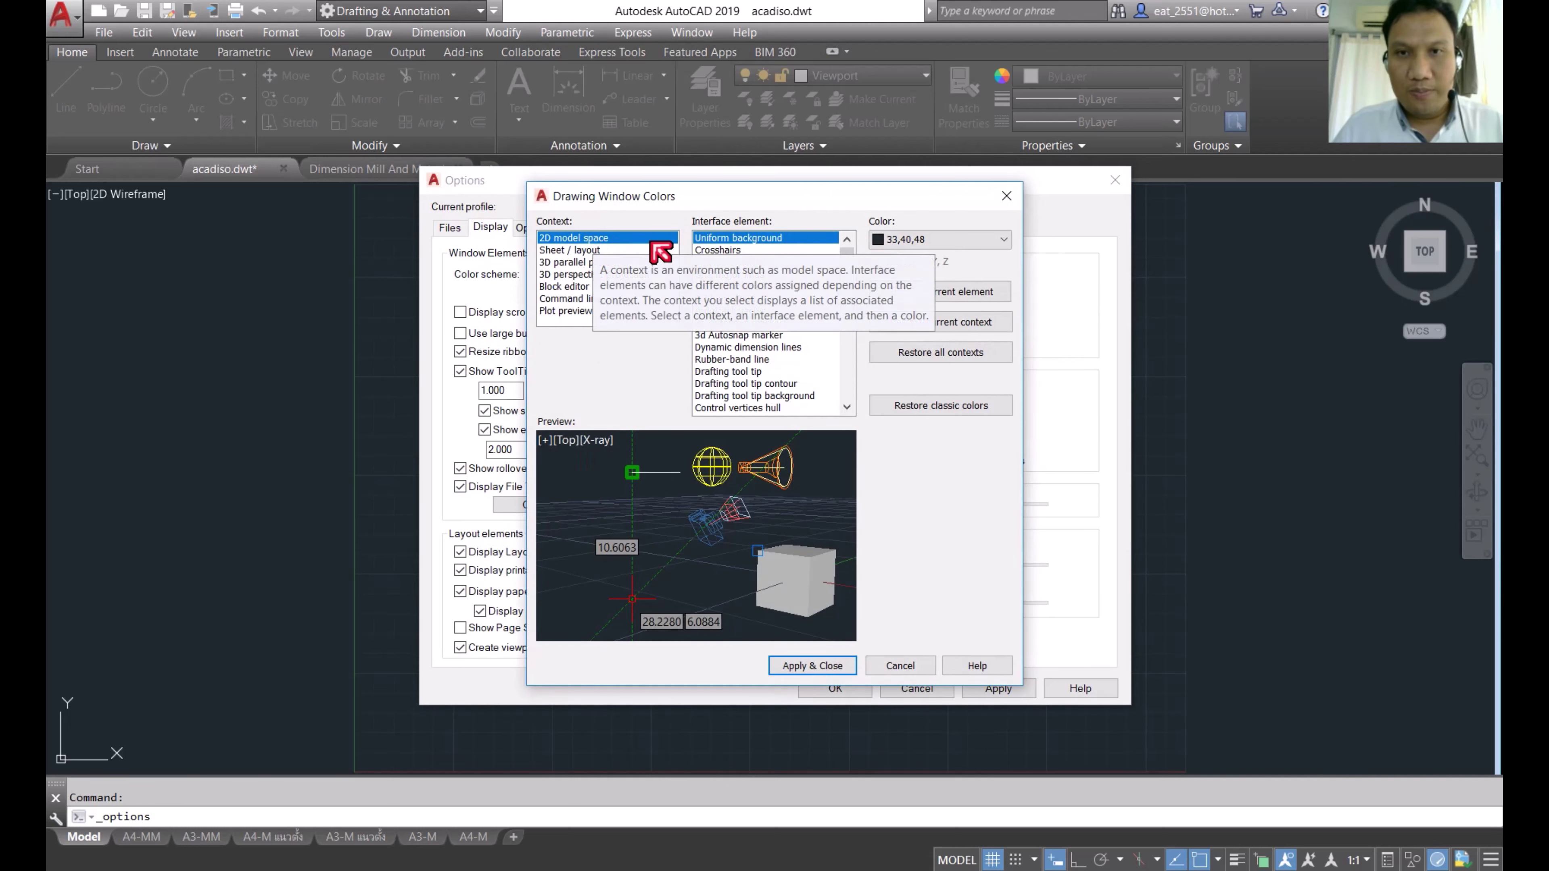
{"action": "left_click", "coordinate": [730, 251]}
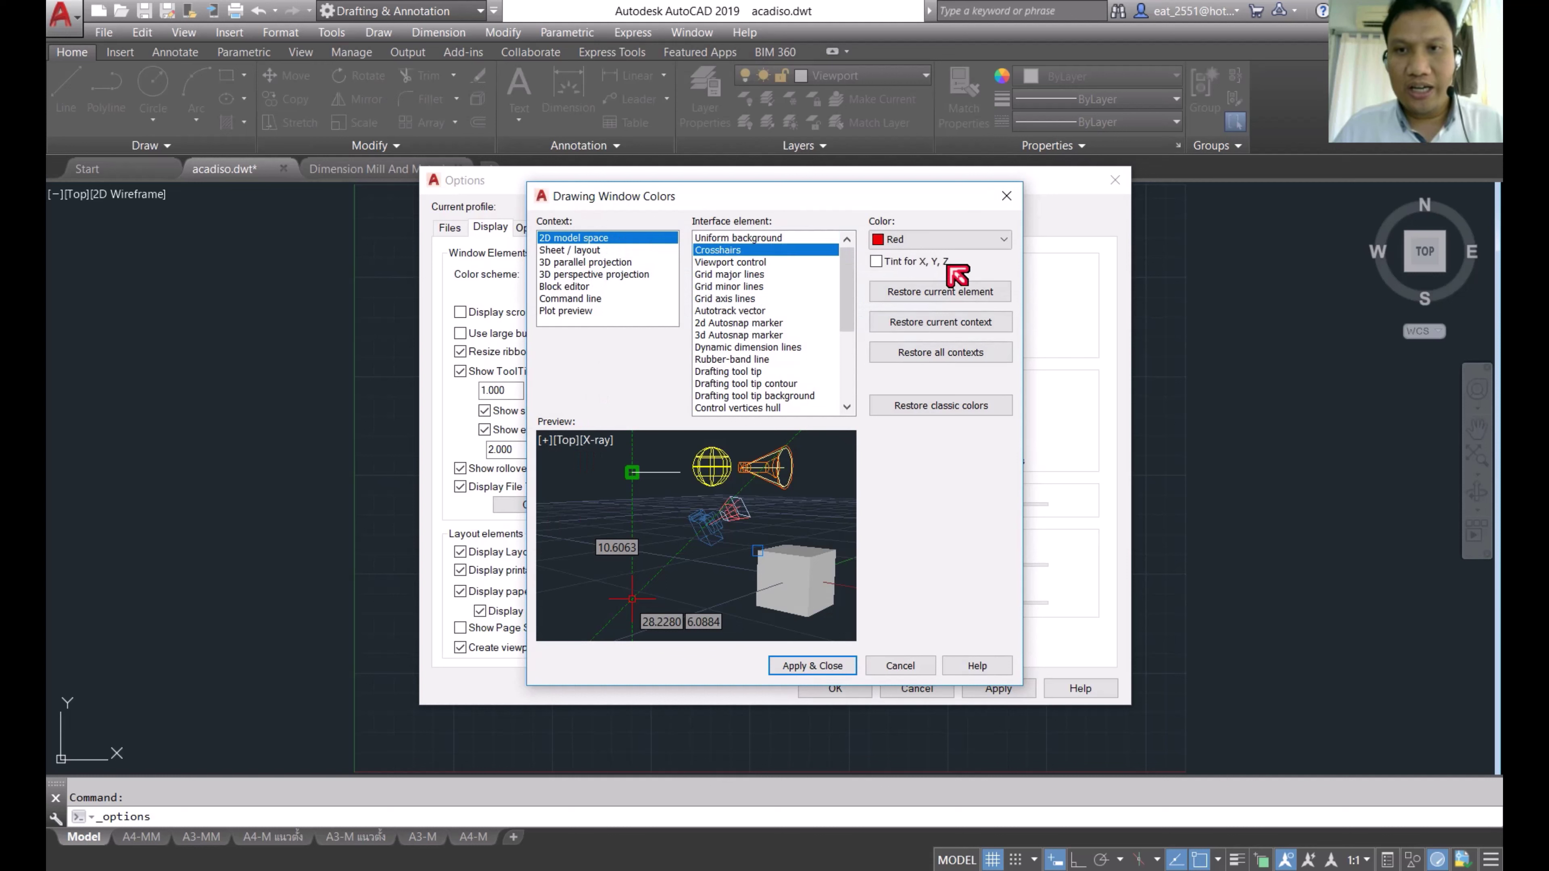
{"action": "left_click", "coordinate": [974, 240]}
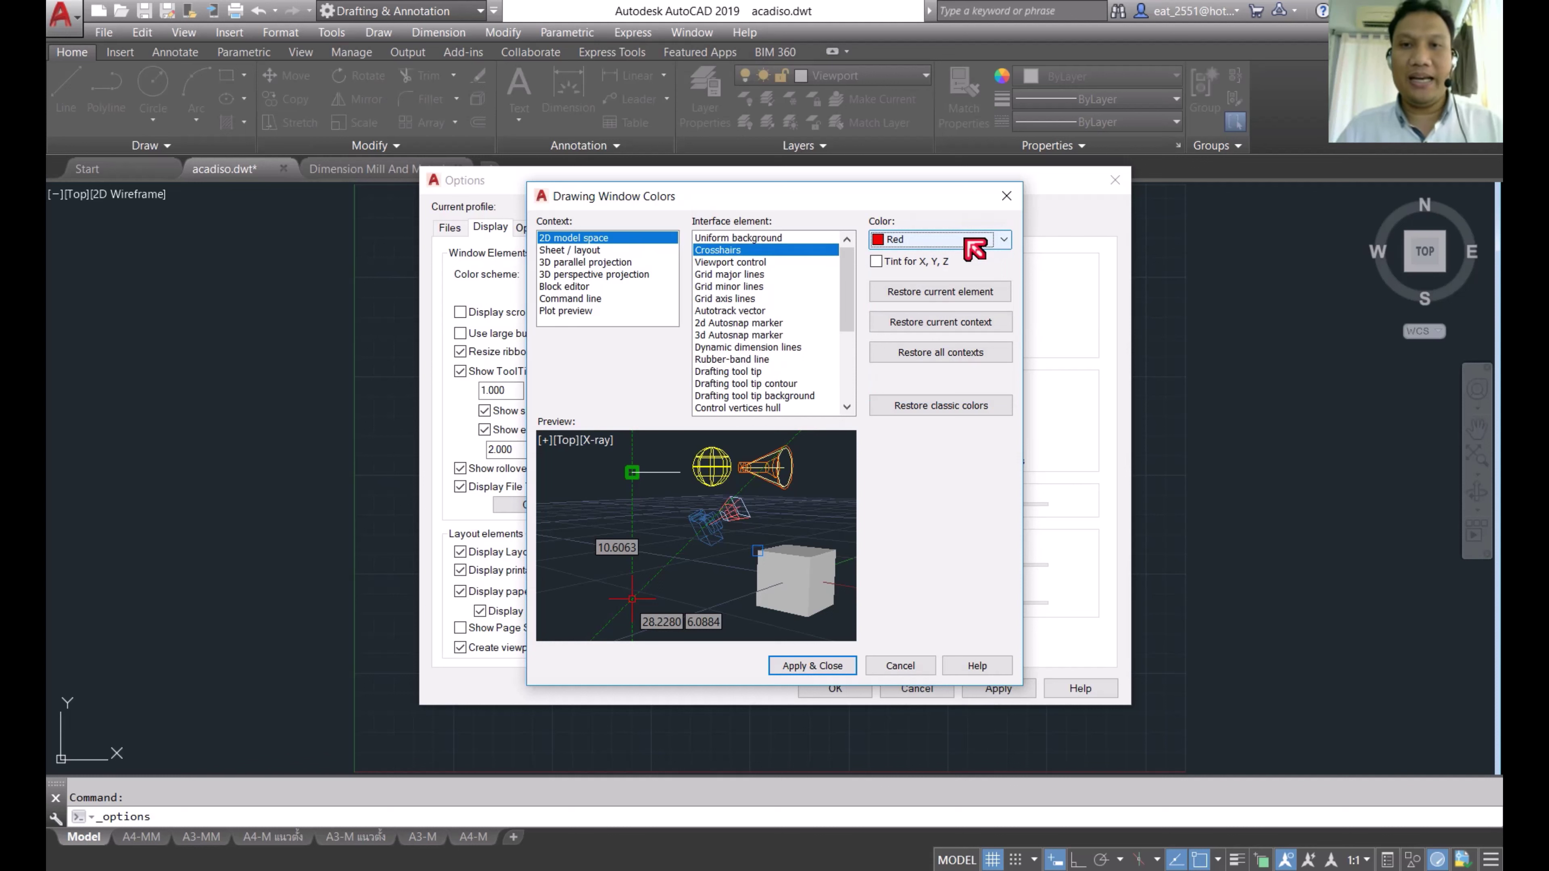
{"action": "left_click", "coordinate": [825, 667]}
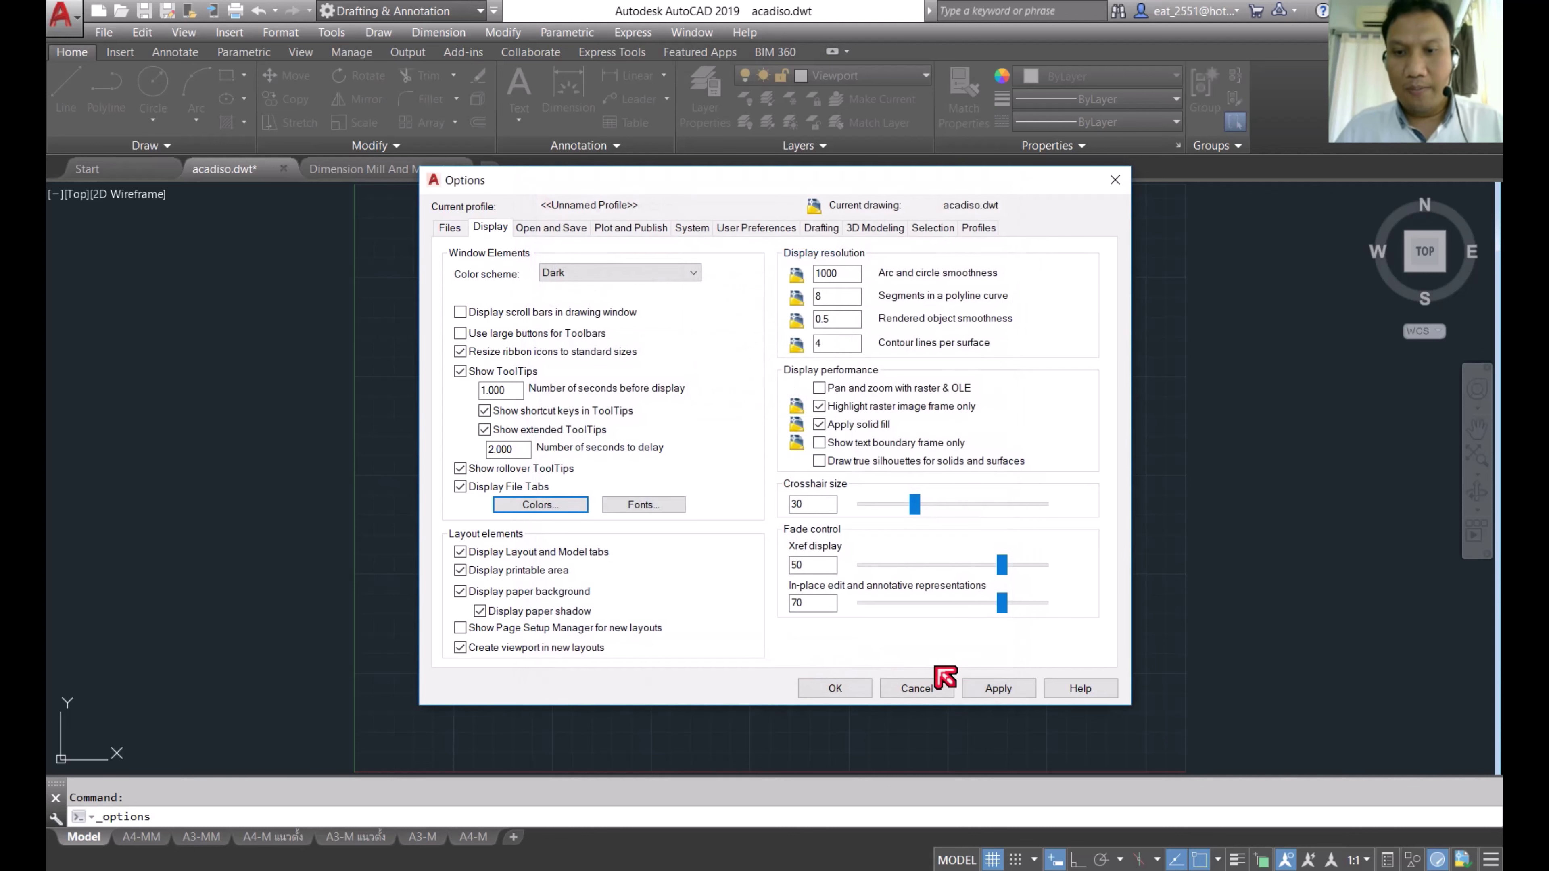
{"action": "left_click", "coordinate": [1000, 689]}
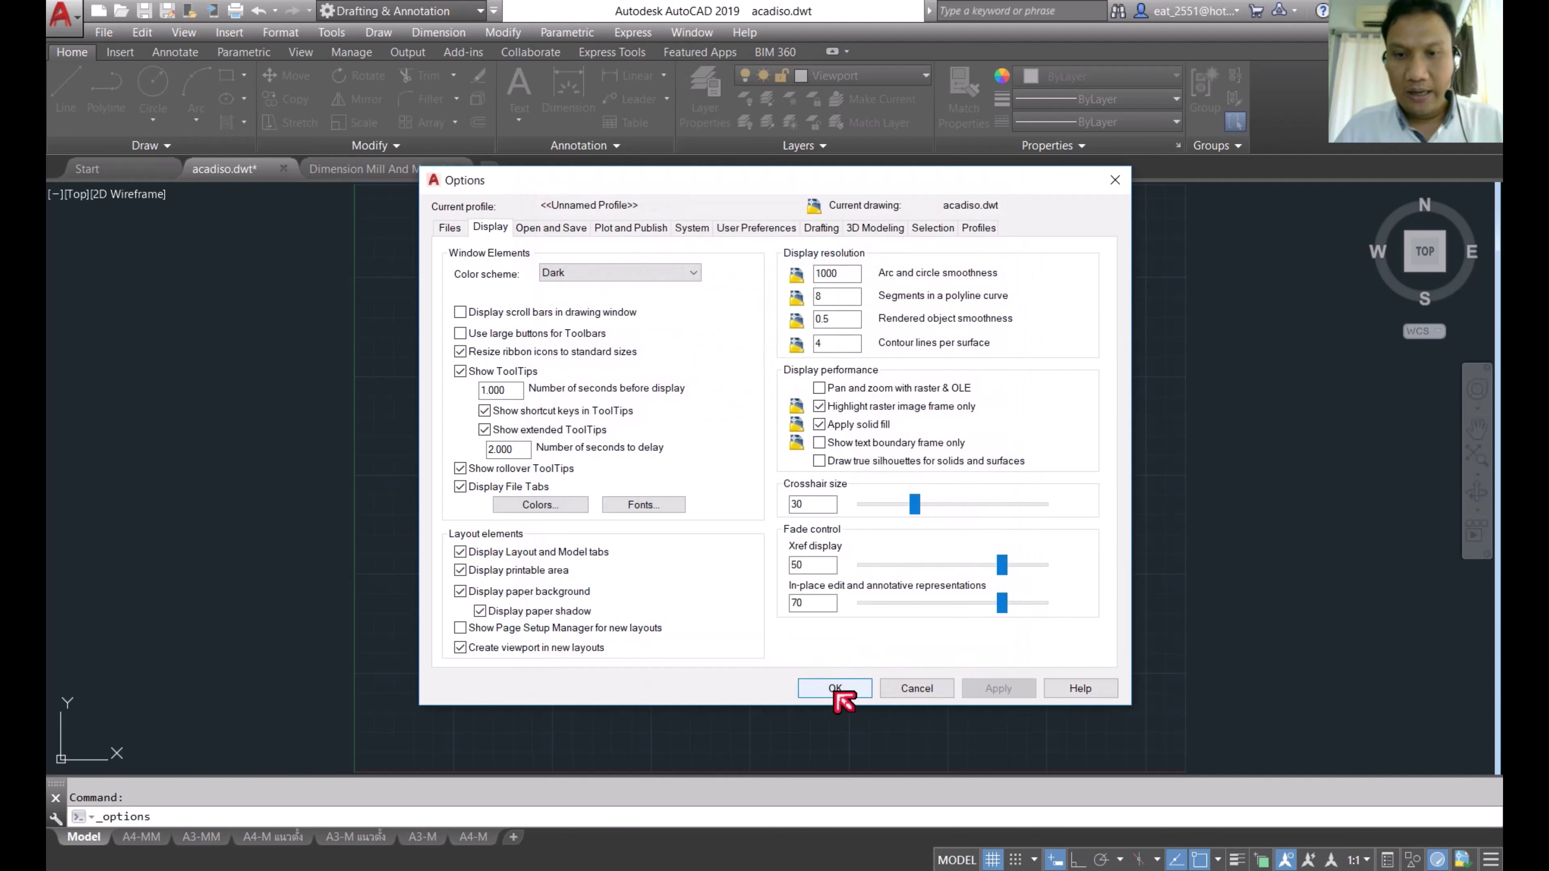
{"action": "left_click", "coordinate": [833, 691]}
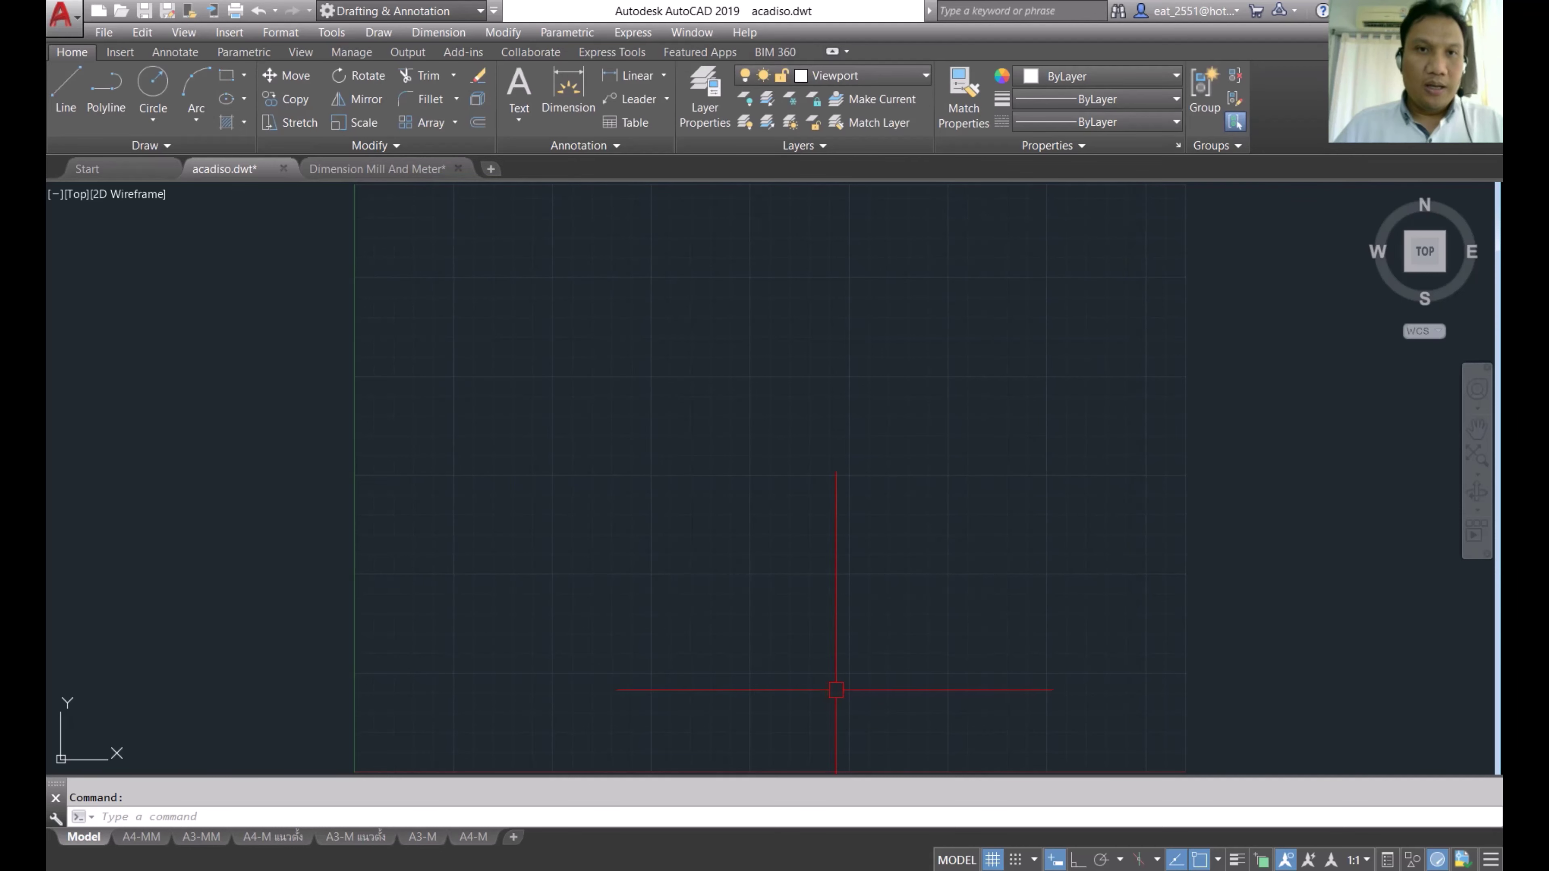
Step: Close Dimension Mill And Meter without saving and start saving as a drawing template
{"action": "left_click", "coordinate": [454, 170]}
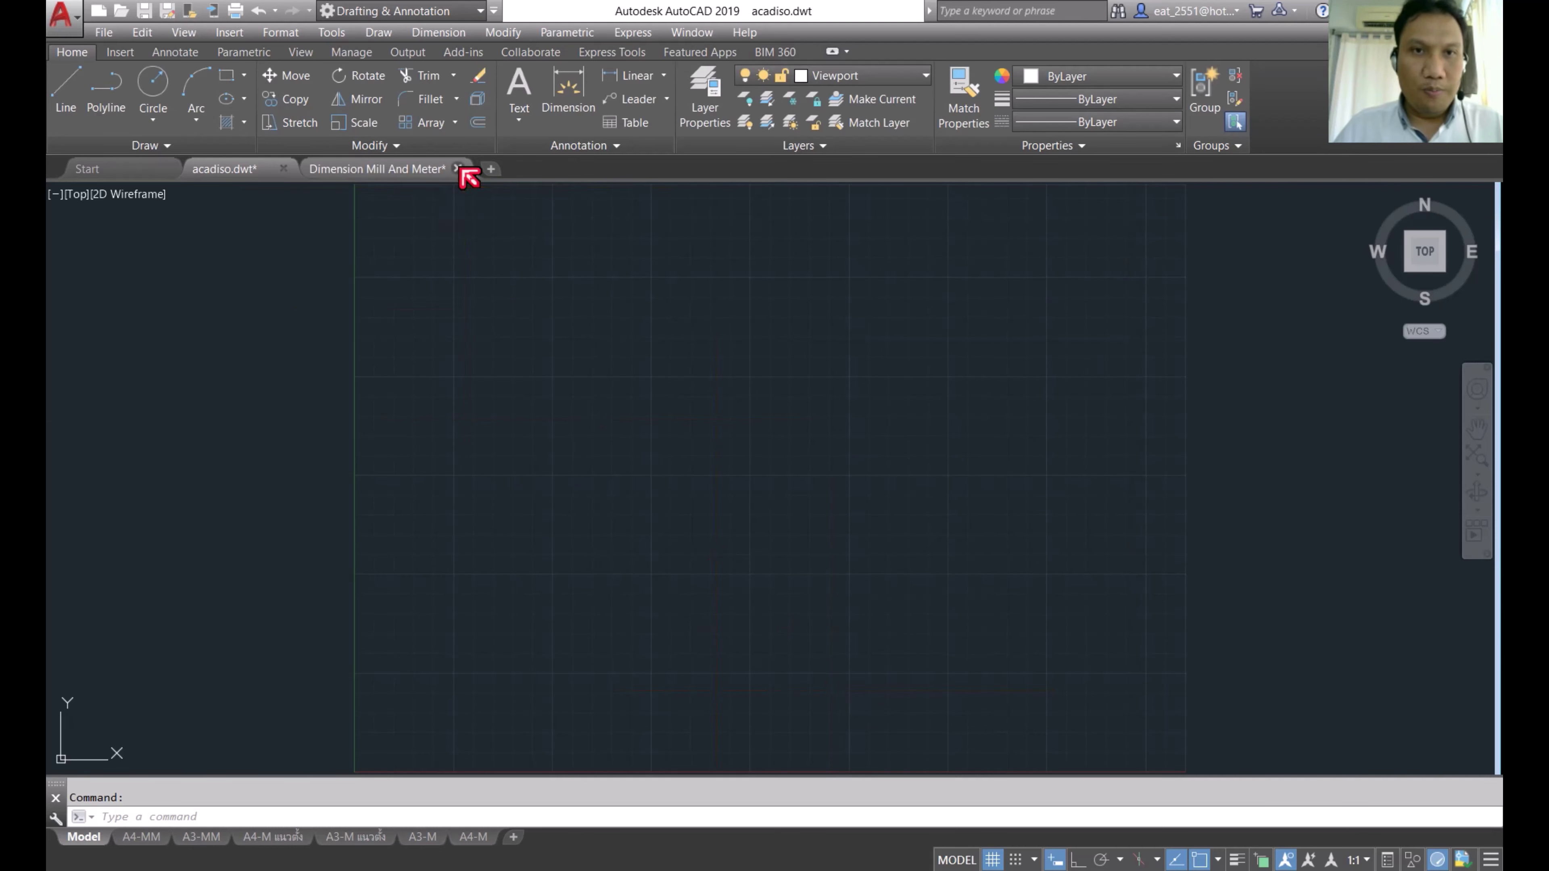
{"action": "left_click", "coordinate": [839, 489]}
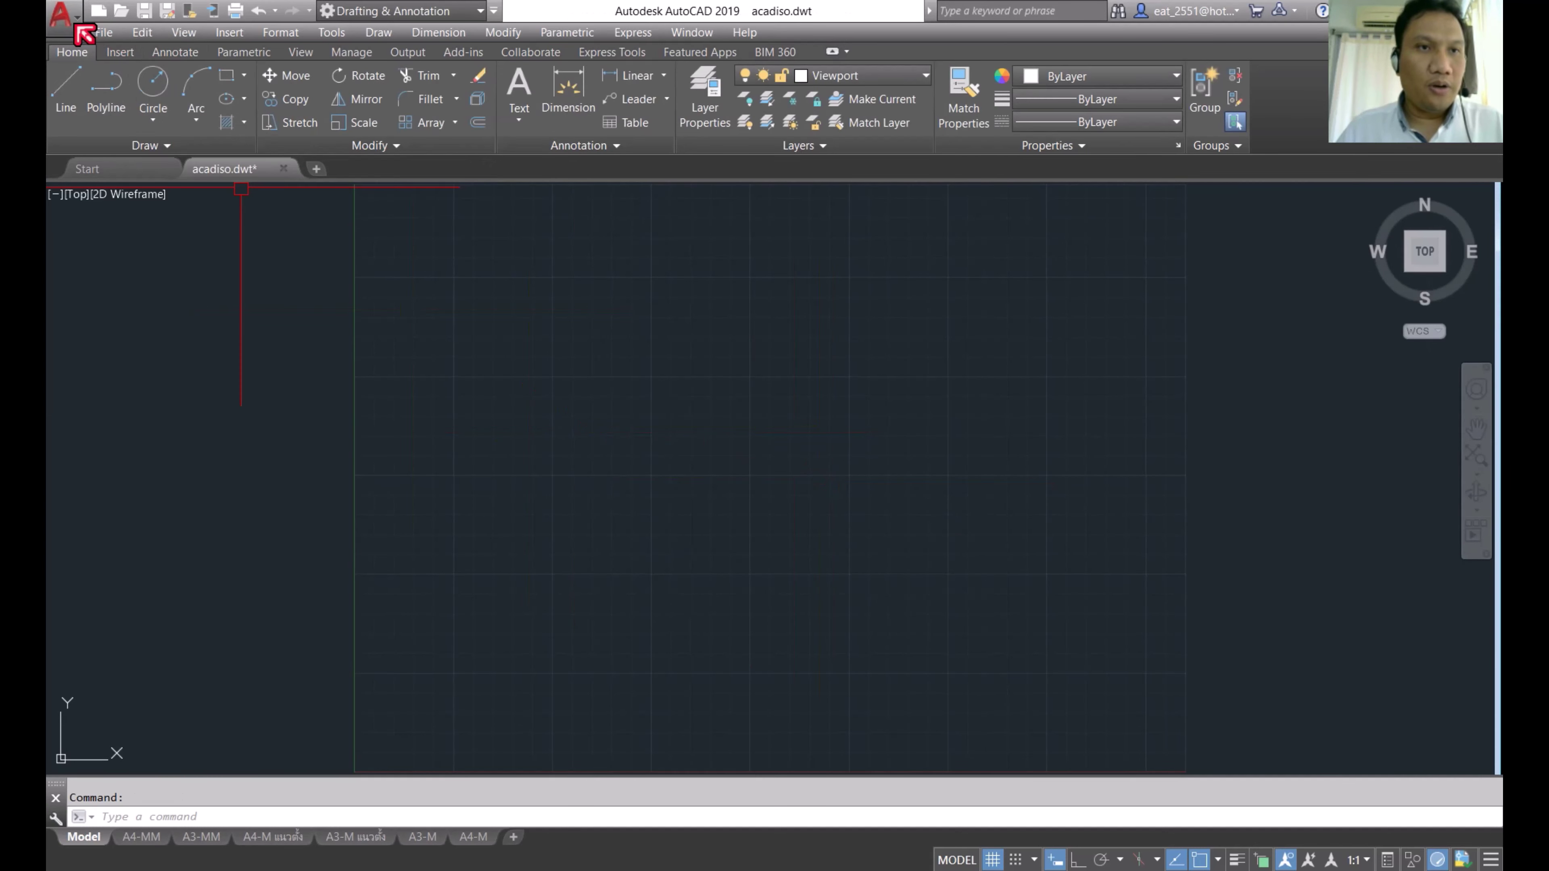
{"action": "left_click", "coordinate": [61, 15]}
{"action": "mouse_move", "coordinate": [112, 246]}
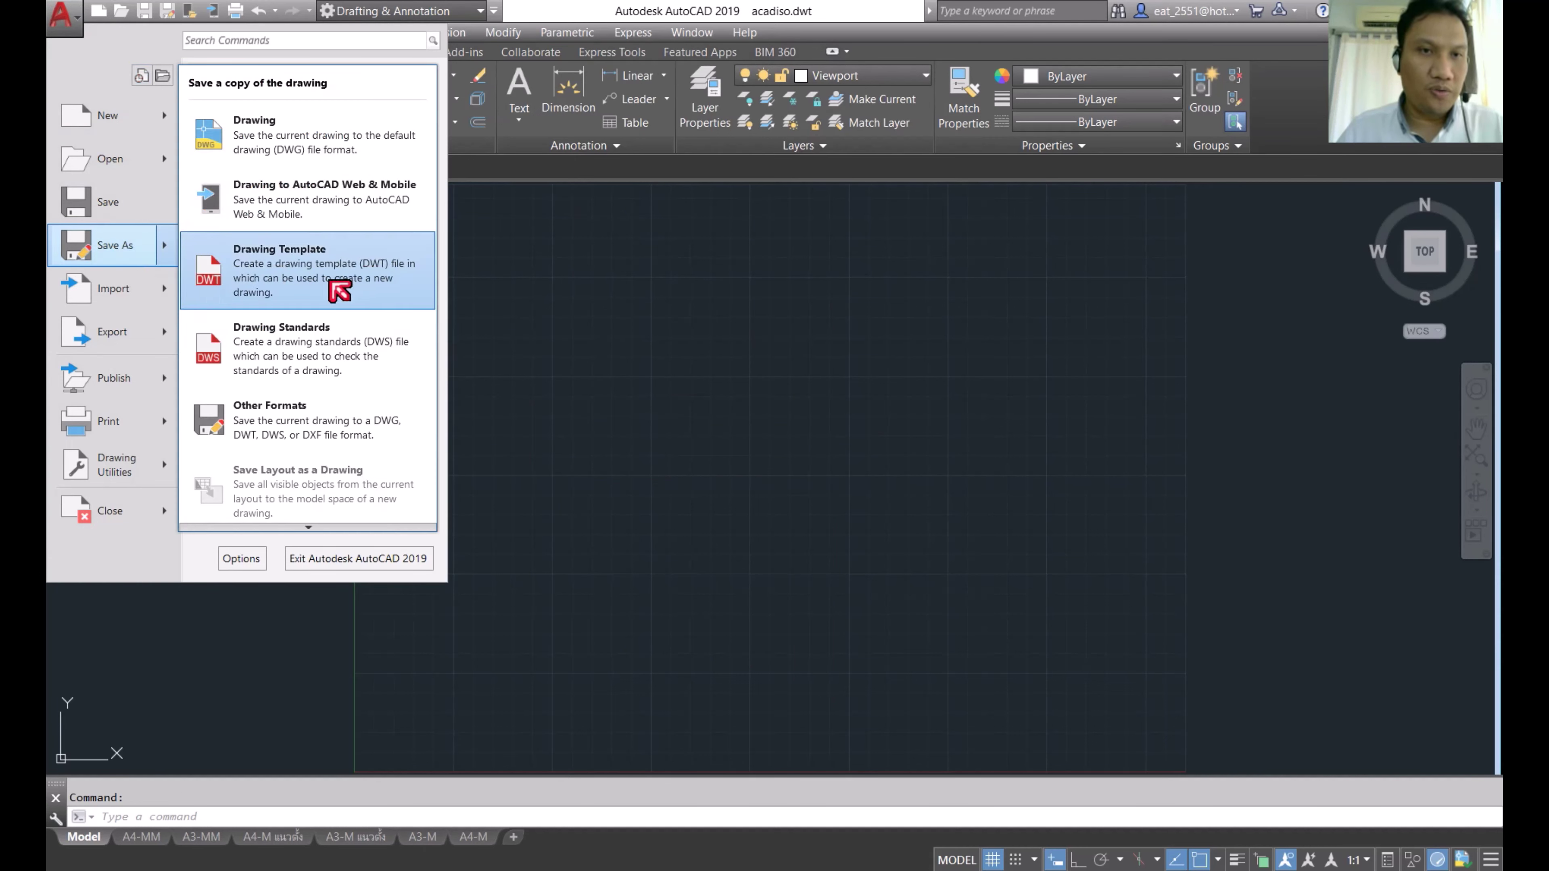
{"action": "left_click", "coordinate": [339, 292]}
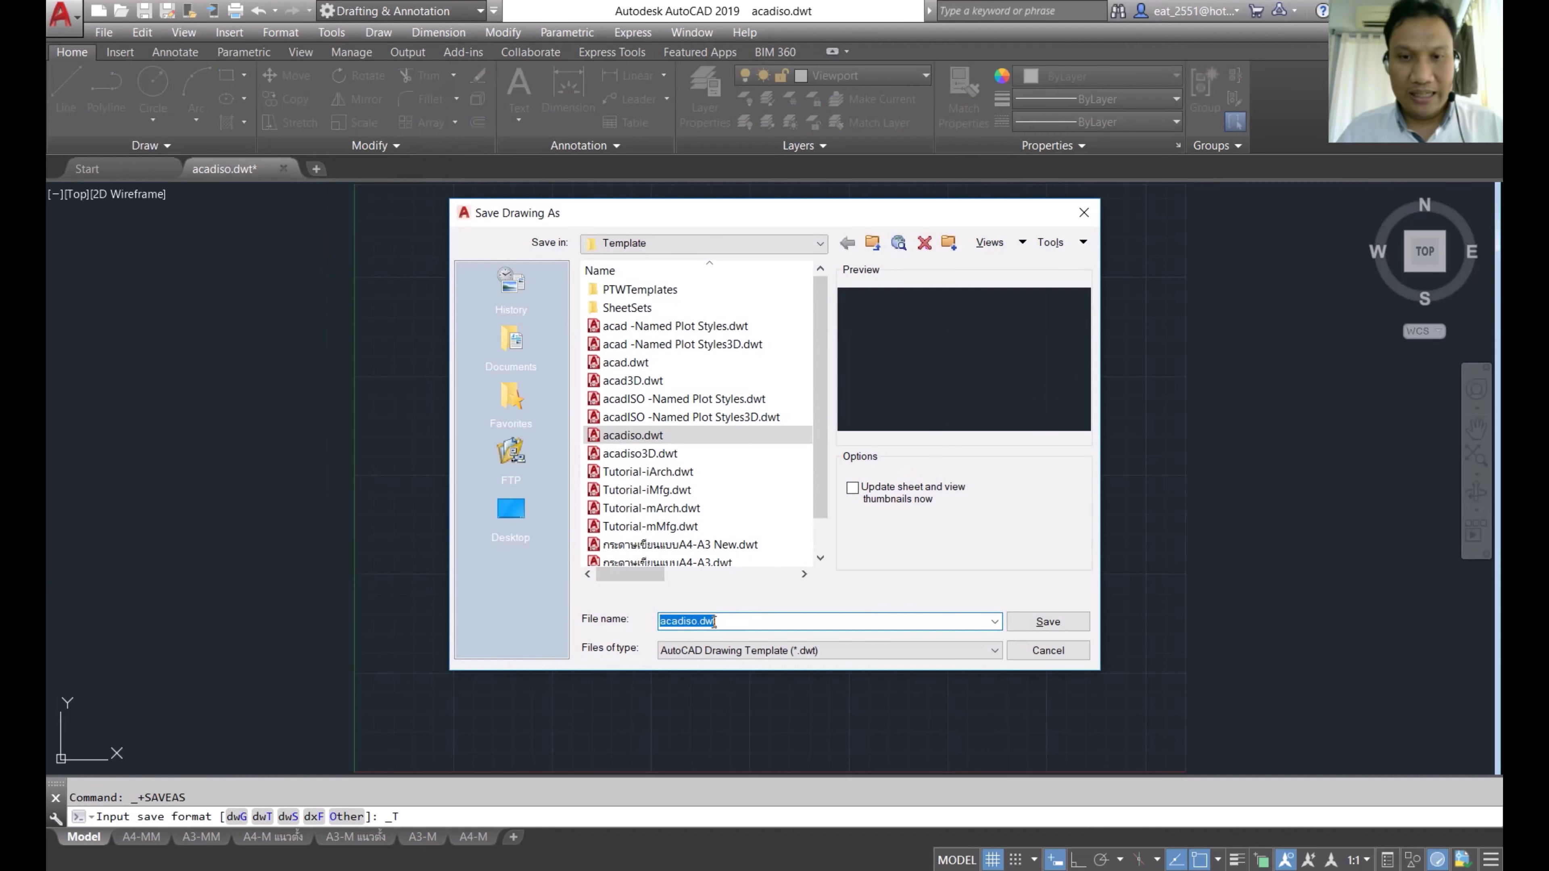
{"action": "scroll", "coordinate": [726, 492], "scroll_direction": "down", "scroll_amount": 1}
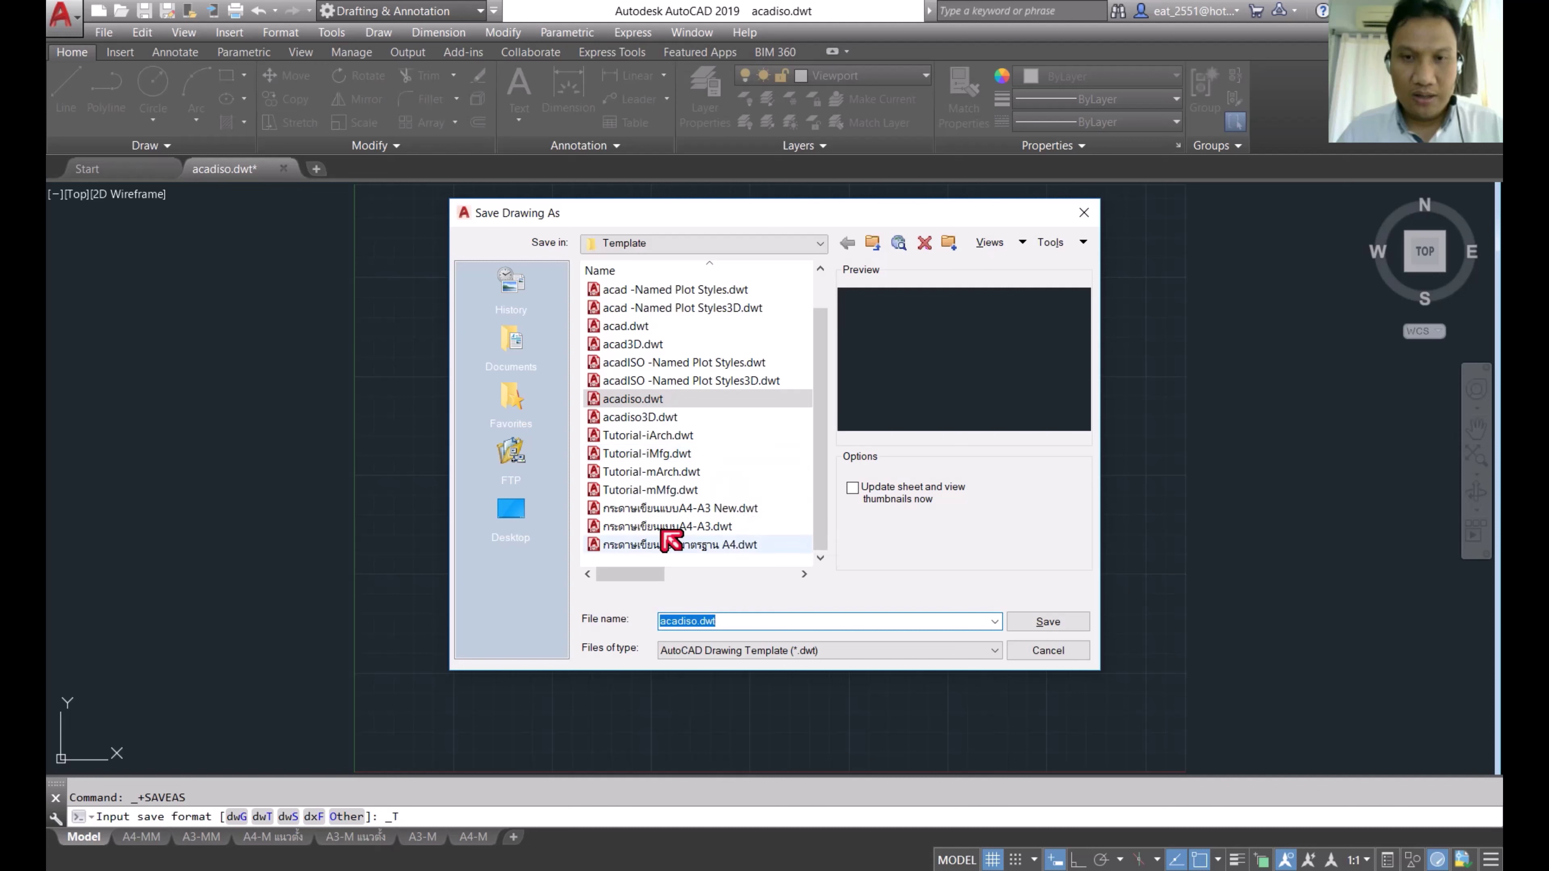
{"action": "left_click", "coordinate": [667, 547]}
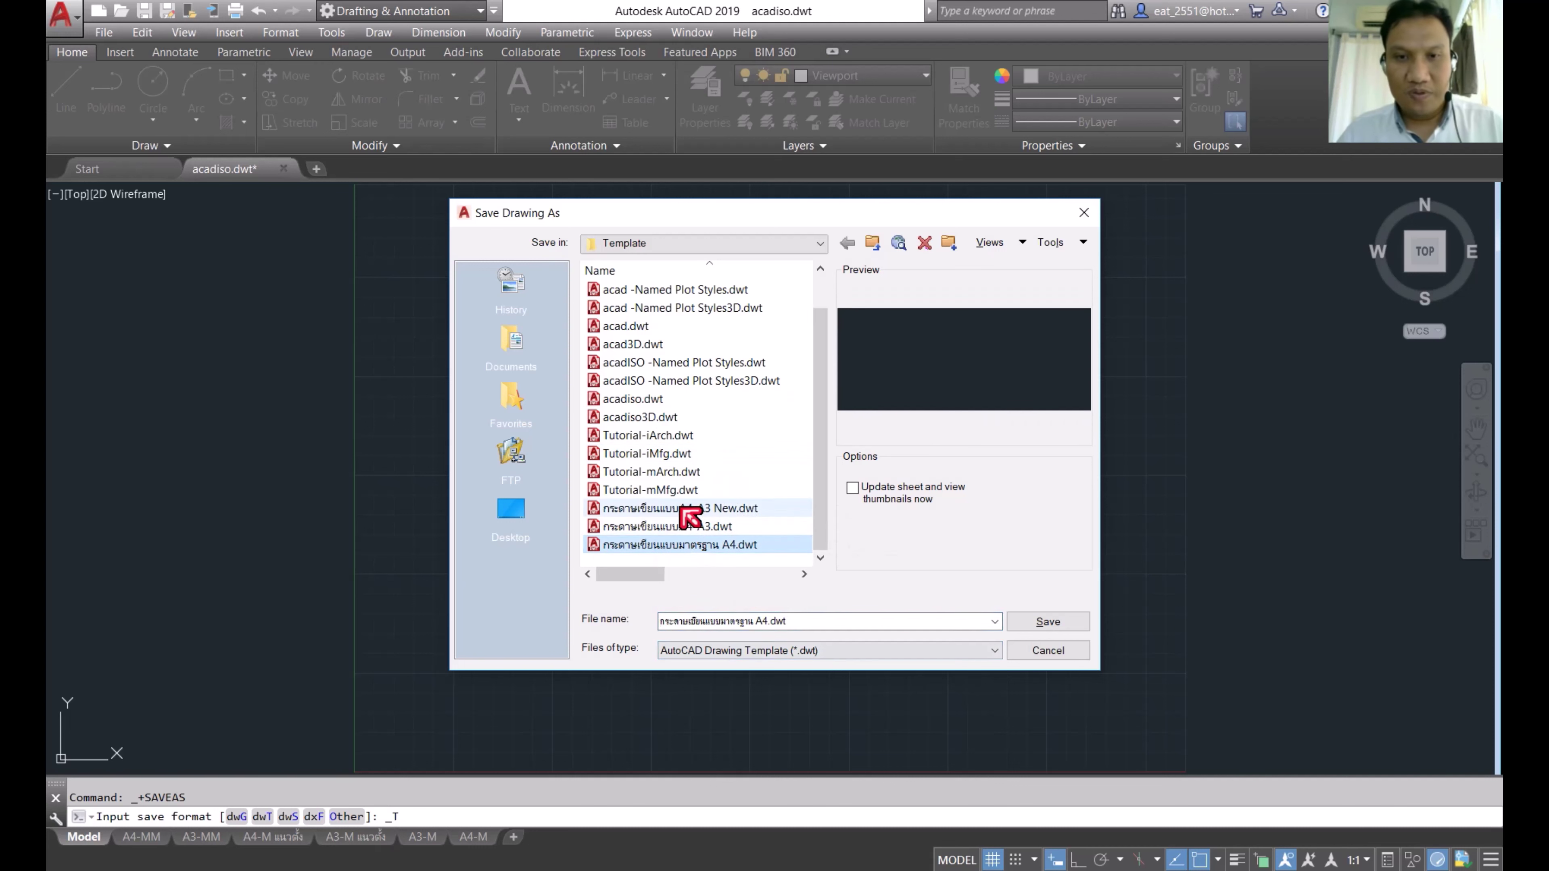
Step: Save the template as 'กระดาษเขียนแบบA4-A3 version 2019.dwt'
{"action": "left_click", "coordinate": [832, 622]}
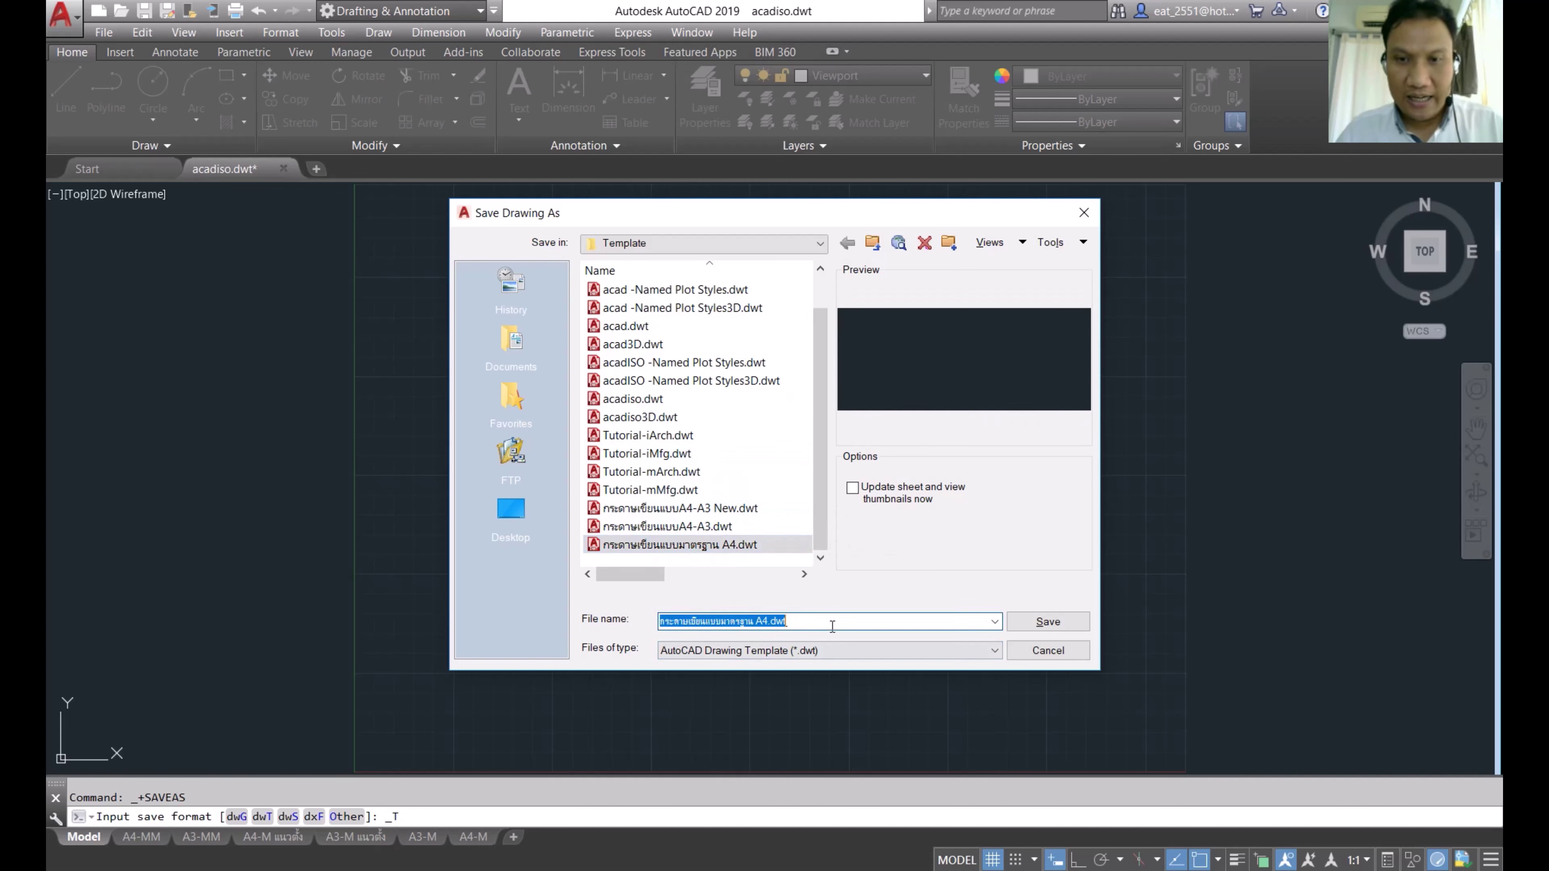
{"action": "left_click", "coordinate": [726, 509]}
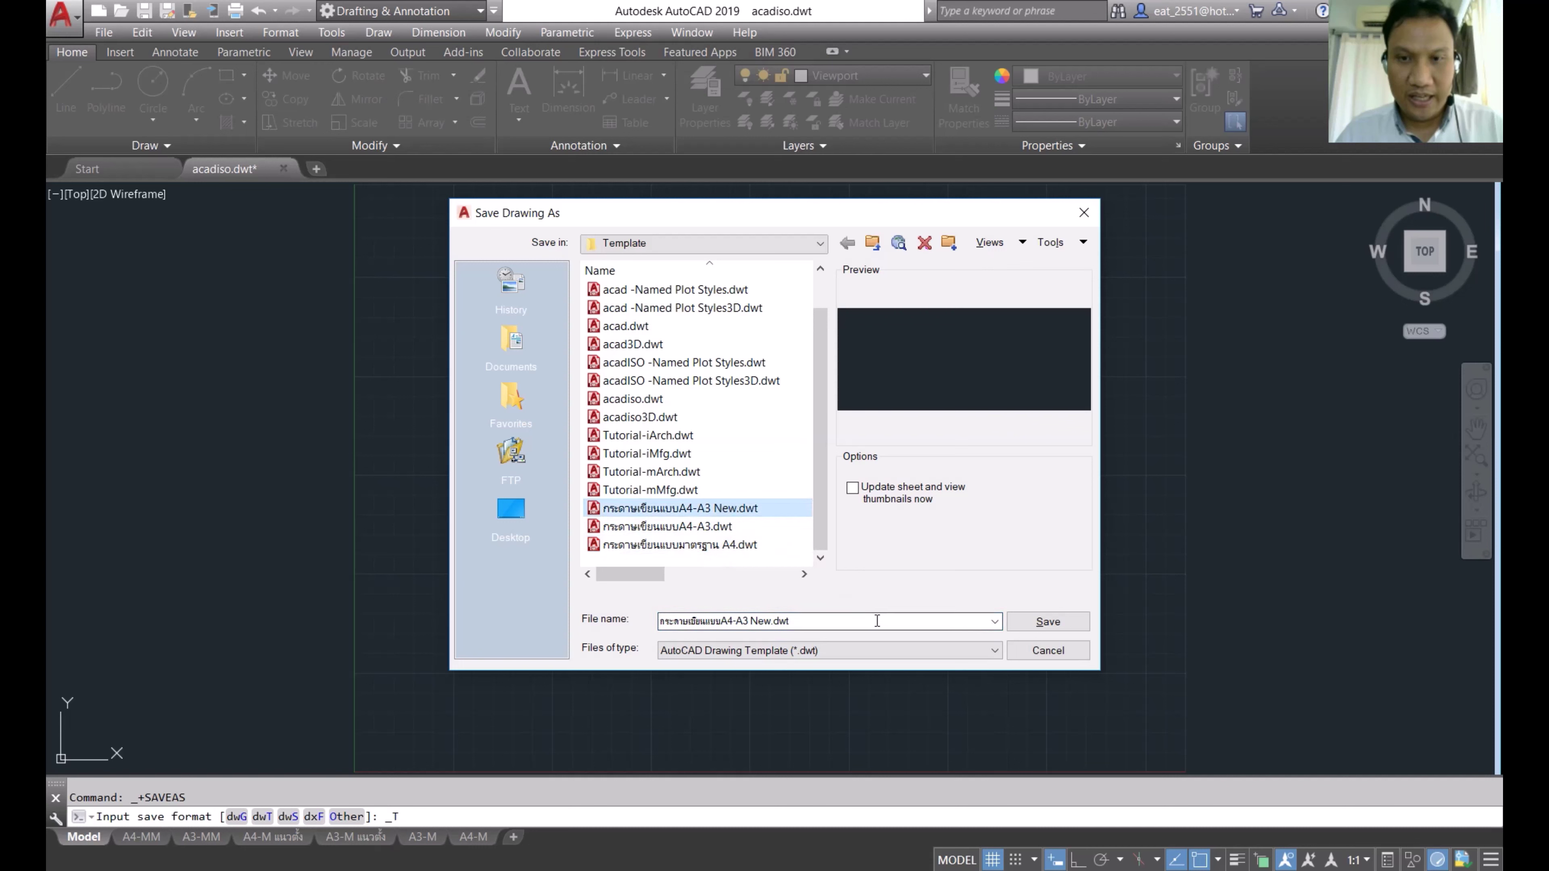
{"action": "left_click", "coordinate": [852, 626]}
{"action": "key", "text": "BackSpace"}
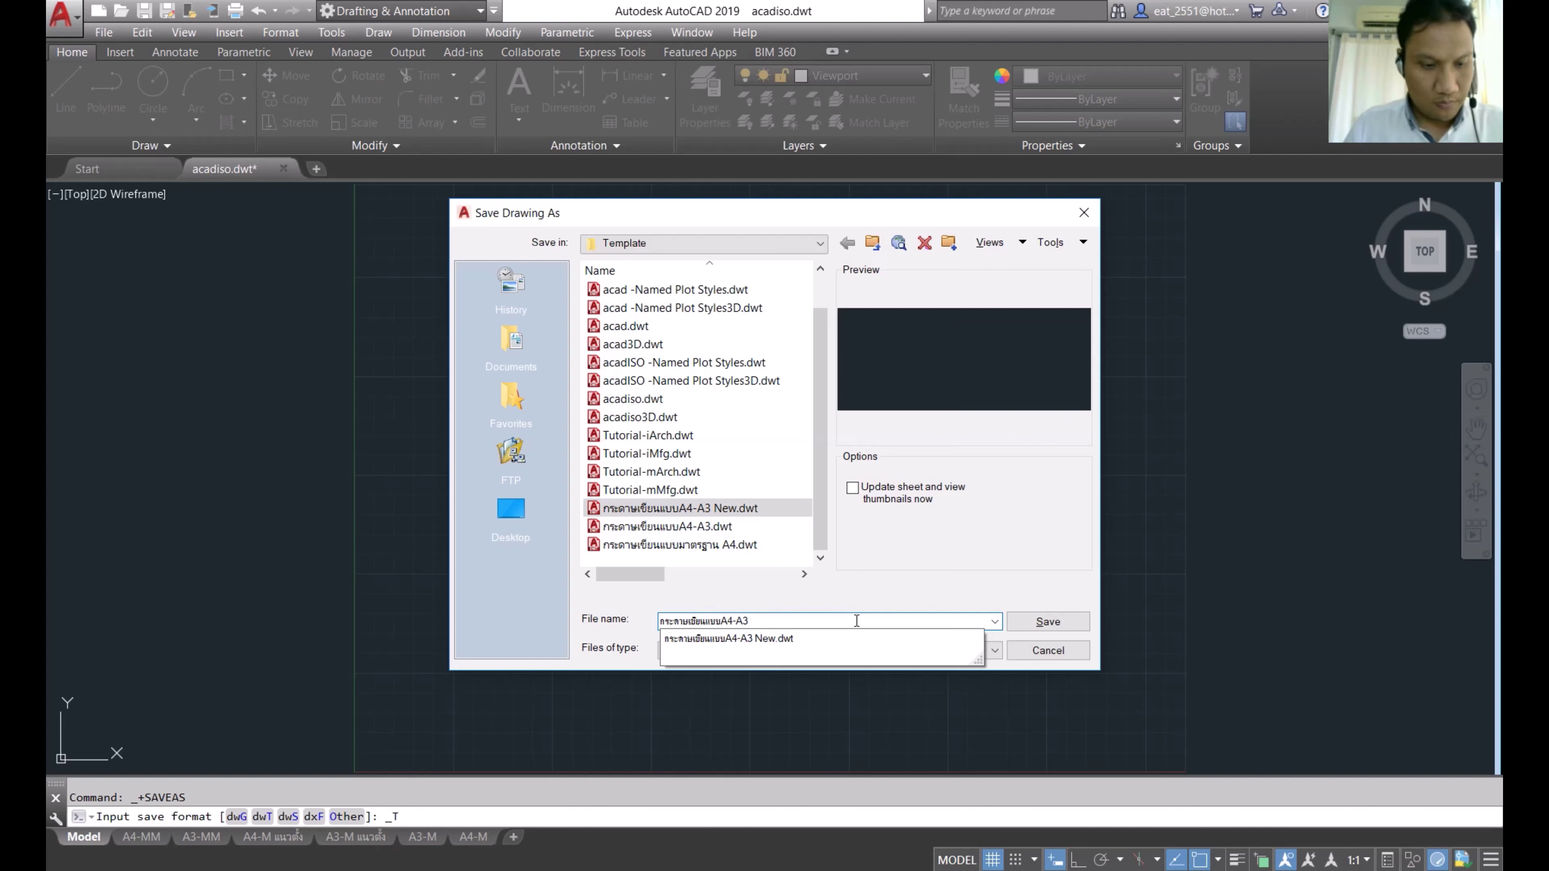
{"action": "type", "text": " ver"}
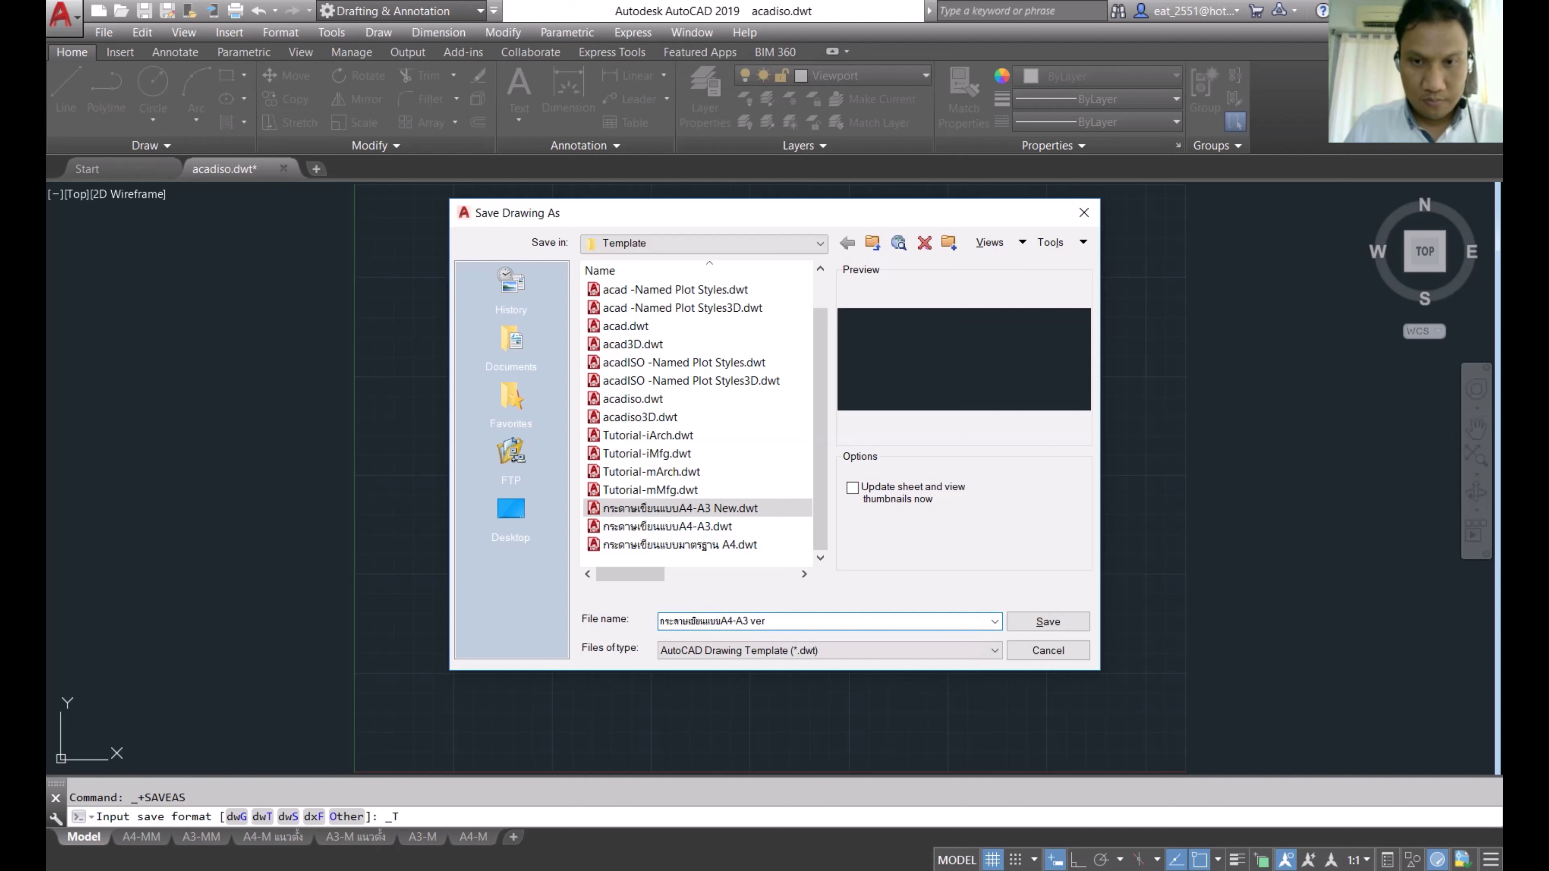
{"action": "type", "text": "sion 2019"}
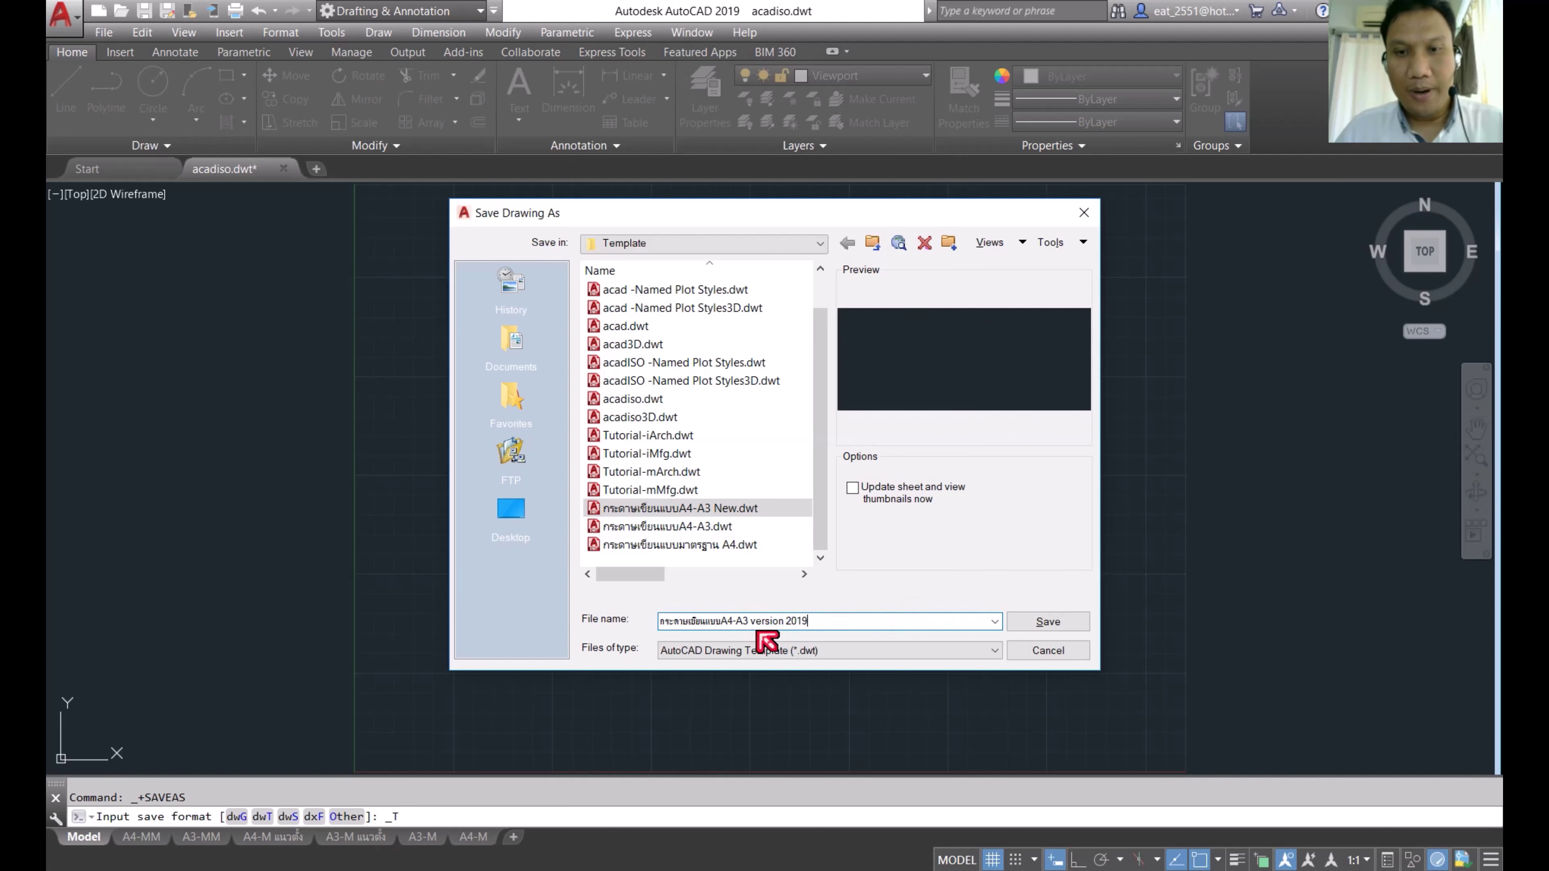
{"action": "left_click", "coordinate": [1062, 634]}
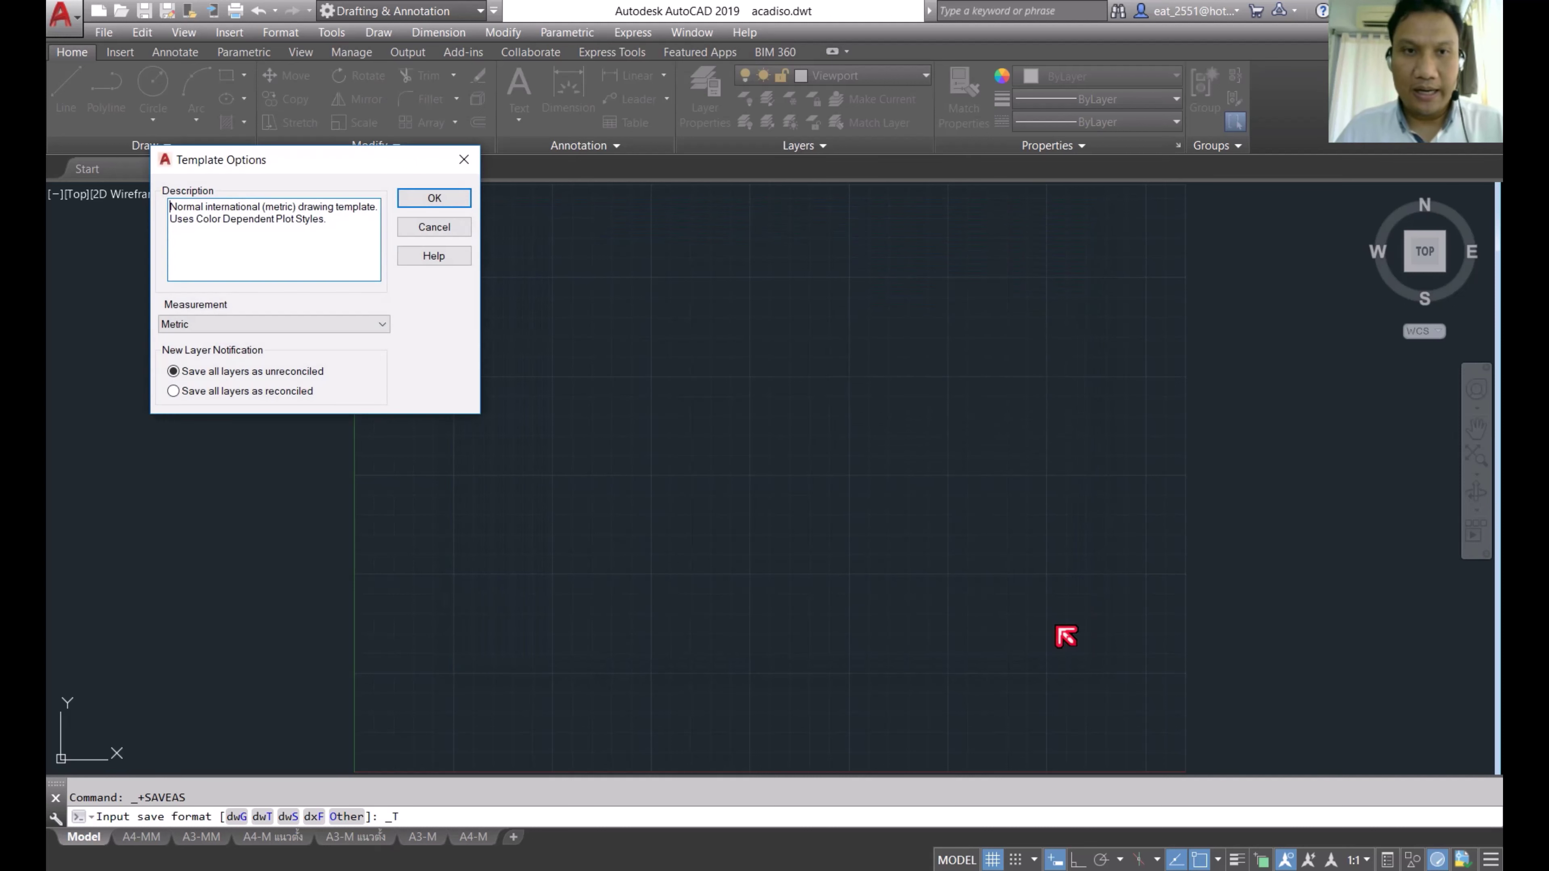
Step: Clear the template description and confirm the template options
{"action": "left_click_drag", "start_coordinate": [294, 226], "coordinate": [76, 197]}
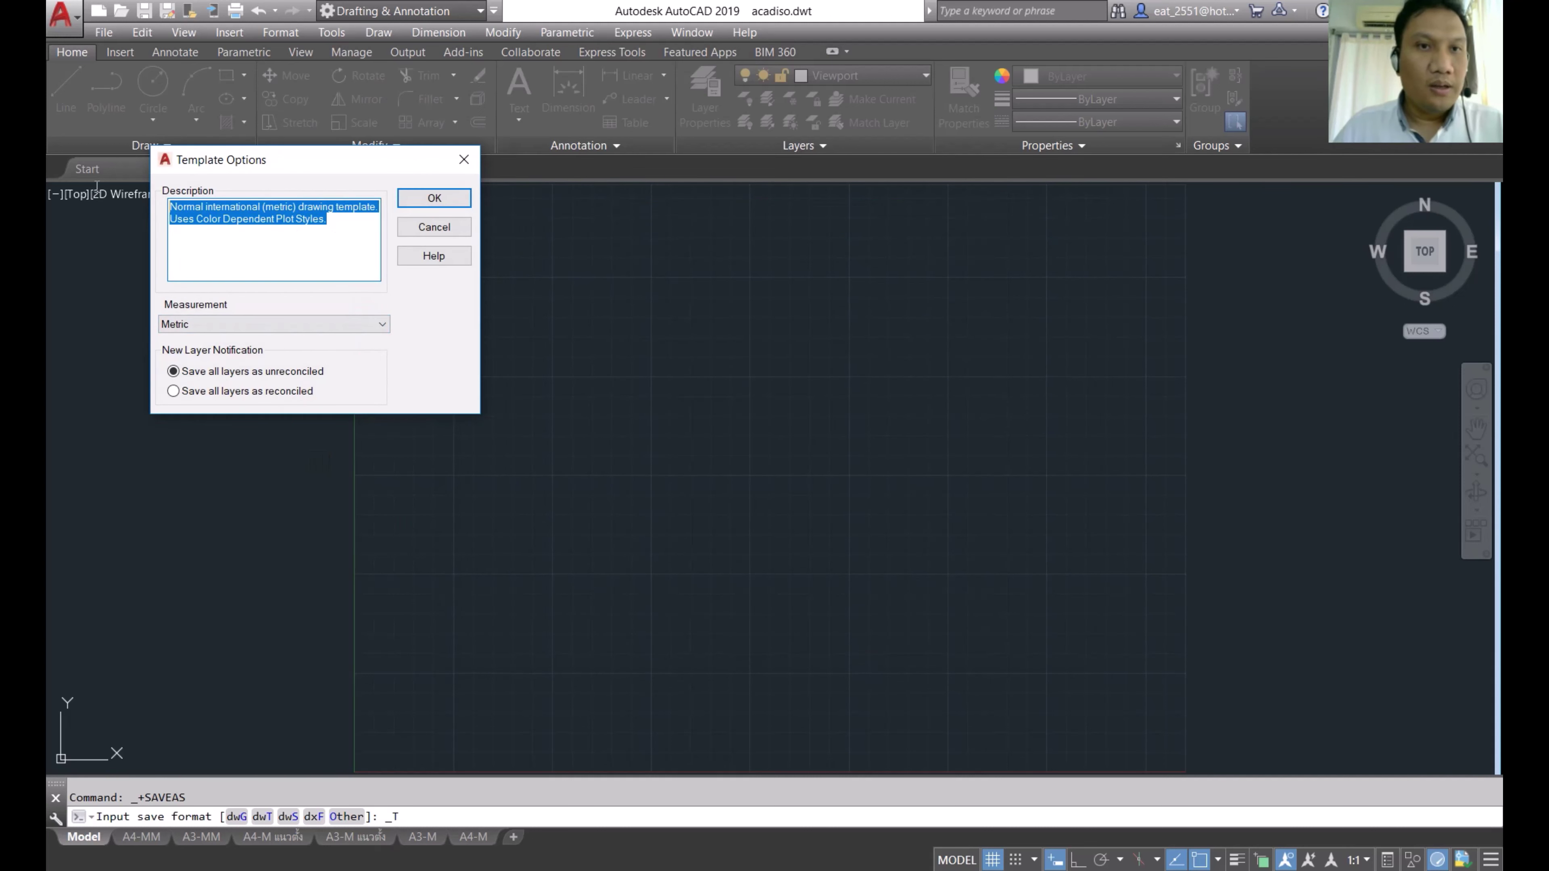
{"action": "key", "text": "BackSpace"}
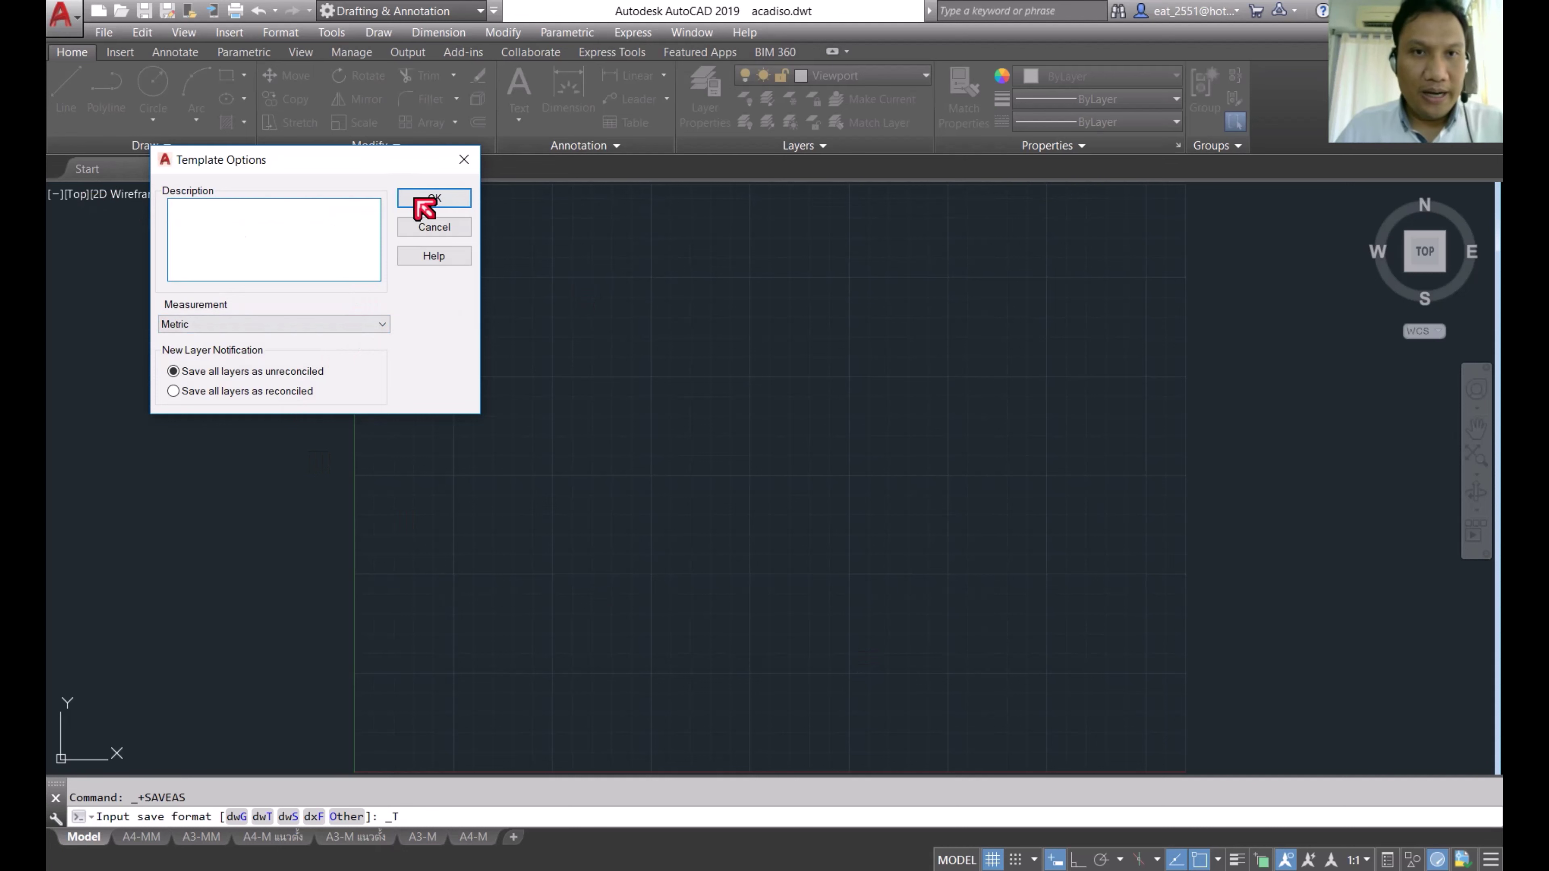
{"action": "left_click", "coordinate": [439, 203]}
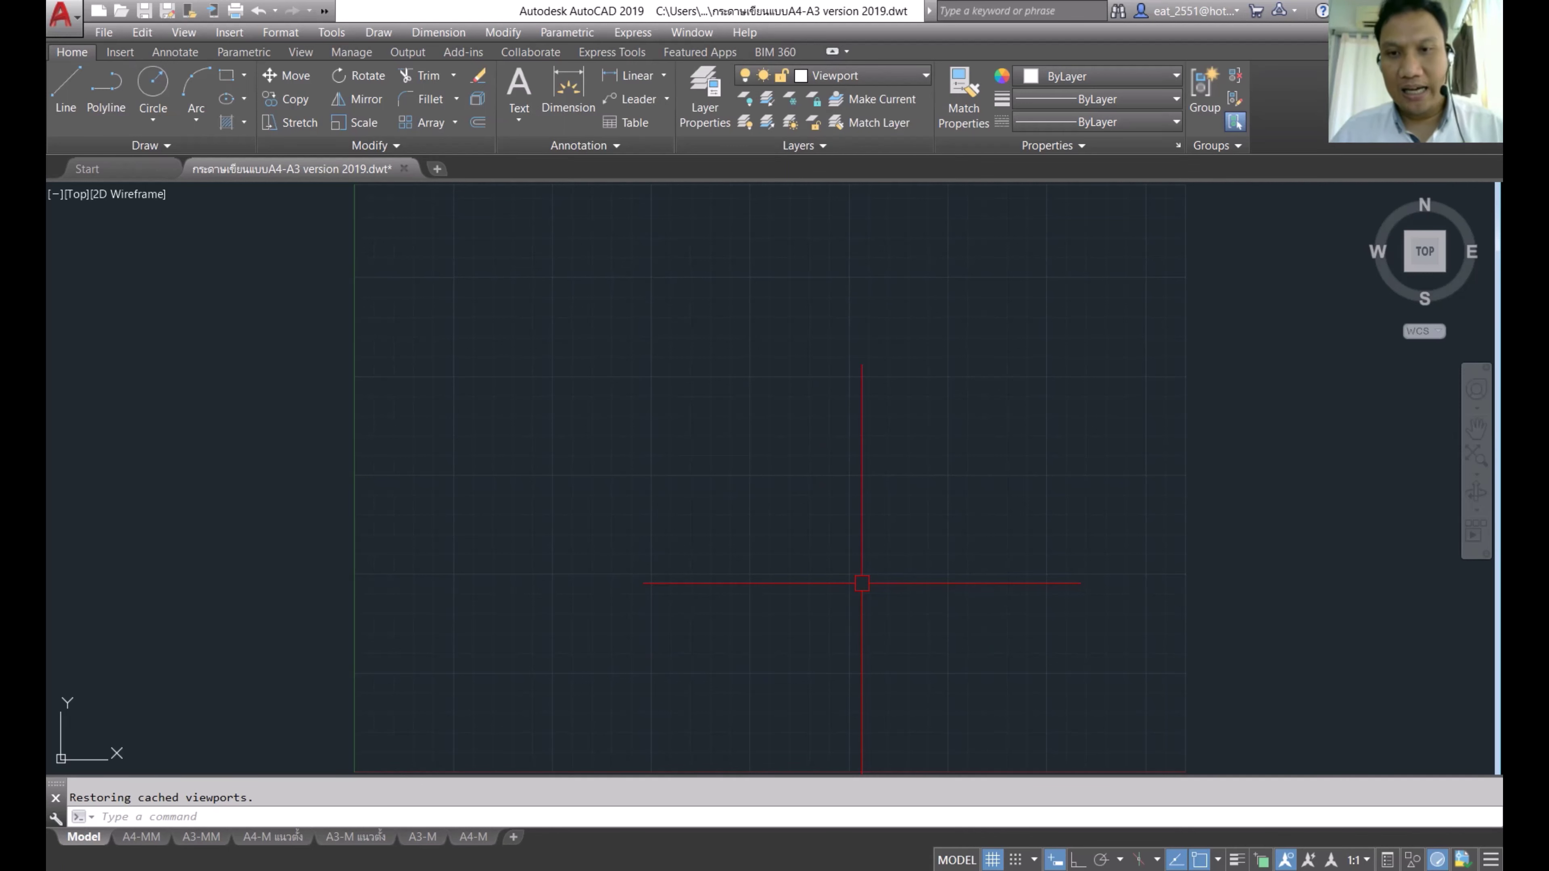
Step: Set AutoCAD 2004 as the default save format in Options
{"action": "right_click", "coordinate": [747, 415]}
{"action": "left_click", "coordinate": [815, 723]}
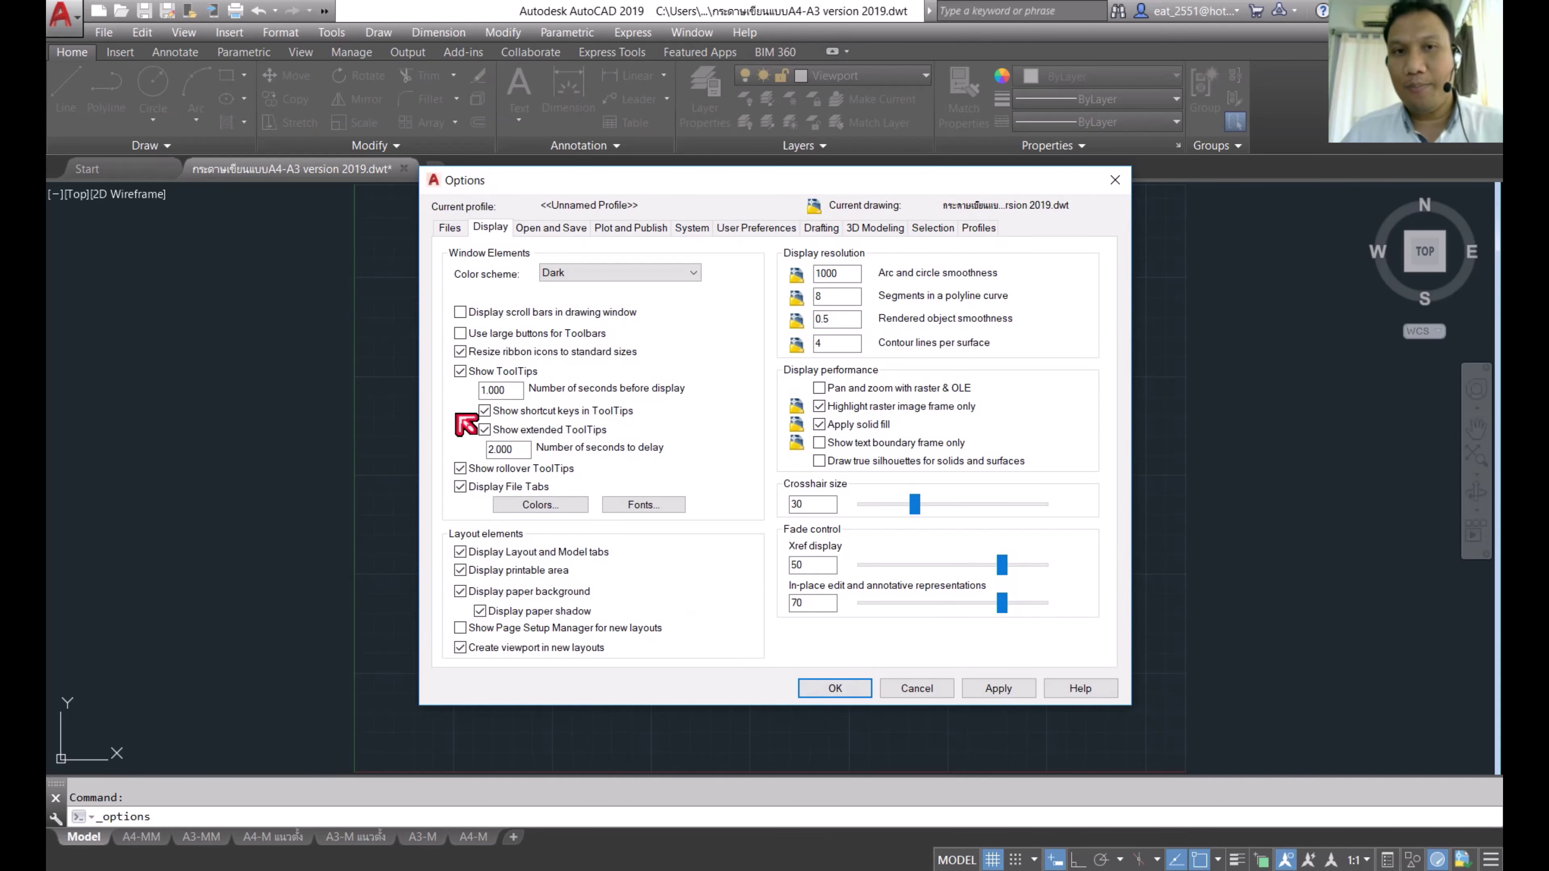
{"action": "left_click", "coordinate": [546, 228]}
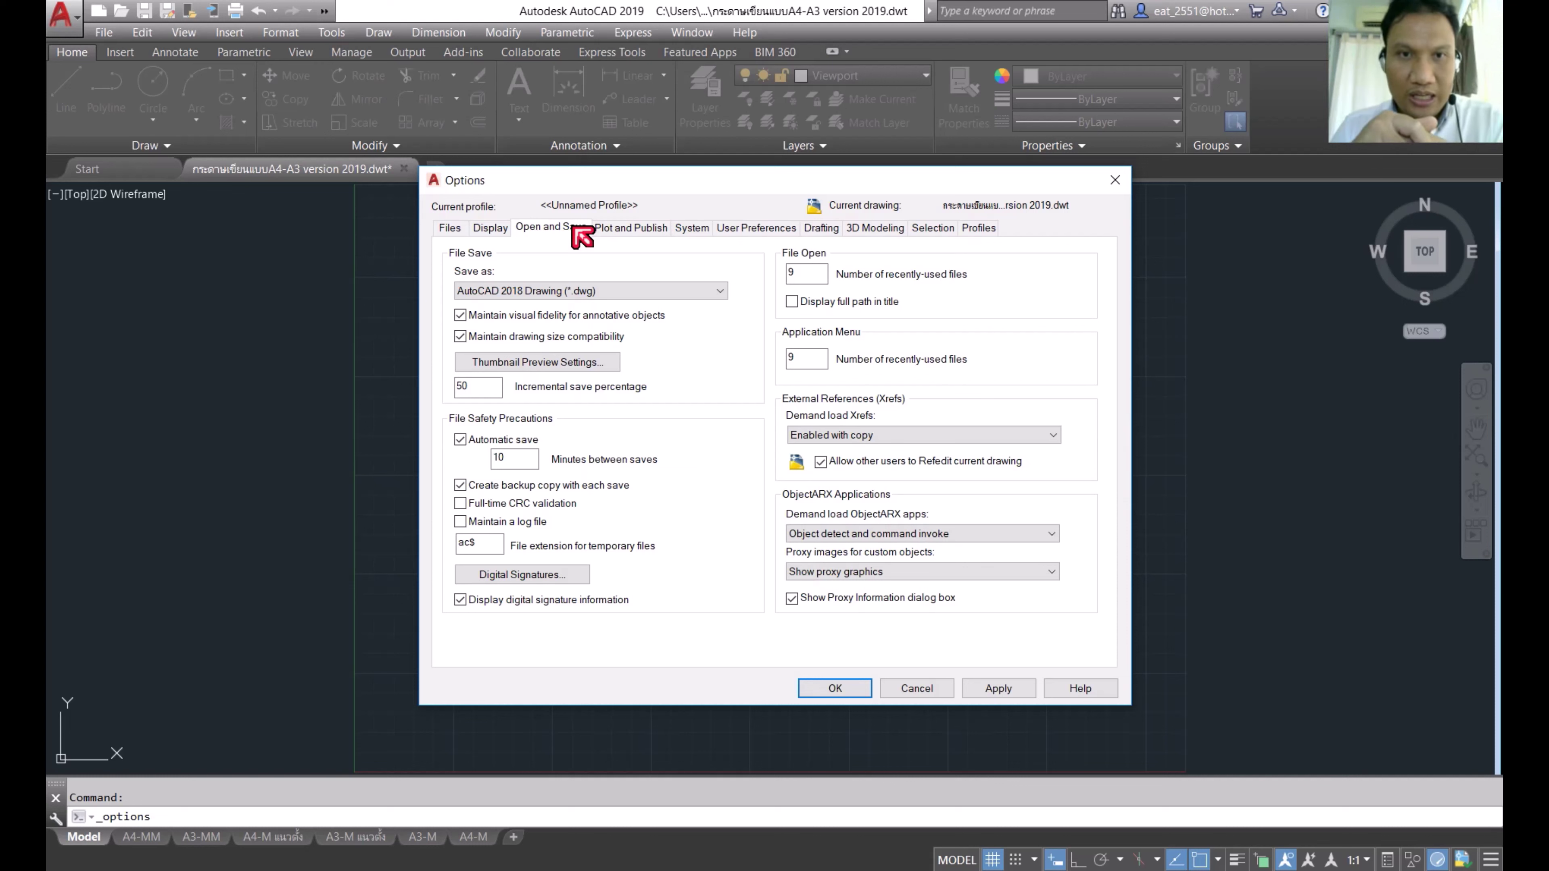
{"action": "left_click", "coordinate": [631, 290]}
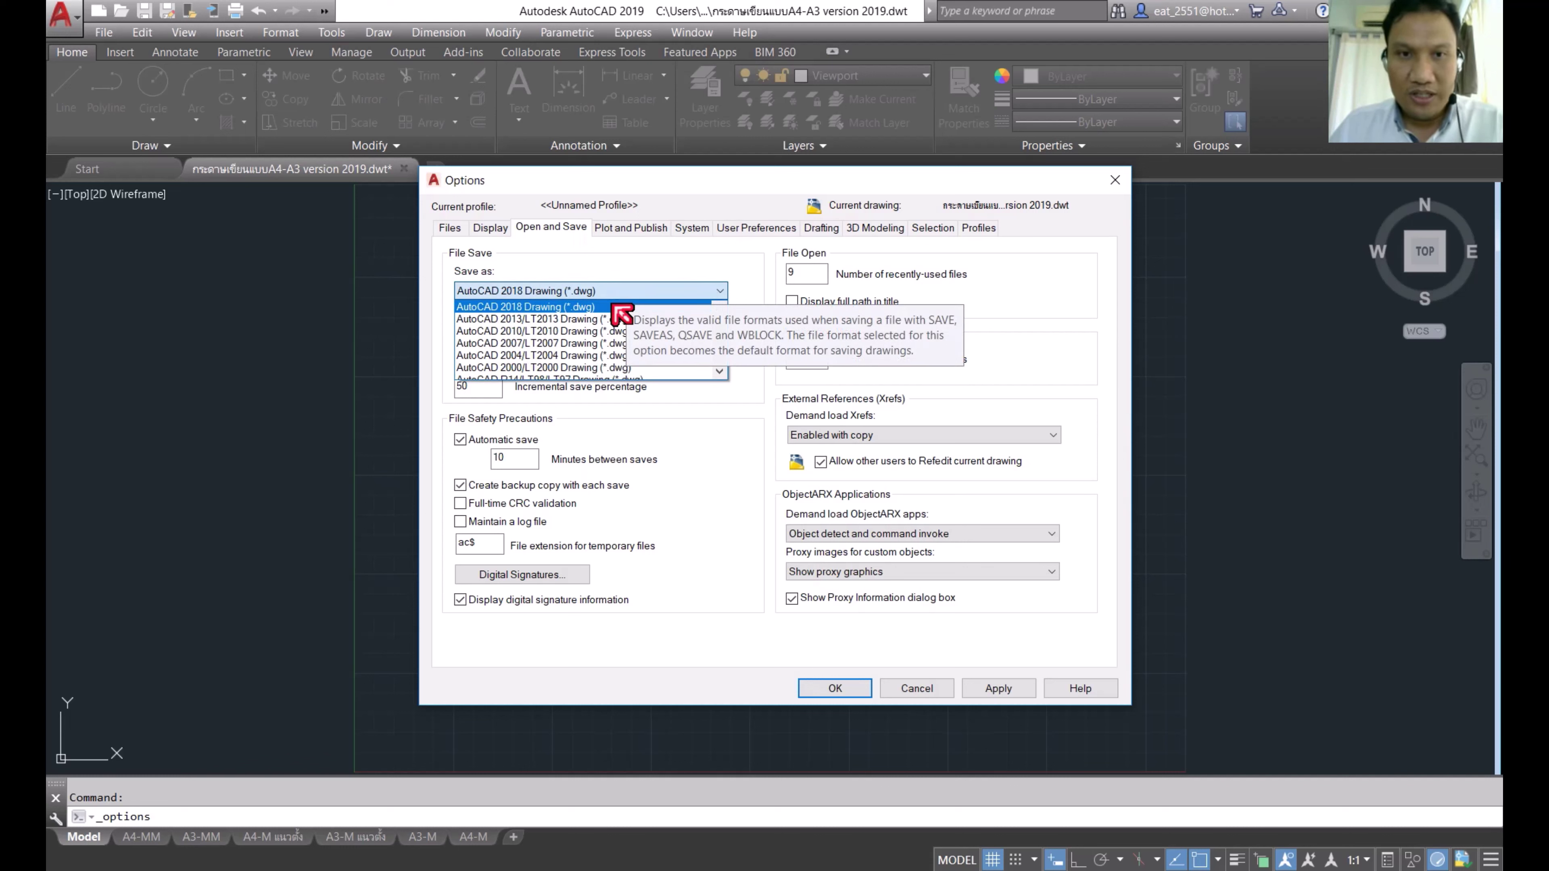
{"action": "left_click", "coordinate": [577, 357]}
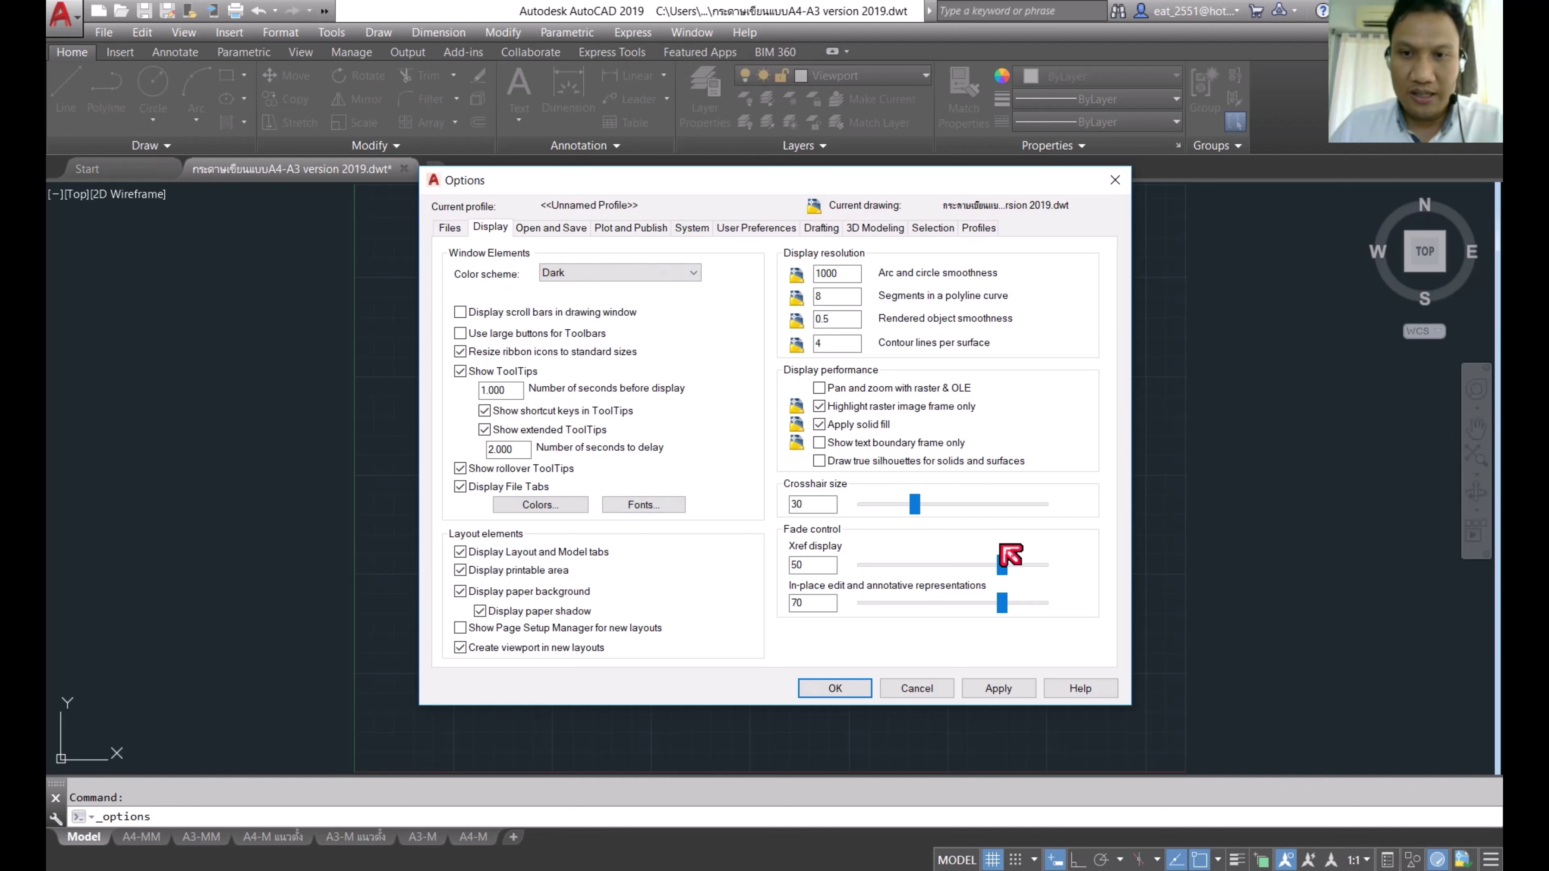
Step: Set the QNEW default template to the A4-A3 version 2019 template
{"action": "left_click", "coordinate": [459, 228]}
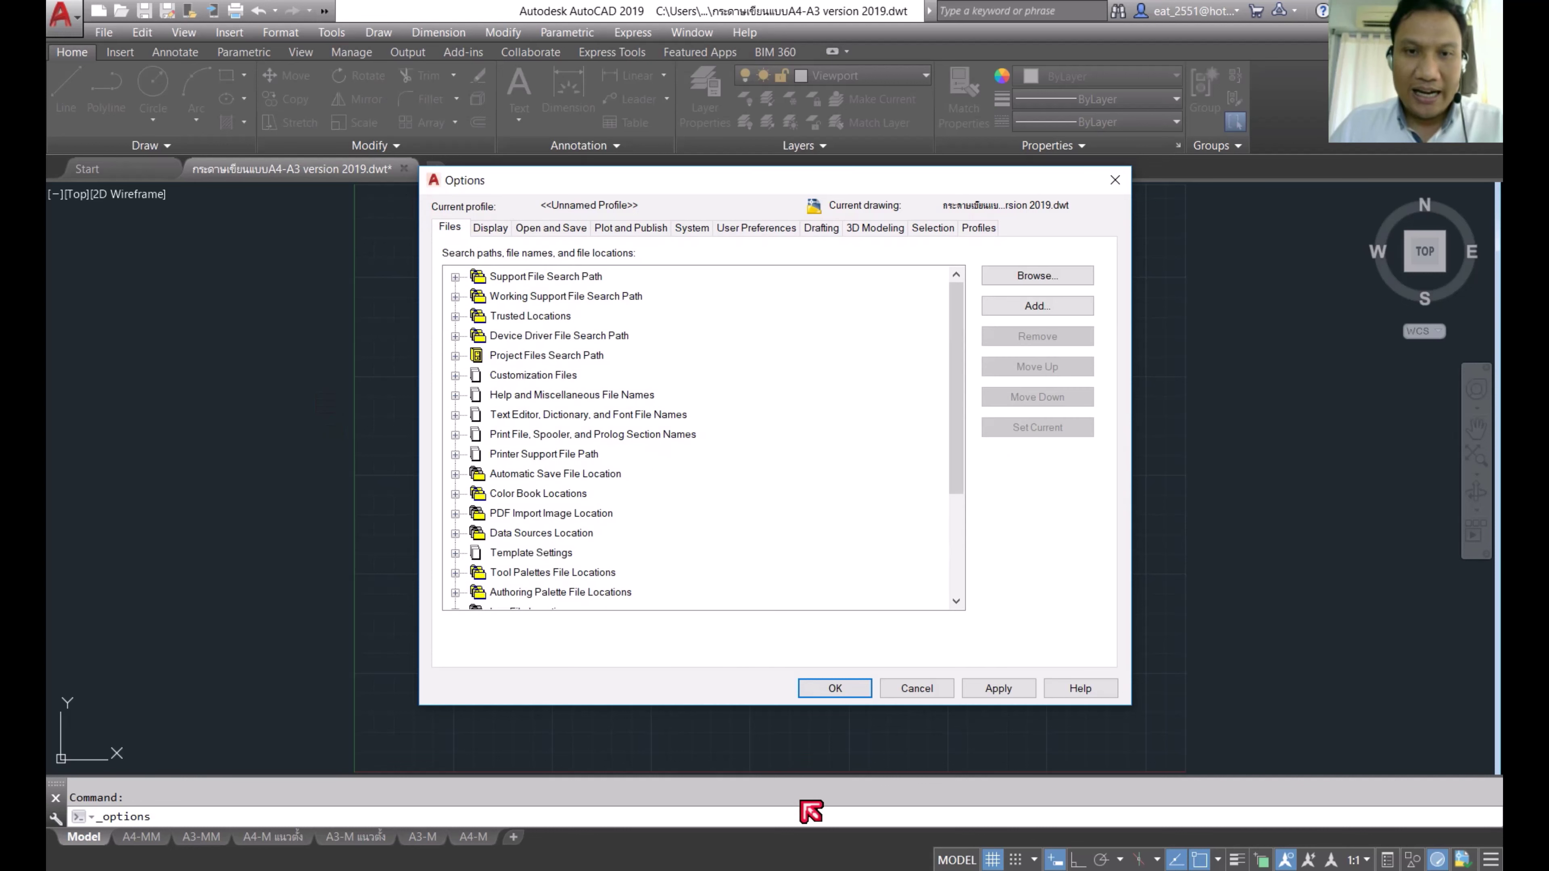
{"action": "double_click", "coordinate": [546, 556]}
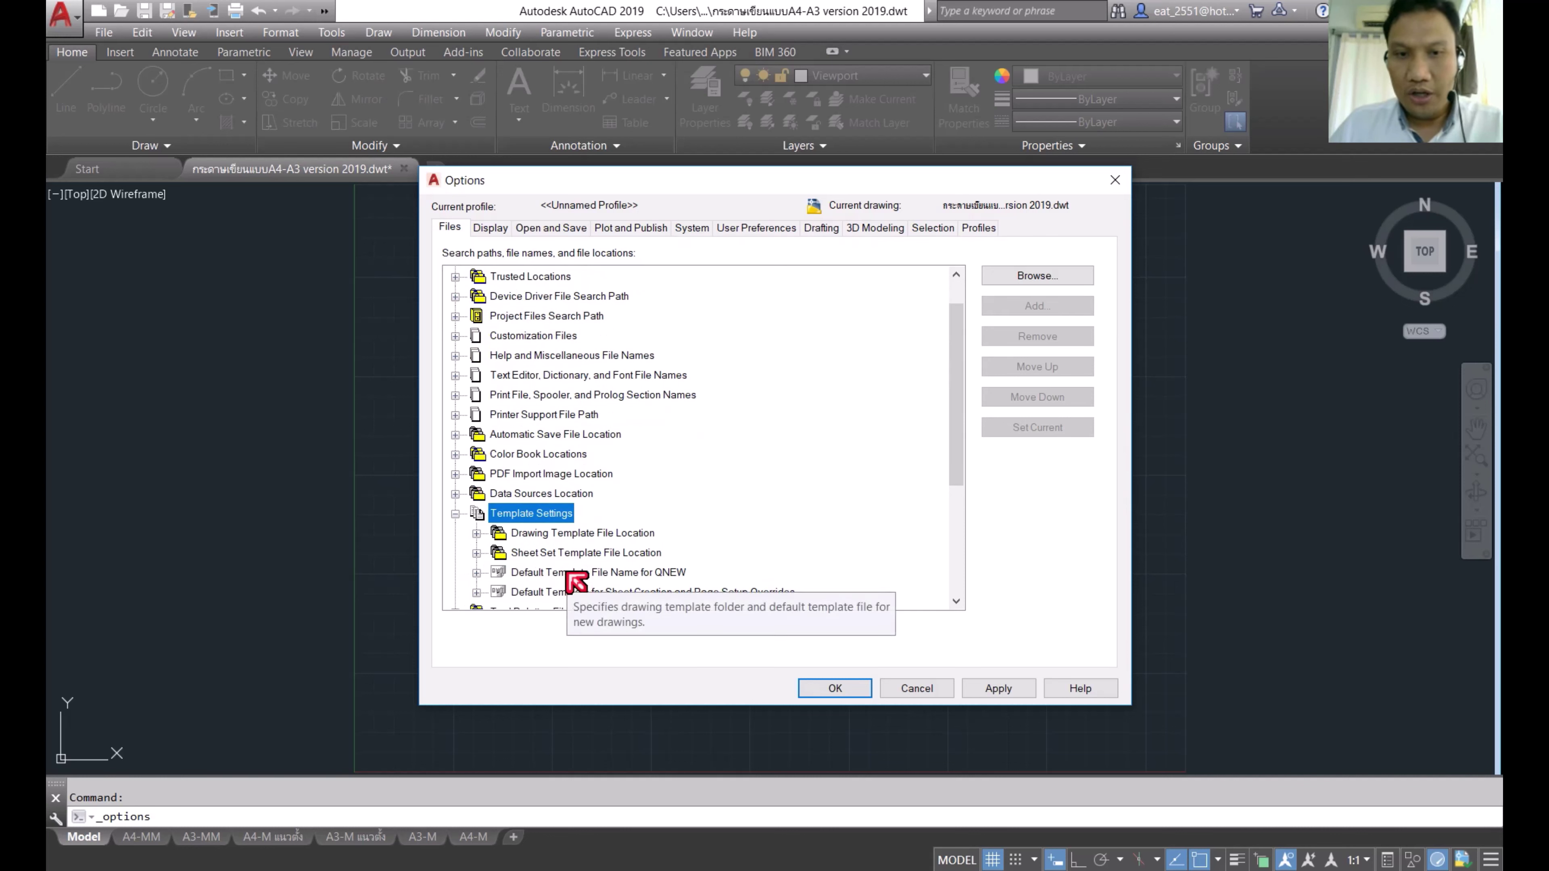
{"action": "double_click", "coordinate": [557, 573]}
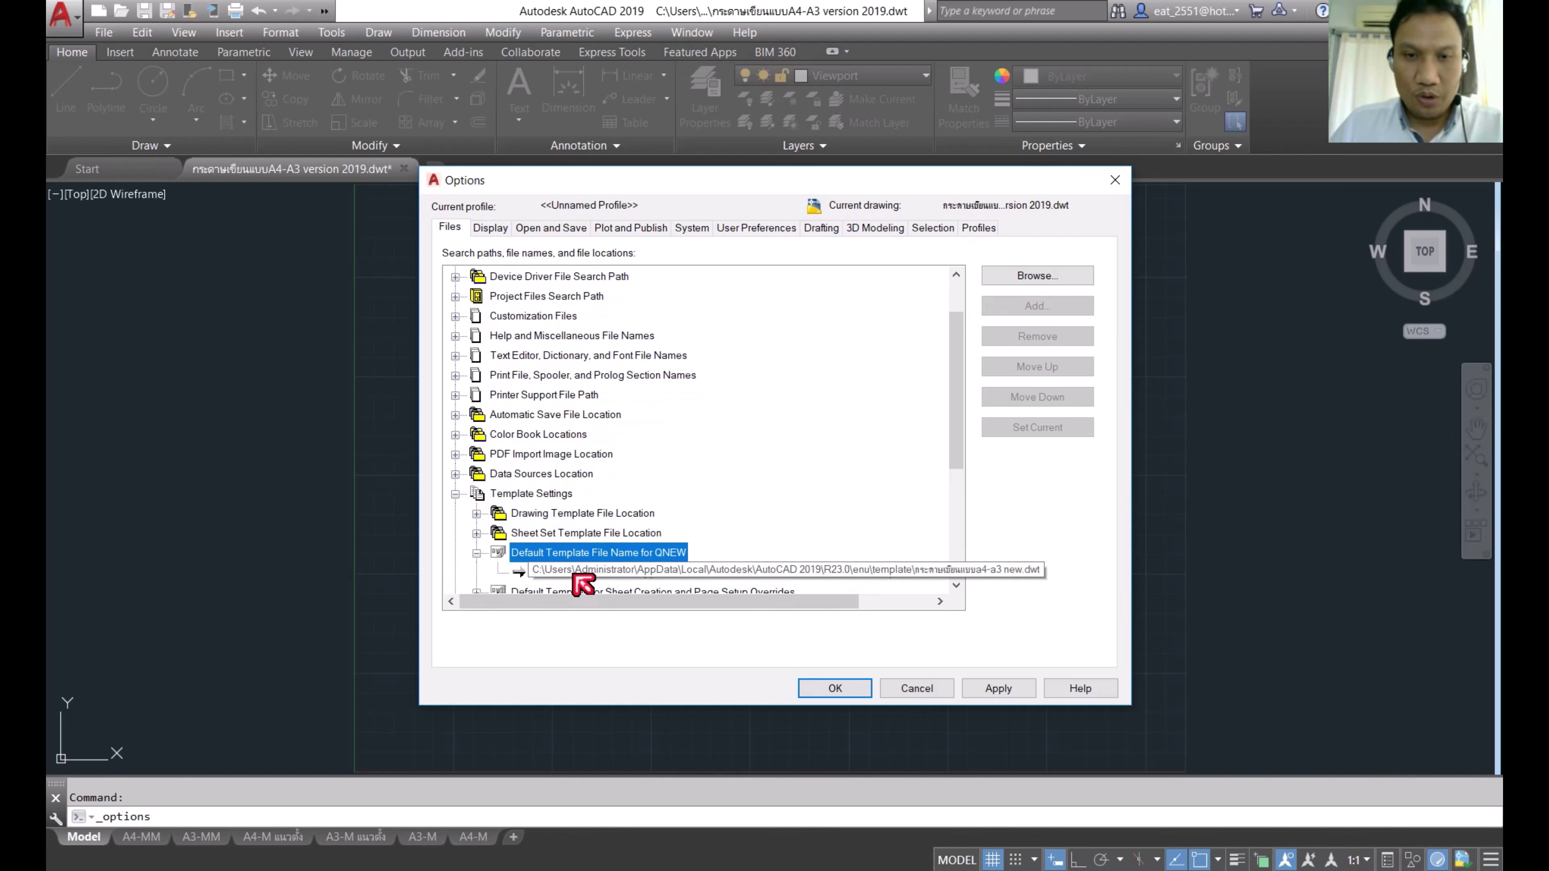
{"action": "left_click", "coordinate": [587, 573]}
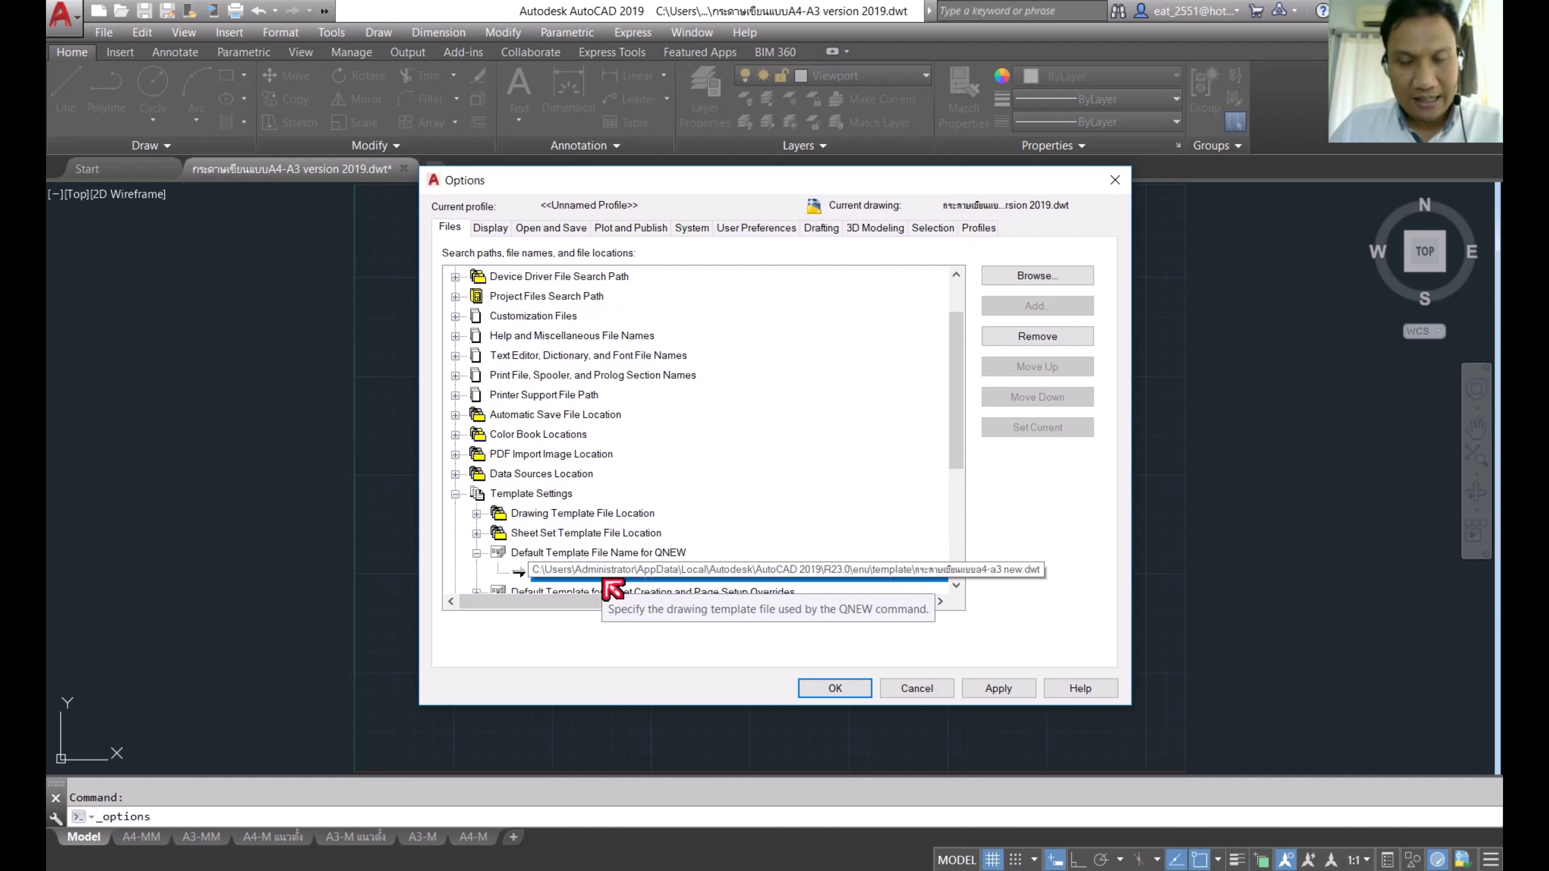
{"action": "double_click", "coordinate": [610, 583]}
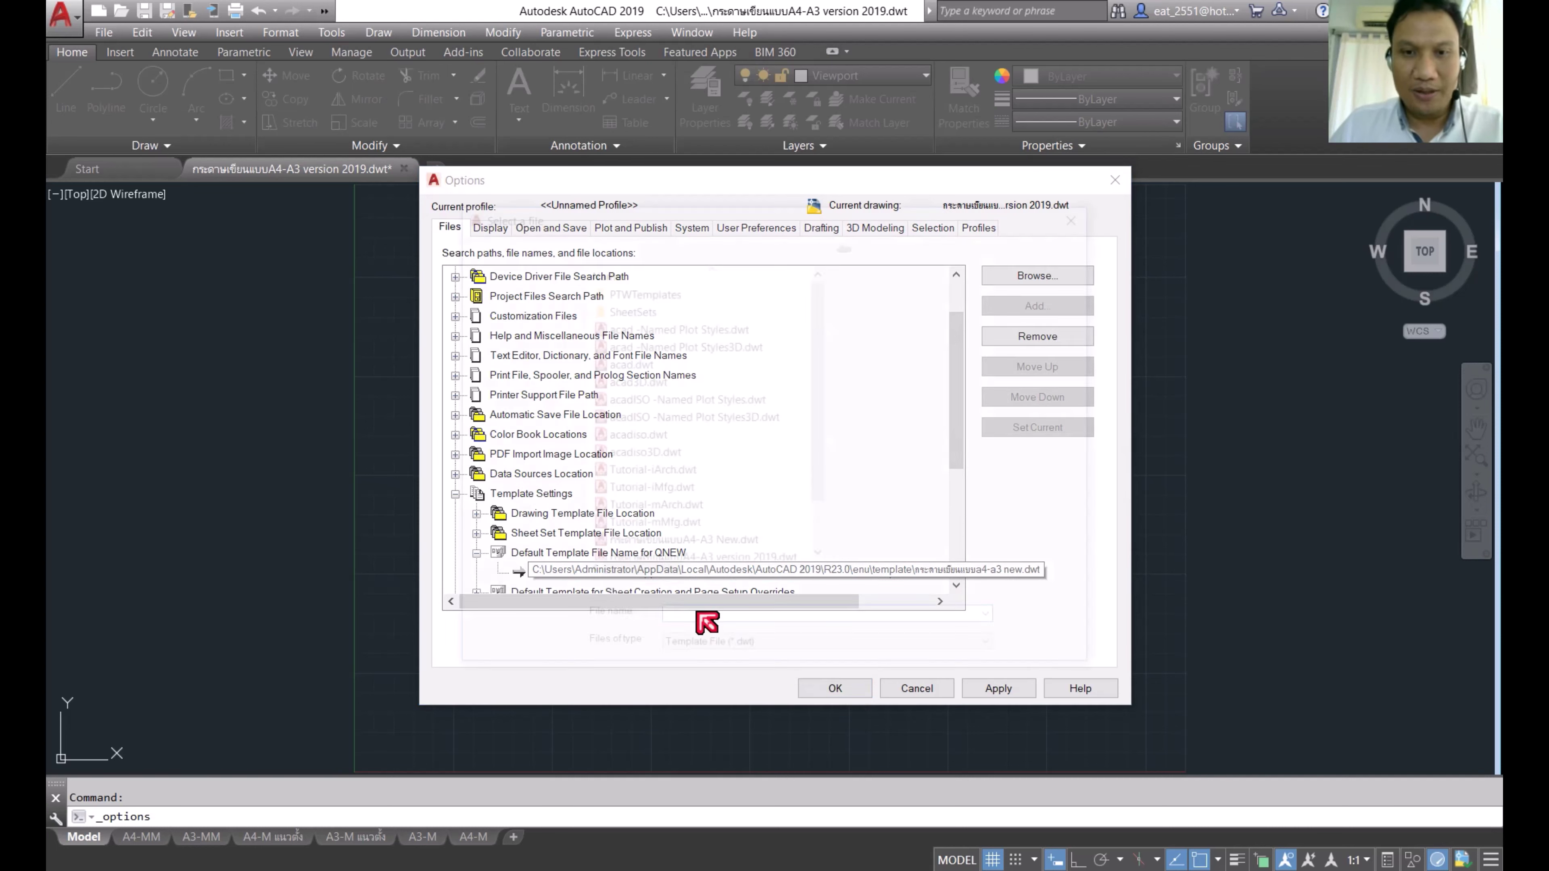
{"action": "scroll", "coordinate": [763, 519], "scroll_direction": "down", "scroll_amount": 1}
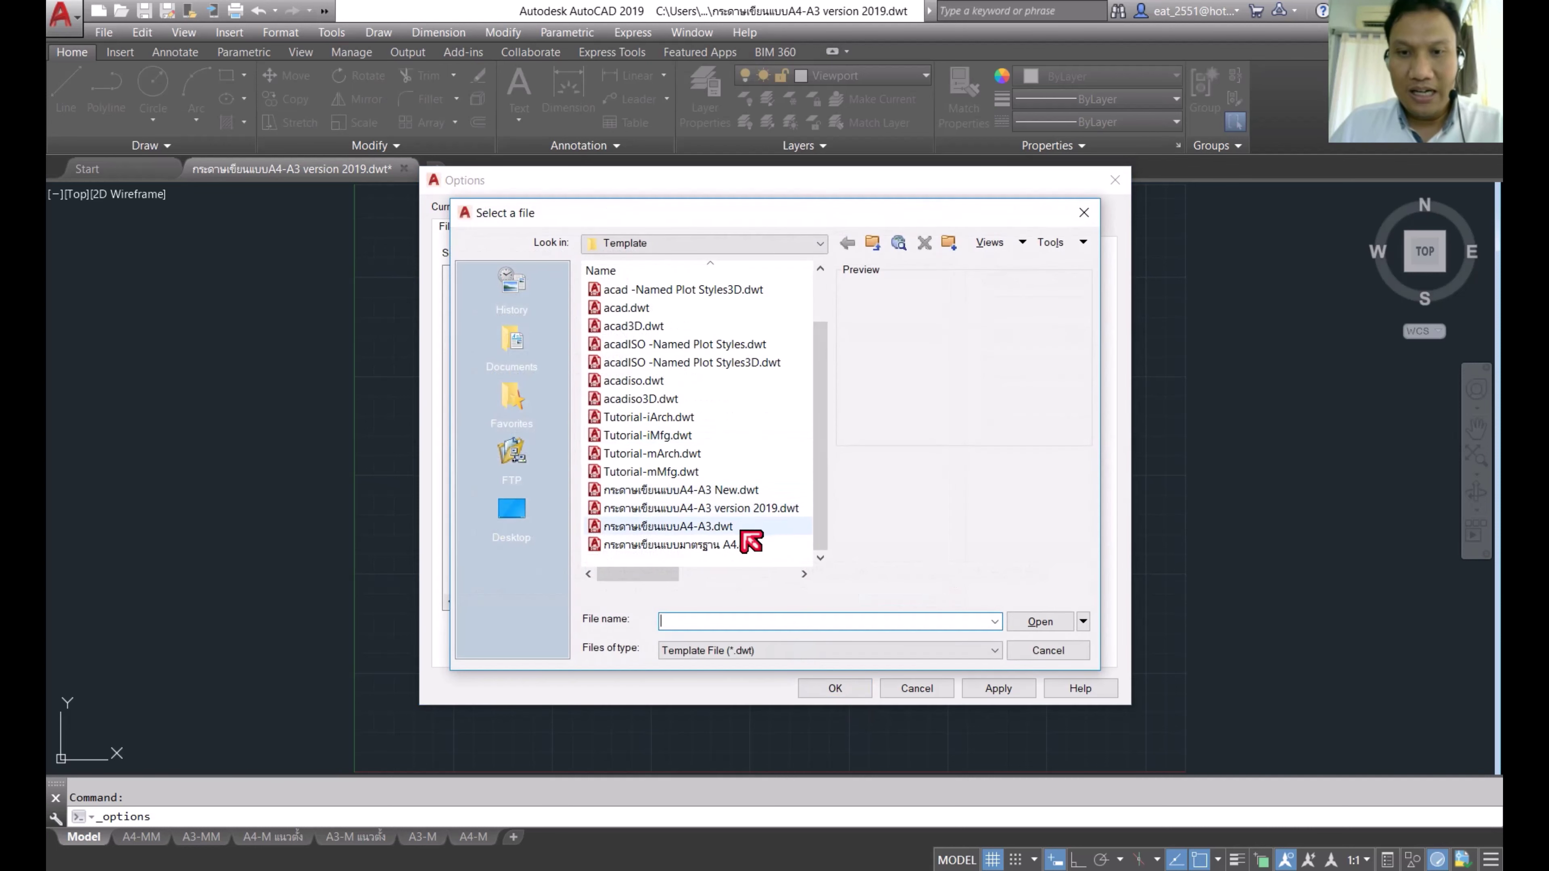
{"action": "left_click", "coordinate": [698, 512]}
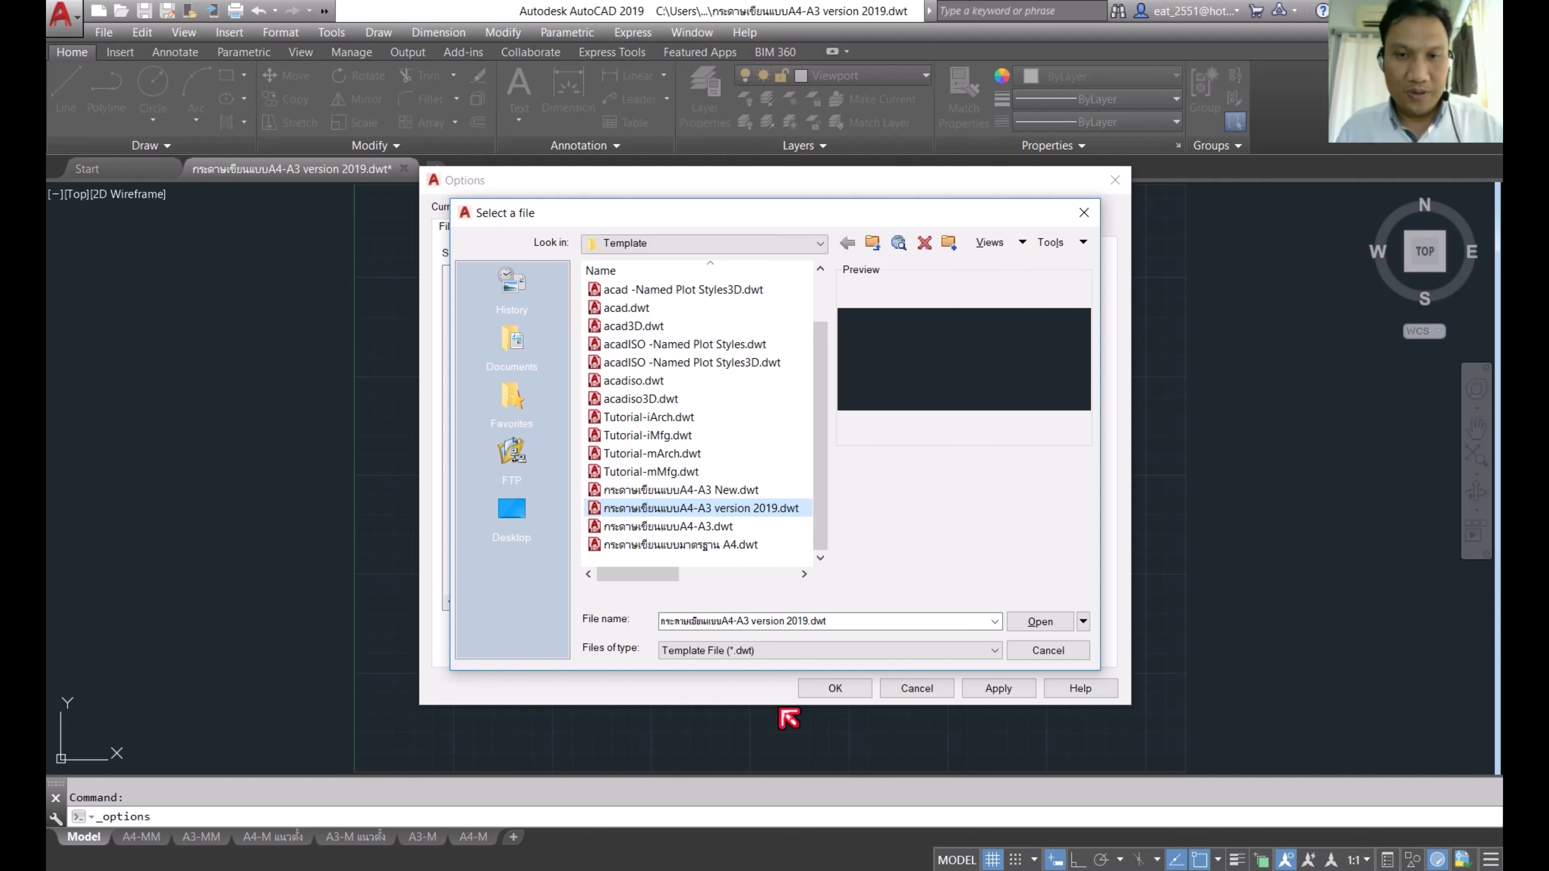
{"action": "left_click", "coordinate": [1044, 622]}
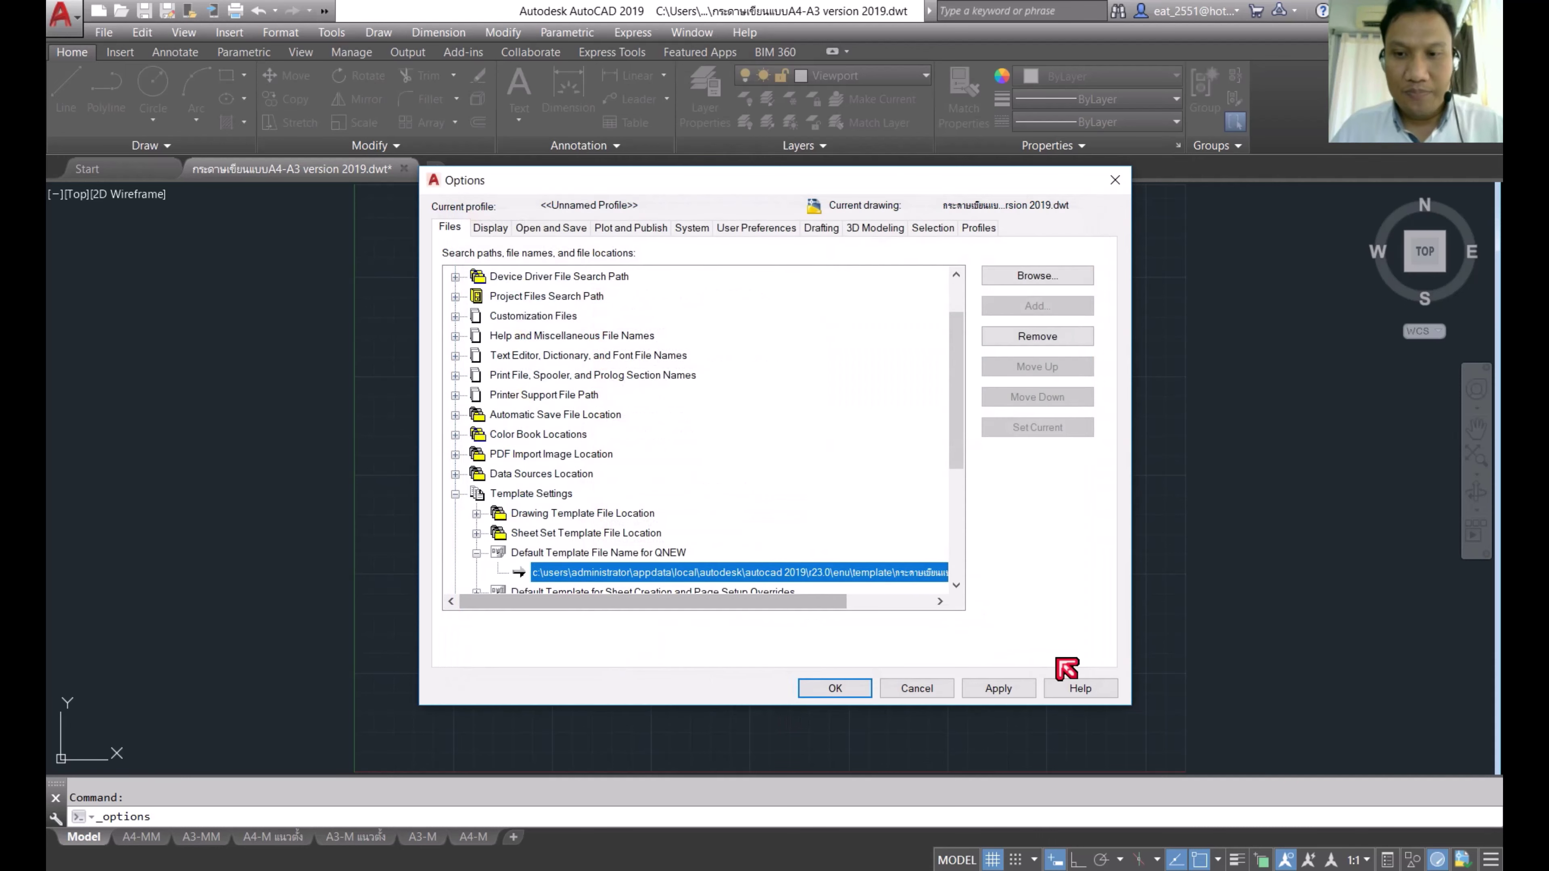
Step: Apply and keep the Options changes, then close the template drawing
{"action": "left_click", "coordinate": [1000, 689]}
{"action": "left_click", "coordinate": [836, 694]}
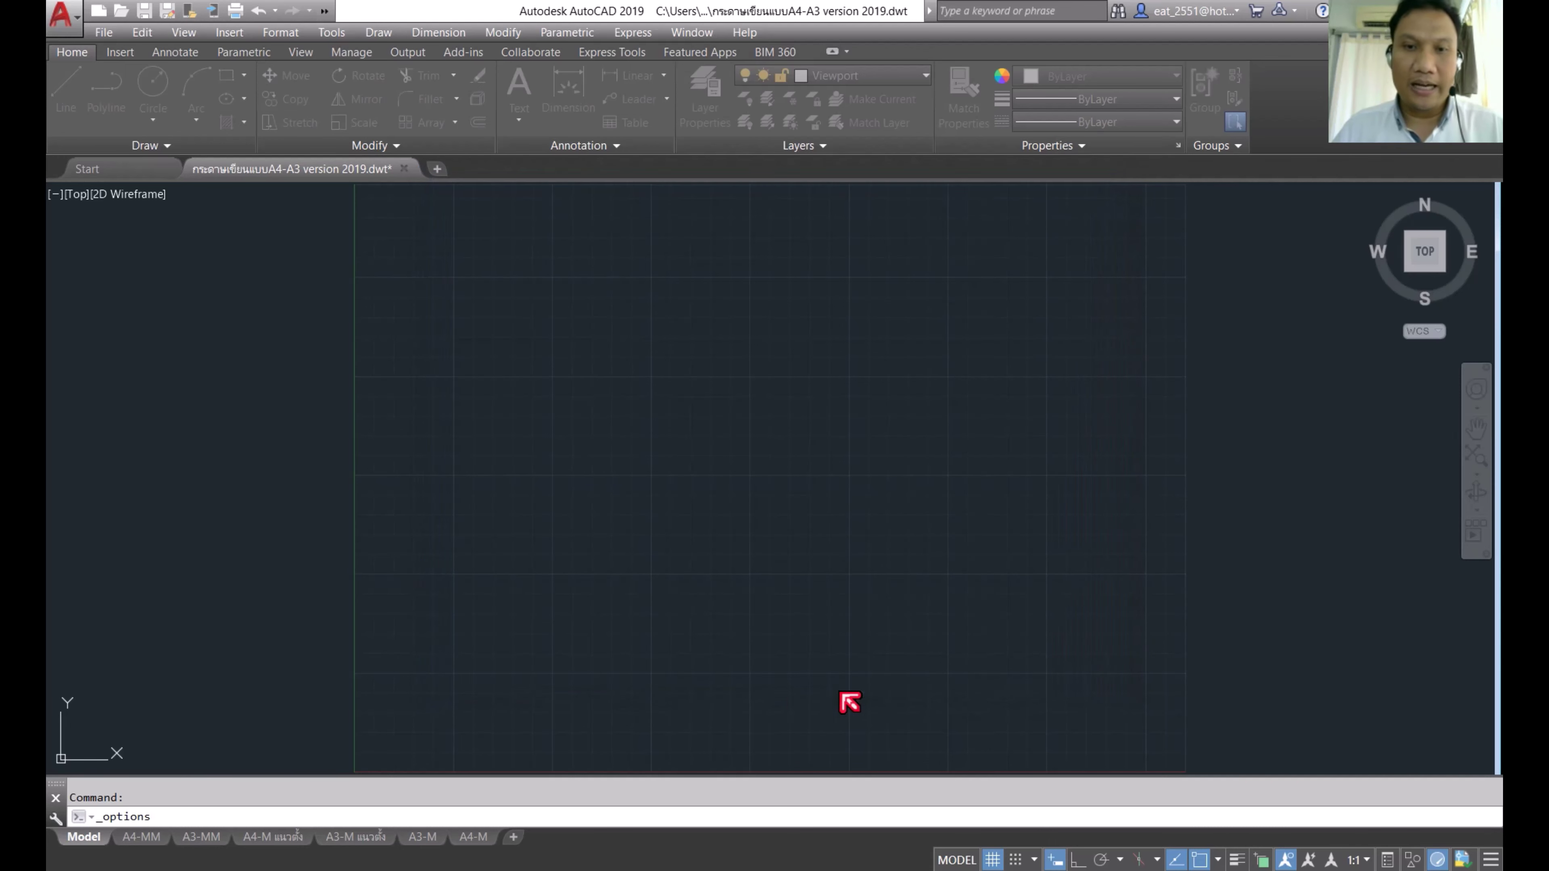
{"action": "left_click", "coordinate": [404, 168]}
Step: Discard template changes and start new Drawing1 from the default template
{"action": "left_click", "coordinate": [844, 497]}
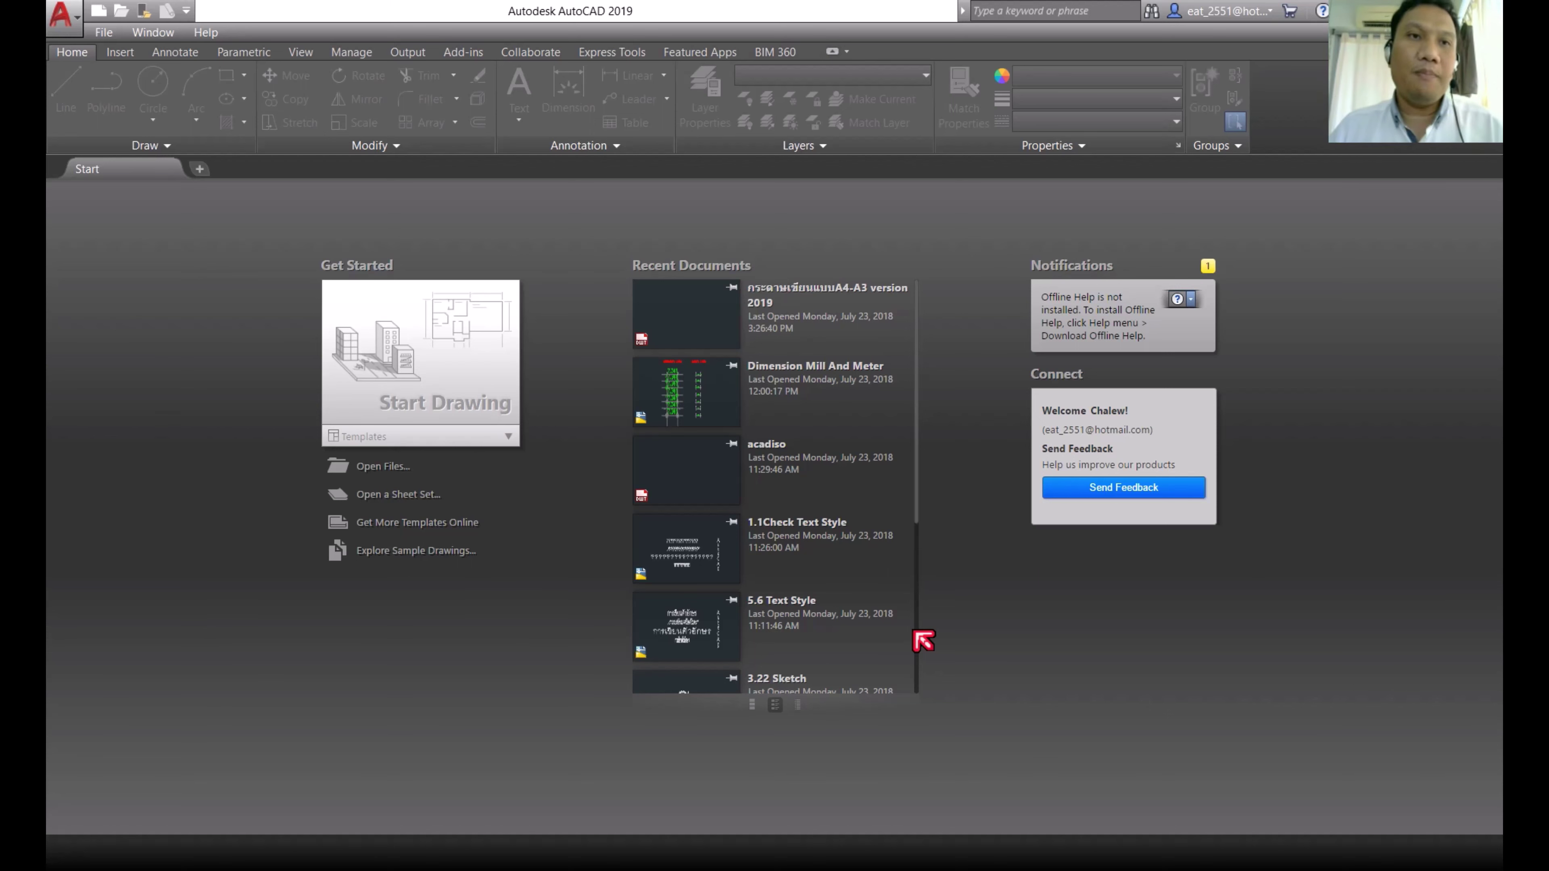
{"action": "left_click", "coordinate": [420, 377]}
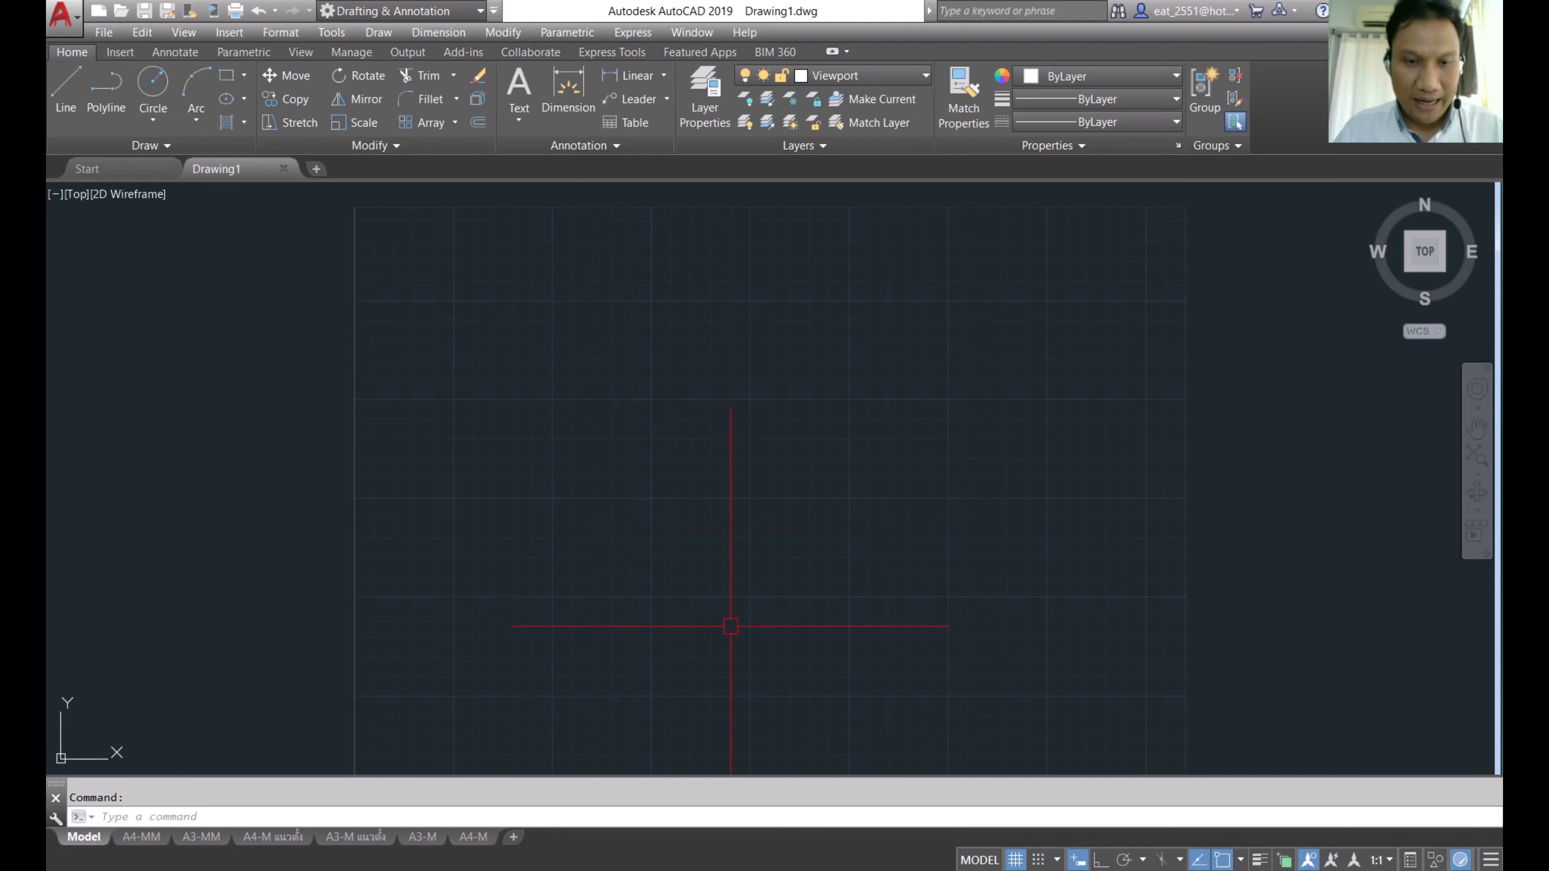
Step: Compare the A4-MM, A3-MM, A4-M แนวตั้ง, A3-M แนวตั้ง and A3-M layout sheets
{"action": "left_click", "coordinate": [141, 837]}
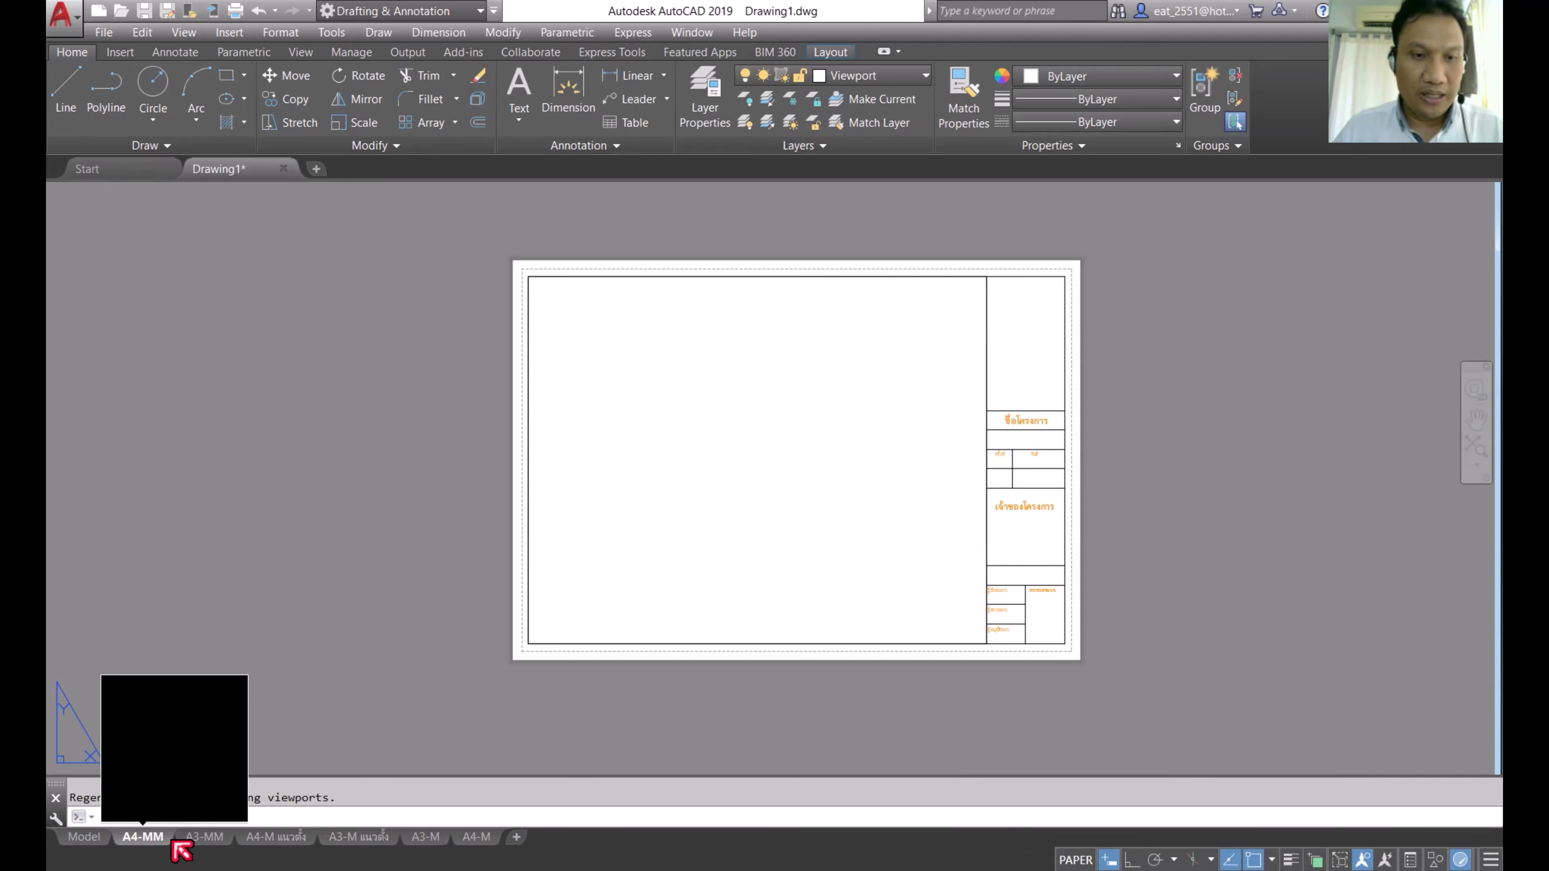
{"action": "left_click", "coordinate": [197, 837]}
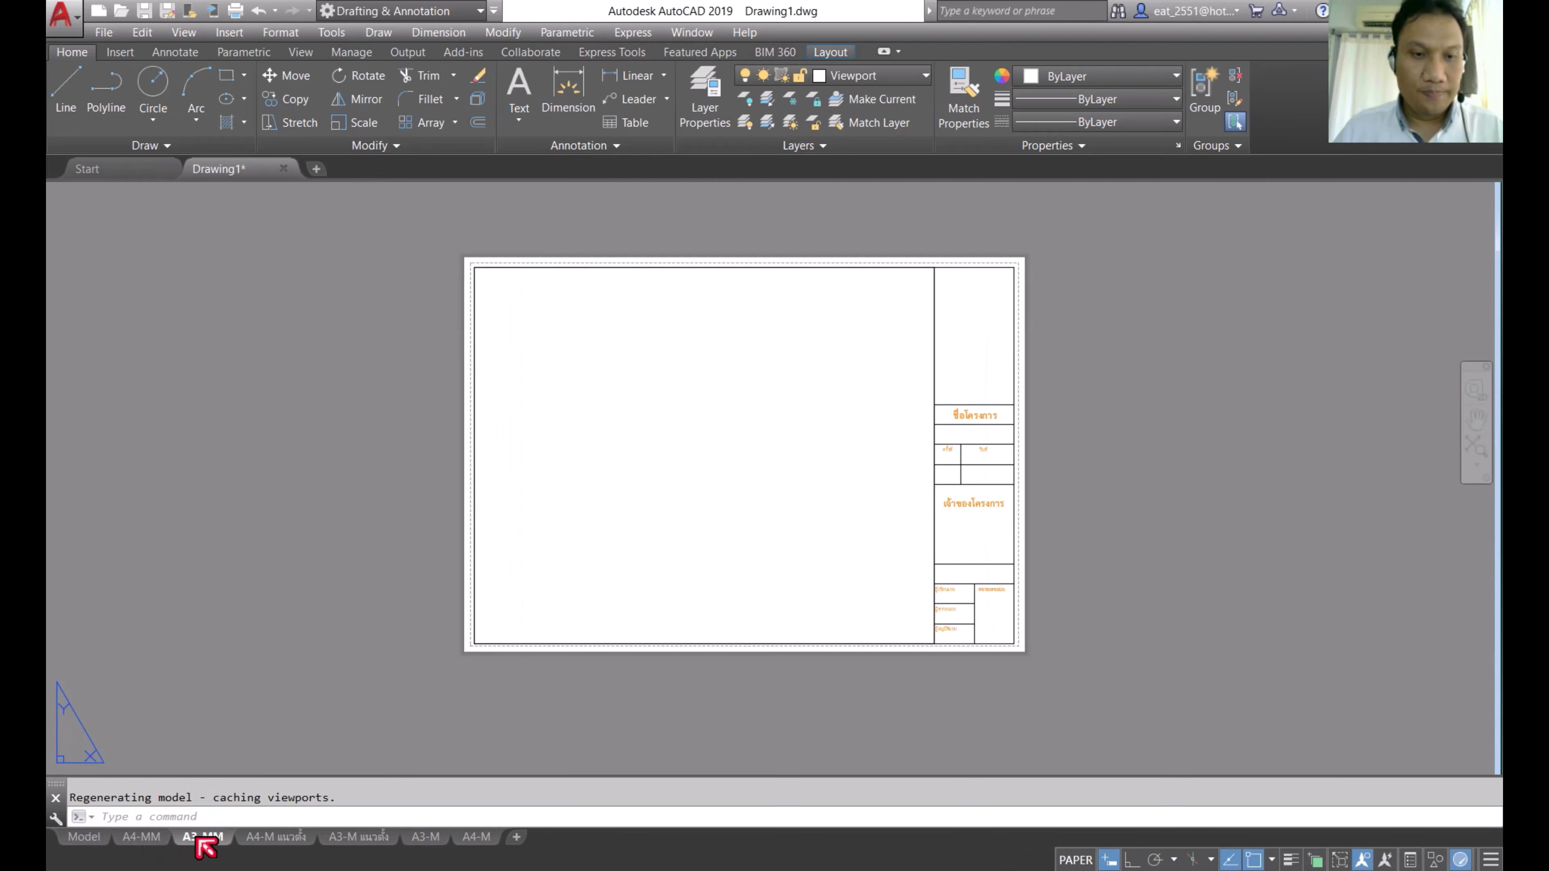
{"action": "left_click", "coordinate": [280, 838]}
{"action": "left_click", "coordinate": [384, 838]}
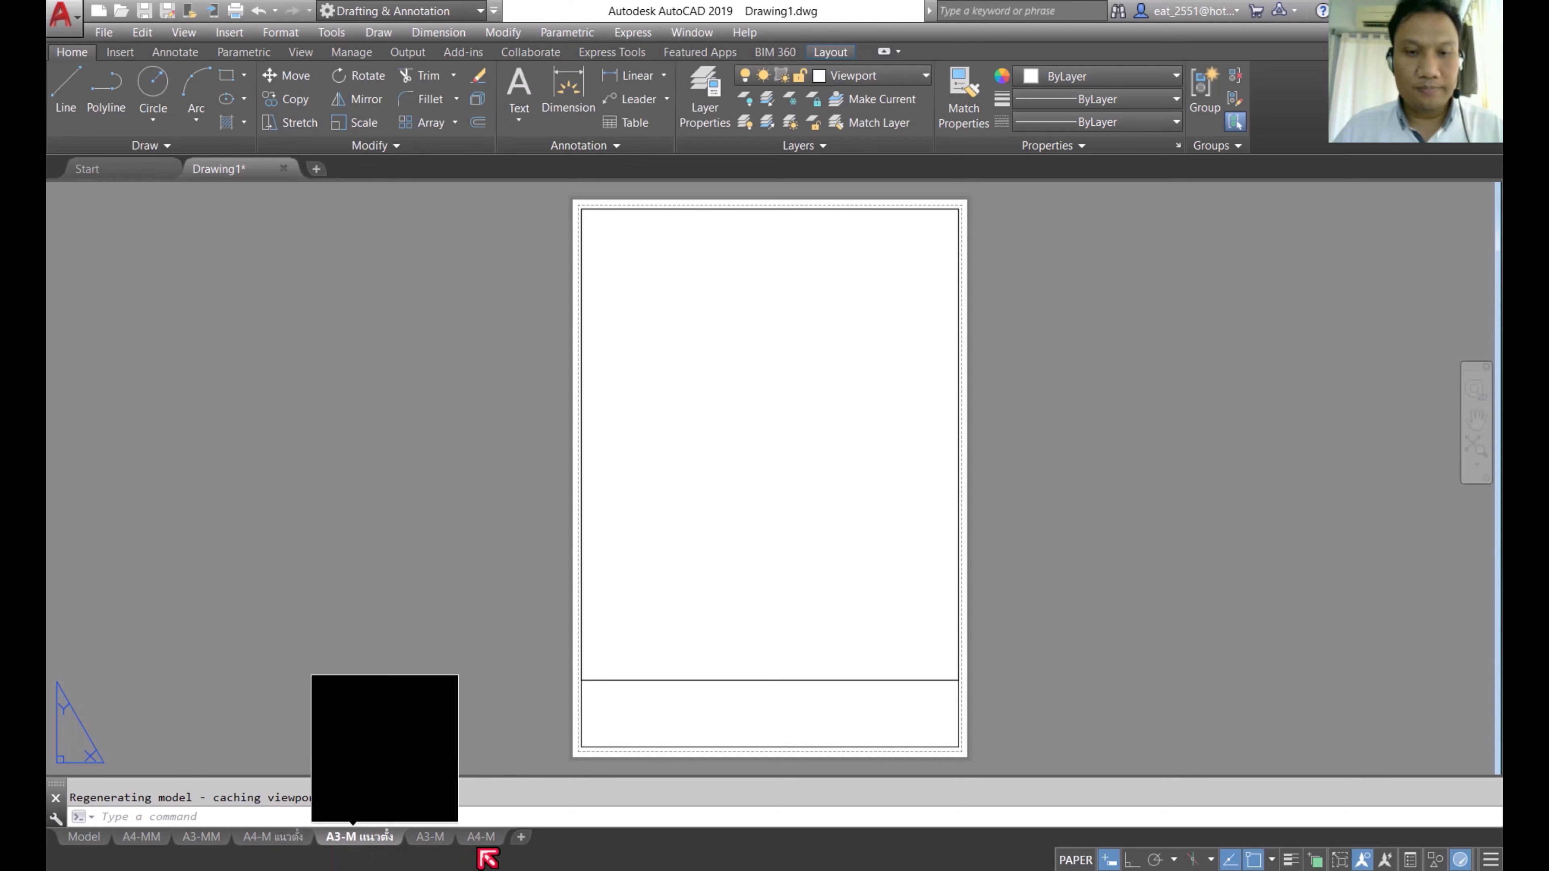
{"action": "left_click", "coordinate": [436, 838]}
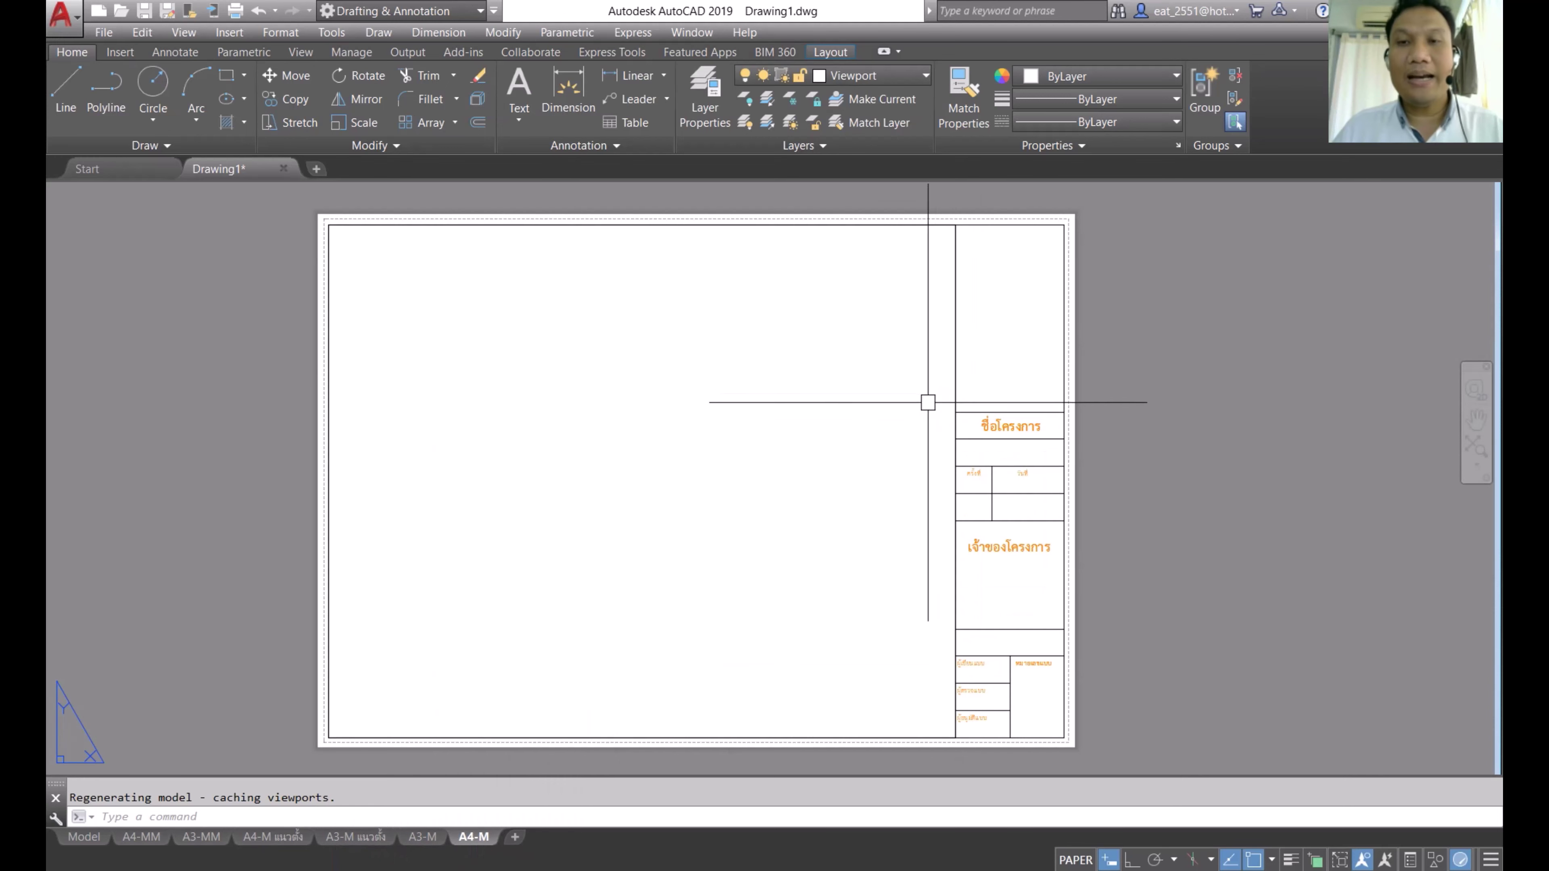
{"action": "middle_click_drag", "start_coordinate": [864, 435], "coordinate": [893, 422]}
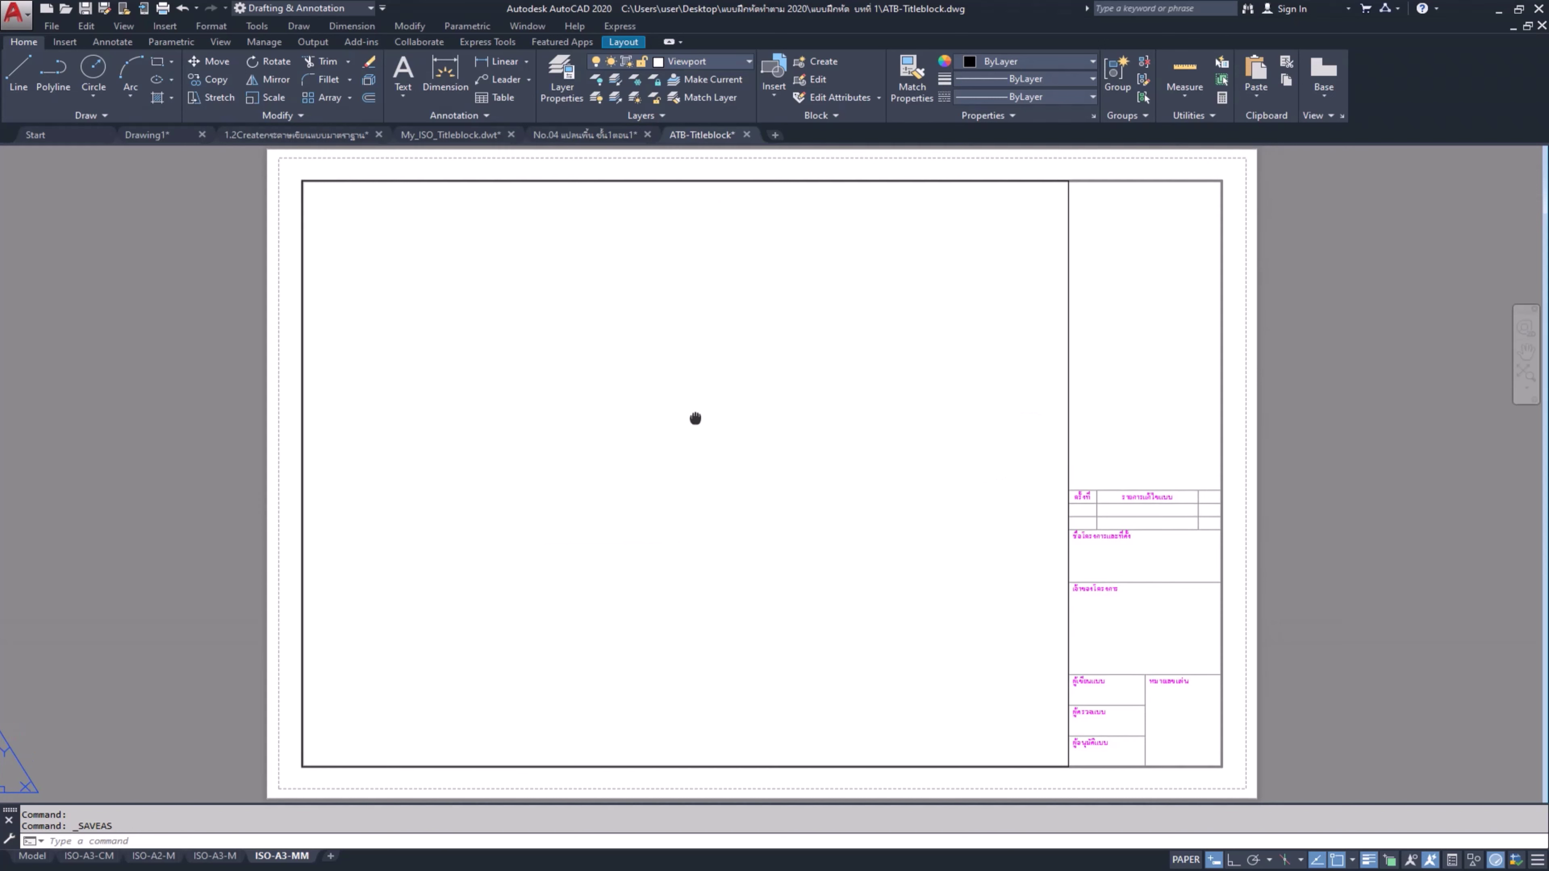
Step: Zoom model space to extents, return to ISO-A3-MM, and confirm millimetre drawing units
{"action": "middle_click_drag", "start_coordinate": [711, 414], "coordinate": [695, 418]}
{"action": "left_click", "coordinate": [34, 856]}
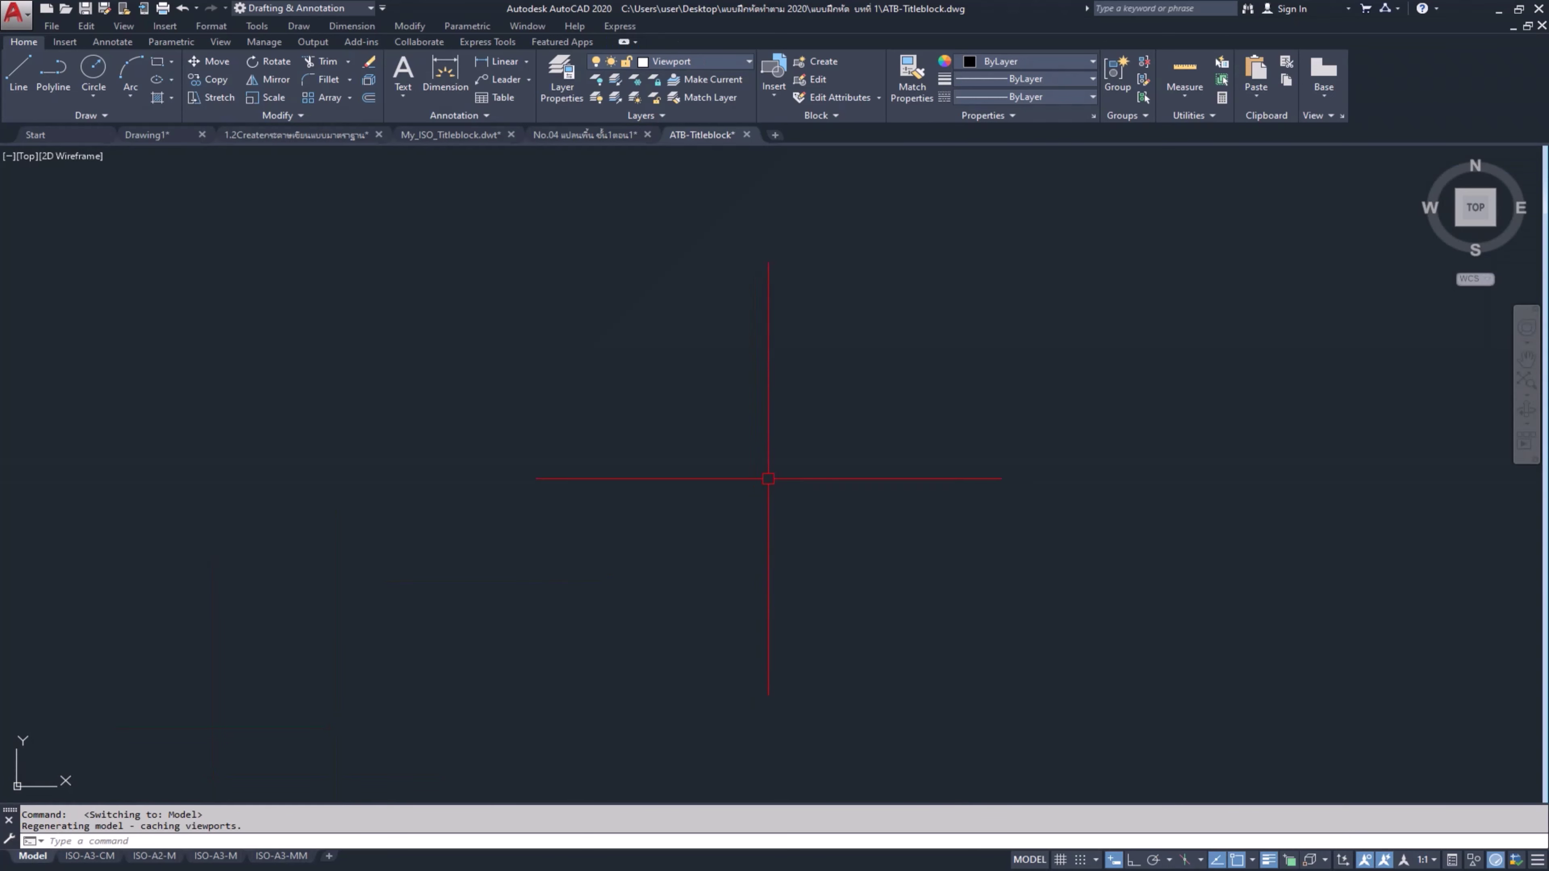
{"action": "middle_click", "coordinate": [802, 439]}
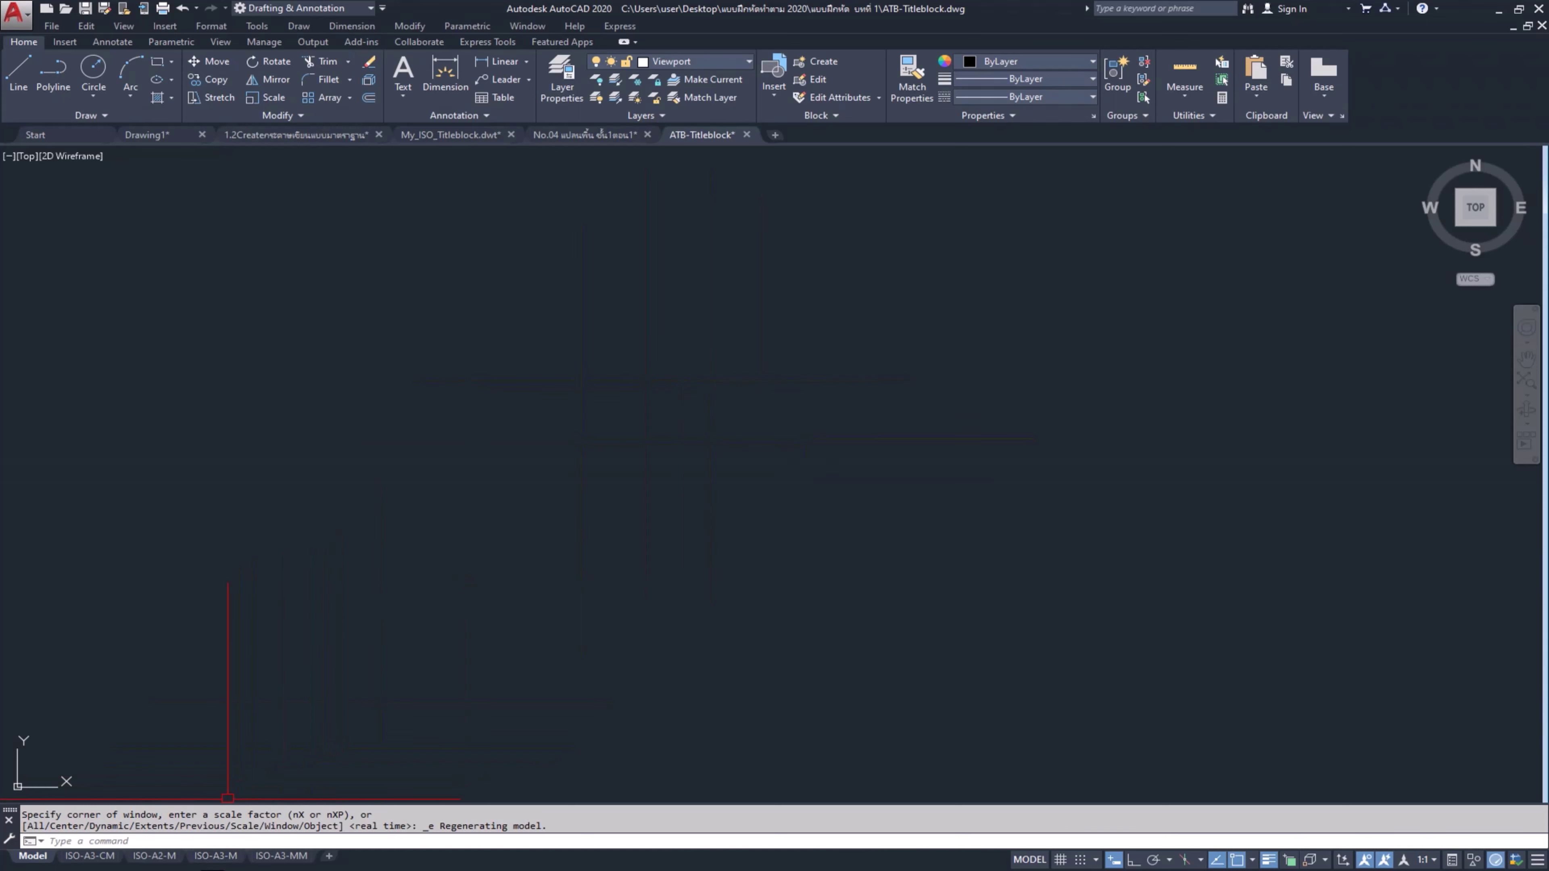
{"action": "left_click", "coordinate": [304, 857]}
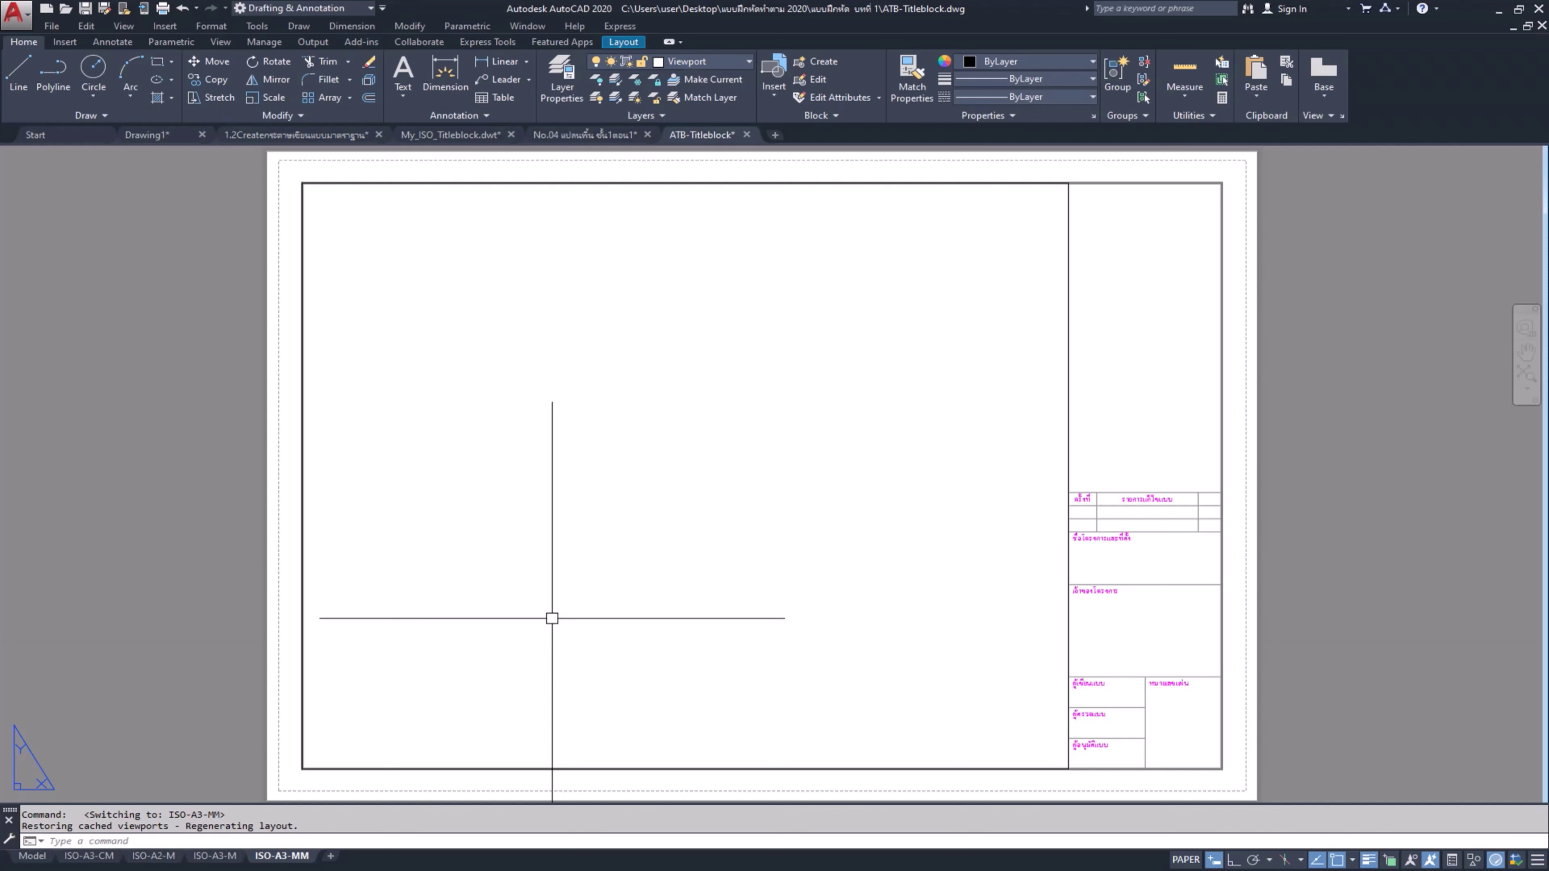
{"action": "type", "text": "u"}
{"action": "type", "text": "n"}
{"action": "key", "text": "Return"}
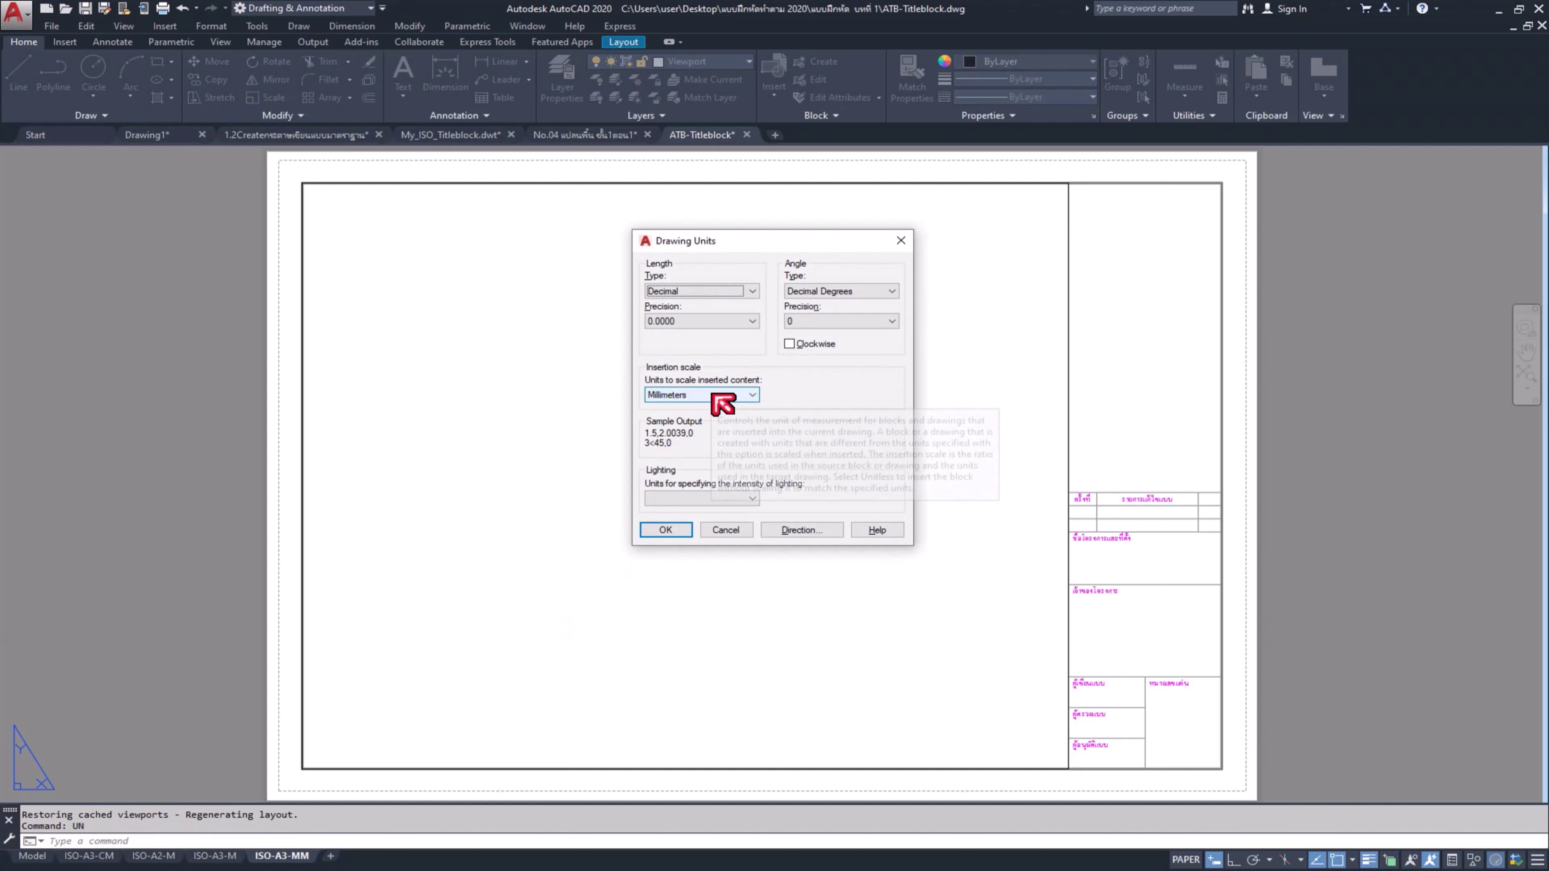
{"action": "left_click", "coordinate": [655, 527]}
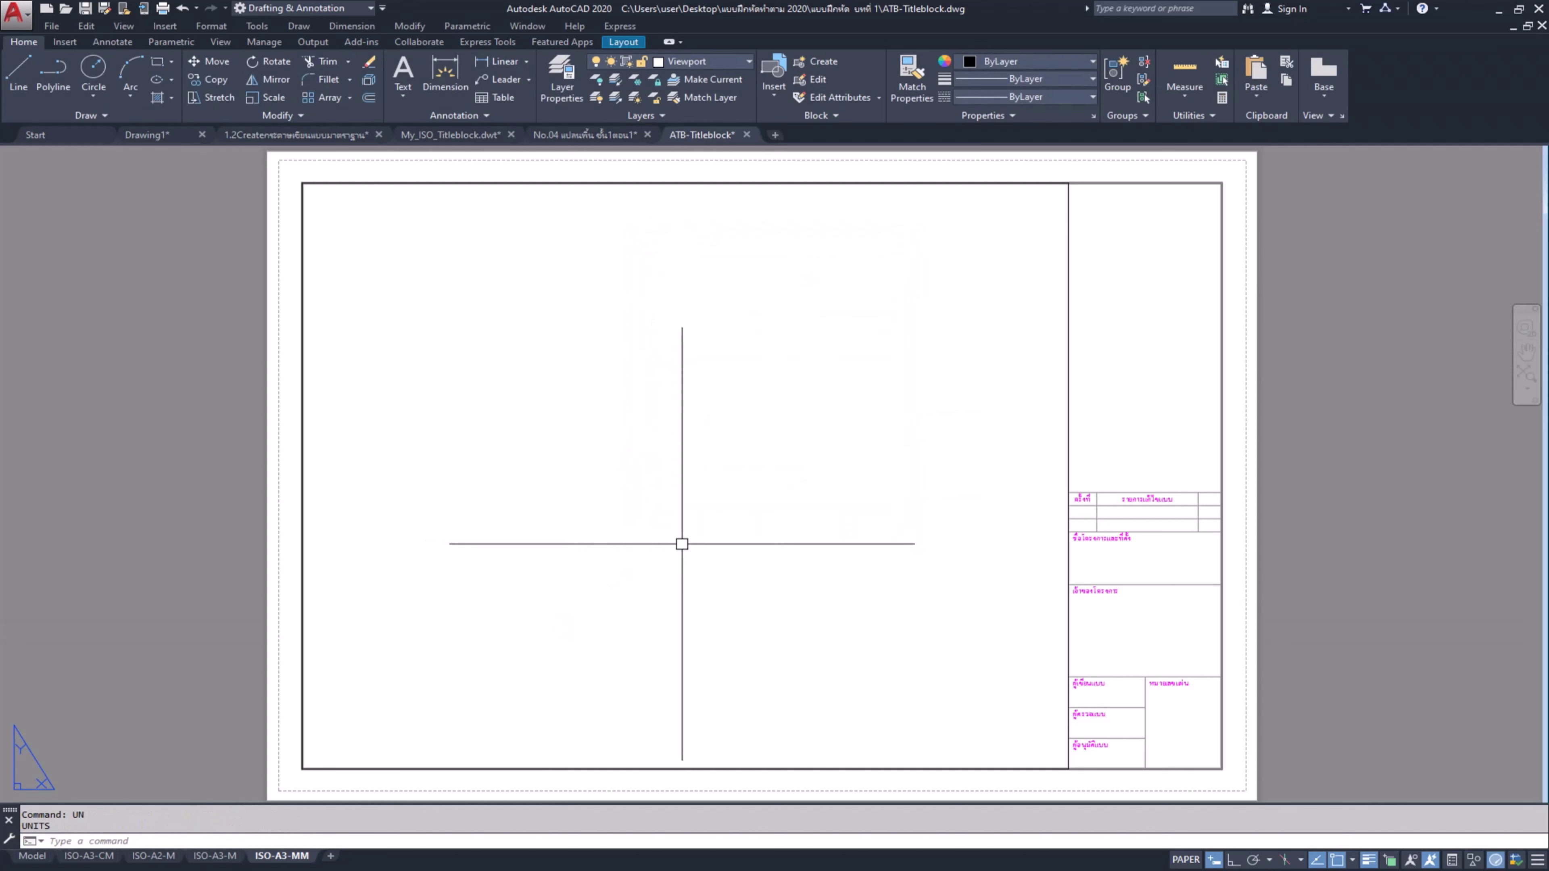
Step: Centre the view on the title block and open the Layer Properties Manager
{"action": "scroll", "coordinate": [1003, 543], "scroll_direction": "up", "scroll_amount": 6}
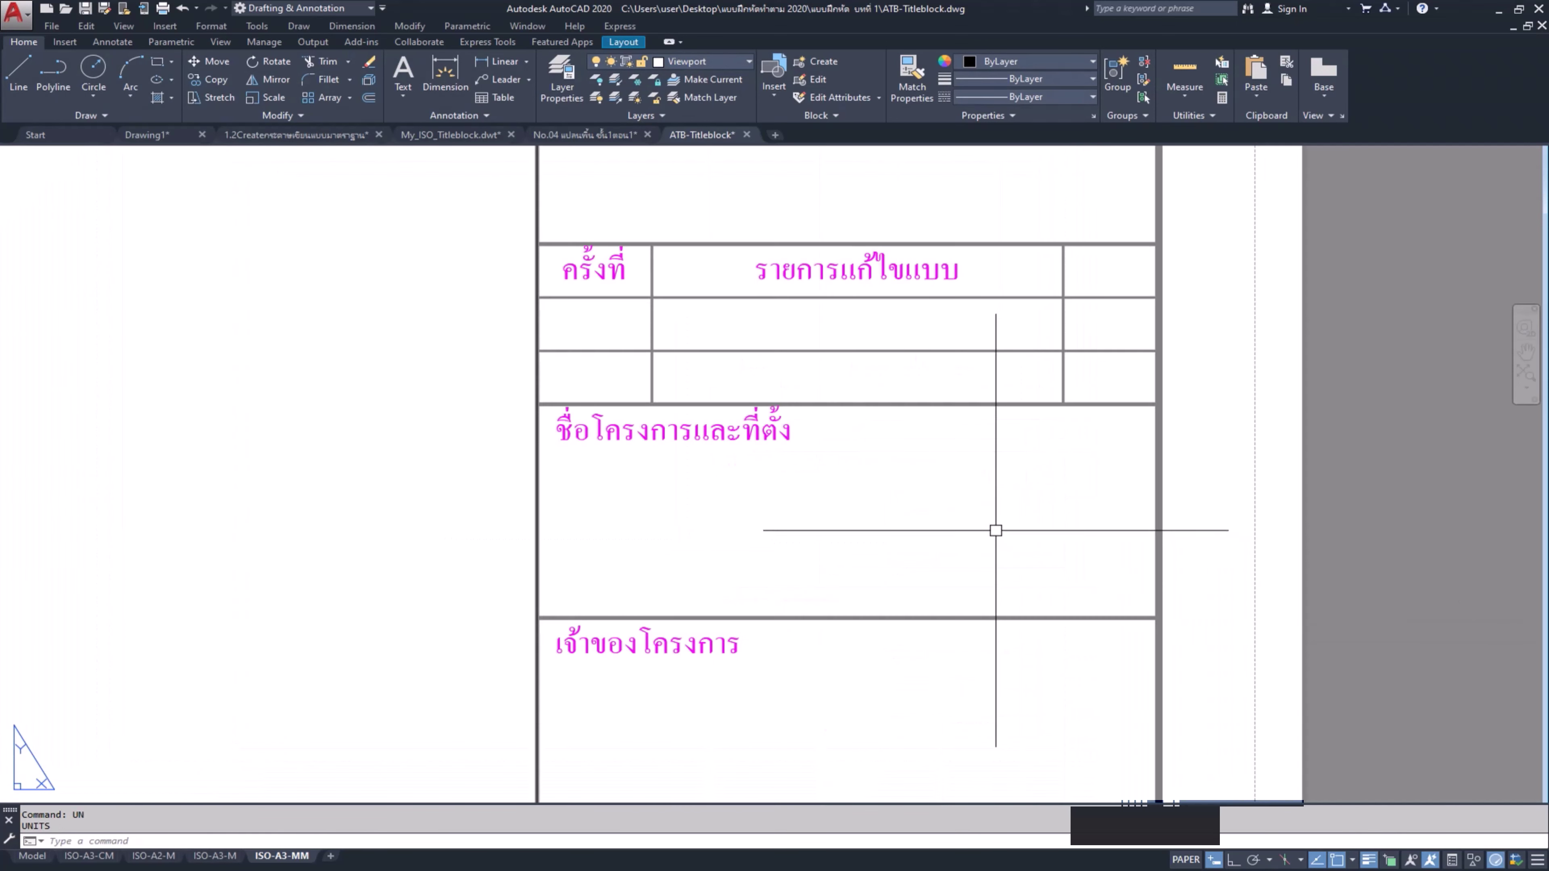
{"action": "scroll", "coordinate": [996, 530], "scroll_direction": "down", "scroll_amount": 2}
{"action": "scroll", "coordinate": [981, 554], "scroll_direction": "down", "scroll_amount": 2}
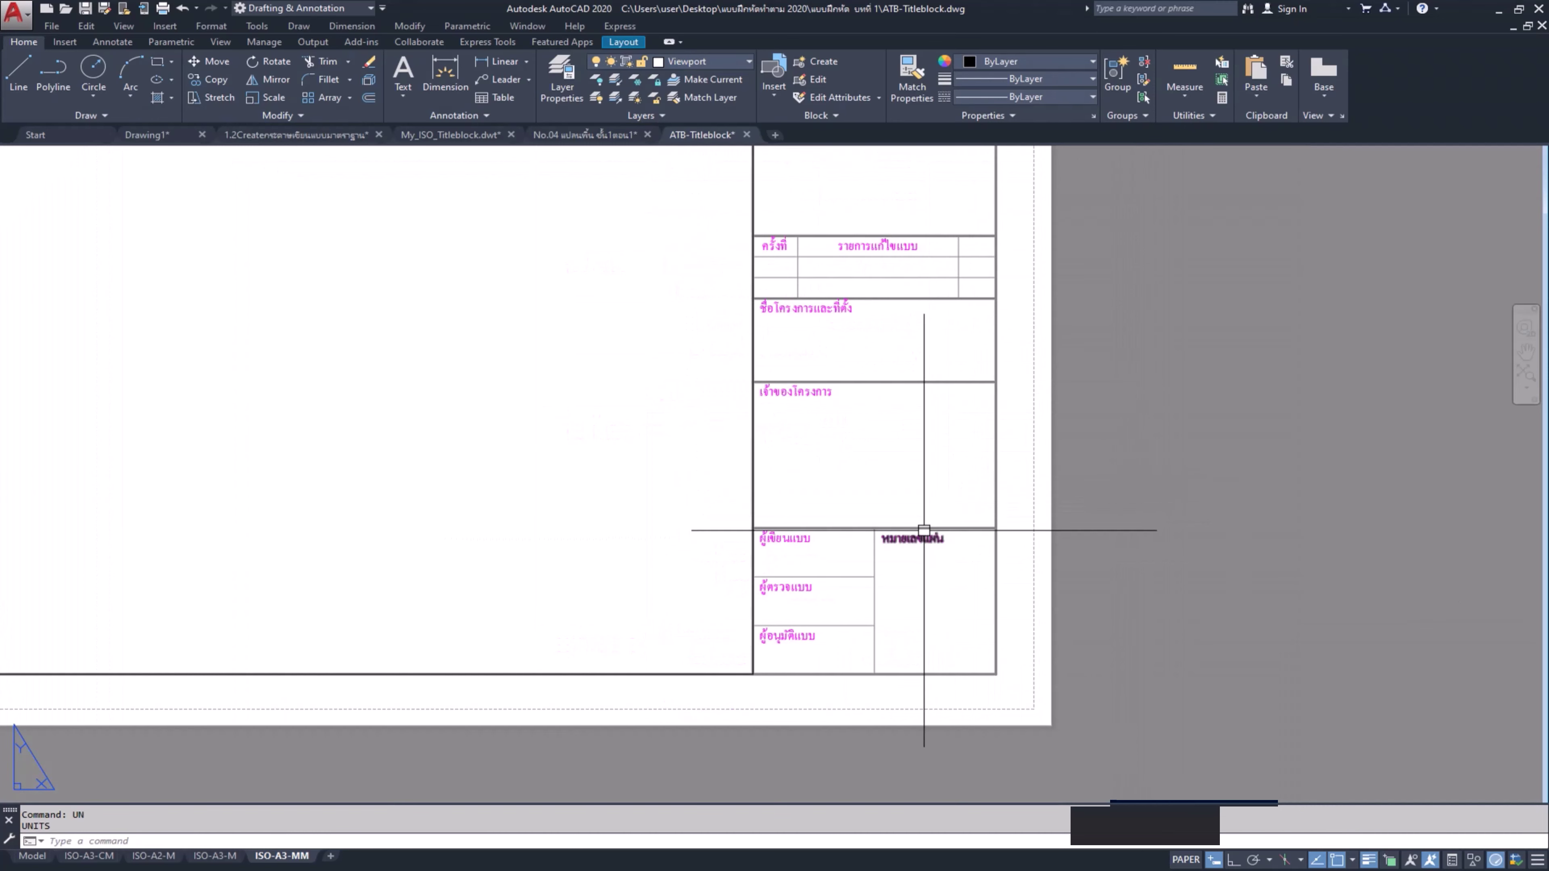
{"action": "middle_click_drag", "start_coordinate": [913, 495], "coordinate": [896, 583]}
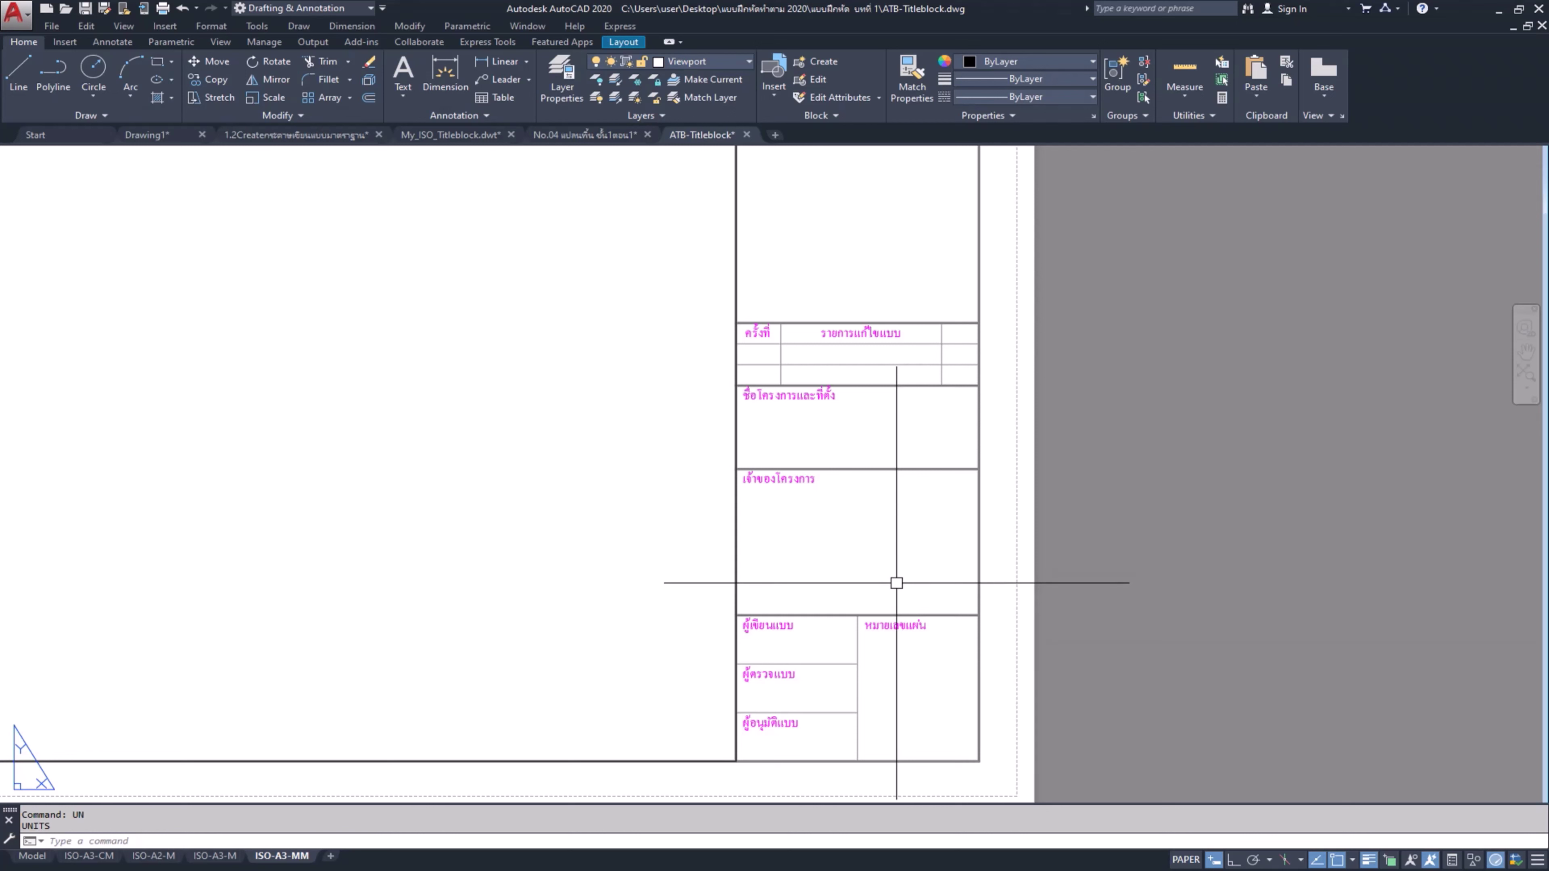
{"action": "left_click", "coordinate": [561, 79]}
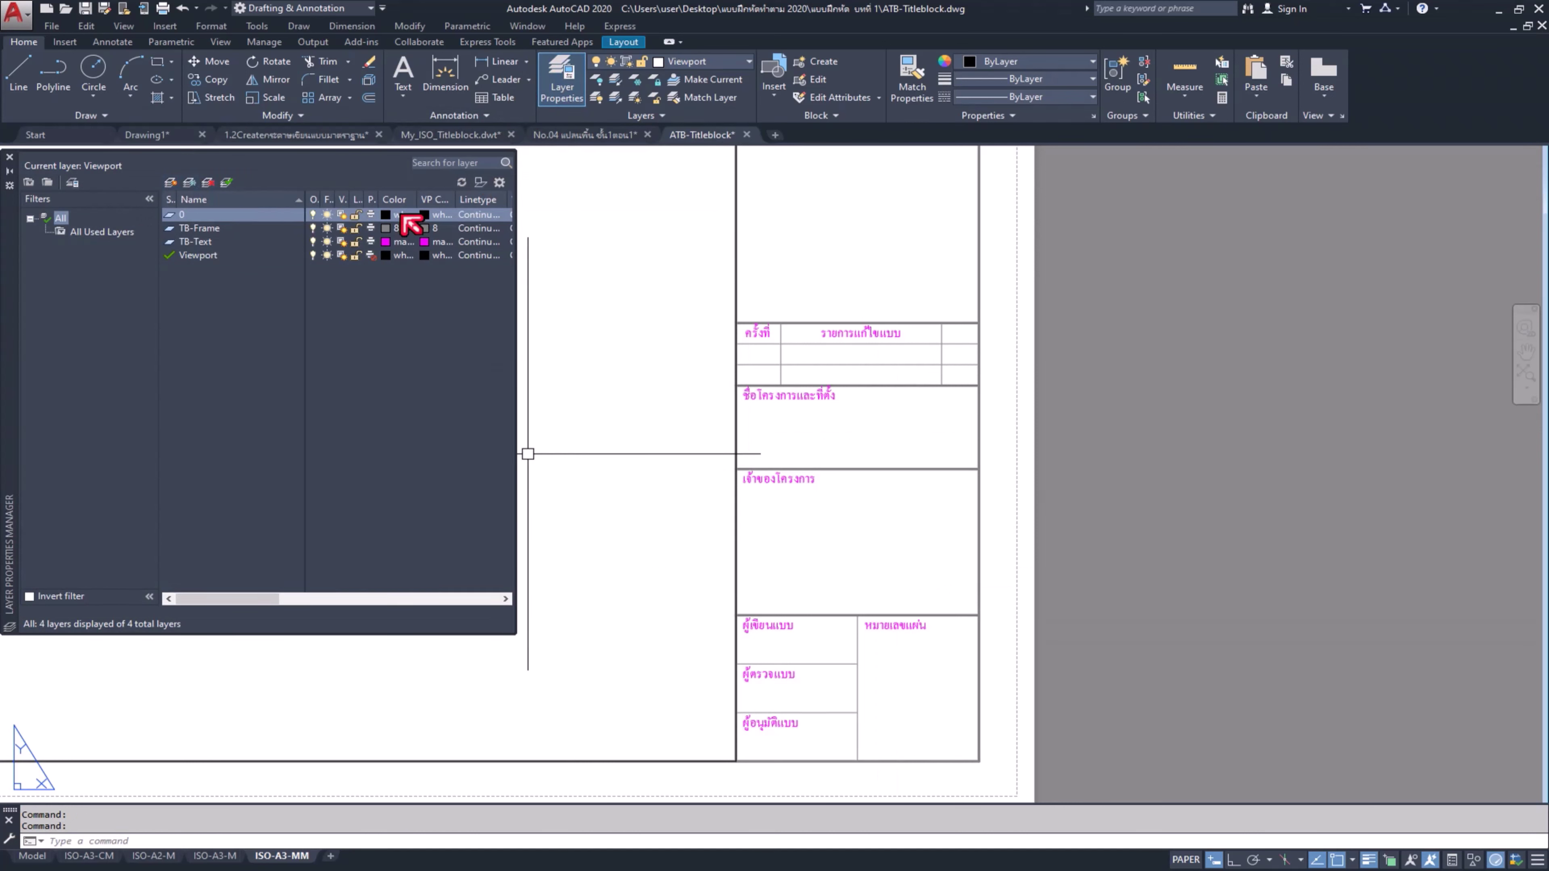
Step: Create a new layer named Attributes with orange colour 30
{"action": "left_click", "coordinate": [170, 182]}
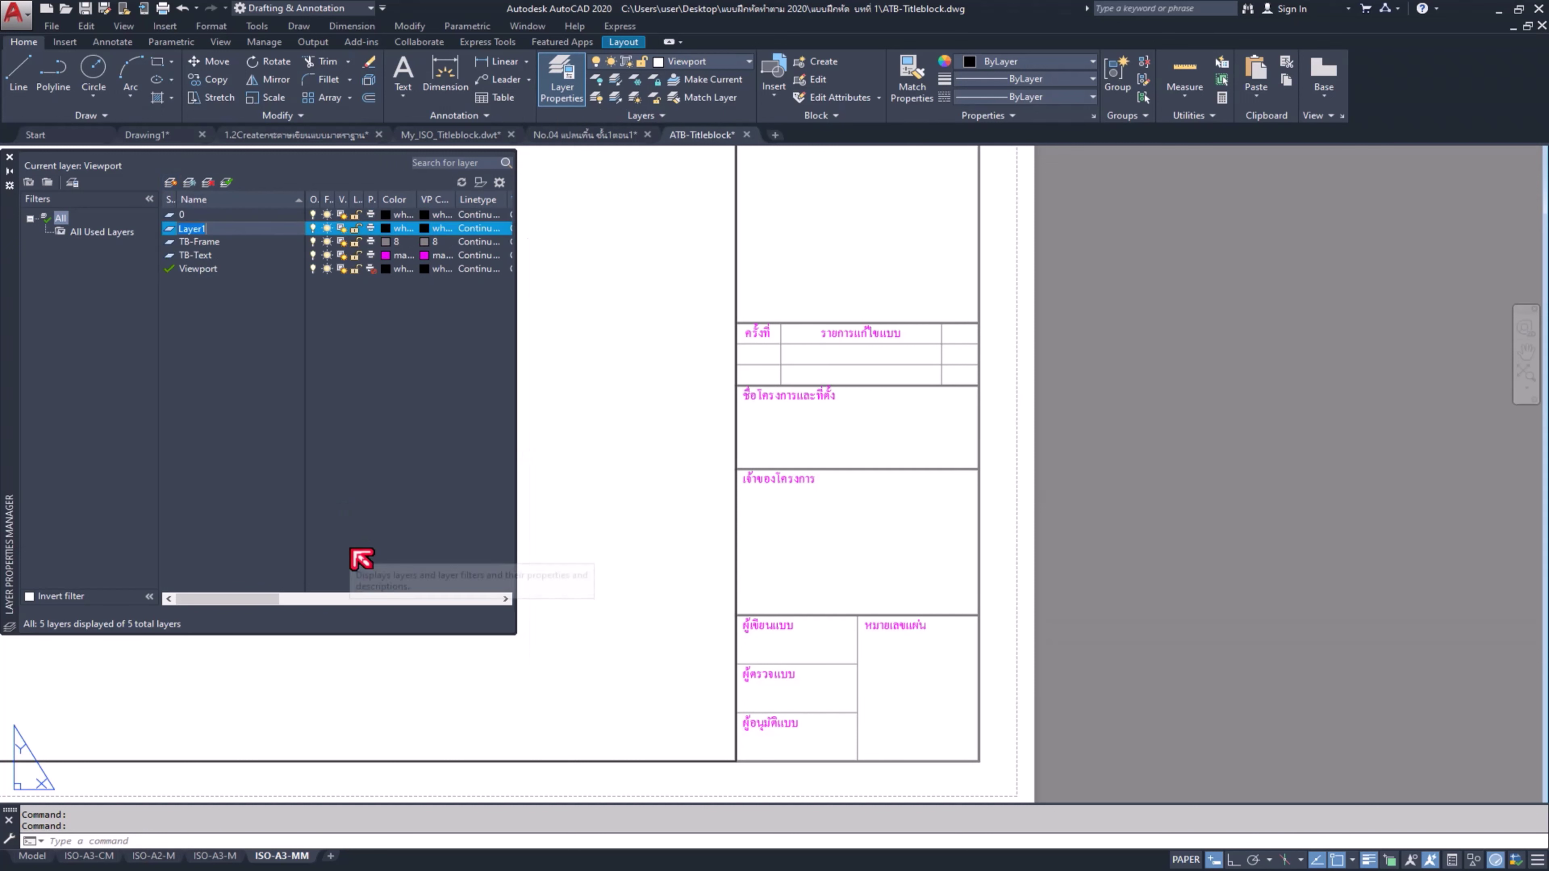
{"action": "key", "text": "BackSpace"}
{"action": "type", "text": "Attributes"}
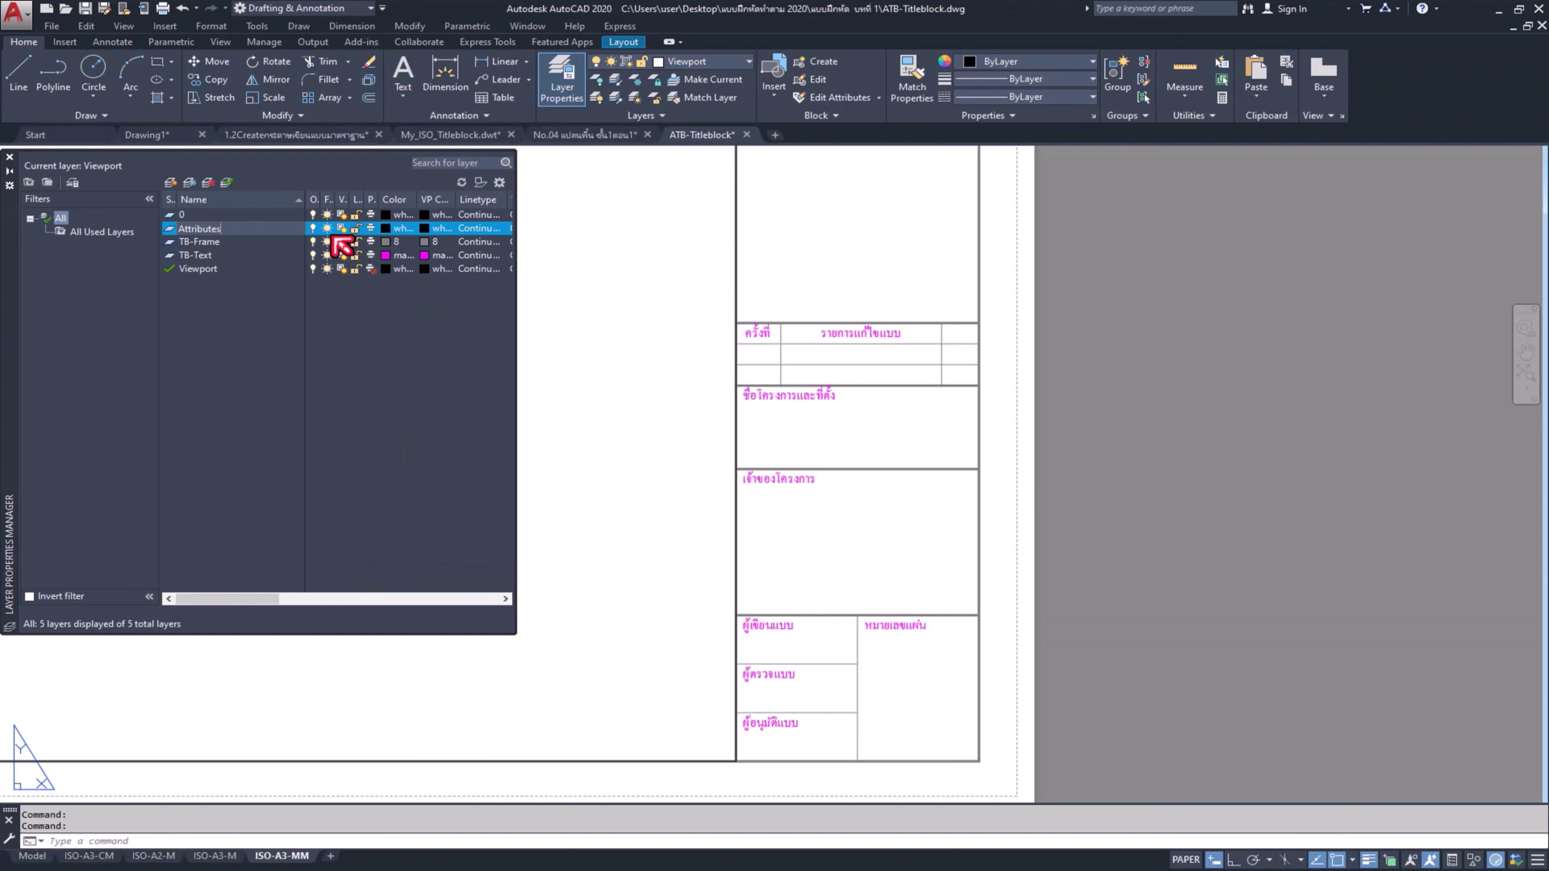
{"action": "left_click", "coordinate": [398, 229]}
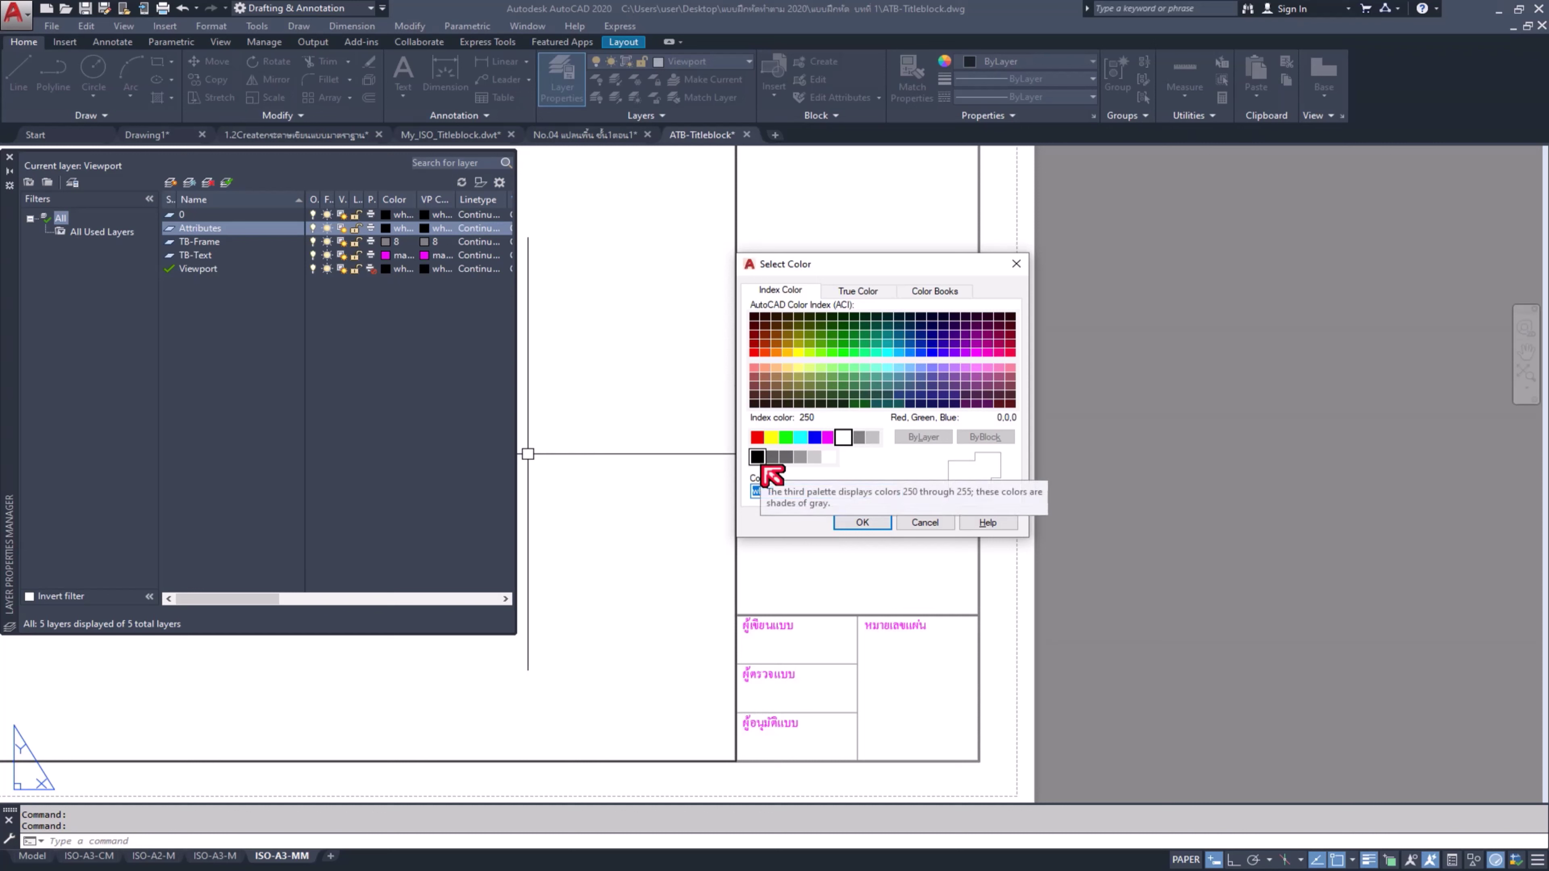
{"action": "left_click", "coordinate": [776, 353]}
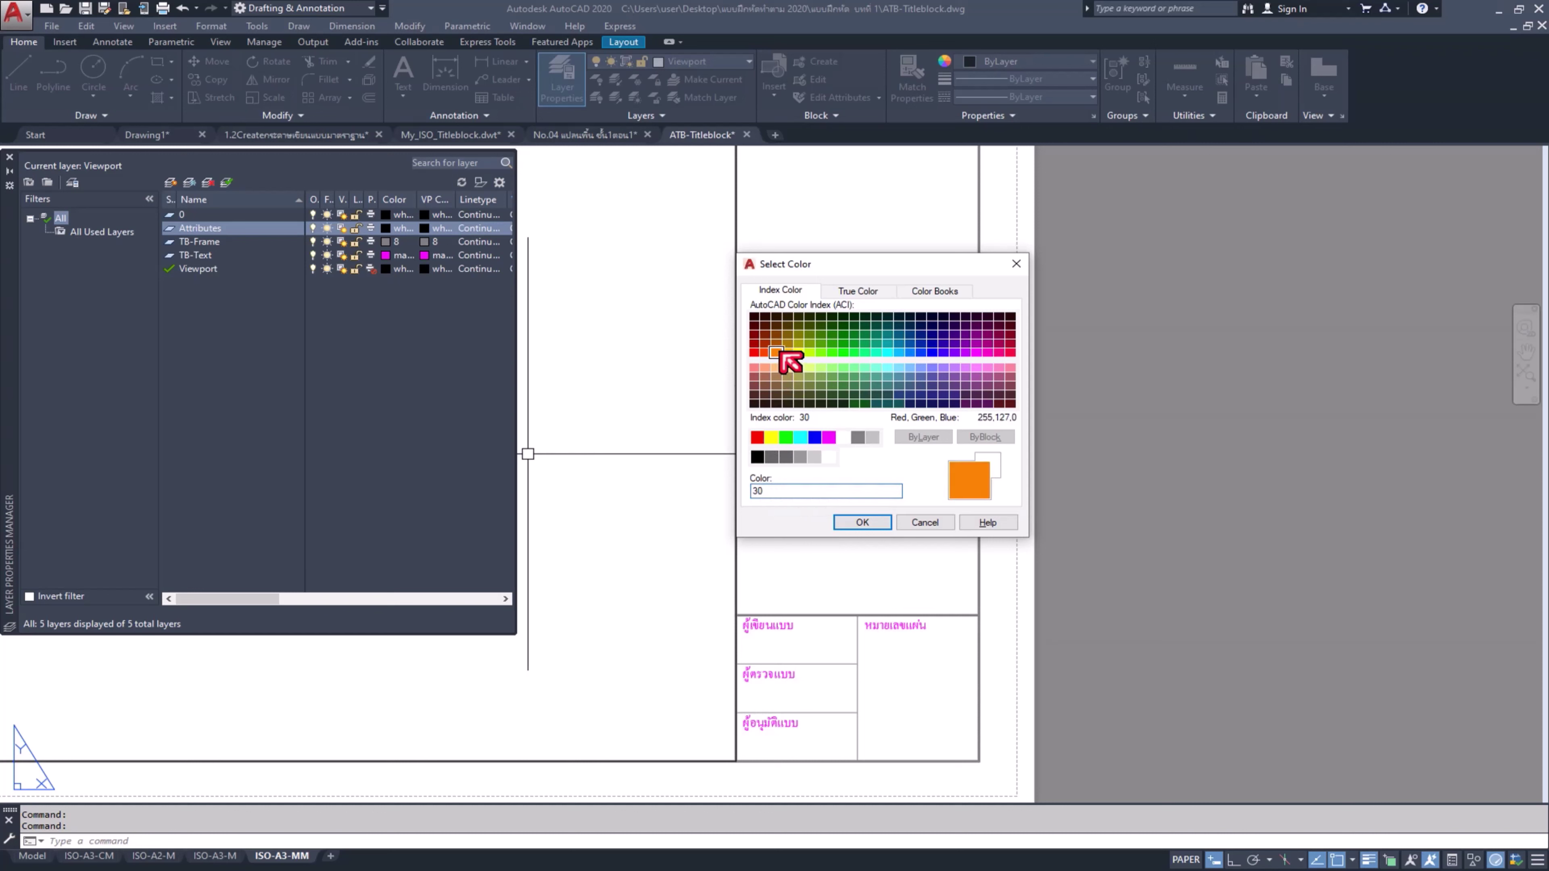
{"action": "left_click", "coordinate": [872, 520]}
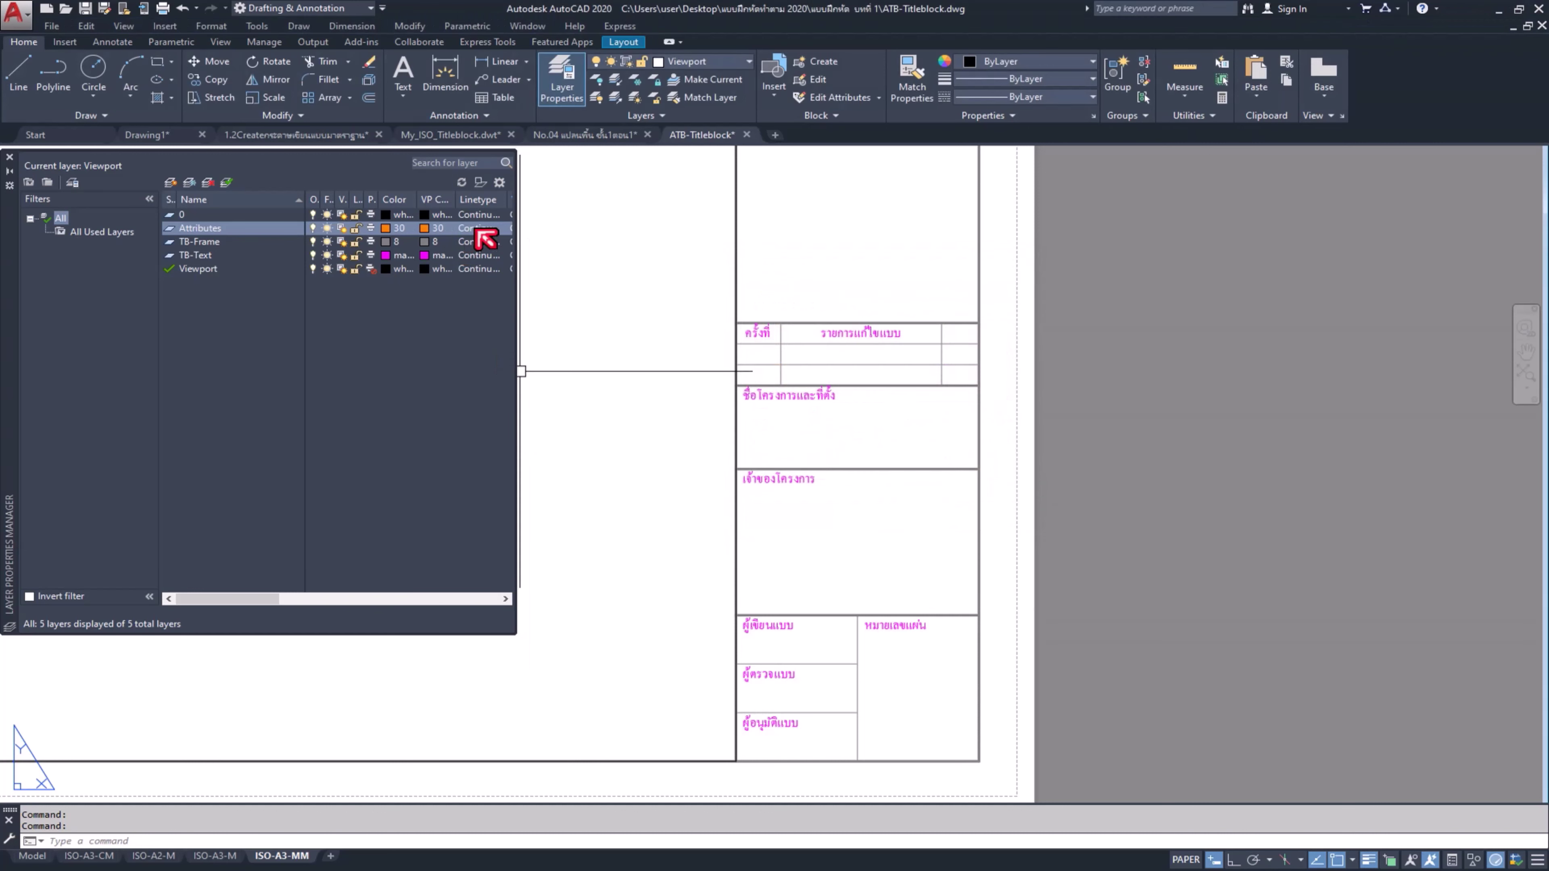
Step: Make Attributes the current layer and close the Layer Properties palette
{"action": "left_click_drag", "start_coordinate": [517, 305], "coordinate": [648, 308]}
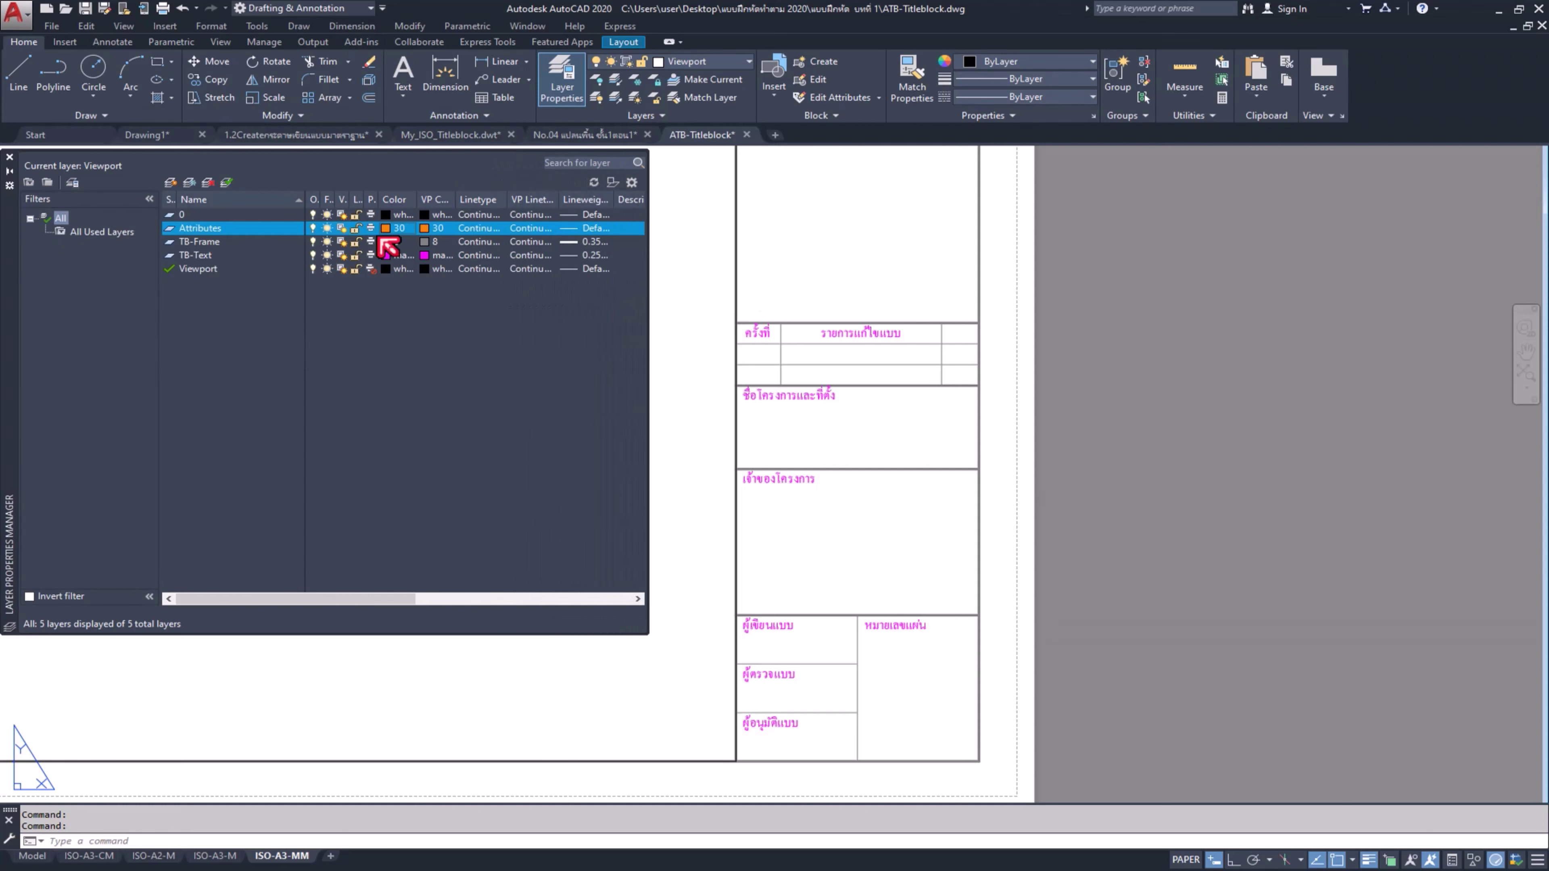
{"action": "left_click", "coordinate": [225, 182]}
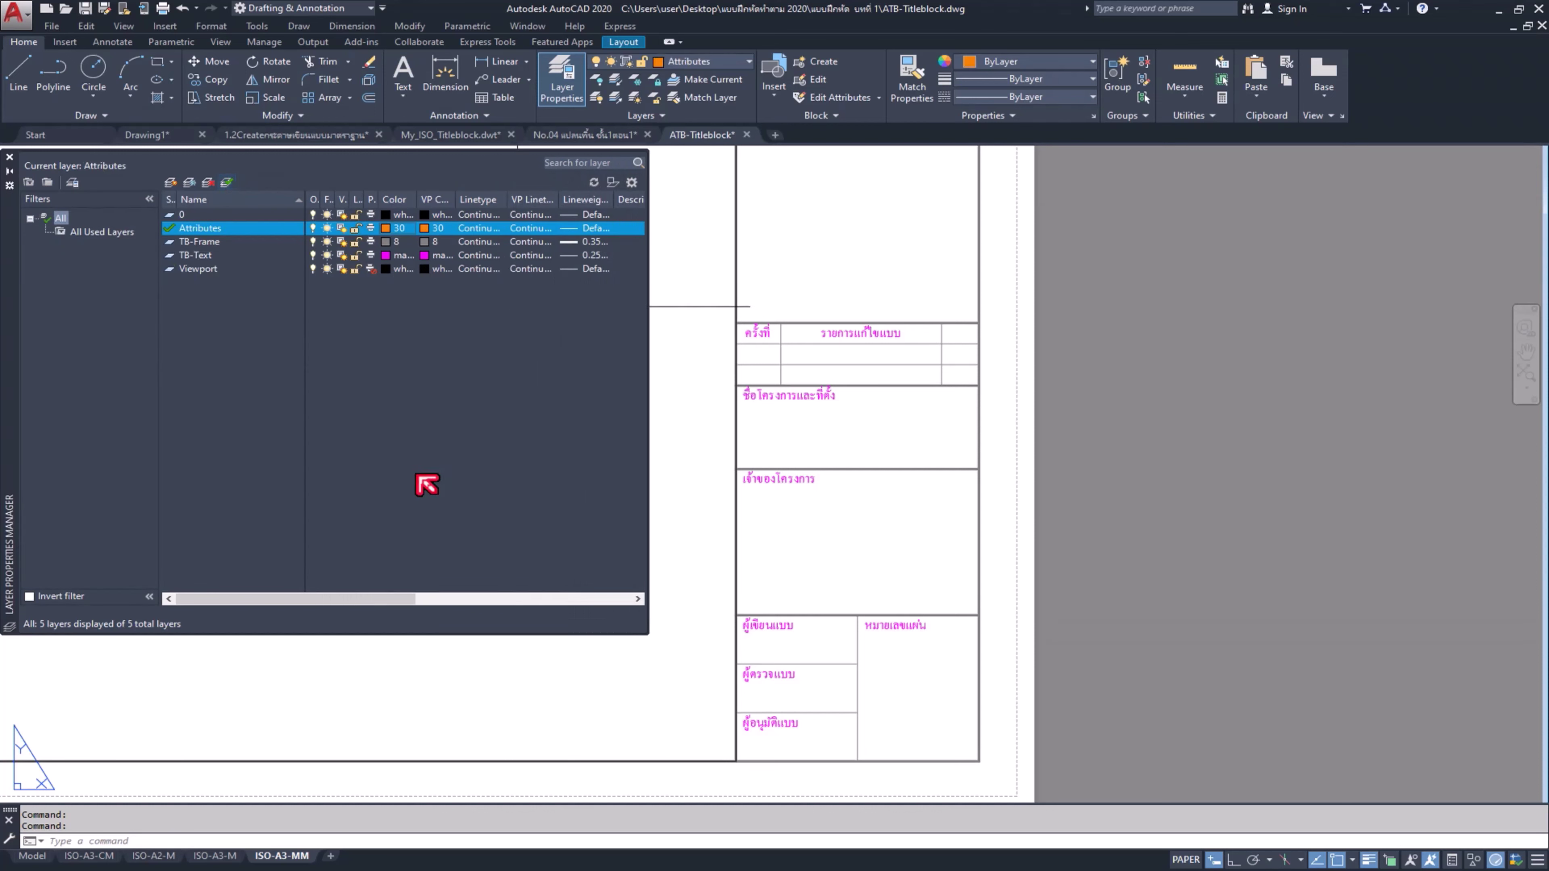
{"action": "left_click", "coordinate": [10, 157]}
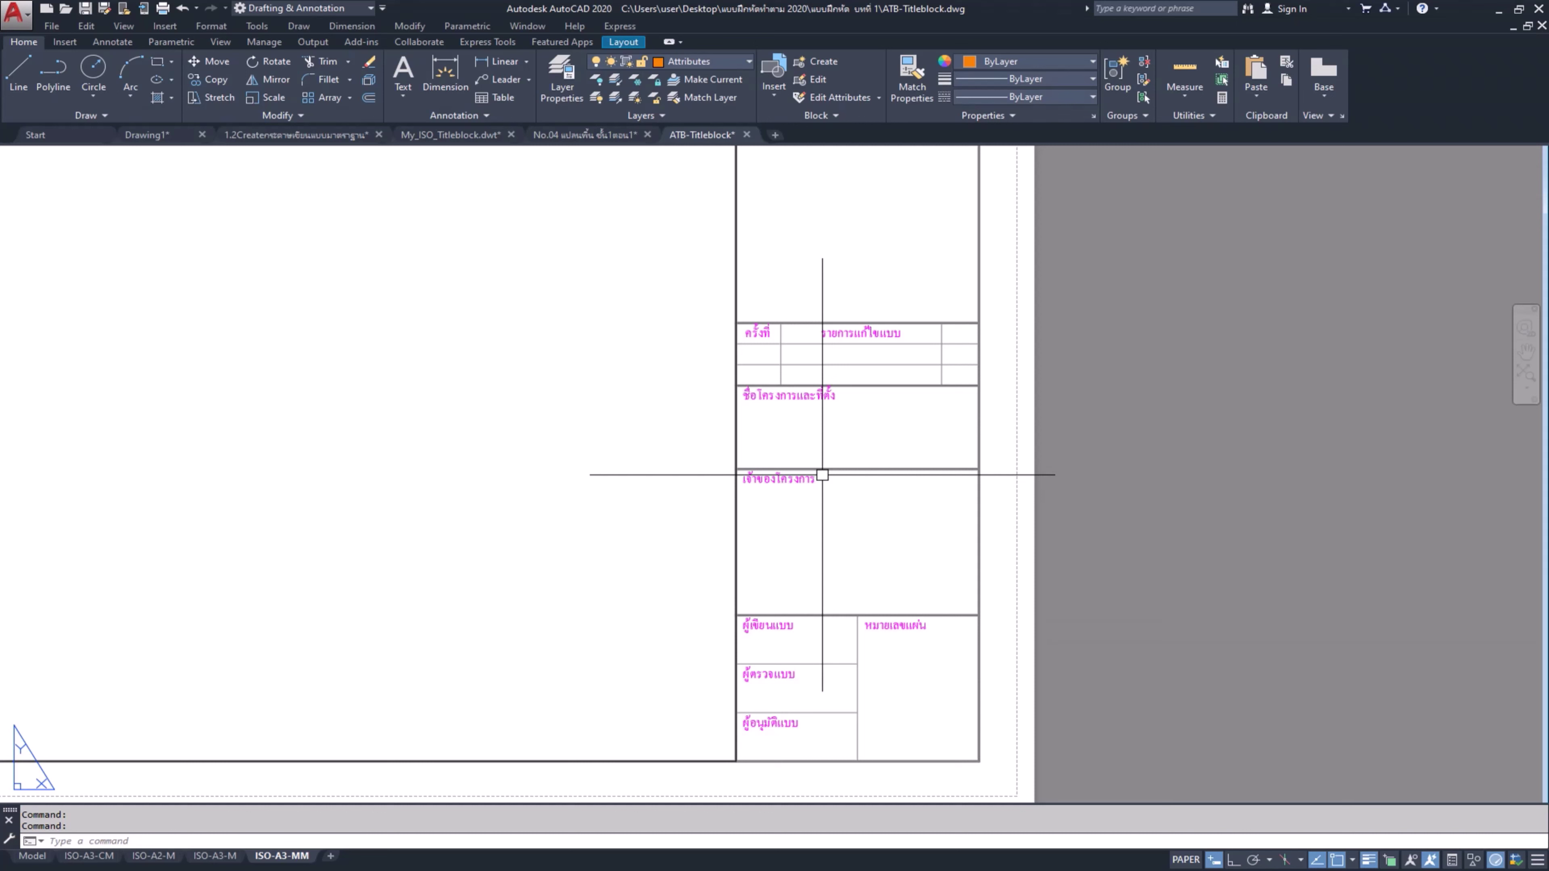
{"action": "left_click", "coordinate": [299, 26]}
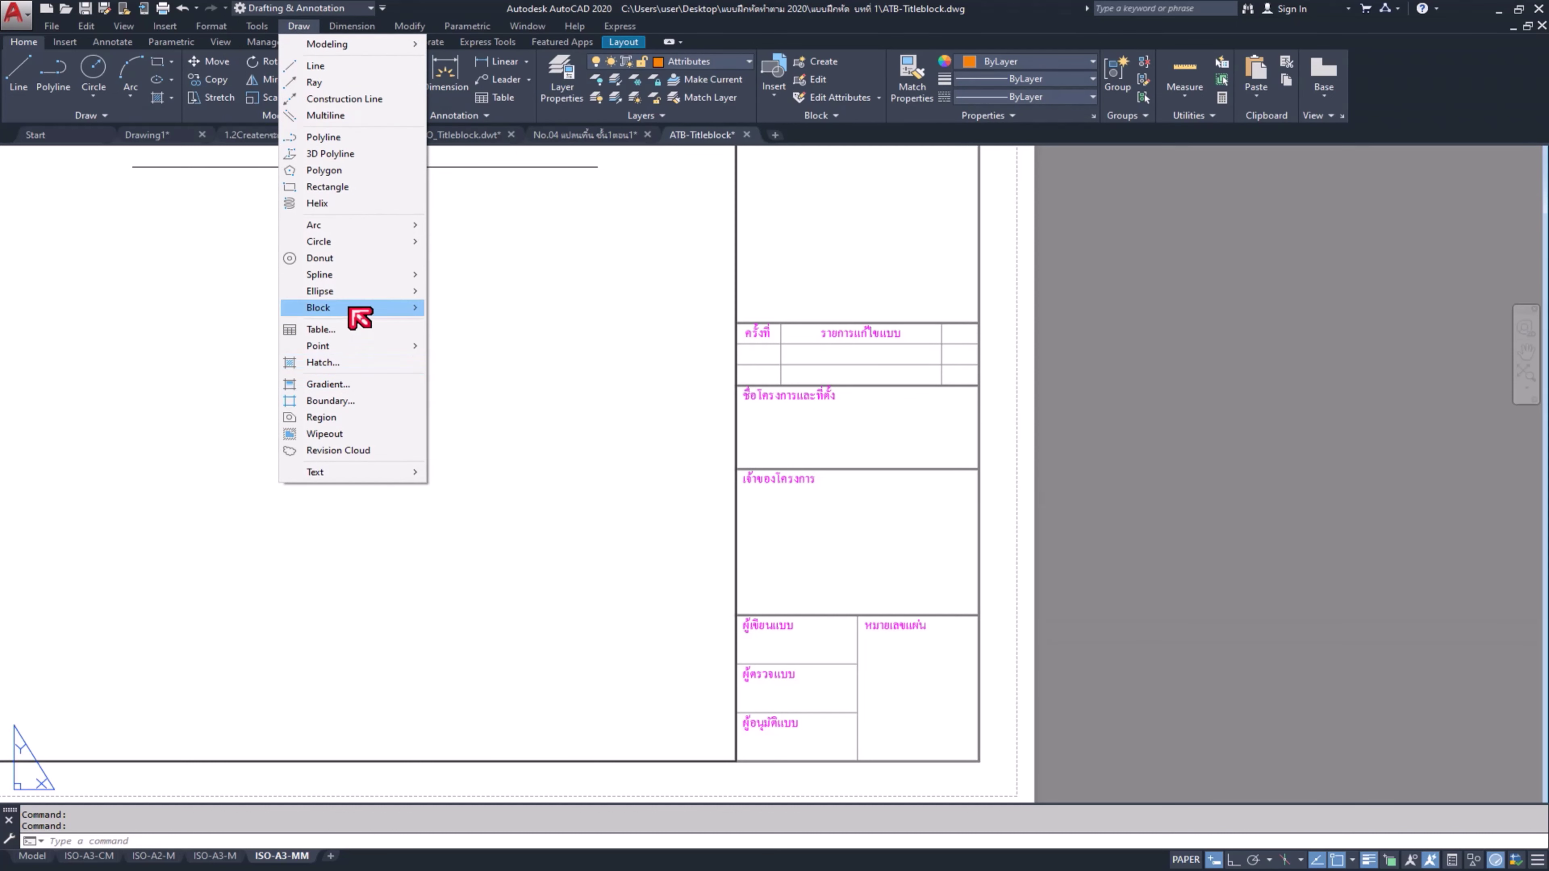
{"action": "mouse_move", "coordinate": [319, 307]}
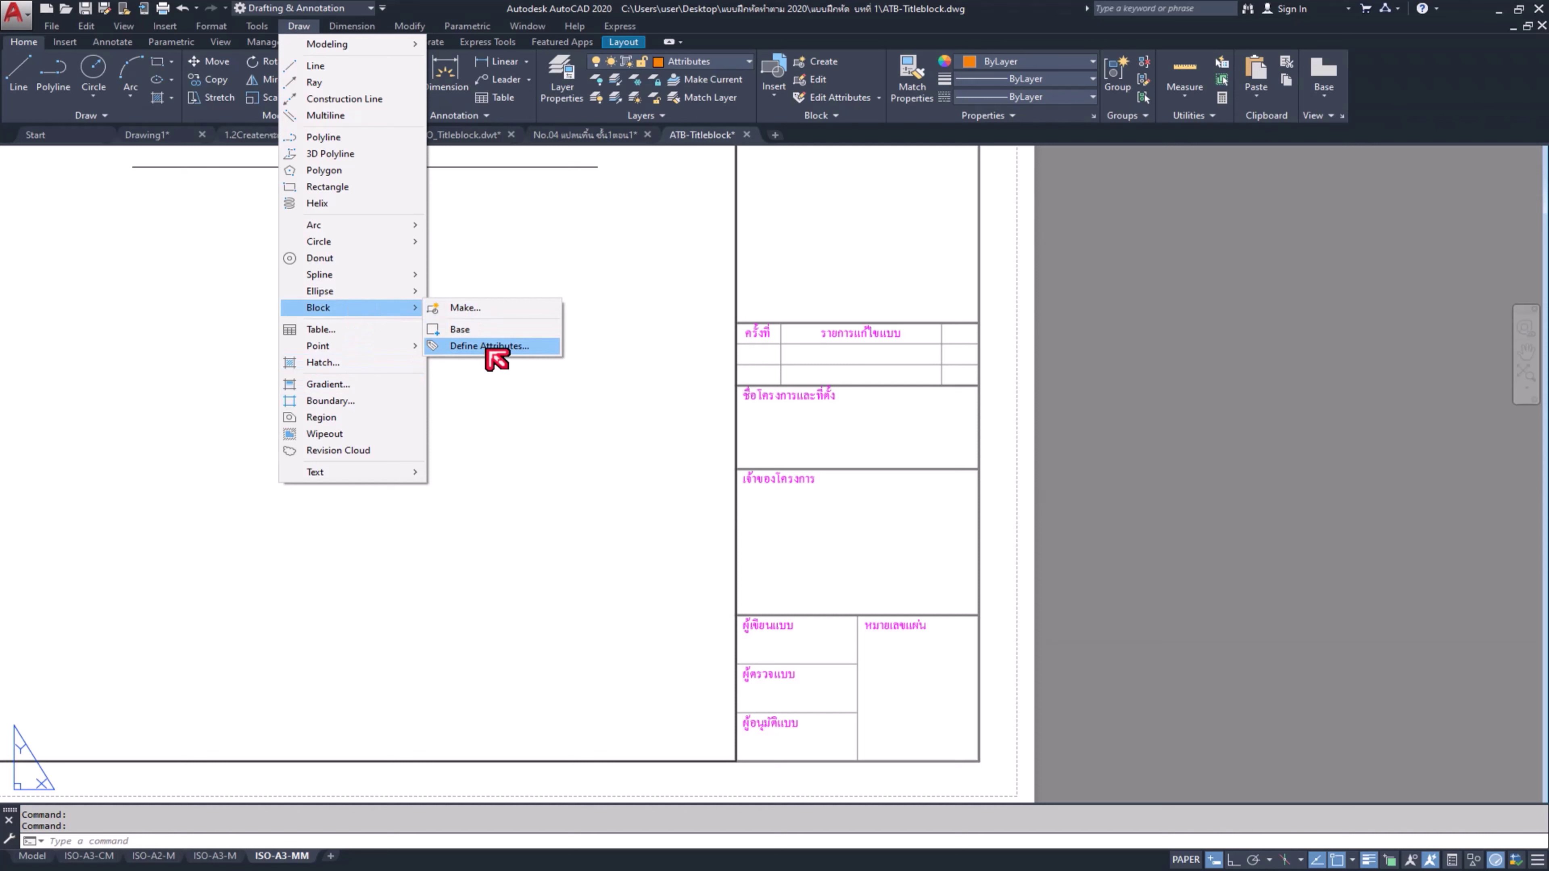
Step: Define an attribute with tag Project-Name, prompt 'Enter project name' and a Thai default value
{"action": "left_click", "coordinate": [487, 347]}
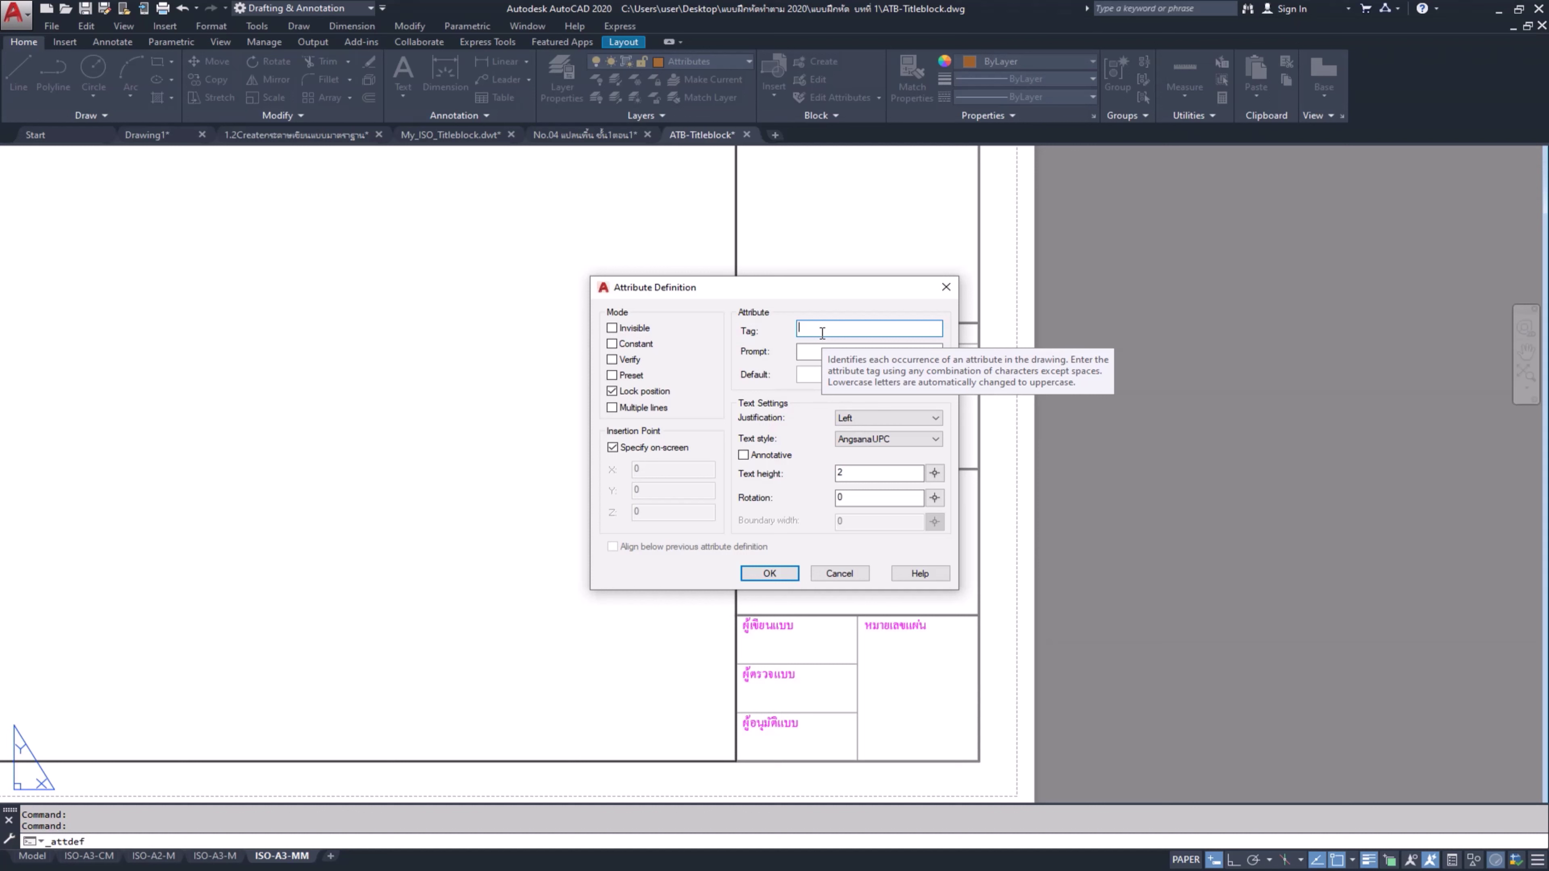
{"action": "type", "text": "p"}
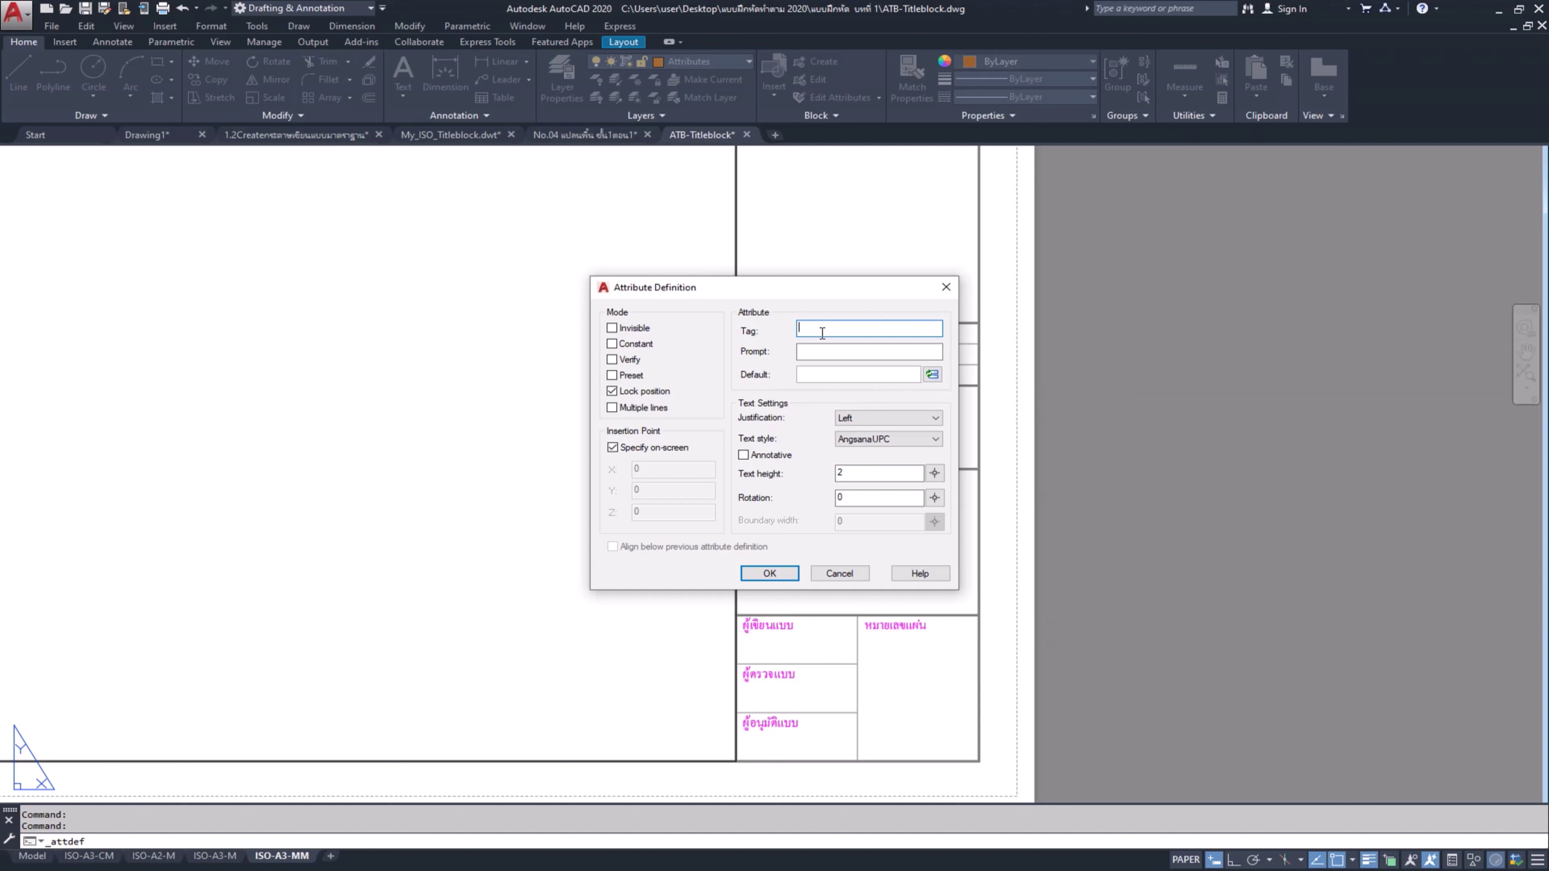
{"action": "type", "text": "Proj"}
{"action": "type", "text": "ect-"}
{"action": "type", "text": "Nam"}
{"action": "type", "text": "e"}
{"action": "left_click", "coordinate": [841, 351]}
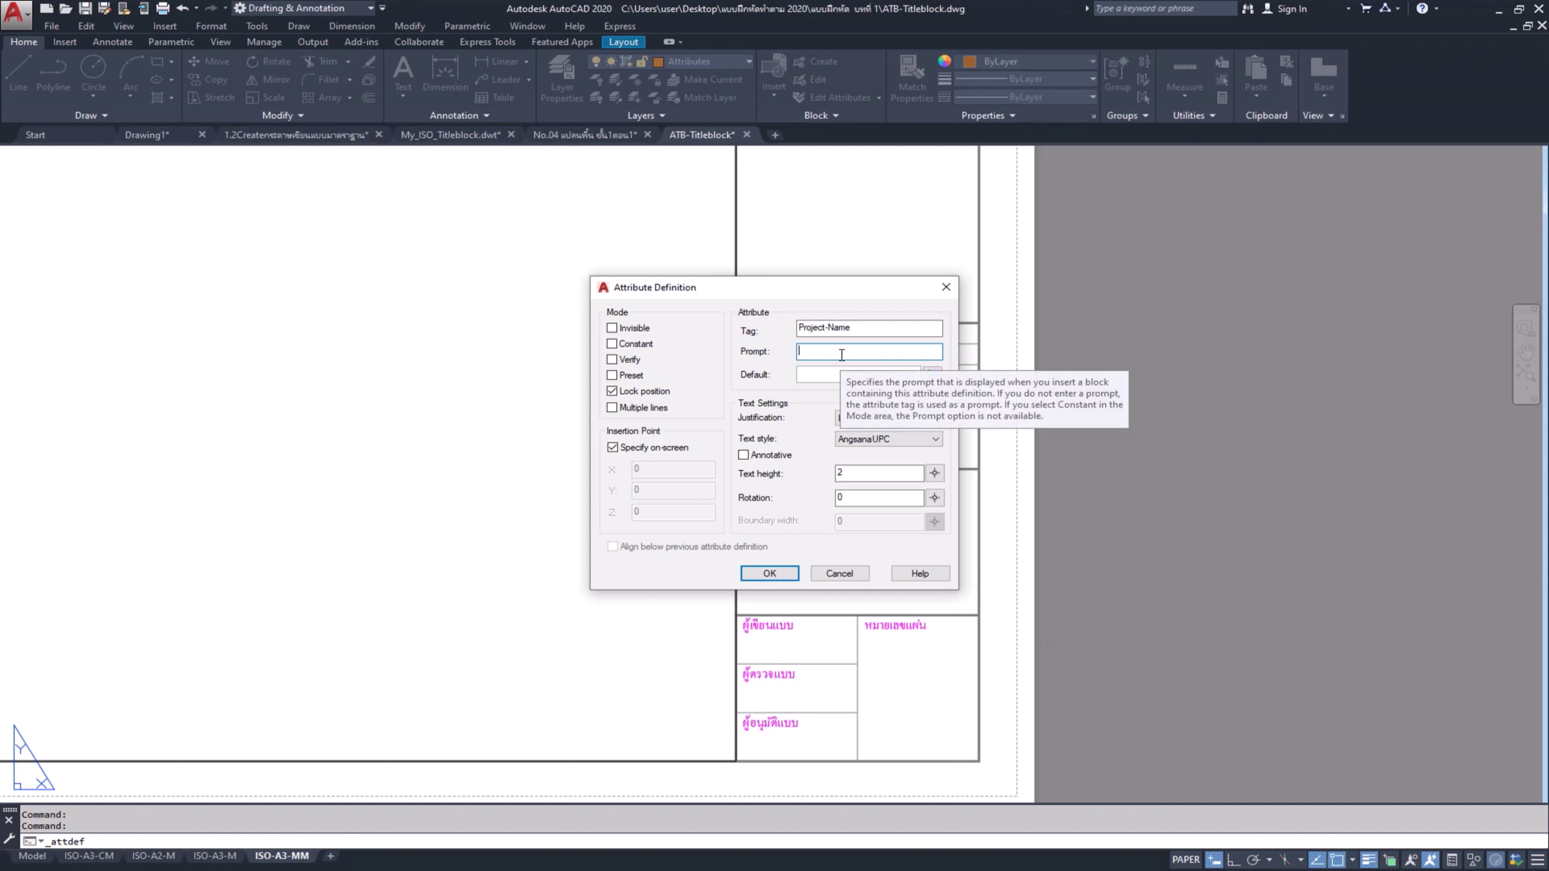
{"action": "type", "text": "En"}
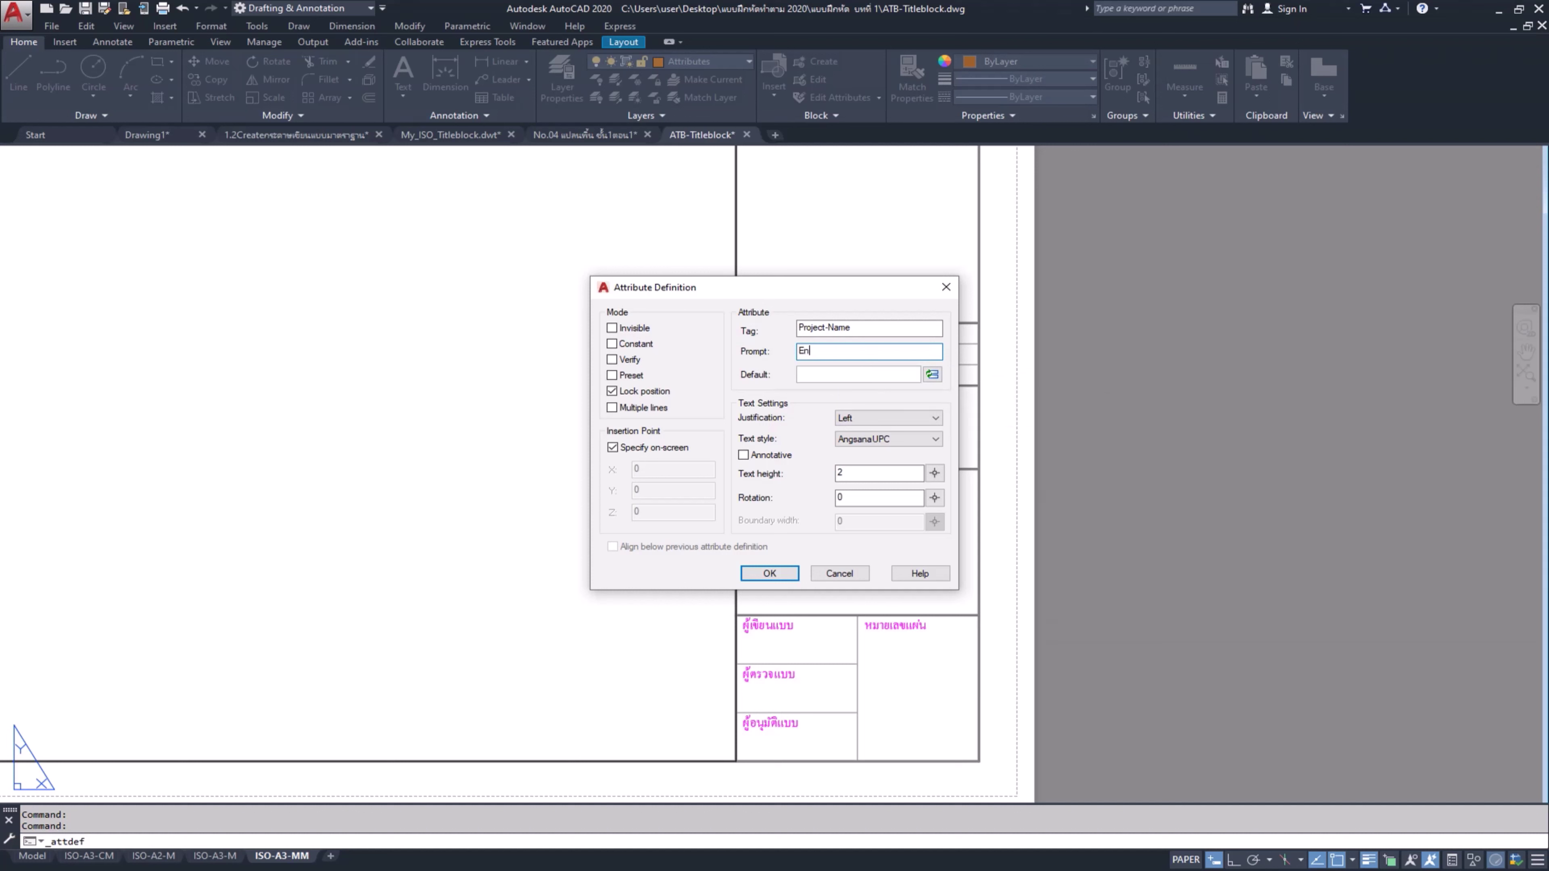
{"action": "type", "text": "ter proj"}
{"action": "type", "text": "e"}
{"action": "type", "text": "ct"}
{"action": "type", "text": " name"}
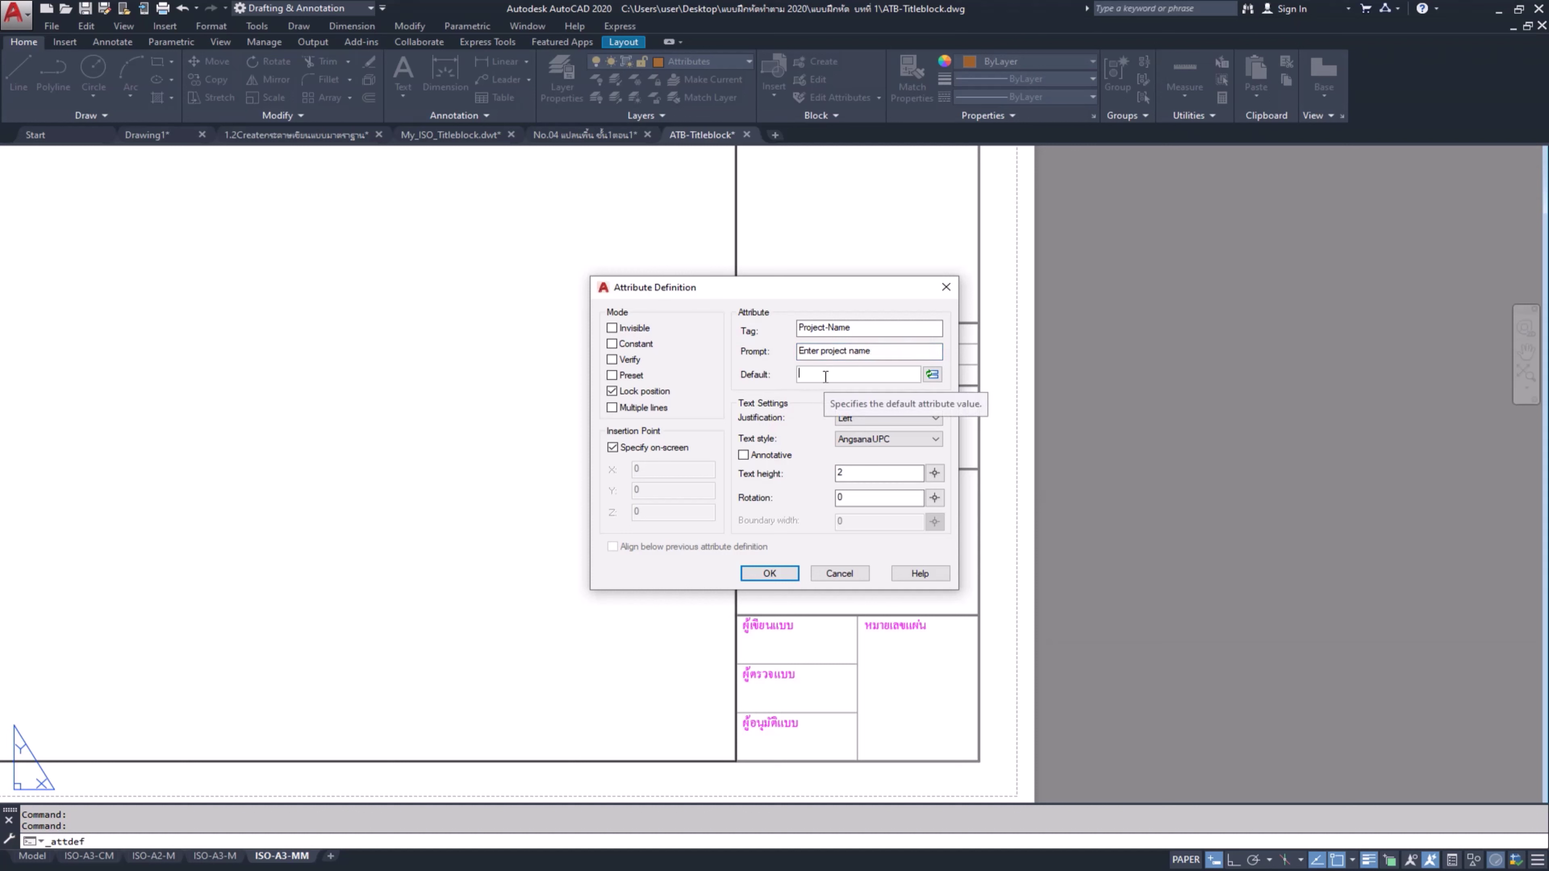
{"action": "left_click", "coordinate": [825, 376]}
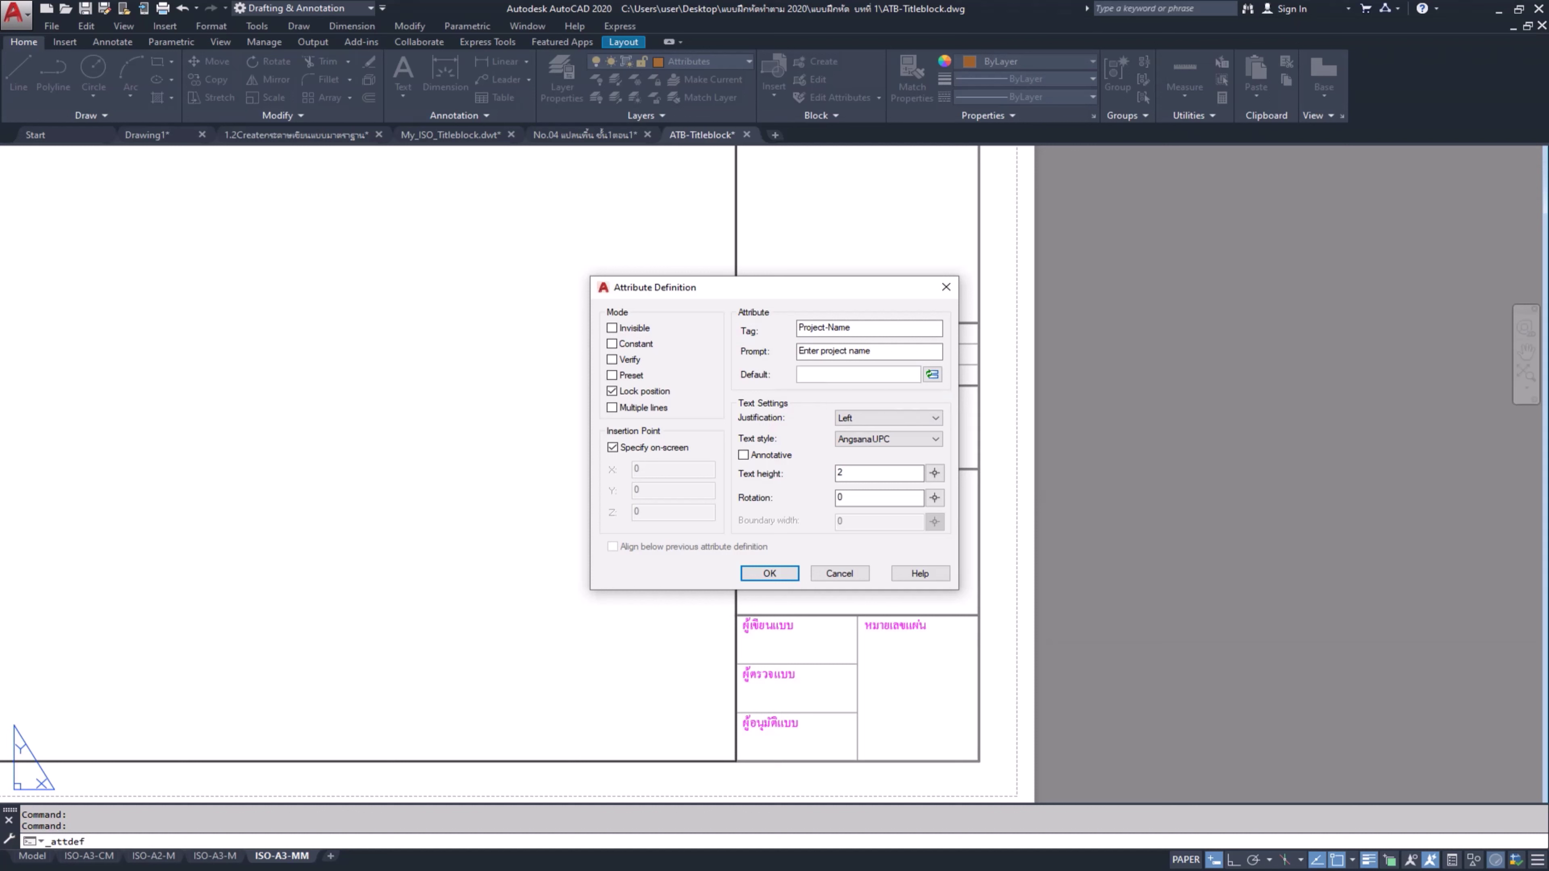
{"action": "type", "text": "ป"}
{"action": "type", "text": "้าน"}
{"action": "type", "text": "2"}
{"action": "type", "text": "ชั้"}
{"action": "type", "text": "น"}
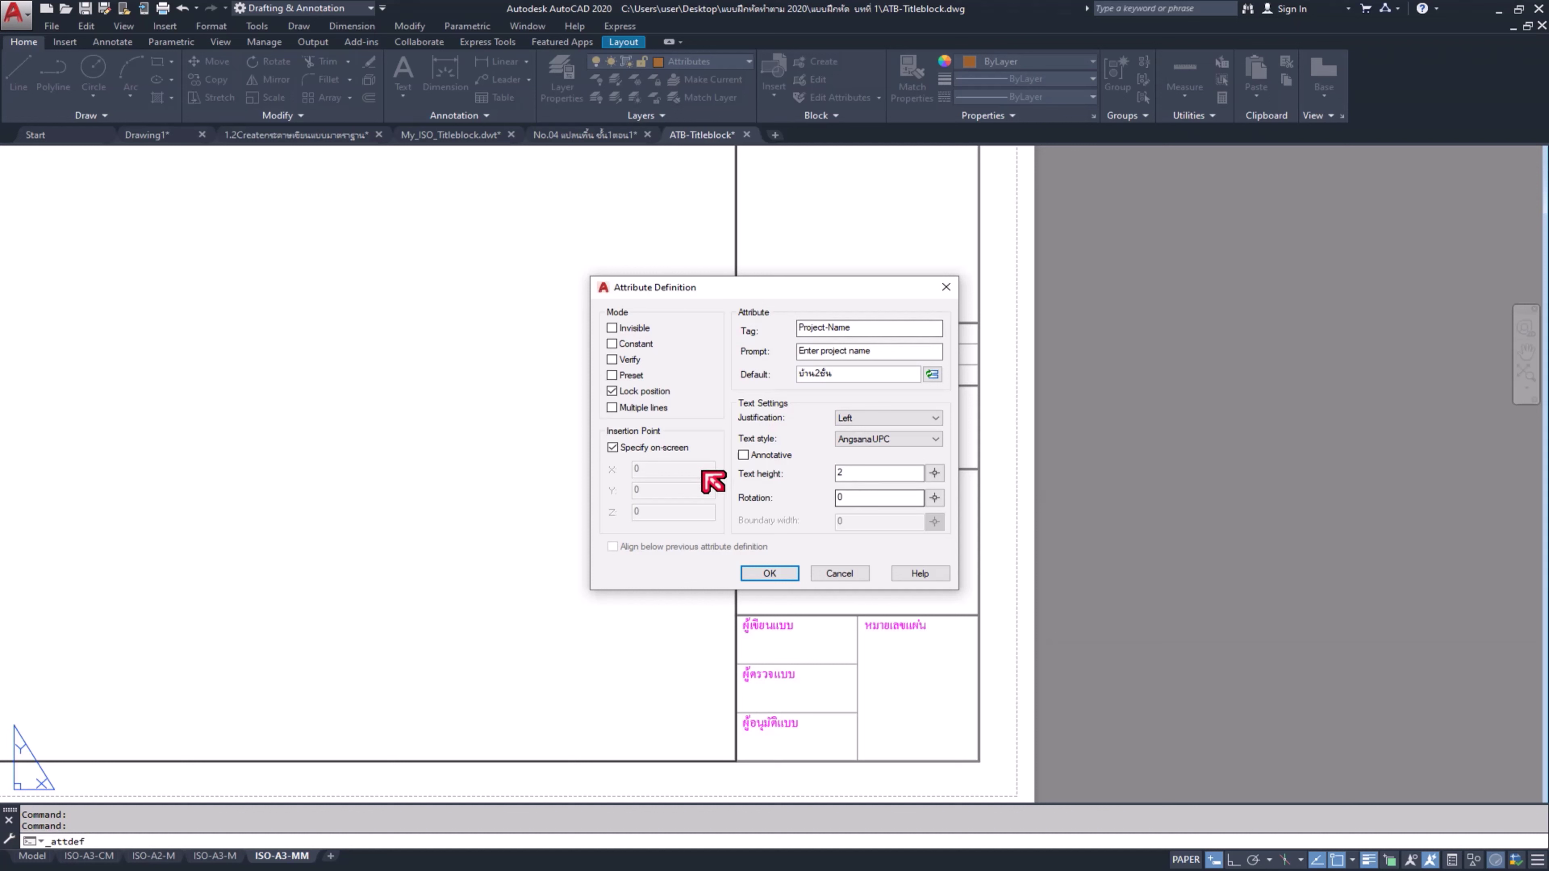
Step: Set the attribute's justification to Top left and confirm the definition
{"action": "left_click", "coordinate": [851, 439]}
{"action": "left_click", "coordinate": [918, 420]}
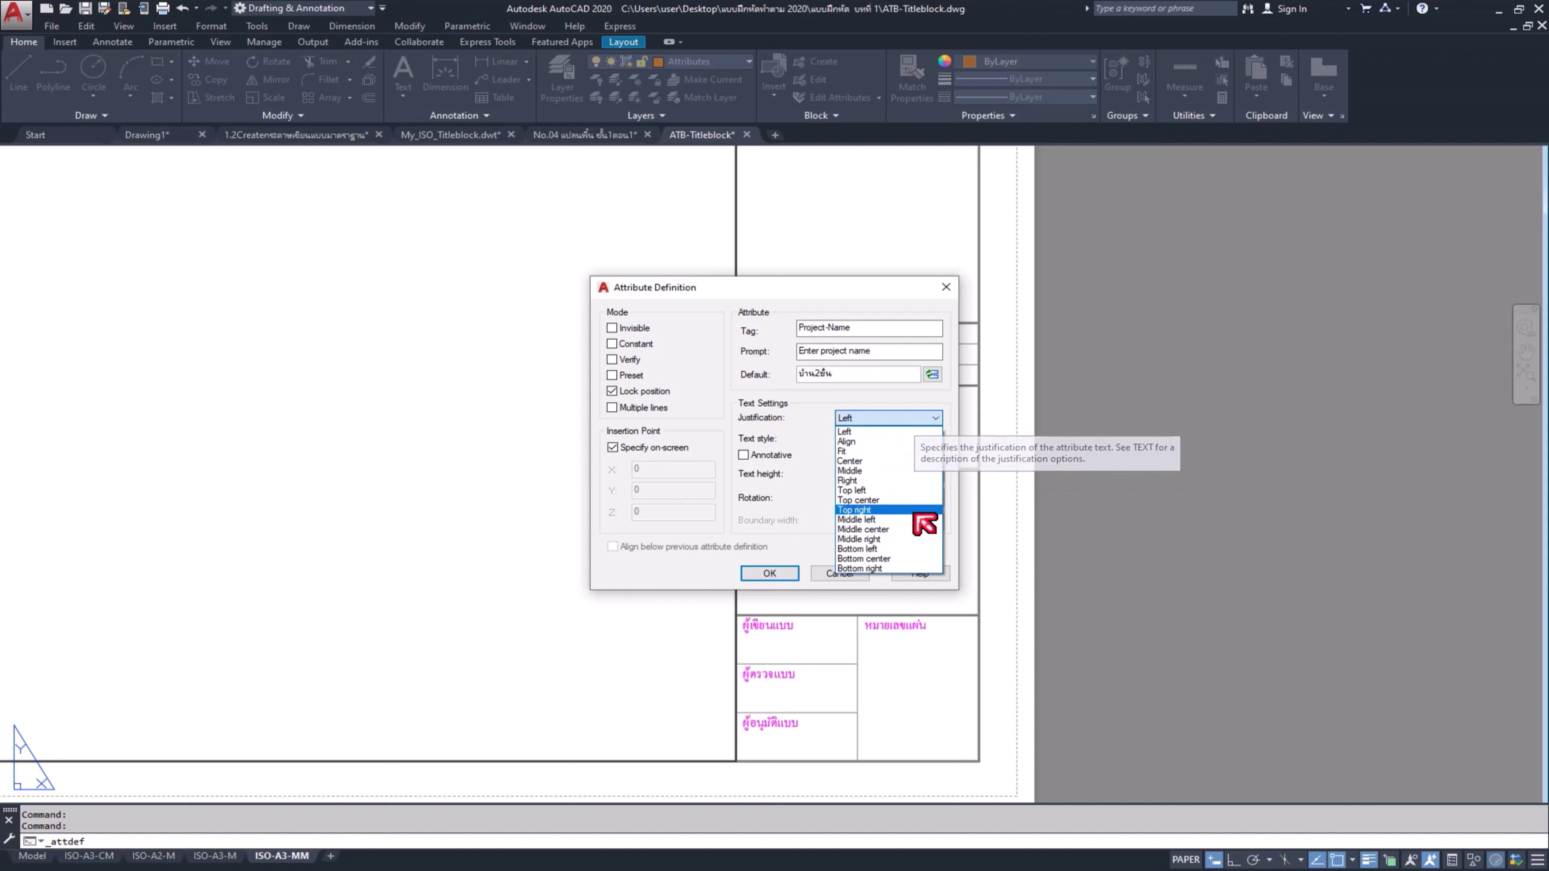
{"action": "left_click", "coordinate": [905, 490]}
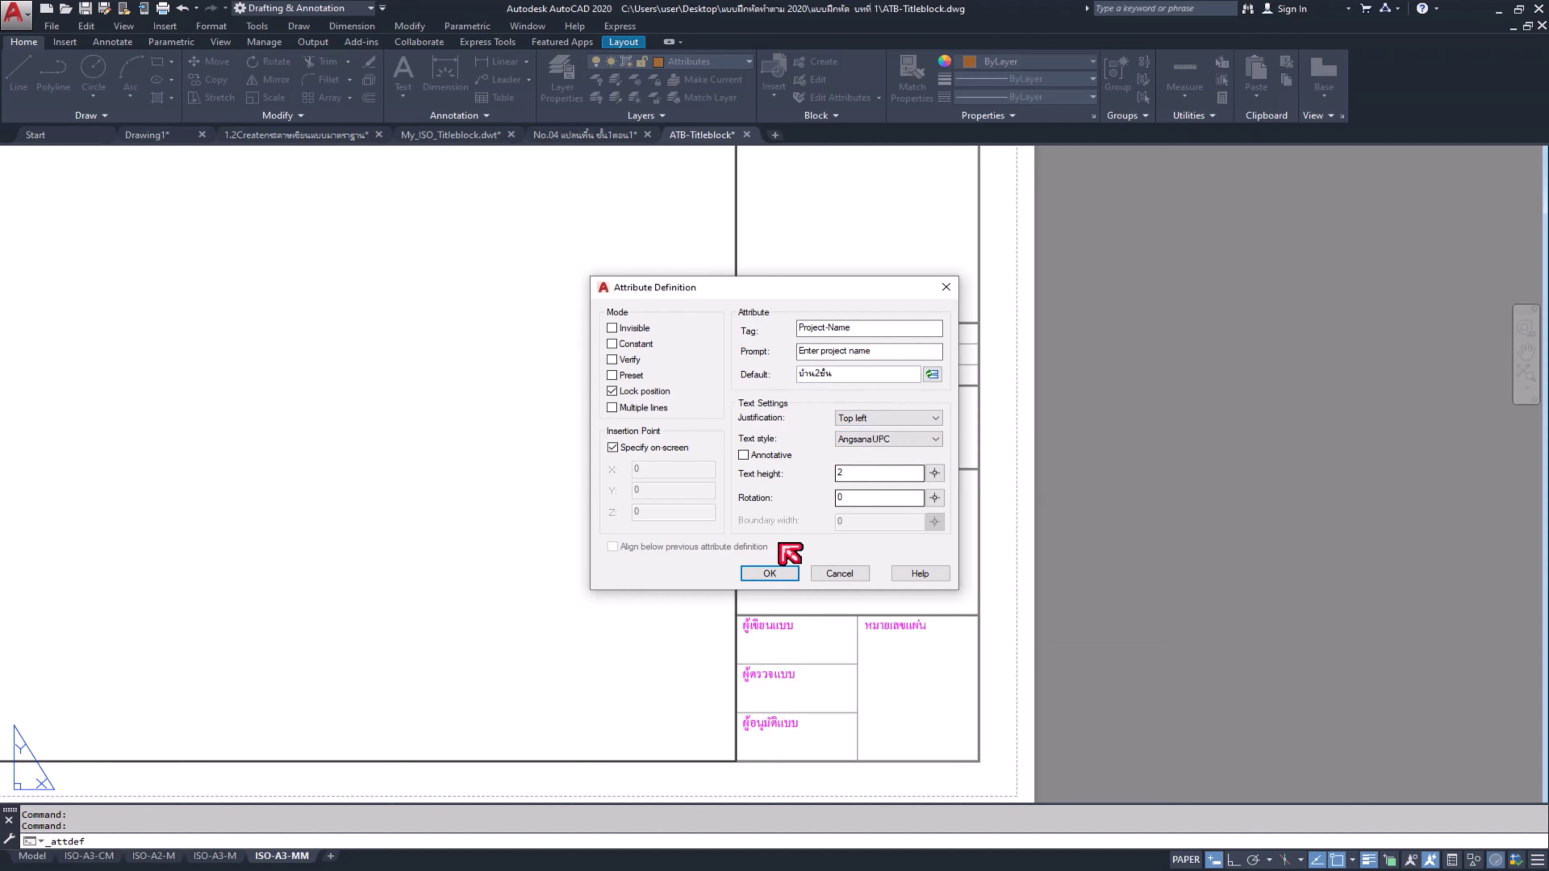
{"action": "left_click", "coordinate": [770, 573]}
Step: Place the PROJECT-NAME attribute inside the project name box
{"action": "scroll", "coordinate": [760, 462], "scroll_direction": "up", "scroll_amount": 5}
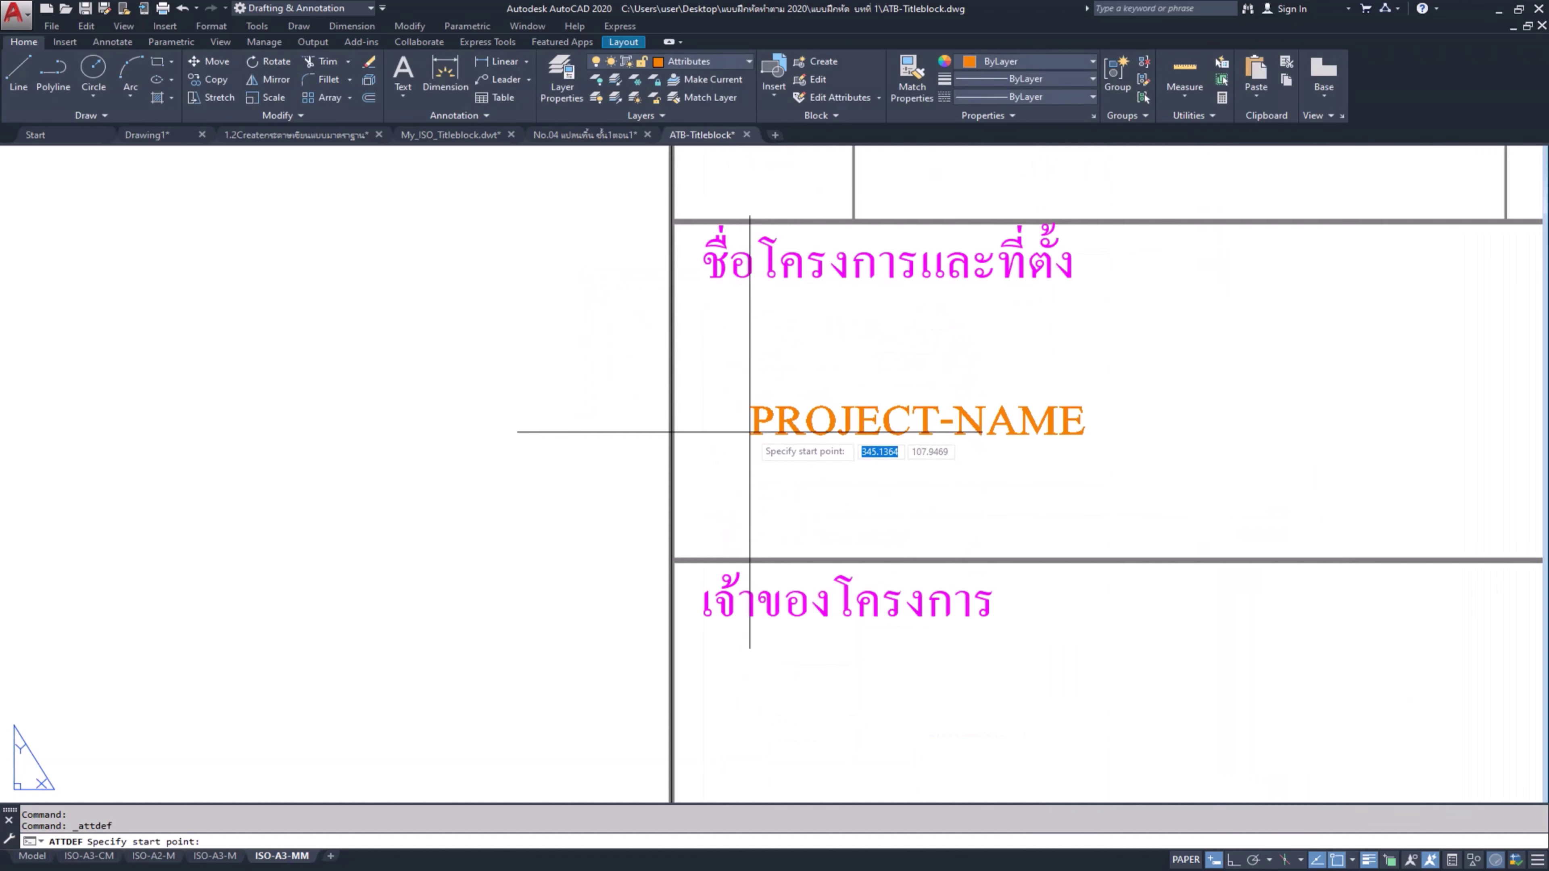
{"action": "middle_click_drag", "start_coordinate": [674, 433], "coordinate": [512, 480]}
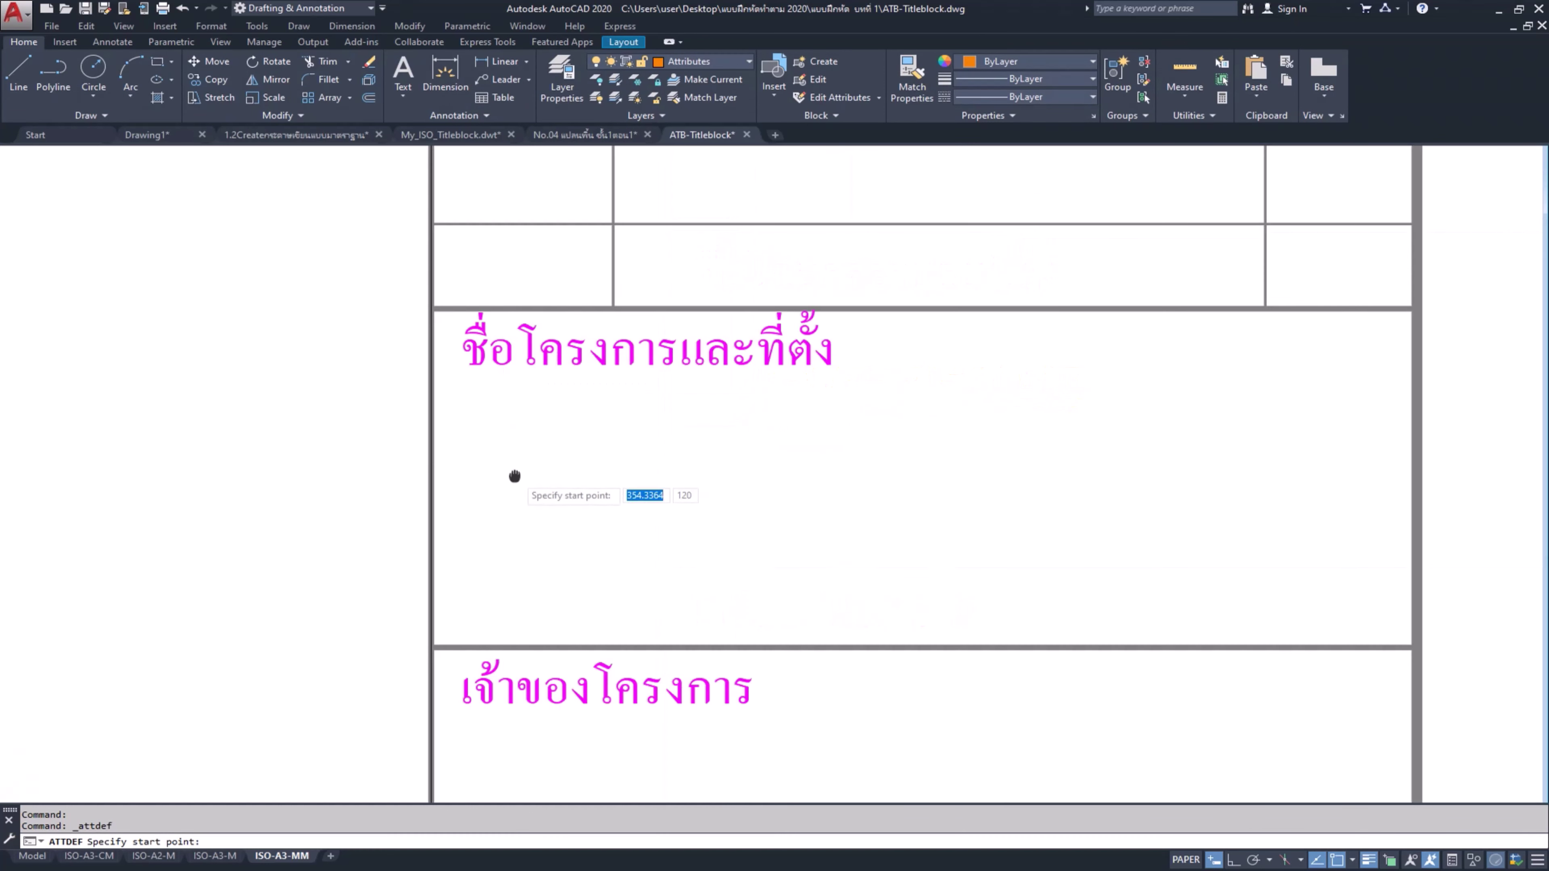
{"action": "left_click", "coordinate": [467, 432]}
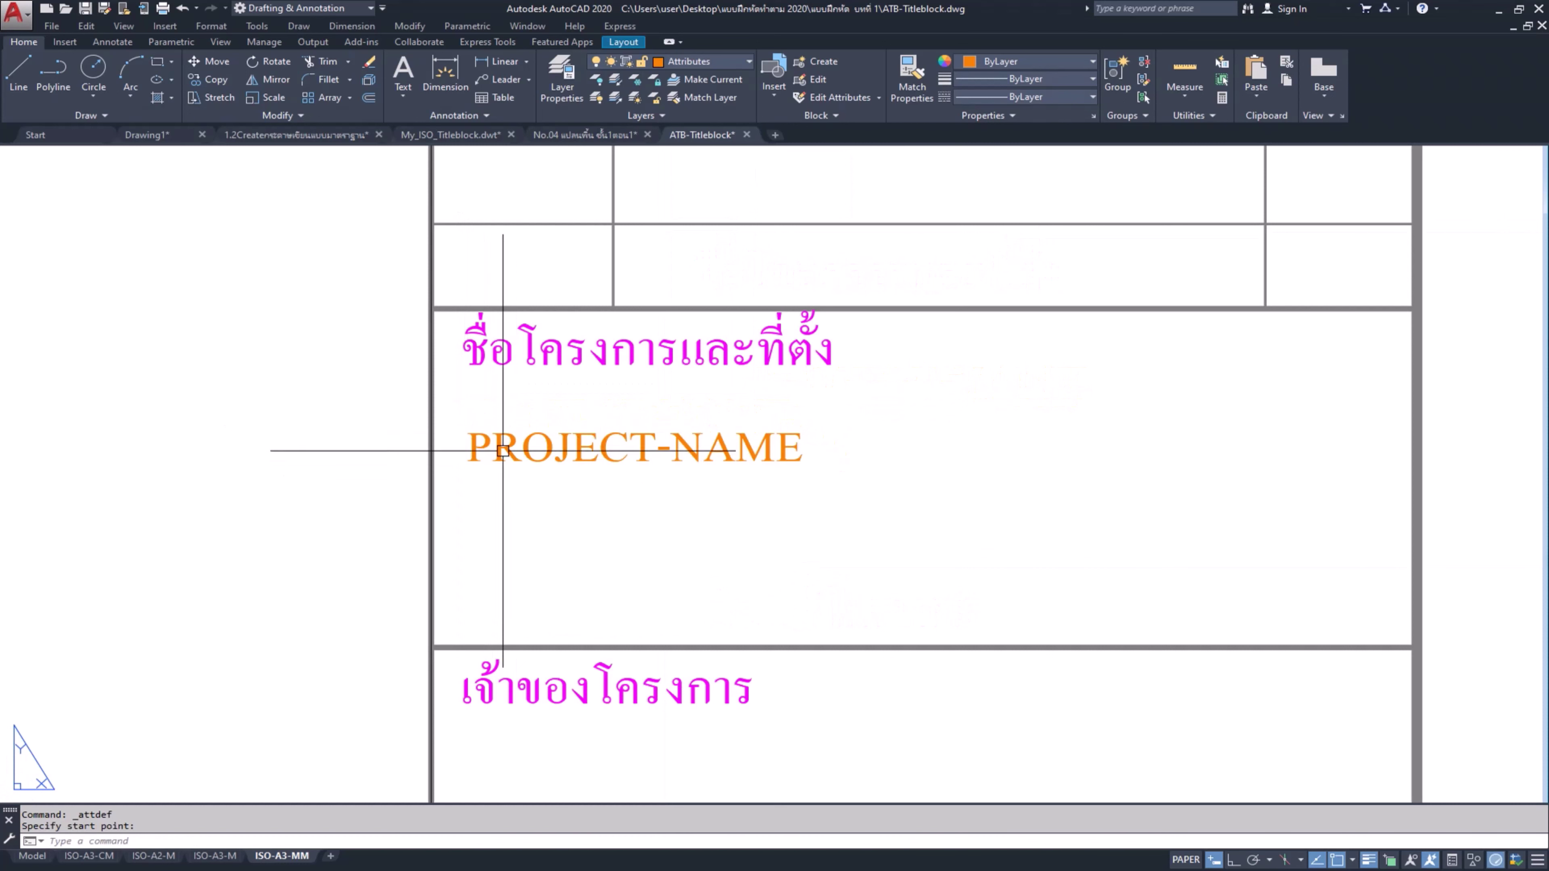
{"action": "scroll", "coordinate": [596, 405], "scroll_direction": "down", "scroll_amount": 4}
{"action": "scroll", "coordinate": [596, 406], "scroll_direction": "up", "scroll_amount": 3}
Step: Move PROJECT-NAME up so it sits just below the Thai heading
{"action": "left_click", "coordinate": [584, 384]}
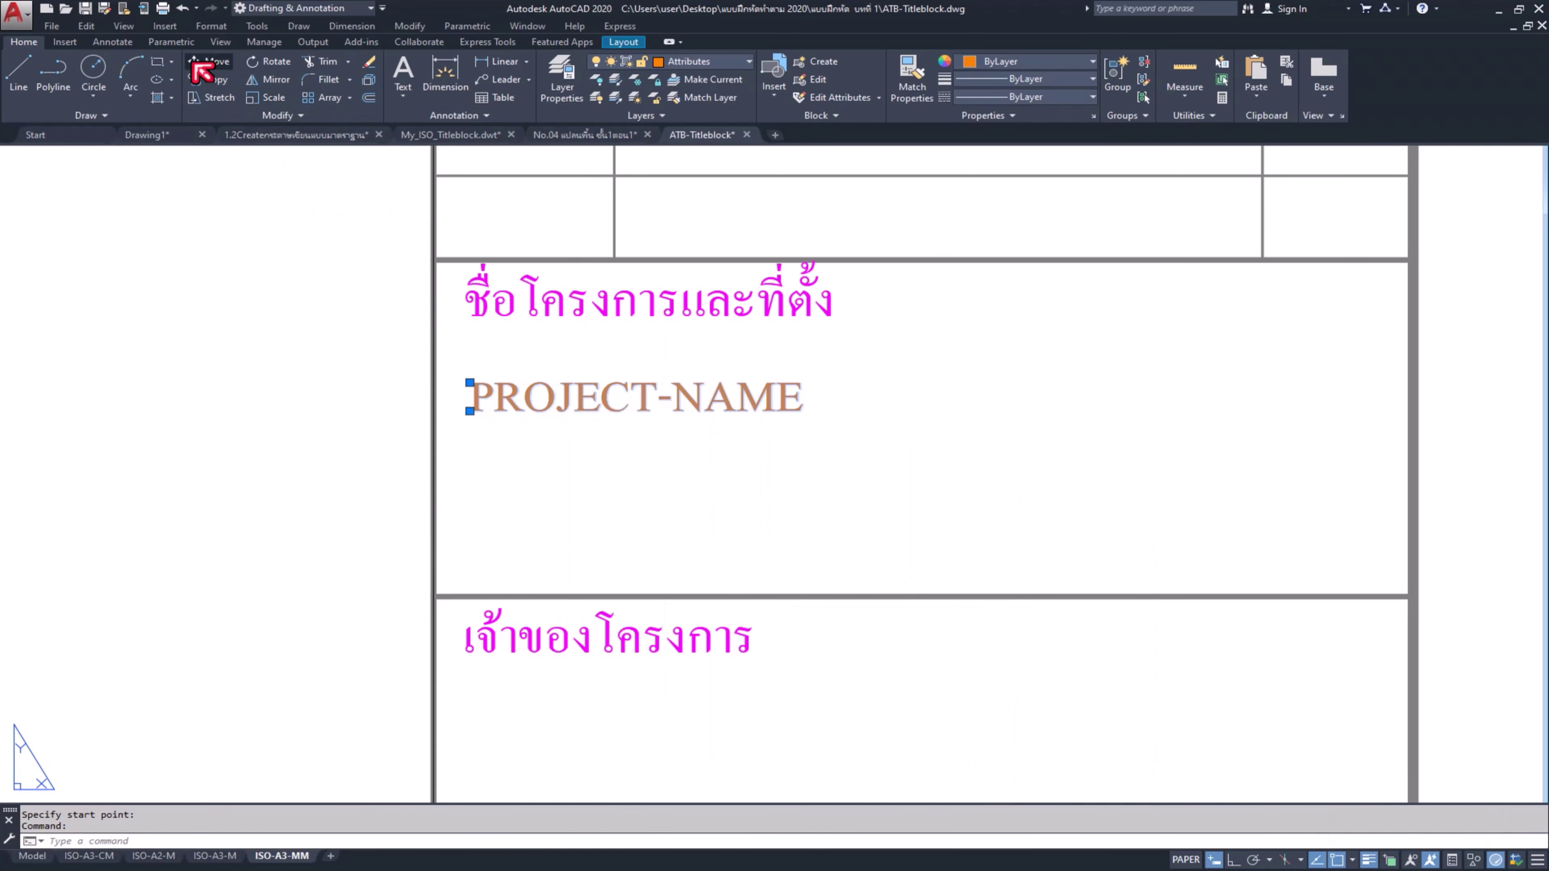
{"action": "left_click", "coordinate": [207, 61]}
{"action": "left_click", "coordinate": [671, 493]}
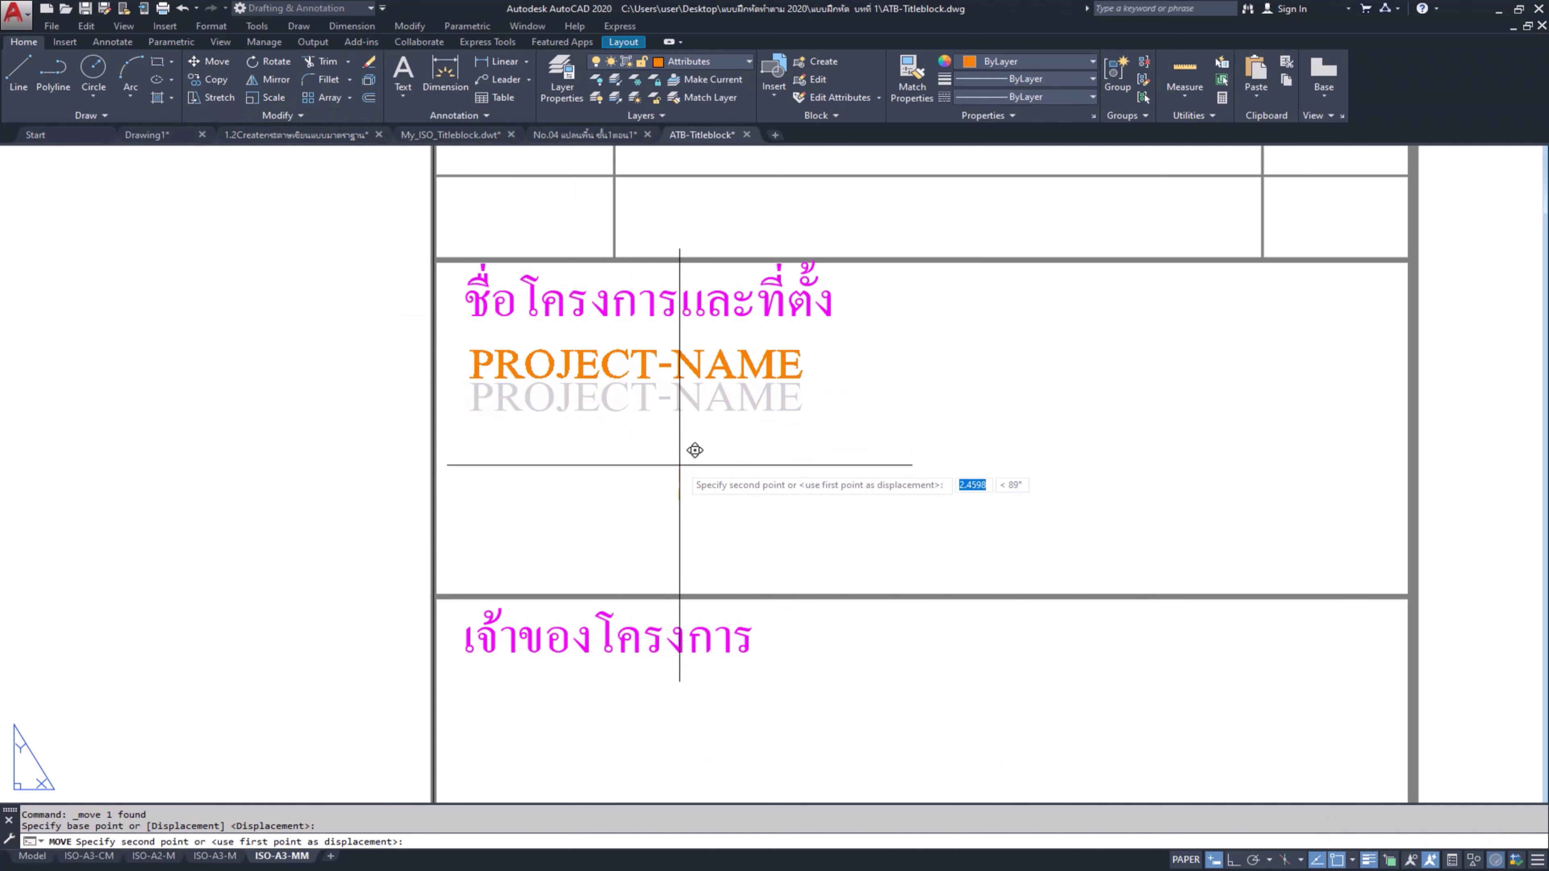
{"action": "left_click", "coordinate": [679, 465]}
Step: Copy PROJECT-NAME with Ortho on, placing the first copy under the owner heading
{"action": "left_click", "coordinate": [210, 79]}
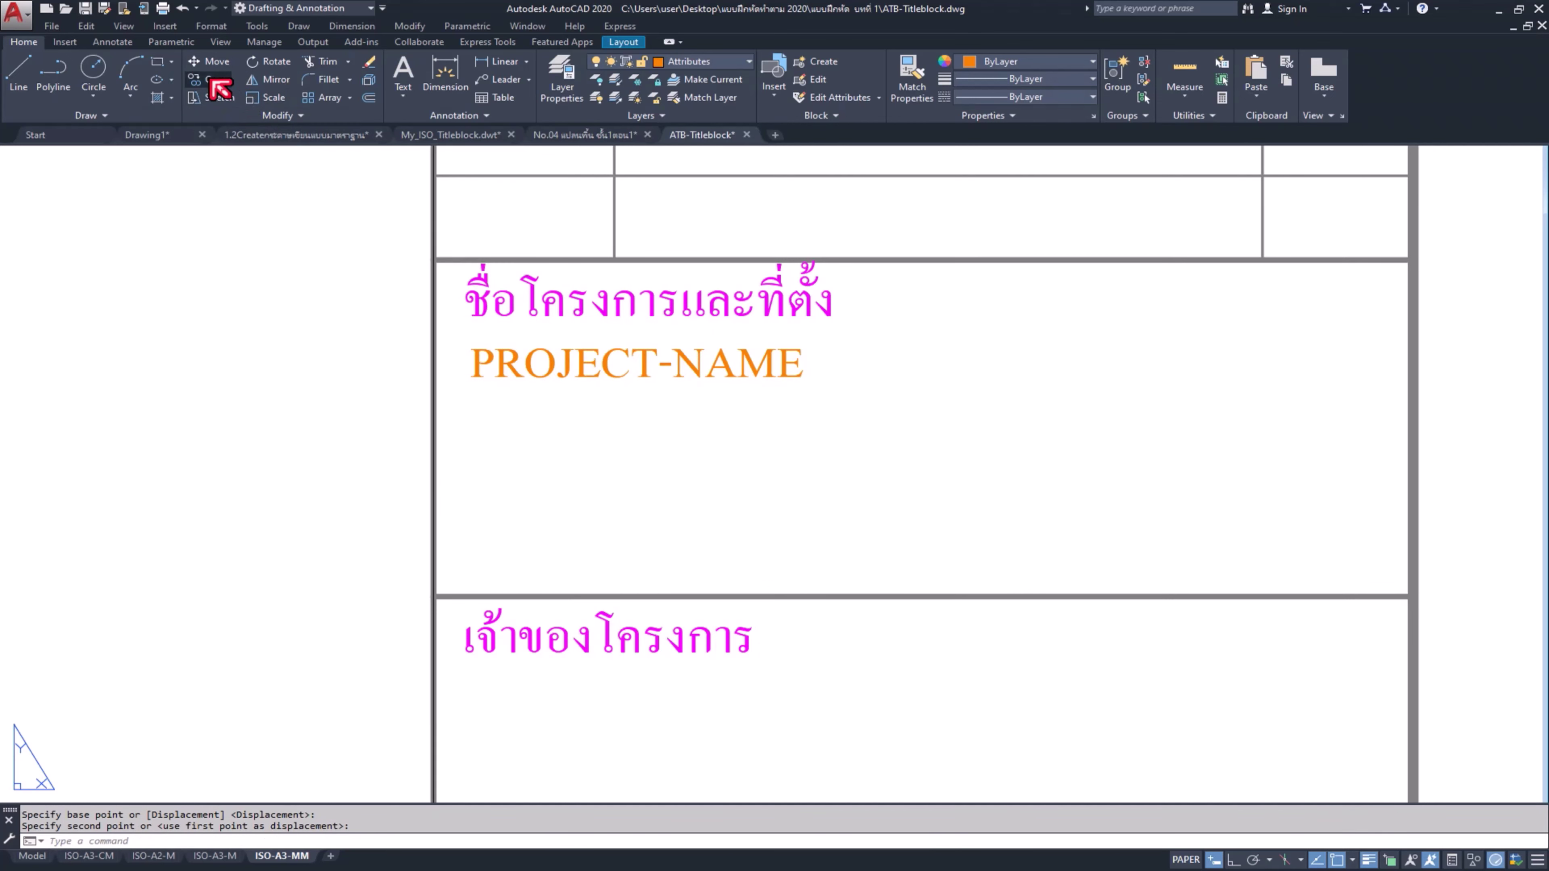
{"action": "left_click", "coordinate": [609, 365]}
{"action": "key", "text": "Return"}
{"action": "left_click", "coordinate": [603, 371]}
{"action": "scroll", "coordinate": [622, 508], "scroll_direction": "down", "scroll_amount": 3}
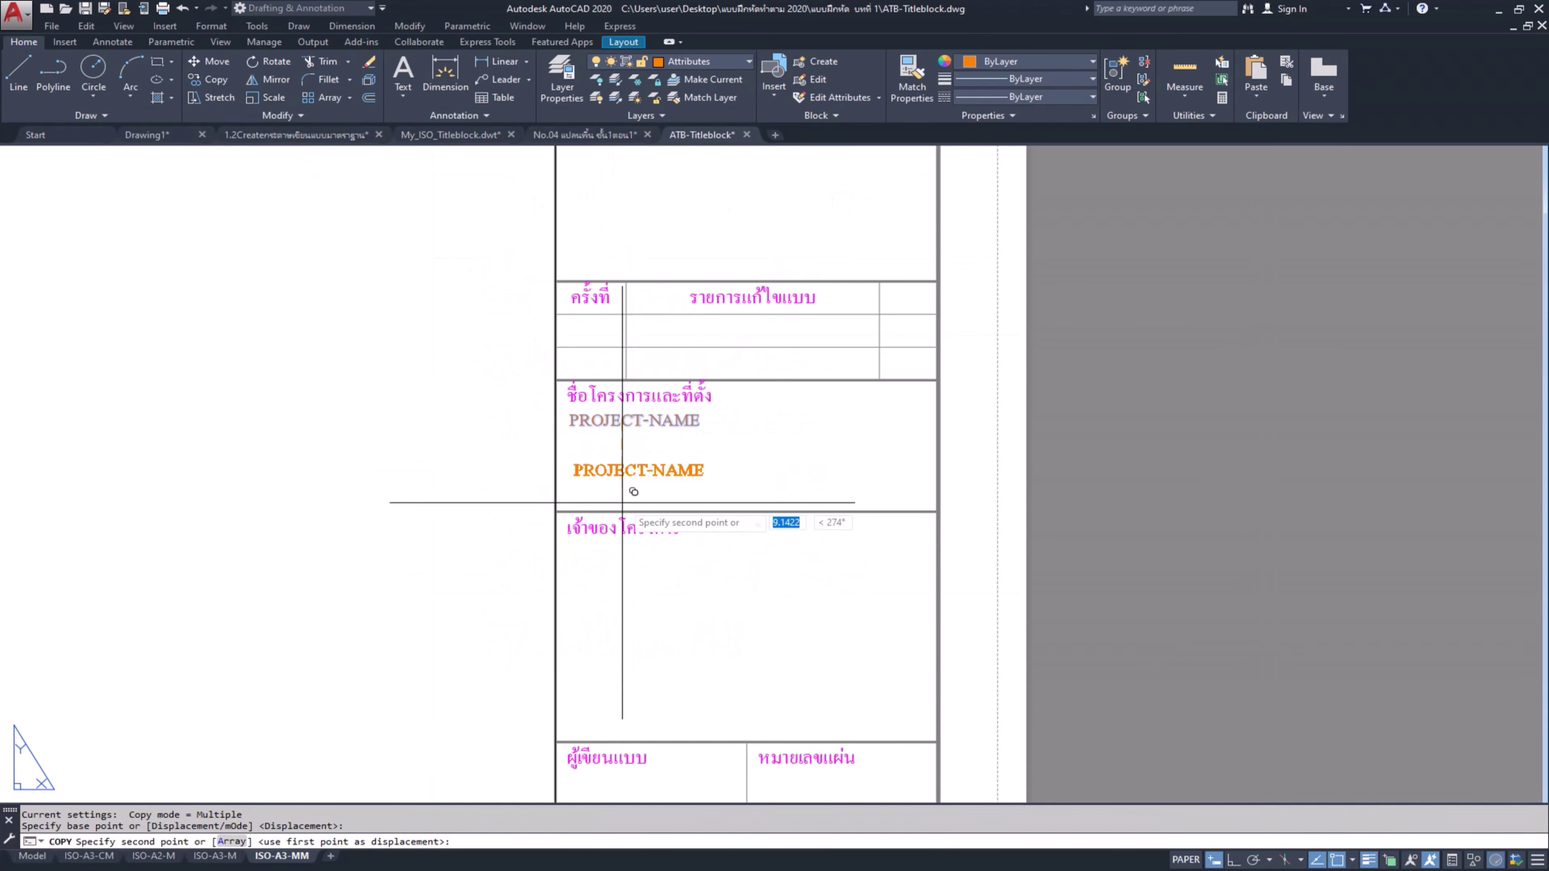
{"action": "scroll", "coordinate": [615, 554], "scroll_direction": "up", "scroll_amount": 5}
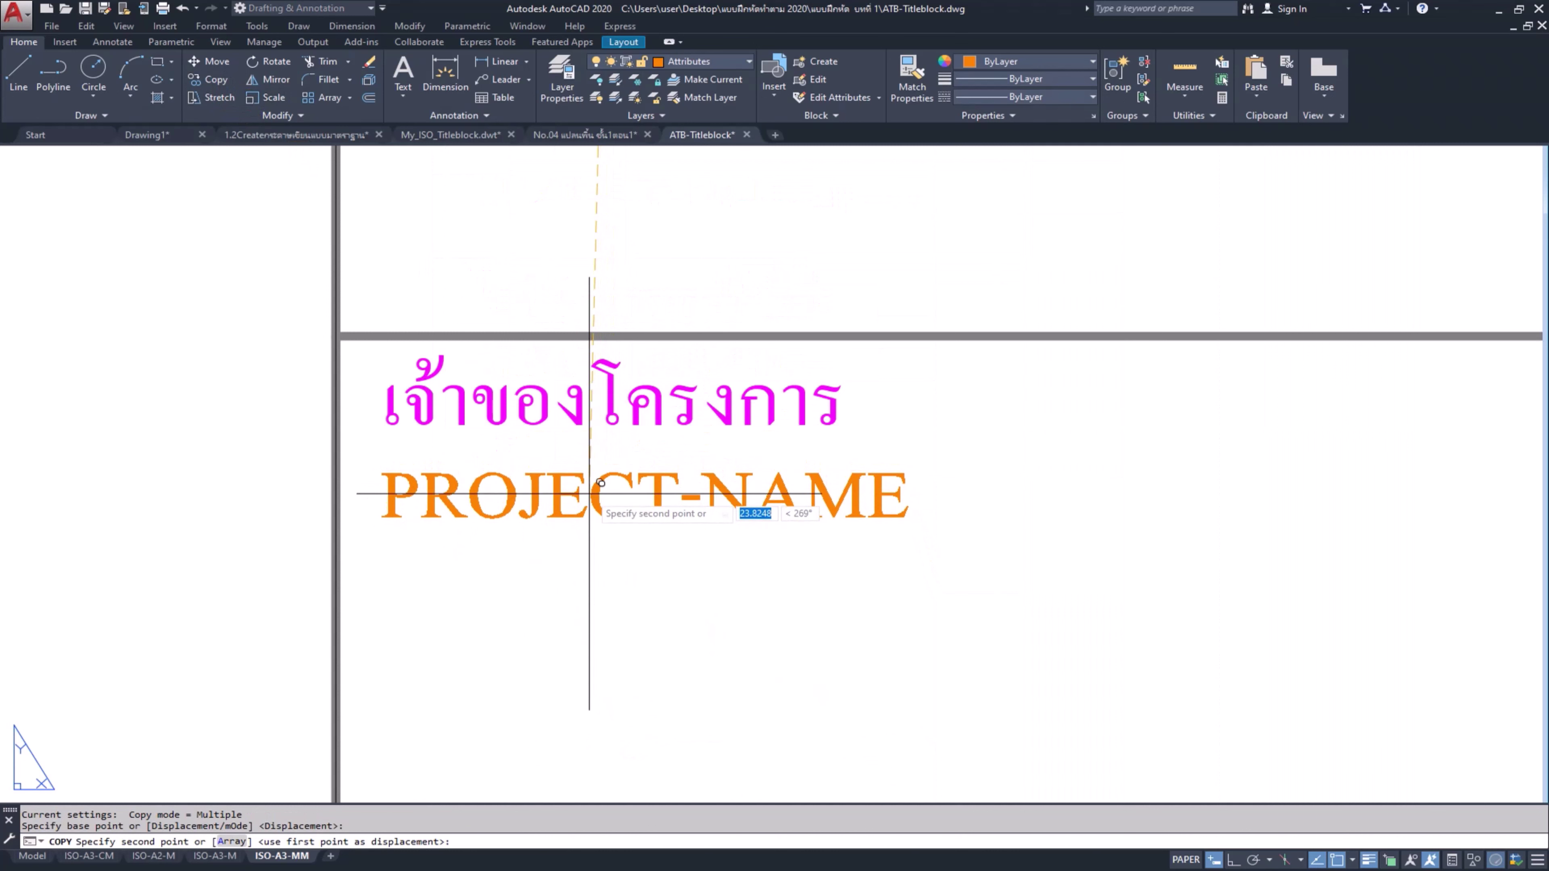
{"action": "key", "text": "F8"}
{"action": "scroll", "coordinate": [587, 537], "scroll_direction": "down", "scroll_amount": 4}
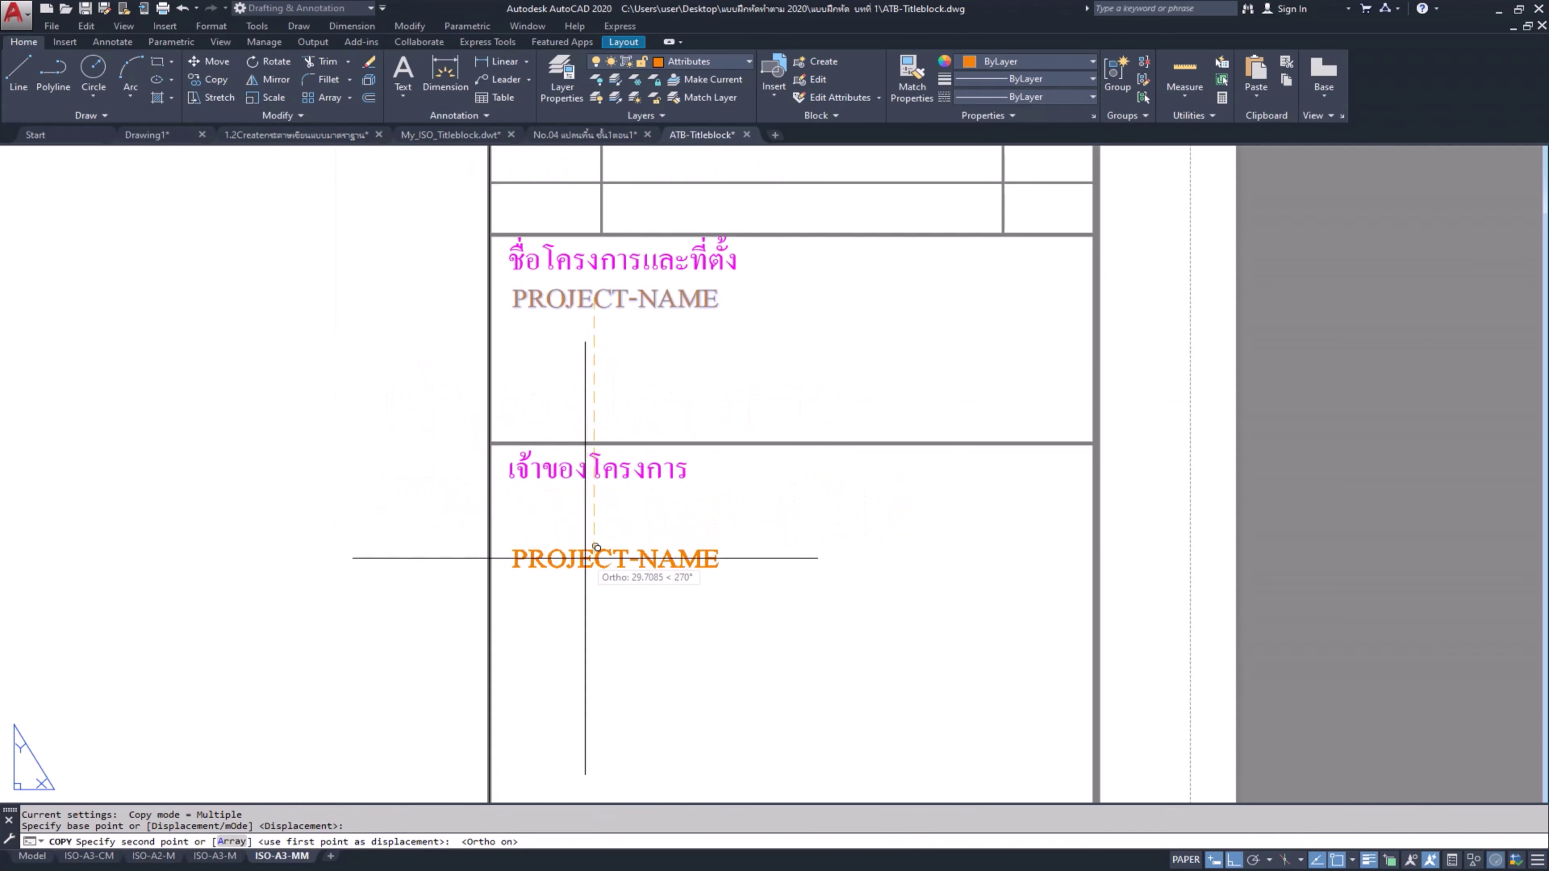
{"action": "middle_click_drag", "start_coordinate": [595, 547], "coordinate": [605, 495]}
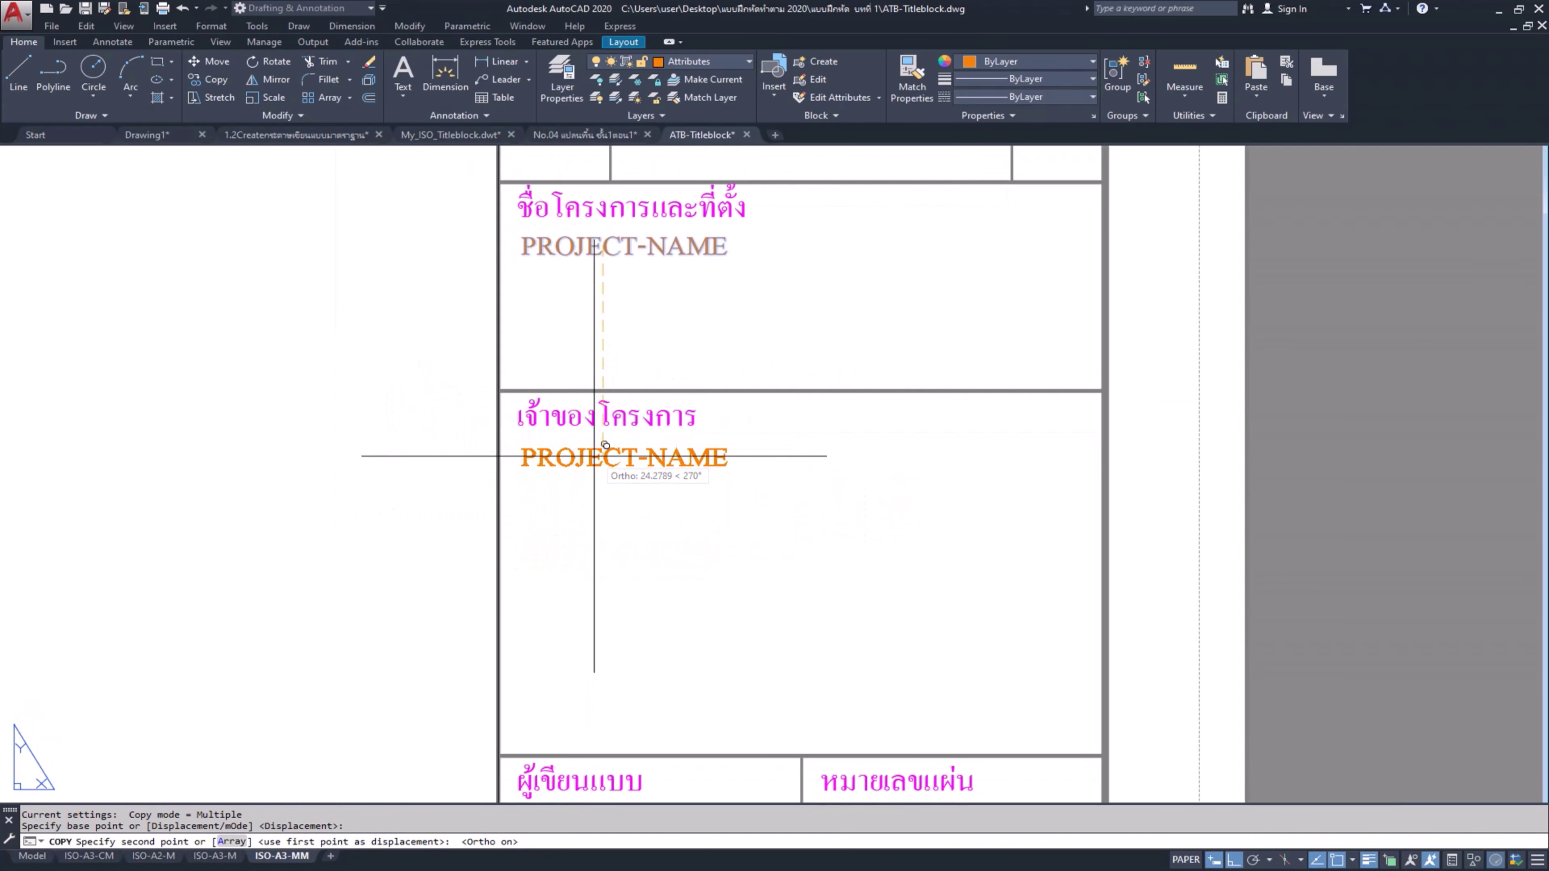
{"action": "left_click", "coordinate": [593, 456]}
Step: Place further copies in the drafter, checker and approver boxes, then end the copy with Ortho off
{"action": "middle_click_drag", "start_coordinate": [598, 581], "coordinate": [609, 288]}
{"action": "scroll", "coordinate": [638, 497], "scroll_direction": "up", "scroll_amount": 2}
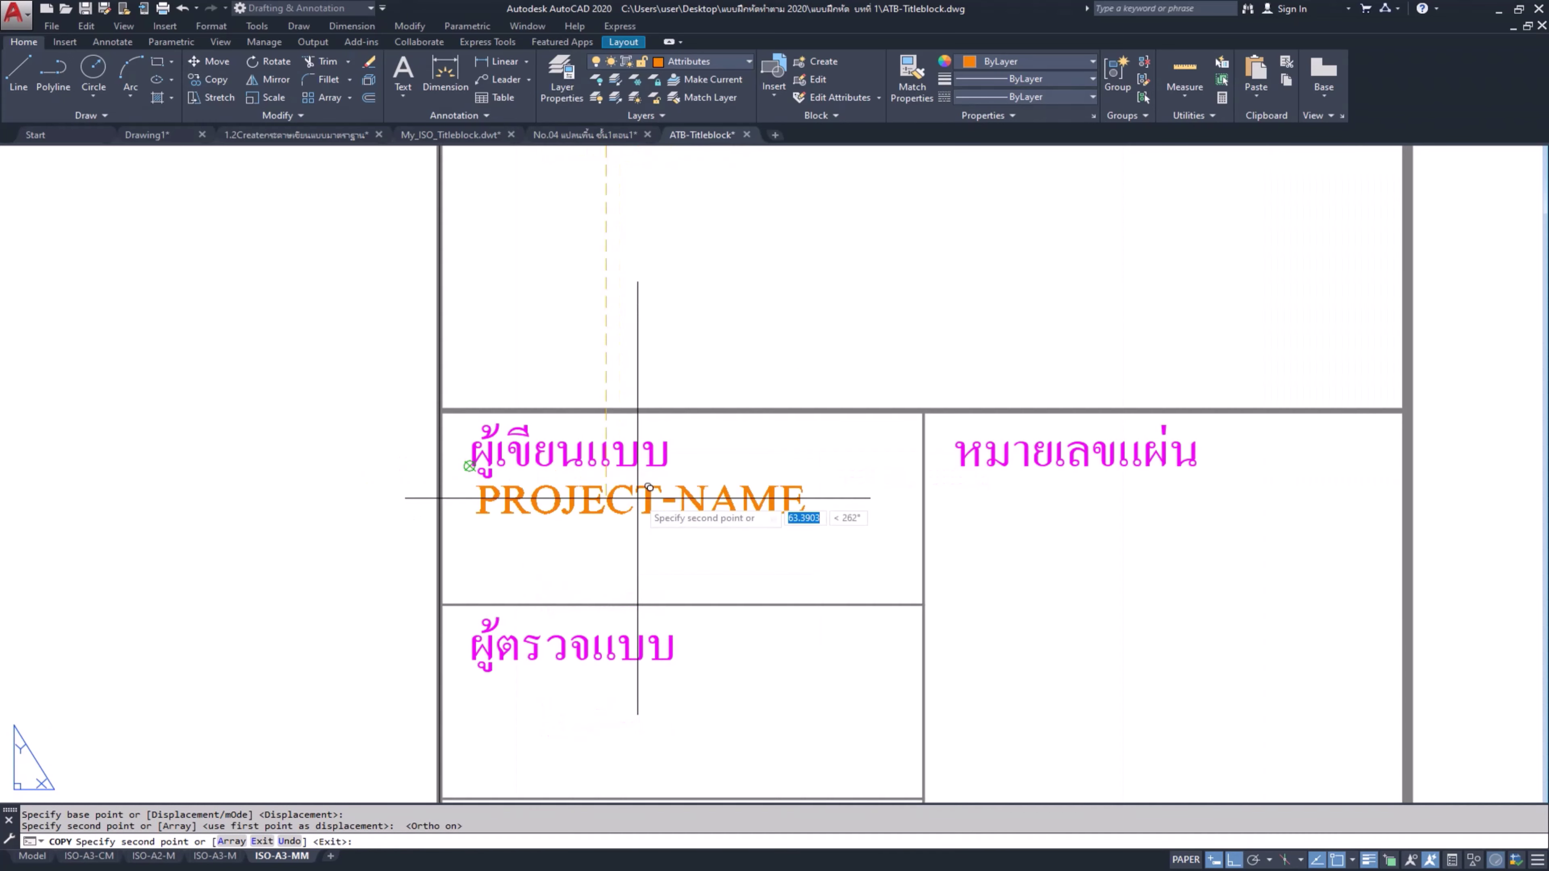
{"action": "left_click", "coordinate": [638, 518]}
{"action": "middle_click_drag", "start_coordinate": [647, 763], "coordinate": [654, 529]}
{"action": "scroll", "coordinate": [654, 528], "scroll_direction": "up", "scroll_amount": 2}
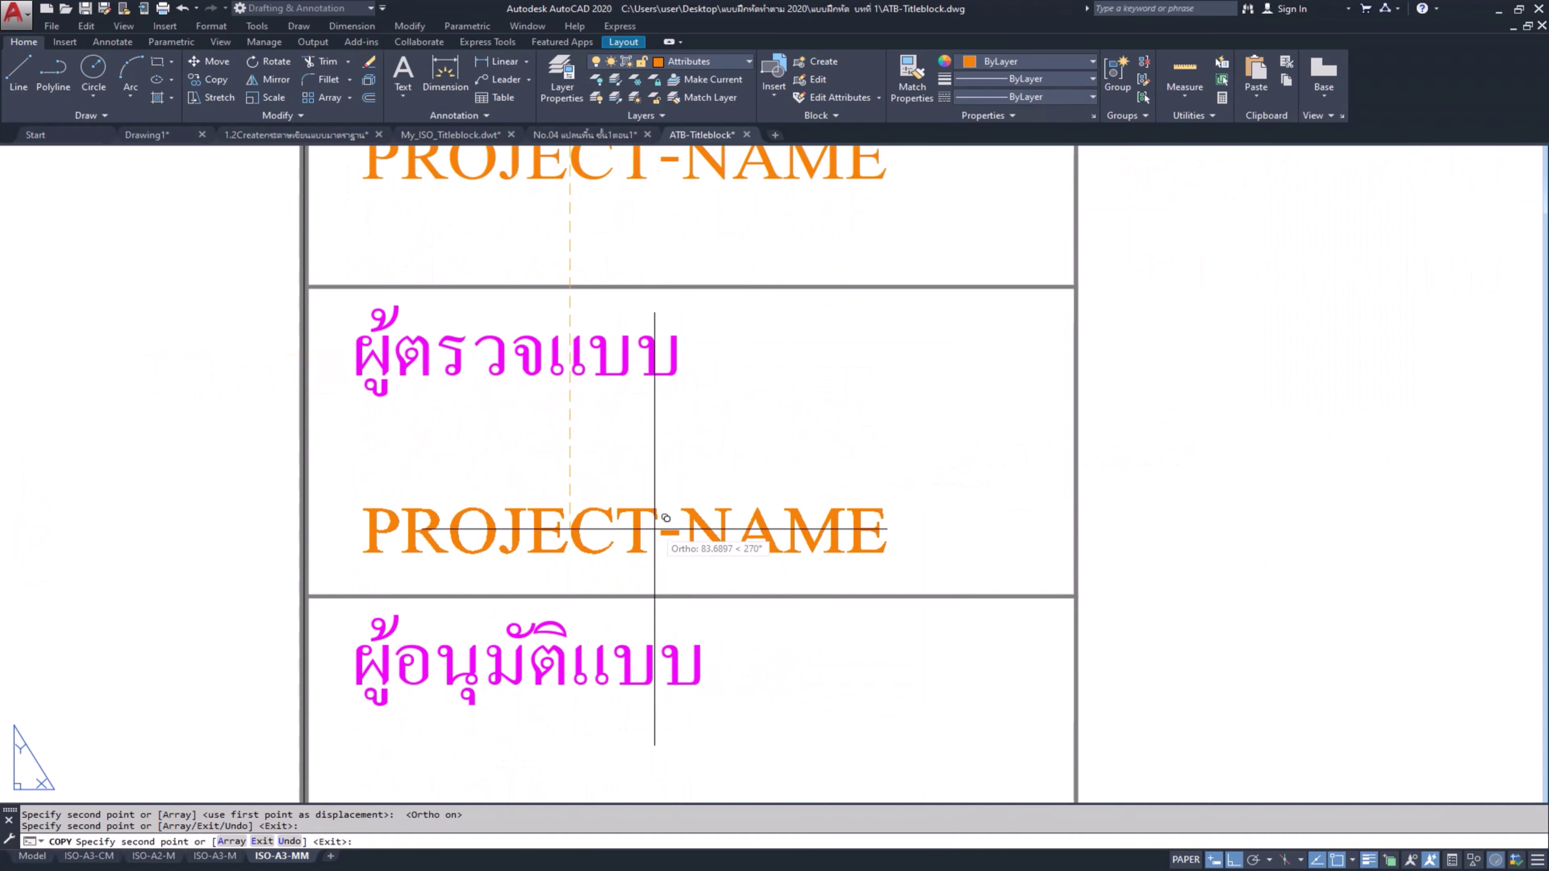
{"action": "left_click", "coordinate": [659, 462]}
{"action": "middle_click_drag", "start_coordinate": [695, 626], "coordinate": [711, 384]}
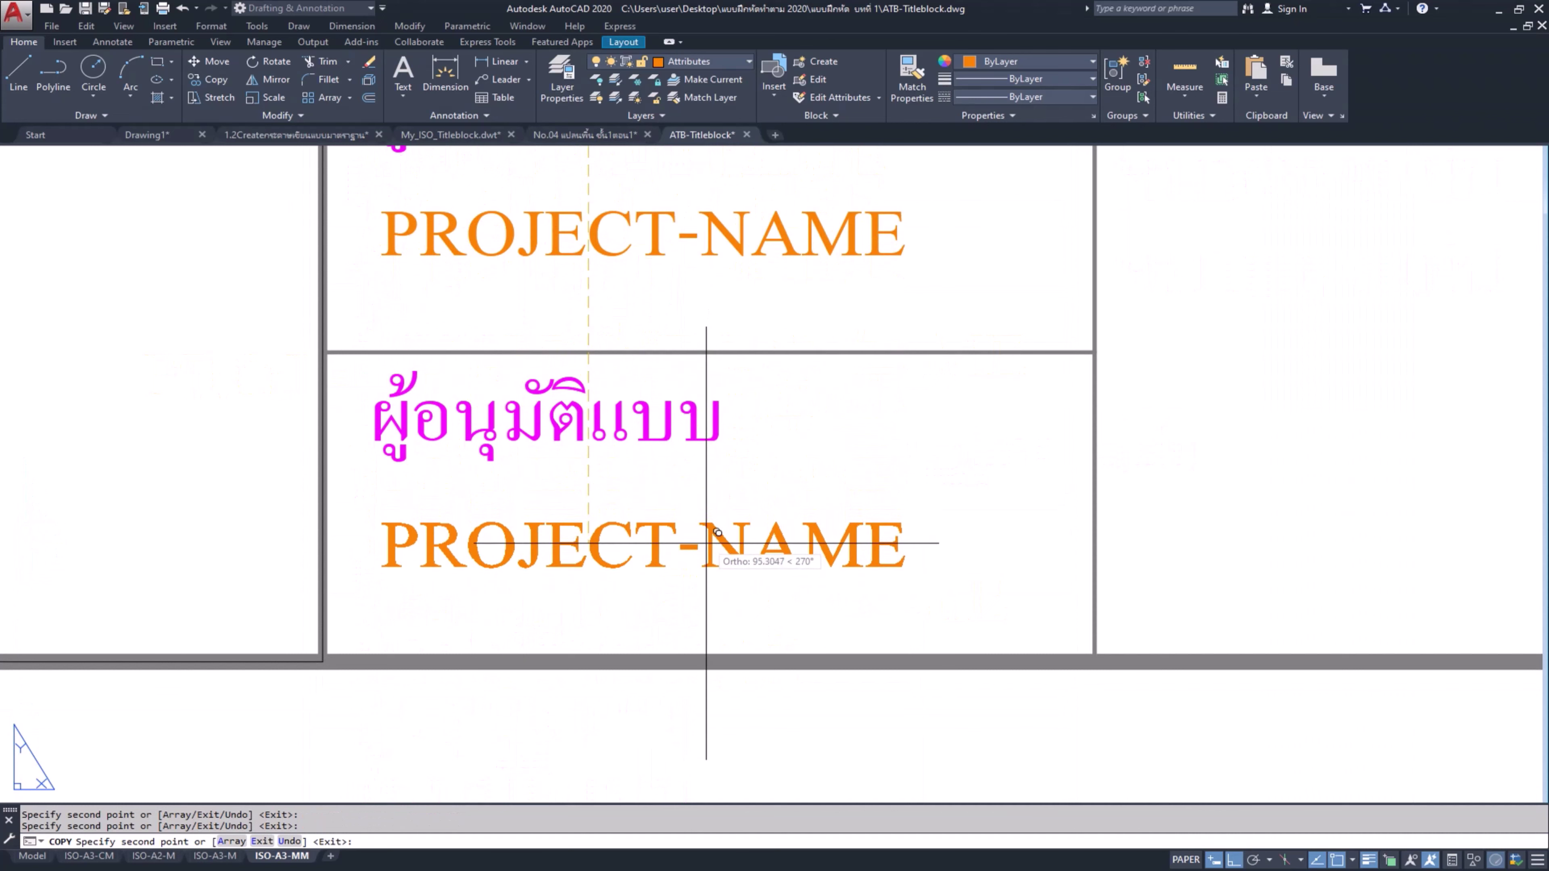
{"action": "left_click", "coordinate": [717, 532]}
{"action": "scroll", "coordinate": [710, 536], "scroll_direction": "down", "scroll_amount": 3}
{"action": "scroll", "coordinate": [754, 536], "scroll_direction": "up", "scroll_amount": 3}
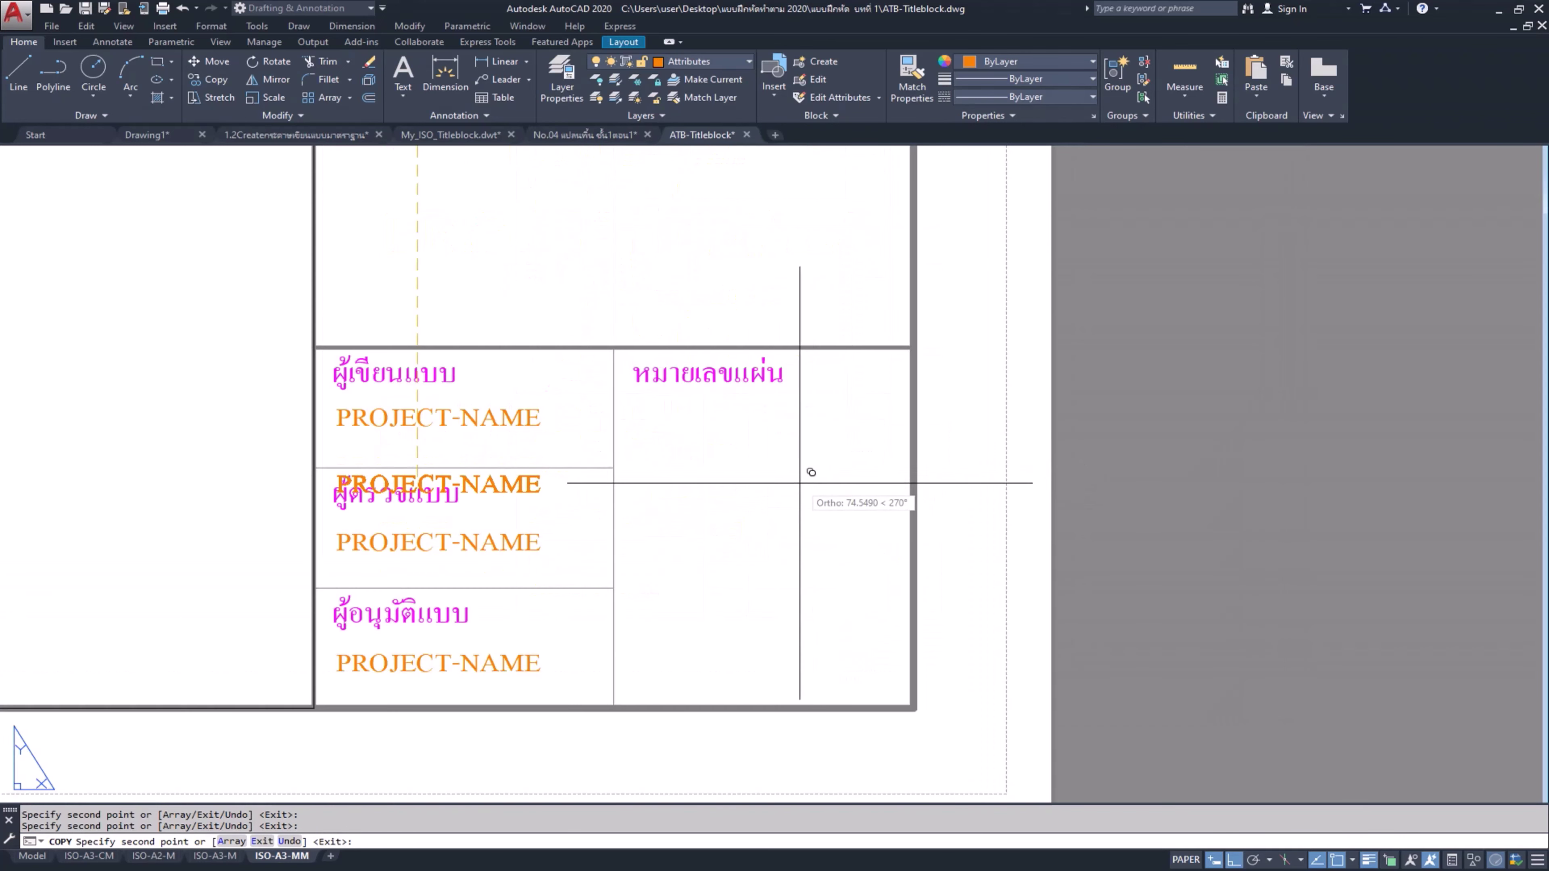
{"action": "key", "text": "F8"}
{"action": "scroll", "coordinate": [806, 436], "scroll_direction": "up", "scroll_amount": 3}
{"action": "scroll", "coordinate": [893, 432], "scroll_direction": "down", "scroll_amount": 3}
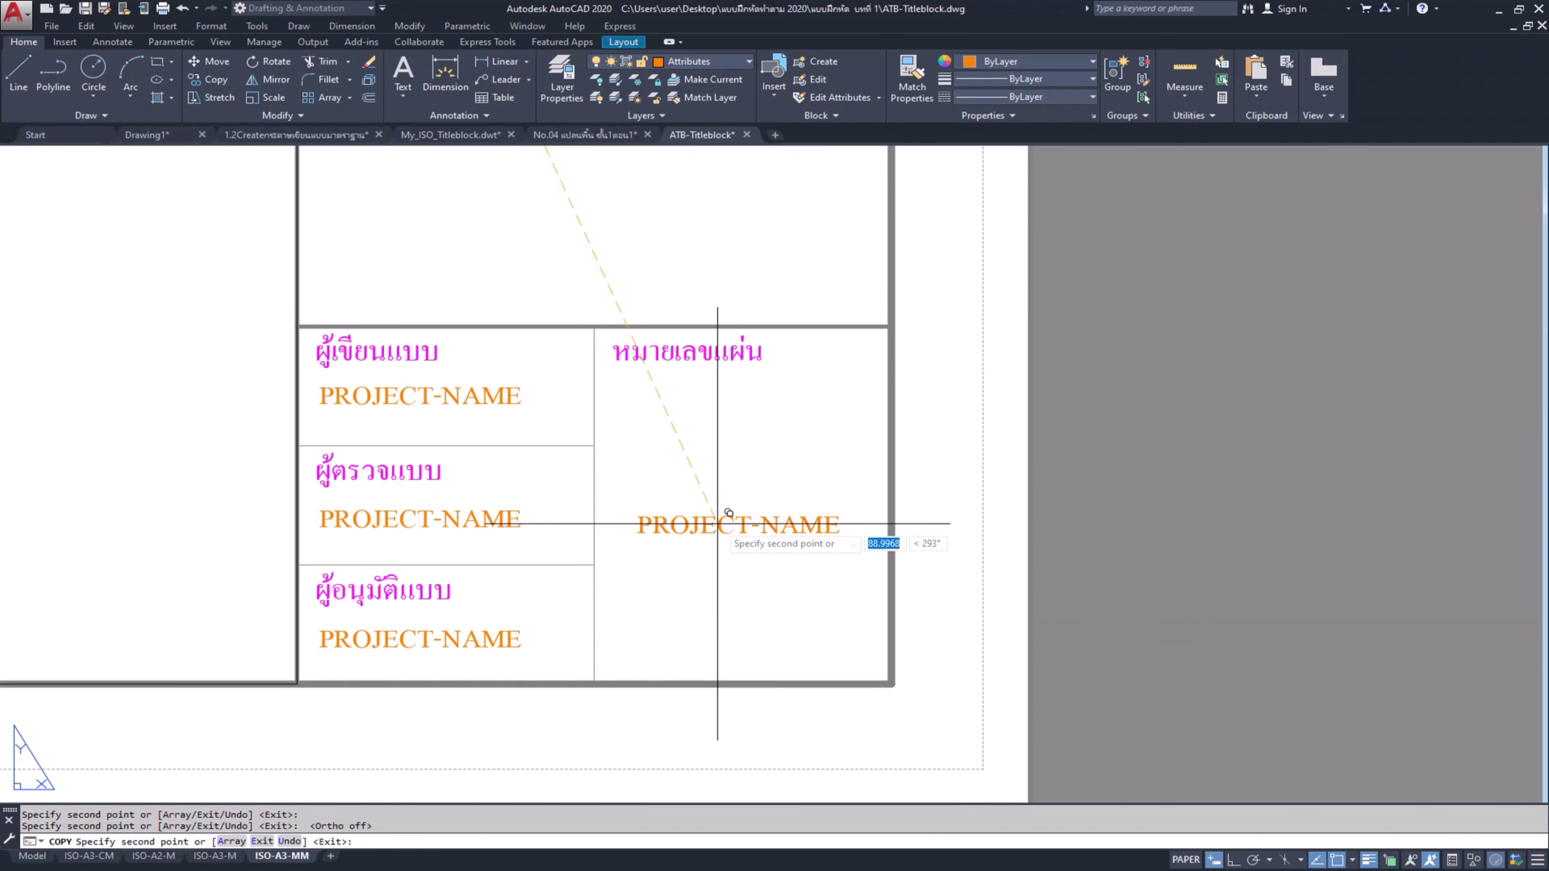
{"action": "key", "text": "Escape"}
{"action": "scroll", "coordinate": [713, 521], "scroll_direction": "down", "scroll_amount": 4}
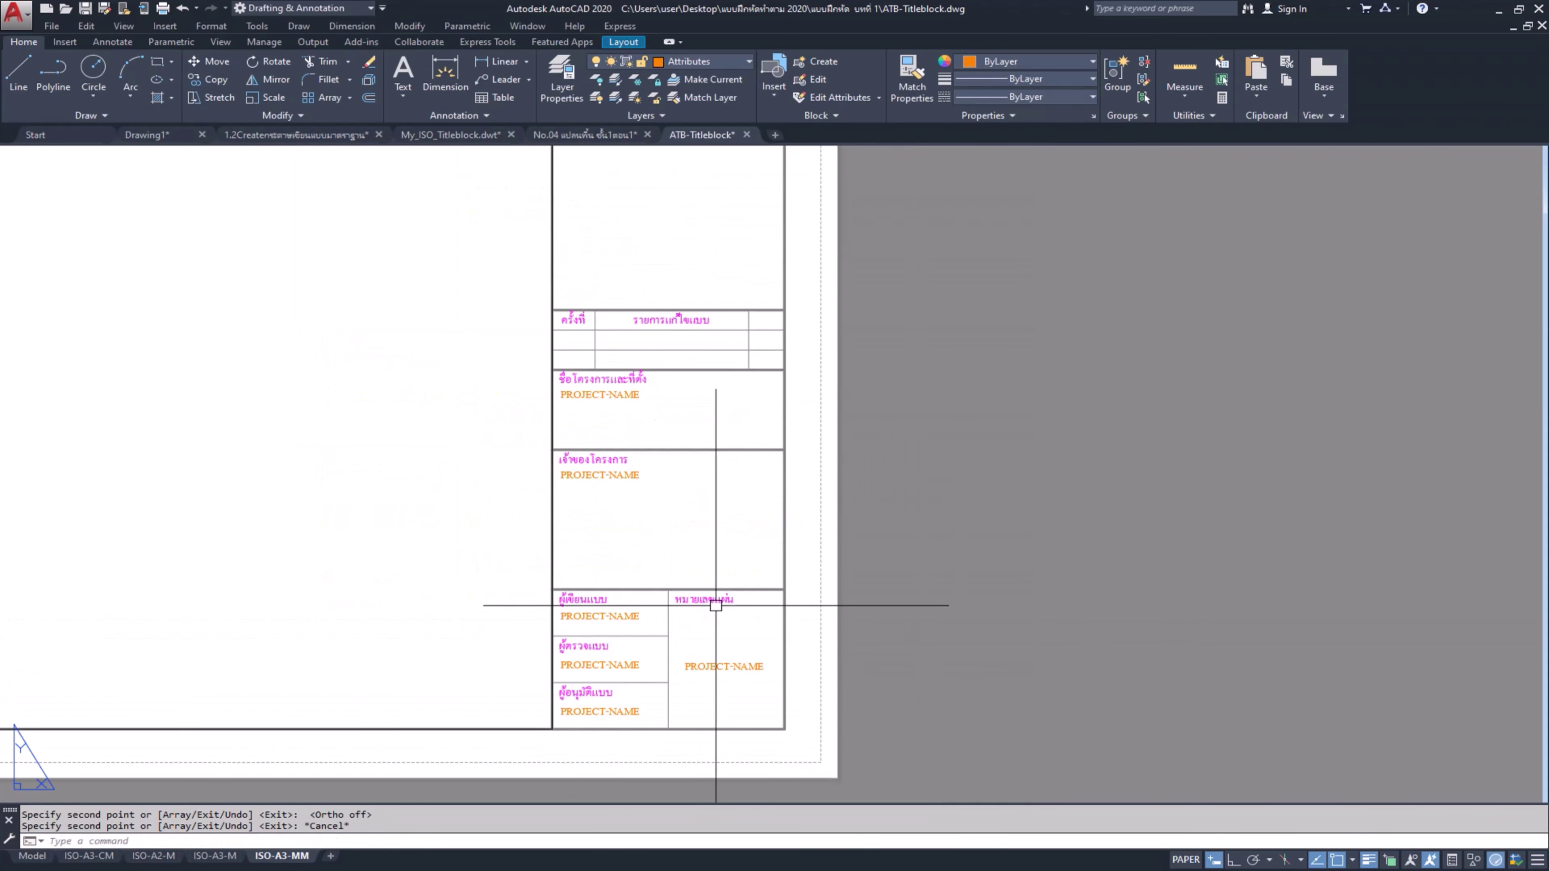
{"action": "scroll", "coordinate": [605, 465], "scroll_direction": "up", "scroll_amount": 4}
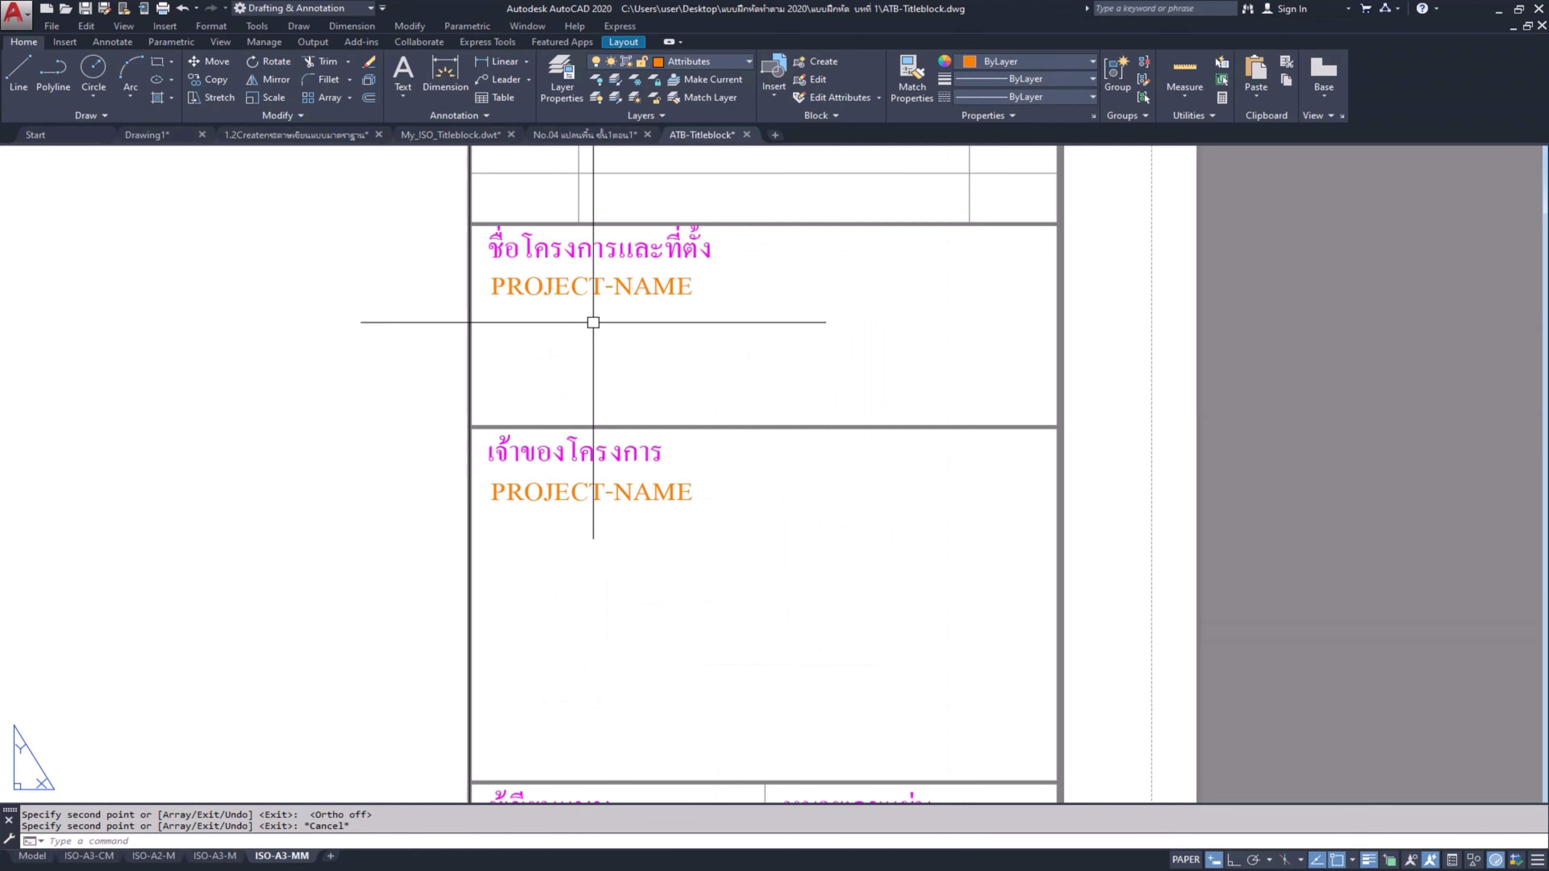
Step: Change the owner-box attribute's tag to OWNER
{"action": "double_click", "coordinate": [562, 494]}
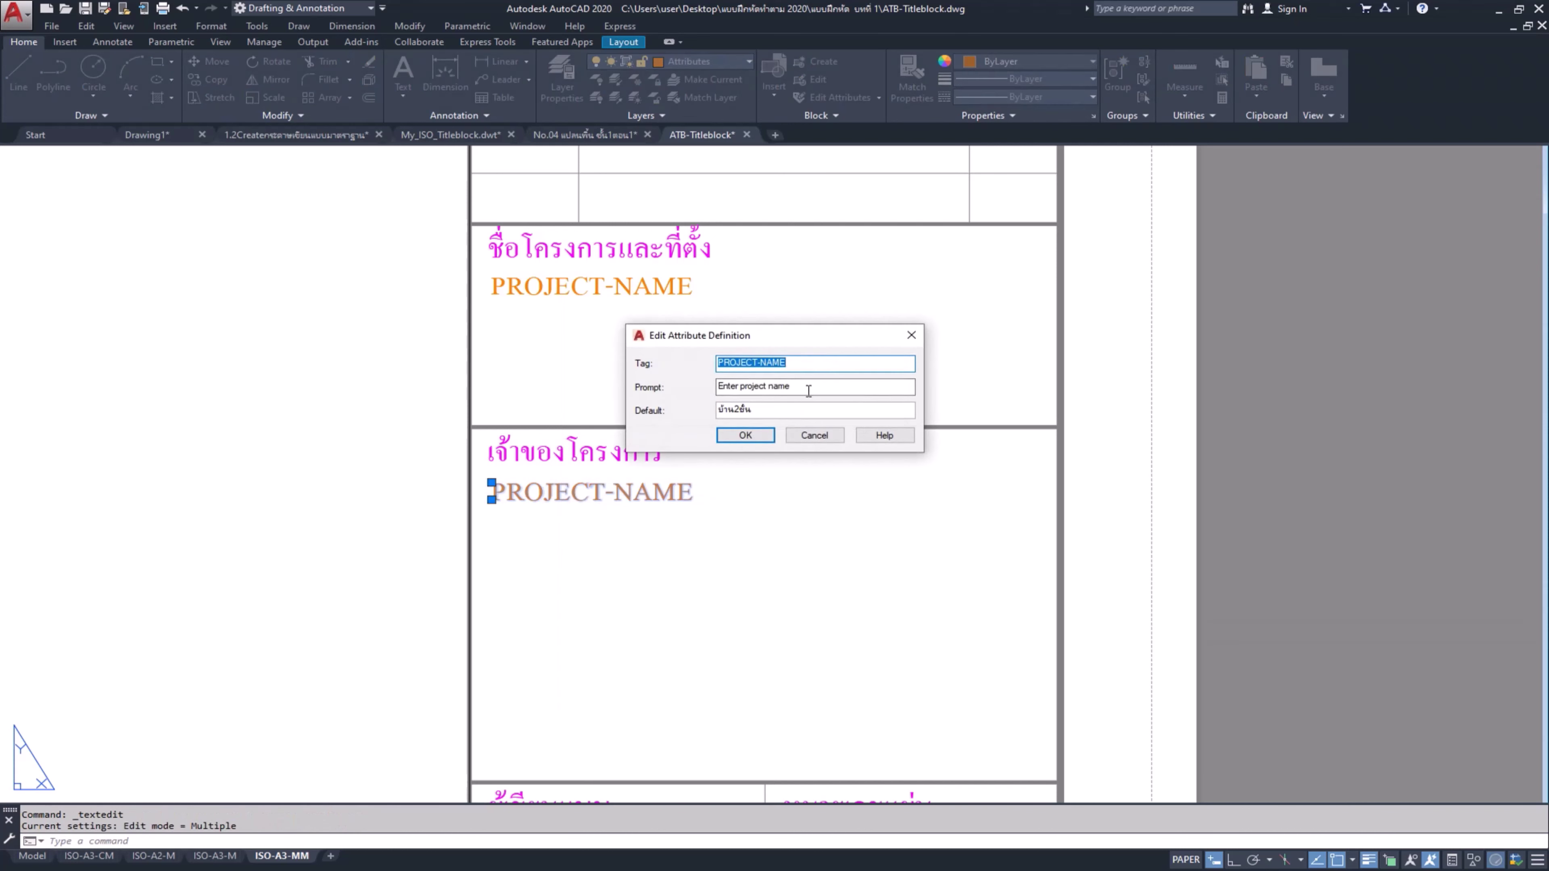
{"action": "left_click", "coordinate": [806, 365]}
{"action": "key", "text": "BackSpace"}
{"action": "key", "text": "BackSpace"}
{"action": "key", "text": "BackSpace"}
{"action": "key", "text": "BackSpace"}
{"action": "key", "text": "BackSpace"}
{"action": "key", "text": "BackSpace"}
{"action": "key", "text": "BackSpace"}
{"action": "key", "text": "BackSpace"}
{"action": "key", "text": "BackSpace"}
{"action": "key", "text": "BackSpace"}
{"action": "key", "text": "BackSpace"}
{"action": "key", "text": "BackSpace"}
{"action": "type", "text": "น"}
{"action": "key", "text": "BackSpace"}
{"action": "type", "text": "ฯ"}
{"action": "type", "text": "oP"}
{"action": "key", "text": "BackSpace"}
{"action": "type", "text": "OW"}
{"action": "type", "text": "NER"}
Step: Set its prompt to 'Enter oner name' and default to 'AutoCAD Disign', then confirm
{"action": "left_click", "coordinate": [765, 386]}
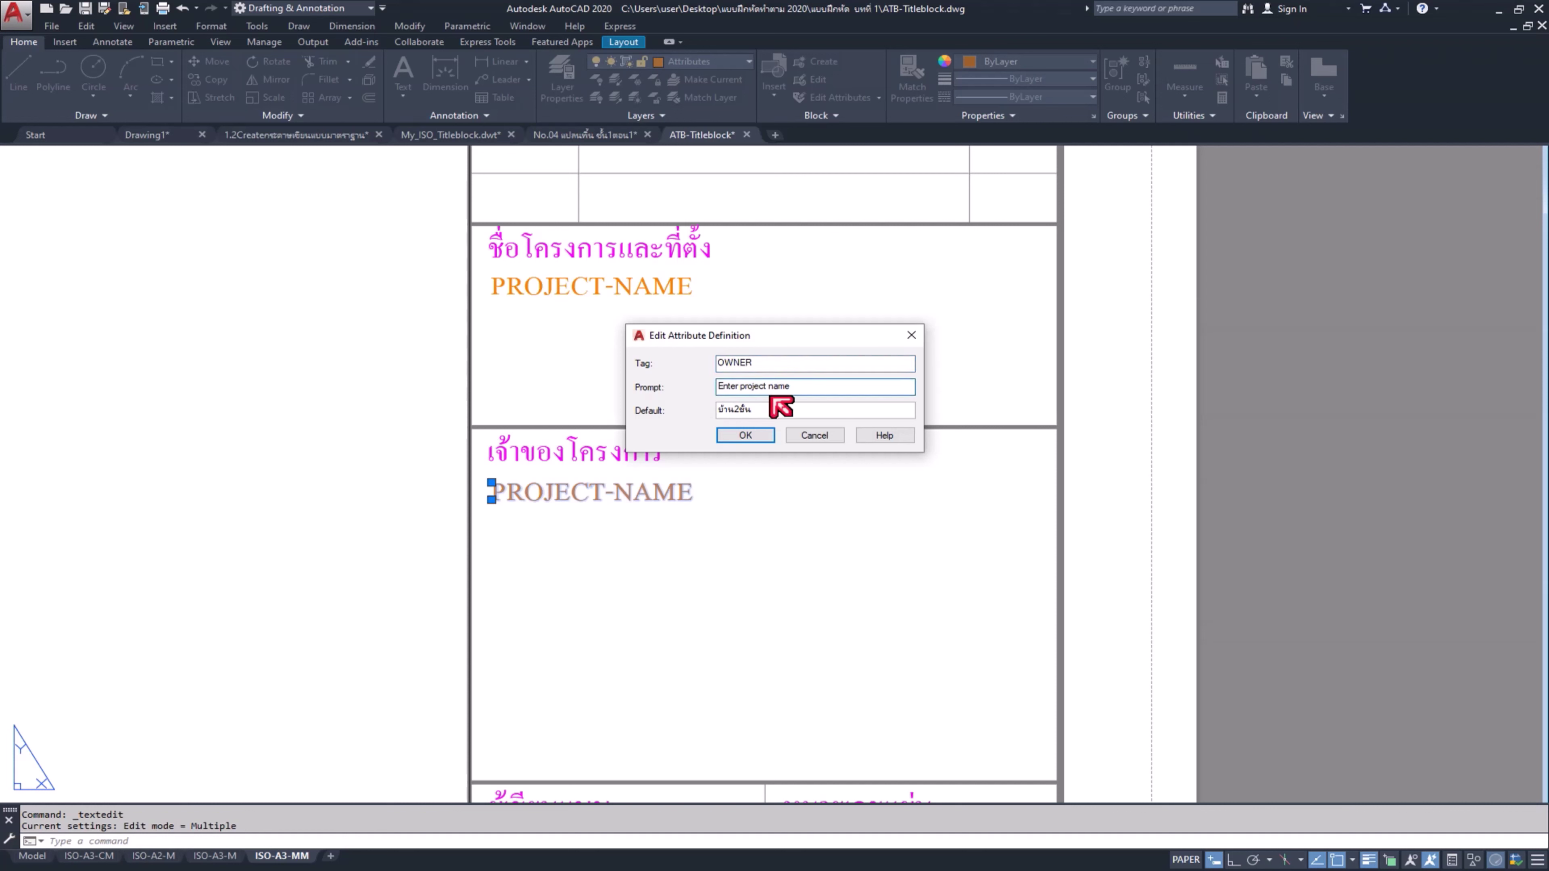
{"action": "key", "text": "BackSpace"}
{"action": "key", "text": "BackSpace"}
{"action": "key", "text": "BackSpace"}
{"action": "key", "text": "BackSpace"}
{"action": "key", "text": "BackSpace"}
{"action": "key", "text": "BackSpace"}
{"action": "type", "text": "O"}
{"action": "key", "text": "BackSpace"}
{"action": "type", "text": "on"}
{"action": "type", "text": "er"}
{"action": "key", "text": "BackSpace"}
{"action": "key", "text": "BackSpace"}
{"action": "key", "text": "BackSpace"}
{"action": "key", "text": "BackSpace"}
{"action": "key", "text": "BackSpace"}
{"action": "key", "text": "BackSpace"}
{"action": "key", "text": "BackSpace"}
{"action": "key", "text": "BackSpace"}
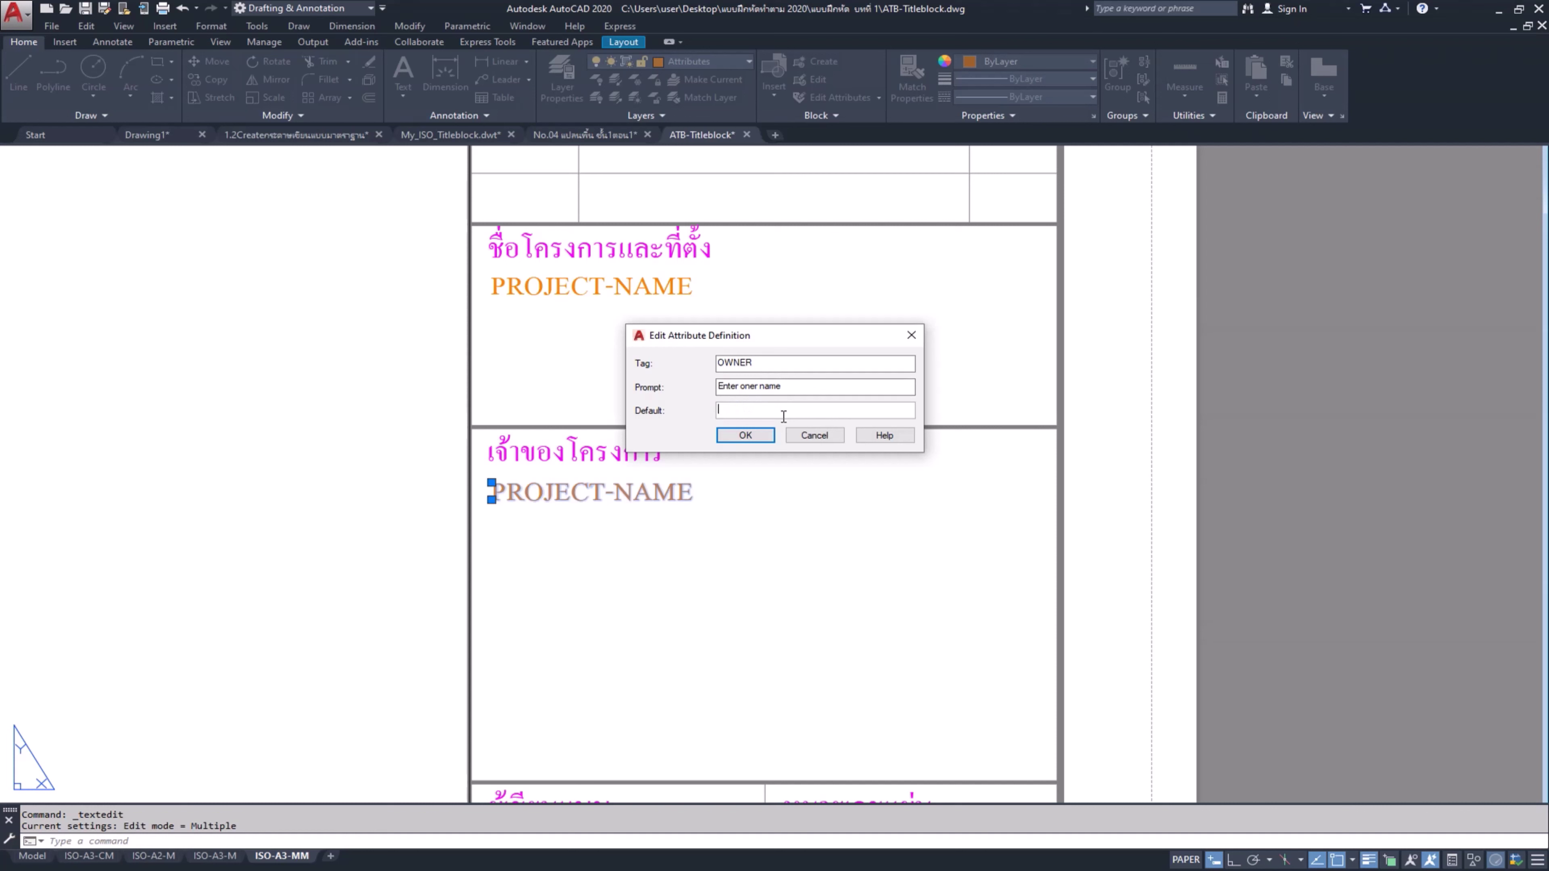
{"action": "type", "text": "a"}
{"action": "type", "text": "Auto"}
{"action": "type", "text": "CAD"}
{"action": "type", "text": " Disign"}
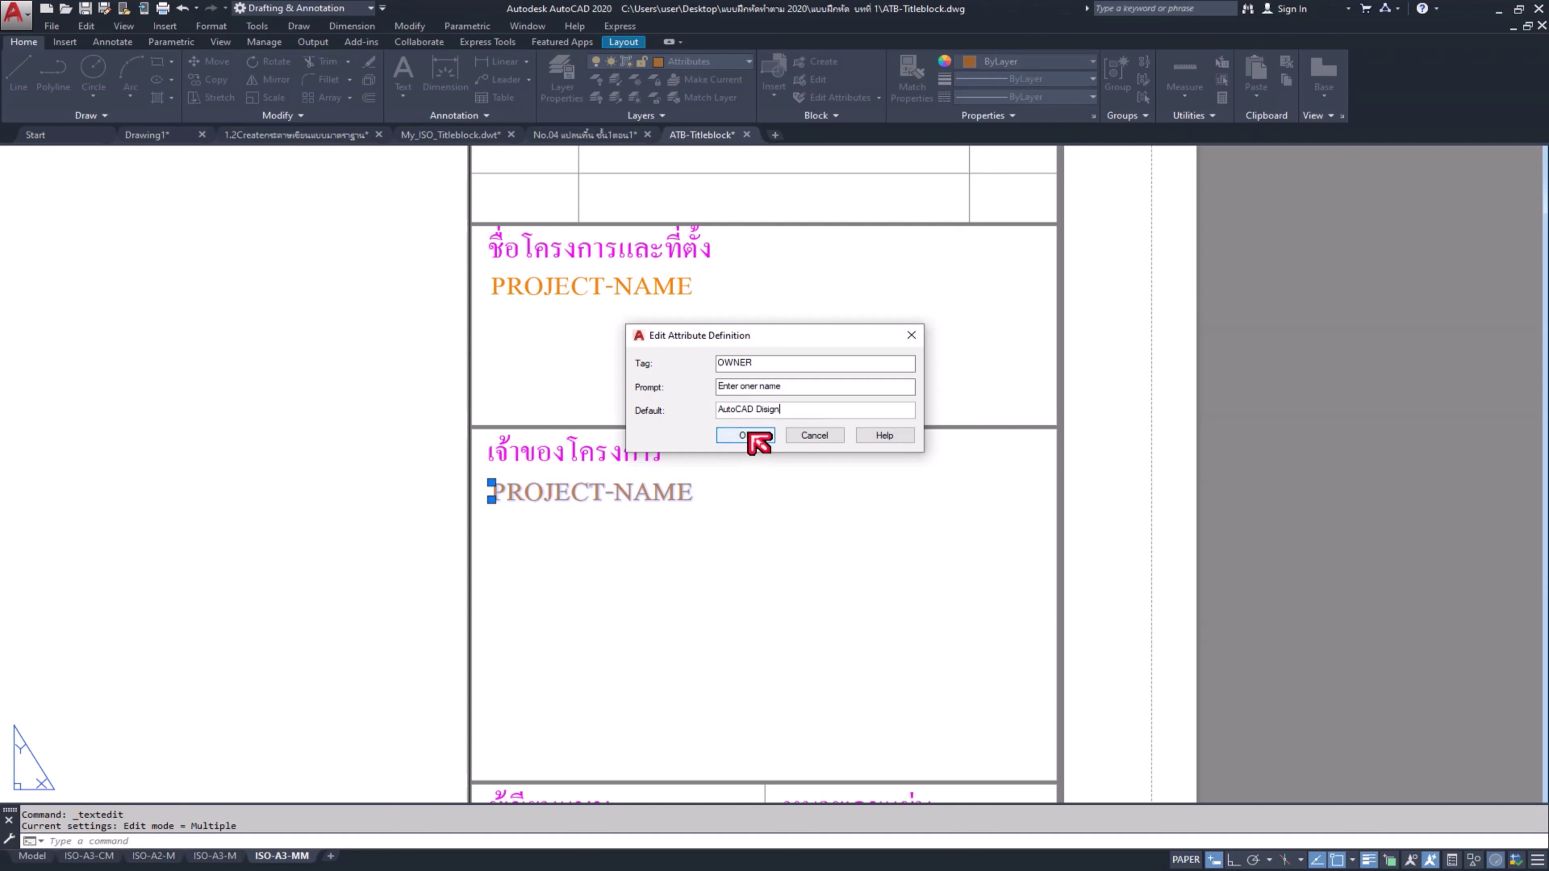
{"action": "left_click", "coordinate": [749, 434]}
Step: Rename the drafter-box attribute's tag from PROJECT-NAME to Draft-NAME
{"action": "middle_click_drag", "start_coordinate": [767, 634], "coordinate": [724, 406]}
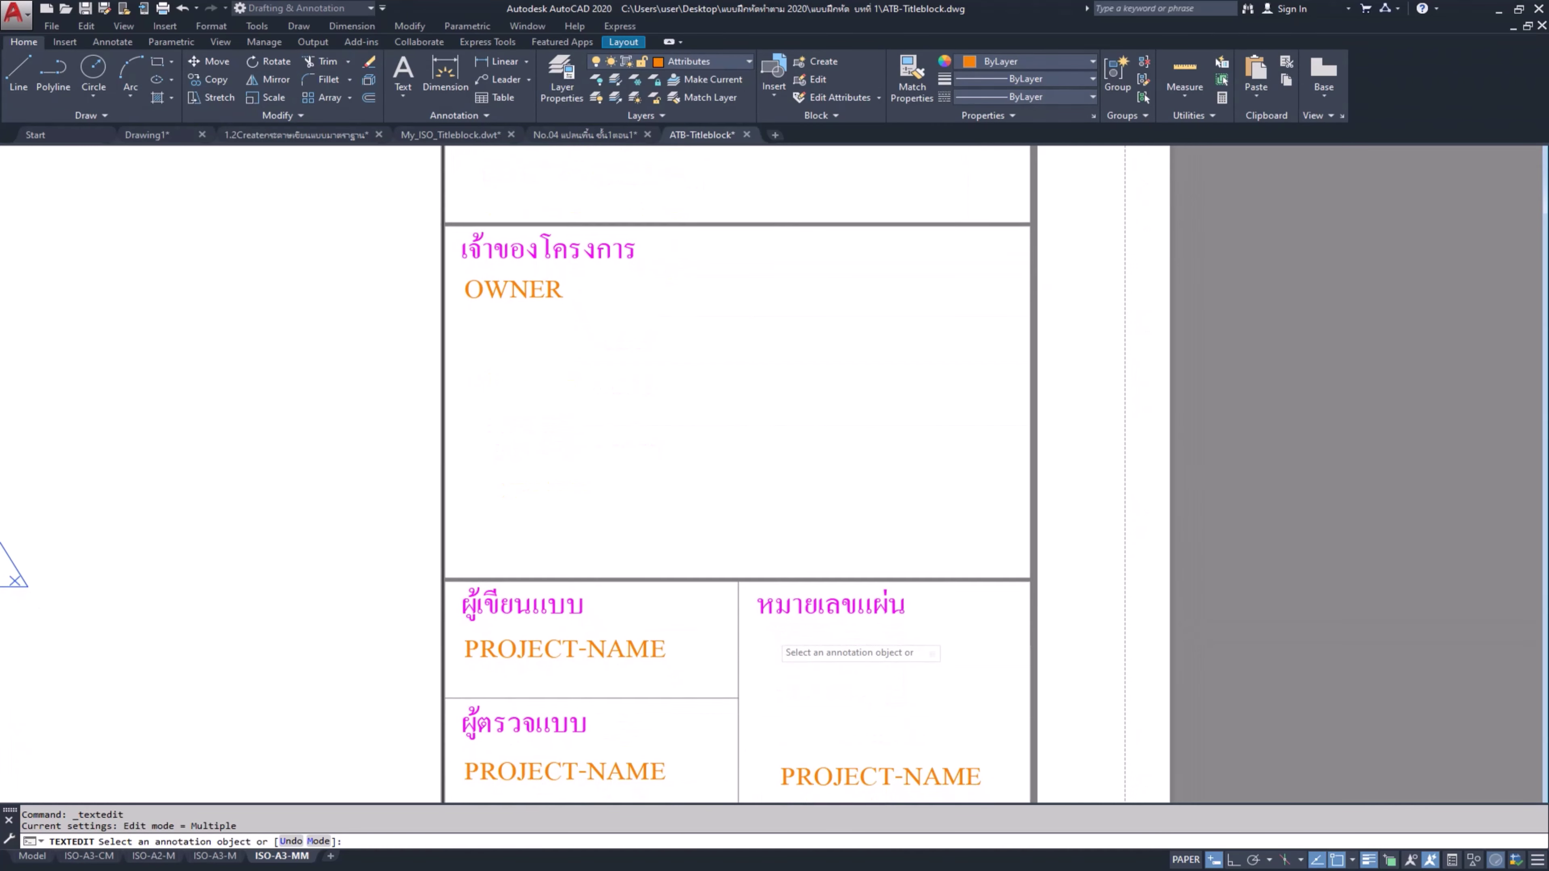
{"action": "middle_click_drag", "start_coordinate": [589, 657], "coordinate": [674, 518]}
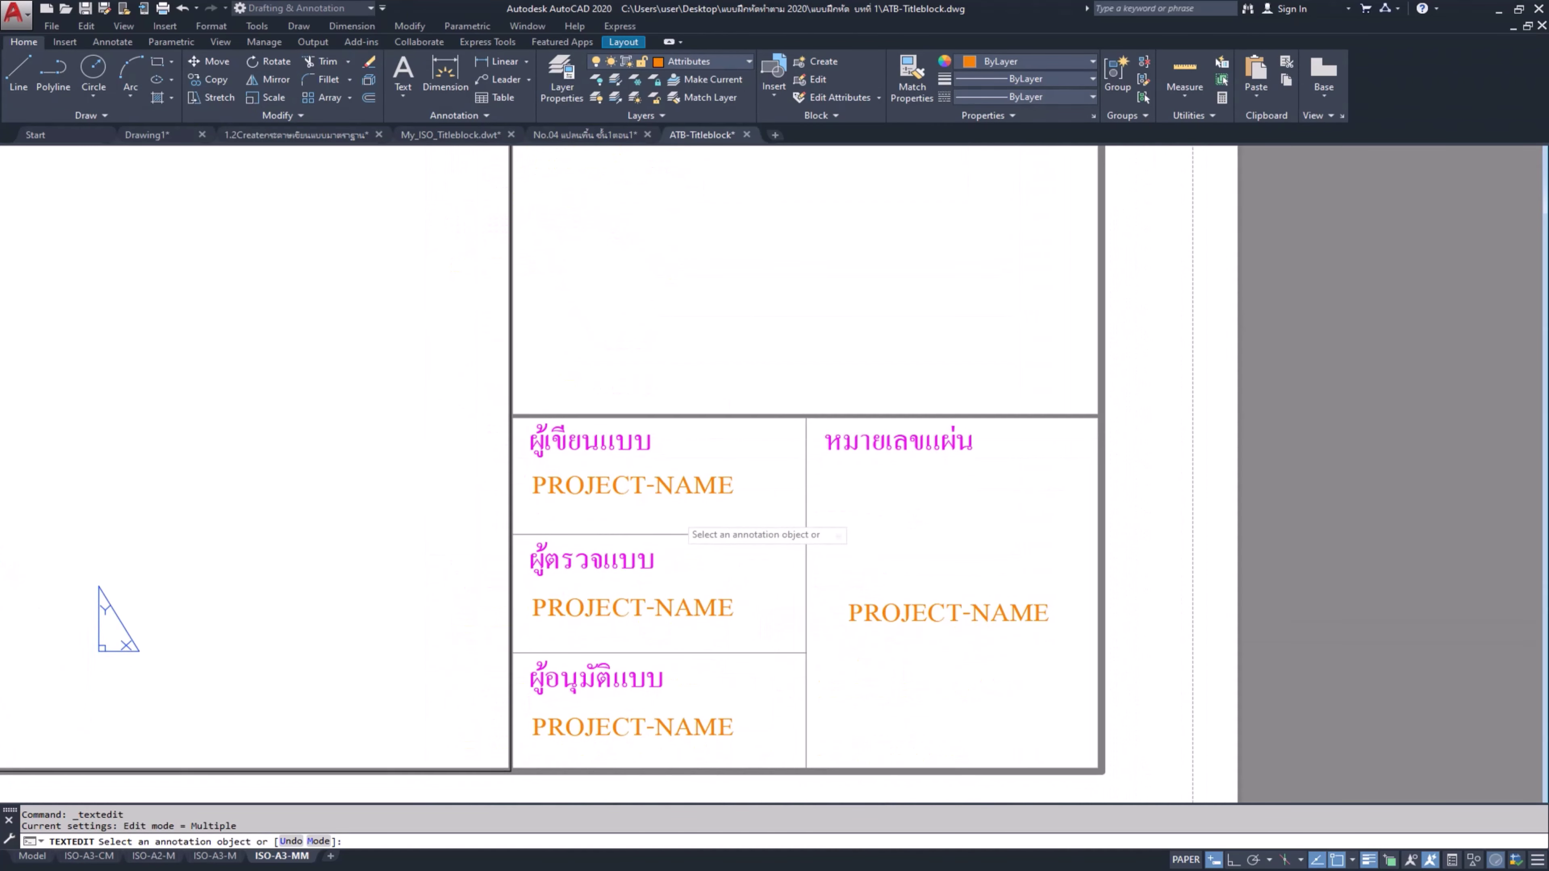
{"action": "left_click", "coordinate": [657, 486]}
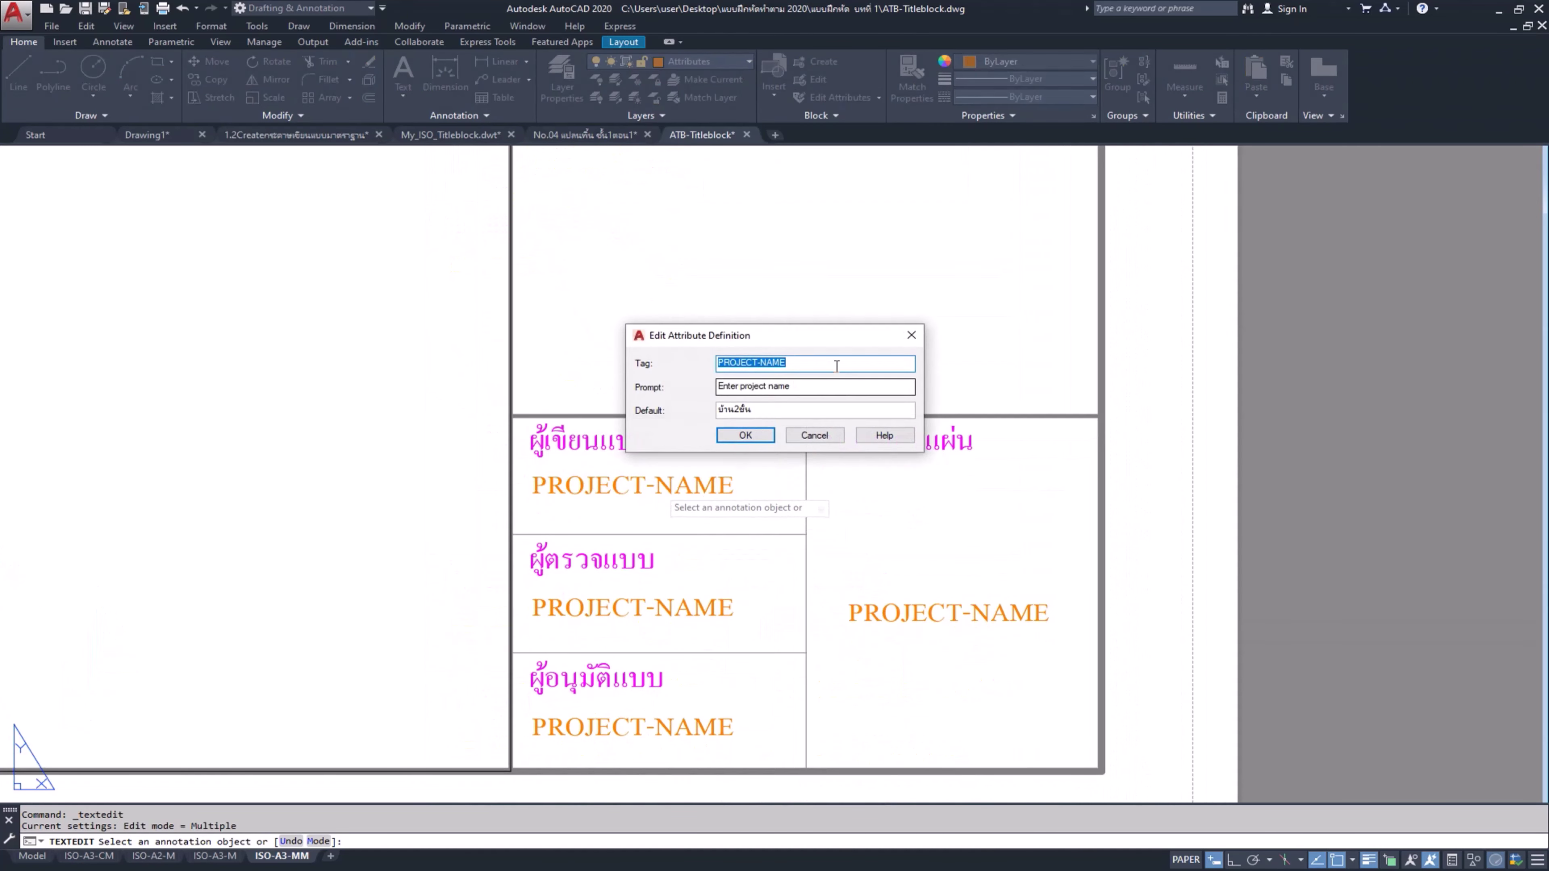
{"action": "left_click", "coordinate": [819, 365]}
{"action": "key", "text": "Left"}
{"action": "key", "text": "BackSpace"}
{"action": "key", "text": "BackSpace"}
{"action": "key", "text": "BackSpace"}
{"action": "key", "text": "BackSpace"}
{"action": "key", "text": "BackSpace"}
{"action": "key", "text": "BackSpace"}
{"action": "key", "text": "BackSpace"}
{"action": "key", "text": "BackSpace"}
{"action": "type", "text": "D"}
{"action": "type", "text": "art"}
{"action": "key", "text": "BackSpace"}
{"action": "key", "text": "BackSpace"}
{"action": "key", "text": "BackSpace"}
{"action": "type", "text": "raft"}
Step: Change the drafter attribute's prompt to 'Enter draftman name'
{"action": "left_click", "coordinate": [768, 391]}
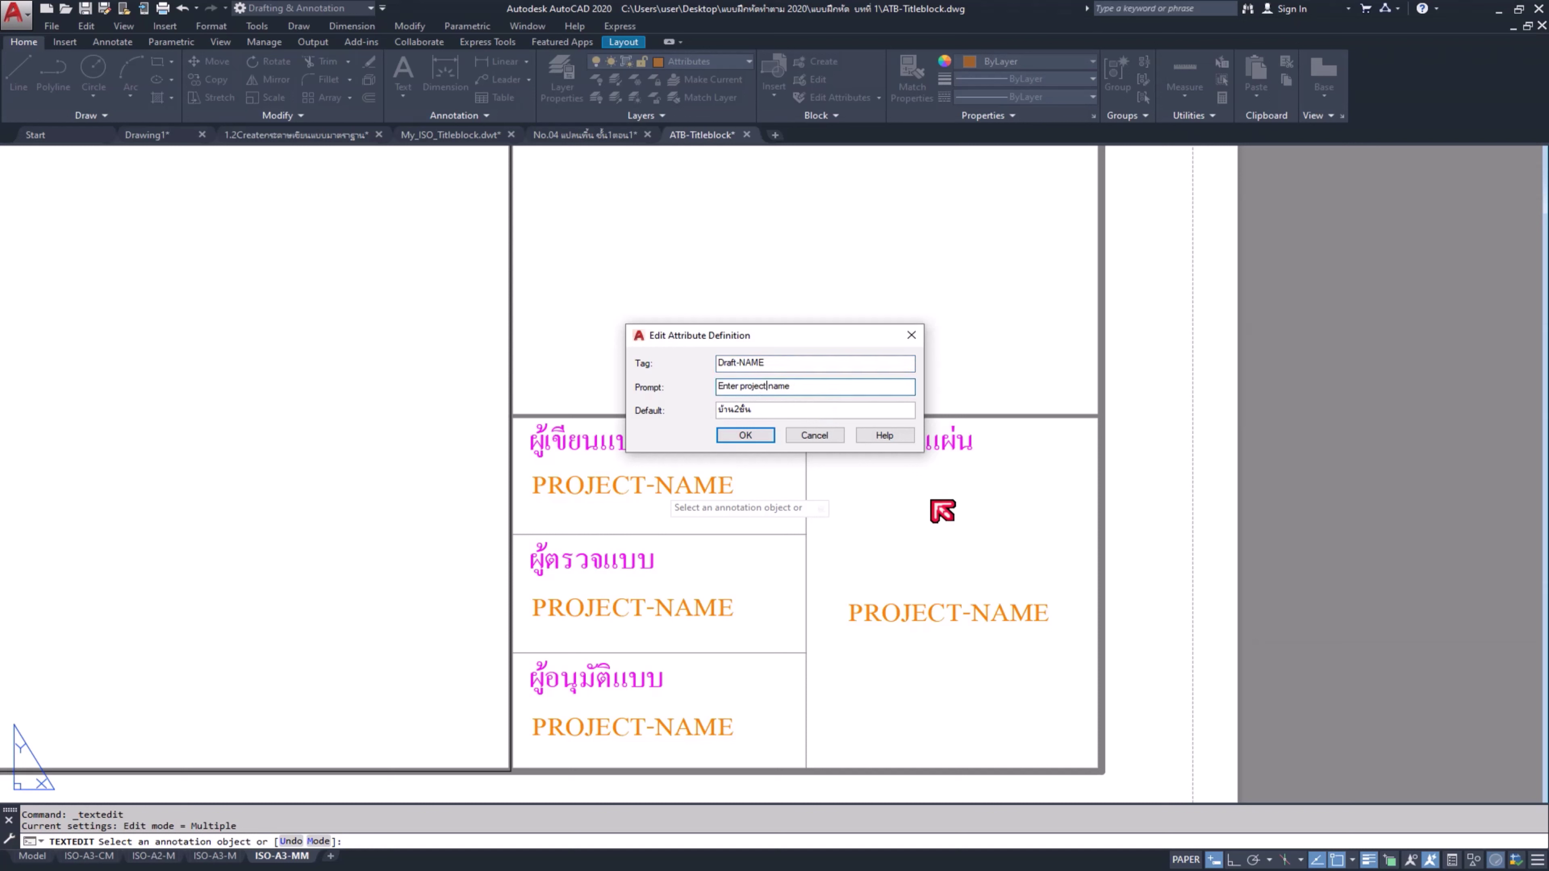
{"action": "key", "text": "BackSpace"}
{"action": "key", "text": "BackSpace"}
{"action": "key", "text": "BackSpace"}
{"action": "key", "text": "BackSpace"}
{"action": "key", "text": "BackSpace"}
{"action": "key", "text": "BackSpace"}
{"action": "key", "text": "BackSpace"}
{"action": "type", "text": "d"}
{"action": "type", "text": "ra"}
{"action": "type", "text": "ft"}
{"action": "type", "text": "man"}
{"action": "key", "text": "Tab"}
Step: Give the drafter attribute the default xxxxx and apply the changes
{"action": "type", "text": "xxxxx"}
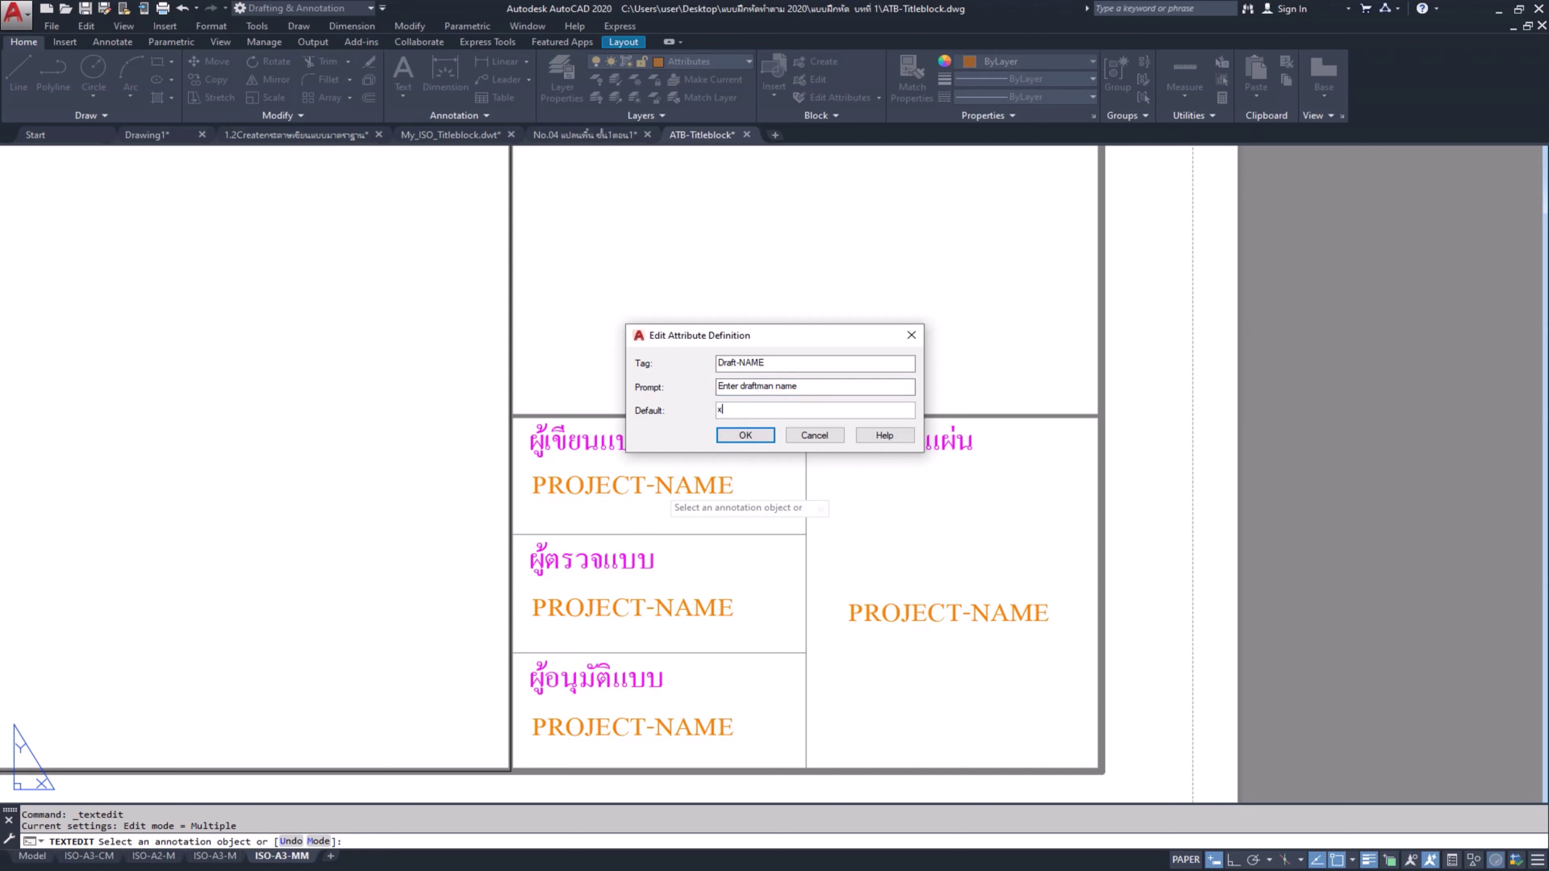
{"action": "left_click", "coordinate": [741, 437]}
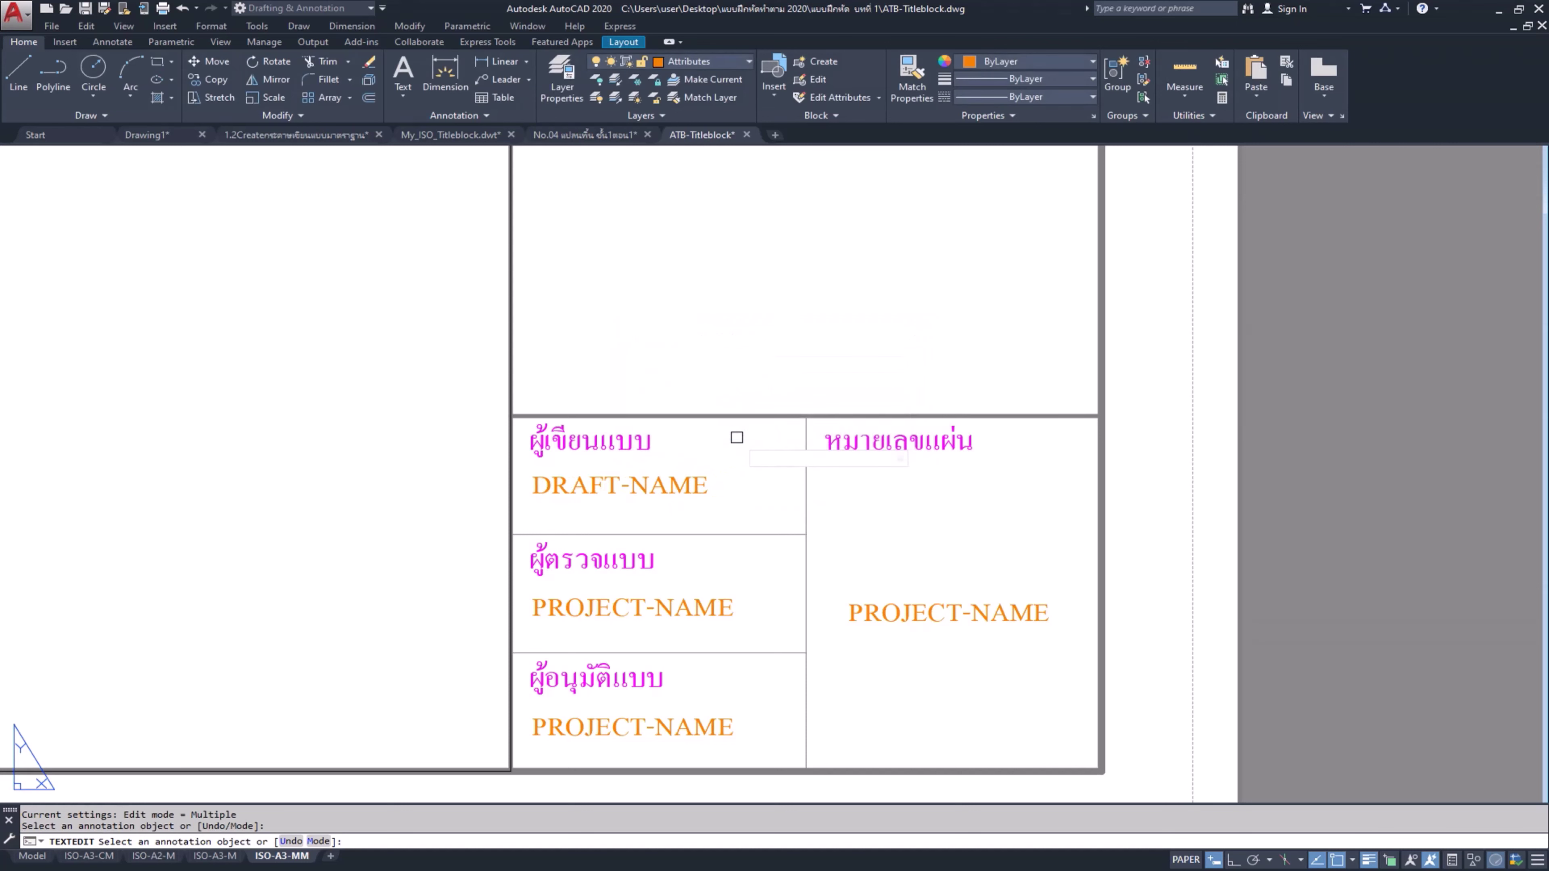
{"action": "scroll", "coordinate": [744, 488], "scroll_direction": "down", "scroll_amount": 5}
{"action": "scroll", "coordinate": [671, 525], "scroll_direction": "up", "scroll_amount": 5}
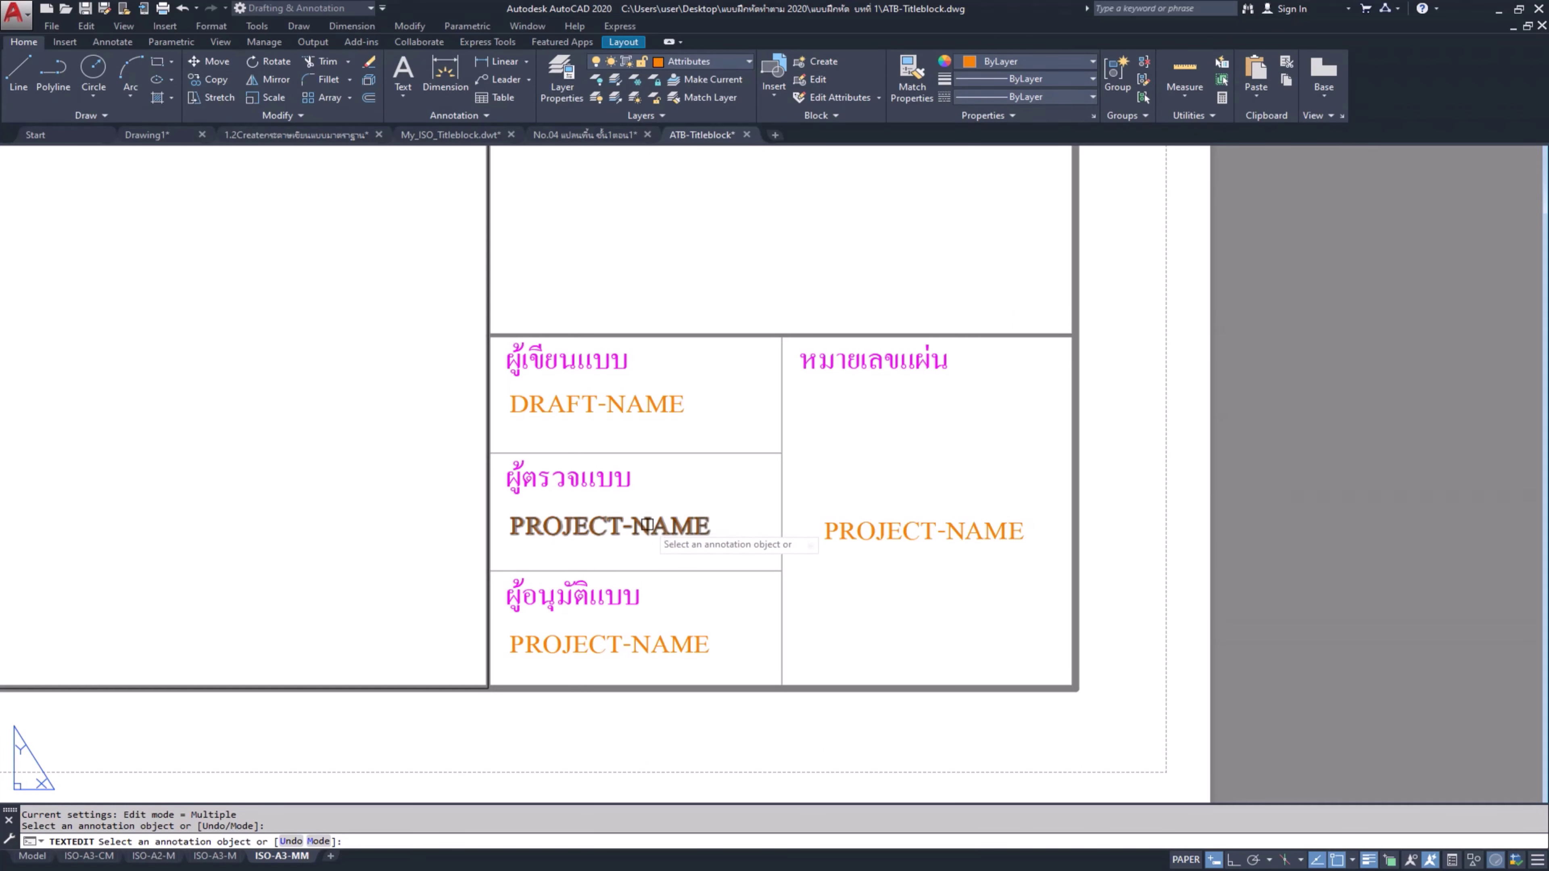
Step: Change the checker-box attribute's tag to INSPECTOR
{"action": "left_click", "coordinate": [646, 537]}
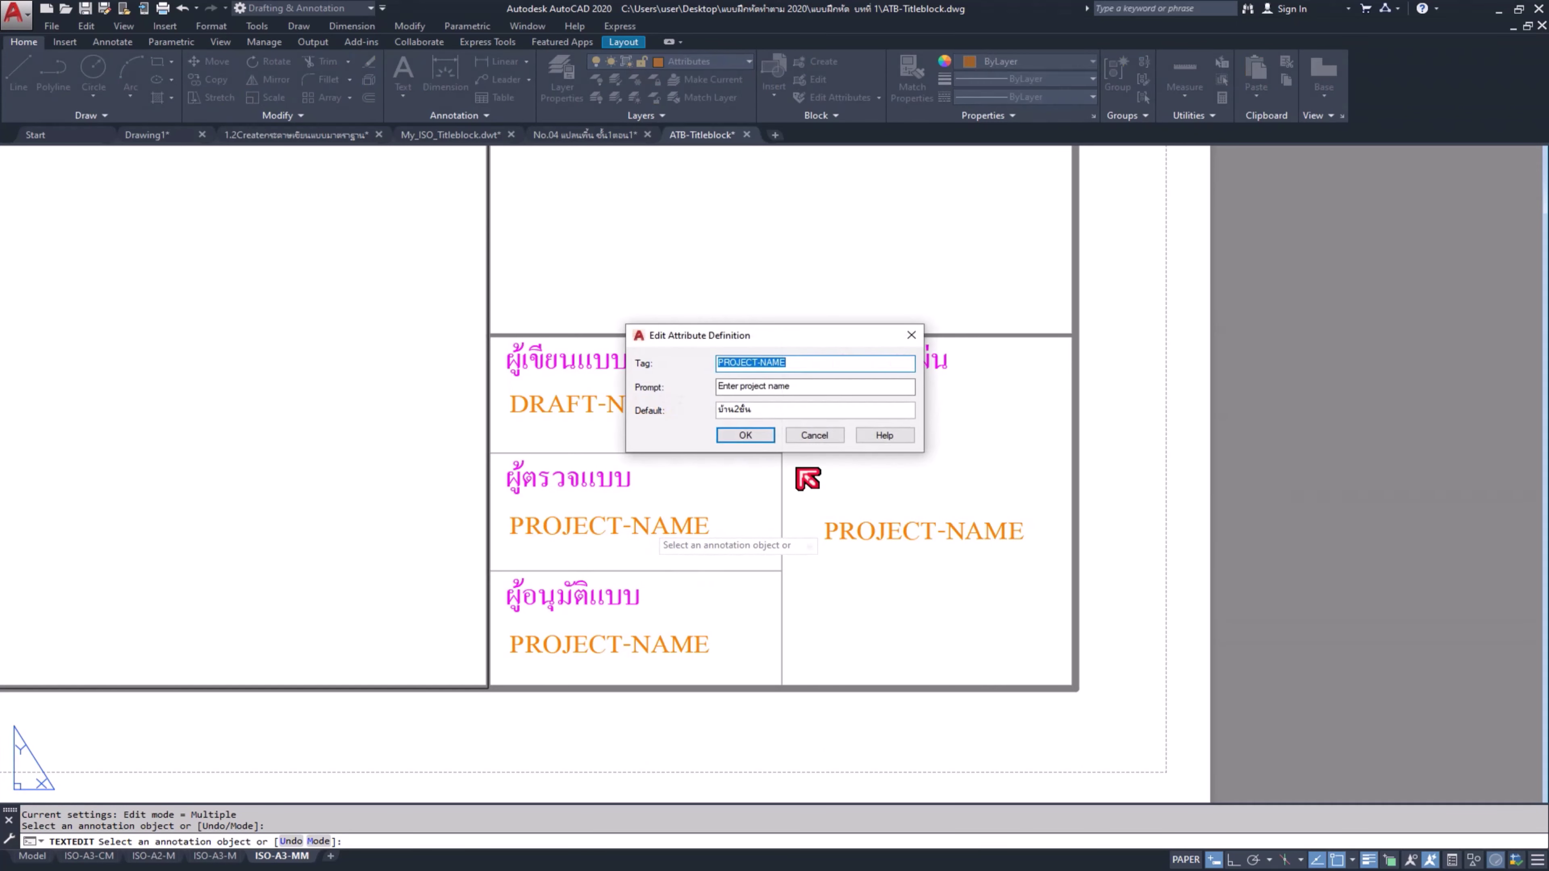
{"action": "left_click", "coordinate": [760, 365]}
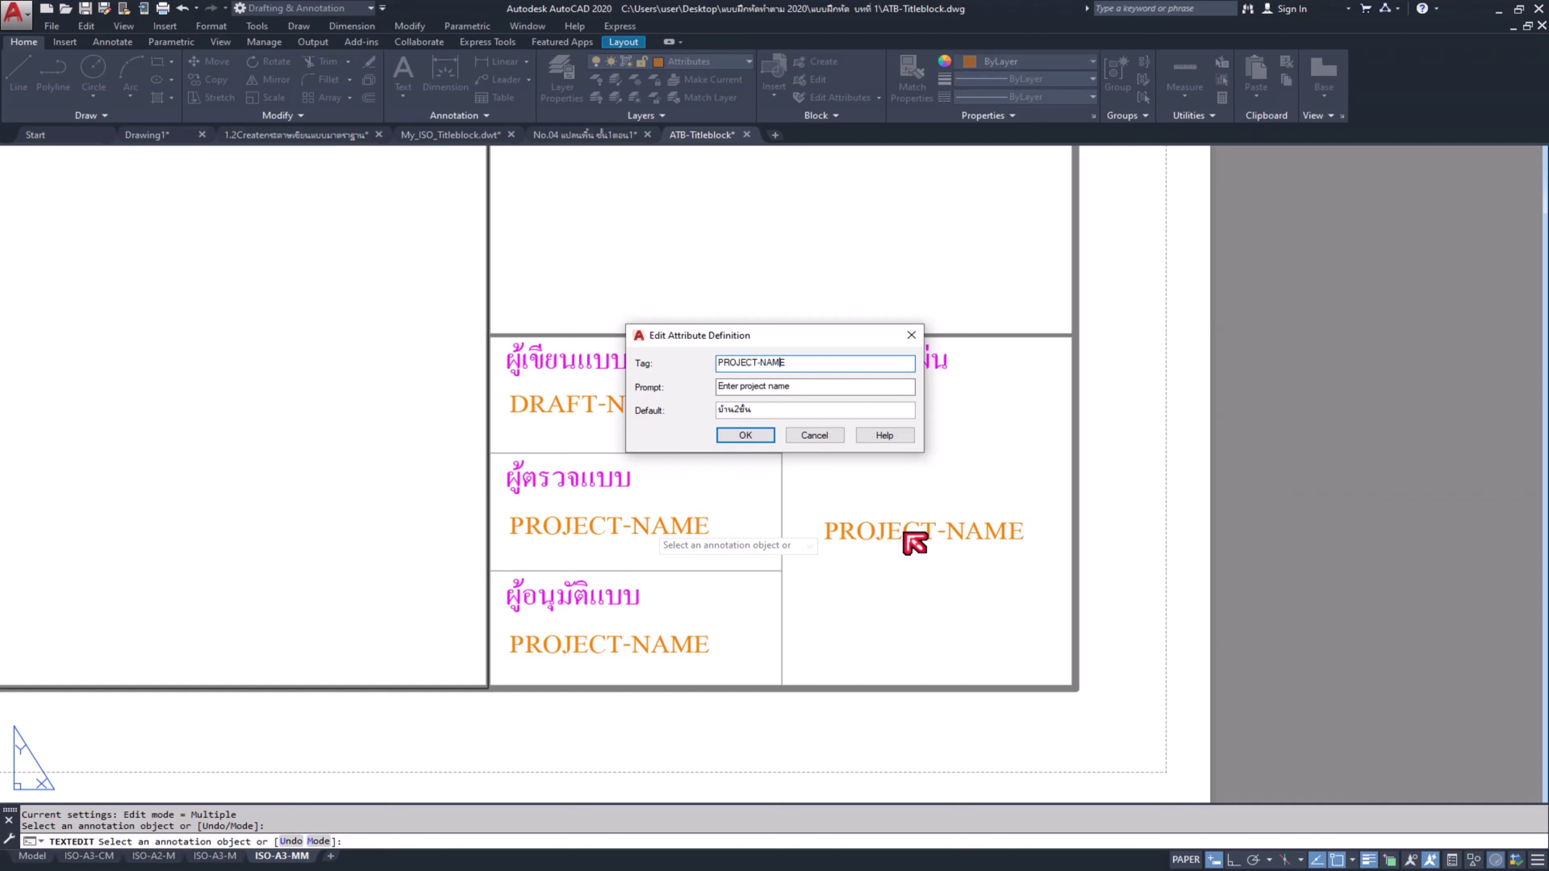
{"action": "key", "text": "BackSpace"}
{"action": "key", "text": "BackSpace"}
{"action": "key", "text": "BackSpace"}
{"action": "type", "text": "I"}
{"action": "type", "text": "N"}
{"action": "type", "text": "SP"}
{"action": "type", "text": "ECT"}
{"action": "type", "text": "OR"}
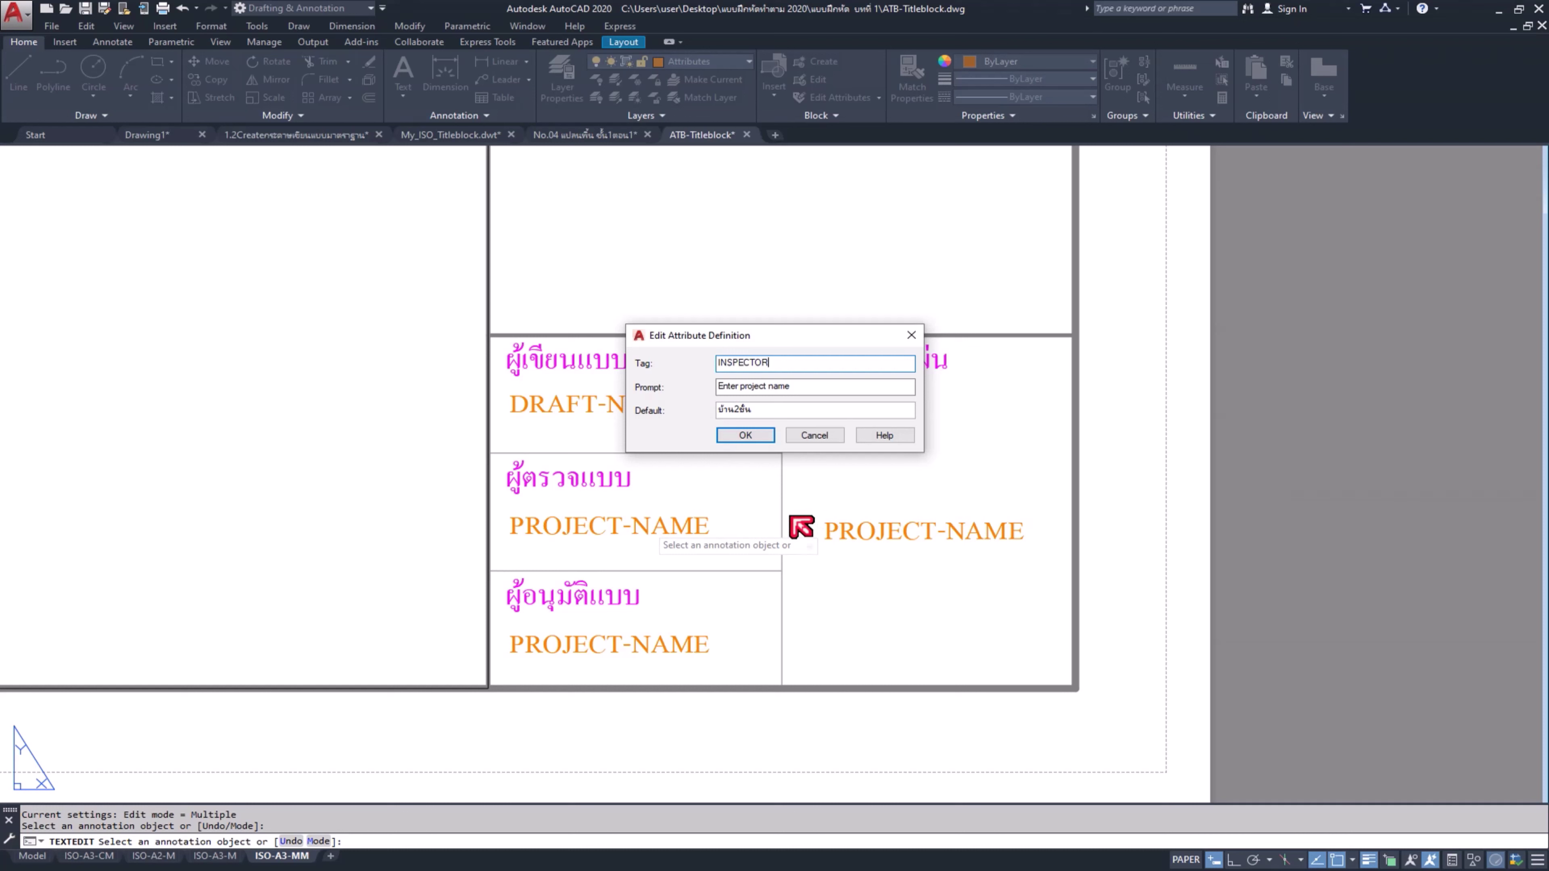
Step: Edit the prompt to 'Enter inspector name' and select the old default for replacement
{"action": "left_click", "coordinate": [767, 387]}
{"action": "key", "text": "BackSpace"}
{"action": "key", "text": "BackSpace"}
{"action": "key", "text": "BackSpace"}
{"action": "key", "text": "BackSpace"}
{"action": "key", "text": "BackSpace"}
{"action": "key", "text": "BackSpace"}
{"action": "key", "text": "BackSpace"}
{"action": "key", "text": "BackSpace"}
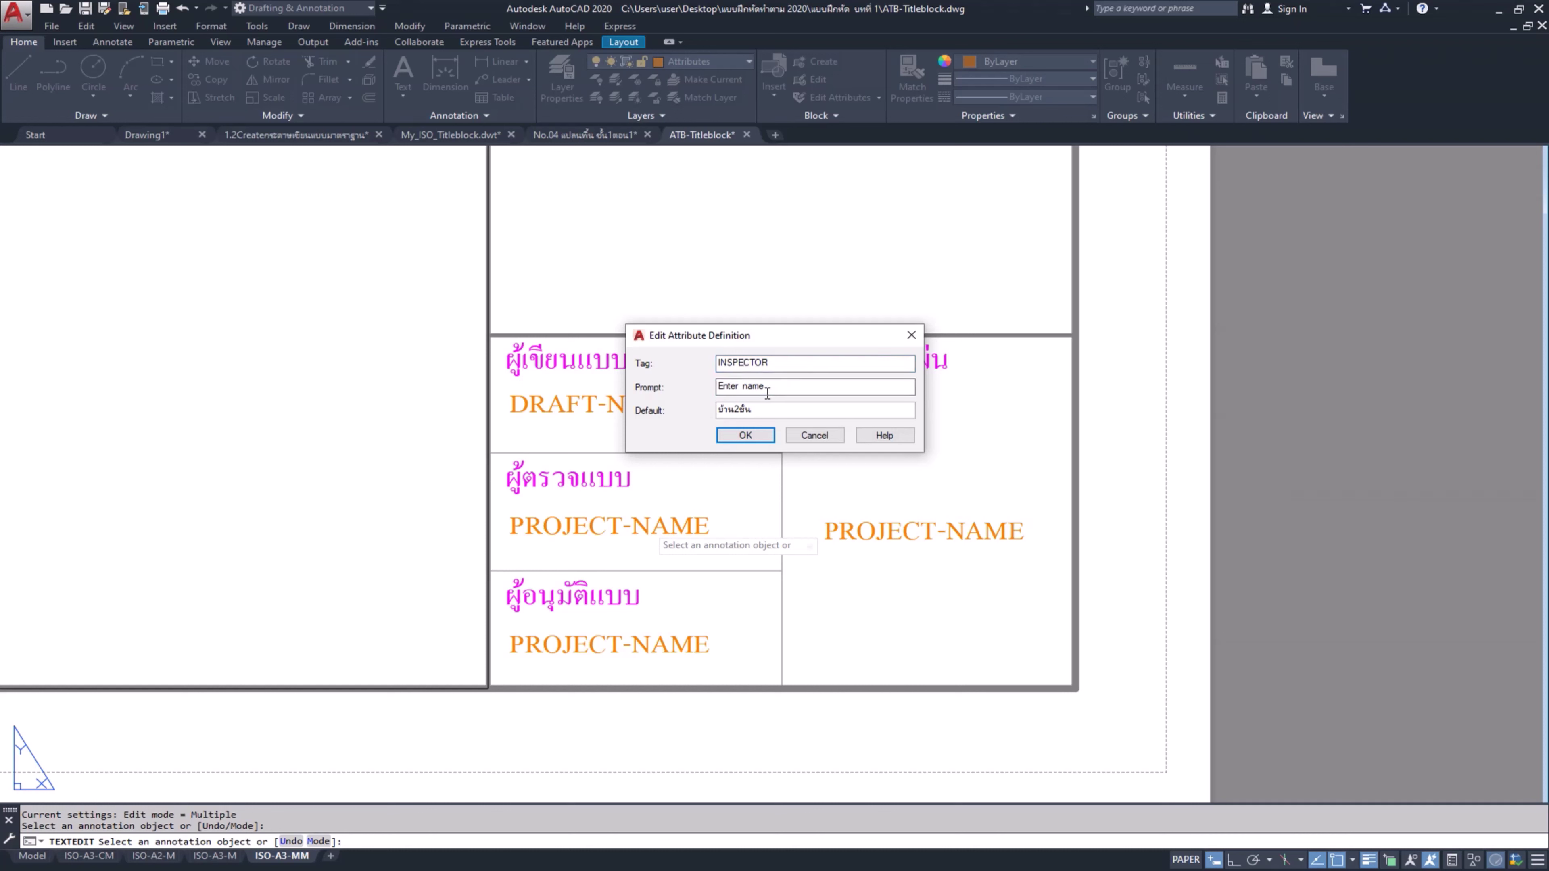
{"action": "type", "text": "N"}
{"action": "key", "text": "BackSpace"}
{"action": "key", "text": "BackSpace"}
{"action": "type", "text": "in"}
{"action": "type", "text": "sp"}
{"action": "type", "text": "ect"}
{"action": "type", "text": "o"}
{"action": "type", "text": "r"}
{"action": "double_click", "coordinate": [774, 408]}
Step: Finish INSPECTOR with default xxx, then retag the approver-box attribute as APPOVER
{"action": "type", "text": "xxx"}
{"action": "left_click", "coordinate": [738, 436]}
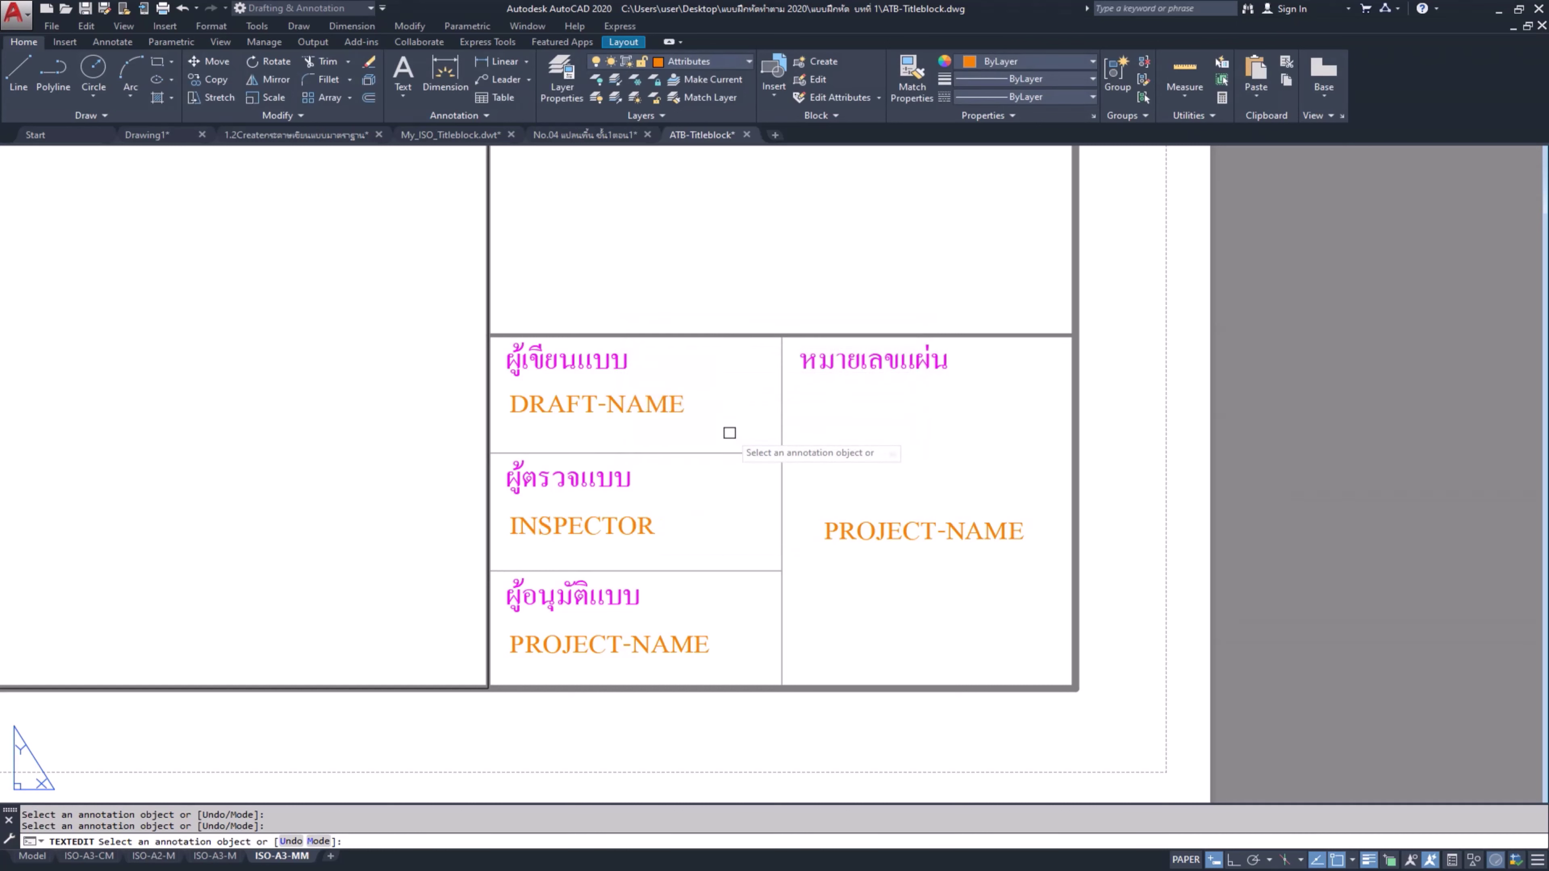
{"action": "left_click", "coordinate": [615, 647]}
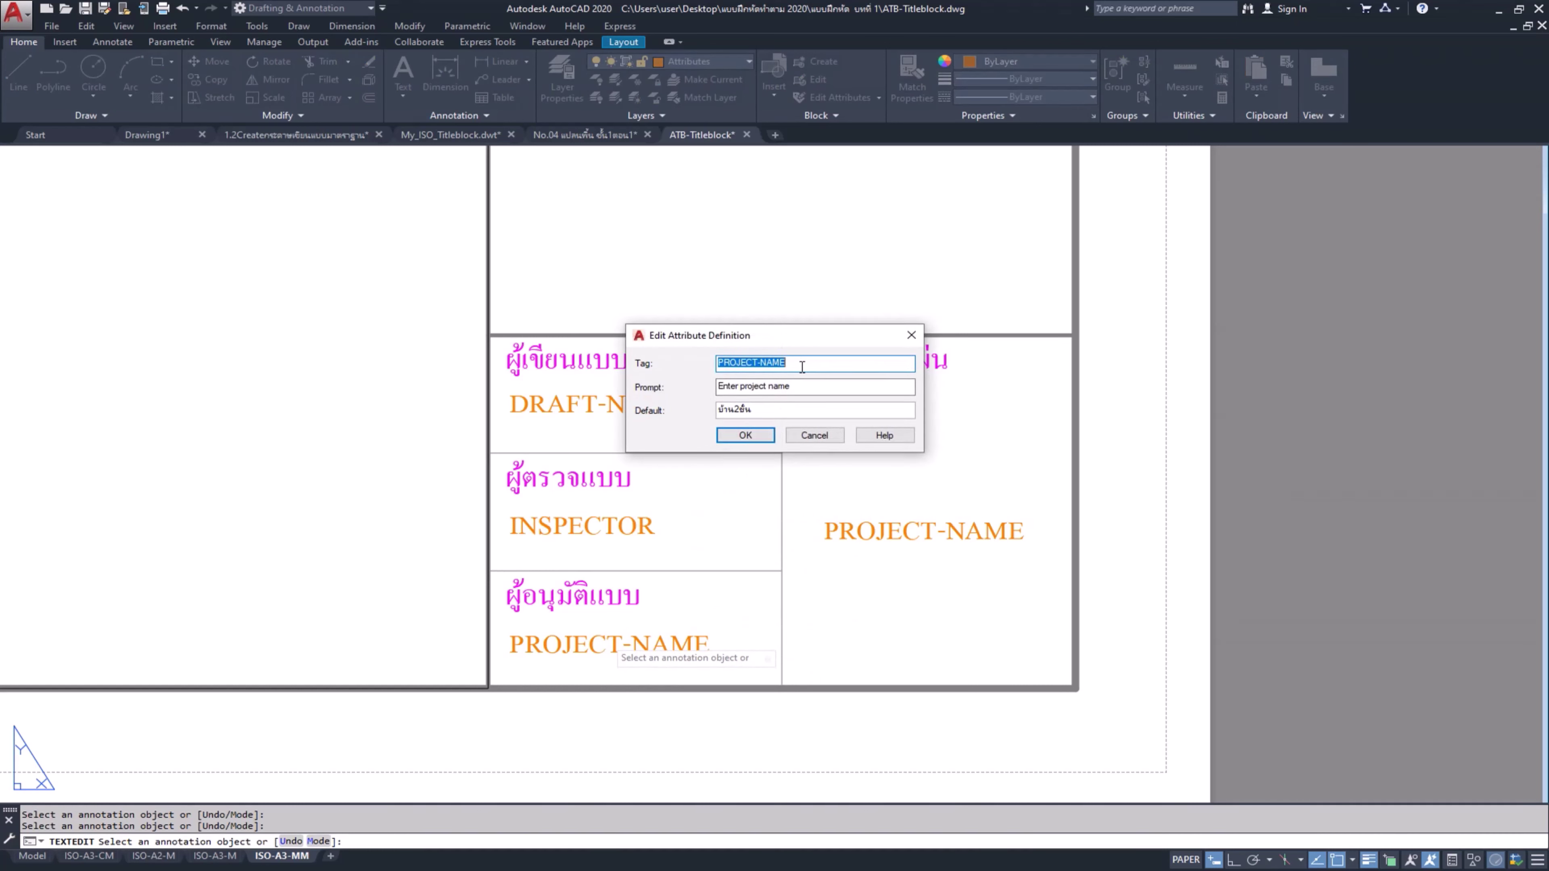
{"action": "key", "text": "BackSpace"}
{"action": "type", "text": "A"}
{"action": "type", "text": "PPOV"}
{"action": "type", "text": "ER"}
Step: Change the APPOVER prompt to 'Enter appover name'
{"action": "left_click", "coordinate": [766, 386]}
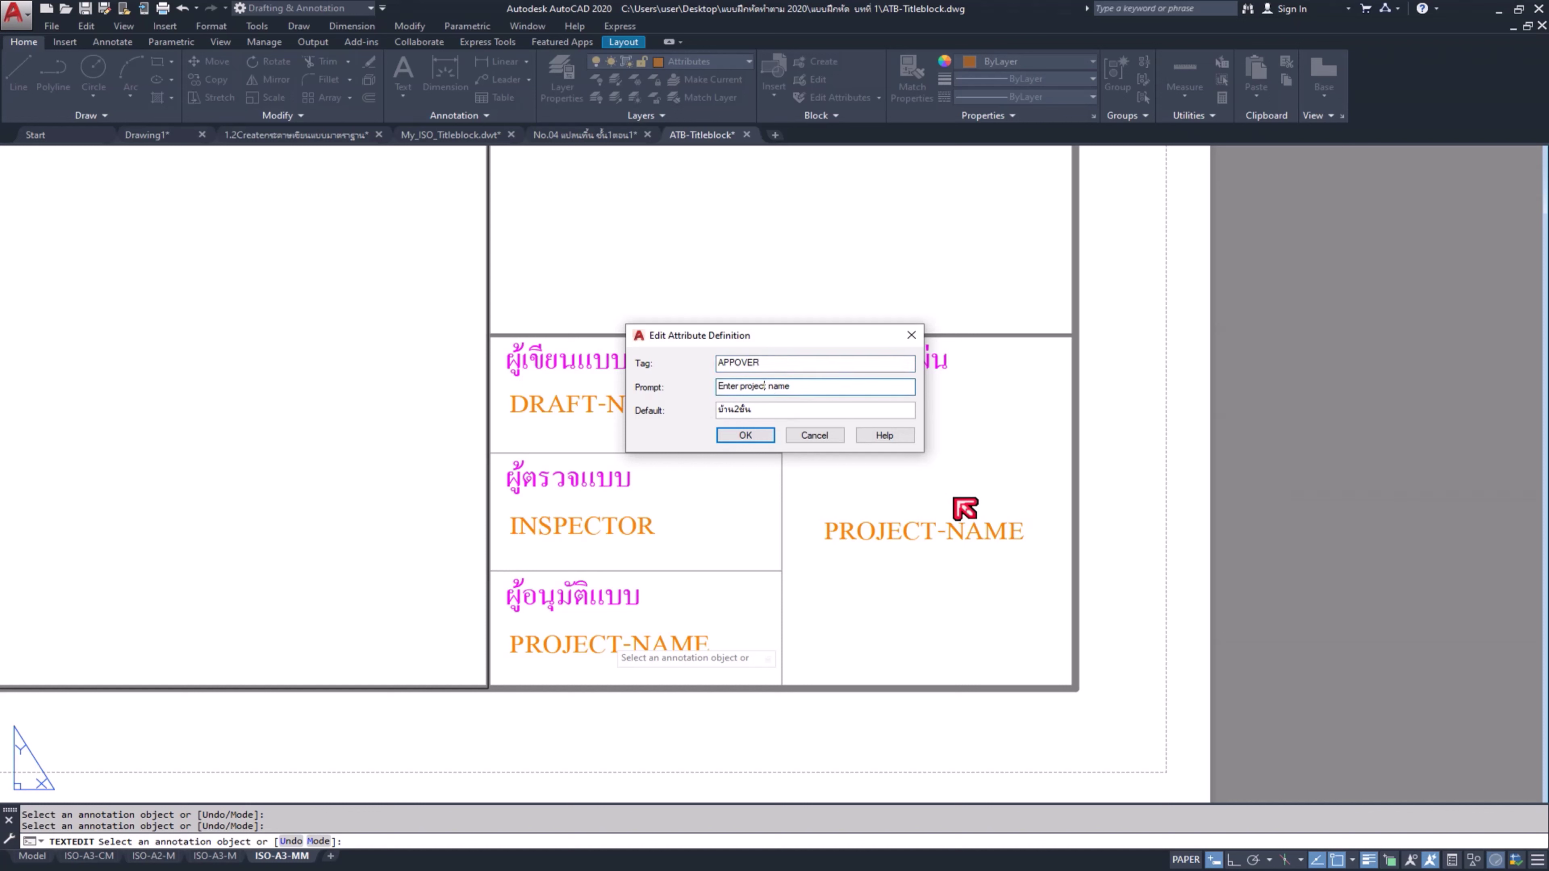
{"action": "key", "text": "BackSpace"}
{"action": "key", "text": "BackSpace"}
{"action": "key", "text": "BackSpace"}
{"action": "key", "text": "BackSpace"}
{"action": "key", "text": "BackSpace"}
{"action": "key", "text": "BackSpace"}
{"action": "type", "text": "A"}
{"action": "key", "text": "BackSpace"}
{"action": "key", "text": "BackSpace"}
{"action": "type", "text": "ap"}
{"action": "type", "text": "p"}
{"action": "key", "text": "BackSpace"}
{"action": "type", "text": "o"}
{"action": "key", "text": "BackSpace"}
{"action": "key", "text": "BackSpace"}
{"action": "key", "text": "BackSpace"}
{"action": "type", "text": "ov"}
{"action": "type", "text": "e"}
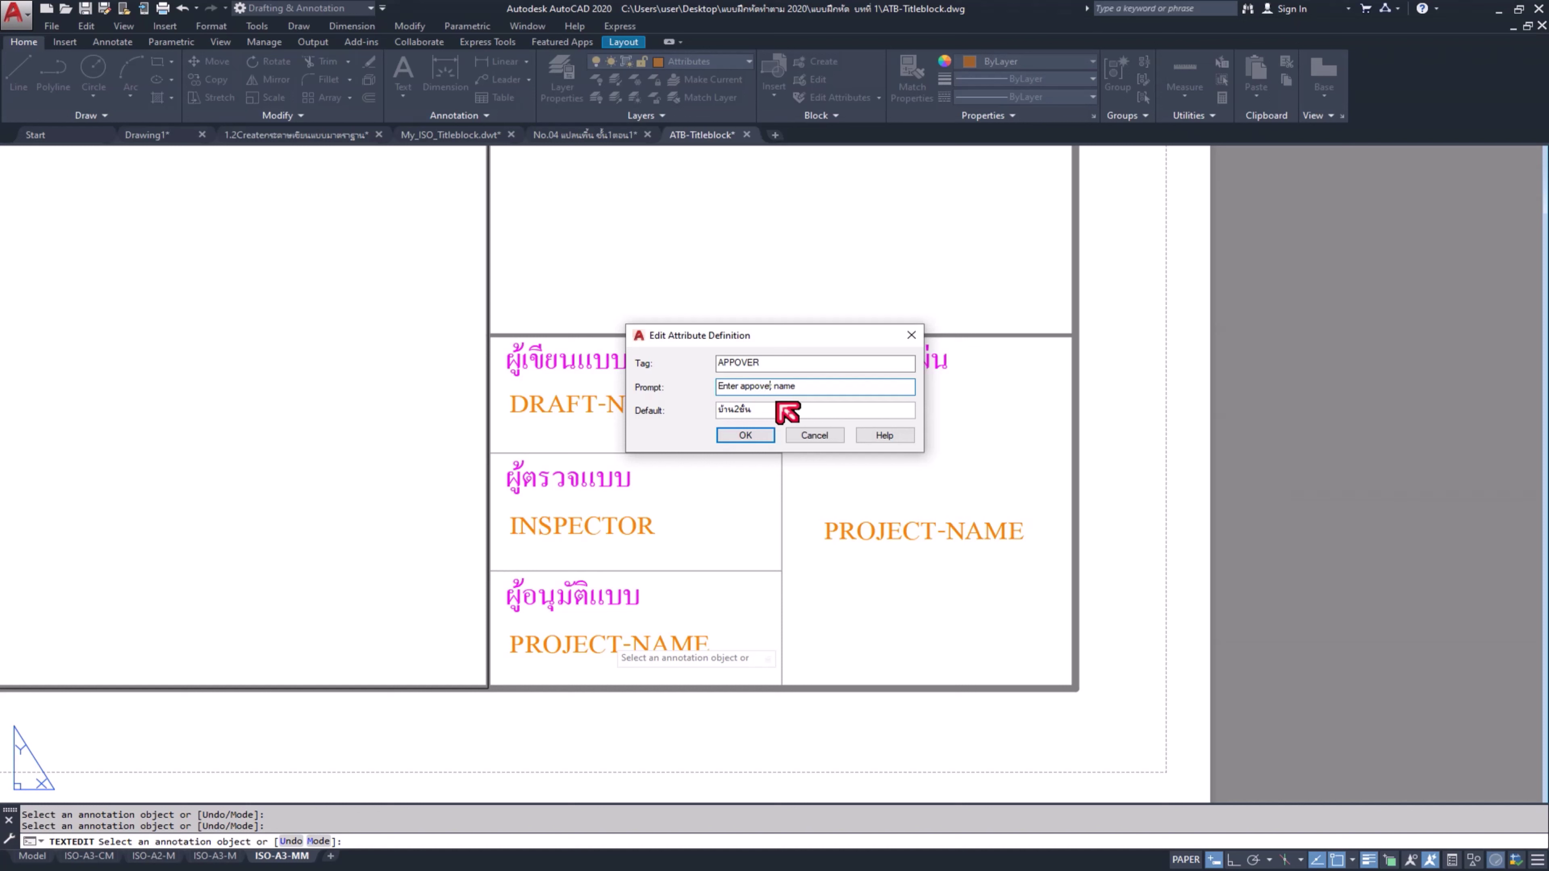
{"action": "key", "text": "BackSpace"}
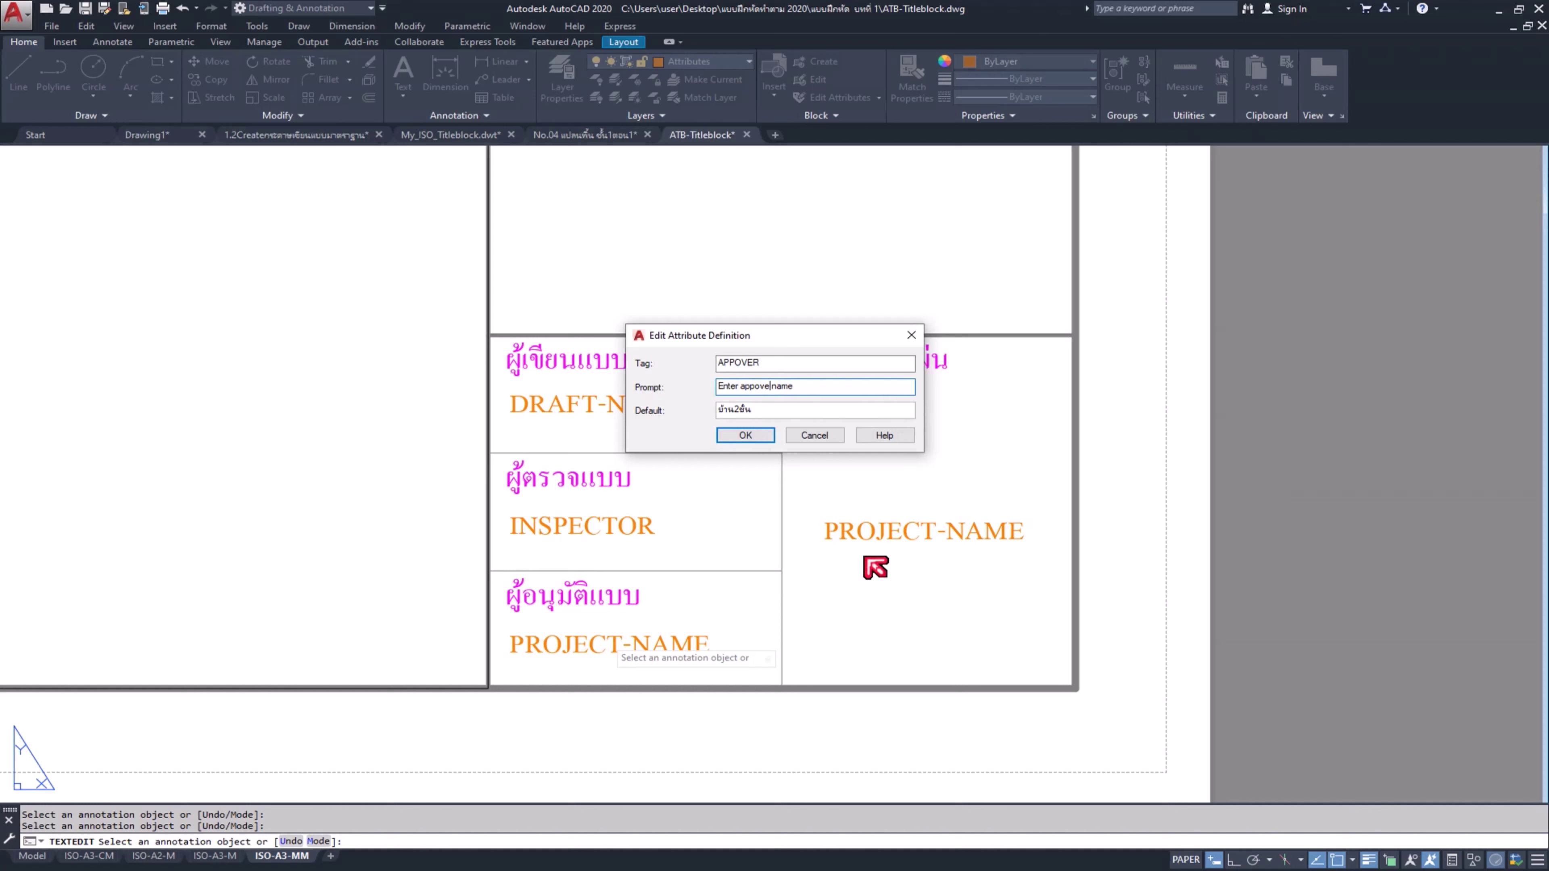
{"action": "type", "text": "r"}
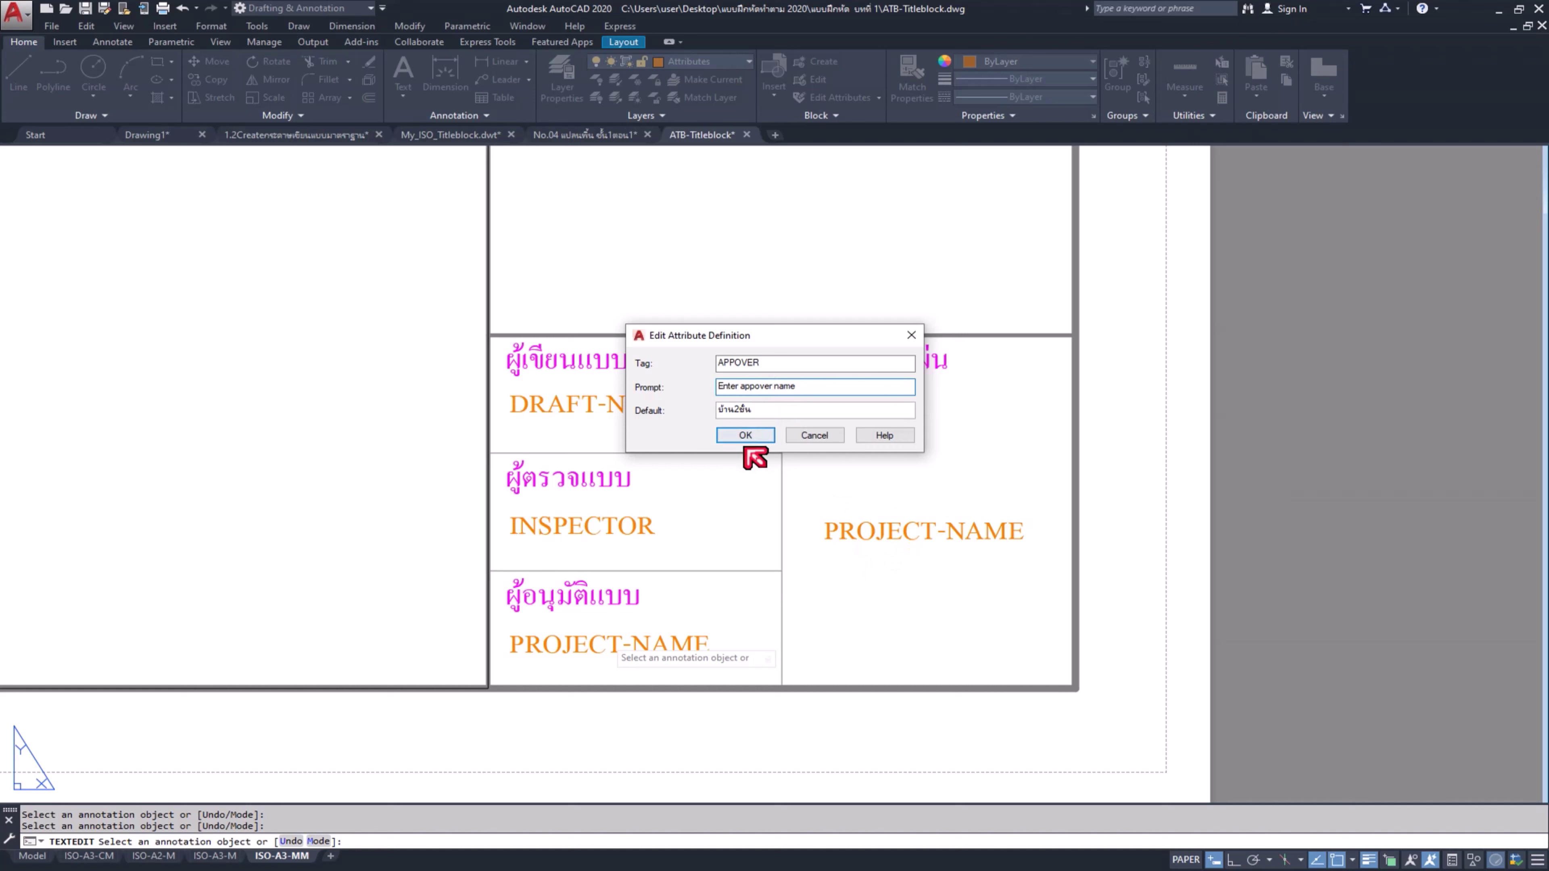
Step: Give APPOVER the default value xx and apply the changes
{"action": "key", "text": "Tab"}
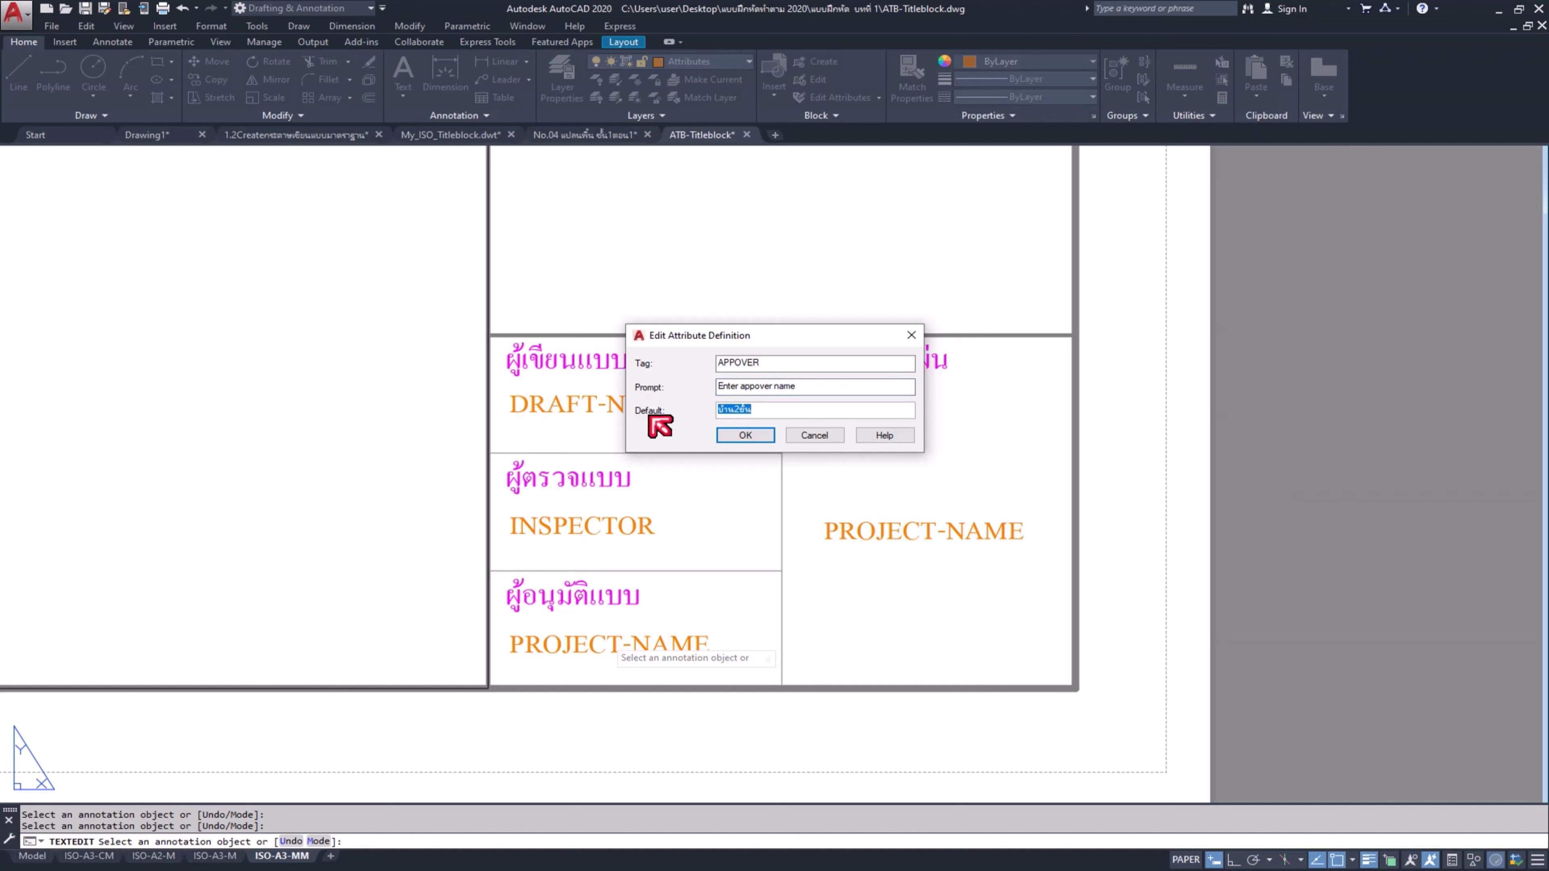
{"action": "type", "text": "xxxxx"}
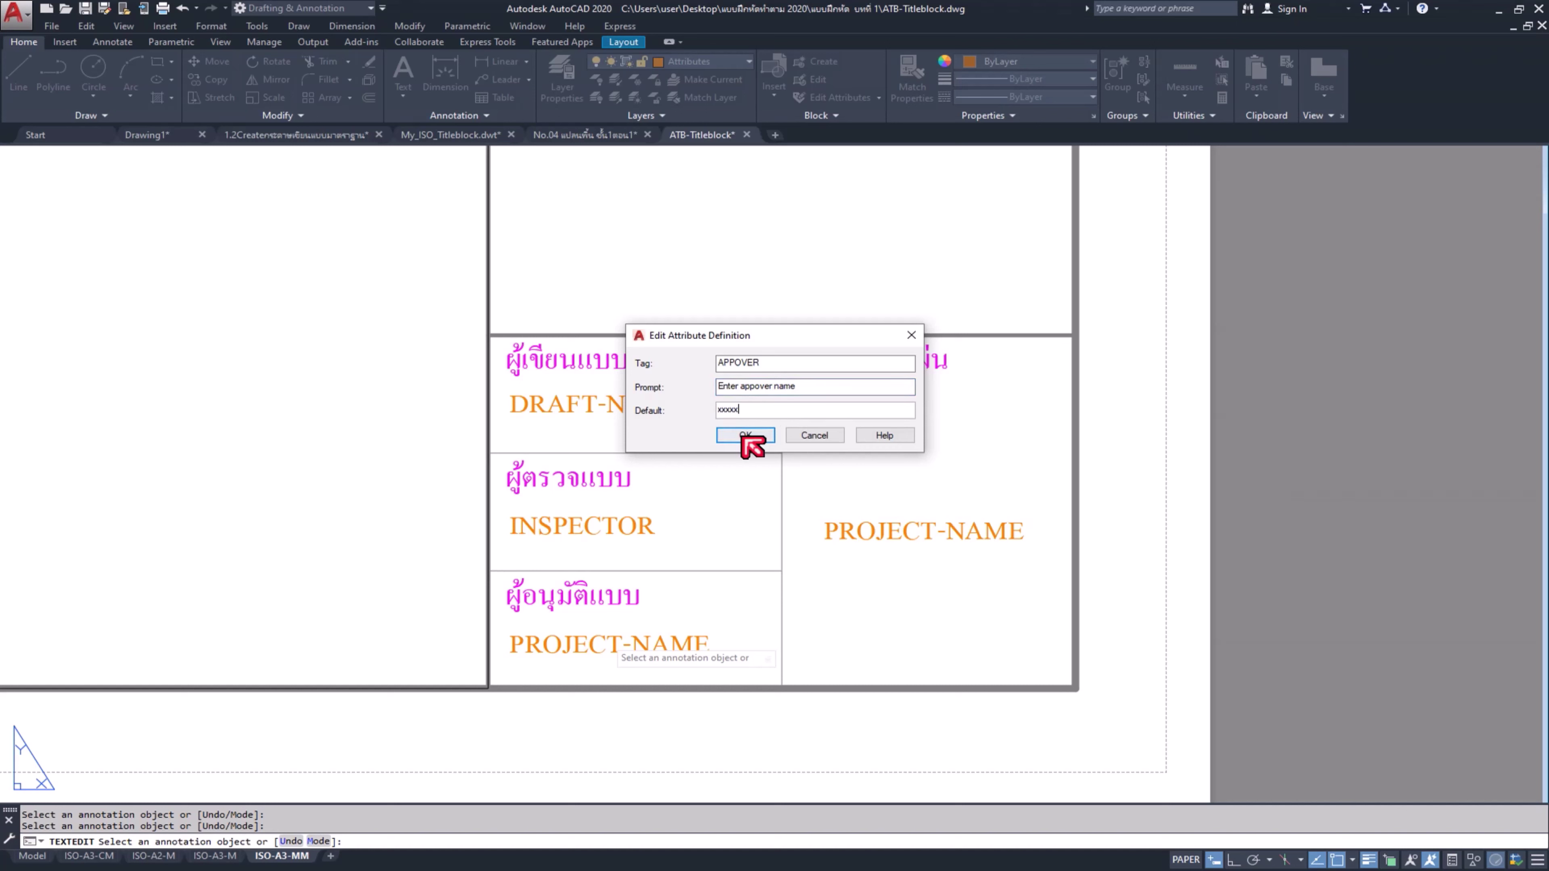
{"action": "left_click", "coordinate": [745, 436]}
Step: Rename the sheet-number attribute tag to S-NO with prompt 'Enter sheet number'
{"action": "left_click", "coordinate": [914, 533]}
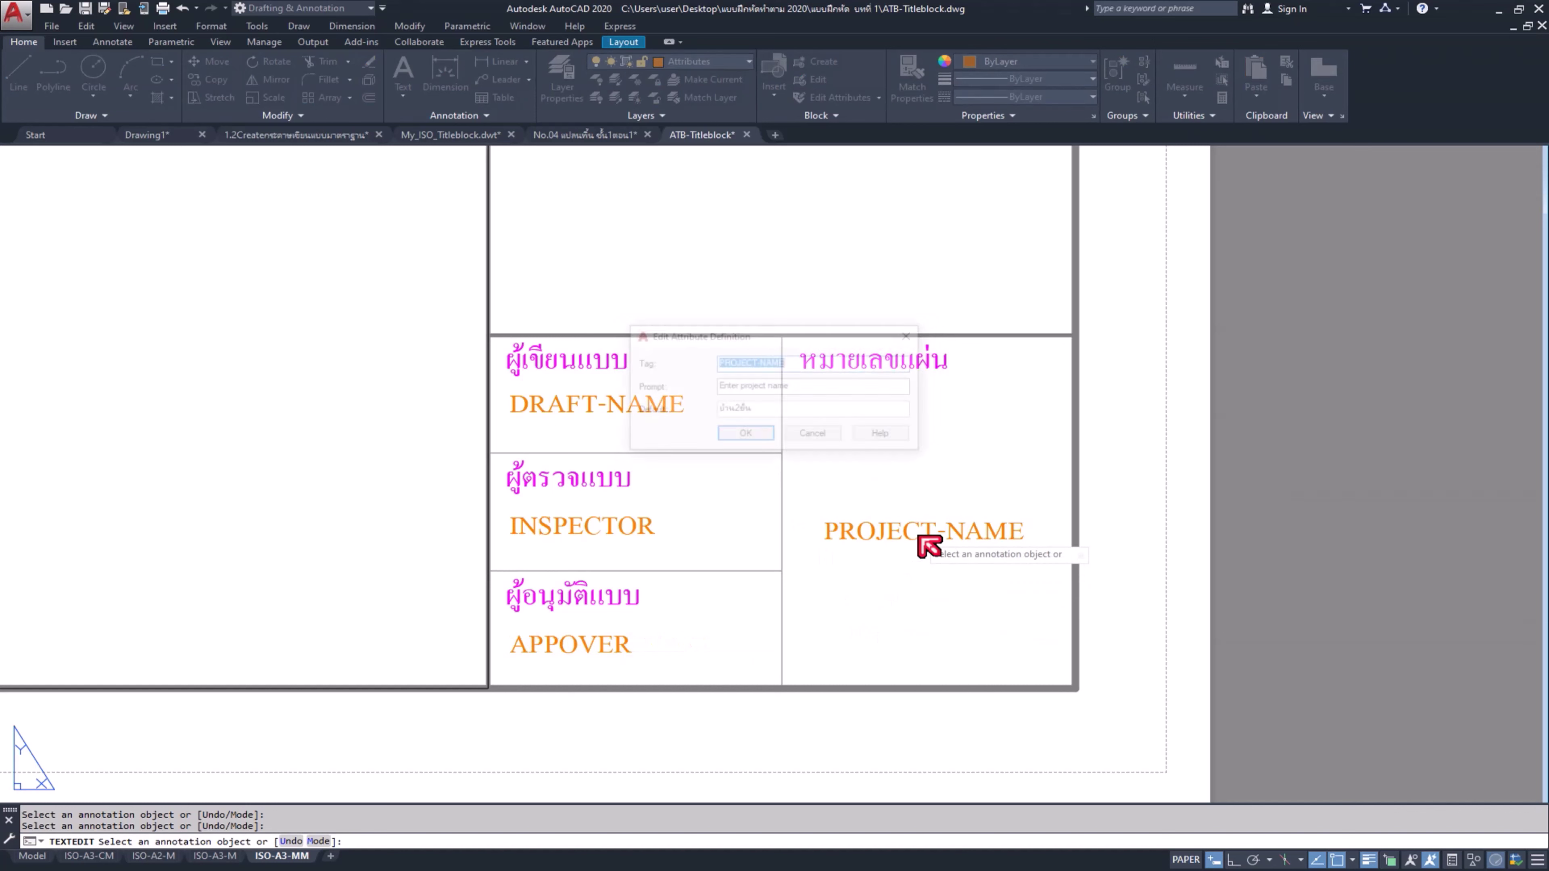
{"action": "key", "text": "BackSpace"}
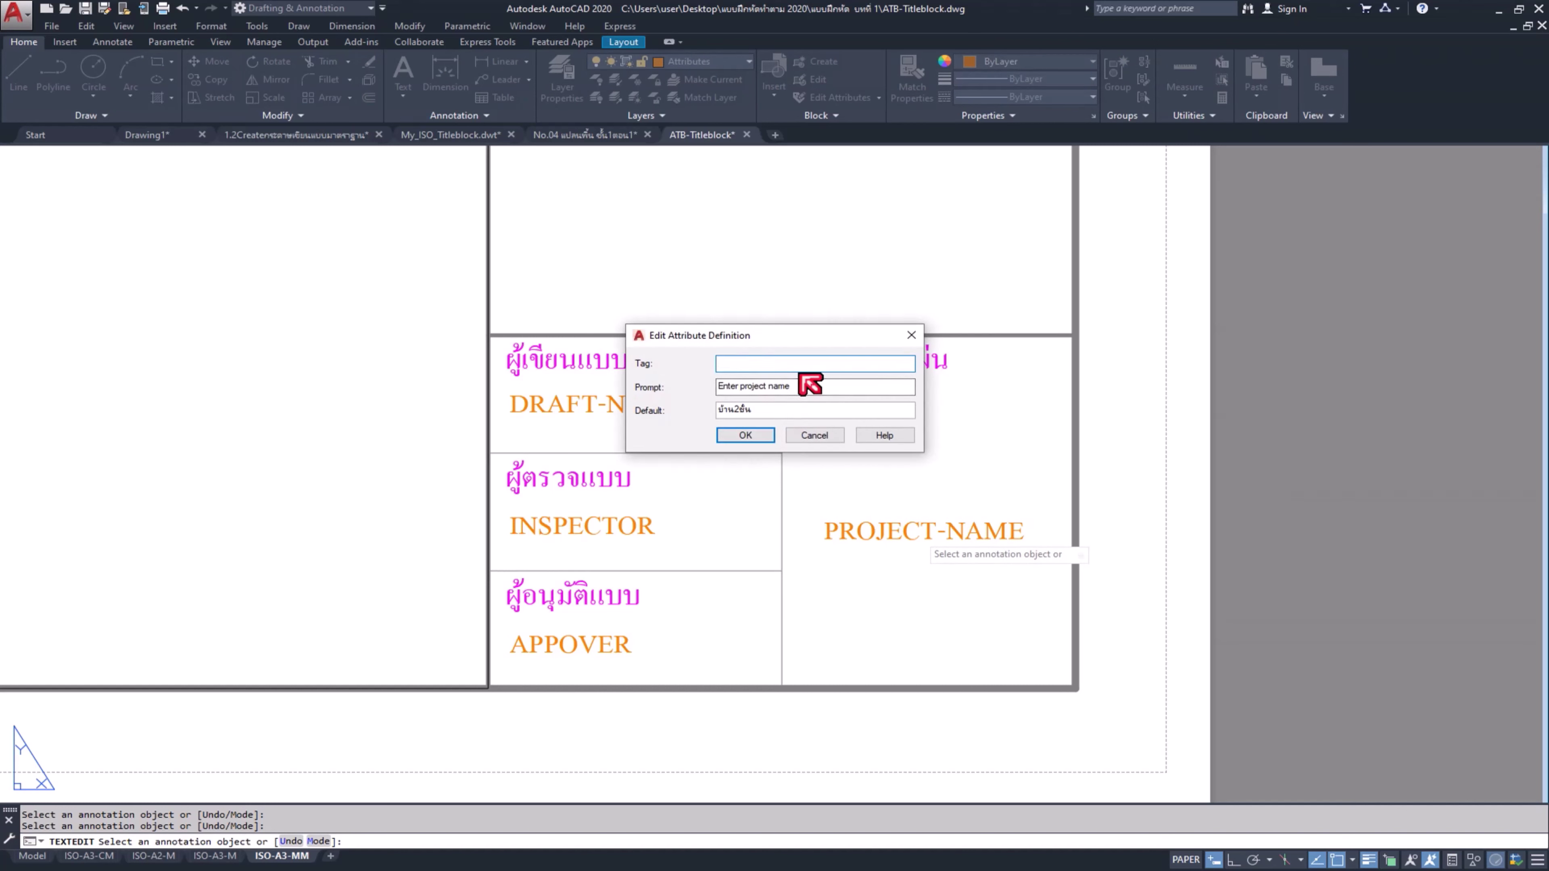
{"action": "type", "text": "s"}
{"action": "type", "text": "S-"}
{"action": "type", "text": "N"}
{"action": "type", "text": "O"}
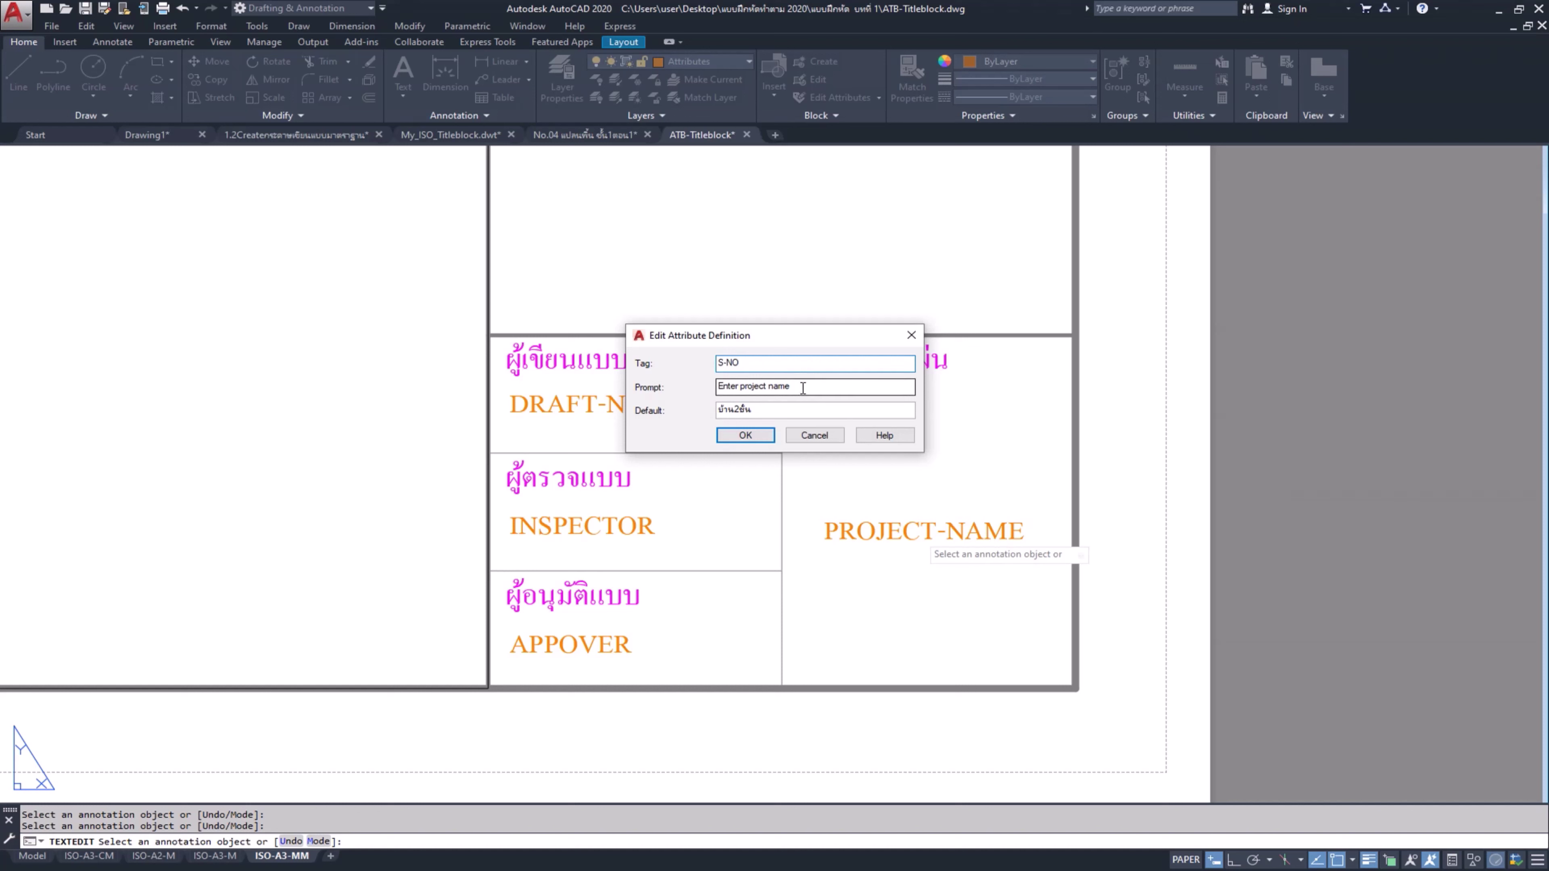
{"action": "left_click", "coordinate": [770, 388]}
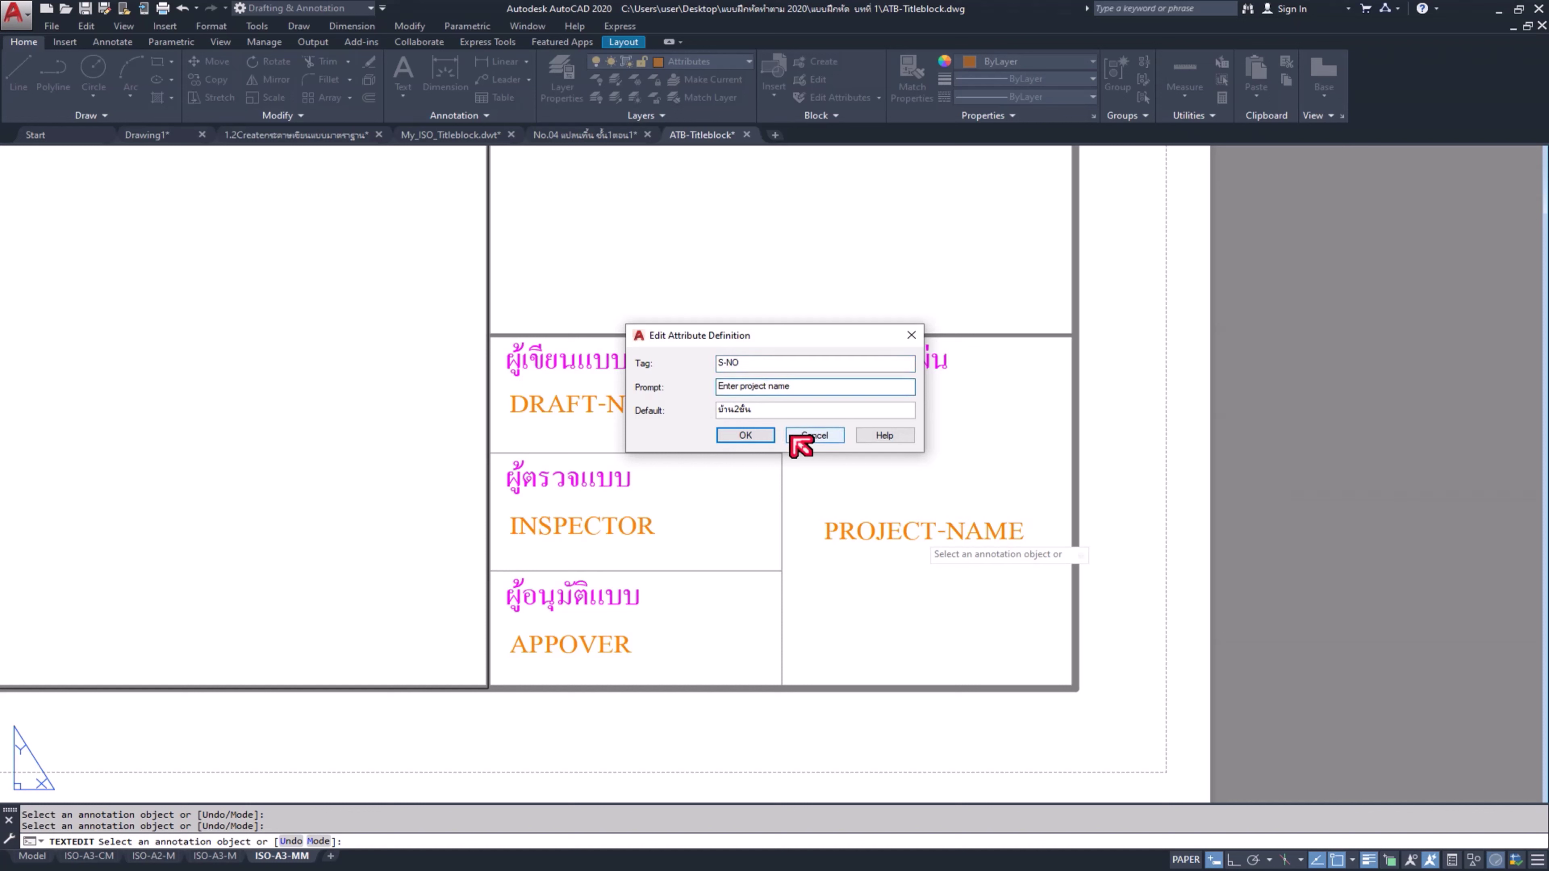
{"action": "key", "text": "BackSpace"}
{"action": "key", "text": "BackSpace"}
{"action": "key", "text": "BackSpace"}
{"action": "key", "text": "BackSpace"}
{"action": "key", "text": "BackSpace"}
{"action": "key", "text": "BackSpace"}
{"action": "key", "text": "BackSpace"}
{"action": "type", "text": "S"}
{"action": "key", "text": "BackSpace"}
{"action": "type", "text": "sheet"}
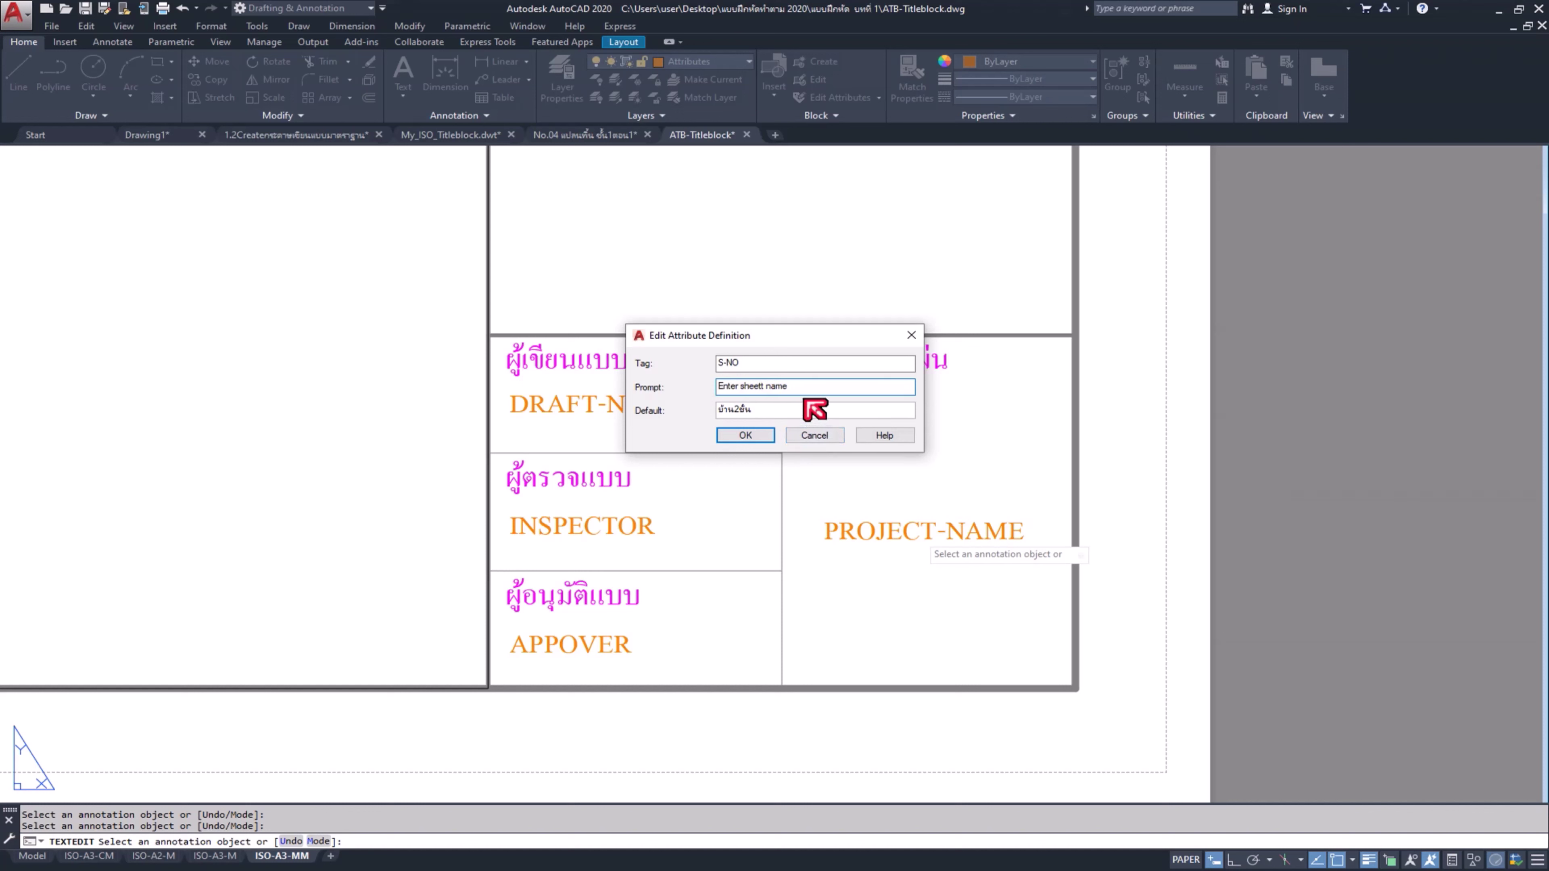
{"action": "key", "text": "BackSpace"}
{"action": "key", "text": "BackSpace"}
{"action": "key", "text": "BackSpace"}
{"action": "type", "text": "umb"}
{"action": "type", "text": "er"}
Step: Set the S-NO default value to A-01 and confirm the attribute definition
{"action": "key", "text": "Tab"}
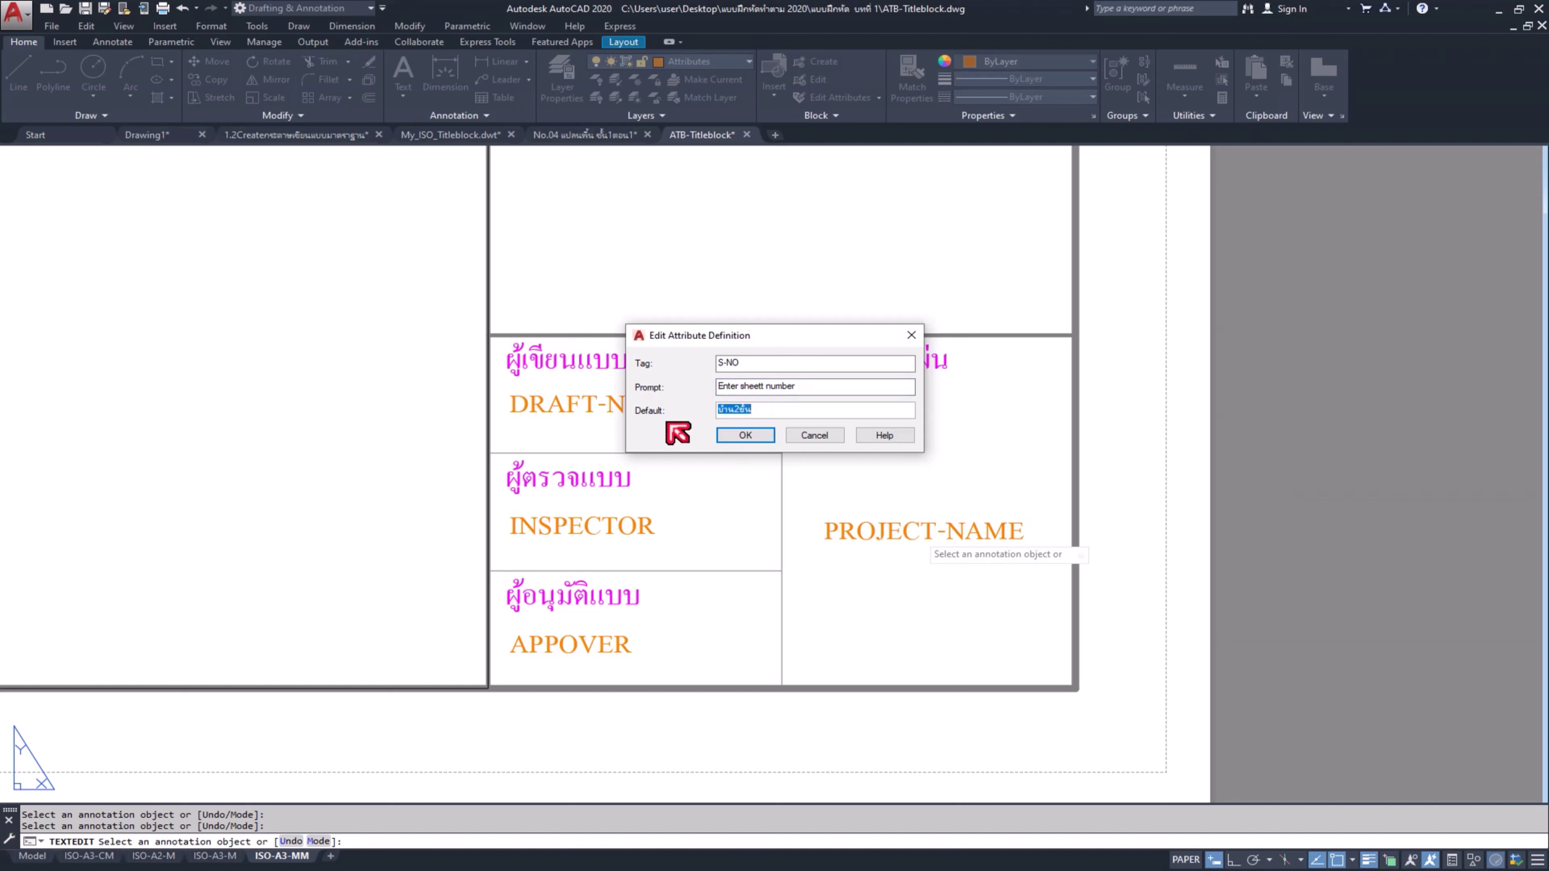
{"action": "key", "text": "BackSpace"}
{"action": "type", "text": "A-0"}
{"action": "type", "text": "1"}
{"action": "left_click", "coordinate": [749, 432]}
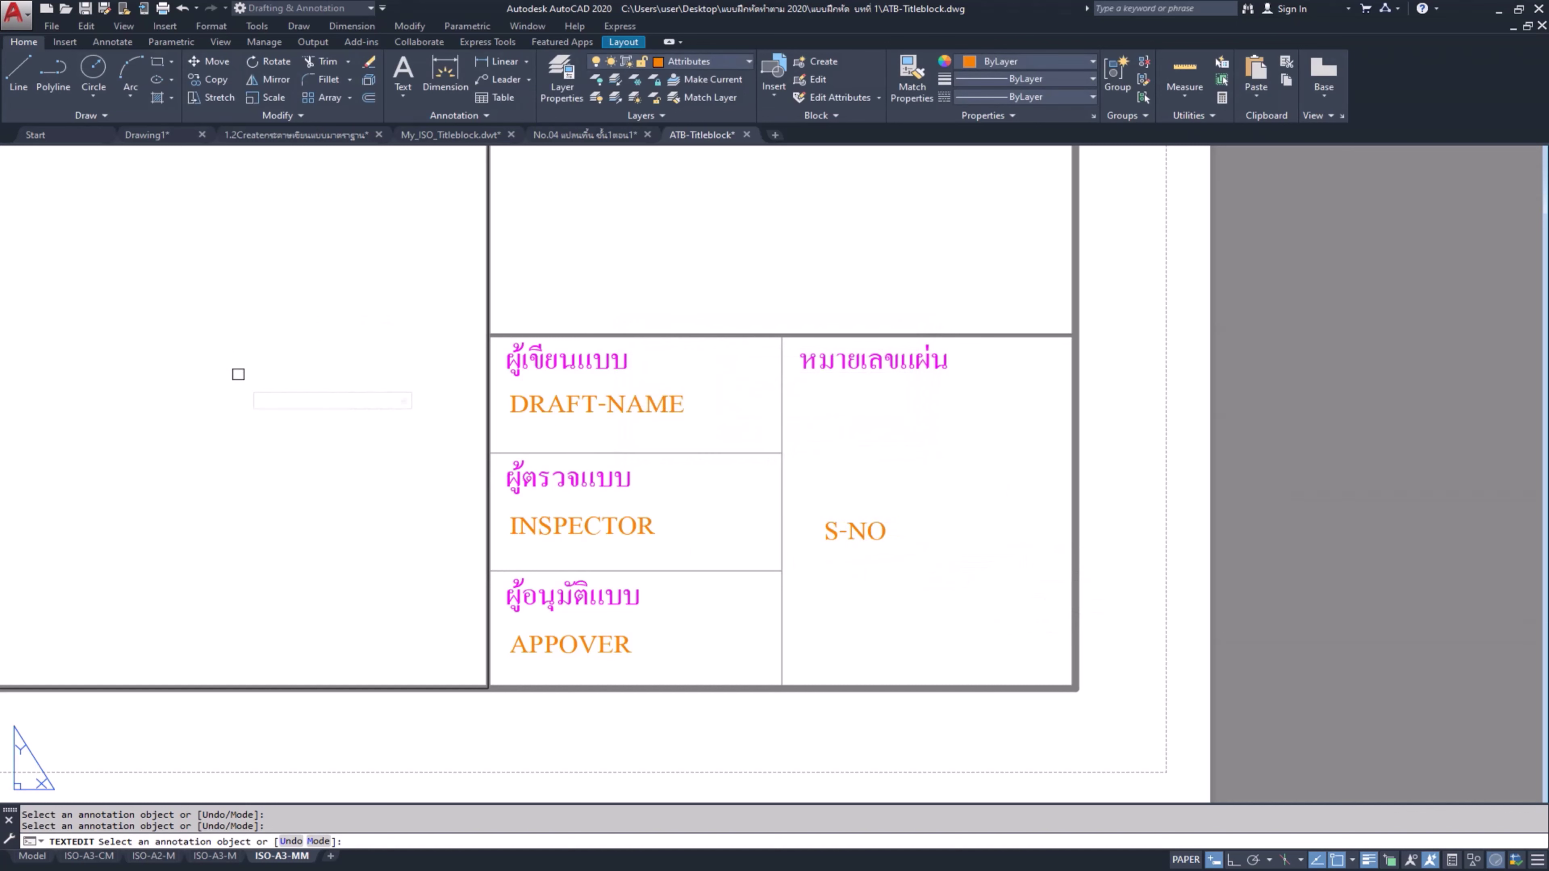
{"action": "key", "text": "Return"}
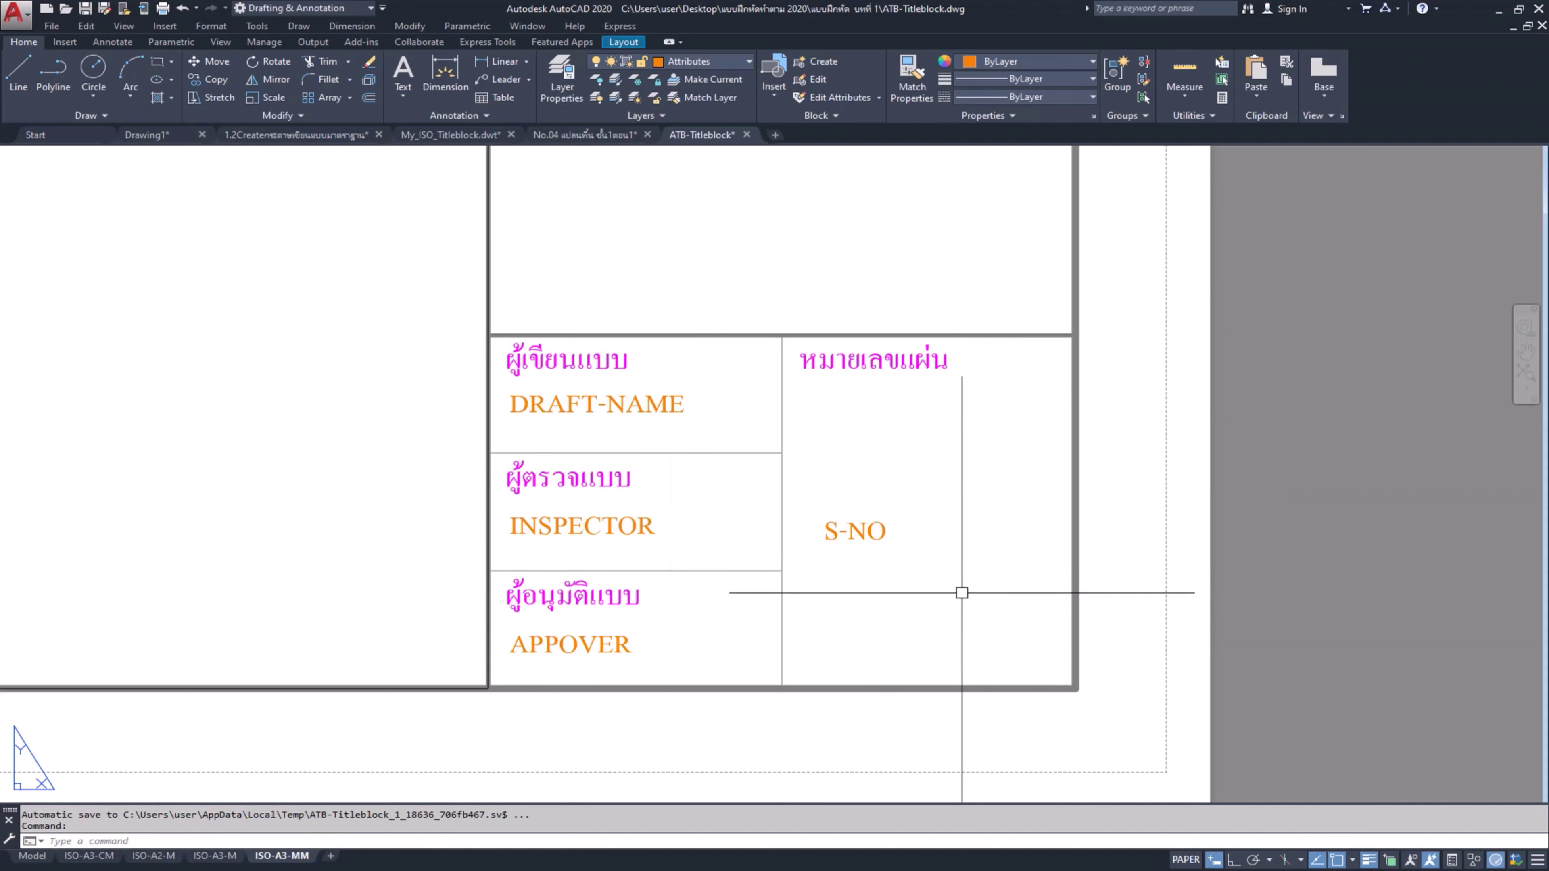
Step: Move the S-NO attribute into the sheet-number cell
{"action": "left_click", "coordinate": [209, 63]}
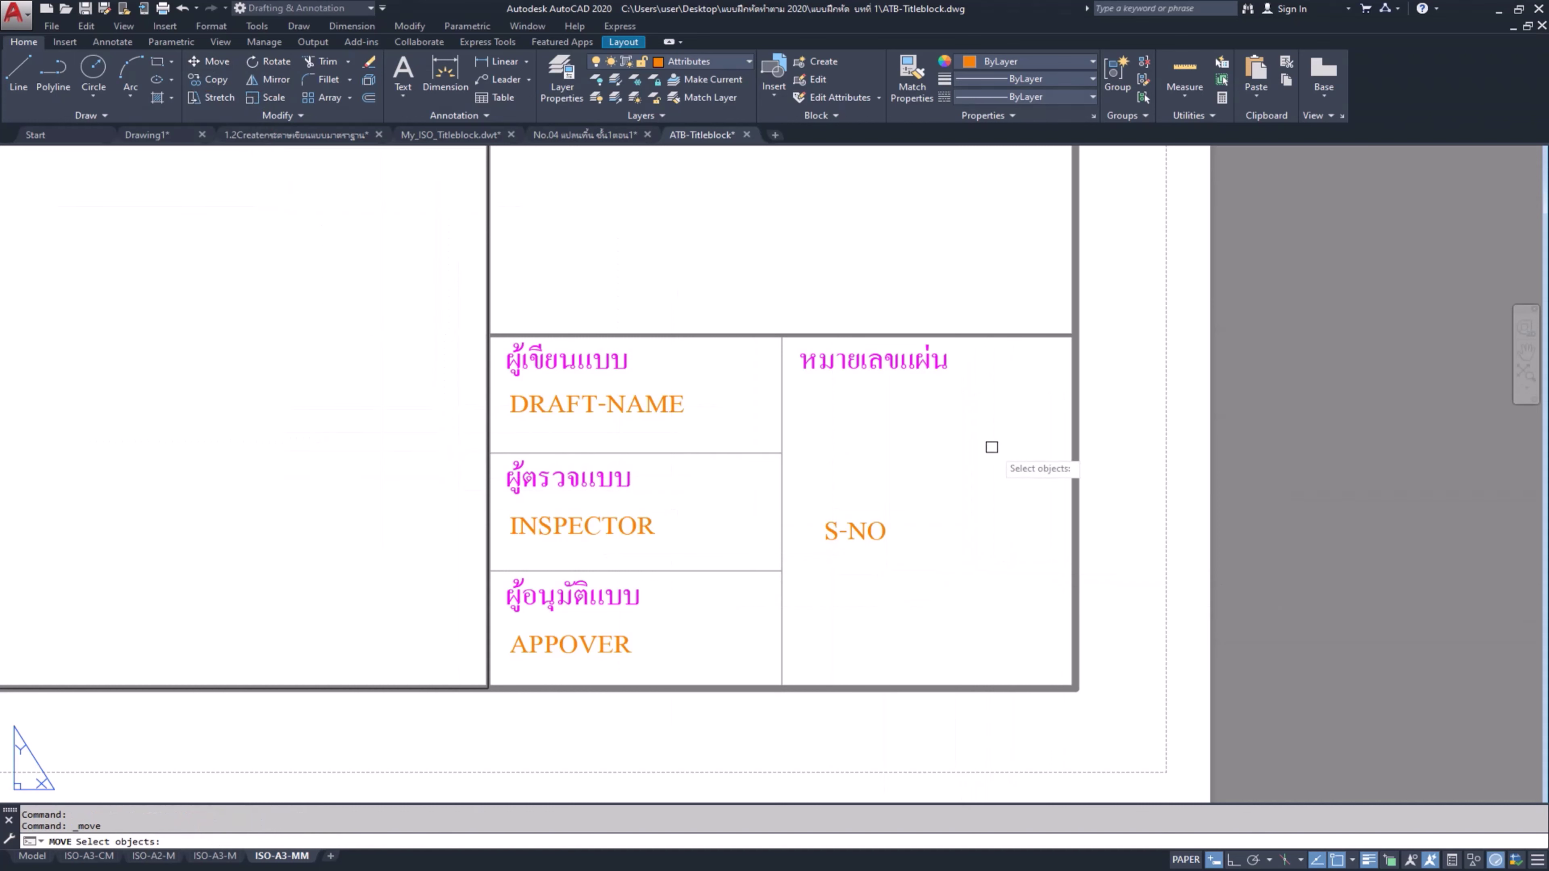
{"action": "left_click", "coordinate": [970, 474]}
{"action": "left_click", "coordinate": [857, 583]}
{"action": "key", "text": "Return"}
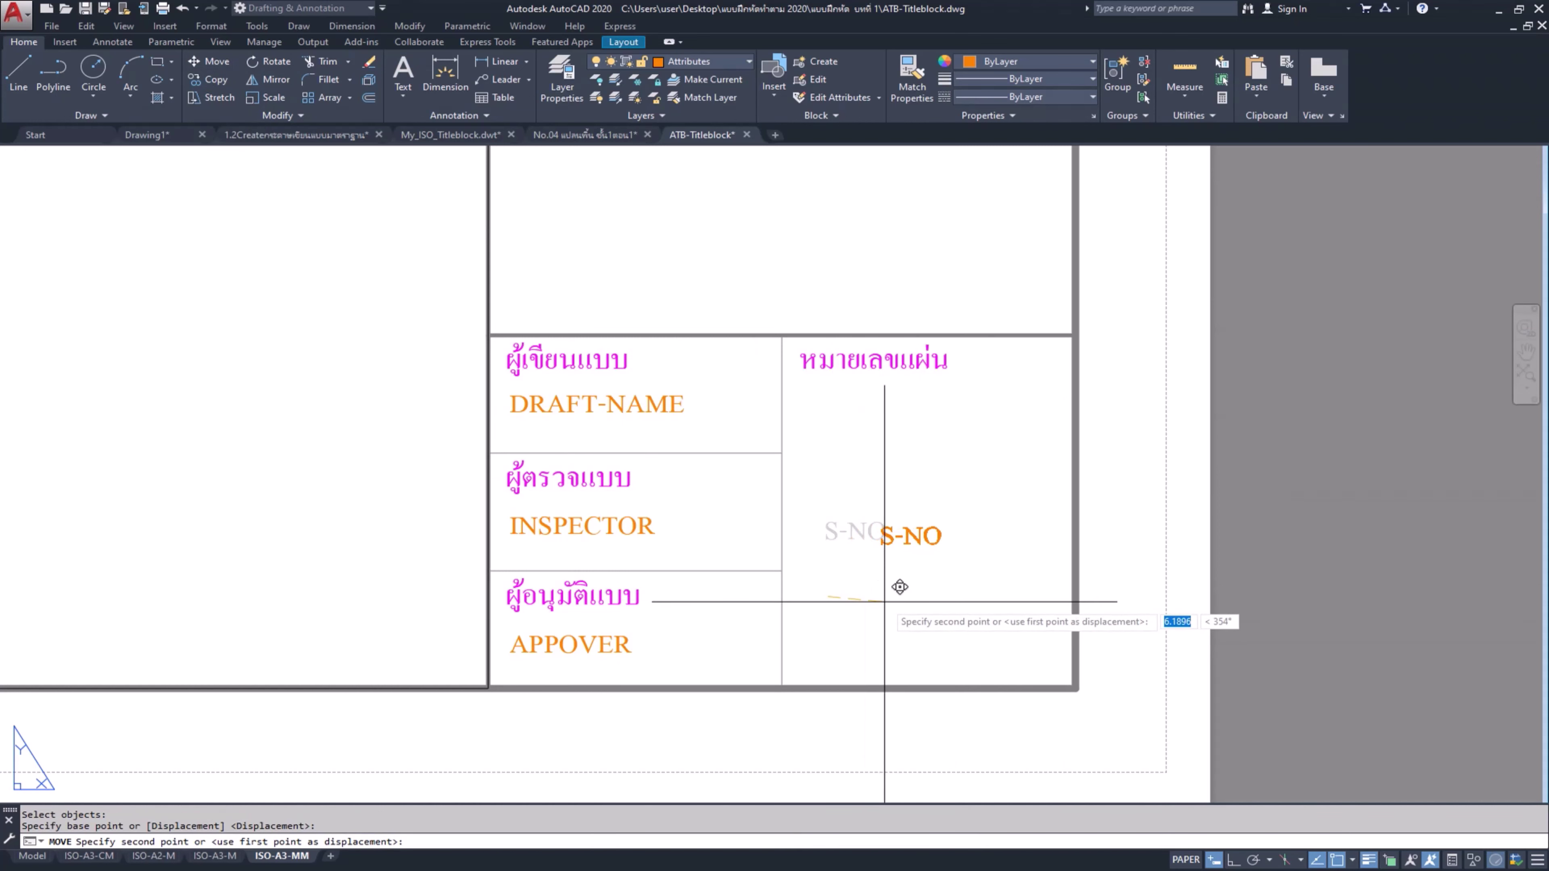
{"action": "left_click", "coordinate": [893, 600]}
Step: Set the S-NO text height to 5 in Quick Properties
{"action": "left_click", "coordinate": [921, 539]}
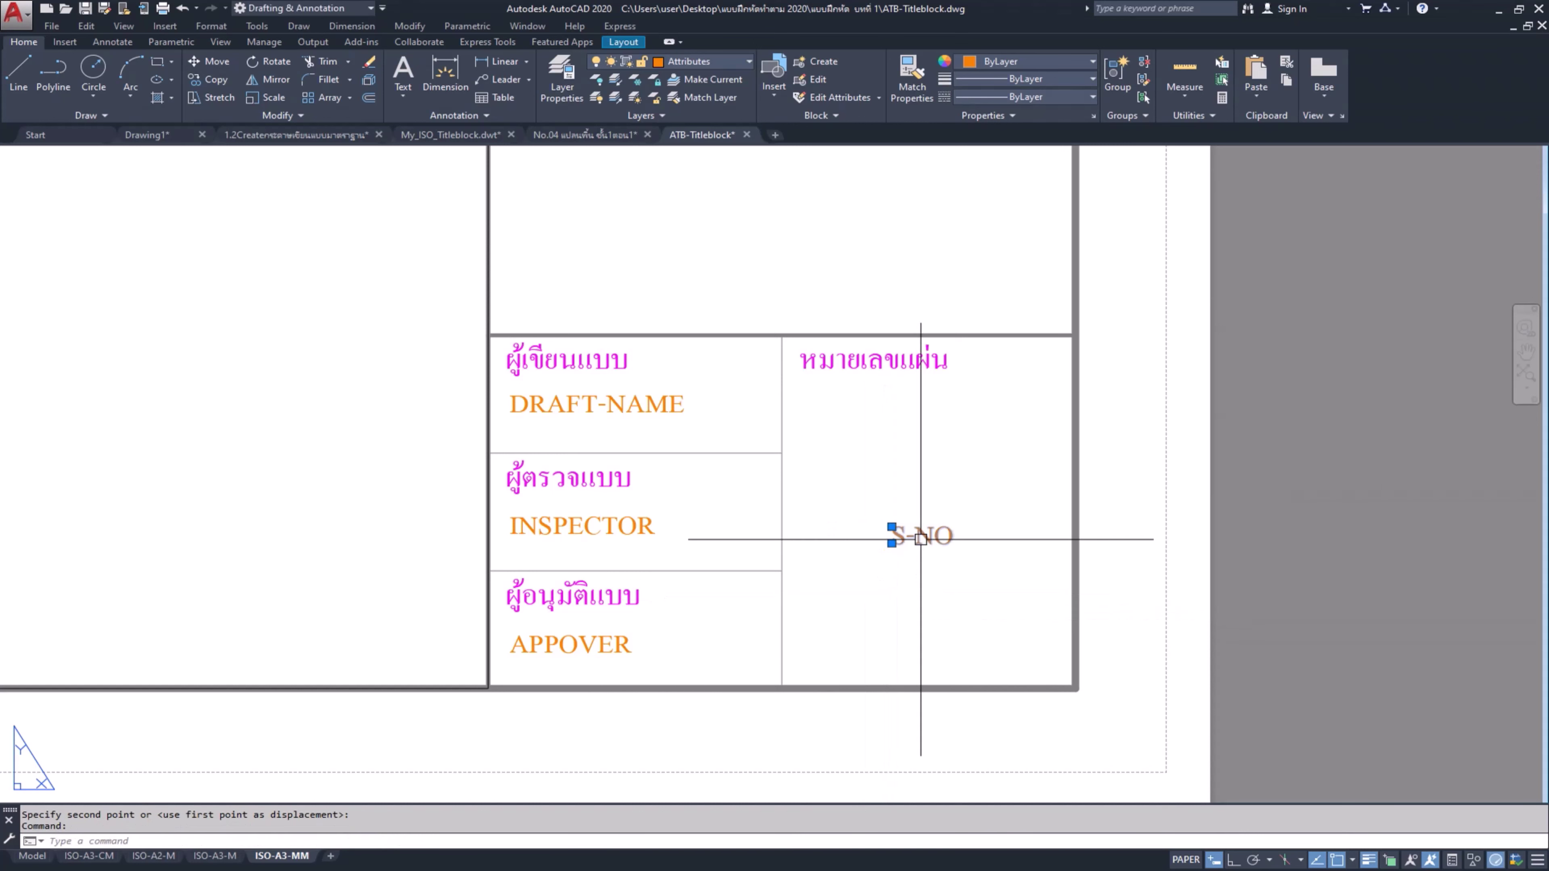
{"action": "left_click", "coordinate": [1452, 861]}
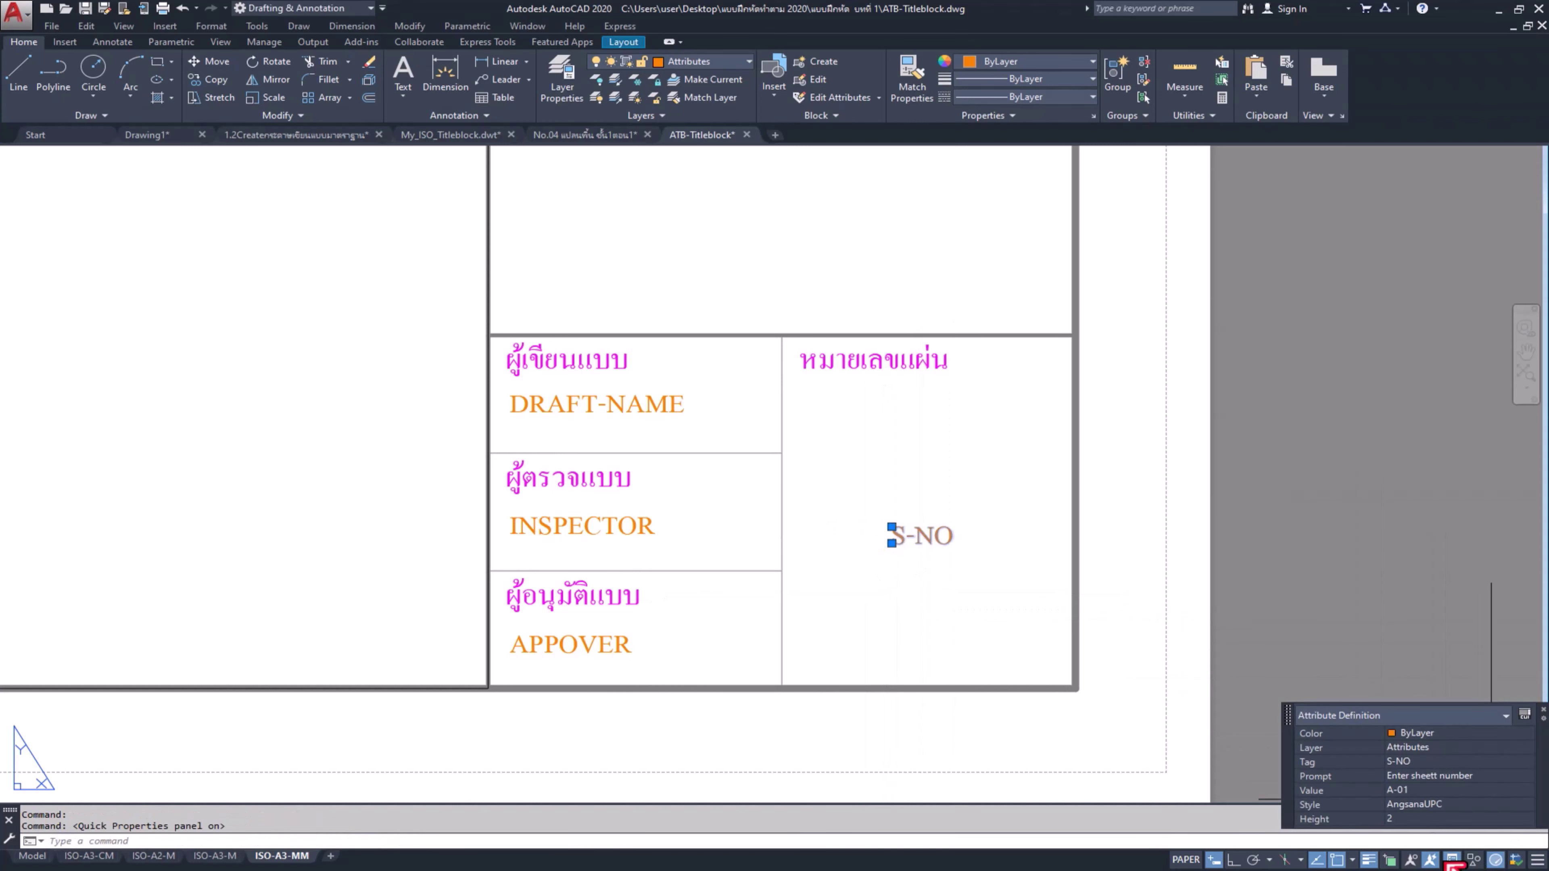
{"action": "left_click", "coordinate": [1407, 820]}
{"action": "type", "text": "5"}
{"action": "key", "text": "Return"}
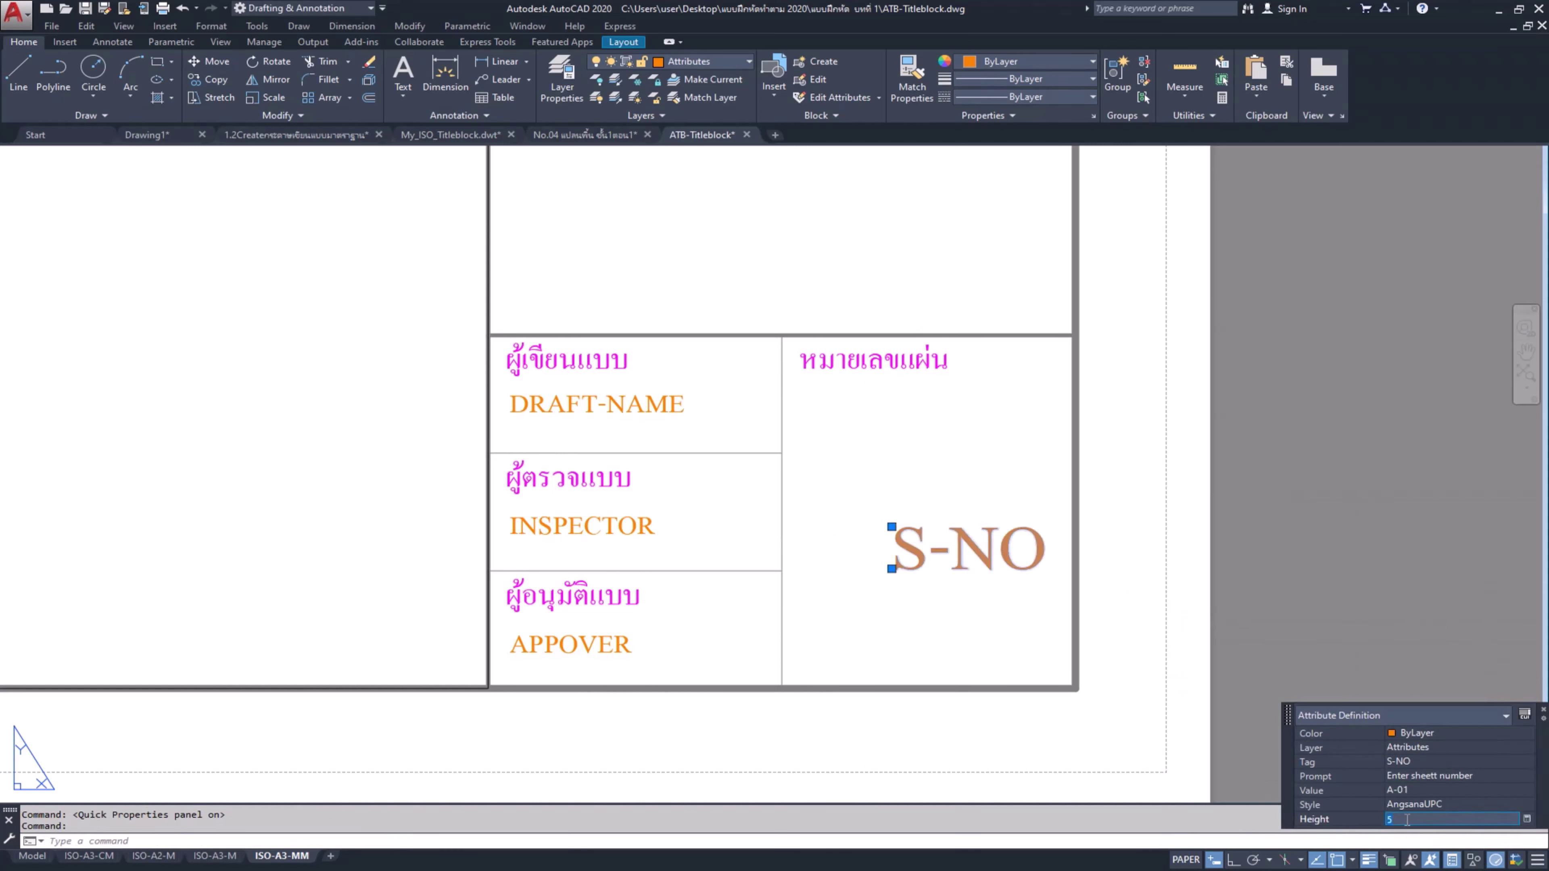
{"action": "key", "text": "Escape"}
{"action": "left_click", "coordinate": [1453, 861]}
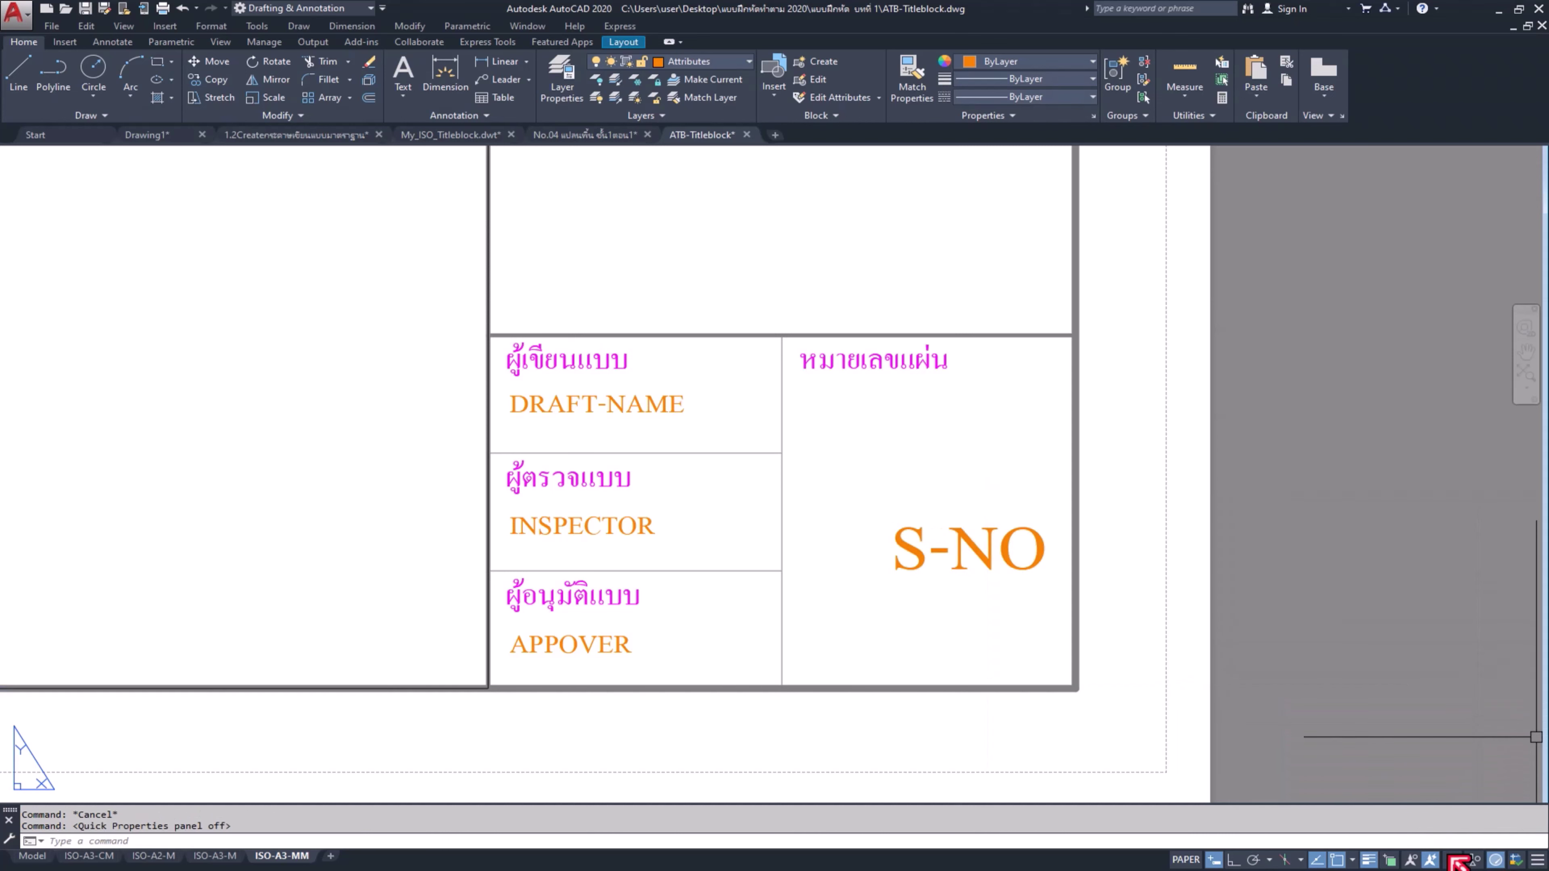
Step: Move S-NO further left to centre it in the sheet-number cell
{"action": "left_click", "coordinate": [941, 545]}
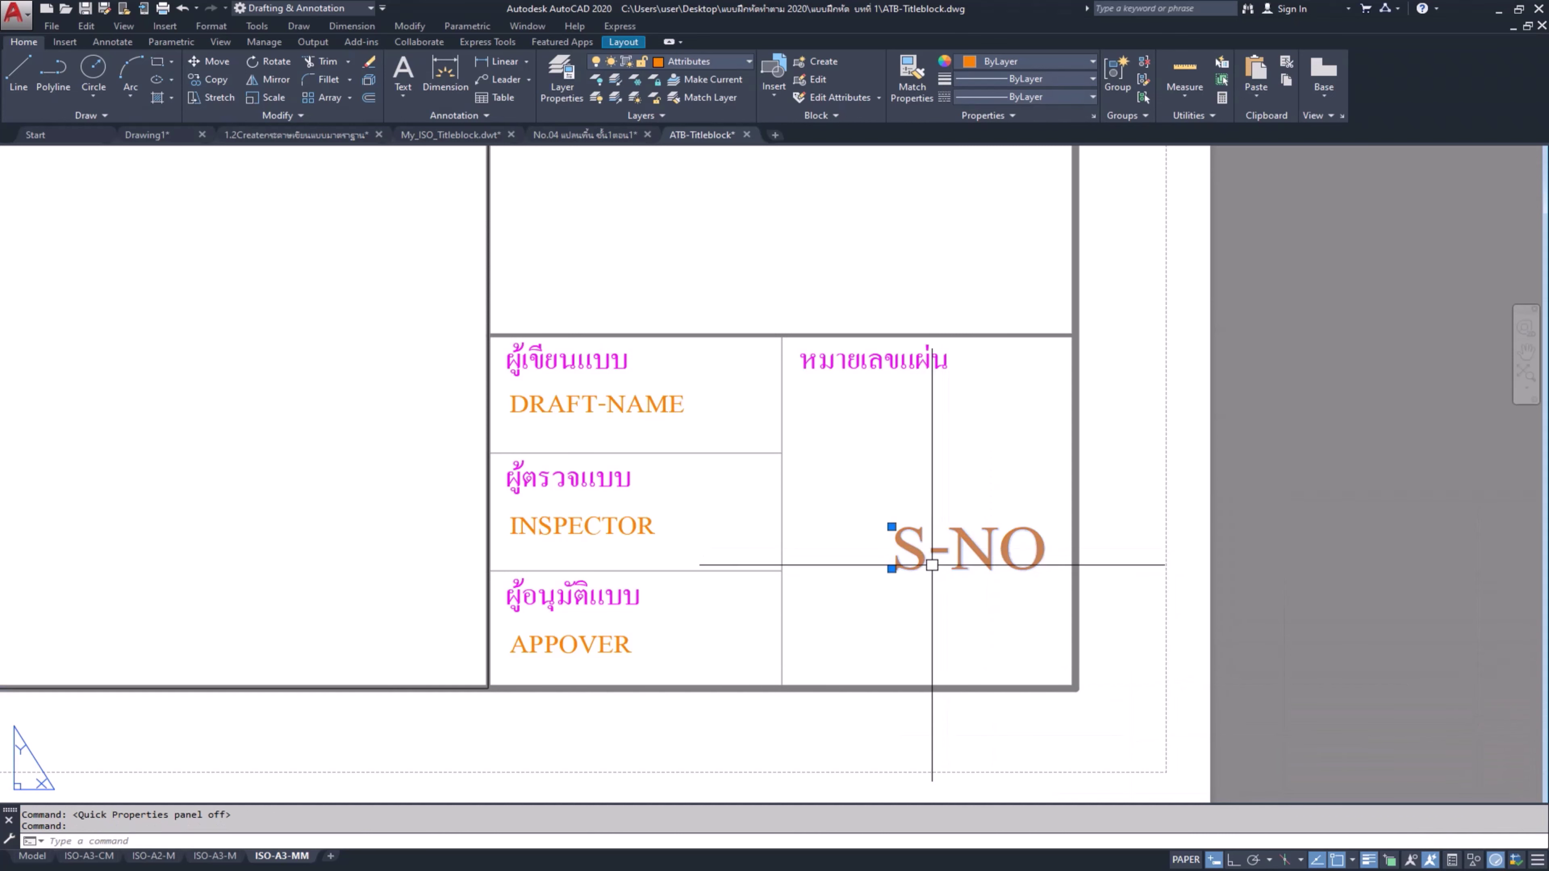
{"action": "left_click", "coordinate": [210, 61]}
{"action": "left_click", "coordinate": [878, 616]}
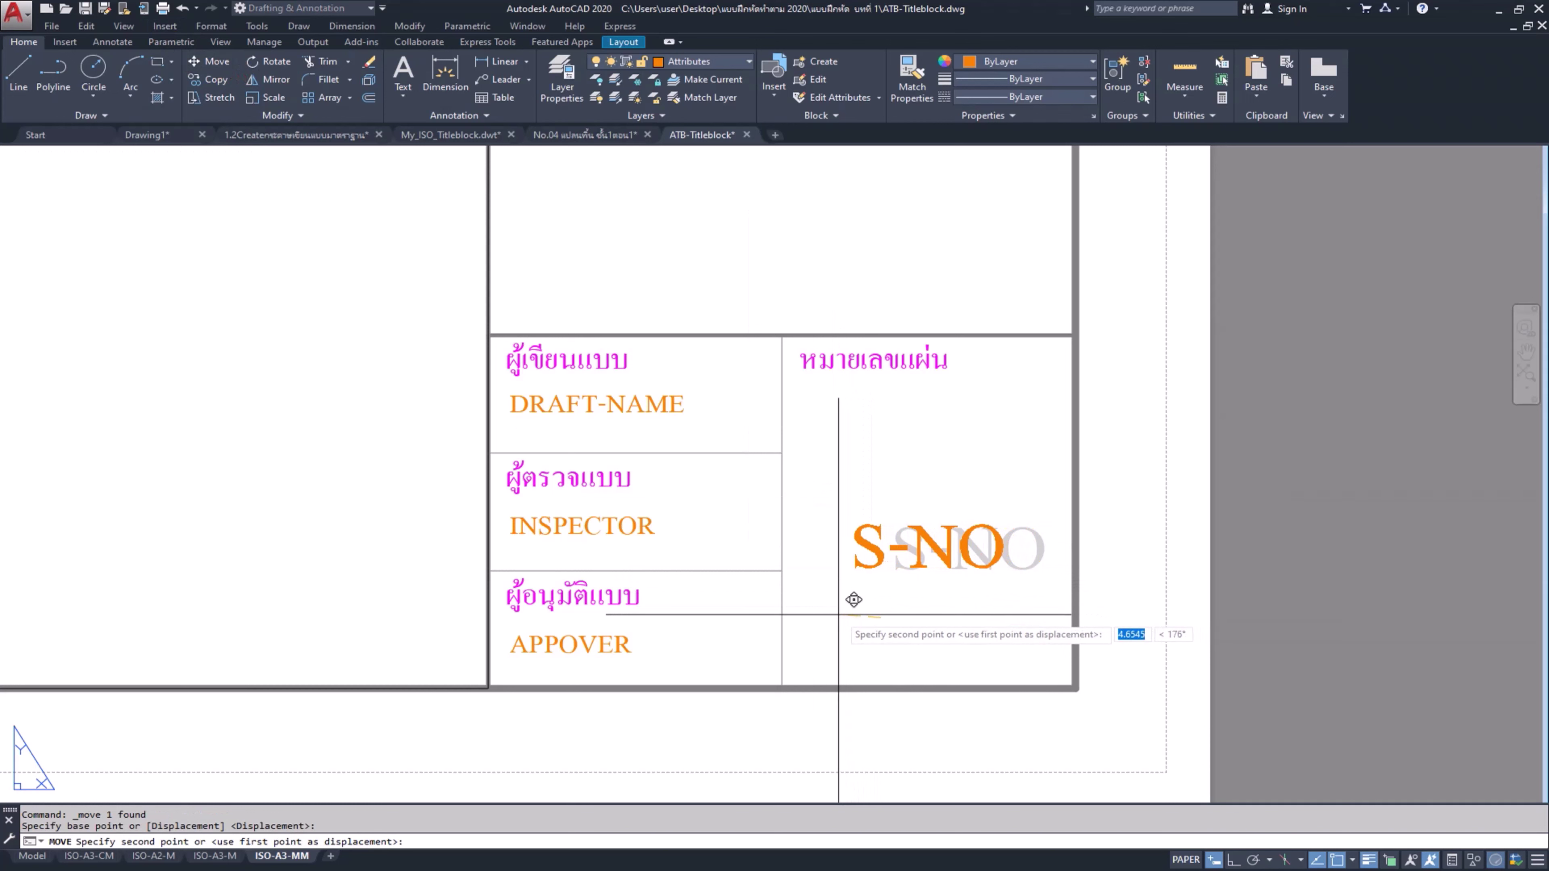
{"action": "left_click", "coordinate": [854, 600]}
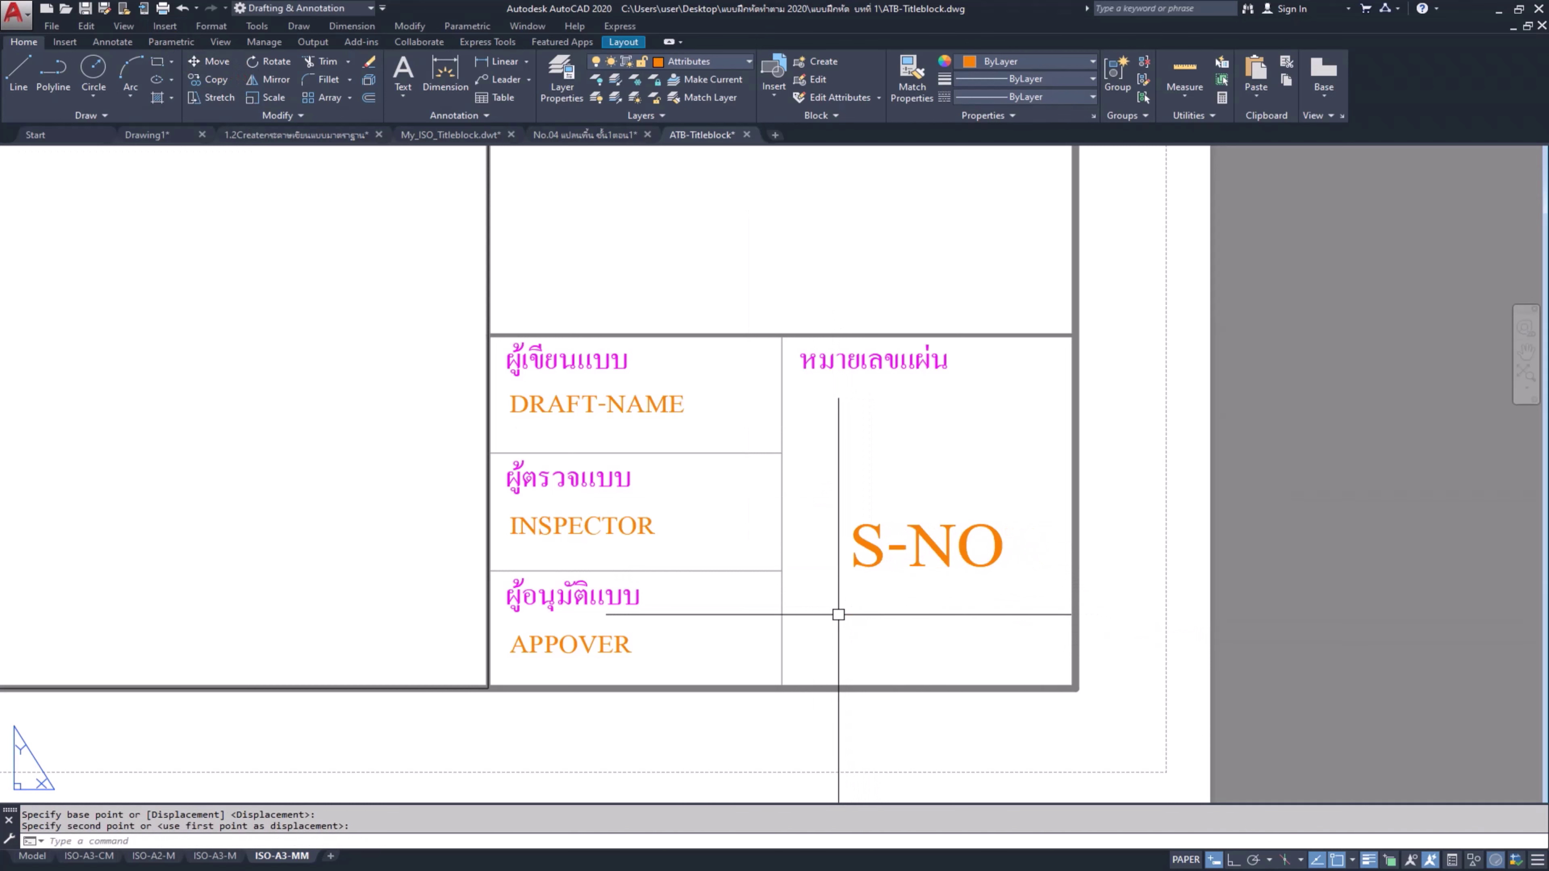
{"action": "scroll", "coordinate": [896, 456], "scroll_direction": "down", "scroll_amount": 2}
{"action": "scroll", "coordinate": [767, 529], "scroll_direction": "down", "scroll_amount": 2}
{"action": "scroll", "coordinate": [773, 543], "scroll_direction": "down", "scroll_amount": 2}
{"action": "scroll", "coordinate": [773, 543], "scroll_direction": "up", "scroll_amount": 5}
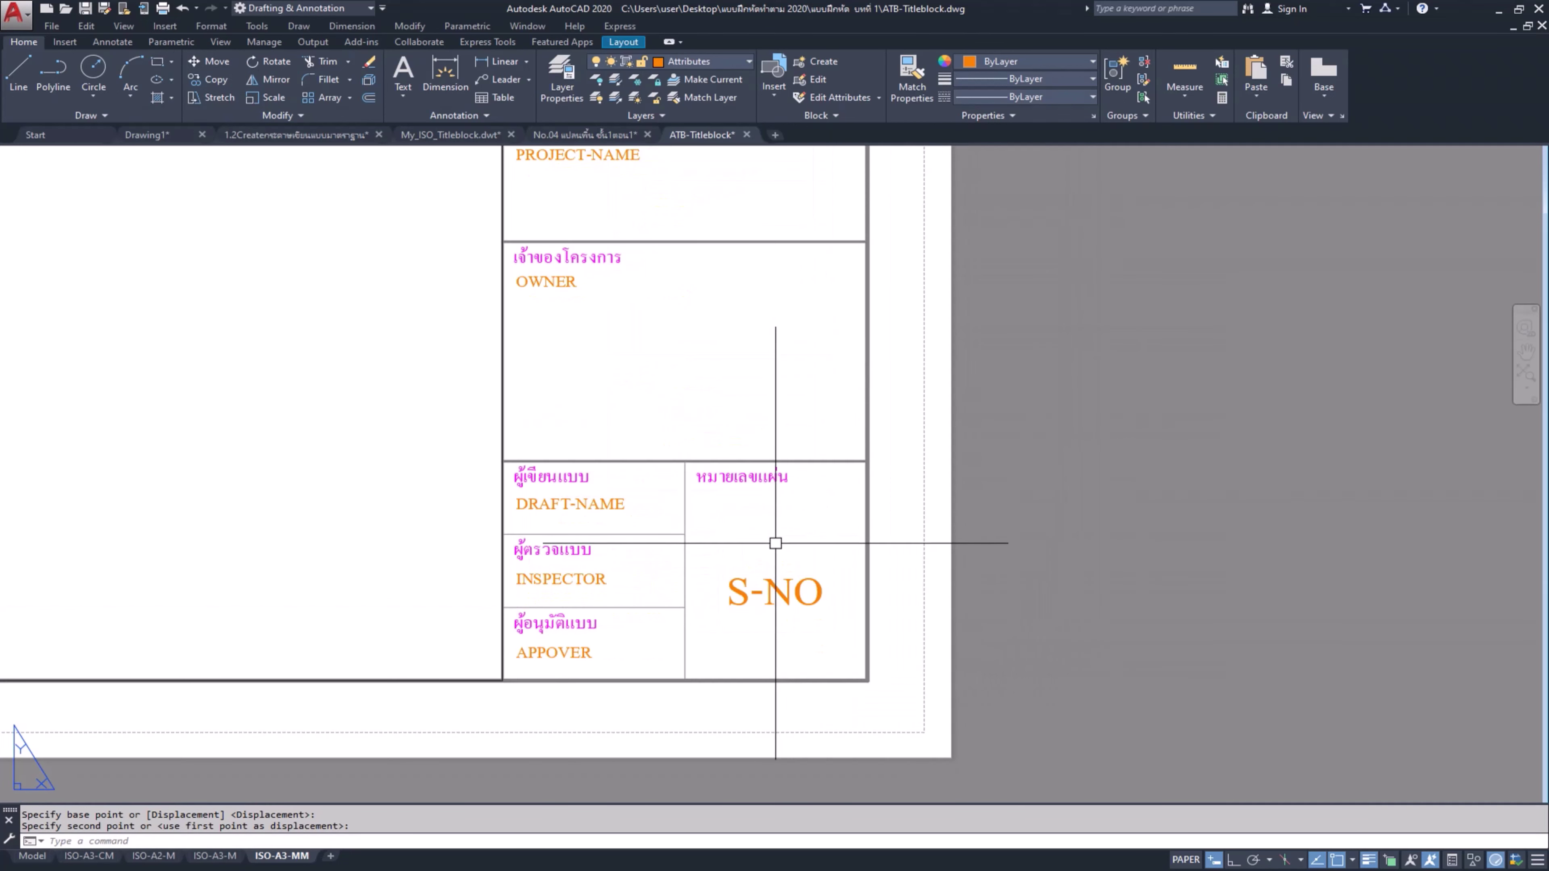
{"action": "scroll", "coordinate": [773, 543], "scroll_direction": "down", "scroll_amount": 3}
{"action": "mouse_move", "coordinate": [774, 543]}
{"action": "middle_mouse_down"}
{"action": "mouse_move", "coordinate": [824, 594]}
{"action": "mouse_move", "coordinate": [852, 586]}
{"action": "middle_mouse_up"}
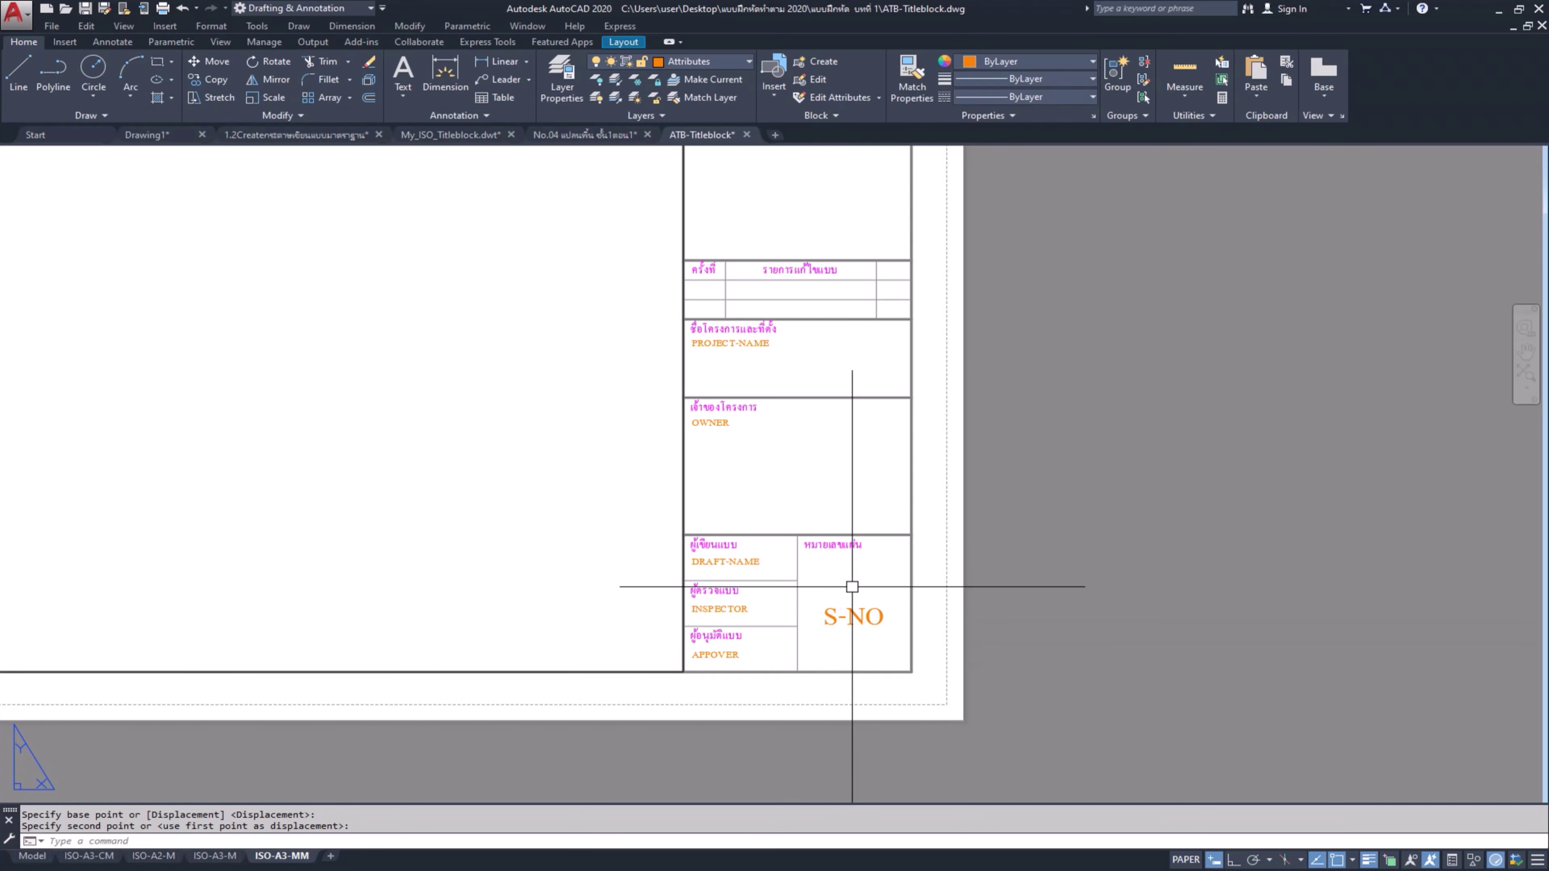
{"action": "scroll", "coordinate": [899, 495], "scroll_direction": "down", "scroll_amount": 2}
{"action": "middle_click_drag", "start_coordinate": [899, 495], "coordinate": [1003, 580]}
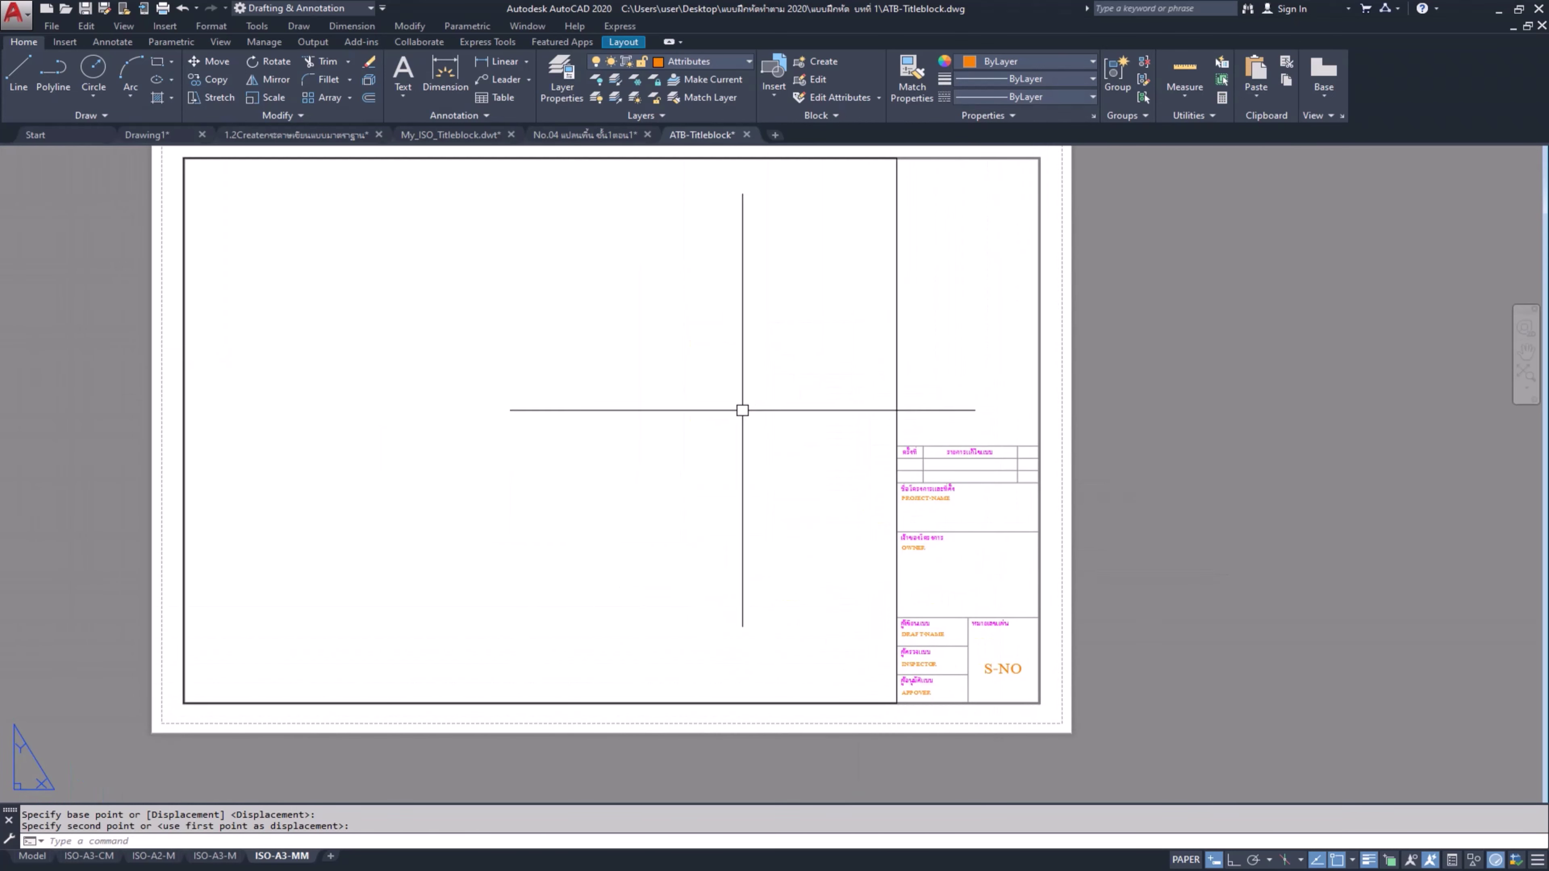
Step: Freeze the Viewport layer and zoom to the whole sheet
{"action": "left_click", "coordinate": [735, 61]}
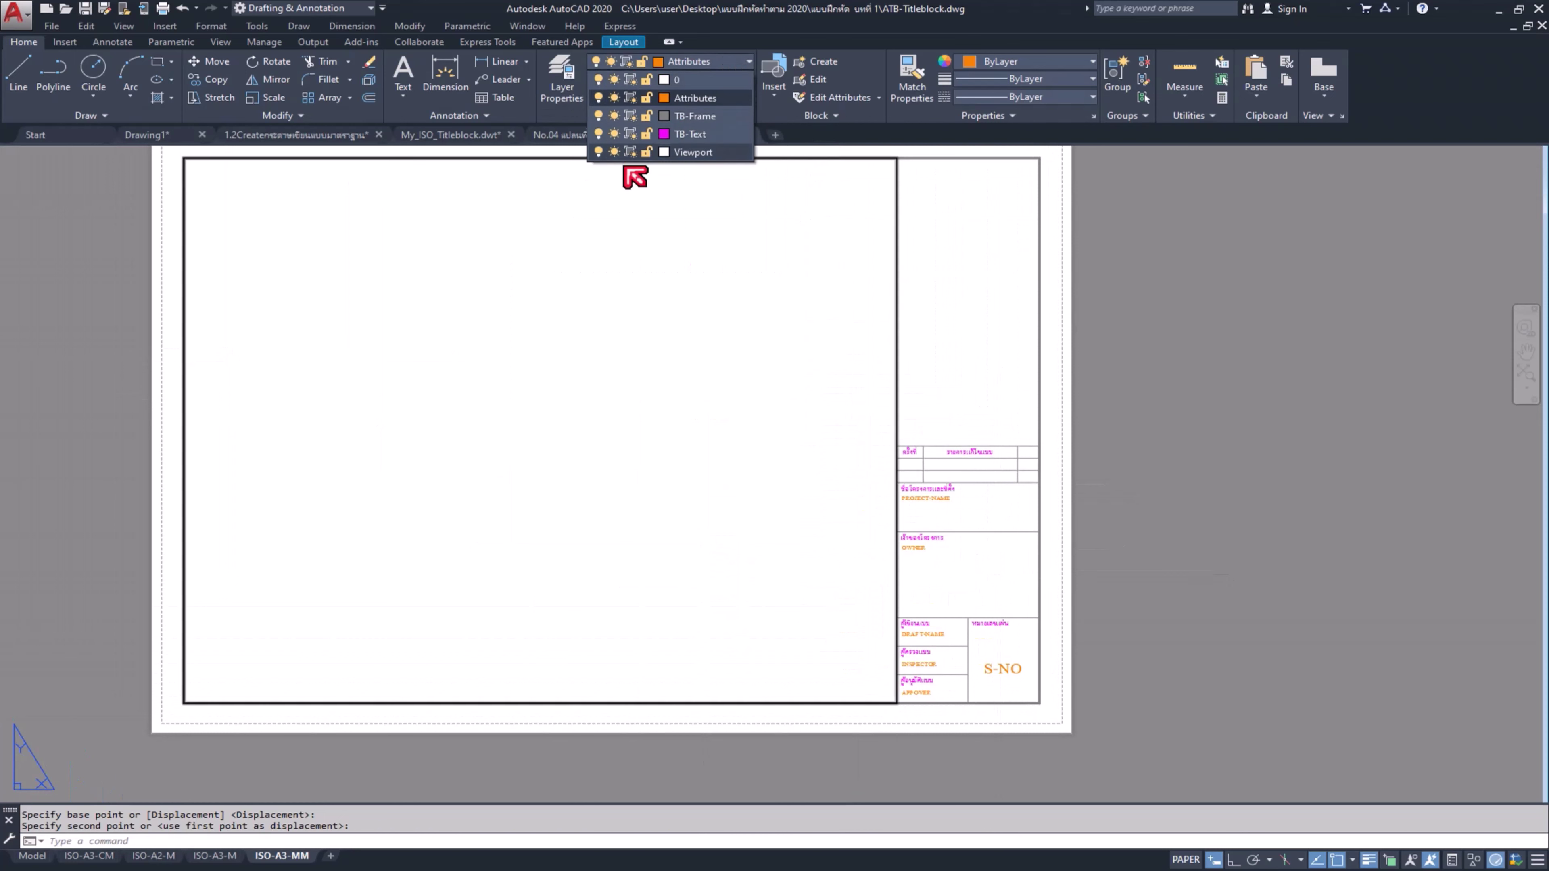
{"action": "left_click", "coordinate": [614, 152]}
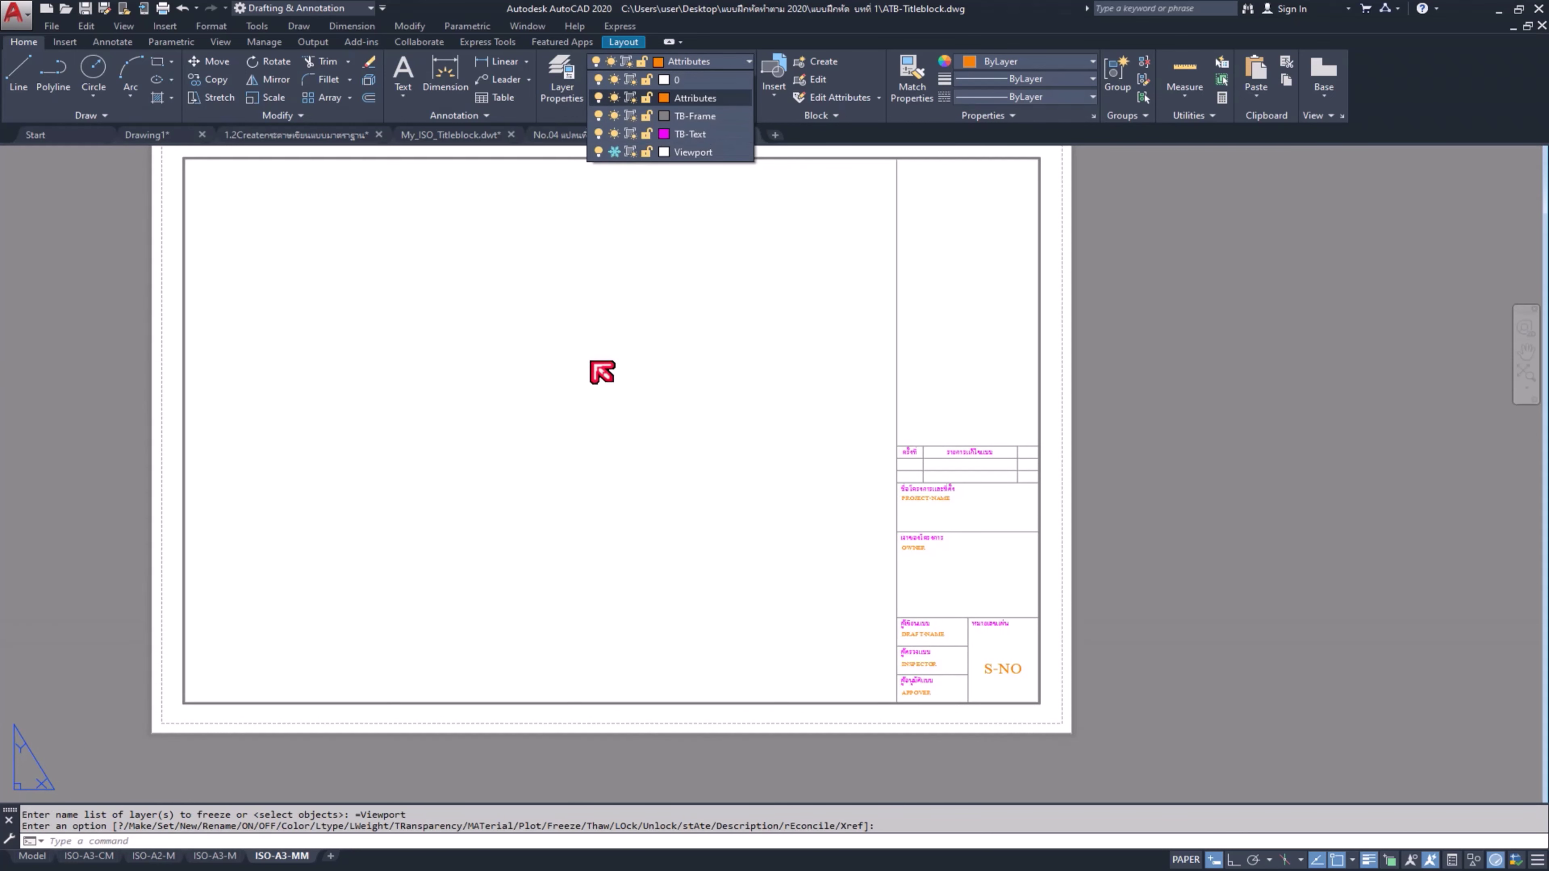
{"action": "scroll", "coordinate": [854, 464], "scroll_direction": "down", "scroll_amount": 2}
{"action": "scroll", "coordinate": [791, 456], "scroll_direction": "down", "scroll_amount": 1}
{"action": "middle_click", "coordinate": [792, 456]}
{"action": "middle_click", "coordinate": [791, 456]}
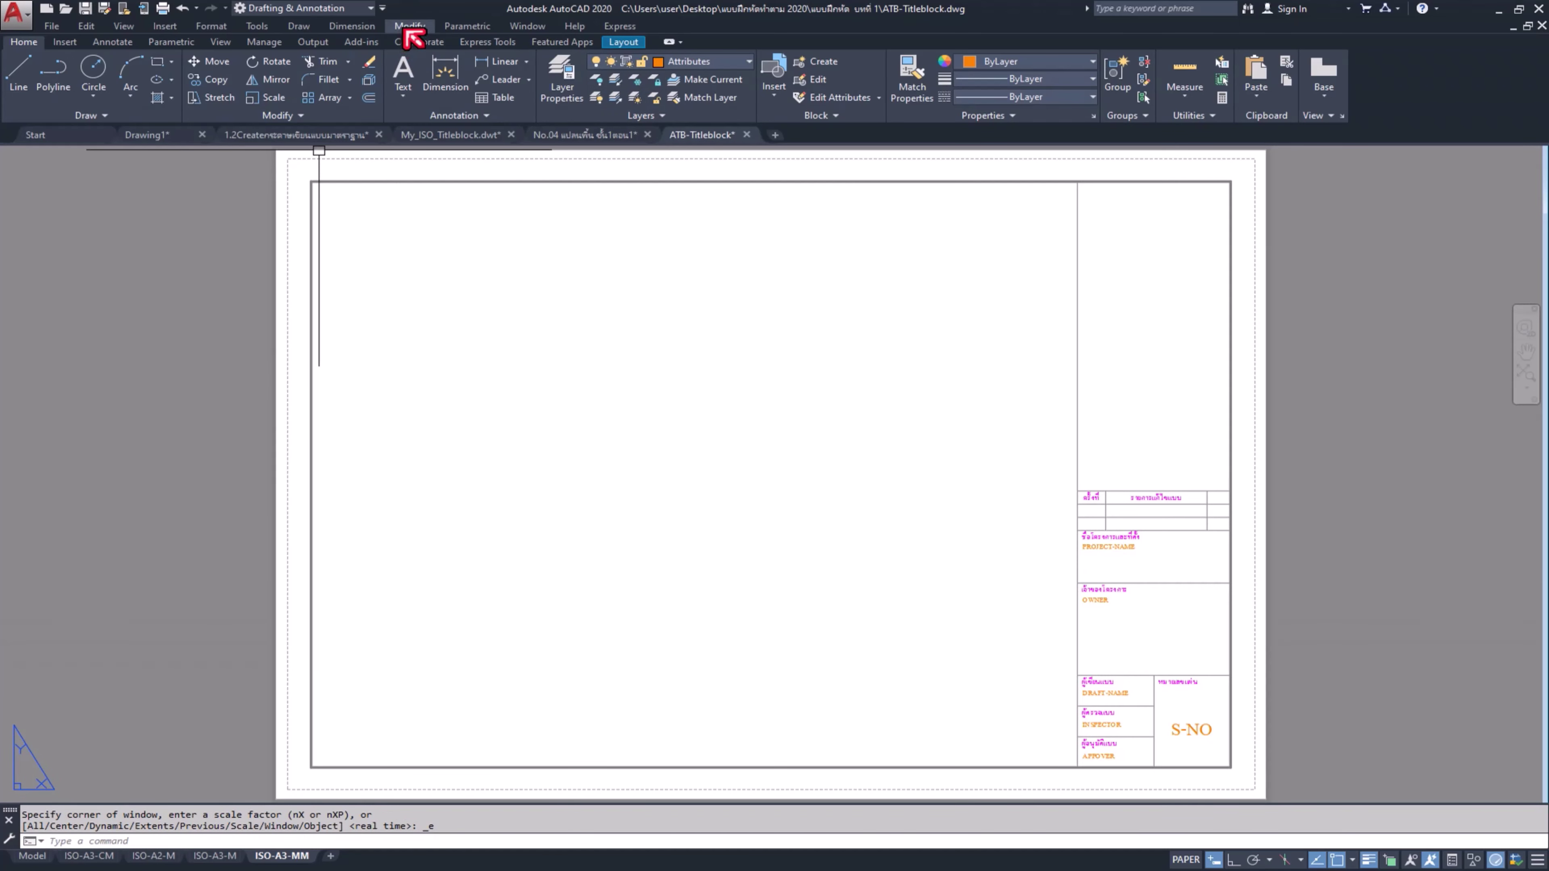
Step: Make block Att-A3-MM from all title-block objects, converting them to the block
{"action": "left_click", "coordinate": [299, 27]}
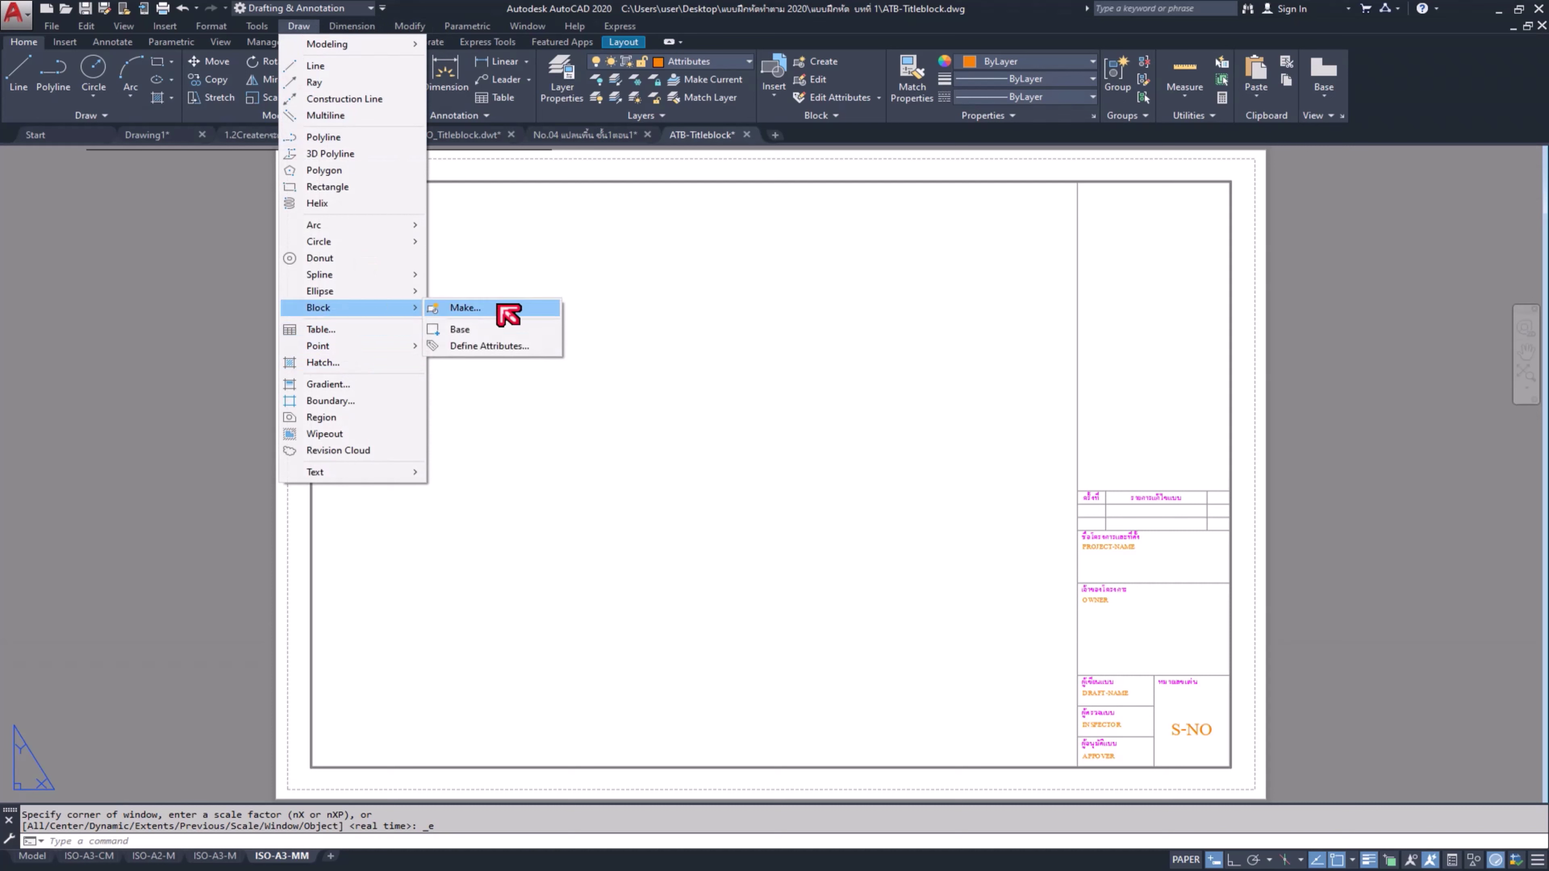
{"action": "mouse_move", "coordinate": [318, 307]}
{"action": "left_click", "coordinate": [500, 308]}
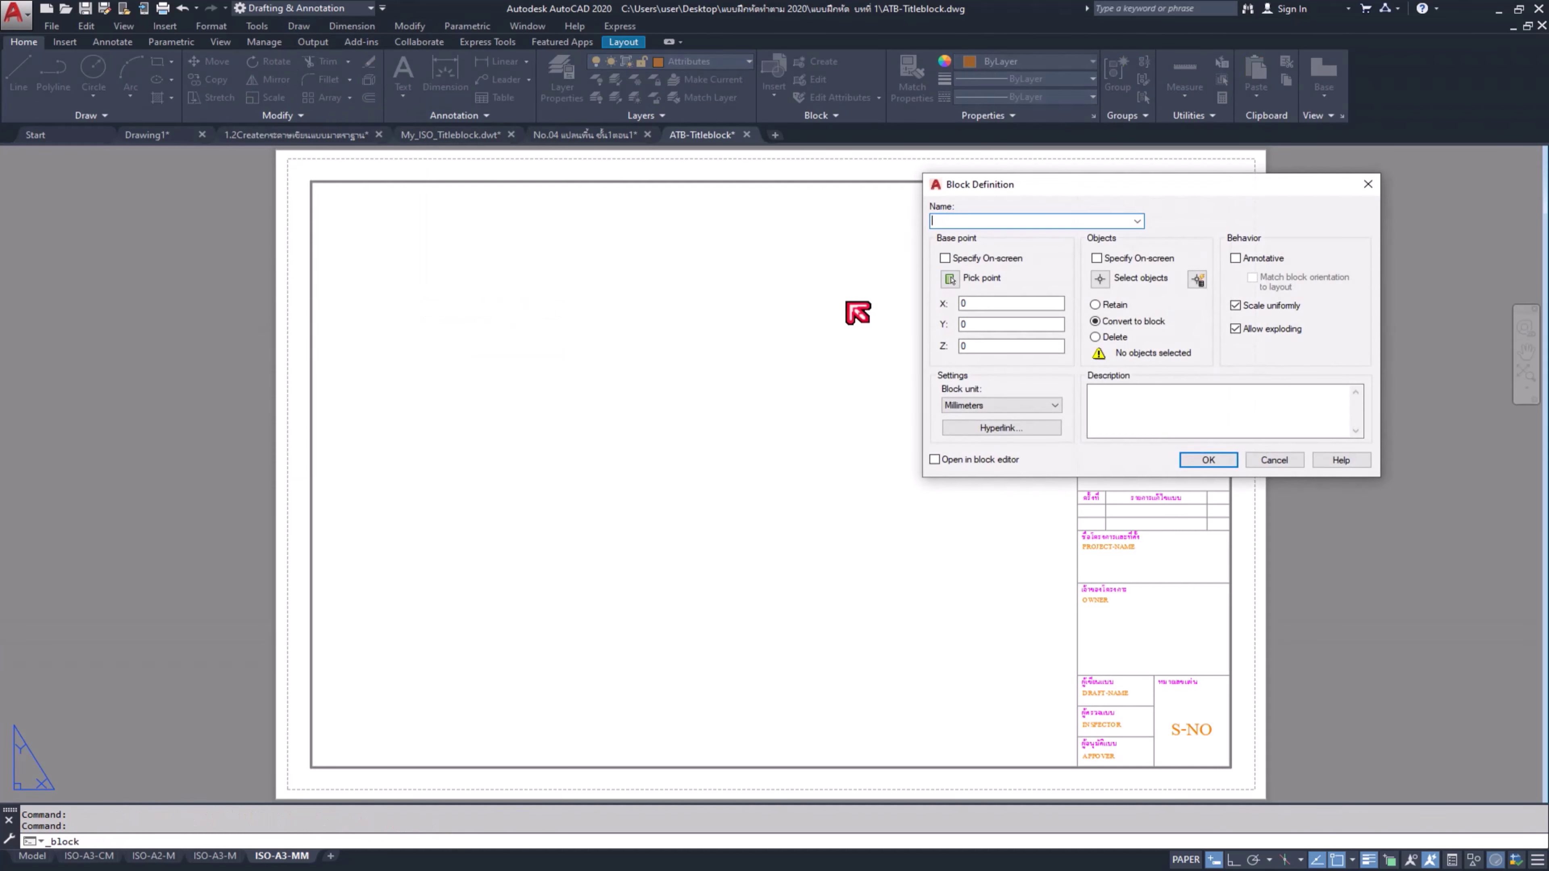
{"action": "type", "text": "Att-"}
{"action": "type", "text": "A3-"}
{"action": "type", "text": "MM"}
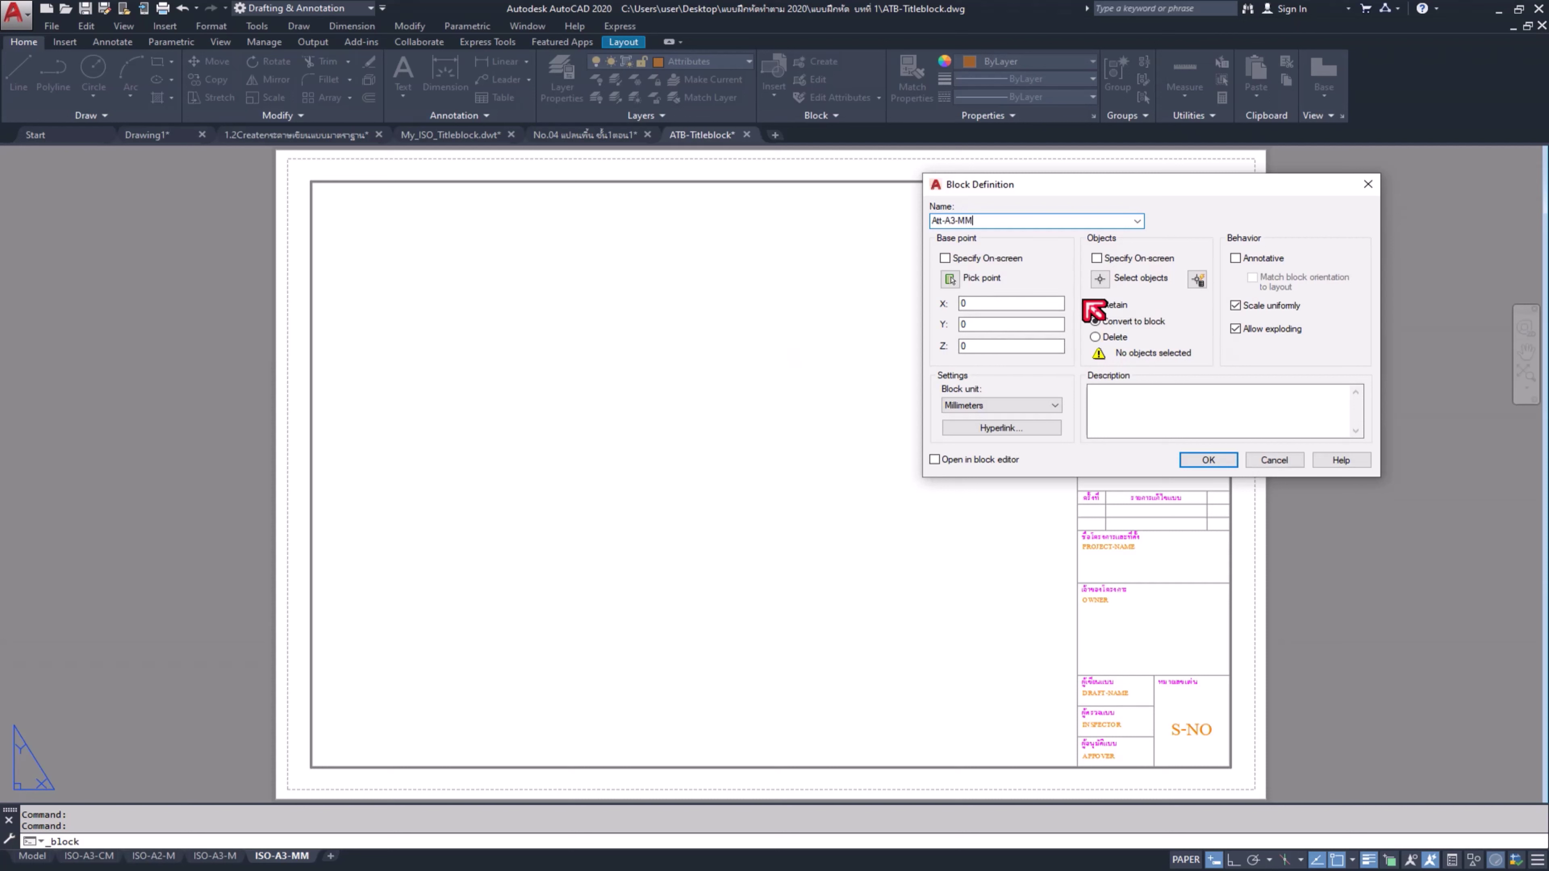
{"action": "left_click", "coordinate": [1102, 280]}
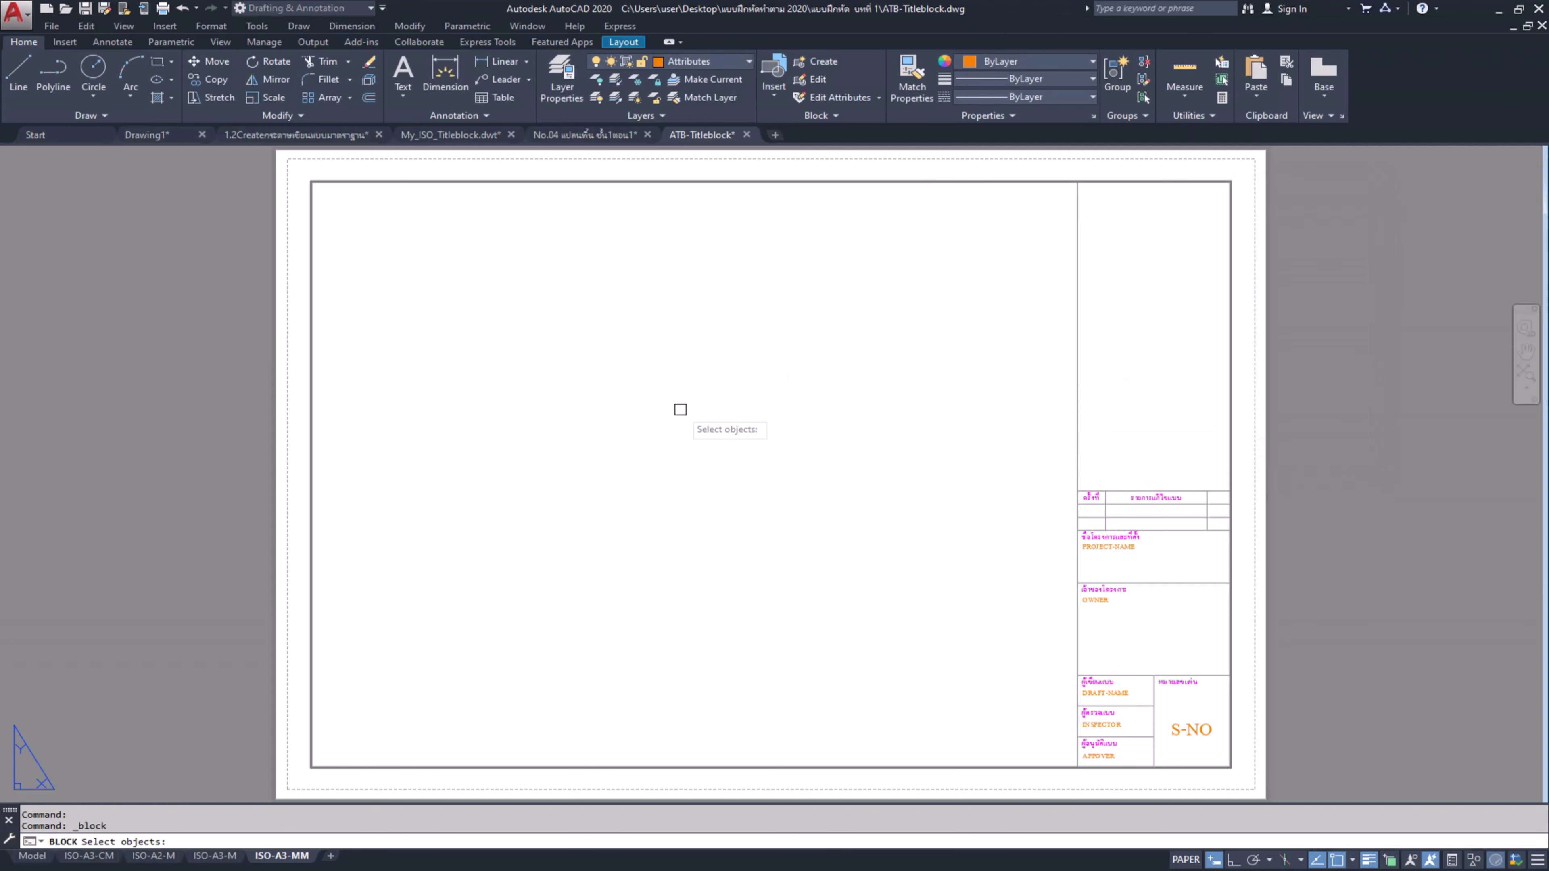
{"action": "type", "text": "A"}
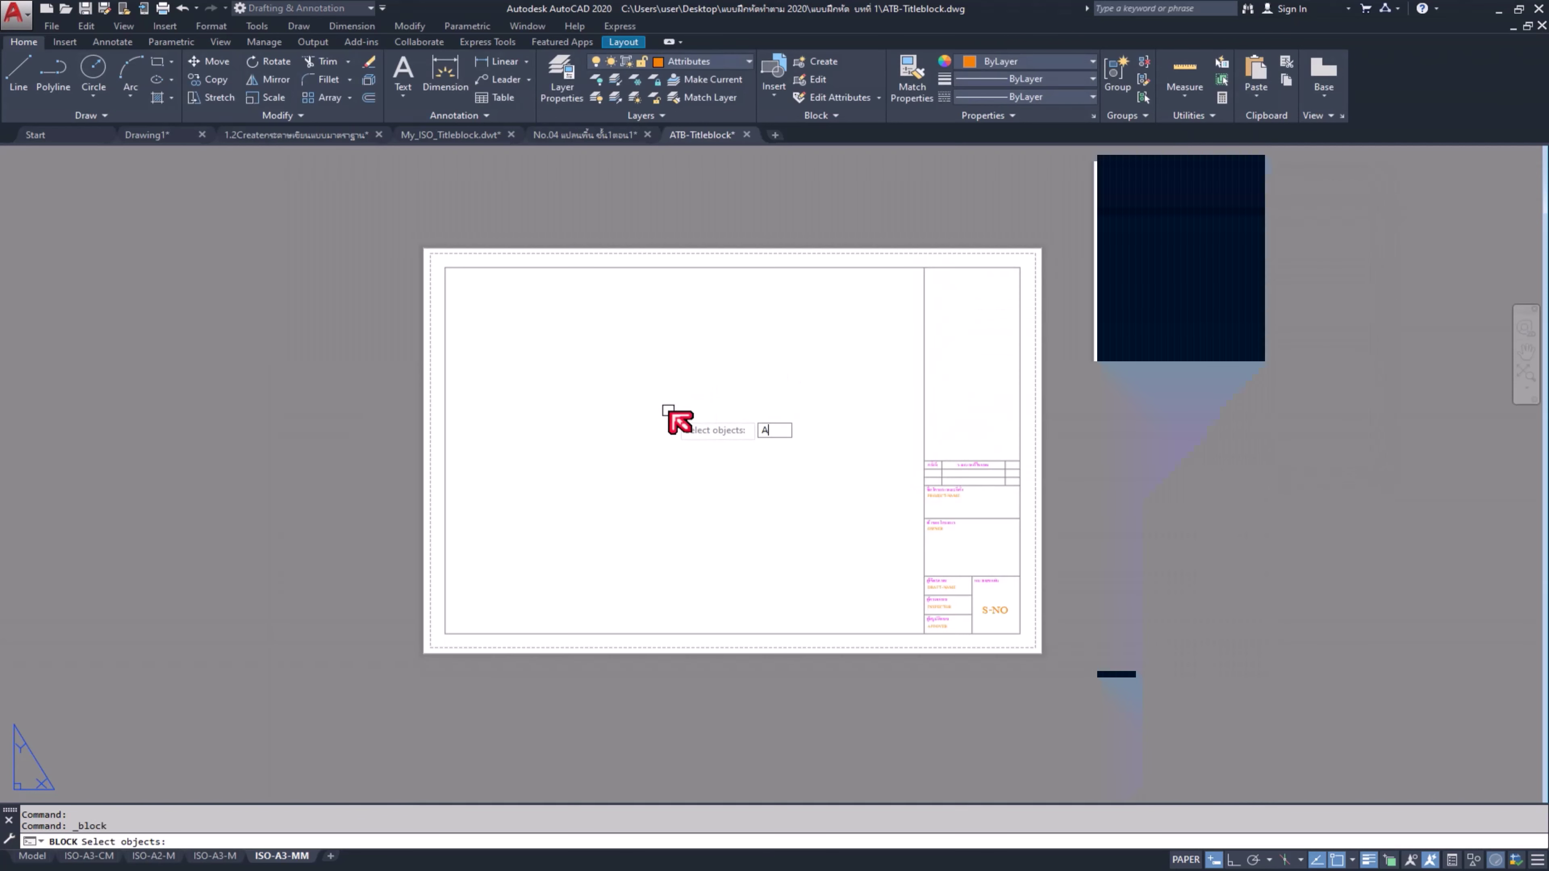
{"action": "type", "text": "LL"}
{"action": "key", "text": "Return"}
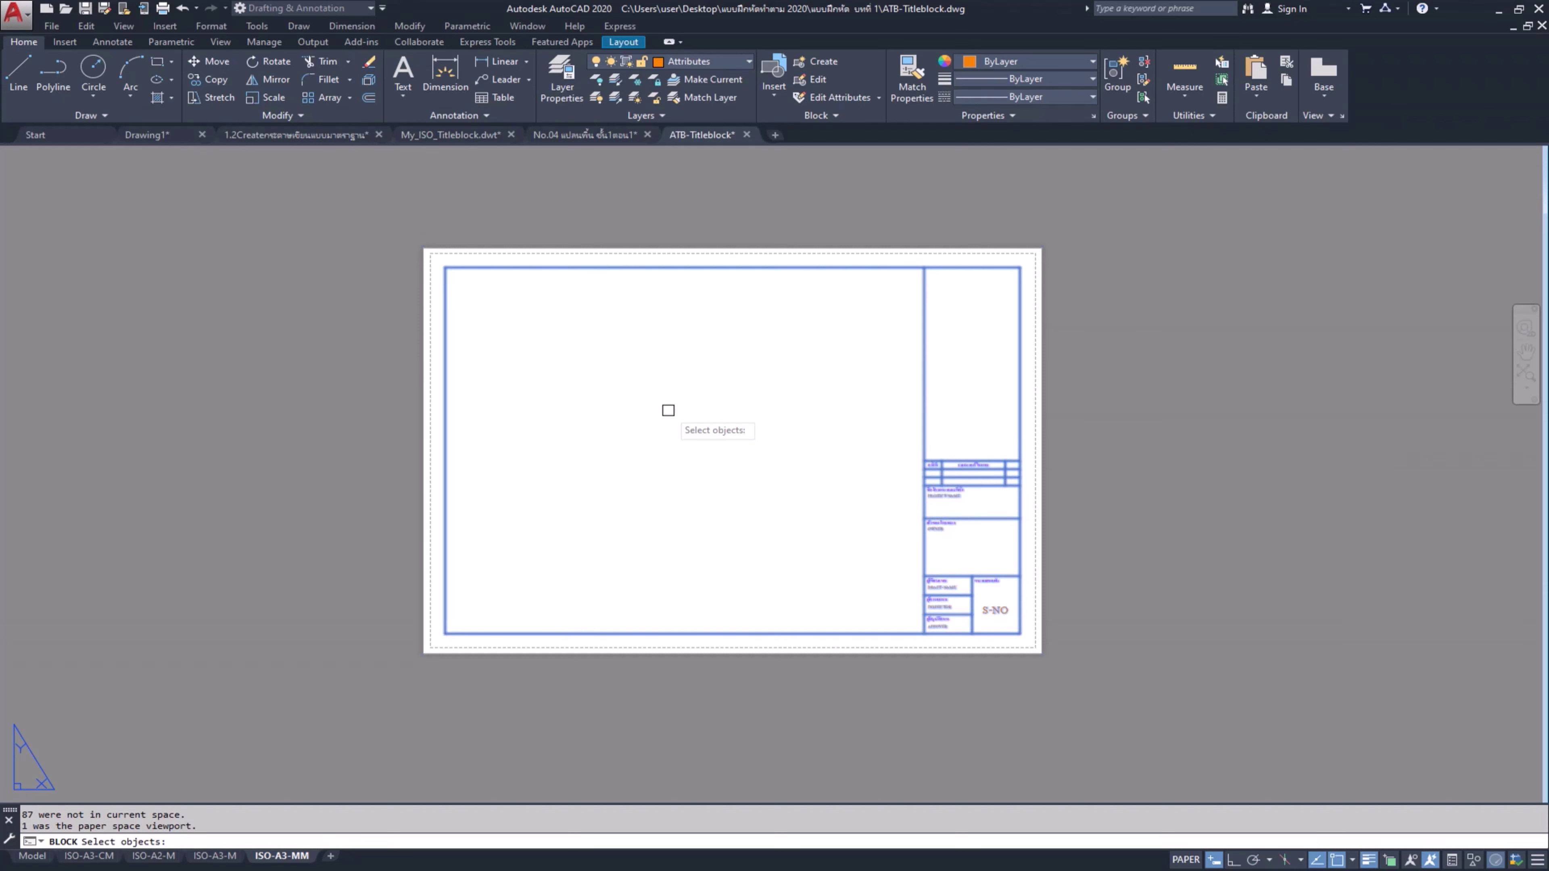
{"action": "key", "text": "Return"}
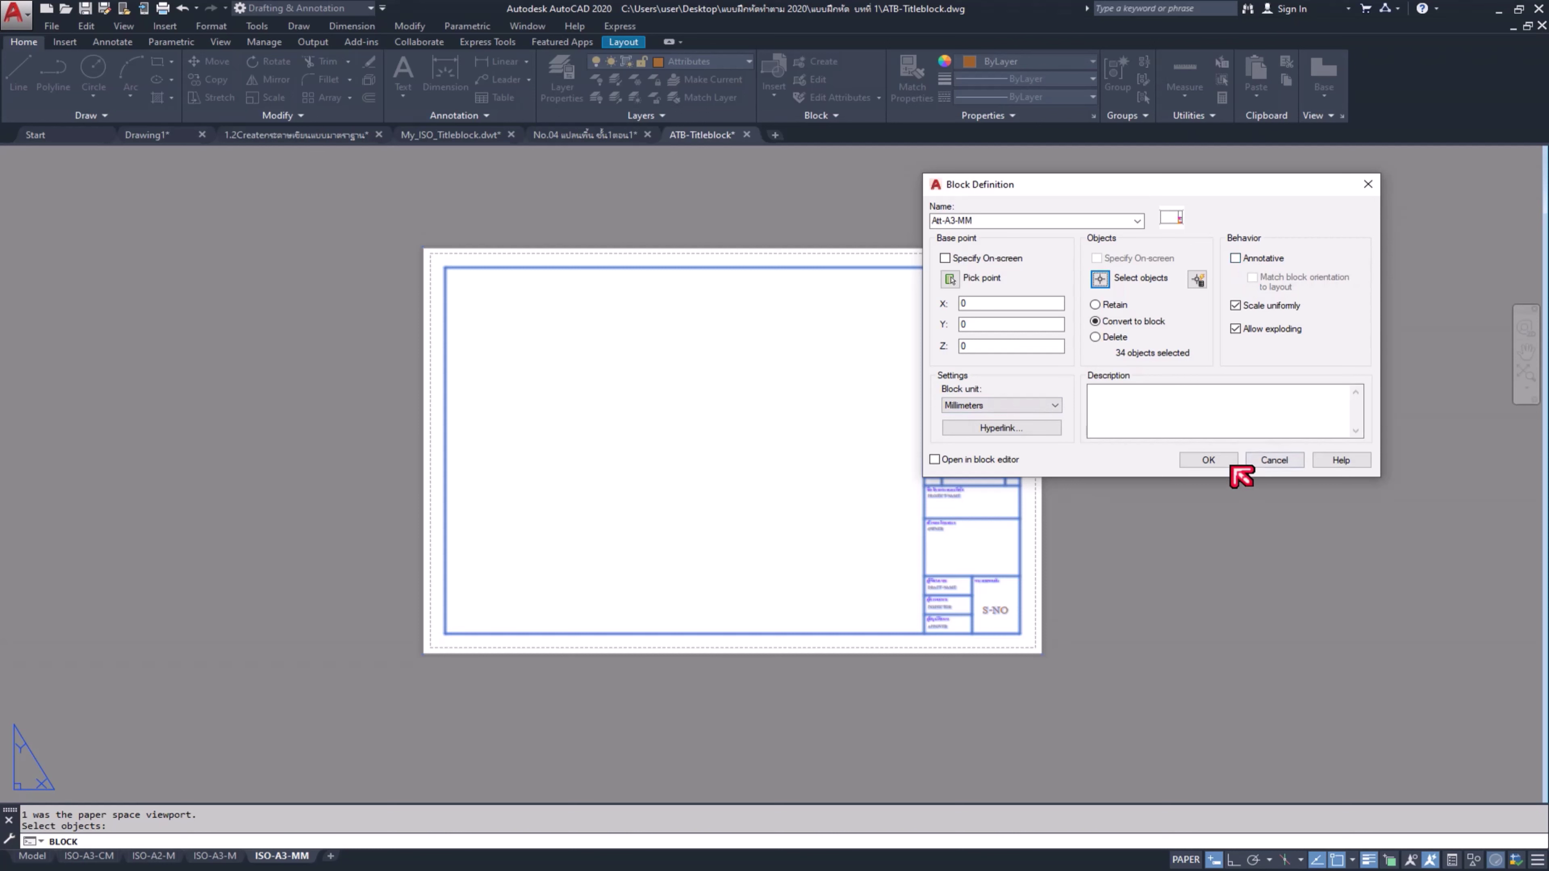
{"action": "left_click", "coordinate": [1217, 461]}
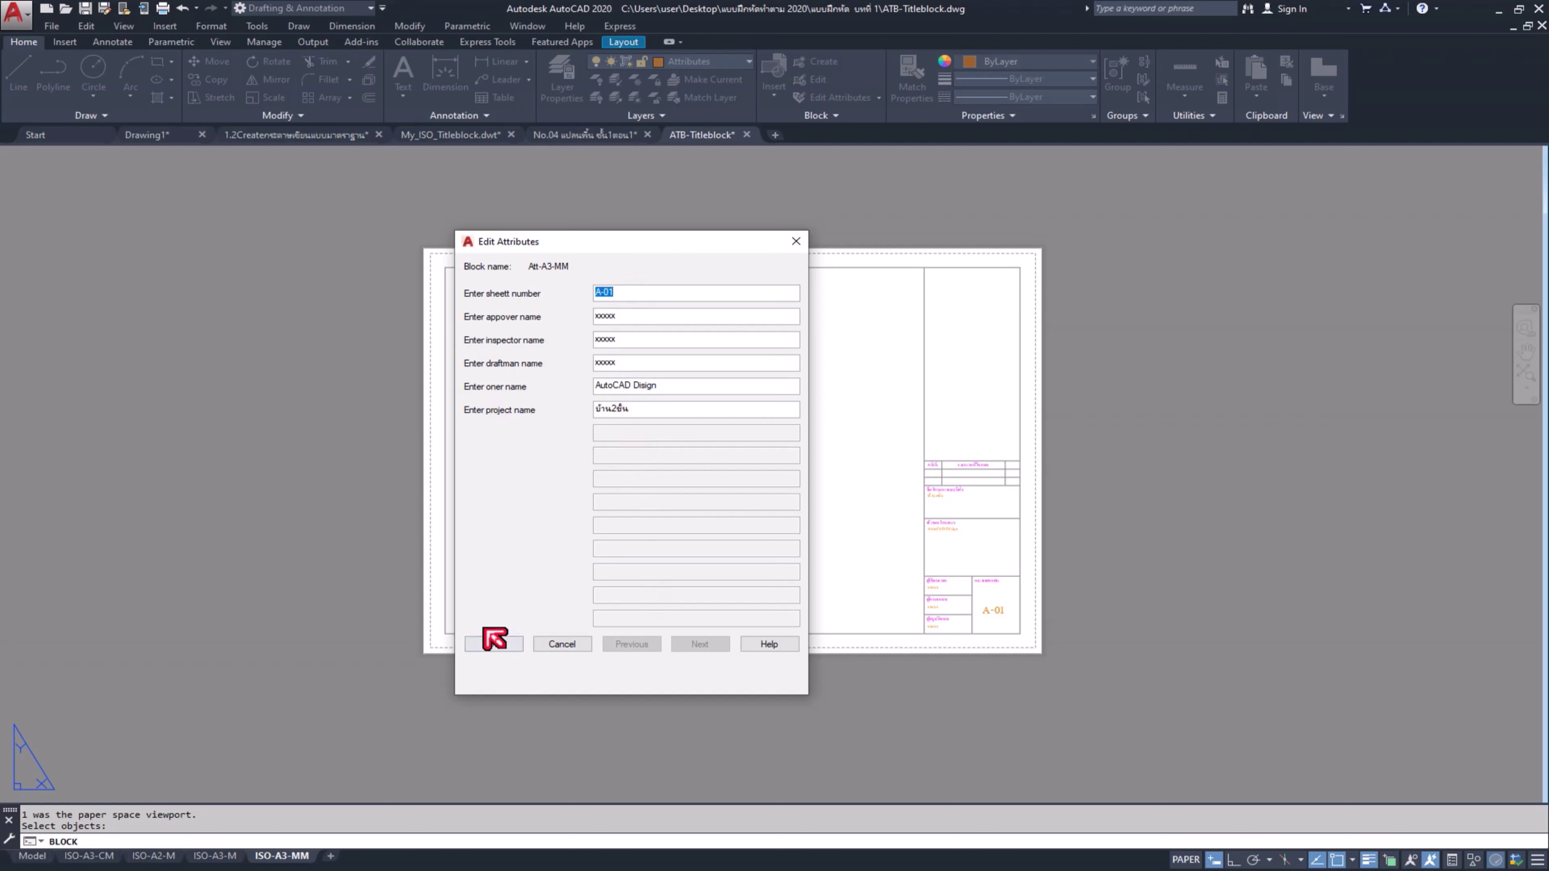
Step: Accept the block's default attribute values, then close the attribute editor unchanged
{"action": "left_click", "coordinate": [497, 643]}
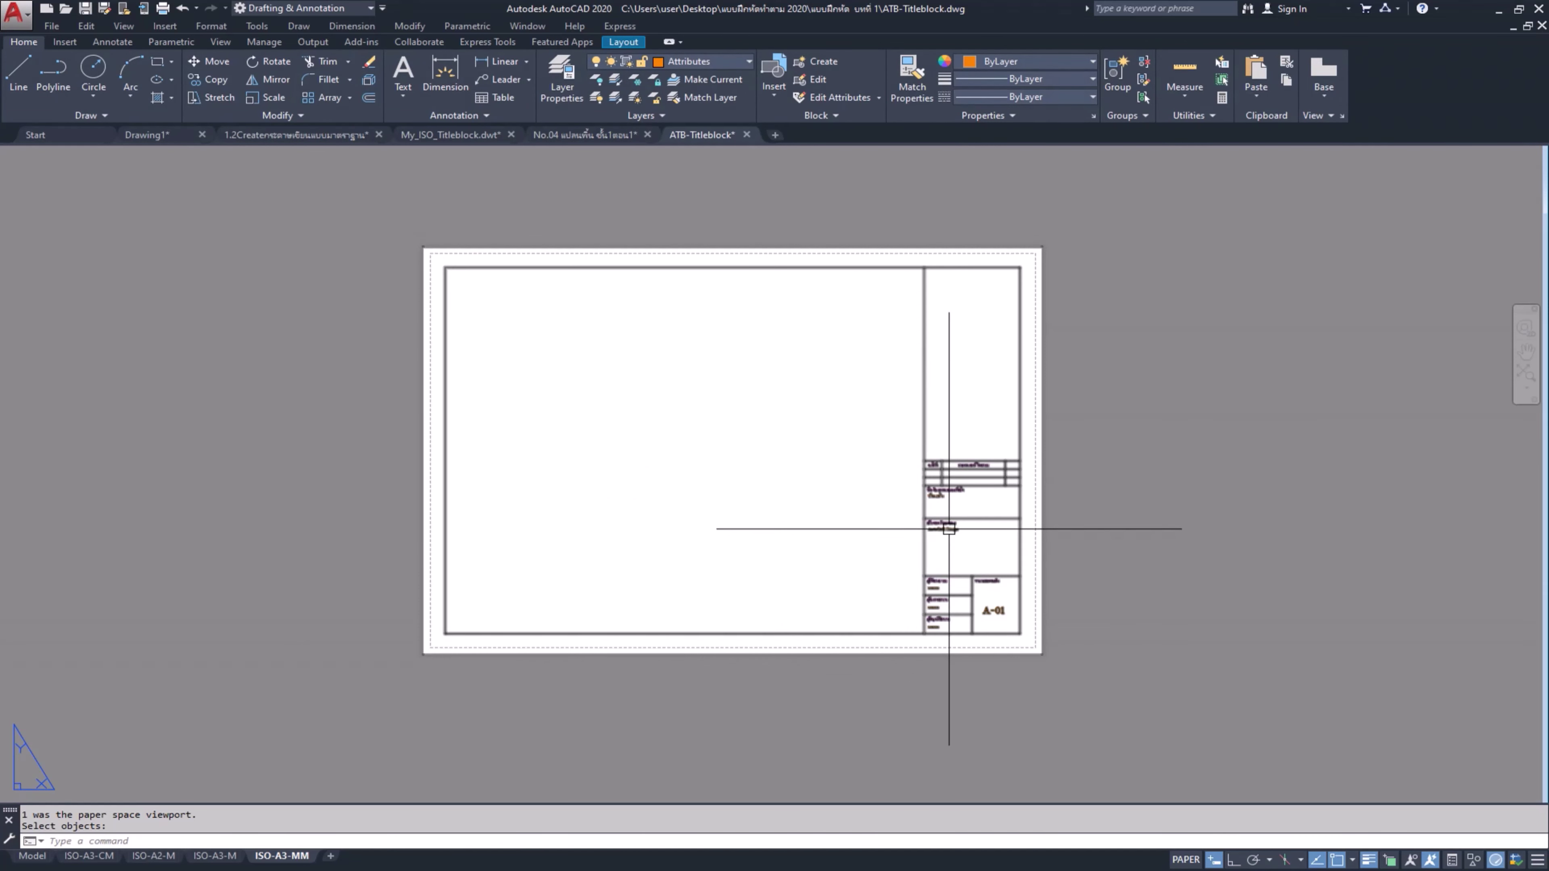
{"action": "double_click", "coordinate": [948, 529]}
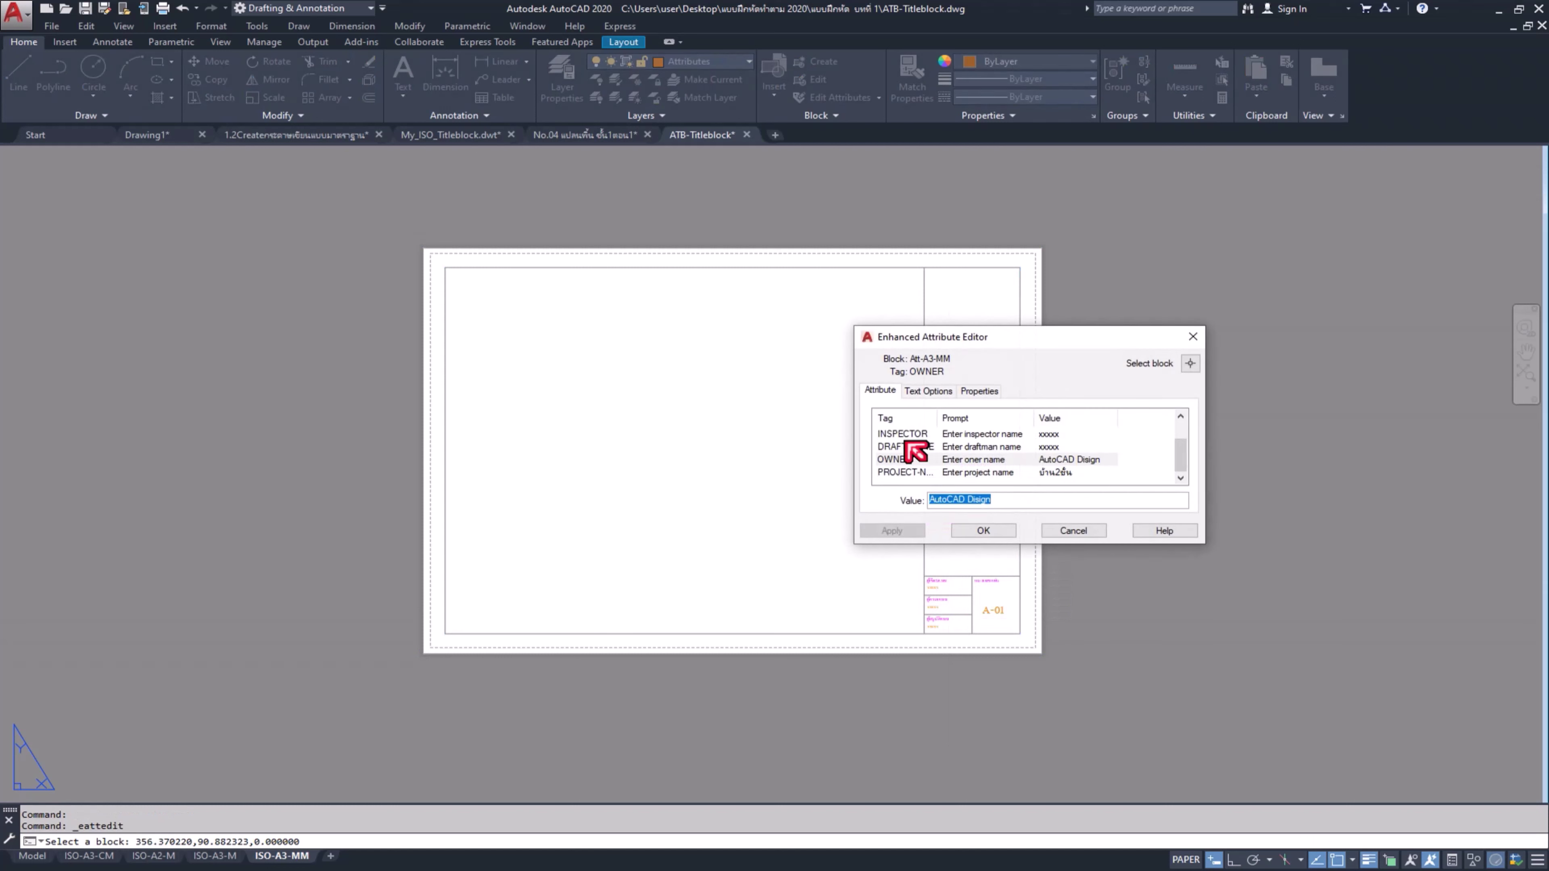
{"action": "left_click", "coordinate": [1197, 341]}
Step: Cancel a new attribute definition and start ATTEDIT with ATE
{"action": "type", "text": "att"}
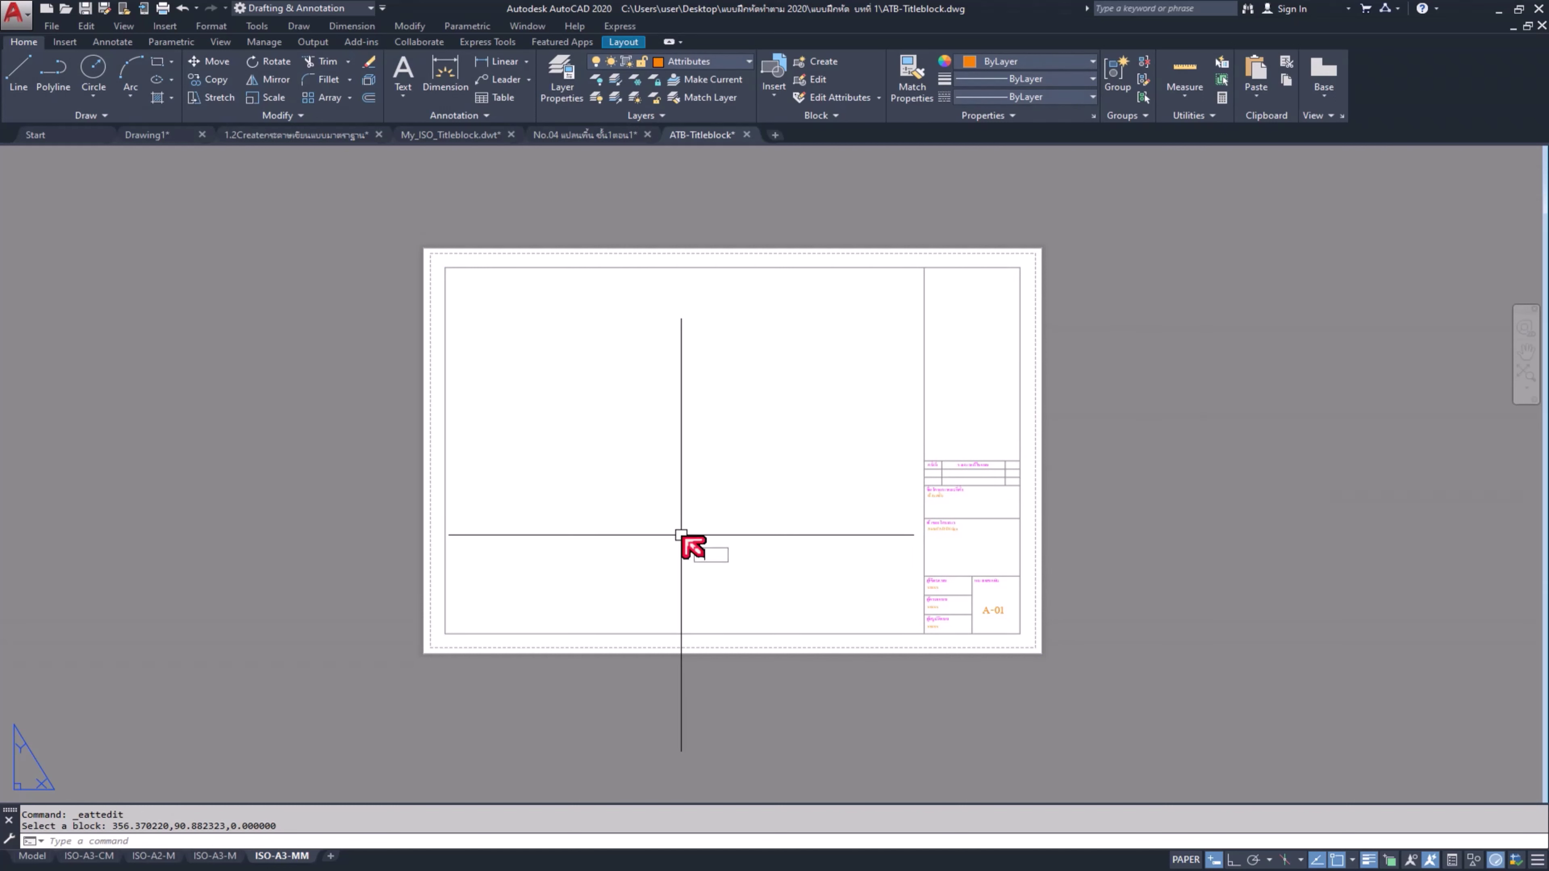
{"action": "key", "text": "Return"}
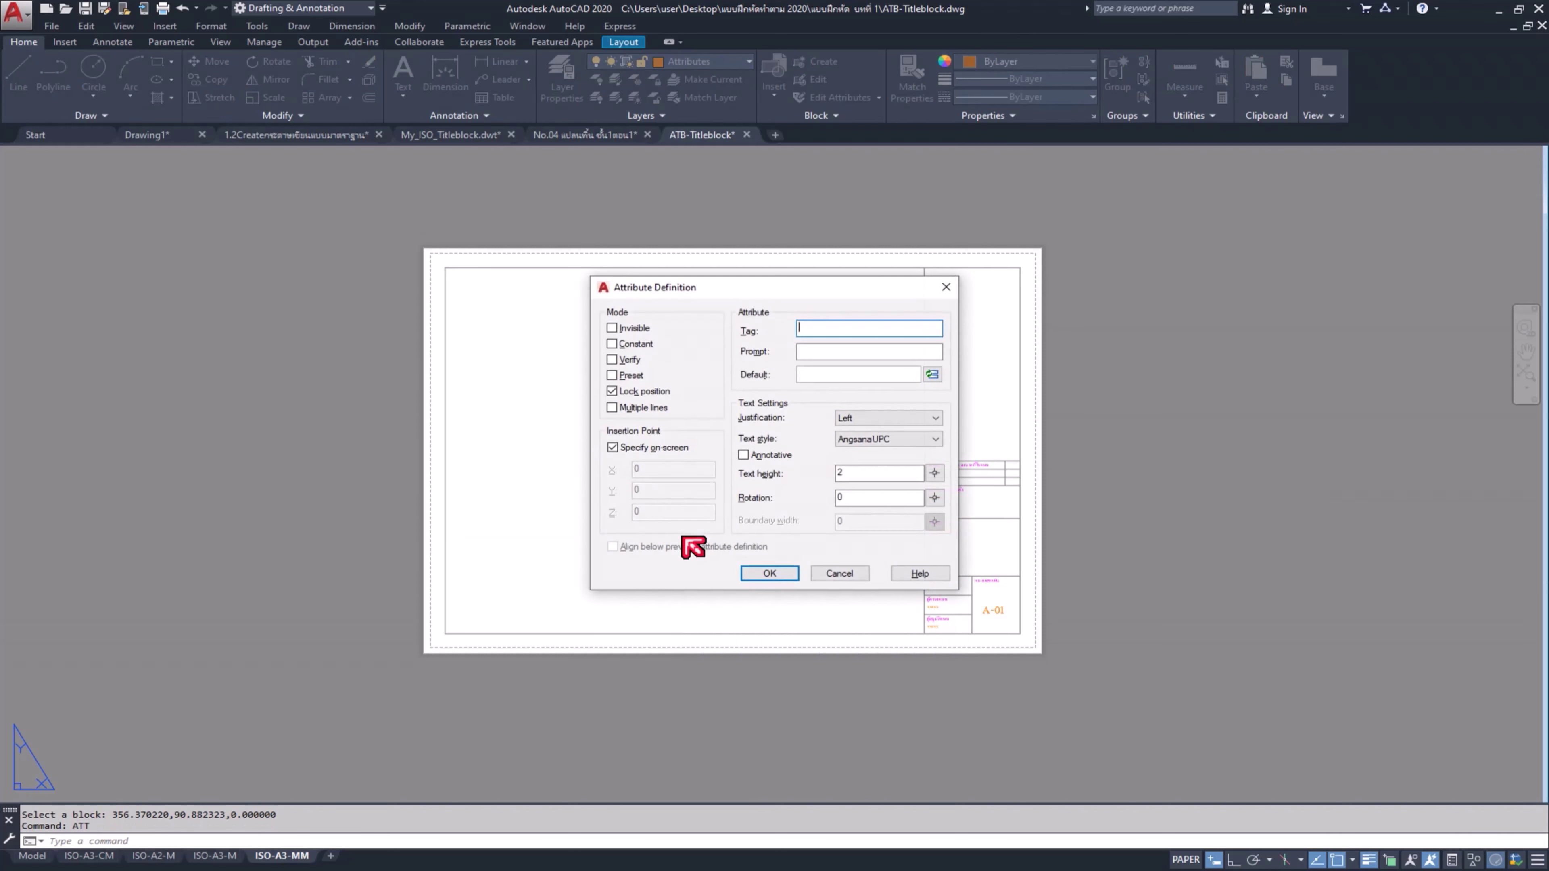
{"action": "left_click", "coordinate": [950, 285]}
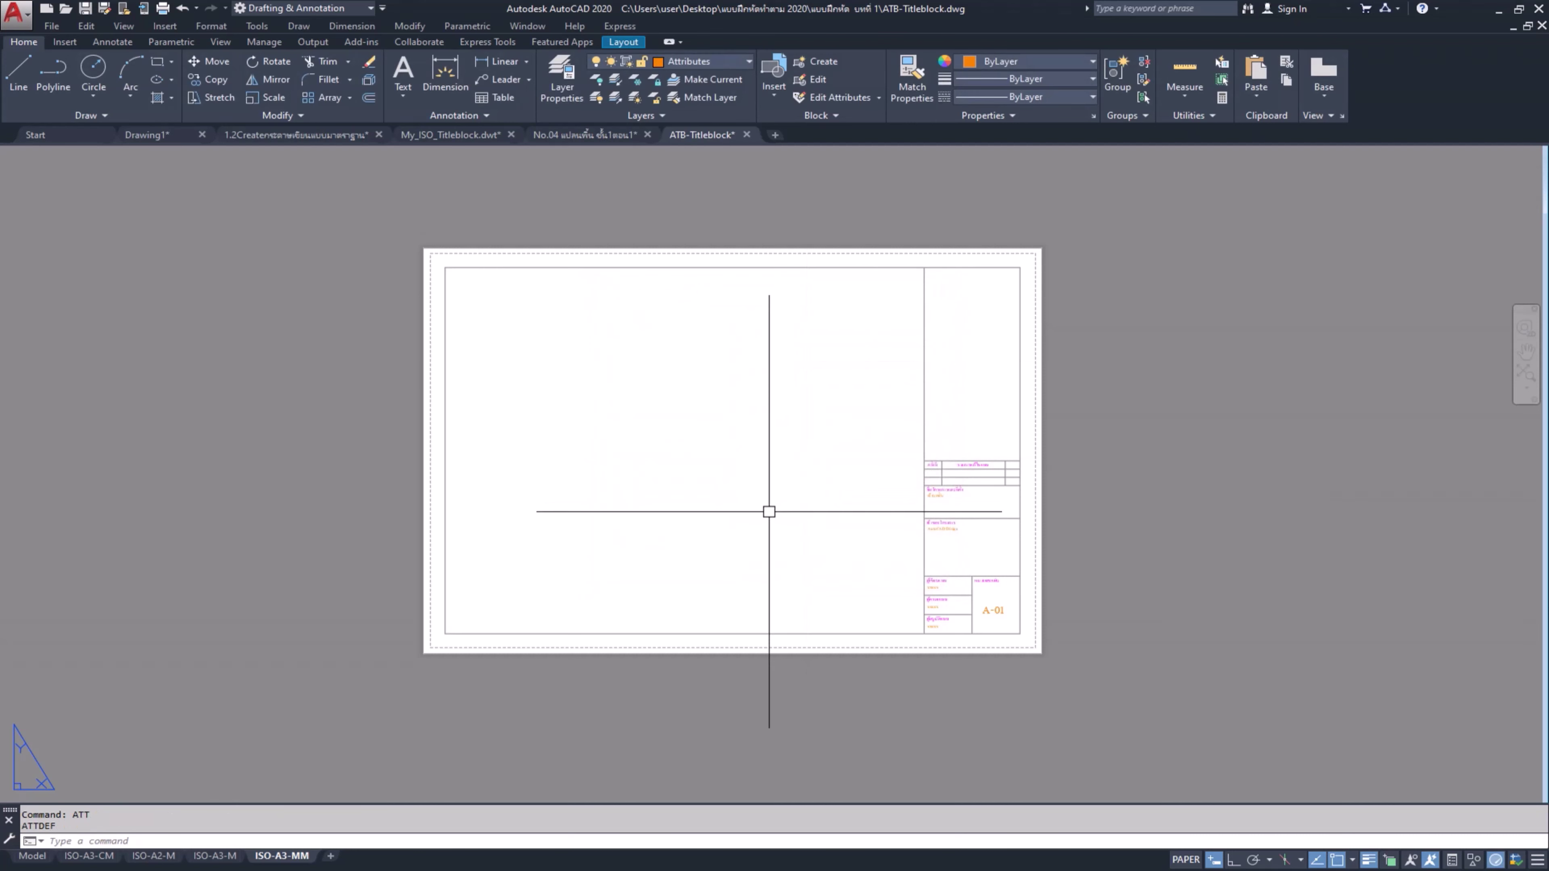
{"action": "type", "text": "ATE"}
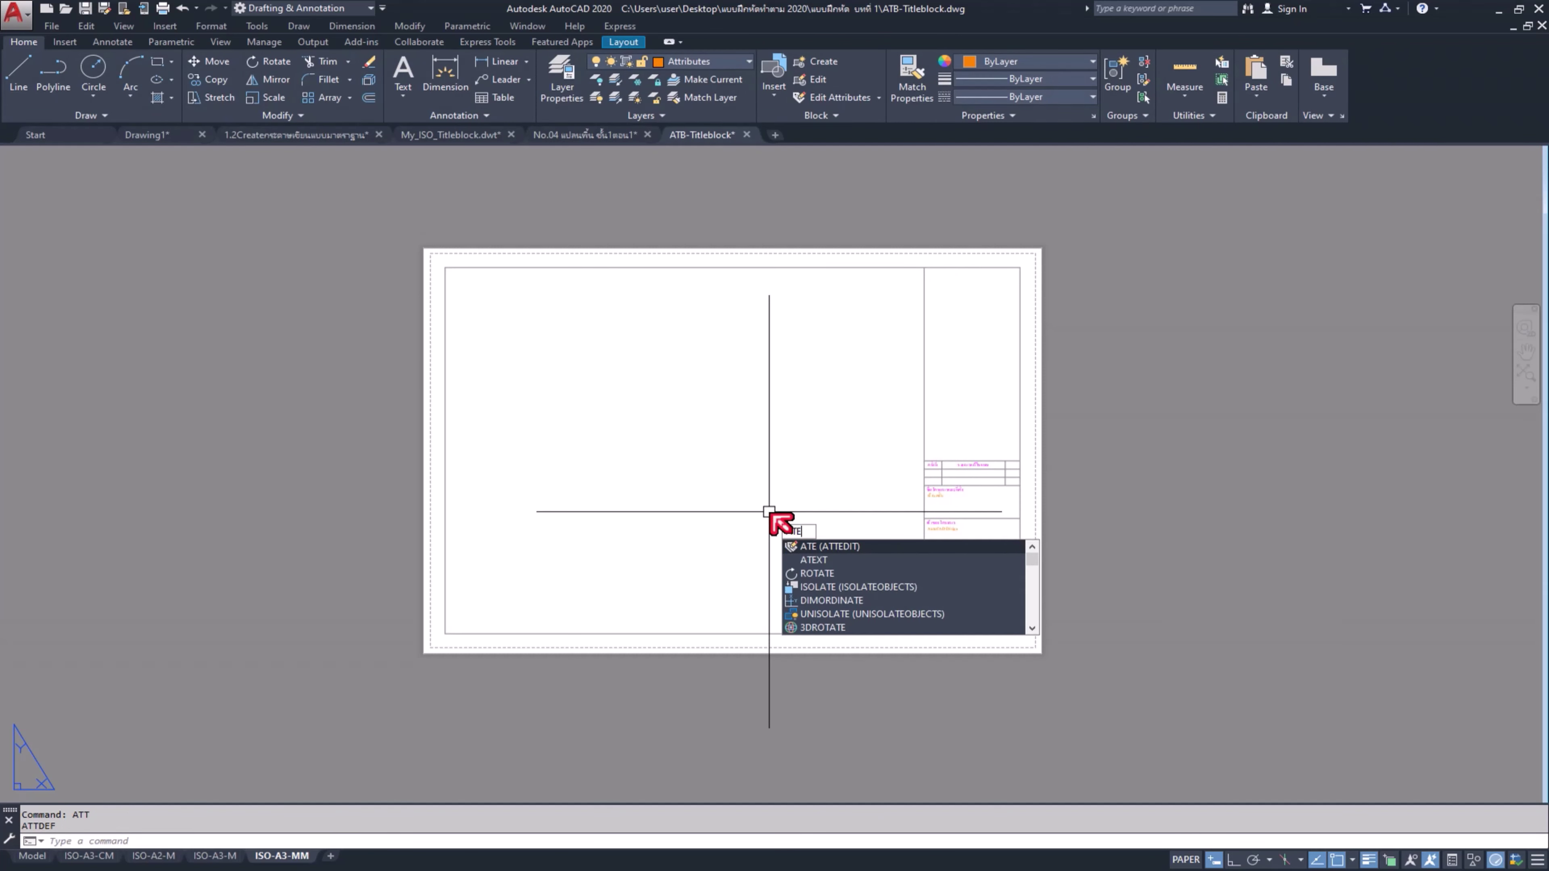
{"action": "key", "text": "Return"}
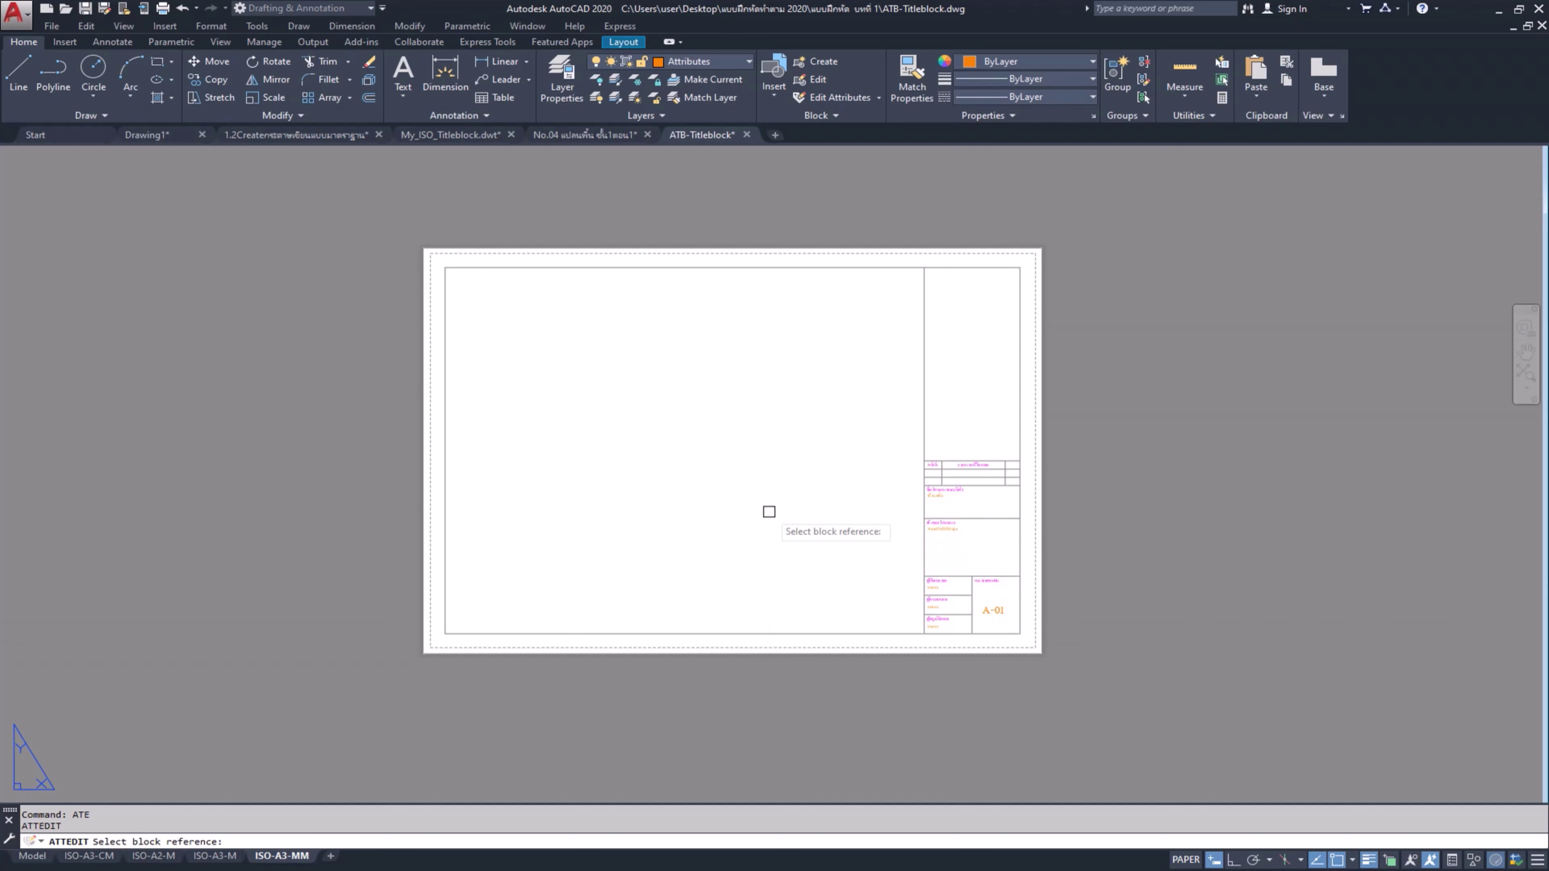
Step: Replace the approver, inspector and draftsman xxxxx placeholders in Att-A3-MM with the person's name
{"action": "left_click", "coordinate": [952, 504]}
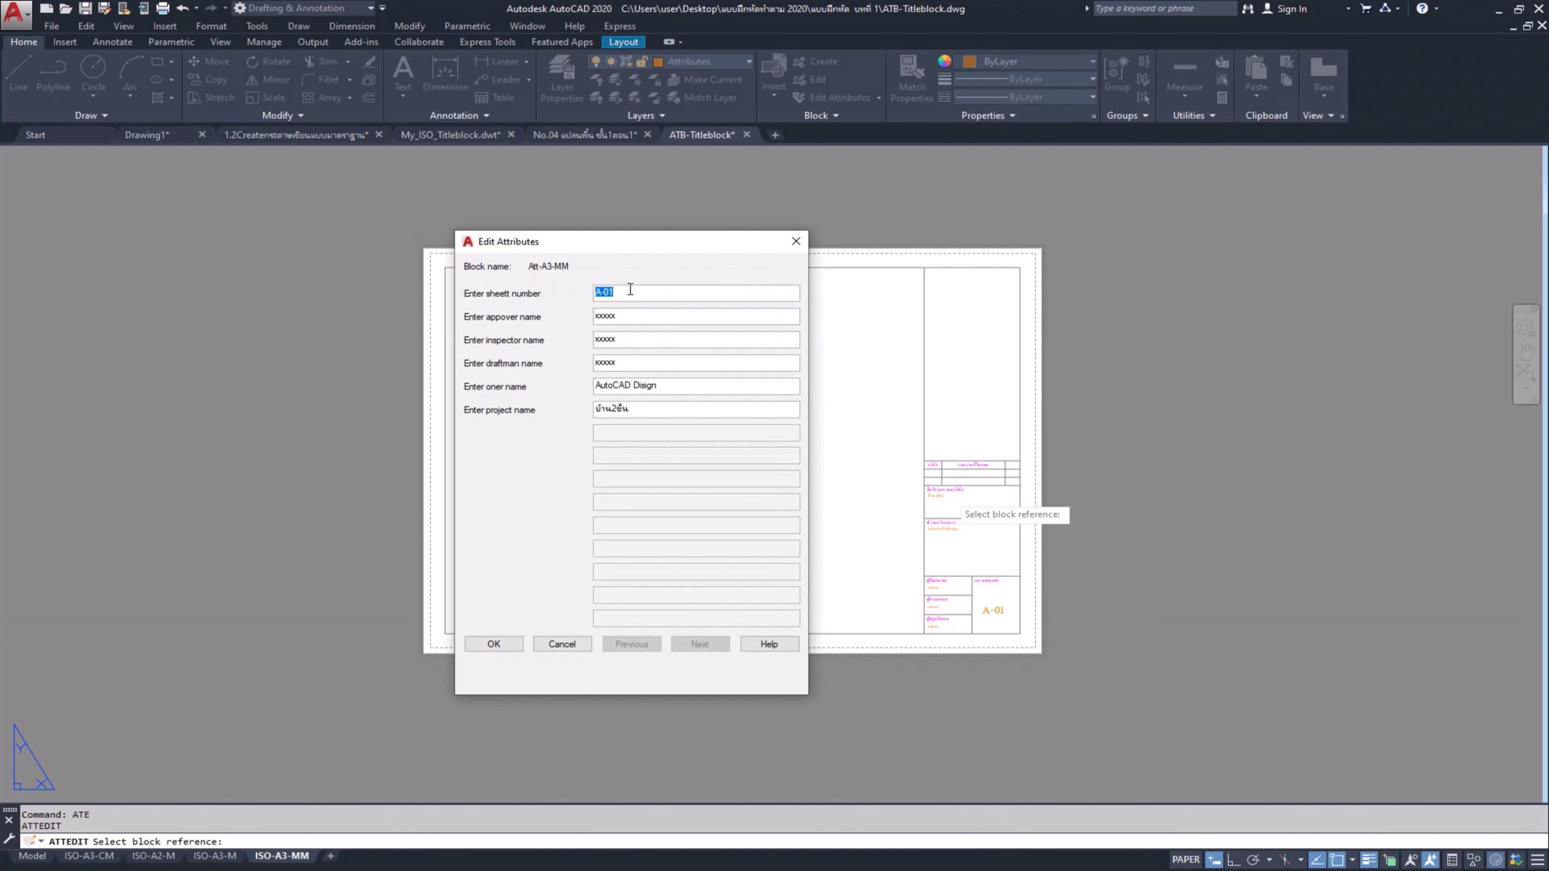
{"action": "left_click", "coordinate": [627, 316]}
{"action": "key", "text": "BackSpace"}
{"action": "key", "text": "BackSpace"}
{"action": "key", "text": "BackSpace"}
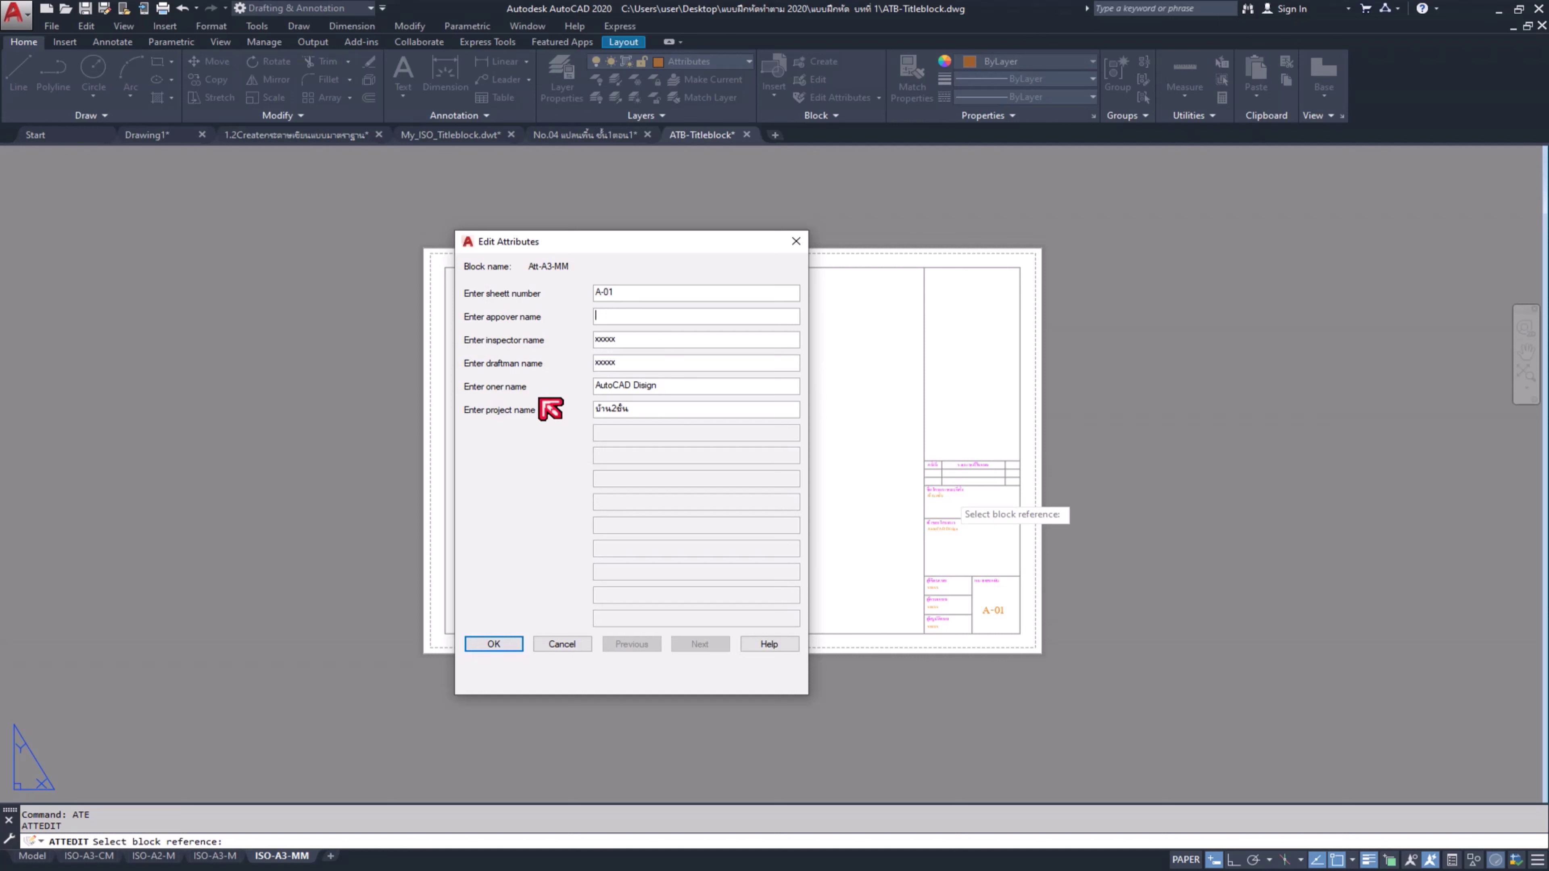
{"action": "type", "text": "Chalei"}
{"action": "type", "text": "w"}
{"action": "key", "text": "Tab"}
{"action": "type", "text": "C"}
{"action": "type", "text": "w"}
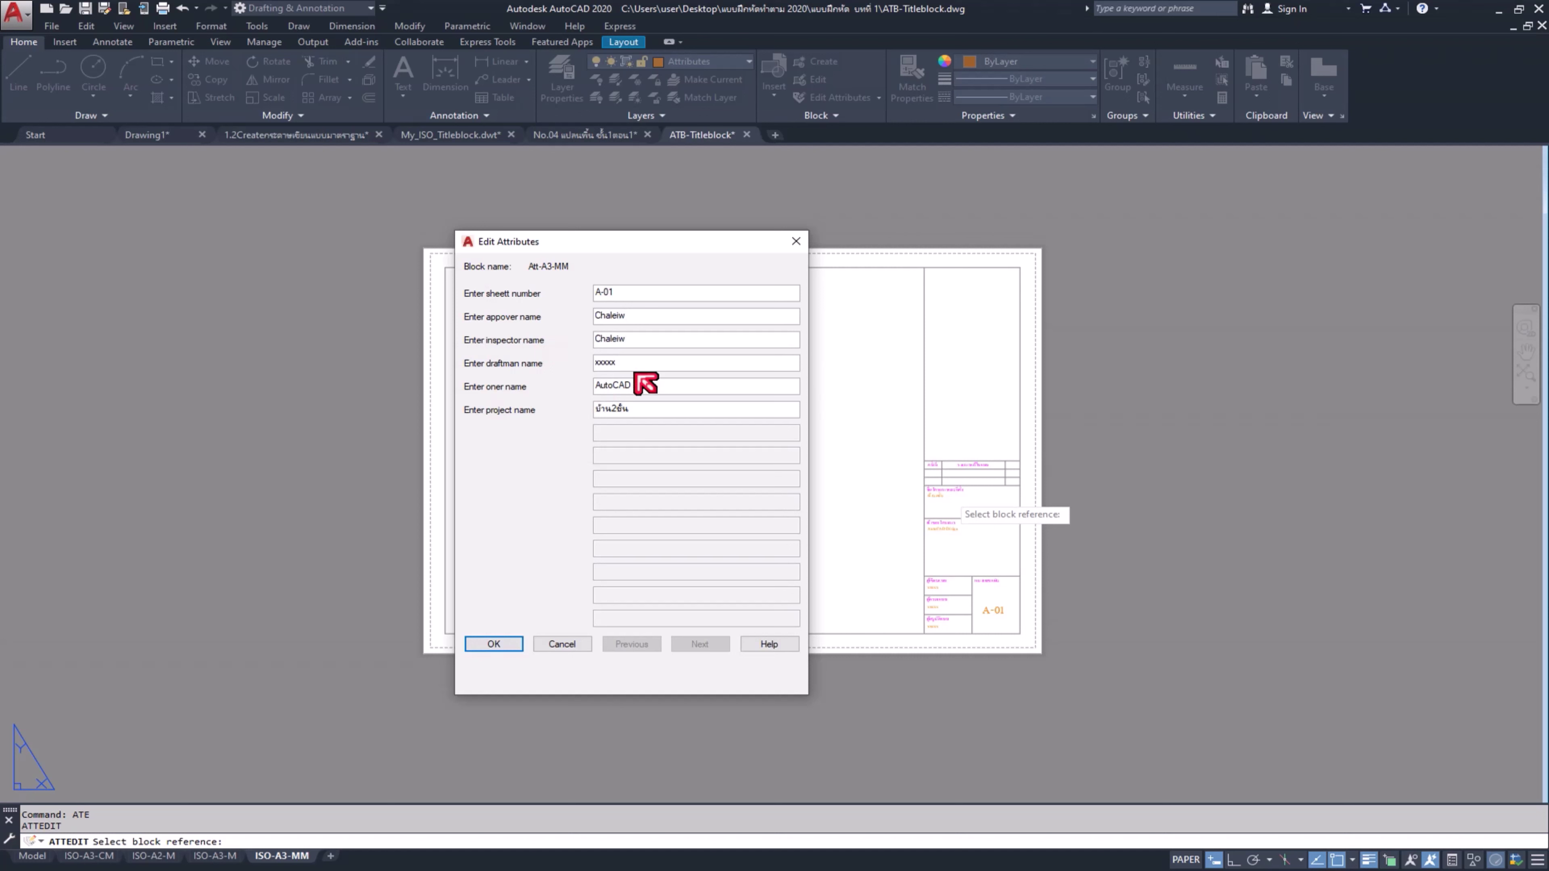
{"action": "double_click", "coordinate": [634, 363]}
{"action": "type", "text": "C"}
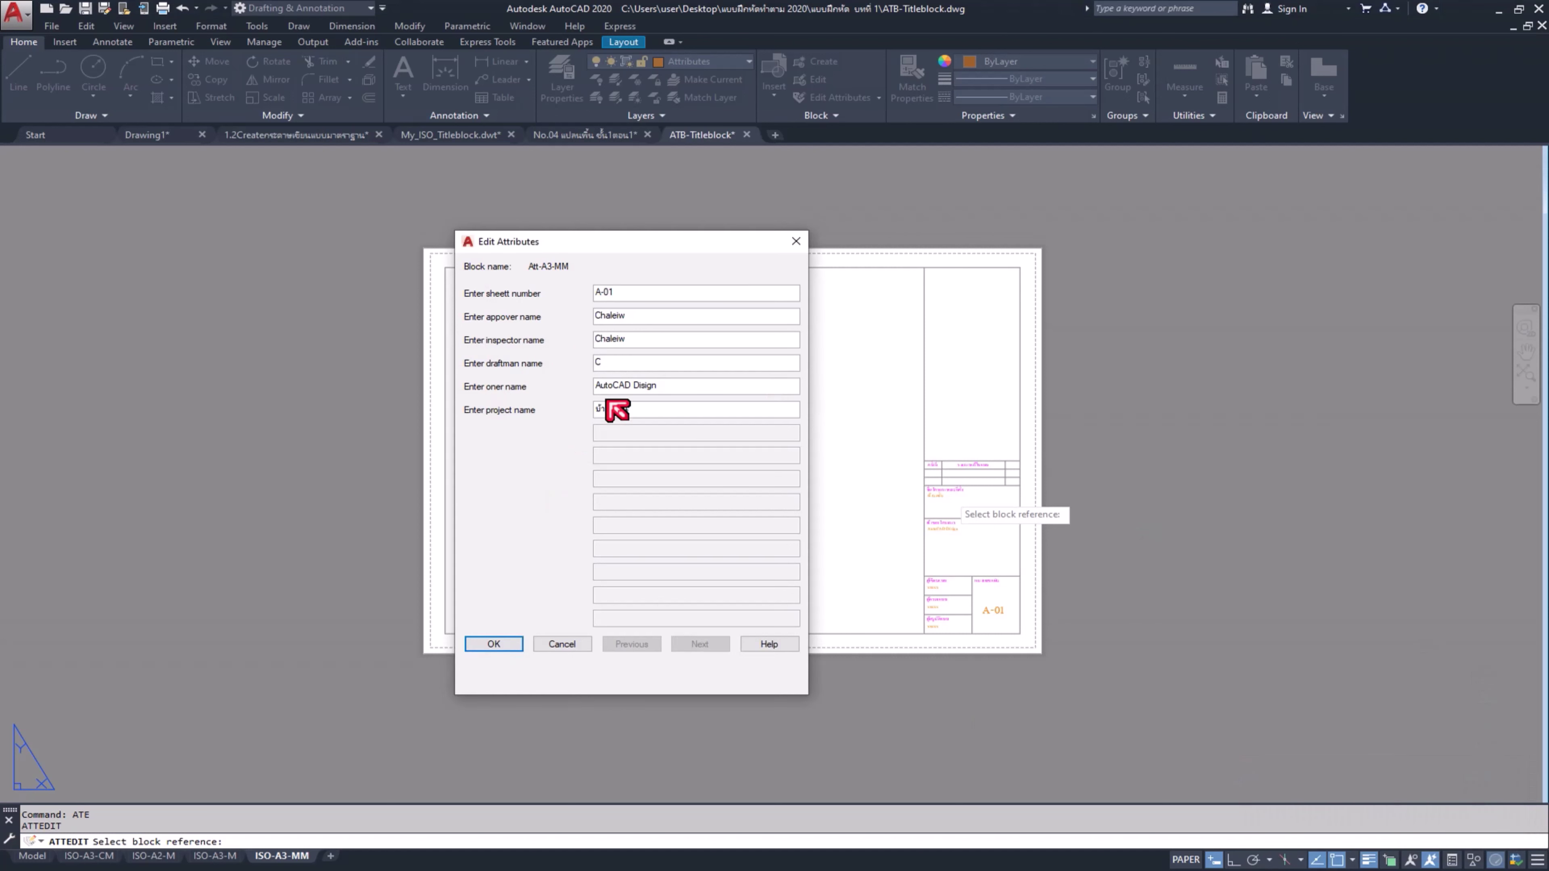
{"action": "type", "text": "haleiw"}
{"action": "left_click", "coordinate": [497, 646]}
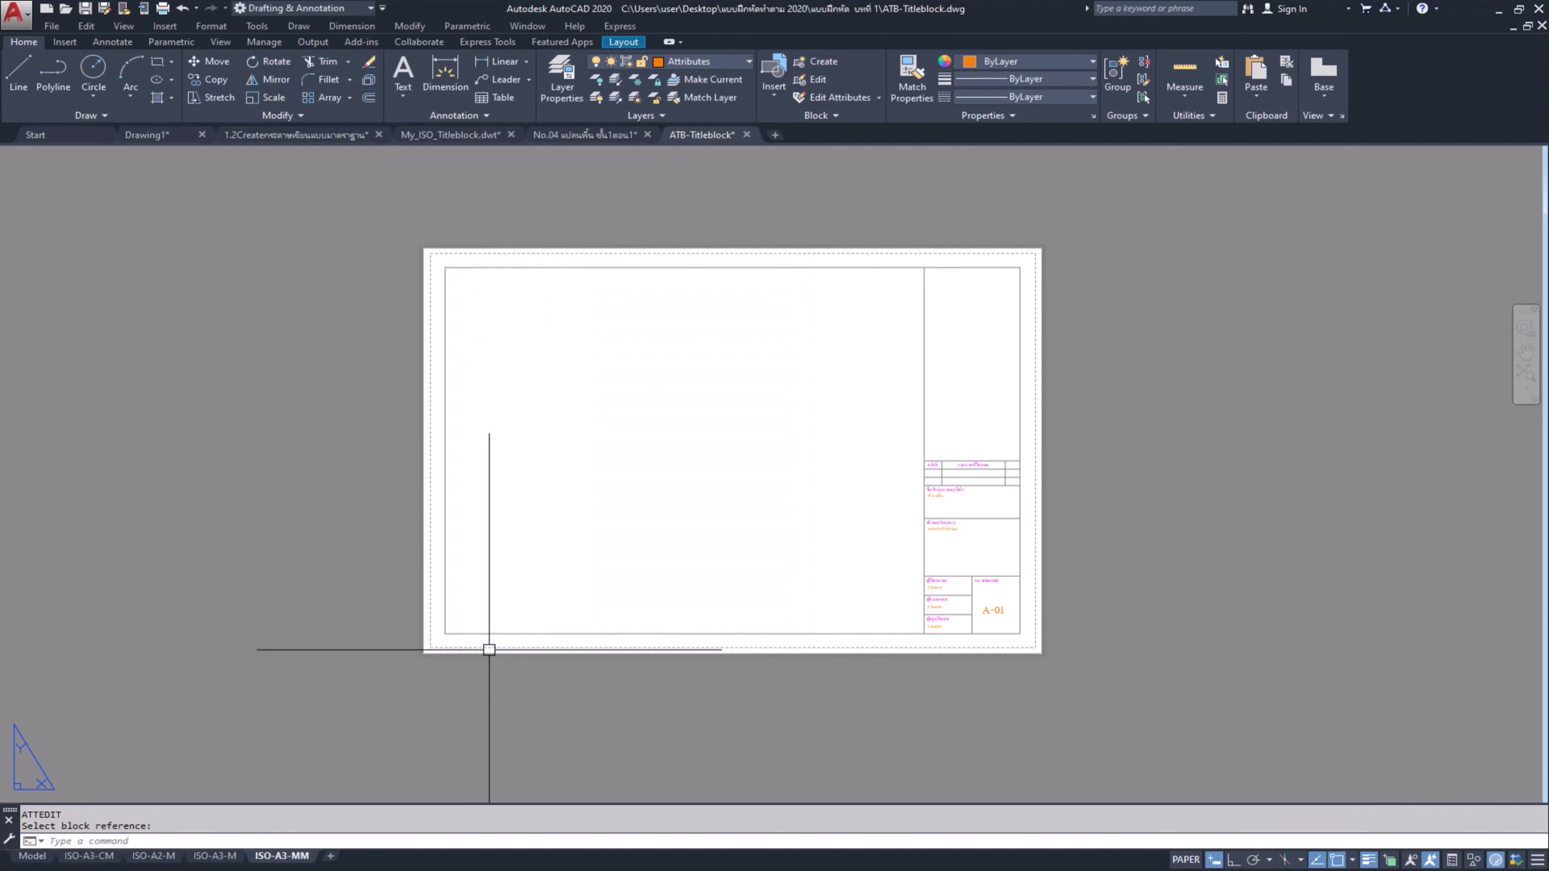
{"action": "scroll", "coordinate": [1008, 643], "scroll_direction": "up", "scroll_amount": 5}
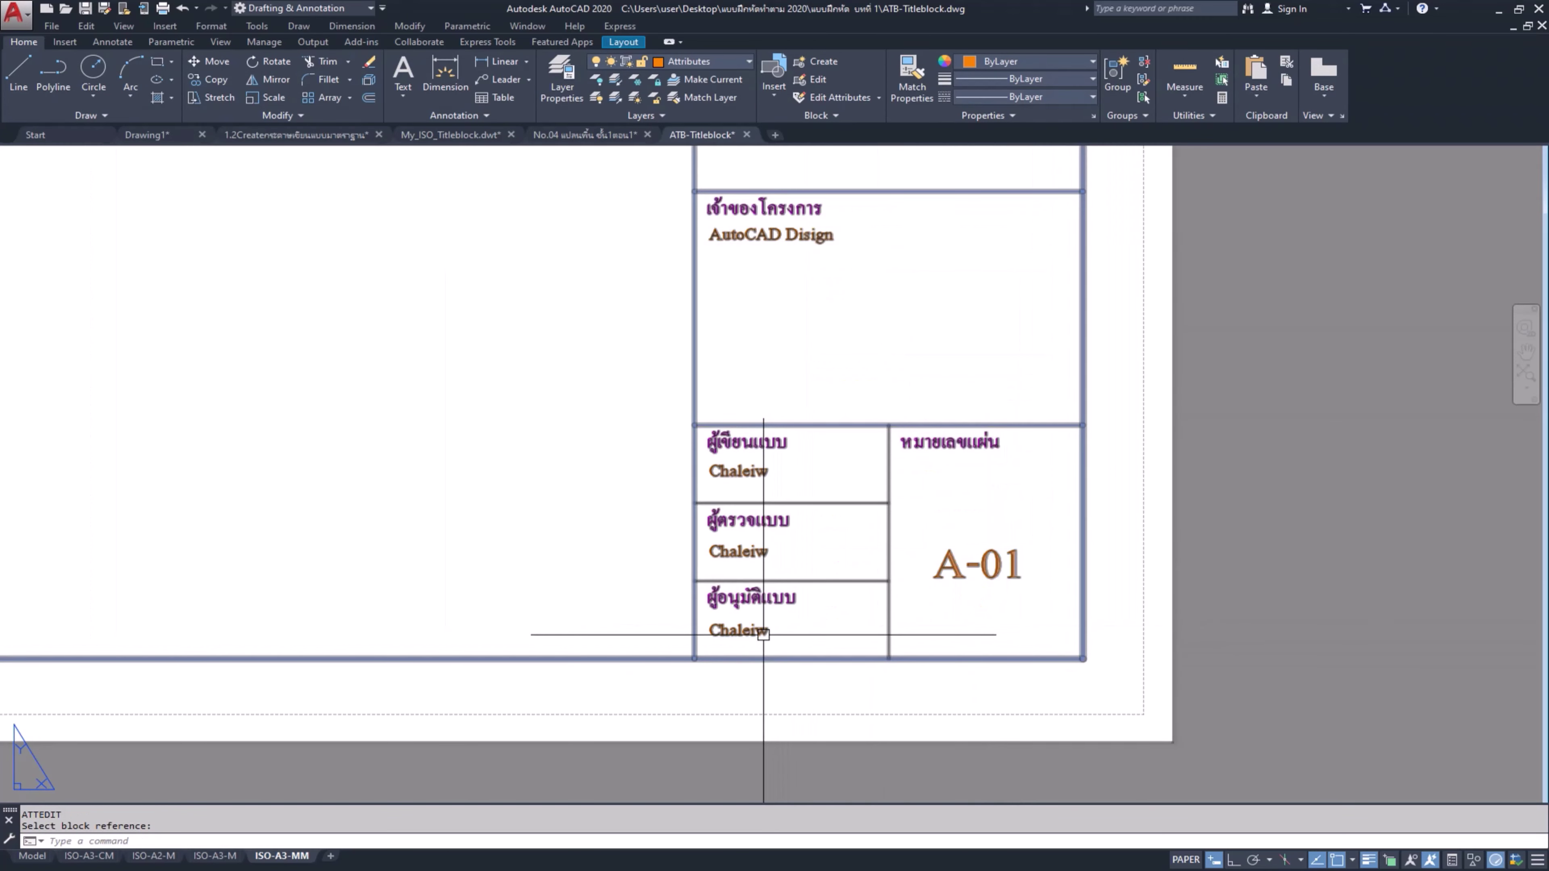
{"action": "scroll", "coordinate": [763, 632], "scroll_direction": "down", "scroll_amount": 2}
{"action": "scroll", "coordinate": [809, 536], "scroll_direction": "up", "scroll_amount": 2}
{"action": "scroll", "coordinate": [847, 353], "scroll_direction": "down", "scroll_amount": 5}
{"action": "scroll", "coordinate": [934, 481], "scroll_direction": "down", "scroll_amount": 1}
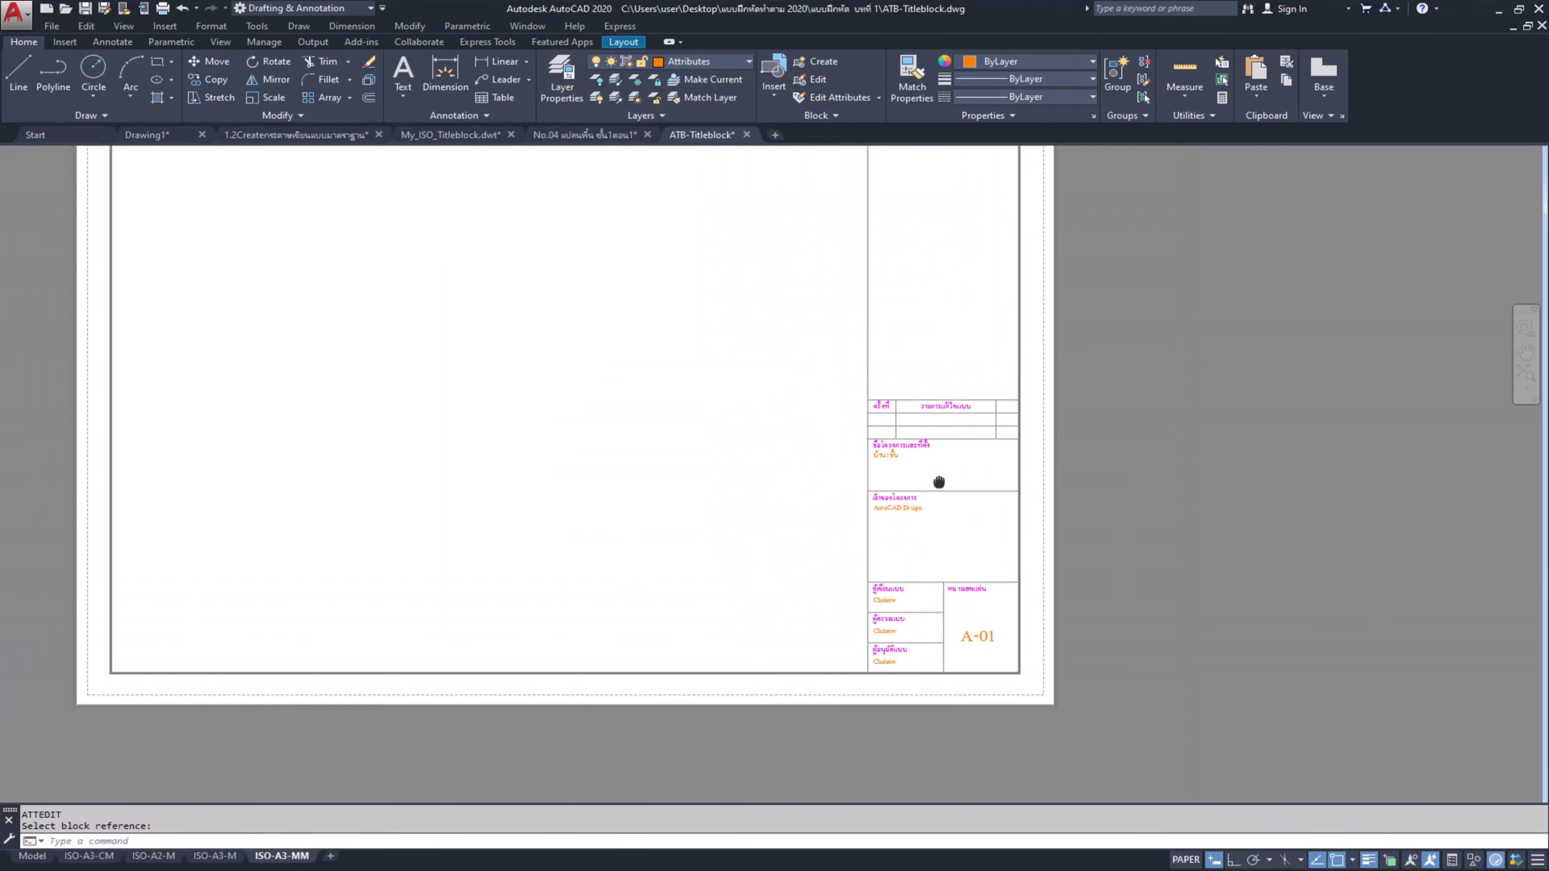
{"action": "scroll", "coordinate": [976, 487], "scroll_direction": "down", "scroll_amount": 4}
{"action": "scroll", "coordinate": [947, 470], "scroll_direction": "up", "scroll_amount": 5}
{"action": "middle_click_drag", "start_coordinate": [957, 588], "coordinate": [960, 564]}
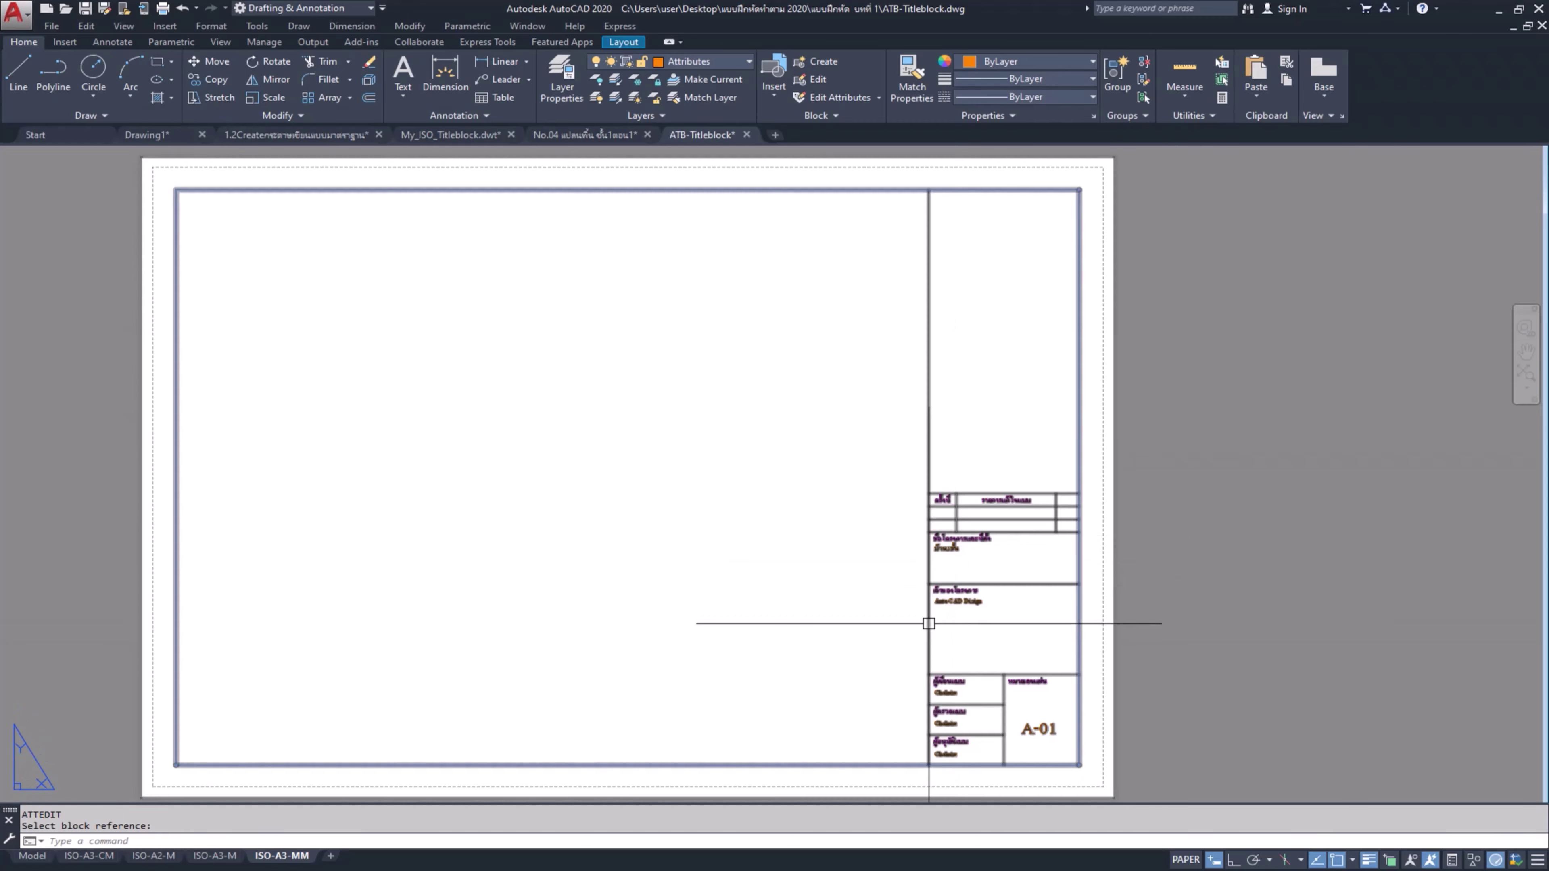
{"action": "middle_click_drag", "start_coordinate": [937, 624], "coordinate": [938, 623]}
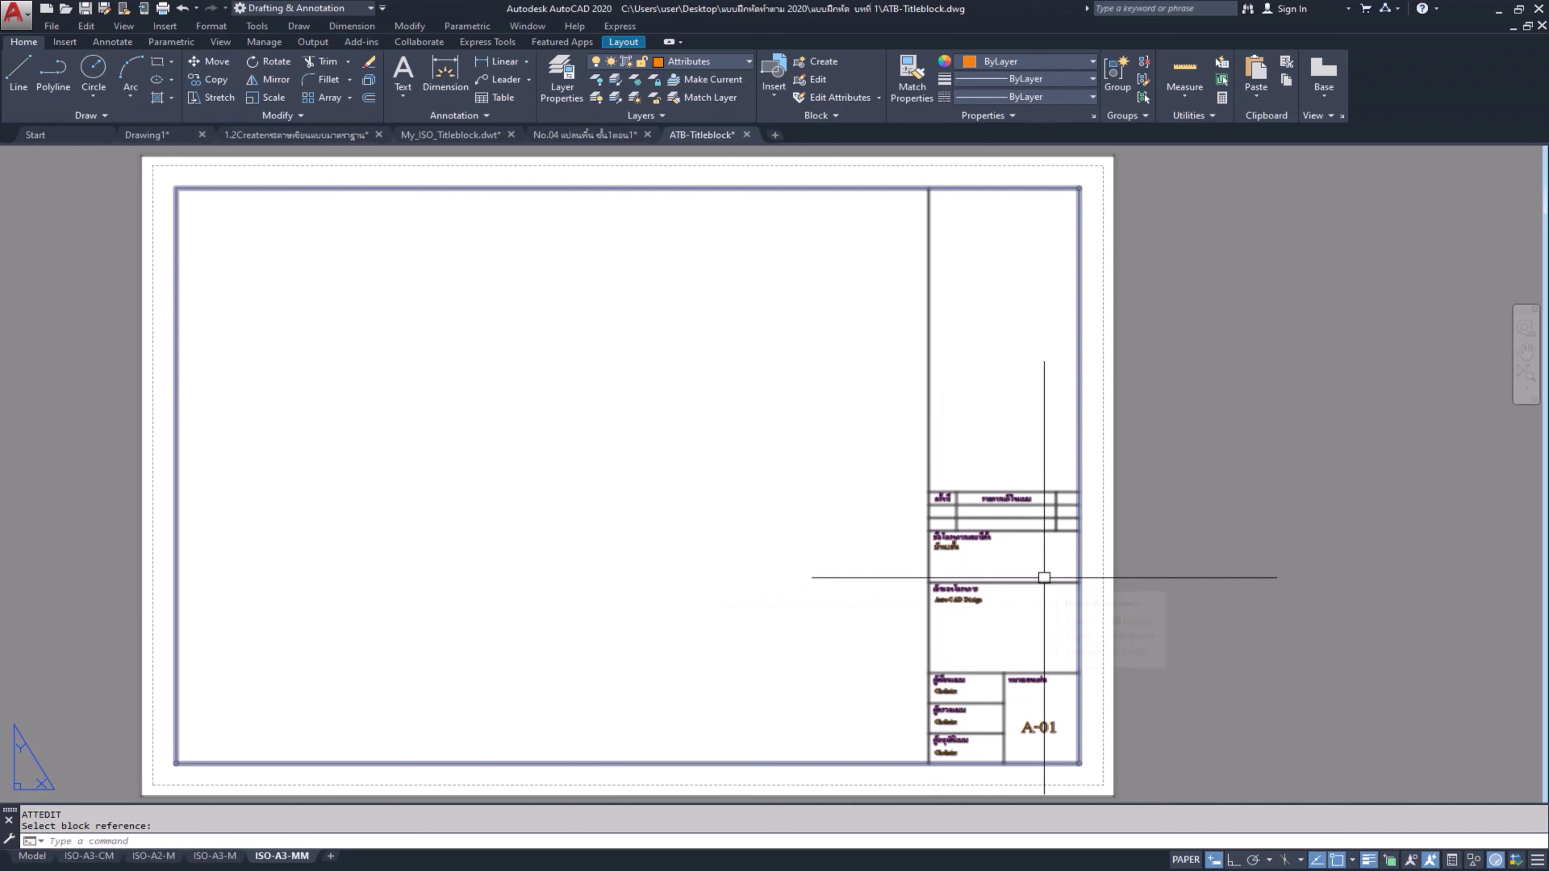
{"action": "middle_click_drag", "start_coordinate": [1042, 578], "coordinate": [1050, 576]}
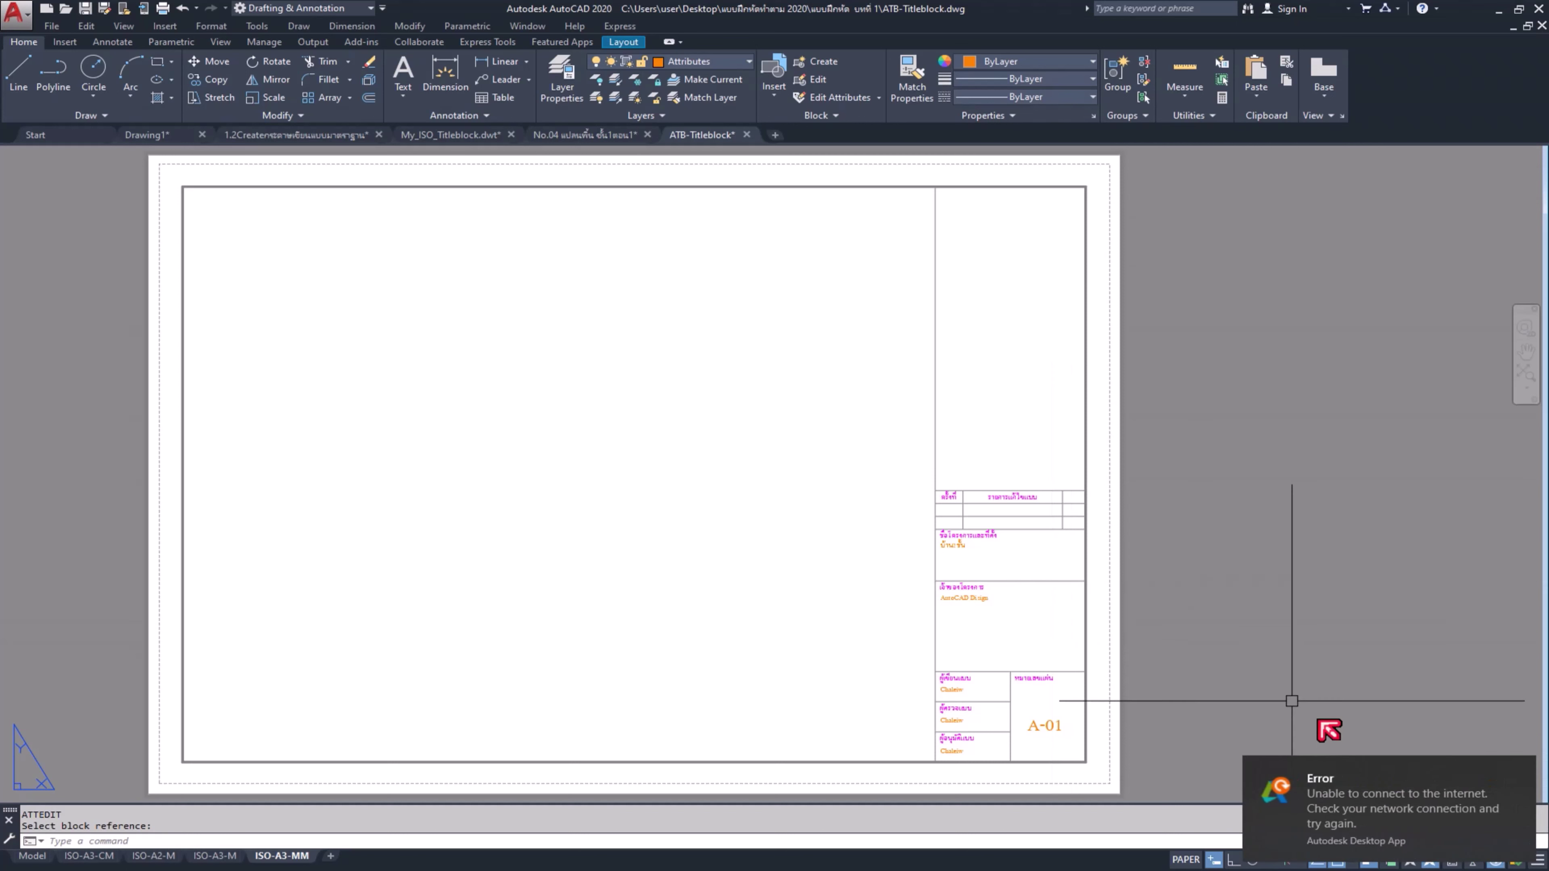
{"action": "left_click", "coordinate": [1524, 788]}
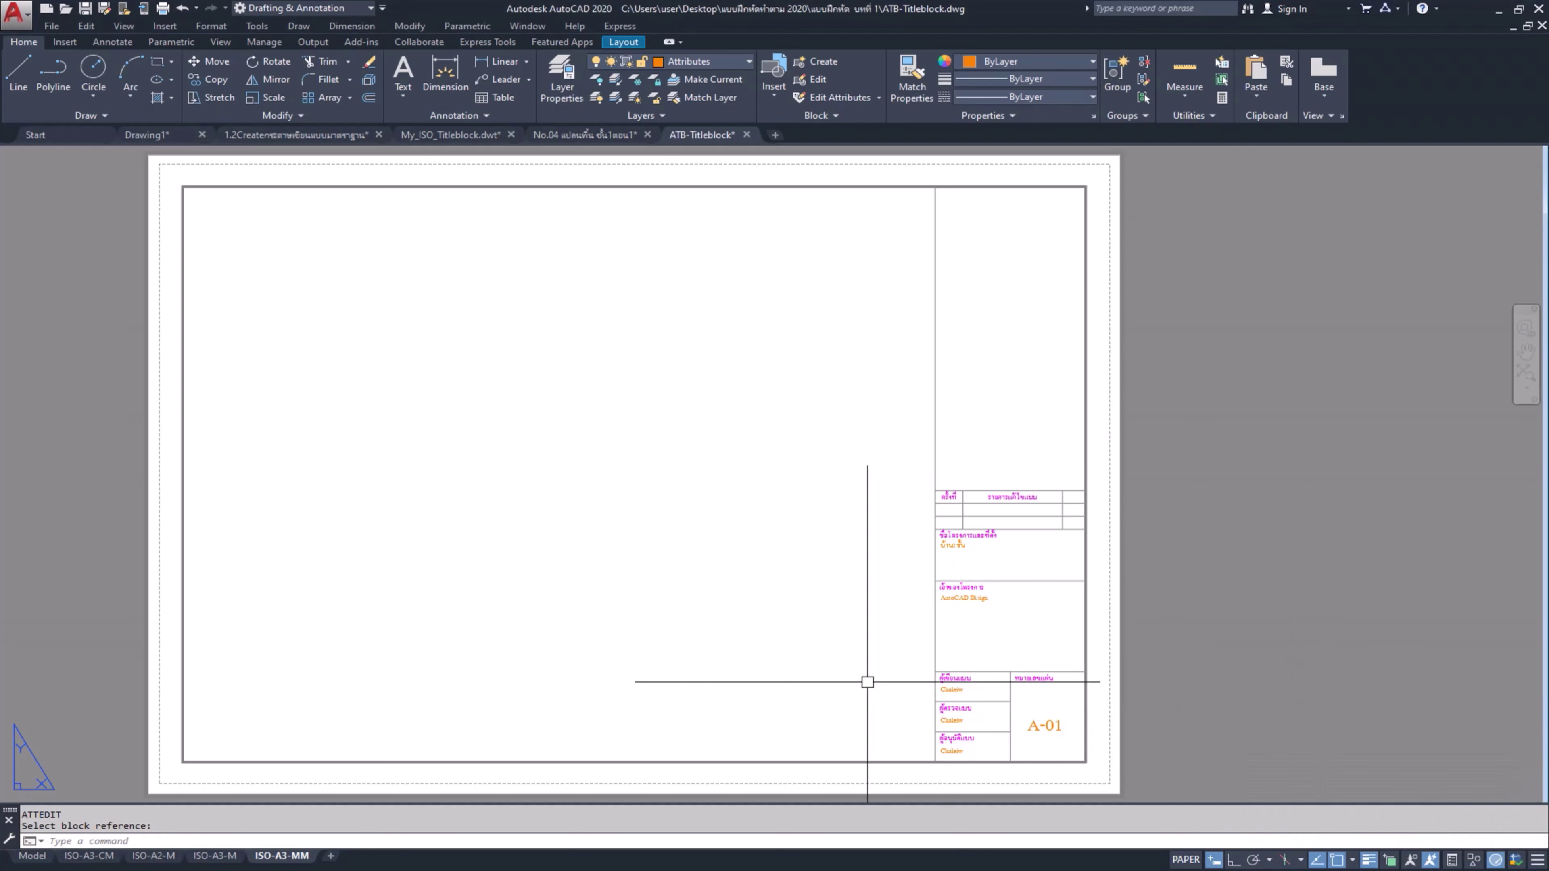
{"action": "scroll", "coordinate": [874, 678], "scroll_direction": "up", "scroll_amount": 2}
{"action": "scroll", "coordinate": [875, 674], "scroll_direction": "down", "scroll_amount": 1}
{"action": "scroll", "coordinate": [884, 665], "scroll_direction": "down", "scroll_amount": 1}
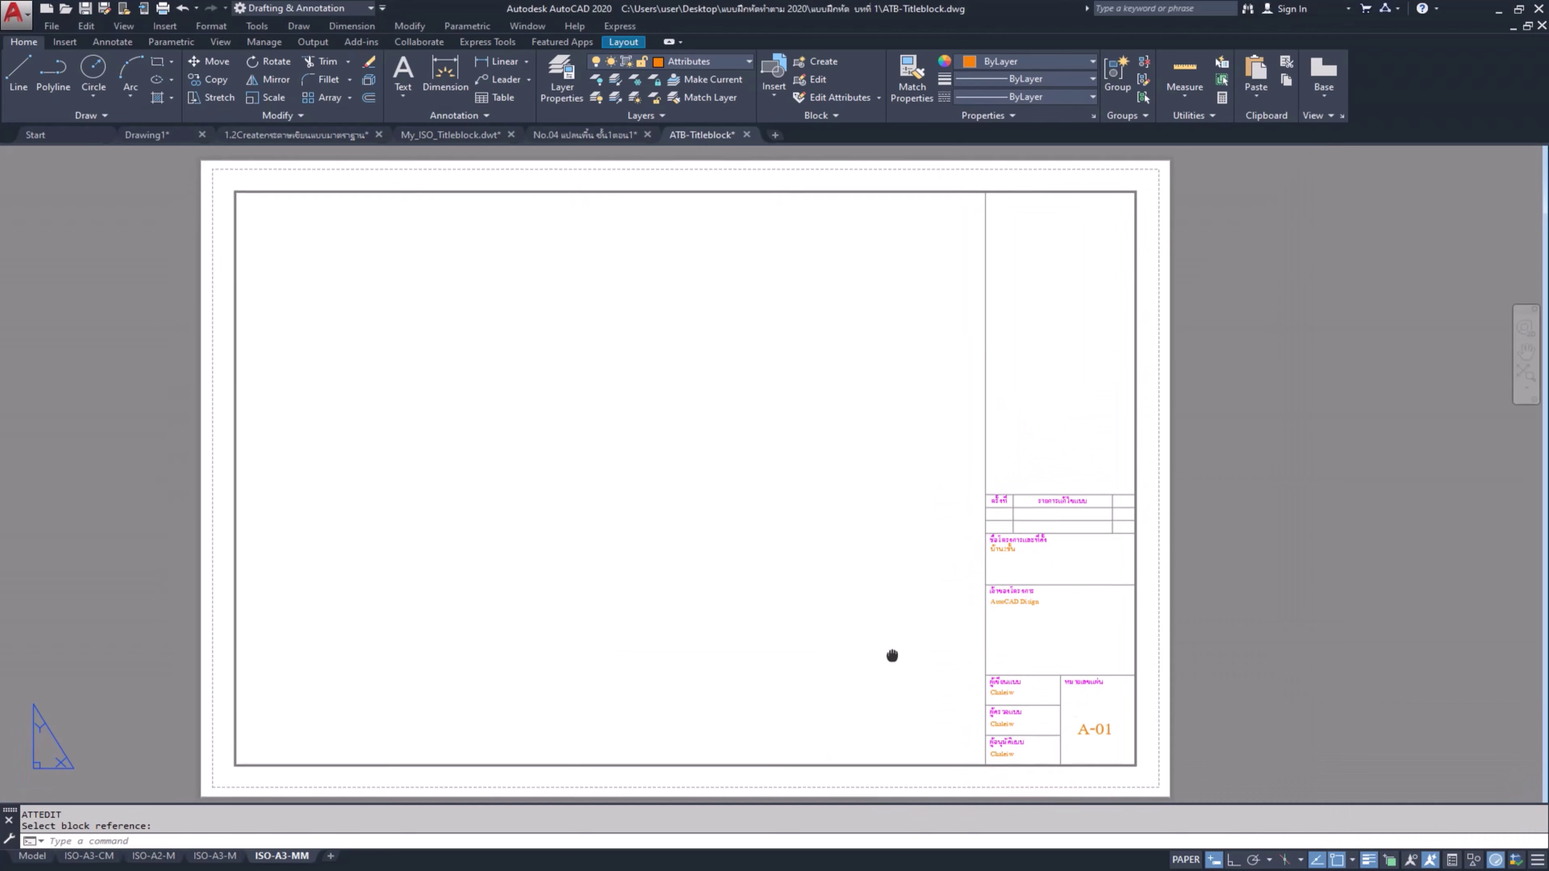